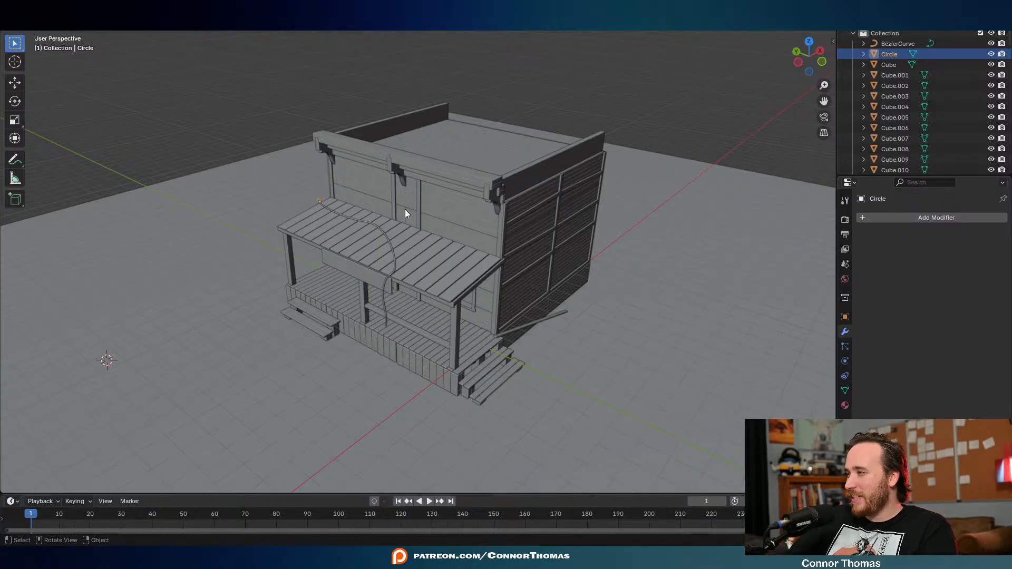
Select all objects in the scene and raise them together by about 1.12 m along the Z axis
{"action": "middle_click_drag", "start_coordinate": [448, 284], "coordinate": [533, 251]}
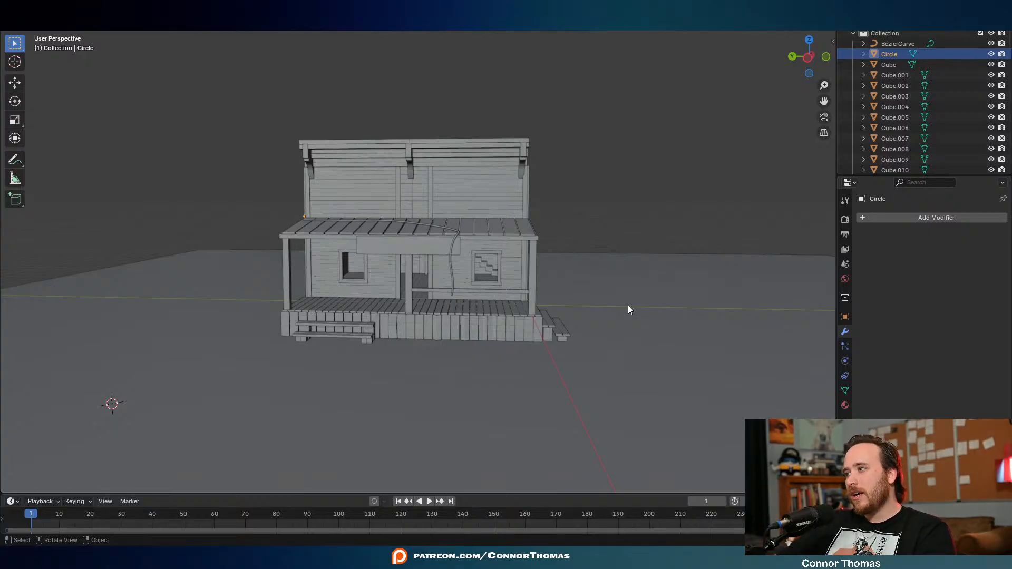
{"action": "key", "text": "s"}
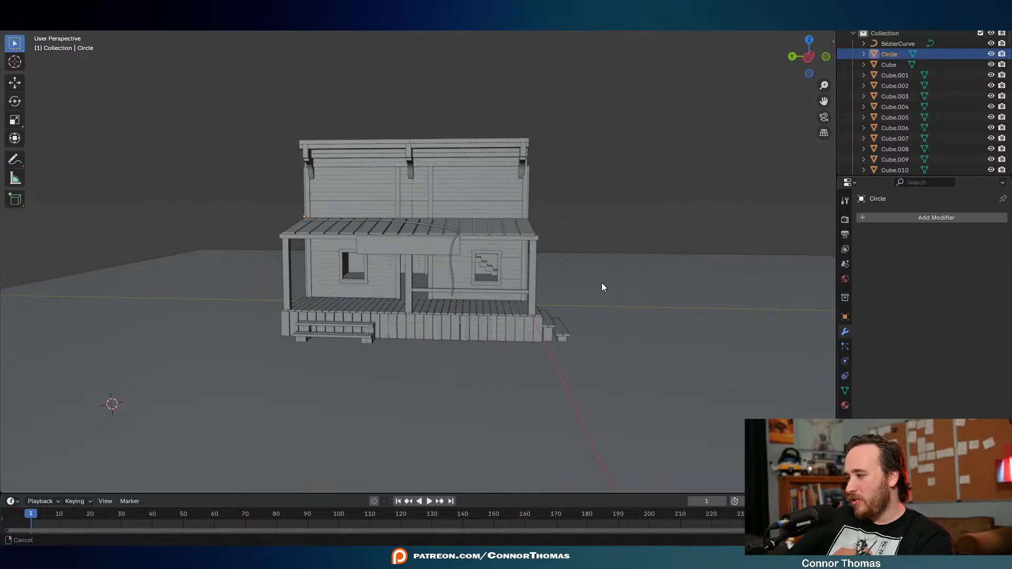
{"action": "middle_click_drag", "start_coordinate": [603, 287], "coordinate": [565, 332]}
{"action": "key", "text": "a"}
{"action": "scroll", "coordinate": [559, 353], "scroll_direction": "up", "scroll_amount": 4}
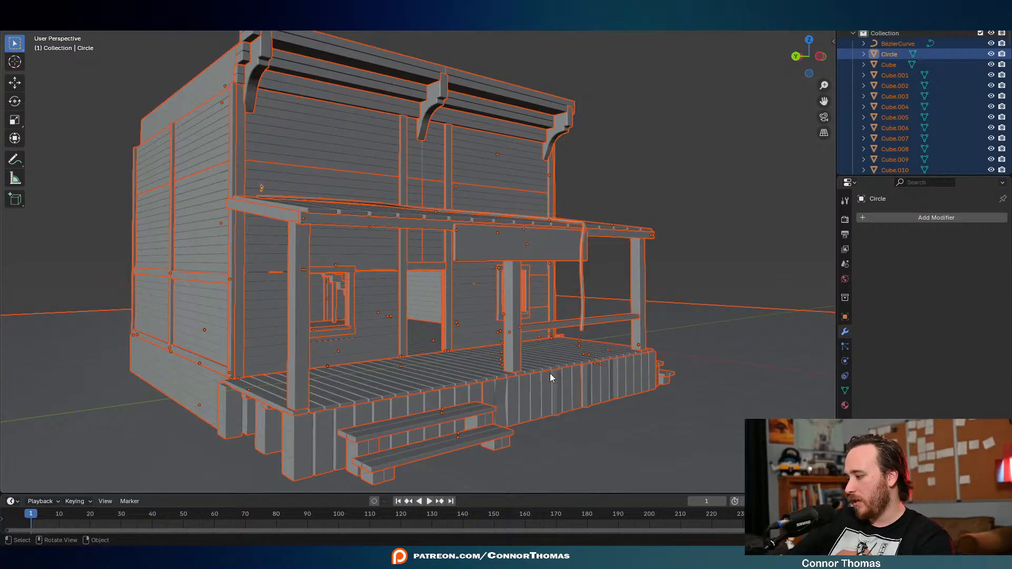
{"action": "key", "text": "KP_1"}
{"action": "scroll", "coordinate": [549, 381], "scroll_direction": "down", "scroll_amount": 3}
{"action": "key", "text": "g"}
{"action": "key", "text": "z"}
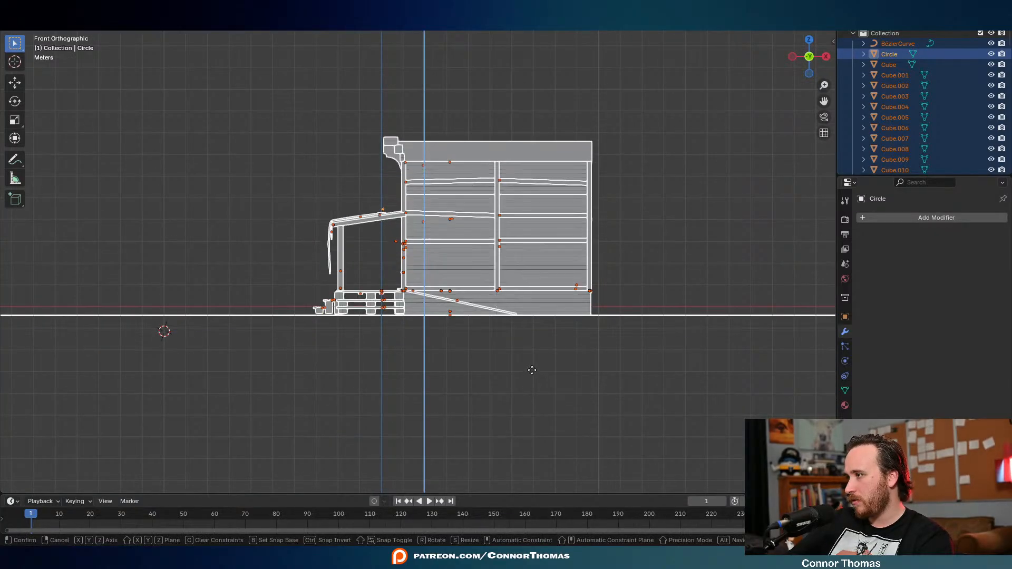
{"action": "left_click", "coordinate": [527, 363]}
Lower the whole scene slightly along Z so the bases of the porch and steps sit on the ground axis, and deselect everything
{"action": "scroll", "coordinate": [429, 338], "scroll_direction": "up", "scroll_amount": 5}
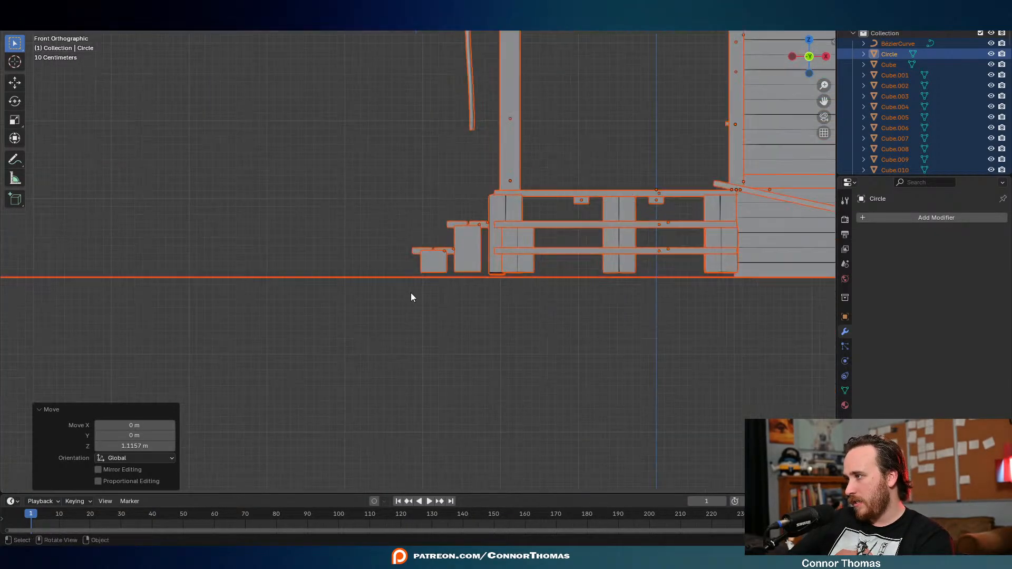
{"action": "scroll", "coordinate": [421, 303], "scroll_direction": "up", "scroll_amount": 6}
{"action": "middle_click_drag", "start_coordinate": [558, 329], "coordinate": [239, 299], "text": "shift"}
{"action": "scroll", "coordinate": [574, 293], "scroll_direction": "down", "scroll_amount": 6}
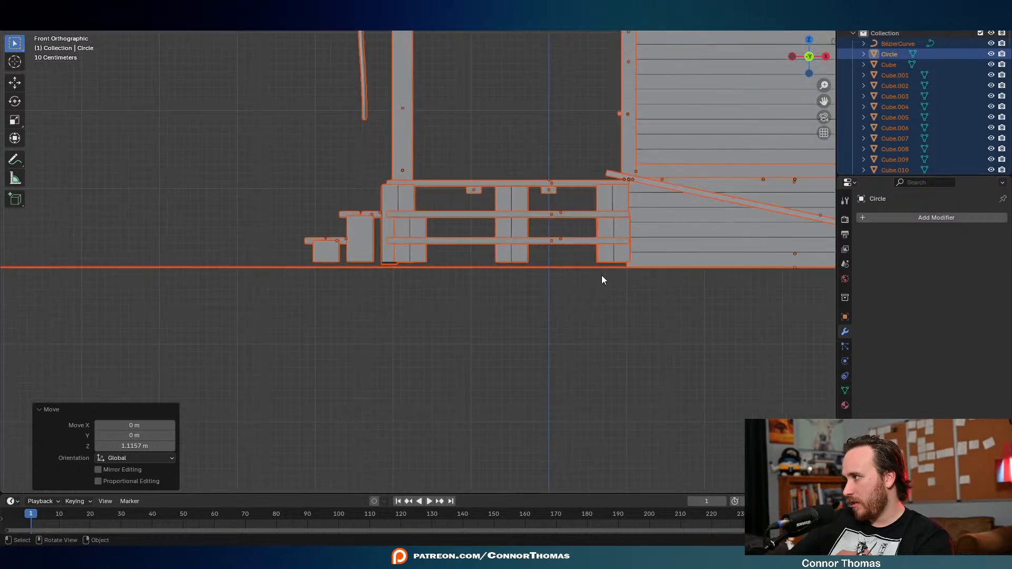
{"action": "scroll", "coordinate": [602, 275], "scroll_direction": "up", "scroll_amount": 1}
{"action": "middle_click_drag", "start_coordinate": [597, 222], "coordinate": [543, 219], "text": "shift"}
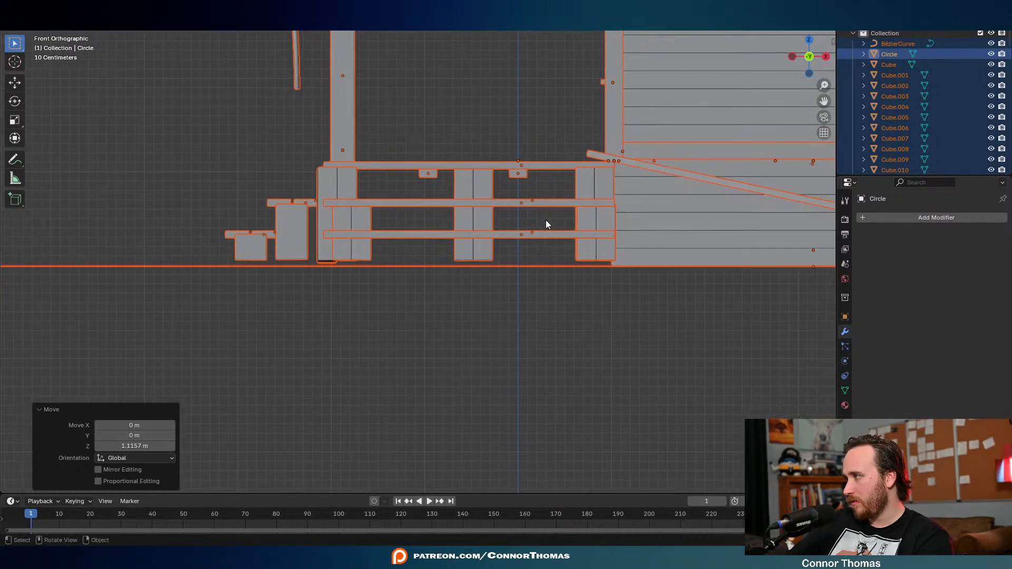
{"action": "key", "text": "g"}
{"action": "key", "text": "z"}
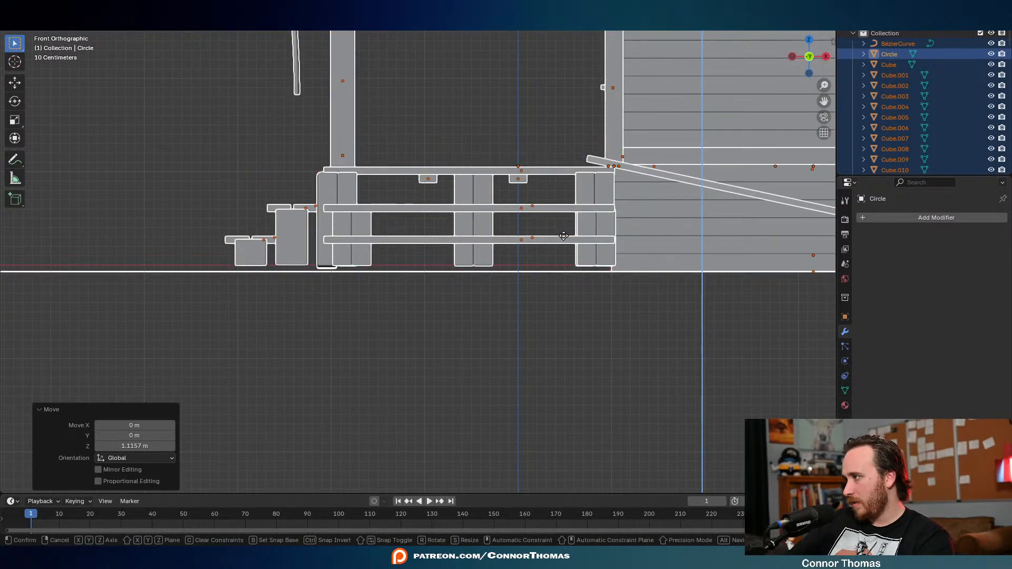
{"action": "left_click", "coordinate": [562, 236]}
{"action": "key", "text": "alt+a"}
{"action": "middle_click_drag", "start_coordinate": [349, 243], "coordinate": [504, 293]}
{"action": "scroll", "coordinate": [501, 292], "scroll_direction": "down", "scroll_amount": 4}
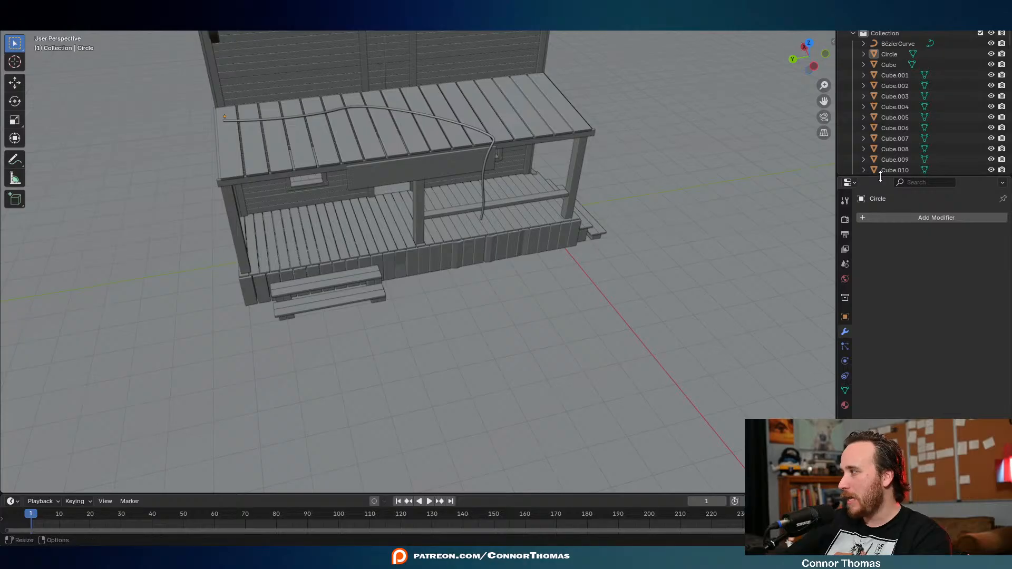
{"action": "left_click_drag", "start_coordinate": [885, 178], "coordinate": [885, 157]}
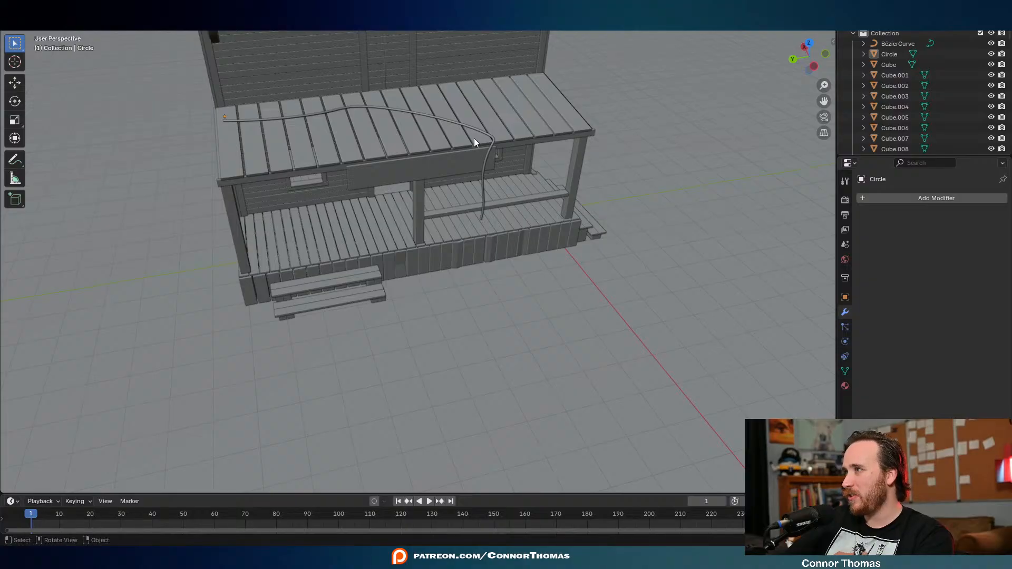
{"action": "middle_click_drag", "start_coordinate": [473, 142], "coordinate": [445, 207]}
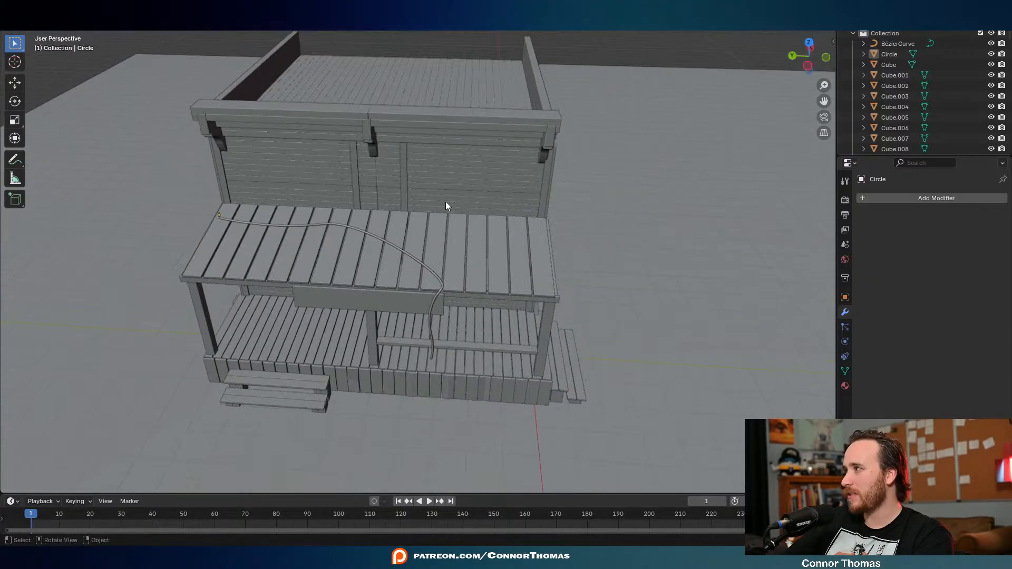
{"action": "middle_click_drag", "start_coordinate": [404, 176], "coordinate": [524, 222]}
{"action": "scroll", "coordinate": [553, 261], "scroll_direction": "down", "scroll_amount": 4}
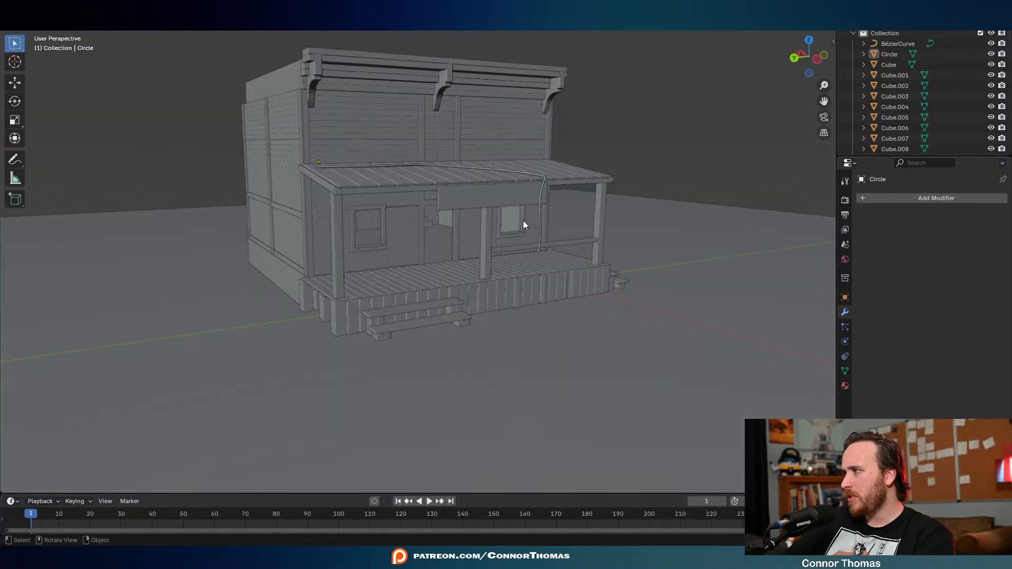
Hide the ground plane to view the building alone, and unhide it again
{"action": "left_click", "coordinate": [574, 367]}
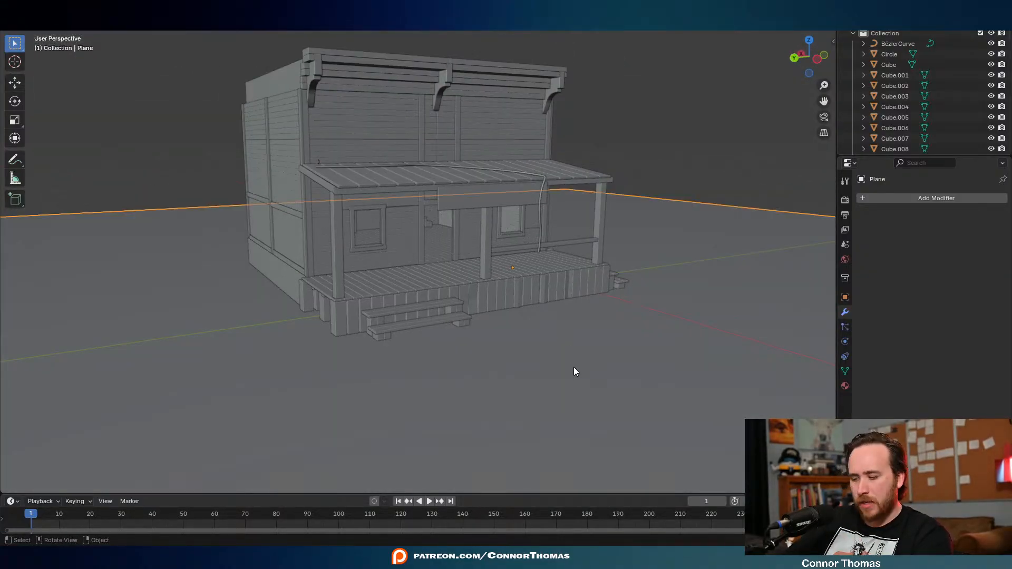
{"action": "key", "text": "h"}
{"action": "middle_click_drag", "start_coordinate": [573, 367], "coordinate": [646, 295]}
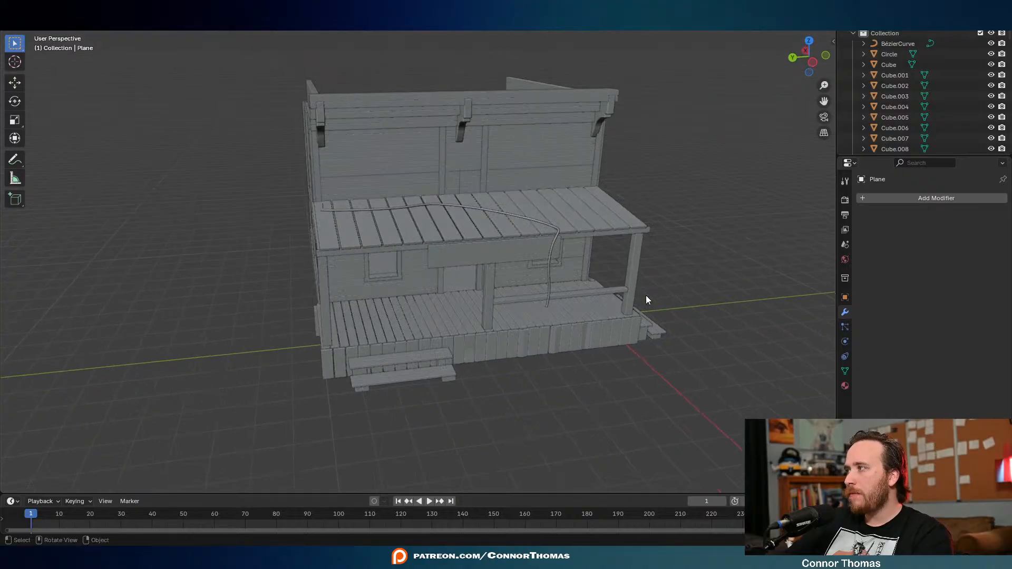
{"action": "key", "text": "alt+h"}
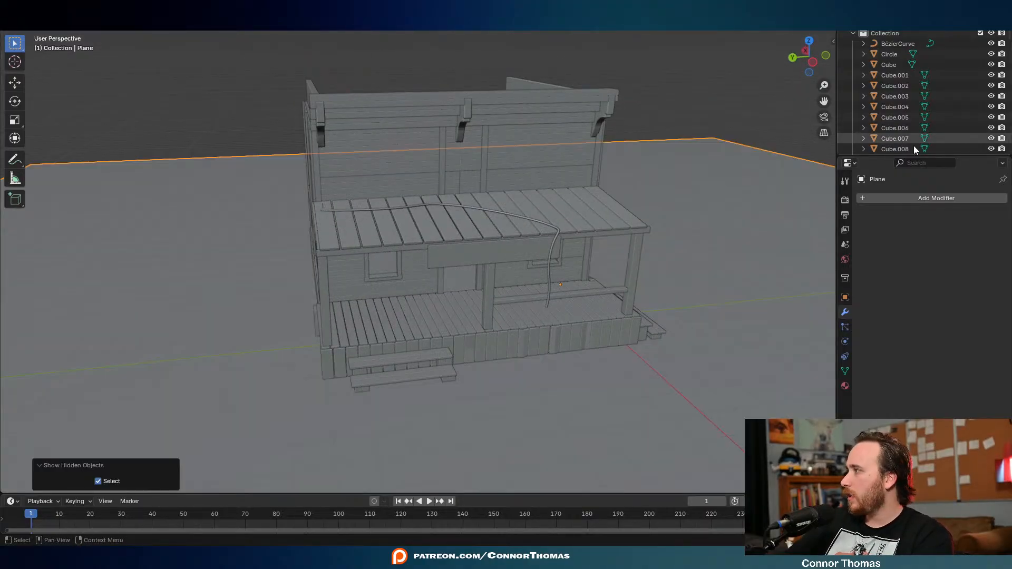
Enlarge the Outliner downwards and look through the list of scene objects
{"action": "left_click_drag", "start_coordinate": [907, 157], "coordinate": [906, 419]}
{"action": "scroll", "coordinate": [907, 362], "scroll_direction": "down", "scroll_amount": 15}
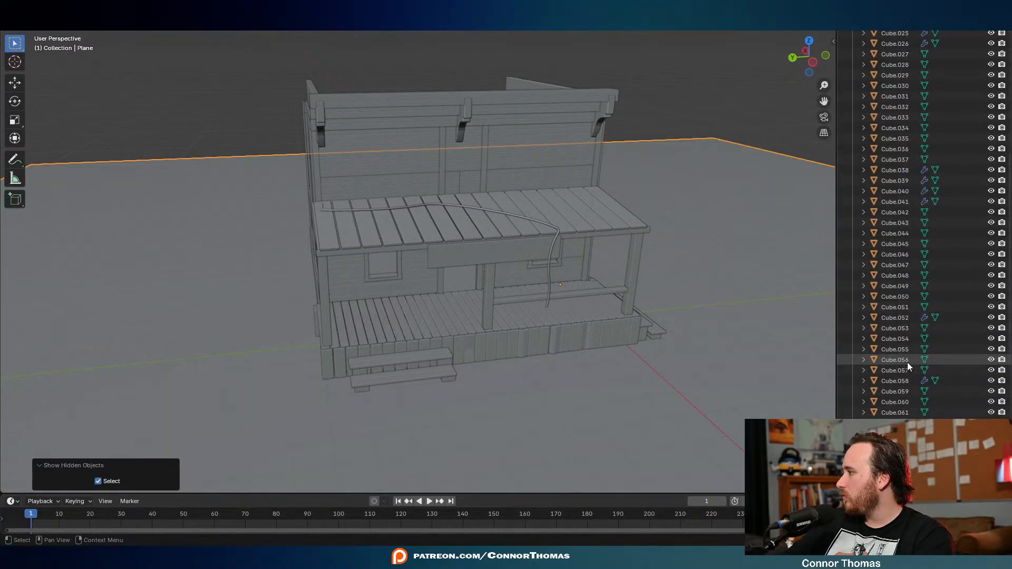
{"action": "scroll", "coordinate": [906, 340], "scroll_direction": "up", "scroll_amount": 1}
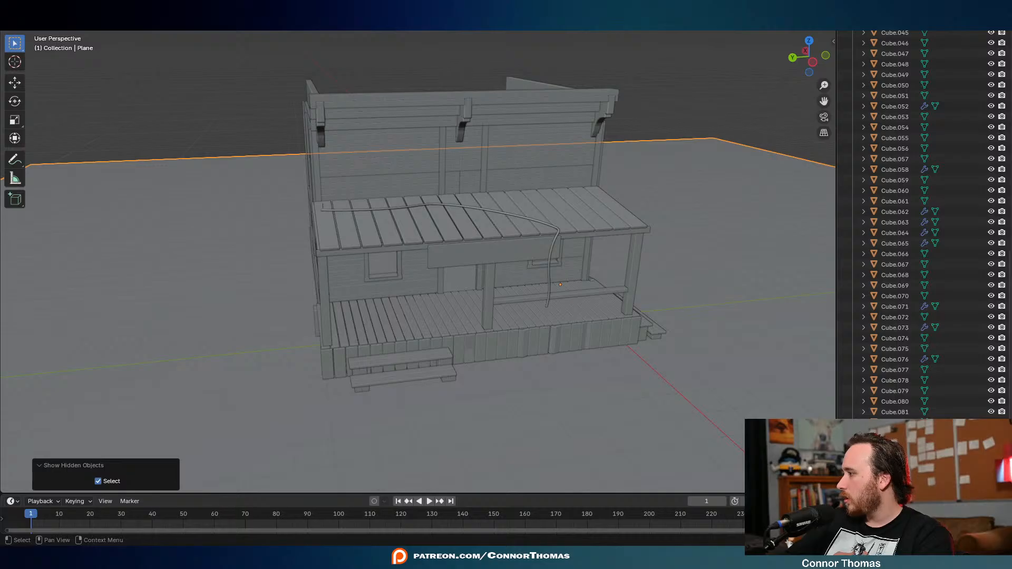
Try hiding the selected ground plane and undo the hiding
{"action": "key", "text": "h"}
{"action": "middle_click_drag", "start_coordinate": [466, 299], "coordinate": [584, 259]}
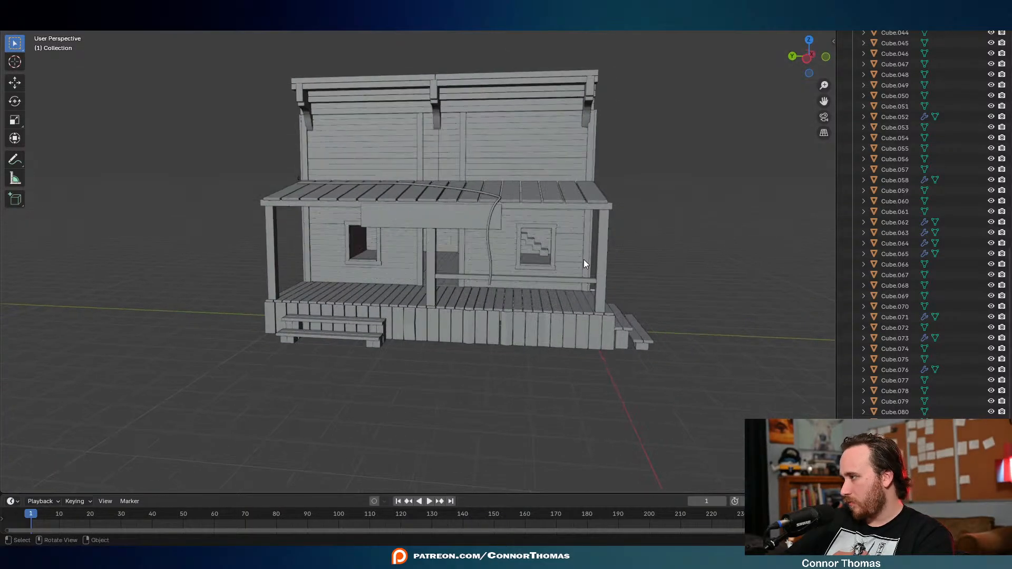
{"action": "key", "text": "ctrl+z"}
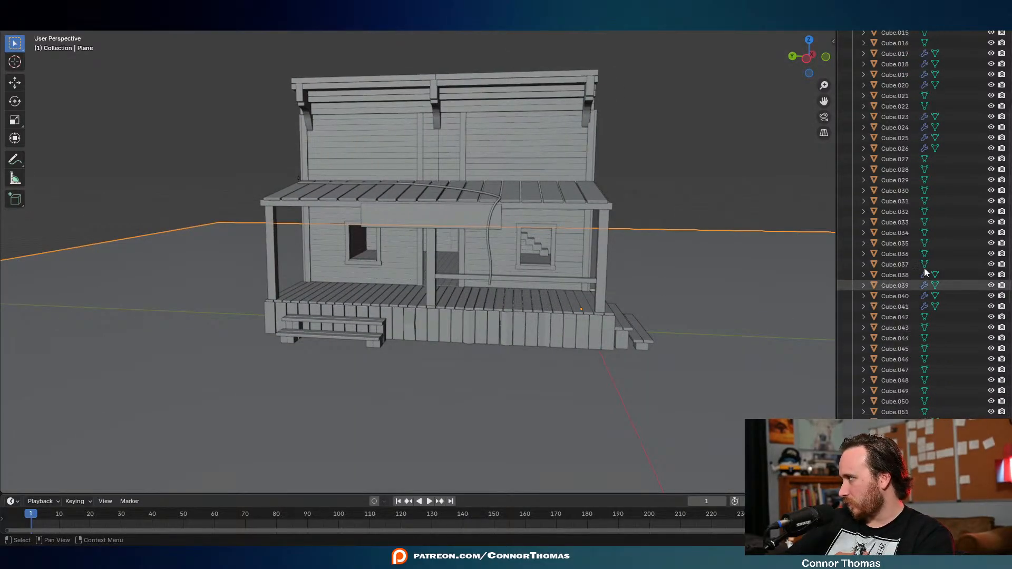
Collapse the existing collection, add a new collection beside it and name it Ground
{"action": "scroll", "coordinate": [936, 191], "scroll_direction": "up", "scroll_amount": 14}
{"action": "left_click", "coordinate": [851, 33]}
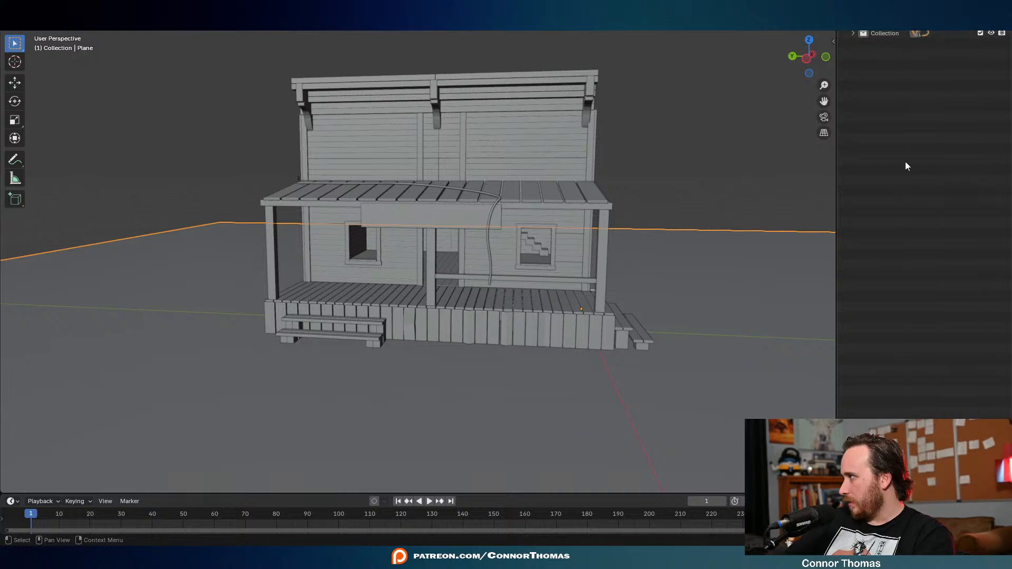
{"action": "right_click", "coordinate": [900, 93]}
{"action": "left_click", "coordinate": [898, 92]}
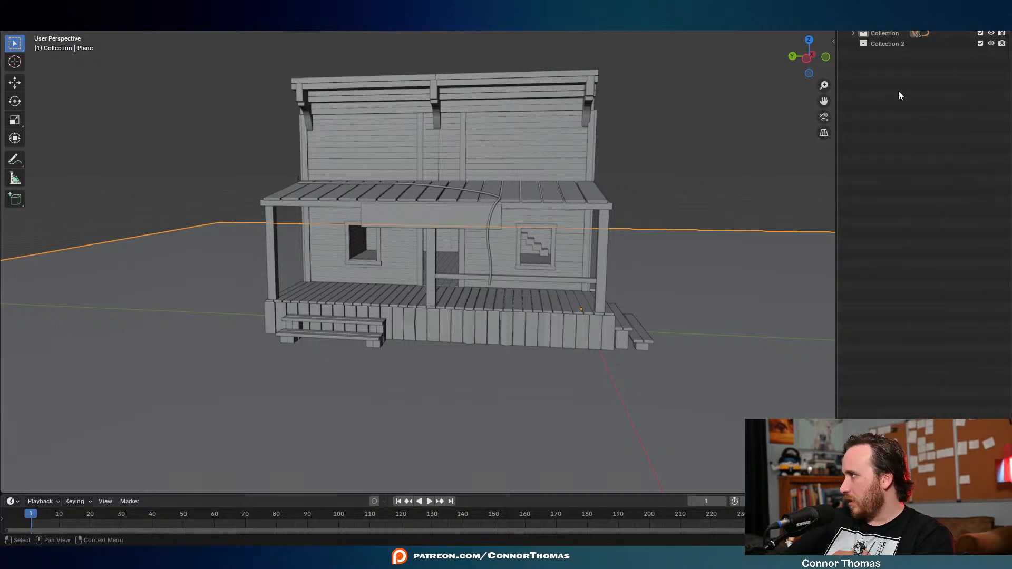
{"action": "double_click", "coordinate": [884, 45]}
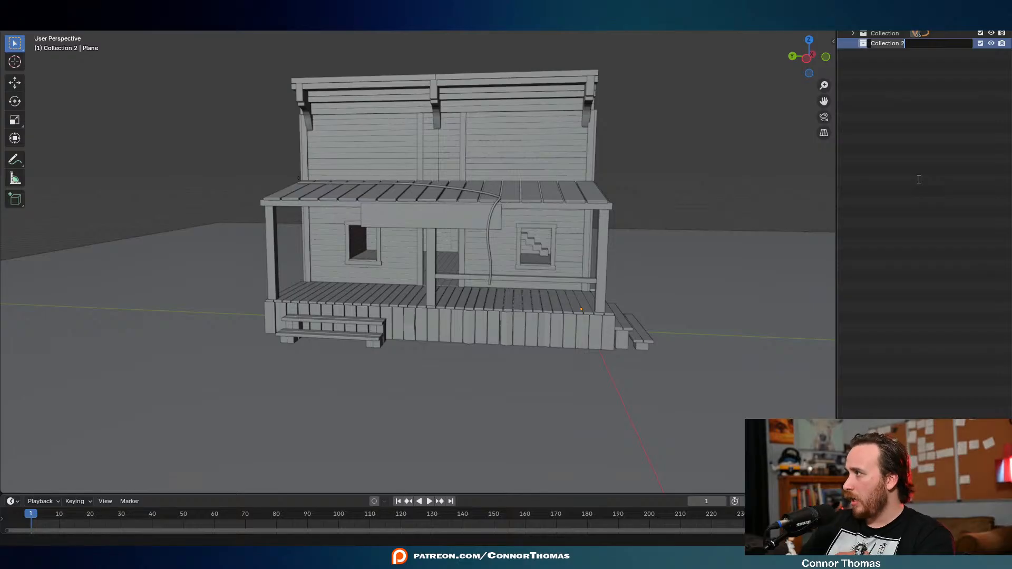
{"action": "type", "text": "Ground"}
{"action": "key", "text": "Return"}
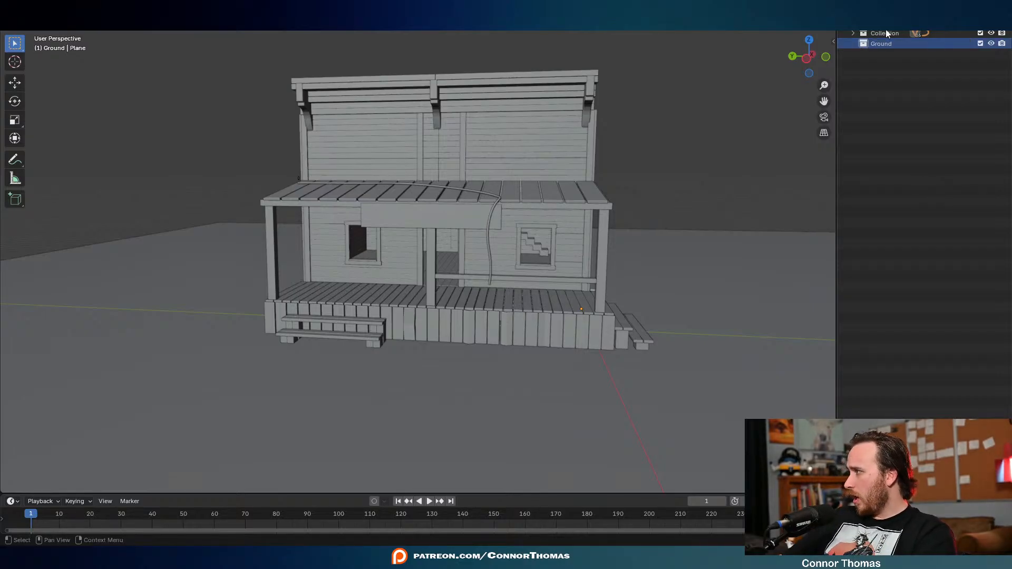
Rename the Ground collection as REF
{"action": "double_click", "coordinate": [884, 44]}
{"action": "type", "text": "REF"}
{"action": "key", "text": "Return"}
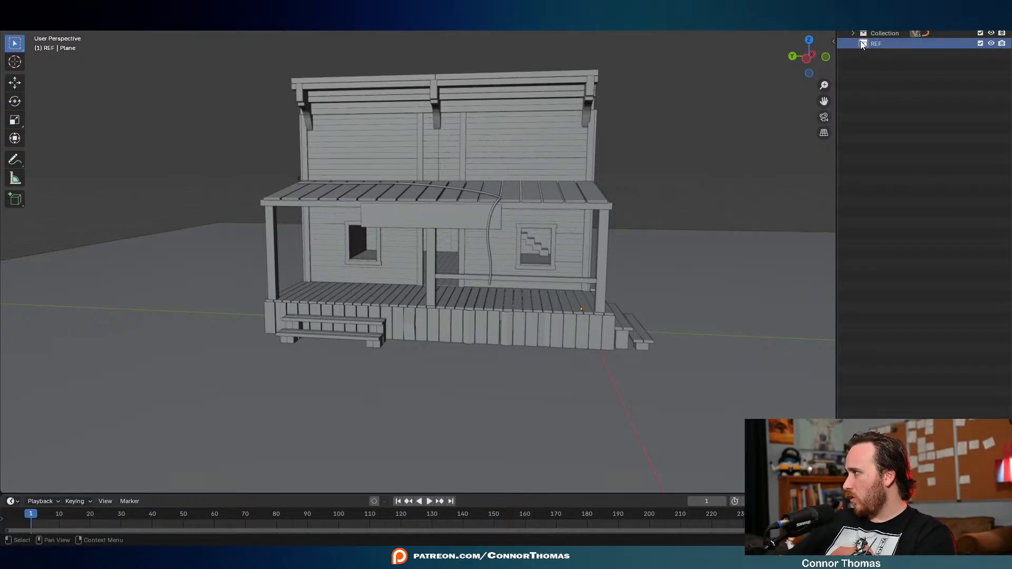
Move the Plane object out of the main collection into REF, and collapse the main collection
{"action": "left_click", "coordinate": [853, 33]}
{"action": "scroll", "coordinate": [953, 303], "scroll_direction": "down", "scroll_amount": 12}
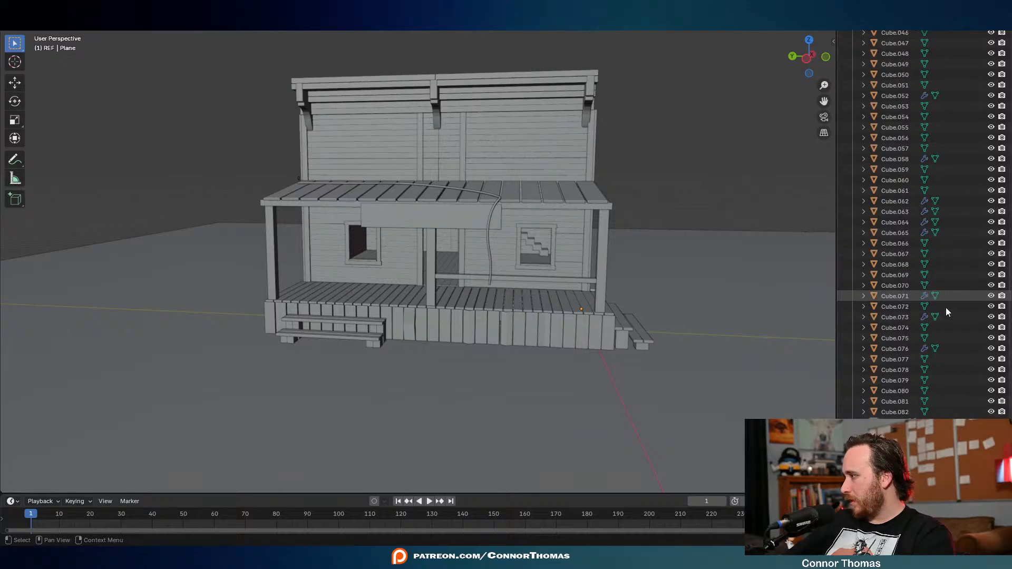
{"action": "left_click", "coordinate": [907, 423]}
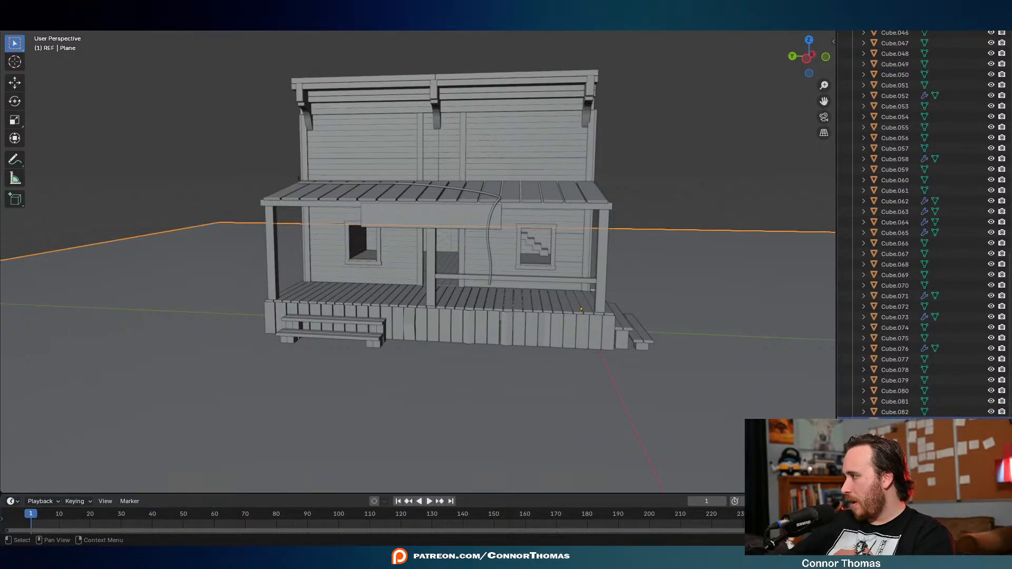
{"action": "scroll", "coordinate": [880, 295], "scroll_direction": "up", "scroll_amount": 7}
{"action": "scroll", "coordinate": [880, 296], "scroll_direction": "up", "scroll_amount": 15}
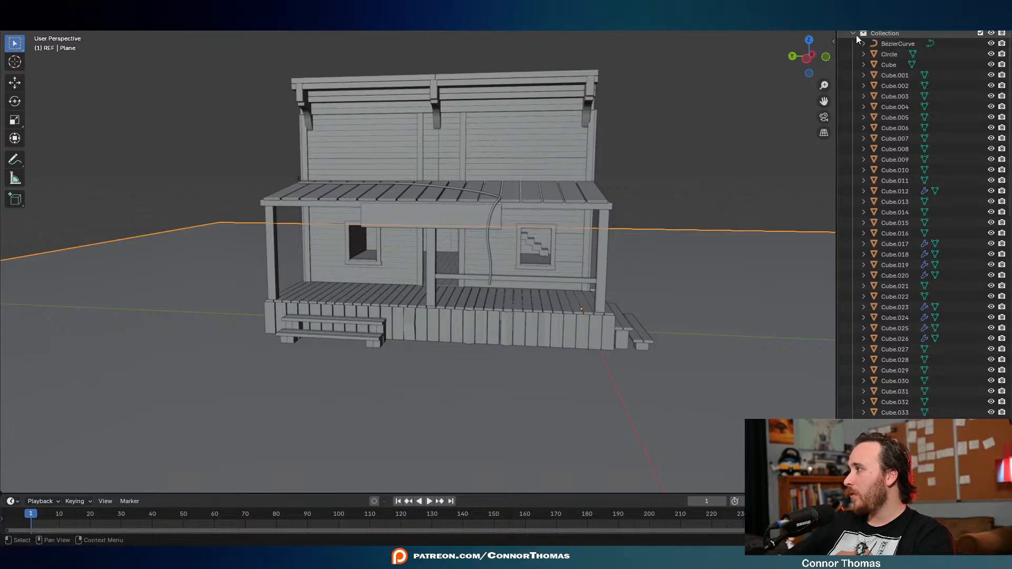
{"action": "left_click", "coordinate": [854, 33]}
{"action": "left_click", "coordinate": [877, 126]}
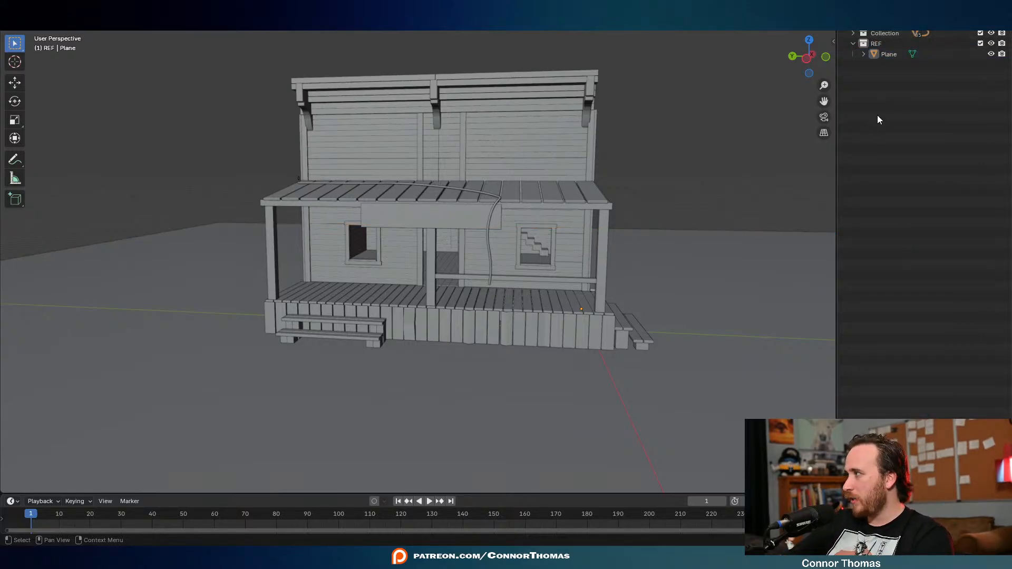
Collapse the REF collection and exclude it from the view layer
{"action": "left_click", "coordinate": [853, 43]}
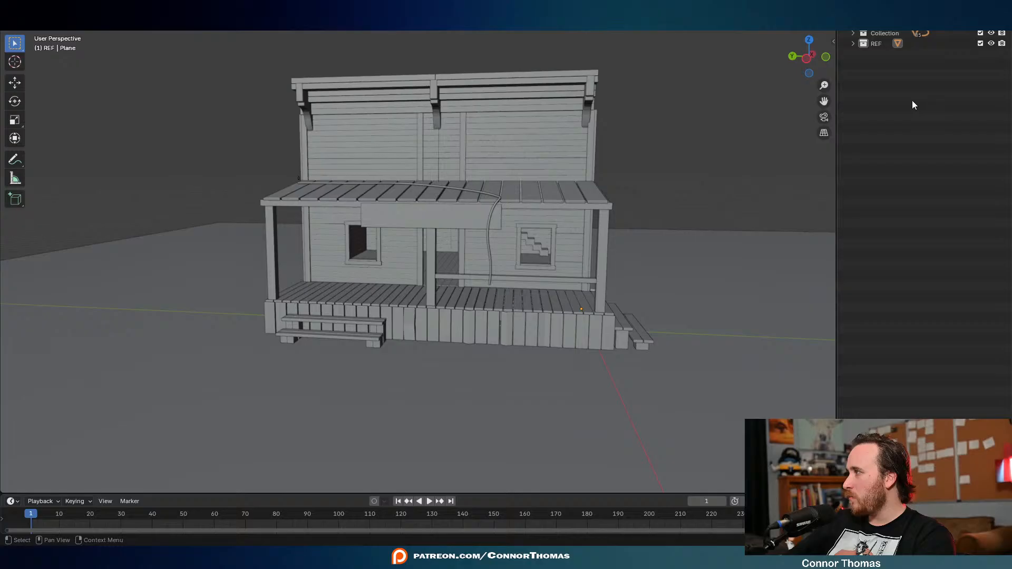
{"action": "left_click", "coordinate": [981, 43]}
{"action": "middle_click_drag", "start_coordinate": [388, 286], "coordinate": [458, 259]}
Play the timeline to check the viewport frame rate, stop it and return to frame 1
{"action": "key", "text": "space"}
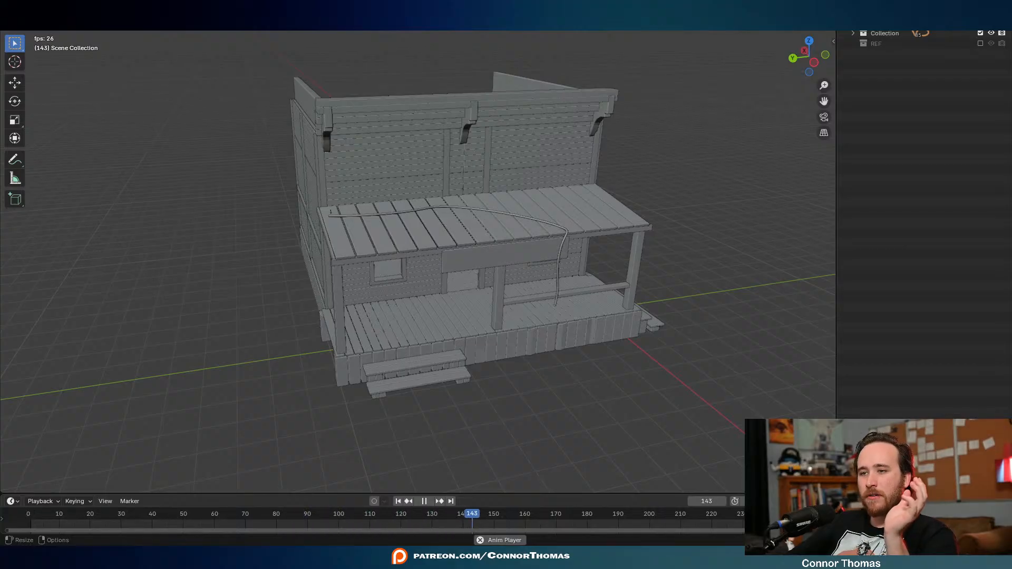
{"action": "left_click", "coordinate": [424, 501]}
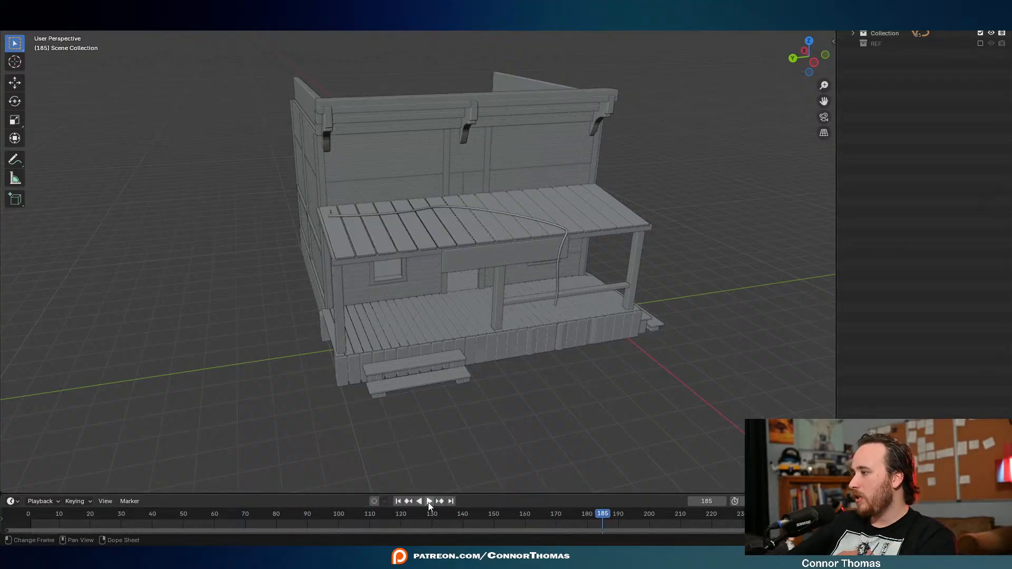
{"action": "left_click_drag", "start_coordinate": [419, 515], "coordinate": [31, 512]}
Check how the bases of the walls, steps and leaning plank line up with ground level in right and front orthographic views
{"action": "middle_click_drag", "start_coordinate": [518, 225], "coordinate": [400, 167]}
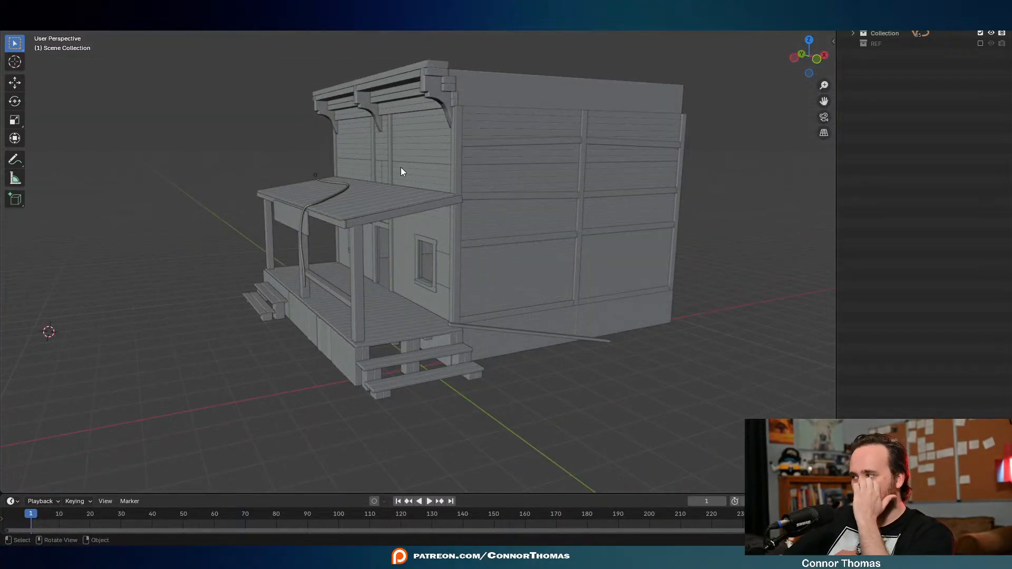
{"action": "middle_click_drag", "start_coordinate": [495, 303], "coordinate": [404, 287]}
{"action": "scroll", "coordinate": [404, 286], "scroll_direction": "up", "scroll_amount": 4}
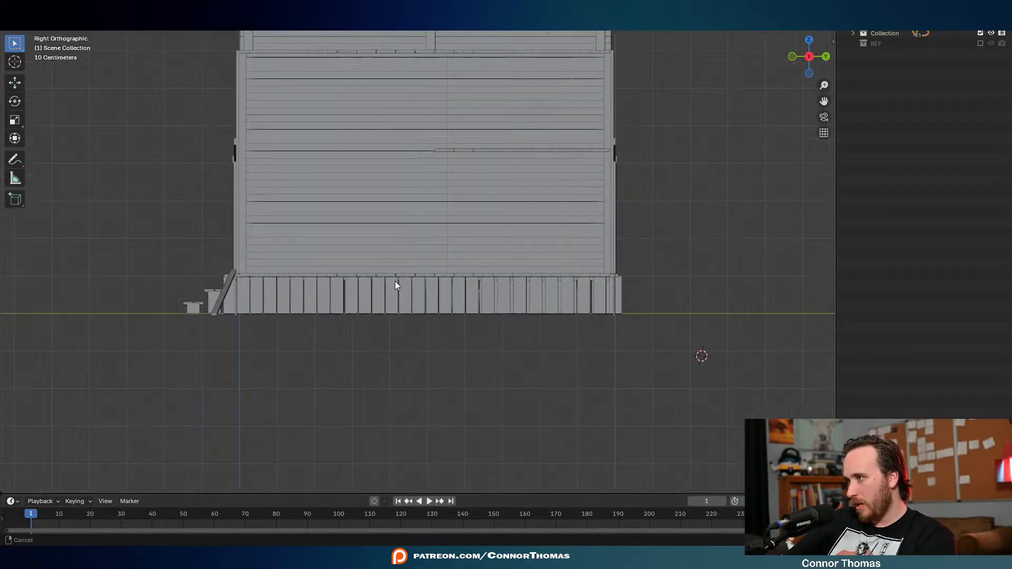
{"action": "scroll", "coordinate": [429, 303], "scroll_direction": "up", "scroll_amount": 6}
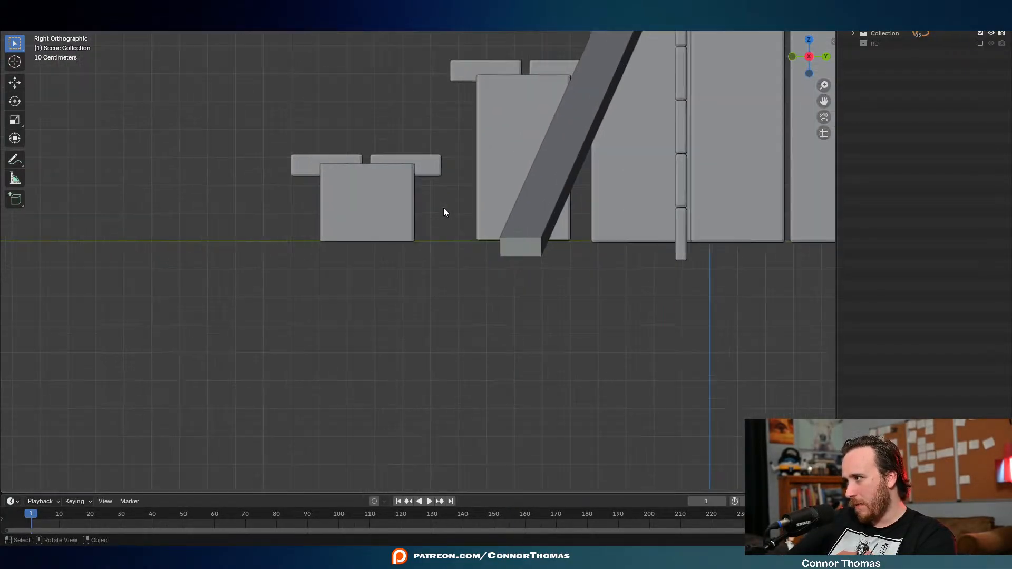
{"action": "middle_click_drag", "start_coordinate": [476, 238], "coordinate": [553, 206]}
{"action": "key", "text": "KP_1"}
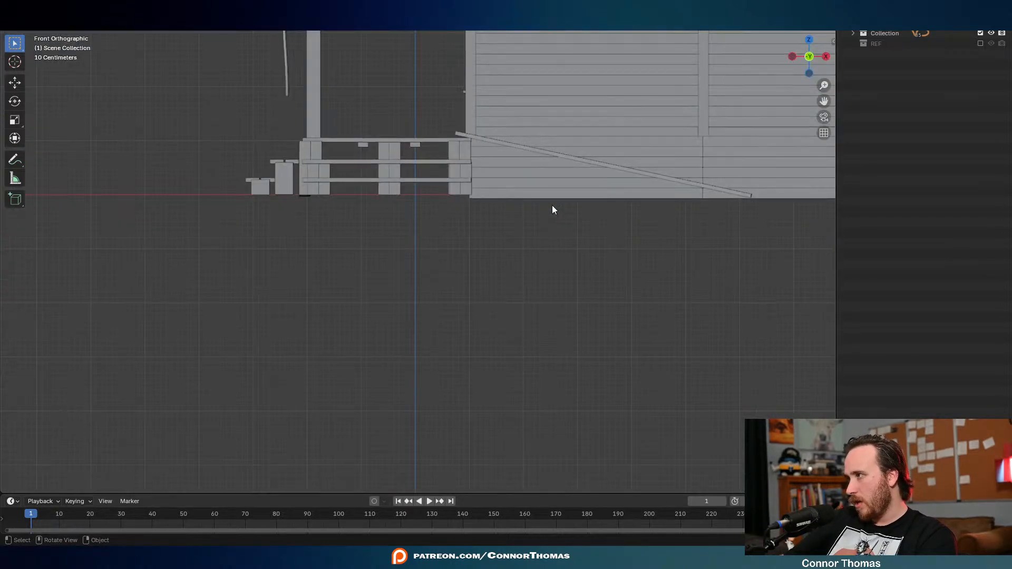
Check how the building's base sits against ground level in the left and back orthographic views
{"action": "key", "text": "KP_3"}
{"action": "key", "text": "KP_1"}
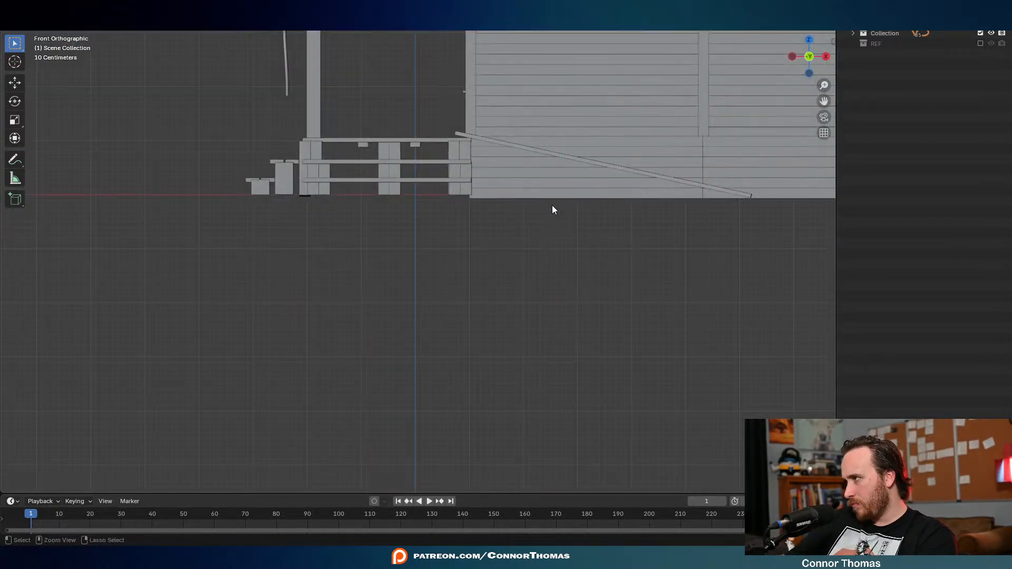
{"action": "key", "text": "ctrl+KP_3"}
{"action": "key", "text": "ctrl+KP_1"}
{"action": "scroll", "coordinate": [552, 210], "scroll_direction": "down", "scroll_amount": 3}
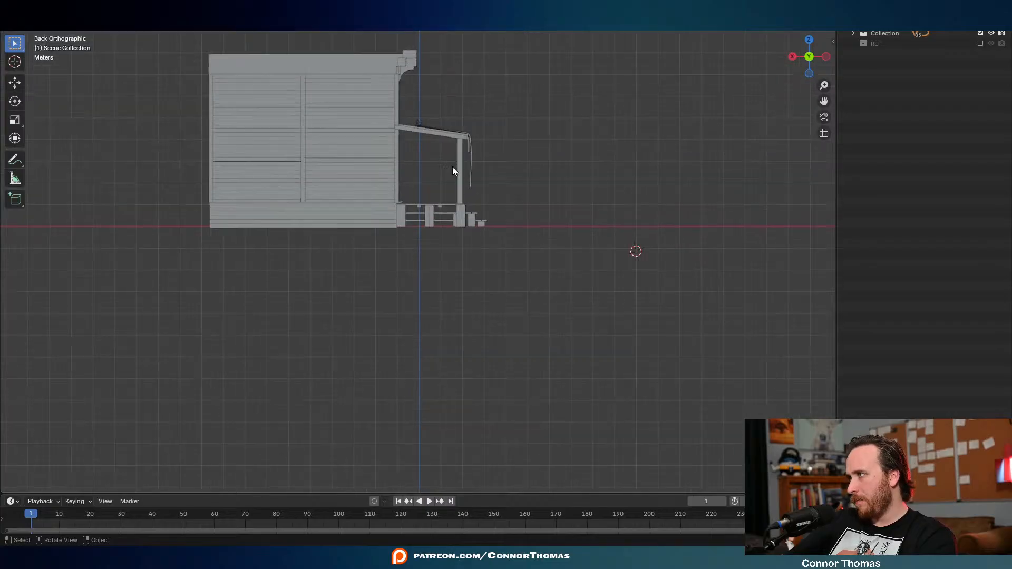
Open the side wall's planks for editing and add a centred vertical loop cut to an upper plank near the porch
{"action": "middle_click_drag", "start_coordinate": [552, 210], "coordinate": [443, 228]}
{"action": "scroll", "coordinate": [473, 215], "scroll_direction": "up", "scroll_amount": 4}
{"action": "left_click", "coordinate": [435, 222]}
{"action": "key", "text": "Tab"}
{"action": "key", "text": "Tab"}
{"action": "left_click", "coordinate": [277, 239]}
{"action": "key", "text": "Tab"}
{"action": "key", "text": "a"}
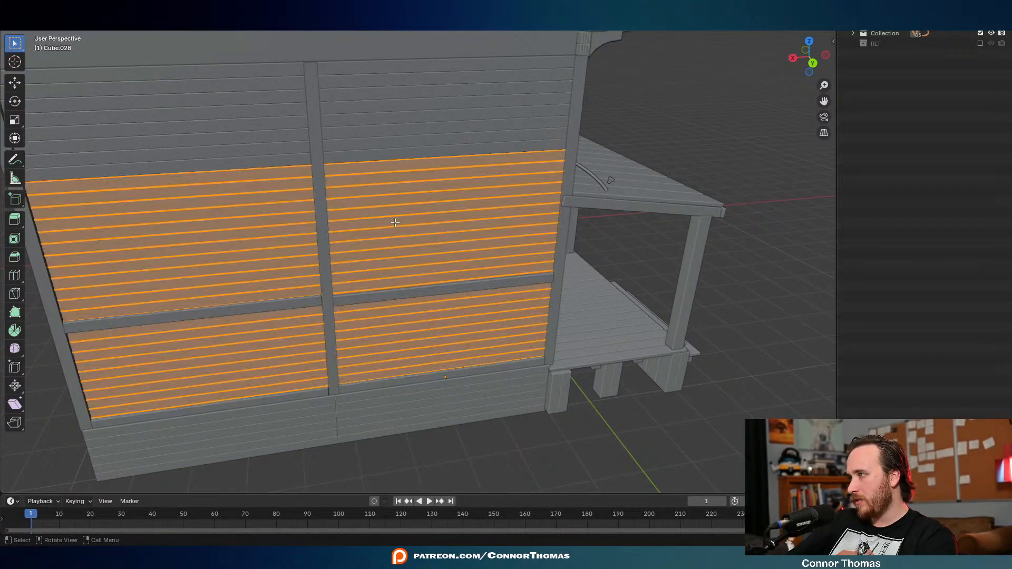
{"action": "key", "text": "alt+a"}
{"action": "key", "text": "ctrl+r"}
{"action": "left_click", "coordinate": [394, 222]}
{"action": "right_click", "coordinate": [490, 230]}
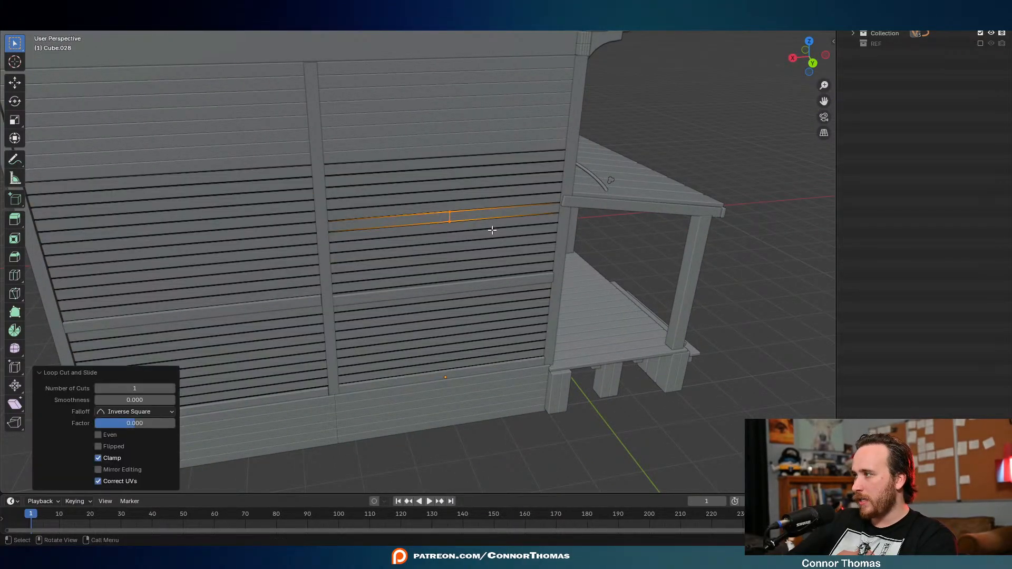
Nudge the new cut slightly to warp that plank, and return to Object Mode
{"action": "scroll", "coordinate": [491, 227], "scroll_direction": "up", "scroll_amount": 3}
{"action": "middle_click_drag", "start_coordinate": [491, 223], "coordinate": [611, 210]}
{"action": "key", "text": "g"}
{"action": "left_click", "coordinate": [563, 226]}
{"action": "key", "text": "Tab"}
{"action": "left_click", "coordinate": [611, 210]}
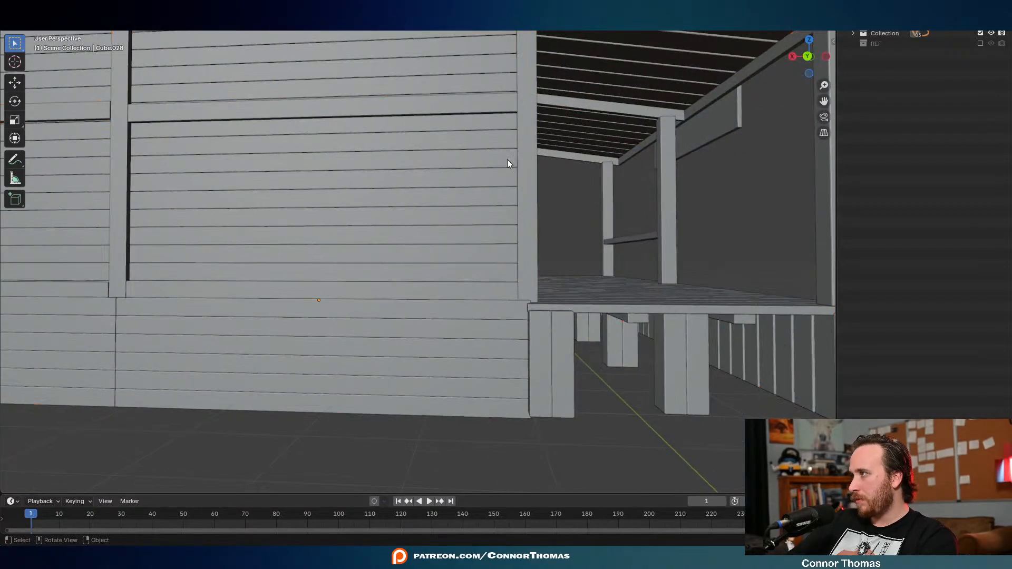
Add a vertical loop cut near the middle of a plank in the same wall's lower panel and nudge it slightly
{"action": "scroll", "coordinate": [507, 159], "scroll_direction": "down", "scroll_amount": 3}
{"action": "middle_click_drag", "start_coordinate": [507, 159], "coordinate": [536, 148]}
{"action": "key", "text": "Tab"}
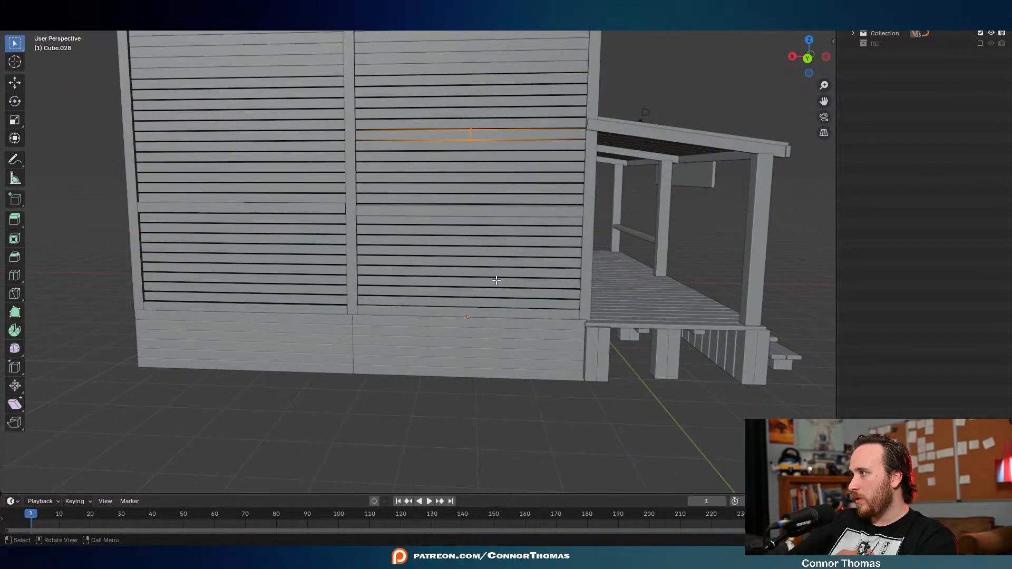
{"action": "scroll", "coordinate": [492, 256], "scroll_direction": "up", "scroll_amount": 3}
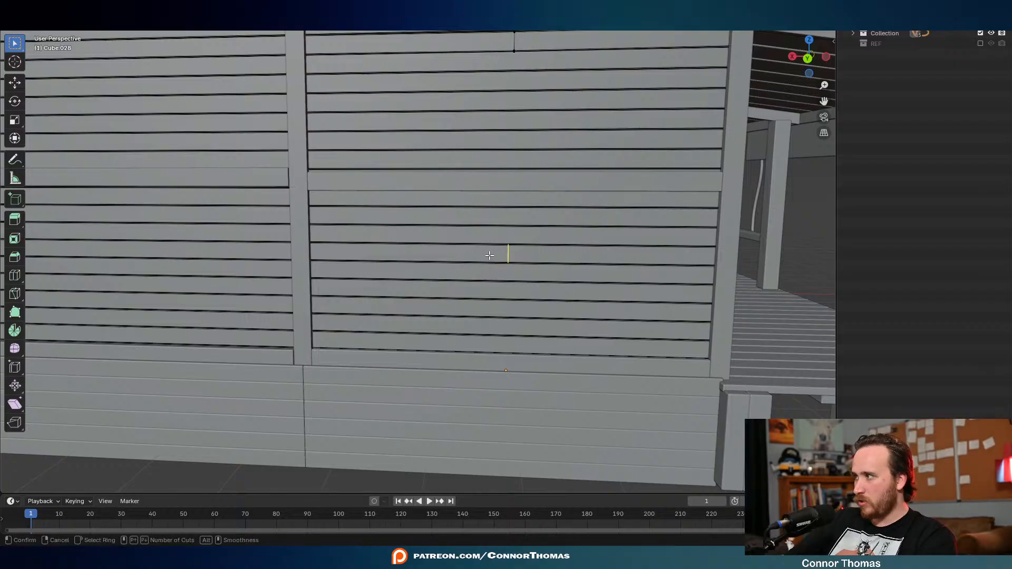
{"action": "key", "text": "ctrl+r"}
{"action": "left_click", "coordinate": [488, 256]}
{"action": "left_click", "coordinate": [486, 257]}
{"action": "key", "text": "g"}
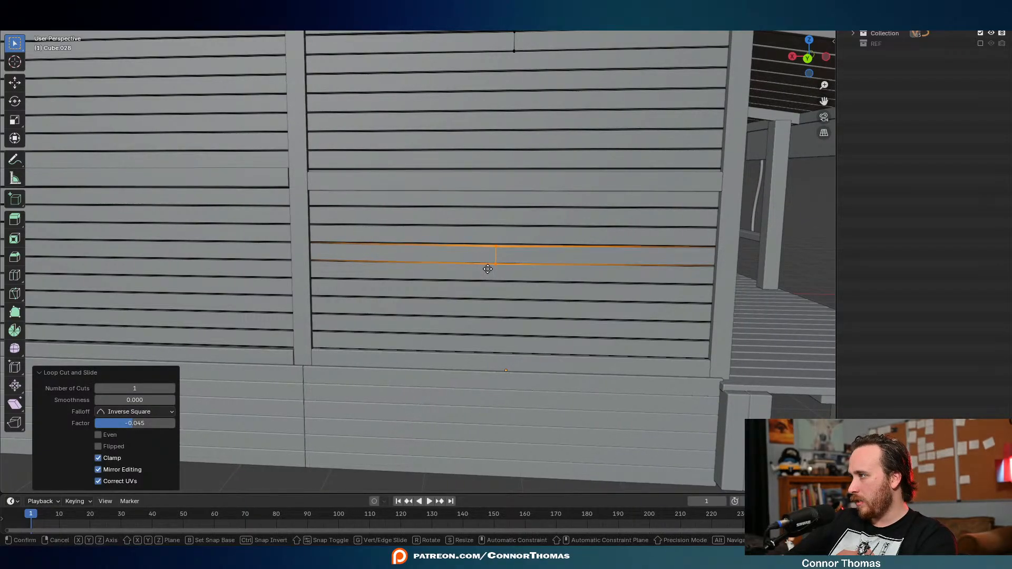
{"action": "left_click", "coordinate": [489, 269]}
{"action": "key", "text": "Tab"}
{"action": "key", "text": "a"}
{"action": "key", "text": "a"}
Add an off-centre loop cut to a lower plank in that panel and move it about 0.007 m in X and 0.014 m in Y
{"action": "middle_click_drag", "start_coordinate": [559, 284], "coordinate": [249, 270]}
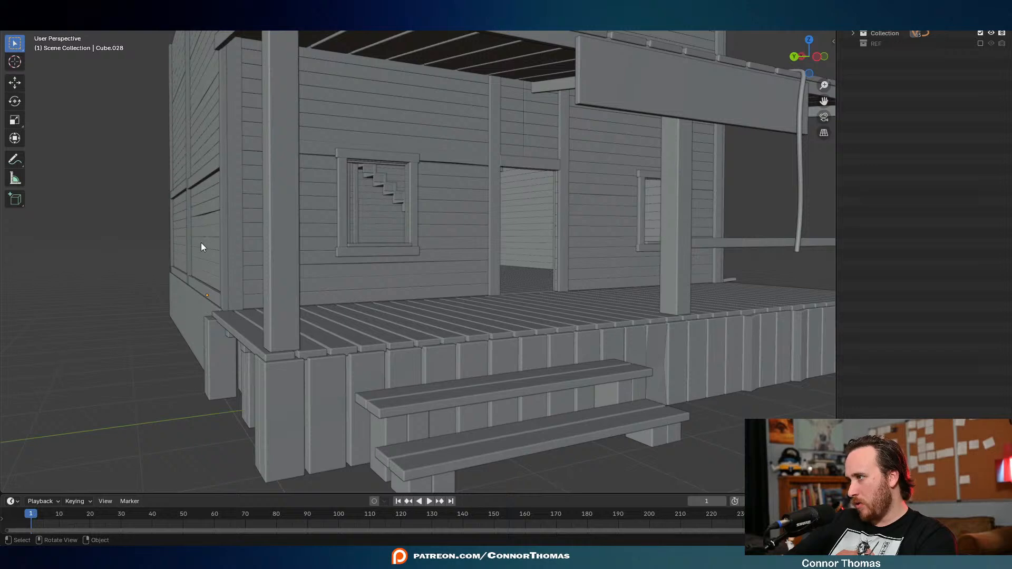
{"action": "key", "text": "Tab"}
{"action": "key", "text": "a"}
{"action": "key", "text": "a"}
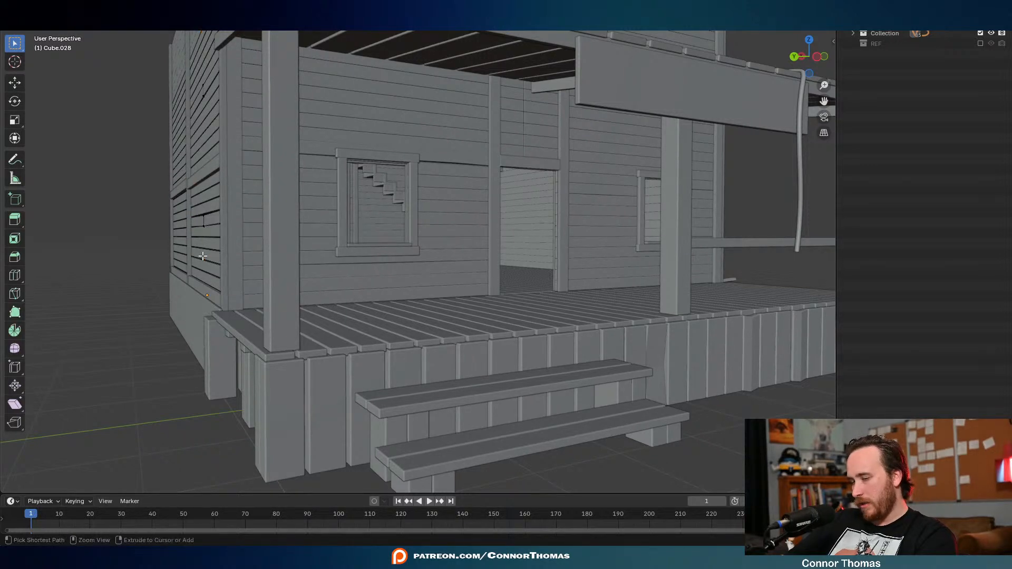
{"action": "key", "text": "ctrl+r"}
{"action": "left_click_drag", "start_coordinate": [204, 256], "coordinate": [249, 276]}
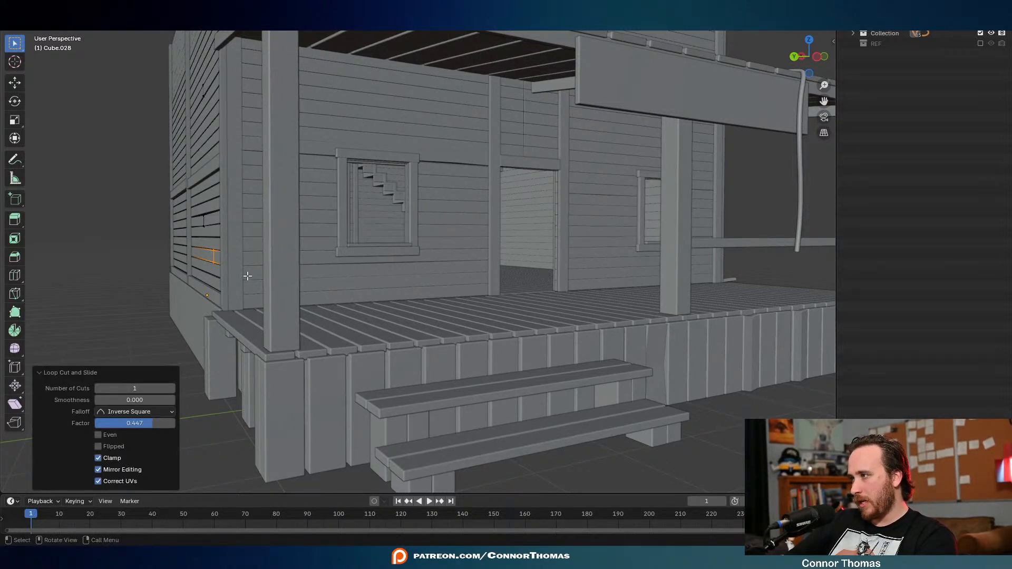
{"action": "key", "text": "g"}
{"action": "left_click", "coordinate": [249, 279]}
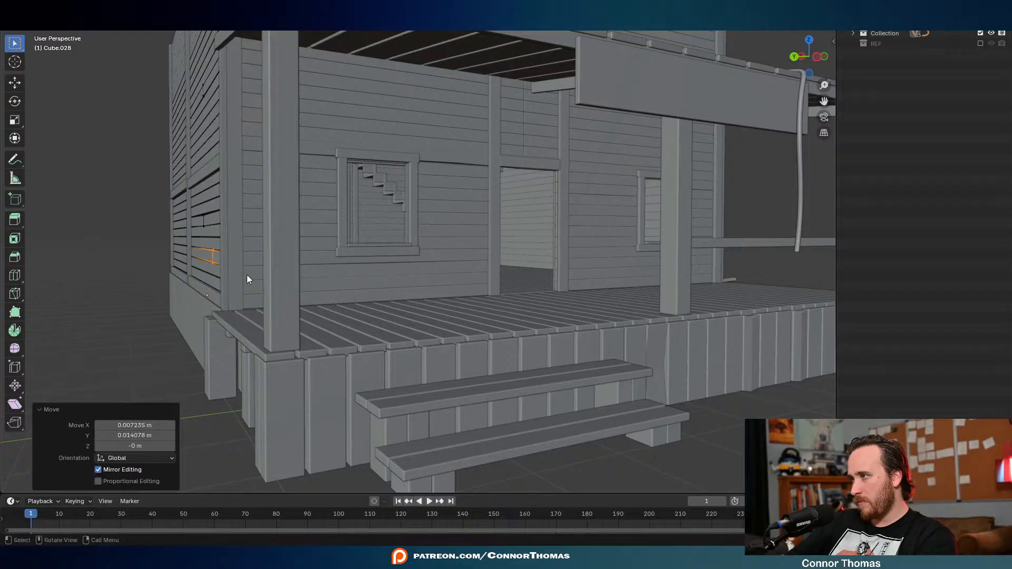
{"action": "key", "text": "Tab"}
{"action": "key", "text": "a"}
{"action": "key", "text": "a"}
{"action": "key", "text": "Tab"}
{"action": "key", "text": "g"}
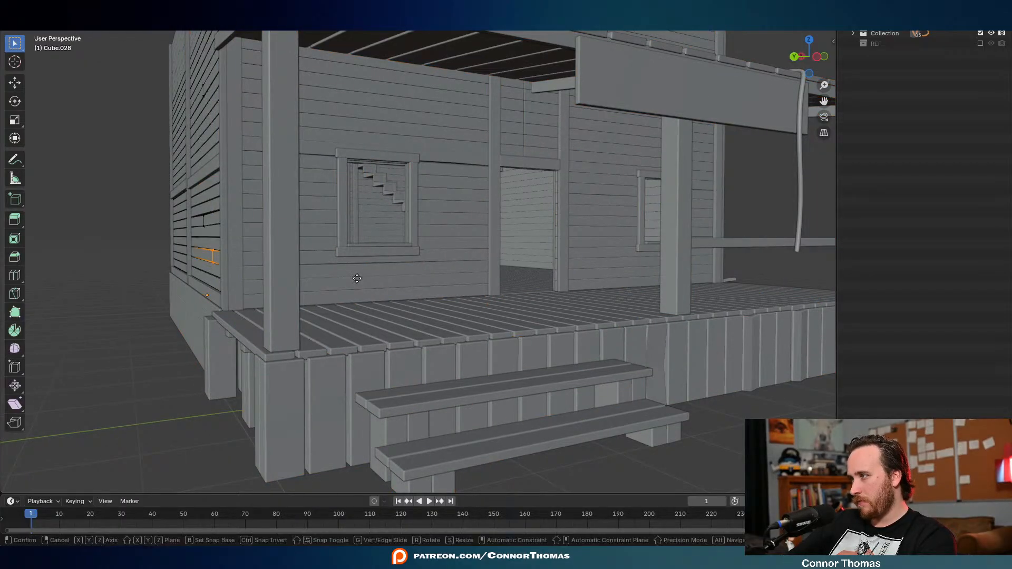
{"action": "key", "text": "Escape"}
{"action": "key", "text": "Tab"}
{"action": "key", "text": "a"}
{"action": "key", "text": "a"}
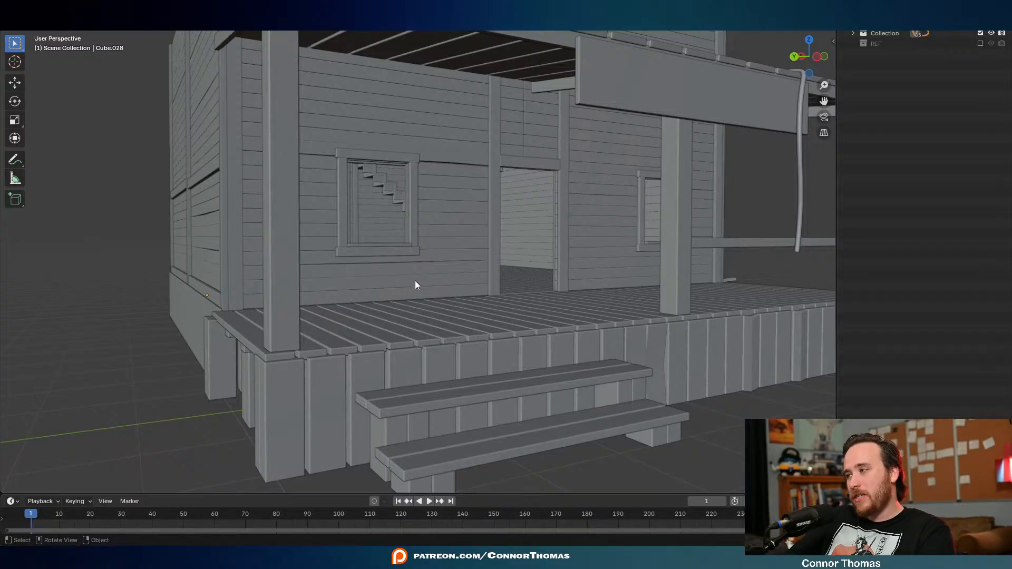
Look over the whole building from the front and the side
{"action": "scroll", "coordinate": [450, 325], "scroll_direction": "down", "scroll_amount": 8}
{"action": "middle_click_drag", "start_coordinate": [560, 267], "coordinate": [524, 281]}
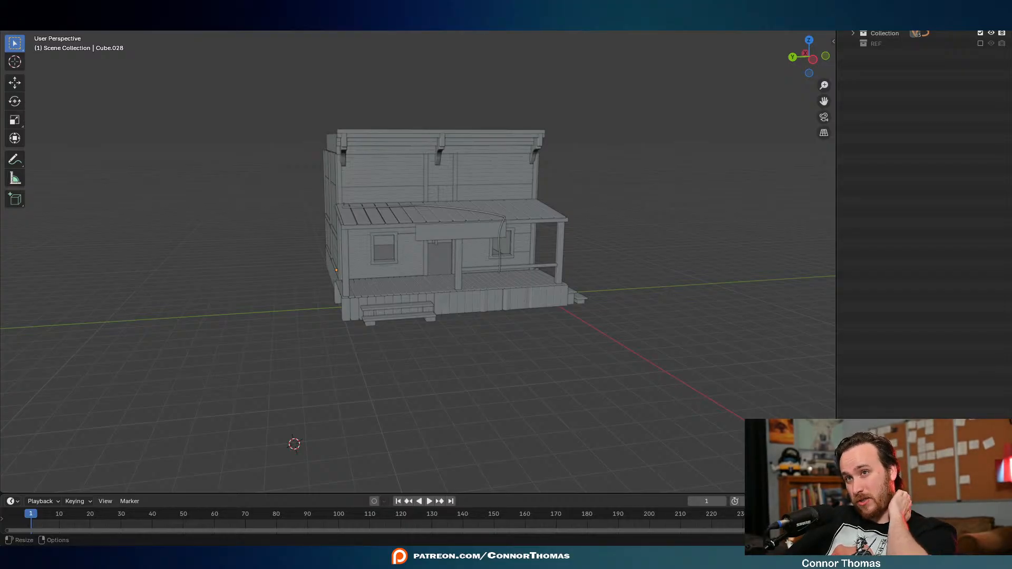
{"action": "scroll", "coordinate": [523, 265], "scroll_direction": "up", "scroll_amount": 2}
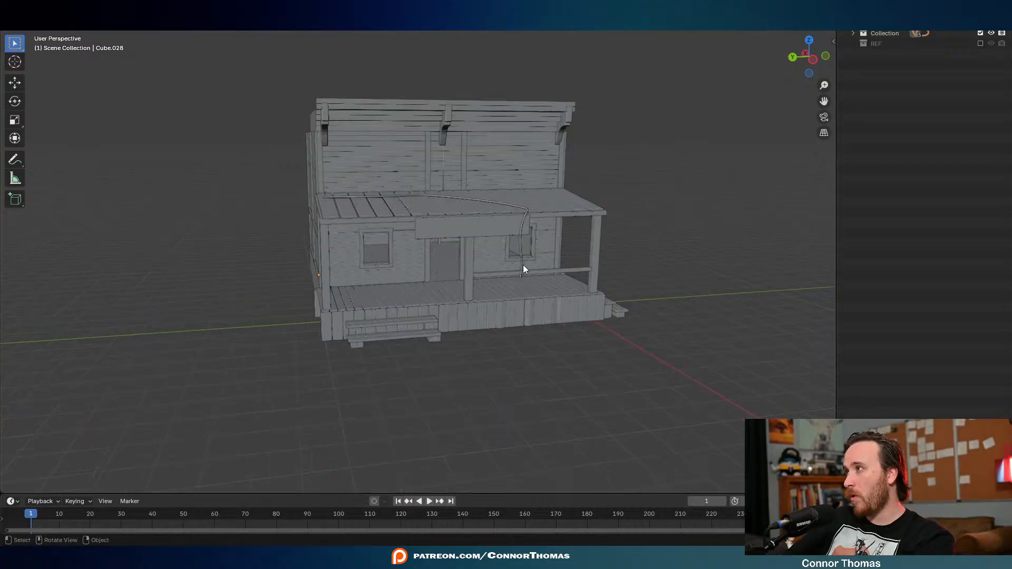
{"action": "middle_click_drag", "start_coordinate": [514, 268], "coordinate": [564, 274]}
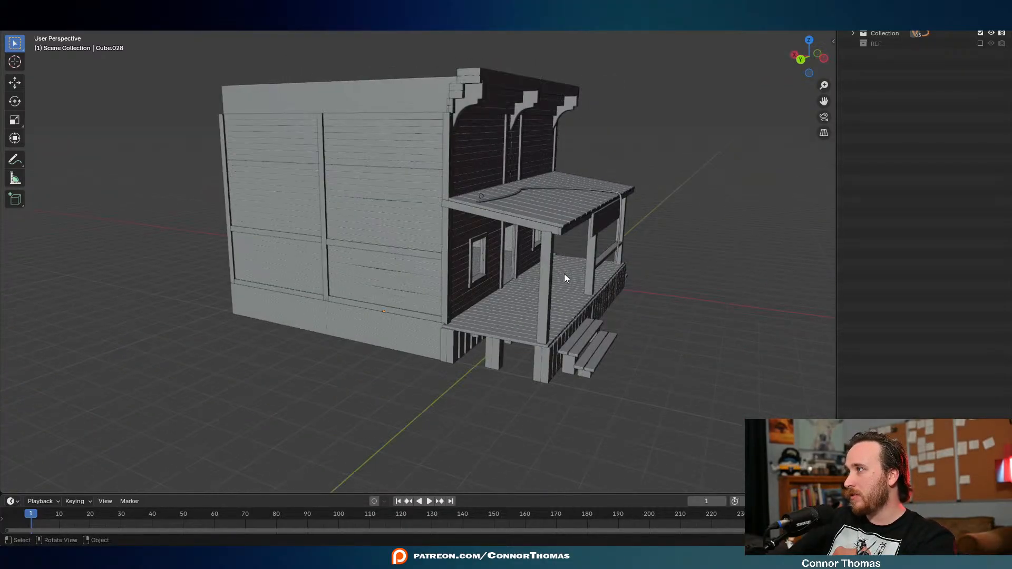
{"action": "middle_click_drag", "start_coordinate": [543, 239], "coordinate": [524, 242]}
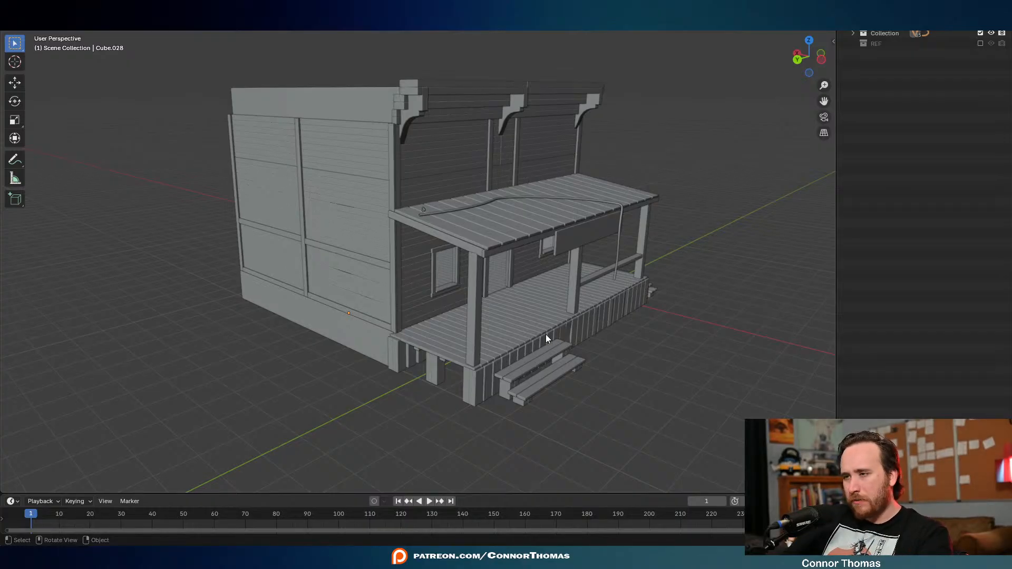
On the opposite side wall, add a vertical loop cut to a plank in the lower panel beside the porch and nudge it slightly
{"action": "middle_click_drag", "start_coordinate": [533, 371], "coordinate": [404, 331]}
{"action": "scroll", "coordinate": [454, 304], "scroll_direction": "up", "scroll_amount": 6}
{"action": "left_click", "coordinate": [459, 284]}
{"action": "key", "text": "Tab"}
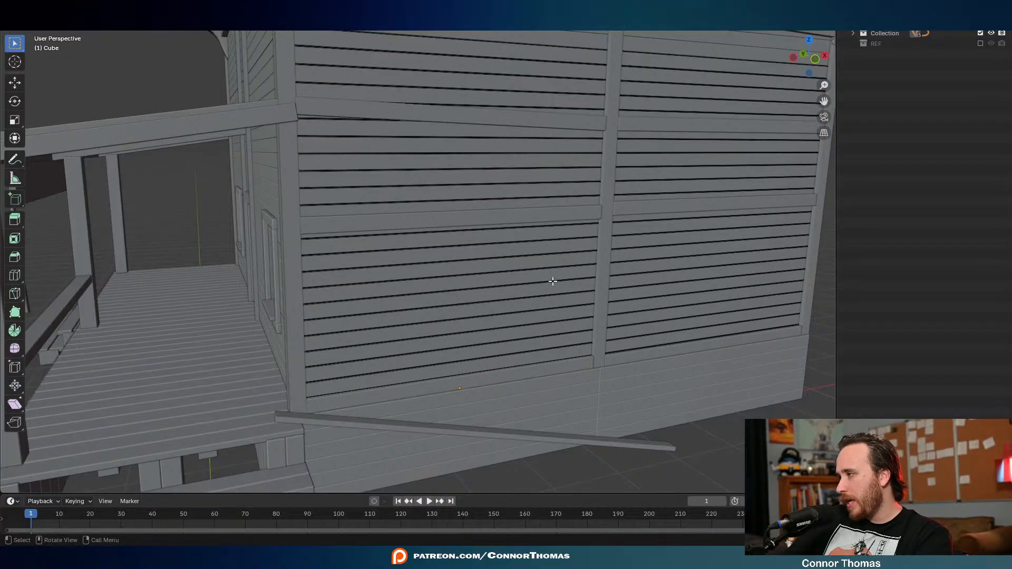
{"action": "key", "text": "ctrl+r"}
{"action": "left_click", "coordinate": [555, 287]}
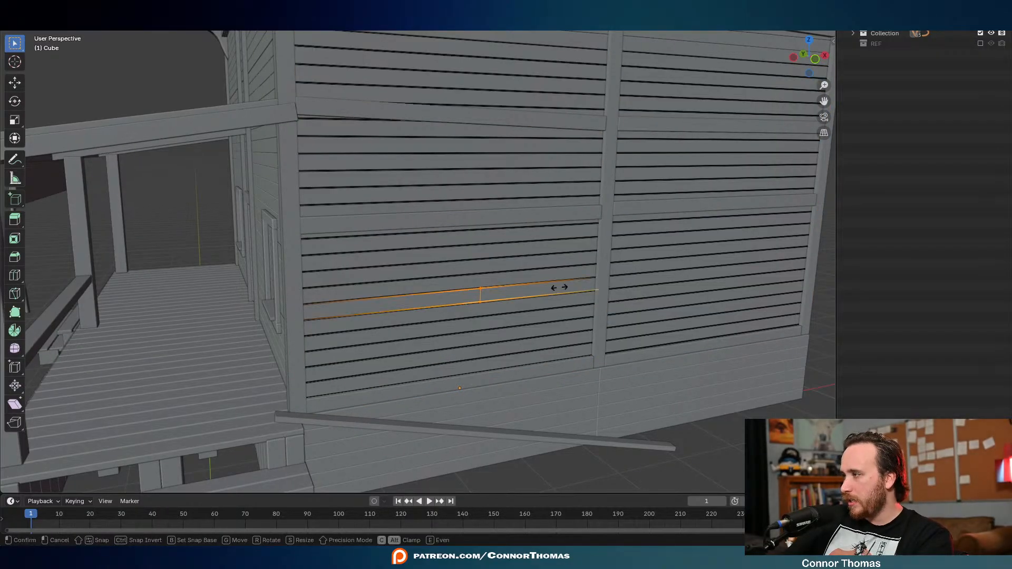
{"action": "left_click", "coordinate": [556, 287]}
{"action": "key", "text": "g"}
{"action": "left_click", "coordinate": [559, 289]}
{"action": "key", "text": "Tab"}
{"action": "key", "text": "a"}
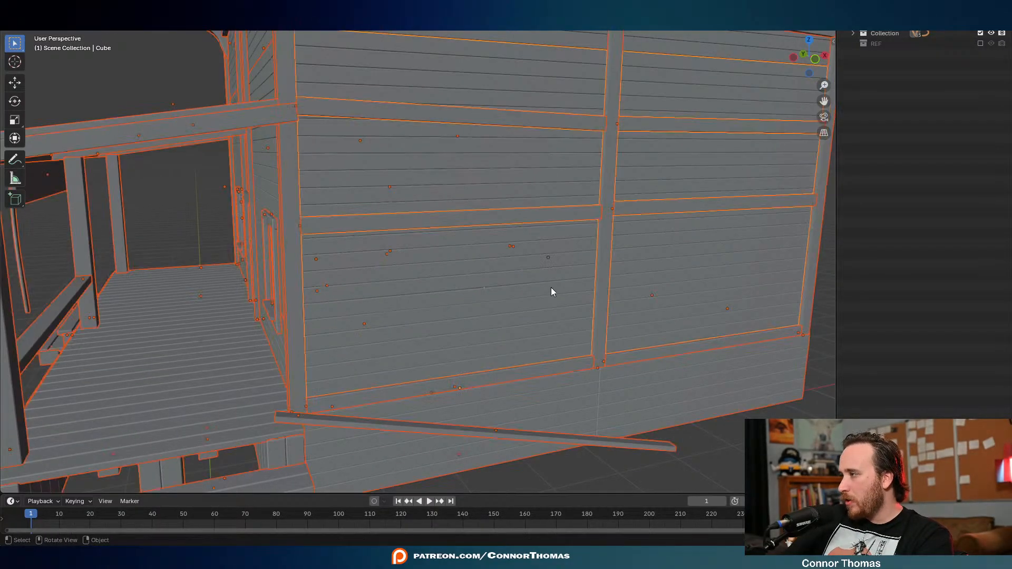
Cut another plank two rows lower in the same panel and move the cut about -0.026 m in X and 0.007 m in Y
{"action": "middle_click_drag", "start_coordinate": [562, 268], "coordinate": [548, 258]}
{"action": "key", "text": "Tab"}
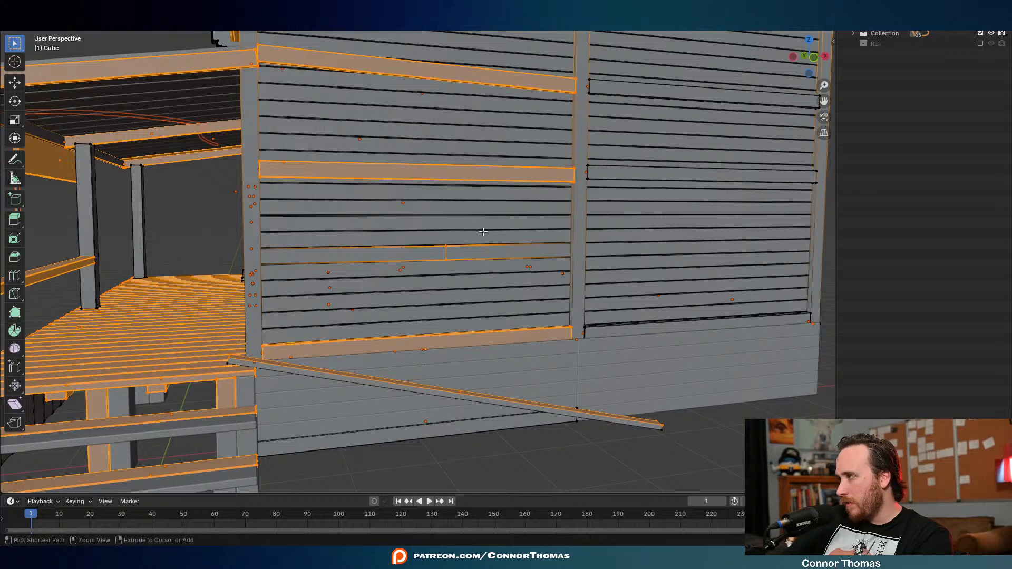
{"action": "key", "text": "alt+a"}
{"action": "key", "text": "ctrl+r"}
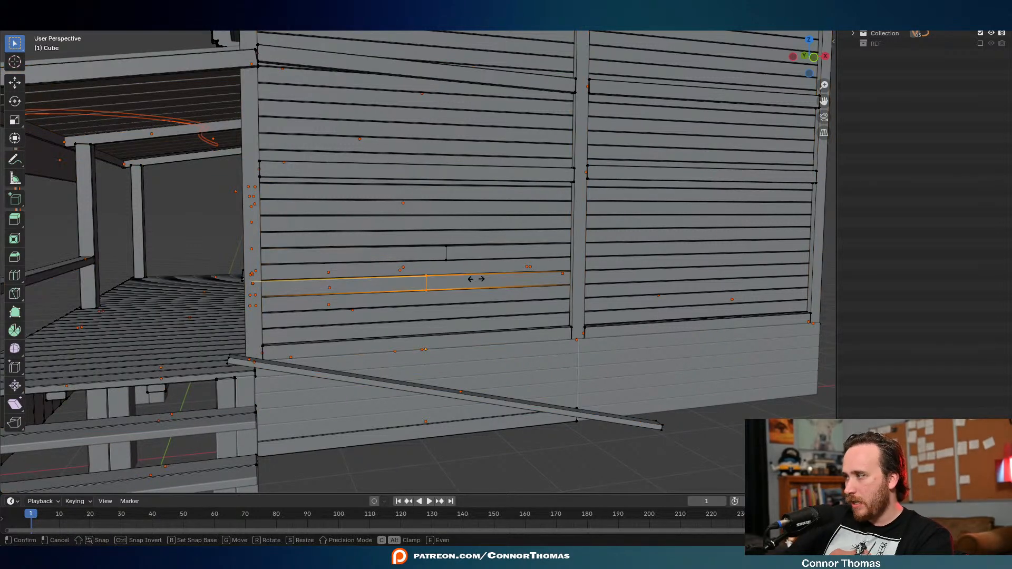
{"action": "left_click", "coordinate": [422, 281]}
{"action": "left_click", "coordinate": [423, 281]}
{"action": "key", "text": "g"}
{"action": "left_click", "coordinate": [461, 279]}
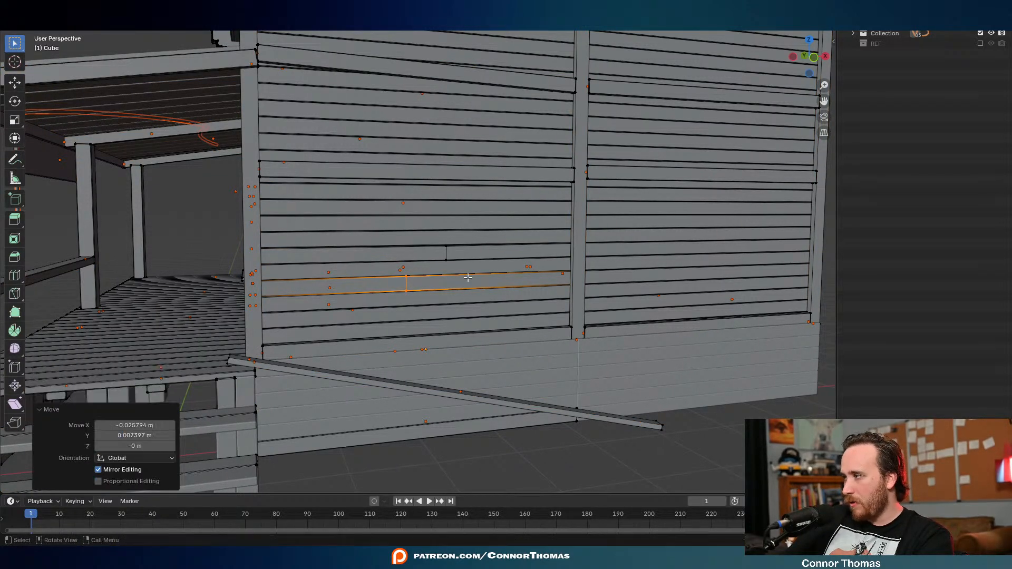
{"action": "key", "text": "Tab"}
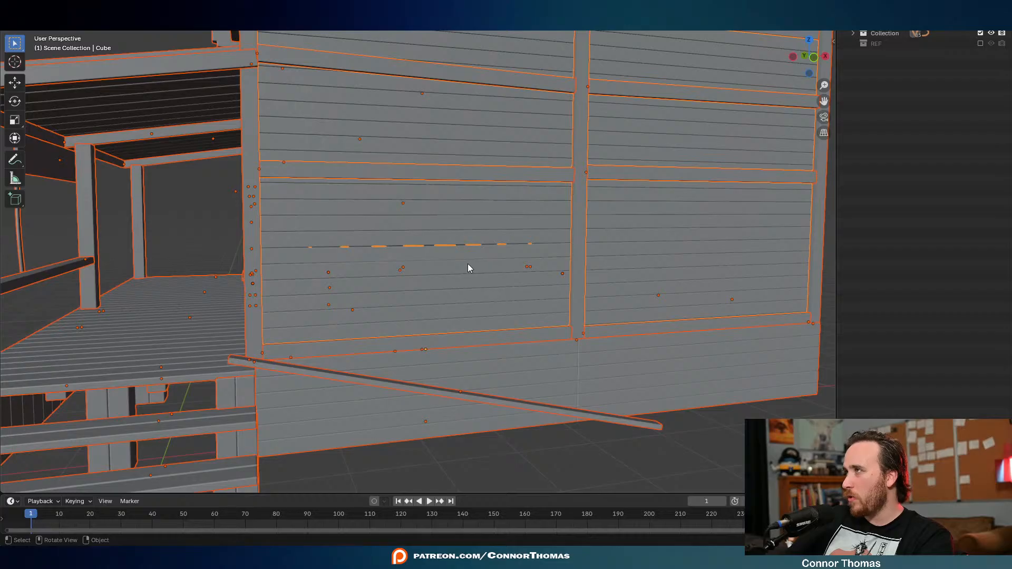
Add a vertical loop cut to a plank in the lower panel farther from the porch, slid off-centre toward the rear
{"action": "middle_click_drag", "start_coordinate": [407, 246], "coordinate": [608, 283]}
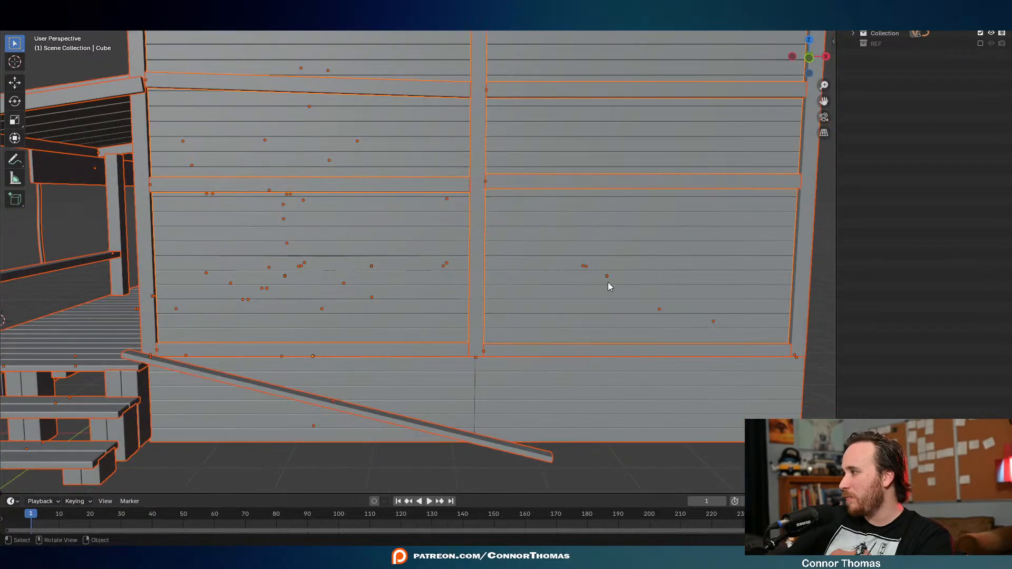
{"action": "key", "text": "Tab"}
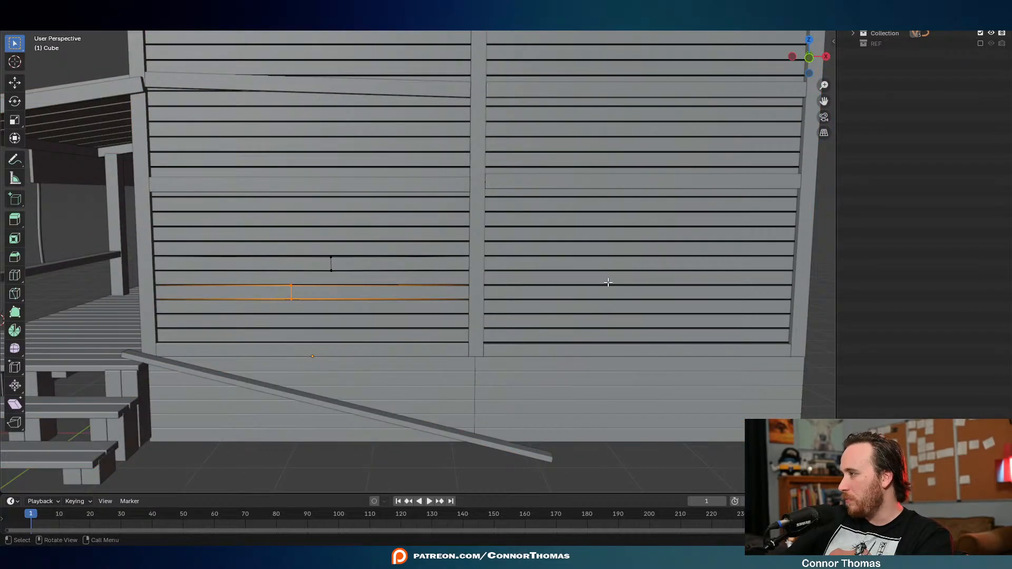
{"action": "key", "text": "ctrl+r"}
{"action": "left_click", "coordinate": [640, 274]}
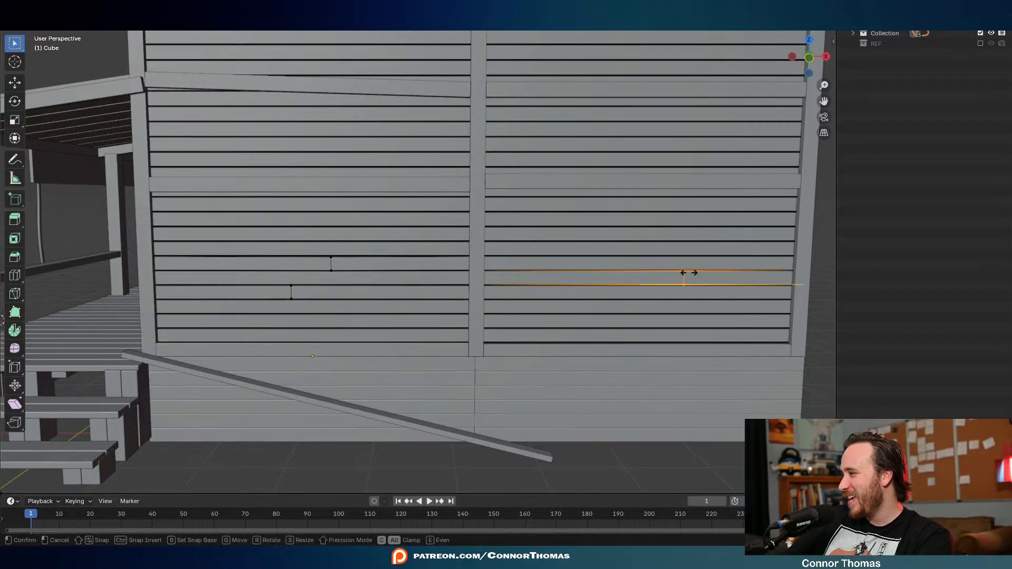
{"action": "left_click", "coordinate": [690, 279]}
{"action": "key", "text": "Tab"}
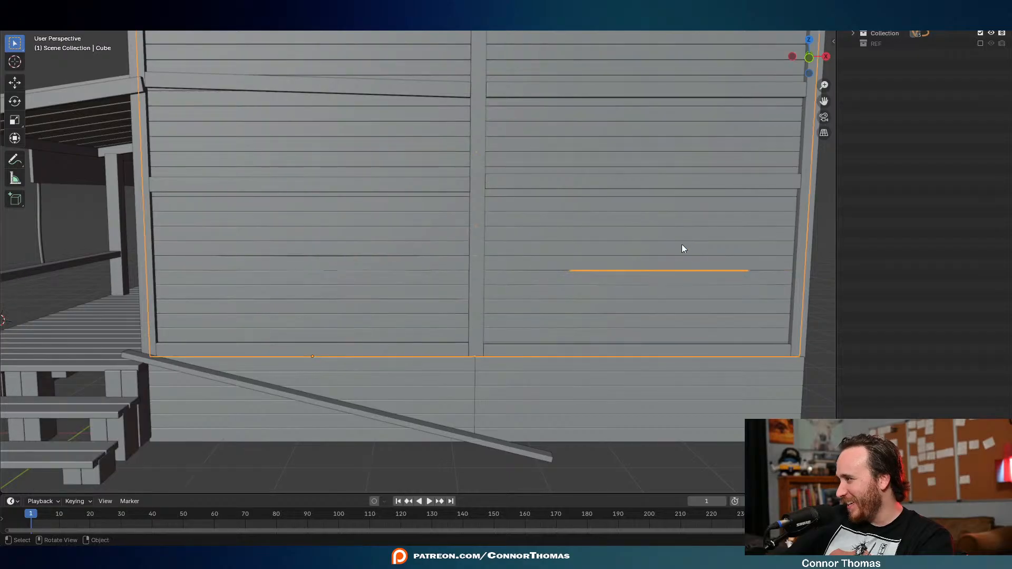
Add a vertical loop cut to a plank three rows higher in that rear panel and lower it about 0.014 m
{"action": "key", "text": "Tab"}
{"action": "key", "text": "ctrl+r"}
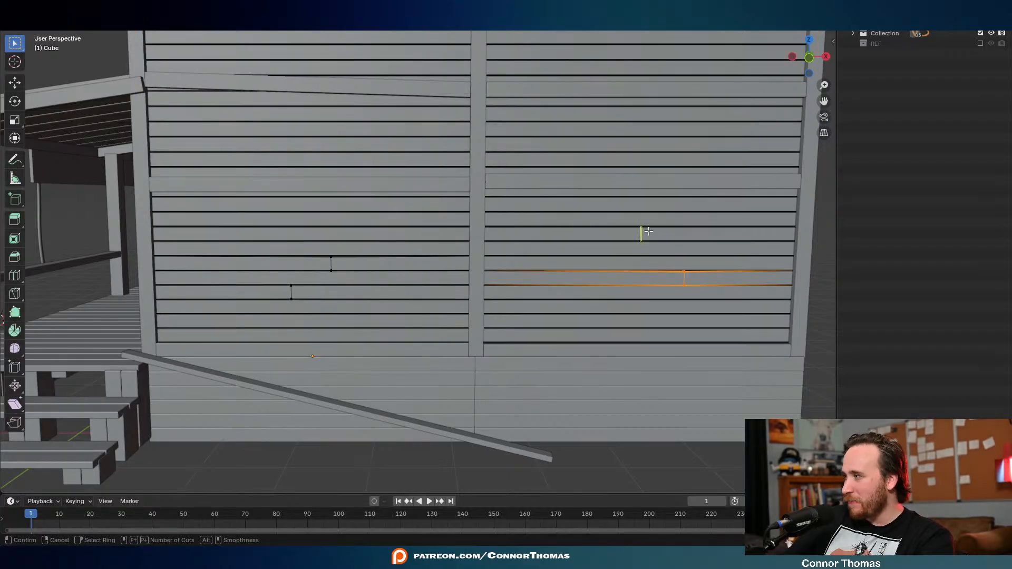
{"action": "left_click", "coordinate": [641, 232]}
{"action": "left_click", "coordinate": [624, 233]}
{"action": "key", "text": "g"}
{"action": "left_click", "coordinate": [630, 240]}
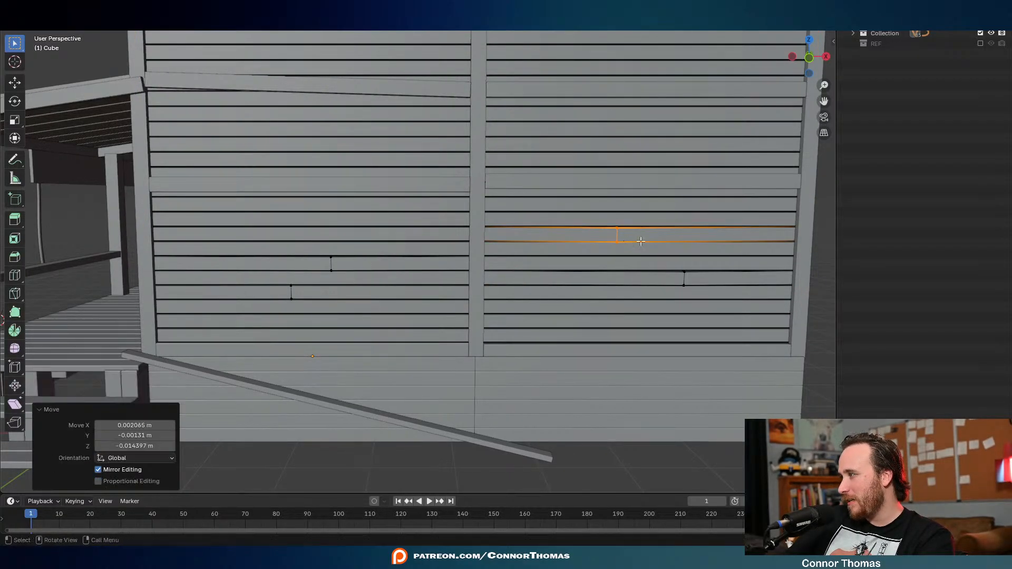
{"action": "key", "text": "Tab"}
{"action": "key", "text": "a"}
{"action": "key", "text": "alt+a"}
Add an off-centre vertical loop cut to a plank in the rear panel above and nudge it slightly
{"action": "middle_click_drag", "start_coordinate": [657, 212], "coordinate": [571, 197]}
{"action": "key", "text": "Tab"}
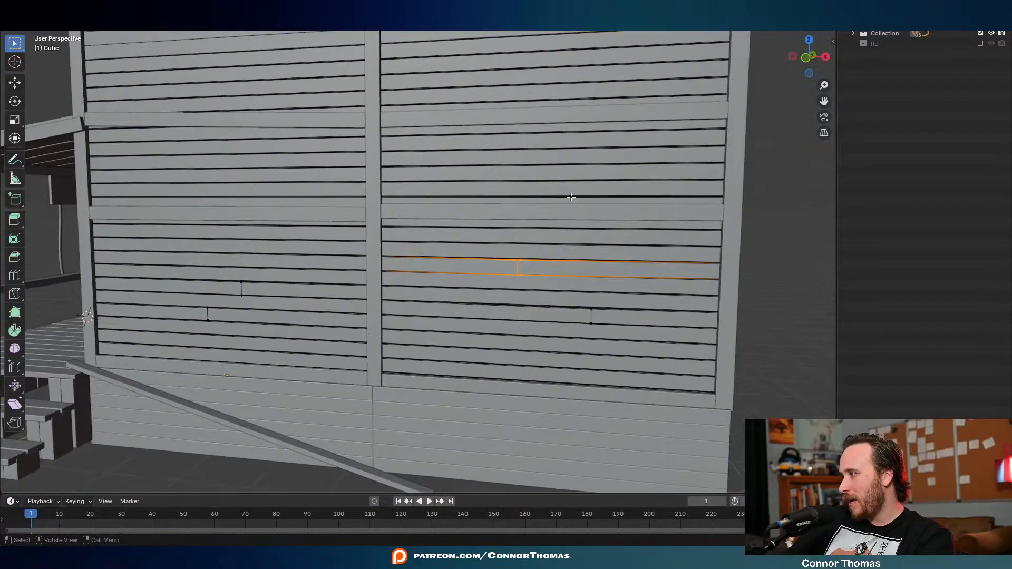
{"action": "key", "text": "ctrl+r"}
{"action": "left_click", "coordinate": [595, 163]}
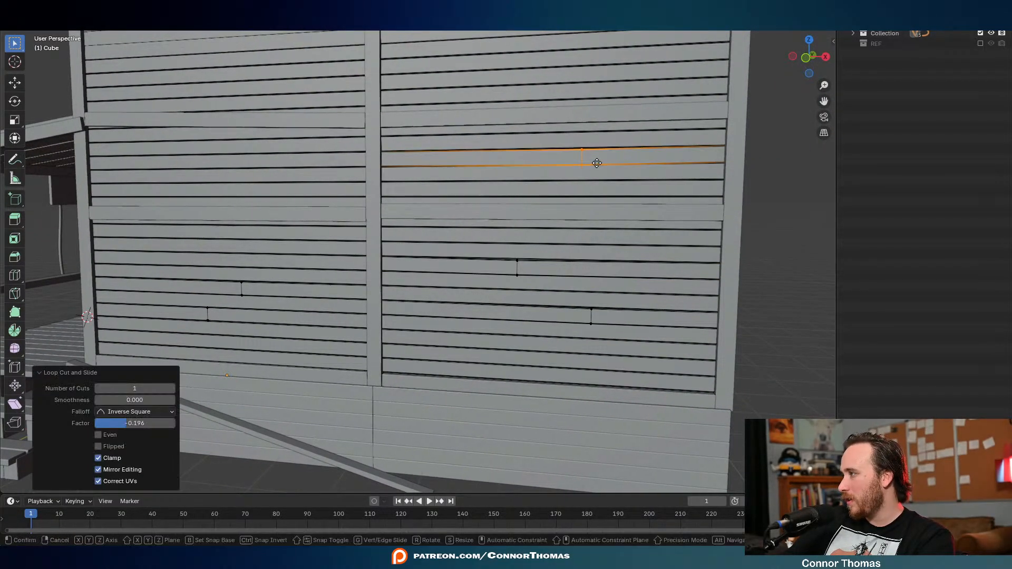
{"action": "left_click", "coordinate": [599, 165]}
{"action": "key", "text": "Tab"}
Add a vertical loop cut to one of the upper front-wall planks above the porch roof
{"action": "middle_click_drag", "start_coordinate": [642, 168], "coordinate": [691, 173]}
{"action": "scroll", "coordinate": [640, 179], "scroll_direction": "down", "scroll_amount": 3}
{"action": "scroll", "coordinate": [681, 175], "scroll_direction": "down", "scroll_amount": 3}
{"action": "middle_click_drag", "start_coordinate": [549, 193], "coordinate": [606, 224]}
{"action": "scroll", "coordinate": [580, 211], "scroll_direction": "up", "scroll_amount": 3}
{"action": "left_click", "coordinate": [431, 141]}
{"action": "key", "text": "Tab"}
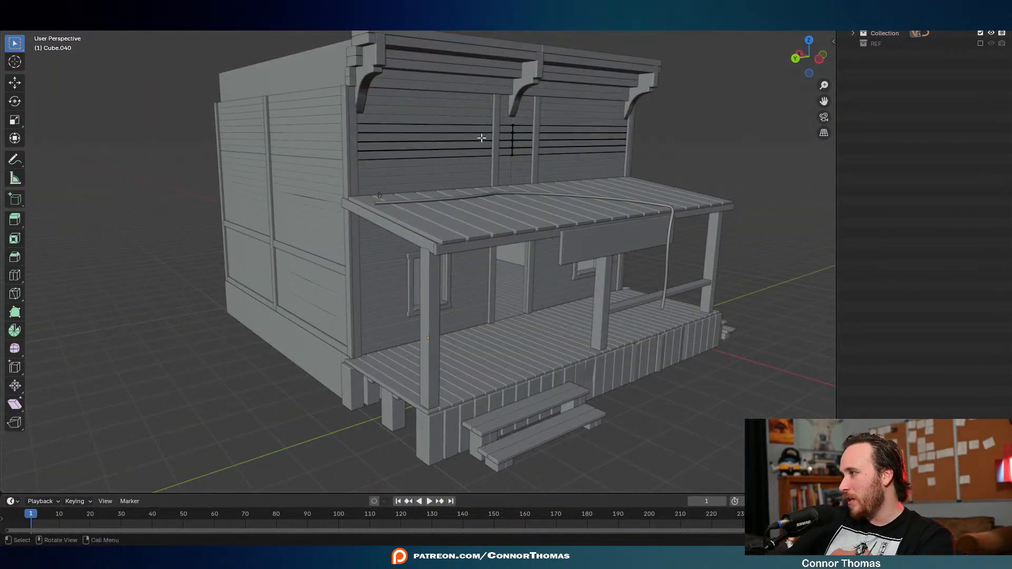
{"action": "middle_click_drag", "start_coordinate": [482, 137], "coordinate": [416, 97]}
{"action": "scroll", "coordinate": [414, 122], "scroll_direction": "up", "scroll_amount": 5}
{"action": "key", "text": "ctrl+r"}
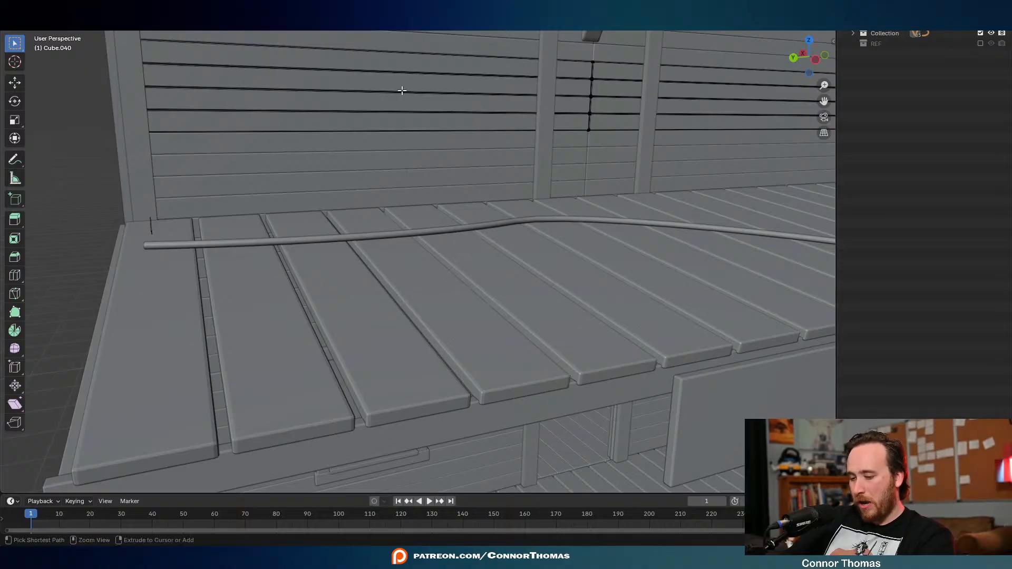
{"action": "left_click", "coordinate": [398, 90]}
{"action": "left_click", "coordinate": [400, 85]}
{"action": "key", "text": "Tab"}
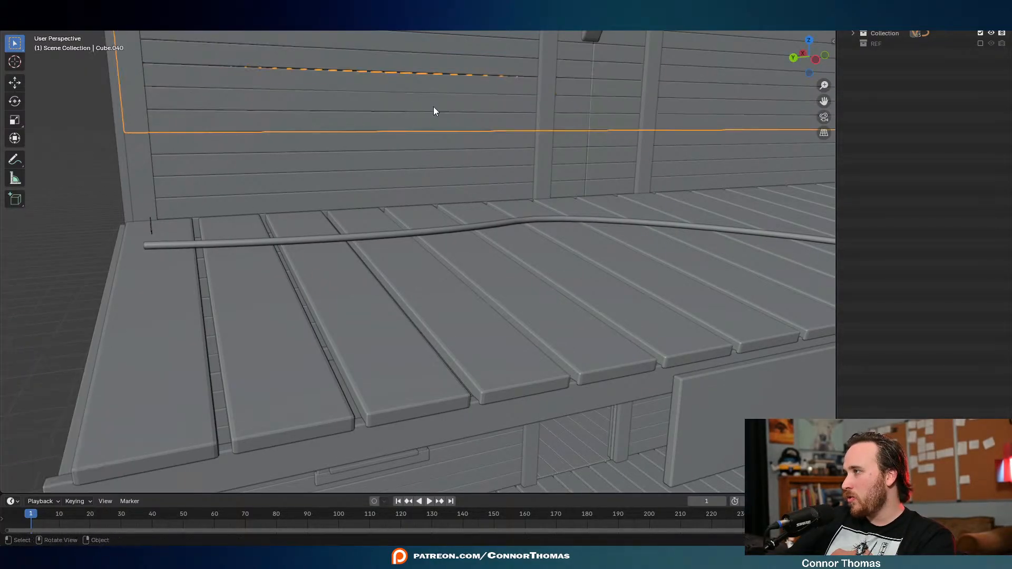
{"action": "key", "text": "a"}
{"action": "key", "text": "a"}
Apply the Array modifier on the porch roof planks and open their mesh for editing
{"action": "scroll", "coordinate": [433, 106], "scroll_direction": "down", "scroll_amount": 5}
{"action": "middle_click_drag", "start_coordinate": [535, 156], "coordinate": [487, 157]}
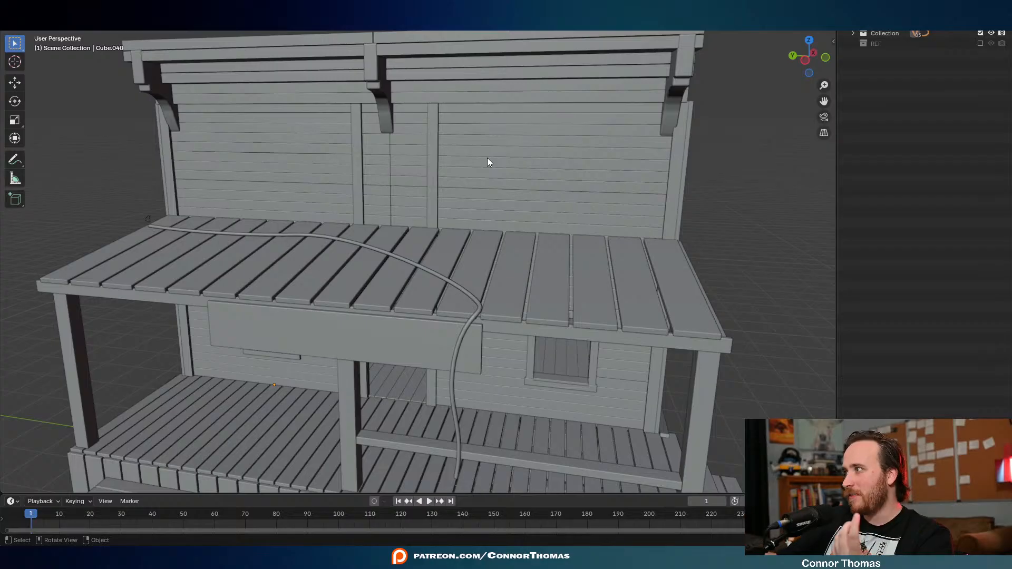
{"action": "middle_click_drag", "start_coordinate": [456, 217], "coordinate": [386, 301]}
{"action": "left_click", "coordinate": [477, 331]}
{"action": "key", "text": "Tab"}
{"action": "key", "text": "Tab"}
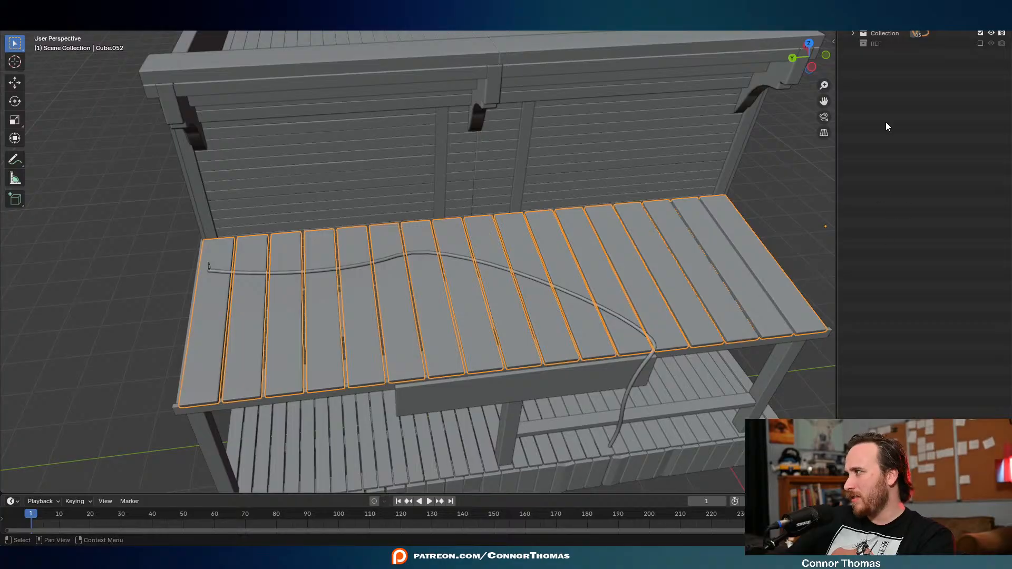
{"action": "left_click_drag", "start_coordinate": [922, 440], "coordinate": [923, 76]}
{"action": "key", "text": "ctrl+a"}
{"action": "key", "text": "Tab"}
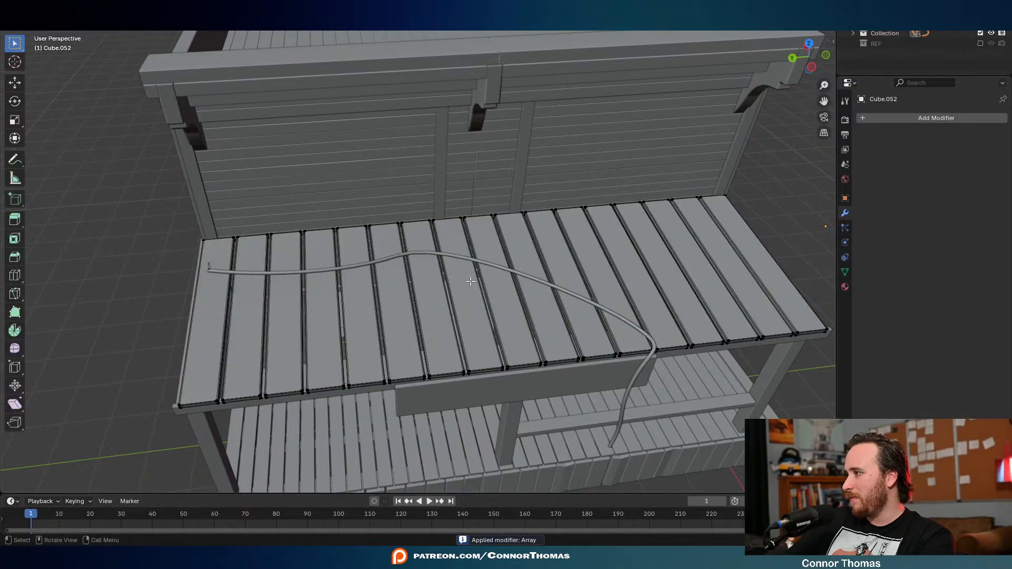
Add a crosswise loop cut to a middle porch-roof plank, slid slightly off-centre to a factor of about -0.166
{"action": "key", "text": "ctrl+r"}
{"action": "left_click", "coordinate": [472, 283]}
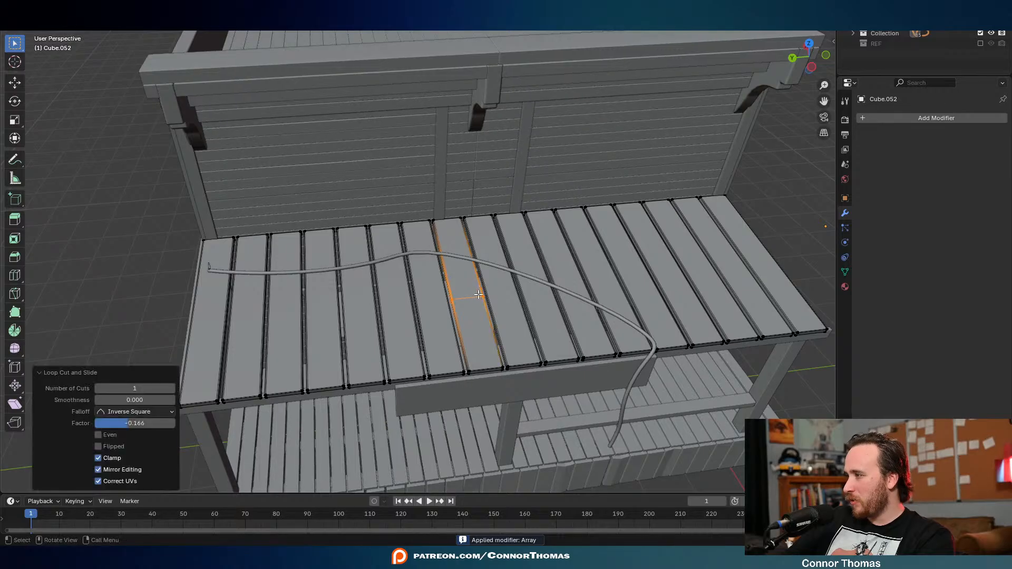
{"action": "left_click", "coordinate": [511, 290]}
{"action": "key", "text": "Tab"}
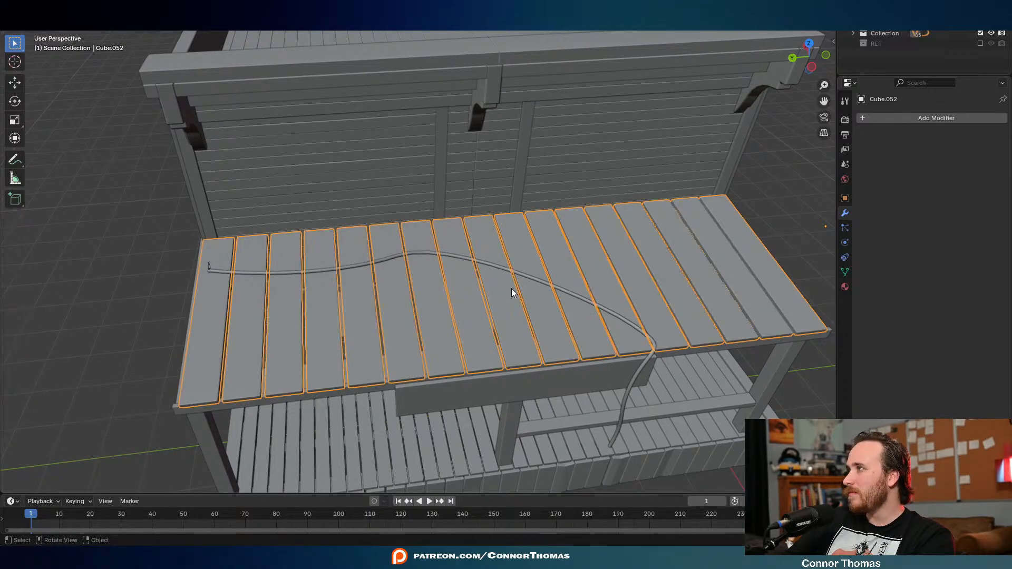
{"action": "key", "text": "Tab"}
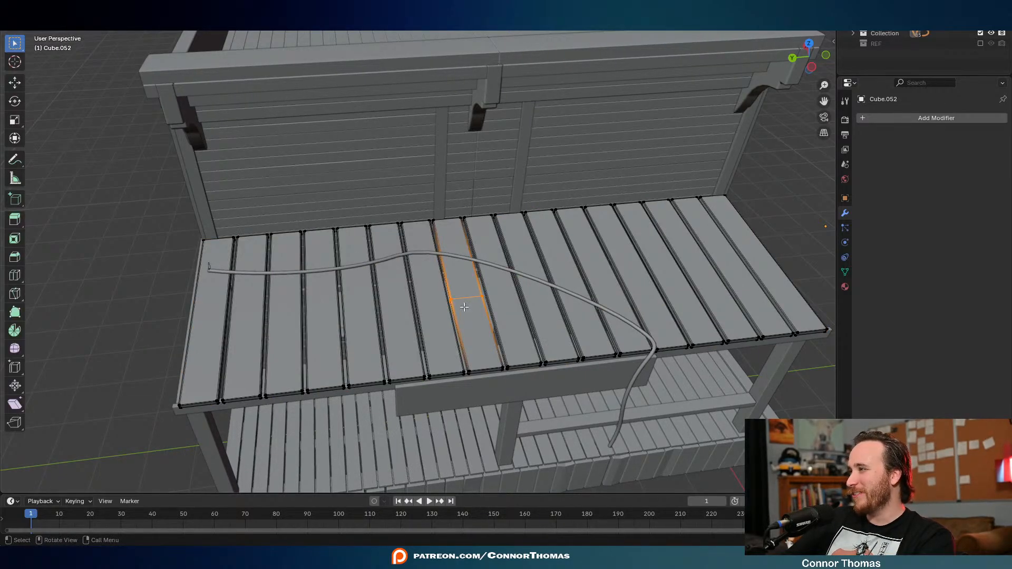
Add a crosswise loop cut to the porch-roof plank three over from the last cut, toward the cable's upper end
{"action": "key", "text": "ctrl+r"}
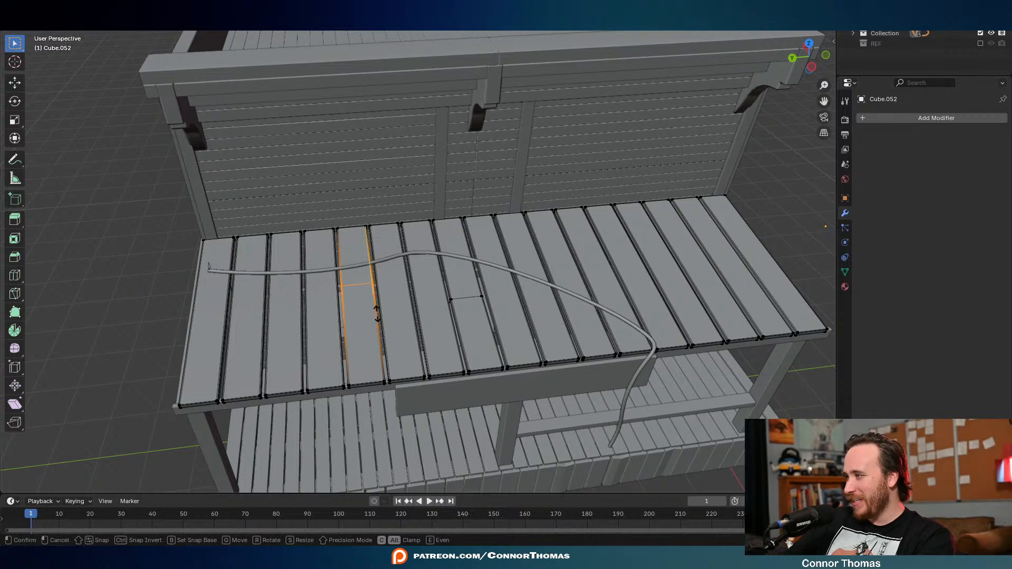
{"action": "left_click", "coordinate": [375, 321]}
{"action": "left_click", "coordinate": [382, 309]}
{"action": "key", "text": "Tab"}
{"action": "key", "text": "Tab"}
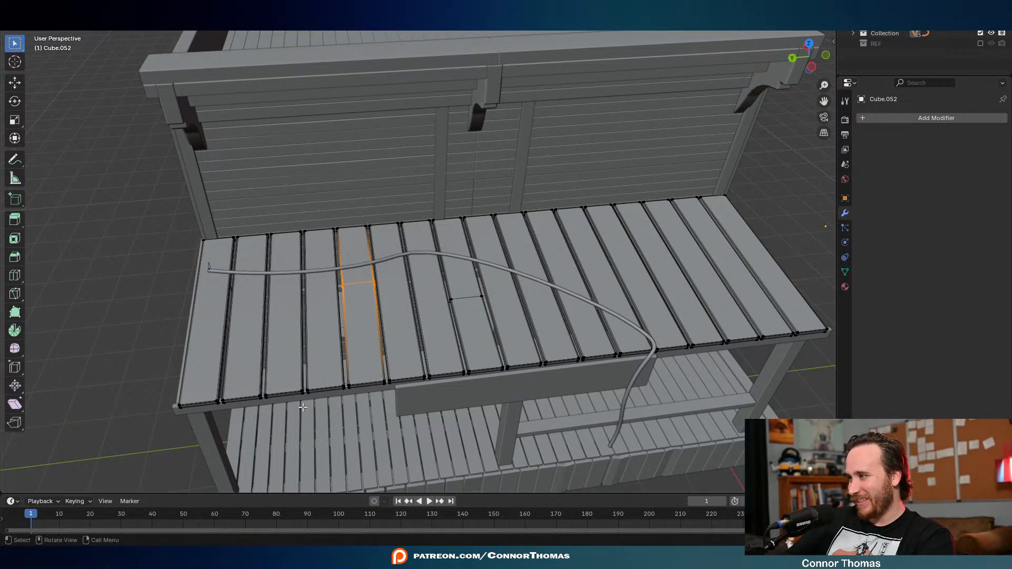
Rotate the third porch-roof plank from the cable's upper end slightly about the Z axis
{"action": "key", "text": "l"}
{"action": "key", "text": "r"}
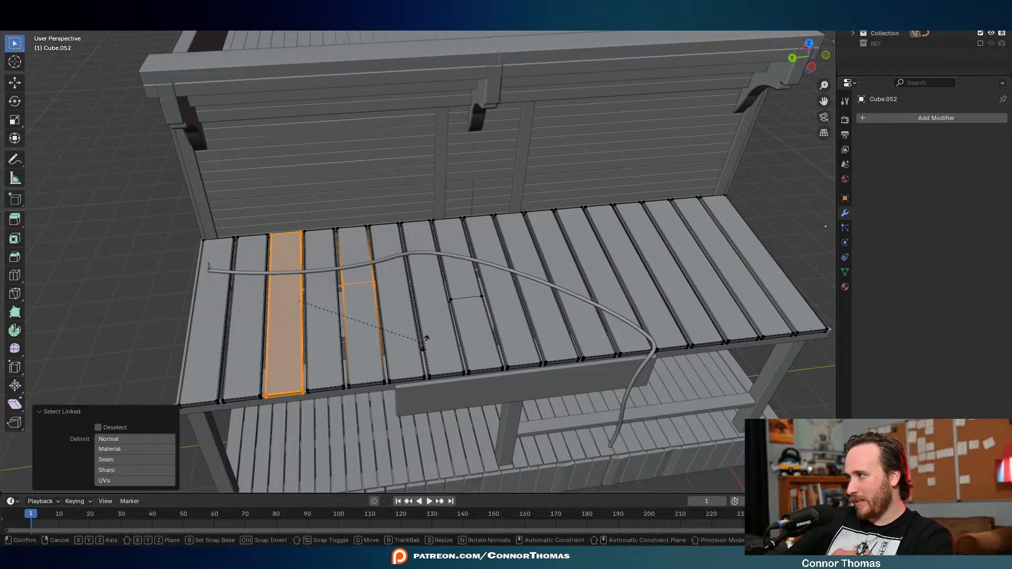
{"action": "key", "text": "z"}
{"action": "key", "text": "Escape"}
{"action": "key", "text": "Tab"}
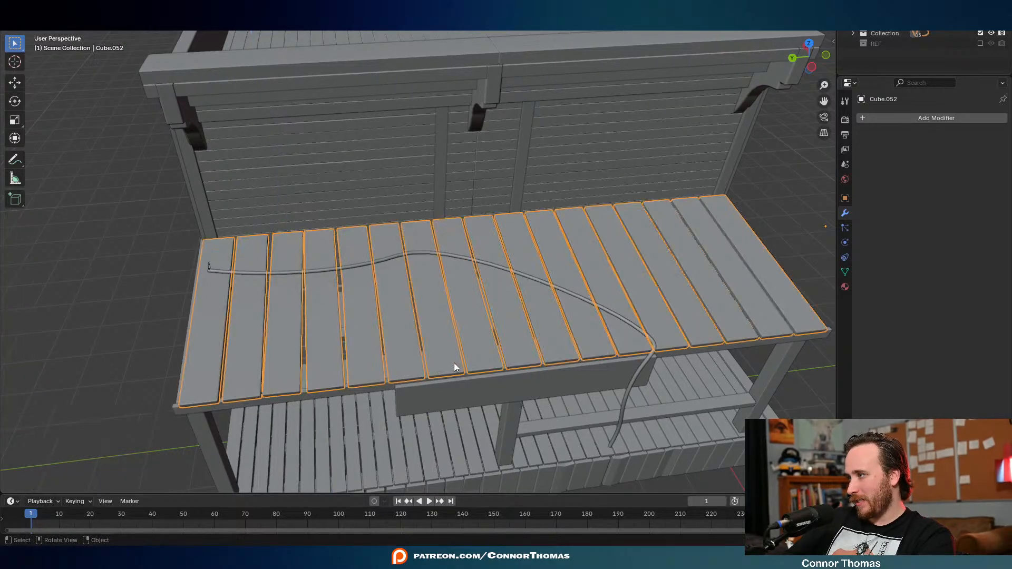
Cut the fourth plank from the roof's opposite end at a factor of -0.420, shift the cut along Y and scale it by about 1.041
{"action": "middle_click_drag", "start_coordinate": [615, 342], "coordinate": [498, 312]}
{"action": "key", "text": "Tab"}
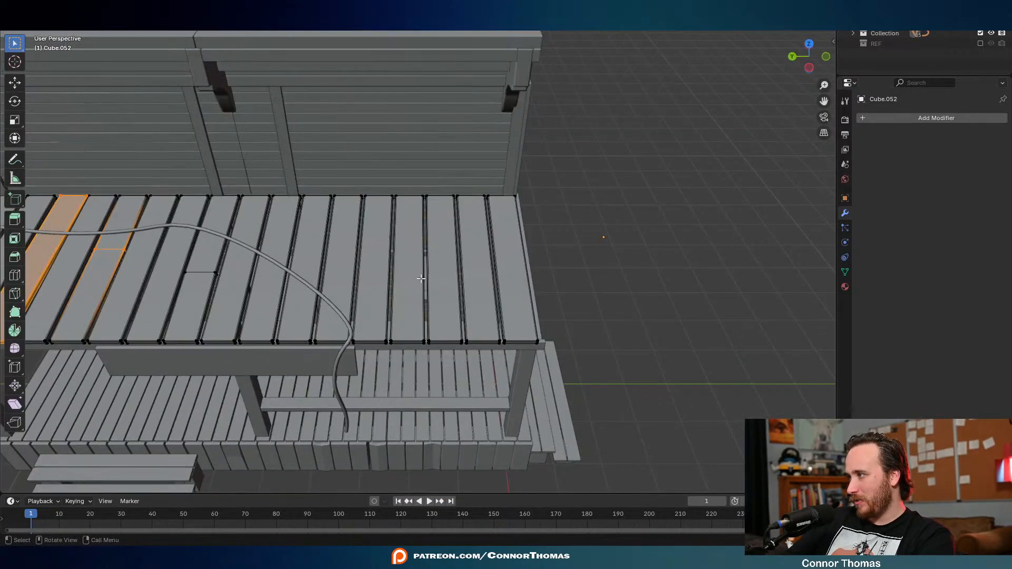
{"action": "left_click", "coordinate": [413, 276]}
{"action": "key", "text": "g"}
{"action": "key", "text": "g"}
{"action": "key", "text": "y"}
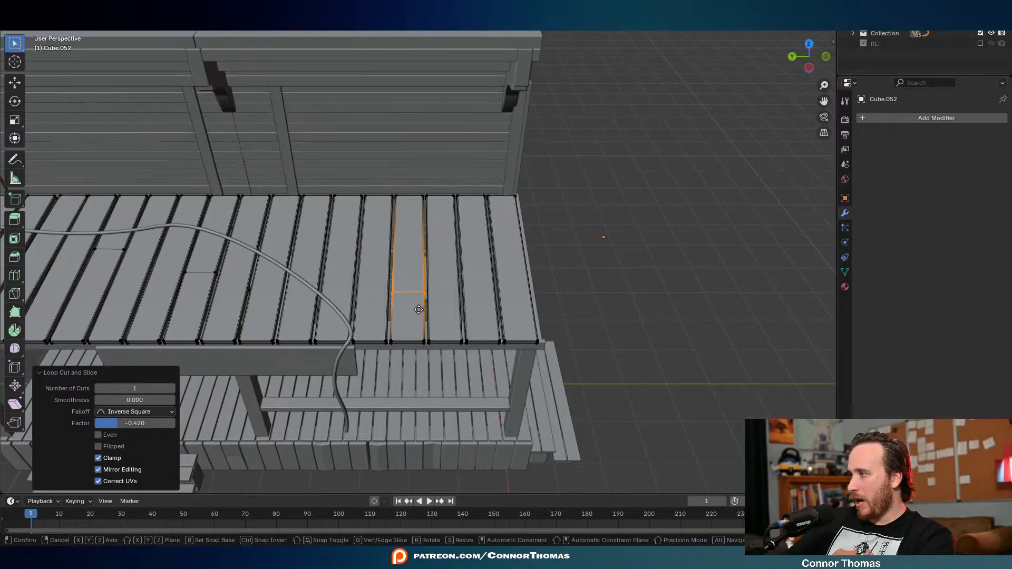
{"action": "left_click", "coordinate": [413, 309]}
{"action": "key", "text": "s"}
{"action": "right_click", "coordinate": [427, 304]}
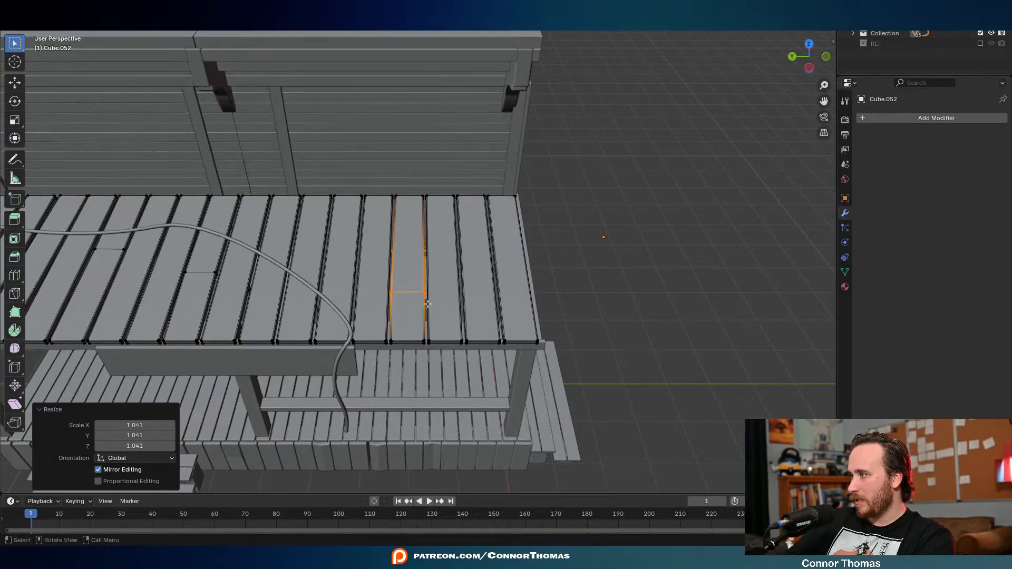
{"action": "key", "text": "Tab"}
{"action": "key", "text": "Tab"}
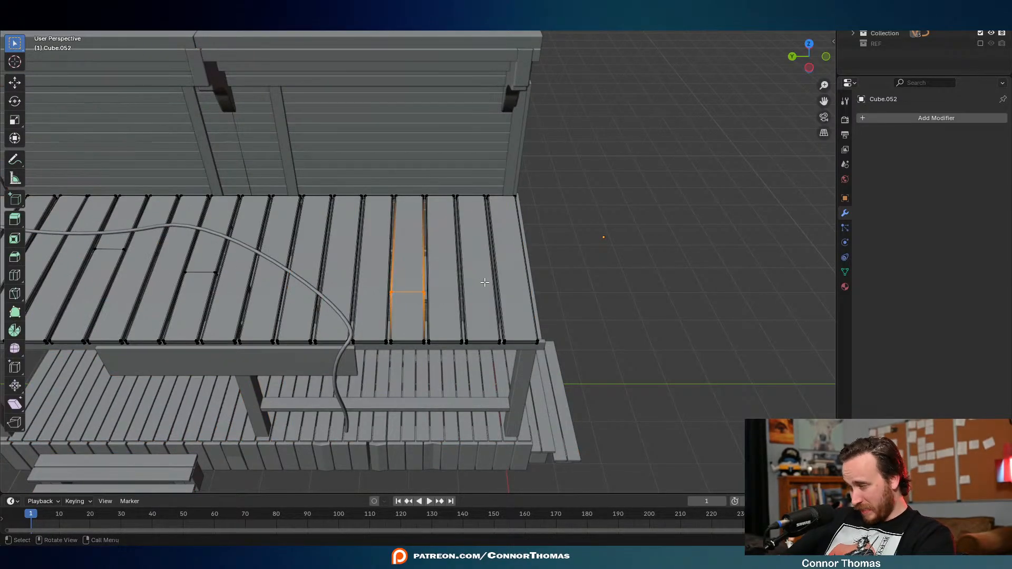
Select the second porch-roof plank from that same end and set it slightly out of line
{"action": "key", "text": "a"}
{"action": "key", "text": "alt+a"}
{"action": "key", "text": "l"}
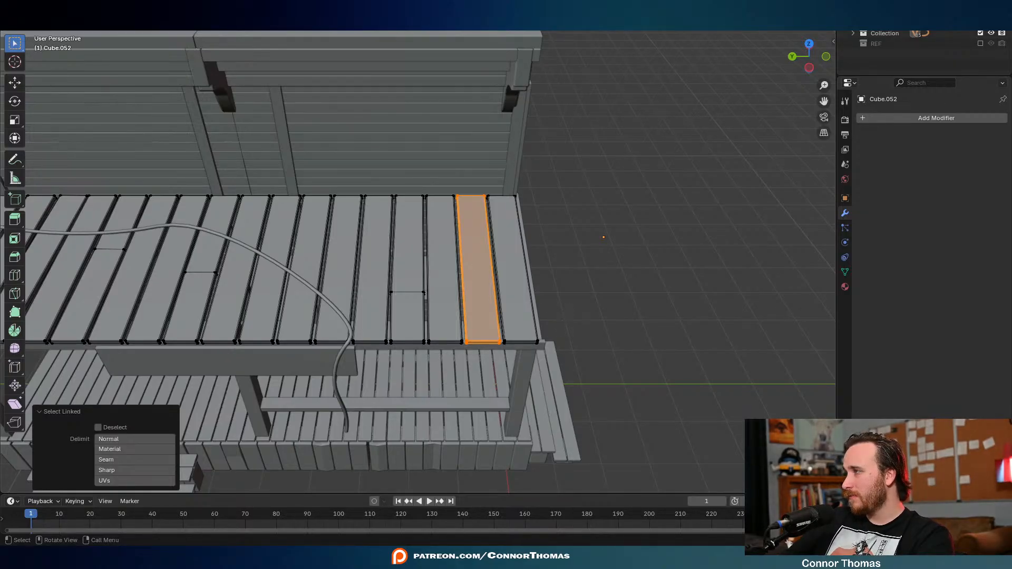
{"action": "key", "text": "Tab"}
{"action": "key", "text": "a"}
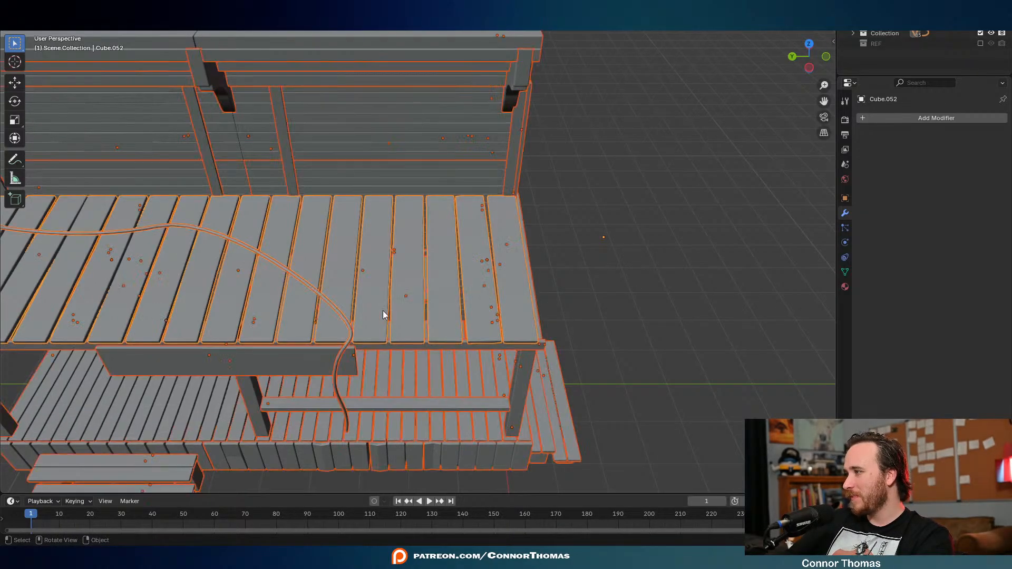
{"action": "middle_click_drag", "start_coordinate": [383, 311], "coordinate": [502, 364]}
Select the uncut roof plank two past the middle cut and angle it slightly, working from the top view
{"action": "key", "text": "Tab"}
{"action": "key", "text": "alt+a"}
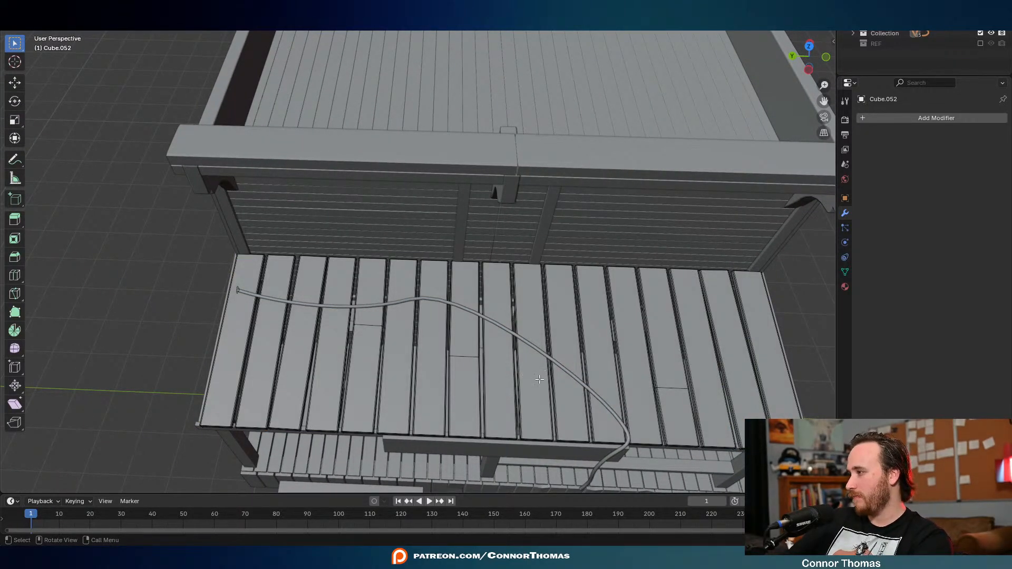
{"action": "key", "text": "l"}
{"action": "key", "text": "KP_7"}
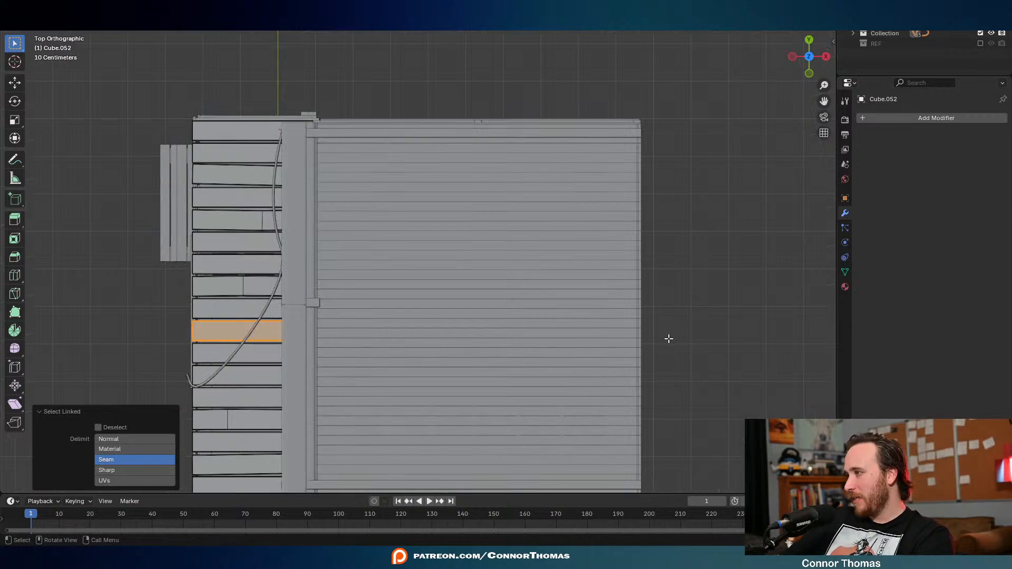
{"action": "scroll", "coordinate": [667, 339], "scroll_direction": "up", "scroll_amount": 5}
{"action": "key", "text": "Tab"}
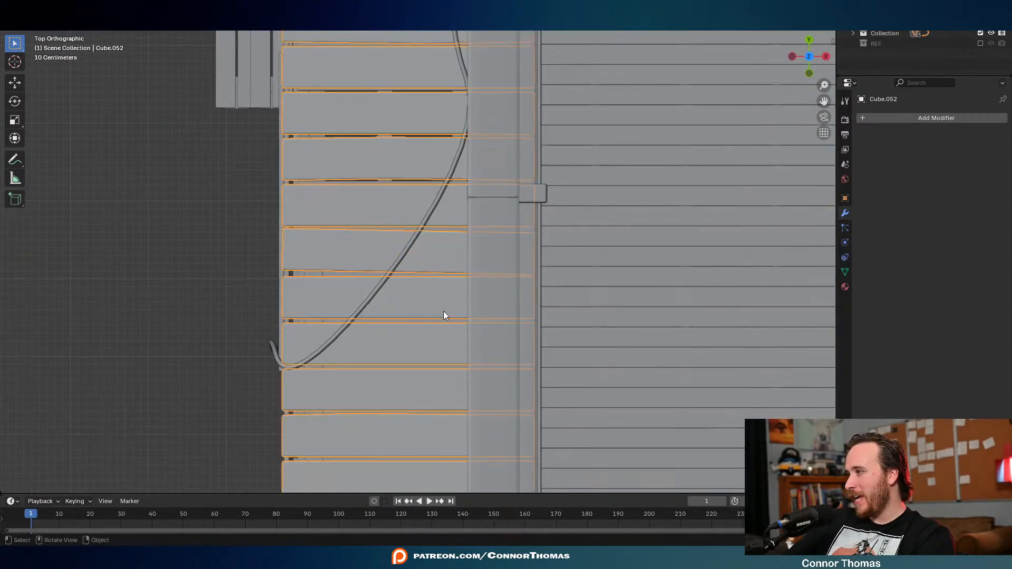
{"action": "middle_click_drag", "start_coordinate": [475, 321], "coordinate": [626, 226]}
{"action": "scroll", "coordinate": [627, 225], "scroll_direction": "down", "scroll_amount": 4}
{"action": "middle_click_drag", "start_coordinate": [558, 223], "coordinate": [567, 242], "text": "shift"}
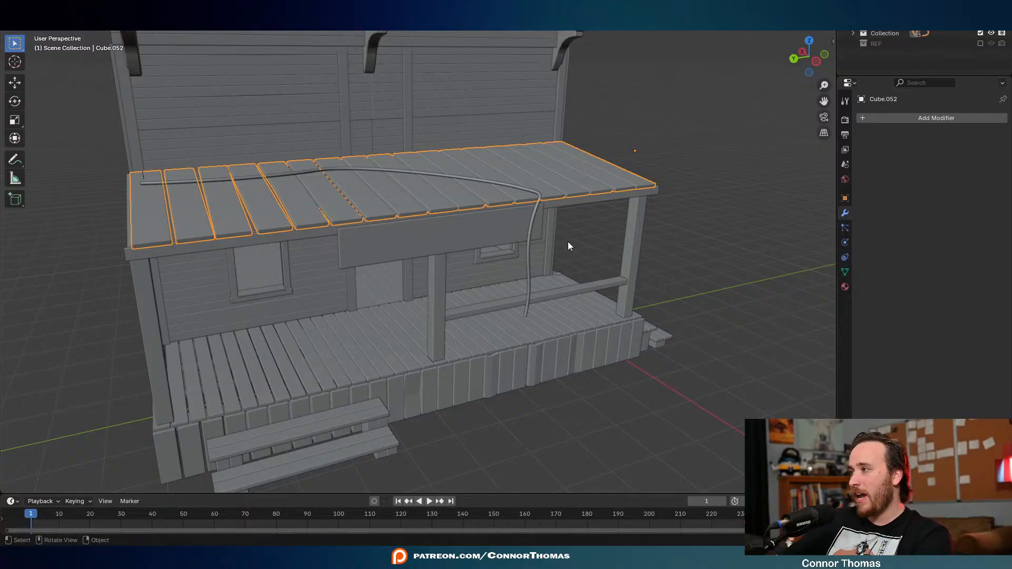
Edit the porch floor mesh and rotate the plank beside the inner end of the front steps slightly about the Z axis
{"action": "key", "text": "a"}
{"action": "key", "text": "a"}
{"action": "middle_click_drag", "start_coordinate": [391, 372], "coordinate": [447, 279]}
{"action": "left_click", "coordinate": [418, 364], "text": "shift"}
{"action": "middle_click_drag", "start_coordinate": [447, 280], "coordinate": [419, 292]}
{"action": "scroll", "coordinate": [416, 292], "scroll_direction": "up", "scroll_amount": 4}
{"action": "key", "text": "Tab"}
{"action": "scroll", "coordinate": [415, 292], "scroll_direction": "down", "scroll_amount": 2}
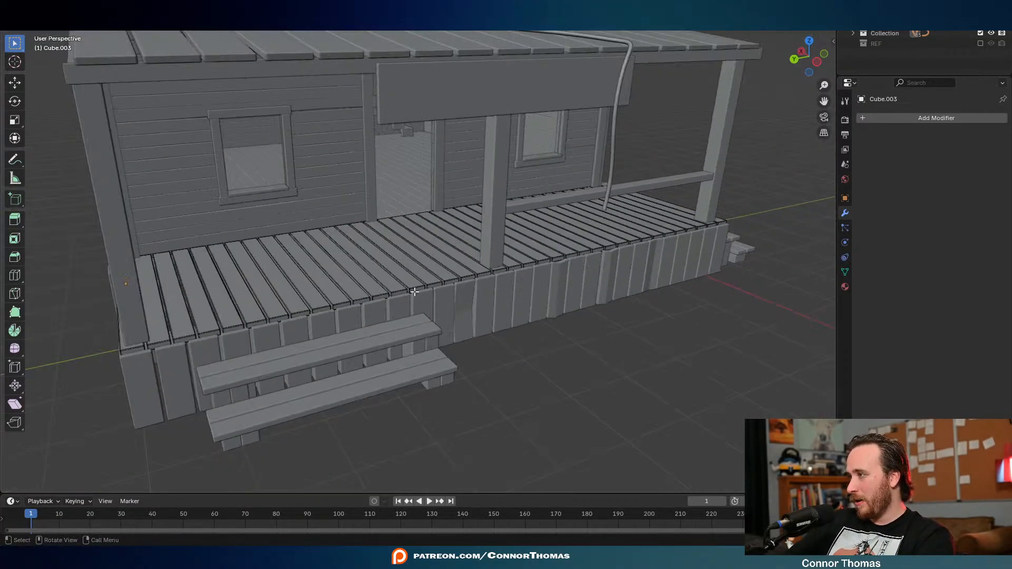
{"action": "key", "text": "l"}
{"action": "scroll", "coordinate": [529, 293], "scroll_direction": "up", "scroll_amount": 2}
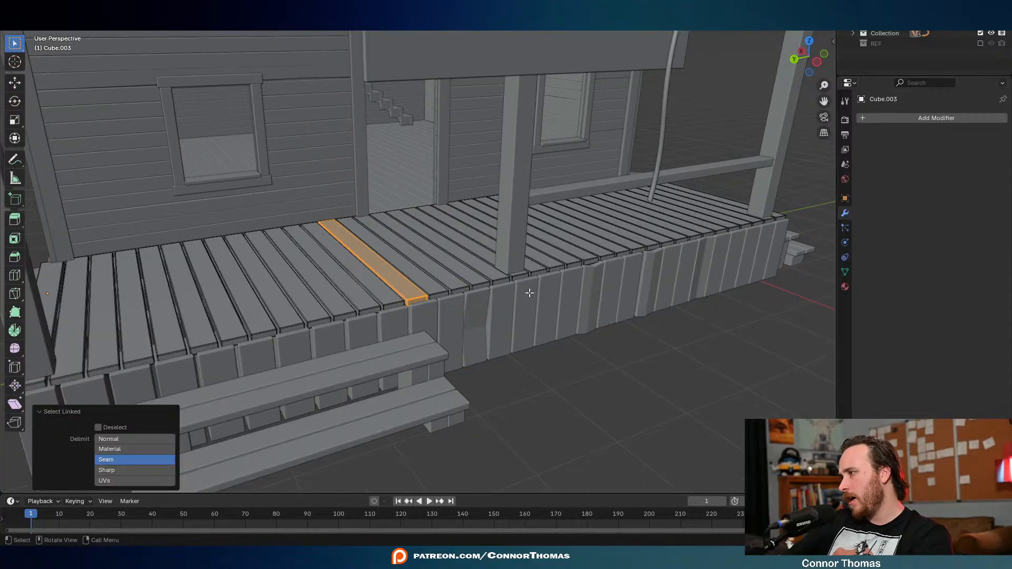
{"action": "key", "text": "r"}
{"action": "key", "text": "z"}
{"action": "key", "text": "Escape"}
{"action": "key", "text": "Tab"}
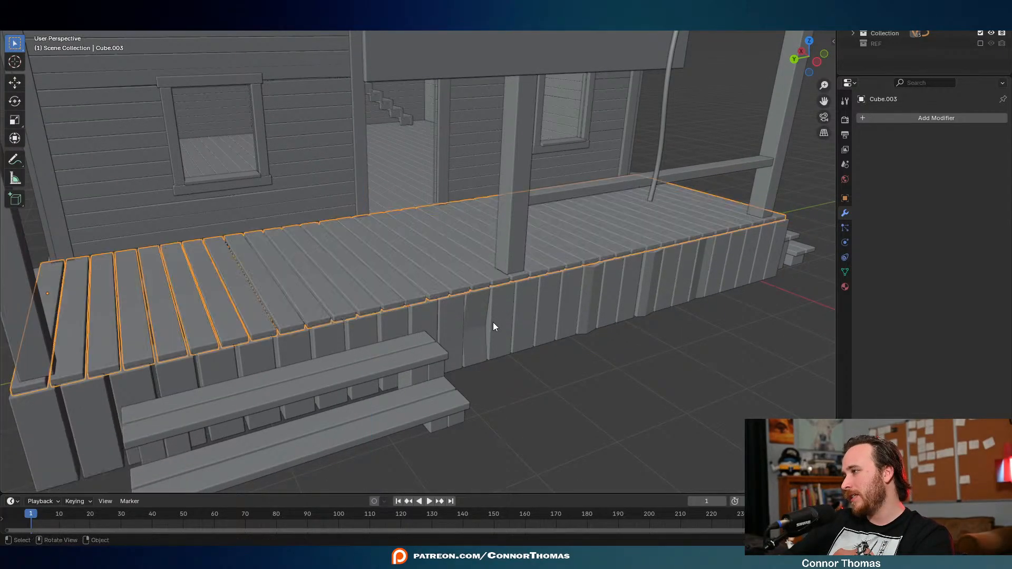
Rotate a single floor plank under the railing, just past the middle post, slightly about the Z axis
{"action": "middle_click_drag", "start_coordinate": [481, 319], "coordinate": [439, 344]}
{"action": "key", "text": "Tab"}
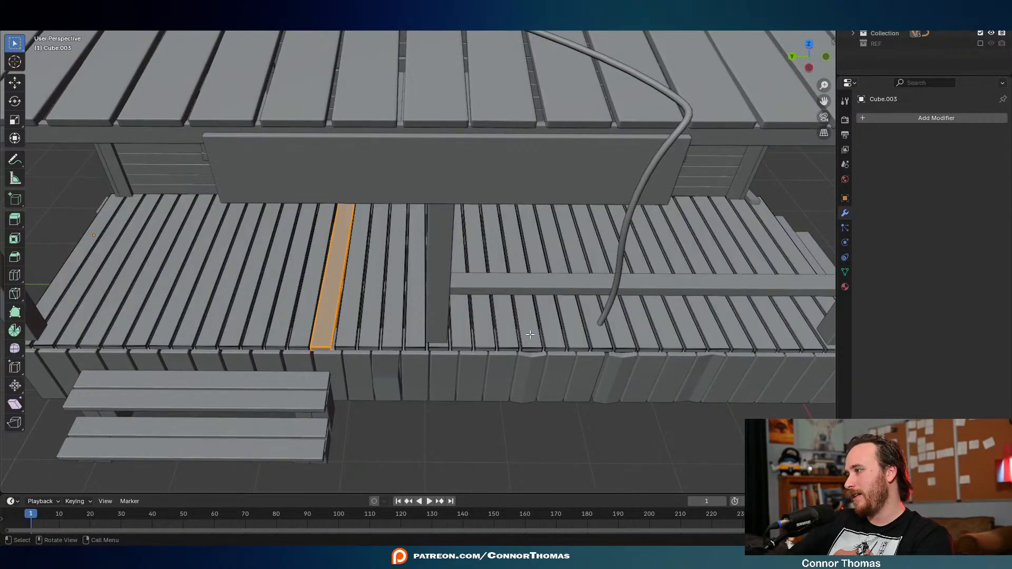
{"action": "key", "text": "alt+a"}
{"action": "key", "text": "l"}
{"action": "key", "text": "g"}
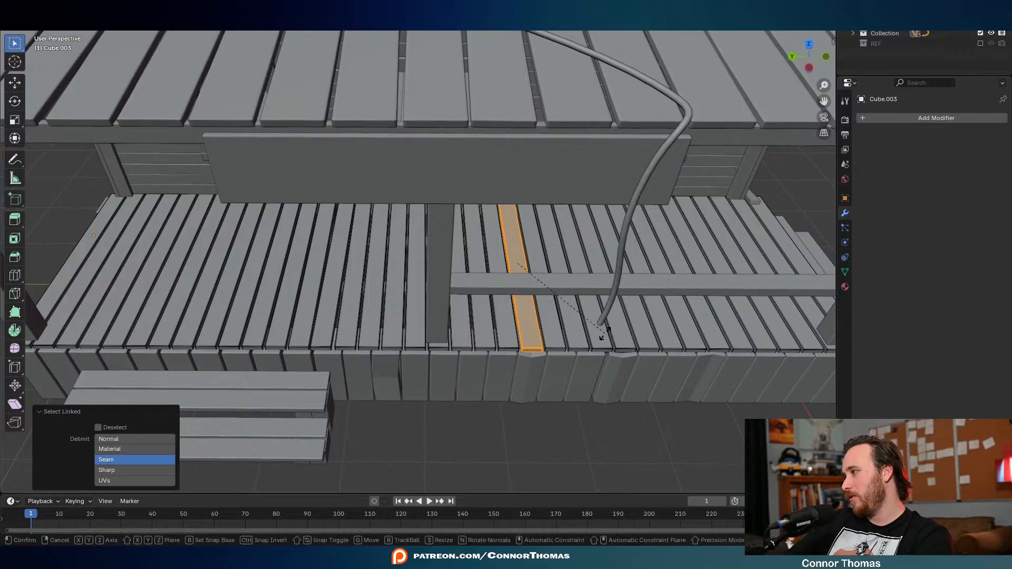
{"action": "key", "text": "z"}
{"action": "right_click", "coordinate": [647, 309]}
{"action": "key", "text": "a"}
{"action": "key", "text": "alt+a"}
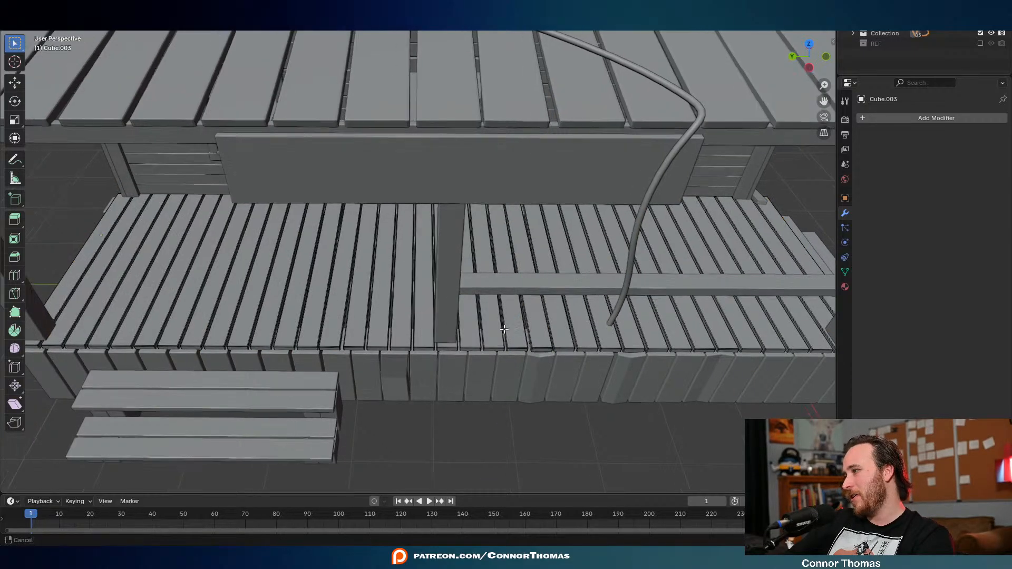
Rotate two adjacent porch floor planks behind the front steps together slightly about the Z axis
{"action": "middle_click_drag", "start_coordinate": [454, 329], "coordinate": [395, 307]}
{"action": "key", "text": "l"}
{"action": "key", "text": "l"}
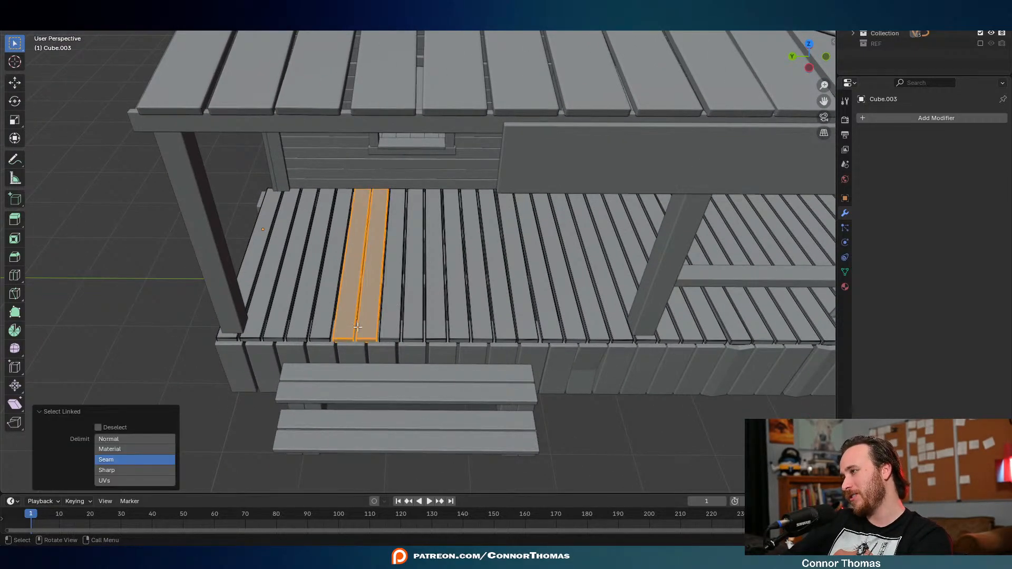
{"action": "key", "text": "r"}
{"action": "key", "text": "z"}
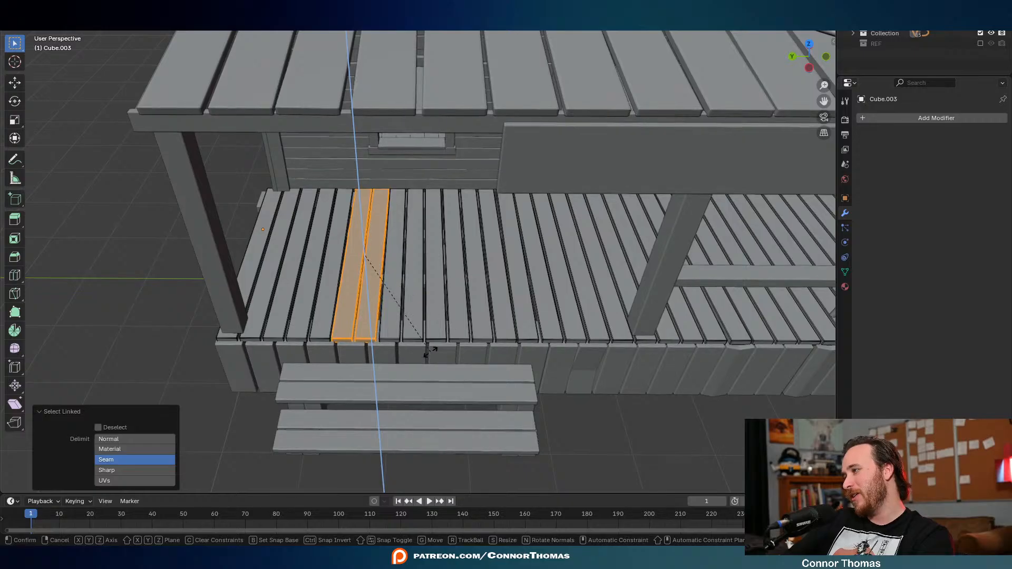
{"action": "left_click", "coordinate": [469, 331]}
{"action": "key", "text": "a"}
{"action": "key", "text": "a"}
Shift a single porch floor plank near the side-step end slightly along the Y axis
{"action": "middle_click_drag", "start_coordinate": [507, 320], "coordinate": [473, 319]}
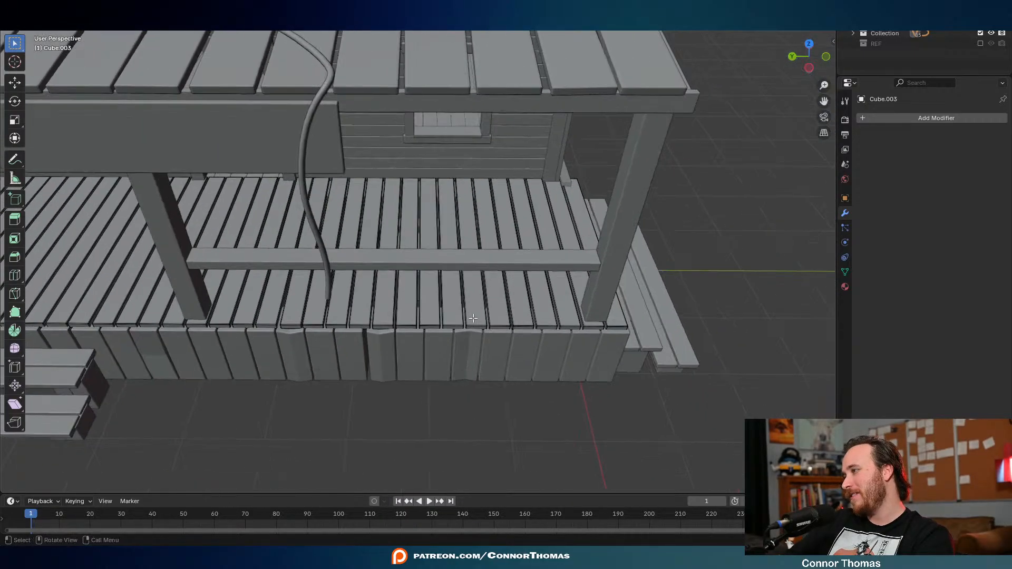
{"action": "key", "text": "l"}
{"action": "key", "text": "g"}
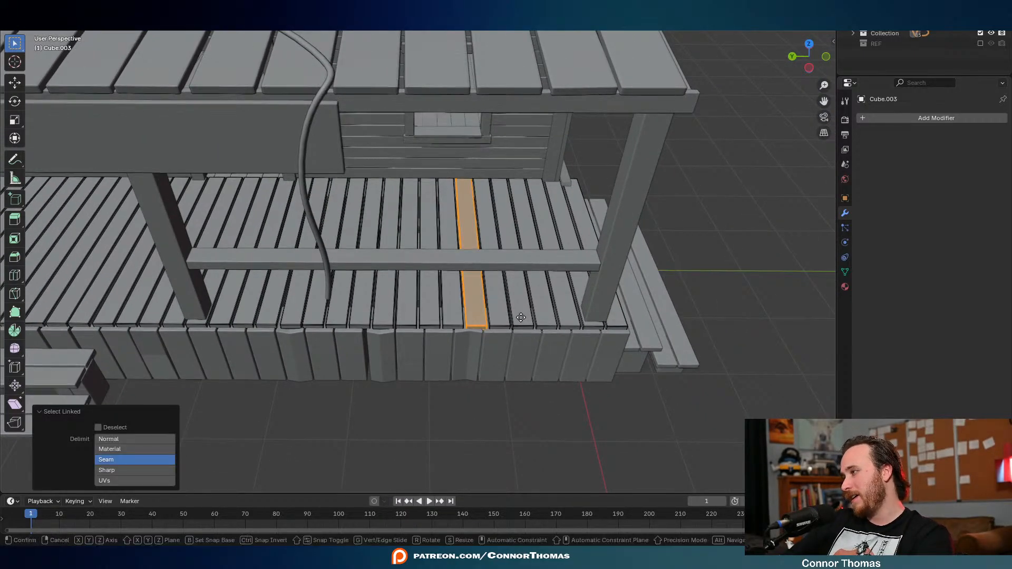
{"action": "key", "text": "x"}
{"action": "key", "text": "y"}
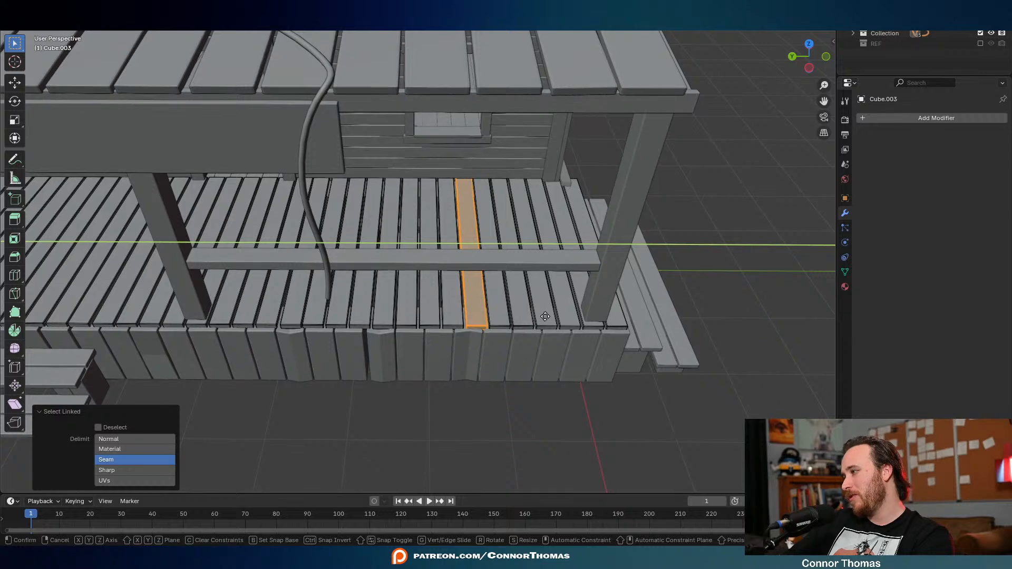
{"action": "left_click", "coordinate": [548, 317]}
{"action": "key", "text": "a"}
{"action": "key", "text": "a"}
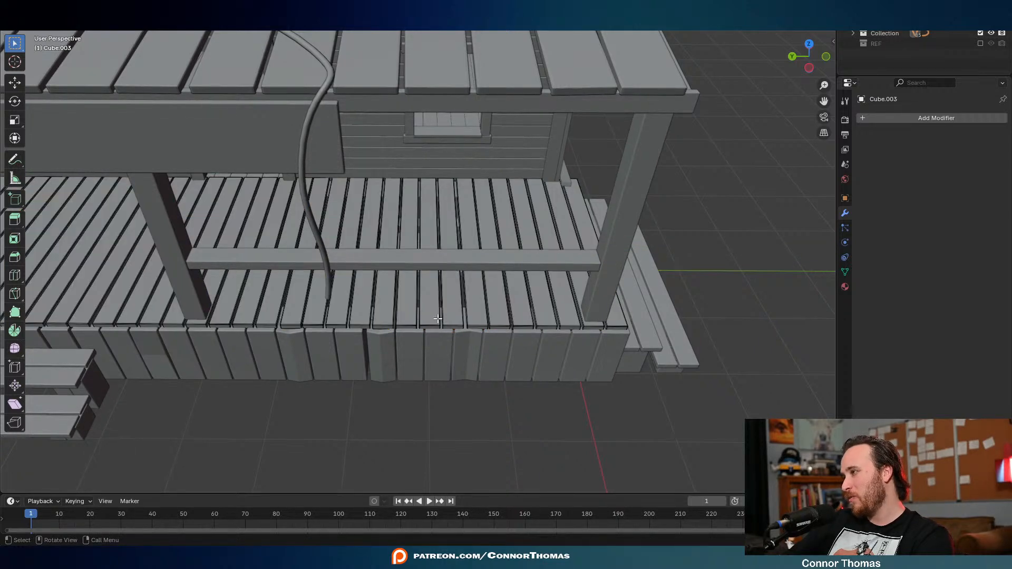
Finish editing the porch floor and apply the Array modifier on the upper plank section of the wall beside the side steps
{"action": "key", "text": "Tab"}
{"action": "scroll", "coordinate": [428, 325], "scroll_direction": "down", "scroll_amount": 8}
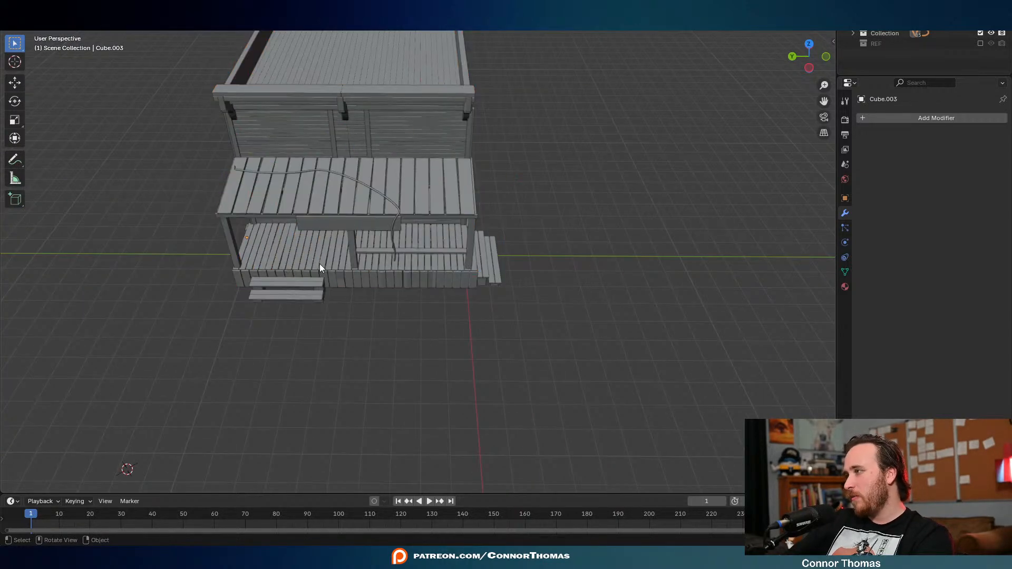
{"action": "middle_click_drag", "start_coordinate": [320, 264], "coordinate": [431, 284]}
{"action": "scroll", "coordinate": [431, 284], "scroll_direction": "up", "scroll_amount": 3}
{"action": "middle_click_drag", "start_coordinate": [469, 237], "coordinate": [581, 259]}
{"action": "scroll", "coordinate": [587, 262], "scroll_direction": "up", "scroll_amount": 1}
{"action": "left_click", "coordinate": [590, 264]}
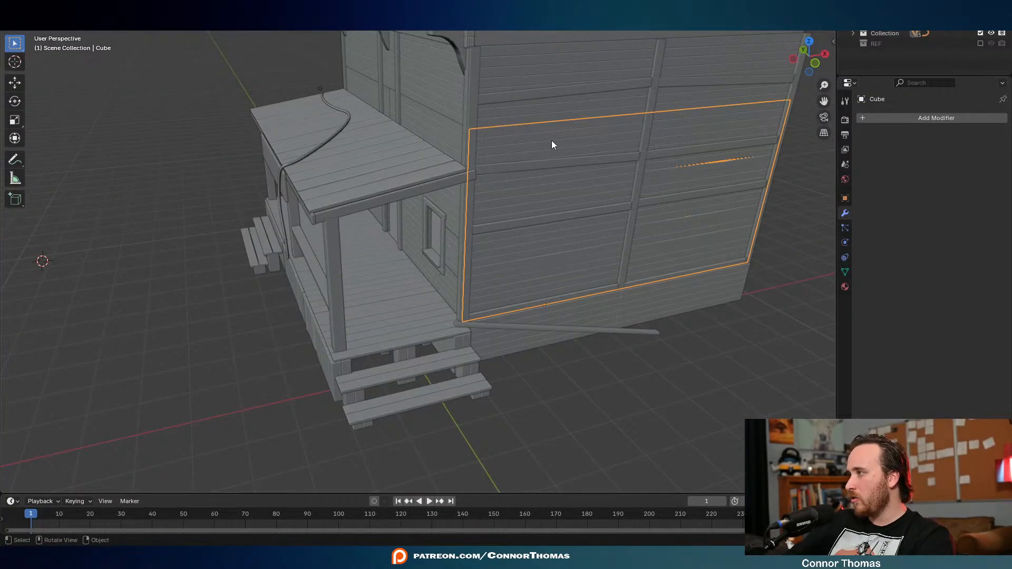
{"action": "middle_click_drag", "start_coordinate": [552, 140], "coordinate": [560, 202]}
{"action": "left_click", "coordinate": [557, 216]}
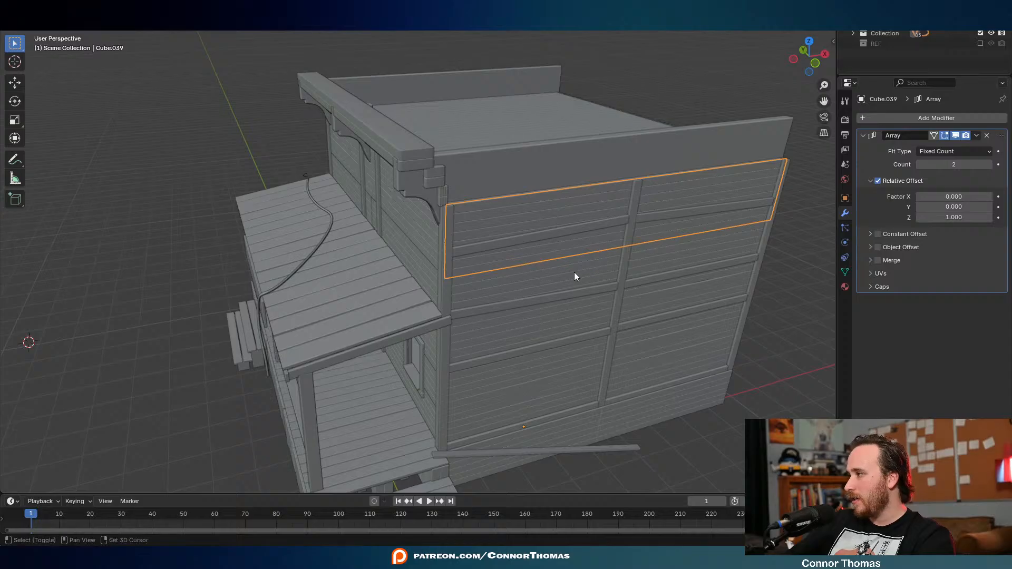
{"action": "left_click", "coordinate": [574, 273]}
{"action": "left_click", "coordinate": [559, 227]}
{"action": "left_click", "coordinate": [556, 203]}
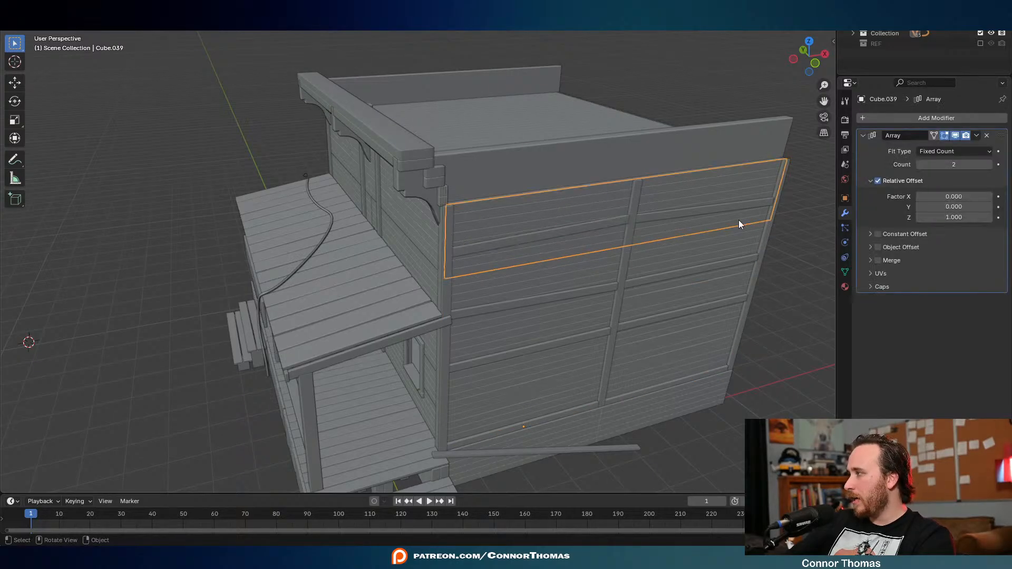
{"action": "key", "text": "ctrl+a"}
Join the upper plank section of that side wall with the lower wall section into one object
{"action": "middle_click_drag", "start_coordinate": [670, 230], "coordinate": [625, 207]}
{"action": "left_click", "coordinate": [571, 240], "text": "shift"}
{"action": "middle_click_drag", "start_coordinate": [606, 240], "coordinate": [542, 230]}
{"action": "key", "text": "ctrl+j"}
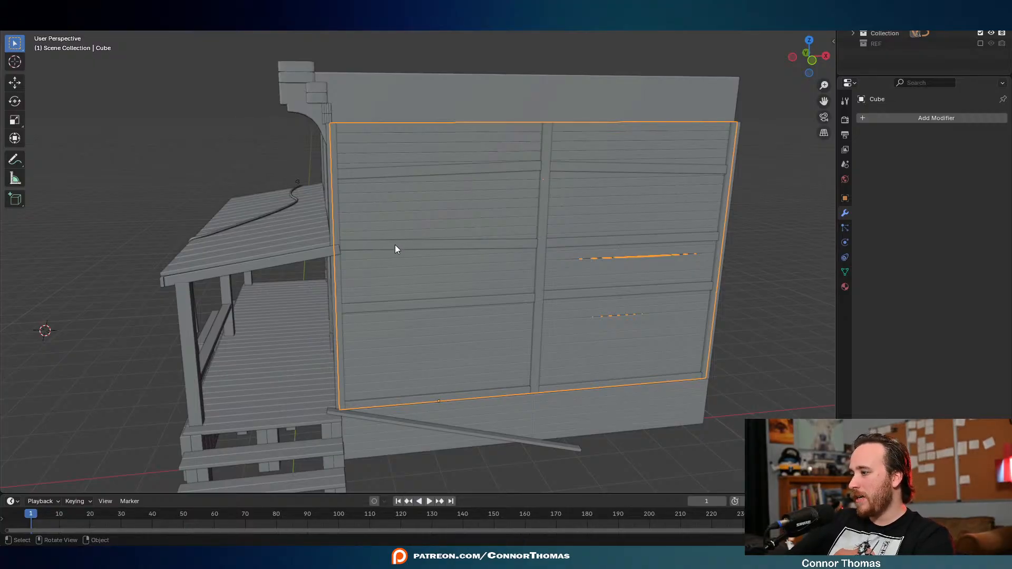
Loop-cut one plank between the upper two battens in the side wall's front bay and raise the cut about 0.02 m to bend it
{"action": "middle_click_drag", "start_coordinate": [396, 249], "coordinate": [501, 244]}
{"action": "key", "text": "Tab"}
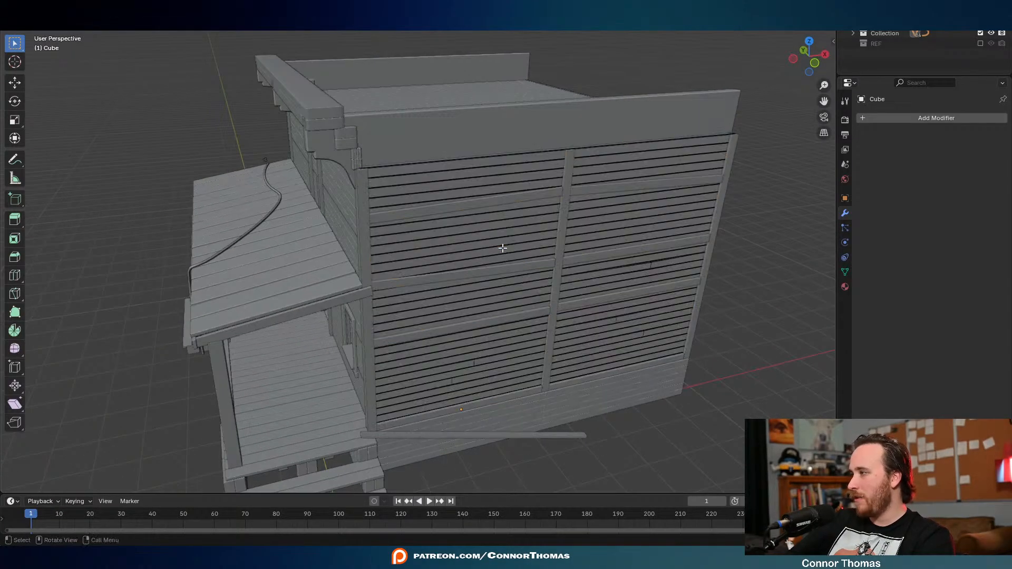
{"action": "key", "text": "ctrl+r"}
{"action": "left_click", "coordinate": [498, 242]}
{"action": "right_click", "coordinate": [498, 243]}
{"action": "scroll", "coordinate": [514, 243], "scroll_direction": "up", "scroll_amount": 5}
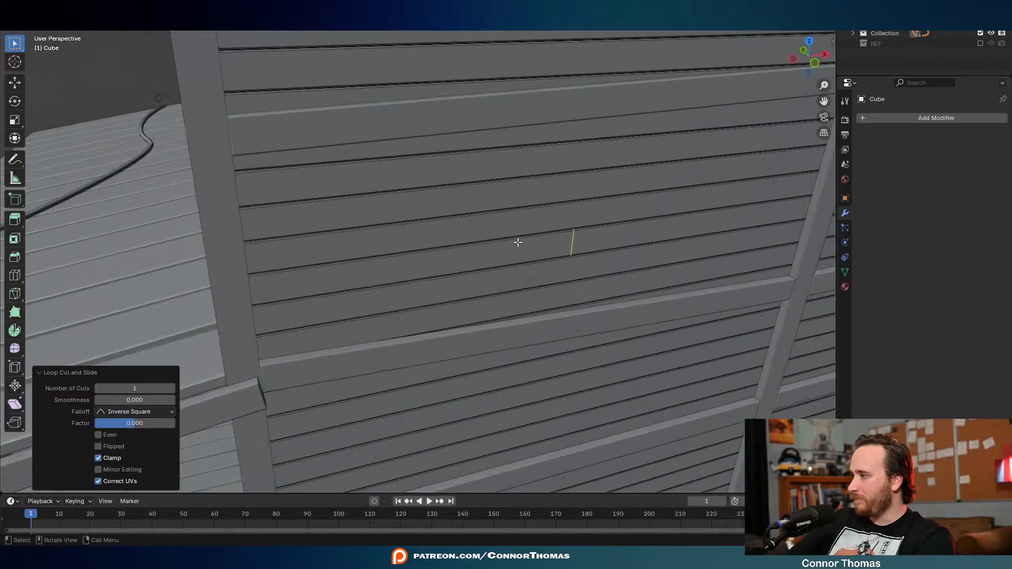
{"action": "key", "text": "g"}
{"action": "left_click", "coordinate": [567, 185]}
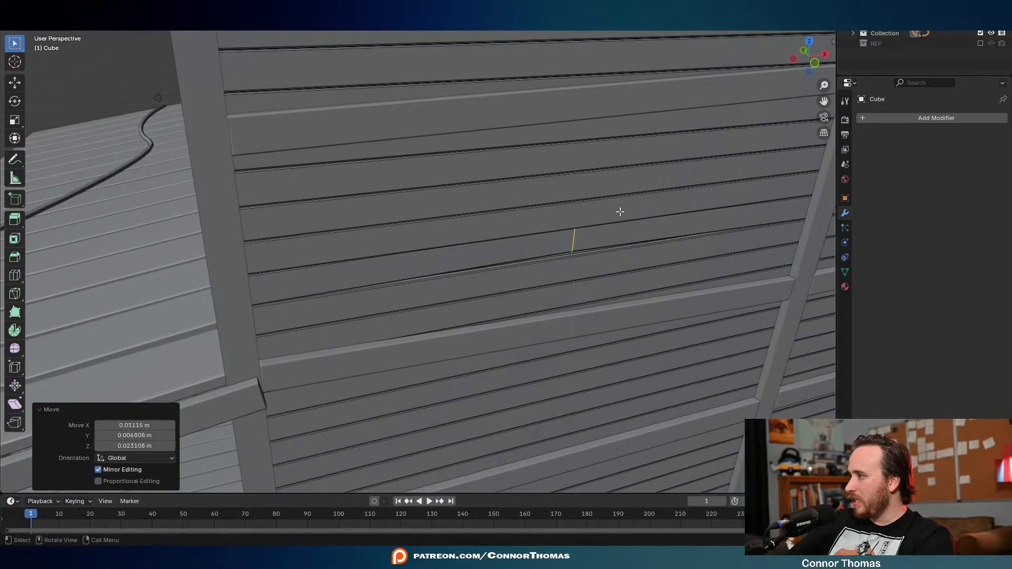
{"action": "key", "text": "Tab"}
{"action": "scroll", "coordinate": [620, 211], "scroll_direction": "down", "scroll_amount": 4}
{"action": "key", "text": "alt+a"}
Apply the Array modifier on the upper front wall planks above the porch roof
{"action": "middle_click_drag", "start_coordinate": [614, 206], "coordinate": [668, 184]}
{"action": "scroll", "coordinate": [531, 180], "scroll_direction": "down", "scroll_amount": 5}
{"action": "scroll", "coordinate": [457, 193], "scroll_direction": "up", "scroll_amount": 4}
{"action": "left_click", "coordinate": [551, 110]}
{"action": "key", "text": "KP_Decimal"}
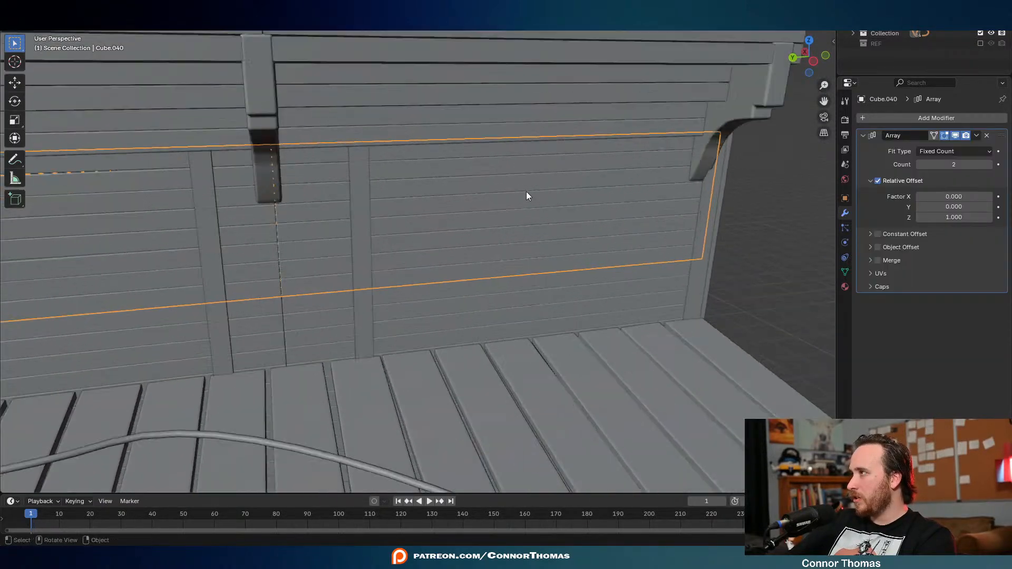
{"action": "key", "text": "Tab"}
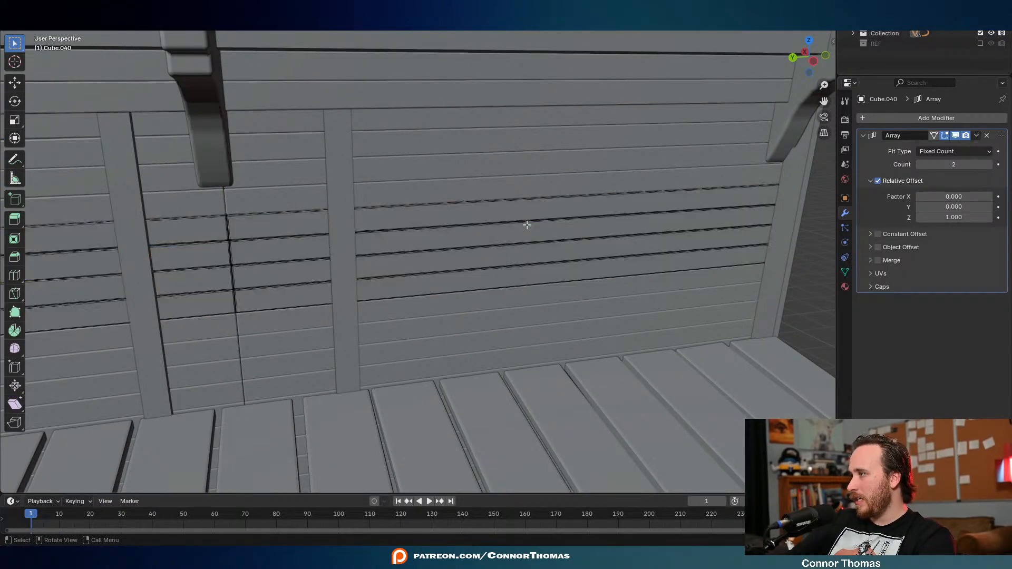
{"action": "key", "text": "Tab"}
{"action": "key", "text": "ctrl+a"}
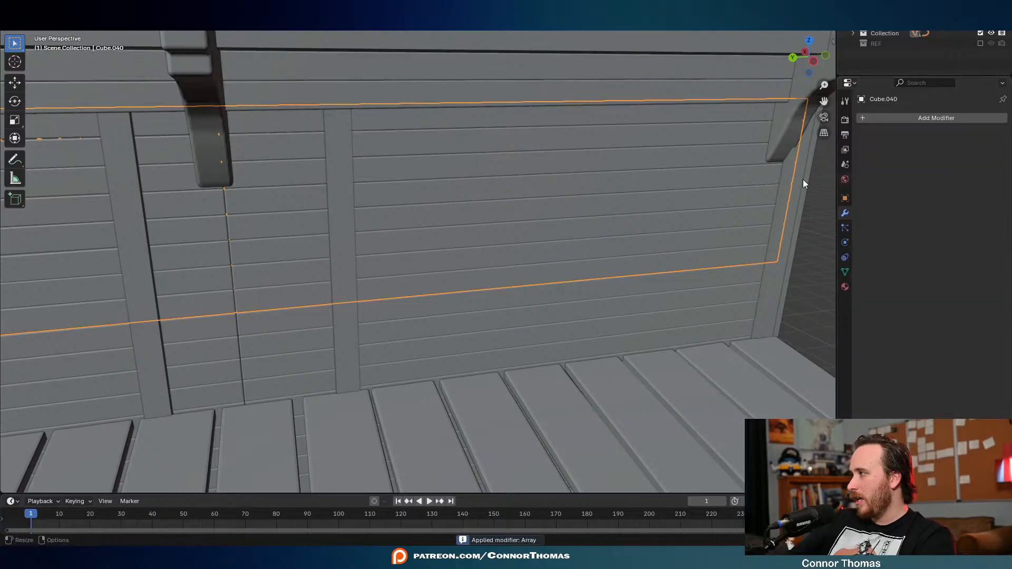
Loop-cut a single plank in the upper front wall bay nearest the side steps and lower the cut slightly to make the plank sag
{"action": "key", "text": "Tab"}
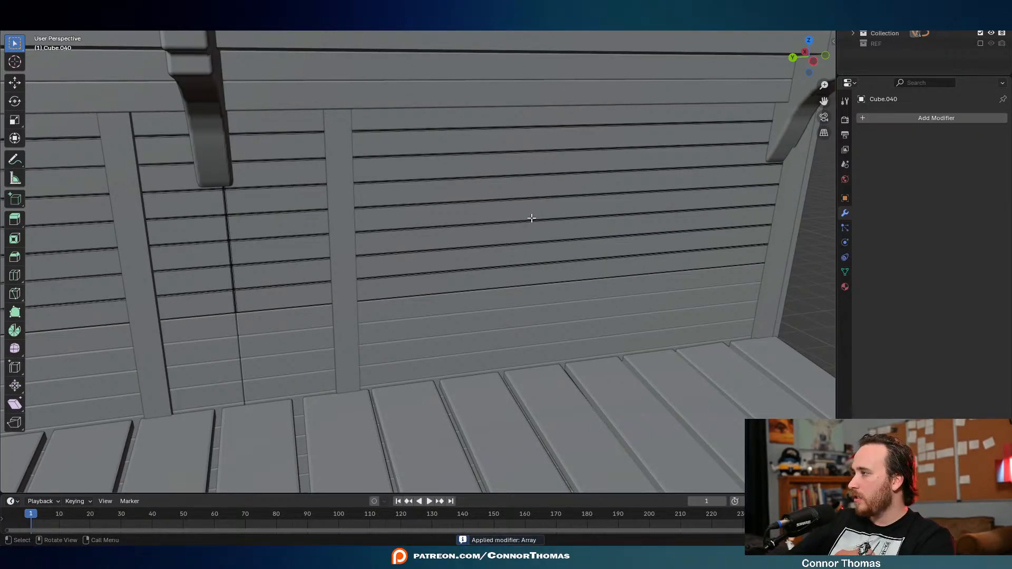
{"action": "scroll", "coordinate": [488, 220], "scroll_direction": "down", "scroll_amount": 2}
{"action": "key", "text": "Tab"}
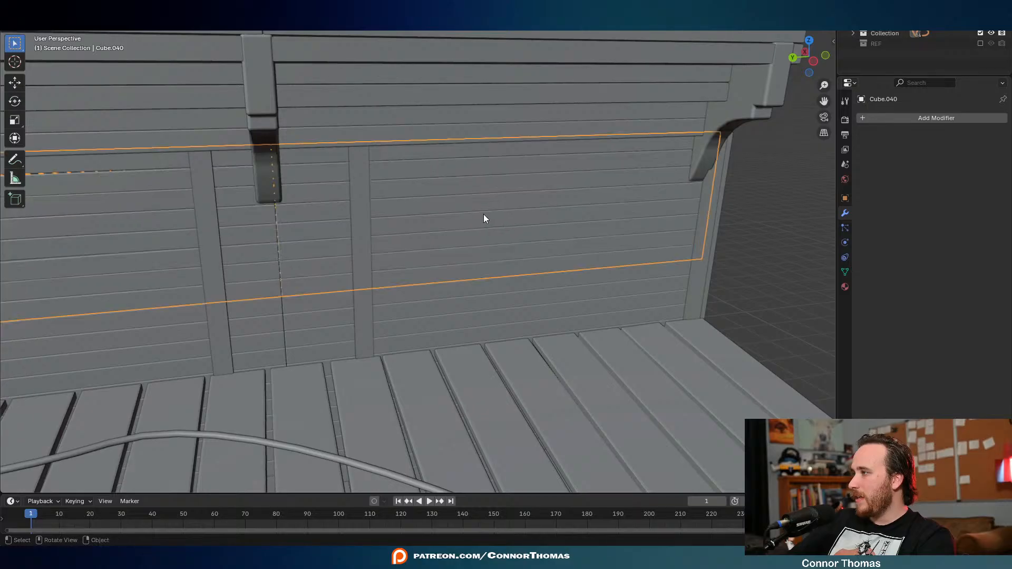
{"action": "key", "text": "Tab"}
{"action": "scroll", "coordinate": [389, 241], "scroll_direction": "down", "scroll_amount": 5}
{"action": "scroll", "coordinate": [501, 227], "scroll_direction": "up", "scroll_amount": 5}
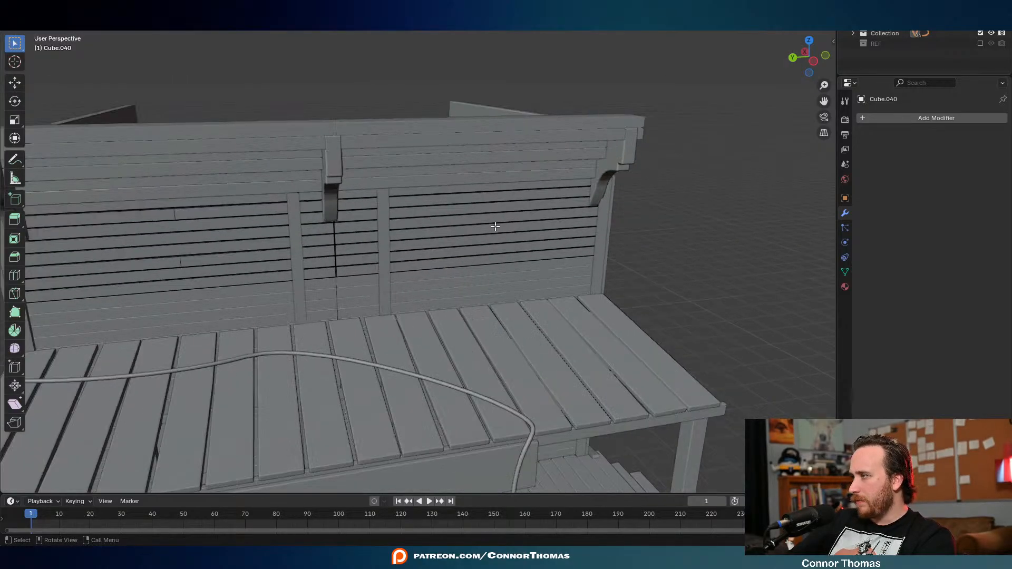
{"action": "key", "text": "ctrl+r"}
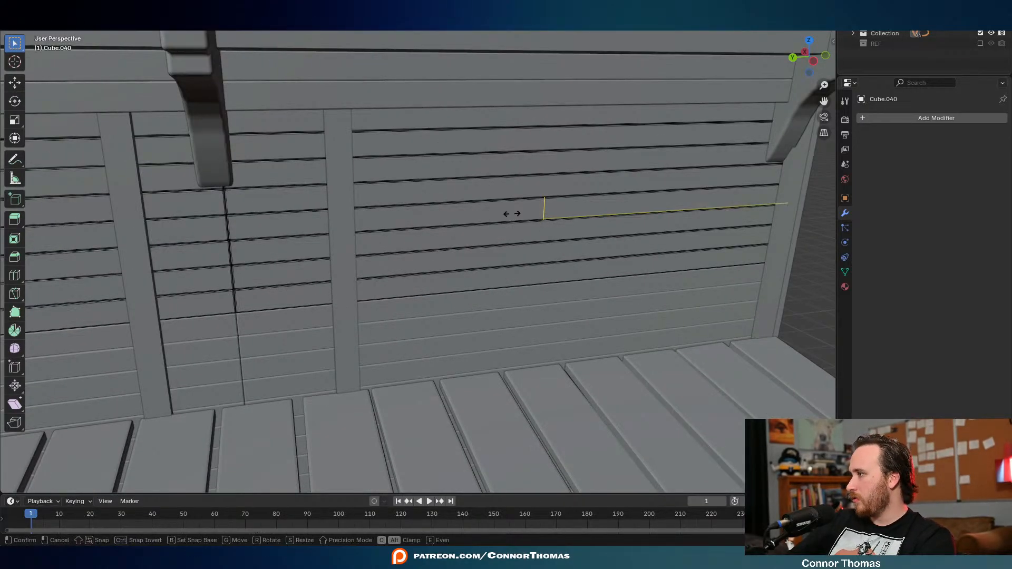
{"action": "left_click", "coordinate": [510, 212]}
{"action": "left_click", "coordinate": [498, 231]}
{"action": "key", "text": "Tab"}
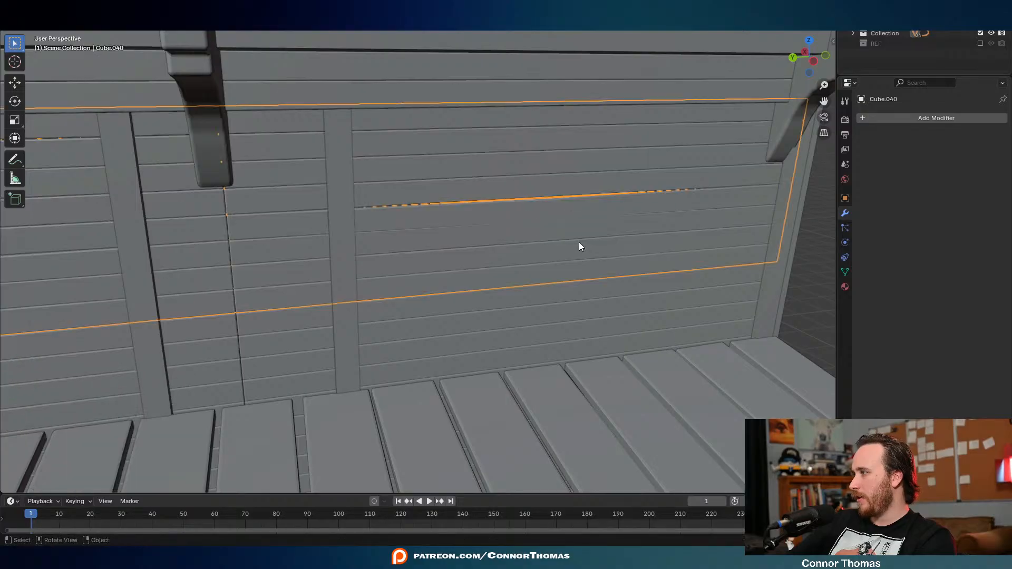
{"action": "key", "text": "alt+a"}
{"action": "scroll", "coordinate": [579, 247], "scroll_direction": "down", "scroll_amount": 3}
Loop-cut one plank in the rear bay of the opposite side wall and lower the cut slightly to bend the plank
{"action": "middle_click_drag", "start_coordinate": [579, 246], "coordinate": [554, 234]}
{"action": "scroll", "coordinate": [490, 223], "scroll_direction": "down", "scroll_amount": 5}
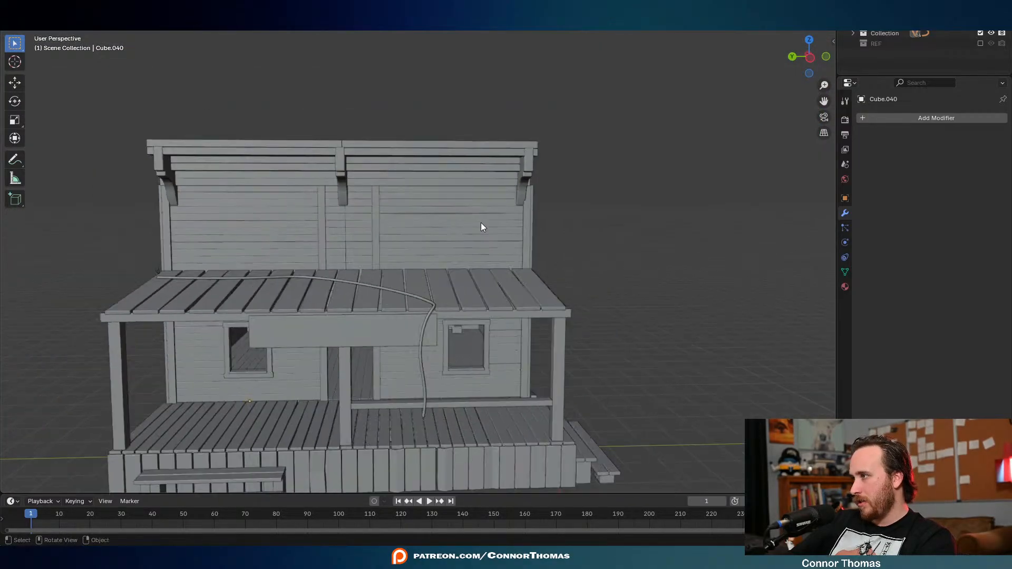
{"action": "middle_click_drag", "start_coordinate": [481, 223], "coordinate": [601, 237]}
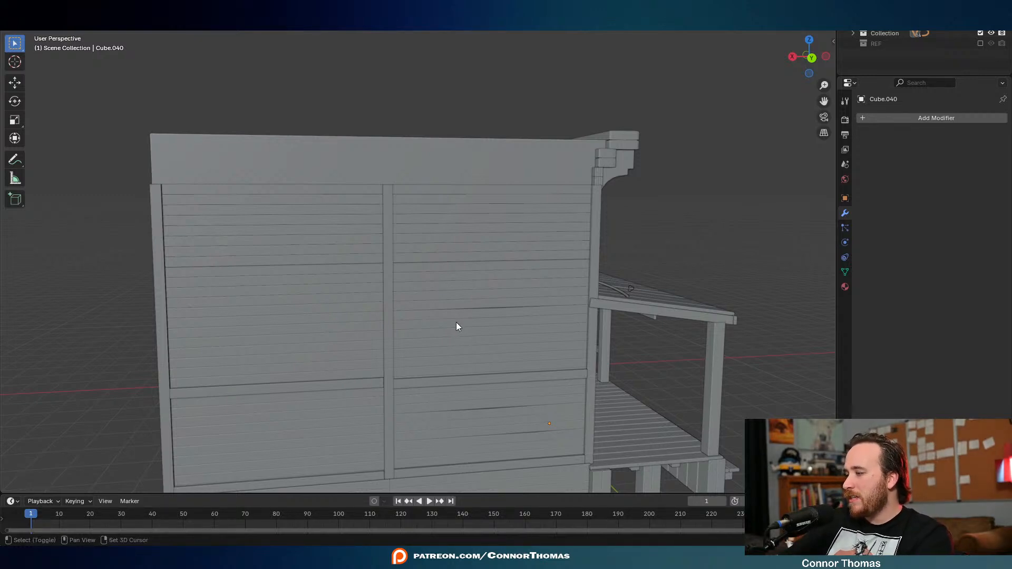
{"action": "middle_click_drag", "start_coordinate": [456, 327], "coordinate": [413, 224], "text": "shift"}
{"action": "left_click", "coordinate": [294, 197]}
{"action": "key", "text": "Tab"}
{"action": "scroll", "coordinate": [293, 206], "scroll_direction": "up", "scroll_amount": 3}
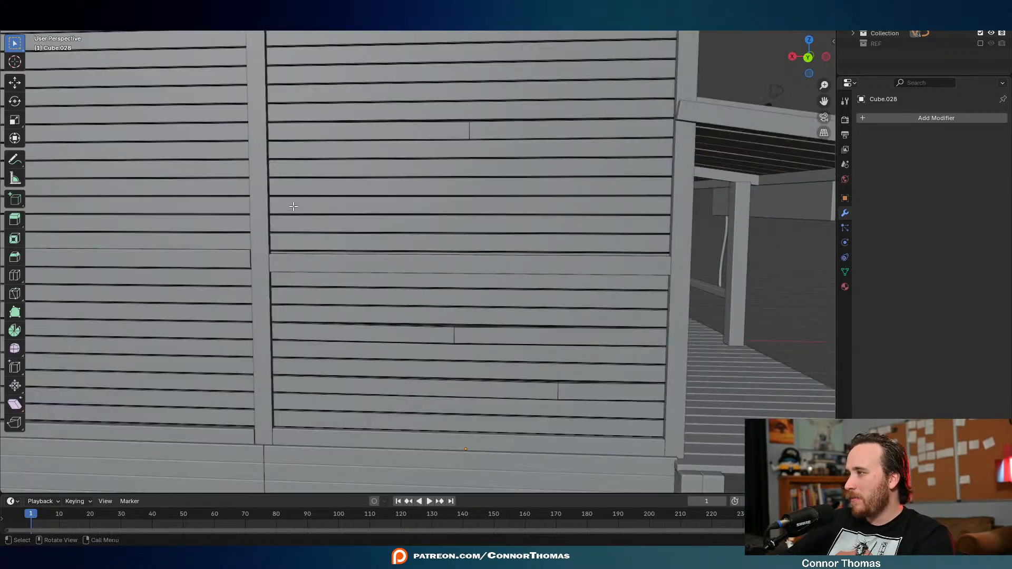
{"action": "middle_click_drag", "start_coordinate": [257, 193], "coordinate": [496, 264], "text": "shift"}
{"action": "key", "text": "ctrl+r"}
{"action": "left_click", "coordinate": [287, 219]}
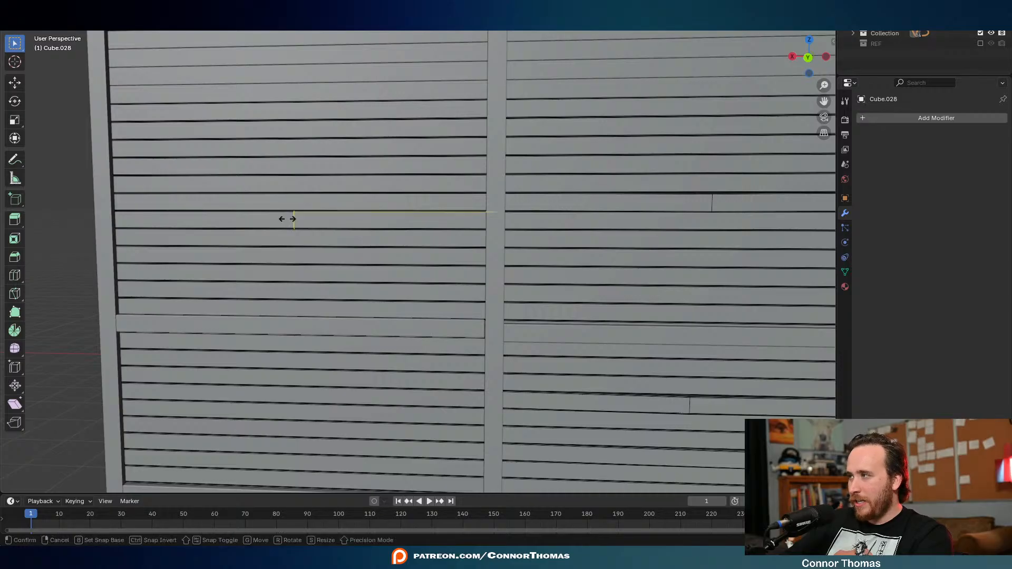
{"action": "left_click", "coordinate": [287, 219]}
{"action": "key", "text": "g"}
{"action": "left_click", "coordinate": [411, 268]}
{"action": "key", "text": "Tab"}
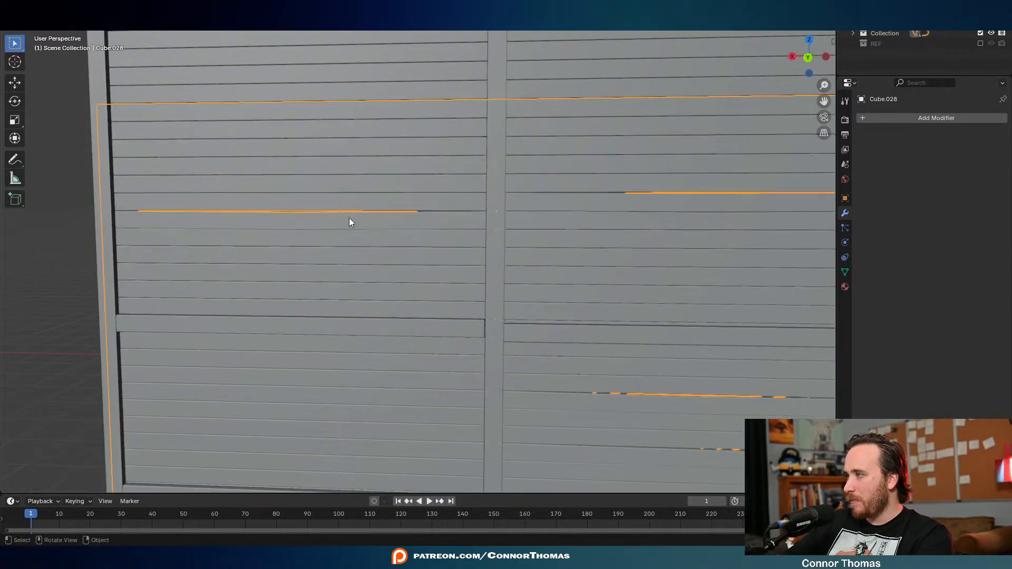
Add an off-centre loop cut to the plank two rows above the bent one and lower it slightly, leaving nothing selected
{"action": "key", "text": "Tab"}
{"action": "key", "text": "ctrl+r"}
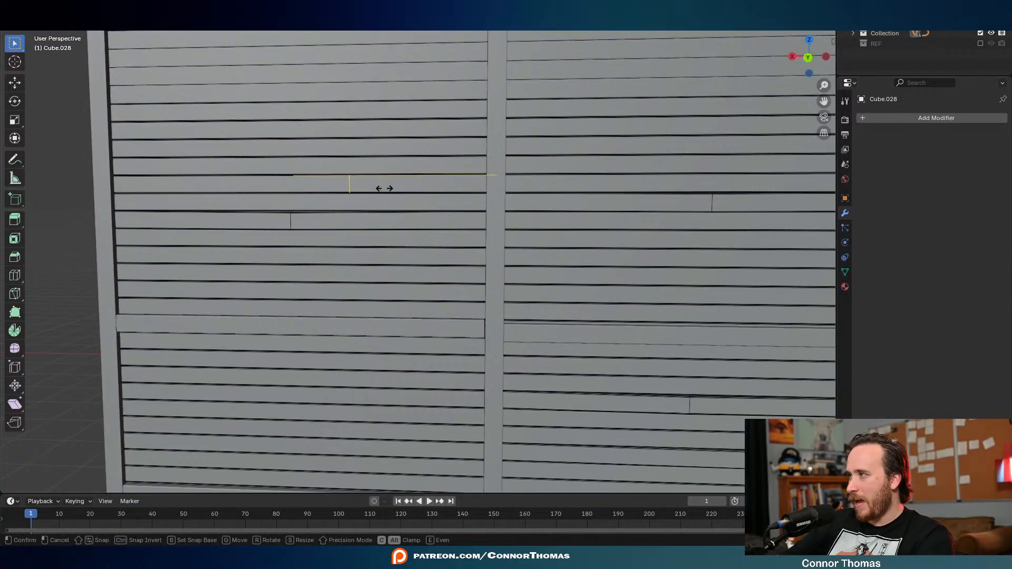
{"action": "left_click", "coordinate": [380, 187]}
{"action": "left_click", "coordinate": [396, 185]}
{"action": "key", "text": "g"}
{"action": "left_click", "coordinate": [409, 196]}
{"action": "key", "text": "Tab"}
{"action": "key", "text": "a"}
{"action": "key", "text": "a"}
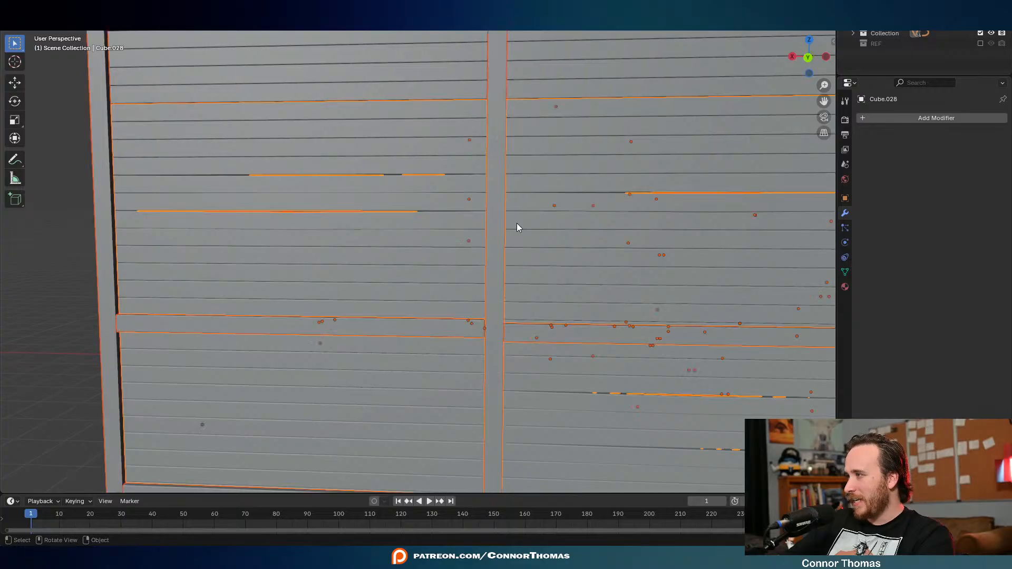
Join the three vertical plank sections of the porch's front skirt into one object and clear the selection
{"action": "scroll", "coordinate": [559, 238], "scroll_direction": "down", "scroll_amount": 6}
{"action": "middle_click_drag", "start_coordinate": [614, 253], "coordinate": [428, 323]}
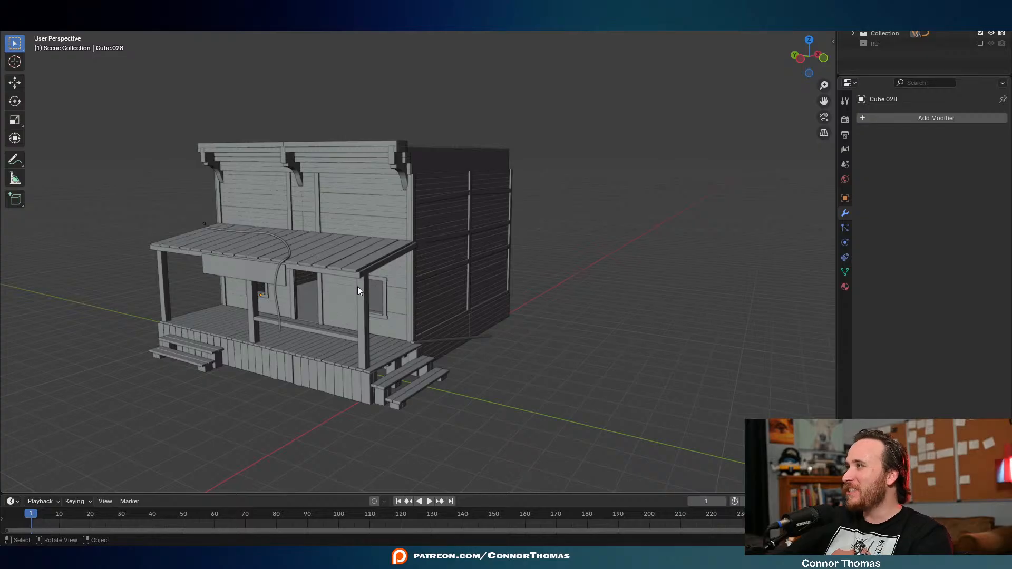
{"action": "middle_click_drag", "start_coordinate": [371, 323], "coordinate": [426, 288], "text": "shift"}
{"action": "scroll", "coordinate": [426, 288], "scroll_direction": "up", "scroll_amount": 5}
{"action": "middle_click_drag", "start_coordinate": [364, 366], "coordinate": [423, 323], "text": "shift"}
{"action": "left_click", "coordinate": [366, 325]}
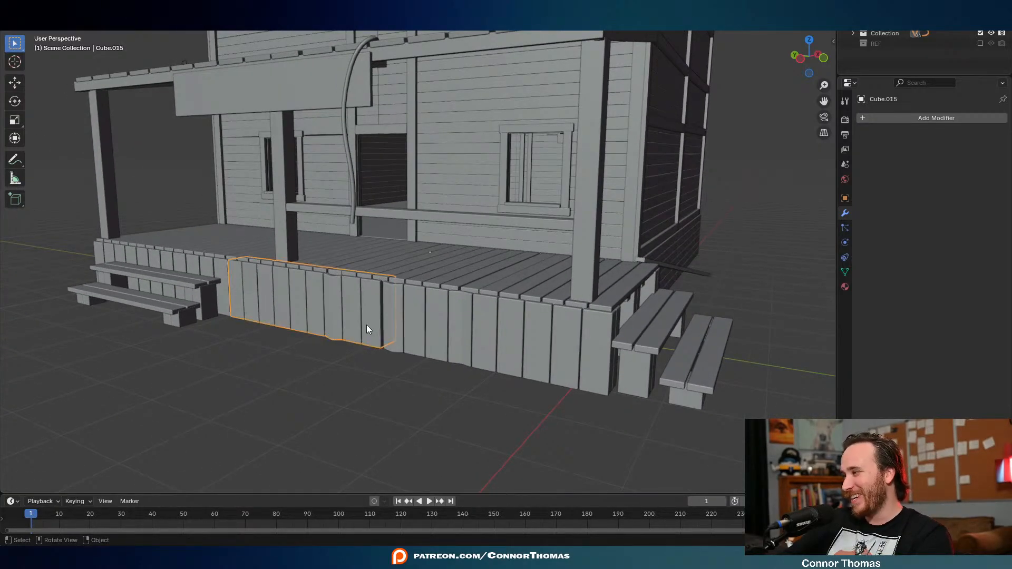
{"action": "key", "text": "Tab"}
{"action": "scroll", "coordinate": [360, 343], "scroll_direction": "up", "scroll_amount": 4}
{"action": "key", "text": "Tab"}
{"action": "scroll", "coordinate": [361, 395], "scroll_direction": "down", "scroll_amount": 5}
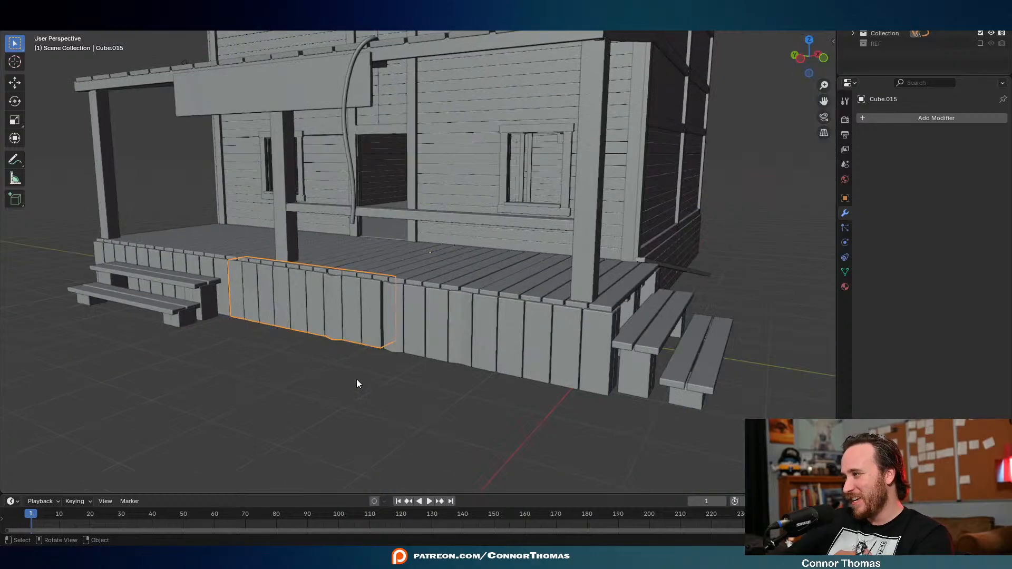
{"action": "left_click", "coordinate": [444, 337], "text": "shift"}
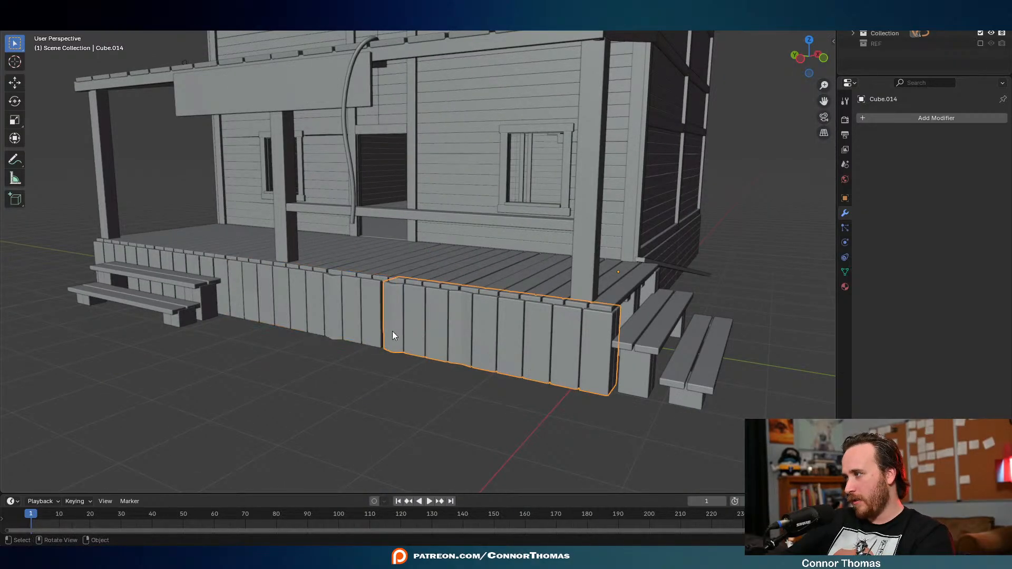
{"action": "left_click", "coordinate": [348, 321], "text": "shift"}
{"action": "middle_click_drag", "start_coordinate": [438, 338], "coordinate": [467, 354]}
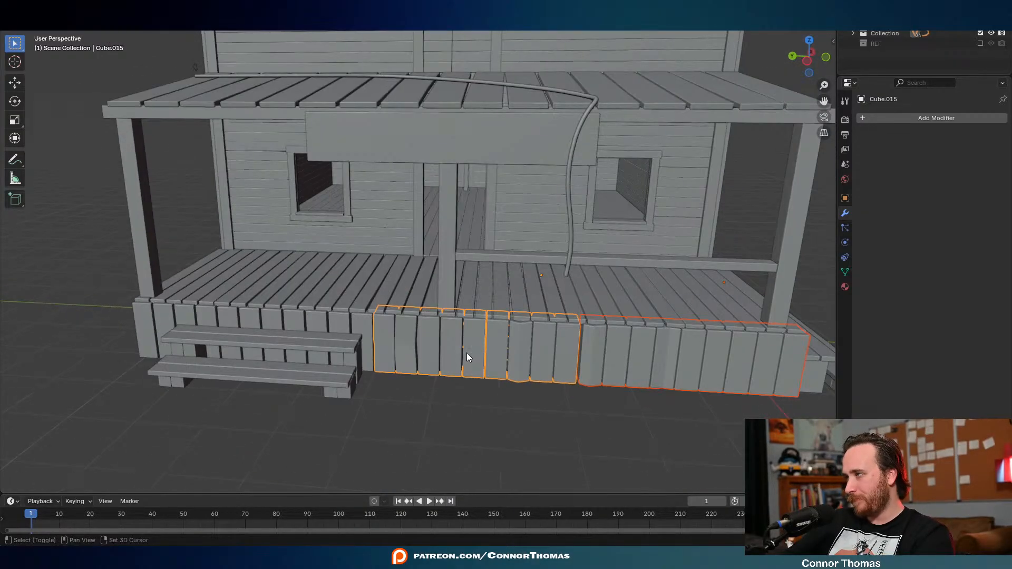
{"action": "left_click", "coordinate": [365, 327], "text": "shift"}
{"action": "key", "text": "ctrl+j"}
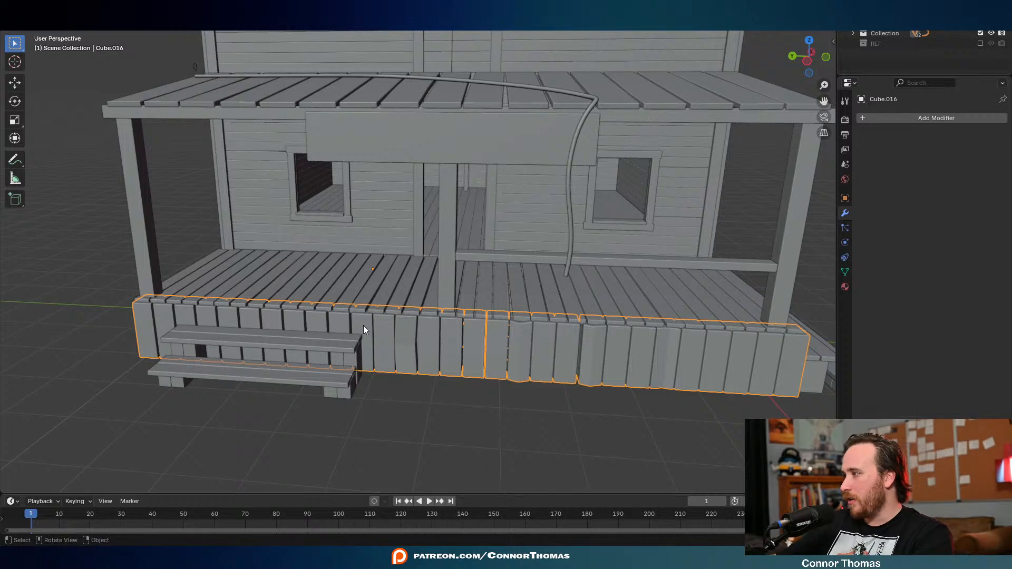
{"action": "key", "text": "alt+a"}
Apply the Array modifier on the upper tread of the side steps
{"action": "middle_click_drag", "start_coordinate": [366, 324], "coordinate": [170, 280]}
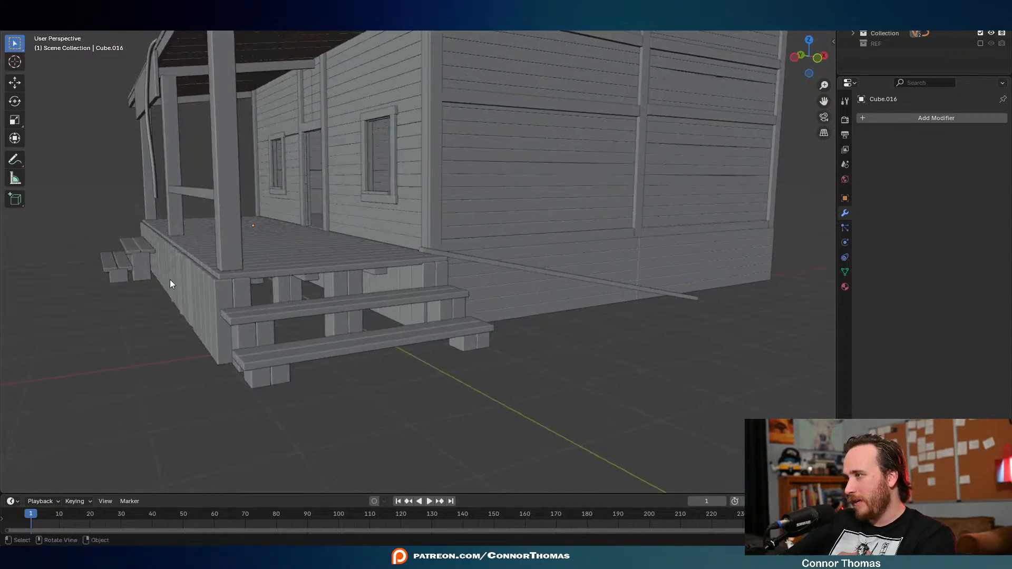
{"action": "left_click", "coordinate": [320, 312]}
{"action": "key", "text": "Tab"}
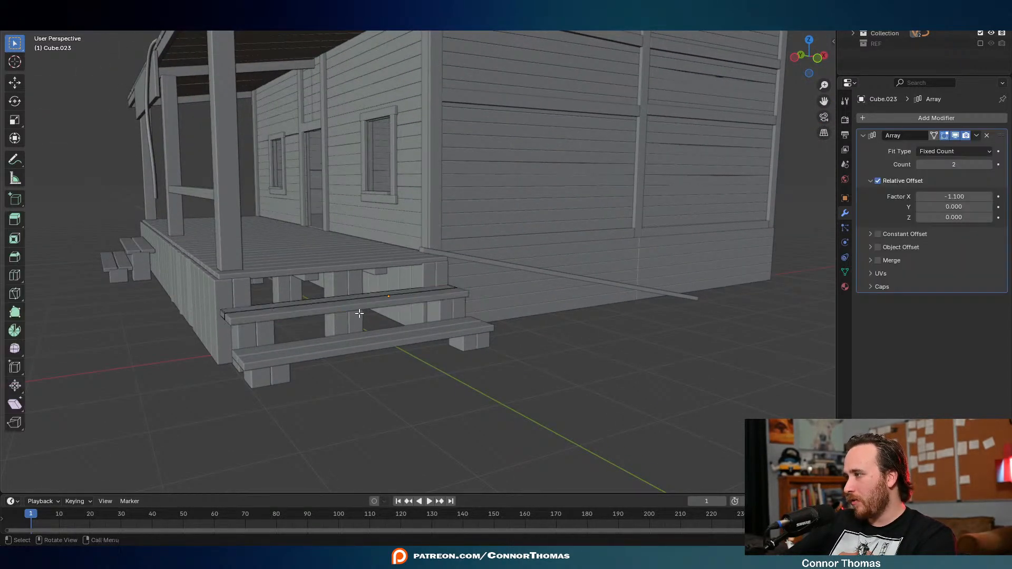
{"action": "middle_click_drag", "start_coordinate": [326, 311], "coordinate": [424, 312]}
{"action": "key", "text": "Tab"}
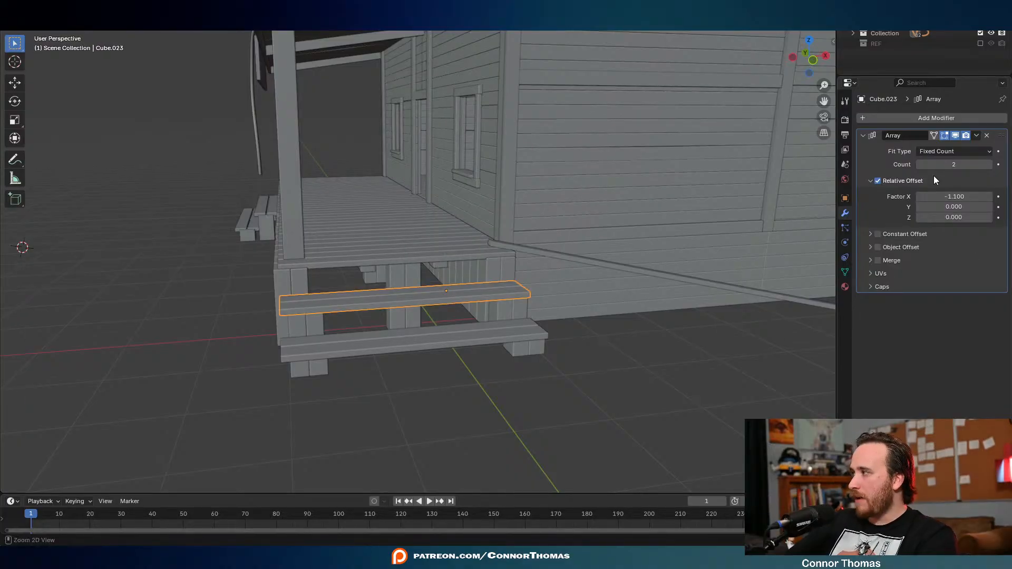
{"action": "key", "text": "ctrl+a"}
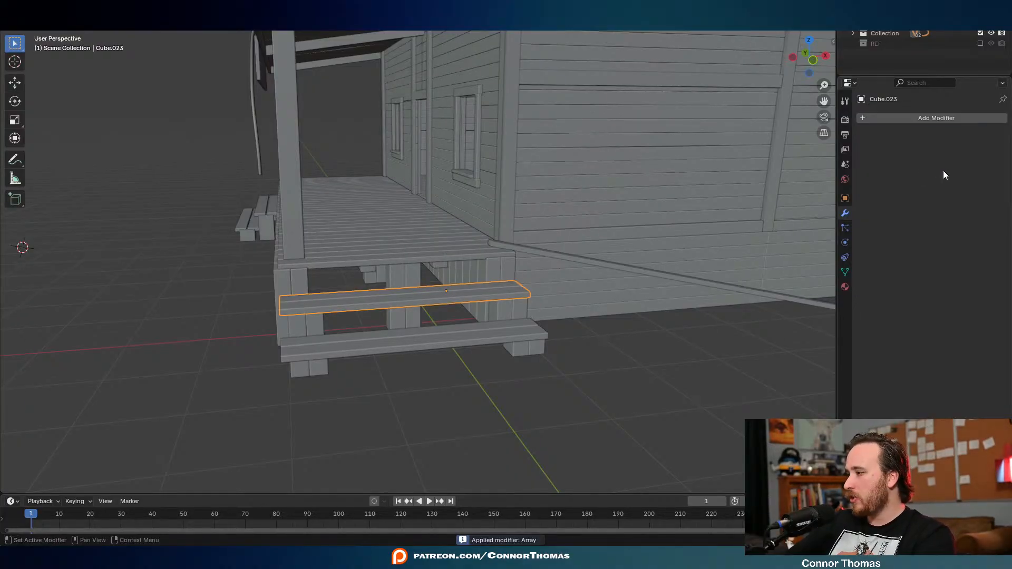
Add a centred loop cut across the outer plank of the upper side-step tread
{"action": "scroll", "coordinate": [393, 332], "scroll_direction": "up", "scroll_amount": 5}
{"action": "middle_click_drag", "start_coordinate": [393, 332], "coordinate": [394, 300], "text": "ctrl"}
{"action": "key", "text": "Tab"}
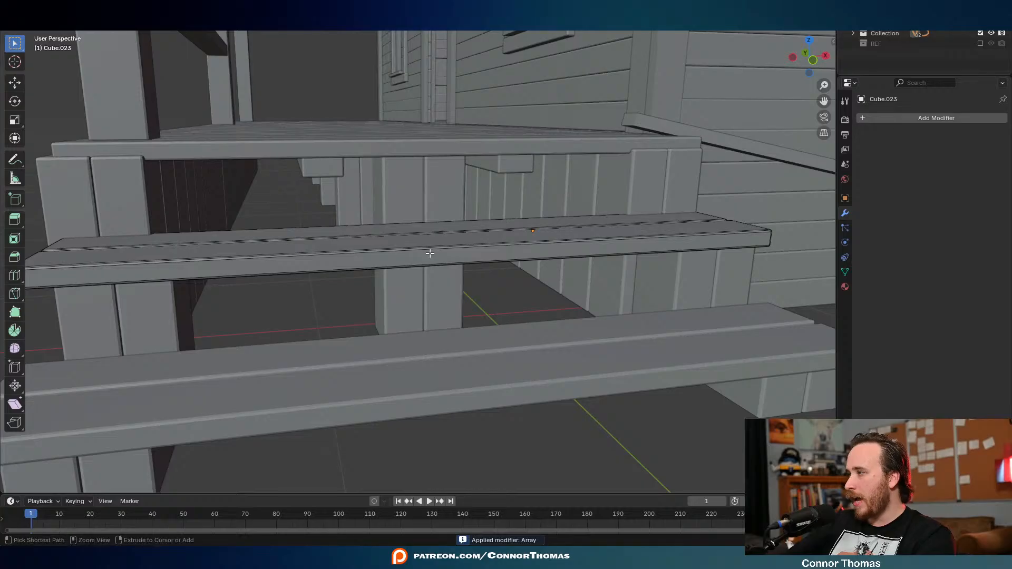
{"action": "key", "text": "ctrl+r"}
{"action": "left_click", "coordinate": [430, 252]}
{"action": "right_click", "coordinate": [430, 252]}
{"action": "middle_click_drag", "start_coordinate": [430, 252], "coordinate": [335, 376]}
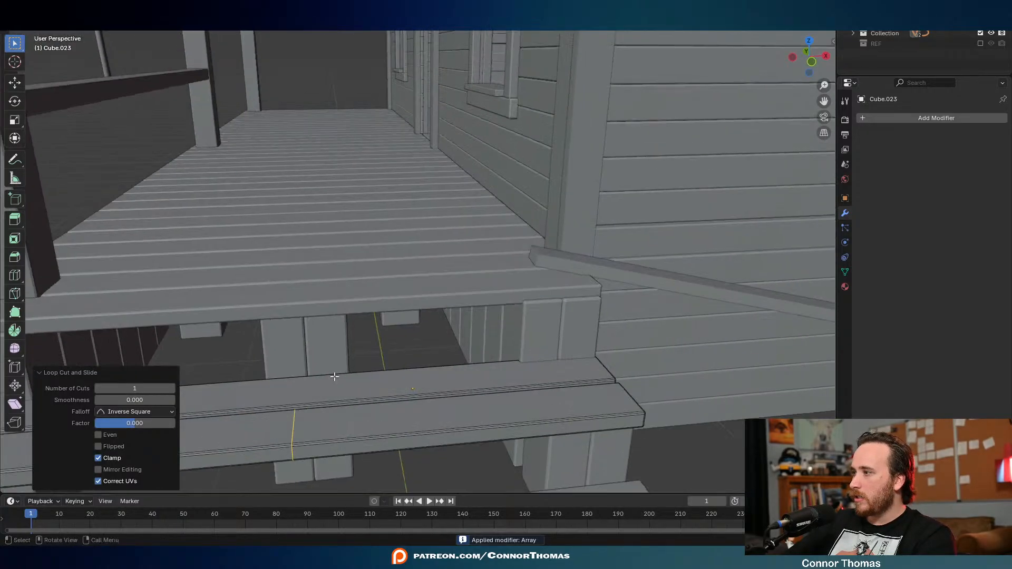
Add a centred loop cut across the inner plank of the upper side-step tread
{"action": "key", "text": "ctrl+r"}
{"action": "left_click", "coordinate": [300, 389]}
{"action": "right_click", "coordinate": [334, 407]}
{"action": "middle_click_drag", "start_coordinate": [336, 432], "coordinate": [406, 368], "text": "shift"}
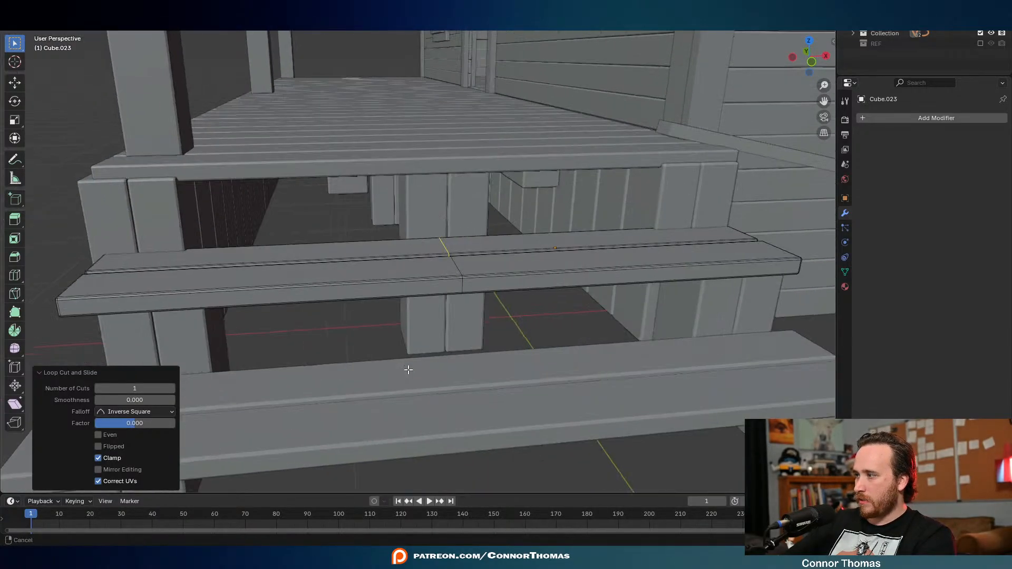
Select the centre loops of both upper-tread planks and move them about 0.034 m down and 0.033 m along negative X
{"action": "key", "text": "1"}
{"action": "key", "text": "a"}
{"action": "key", "text": "alt+a"}
{"action": "key", "text": "c"}
{"action": "scroll", "coordinate": [456, 278], "scroll_direction": "down", "scroll_amount": 5}
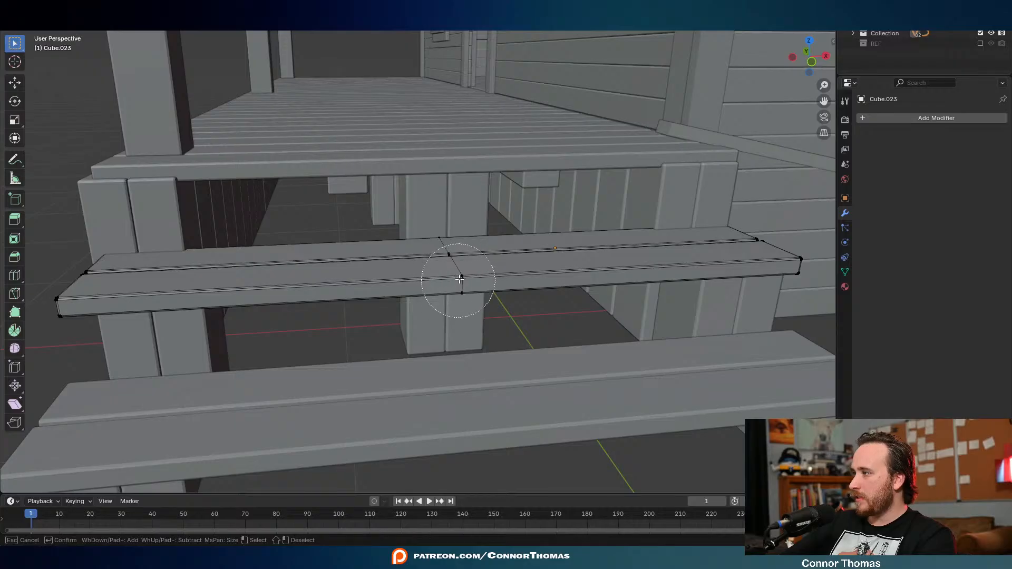
{"action": "right_click", "coordinate": [460, 280]}
{"action": "key", "text": "z"}
{"action": "key", "text": "c"}
{"action": "left_click", "coordinate": [453, 261]}
{"action": "right_click", "coordinate": [448, 245]}
{"action": "key", "text": "z"}
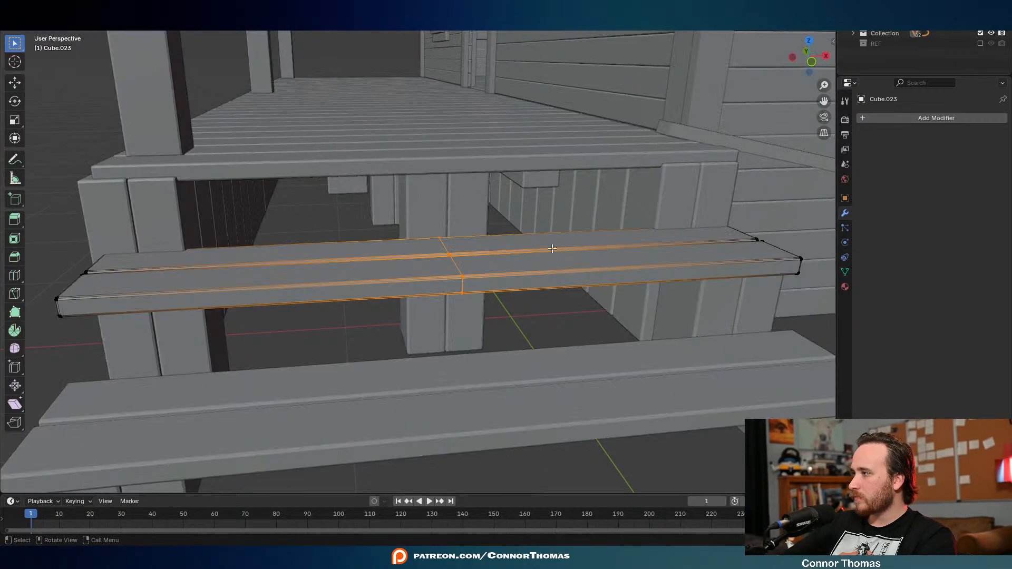
{"action": "key", "text": "g"}
{"action": "left_click", "coordinate": [483, 327]}
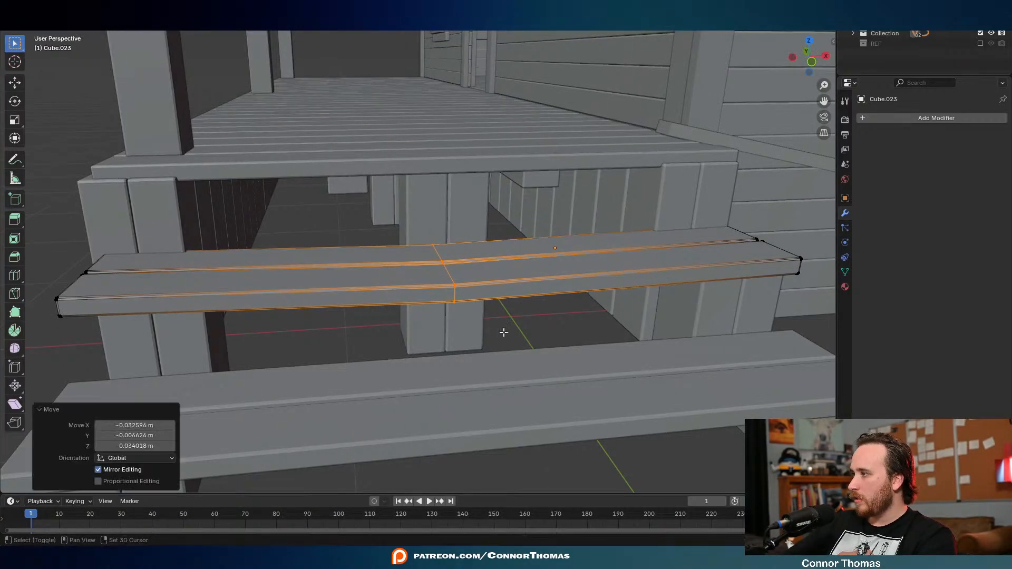
Bevel the upper tread's centre loops with 4 segments and a width of about 1.09 m to smooth the sag
{"action": "middle_click_drag", "start_coordinate": [501, 335], "coordinate": [450, 284]}
{"action": "key", "text": "Tab"}
{"action": "key", "text": "Tab"}
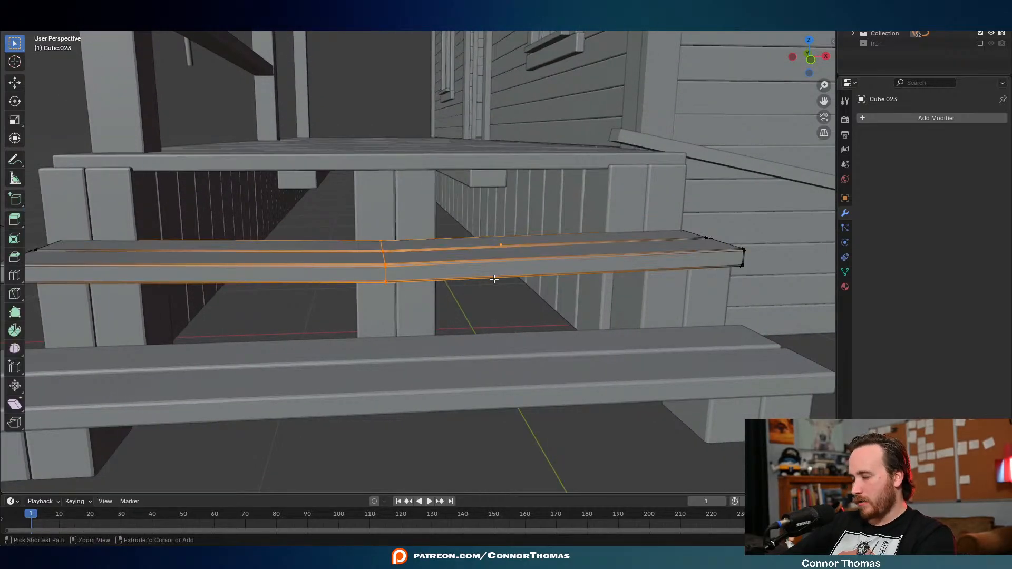
{"action": "key", "text": "ctrl+b"}
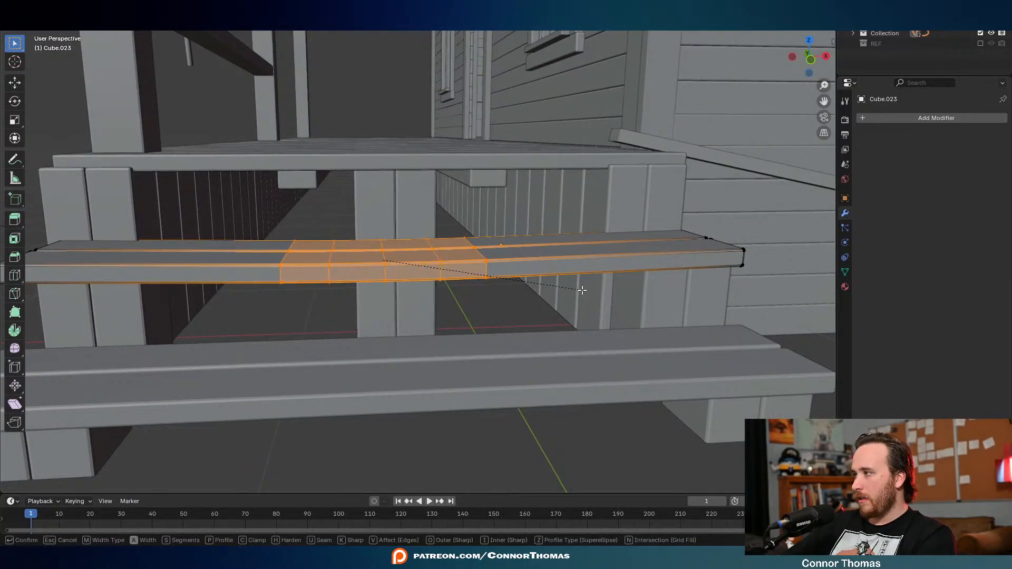
{"action": "left_click", "coordinate": [478, 286]}
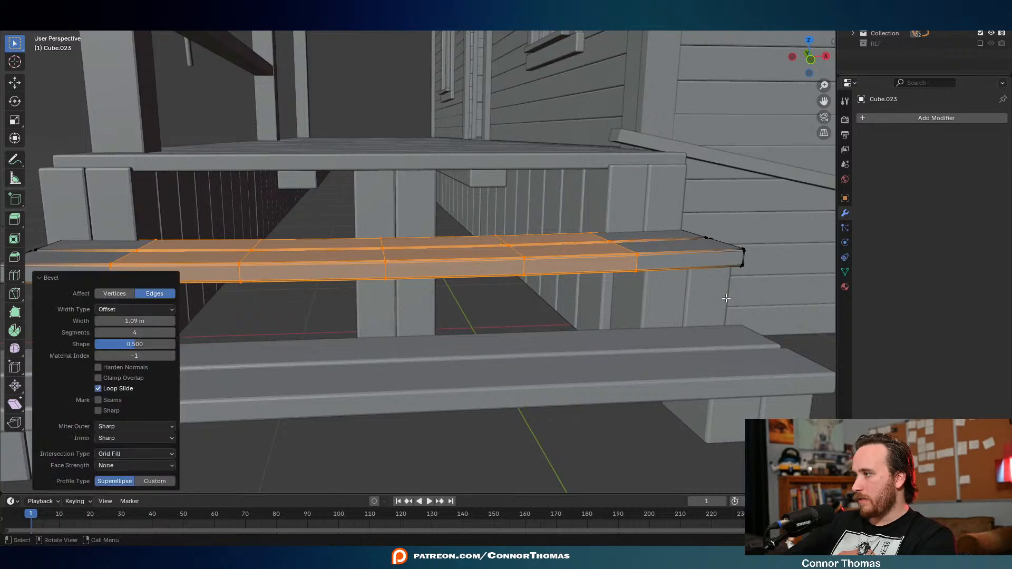
{"action": "key", "text": "Tab"}
Apply the Array modifier on the lower tread of the side steps and open its mesh for editing
{"action": "scroll", "coordinate": [464, 279], "scroll_direction": "down", "scroll_amount": 12}
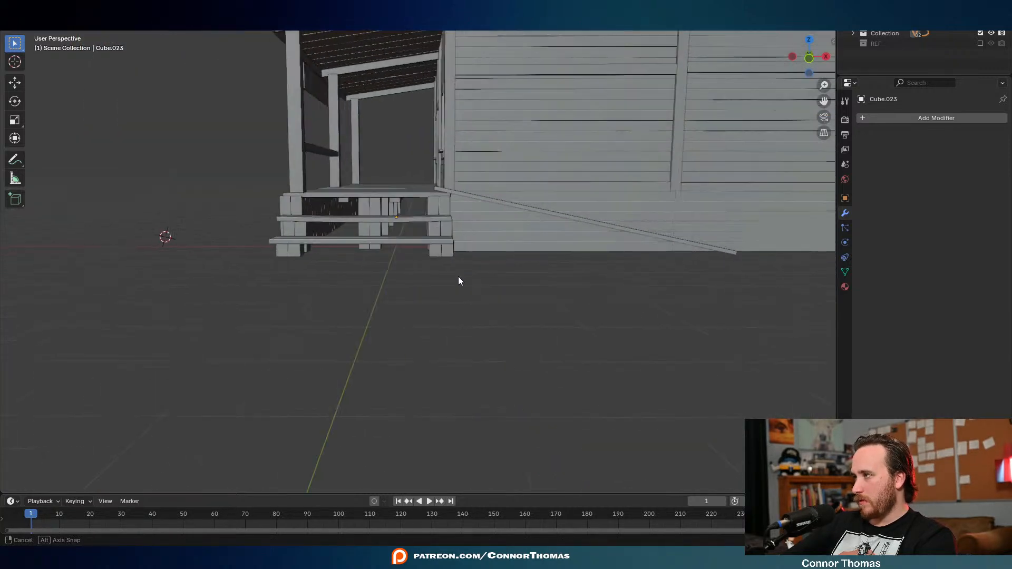
{"action": "scroll", "coordinate": [454, 272], "scroll_direction": "up", "scroll_amount": 14}
{"action": "left_click", "coordinate": [497, 375]}
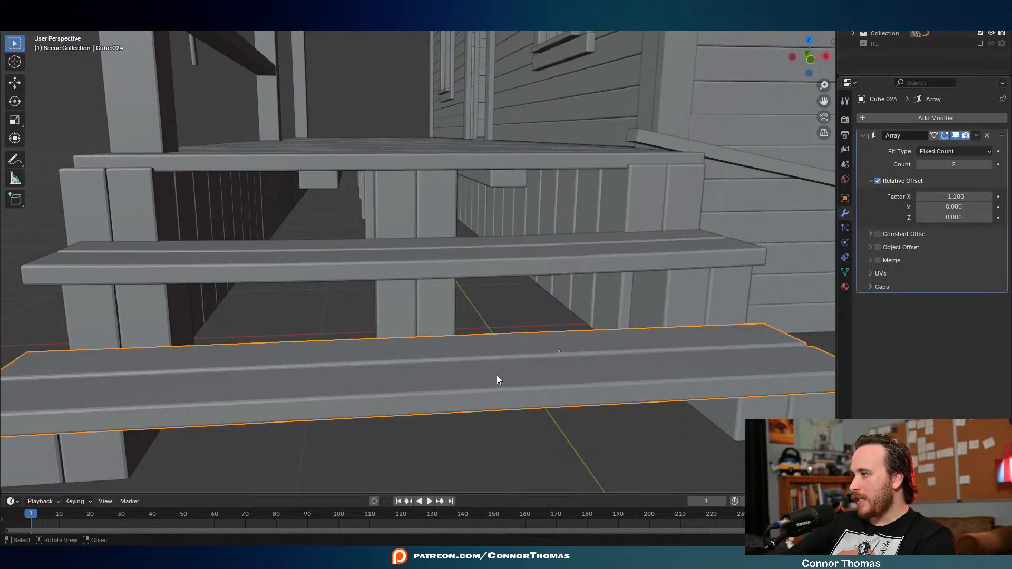
{"action": "key", "text": "Tab"}
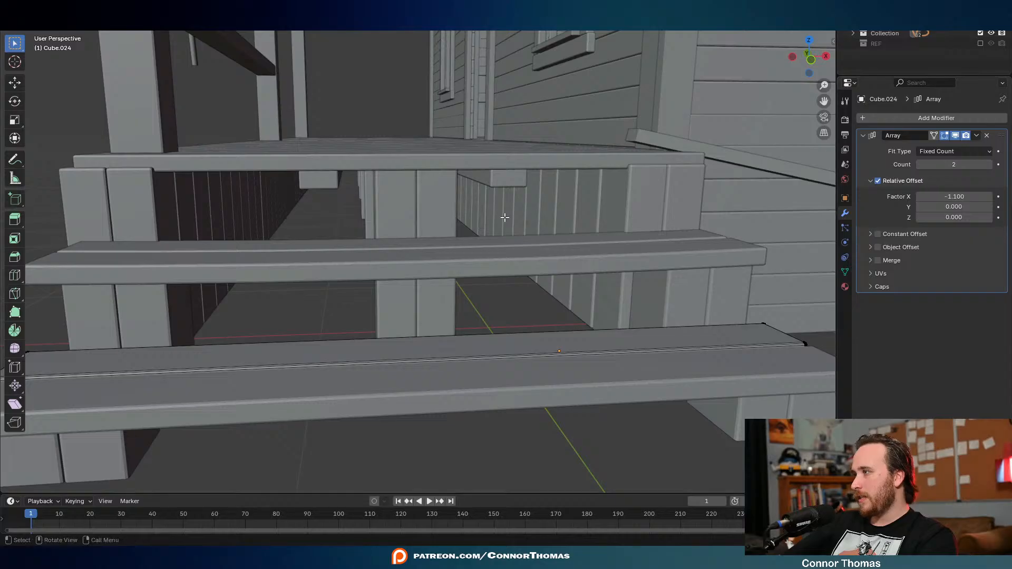
{"action": "key", "text": "Tab"}
{"action": "key", "text": "ctrl+a"}
{"action": "key", "text": "Tab"}
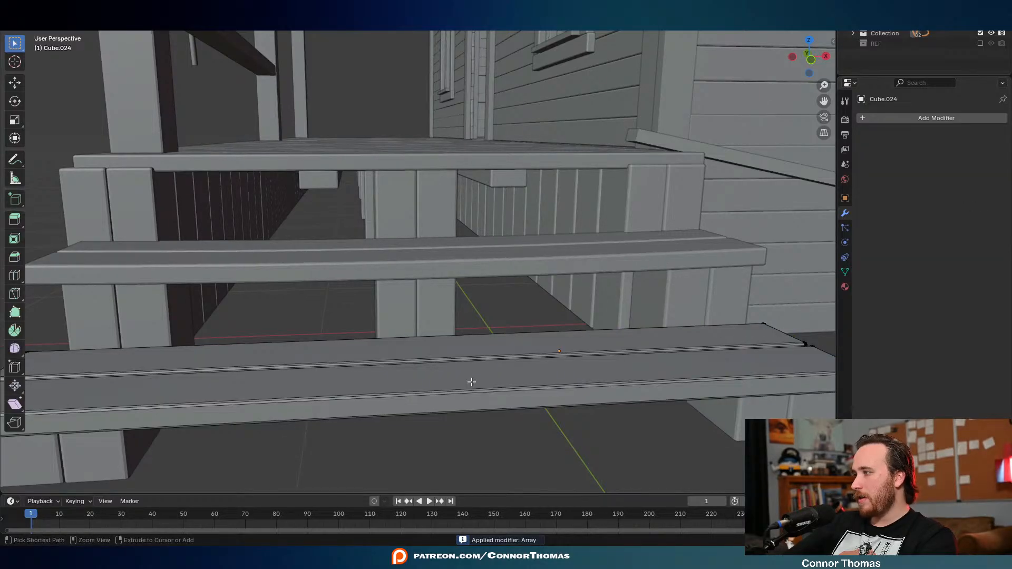
Add a centred loop cut across each of the two planks of the lower side-step tread
{"action": "key", "text": "ctrl+r"}
{"action": "left_click", "coordinate": [447, 358]}
{"action": "right_click", "coordinate": [447, 359]}
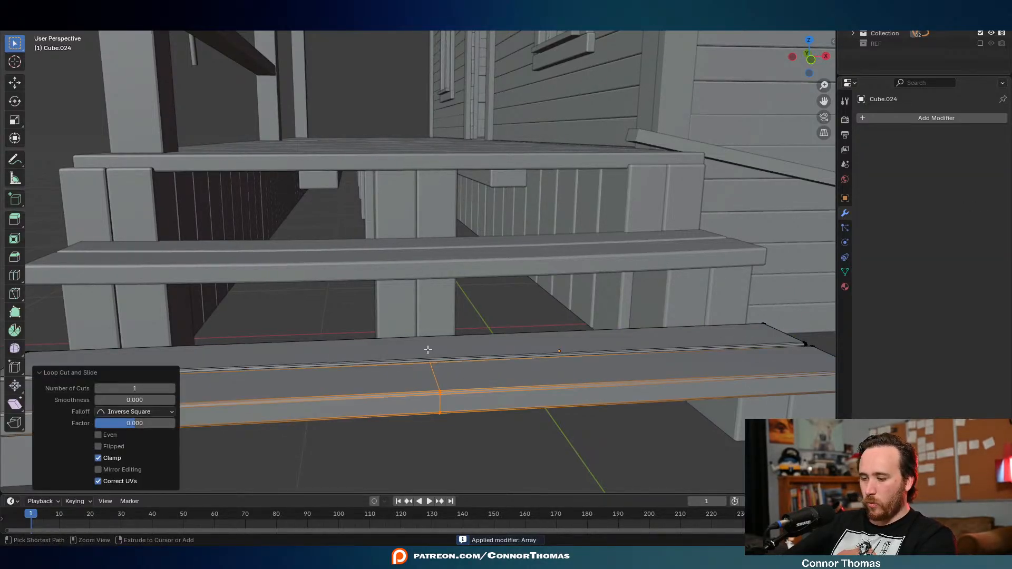
{"action": "key", "text": "ctrl+r"}
{"action": "left_click", "coordinate": [428, 350]}
{"action": "right_click", "coordinate": [429, 350]}
Select the centre loops of both lower-tread planks and lower them about 0.033 m along Z
{"action": "key", "text": "z"}
{"action": "left_click", "coordinate": [253, 379]}
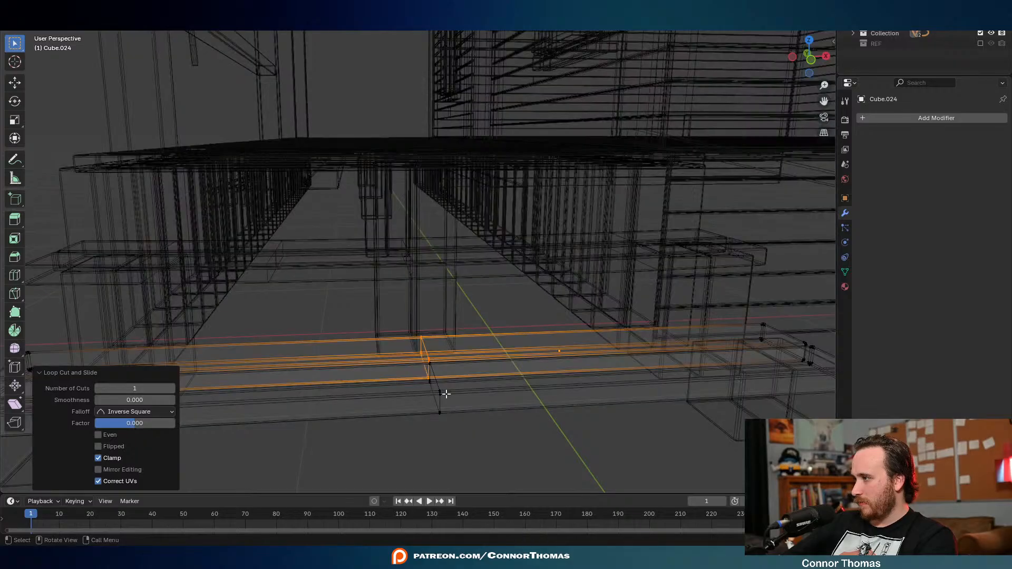
{"action": "key", "text": "z"}
{"action": "left_click", "coordinate": [619, 330]}
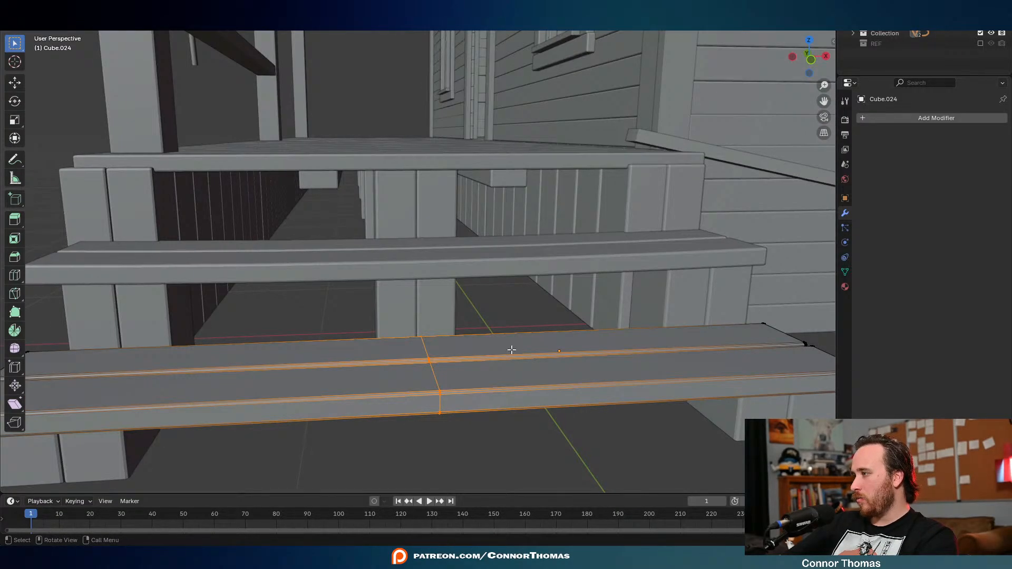
{"action": "middle_click_drag", "start_coordinate": [494, 355], "coordinate": [497, 335], "text": "shift"}
{"action": "key", "text": "g"}
{"action": "key", "text": "z"}
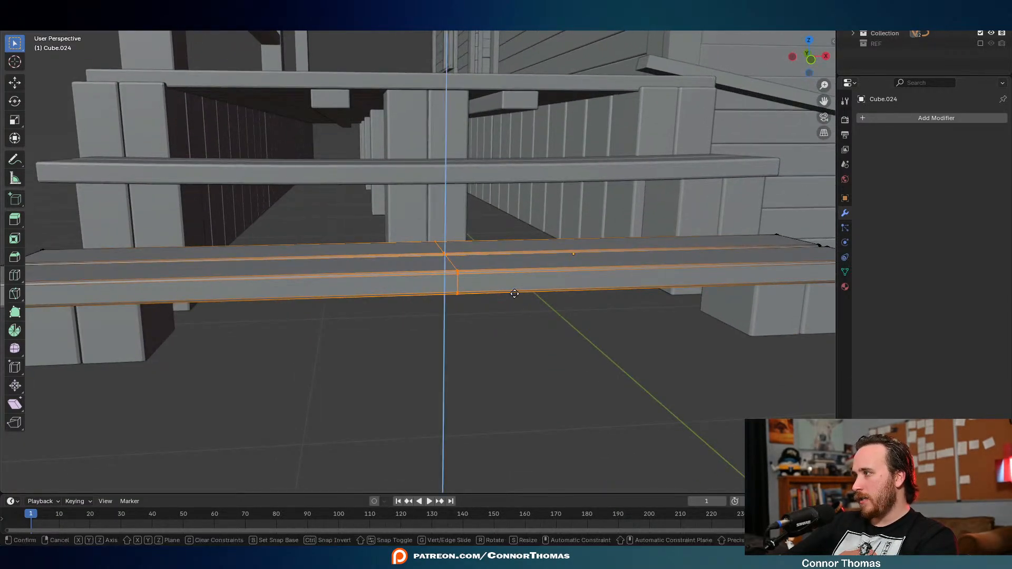
{"action": "left_click", "coordinate": [519, 378]}
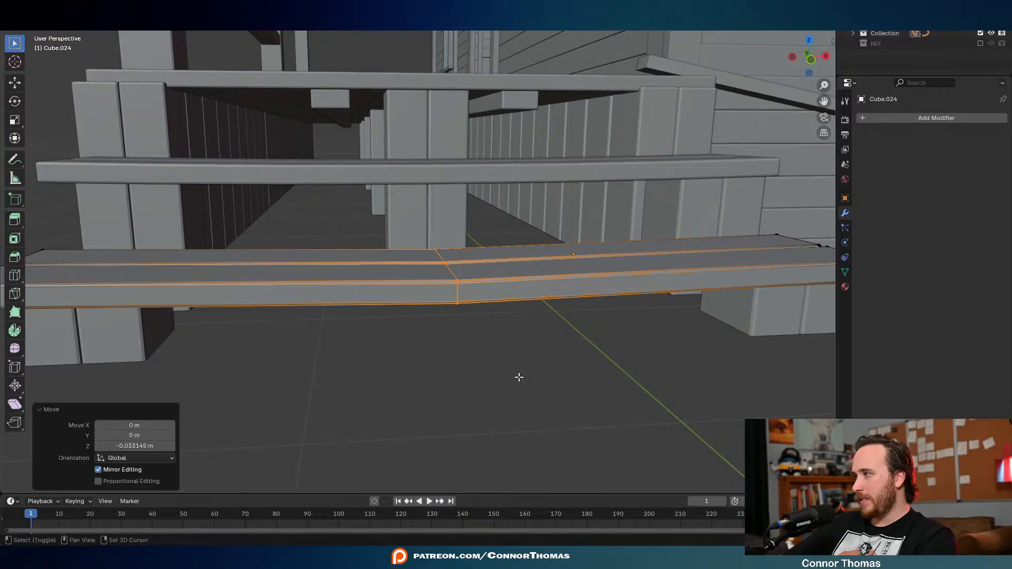
Bevel the lower tread's centre loops across most of the planks' length to smooth the sag, and clear the object selection
{"action": "key", "text": "ctrl+KP_Add"}
{"action": "key", "text": "ctrl+KP_Add"}
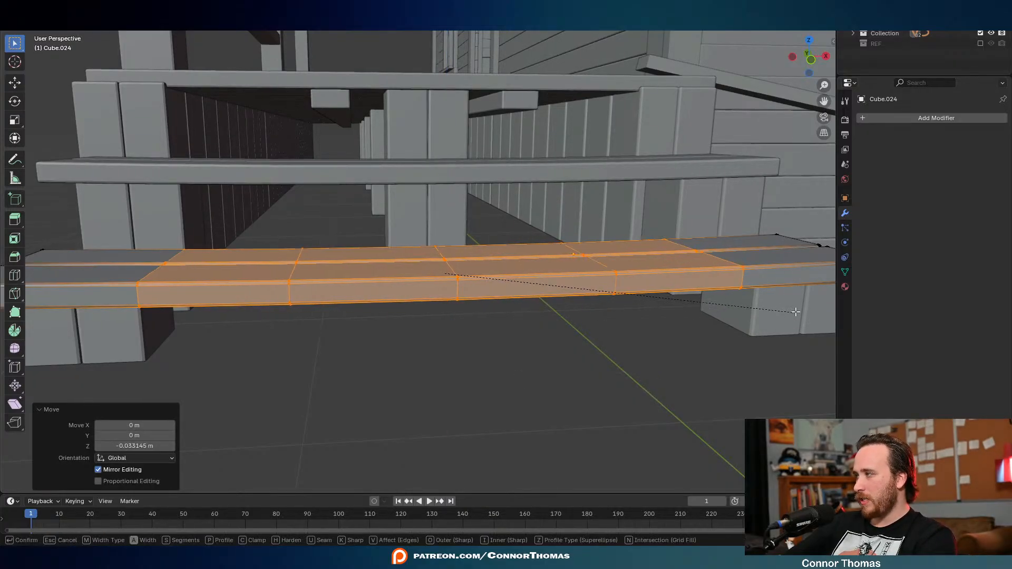
{"action": "key", "text": "ctrl+b"}
{"action": "left_click", "coordinate": [787, 309]}
{"action": "key", "text": "Tab"}
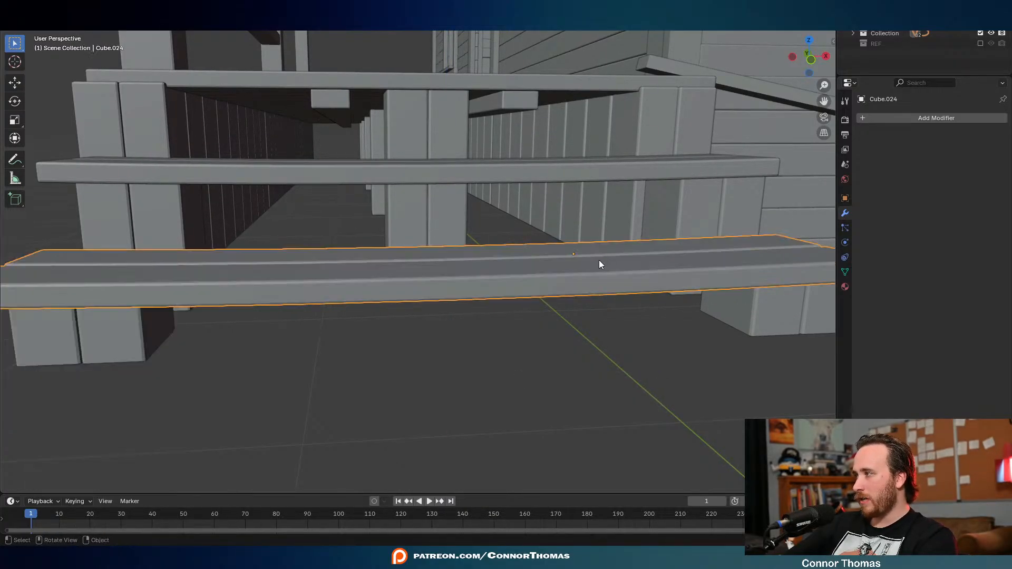
{"action": "scroll", "coordinate": [599, 260], "scroll_direction": "down", "scroll_amount": 9}
{"action": "key", "text": "a"}
{"action": "key", "text": "a"}
Add centred loop cuts to the porch floor's end plank above the side steps and to another plank just behind it
{"action": "mouse_move", "coordinate": [466, 276]}
{"action": "middle_mouse_down"}
{"action": "mouse_move", "coordinate": [604, 337]}
{"action": "mouse_move", "coordinate": [584, 289]}
{"action": "mouse_move", "coordinate": [539, 293]}
{"action": "mouse_move", "coordinate": [543, 315]}
{"action": "mouse_move", "coordinate": [474, 290]}
{"action": "middle_mouse_up"}
{"action": "scroll", "coordinate": [539, 293], "scroll_direction": "up", "scroll_amount": 3}
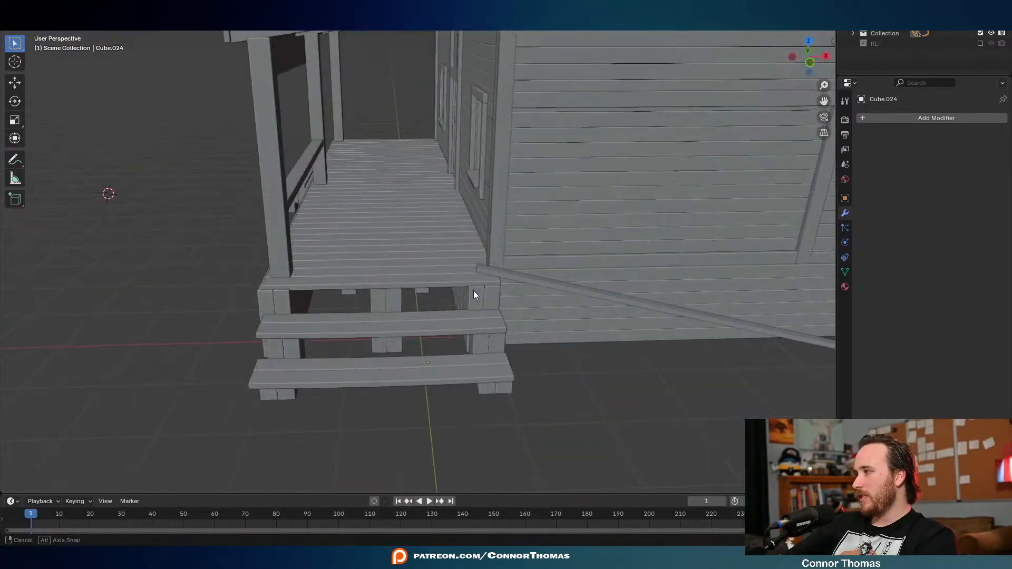
{"action": "left_click", "coordinate": [428, 237]}
{"action": "key", "text": "Tab"}
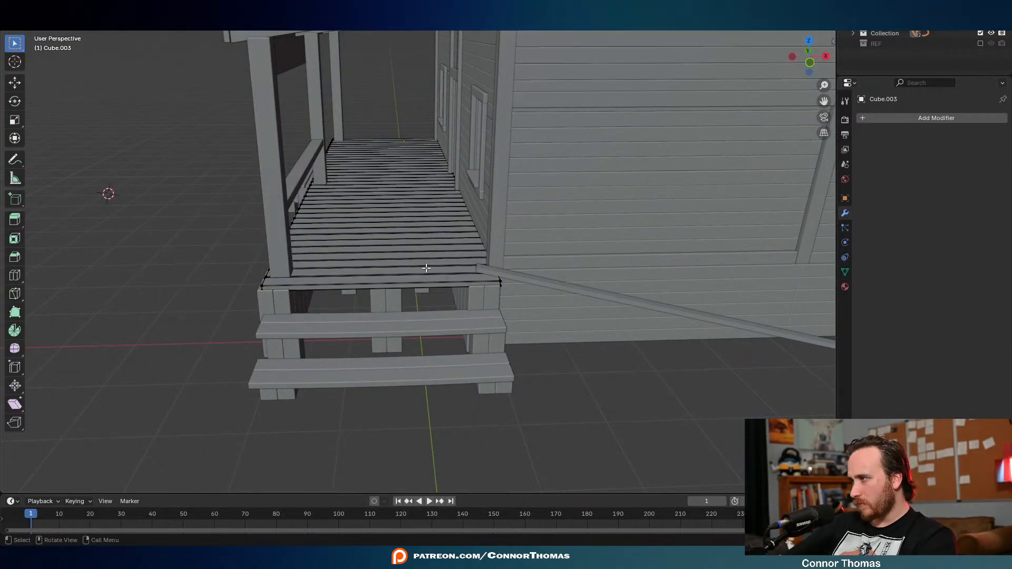
{"action": "key", "text": "ctrl+r"}
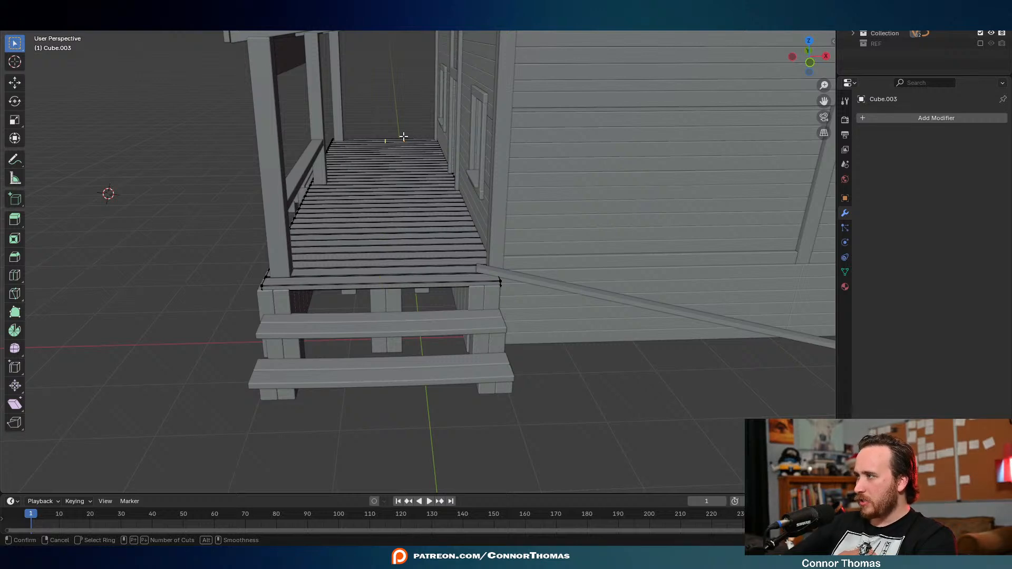
{"action": "left_click", "coordinate": [396, 285]}
{"action": "right_click", "coordinate": [411, 195]}
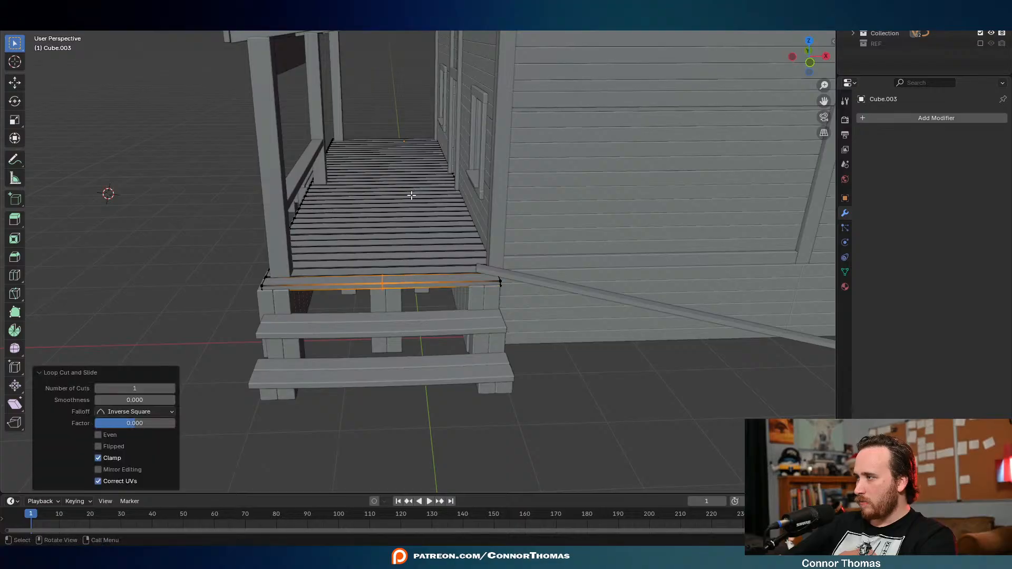
{"action": "key", "text": "ctrl+r"}
{"action": "left_click", "coordinate": [389, 265]}
{"action": "right_click", "coordinate": [391, 258]}
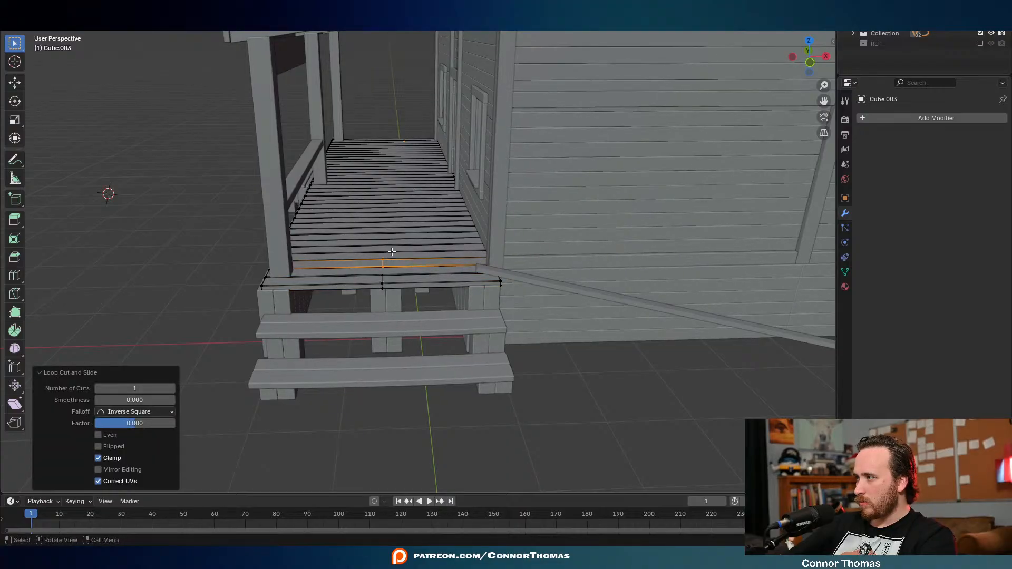
Add centred loop cuts to four more scattered porch floor planks towards the far end
{"action": "key", "text": "ctrl+r"}
{"action": "left_click", "coordinate": [392, 218]}
{"action": "right_click", "coordinate": [396, 217]}
{"action": "key", "text": "ctrl+r"}
{"action": "left_click", "coordinate": [392, 187]}
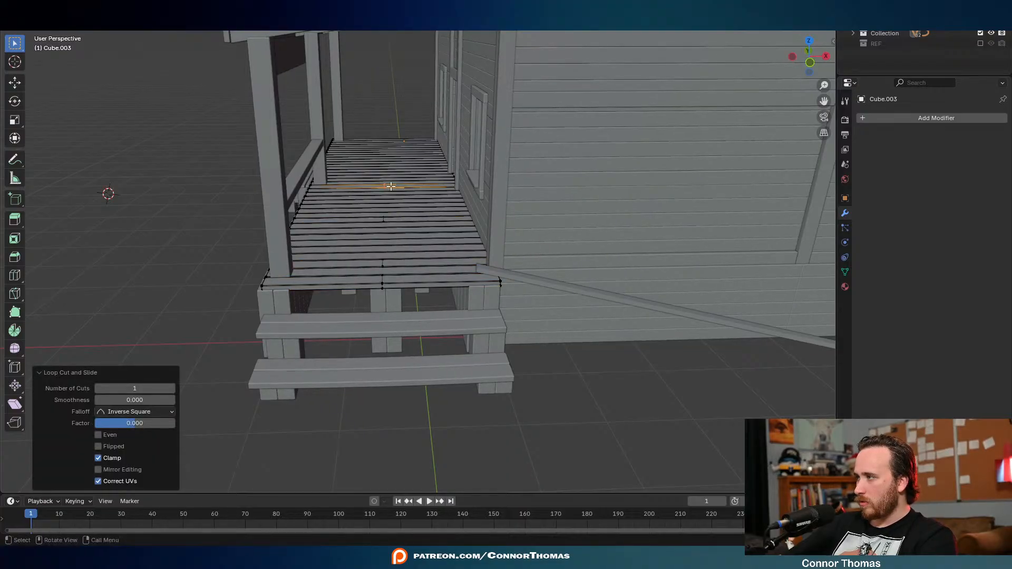
{"action": "right_click", "coordinate": [391, 187]}
{"action": "key", "text": "ctrl+r"}
{"action": "left_click", "coordinate": [381, 159]}
{"action": "right_click", "coordinate": [381, 159]}
{"action": "key", "text": "ctrl+r"}
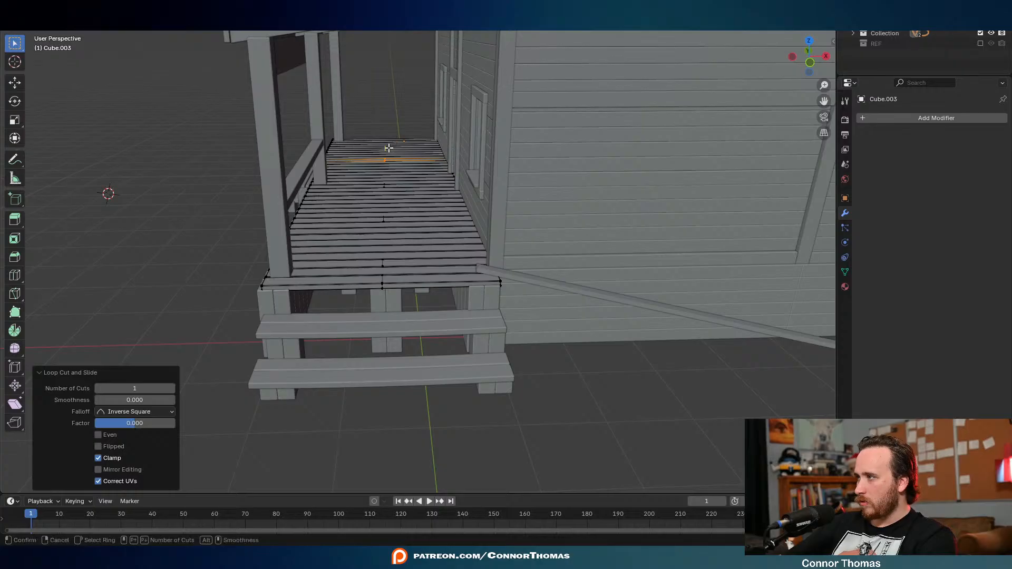
{"action": "left_click", "coordinate": [388, 149]}
{"action": "right_click", "coordinate": [388, 153]}
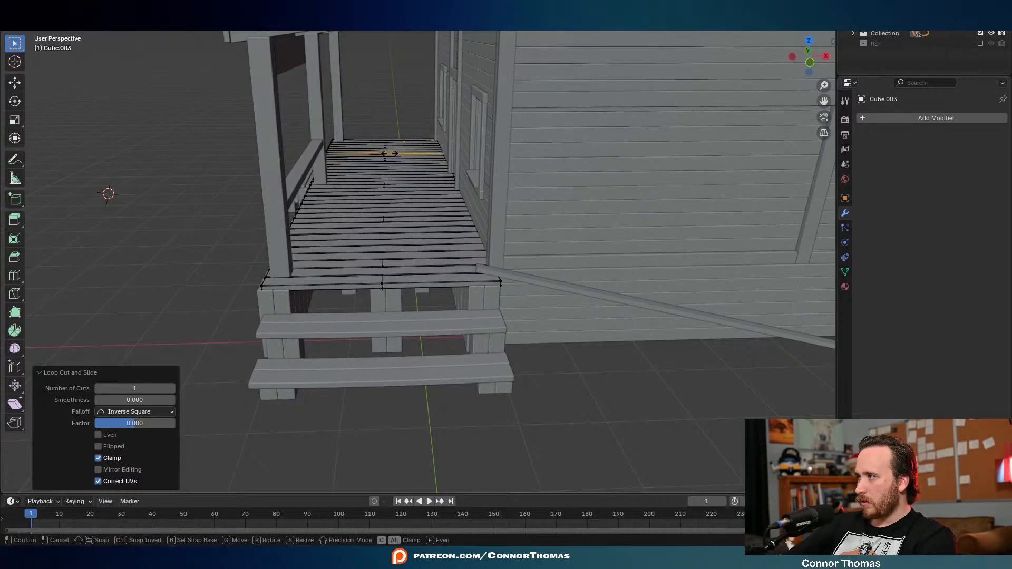
Select the centre loops of all the cut porch floor planks and lower them about 0.024 m along Z
{"action": "key", "text": "alt+z"}
{"action": "key", "text": "c"}
{"action": "left_click_drag", "start_coordinate": [388, 294], "coordinate": [388, 163]}
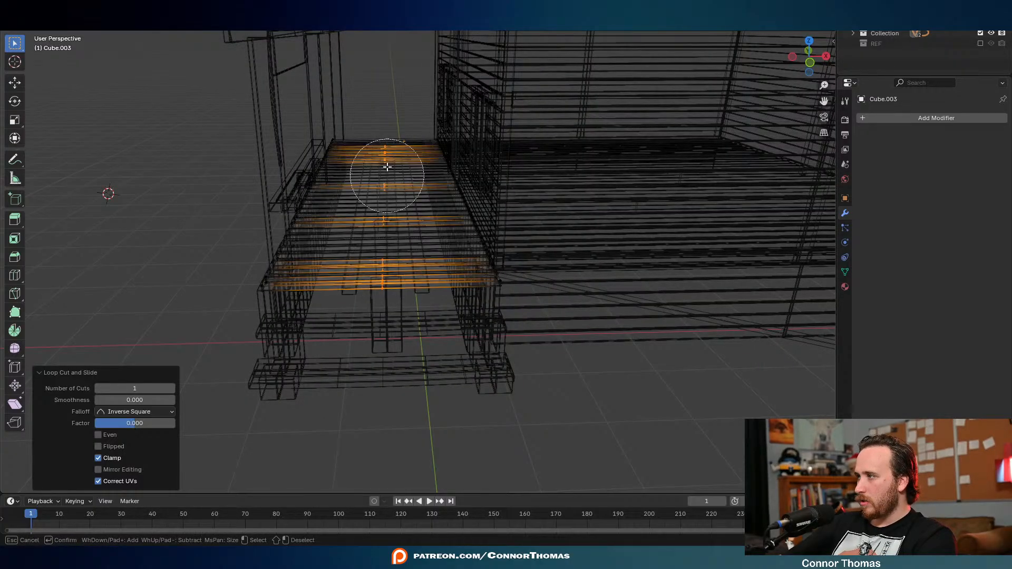
{"action": "right_click", "coordinate": [389, 158]}
{"action": "key", "text": "alt+z"}
{"action": "key", "text": "g"}
{"action": "key", "text": "shift+z"}
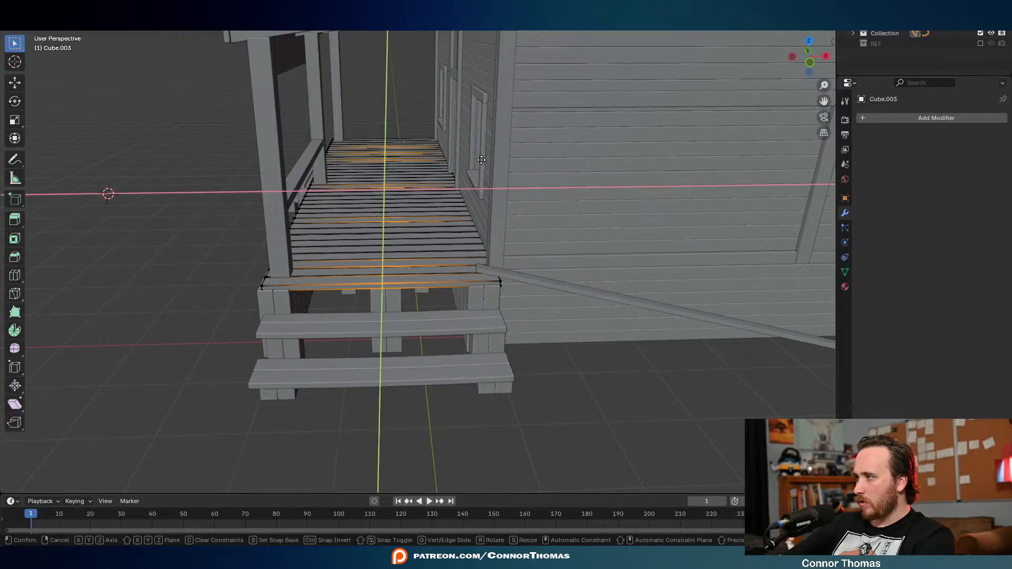
{"action": "right_click", "coordinate": [481, 160]}
{"action": "key", "text": "g"}
{"action": "key", "text": "z"}
{"action": "left_click", "coordinate": [494, 188]}
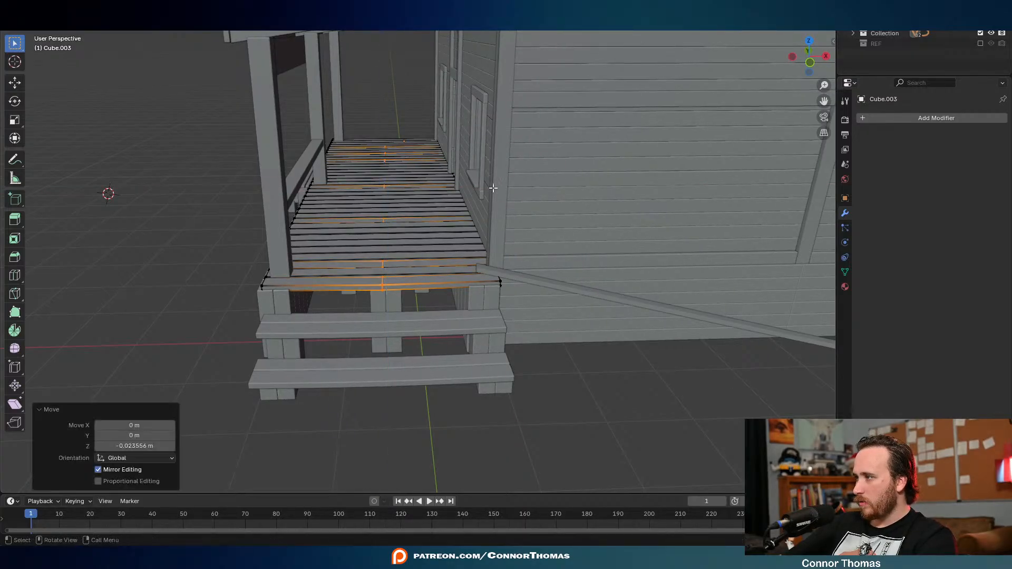
{"action": "key", "text": "Tab"}
{"action": "key", "text": "a"}
{"action": "key", "text": "a"}
Shift the centre loops of the cut porch floor planks about 0.021 m along Y
{"action": "scroll", "coordinate": [430, 228], "scroll_direction": "up", "scroll_amount": 3}
{"action": "middle_click_drag", "start_coordinate": [431, 227], "coordinate": [590, 268]}
{"action": "key", "text": "Tab"}
{"action": "key", "text": "g"}
{"action": "key", "text": "x"}
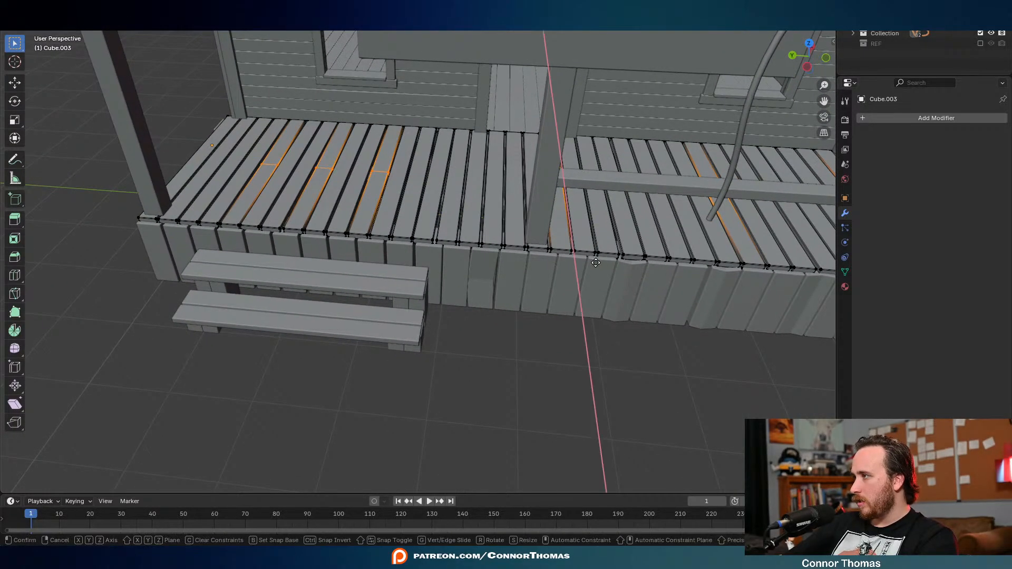
{"action": "key", "text": "y"}
{"action": "left_click", "coordinate": [636, 273]}
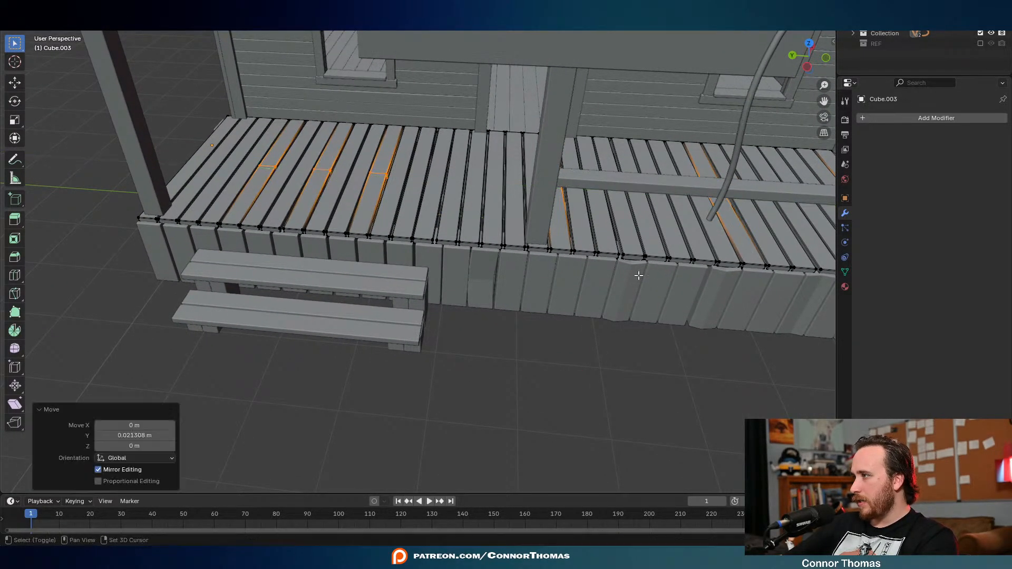
{"action": "key", "text": "Tab"}
Return to an overall view of the building and save the file
{"action": "scroll", "coordinate": [574, 291], "scroll_direction": "down", "scroll_amount": 5}
{"action": "middle_click_drag", "start_coordinate": [634, 274], "coordinate": [486, 243]}
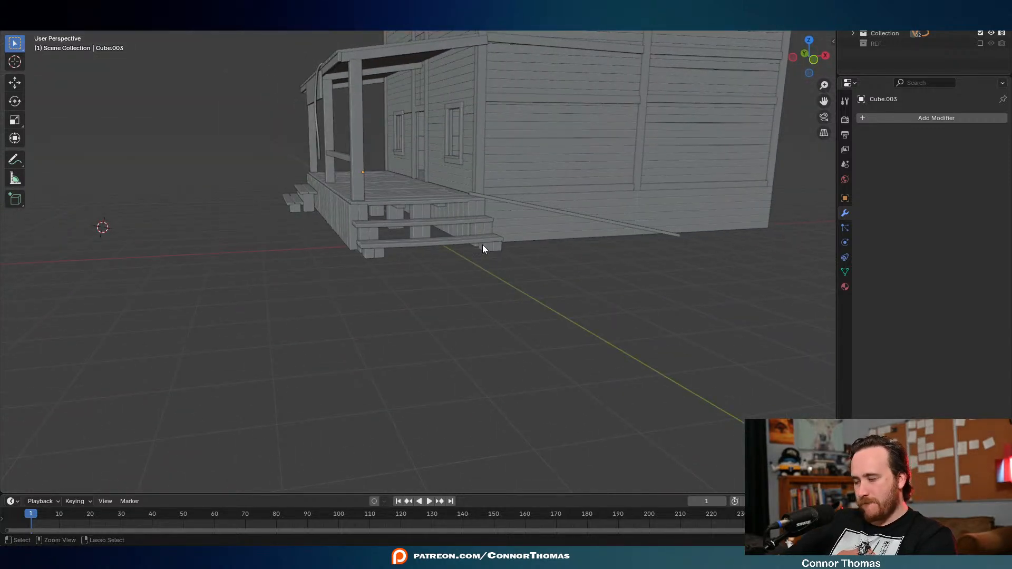
{"action": "key", "text": "ctrl+s"}
Inspect the bent porch floor and step planks, and the building's side wall around to the rear corner
{"action": "scroll", "coordinate": [351, 156], "scroll_direction": "up", "scroll_amount": 4}
{"action": "middle_click_drag", "start_coordinate": [352, 156], "coordinate": [378, 203]}
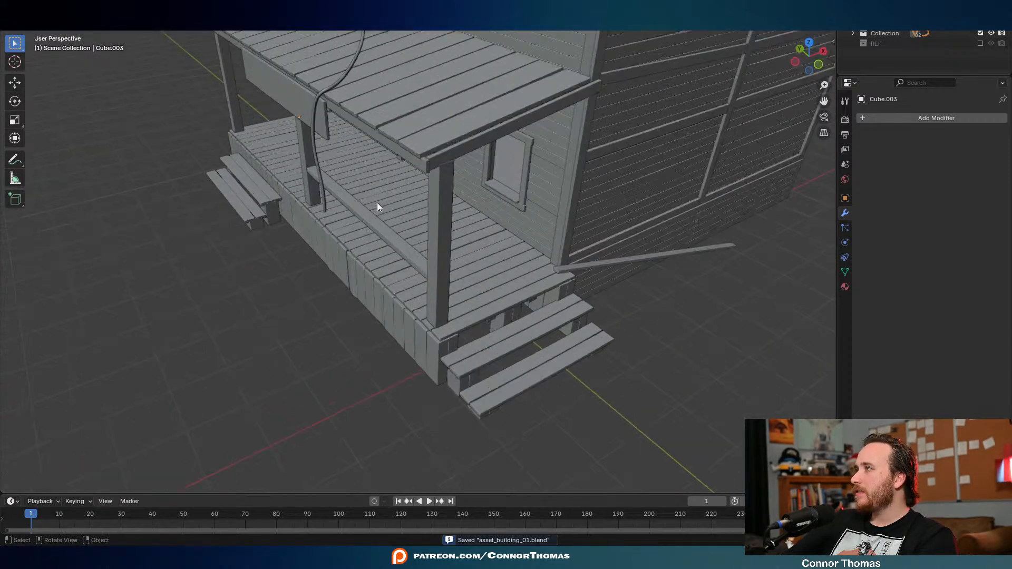
{"action": "scroll", "coordinate": [377, 207], "scroll_direction": "up", "scroll_amount": 3}
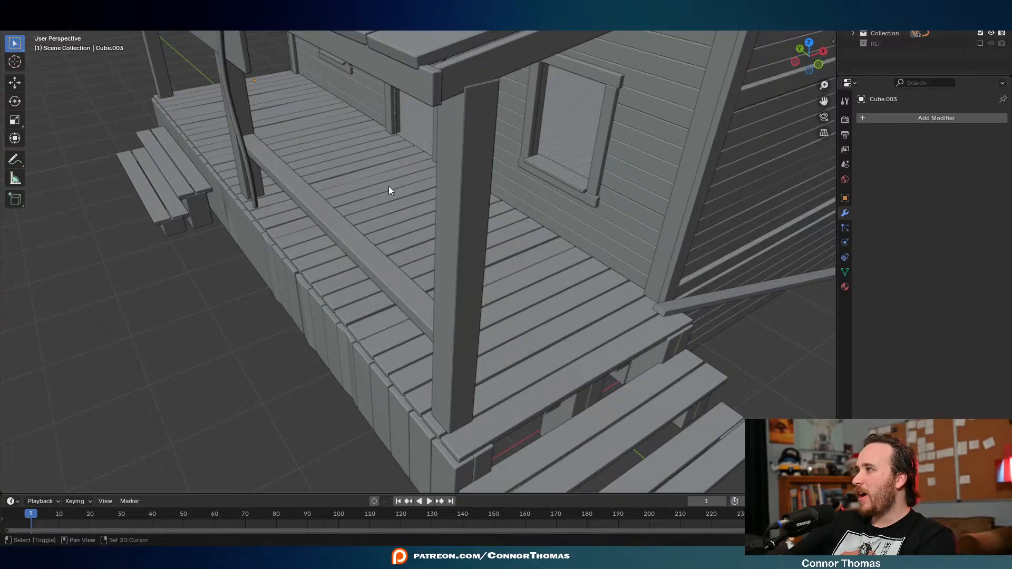
{"action": "scroll", "coordinate": [388, 185], "scroll_direction": "down", "scroll_amount": 6}
{"action": "scroll", "coordinate": [568, 195], "scroll_direction": "up", "scroll_amount": 4}
{"action": "middle_click_drag", "start_coordinate": [614, 194], "coordinate": [477, 212]}
{"action": "middle_click_drag", "start_coordinate": [477, 212], "coordinate": [462, 176]}
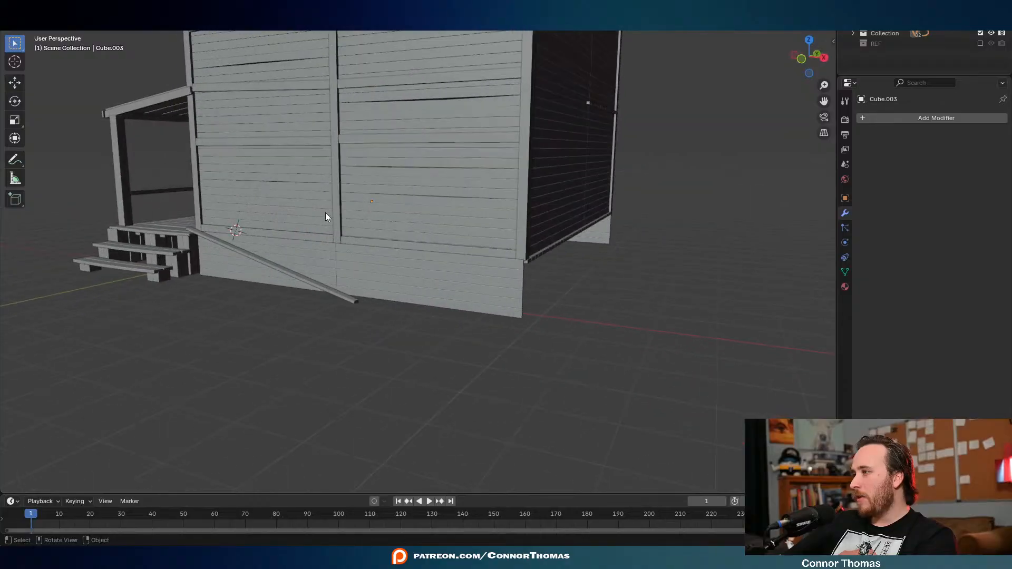
Make the REF collection visible and place the 3D cursor on the ground beside the building's side wall
{"action": "middle_click_drag", "start_coordinate": [324, 213], "coordinate": [475, 220]}
{"action": "left_click", "coordinate": [470, 169]}
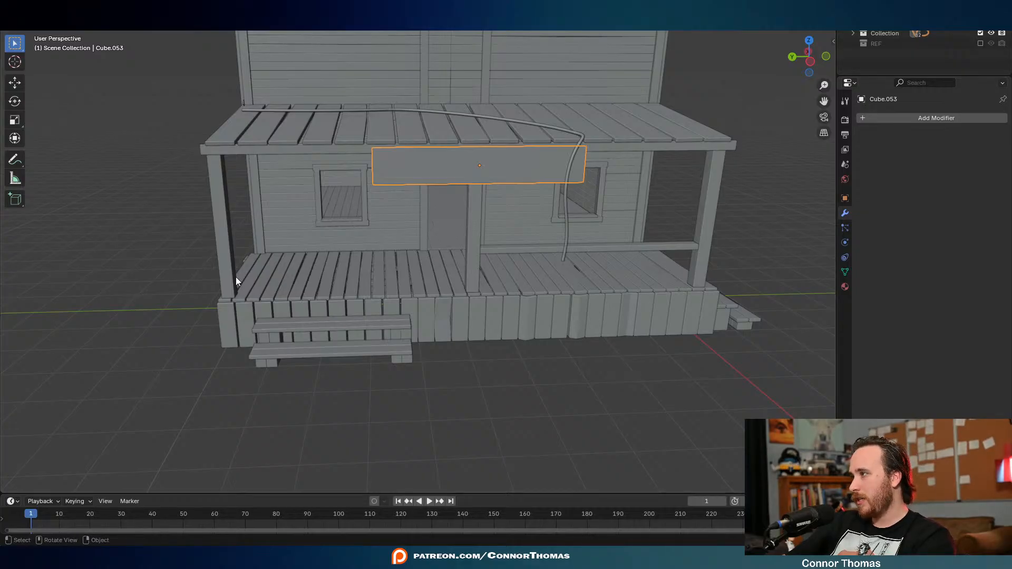
{"action": "middle_click_drag", "start_coordinate": [519, 409], "coordinate": [606, 254]}
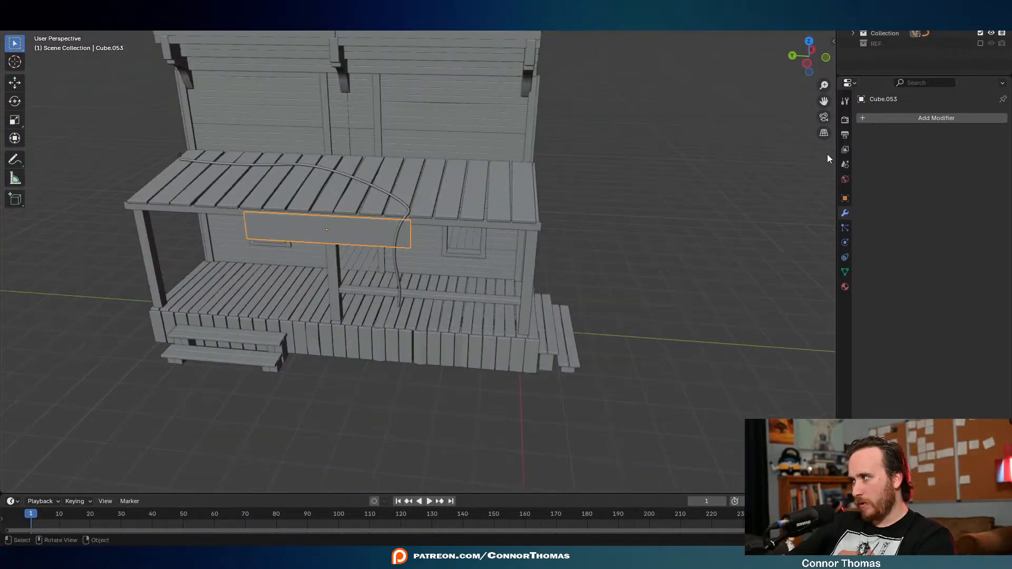
{"action": "left_click", "coordinate": [980, 44]}
{"action": "middle_click_drag", "start_coordinate": [688, 175], "coordinate": [326, 188]}
{"action": "left_click", "coordinate": [15, 61]}
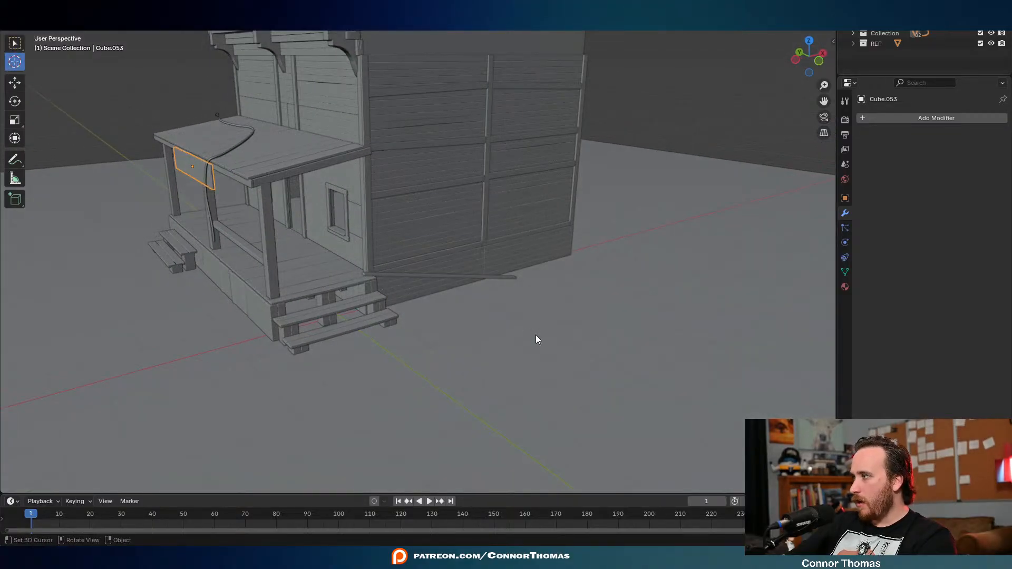
{"action": "left_click_drag", "start_coordinate": [561, 275], "coordinate": [560, 271]}
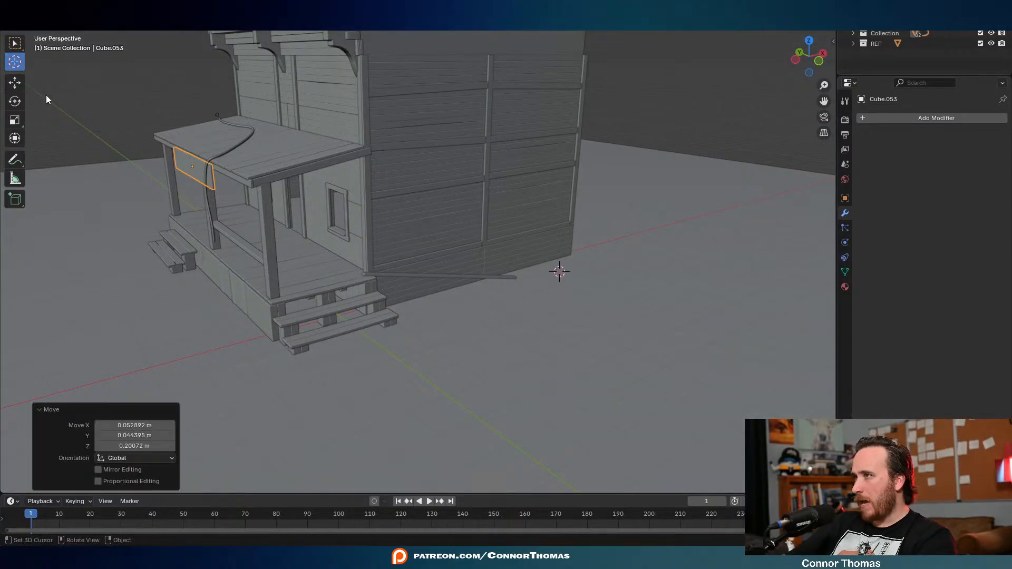
{"action": "left_click", "coordinate": [15, 43]}
Add a mesh circle at the 3D cursor and scale it to 0.668
{"action": "middle_click_drag", "start_coordinate": [585, 320], "coordinate": [549, 319]}
{"action": "key", "text": "shift+a"}
{"action": "mouse_move", "coordinate": [550, 320]}
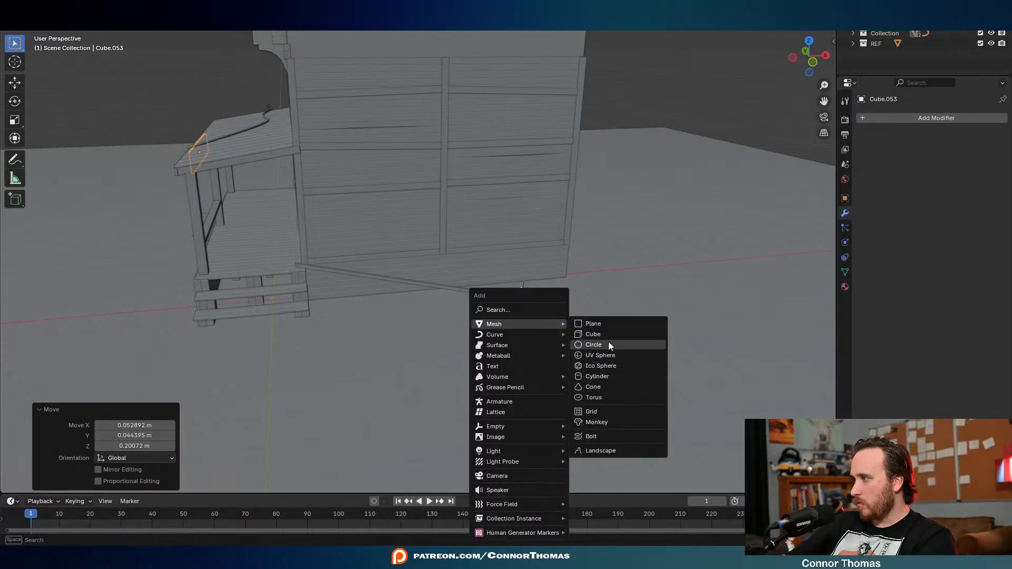
{"action": "left_click", "coordinate": [594, 345]}
{"action": "middle_click_drag", "start_coordinate": [583, 317], "coordinate": [594, 355]}
{"action": "key", "text": "s"}
{"action": "left_click", "coordinate": [548, 341]}
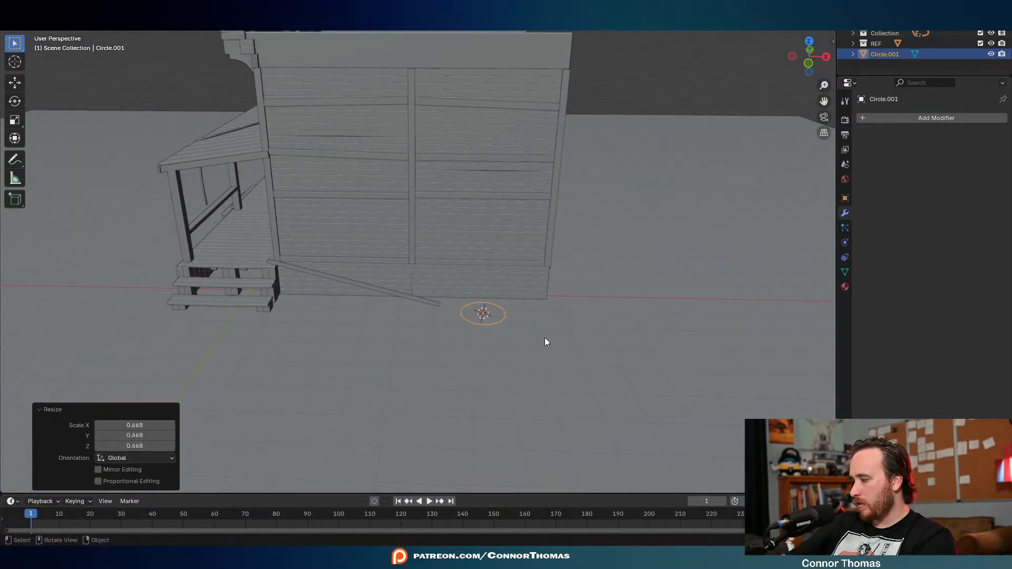
Lower the new circle about 0.193 m along Z to ground level beside the wall
{"action": "key", "text": "KP_Decimal"}
{"action": "key", "text": "KP_1"}
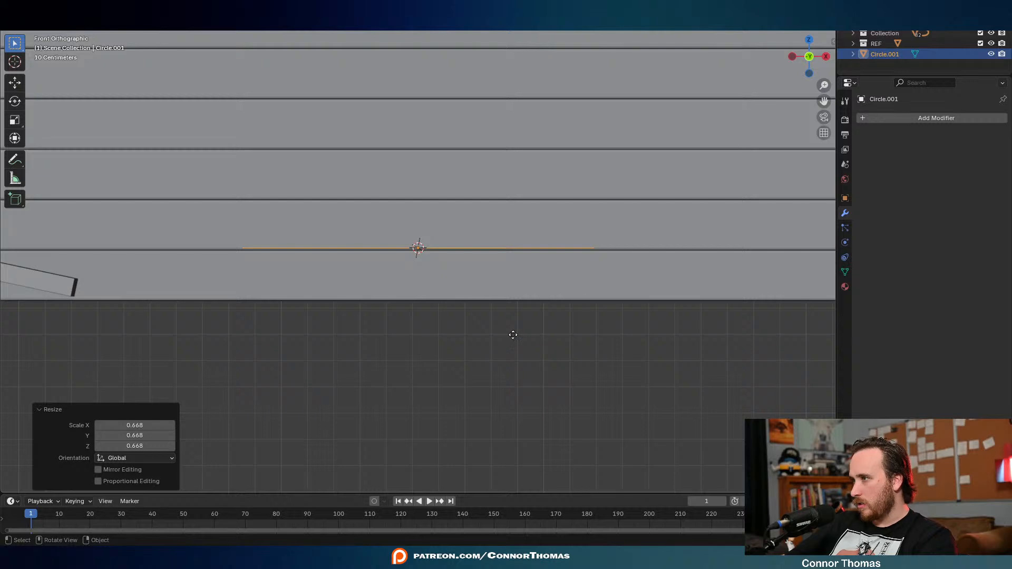
{"action": "key", "text": "g"}
{"action": "key", "text": "z"}
{"action": "left_click", "coordinate": [482, 349]}
{"action": "middle_click_drag", "start_coordinate": [481, 349], "coordinate": [571, 352]}
{"action": "middle_click_drag", "start_coordinate": [396, 244], "coordinate": [520, 336]}
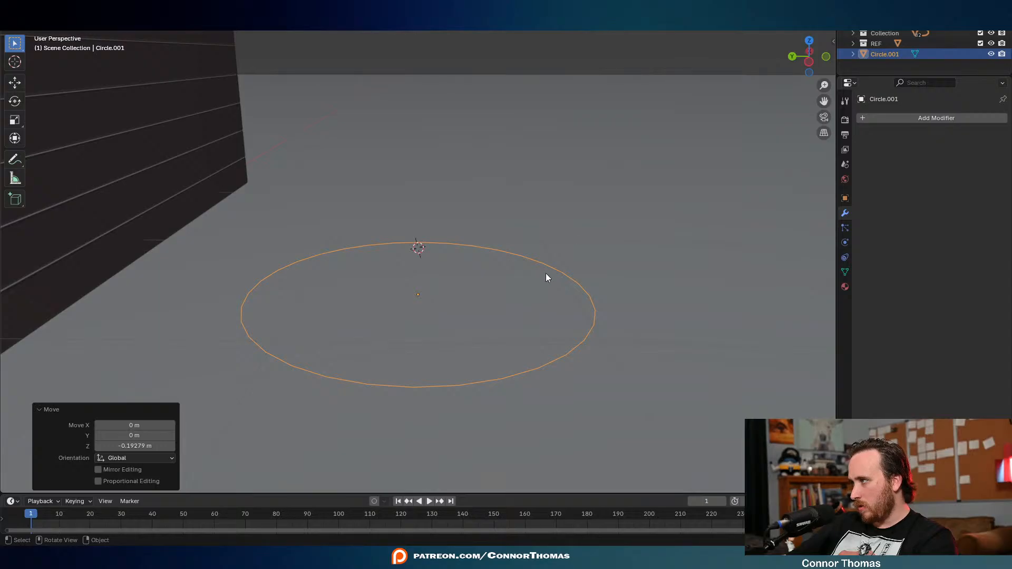
{"action": "middle_click_drag", "start_coordinate": [546, 274], "coordinate": [461, 305]}
Extrude the circle's edge loop in place and scale it inward to form a flat ring
{"action": "key", "text": "Tab"}
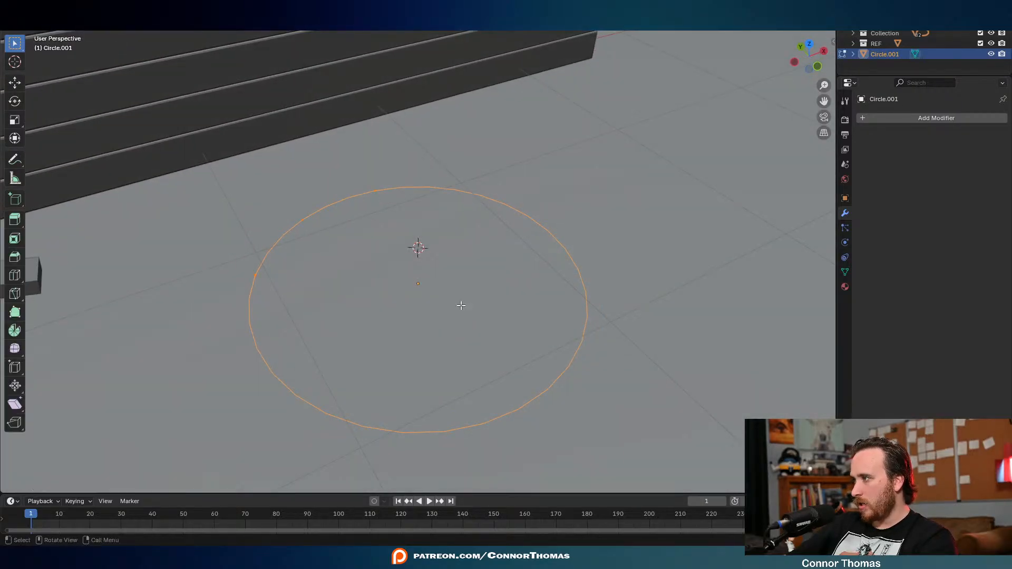
{"action": "middle_click_drag", "start_coordinate": [494, 302], "coordinate": [583, 294]}
{"action": "key", "text": "g"}
{"action": "right_click", "coordinate": [681, 344]}
{"action": "key", "text": "s"}
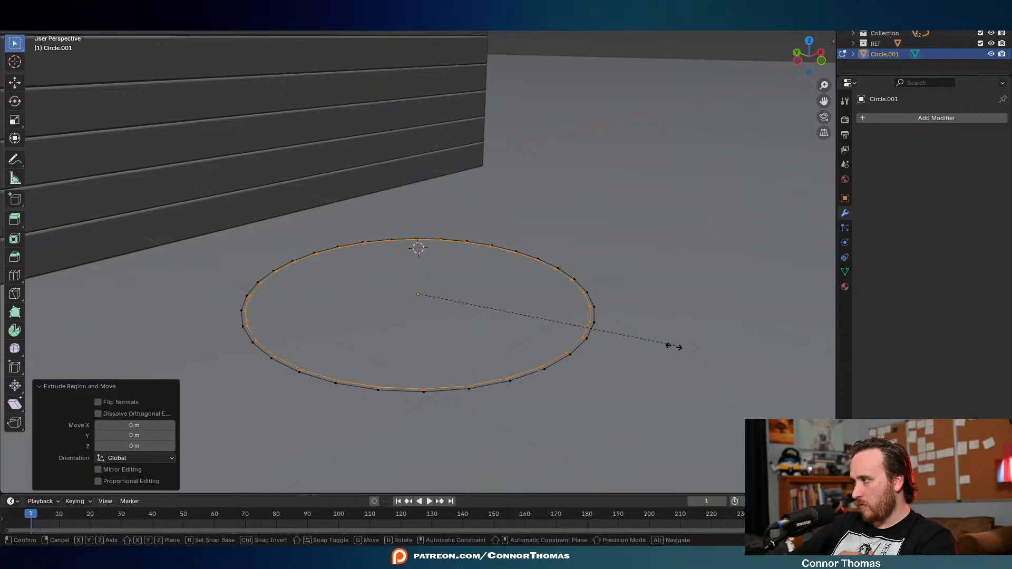
{"action": "left_click", "coordinate": [638, 347]}
{"action": "left_click", "coordinate": [611, 344]}
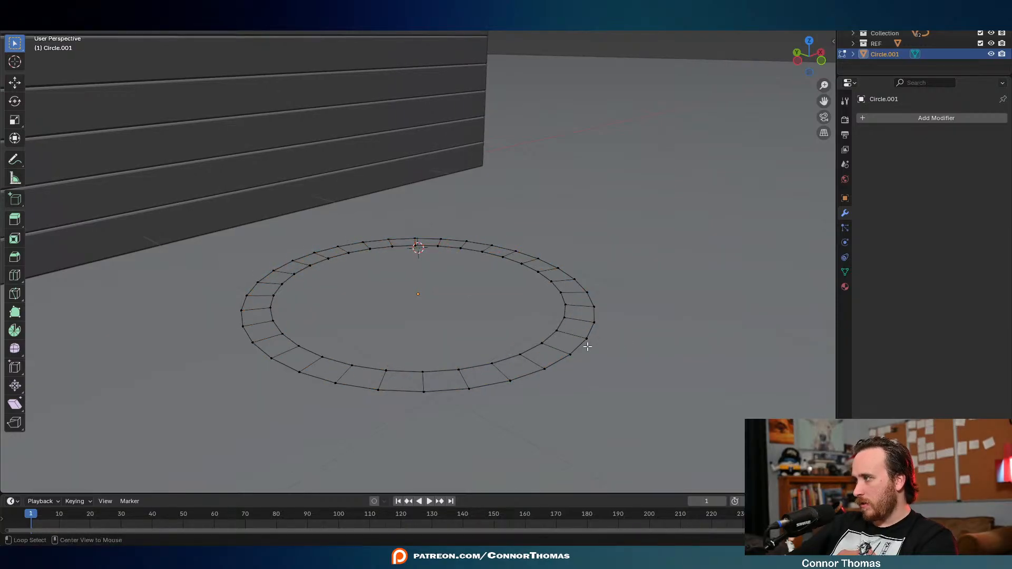
Extrude the ring's outer edge loop about 0.105 m up along Z and flare it outward by a scale of 1.025
{"action": "left_click", "coordinate": [589, 340], "text": "alt"}
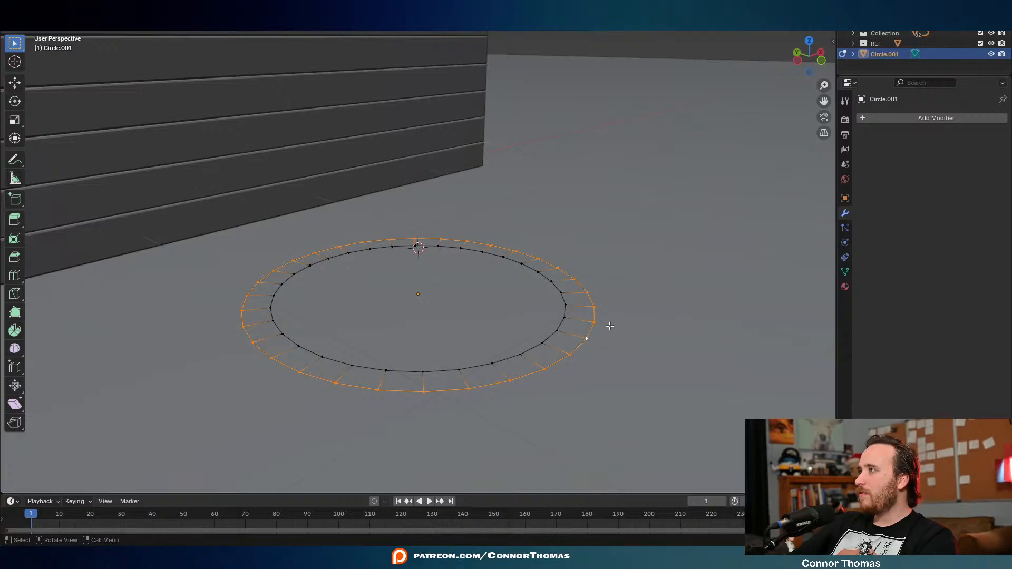
{"action": "key", "text": "e"}
{"action": "key", "text": "z"}
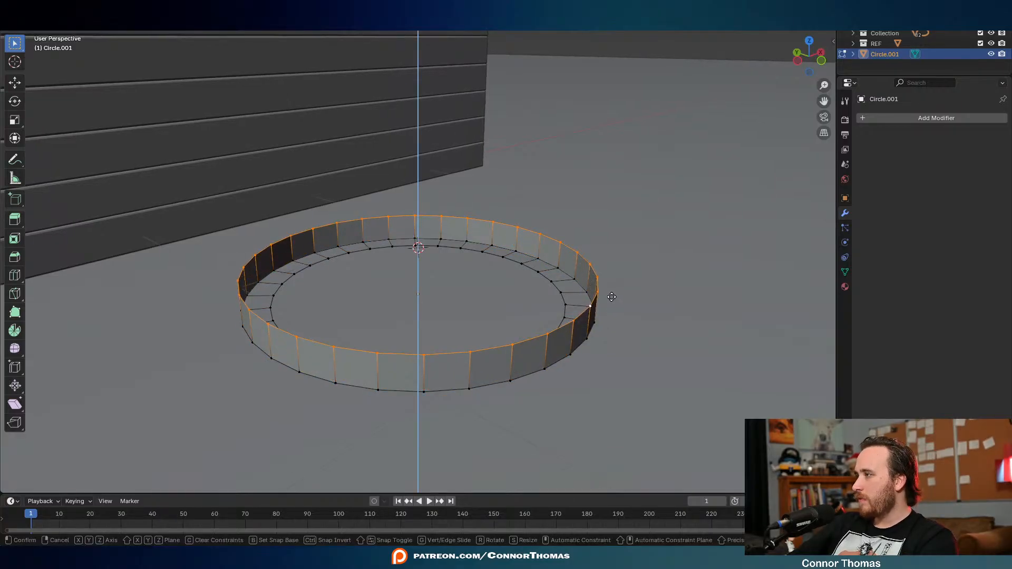
{"action": "left_click", "coordinate": [612, 298]}
{"action": "key", "text": "s"}
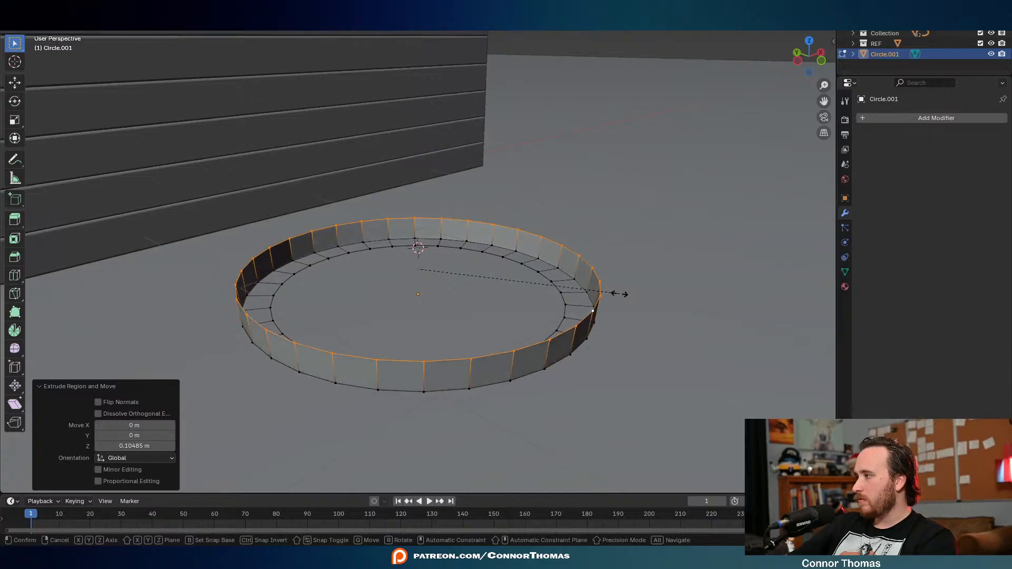
{"action": "left_click", "coordinate": [625, 293]}
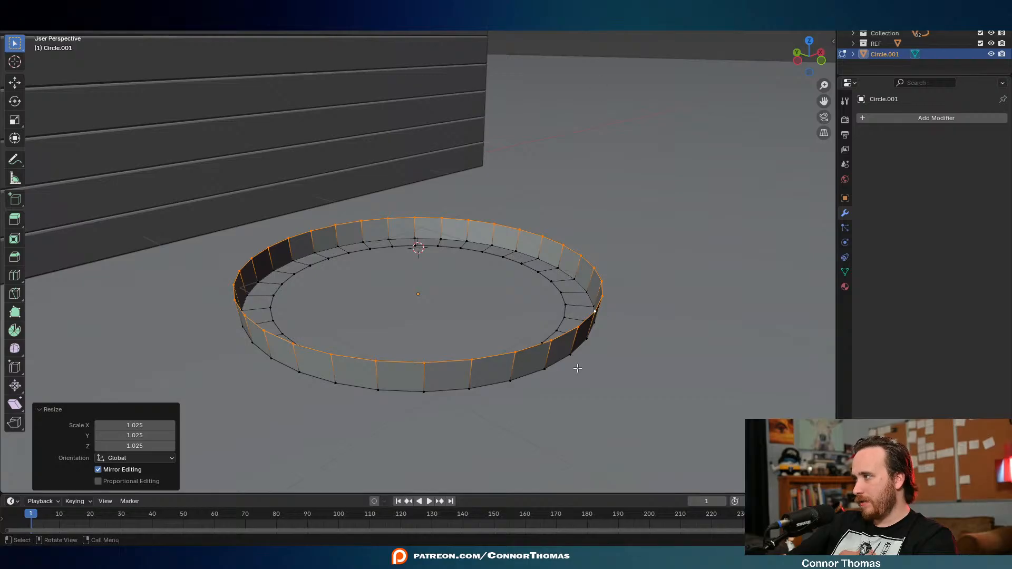
Raise the wall's upper edge loop slightly along Z and widen it by a scale of 1.012
{"action": "key", "text": "g"}
{"action": "key", "text": "z"}
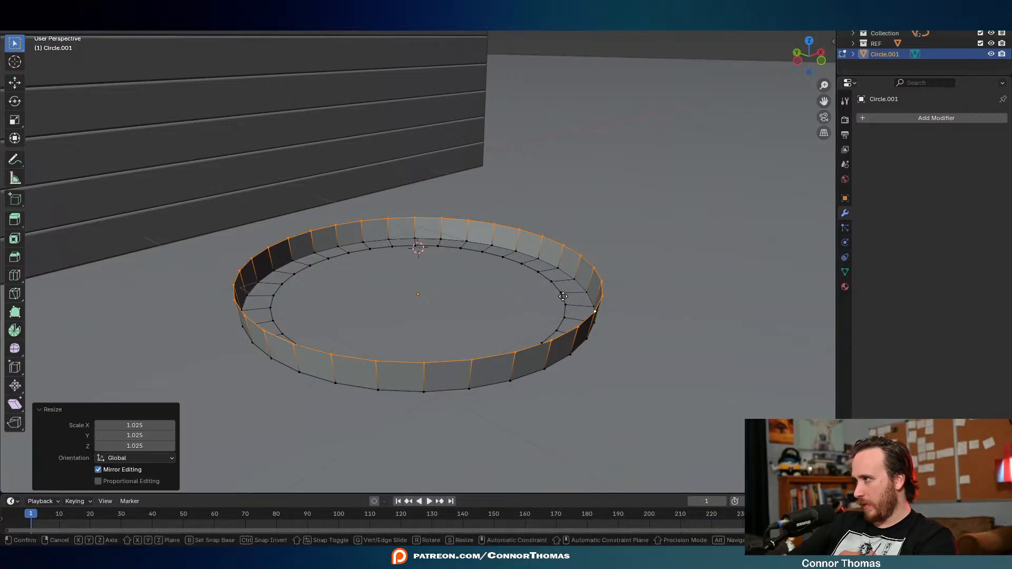
{"action": "left_click", "coordinate": [565, 288]}
{"action": "key", "text": "s"}
{"action": "left_click", "coordinate": [588, 288]}
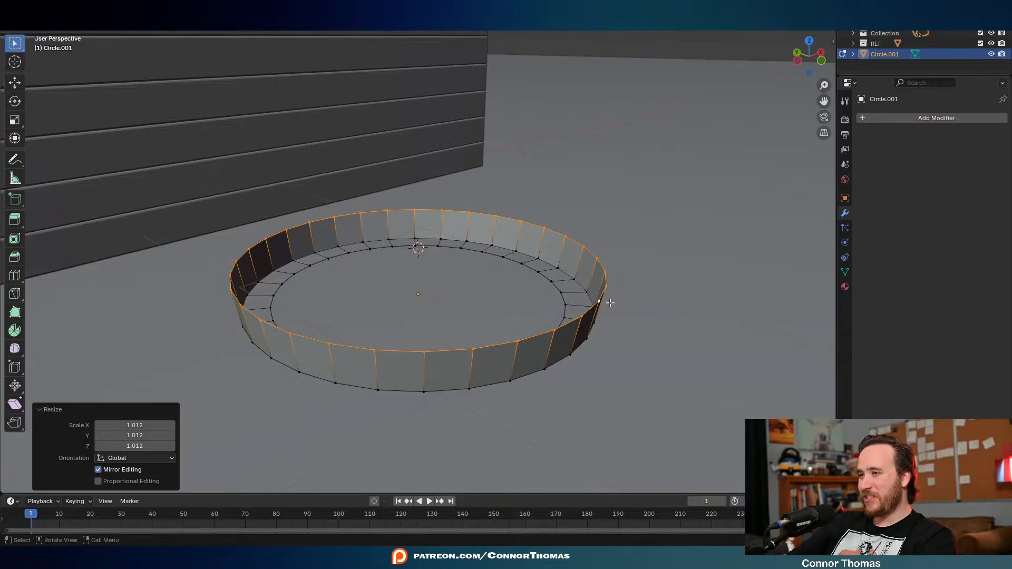
Extrude the upper edge loop in place and scale it to 0.975 to form a narrow inward ledge
{"action": "key", "text": "e"}
{"action": "key", "text": "s"}
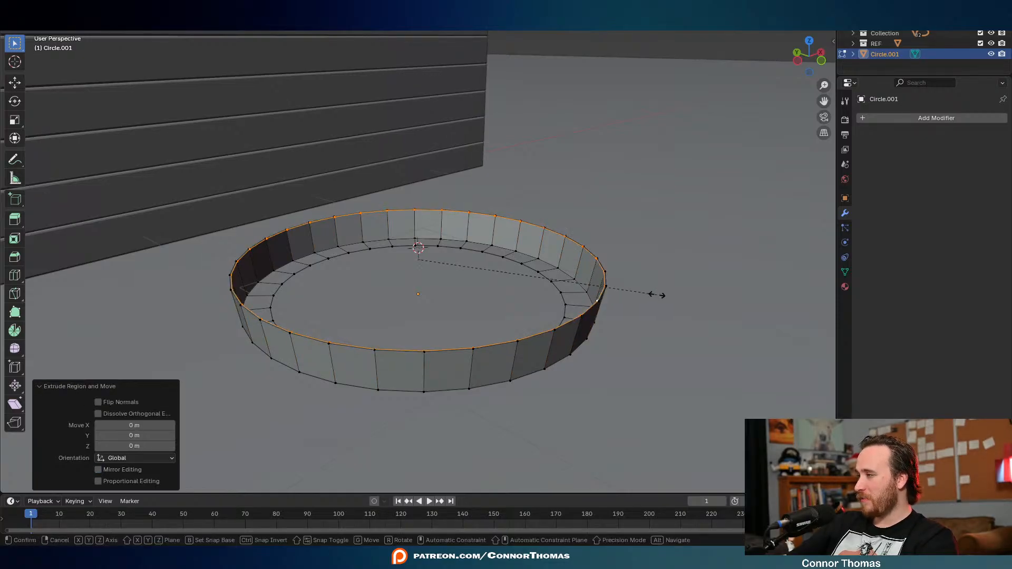
{"action": "left_click", "coordinate": [652, 296]}
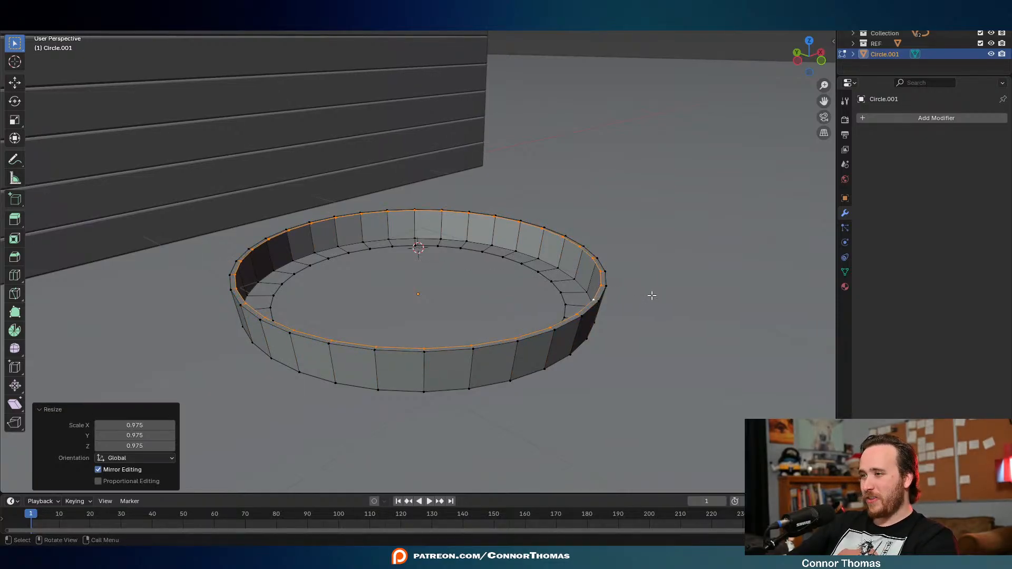
Extrude the ledge's inner loop about 0.123 m up along Z and widen it slightly
{"action": "key", "text": "e"}
{"action": "key", "text": "z"}
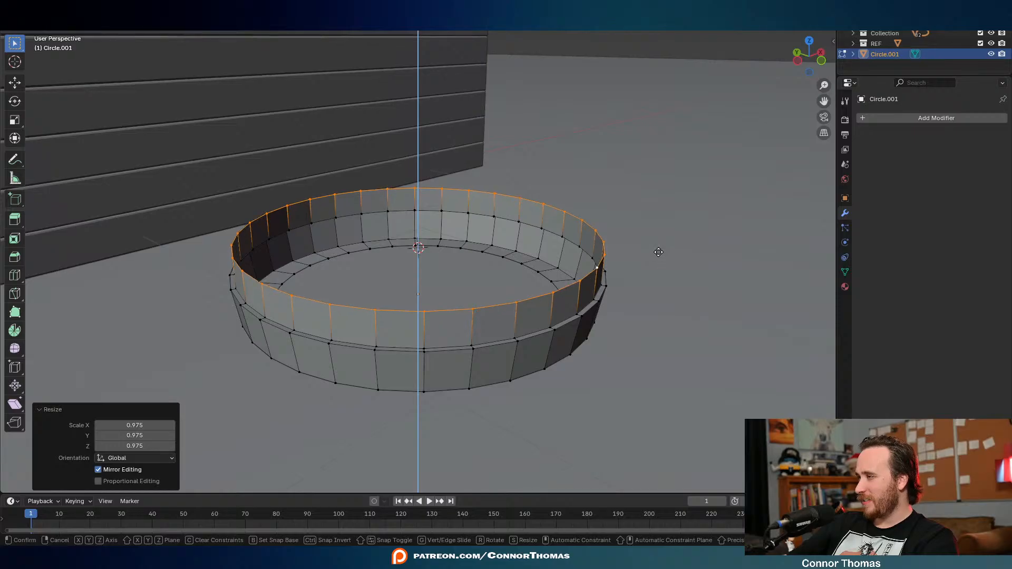
{"action": "left_click", "coordinate": [659, 250]}
{"action": "key", "text": "s"}
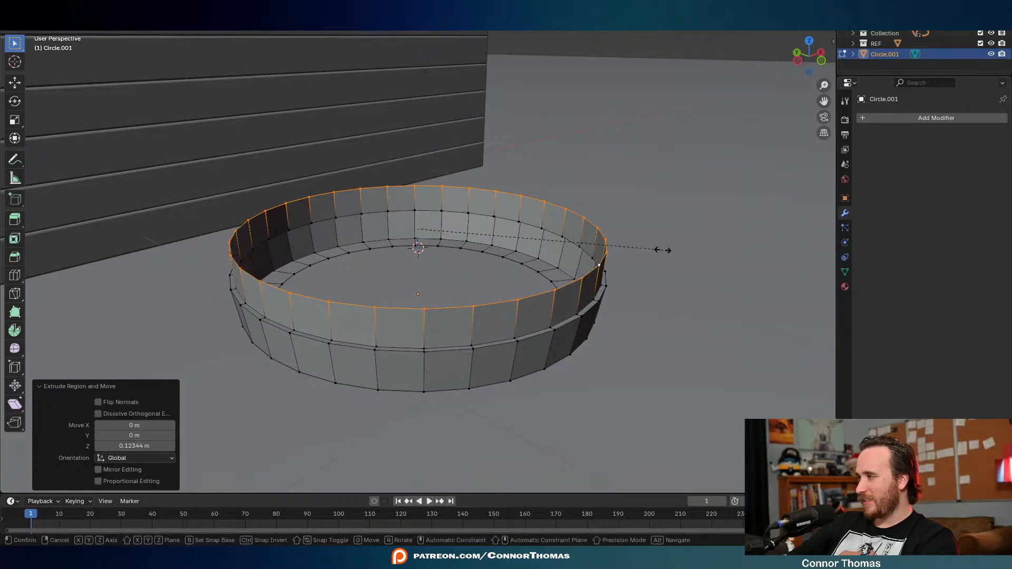
{"action": "left_click", "coordinate": [663, 250]}
Extrude the top loop of the second band in place and scale it to 1.013 as an outward ledge
{"action": "key", "text": "e"}
{"action": "right_click", "coordinate": [662, 250]}
{"action": "key", "text": "s"}
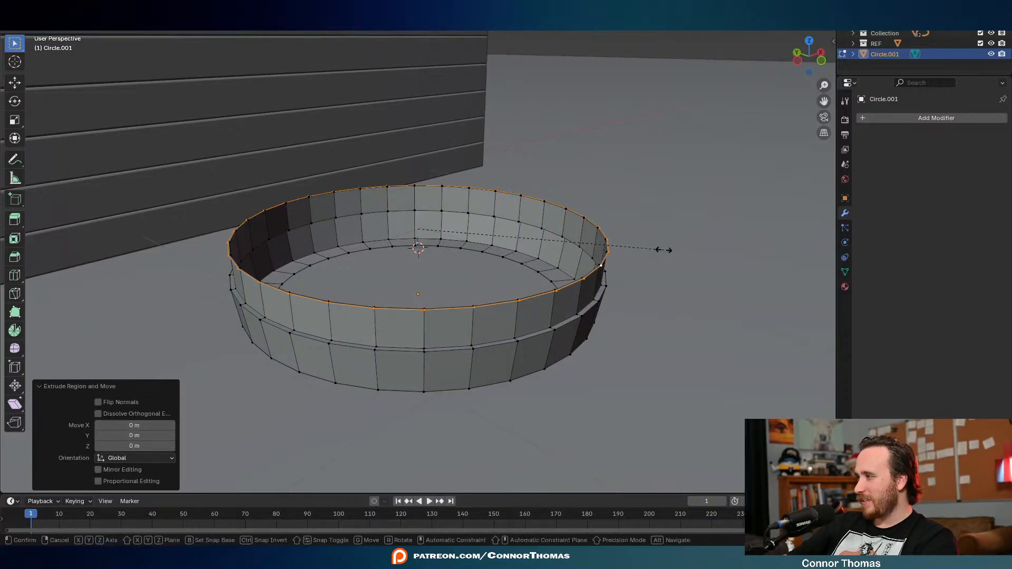
{"action": "left_click", "coordinate": [663, 251]}
Extrude a third band about 0.117 m up along Z and widen its top loop by a scale of 1.012
{"action": "key", "text": "e"}
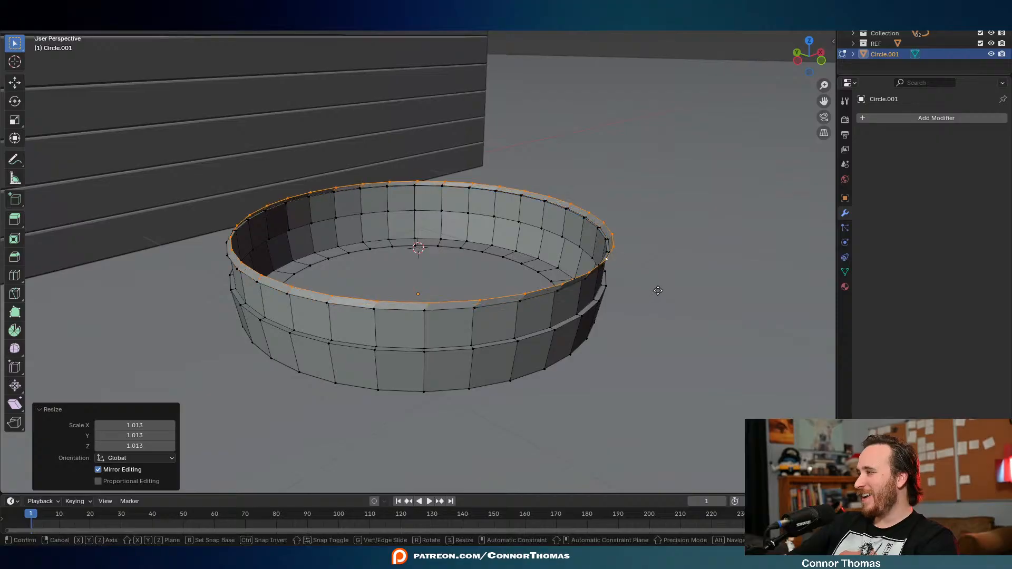
{"action": "key", "text": "z"}
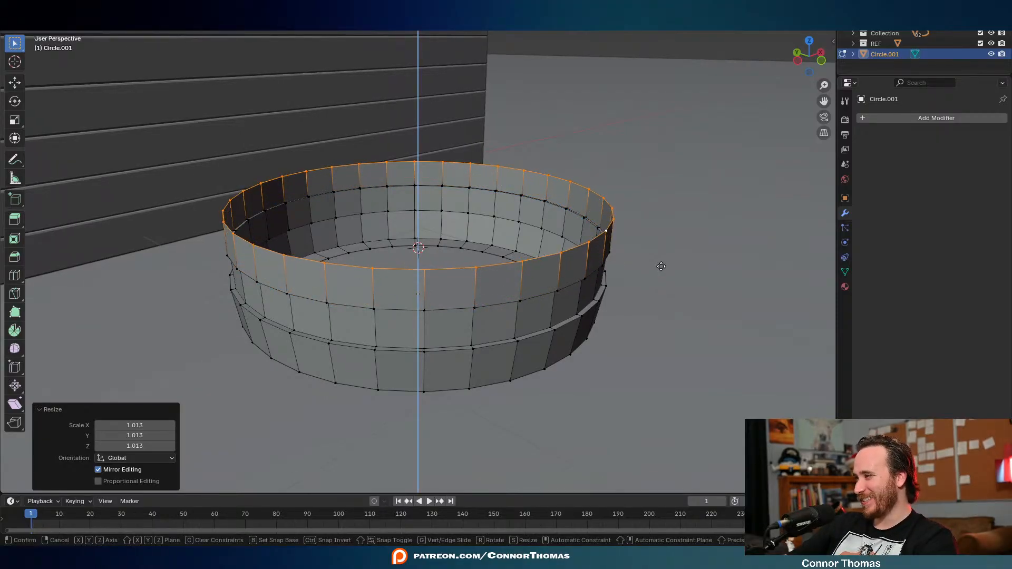
{"action": "left_click", "coordinate": [662, 265]}
{"action": "key", "text": "s"}
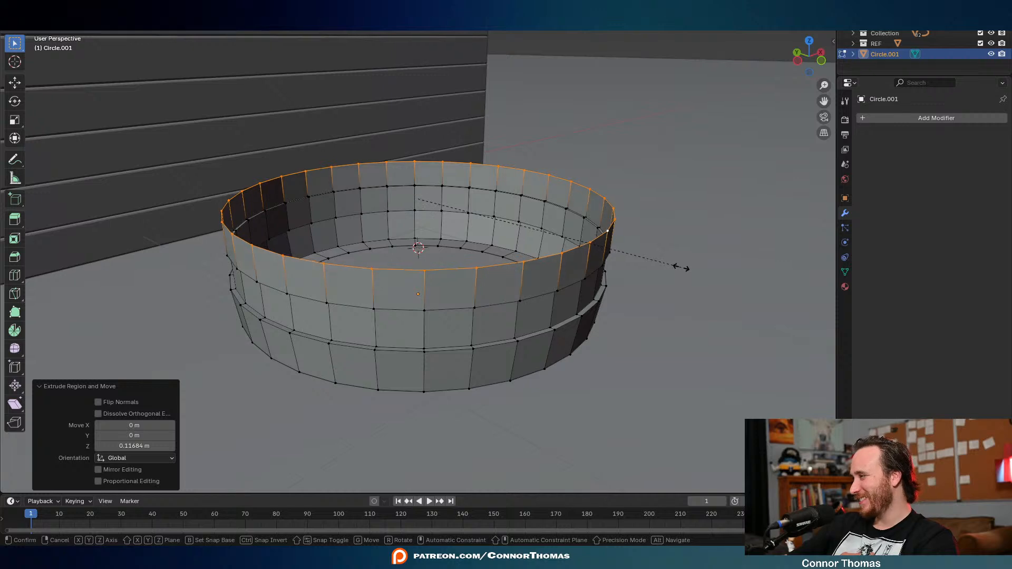
{"action": "left_click", "coordinate": [682, 268]}
Extrude the third band's top loop in place and scale it to 0.987 for an inward ledge
{"action": "middle_click_drag", "start_coordinate": [646, 235], "coordinate": [651, 242], "text": "shift"}
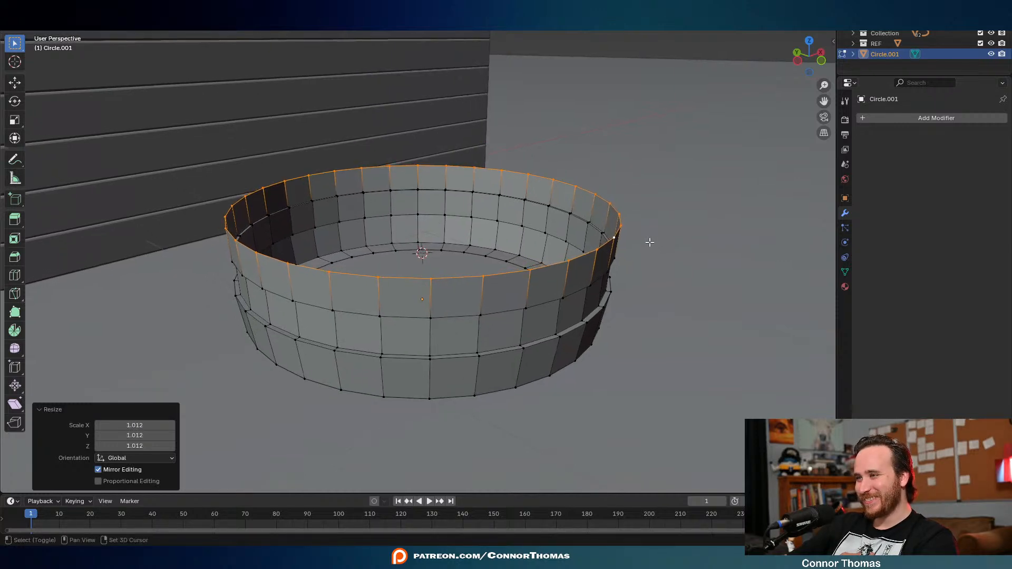
{"action": "key", "text": "e"}
{"action": "right_click", "coordinate": [648, 255]}
{"action": "key", "text": "s"}
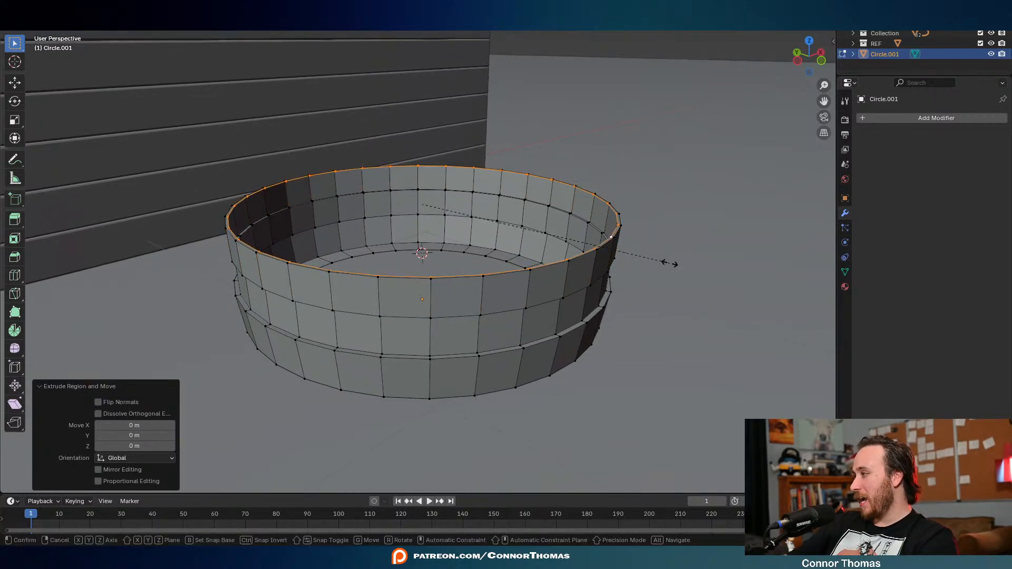
{"action": "left_click", "coordinate": [669, 263]}
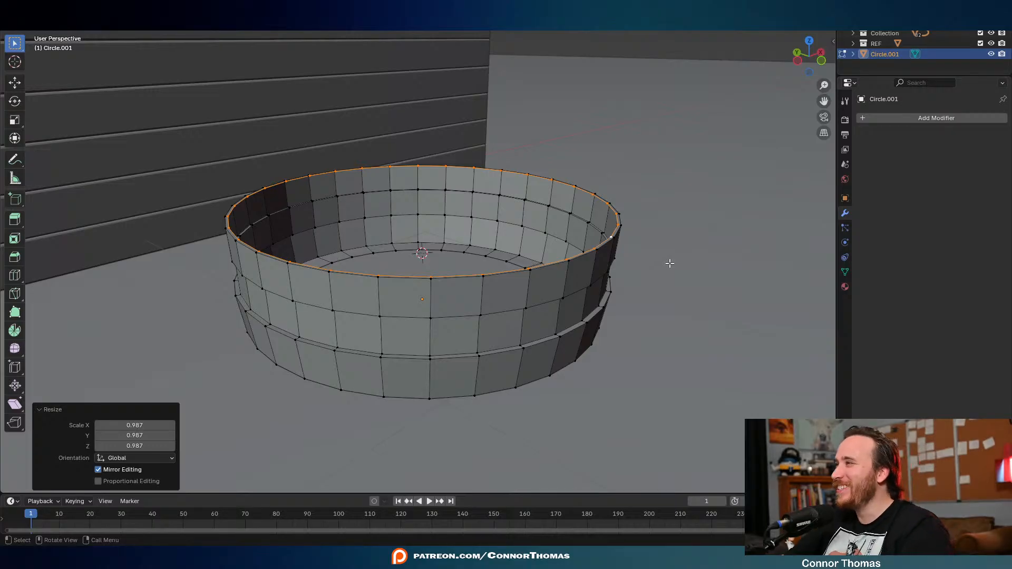
Extrude a taller band about 0.22 m up along Z and widen its top loop by a scale of 1.022
{"action": "key", "text": "e"}
{"action": "key", "text": "z"}
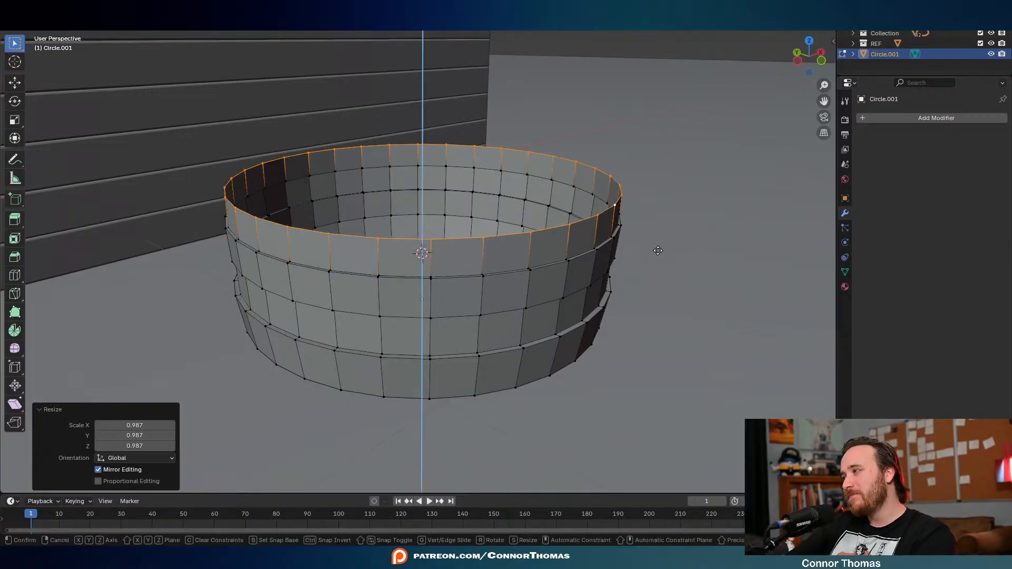
{"action": "left_click", "coordinate": [666, 218]}
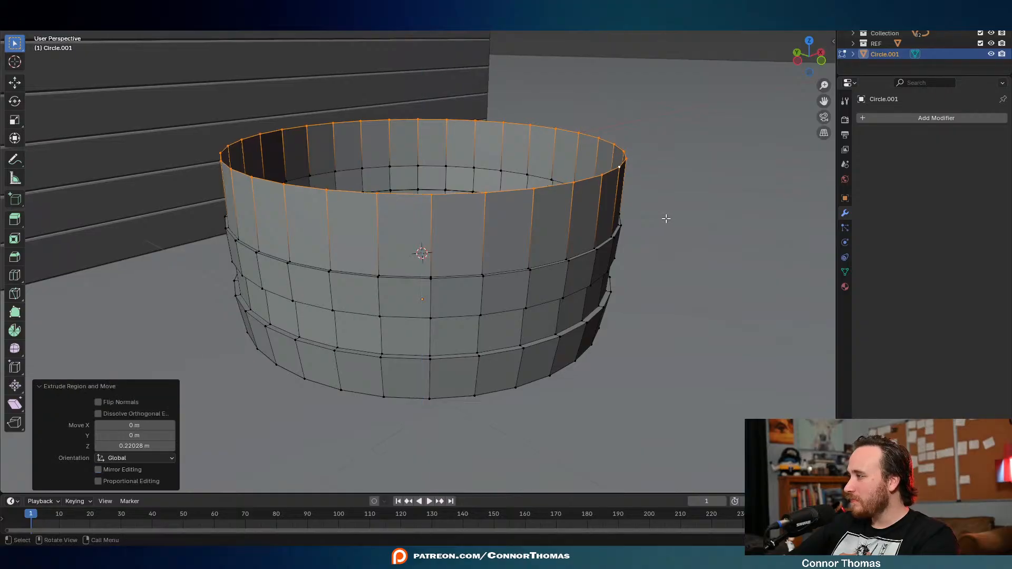
{"action": "key", "text": "s"}
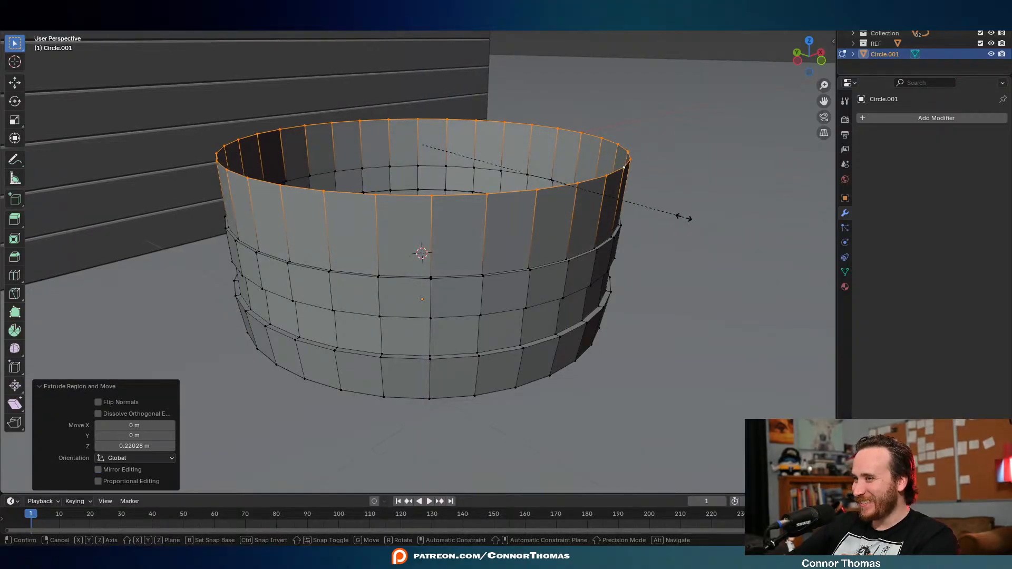
{"action": "left_click", "coordinate": [680, 216]}
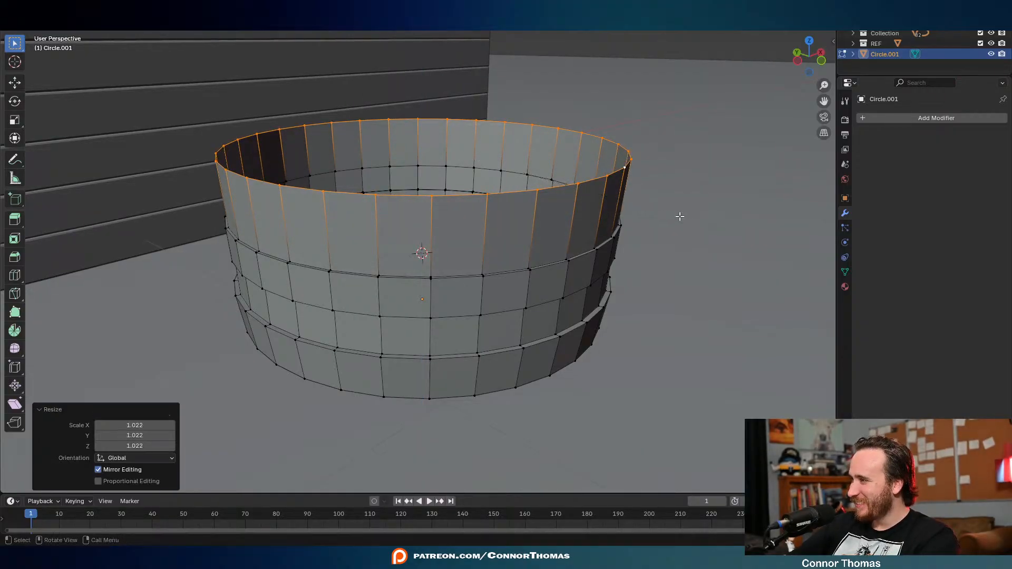
Extrude the barrel's top loop in place and scale it to 1.006 as a slight outward ledge
{"action": "middle_click_drag", "start_coordinate": [680, 217], "coordinate": [640, 225]}
{"action": "key", "text": "g"}
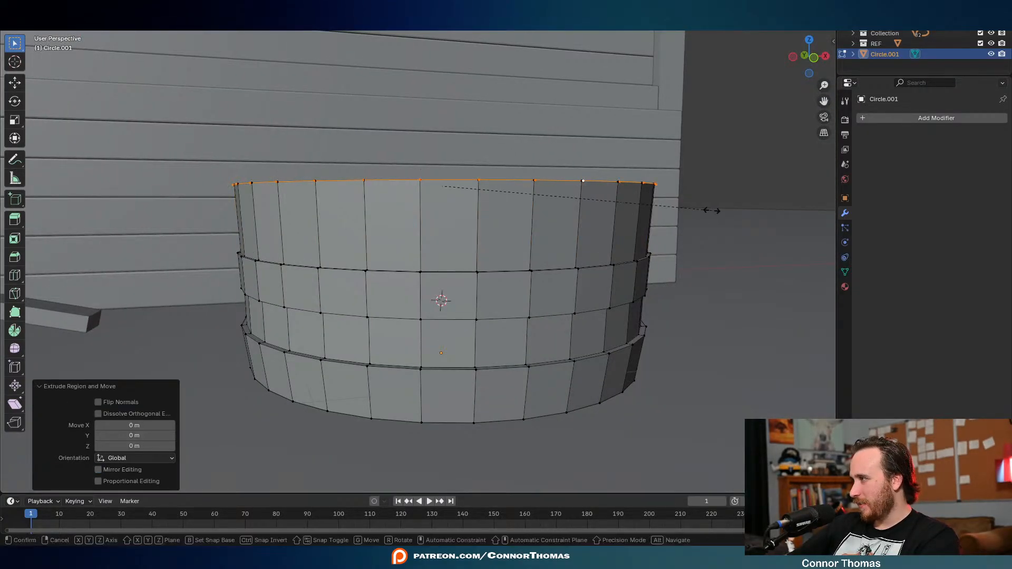
{"action": "left_click", "coordinate": [713, 211]}
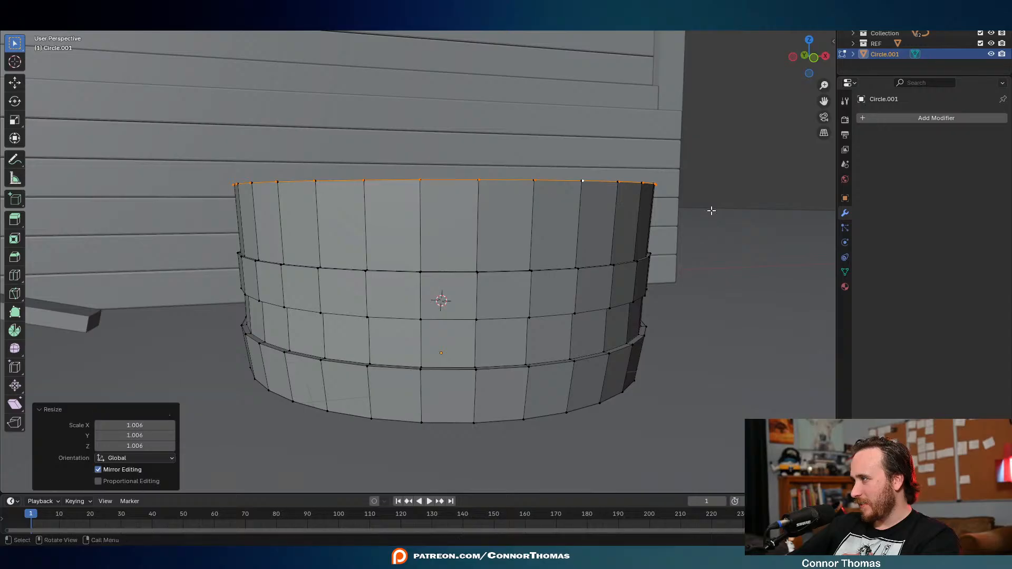
Extrude another band about 0.126 m up along Z and widen its top loop by a scale of 1.010
{"action": "key", "text": "e"}
{"action": "key", "text": "z"}
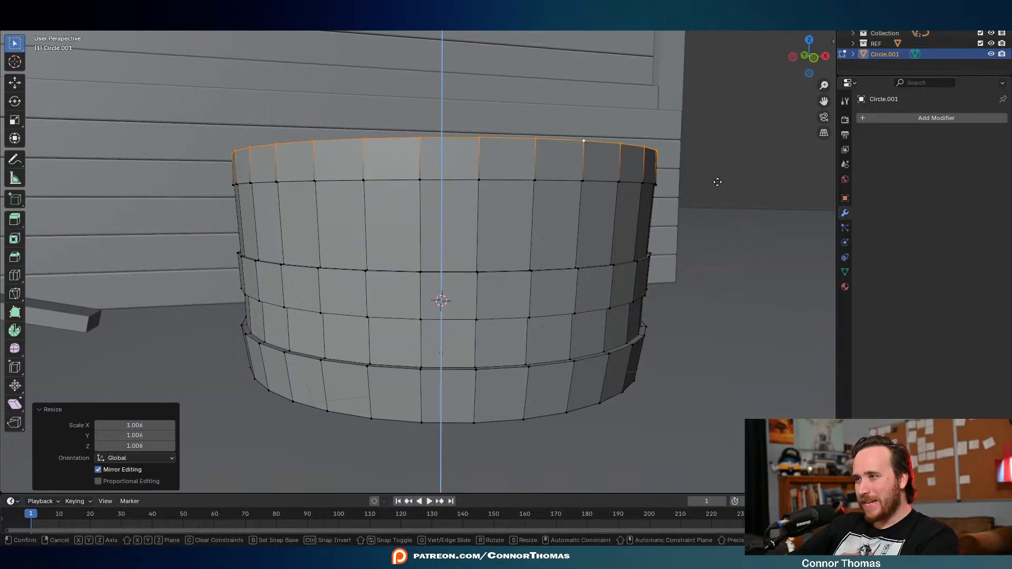
{"action": "left_click", "coordinate": [723, 175]}
{"action": "key", "text": "s"}
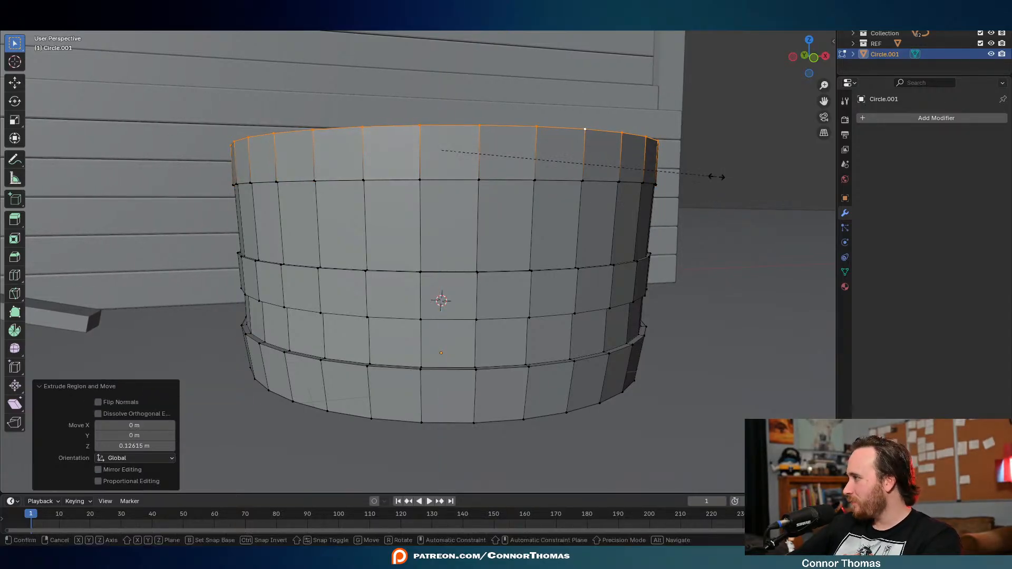
{"action": "left_click", "coordinate": [717, 176]}
Extrude the new band's top loop in place and scale it to 0.992 for an inward ledge
{"action": "middle_click_drag", "start_coordinate": [659, 155], "coordinate": [665, 166]}
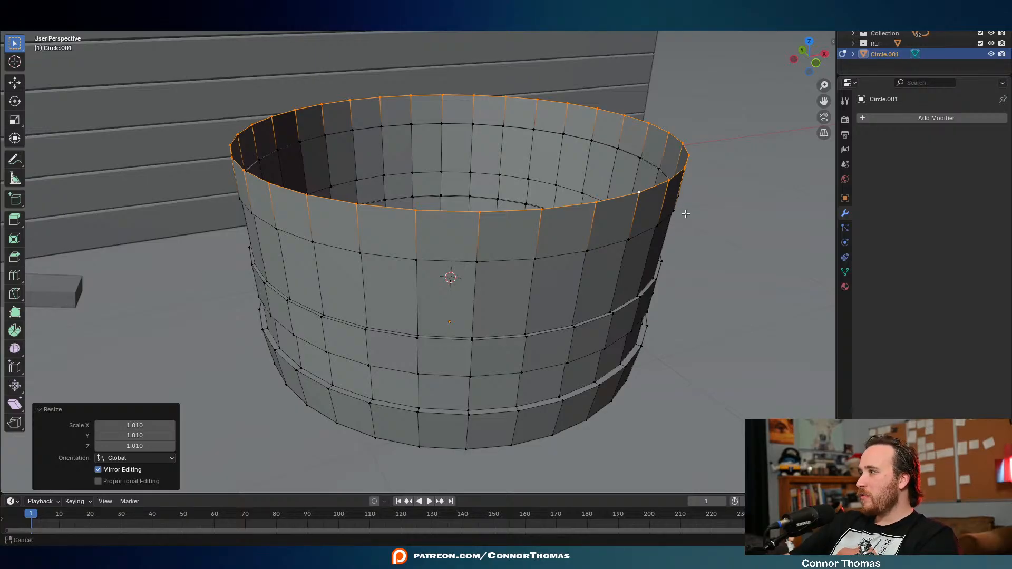
{"action": "middle_click_drag", "start_coordinate": [683, 213], "coordinate": [725, 237]}
{"action": "key", "text": "e"}
{"action": "right_click", "coordinate": [730, 239]}
{"action": "key", "text": "s"}
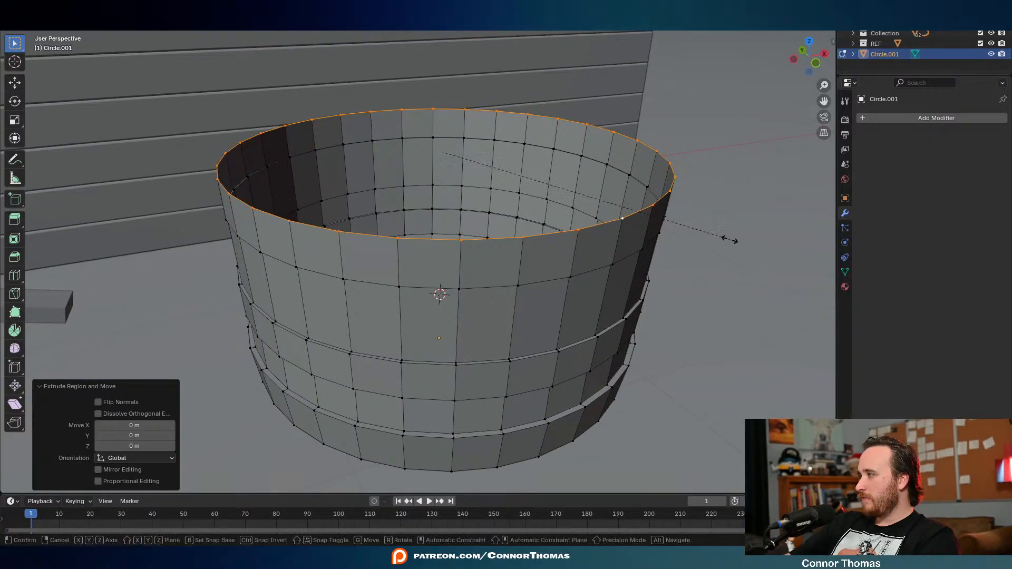
{"action": "left_click", "coordinate": [686, 236]}
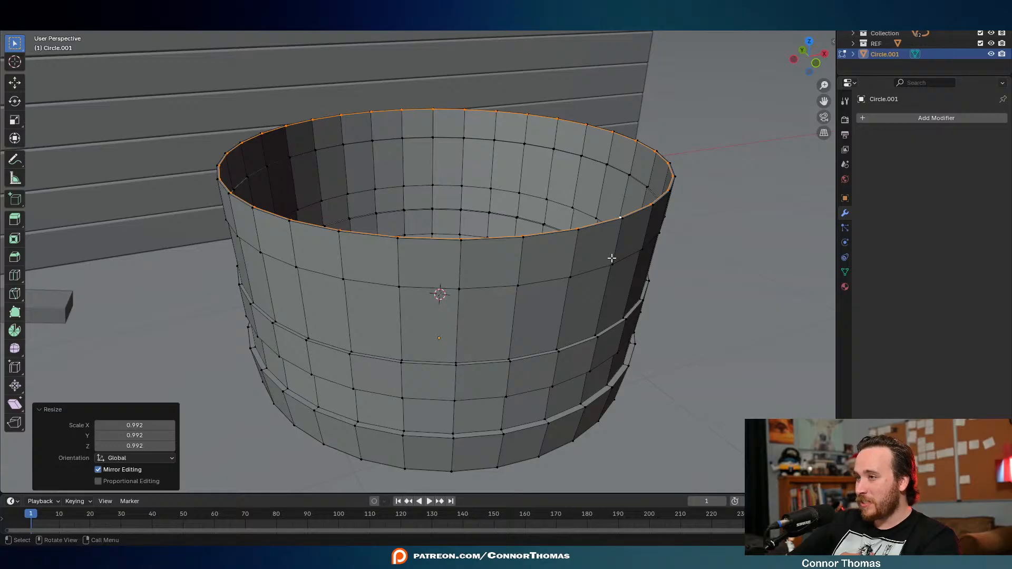
Extrude the barrel's middle section about 0.36 m up along Z and scale its top loop to 1.008
{"action": "middle_click_drag", "start_coordinate": [642, 219], "coordinate": [611, 217]}
{"action": "scroll", "coordinate": [626, 238], "scroll_direction": "down", "scroll_amount": 3}
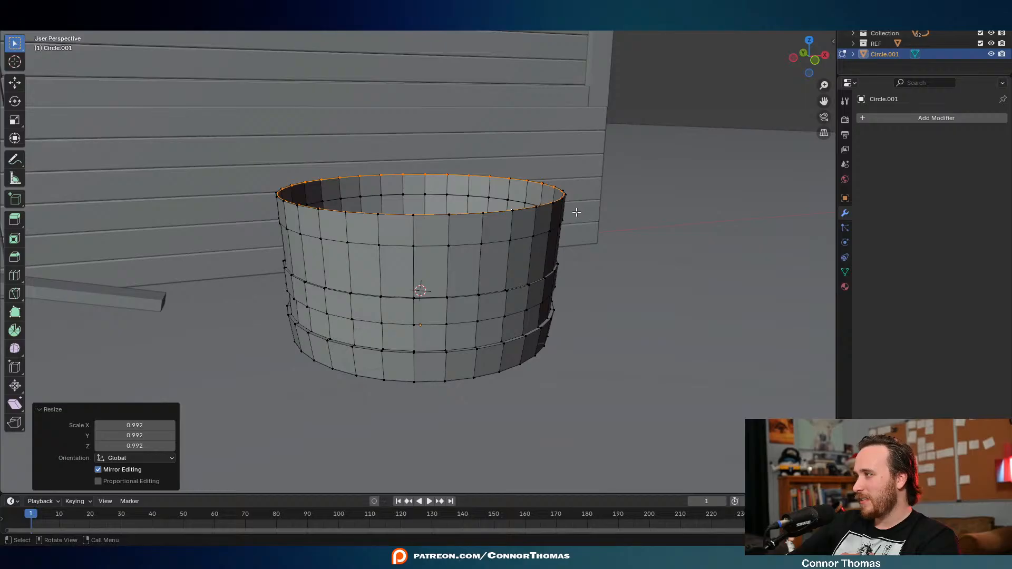
{"action": "key", "text": "e"}
{"action": "key", "text": "z"}
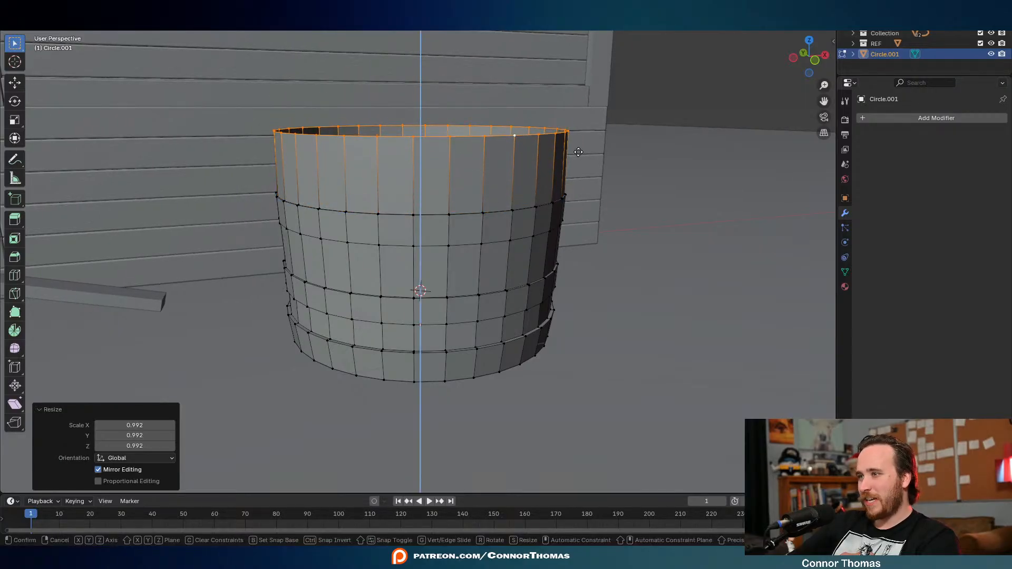
{"action": "left_click", "coordinate": [582, 140]}
{"action": "key", "text": "s"}
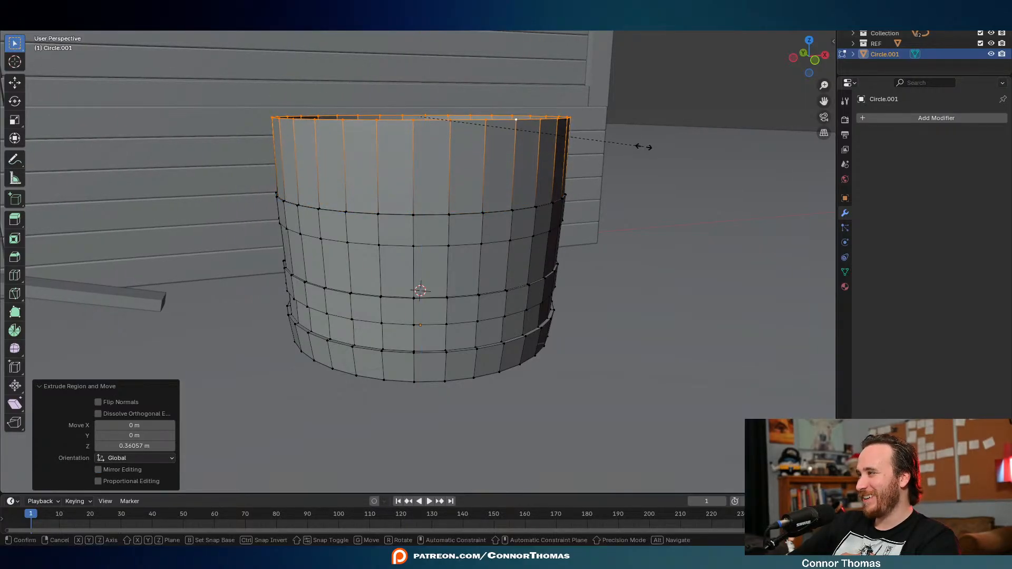
{"action": "left_click", "coordinate": [644, 148]}
In front view, raise the middle section's top loop about 0.145 m along Z and scale it to 1.018
{"action": "key", "text": "KP_1"}
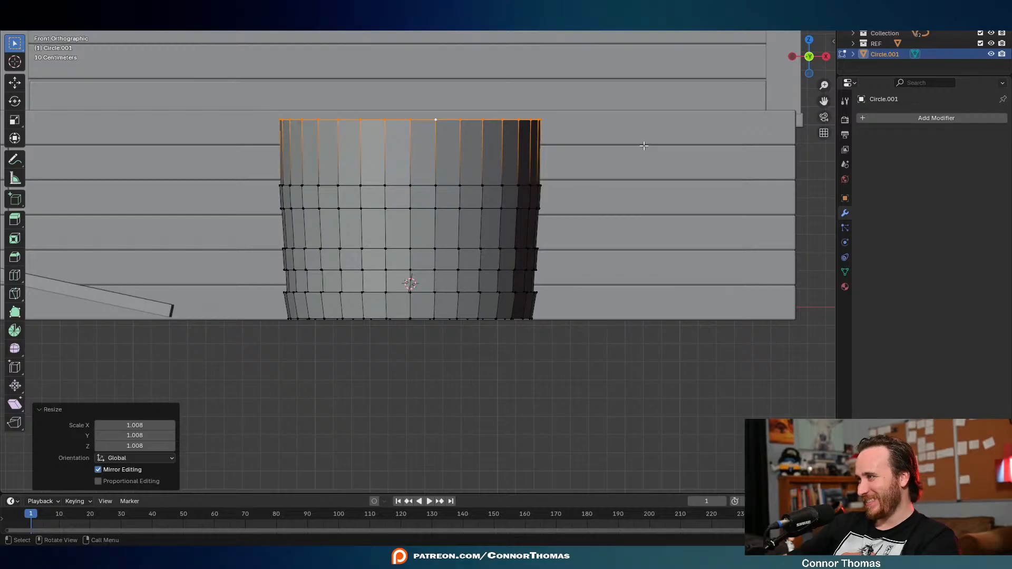
{"action": "middle_click_drag", "start_coordinate": [541, 156], "coordinate": [537, 193], "text": "shift"}
{"action": "key", "text": "g"}
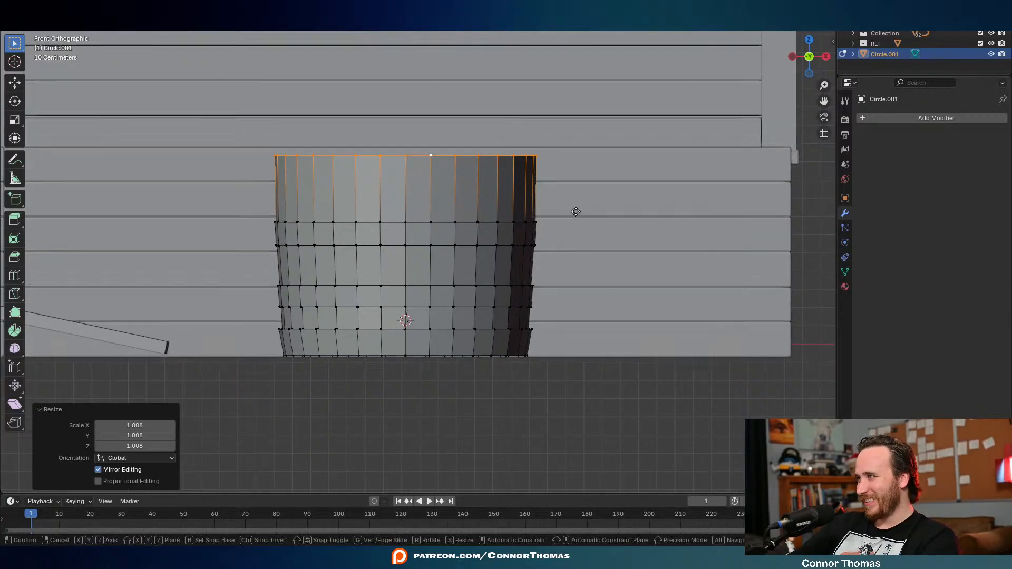
{"action": "key", "text": "z"}
{"action": "left_click", "coordinate": [578, 190]}
{"action": "key", "text": "s"}
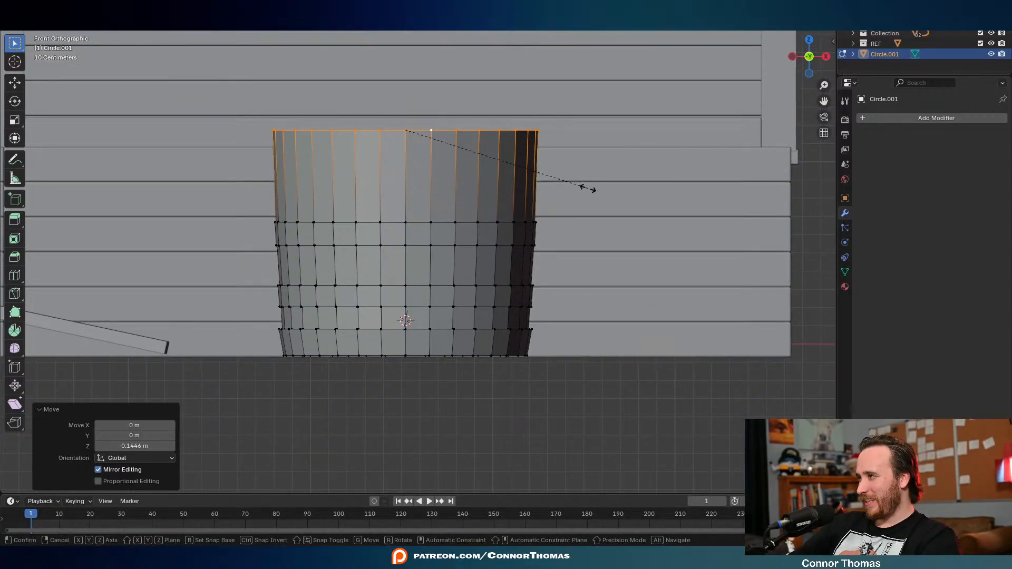
{"action": "left_click", "coordinate": [588, 189]}
Extrude the upper body about 0.636 m up along Z, lower its top loop about 0.052 m and narrow it to 0.929
{"action": "middle_click_drag", "start_coordinate": [474, 236], "coordinate": [469, 349], "text": "shift"}
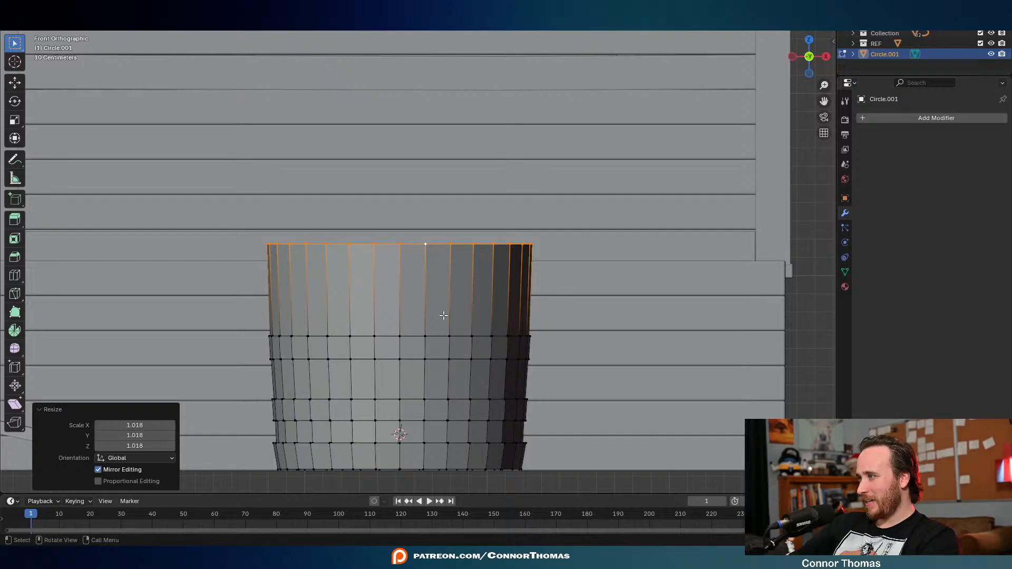
{"action": "key", "text": "e"}
{"action": "key", "text": "z"}
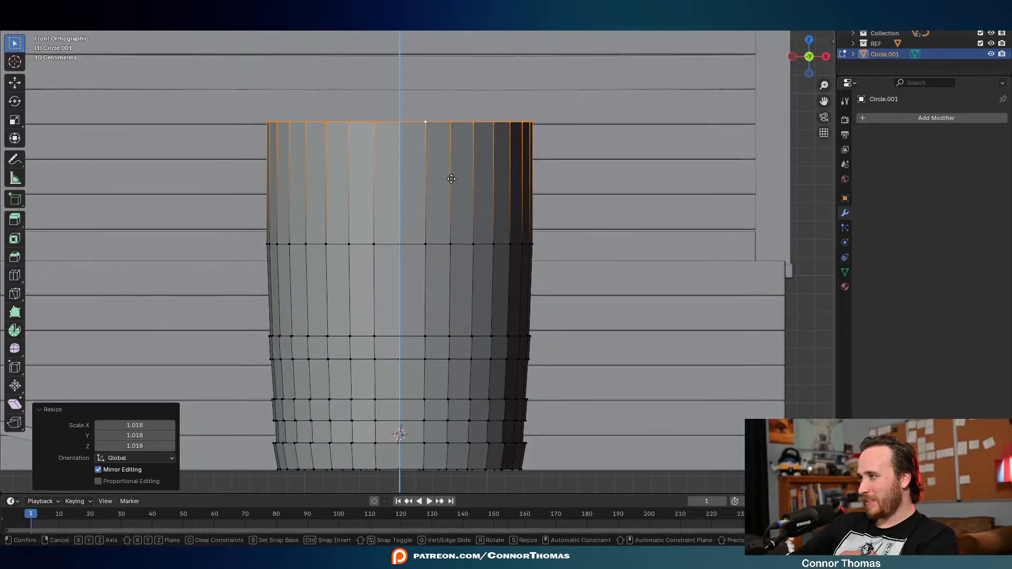
{"action": "left_click", "coordinate": [451, 185]}
{"action": "key", "text": "g"}
{"action": "key", "text": "z"}
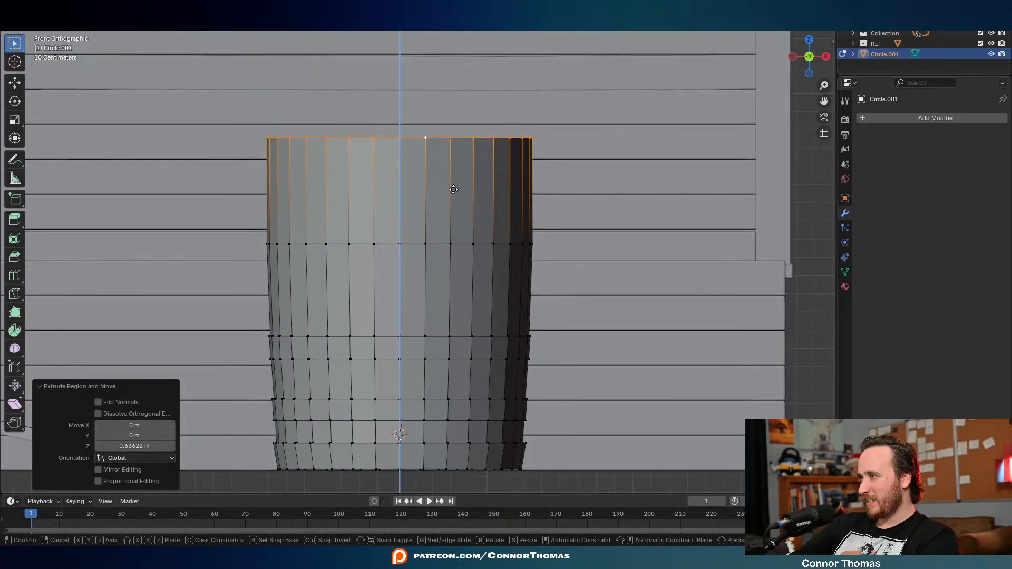
{"action": "left_click", "coordinate": [453, 190]}
{"action": "key", "text": "s"}
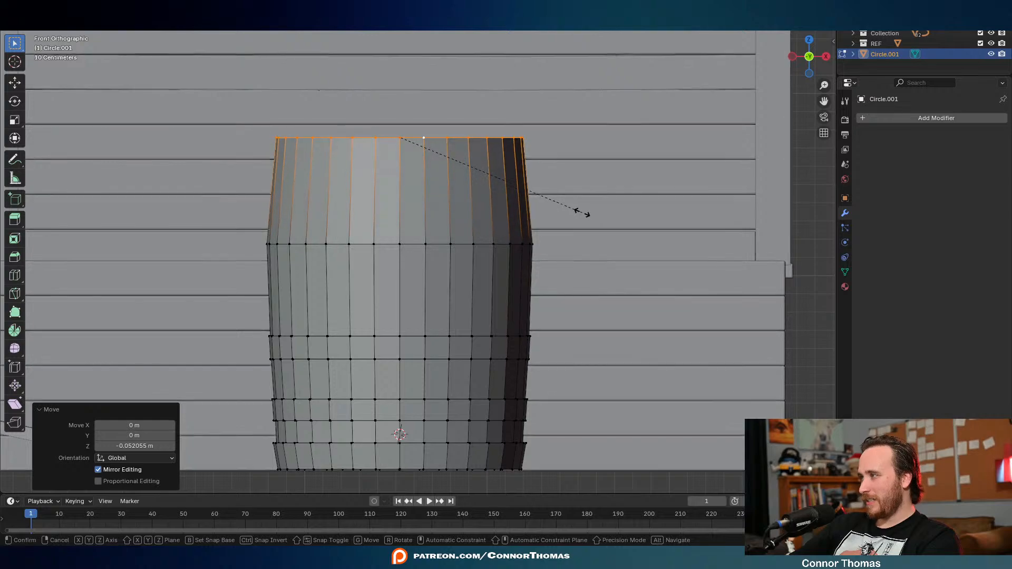
{"action": "left_click", "coordinate": [452, 192]}
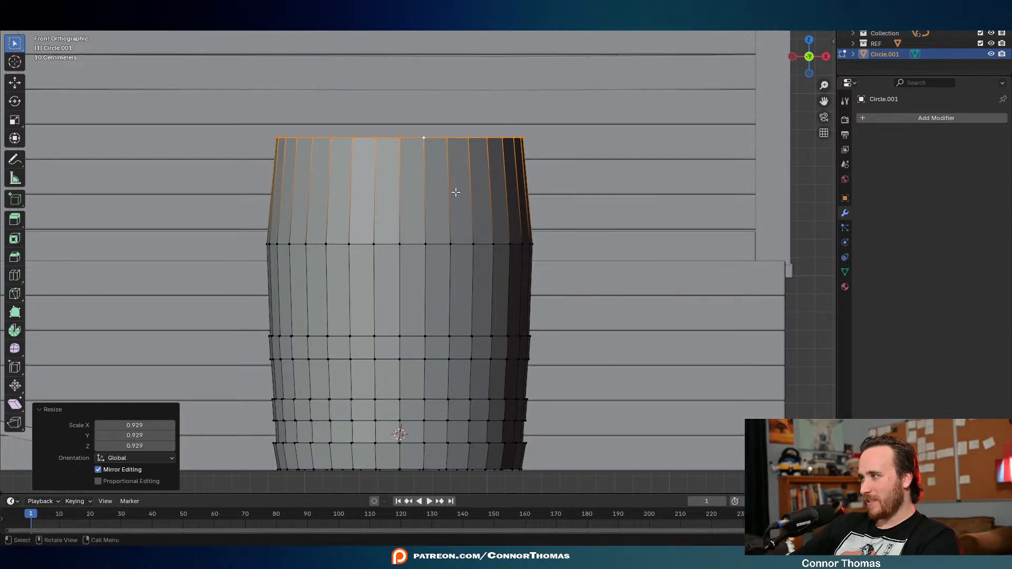
Extrude the upper body's top loop in place and scale it to 1.013 for an outward ledge
{"action": "middle_click_drag", "start_coordinate": [480, 209], "coordinate": [637, 165]}
{"action": "key", "text": "e"}
{"action": "right_click", "coordinate": [639, 167]}
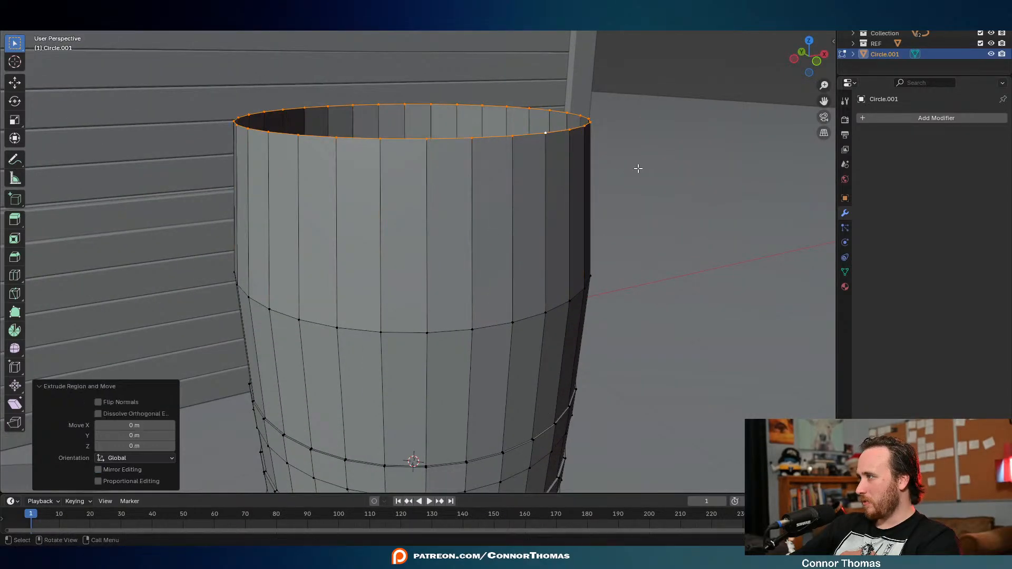
{"action": "key", "text": "s"}
{"action": "left_click", "coordinate": [640, 167]}
Extrude the upper metal band about 0.089 m up along Z and scale its top loop to 0.985
{"action": "key", "text": "g"}
{"action": "key", "text": "z"}
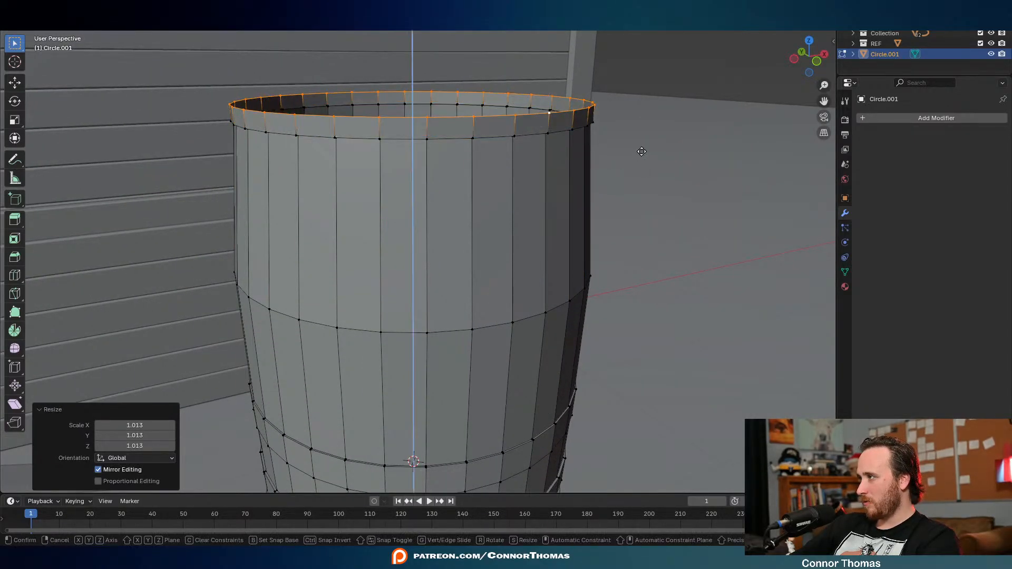
{"action": "left_click", "coordinate": [641, 145]}
{"action": "key", "text": "s"}
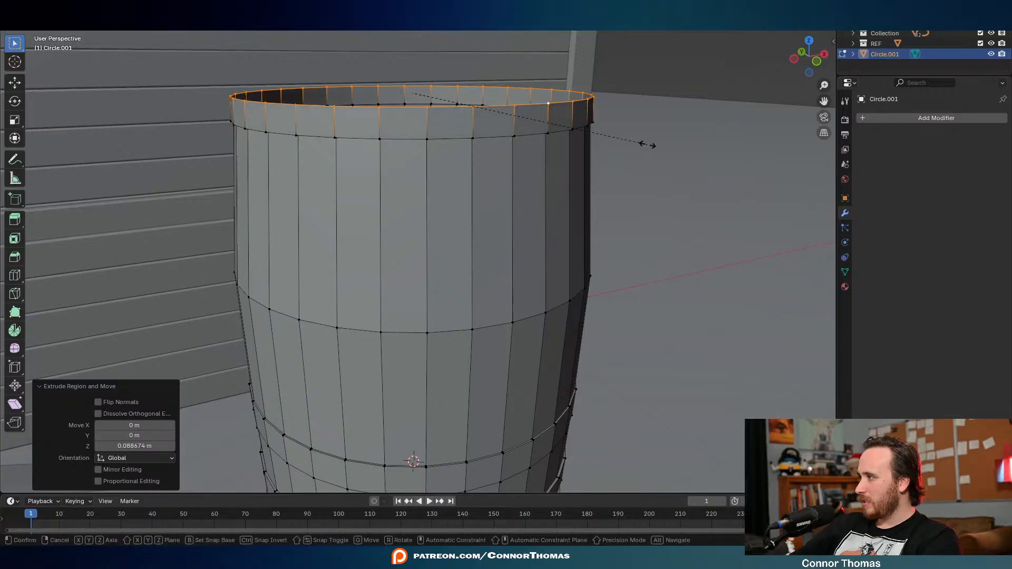
{"action": "left_click", "coordinate": [645, 145]}
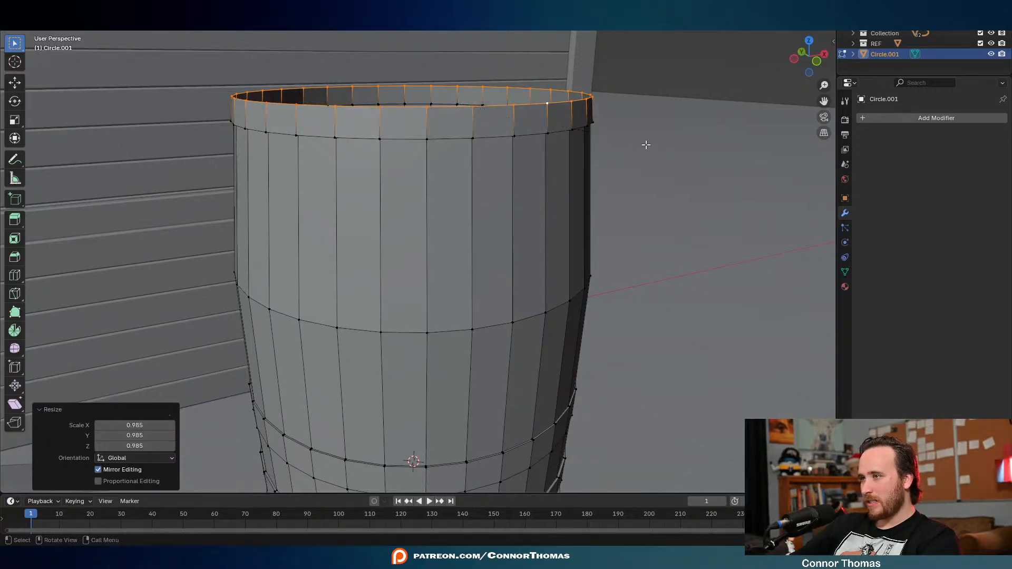
Extrude the upper band's top loop in place and scale it to 0.981 for an inward ledge
{"action": "key", "text": "e"}
{"action": "right_click", "coordinate": [646, 145]}
{"action": "key", "text": "s"}
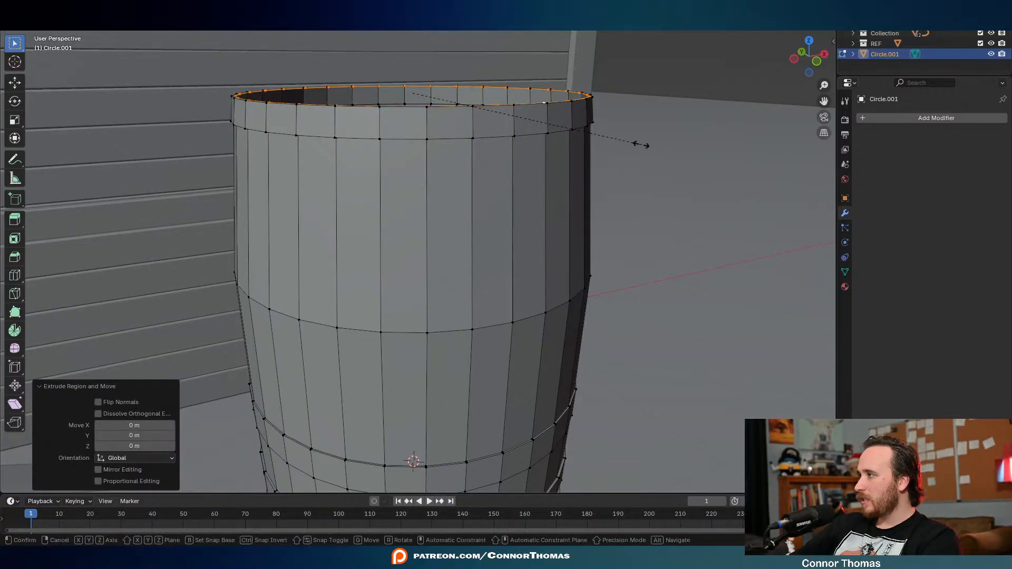
{"action": "left_click", "coordinate": [641, 145]}
Extrude a wood section about 0.154 m up along Z above the upper band and taper its top loop inward
{"action": "key", "text": "e"}
{"action": "key", "text": "z"}
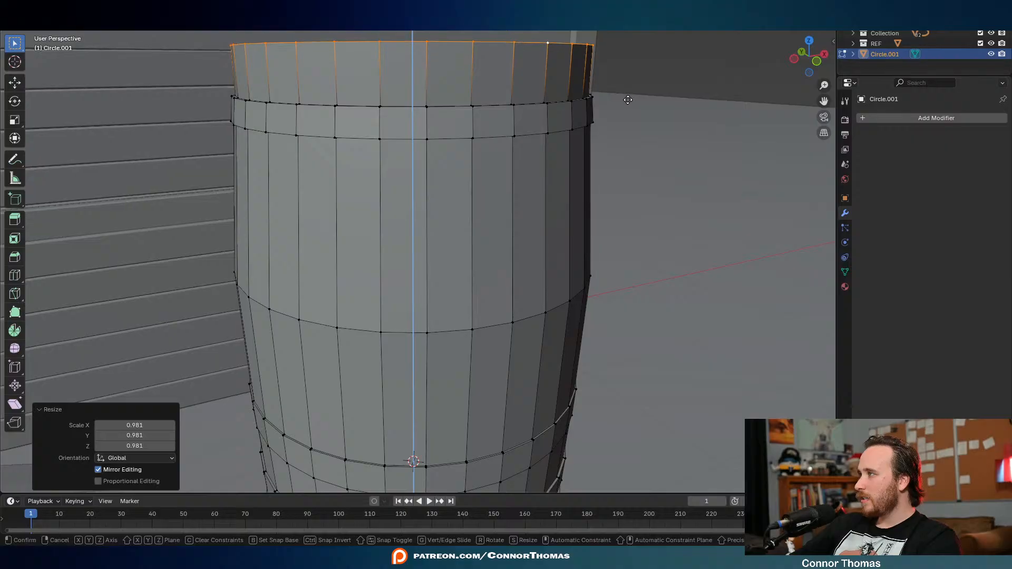
{"action": "left_click", "coordinate": [628, 100]}
{"action": "key", "text": "s"}
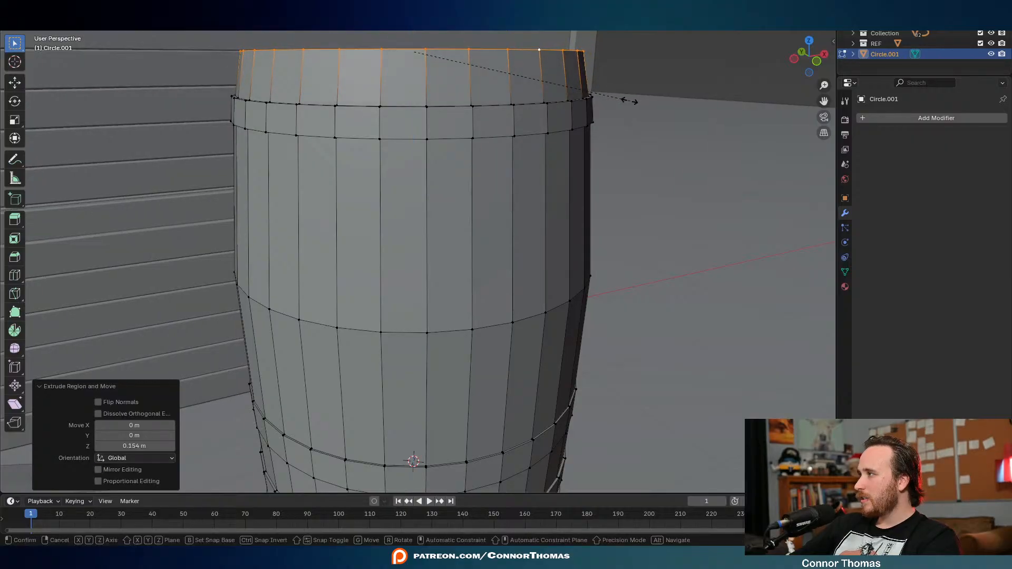
{"action": "left_click", "coordinate": [627, 99]}
Extrude the tapered section's top loop in place and scale it to 1.010 for an outward ledge
{"action": "middle_click_drag", "start_coordinate": [627, 103], "coordinate": [566, 199]}
{"action": "key", "text": "e"}
{"action": "left_click", "coordinate": [663, 226]}
{"action": "key", "text": "s"}
{"action": "left_click", "coordinate": [665, 224]}
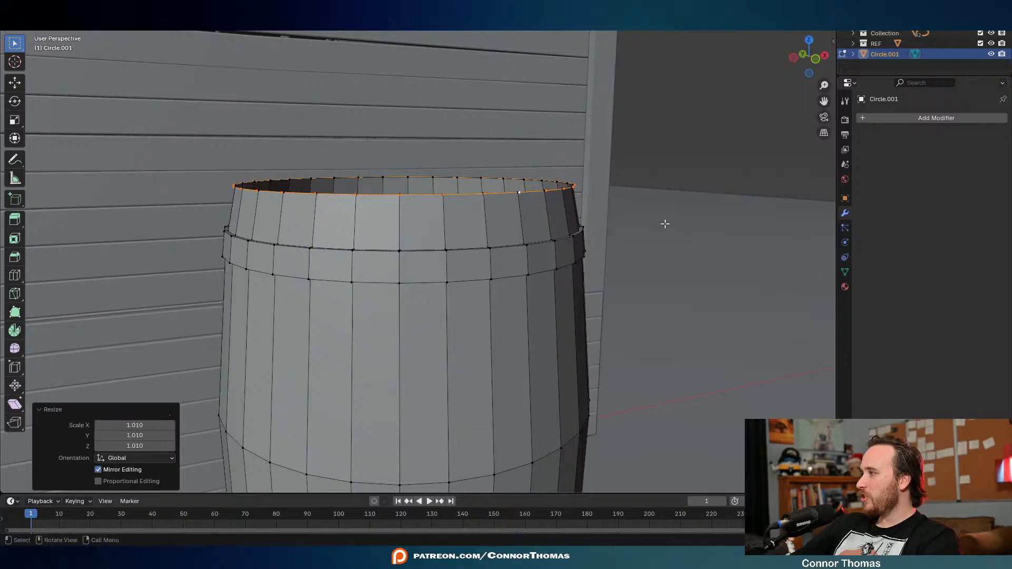
Extrude the rim band about 0.065 m up along Z and scale its top loop to 0.985
{"action": "key", "text": "e"}
{"action": "key", "text": "z"}
{"action": "left_click", "coordinate": [662, 204]}
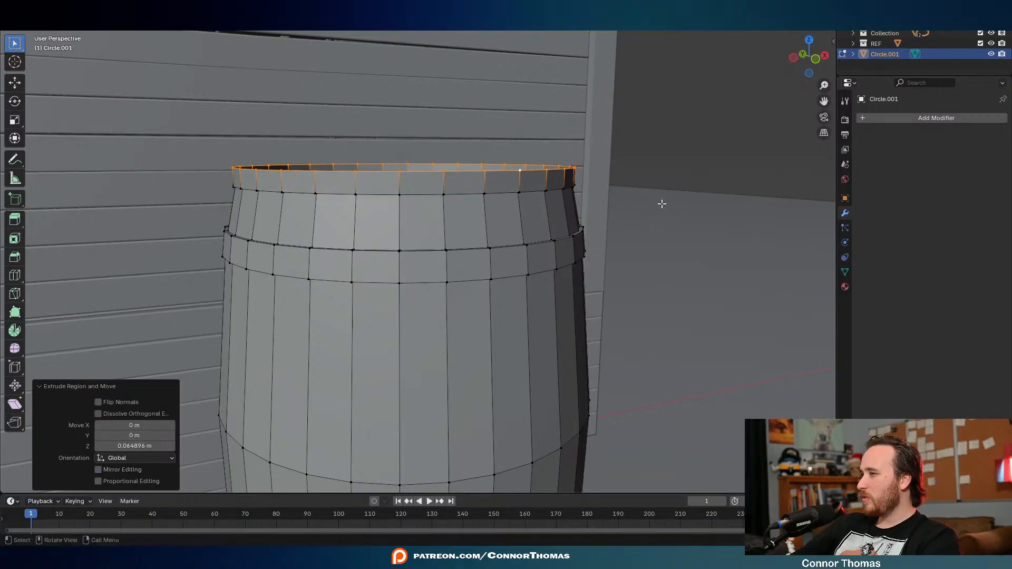
{"action": "key", "text": "s"}
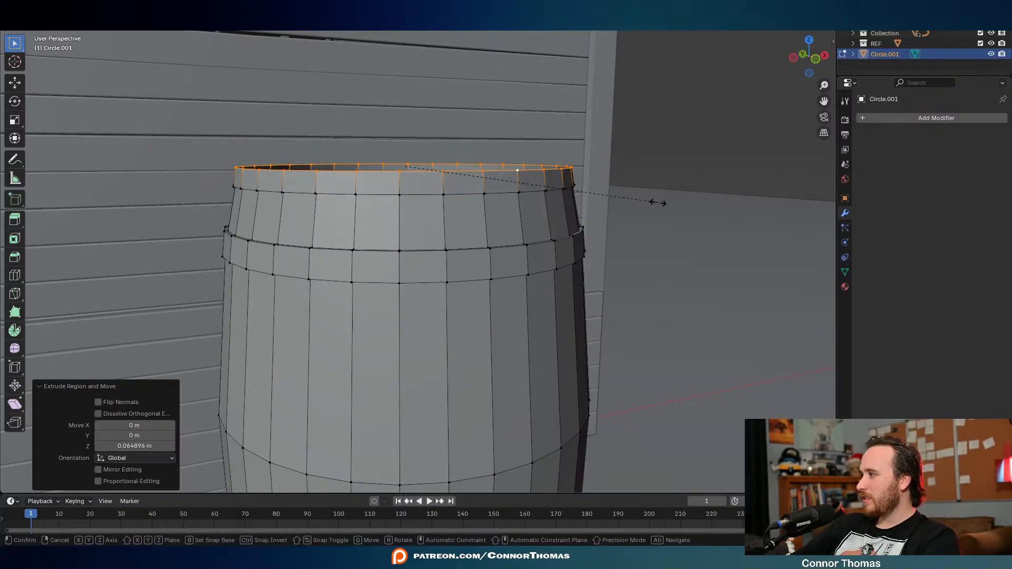
{"action": "left_click", "coordinate": [654, 203]}
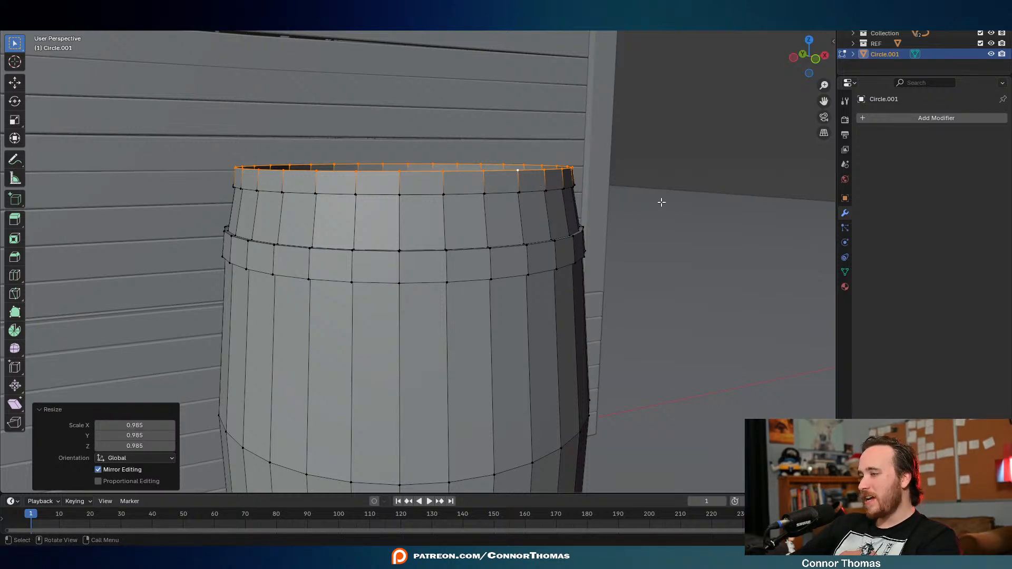
Raise the rim band's top loop about 0.029 m along Z and scale it to 0.992
{"action": "key", "text": "g"}
{"action": "key", "text": "z"}
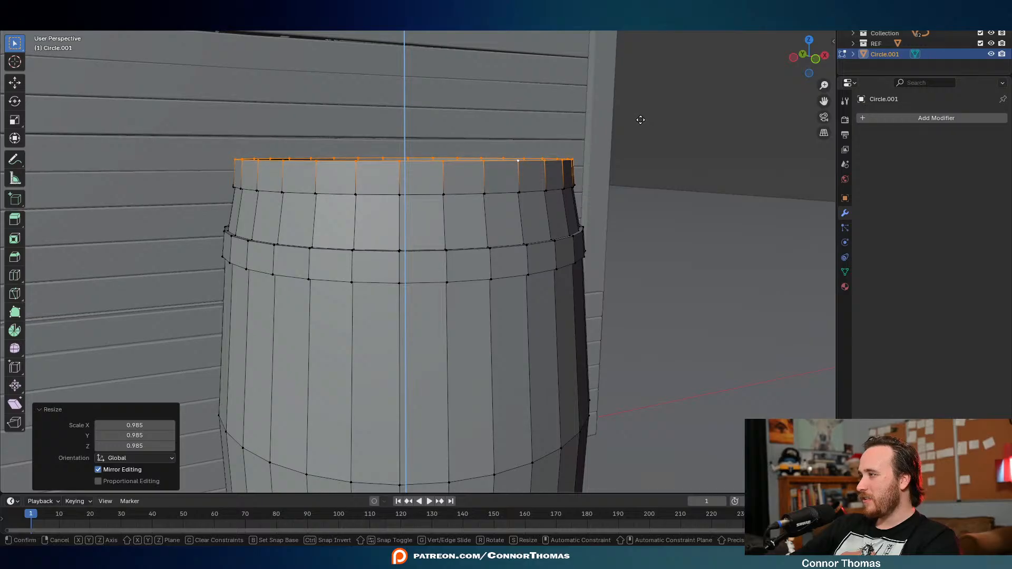
{"action": "left_click", "coordinate": [641, 119]}
{"action": "key", "text": "s"}
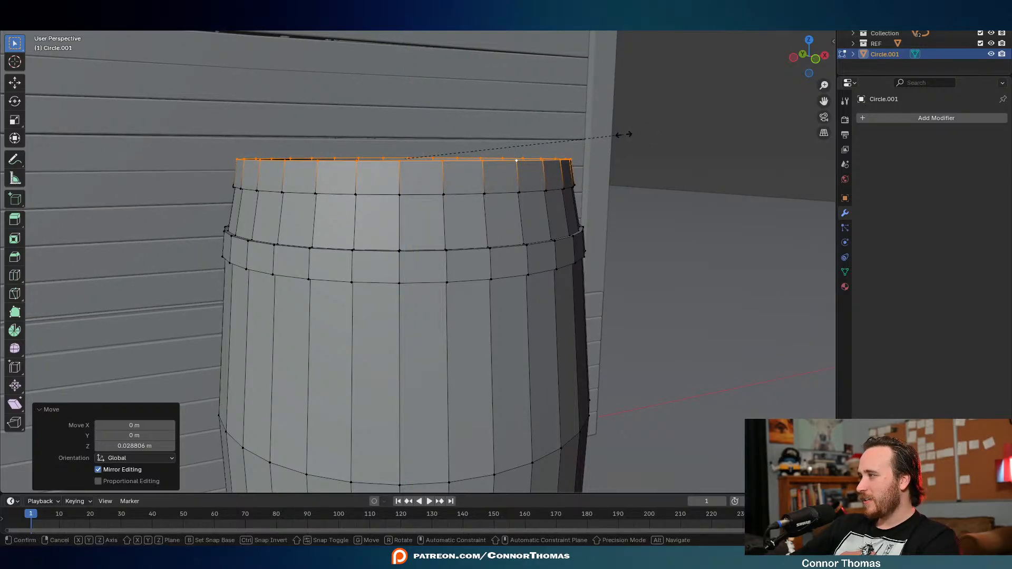
{"action": "left_click", "coordinate": [623, 136]}
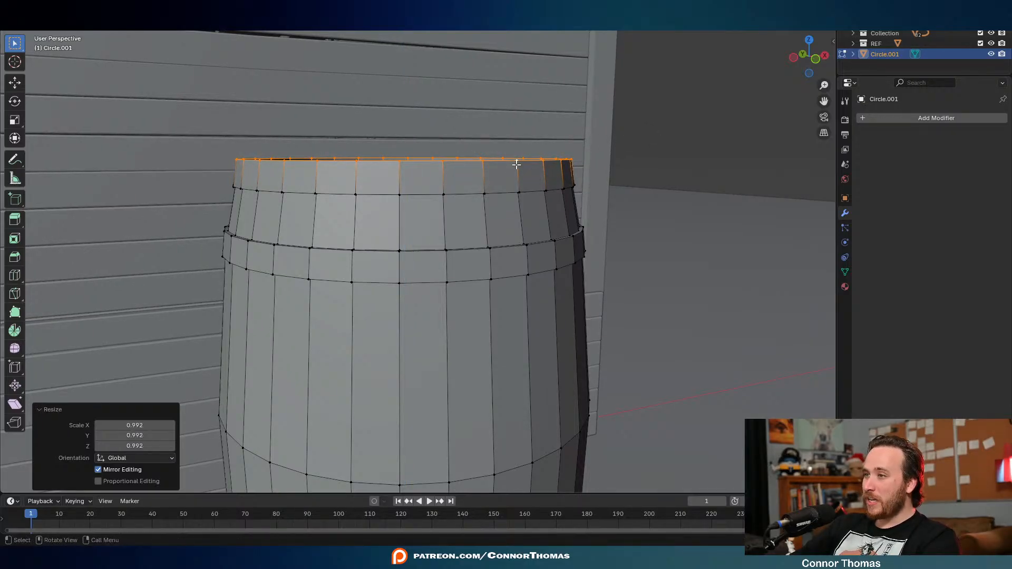
Extrude the barrel's top loop in place and scale it to 0.985 for an inward ledge
{"action": "scroll", "coordinate": [584, 169], "scroll_direction": "up", "scroll_amount": 1}
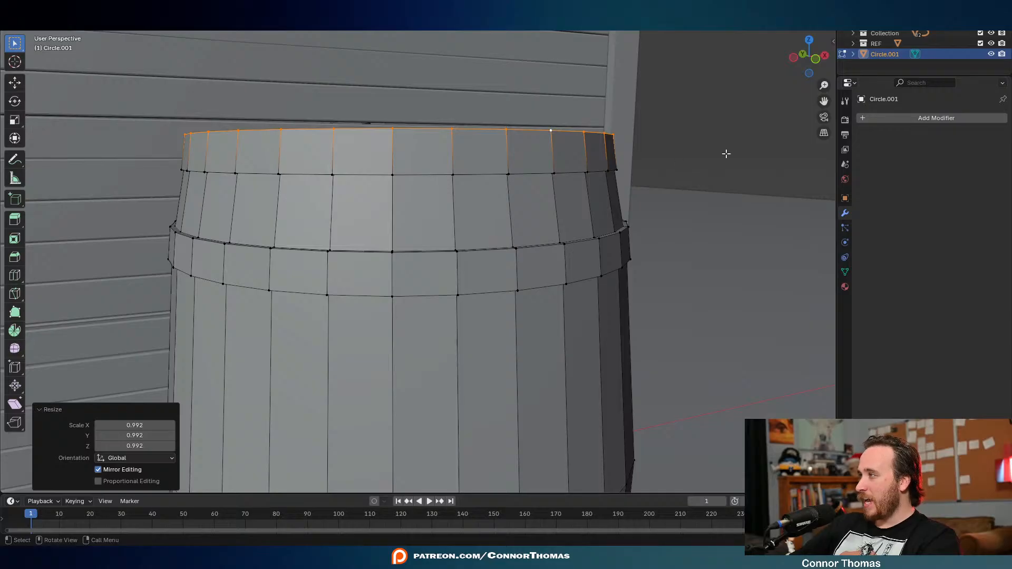
{"action": "key", "text": "e"}
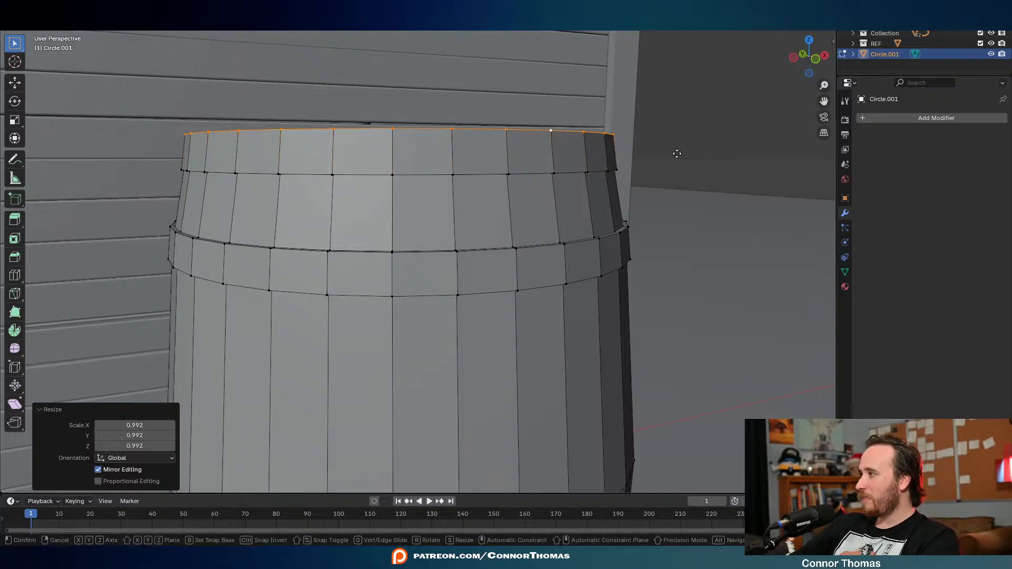
{"action": "right_click", "coordinate": [678, 153]}
{"action": "middle_click_drag", "start_coordinate": [677, 152], "coordinate": [674, 157]}
{"action": "key", "text": "s"}
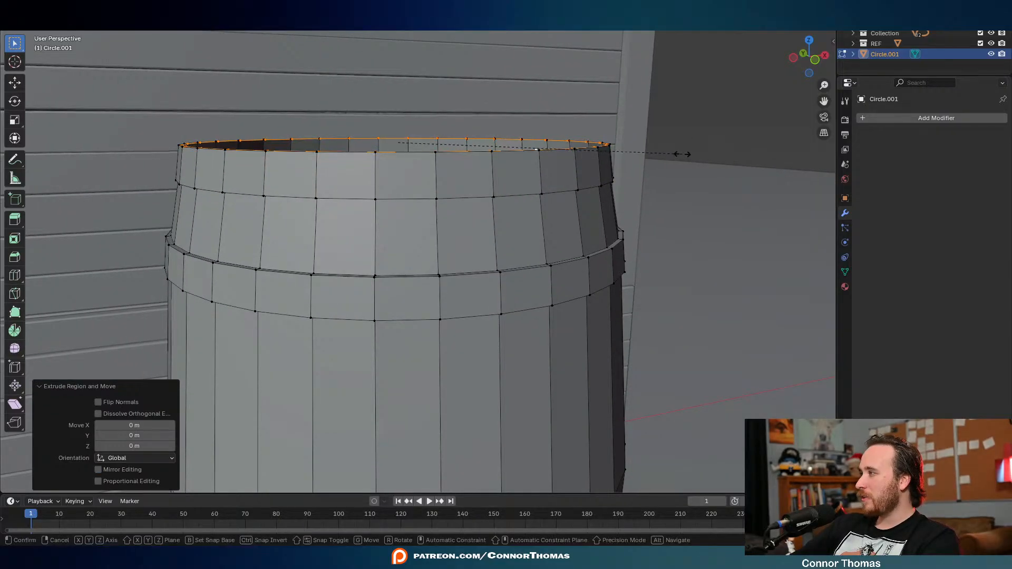
{"action": "left_click", "coordinate": [682, 154]}
Extrude a wood section about 0.159 m up along Z from the ledge and scale its top loop to 0.952
{"action": "key", "text": "g"}
{"action": "key", "text": "z"}
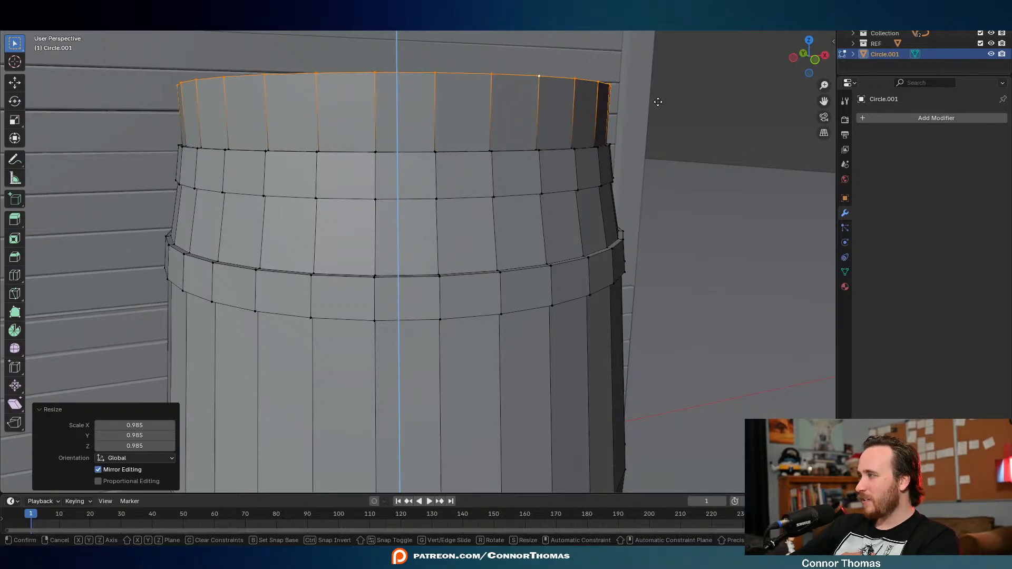
{"action": "left_click", "coordinate": [666, 103]}
{"action": "key", "text": "s"}
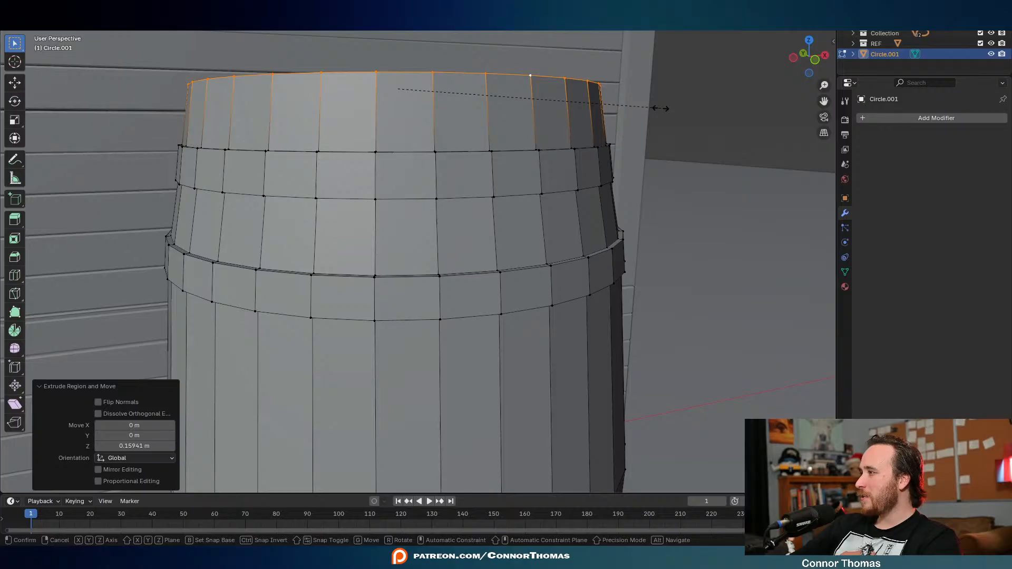
{"action": "left_click", "coordinate": [660, 109]}
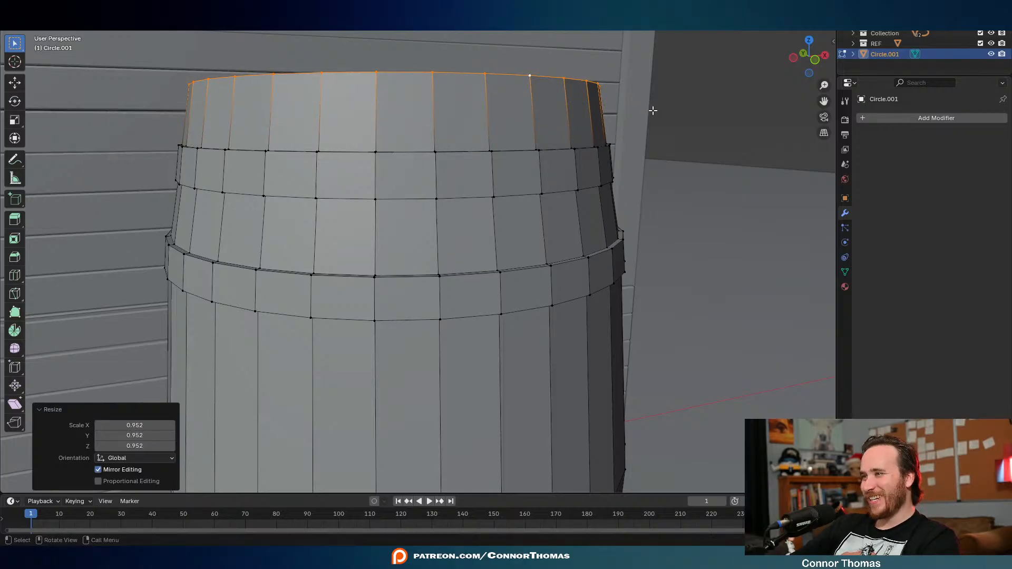
Extrude the new section's top loop in place and scale it to 1.014 for an outward ledge
{"action": "key", "text": "e"}
{"action": "right_click", "coordinate": [649, 110]}
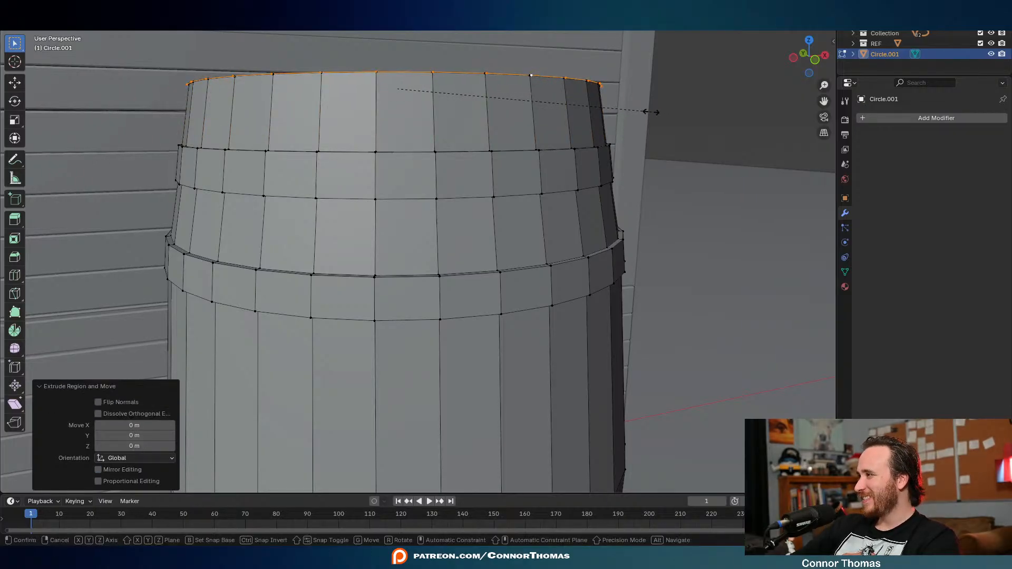
{"action": "key", "text": "s"}
{"action": "left_click", "coordinate": [654, 113]}
Extrude the topmost band up along Z and scale its top loop to 0.974
{"action": "key", "text": "g"}
{"action": "key", "text": "z"}
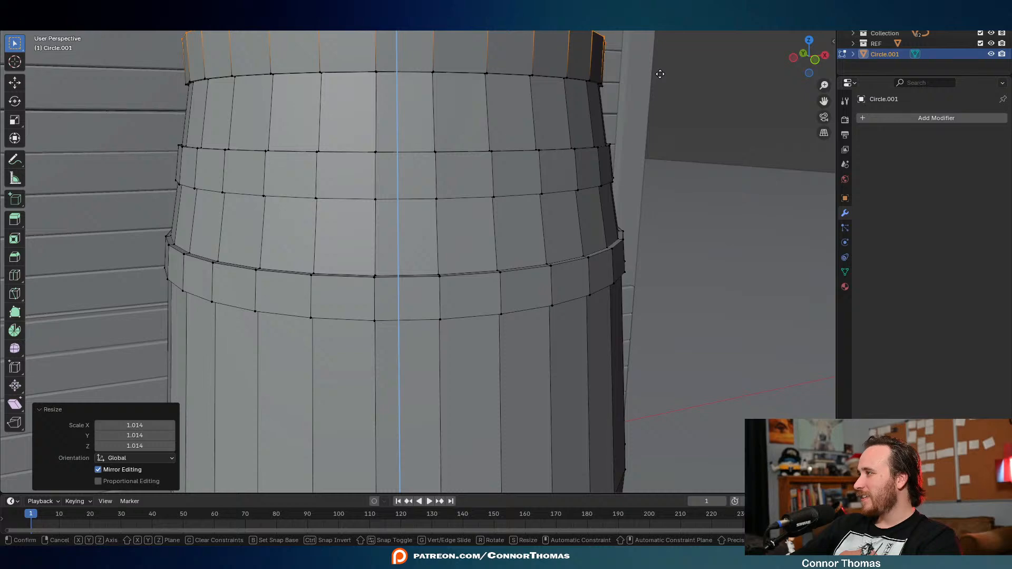
{"action": "left_click", "coordinate": [660, 74]}
{"action": "middle_click_drag", "start_coordinate": [660, 76], "coordinate": [576, 255]}
{"action": "key", "text": "s"}
{"action": "left_click", "coordinate": [665, 127]}
{"action": "scroll", "coordinate": [638, 127], "scroll_direction": "down", "scroll_amount": 4}
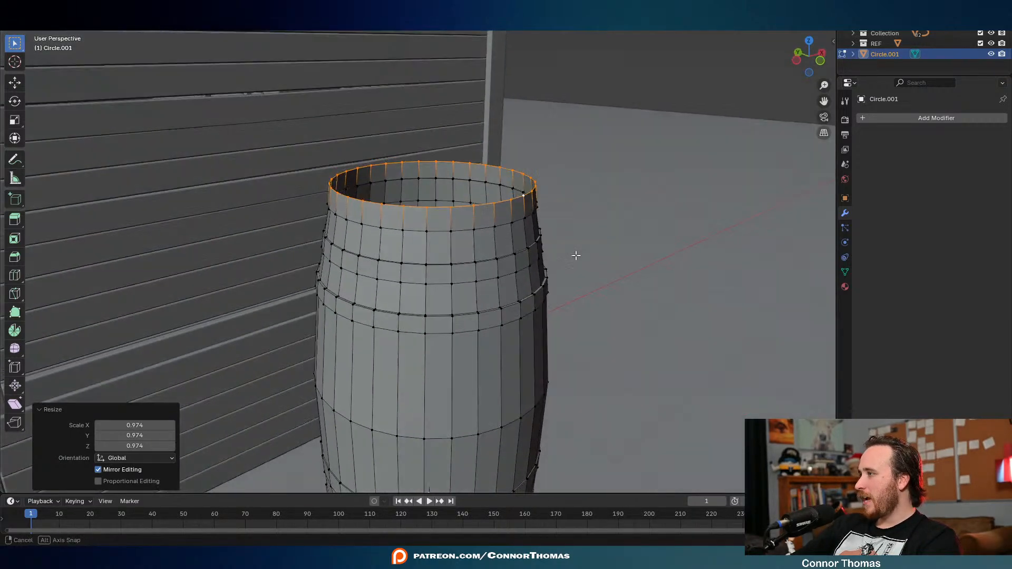
{"action": "scroll", "coordinate": [576, 255], "scroll_direction": "up", "scroll_amount": 2}
{"action": "scroll", "coordinate": [654, 227], "scroll_direction": "up", "scroll_amount": 3}
Extrude the top edge loop in place and scale it to 0.963 to give the rim an inner thickness
{"action": "key", "text": "e"}
{"action": "right_click", "coordinate": [794, 224]}
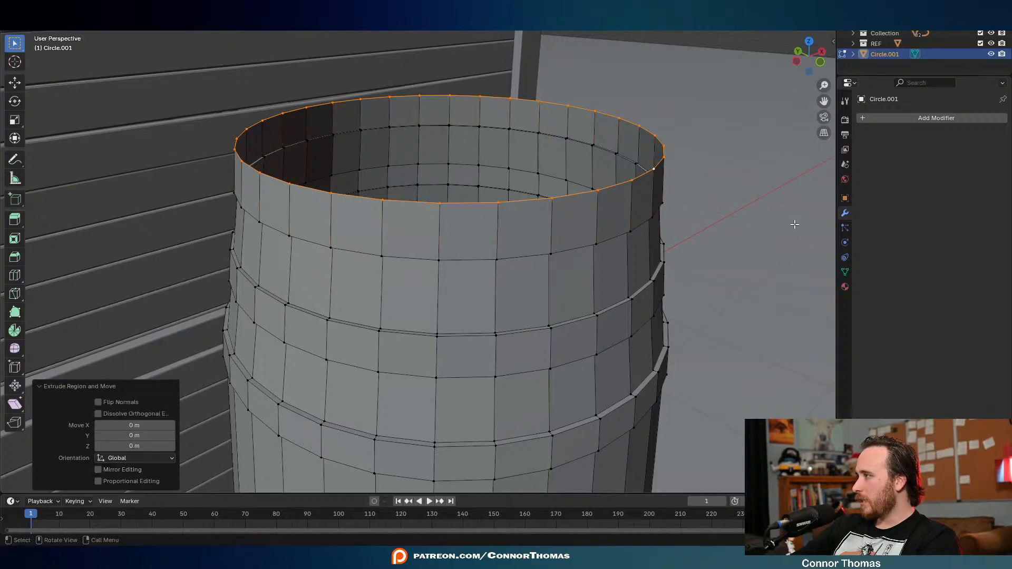
{"action": "key", "text": "s"}
{"action": "left_click", "coordinate": [780, 221]}
Extrude the inner rim loop down along Z into the barrel, fill it as the lid, and leave Edit Mode
{"action": "key", "text": "e"}
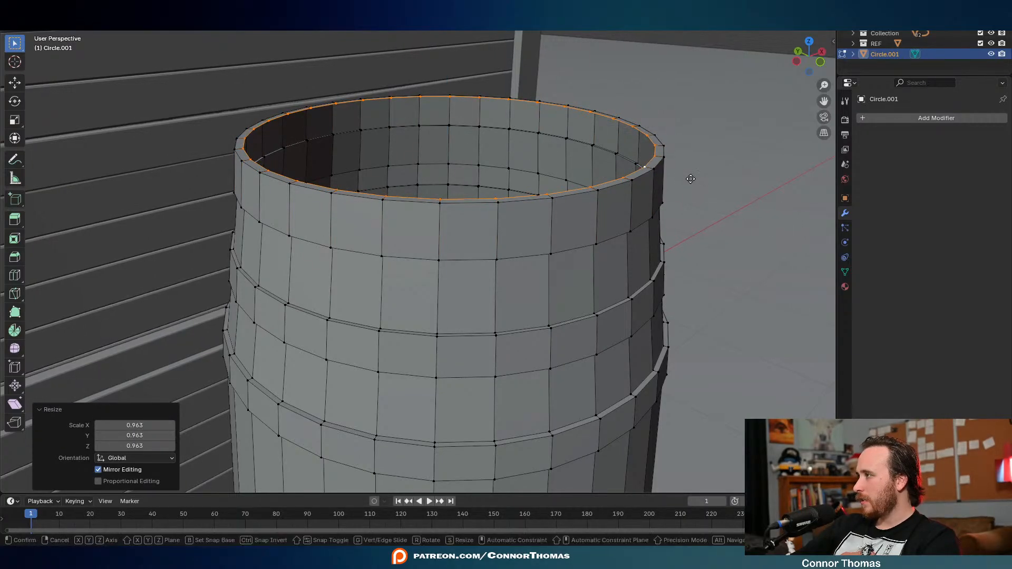
{"action": "key", "text": "z"}
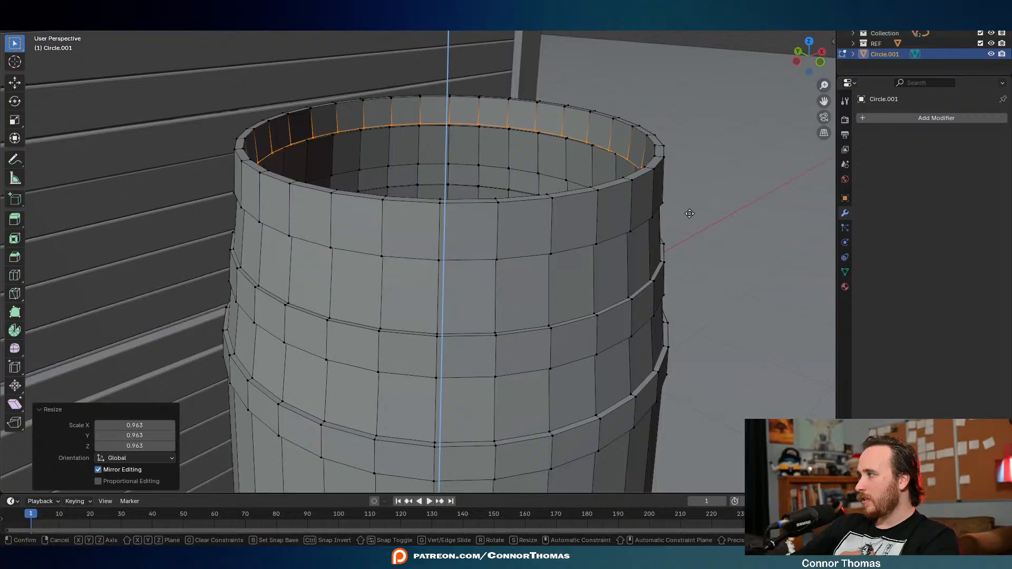
{"action": "left_click", "coordinate": [690, 215]}
{"action": "key", "text": "f"}
{"action": "scroll", "coordinate": [680, 227], "scroll_direction": "down", "scroll_amount": 5}
{"action": "key", "text": "Tab"}
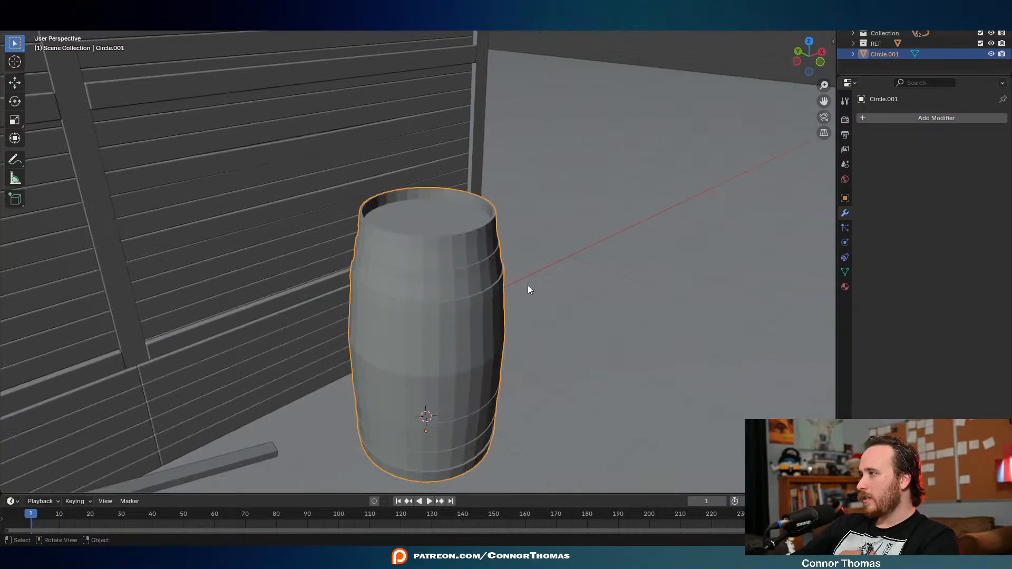
In front view, scale the edge loop just below the barrel's top to 1.108 using proportional editing with size 1.000
{"action": "middle_click_drag", "start_coordinate": [527, 286], "coordinate": [285, 321]}
{"action": "scroll", "coordinate": [485, 310], "scroll_direction": "down", "scroll_amount": 4}
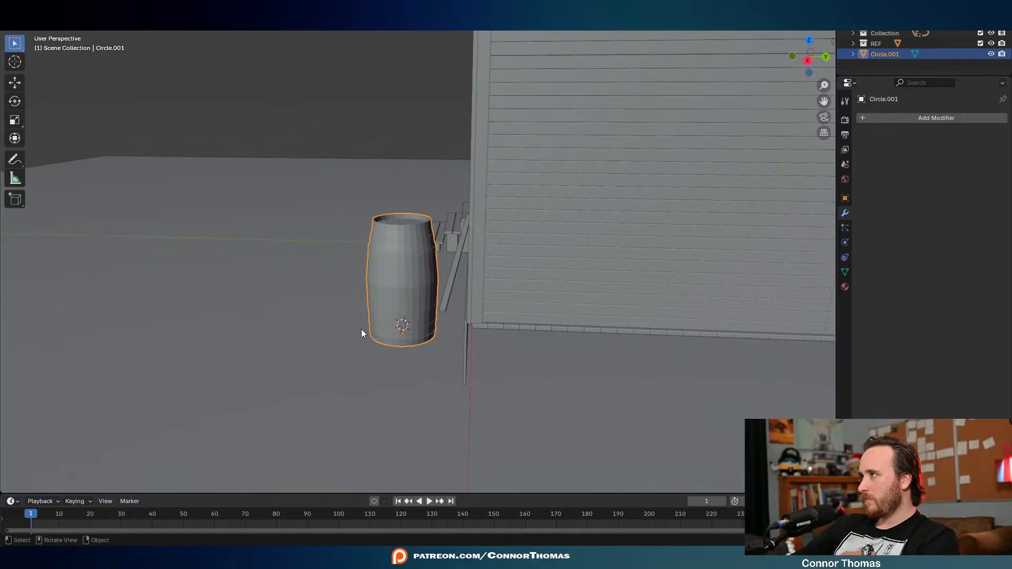
{"action": "middle_click_drag", "start_coordinate": [362, 329], "coordinate": [527, 245]}
{"action": "scroll", "coordinate": [527, 340], "scroll_direction": "up", "scroll_amount": 5}
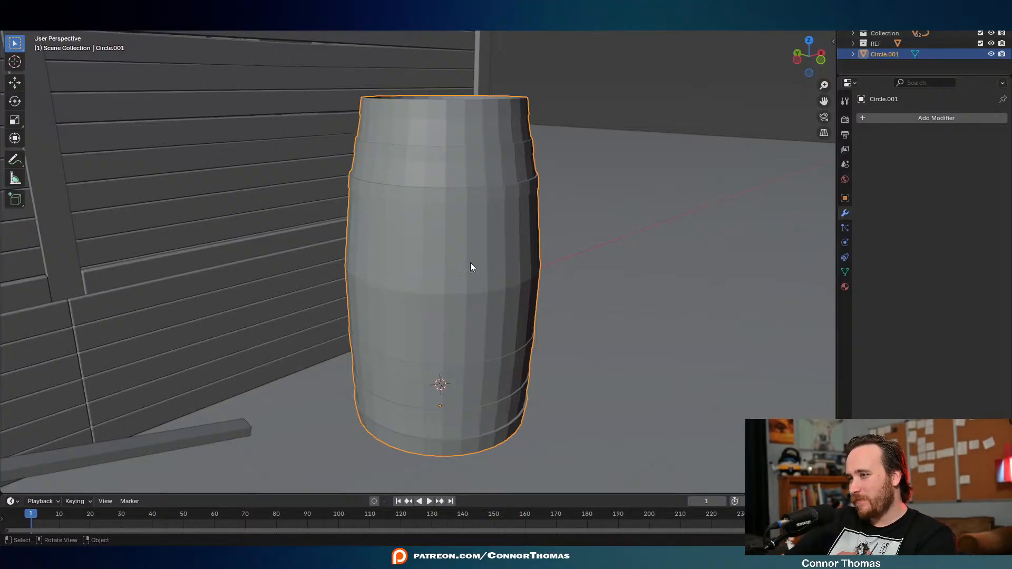
{"action": "middle_click_drag", "start_coordinate": [471, 263], "coordinate": [425, 246]}
{"action": "key", "text": "KP_1"}
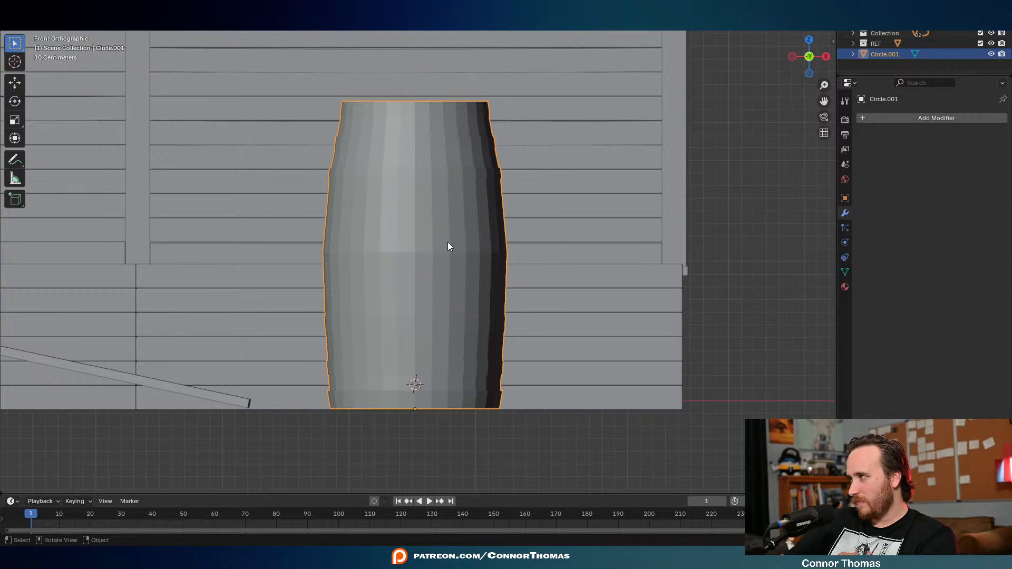
{"action": "key", "text": "Tab"}
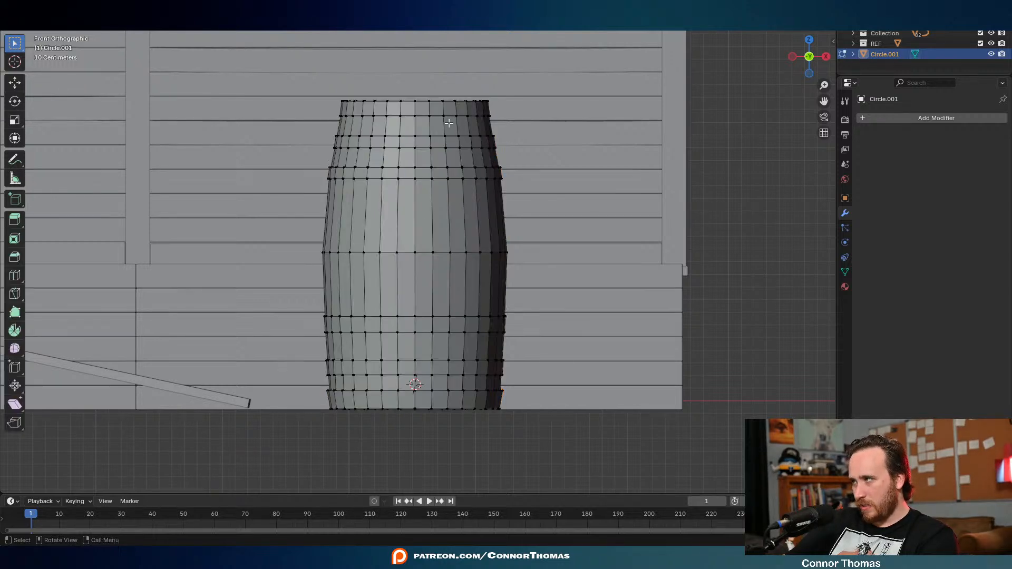
{"action": "left_click", "coordinate": [431, 105], "text": "alt"}
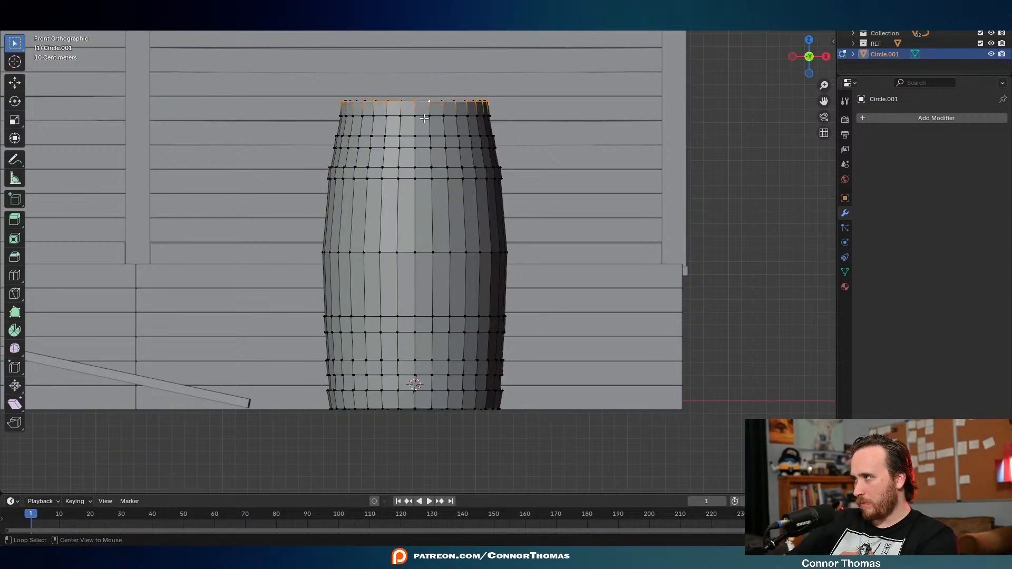
{"action": "left_click", "coordinate": [429, 116], "text": "alt"}
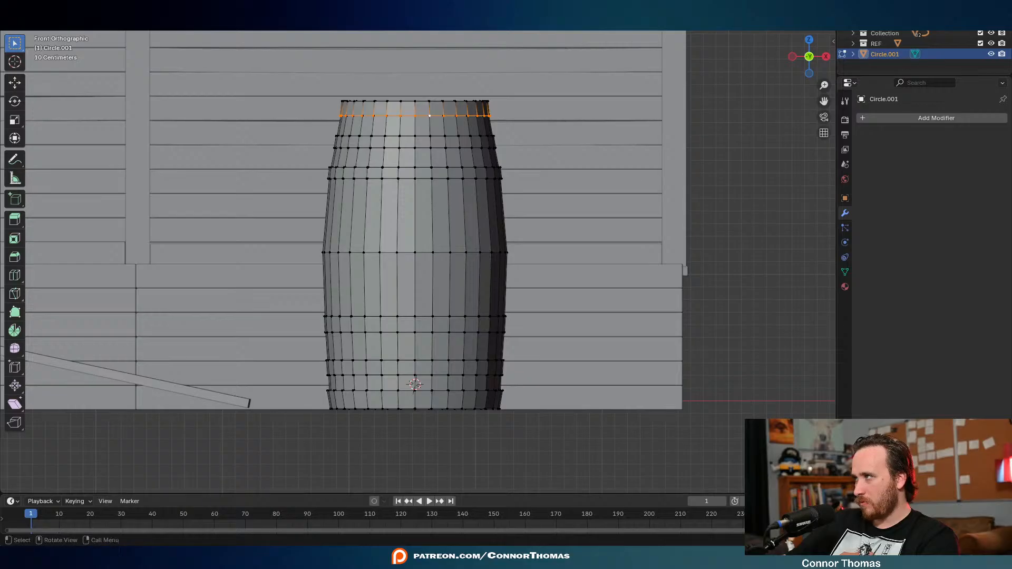
{"action": "key", "text": "s"}
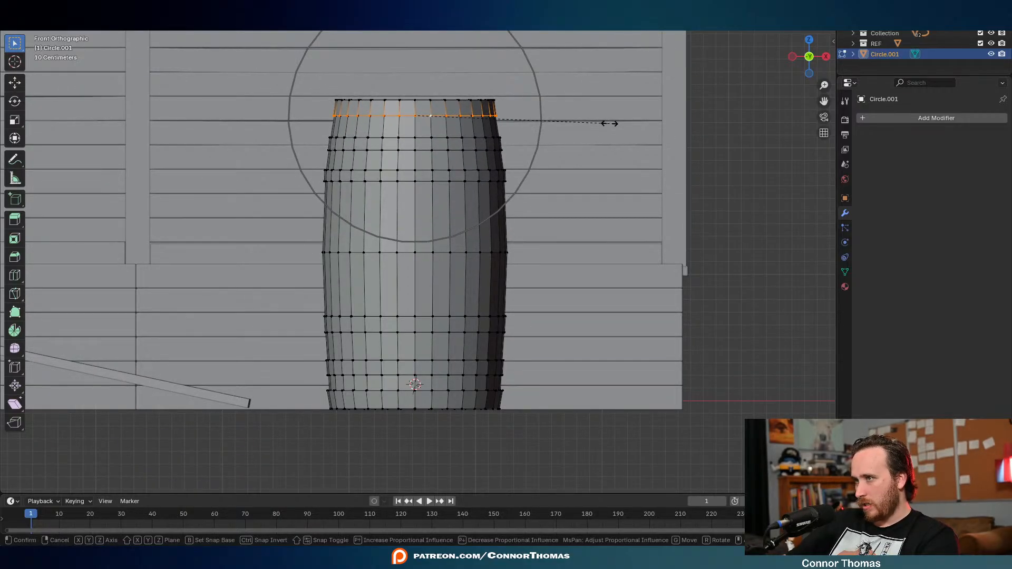
{"action": "left_click", "coordinate": [615, 122]}
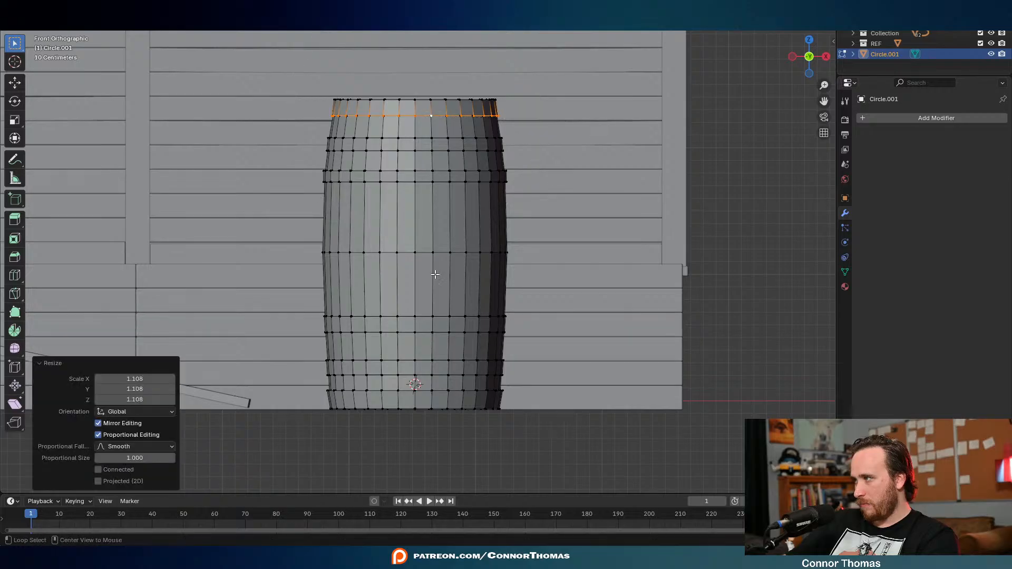
Scale the barrel's middle edge loop to 1.068 using smooth proportional editing with size 1.210
{"action": "left_click", "coordinate": [443, 253], "text": "alt"}
{"action": "key", "text": "s"}
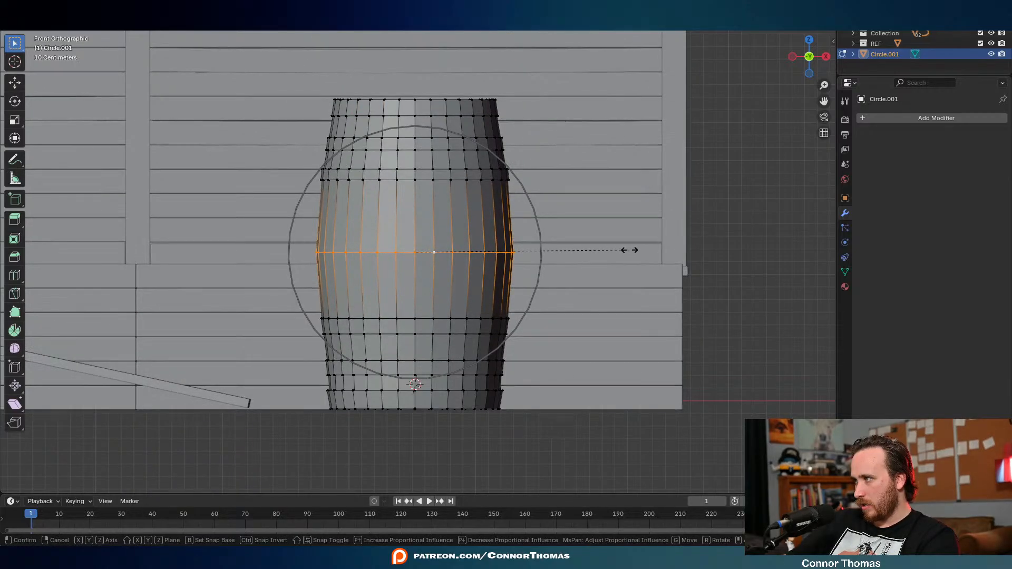
{"action": "scroll", "coordinate": [627, 250], "scroll_direction": "down", "scroll_amount": 3}
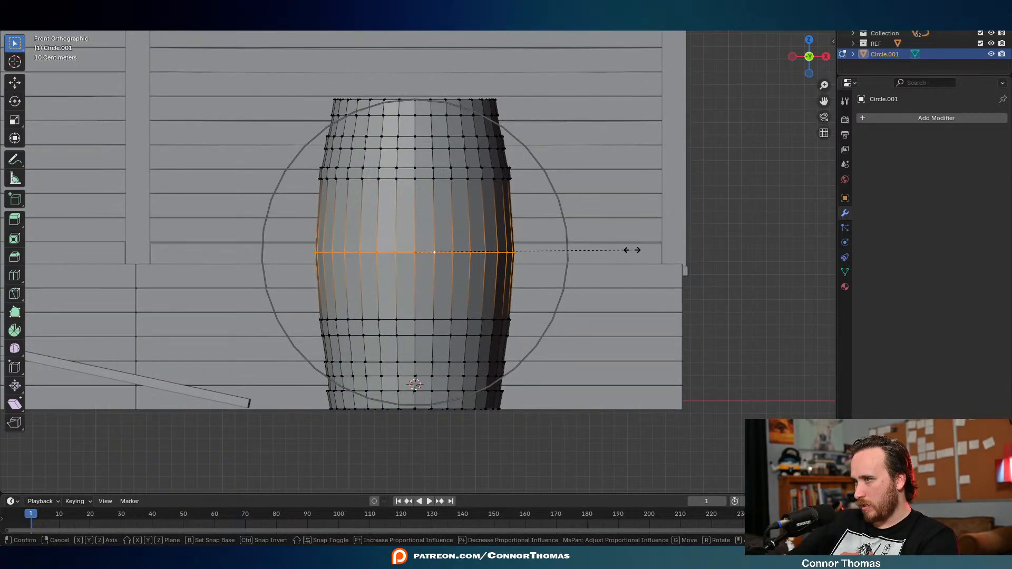
{"action": "left_click", "coordinate": [628, 248]}
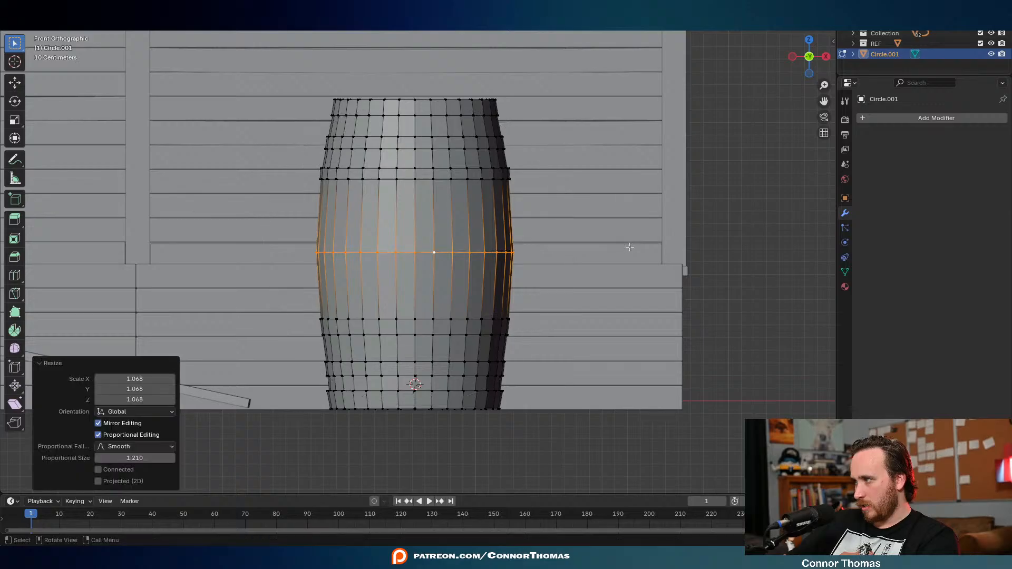
Lower the middle edge loop about 0.042 m along Z with proportional editing and leave Edit Mode
{"action": "key", "text": "g"}
{"action": "key", "text": "z"}
{"action": "key", "text": "Escape"}
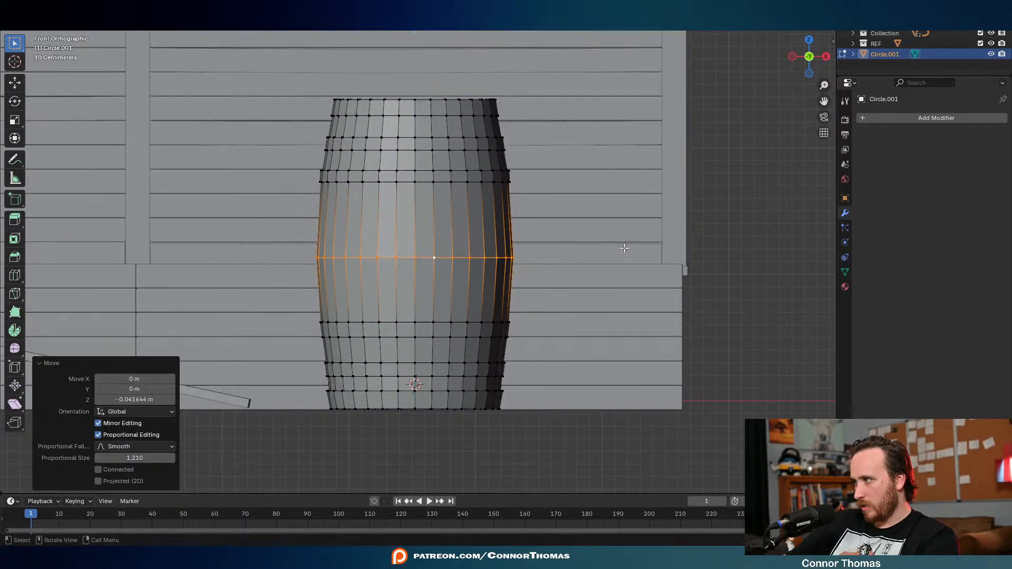
{"action": "key", "text": "Tab"}
Raise the whole barrel about 4.79 m along Z so its underside is accessible
{"action": "scroll", "coordinate": [571, 240], "scroll_direction": "down", "scroll_amount": 4}
{"action": "middle_click_drag", "start_coordinate": [483, 239], "coordinate": [444, 386]}
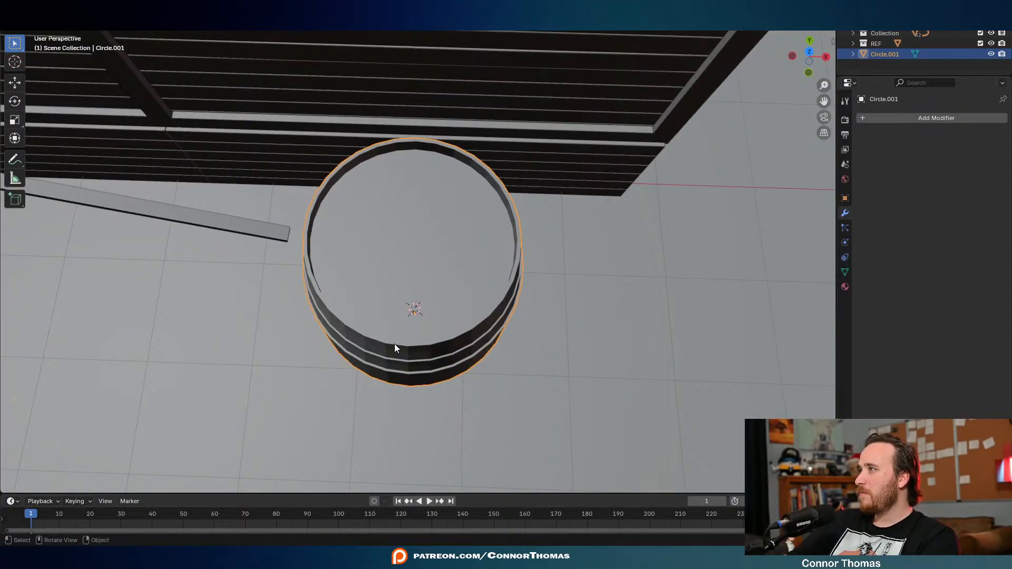
{"action": "middle_click_drag", "start_coordinate": [425, 305], "coordinate": [488, 202]}
{"action": "scroll", "coordinate": [483, 209], "scroll_direction": "down", "scroll_amount": 2}
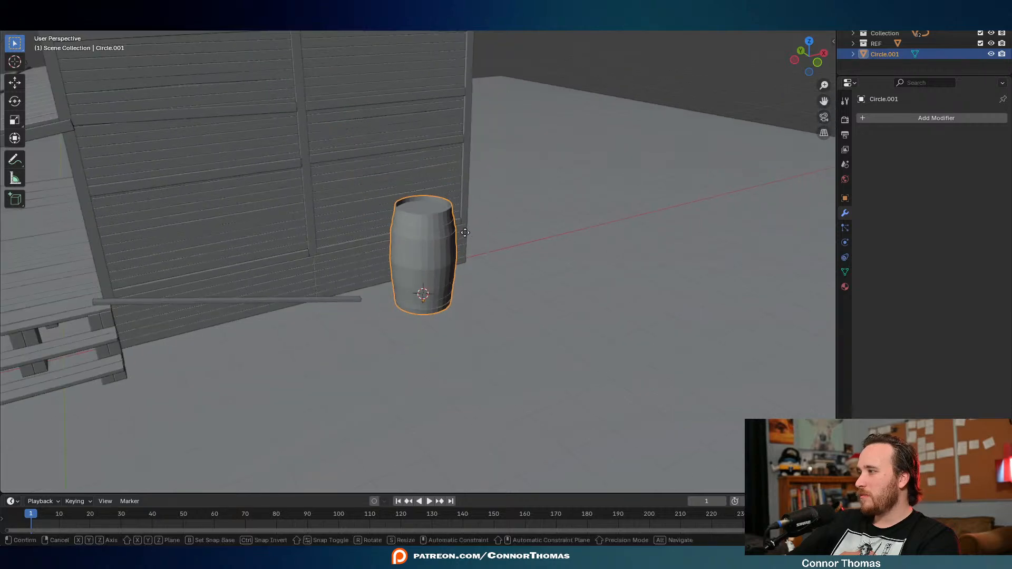
{"action": "key", "text": "g"}
{"action": "key", "text": "z"}
{"action": "left_click", "coordinate": [492, 32]}
{"action": "key", "text": "KP_Decimal"}
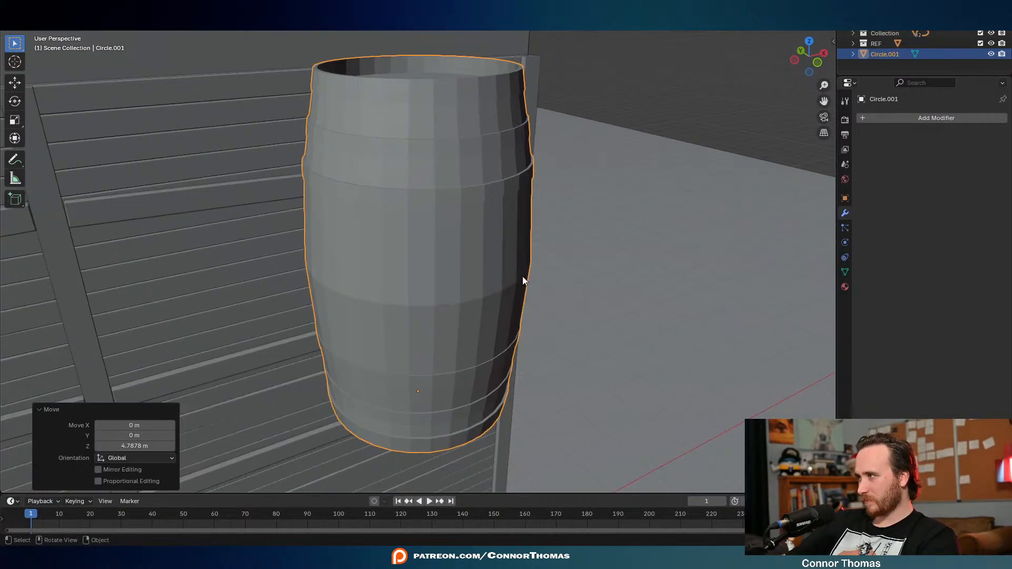
Extrude the barrel's open bottom edge loop inward to form a flat rim on the underside
{"action": "middle_click_drag", "start_coordinate": [558, 422], "coordinate": [637, 232]}
{"action": "key", "text": "Tab"}
{"action": "left_click", "coordinate": [554, 259], "text": "alt"}
{"action": "left_click", "coordinate": [540, 271], "text": "alt"}
{"action": "scroll", "coordinate": [649, 330], "scroll_direction": "up", "scroll_amount": 4}
{"action": "key", "text": "s"}
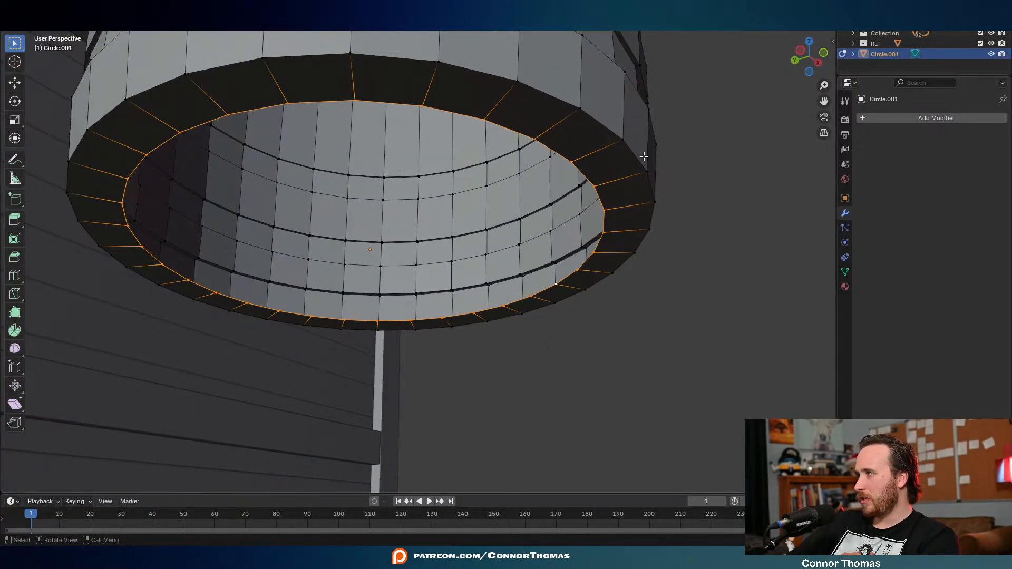
Scale the bottom rim's inner loop to 1.134, and rescale it to 0.986 to adjust the rim thickness
{"action": "key", "text": "s"}
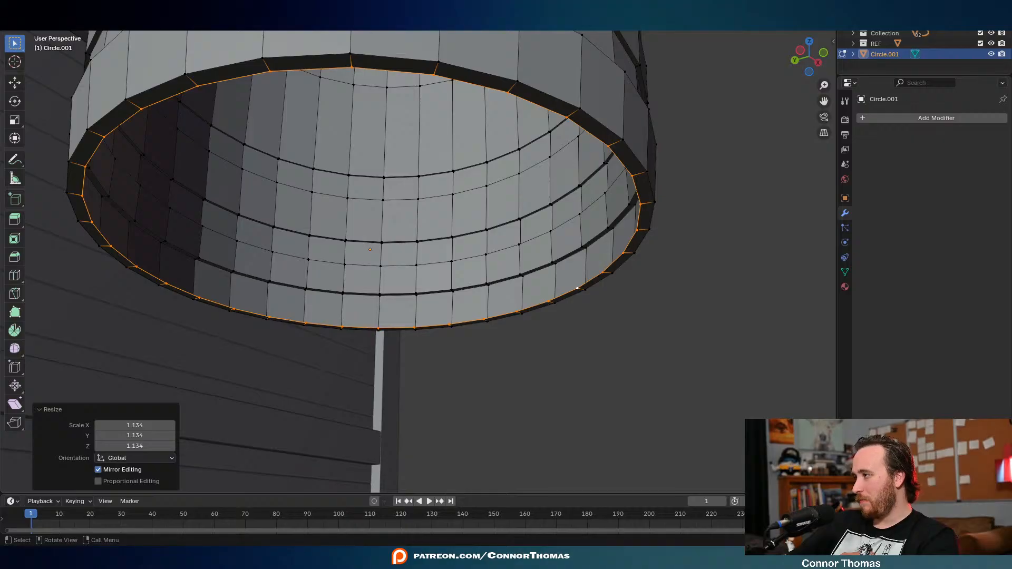
{"action": "key", "text": "s"}
{"action": "left_click", "coordinate": [677, 161]}
Extrude the bottom rim's inner loop up into the barrel, fill it with a face, and leave Edit Mode
{"action": "key", "text": "e"}
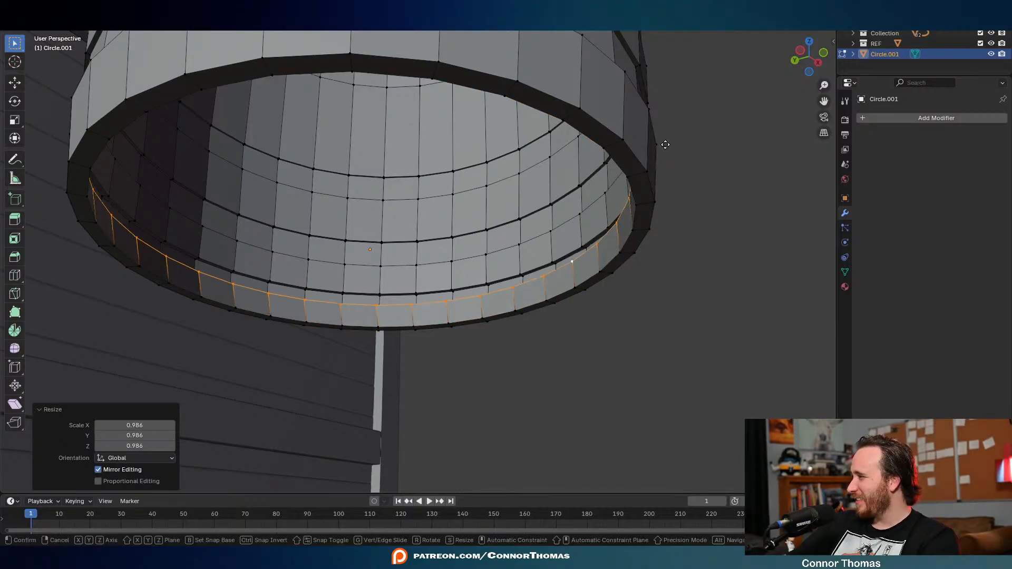
{"action": "left_click", "coordinate": [677, 150]}
{"action": "key", "text": "f"}
{"action": "scroll", "coordinate": [675, 151], "scroll_direction": "down", "scroll_amount": 6}
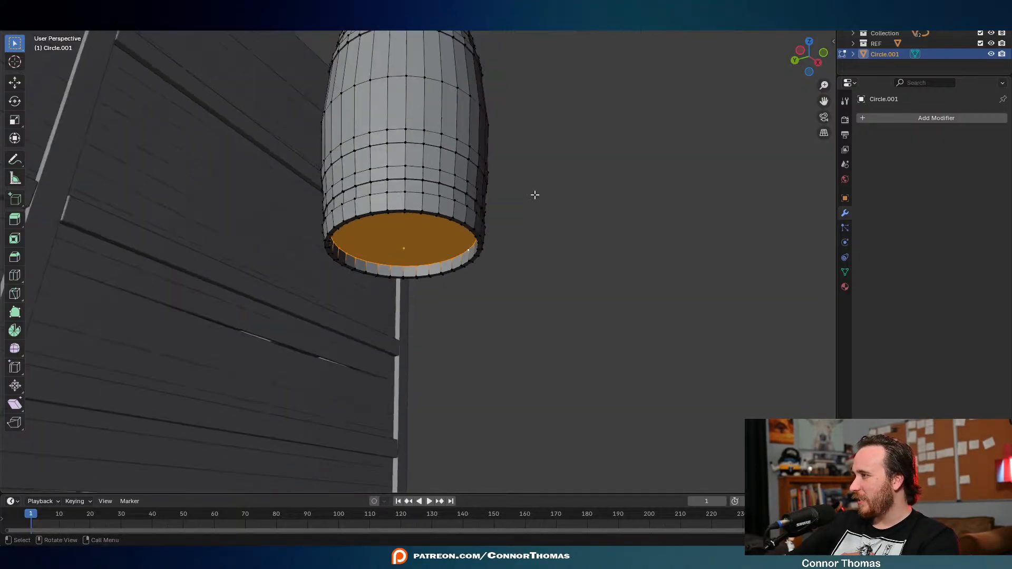
{"action": "key", "text": "Tab"}
Lower the barrel about 4.43 m along Z toward the ground beside the wall
{"action": "middle_click_drag", "start_coordinate": [533, 174], "coordinate": [401, 174]}
{"action": "scroll", "coordinate": [431, 198], "scroll_direction": "down", "scroll_amount": 5}
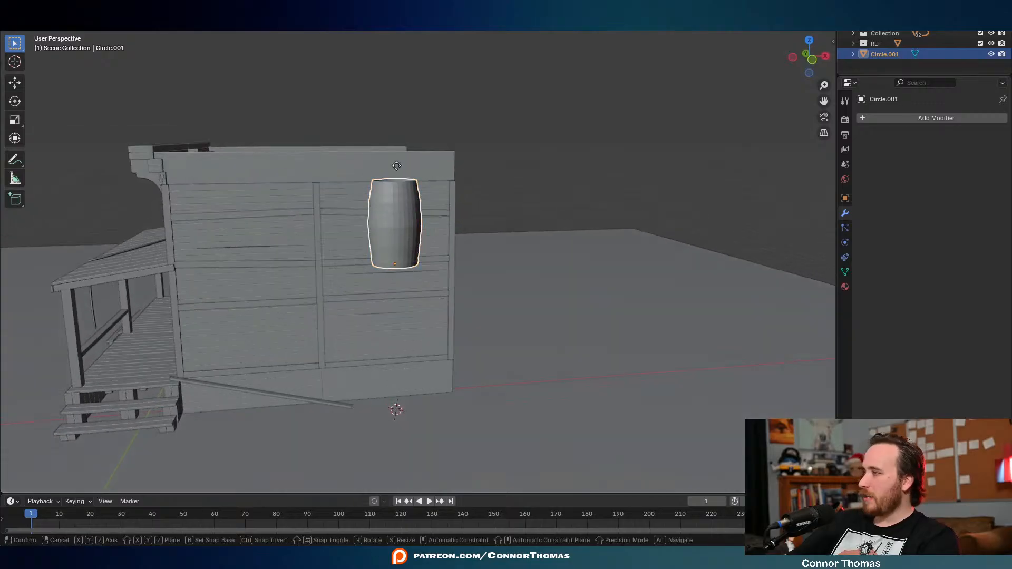
{"action": "key", "text": "g"}
{"action": "key", "text": "z"}
{"action": "left_click", "coordinate": [425, 309]}
In front view, lower the barrel about 0.375 m along Z so its base sits on the ground line
{"action": "key", "text": "KP_1"}
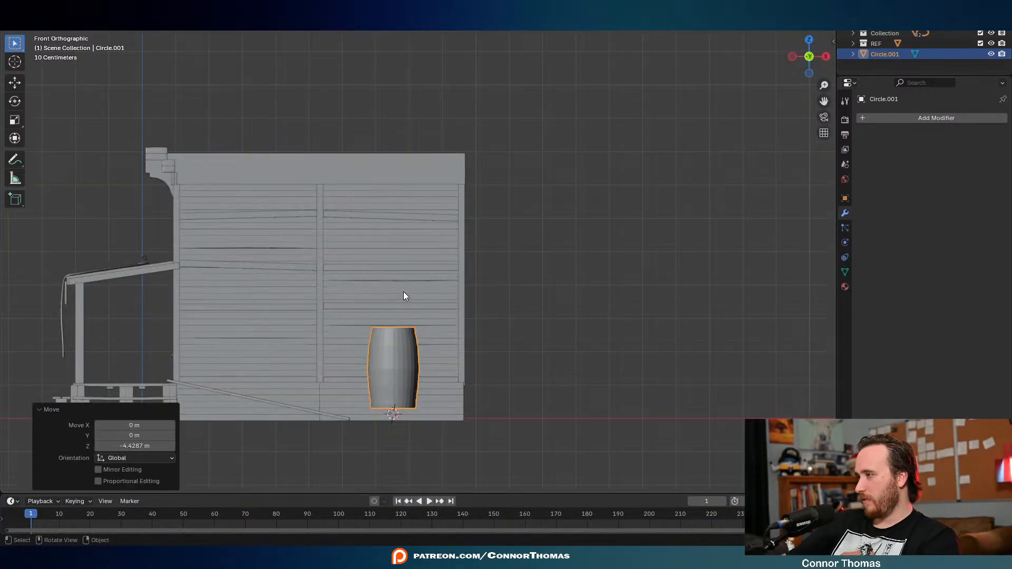
{"action": "scroll", "coordinate": [403, 289], "scroll_direction": "up", "scroll_amount": 3}
{"action": "middle_click_drag", "start_coordinate": [429, 322], "coordinate": [441, 163], "text": "shift"}
{"action": "key", "text": "g"}
{"action": "key", "text": "z"}
{"action": "left_click", "coordinate": [433, 182]}
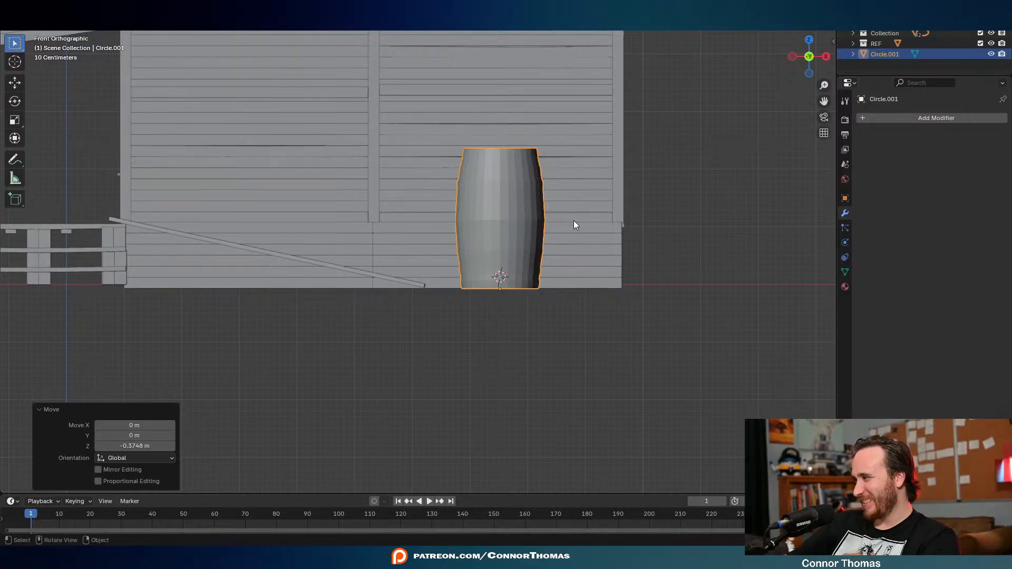
Scale the barrel to 0.883 and, in top view, move it about 0.98 m in X and 0.69 m in Y against the side wall
{"action": "key", "text": "s"}
{"action": "left_click", "coordinate": [621, 233]}
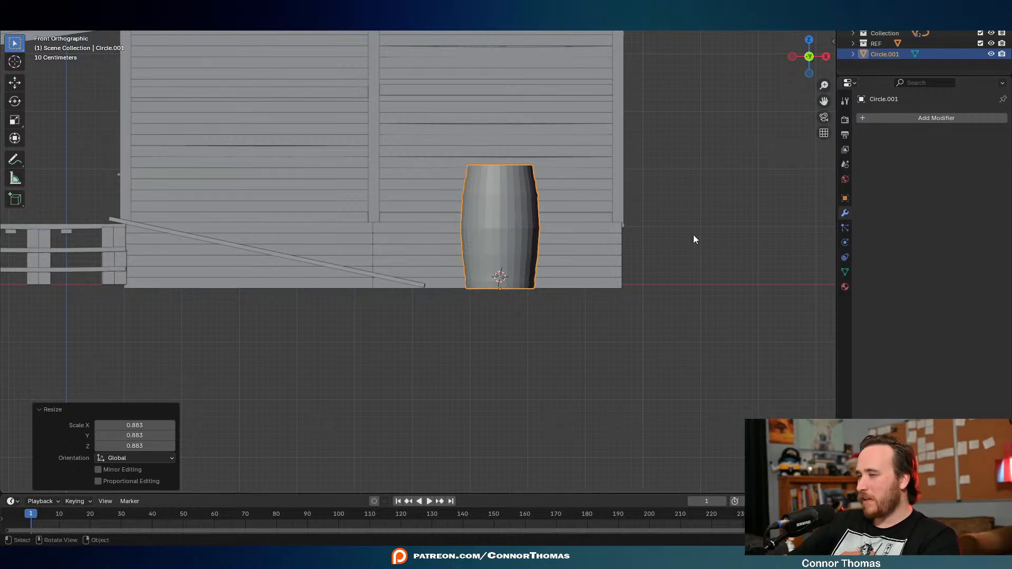
{"action": "middle_click_drag", "start_coordinate": [606, 83], "coordinate": [562, 312]}
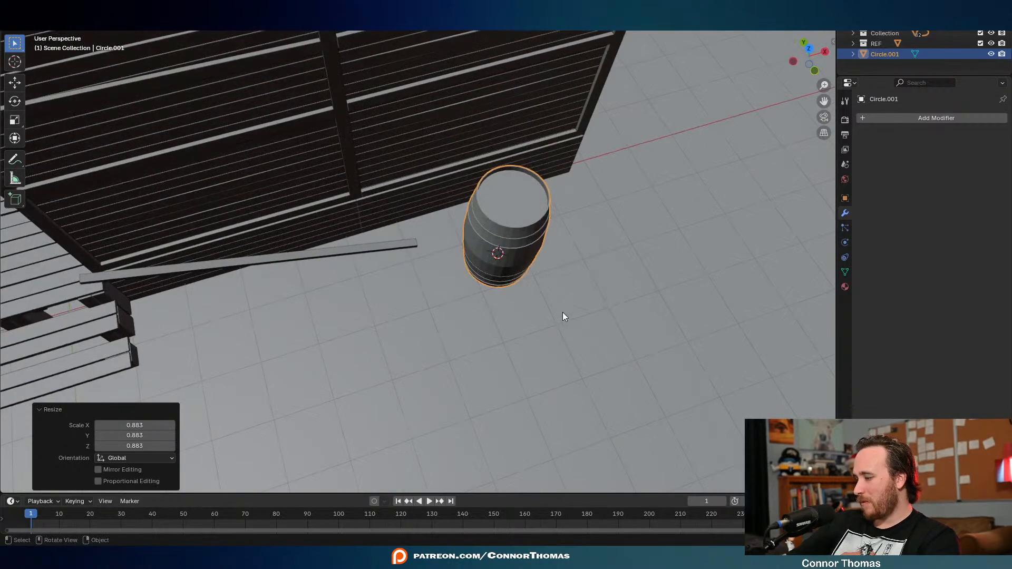
{"action": "key", "text": "KP_7"}
{"action": "key", "text": "g"}
{"action": "left_click", "coordinate": [676, 295]}
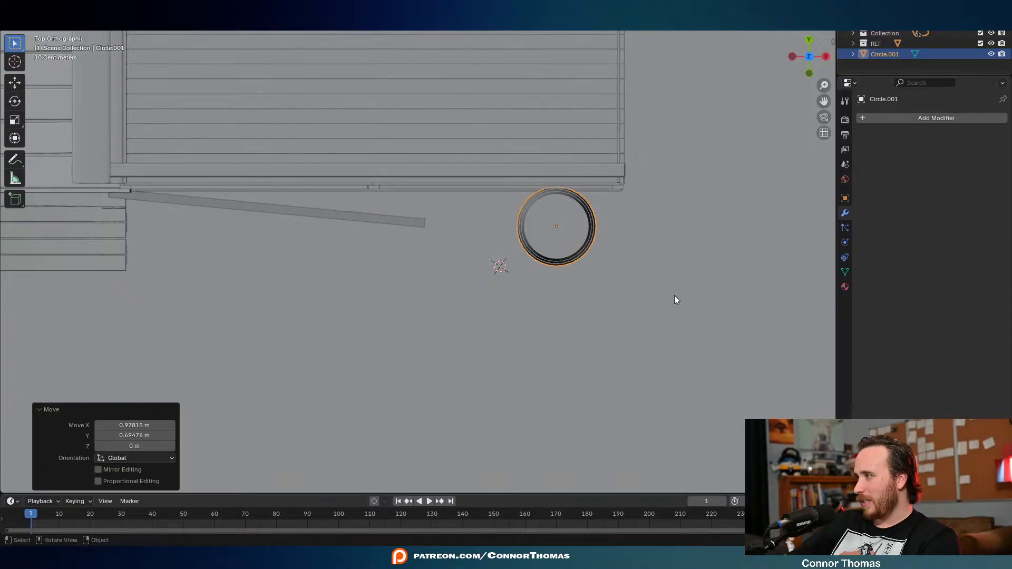
Duplicate the barrel about 1.42 m along negative X beside the first one, and nudge the original barrel slightly
{"action": "key", "text": "shift+d"}
{"action": "left_click", "coordinate": [595, 297]}
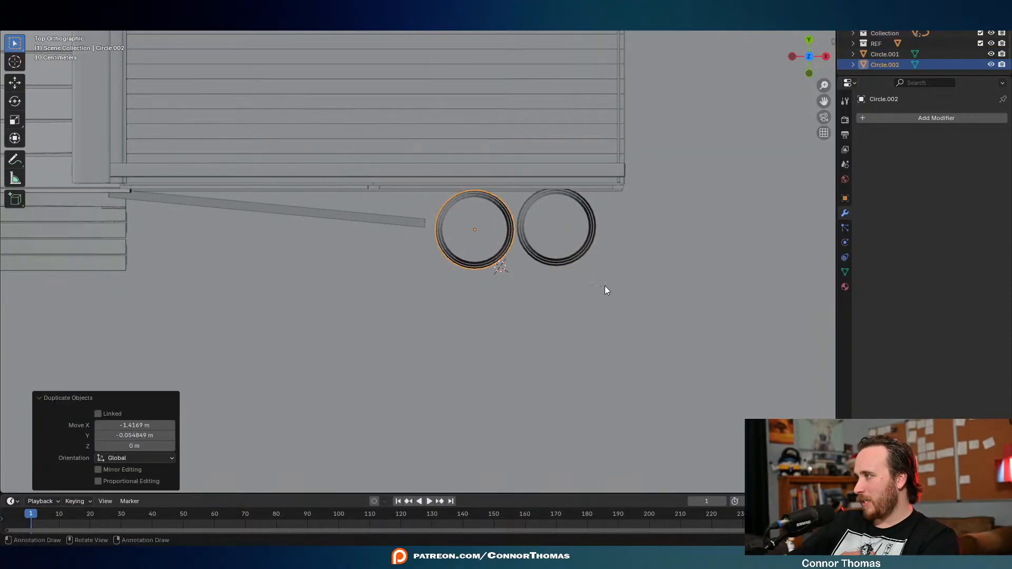
{"action": "left_click", "coordinate": [555, 251]}
{"action": "key", "text": "g"}
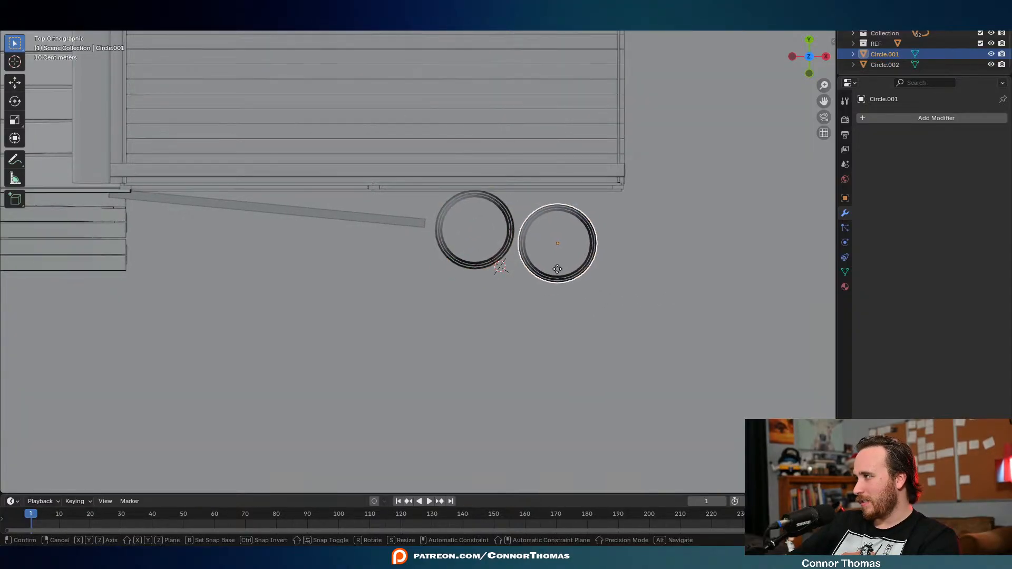
{"action": "left_click", "coordinate": [554, 247]}
Save the building file
{"action": "middle_click_drag", "start_coordinate": [562, 334], "coordinate": [614, 235]}
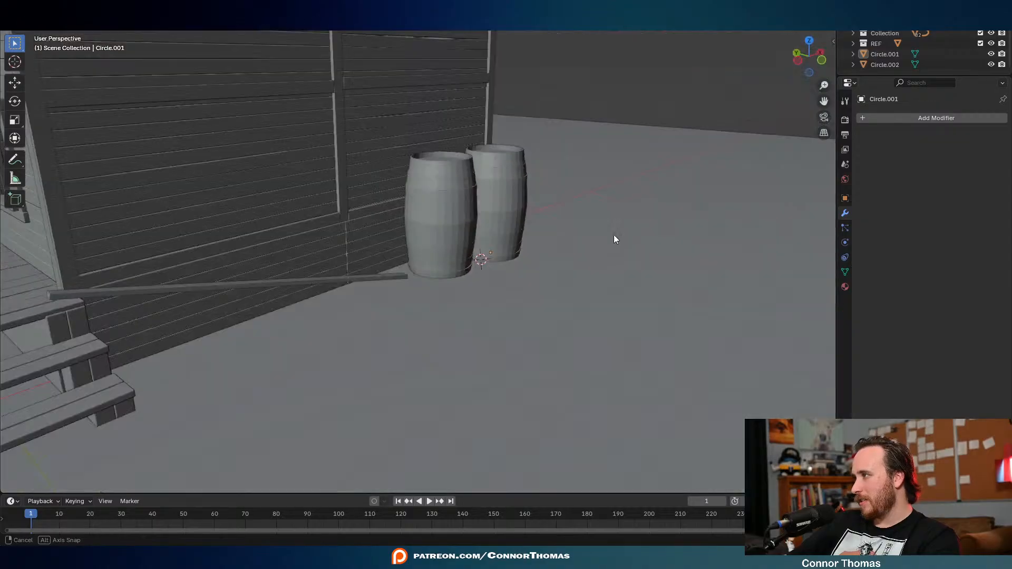
{"action": "scroll", "coordinate": [611, 235], "scroll_direction": "down", "scroll_amount": 6}
{"action": "middle_click_drag", "start_coordinate": [359, 266], "coordinate": [493, 301]}
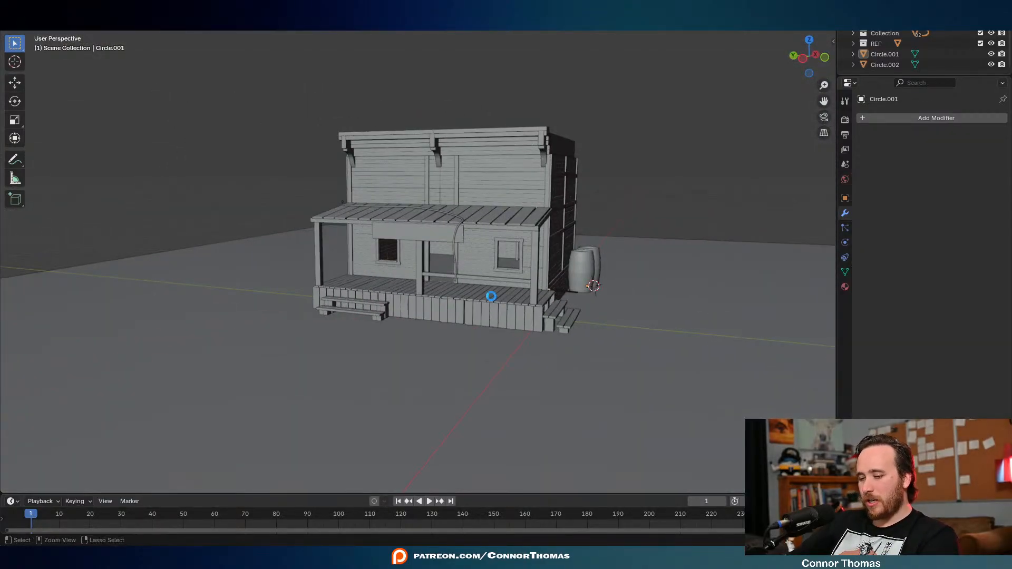
{"action": "key", "text": "ctrl+s"}
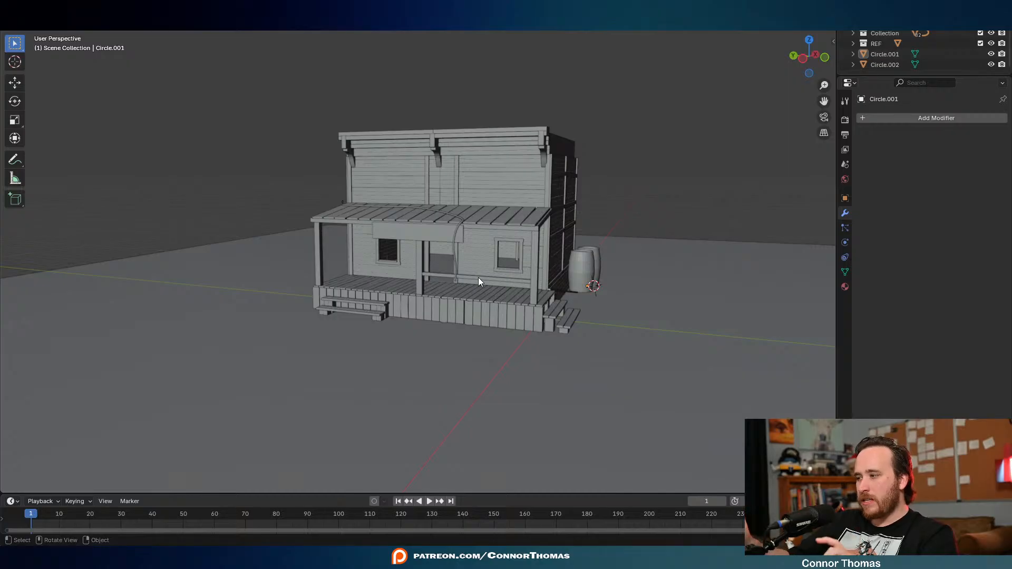
Show the scene's render properties and open a second window for the project
{"action": "left_click", "coordinate": [845, 120]}
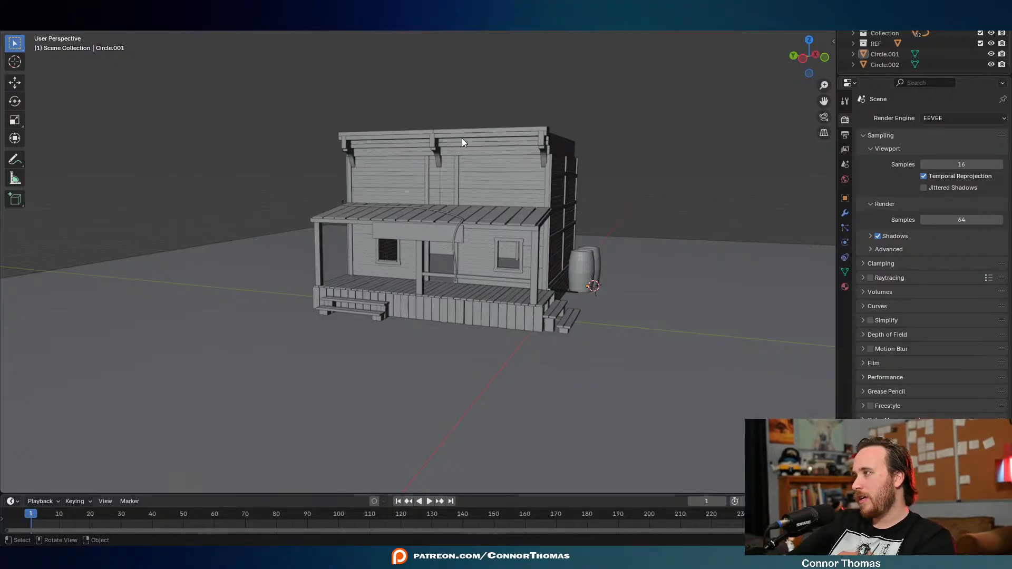
{"action": "middle_click_drag", "start_coordinate": [461, 138], "coordinate": [551, 237]}
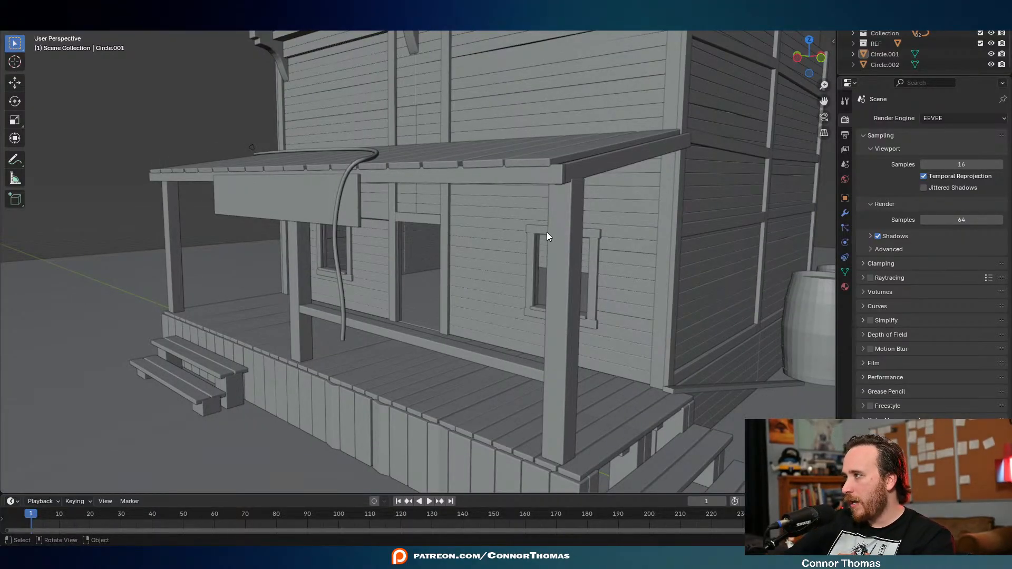
{"action": "middle_click_drag", "start_coordinate": [547, 232], "coordinate": [513, 242]}
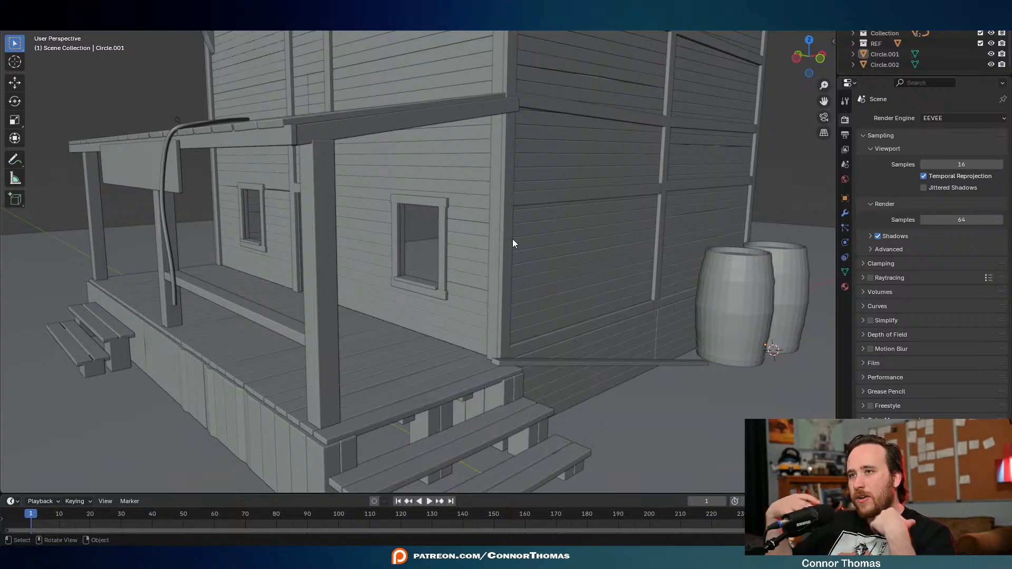
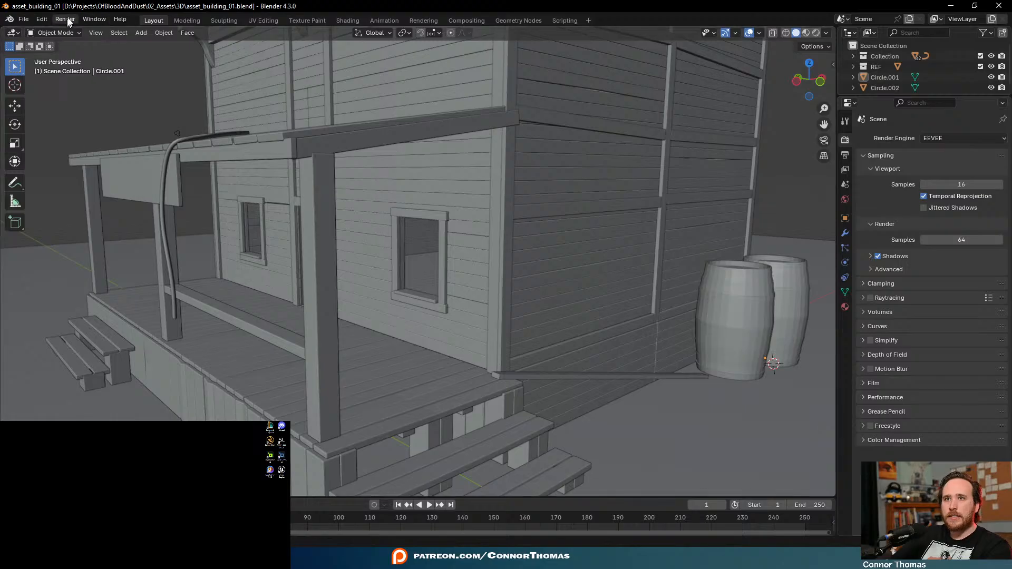
{"action": "left_click", "coordinate": [95, 19]}
{"action": "left_click", "coordinate": [100, 31]}
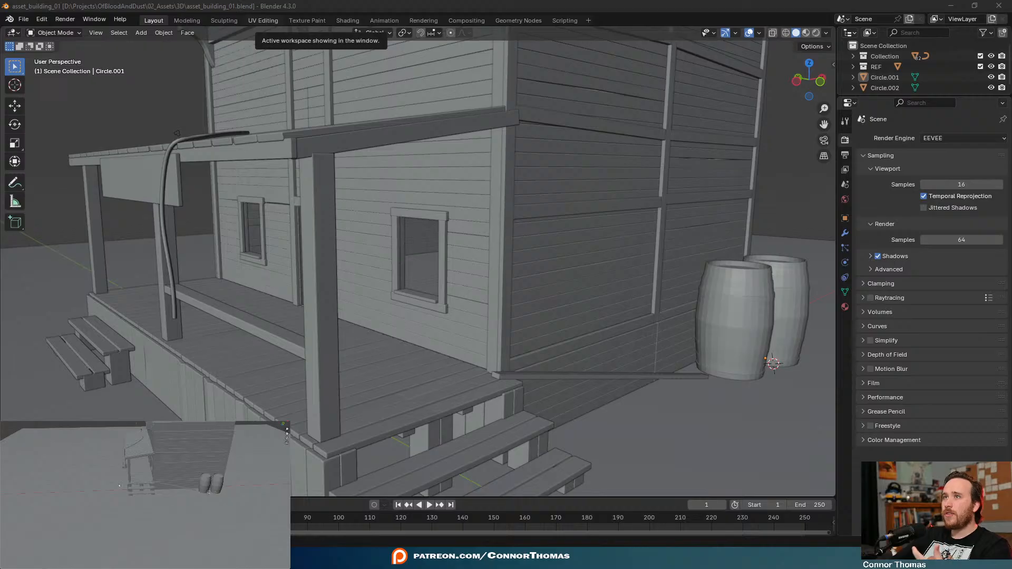
{"action": "middle_click_drag", "start_coordinate": [616, 300], "coordinate": [450, 157]}
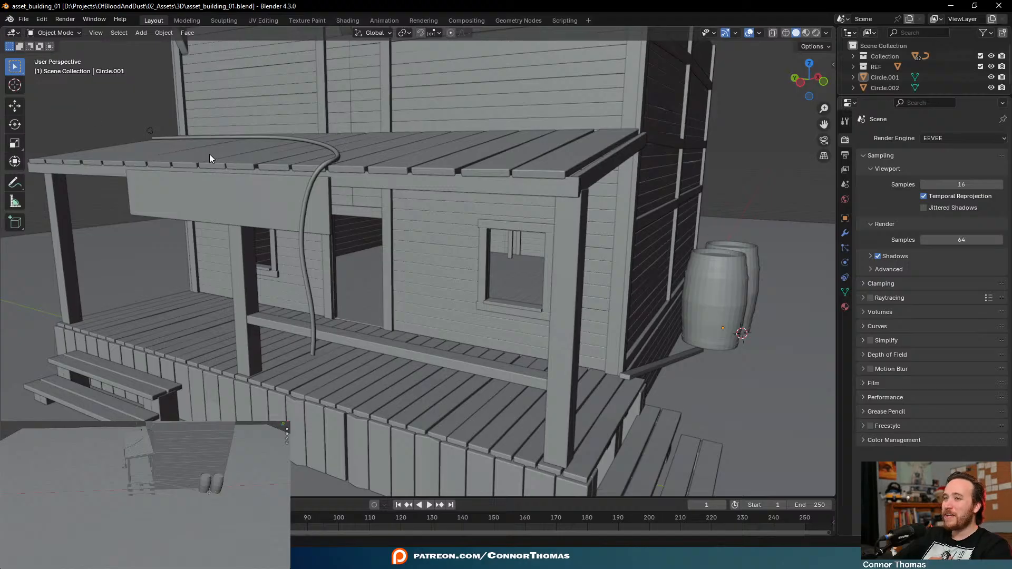
{"action": "middle_click_drag", "start_coordinate": [380, 156], "coordinate": [377, 163]}
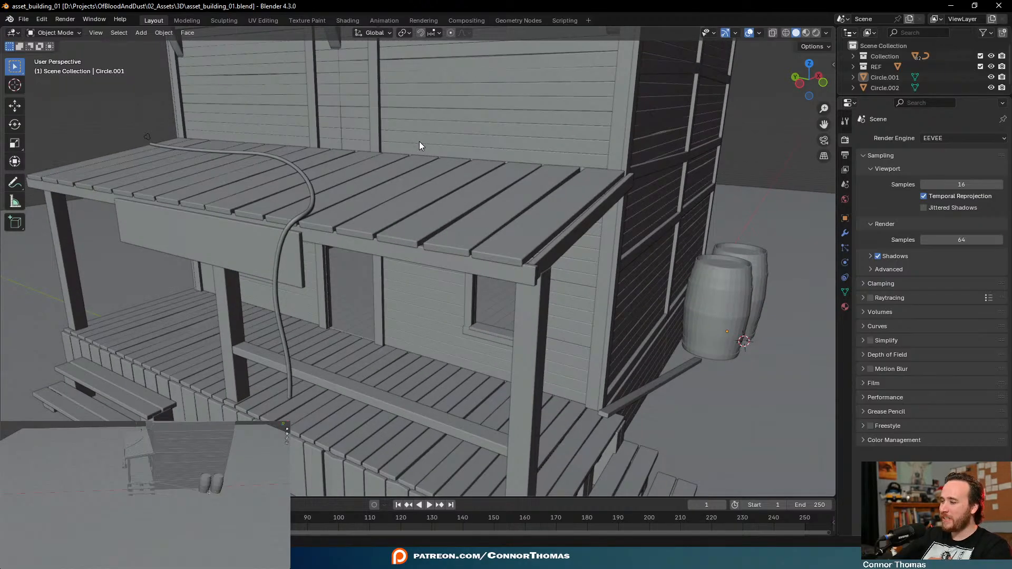
{"action": "scroll", "coordinate": [464, 153], "scroll_direction": "down", "scroll_amount": 5}
{"action": "middle_click_drag", "start_coordinate": [514, 163], "coordinate": [508, 159]}
{"action": "key", "text": "a"}
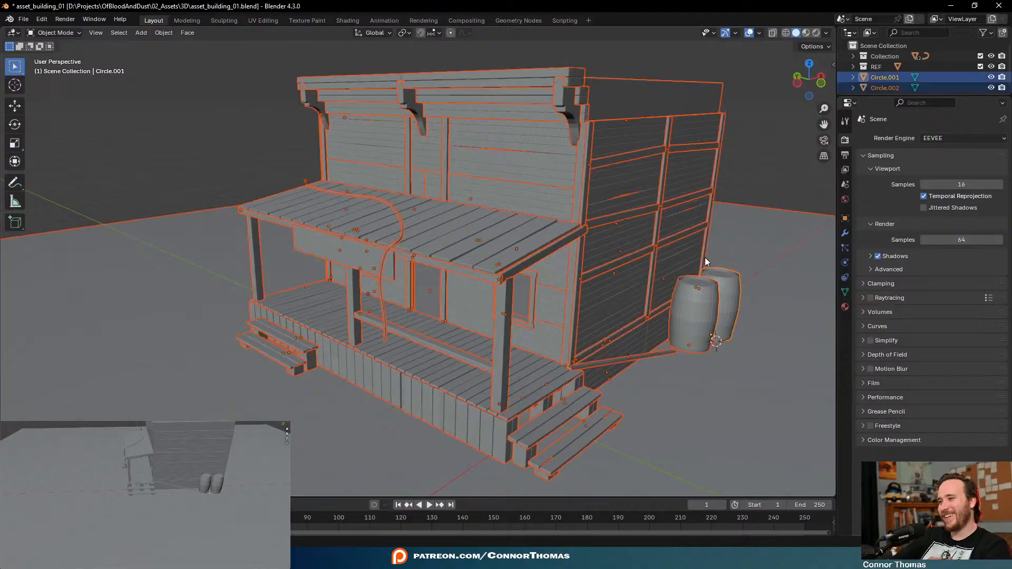
{"action": "key", "text": "alt+a"}
Duplicate both barrels to the opposite side of the building in top view, and rotate the copied pair slightly
{"action": "middle_click_drag", "start_coordinate": [705, 257], "coordinate": [735, 296]}
{"action": "left_click", "coordinate": [586, 330]}
{"action": "left_click", "coordinate": [624, 324], "text": "shift"}
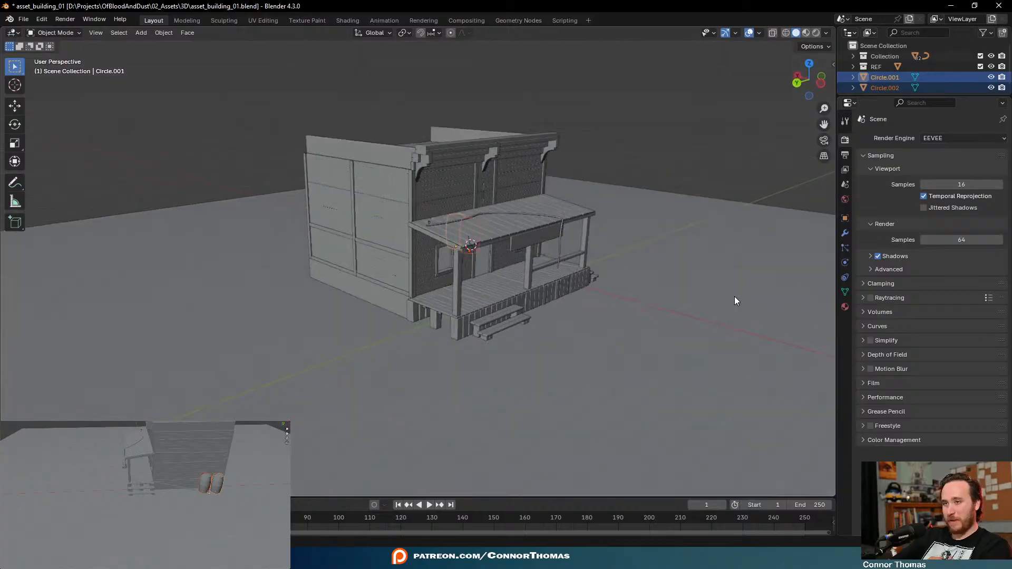
{"action": "key", "text": "KP_7"}
{"action": "key", "text": "shift+d"}
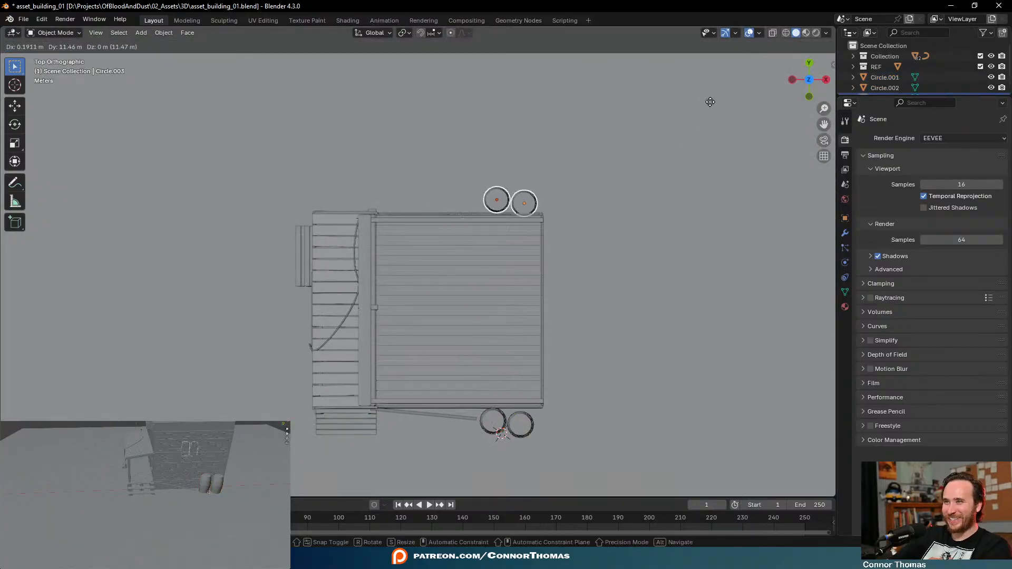
{"action": "left_click", "coordinate": [711, 97]}
{"action": "key", "text": "r"}
{"action": "left_click", "coordinate": [672, 72]}
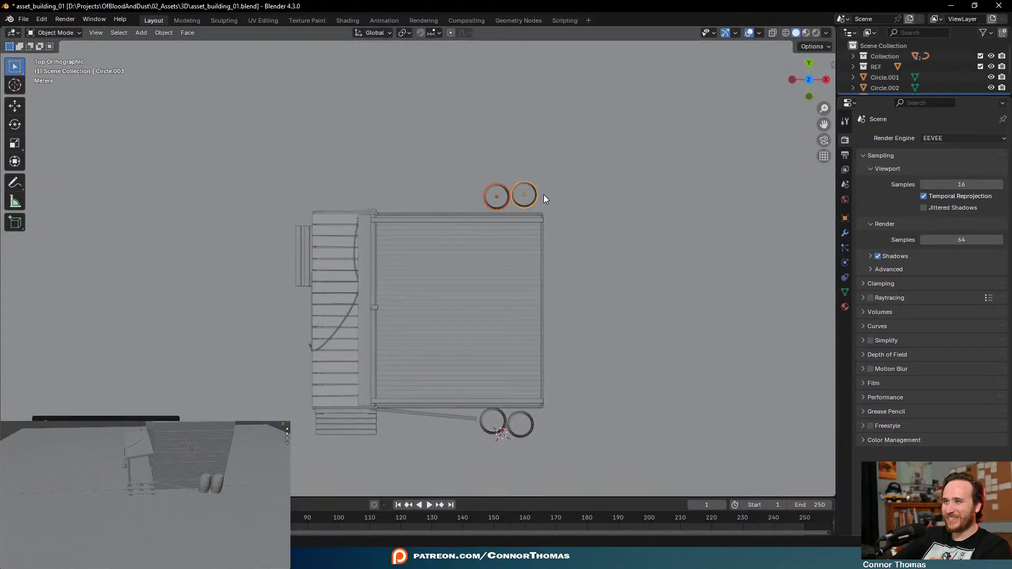
Duplicate the rear barrel of the copied pair toward the building's front to make a row of three
{"action": "left_click", "coordinate": [526, 198]}
{"action": "key", "text": "shift+d"}
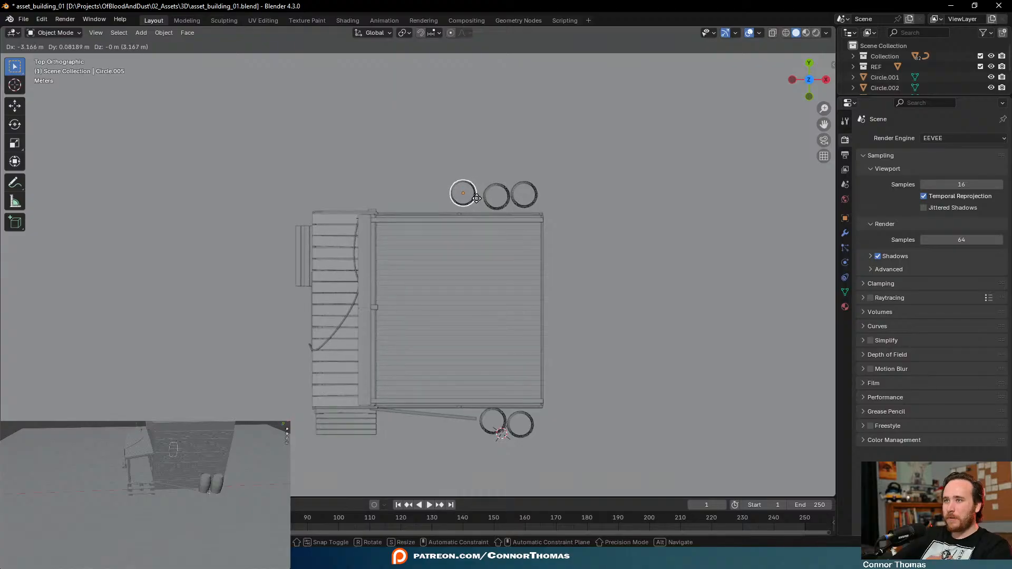
{"action": "left_click", "coordinate": [465, 202]}
Place the 3D cursor on the front wall below the window nearest the three barrels
{"action": "middle_click_drag", "start_coordinate": [423, 269], "coordinate": [625, 170]}
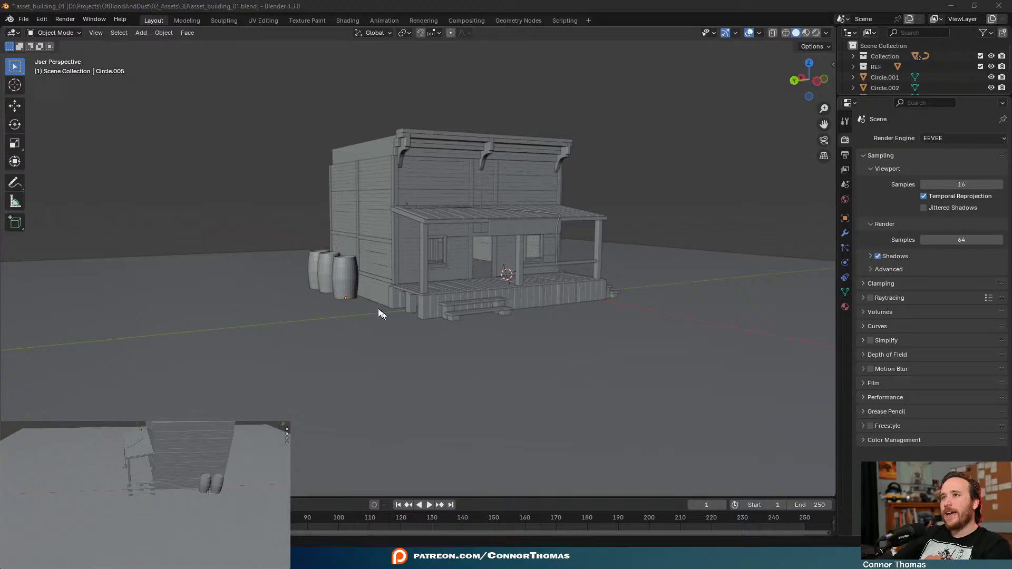
{"action": "middle_click_drag", "start_coordinate": [380, 310], "coordinate": [403, 354]}
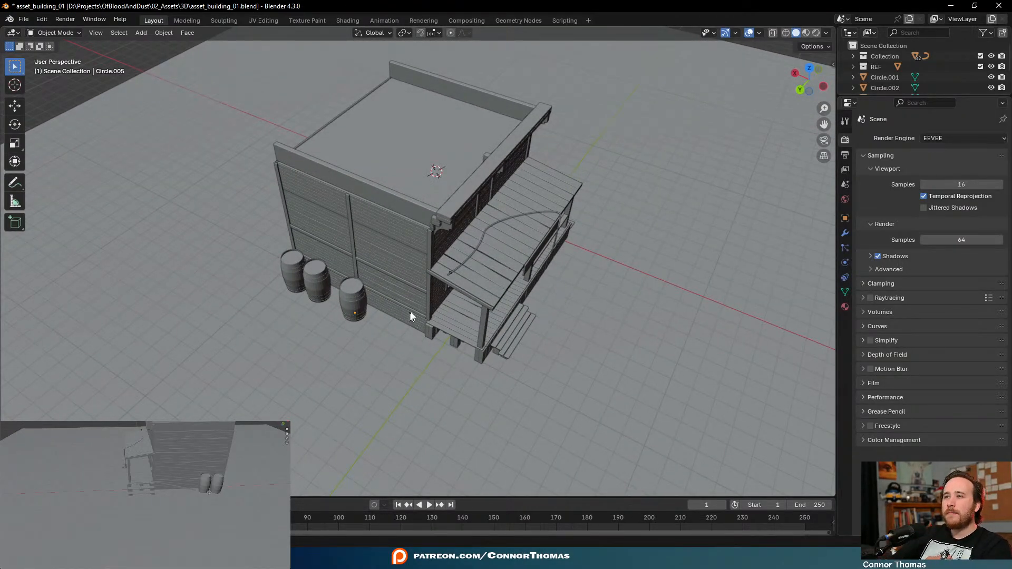
{"action": "middle_click_drag", "start_coordinate": [555, 254], "coordinate": [605, 297]}
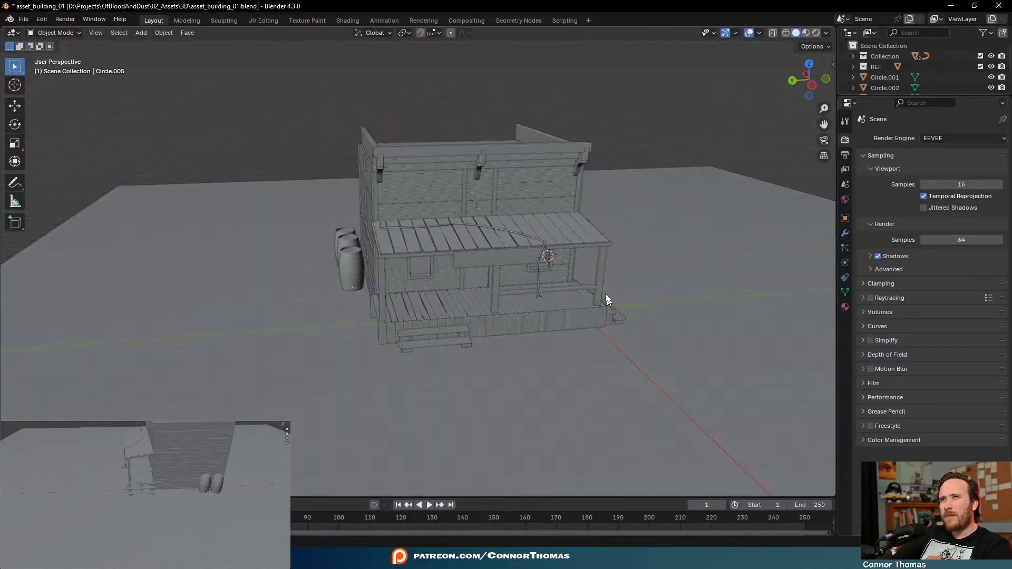
{"action": "scroll", "coordinate": [514, 302], "scroll_direction": "up", "scroll_amount": 5}
{"action": "mouse_move", "coordinate": [514, 301]}
{"action": "middle_mouse_down"}
{"action": "mouse_move", "coordinate": [488, 293]}
{"action": "mouse_move", "coordinate": [509, 303]}
{"action": "middle_mouse_up"}
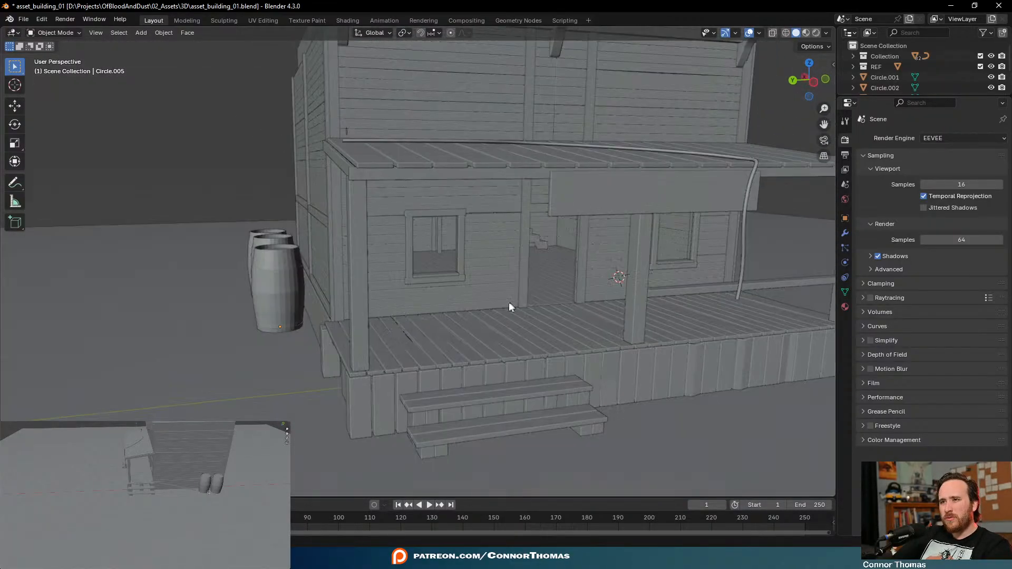
{"action": "left_click", "coordinate": [15, 85]}
{"action": "left_click", "coordinate": [452, 281]}
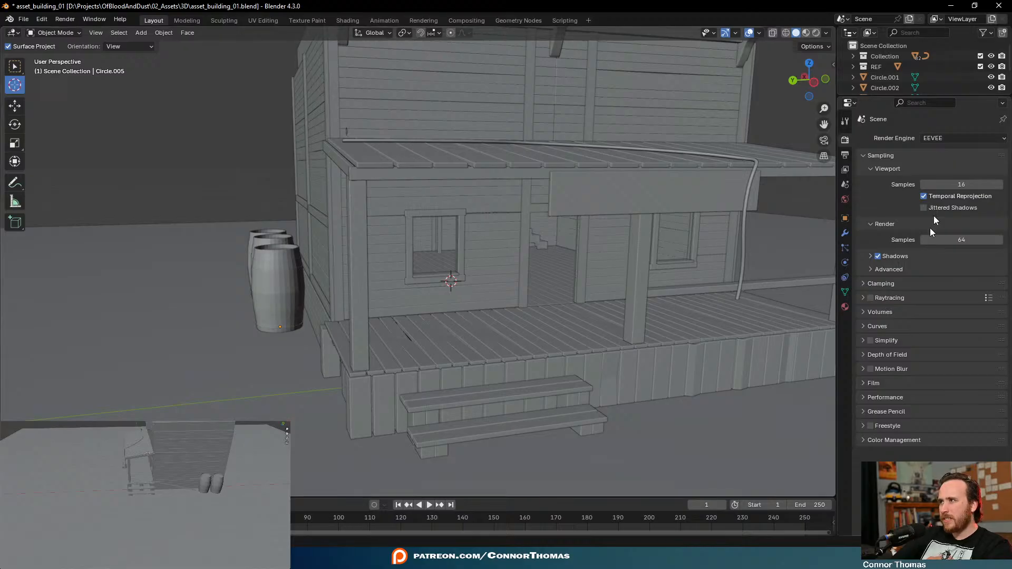
Switch to the browser to check the Poly Haven textures page, and return to Blender
{"action": "left_click", "coordinate": [947, 5]}
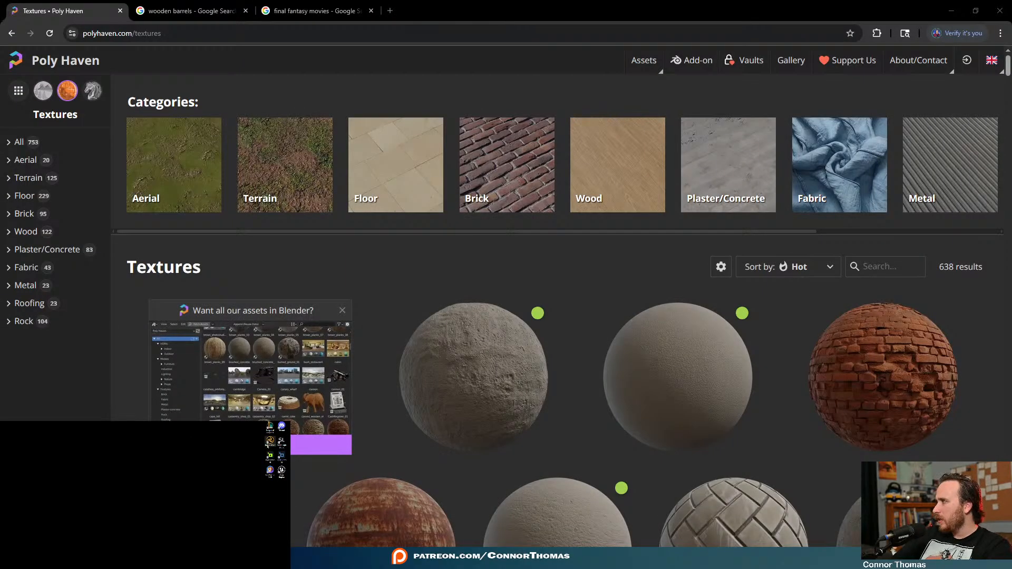
{"action": "left_click", "coordinate": [952, 10]}
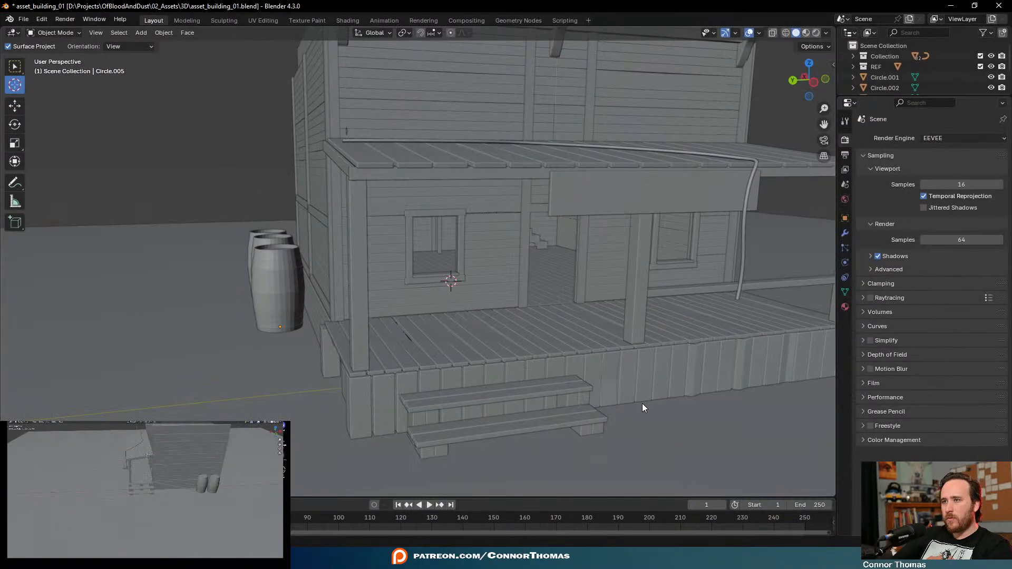
{"action": "middle_click_drag", "start_coordinate": [643, 403], "coordinate": [429, 175]}
{"action": "scroll", "coordinate": [510, 207], "scroll_direction": "up", "scroll_amount": 3}
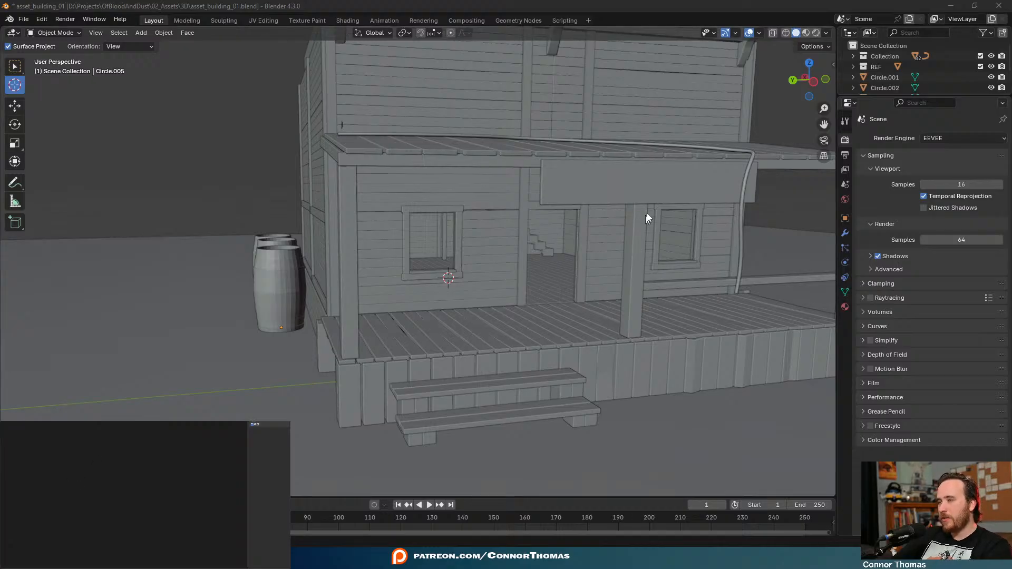
{"action": "middle_click_drag", "start_coordinate": [465, 194], "coordinate": [532, 221]}
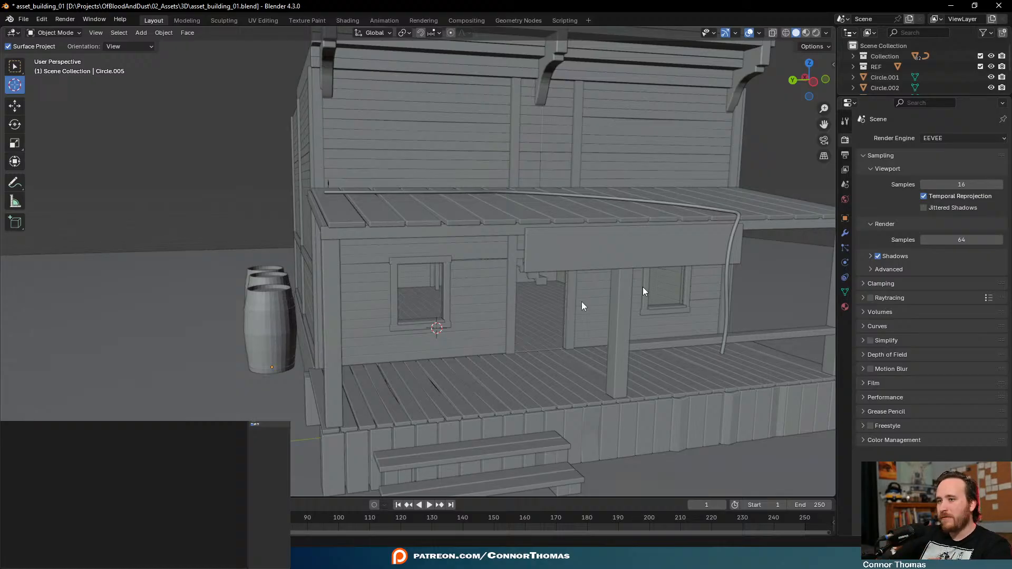
Place the 3D cursor on the ground beside the three barrels and switch back to the Select Box tool
{"action": "right_click", "coordinate": [267, 278], "text": "shift"}
{"action": "right_click", "coordinate": [199, 366], "text": "shift"}
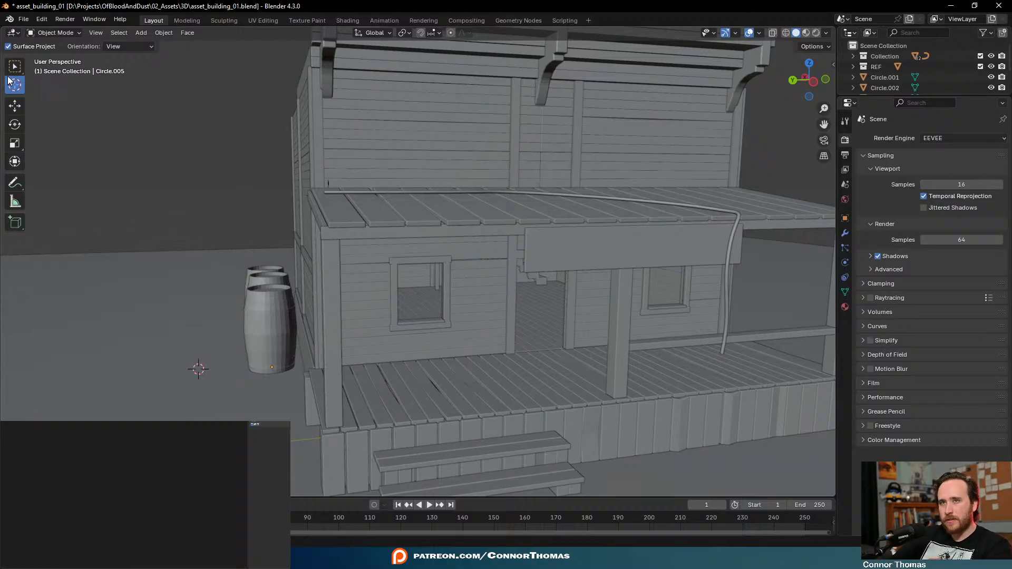
{"action": "right_click_drag", "start_coordinate": [290, 271], "coordinate": [164, 380], "text": "shift"}
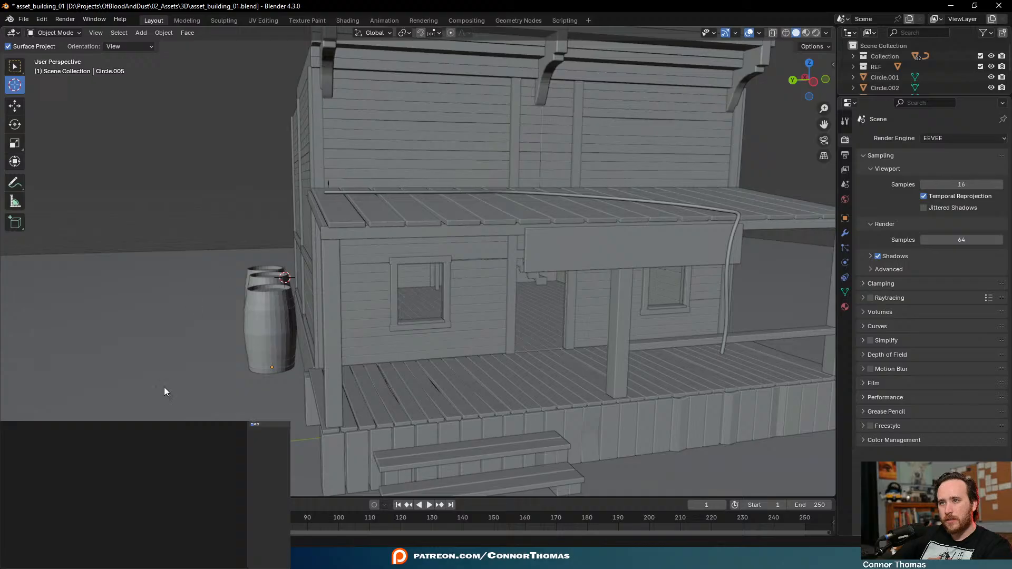
{"action": "left_click", "coordinate": [15, 66]}
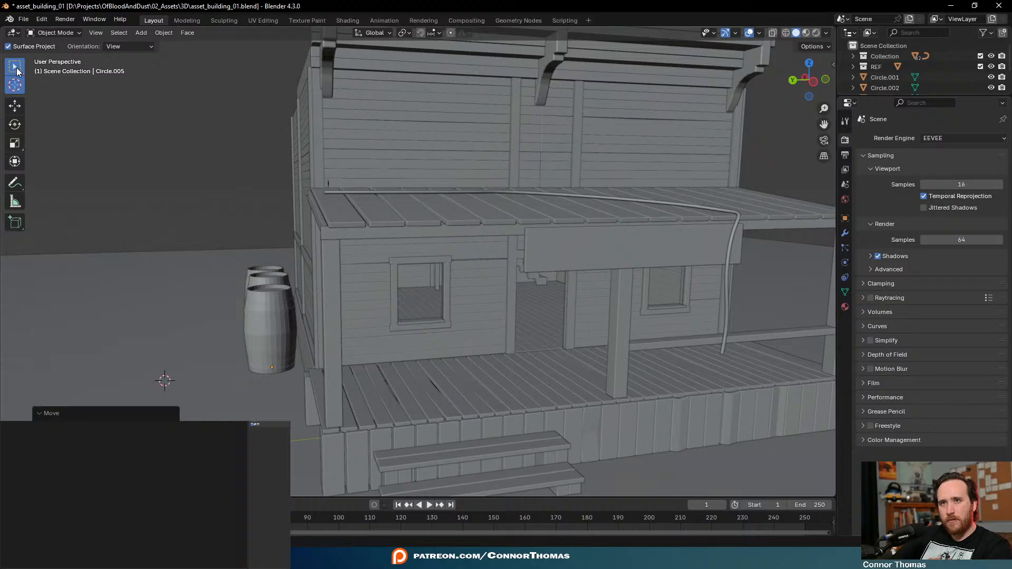
Resize the middle and front barrels of the three-barrel group individually to vary their sizes
{"action": "left_click", "coordinate": [278, 277]}
{"action": "key", "text": "s"}
{"action": "left_click", "coordinate": [292, 286]}
{"action": "left_click", "coordinate": [293, 303]}
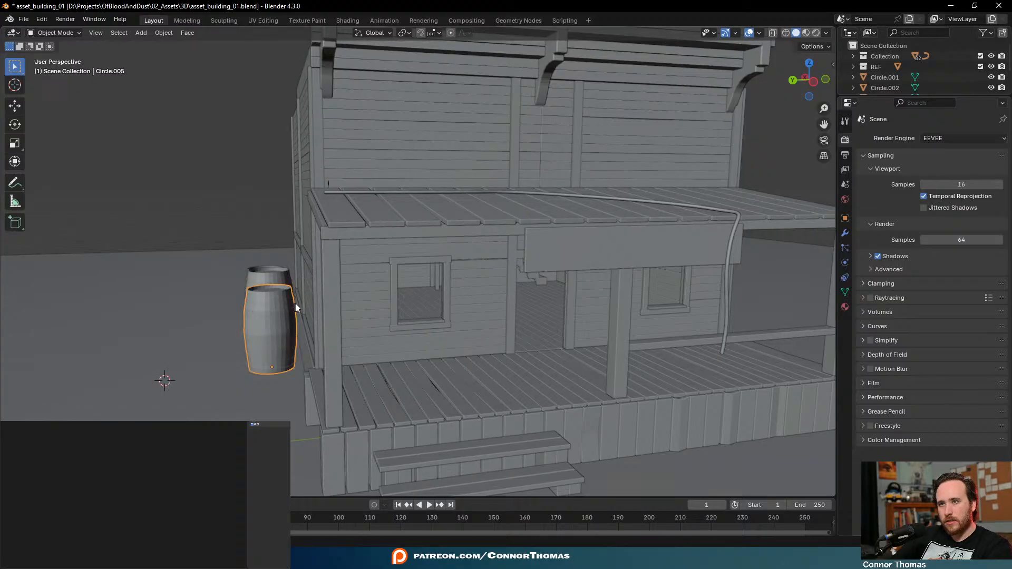
{"action": "key", "text": "s"}
{"action": "left_click", "coordinate": [303, 310]}
Resize the rear barrel of the two-barrel group and shrink the one beside it near the leaning plank
{"action": "middle_click_drag", "start_coordinate": [581, 302], "coordinate": [466, 330]}
{"action": "left_click", "coordinate": [684, 320]}
{"action": "key", "text": "s"}
{"action": "left_click", "coordinate": [696, 318]}
{"action": "left_click", "coordinate": [466, 330]}
{"action": "key", "text": "s"}
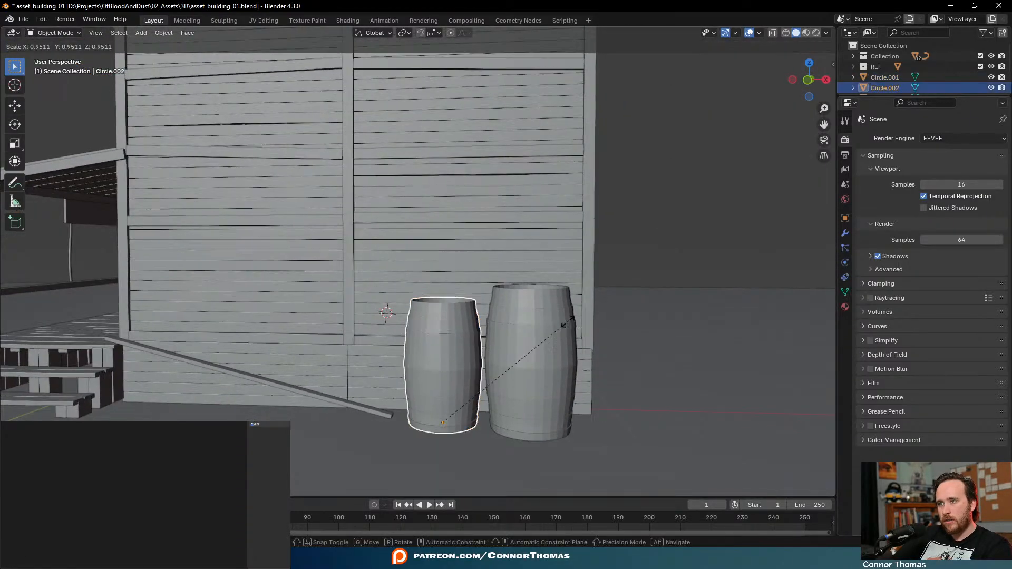
{"action": "left_click", "coordinate": [534, 348]}
{"action": "key", "text": "KP_7"}
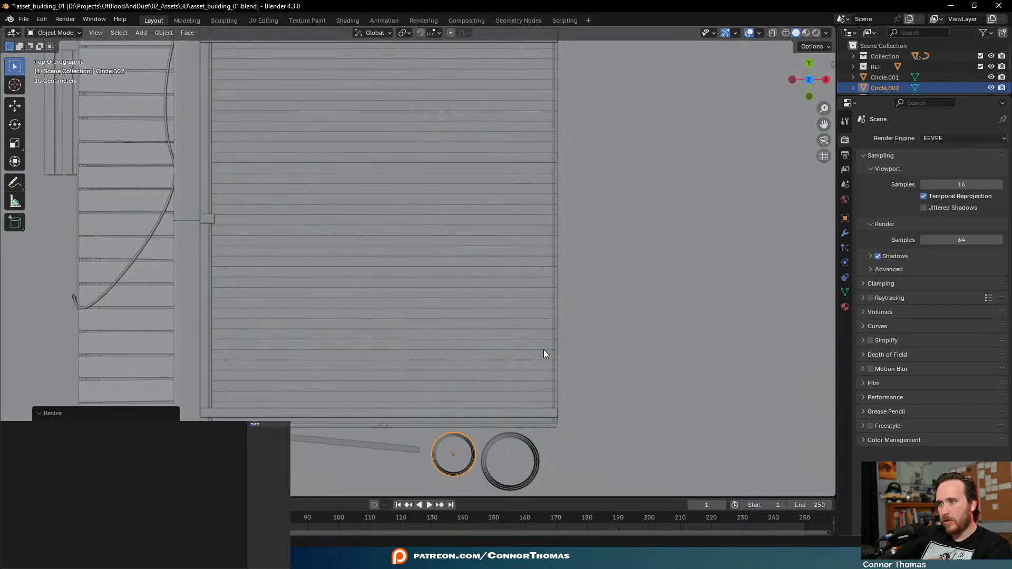
Duplicate the small barrel of the two-barrel group, place the copy in front of the pair, and resize it
{"action": "middle_click_drag", "start_coordinate": [540, 391], "coordinate": [533, 289], "text": "shift"}
{"action": "key", "text": "shift+d"}
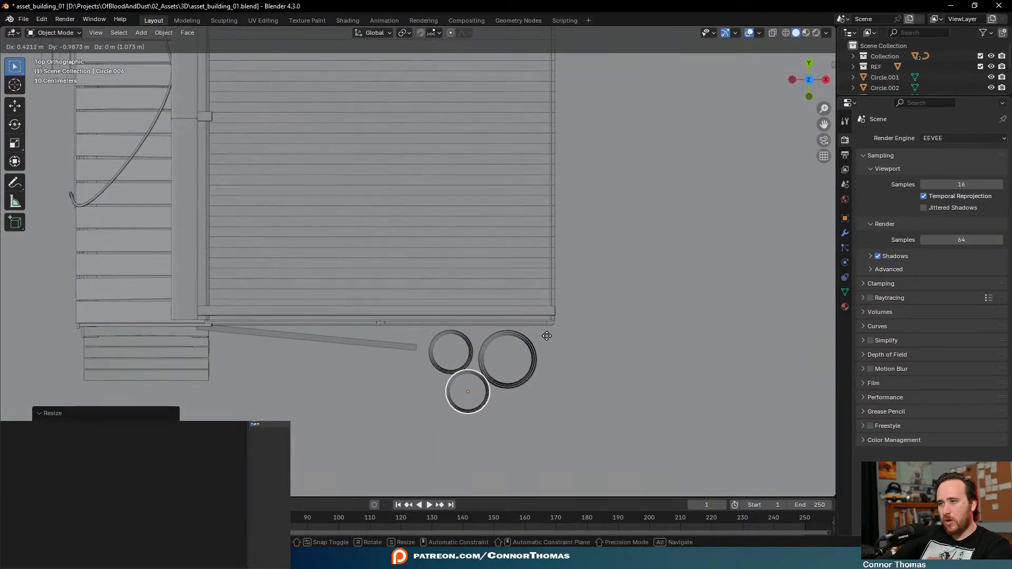
{"action": "left_click", "coordinate": [547, 338]}
{"action": "key", "text": "s"}
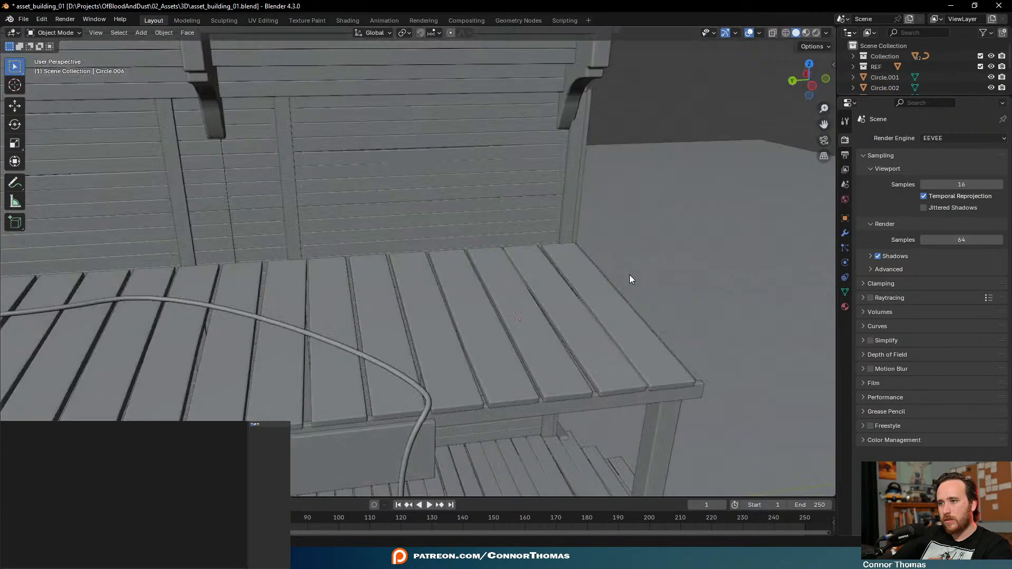
{"action": "middle_click_drag", "start_coordinate": [630, 274], "coordinate": [536, 262]}
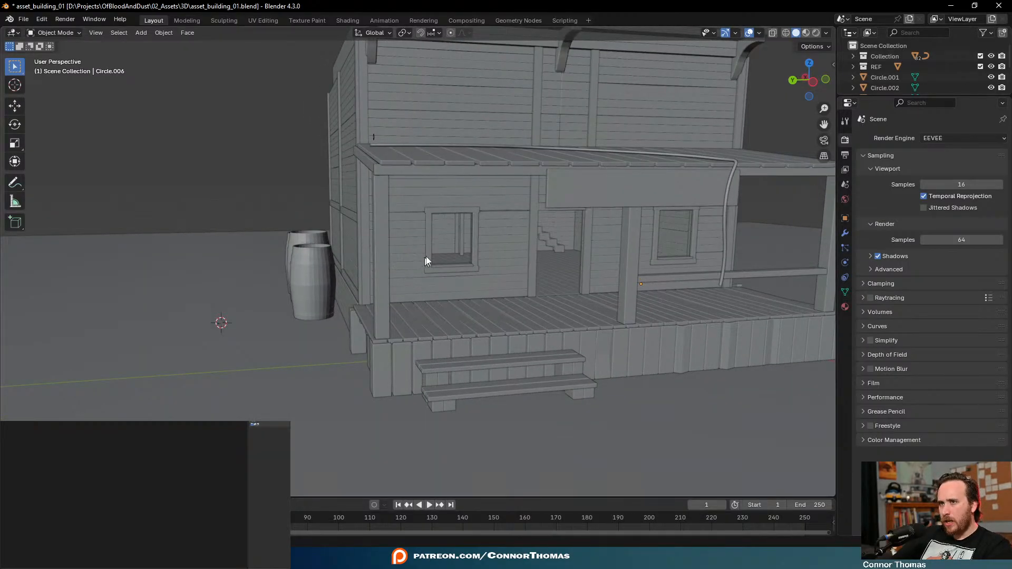
Join the two lower front wall siding pieces with the upper front siding into one object
{"action": "left_click", "coordinate": [420, 268]}
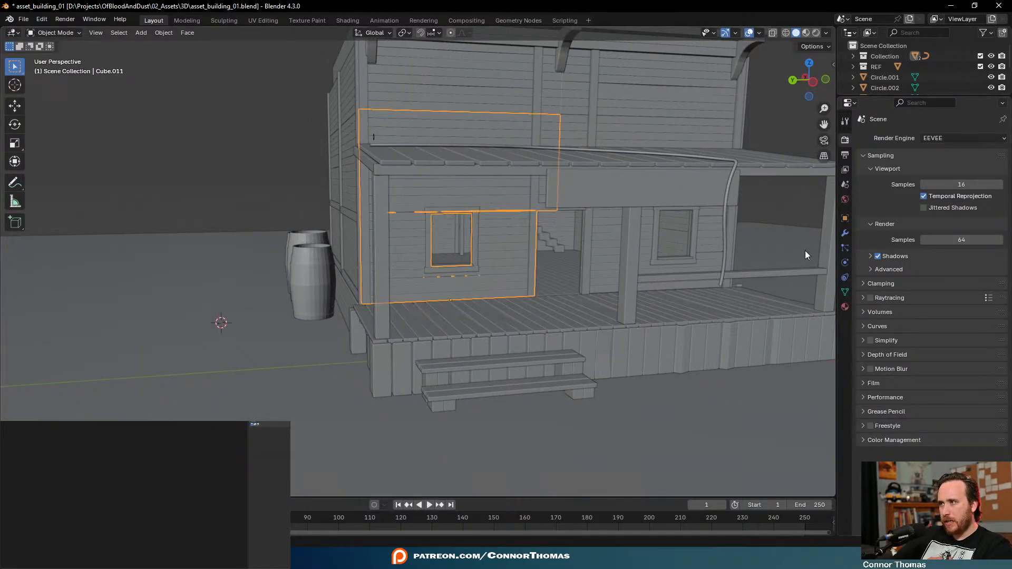
{"action": "left_click", "coordinate": [845, 234]}
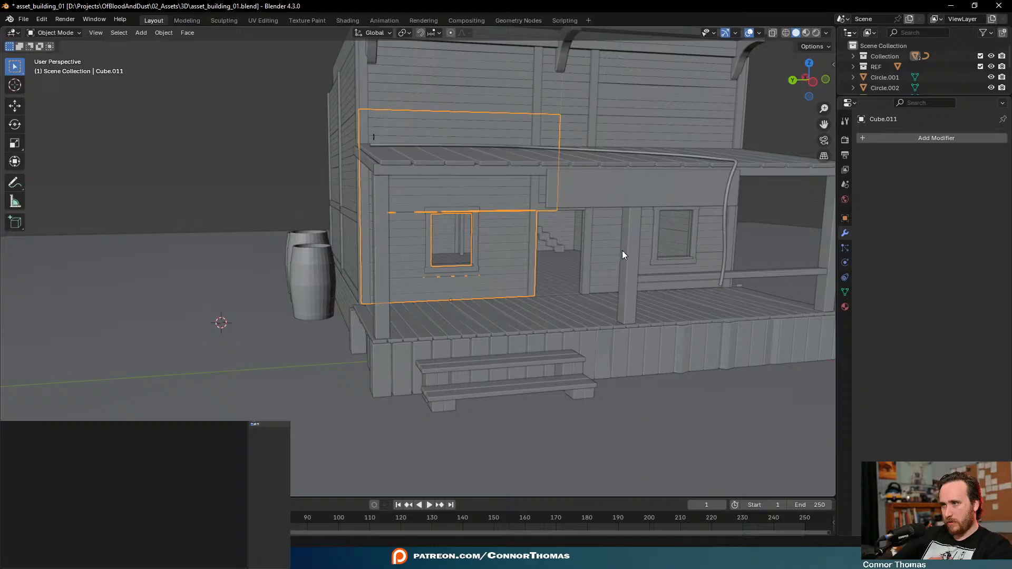
{"action": "left_click", "coordinate": [609, 246], "text": "shift"}
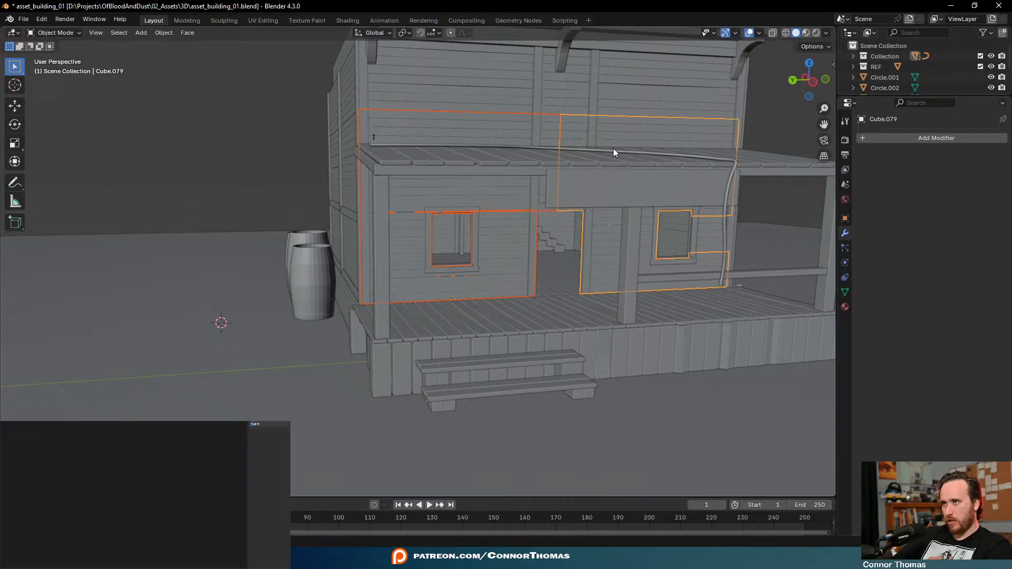
{"action": "left_click", "coordinate": [649, 85], "text": "shift"}
{"action": "middle_click_drag", "start_coordinate": [650, 84], "coordinate": [505, 251]}
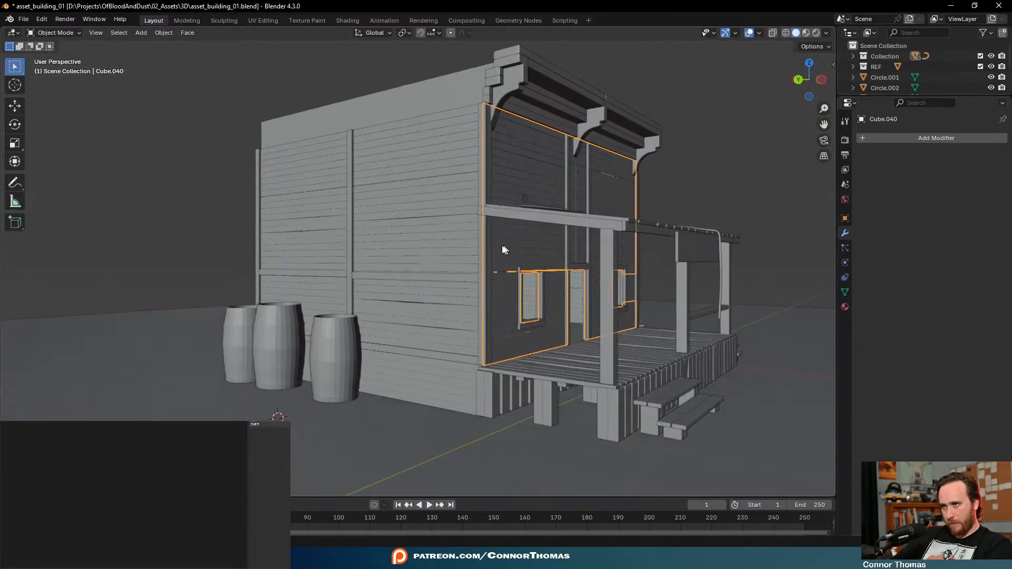
Apply the Array modifier on the upper siding of the side wall behind the barrels and join it with the lower siding
{"action": "left_click", "coordinate": [444, 239]}
{"action": "middle_click_drag", "start_coordinate": [438, 237], "coordinate": [464, 188]}
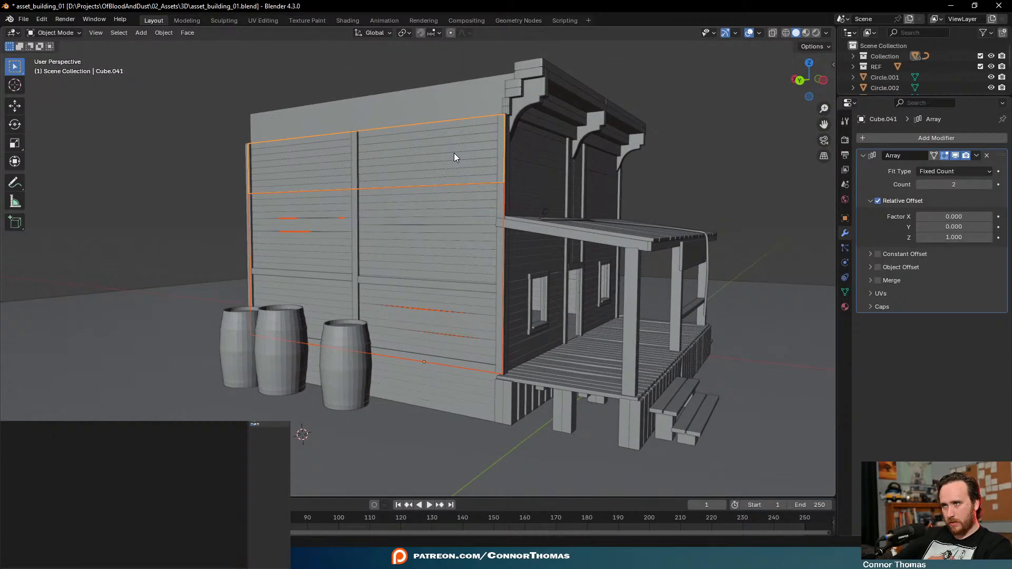
{"action": "left_click", "coordinate": [454, 153]}
{"action": "left_click", "coordinate": [473, 176]}
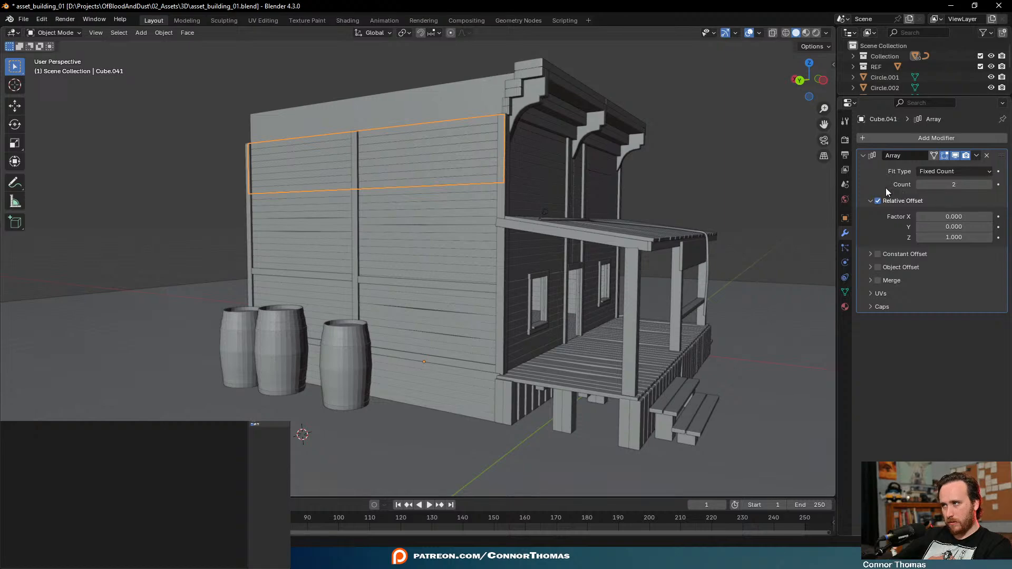
{"action": "key", "text": "ctrl+a"}
{"action": "left_click", "coordinate": [443, 224], "text": "shift"}
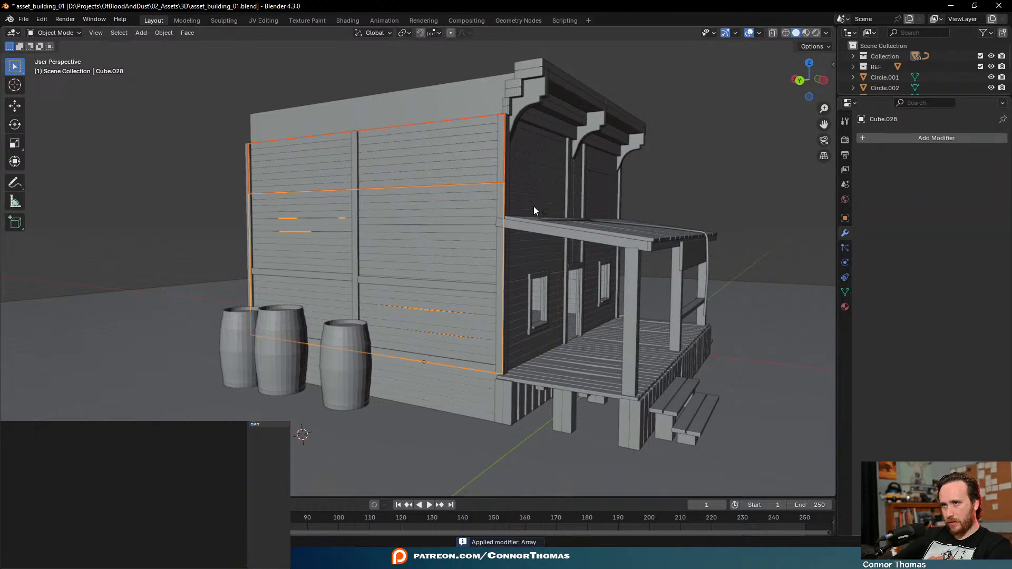
{"action": "key", "text": "ctrl+j"}
{"action": "middle_click_drag", "start_coordinate": [677, 215], "coordinate": [542, 224]}
Test-move the siding of the opposite side wall to check that it is a single piece, cancelling each move
{"action": "left_click", "coordinate": [468, 236]}
{"action": "middle_click_drag", "start_coordinate": [535, 290], "coordinate": [526, 207], "text": "shift"}
{"action": "key", "text": "g"}
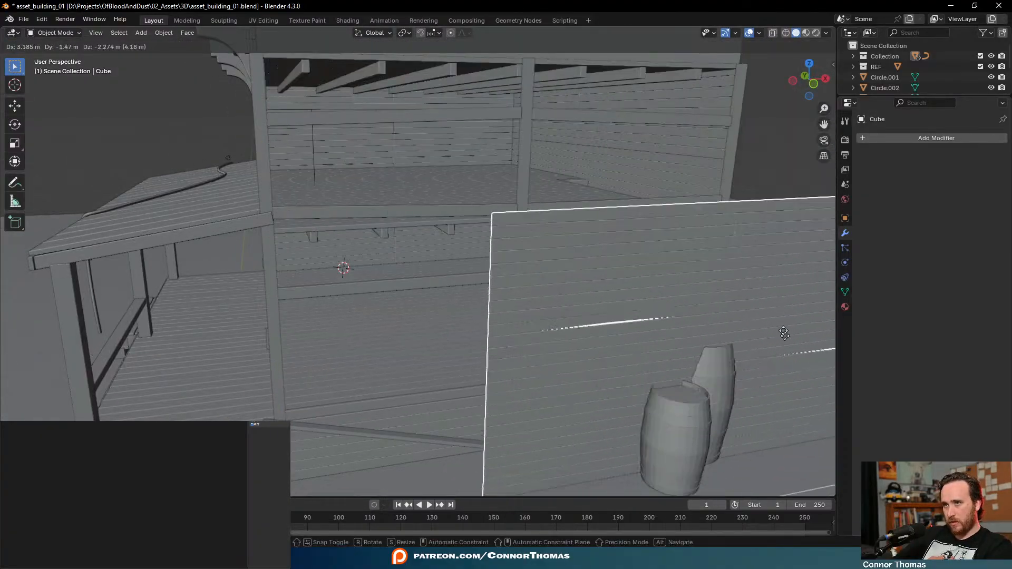
{"action": "right_click", "coordinate": [784, 333]}
{"action": "scroll", "coordinate": [641, 312], "scroll_direction": "down", "scroll_amount": 5}
{"action": "middle_click_drag", "start_coordinate": [501, 287], "coordinate": [567, 293]}
{"action": "key", "text": "g"}
{"action": "right_click", "coordinate": [662, 344]}
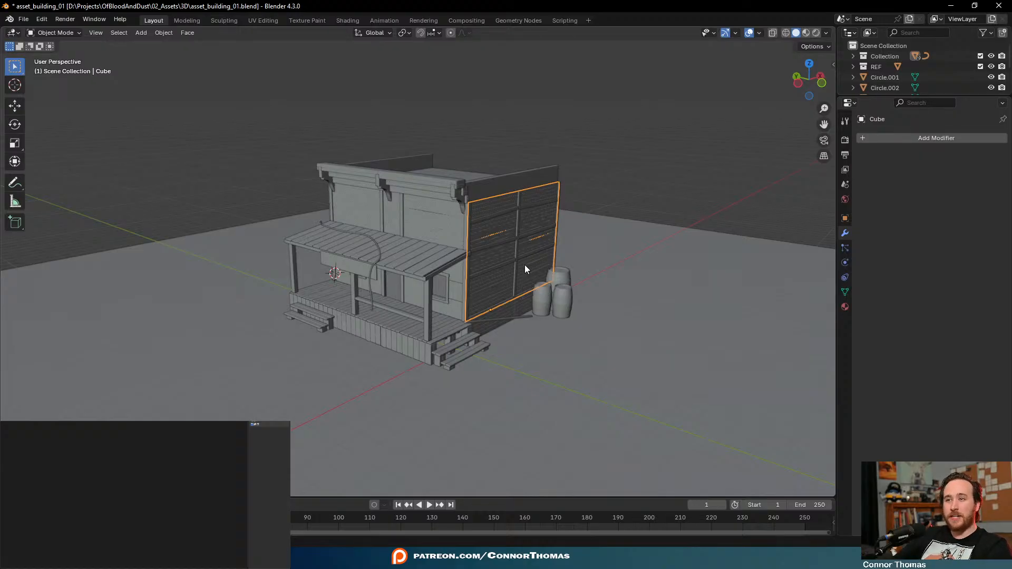
Examine the porch deck, side wall and front wall by selecting them in turn to check for separate pieces
{"action": "middle_click_drag", "start_coordinate": [558, 306], "coordinate": [330, 284]}
{"action": "scroll", "coordinate": [533, 301], "scroll_direction": "up", "scroll_amount": 5}
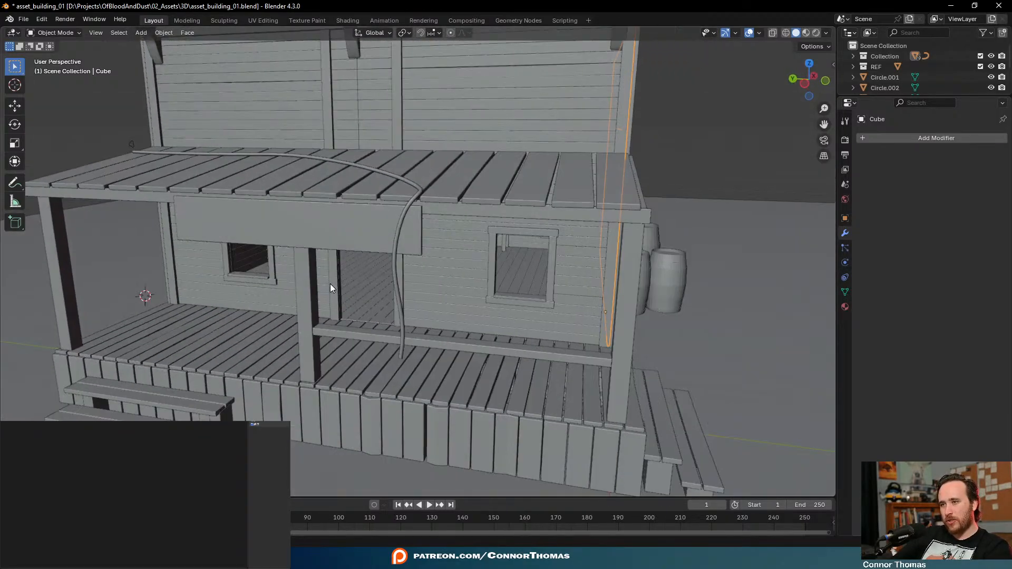
{"action": "left_click", "coordinate": [377, 318]}
{"action": "key", "text": "a"}
{"action": "key", "text": "a"}
{"action": "middle_click_drag", "start_coordinate": [534, 339], "coordinate": [515, 347]}
{"action": "left_click", "coordinate": [463, 419]}
{"action": "middle_click_drag", "start_coordinate": [495, 420], "coordinate": [497, 369], "text": "shift"}
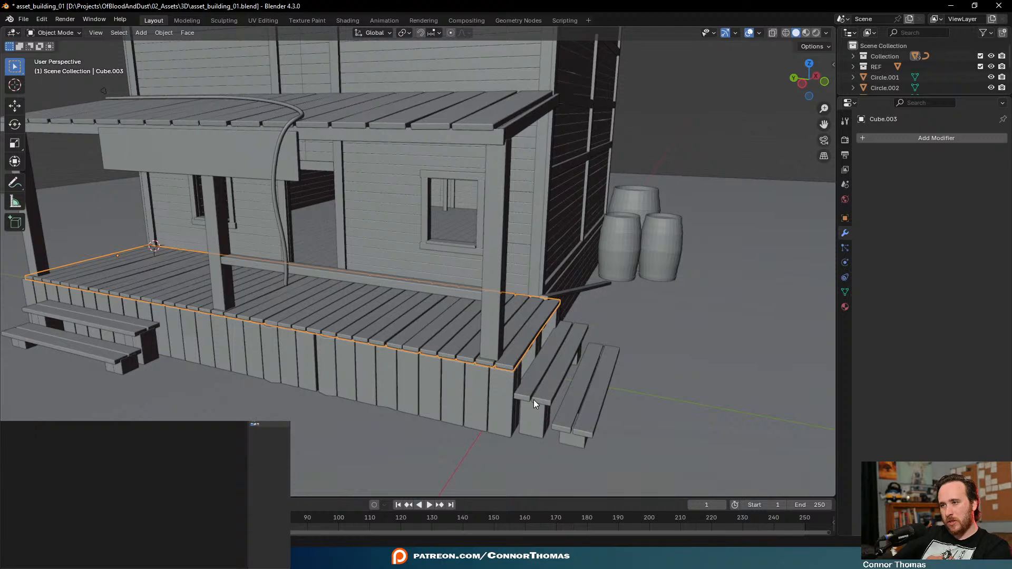
{"action": "middle_click_drag", "start_coordinate": [506, 270], "coordinate": [517, 289]}
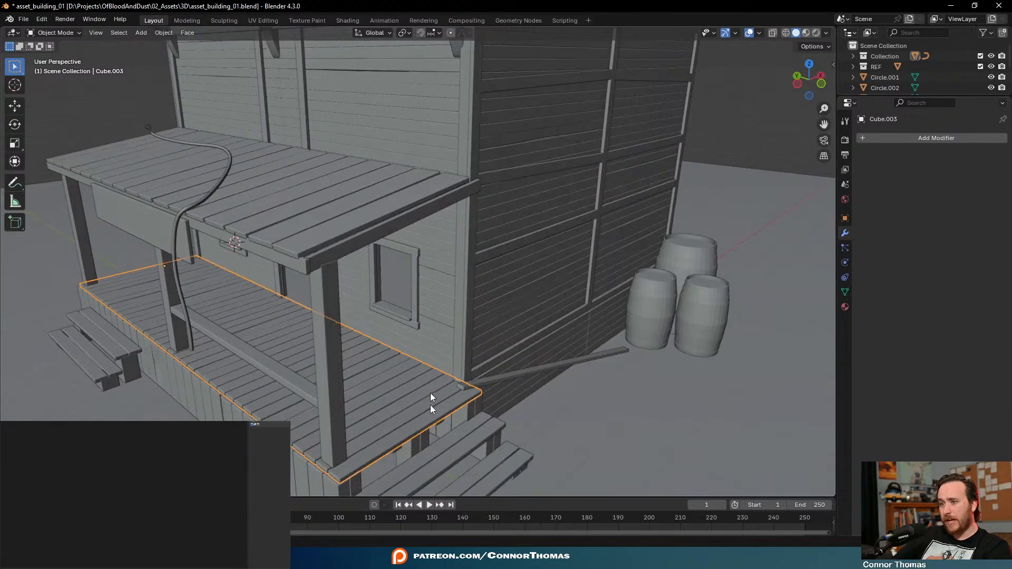
{"action": "left_click", "coordinate": [555, 116]}
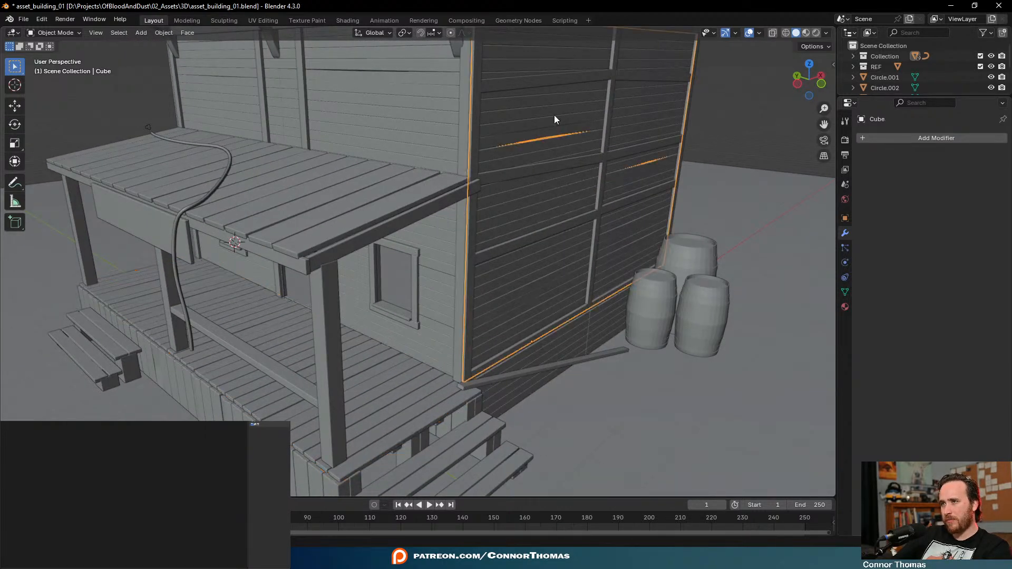
{"action": "left_click", "coordinate": [471, 153]}
{"action": "middle_click_drag", "start_coordinate": [471, 153], "coordinate": [484, 137]}
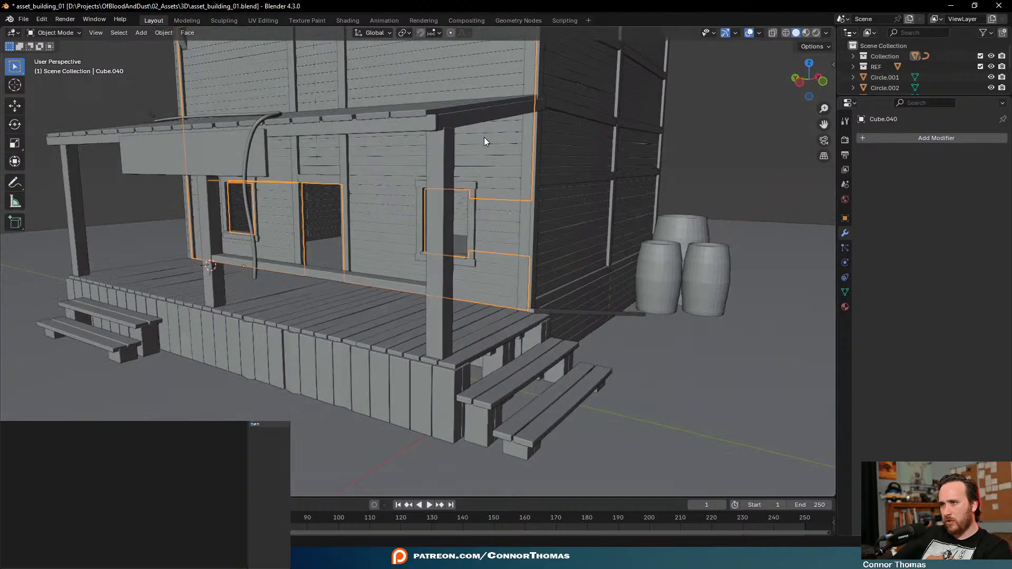
Join the leftover siding piece beside the front window into the front wall siding and test-move the result, cancelling the move
{"action": "left_click", "coordinate": [495, 238]}
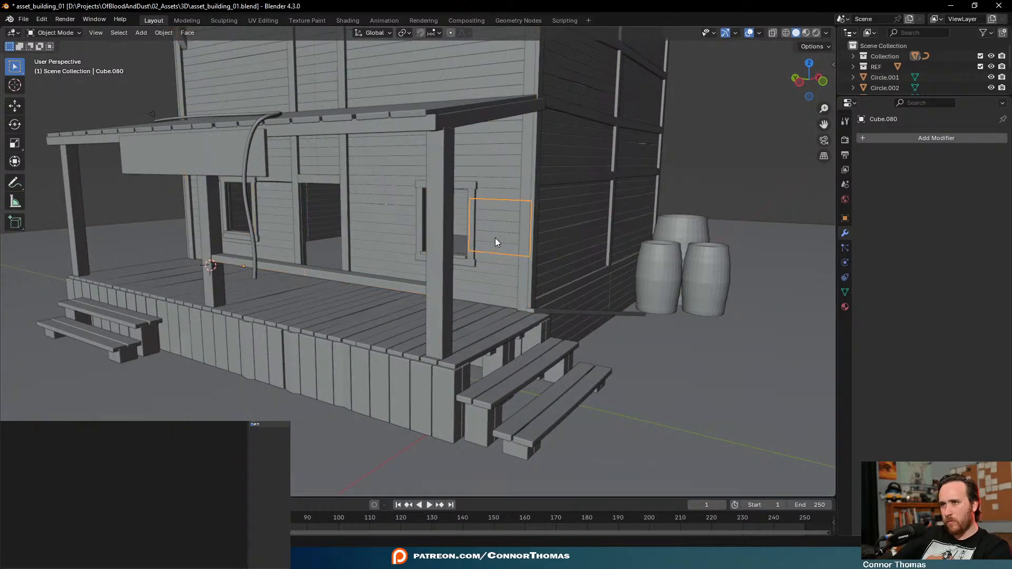
{"action": "left_click", "coordinate": [496, 183], "text": "shift"}
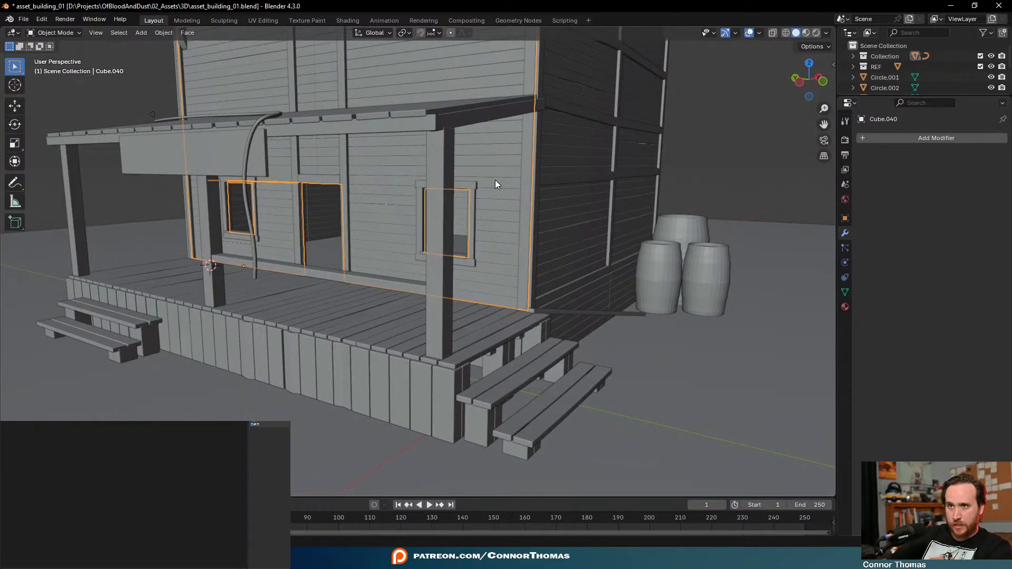
{"action": "middle_click_drag", "start_coordinate": [490, 179], "coordinate": [529, 183]}
{"action": "key", "text": "g"}
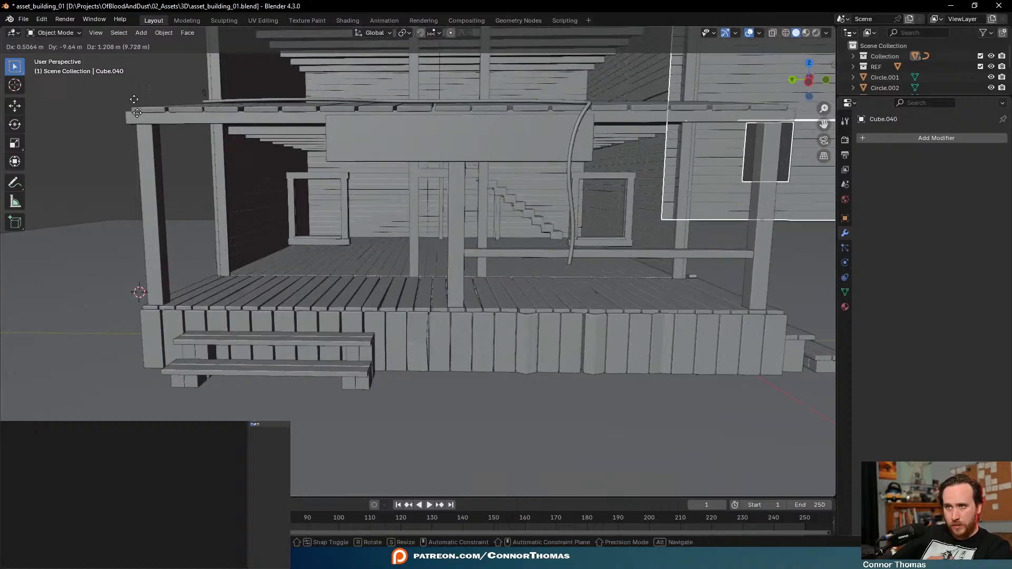
{"action": "right_click", "coordinate": [626, 392]}
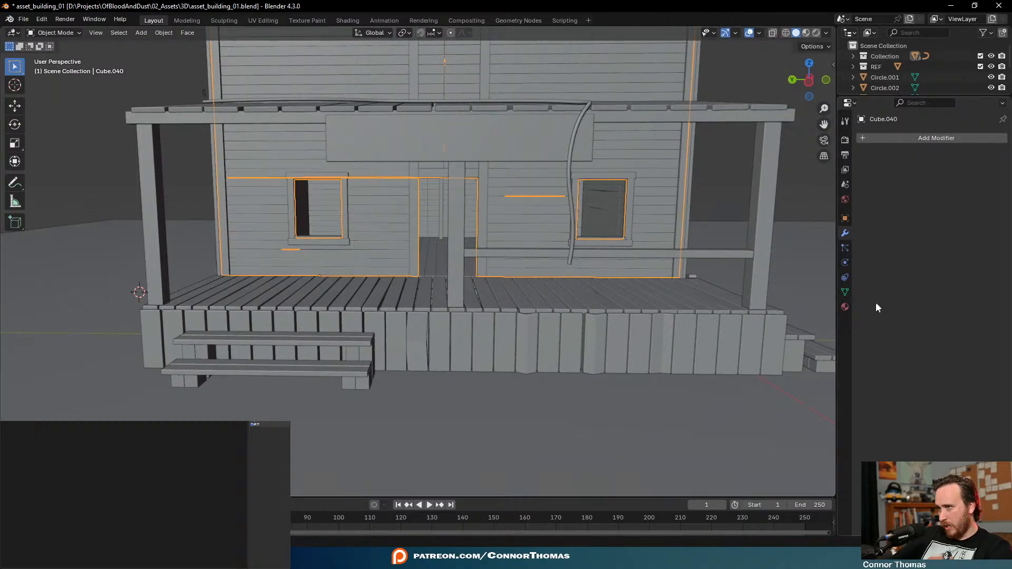
Add a new material named Wood Panels to the front wall siding
{"action": "left_click", "coordinate": [845, 306]}
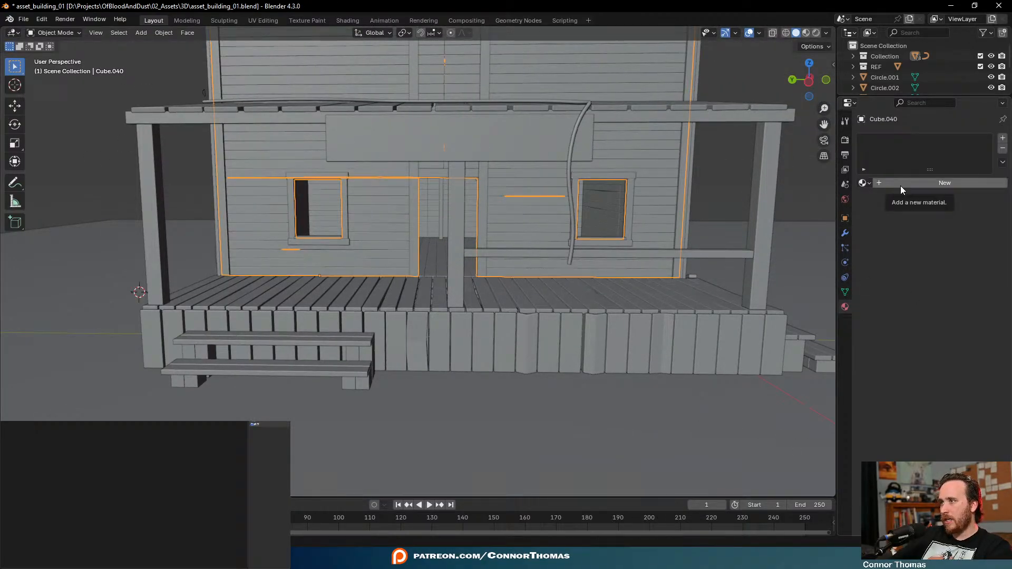
{"action": "left_click", "coordinate": [901, 183]}
{"action": "double_click", "coordinate": [895, 184]}
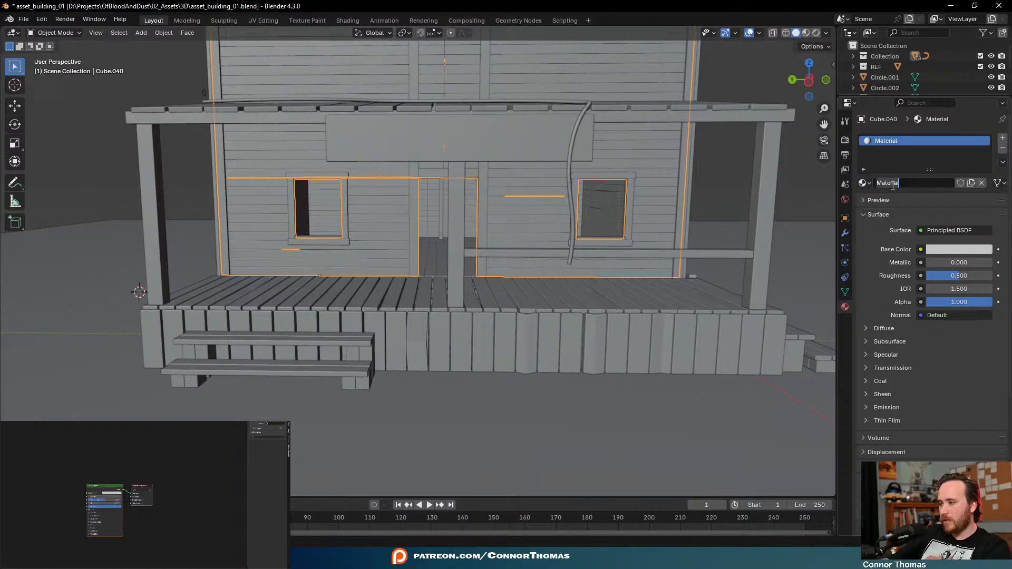
{"action": "type", "text": "Wood Panels"}
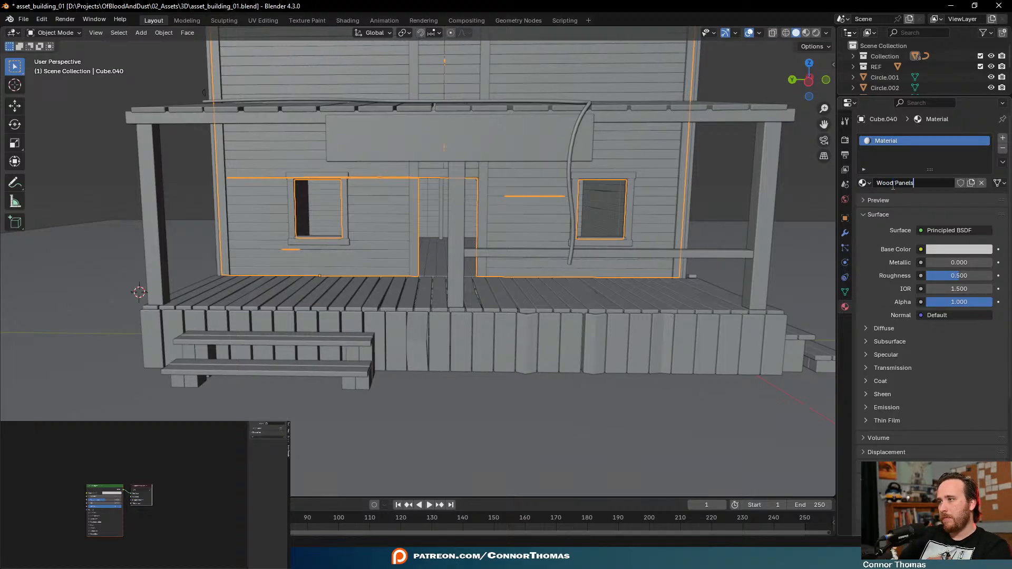
{"action": "key", "text": "Return"}
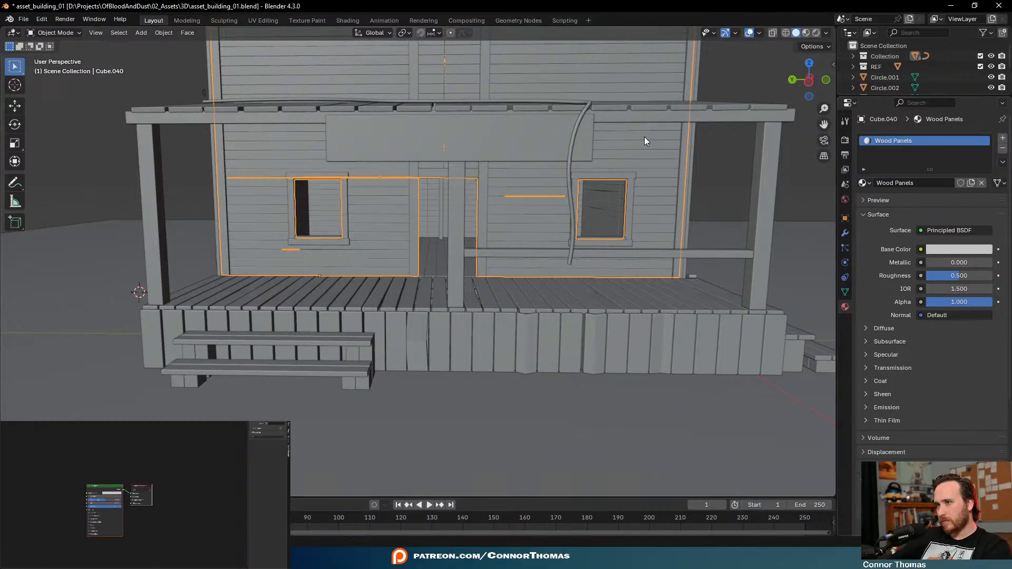
Set the Wood Panels material's base colour to dark brown in its Principled BSDF node
{"action": "middle_click_drag", "start_coordinate": [646, 142], "coordinate": [646, 169]}
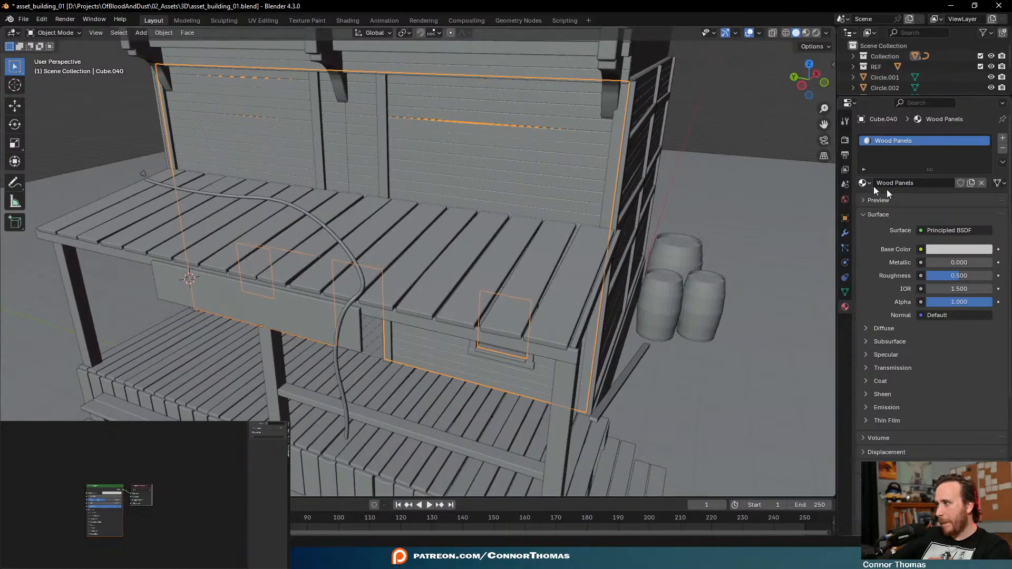
{"action": "middle_click_drag", "start_coordinate": [42, 537], "coordinate": [75, 496]}
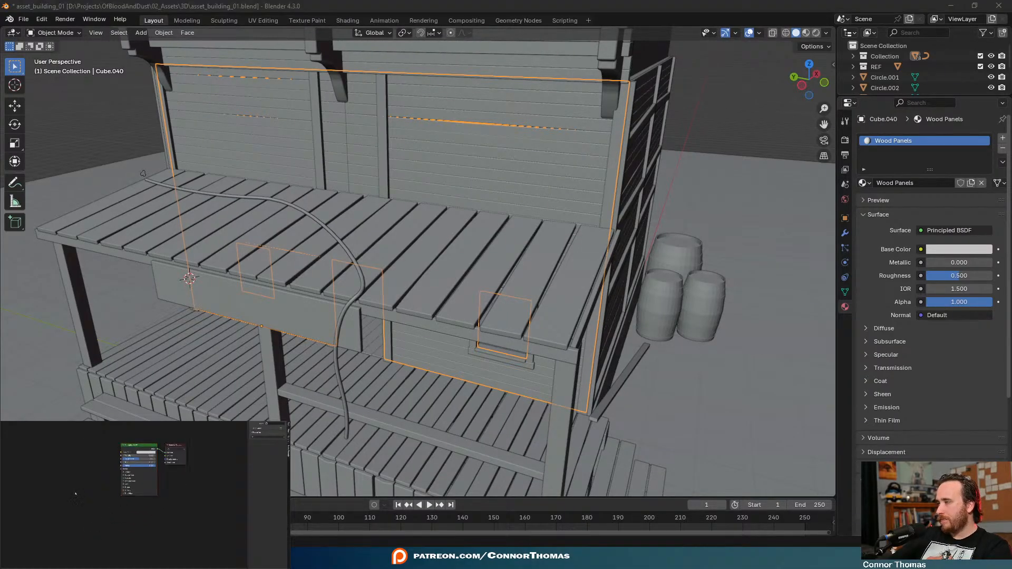
{"action": "middle_click_drag", "start_coordinate": [653, 235], "coordinate": [549, 219]}
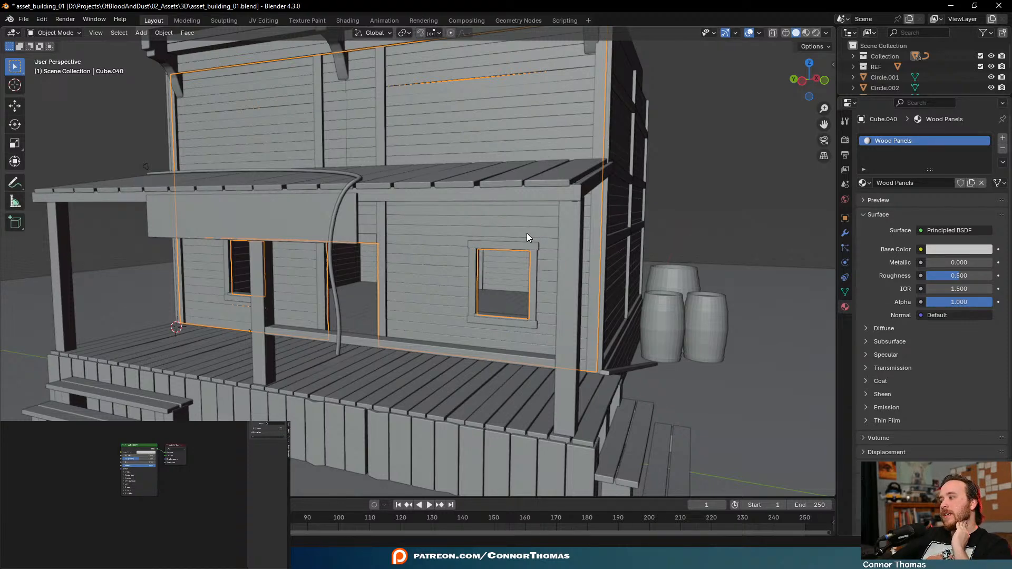
{"action": "left_click", "coordinate": [147, 452]}
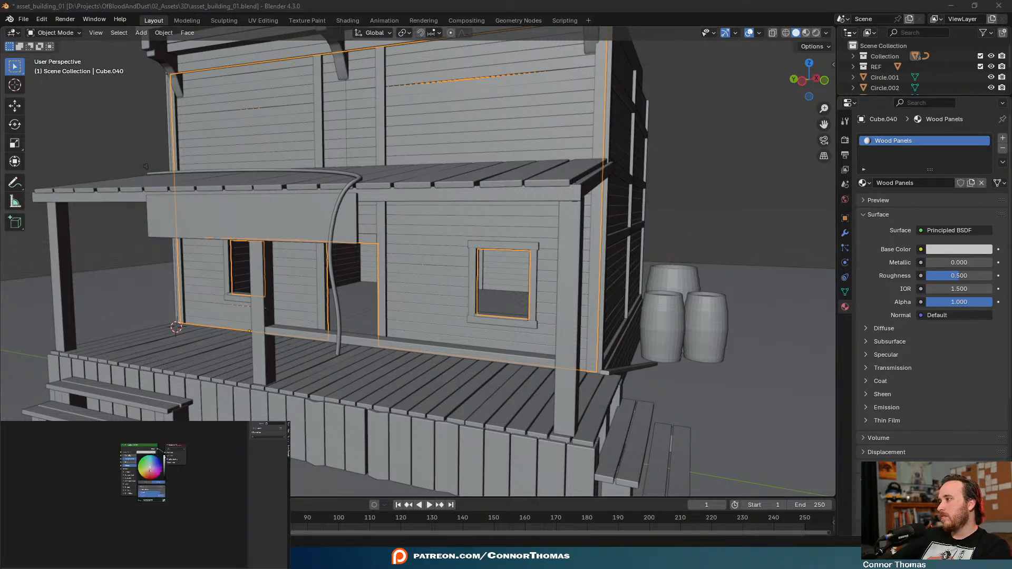
{"action": "left_click_drag", "start_coordinate": [148, 475], "coordinate": [164, 472]}
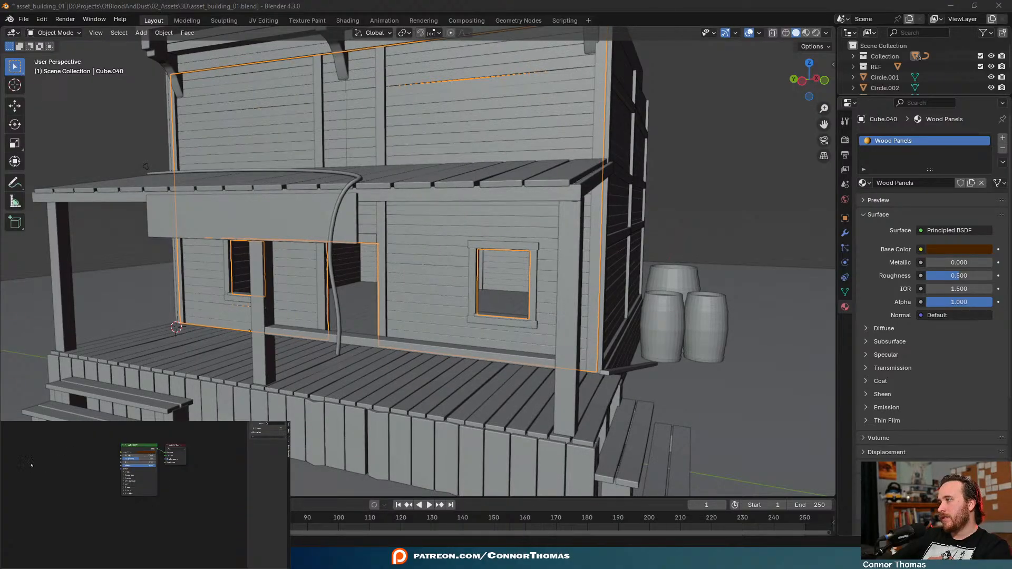
Switch the viewport to rendered shading and deselect everything
{"action": "key", "text": "z"}
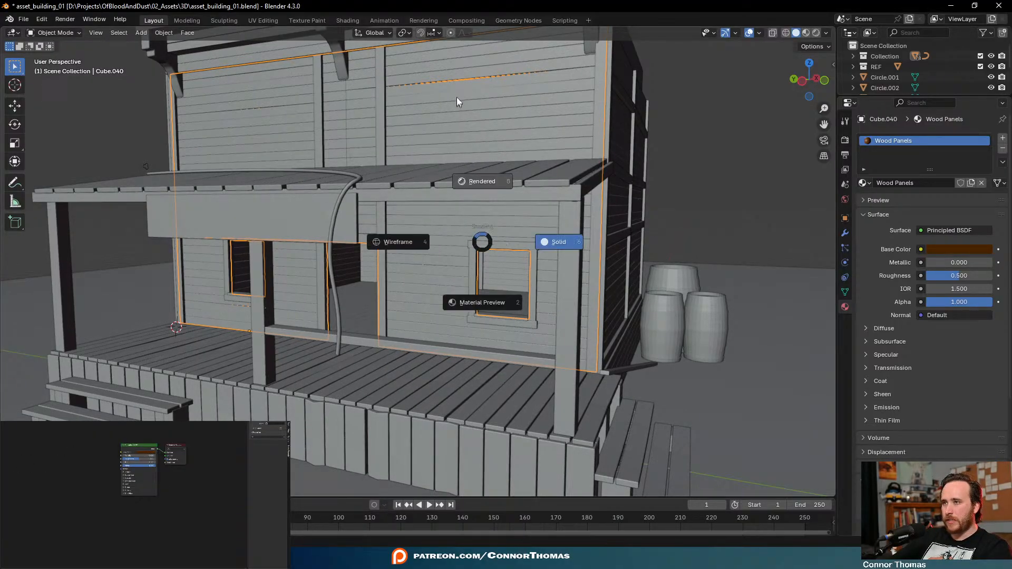
{"action": "left_click", "coordinate": [457, 97]}
{"action": "key", "text": "a"}
{"action": "key", "text": "alt+a"}
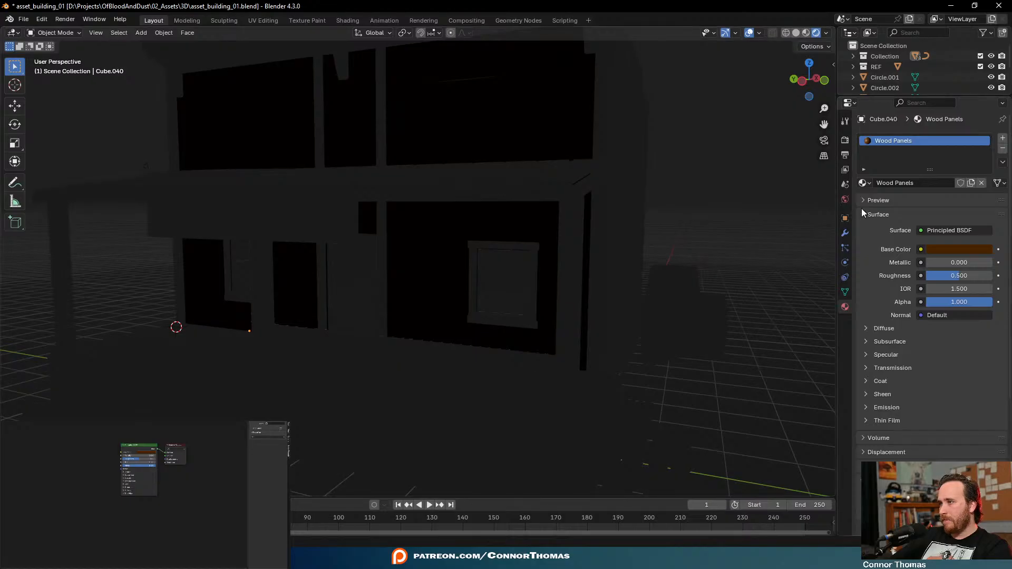
Brighten the world background colour to light grey and save the file
{"action": "left_click", "coordinate": [845, 200]}
{"action": "left_click", "coordinate": [974, 209]}
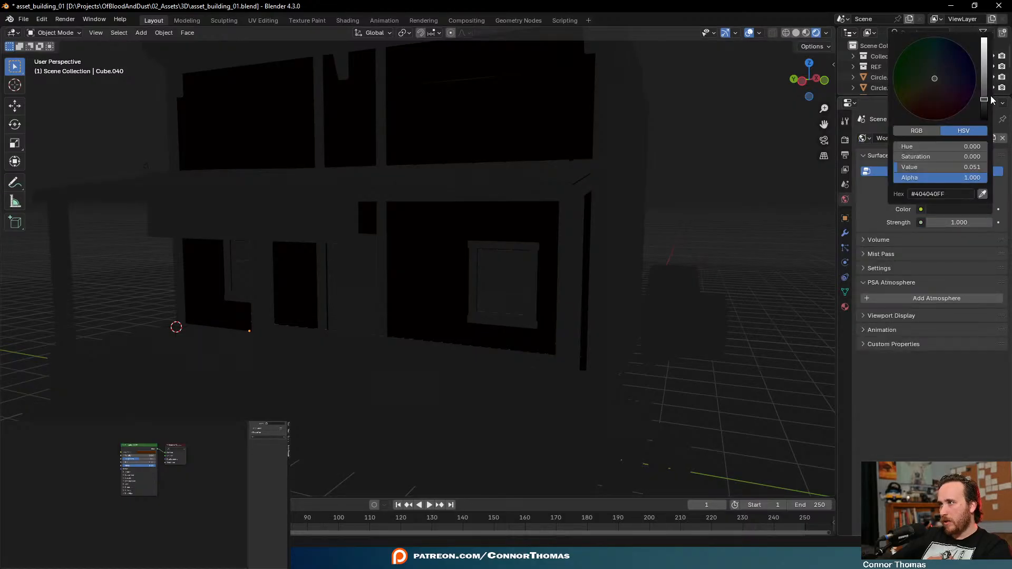
{"action": "left_click_drag", "start_coordinate": [984, 99], "coordinate": [984, 45]}
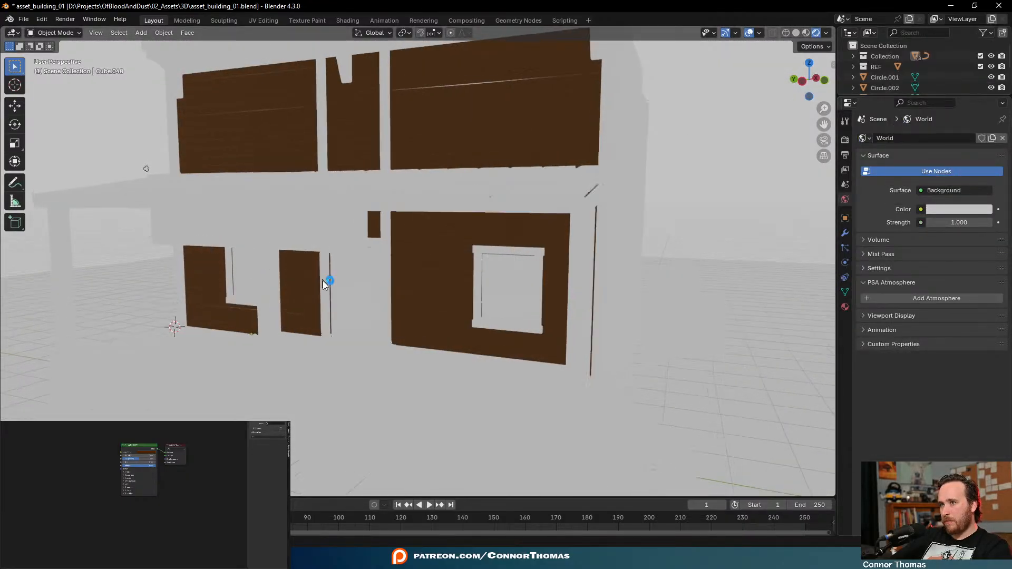
{"action": "middle_click_drag", "start_coordinate": [325, 283], "coordinate": [482, 286]}
{"action": "key", "text": "ctrl+s"}
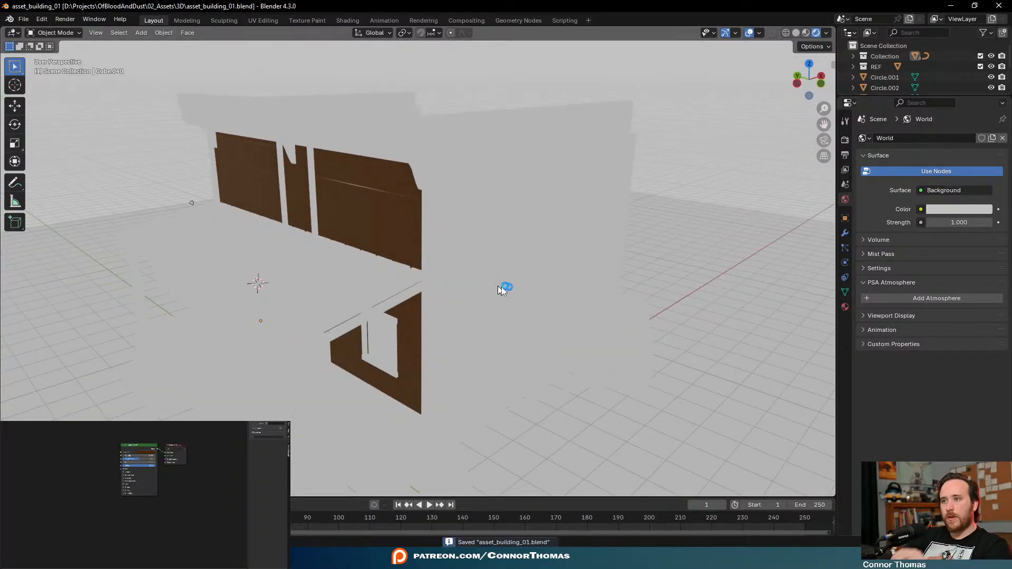
Switch to the Poly Haven textures page in the browser and filter the library to the Wood category
{"action": "key", "text": "alt+Tab"}
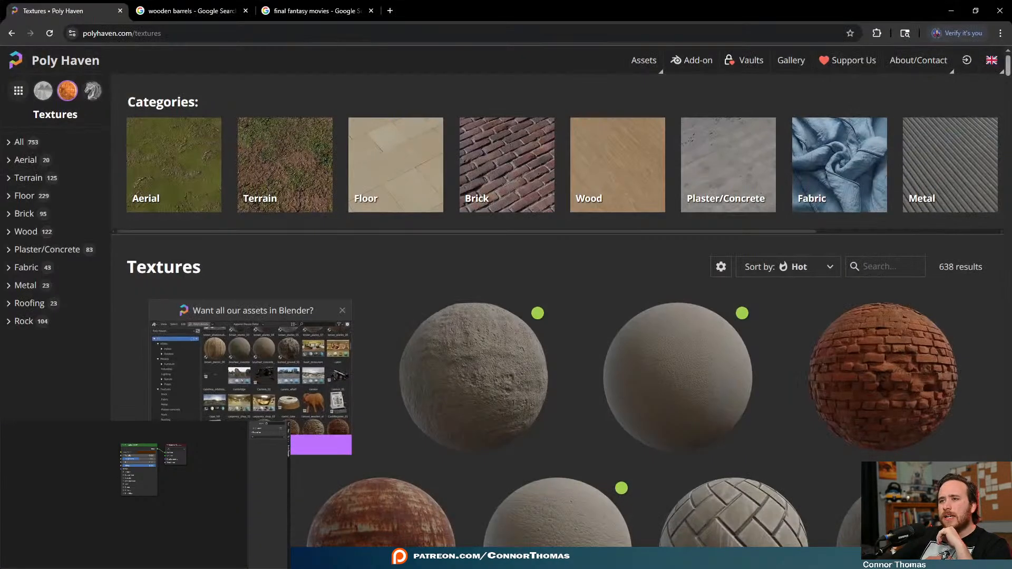
{"action": "scroll", "coordinate": [456, 352], "scroll_direction": "down", "scroll_amount": 3}
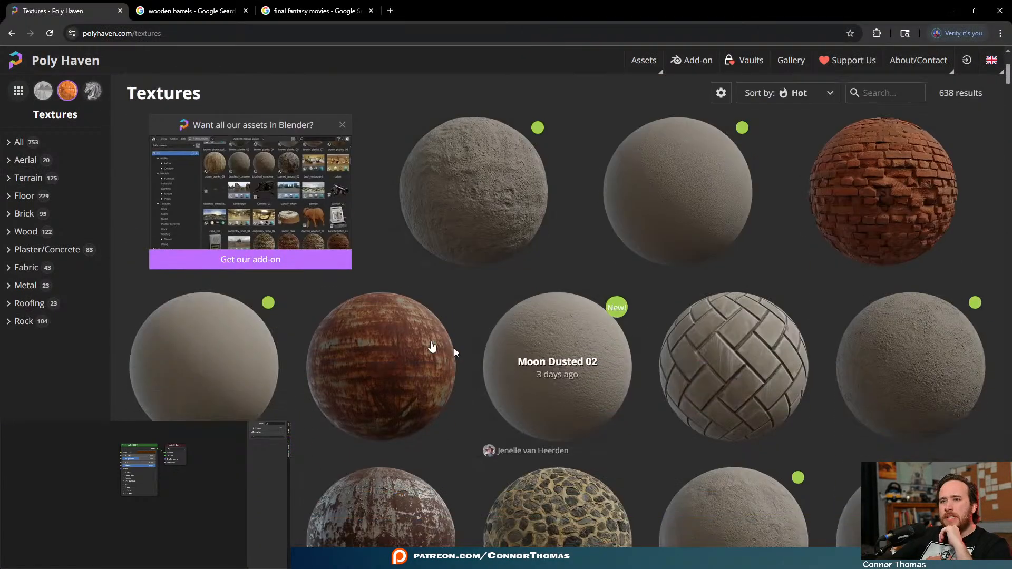
{"action": "left_click", "coordinate": [25, 232]}
Examine the wood textures through the end of the list for weathered brown planks suitable for the building's siding
{"action": "scroll", "coordinate": [574, 420], "scroll_direction": "down", "scroll_amount": 3}
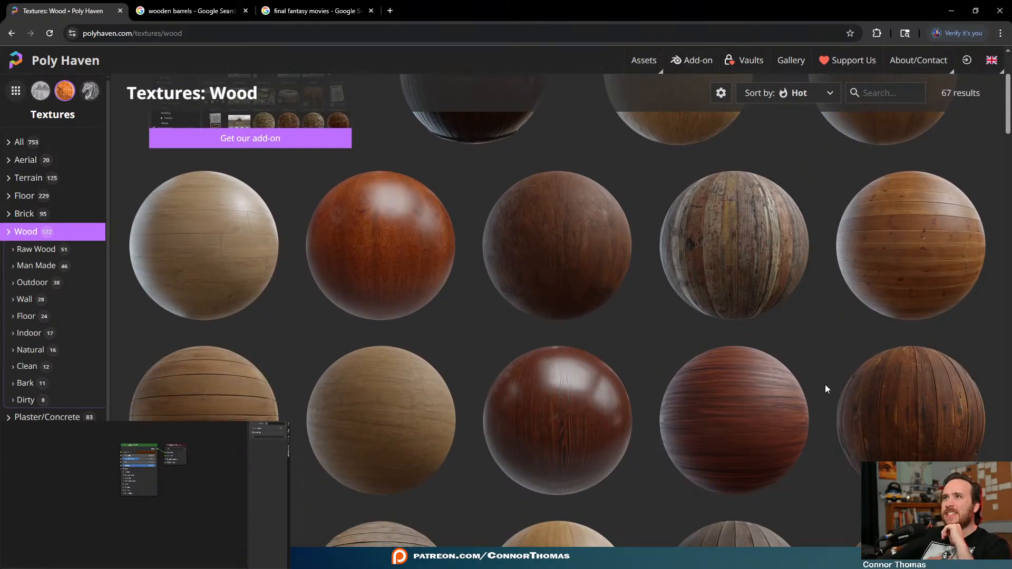
{"action": "scroll", "coordinate": [588, 388], "scroll_direction": "down", "scroll_amount": 8}
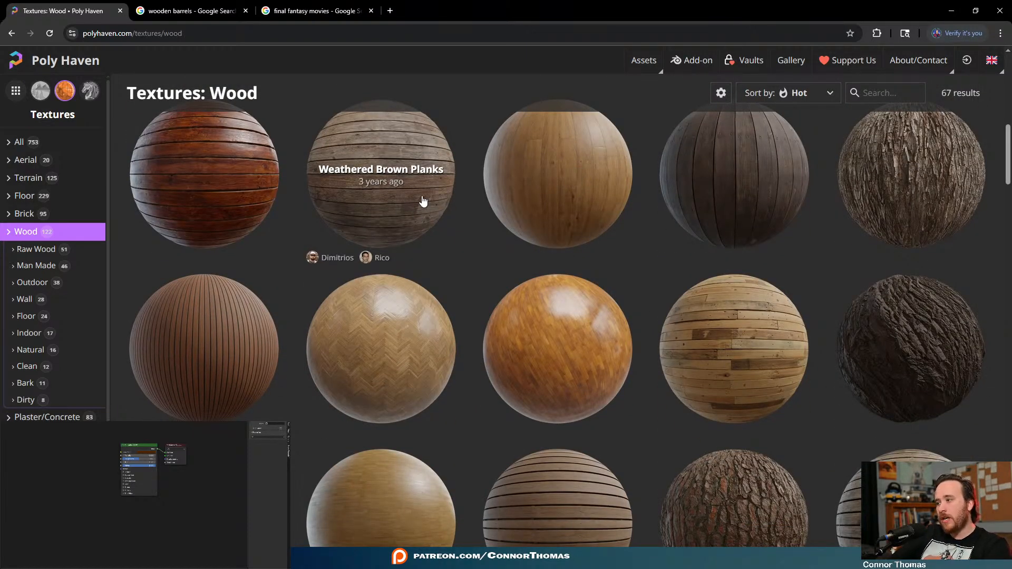
{"action": "scroll", "coordinate": [422, 202], "scroll_direction": "down", "scroll_amount": 3}
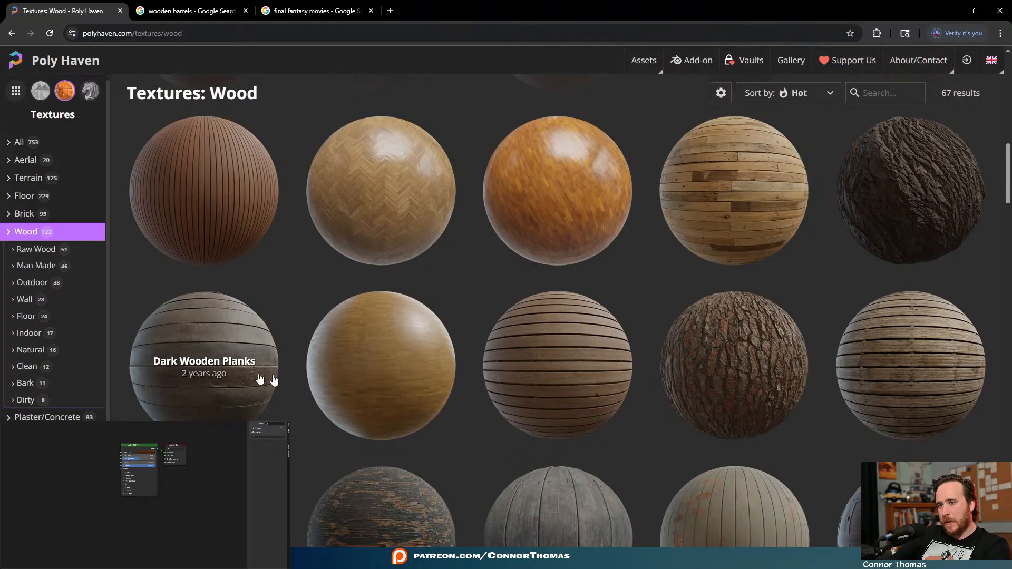
{"action": "scroll", "coordinate": [316, 388], "scroll_direction": "down", "scroll_amount": 2}
{"action": "scroll", "coordinate": [896, 438], "scroll_direction": "down", "scroll_amount": 6}
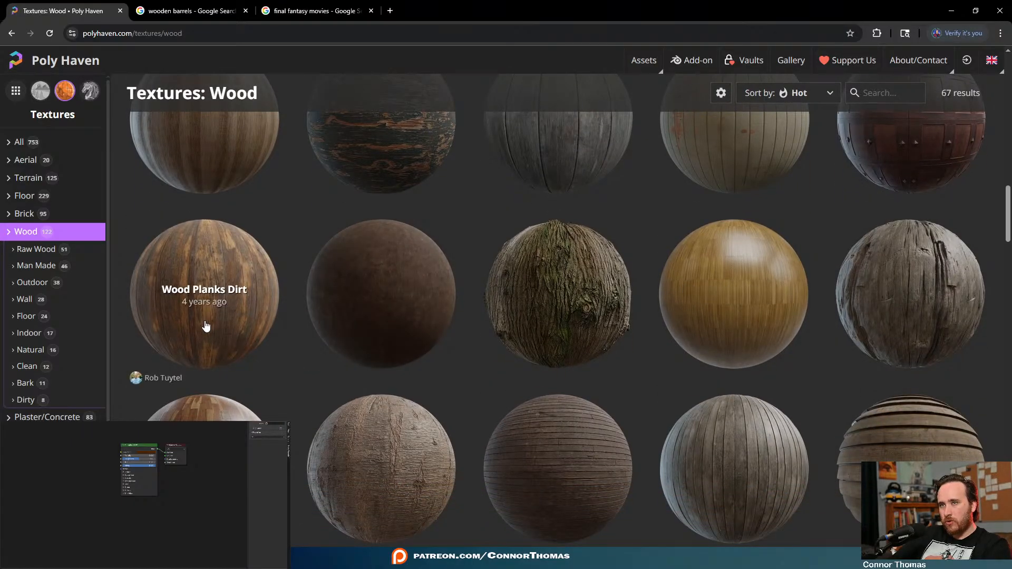
{"action": "scroll", "coordinate": [340, 325], "scroll_direction": "down", "scroll_amount": 3}
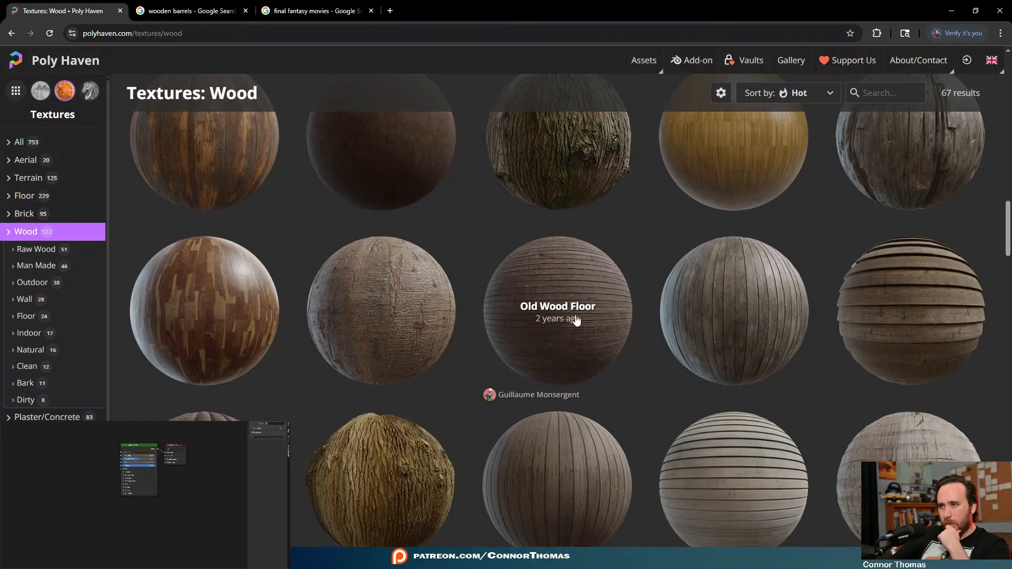
{"action": "scroll", "coordinate": [897, 327], "scroll_direction": "down", "scroll_amount": 3}
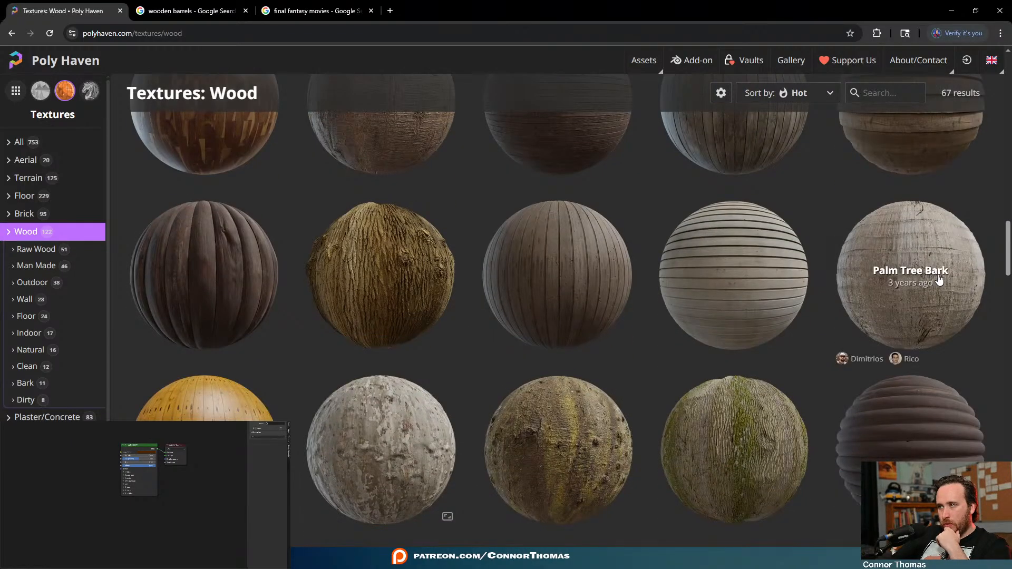
{"action": "scroll", "coordinate": [580, 405], "scroll_direction": "down", "scroll_amount": 1}
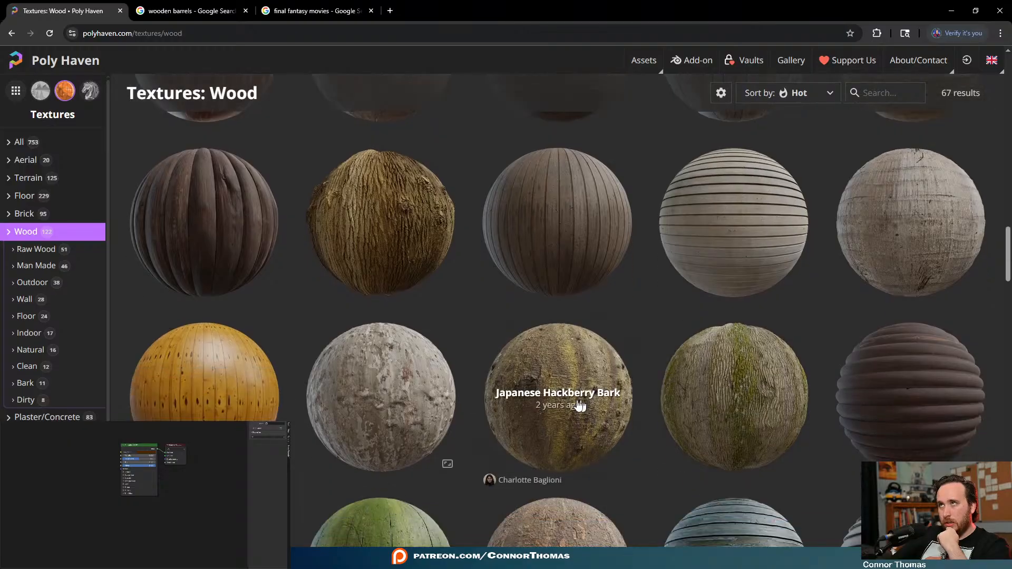
{"action": "scroll", "coordinate": [332, 406], "scroll_direction": "down", "scroll_amount": 1}
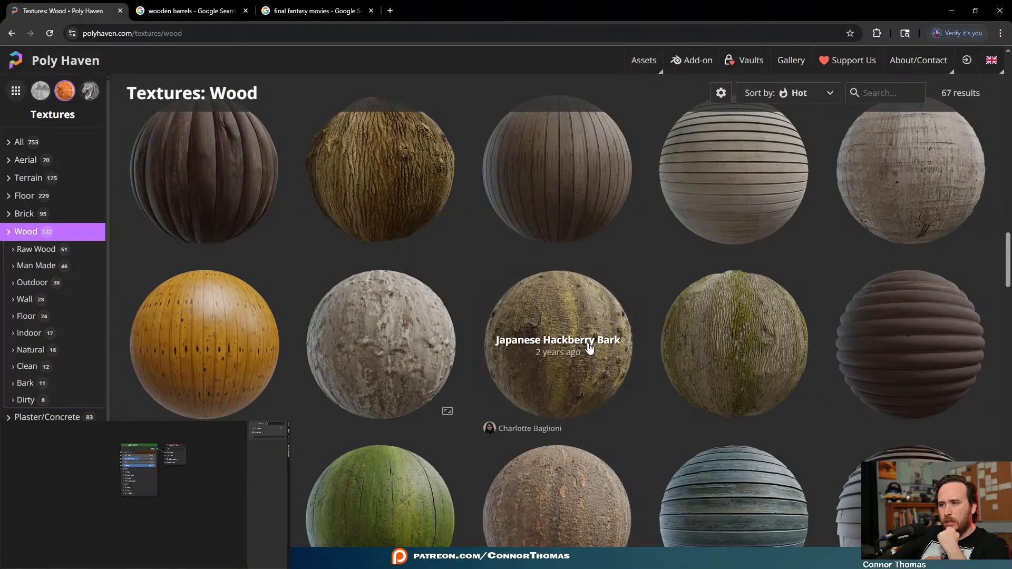
{"action": "scroll", "coordinate": [590, 358], "scroll_direction": "down", "scroll_amount": 5}
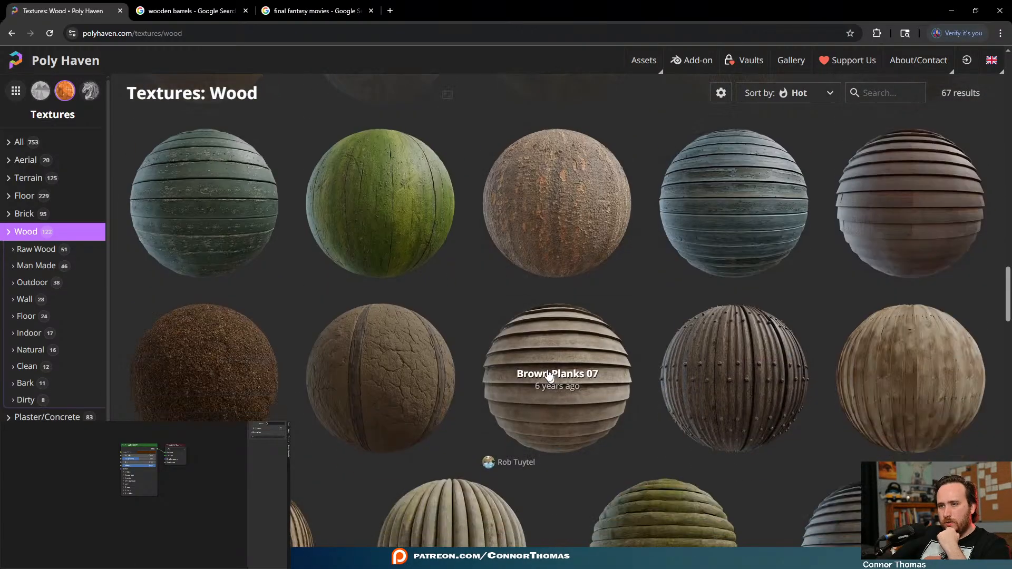
{"action": "scroll", "coordinate": [196, 414], "scroll_direction": "down", "scroll_amount": 2}
{"action": "scroll", "coordinate": [296, 413], "scroll_direction": "down", "scroll_amount": 5}
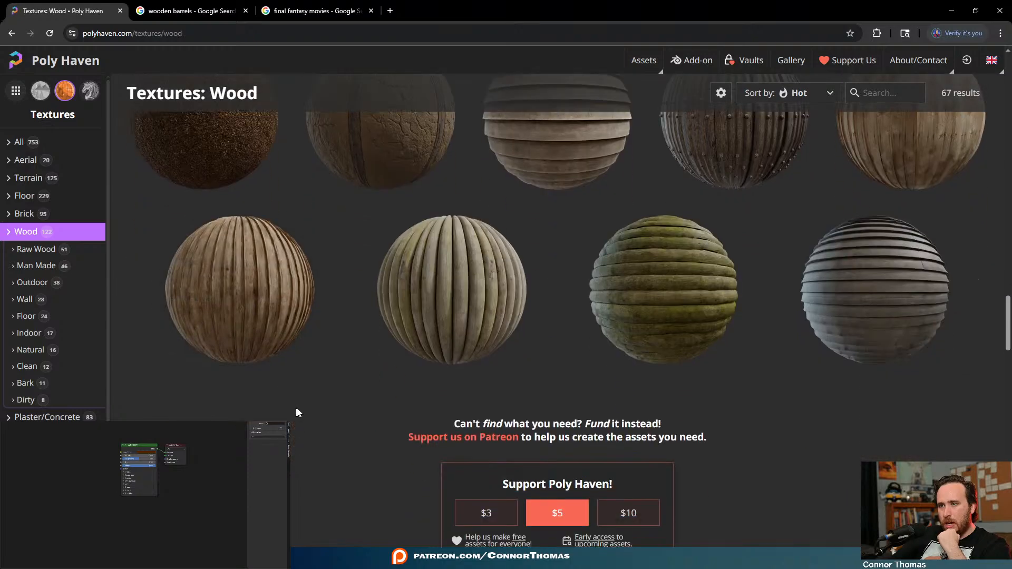
Browse the wood textures and open the page of the Rough Wood texture
{"action": "scroll", "coordinate": [335, 409], "scroll_direction": "up", "scroll_amount": 15}
{"action": "scroll", "coordinate": [336, 410], "scroll_direction": "up", "scroll_amount": 10}
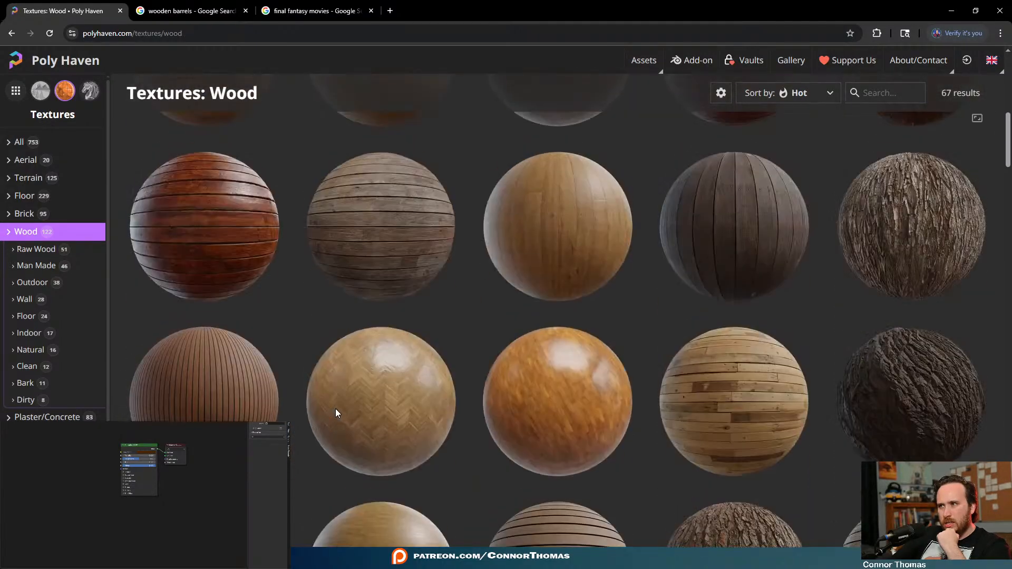
{"action": "scroll", "coordinate": [336, 413], "scroll_direction": "down", "scroll_amount": 6}
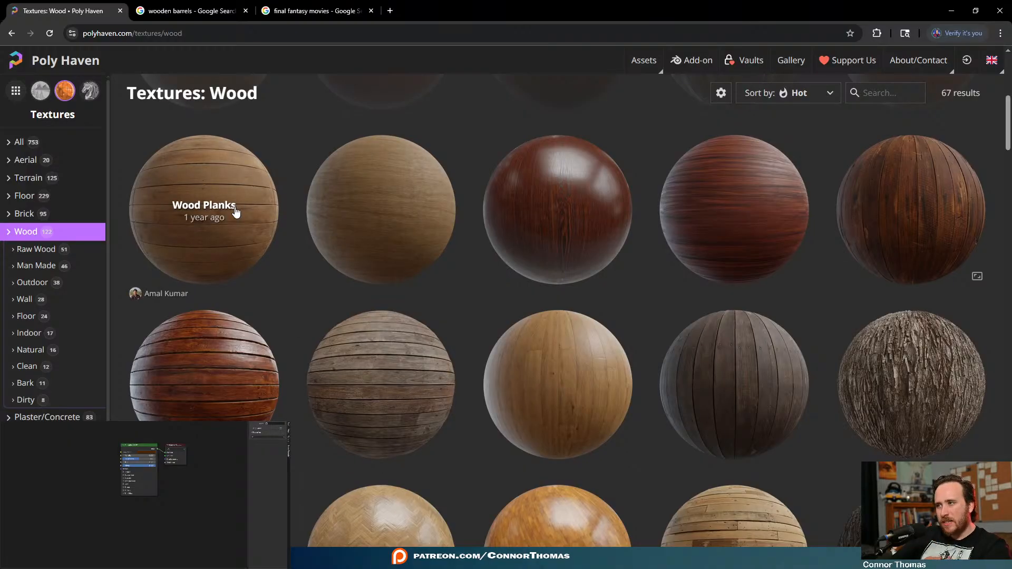
{"action": "scroll", "coordinate": [236, 211], "scroll_direction": "down", "scroll_amount": 4}
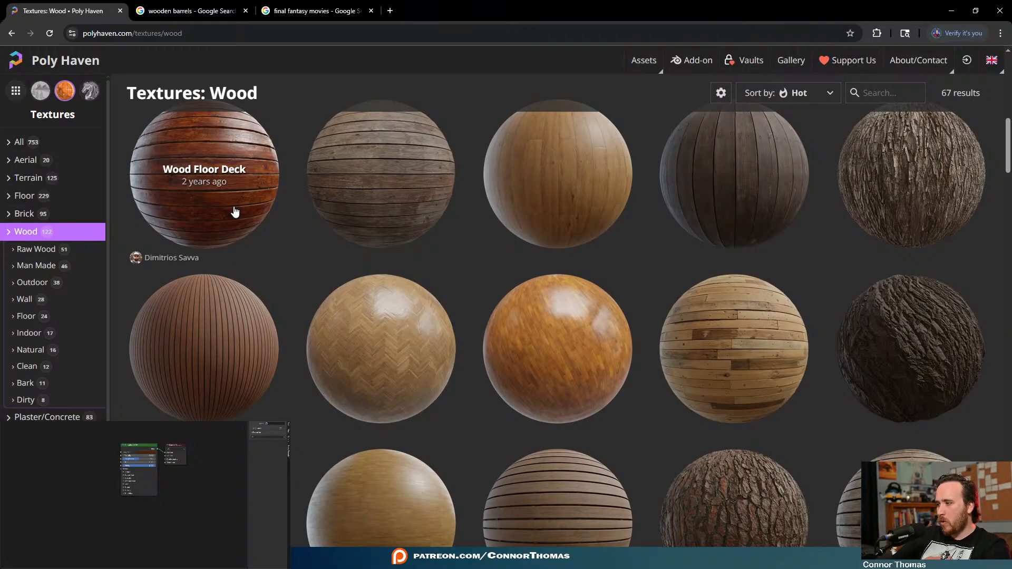
{"action": "scroll", "coordinate": [234, 211], "scroll_direction": "down", "scroll_amount": 4}
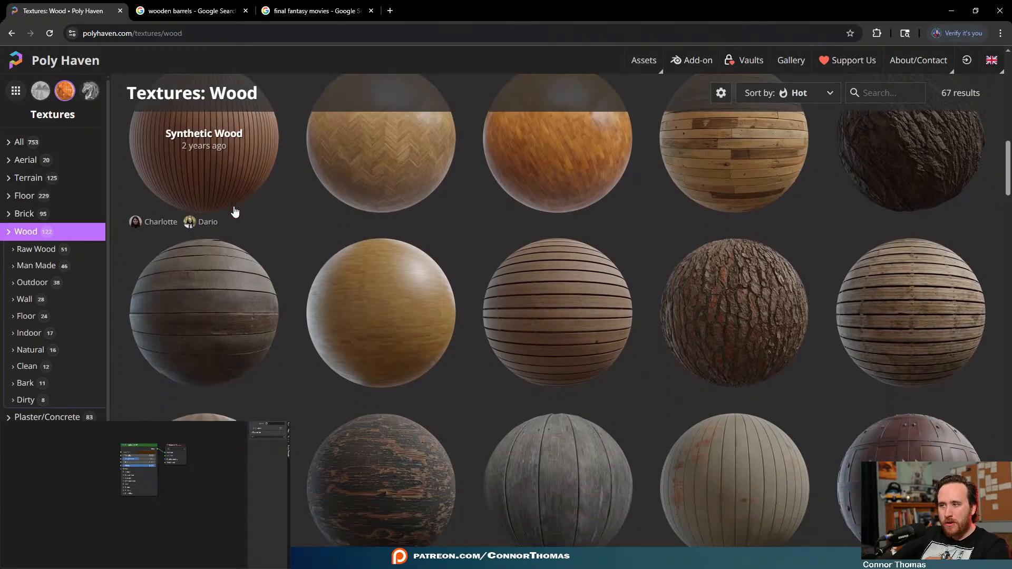
{"action": "scroll", "coordinate": [317, 311], "scroll_direction": "down", "scroll_amount": 2}
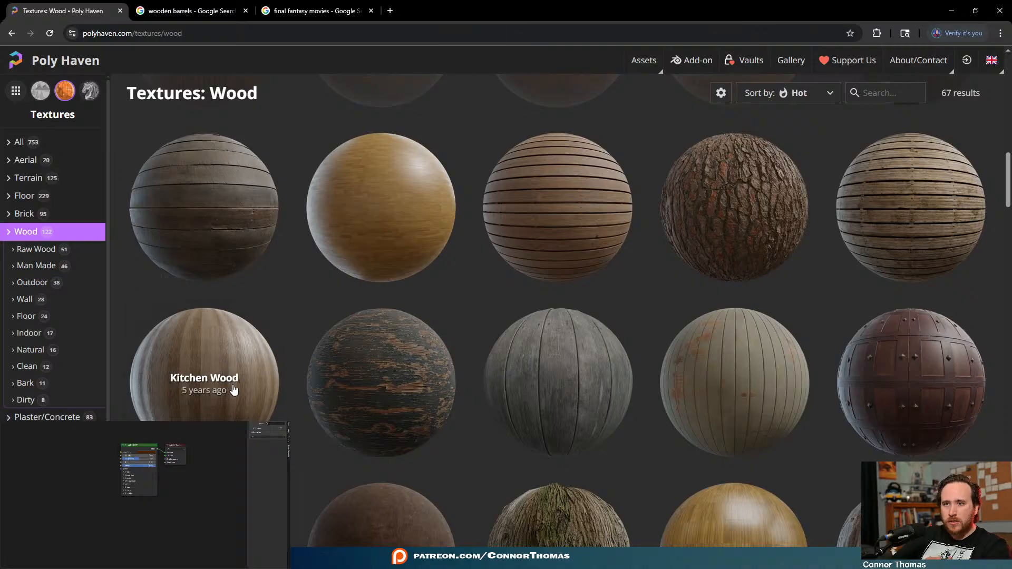
{"action": "scroll", "coordinate": [425, 369], "scroll_direction": "down", "scroll_amount": 2}
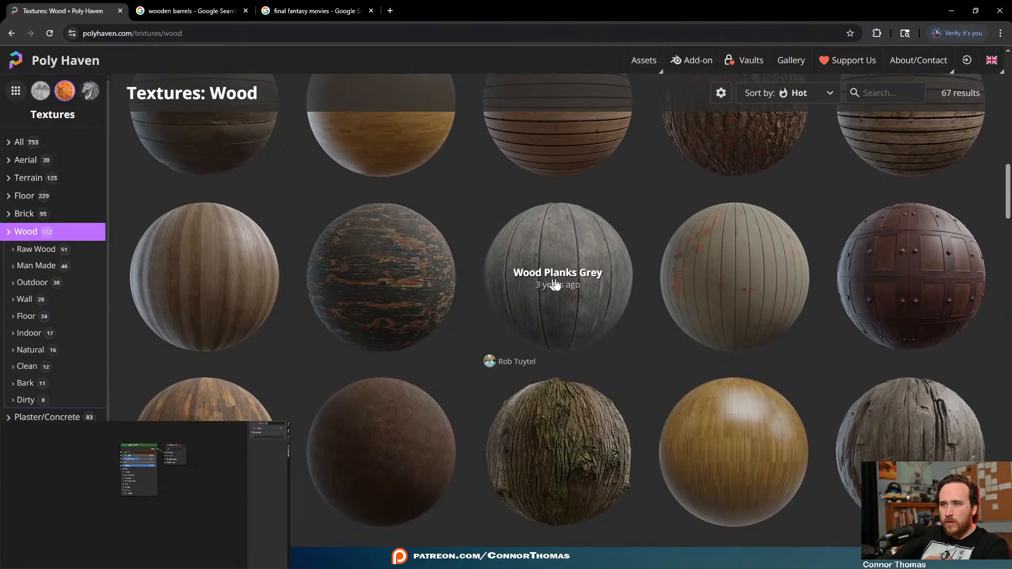
{"action": "scroll", "coordinate": [933, 317], "scroll_direction": "down", "scroll_amount": 3}
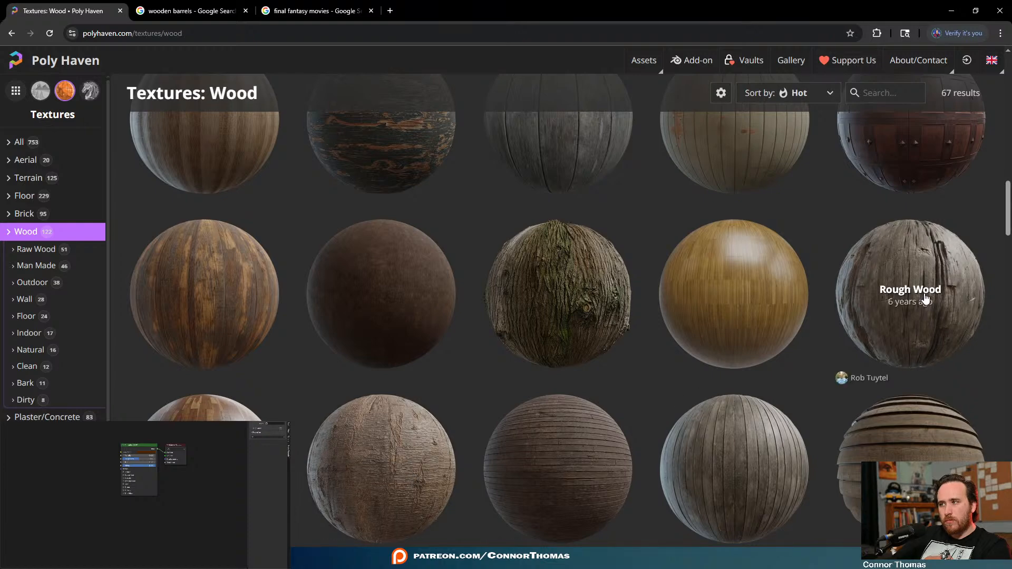
{"action": "left_click", "coordinate": [926, 299]}
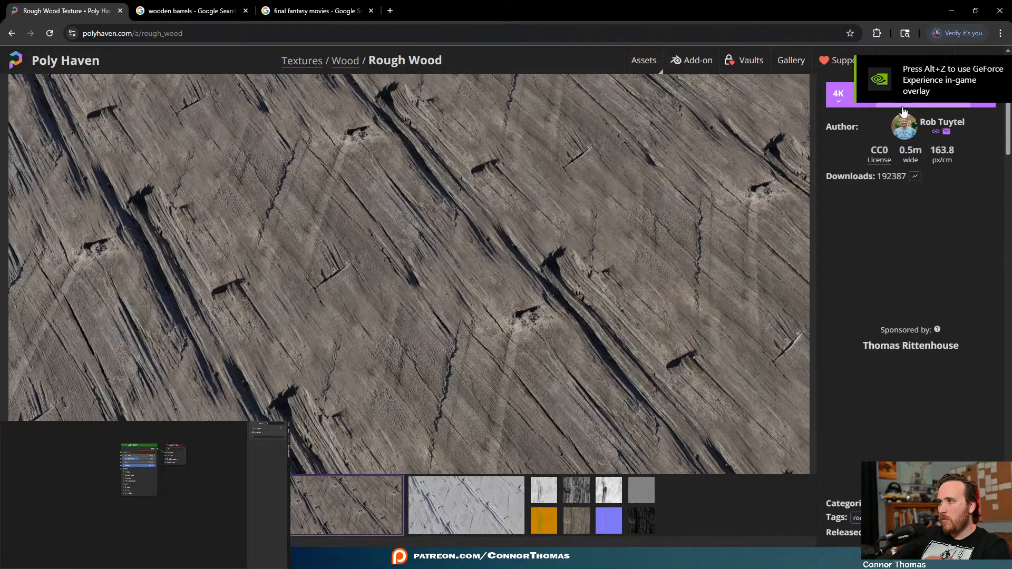
Start the 4K Blender download of Rough Wood and set its save location to Projects\OfBloodAndDust\02_Assets\2D
{"action": "left_click", "coordinate": [923, 105]}
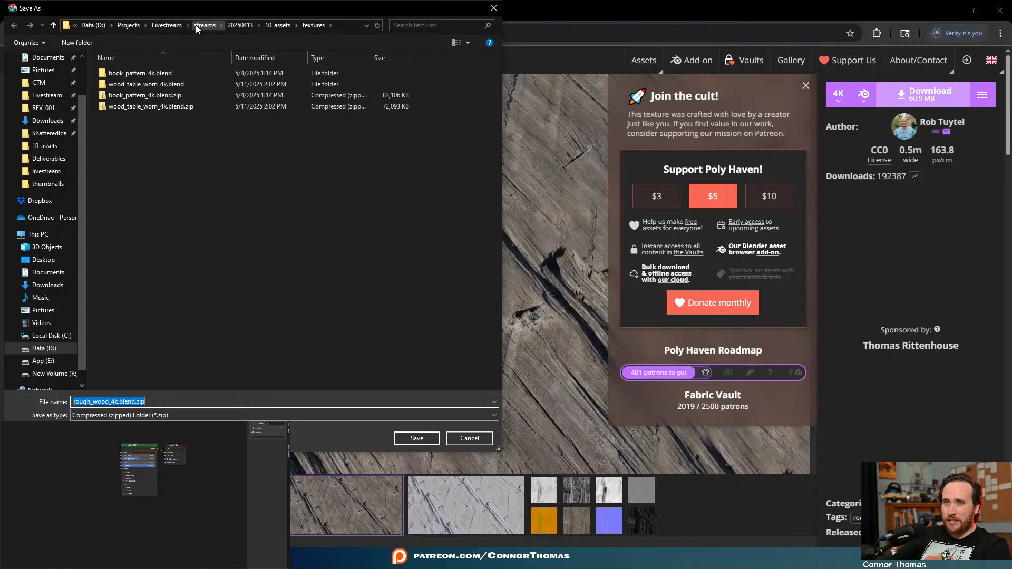
{"action": "left_click", "coordinate": [128, 25]}
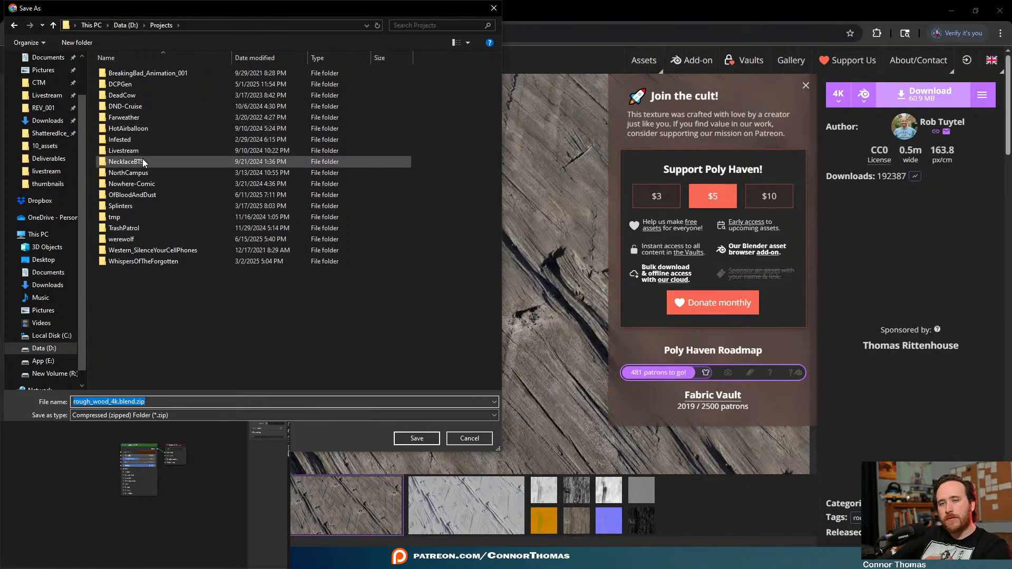
{"action": "double_click", "coordinate": [142, 194]}
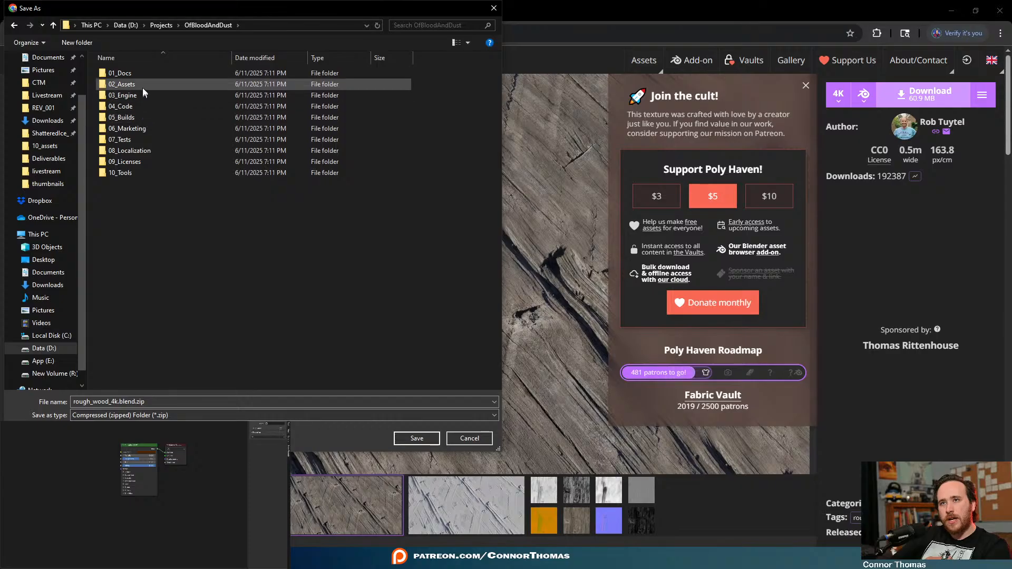
{"action": "double_click", "coordinate": [142, 85]}
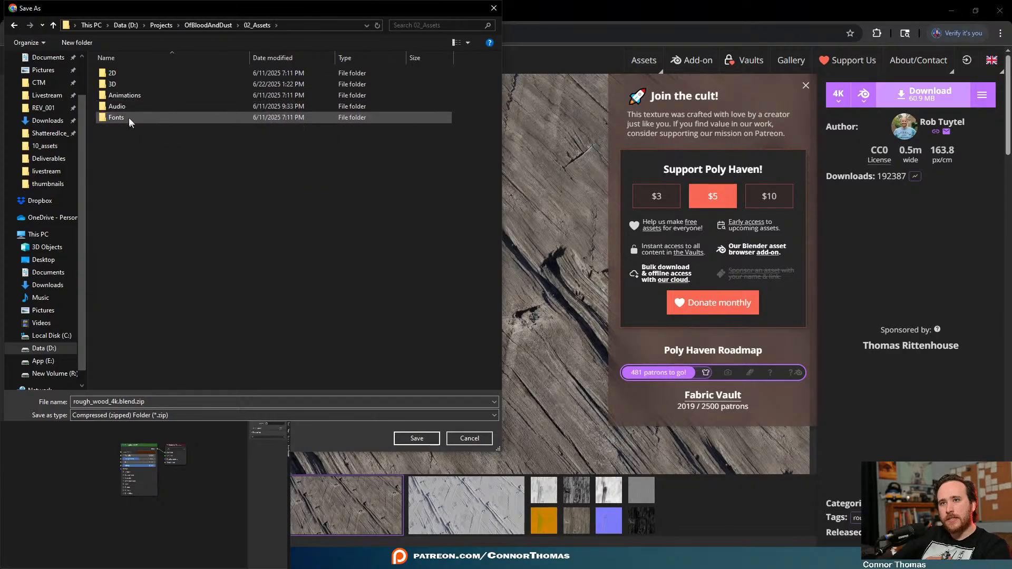
{"action": "double_click", "coordinate": [122, 73]}
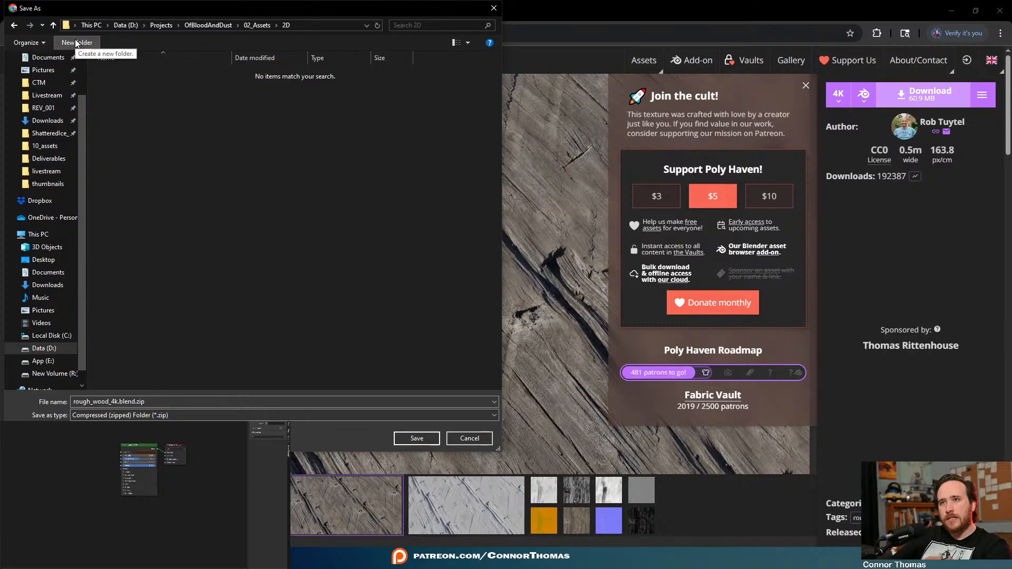
{"action": "left_click", "coordinate": [220, 26]}
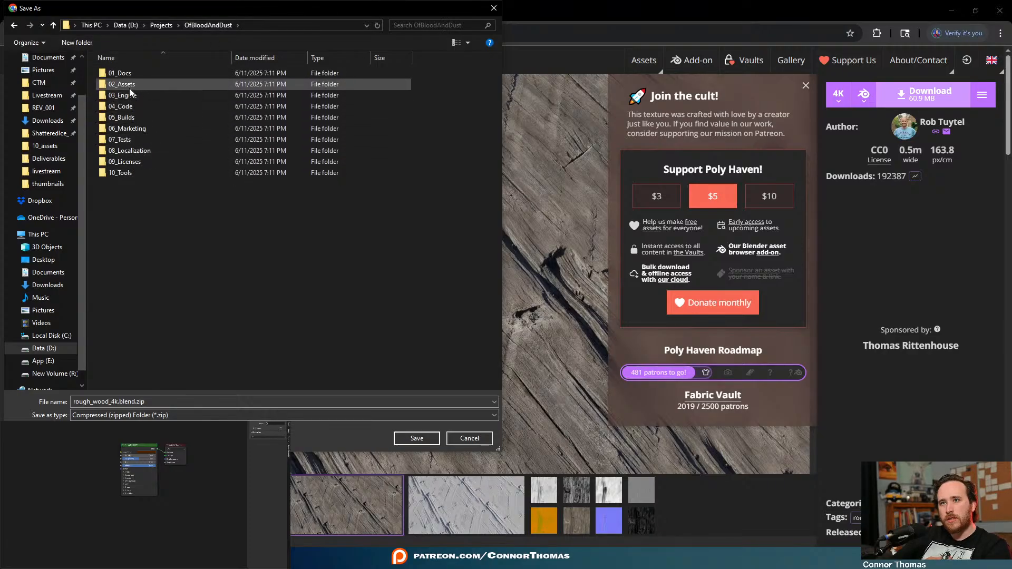
{"action": "double_click", "coordinate": [134, 84]}
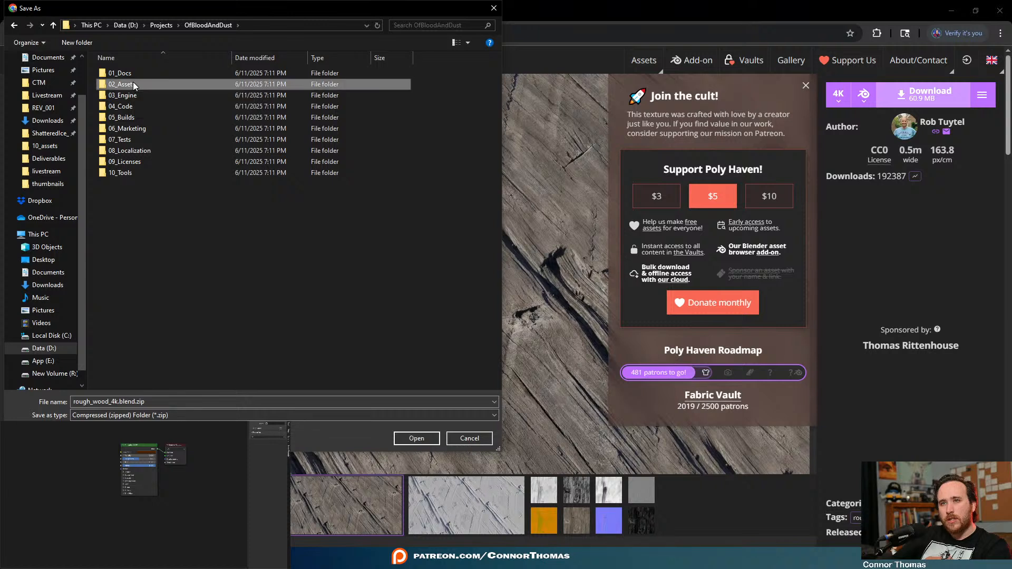
{"action": "left_click", "coordinate": [211, 25]}
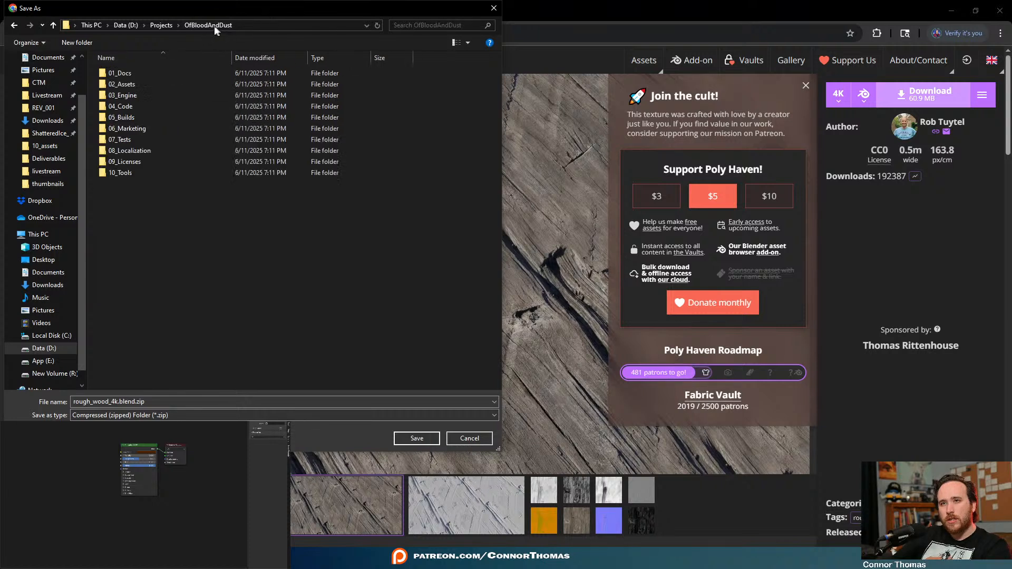
{"action": "double_click", "coordinate": [140, 86]}
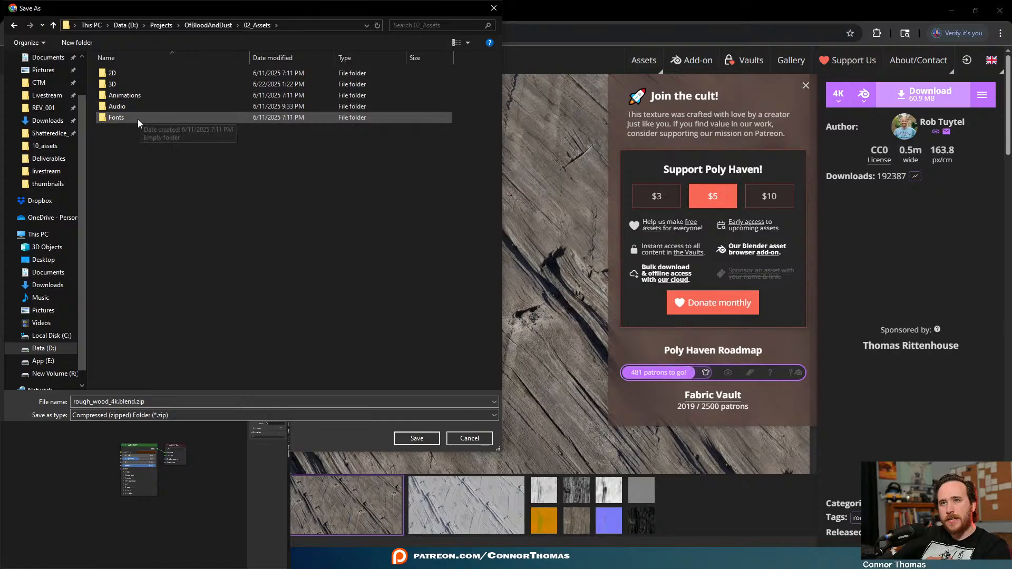
{"action": "double_click", "coordinate": [125, 73]}
Create a folder named textures inside the 2D folder and save rough_wood_4k.blend.zip in it
{"action": "left_click", "coordinate": [77, 42]}
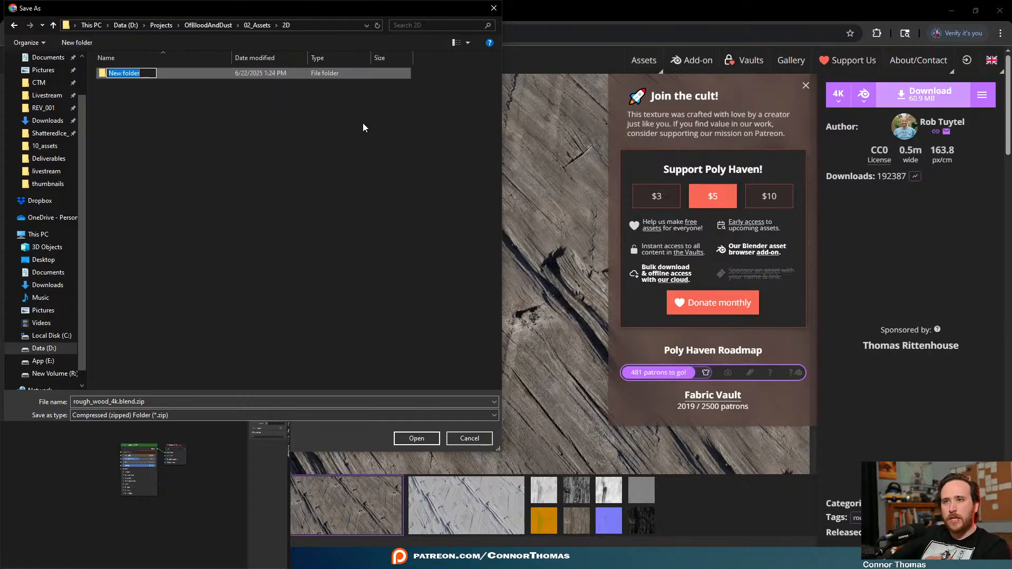
{"action": "type", "text": "te"}
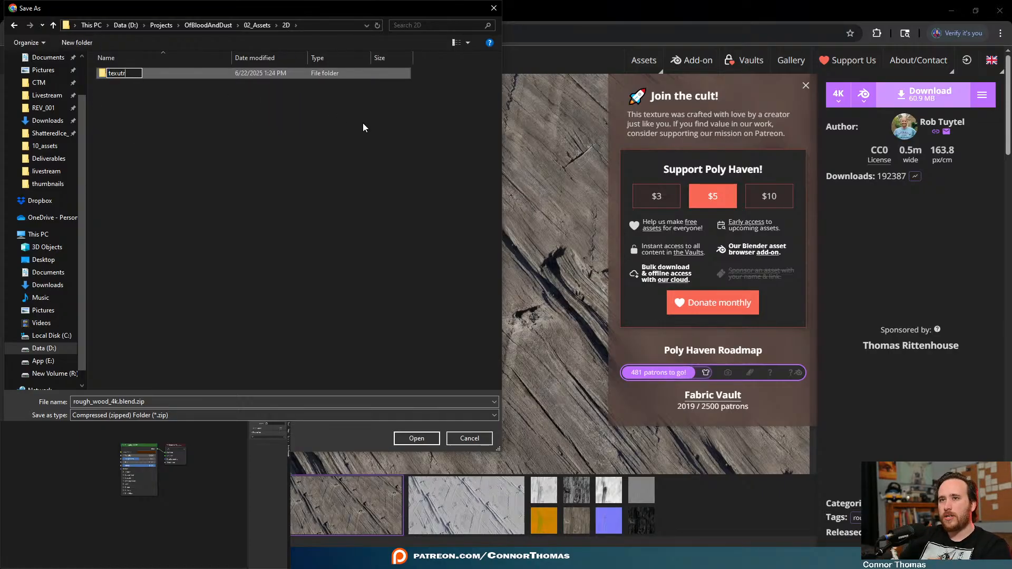
{"action": "type", "text": "xtures"}
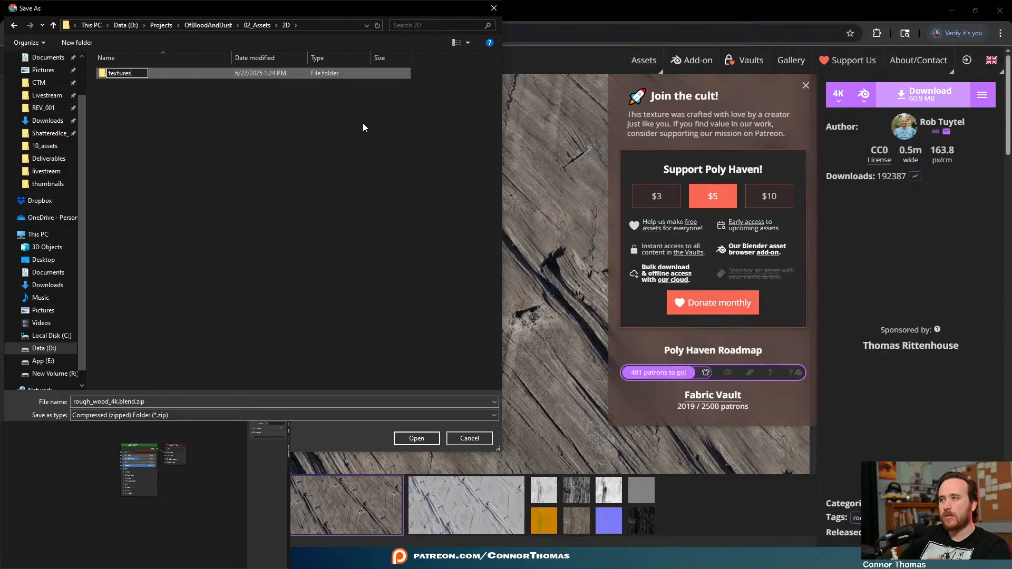
{"action": "key", "text": "Return"}
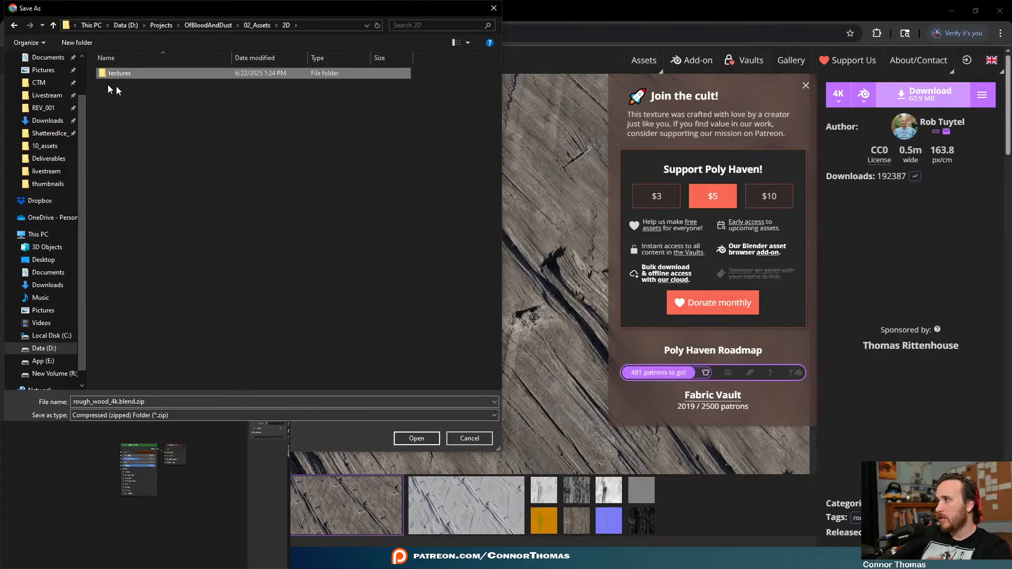
{"action": "double_click", "coordinate": [125, 73]}
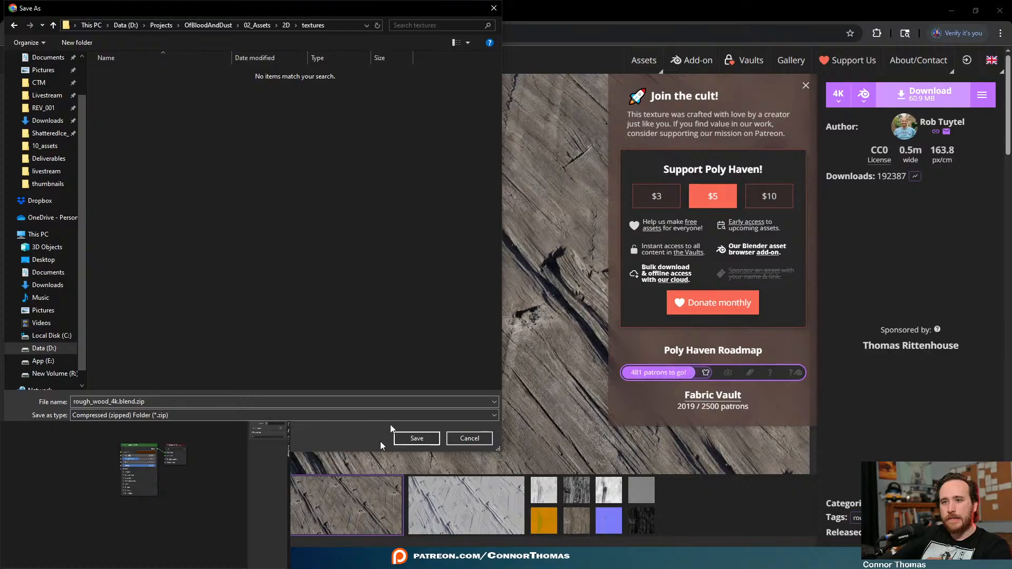
{"action": "left_click", "coordinate": [439, 442]}
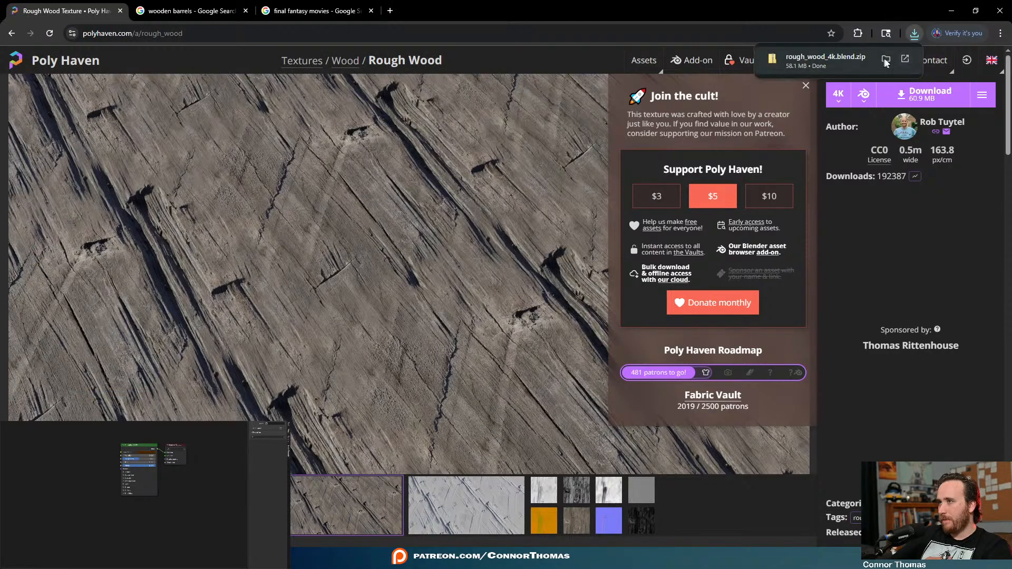
Show the downloaded zip in File Explorer and minimize the browser window
{"action": "left_click", "coordinate": [885, 59]}
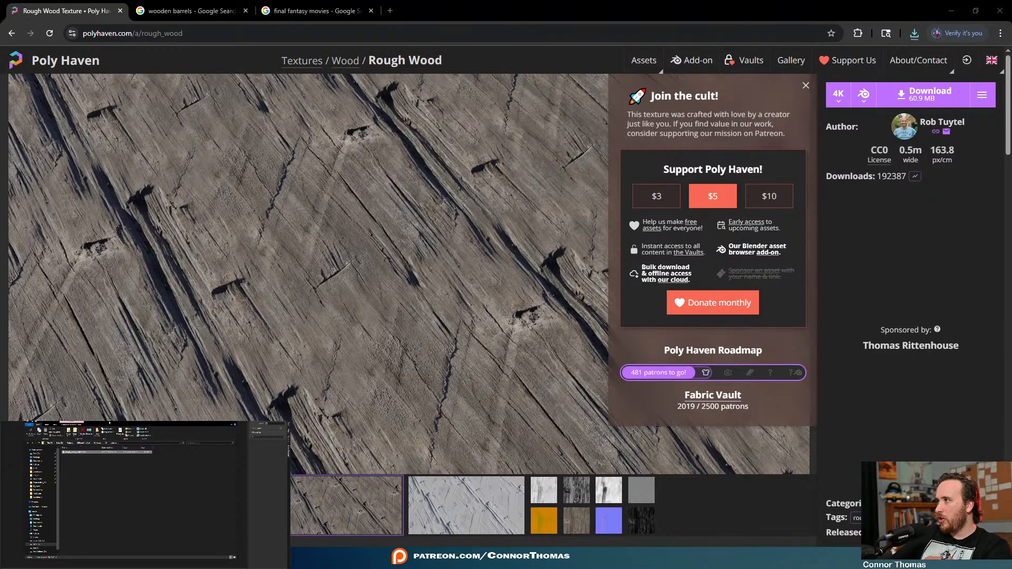
{"action": "left_click_drag", "start_coordinate": [109, 423], "coordinate": [440, 67]}
{"action": "left_click", "coordinate": [951, 13]}
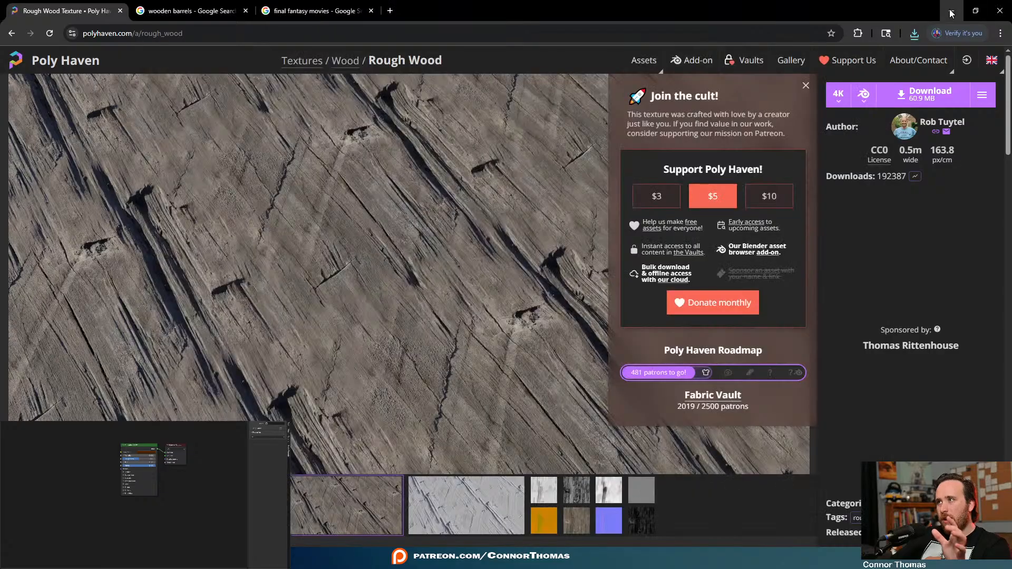
{"action": "left_click", "coordinate": [952, 13]}
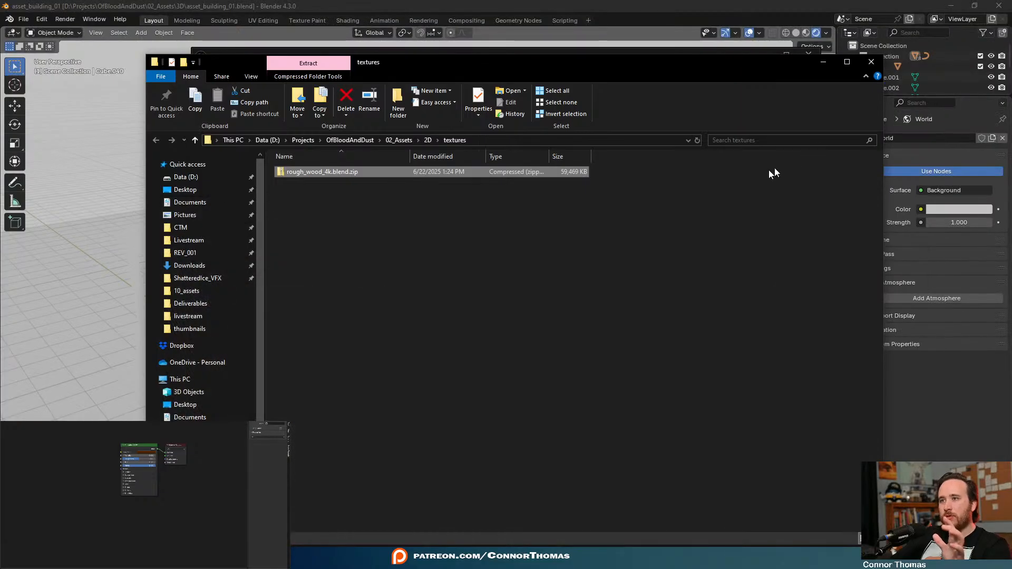
Extract rough_wood_4k.blend.zip directly into its current folder with 7-Zip
{"action": "right_click", "coordinate": [338, 173]}
{"action": "mouse_move", "coordinate": [366, 224]}
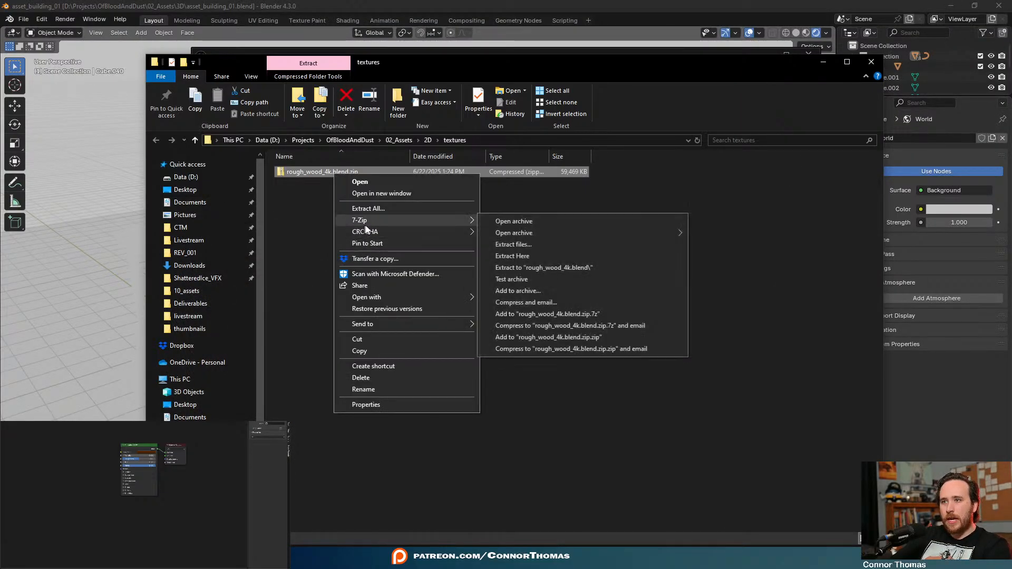
{"action": "left_click", "coordinate": [553, 260]}
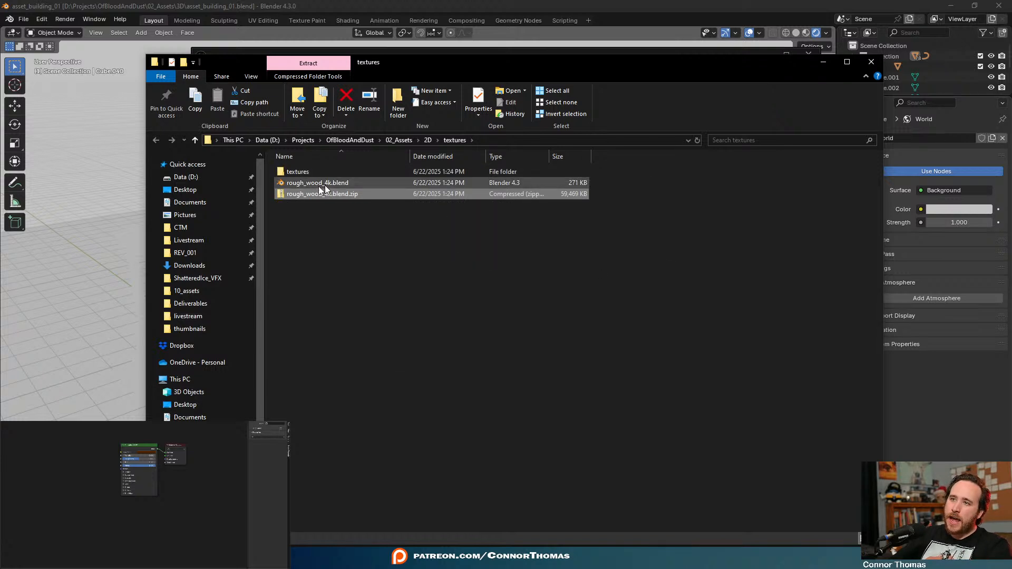
{"action": "left_click", "coordinate": [301, 181], "text": "ctrl"}
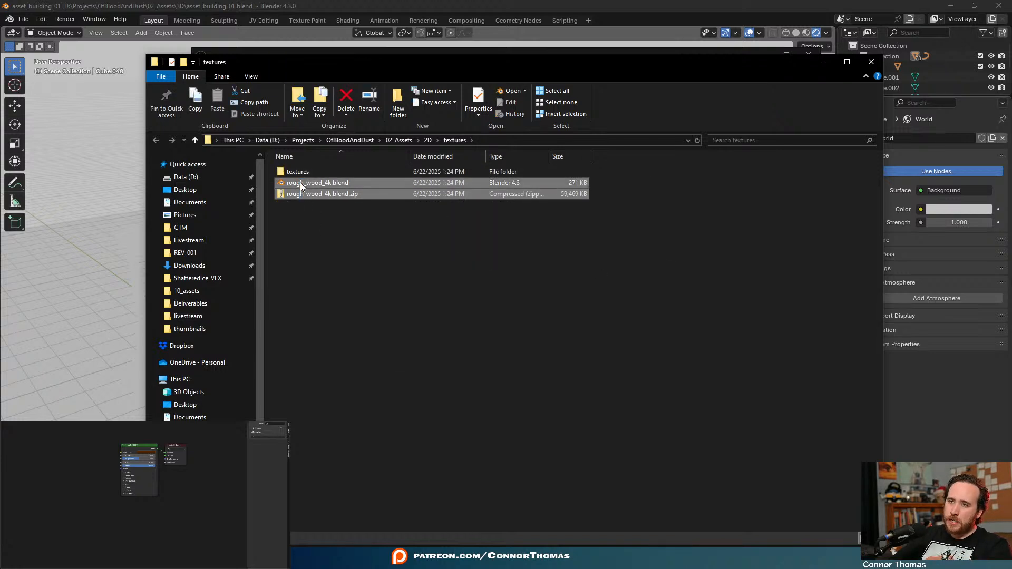
{"action": "right_click", "coordinate": [299, 182]}
{"action": "left_click", "coordinate": [466, 274]}
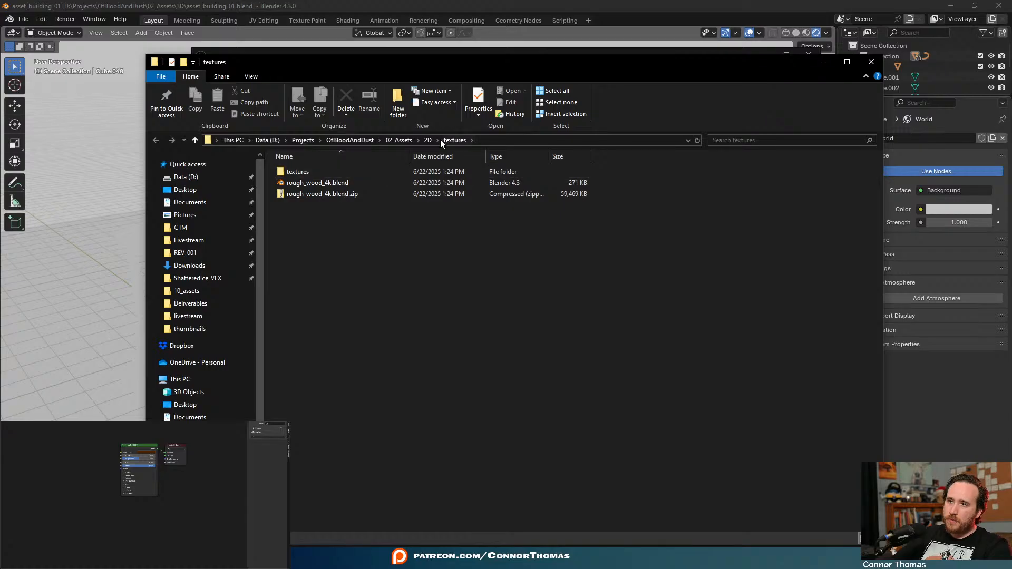
Check the contents of the extracted textures subfolder and rename that subfolder to rough_wood
{"action": "left_click", "coordinate": [307, 171]}
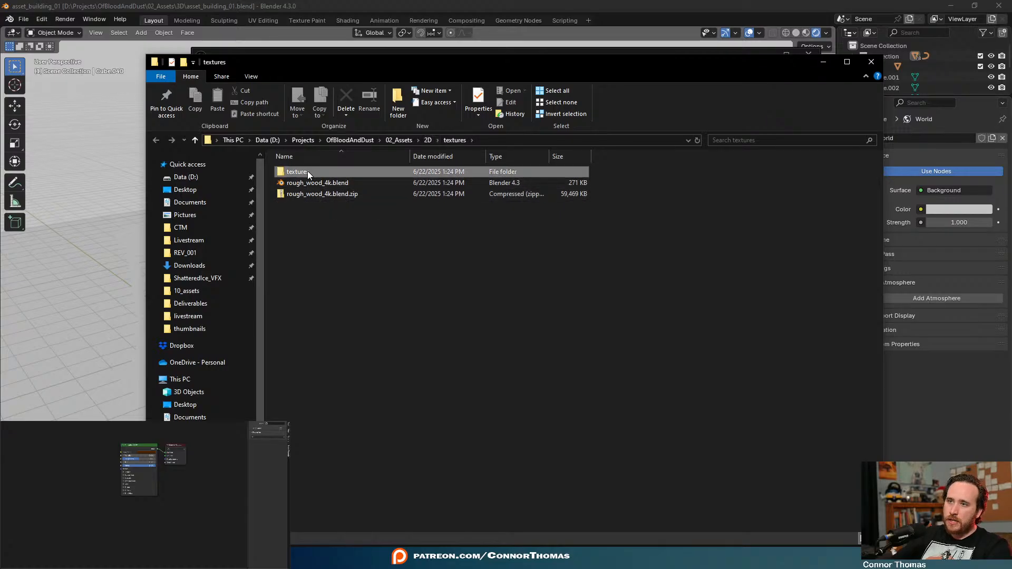
{"action": "double_click", "coordinate": [303, 171]}
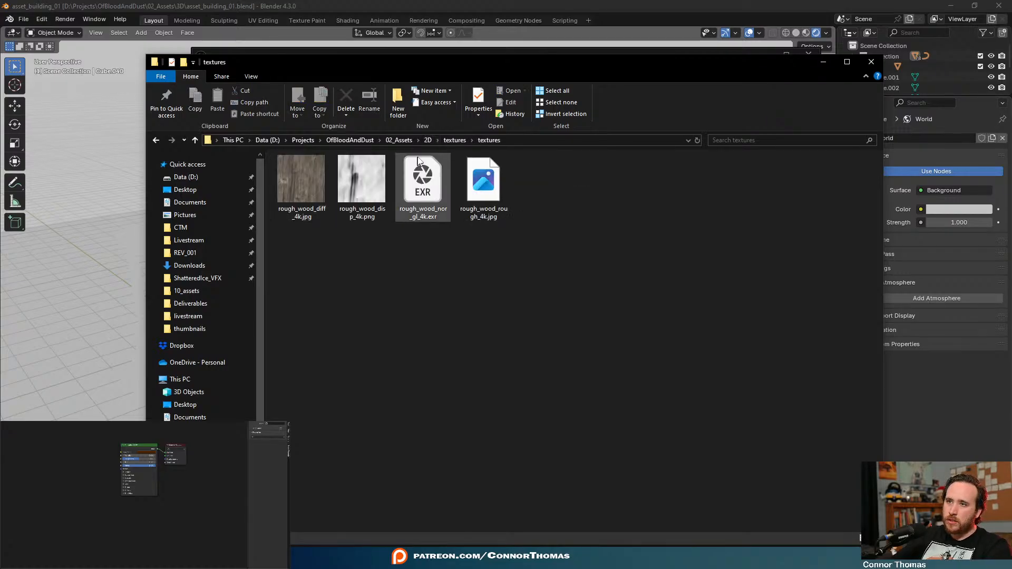
{"action": "left_click", "coordinate": [450, 141]}
{"action": "left_click", "coordinate": [304, 173]}
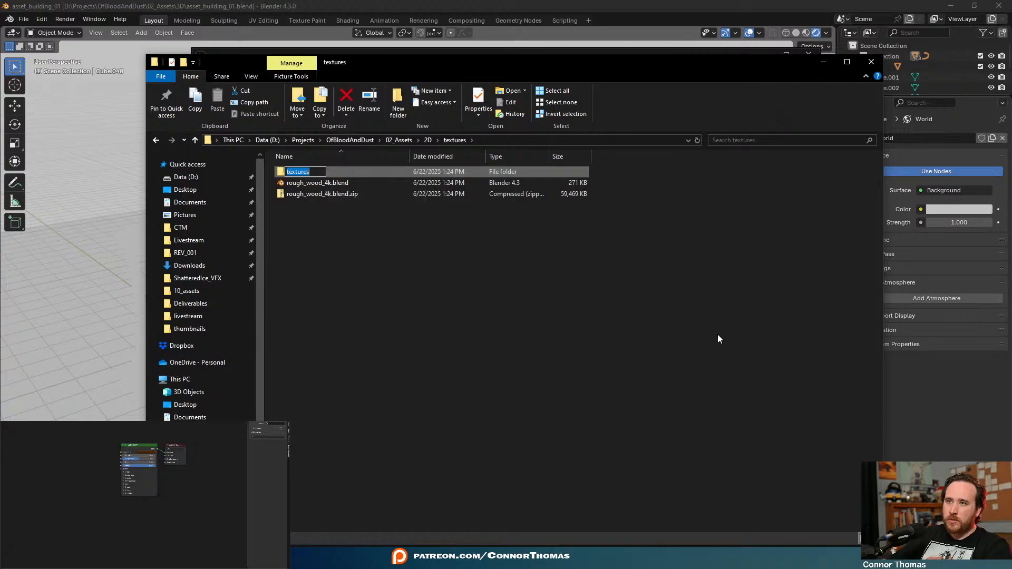
{"action": "type", "text": "rough_wood"}
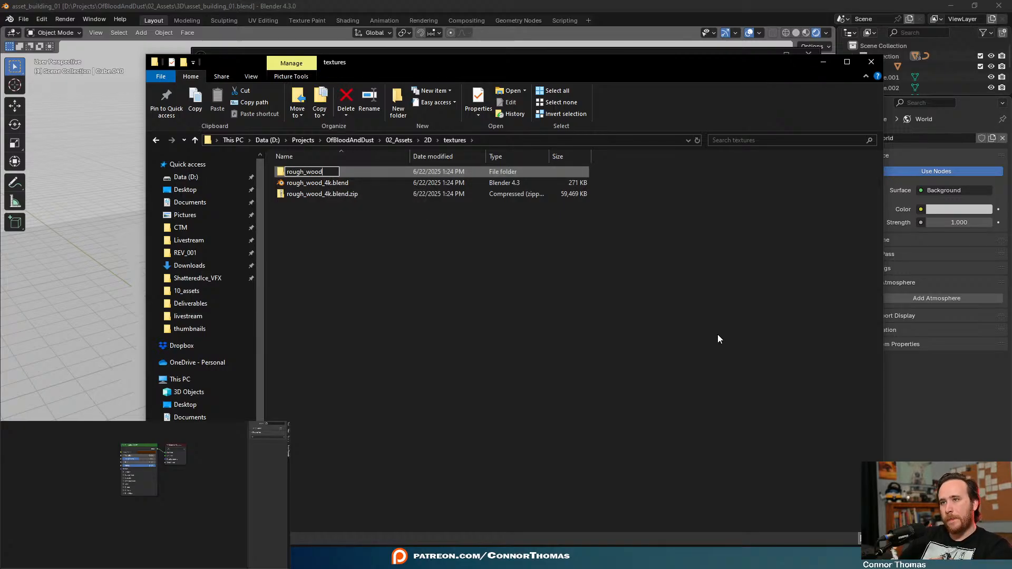
{"action": "key", "text": "Return"}
Delete rough_wood_4k.blend and rough_wood_4k.blend.zip from the textures folder
{"action": "left_click_drag", "start_coordinate": [406, 250], "coordinate": [331, 191]}
{"action": "right_click", "coordinate": [330, 191]}
{"action": "left_click", "coordinate": [362, 336]}
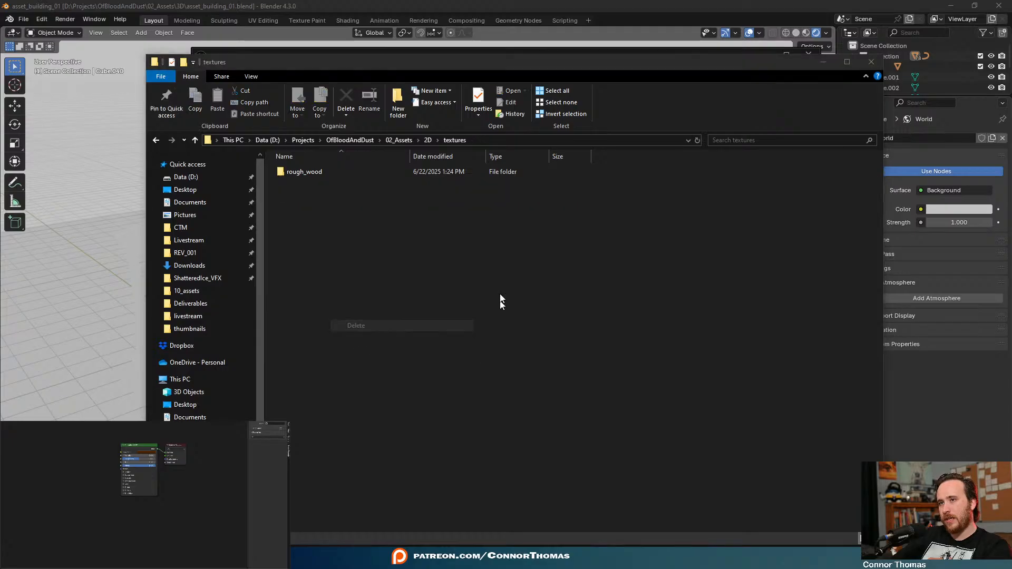
Add the four texture images from the rough_wood folder to Blender's shader editor as image texture nodes
{"action": "double_click", "coordinate": [308, 172]}
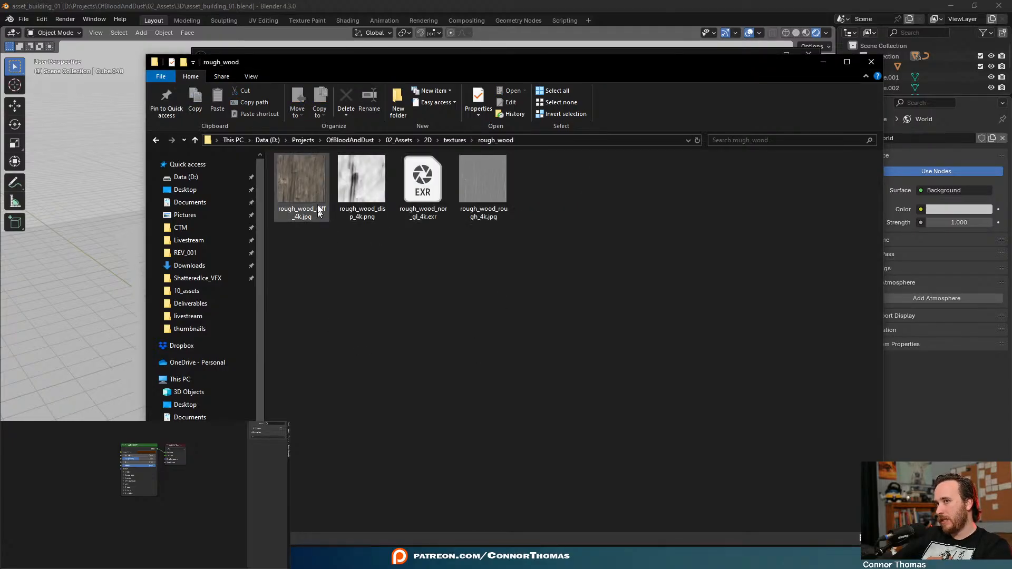
{"action": "left_click", "coordinate": [290, 175]}
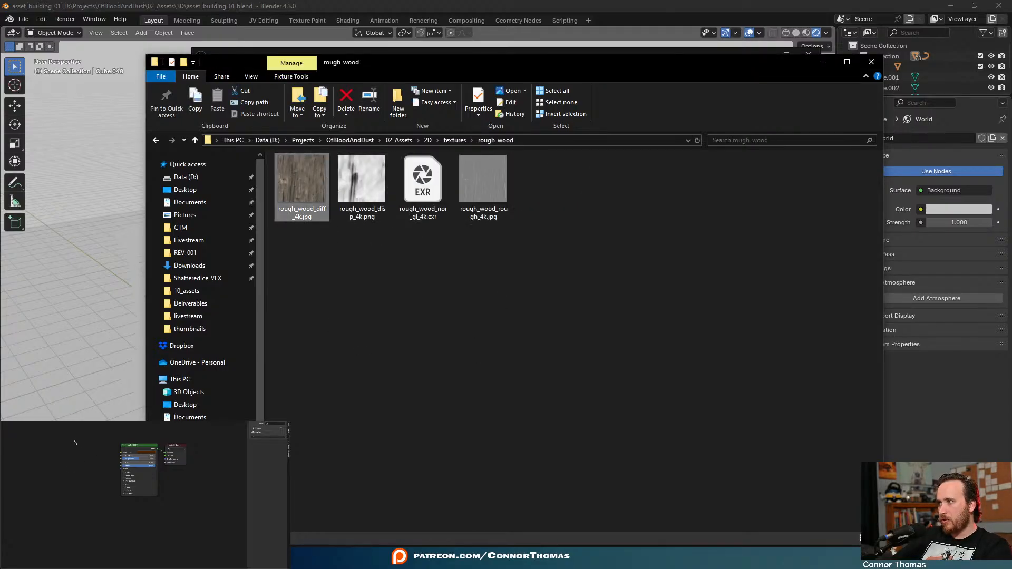
{"action": "left_click", "coordinate": [348, 201], "text": "ctrl"}
{"action": "left_click", "coordinate": [347, 201]}
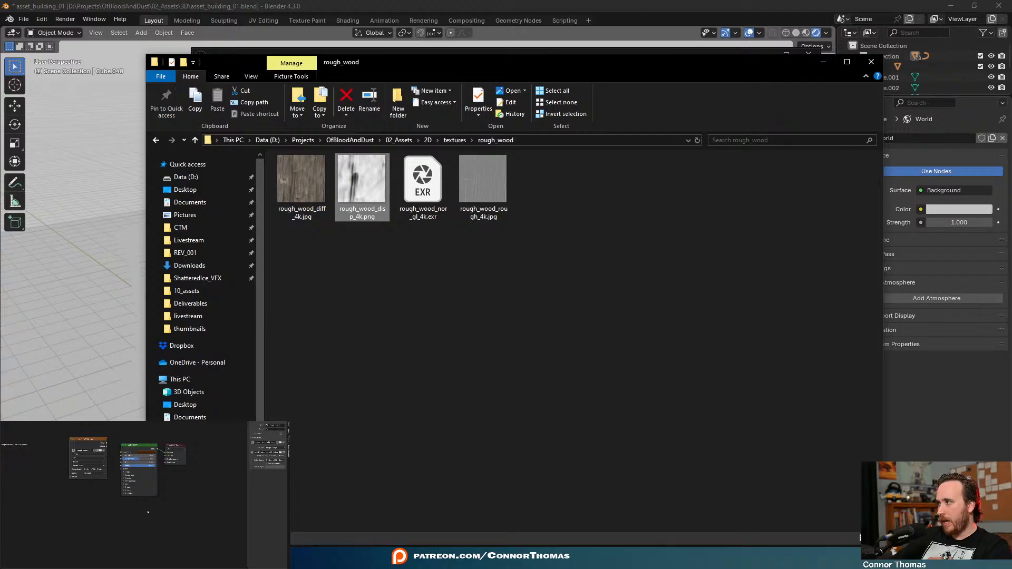
{"action": "left_click_drag", "start_coordinate": [416, 191], "coordinate": [44, 511]}
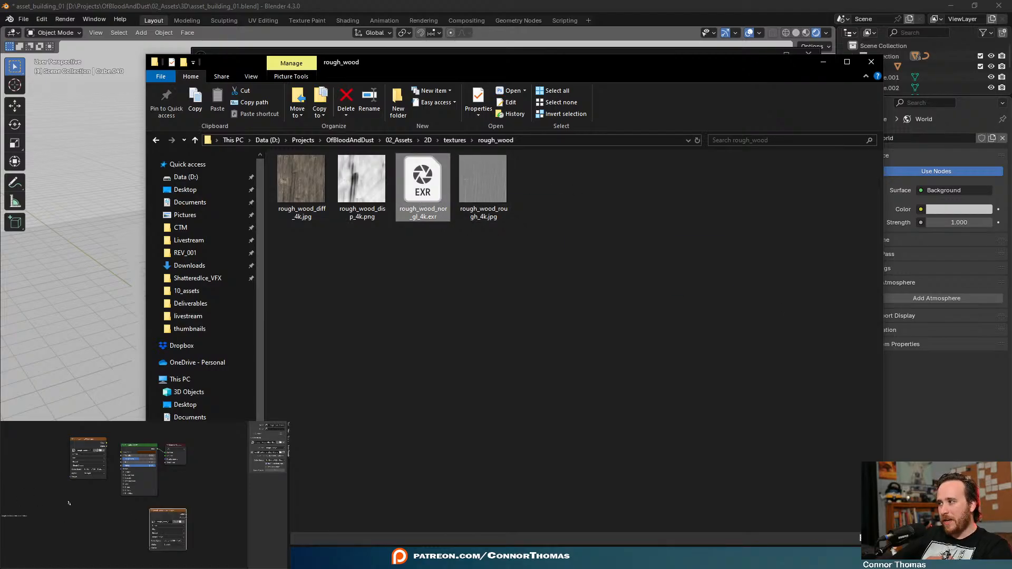
{"action": "left_click_drag", "start_coordinate": [490, 193], "coordinate": [32, 496]}
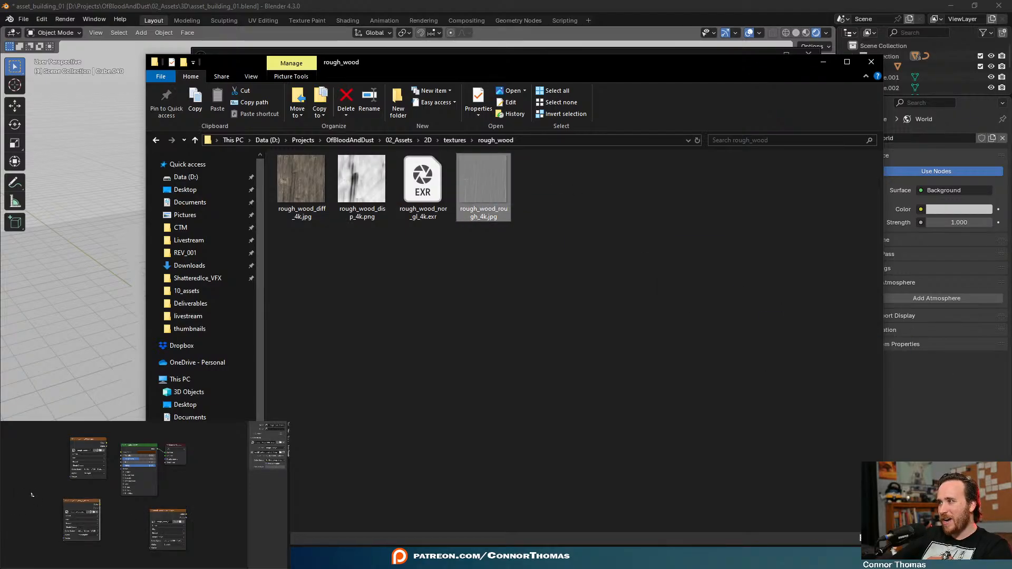
{"action": "left_click", "coordinate": [33, 466]}
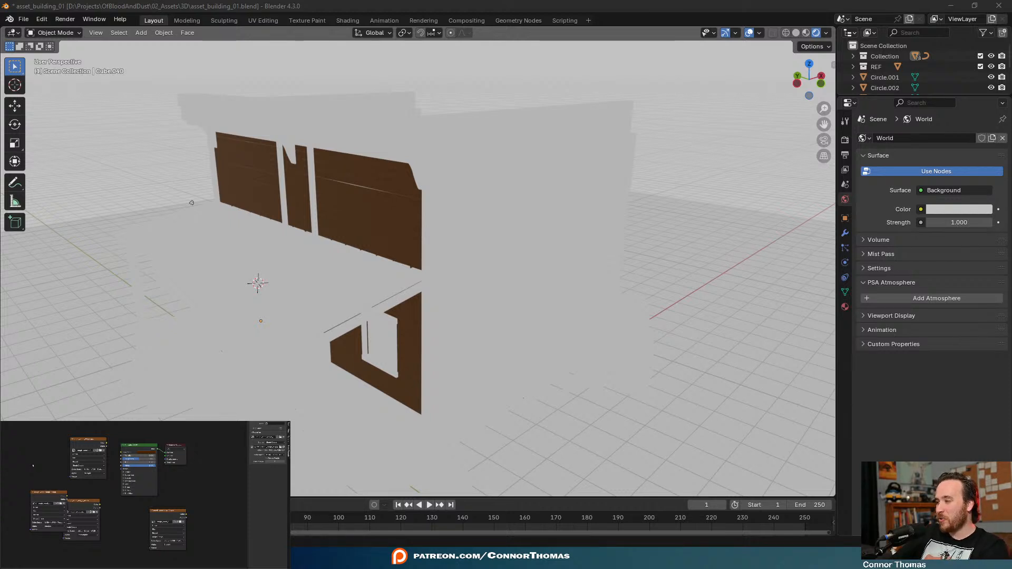
Spread out the four image texture nodes around the Principled BSDF and move the Material Output farther away from the shader
{"action": "left_click_drag", "start_coordinate": [57, 431], "coordinate": [73, 461]}
{"action": "key", "text": "g"}
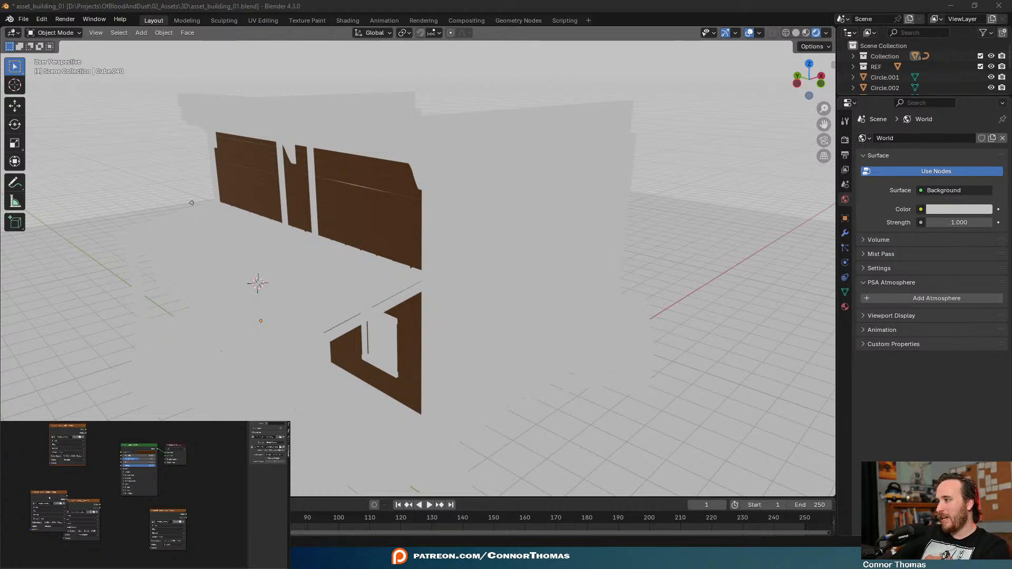
{"action": "left_click_drag", "start_coordinate": [49, 498], "coordinate": [47, 472]}
{"action": "left_click_drag", "start_coordinate": [83, 503], "coordinate": [70, 520]}
{"action": "left_click_drag", "start_coordinate": [166, 511], "coordinate": [149, 501]}
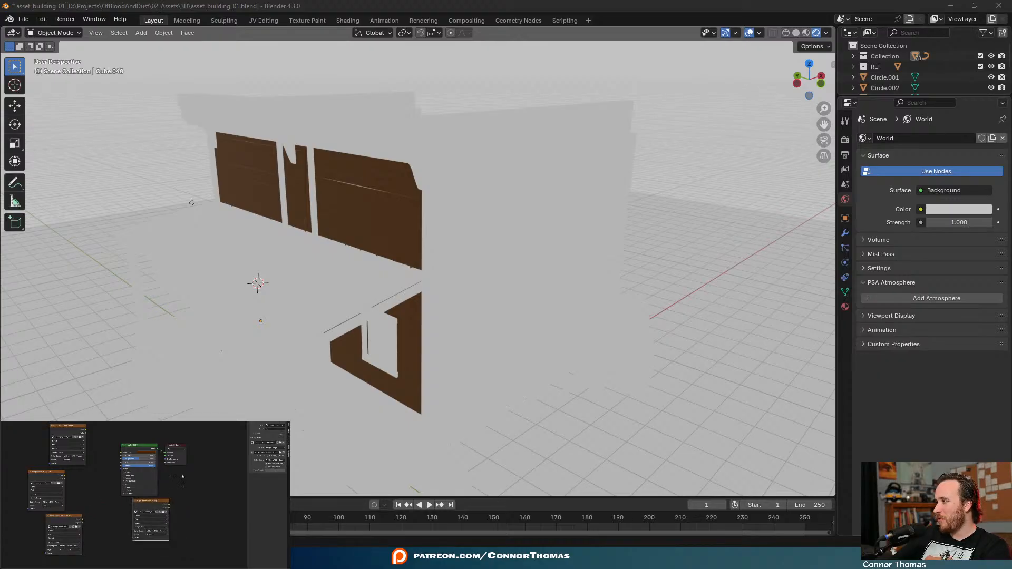
{"action": "left_click_drag", "start_coordinate": [176, 447], "coordinate": [239, 446]}
{"action": "middle_click_drag", "start_coordinate": [276, 433], "coordinate": [247, 435]}
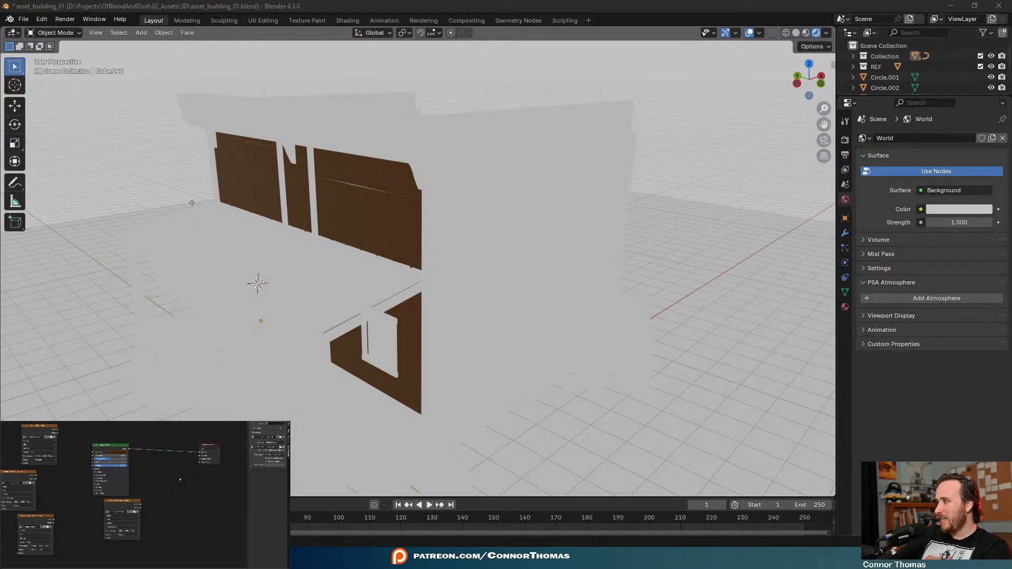
{"action": "middle_click_drag", "start_coordinate": [180, 480], "coordinate": [192, 486]}
Connect the diffuse, roughness and normal textures to the Principled BSDF's Base Color, Roughness and Normal inputs, spacing out their nodes
{"action": "left_click_drag", "start_coordinate": [69, 437], "coordinate": [98, 456]}
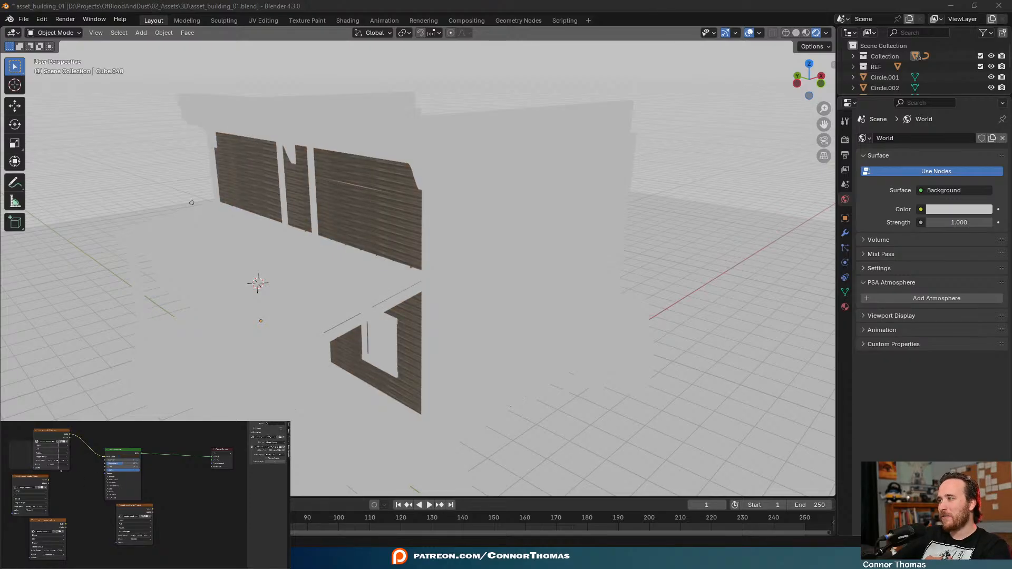
{"action": "left_click_drag", "start_coordinate": [40, 433], "coordinate": [23, 424]}
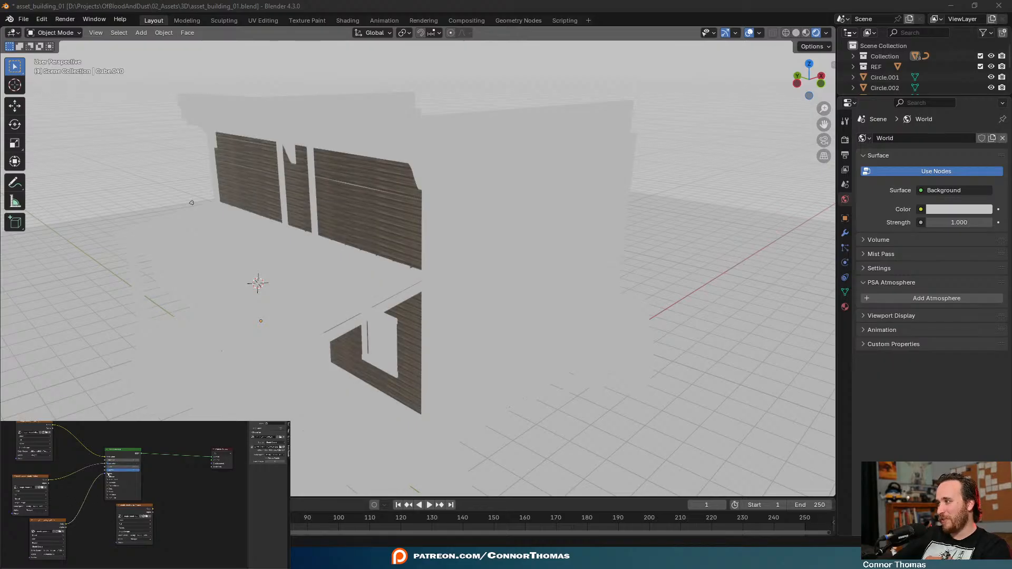
{"action": "left_click_drag", "start_coordinate": [62, 522], "coordinate": [42, 522]}
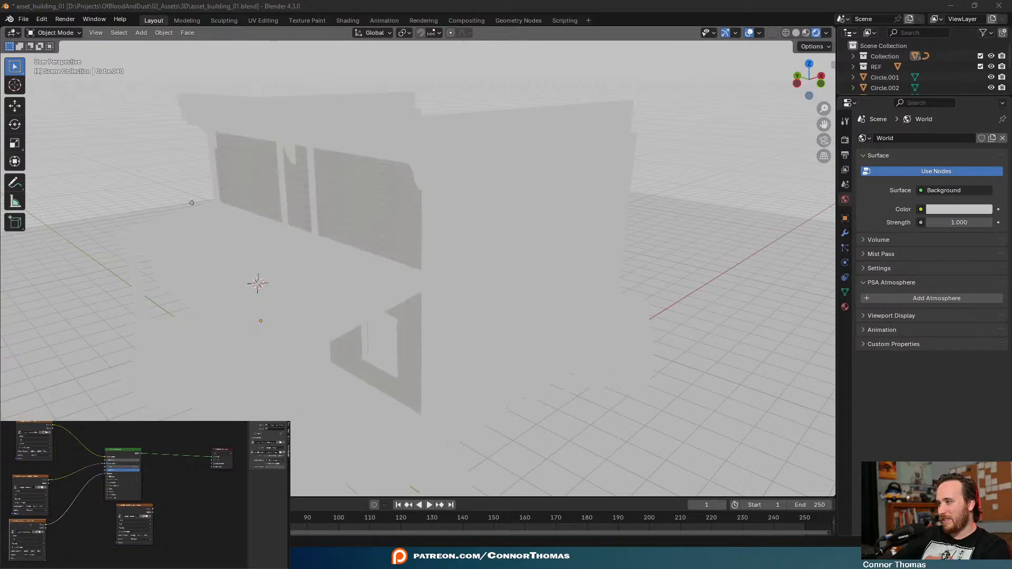
Insert a Normal Map node between the normal texture and the Principled BSDF, and inspect the wood on the building's wall
{"action": "key", "text": "shift+a"}
{"action": "left_click", "coordinate": [67, 529]}
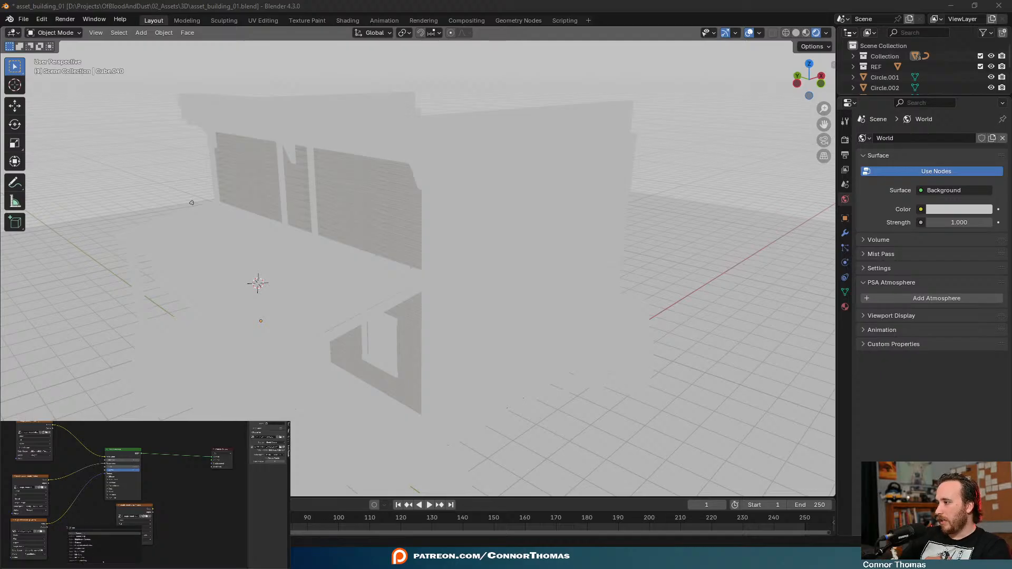
{"action": "key", "text": "Return"}
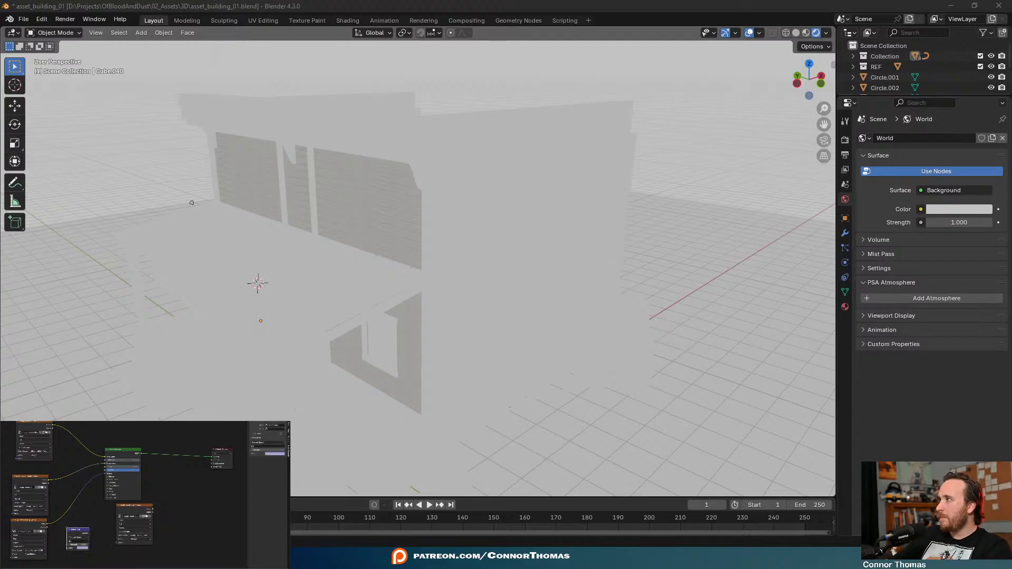
{"action": "left_click", "coordinate": [67, 497]}
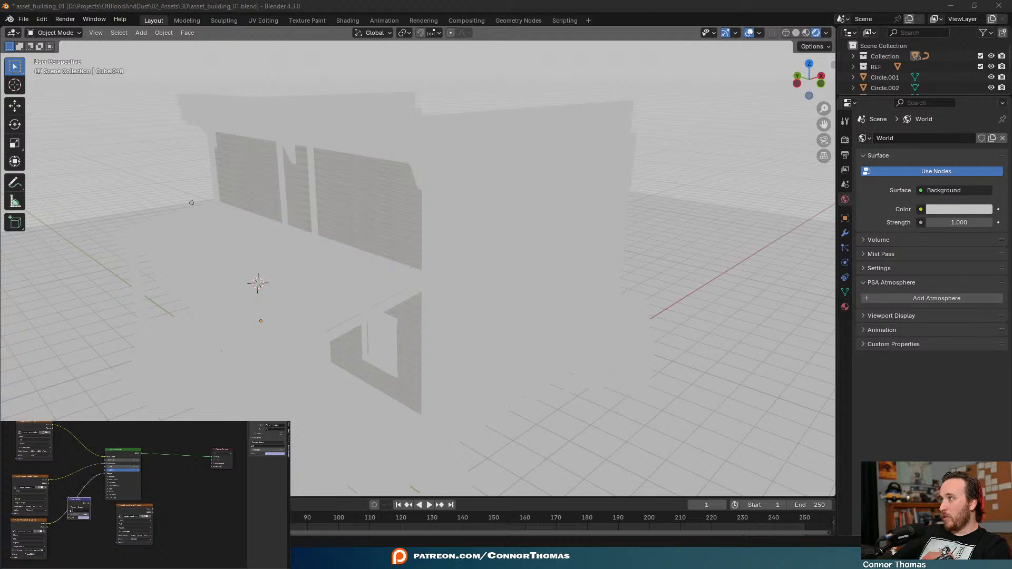
{"action": "middle_click_drag", "start_coordinate": [216, 209], "coordinate": [301, 210]}
{"action": "scroll", "coordinate": [438, 199], "scroll_direction": "up", "scroll_amount": 6}
{"action": "scroll", "coordinate": [438, 198], "scroll_direction": "down", "scroll_amount": 3}
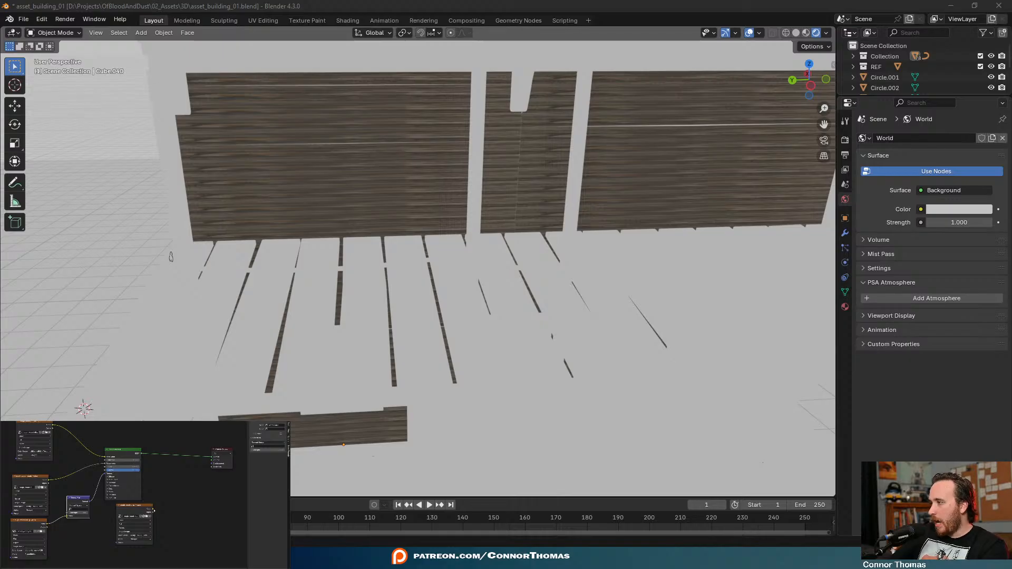
Connect the displacement texture to the Material Output's Displacement input and move the Principled BSDF clear of the link
{"action": "left_click_drag", "start_coordinate": [153, 510], "coordinate": [238, 458]}
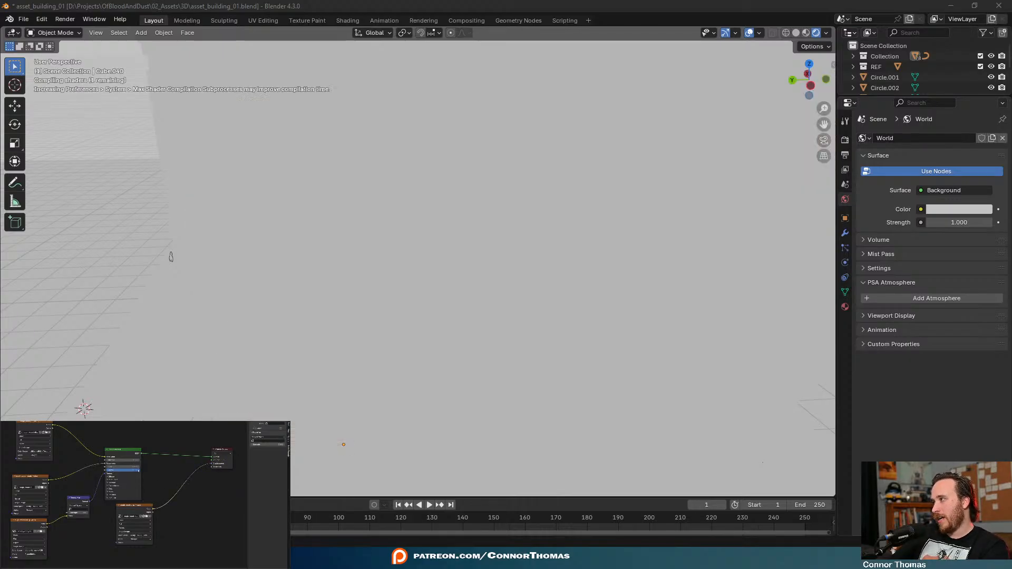
{"action": "left_click_drag", "start_coordinate": [127, 449], "coordinate": [129, 422]}
{"action": "left_click", "coordinate": [171, 485]}
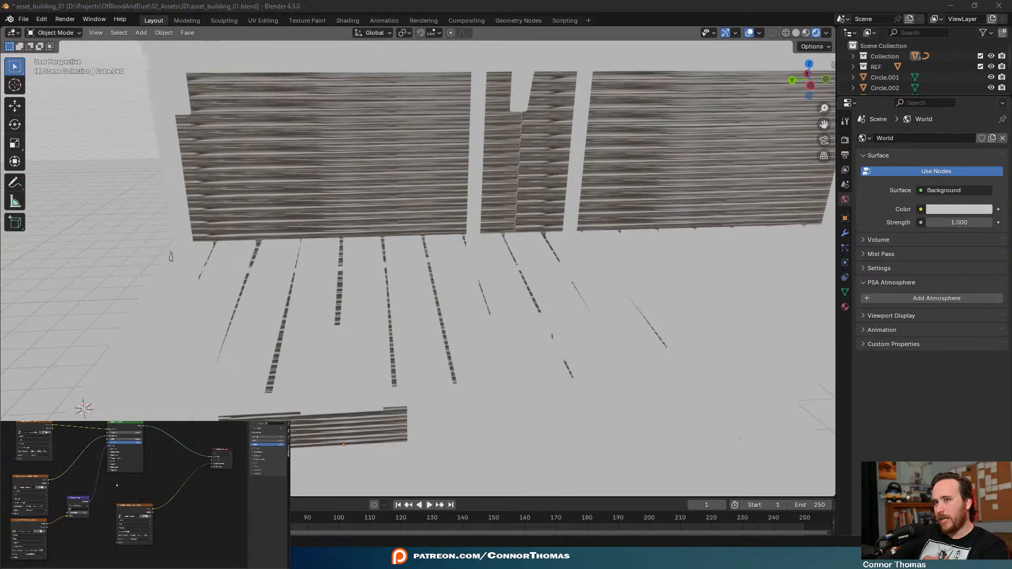
Insert a Displacement node between the displacement texture and the Material Output, feeding the texture into its Height input
{"action": "left_click", "coordinate": [200, 507]}
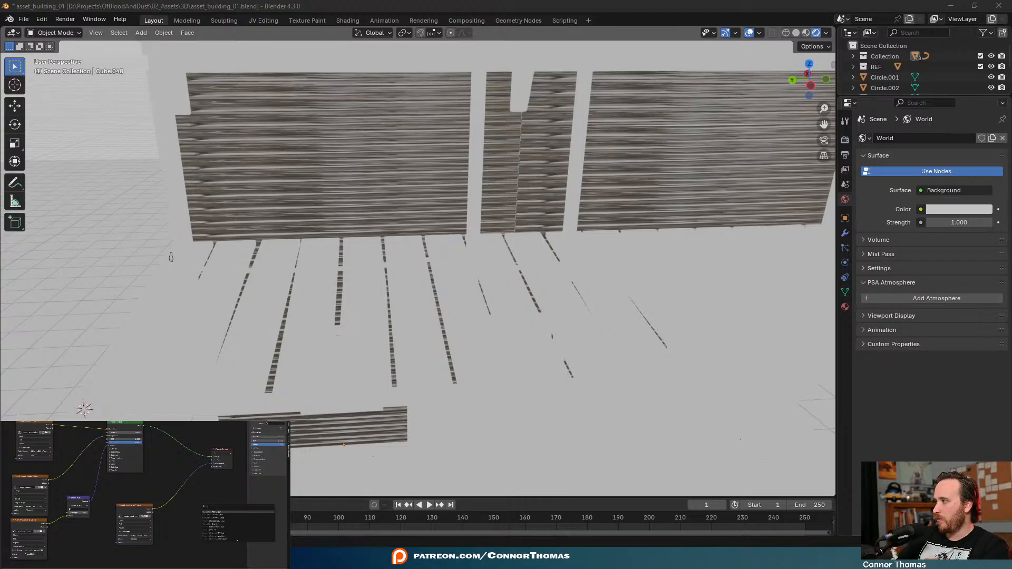
{"action": "key", "text": "Return"}
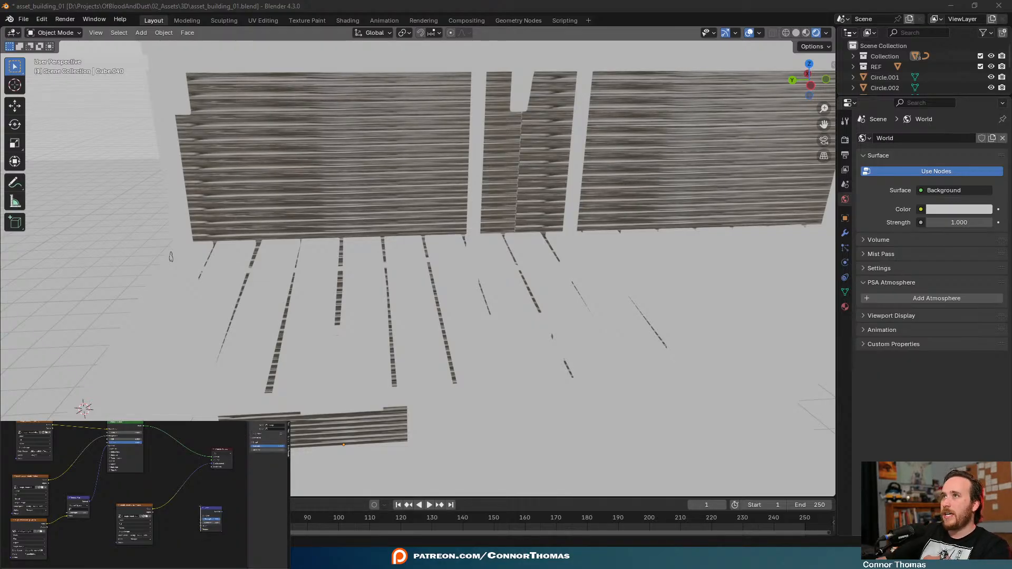
{"action": "left_click", "coordinate": [178, 485]}
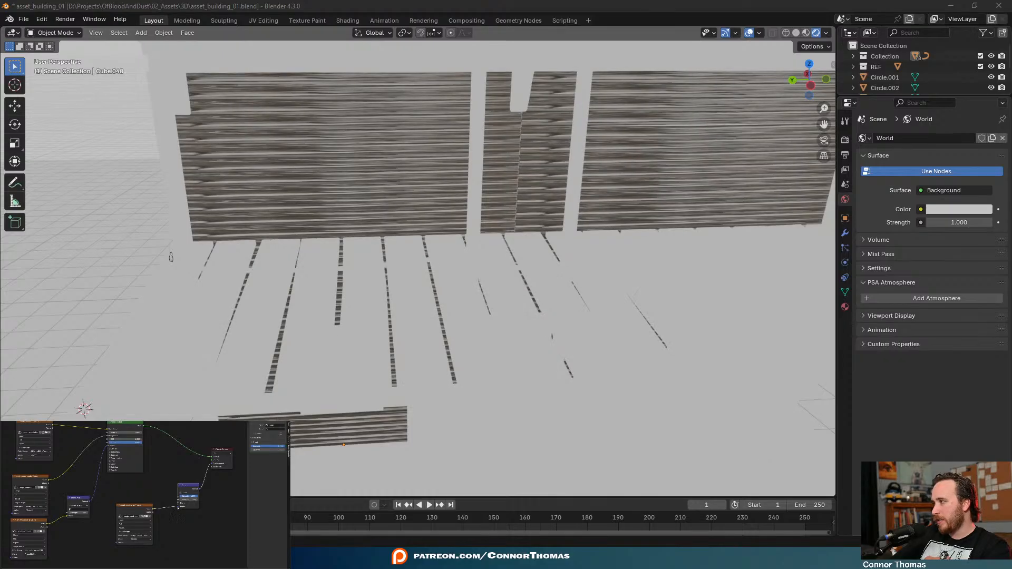
{"action": "left_click_drag", "start_coordinate": [179, 507], "coordinate": [173, 504]}
{"action": "left_click", "coordinate": [327, 526]}
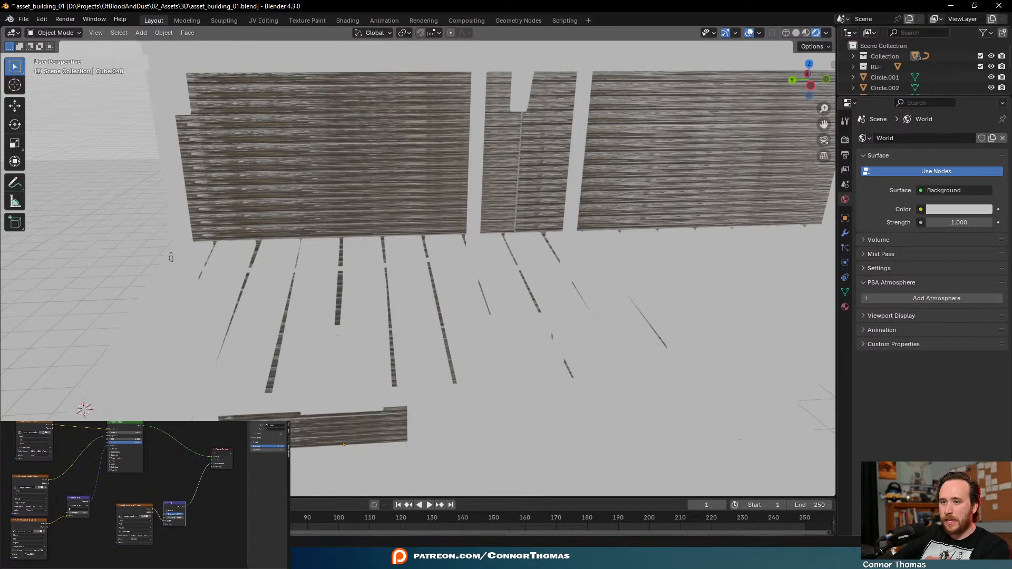
Switch to File Explorer and examine the Unreal project folder inside OfBloodAndDust's 03_Engine folder, returning to the project root
{"action": "key", "text": "alt+Tab"}
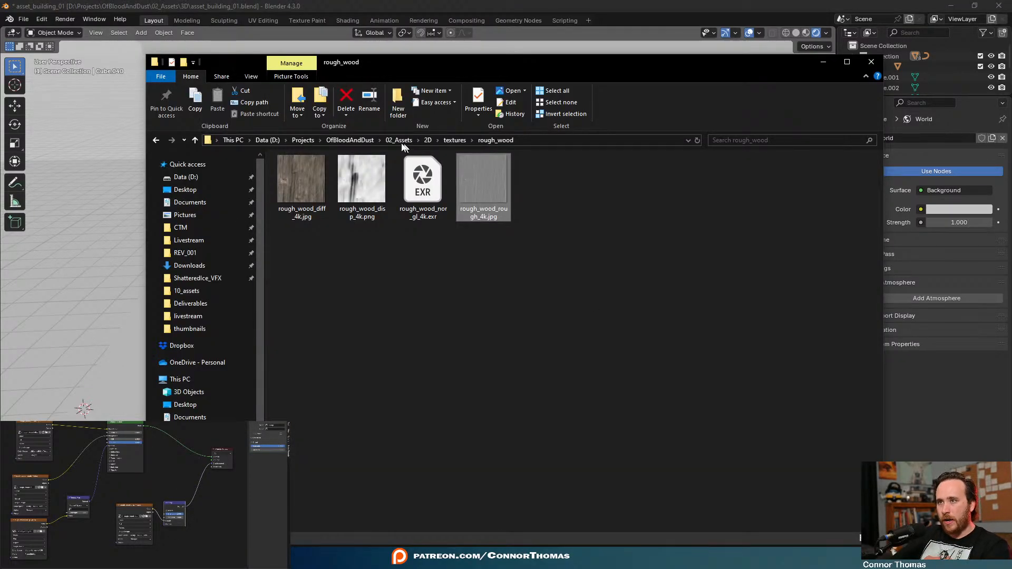
{"action": "left_click", "coordinate": [341, 140]}
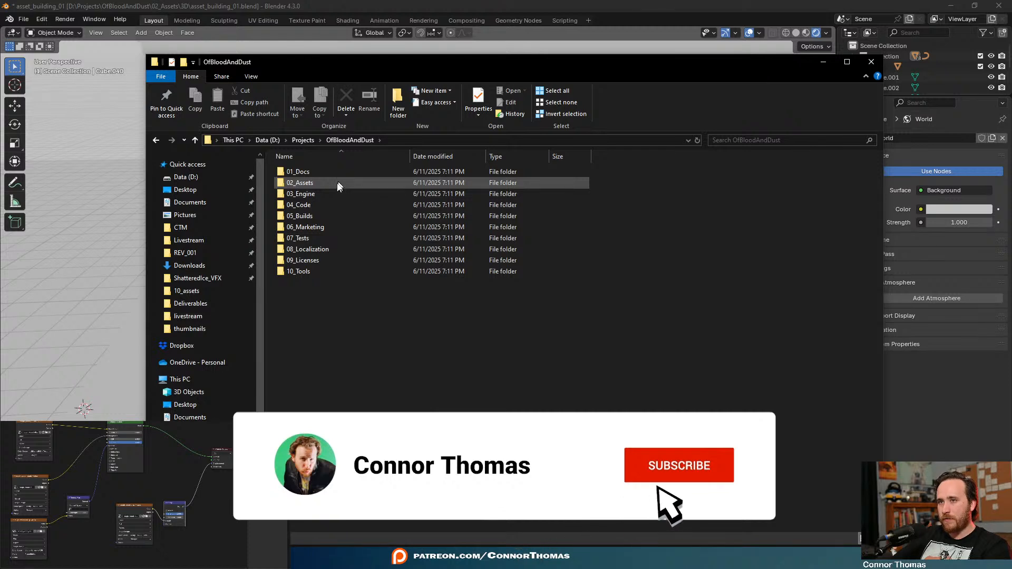
{"action": "double_click", "coordinate": [321, 193]}
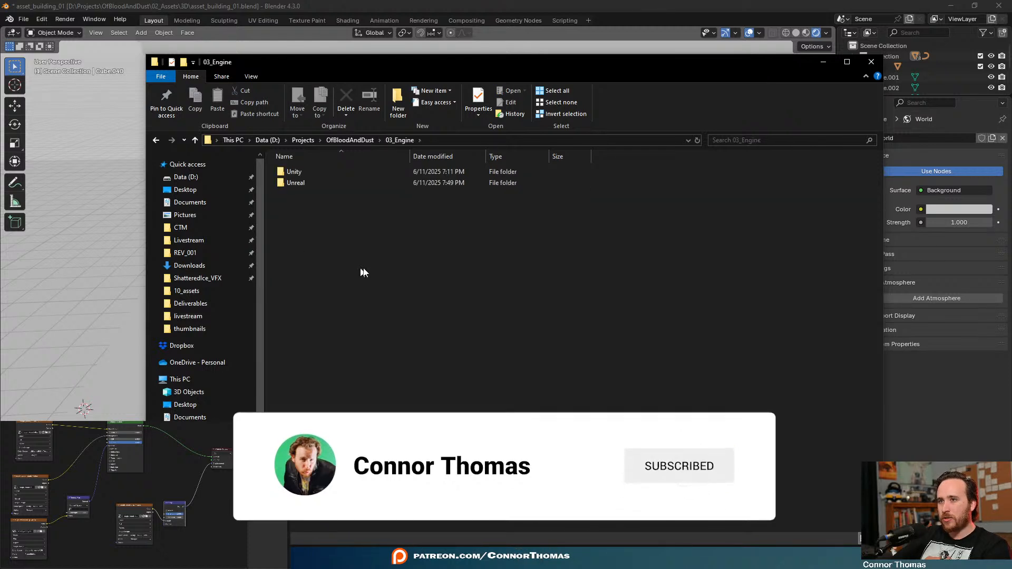
{"action": "double_click", "coordinate": [296, 183]}
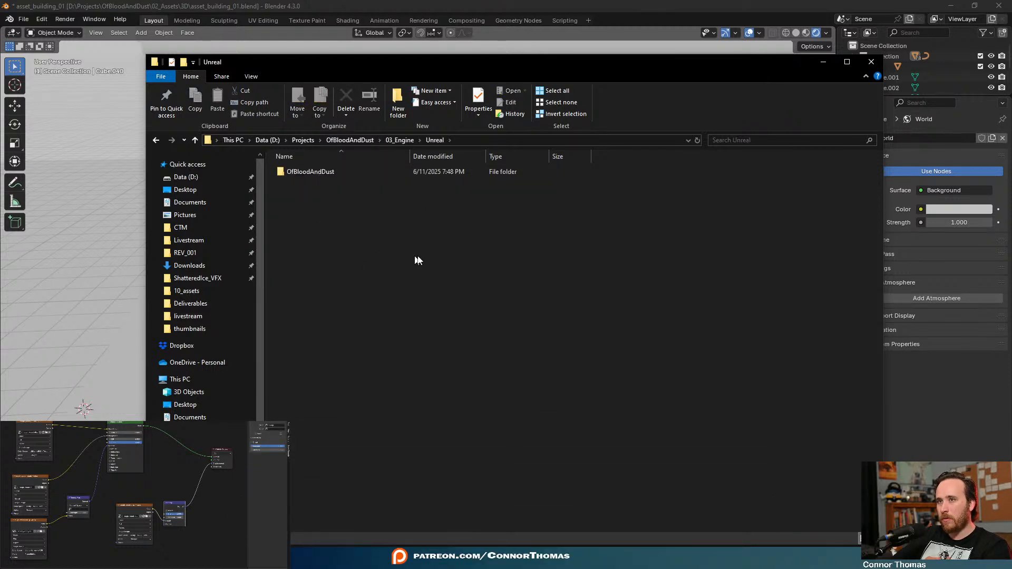
{"action": "double_click", "coordinate": [315, 173]}
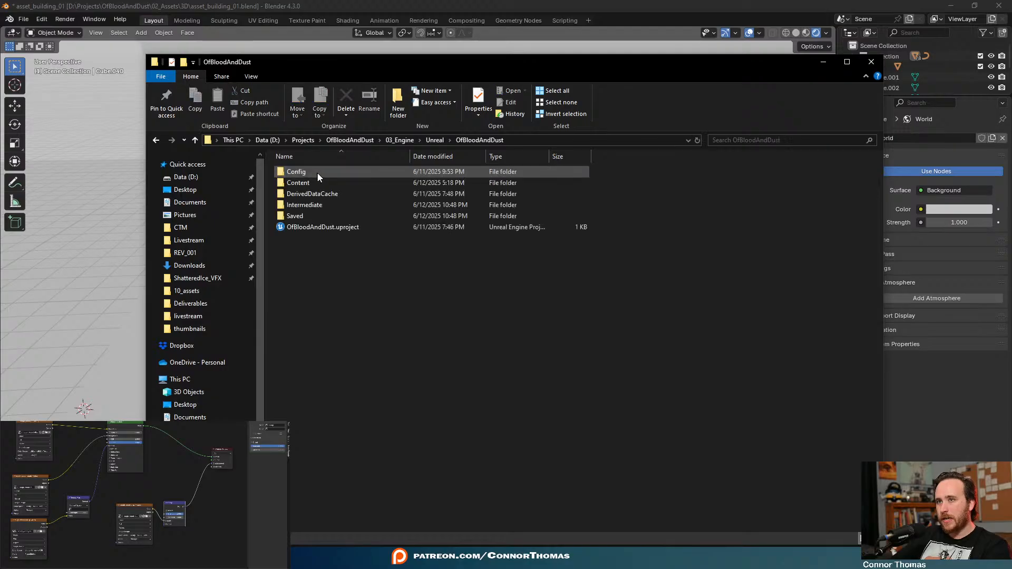
{"action": "left_click", "coordinate": [394, 141]}
{"action": "left_click", "coordinate": [350, 140]}
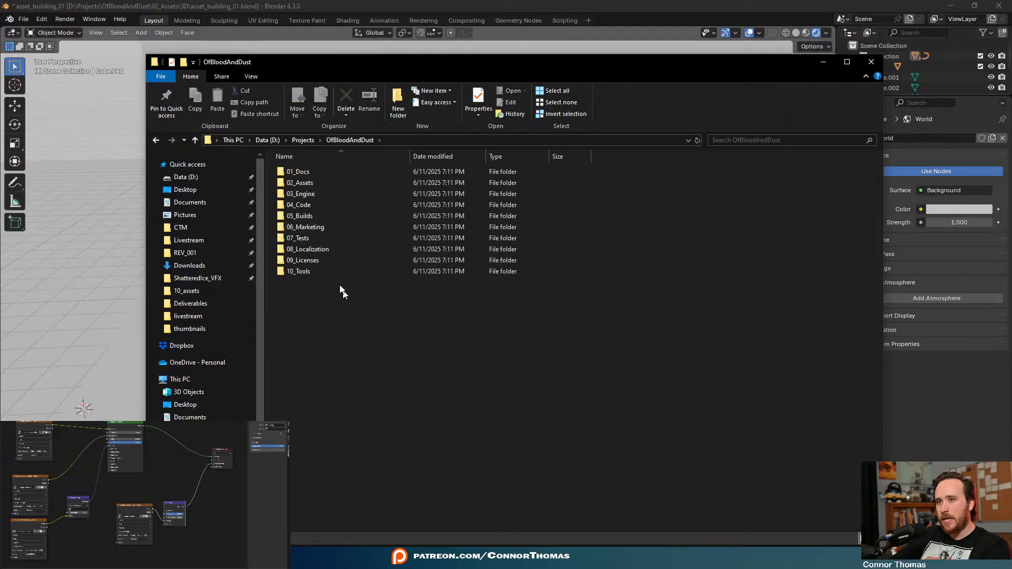
Examine the subfolders of 04_Code, 05_Builds, 06_Marketing and 07_Tests in the OfBloodAndDust project
{"action": "double_click", "coordinate": [305, 205]}
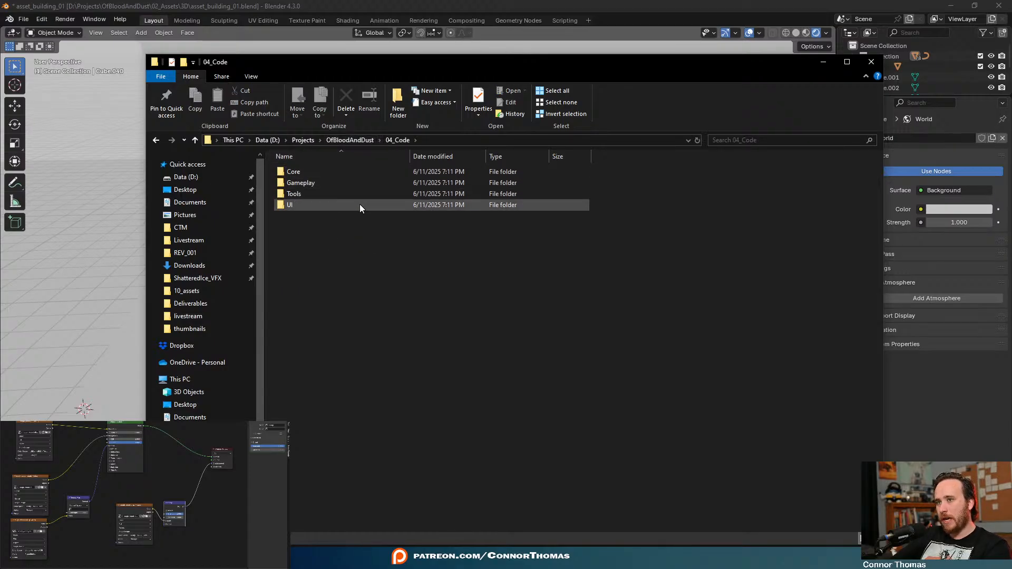
{"action": "left_click", "coordinate": [356, 139]}
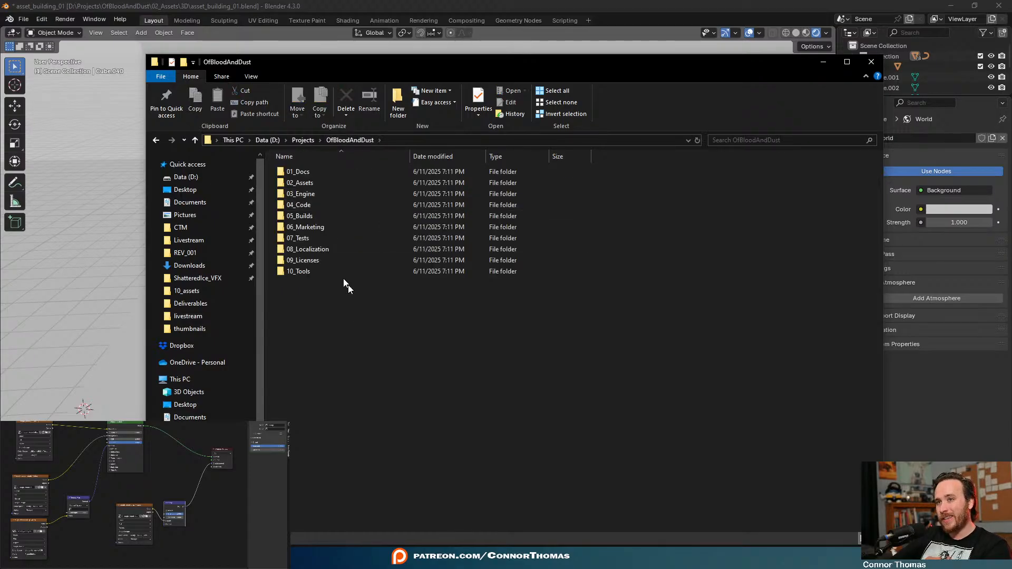
{"action": "double_click", "coordinate": [308, 219]}
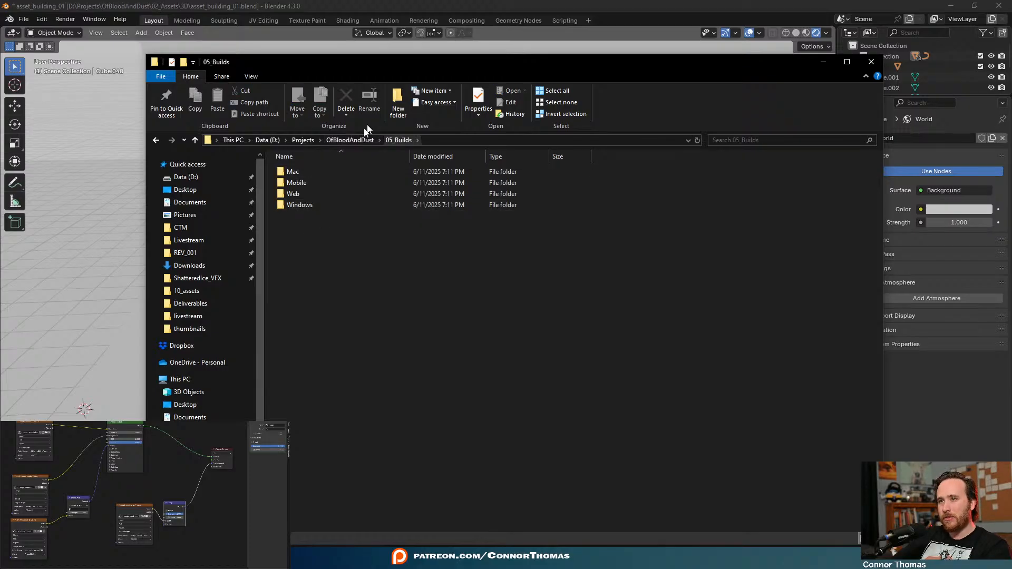
{"action": "left_click", "coordinate": [354, 141]}
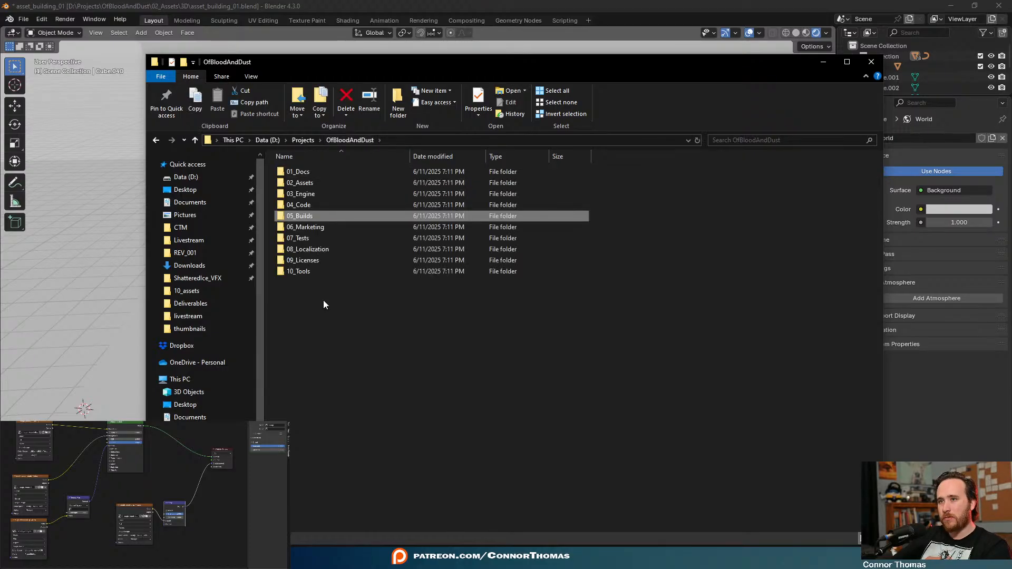
{"action": "double_click", "coordinate": [319, 228]}
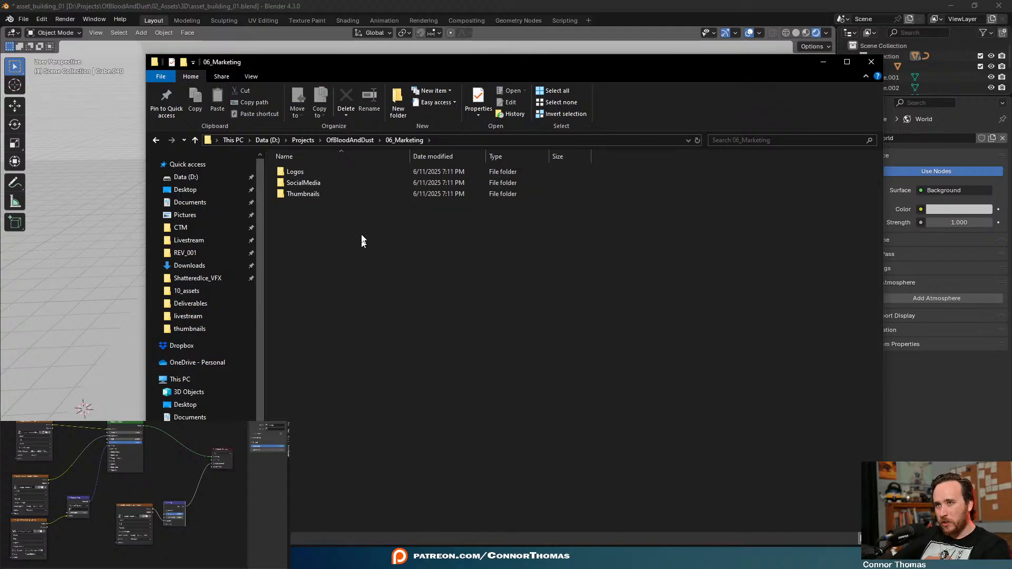
{"action": "left_click", "coordinate": [348, 140]}
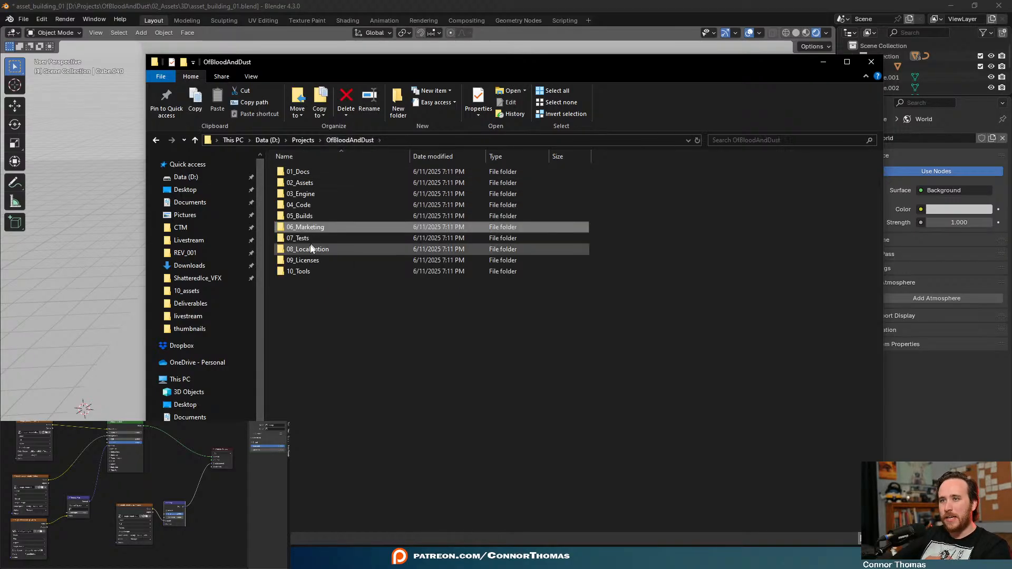
{"action": "left_click", "coordinate": [307, 241]}
{"action": "double_click", "coordinate": [305, 239]}
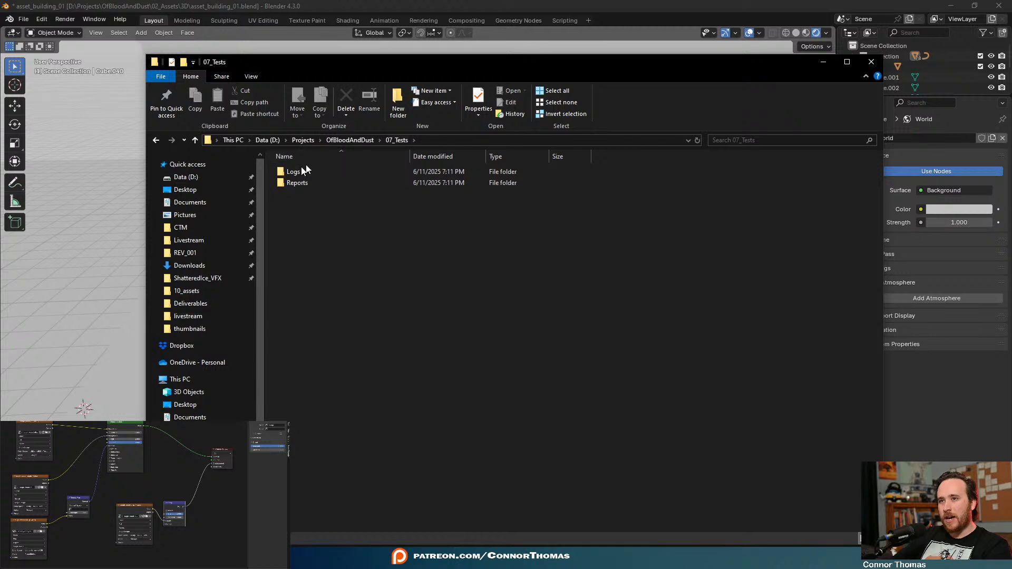
Return to the OfBloodAndDust root folder, check the contents of 08_Localization, and come back to the root
{"action": "left_click", "coordinate": [359, 141]}
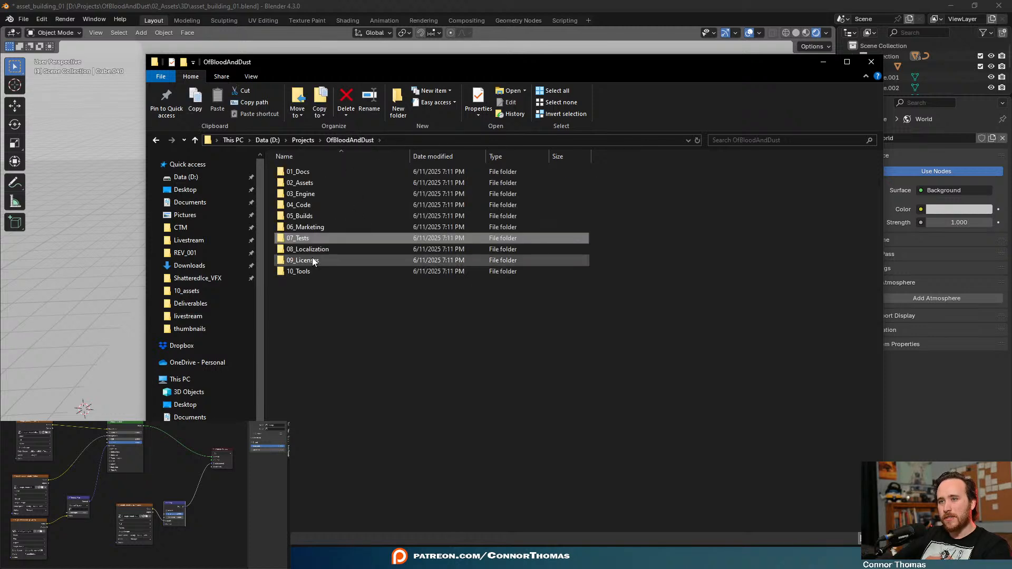
{"action": "left_click", "coordinate": [314, 248]}
{"action": "double_click", "coordinate": [314, 248]}
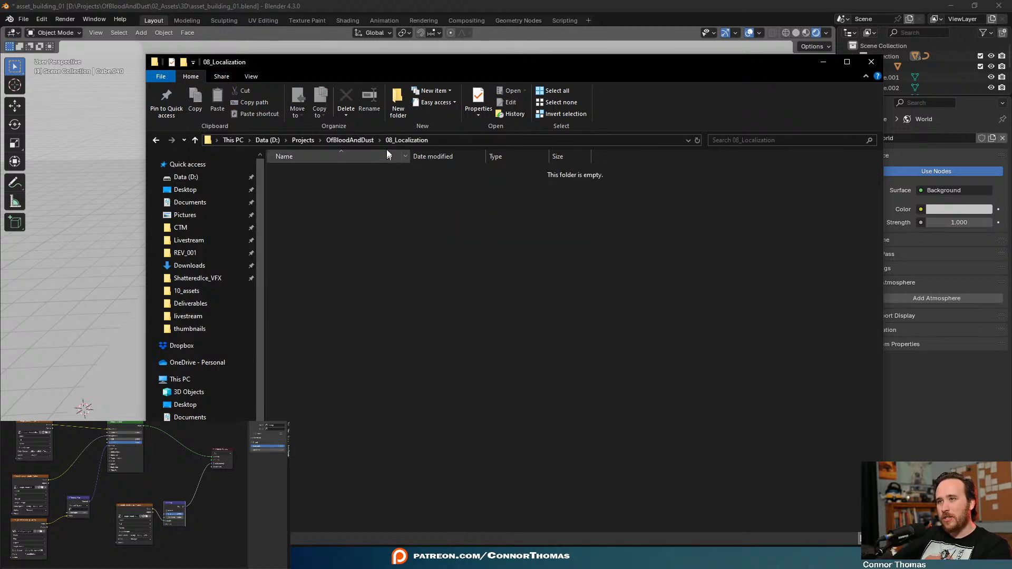
{"action": "left_click", "coordinate": [359, 141]}
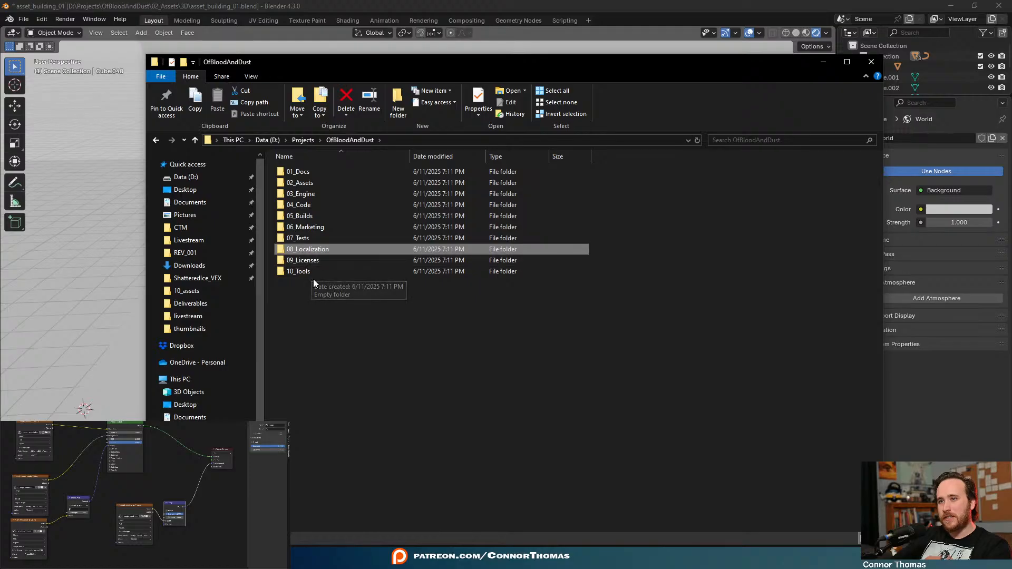
{"action": "left_click", "coordinate": [412, 316]}
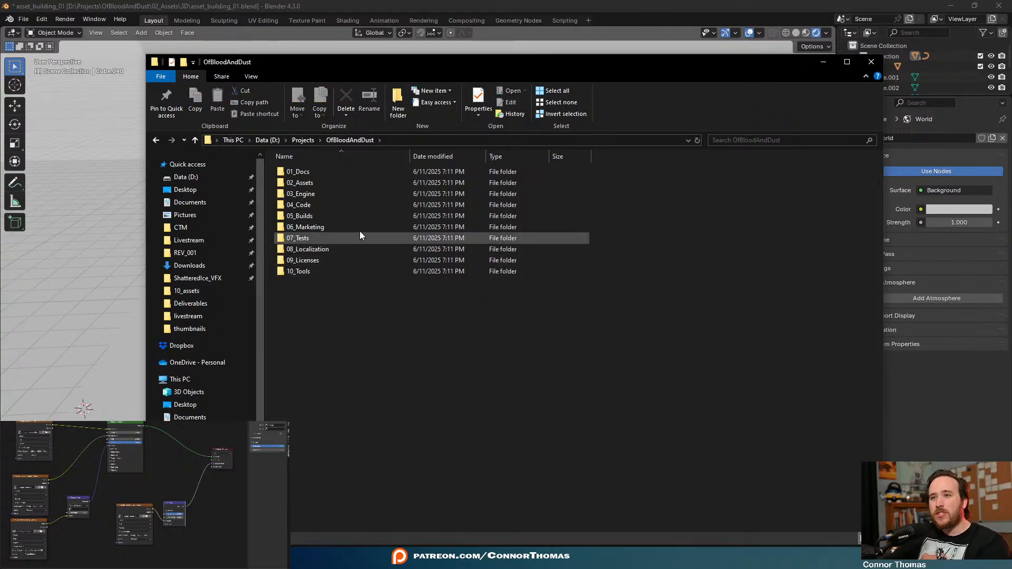
Examine the 3D and Audio subfolders inside the project's 02_Assets folder
{"action": "double_click", "coordinate": [314, 183]}
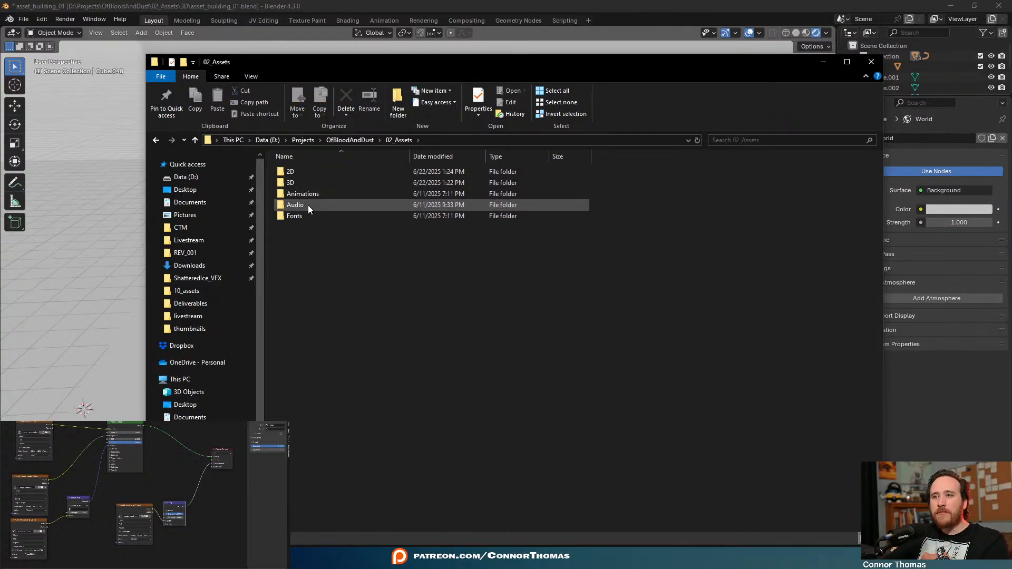
{"action": "double_click", "coordinate": [291, 183]}
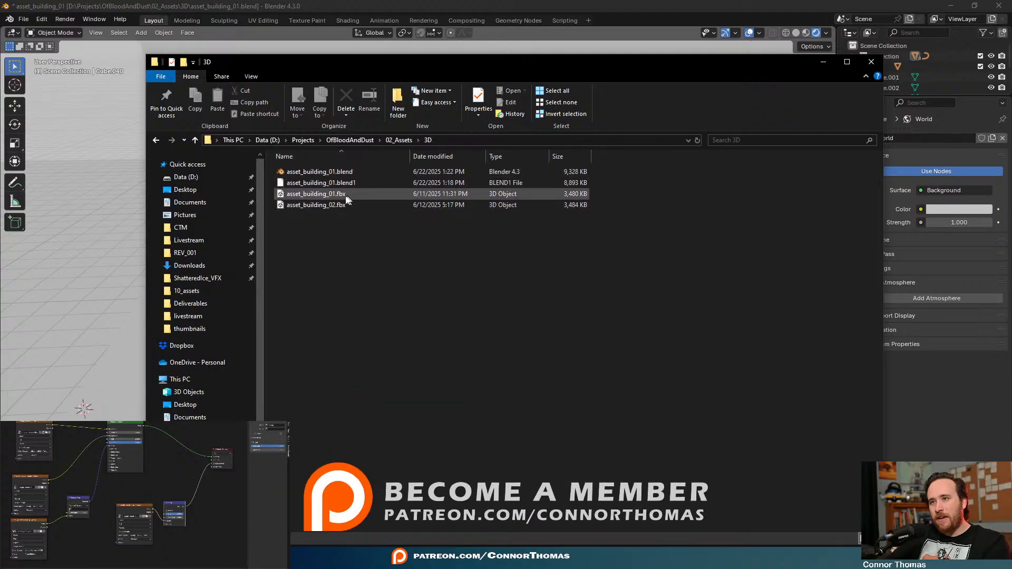
{"action": "left_click", "coordinate": [400, 140]}
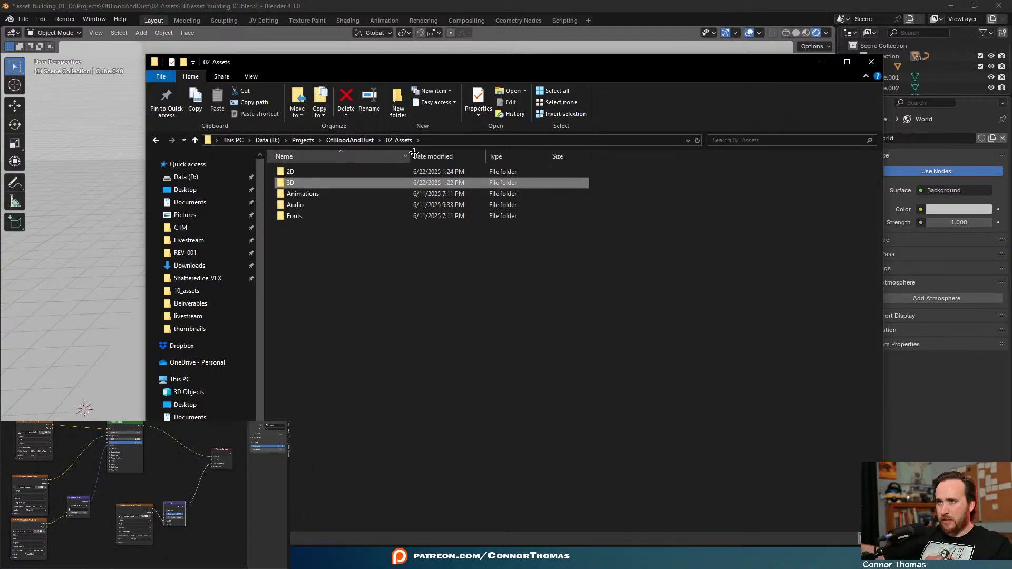
{"action": "double_click", "coordinate": [298, 208]}
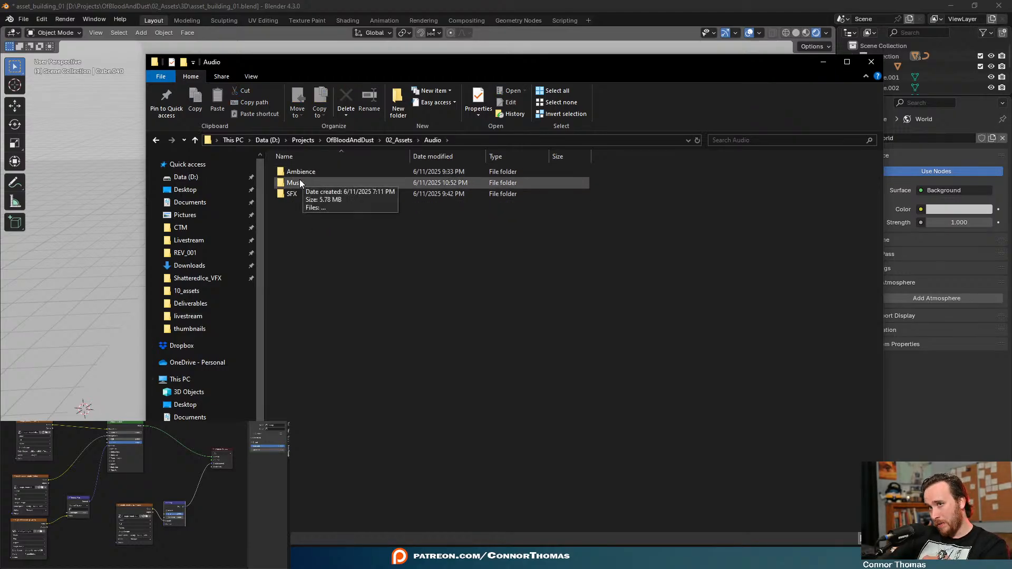
{"action": "left_click", "coordinate": [396, 139]}
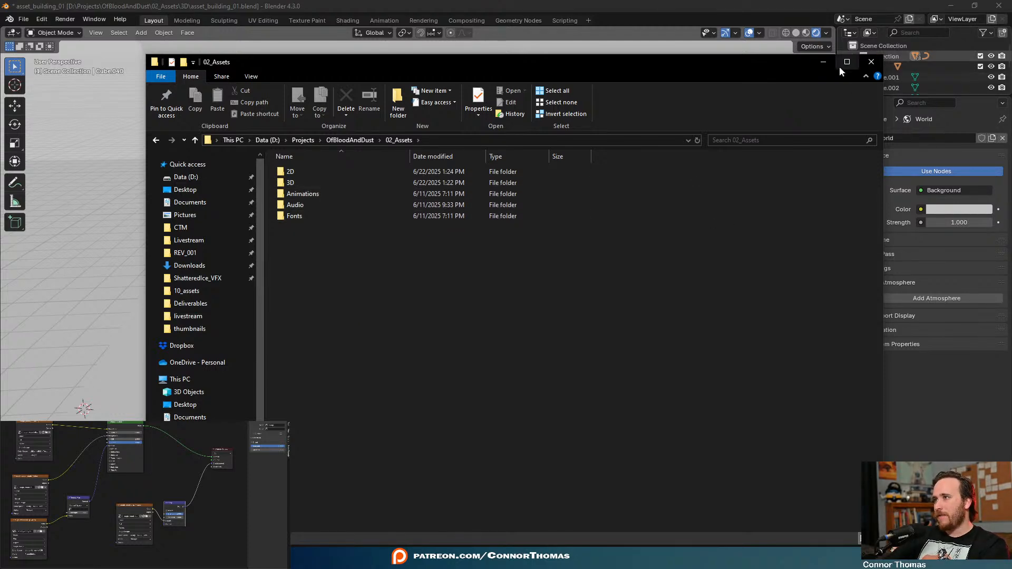
Switch back to Blender and examine how the wood texture stretches across the building's walls
{"action": "left_click", "coordinate": [826, 64]}
{"action": "left_click", "coordinate": [616, 3]}
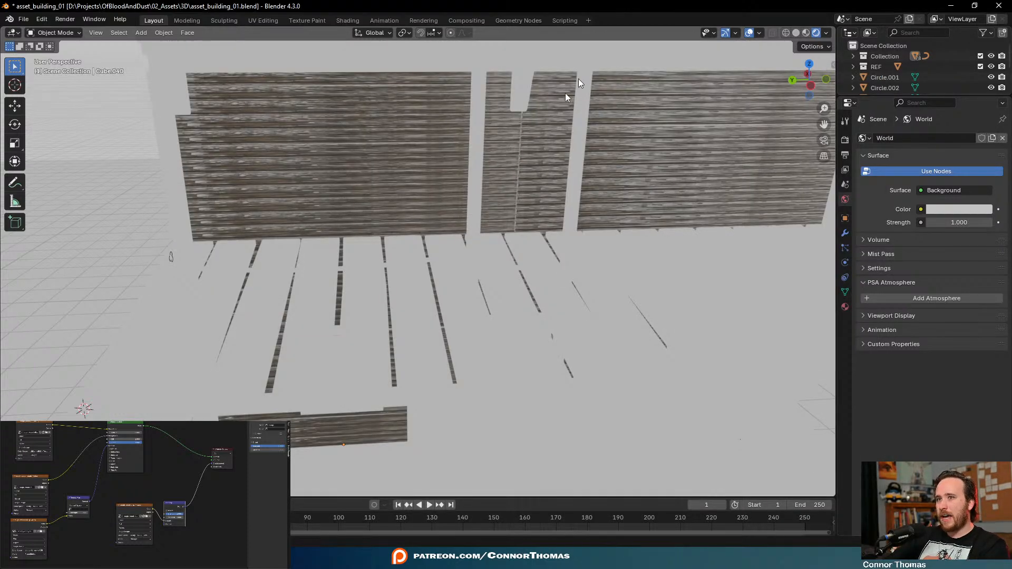
{"action": "middle_click_drag", "start_coordinate": [459, 157], "coordinate": [534, 353]}
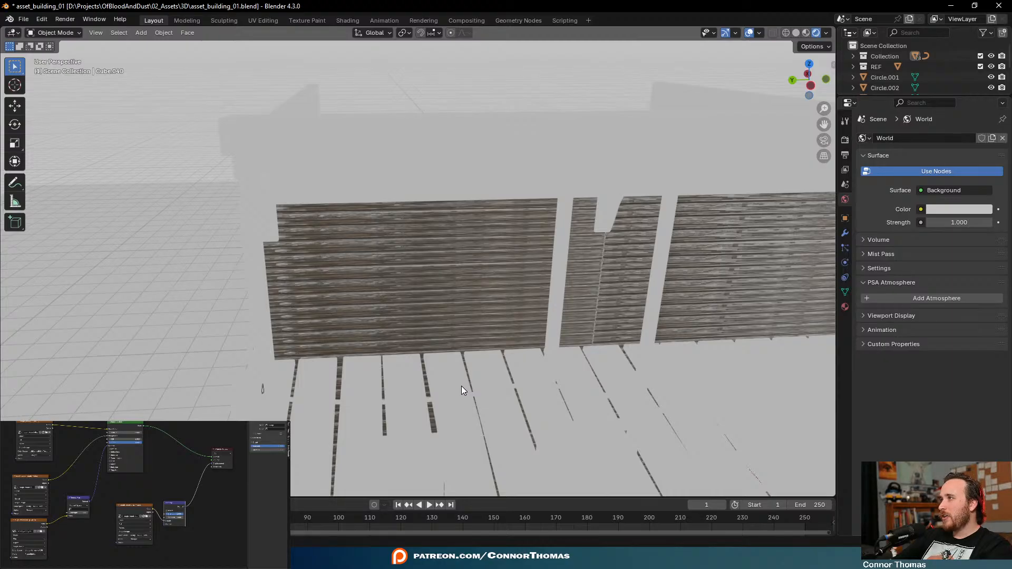
{"action": "middle_click_drag", "start_coordinate": [473, 109], "coordinate": [537, 204]}
{"action": "scroll", "coordinate": [538, 205], "scroll_direction": "up", "scroll_amount": 4}
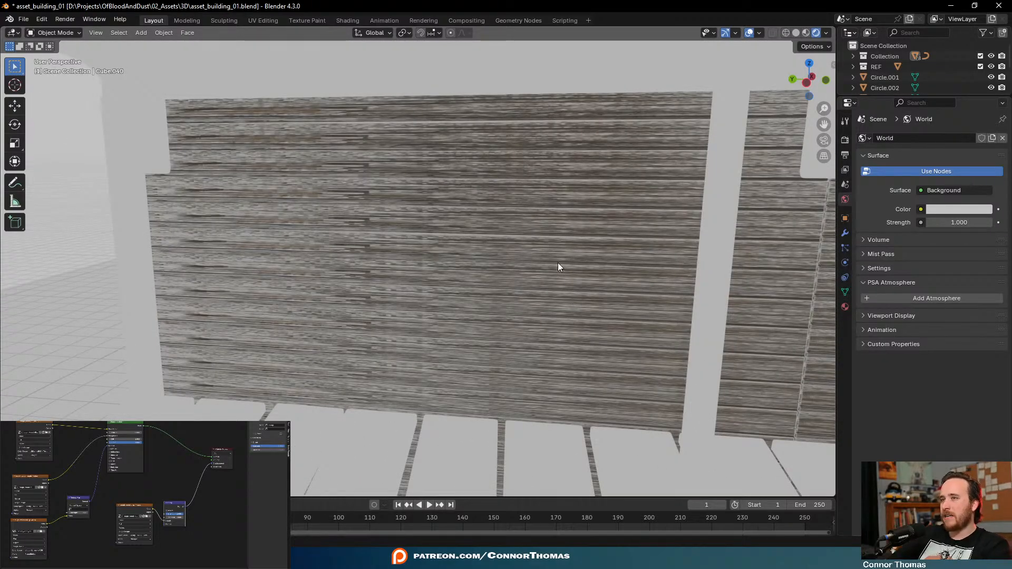
{"action": "scroll", "coordinate": [555, 301], "scroll_direction": "down", "scroll_amount": 5}
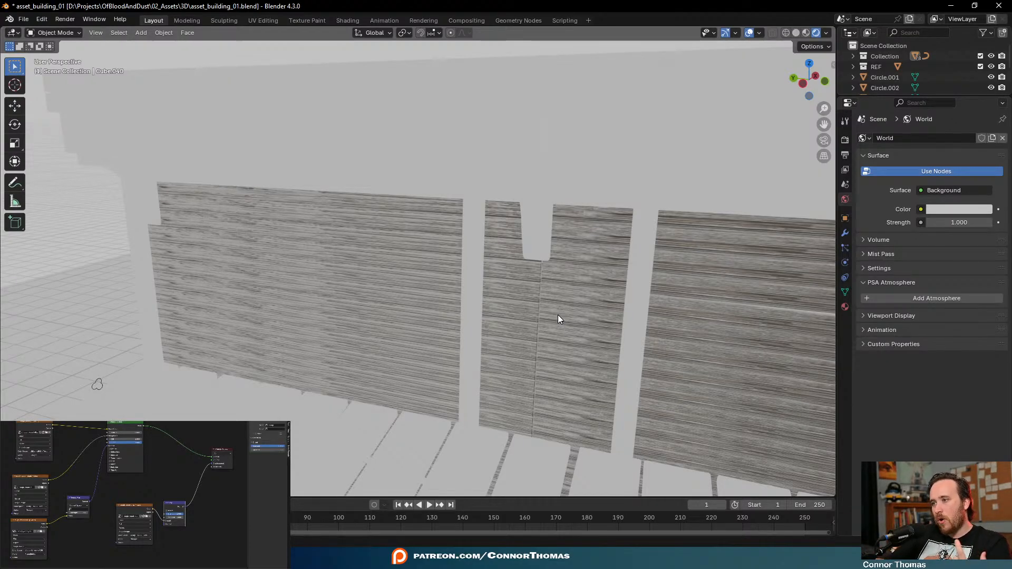
Add linked Texture Coordinate and Mapping nodes to the base color image texture in the shader editor
{"action": "left_click", "coordinate": [65, 494]}
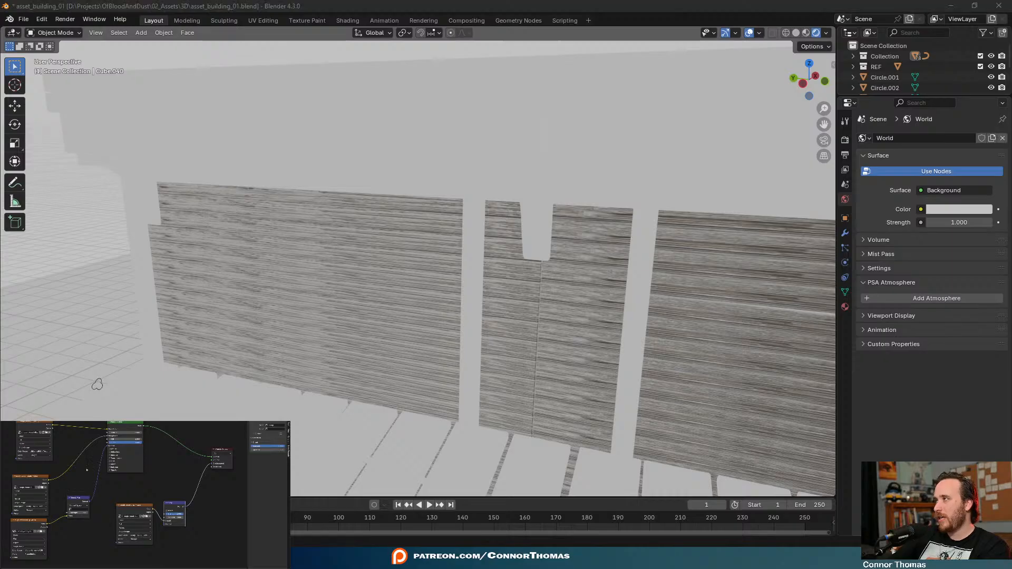
{"action": "middle_click_drag", "start_coordinate": [73, 465], "coordinate": [122, 470]}
{"action": "left_click_drag", "start_coordinate": [87, 428], "coordinate": [78, 428]}
{"action": "key", "text": "ctrl+t"}
{"action": "middle_click_drag", "start_coordinate": [78, 427], "coordinate": [114, 426]}
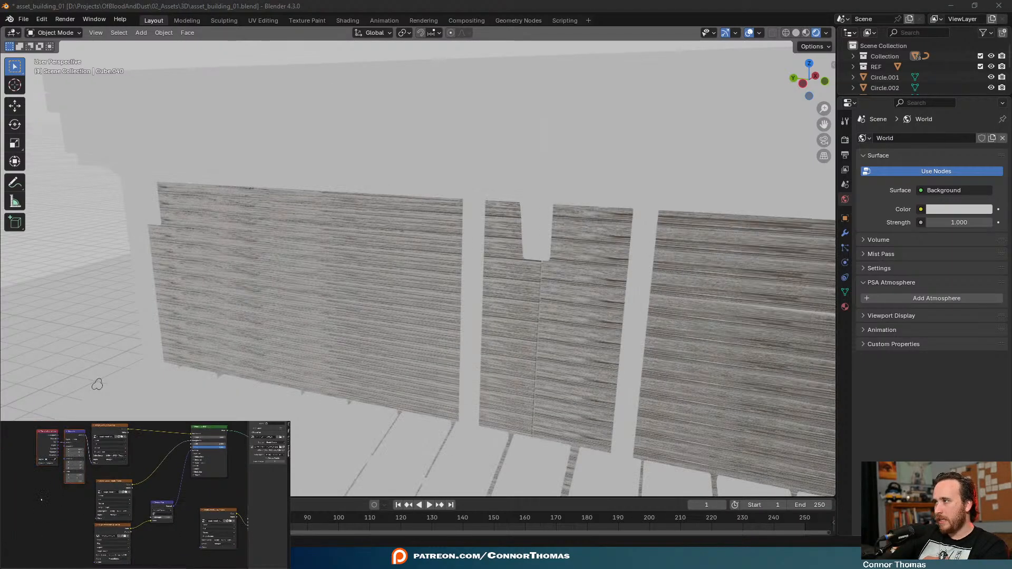
Space out the new nodes and connect the Mapping node's Vector output to the roughness, normal and displacement textures
{"action": "left_click_drag", "start_coordinate": [41, 499], "coordinate": [95, 519]}
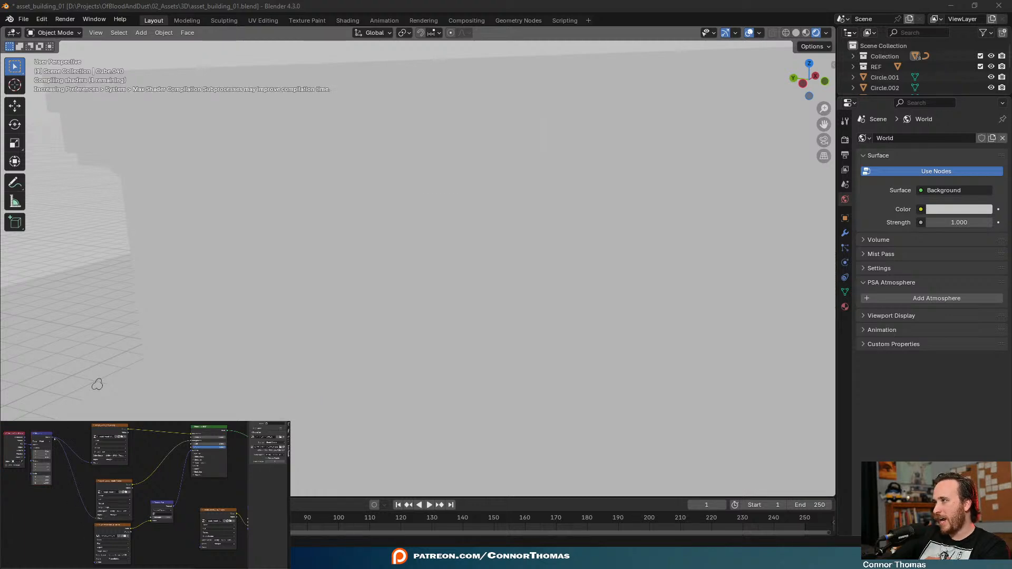
{"action": "left_click_drag", "start_coordinate": [53, 438], "coordinate": [95, 562]}
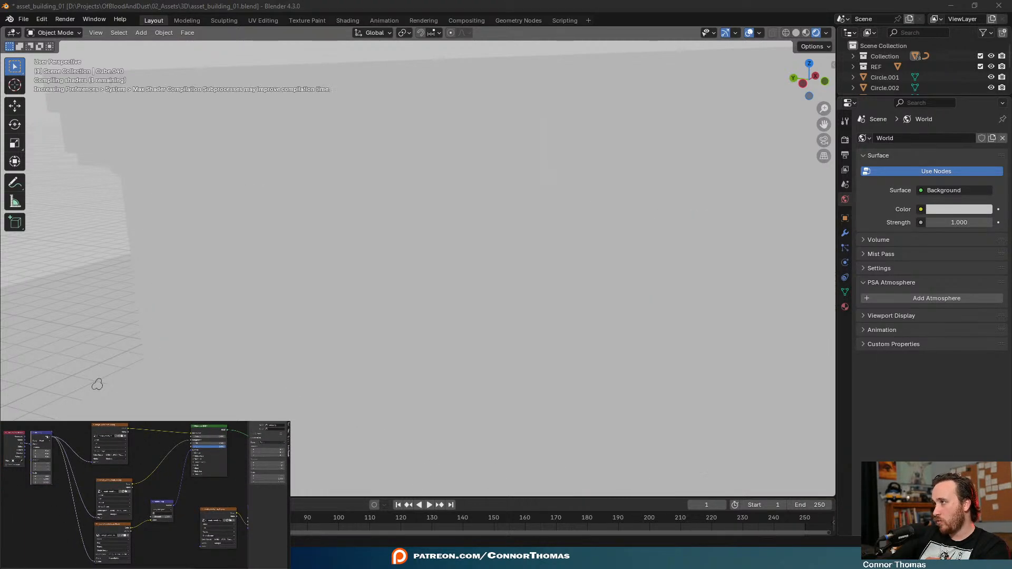
{"action": "left_click_drag", "start_coordinate": [54, 437], "coordinate": [200, 548]}
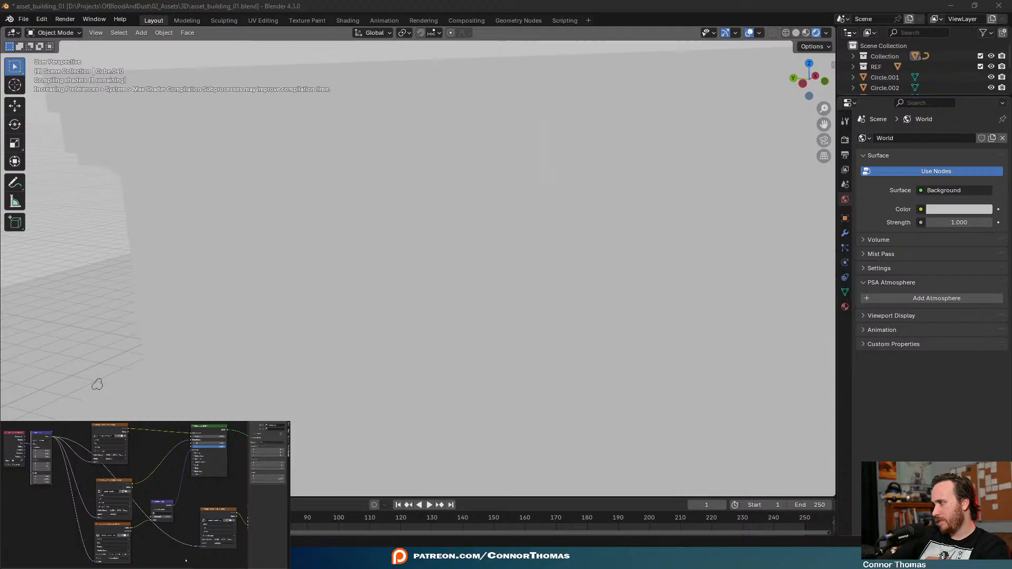
Try other Texture Coordinate outputs as the Mapping node's Vector input, then reconnect the UV output
{"action": "scroll", "coordinate": [80, 532], "scroll_direction": "up", "scroll_amount": 2}
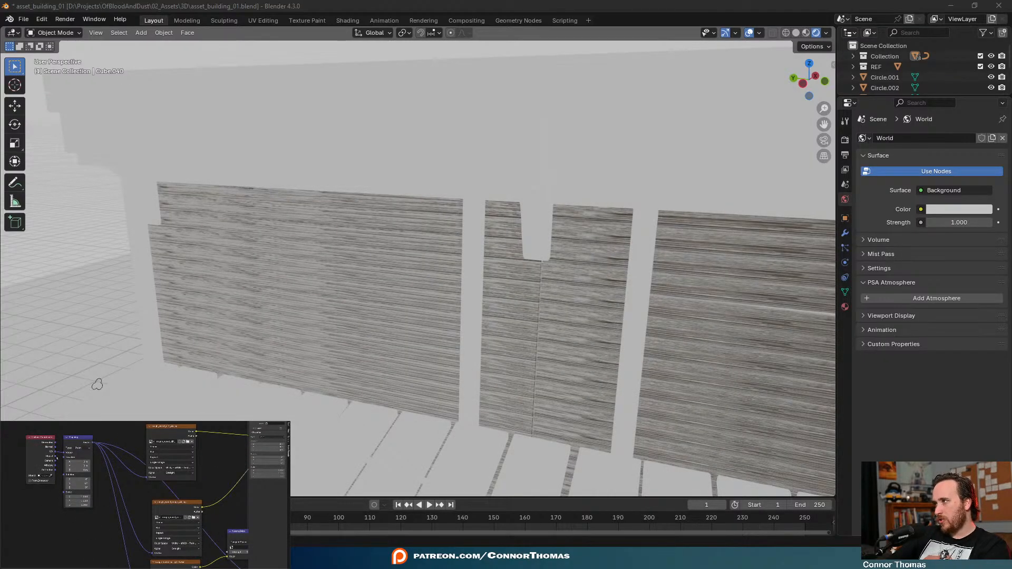
{"action": "left_click_drag", "start_coordinate": [56, 457], "coordinate": [22, 480]}
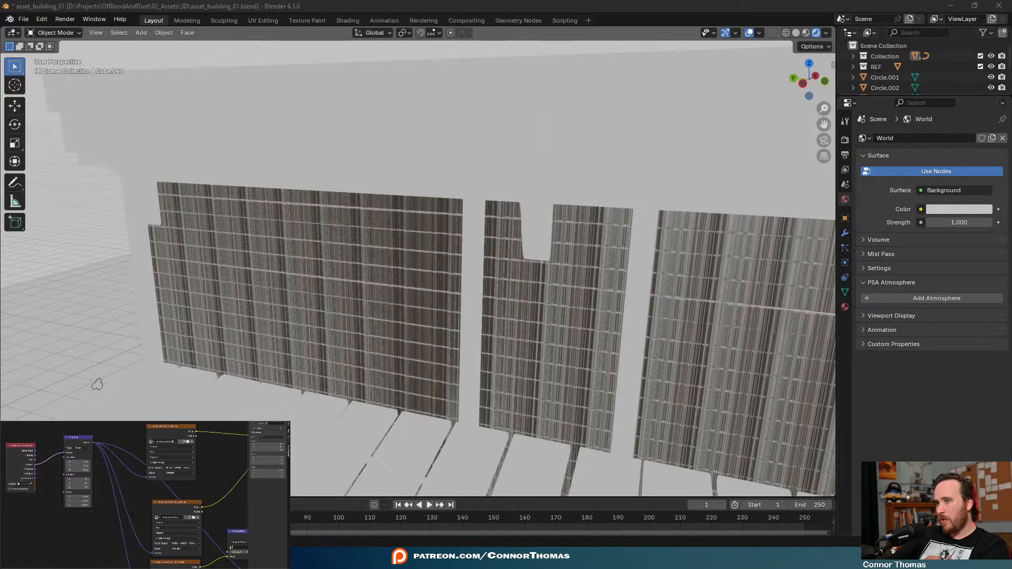
{"action": "left_click", "coordinate": [34, 537]}
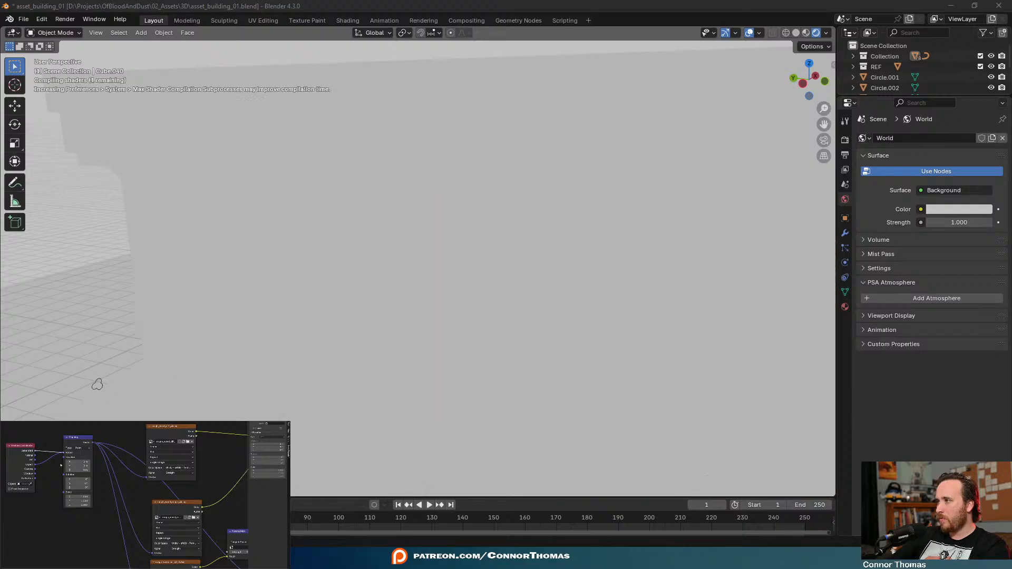
{"action": "scroll", "coordinate": [508, 368], "scroll_direction": "up", "scroll_amount": 2}
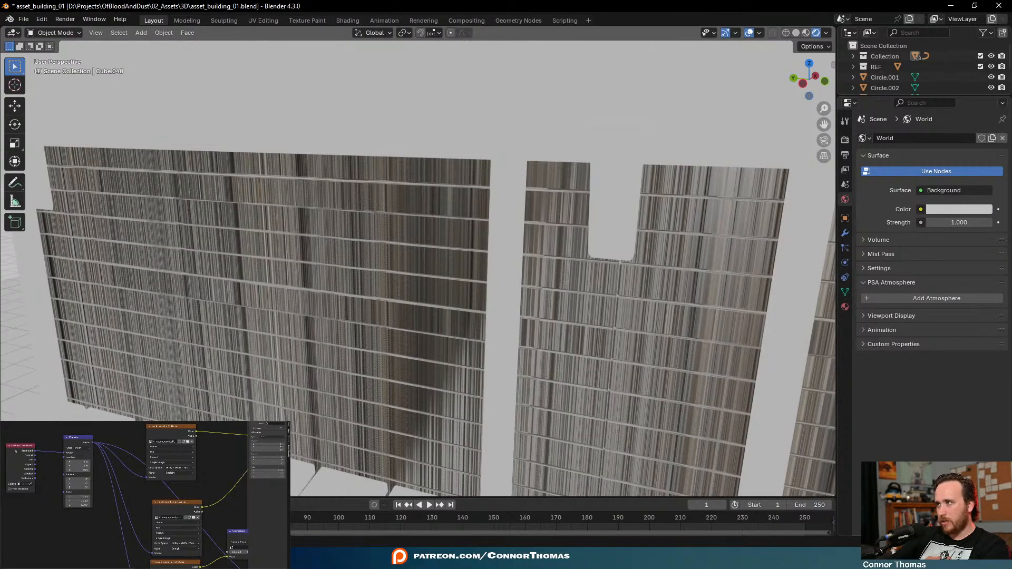
{"action": "left_click_drag", "start_coordinate": [34, 459], "coordinate": [64, 452]}
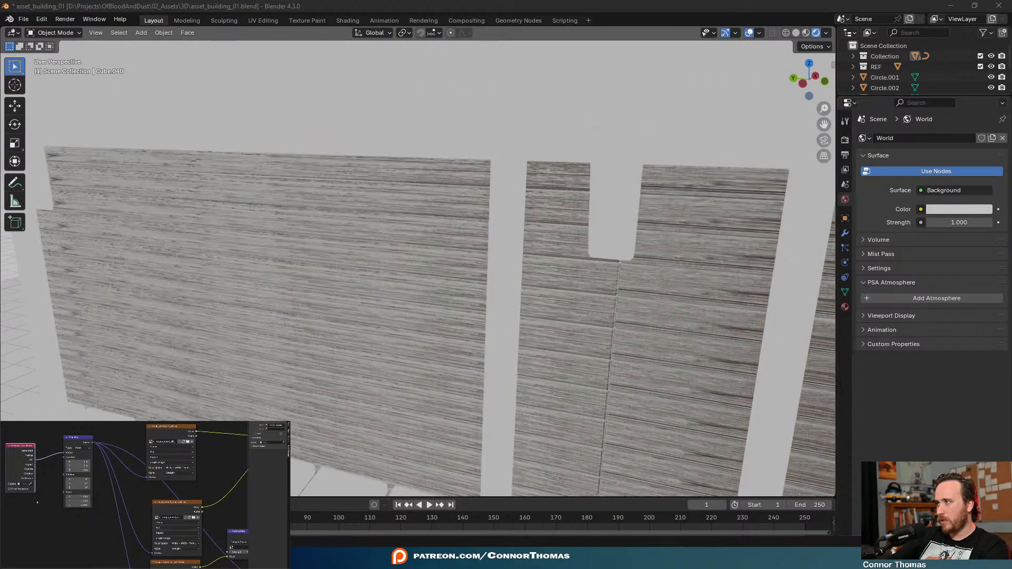
Unwrap all of the wall mesh's geometry with Cube Projection and return to Object Mode
{"action": "key", "text": "Tab"}
{"action": "key", "text": "a"}
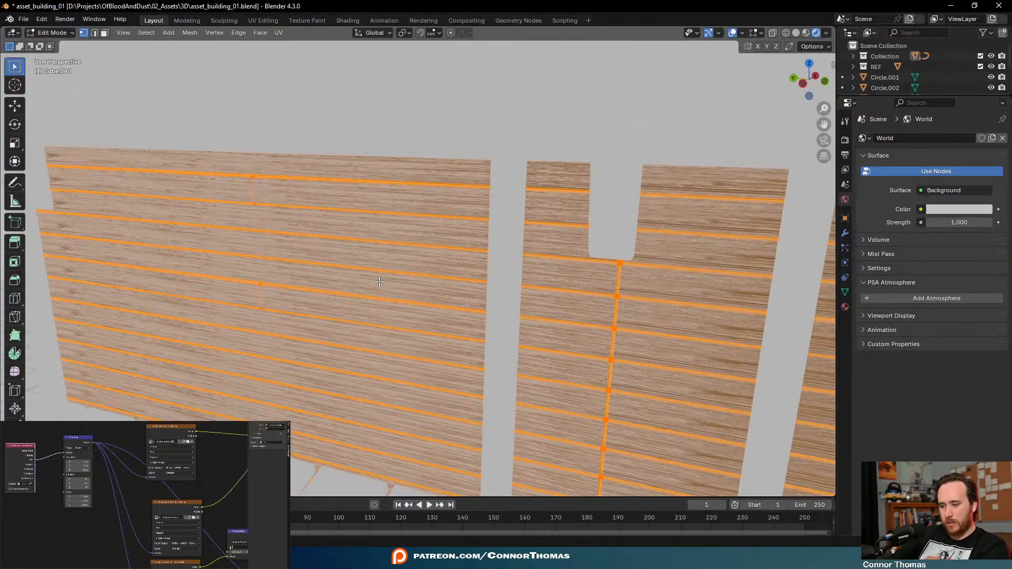
{"action": "key", "text": "u"}
{"action": "mouse_move", "coordinate": [379, 283]}
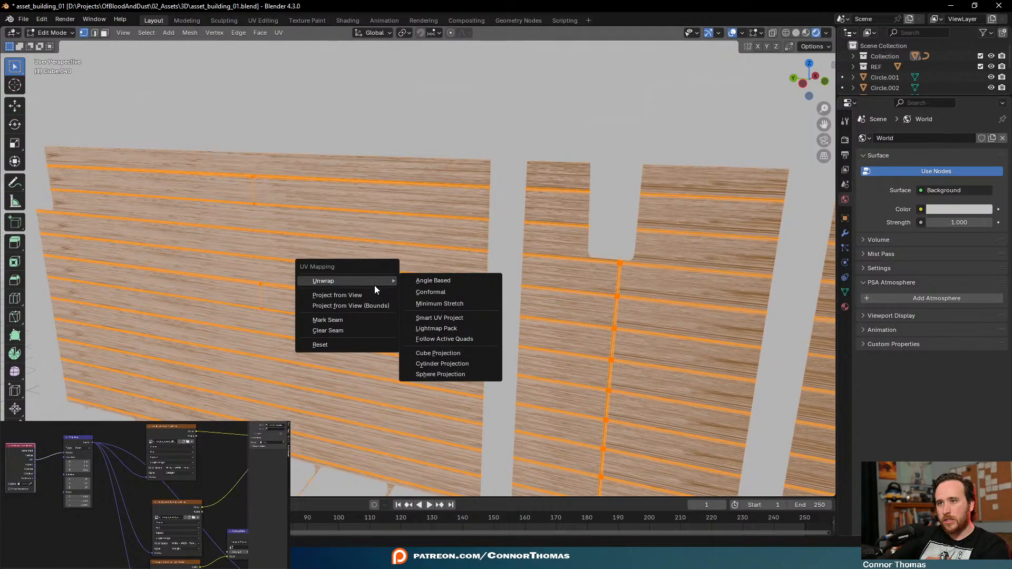
{"action": "key", "text": "Escape"}
{"action": "key", "text": "u"}
{"action": "mouse_move", "coordinate": [337, 271]}
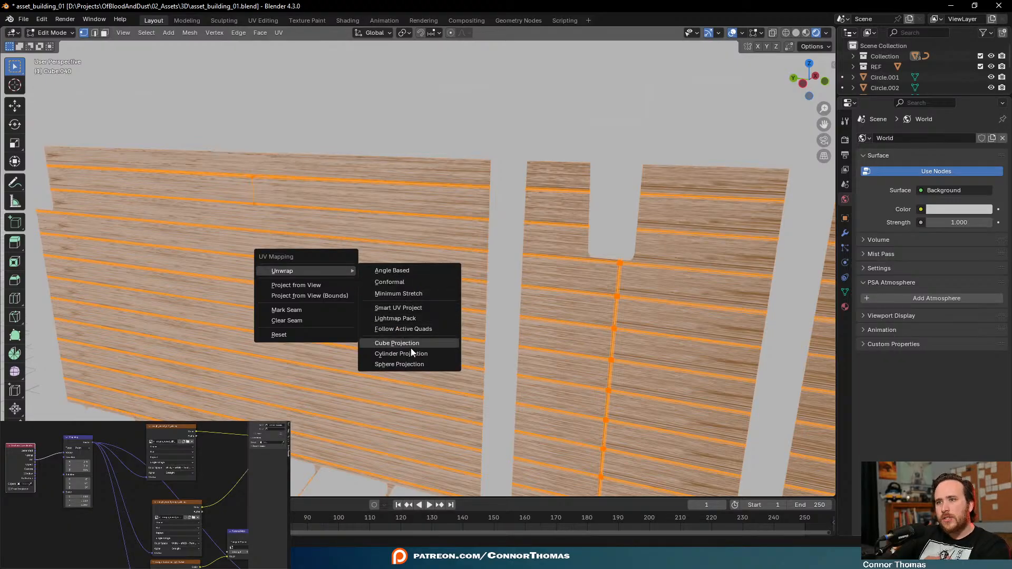
{"action": "left_click", "coordinate": [397, 343]}
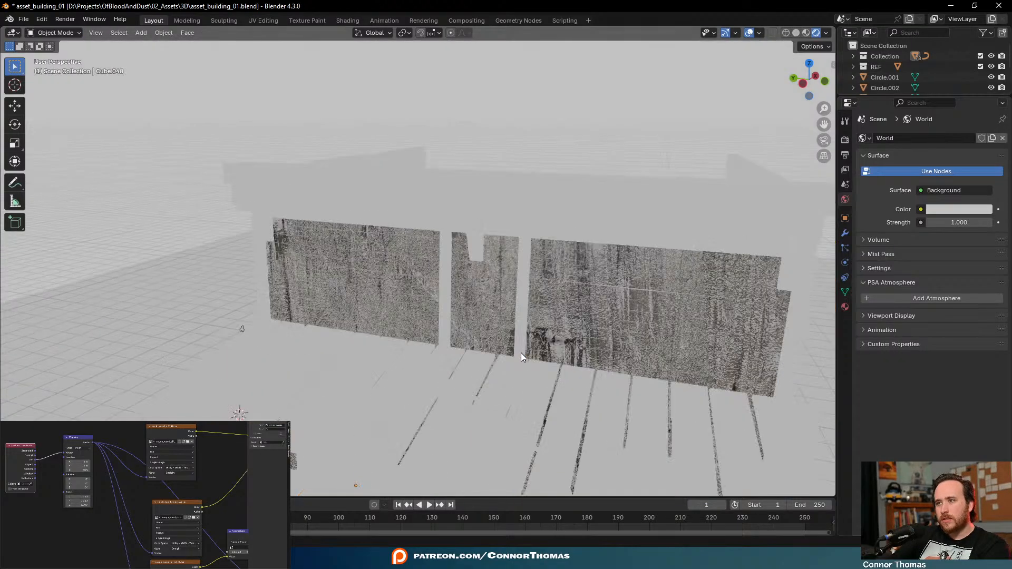
{"action": "middle_click_drag", "start_coordinate": [521, 337], "coordinate": [483, 311]}
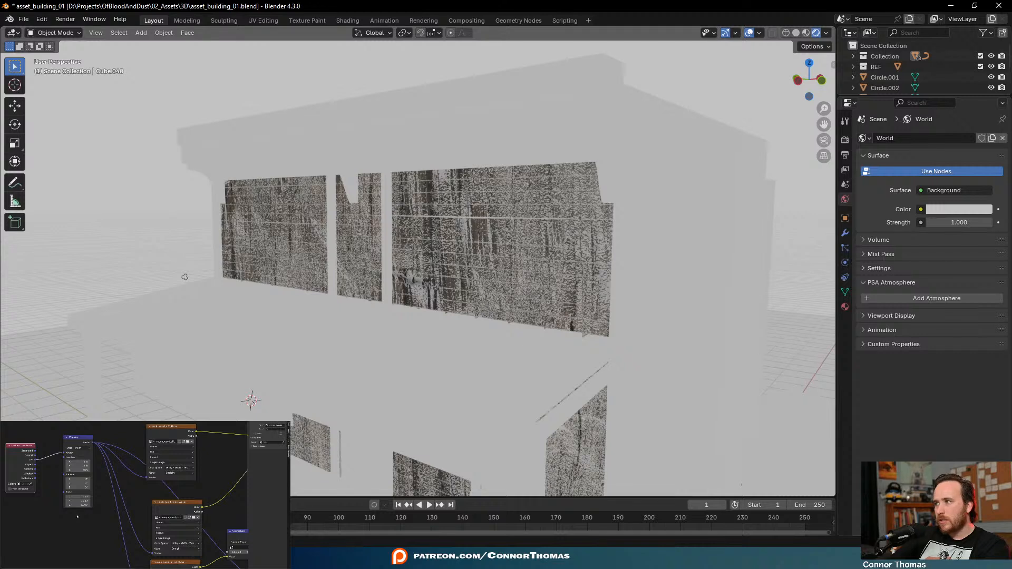
Add a Value node below the Texture Coordinate node and connect it to the Mapping node's Scale input
{"action": "middle_click_drag", "start_coordinate": [77, 517], "coordinate": [101, 510]}
{"action": "key", "text": "shift+a"}
{"action": "type", "text": "va"}
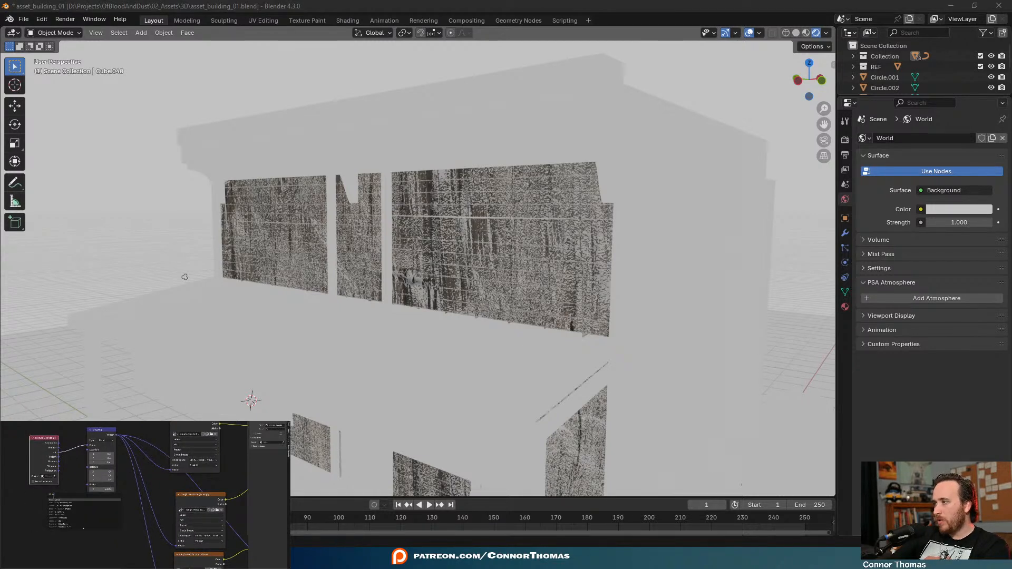
{"action": "key", "text": "Return"}
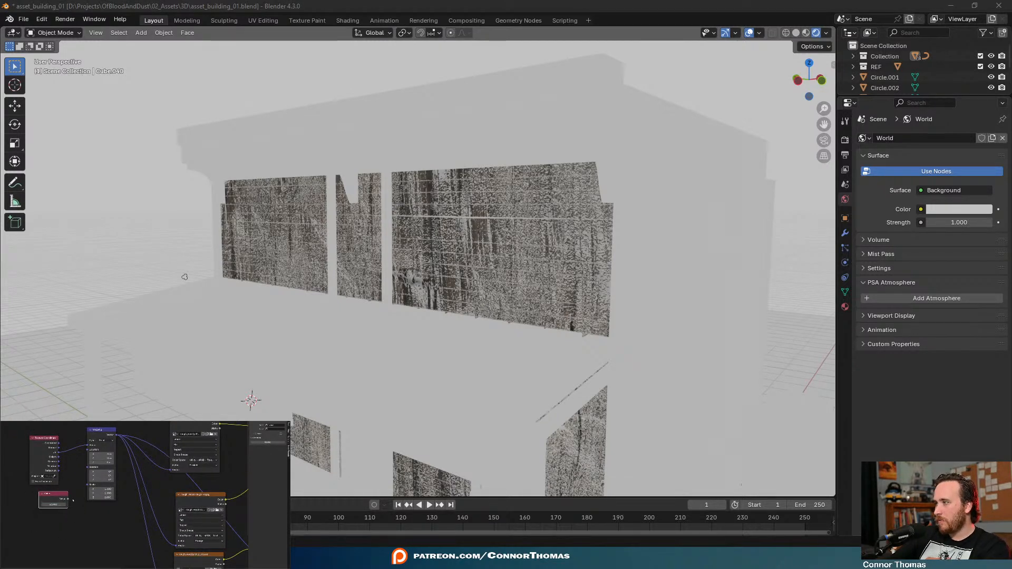
{"action": "left_click_drag", "start_coordinate": [68, 500], "coordinate": [87, 485]}
Set the Value node to 0.1, then fine-tune it to adjust the wood texture's tiling on the walls
{"action": "double_click", "coordinate": [55, 505]}
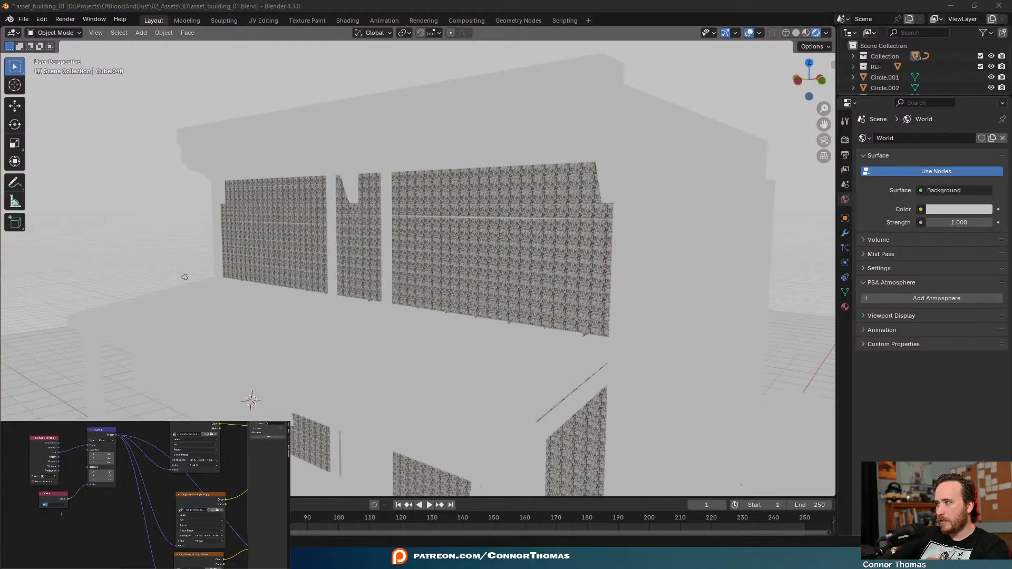
{"action": "type", "text": ".1"}
{"action": "key", "text": "Return"}
{"action": "left_click_drag", "start_coordinate": [55, 505], "coordinate": [74, 505]}
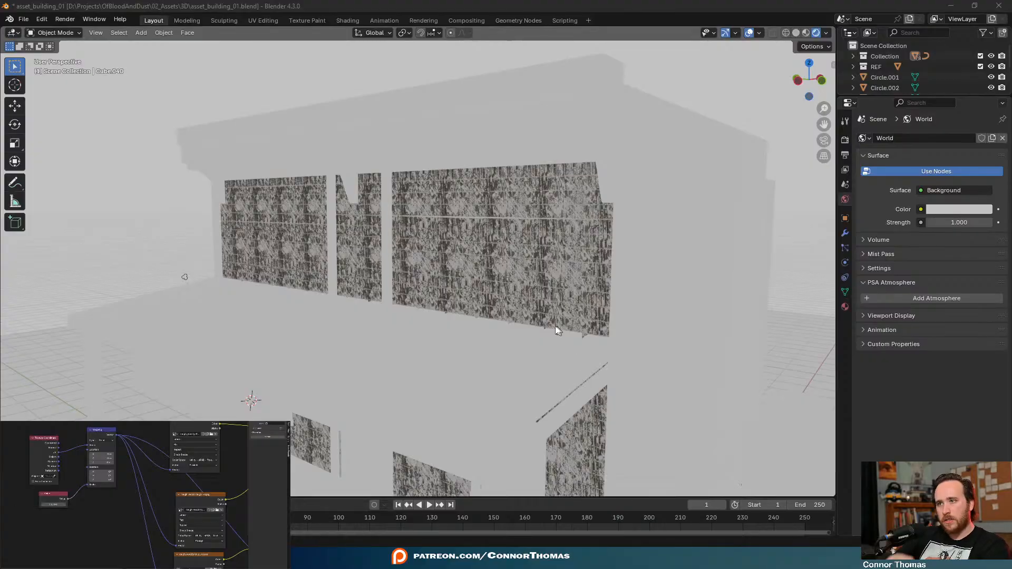
Move the Texture Coordinate node farther away from the Value node to tidy the node layout
{"action": "middle_click_drag", "start_coordinate": [555, 327], "coordinate": [604, 328]}
{"action": "scroll", "coordinate": [580, 324], "scroll_direction": "up", "scroll_amount": 5}
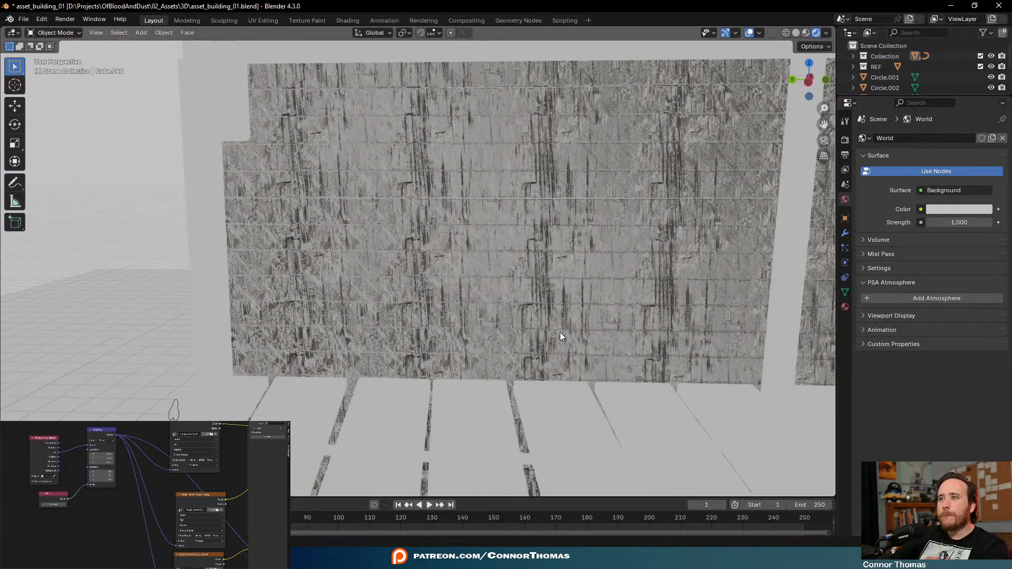
{"action": "middle_click_drag", "start_coordinate": [46, 524], "coordinate": [66, 527]}
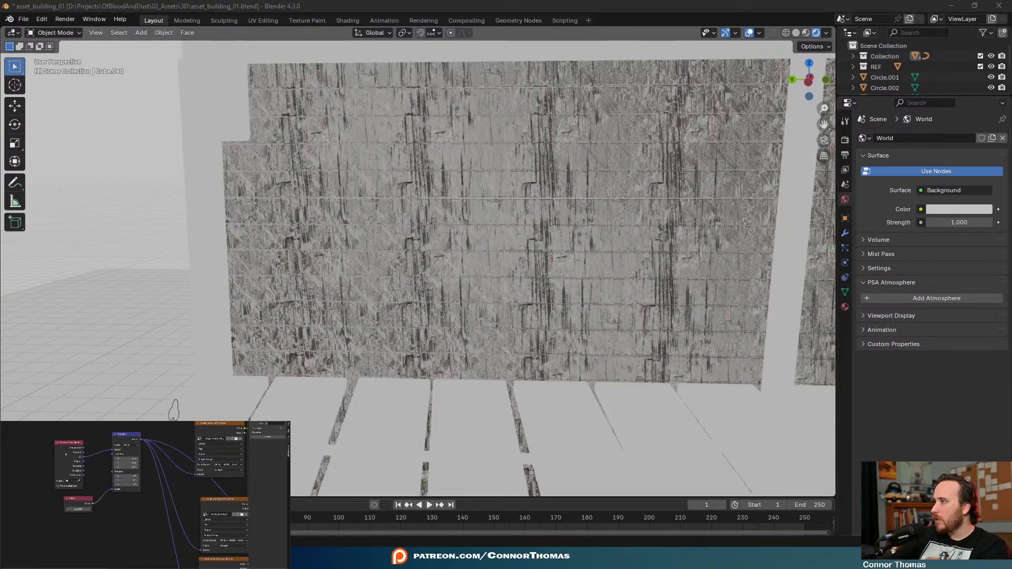
{"action": "left_click_drag", "start_coordinate": [65, 455], "coordinate": [45, 432]}
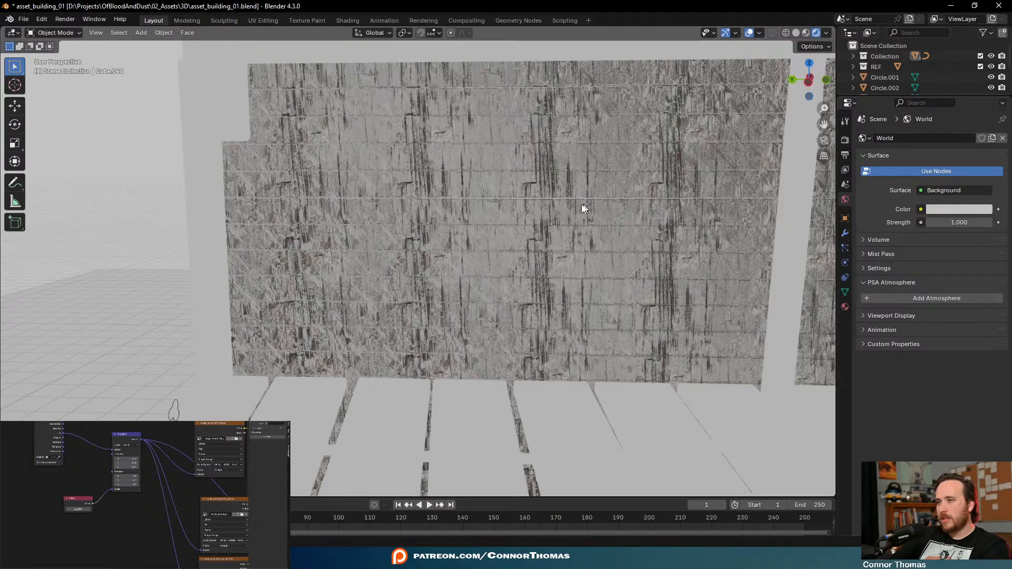
Try a different Texture Coordinate output on the Mapping node's Vector input, and reconnect the UV output
{"action": "middle_click_drag", "start_coordinate": [582, 205], "coordinate": [483, 150], "text": "shift"}
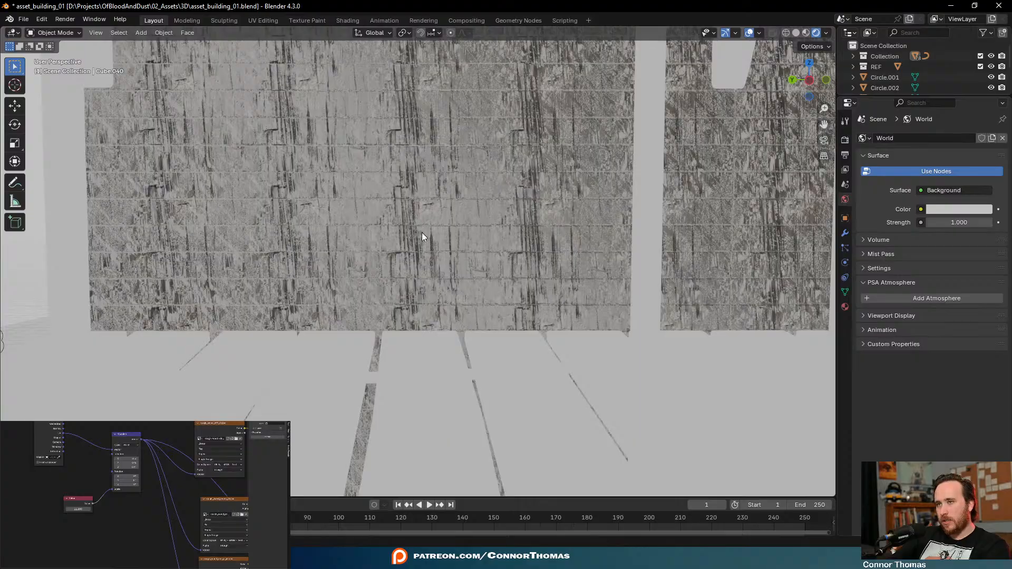
{"action": "scroll", "coordinate": [583, 253], "scroll_direction": "down", "scroll_amount": 5}
{"action": "middle_click_drag", "start_coordinate": [583, 253], "coordinate": [545, 258]}
{"action": "scroll", "coordinate": [546, 258], "scroll_direction": "up", "scroll_amount": 5}
{"action": "middle_click_drag", "start_coordinate": [80, 438], "coordinate": [86, 444]}
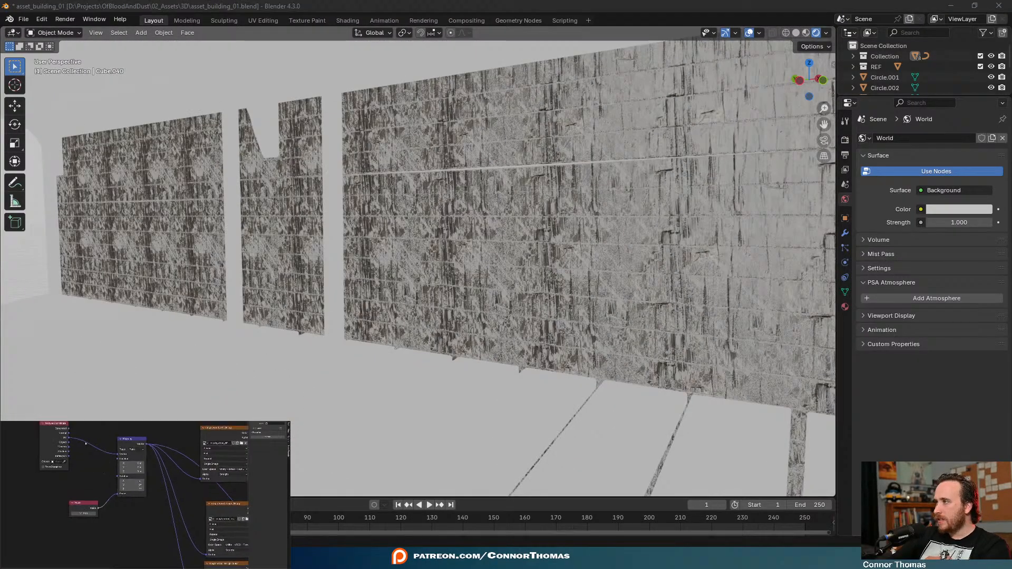
{"action": "left_click_drag", "start_coordinate": [69, 429], "coordinate": [119, 455]}
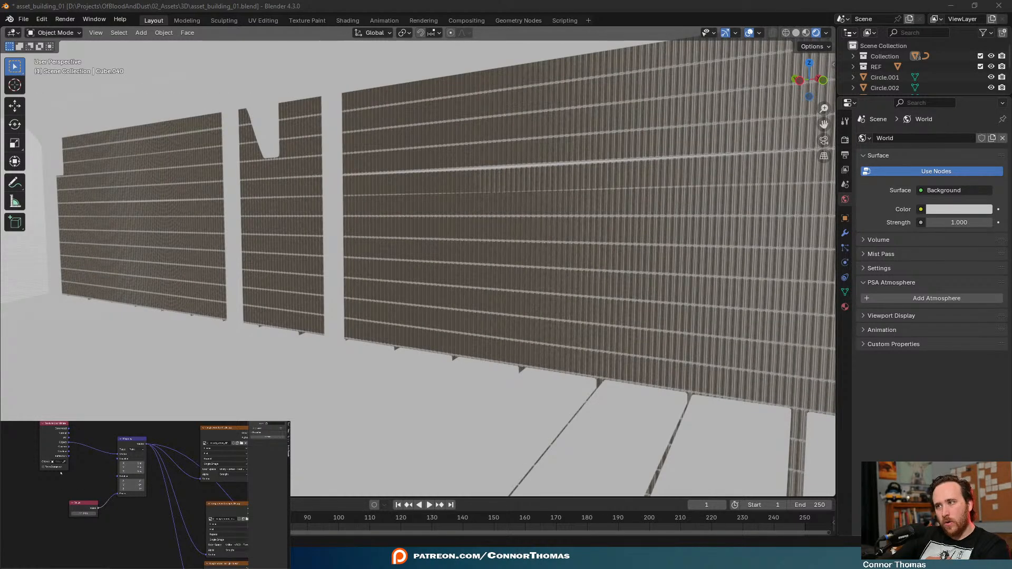
{"action": "left_click_drag", "start_coordinate": [69, 438], "coordinate": [118, 455]}
Unwrap all of the wall mesh's geometry with Smart UV Project and return to Object Mode
{"action": "scroll", "coordinate": [660, 334], "scroll_direction": "down", "scroll_amount": 5}
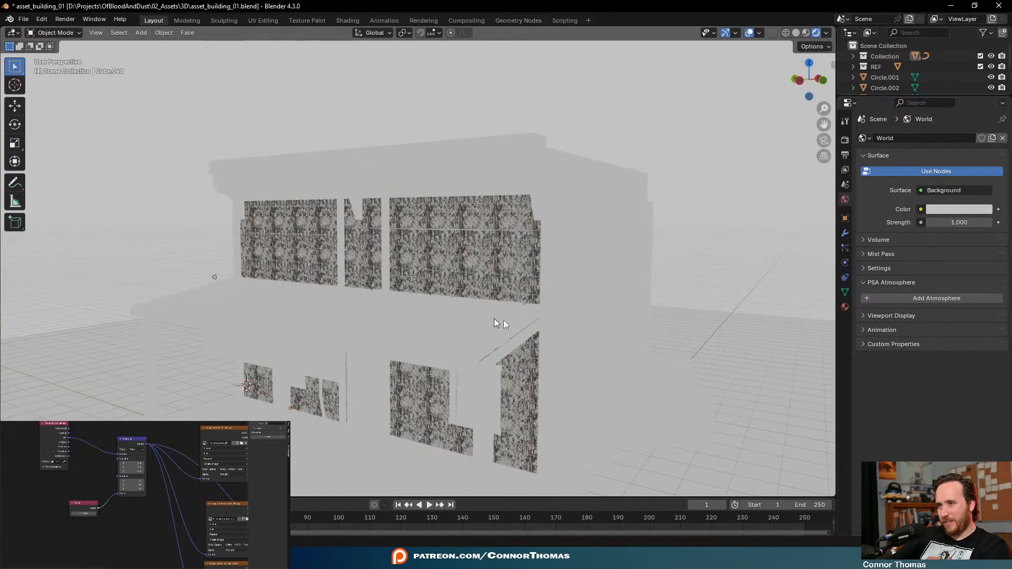
{"action": "middle_click_drag", "start_coordinate": [500, 322], "coordinate": [546, 312]}
{"action": "key", "text": "Tab"}
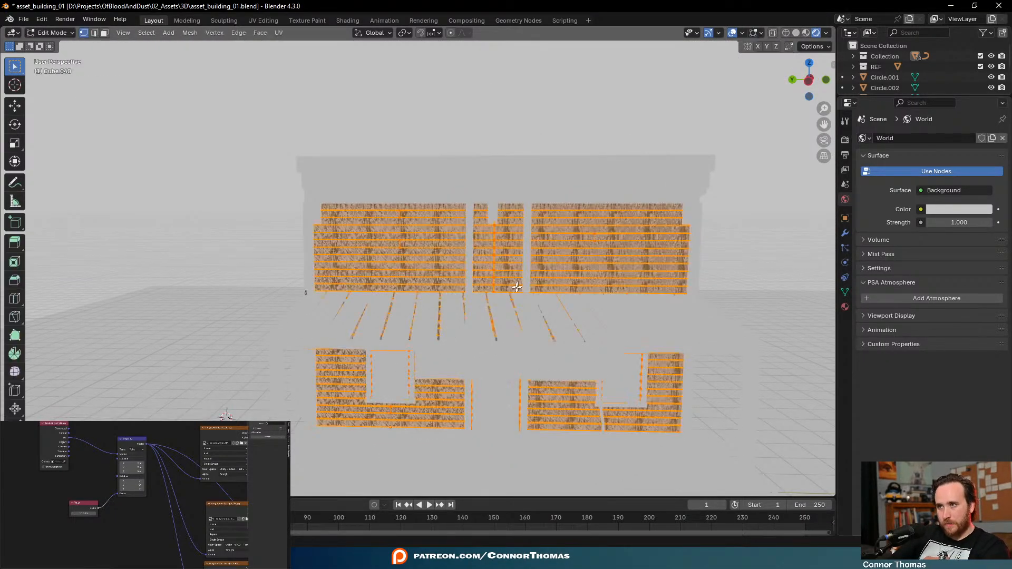
{"action": "key", "text": "u"}
{"action": "mouse_move", "coordinate": [495, 300]}
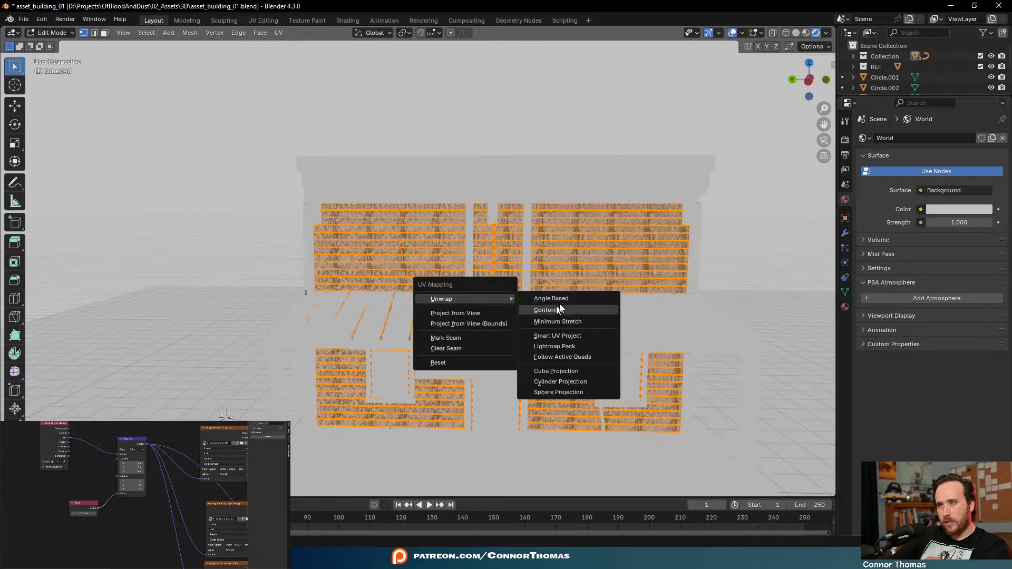
{"action": "left_click", "coordinate": [581, 337]}
{"action": "left_click", "coordinate": [573, 440]}
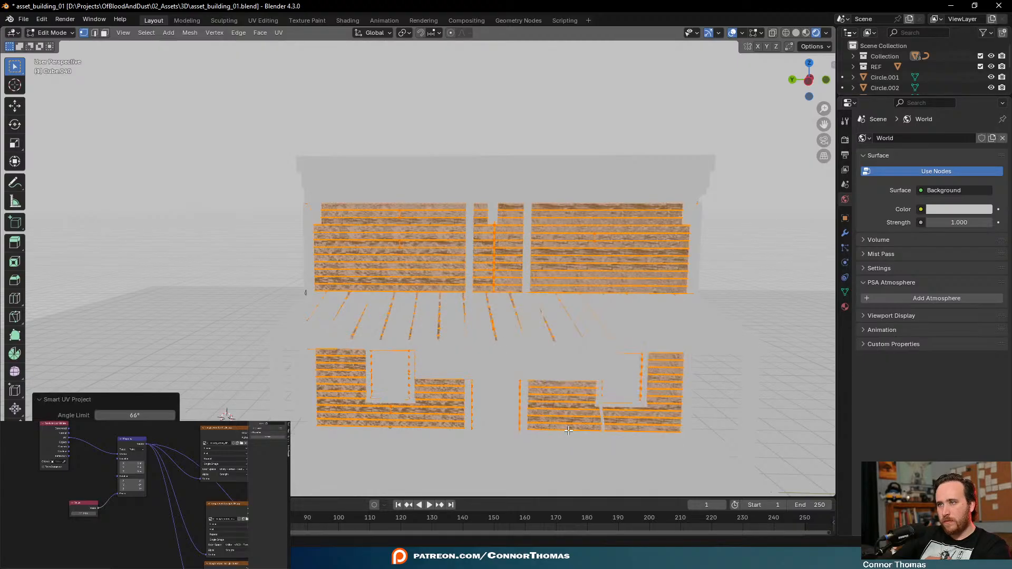
{"action": "scroll", "coordinate": [599, 322], "scroll_direction": "up", "scroll_amount": 2}
{"action": "key", "text": "Tab"}
Move the Value and Mapping nodes closer to the Texture Coordinate node to compact the node layout
{"action": "middle_click_drag", "start_coordinate": [591, 308], "coordinate": [563, 289]}
{"action": "scroll", "coordinate": [549, 303], "scroll_direction": "up", "scroll_amount": 4}
{"action": "scroll", "coordinate": [557, 306], "scroll_direction": "down", "scroll_amount": 4}
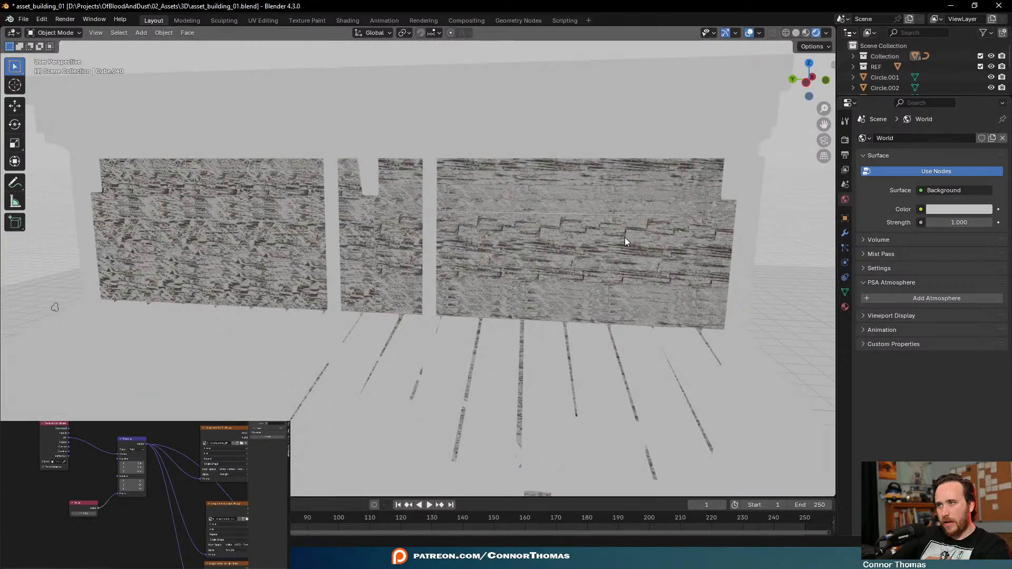
{"action": "mouse_move", "coordinate": [625, 237]}
{"action": "middle_mouse_down"}
{"action": "mouse_move", "coordinate": [565, 259]}
{"action": "mouse_move", "coordinate": [610, 248]}
{"action": "middle_mouse_up"}
{"action": "scroll", "coordinate": [608, 246], "scroll_direction": "up", "scroll_amount": 3}
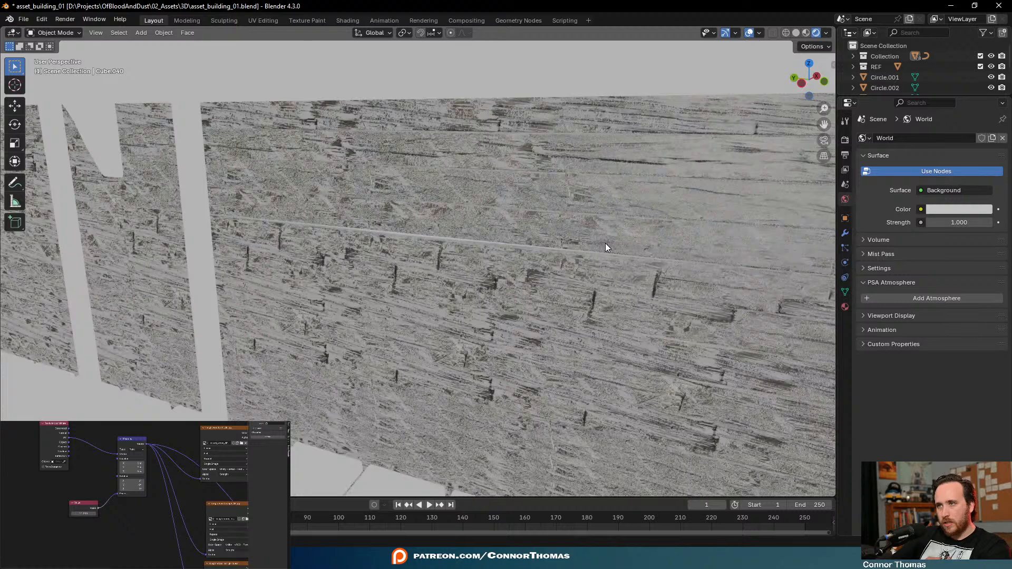
{"action": "scroll", "coordinate": [604, 245], "scroll_direction": "down", "scroll_amount": 6}
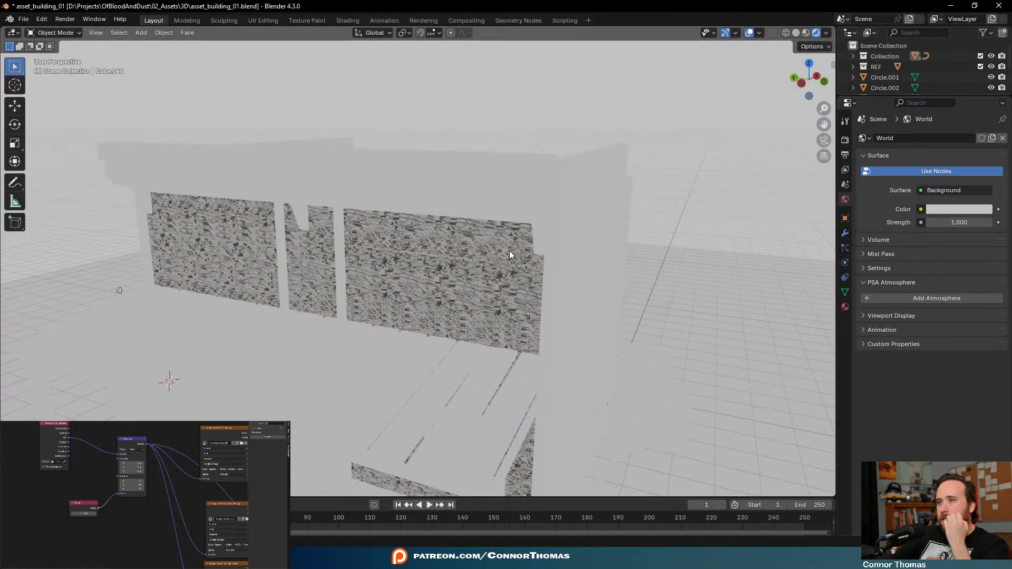
{"action": "left_click", "coordinate": [149, 517]}
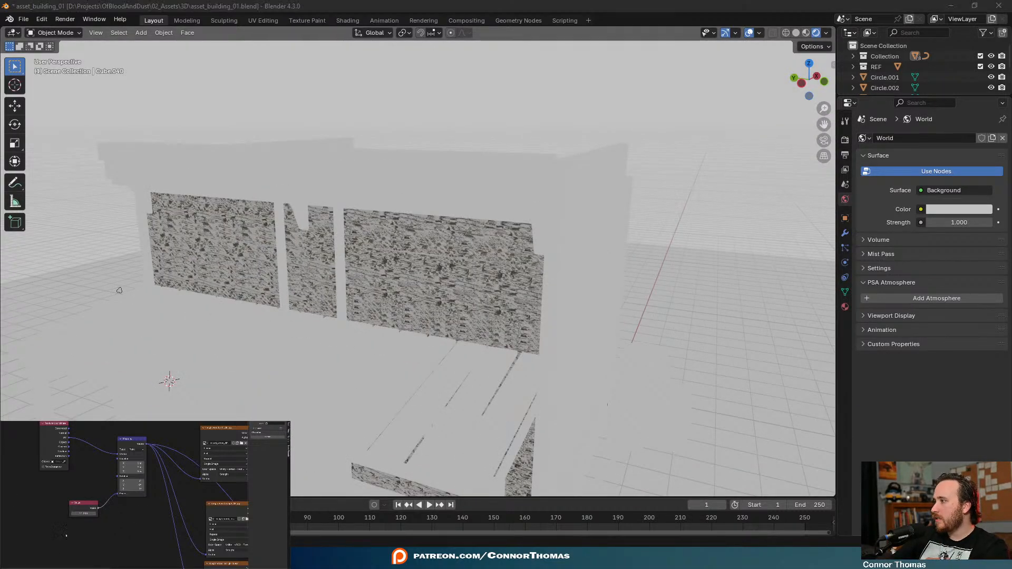
{"action": "left_click_drag", "start_coordinate": [83, 504], "coordinate": [52, 475]}
{"action": "left_click_drag", "start_coordinate": [133, 439], "coordinate": [102, 427]}
{"action": "left_click", "coordinate": [102, 510]}
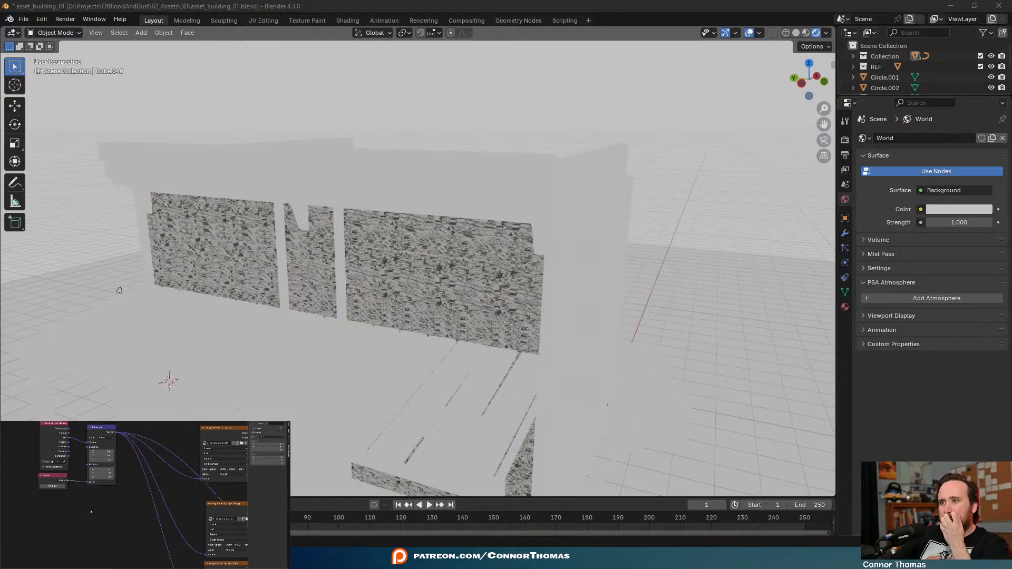
Rename the wall mesh's existing UV map as Texture
{"action": "middle_click_drag", "start_coordinate": [430, 345], "coordinate": [453, 321]}
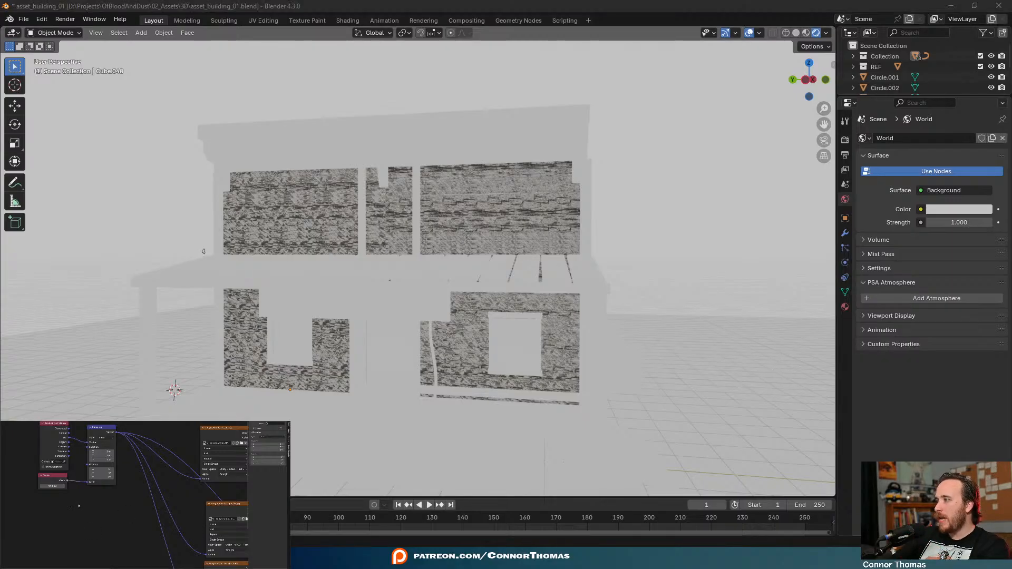
{"action": "left_click", "coordinate": [845, 291]}
{"action": "left_click", "coordinate": [870, 299]}
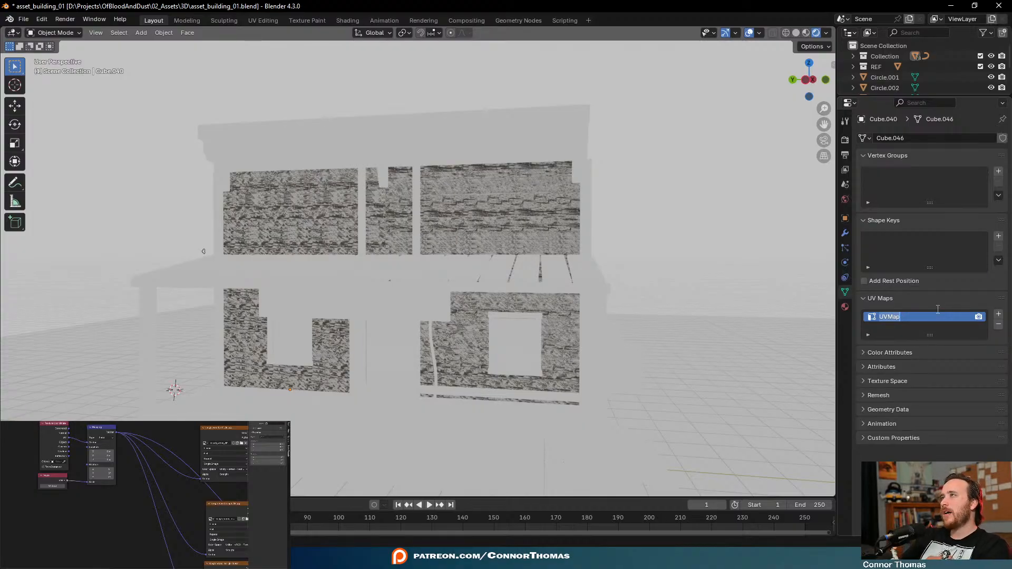
{"action": "key", "text": "BackSpace"}
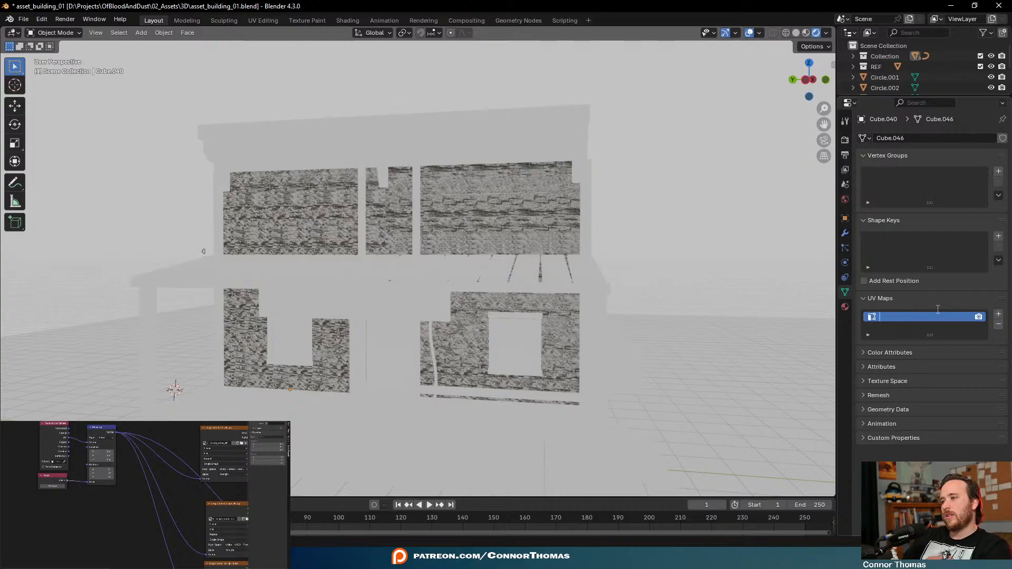
{"action": "type", "text": "UV"}
{"action": "key", "text": "BackSpace"}
{"action": "type", "text": "Texture"}
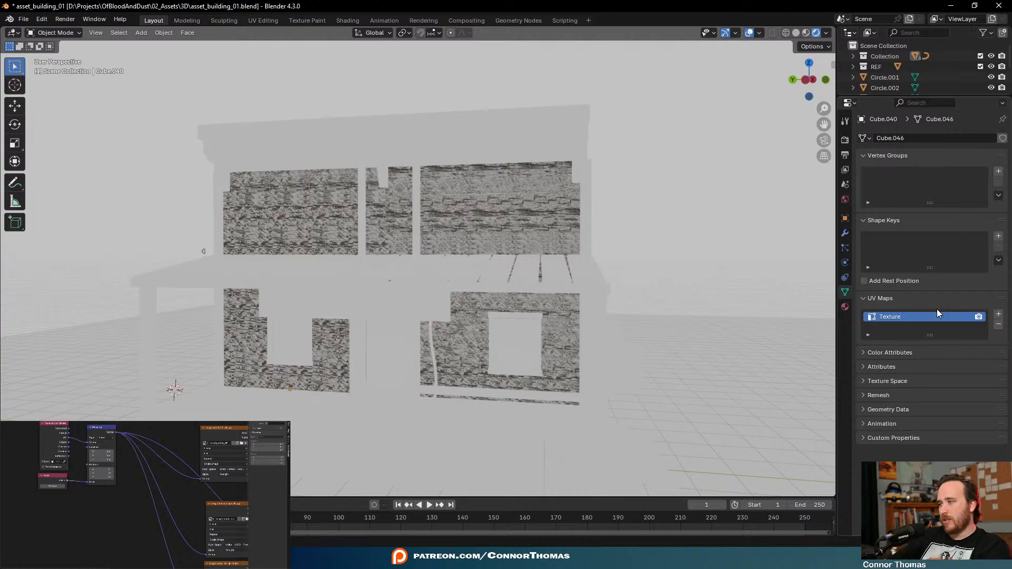
Add a second UV map to the wall mesh and name it Random
{"action": "left_click", "coordinate": [998, 315]}
{"action": "double_click", "coordinate": [890, 327]}
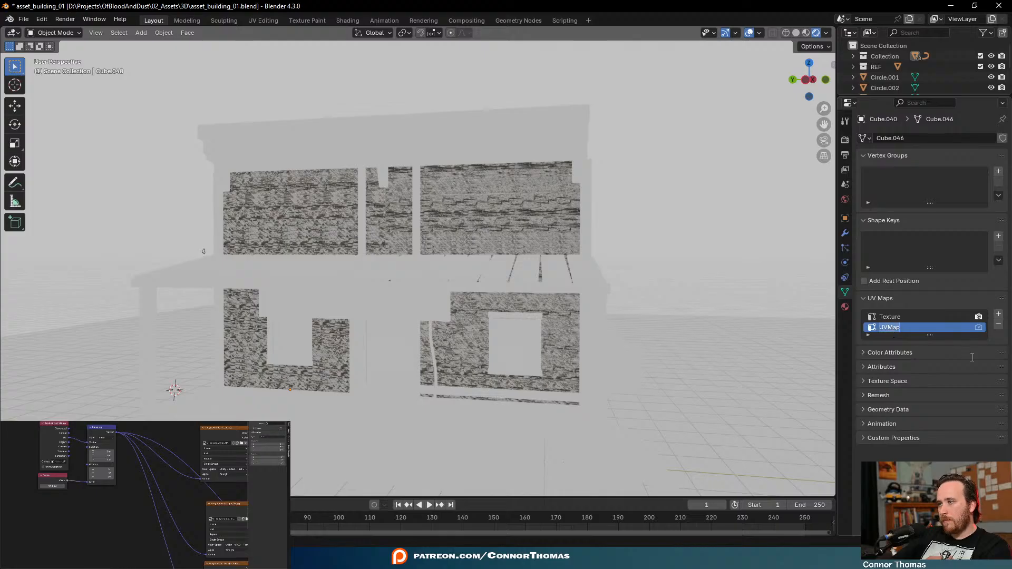
{"action": "type", "text": "Random"}
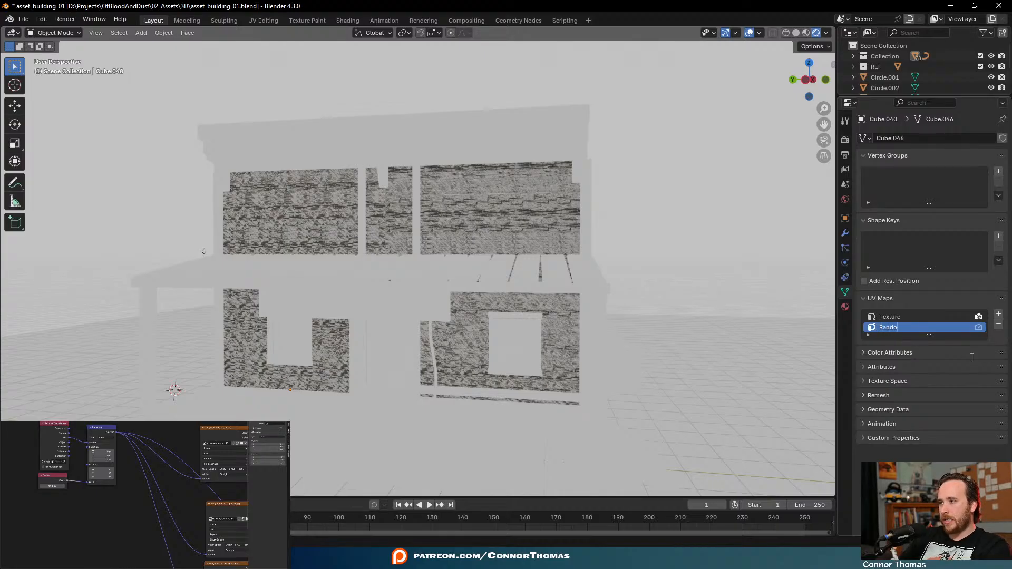
{"action": "key", "text": "Return"}
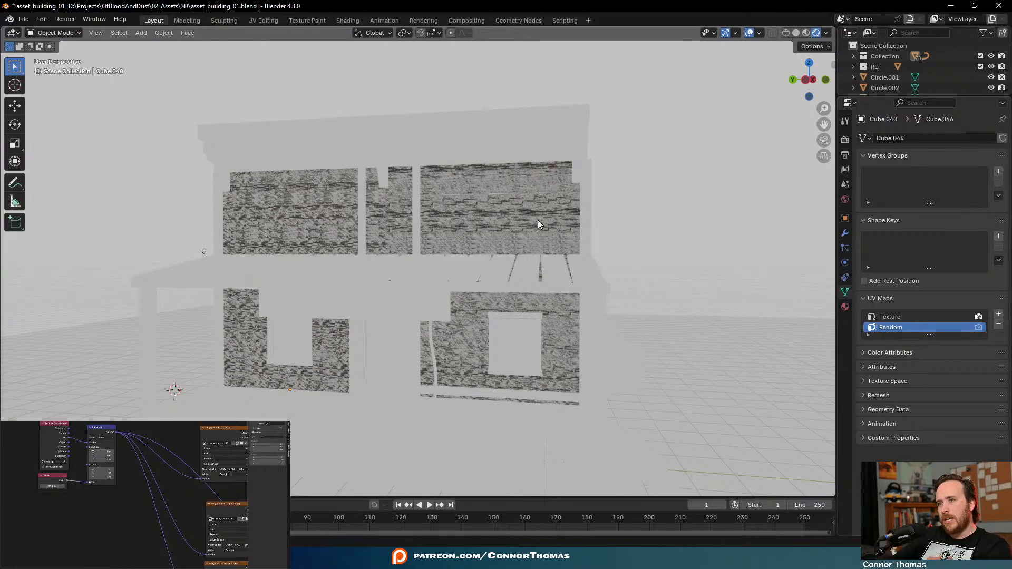
Make the Random UV map active for rendering and unwrap the wall geometry into it with Cube Projection
{"action": "key", "text": "Tab"}
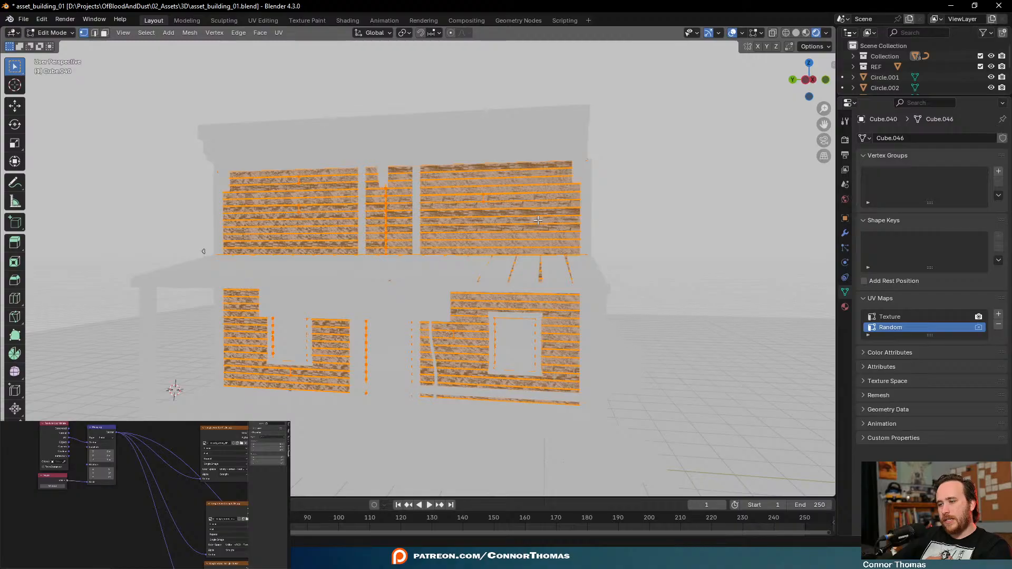
{"action": "left_click", "coordinate": [978, 327]}
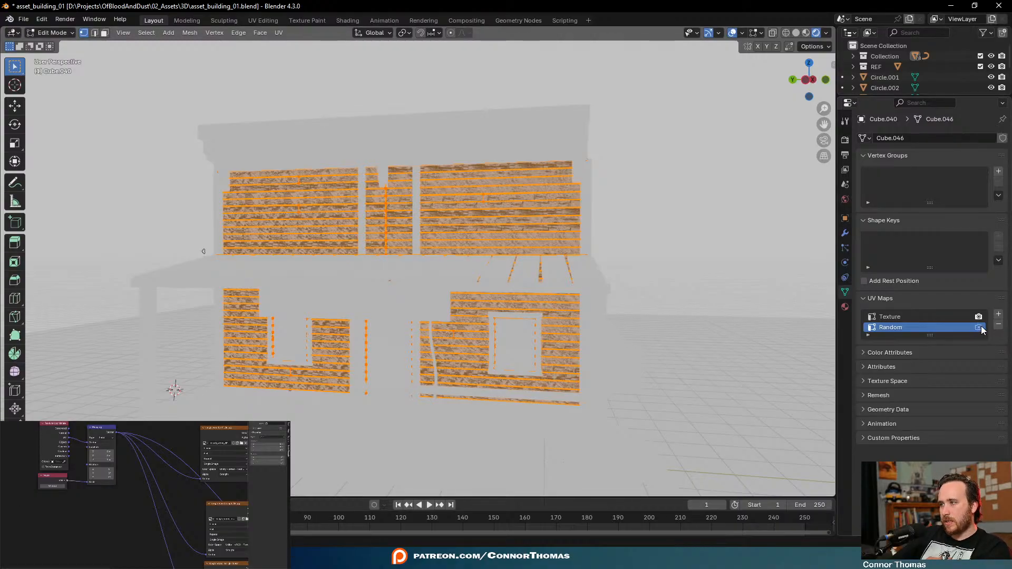
{"action": "key", "text": "u"}
{"action": "mouse_move", "coordinate": [517, 255]}
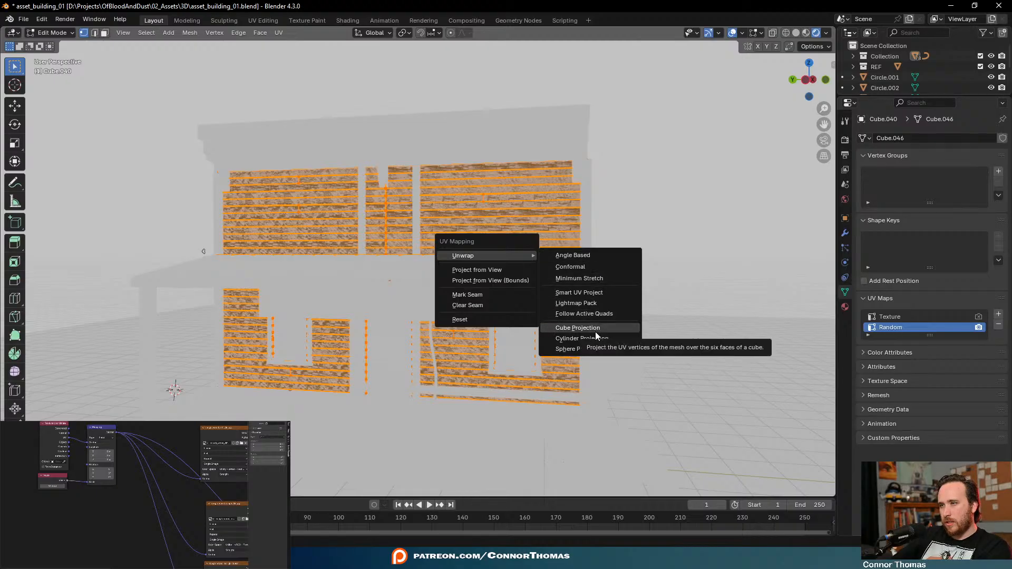
{"action": "left_click", "coordinate": [580, 339]}
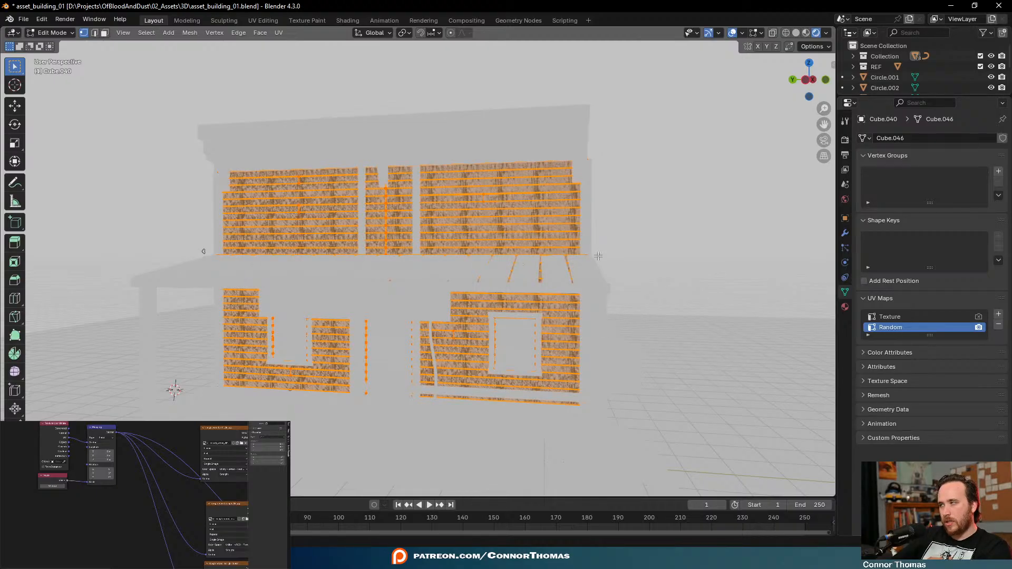
Split the 3D viewport vertically and switch the new area to the UV Editor
{"action": "right_click", "coordinate": [553, 28]}
{"action": "left_click", "coordinate": [538, 41]}
{"action": "left_click", "coordinate": [479, 158]}
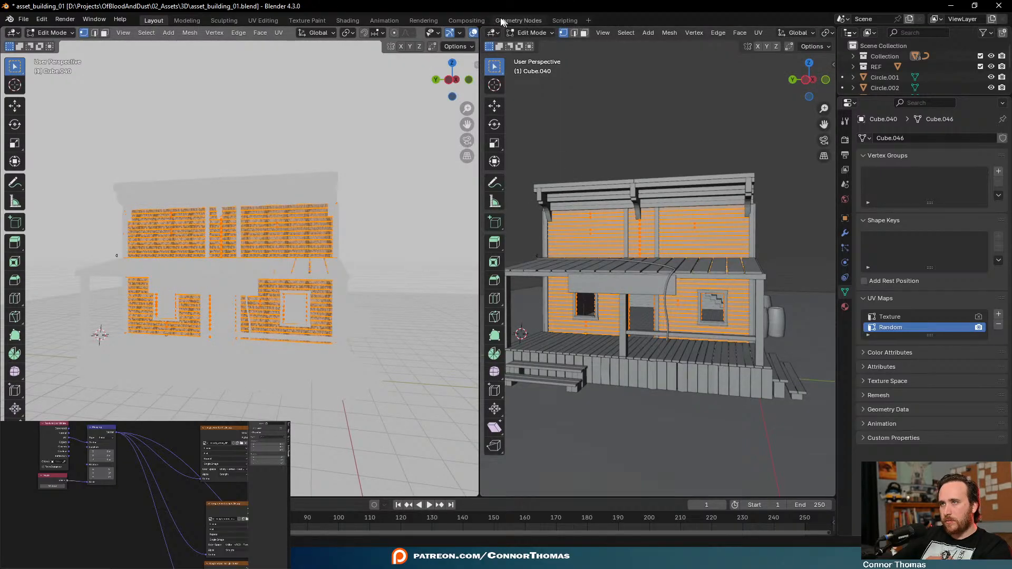
{"action": "left_click", "coordinate": [495, 33]}
{"action": "left_click", "coordinate": [499, 34]}
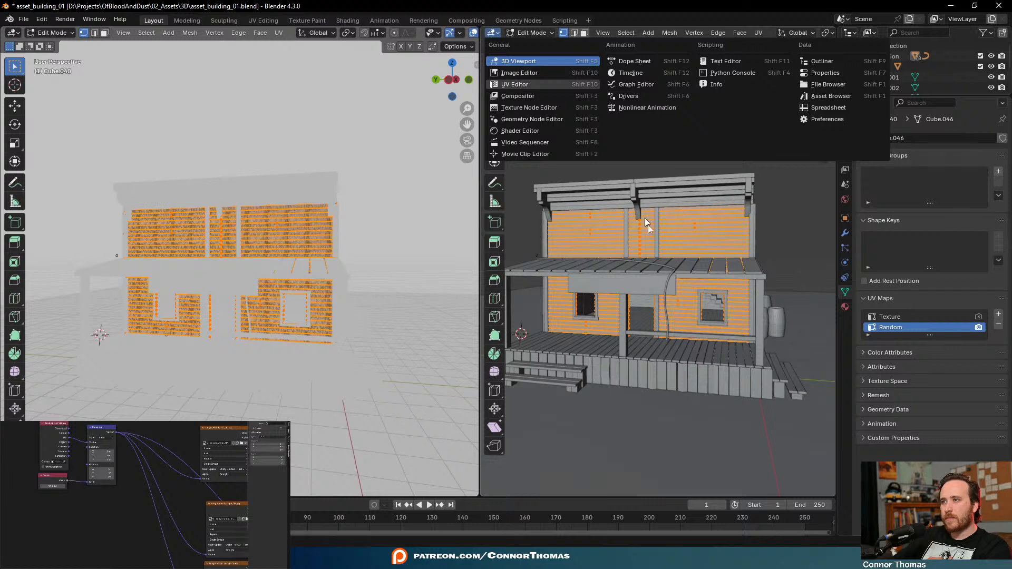
{"action": "key", "text": "shift+F10"}
{"action": "scroll", "coordinate": [681, 265], "scroll_direction": "down", "scroll_amount": 5}
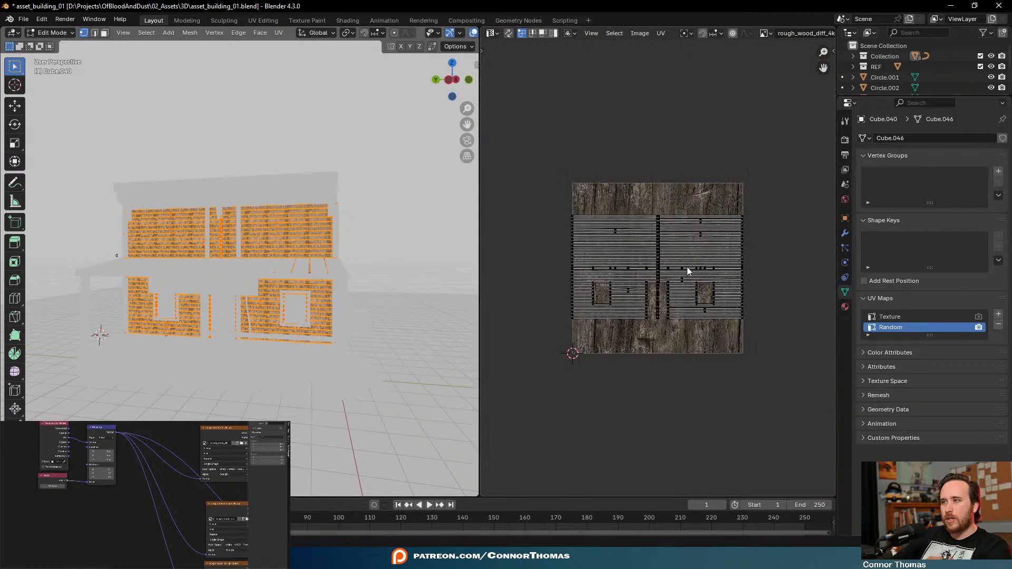
{"action": "scroll", "coordinate": [687, 267], "scroll_direction": "up", "scroll_amount": 6}
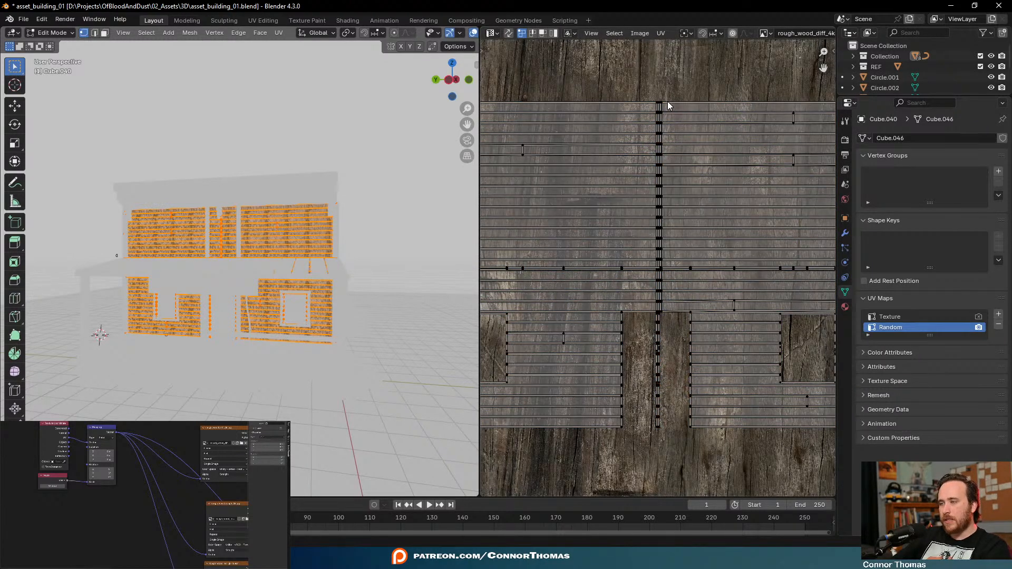
{"action": "key", "text": "l"}
{"action": "scroll", "coordinate": [699, 135], "scroll_direction": "down", "scroll_amount": 2}
{"action": "key", "text": "s"}
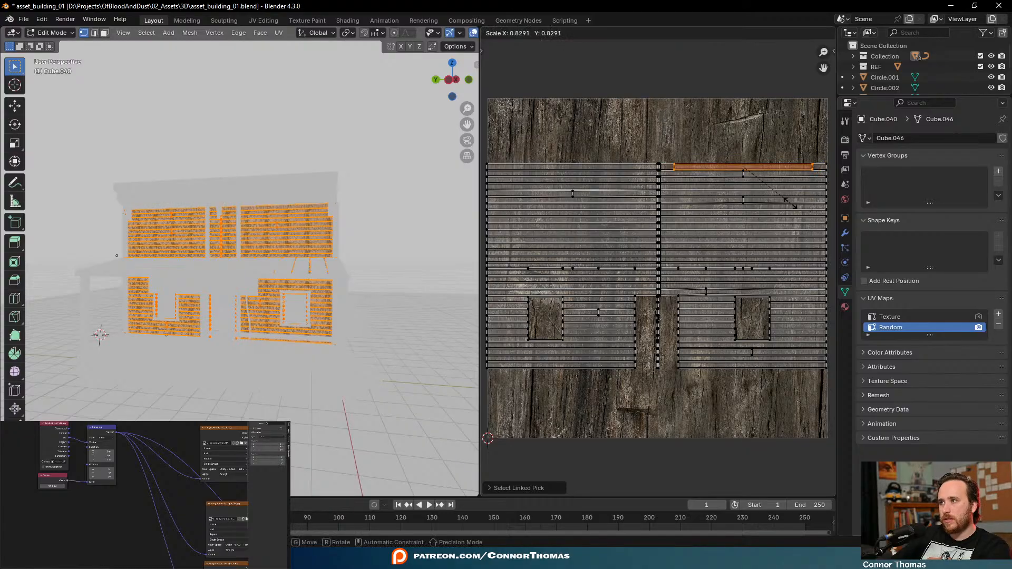
{"action": "left_click", "coordinate": [764, 203]}
{"action": "key", "text": "g"}
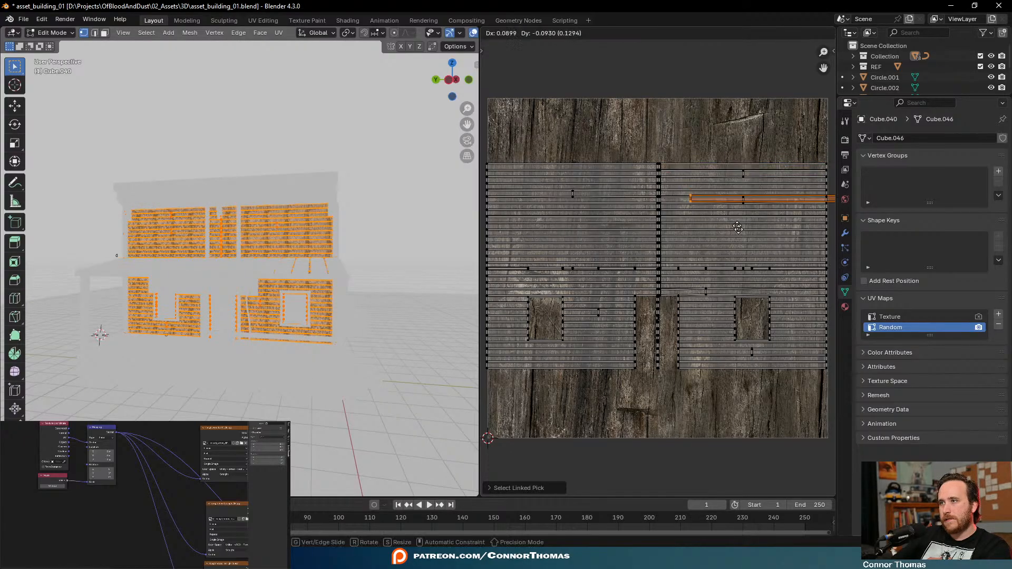
{"action": "key", "text": "Escape"}
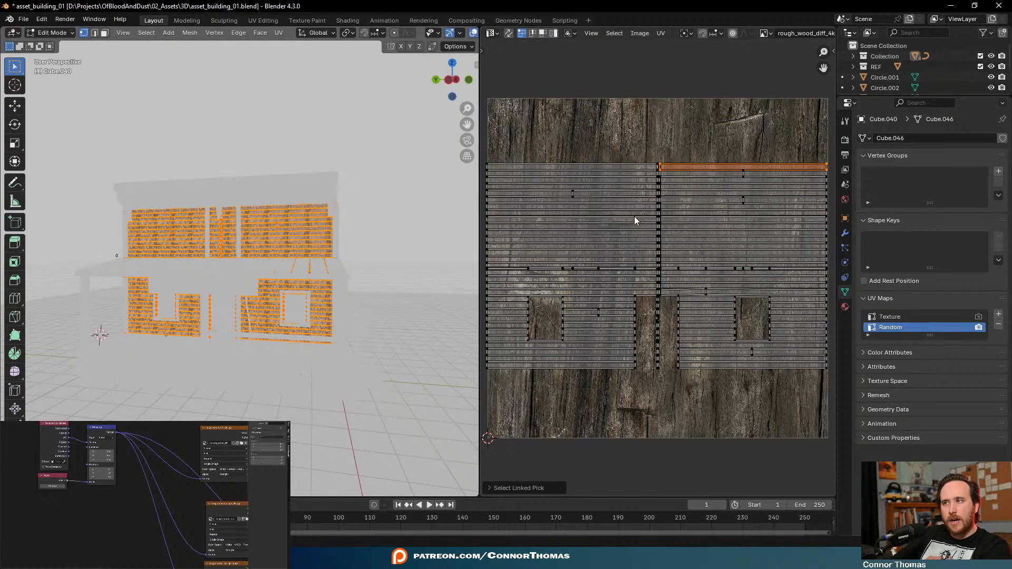
{"action": "key", "text": "alt+s"}
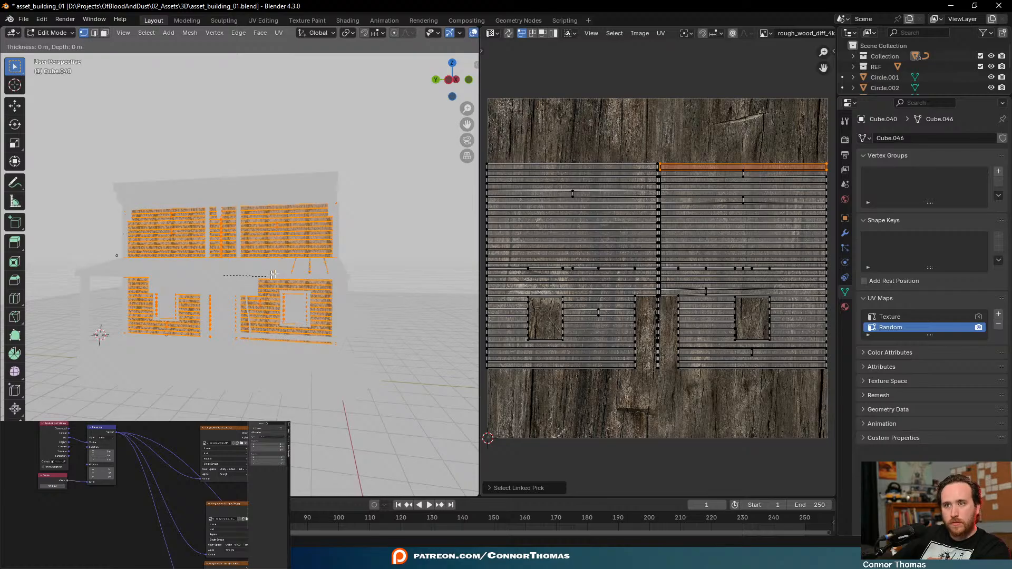
{"action": "right_click", "coordinate": [287, 267]}
Unwrap the wall geometry into the Random UV map with Smart UV Project, axis-aligned vertically, and deselect everything
{"action": "key", "text": "u"}
{"action": "mouse_move", "coordinate": [289, 254]}
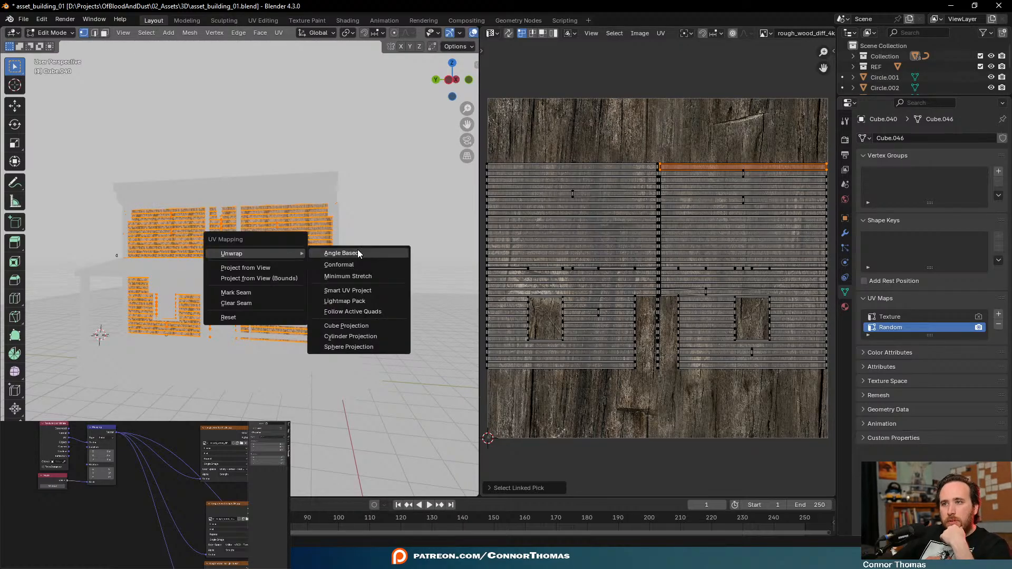
{"action": "left_click", "coordinate": [373, 293]}
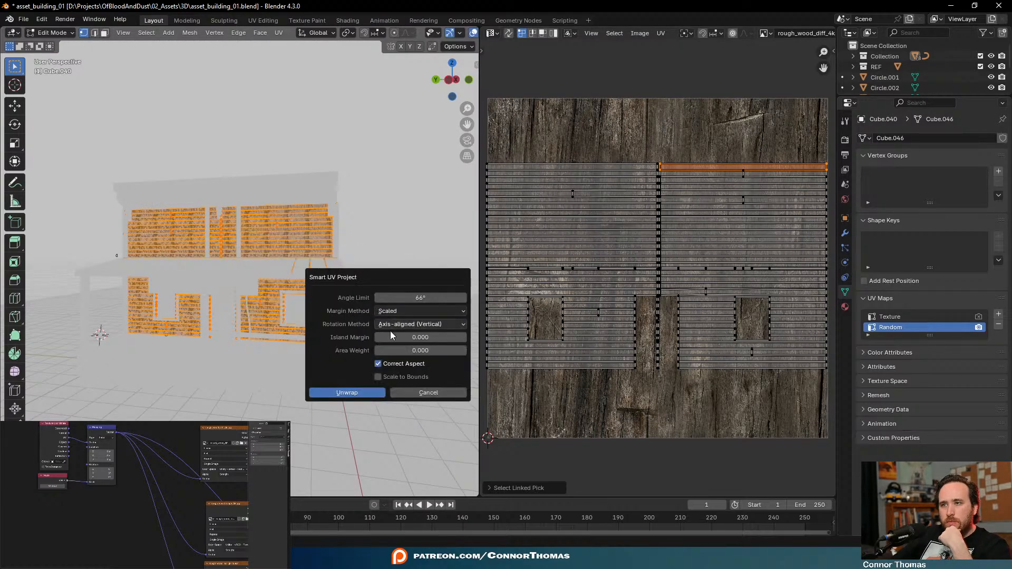
{"action": "left_click", "coordinate": [352, 393]}
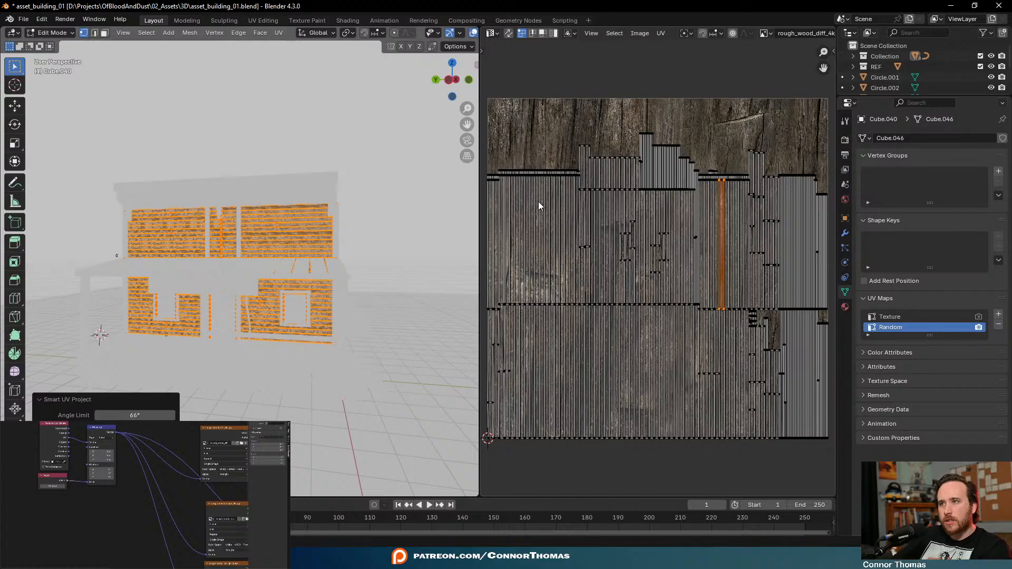
{"action": "key", "text": "alt+a"}
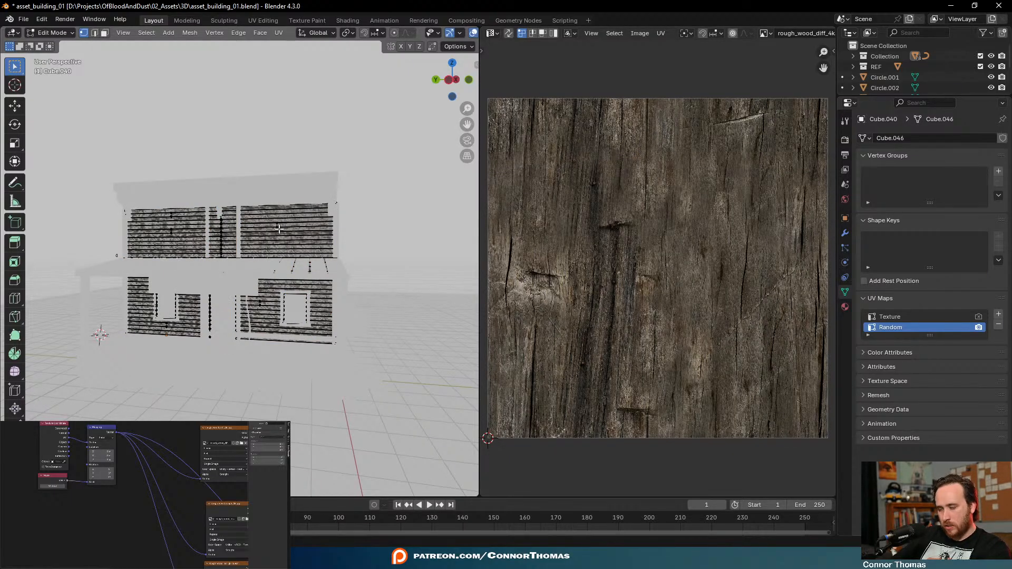
Check one wall plank's UV islands, and try to unwrap the whole wall mesh with Follow Active Quads
{"action": "key", "text": "l"}
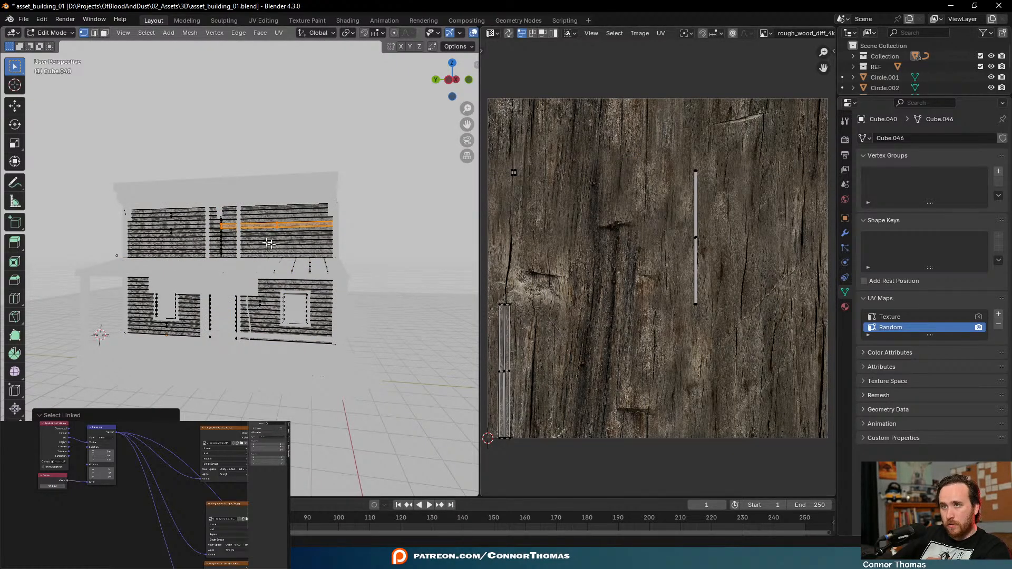
{"action": "scroll", "coordinate": [229, 219], "scroll_direction": "up", "scroll_amount": 2}
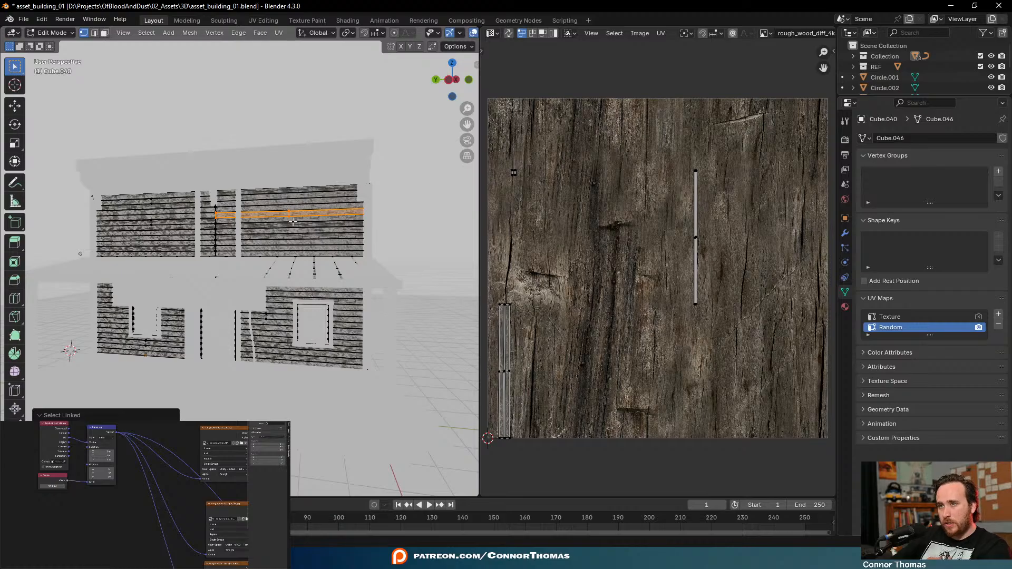
{"action": "key", "text": "a"}
{"action": "key", "text": "u"}
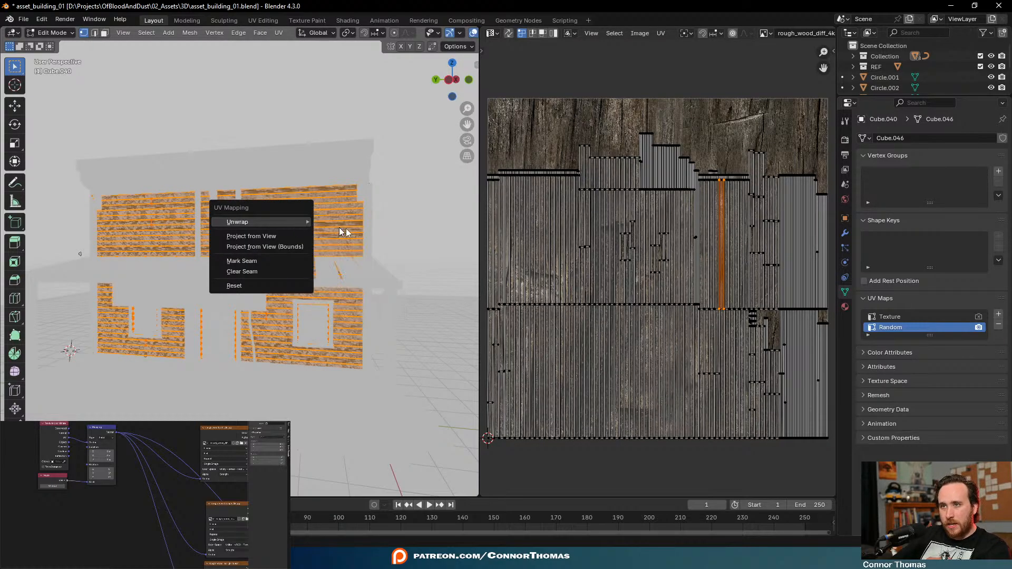
{"action": "mouse_move", "coordinate": [305, 222]}
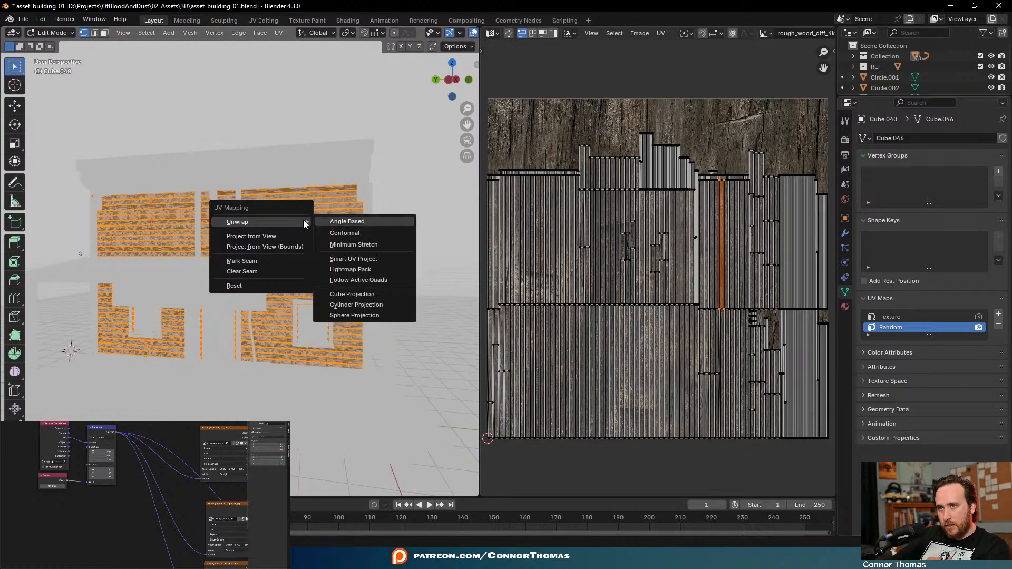
{"action": "left_click", "coordinate": [368, 282]}
{"action": "left_click", "coordinate": [367, 309]}
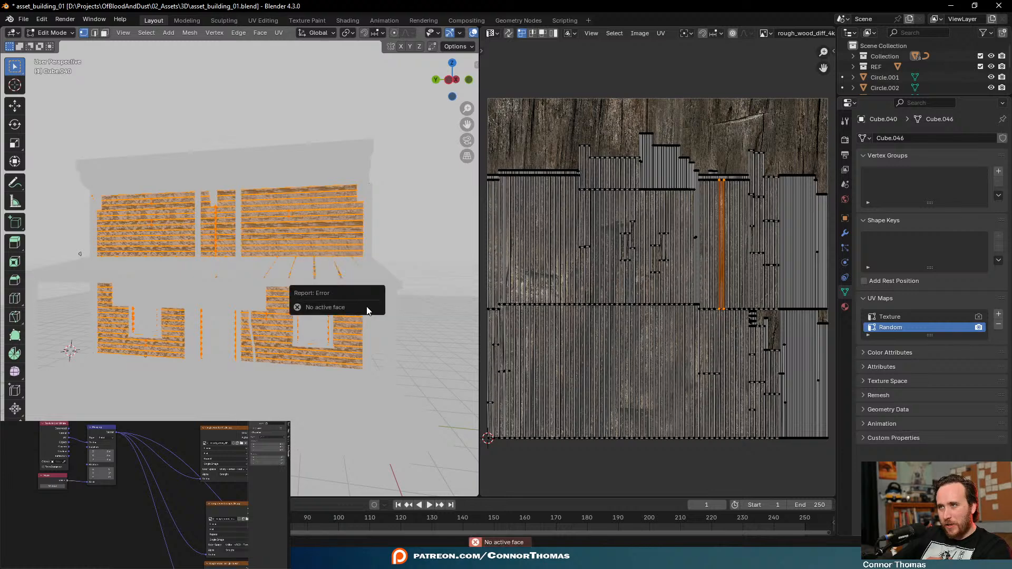
Unwrap the whole wall mesh with the Conformal method and select a single linked plank to check its UV islands
{"action": "key", "text": "u"}
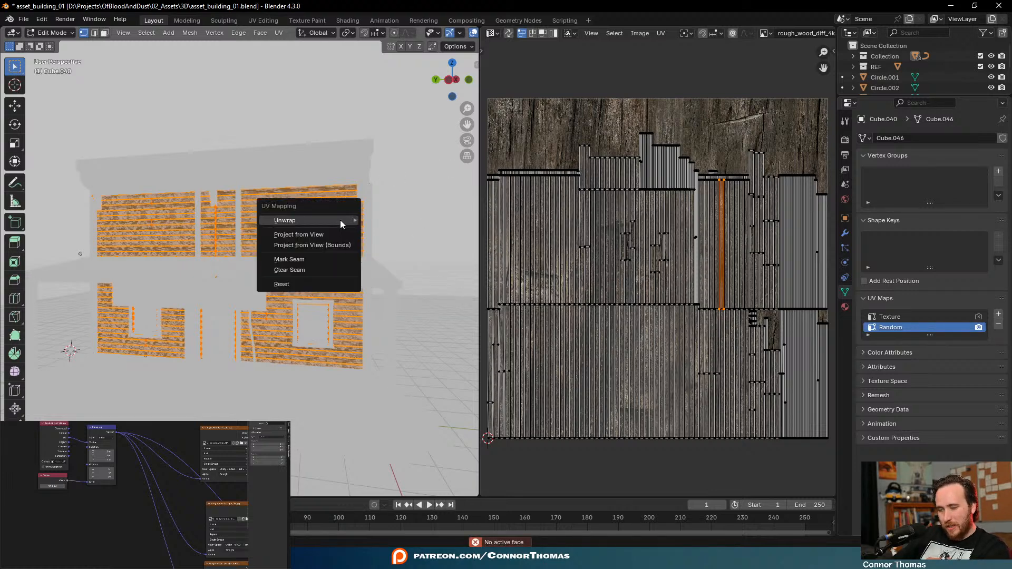
{"action": "mouse_move", "coordinate": [340, 219]}
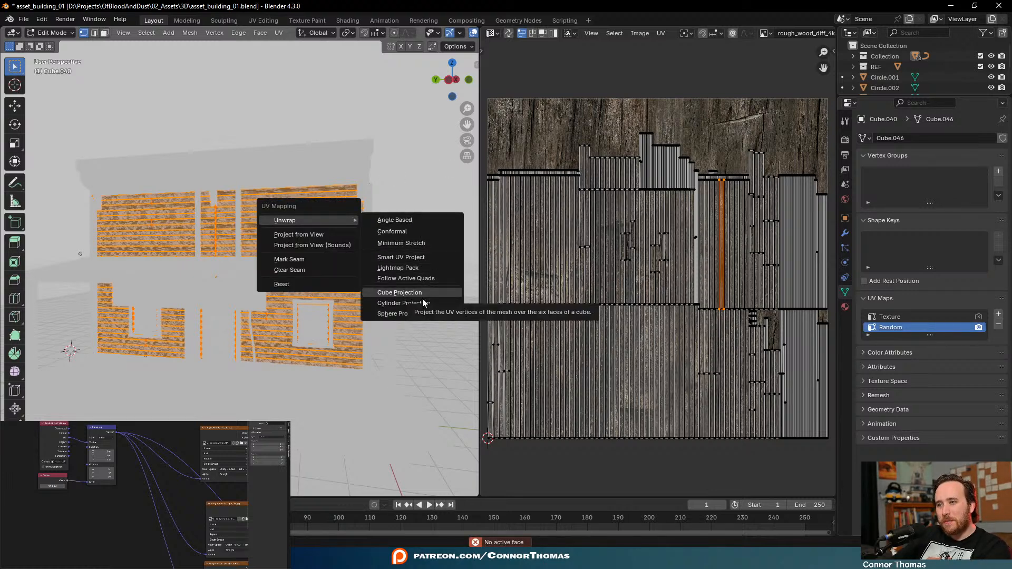
{"action": "left_click", "coordinate": [417, 232]}
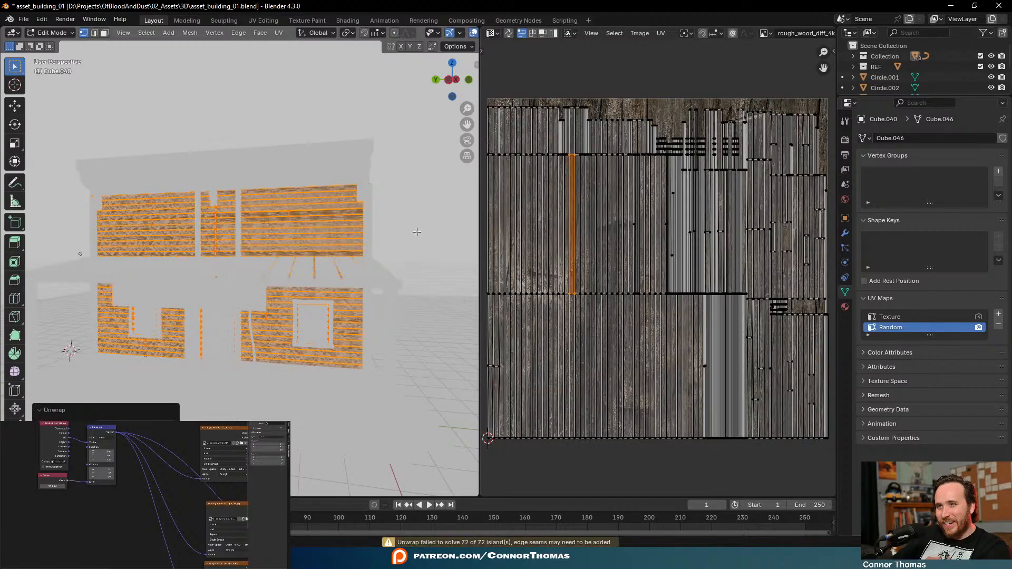
{"action": "left_click", "coordinate": [290, 213]}
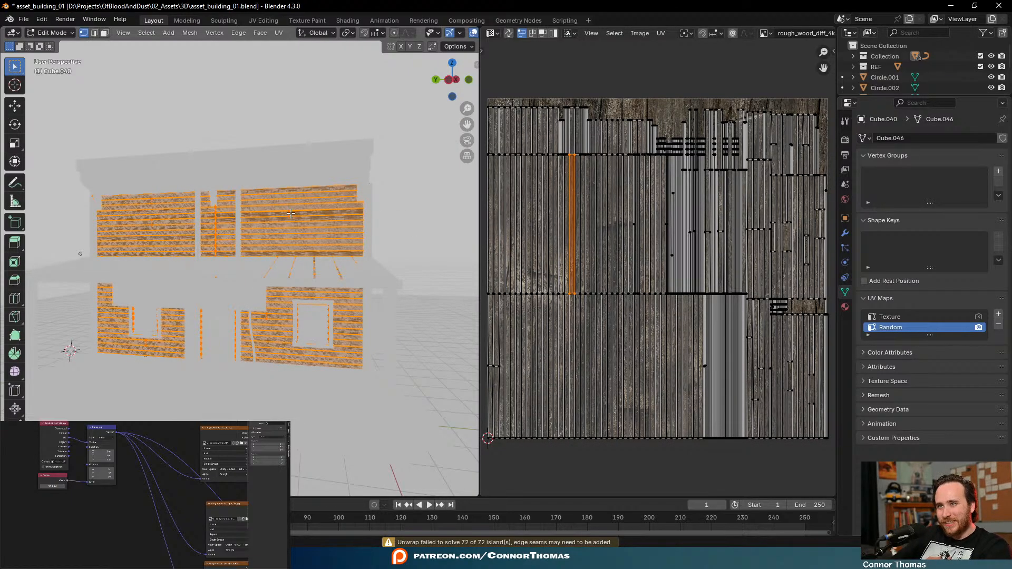
{"action": "key", "text": "ctrl+l"}
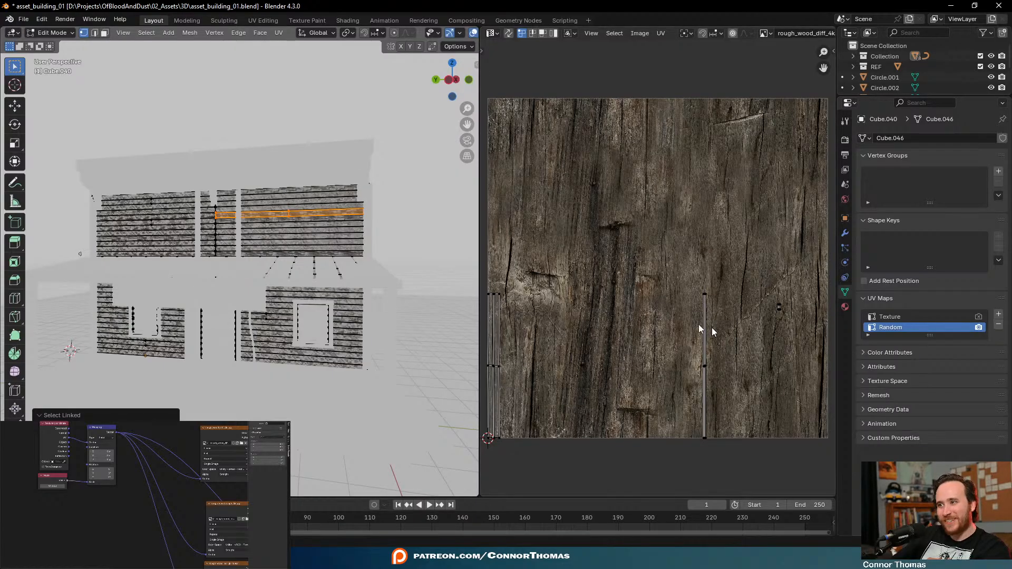
Unwrap the whole wall mesh with Lightmap Pack at the default settings and isolate one plank to inspect its UV layout
{"action": "key", "text": "a"}
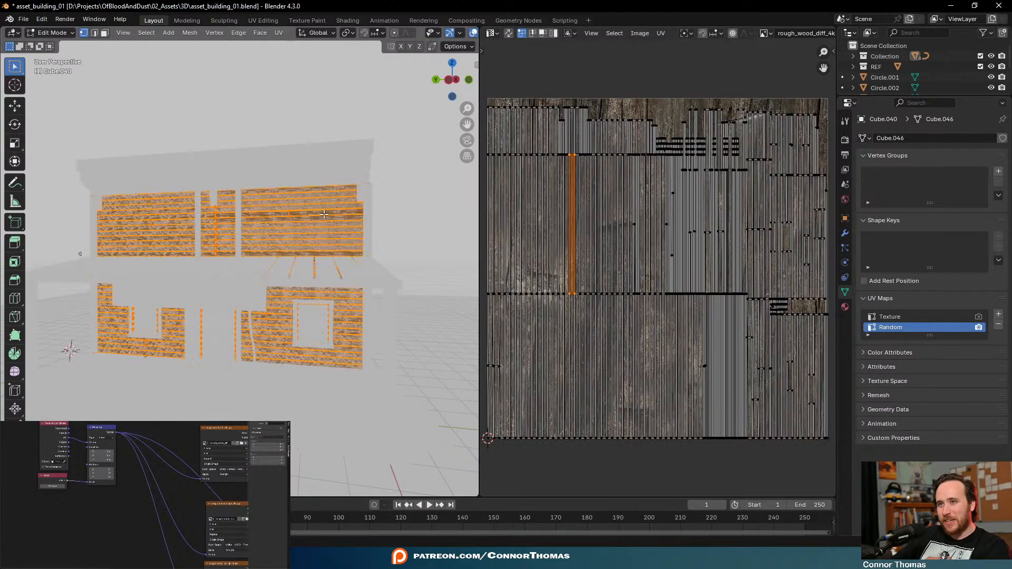
{"action": "key", "text": "u"}
{"action": "mouse_move", "coordinate": [324, 214]}
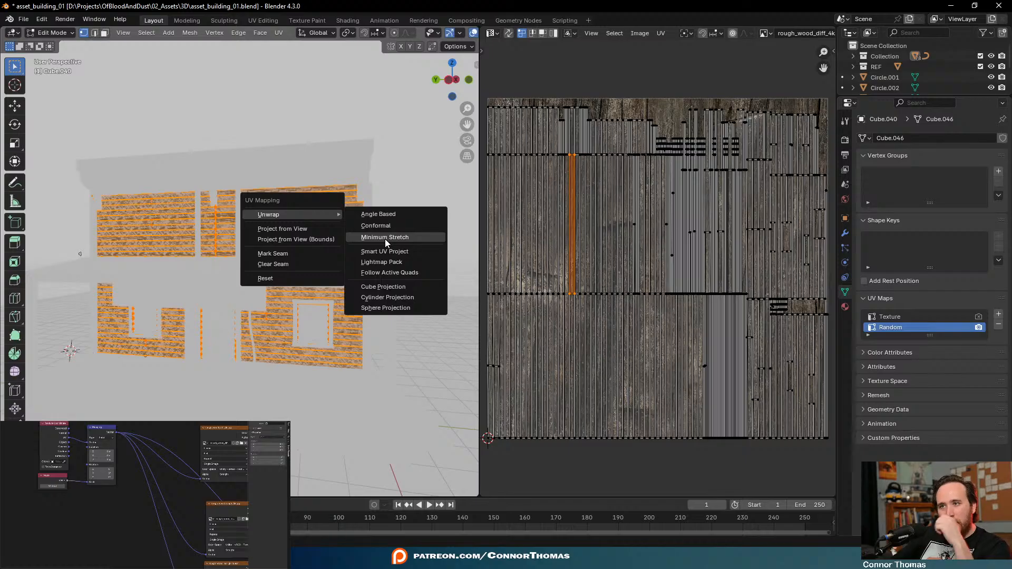
{"action": "left_click", "coordinate": [401, 260]}
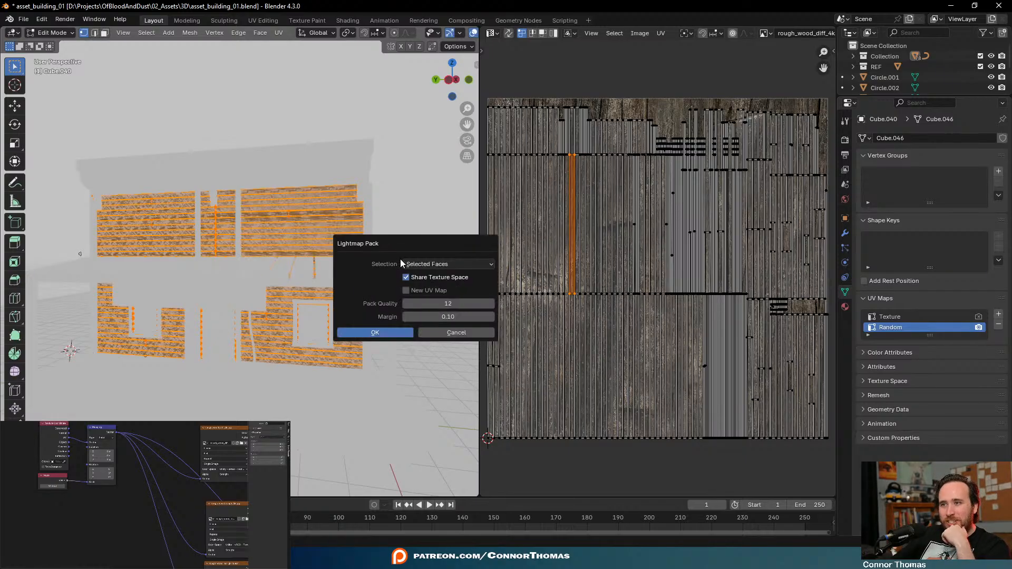
{"action": "left_click", "coordinate": [402, 333]}
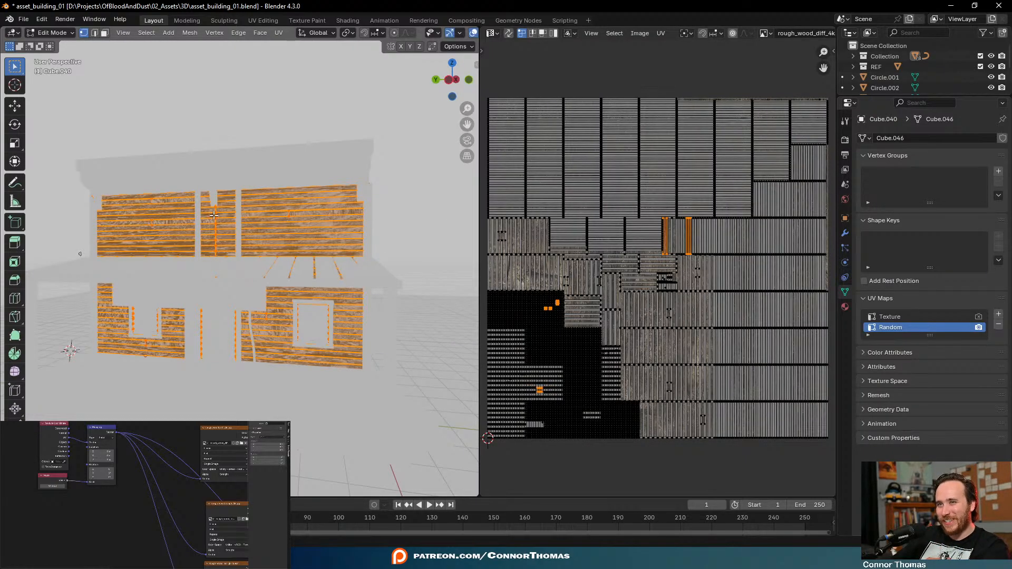
{"action": "key", "text": "alt+a"}
{"action": "key", "text": "l"}
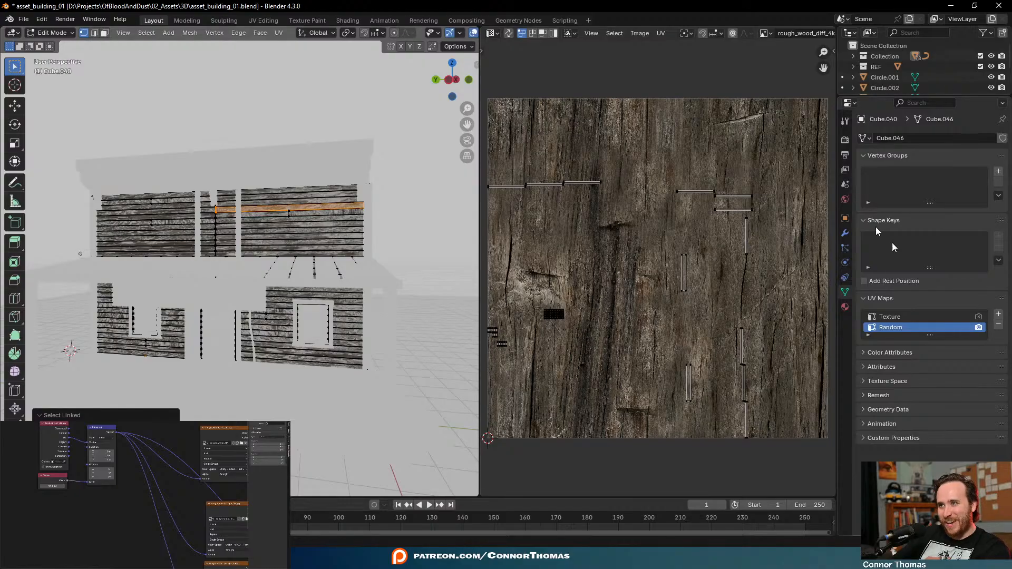
Unwrap the whole wall mesh with the Angle Based method and isolate one plank to inspect its islands
{"action": "key", "text": "a"}
{"action": "key", "text": "u"}
{"action": "mouse_move", "coordinate": [249, 259]}
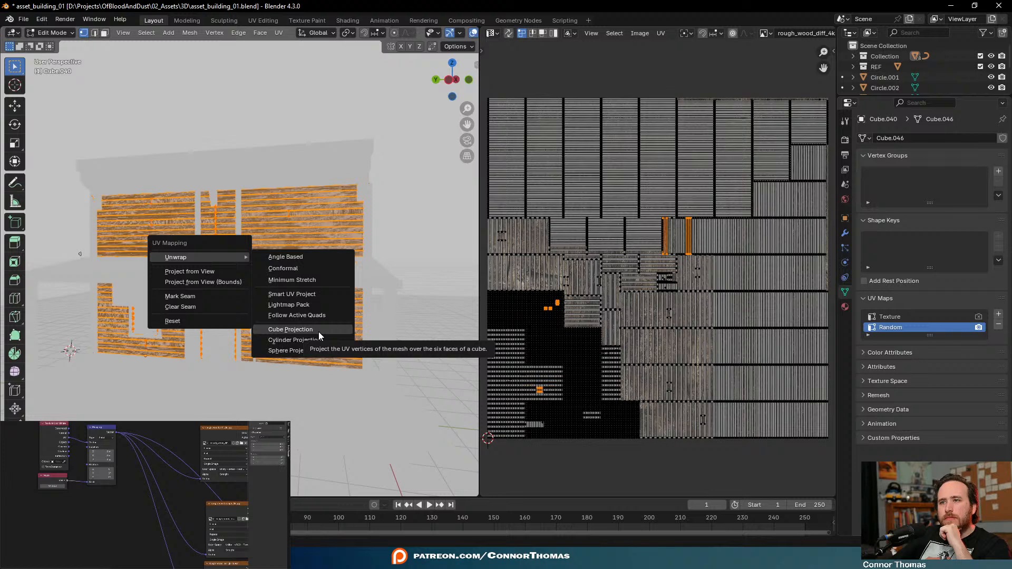
{"action": "left_click", "coordinate": [317, 256]}
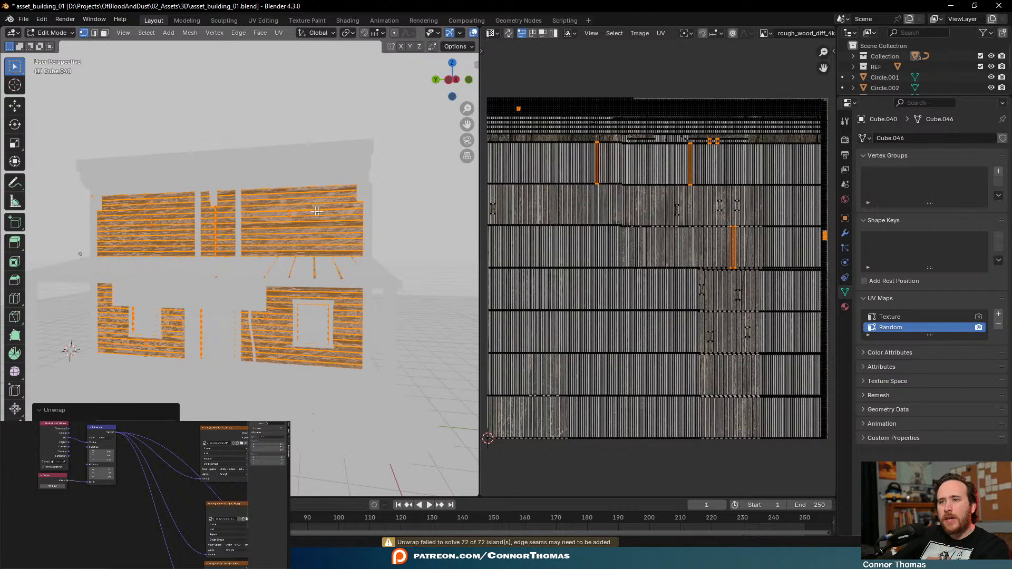
{"action": "key", "text": "alt+a"}
{"action": "key", "text": "l"}
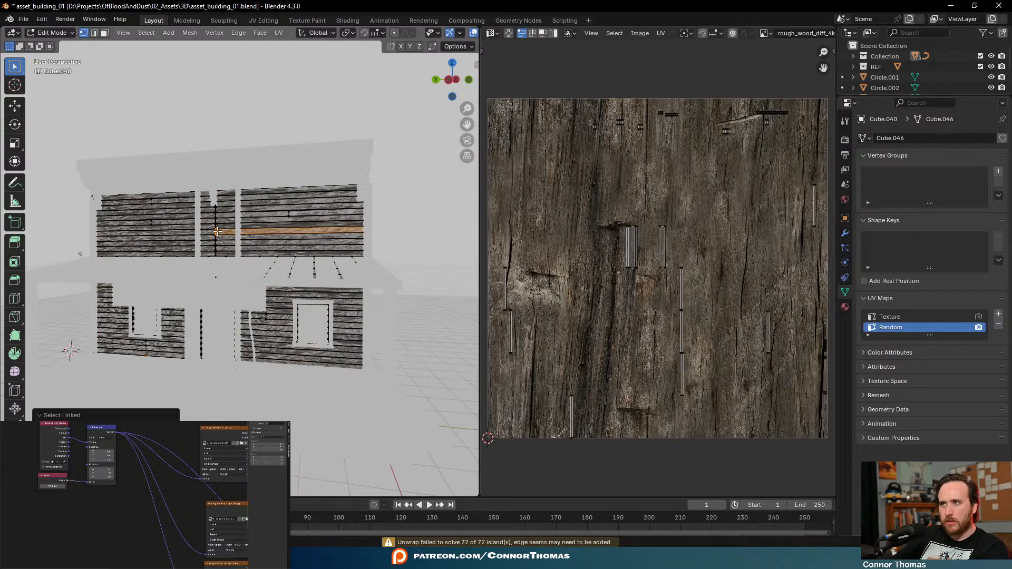
Unwrap the whole wall mesh with the Minimum Stretch method and select one linked plank to inspect its islands
{"action": "key", "text": "a"}
{"action": "key", "text": "u"}
{"action": "mouse_move", "coordinate": [319, 245]}
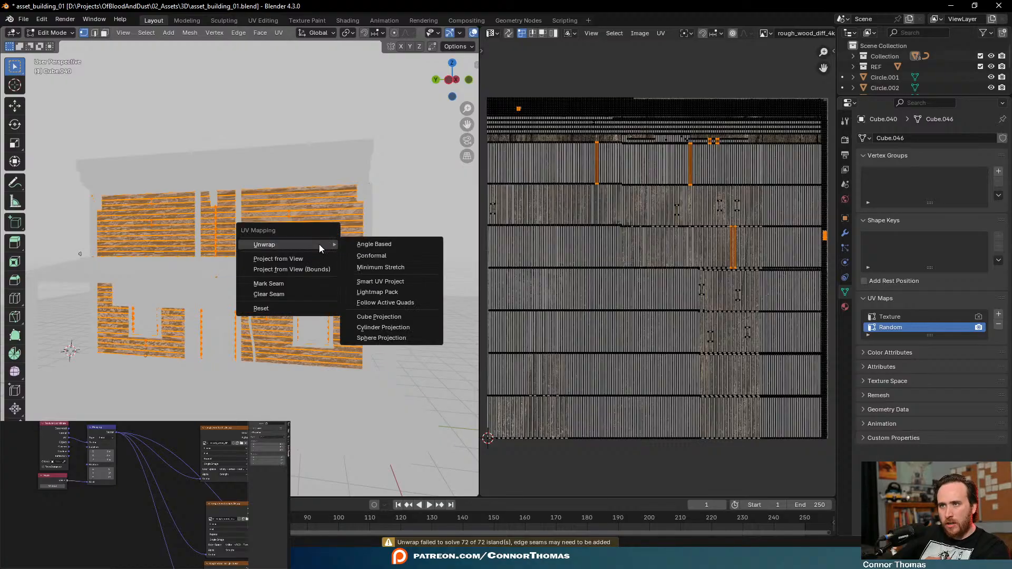
{"action": "left_click", "coordinate": [390, 268]}
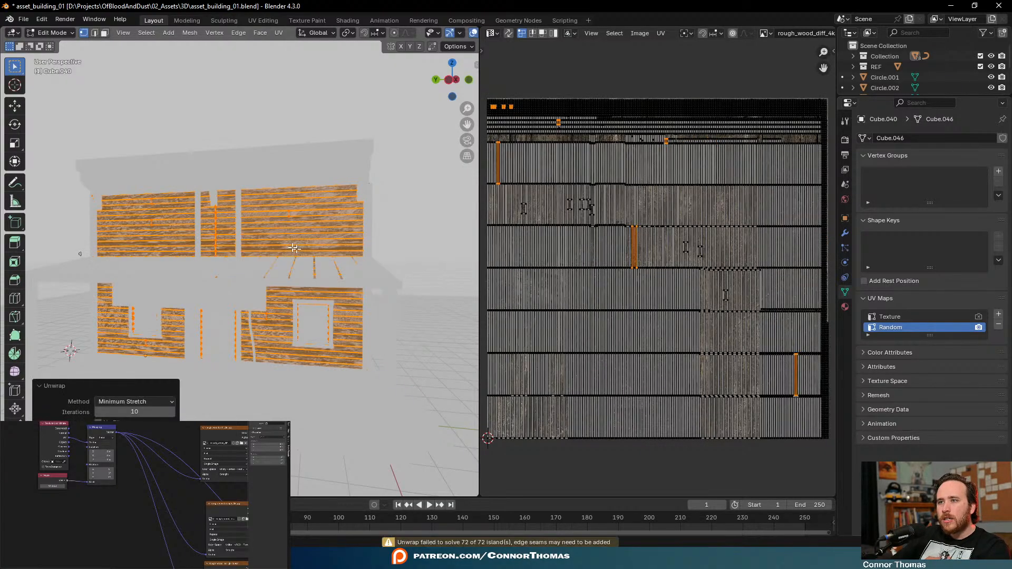
{"action": "key", "text": "alt+a"}
{"action": "key", "text": "l"}
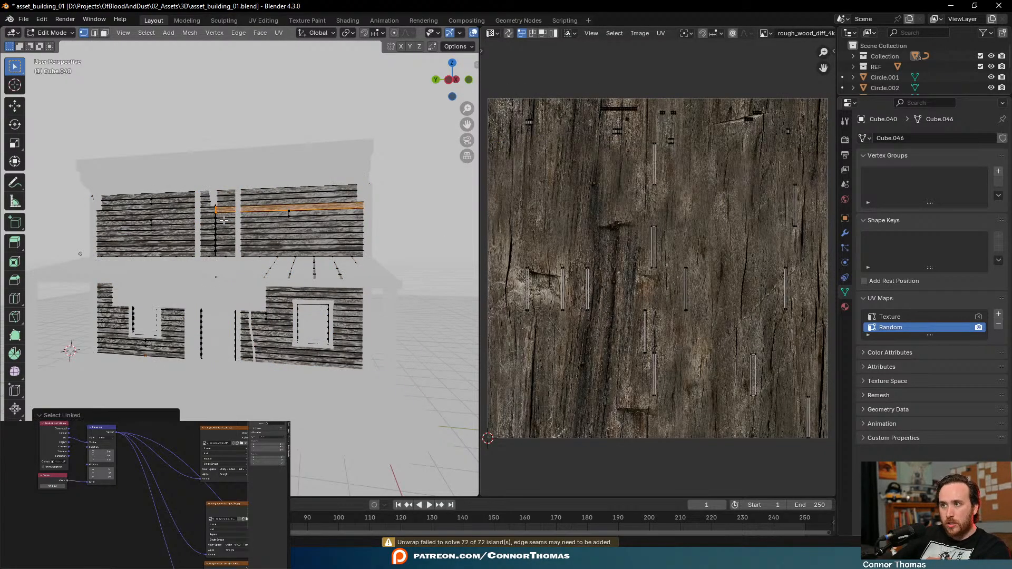
Unwrap the whole wall mesh with Smart UV Project, 66° angle limit and axis-aligned vertical rotation, and check one plank's islands
{"action": "key", "text": "a"}
{"action": "key", "text": "u"}
{"action": "mouse_move", "coordinate": [245, 233]}
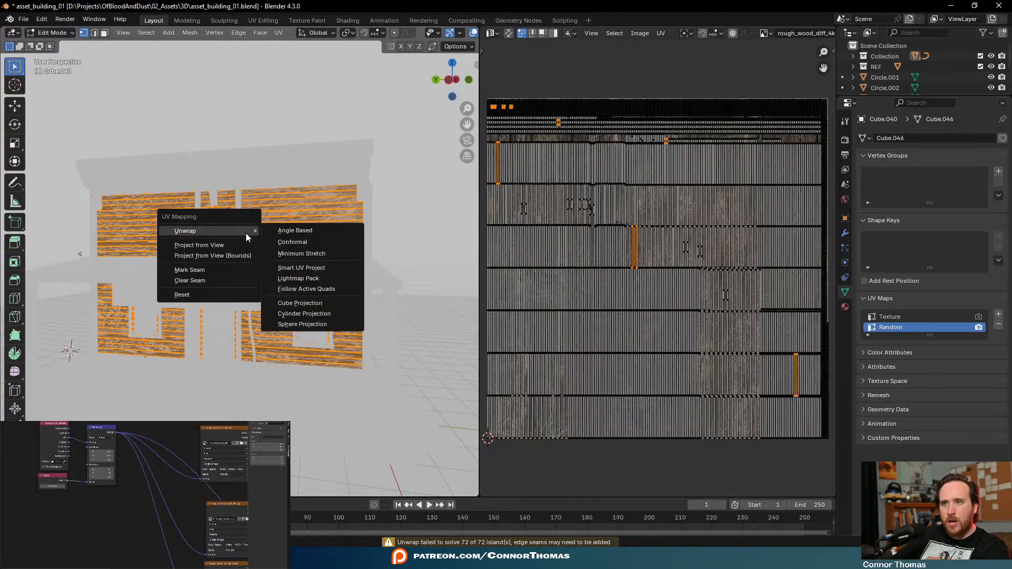
{"action": "left_click", "coordinate": [335, 268]}
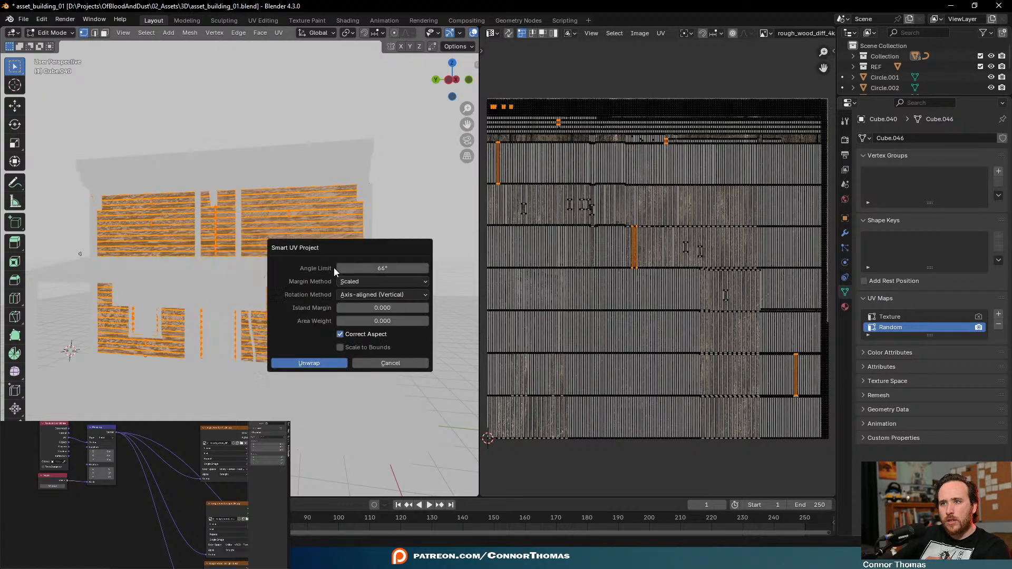
{"action": "left_click", "coordinate": [316, 363]}
{"action": "key", "text": "alt+a"}
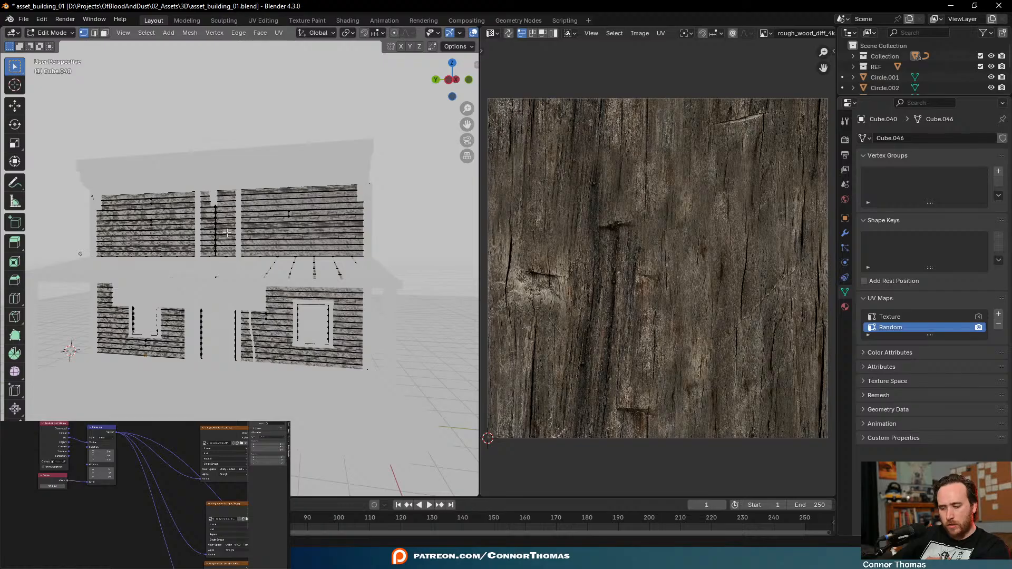
{"action": "key", "text": "l"}
Unwrap the whole wall mesh again with Smart UV Project, with Correct Aspect disabled and the margin method kept as Scaled
{"action": "key", "text": "a"}
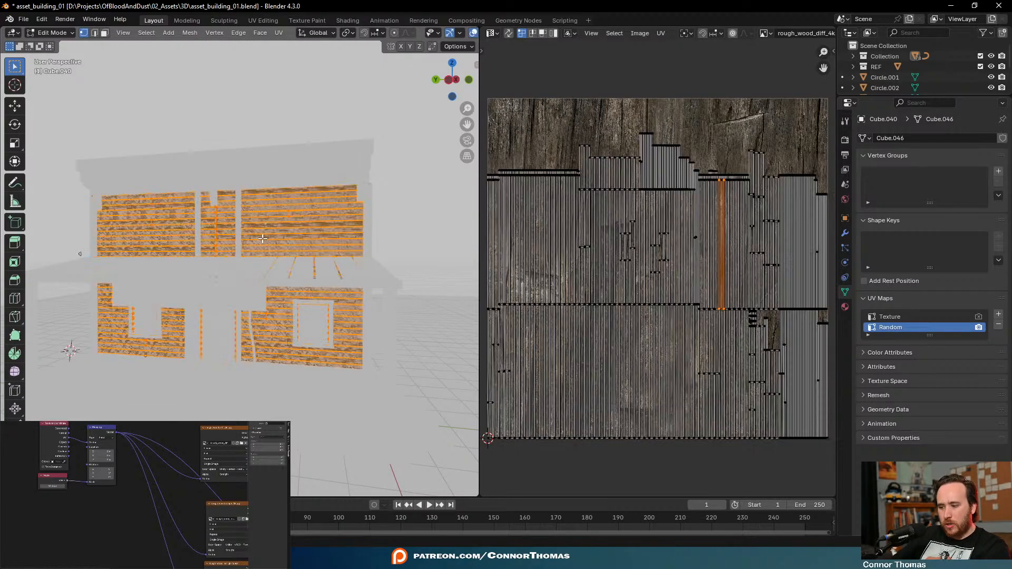
{"action": "key", "text": "u"}
{"action": "mouse_move", "coordinate": [262, 239]}
{"action": "left_click", "coordinate": [330, 275]}
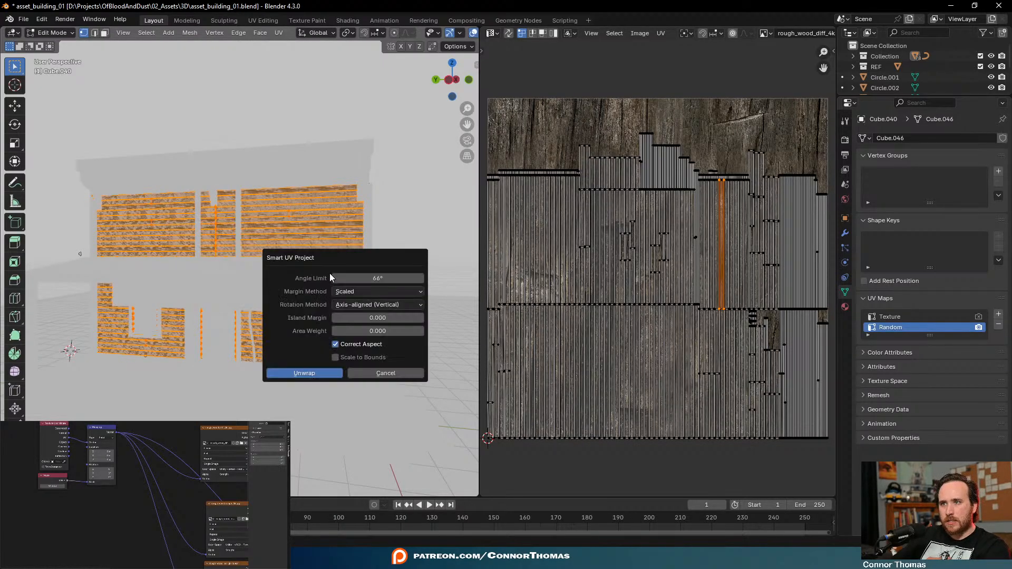
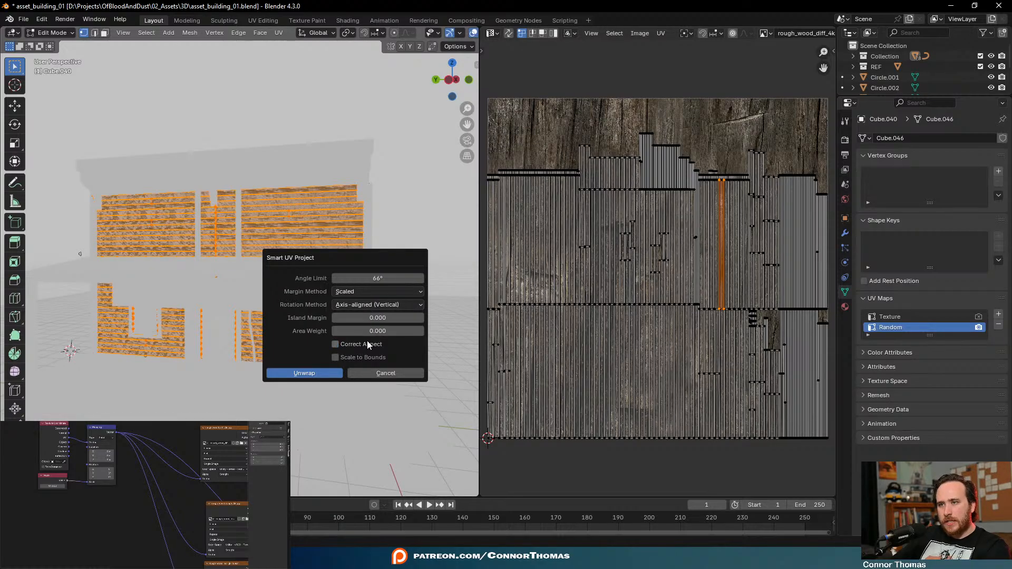
{"action": "left_click", "coordinate": [368, 305]}
{"action": "left_click", "coordinate": [347, 292]}
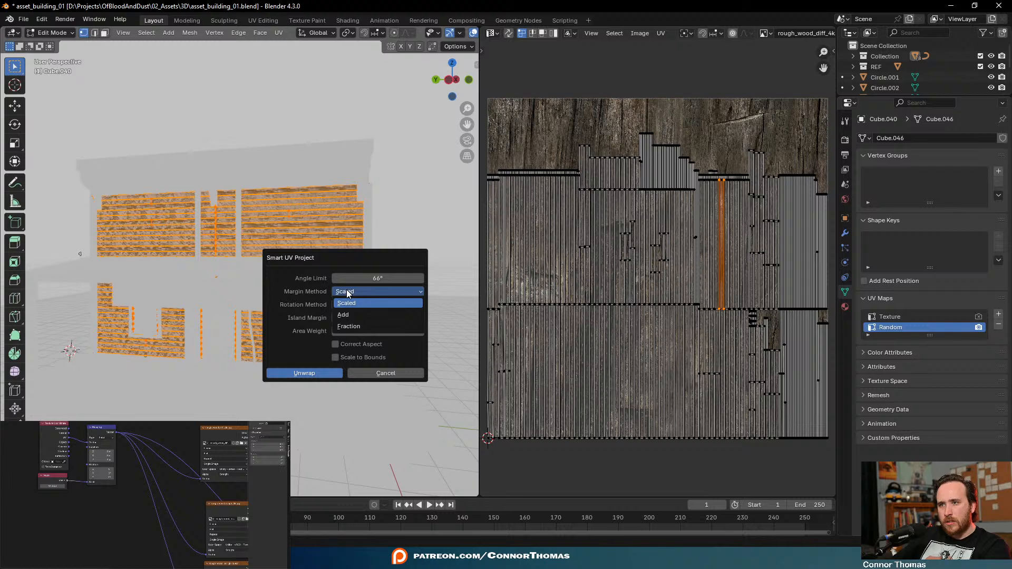
{"action": "left_click", "coordinate": [347, 292]}
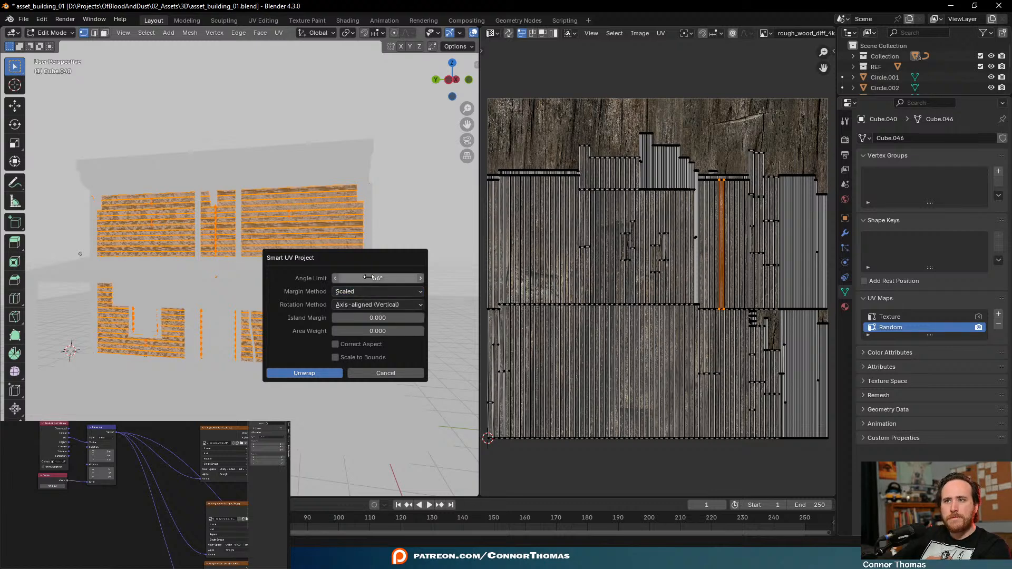
{"action": "left_click", "coordinate": [304, 374]}
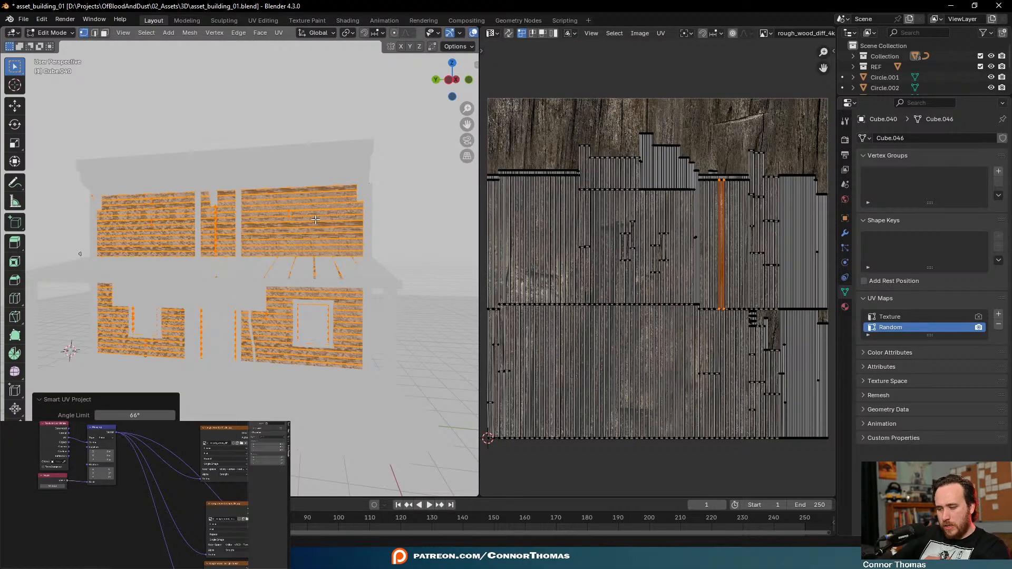
{"action": "key", "text": "u"}
{"action": "mouse_move", "coordinate": [318, 223]}
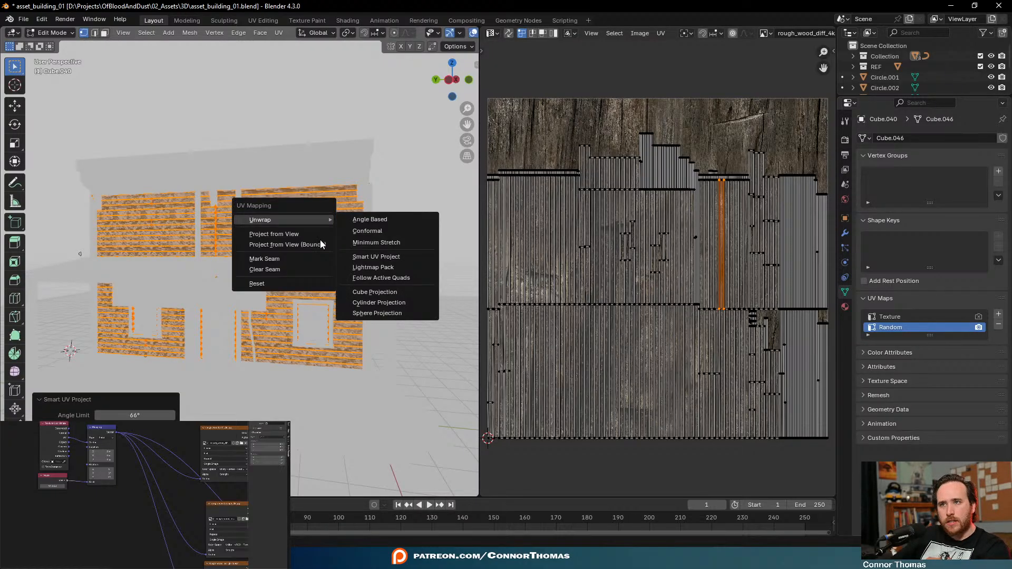
{"action": "left_click", "coordinate": [301, 259]}
Project the whole wall mesh's UVs from the left orthographic view and scale them up slightly beyond the texture's width
{"action": "key", "text": "KP_1"}
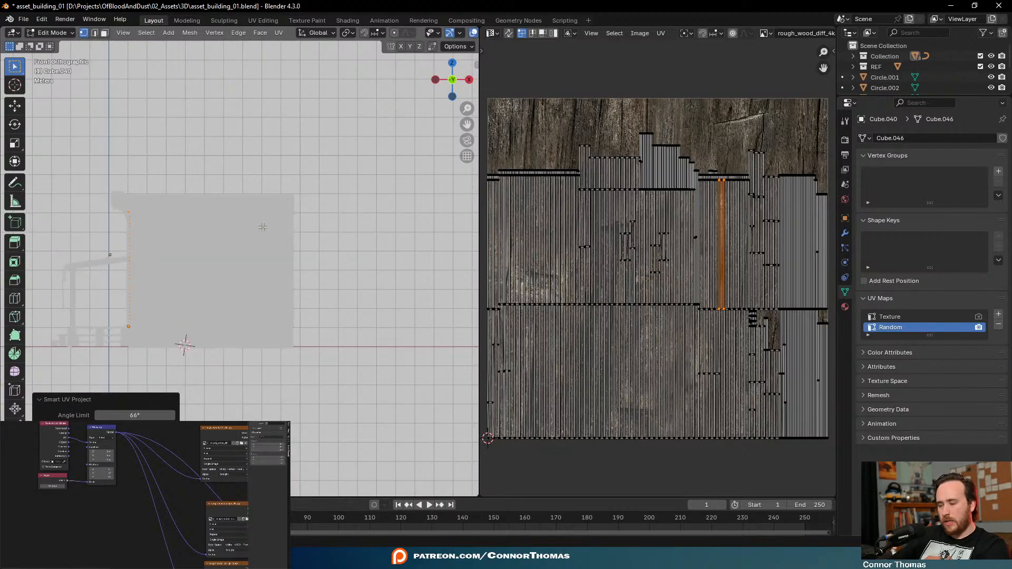
{"action": "key", "text": "ctrl+KP_3"}
{"action": "key", "text": "u"}
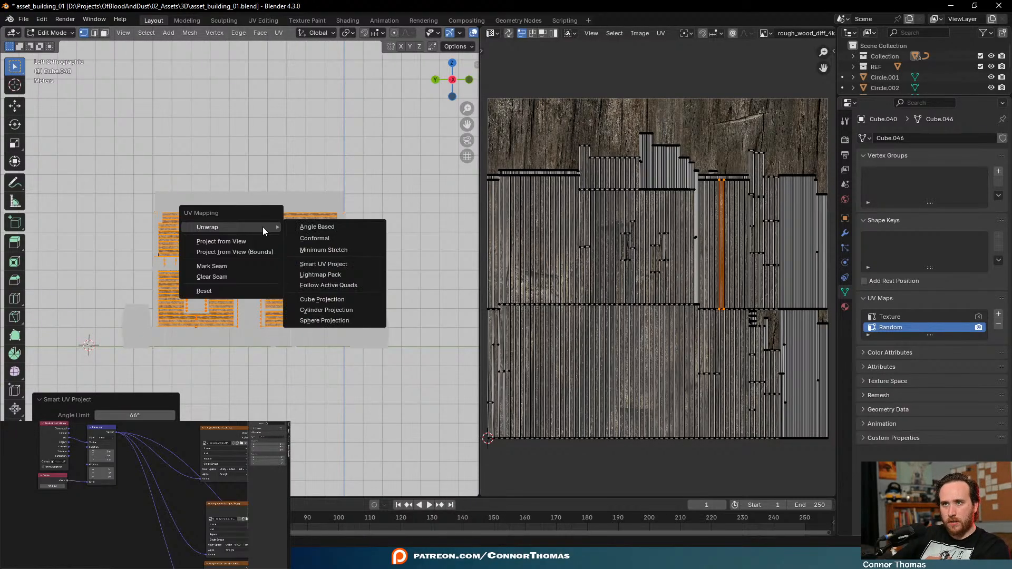
{"action": "left_click", "coordinate": [248, 240]}
{"action": "key", "text": "a"}
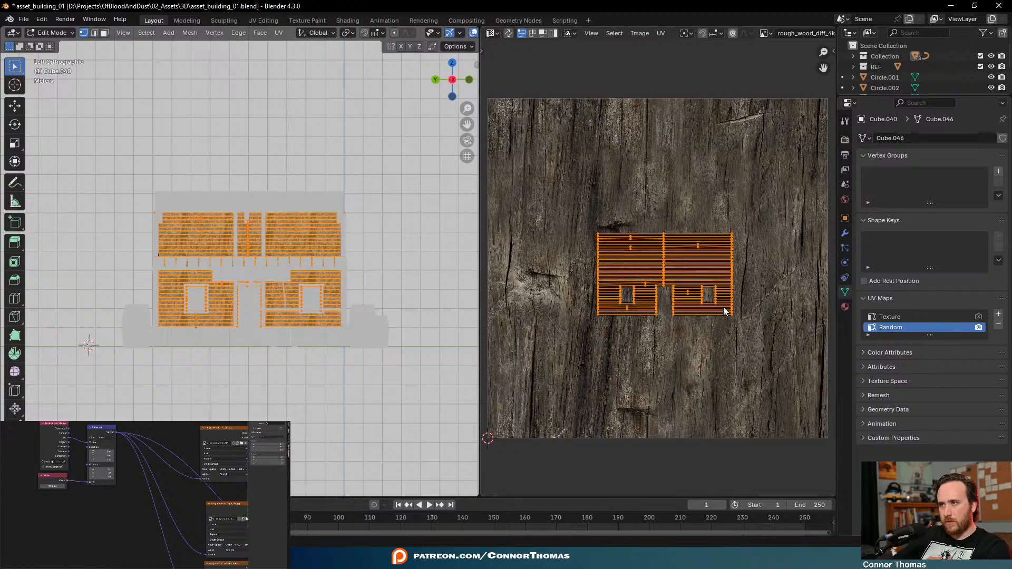
{"action": "key", "text": "s"}
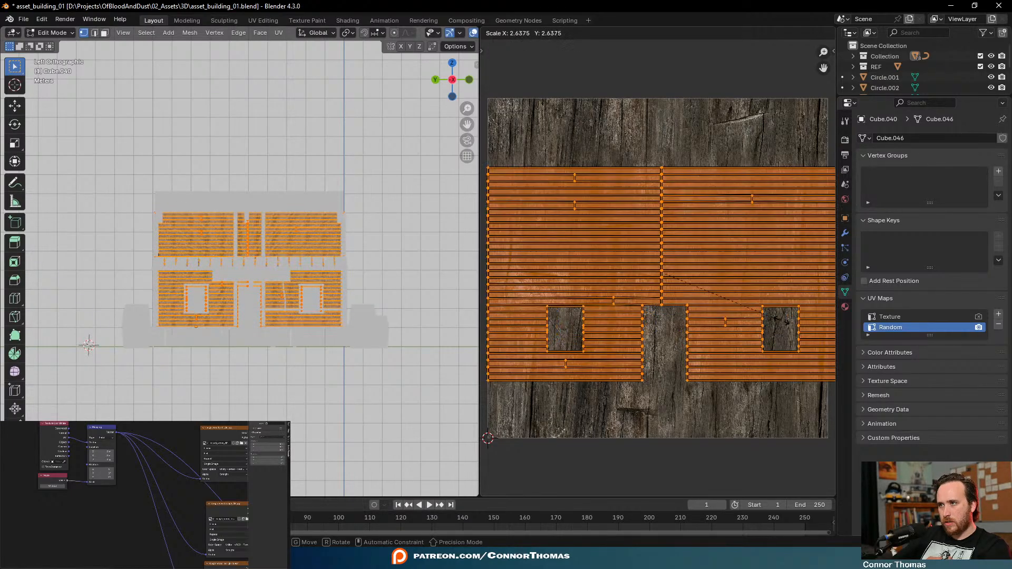
{"action": "left_click", "coordinate": [838, 248]}
Select one linked plank on the upper wall and inspect its projected UV island against the wood texture
{"action": "key", "text": "alt+a"}
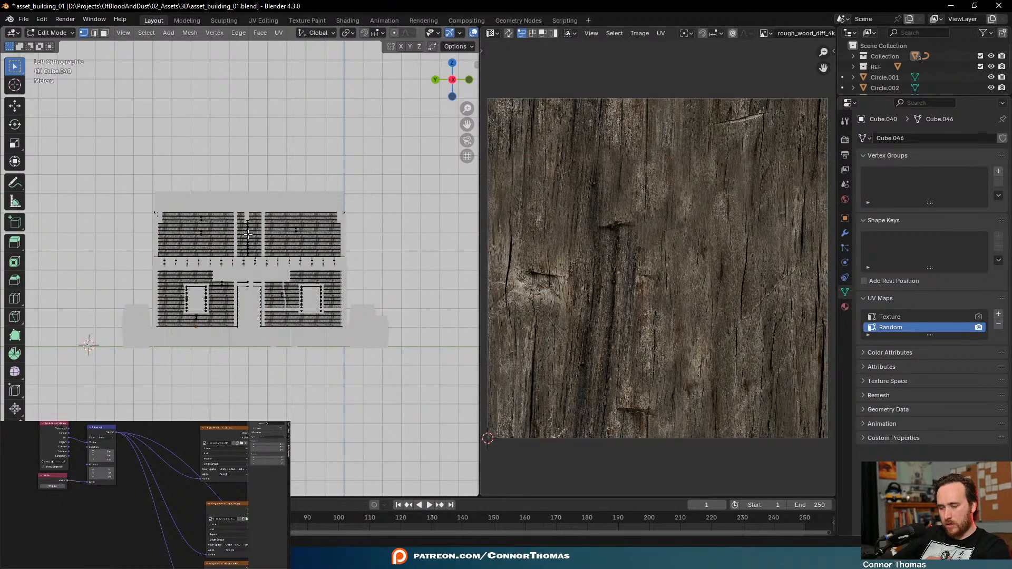
{"action": "key", "text": "l"}
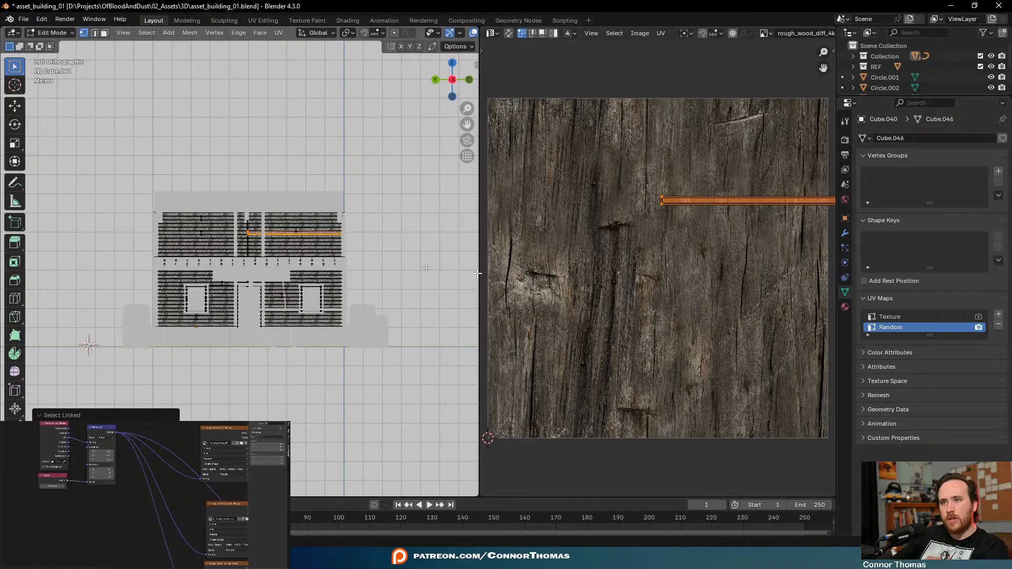
{"action": "key", "text": "alt+a"}
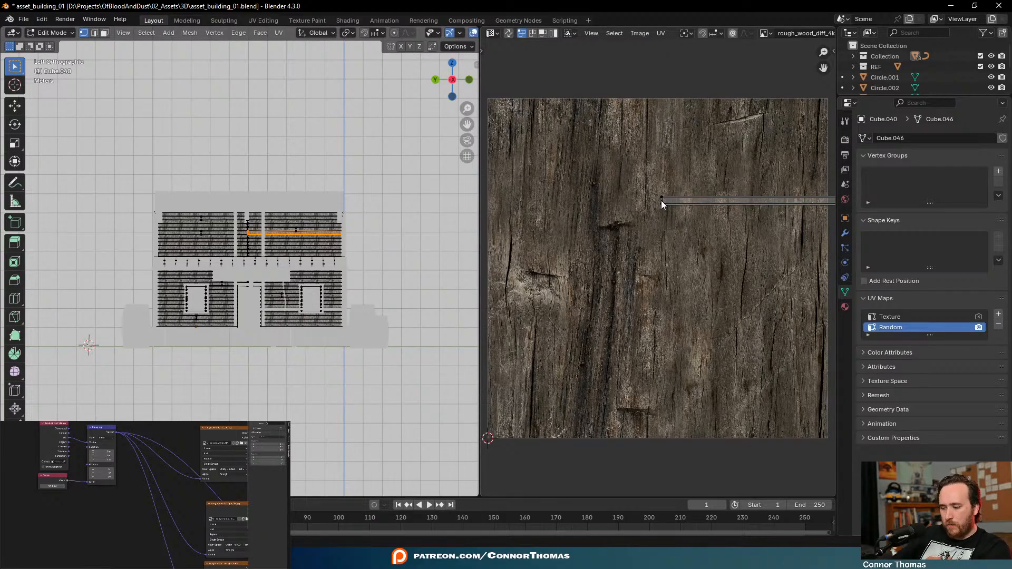
{"action": "key", "text": "l"}
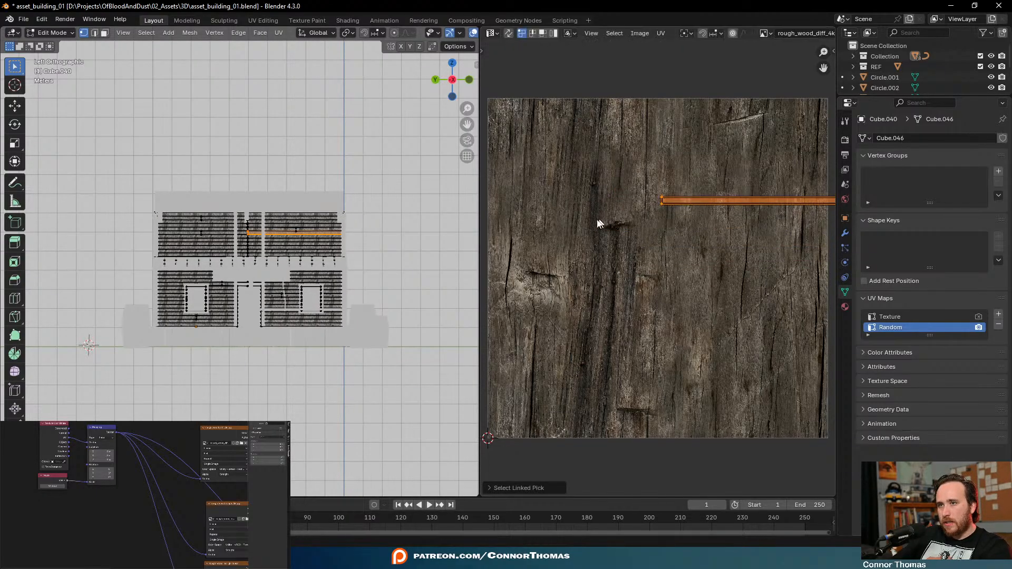
{"action": "scroll", "coordinate": [240, 256], "scroll_direction": "up", "scroll_amount": 4}
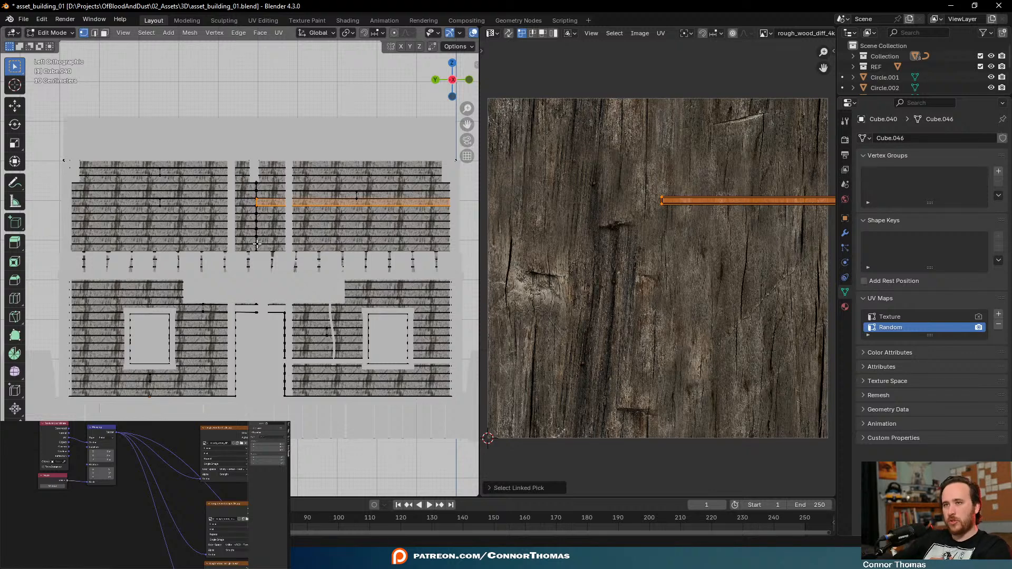
Show the whole wall's UVs and pick several individual linked plank islands to check that each is separate
{"action": "key", "text": "a"}
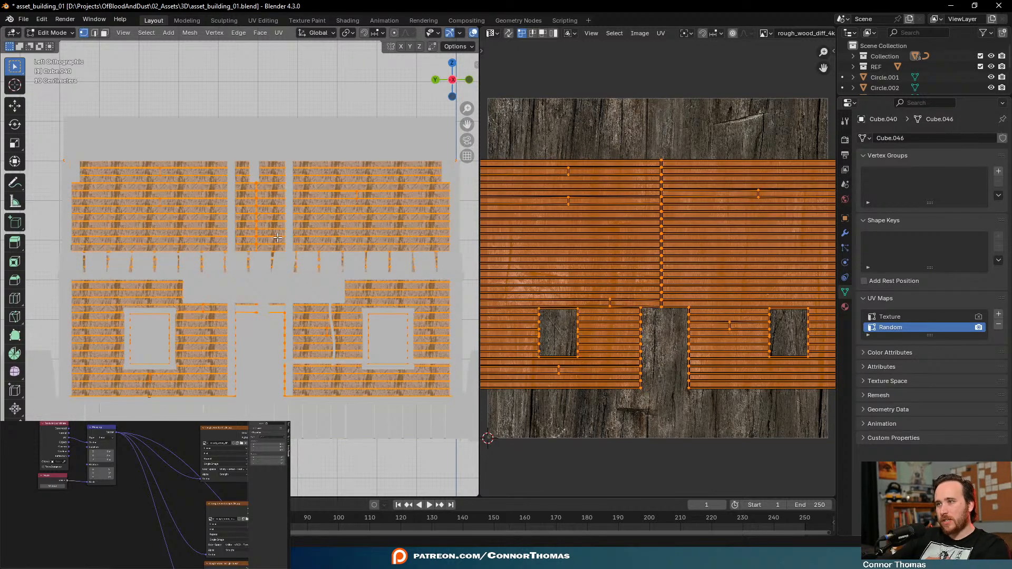
{"action": "scroll", "coordinate": [727, 259], "scroll_direction": "down", "scroll_amount": 3}
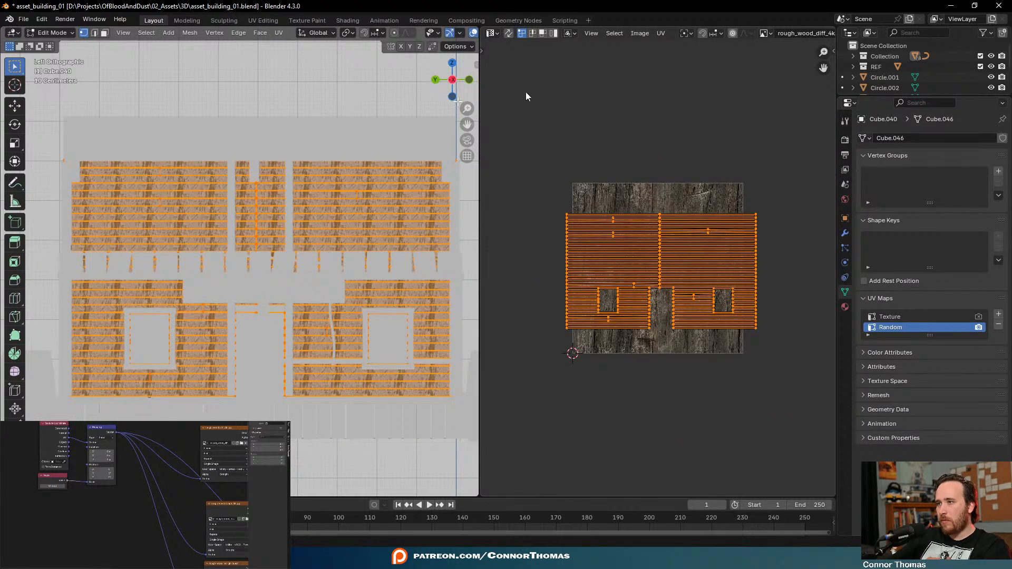
{"action": "scroll", "coordinate": [691, 293], "scroll_direction": "up", "scroll_amount": 2}
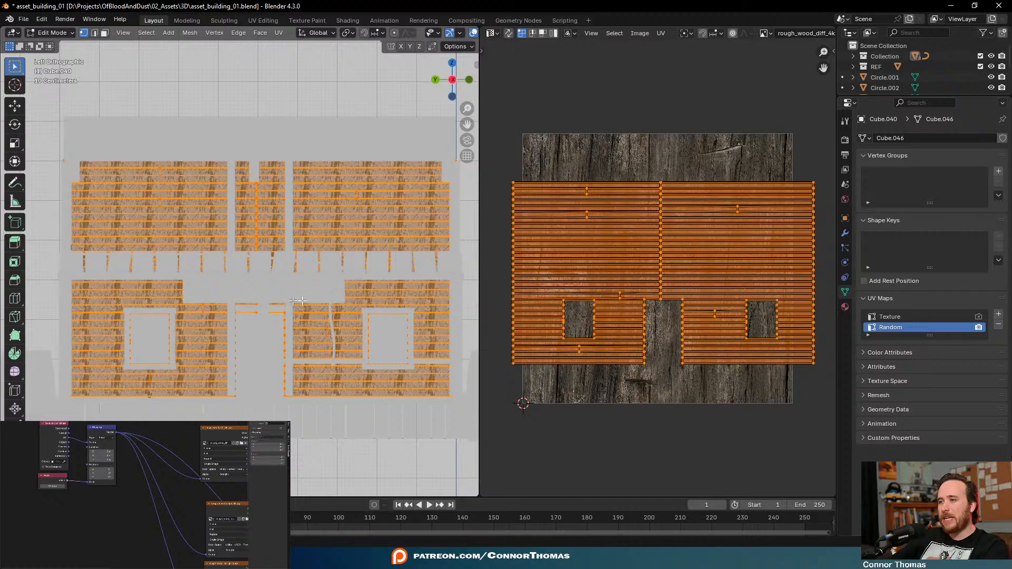
{"action": "key", "text": "alt+a"}
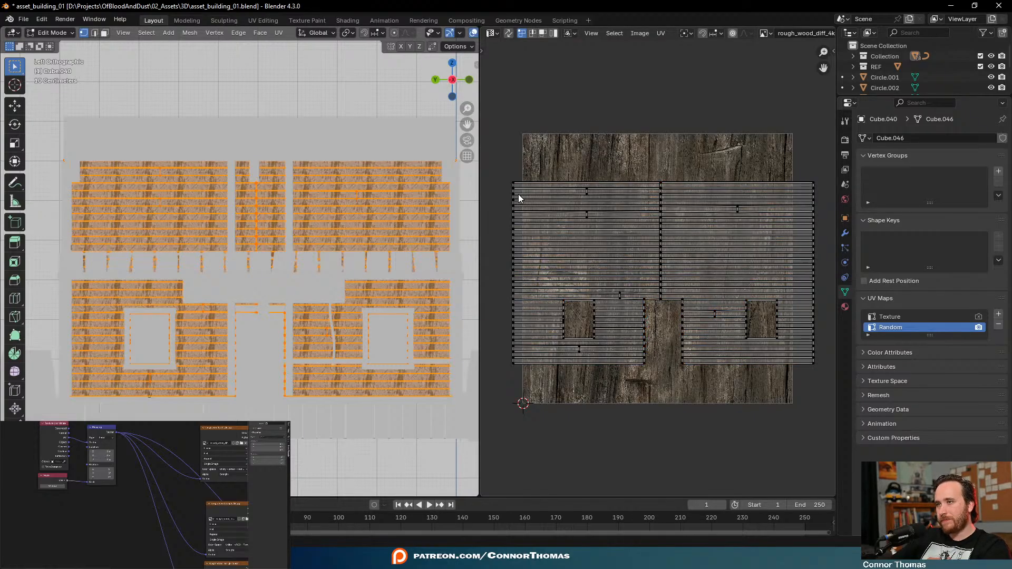
{"action": "key", "text": "l"}
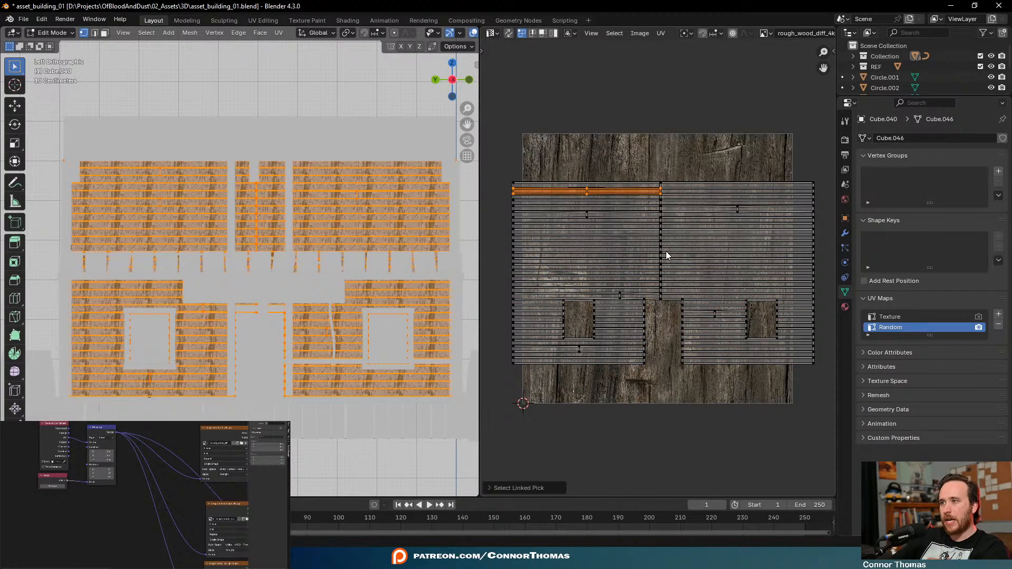
{"action": "key", "text": "l"}
{"action": "key", "text": "l"}
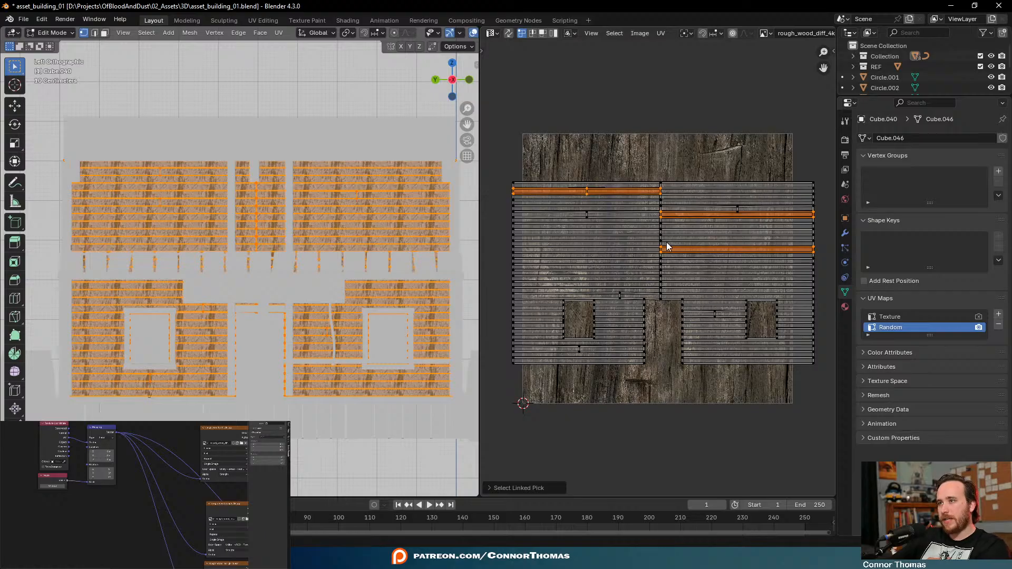
Scale all plank UV islands to 0 on X around Individual Origins, and move the column outside the texture back within its bounds
{"action": "key", "text": "a"}
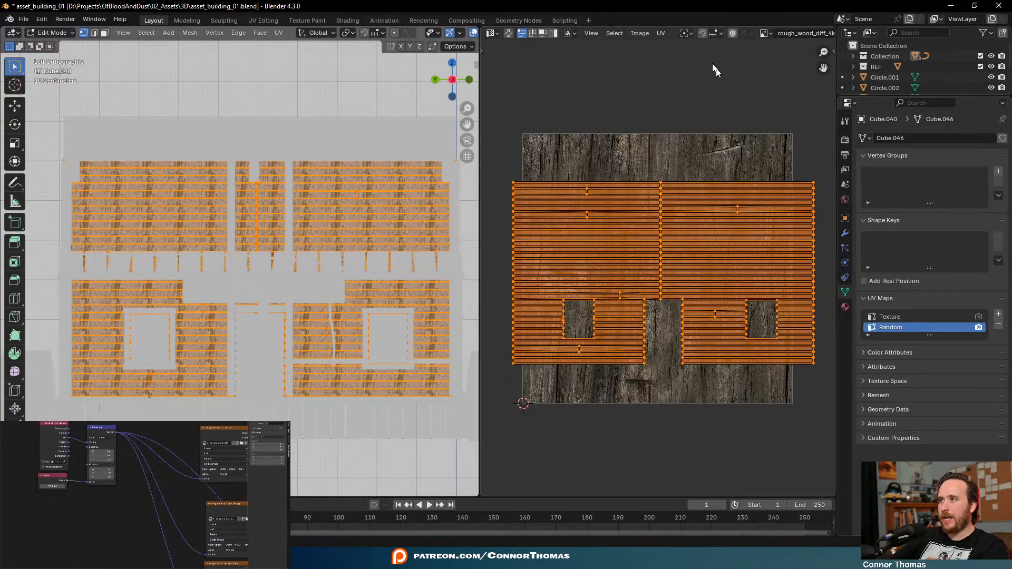
{"action": "middle_click_drag", "start_coordinate": [740, 36], "coordinate": [659, 49]}
{"action": "left_click", "coordinate": [654, 33]}
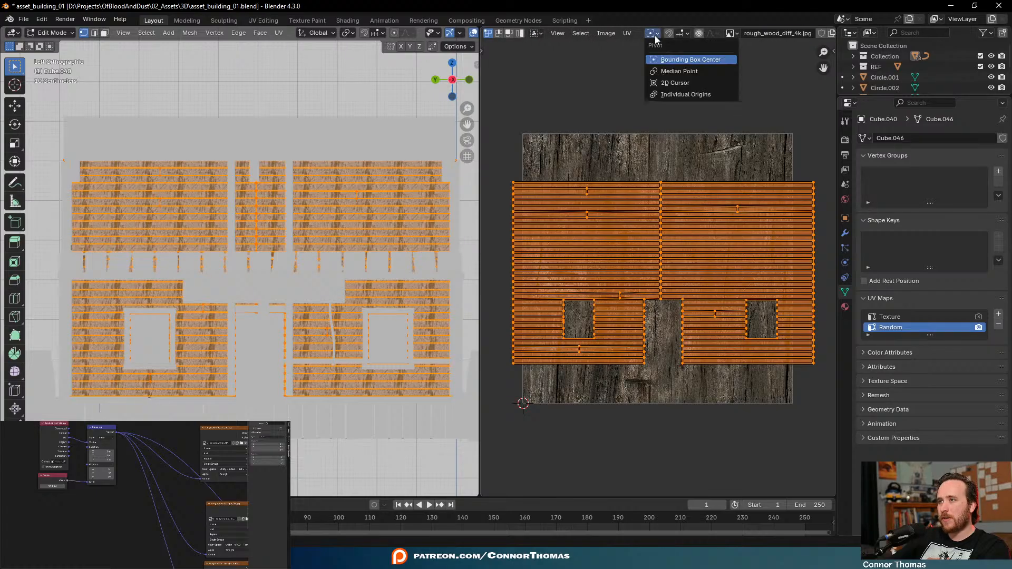
{"action": "left_click", "coordinate": [676, 95]}
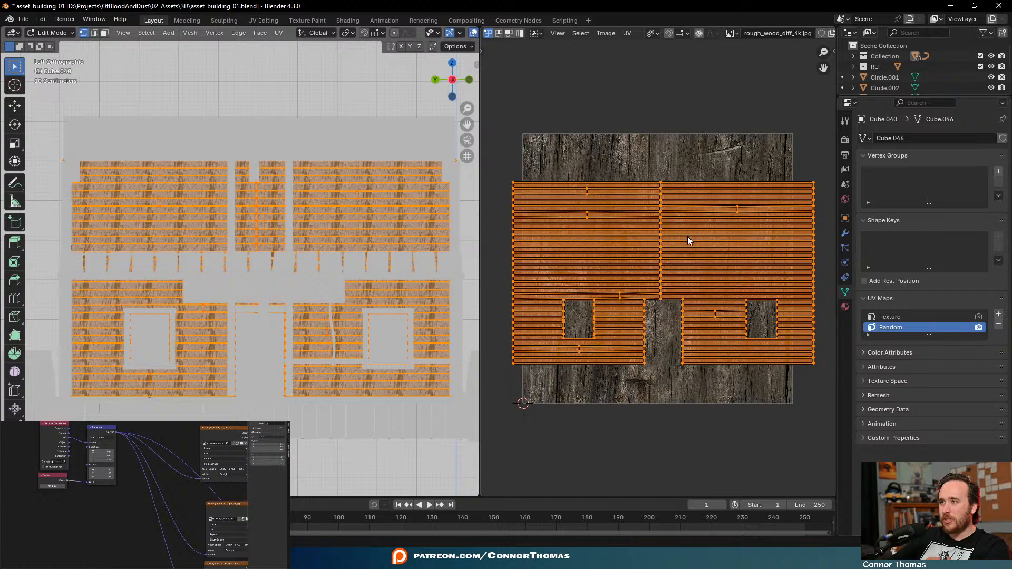
{"action": "key", "text": "s"}
{"action": "key", "text": "x"}
{"action": "key", "text": "0"}
{"action": "key", "text": "Return"}
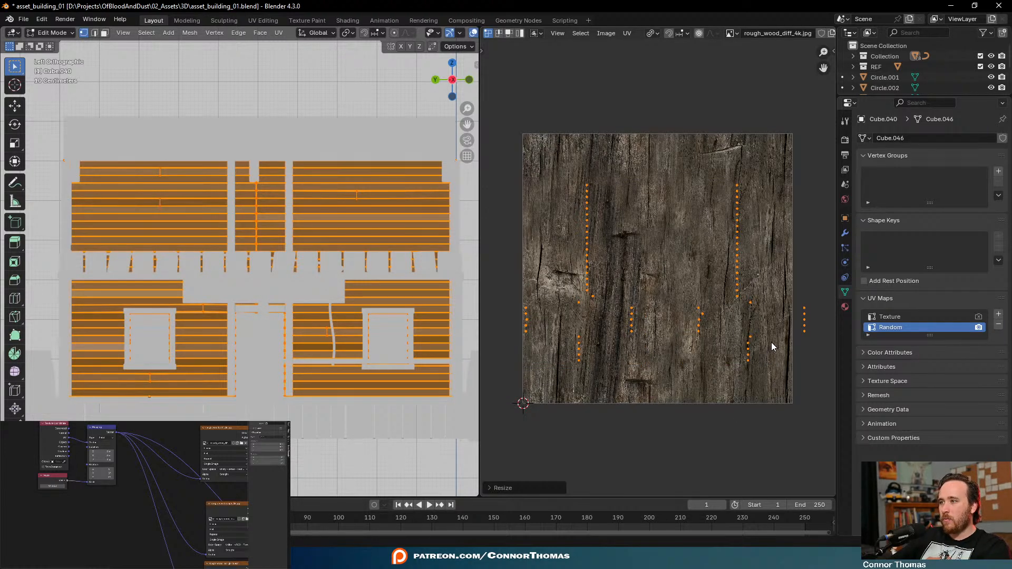
{"action": "left_click_drag", "start_coordinate": [804, 316], "coordinate": [778, 359]}
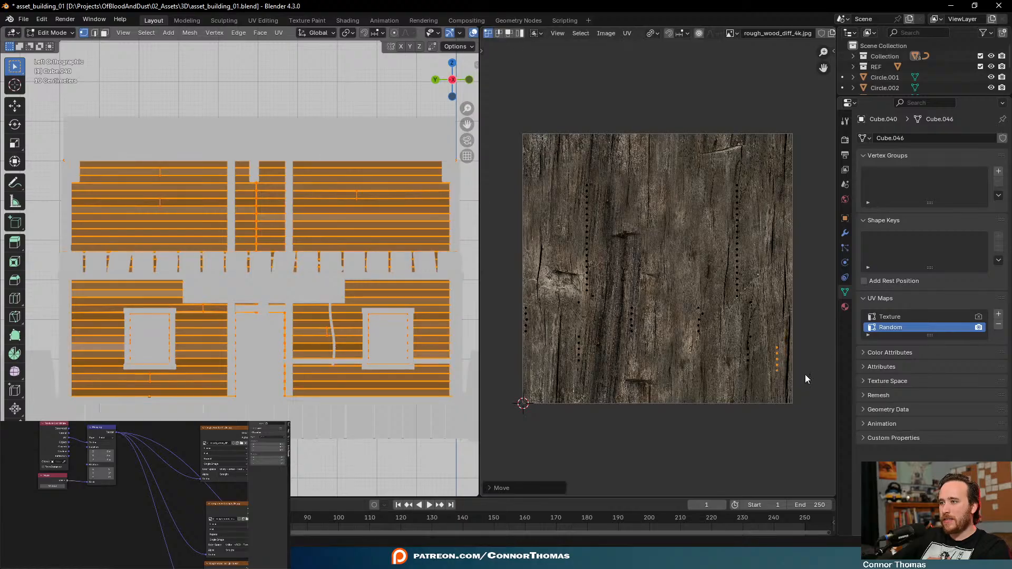
{"action": "left_click", "coordinate": [805, 375]}
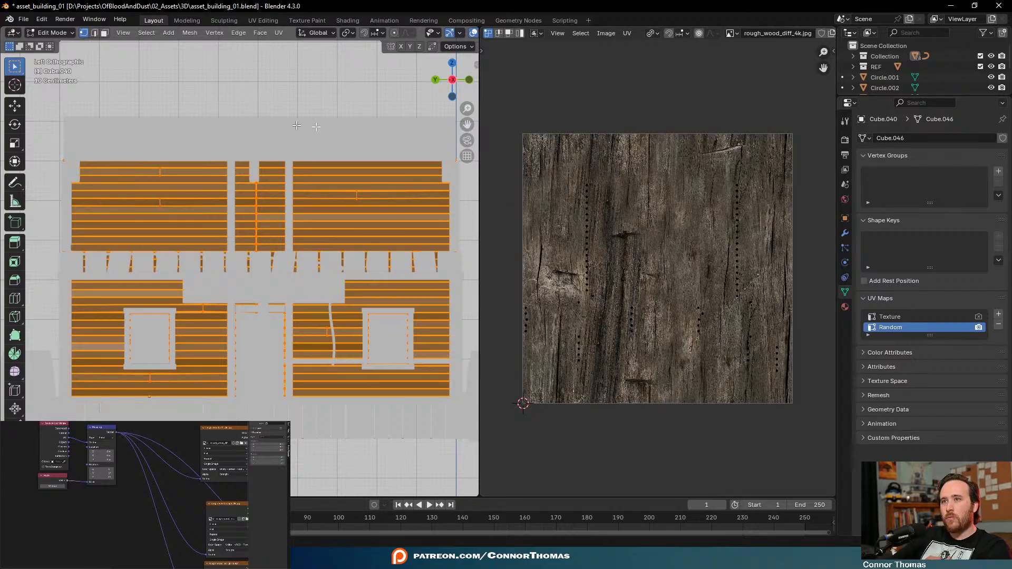
Add a UV Map node beside the Mapping node and delete the existing Texture Coordinate node
{"action": "key", "text": "shift+a"}
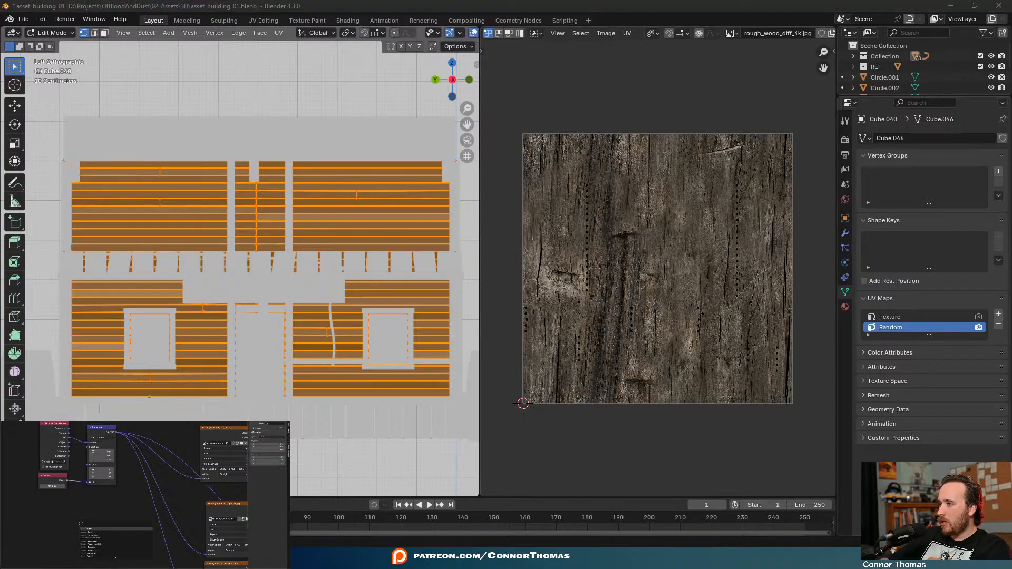
{"action": "type", "text": "uv"}
{"action": "key", "text": "Return"}
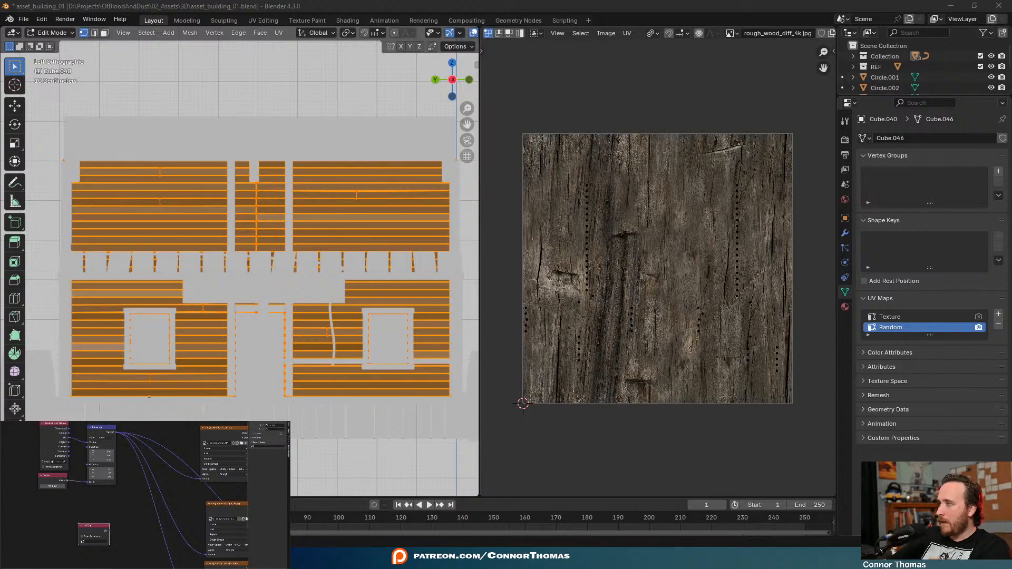
{"action": "left_click", "coordinate": [12, 438]}
{"action": "left_click", "coordinate": [53, 427]}
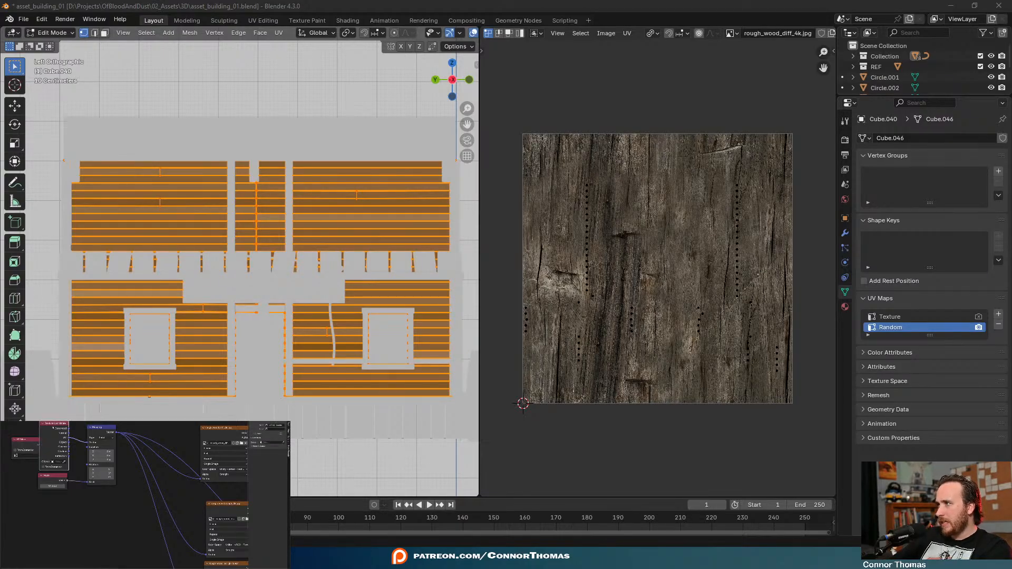
{"action": "key", "text": "x"}
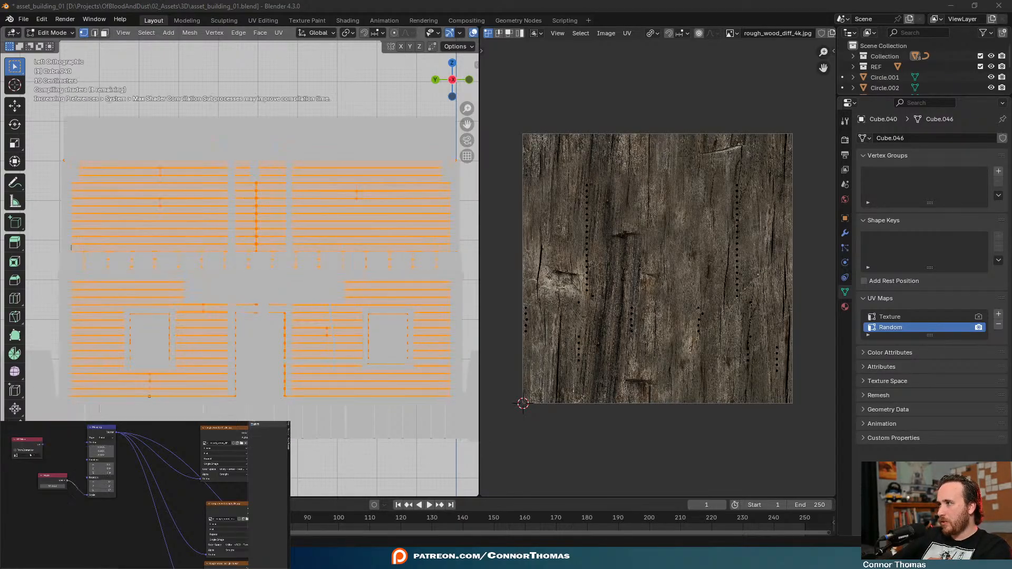
Set the UV Map node to the Texture map and connect its output to the Mapping node's Vector input
{"action": "left_click", "coordinate": [26, 456]}
{"action": "left_click", "coordinate": [29, 461]}
{"action": "left_click_drag", "start_coordinate": [45, 448], "coordinate": [88, 443]}
Duplicate the UV Map node below the Value node and set the copy to the Random map
{"action": "left_click", "coordinate": [23, 438]}
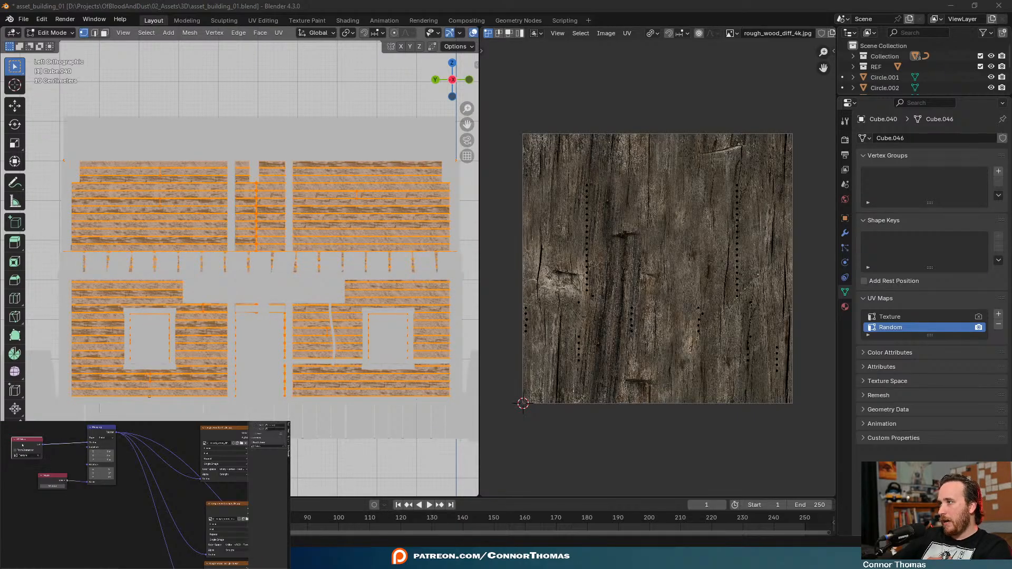
{"action": "key", "text": "shift+d"}
{"action": "left_click", "coordinate": [58, 519]}
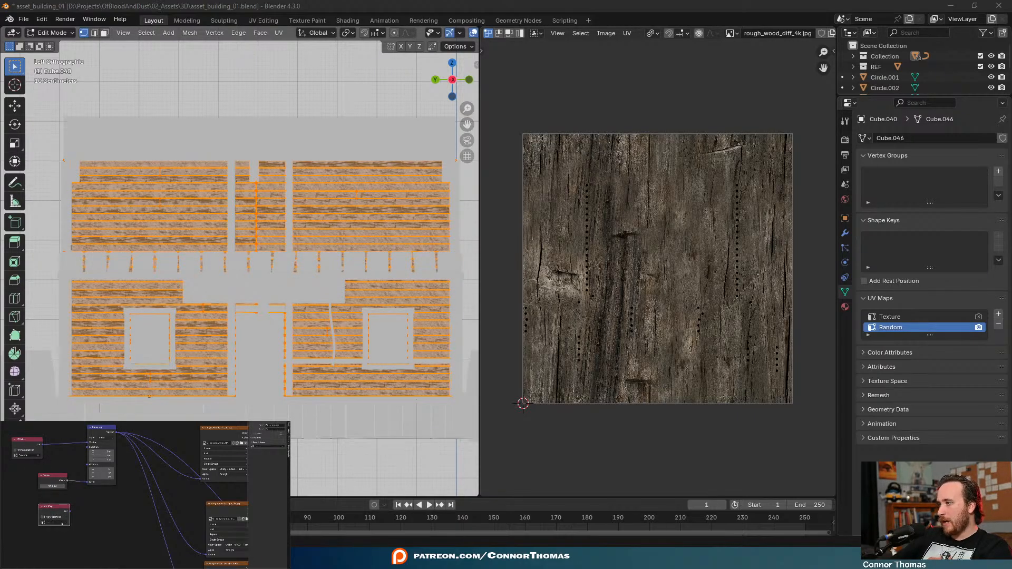
{"action": "left_click", "coordinate": [45, 522]}
{"action": "left_click", "coordinate": [44, 482]}
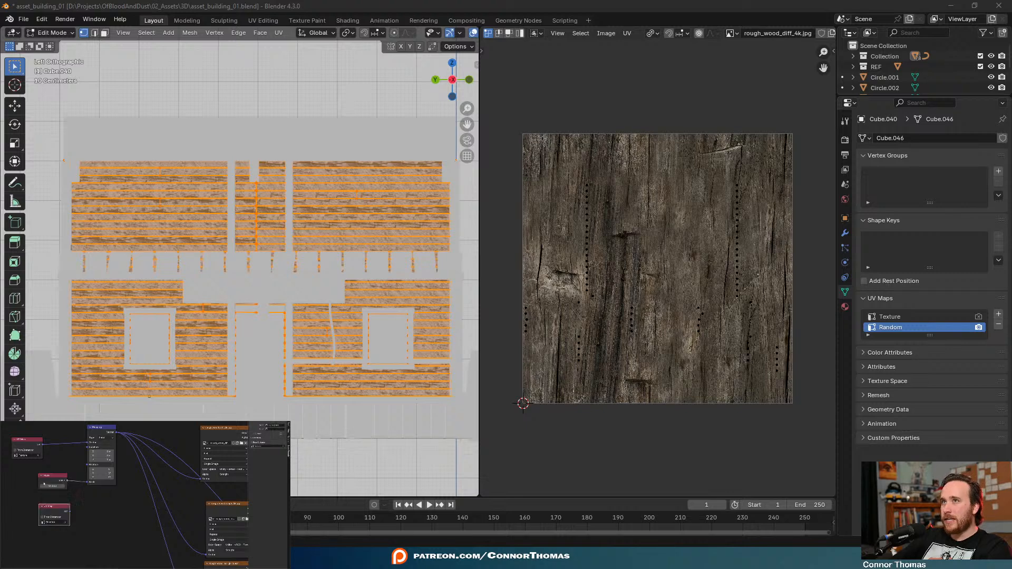
Reposition the Random UV Map node and add a Noise Texture node beside it
{"action": "scroll", "coordinate": [107, 502], "scroll_direction": "up", "scroll_amount": 3}
{"action": "middle_click_drag", "start_coordinate": [70, 510], "coordinate": [93, 496]}
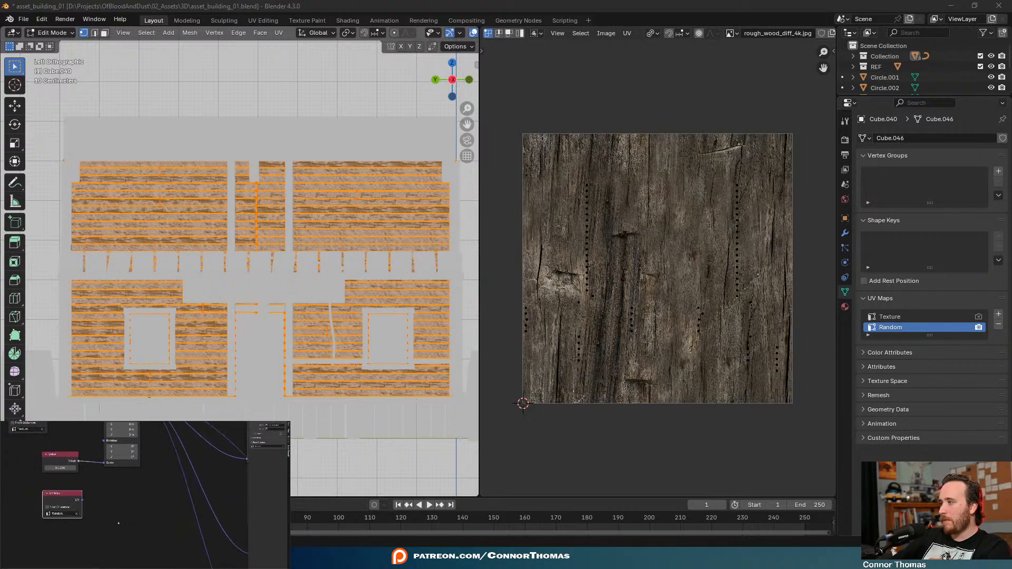
{"action": "key", "text": "g"}
{"action": "left_click", "coordinate": [82, 507]}
{"action": "key", "text": "shift+a"}
{"action": "left_click", "coordinate": [113, 504]}
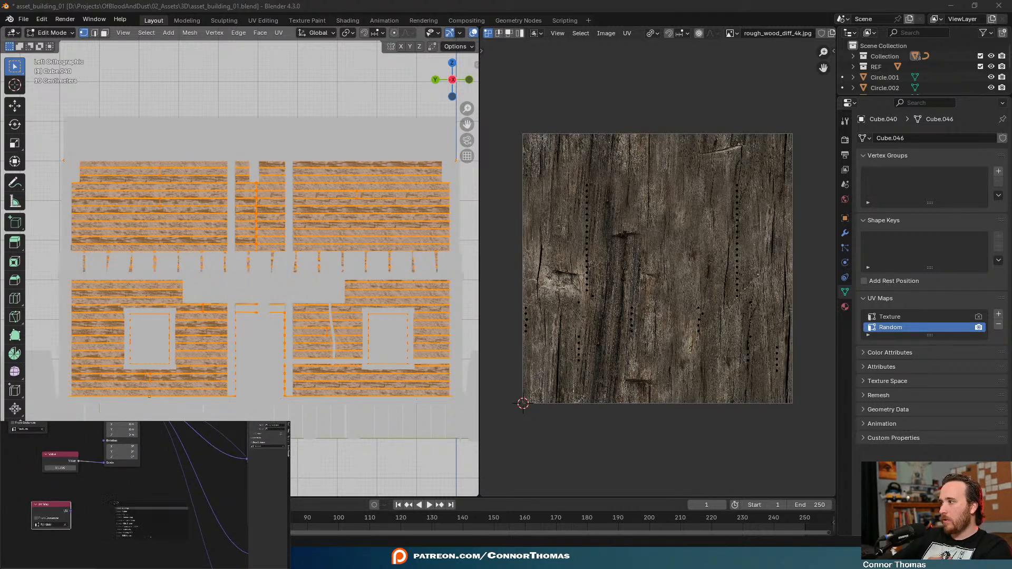
{"action": "type", "text": "noise"}
{"action": "key", "text": "Return"}
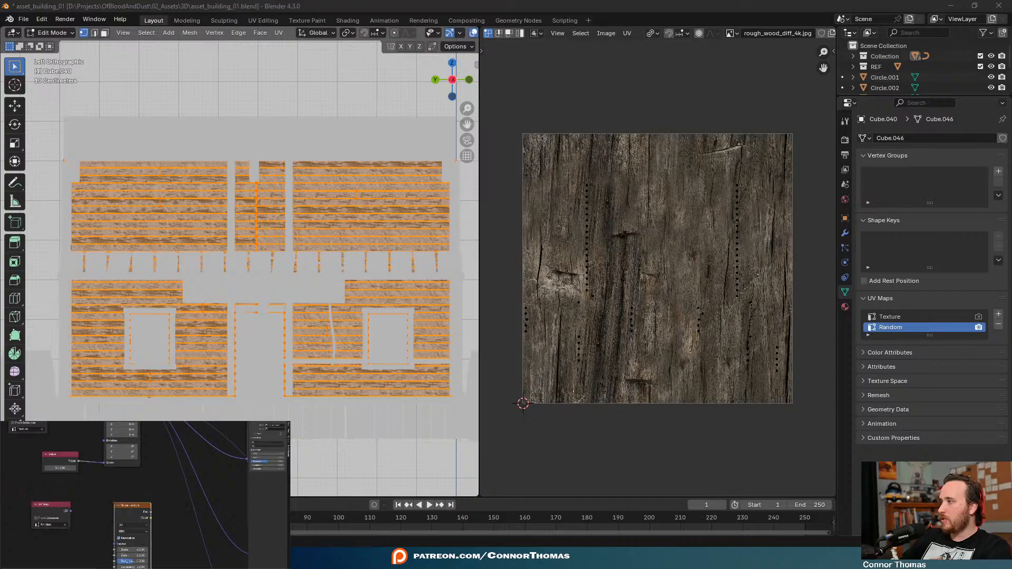
{"action": "left_click", "coordinate": [119, 504]}
Give the Noise Texture a Mapping node driven by the Random UV Map and delete the extra Texture Coordinate node
{"action": "scroll", "coordinate": [119, 504], "scroll_direction": "down", "scroll_amount": 2}
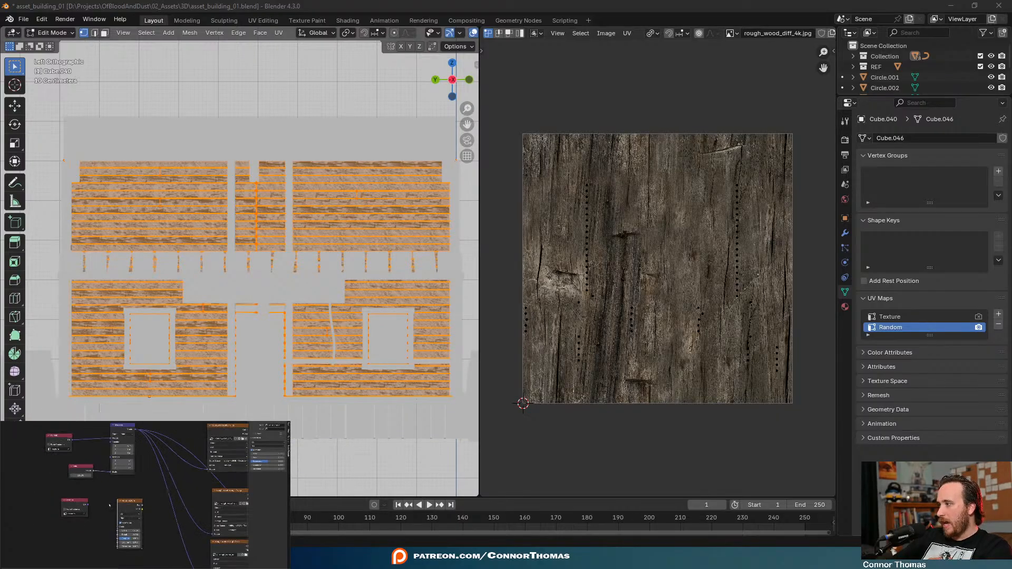
{"action": "middle_click_drag", "start_coordinate": [94, 507], "coordinate": [72, 495]}
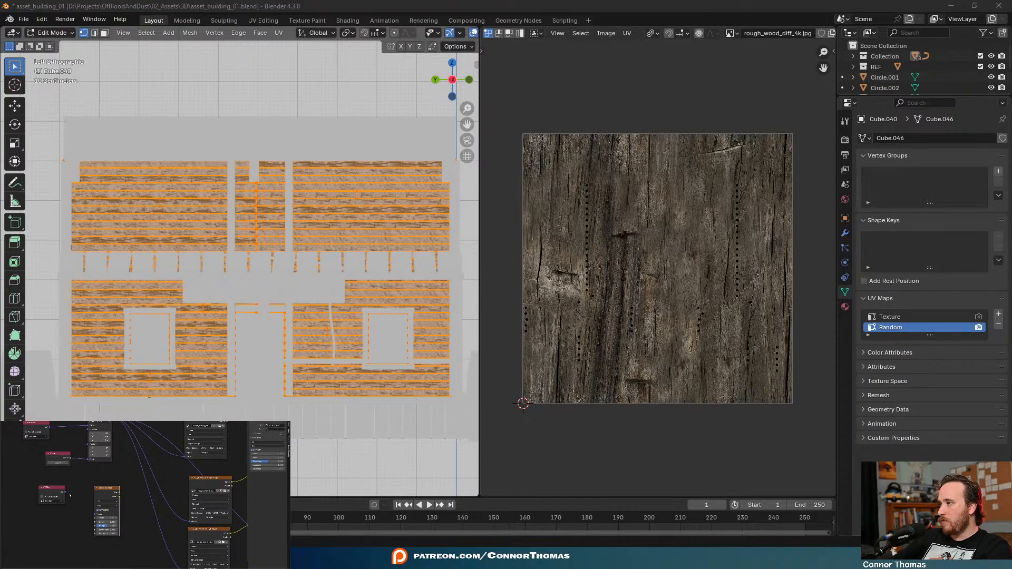
{"action": "mouse_move", "coordinate": [64, 492]}
{"action": "left_mouse_down"}
{"action": "mouse_move", "coordinate": [97, 513]}
{"action": "mouse_move", "coordinate": [22, 484]}
{"action": "mouse_move", "coordinate": [55, 497]}
{"action": "left_mouse_up"}
{"action": "left_click", "coordinate": [104, 489]}
{"action": "key", "text": "ctrl+t"}
{"action": "left_click", "coordinate": [44, 496]}
{"action": "key", "text": "Escape"}
{"action": "key", "text": "x"}
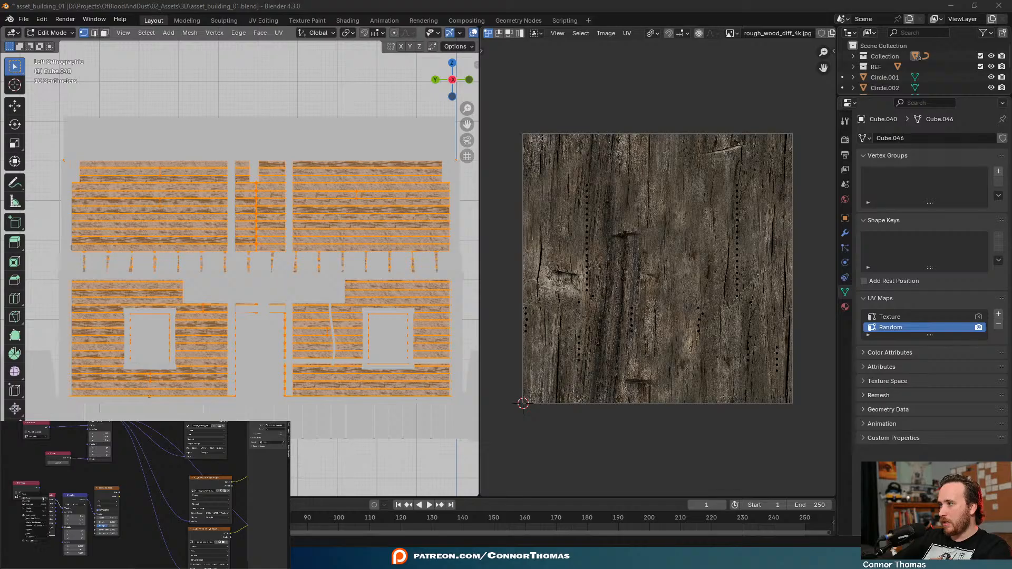
{"action": "key", "text": "ctrl+z"}
{"action": "key", "text": "x"}
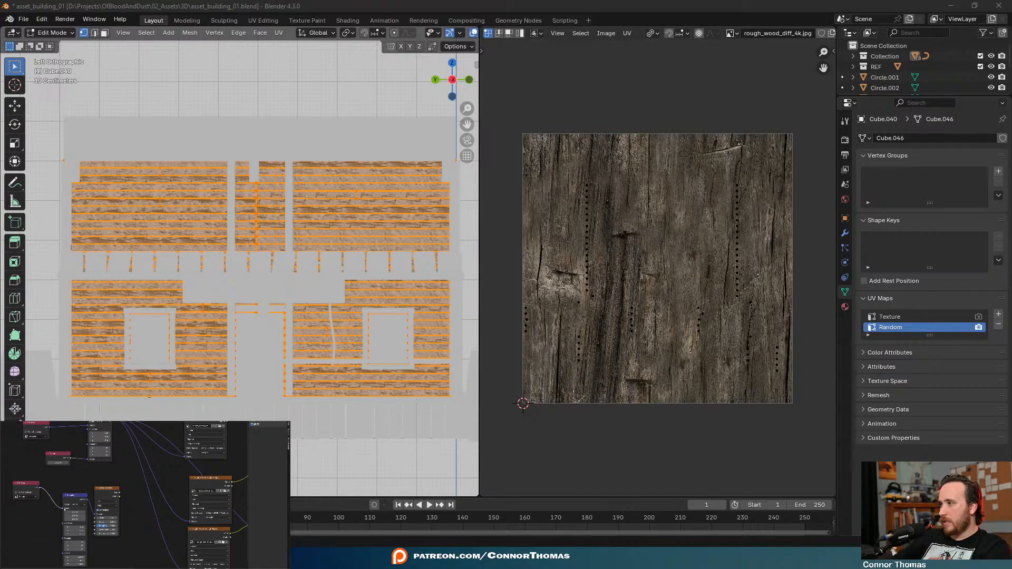
Move the Mapping node closer to the Random UV Map, preview the Noise Texture output, and leave Edit Mode to view the planks
{"action": "left_click_drag", "start_coordinate": [64, 510], "coordinate": [64, 509]}
{"action": "left_click_drag", "start_coordinate": [60, 494], "coordinate": [62, 487]}
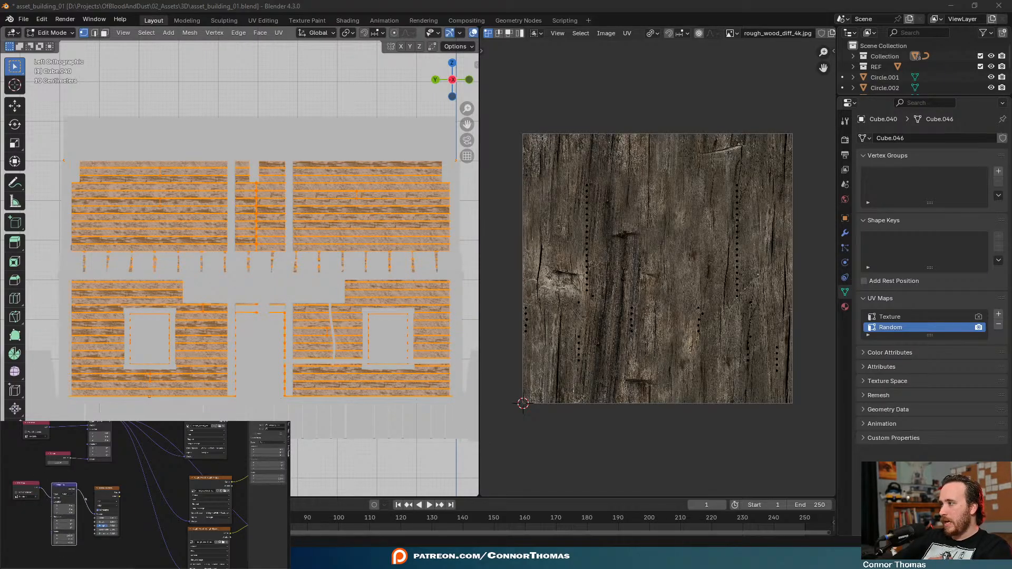
{"action": "left_click", "coordinate": [107, 491], "text": "ctrl+shift"}
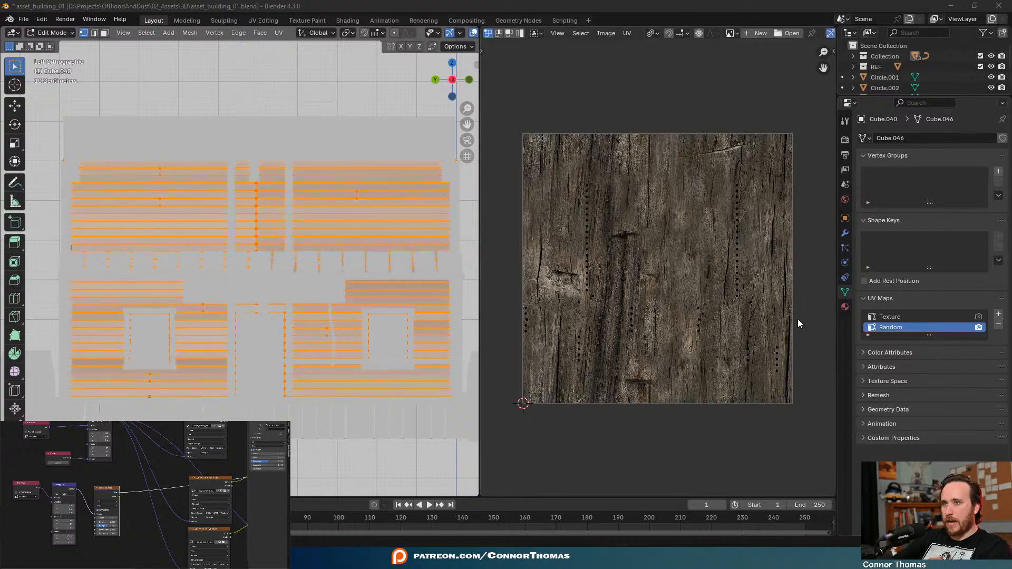
{"action": "left_click", "coordinate": [442, 4]}
{"action": "key", "text": "Tab"}
{"action": "middle_click_drag", "start_coordinate": [360, 273], "coordinate": [353, 257]}
{"action": "scroll", "coordinate": [353, 259], "scroll_direction": "down", "scroll_amount": 8}
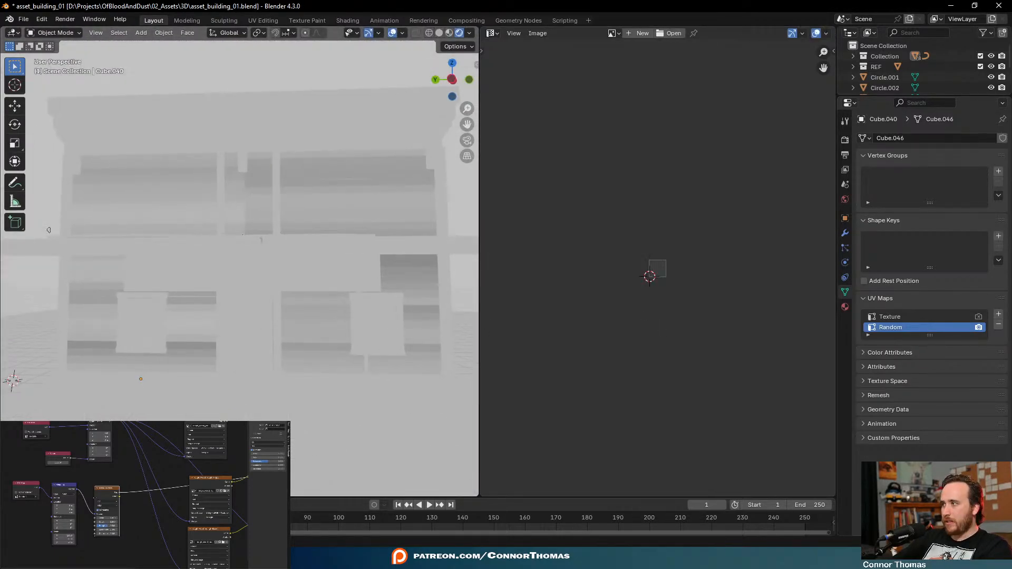
{"action": "middle_click_drag", "start_coordinate": [343, 236], "coordinate": [323, 305]}
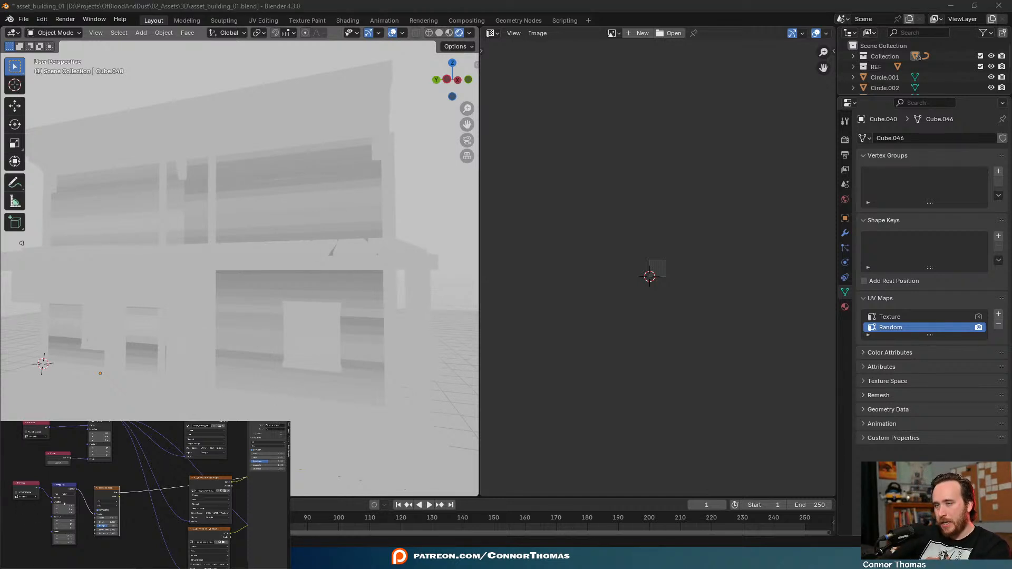
Shift the Random UV Map, Mapping and Noise Texture nodes aside and add a Color Ramp node
{"action": "left_click_drag", "start_coordinate": [22, 486], "coordinate": [112, 530]}
{"action": "key", "text": "g"}
{"action": "left_click", "coordinate": [83, 532]}
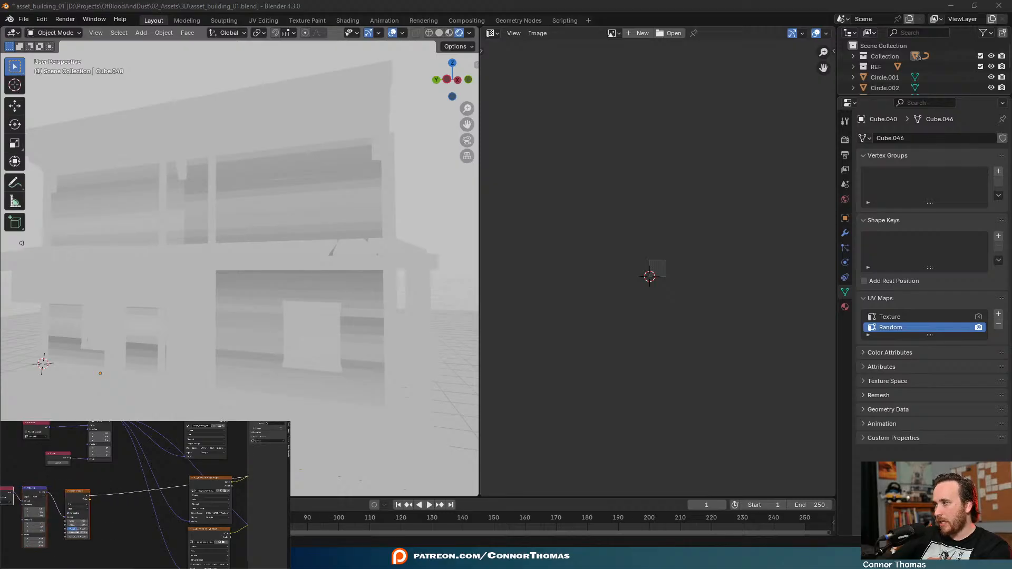
{"action": "left_click", "coordinate": [116, 543]}
{"action": "key", "text": "shift+a"}
{"action": "left_click", "coordinate": [129, 532]}
{"action": "type", "text": "colo"}
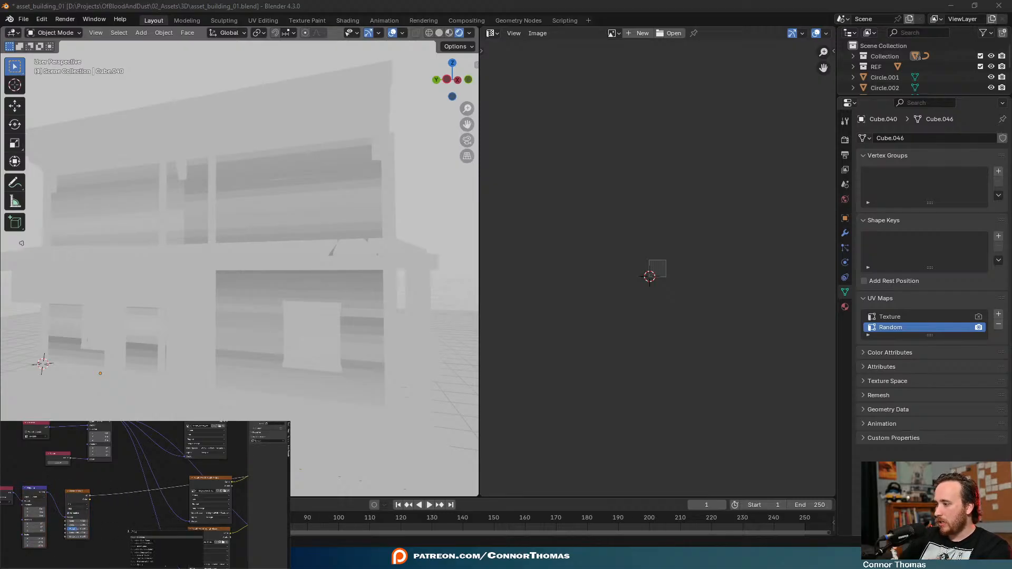
{"action": "key", "text": "Return"}
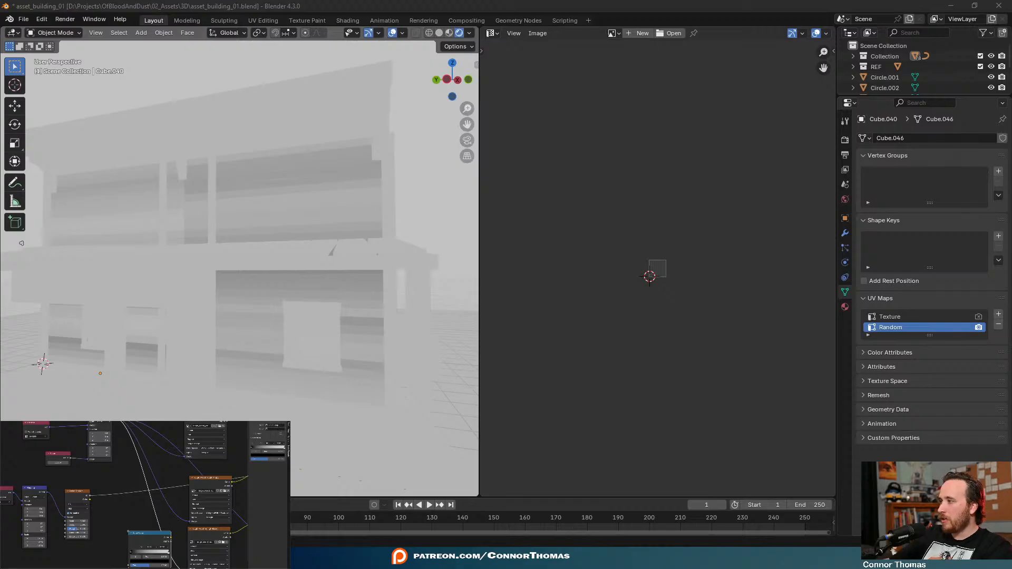
Insert the Color Ramp into the link after the Noise Texture and place it close beside that node
{"action": "left_click", "coordinate": [98, 485]}
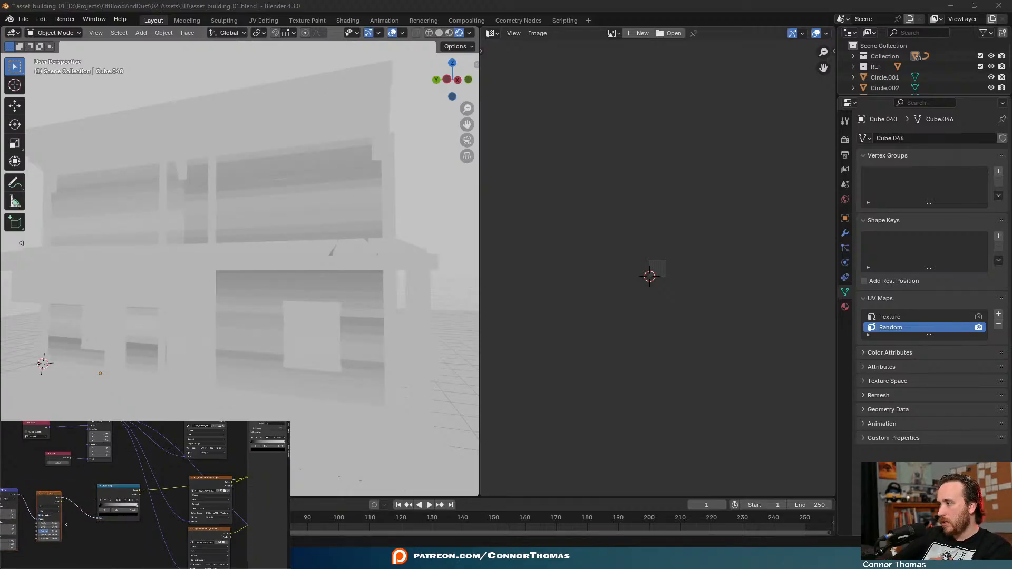
{"action": "left_click", "coordinate": [60, 526]}
{"action": "left_click", "coordinate": [118, 518]}
{"action": "key", "text": "g"}
{"action": "left_click", "coordinate": [92, 536]}
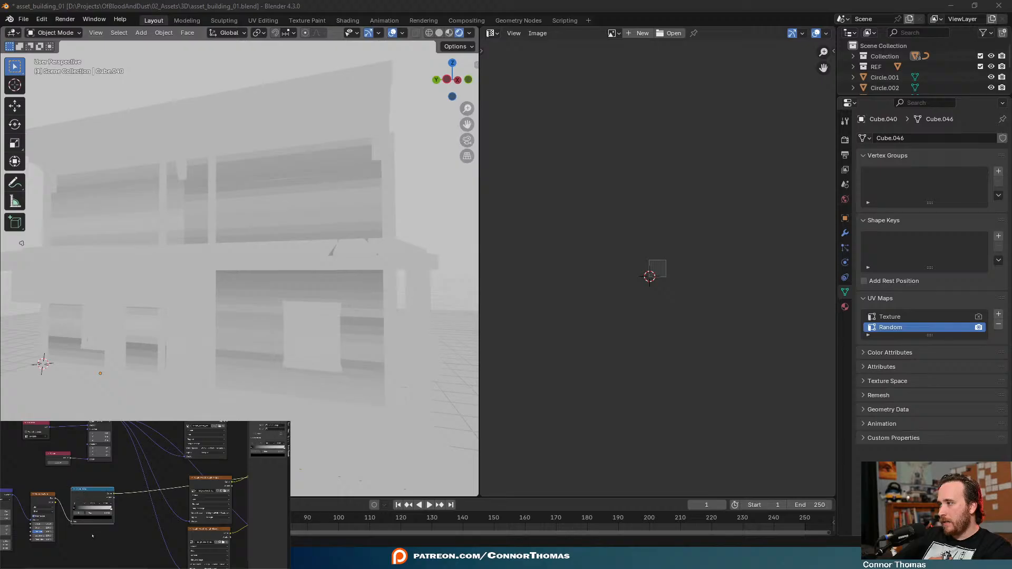
Add a stop to the Color Ramp and set its interpolation to Constant
{"action": "left_click", "coordinate": [75, 506]}
{"action": "left_click", "coordinate": [75, 505]}
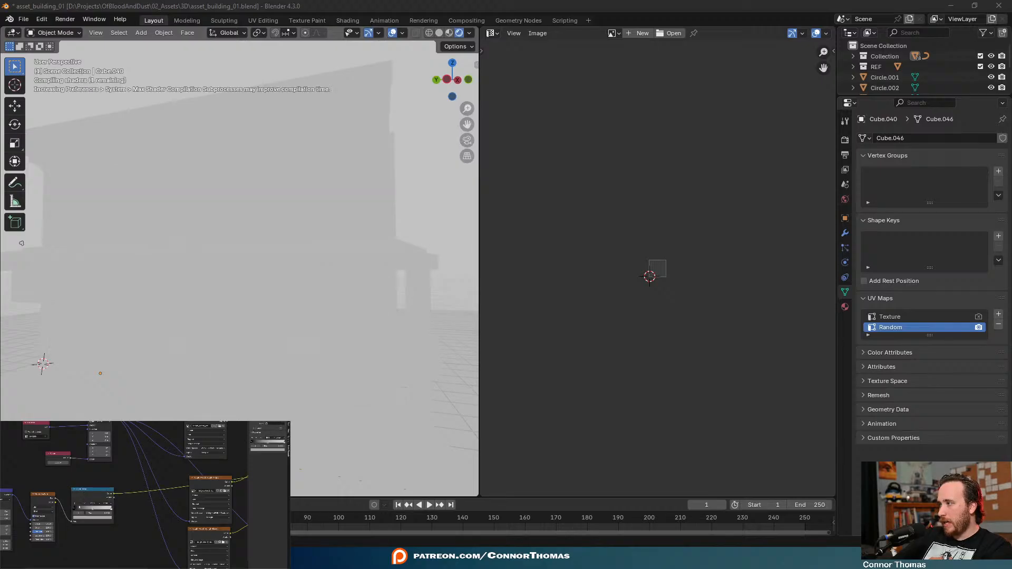
{"action": "left_click", "coordinate": [104, 504]}
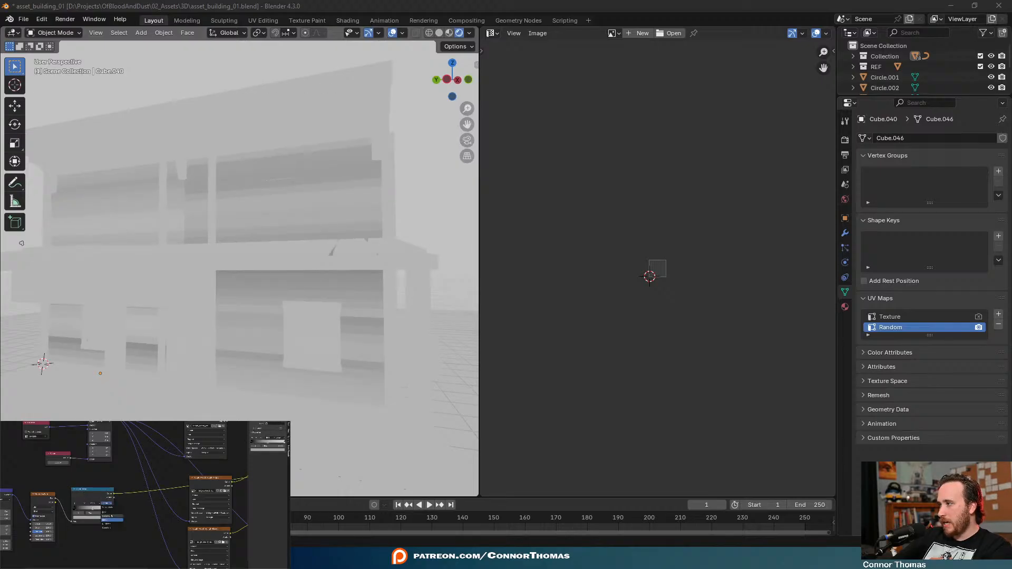
{"action": "left_click", "coordinate": [103, 527]}
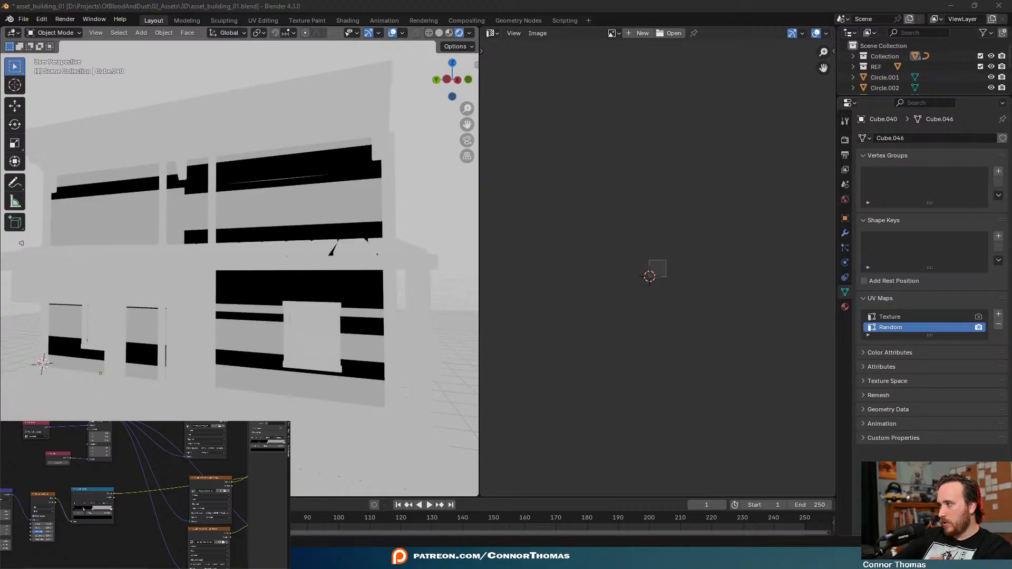
Colour the Color Ramp's middle stop tan, then add another stop and colour the end stop green
{"action": "left_click", "coordinate": [86, 516]}
{"action": "mouse_move", "coordinate": [104, 482]}
{"action": "left_mouse_down"}
{"action": "mouse_move", "coordinate": [105, 464]}
{"action": "mouse_move", "coordinate": [88, 477]}
{"action": "left_mouse_up"}
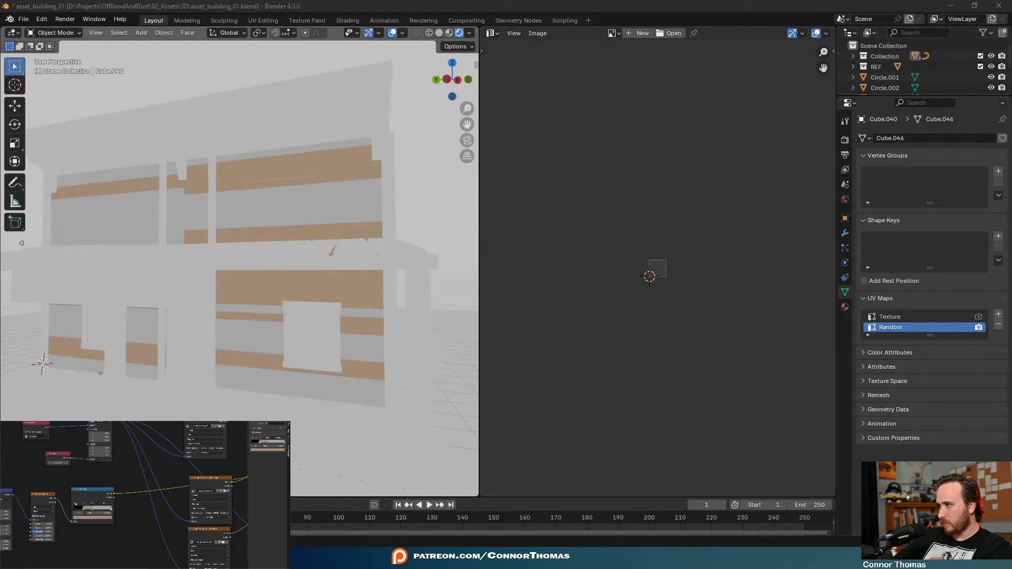
{"action": "left_click", "coordinate": [76, 504]}
{"action": "left_click_drag", "start_coordinate": [80, 510], "coordinate": [101, 510]}
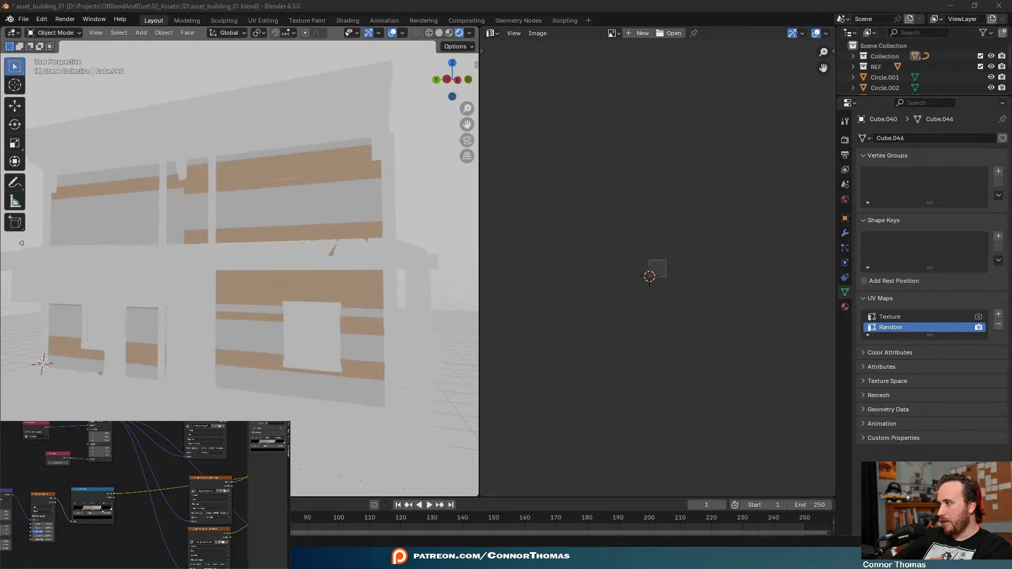
{"action": "left_click", "coordinate": [96, 516]}
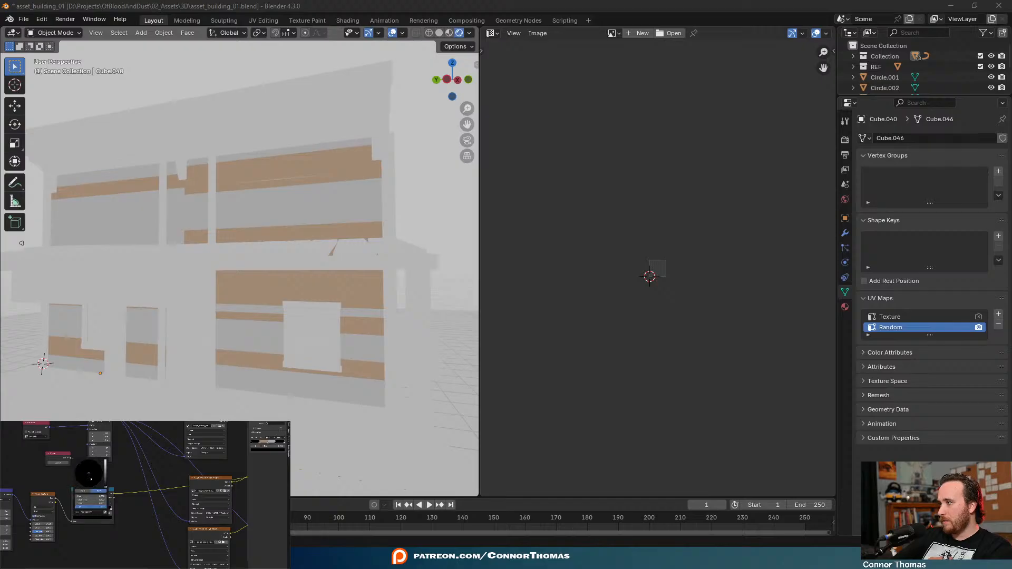
{"action": "left_click_drag", "start_coordinate": [106, 474], "coordinate": [107, 473]}
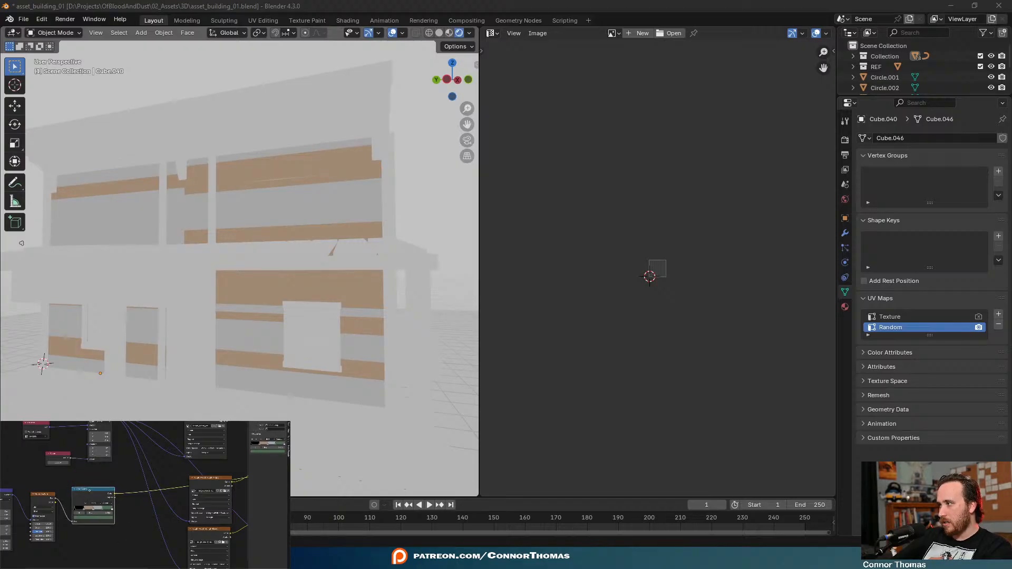
Slide the Color Ramp's stops so tan and green each cover only some wall planks, checking the facade
{"action": "middle_click_drag", "start_coordinate": [219, 304], "coordinate": [203, 240]}
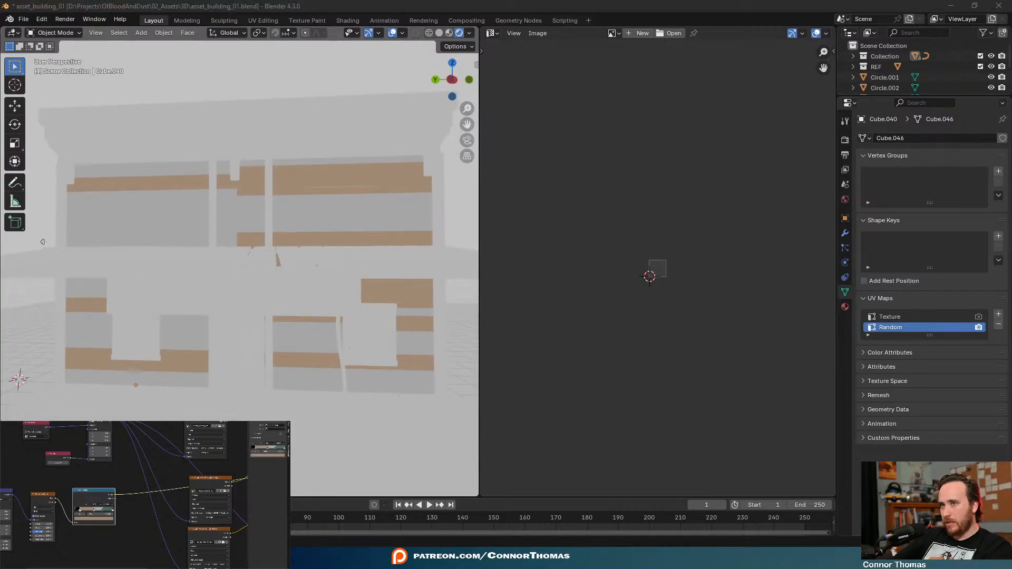
{"action": "left_click_drag", "start_coordinate": [94, 510], "coordinate": [99, 510]}
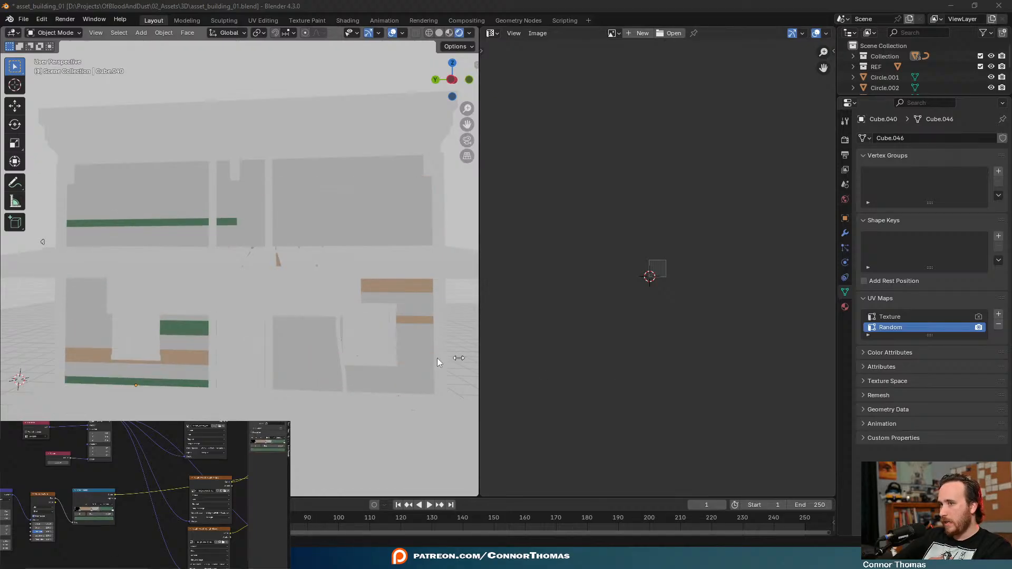
{"action": "scroll", "coordinate": [441, 362], "scroll_direction": "down", "scroll_amount": 5}
{"action": "middle_click_drag", "start_coordinate": [375, 339], "coordinate": [349, 346]}
{"action": "scroll", "coordinate": [169, 325], "scroll_direction": "up", "scroll_amount": 5}
{"action": "middle_click_drag", "start_coordinate": [169, 325], "coordinate": [200, 304]}
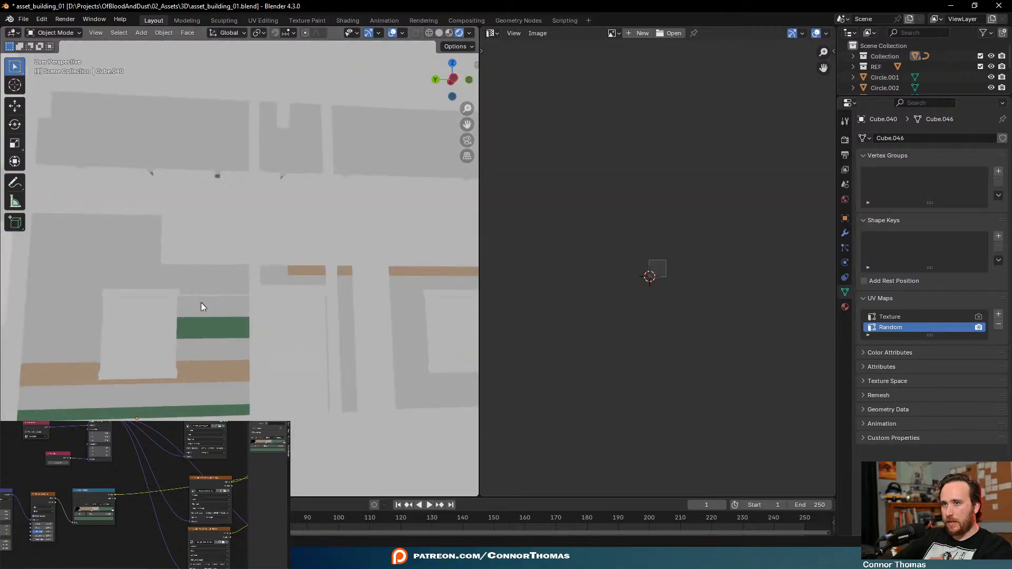
{"action": "scroll", "coordinate": [201, 305], "scroll_direction": "down", "scroll_amount": 2}
Move the Noise Texture and Color Ramp nodes closer to the Mapping node to tidy the node chain
{"action": "middle_click_drag", "start_coordinate": [66, 541], "coordinate": [86, 533]}
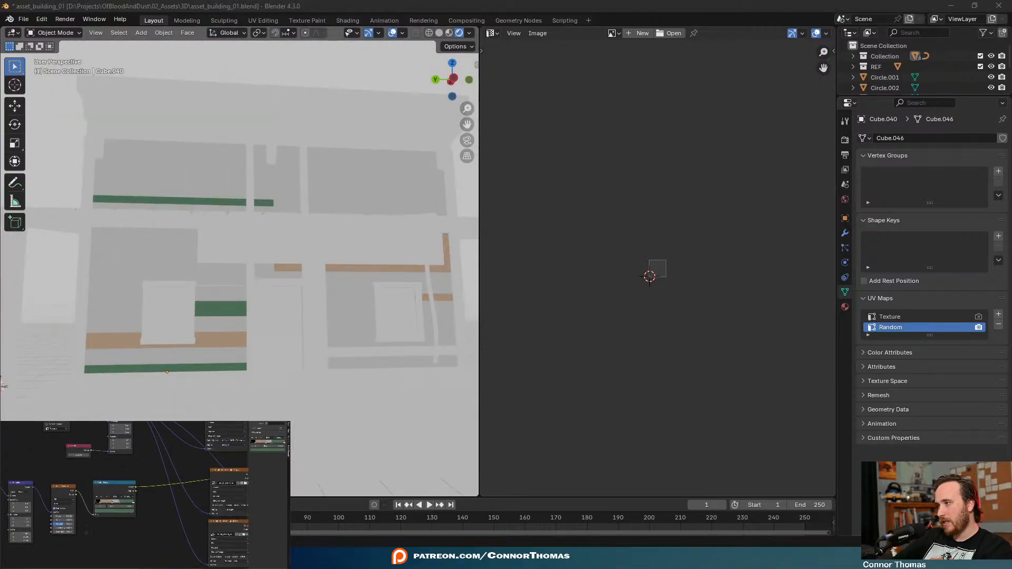
{"action": "left_click_drag", "start_coordinate": [53, 546], "coordinate": [114, 509]}
{"action": "key", "text": "g"}
{"action": "left_click", "coordinate": [74, 496]}
{"action": "key", "text": "g"}
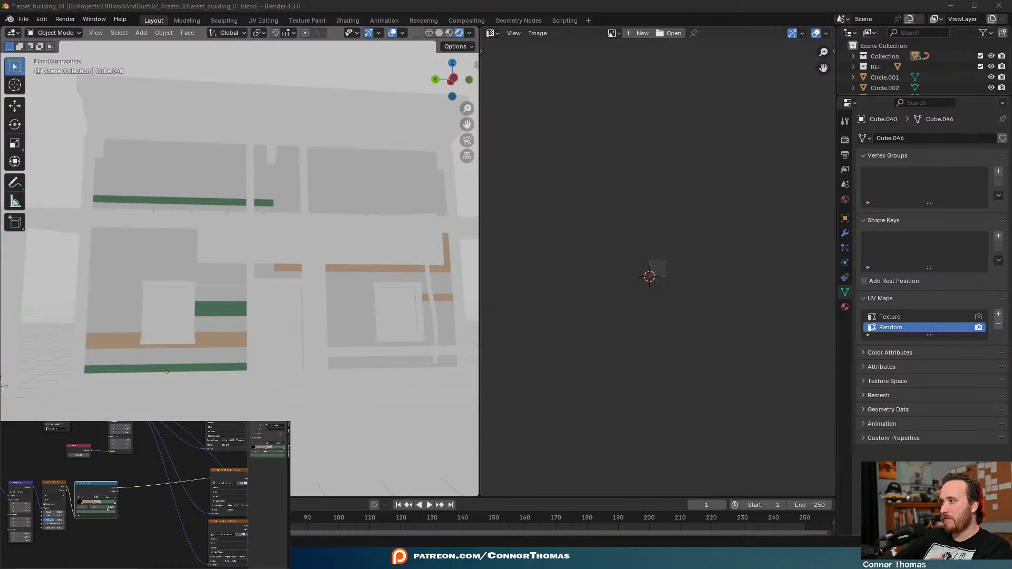
{"action": "left_click", "coordinate": [97, 513]}
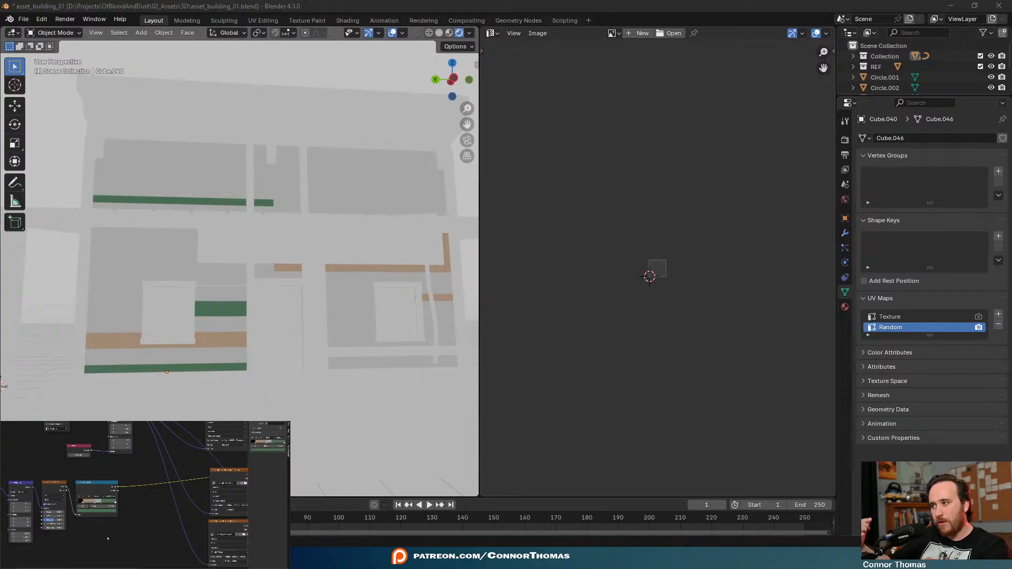
Preview the Noise Texture alone, raise its Scale for more variation between planks, and preview the Color Ramp again
{"action": "scroll", "coordinate": [80, 539], "scroll_direction": "down", "scroll_amount": 2}
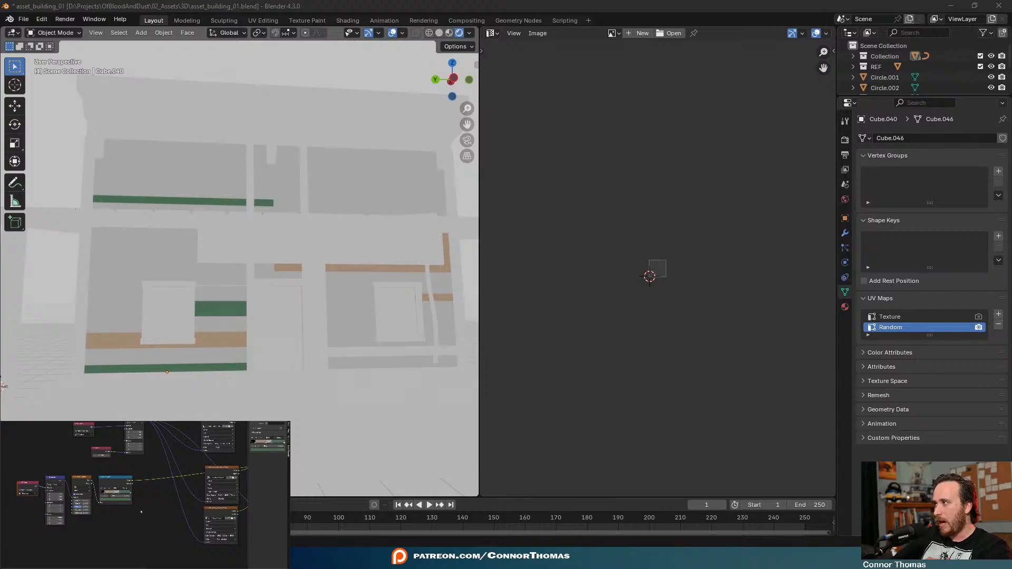
{"action": "mouse_move", "coordinate": [141, 511]}
{"action": "middle_mouse_down"}
{"action": "mouse_move", "coordinate": [130, 526]}
{"action": "mouse_move", "coordinate": [127, 509]}
{"action": "middle_mouse_up"}
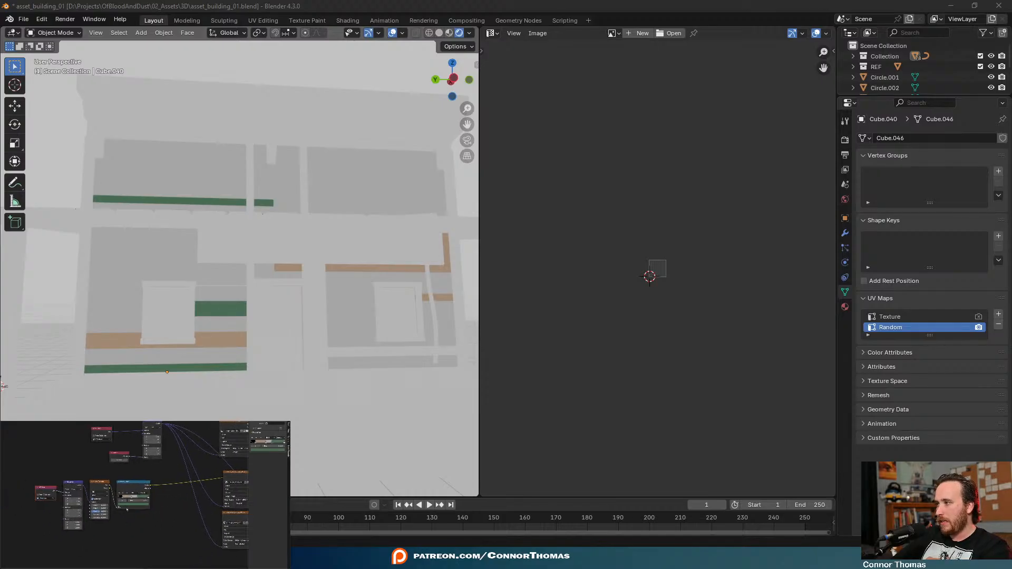
{"action": "left_click", "coordinate": [97, 483], "text": "ctrl+shift"}
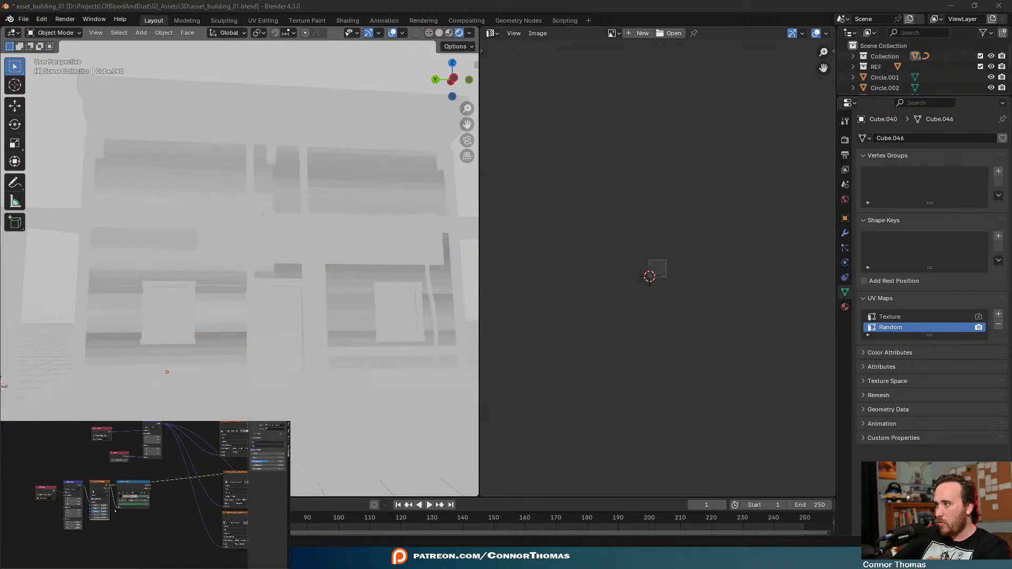
{"action": "scroll", "coordinate": [124, 490], "scroll_direction": "up", "scroll_amount": 4}
{"action": "left_click_drag", "start_coordinate": [91, 511], "coordinate": [176, 510]}
{"action": "left_click", "coordinate": [127, 481], "text": "ctrl+shift"}
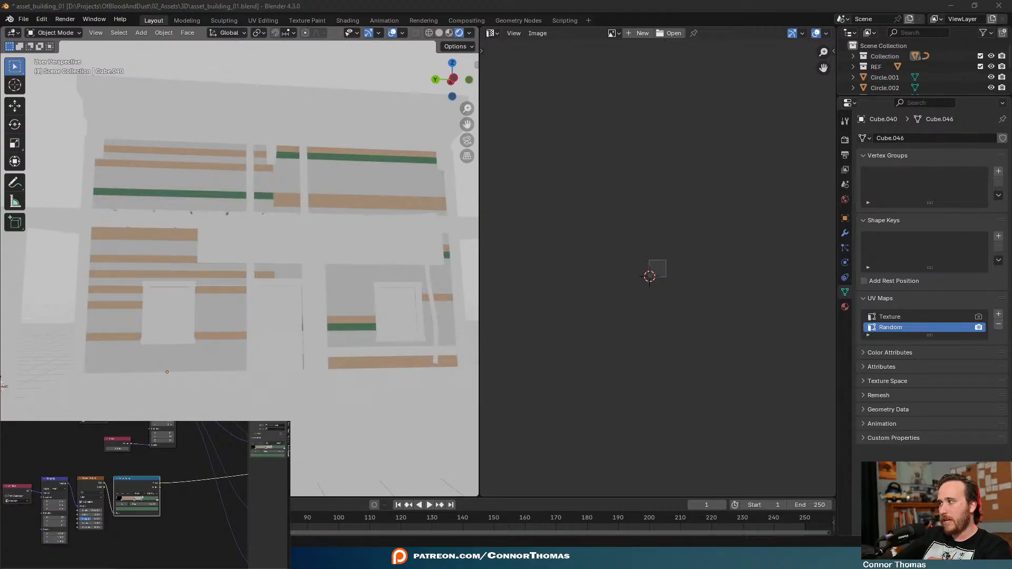
Switch the Color Ramp to a gradual interpolation and recolour the selected stop a dark orange-brown
{"action": "left_click", "coordinate": [151, 494]}
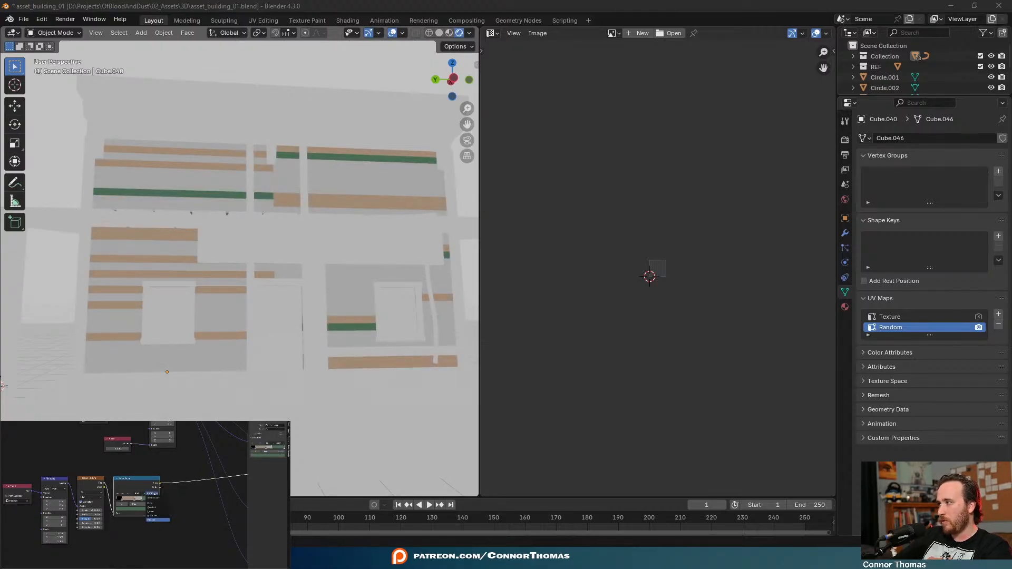
{"action": "left_click", "coordinate": [155, 506]}
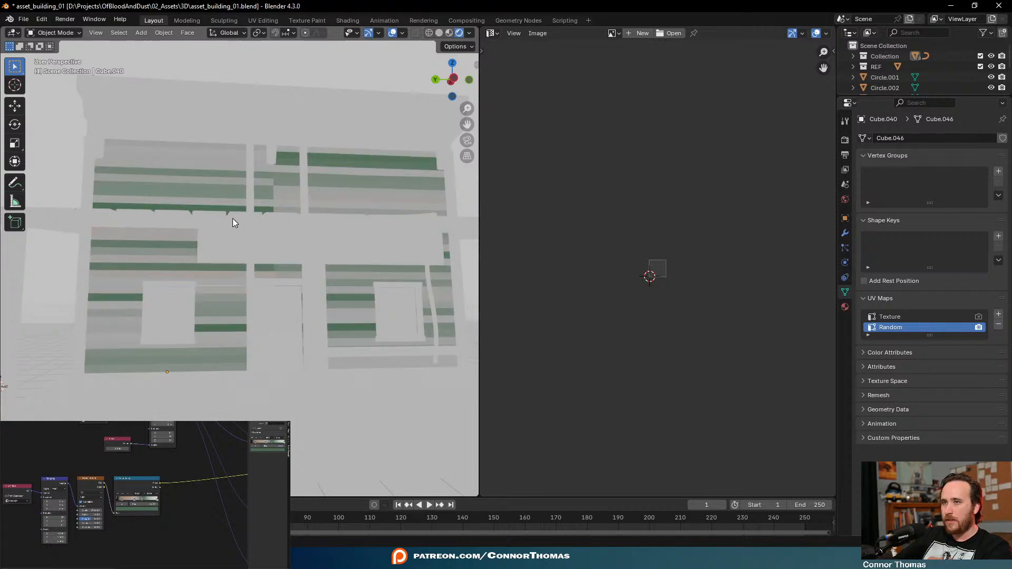
{"action": "middle_click_drag", "start_coordinate": [233, 218], "coordinate": [25, 250]}
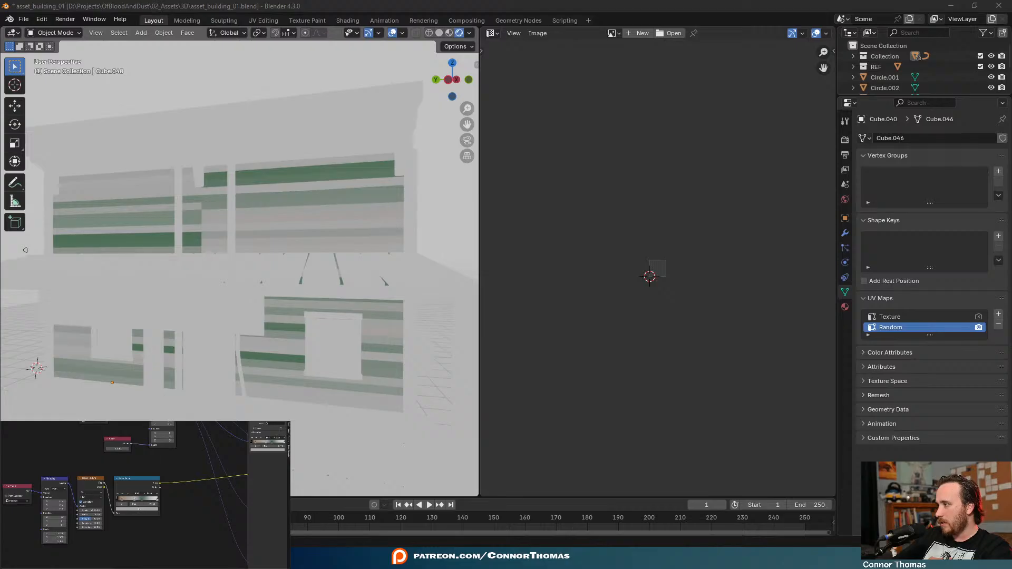
{"action": "left_click", "coordinate": [139, 509]}
{"action": "left_click", "coordinate": [130, 470]}
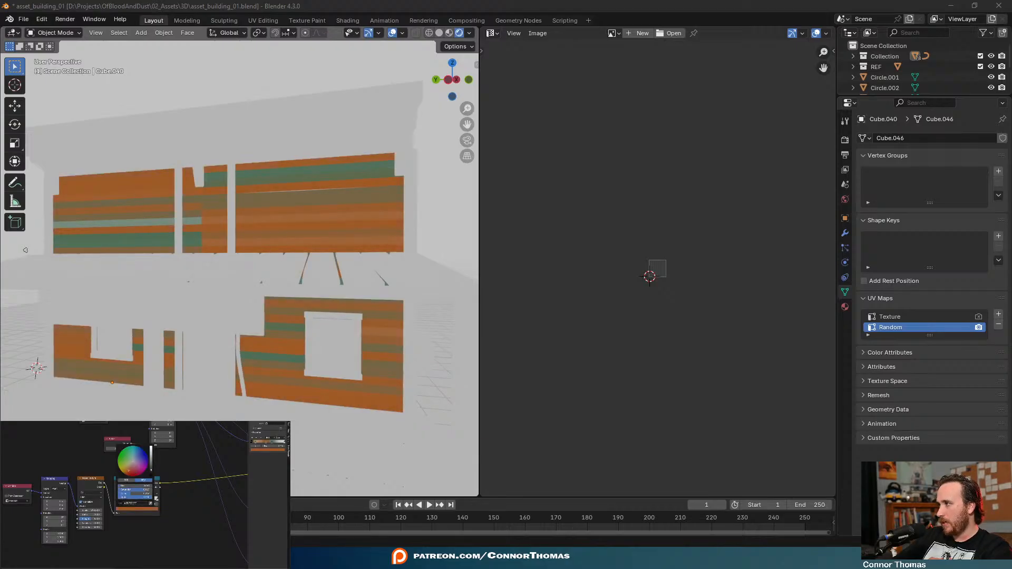
{"action": "left_click_drag", "start_coordinate": [152, 469], "coordinate": [151, 463]}
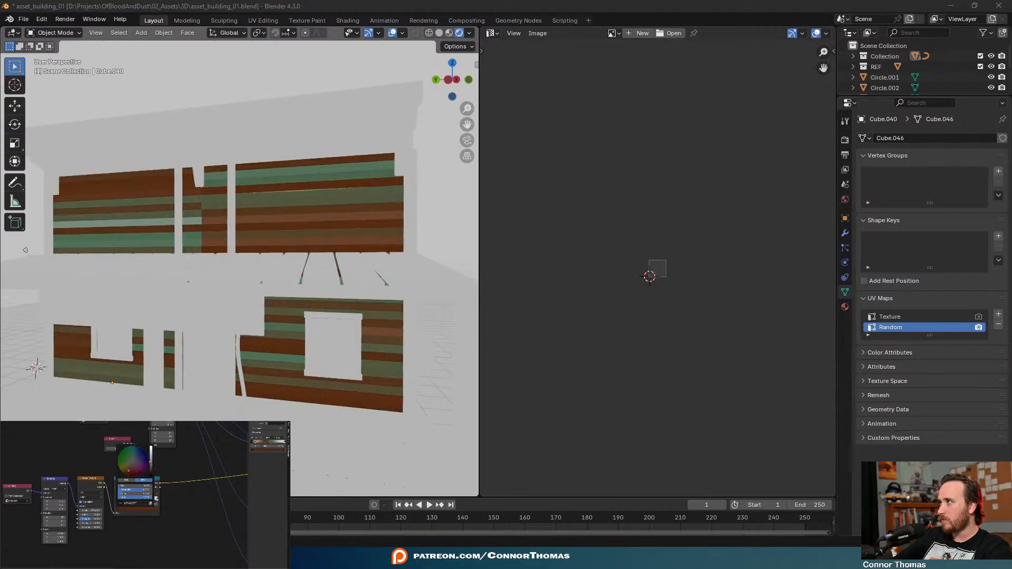
Examine the colour variation between the facade's wall planks from several angles and distances
{"action": "middle_click_drag", "start_coordinate": [146, 529], "coordinate": [168, 519]}
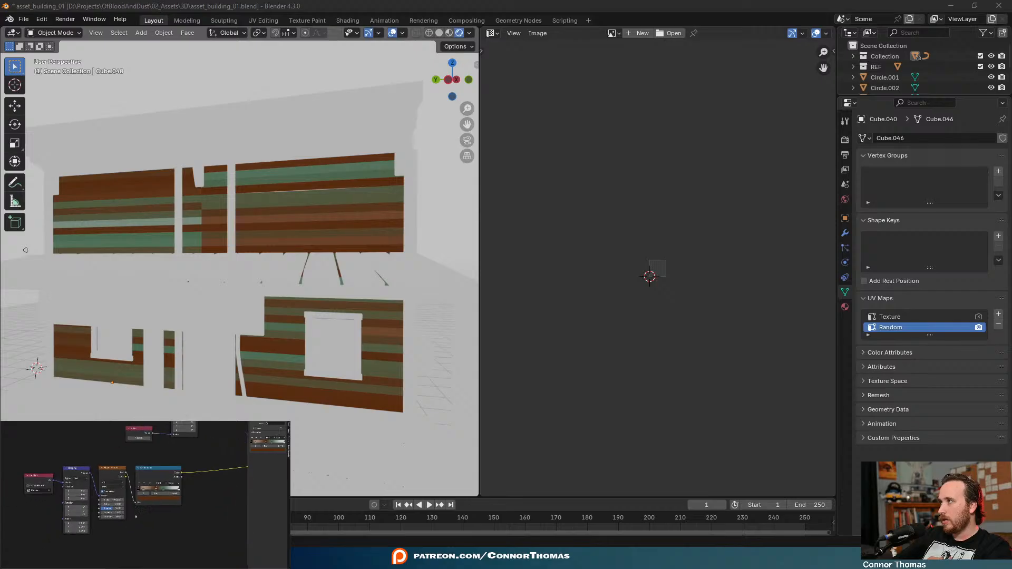
{"action": "scroll", "coordinate": [169, 519], "scroll_direction": "down", "scroll_amount": 2}
{"action": "middle_click_drag", "start_coordinate": [521, 285], "coordinate": [561, 270]}
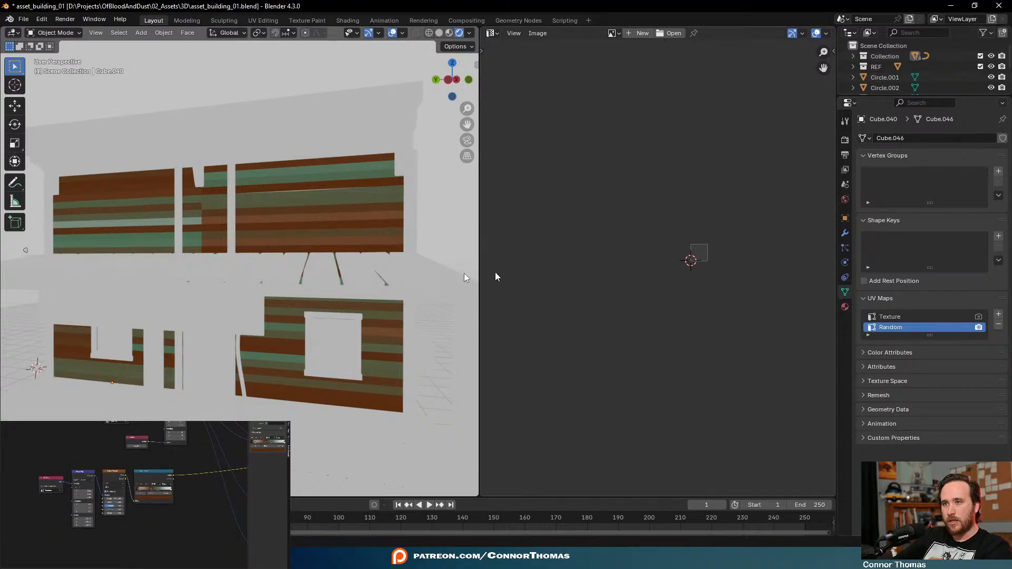
{"action": "middle_click_drag", "start_coordinate": [326, 280], "coordinate": [367, 274]}
{"action": "middle_click_drag", "start_coordinate": [311, 256], "coordinate": [233, 206]}
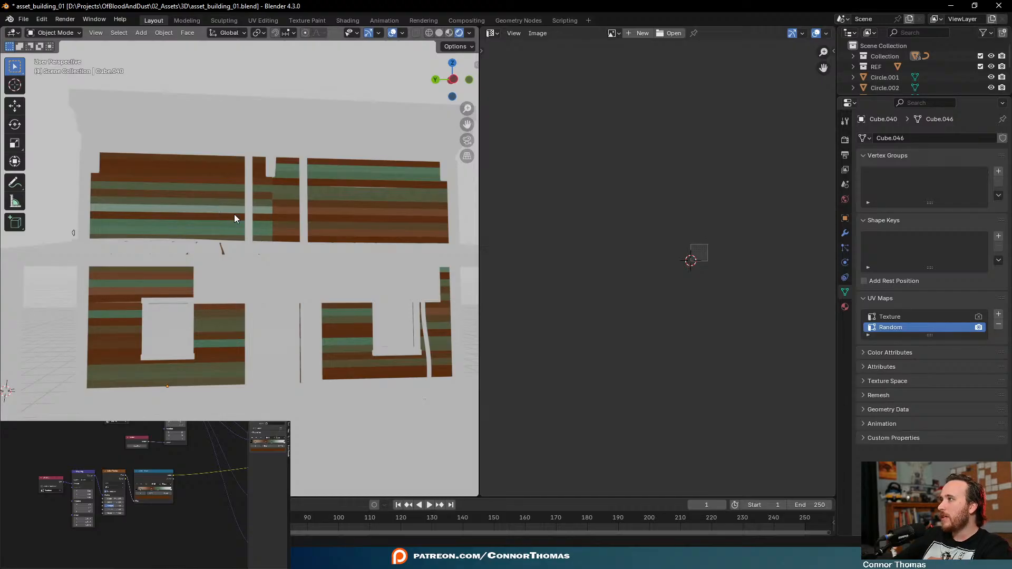
{"action": "middle_click_drag", "start_coordinate": [343, 224], "coordinate": [283, 272]}
{"action": "scroll", "coordinate": [295, 240], "scroll_direction": "down", "scroll_amount": 4}
{"action": "scroll", "coordinate": [320, 305], "scroll_direction": "down", "scroll_amount": 2}
{"action": "scroll", "coordinate": [321, 269], "scroll_direction": "up", "scroll_amount": 6}
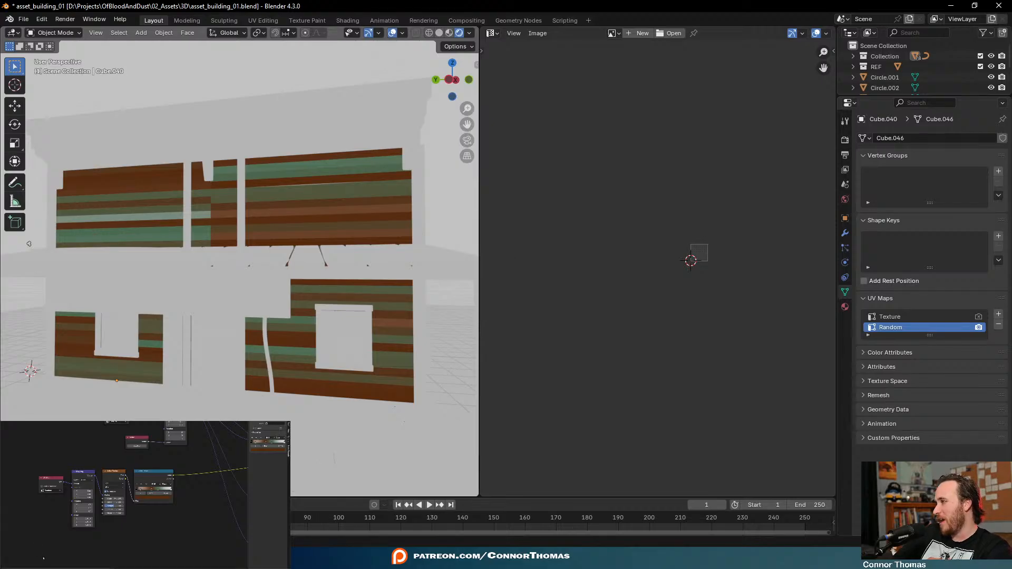
Move the UV Map, Mapping, Noise Texture and Color Ramp chain up to sit directly above the wood image texture nodes
{"action": "left_click_drag", "start_coordinate": [37, 555], "coordinate": [143, 484]}
{"action": "key", "text": "g"}
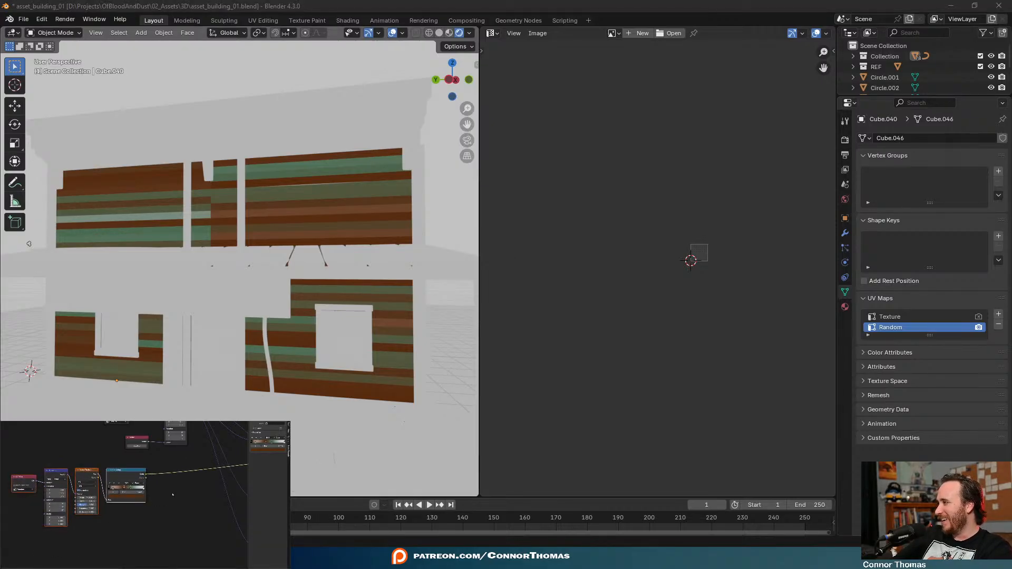
{"action": "scroll", "coordinate": [97, 505], "scroll_direction": "down", "scroll_amount": 3}
{"action": "middle_click_drag", "start_coordinate": [117, 514], "coordinate": [141, 472]}
{"action": "left_click_drag", "start_coordinate": [38, 489], "coordinate": [121, 450]}
{"action": "key", "text": "g"}
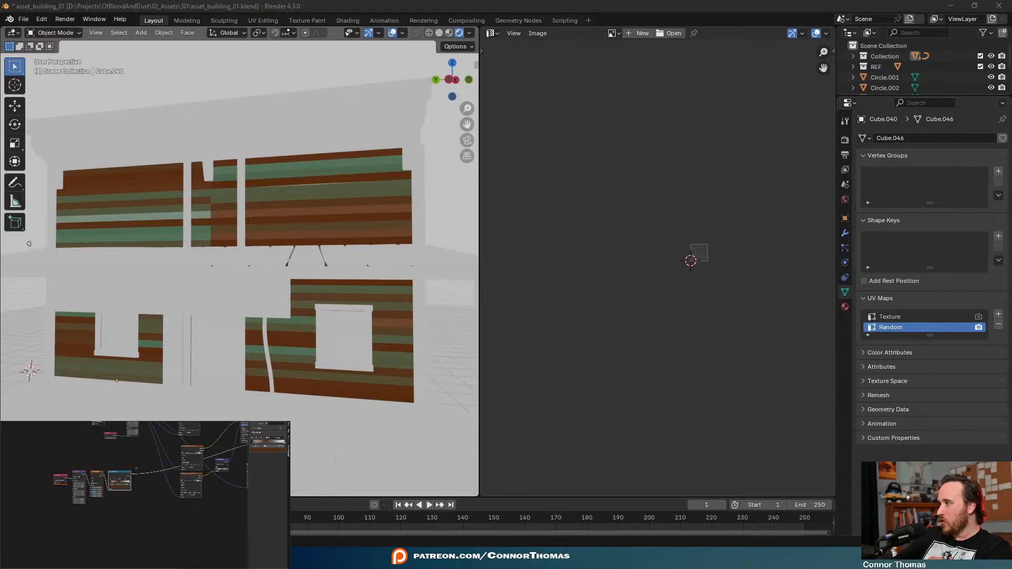
{"action": "right_click", "coordinate": [138, 468]}
{"action": "left_click", "coordinate": [127, 473]}
{"action": "middle_click_drag", "start_coordinate": [123, 474], "coordinate": [94, 509]}
{"action": "left_click_drag", "start_coordinate": [8, 520], "coordinate": [77, 477]}
{"action": "key", "text": "g"}
{"action": "left_click", "coordinate": [176, 438]}
{"action": "middle_click_drag", "start_coordinate": [177, 438], "coordinate": [129, 451]}
{"action": "scroll", "coordinate": [167, 469], "scroll_direction": "up", "scroll_amount": 1}
Preview the Principled BSDF and insert a Mix Color node between the wood image texture and its Base Color, making room for it
{"action": "left_click", "coordinate": [141, 470], "text": "ctrl+shift"}
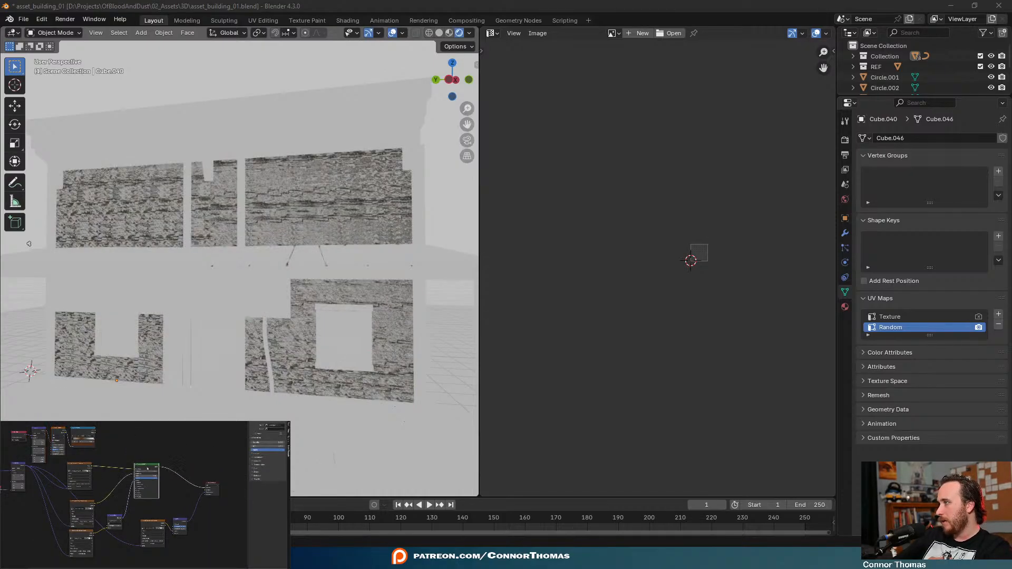
{"action": "left_click_drag", "start_coordinate": [142, 464], "coordinate": [157, 465]}
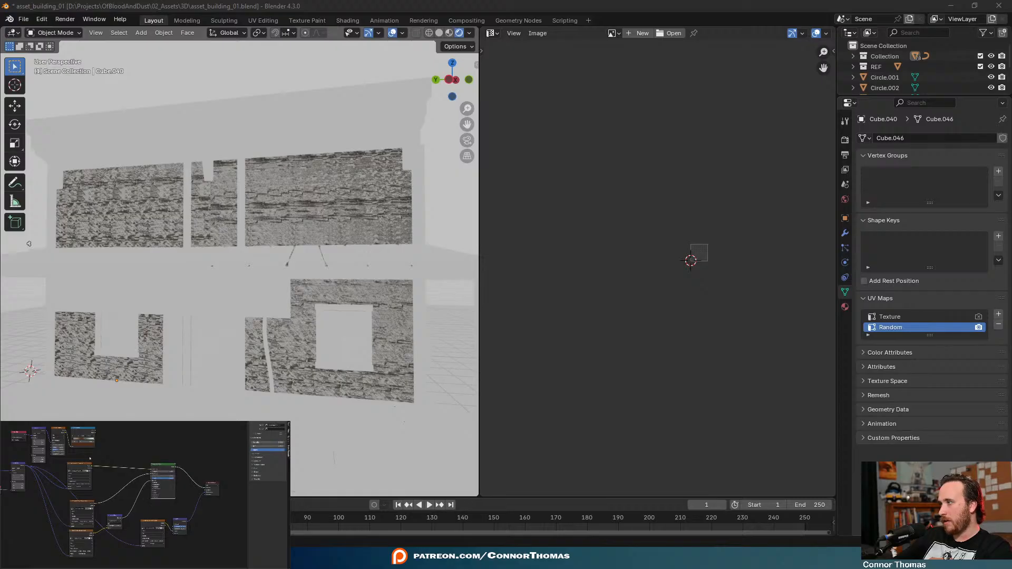
{"action": "middle_click_drag", "start_coordinate": [120, 435], "coordinate": [133, 454]}
{"action": "scroll", "coordinate": [132, 454], "scroll_direction": "up", "scroll_amount": 3}
{"action": "key", "text": "shift+a"}
{"action": "left_click", "coordinate": [135, 453]}
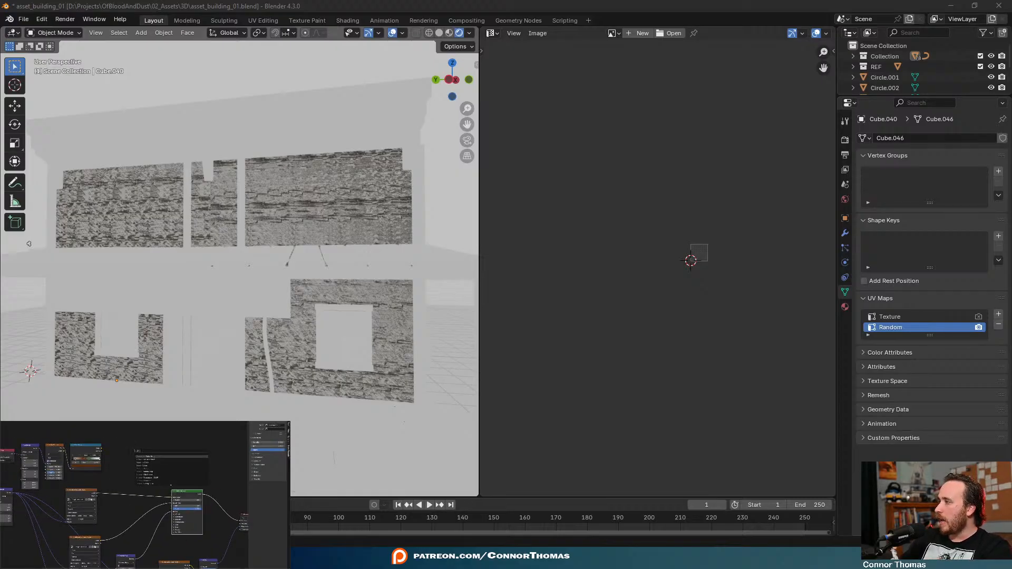
{"action": "type", "text": "col"}
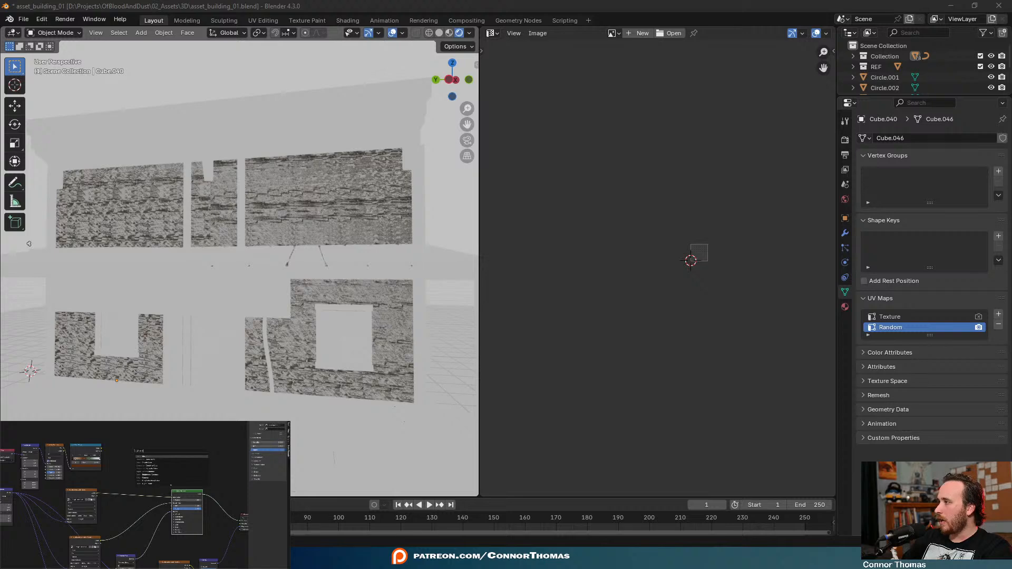
{"action": "key", "text": "Return"}
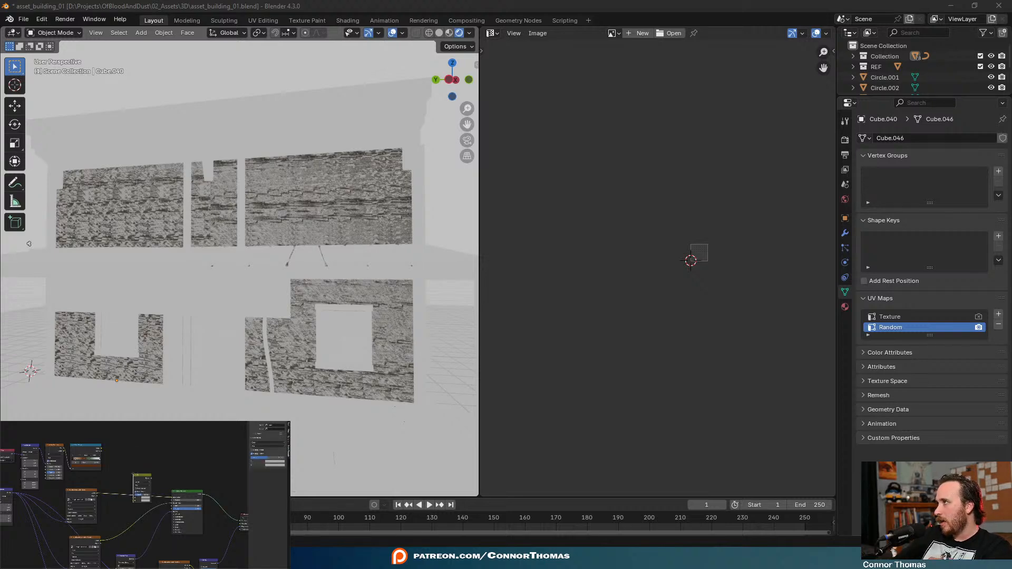
{"action": "left_click", "coordinate": [133, 474]}
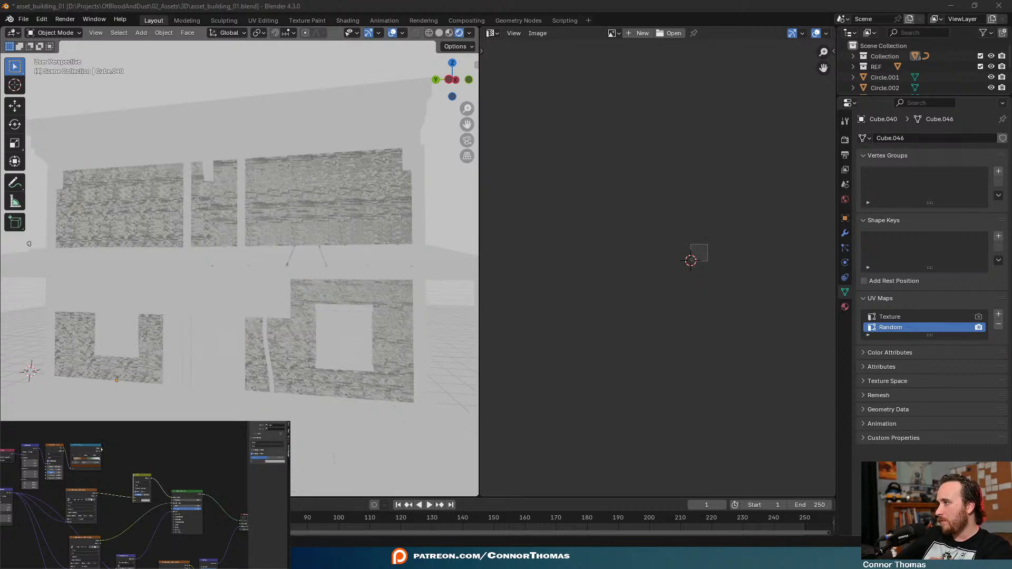
Raise the Mix Color node's factor to full and set its blend mode to Multiply
{"action": "left_click_drag", "start_coordinate": [147, 496], "coordinate": [153, 497]}
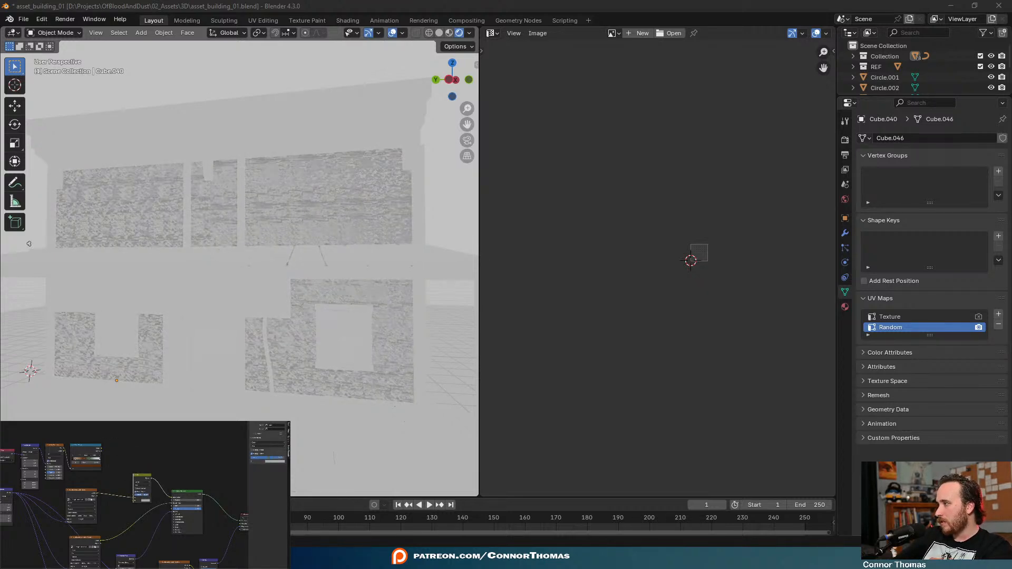
{"action": "left_click", "coordinate": [140, 487]}
{"action": "left_click", "coordinate": [143, 499]}
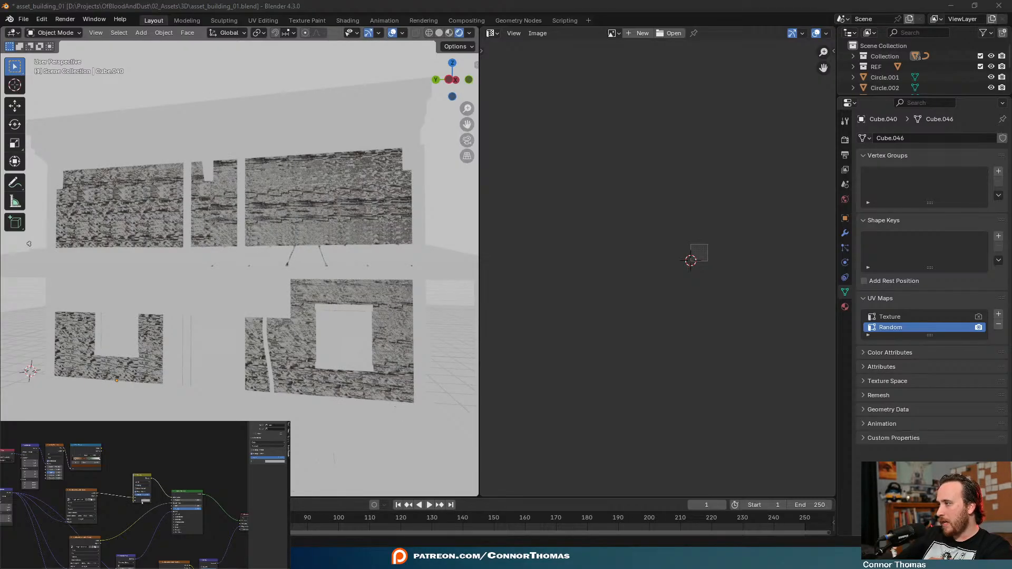
Brighten the second colour of the Multiply node towards white
{"action": "scroll", "coordinate": [146, 485], "scroll_direction": "up", "scroll_amount": 5}
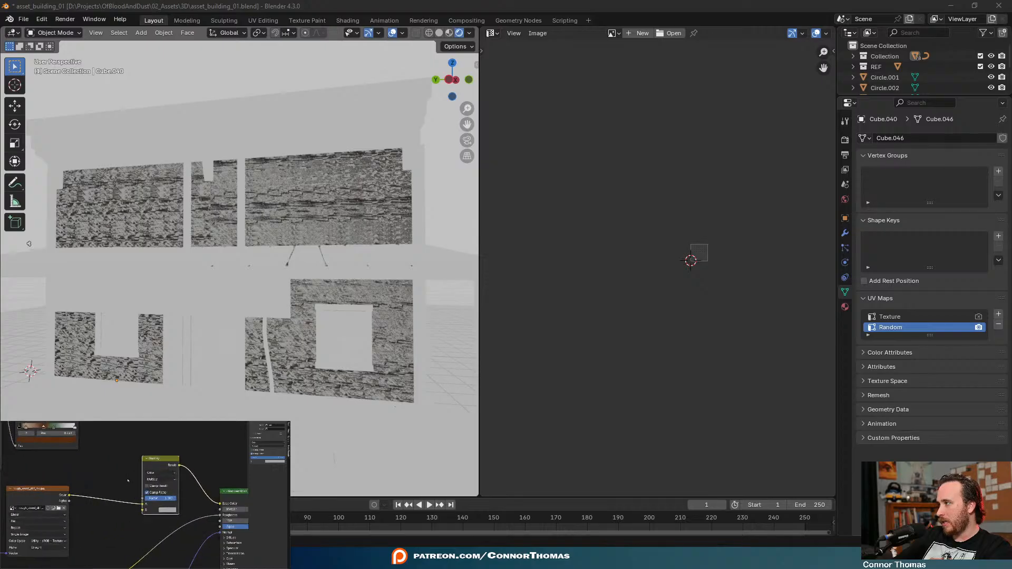
{"action": "scroll", "coordinate": [76, 476], "scroll_direction": "down", "scroll_amount": 2}
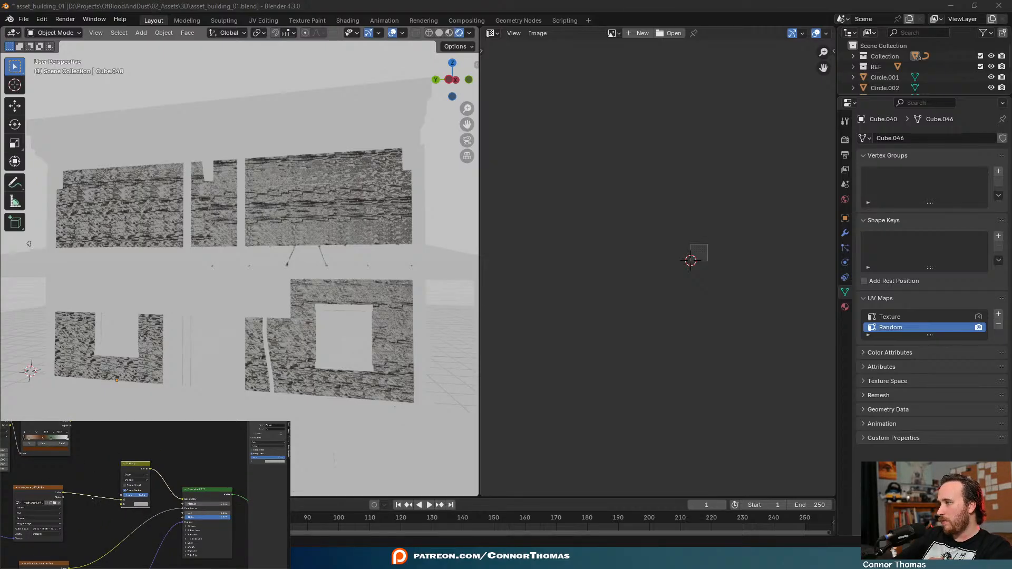
{"action": "left_click", "coordinate": [141, 504]}
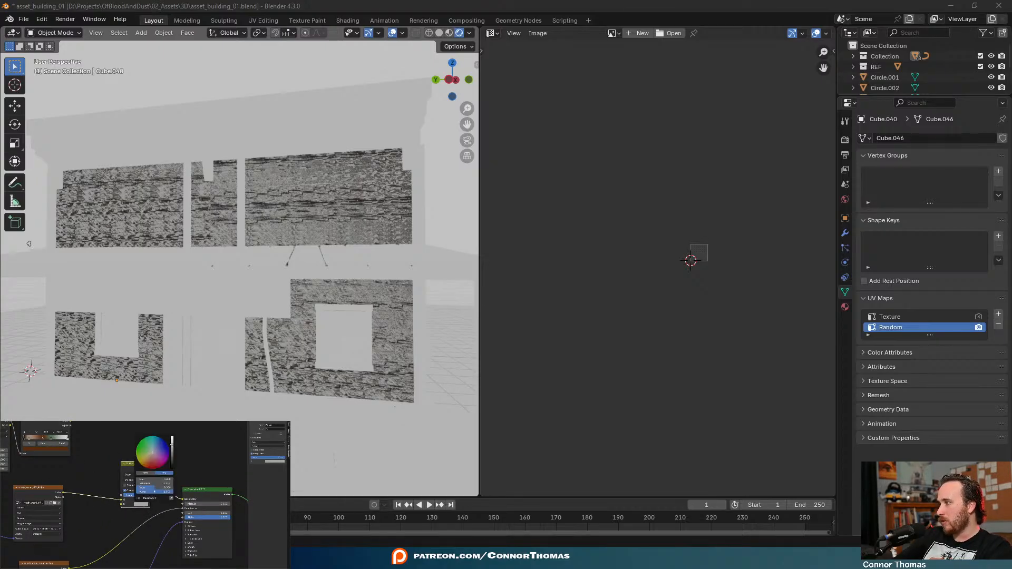
{"action": "left_click_drag", "start_coordinate": [172, 446], "coordinate": [172, 440]}
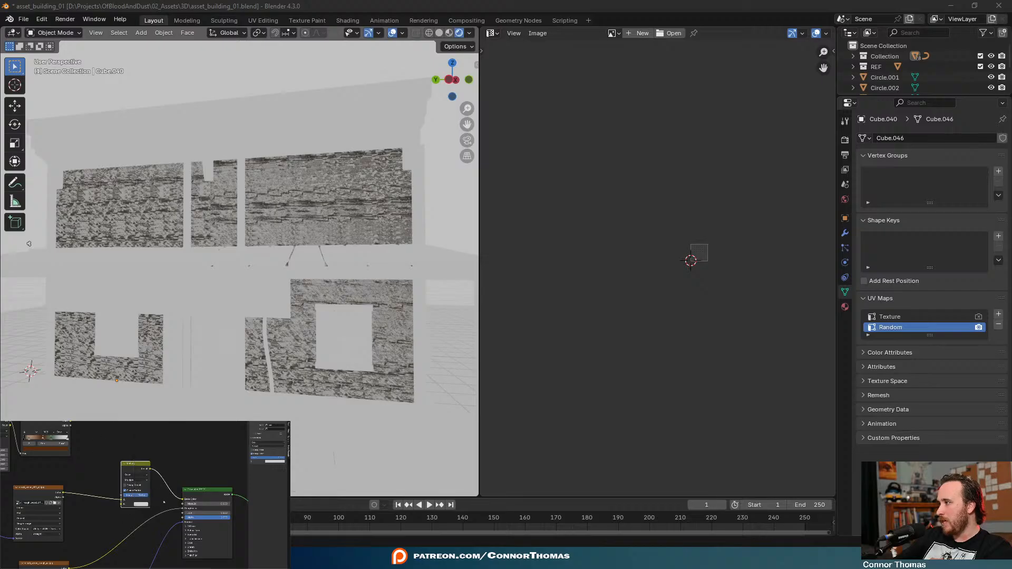
{"action": "left_click", "coordinate": [141, 504]}
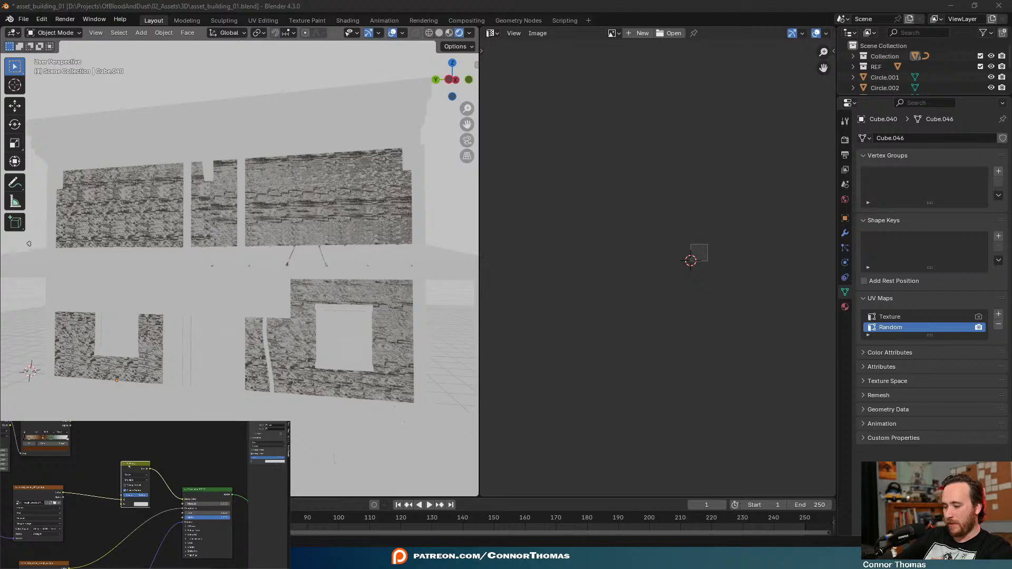
Compare the facade with the Multiply node muted and unmuted
{"action": "key", "text": "m"}
{"action": "key", "text": "m"}
{"action": "key", "text": "m"}
{"action": "key", "text": "m"}
{"action": "key", "text": "m"}
{"action": "key", "text": "m"}
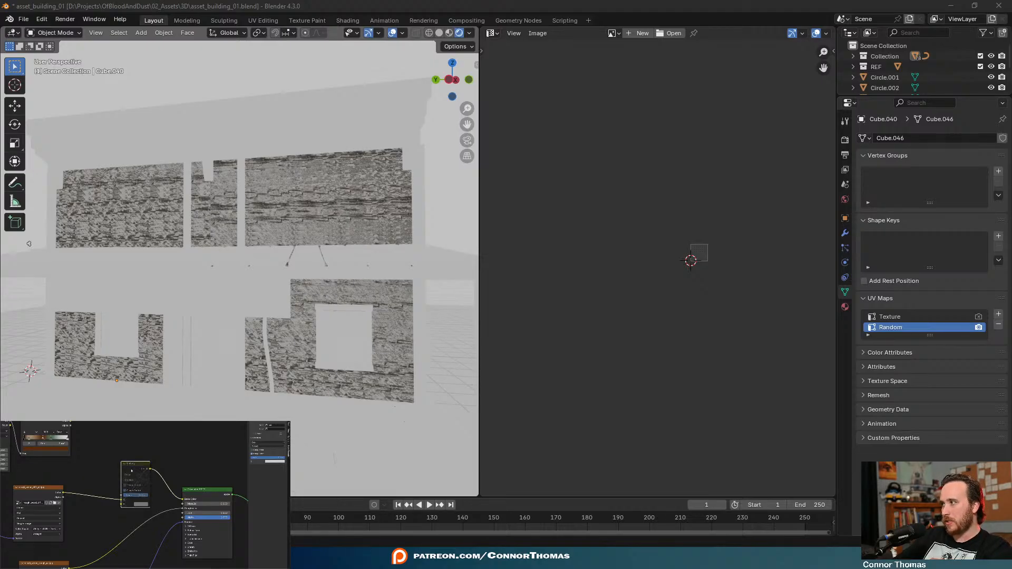
{"action": "key", "text": "m"}
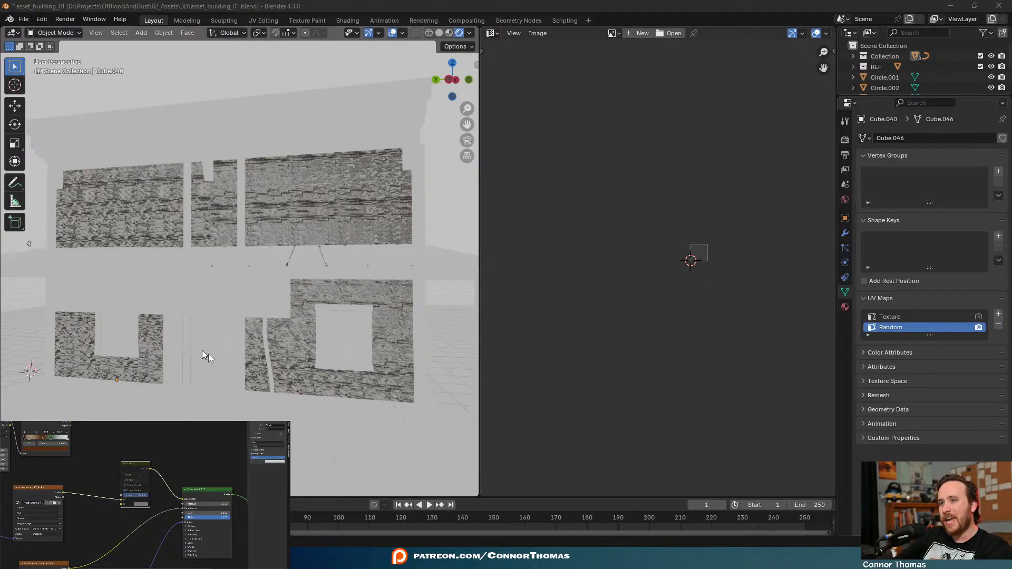
{"action": "key", "text": "m"}
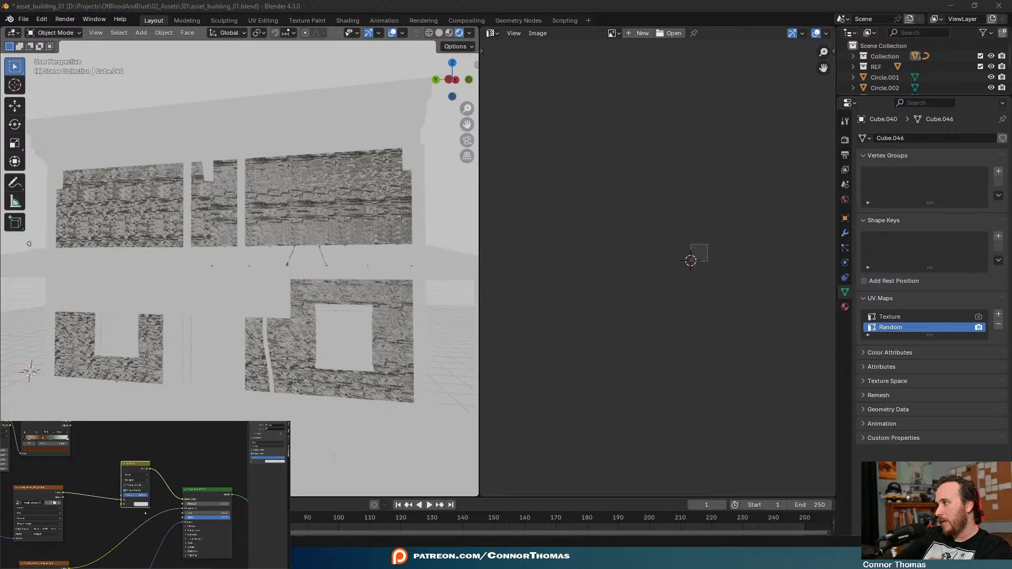
Set the Multiply node's second colour to black and compare the facade with the node muted and unmuted
{"action": "left_click", "coordinate": [141, 505]}
{"action": "left_click_drag", "start_coordinate": [171, 447], "coordinate": [171, 471]}
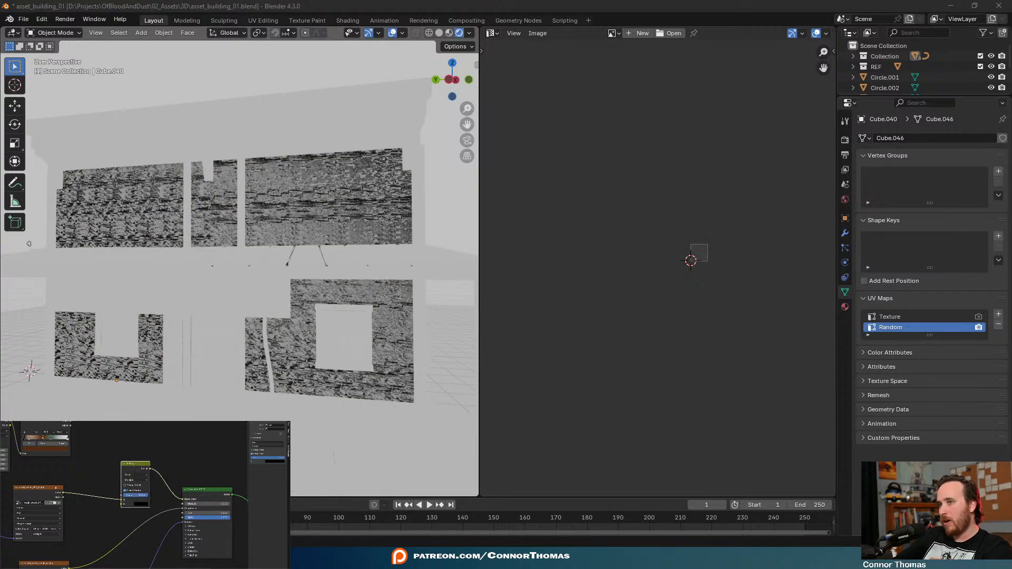
{"action": "key", "text": "m"}
{"action": "key", "text": "m"}
{"action": "key", "text": "m"}
{"action": "key", "text": "m"}
{"action": "key", "text": "m"}
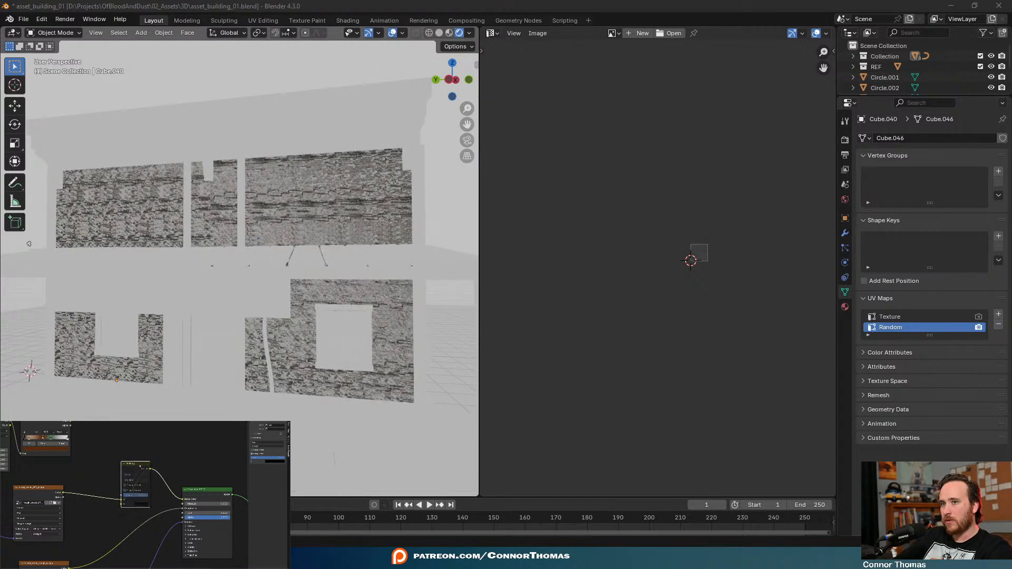
{"action": "key", "text": "m"}
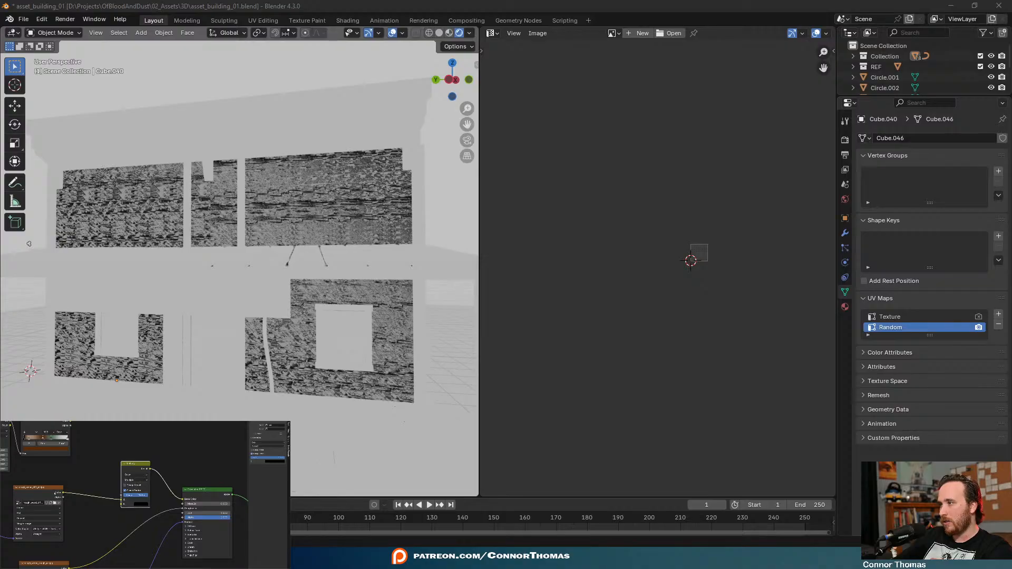
{"action": "key", "text": "m"}
Preview the Multiply node's output directly and compare the planks with the node muted and unmuted
{"action": "left_click", "coordinate": [140, 468], "text": "ctrl+shift"}
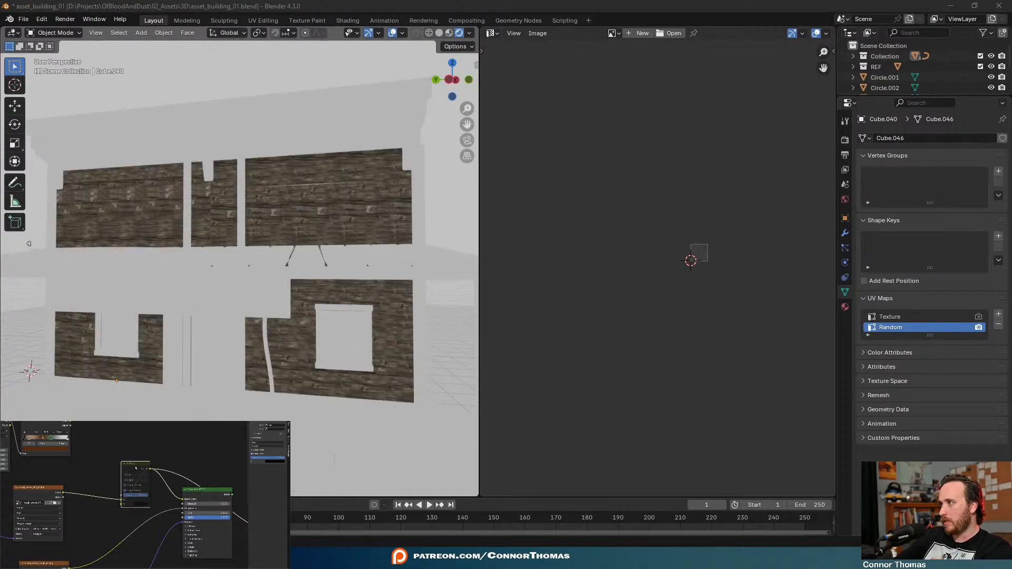
{"action": "key", "text": "m"}
{"action": "key", "text": "m"}
{"action": "key", "text": "m"}
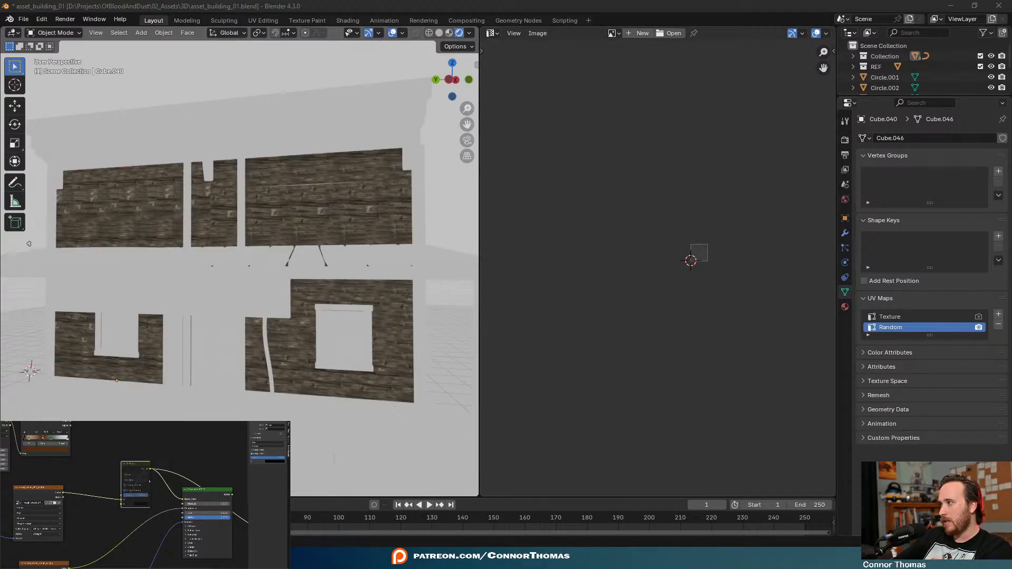
{"action": "key", "text": "m"}
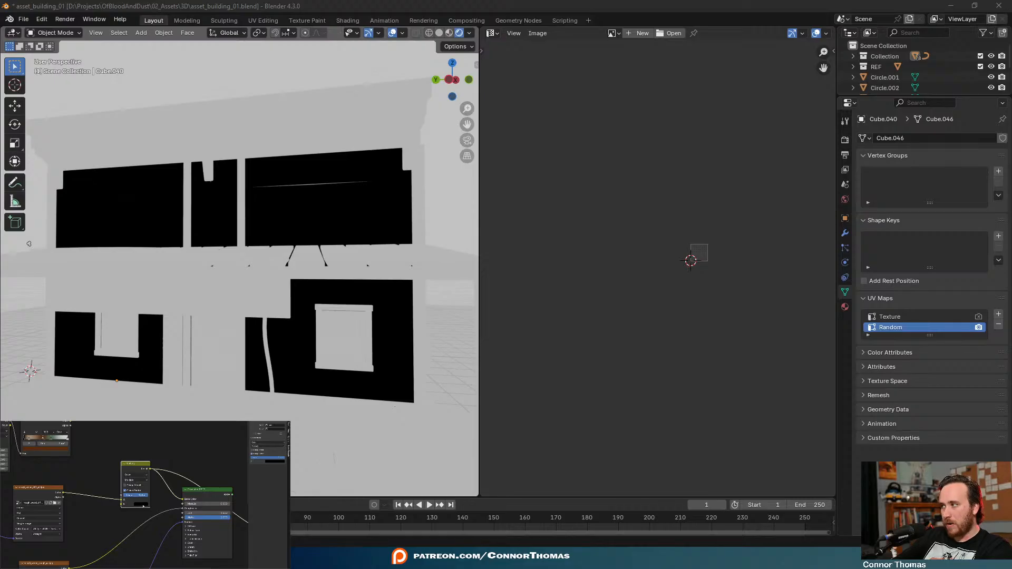
Set the Multiply node's second colour to white and compare the planks with the node muted and unmuted
{"action": "left_click", "coordinate": [143, 505]}
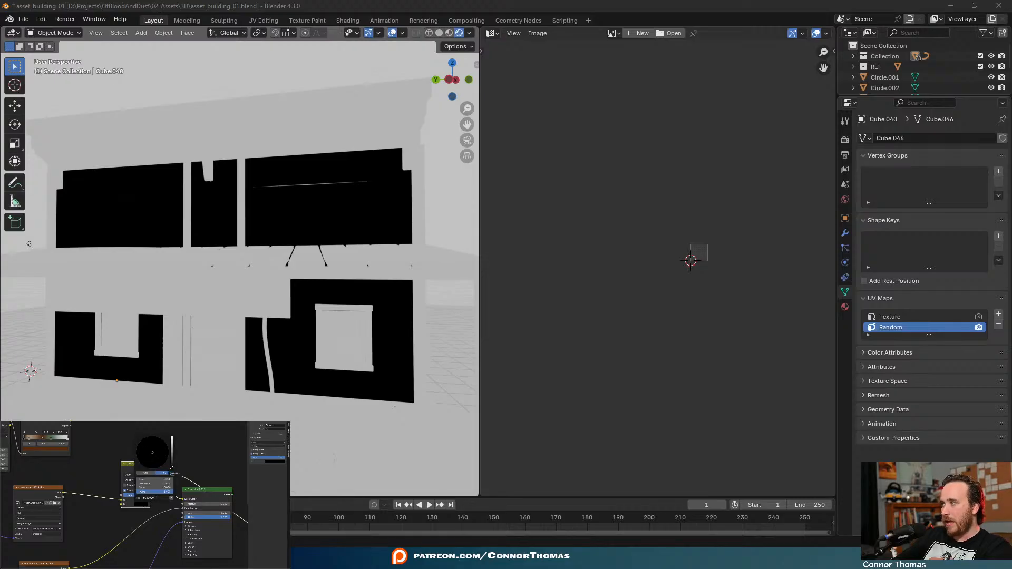
{"action": "left_click_drag", "start_coordinate": [172, 468], "coordinate": [172, 440]}
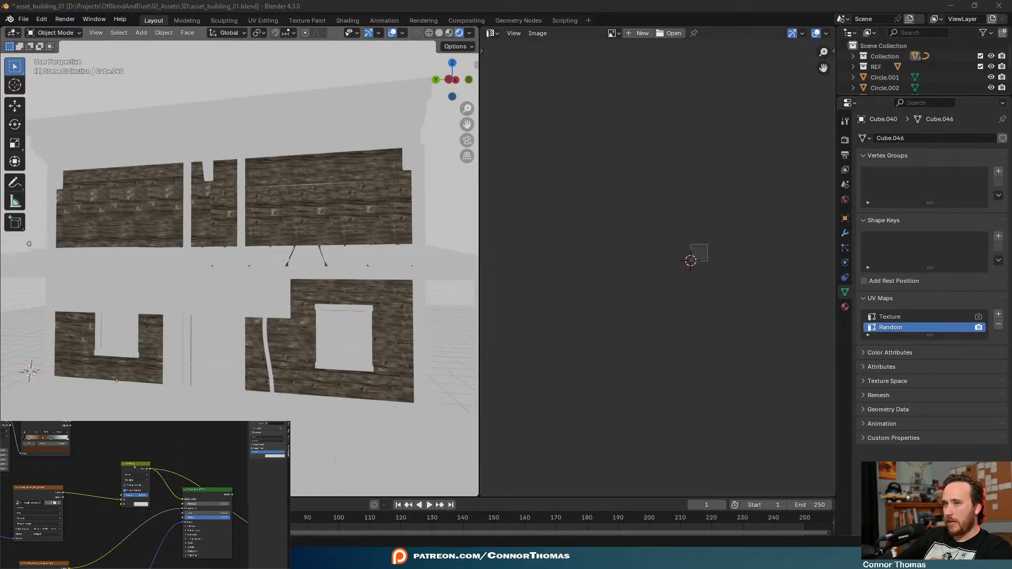
{"action": "left_click", "coordinate": [144, 498]}
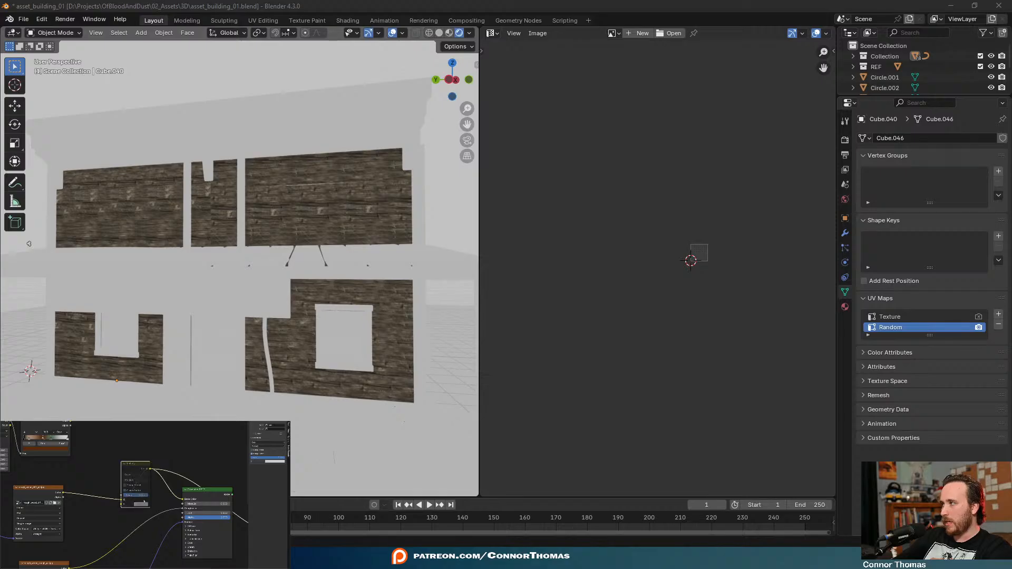
{"action": "key", "text": "m"}
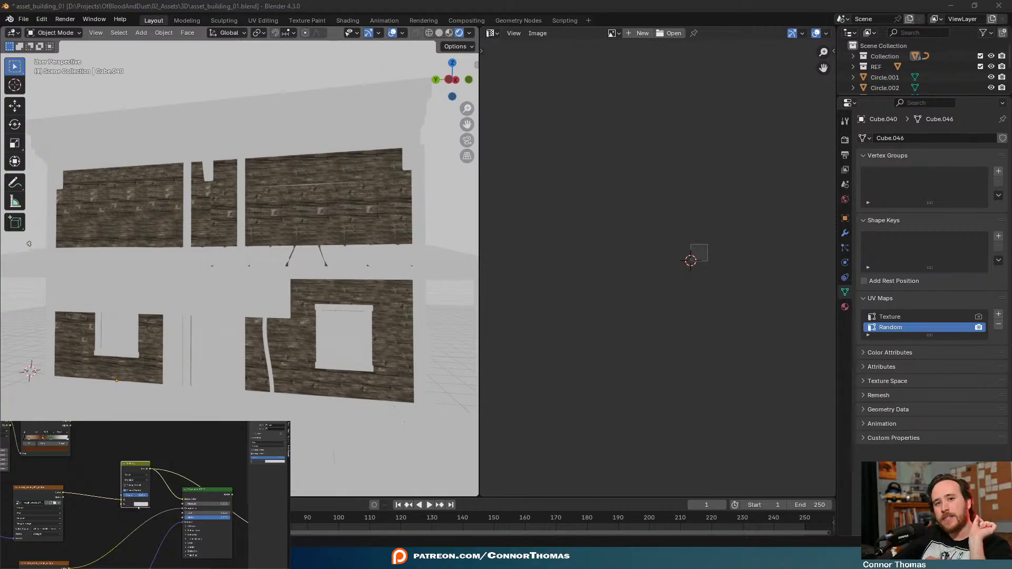
Preview the Color Ramp on the planks and change its black first stop to near white
{"action": "scroll", "coordinate": [77, 459], "scroll_direction": "down", "scroll_amount": 3}
{"action": "middle_click_drag", "start_coordinate": [77, 459], "coordinate": [114, 465]}
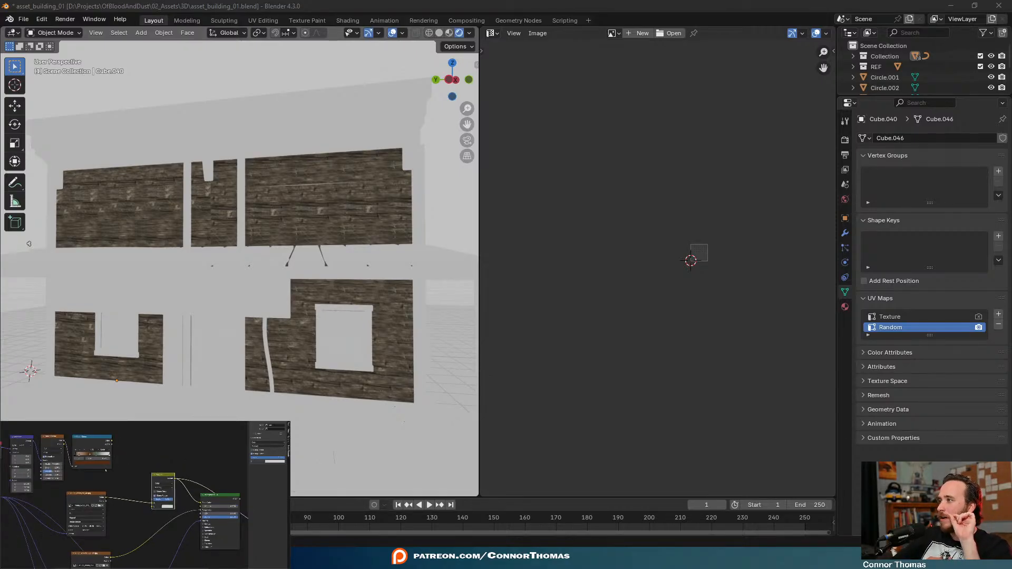
{"action": "scroll", "coordinate": [71, 456], "scroll_direction": "up", "scroll_amount": 1}
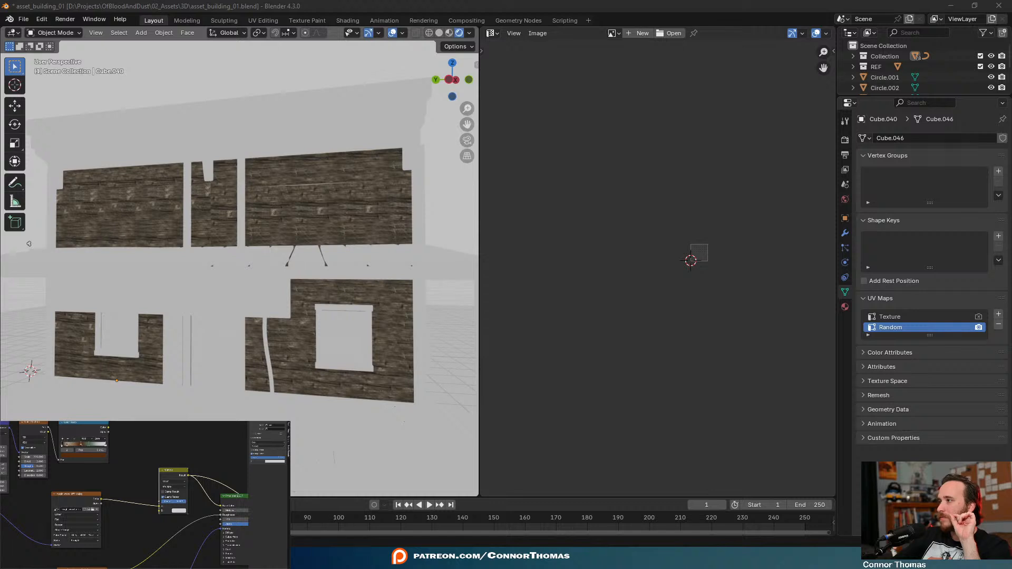
{"action": "left_click", "coordinate": [62, 445]}
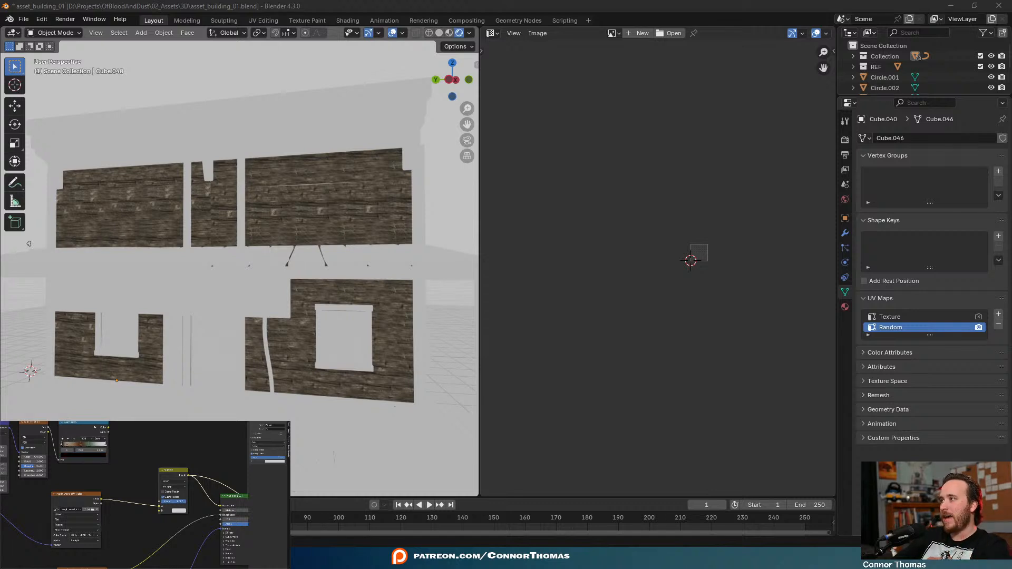
{"action": "left_click", "coordinate": [93, 427], "text": "ctrl+shift"}
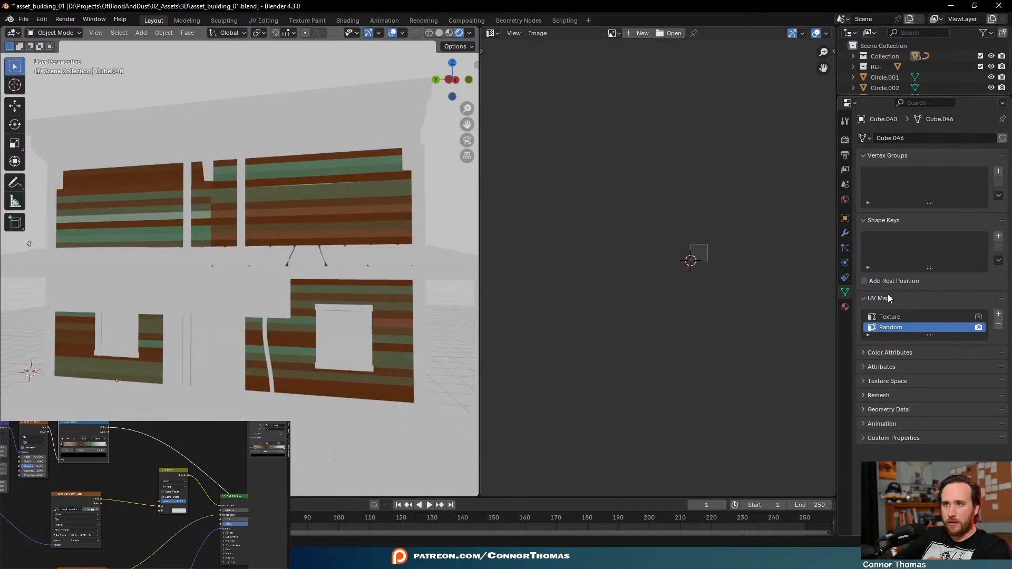
{"action": "left_click", "coordinate": [66, 457]}
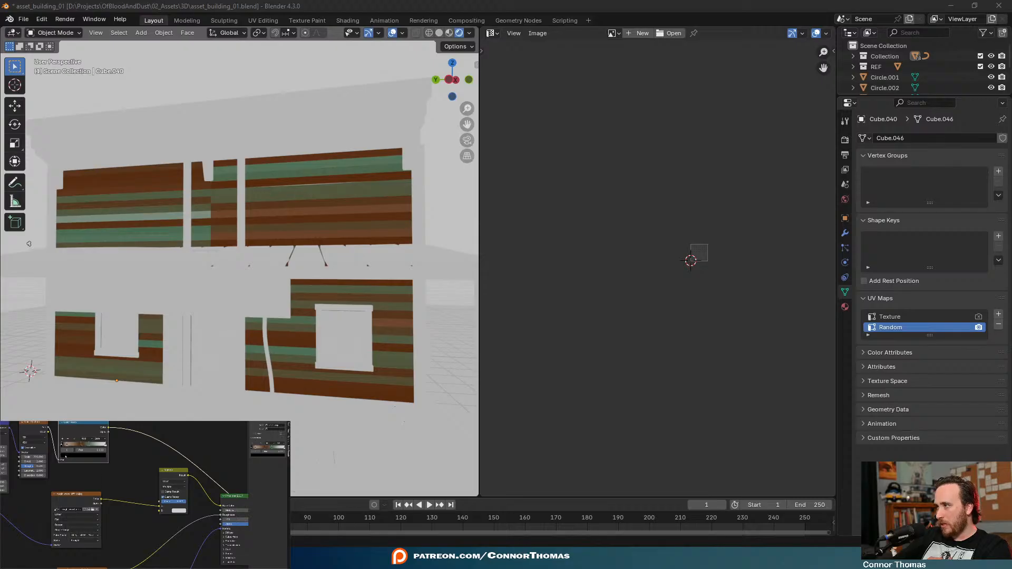
{"action": "left_click", "coordinate": [66, 457]}
{"action": "left_click_drag", "start_coordinate": [100, 472], "coordinate": [99, 462]}
{"action": "left_click", "coordinate": [126, 448]}
Connect the Color Ramp's colour output to the Multiply node's second colour input and preview the combined result
{"action": "middle_click_drag", "start_coordinate": [268, 448], "coordinate": [263, 442]}
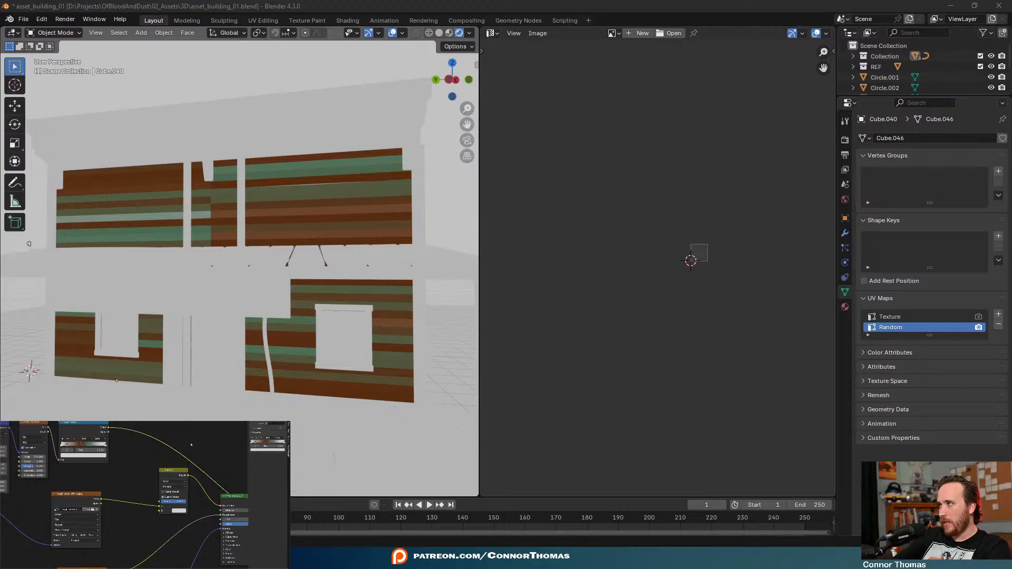
{"action": "middle_click_drag", "start_coordinate": [105, 438], "coordinate": [61, 441]}
{"action": "left_click_drag", "start_coordinate": [64, 431], "coordinate": [116, 512]}
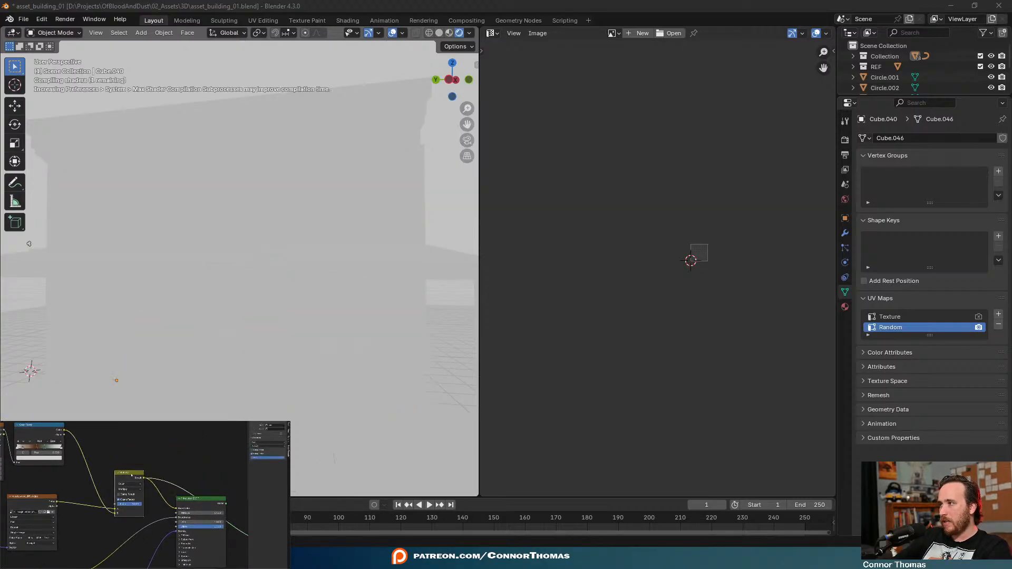
Compare the wood planks with the Multiply node muted and unmuted while the Color Ramp feeds its second colour
{"action": "middle_click_drag", "start_coordinate": [392, 240], "coordinate": [290, 216]}
{"action": "left_click", "coordinate": [138, 478]}
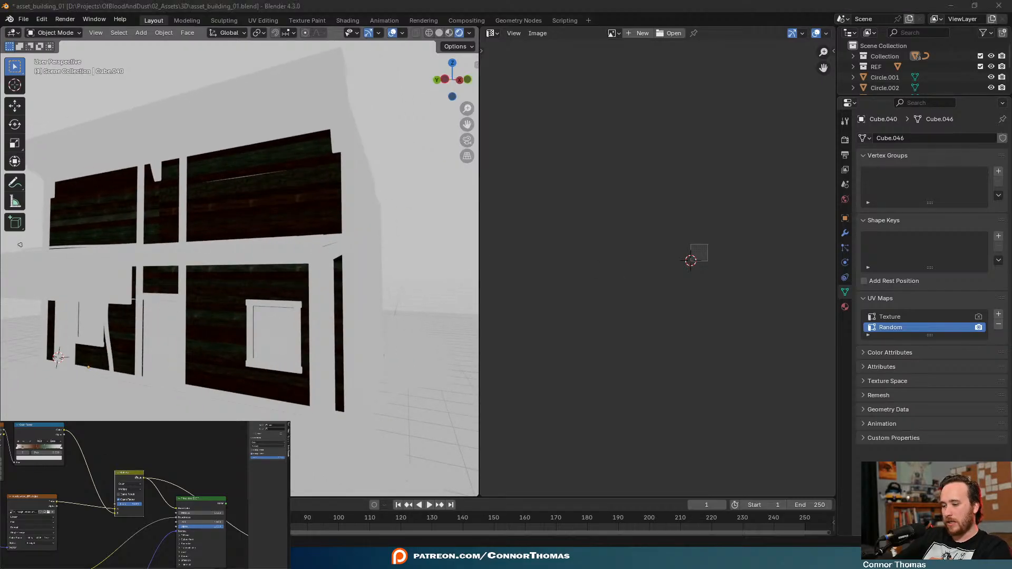
{"action": "key", "text": "m"}
{"action": "key", "text": "m"}
Brighten the Color Ramp's dark brown stop to orange
{"action": "middle_click_drag", "start_coordinate": [44, 447], "coordinate": [104, 440]}
{"action": "scroll", "coordinate": [103, 441], "scroll_direction": "up", "scroll_amount": 3}
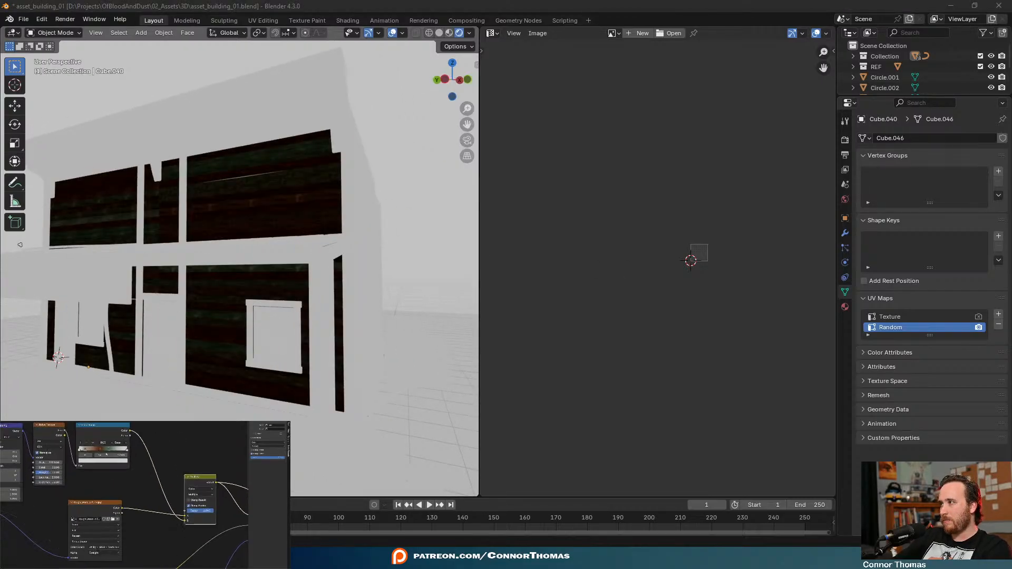
{"action": "left_click", "coordinate": [96, 442]}
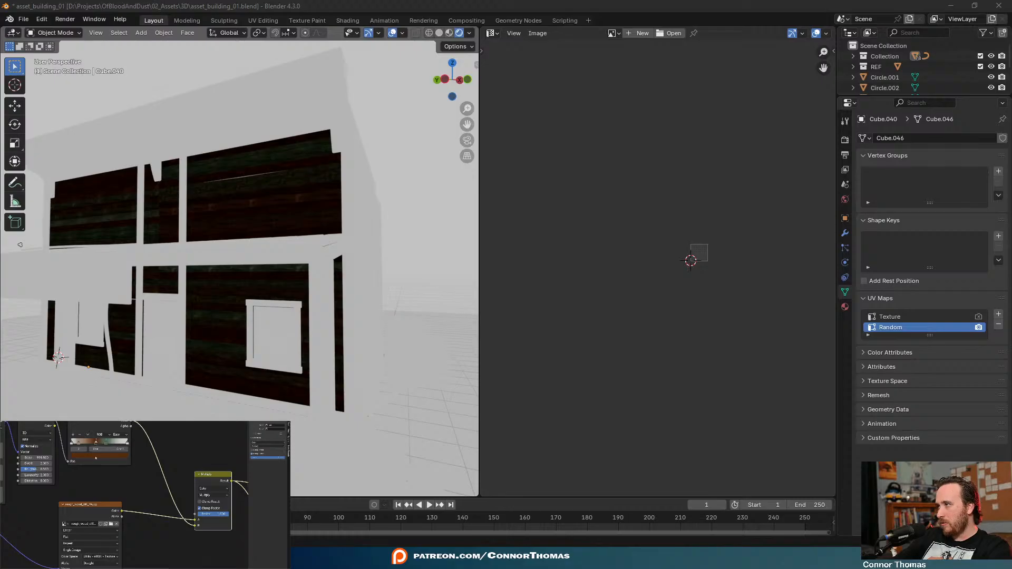
{"action": "left_click", "coordinate": [95, 457]}
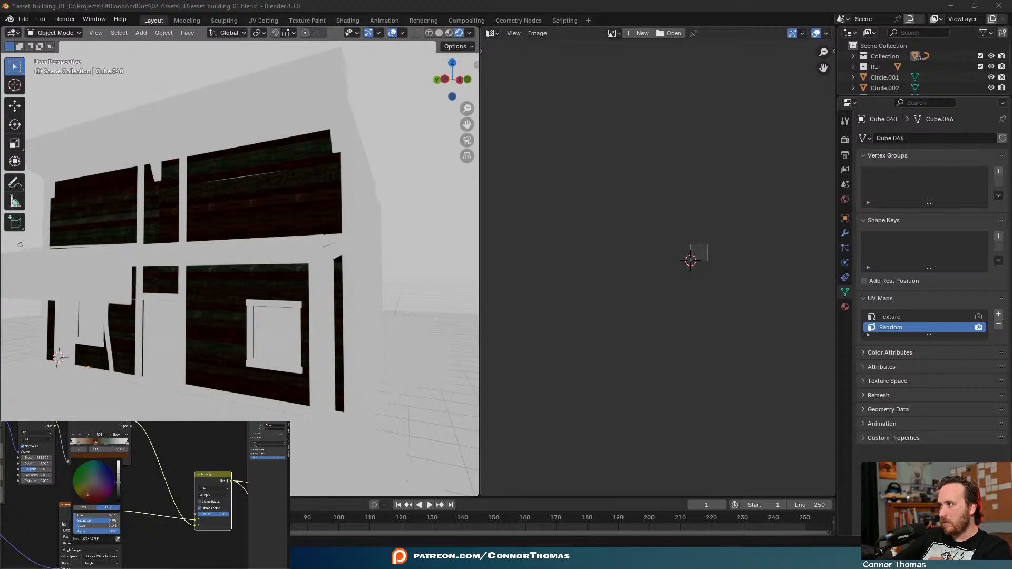
{"action": "left_click_drag", "start_coordinate": [119, 482], "coordinate": [118, 461]}
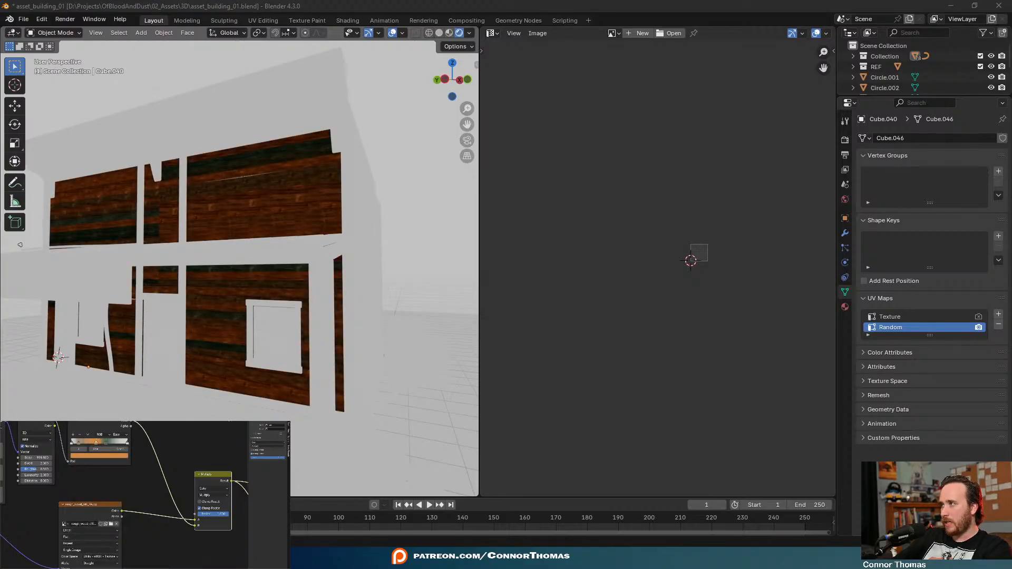
Lighten the Color Ramp's dark green stop to pale green and its orange stop to pale yellow
{"action": "left_click", "coordinate": [107, 444]}
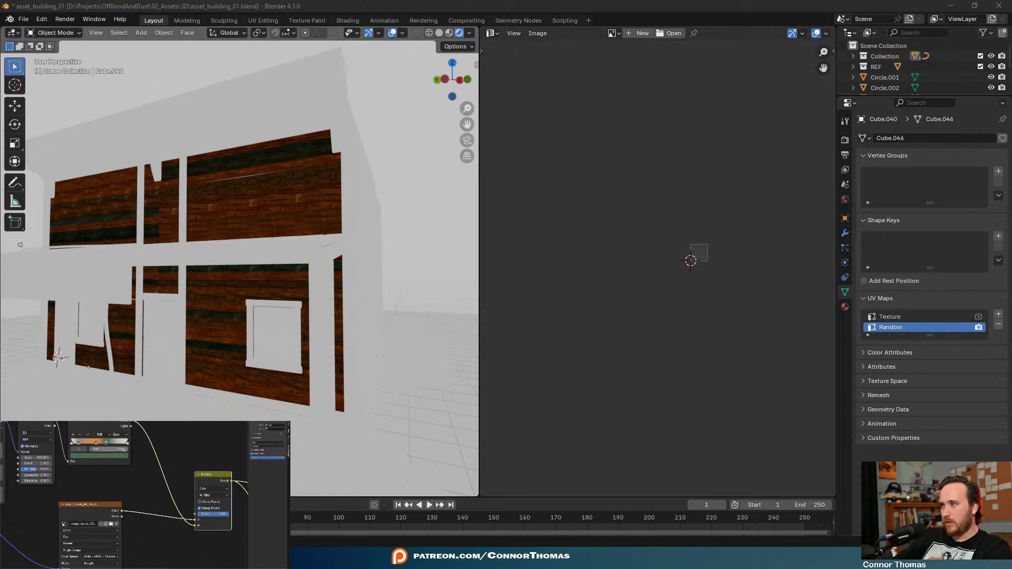
{"action": "left_click", "coordinate": [97, 456]}
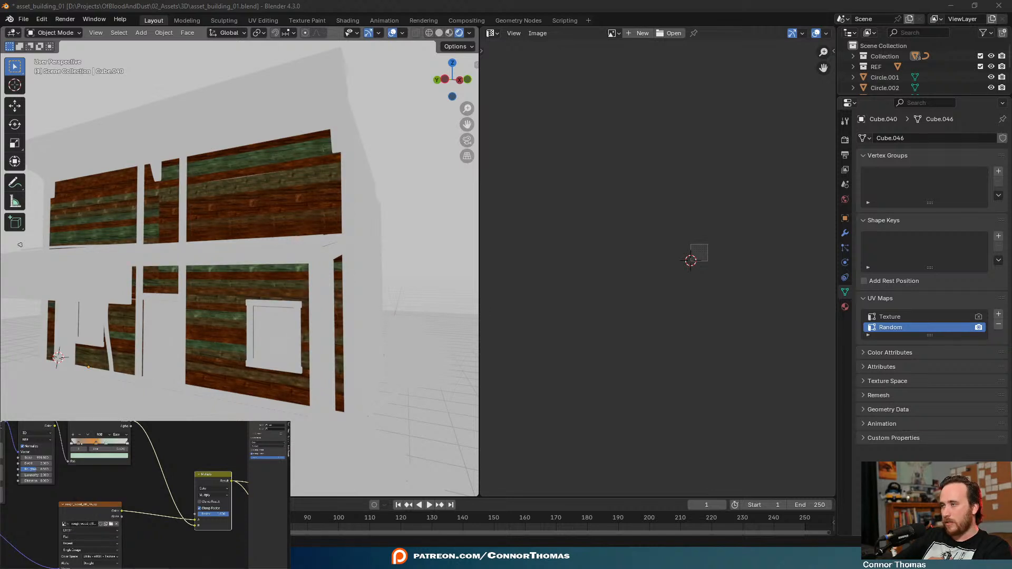
{"action": "left_click", "coordinate": [95, 442]}
{"action": "left_click", "coordinate": [98, 456]}
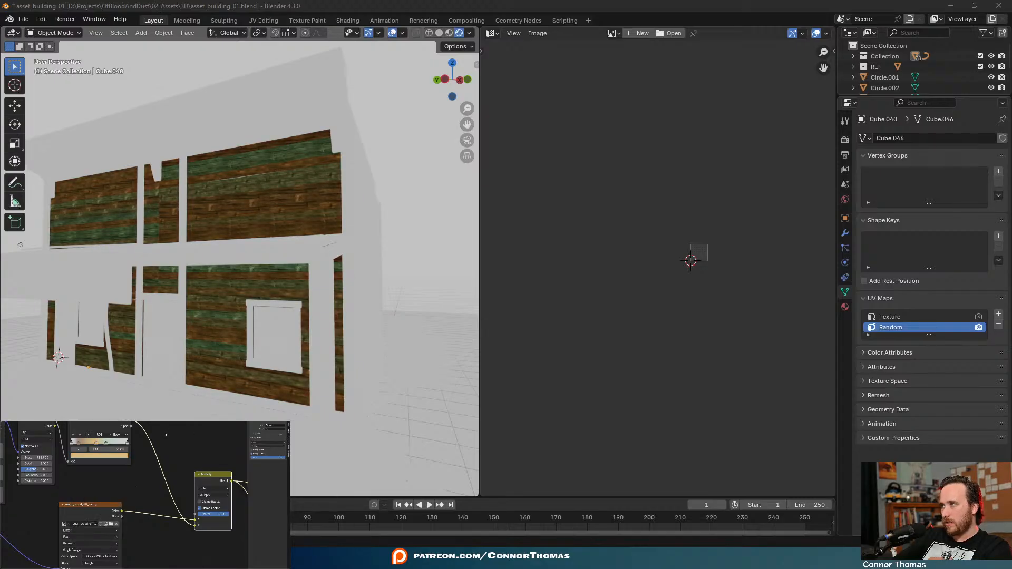
{"action": "middle_click_drag", "start_coordinate": [195, 258], "coordinate": [234, 267]}
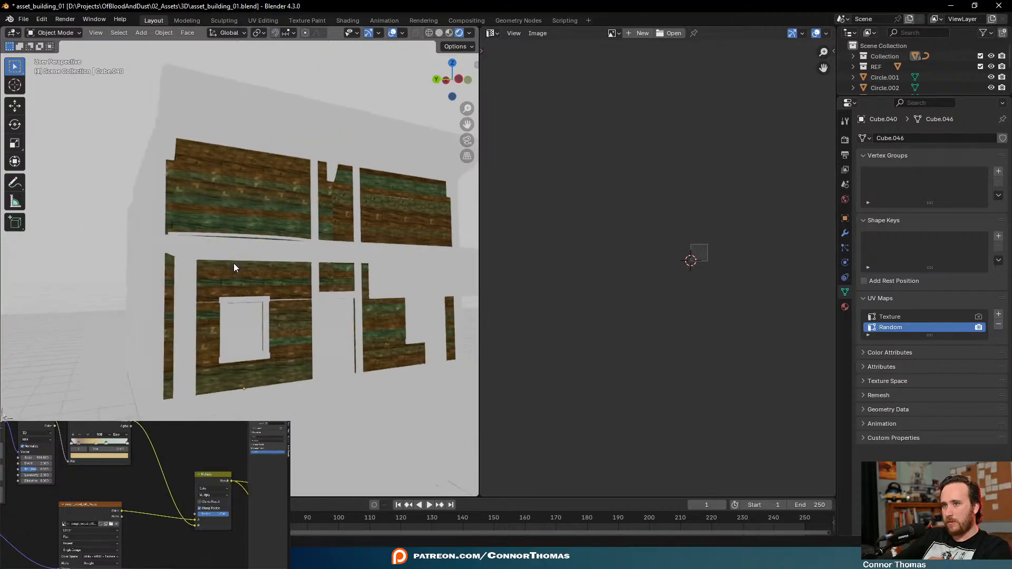
{"action": "middle_click_drag", "start_coordinate": [318, 227], "coordinate": [268, 219]}
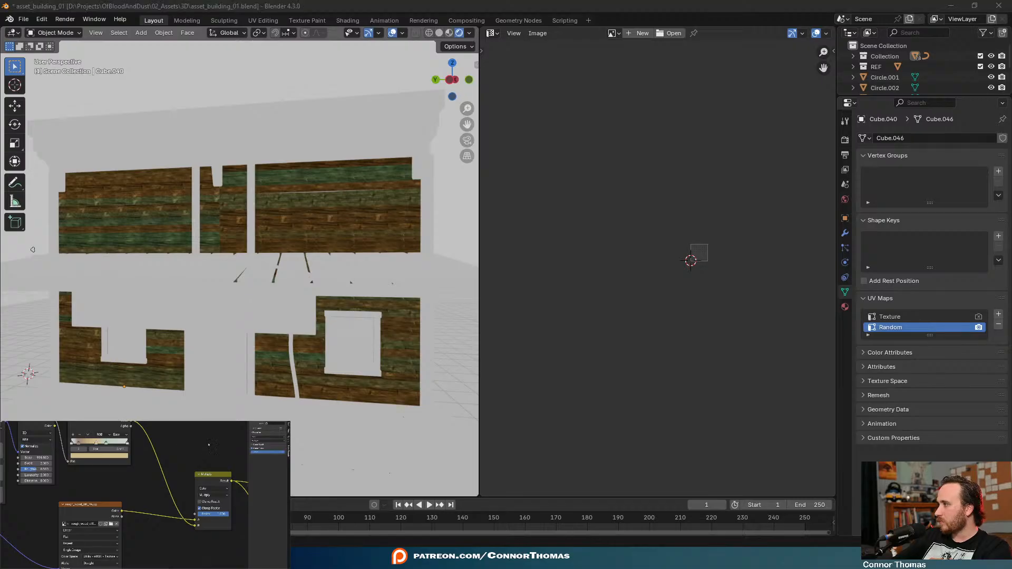
Preview the Principled BSDF on the planks and disconnect the Displacement input of the Material Output
{"action": "scroll", "coordinate": [136, 442], "scroll_direction": "down", "scroll_amount": 3}
{"action": "scroll", "coordinate": [136, 442], "scroll_direction": "down", "scroll_amount": 3}
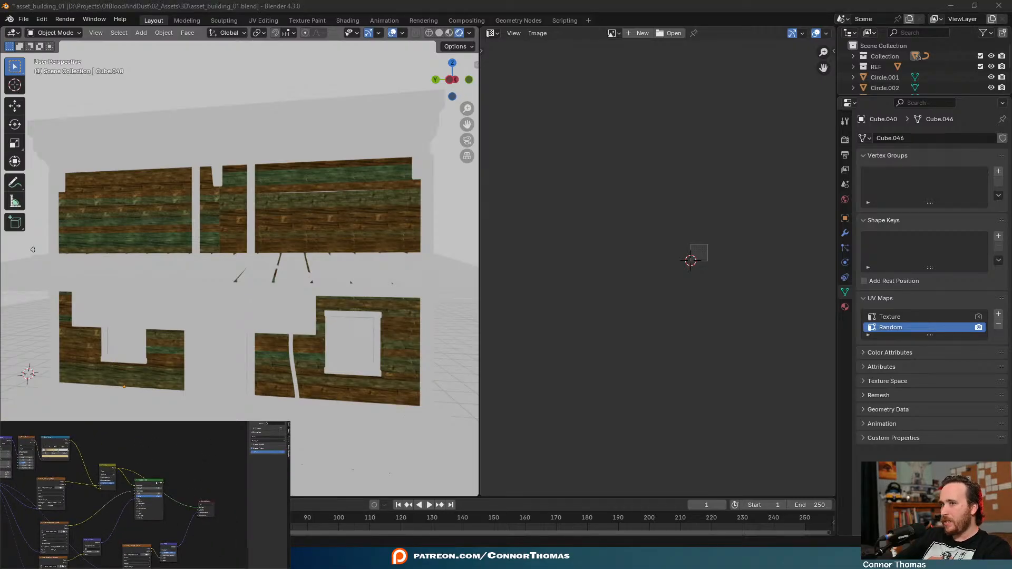
{"action": "left_click", "coordinate": [156, 483], "text": "ctrl+shift"}
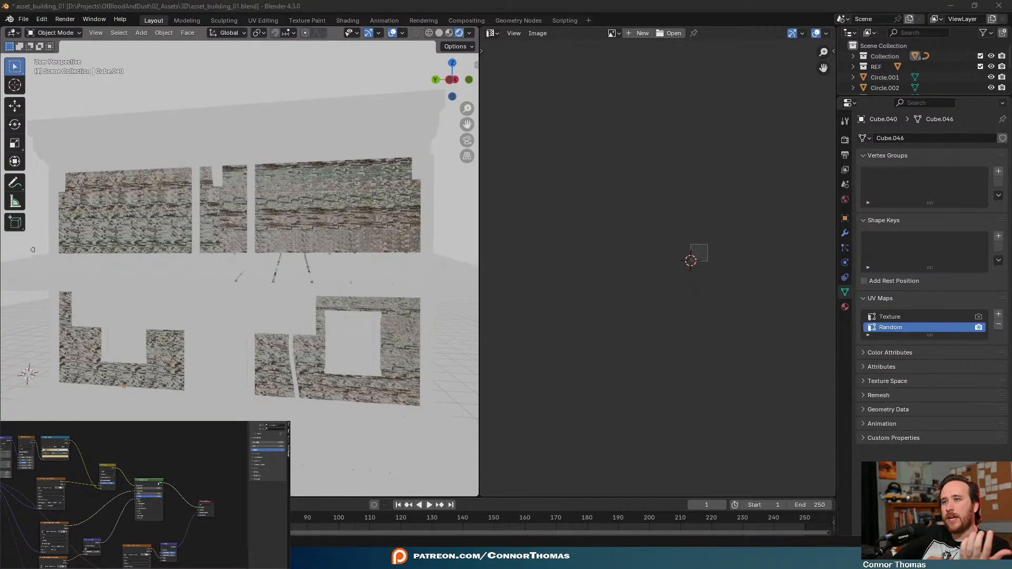
{"action": "middle_click_drag", "start_coordinate": [173, 541], "coordinate": [166, 497]}
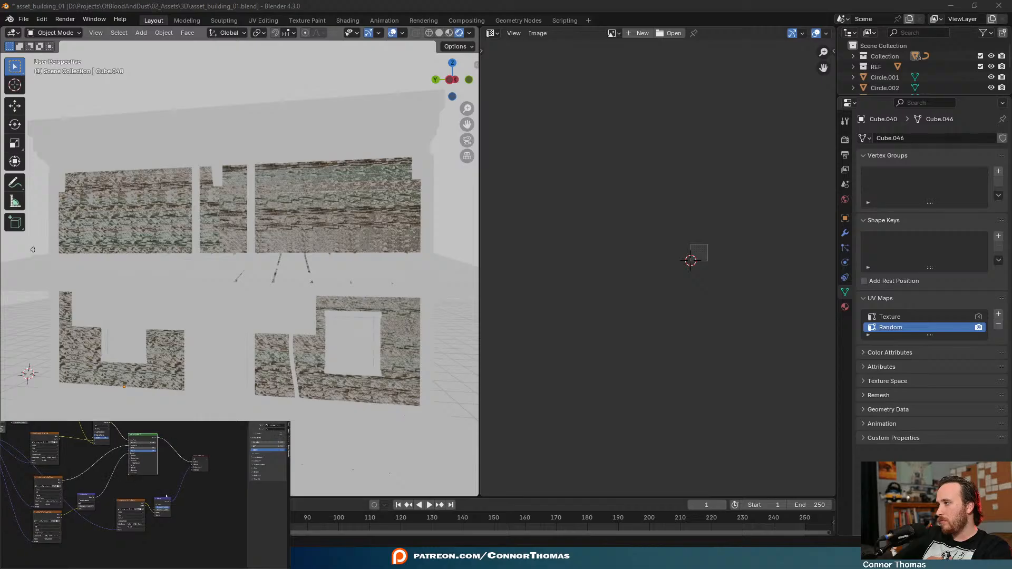
{"action": "left_click", "coordinate": [167, 498]}
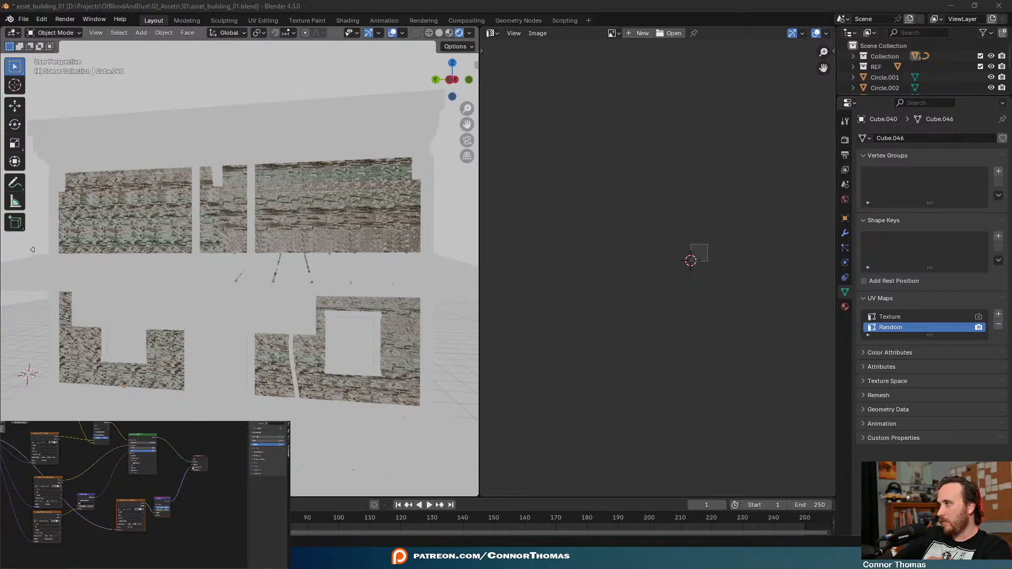
{"action": "left_click_drag", "start_coordinate": [193, 468], "coordinate": [209, 529]}
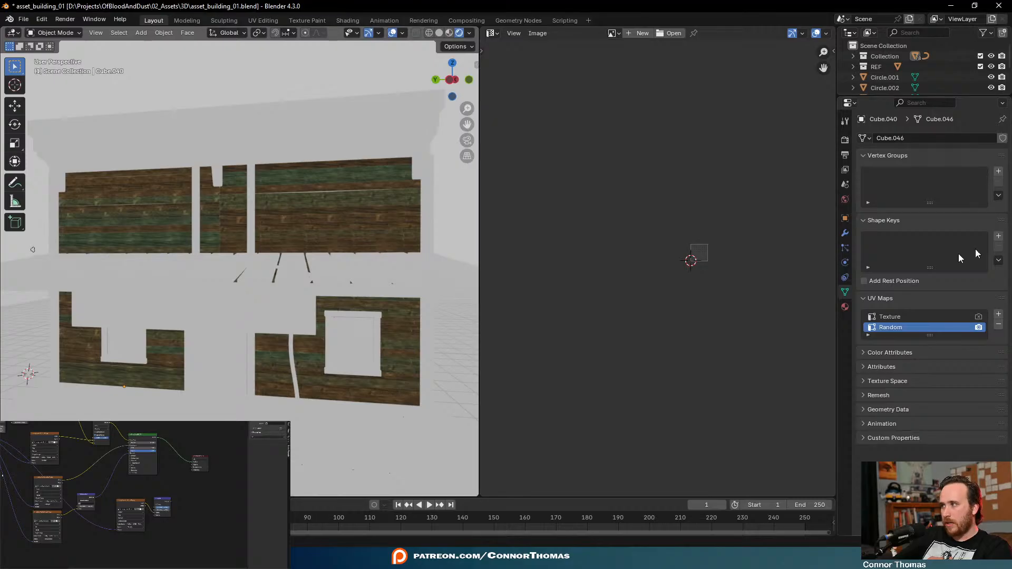
Examine the tinted planks on the building's walls up close and from several angles
{"action": "middle_click_drag", "start_coordinate": [290, 224], "coordinate": [334, 219]}
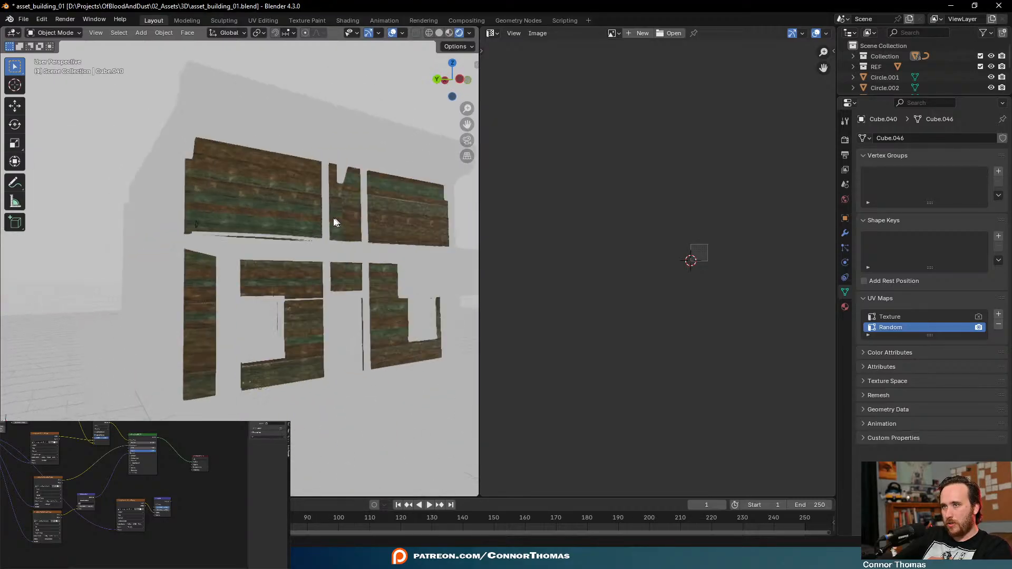
{"action": "scroll", "coordinate": [317, 250], "scroll_direction": "up", "scroll_amount": 8}
{"action": "scroll", "coordinate": [314, 245], "scroll_direction": "down", "scroll_amount": 6}
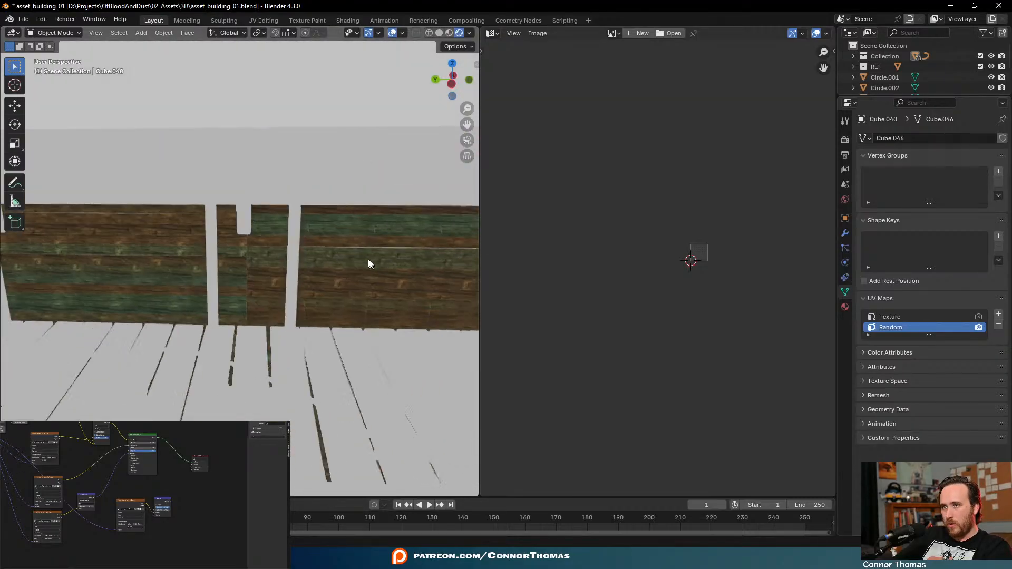
{"action": "middle_click_drag", "start_coordinate": [368, 258], "coordinate": [352, 235]}
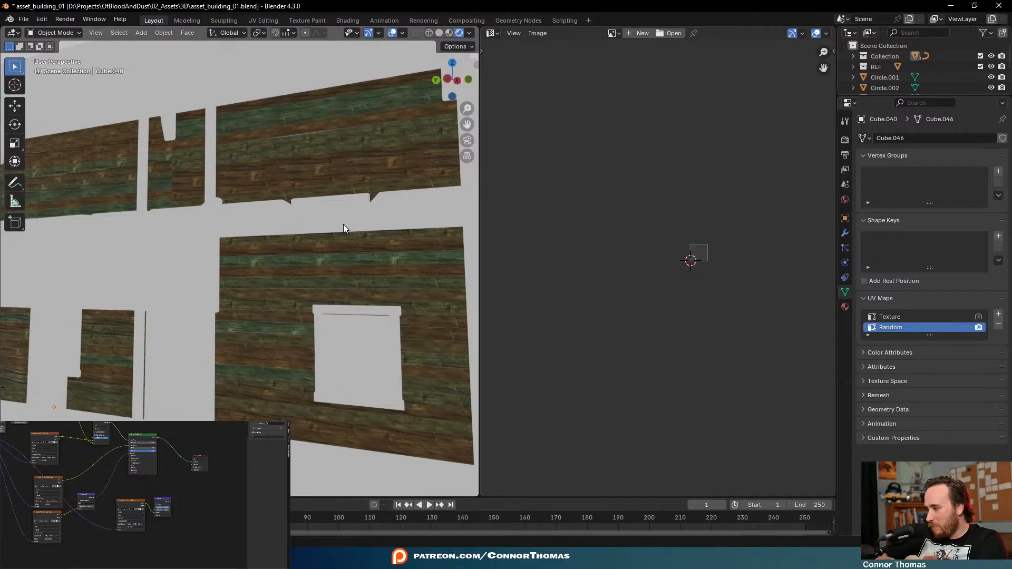
{"action": "scroll", "coordinate": [343, 225], "scroll_direction": "down", "scroll_amount": 7}
{"action": "middle_click_drag", "start_coordinate": [331, 221], "coordinate": [360, 213]}
{"action": "scroll", "coordinate": [327, 261], "scroll_direction": "up", "scroll_amount": 7}
{"action": "scroll", "coordinate": [283, 260], "scroll_direction": "up", "scroll_amount": 6}
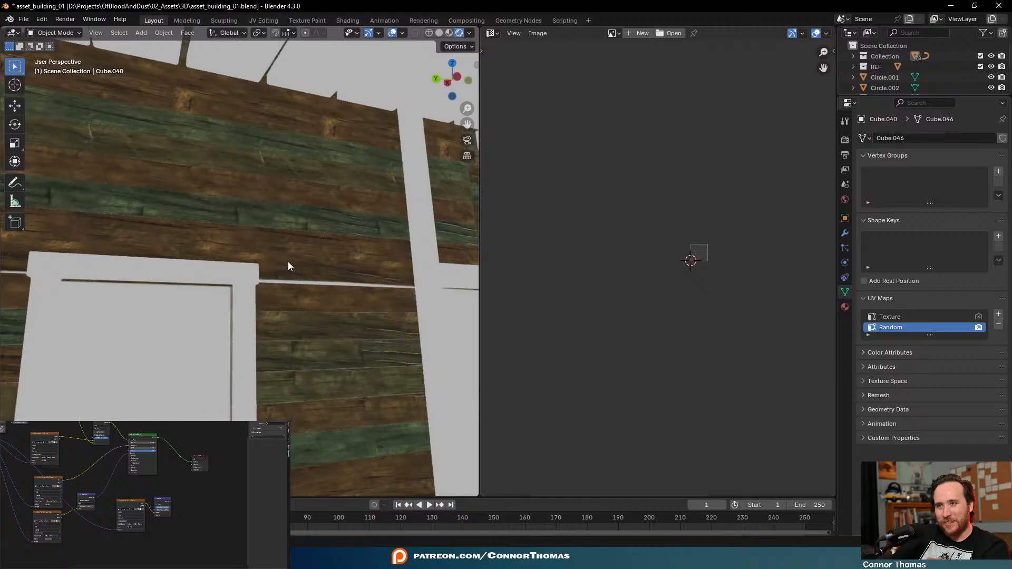
{"action": "scroll", "coordinate": [287, 260], "scroll_direction": "down", "scroll_amount": 6}
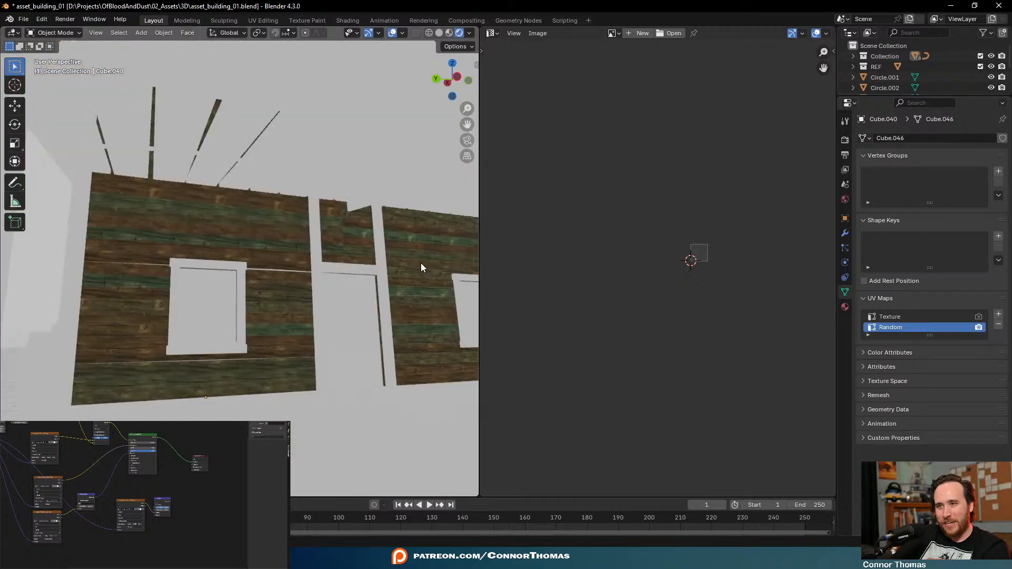
{"action": "middle_click_drag", "start_coordinate": [420, 262], "coordinate": [355, 269]}
Widen the 3D viewport across the image editor's area and frame the whole building front
{"action": "left_click_drag", "start_coordinate": [481, 214], "coordinate": [804, 219]}
{"action": "scroll", "coordinate": [494, 275], "scroll_direction": "down", "scroll_amount": 4}
{"action": "mouse_move", "coordinate": [493, 274]}
{"action": "middle_mouse_down"}
{"action": "mouse_move", "coordinate": [524, 270]}
{"action": "mouse_move", "coordinate": [527, 281]}
{"action": "mouse_move", "coordinate": [484, 271]}
{"action": "middle_mouse_up"}
{"action": "scroll", "coordinate": [470, 273], "scroll_direction": "up", "scroll_amount": 2}
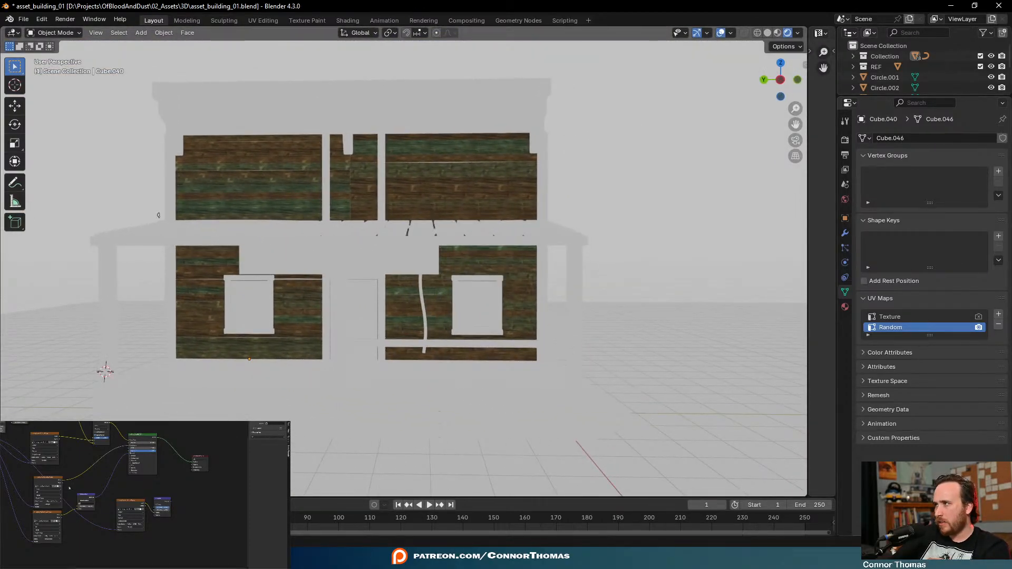
Desaturate the Color Ramp's pale green stop and darken it to a dark olive grey, checking the wall planks
{"action": "middle_click_drag", "start_coordinate": [77, 456], "coordinate": [132, 483]}
{"action": "scroll", "coordinate": [132, 483], "scroll_direction": "up", "scroll_amount": 3}
{"action": "scroll", "coordinate": [133, 483], "scroll_direction": "up", "scroll_amount": 2}
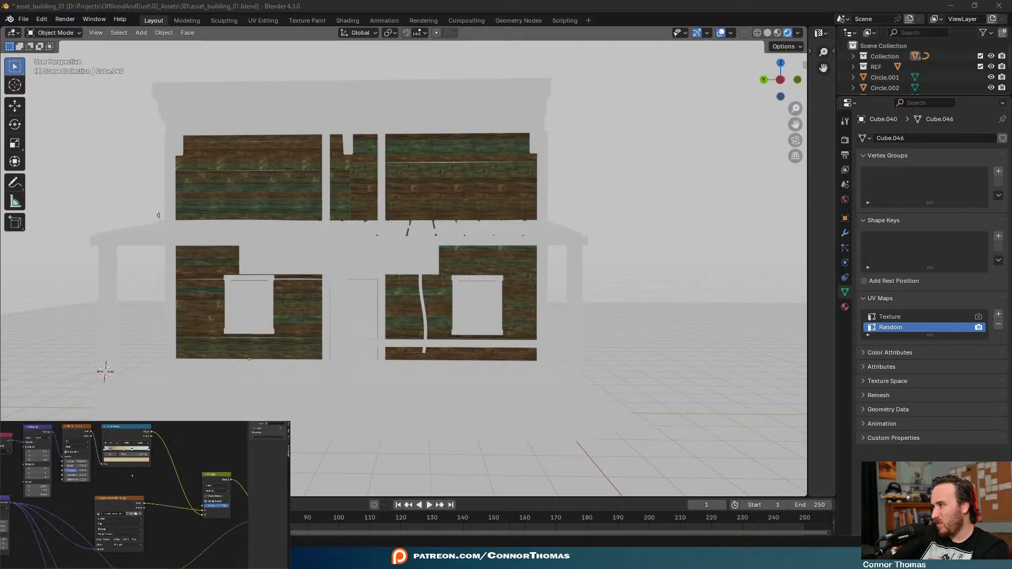
{"action": "left_click", "coordinate": [126, 460]}
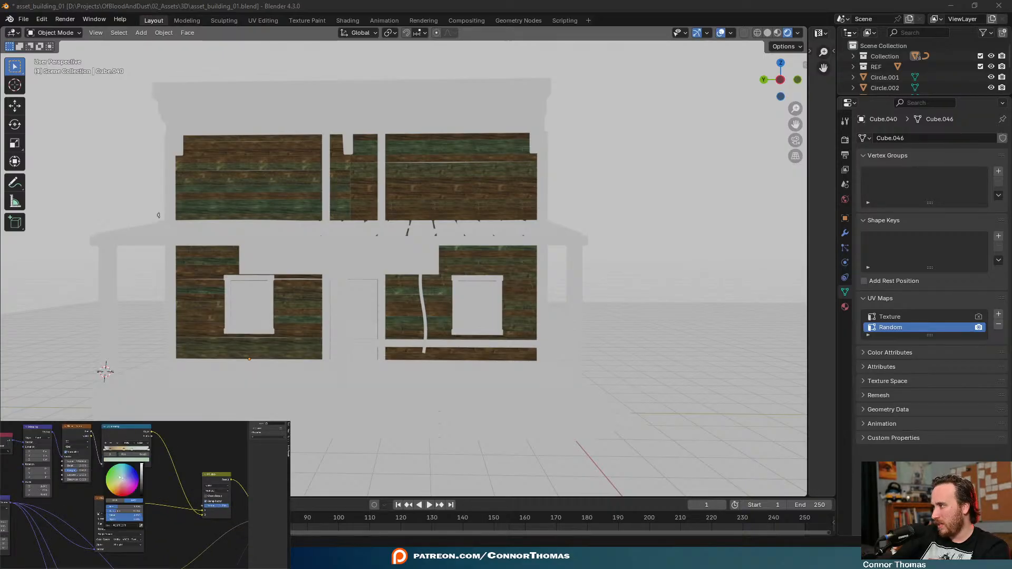
{"action": "left_click_drag", "start_coordinate": [120, 478], "coordinate": [119, 482]}
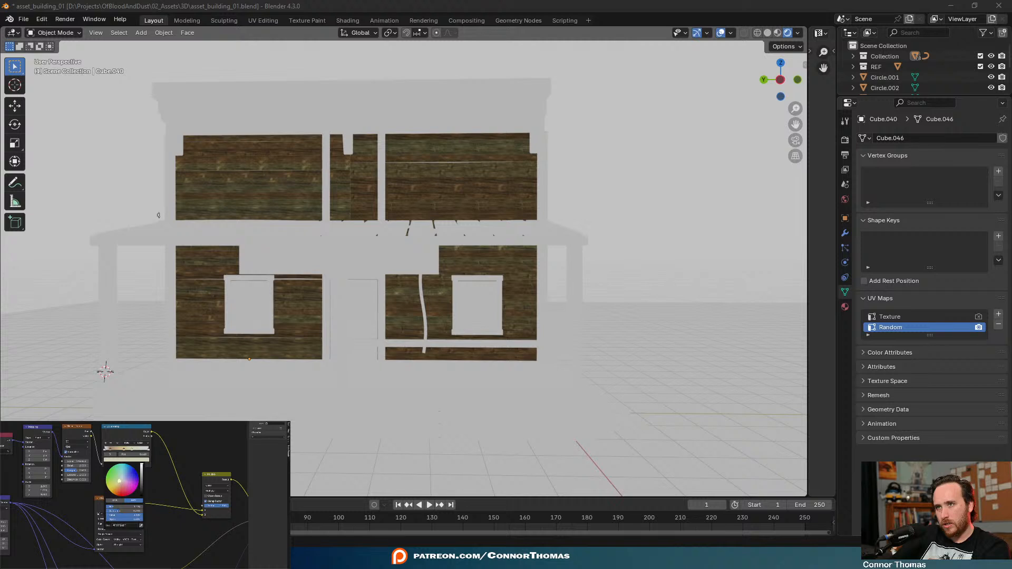
{"action": "left_click_drag", "start_coordinate": [119, 481], "coordinate": [120, 480]}
{"action": "left_click", "coordinate": [142, 480]}
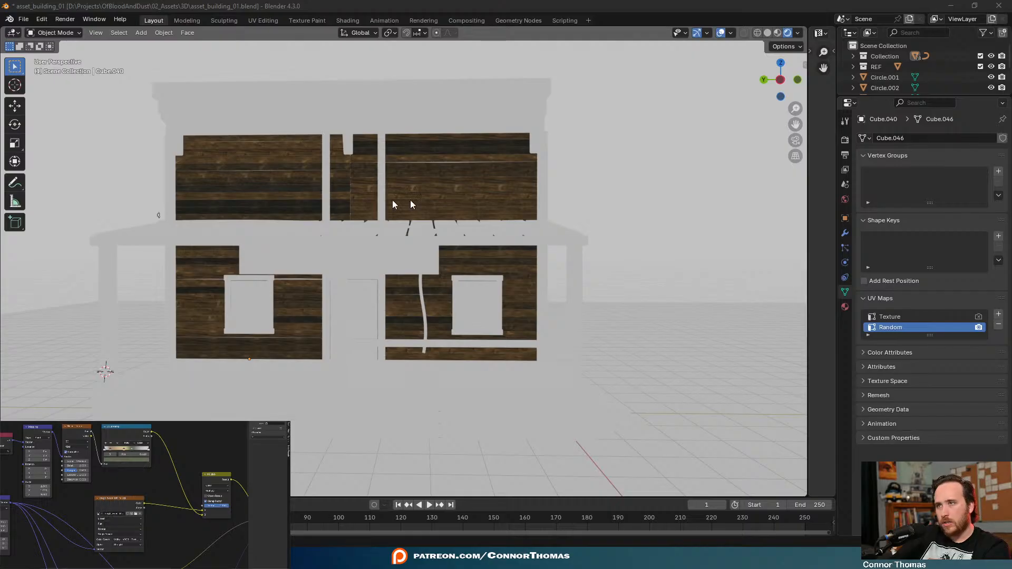
{"action": "middle_click_drag", "start_coordinate": [403, 202], "coordinate": [473, 186]}
{"action": "scroll", "coordinate": [421, 172], "scroll_direction": "up", "scroll_amount": 4}
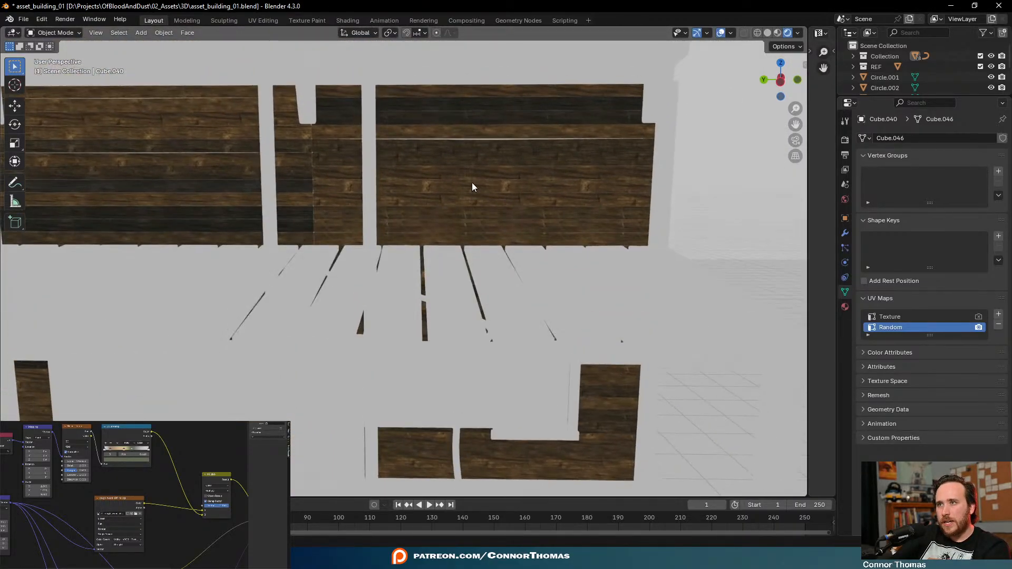
{"action": "middle_click_drag", "start_coordinate": [436, 140], "coordinate": [568, 183]}
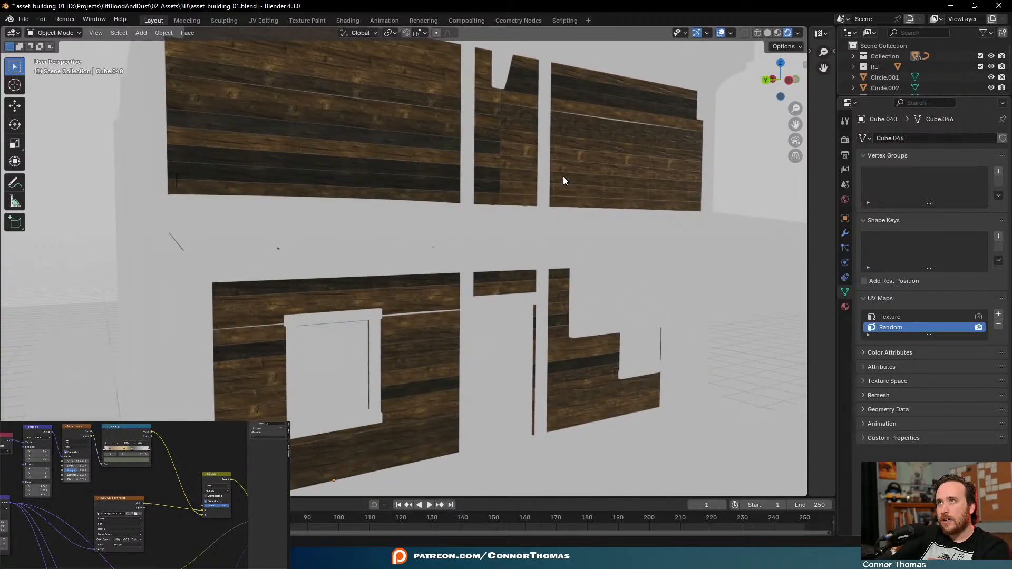
Move the UV Map, Mapping, Noise Texture and Color Ramp chain farther from the Multiply node to free up space
{"action": "scroll", "coordinate": [109, 490], "scroll_direction": "down", "scroll_amount": 4}
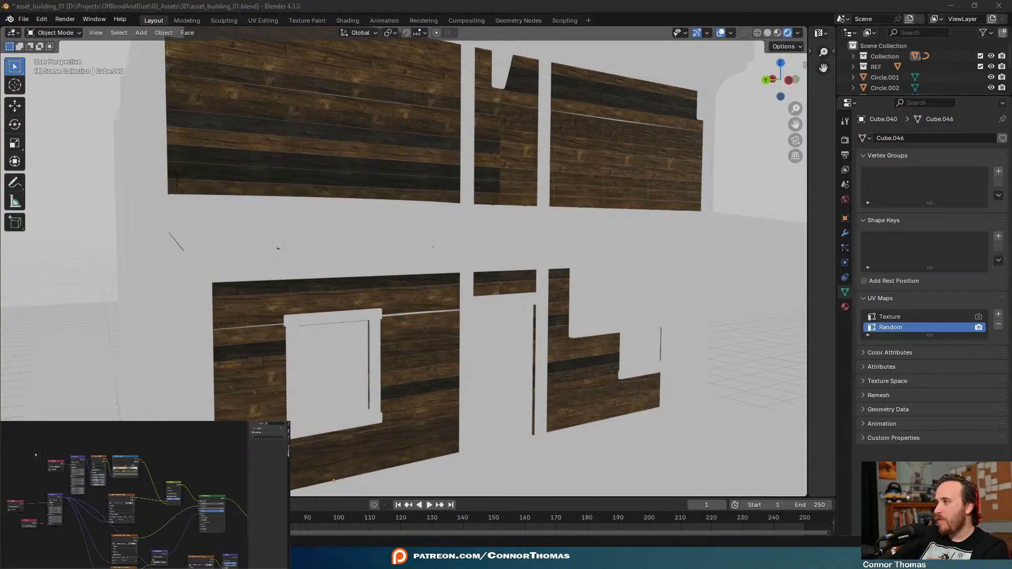
{"action": "left_click_drag", "start_coordinate": [35, 454], "coordinate": [148, 484]}
{"action": "key", "text": "g"}
{"action": "left_click", "coordinate": [127, 473]}
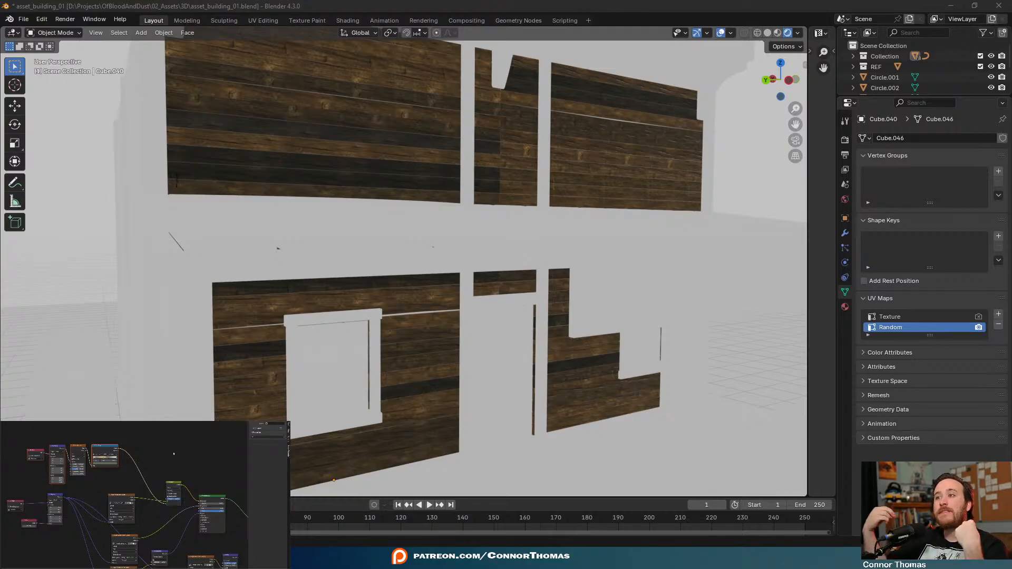
{"action": "left_click", "coordinate": [174, 454]}
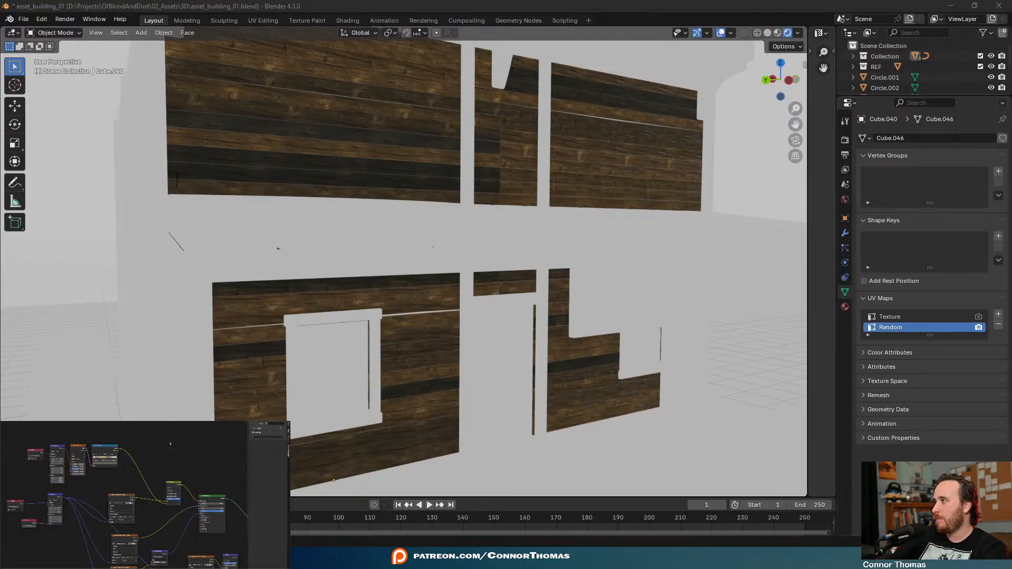
Add a Noise Texture node above the Multiply node and preview it on the planks
{"action": "key", "text": "shift+a"}
{"action": "left_click", "coordinate": [170, 444]}
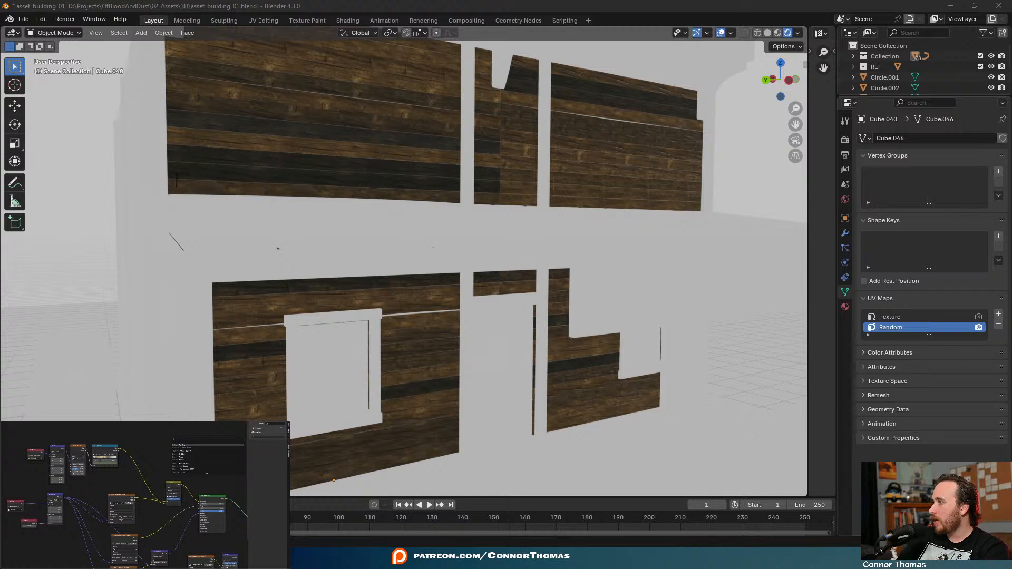
{"action": "type", "text": "noise"}
{"action": "key", "text": "Return"}
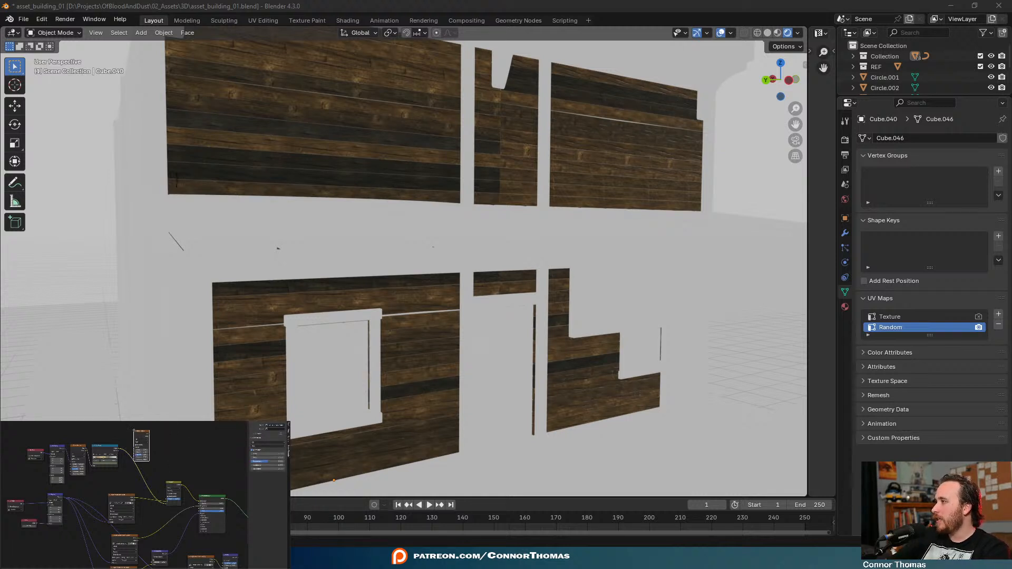
{"action": "left_click", "coordinate": [157, 446]}
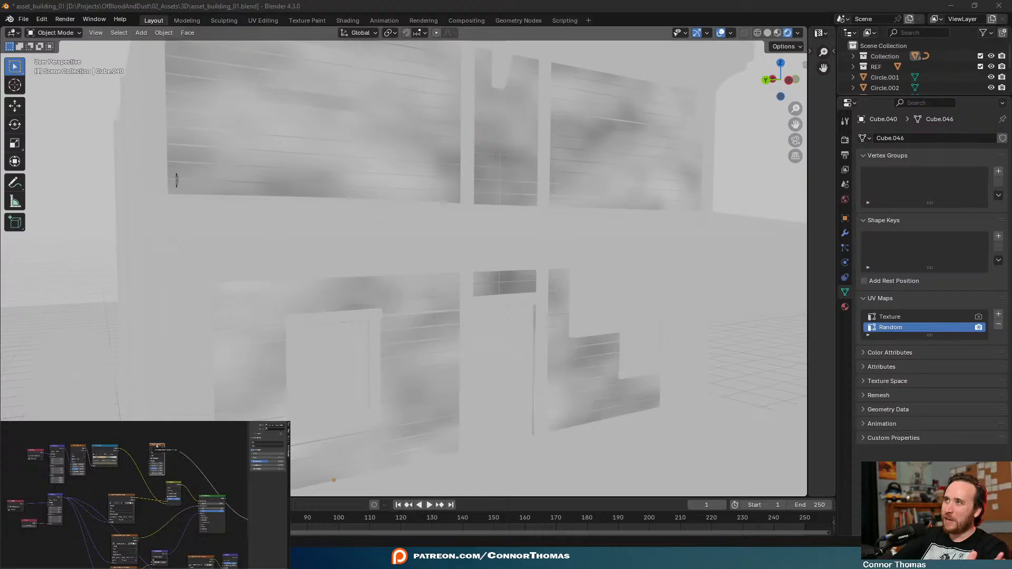
{"action": "mouse_move", "coordinate": [157, 446]}
{"action": "left_mouse_down"}
{"action": "mouse_move", "coordinate": [133, 423]}
{"action": "mouse_move", "coordinate": [151, 434]}
{"action": "left_mouse_up"}
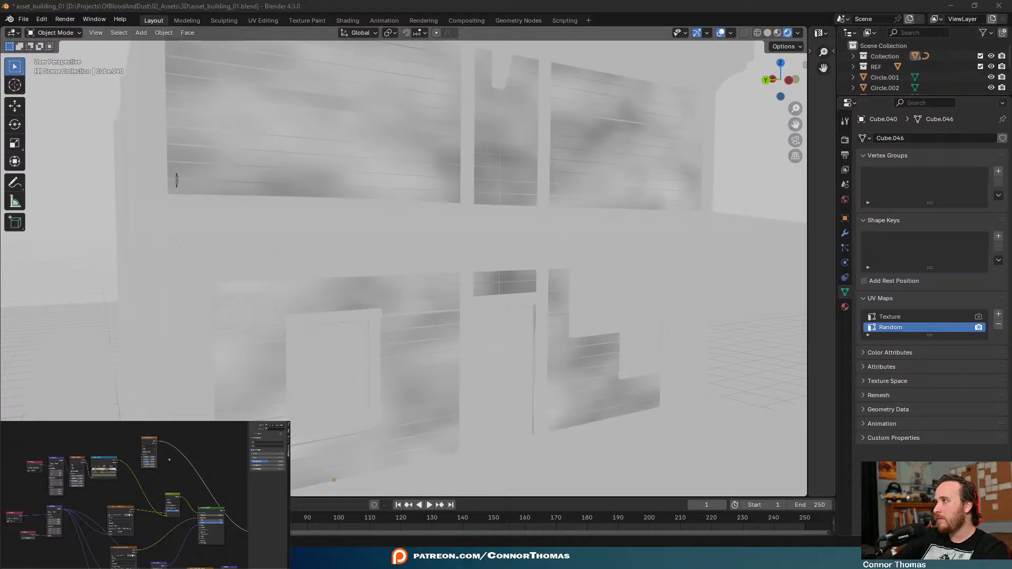
{"action": "scroll", "coordinate": [169, 460], "scroll_direction": "up", "scroll_amount": 3}
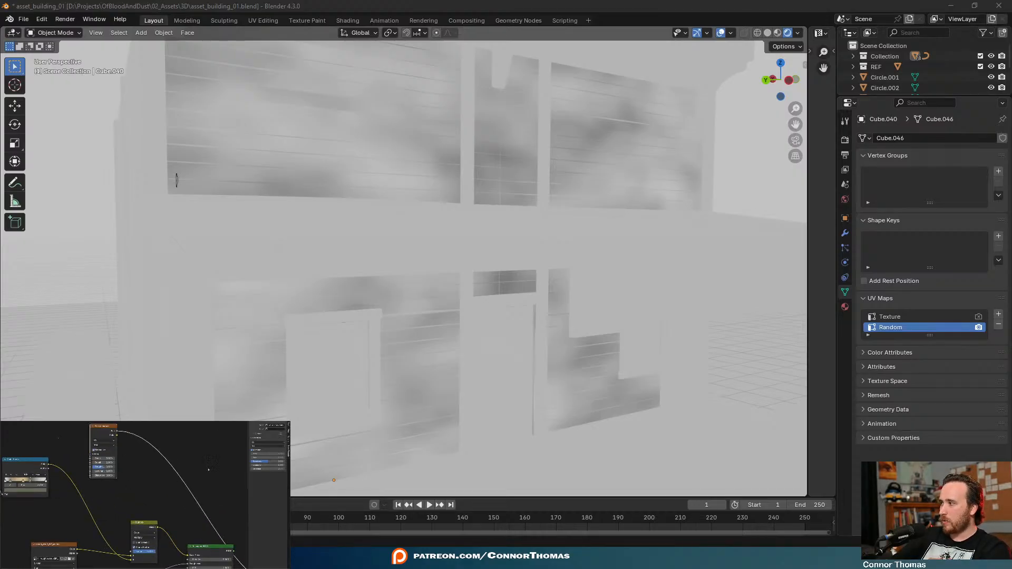
Insert a Mix Color node between the Multiply node and the Principled BSDF in the wood material
{"action": "scroll", "coordinate": [174, 511], "scroll_direction": "down", "scroll_amount": 4}
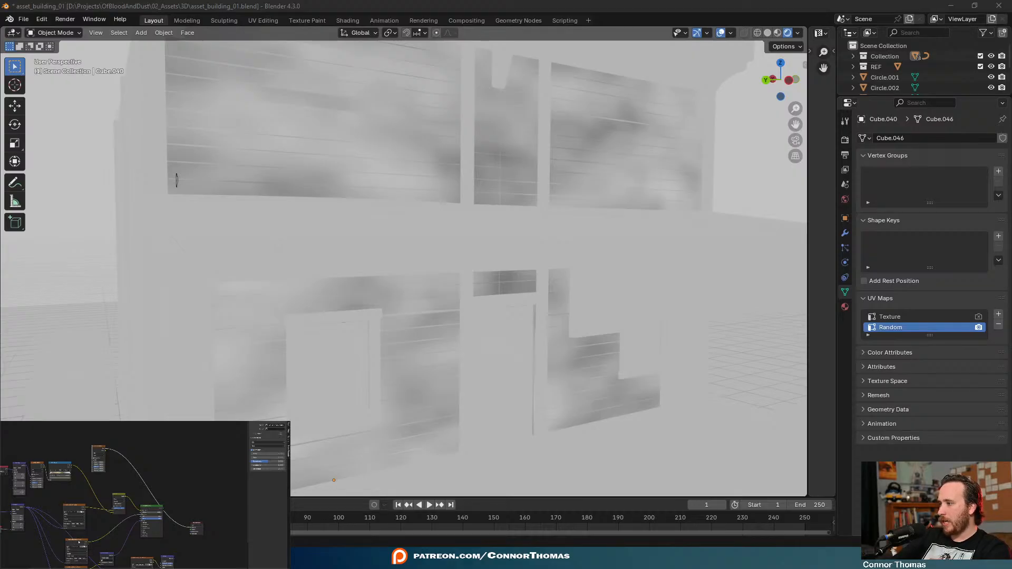
{"action": "scroll", "coordinate": [111, 464], "scroll_direction": "up", "scroll_amount": 2}
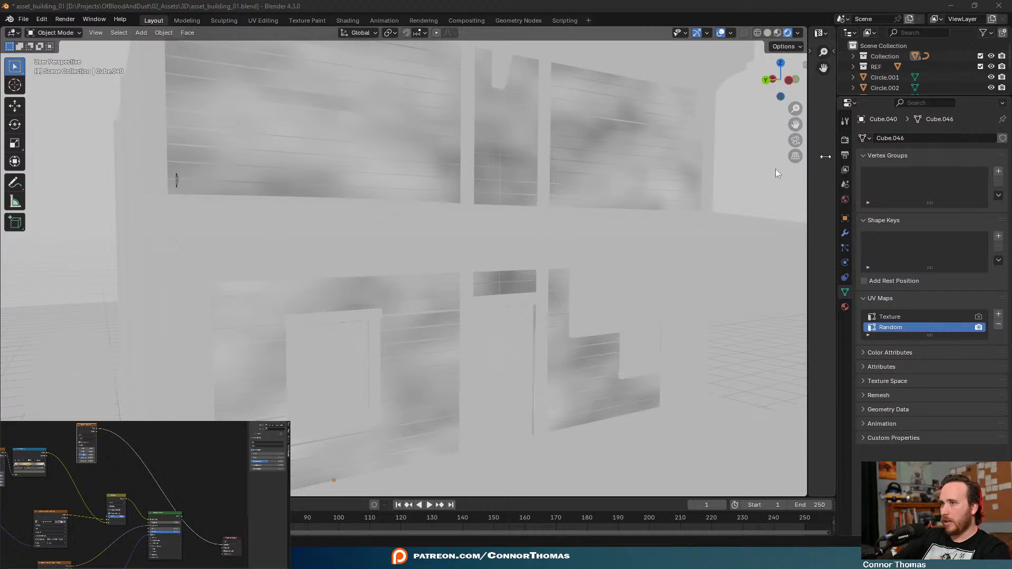
{"action": "left_click_drag", "start_coordinate": [114, 496], "coordinate": [100, 482]}
{"action": "key", "text": "shift+a"}
{"action": "left_click", "coordinate": [123, 467]}
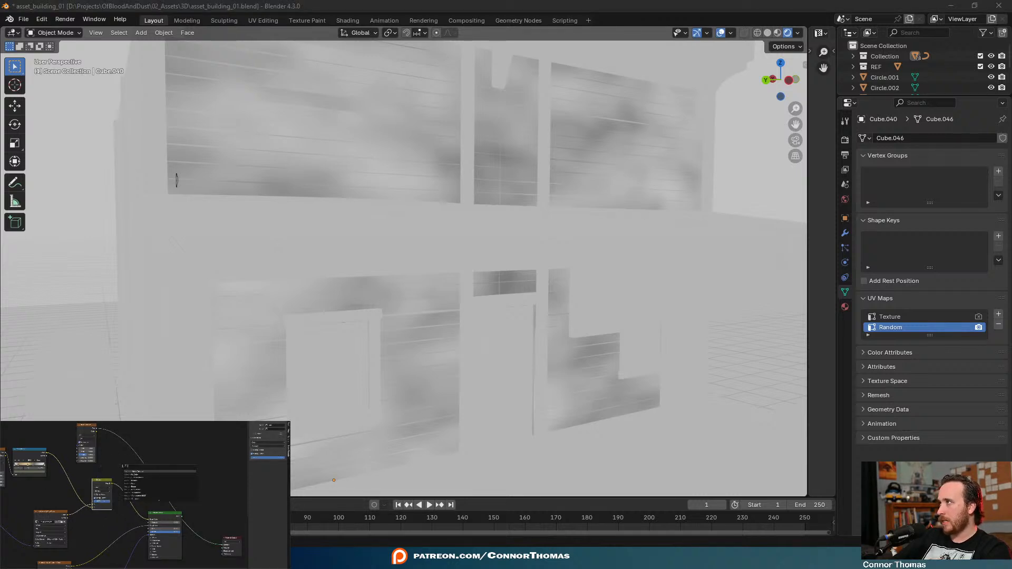
{"action": "type", "text": "mix"}
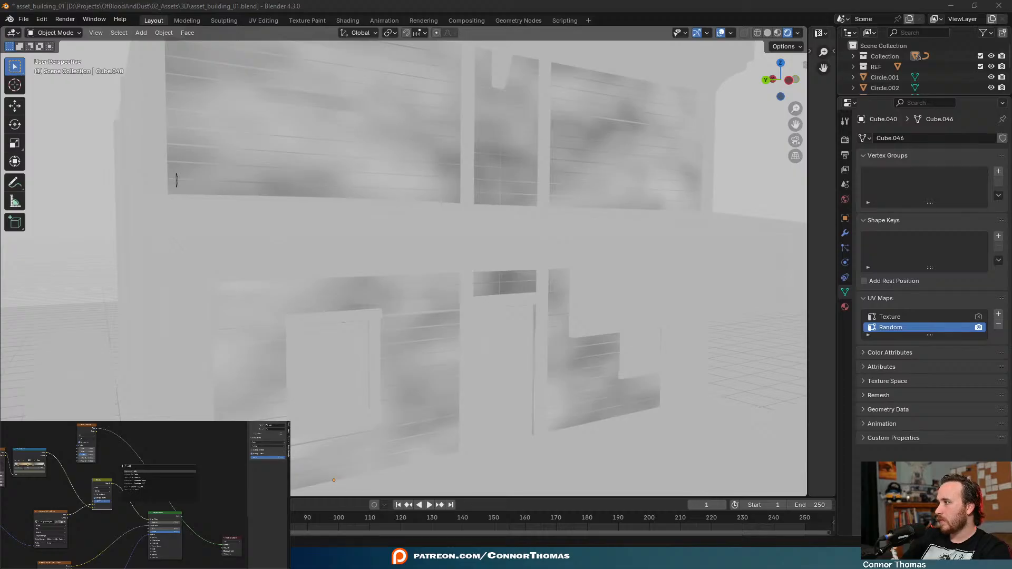
{"action": "key", "text": "Return"}
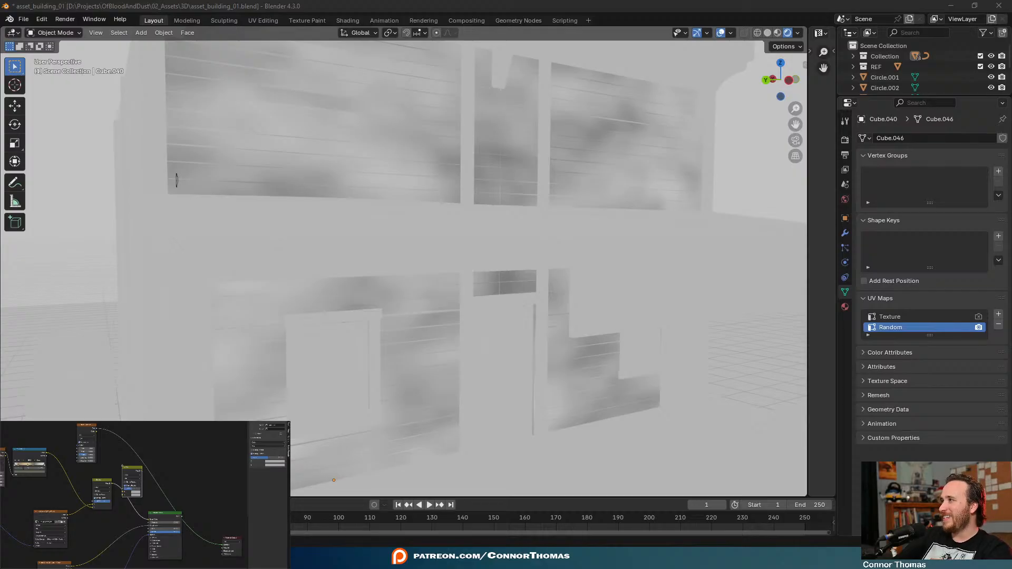
{"action": "left_click", "coordinate": [123, 472]}
{"action": "left_click_drag", "start_coordinate": [137, 474], "coordinate": [139, 474]}
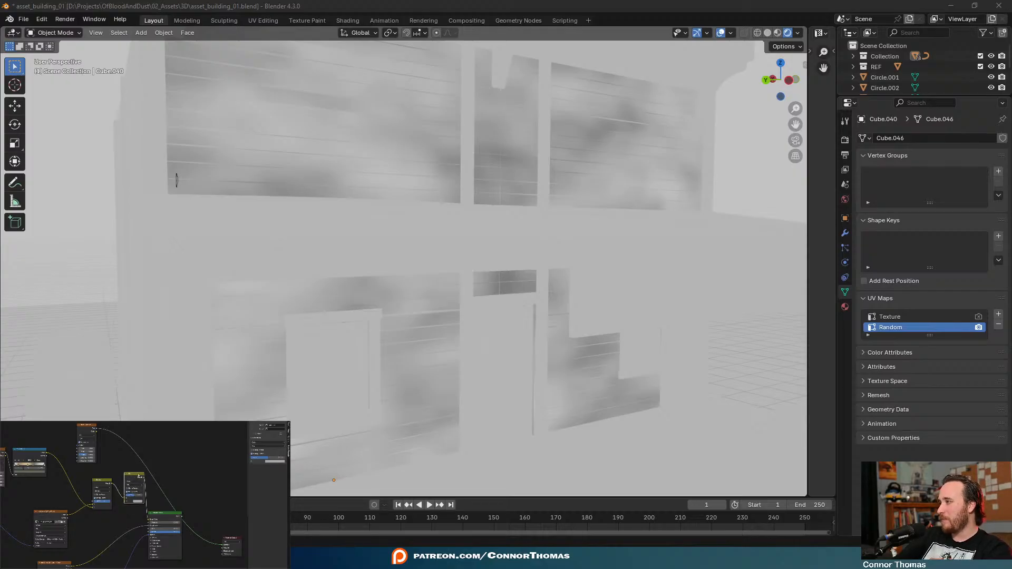
Move the Mix, Principled BSDF and output nodes farther from the Multiply node to free up space
{"action": "middle_click_drag", "start_coordinate": [139, 474], "coordinate": [125, 451]}
{"action": "scroll", "coordinate": [125, 451], "scroll_direction": "down", "scroll_amount": 3}
{"action": "left_click_drag", "start_coordinate": [119, 438], "coordinate": [230, 518]}
{"action": "key", "text": "g"}
{"action": "left_click", "coordinate": [205, 447]}
{"action": "middle_click_drag", "start_coordinate": [205, 447], "coordinate": [190, 459]}
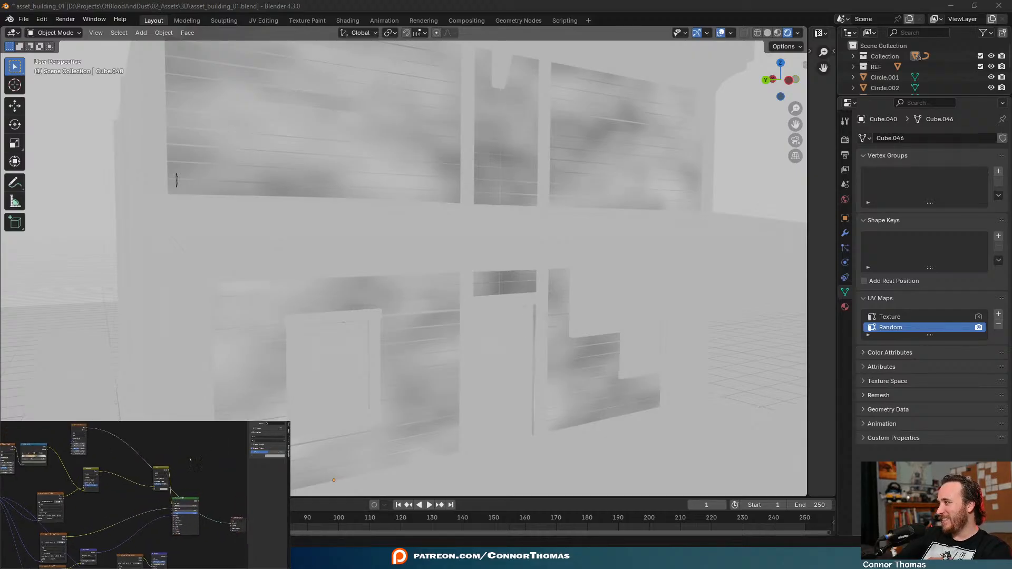
Connect the Noise Texture to the Mix node's factor, darken its B colour and preview the mix on the planks
{"action": "left_click_drag", "start_coordinate": [76, 427], "coordinate": [157, 502]}
{"action": "scroll", "coordinate": [164, 436], "scroll_direction": "up", "scroll_amount": 1}
{"action": "left_click", "coordinate": [158, 501]}
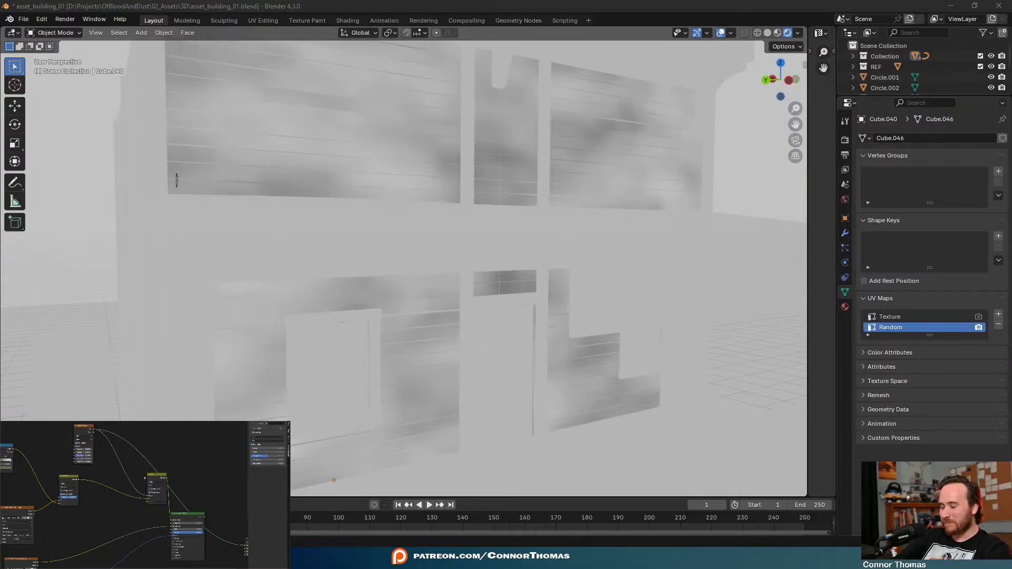
{"action": "left_click_drag", "start_coordinate": [158, 477], "coordinate": [143, 481]}
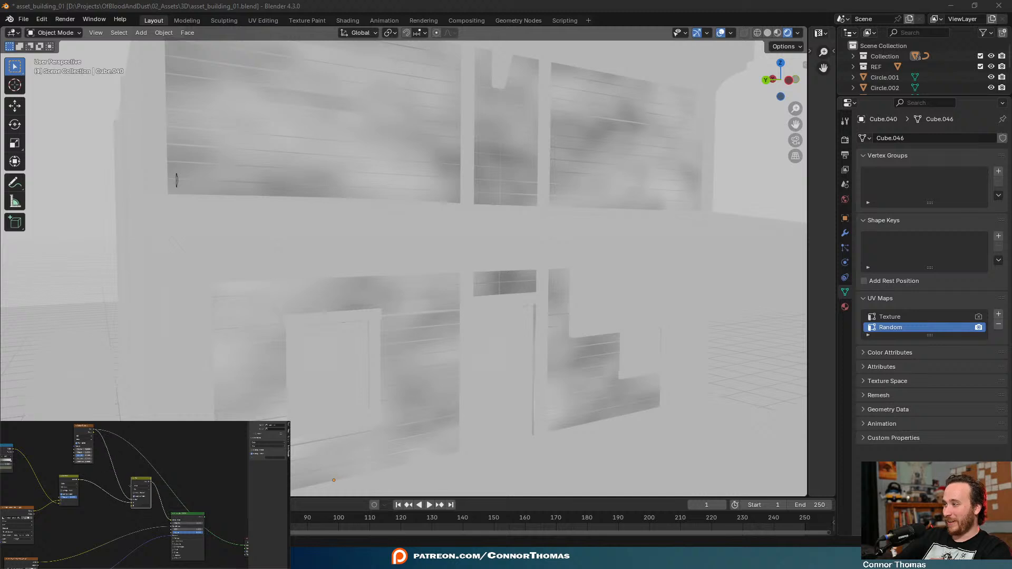
{"action": "left_click", "coordinate": [163, 448]}
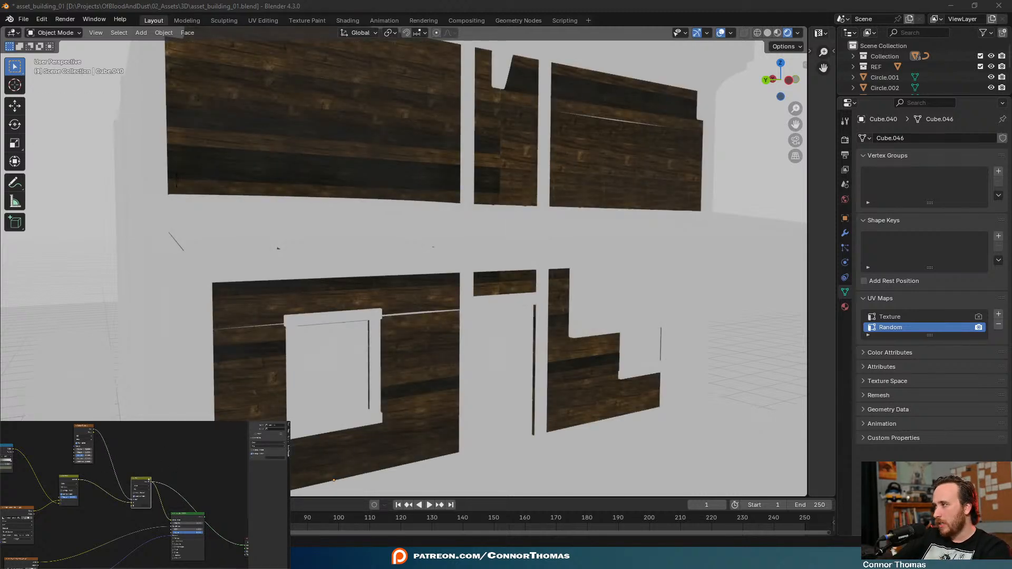
{"action": "key", "text": "m"}
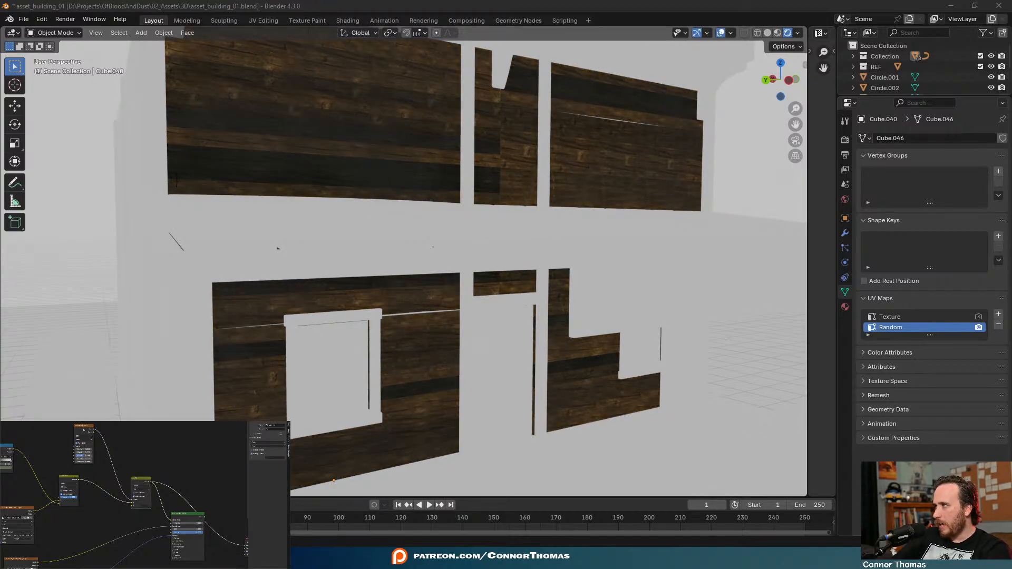
Insert a Color Ramp between the Noise Texture and the Mix node and pull its white stop toward black while previewing the mask
{"action": "left_click_drag", "start_coordinate": [83, 430], "coordinate": [67, 429]}
{"action": "key", "text": "shift+a"}
{"action": "left_click", "coordinate": [124, 431]}
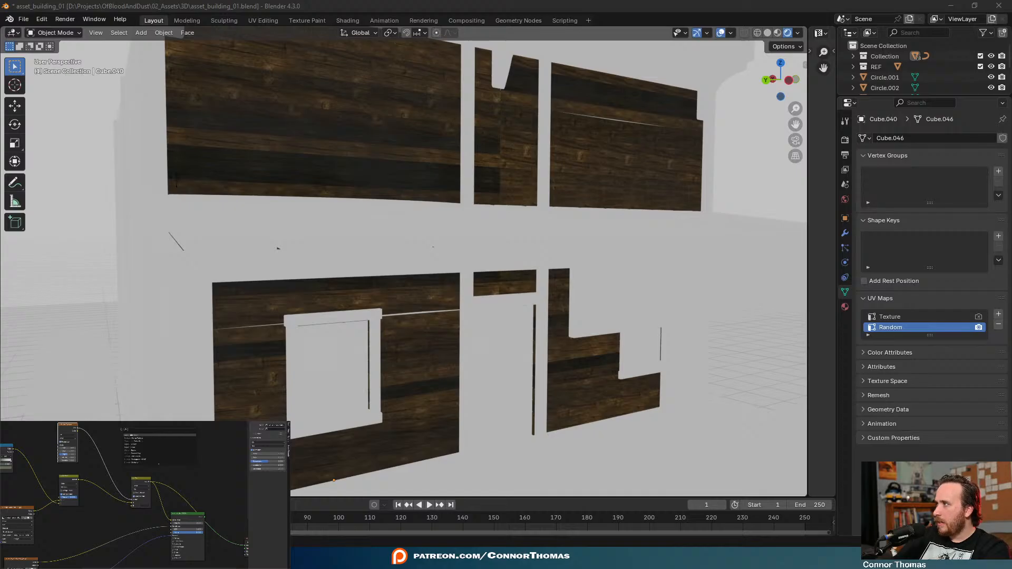
{"action": "type", "text": "col"}
{"action": "key", "text": "Down"}
{"action": "key", "text": "Return"}
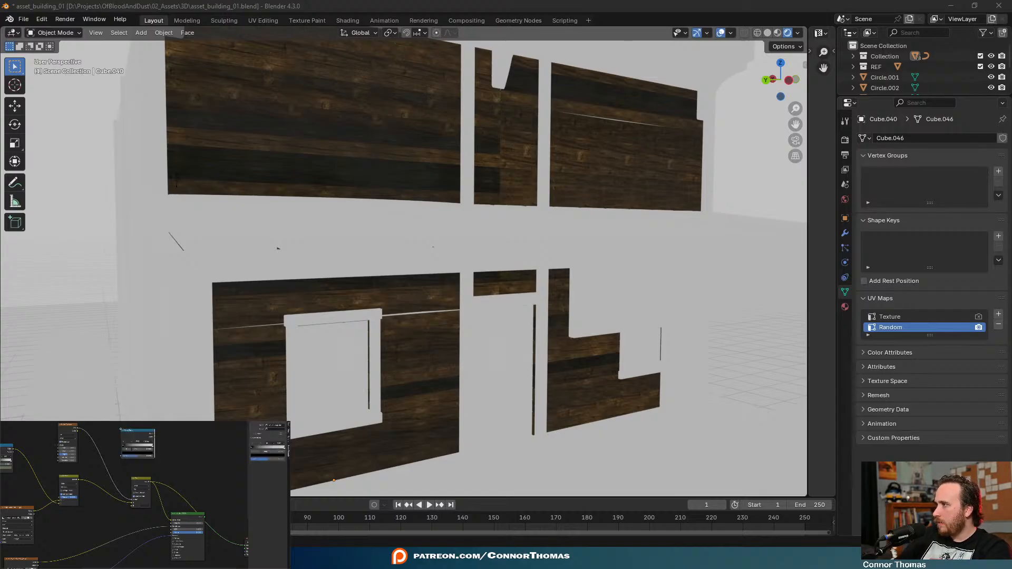
{"action": "left_click", "coordinate": [90, 432]}
{"action": "left_click", "coordinate": [104, 438], "text": "ctrl+shift"}
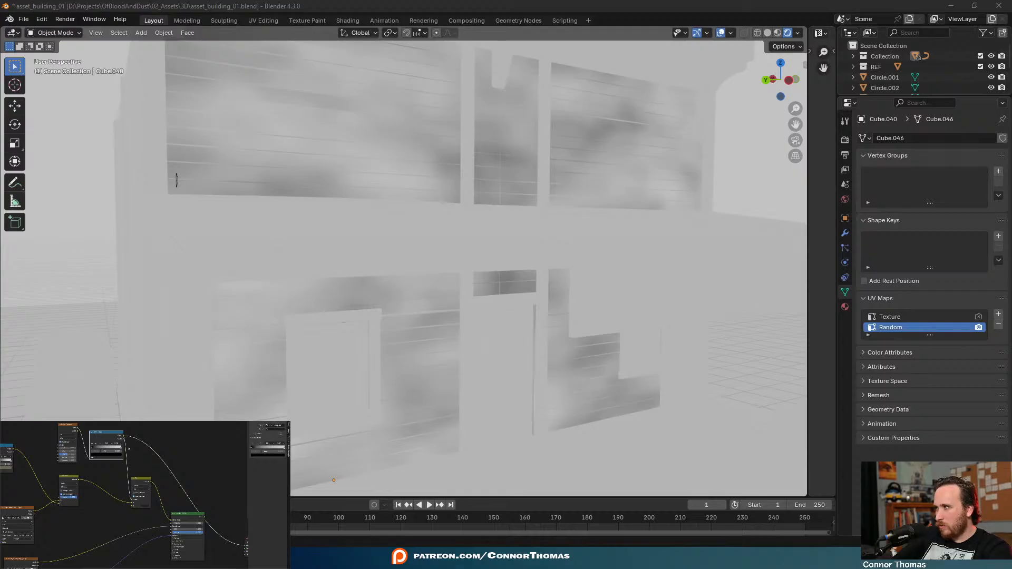
{"action": "left_click_drag", "start_coordinate": [121, 449], "coordinate": [100, 451]}
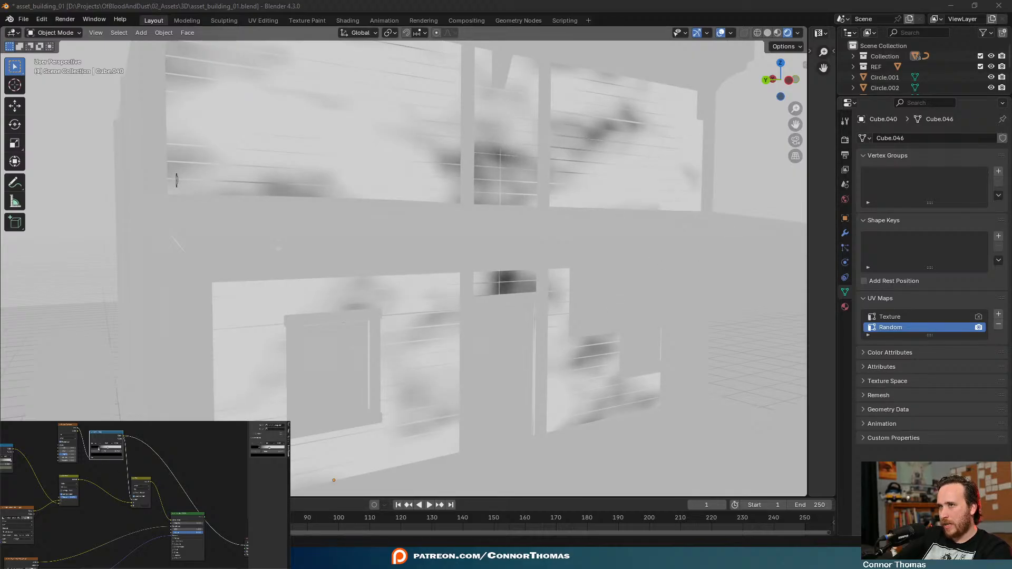
{"action": "left_click", "coordinate": [135, 462]}
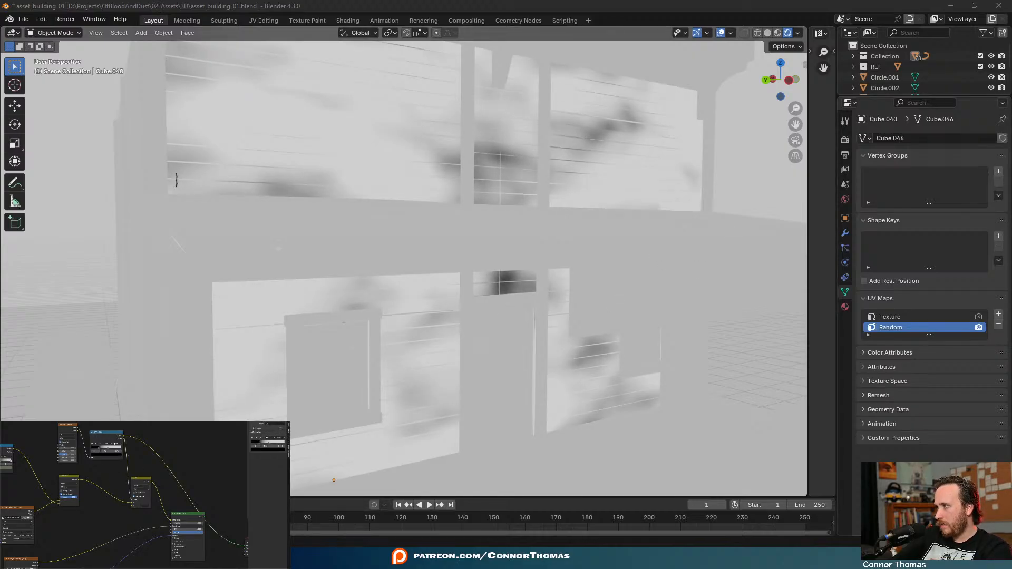
Reroute the Multiply result to the Mix node's B input and set its A colour to black
{"action": "left_click_drag", "start_coordinate": [131, 504], "coordinate": [132, 506]}
{"action": "left_click", "coordinate": [142, 504]}
{"action": "left_click_drag", "start_coordinate": [166, 473], "coordinate": [167, 482]}
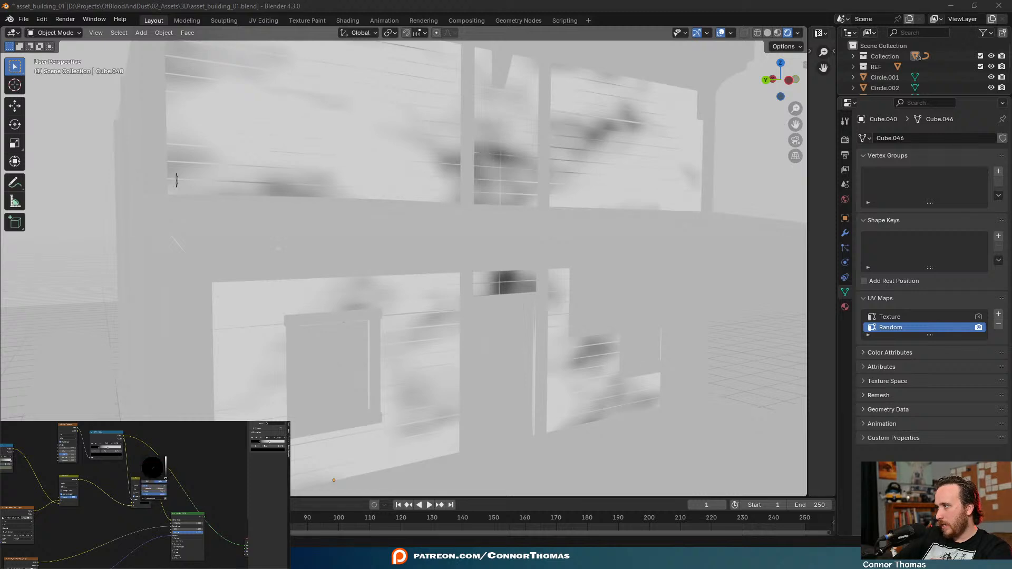
Move the Noise Texture and its Color Ramp clear of the Mix node and preview the Mix result across the building front
{"action": "left_click_drag", "start_coordinate": [43, 431], "coordinate": [137, 454]}
{"action": "key", "text": "g"}
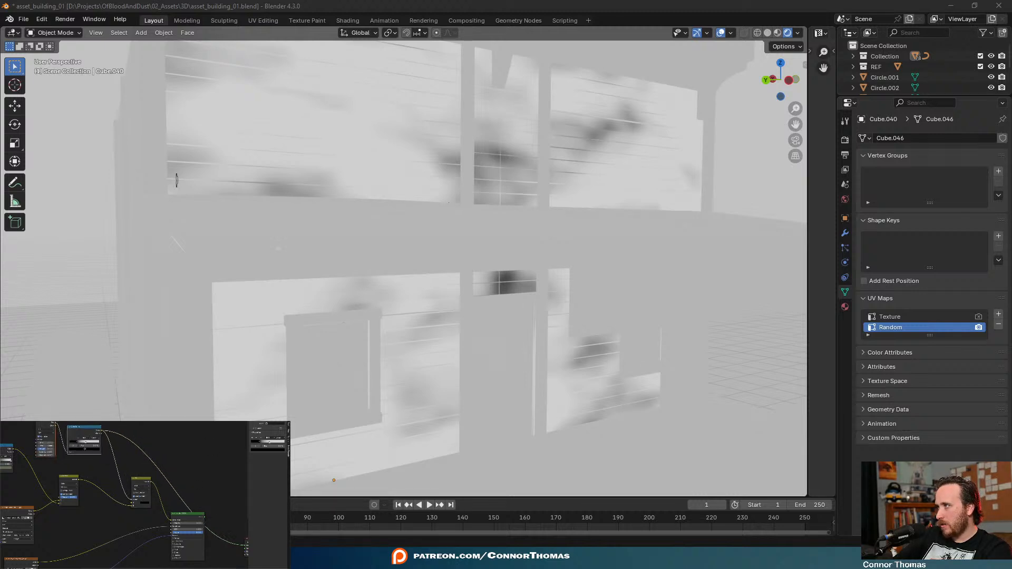
{"action": "left_click", "coordinate": [148, 441]}
{"action": "left_click", "coordinate": [140, 478], "text": "ctrl+shift"}
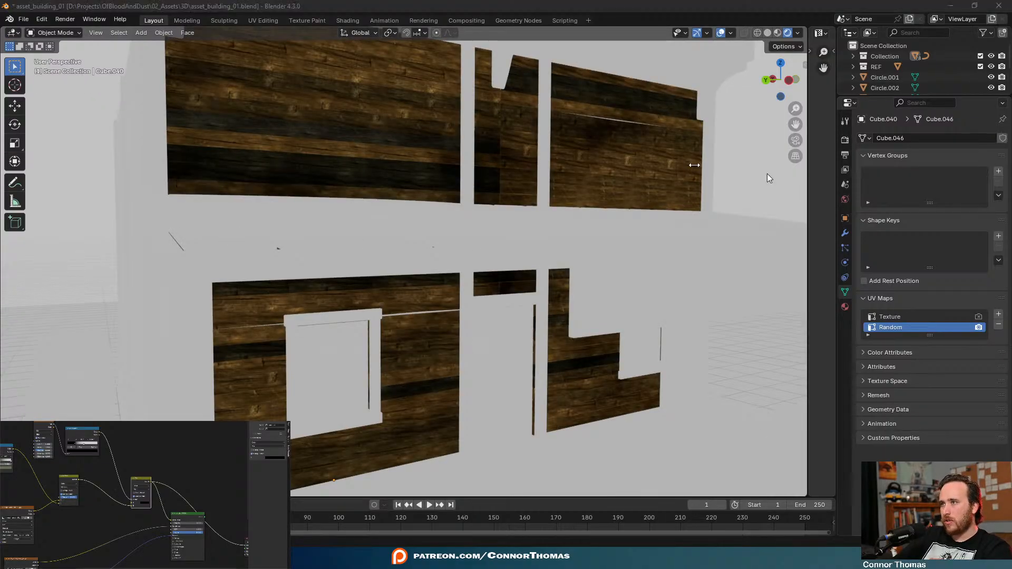
{"action": "scroll", "coordinate": [556, 278], "scroll_direction": "down", "scroll_amount": 4}
{"action": "middle_click_drag", "start_coordinate": [555, 275], "coordinate": [520, 253]}
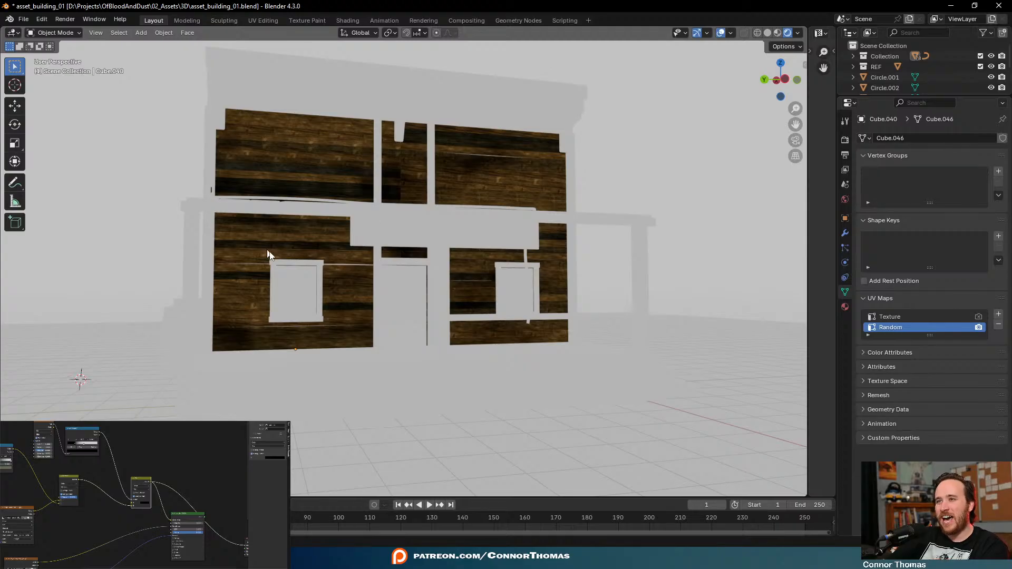
{"action": "middle_click_drag", "start_coordinate": [268, 255], "coordinate": [302, 300]}
{"action": "scroll", "coordinate": [302, 299], "scroll_direction": "up", "scroll_amount": 2}
{"action": "middle_click_drag", "start_coordinate": [413, 253], "coordinate": [461, 226]}
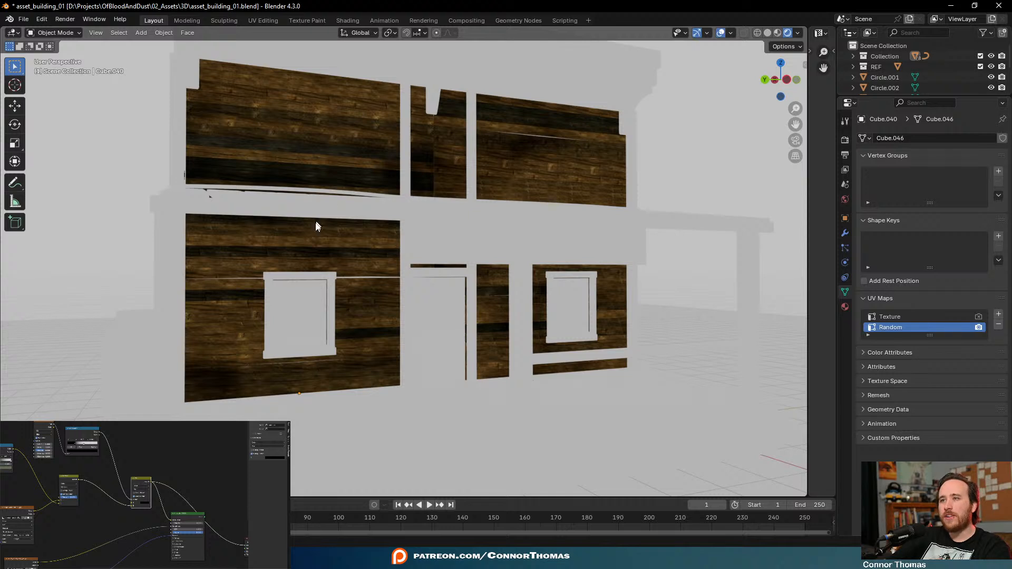
{"action": "middle_click_drag", "start_coordinate": [681, 173], "coordinate": [702, 189]}
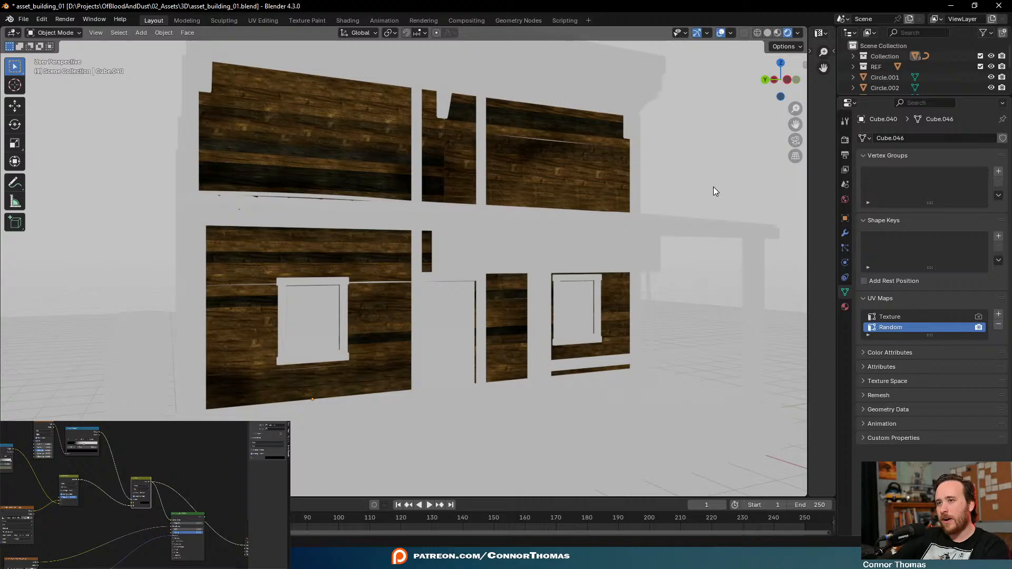
Add a Gradient Texture node above the Mix node and preview it on the building front
{"action": "left_click", "coordinate": [132, 435]}
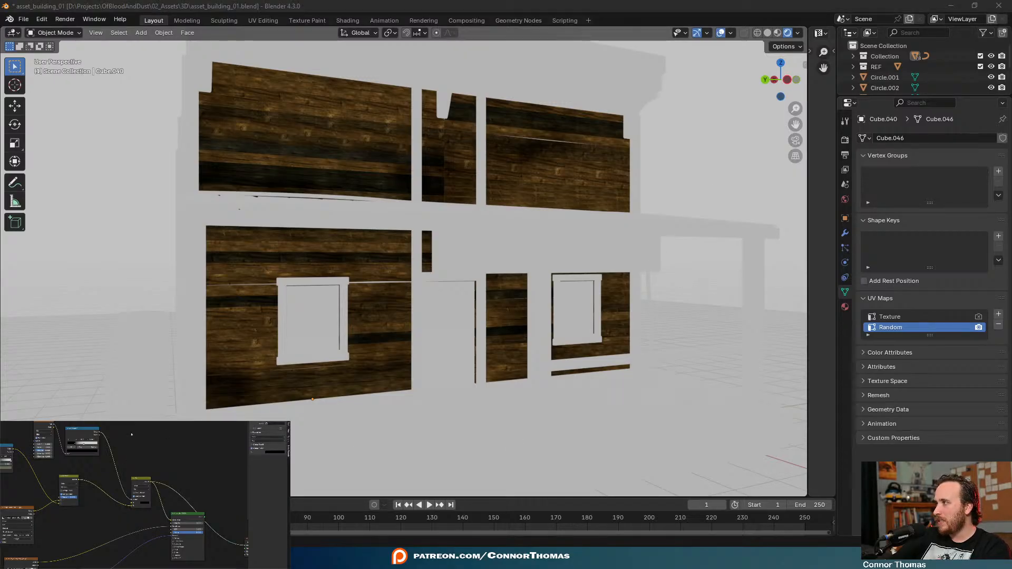
{"action": "key", "text": "shift+a"}
{"action": "left_click", "coordinate": [132, 435]}
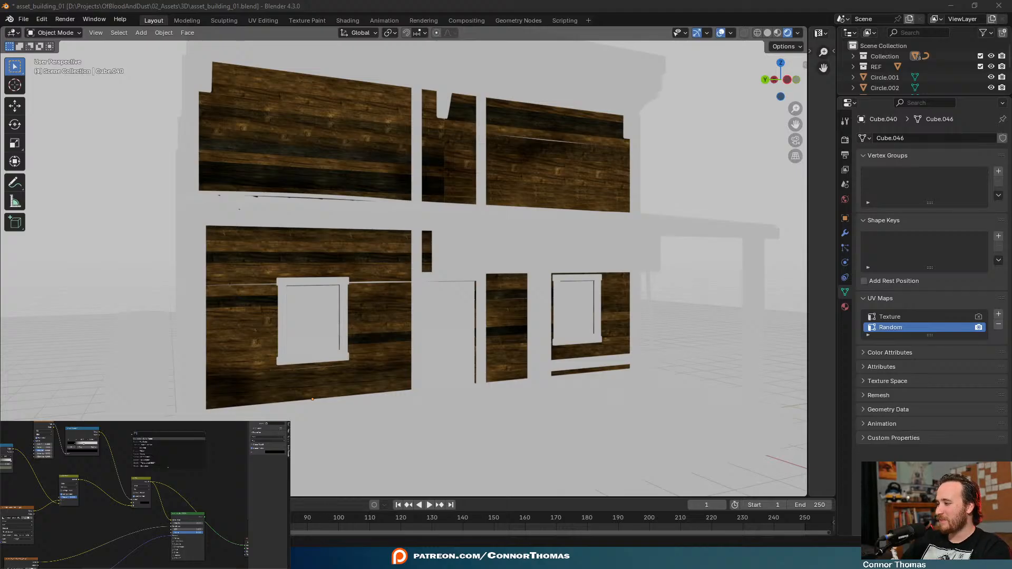
{"action": "type", "text": "hues"}
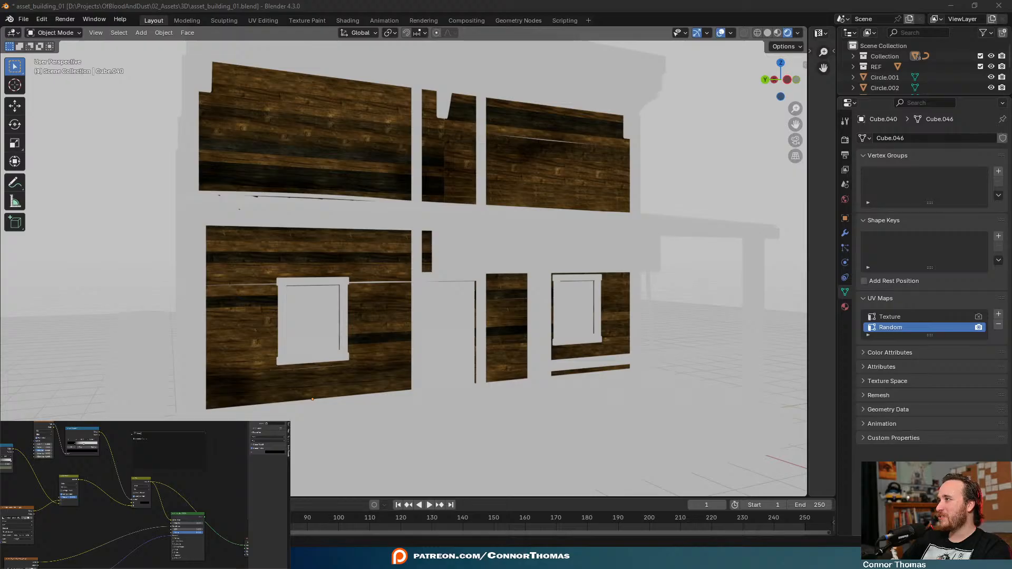
{"action": "type", "text": "gra"}
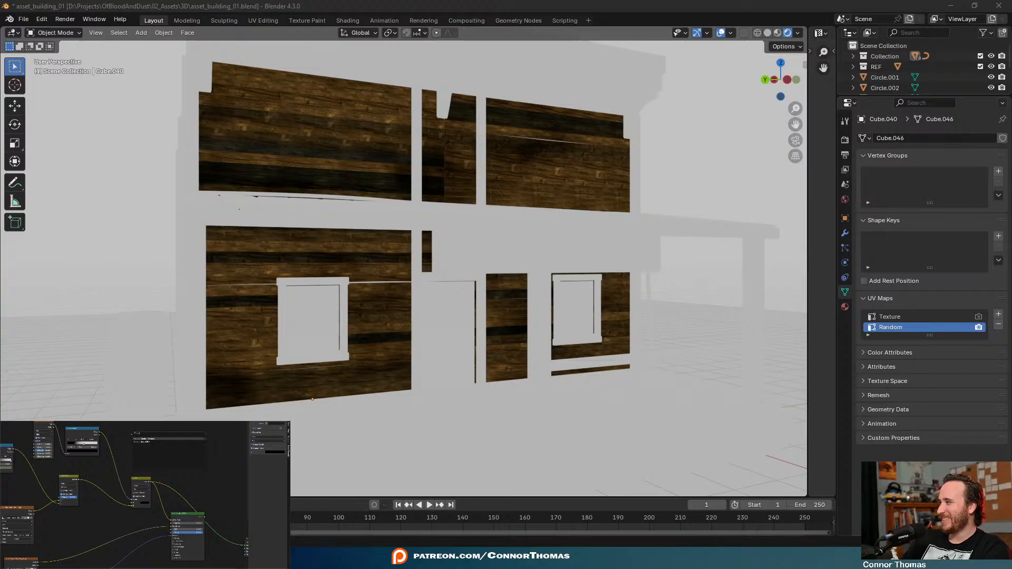
{"action": "key", "text": "Return"}
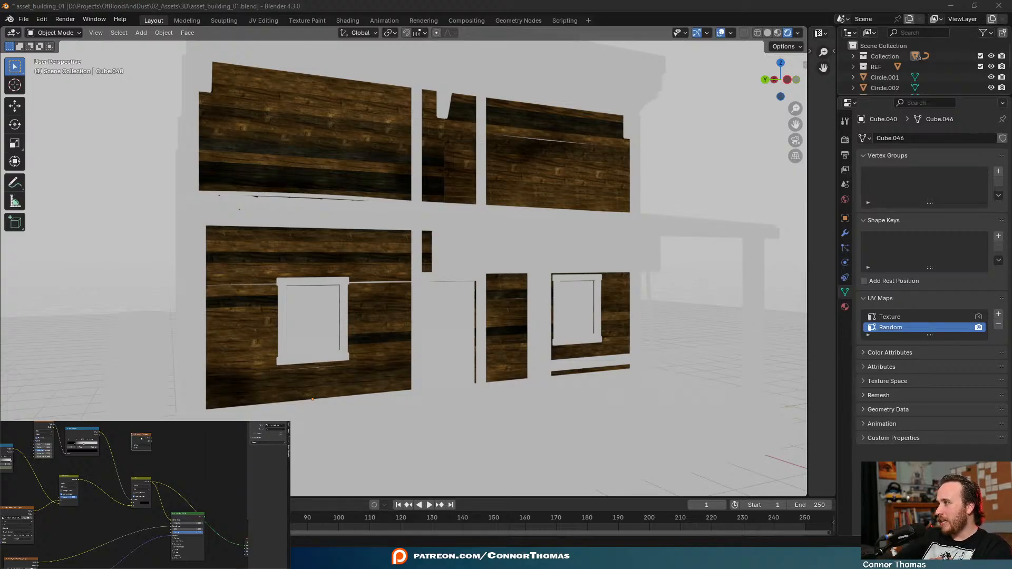
{"action": "left_click", "coordinate": [142, 437], "text": "ctrl+shift"}
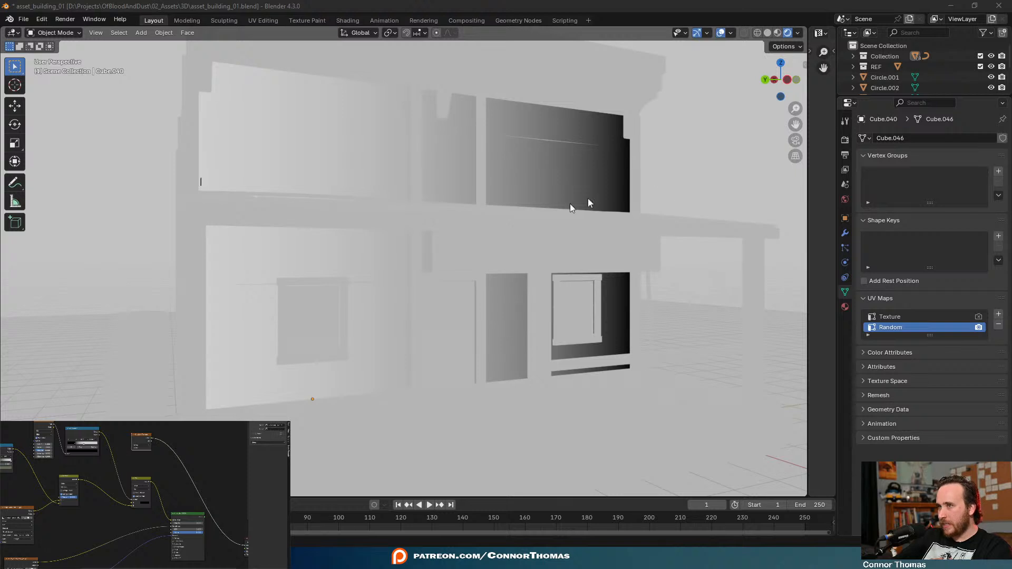
{"action": "middle_click_drag", "start_coordinate": [583, 198], "coordinate": [346, 204]}
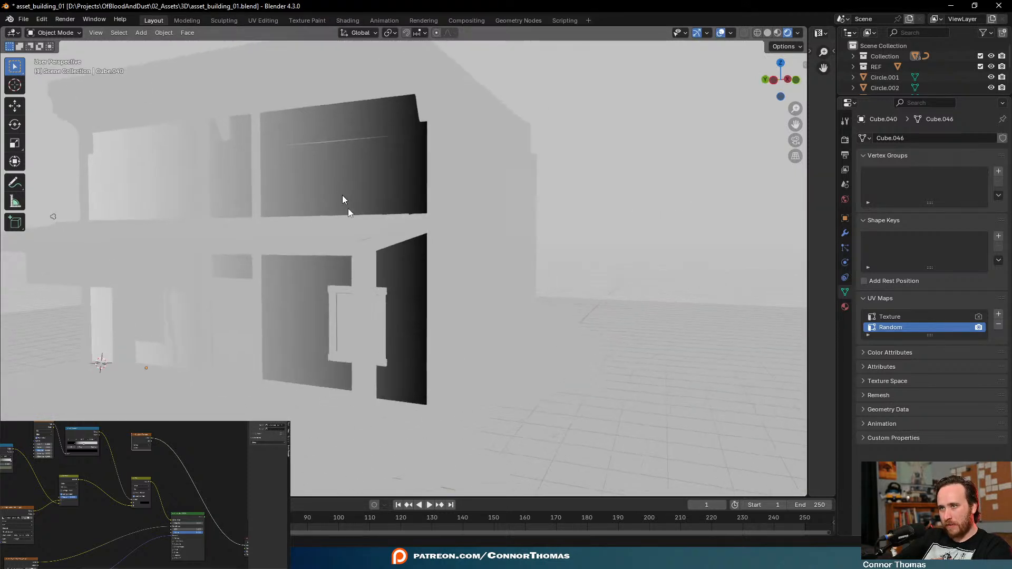
{"action": "middle_click_drag", "start_coordinate": [400, 244], "coordinate": [536, 263]}
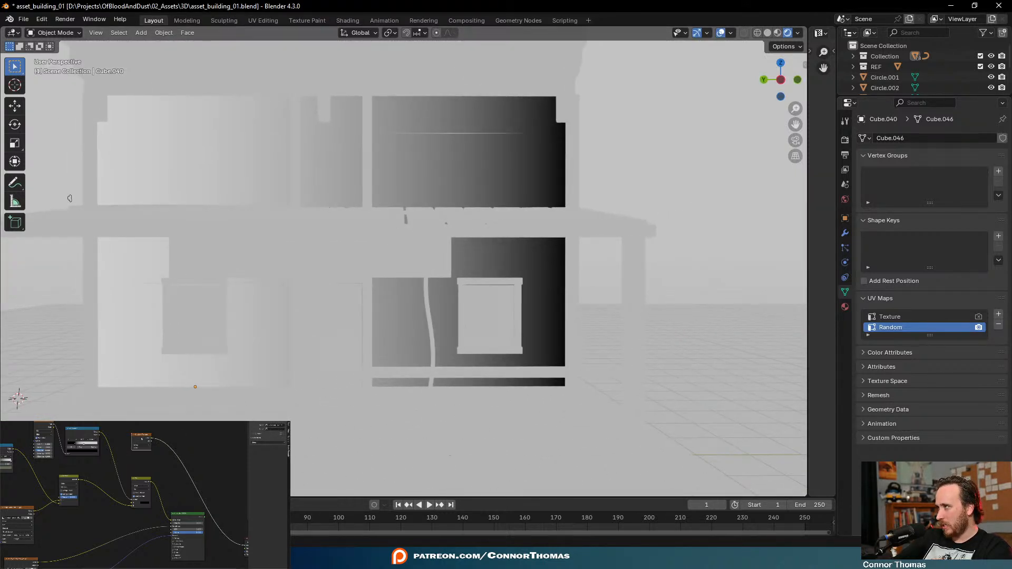
Add Texture Coordinate and Mapping nodes to the Gradient Texture and reorient the gradient to run vertically up the building
{"action": "left_click_drag", "start_coordinate": [148, 437], "coordinate": [176, 433]}
{"action": "key", "text": "ctrl+t"}
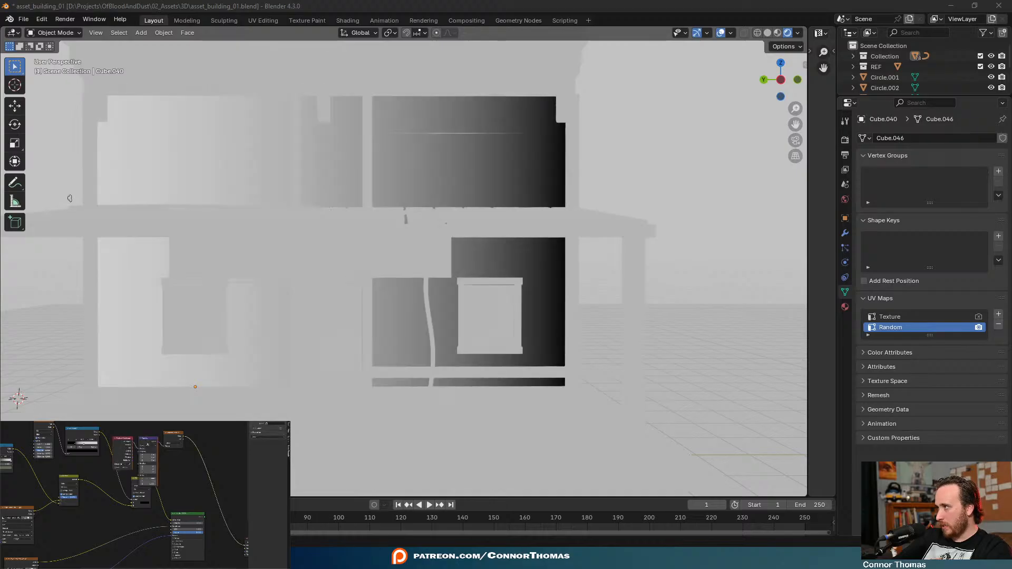
{"action": "middle_click_drag", "start_coordinate": [149, 448], "coordinate": [153, 467]}
{"action": "left_click_drag", "start_coordinate": [153, 467], "coordinate": [147, 425]}
{"action": "left_click", "coordinate": [174, 438]}
{"action": "middle_click_drag", "start_coordinate": [174, 438], "coordinate": [172, 448]}
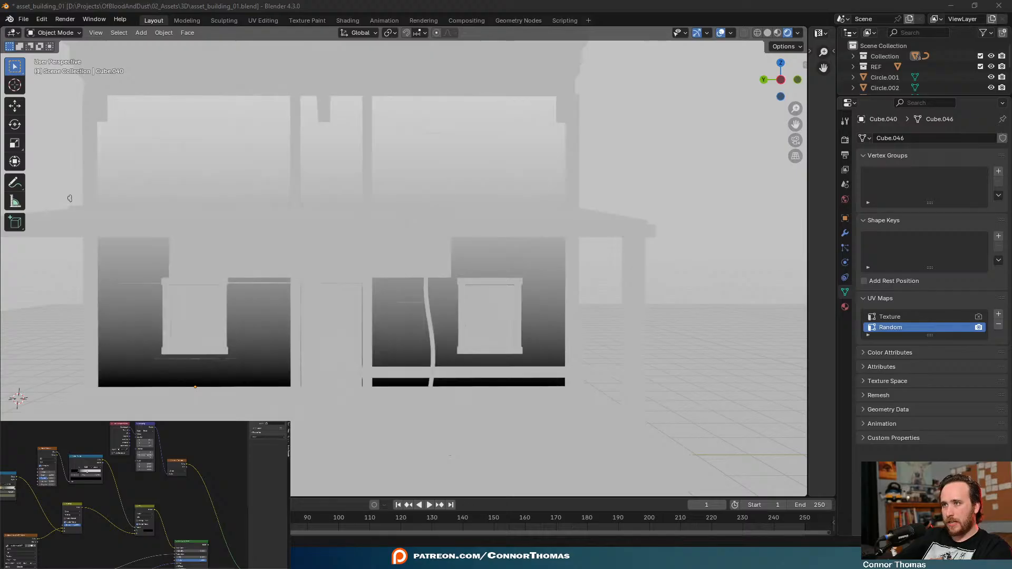
{"action": "middle_click_drag", "start_coordinate": [619, 339], "coordinate": [673, 319]}
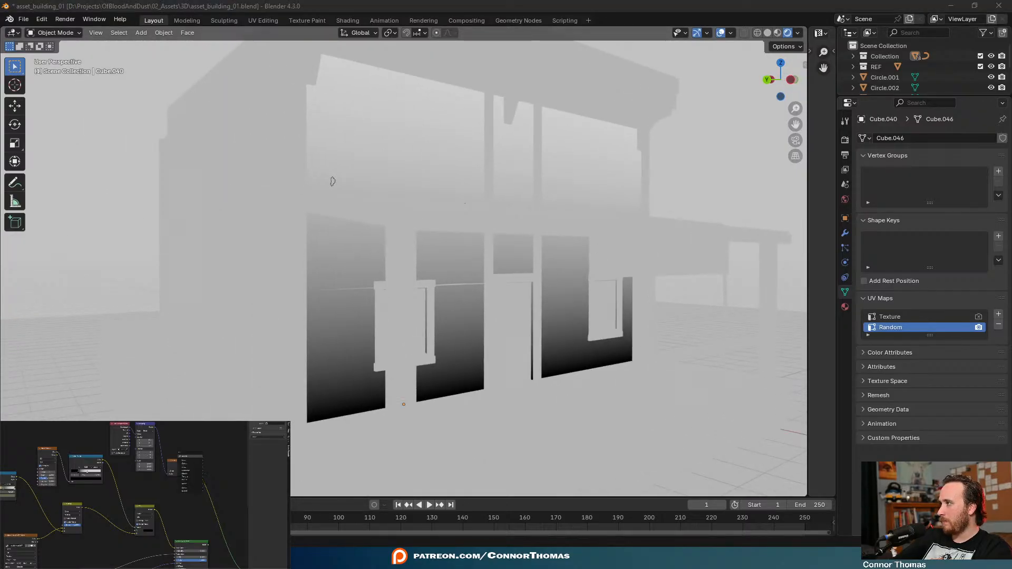
Insert a Color Ramp after the Gradient Texture and adjust it to a white band at the wall's base fading to black above
{"action": "right_click", "coordinate": [199, 458]}
{"action": "type", "text": "color"}
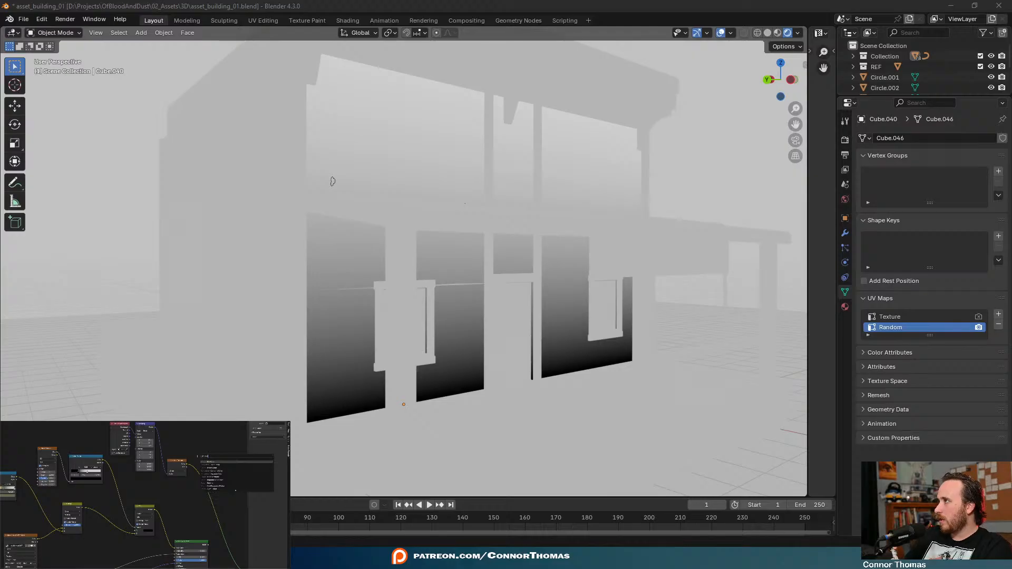
{"action": "key", "text": "Down"}
{"action": "key", "text": "Return"}
{"action": "left_click", "coordinate": [198, 458]}
{"action": "middle_click_drag", "start_coordinate": [190, 496], "coordinate": [153, 491]}
{"action": "mouse_move", "coordinate": [192, 468]}
{"action": "left_mouse_down"}
{"action": "mouse_move", "coordinate": [141, 466]}
{"action": "mouse_move", "coordinate": [175, 468]}
{"action": "left_mouse_up"}
{"action": "key", "text": "g"}
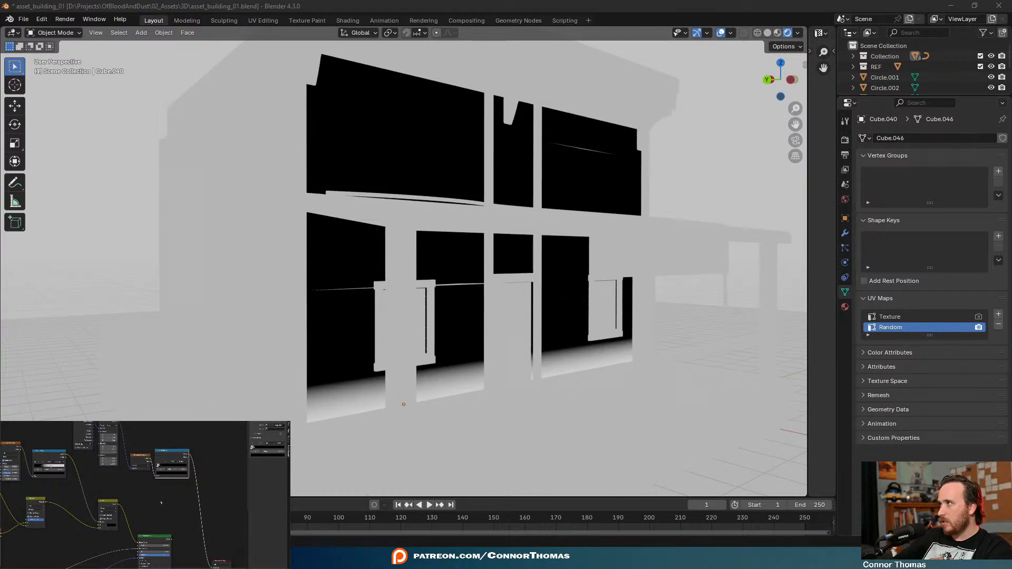
Move the Gradient Texture node group with its mapping and Color Ramp nodes clear of the nodes below
{"action": "middle_click_drag", "start_coordinate": [160, 503], "coordinate": [153, 509]}
{"action": "scroll", "coordinate": [123, 496], "scroll_direction": "down", "scroll_amount": 1}
{"action": "left_click_drag", "start_coordinate": [83, 486], "coordinate": [168, 443]}
{"action": "key", "text": "g"}
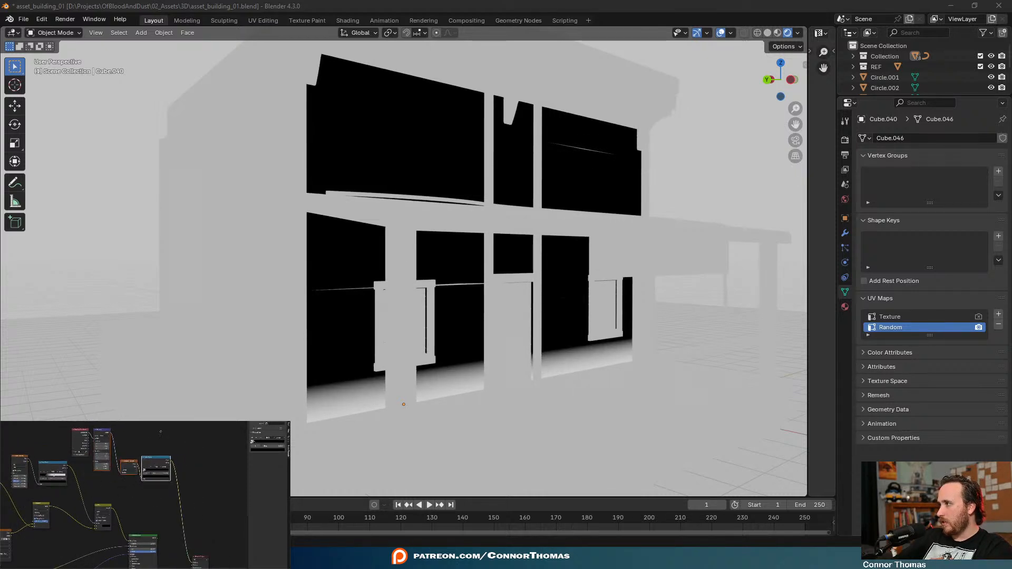
{"action": "left_click", "coordinate": [142, 422]}
{"action": "left_click", "coordinate": [142, 423]}
{"action": "scroll", "coordinate": [140, 451], "scroll_direction": "up", "scroll_amount": 6}
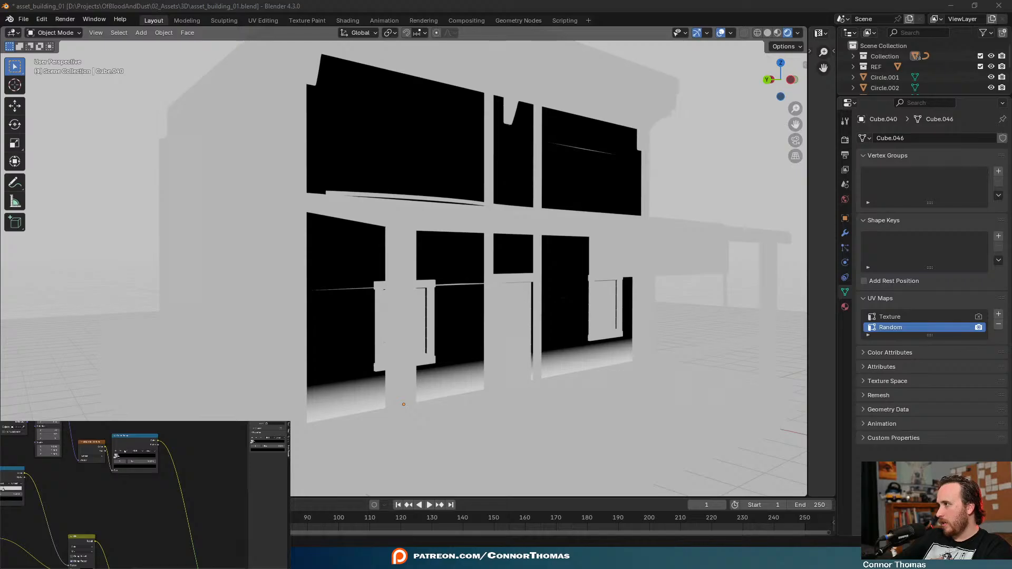
Replace the gradient's Color Ramp with a fresh one and pull its white stop in to about the middle of the ramp
{"action": "key", "text": "ctrl+x"}
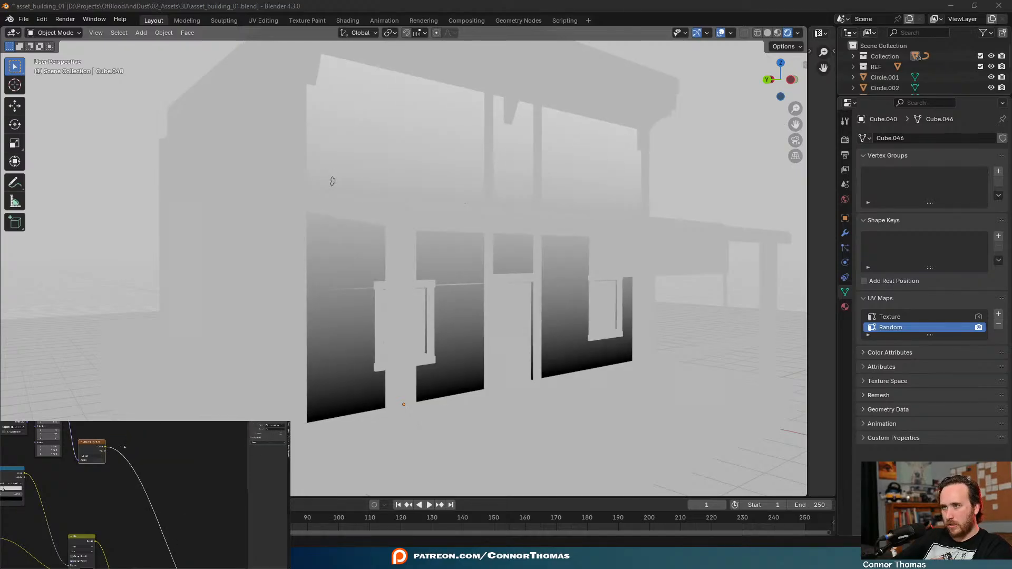
{"action": "key", "text": "shift+a"}
{"action": "left_click", "coordinate": [137, 446]}
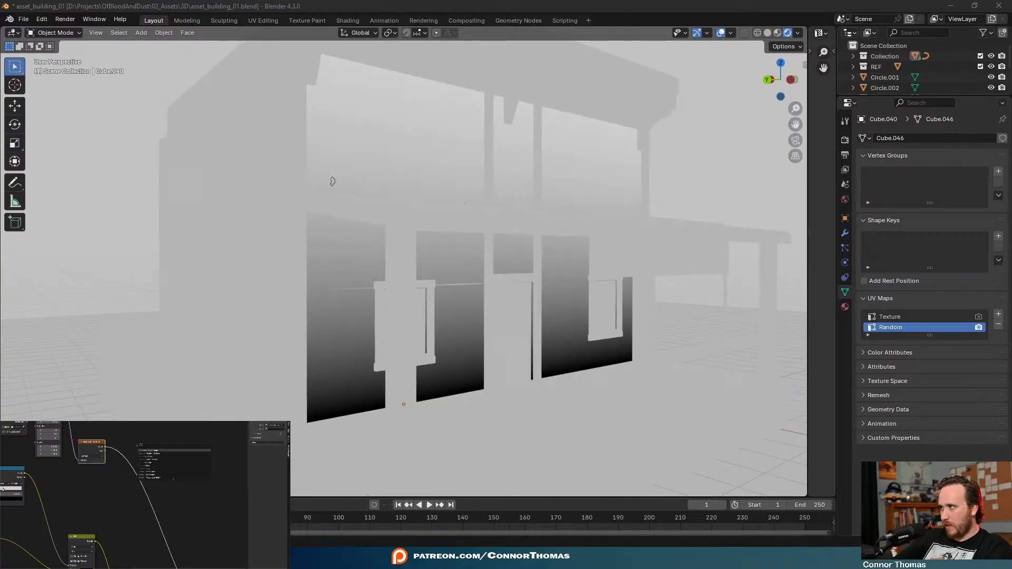
{"action": "left_click", "coordinate": [154, 449]}
{"action": "left_click", "coordinate": [129, 453]}
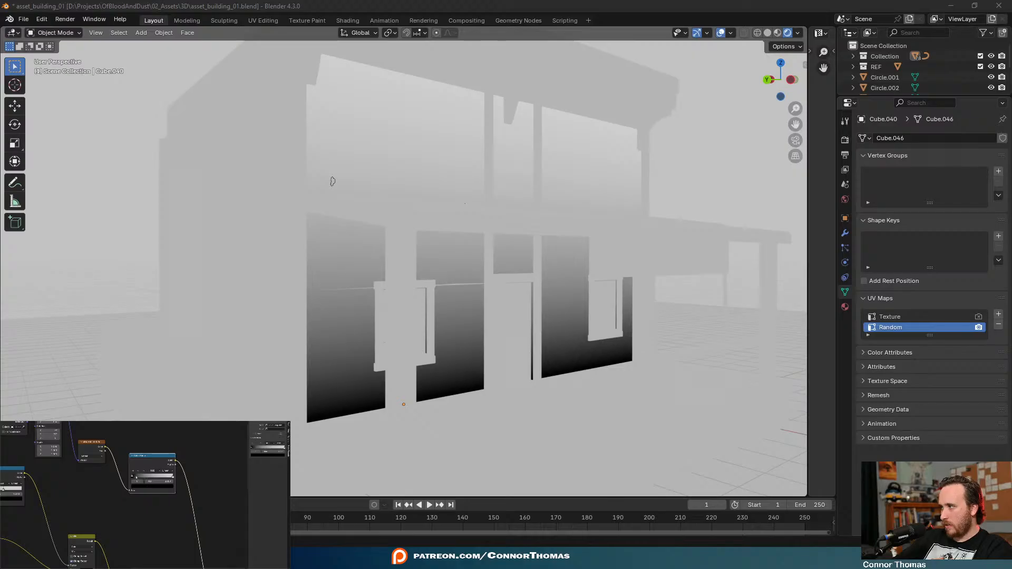
{"action": "left_click_drag", "start_coordinate": [173, 477], "coordinate": [153, 477]}
Add an Invert Color node below the gradient's Color Ramp
{"action": "left_click", "coordinate": [158, 517]}
{"action": "key", "text": "shift+a"}
{"action": "left_click", "coordinate": [157, 516]}
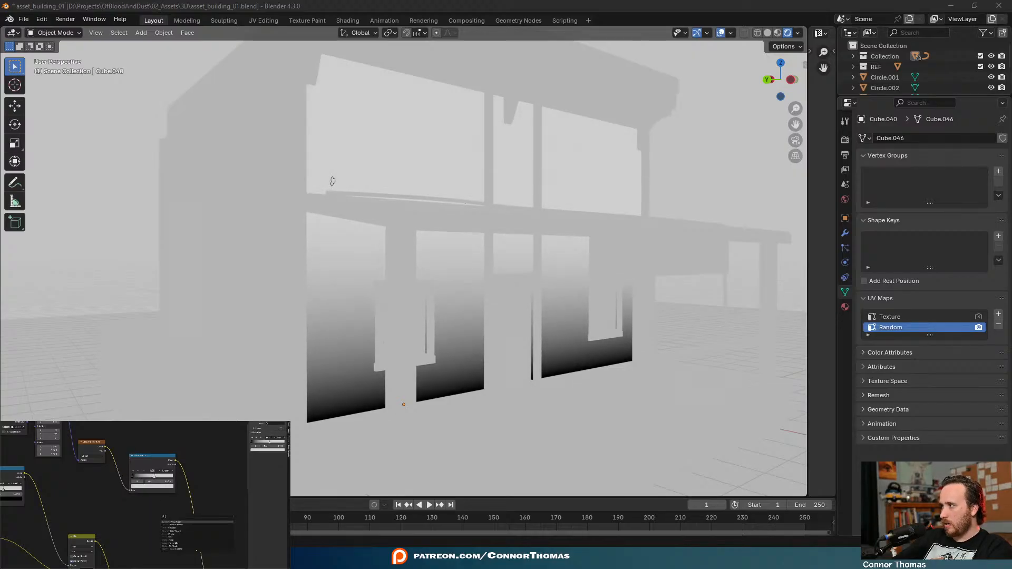
{"action": "type", "text": "inv"}
{"action": "key", "text": "Return"}
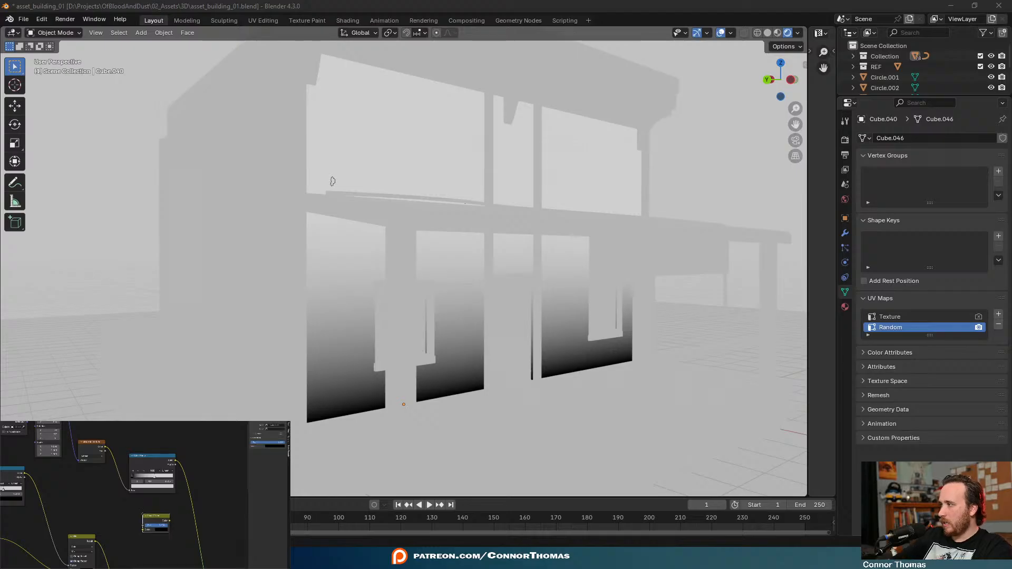
Try inverting the gradient mask after its color ramp, delete the inverting node and preview the ramp again
{"action": "left_click", "coordinate": [198, 503]}
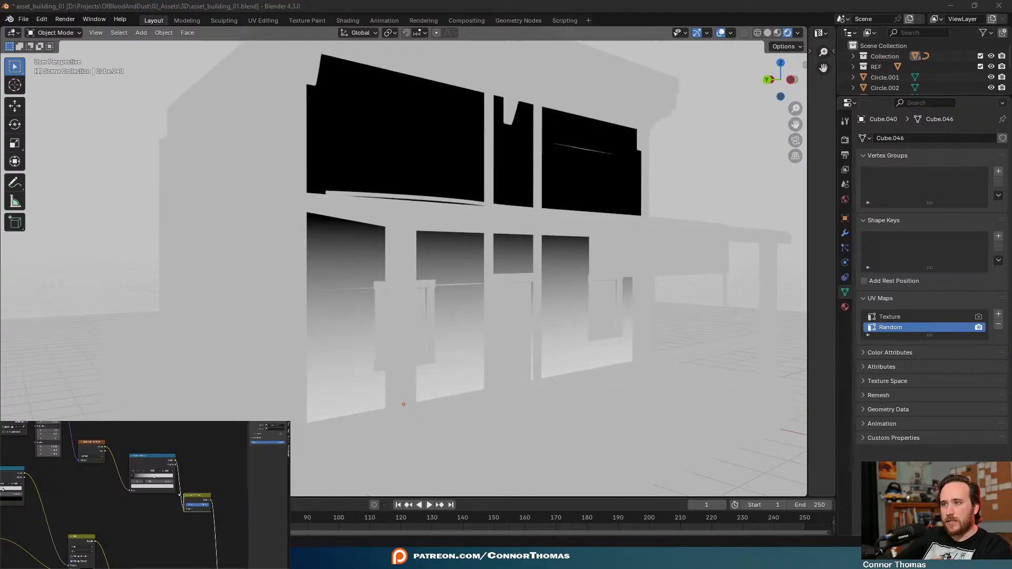
{"action": "key", "text": "x"}
{"action": "left_click", "coordinate": [155, 458], "text": "ctrl+shift"}
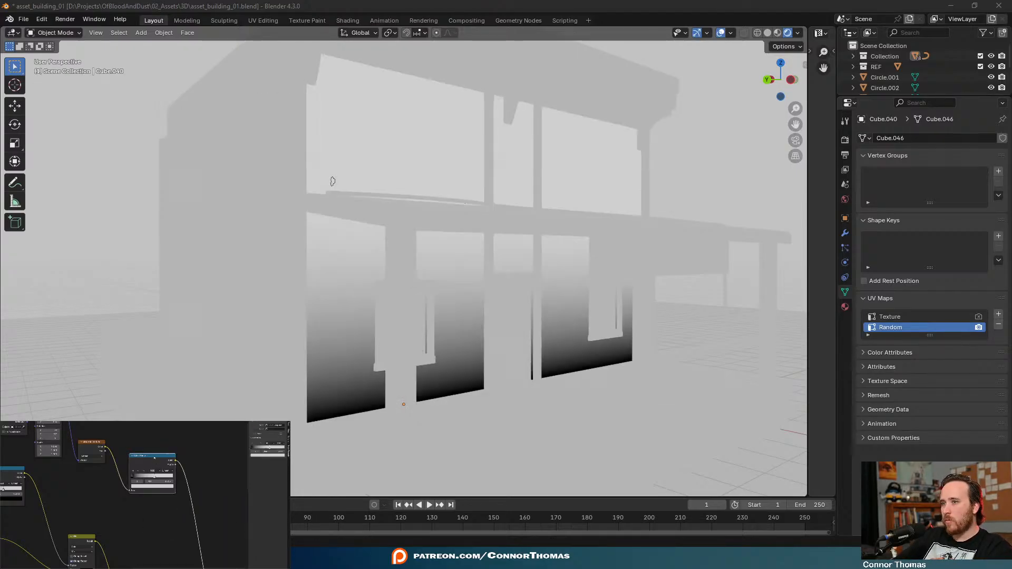
Move the Principled BSDF and Material Output nodes farther right to make room for another node
{"action": "scroll", "coordinate": [158, 480], "scroll_direction": "down", "scroll_amount": 5}
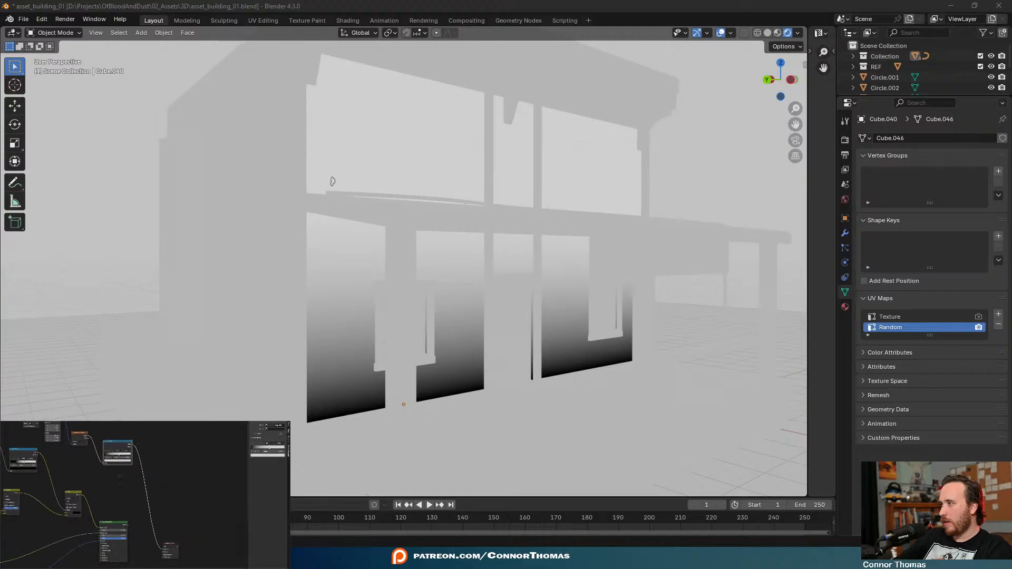
{"action": "scroll", "coordinate": [119, 454], "scroll_direction": "down", "scroll_amount": 1}
{"action": "left_click_drag", "start_coordinate": [112, 519], "coordinate": [162, 487]}
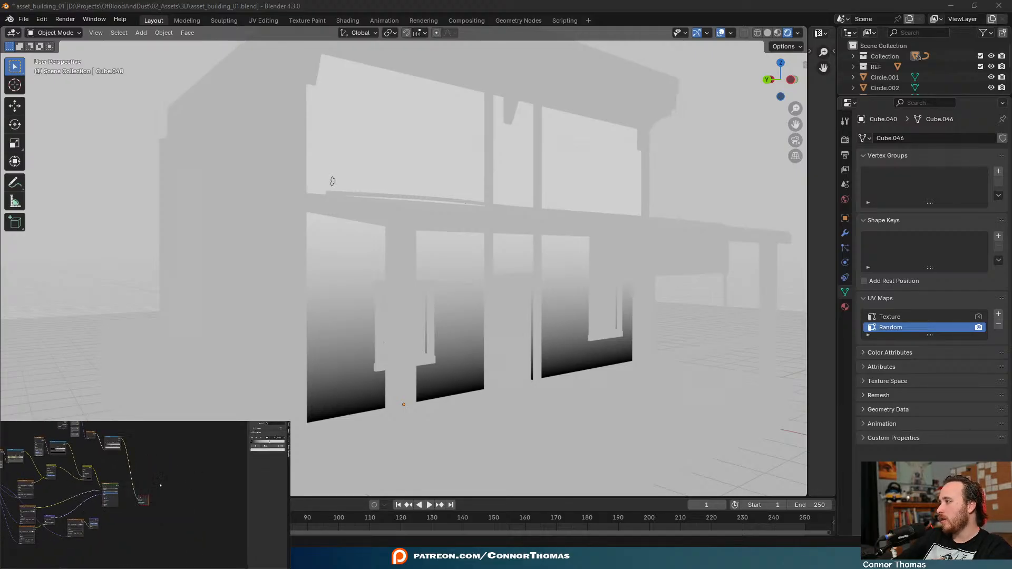
{"action": "key", "text": "g"}
{"action": "left_click", "coordinate": [237, 482]}
Duplicate the Mix node onto the link feeding the Principled BSDF and connect the gradient's color ramp to its factor
{"action": "scroll", "coordinate": [113, 481], "scroll_direction": "up", "scroll_amount": 3}
{"action": "middle_click_drag", "start_coordinate": [113, 481], "coordinate": [106, 517]}
{"action": "left_click", "coordinate": [53, 484]}
{"action": "key", "text": "shift+d"}
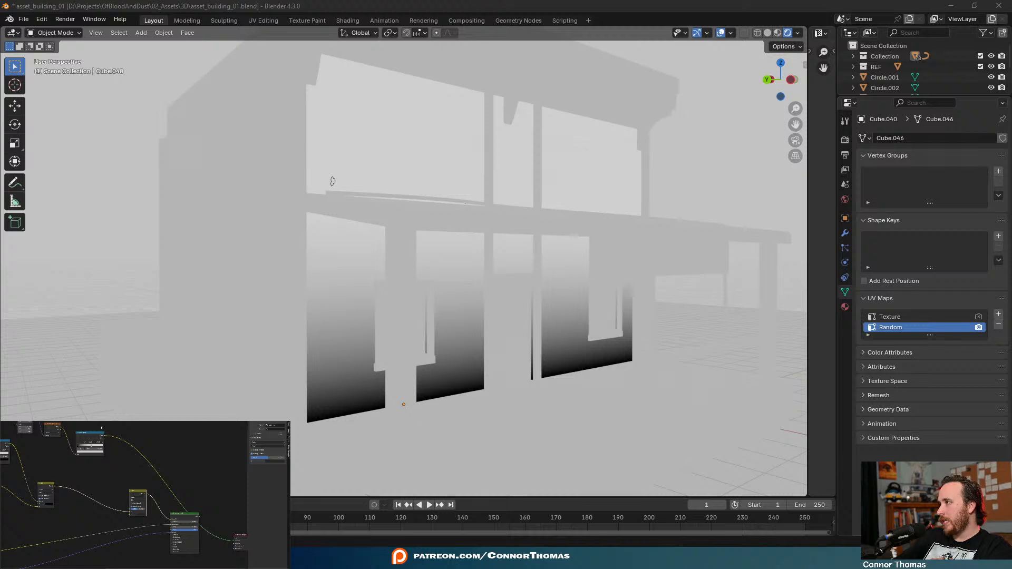
{"action": "left_click", "coordinate": [137, 511]}
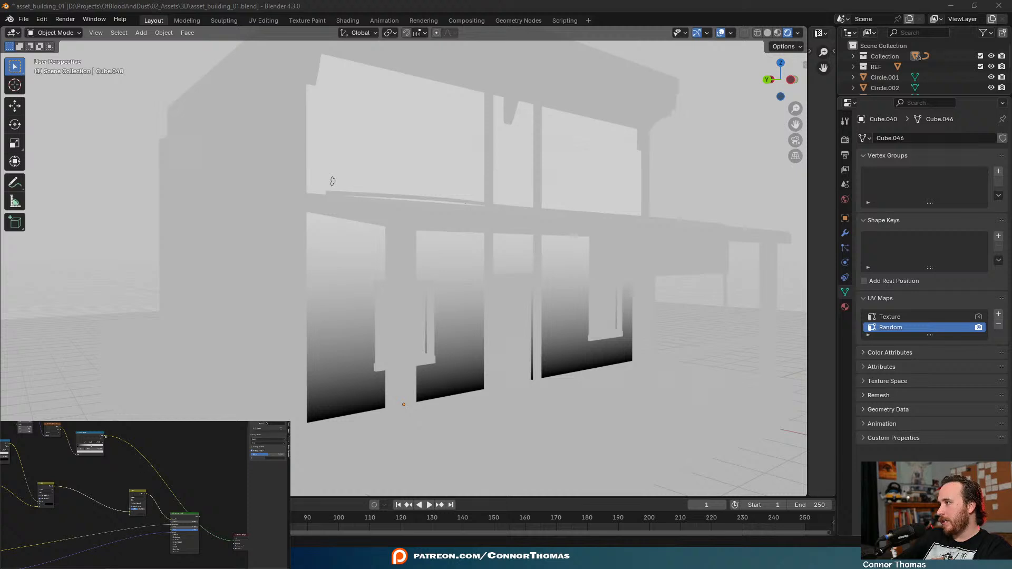
{"action": "left_click", "coordinate": [137, 510]}
{"action": "left_click_drag", "start_coordinate": [149, 489], "coordinate": [159, 493]}
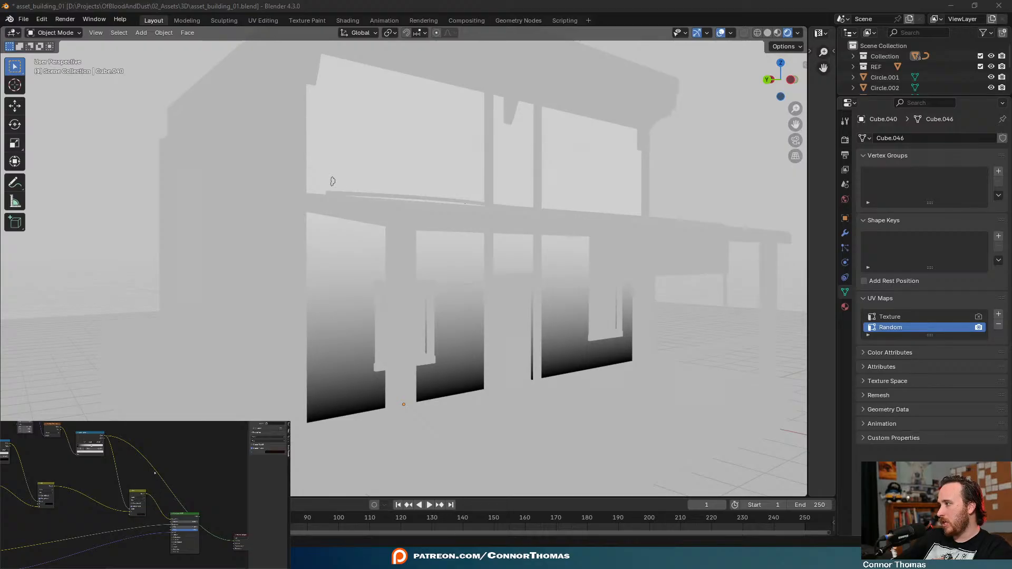
Shift the gradient's mapping, texture and color ramp nodes slightly left and preview the new Mix node's output
{"action": "middle_click_drag", "start_coordinate": [103, 492], "coordinate": [146, 509]}
{"action": "scroll", "coordinate": [146, 508], "scroll_direction": "down", "scroll_amount": 4}
{"action": "left_click_drag", "start_coordinate": [56, 439], "coordinate": [135, 471]}
{"action": "key", "text": "g"}
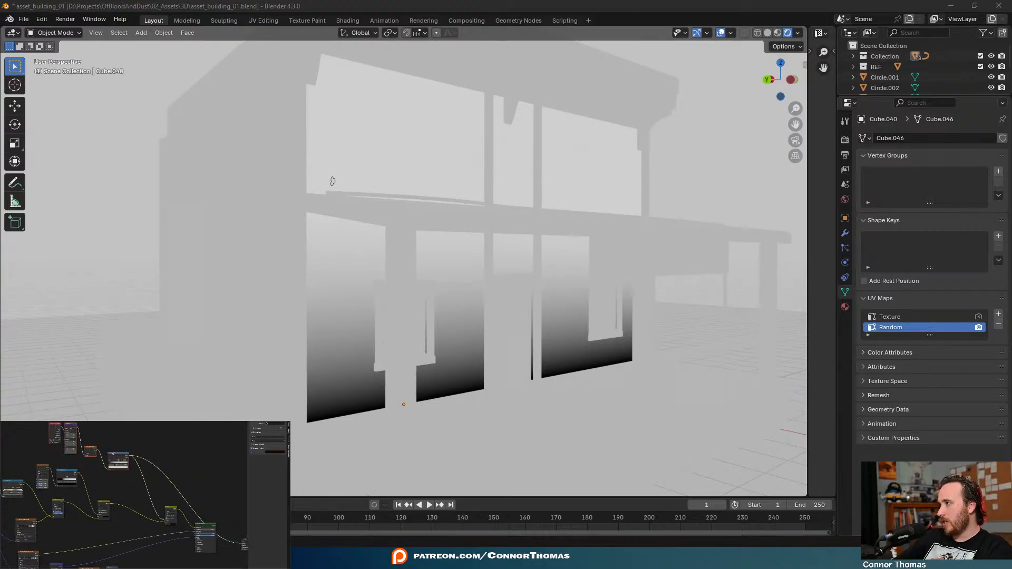
{"action": "left_click", "coordinate": [114, 461]}
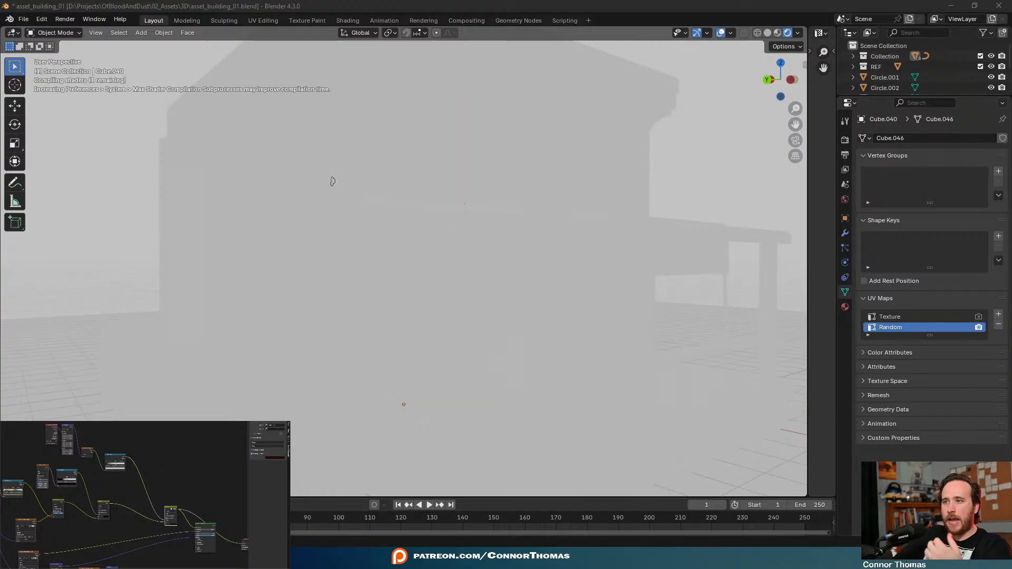
Set the second color of the new Mix node to a very dark reddish brown
{"action": "scroll", "coordinate": [137, 508], "scroll_direction": "up", "scroll_amount": 5}
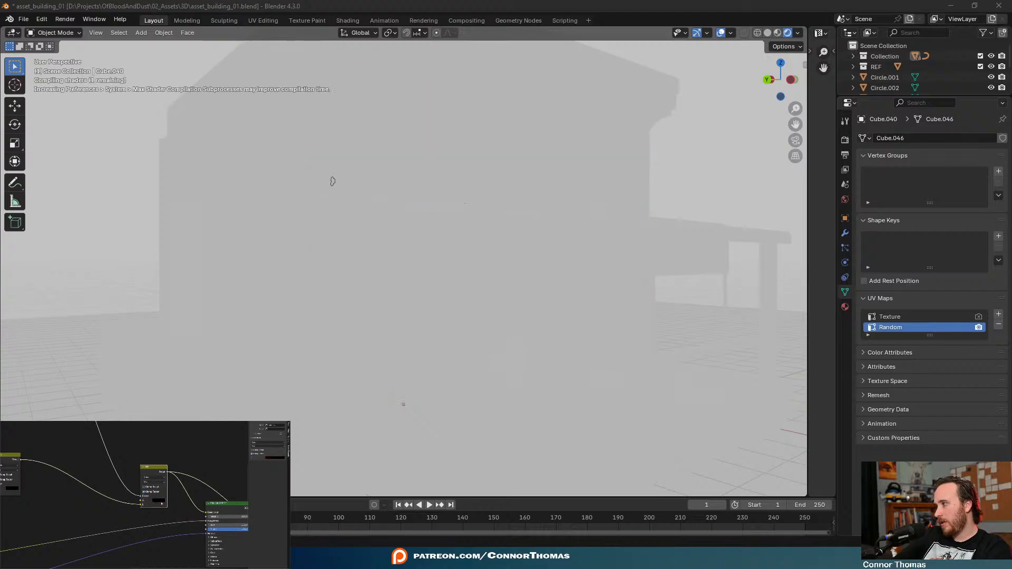
{"action": "left_click", "coordinate": [158, 502]}
{"action": "mouse_move", "coordinate": [187, 465]}
{"action": "left_mouse_down"}
{"action": "mouse_move", "coordinate": [187, 456]}
{"action": "mouse_move", "coordinate": [167, 461]}
{"action": "mouse_move", "coordinate": [188, 461]}
{"action": "mouse_move", "coordinate": [161, 483]}
{"action": "left_mouse_up"}
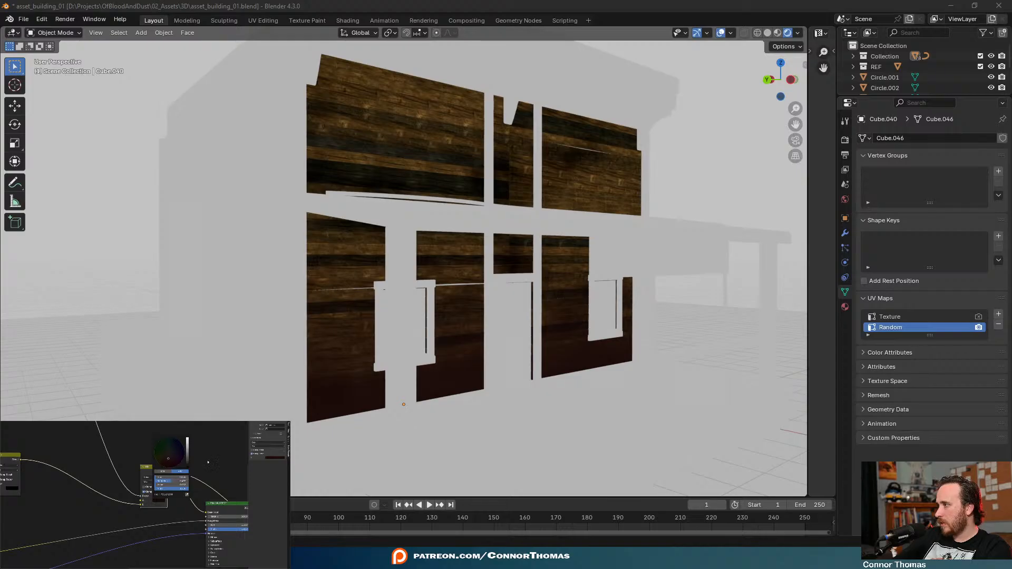
{"action": "left_click", "coordinate": [160, 501]}
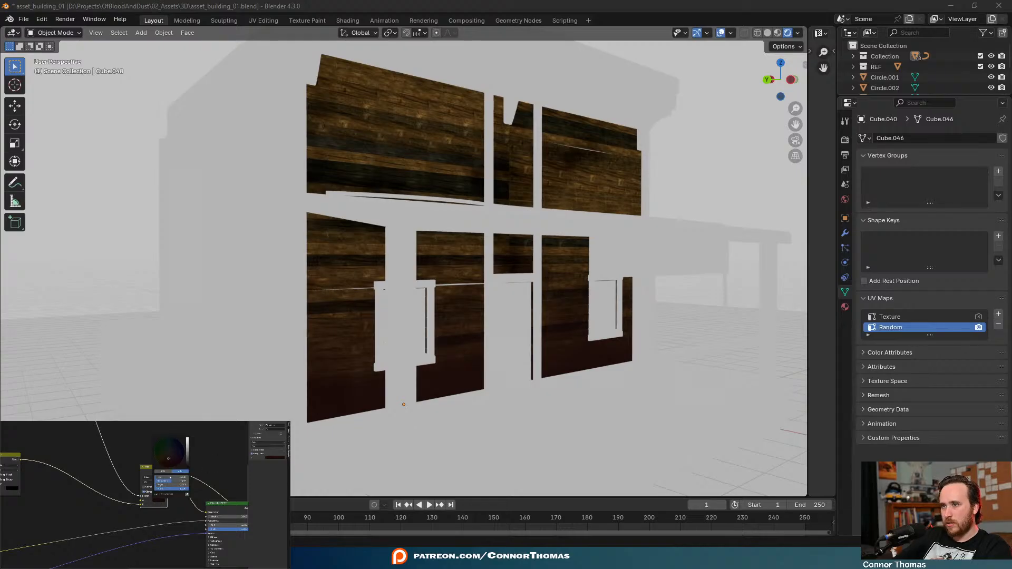
Lighten the black stop of the gradient's color ramp to a mid grey to soften the dark tint
{"action": "middle_click_drag", "start_coordinate": [125, 459], "coordinate": [159, 520]}
{"action": "scroll", "coordinate": [149, 477], "scroll_direction": "down", "scroll_amount": 4}
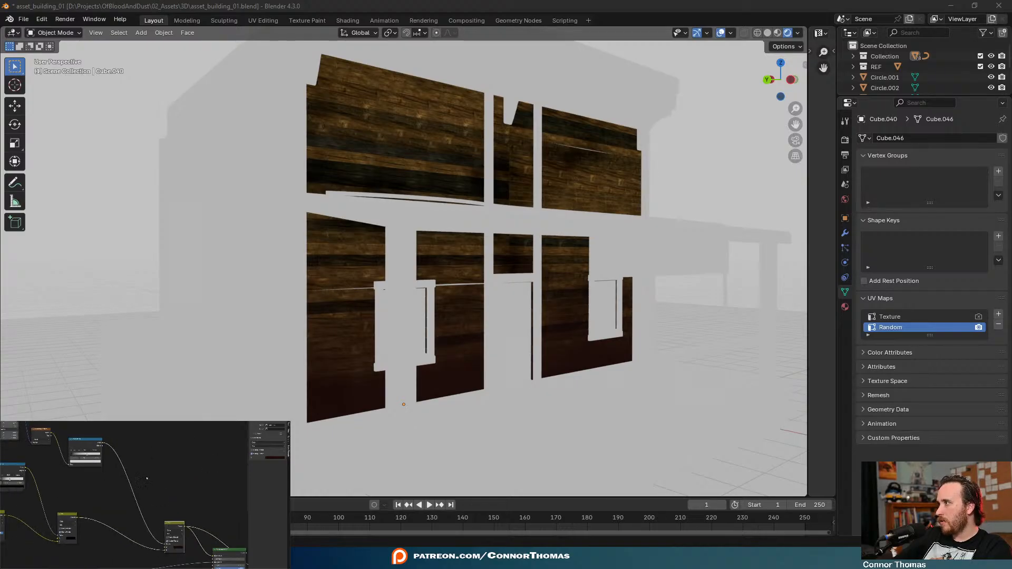
{"action": "middle_click_drag", "start_coordinate": [150, 476], "coordinate": [144, 462]}
{"action": "scroll", "coordinate": [91, 435], "scroll_direction": "up", "scroll_amount": 4}
{"action": "left_click", "coordinate": [76, 425]}
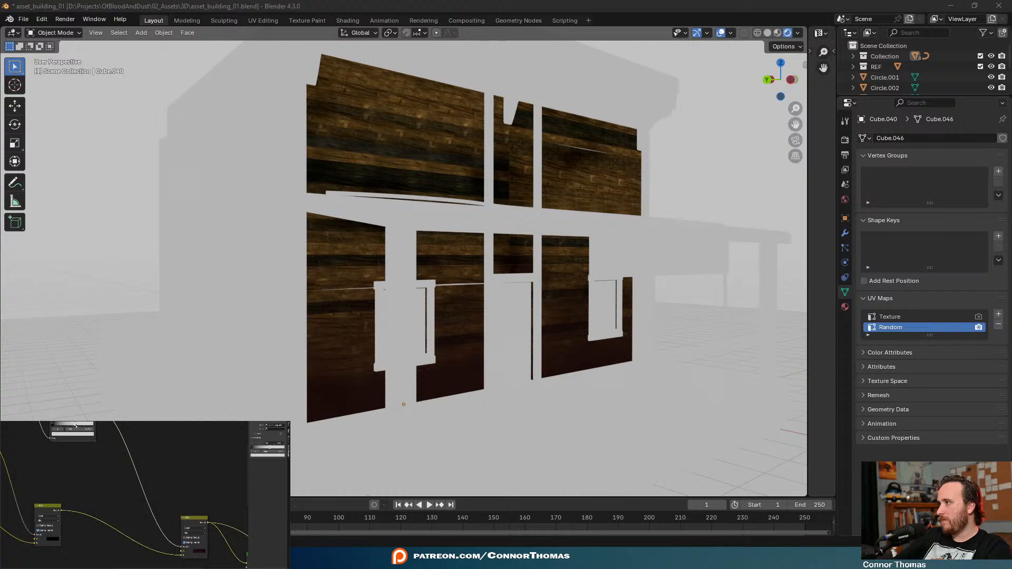
{"action": "left_click", "coordinate": [79, 436]}
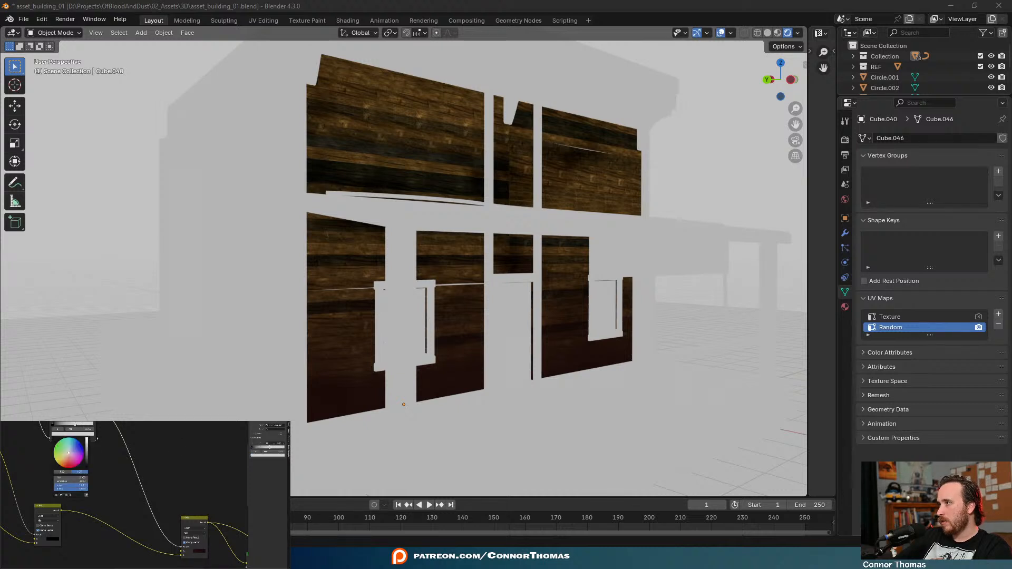
{"action": "left_click", "coordinate": [52, 425]}
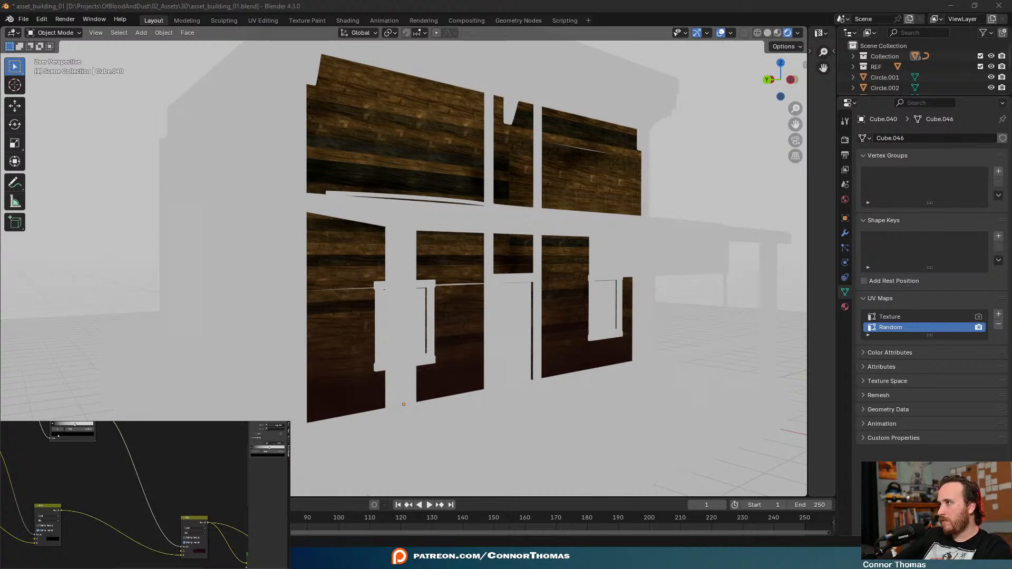
{"action": "left_click", "coordinate": [73, 435]}
{"action": "left_click", "coordinate": [74, 436]}
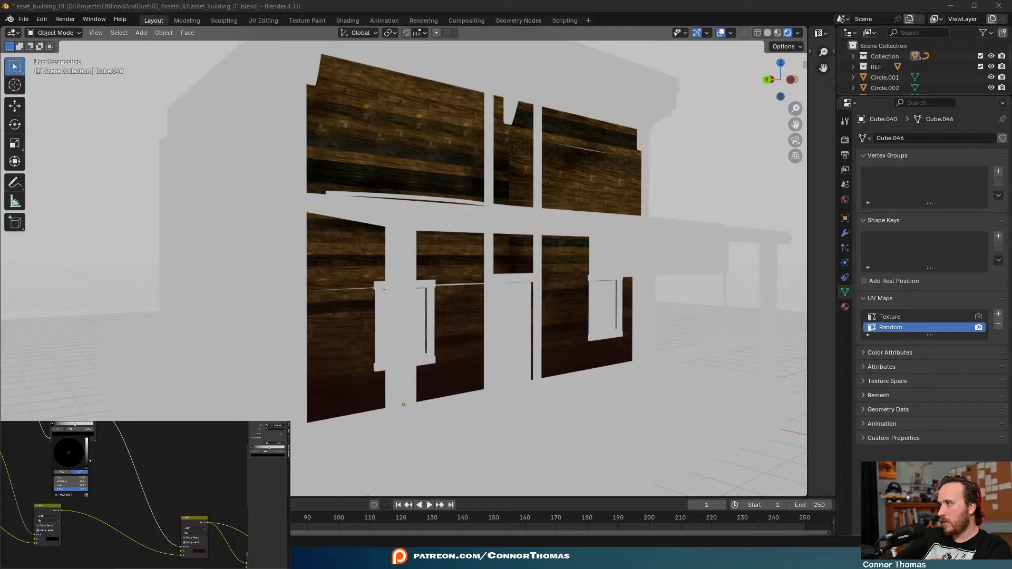
{"action": "left_click_drag", "start_coordinate": [87, 467], "coordinate": [87, 449]}
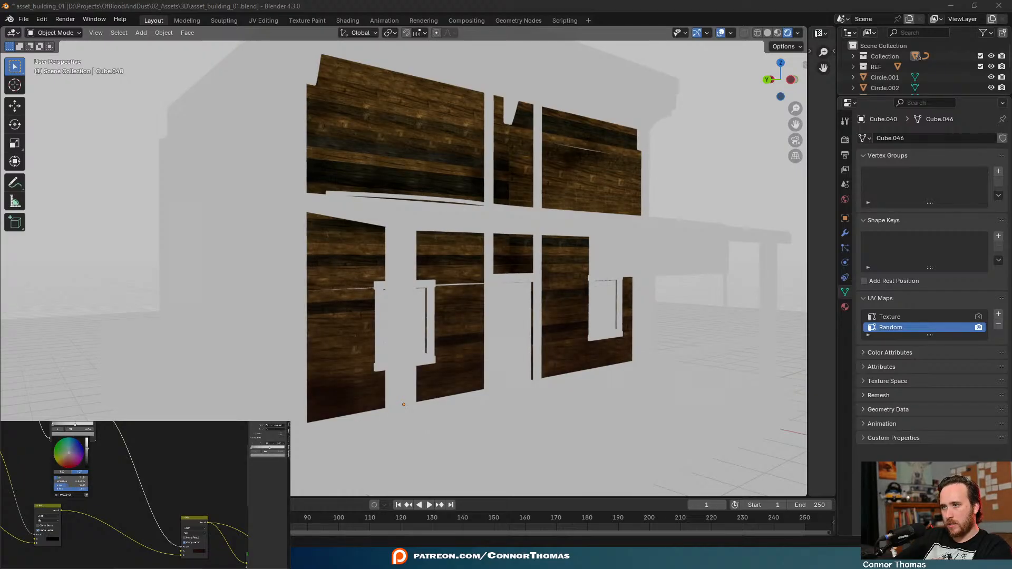
{"action": "left_click", "coordinate": [106, 472]}
Move the gradient texture and color ramp nodes up in line with their mapping node
{"action": "middle_click_drag", "start_coordinate": [106, 473], "coordinate": [178, 517]}
{"action": "scroll", "coordinate": [178, 516], "scroll_direction": "down", "scroll_amount": 5}
{"action": "left_click_drag", "start_coordinate": [150, 470], "coordinate": [166, 484]}
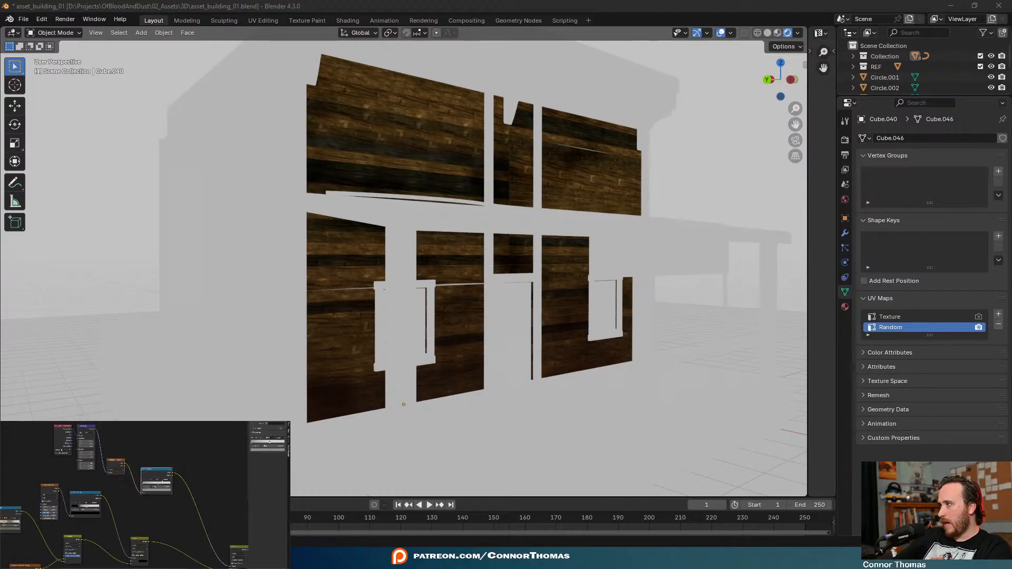
{"action": "key", "text": "g"}
{"action": "left_click", "coordinate": [161, 453]}
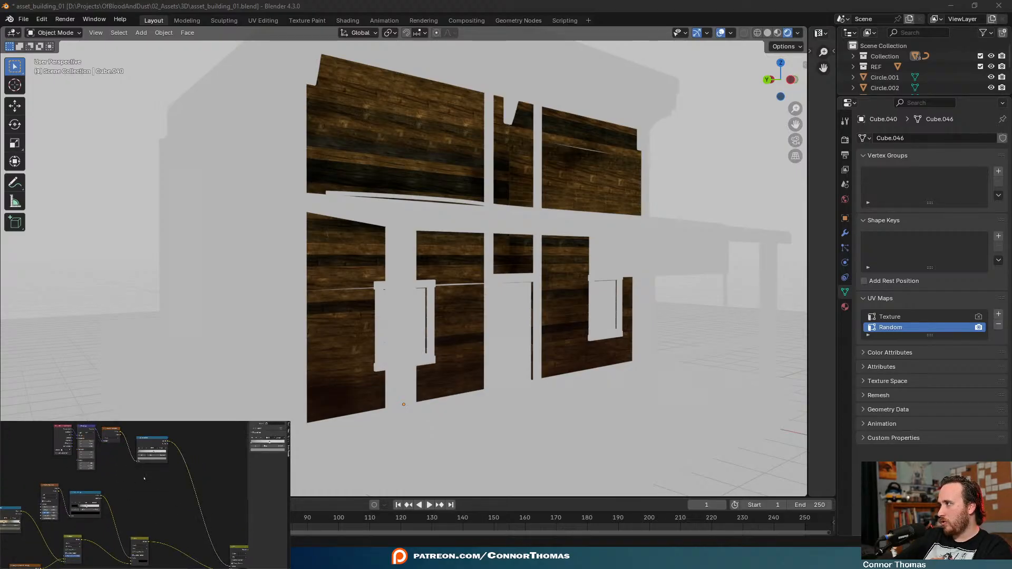
{"action": "left_click", "coordinate": [151, 459]}
{"action": "key", "text": "g"}
{"action": "left_click", "coordinate": [144, 438]}
Move the whole group of wood texture nodes left to leave space before the new Mix node
{"action": "middle_click_drag", "start_coordinate": [179, 498], "coordinate": [113, 421]}
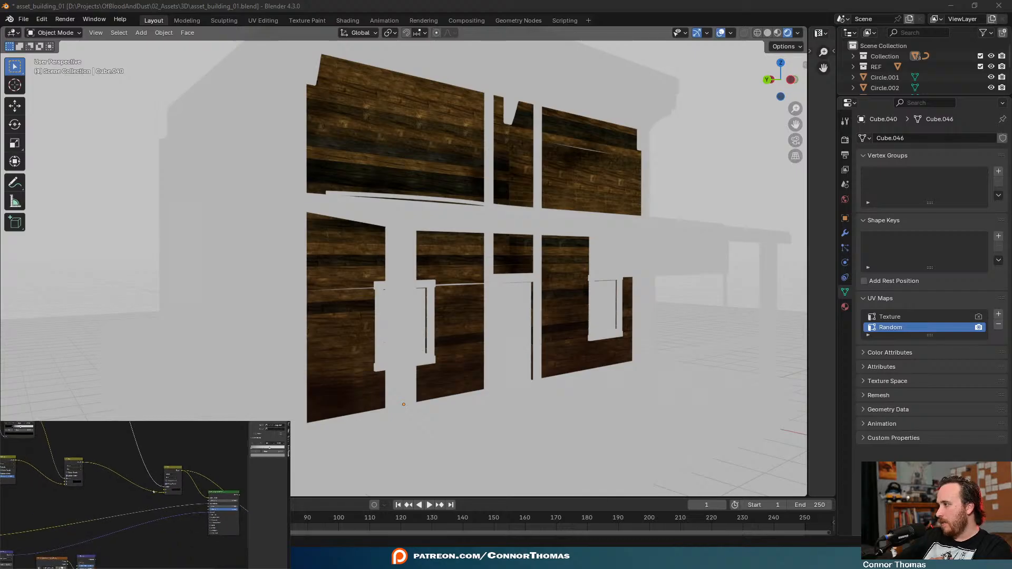
{"action": "scroll", "coordinate": [100, 474], "scroll_direction": "down", "scroll_amount": 6}
{"action": "middle_click_drag", "start_coordinate": [100, 474], "coordinate": [162, 491]}
{"action": "scroll", "coordinate": [162, 491], "scroll_direction": "down", "scroll_amount": 4}
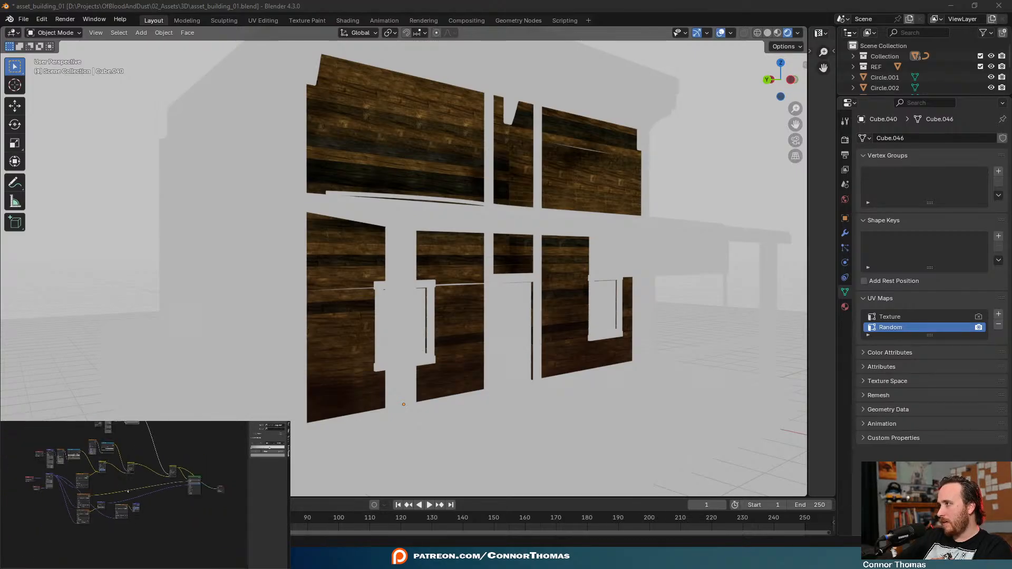
{"action": "left_click_drag", "start_coordinate": [38, 533], "coordinate": [152, 458]}
{"action": "left_click_drag", "start_coordinate": [138, 452], "coordinate": [139, 451]}
{"action": "key", "text": "g"}
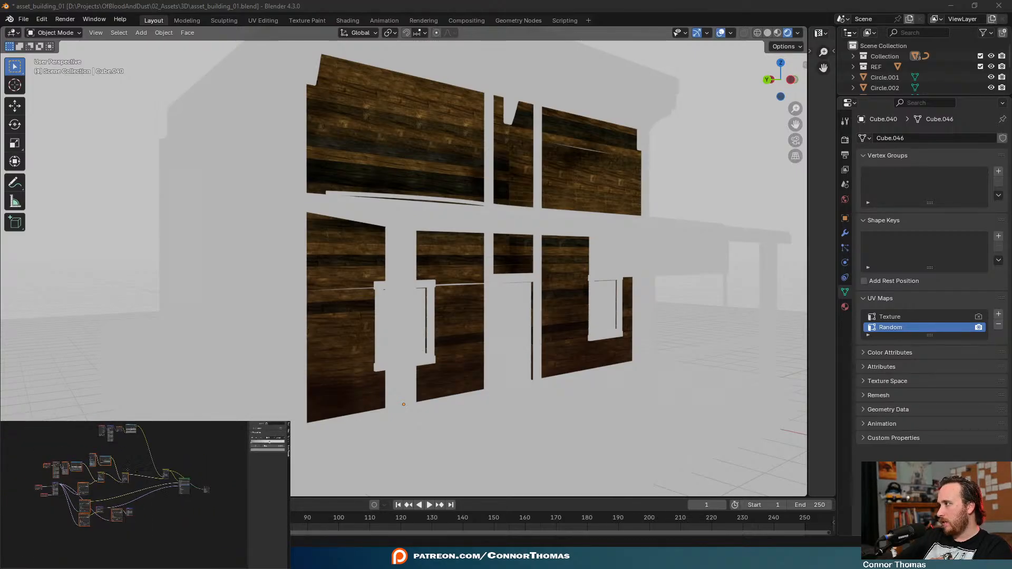
{"action": "left_click", "coordinate": [103, 521]}
{"action": "left_click", "coordinate": [174, 512]}
{"action": "scroll", "coordinate": [174, 512], "scroll_direction": "up", "scroll_amount": 5}
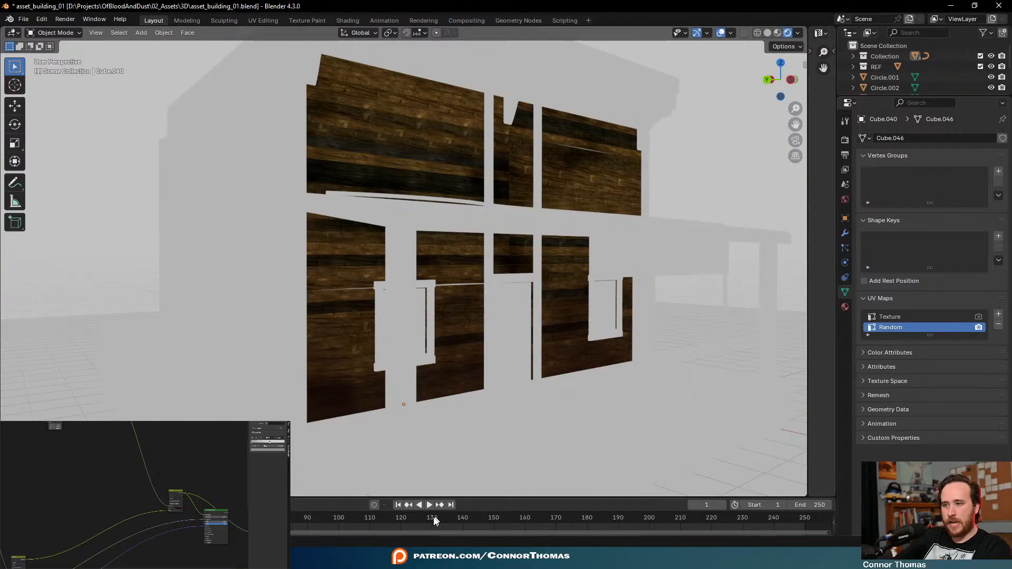
Switch to the Poly Haven page in the browser, return to the wood textures and search them for "dirt"
{"action": "key", "text": "alt+Tab"}
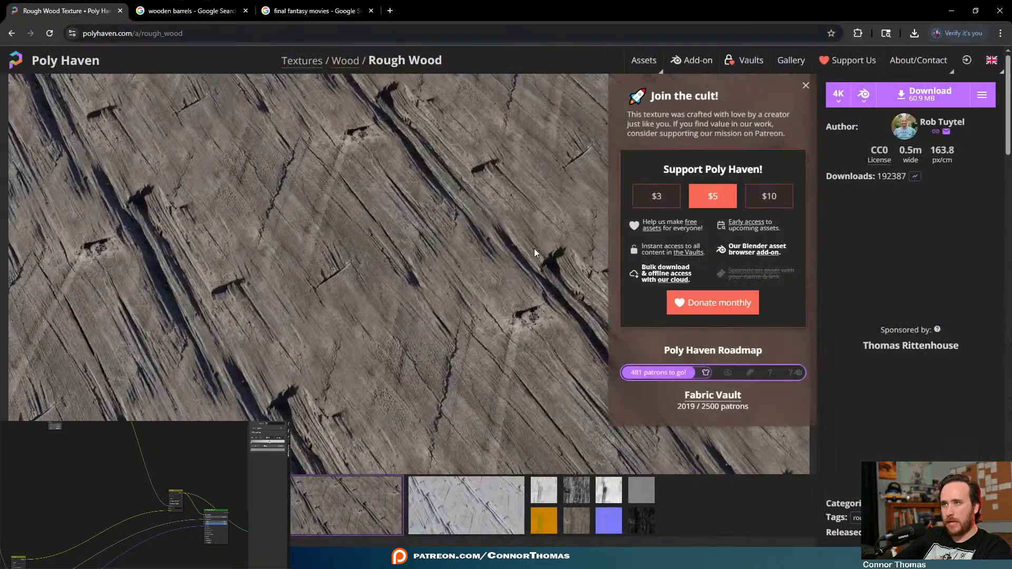
{"action": "left_click", "coordinate": [12, 35]}
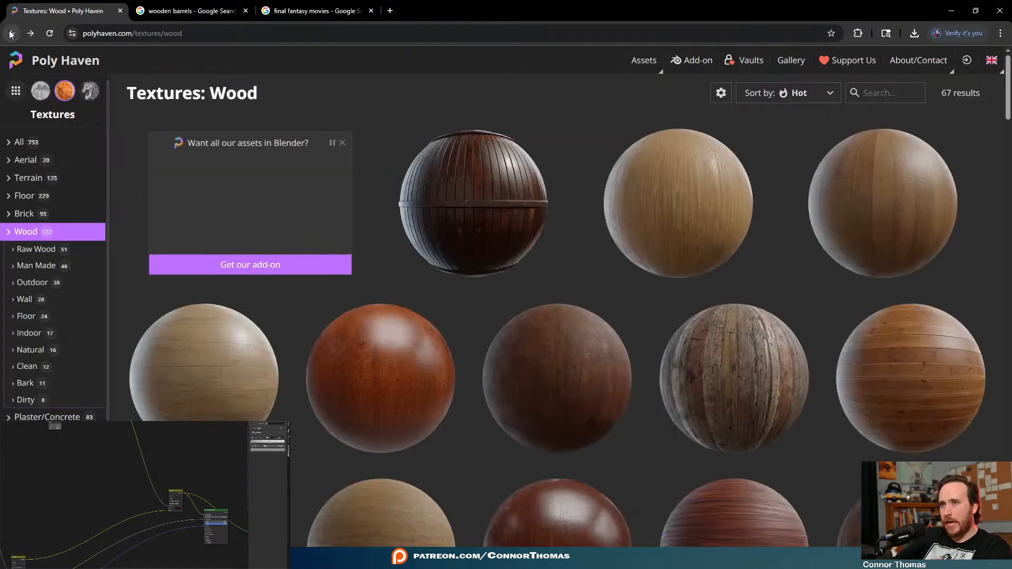
{"action": "left_click", "coordinate": [879, 93]}
{"action": "type", "text": "dirt"}
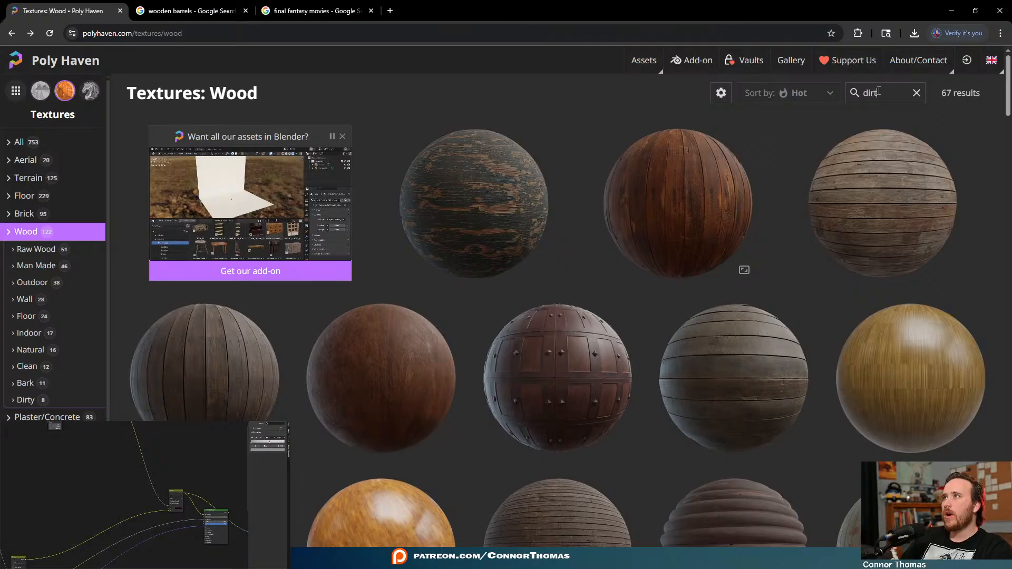
{"action": "scroll", "coordinate": [579, 290], "scroll_direction": "down", "scroll_amount": 4}
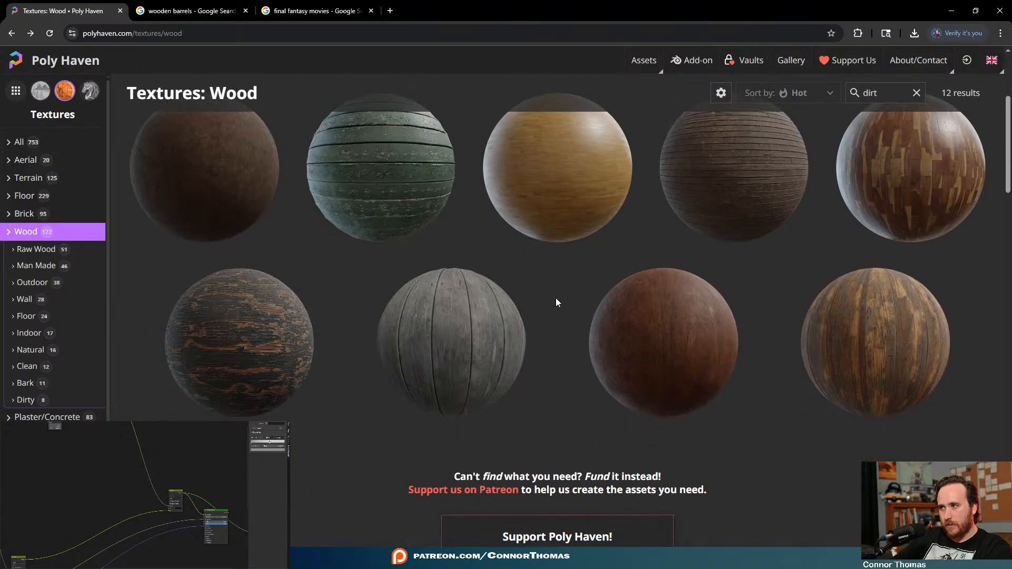
{"action": "scroll", "coordinate": [556, 302], "scroll_direction": "down", "scroll_amount": 4}
{"action": "scroll", "coordinate": [541, 293], "scroll_direction": "up", "scroll_amount": 8}
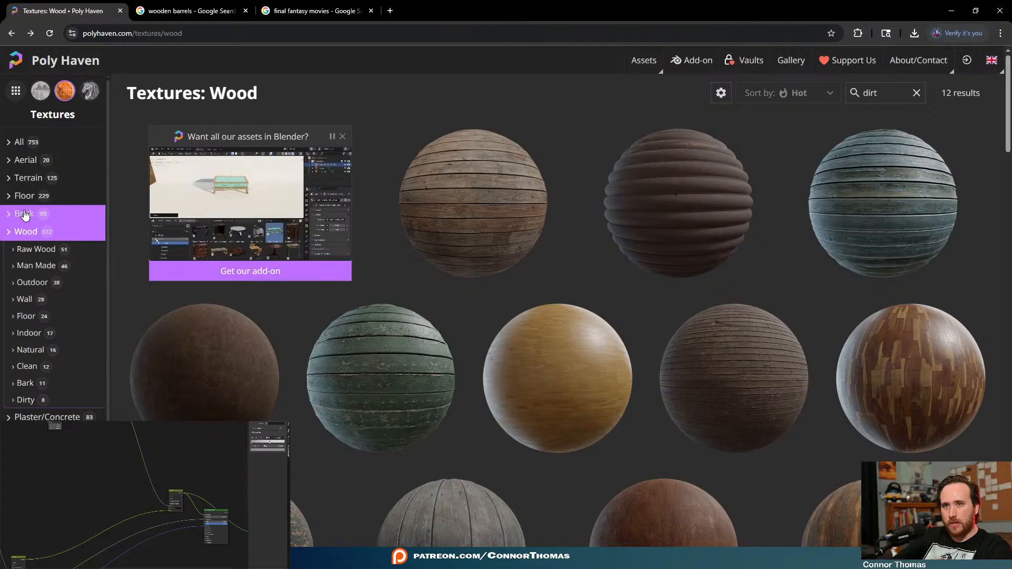
Widen the "dirt" search to all texture categories and examine the results for a surface suited to the wall's dirty base
{"action": "left_click", "coordinate": [30, 150]}
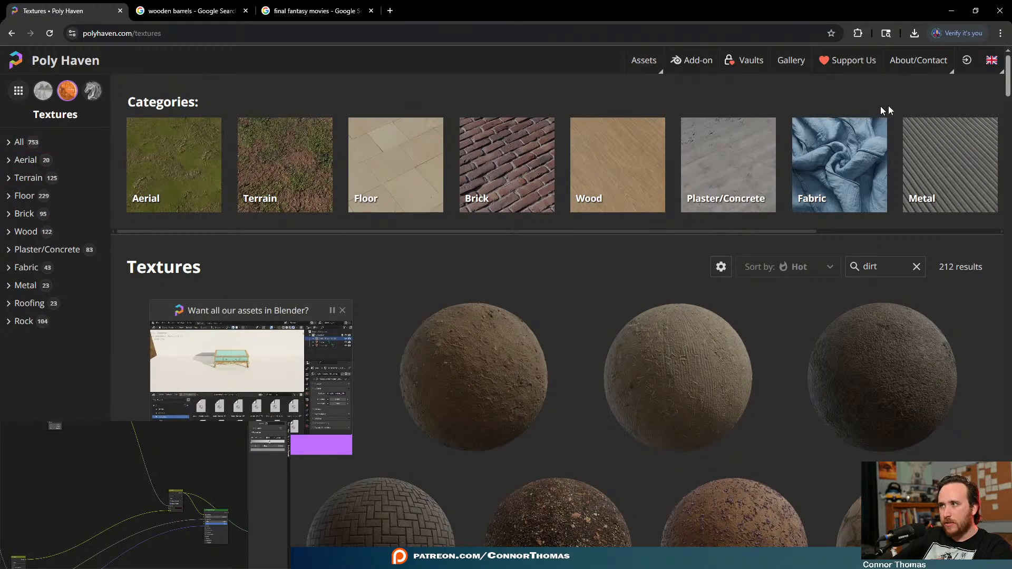
{"action": "scroll", "coordinate": [644, 352], "scroll_direction": "down", "scroll_amount": 1}
{"action": "scroll", "coordinate": [643, 352], "scroll_direction": "down", "scroll_amount": 3}
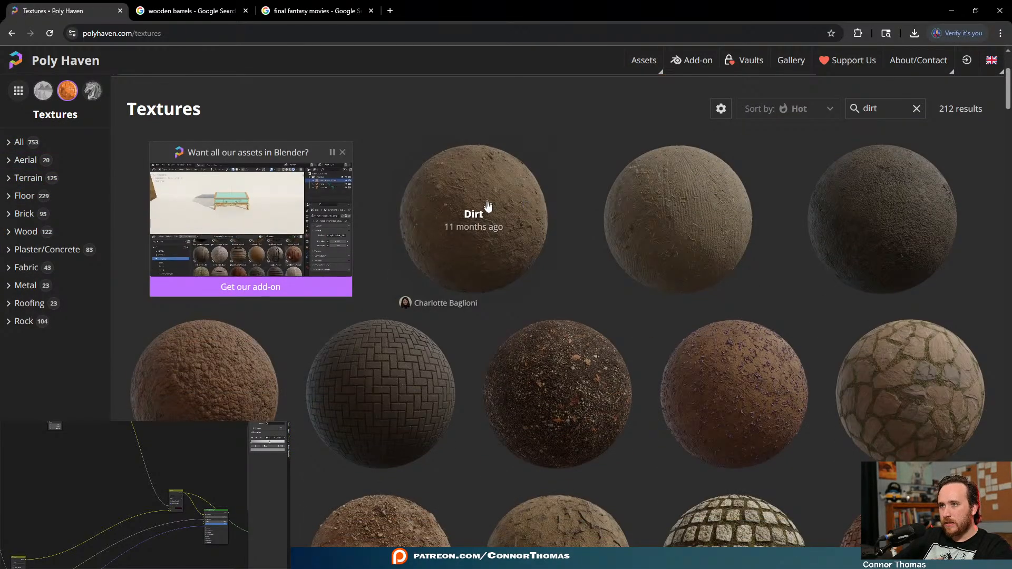
{"action": "scroll", "coordinate": [632, 232], "scroll_direction": "down", "scroll_amount": 3}
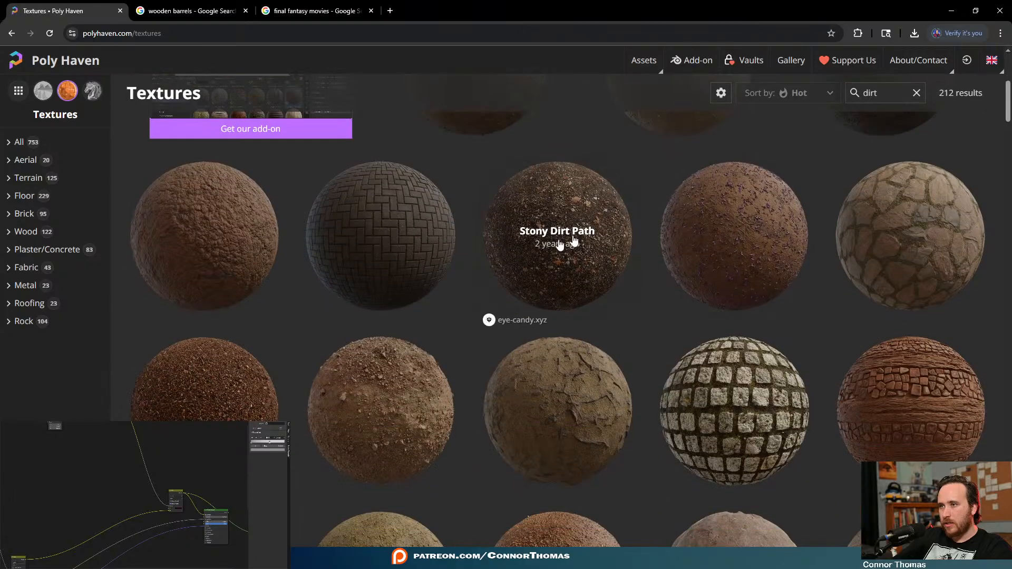
{"action": "scroll", "coordinate": [243, 269], "scroll_direction": "down", "scroll_amount": 3}
{"action": "scroll", "coordinate": [760, 409], "scroll_direction": "down", "scroll_amount": 1}
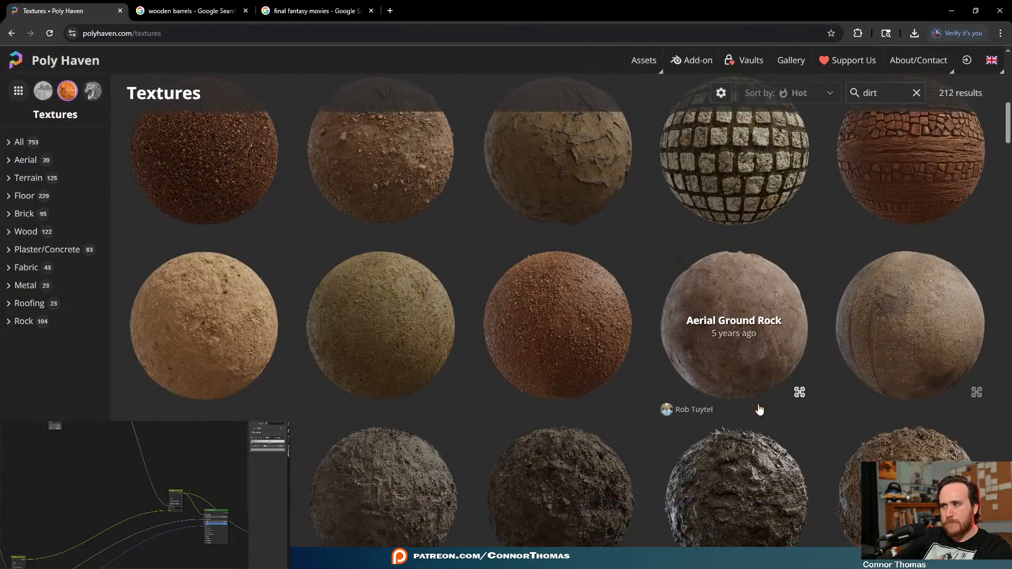
{"action": "scroll", "coordinate": [583, 346], "scroll_direction": "down", "scroll_amount": 3}
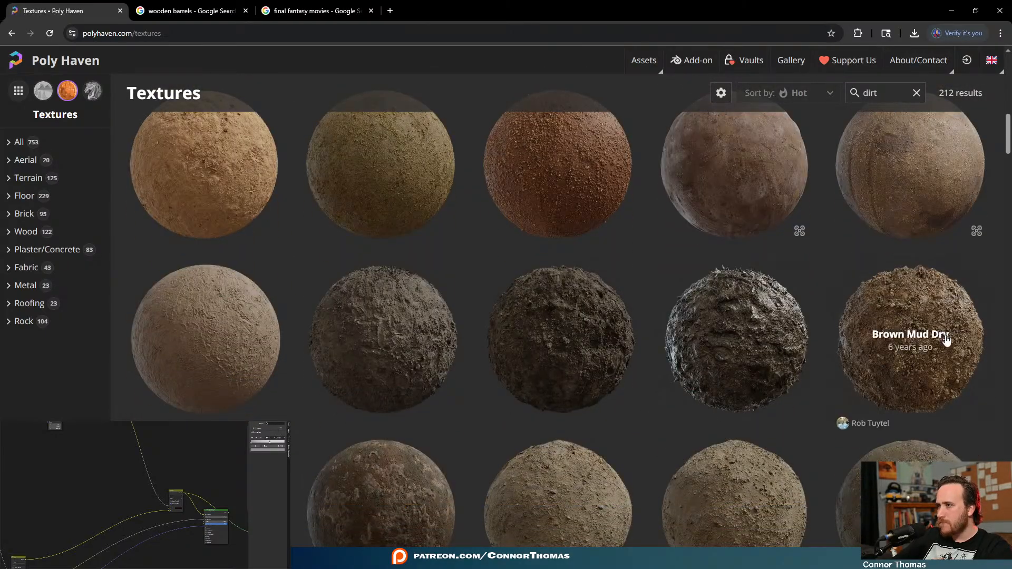
{"action": "scroll", "coordinate": [947, 360], "scroll_direction": "down", "scroll_amount": 5}
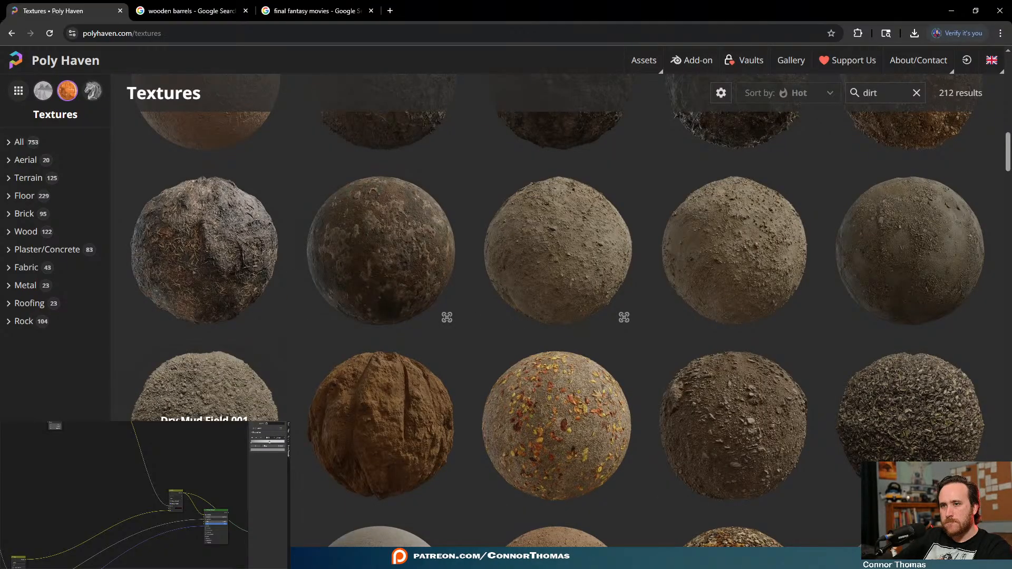
{"action": "scroll", "coordinate": [309, 415], "scroll_direction": "up", "scroll_amount": 15}
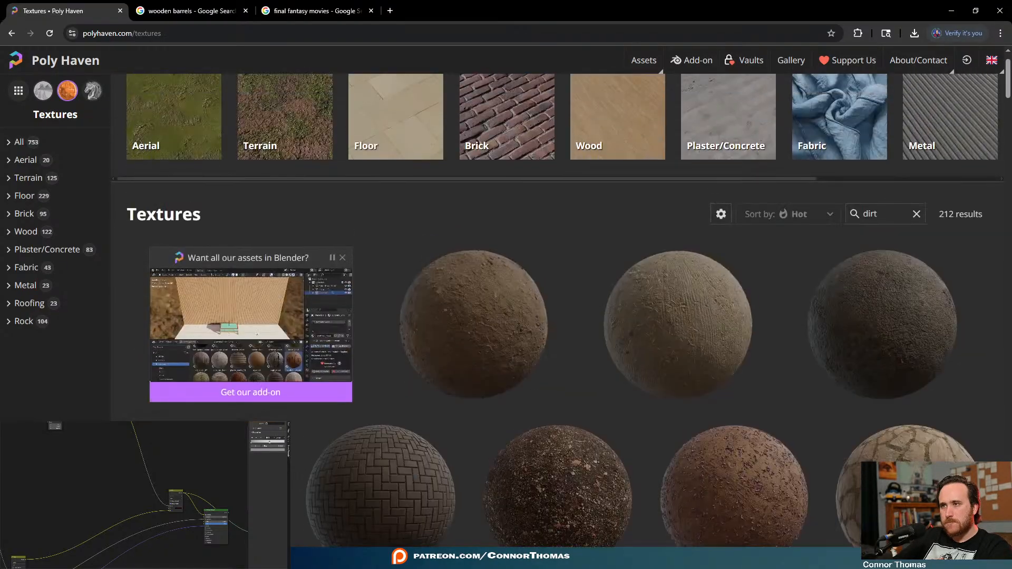
{"action": "scroll", "coordinate": [775, 333], "scroll_direction": "down", "scroll_amount": 4}
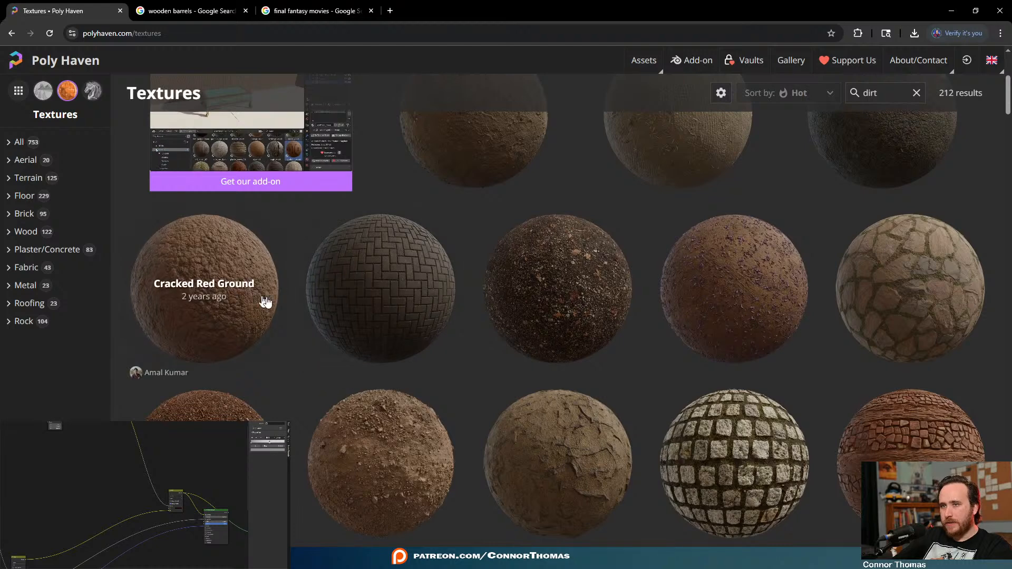
{"action": "scroll", "coordinate": [886, 385], "scroll_direction": "down", "scroll_amount": 4}
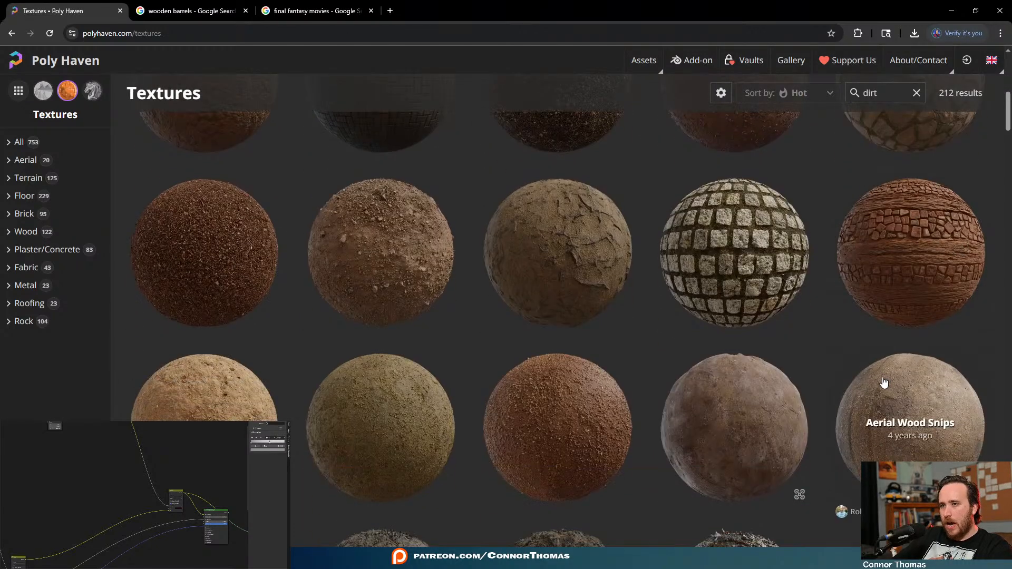
{"action": "scroll", "coordinate": [446, 258], "scroll_direction": "up", "scroll_amount": 8}
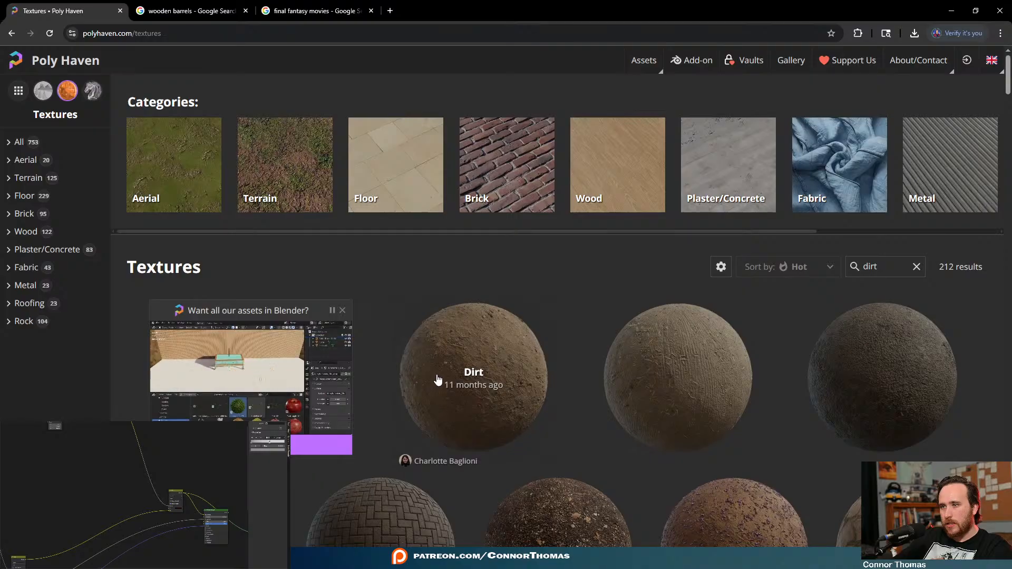
Open the texture named Dirt and download its 4K Blender package as dirt_4k.blend.zip into the project's textures folder
{"action": "left_click", "coordinate": [477, 379]}
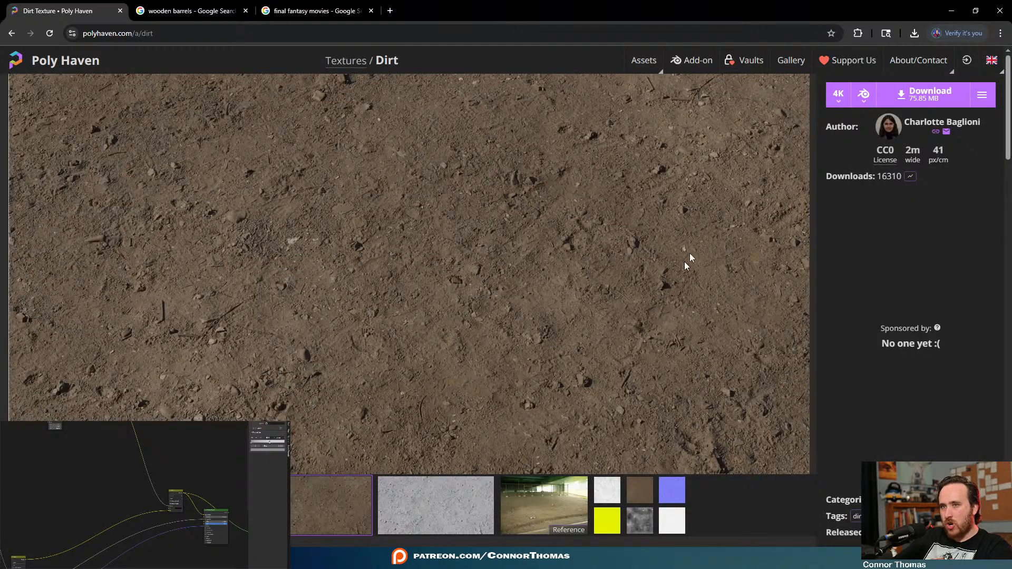
{"action": "left_click", "coordinate": [908, 100]}
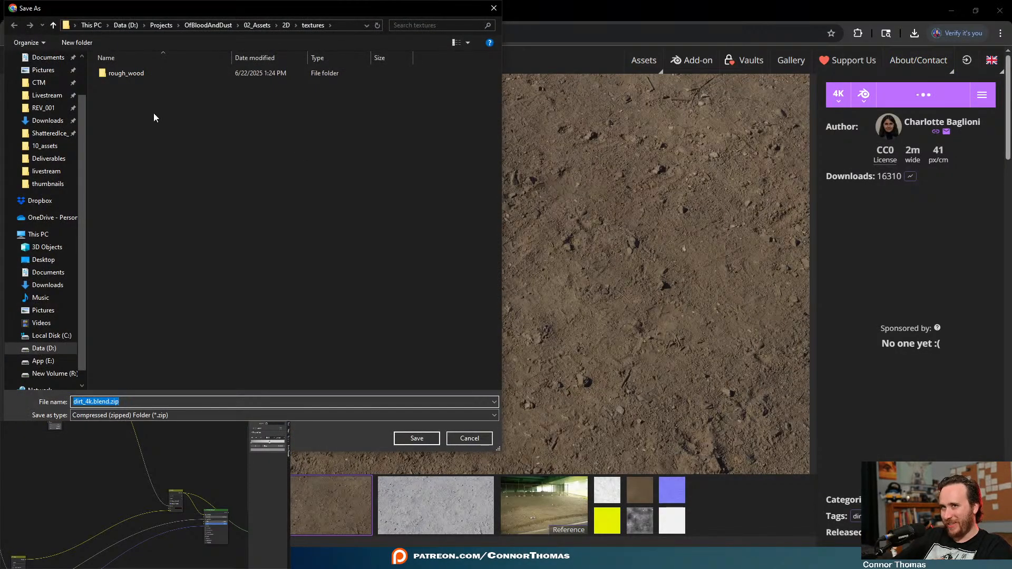
{"action": "left_click", "coordinate": [417, 439]}
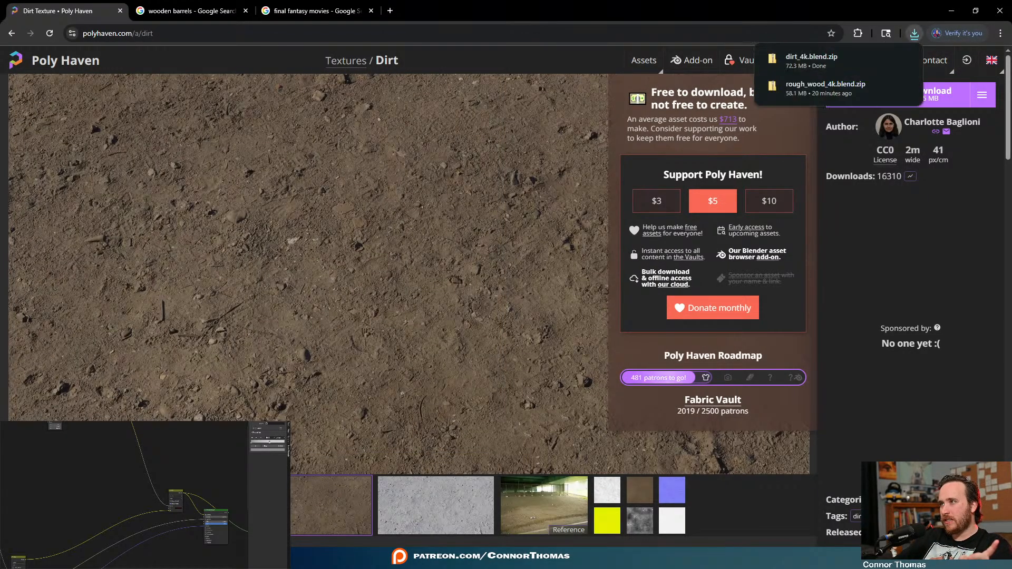
Switch to File Explorer and open the textures folder inside 02_Assets > 2D
{"action": "left_click", "coordinate": [490, 558]}
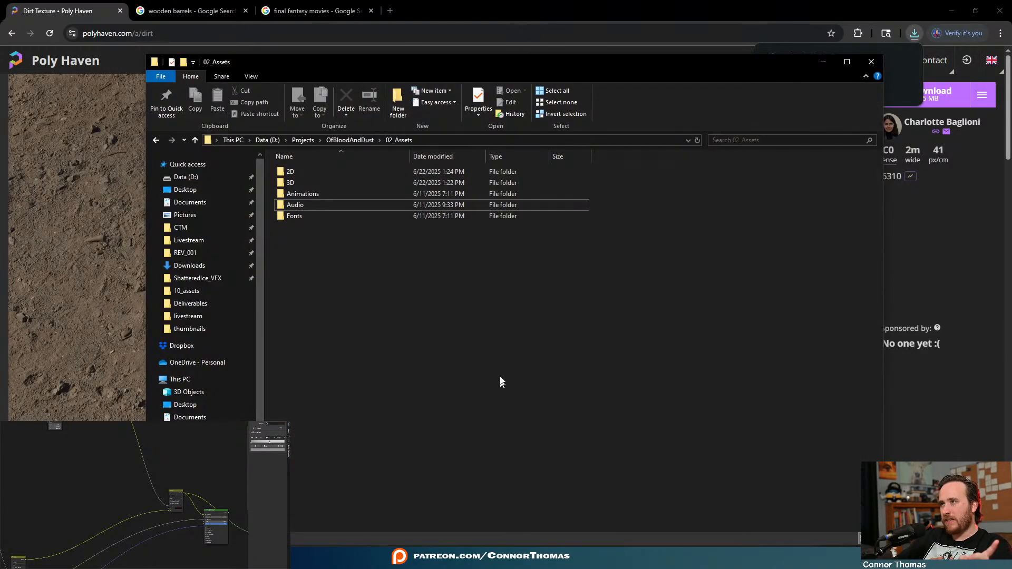
{"action": "double_click", "coordinate": [300, 176]}
{"action": "double_click", "coordinate": [298, 173]}
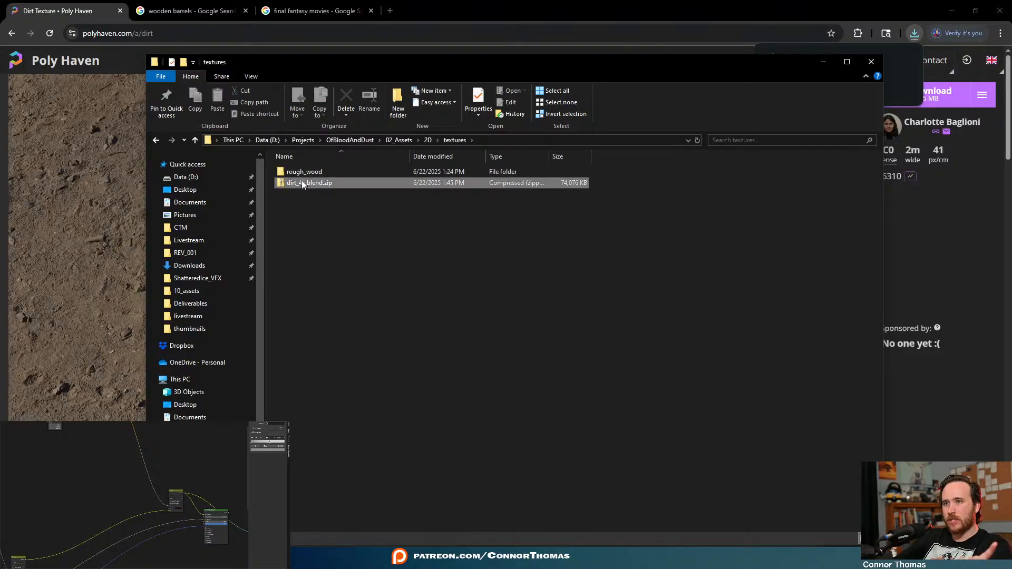
Extract dirt_4k.blend.zip into its own folder and try to move the extracted contents up into the textures folder
{"action": "right_click", "coordinate": [301, 180]}
{"action": "mouse_move", "coordinate": [369, 238]}
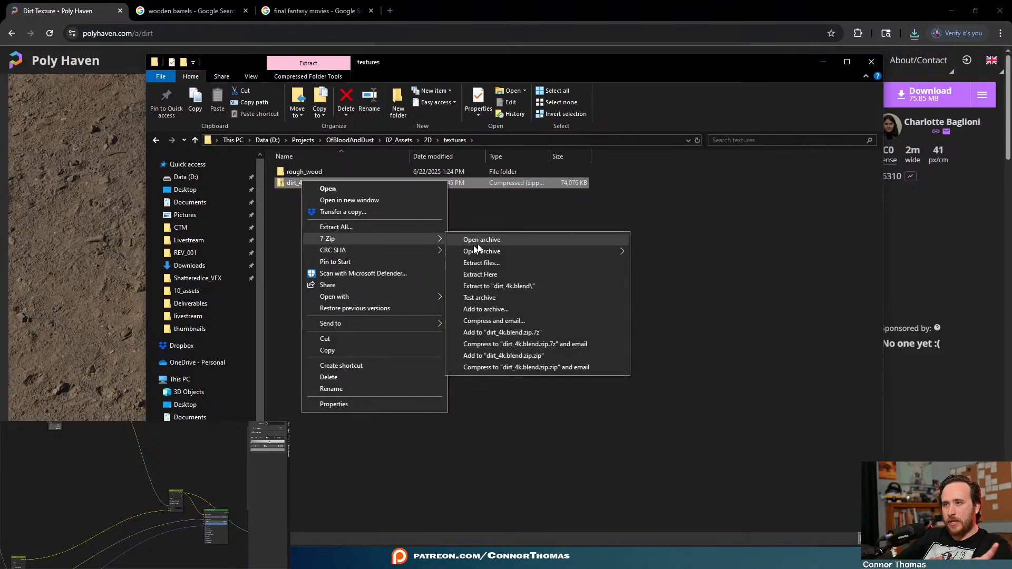
{"action": "left_click", "coordinate": [519, 286]}
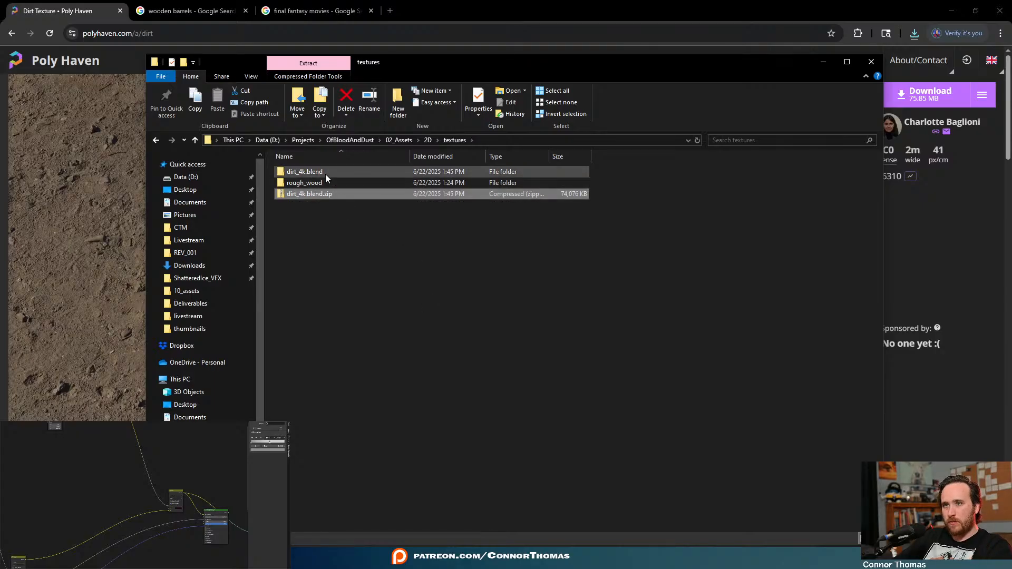
{"action": "double_click", "coordinate": [305, 171]}
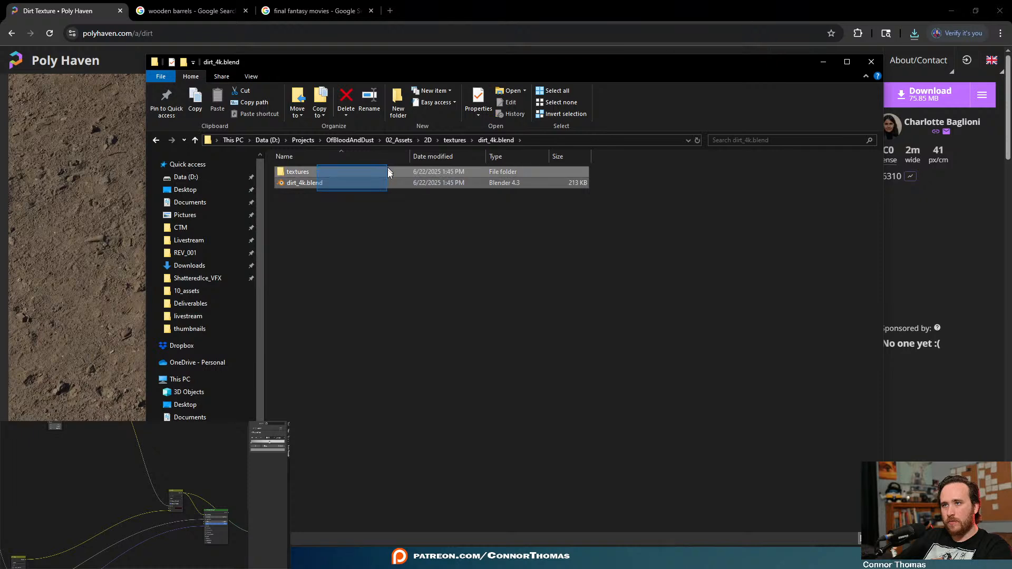
{"action": "left_click_drag", "start_coordinate": [373, 183], "coordinate": [462, 146]}
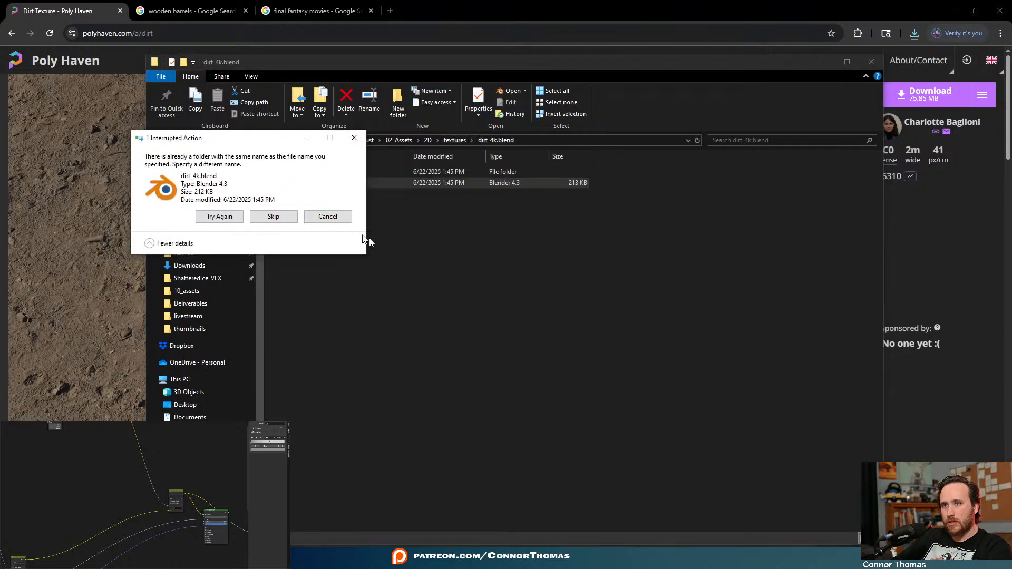
{"action": "key", "text": "Escape"}
{"action": "left_click", "coordinate": [454, 140]}
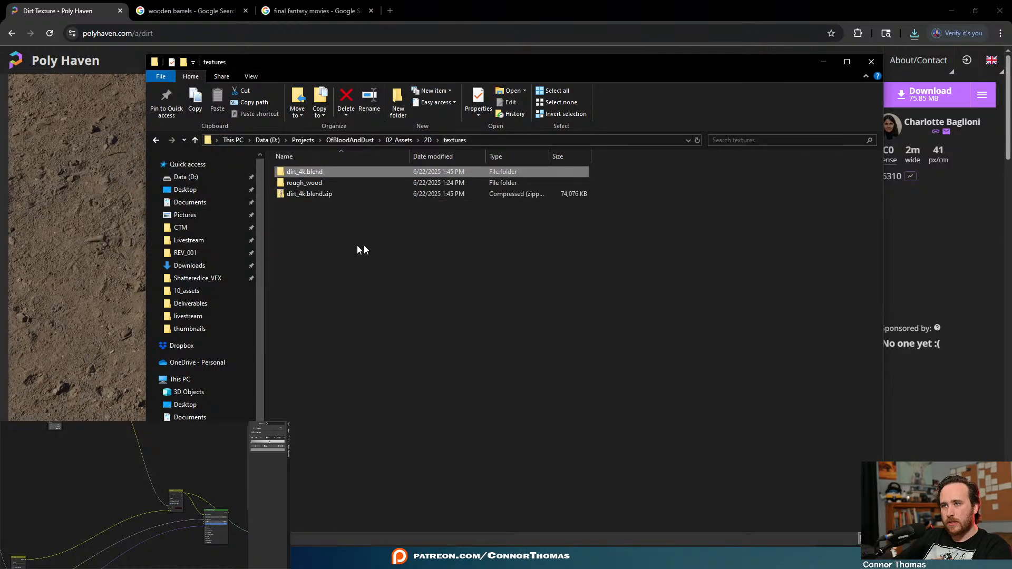
Delete the extracted dirt_4k.blend folder and unpack the archive into a folder of its own again
{"action": "right_click", "coordinate": [308, 172]}
{"action": "left_click", "coordinate": [335, 467]}
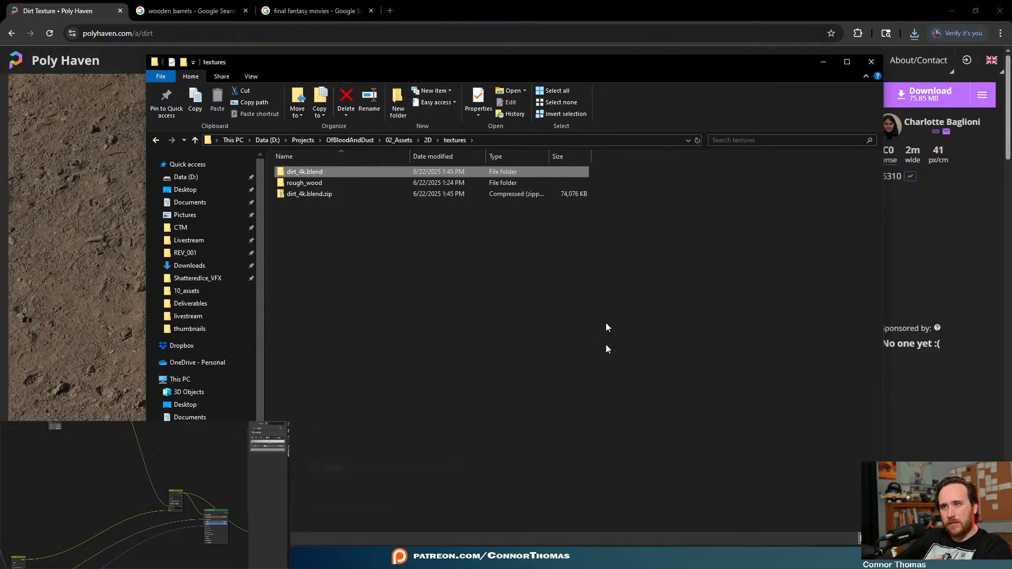
{"action": "right_click", "coordinate": [321, 185]}
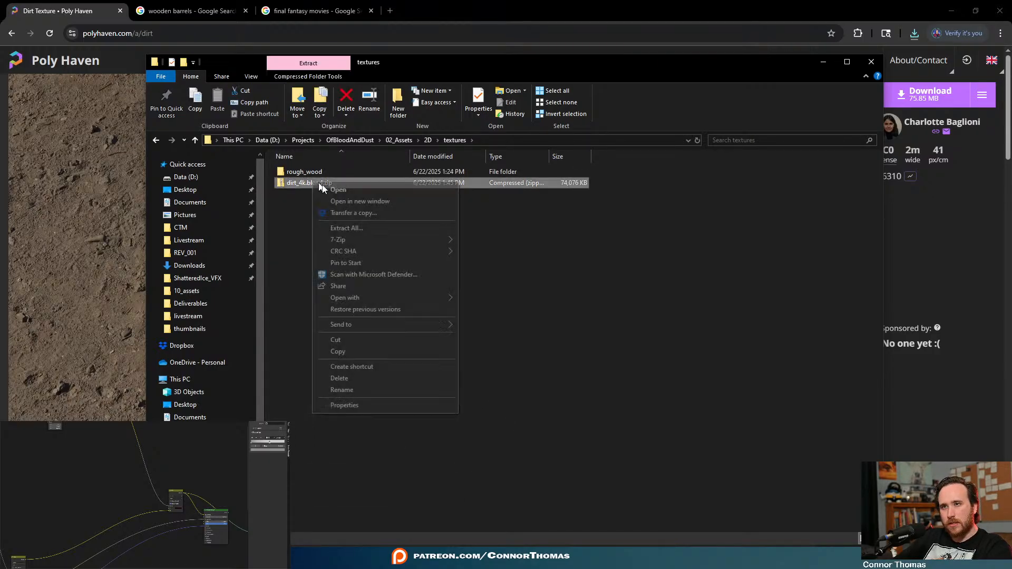
{"action": "left_click", "coordinate": [376, 228]}
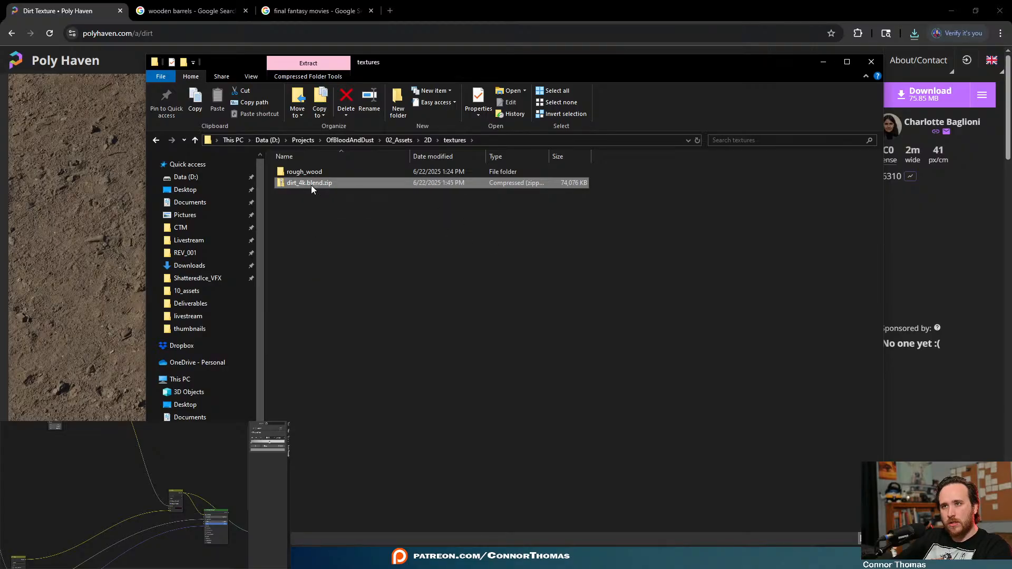
{"action": "left_click", "coordinate": [599, 382]}
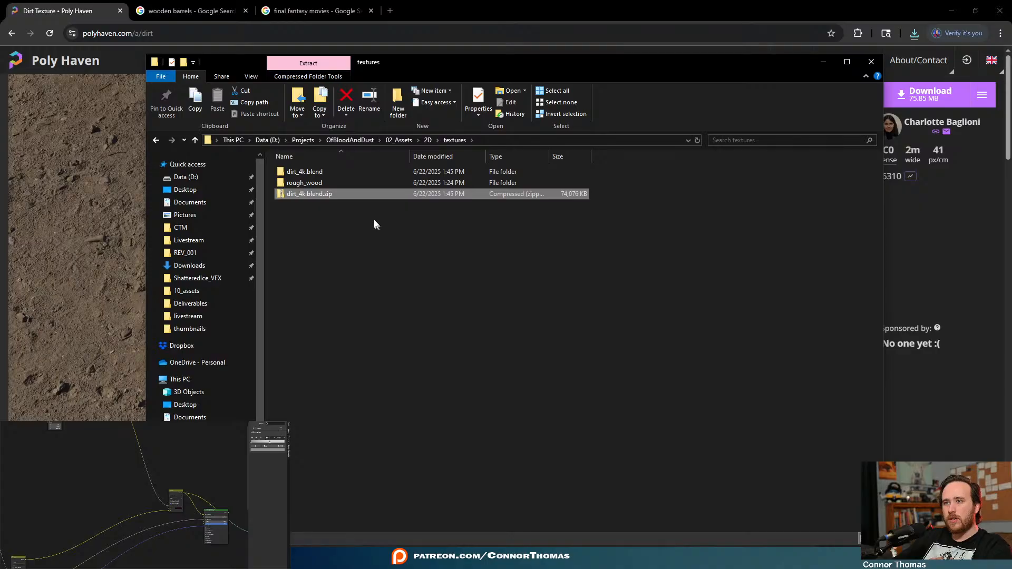
Delete the dirt_4k.blend folder and extract the archive's contents directly into the textures folder
{"action": "left_click", "coordinate": [307, 174]}
{"action": "right_click", "coordinate": [306, 173]}
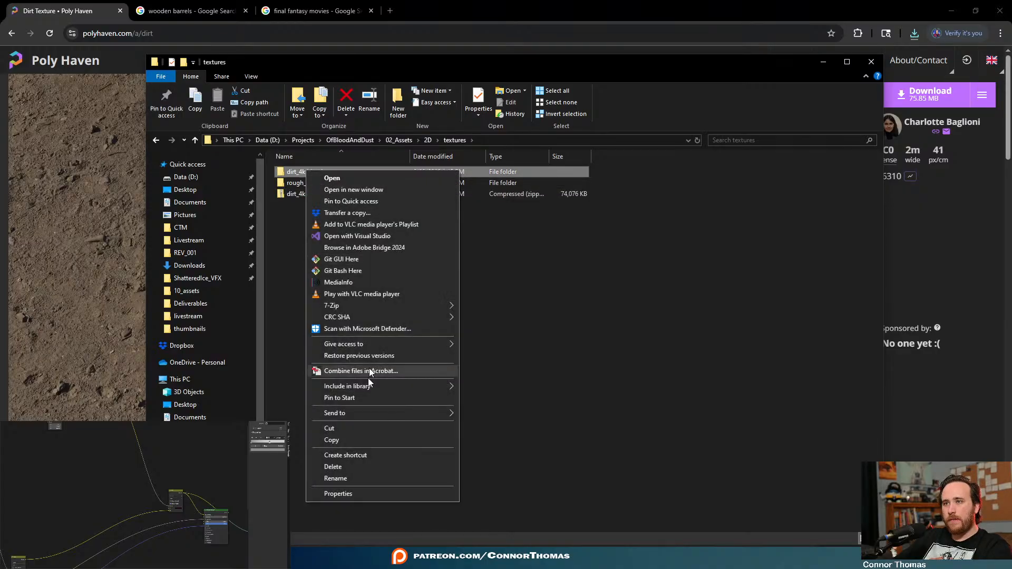
{"action": "left_click", "coordinate": [358, 467]}
{"action": "right_click", "coordinate": [309, 183]}
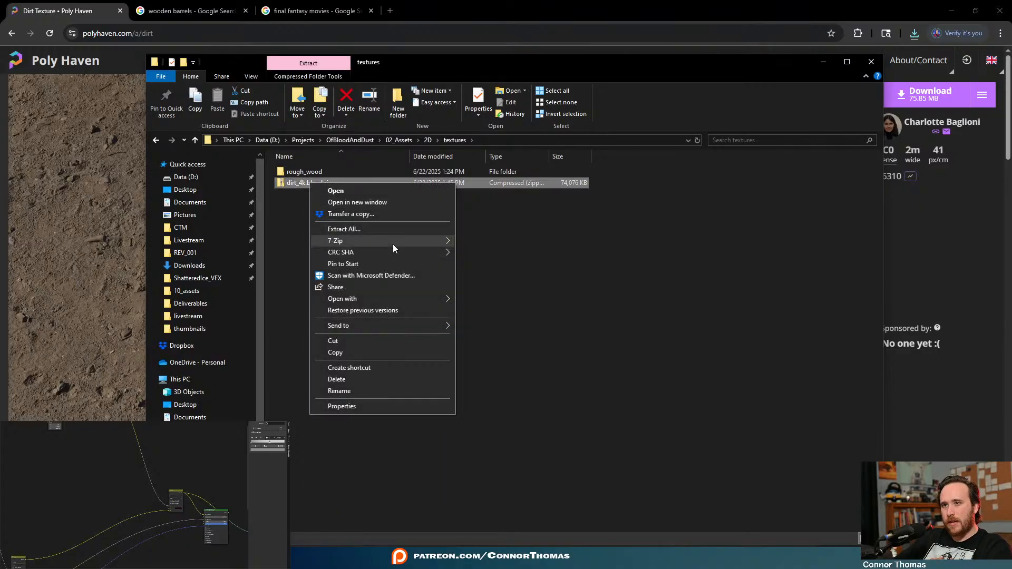
{"action": "left_click", "coordinate": [531, 277]}
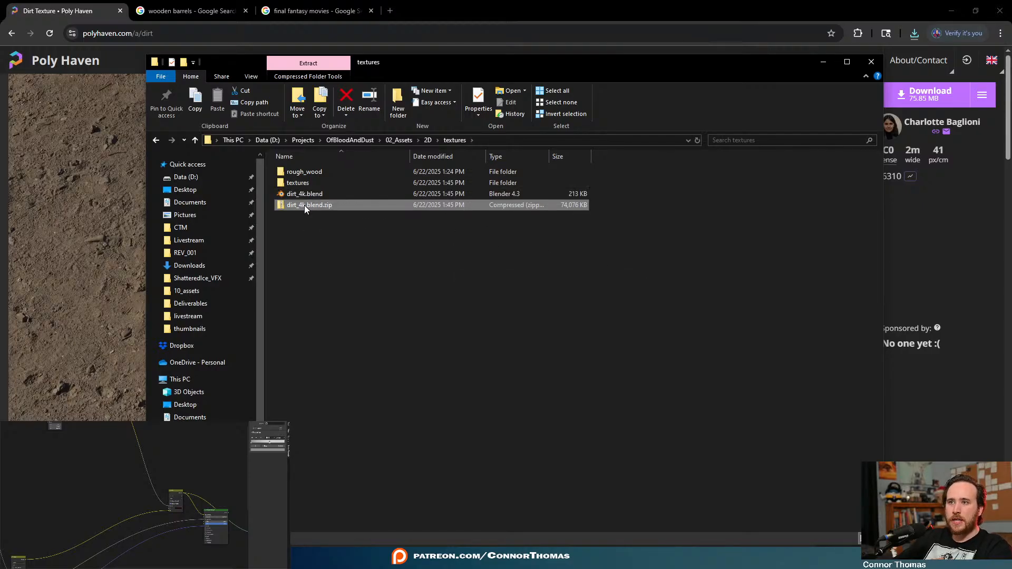
Delete the downloaded archive dirt_4k.blend.zip
{"action": "right_click", "coordinate": [305, 209]}
{"action": "left_click", "coordinate": [345, 402]}
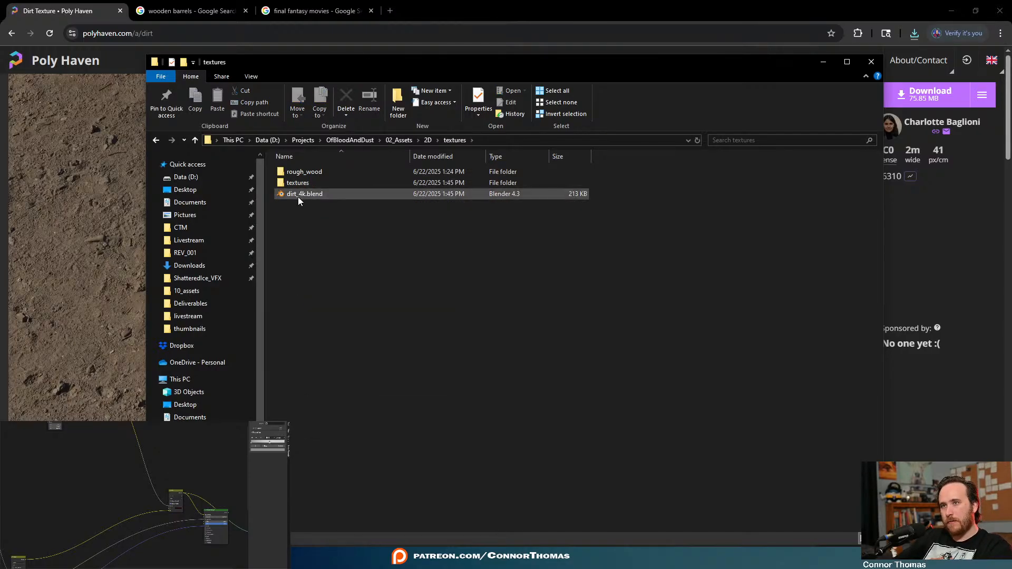
{"action": "right_click", "coordinate": [298, 197]}
{"action": "left_click", "coordinate": [562, 335]}
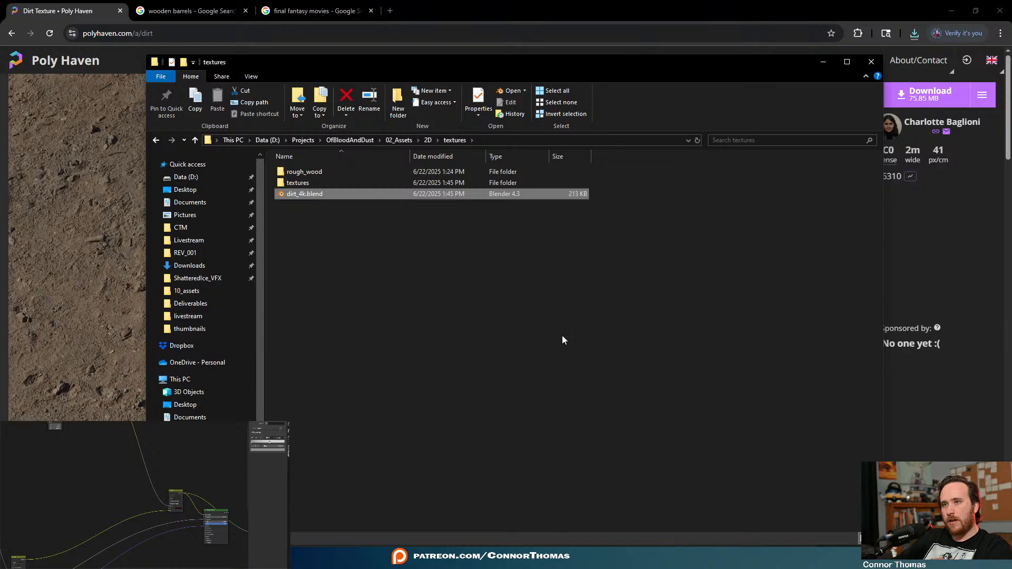
Rename the extracted textures subfolder as dirt
{"action": "left_click", "coordinate": [296, 183]}
{"action": "left_click", "coordinate": [299, 182]}
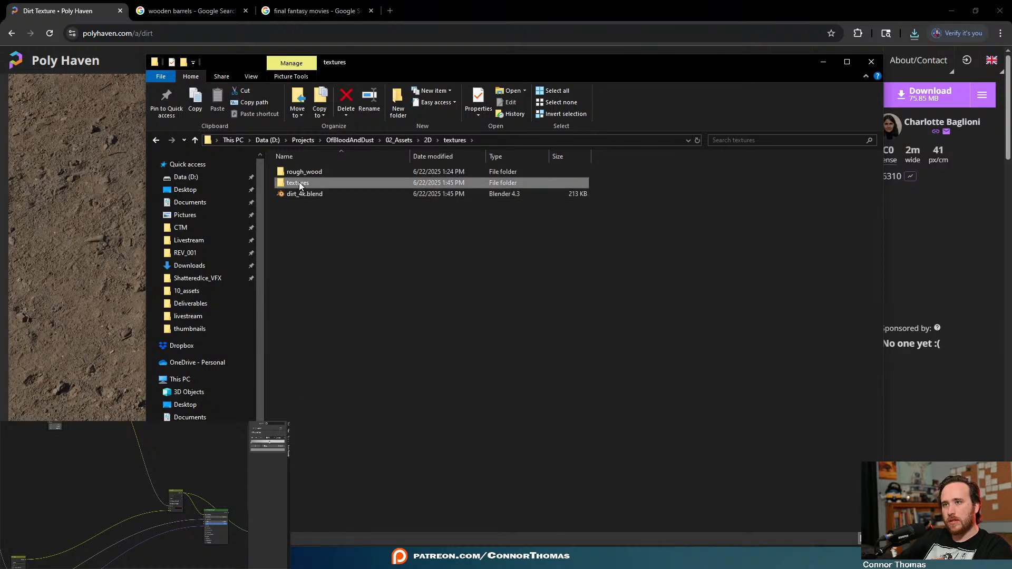
{"action": "type", "text": "dirt"}
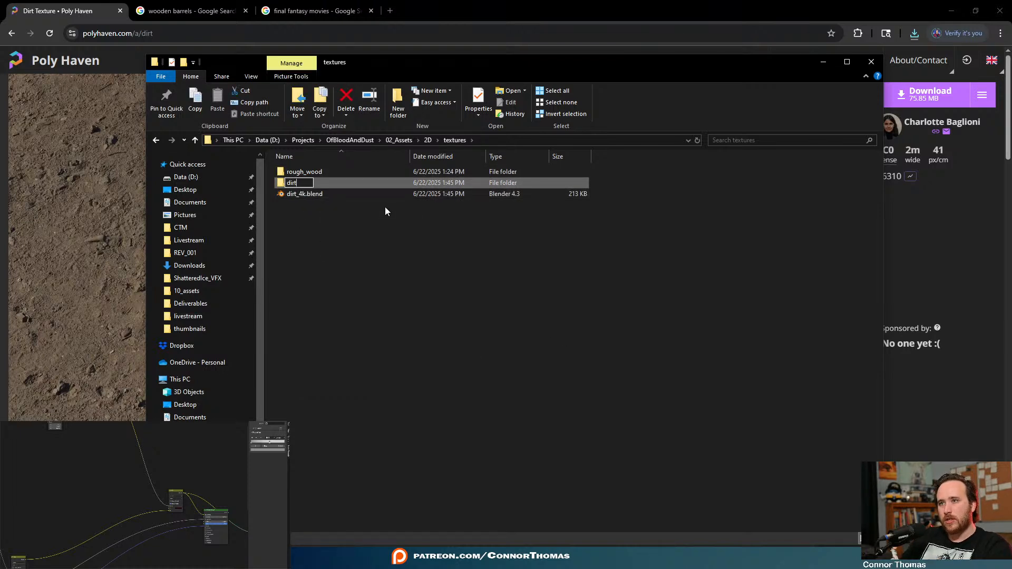
{"action": "key", "text": "Return"}
Delete the unneeded Blender file dirt_4k.blend from the textures folder
{"action": "left_click", "coordinate": [299, 193]}
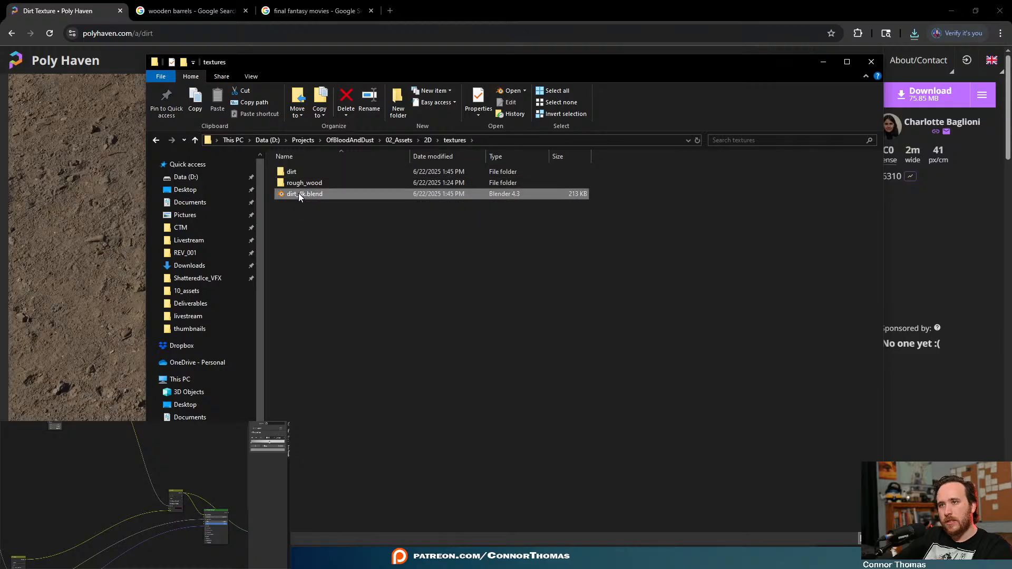
{"action": "right_click", "coordinate": [298, 192]}
{"action": "left_click", "coordinate": [325, 352]}
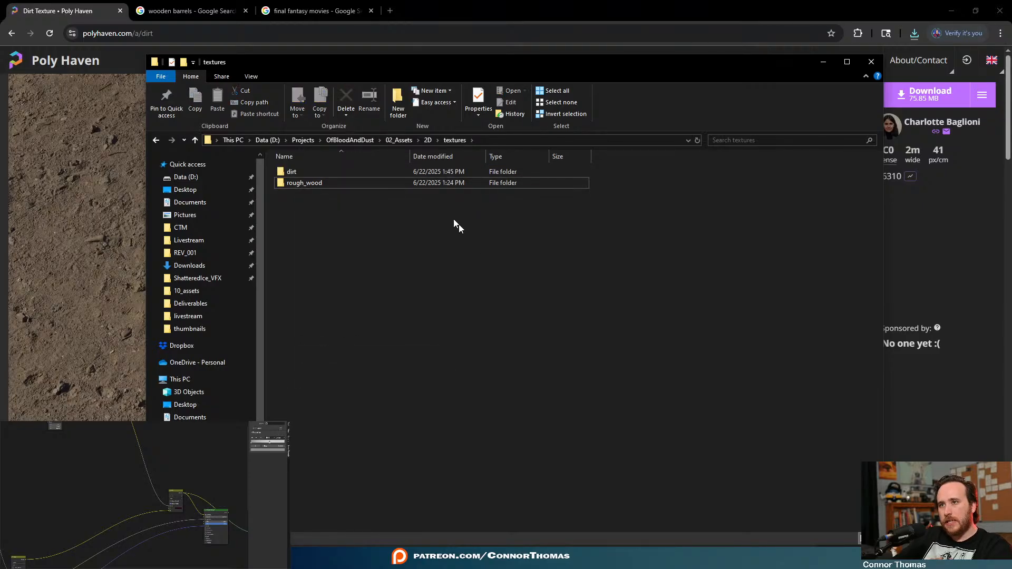
Open the dirt folder and bring dirt_diff_4k.jpg into Blender's shader nodes as an image texture beside the Mix node
{"action": "double_click", "coordinate": [296, 173]}
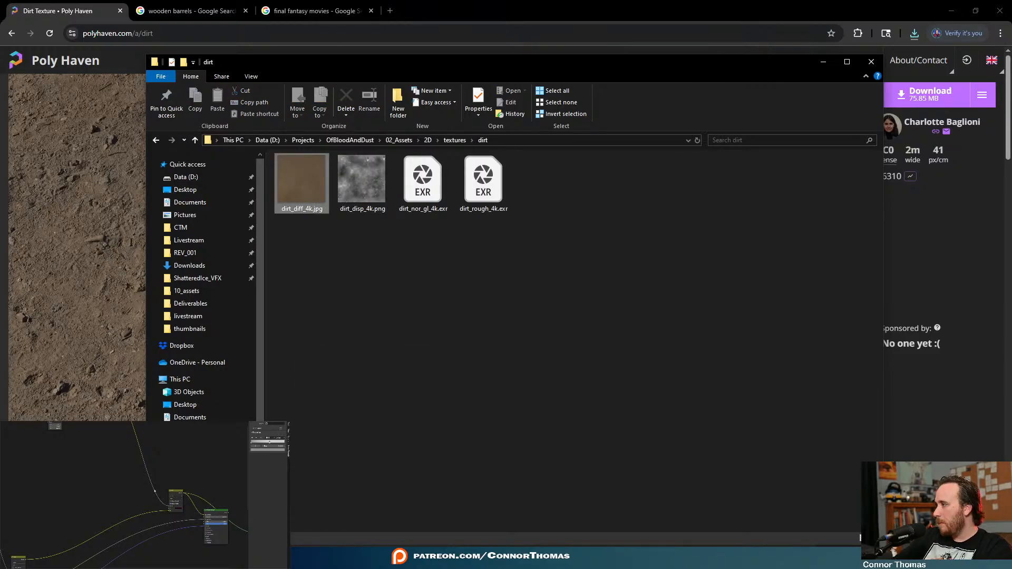
{"action": "left_click_drag", "start_coordinate": [82, 473], "coordinate": [82, 473]}
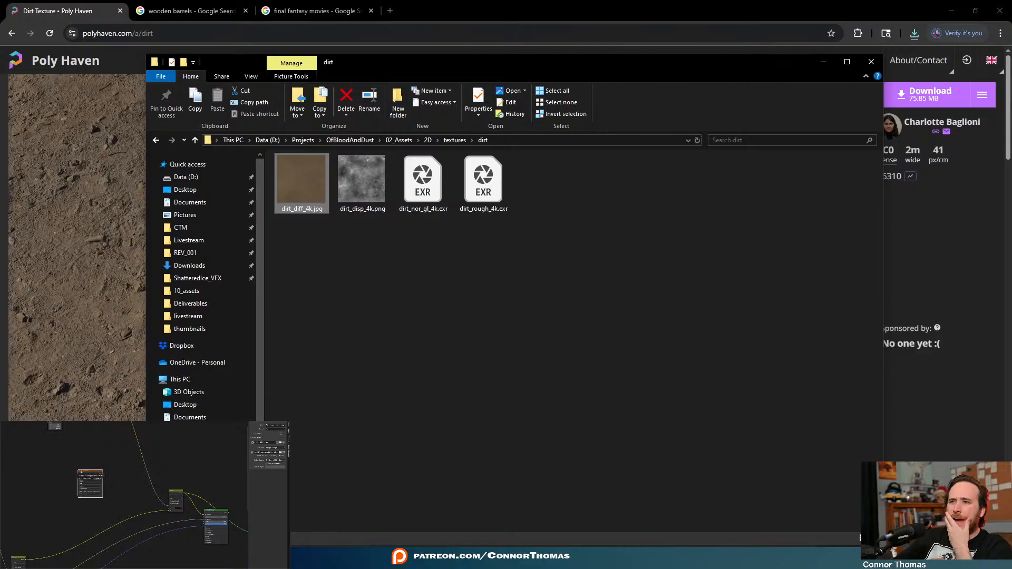
Connect the dirt diffuse texture to the Mix node and preview it by itself on the building wall
{"action": "left_click", "coordinate": [63, 506]}
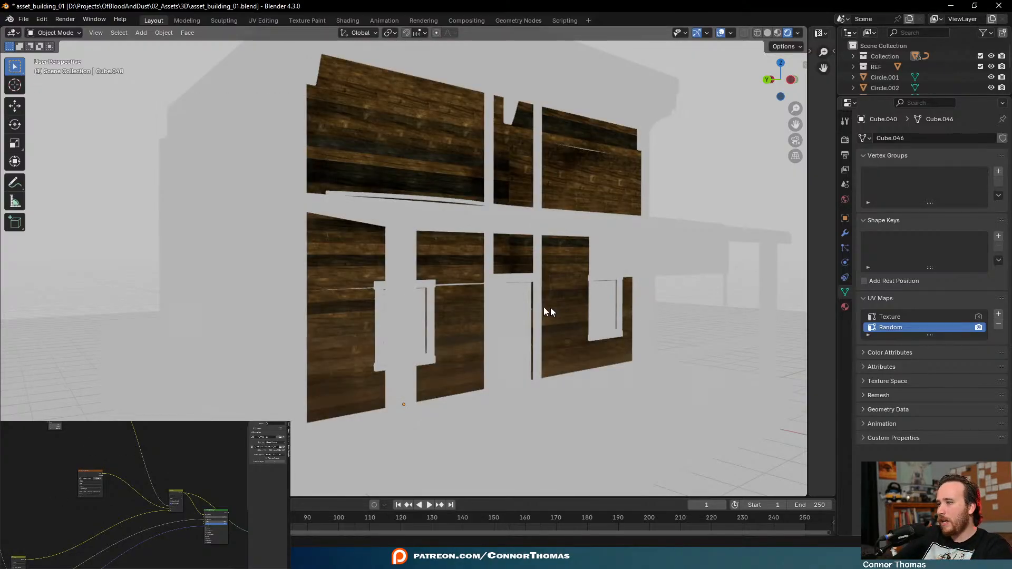
{"action": "scroll", "coordinate": [360, 460], "scroll_direction": "up", "scroll_amount": 4}
{"action": "middle_click_drag", "start_coordinate": [381, 464], "coordinate": [450, 320], "text": "shift"}
{"action": "left_click", "coordinate": [98, 472]}
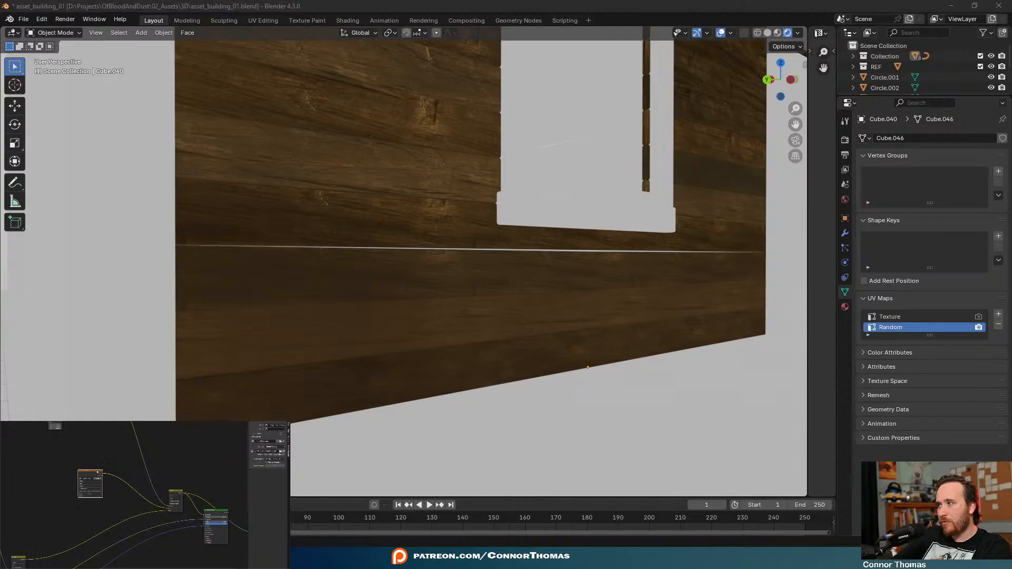
{"action": "left_click", "coordinate": [87, 472], "text": "ctrl+shift"}
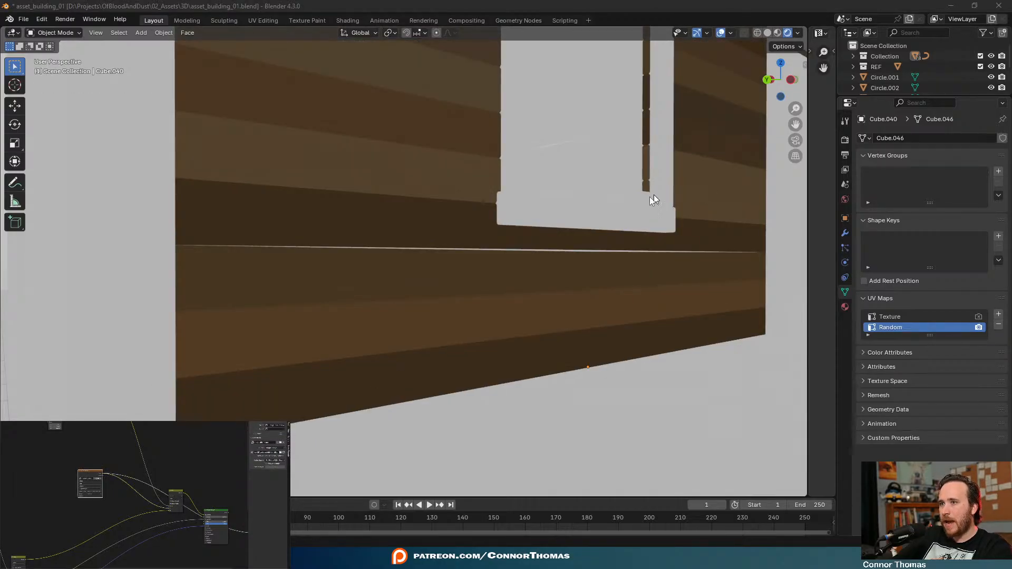
{"action": "middle_click_drag", "start_coordinate": [650, 196], "coordinate": [504, 247], "text": "shift"}
{"action": "left_click_drag", "start_coordinate": [88, 471], "coordinate": [94, 450]}
{"action": "scroll", "coordinate": [412, 289], "scroll_direction": "down", "scroll_amount": 5}
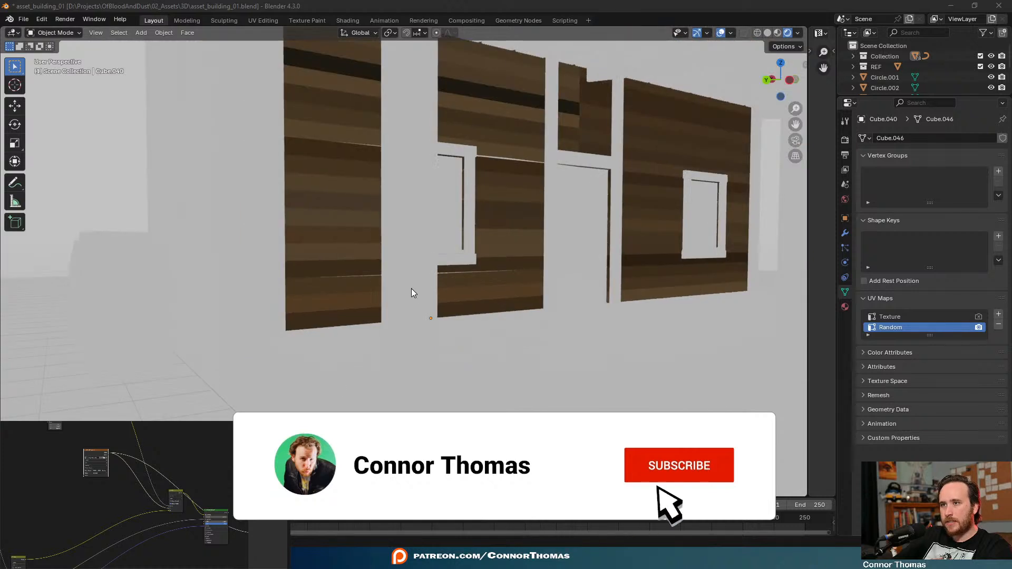
{"action": "scroll", "coordinate": [399, 282], "scroll_direction": "up", "scroll_amount": 2}
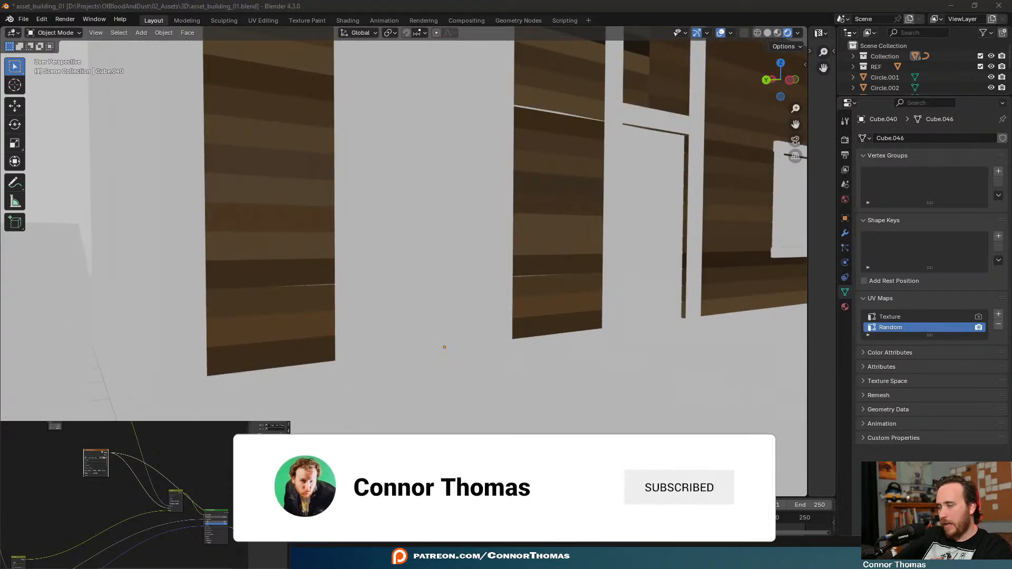
Add Mapping and Texture Coordinate nodes ahead of the dirt diffuse texture
{"action": "key", "text": "ctrl+t"}
{"action": "middle_click_drag", "start_coordinate": [93, 469], "coordinate": [126, 480]}
{"action": "scroll", "coordinate": [127, 479], "scroll_direction": "up", "scroll_amount": 4}
{"action": "scroll", "coordinate": [53, 499], "scroll_direction": "up", "scroll_amount": 2}
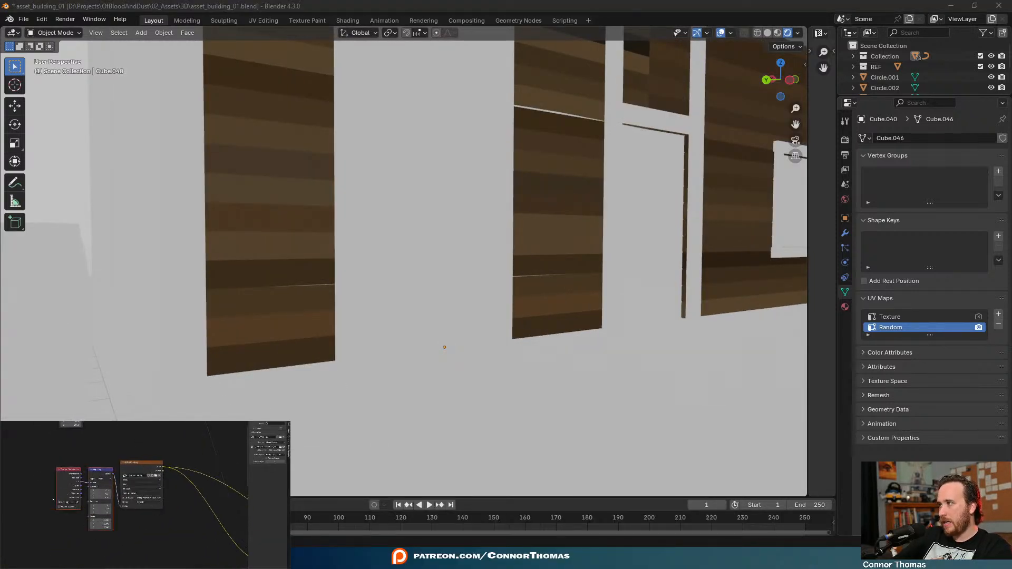
{"action": "middle_click_drag", "start_coordinate": [72, 510], "coordinate": [100, 502]}
Replace the new Texture Coordinate node with a UV Map node feeding the Mapping node's vector
{"action": "key", "text": "shift+a"}
{"action": "left_click", "coordinate": [75, 514]}
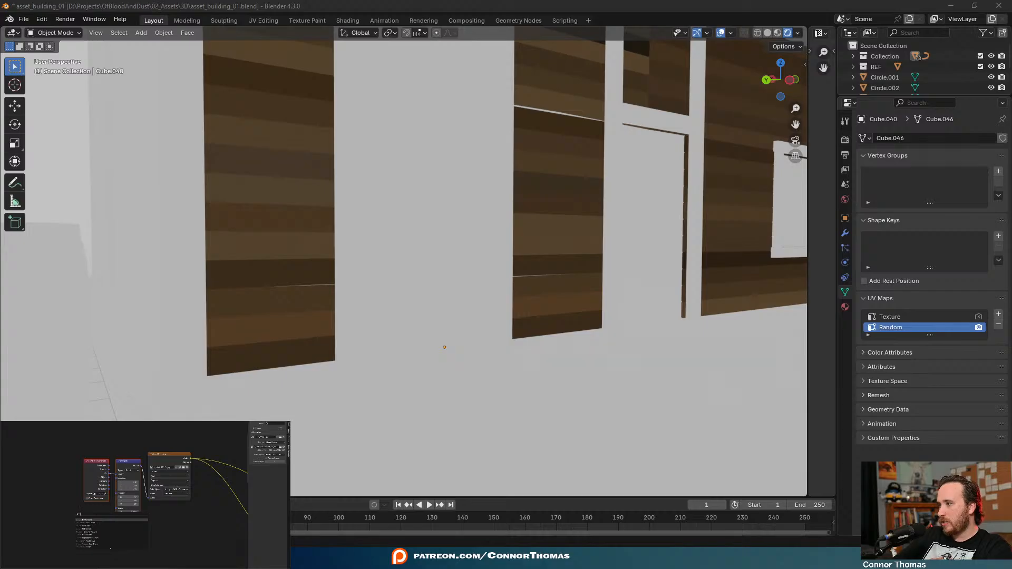
{"action": "key", "text": "Return"}
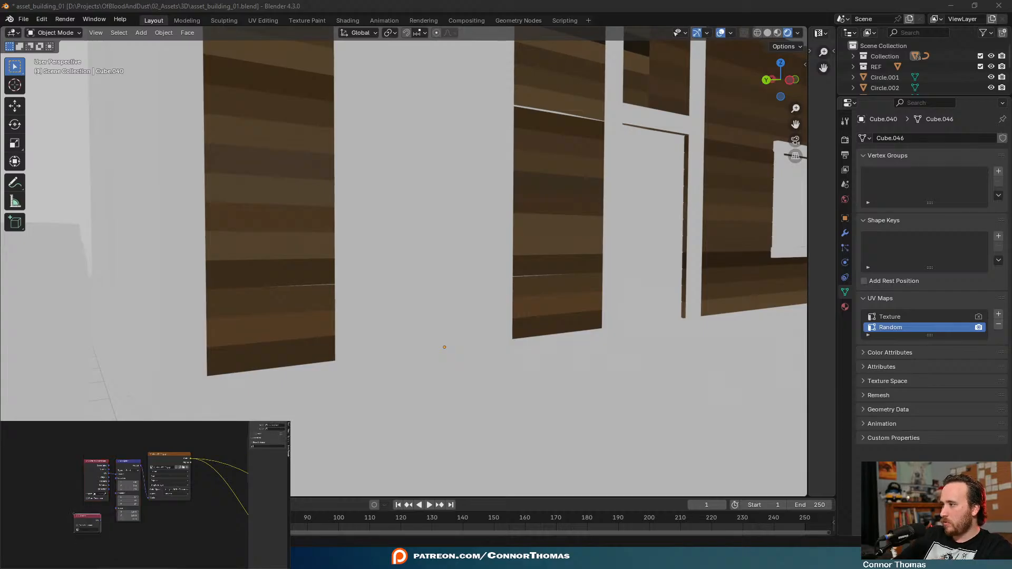
{"action": "left_click", "coordinate": [43, 480]}
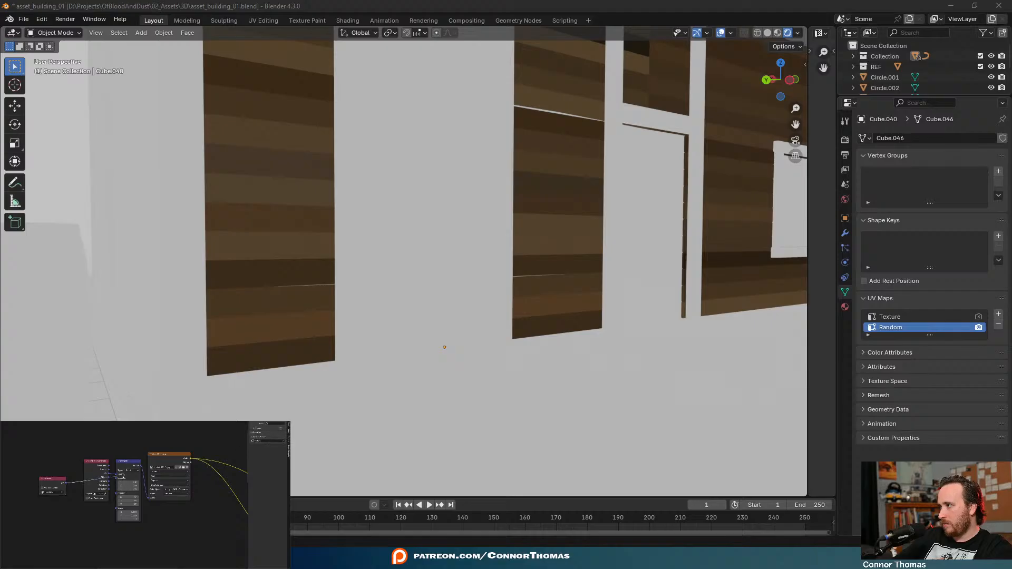
{"action": "key", "text": "ctrl+x"}
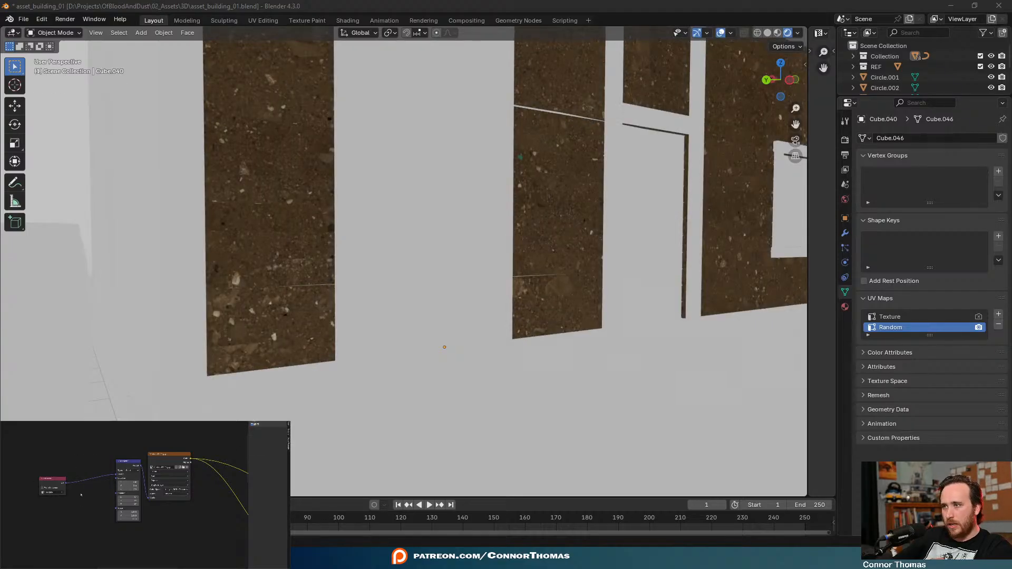
Add a Value node, connect it to the Mapping scale and raise it so the dirt tiles more finely
{"action": "key", "text": "shift+a"}
{"action": "key", "text": "Return"}
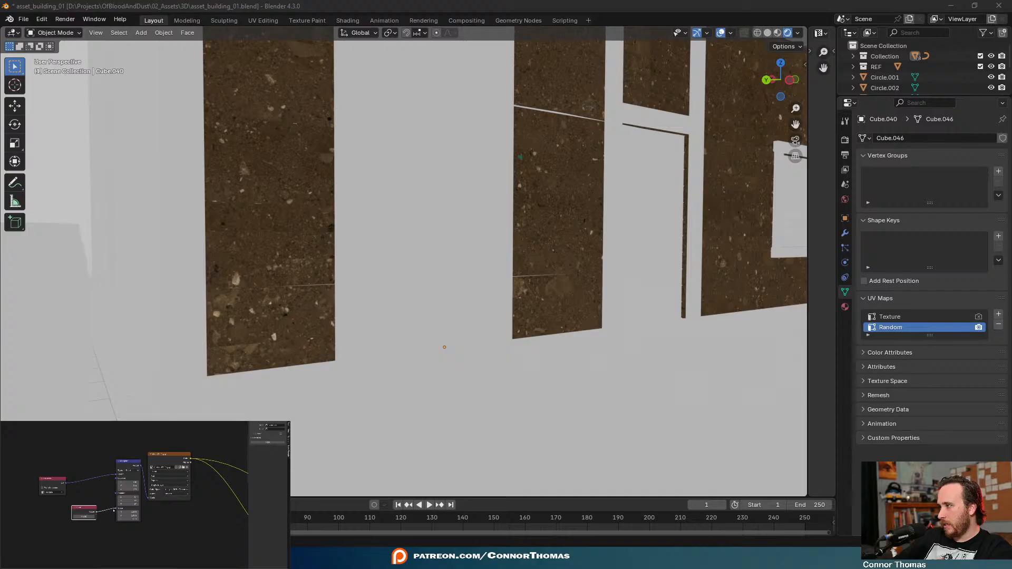
{"action": "left_click_drag", "start_coordinate": [114, 509], "coordinate": [108, 517]}
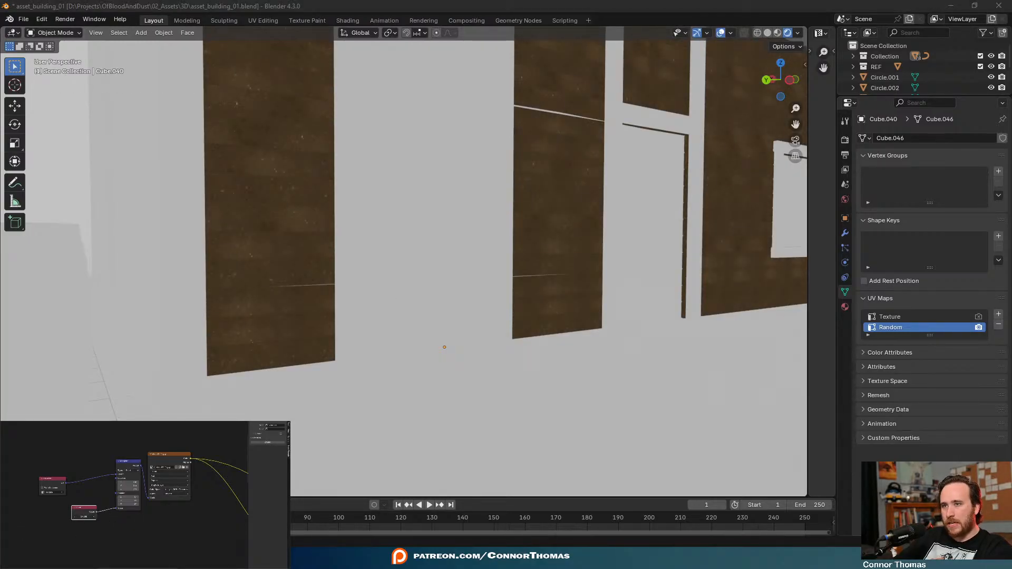
{"action": "scroll", "coordinate": [473, 476], "scroll_direction": "up", "scroll_amount": 4}
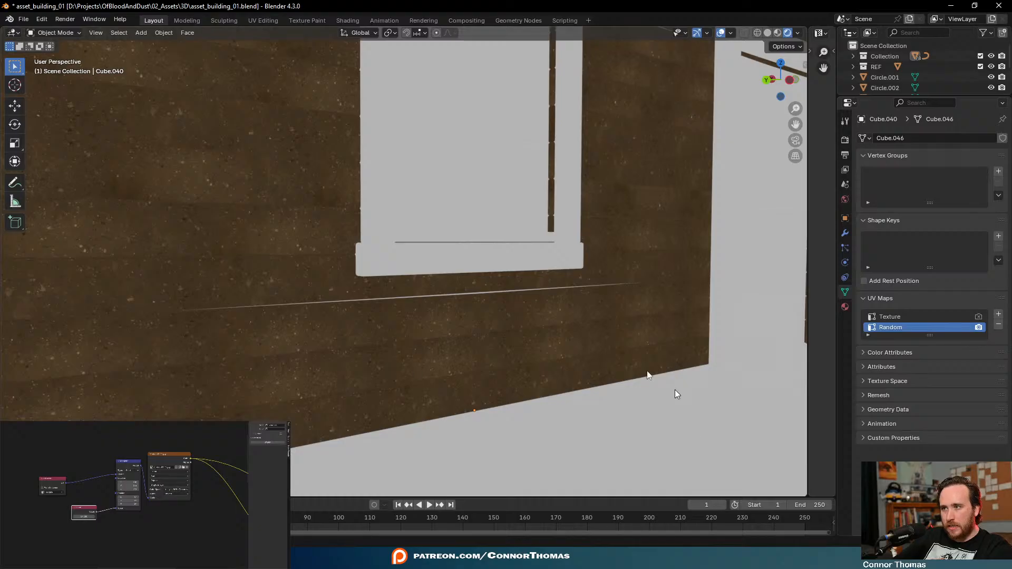
Bring dirt_disp_4k.png from the dirt folder into the shader nodes as an image texture
{"action": "key", "text": "alt+Tab"}
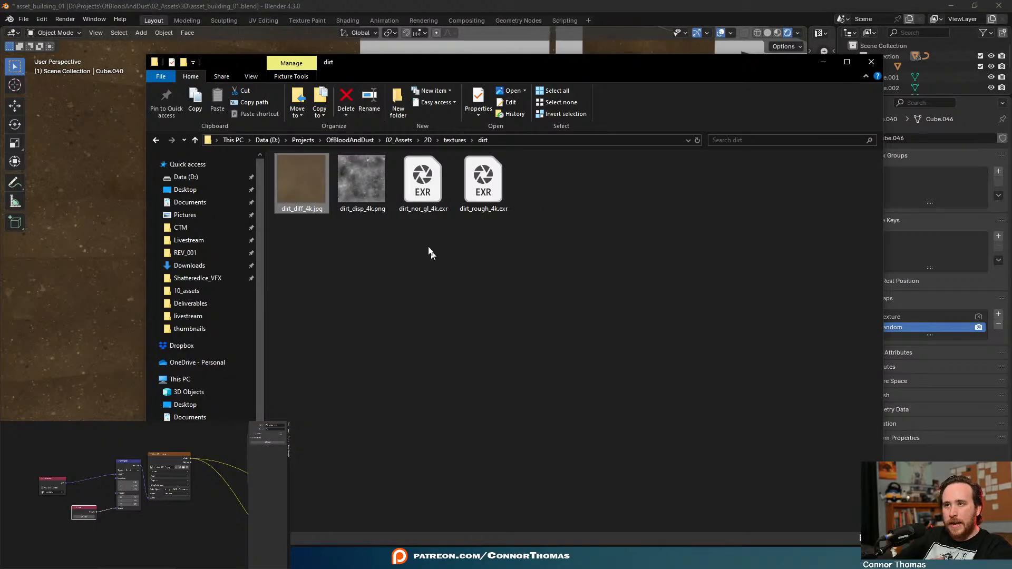
{"action": "left_click", "coordinate": [372, 185]}
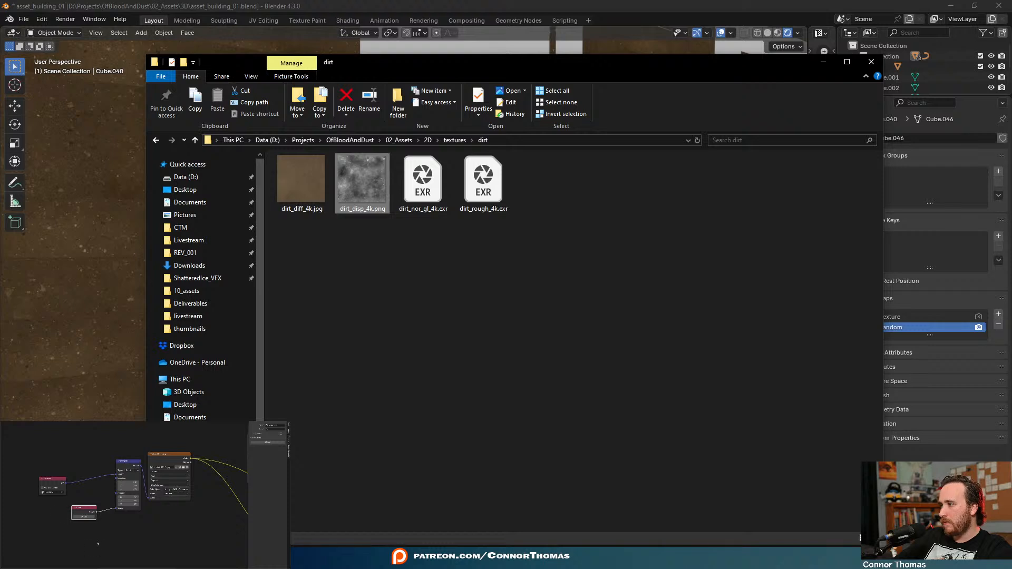
{"action": "left_click_drag", "start_coordinate": [97, 544], "coordinate": [98, 543]}
{"action": "middle_click_drag", "start_coordinate": [97, 543], "coordinate": [120, 506]}
{"action": "scroll", "coordinate": [123, 503], "scroll_direction": "down", "scroll_amount": 3}
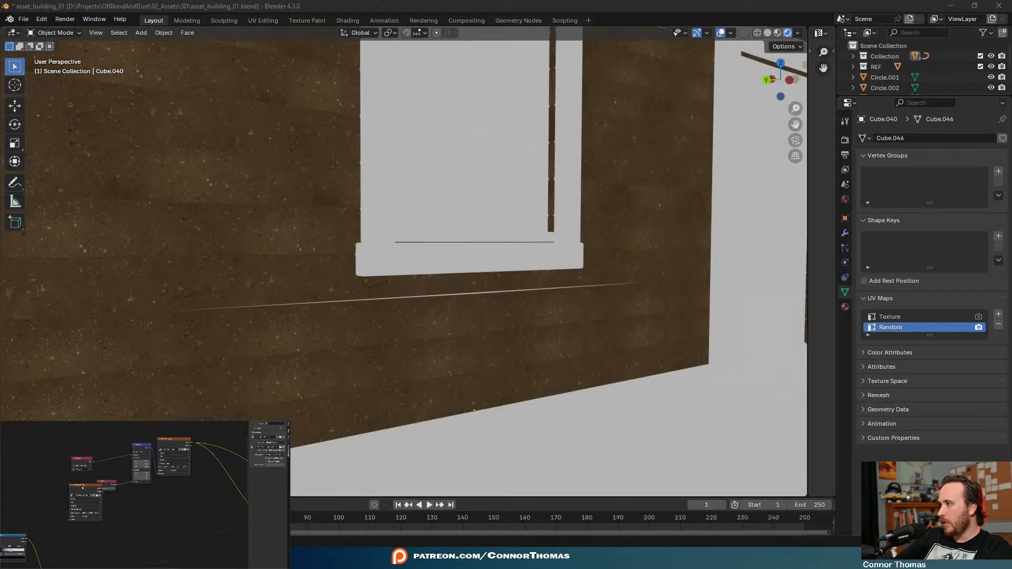
Place the displacement texture below the diffuse texture, feed it from the same Mapping node and preview it on the wall
{"action": "left_click_drag", "start_coordinate": [82, 487], "coordinate": [175, 484]}
{"action": "left_click_drag", "start_coordinate": [151, 450], "coordinate": [155, 488]}
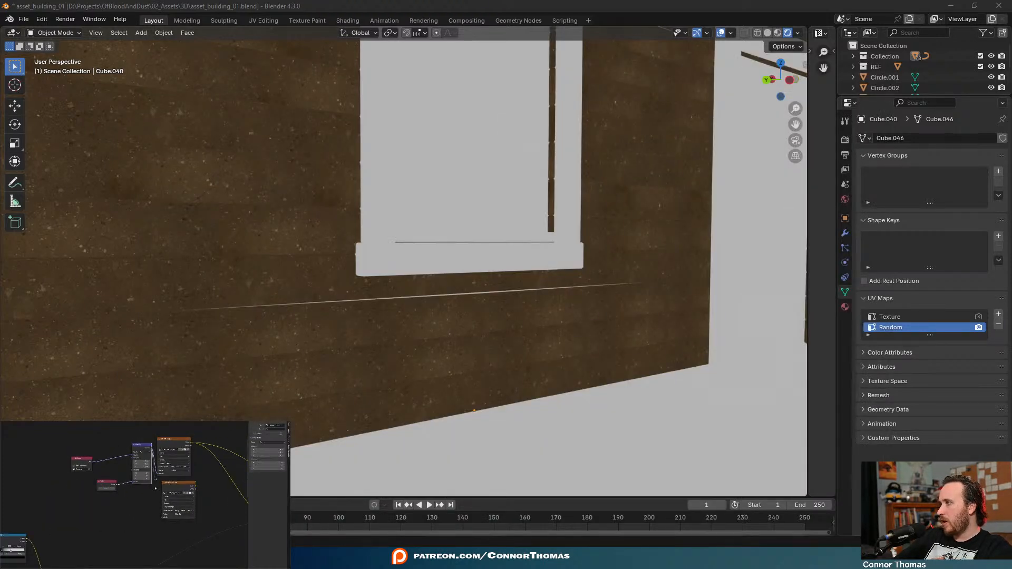
{"action": "left_click_drag", "start_coordinate": [42, 516], "coordinate": [141, 450]}
{"action": "left_click_drag", "start_coordinate": [139, 448], "coordinate": [84, 448]}
{"action": "left_click_drag", "start_coordinate": [180, 483], "coordinate": [172, 479]}
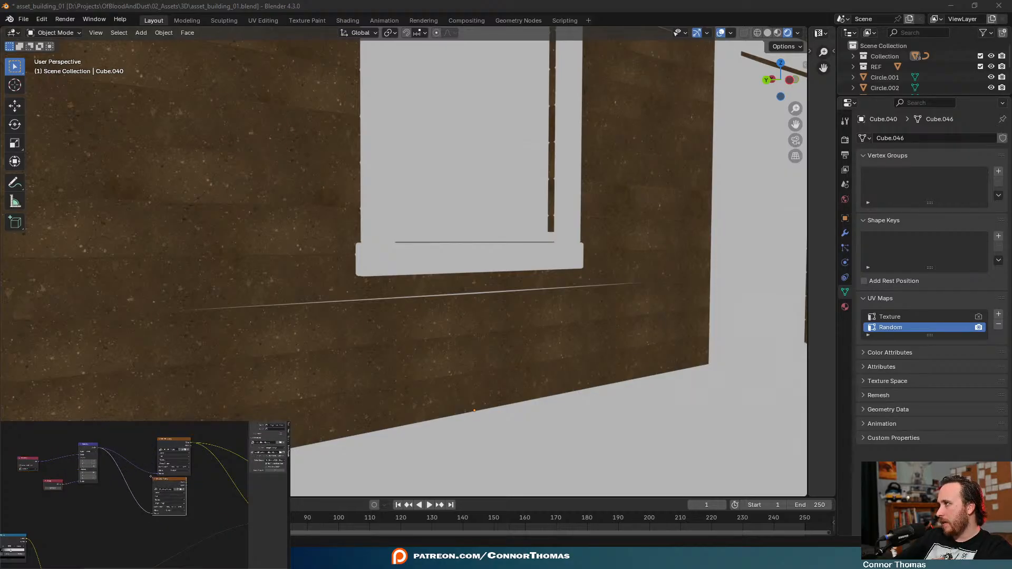
{"action": "middle_click_drag", "start_coordinate": [124, 501], "coordinate": [88, 510]}
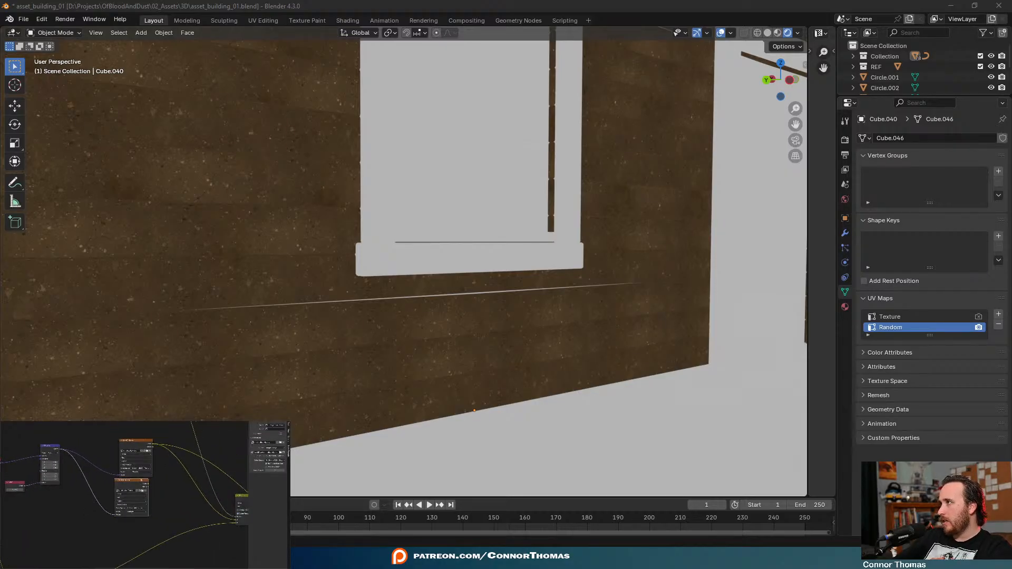
{"action": "left_click", "coordinate": [129, 481], "text": "ctrl+shift"}
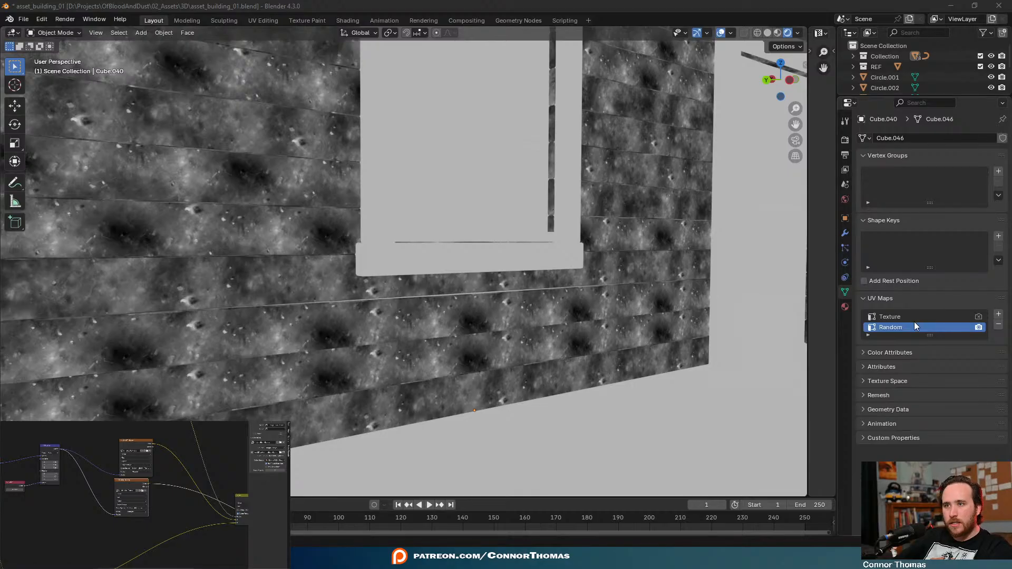
{"action": "middle_click_drag", "start_coordinate": [172, 320], "coordinate": [176, 320]}
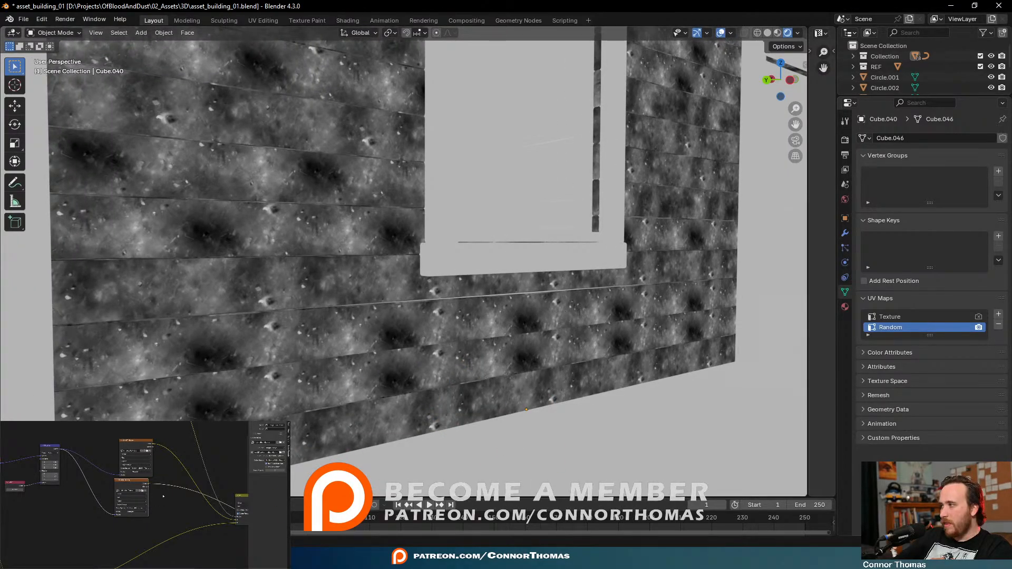
Add a Color Ramp after the displacement texture and move its black stop inward to isolate the brightest patches
{"action": "left_click_drag", "start_coordinate": [139, 489], "coordinate": [106, 495]}
{"action": "key", "text": "shift+a"}
{"action": "left_click", "coordinate": [132, 507]}
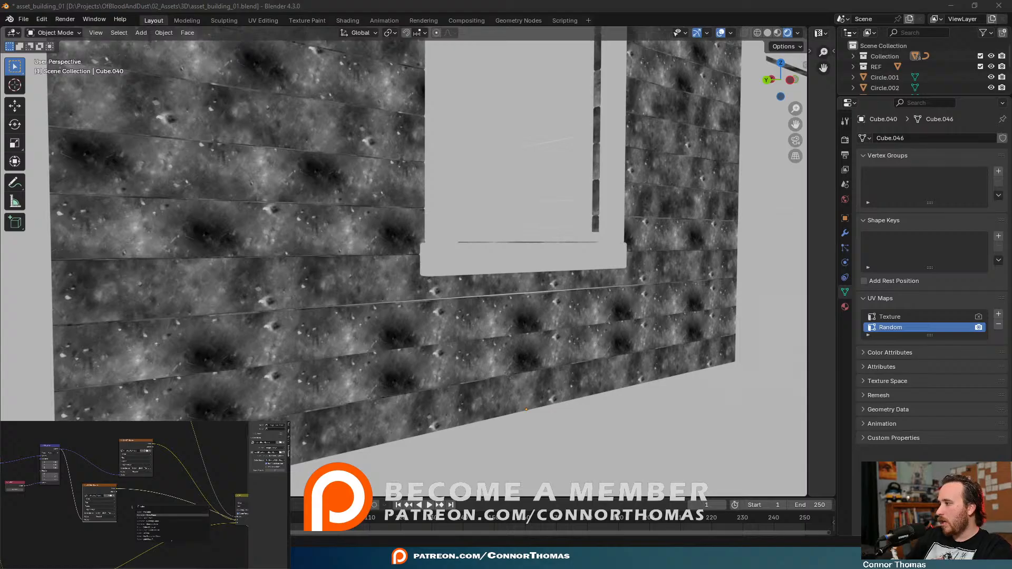
{"action": "key", "text": "Return"}
{"action": "left_click", "coordinate": [124, 486]}
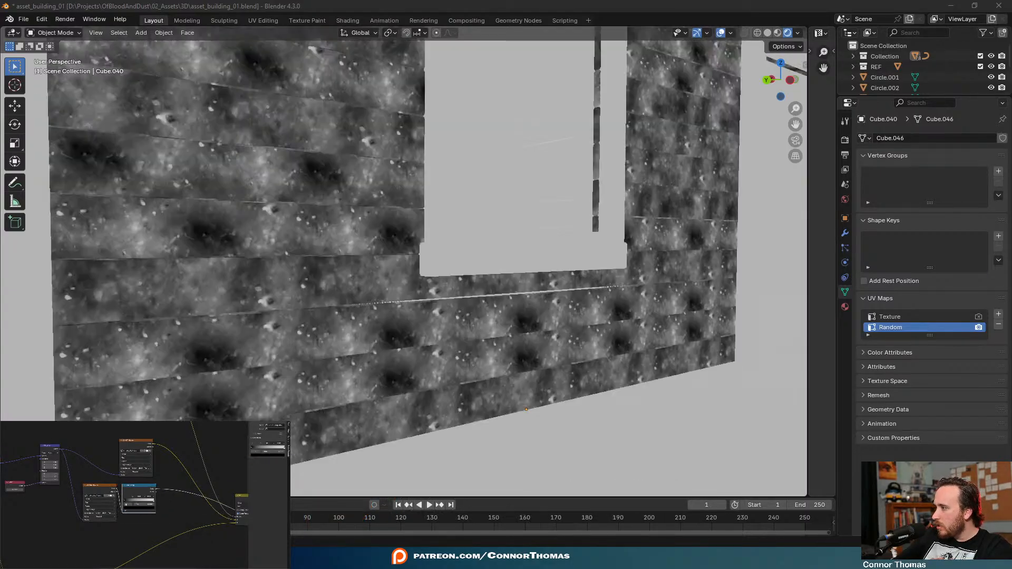
{"action": "mouse_move", "coordinate": [126, 501]}
{"action": "left_mouse_down"}
{"action": "mouse_move", "coordinate": [145, 503]}
{"action": "mouse_move", "coordinate": [132, 503]}
{"action": "left_mouse_up"}
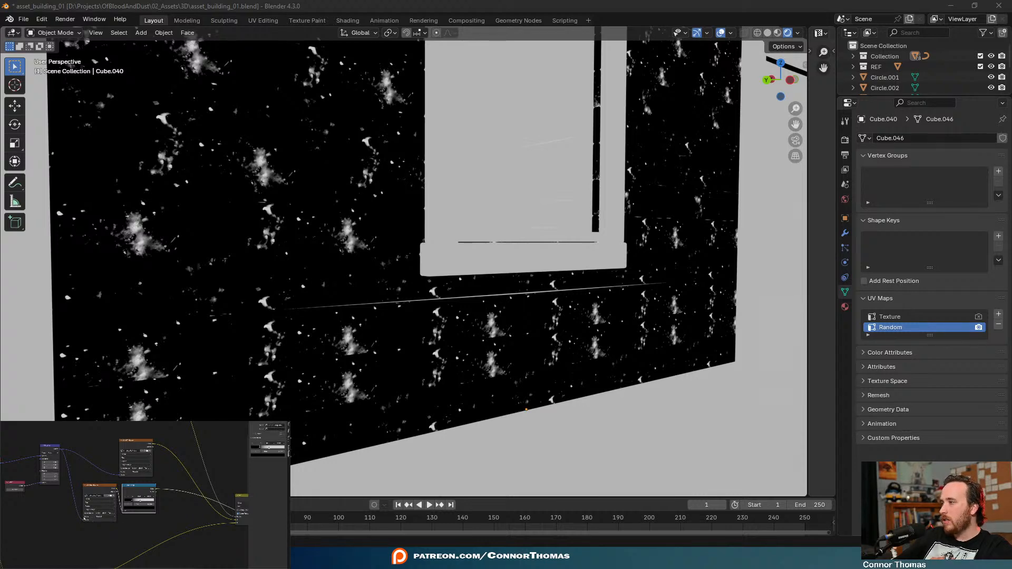
Lower the Value node driving the Mapping scale so the displacement pattern becomes larger on the wall
{"action": "middle_click_drag", "start_coordinate": [52, 496], "coordinate": [91, 492]}
{"action": "left_click_drag", "start_coordinate": [54, 486], "coordinate": [22, 485]}
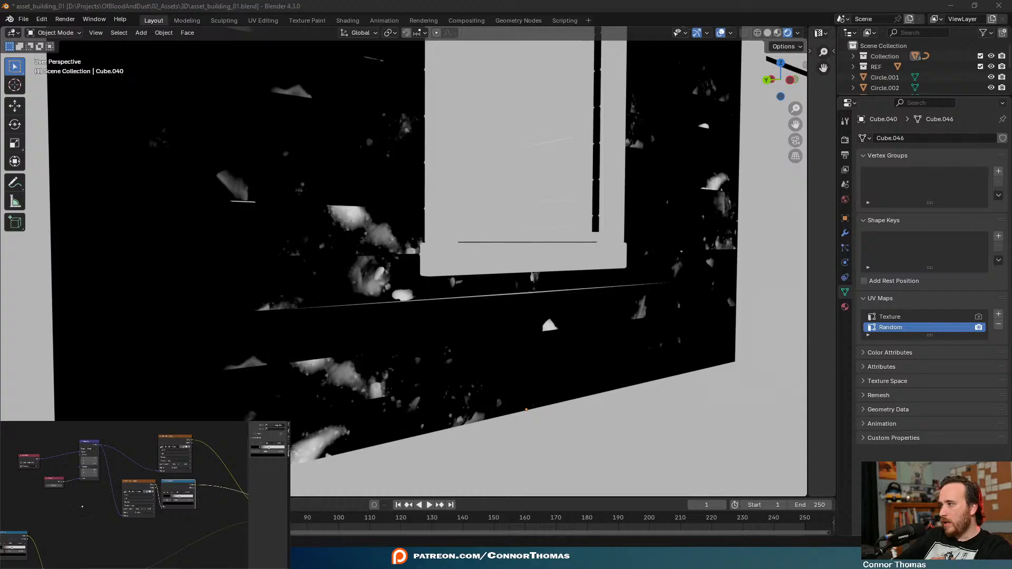
{"action": "left_click", "coordinate": [134, 496]}
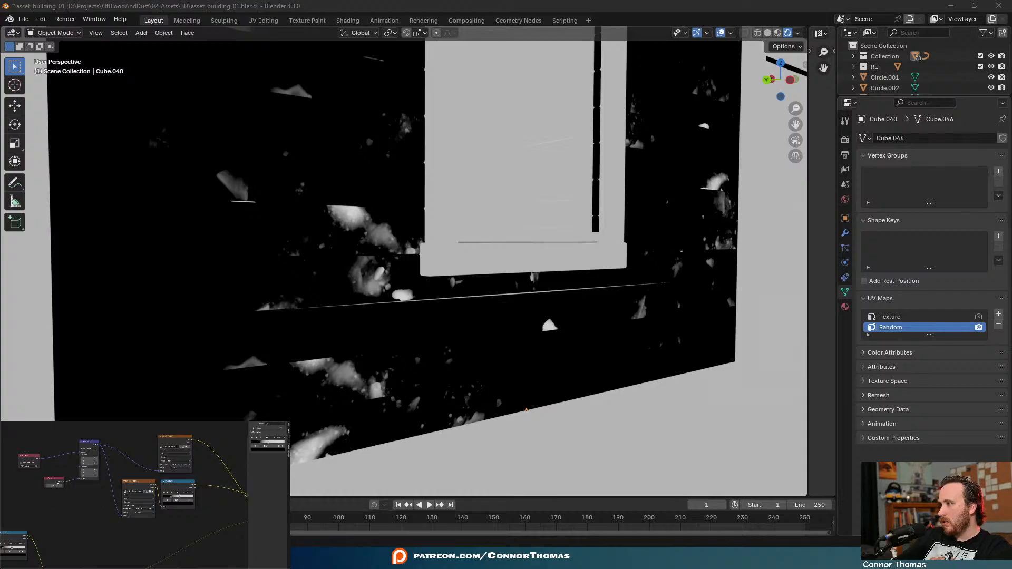
Duplicate the Value, UV Map and Mapping nodes, wire the copies together and feed the dirt diffuse texture from them
{"action": "key", "text": "shift+d"}
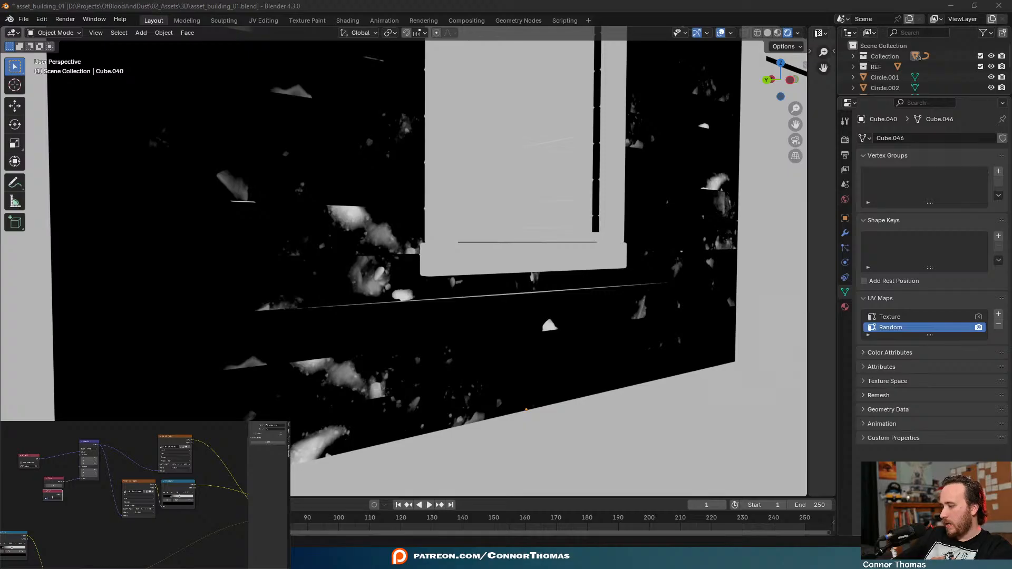
{"action": "key", "text": "Return"}
{"action": "left_click_drag", "start_coordinate": [24, 430], "coordinate": [97, 469]}
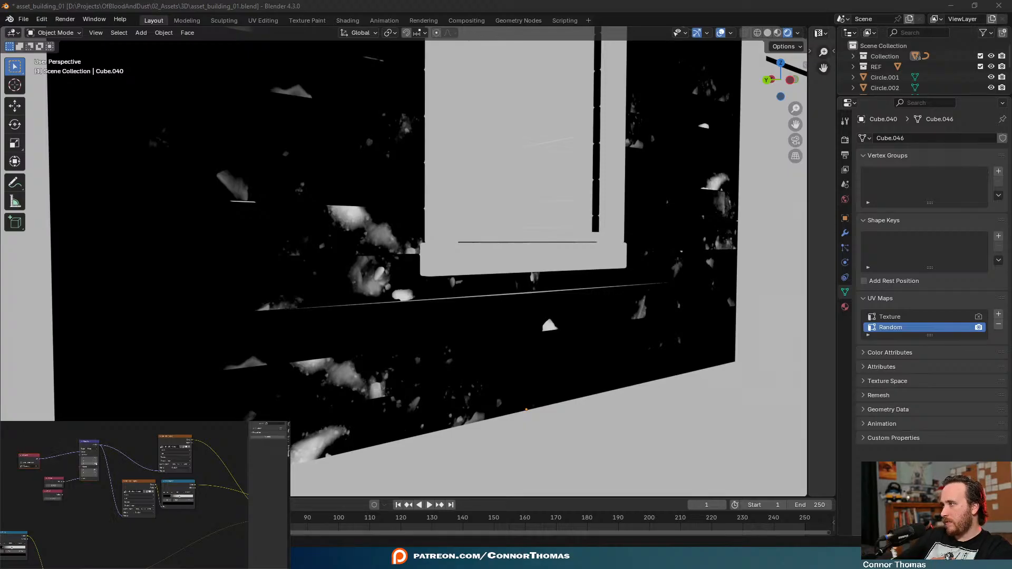
{"action": "middle_click_drag", "start_coordinate": [96, 464], "coordinate": [98, 502]}
{"action": "key", "text": "shift+d"}
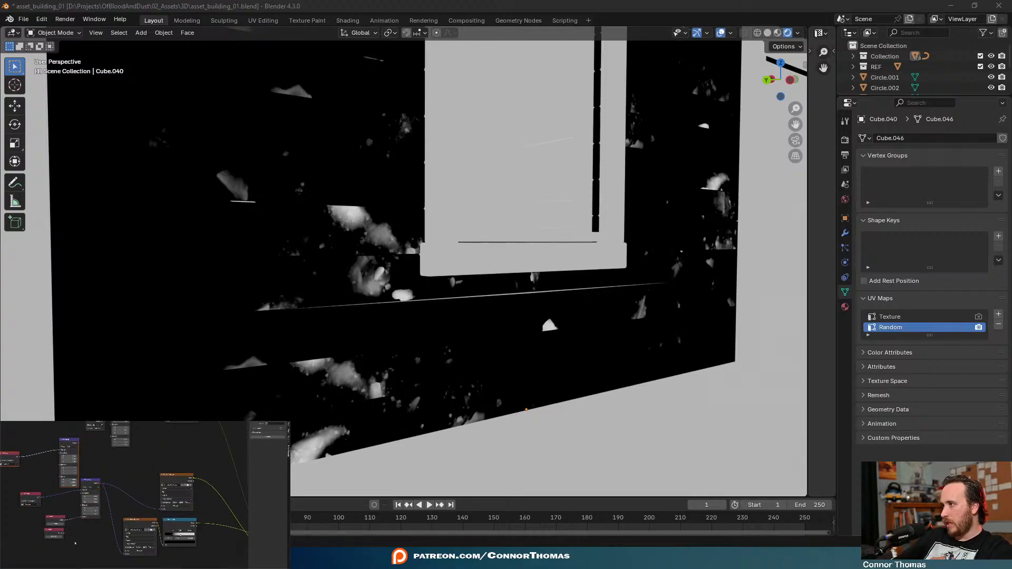
{"action": "left_click", "coordinate": [75, 543]}
{"action": "left_click_drag", "start_coordinate": [52, 531], "coordinate": [59, 477]}
{"action": "left_click_drag", "start_coordinate": [79, 444], "coordinate": [158, 511]}
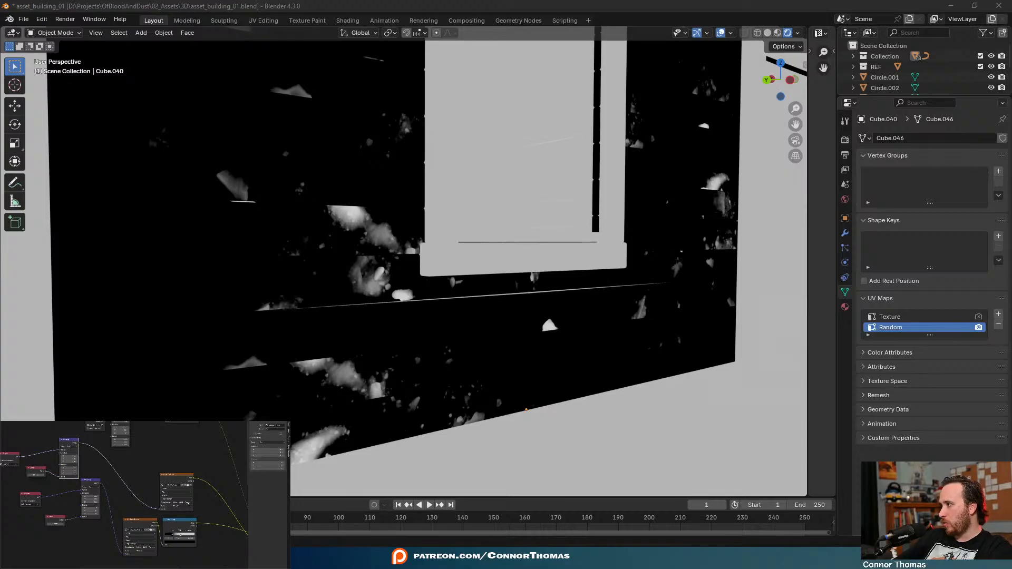
Move the displacement texture's UV Map, Value and Mapping nodes down beside that texture
{"action": "middle_click_drag", "start_coordinate": [159, 509], "coordinate": [152, 477]}
{"action": "left_click_drag", "start_coordinate": [30, 501], "coordinate": [101, 459]}
{"action": "key", "text": "g"}
{"action": "left_click", "coordinate": [105, 494]}
{"action": "left_click", "coordinate": [147, 546]}
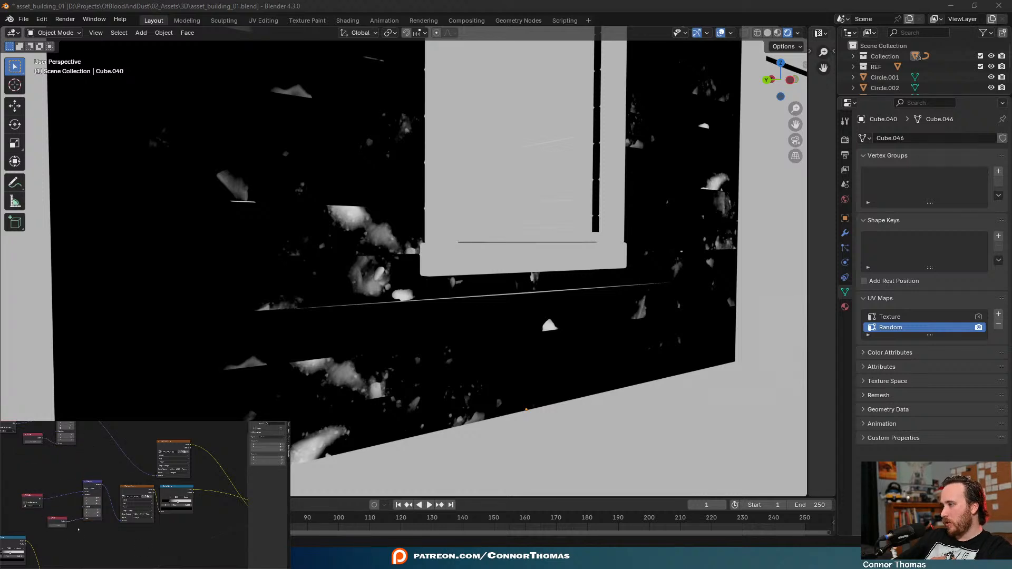
Preview the gradient mask's Color Ramp on the wall and inspect it across the whole building
{"action": "middle_click_drag", "start_coordinate": [194, 505], "coordinate": [125, 492]}
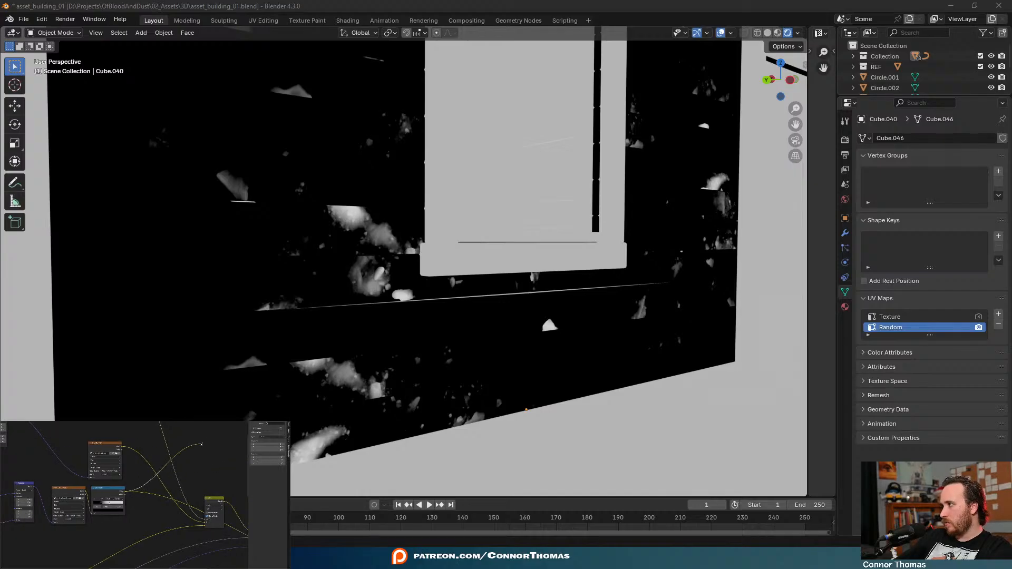
{"action": "middle_click_drag", "start_coordinate": [190, 422], "coordinate": [194, 489]}
{"action": "scroll", "coordinate": [192, 508], "scroll_direction": "down", "scroll_amount": 1}
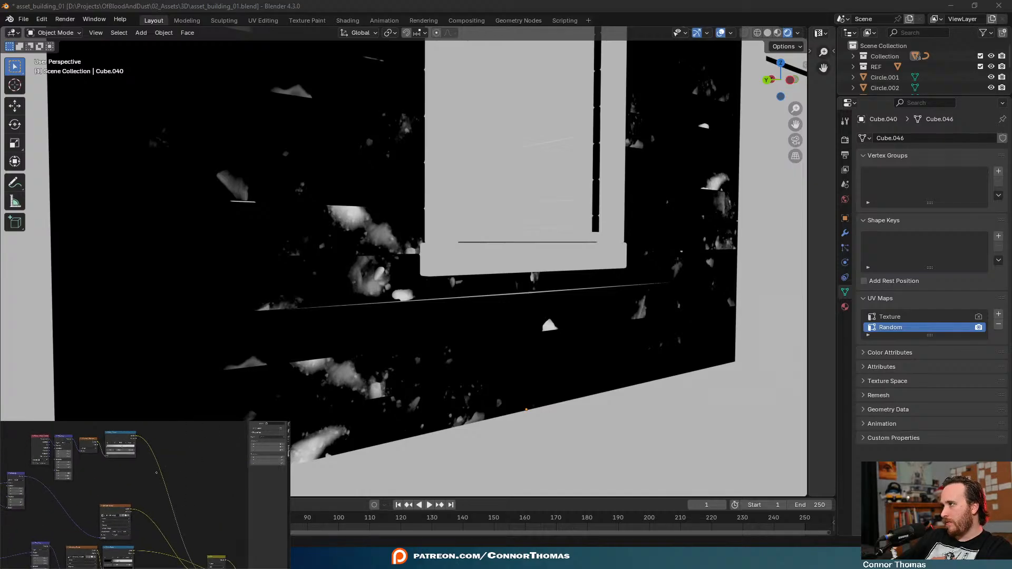
{"action": "left_click", "coordinate": [120, 436], "text": "ctrl+shift"}
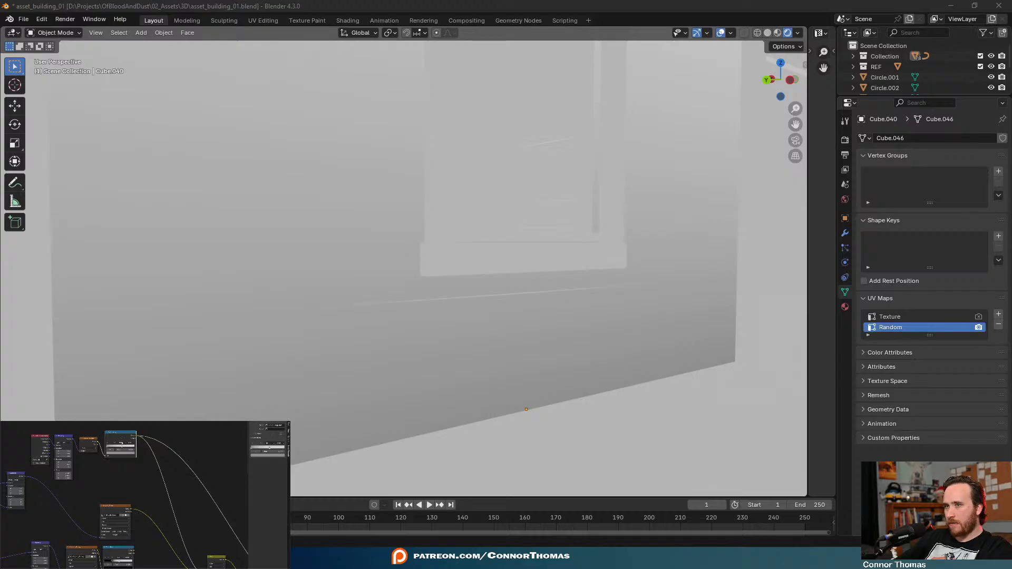
{"action": "scroll", "coordinate": [653, 248], "scroll_direction": "down", "scroll_amount": 12}
{"action": "scroll", "coordinate": [454, 338], "scroll_direction": "up", "scroll_amount": 6}
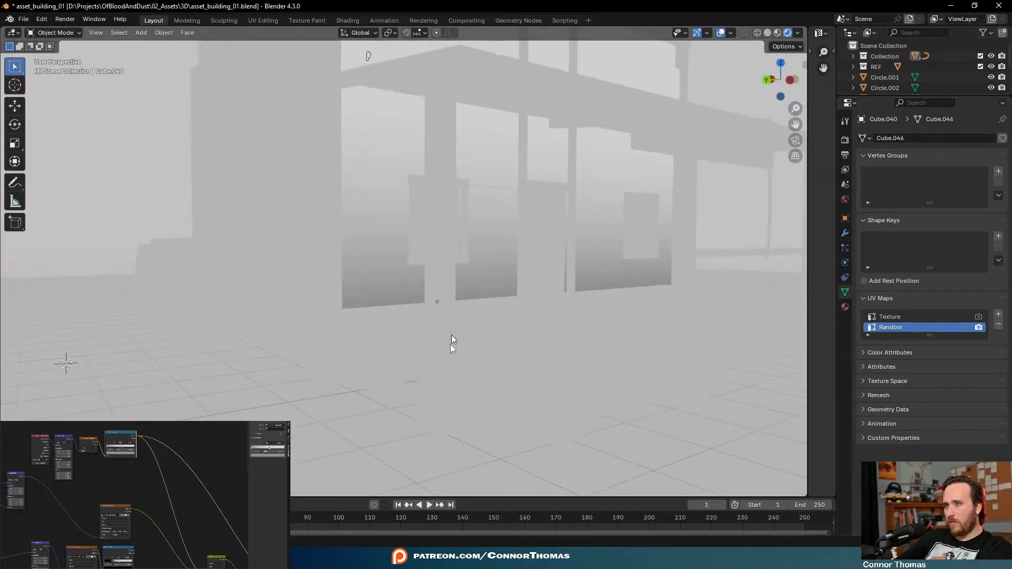
Duplicate the Mix node and insert the copy between the gradient mask's Color Ramp and the dirt Mix node's factor
{"action": "middle_click_drag", "start_coordinate": [197, 526], "coordinate": [171, 501]}
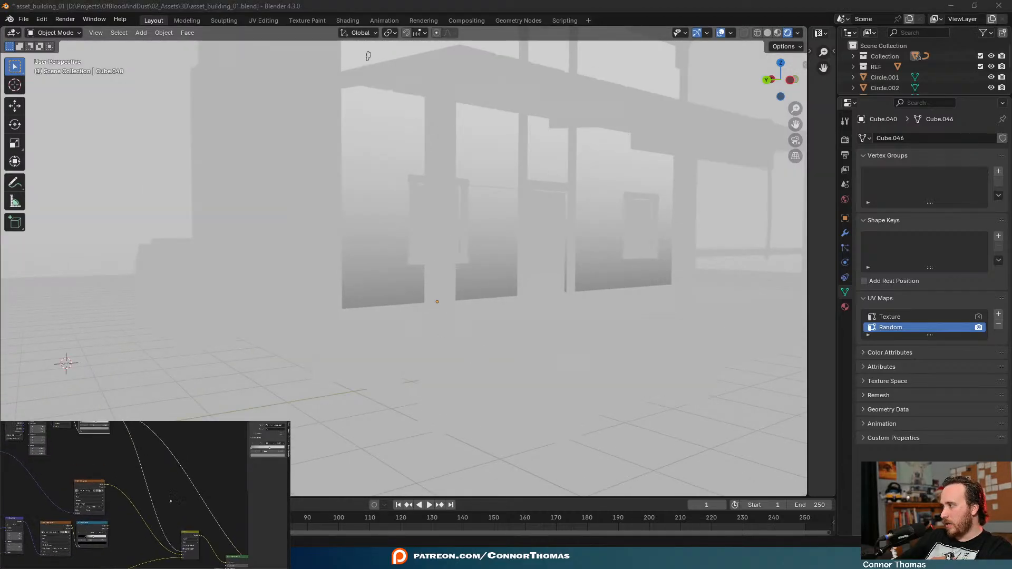
{"action": "left_click", "coordinate": [188, 536]}
{"action": "key", "text": "shift+d"}
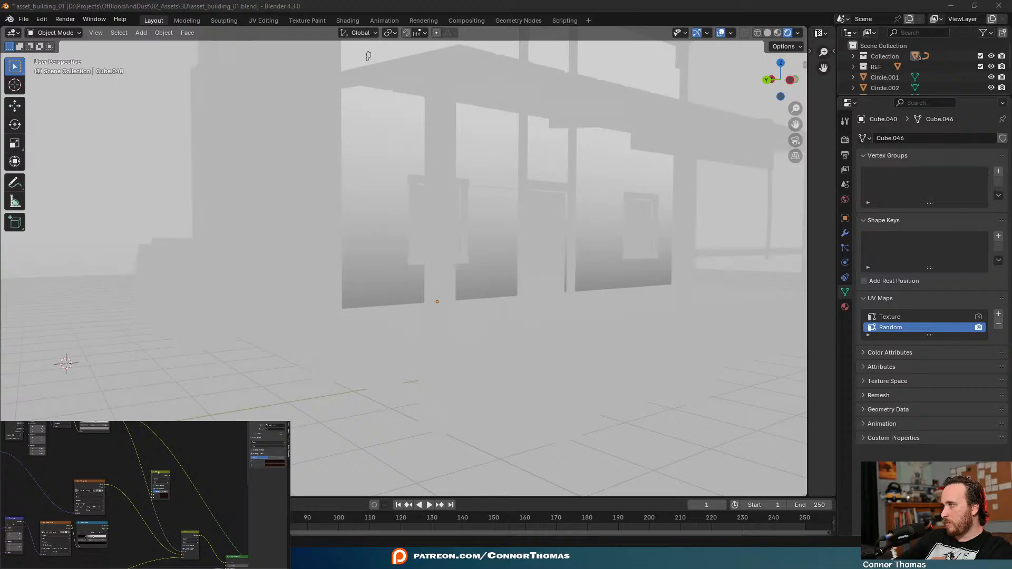
{"action": "left_click", "coordinate": [149, 470]}
{"action": "left_click_drag", "start_coordinate": [159, 473], "coordinate": [163, 464]}
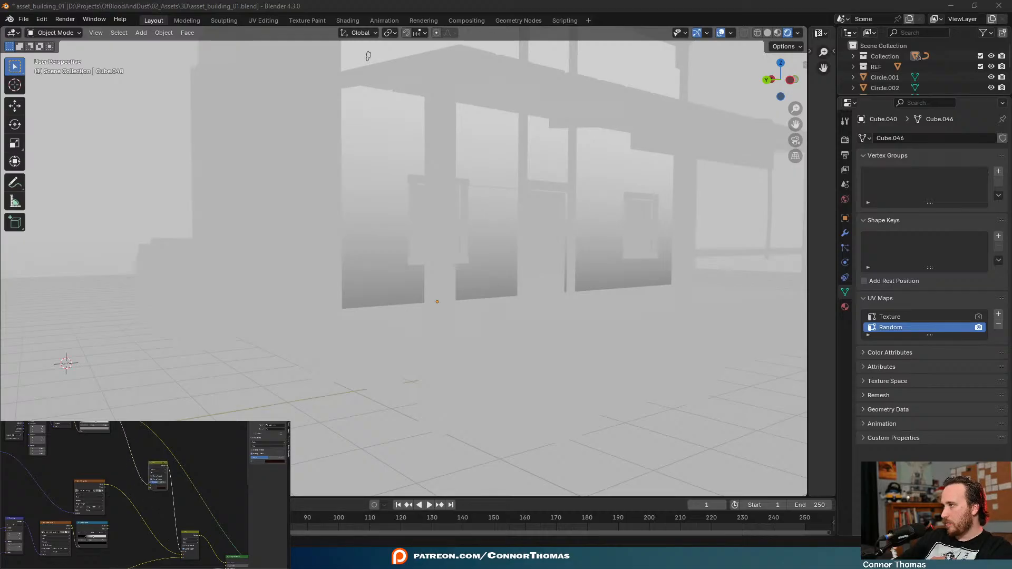
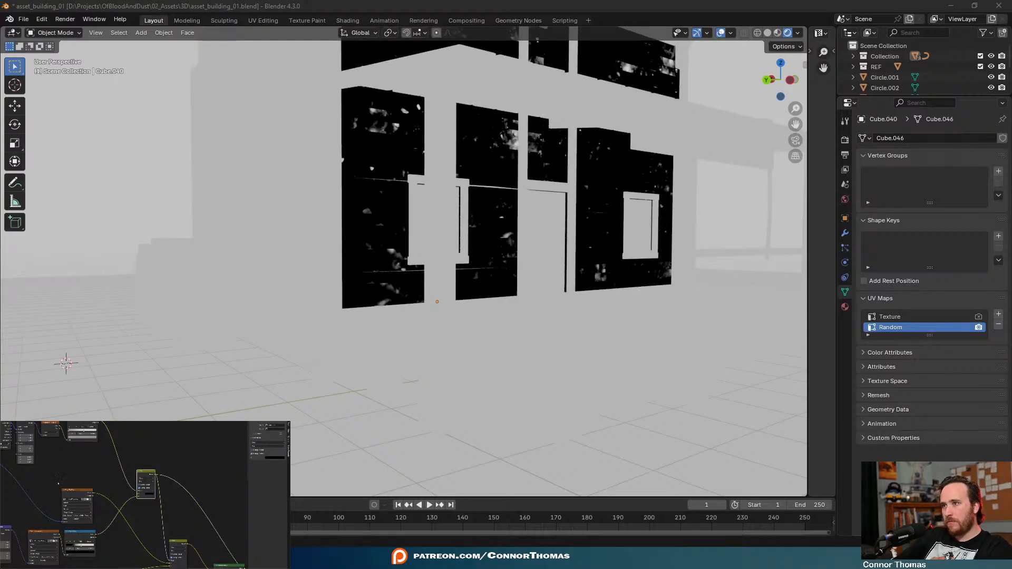
Feed the displacement Color Ramp into the mask Mix node's first colour input and set its second colour to black
{"action": "scroll", "coordinate": [380, 347], "scroll_direction": "up", "scroll_amount": 3}
{"action": "mouse_move", "coordinate": [551, 297]}
{"action": "middle_mouse_down"}
{"action": "mouse_move", "coordinate": [525, 298]}
{"action": "mouse_move", "coordinate": [536, 301]}
{"action": "middle_mouse_up"}
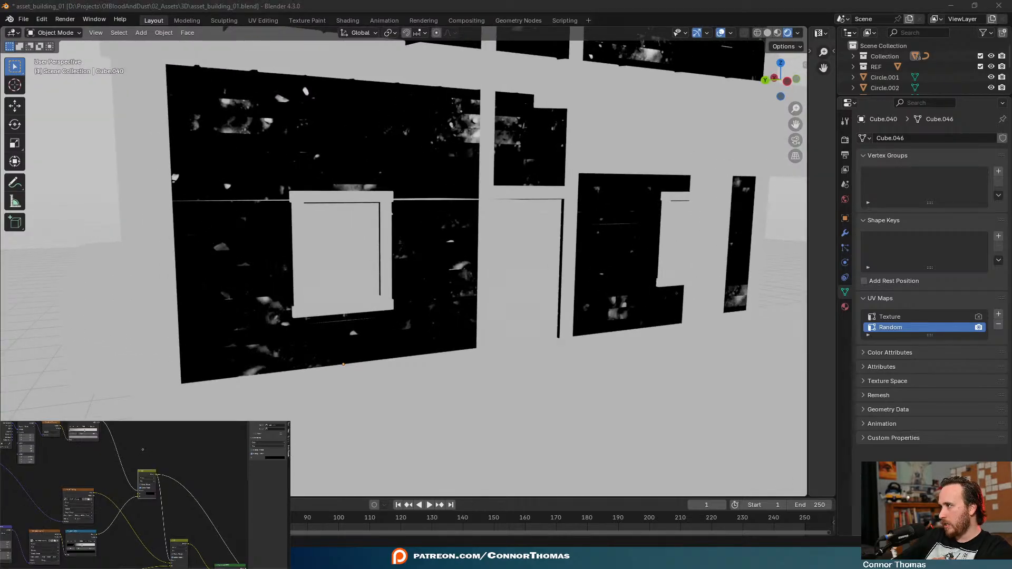
{"action": "middle_click_drag", "start_coordinate": [143, 491], "coordinate": [149, 483]}
{"action": "left_click_drag", "start_coordinate": [143, 491], "coordinate": [144, 486]}
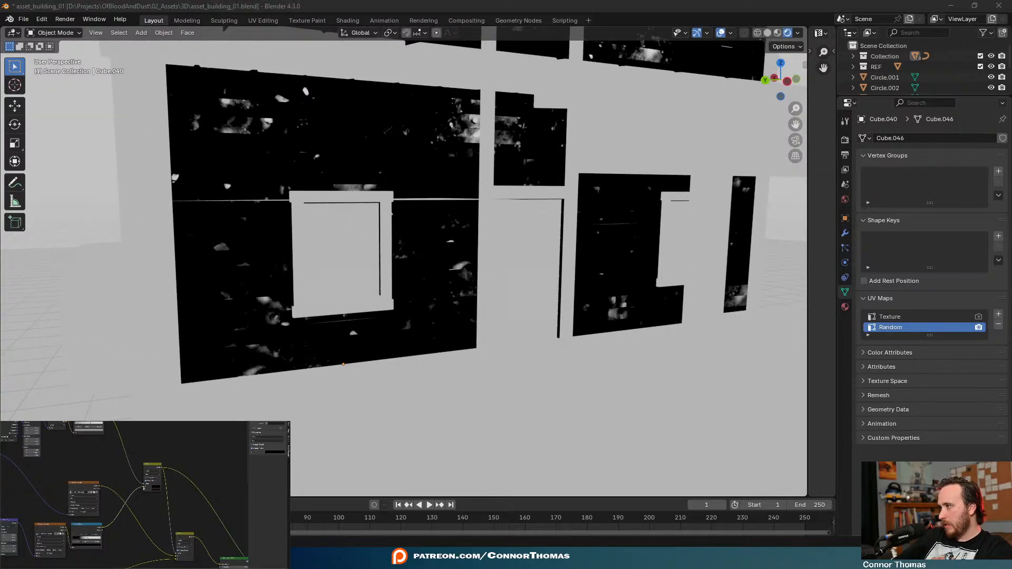
{"action": "left_click", "coordinate": [156, 489]}
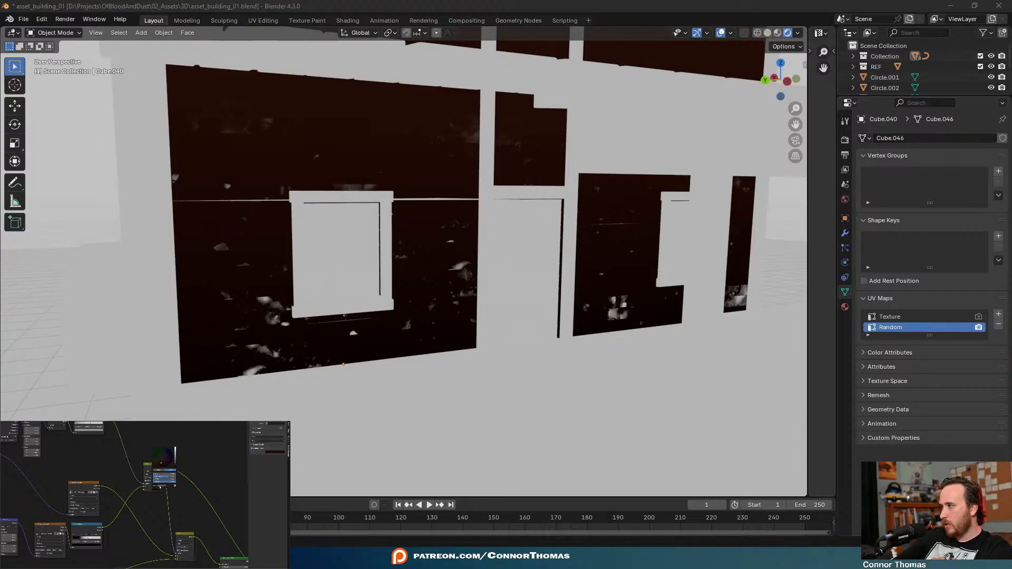
{"action": "left_click_drag", "start_coordinate": [174, 466], "coordinate": [174, 468]}
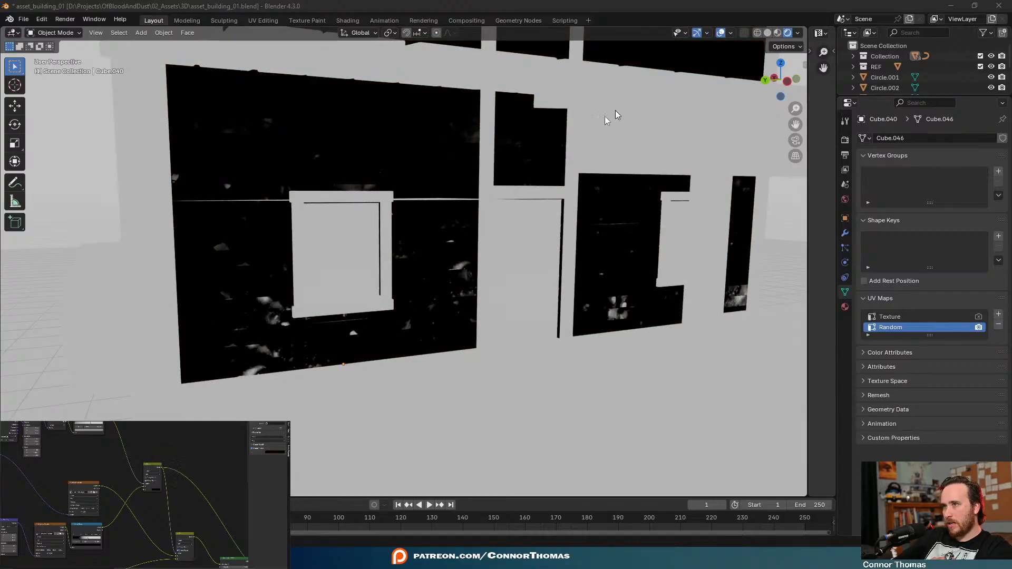
{"action": "scroll", "coordinate": [588, 135], "scroll_direction": "down", "scroll_amount": 4}
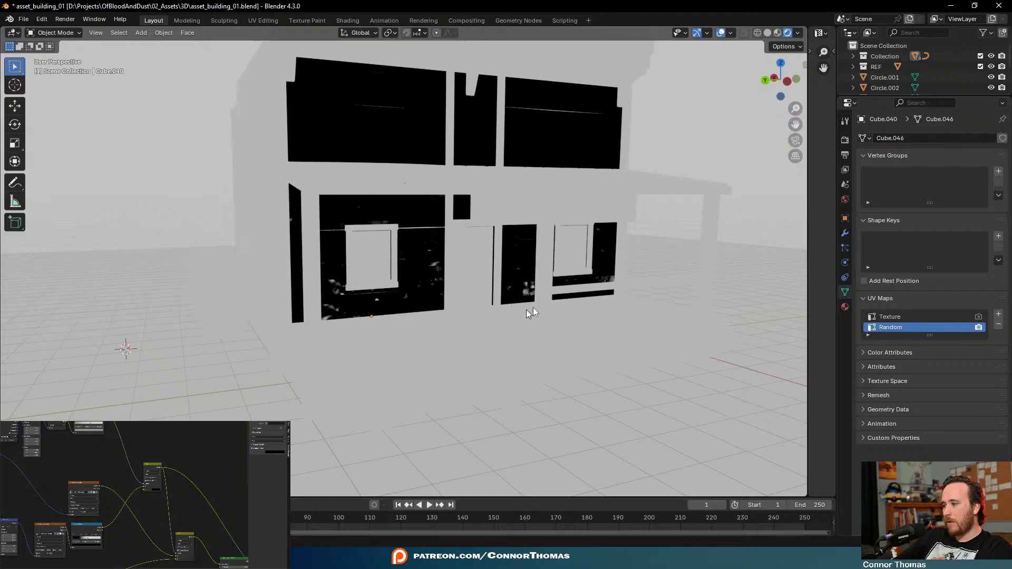
Preview the gradient mask and the combined dirt mask on the building and check their node connections
{"action": "middle_click_drag", "start_coordinate": [165, 468], "coordinate": [206, 494]}
{"action": "left_click", "coordinate": [126, 441], "text": "ctrl+shift"}
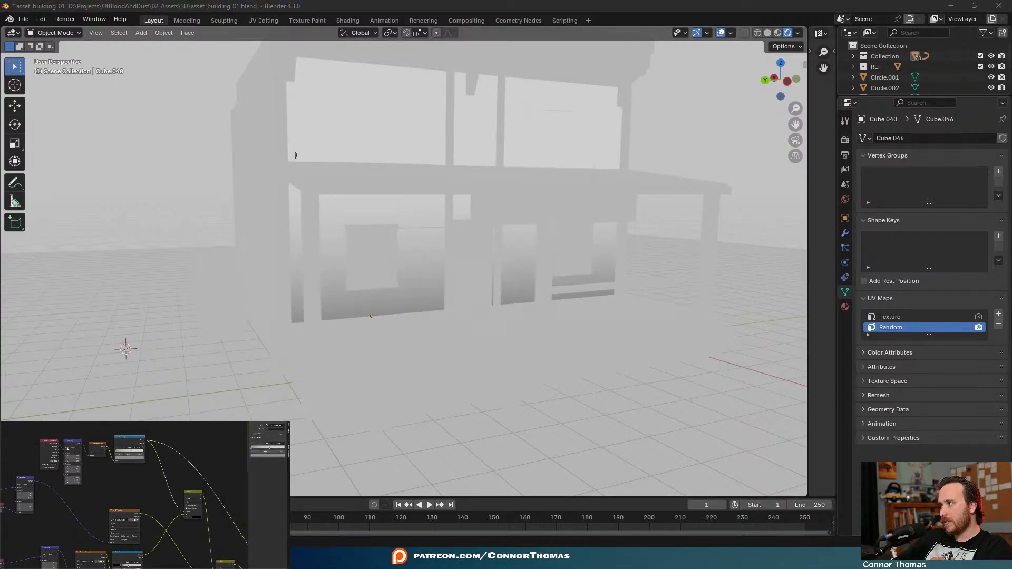
{"action": "left_click_drag", "start_coordinate": [22, 448], "coordinate": [107, 459]}
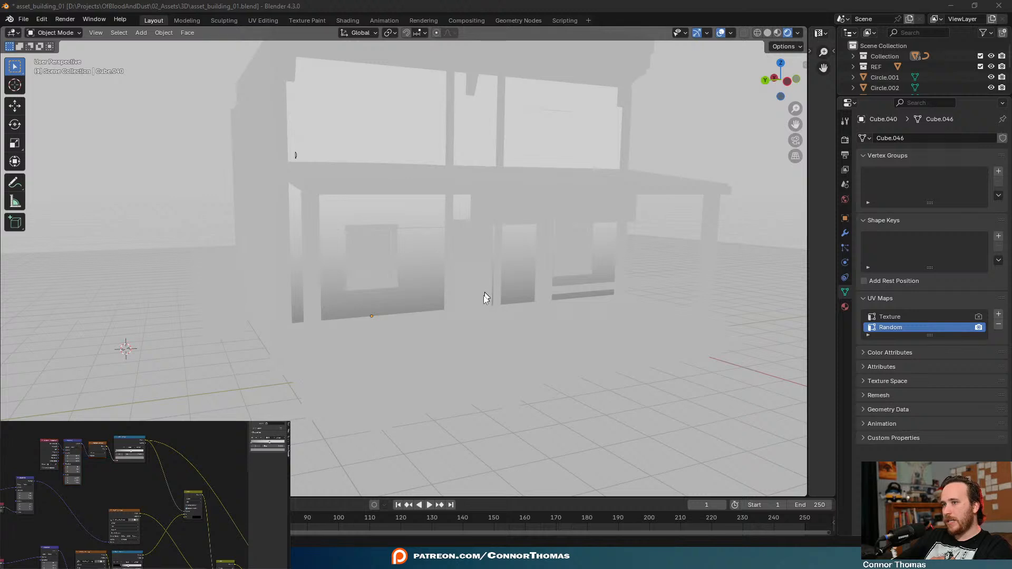
{"action": "middle_click_drag", "start_coordinate": [164, 526], "coordinate": [171, 462]}
{"action": "scroll", "coordinate": [122, 492], "scroll_direction": "down", "scroll_amount": 2}
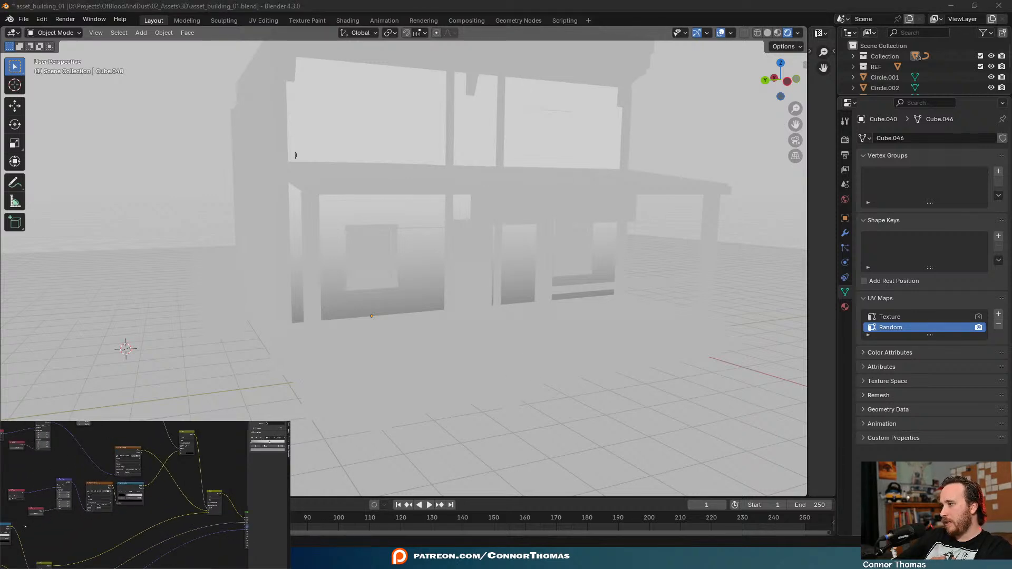
{"action": "scroll", "coordinate": [183, 454], "scroll_direction": "up", "scroll_amount": 4}
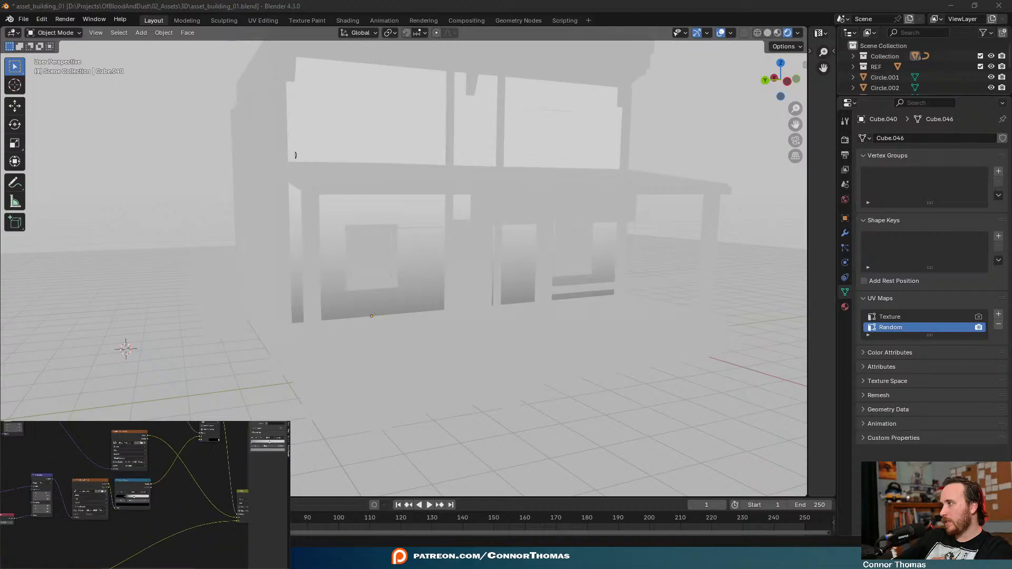
{"action": "middle_click_drag", "start_coordinate": [221, 425], "coordinate": [177, 453]}
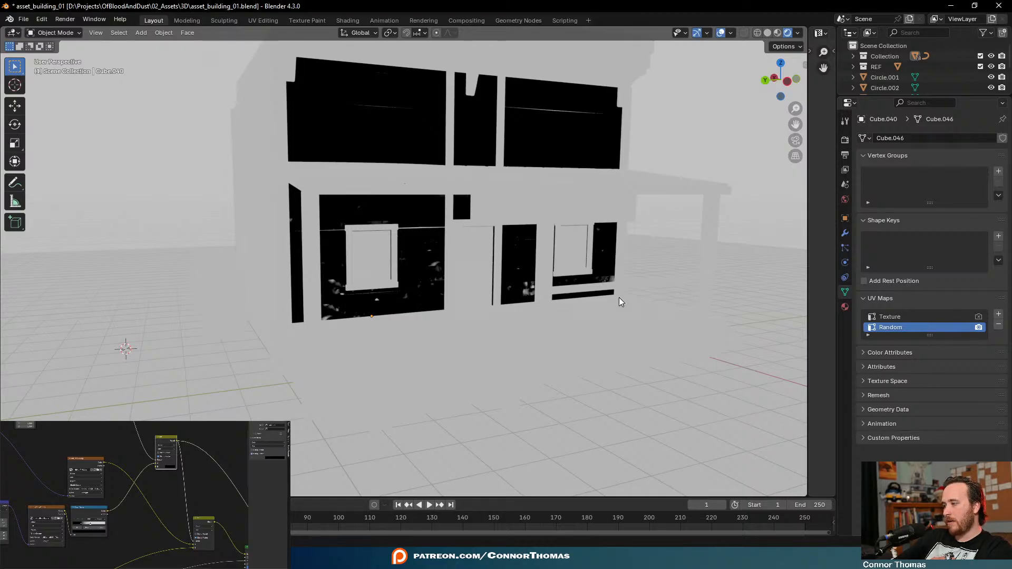
Reposition the mask Mix node and the dirt diffuse texture node to tidy the dirt node layout
{"action": "mouse_move", "coordinate": [164, 425]}
{"action": "middle_mouse_down"}
{"action": "mouse_move", "coordinate": [190, 463]}
{"action": "mouse_move", "coordinate": [182, 431]}
{"action": "middle_mouse_up"}
{"action": "scroll", "coordinate": [125, 490], "scroll_direction": "down", "scroll_amount": 3}
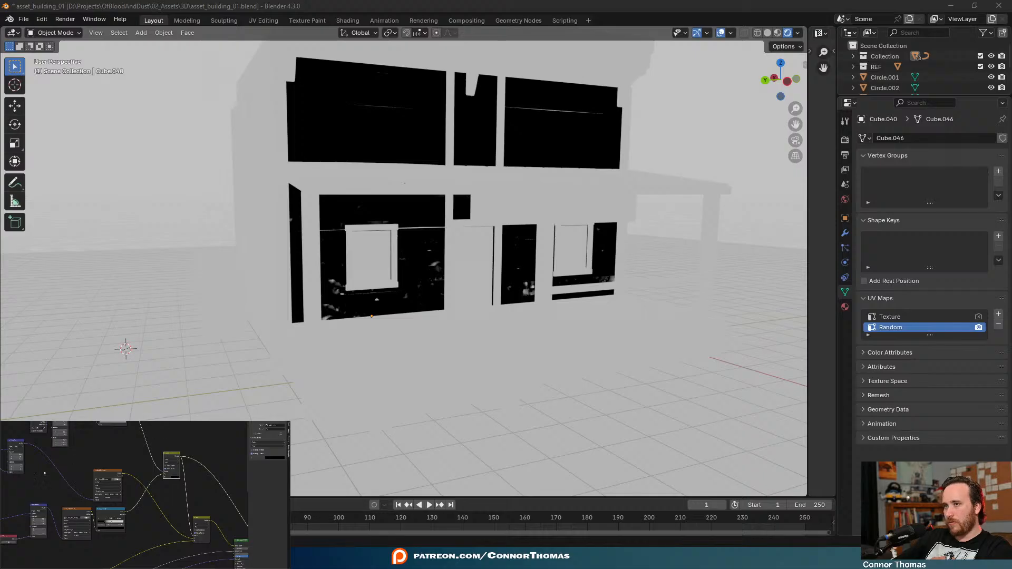
{"action": "middle_click_drag", "start_coordinate": [169, 440], "coordinate": [156, 434]}
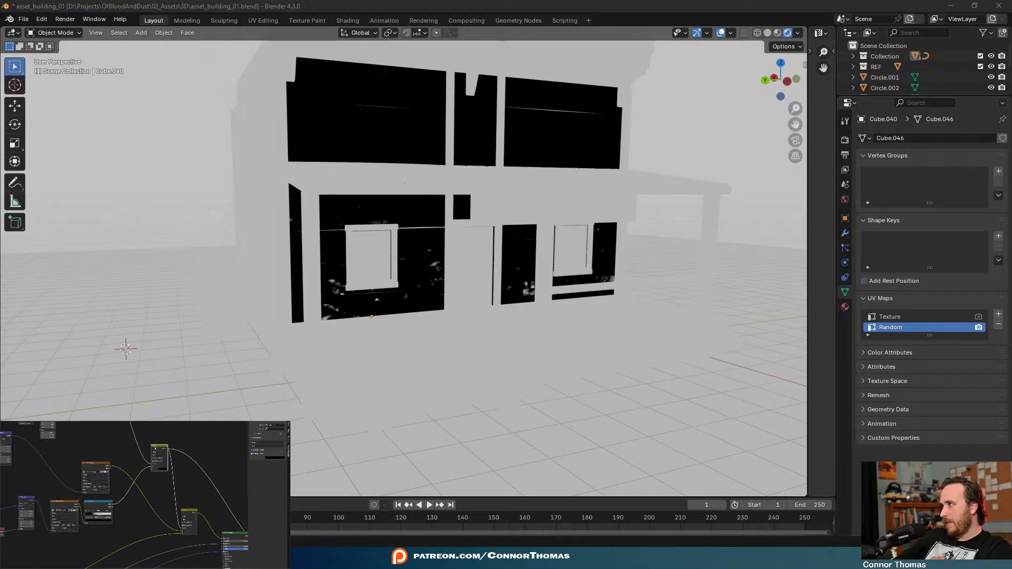
{"action": "left_click_drag", "start_coordinate": [156, 446], "coordinate": [137, 443]}
{"action": "middle_click_drag", "start_coordinate": [176, 510], "coordinate": [162, 464]}
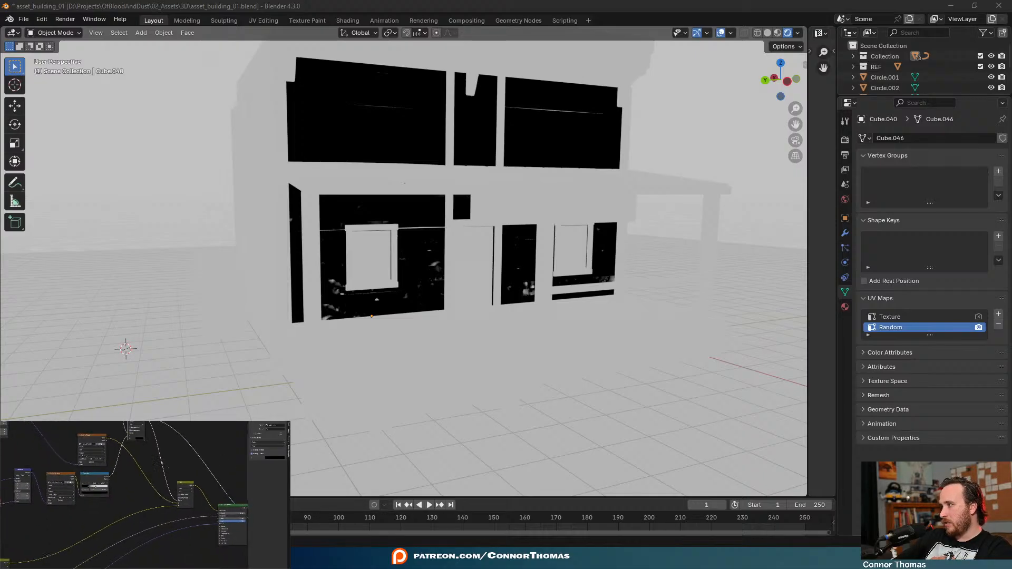
{"action": "middle_click_drag", "start_coordinate": [82, 444], "coordinate": [102, 467]}
{"action": "left_click_drag", "start_coordinate": [121, 470], "coordinate": [91, 466]}
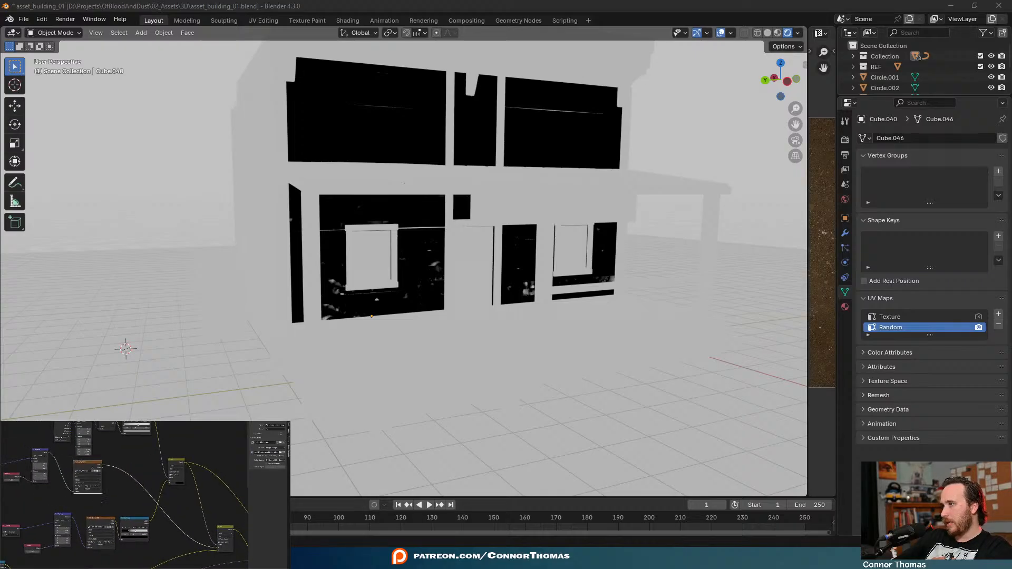
Preview the Mix node combining wood and dirt, and examine the wall and the links feeding it
{"action": "middle_click_drag", "start_coordinate": [217, 524], "coordinate": [125, 474]}
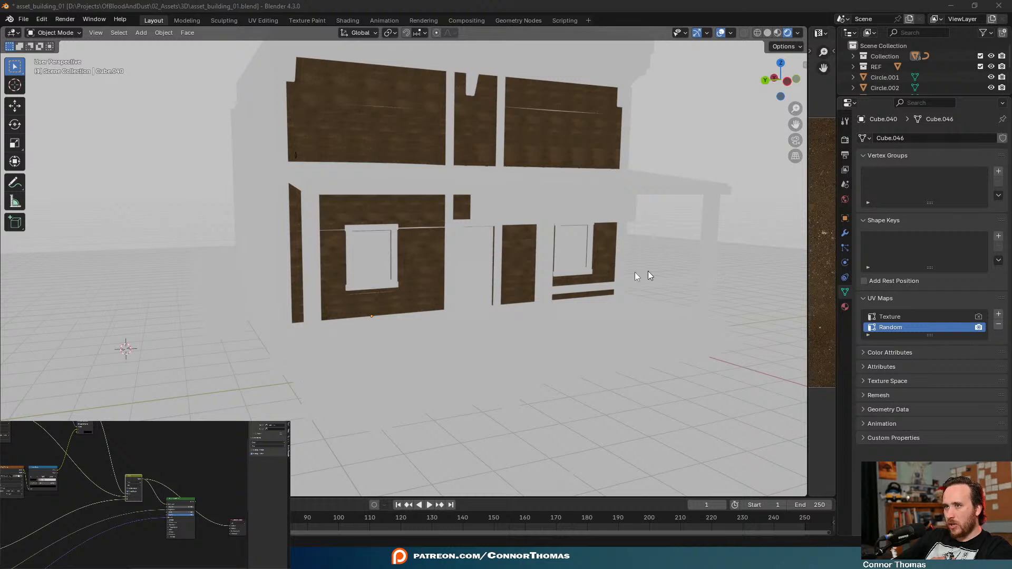
{"action": "scroll", "coordinate": [496, 377], "scroll_direction": "up", "scroll_amount": 8}
{"action": "scroll", "coordinate": [498, 407], "scroll_direction": "down", "scroll_amount": 5}
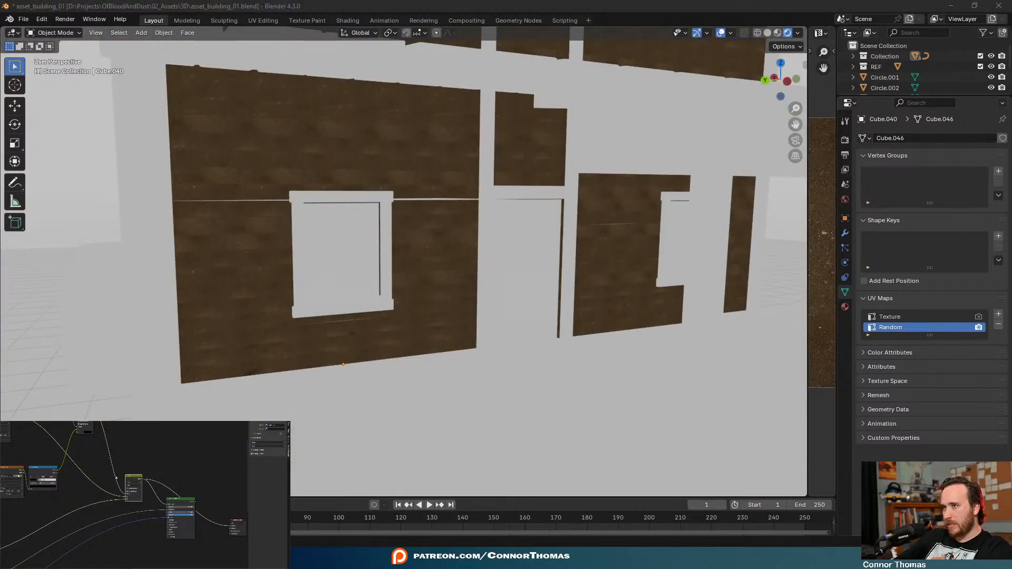
{"action": "scroll", "coordinate": [98, 471], "scroll_direction": "down", "scroll_amount": 6}
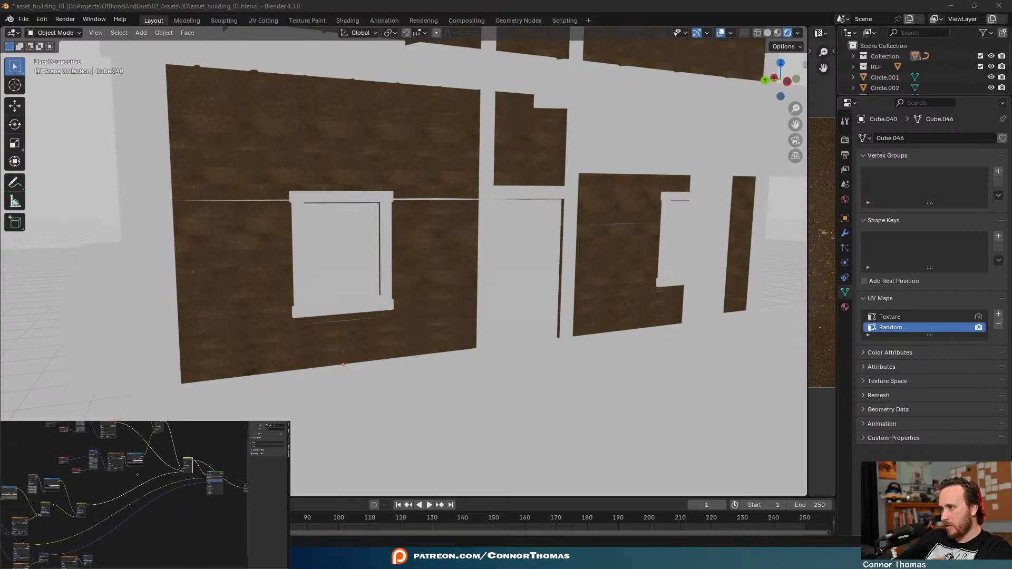
{"action": "scroll", "coordinate": [193, 466], "scroll_direction": "up", "scroll_amount": 5}
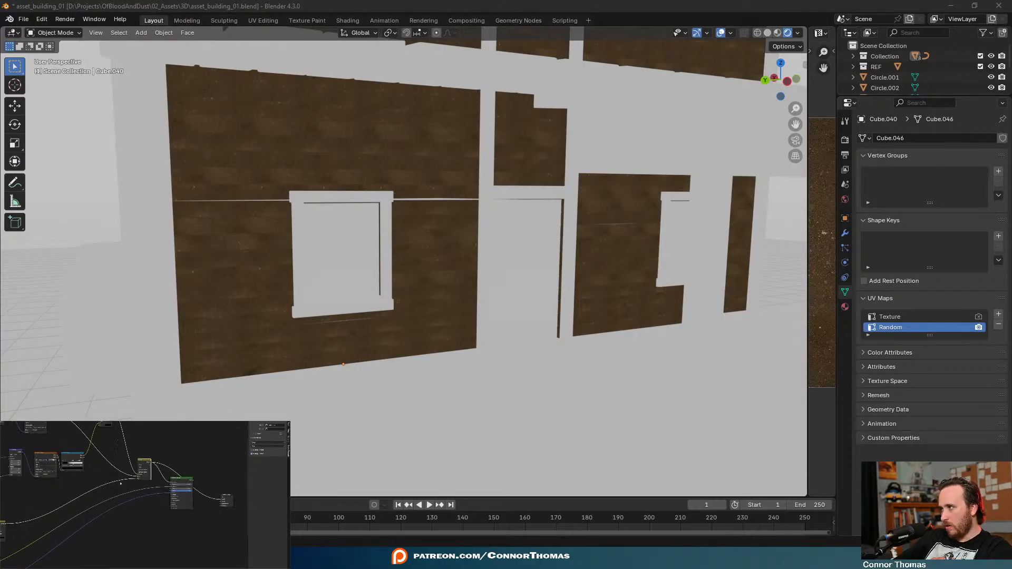
{"action": "scroll", "coordinate": [156, 463], "scroll_direction": "up", "scroll_amount": 2}
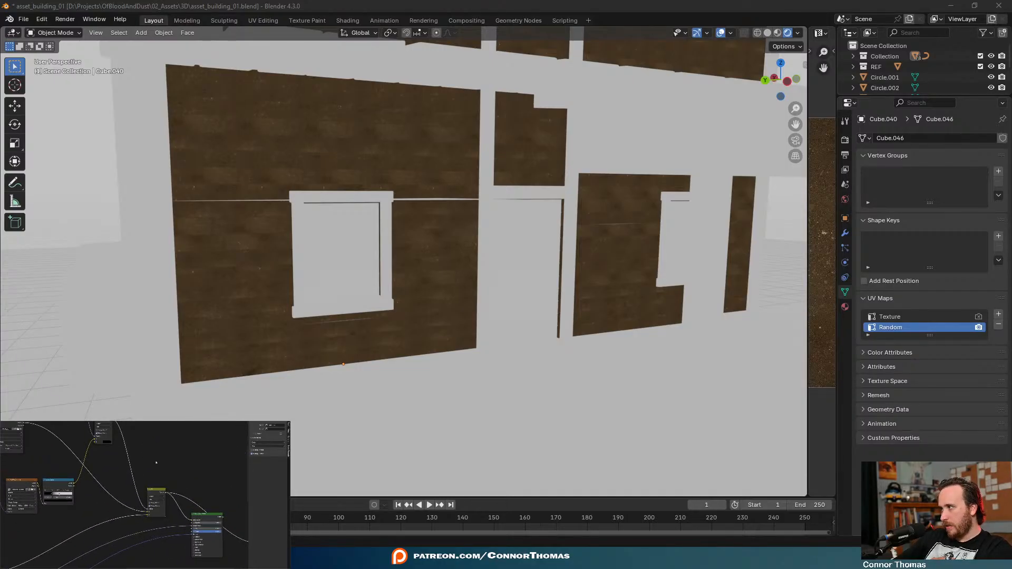
Swap the wood and dirt inputs of the final Mix node so dirt follows the mask, and preview the result
{"action": "left_click", "coordinate": [107, 423], "text": "ctrl+shift"}
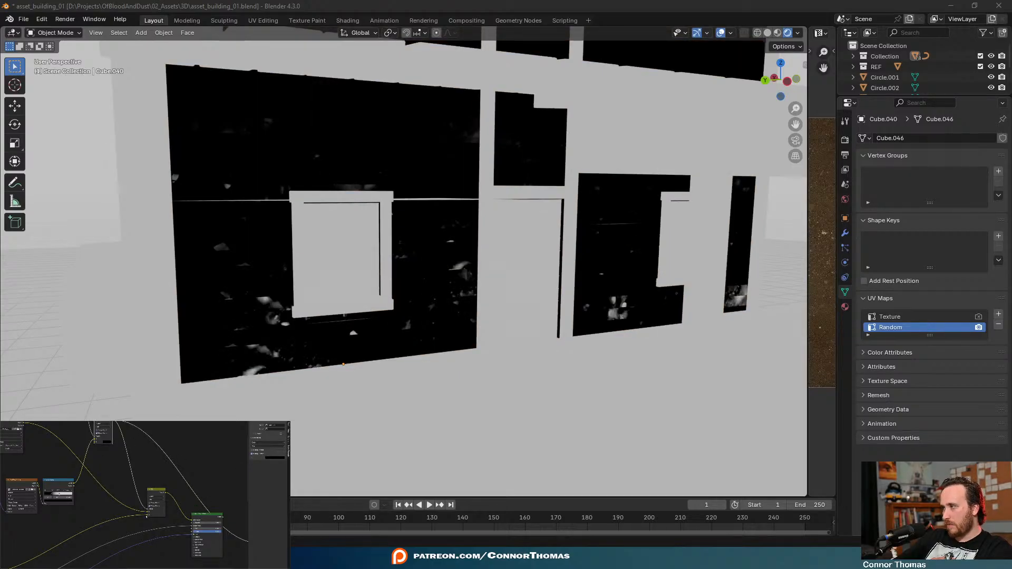
{"action": "middle_click_drag", "start_coordinate": [147, 514], "coordinate": [161, 511]}
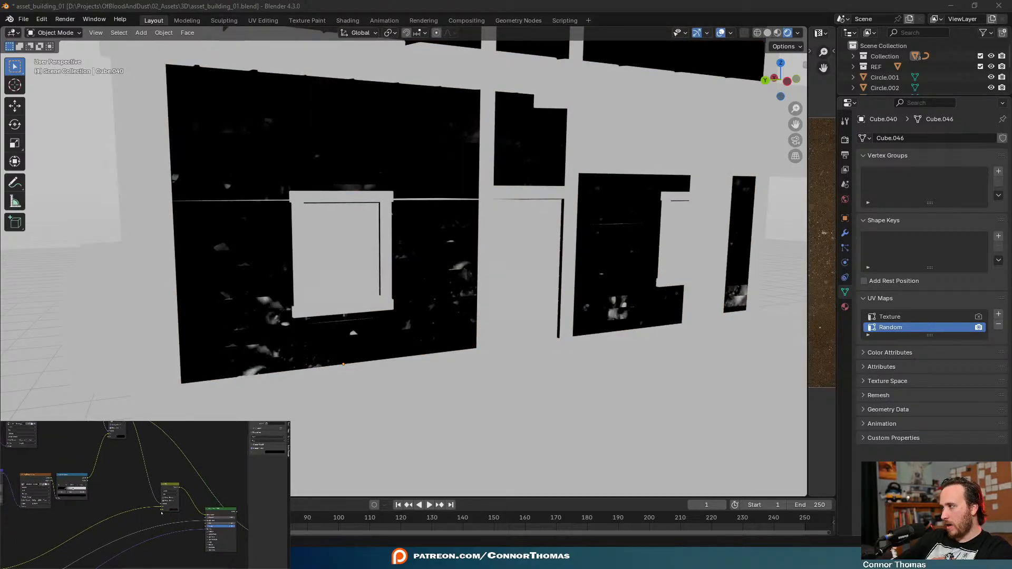
{"action": "left_click_drag", "start_coordinate": [162, 510], "coordinate": [37, 426]}
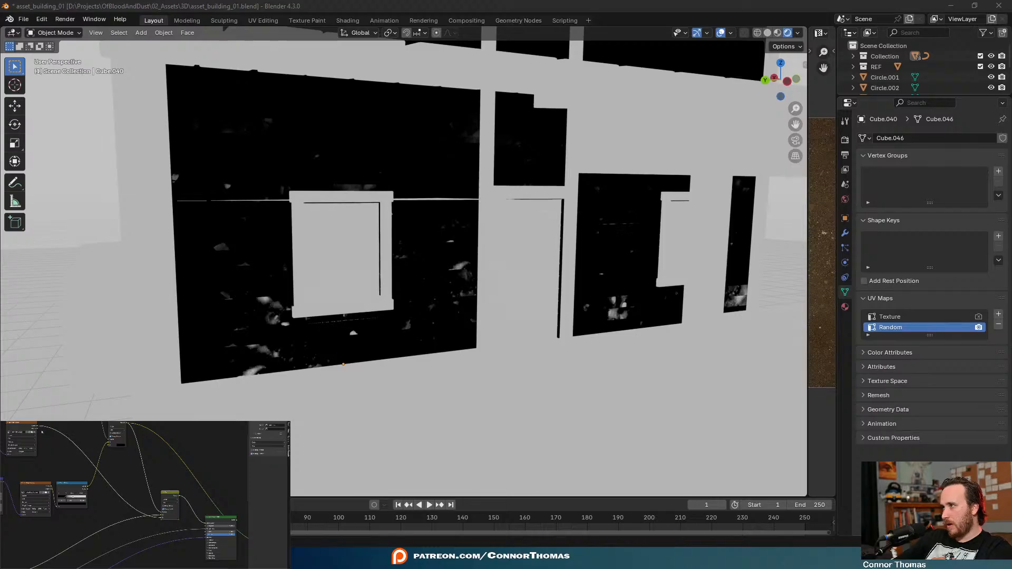
{"action": "middle_click_drag", "start_coordinate": [189, 510], "coordinate": [151, 499]}
{"action": "left_click", "coordinate": [132, 483], "text": "ctrl+shift"}
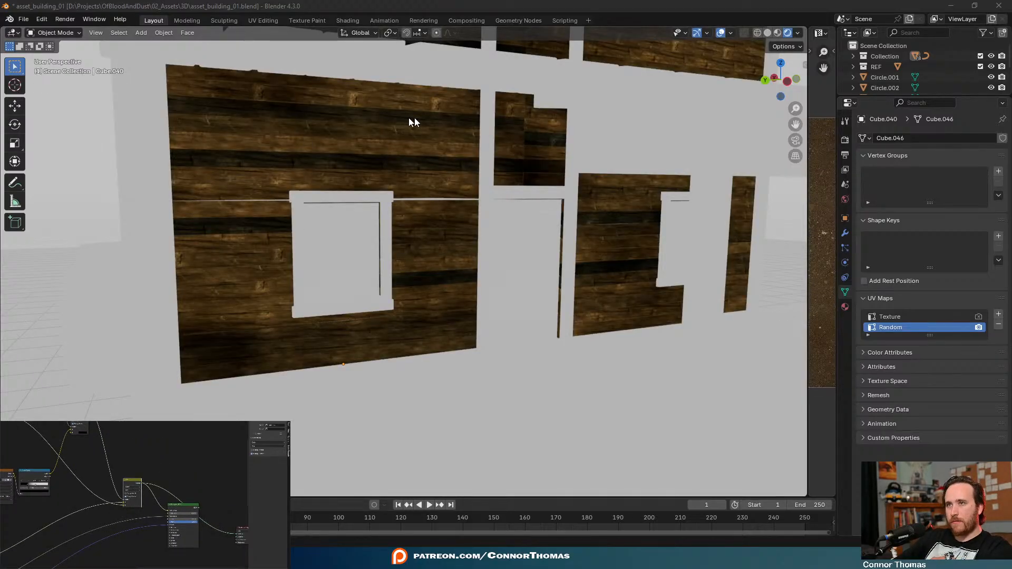
{"action": "scroll", "coordinate": [444, 389], "scroll_direction": "up", "scroll_amount": 5}
{"action": "scroll", "coordinate": [493, 390], "scroll_direction": "down", "scroll_amount": 5}
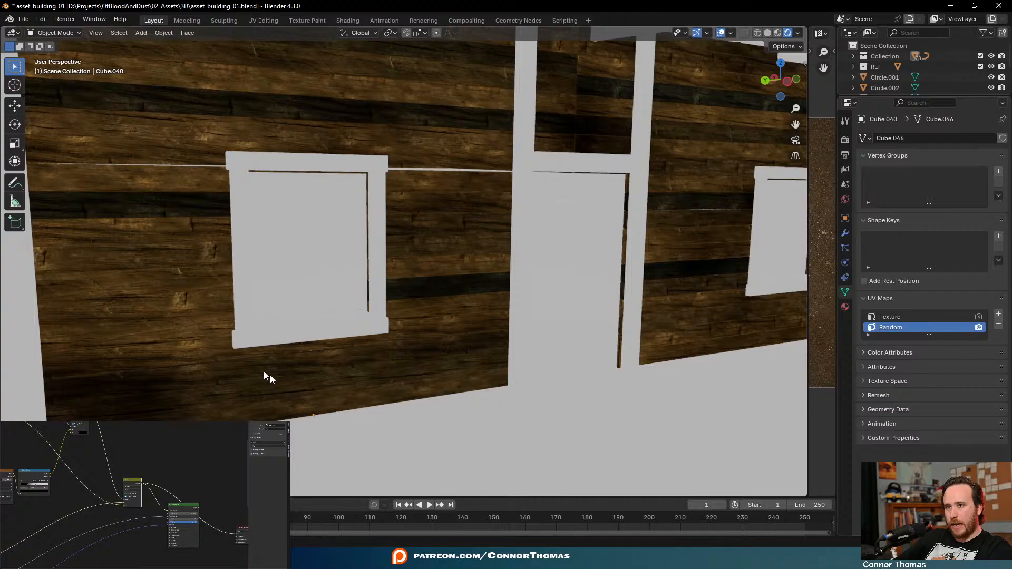
Insert a Color Ramp between the mask Mix and final Mix factor, and pull its white stop toward black to strengthen the dirt
{"action": "left_click", "coordinate": [120, 459]}
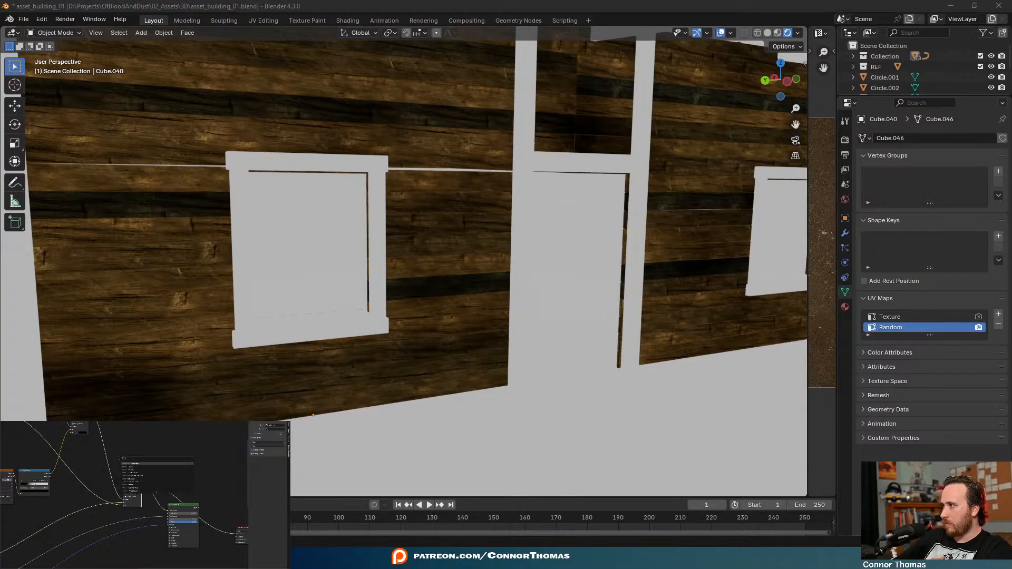
{"action": "key", "text": "Return"}
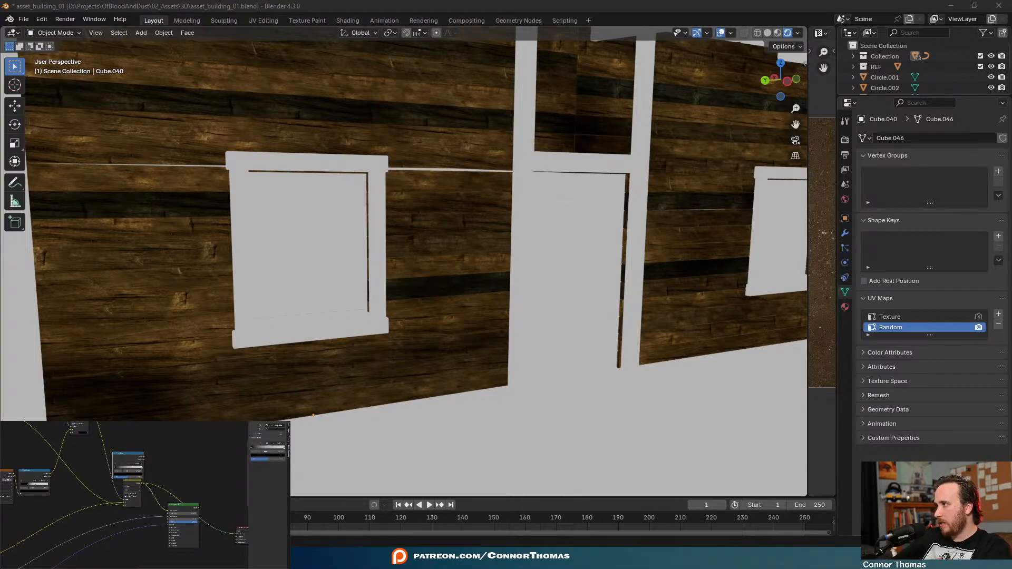
{"action": "left_click", "coordinate": [107, 448]}
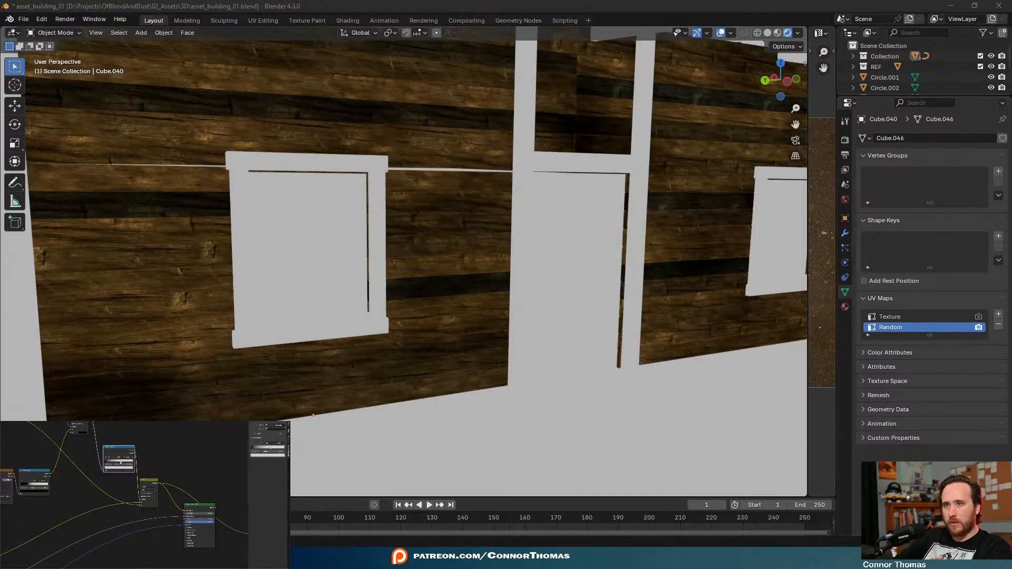
{"action": "left_click_drag", "start_coordinate": [120, 463], "coordinate": [108, 461]}
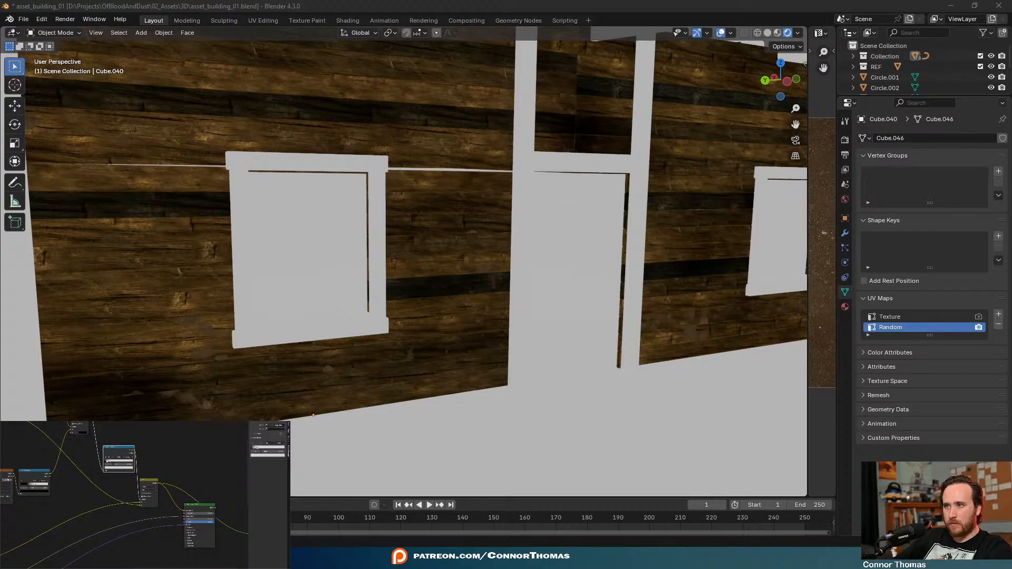
{"action": "middle_click_drag", "start_coordinate": [304, 437], "coordinate": [420, 345], "text": "shift"}
{"action": "scroll", "coordinate": [420, 346], "scroll_direction": "up", "scroll_amount": 2}
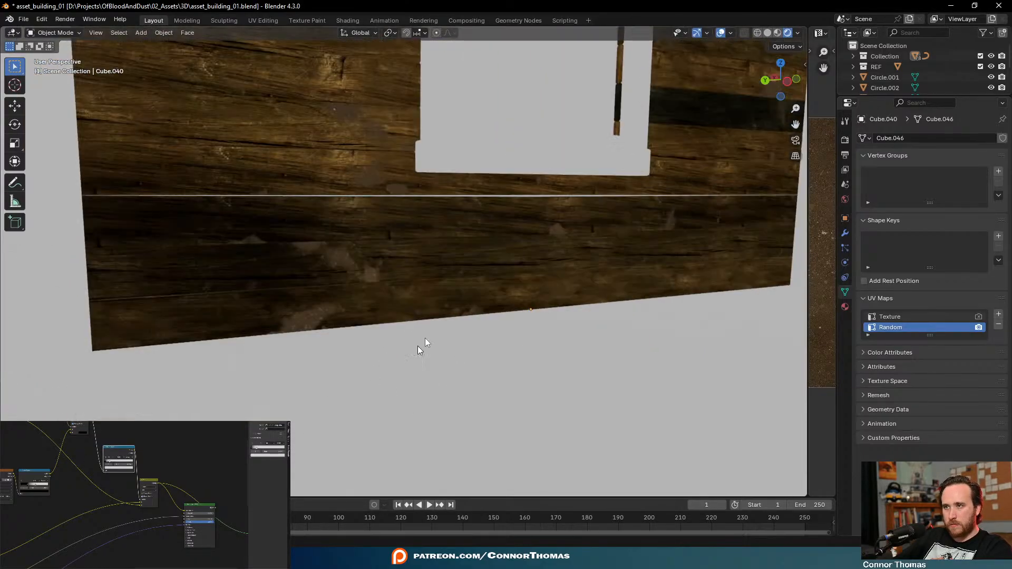
Connect the Principled BSDF back to the material output and inspect the dirt on the lower planks
{"action": "mouse_move", "coordinate": [121, 461]}
{"action": "middle_mouse_down"}
{"action": "mouse_move", "coordinate": [156, 467]}
{"action": "mouse_move", "coordinate": [176, 442]}
{"action": "mouse_move", "coordinate": [133, 453]}
{"action": "middle_mouse_up"}
{"action": "left_click", "coordinate": [172, 499], "text": "ctrl+shift"}
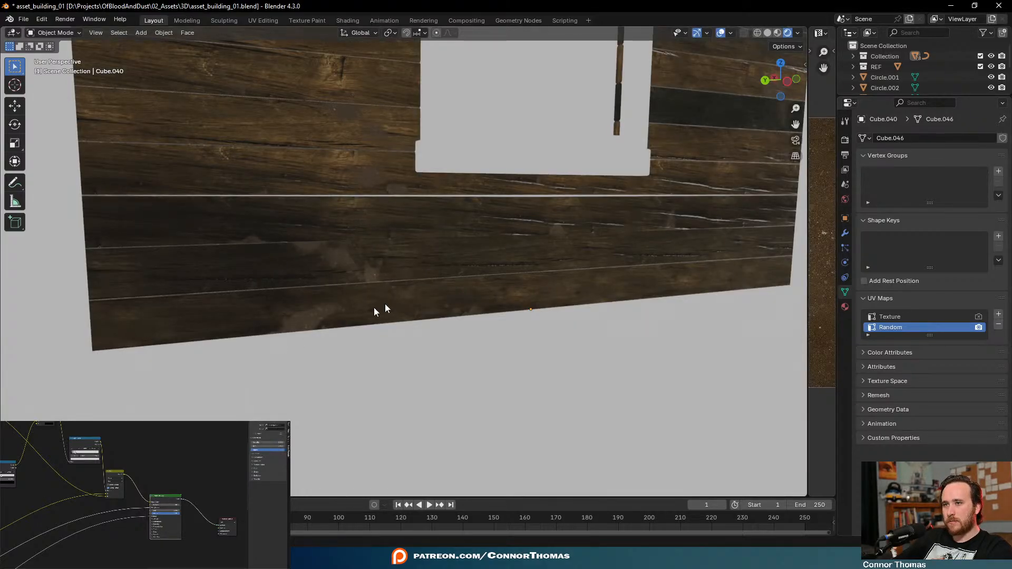
{"action": "scroll", "coordinate": [540, 283], "scroll_direction": "down", "scroll_amount": 2}
{"action": "scroll", "coordinate": [540, 282], "scroll_direction": "up", "scroll_amount": 5}
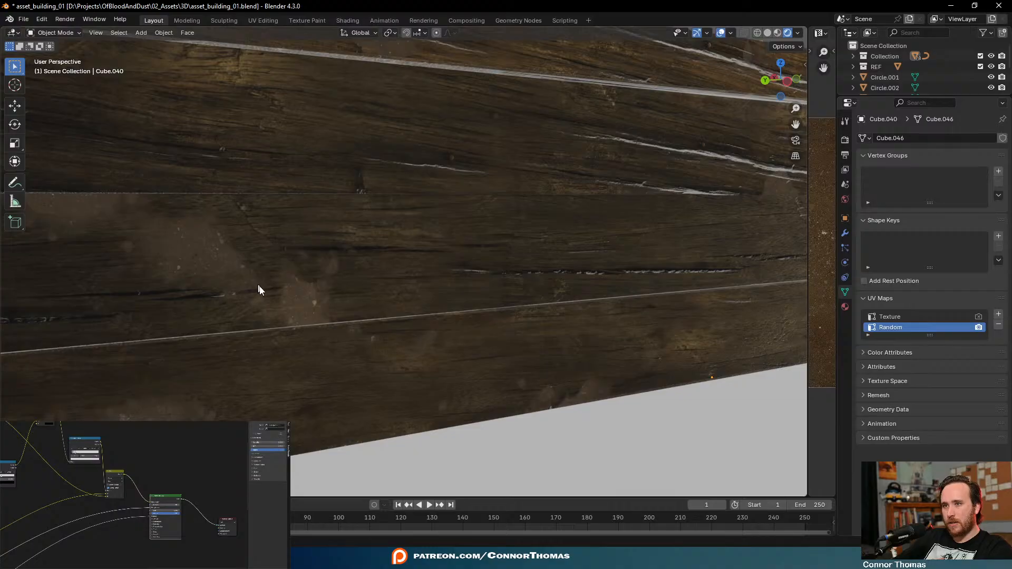
Preview the dirt mask on the building's walls, then restore the Principled BSDF output
{"action": "scroll", "coordinate": [378, 317], "scroll_direction": "down", "scroll_amount": 6}
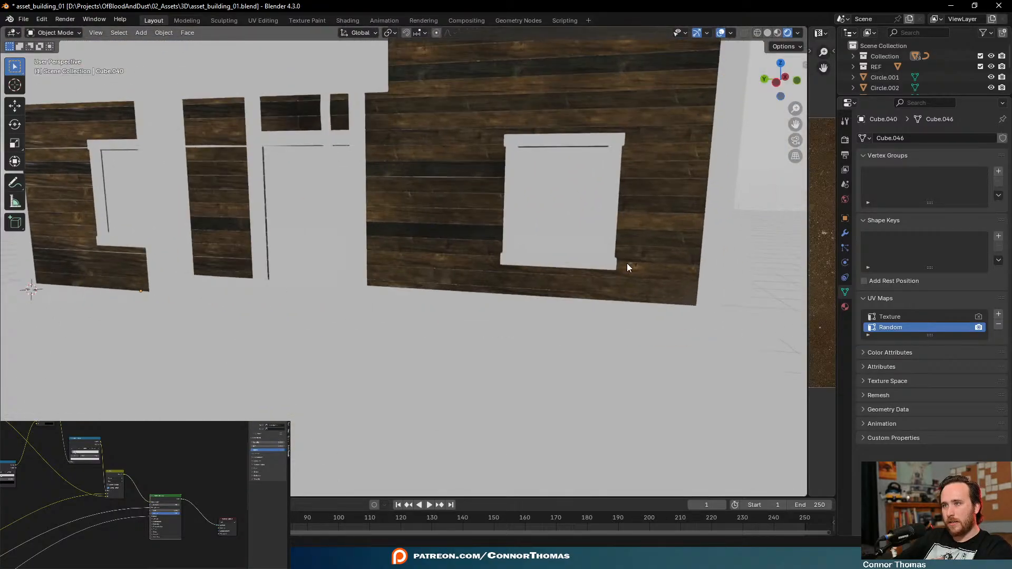
{"action": "middle_click_drag", "start_coordinate": [594, 255], "coordinate": [632, 255]}
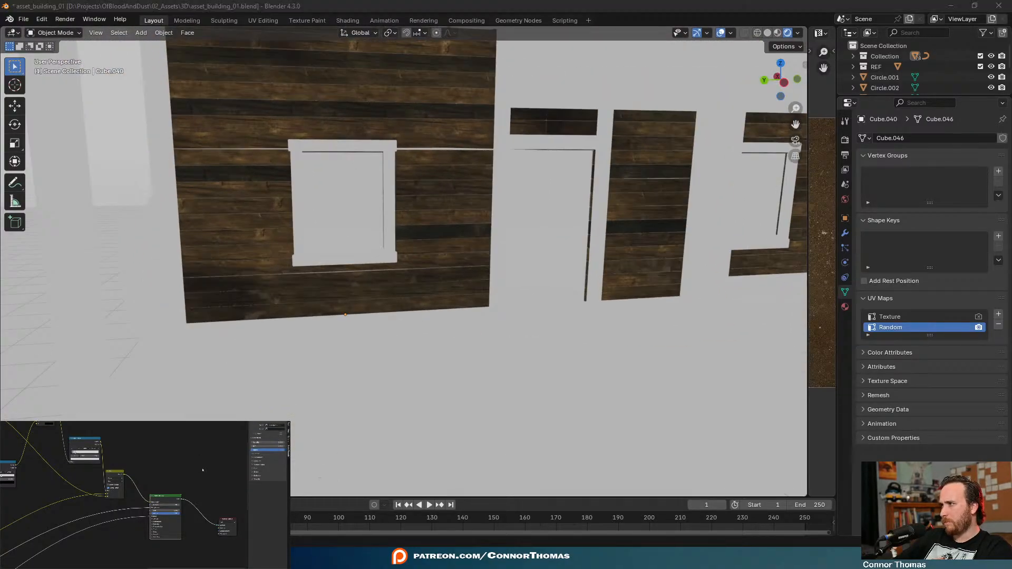
{"action": "middle_click_drag", "start_coordinate": [202, 469], "coordinate": [248, 483]}
{"action": "middle_click_drag", "start_coordinate": [157, 432], "coordinate": [132, 475]}
{"action": "left_click", "coordinate": [154, 486], "text": "ctrl+shift"}
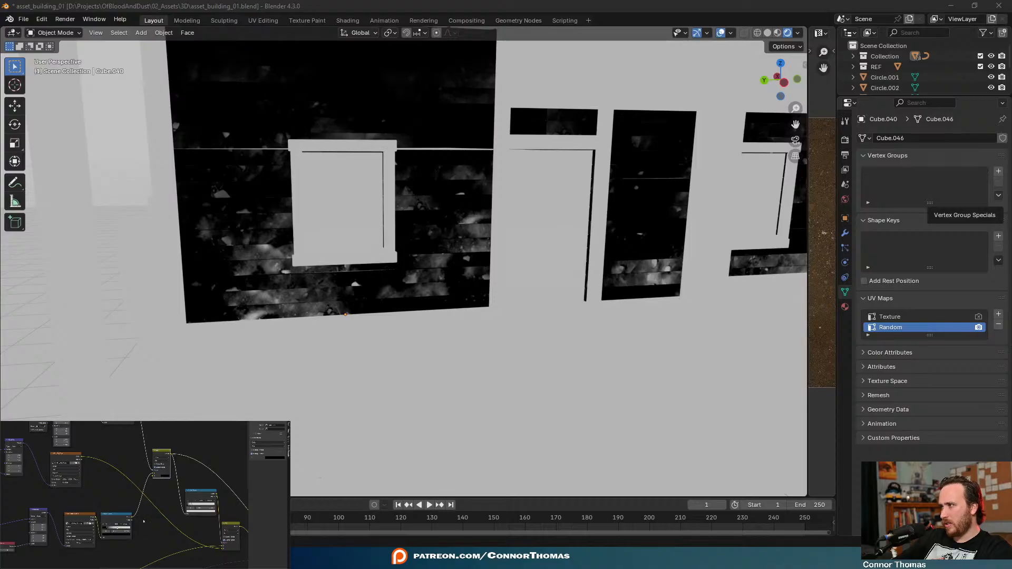
{"action": "middle_click_drag", "start_coordinate": [134, 512], "coordinate": [69, 511]}
{"action": "left_click", "coordinate": [167, 529], "text": "ctrl+shift"}
{"action": "middle_click_drag", "start_coordinate": [204, 526], "coordinate": [200, 506]}
{"action": "left_click", "coordinate": [215, 527], "text": "ctrl+shift"}
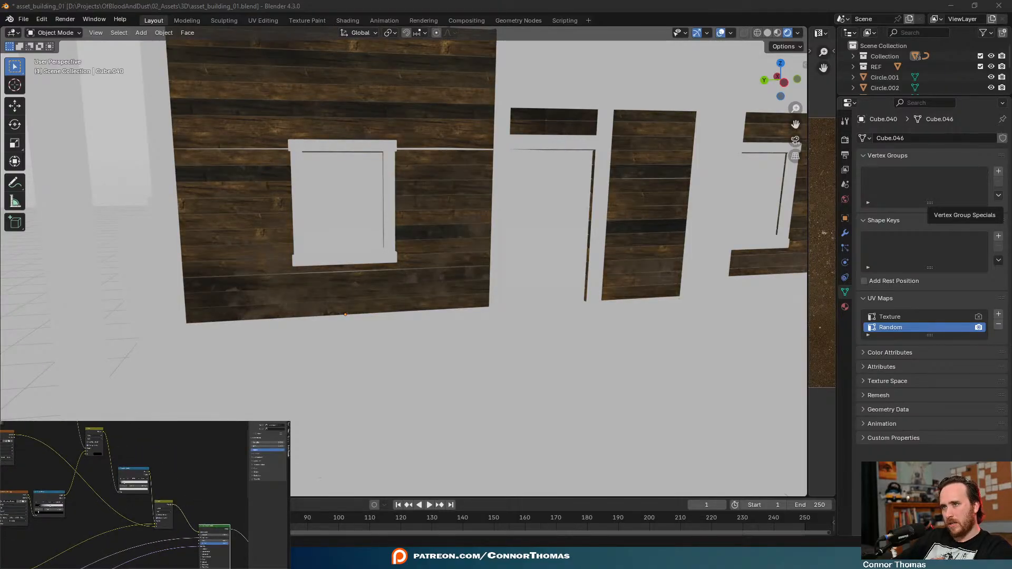
Inspect the dirt on the lower planks and across the whole building front, and save the file
{"action": "scroll", "coordinate": [486, 294], "scroll_direction": "down", "scroll_amount": 8}
{"action": "middle_click_drag", "start_coordinate": [463, 296], "coordinate": [279, 359]}
{"action": "scroll", "coordinate": [457, 287], "scroll_direction": "up", "scroll_amount": 6}
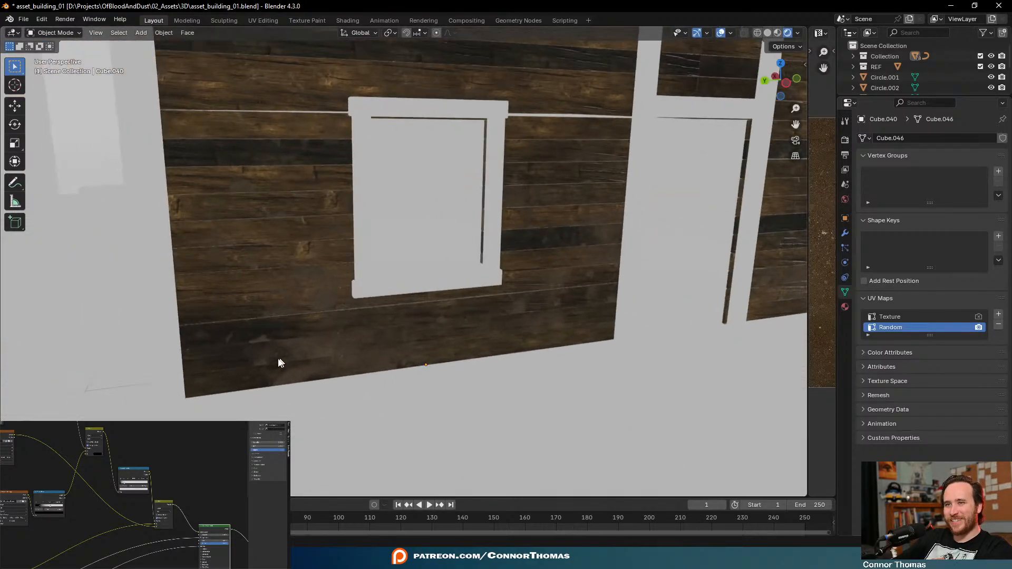
{"action": "scroll", "coordinate": [594, 276], "scroll_direction": "down", "scroll_amount": 5}
{"action": "mouse_move", "coordinate": [595, 276]}
{"action": "middle_mouse_down"}
{"action": "mouse_move", "coordinate": [522, 279]}
{"action": "mouse_move", "coordinate": [595, 287]}
{"action": "mouse_move", "coordinate": [597, 199]}
{"action": "middle_mouse_up"}
{"action": "scroll", "coordinate": [594, 287], "scroll_direction": "down", "scroll_amount": 5}
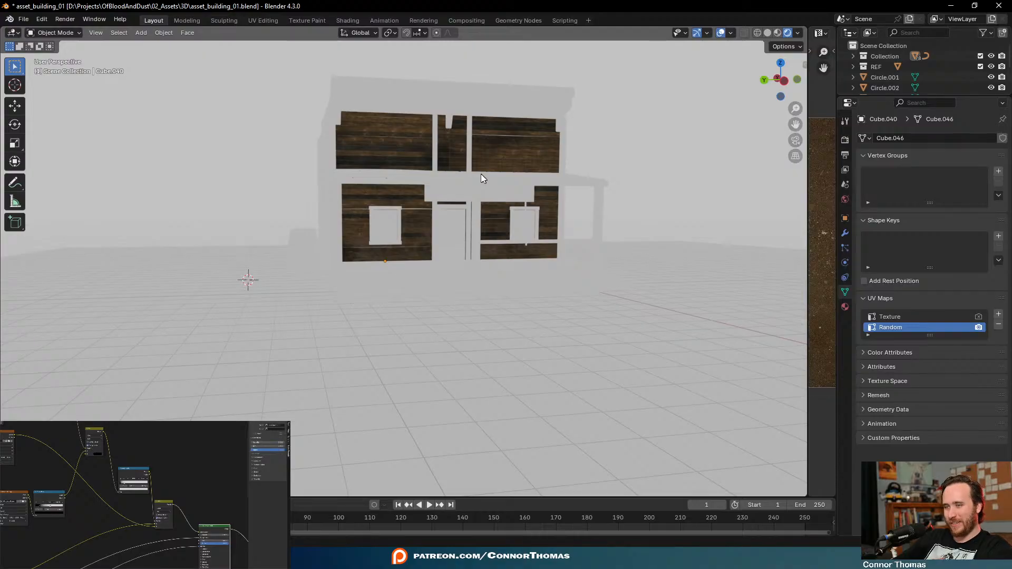
{"action": "key", "text": "ctrl+s"}
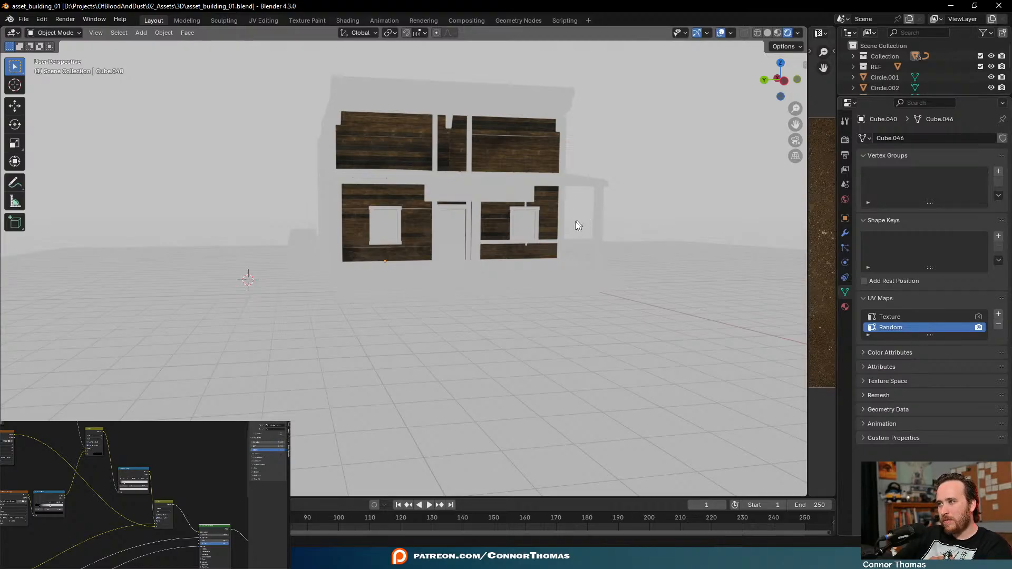
Move the new Color Ramp beside the mask Mix node and reposition the final Mix node ahead of the Principled BSDF
{"action": "middle_click_drag", "start_coordinate": [575, 221], "coordinate": [525, 232]}
{"action": "scroll", "coordinate": [355, 238], "scroll_direction": "up", "scroll_amount": 3}
{"action": "middle_click_drag", "start_coordinate": [354, 239], "coordinate": [471, 240]}
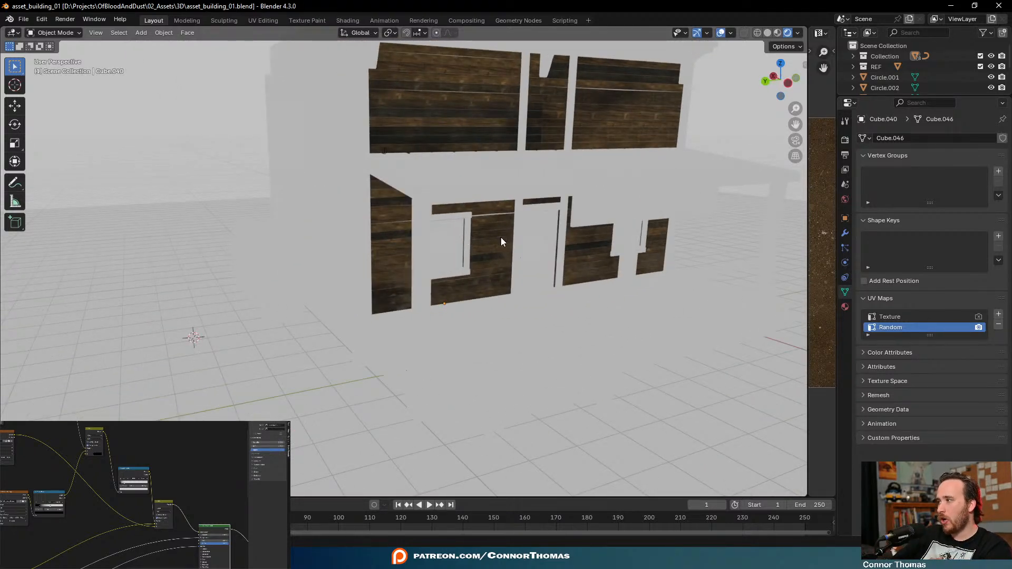
{"action": "scroll", "coordinate": [63, 484], "scroll_direction": "down", "scroll_amount": 5}
{"action": "left_click_drag", "start_coordinate": [127, 479], "coordinate": [121, 452]}
{"action": "middle_click_drag", "start_coordinate": [155, 500], "coordinate": [140, 482]}
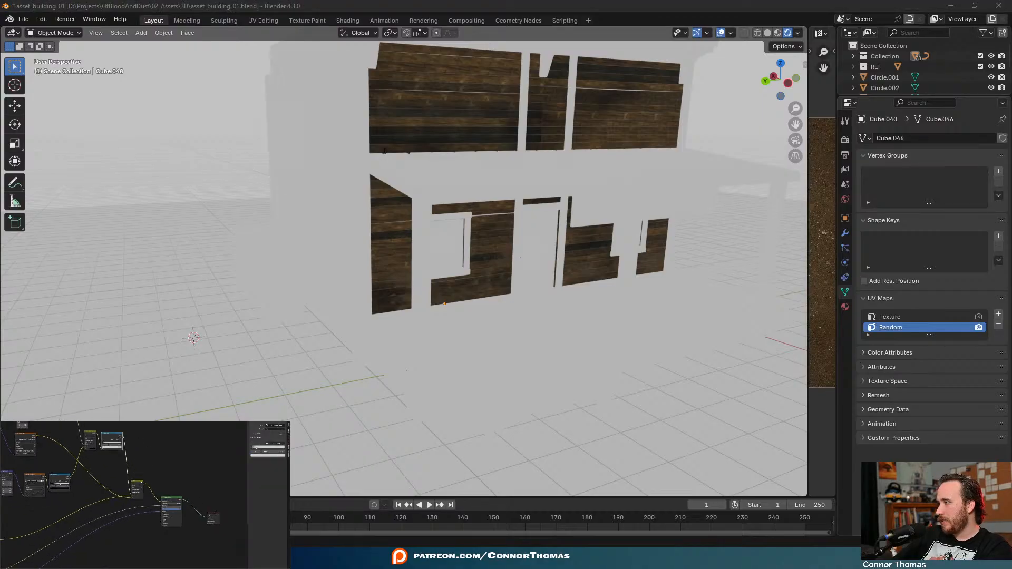
{"action": "left_click_drag", "start_coordinate": [135, 498], "coordinate": [156, 480]}
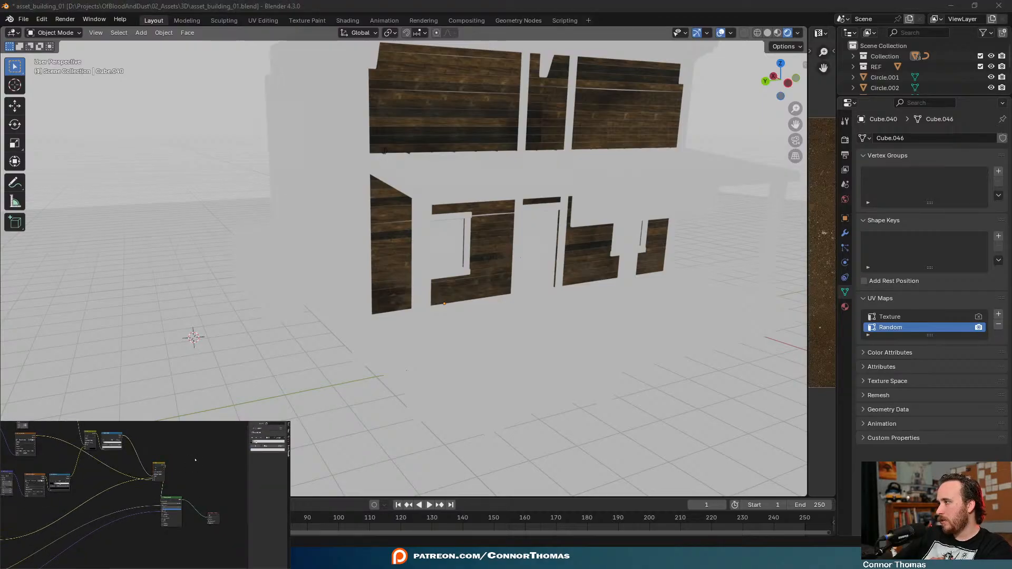
{"action": "middle_click_drag", "start_coordinate": [195, 460], "coordinate": [146, 451]}
{"action": "left_click_drag", "start_coordinate": [193, 497], "coordinate": [160, 498]}
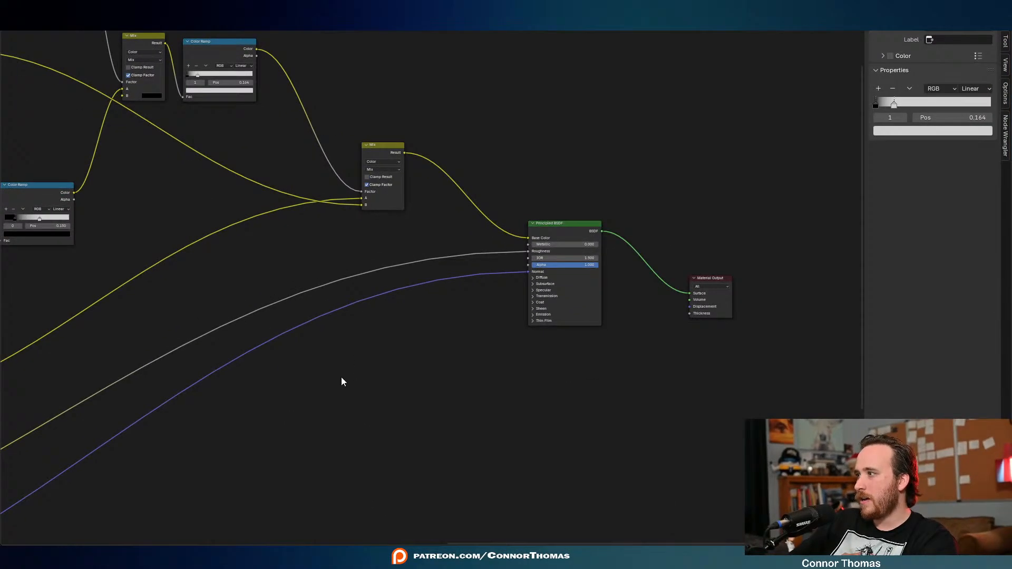
Select all the dirt and mask nodes and reposition them as one group, clear of the final Mix node
{"action": "scroll", "coordinate": [342, 381], "scroll_direction": "down", "scroll_amount": 6}
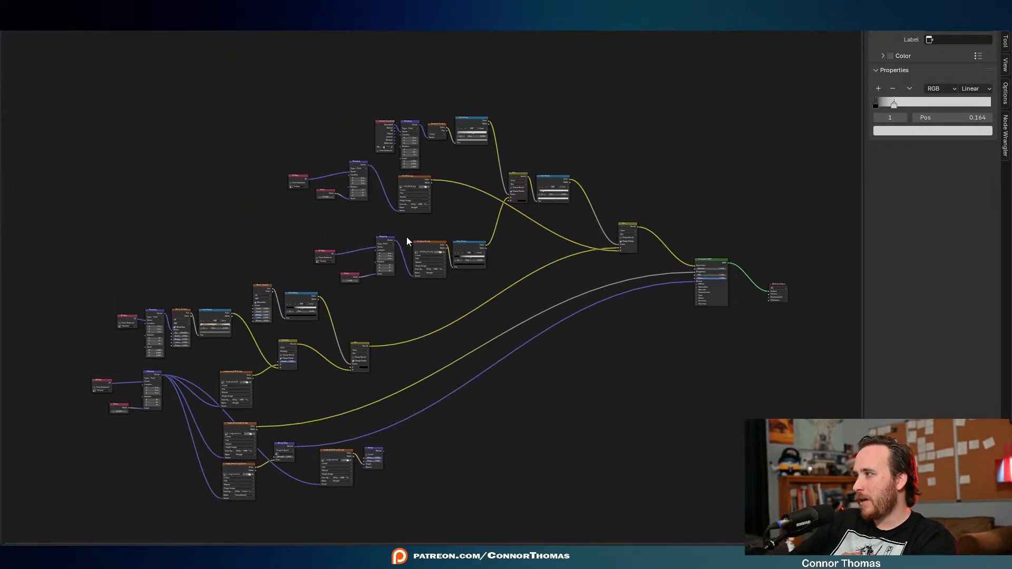
{"action": "left_click_drag", "start_coordinate": [269, 104], "coordinate": [585, 278]}
{"action": "key", "text": "g"}
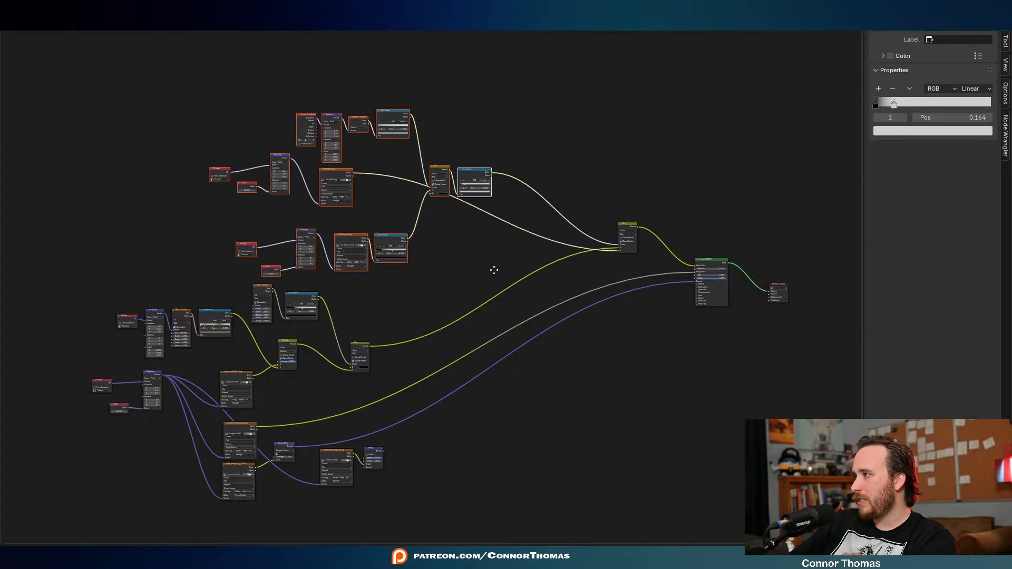
{"action": "left_click_drag", "start_coordinate": [494, 270], "coordinate": [536, 254]}
{"action": "left_click", "coordinate": [519, 240]}
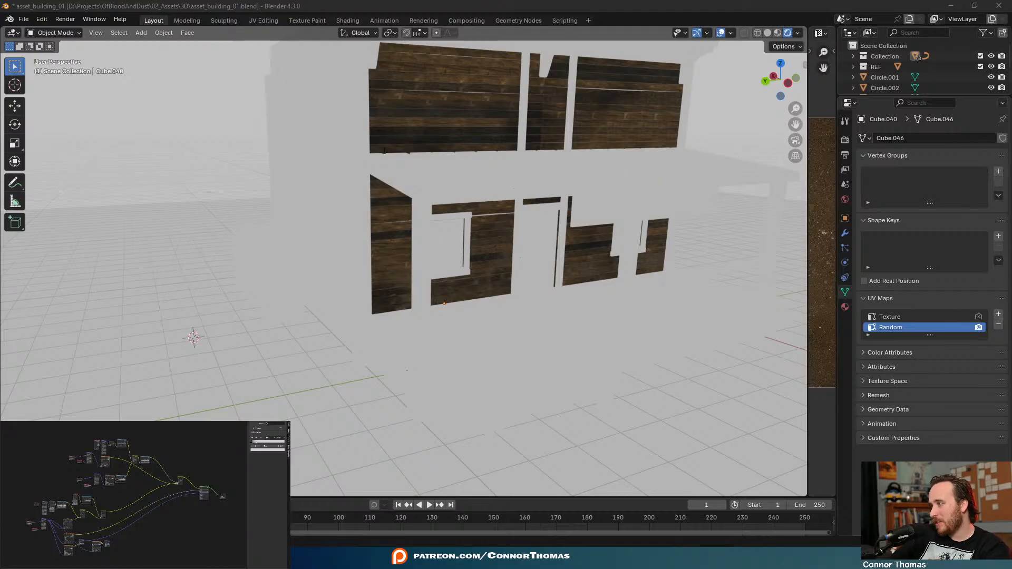
Select the lower wood texture nodes and reposition them as a group beneath the dirt nodes
{"action": "middle_click_drag", "start_coordinate": [96, 511], "coordinate": [102, 491]}
{"action": "left_click_drag", "start_coordinate": [30, 552], "coordinate": [125, 481]}
{"action": "key", "text": "g"}
{"action": "left_click", "coordinate": [155, 491]}
{"action": "left_click", "coordinate": [176, 496]}
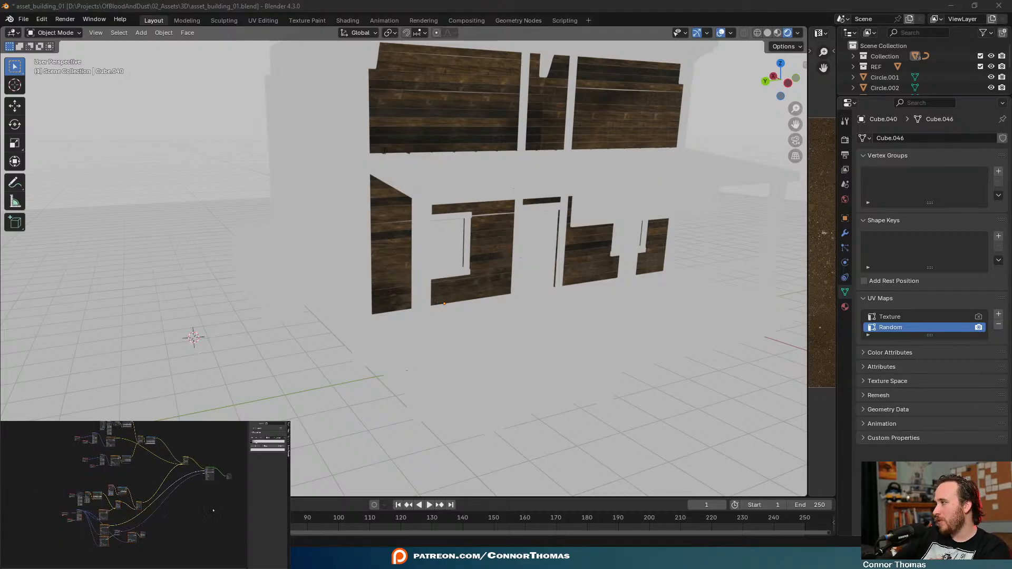
Reposition the Principled BSDF and Material Output nodes to tidy the end of the graph, and save the file
{"action": "scroll", "coordinate": [192, 493], "scroll_direction": "up", "scroll_amount": 4}
{"action": "middle_click_drag", "start_coordinate": [192, 493], "coordinate": [140, 495]}
{"action": "left_click", "coordinate": [168, 468]}
{"action": "key", "text": "g"}
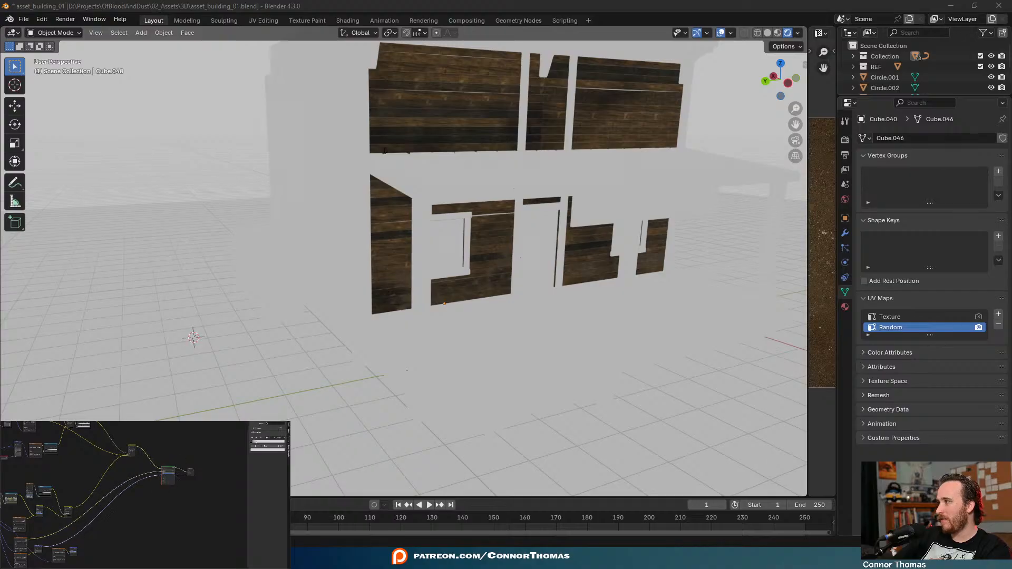
{"action": "left_click", "coordinate": [178, 487]}
{"action": "left_click", "coordinate": [200, 483]}
{"action": "middle_click_drag", "start_coordinate": [205, 482], "coordinate": [178, 484]}
{"action": "left_click_drag", "start_coordinate": [183, 467], "coordinate": [164, 490]}
{"action": "key", "text": "g"}
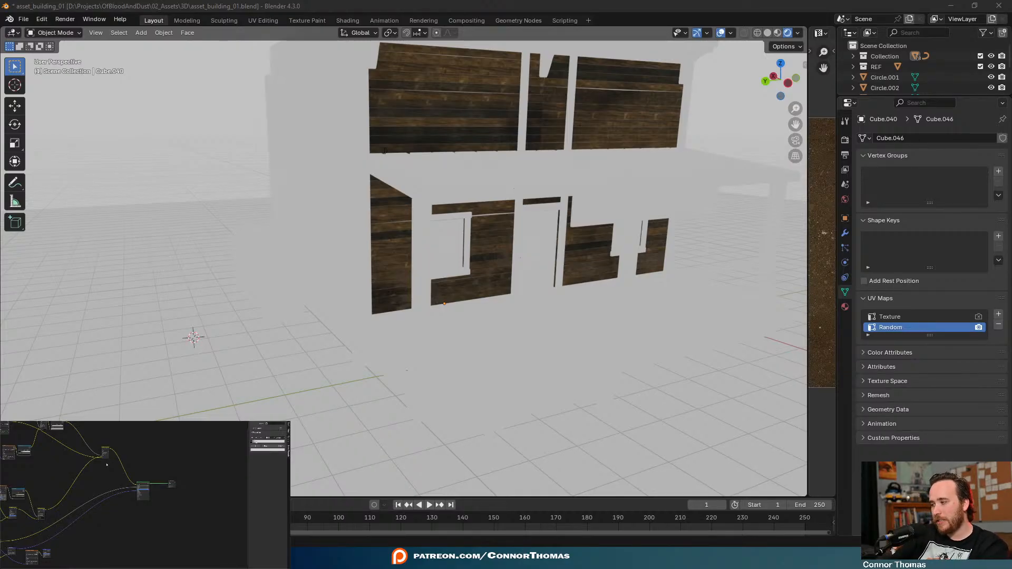
{"action": "key", "text": "ctrl+s"}
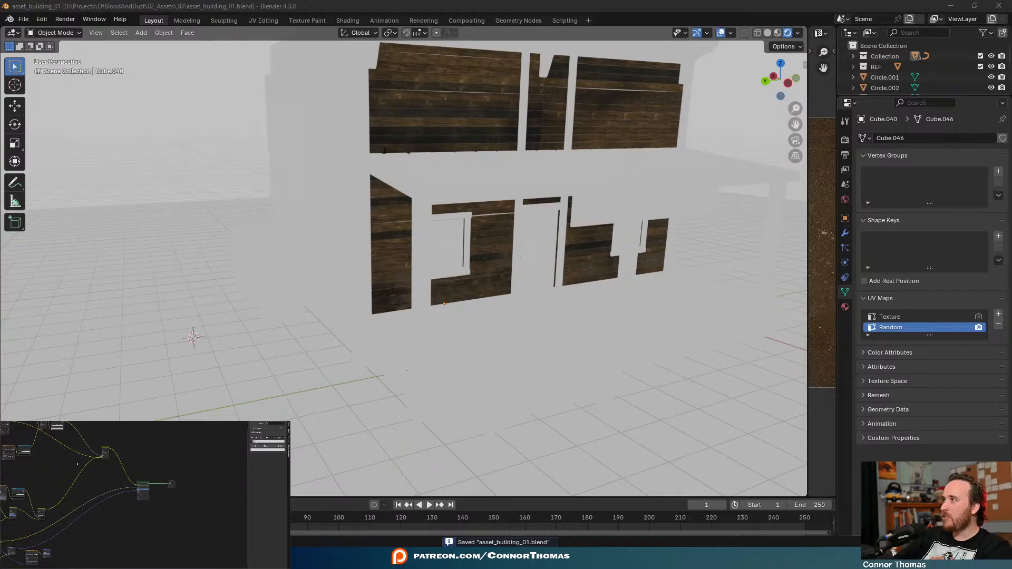
{"action": "key", "text": "super"}
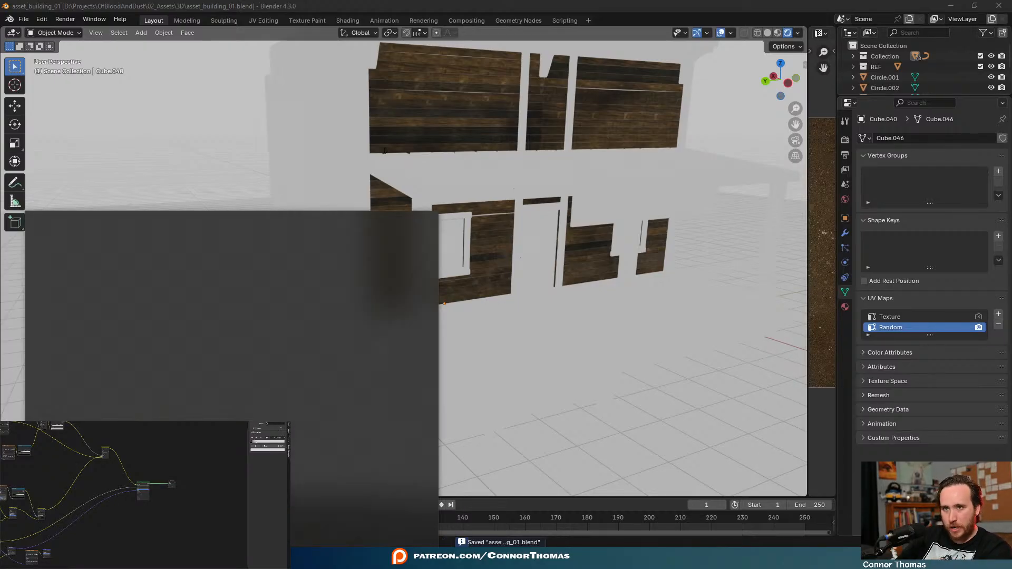
{"action": "type", "text": "maria"}
{"action": "key", "text": "Escape"}
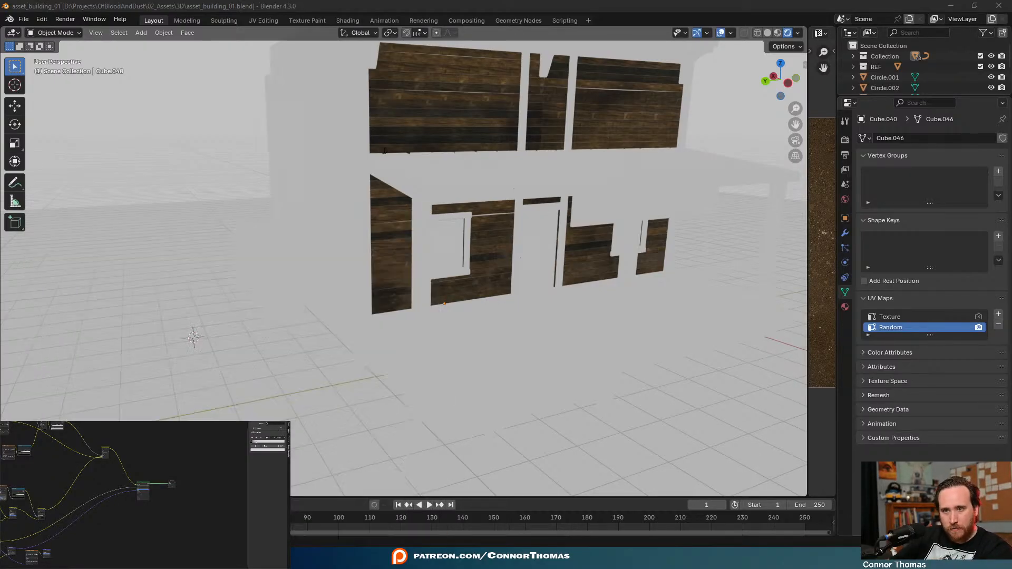
{"action": "left_click", "coordinate": [467, 4]}
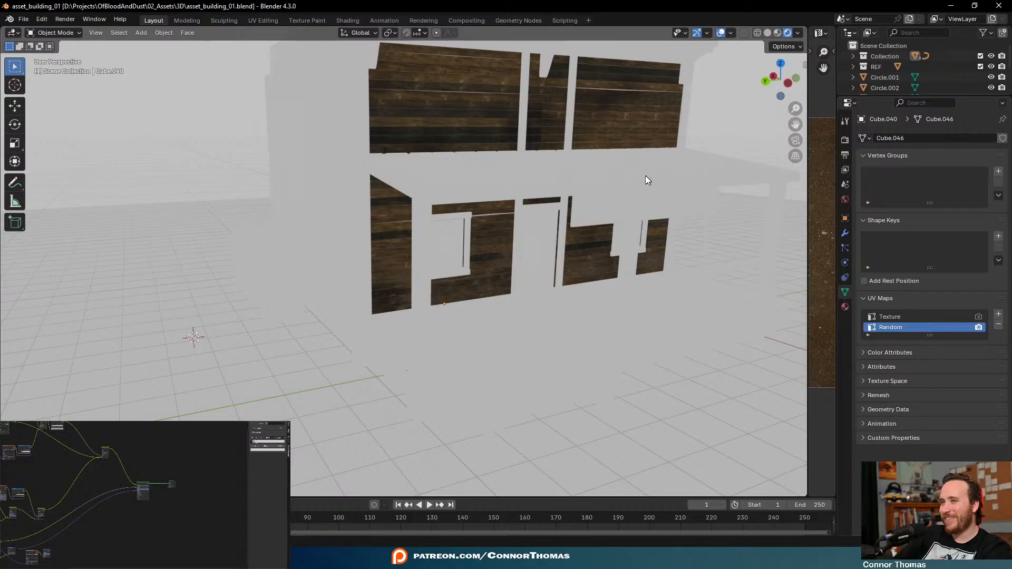
Switch the viewport to solid shading and select the plank wall object on the side of the building
{"action": "mouse_move", "coordinate": [648, 180]}
{"action": "middle_mouse_down"}
{"action": "mouse_move", "coordinate": [555, 174]}
{"action": "mouse_move", "coordinate": [419, 225]}
{"action": "middle_mouse_up"}
{"action": "left_click", "coordinate": [526, 184]}
{"action": "key", "text": "z"}
{"action": "left_click", "coordinate": [491, 219]}
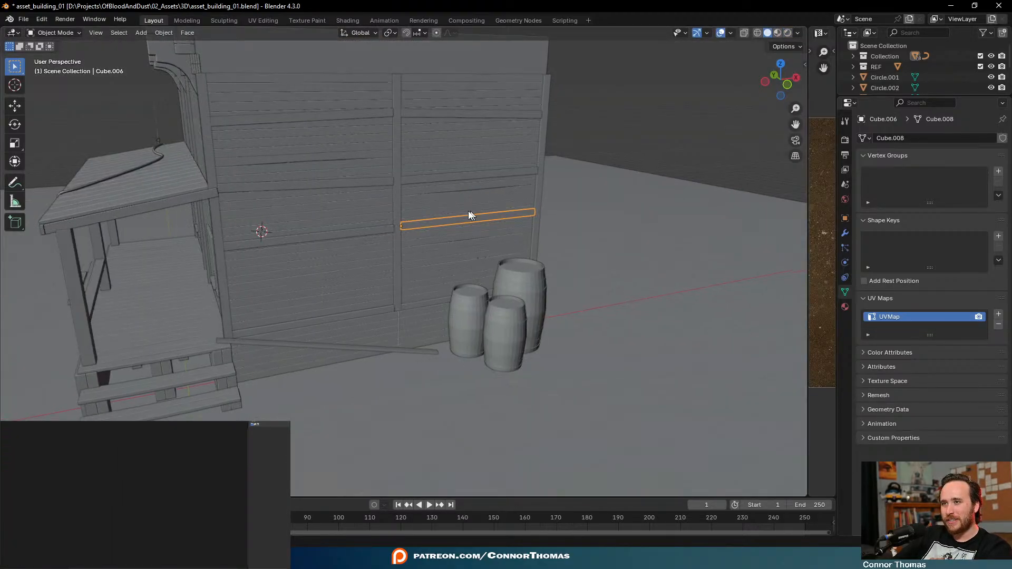
{"action": "left_click", "coordinate": [454, 210]}
{"action": "middle_click_drag", "start_coordinate": [458, 224], "coordinate": [578, 235]}
{"action": "scroll", "coordinate": [490, 280], "scroll_direction": "up", "scroll_amount": 3}
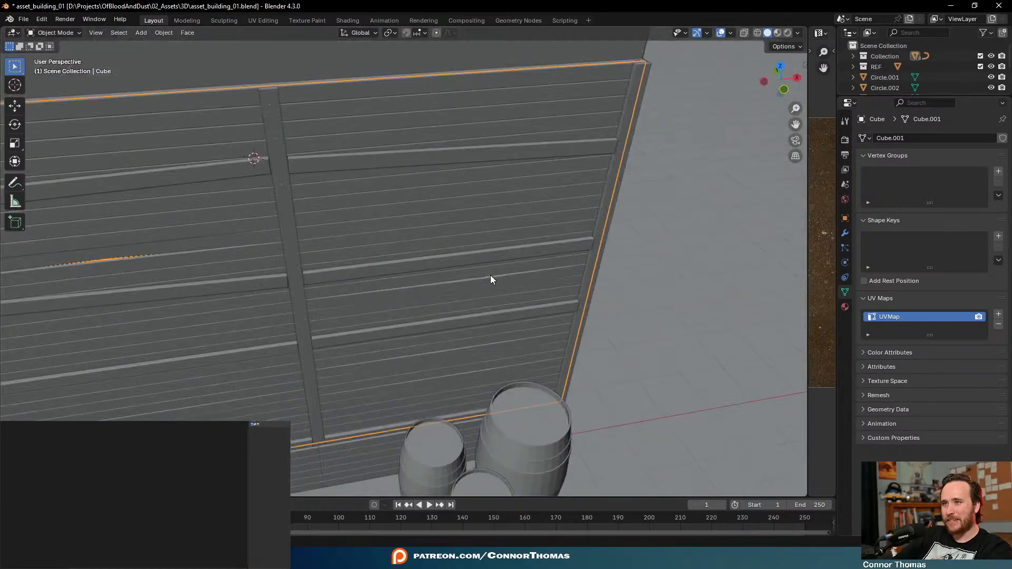
{"action": "scroll", "coordinate": [490, 279], "scroll_direction": "down", "scroll_amount": 4}
{"action": "middle_click_drag", "start_coordinate": [406, 286], "coordinate": [669, 271]}
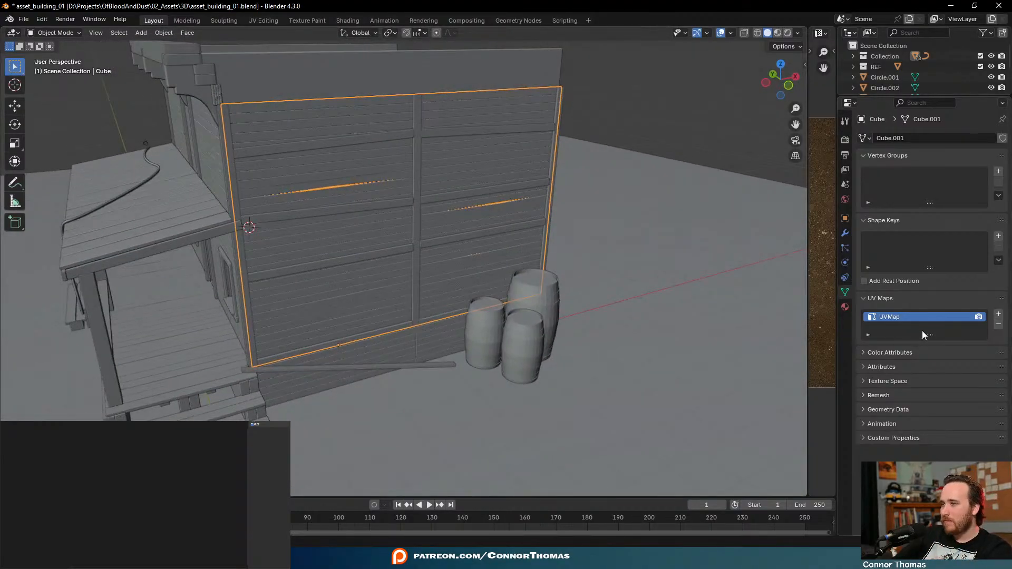
Rename the side wall's UV map to Texture and unwrap all its planks with Smart UV Project
{"action": "type", "text": "Texture"}
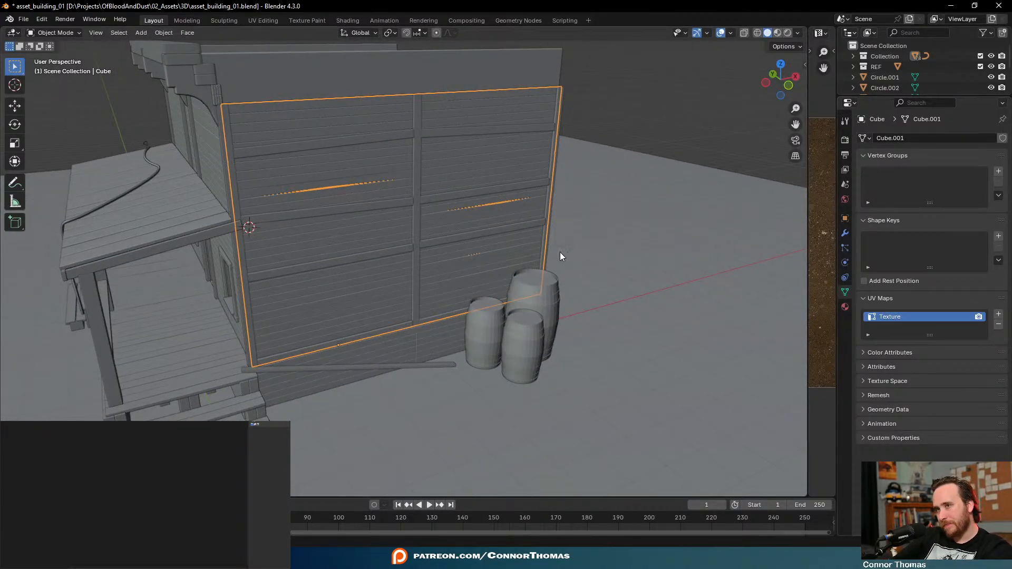
{"action": "key", "text": "Tab"}
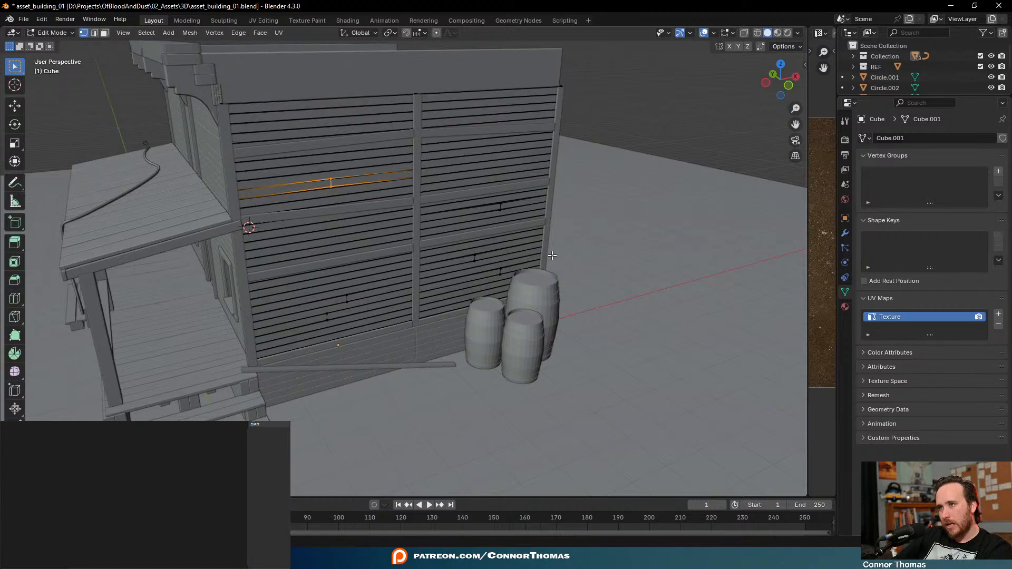
{"action": "key", "text": "u"}
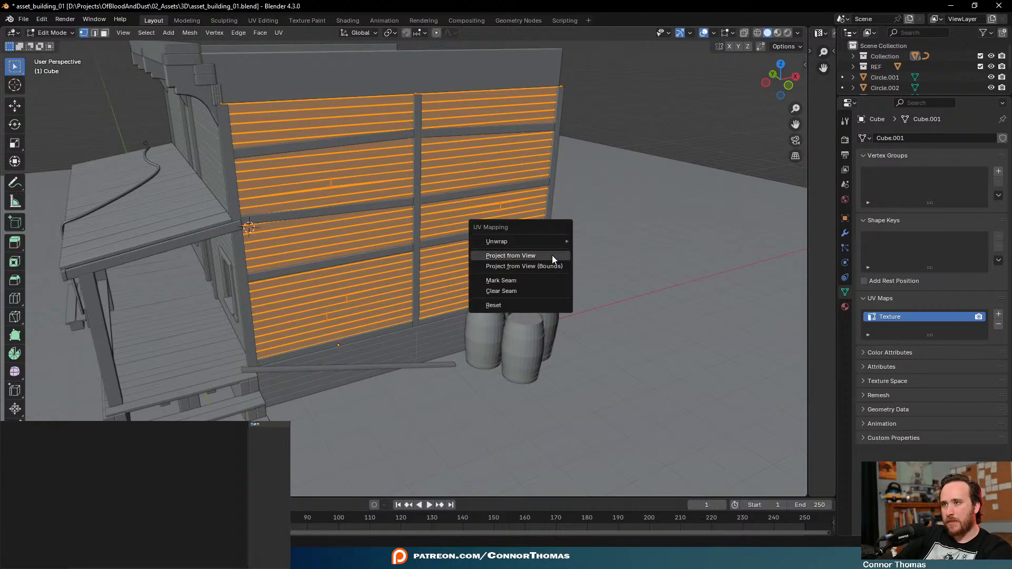
{"action": "mouse_move", "coordinate": [562, 241]}
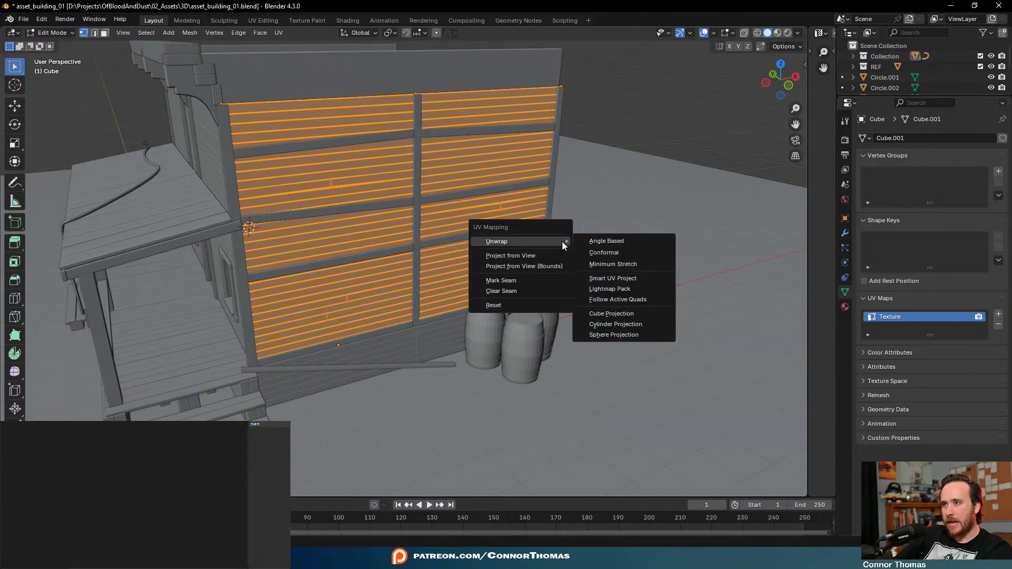
{"action": "left_click", "coordinate": [620, 280]}
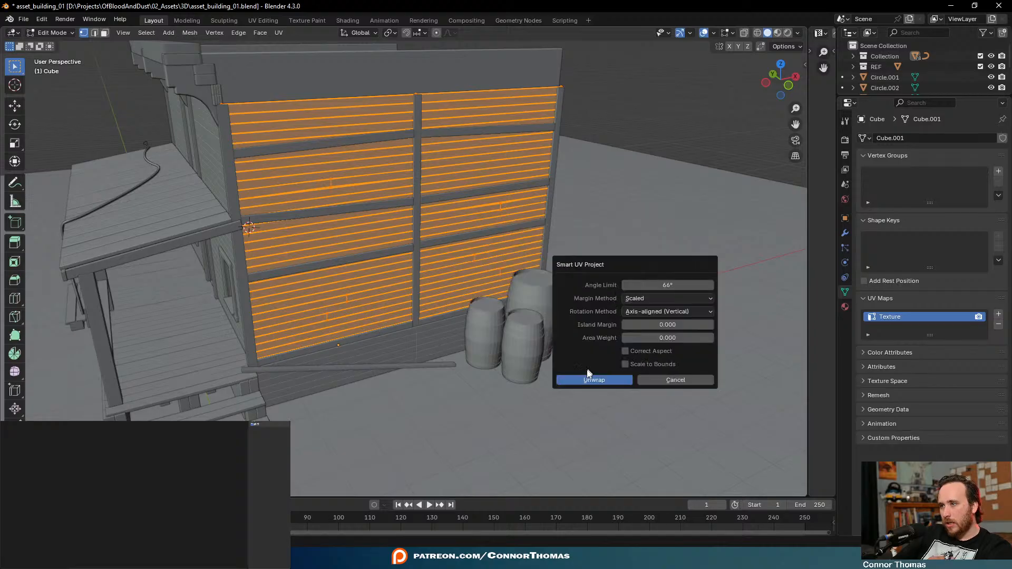
{"action": "left_click", "coordinate": [594, 380]}
{"action": "middle_click_drag", "start_coordinate": [583, 382], "coordinate": [738, 390]}
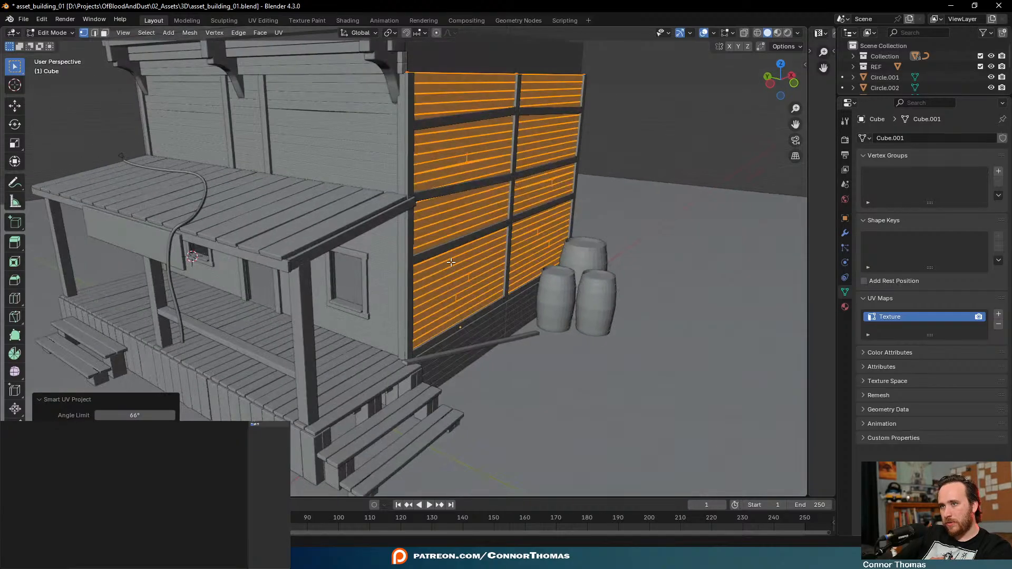
{"action": "key", "text": "Tab"}
Assign the existing Wood Panels material to the side wall
{"action": "left_click", "coordinate": [844, 308]}
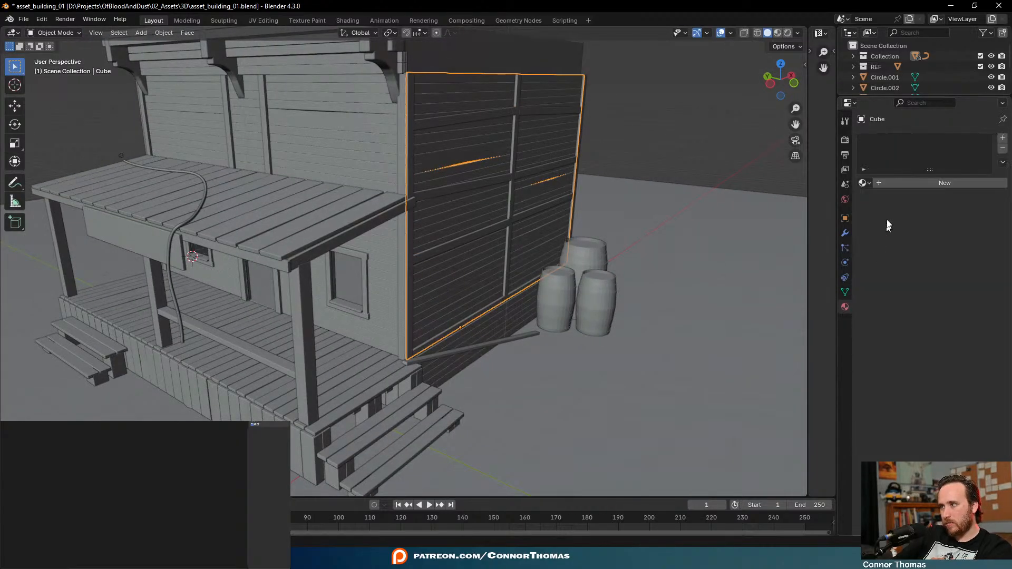
{"action": "left_click", "coordinate": [865, 183]}
{"action": "left_click", "coordinate": [759, 199]}
Switch the viewport to rendered shading and examine the wood texture and dirt on the side wall
{"action": "mouse_move", "coordinate": [637, 202]}
{"action": "middle_mouse_down"}
{"action": "mouse_move", "coordinate": [564, 198]}
{"action": "mouse_move", "coordinate": [537, 212]}
{"action": "middle_mouse_up"}
{"action": "key", "text": "z"}
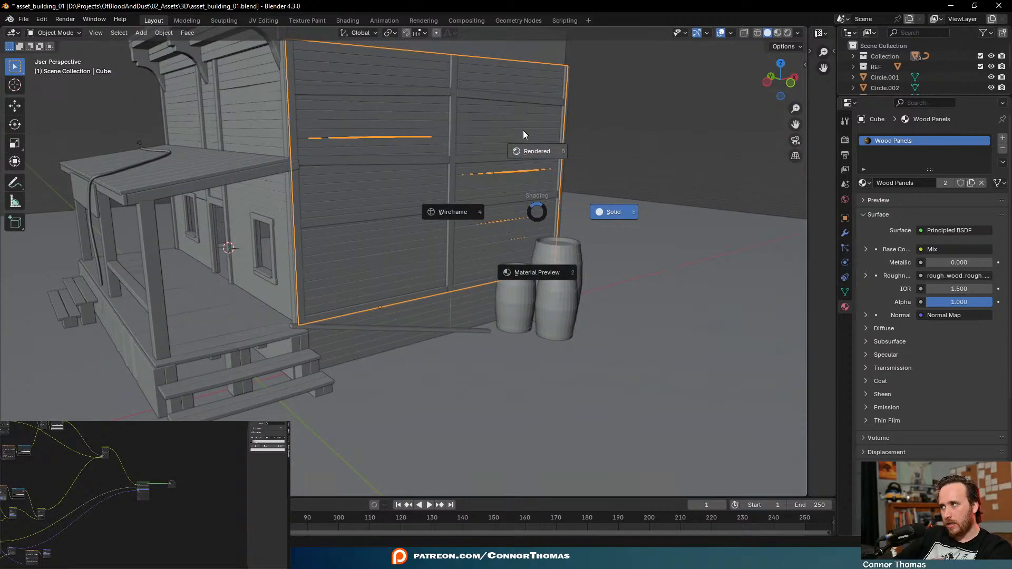
{"action": "left_click", "coordinate": [549, 152]}
{"action": "middle_click_drag", "start_coordinate": [569, 189], "coordinate": [537, 218]}
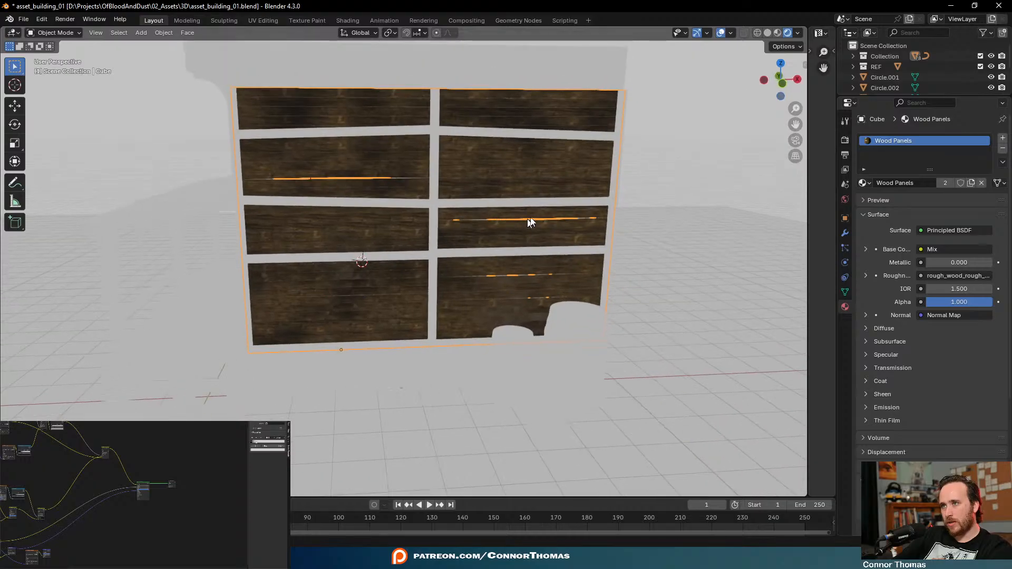
{"action": "middle_click_drag", "start_coordinate": [568, 129], "coordinate": [385, 168]}
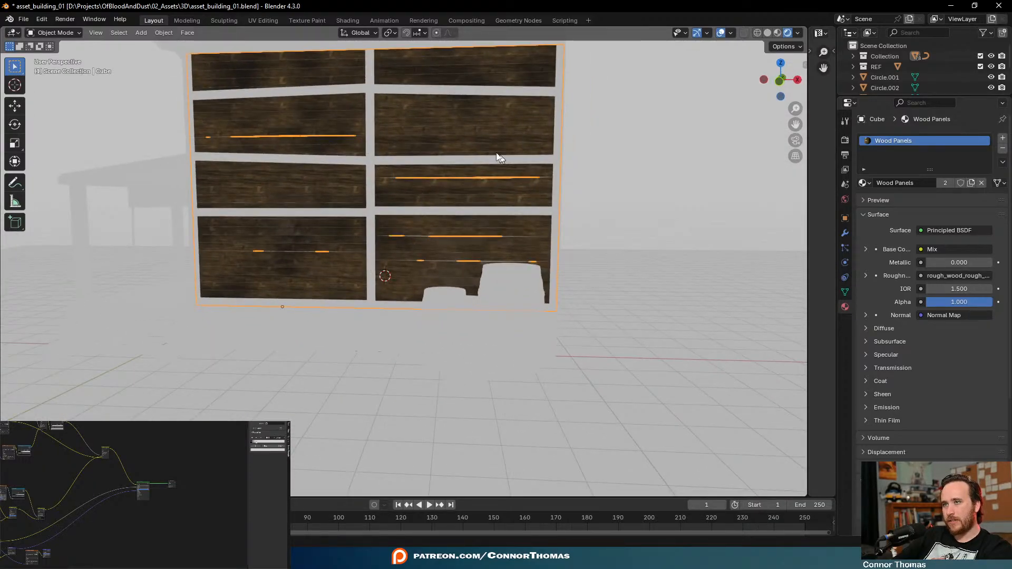
{"action": "scroll", "coordinate": [371, 140], "scroll_direction": "up", "scroll_amount": 6}
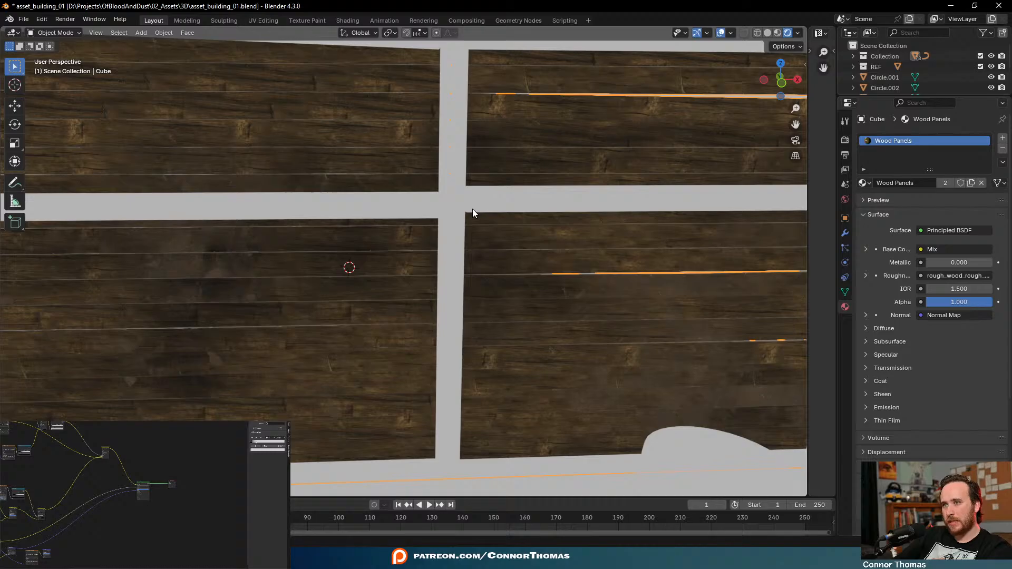
Enlarge the image editor beside the viewport and add a second UV map named Random to the side wall, active for rendering
{"action": "scroll", "coordinate": [473, 208], "scroll_direction": "down", "scroll_amount": 6}
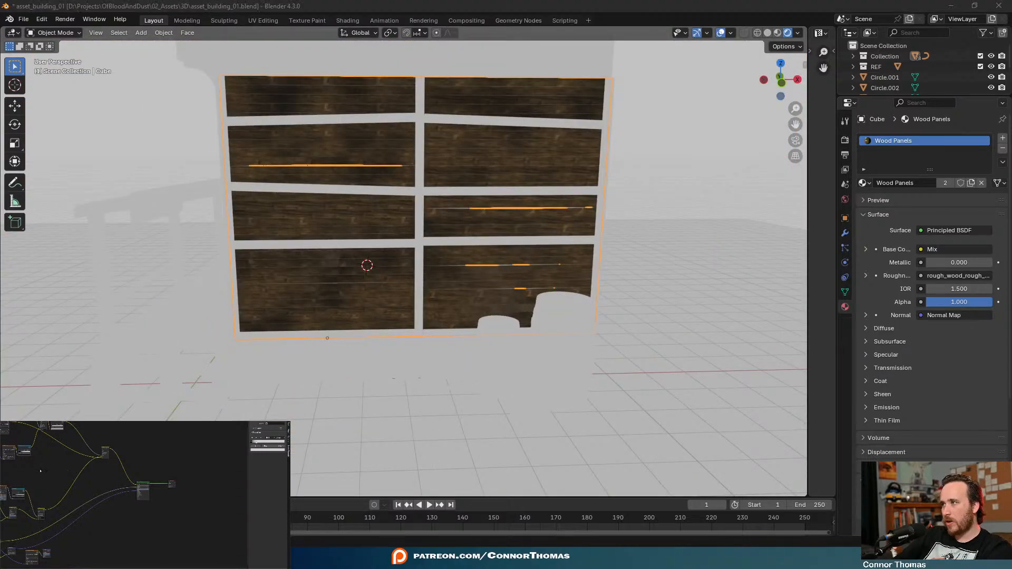
{"action": "scroll", "coordinate": [64, 473], "scroll_direction": "down", "scroll_amount": 4}
{"action": "left_click", "coordinate": [845, 292]}
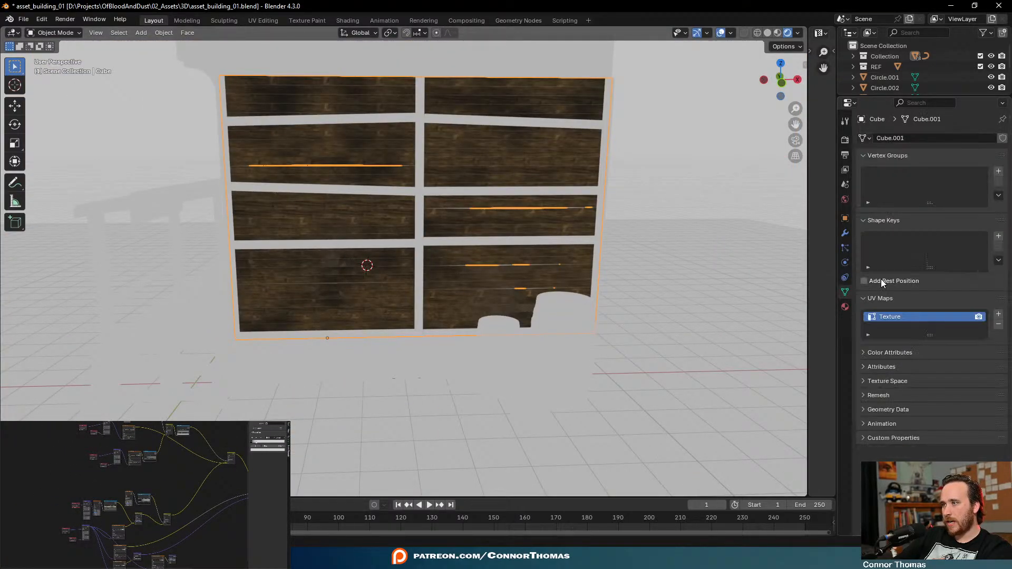
{"action": "left_click_drag", "start_coordinate": [808, 92], "coordinate": [494, 105]}
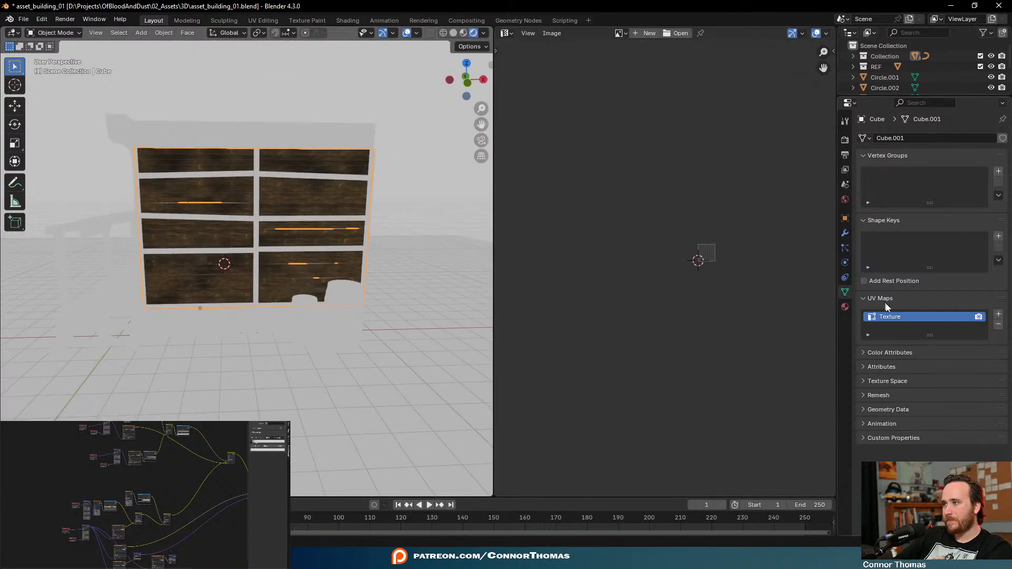
{"action": "left_click", "coordinate": [998, 314]}
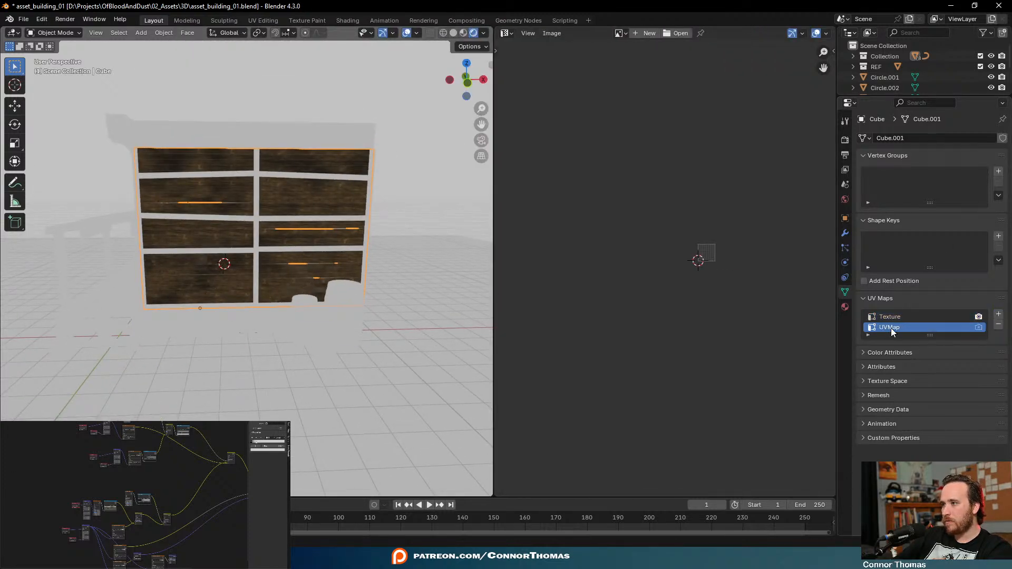
{"action": "double_click", "coordinate": [891, 328]}
{"action": "type", "text": "Rando"}
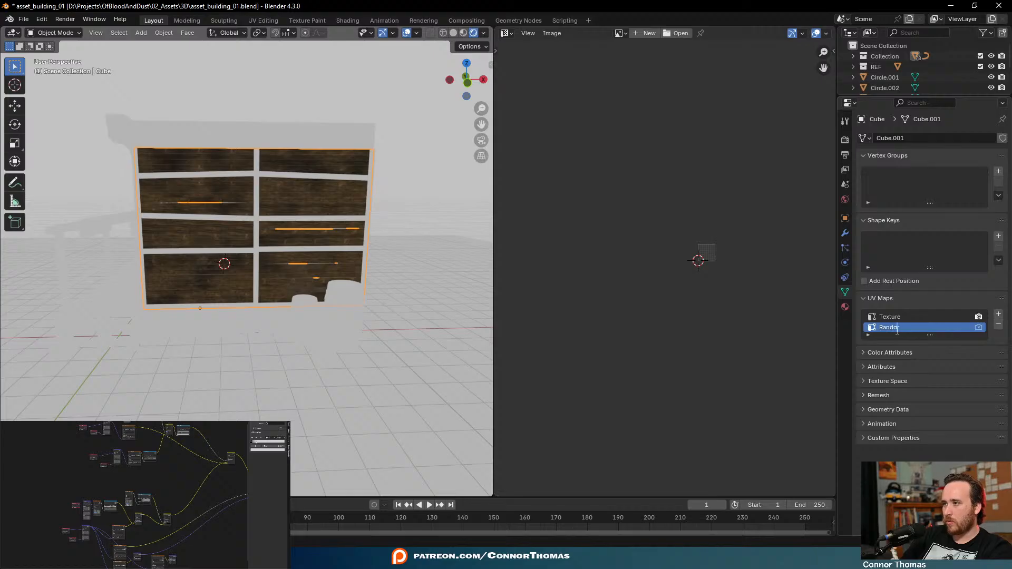
{"action": "type", "text": "m"}
{"action": "key", "text": "Return"}
{"action": "left_click", "coordinate": [978, 327]}
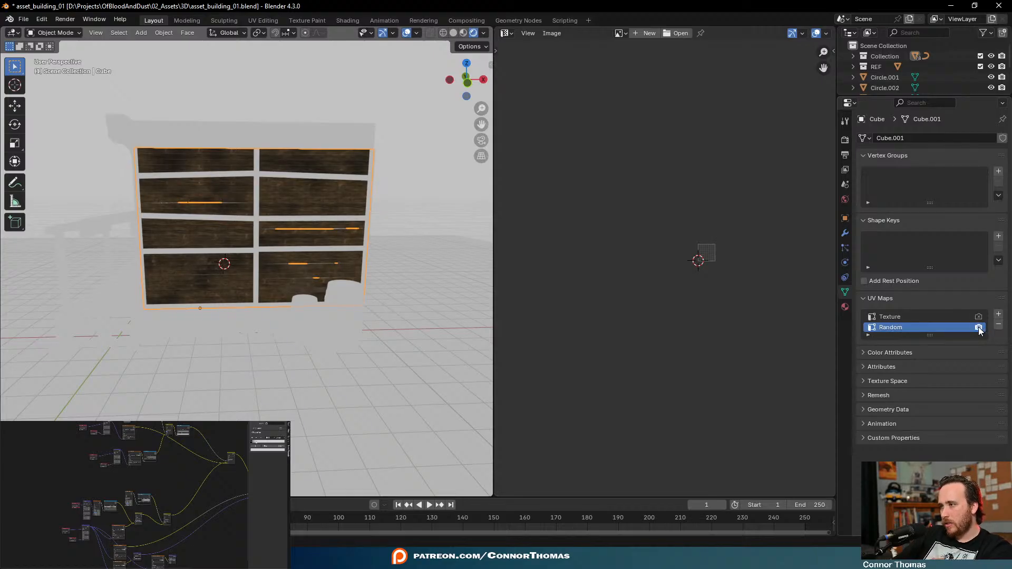
Unwrap the side wall's planks with Project from View in the front orthographic view and select all the resulting UVs
{"action": "key", "text": "Tab"}
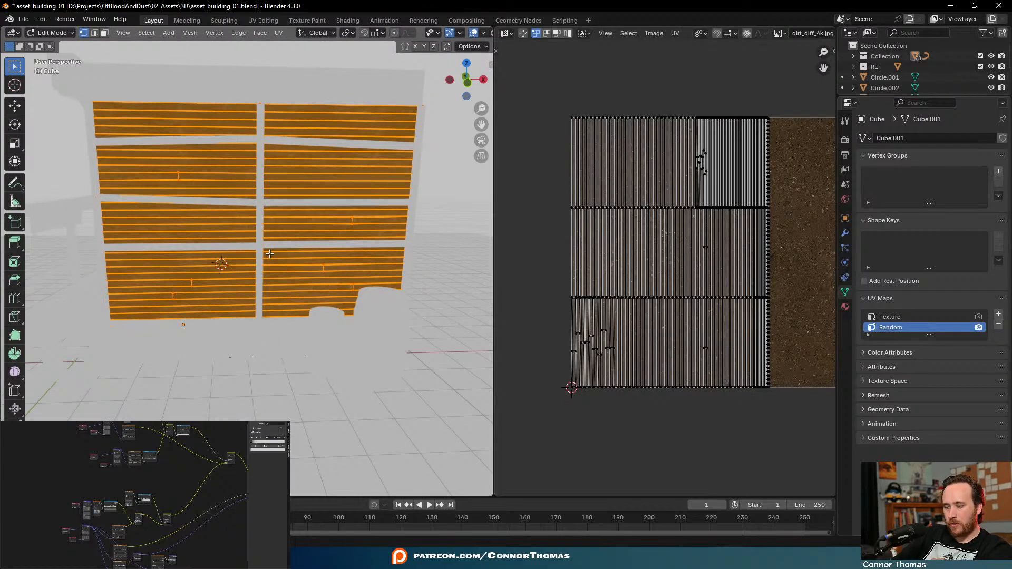
{"action": "key", "text": "u"}
{"action": "key", "text": "Escape"}
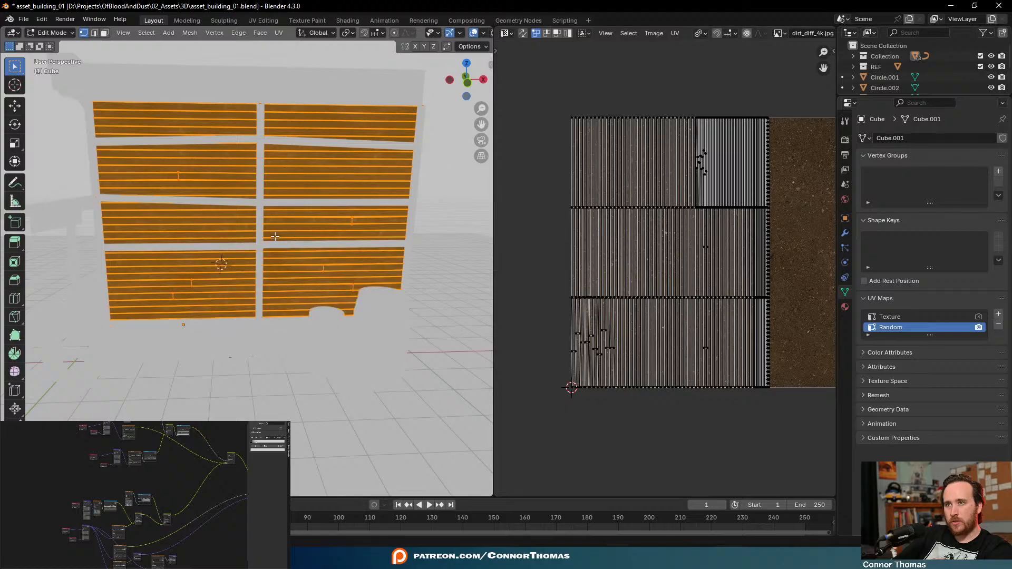
{"action": "key", "text": "KP_1"}
{"action": "key", "text": "u"}
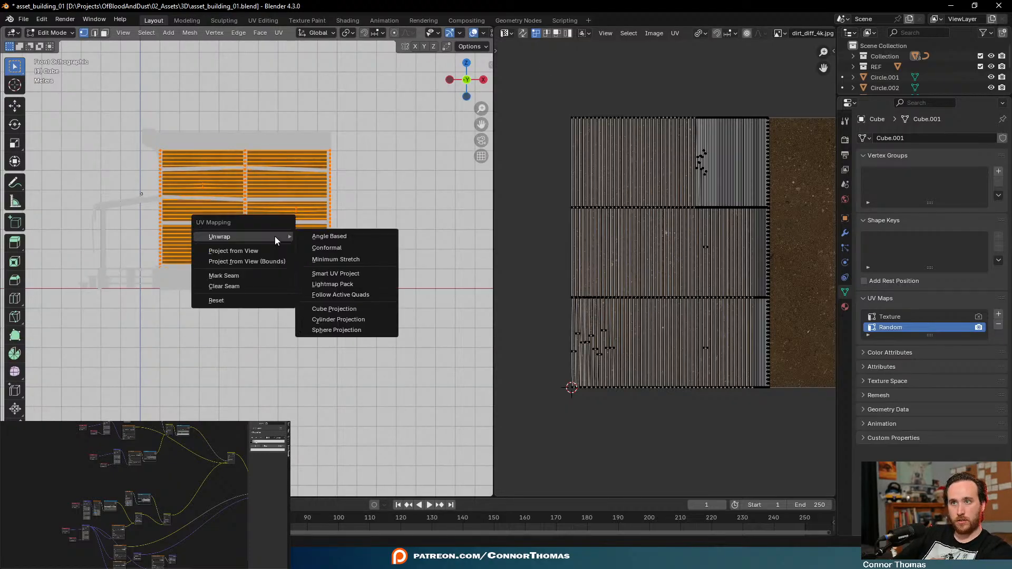
{"action": "left_click", "coordinate": [272, 251]}
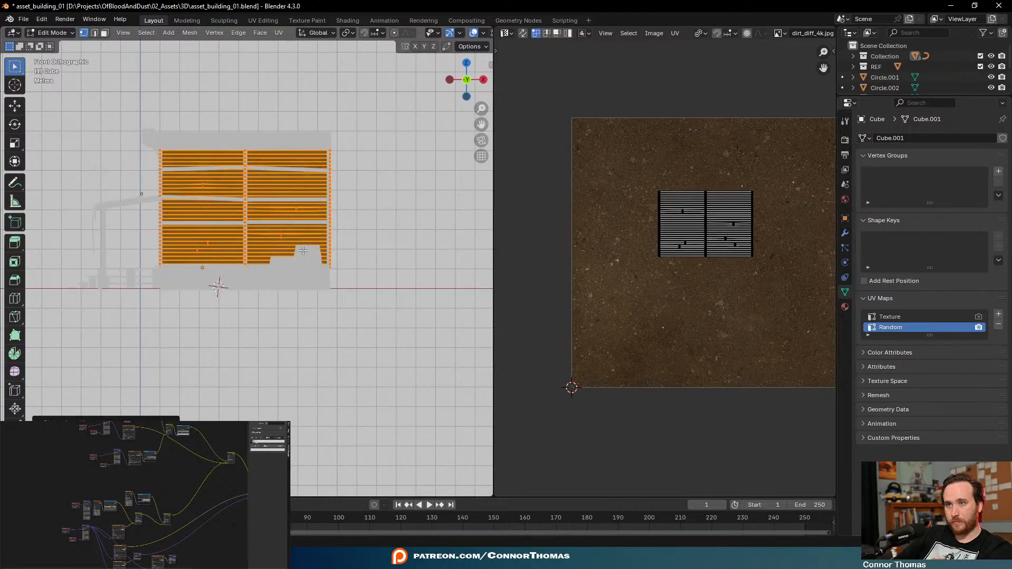
{"action": "key", "text": "a"}
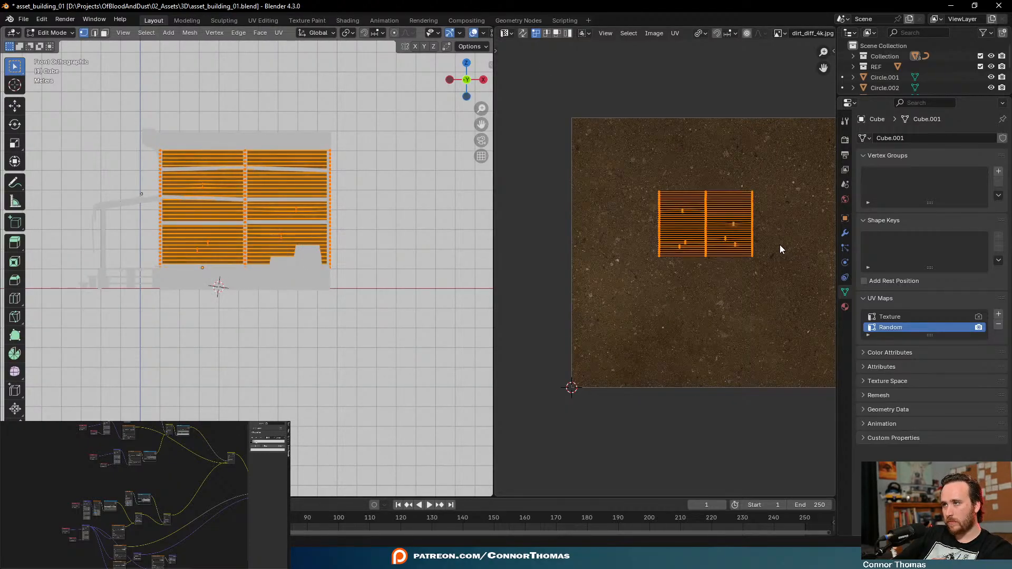
{"action": "left_click", "coordinate": [703, 34]}
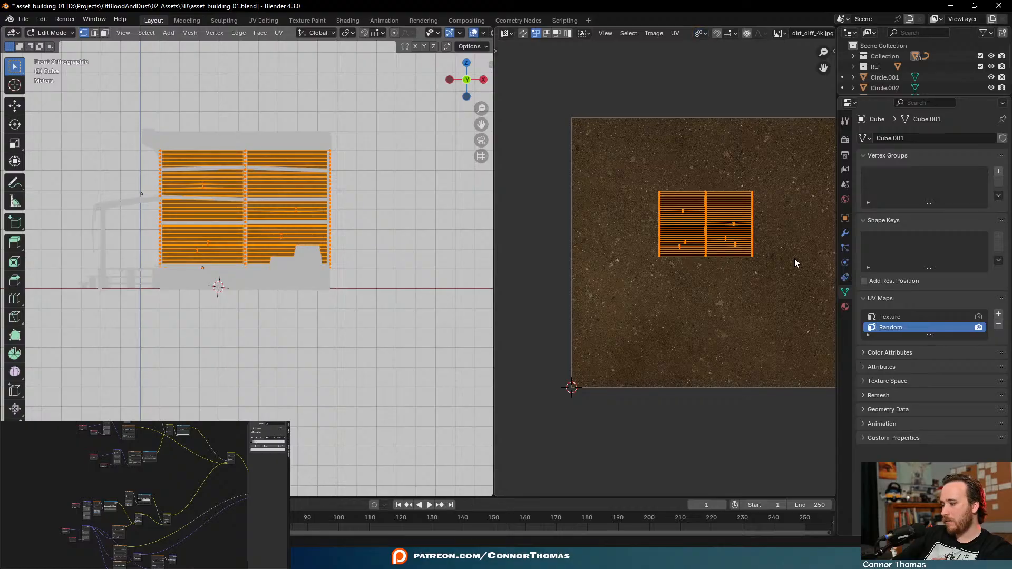
Try to collapse the planks' UV islands to zero width on X
{"action": "key", "text": "s"}
{"action": "key", "text": "x"}
{"action": "key", "text": "0"}
{"action": "key", "text": "Return"}
{"action": "scroll", "coordinate": [725, 239], "scroll_direction": "down", "scroll_amount": 3}
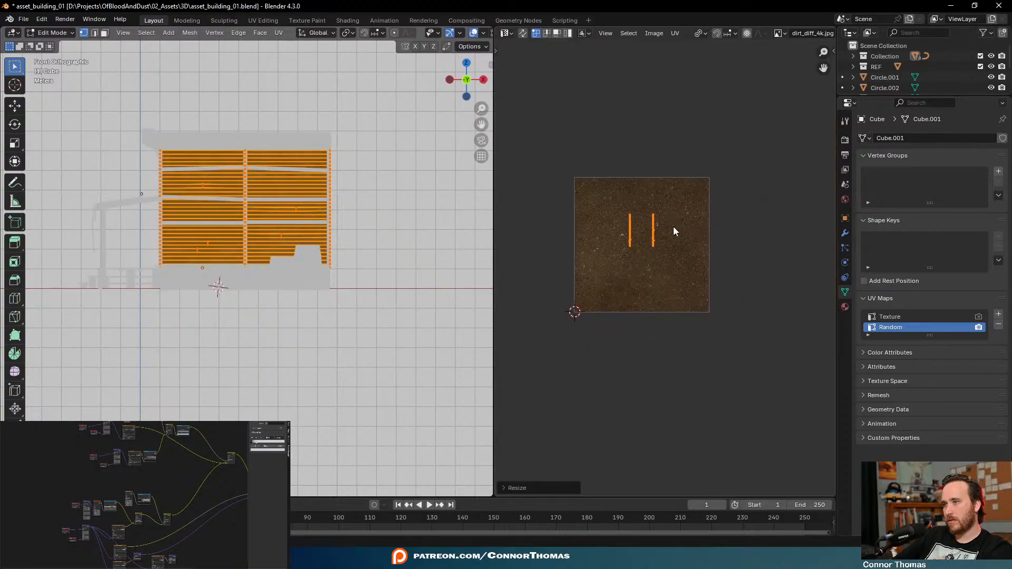
{"action": "key", "text": "ctrl+z"}
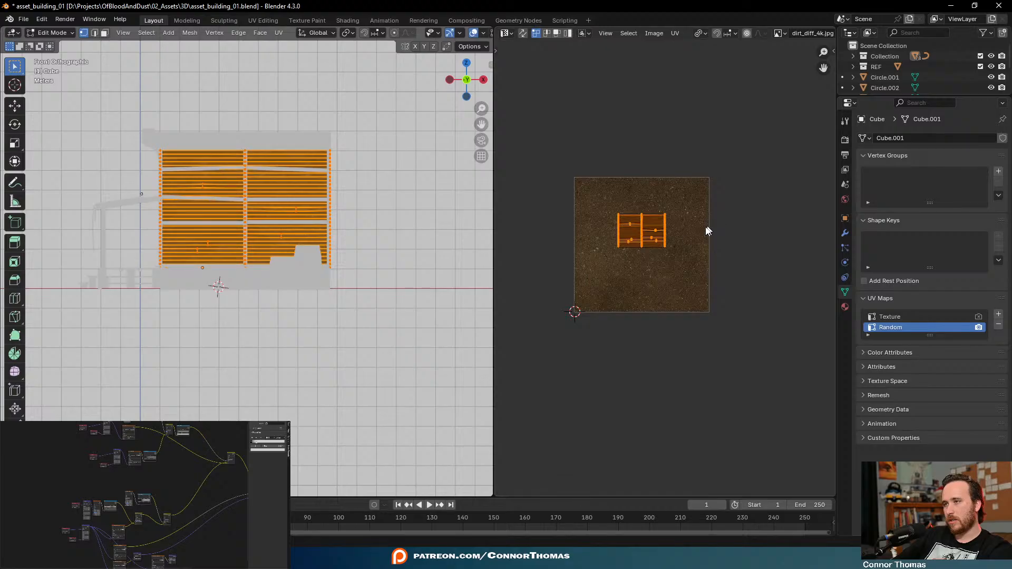
{"action": "key", "text": "s"}
{"action": "key", "text": "Escape"}
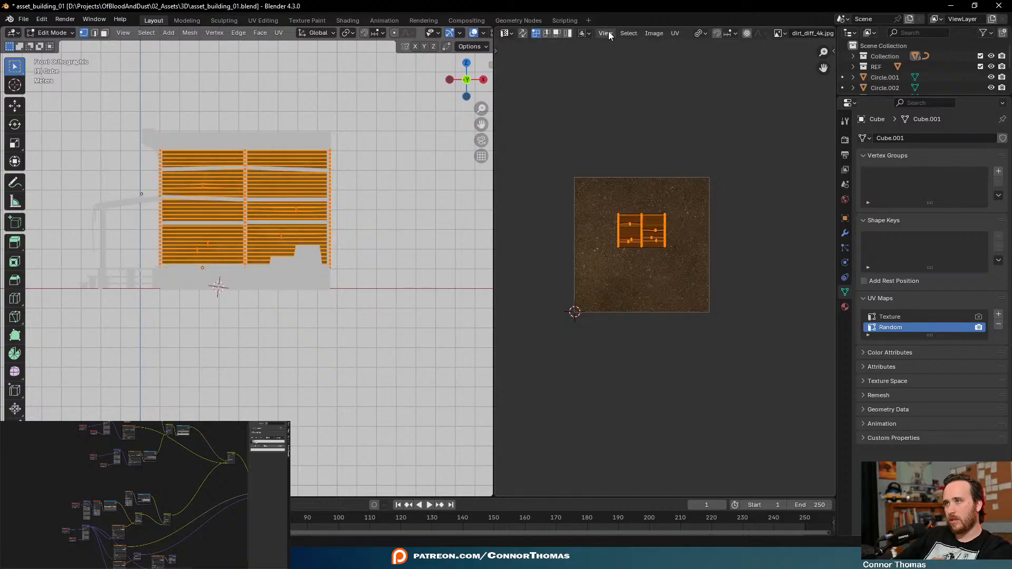
Scale every plank's UV island to 0 on X, pivoting on Individual Origins
{"action": "left_click", "coordinate": [701, 33]}
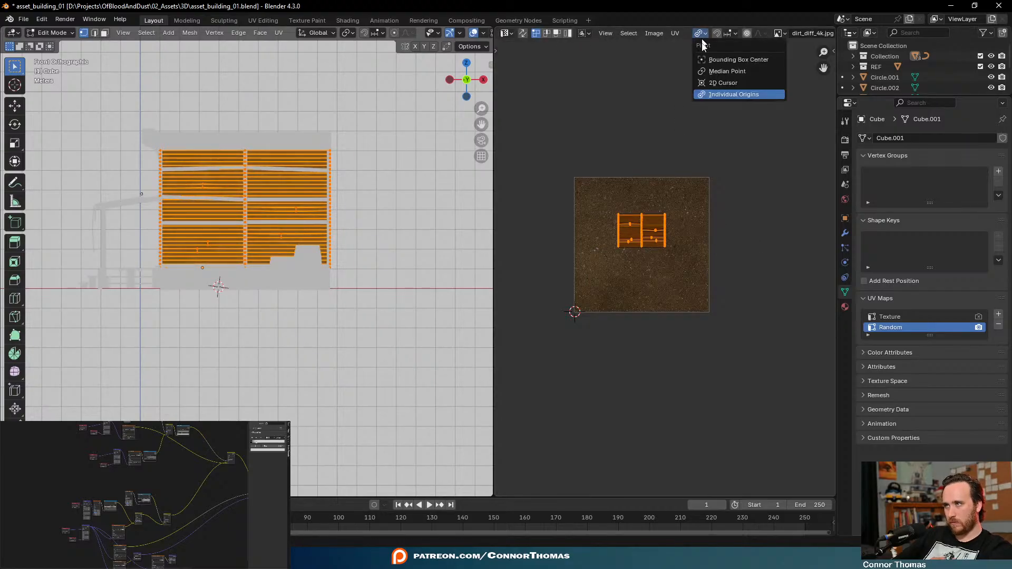
{"action": "left_click", "coordinate": [726, 71]}
{"action": "key", "text": "s"}
{"action": "key", "text": "x"}
{"action": "key", "text": "0"}
{"action": "key", "text": "Return"}
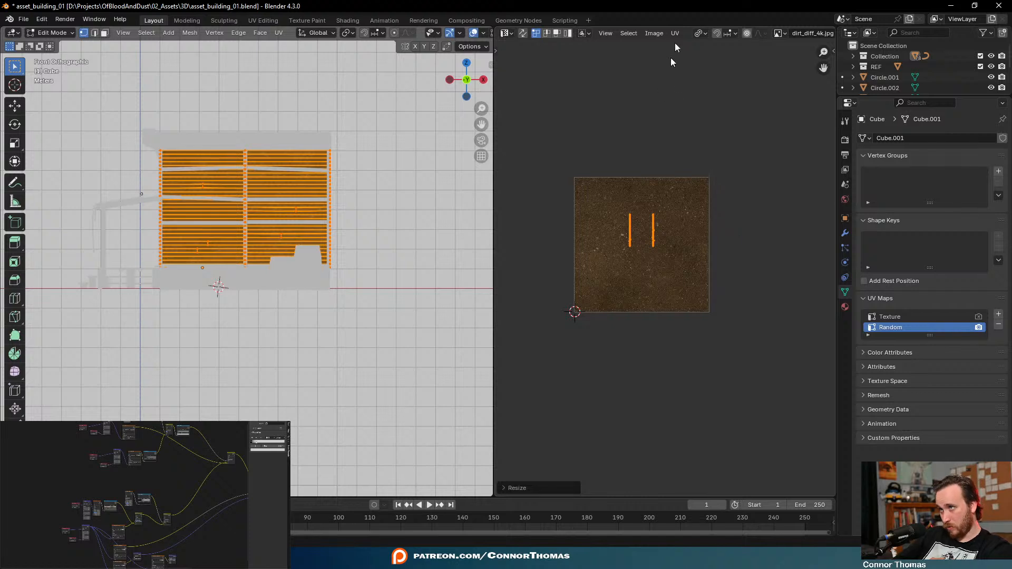
With the Median Point pivot, enlarge and reposition the collapsed plank UVs to span the texture square's height, and leave mesh editing
{"action": "left_click", "coordinate": [701, 34]}
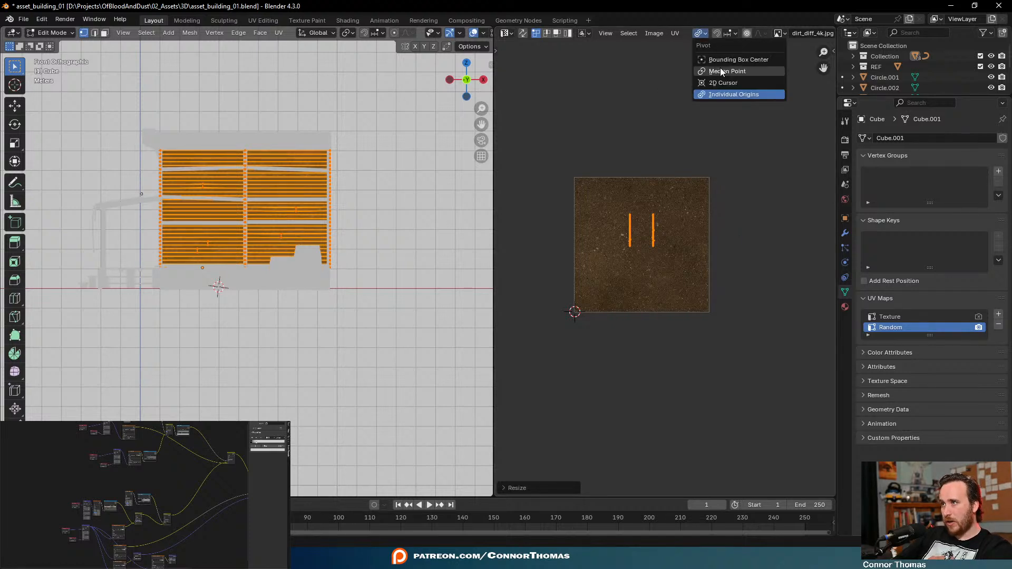
{"action": "left_click", "coordinate": [721, 71]}
{"action": "key", "text": "s"}
{"action": "left_click", "coordinate": [531, 158]}
{"action": "key", "text": "g"}
{"action": "key", "text": "y"}
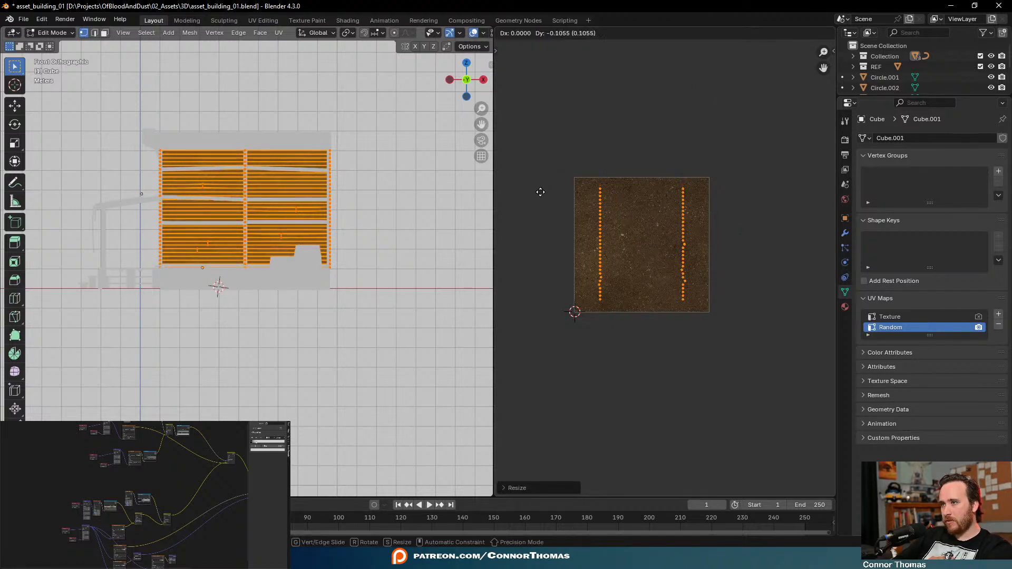
{"action": "left_click", "coordinate": [540, 193]}
{"action": "key", "text": "s"}
{"action": "left_click", "coordinate": [756, 221]}
{"action": "key", "text": "g"}
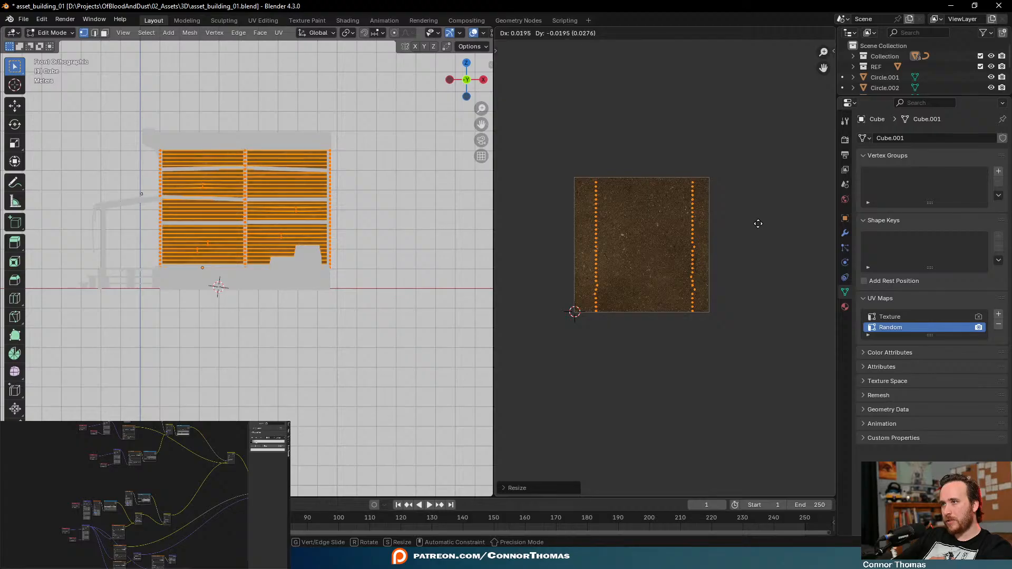
{"action": "left_click", "coordinate": [755, 224]}
{"action": "scroll", "coordinate": [665, 268], "scroll_direction": "up", "scroll_amount": 4}
{"action": "scroll", "coordinate": [686, 279], "scroll_direction": "down", "scroll_amount": 1}
{"action": "middle_click_drag", "start_coordinate": [660, 250], "coordinate": [739, 290]}
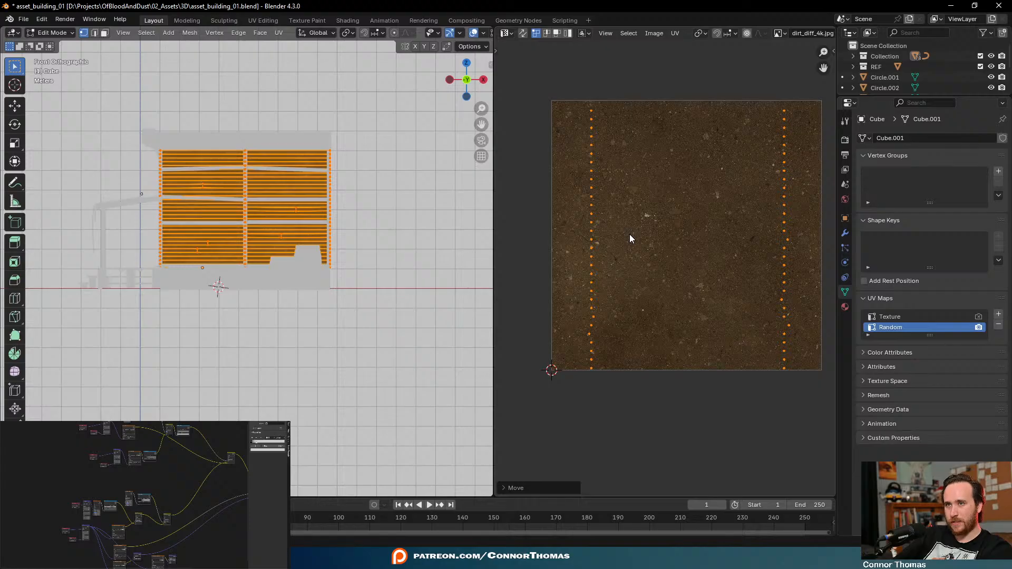
{"action": "key", "text": "Tab"}
In the shader nodes, reassign the UV map in the two UV Map nodes feeding the upper image textures' Mapping nodes
{"action": "scroll", "coordinate": [222, 226], "scroll_direction": "up", "scroll_amount": 5}
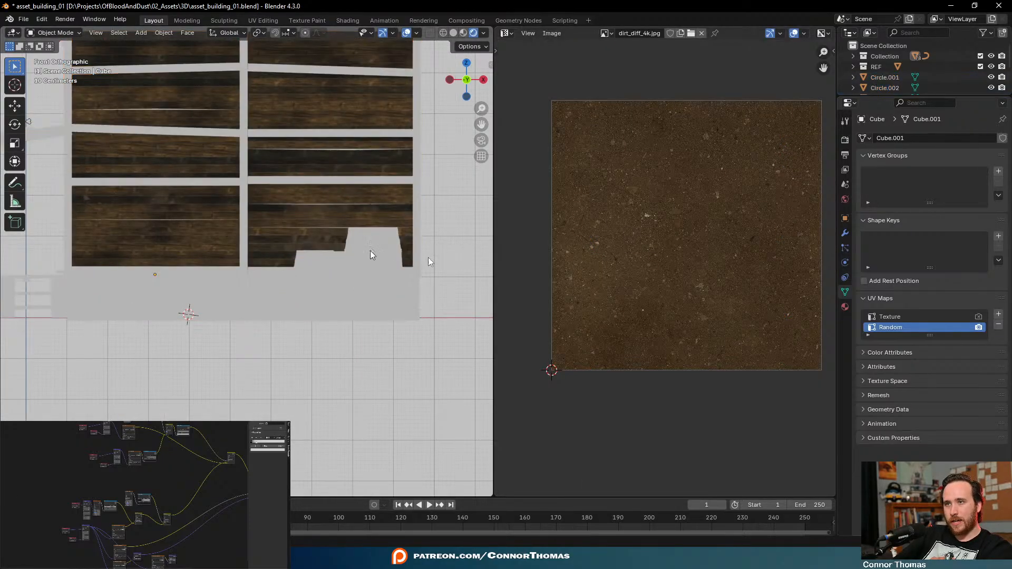
{"action": "scroll", "coordinate": [93, 470], "scroll_direction": "up", "scroll_amount": 5}
{"action": "middle_click_drag", "start_coordinate": [93, 469], "coordinate": [108, 517]}
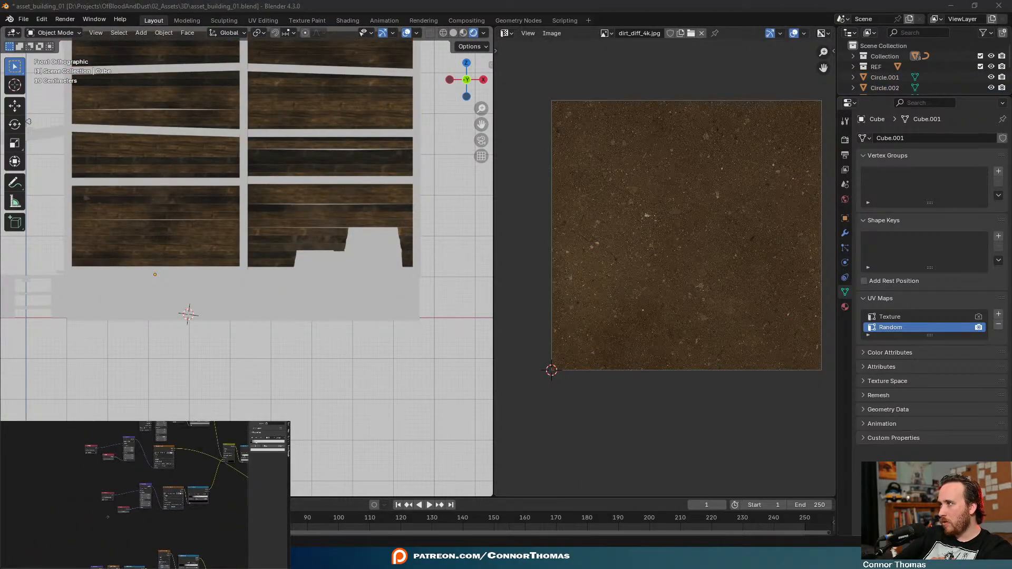
{"action": "scroll", "coordinate": [107, 517], "scroll_direction": "up", "scroll_amount": 2}
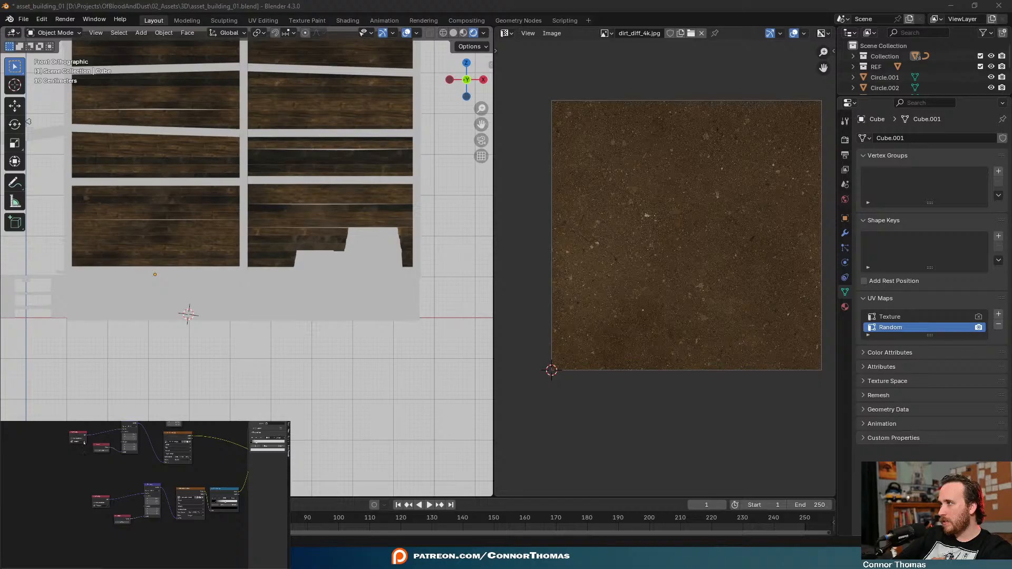
{"action": "left_click", "coordinate": [84, 443]}
{"action": "left_click", "coordinate": [84, 443]}
{"action": "left_click", "coordinate": [82, 448]}
{"action": "left_click", "coordinate": [107, 508]}
{"action": "left_click", "coordinate": [106, 508]}
{"action": "left_click", "coordinate": [106, 512]}
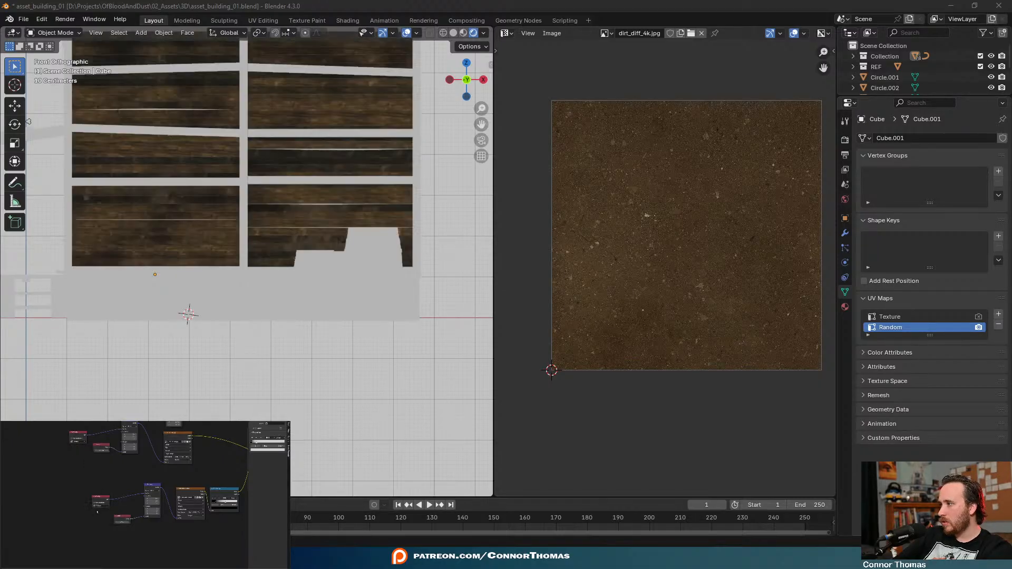
Link the shared UV Map node to the second upper texture's Mapping node
{"action": "scroll", "coordinate": [96, 520], "scroll_direction": "down", "scroll_amount": 5}
{"action": "scroll", "coordinate": [97, 520], "scroll_direction": "down", "scroll_amount": 2}
{"action": "middle_click_drag", "start_coordinate": [114, 557], "coordinate": [114, 508]}
{"action": "scroll", "coordinate": [105, 473], "scroll_direction": "up", "scroll_amount": 4}
{"action": "left_click_drag", "start_coordinate": [99, 437], "coordinate": [143, 477]}
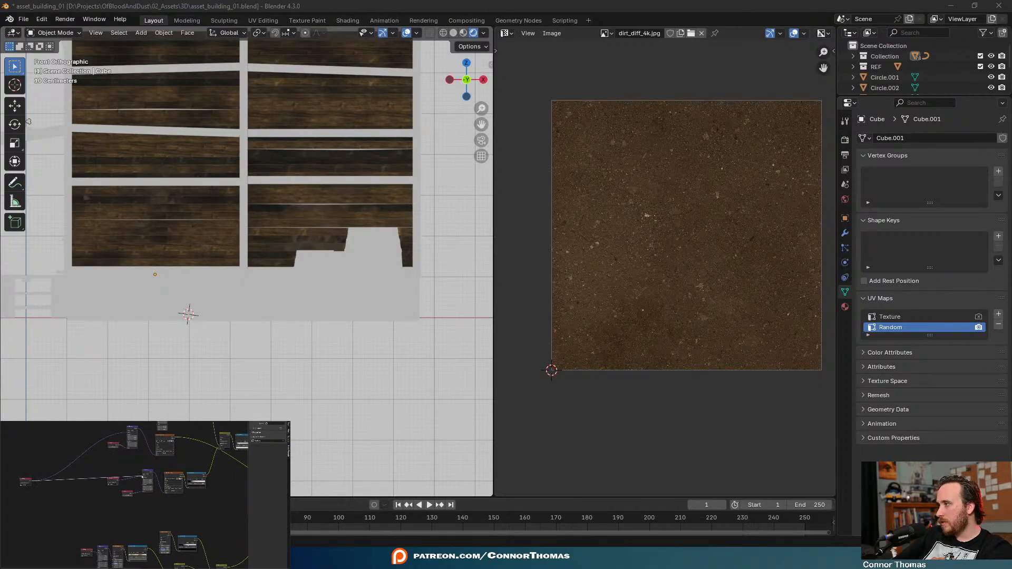
Move the UV Map node that feeds the color ramp's texture chain well clear of its Mapping node
{"action": "middle_click_drag", "start_coordinate": [97, 512], "coordinate": [100, 462]}
{"action": "scroll", "coordinate": [97, 514], "scroll_direction": "up", "scroll_amount": 5}
{"action": "middle_click_drag", "start_coordinate": [96, 514], "coordinate": [150, 476]}
{"action": "left_click", "coordinate": [141, 453]}
{"action": "left_click_drag", "start_coordinate": [141, 453], "coordinate": [56, 454]}
{"action": "scroll", "coordinate": [325, 316], "scroll_direction": "down", "scroll_amount": 3}
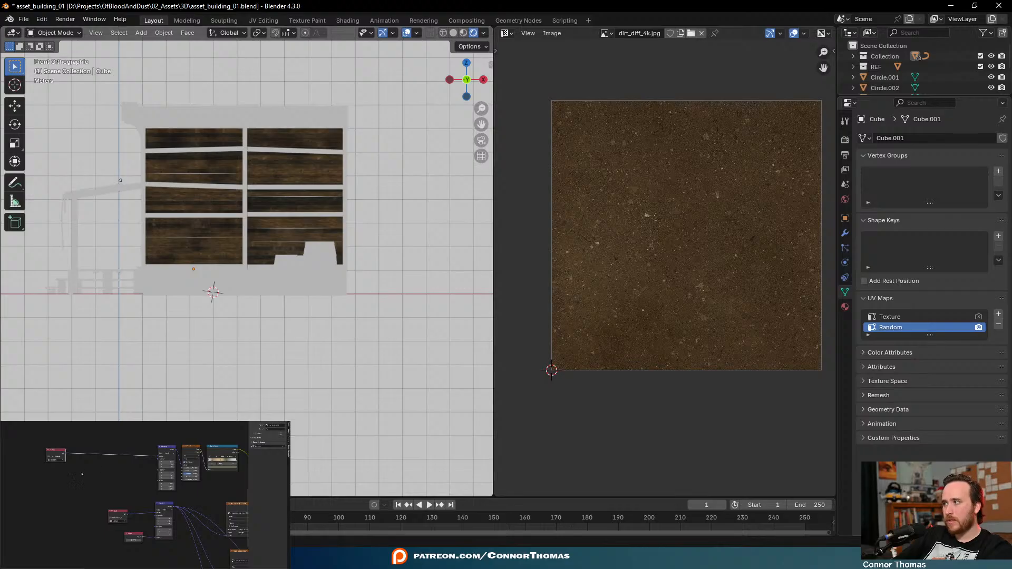
Link the shared UV Map node to the lower texture group's Mapping node and place the other UV Map node directly beneath it
{"action": "middle_click_drag", "start_coordinate": [100, 500], "coordinate": [100, 517]}
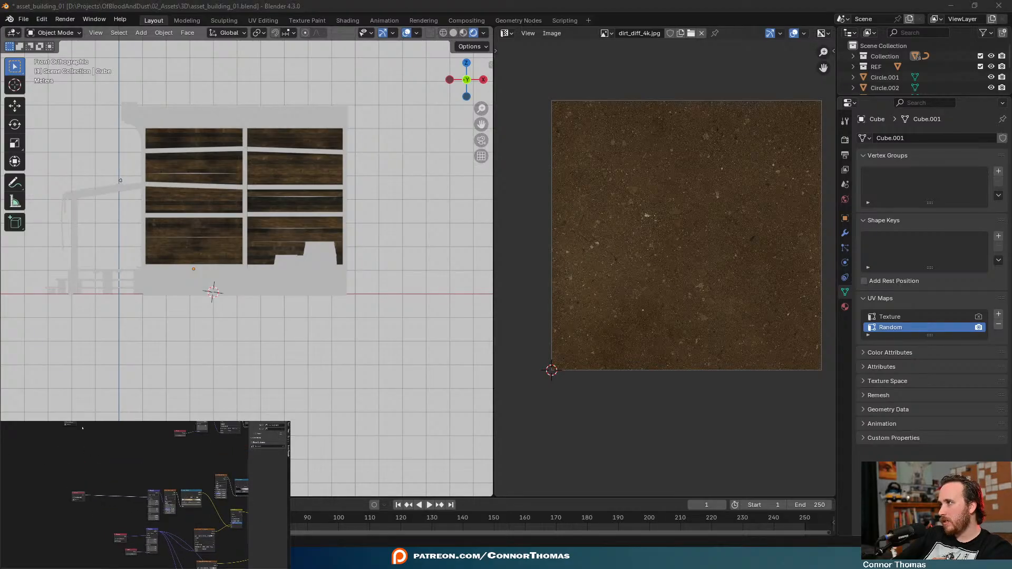
{"action": "left_click_drag", "start_coordinate": [77, 421], "coordinate": [147, 533]}
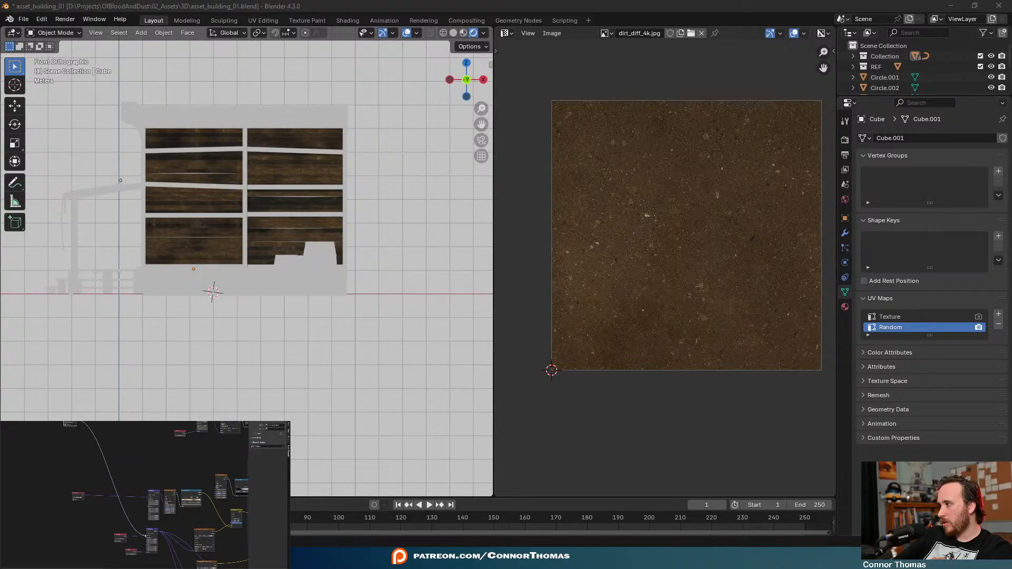
{"action": "left_click_drag", "start_coordinate": [75, 498], "coordinate": [66, 443]}
{"action": "scroll", "coordinate": [86, 485], "scroll_direction": "down", "scroll_amount": 4}
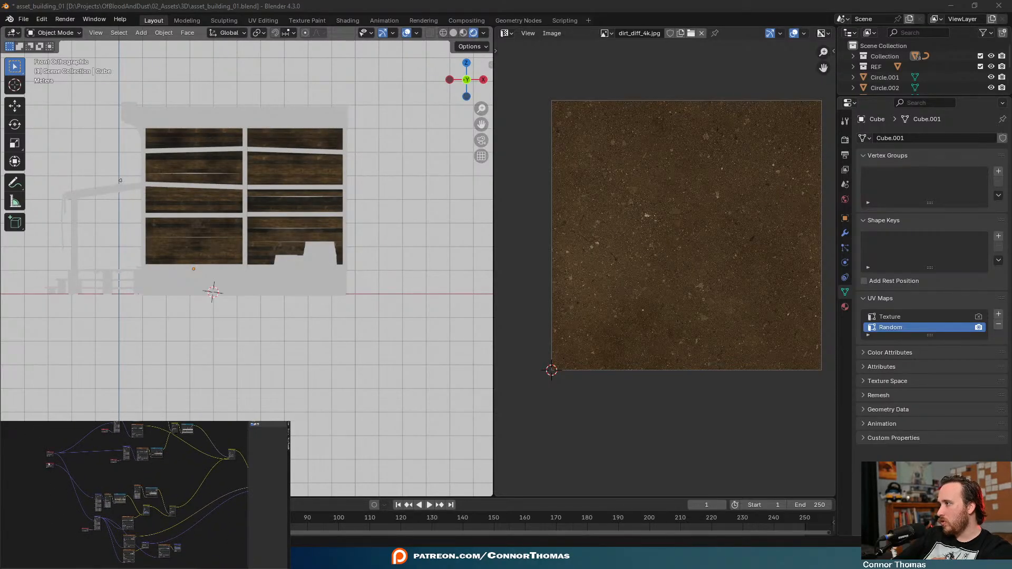
Examine the rearranged shader node tree and the texture variation across the side wall's planks
{"action": "mouse_move", "coordinate": [74, 491]}
{"action": "middle_mouse_down"}
{"action": "mouse_move", "coordinate": [59, 463]}
{"action": "mouse_move", "coordinate": [75, 509]}
{"action": "middle_mouse_up"}
{"action": "scroll", "coordinate": [85, 497], "scroll_direction": "up", "scroll_amount": 4}
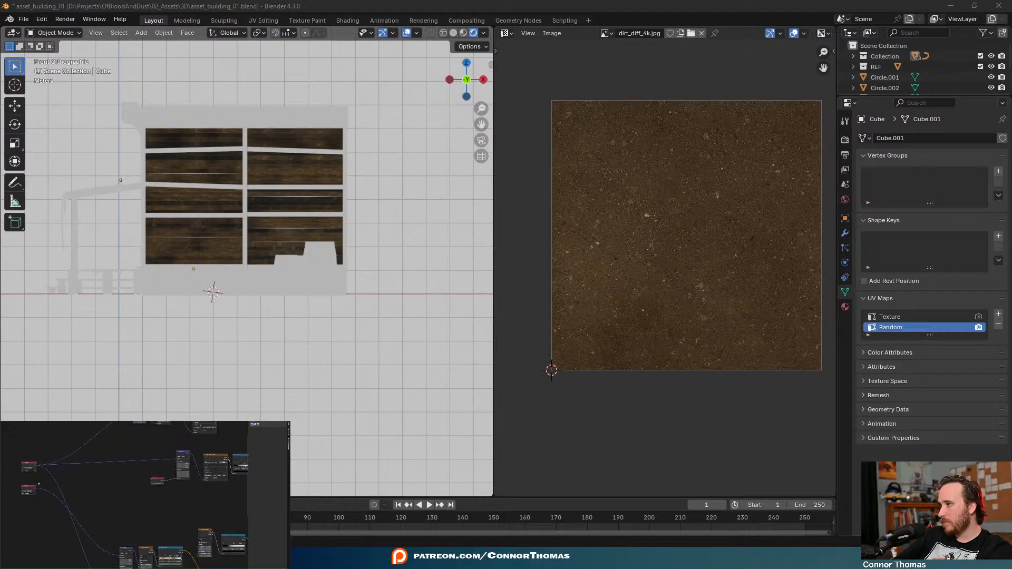
{"action": "middle_click_drag", "start_coordinate": [19, 479], "coordinate": [91, 487]}
{"action": "scroll", "coordinate": [92, 487], "scroll_direction": "down", "scroll_amount": 3}
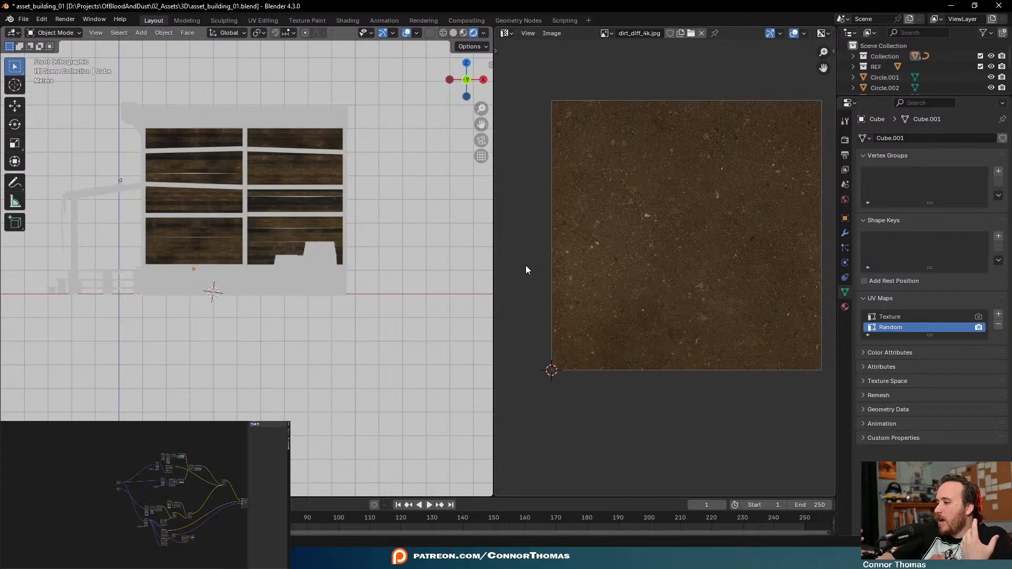
{"action": "scroll", "coordinate": [118, 458], "scroll_direction": "down", "scroll_amount": 2}
{"action": "middle_click_drag", "start_coordinate": [118, 457], "coordinate": [71, 457]}
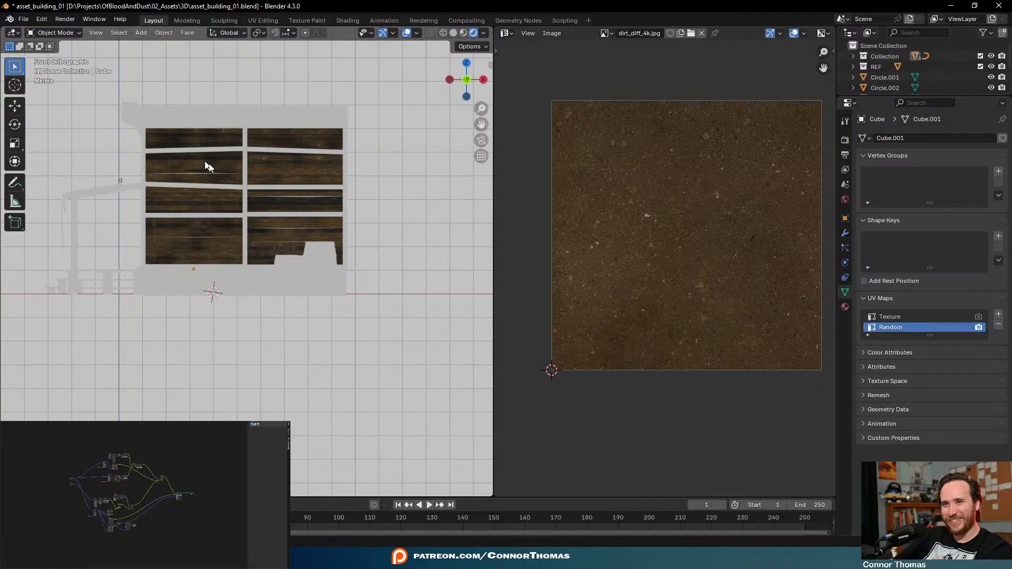
{"action": "middle_click_drag", "start_coordinate": [206, 165], "coordinate": [263, 181]}
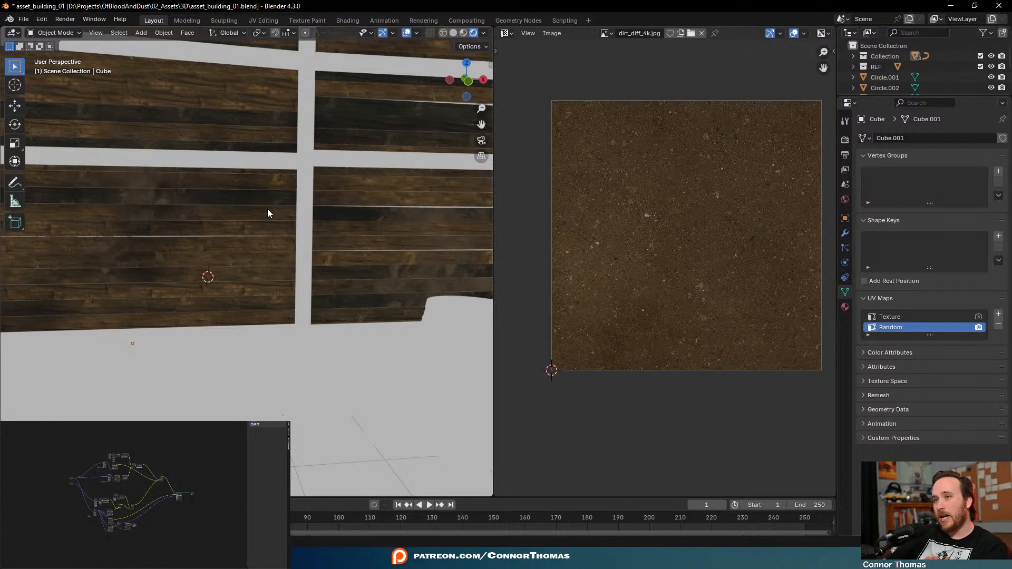
Enable the Face Orientation overlay and inspect the building's walls, roof and porch for flipped faces
{"action": "left_click", "coordinate": [416, 33]}
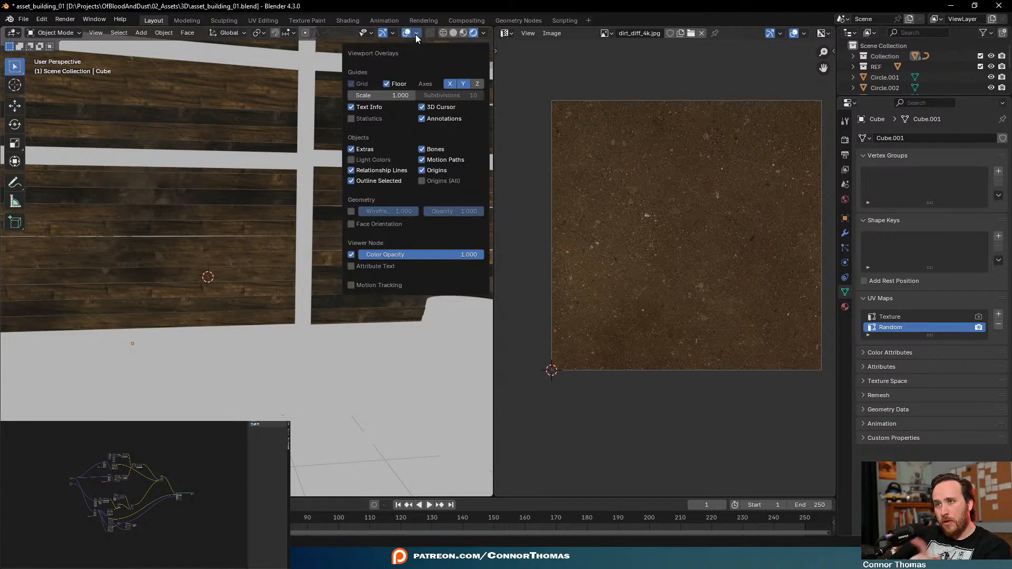
{"action": "scroll", "coordinate": [185, 289], "scroll_direction": "down", "scroll_amount": 8}
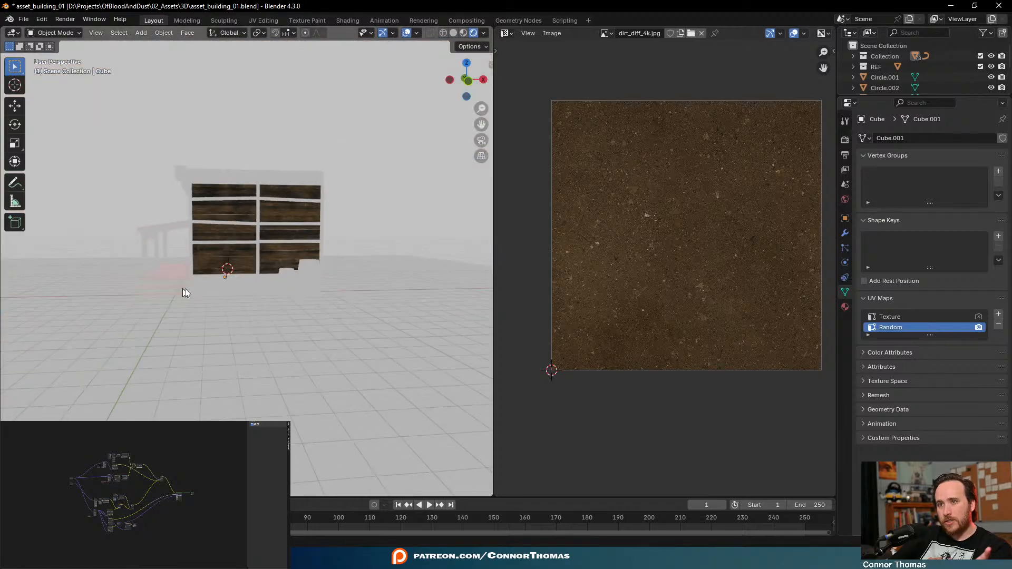
{"action": "middle_click_drag", "start_coordinate": [185, 289], "coordinate": [302, 288]}
{"action": "scroll", "coordinate": [302, 288], "scroll_direction": "up", "scroll_amount": 3}
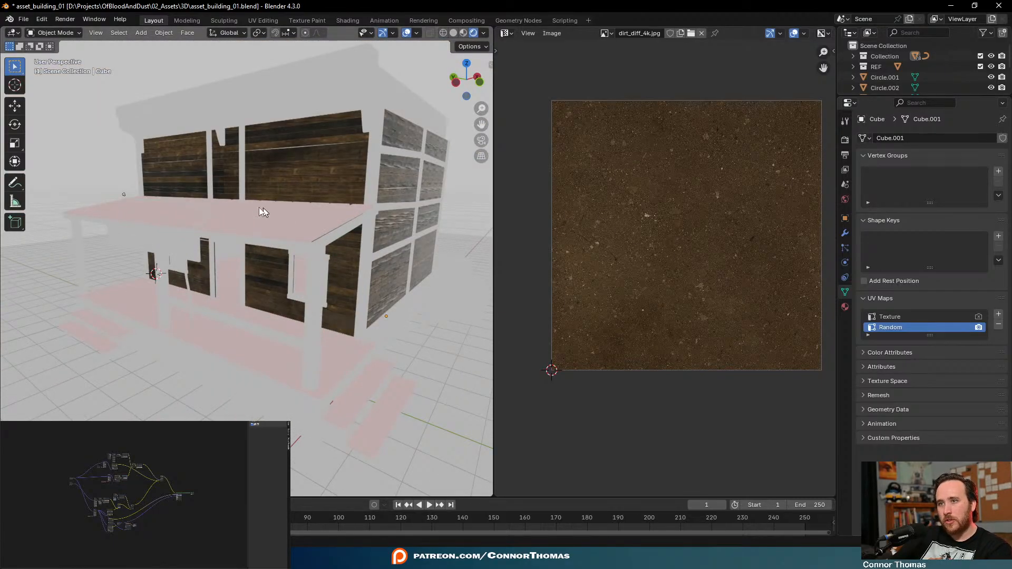
{"action": "middle_click_drag", "start_coordinate": [340, 368], "coordinate": [292, 257]}
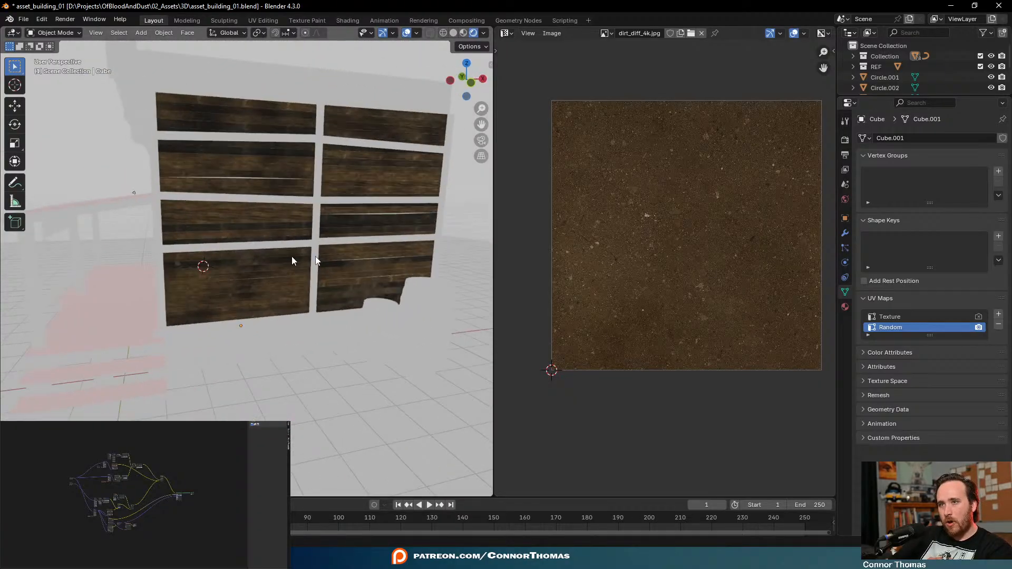
{"action": "middle_click_drag", "start_coordinate": [294, 164], "coordinate": [287, 162]}
{"action": "left_click", "coordinate": [289, 203]}
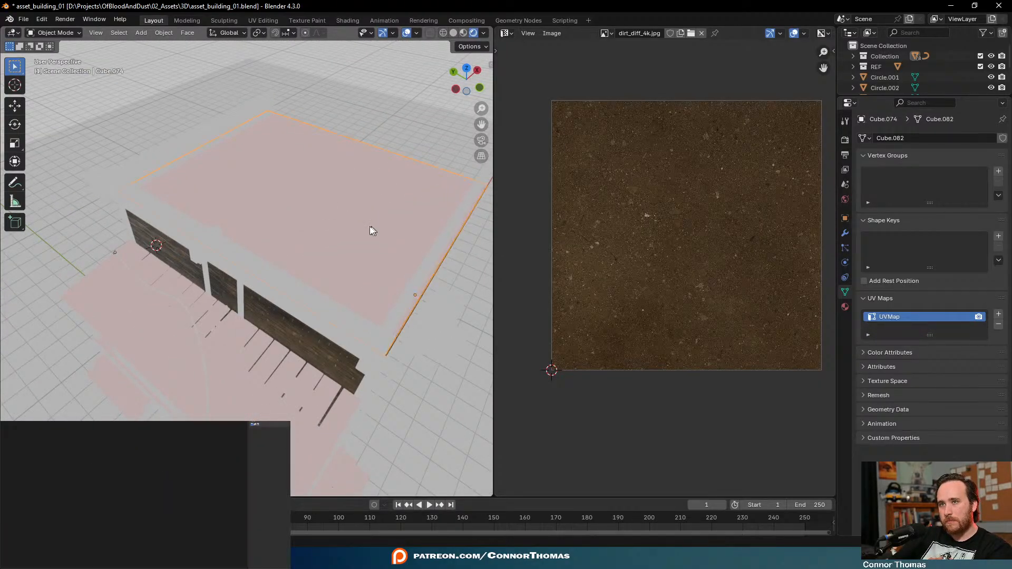
{"action": "middle_click_drag", "start_coordinate": [372, 229], "coordinate": [332, 194]}
{"action": "scroll", "coordinate": [308, 198], "scroll_direction": "up", "scroll_amount": 7}
{"action": "scroll", "coordinate": [368, 141], "scroll_direction": "up", "scroll_amount": 2}
{"action": "scroll", "coordinate": [255, 212], "scroll_direction": "down", "scroll_amount": 10}
{"action": "middle_click_drag", "start_coordinate": [255, 212], "coordinate": [407, 287]}
{"action": "key", "text": "a"}
{"action": "key", "text": "alt+a"}
{"action": "scroll", "coordinate": [407, 287], "scroll_direction": "up", "scroll_amount": 4}
{"action": "middle_click_drag", "start_coordinate": [312, 249], "coordinate": [285, 233]}
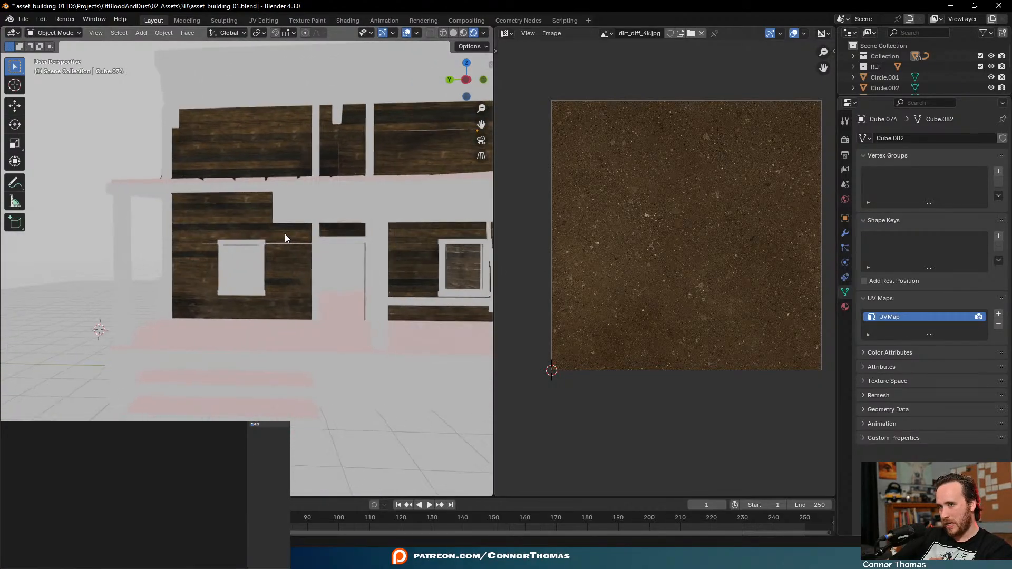
{"action": "middle_click_drag", "start_coordinate": [381, 235], "coordinate": [169, 256], "text": "shift"}
Turn off the Face Orientation overlay
{"action": "left_click", "coordinate": [416, 33]}
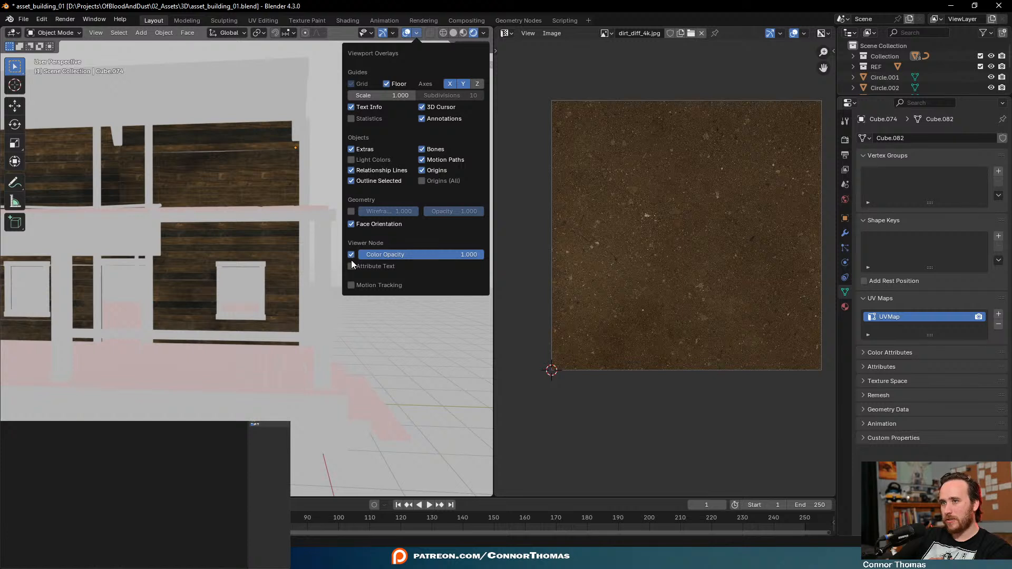
{"action": "left_click", "coordinate": [368, 224]}
{"action": "middle_click_drag", "start_coordinate": [106, 241], "coordinate": [169, 258]}
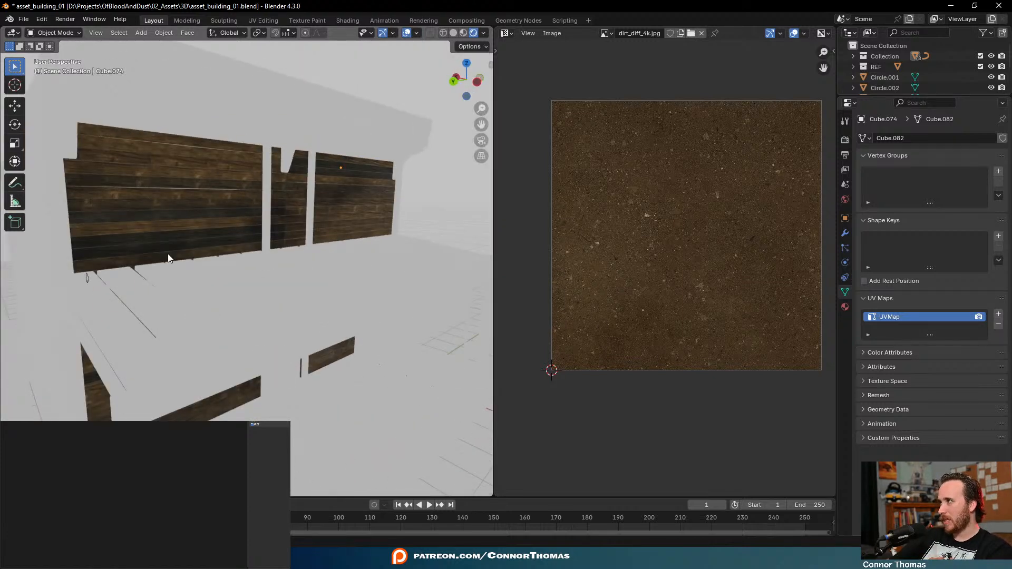
{"action": "scroll", "coordinate": [248, 273], "scroll_direction": "down", "scroll_amount": 3}
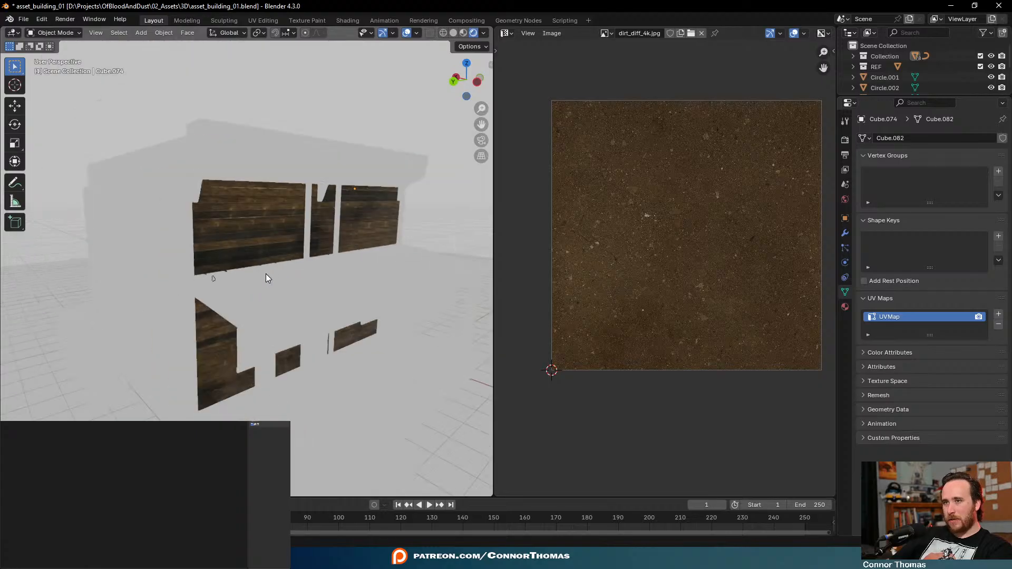
Select the untextured plank wall on the opposite side of the building and switch the viewport to Solid shading
{"action": "middle_click_drag", "start_coordinate": [213, 257], "coordinate": [293, 231]}
{"action": "left_click", "coordinate": [253, 238]}
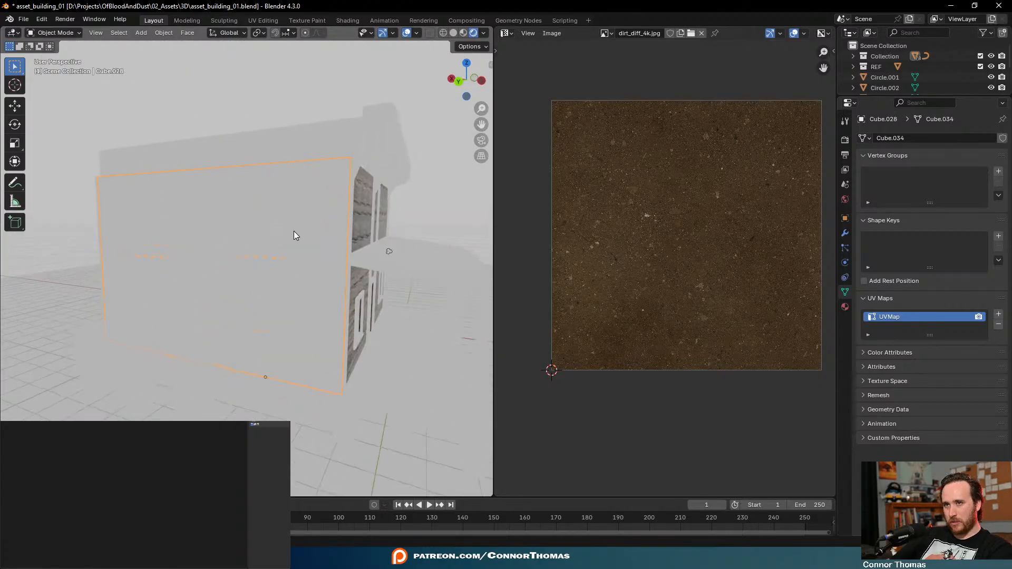
{"action": "key", "text": "z"}
{"action": "left_click", "coordinate": [374, 244]}
{"action": "middle_click_drag", "start_coordinate": [381, 250], "coordinate": [391, 248]}
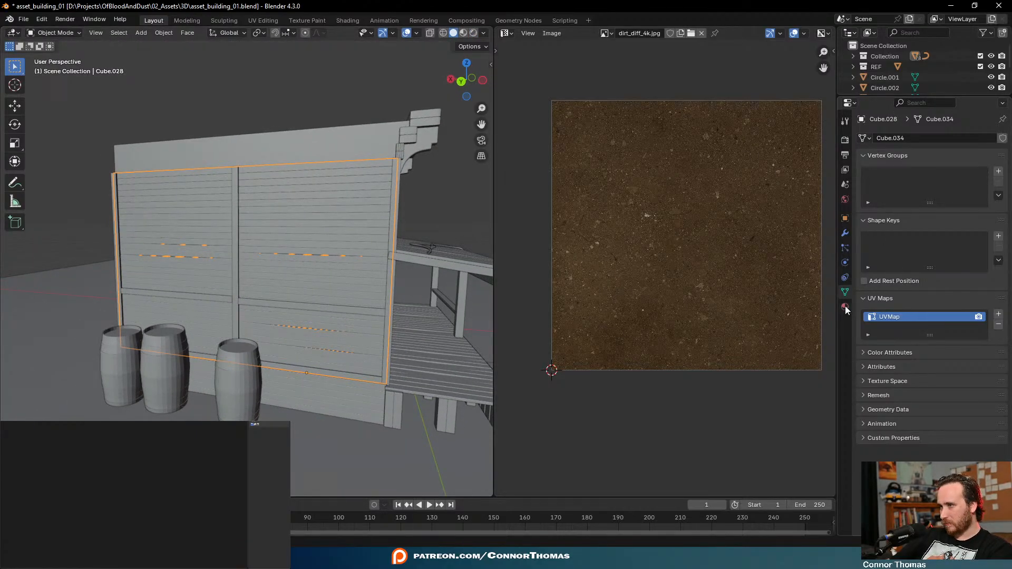
Rename the selected wall's UV map to Texture and add a second UV map named Random
{"action": "double_click", "coordinate": [908, 317]}
{"action": "type", "text": "Texture"}
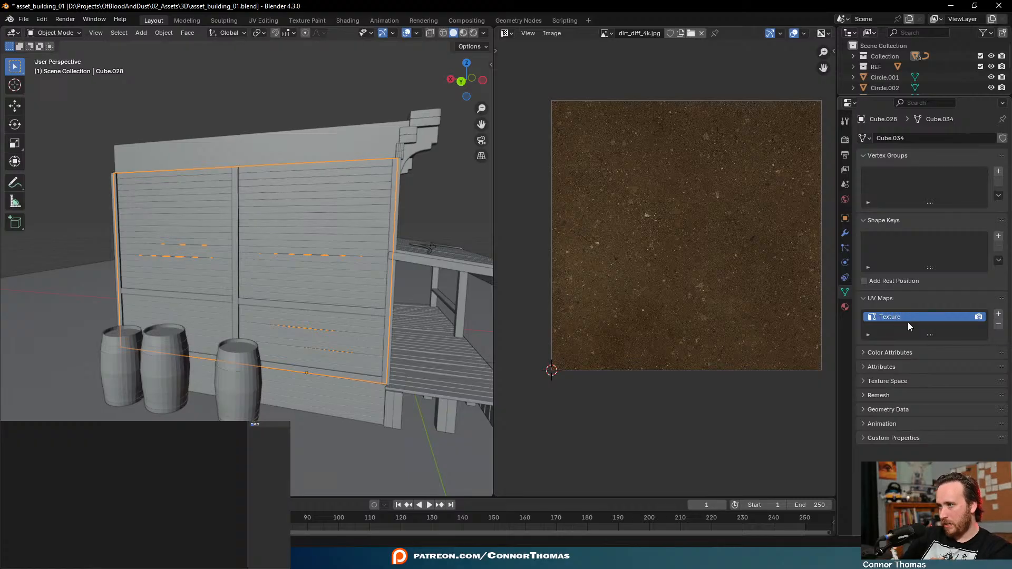
{"action": "left_click", "coordinate": [999, 314]}
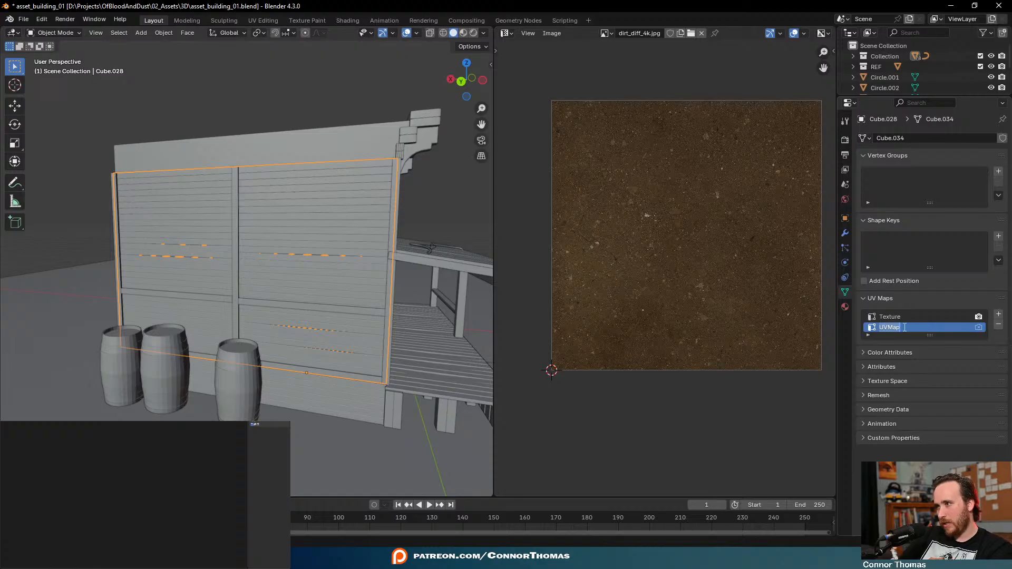
{"action": "type", "text": "Random"}
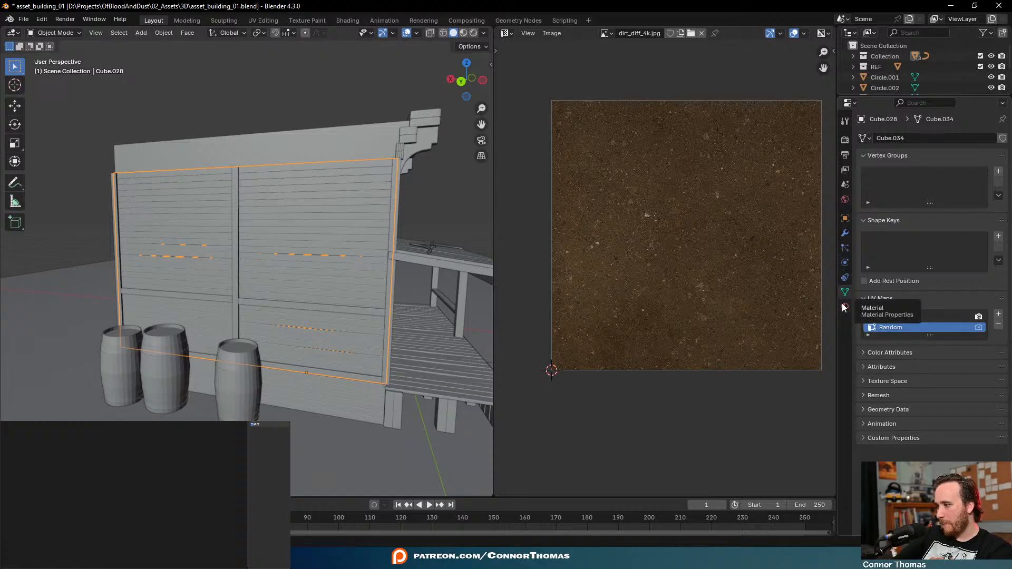
With the Texture UV map active, unwrap all of the wall's planks using Smart UV Project
{"action": "left_click", "coordinate": [890, 317]}
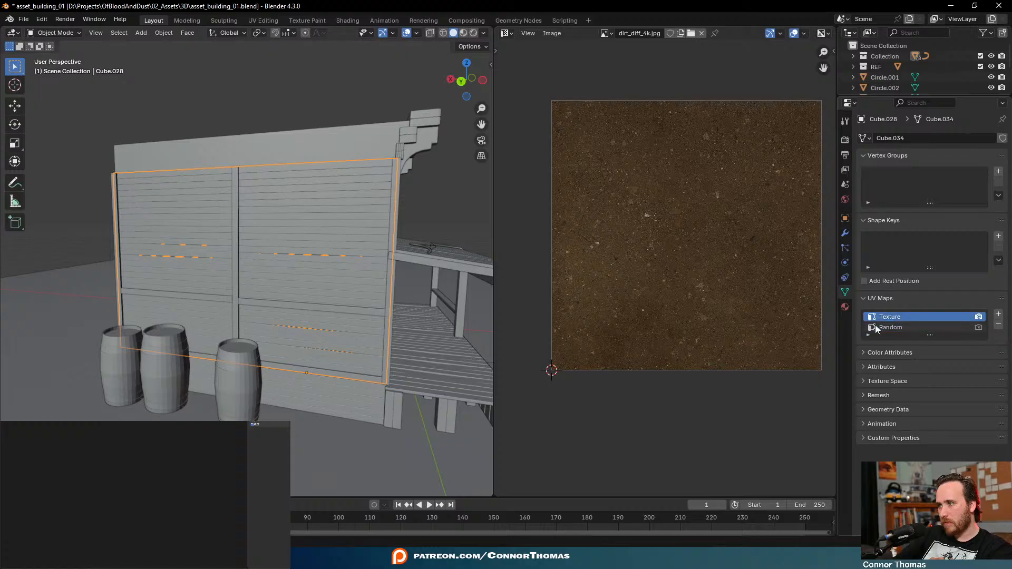
{"action": "key", "text": "Tab"}
{"action": "key", "text": "a"}
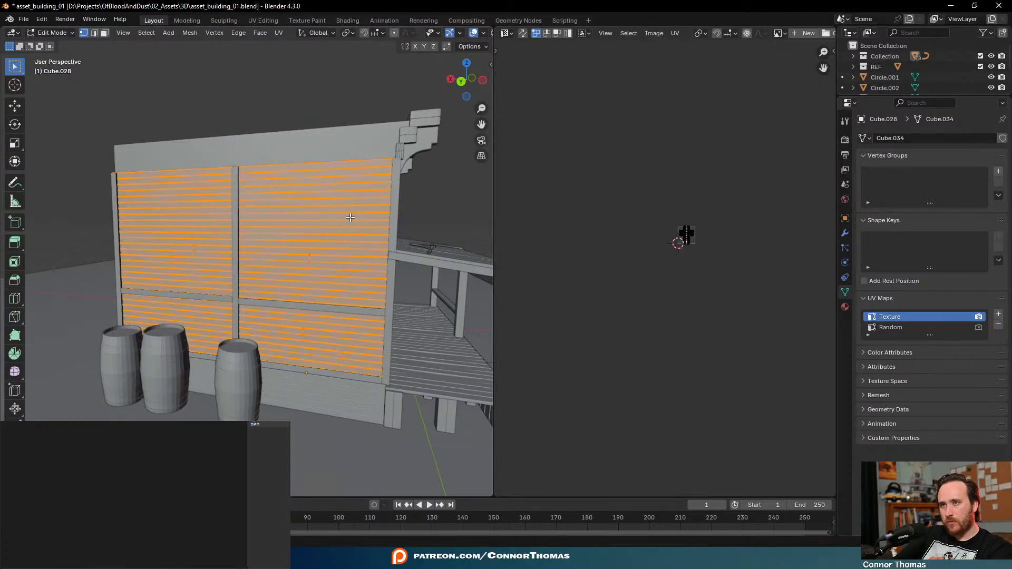
{"action": "key", "text": "u"}
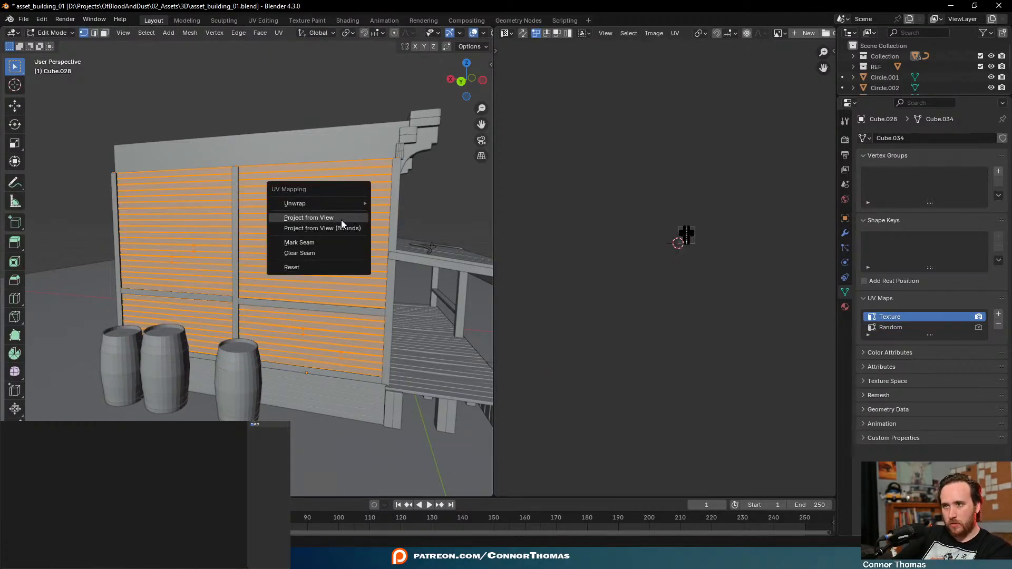
{"action": "mouse_move", "coordinate": [343, 203]}
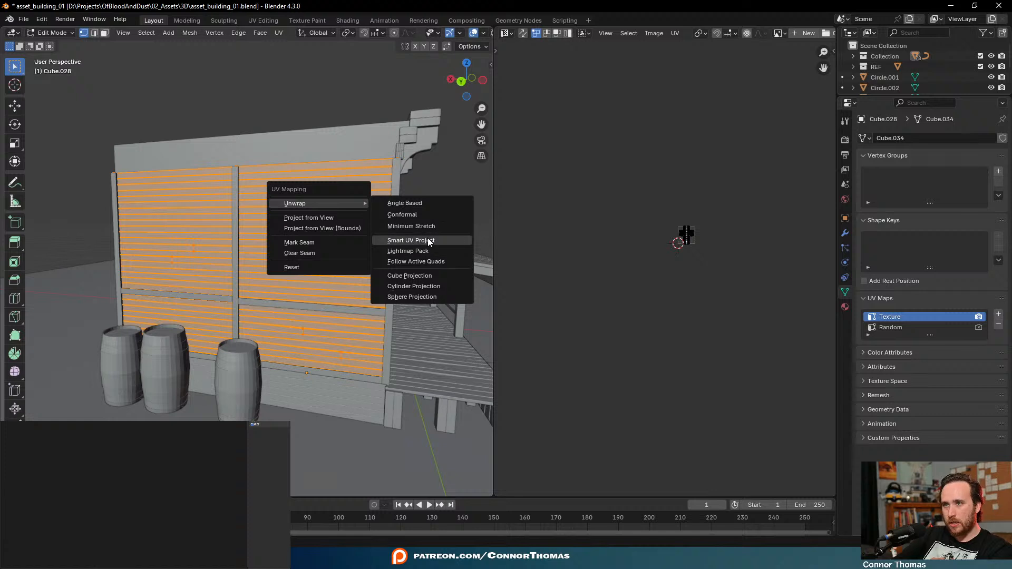
{"action": "left_click", "coordinate": [428, 240]}
{"action": "left_click", "coordinate": [392, 337]}
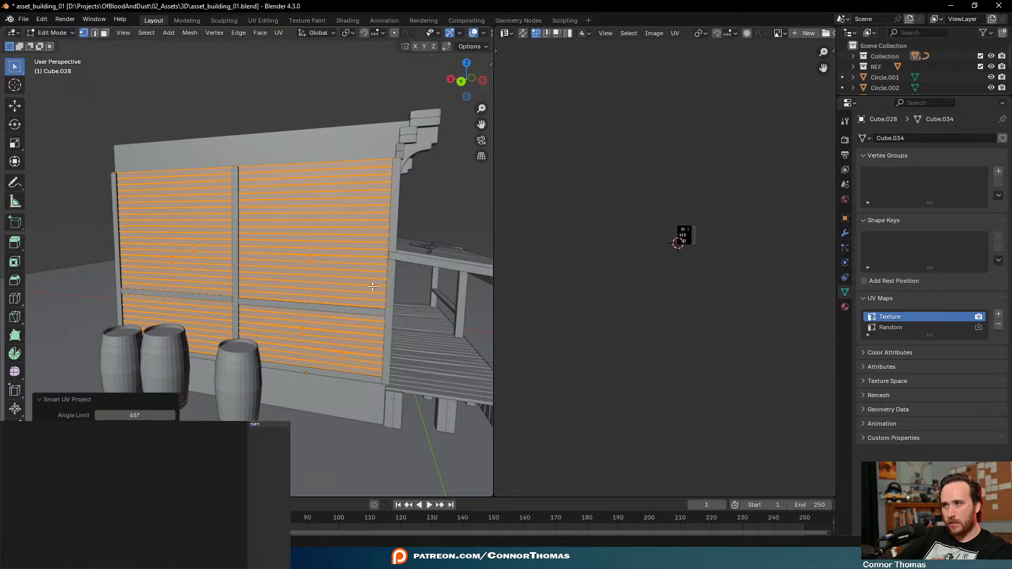
{"action": "scroll", "coordinate": [687, 227], "scroll_direction": "up", "scroll_amount": 8}
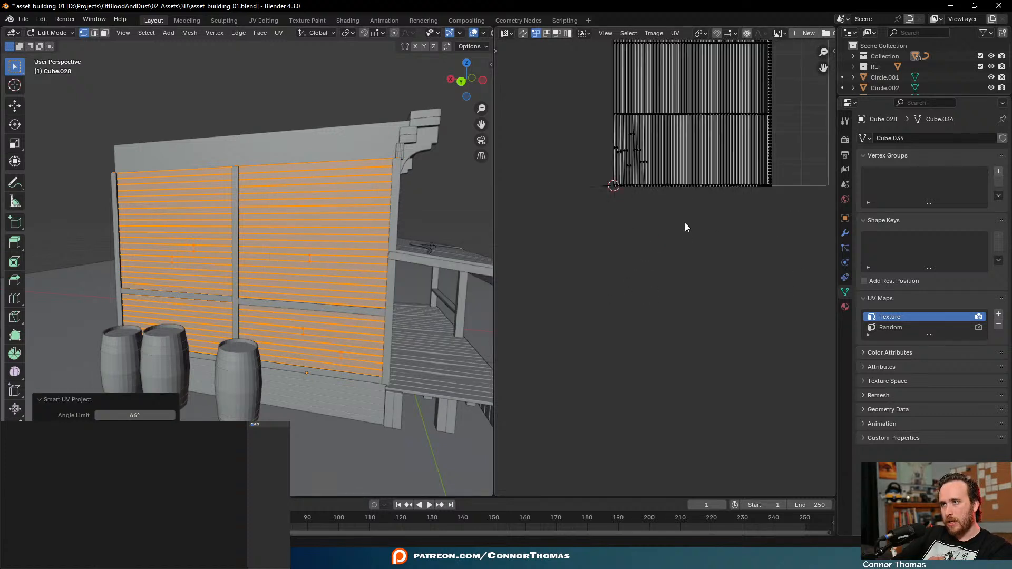
{"action": "middle_click_drag", "start_coordinate": [686, 226], "coordinate": [663, 286]}
Make the Random UV map active for editing and rendering, and project the planks' UVs from the front view
{"action": "key", "text": "KP_1"}
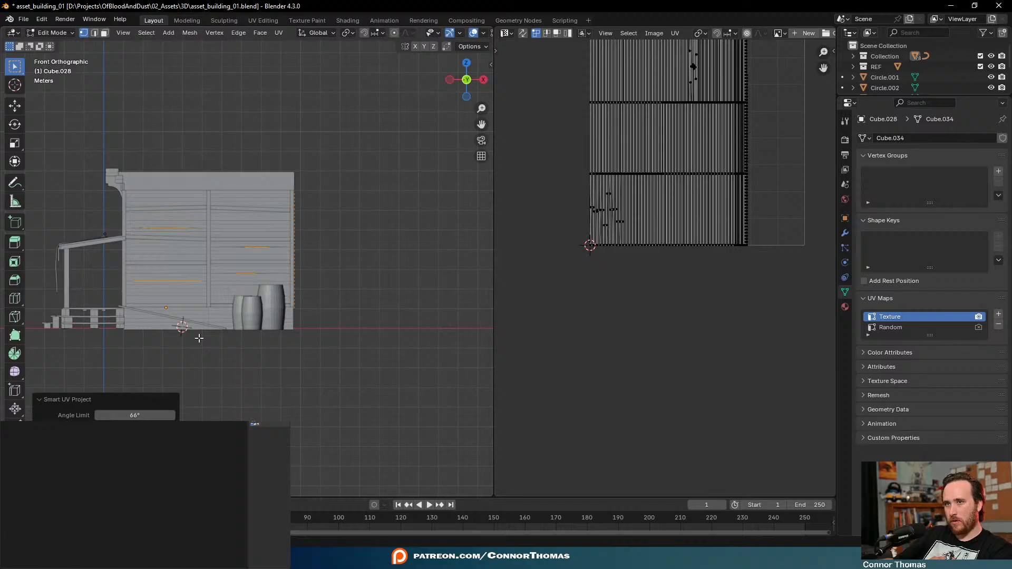
{"action": "left_click", "coordinate": [884, 328]}
{"action": "left_click", "coordinate": [980, 328]}
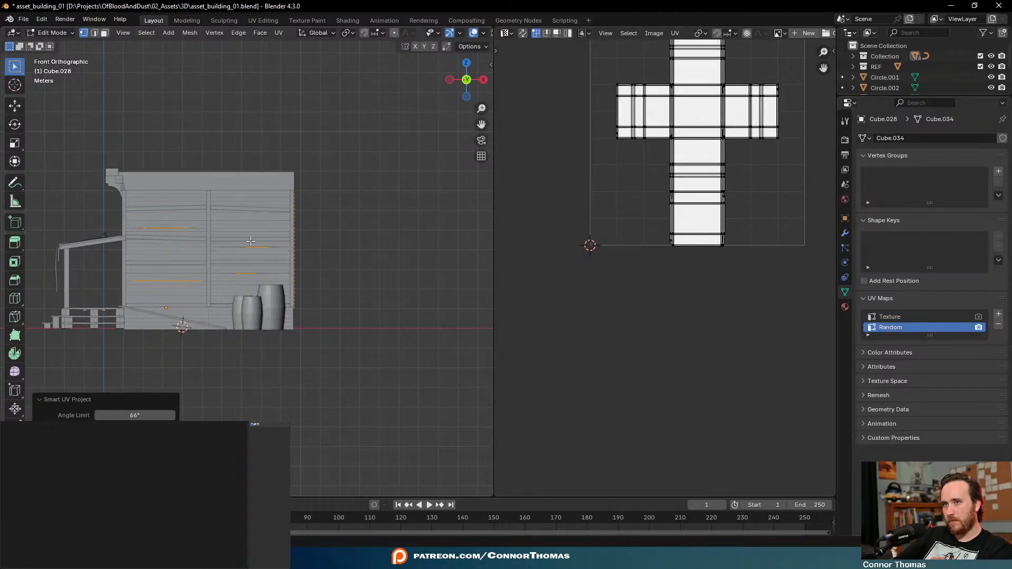
{"action": "key", "text": "u"}
{"action": "mouse_move", "coordinate": [249, 241]}
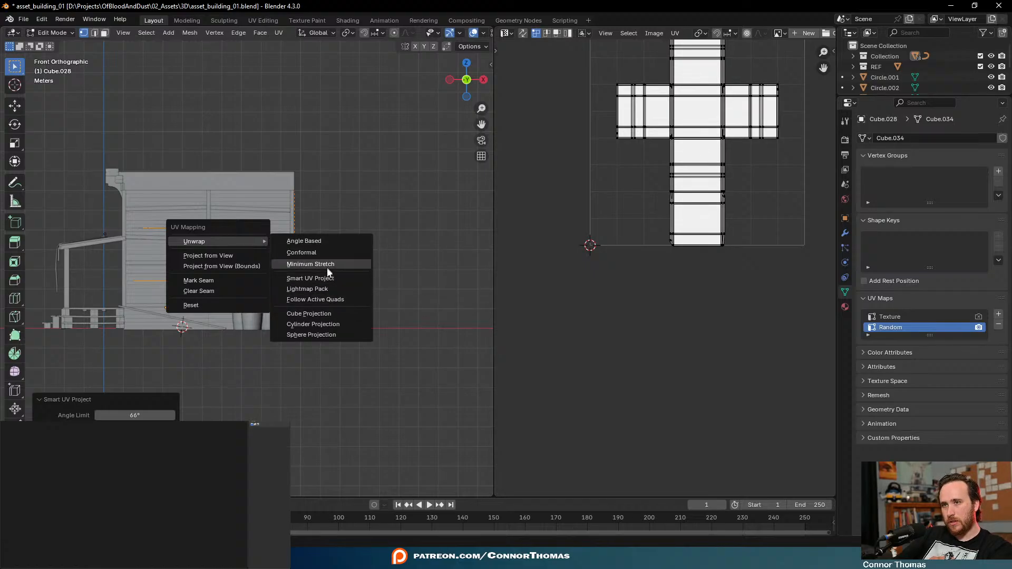
{"action": "left_click", "coordinate": [221, 256]}
{"action": "middle_click_drag", "start_coordinate": [242, 265], "coordinate": [271, 273], "text": "shift"}
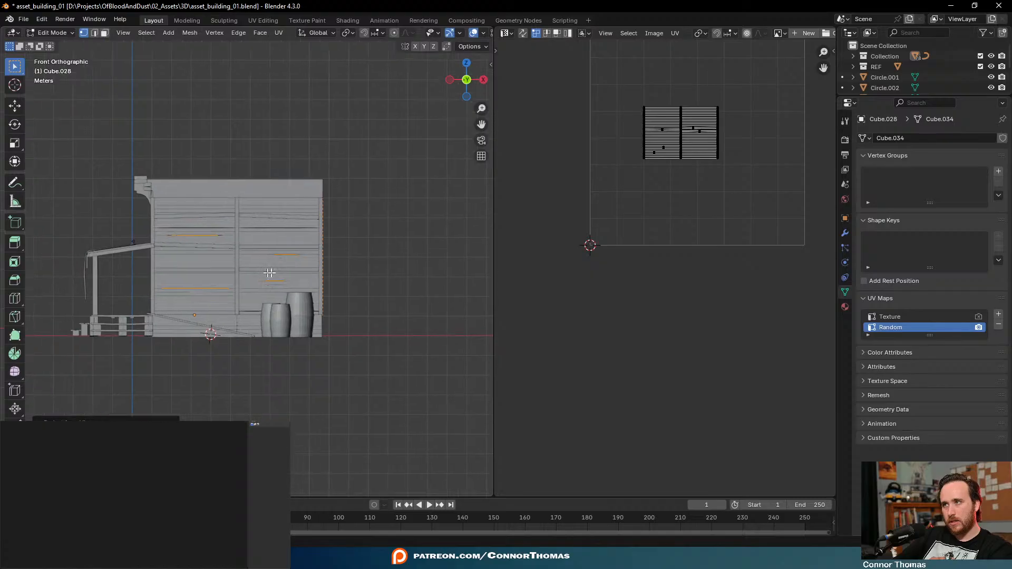
Scale and move the projected plank UVs so they span the full width of the UV square
{"action": "scroll", "coordinate": [680, 170], "scroll_direction": "down", "scroll_amount": 2}
{"action": "middle_click_drag", "start_coordinate": [681, 170], "coordinate": [643, 229]}
{"action": "key", "text": "a"}
{"action": "key", "text": "s"}
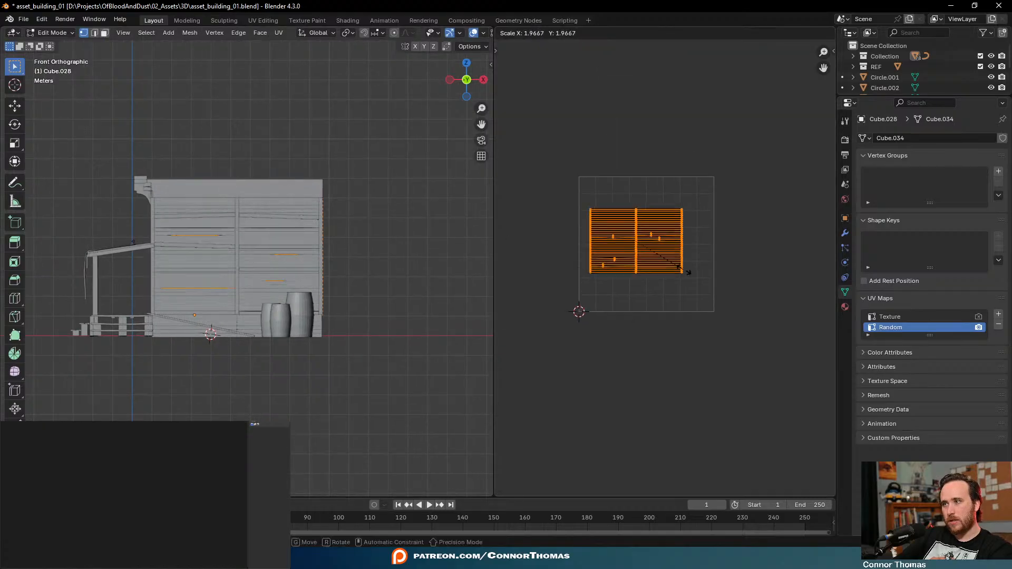
{"action": "left_click", "coordinate": [701, 281]}
{"action": "key", "text": "g"}
{"action": "left_click", "coordinate": [719, 281]}
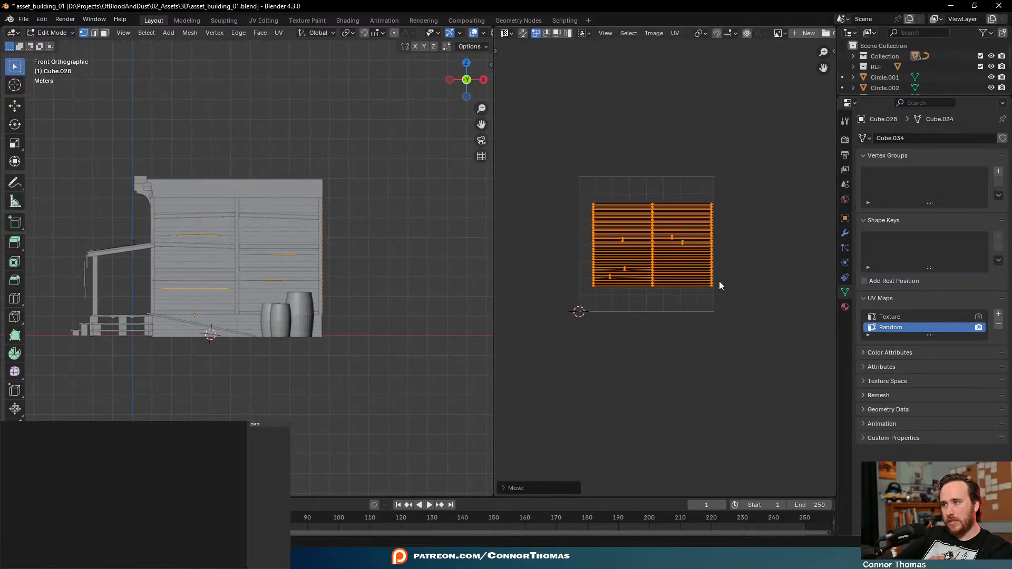
{"action": "key", "text": "s"}
{"action": "left_click", "coordinate": [725, 281]}
{"action": "key", "text": "g"}
{"action": "left_click", "coordinate": [718, 281]}
{"action": "key", "text": "s"}
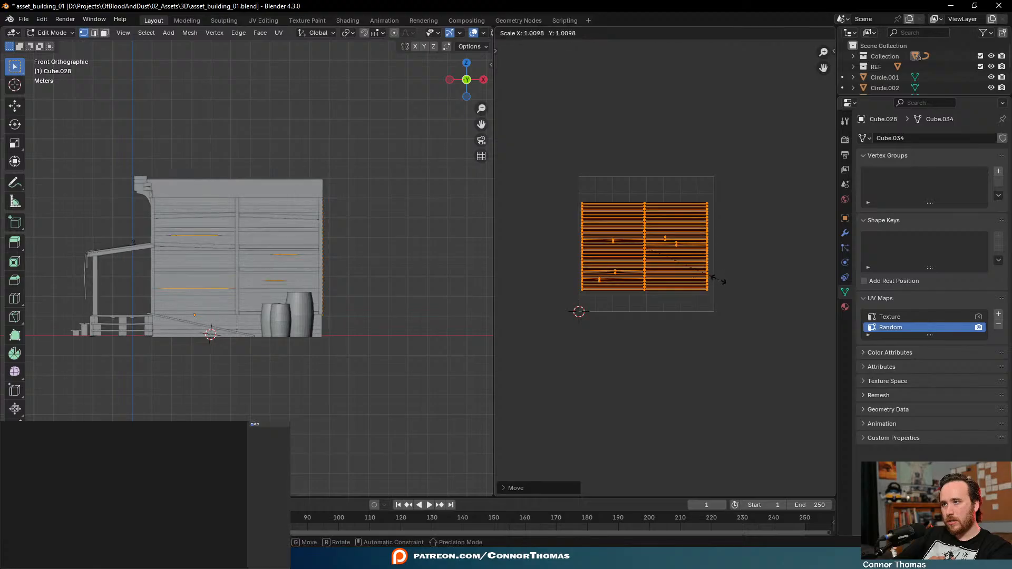
{"action": "left_click", "coordinate": [726, 278]}
{"action": "key", "text": "g"}
{"action": "left_click", "coordinate": [727, 278]}
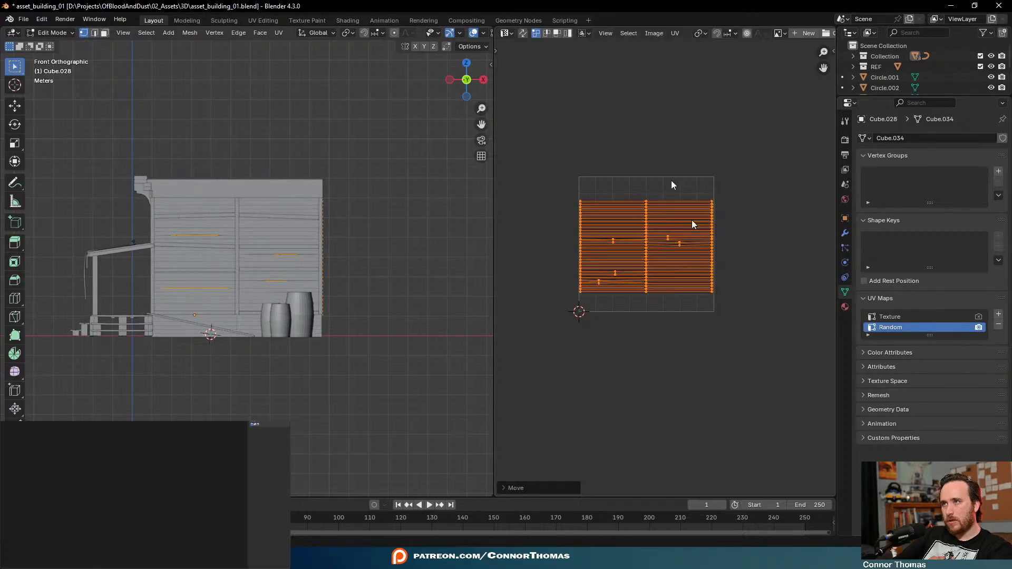
Set the UV editor's pivot to Individual Origins and scale the plank UV islands to 0
{"action": "left_click", "coordinate": [706, 32]}
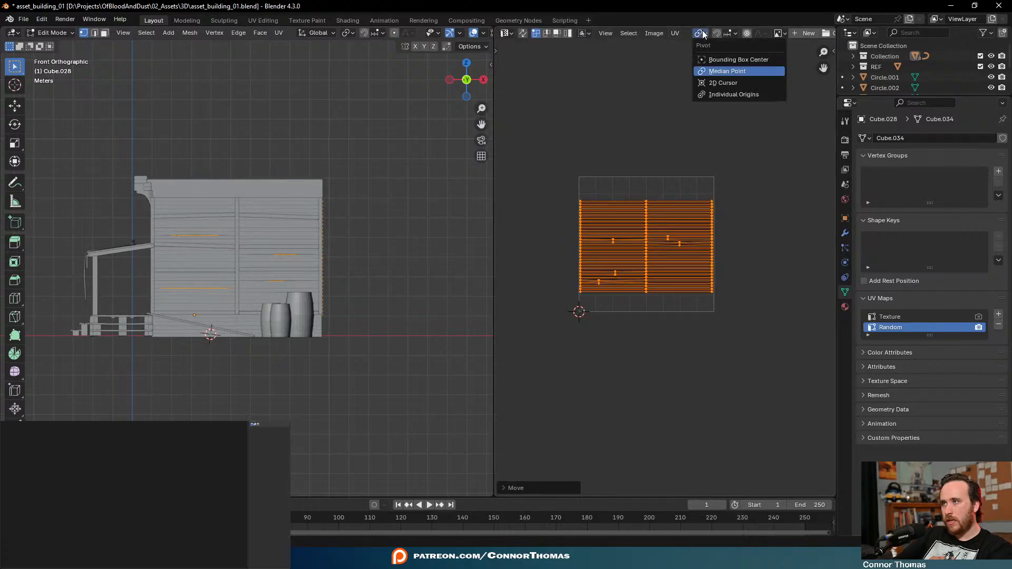
{"action": "left_click", "coordinate": [713, 91]}
{"action": "key", "text": "s"}
{"action": "key", "text": "0"}
{"action": "key", "text": "Return"}
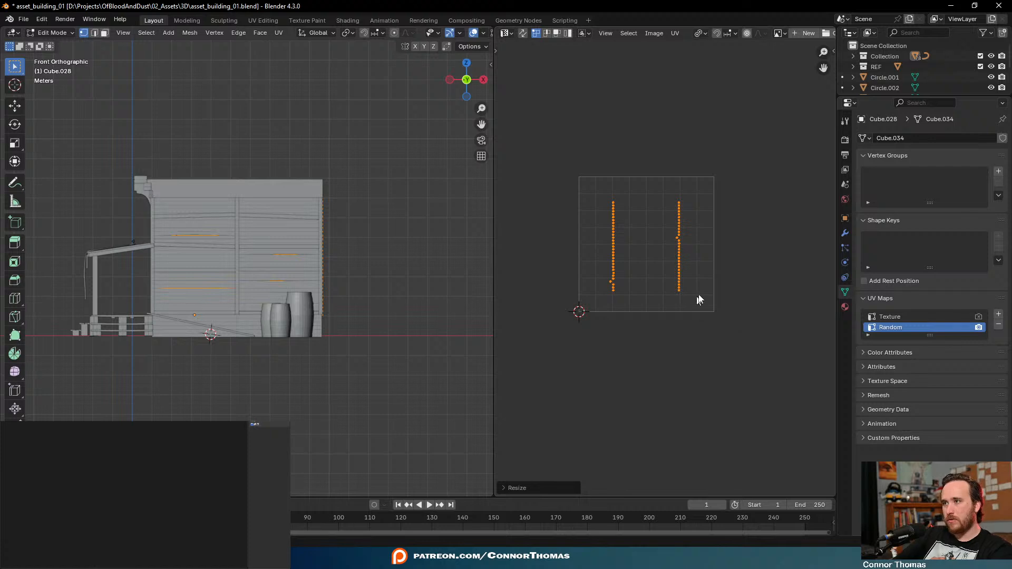
Set the UV editor's pivot to Median Point, and enlarge and reposition the collapsed plank UVs across the UV square
{"action": "key", "text": "s"}
{"action": "right_click", "coordinate": [730, 279]}
{"action": "left_click", "coordinate": [706, 32]}
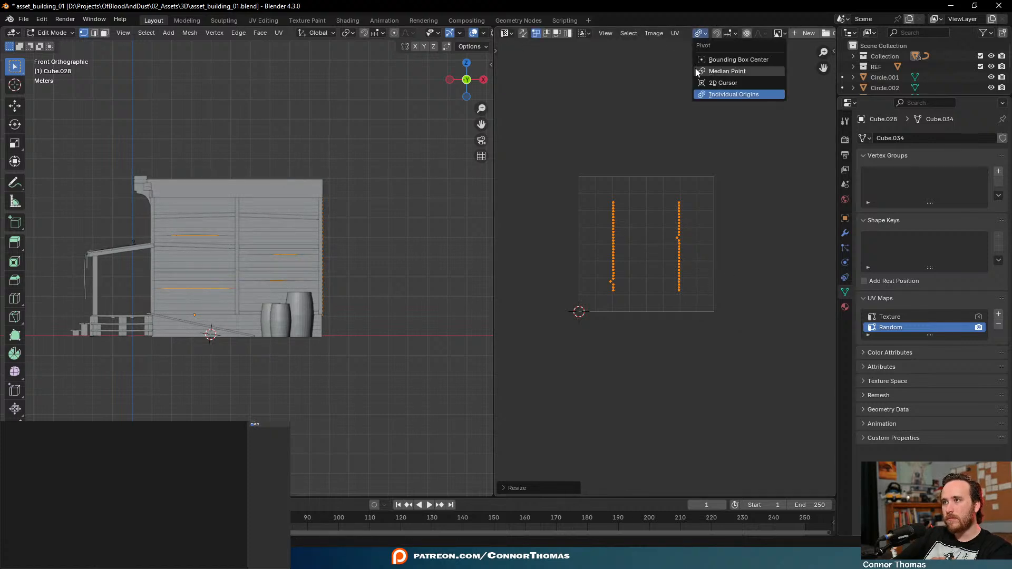
{"action": "left_click", "coordinate": [729, 73]}
{"action": "key", "text": "s"}
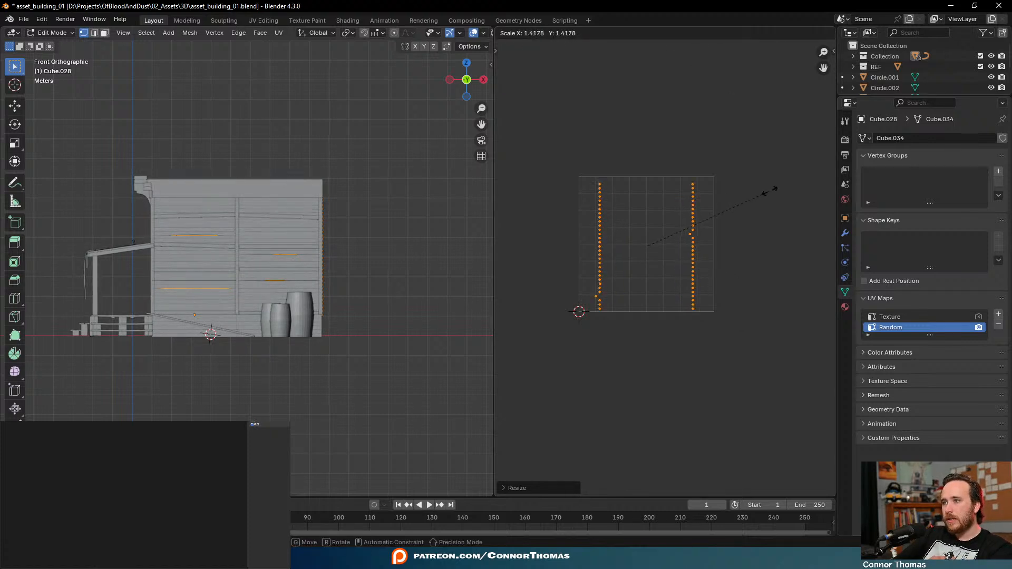
{"action": "key", "text": "g"}
{"action": "left_click", "coordinate": [767, 196]}
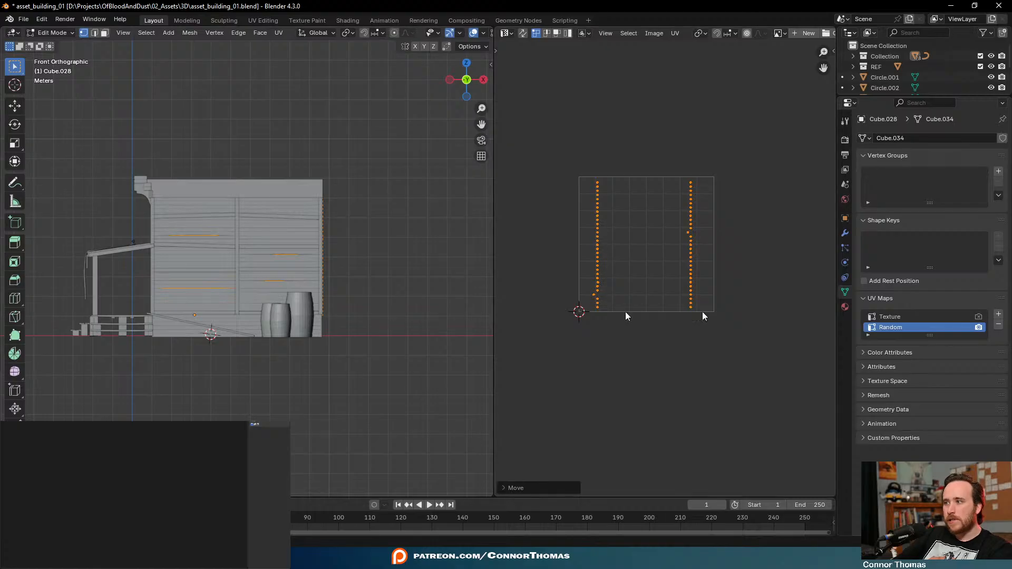
{"action": "key", "text": "Tab"}
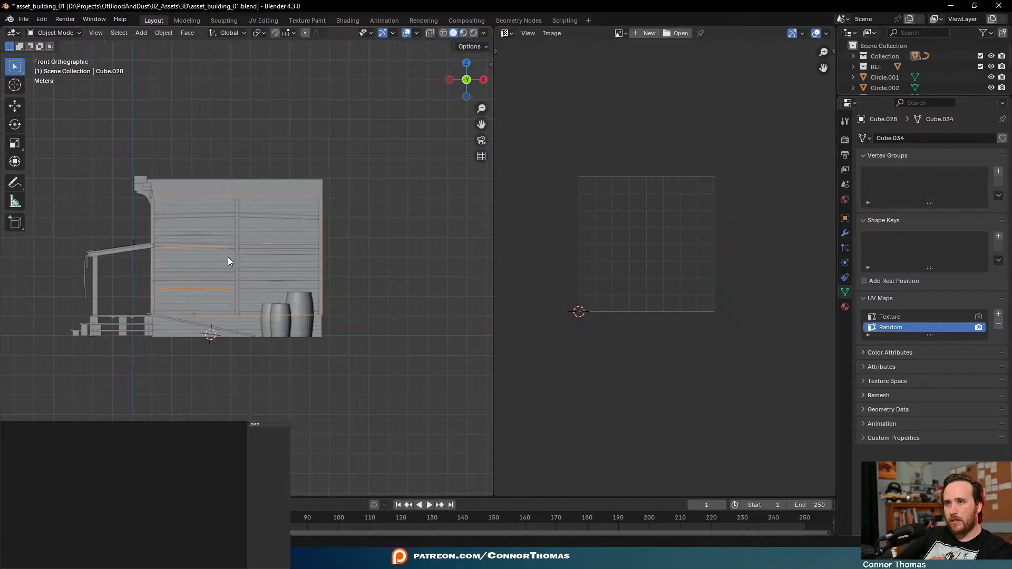
Assign the existing Wood Panels material to the side wall's planks
{"action": "middle_click_drag", "start_coordinate": [228, 260], "coordinate": [226, 290]}
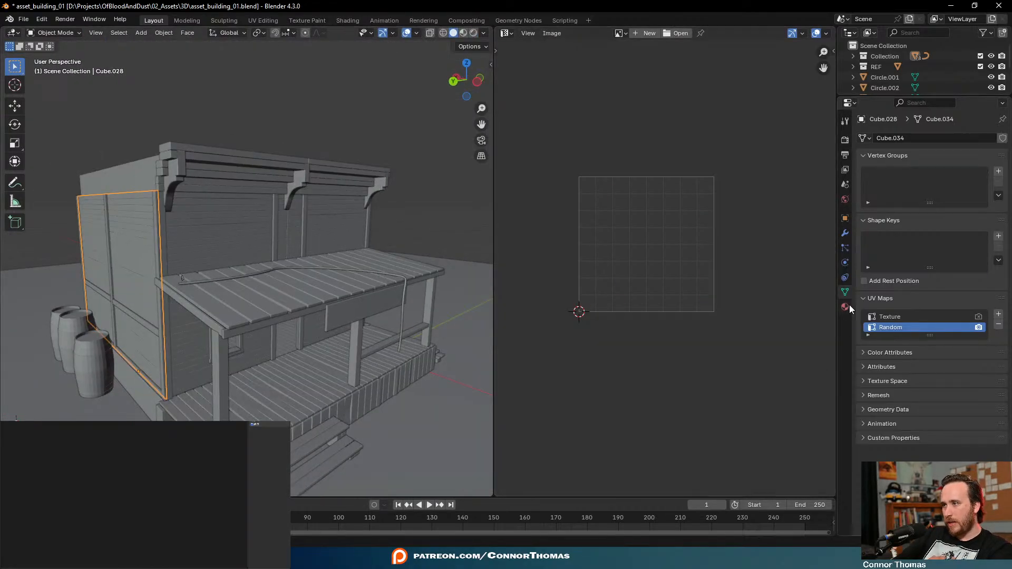
{"action": "left_click", "coordinate": [845, 307]}
{"action": "left_click", "coordinate": [863, 183]}
{"action": "type", "text": "w"}
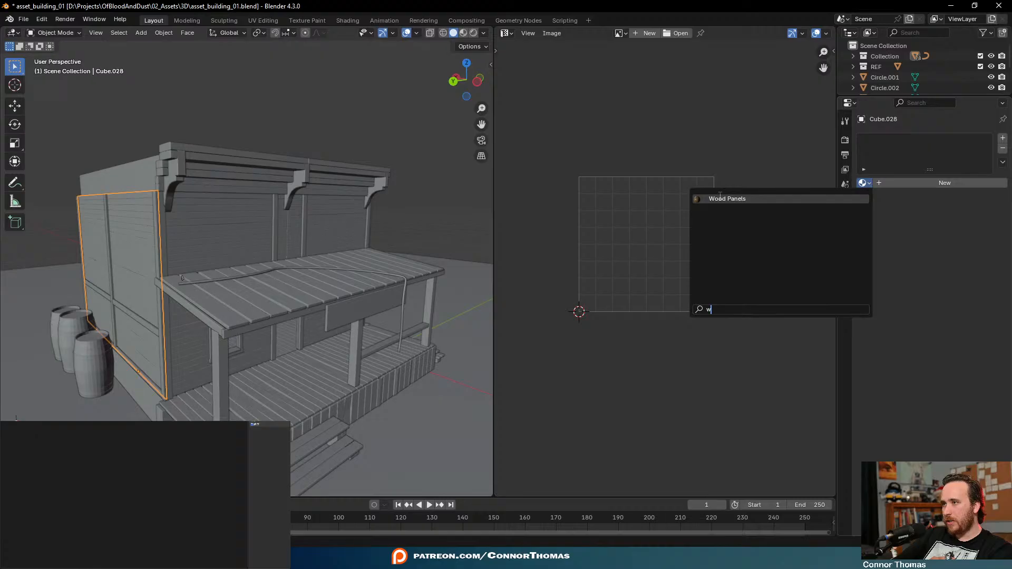
{"action": "left_click", "coordinate": [722, 199]}
Switch the viewport to Rendered shading and examine the wood material on the side wall's planks up close
{"action": "middle_click_drag", "start_coordinate": [216, 278], "coordinate": [293, 274]}
{"action": "key", "text": "z"}
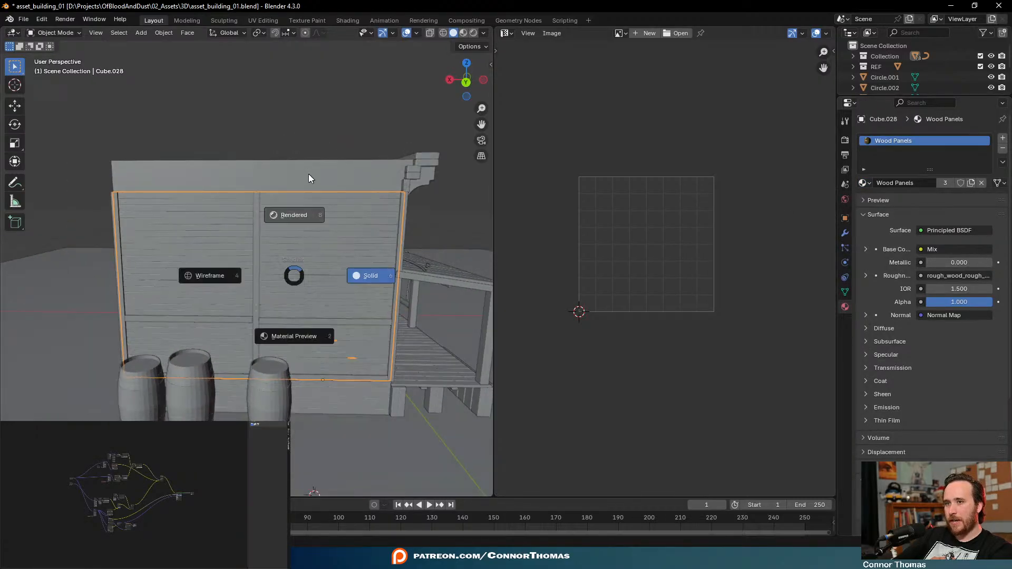
{"action": "left_click", "coordinate": [308, 178]}
{"action": "key", "text": "a"}
{"action": "key", "text": "a"}
{"action": "scroll", "coordinate": [355, 251], "scroll_direction": "up", "scroll_amount": 5}
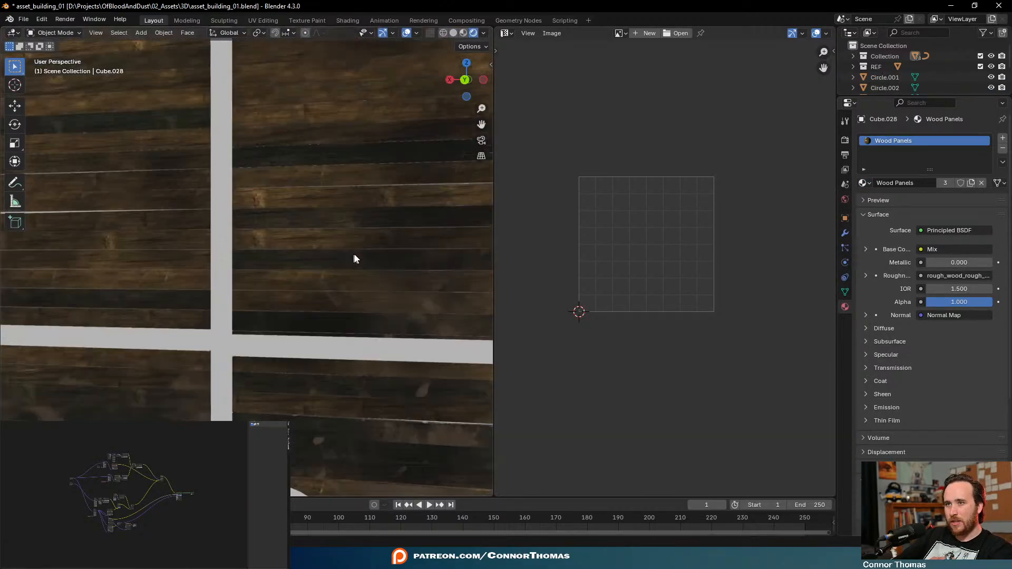
{"action": "scroll", "coordinate": [362, 255], "scroll_direction": "down", "scroll_amount": 4}
Reselect the Texture and Random UV maps in the Wood Panels material's two UV Map nodes
{"action": "scroll", "coordinate": [58, 463], "scroll_direction": "up", "scroll_amount": 5}
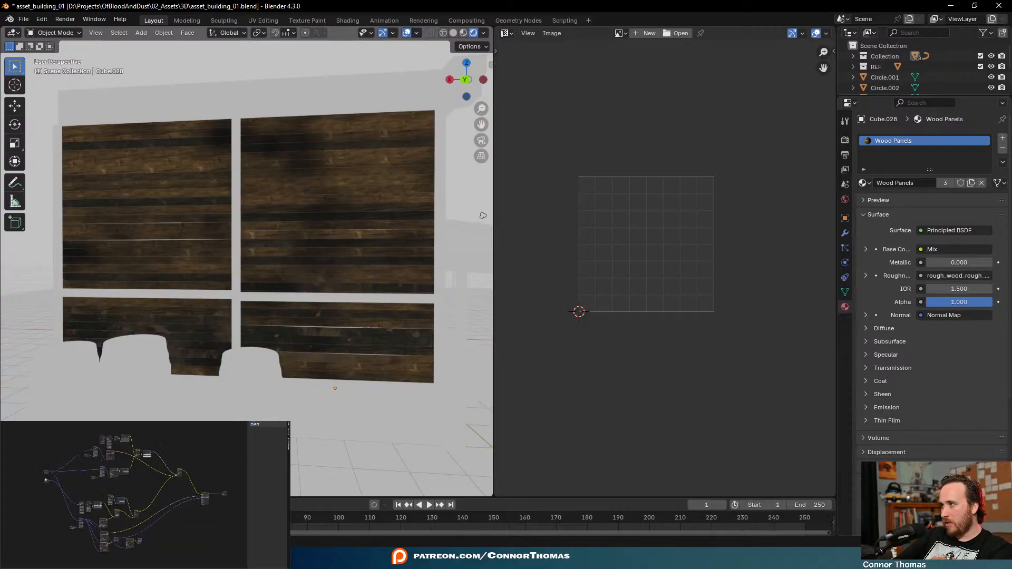
{"action": "scroll", "coordinate": [58, 463], "scroll_direction": "up", "scroll_amount": 3}
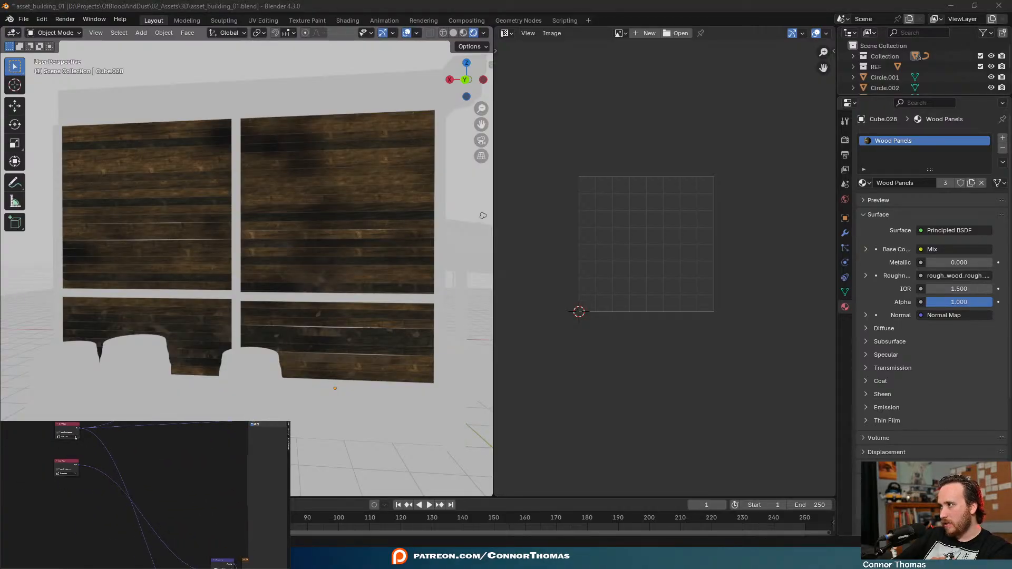
{"action": "left_click", "coordinate": [74, 437]}
{"action": "left_click", "coordinate": [74, 437]}
{"action": "left_click", "coordinate": [73, 444]}
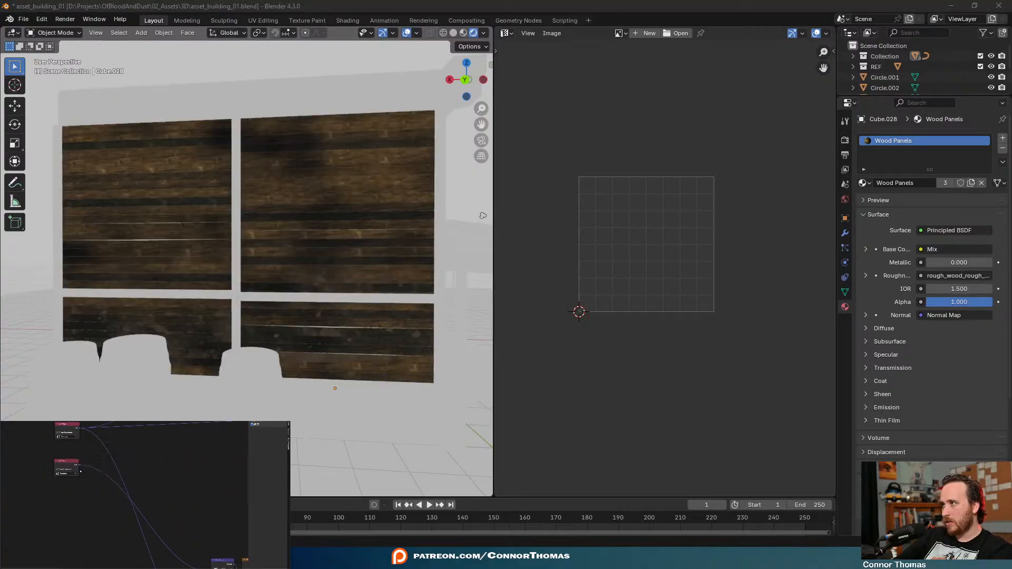
{"action": "left_click", "coordinate": [74, 474]}
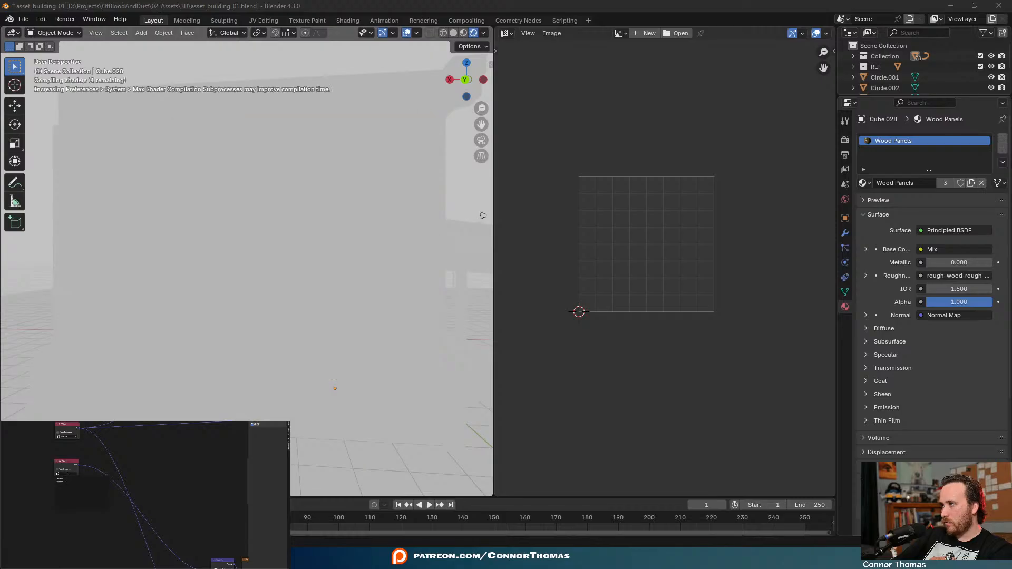
{"action": "left_click", "coordinate": [73, 474]}
{"action": "left_click", "coordinate": [73, 481]}
Check the wood material on the walls around the building and save the file
{"action": "middle_click_drag", "start_coordinate": [271, 264], "coordinate": [371, 257]}
{"action": "middle_click_drag", "start_coordinate": [204, 248], "coordinate": [238, 250]}
{"action": "key", "text": "ctrl+s"}
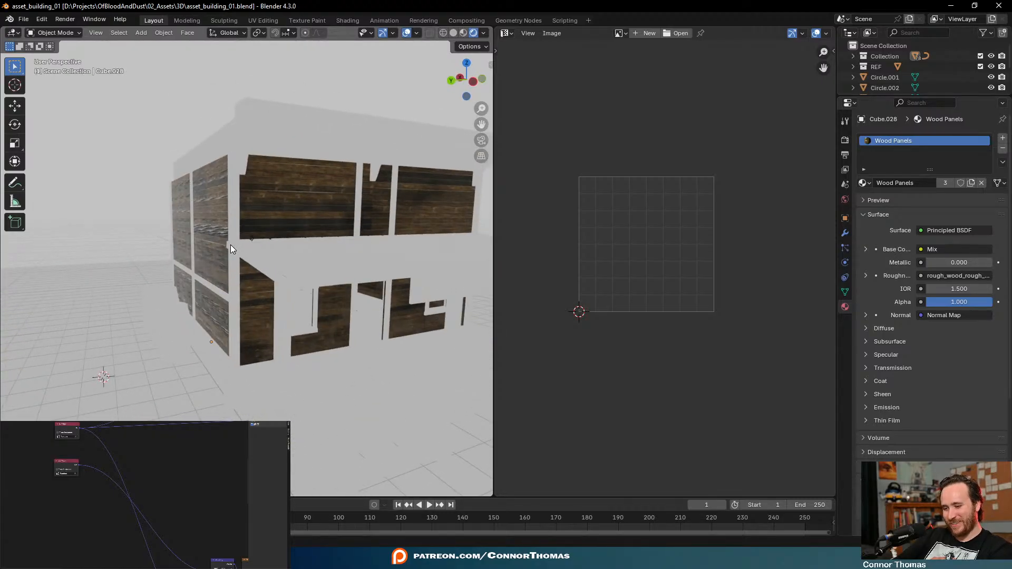
{"action": "middle_click_drag", "start_coordinate": [317, 227], "coordinate": [232, 289]}
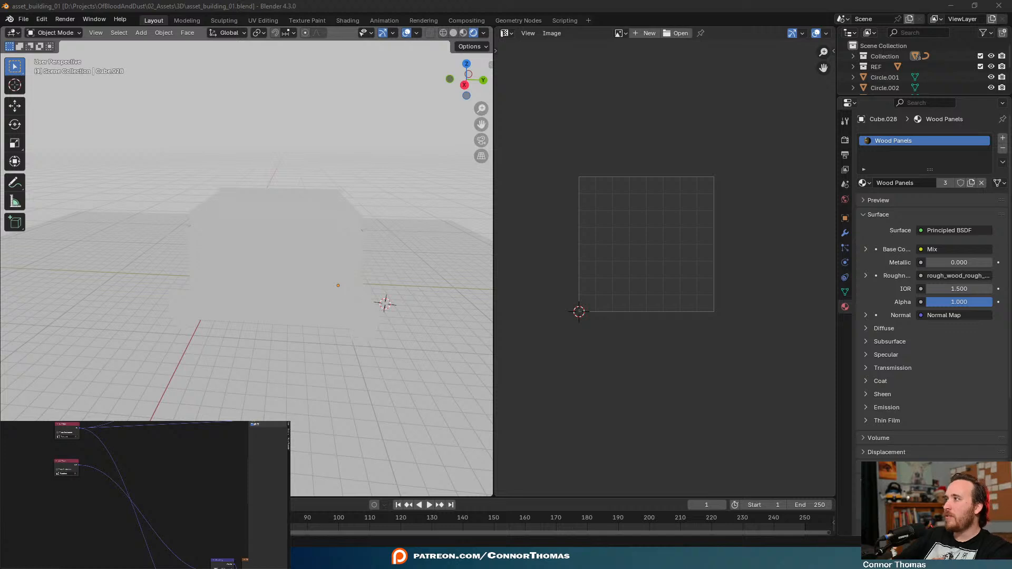
{"action": "left_click", "coordinate": [250, 12]}
Widen the 3D viewport over most of the UV editor and switch it to Solid shading at the building's back wall
{"action": "middle_click_drag", "start_coordinate": [258, 223], "coordinate": [378, 264]}
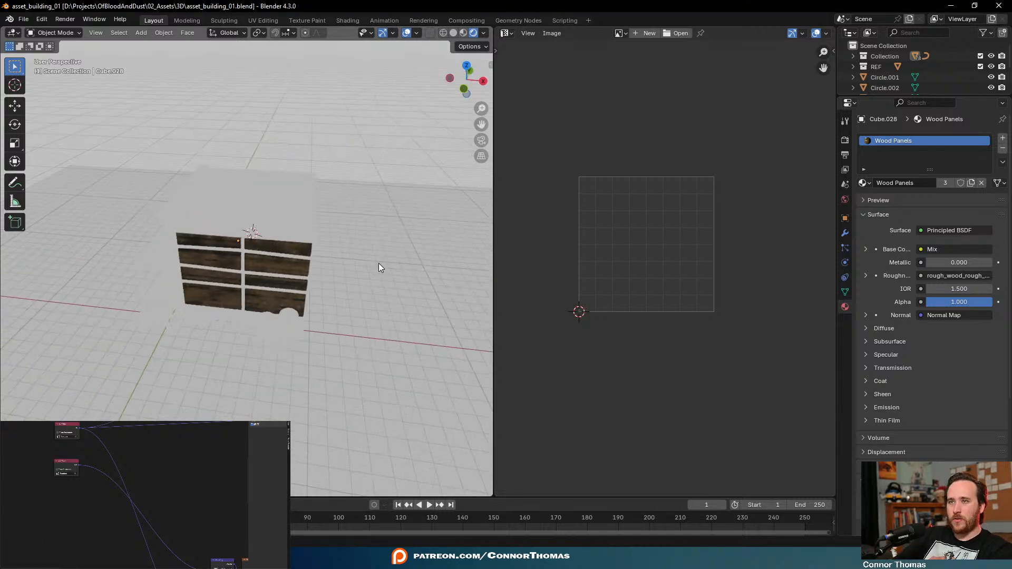
{"action": "scroll", "coordinate": [296, 257], "scroll_direction": "up", "scroll_amount": 5}
{"action": "middle_click_drag", "start_coordinate": [293, 255], "coordinate": [432, 264]}
{"action": "middle_click_drag", "start_coordinate": [267, 290], "coordinate": [301, 270], "text": "shift"}
{"action": "left_click_drag", "start_coordinate": [493, 280], "coordinate": [795, 295]}
{"action": "scroll", "coordinate": [677, 303], "scroll_direction": "up", "scroll_amount": 3}
{"action": "middle_click_drag", "start_coordinate": [677, 303], "coordinate": [602, 277]}
{"action": "scroll", "coordinate": [673, 262], "scroll_direction": "down", "scroll_amount": 3}
{"action": "middle_click_drag", "start_coordinate": [672, 261], "coordinate": [677, 261]}
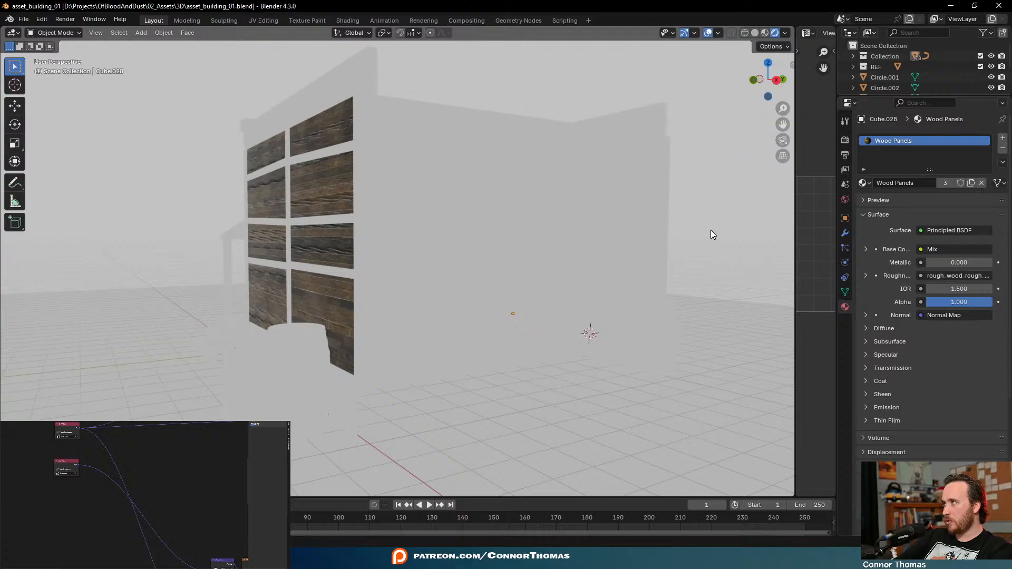
{"action": "middle_click_drag", "start_coordinate": [712, 232], "coordinate": [541, 274]}
{"action": "left_click", "coordinate": [543, 271]}
{"action": "key", "text": "z"}
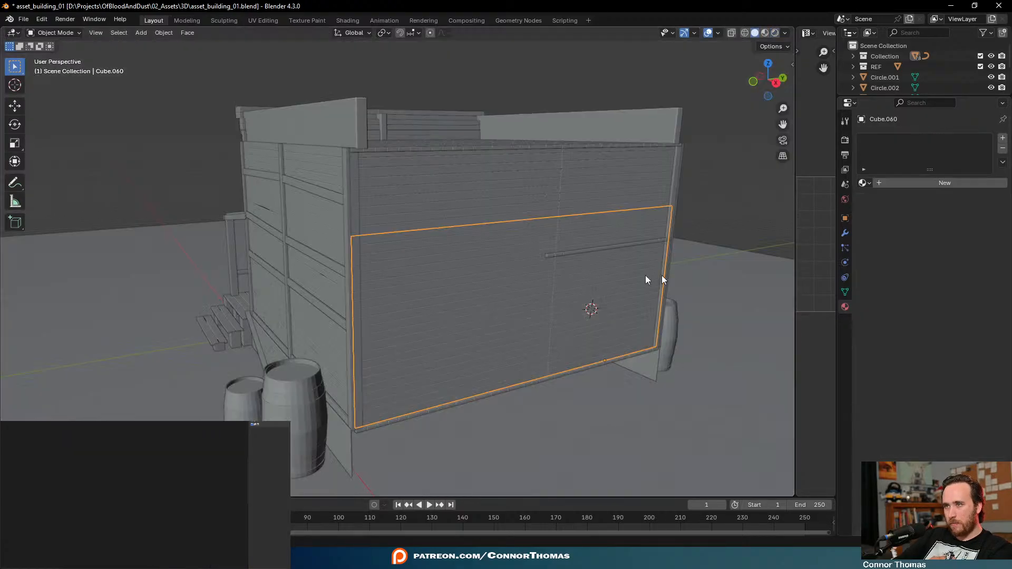
Join the upper and lower plank sections of the back wall into one object and clear the selection
{"action": "left_click", "coordinate": [509, 189]}
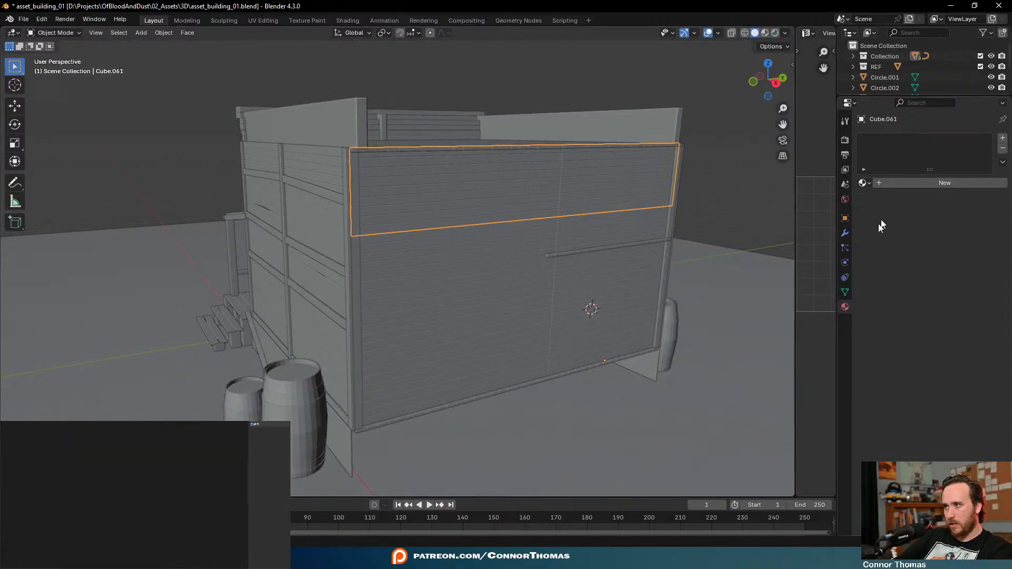
{"action": "left_click", "coordinate": [845, 233]}
{"action": "left_click", "coordinate": [505, 267]}
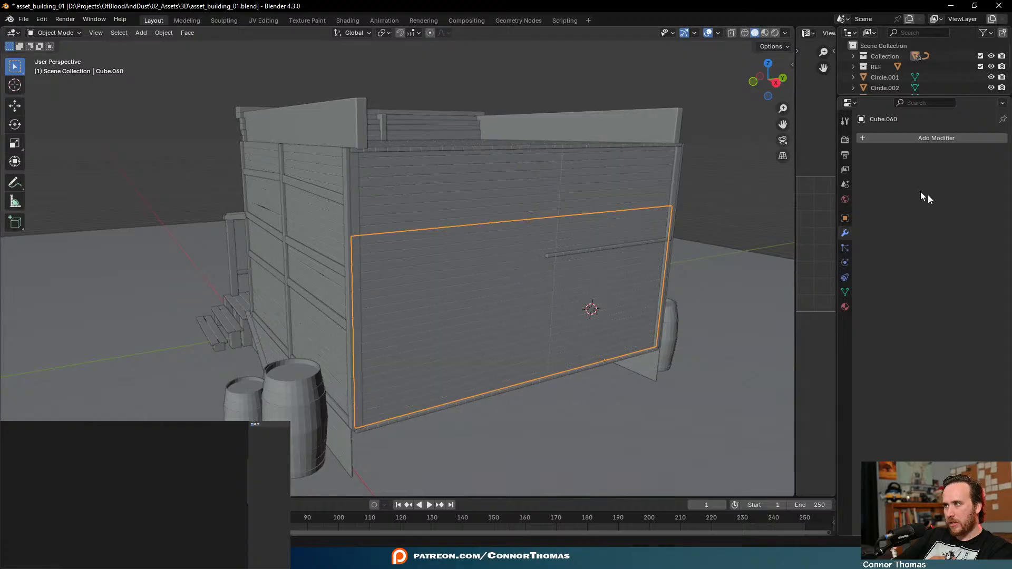
{"action": "left_click", "coordinate": [445, 203], "text": "shift"}
{"action": "key", "text": "ctrl+j"}
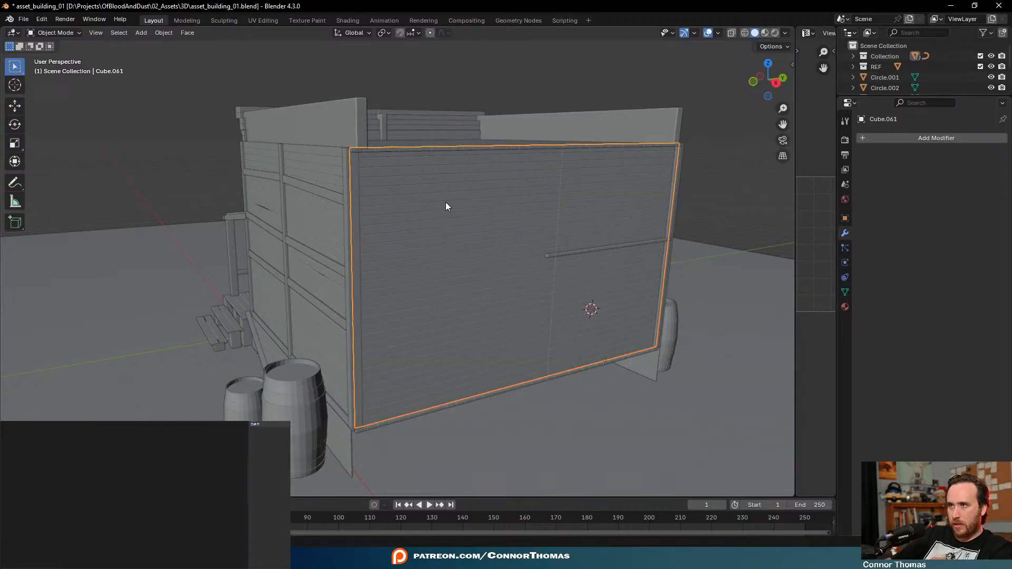
{"action": "key", "text": "a"}
{"action": "key", "text": "a"}
Try to move the floor plank ends protruding through the back wall inward along the local Y axis
{"action": "middle_click_drag", "start_coordinate": [671, 231], "coordinate": [600, 233]}
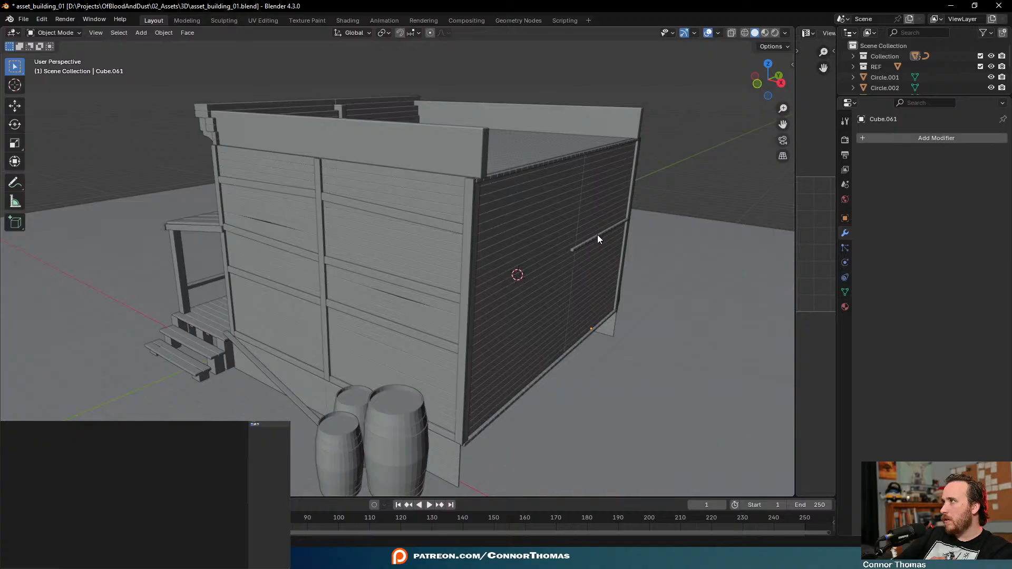
{"action": "left_click", "coordinate": [598, 237]}
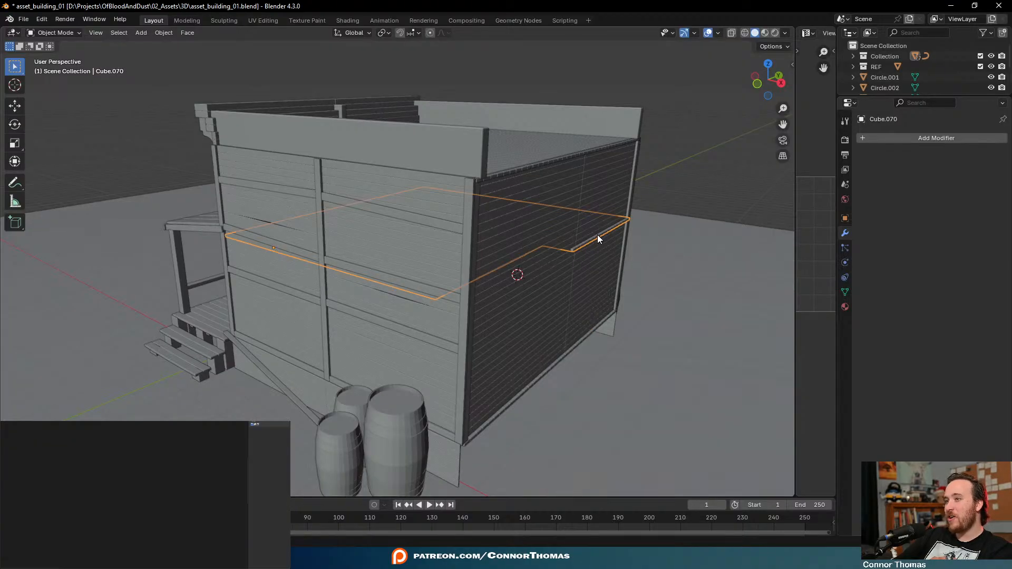
{"action": "key", "text": "Tab"}
{"action": "scroll", "coordinate": [517, 256], "scroll_direction": "up", "scroll_amount": 3}
{"action": "scroll", "coordinate": [517, 256], "scroll_direction": "up", "scroll_amount": 3}
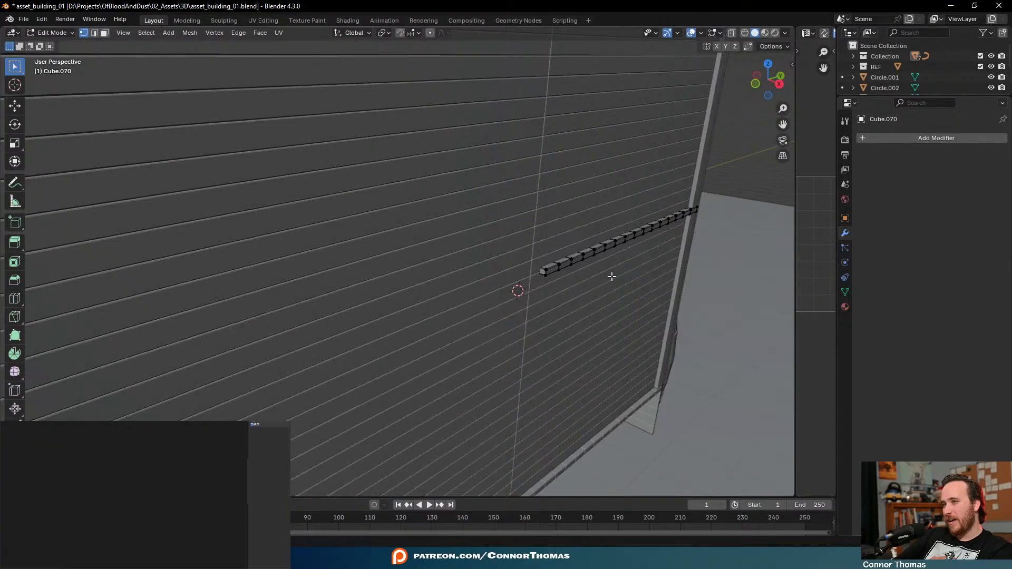
{"action": "middle_click_drag", "start_coordinate": [610, 276], "coordinate": [557, 261]}
{"action": "key", "text": "shift+z"}
{"action": "mouse_move", "coordinate": [310, 261]}
{"action": "middle_mouse_down"}
{"action": "mouse_move", "coordinate": [513, 267]}
{"action": "mouse_move", "coordinate": [533, 251]}
{"action": "middle_mouse_up"}
{"action": "key", "text": "c"}
{"action": "left_click_drag", "start_coordinate": [529, 246], "coordinate": [592, 150]}
{"action": "right_click", "coordinate": [592, 150]}
{"action": "key", "text": "shift+z"}
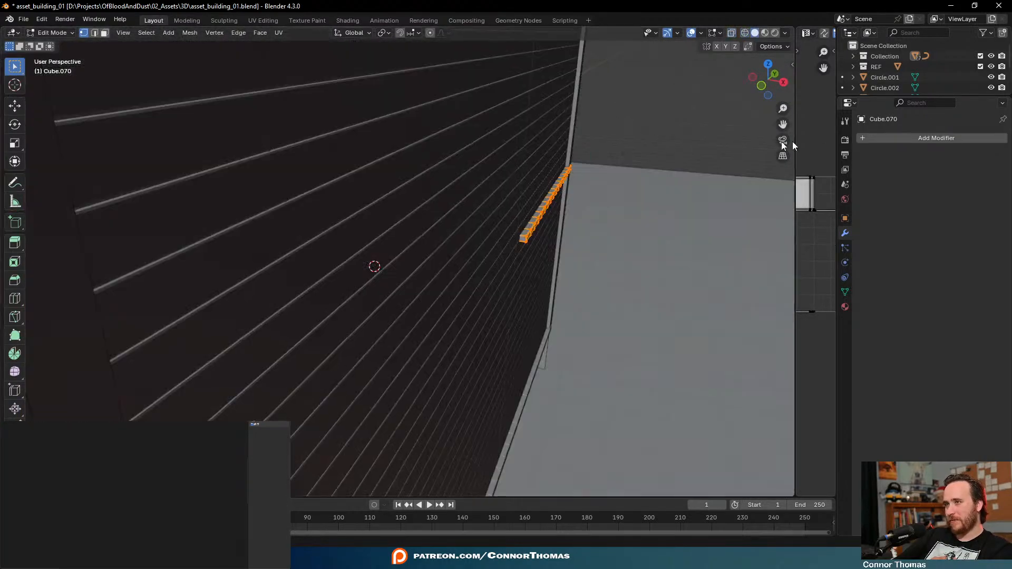
{"action": "middle_click_drag", "start_coordinate": [694, 139], "coordinate": [694, 141]}
{"action": "key", "text": "g"}
{"action": "key", "text": "y"}
{"action": "key", "text": "y"}
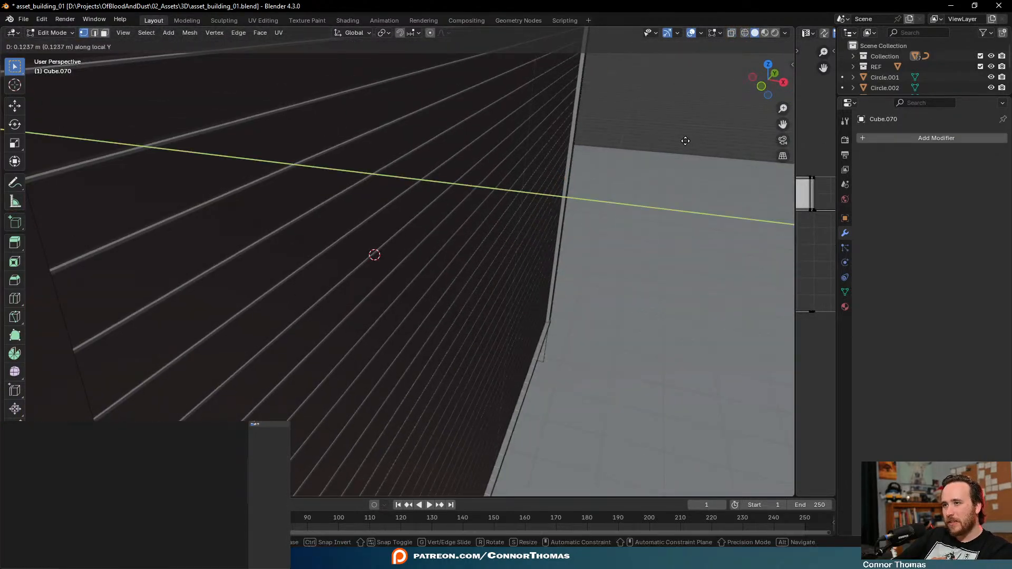
{"action": "left_click", "coordinate": [686, 141]}
{"action": "key", "text": "Tab"}
{"action": "middle_click_drag", "start_coordinate": [579, 205], "coordinate": [432, 270]}
{"action": "key", "text": "Tab"}
{"action": "key", "text": "ctrl+l"}
{"action": "key", "text": "Tab"}
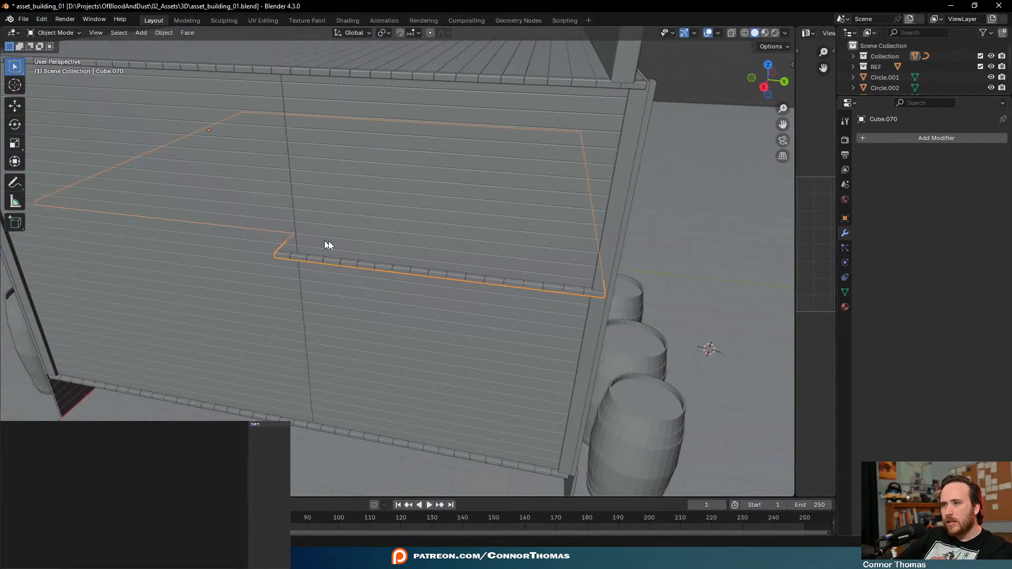
Select the floor plank ends protruding through the back wall and move them along Y until they sit behind the wall
{"action": "middle_click_drag", "start_coordinate": [328, 245], "coordinate": [495, 258]}
{"action": "key", "text": "Tab"}
{"action": "key", "text": "alt+a"}
{"action": "key", "text": "z"}
{"action": "left_click", "coordinate": [319, 280]}
{"action": "key", "text": "c"}
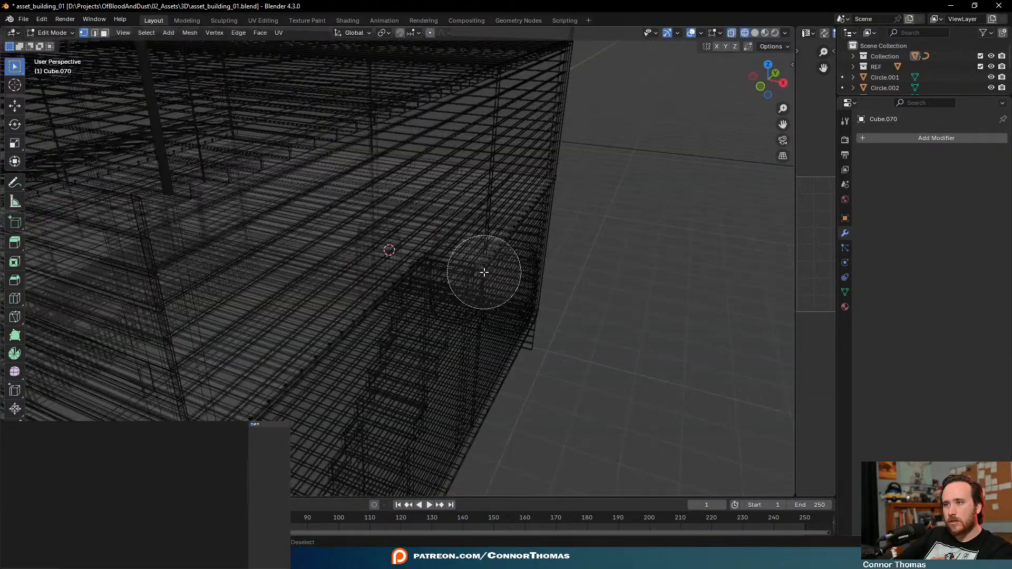
{"action": "left_click_drag", "start_coordinate": [484, 272], "coordinate": [579, 184]}
{"action": "right_click", "coordinate": [577, 187]}
{"action": "key", "text": "z"}
{"action": "left_click", "coordinate": [747, 188]}
{"action": "scroll", "coordinate": [610, 215], "scroll_direction": "up", "scroll_amount": 3}
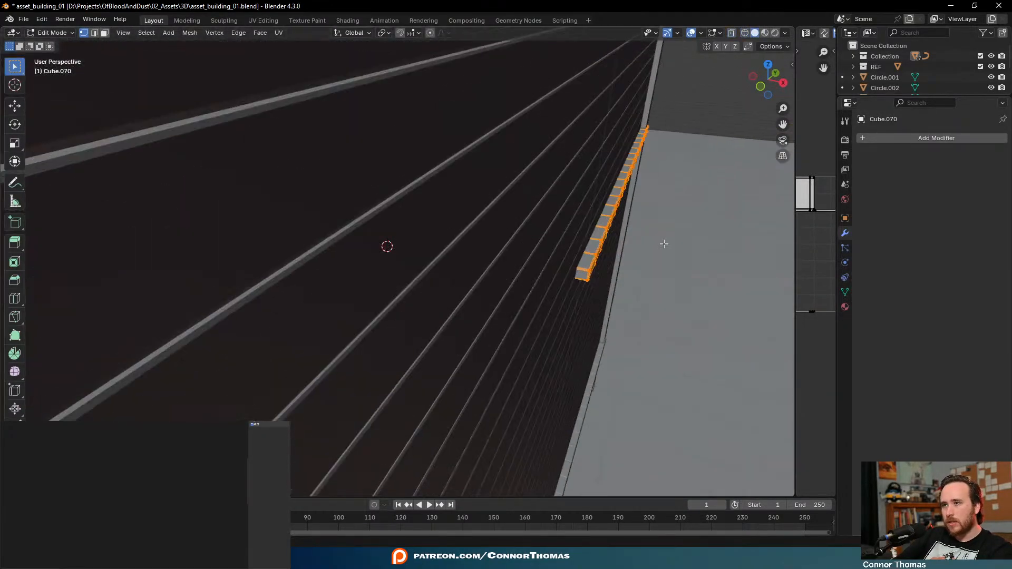
{"action": "key", "text": "g"}
{"action": "key", "text": "y"}
{"action": "left_click", "coordinate": [649, 242]}
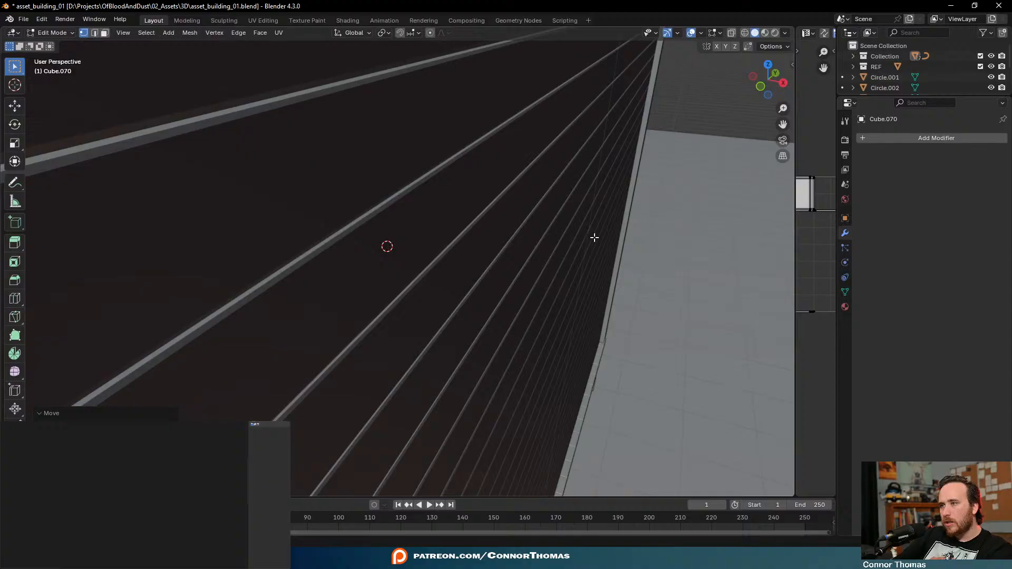
{"action": "scroll", "coordinate": [595, 237], "scroll_direction": "down", "scroll_amount": 5}
{"action": "key", "text": "Tab"}
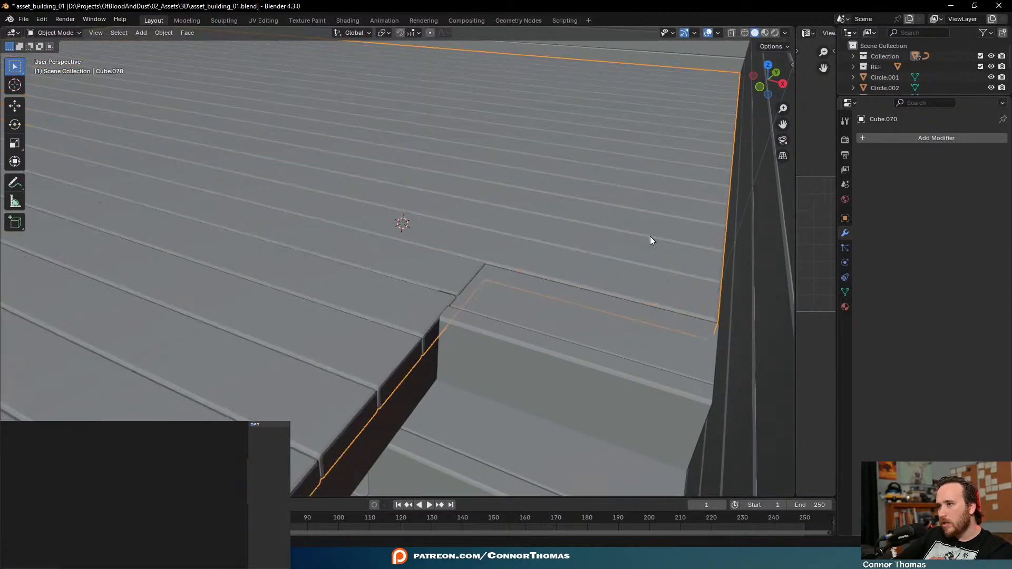
{"action": "key", "text": "alt+a"}
{"action": "middle_click_drag", "start_coordinate": [650, 236], "coordinate": [609, 225]}
{"action": "scroll", "coordinate": [609, 225], "scroll_direction": "down", "scroll_amount": 5}
{"action": "scroll", "coordinate": [609, 225], "scroll_direction": "down", "scroll_amount": 3}
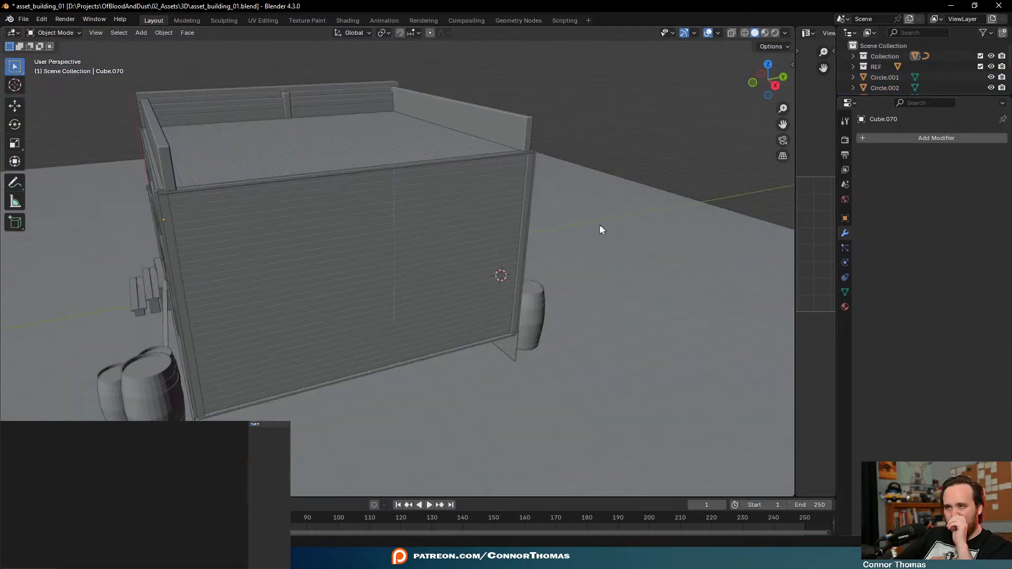
Assign the existing Wood Panels material to the joined back wall
{"action": "left_click", "coordinate": [470, 208]}
{"action": "middle_click_drag", "start_coordinate": [470, 208], "coordinate": [546, 184]}
{"action": "left_click", "coordinate": [845, 307]}
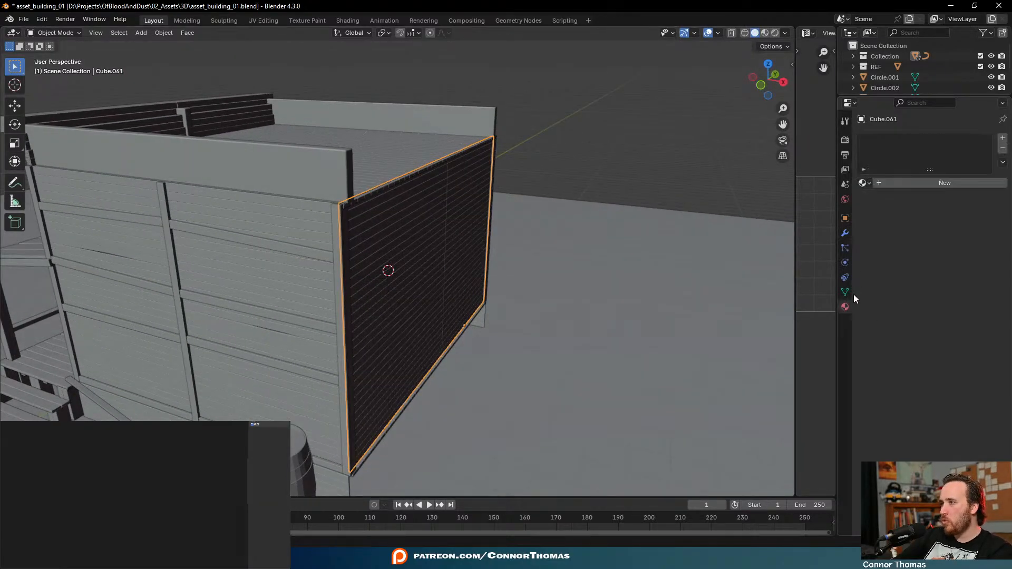
{"action": "left_click", "coordinate": [864, 183]}
{"action": "left_click", "coordinate": [730, 198]}
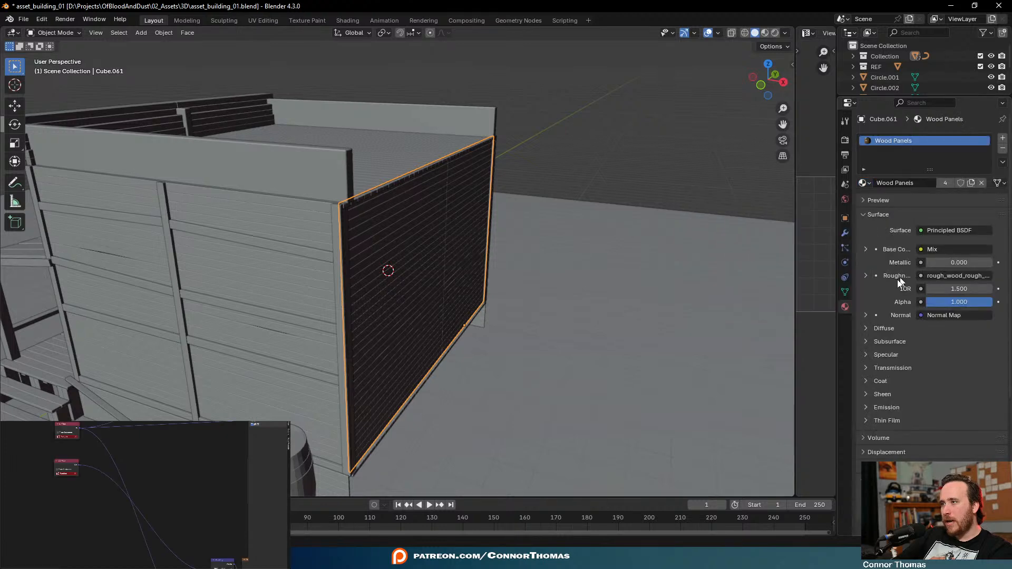
Rename the back wall's UV map to Texture
{"action": "left_click", "coordinate": [845, 292]}
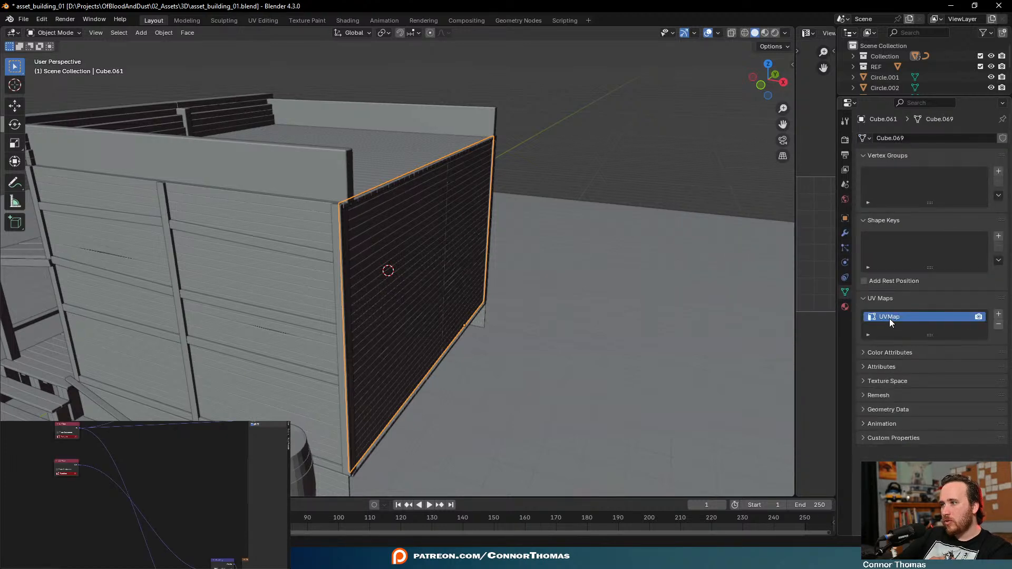
{"action": "type", "text": "Texture"}
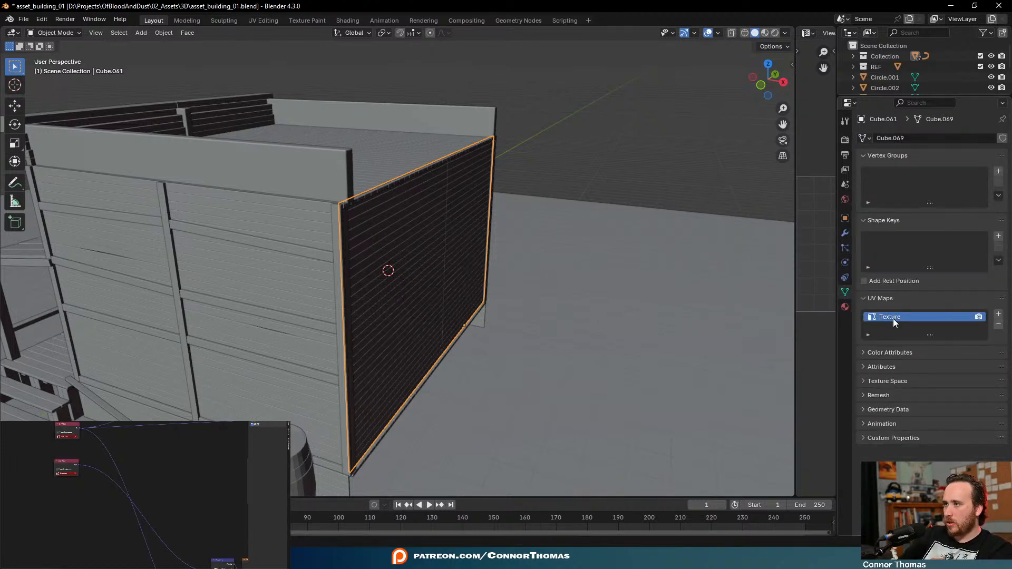
Add a second UV map named Random to the back wall
{"action": "left_click", "coordinate": [998, 314]}
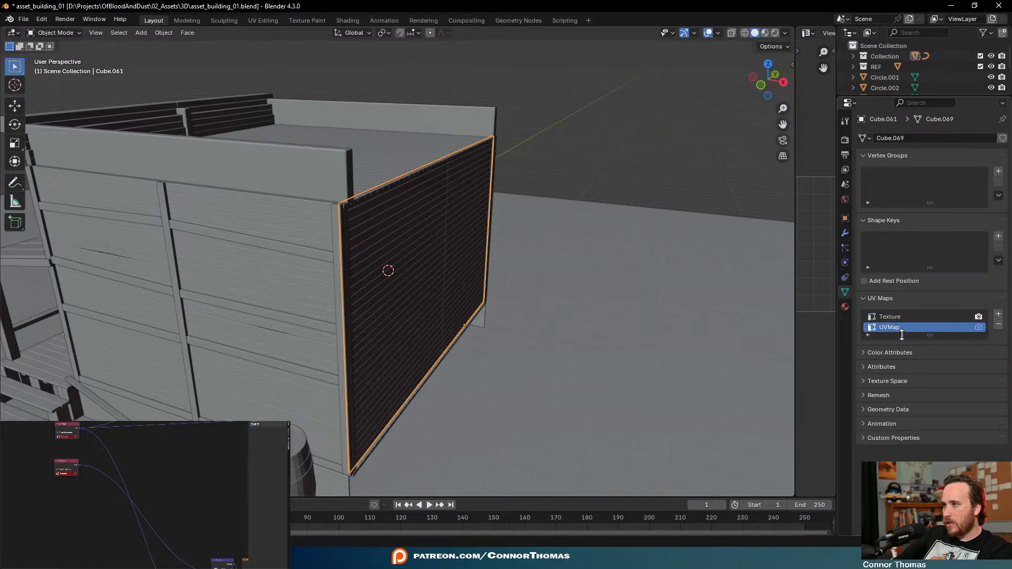
{"action": "double_click", "coordinate": [896, 328]}
{"action": "type", "text": "Random"}
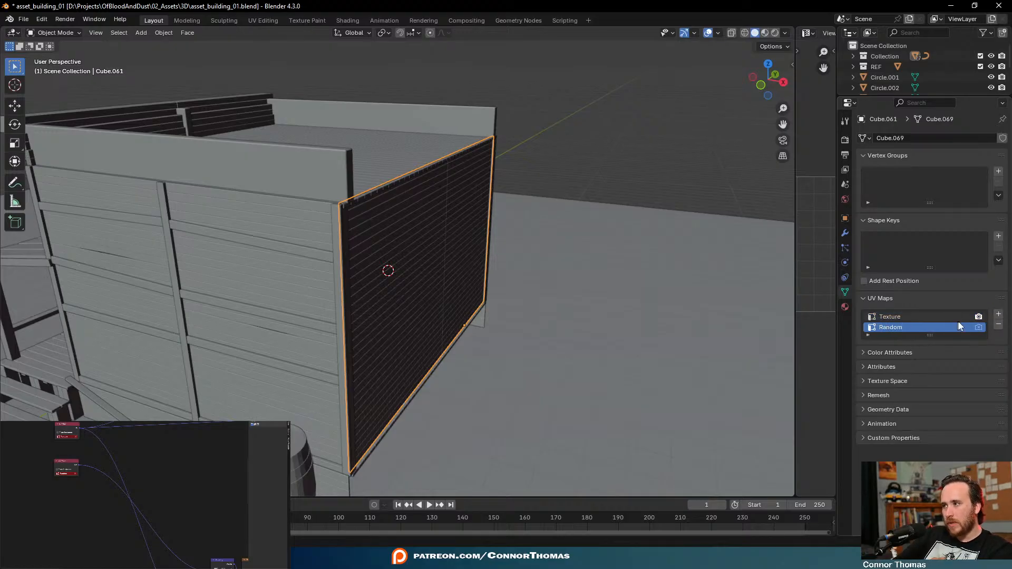
Make Texture the active UV map and unwrap all of the back wall's planks with Smart UV Project
{"action": "left_click", "coordinate": [890, 317]}
{"action": "key", "text": "Tab"}
{"action": "middle_click_drag", "start_coordinate": [479, 231], "coordinate": [447, 230]}
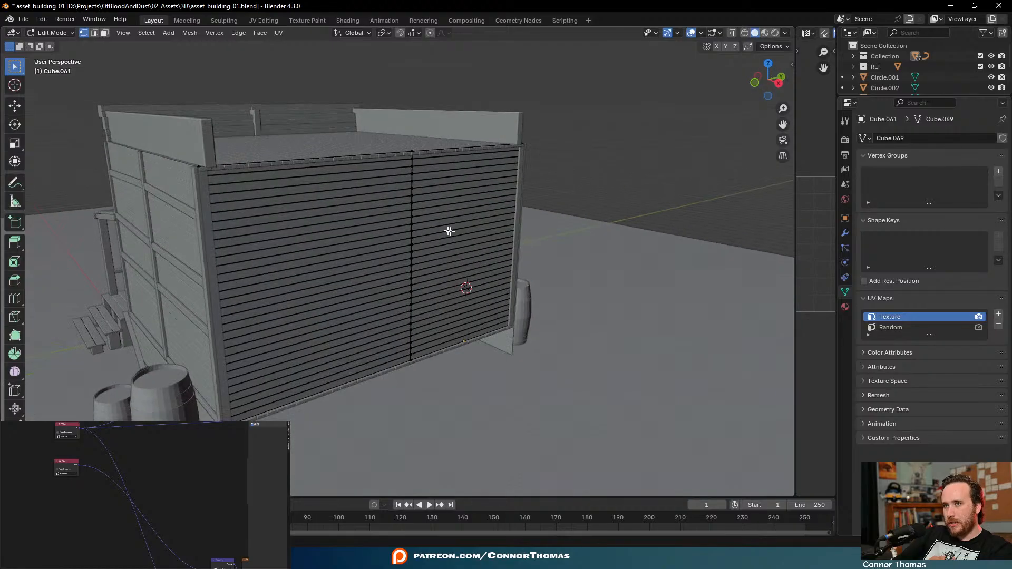
{"action": "key", "text": "a"}
{"action": "key", "text": "u"}
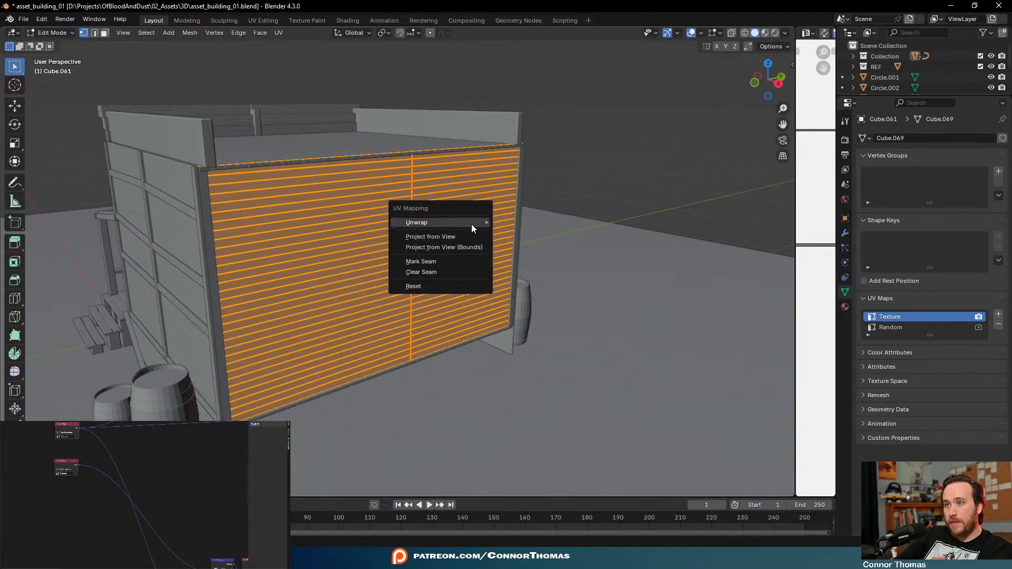
{"action": "mouse_move", "coordinate": [471, 223]}
{"action": "left_click", "coordinate": [551, 258]}
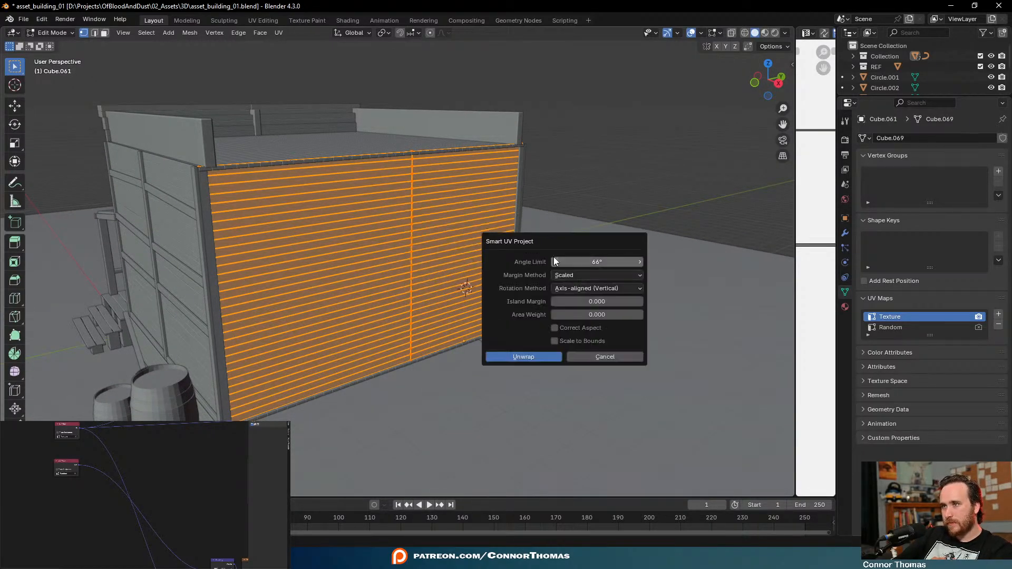
{"action": "left_click", "coordinate": [531, 361]}
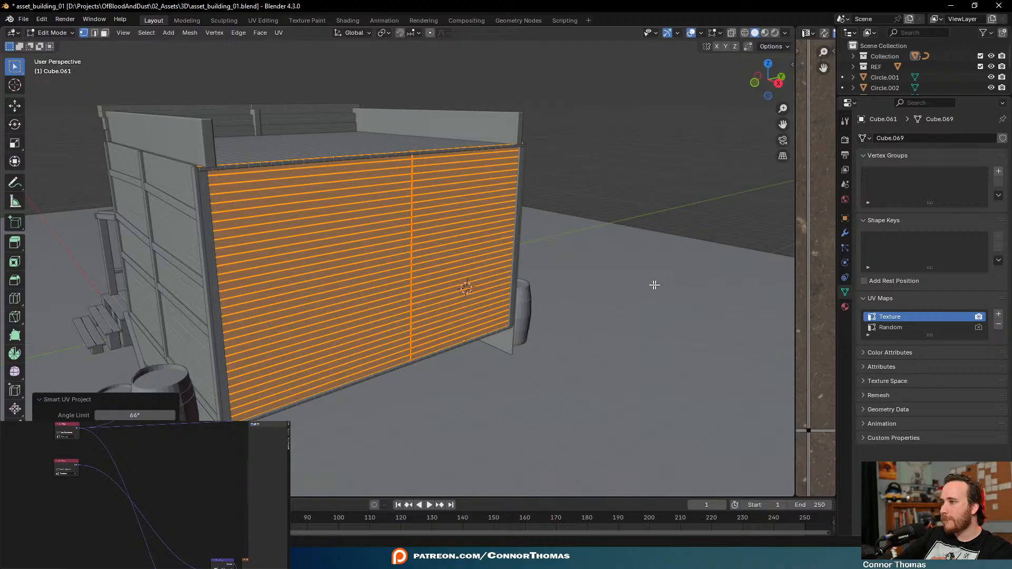
Make Random the render UV map and unwrap the back wall's planks by projecting from the right orthographic view
{"action": "left_click", "coordinate": [978, 327]}
{"action": "key", "text": "KP_3"}
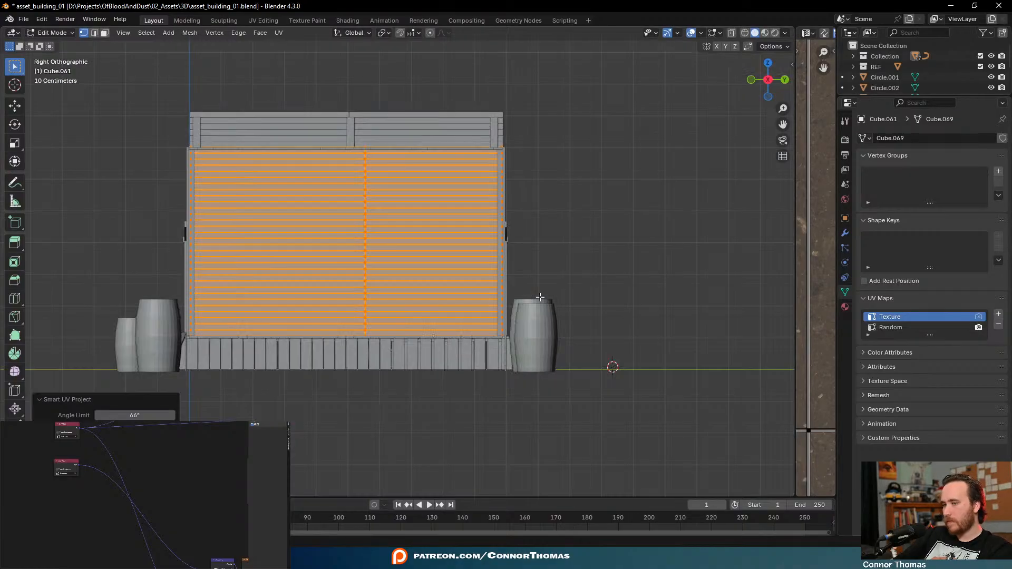
{"action": "key", "text": "u"}
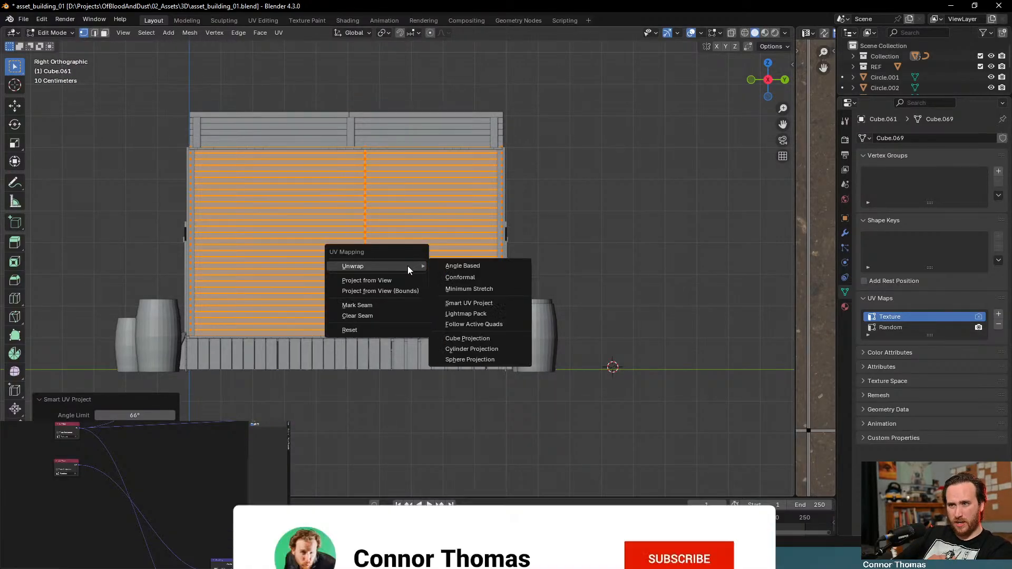
{"action": "left_click", "coordinate": [395, 279]}
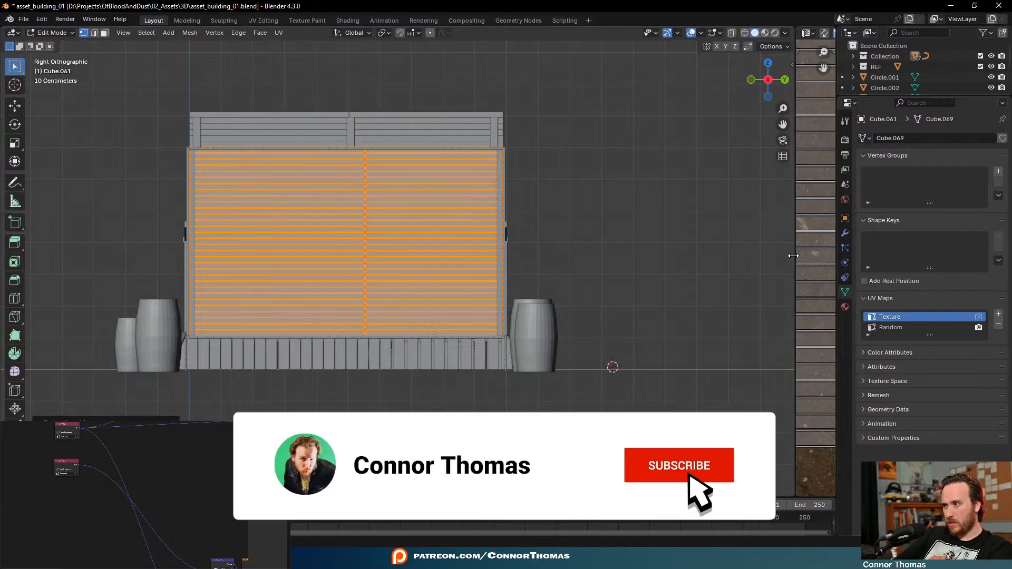
Widen the UV editor, select all plank UVs, enlarge them and move them over the dirt image
{"action": "left_click_drag", "start_coordinate": [795, 258], "coordinate": [378, 266]}
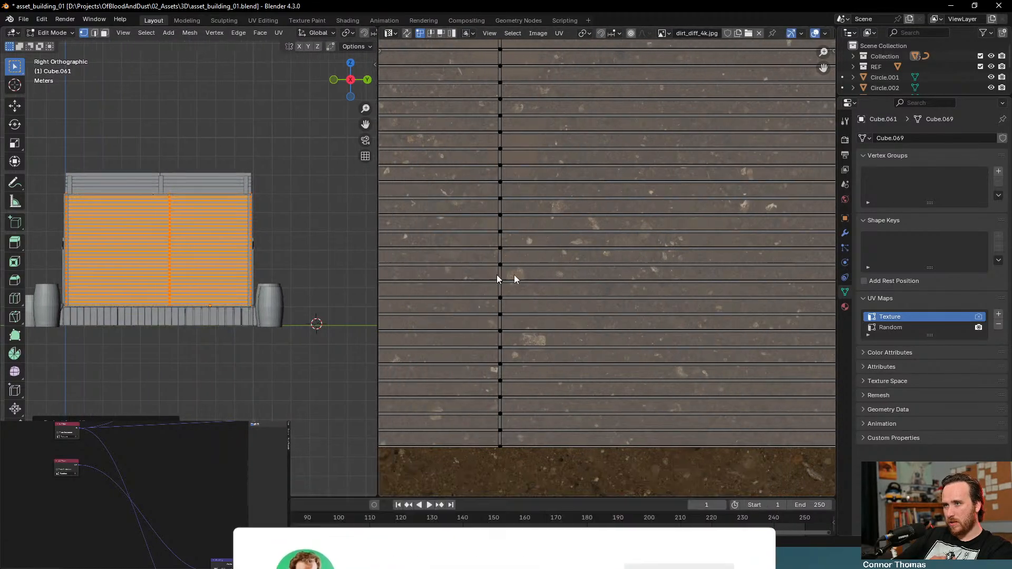
{"action": "scroll", "coordinate": [528, 263], "scroll_direction": "down", "scroll_amount": 8}
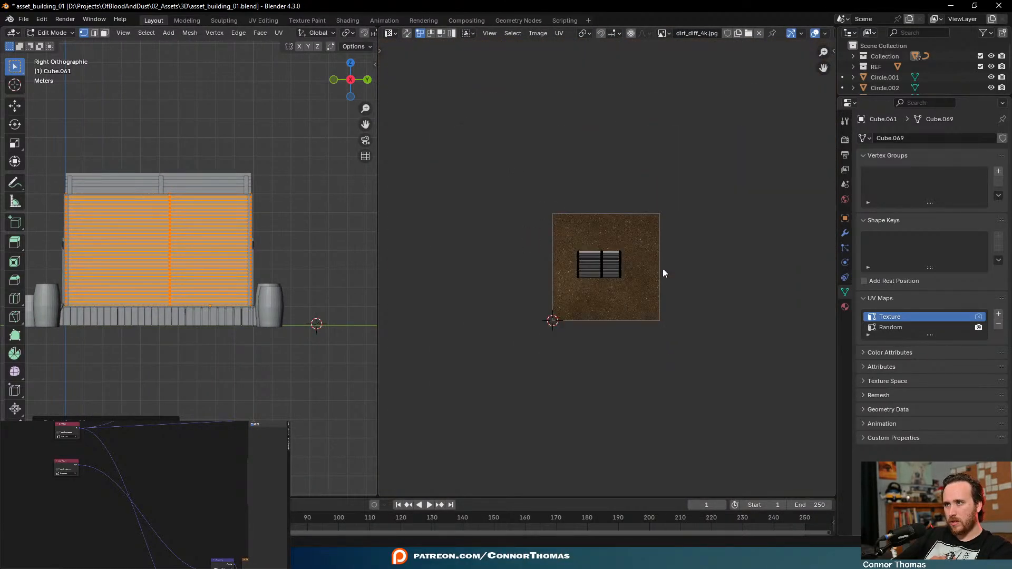
{"action": "key", "text": "a"}
{"action": "key", "text": "s"}
{"action": "left_click", "coordinate": [795, 302]}
{"action": "key", "text": "g"}
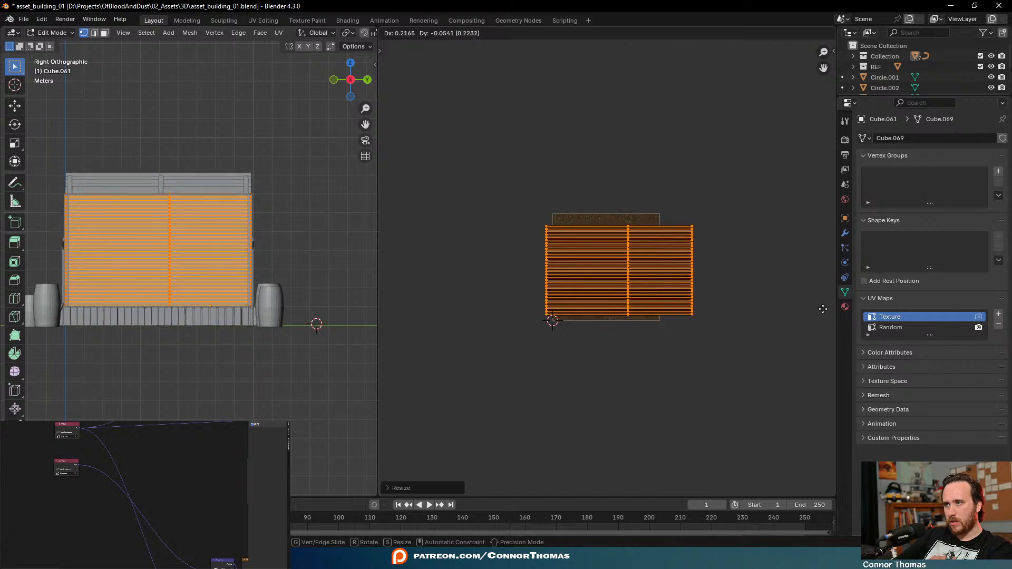
{"action": "left_click", "coordinate": [815, 310]}
Try to scale all the plank UVs to 0 about their shared median point
{"action": "key", "text": "s"}
{"action": "key", "text": "0"}
{"action": "key", "text": "Return"}
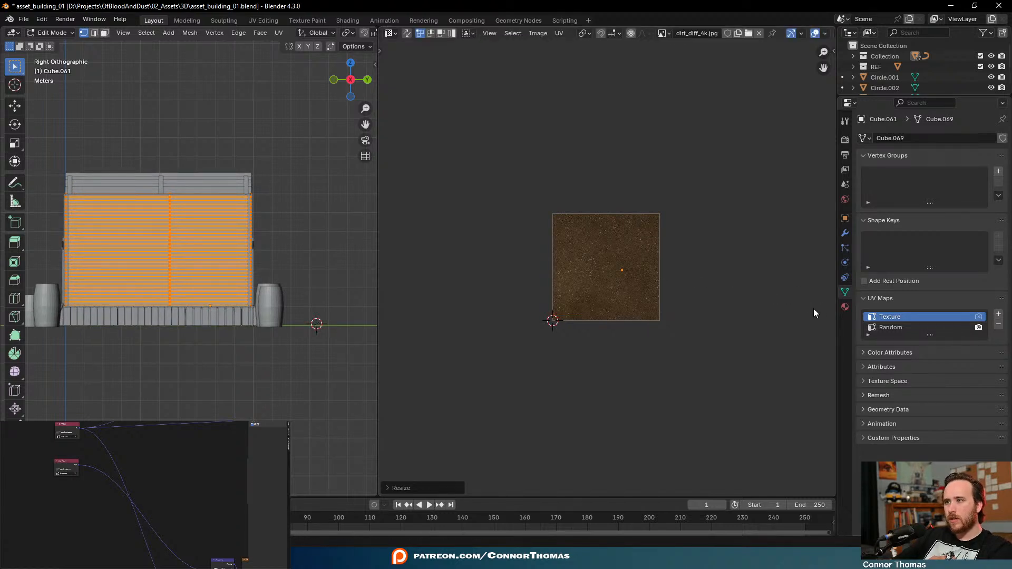
{"action": "key", "text": "ctrl+z"}
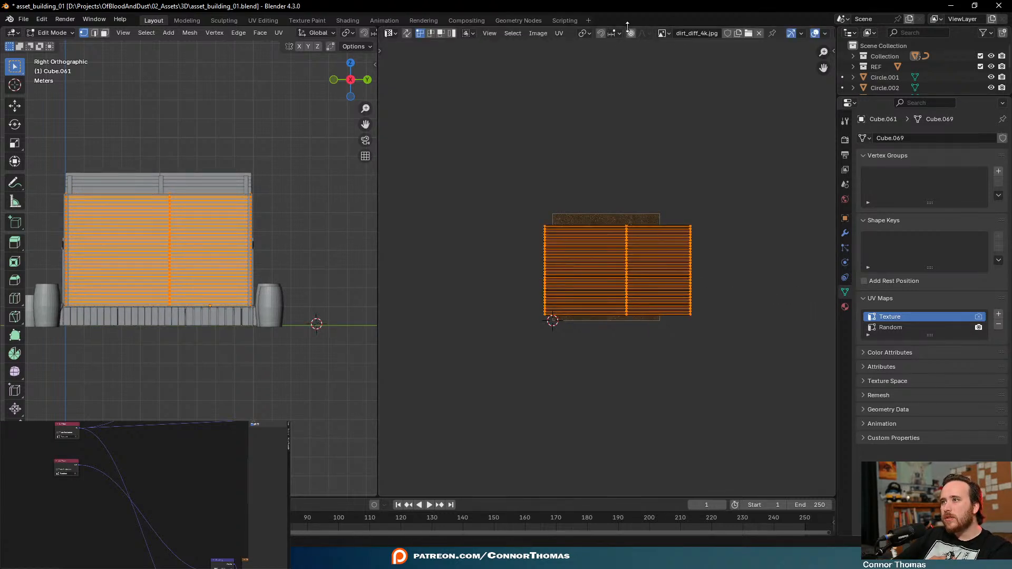
Set the UV pivot to Individual Origins and scale the plank islands to 0, collapsing each one in place
{"action": "left_click", "coordinate": [590, 33]}
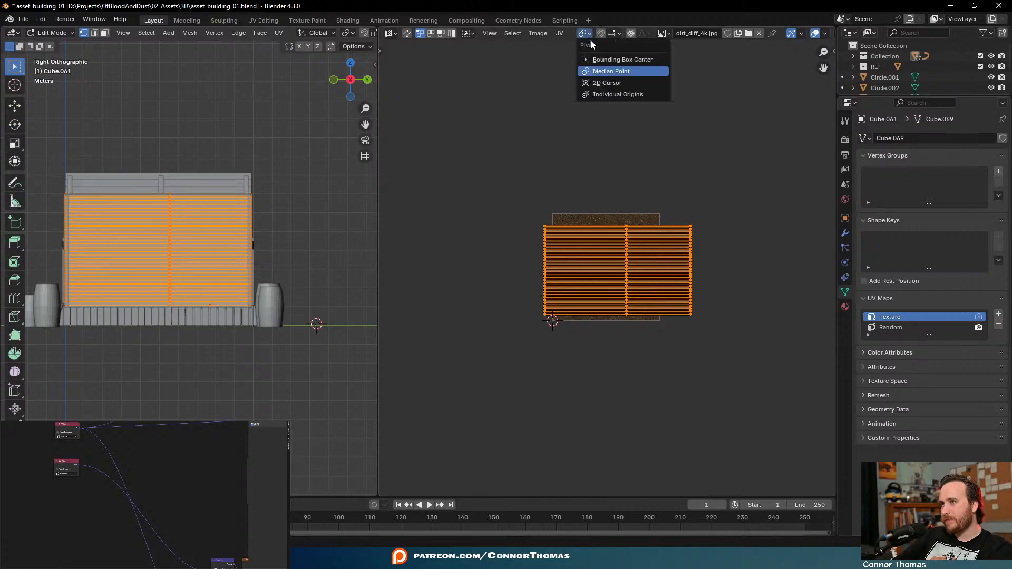
{"action": "left_click", "coordinate": [615, 94]}
{"action": "type", "text": "sx0"}
{"action": "key", "text": "Return"}
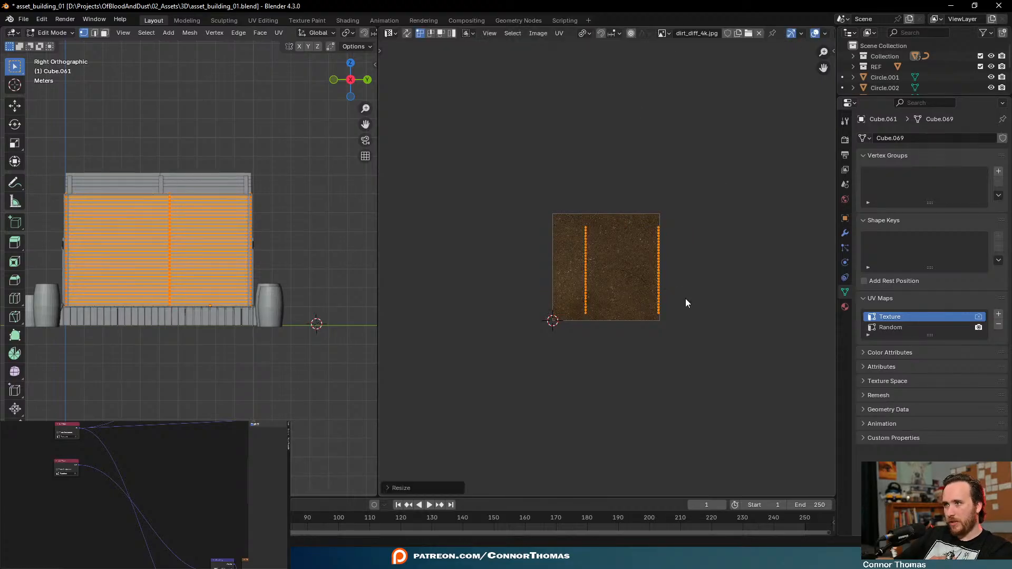
Set the UV pivot to Median Point, center the two columns of UV points on the image and enlarge them to its full height
{"action": "left_click", "coordinate": [583, 34]}
{"action": "left_click", "coordinate": [616, 70]}
{"action": "key", "text": "g"}
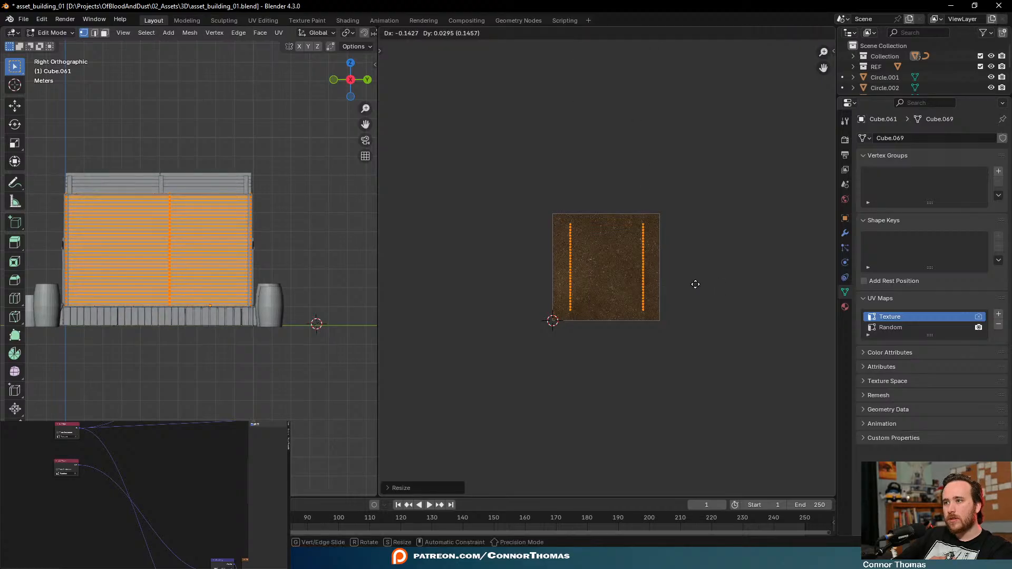
{"action": "left_click", "coordinate": [696, 285]}
{"action": "key", "text": "s"}
{"action": "left_click", "coordinate": [711, 284]}
{"action": "key", "text": "g"}
{"action": "left_click", "coordinate": [713, 284]}
{"action": "key", "text": "s"}
{"action": "left_click", "coordinate": [722, 283]}
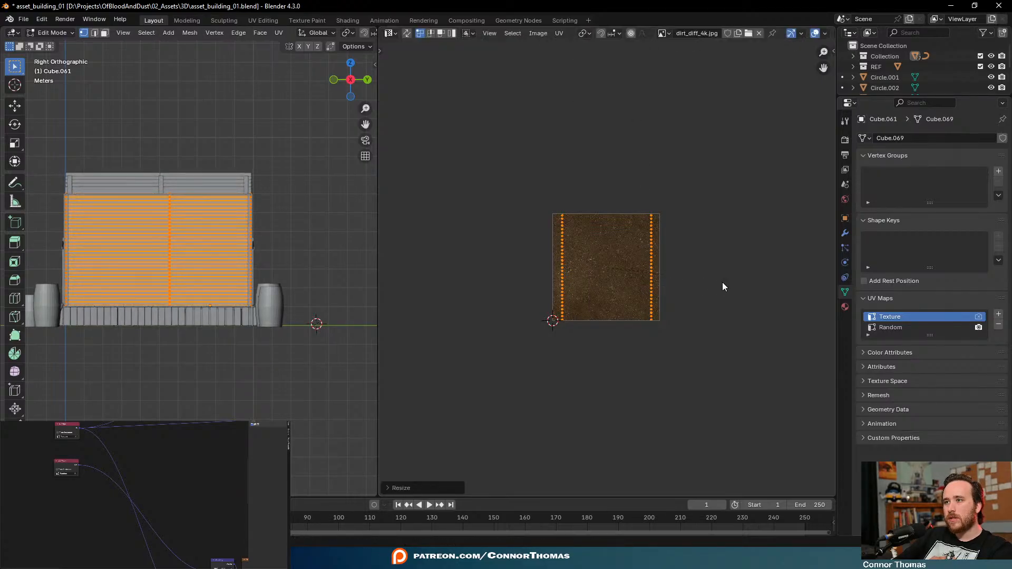
Shrink the two columns of UV points slightly and re-center them so they sit just inside the image's edges
{"action": "key", "text": "g"}
{"action": "left_click", "coordinate": [723, 284]}
{"action": "key", "text": "g"}
{"action": "left_click", "coordinate": [715, 279]}
{"action": "key", "text": "s"}
{"action": "left_click", "coordinate": [710, 277]}
{"action": "key", "text": "g"}
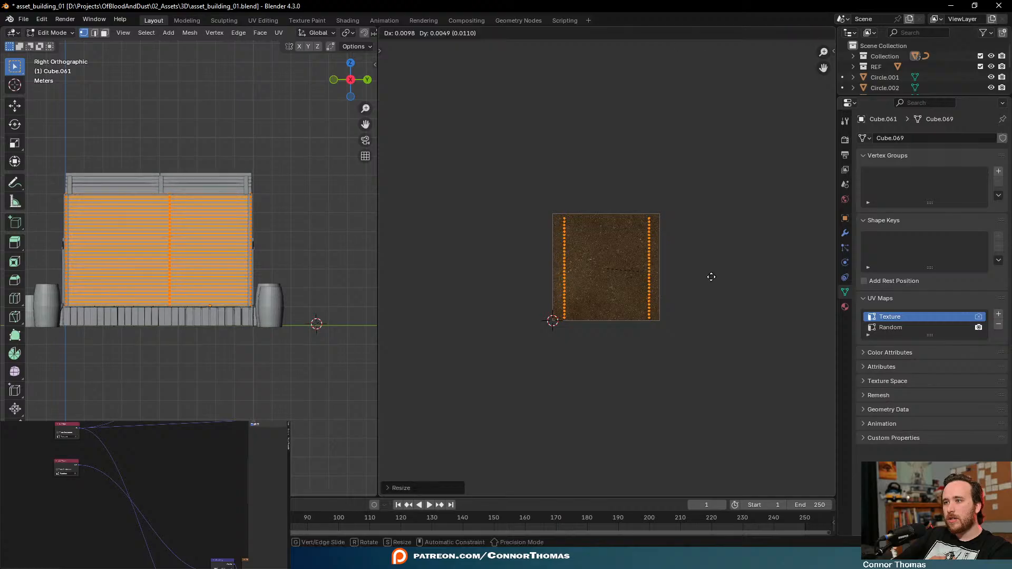
{"action": "left_click", "coordinate": [711, 277]}
{"action": "scroll", "coordinate": [688, 267], "scroll_direction": "up", "scroll_amount": 3}
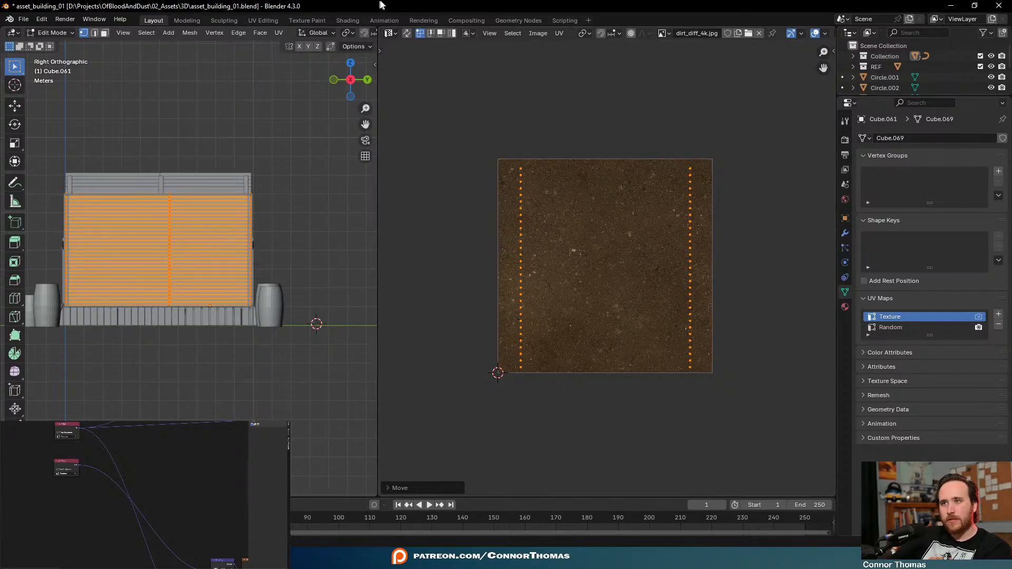
Leave mesh editing, switch to rendered shading and examine the wood texture on the back and side walls in an enlarged viewport
{"action": "key", "text": "Tab"}
{"action": "key", "text": "z"}
{"action": "left_click", "coordinate": [208, 97]}
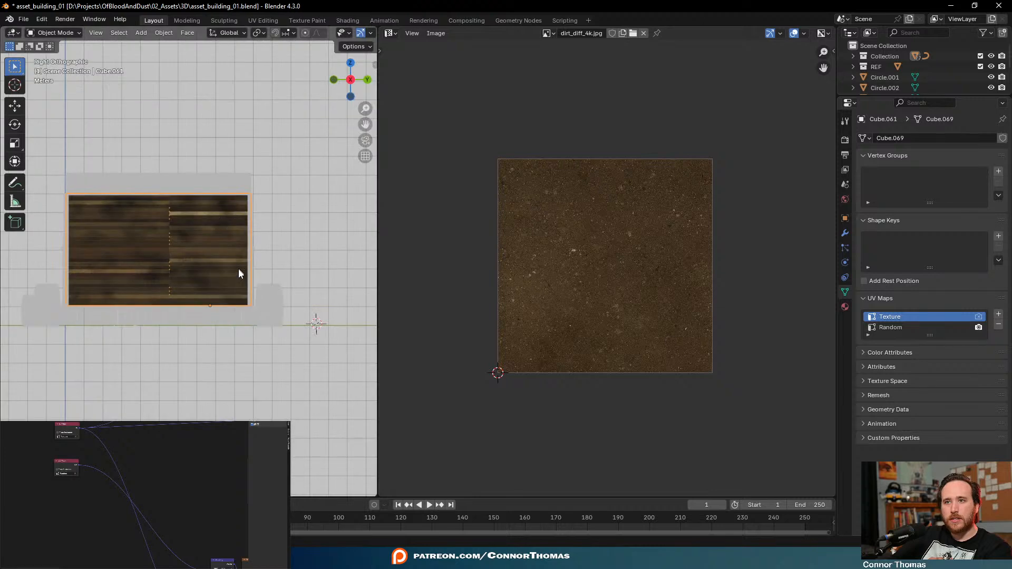
{"action": "mouse_move", "coordinate": [238, 267]}
{"action": "middle_mouse_down"}
{"action": "mouse_move", "coordinate": [185, 301]}
{"action": "mouse_move", "coordinate": [279, 332]}
{"action": "mouse_move", "coordinate": [273, 306]}
{"action": "mouse_move", "coordinate": [214, 297]}
{"action": "mouse_move", "coordinate": [318, 289]}
{"action": "mouse_move", "coordinate": [273, 272]}
{"action": "mouse_move", "coordinate": [116, 287]}
{"action": "mouse_move", "coordinate": [124, 241]}
{"action": "middle_mouse_up"}
{"action": "scroll", "coordinate": [205, 299], "scroll_direction": "down", "scroll_amount": 4}
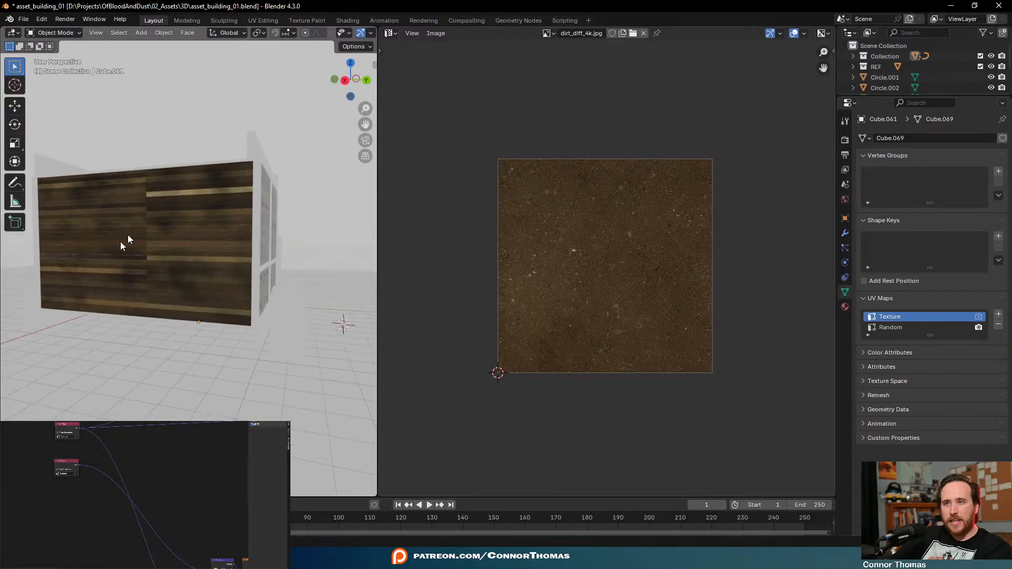
{"action": "middle_click_drag", "start_coordinate": [191, 241], "coordinate": [350, 249]}
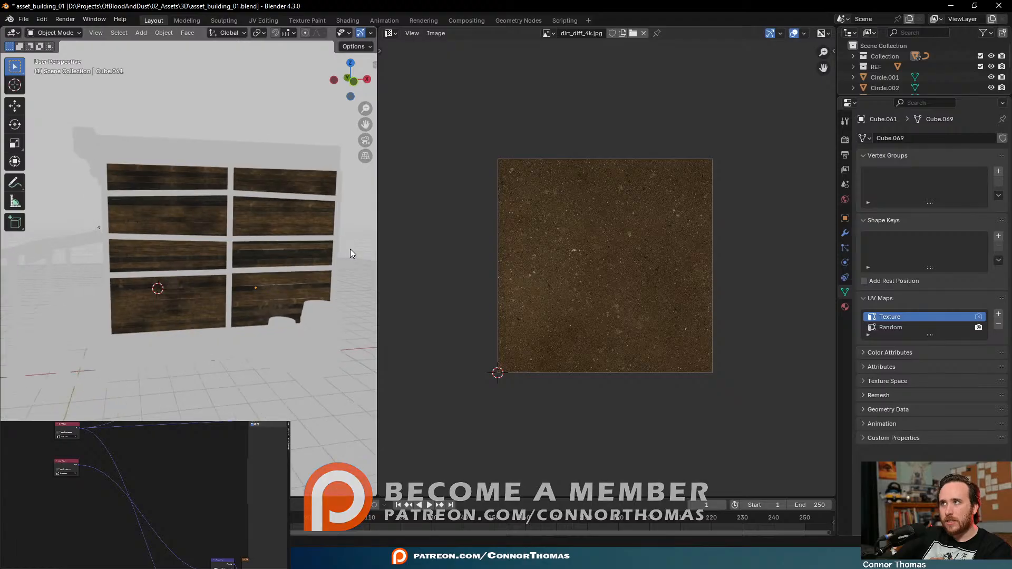
{"action": "left_click_drag", "start_coordinate": [378, 224], "coordinate": [757, 237]}
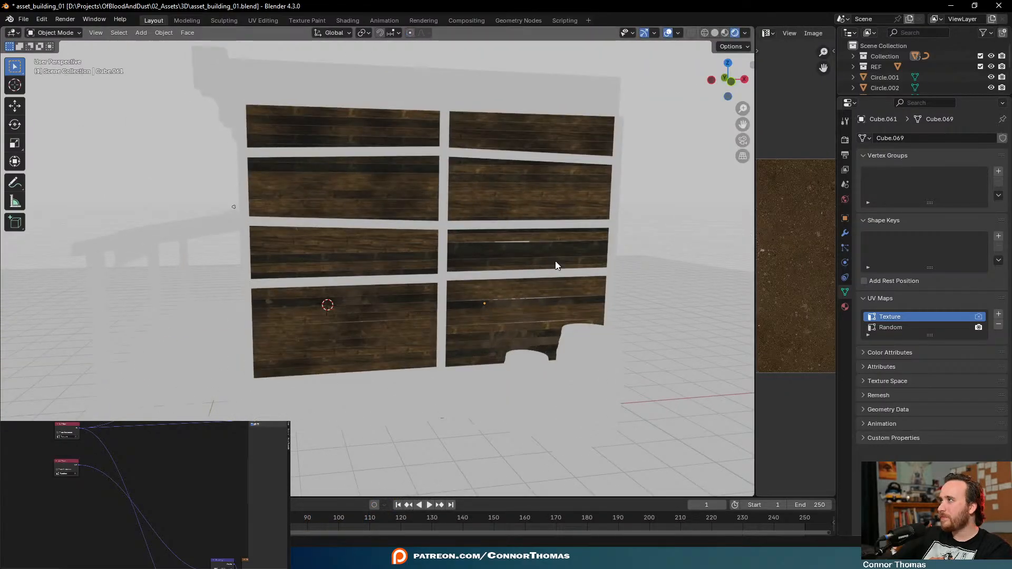
{"action": "scroll", "coordinate": [548, 271], "scroll_direction": "down", "scroll_amount": 5}
{"action": "scroll", "coordinate": [574, 291], "scroll_direction": "up", "scroll_amount": 4}
{"action": "mouse_move", "coordinate": [543, 276]}
{"action": "middle_mouse_down"}
{"action": "mouse_move", "coordinate": [574, 291]}
{"action": "mouse_move", "coordinate": [626, 269]}
{"action": "mouse_move", "coordinate": [545, 283]}
{"action": "middle_mouse_up"}
Select the vertical middle beam on the side wall and rename its only UV map to Texture
{"action": "left_click", "coordinate": [496, 217]}
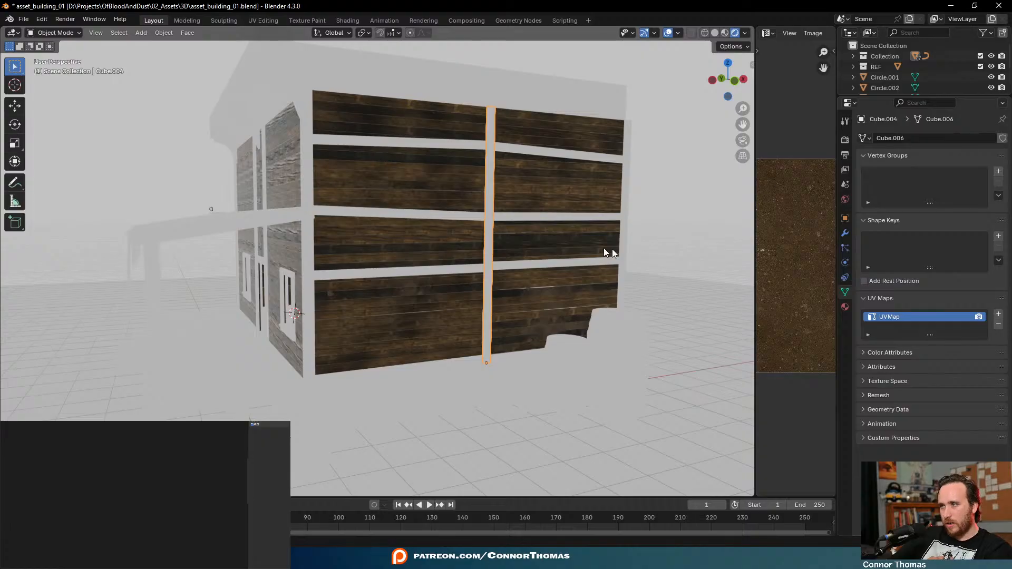
{"action": "double_click", "coordinate": [895, 317]}
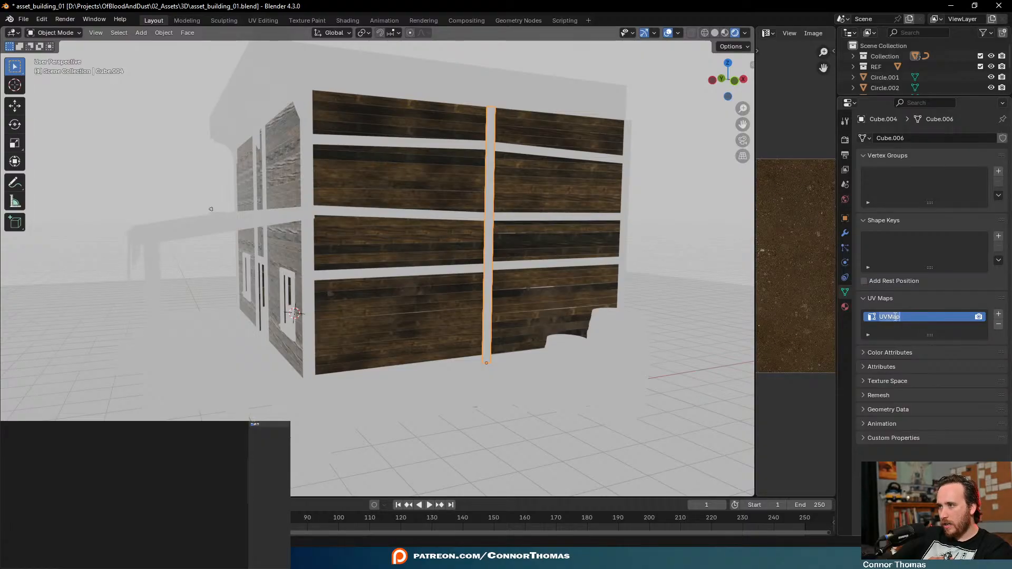
{"action": "type", "text": "Random"}
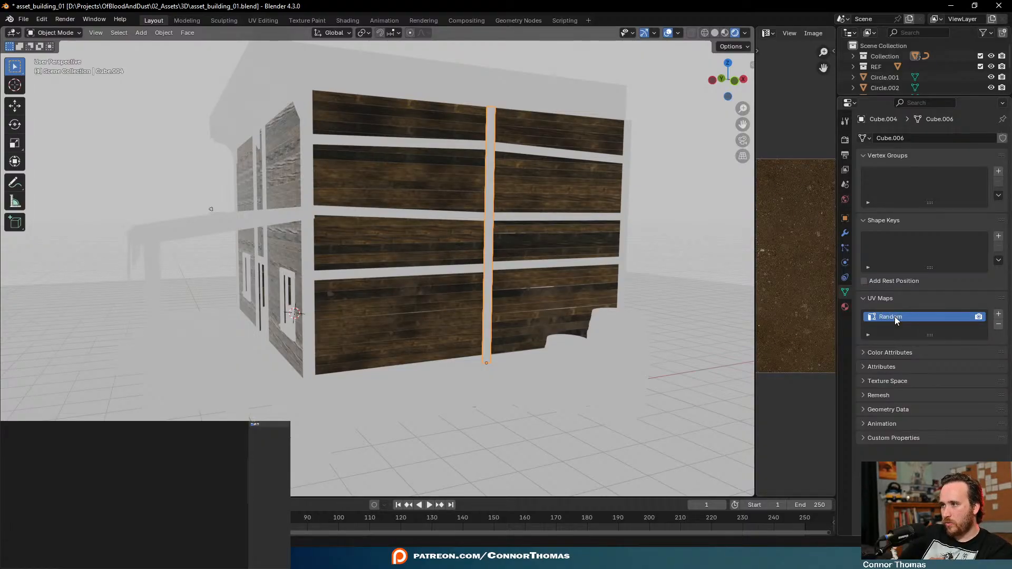
{"action": "left_click", "coordinate": [999, 314]}
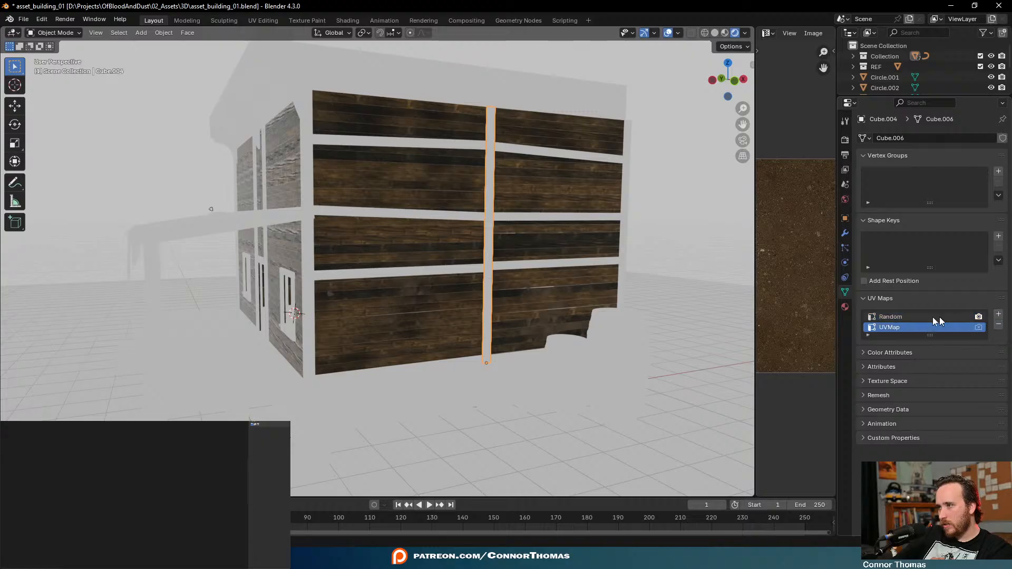
{"action": "left_click", "coordinate": [999, 324]}
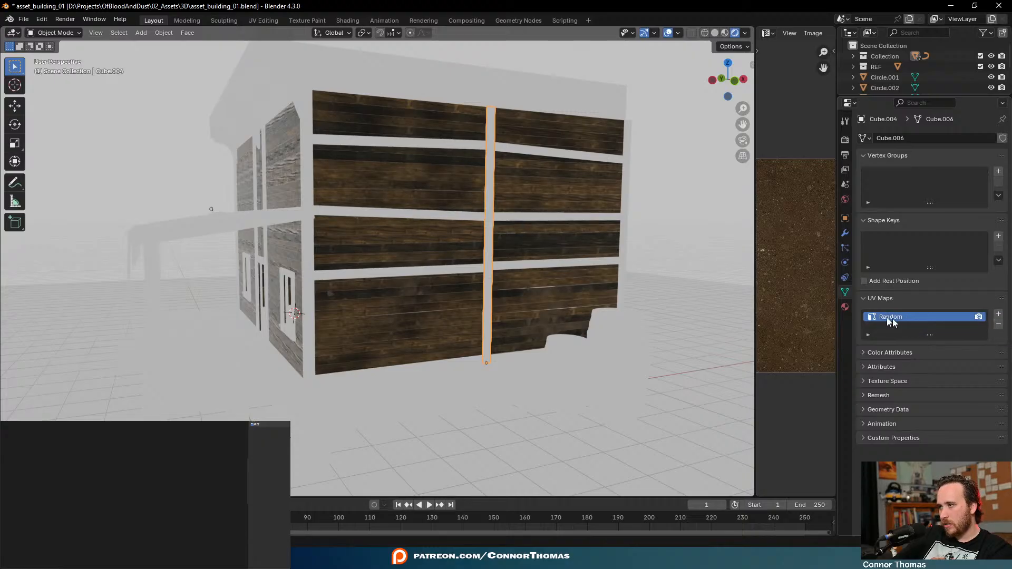
{"action": "double_click", "coordinate": [887, 316]}
{"action": "type", "text": "Texture"}
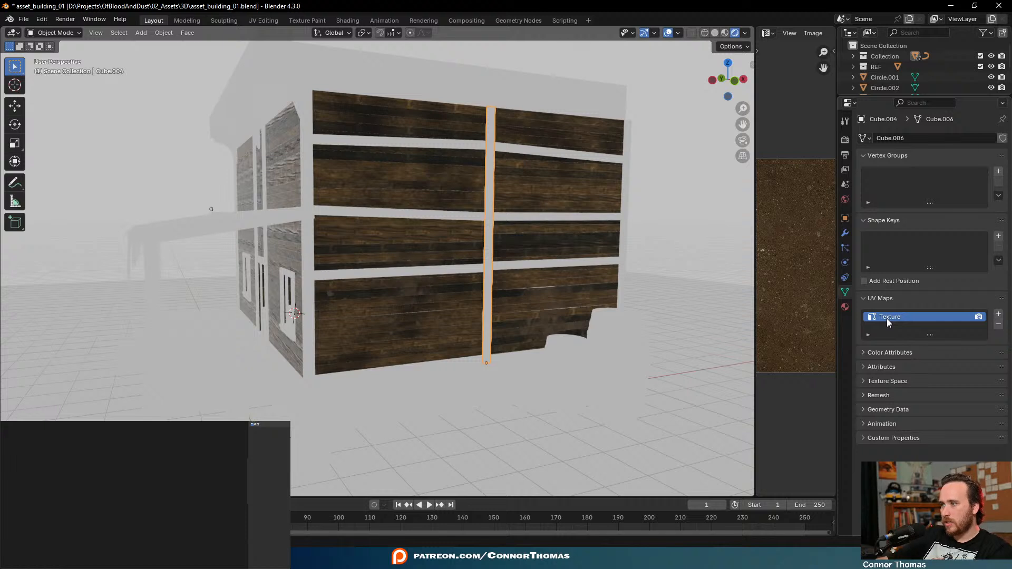
Add a second UV map named Random to the vertical middle beam
{"action": "middle_click_drag", "start_coordinate": [626, 245], "coordinate": [380, 274]}
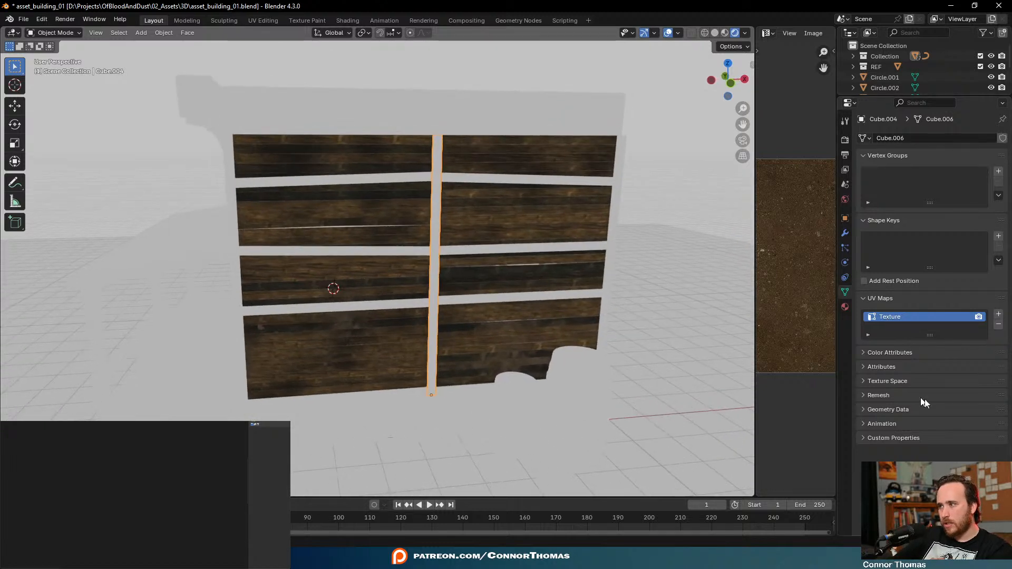
{"action": "left_click", "coordinate": [998, 315]}
{"action": "double_click", "coordinate": [902, 328]}
{"action": "type", "text": "Ra"}
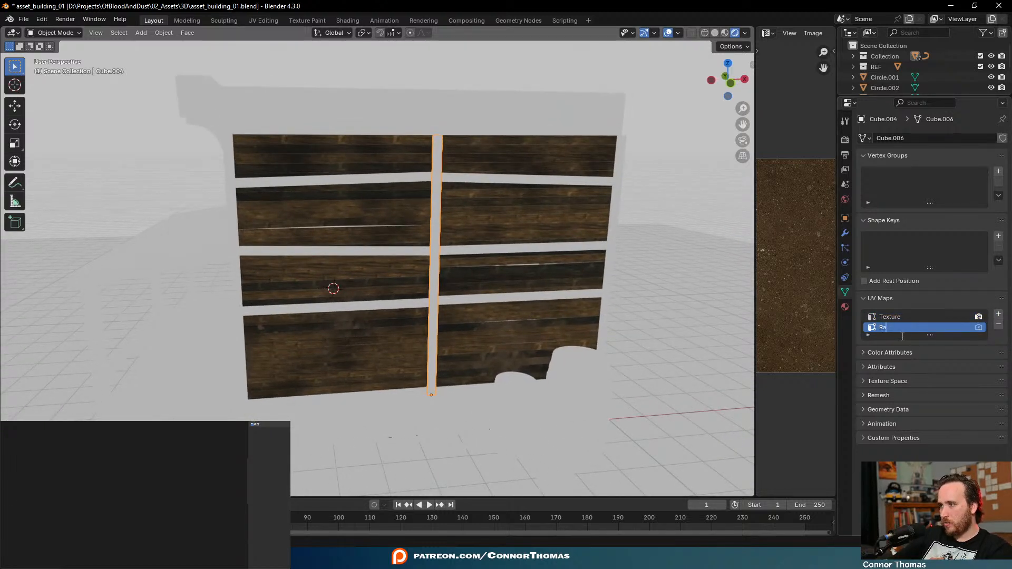
{"action": "type", "text": "ndom"}
{"action": "key", "text": "Return"}
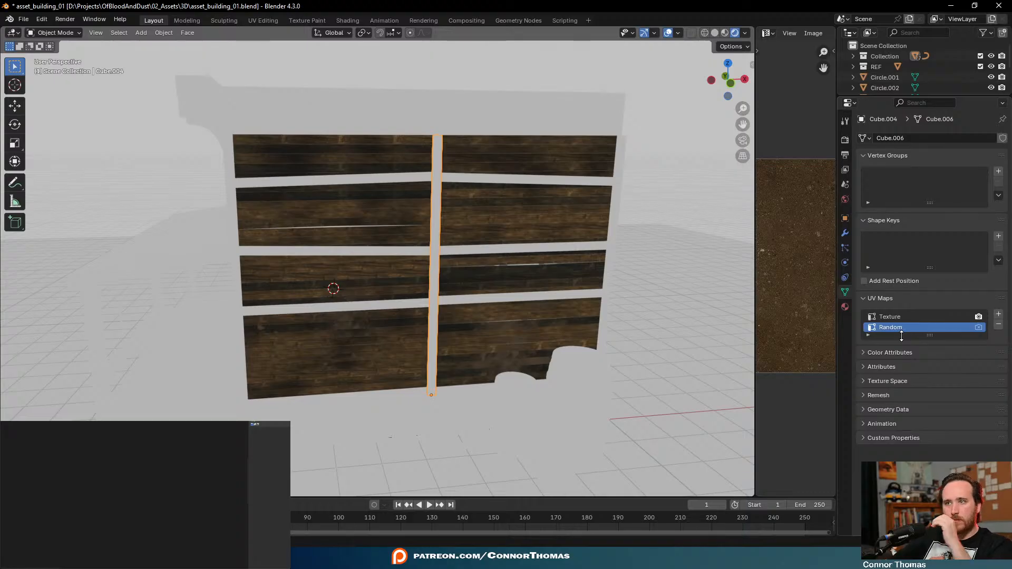
Join the six horizontal beams on the side wall into the vertical middle beam as one object
{"action": "left_click", "coordinate": [496, 250]}
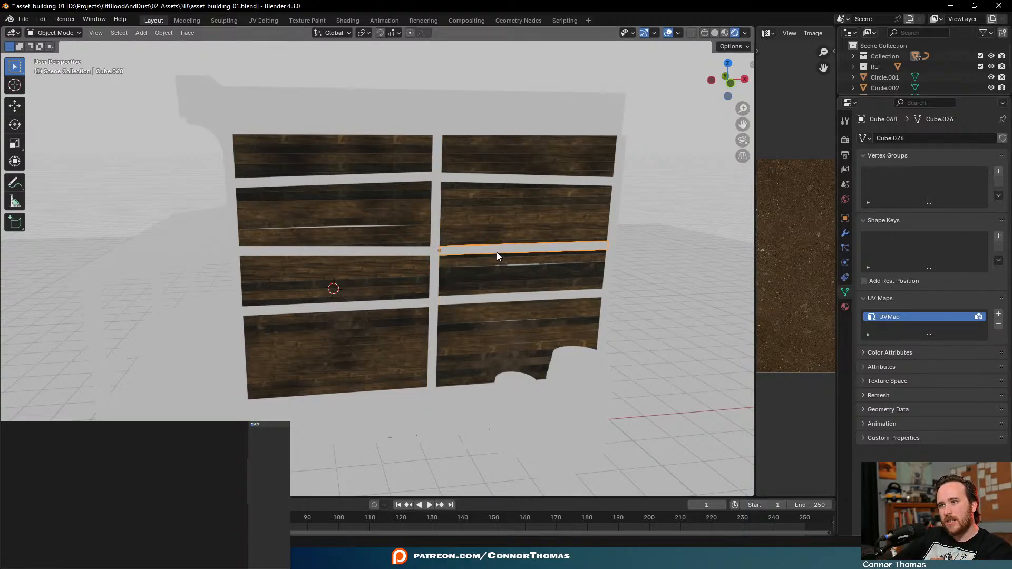
{"action": "left_click", "coordinate": [846, 233]}
{"action": "left_click", "coordinate": [495, 178], "text": "shift"}
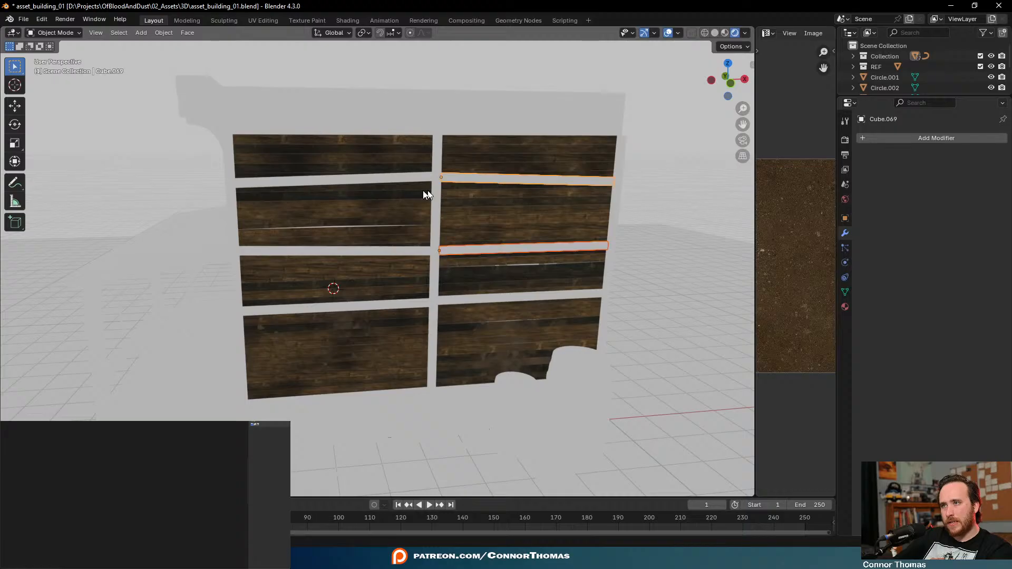
{"action": "left_click", "coordinate": [392, 181], "text": "shift"}
{"action": "left_click", "coordinate": [388, 250], "text": "shift"}
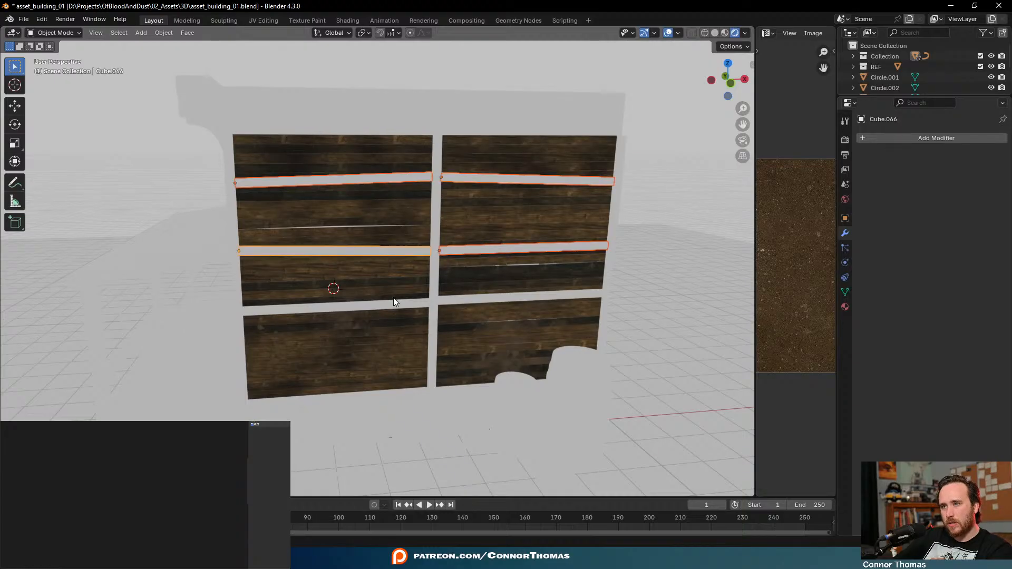
{"action": "left_click", "coordinate": [397, 304], "text": "shift"}
{"action": "left_click", "coordinate": [475, 299], "text": "shift"}
{"action": "left_click", "coordinate": [433, 281], "text": "shift"}
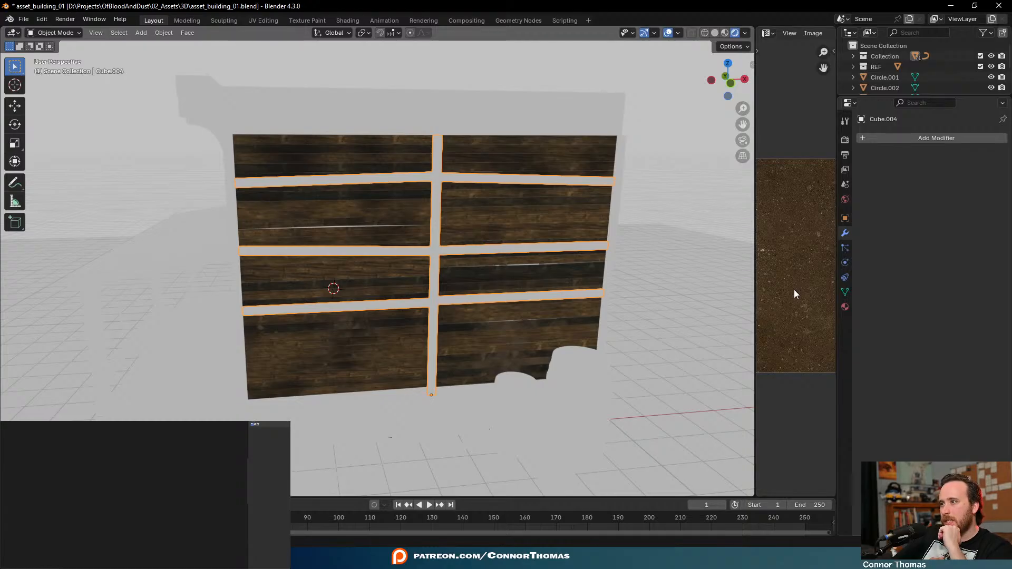
Remove the leftover UVMap layer from the joined beams, keeping only Texture and Random
{"action": "left_click", "coordinate": [844, 292]}
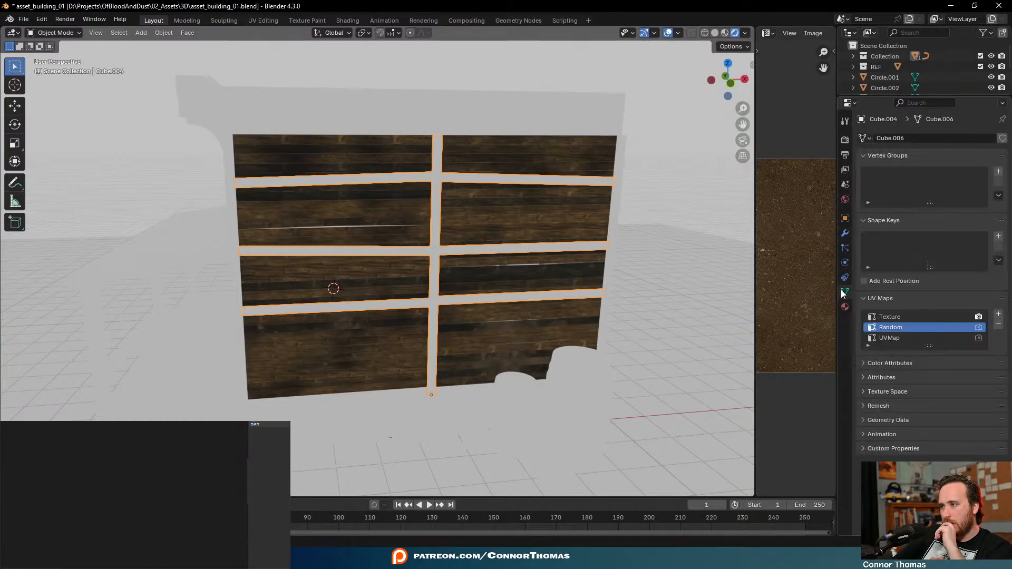
{"action": "left_click", "coordinate": [912, 338]}
{"action": "left_click", "coordinate": [999, 325]}
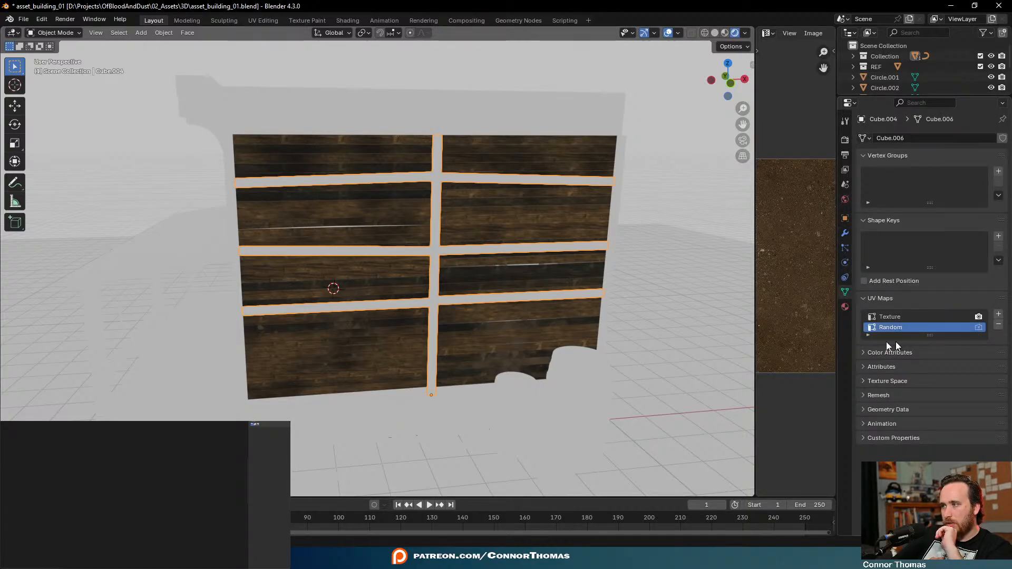
Unwrap all of the joined beams on the Texture UV map with Smart UV Project, using a 66° angle limit and axis-aligned vertical rotation
{"action": "middle_click_drag", "start_coordinate": [427, 275], "coordinate": [464, 275]}
{"action": "key", "text": "slash"}
{"action": "key", "text": "Tab"}
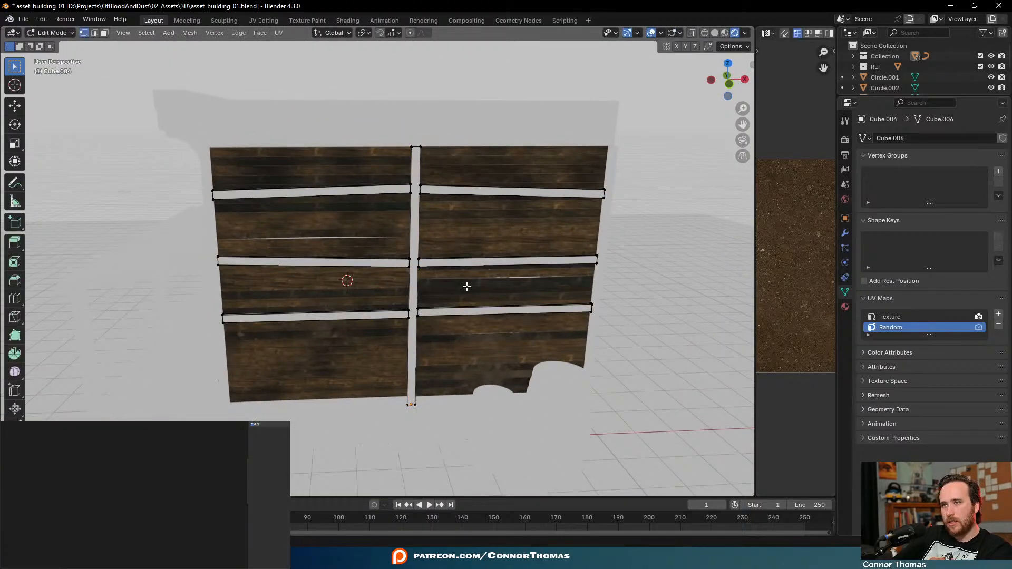
{"action": "left_click", "coordinate": [896, 318]}
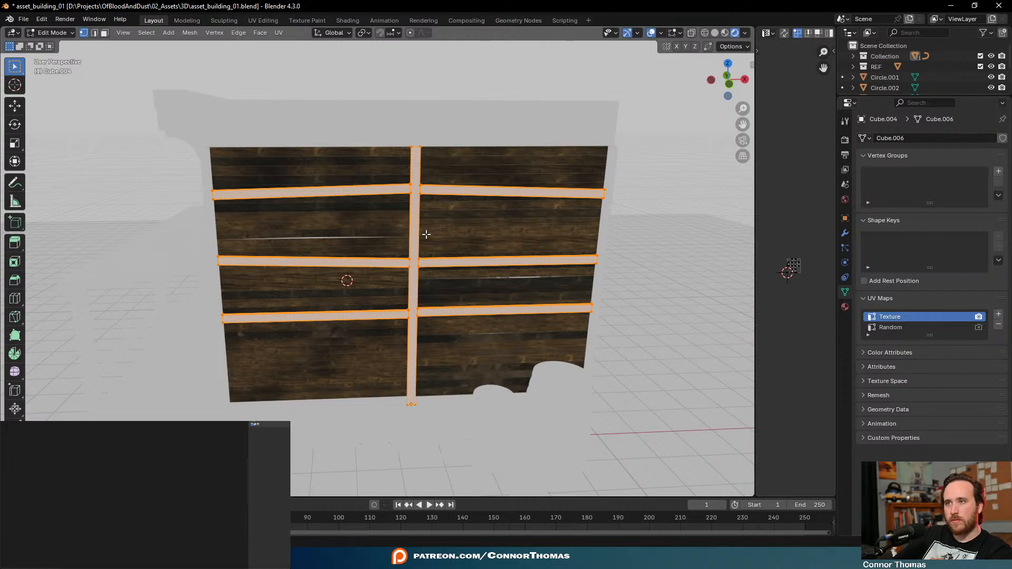
{"action": "key", "text": "u"}
{"action": "mouse_move", "coordinate": [421, 226]}
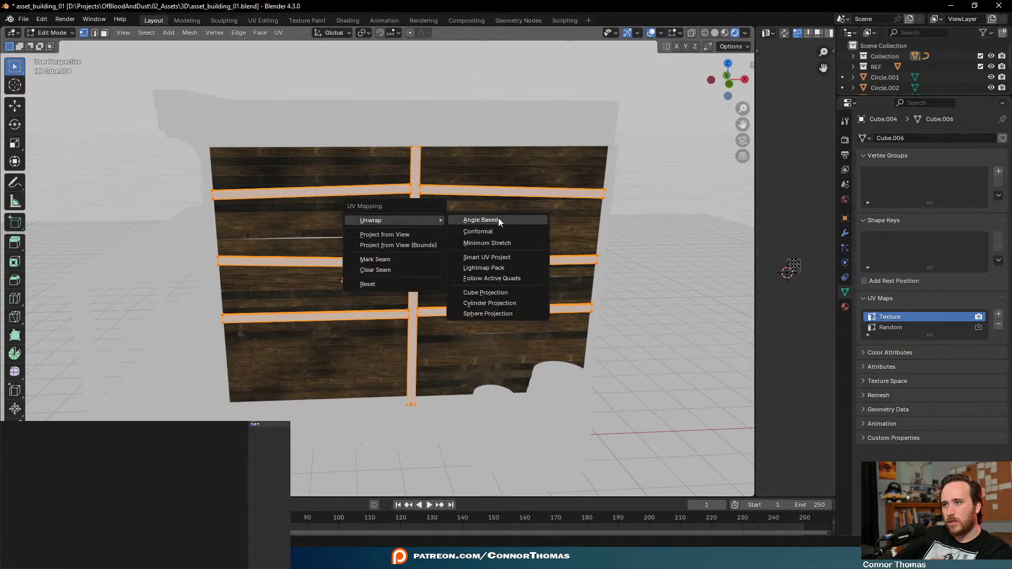
{"action": "left_click", "coordinate": [501, 258]}
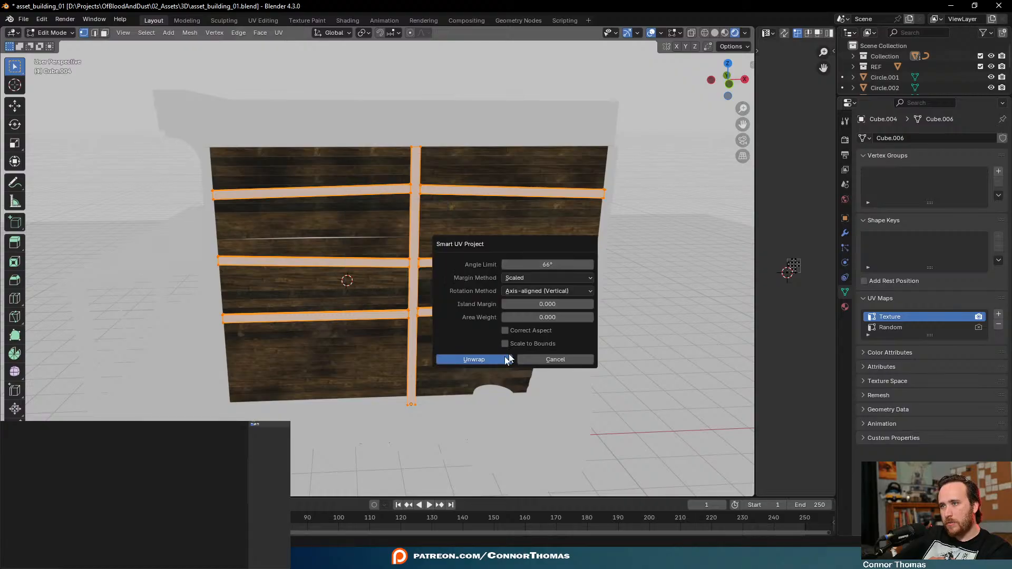
{"action": "left_click", "coordinate": [497, 358]}
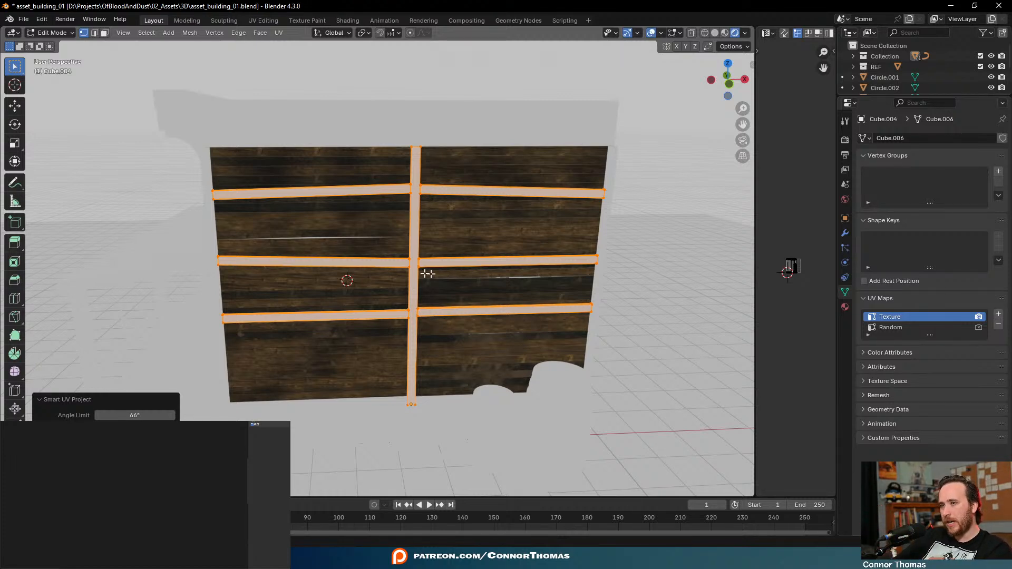
Leave mesh editing and make Random the beams' active UV map, also for rendering
{"action": "scroll", "coordinate": [428, 274], "scroll_direction": "down", "scroll_amount": 3}
{"action": "middle_click_drag", "start_coordinate": [428, 273], "coordinate": [502, 280]}
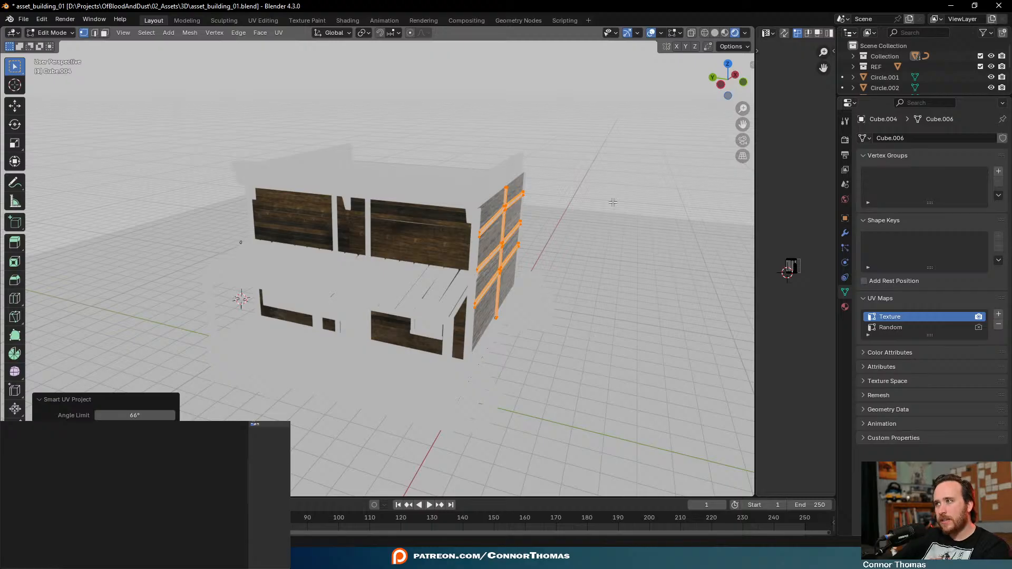
{"action": "left_click_drag", "start_coordinate": [879, 96], "coordinate": [879, 141]}
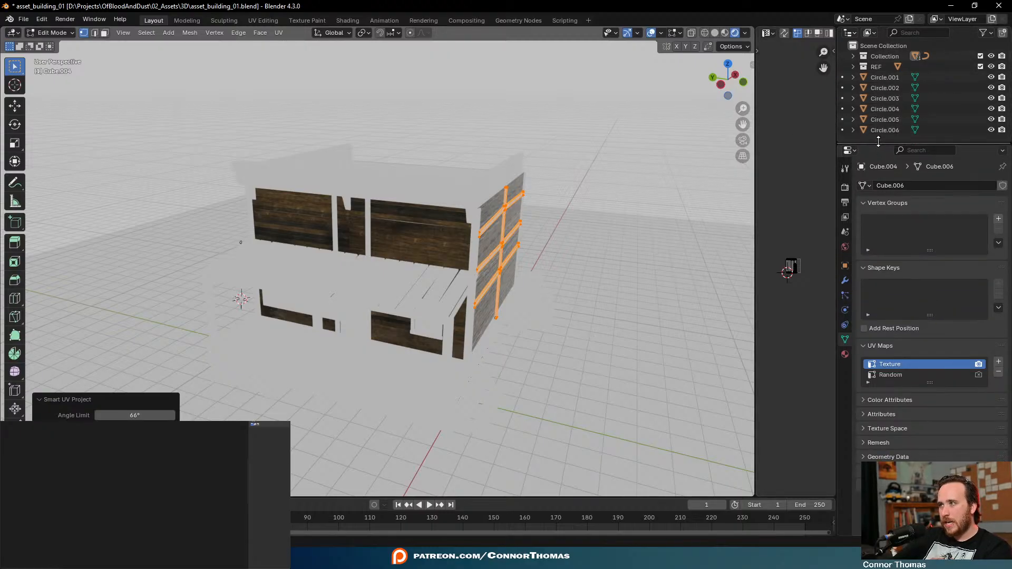
{"action": "middle_click_drag", "start_coordinate": [605, 210], "coordinate": [526, 208]}
{"action": "scroll", "coordinate": [506, 221], "scroll_direction": "up", "scroll_amount": 5}
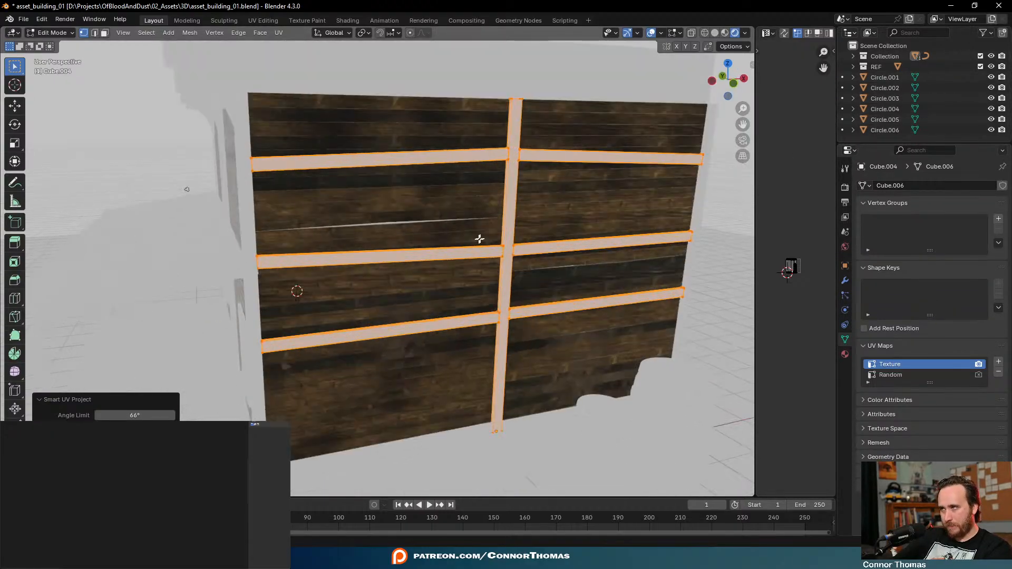
{"action": "key", "text": "Tab"}
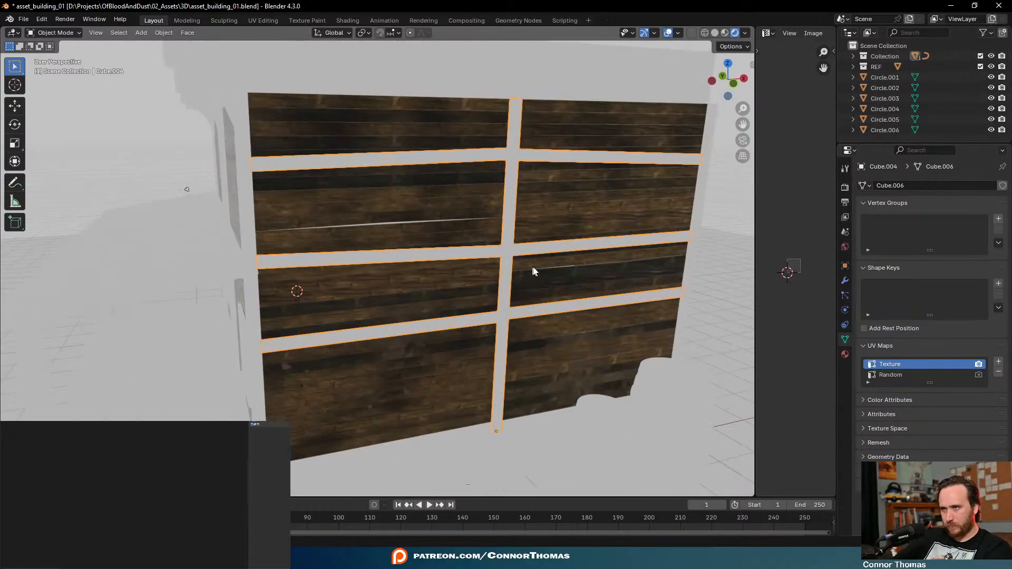
{"action": "left_click", "coordinate": [900, 375]}
{"action": "left_click", "coordinate": [979, 375]}
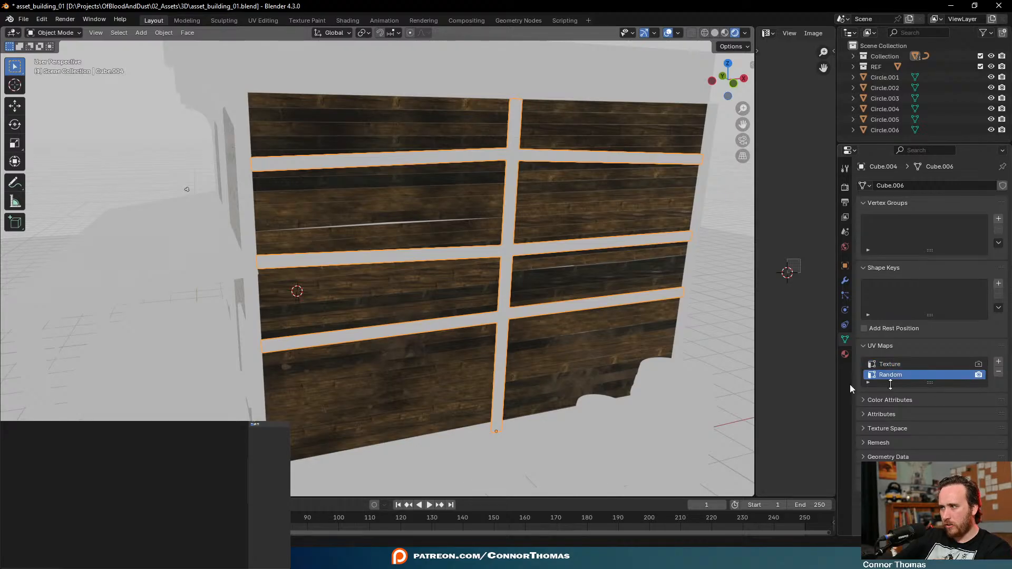
Widen the UV editor and project the beams' Random UVs from the front orthographic view
{"action": "key", "text": "Tab"}
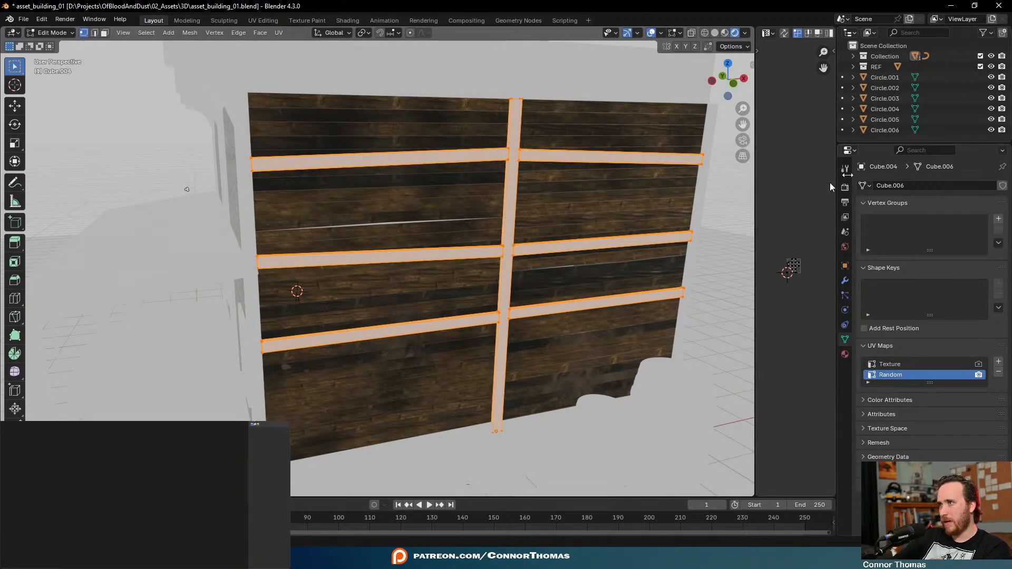
{"action": "left_click_drag", "start_coordinate": [755, 158], "coordinate": [622, 163]}
{"action": "key", "text": "KP_1"}
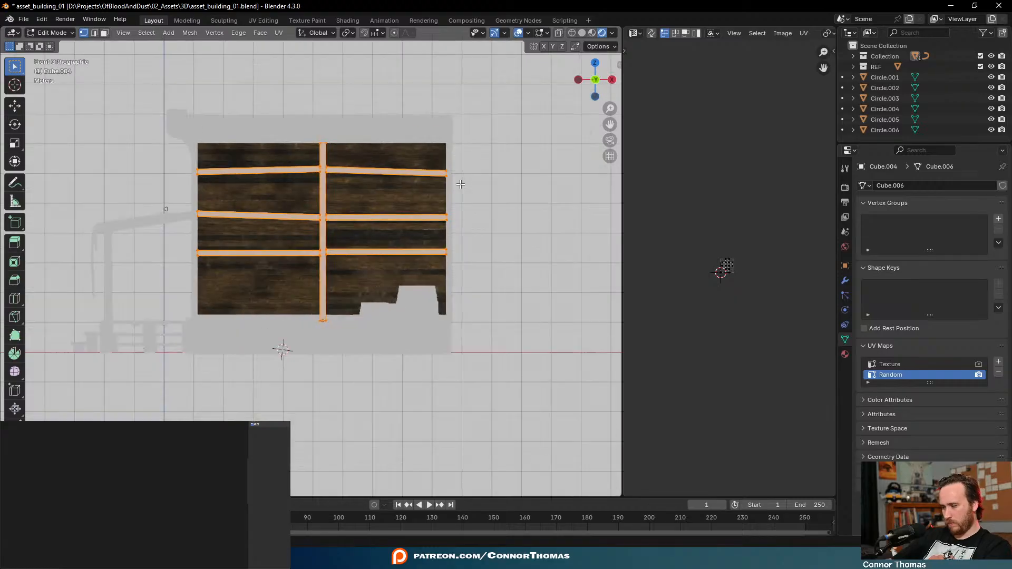
{"action": "key", "text": "u"}
{"action": "mouse_move", "coordinate": [460, 185]}
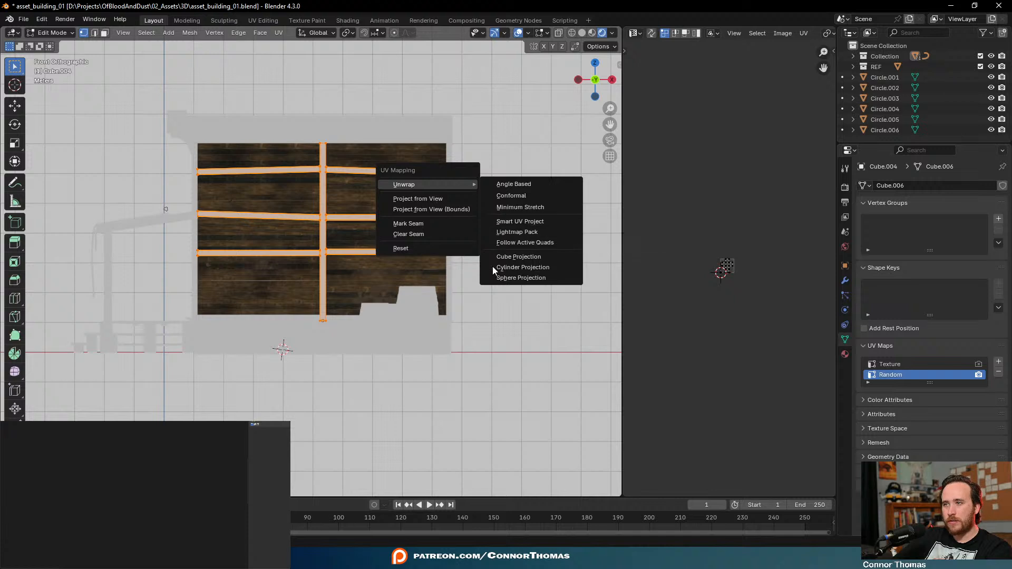
{"action": "left_click", "coordinate": [436, 198]}
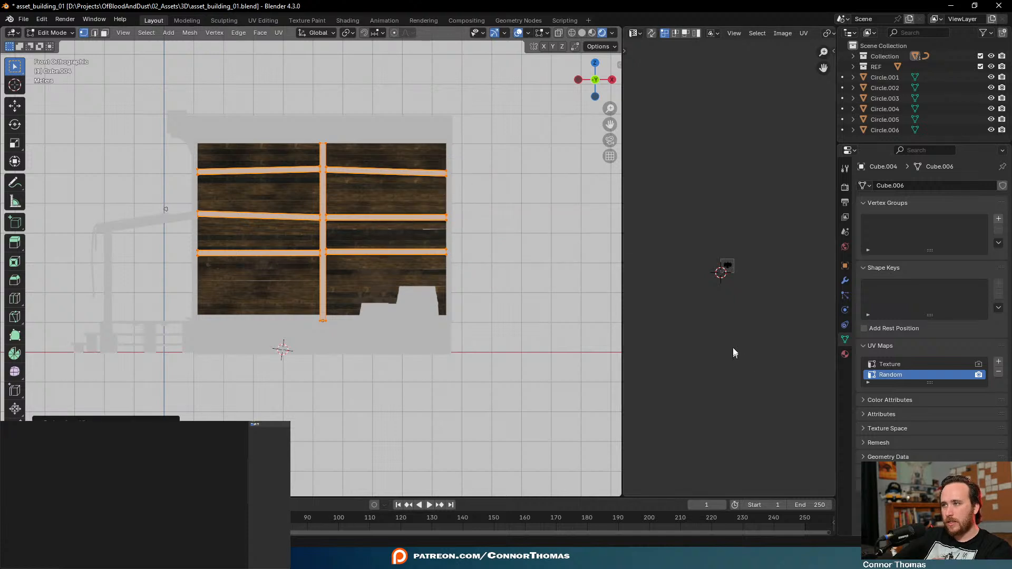
Scale up all projected beam UVs until the layout extends beyond the image square
{"action": "scroll", "coordinate": [711, 252], "scroll_direction": "up", "scroll_amount": 6}
{"action": "key", "text": "a"}
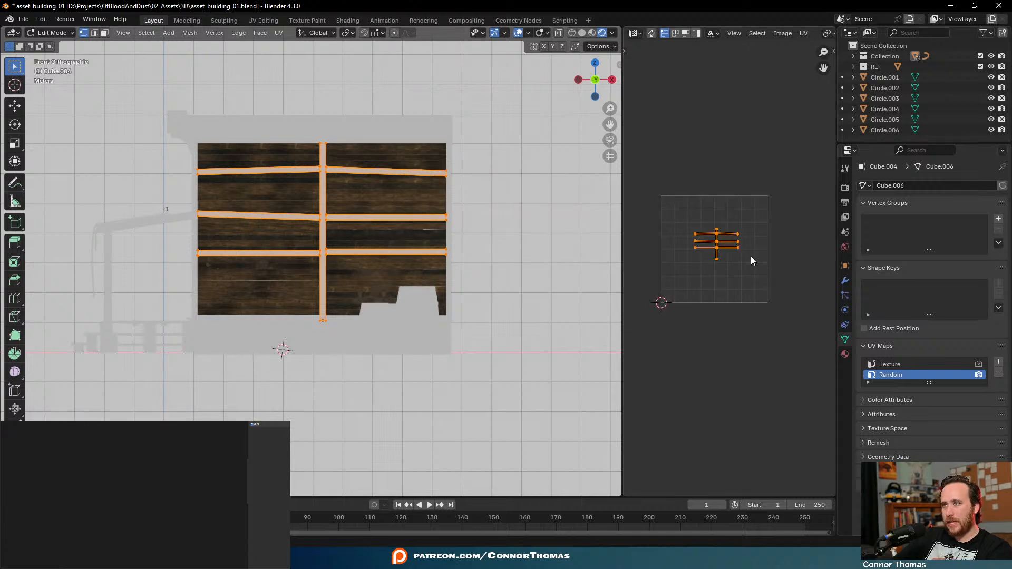
{"action": "key", "text": "s"}
{"action": "left_click", "coordinate": [806, 234]}
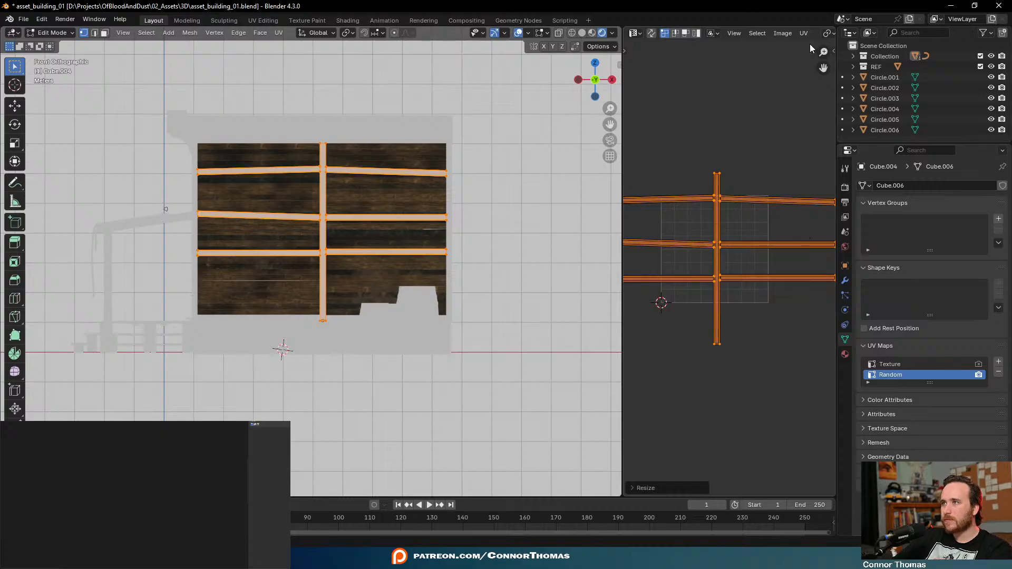
Set the UV pivot to Individual Origins and collapse each beam's UV island to a point with scale 0
{"action": "scroll", "coordinate": [756, 36], "scroll_direction": "down", "scroll_amount": 4}
{"action": "left_click", "coordinate": [756, 35]}
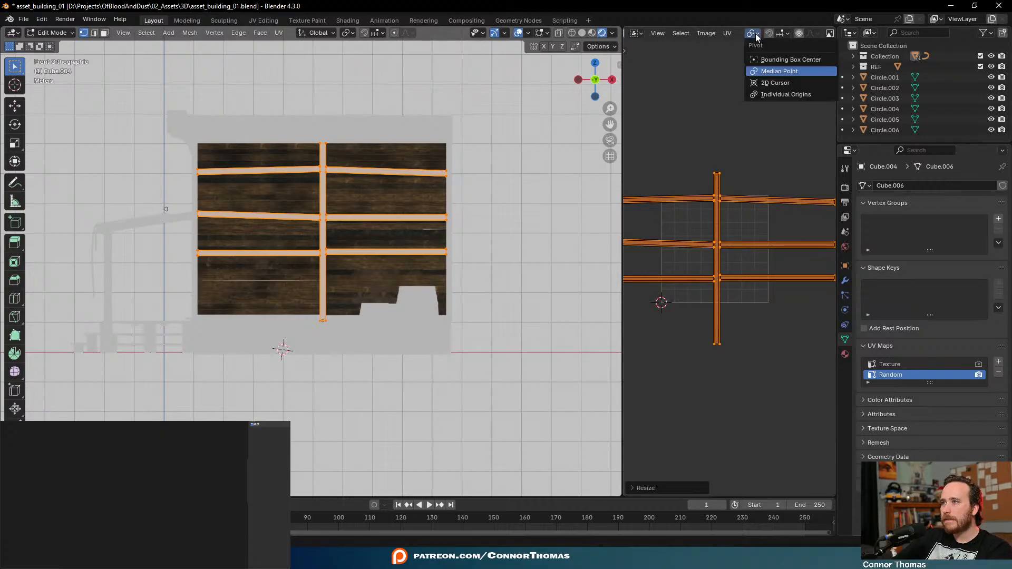
{"action": "left_click", "coordinate": [786, 95]}
{"action": "key", "text": "s"}
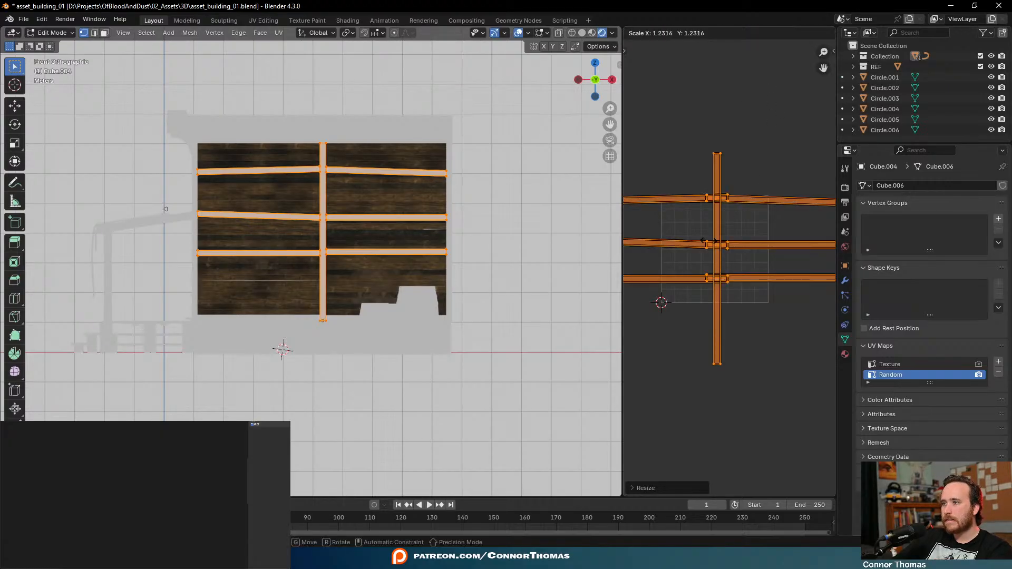
{"action": "key", "text": "0"}
{"action": "key", "text": "Return"}
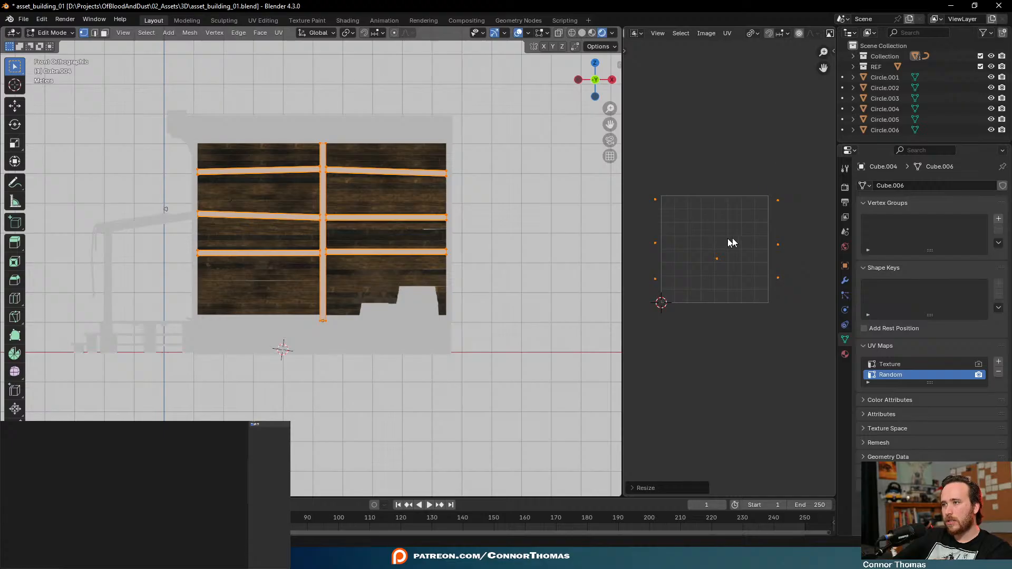
Set the UV pivot back to Median Point, then shrink and re-center the UV points inside the image square
{"action": "left_click", "coordinate": [753, 32]}
{"action": "left_click", "coordinate": [784, 73]}
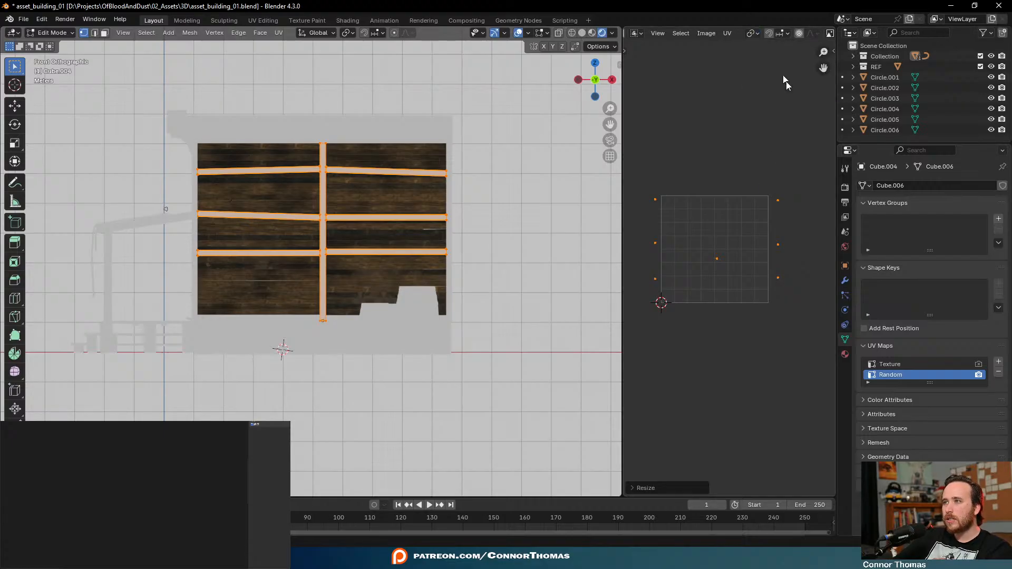
{"action": "key", "text": "s"}
{"action": "left_click", "coordinate": [796, 296]}
{"action": "key", "text": "g"}
{"action": "left_click", "coordinate": [797, 309]}
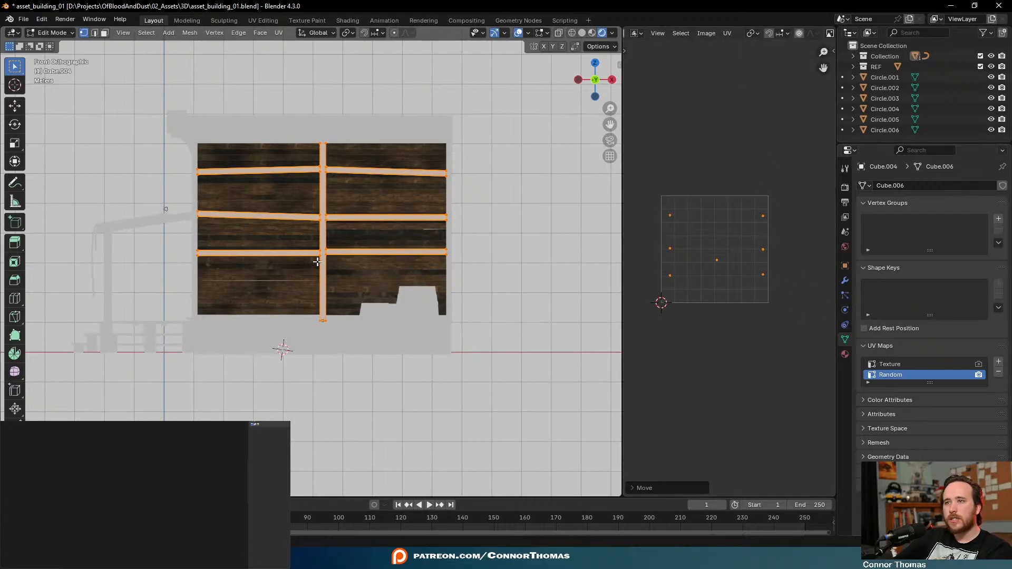
Leave mesh editing and assign the existing Wood Panels material to the joined beams
{"action": "key", "text": "Tab"}
{"action": "middle_click_drag", "start_coordinate": [311, 213], "coordinate": [505, 271]}
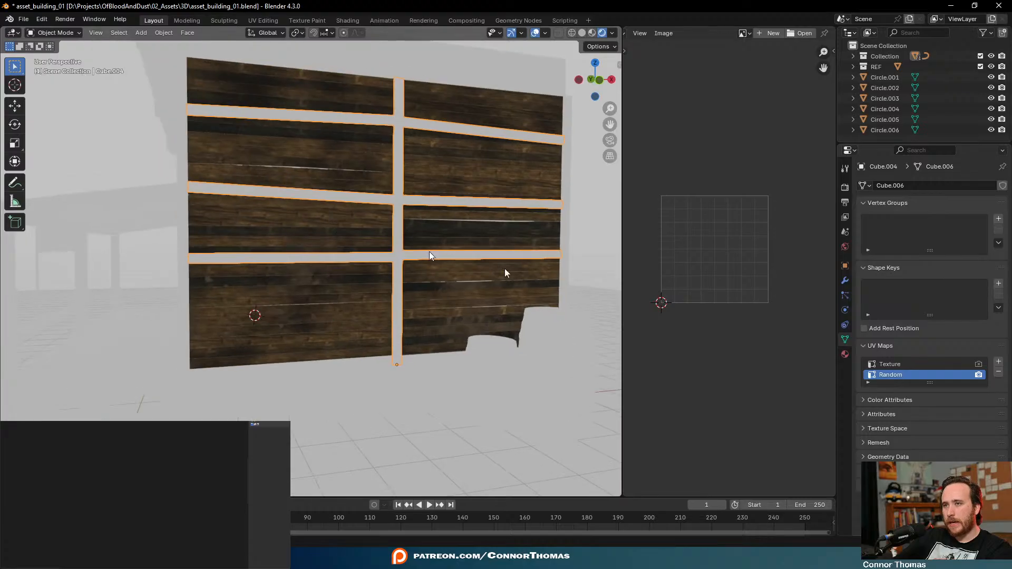
{"action": "left_click", "coordinate": [845, 355]}
{"action": "left_click", "coordinate": [865, 230]}
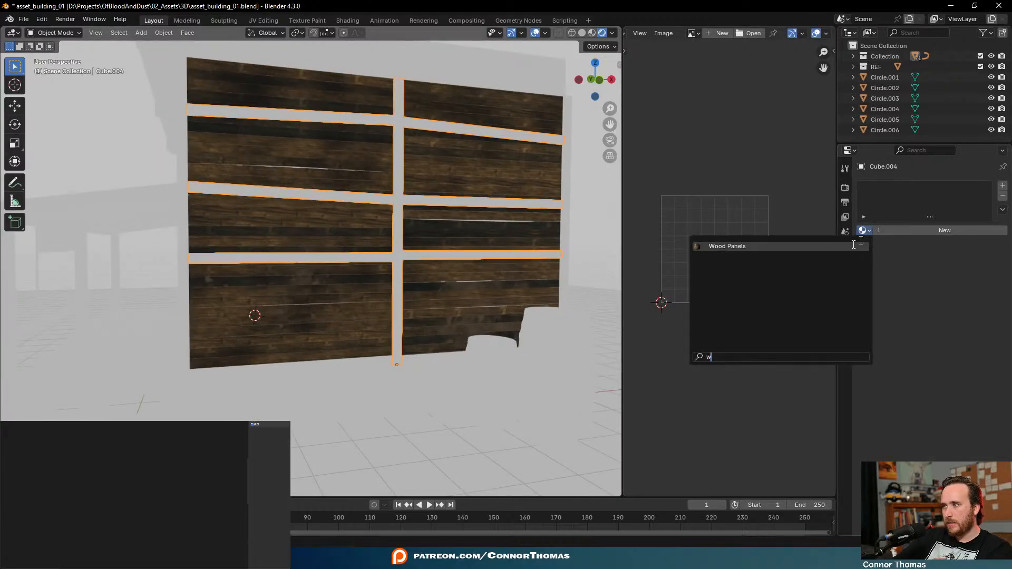
{"action": "left_click", "coordinate": [769, 247]}
Examine the wood grain on the side wall's beams up close and bring up the beams' UV map list
{"action": "scroll", "coordinate": [443, 274], "scroll_direction": "up", "scroll_amount": 4}
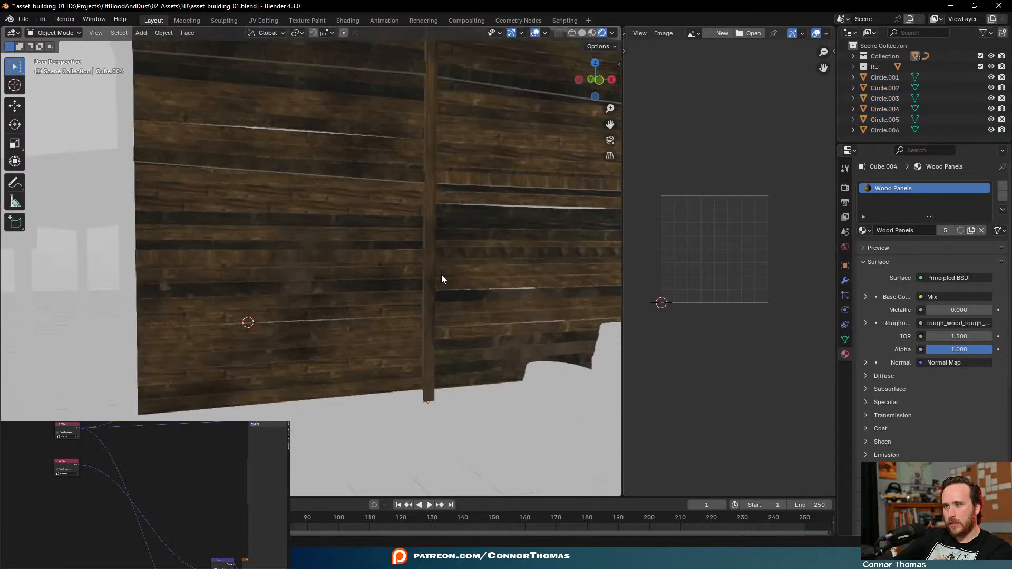
{"action": "scroll", "coordinate": [498, 274], "scroll_direction": "up", "scroll_amount": 3}
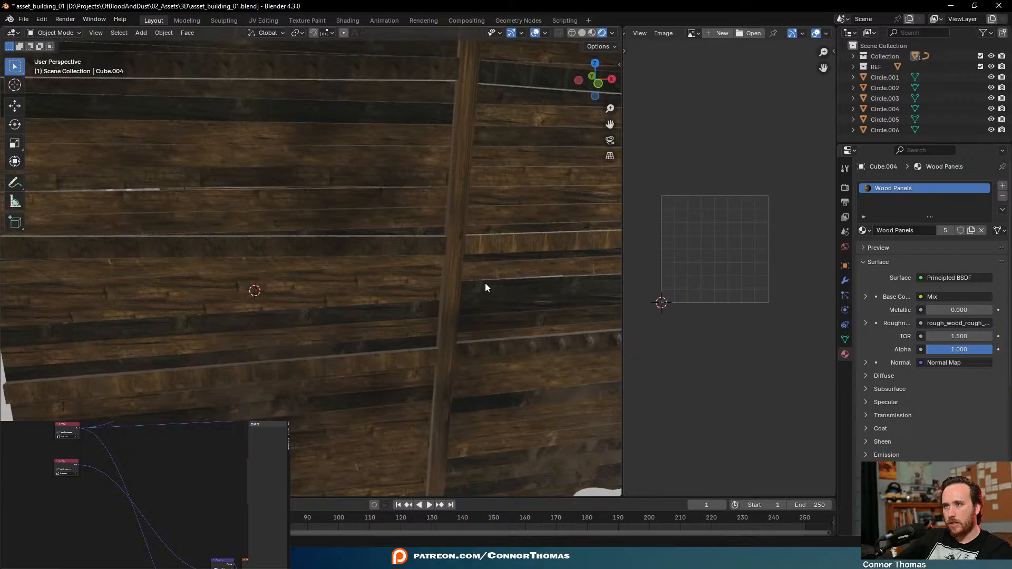
{"action": "scroll", "coordinate": [482, 279], "scroll_direction": "down", "scroll_amount": 5}
{"action": "middle_click_drag", "start_coordinate": [472, 284], "coordinate": [368, 221]}
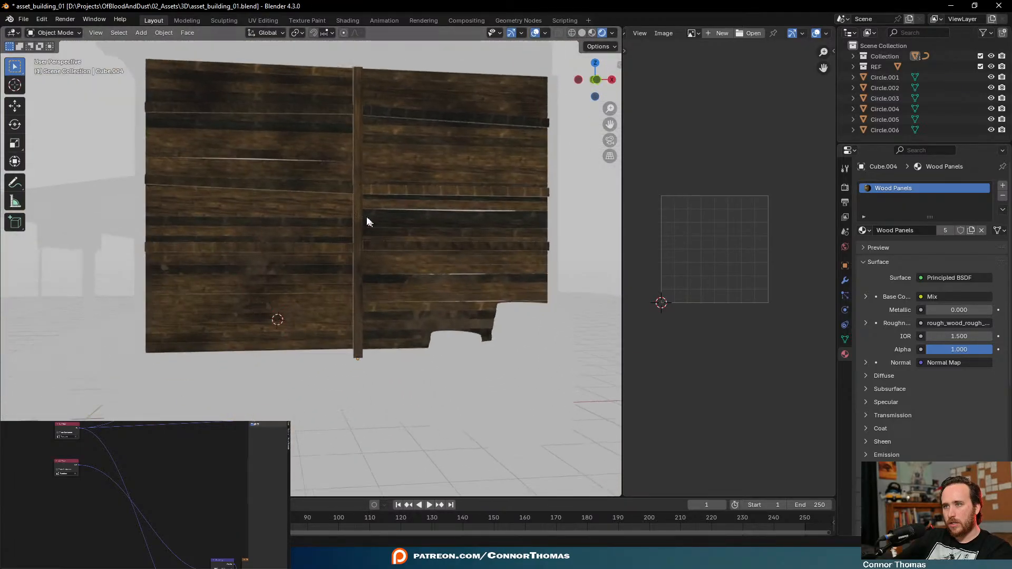
{"action": "left_click", "coordinate": [360, 188]}
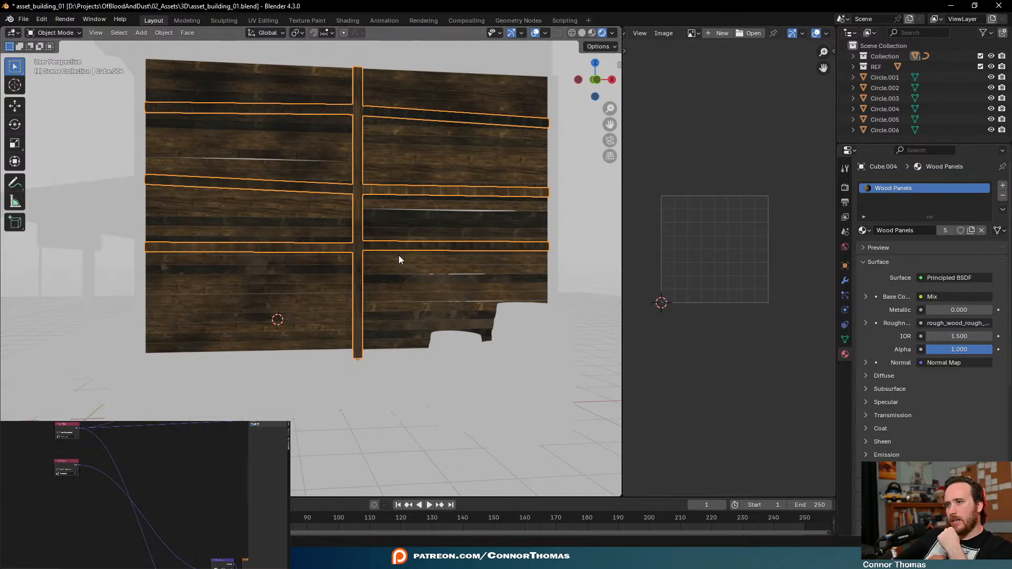
{"action": "scroll", "coordinate": [397, 262], "scroll_direction": "up", "scroll_amount": 5}
{"action": "scroll", "coordinate": [397, 269], "scroll_direction": "down", "scroll_amount": 5}
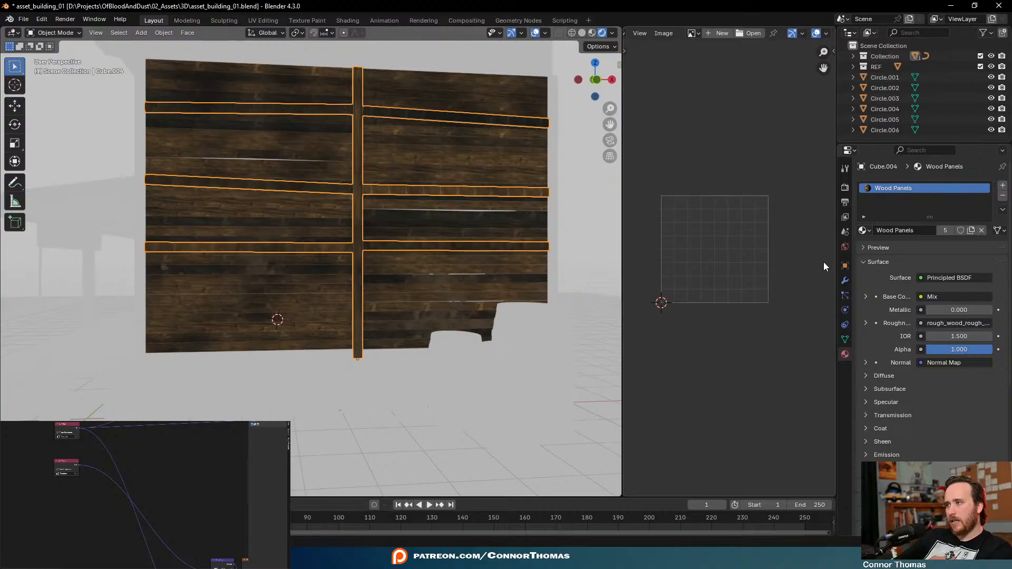
{"action": "left_click", "coordinate": [846, 340]}
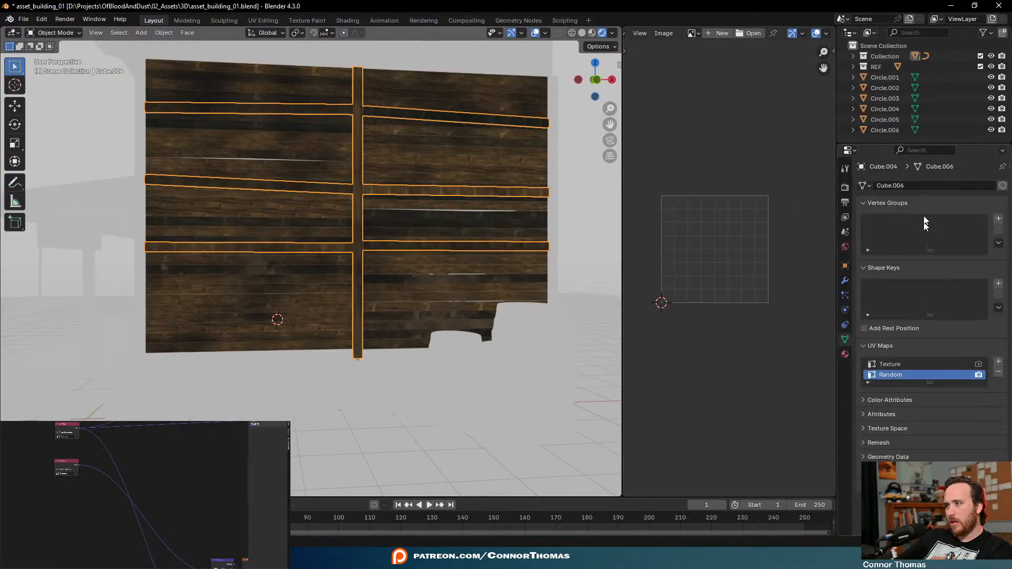
Make the Texture UV map active and unwrap all the joined beams with Cube Projection
{"action": "left_click", "coordinate": [893, 364]}
{"action": "key", "text": "Tab"}
{"action": "key", "text": "u"}
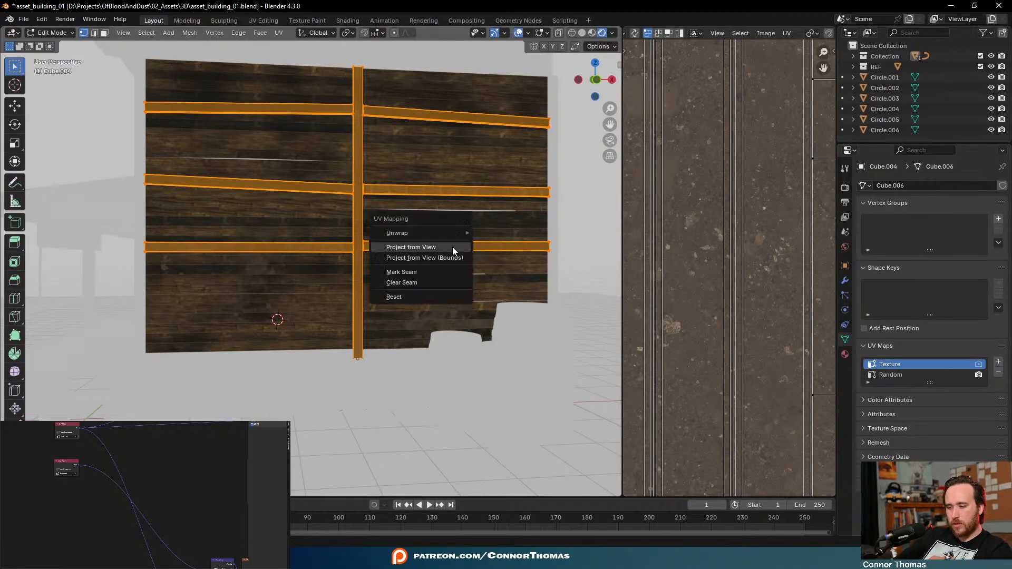
{"action": "mouse_move", "coordinate": [451, 232]}
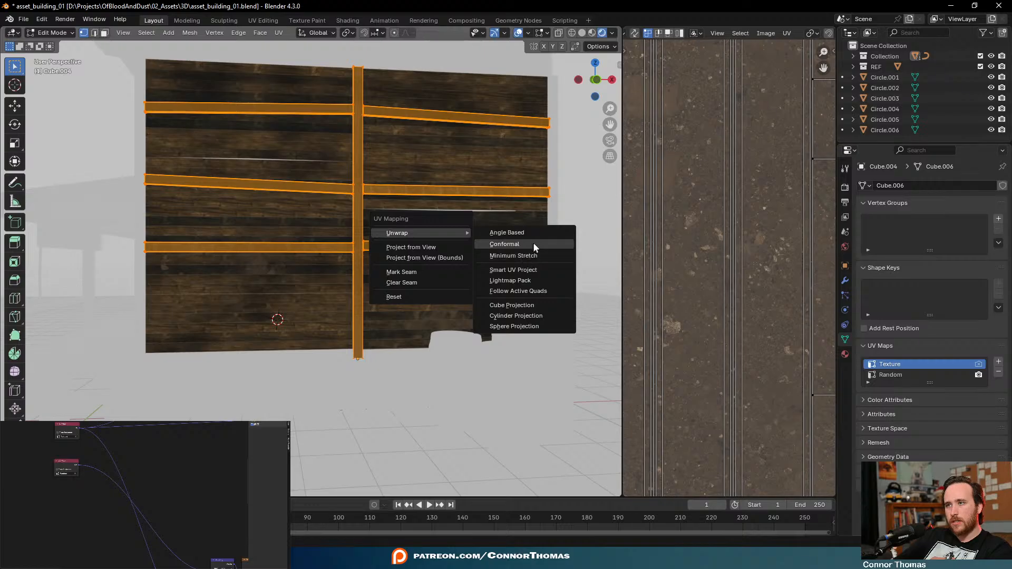
{"action": "left_click", "coordinate": [530, 306]}
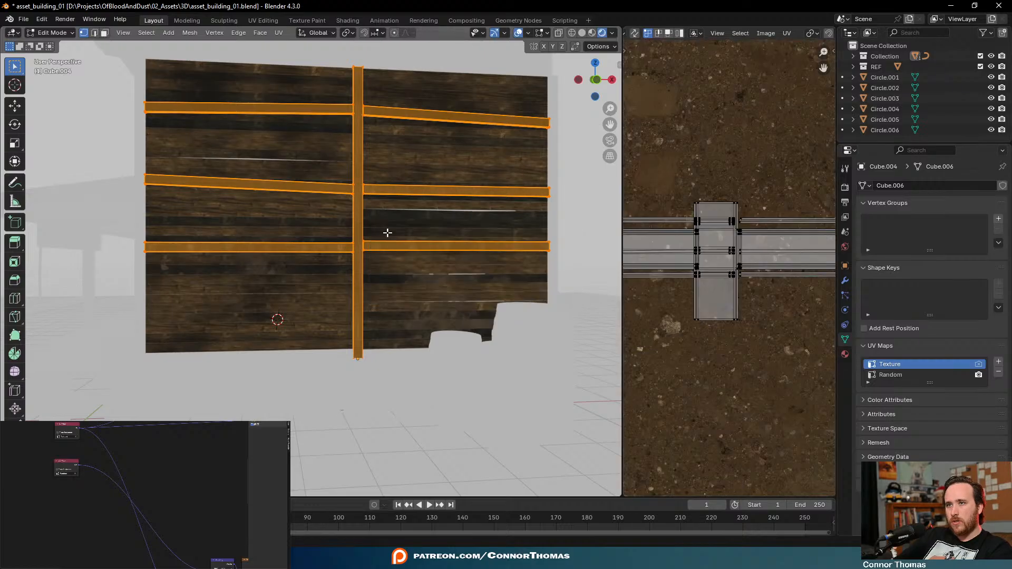
{"action": "key", "text": "Tab"}
{"action": "scroll", "coordinate": [435, 264], "scroll_direction": "up", "scroll_amount": 3}
{"action": "scroll", "coordinate": [436, 264], "scroll_direction": "down", "scroll_amount": 2}
{"action": "key", "text": "Tab"}
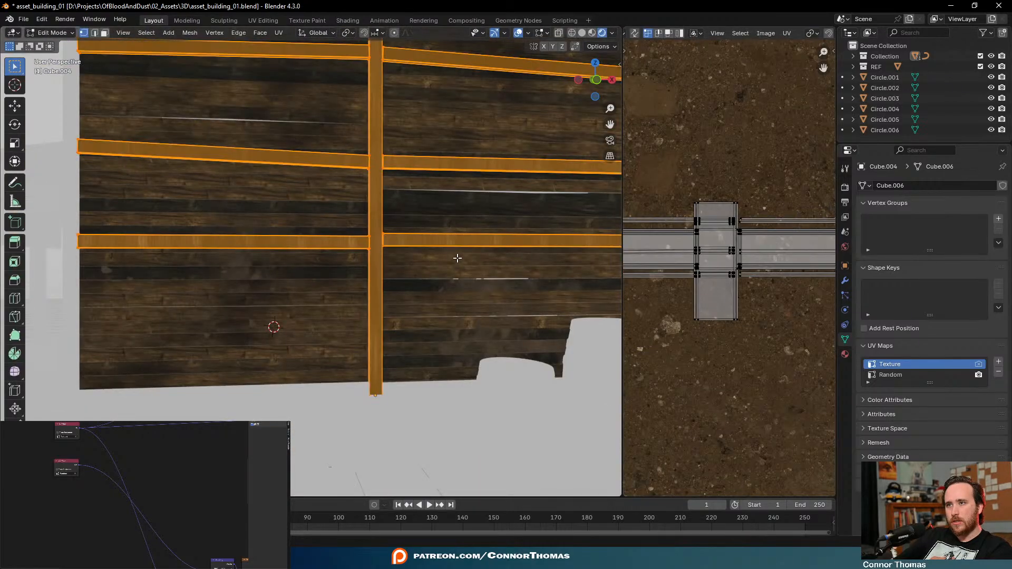
Hide the viewport overlays, then repack the beams' UVs with Lightmap Pack on the selected faces, pack quality 12 and margin 0.10
{"action": "left_click", "coordinate": [518, 32]}
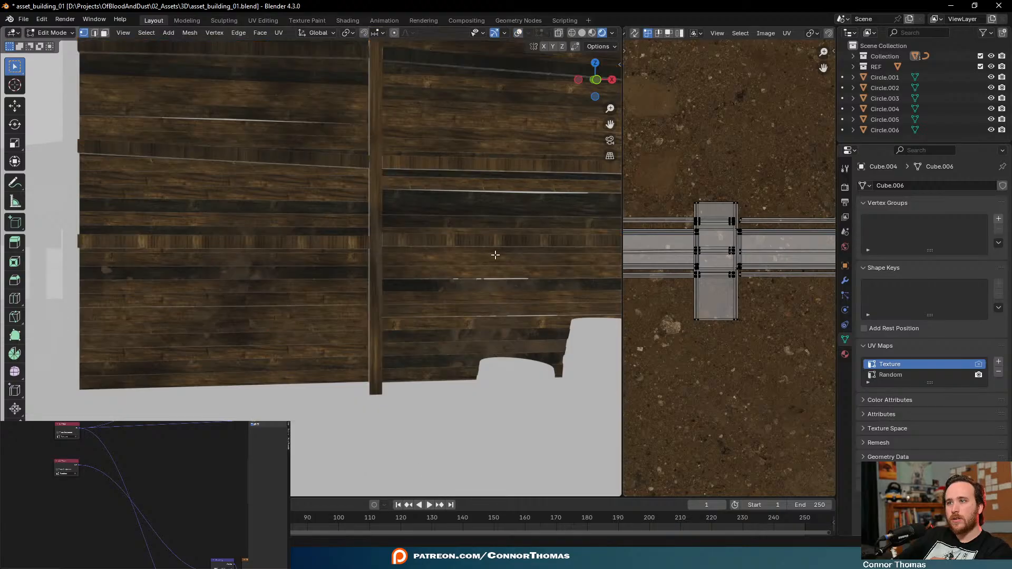
{"action": "key", "text": "u"}
{"action": "mouse_move", "coordinate": [495, 255]}
{"action": "left_click", "coordinate": [573, 303]}
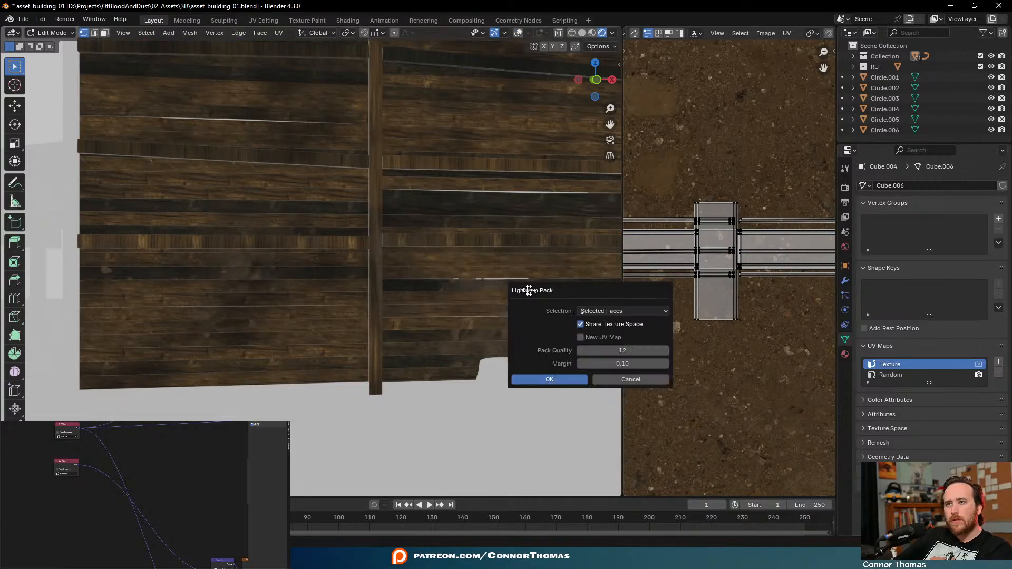
{"action": "left_click", "coordinate": [549, 380]}
{"action": "middle_click_drag", "start_coordinate": [437, 260], "coordinate": [405, 287], "text": "shift"}
{"action": "key", "text": "Tab"}
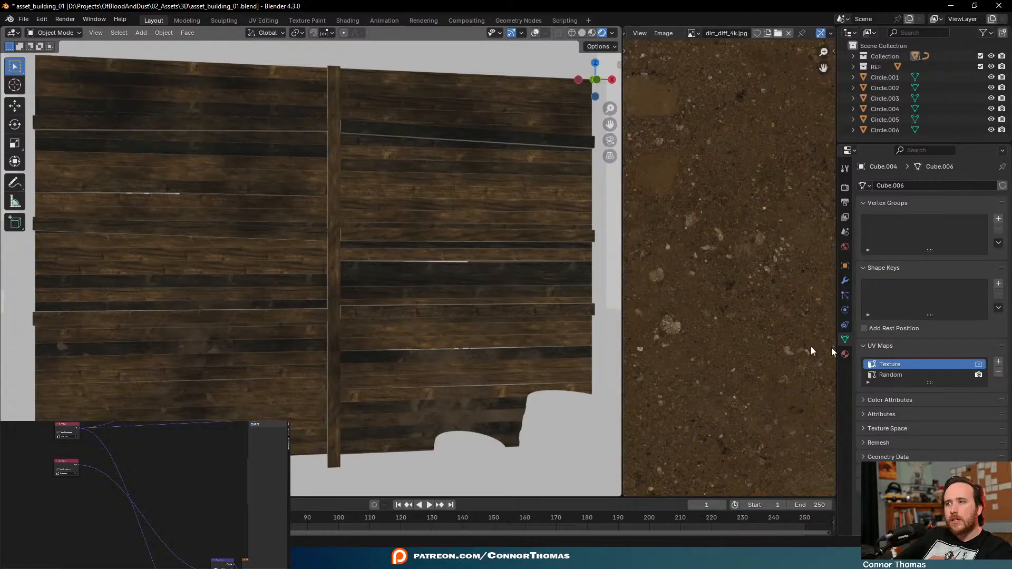
Give the beams their own copy of the Wood Panels material and rename it Wood Structure
{"action": "left_click", "coordinate": [845, 354]}
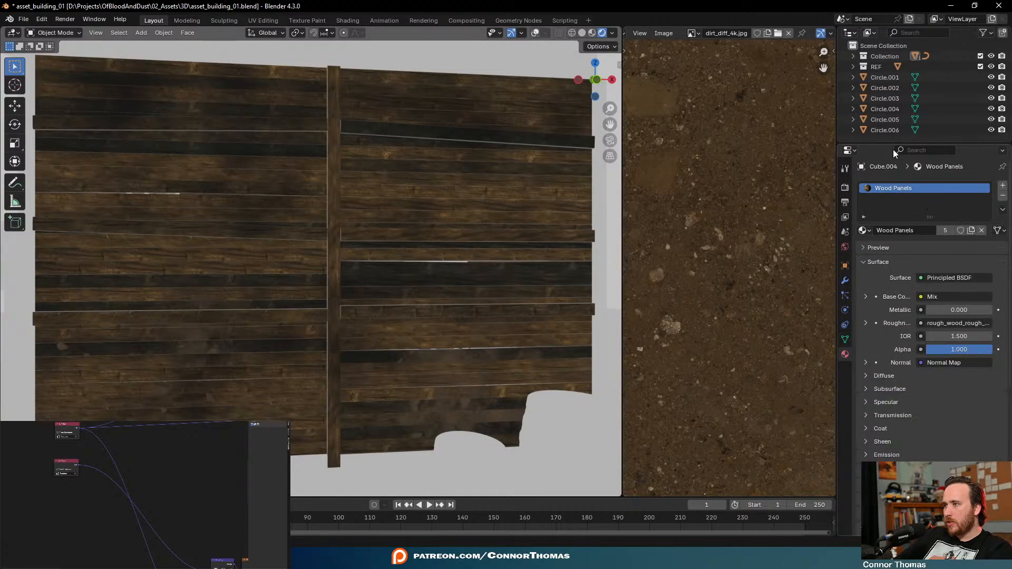
{"action": "left_click", "coordinate": [970, 230]}
{"action": "double_click", "coordinate": [926, 230]}
{"action": "left_click", "coordinate": [896, 232]}
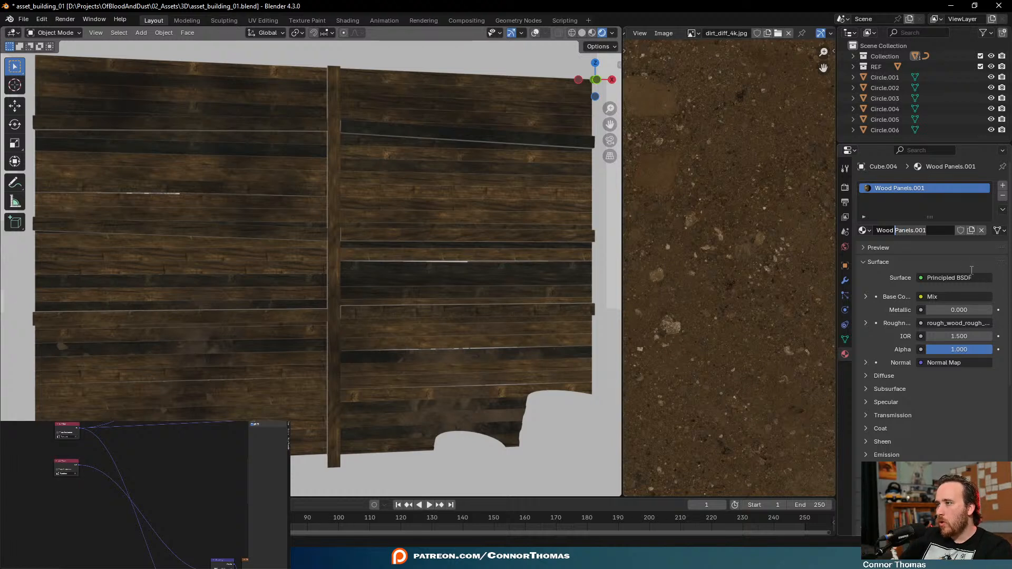
{"action": "key", "text": "shift+End"}
{"action": "type", "text": "St"}
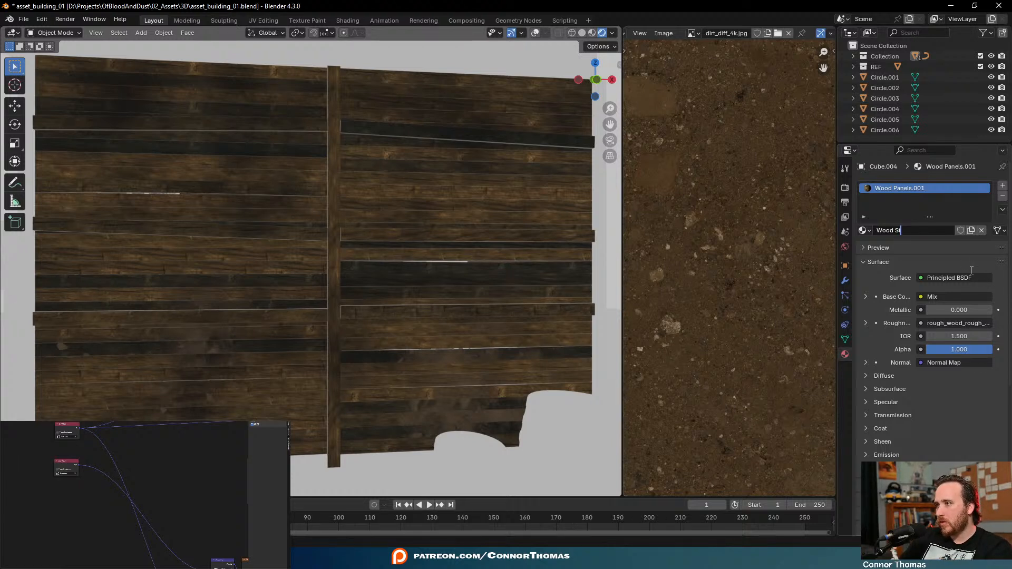
{"action": "key", "text": "Return"}
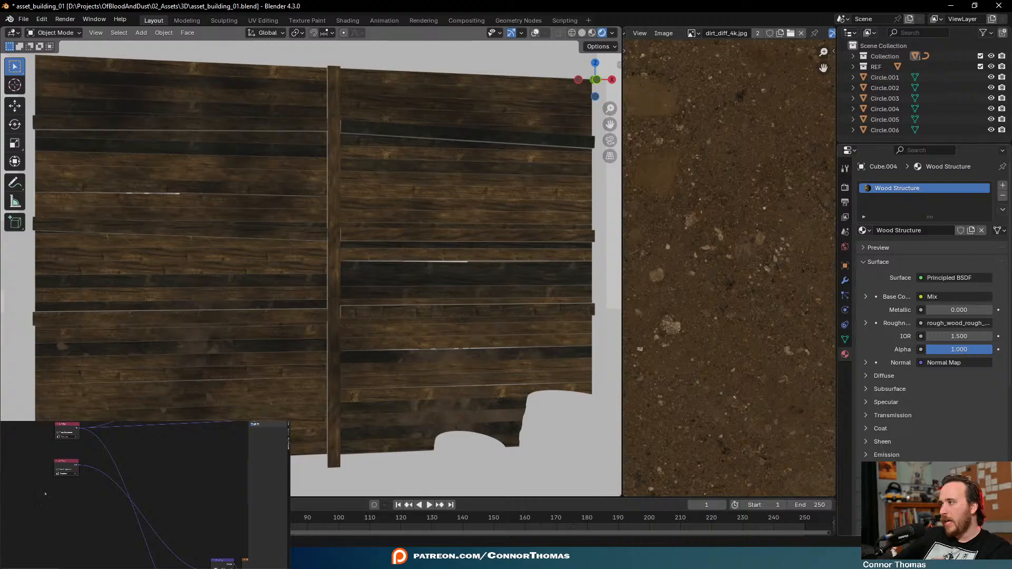
Search for a color node to add near the Principled BSDF in the Wood Structure material's node graph
{"action": "scroll", "coordinate": [194, 454], "scroll_direction": "down", "scroll_amount": 5}
{"action": "middle_click_drag", "start_coordinate": [211, 455], "coordinate": [120, 493]}
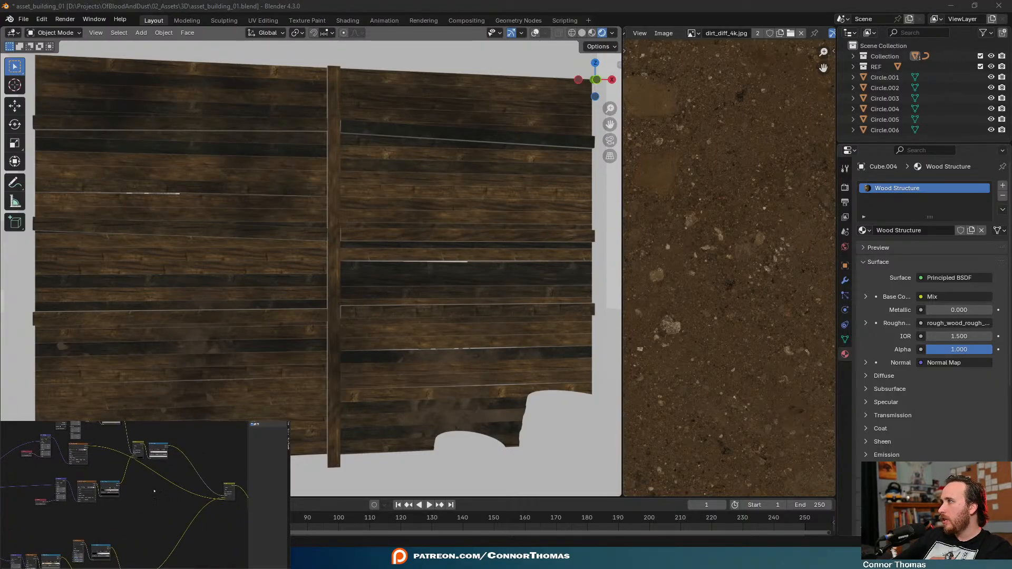
{"action": "scroll", "coordinate": [154, 479], "scroll_direction": "up", "scroll_amount": 3}
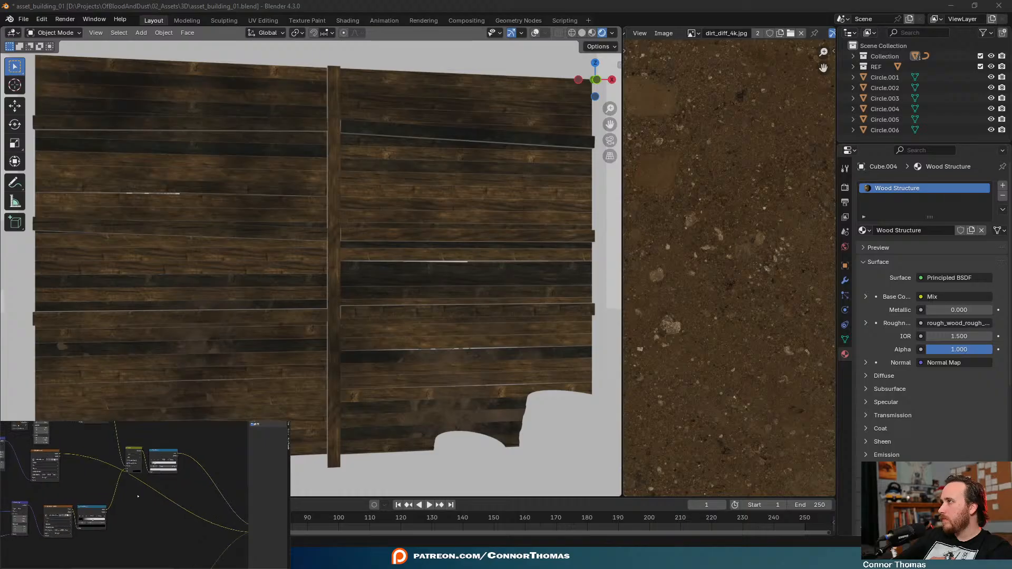
{"action": "middle_click_drag", "start_coordinate": [138, 496], "coordinate": [140, 505]}
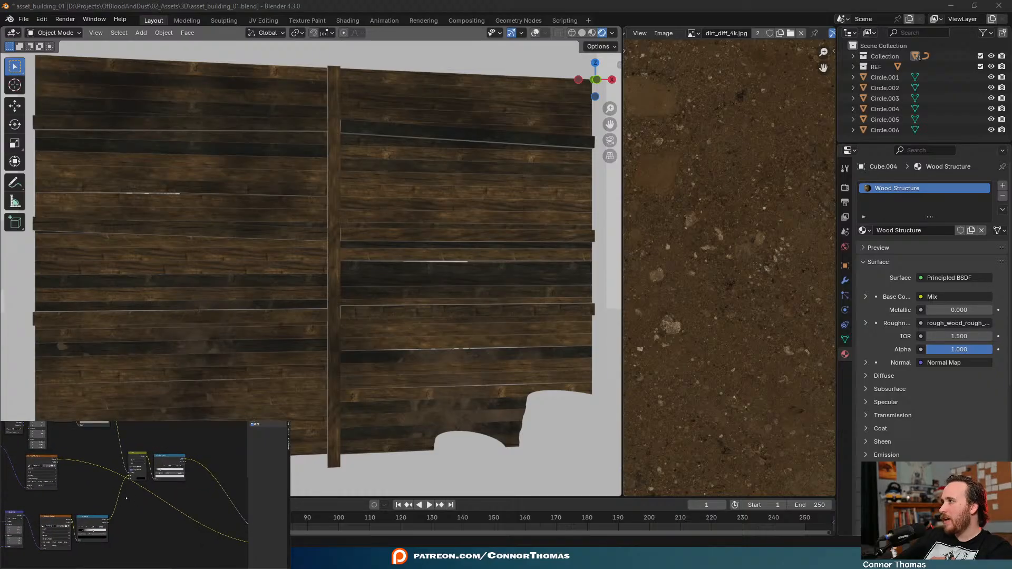
{"action": "middle_click_drag", "start_coordinate": [153, 501], "coordinate": [136, 515]}
{"action": "scroll", "coordinate": [136, 510], "scroll_direction": "down", "scroll_amount": 3}
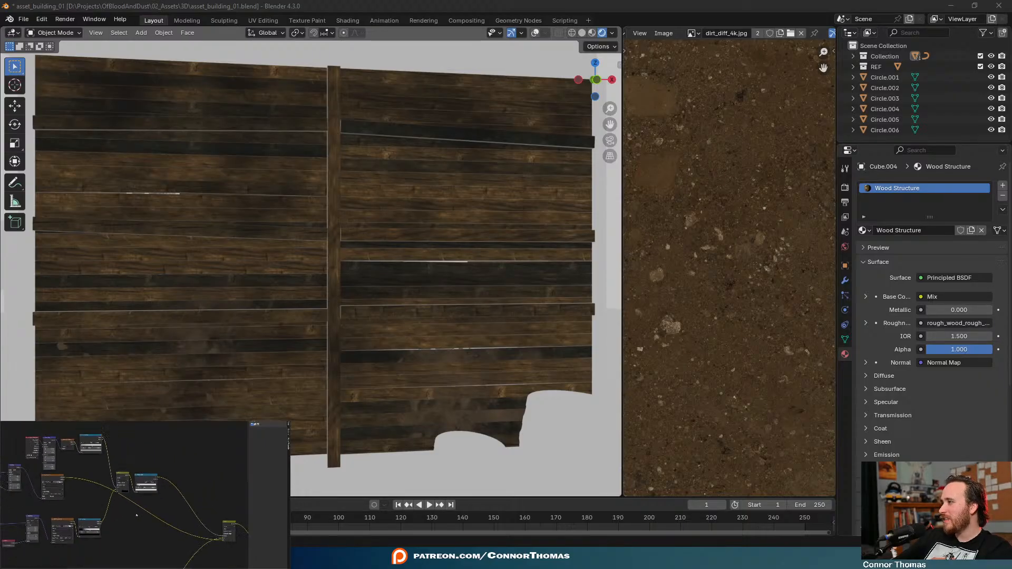
{"action": "middle_click_drag", "start_coordinate": [232, 464], "coordinate": [150, 486]}
{"action": "scroll", "coordinate": [131, 484], "scroll_direction": "up", "scroll_amount": 3}
{"action": "scroll", "coordinate": [150, 486], "scroll_direction": "up", "scroll_amount": 4}
{"action": "key", "text": "shift+a"}
{"action": "type", "text": "ra"}
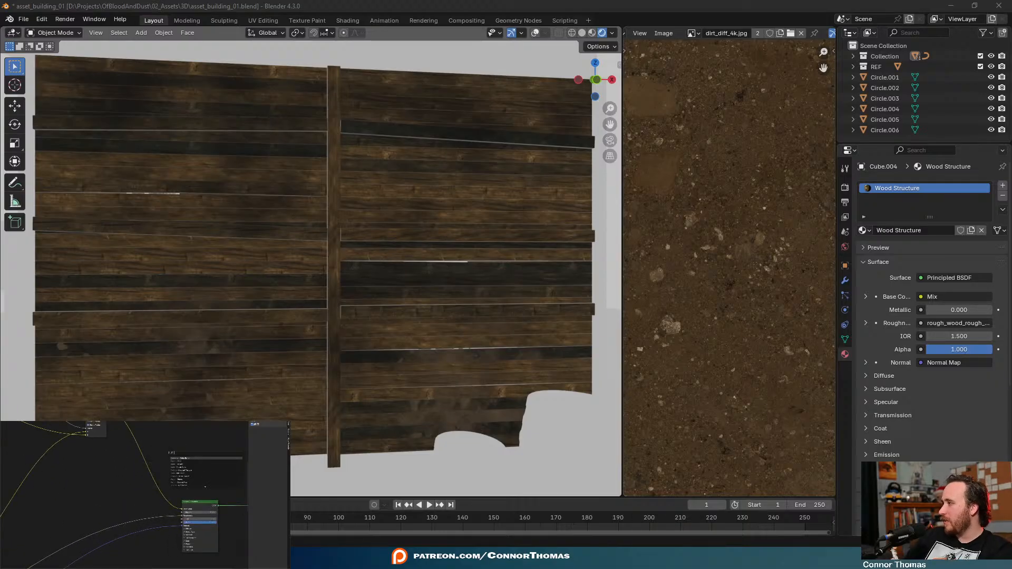
{"action": "type", "text": "col"}
{"action": "key", "text": "Down"}
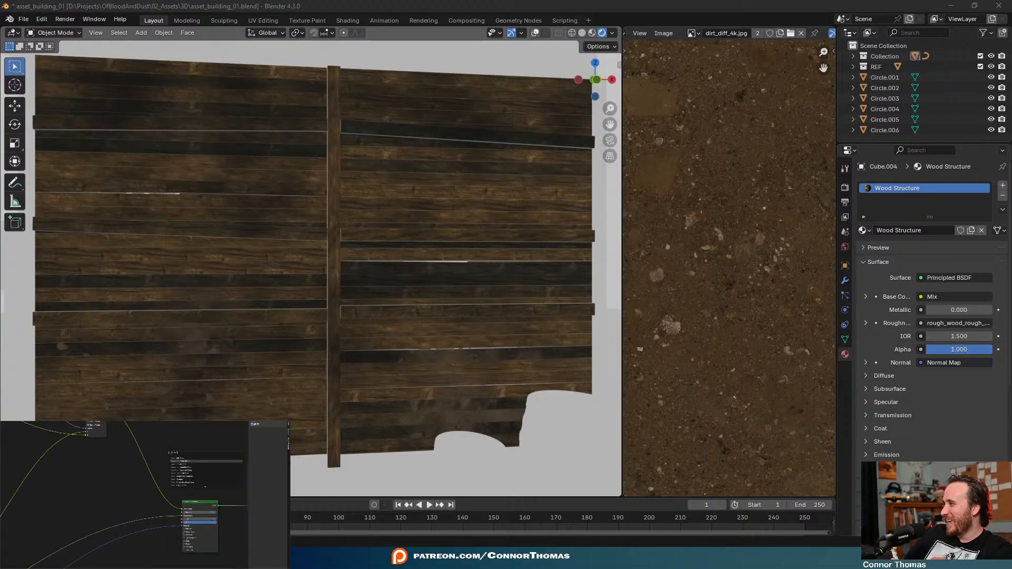
Insert an RGB Curves node before the Wood Structure material's Base Color and bend the curve's midpoint down to darken the wood
{"action": "key", "text": "Return"}
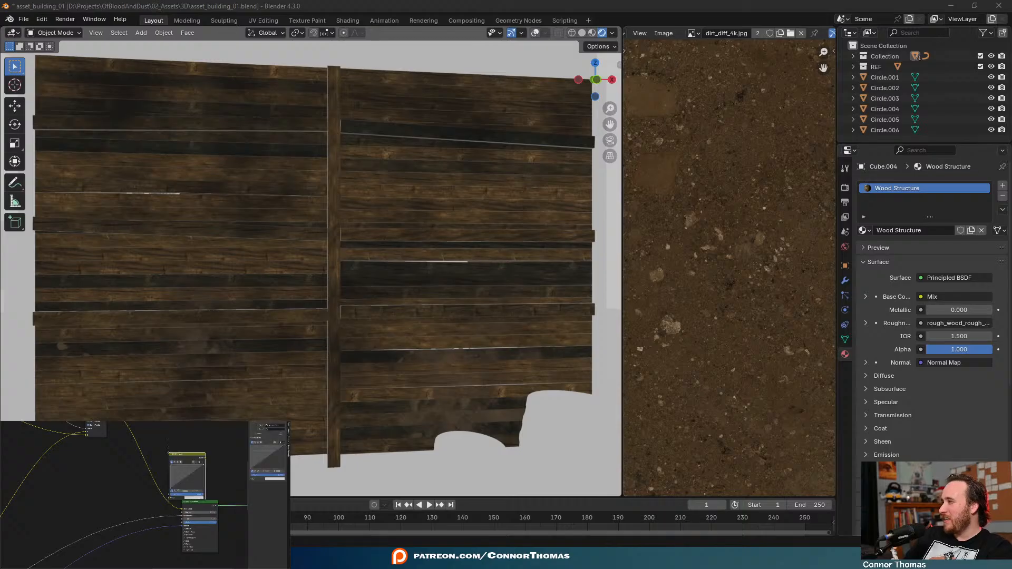
{"action": "left_click", "coordinate": [157, 484]}
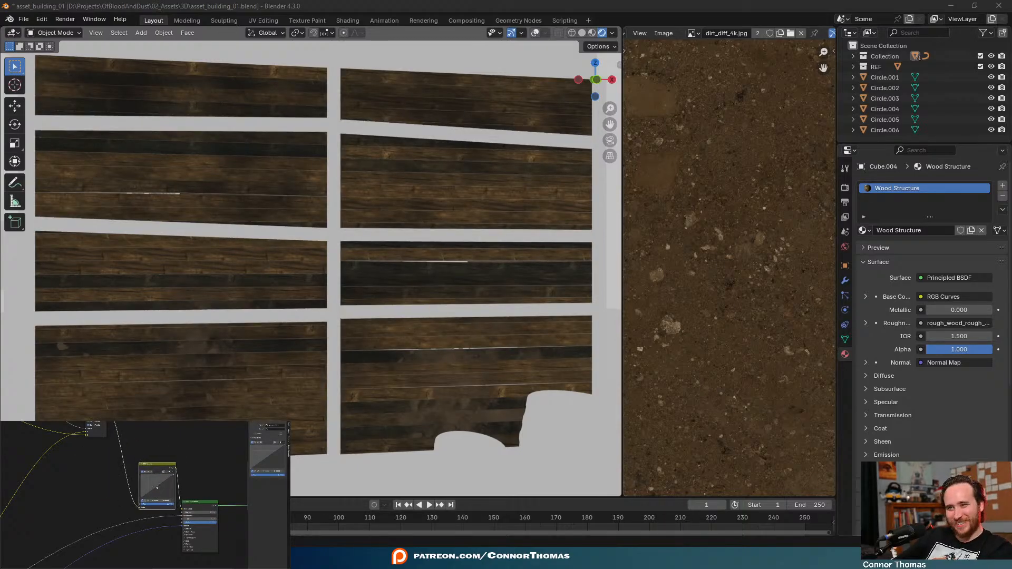
{"action": "left_click_drag", "start_coordinate": [158, 486], "coordinate": [161, 490]}
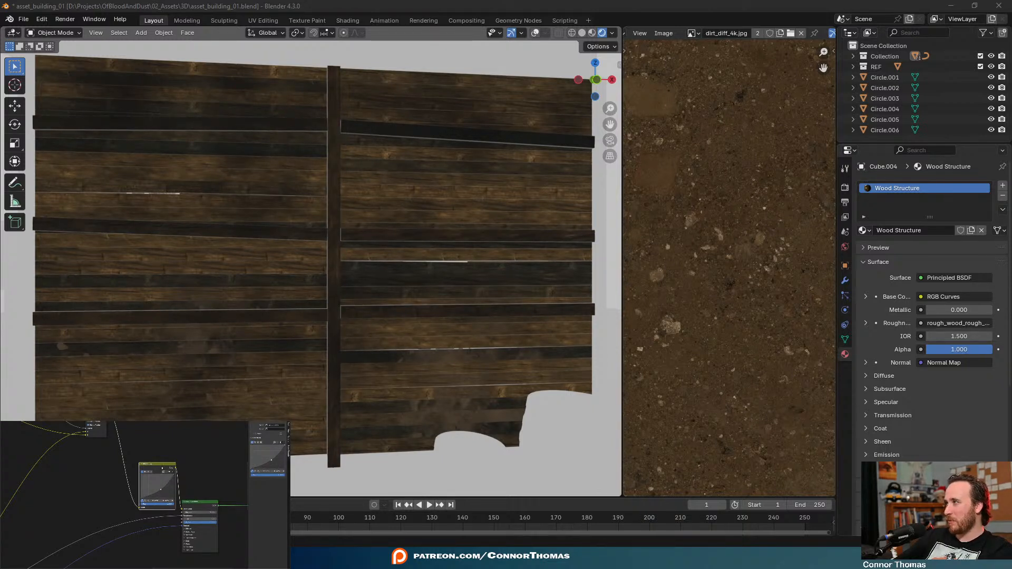
{"action": "left_click_drag", "start_coordinate": [161, 466], "coordinate": [158, 444]}
Examine the darkened beams against the wall planks up close and from around the building
{"action": "middle_click_drag", "start_coordinate": [345, 259], "coordinate": [402, 306]}
{"action": "key", "text": "a"}
{"action": "key", "text": "a"}
{"action": "scroll", "coordinate": [435, 306], "scroll_direction": "down", "scroll_amount": 6}
{"action": "scroll", "coordinate": [401, 306], "scroll_direction": "up", "scroll_amount": 6}
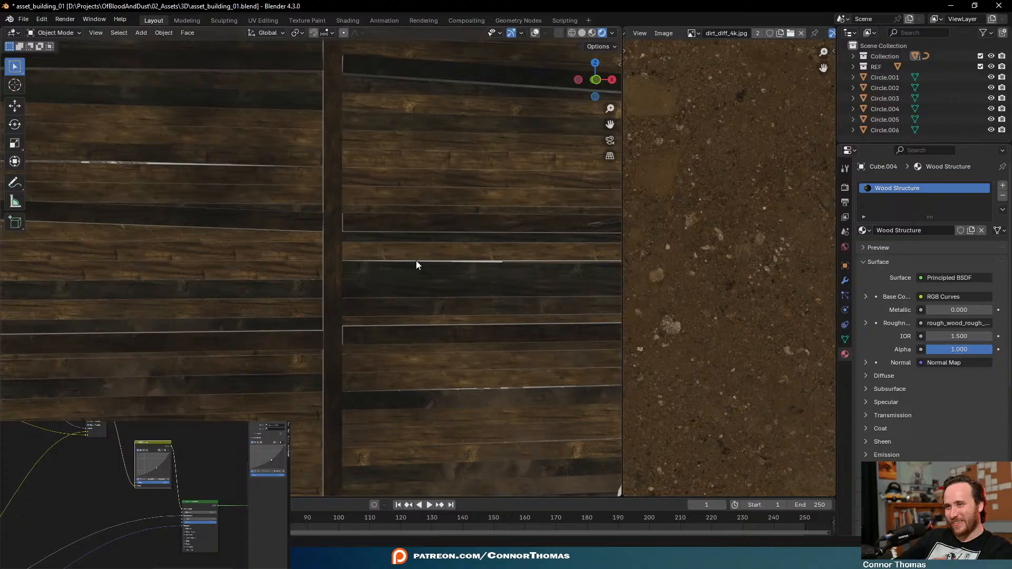
{"action": "middle_click_drag", "start_coordinate": [416, 263], "coordinate": [445, 267]}
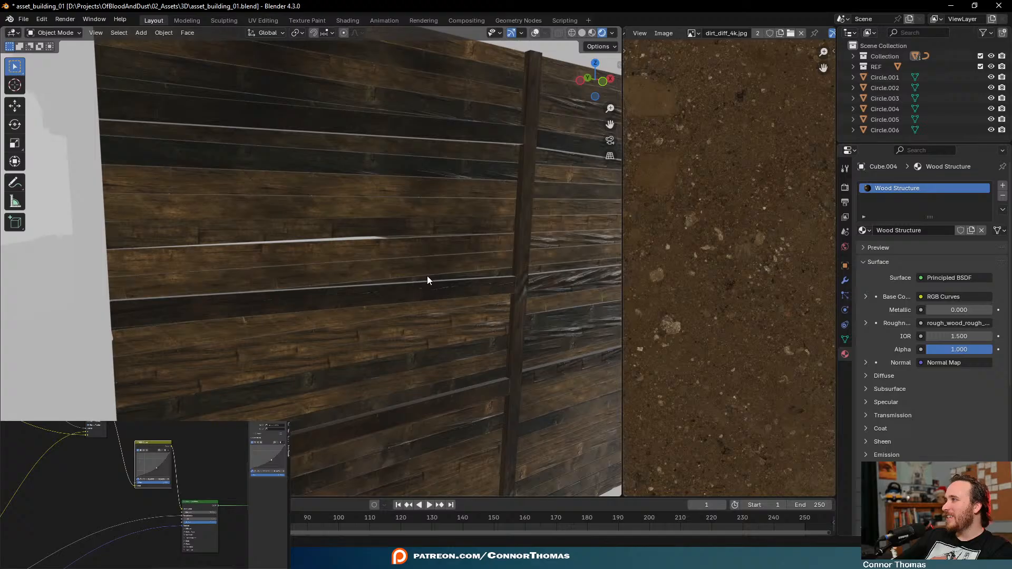
{"action": "scroll", "coordinate": [429, 279], "scroll_direction": "down", "scroll_amount": 6}
{"action": "middle_click_drag", "start_coordinate": [455, 274], "coordinate": [496, 275]}
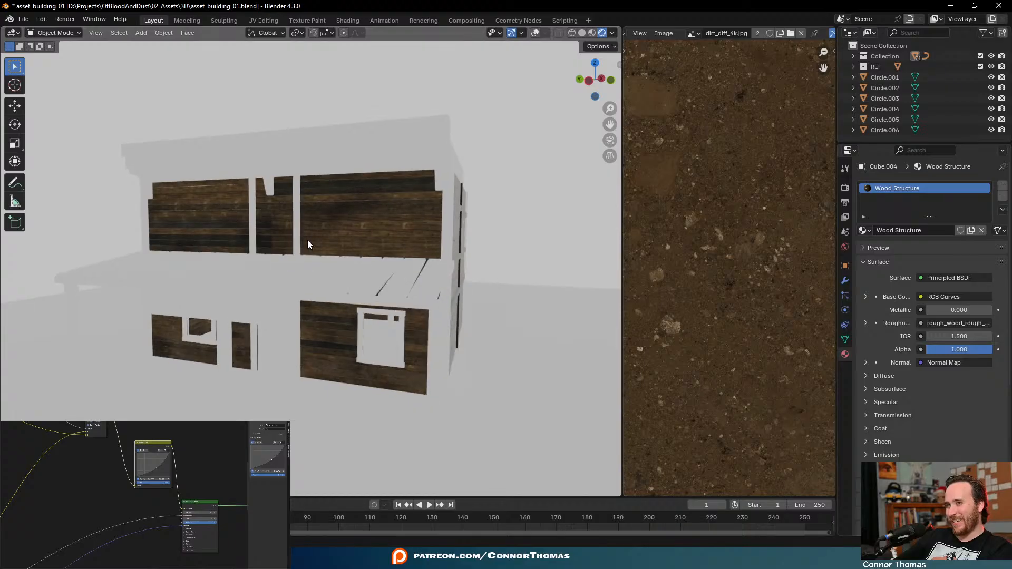
Turn the viewport overlays on and check which untextured beams get outlined when selected, then clear the selection
{"action": "left_click", "coordinate": [294, 205]}
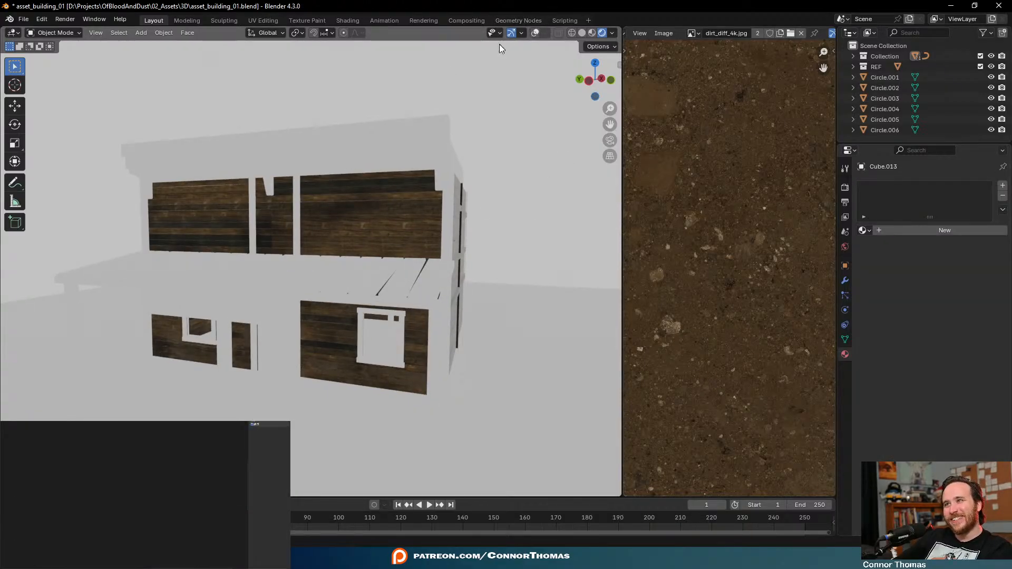
{"action": "left_click", "coordinate": [535, 32]}
{"action": "middle_click_drag", "start_coordinate": [332, 168], "coordinate": [434, 197]}
{"action": "left_click", "coordinate": [239, 199], "text": "shift"}
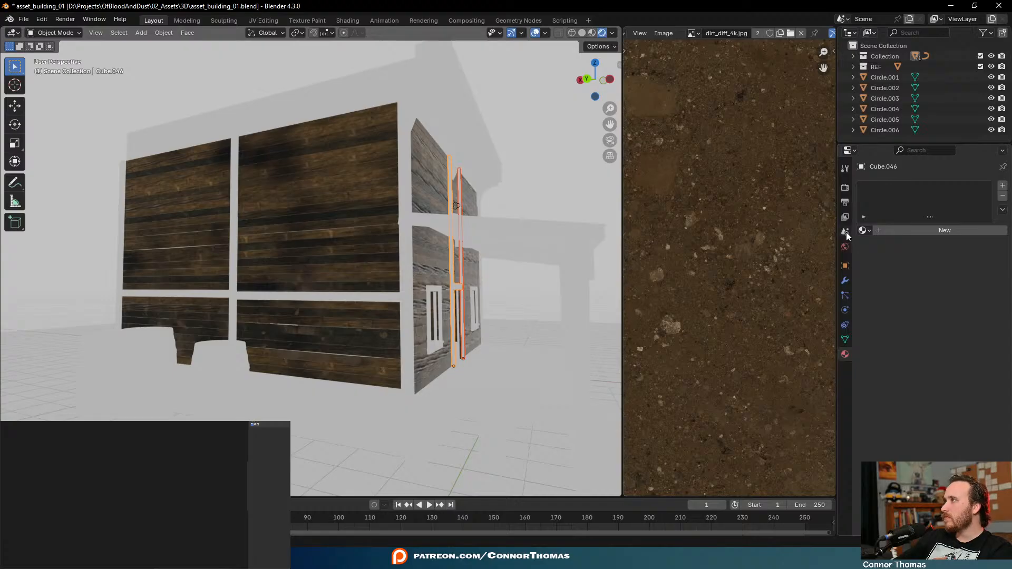
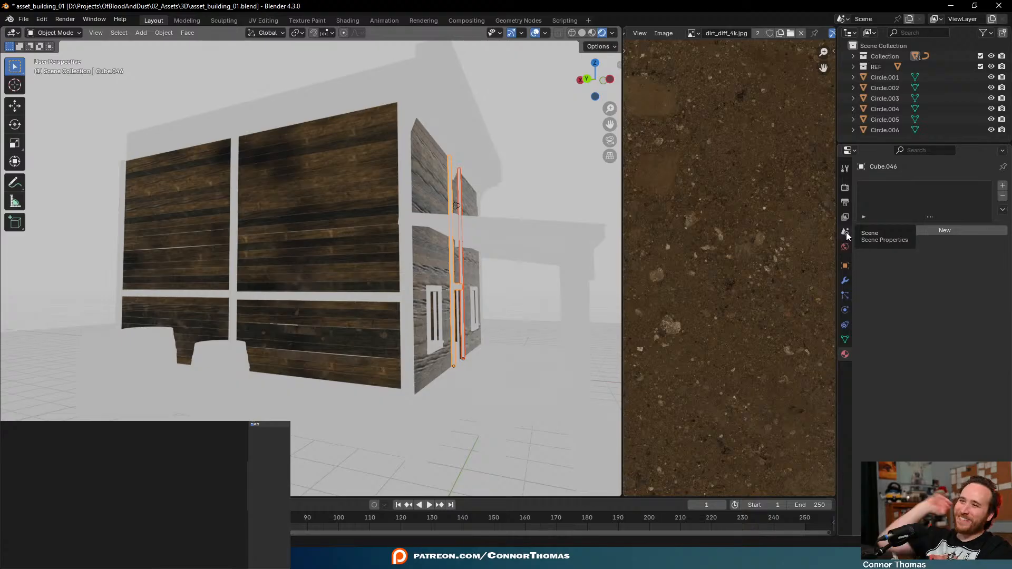
{"action": "left_click", "coordinate": [428, 281]}
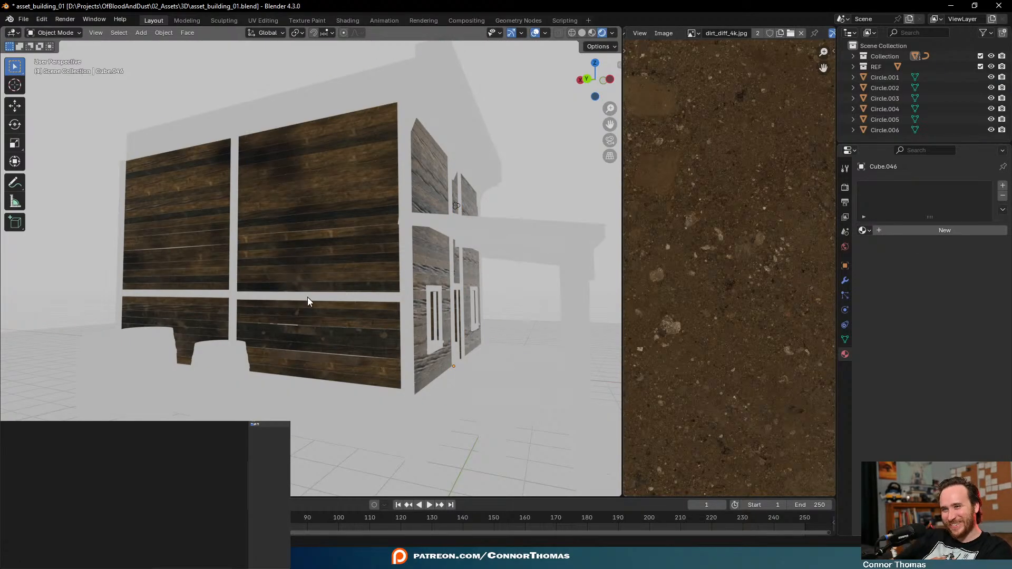
Join the two horizontal beams and the vertical post on the wall with the arched cut-outs into one object
{"action": "middle_click_drag", "start_coordinate": [294, 300], "coordinate": [326, 312]}
{"action": "left_click", "coordinate": [299, 310]}
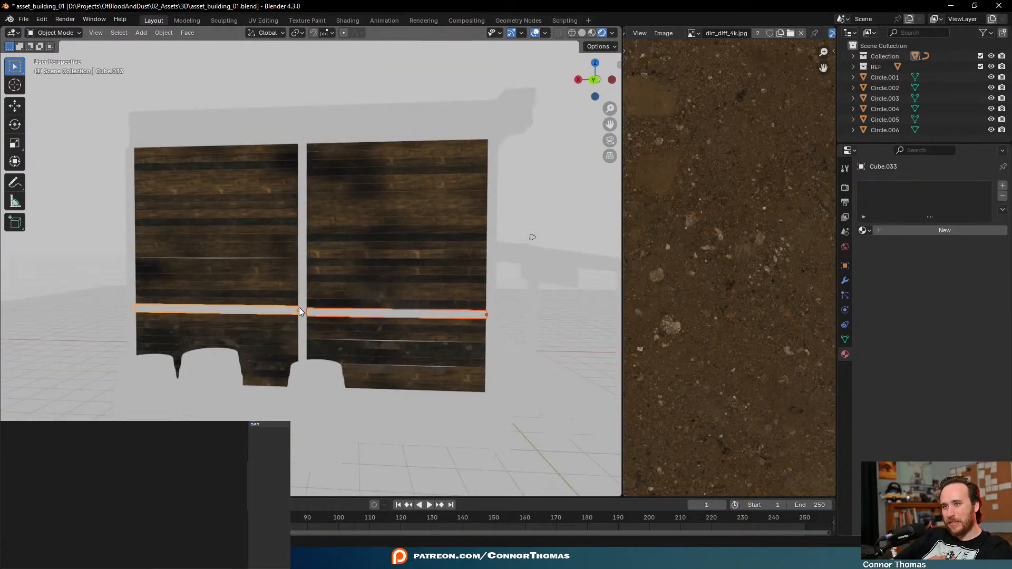
{"action": "left_click", "coordinate": [300, 288], "text": "shift"}
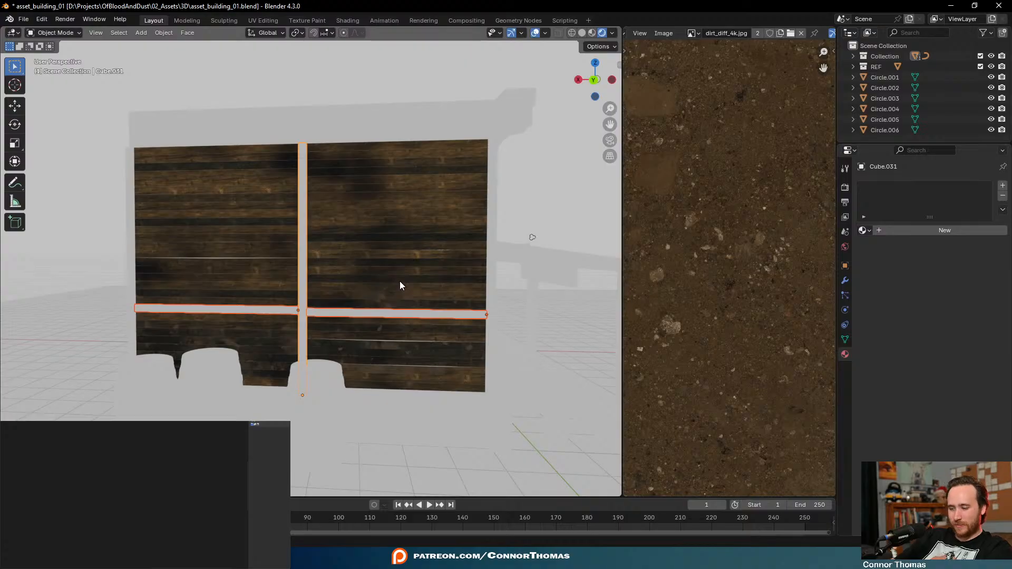
{"action": "key", "text": "ctrl+j"}
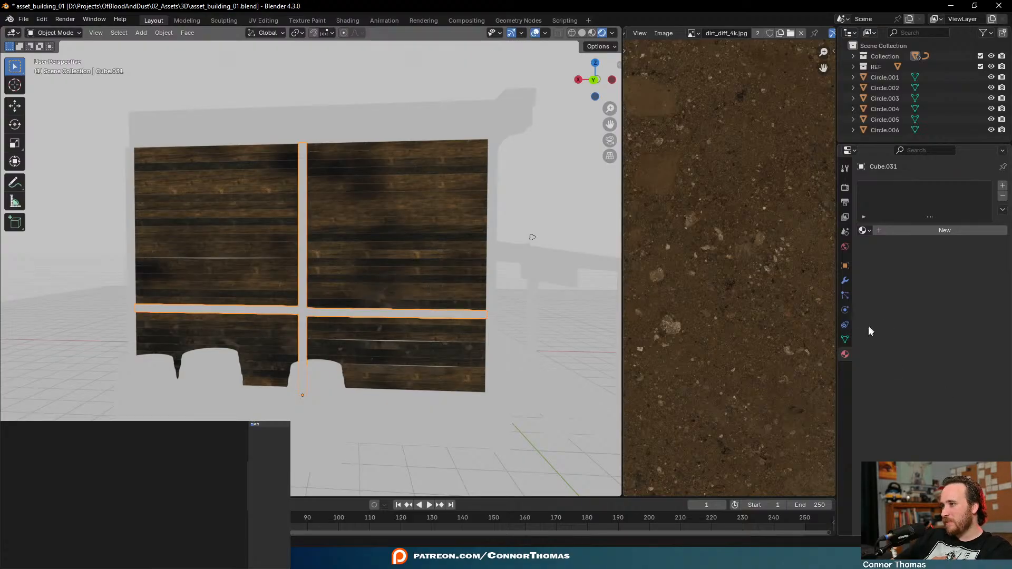
Rename the joined beams' UV map to Texture and add a second UV map named Random
{"action": "left_click", "coordinate": [845, 340]}
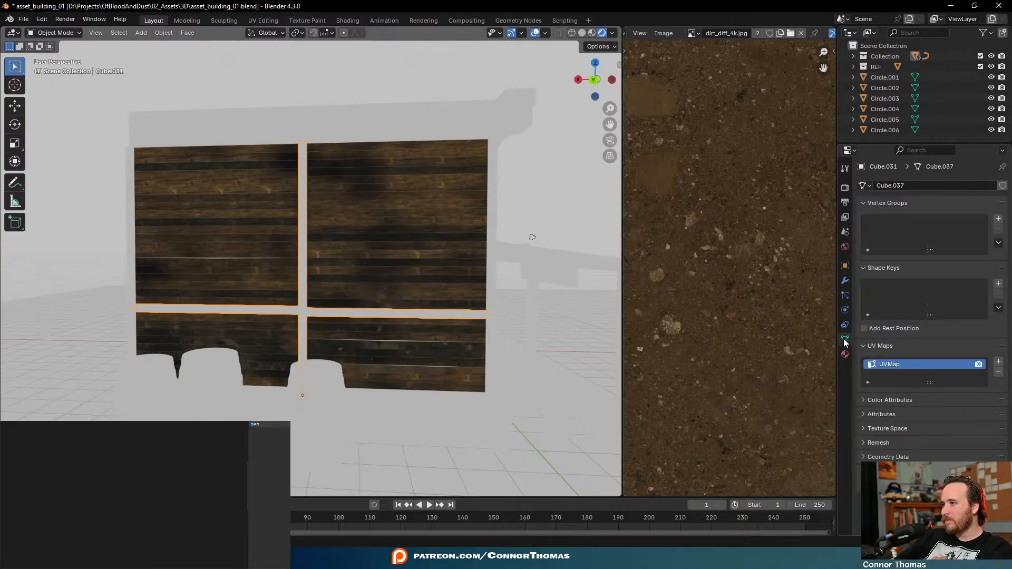
{"action": "double_click", "coordinate": [890, 365]}
{"action": "type", "text": "Texture"}
{"action": "key", "text": "Return"}
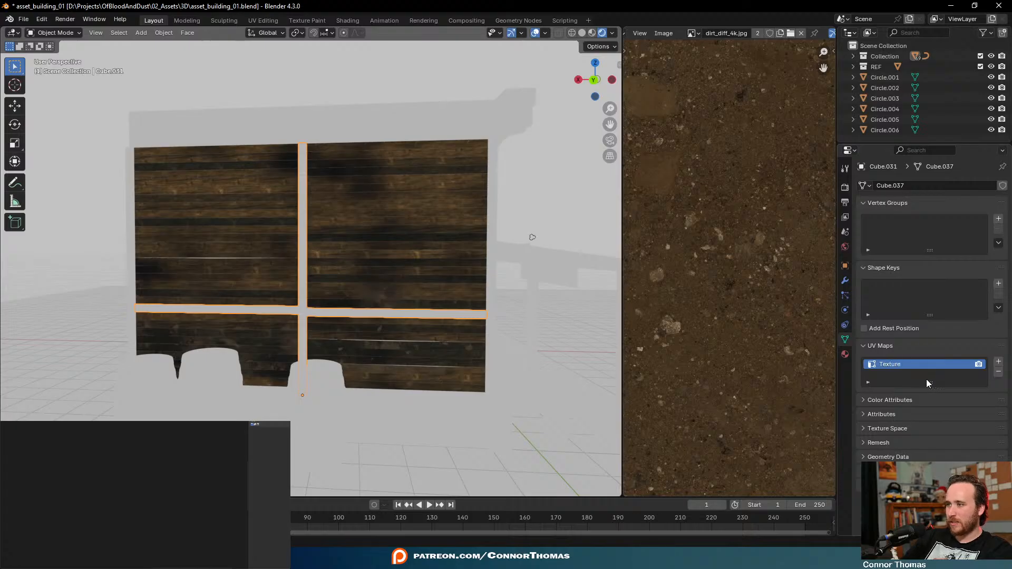
{"action": "left_click", "coordinate": [998, 363]}
{"action": "double_click", "coordinate": [890, 375]}
{"action": "type", "text": "Ra"}
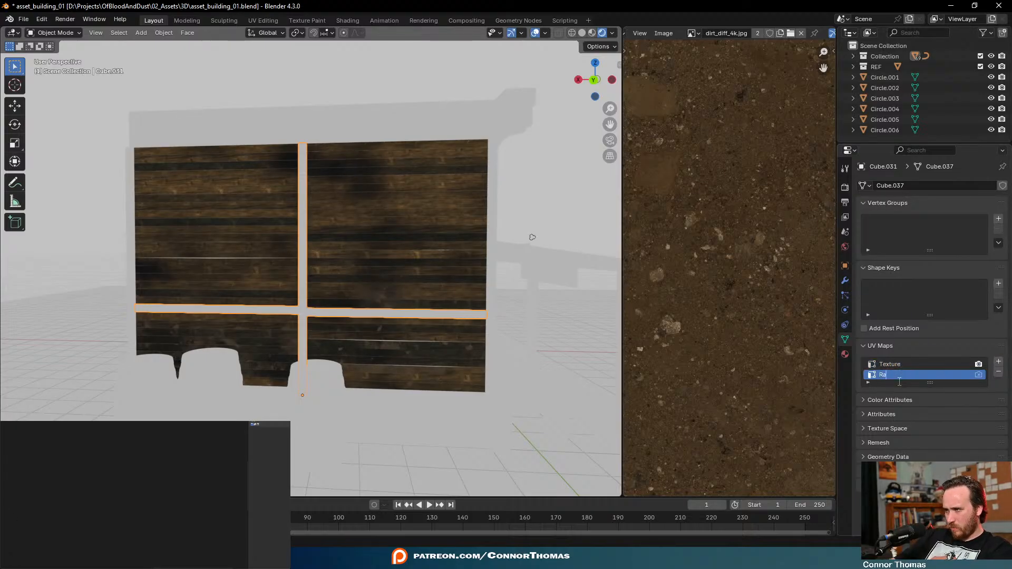
{"action": "type", "text": "ndom"}
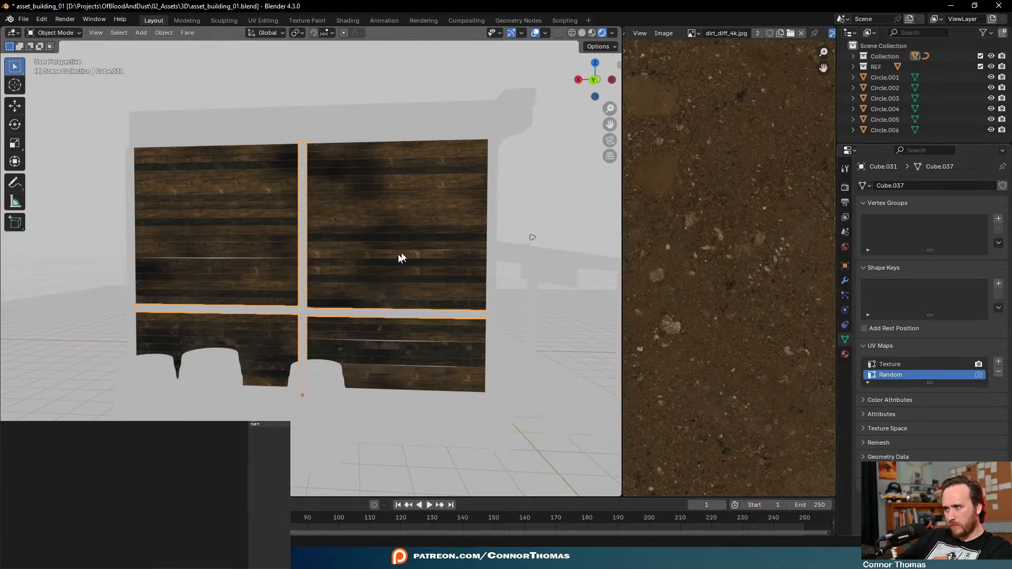
Make the Texture UV map active and unwrap the beams' selected faces with Lightmap Pack at its default settings
{"action": "middle_click_drag", "start_coordinate": [403, 259], "coordinate": [378, 250]}
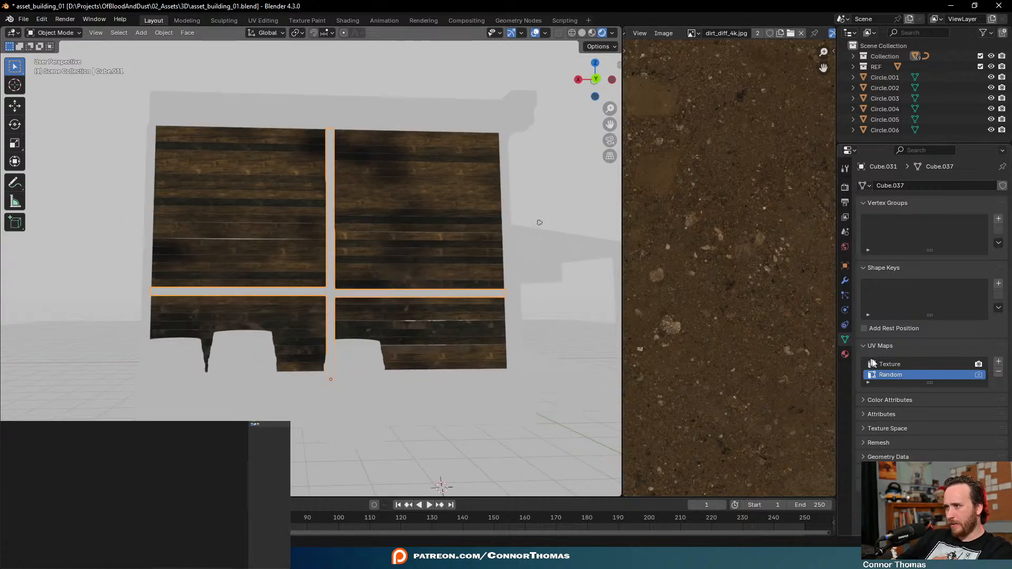
{"action": "left_click", "coordinate": [890, 364]}
{"action": "key", "text": "Tab"}
{"action": "key", "text": "u"}
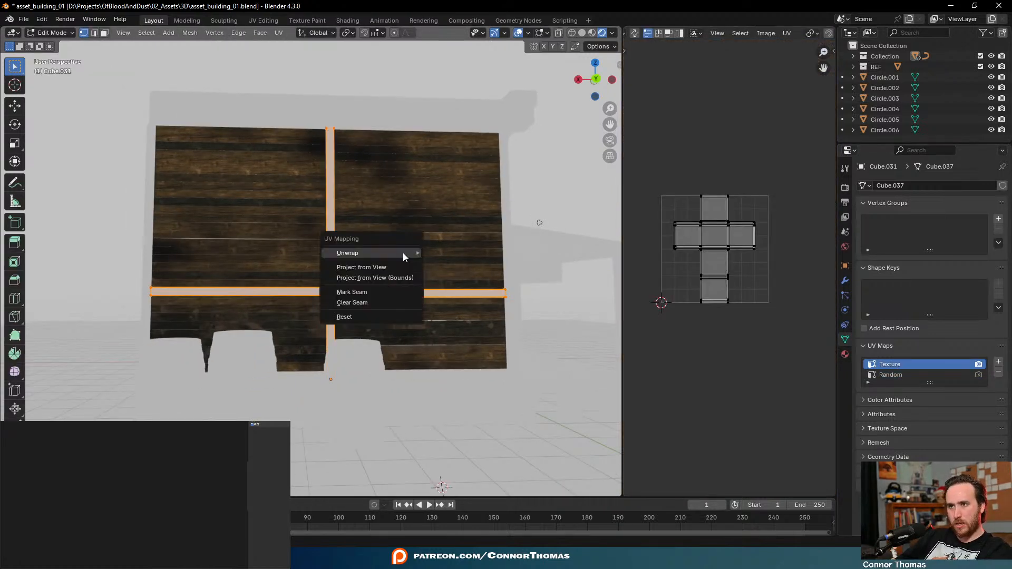
{"action": "mouse_move", "coordinate": [412, 255]}
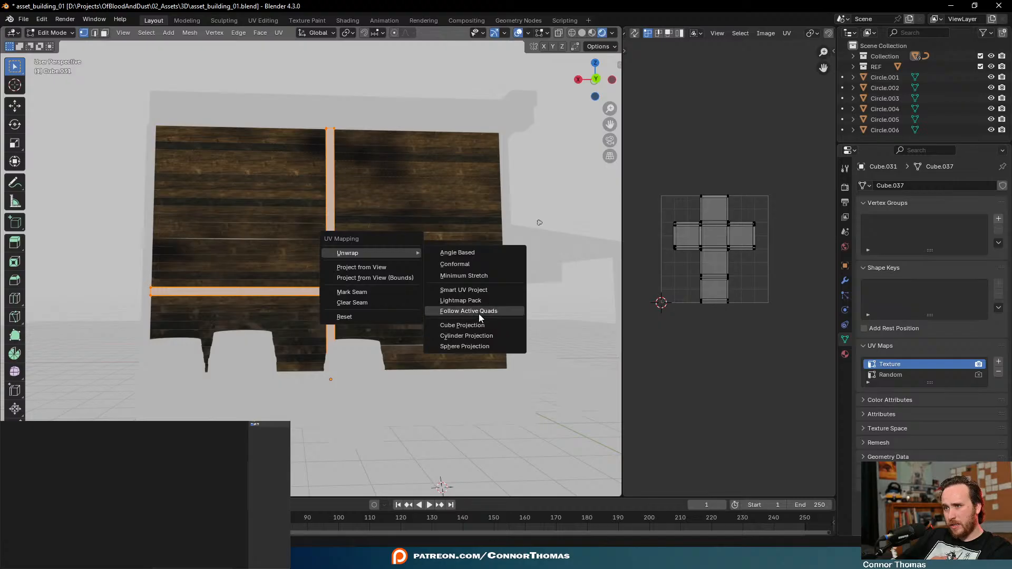
{"action": "left_click", "coordinate": [485, 300]}
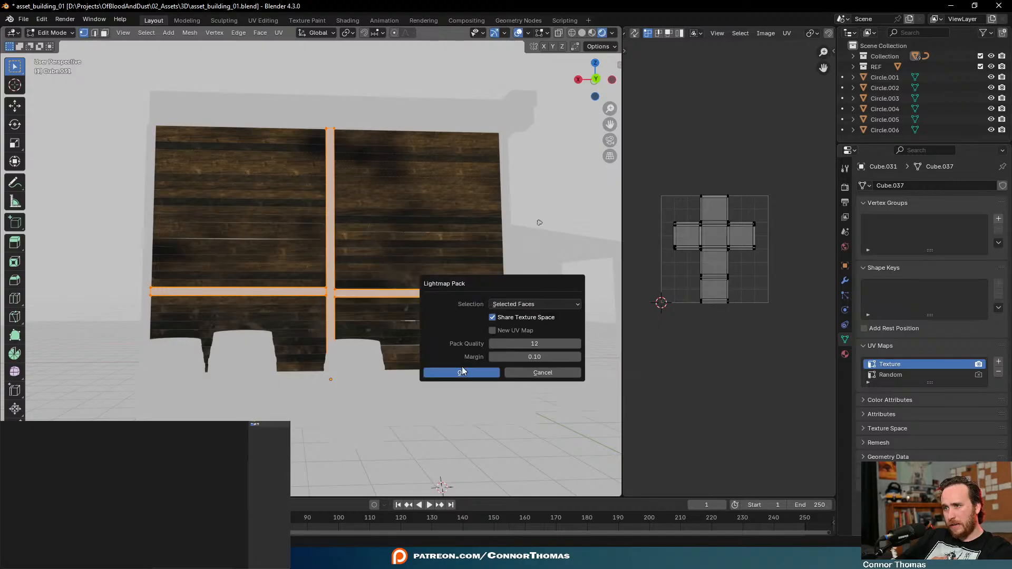
{"action": "left_click", "coordinate": [481, 373]}
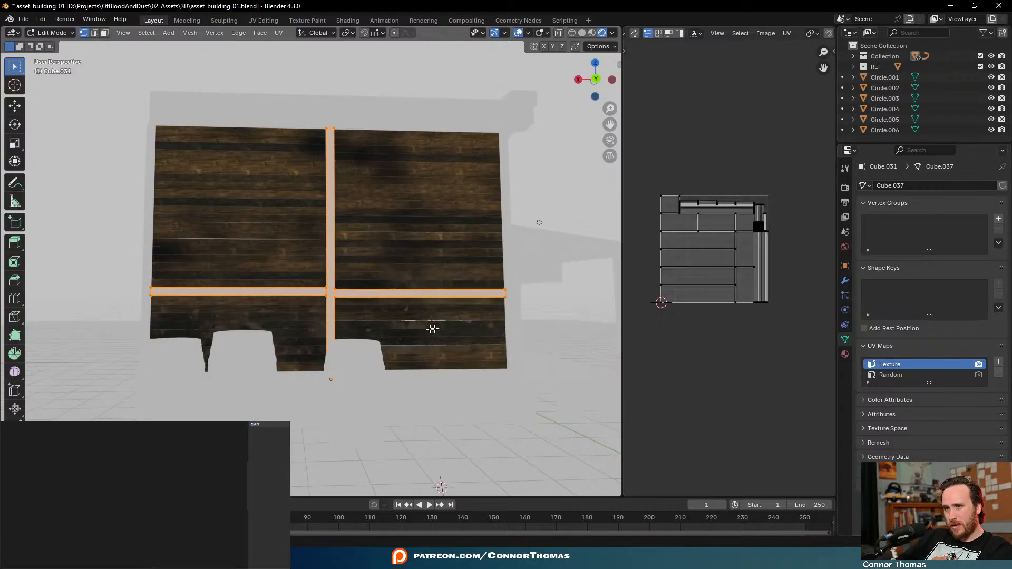
Assign the existing Wood Structure material to the joined beams and return to Object Mode to check the result
{"action": "left_click", "coordinate": [845, 354]}
{"action": "left_click", "coordinate": [863, 231]}
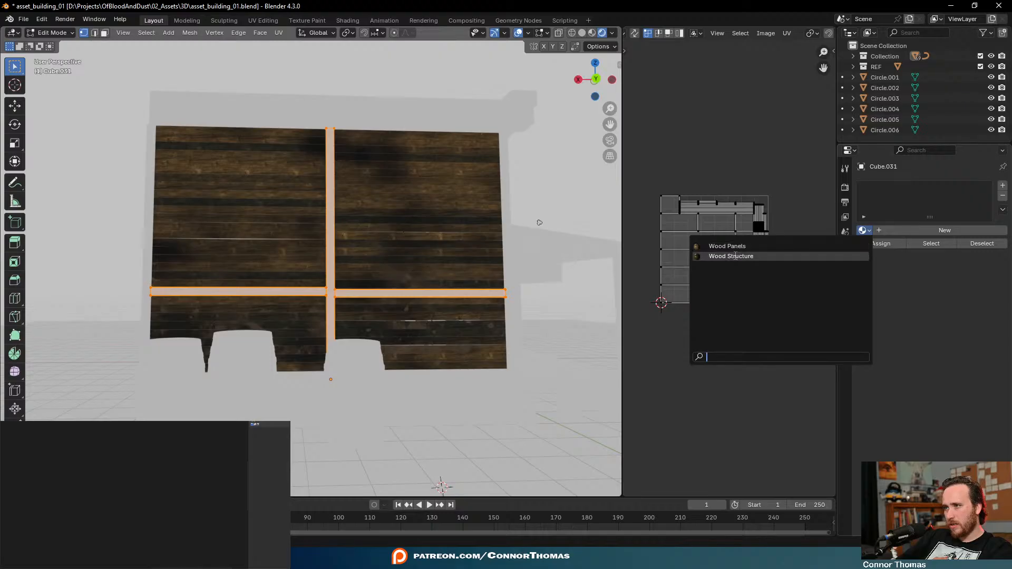
{"action": "left_click", "coordinate": [735, 256]}
{"action": "scroll", "coordinate": [408, 325], "scroll_direction": "up", "scroll_amount": 3}
{"action": "key", "text": "Tab"}
{"action": "scroll", "coordinate": [422, 362], "scroll_direction": "up", "scroll_amount": 6}
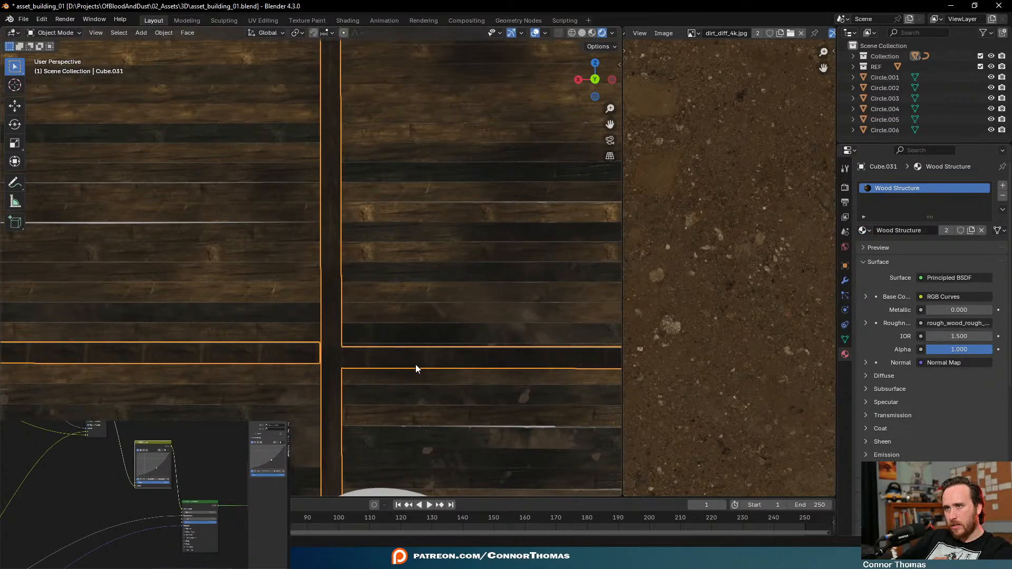
{"action": "scroll", "coordinate": [456, 362], "scroll_direction": "down", "scroll_amount": 8}
{"action": "middle_click_drag", "start_coordinate": [463, 362], "coordinate": [400, 332]}
{"action": "middle_click_drag", "start_coordinate": [409, 344], "coordinate": [592, 327]}
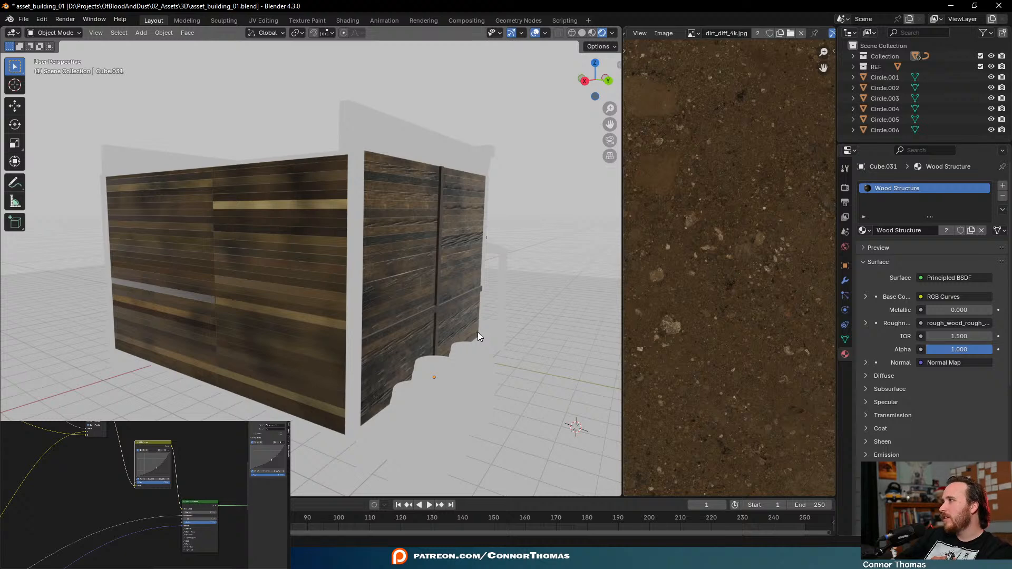
Join the door wall's two tall posts, the crosspiece between them and both window frames into one object, leaving out the long horizontal rail
{"action": "middle_click_drag", "start_coordinate": [489, 331], "coordinate": [373, 163]}
{"action": "left_click", "coordinate": [343, 191]}
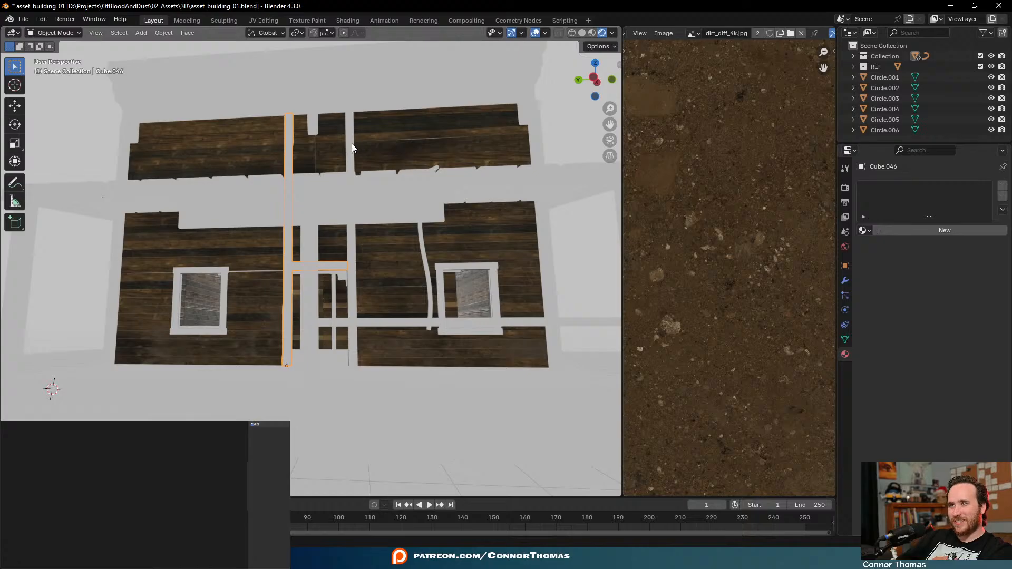
{"action": "left_click", "coordinate": [352, 143], "text": "shift"}
{"action": "left_click", "coordinate": [407, 324], "text": "shift"}
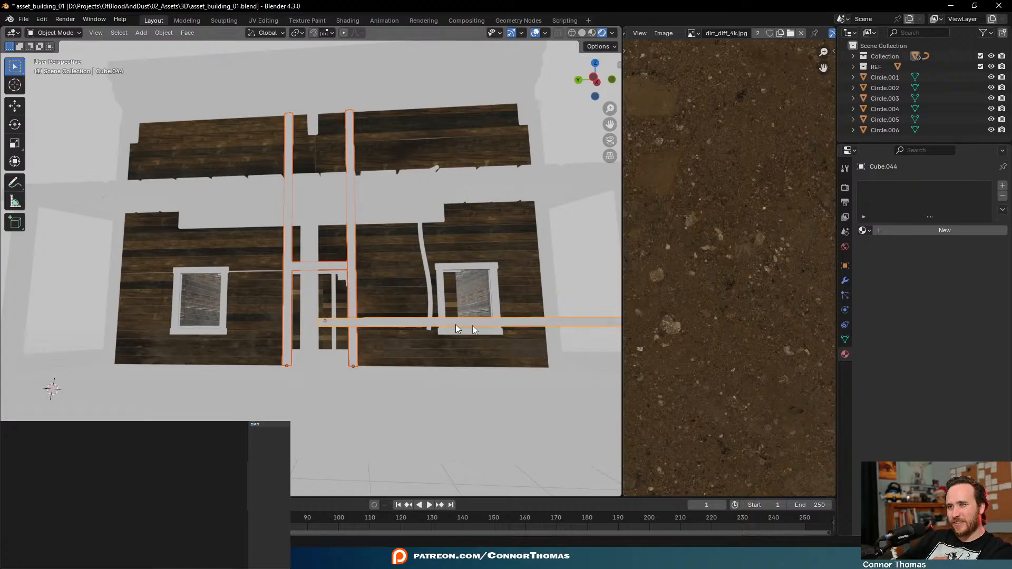
{"action": "middle_click_drag", "start_coordinate": [456, 324], "coordinate": [521, 331]}
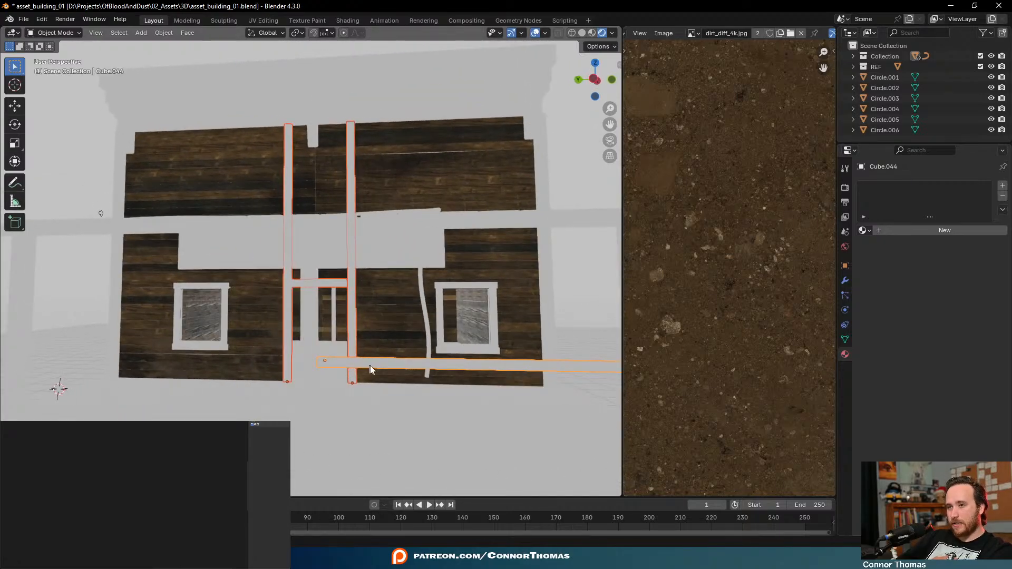
{"action": "left_click", "coordinate": [424, 371], "text": "shift"}
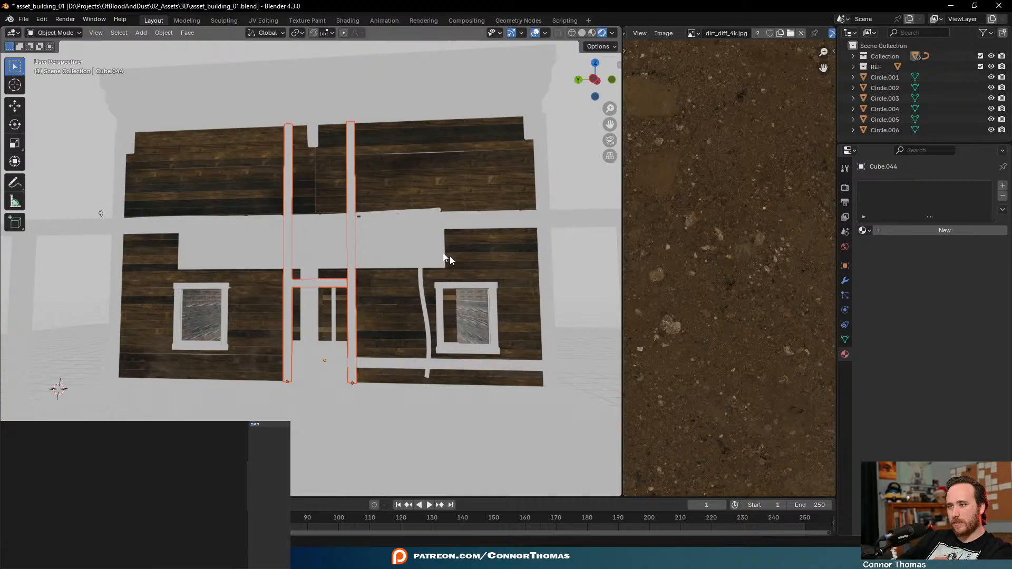
{"action": "middle_click_drag", "start_coordinate": [450, 256], "coordinate": [412, 241]}
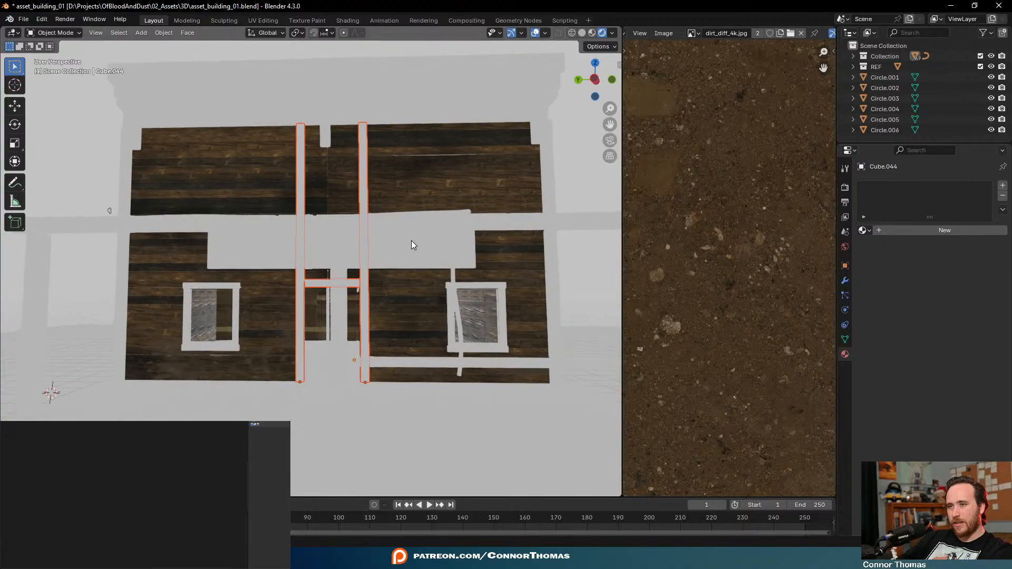
{"action": "left_click", "coordinate": [235, 307], "text": "shift"}
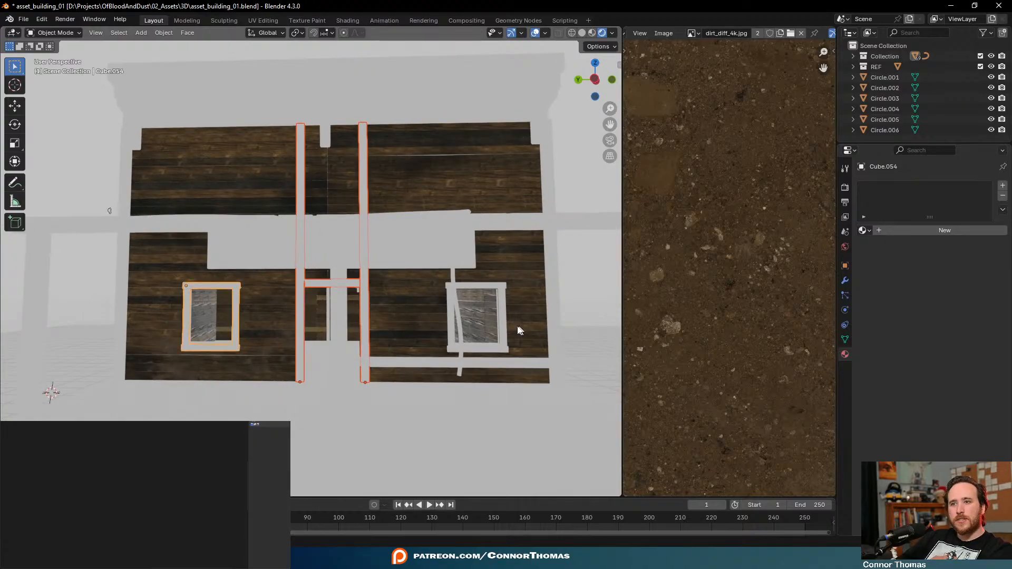
{"action": "left_click", "coordinate": [449, 317], "text": "shift"}
{"action": "middle_click_drag", "start_coordinate": [442, 301], "coordinate": [394, 199]}
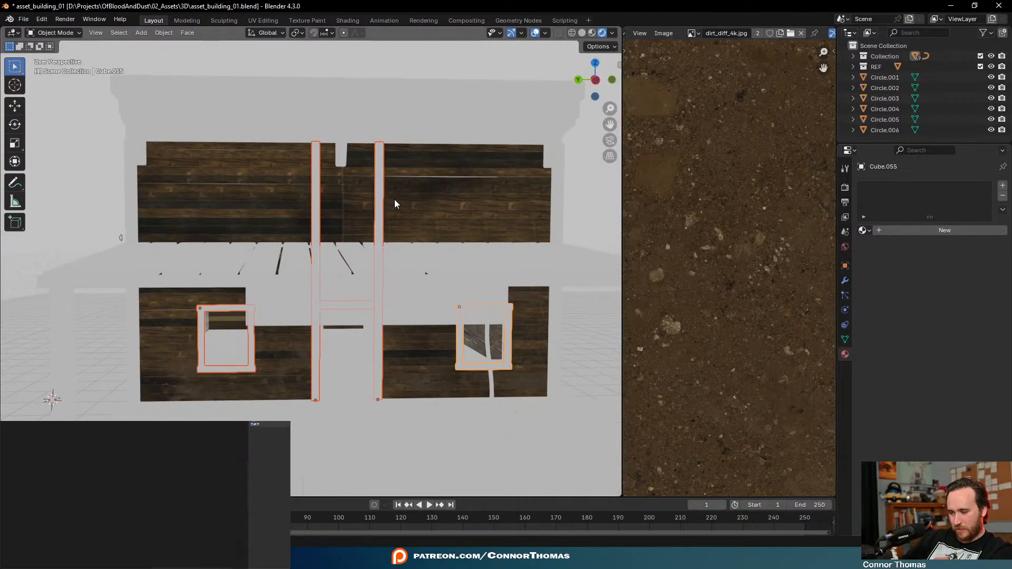
Give the joined posts and window frames a UV map named Texture and a second one named Random
{"action": "left_click", "coordinate": [845, 340]}
{"action": "double_click", "coordinate": [890, 365]}
{"action": "type", "text": "Texture"}
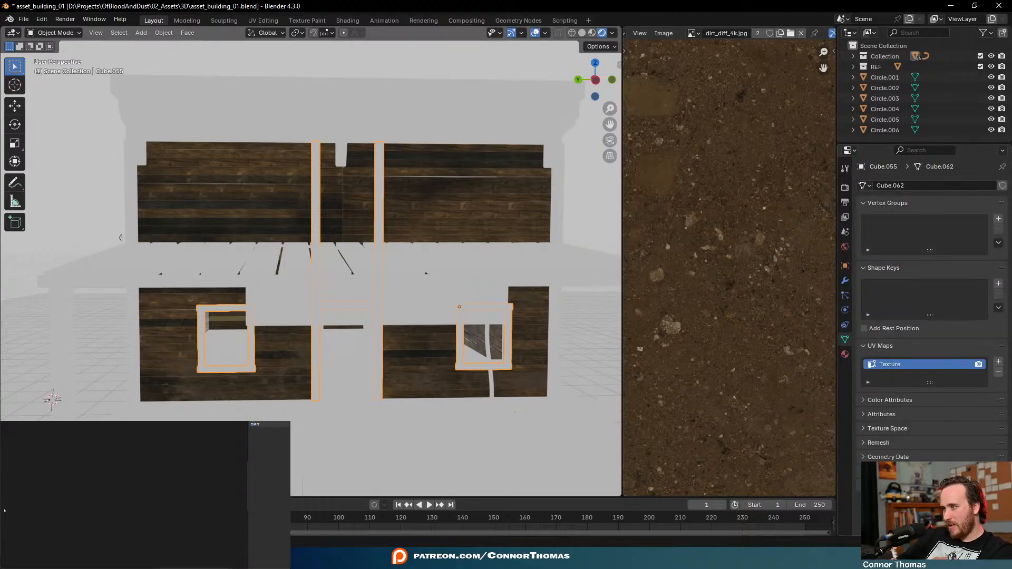
{"action": "left_click", "coordinate": [999, 362]}
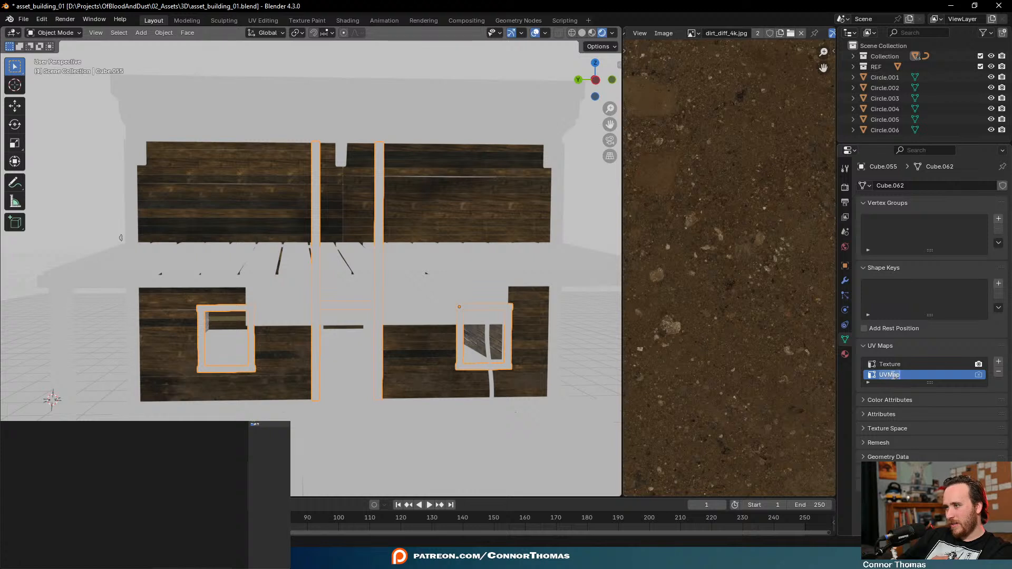
{"action": "double_click", "coordinate": [892, 375]}
{"action": "type", "text": "Random"}
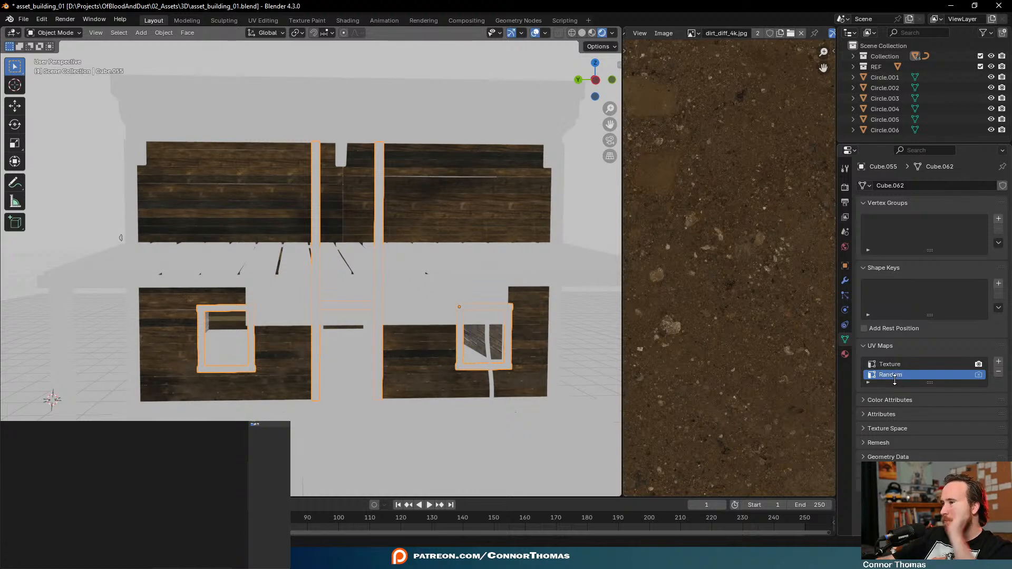
Make the Texture UV map active and unwrap all faces of the joined posts and window frames with Smart UV Project at a 66° angle limit
{"action": "left_click", "coordinate": [891, 364]}
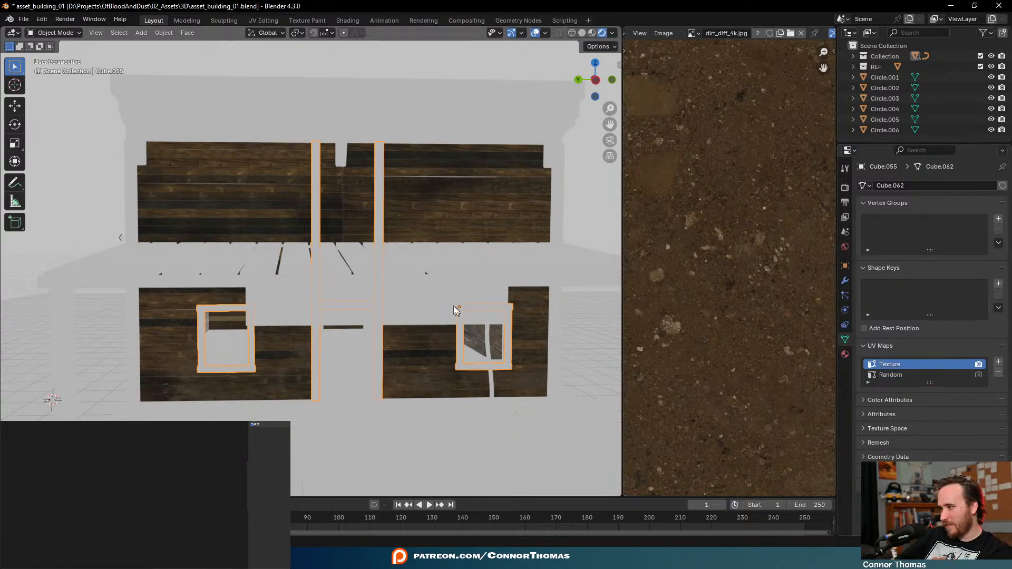
{"action": "key", "text": "Tab"}
{"action": "key", "text": "a"}
{"action": "key", "text": "u"}
{"action": "mouse_move", "coordinate": [453, 315]}
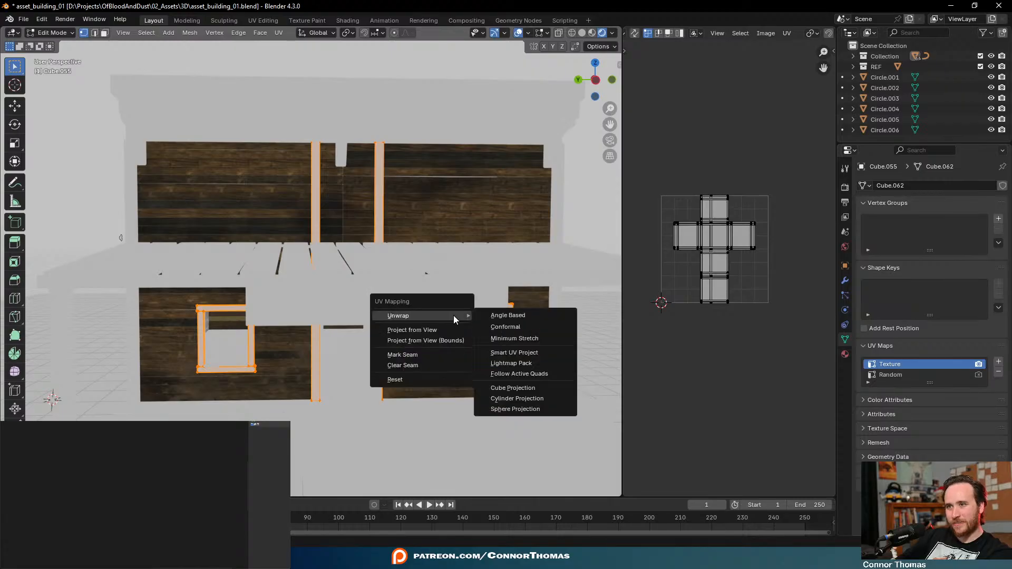
{"action": "left_click", "coordinate": [522, 353]}
{"action": "left_click", "coordinate": [494, 450]}
{"action": "scroll", "coordinate": [486, 344], "scroll_direction": "up", "scroll_amount": 3}
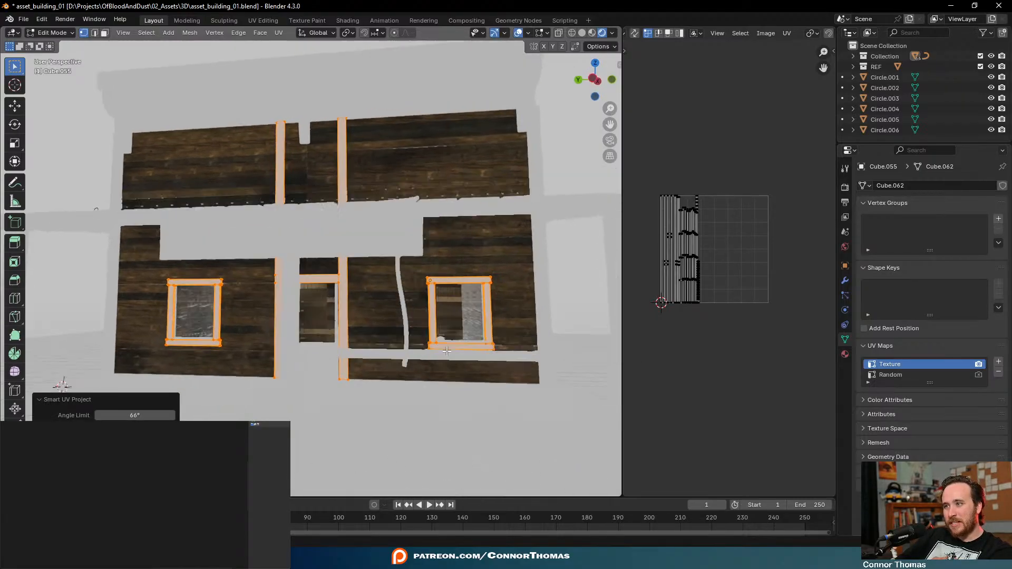
{"action": "key", "text": "Tab"}
{"action": "scroll", "coordinate": [486, 343], "scroll_direction": "up", "scroll_amount": 5}
{"action": "scroll", "coordinate": [485, 342], "scroll_direction": "down", "scroll_amount": 3}
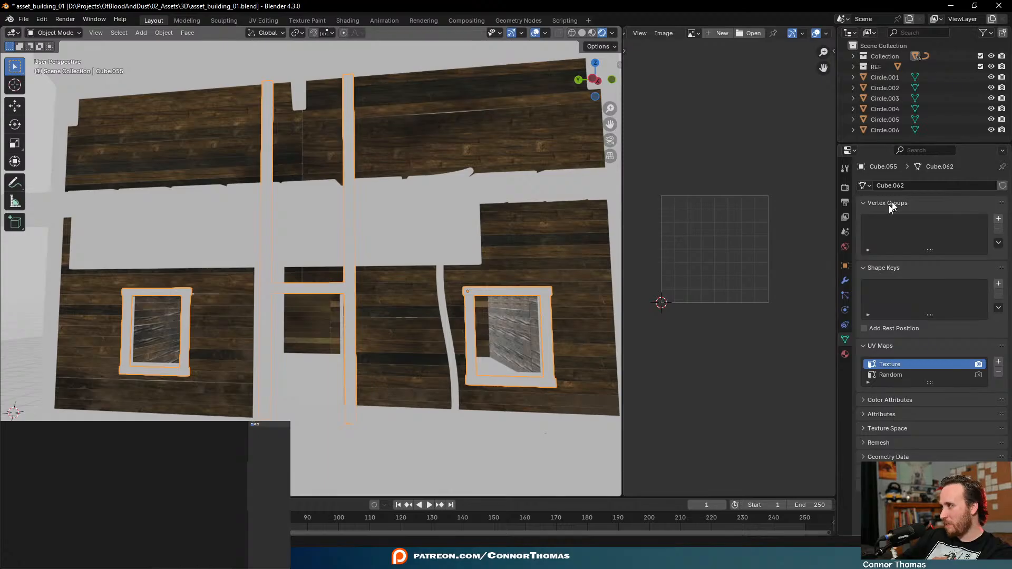
Assign the existing Wood Structure material to the joined posts and window frames and check the front wall
{"action": "left_click", "coordinate": [845, 355]}
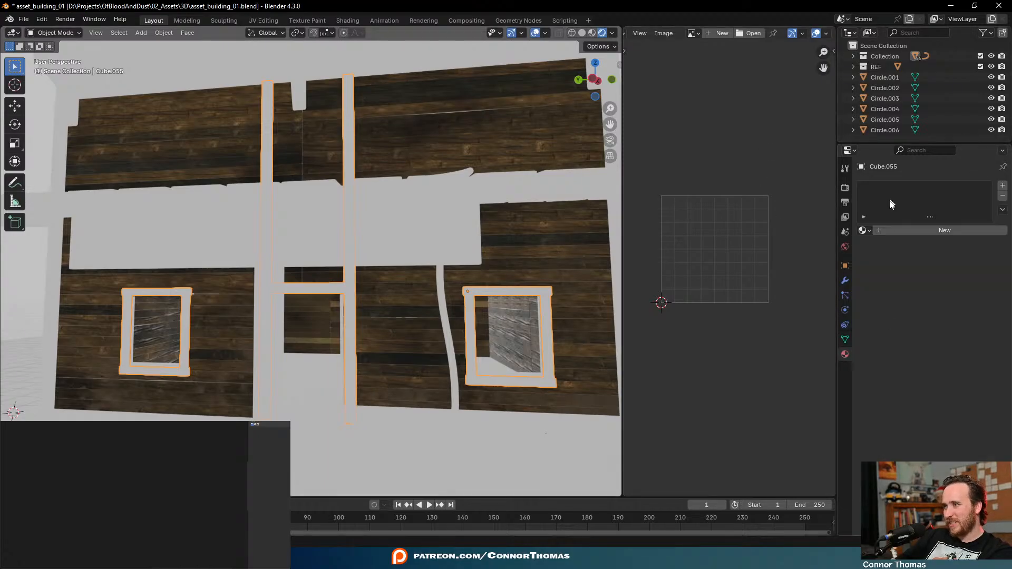
{"action": "left_click", "coordinate": [863, 230]}
{"action": "left_click", "coordinate": [758, 253]}
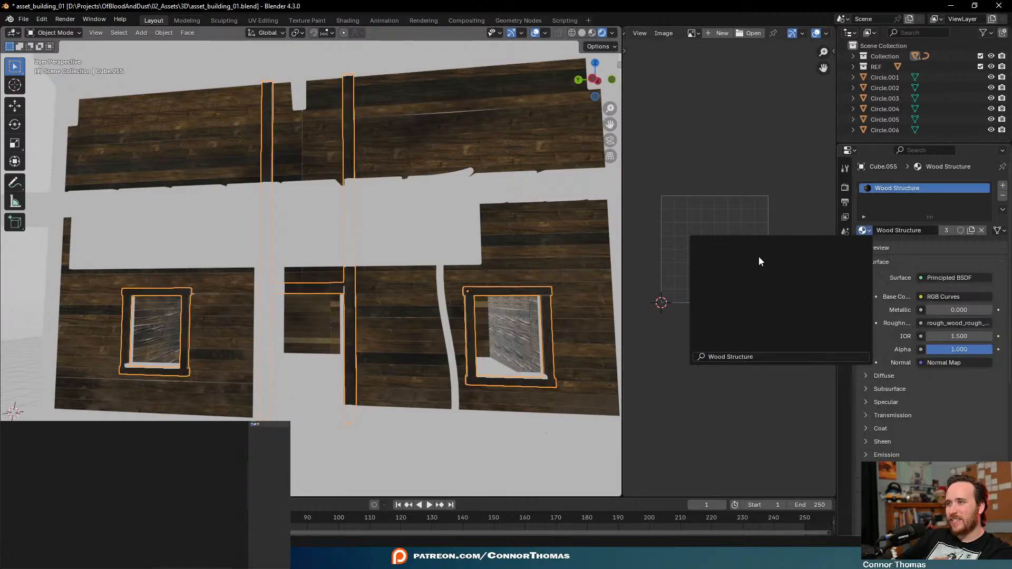
{"action": "middle_click_drag", "start_coordinate": [415, 308], "coordinate": [427, 257]}
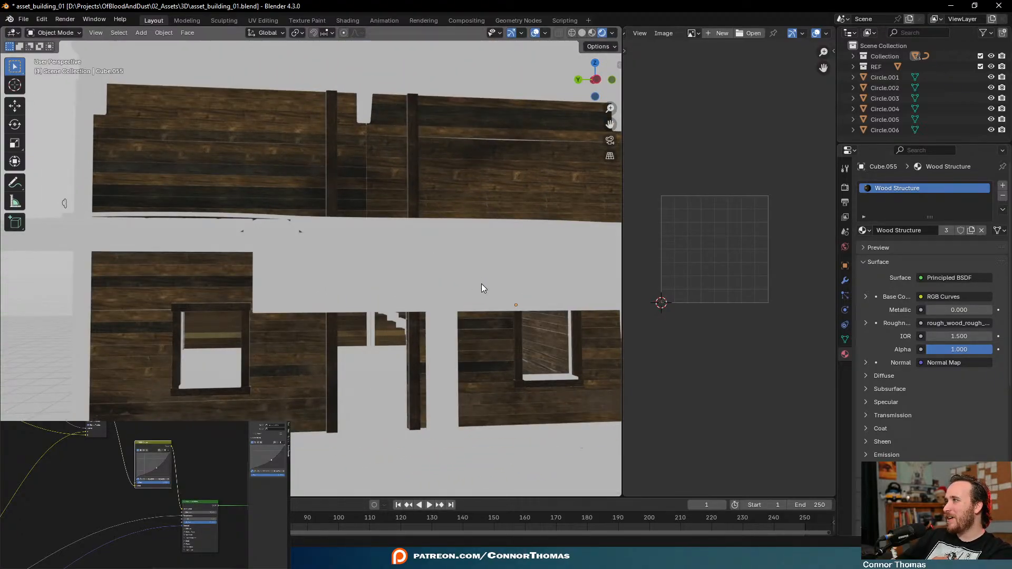
{"action": "middle_click_drag", "start_coordinate": [349, 253], "coordinate": [348, 275], "text": "shift"}
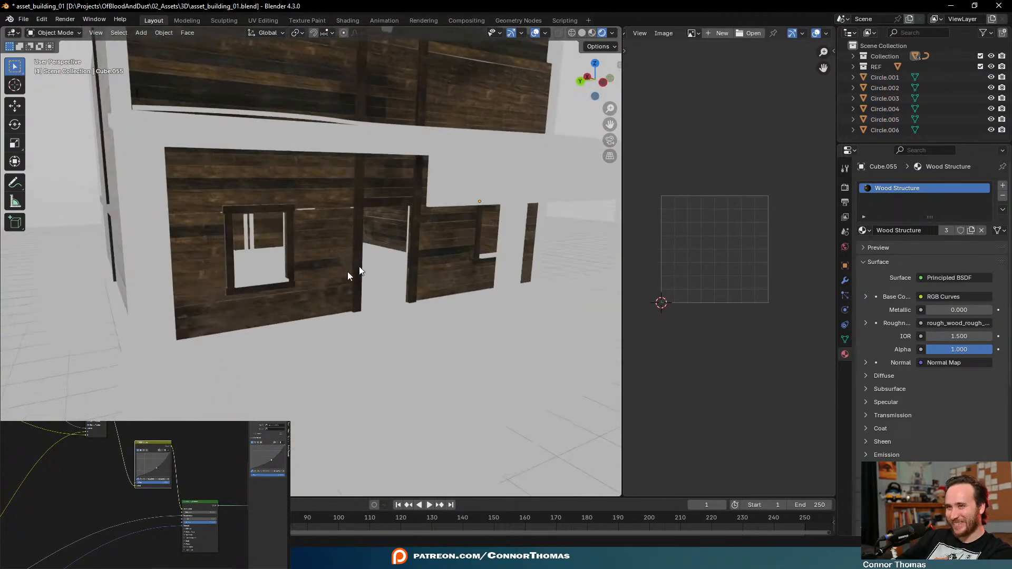
Assign the existing Wood Panels material to the inner sill board of the first front-wall window
{"action": "left_click", "coordinate": [278, 284]}
{"action": "middle_click_drag", "start_coordinate": [610, 258], "coordinate": [469, 280]}
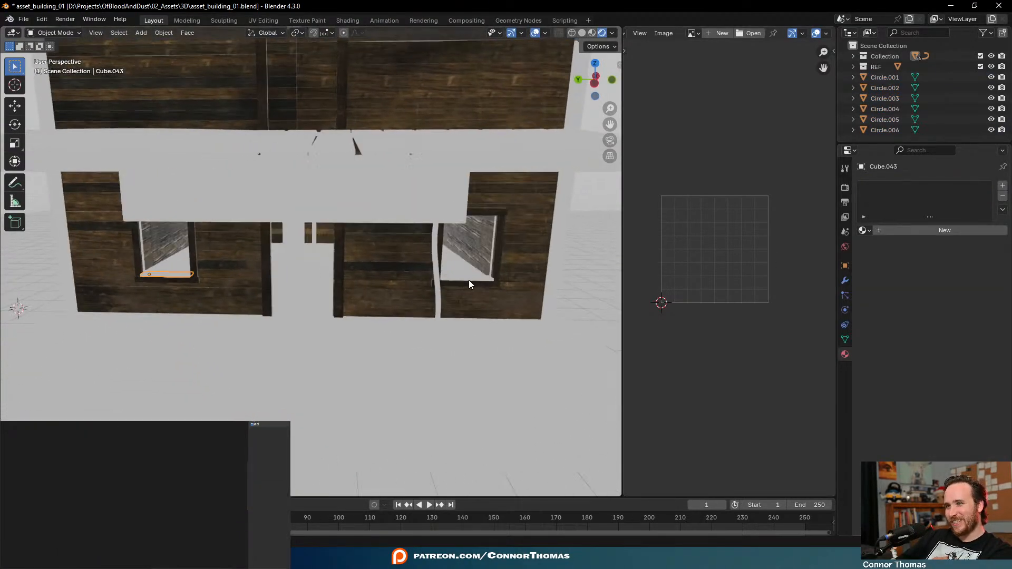
{"action": "middle_click_drag", "start_coordinate": [320, 282], "coordinate": [359, 281]}
{"action": "left_click", "coordinate": [864, 230]}
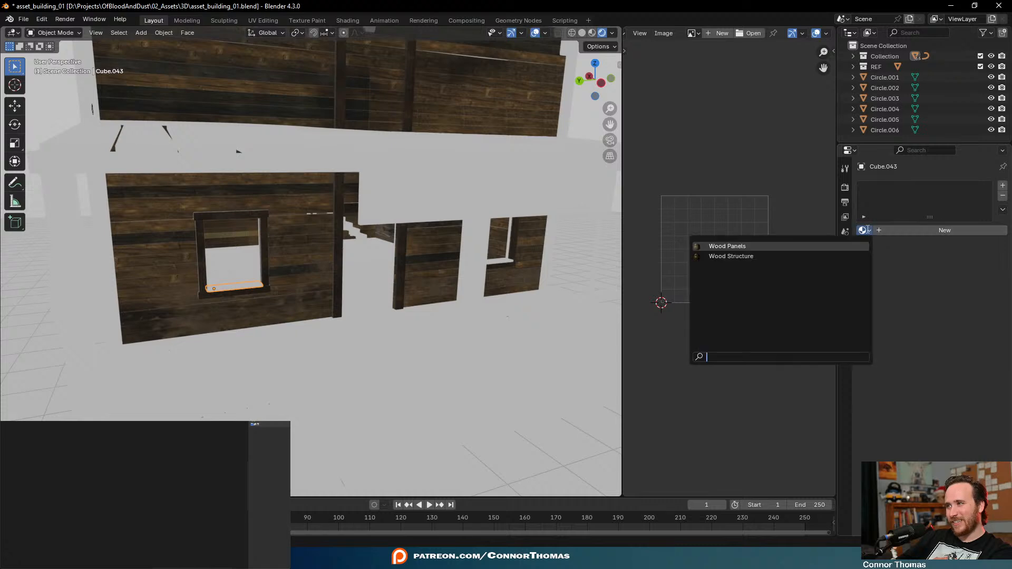
{"action": "left_click", "coordinate": [737, 249]}
{"action": "scroll", "coordinate": [412, 285], "scroll_direction": "up", "scroll_amount": 5}
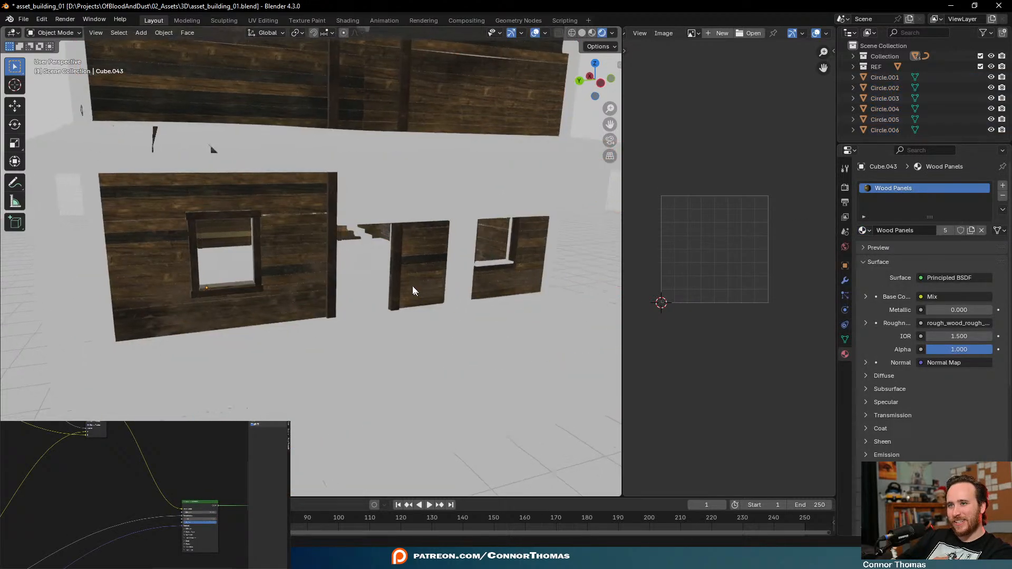
Assign the Wood Panels material to the other front window's sill board and save the file
{"action": "middle_click_drag", "start_coordinate": [517, 295], "coordinate": [463, 284]}
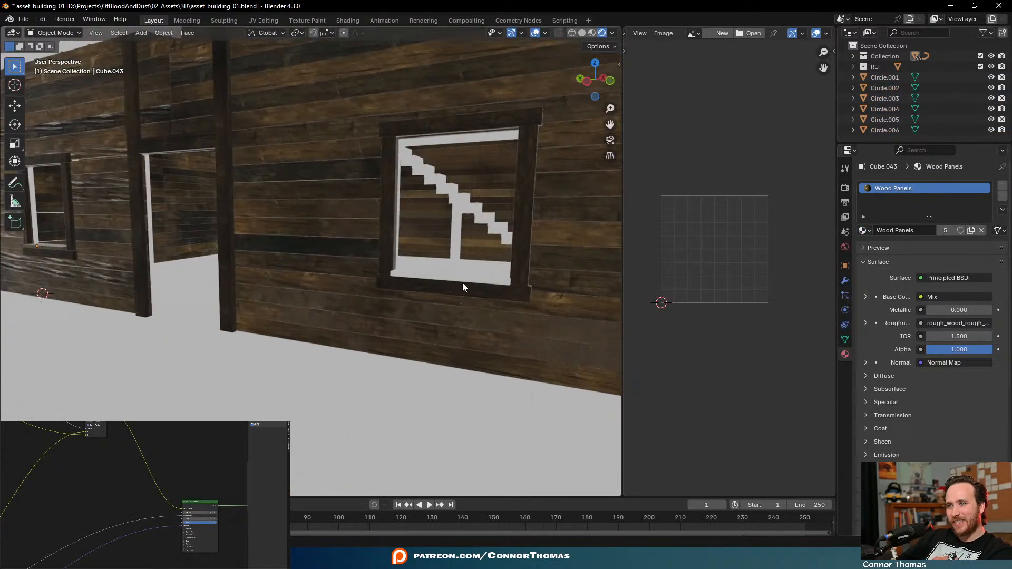
{"action": "left_click", "coordinate": [468, 279]}
{"action": "left_click", "coordinate": [864, 230]}
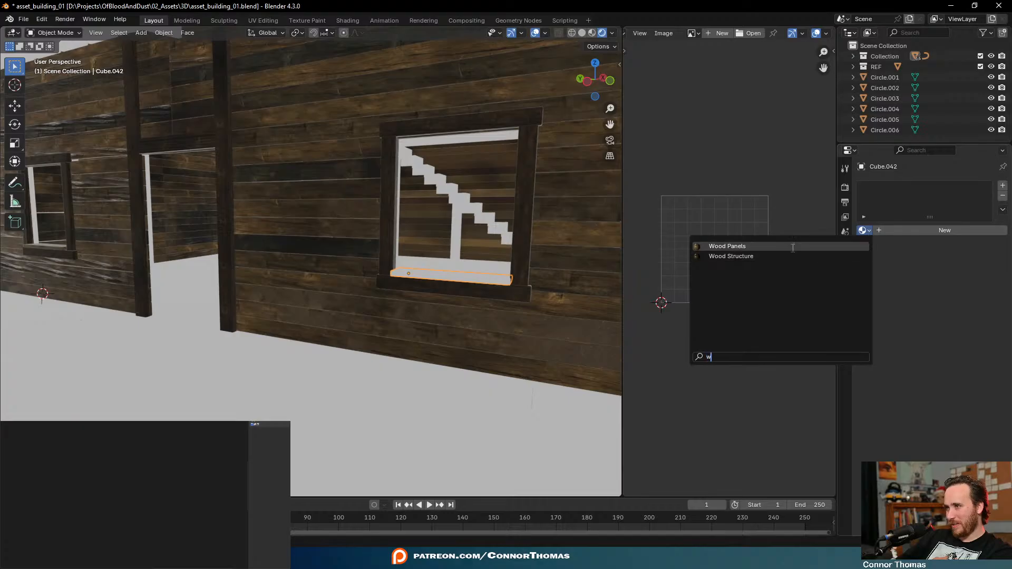
{"action": "left_click", "coordinate": [722, 244]}
{"action": "middle_click_drag", "start_coordinate": [559, 265], "coordinate": [410, 321]}
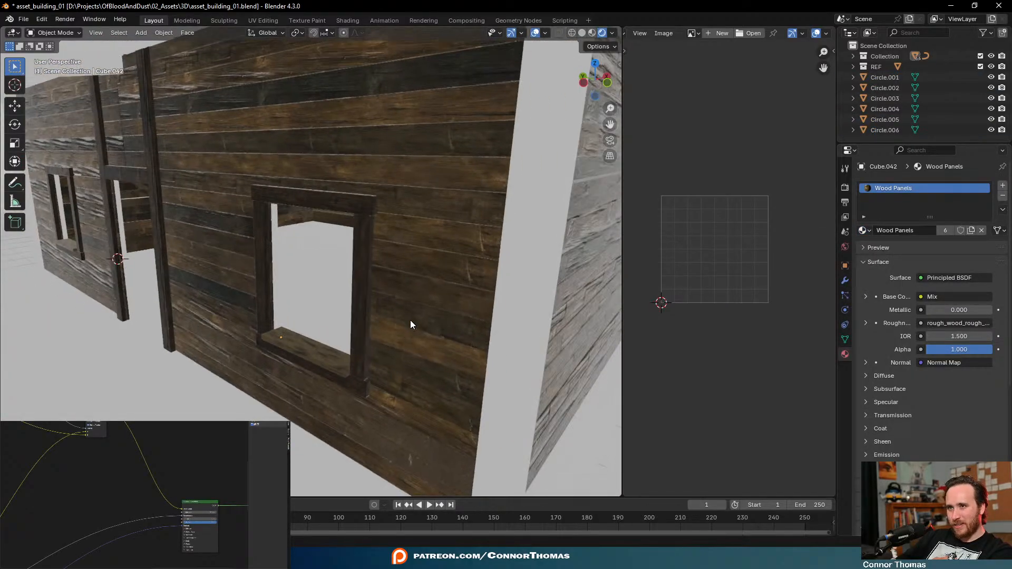
{"action": "middle_click_drag", "start_coordinate": [336, 342], "coordinate": [489, 335]}
{"action": "scroll", "coordinate": [453, 345], "scroll_direction": "down", "scroll_amount": 4}
{"action": "key", "text": "a"}
{"action": "key", "text": "a"}
{"action": "scroll", "coordinate": [501, 348], "scroll_direction": "down", "scroll_amount": 5}
{"action": "key", "text": "ctrl+s"}
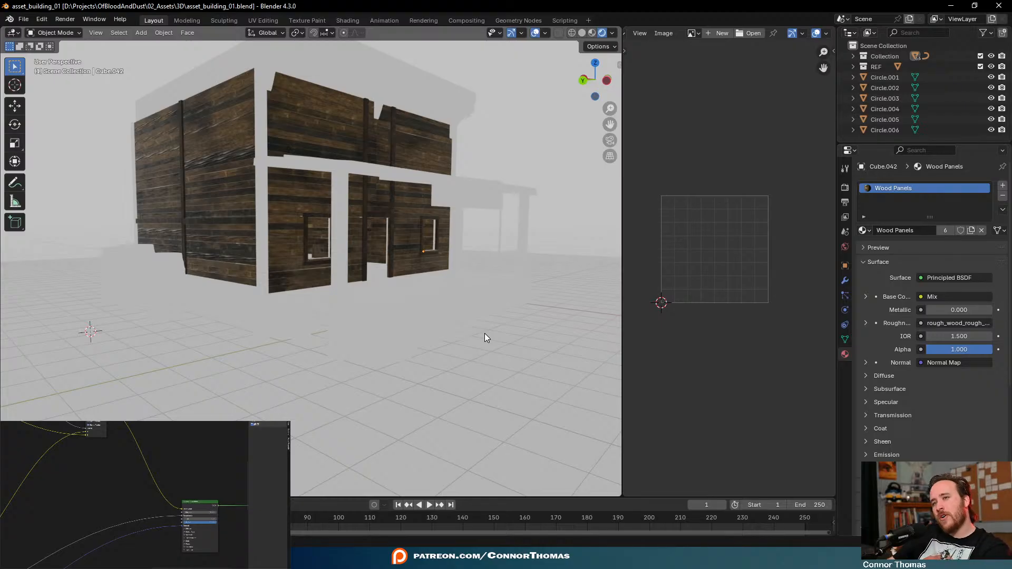
Assign the existing Wood Panels material to the porch roof planks
{"action": "middle_click_drag", "start_coordinate": [379, 159], "coordinate": [381, 231]}
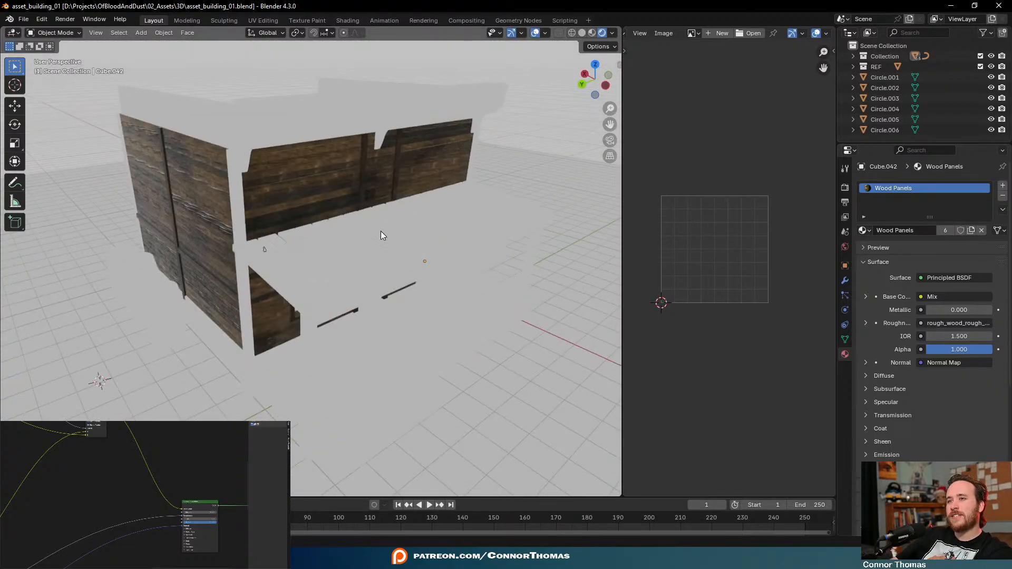
{"action": "left_click", "coordinate": [385, 233]}
{"action": "middle_click_drag", "start_coordinate": [465, 243], "coordinate": [447, 230]}
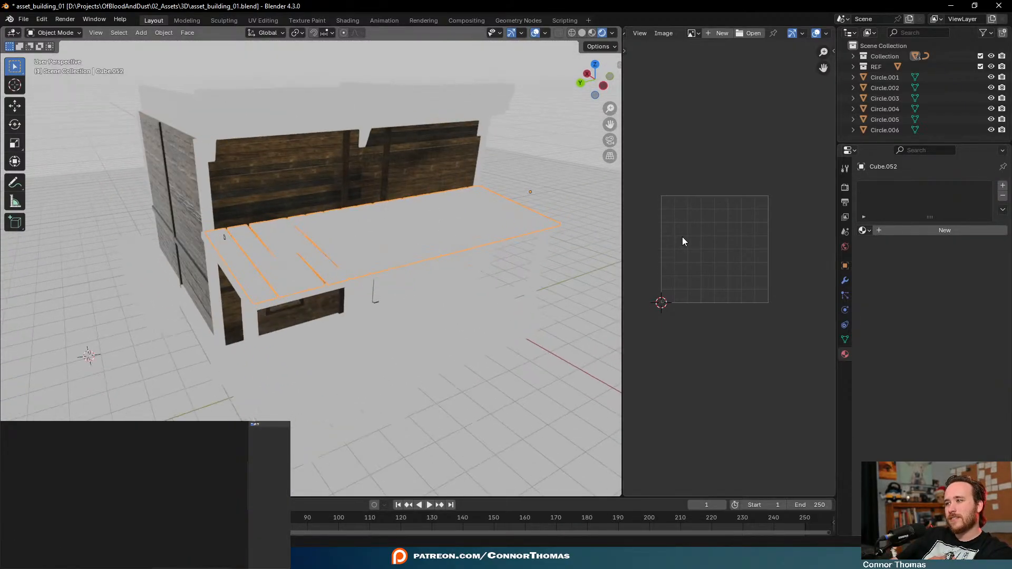
{"action": "left_click", "coordinate": [863, 230]}
{"action": "left_click", "coordinate": [736, 248]}
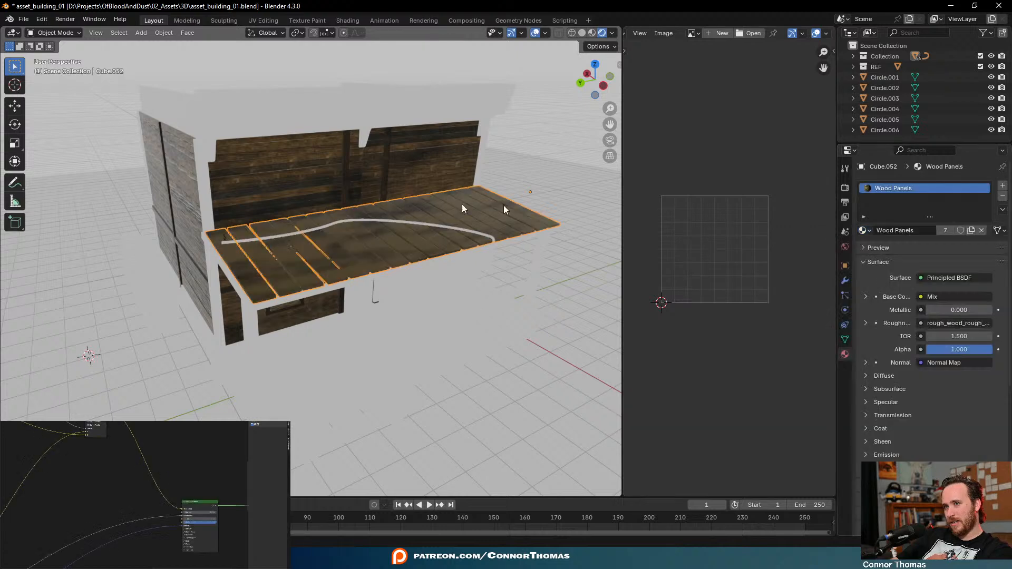
{"action": "middle_click_drag", "start_coordinate": [462, 206], "coordinate": [400, 226]}
Select all faces of the porch roof planks, rename their UV map as Texture and add a second one named Random
{"action": "key", "text": "Tab"}
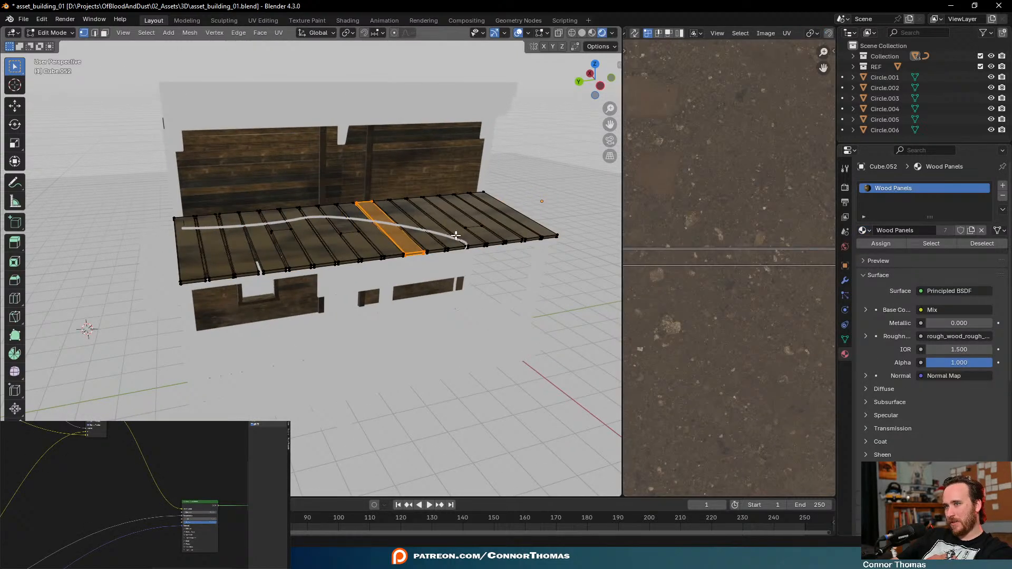
{"action": "key", "text": "a"}
{"action": "key", "text": "u"}
{"action": "mouse_move", "coordinate": [451, 235]}
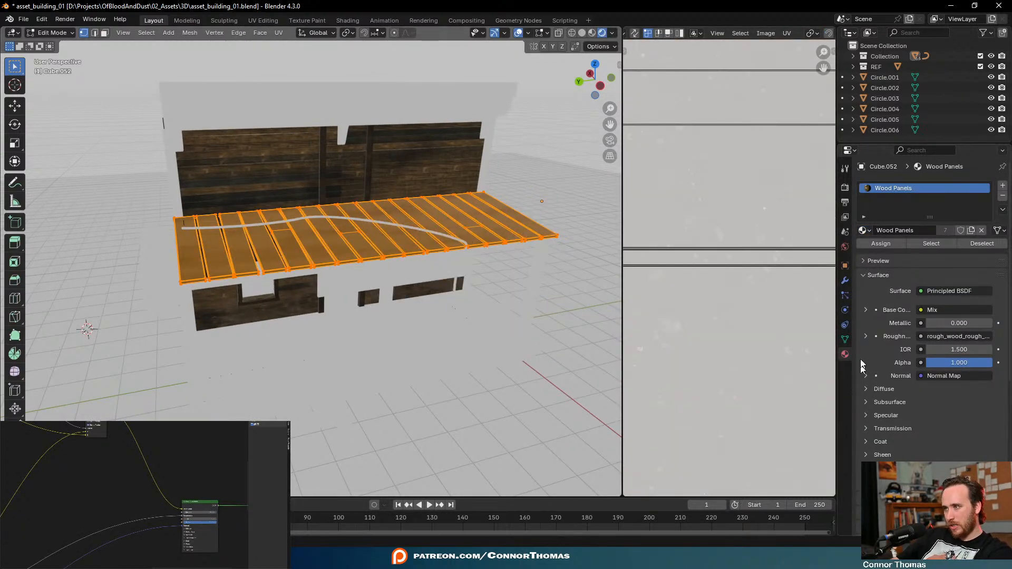
{"action": "left_click", "coordinate": [845, 339]}
{"action": "double_click", "coordinate": [893, 364]}
{"action": "type", "text": "Texture"}
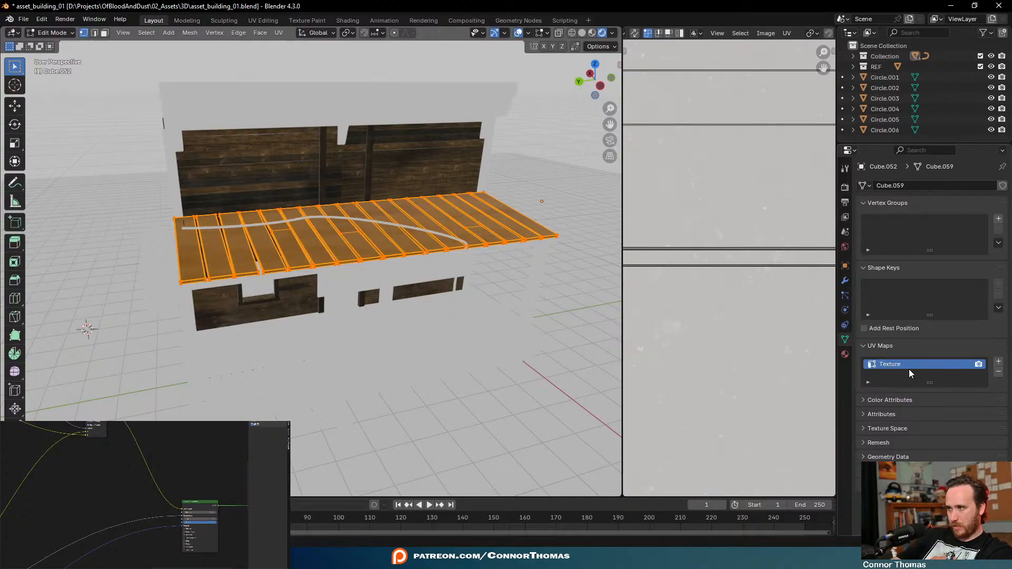
{"action": "key", "text": "Return"}
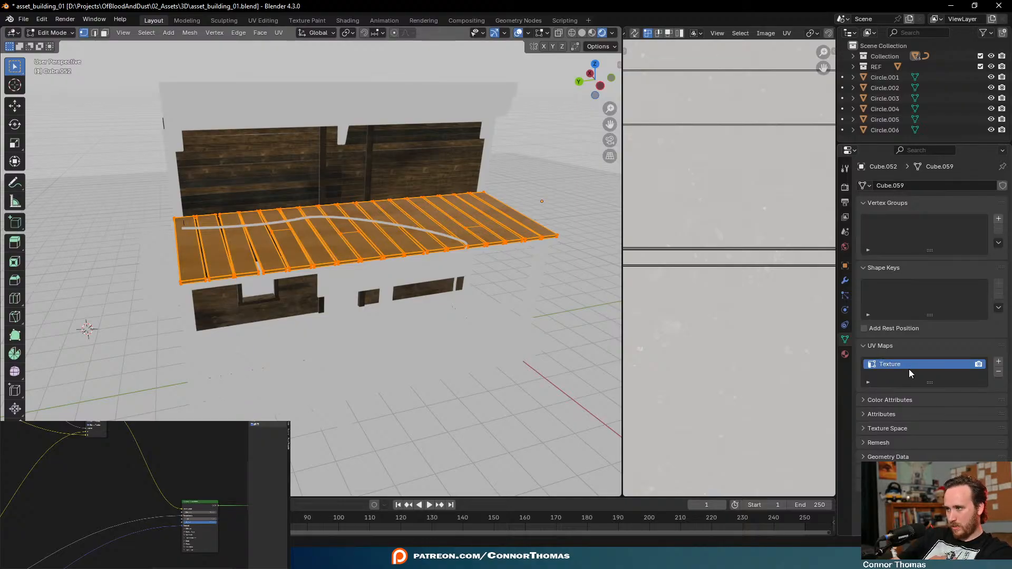
{"action": "left_click", "coordinate": [1000, 363]}
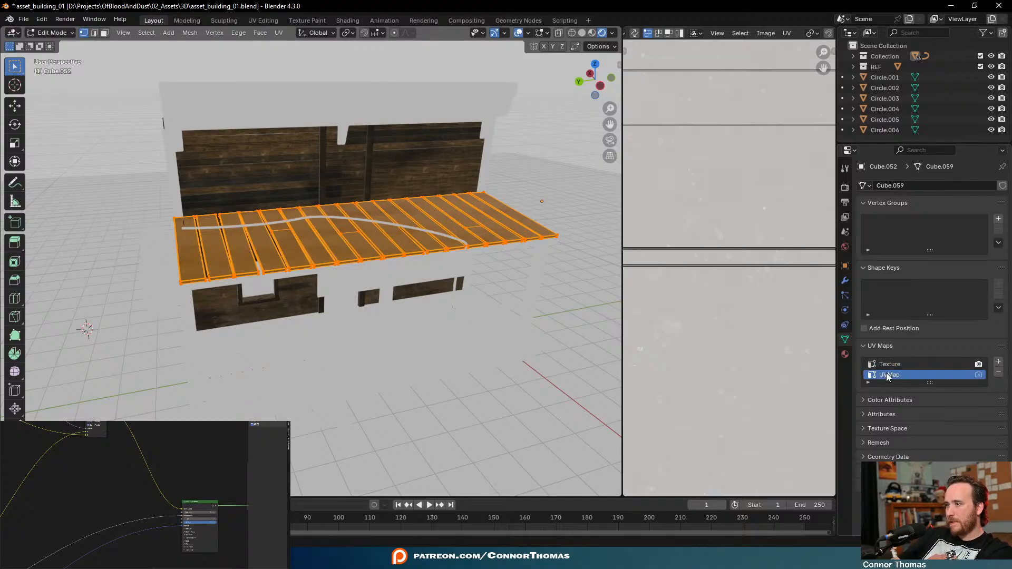
{"action": "double_click", "coordinate": [887, 373]}
{"action": "type", "text": "Random"}
{"action": "key", "text": "Return"}
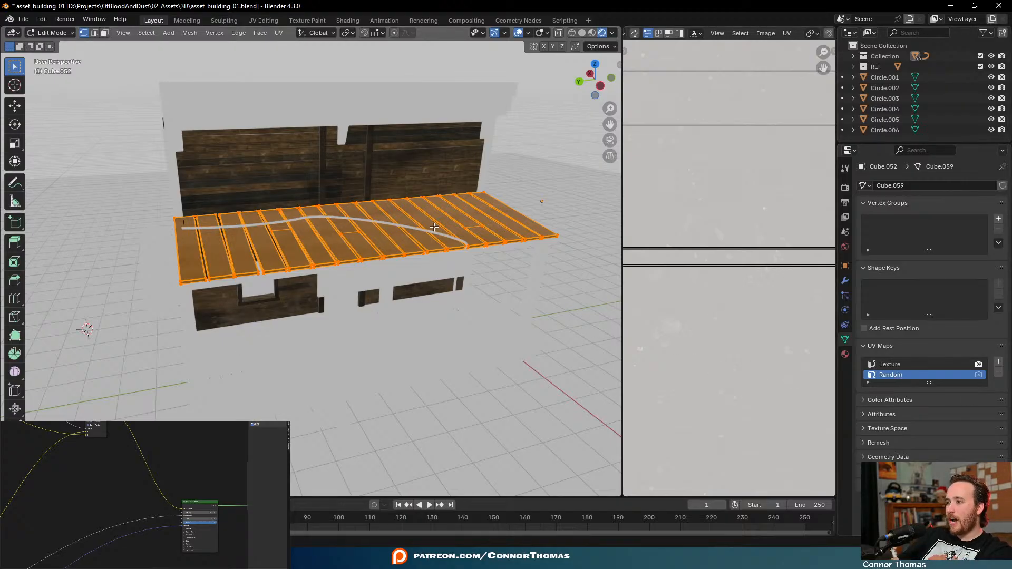
Make the Texture UV map active, unwrap the porch roof planks with Smart UV Project at a 66° angle limit, and inspect the result in Object Mode
{"action": "left_click", "coordinate": [933, 365]}
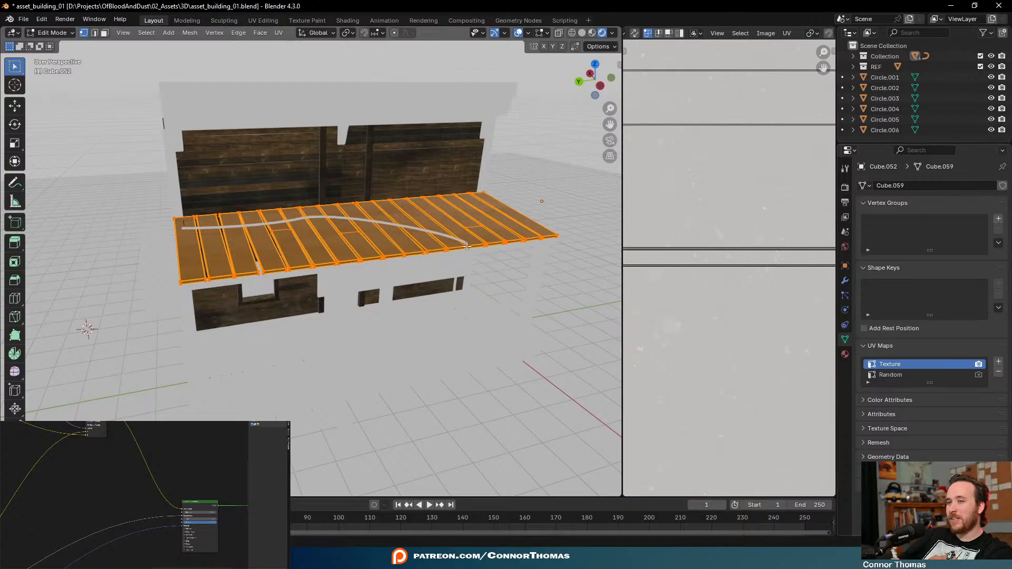
{"action": "middle_click_drag", "start_coordinate": [440, 245], "coordinate": [441, 262]}
{"action": "key", "text": "u"}
{"action": "mouse_move", "coordinate": [435, 259]}
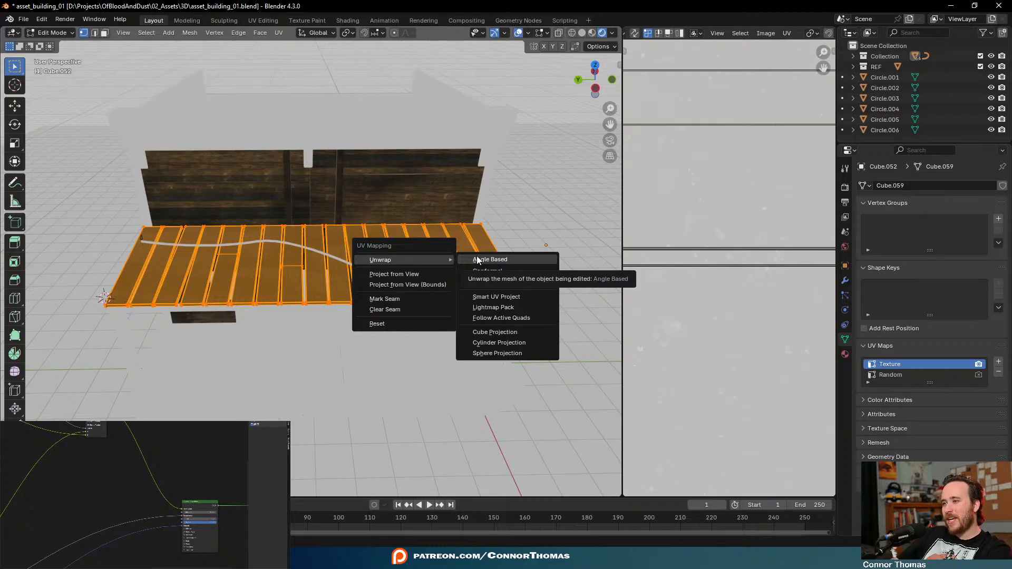
{"action": "left_click", "coordinate": [489, 297]}
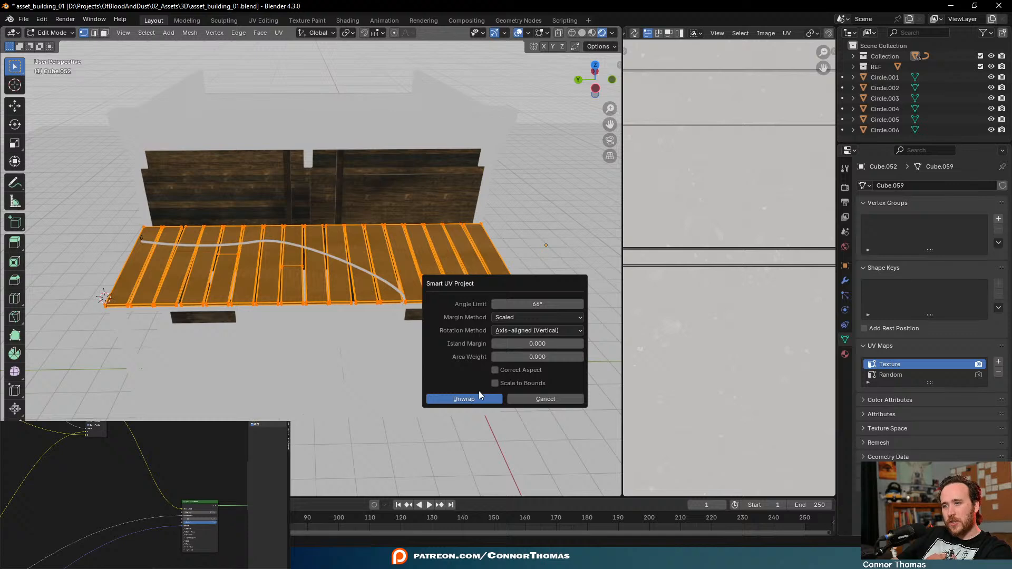
{"action": "left_click", "coordinate": [471, 399]}
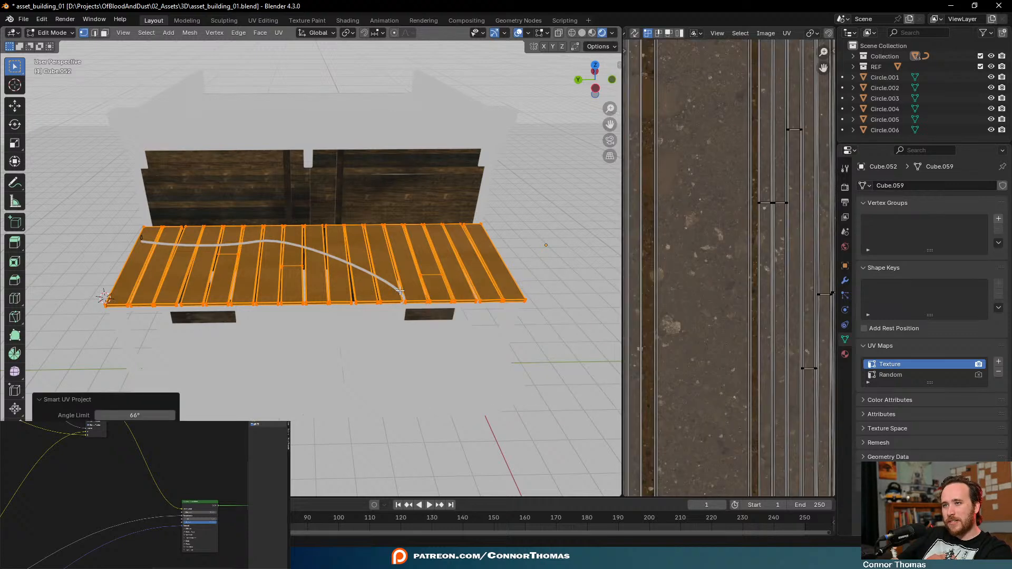
{"action": "key", "text": "alt+a"}
{"action": "scroll", "coordinate": [440, 308], "scroll_direction": "up", "scroll_amount": 4}
{"action": "key", "text": "Tab"}
{"action": "middle_click_drag", "start_coordinate": [419, 303], "coordinate": [467, 271]}
{"action": "scroll", "coordinate": [472, 305], "scroll_direction": "up", "scroll_amount": 5}
{"action": "scroll", "coordinate": [477, 314], "scroll_direction": "down", "scroll_amount": 6}
Make Random the porch roof planks' active and render UV map, and unwrap them with Project from View in top orthographic view
{"action": "left_click", "coordinate": [397, 283]}
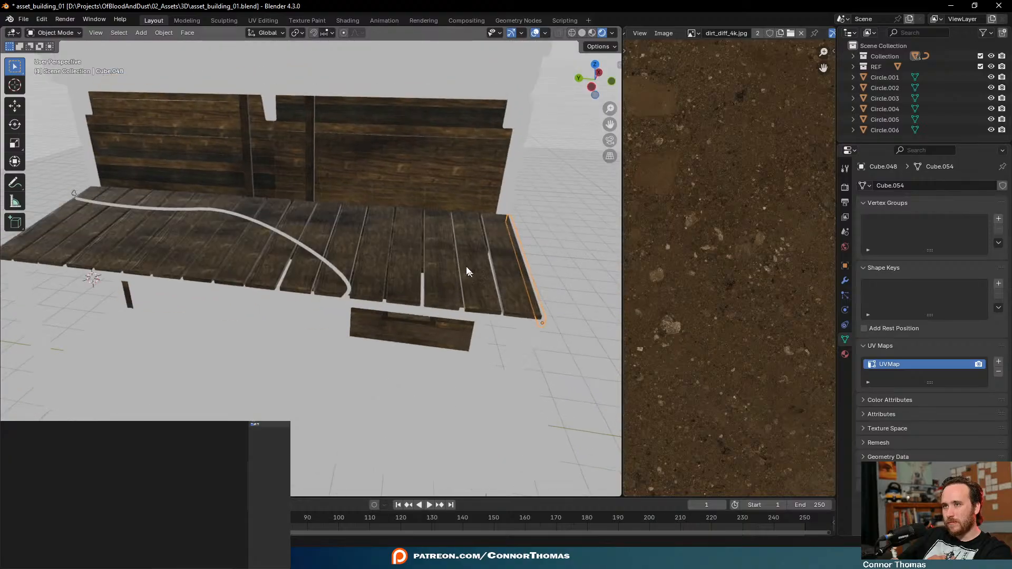
{"action": "left_click", "coordinate": [465, 267]}
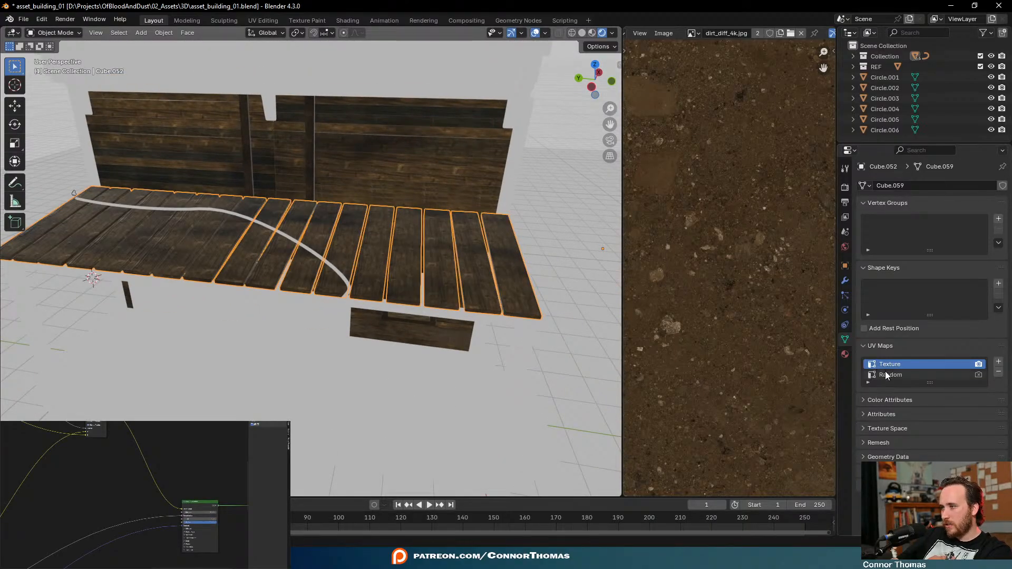
{"action": "left_click", "coordinate": [979, 377]}
{"action": "left_click", "coordinate": [979, 375]}
{"action": "key", "text": "Tab"}
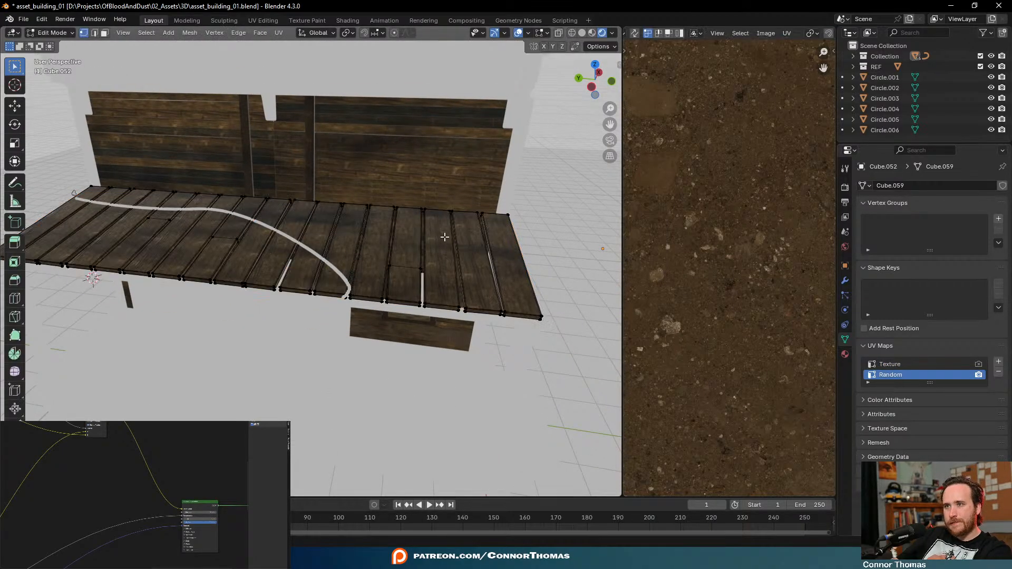
{"action": "key", "text": "KP_7"}
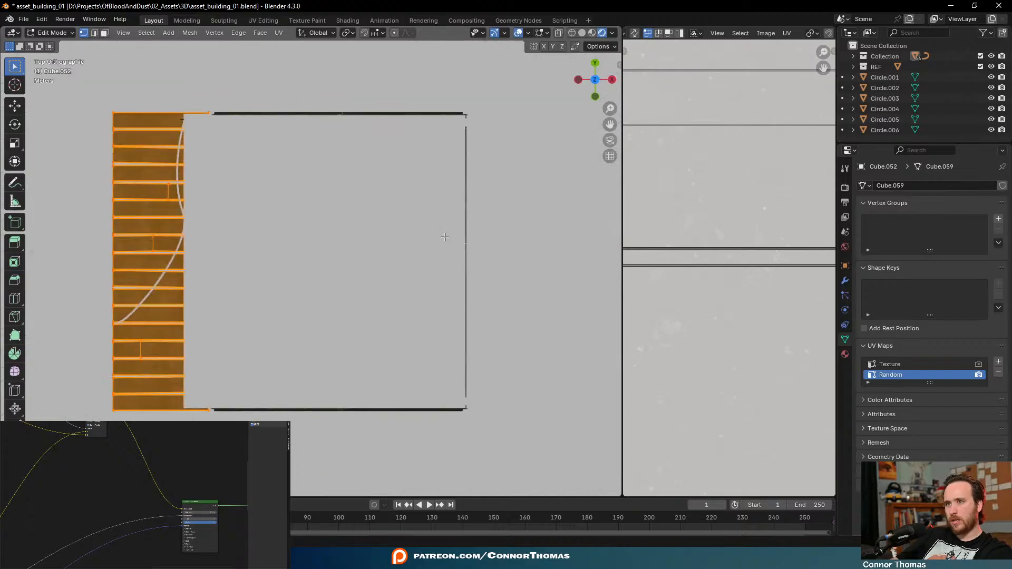
{"action": "middle_click_drag", "start_coordinate": [298, 245], "coordinate": [472, 237], "text": "shift"}
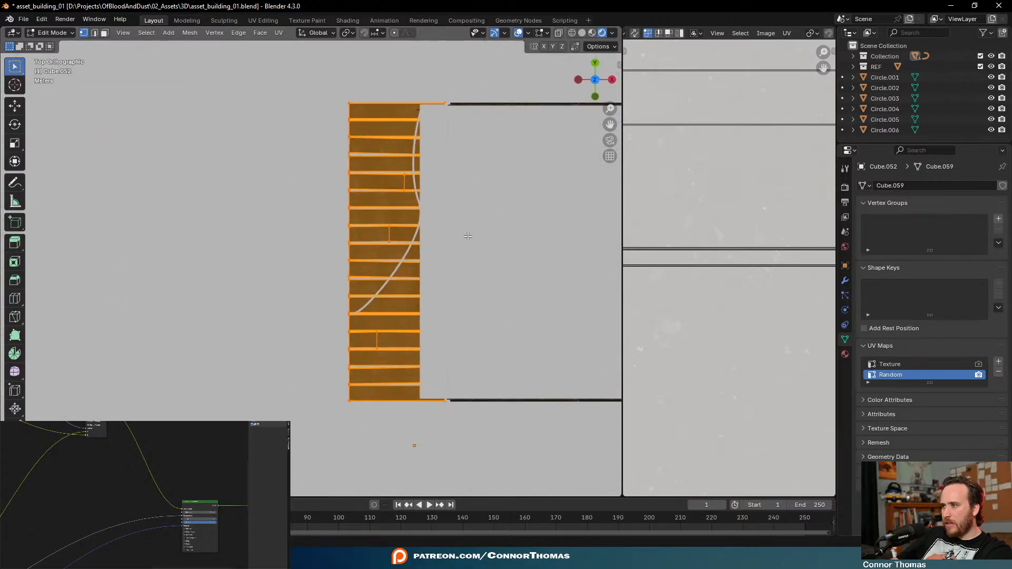
{"action": "key", "text": "u"}
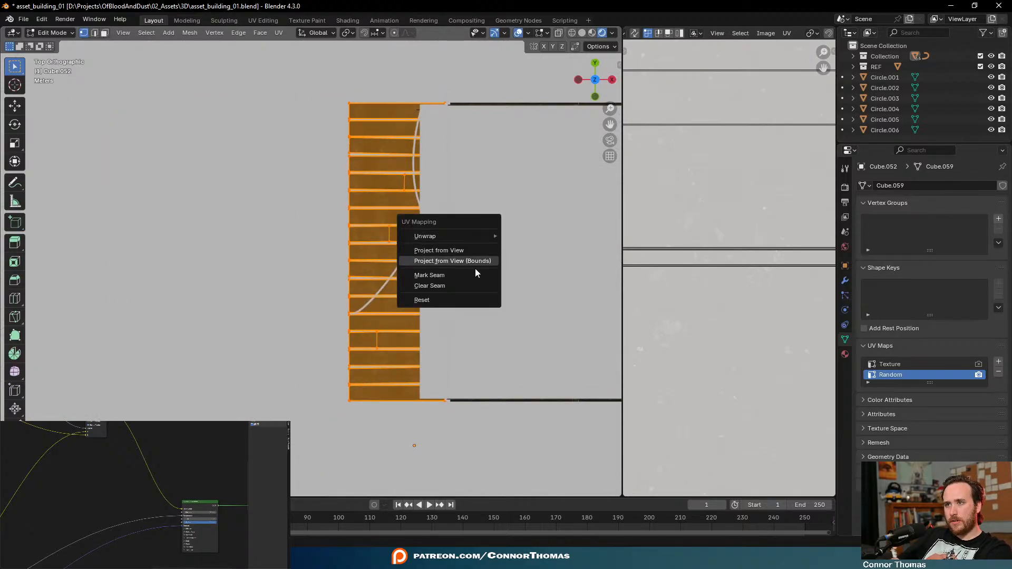
{"action": "left_click", "coordinate": [479, 250]}
{"action": "scroll", "coordinate": [720, 288], "scroll_direction": "down", "scroll_amount": 5}
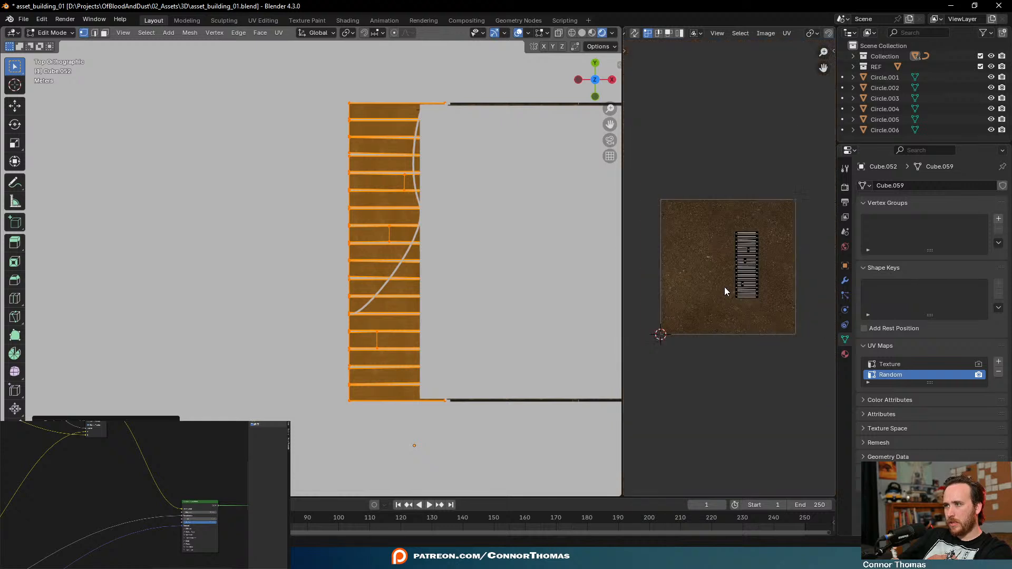
Scale and move all of the porch roof planks' Random UV islands so they fit within the texture tile
{"action": "middle_click_drag", "start_coordinate": [724, 287], "coordinate": [707, 235]}
{"action": "key", "text": "a"}
{"action": "key", "text": "s"}
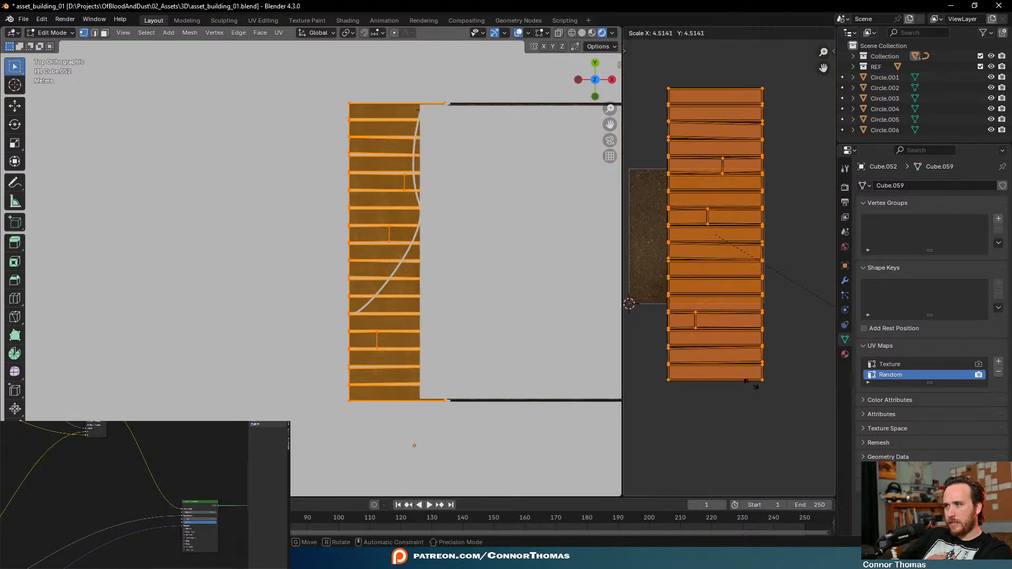
{"action": "left_click", "coordinate": [755, 384]}
{"action": "key", "text": "g"}
{"action": "left_click", "coordinate": [742, 339]}
{"action": "key", "text": "s"}
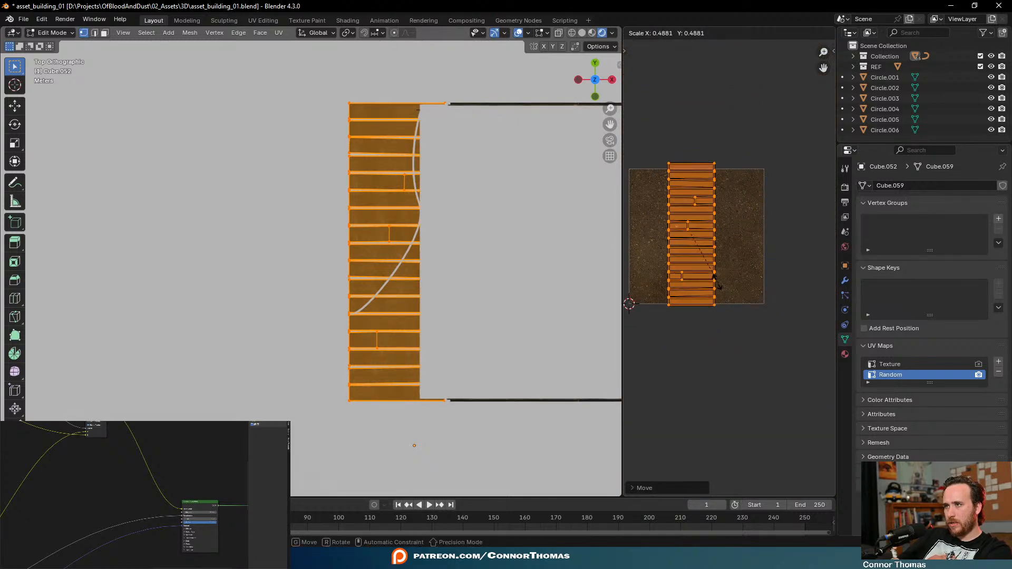
{"action": "left_click", "coordinate": [717, 284]}
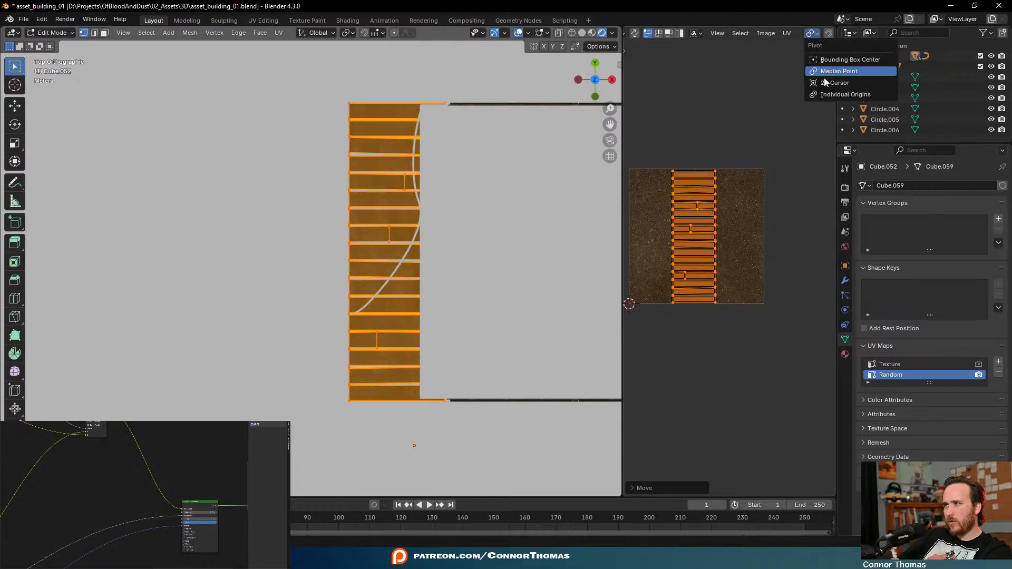
Collapse each porch roof plank's Random UV island by scaling to 0 around individual origins, and inspect the planks in Object Mode
{"action": "key", "text": "s"}
{"action": "key", "text": "x"}
{"action": "key", "text": "0"}
{"action": "key", "text": "Return"}
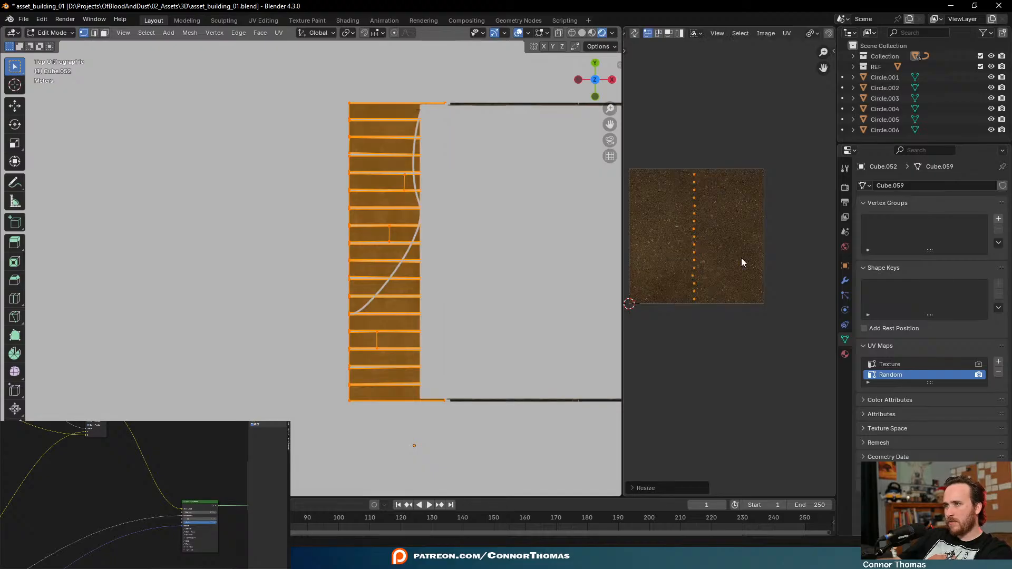
{"action": "key", "text": "Tab"}
{"action": "middle_click_drag", "start_coordinate": [580, 266], "coordinate": [489, 279]}
{"action": "key", "text": "Tab"}
{"action": "key", "text": "Tab"}
{"action": "left_click", "coordinate": [434, 262]}
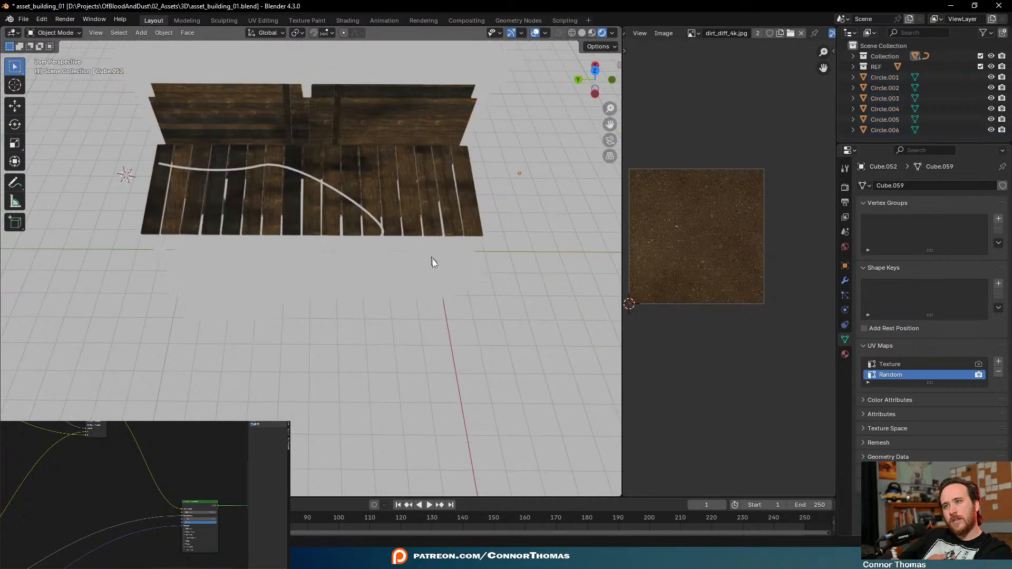
{"action": "middle_click_drag", "start_coordinate": [434, 262], "coordinate": [344, 235]}
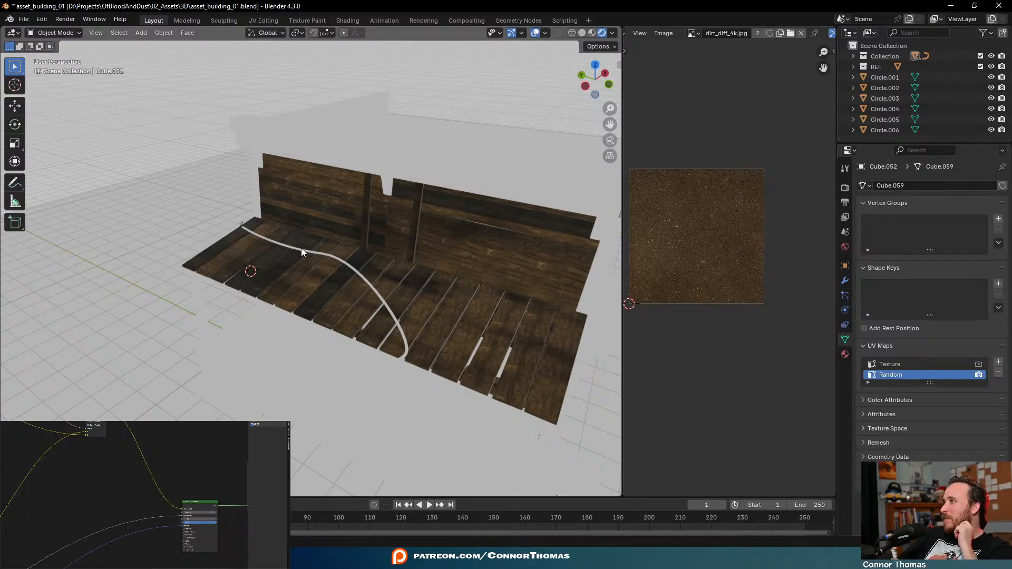
{"action": "middle_click_drag", "start_coordinate": [353, 298], "coordinate": [321, 244]}
Switch the viewport to solid shading and select the two vertical boards at the building's front corner beside the porch
{"action": "left_click", "coordinate": [214, 235]}
{"action": "key", "text": "a"}
{"action": "key", "text": "a"}
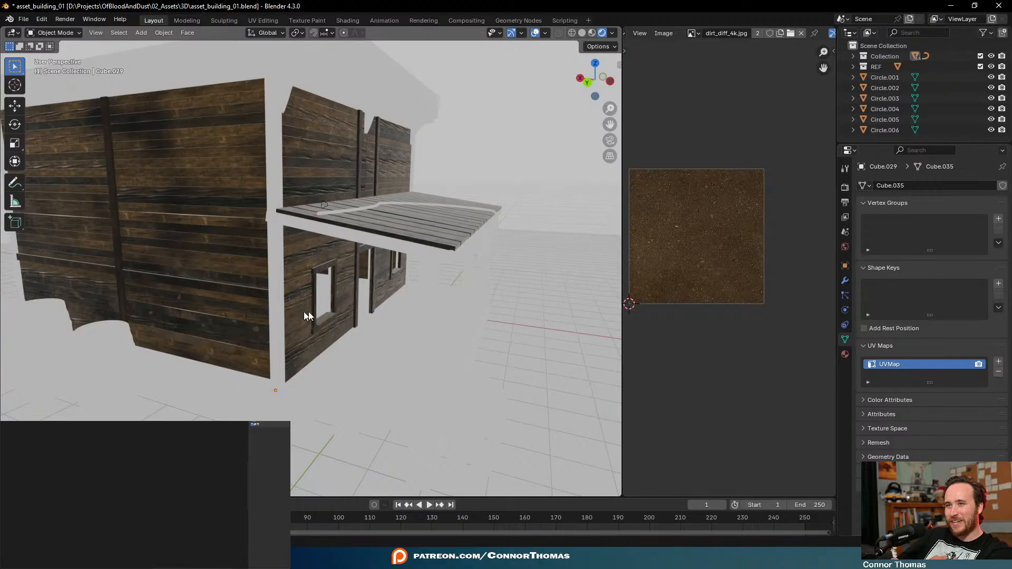
{"action": "key", "text": "z"}
{"action": "left_click", "coordinate": [269, 290]}
{"action": "middle_click_drag", "start_coordinate": [316, 277], "coordinate": [202, 321]}
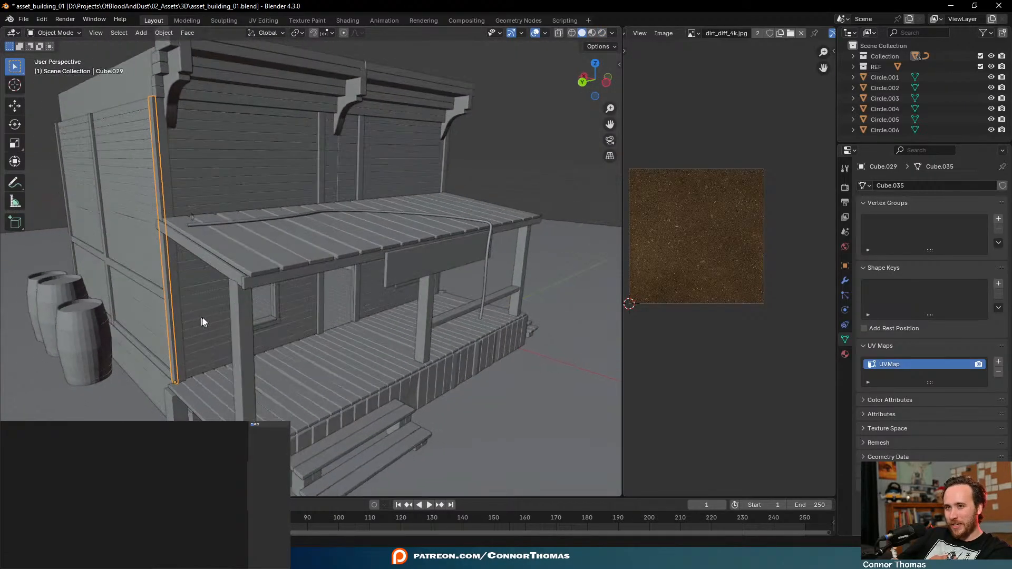
{"action": "scroll", "coordinate": [232, 319], "scroll_direction": "up", "scroll_amount": 3}
{"action": "middle_click_drag", "start_coordinate": [316, 315], "coordinate": [361, 294]}
{"action": "left_click", "coordinate": [359, 308], "text": "shift"}
{"action": "scroll", "coordinate": [370, 295], "scroll_direction": "down", "scroll_amount": 2}
{"action": "middle_click_drag", "start_coordinate": [500, 304], "coordinate": [336, 303], "text": "shift"}
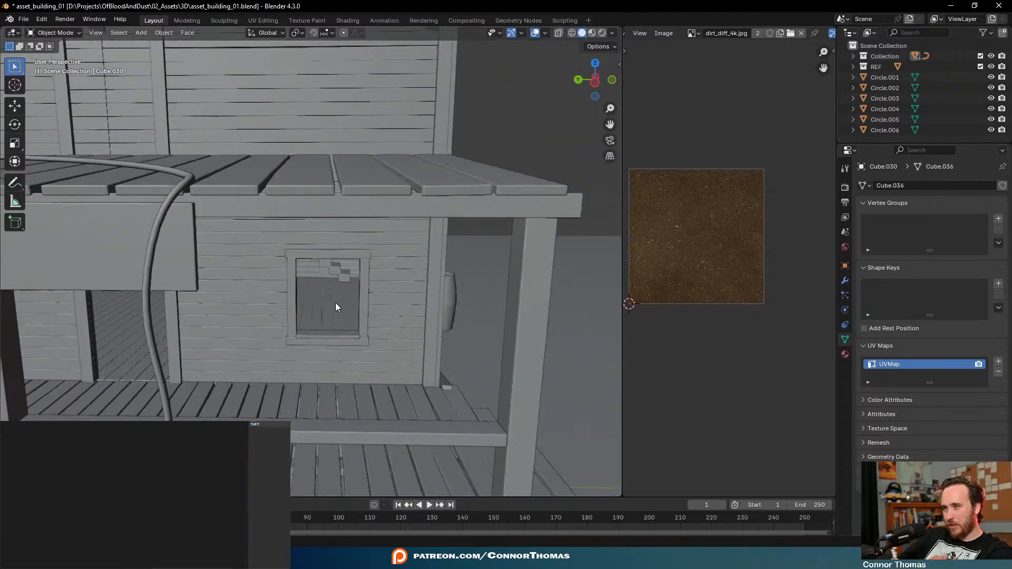
Add the vertical corner boards at the building's other three corners to the selection
{"action": "left_click", "coordinate": [432, 304], "text": "shift"}
{"action": "middle_click_drag", "start_coordinate": [498, 304], "coordinate": [340, 292]}
{"action": "left_click", "coordinate": [264, 307], "text": "shift"}
{"action": "left_click", "coordinate": [297, 269], "text": "shift"}
{"action": "left_click", "coordinate": [294, 286], "text": "shift"}
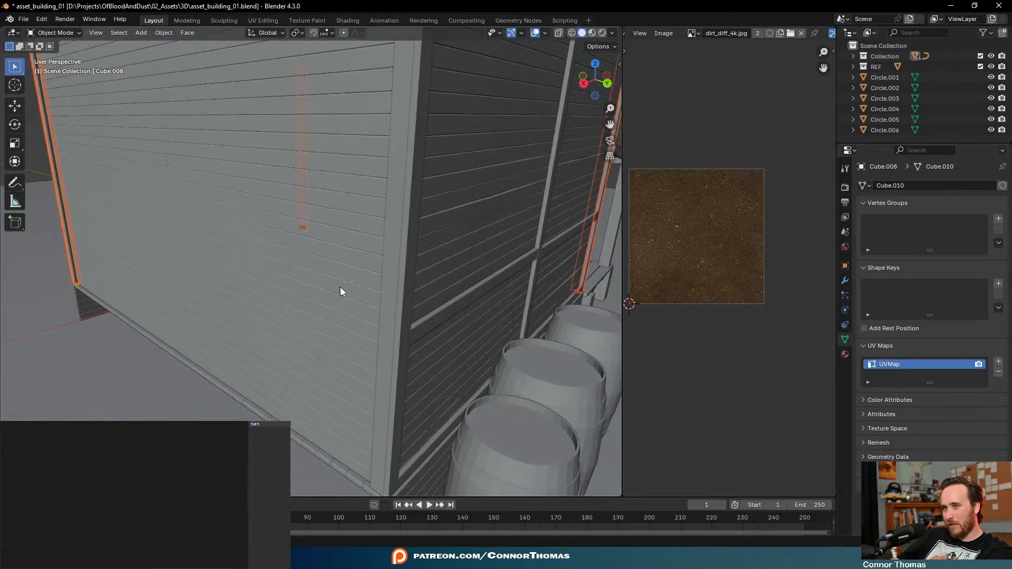
{"action": "left_click", "coordinate": [391, 308], "text": "shift"}
{"action": "left_click", "coordinate": [411, 306], "text": "shift"}
{"action": "scroll", "coordinate": [446, 304], "scroll_direction": "down", "scroll_amount": 5}
{"action": "middle_click_drag", "start_coordinate": [447, 304], "coordinate": [420, 284]}
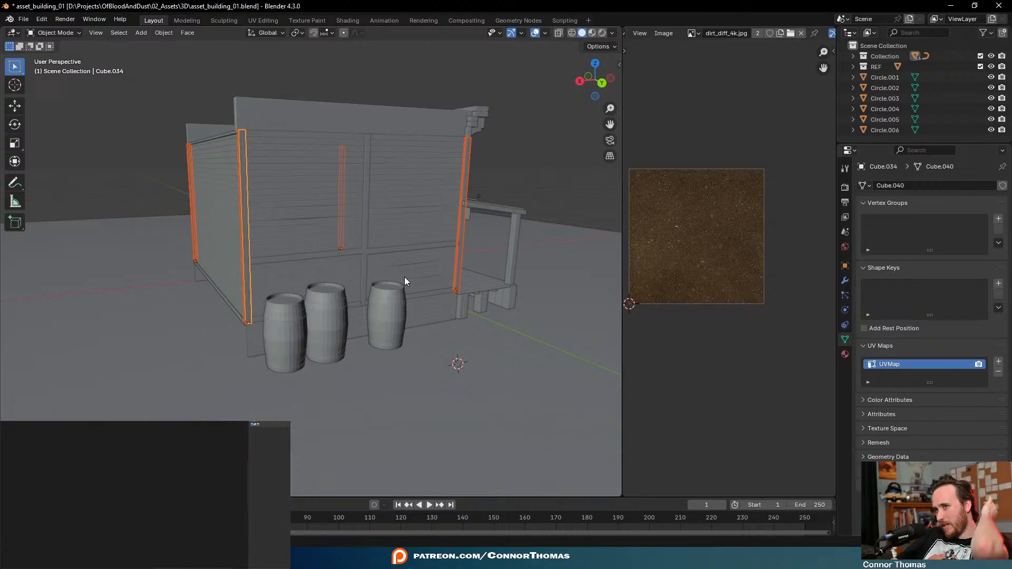
{"action": "middle_click_drag", "start_coordinate": [409, 272], "coordinate": [416, 242]}
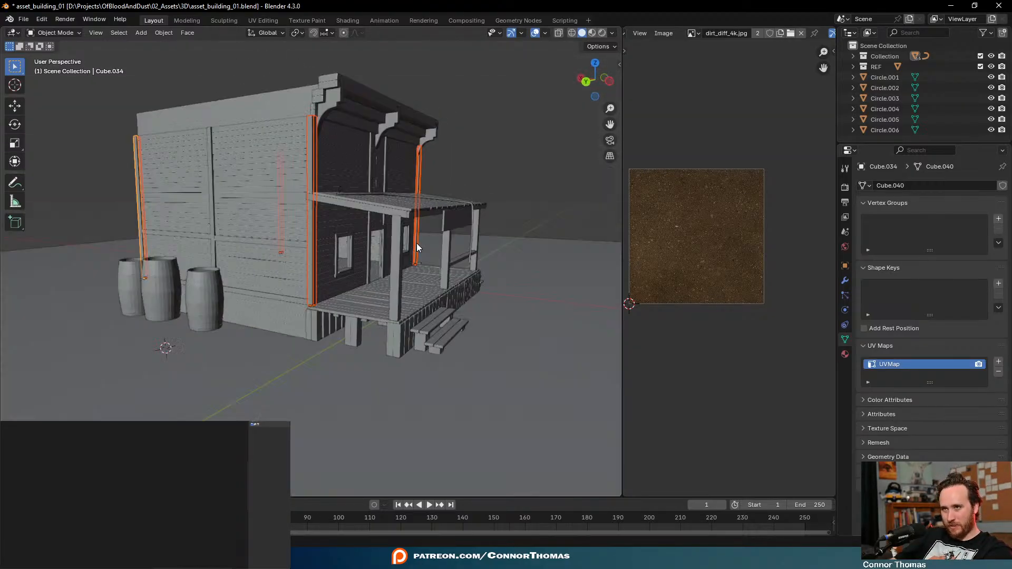
{"action": "scroll", "coordinate": [416, 248], "scroll_direction": "up", "scroll_amount": 2}
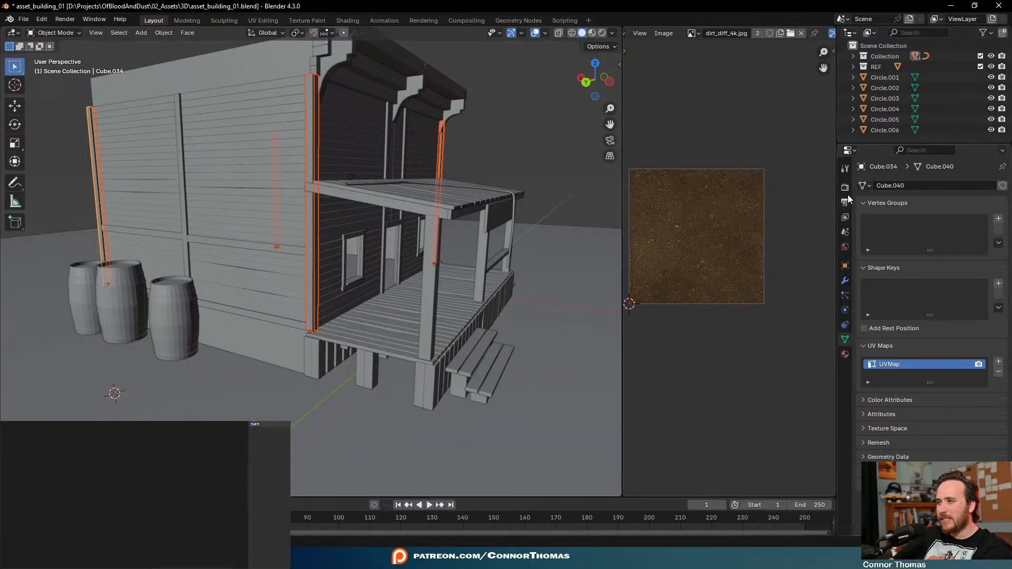
{"action": "middle_click_drag", "start_coordinate": [396, 235], "coordinate": [378, 233]}
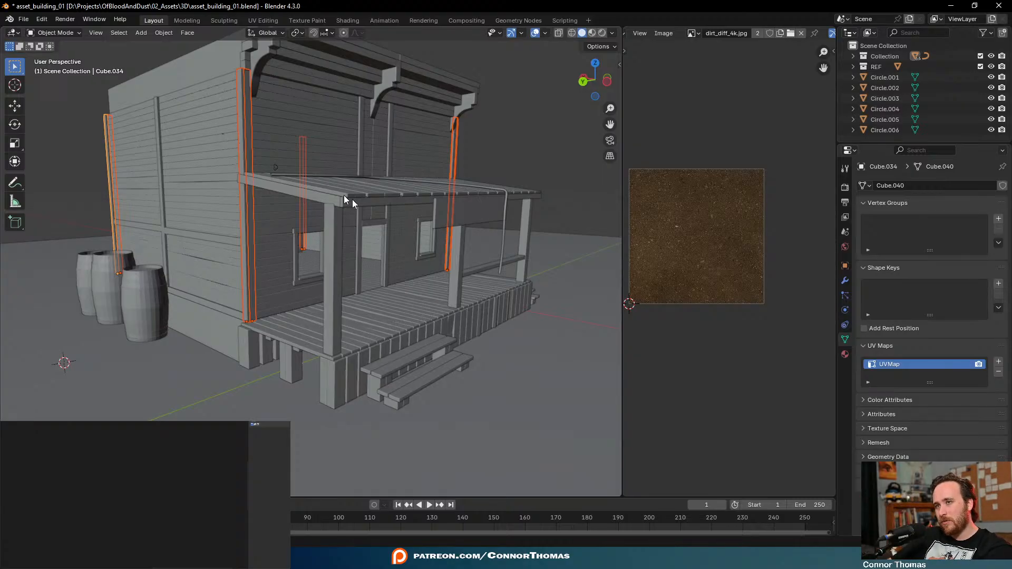
Rename the active corner board's UV map as Texture and add a second one named Random
{"action": "double_click", "coordinate": [889, 364]}
{"action": "type", "text": "T"}
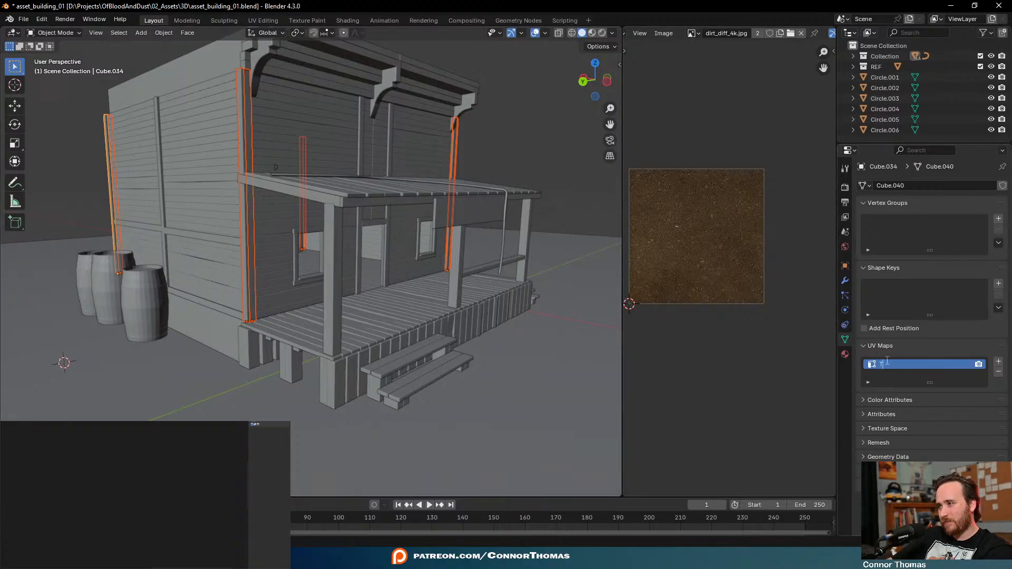
{"action": "type", "text": "exture"}
{"action": "key", "text": "Return"}
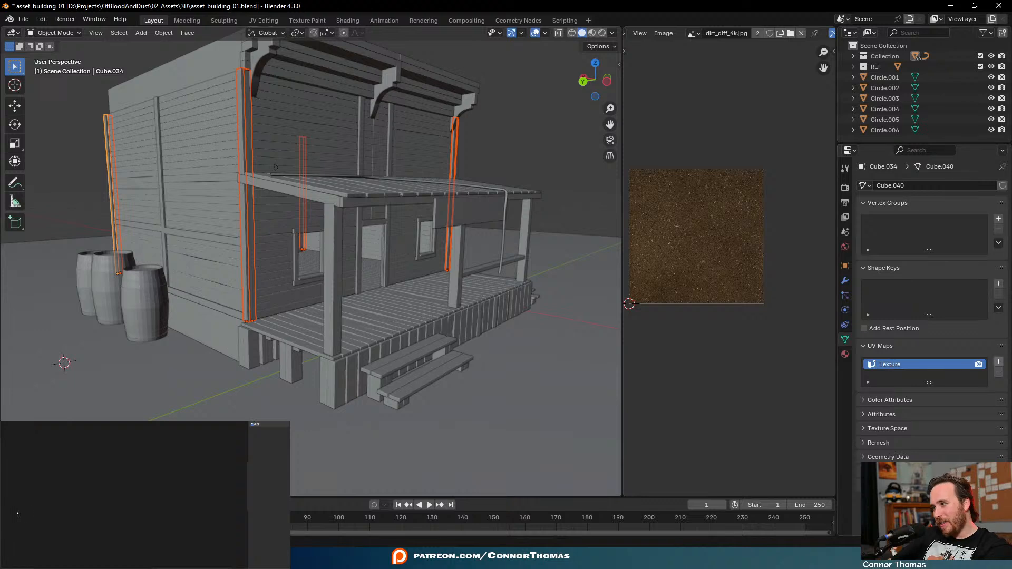
{"action": "left_click", "coordinate": [998, 363]}
{"action": "double_click", "coordinate": [909, 374]}
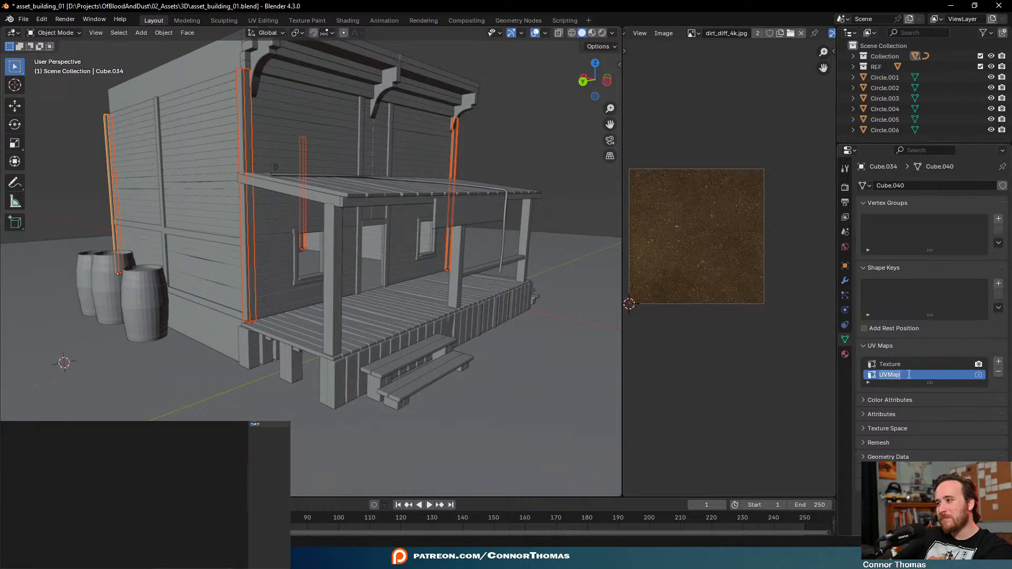
{"action": "type", "text": "Random"}
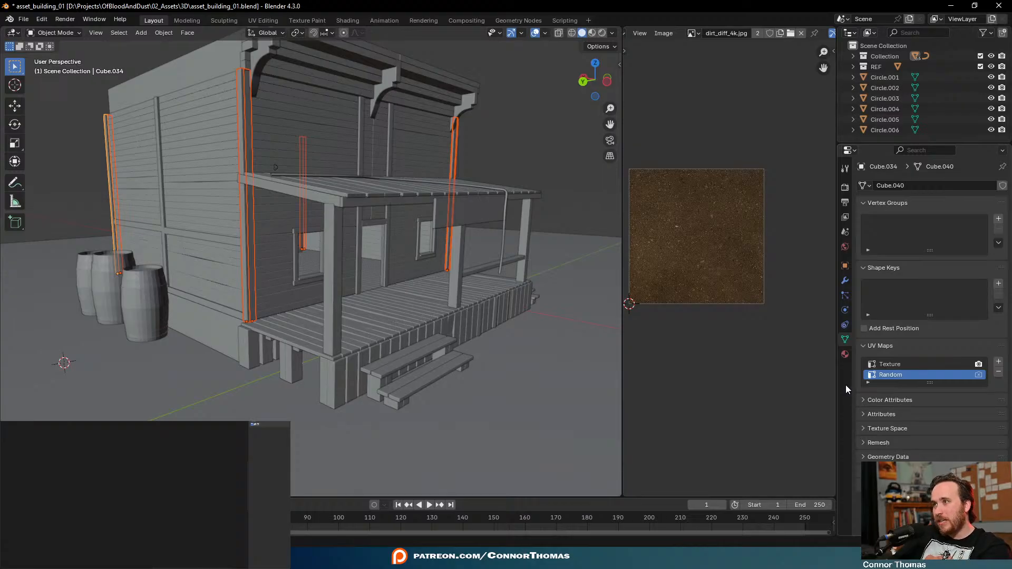
Make the Texture UV map active and unwrap the selected corner boards with Smart UV Project at a 66° angle limit
{"action": "left_click", "coordinate": [894, 364]}
{"action": "key", "text": "Tab"}
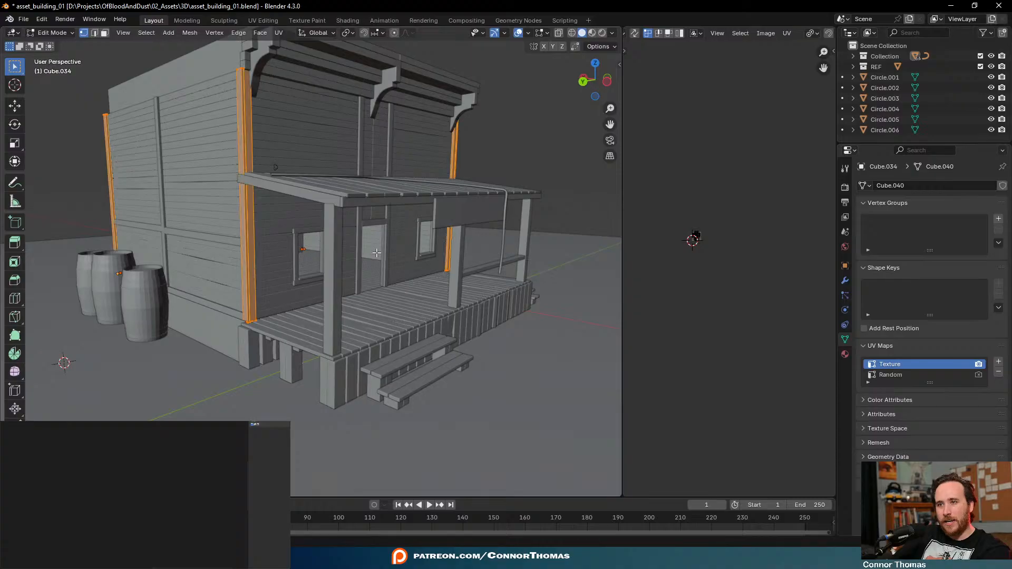
{"action": "key", "text": "u"}
{"action": "mouse_move", "coordinate": [369, 239]}
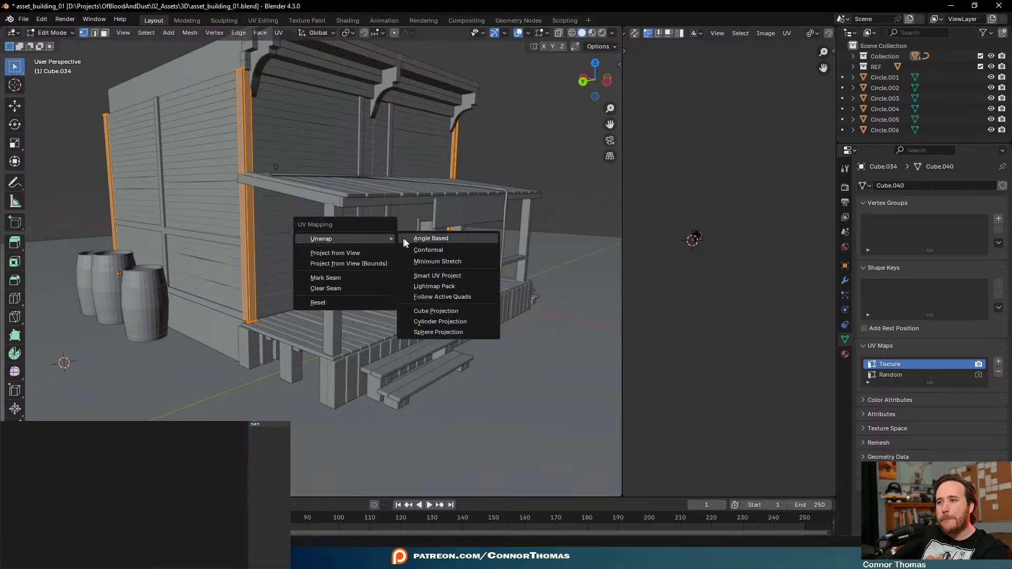
{"action": "left_click", "coordinate": [435, 279]}
{"action": "left_click", "coordinate": [412, 379]}
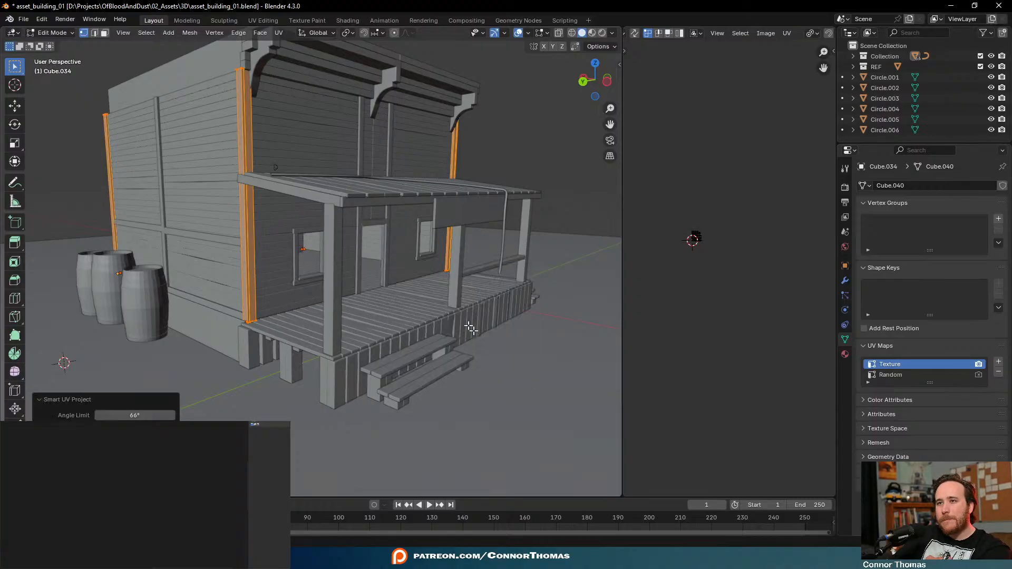
{"action": "key", "text": "Tab"}
Make Random the active and render UV map, and unwrap the corner boards with Project from View in top orthographic view
{"action": "left_click", "coordinate": [879, 375]}
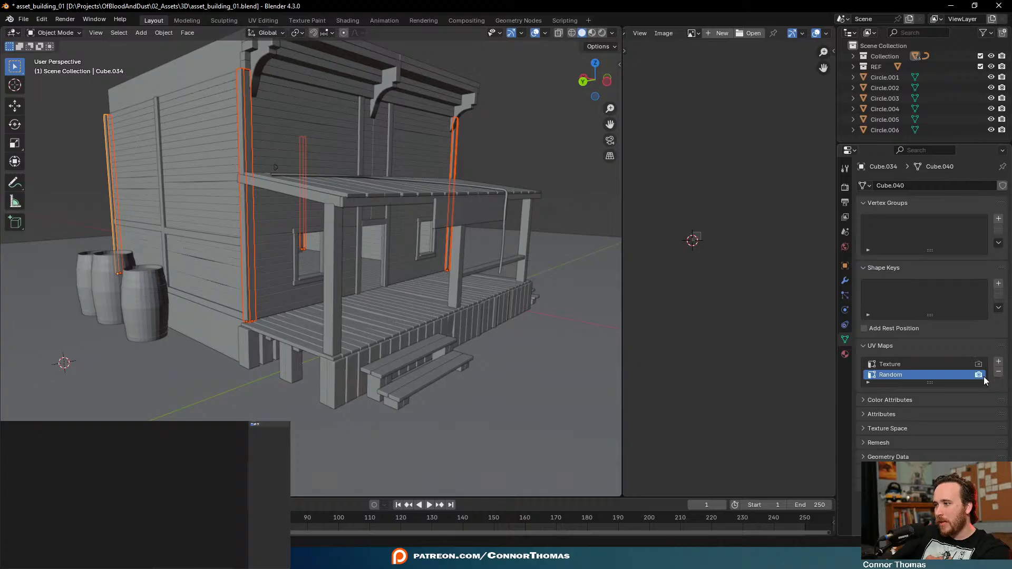
{"action": "key", "text": "Tab"}
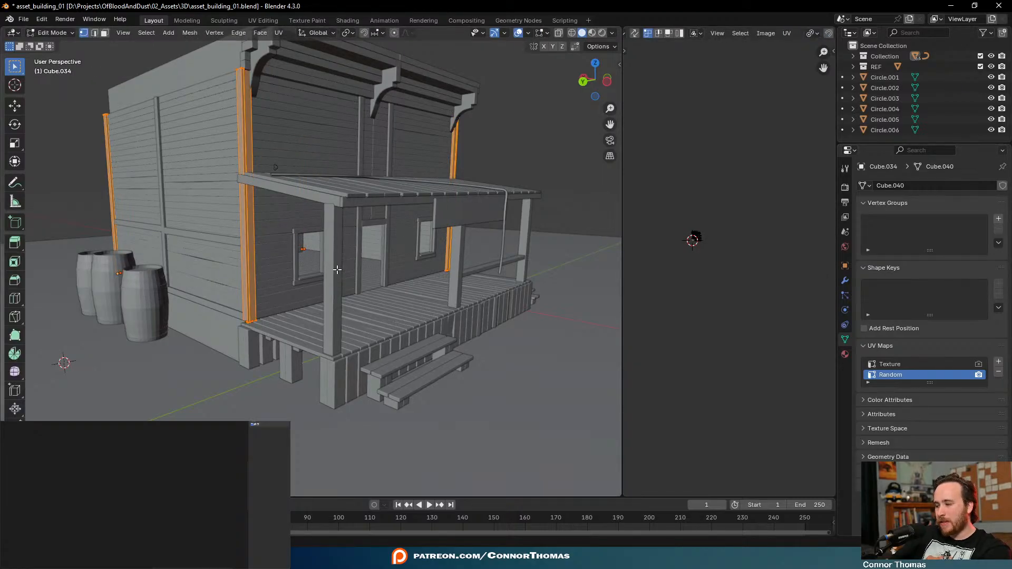
{"action": "key", "text": "KP_7"}
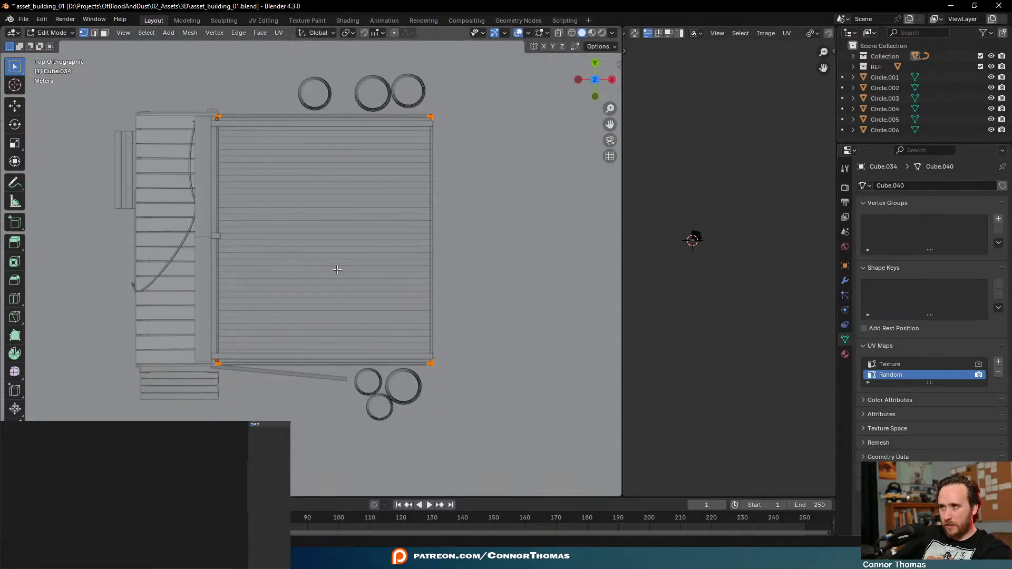
{"action": "key", "text": "u"}
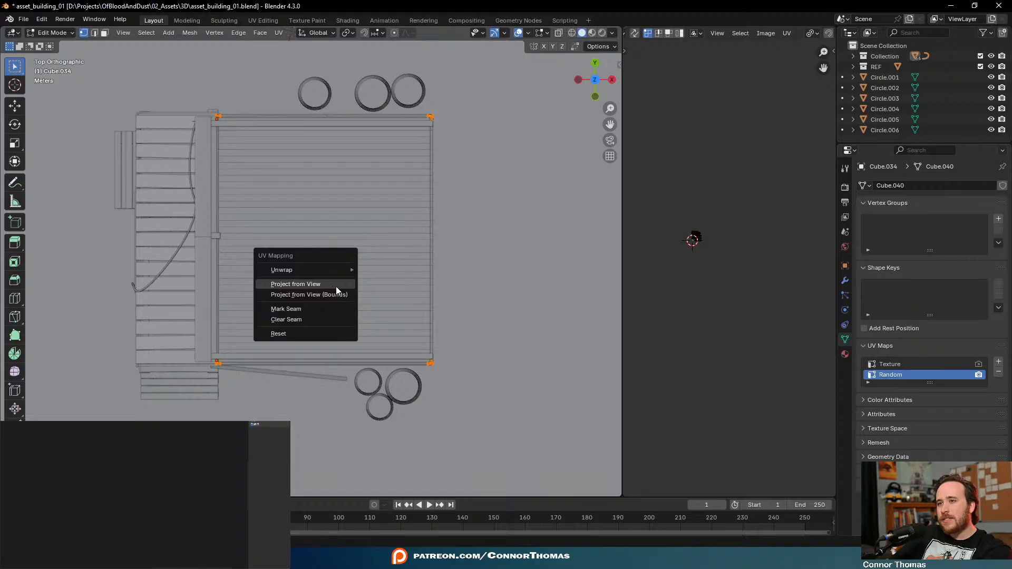
{"action": "left_click", "coordinate": [336, 284]}
Collapse the corner boards' Random UV islands to points by scaling to 0 with the pivot set to Individual Origins
{"action": "scroll", "coordinate": [681, 211], "scroll_direction": "up", "scroll_amount": 12}
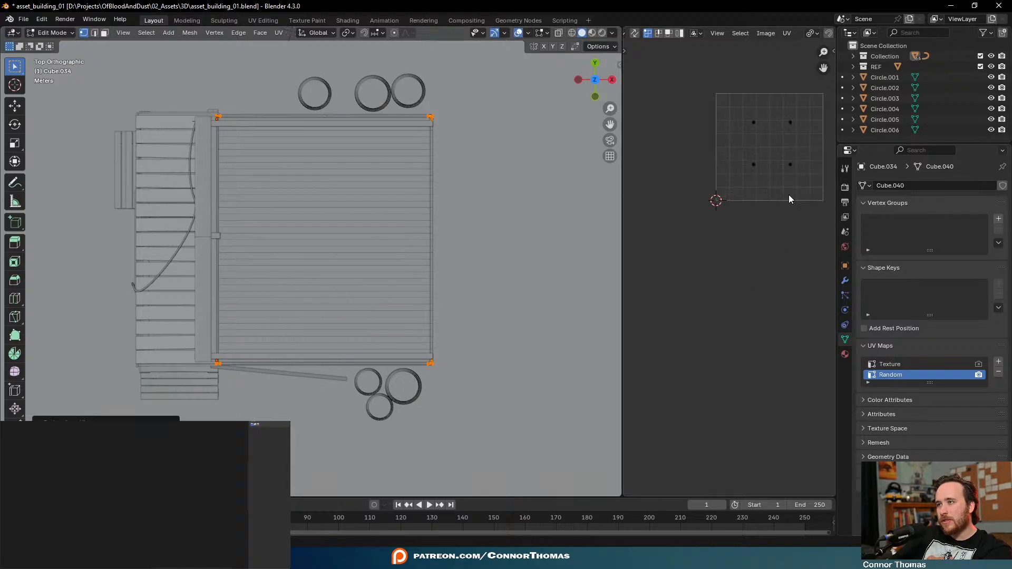
{"action": "scroll", "coordinate": [752, 258], "scroll_direction": "up", "scroll_amount": 1}
{"action": "key", "text": "a"}
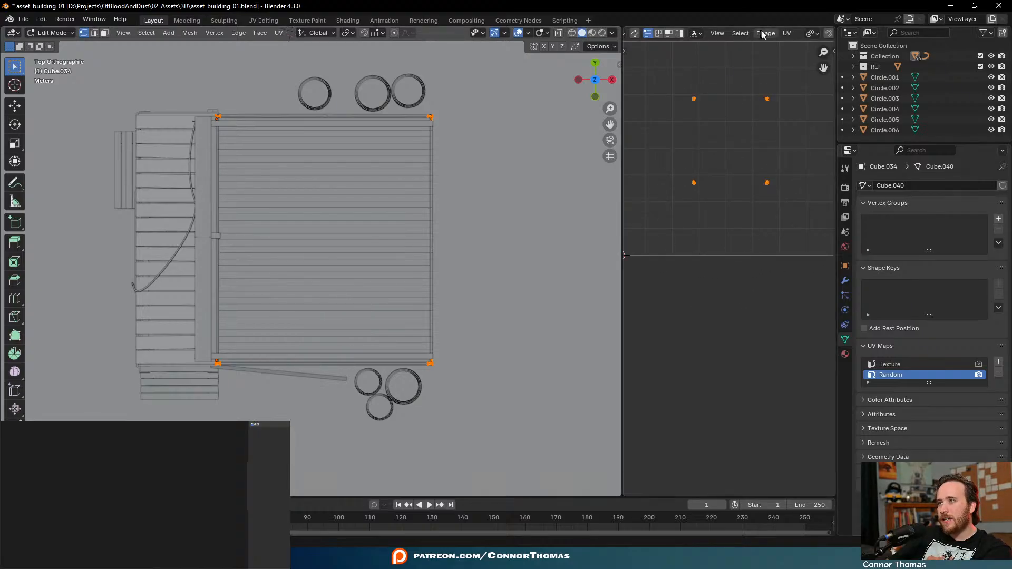
{"action": "left_click", "coordinate": [814, 33]}
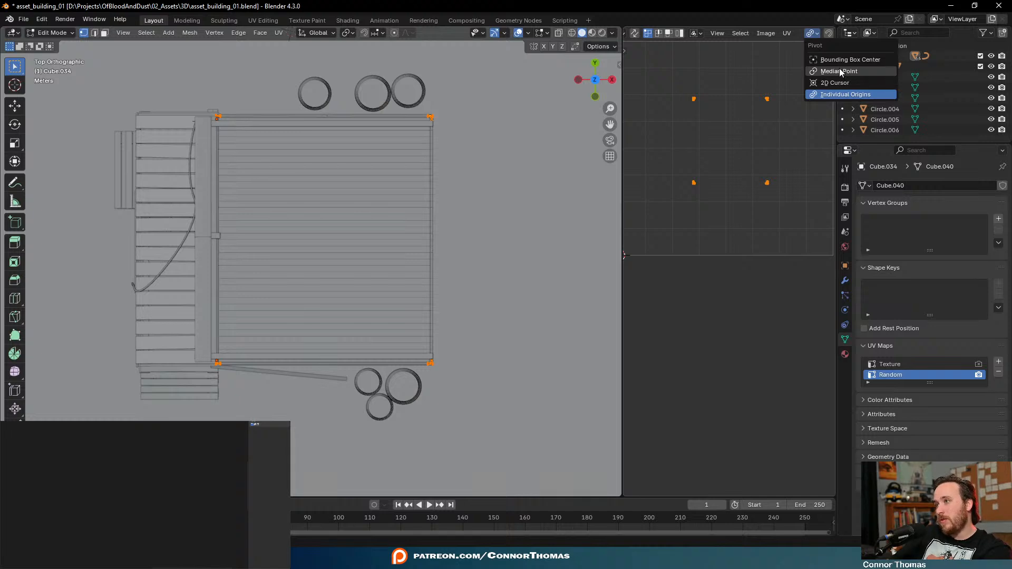
{"action": "left_click", "coordinate": [834, 95]}
{"action": "type", "text": "s"}
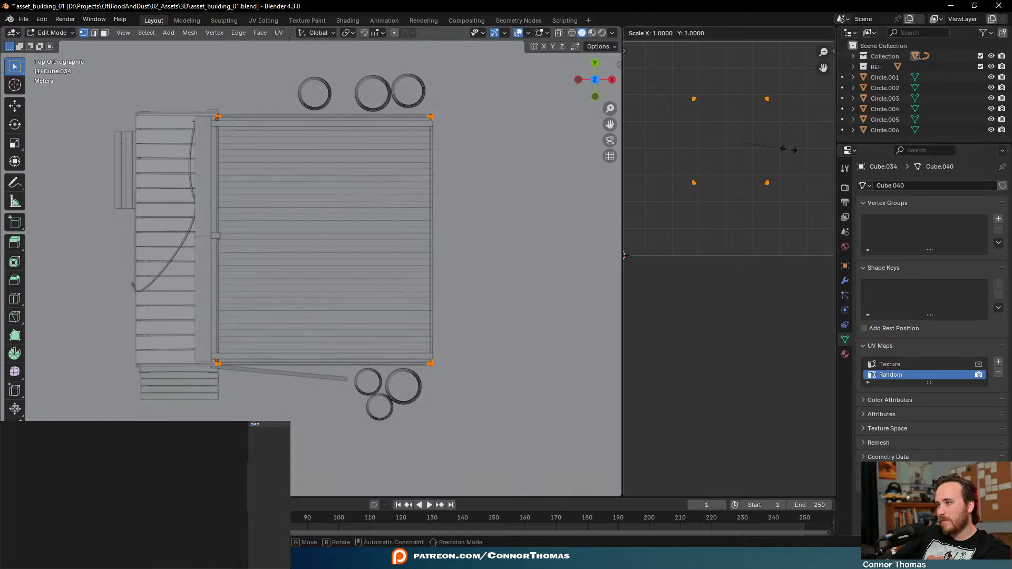
{"action": "type", "text": "0"}
{"action": "key", "text": "Return"}
{"action": "scroll", "coordinate": [789, 150], "scroll_direction": "up", "scroll_amount": 6}
{"action": "scroll", "coordinate": [748, 134], "scroll_direction": "down", "scroll_amount": 2}
{"action": "middle_click_drag", "start_coordinate": [682, 101], "coordinate": [768, 212]}
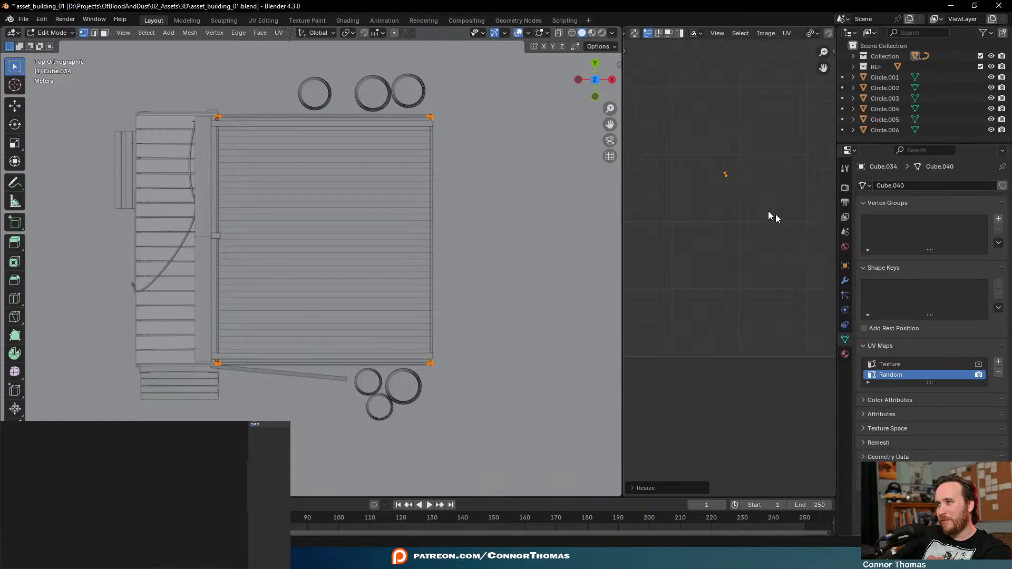
{"action": "scroll", "coordinate": [768, 213], "scroll_direction": "up", "scroll_amount": 4}
{"action": "scroll", "coordinate": [718, 93], "scroll_direction": "up", "scroll_amount": 4}
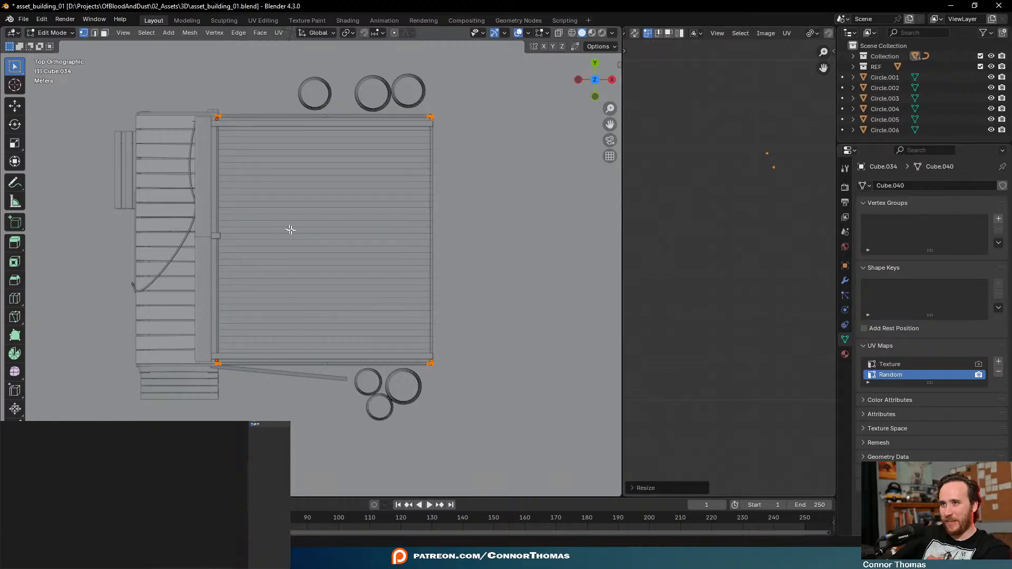
Make Texture the active corner board's active UV map and assign the existing Wood Structure material, viewing it in rendered shading
{"action": "key", "text": "Tab"}
{"action": "scroll", "coordinate": [383, 285], "scroll_direction": "up", "scroll_amount": 5}
{"action": "middle_click_drag", "start_coordinate": [383, 285], "coordinate": [477, 246]}
{"action": "scroll", "coordinate": [390, 262], "scroll_direction": "down", "scroll_amount": 5}
{"action": "left_click", "coordinate": [880, 364]}
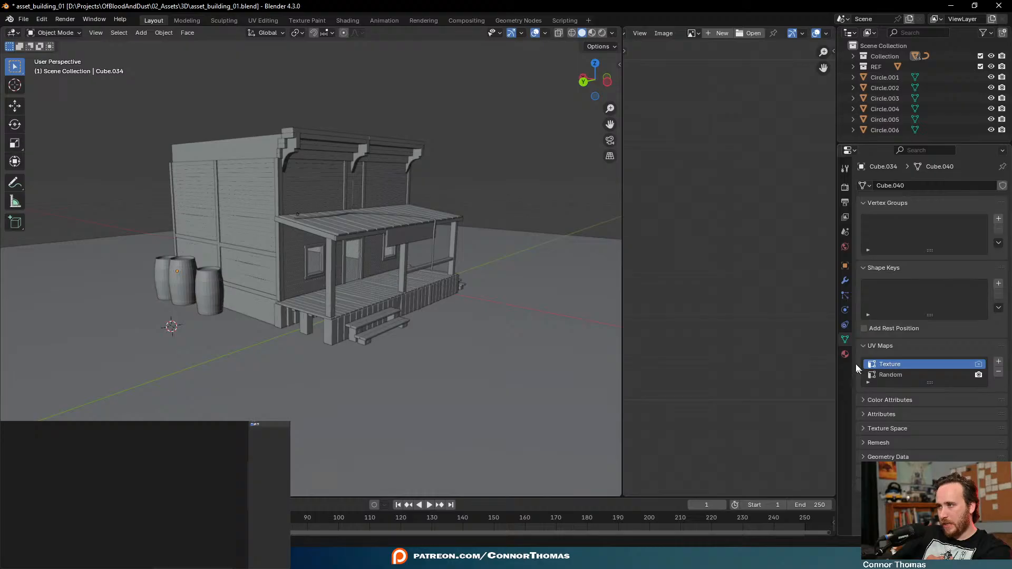
{"action": "left_click", "coordinate": [845, 355]}
{"action": "left_click", "coordinate": [863, 230]}
{"action": "left_click", "coordinate": [732, 256]}
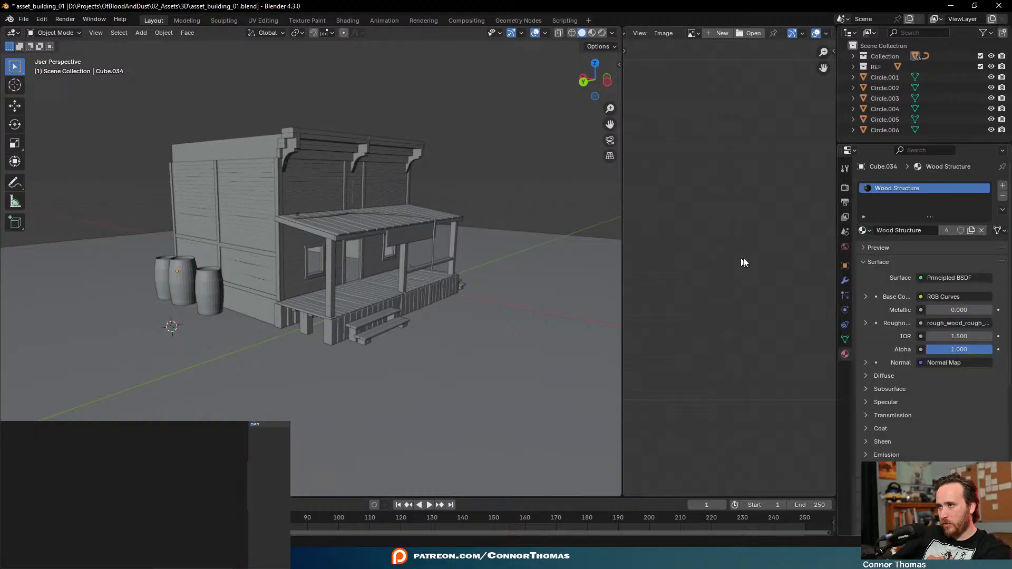
{"action": "key", "text": "z"}
{"action": "left_click", "coordinate": [382, 298]}
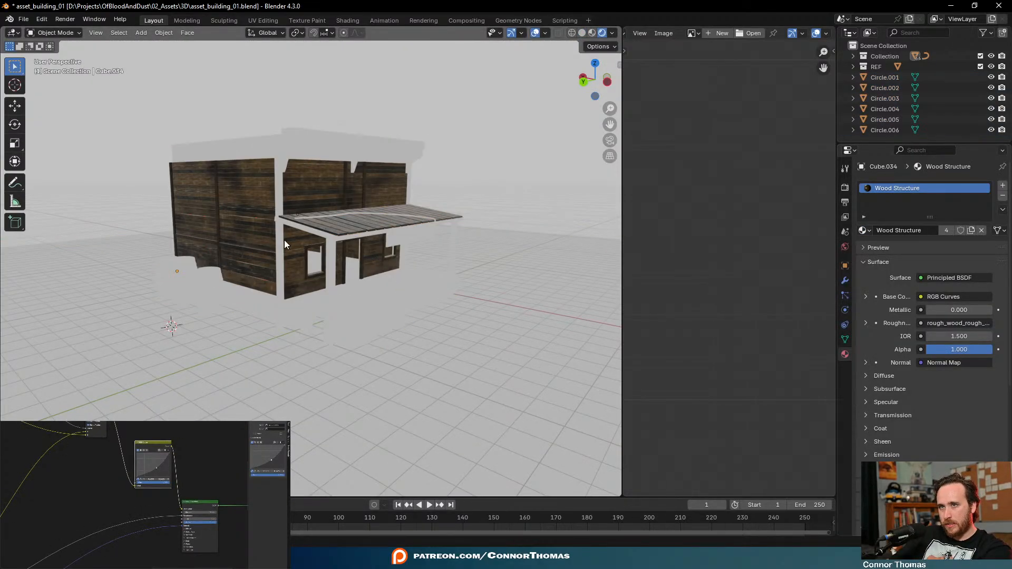
{"action": "middle_click_drag", "start_coordinate": [283, 239], "coordinate": [325, 260]}
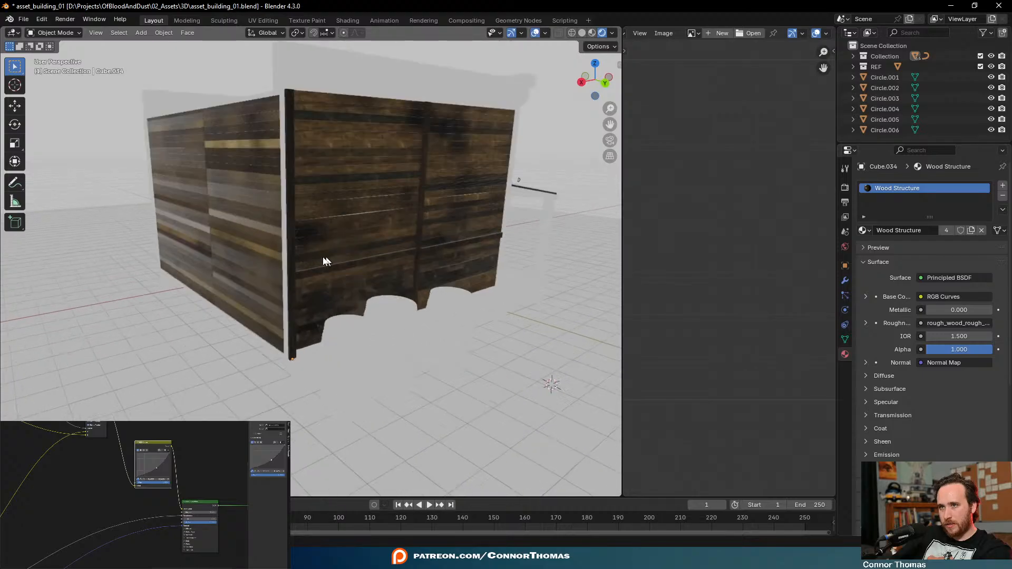
Assign the existing Wood Structure material to the remaining bare board at the current rear corner
{"action": "left_click", "coordinate": [284, 247]}
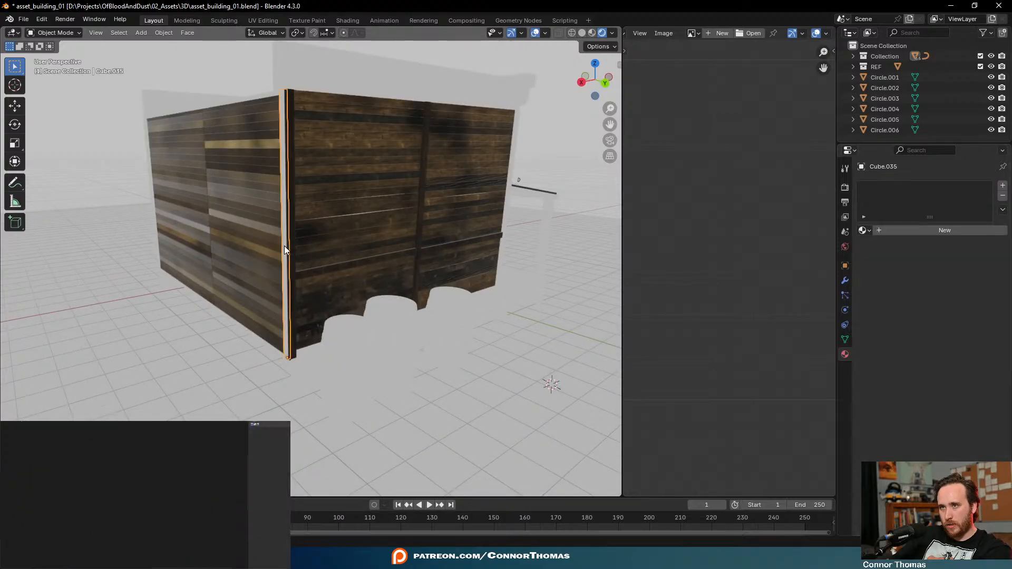
{"action": "left_click", "coordinate": [863, 230]}
{"action": "left_click", "coordinate": [789, 256]}
Assign the existing Wood Structure material to both boards at the adjacent rear corner of the building
{"action": "middle_click_drag", "start_coordinate": [195, 294], "coordinate": [320, 296]}
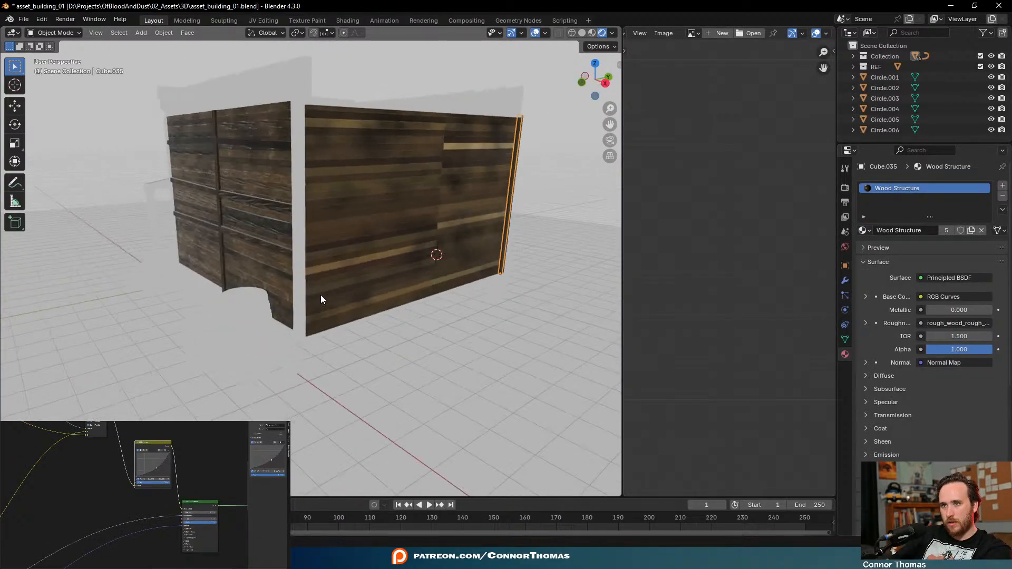
{"action": "left_click", "coordinate": [303, 246]}
{"action": "left_click", "coordinate": [861, 232]}
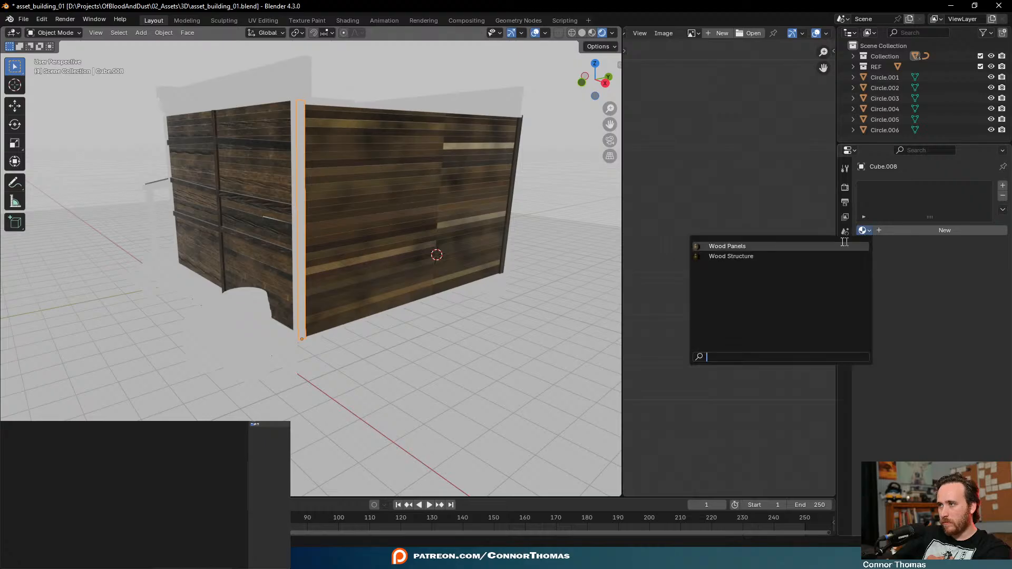
{"action": "left_click", "coordinate": [738, 256]}
{"action": "left_click", "coordinate": [296, 229]}
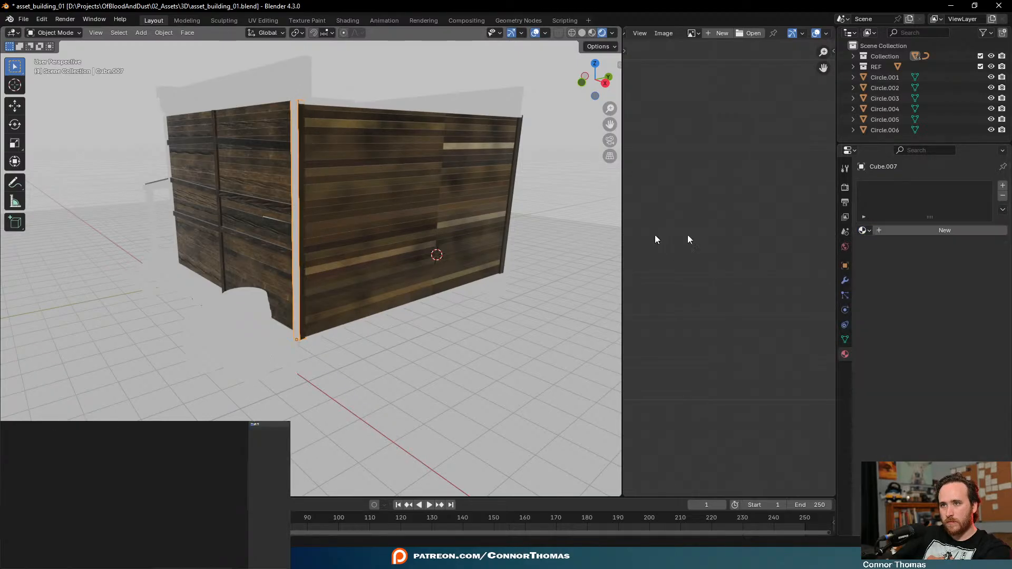
{"action": "left_click", "coordinate": [860, 230]}
{"action": "left_click", "coordinate": [786, 257]}
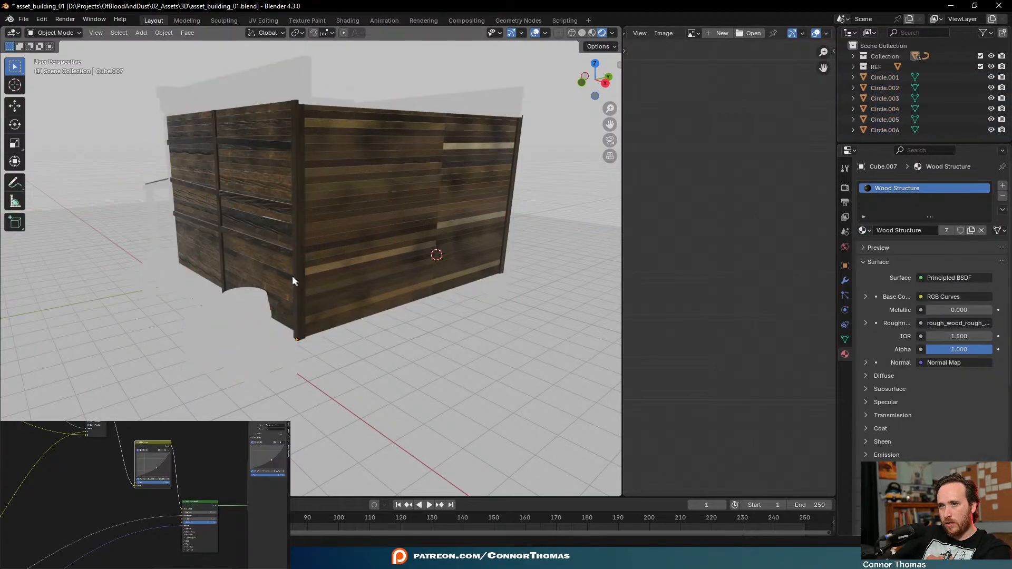
Assign the existing Wood Structure material to both corner boards at one end of the porch front
{"action": "middle_click_drag", "start_coordinate": [277, 278], "coordinate": [426, 274]}
{"action": "scroll", "coordinate": [406, 242], "scroll_direction": "up", "scroll_amount": 3}
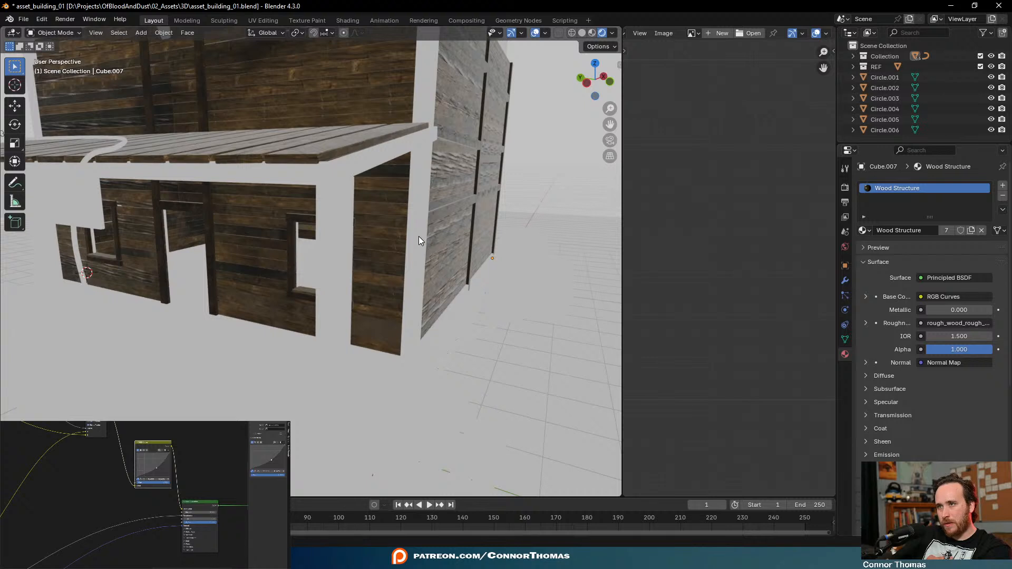
{"action": "left_click", "coordinate": [422, 240]}
{"action": "left_click", "coordinate": [863, 231]}
{"action": "left_click", "coordinate": [791, 257]}
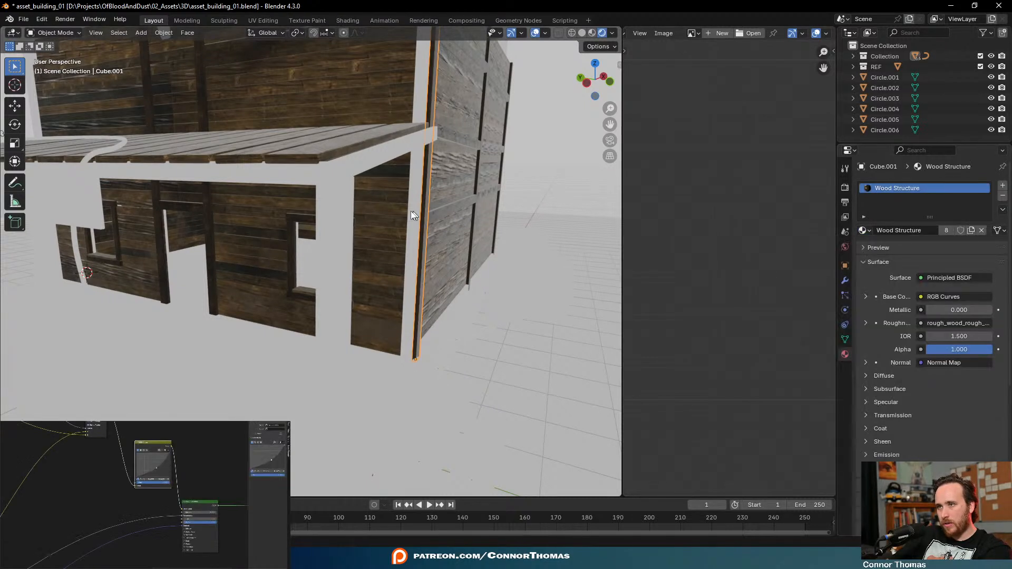
{"action": "left_click", "coordinate": [411, 213]}
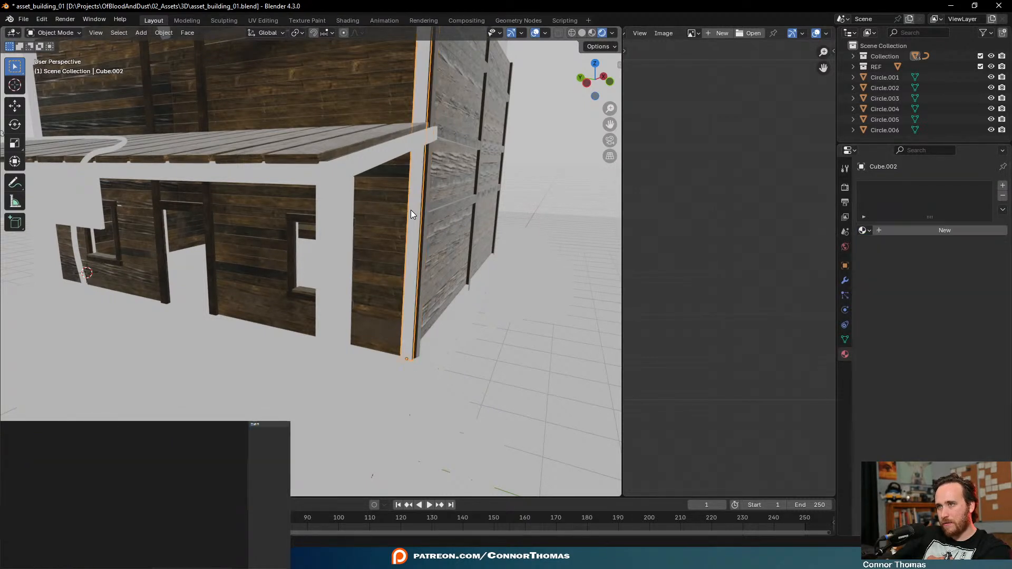
{"action": "left_click", "coordinate": [861, 231]}
{"action": "left_click", "coordinate": [765, 256]}
{"action": "key", "text": "a"}
{"action": "key", "text": "a"}
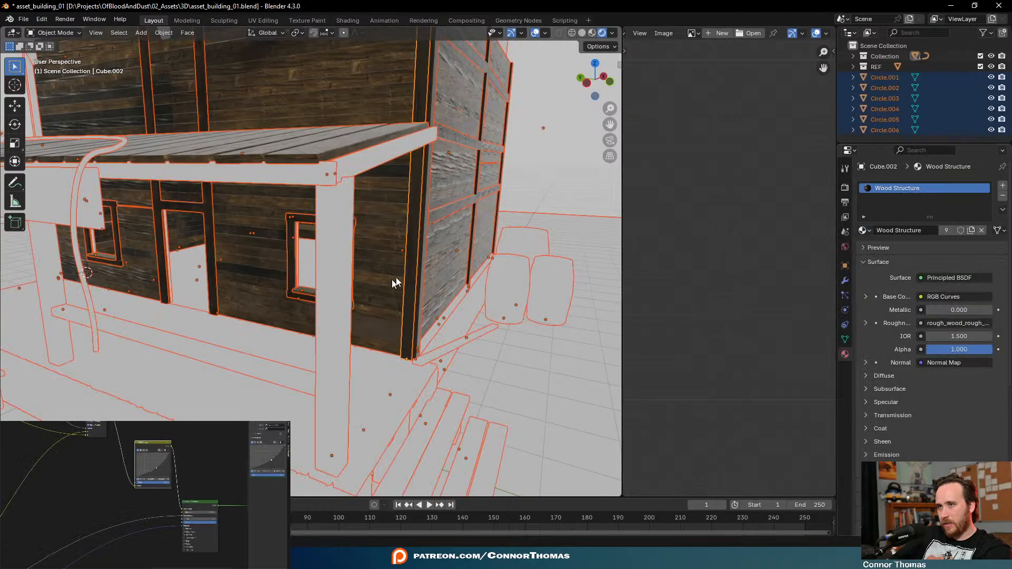
Assign the existing Wood Structure material to both boards at the front corner on the porch's opposite end
{"action": "scroll", "coordinate": [422, 269], "scroll_direction": "up", "scroll_amount": 2}
{"action": "middle_click_drag", "start_coordinate": [452, 265], "coordinate": [416, 259]}
{"action": "scroll", "coordinate": [217, 231], "scroll_direction": "up", "scroll_amount": 2}
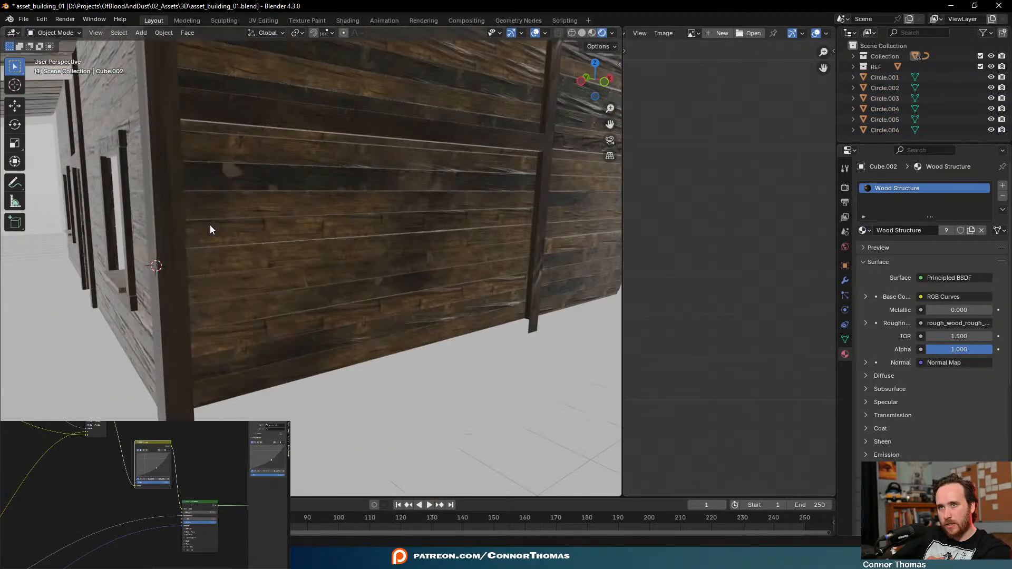
{"action": "middle_click_drag", "start_coordinate": [210, 227], "coordinate": [267, 238]}
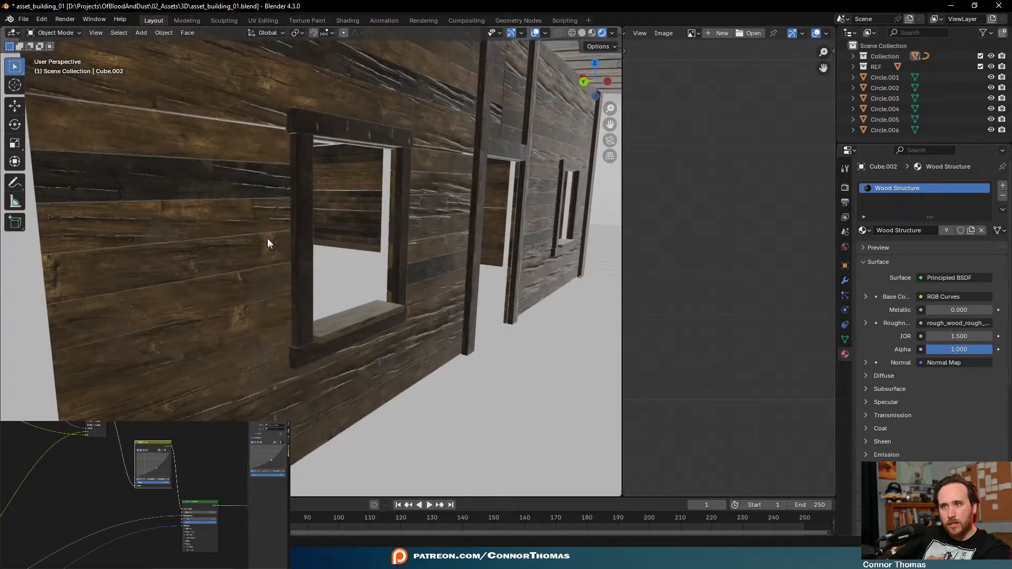
{"action": "scroll", "coordinate": [266, 239], "scroll_direction": "down", "scroll_amount": 2}
{"action": "left_click", "coordinate": [170, 218]}
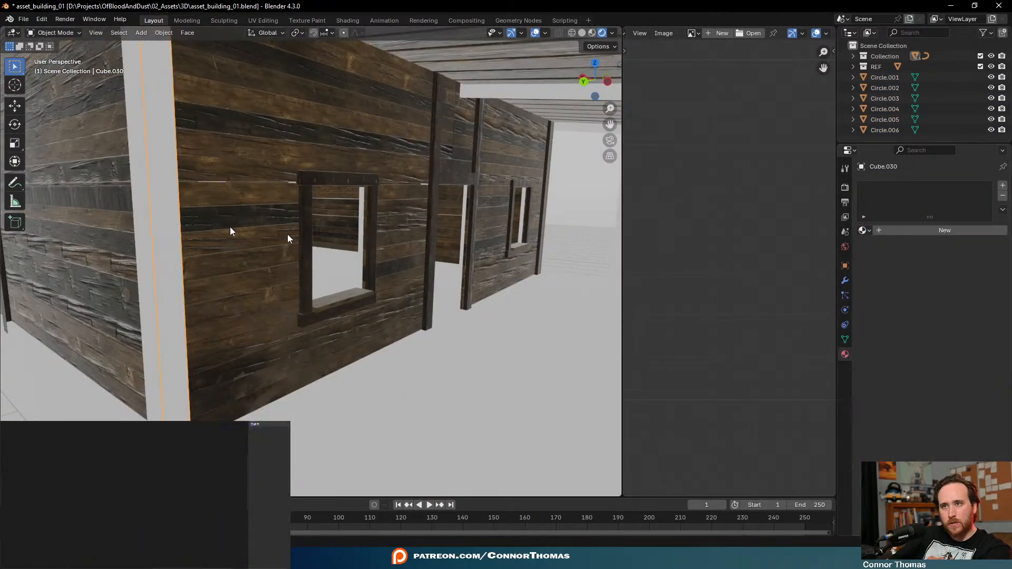
{"action": "left_click", "coordinate": [865, 231]}
{"action": "left_click", "coordinate": [738, 246]}
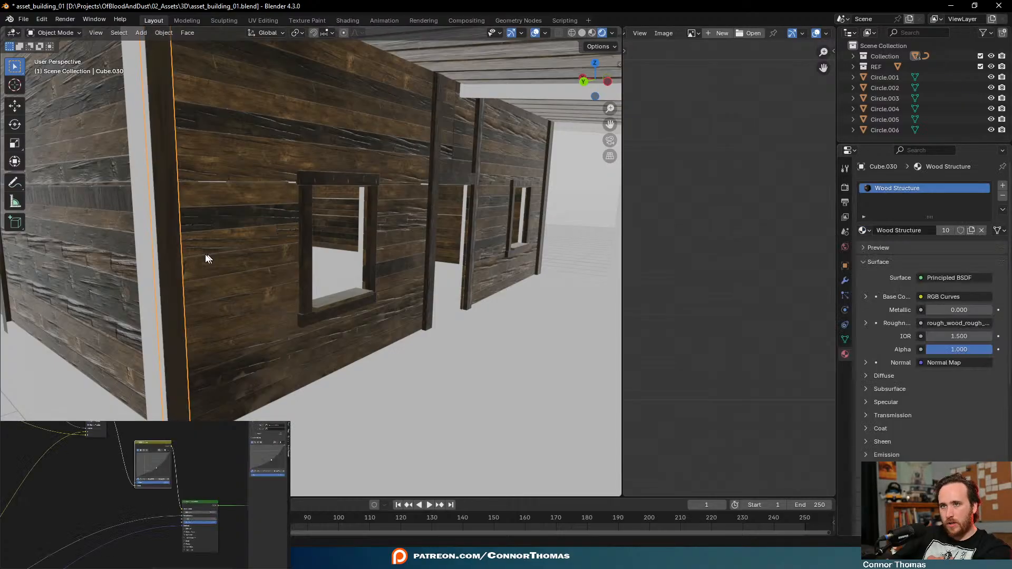
{"action": "left_click", "coordinate": [146, 252]}
{"action": "left_click", "coordinate": [865, 230]}
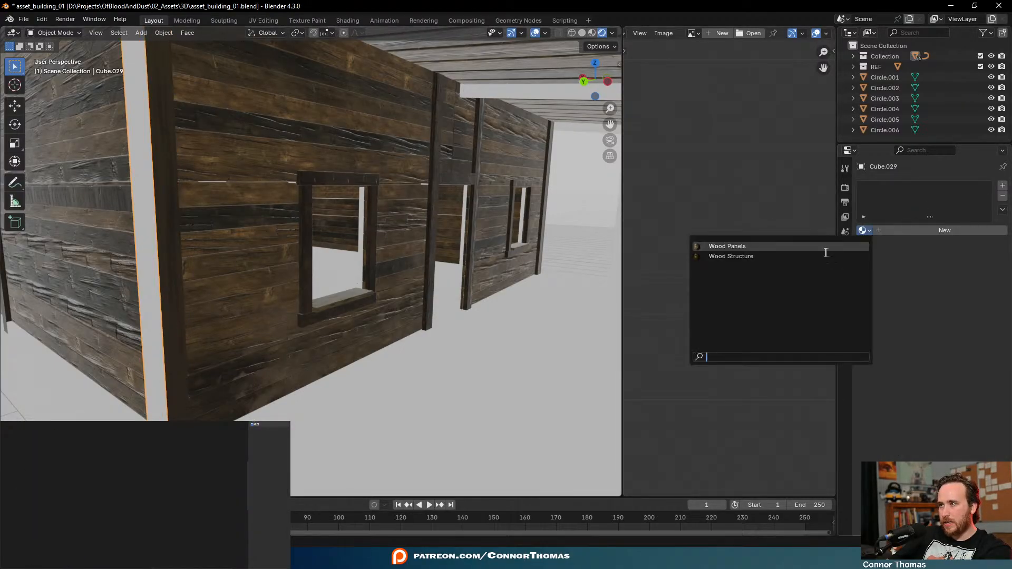
{"action": "left_click", "coordinate": [742, 256]}
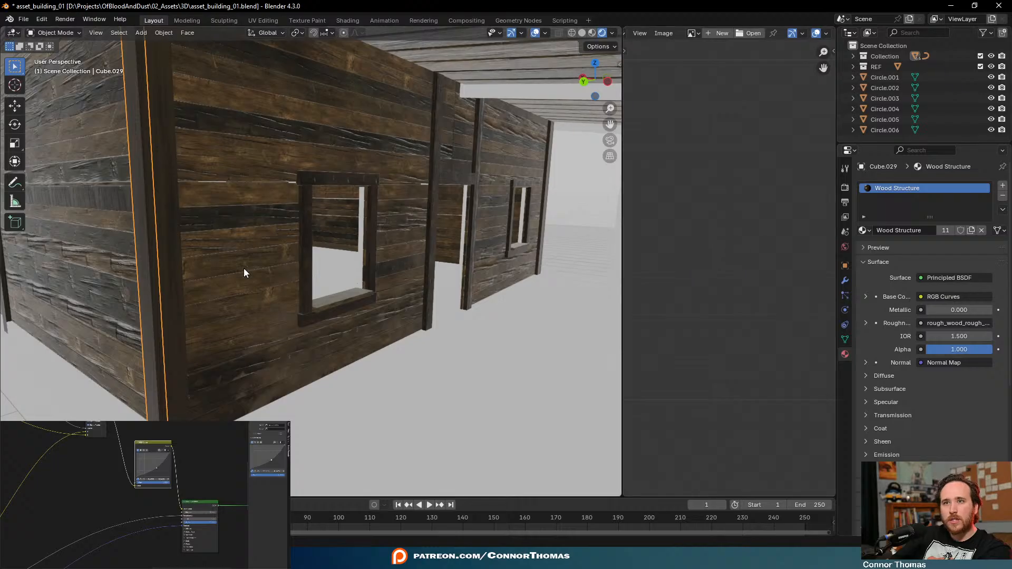
Save the building file with all corner boards textured
{"action": "middle_click_drag", "start_coordinate": [242, 269], "coordinate": [295, 283]}
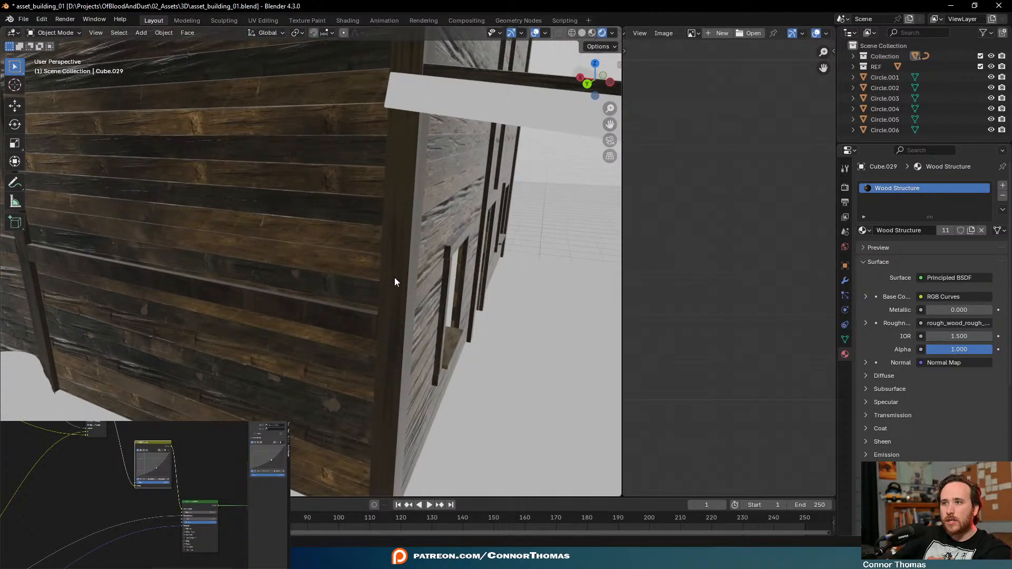
{"action": "scroll", "coordinate": [396, 283], "scroll_direction": "down", "scroll_amount": 6}
{"action": "middle_click_drag", "start_coordinate": [403, 282], "coordinate": [258, 255]}
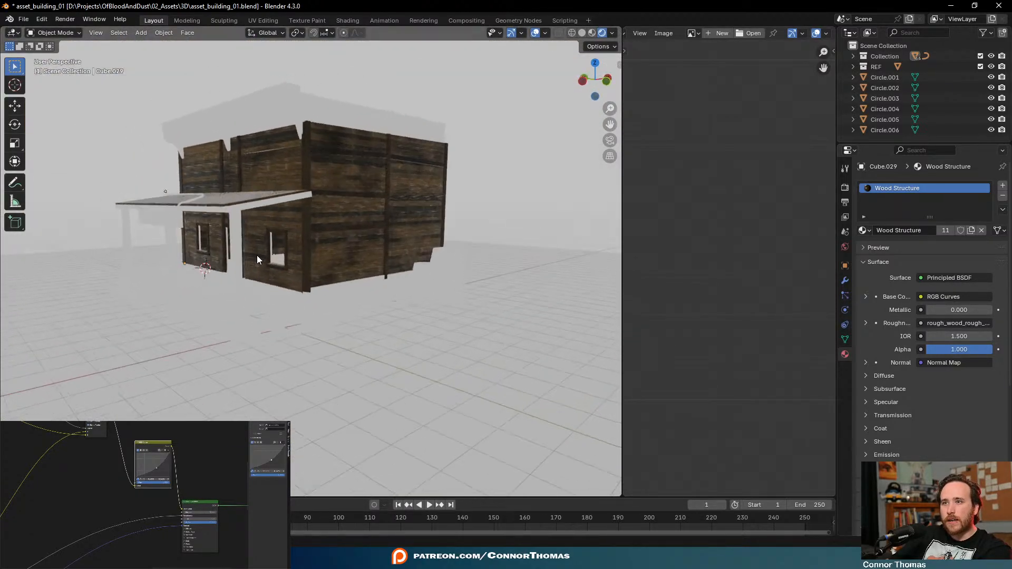
{"action": "key", "text": "ctrl+s"}
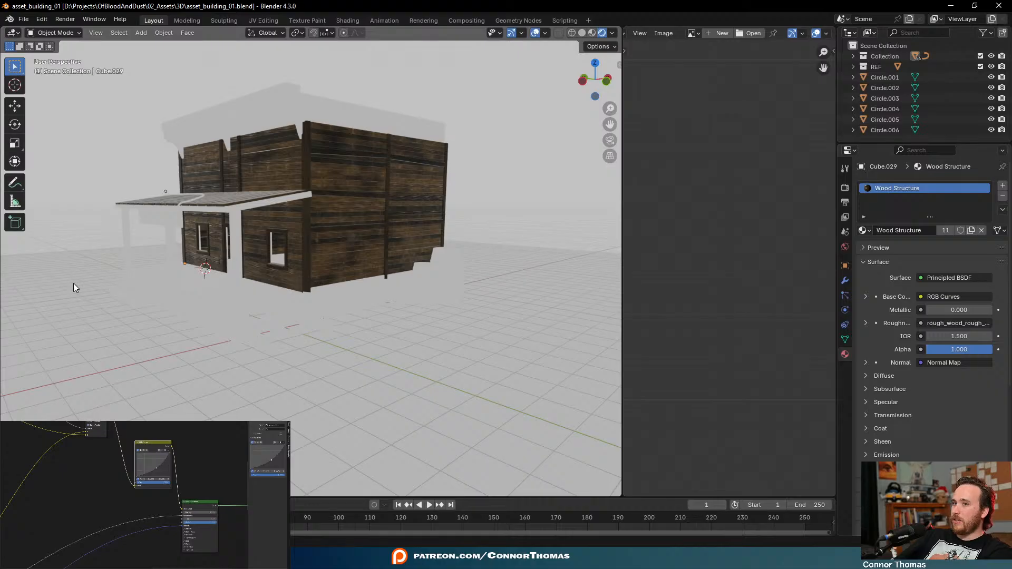
Assign the existing Wood Structure material to the object made of the front roof brackets and side roof boards
{"action": "middle_click_drag", "start_coordinate": [74, 288], "coordinate": [382, 213]}
{"action": "scroll", "coordinate": [381, 213], "scroll_direction": "up", "scroll_amount": 5}
{"action": "middle_click_drag", "start_coordinate": [382, 149], "coordinate": [353, 217], "text": "shift"}
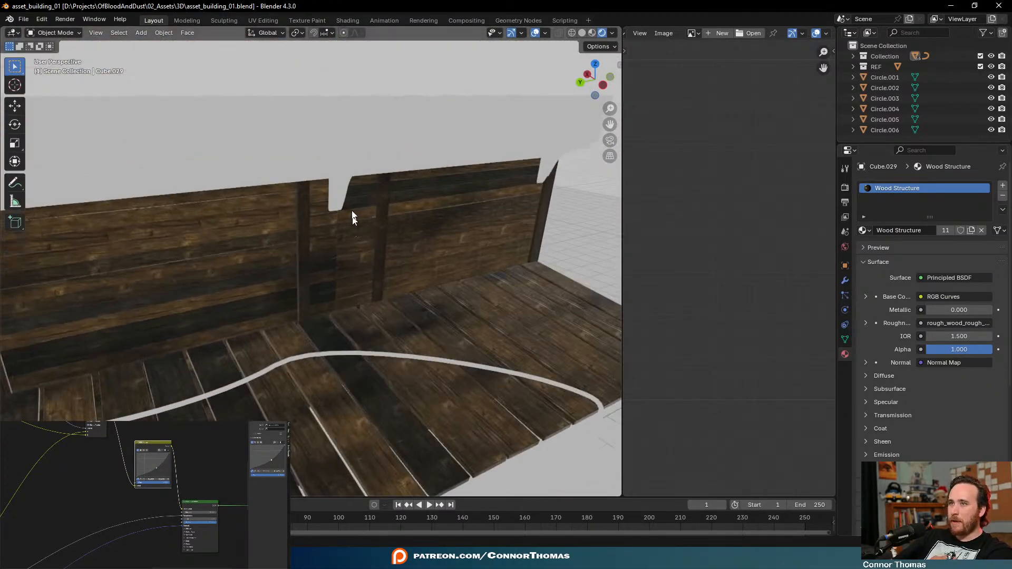
{"action": "left_click", "coordinate": [334, 170]}
{"action": "middle_click_drag", "start_coordinate": [425, 188], "coordinate": [377, 222]}
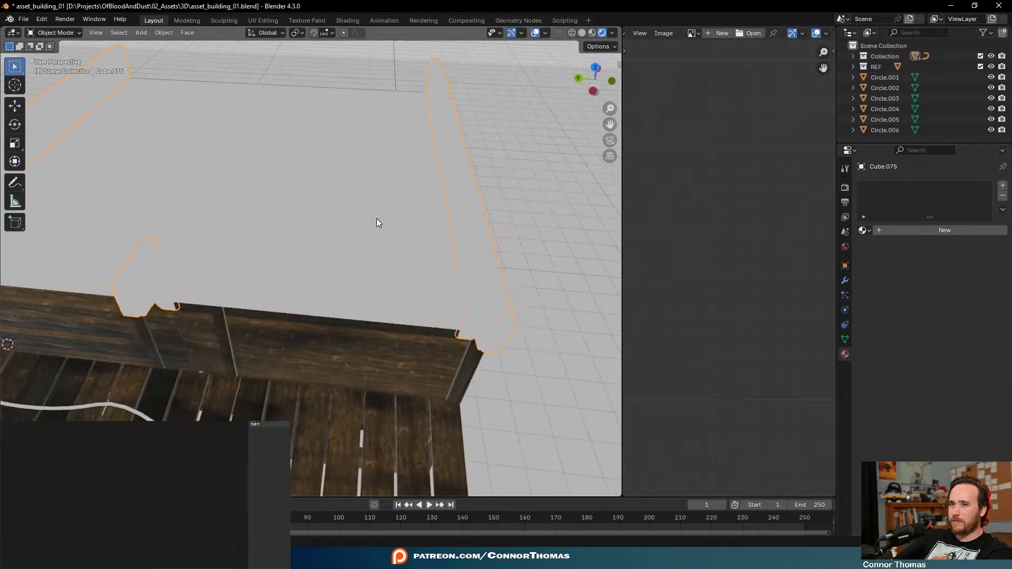
{"action": "scroll", "coordinate": [377, 222], "scroll_direction": "down", "scroll_amount": 4}
{"action": "left_click", "coordinate": [864, 231]}
{"action": "type", "text": "s"}
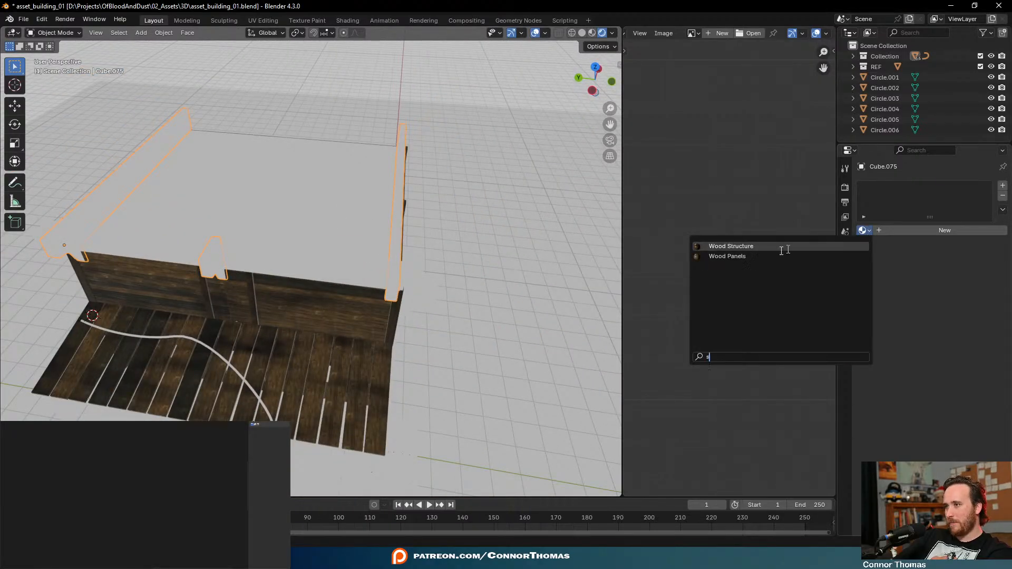
{"action": "left_click", "coordinate": [782, 247]}
{"action": "middle_click_drag", "start_coordinate": [270, 291], "coordinate": [313, 235]}
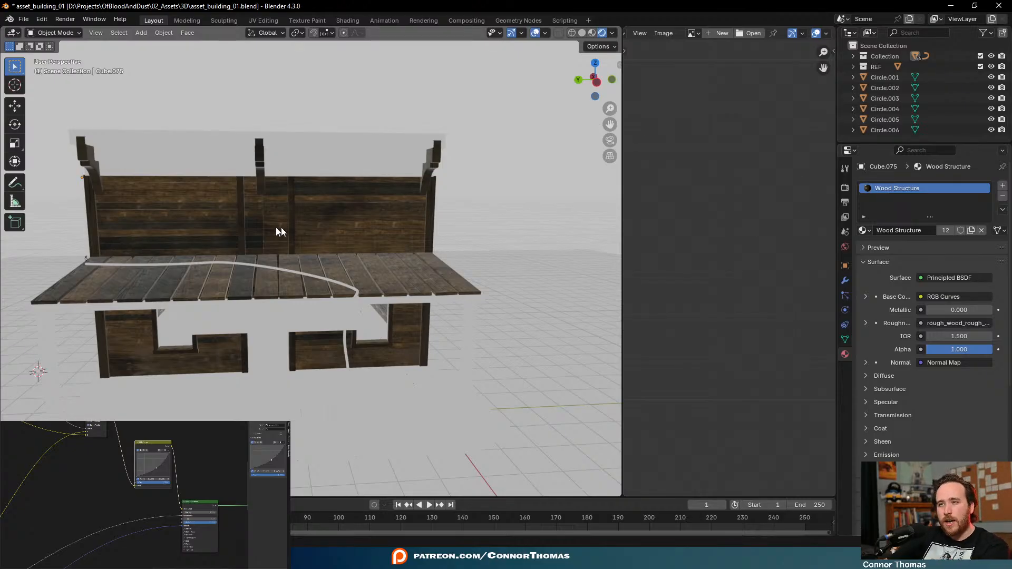
Link the Wood Structure material from the roof bracket object to the three long horizontal beams resting on the front brackets
{"action": "middle_click_drag", "start_coordinate": [278, 227], "coordinate": [385, 212]}
{"action": "scroll", "coordinate": [348, 216], "scroll_direction": "up", "scroll_amount": 4}
{"action": "middle_click_drag", "start_coordinate": [315, 185], "coordinate": [301, 206]}
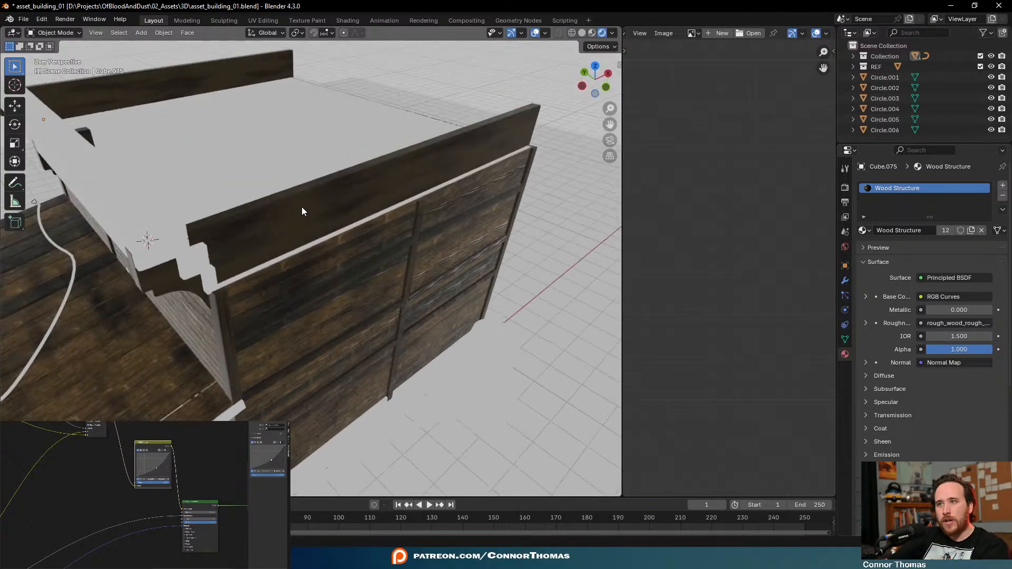
{"action": "middle_click_drag", "start_coordinate": [357, 227], "coordinate": [359, 187]}
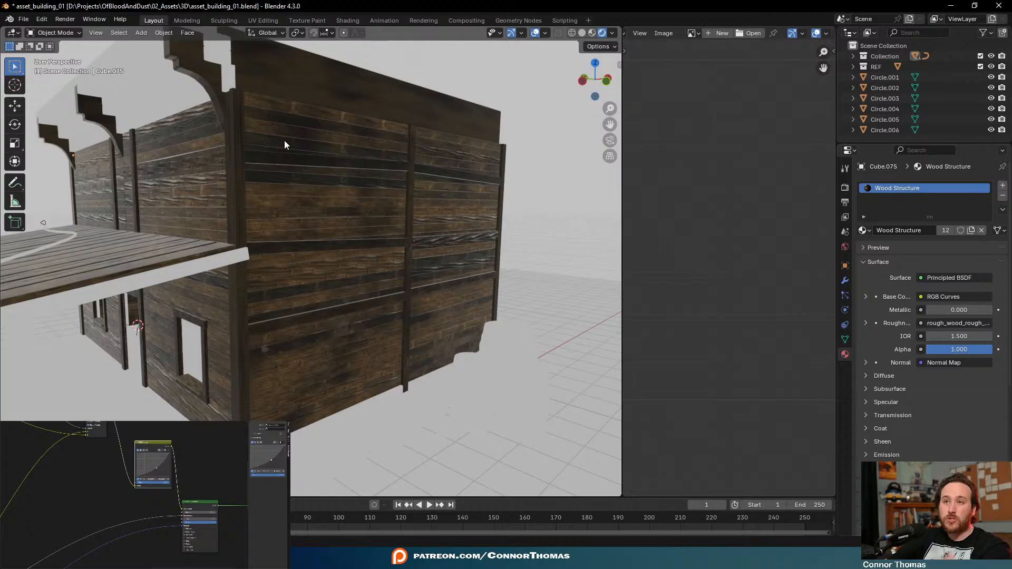
{"action": "middle_click_drag", "start_coordinate": [284, 145], "coordinate": [294, 158]}
{"action": "left_click", "coordinate": [192, 62]}
{"action": "middle_click_drag", "start_coordinate": [212, 117], "coordinate": [318, 185]}
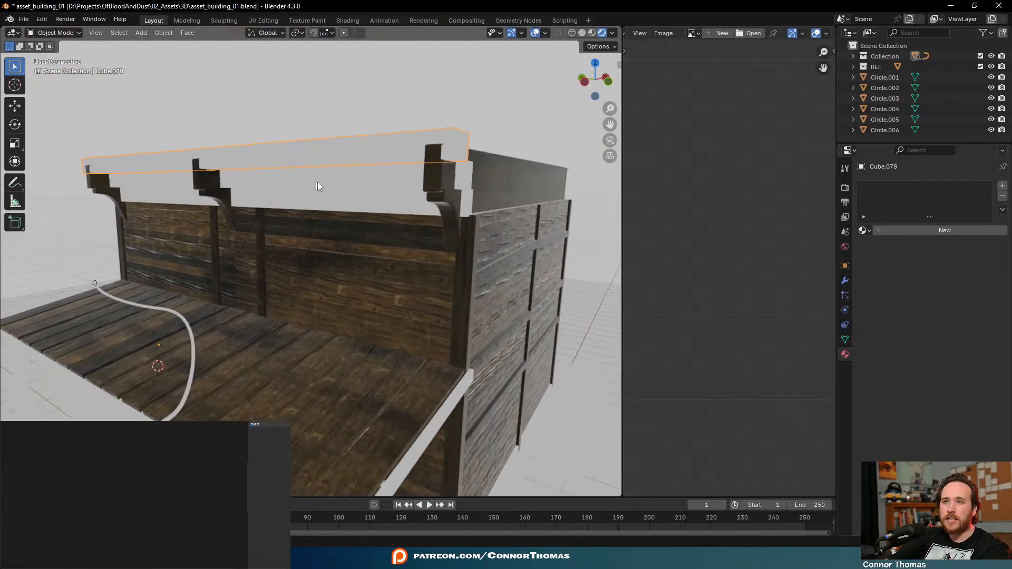
{"action": "left_click", "coordinate": [353, 189], "text": "shift"}
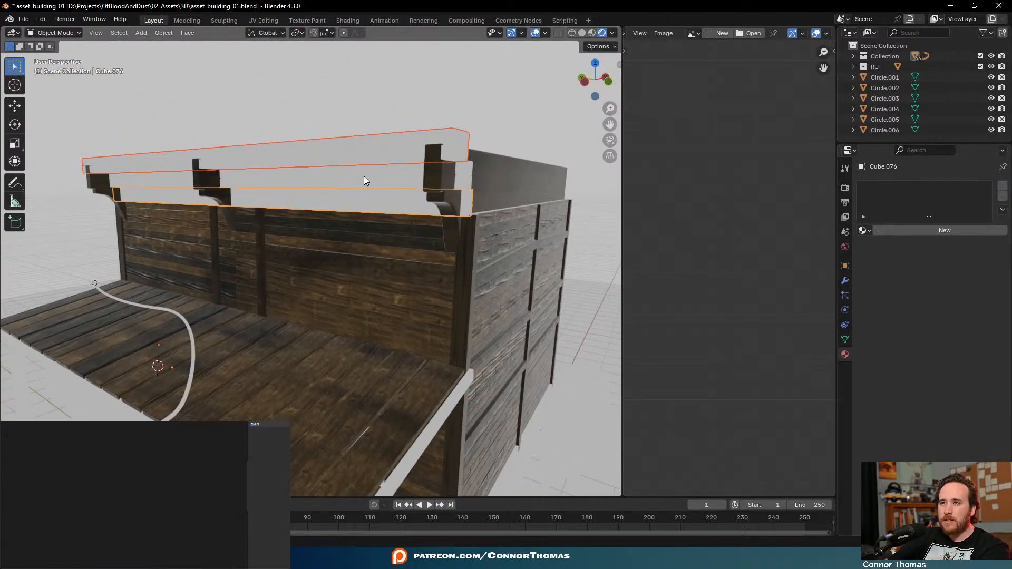
{"action": "middle_click_drag", "start_coordinate": [375, 176], "coordinate": [361, 150]}
{"action": "key", "text": "g"}
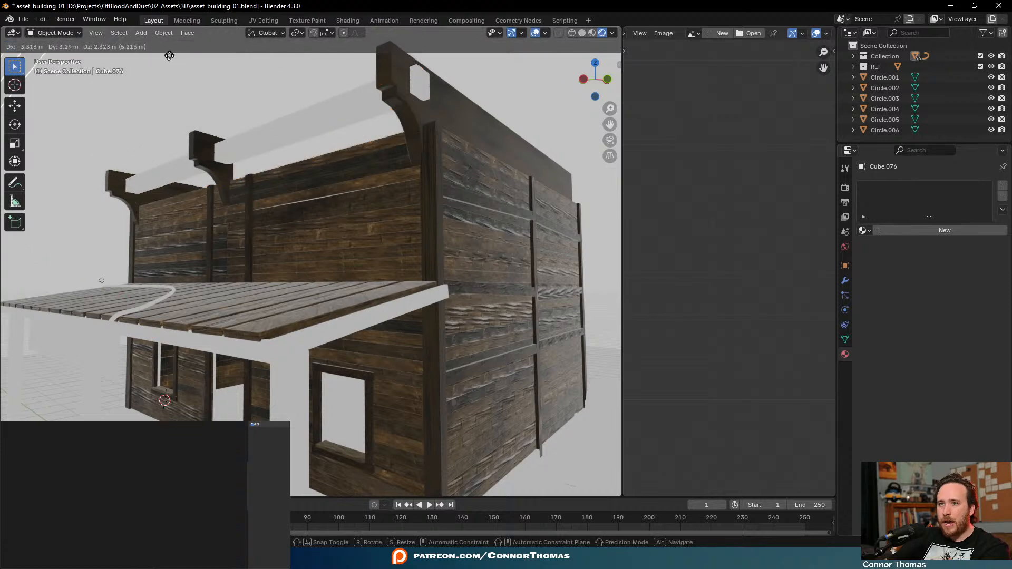
{"action": "right_click", "coordinate": [300, 104]}
{"action": "middle_click_drag", "start_coordinate": [413, 132], "coordinate": [448, 131]}
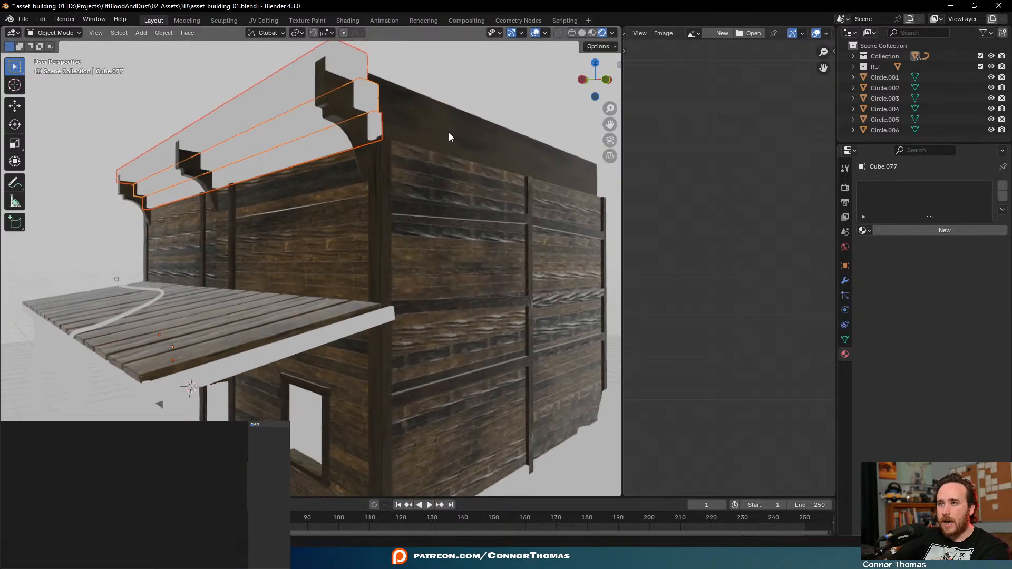
{"action": "left_click", "coordinate": [448, 131]}
{"action": "key", "text": "ctrl+l"}
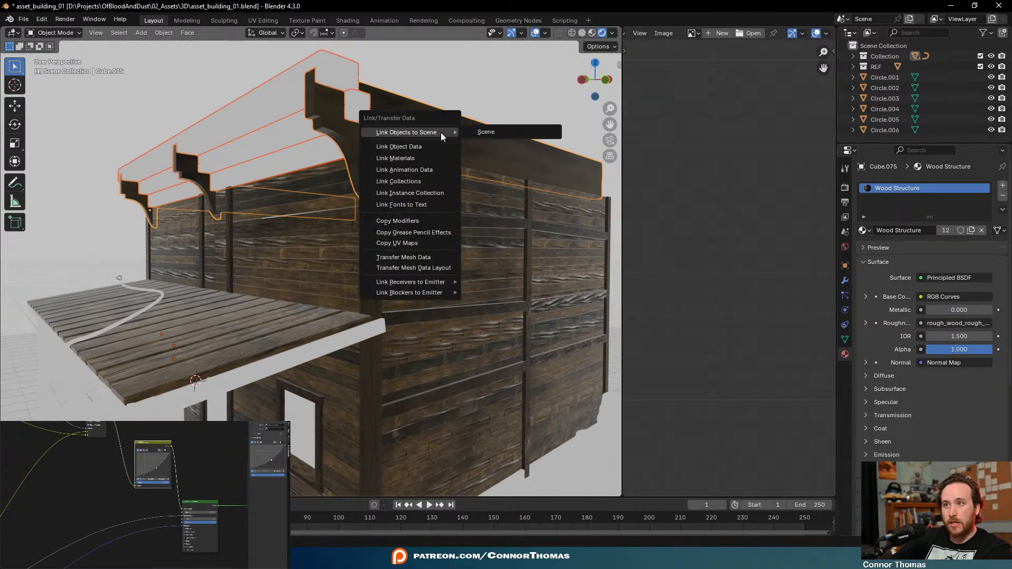
{"action": "left_click", "coordinate": [406, 158]}
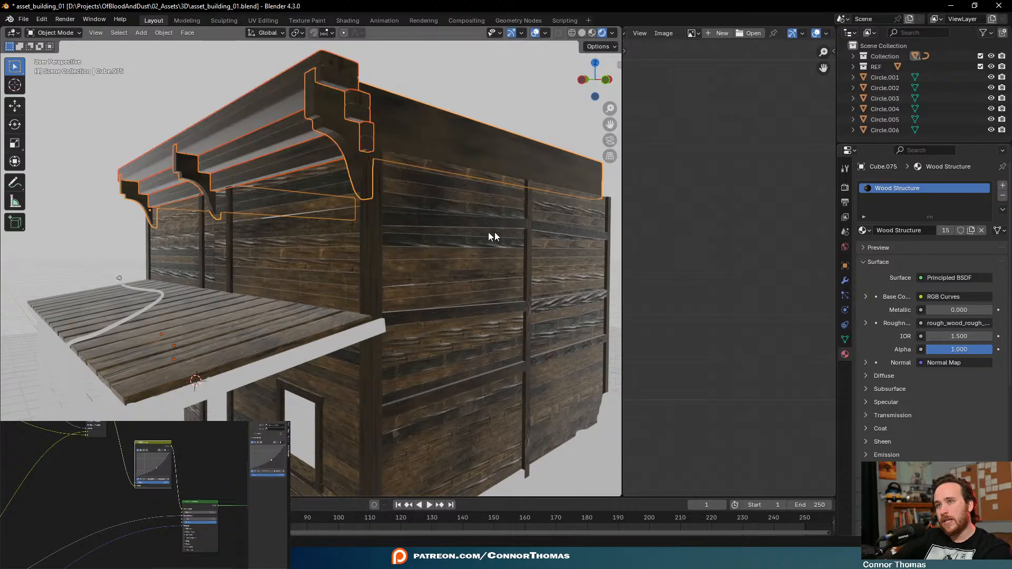
Examine the textured cornice beams, brackets and side roof boards from the front and the side
{"action": "scroll", "coordinate": [411, 231], "scroll_direction": "up", "scroll_amount": 2}
{"action": "middle_click_drag", "start_coordinate": [411, 231], "coordinate": [474, 210]}
{"action": "scroll", "coordinate": [475, 222], "scroll_direction": "down", "scroll_amount": 4}
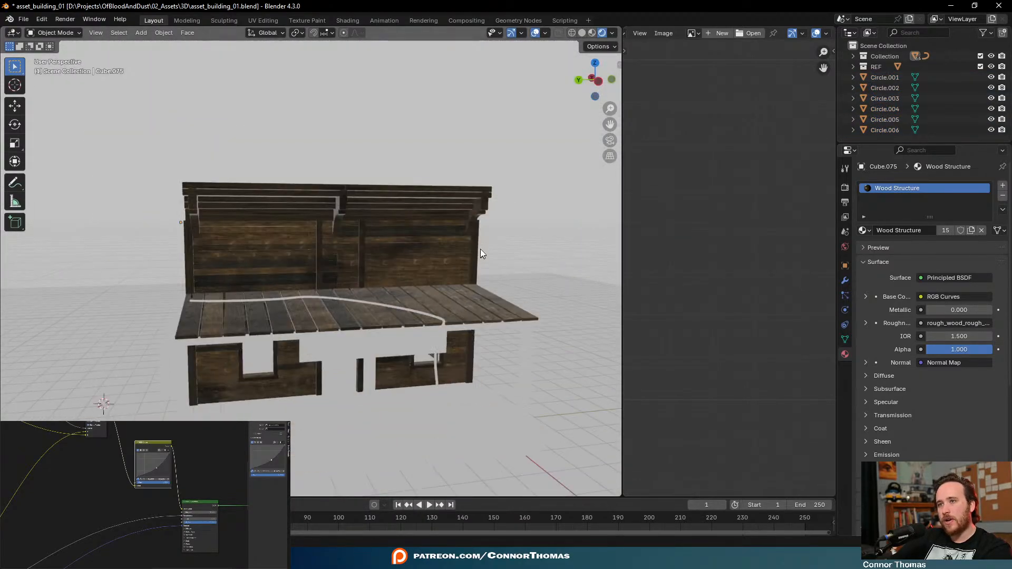
{"action": "scroll", "coordinate": [447, 220], "scroll_direction": "up", "scroll_amount": 5}
{"action": "middle_click_drag", "start_coordinate": [439, 355], "coordinate": [364, 220]}
{"action": "scroll", "coordinate": [409, 228], "scroll_direction": "down", "scroll_amount": 5}
{"action": "scroll", "coordinate": [357, 195], "scroll_direction": "up", "scroll_amount": 5}
{"action": "scroll", "coordinate": [379, 210], "scroll_direction": "down", "scroll_amount": 4}
Unwrap all faces of the front roof bracket and side roof board object with Smart UV Project
{"action": "left_click", "coordinate": [364, 221]}
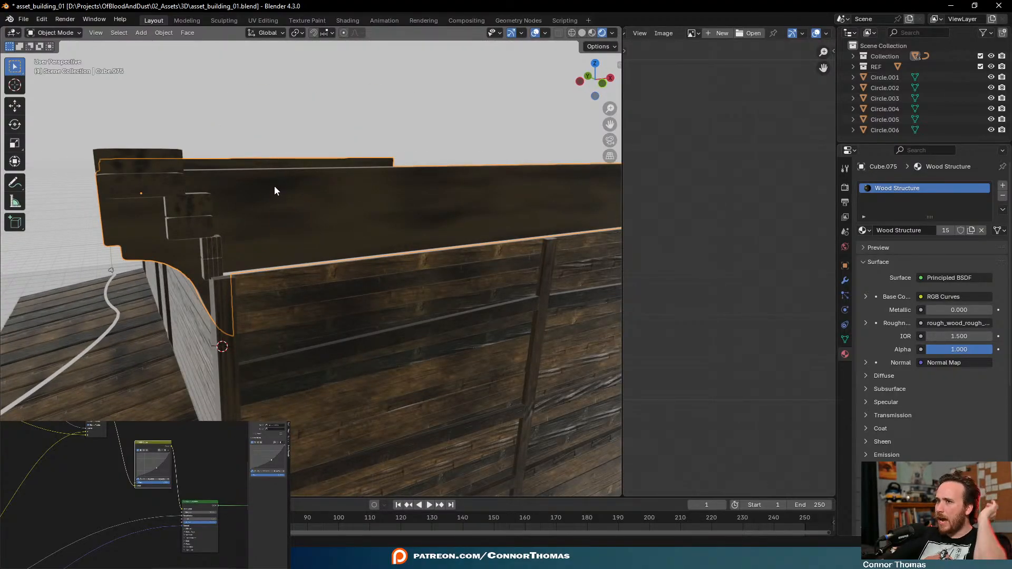
{"action": "key", "text": "Tab"}
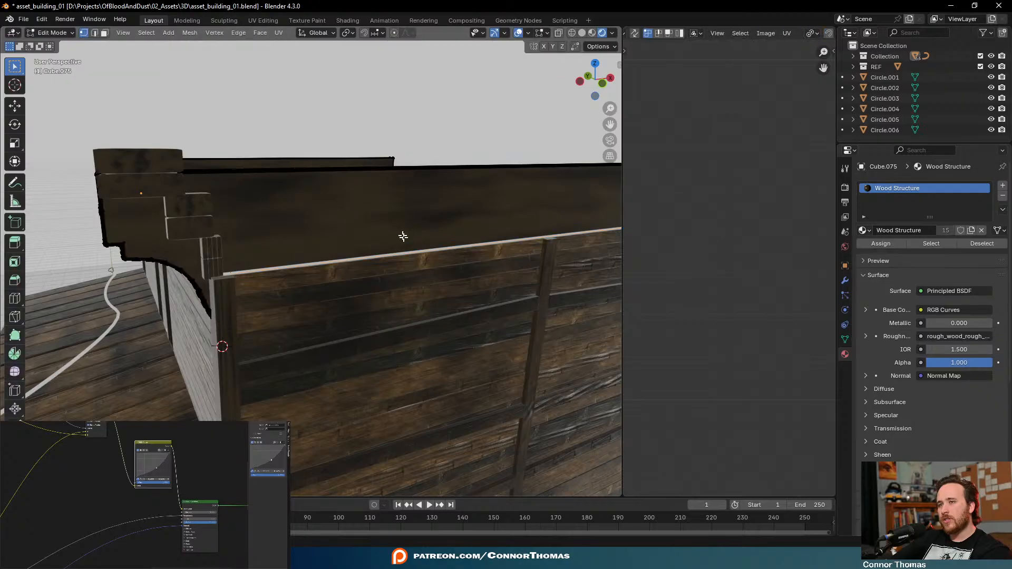
{"action": "middle_click_drag", "start_coordinate": [402, 236], "coordinate": [420, 248]}
{"action": "key", "text": "a"}
{"action": "key", "text": "u"}
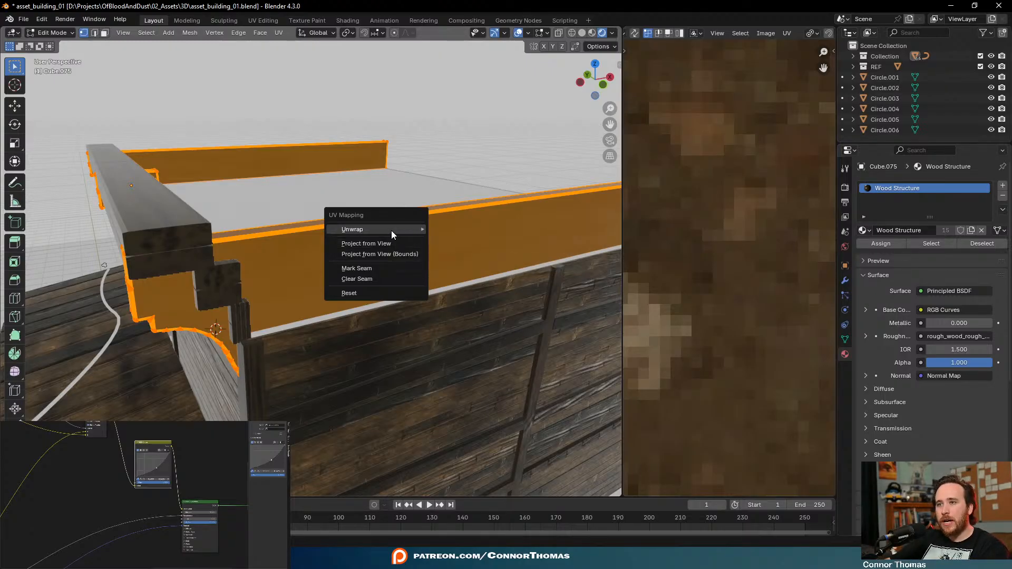
{"action": "mouse_move", "coordinate": [391, 230]}
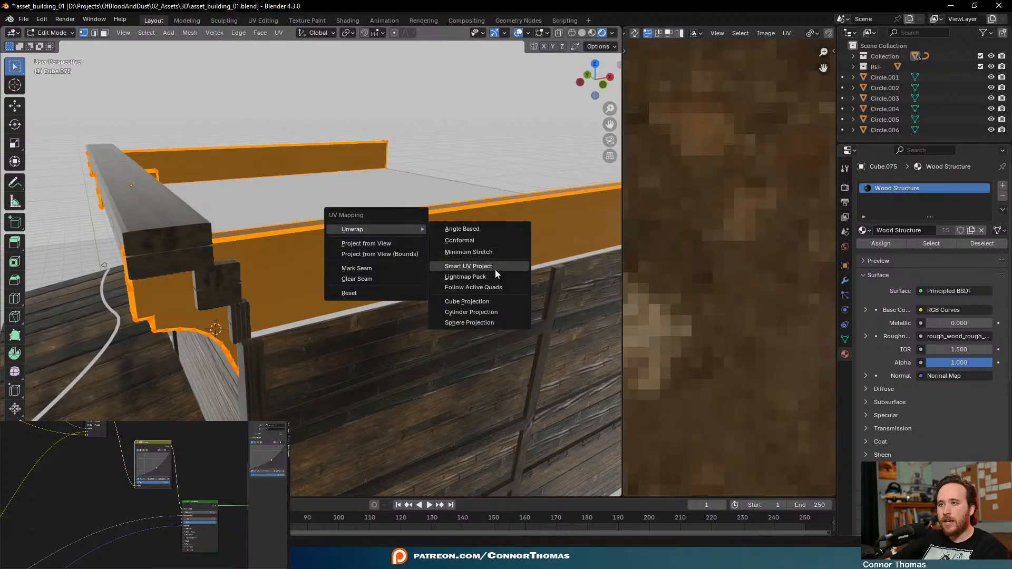
{"action": "left_click", "coordinate": [495, 267]}
{"action": "left_click", "coordinate": [482, 369]}
{"action": "scroll", "coordinate": [441, 255], "scroll_direction": "down", "scroll_amount": 5}
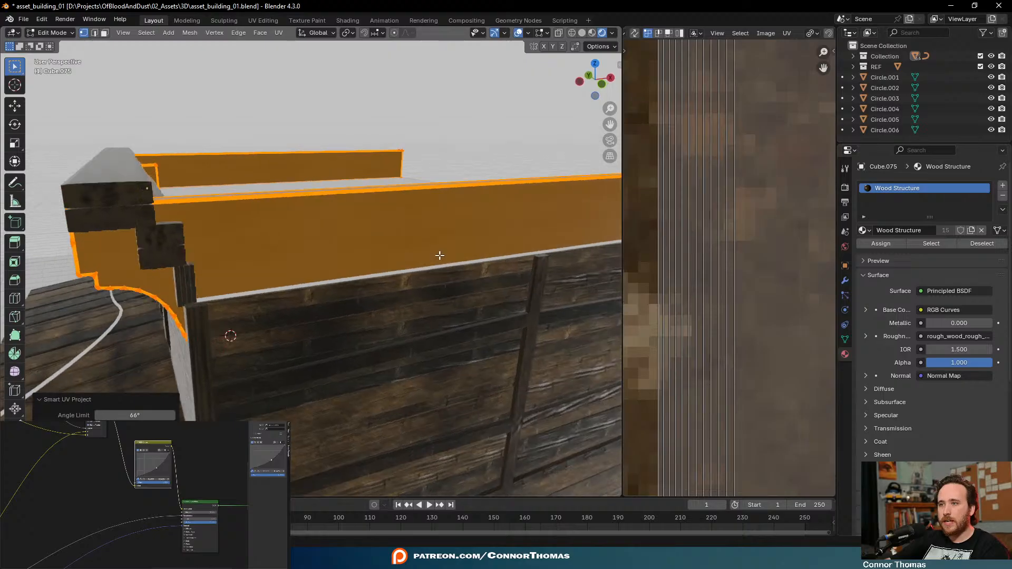
{"action": "key", "text": "Tab"}
{"action": "middle_click_drag", "start_coordinate": [441, 253], "coordinate": [428, 245]}
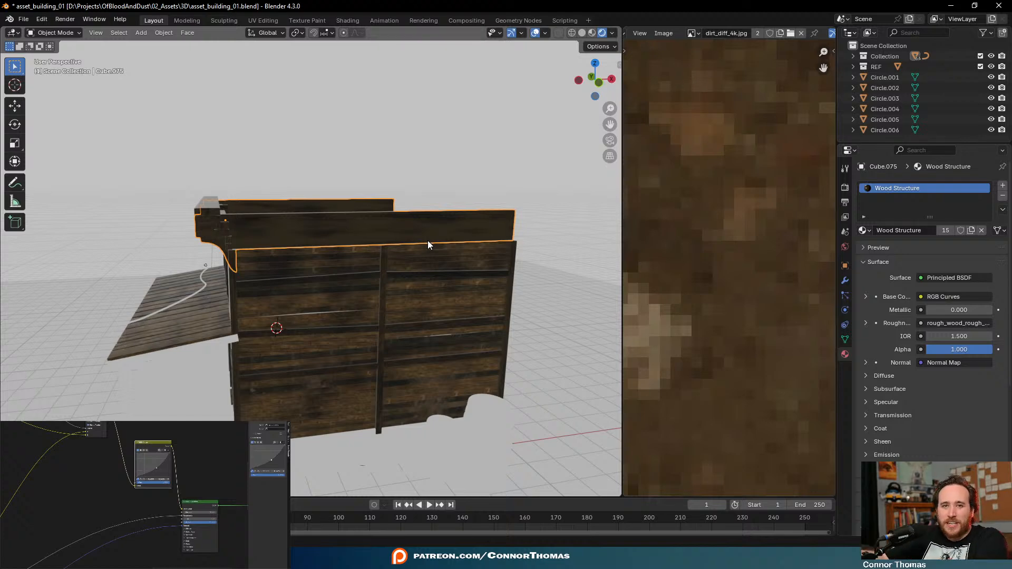
{"action": "middle_click_drag", "start_coordinate": [427, 242], "coordinate": [399, 245]}
Try to unwrap the roof bracket and side roof board object with Follow Active Quads
{"action": "key", "text": "Tab"}
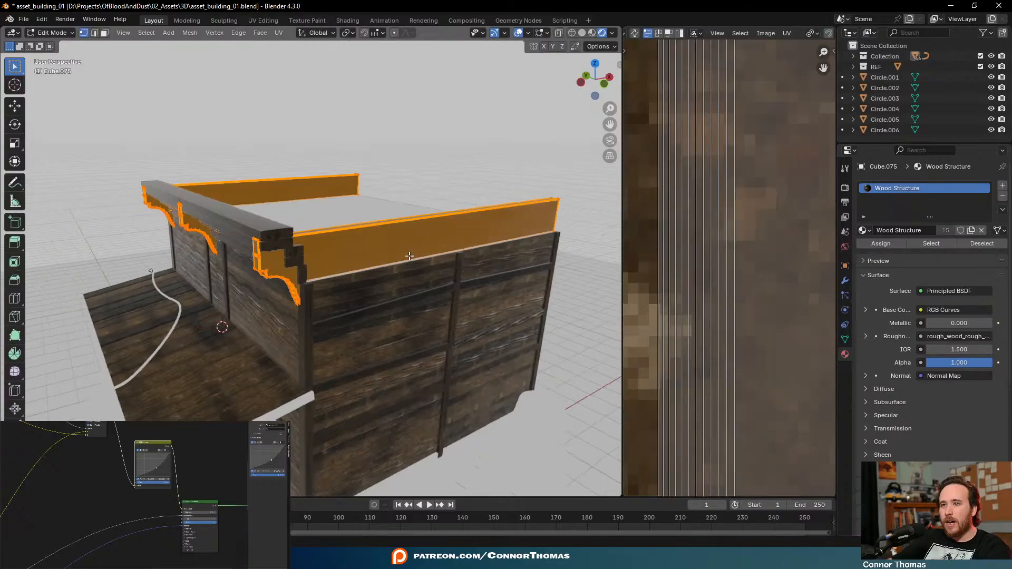
{"action": "scroll", "coordinate": [398, 253], "scroll_direction": "up", "scroll_amount": 2}
{"action": "key", "text": "u"}
{"action": "mouse_move", "coordinate": [397, 252]}
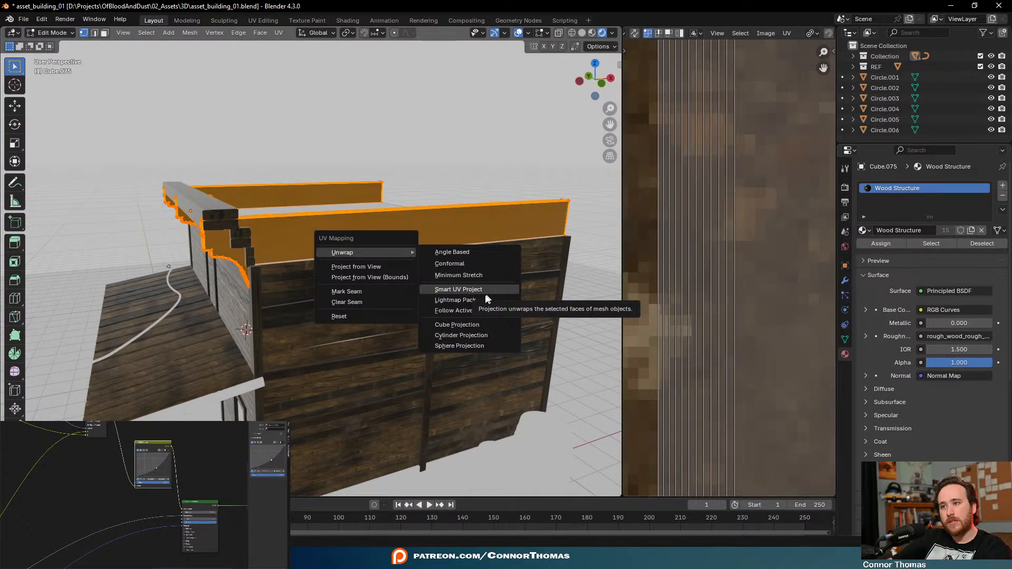
{"action": "left_click", "coordinate": [474, 311]}
{"action": "left_click", "coordinate": [449, 330]}
{"action": "scroll", "coordinate": [413, 259], "scroll_direction": "up", "scroll_amount": 4}
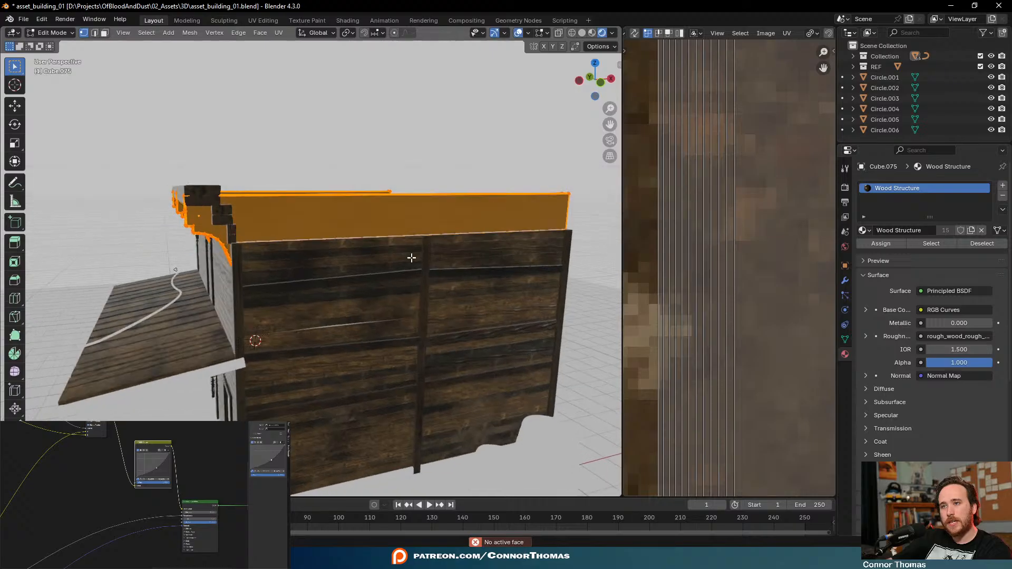
{"action": "middle_click_drag", "start_coordinate": [382, 204], "coordinate": [384, 215]}
{"action": "key", "text": "Tab"}
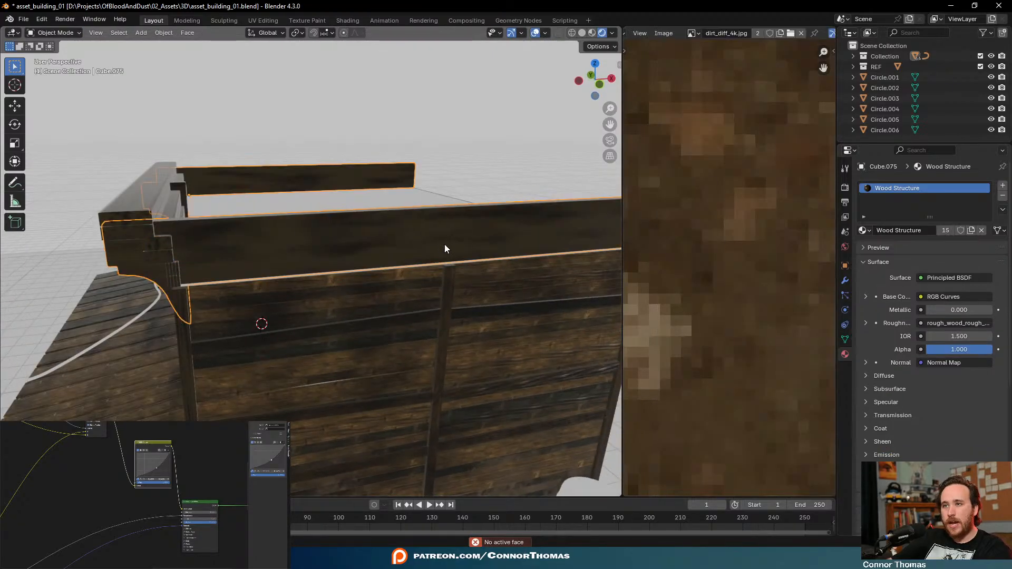
Unwrap all faces of the roof bracket and side roof board object with Cube Projection
{"action": "key", "text": "Tab"}
{"action": "key", "text": "u"}
{"action": "mouse_move", "coordinate": [432, 238]}
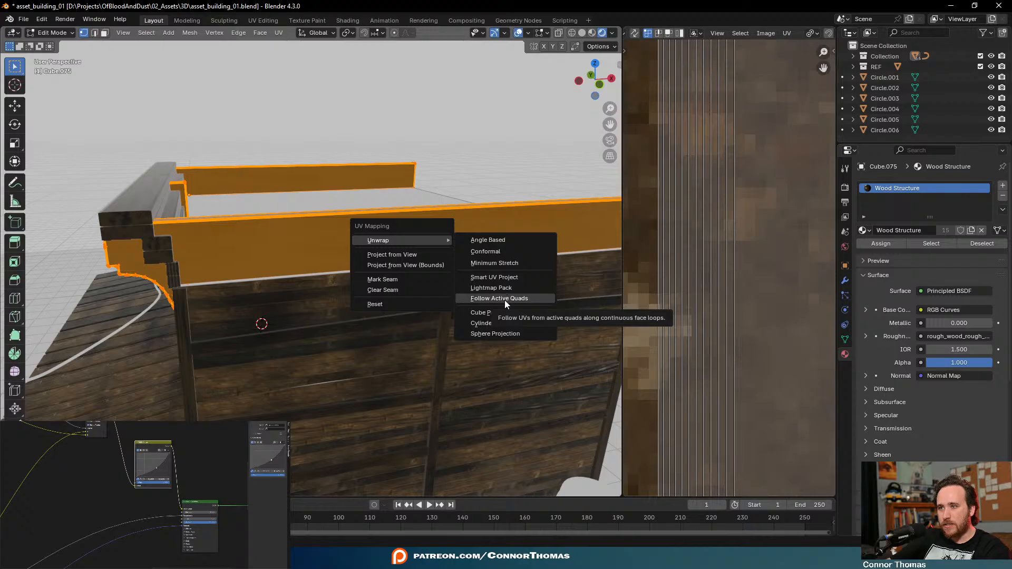
{"action": "left_click", "coordinate": [497, 312]}
{"action": "key", "text": "Tab"}
{"action": "middle_click_drag", "start_coordinate": [472, 308], "coordinate": [460, 275]}
Rename the roof bracket object's UV map as Texture and inspect the wood grain on the boards and brackets
{"action": "key", "text": "Tab"}
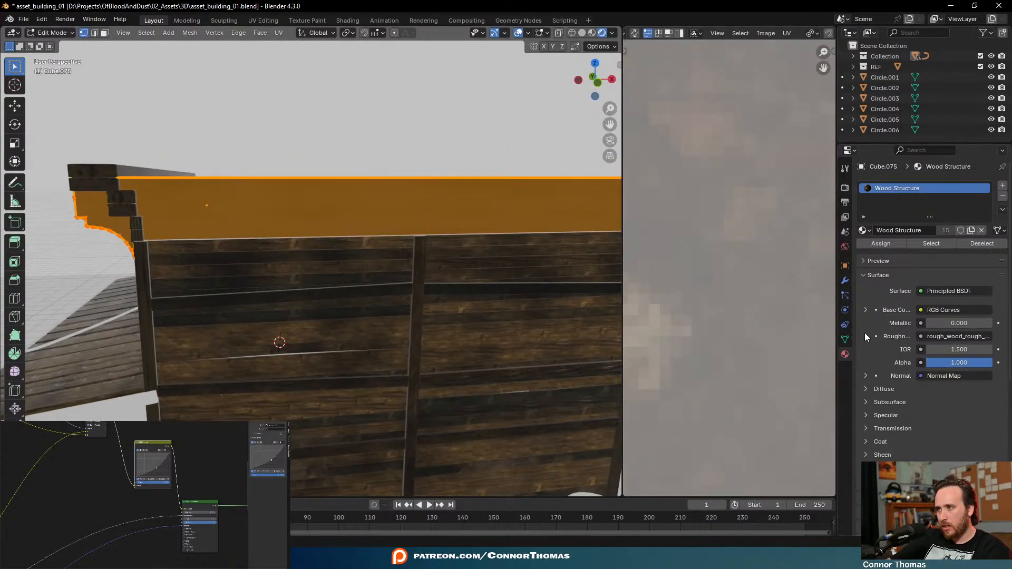
{"action": "left_click", "coordinate": [845, 340]}
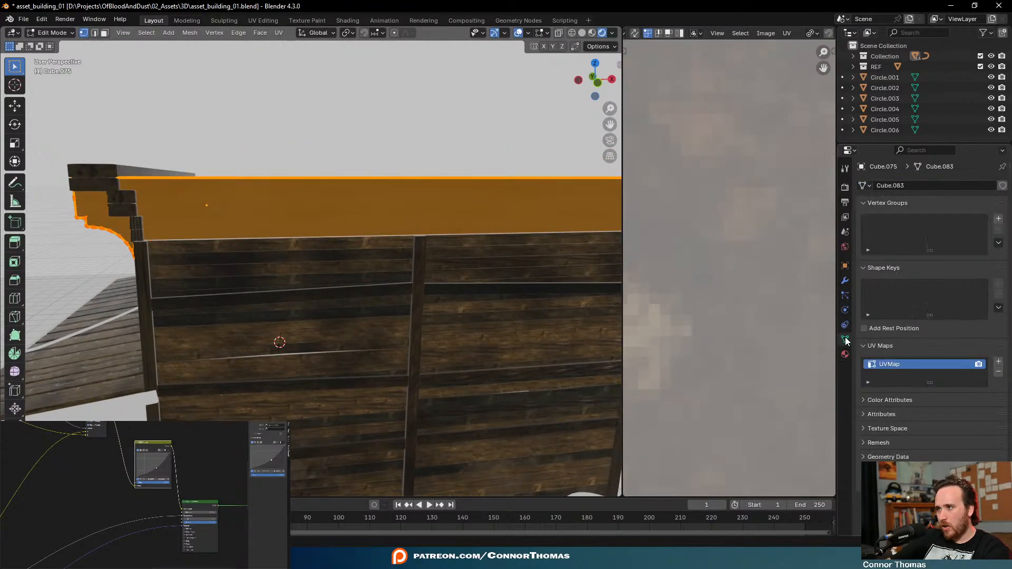
{"action": "double_click", "coordinate": [903, 364]}
{"action": "type", "text": "Texture"}
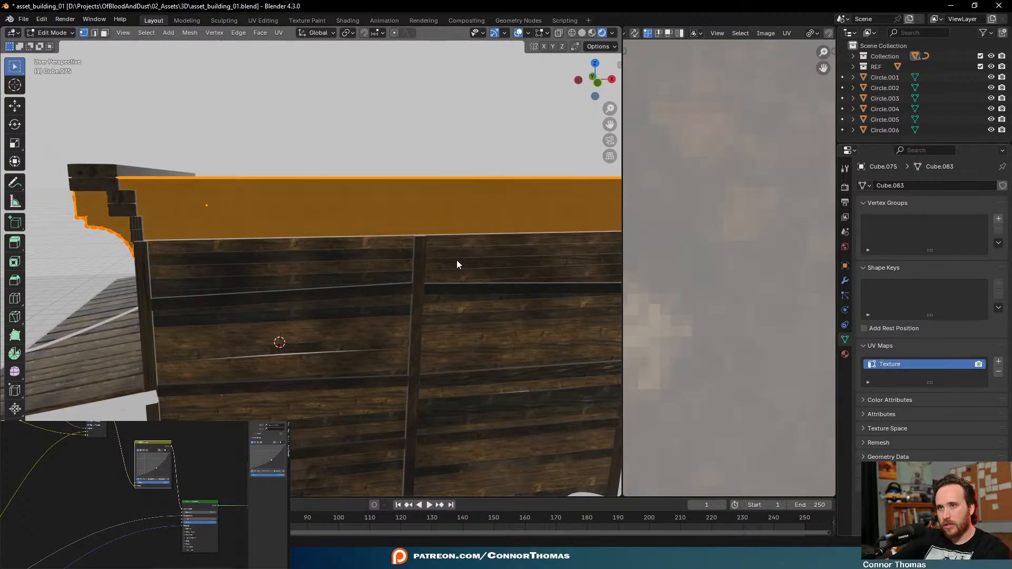
{"action": "key", "text": "Tab"}
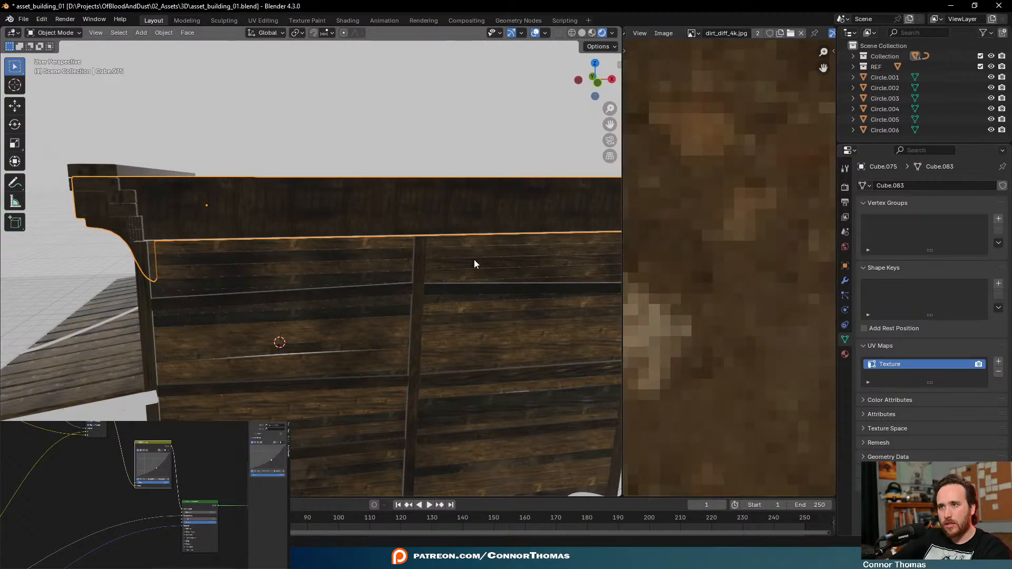
{"action": "middle_click_drag", "start_coordinate": [475, 259], "coordinate": [504, 267]}
{"action": "middle_click_drag", "start_coordinate": [449, 242], "coordinate": [444, 218]}
{"action": "scroll", "coordinate": [470, 215], "scroll_direction": "up", "scroll_amount": 5}
{"action": "scroll", "coordinate": [444, 219], "scroll_direction": "down", "scroll_amount": 2}
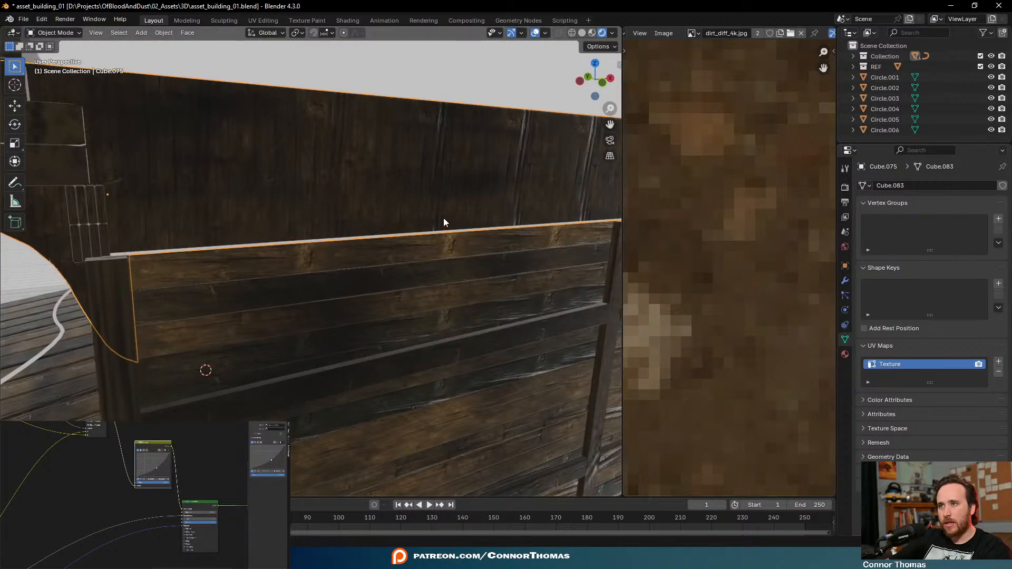
{"action": "middle_click_drag", "start_coordinate": [279, 193], "coordinate": [444, 194]}
{"action": "scroll", "coordinate": [449, 194], "scroll_direction": "up", "scroll_amount": 2}
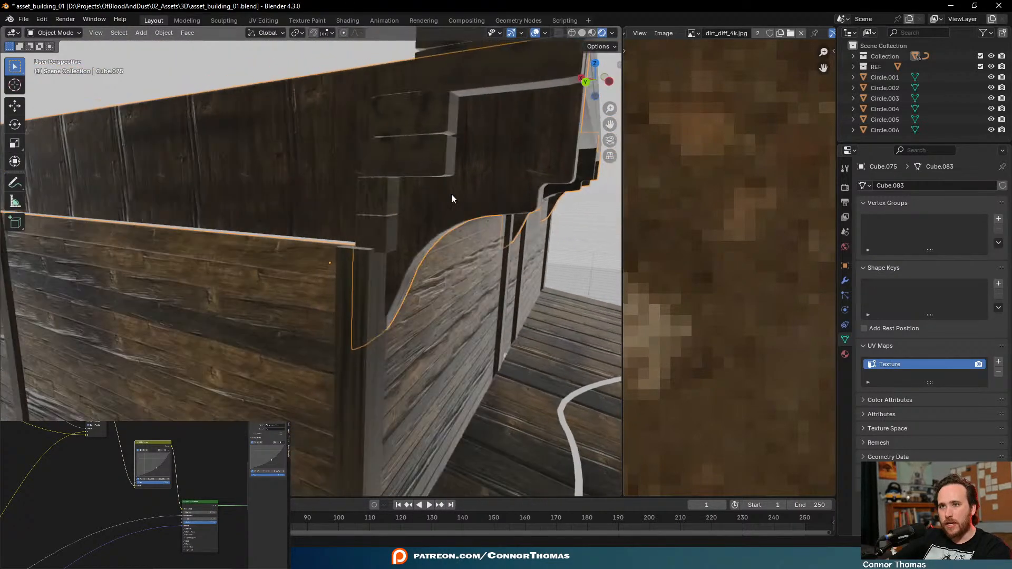
Add a second UV map named Random to the roof bracket object and make it active for rendering
{"action": "left_click", "coordinate": [998, 361]}
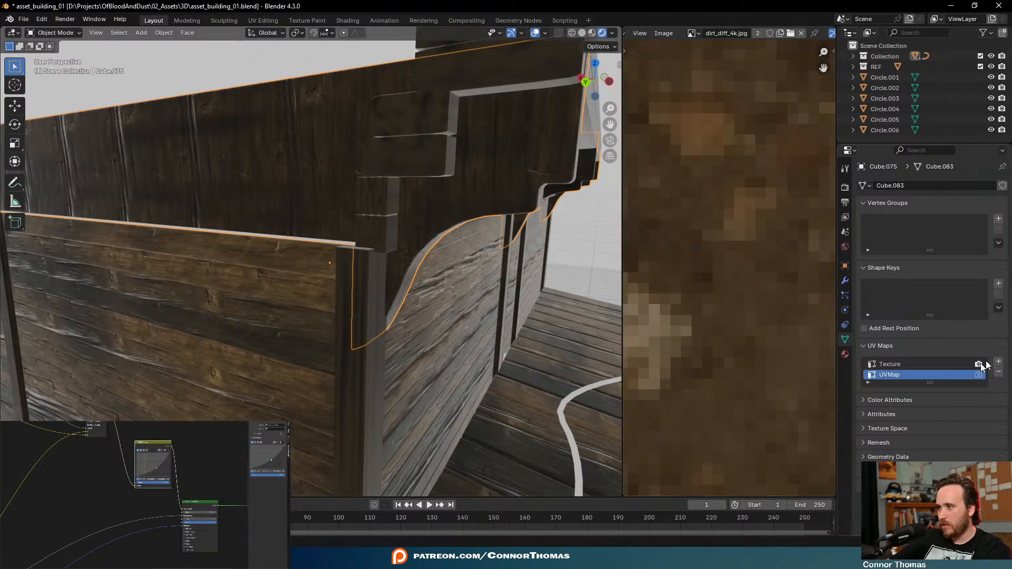
{"action": "double_click", "coordinate": [898, 375]}
{"action": "type", "text": "Random"}
{"action": "key", "text": "Return"}
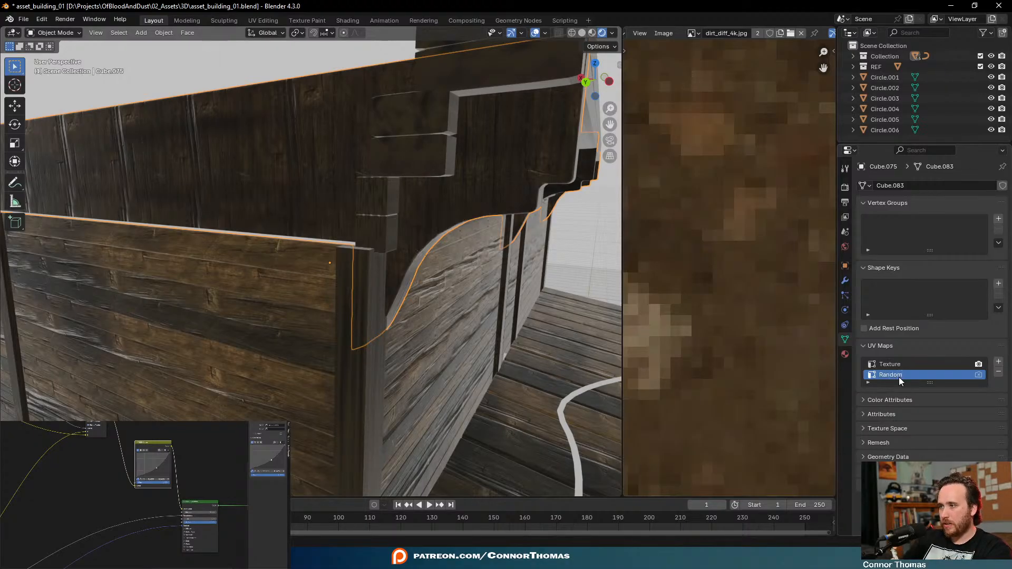
{"action": "left_click", "coordinate": [979, 375]}
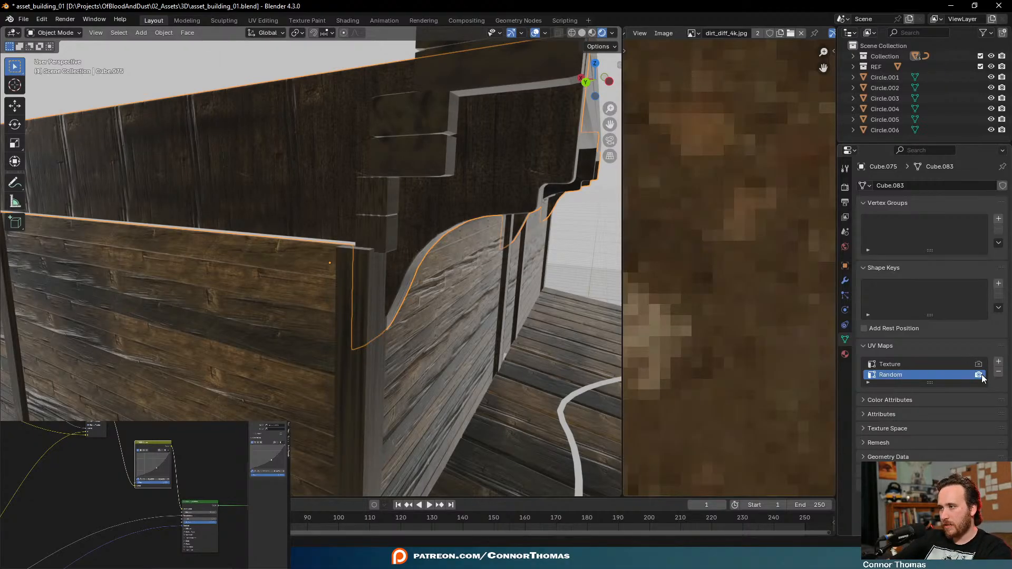
Project the roof bracket and side roof board faces from an elevated front view onto the Random UV map
{"action": "scroll", "coordinate": [432, 286], "scroll_direction": "down", "scroll_amount": 8}
{"action": "middle_click_drag", "start_coordinate": [440, 277], "coordinate": [392, 290]}
{"action": "key", "text": "Tab"}
{"action": "key", "text": "u"}
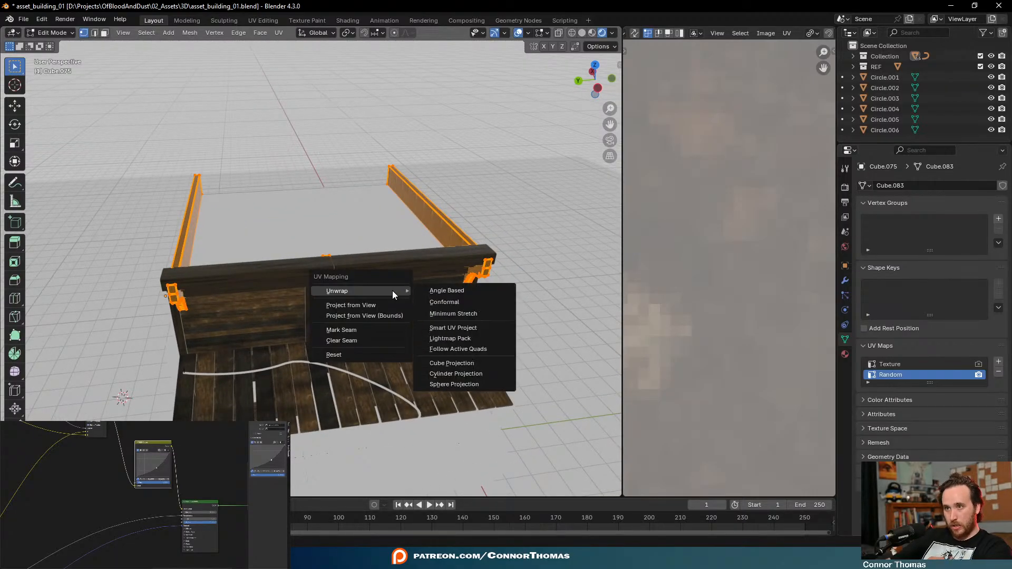
{"action": "left_click", "coordinate": [384, 304]}
{"action": "scroll", "coordinate": [710, 326], "scroll_direction": "down", "scroll_amount": 15}
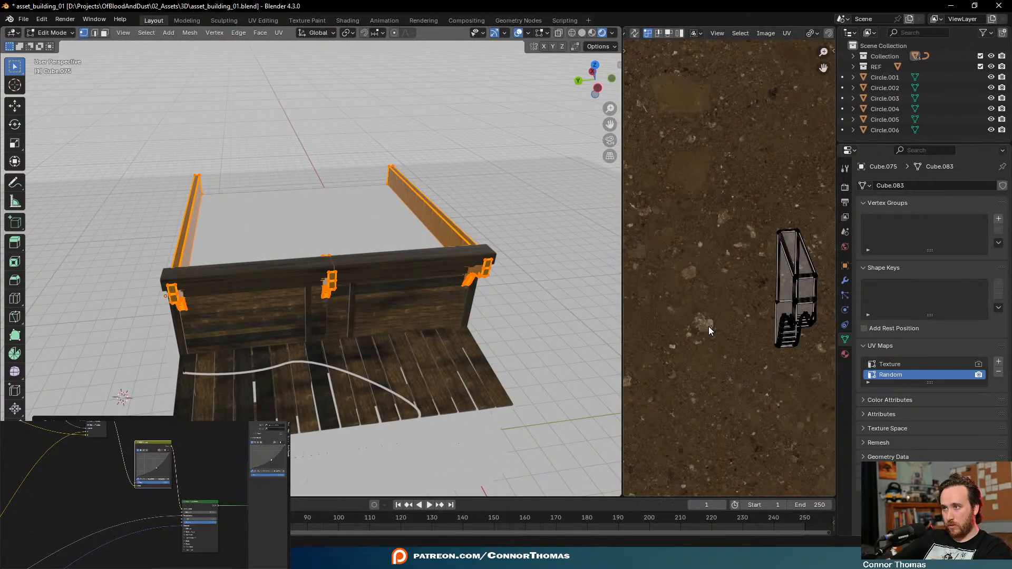
Collapse each Random UV island to a point by scaling to 0 around Individual Origins
{"action": "left_click", "coordinate": [814, 33]}
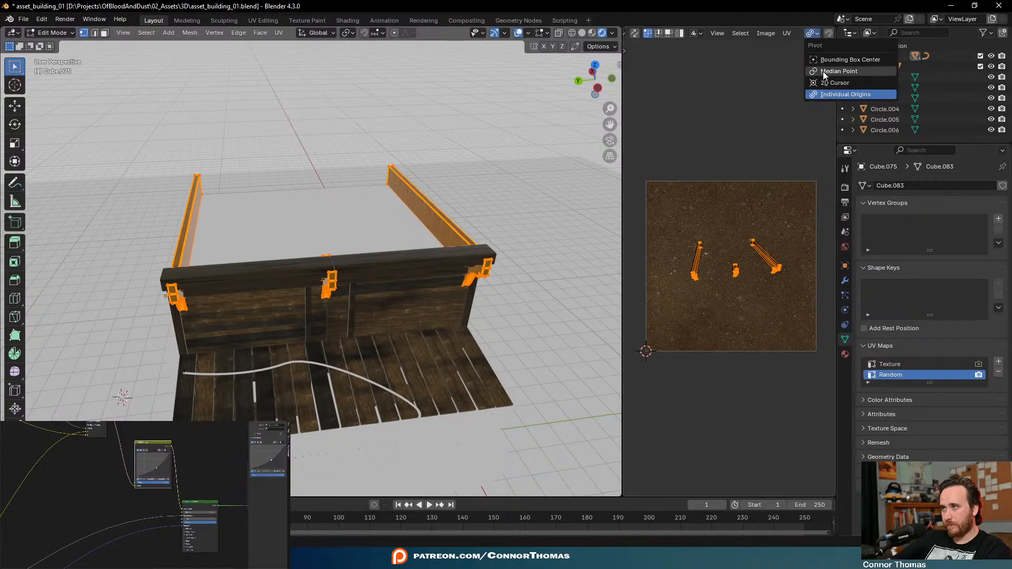
{"action": "left_click", "coordinate": [829, 95]}
{"action": "key", "text": "0"}
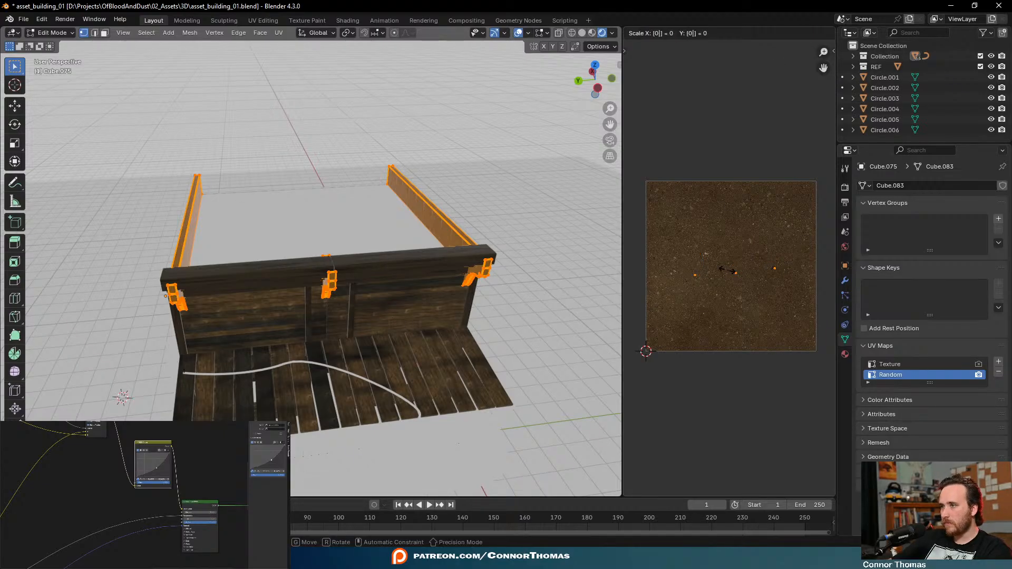
{"action": "left_click", "coordinate": [728, 274]}
{"action": "scroll", "coordinate": [728, 274], "scroll_direction": "up", "scroll_amount": 3}
{"action": "key", "text": "Tab"}
Apply the Array modifier on the lowest of the three long cornice beams under the roof edge
{"action": "middle_click_drag", "start_coordinate": [368, 328], "coordinate": [467, 254]}
{"action": "scroll", "coordinate": [406, 251], "scroll_direction": "up", "scroll_amount": 5}
{"action": "middle_click_drag", "start_coordinate": [331, 194], "coordinate": [409, 216]}
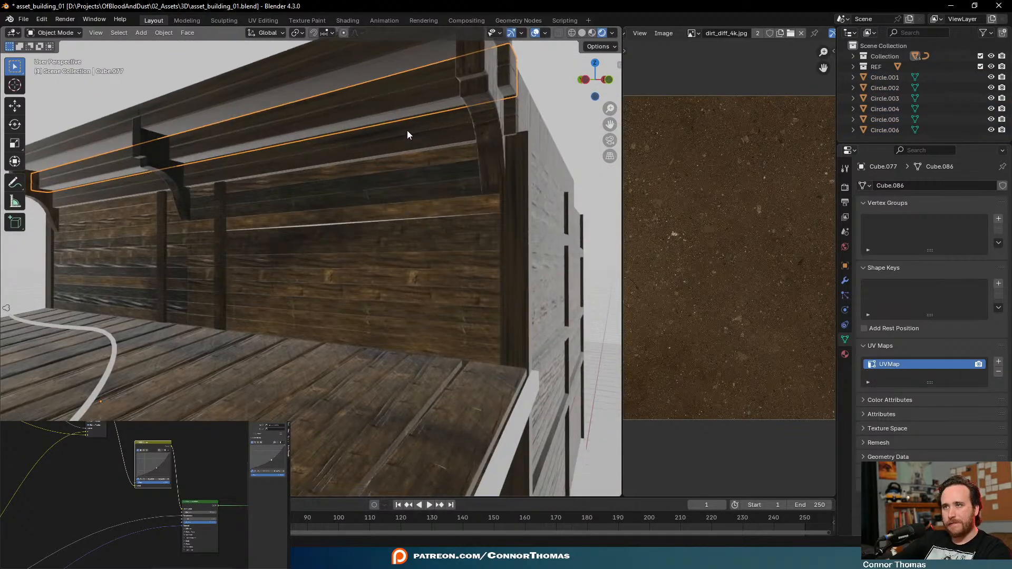
{"action": "left_click", "coordinate": [414, 159]}
{"action": "middle_click_drag", "start_coordinate": [413, 156], "coordinate": [386, 121]}
{"action": "left_click", "coordinate": [386, 121], "text": "shift"}
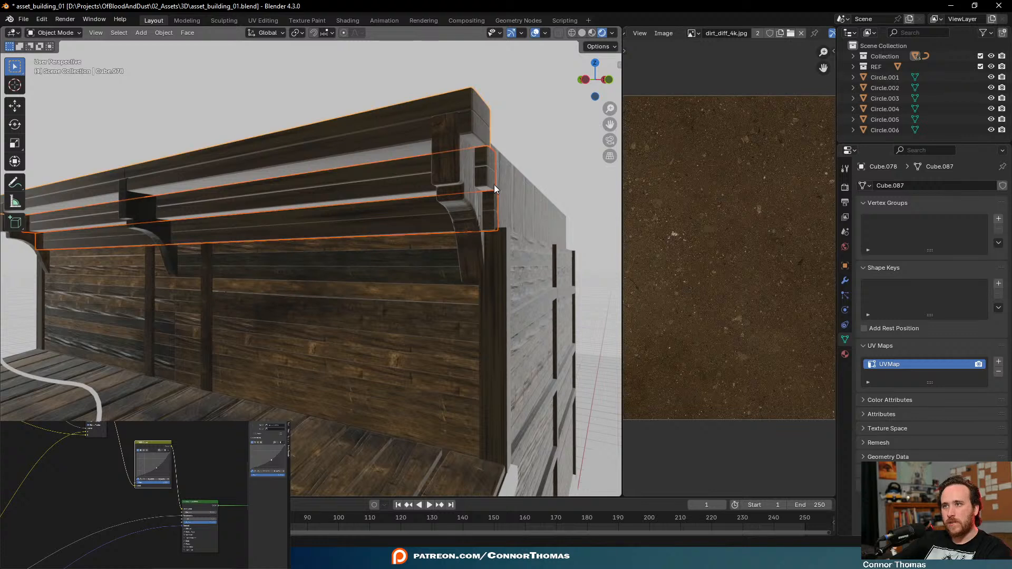
{"action": "left_click", "coordinate": [846, 281]}
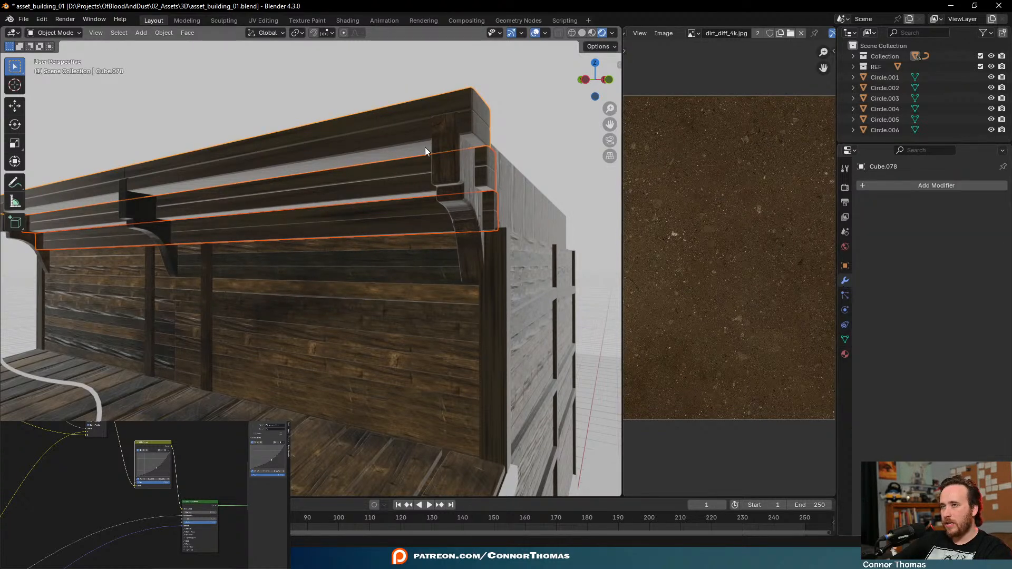
{"action": "left_click", "coordinate": [409, 183]}
{"action": "left_click", "coordinate": [405, 214]}
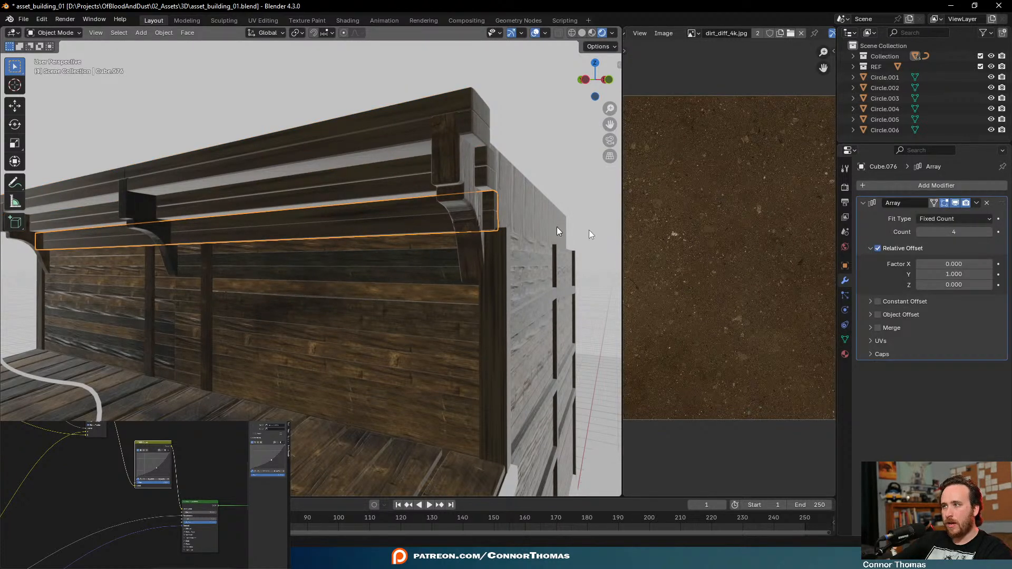
{"action": "key", "text": "ctrl+a"}
Join the top, middle and lowest cornice beams into one object, with the lowest beam as the active one
{"action": "left_click", "coordinate": [376, 131]}
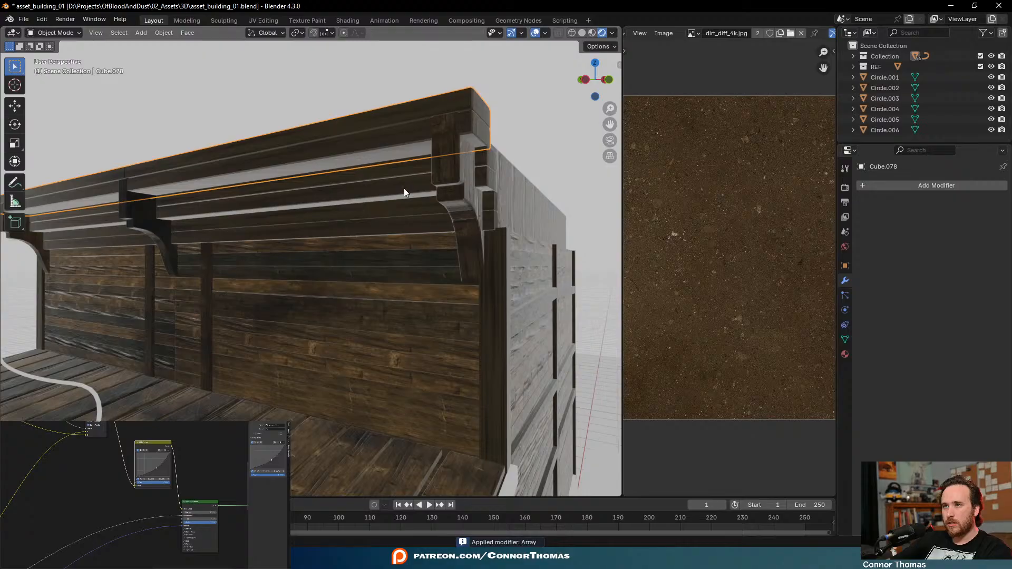
{"action": "left_click", "coordinate": [404, 189], "text": "shift"}
{"action": "left_click", "coordinate": [413, 217], "text": "shift"}
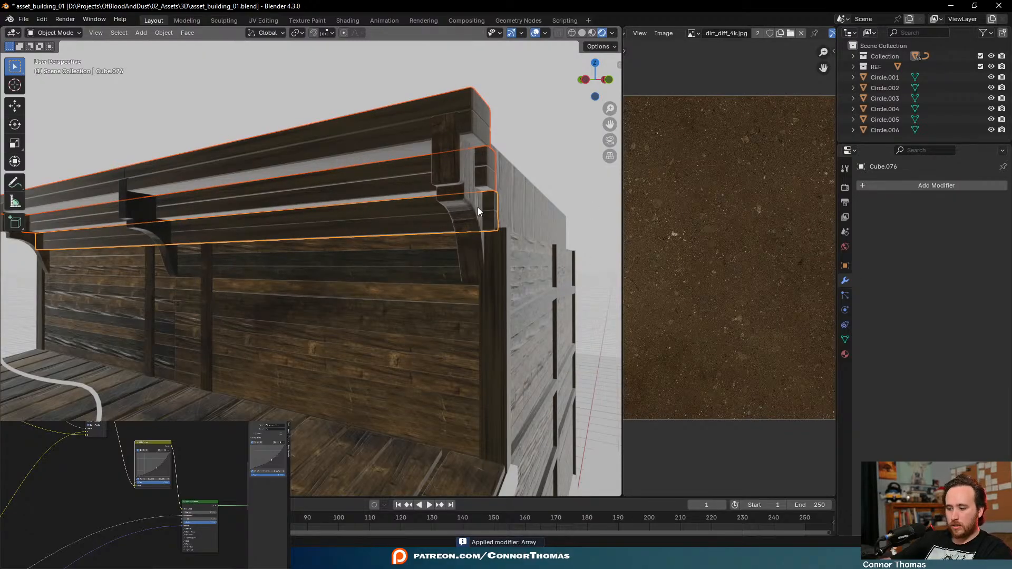
{"action": "key", "text": "ctrl+j"}
Rename the joined cornice beams' UV map as Texture
{"action": "middle_click_drag", "start_coordinate": [480, 195], "coordinate": [444, 220]}
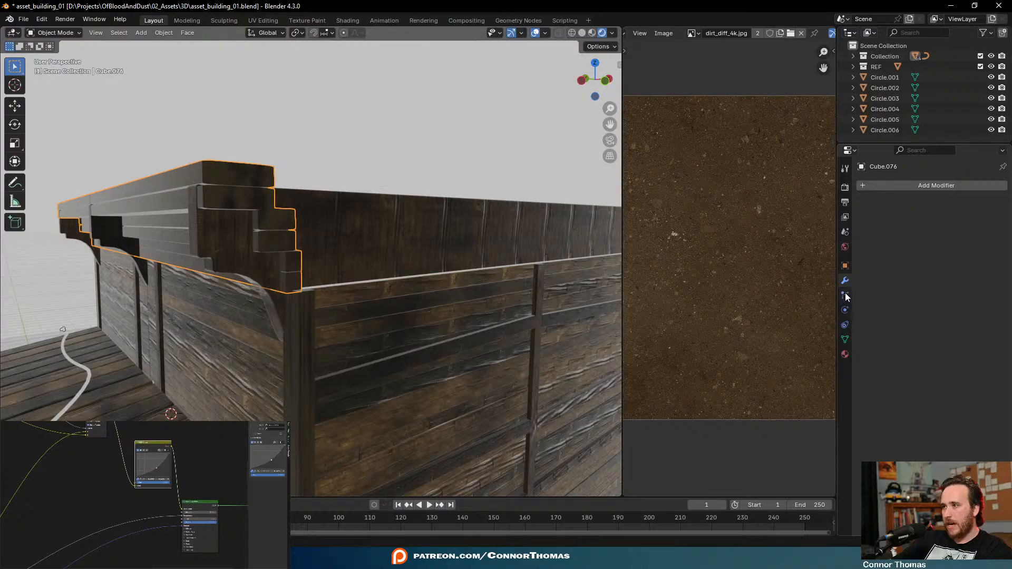
{"action": "left_click", "coordinate": [844, 339]}
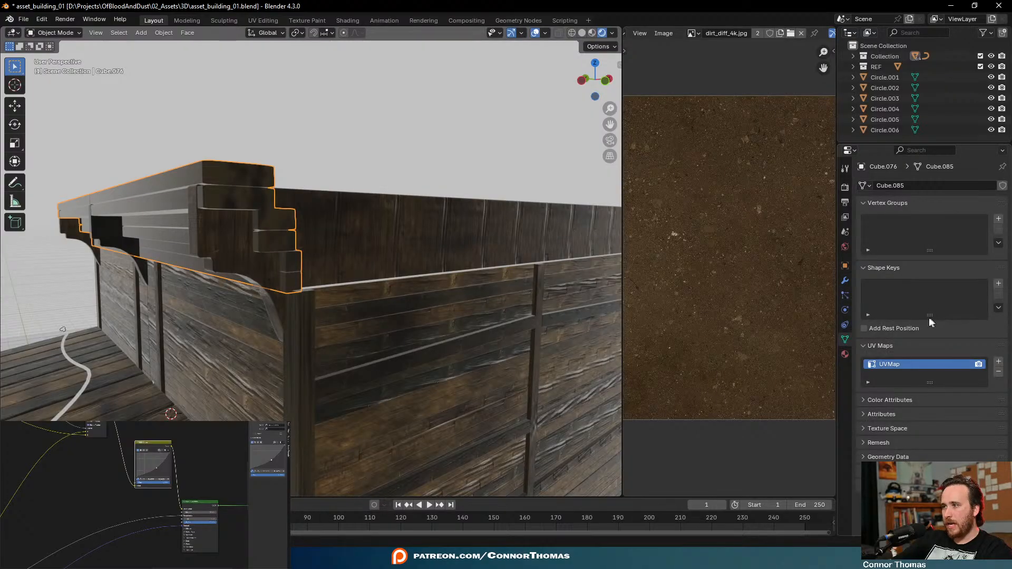
{"action": "double_click", "coordinate": [898, 365]}
{"action": "type", "text": "Tex"}
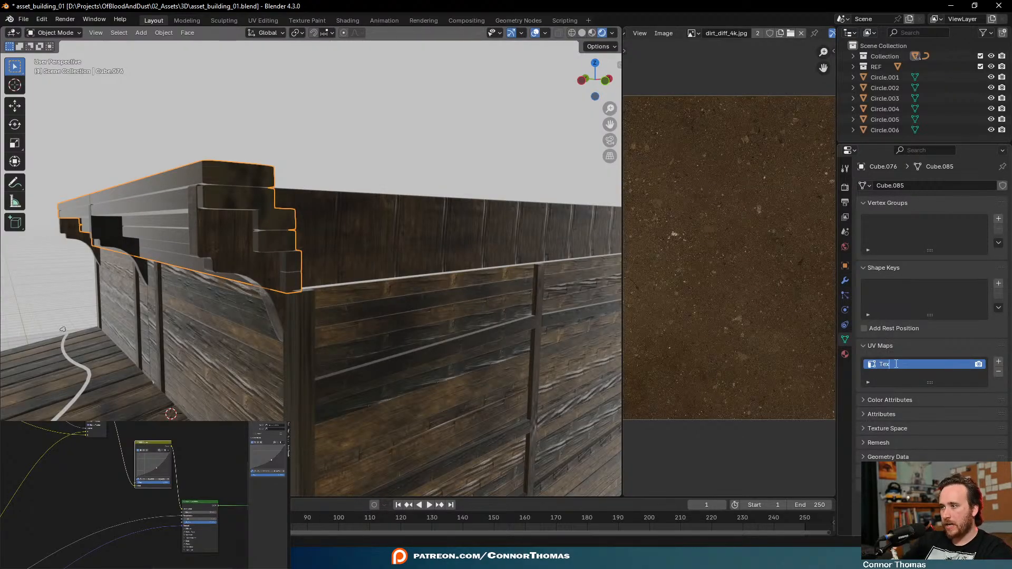
{"action": "type", "text": "ture"}
{"action": "key", "text": "Return"}
Unwrap all faces of the joined cornice beams with Cube Projection in their Texture UV map
{"action": "middle_click_drag", "start_coordinate": [413, 283], "coordinate": [439, 279]}
{"action": "scroll", "coordinate": [454, 280], "scroll_direction": "up", "scroll_amount": 2}
{"action": "scroll", "coordinate": [440, 283], "scroll_direction": "down", "scroll_amount": 3}
{"action": "key", "text": "Tab"}
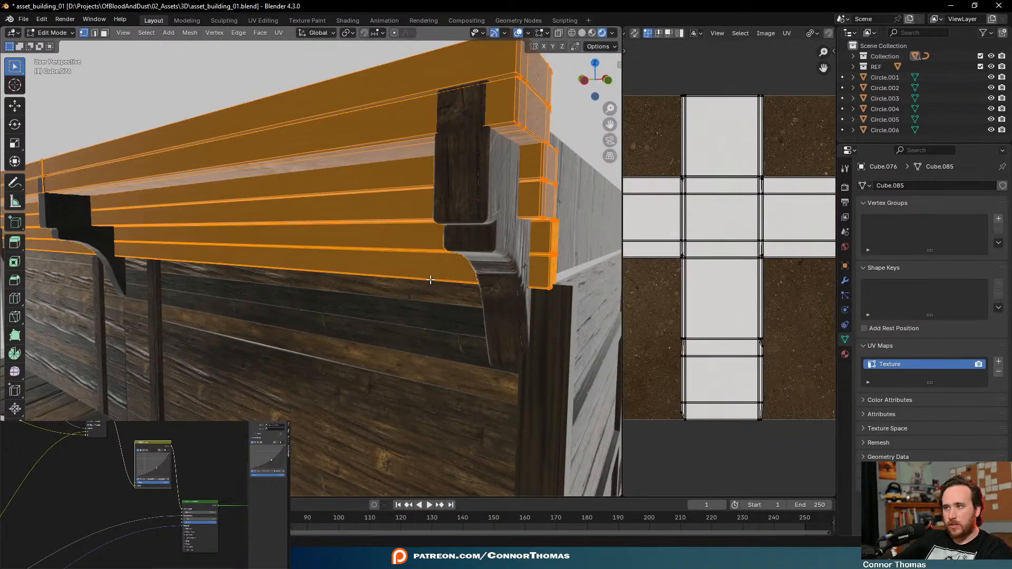
{"action": "key", "text": "u"}
{"action": "mouse_move", "coordinate": [426, 267]}
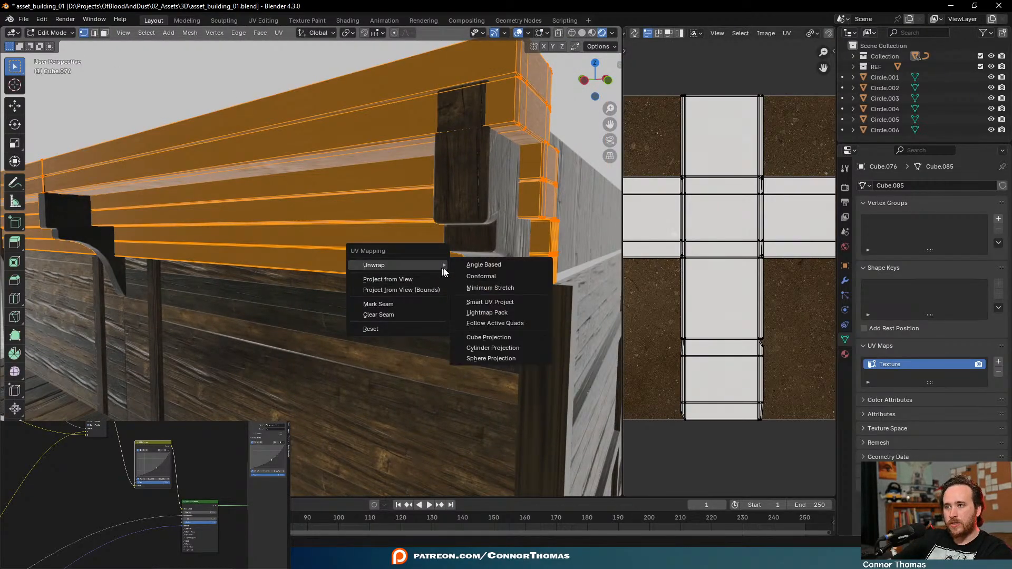
{"action": "left_click", "coordinate": [500, 337]}
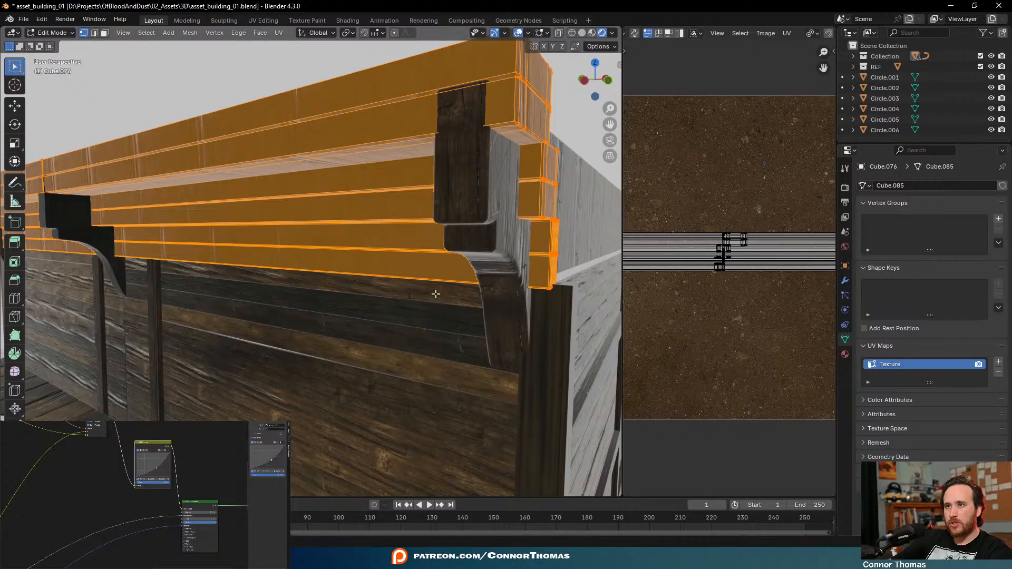
Add a second UV map named Random to the cornice beams, with the viewport set to the front orthographic view
{"action": "key", "text": "Tab"}
{"action": "scroll", "coordinate": [451, 289], "scroll_direction": "up", "scroll_amount": 2}
{"action": "middle_click_drag", "start_coordinate": [452, 289], "coordinate": [428, 280]}
{"action": "scroll", "coordinate": [439, 286], "scroll_direction": "down", "scroll_amount": 5}
{"action": "key", "text": "KP_3"}
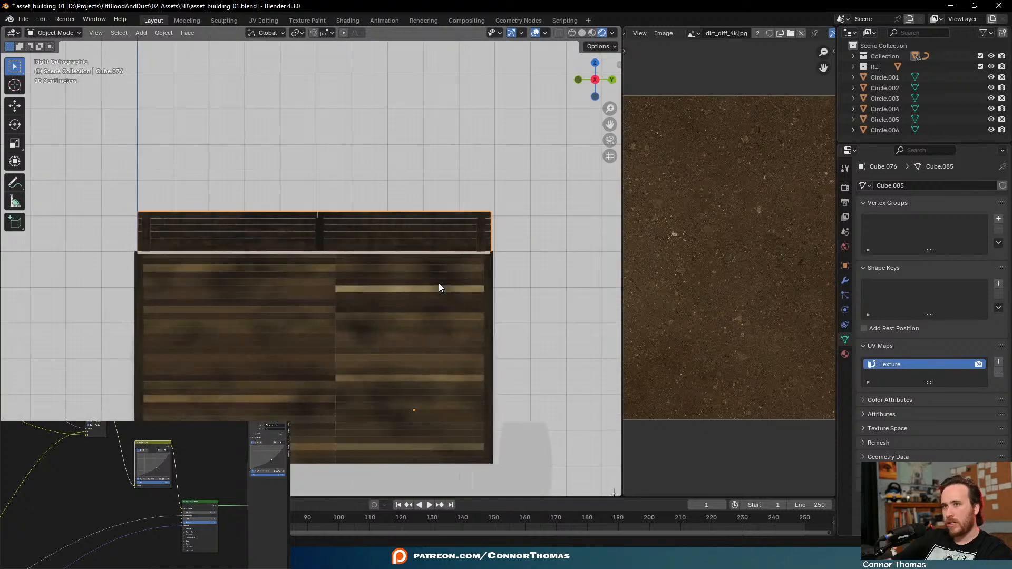
{"action": "key", "text": "KP_1"}
{"action": "scroll", "coordinate": [438, 283], "scroll_direction": "up", "scroll_amount": 3}
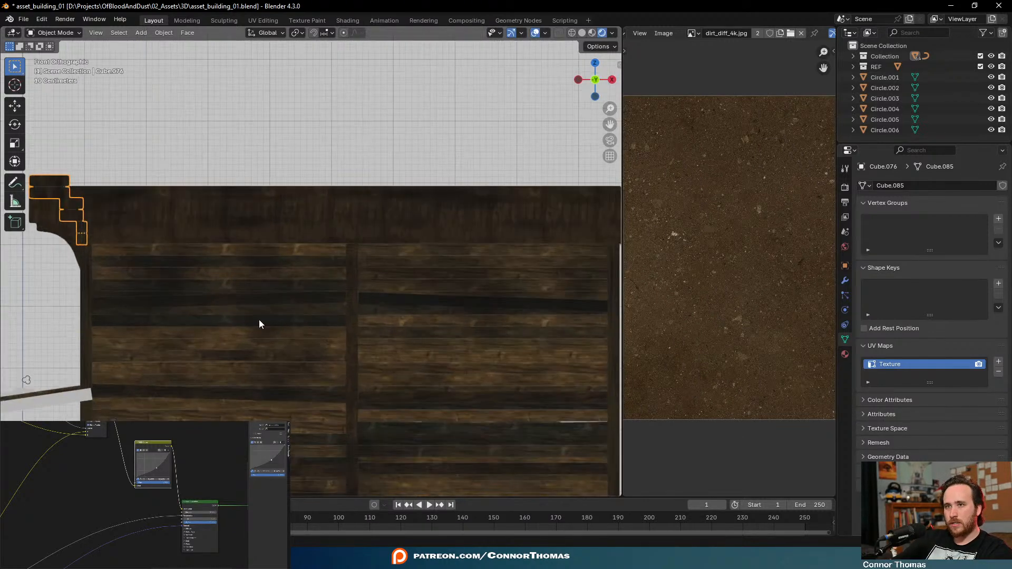
{"action": "middle_click_drag", "start_coordinate": [259, 319], "coordinate": [405, 337], "text": "shift"}
{"action": "key", "text": "Tab"}
{"action": "middle_click_drag", "start_coordinate": [339, 292], "coordinate": [431, 308], "text": "shift"}
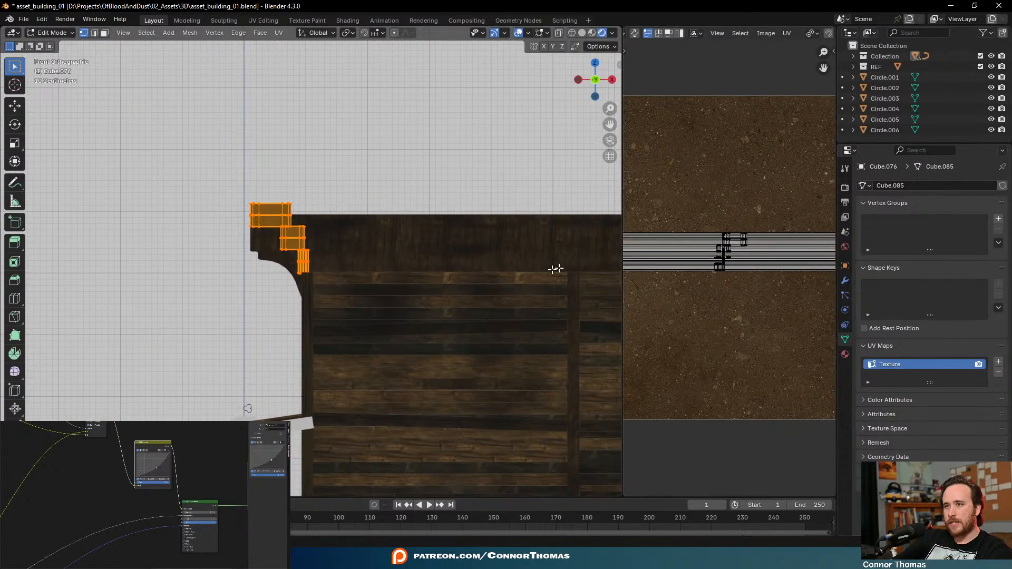
{"action": "left_click", "coordinate": [999, 362]}
{"action": "double_click", "coordinate": [893, 375]}
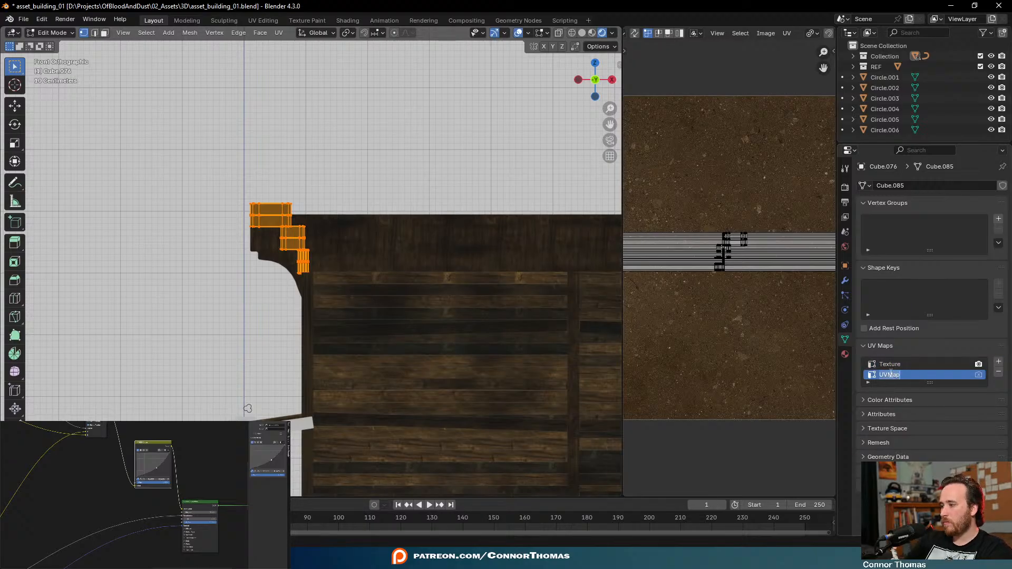
{"action": "type", "text": "Random"}
{"action": "key", "text": "Return"}
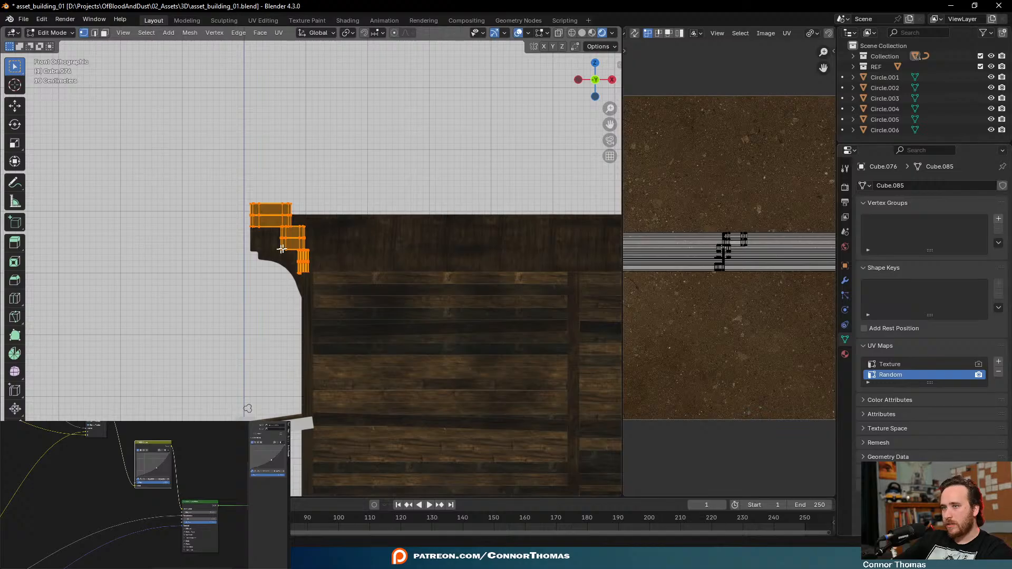
Unwrap the cornice beams into the Random UV map with Project from View from the front
{"action": "key", "text": "Tab"}
{"action": "key", "text": "Tab"}
{"action": "key", "text": "u"}
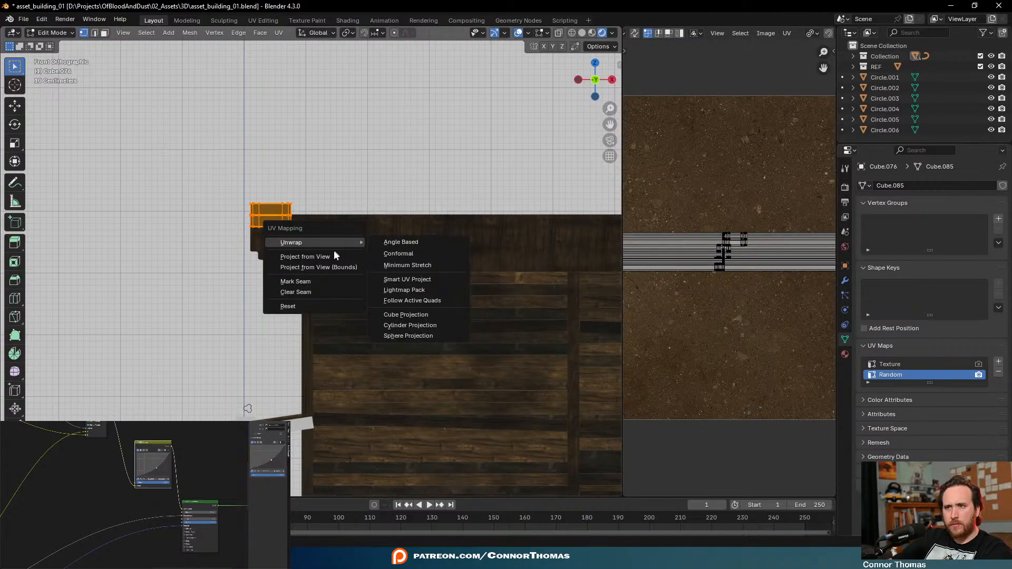
{"action": "left_click", "coordinate": [329, 258]}
{"action": "scroll", "coordinate": [702, 263], "scroll_direction": "down", "scroll_amount": 3}
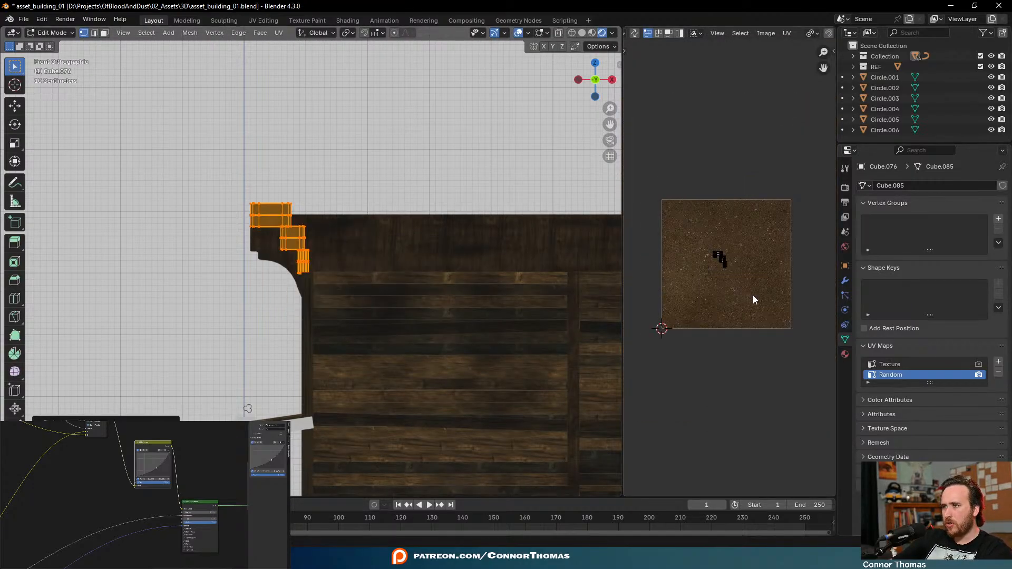
Collapse each of the cornice beams' Random UV islands to a point by scaling them around their individual origins
{"action": "key", "text": "a"}
{"action": "key", "text": "s"}
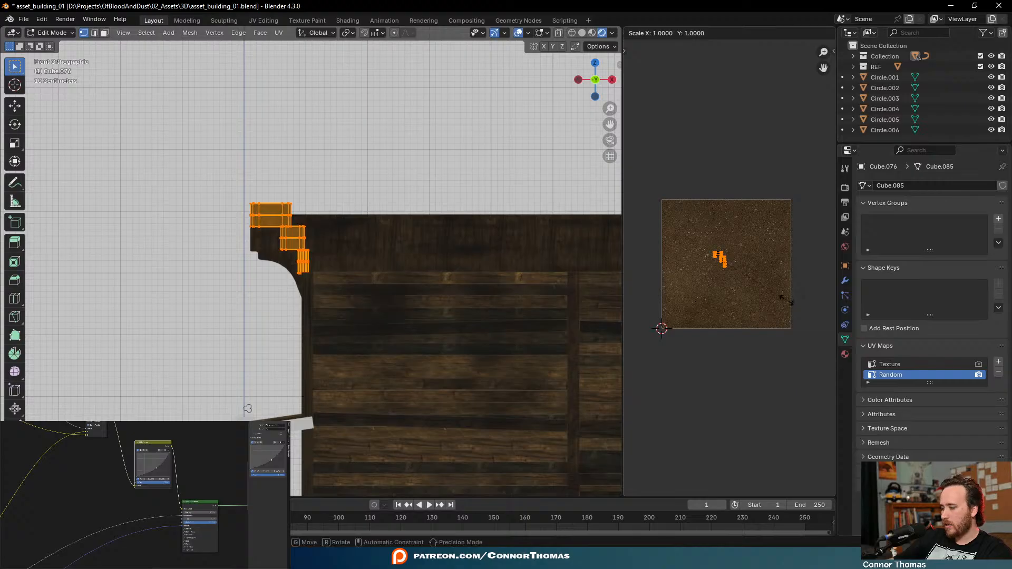
{"action": "left_click", "coordinate": [786, 299]}
{"action": "scroll", "coordinate": [737, 311], "scroll_direction": "up", "scroll_amount": 10}
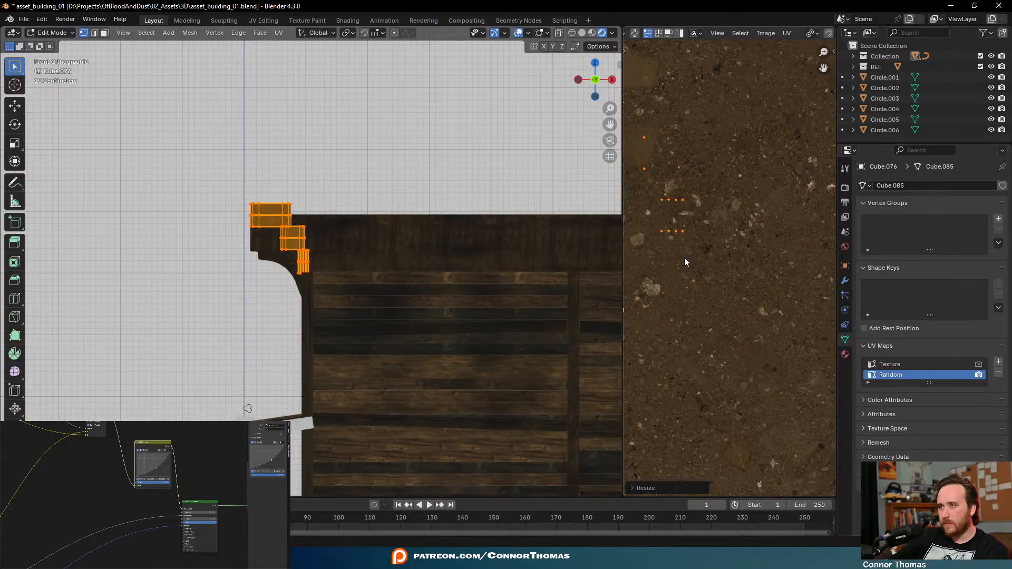
{"action": "key", "text": "Tab"}
{"action": "middle_click_drag", "start_coordinate": [295, 281], "coordinate": [484, 267]}
{"action": "scroll", "coordinate": [464, 300], "scroll_direction": "down", "scroll_amount": 8}
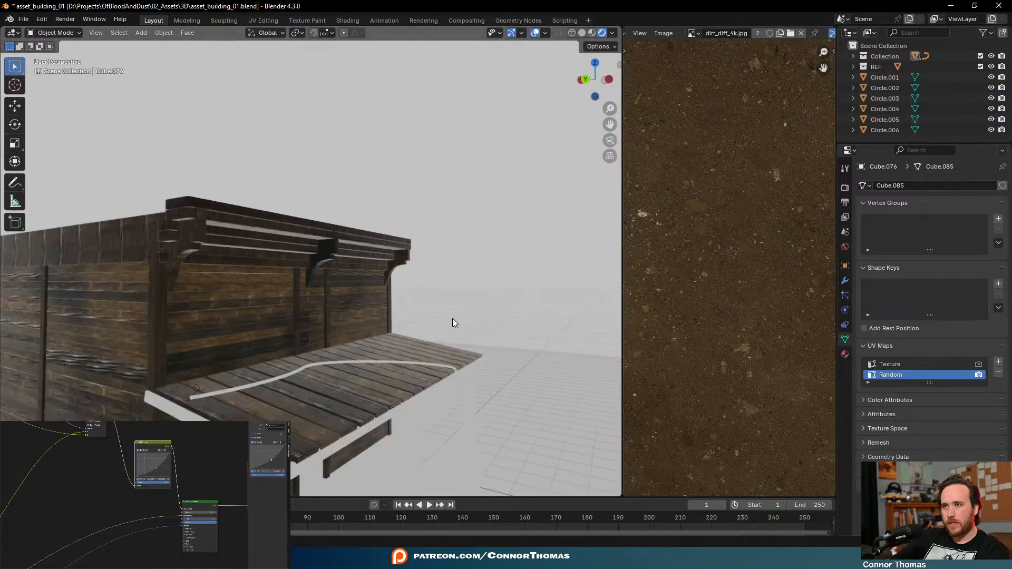
Hide the porch roof planks to expose the rafters beneath them
{"action": "middle_click_drag", "start_coordinate": [404, 315], "coordinate": [529, 293]}
{"action": "scroll", "coordinate": [530, 293], "scroll_direction": "up", "scroll_amount": 4}
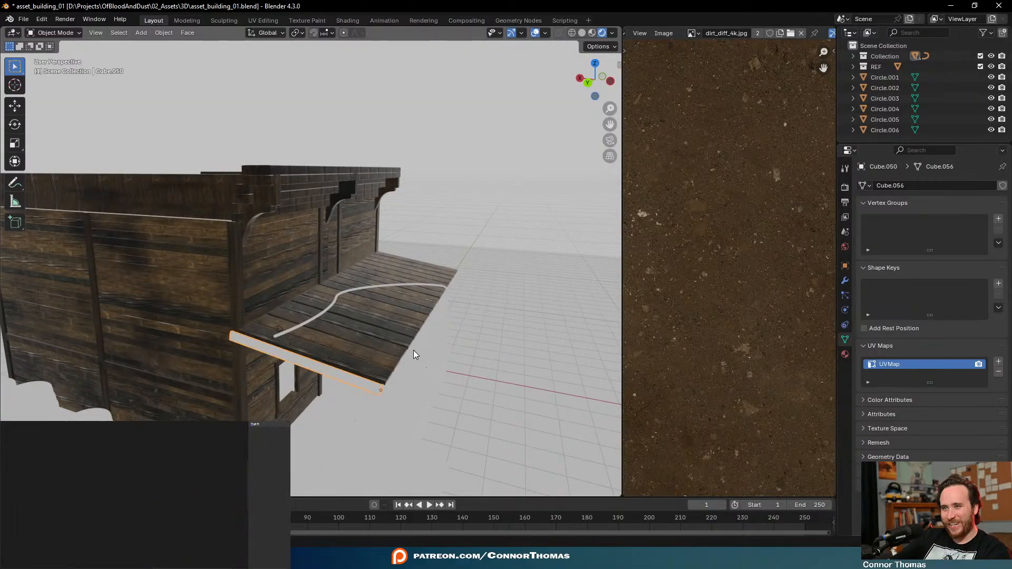
{"action": "scroll", "coordinate": [413, 350], "scroll_direction": "down", "scroll_amount": 5}
{"action": "middle_click_drag", "start_coordinate": [413, 350], "coordinate": [273, 314]}
{"action": "left_click", "coordinate": [401, 307]}
{"action": "key", "text": "h"}
Link the building's corner post material to the three porch roof rafters, with the corner post as the active object
{"action": "left_click", "coordinate": [340, 352]}
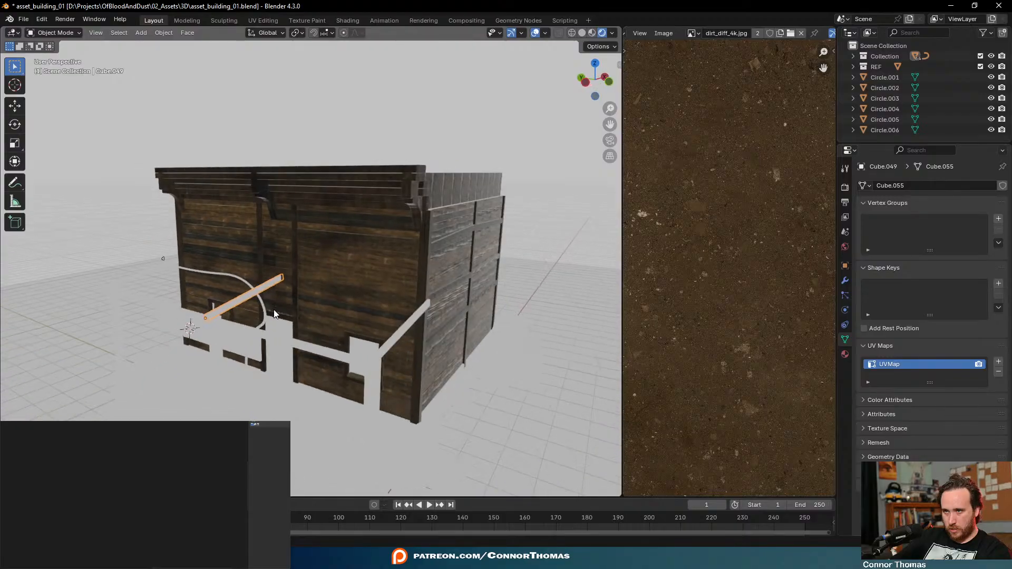
{"action": "left_click", "coordinate": [398, 332], "text": "shift"}
{"action": "middle_click_drag", "start_coordinate": [398, 333], "coordinate": [375, 319]}
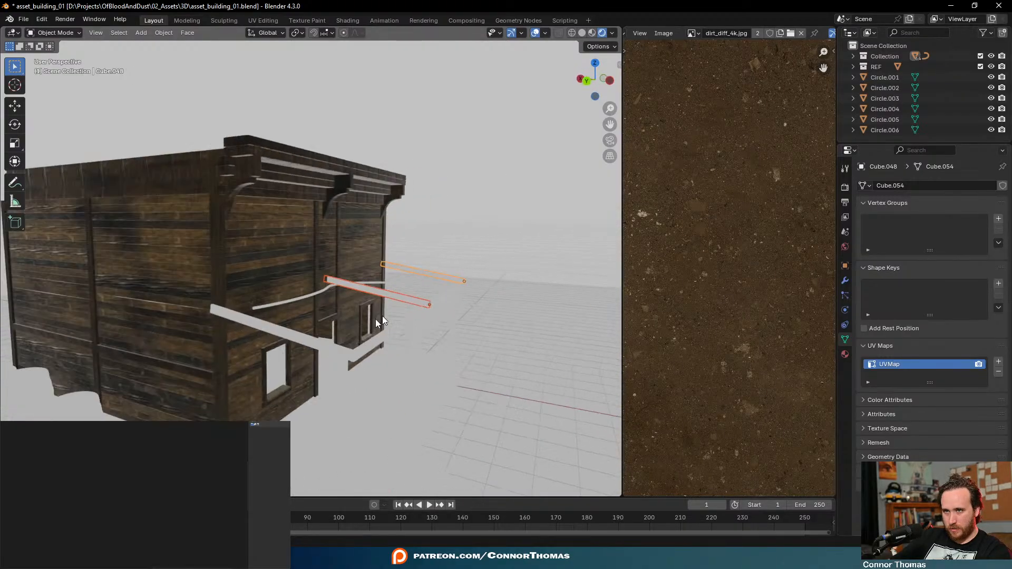
{"action": "left_click", "coordinate": [299, 337], "text": "shift"}
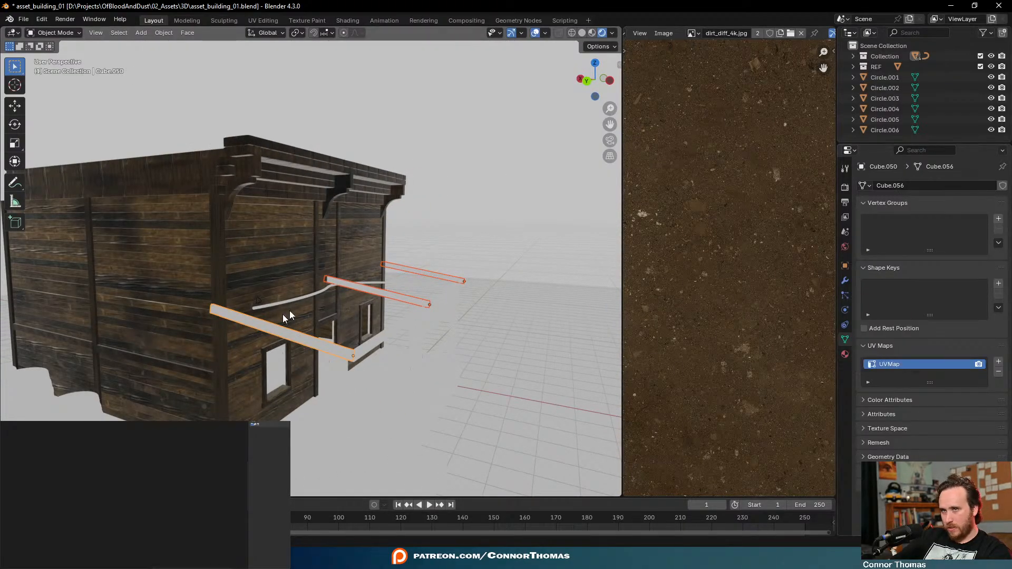
{"action": "left_click", "coordinate": [221, 236], "text": "shift"}
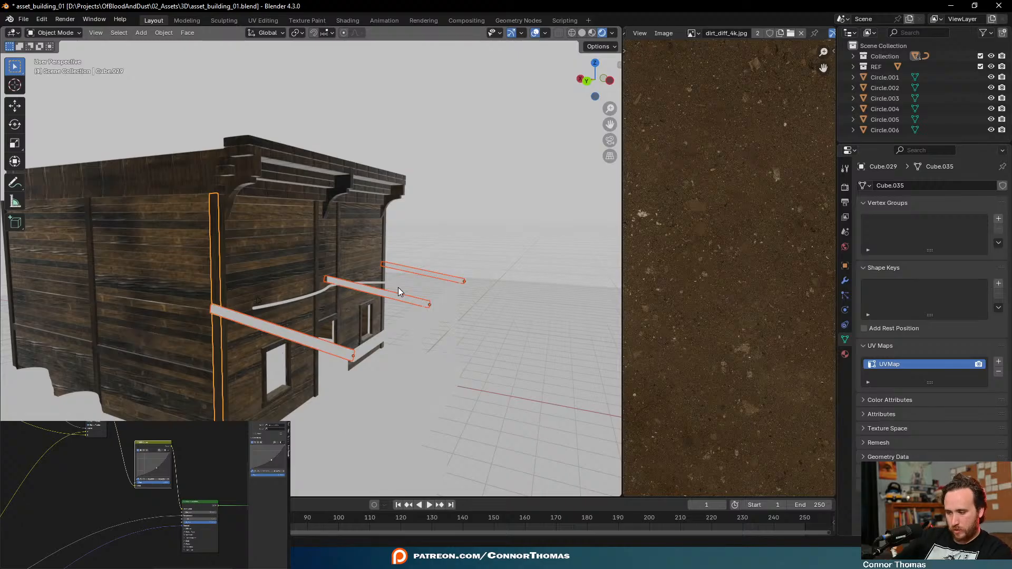
{"action": "key", "text": "ctrl+l"}
{"action": "left_click", "coordinate": [387, 289]}
{"action": "key", "text": "a"}
{"action": "key", "text": "a"}
Select the porch's front roof beam and its upright posts, and set the viewport to solid shading
{"action": "middle_click_drag", "start_coordinate": [405, 290], "coordinate": [568, 365]}
{"action": "left_click", "coordinate": [281, 290]}
{"action": "left_click", "coordinate": [276, 298]}
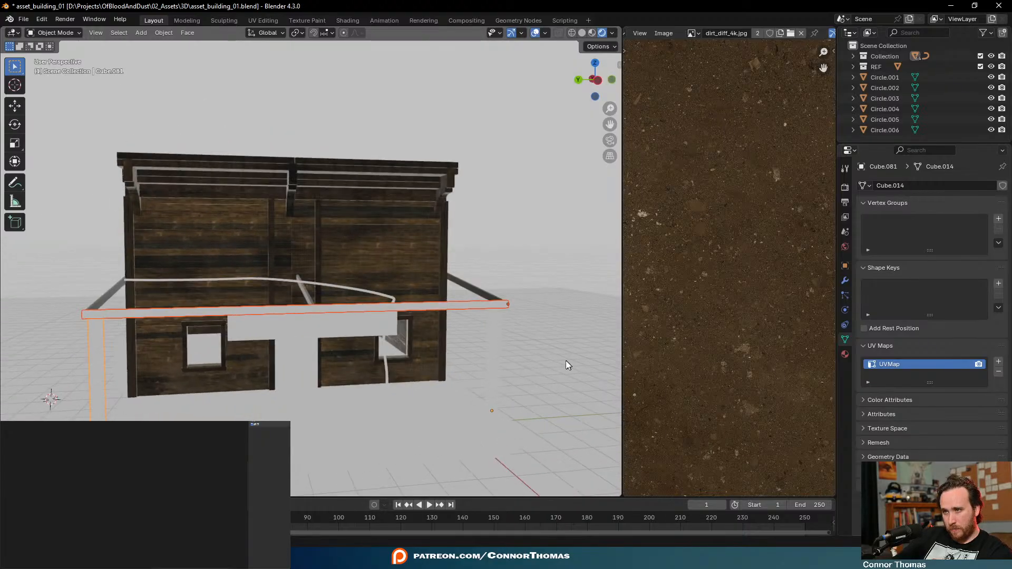
{"action": "left_click", "coordinate": [494, 342]}
{"action": "middle_click_drag", "start_coordinate": [493, 342], "coordinate": [374, 307]}
{"action": "key", "text": "z"}
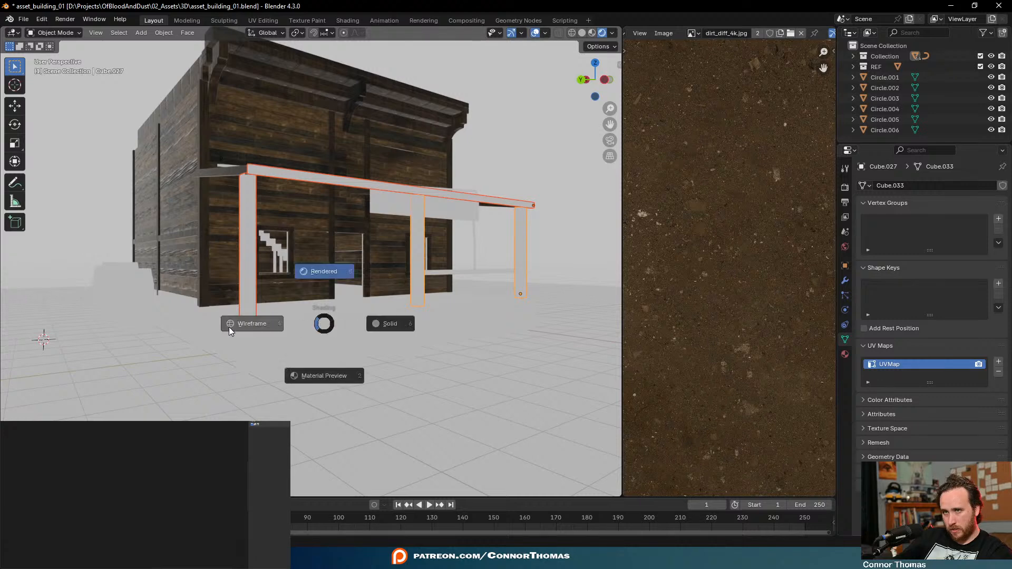
{"action": "left_click", "coordinate": [229, 327]}
{"action": "key", "text": "z"}
{"action": "left_click", "coordinate": [381, 324]}
{"action": "middle_click_drag", "start_coordinate": [318, 327], "coordinate": [331, 331]}
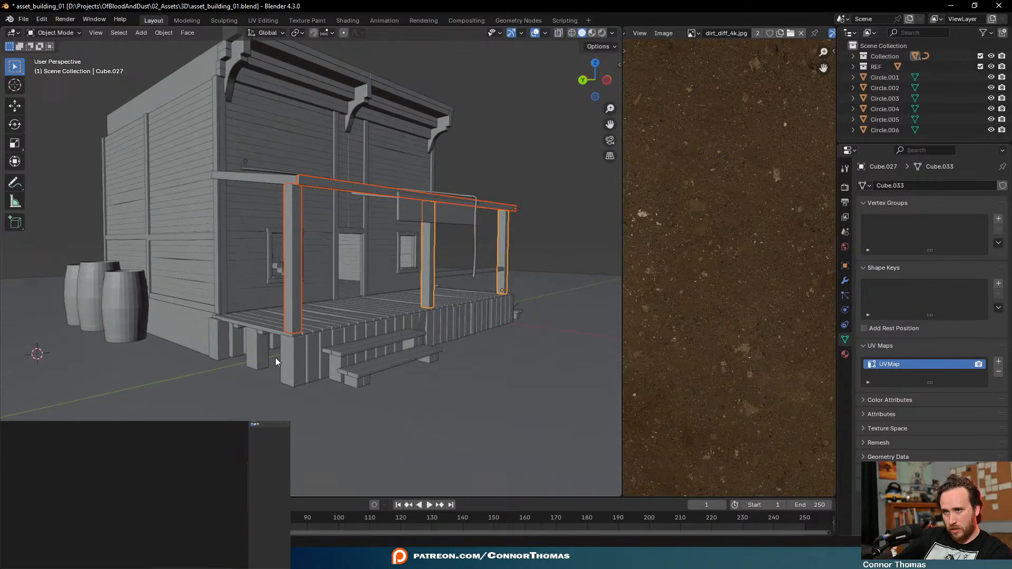
Add the supports beneath the porch deck to the selection of the front beam and posts
{"action": "left_click", "coordinate": [258, 349], "text": "shift"}
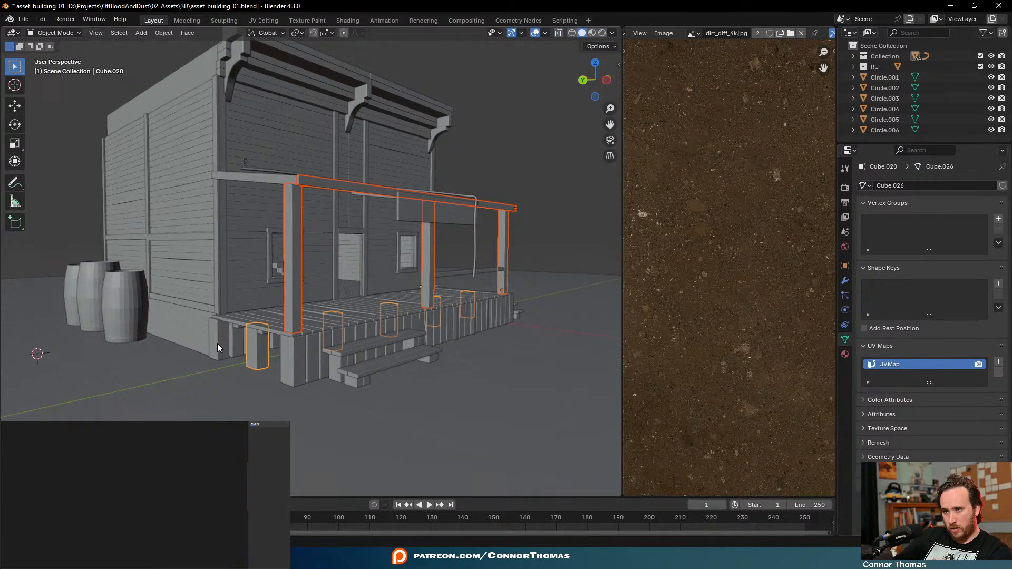
{"action": "left_click", "coordinate": [300, 337], "text": "shift"}
{"action": "middle_click_drag", "start_coordinate": [300, 337], "coordinate": [172, 339]}
{"action": "left_click", "coordinate": [425, 338], "text": "shift"}
{"action": "middle_click_drag", "start_coordinate": [425, 338], "coordinate": [526, 340]}
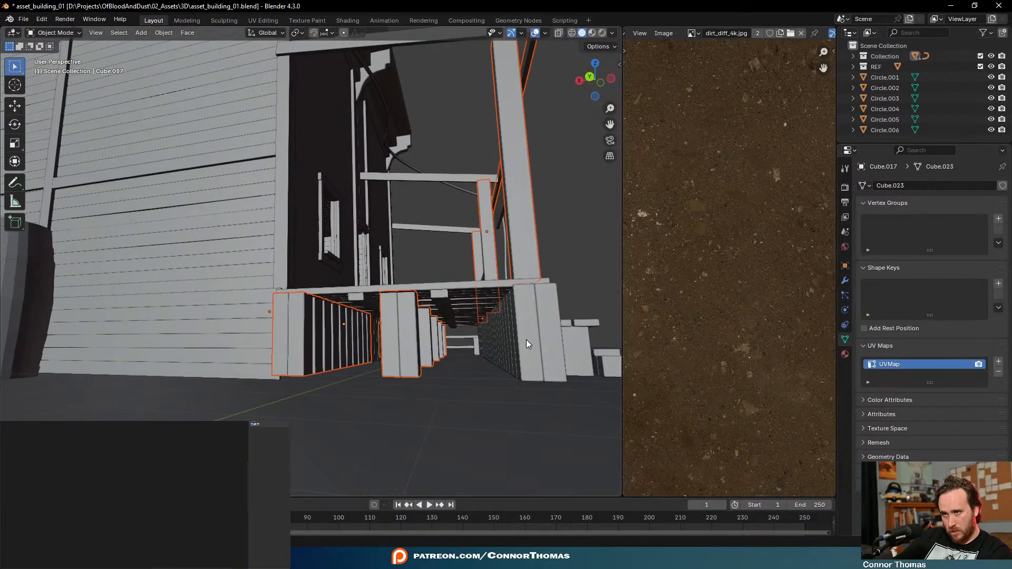
{"action": "left_click", "coordinate": [375, 334], "text": "shift"}
{"action": "middle_click_drag", "start_coordinate": [443, 339], "coordinate": [363, 371]}
{"action": "scroll", "coordinate": [367, 358], "scroll_direction": "down", "scroll_amount": 4}
{"action": "middle_click_drag", "start_coordinate": [371, 320], "coordinate": [235, 194]}
Link the corner post's material to the selected porch beam, posts and deck supports, and clear the selection
{"action": "left_click", "coordinate": [211, 175], "text": "shift"}
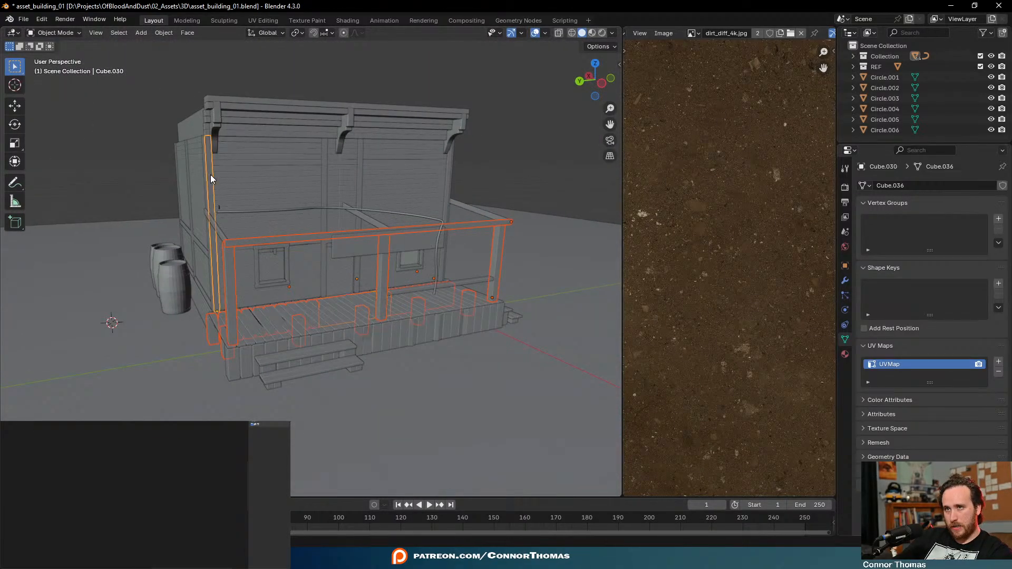
{"action": "key", "text": "ctrl+l"}
{"action": "left_click", "coordinate": [315, 213]}
{"action": "key", "text": "a"}
{"action": "key", "text": "a"}
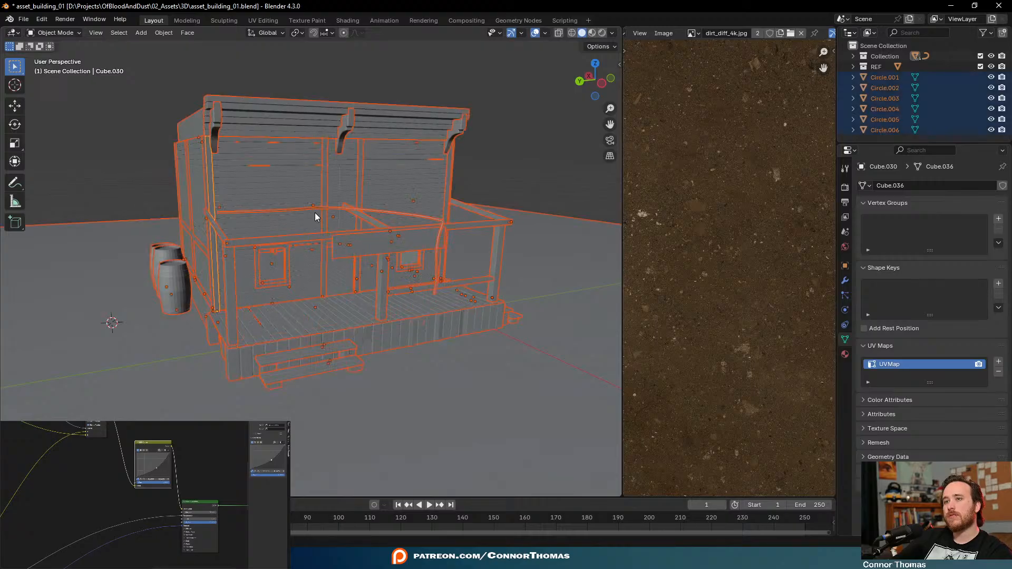
Return the viewport to rendered shading, unhide the porch roof planks and save the file
{"action": "key", "text": "z"}
{"action": "left_click", "coordinate": [356, 138]}
{"action": "middle_click_drag", "start_coordinate": [356, 137], "coordinate": [373, 274]}
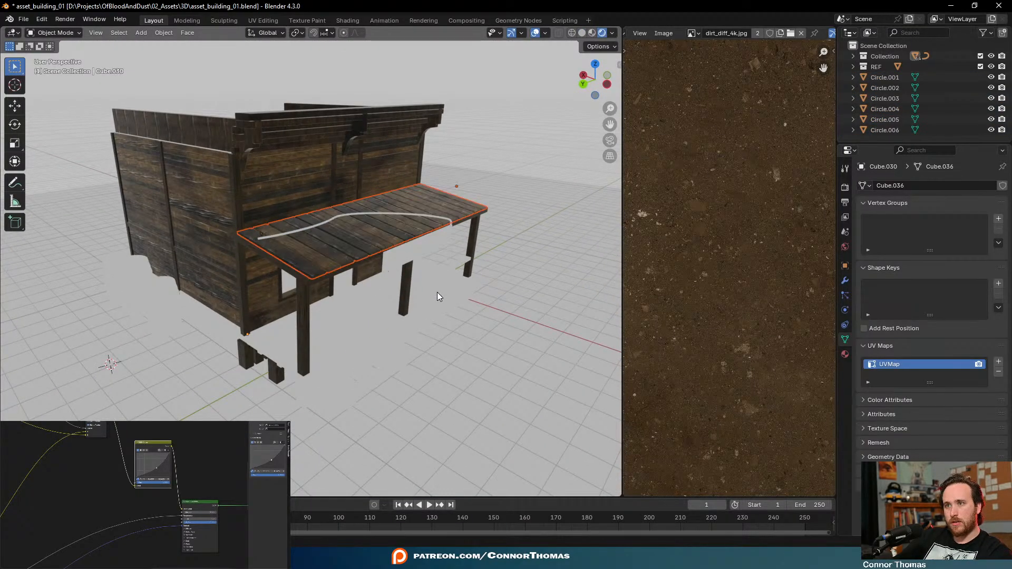
{"action": "middle_click_drag", "start_coordinate": [437, 292], "coordinate": [288, 240]}
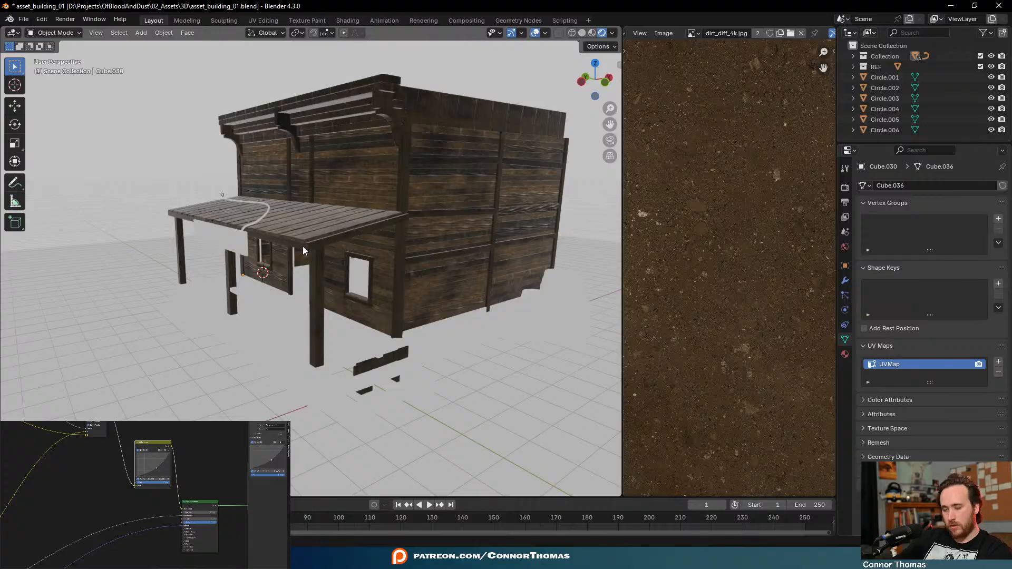
{"action": "key", "text": "ctrl+s"}
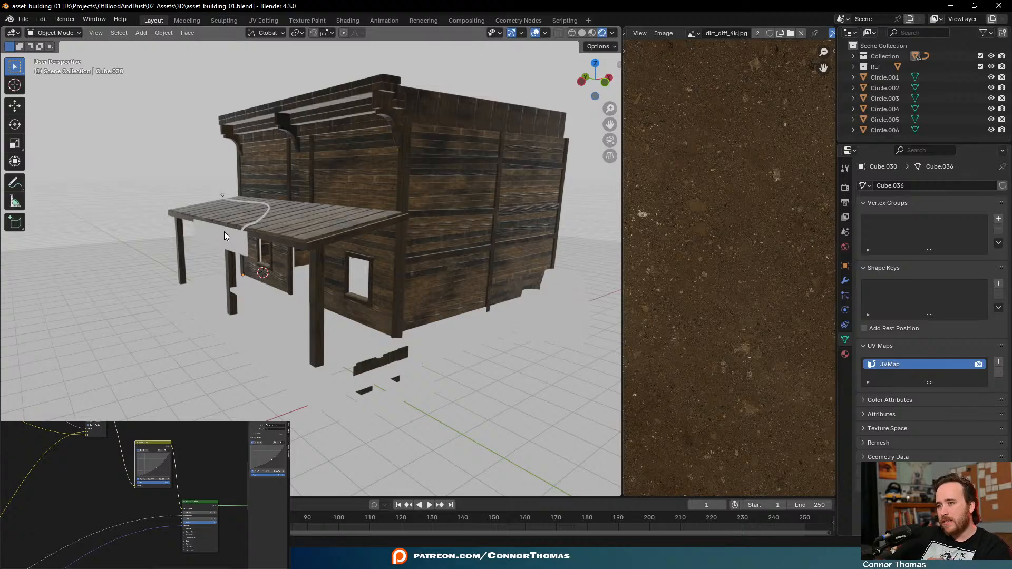
Rename the porch deck boards' UV map as Texture
{"action": "left_click", "coordinate": [390, 345]}
{"action": "mouse_move", "coordinate": [377, 356]}
{"action": "middle_mouse_down"}
{"action": "mouse_move", "coordinate": [363, 384]}
{"action": "mouse_move", "coordinate": [372, 348]}
{"action": "middle_mouse_up"}
{"action": "scroll", "coordinate": [372, 348], "scroll_direction": "up", "scroll_amount": 4}
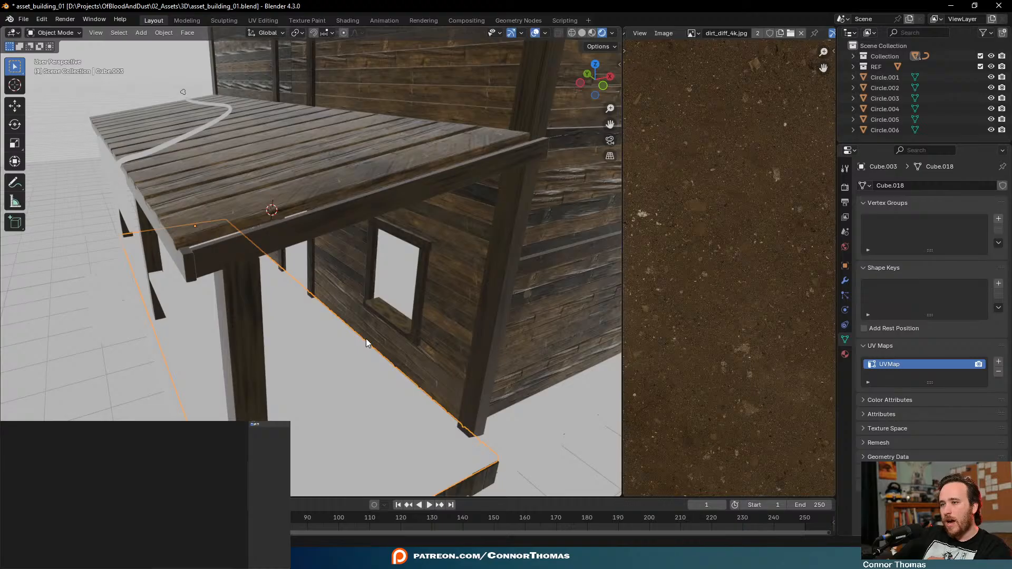
{"action": "double_click", "coordinate": [886, 364]}
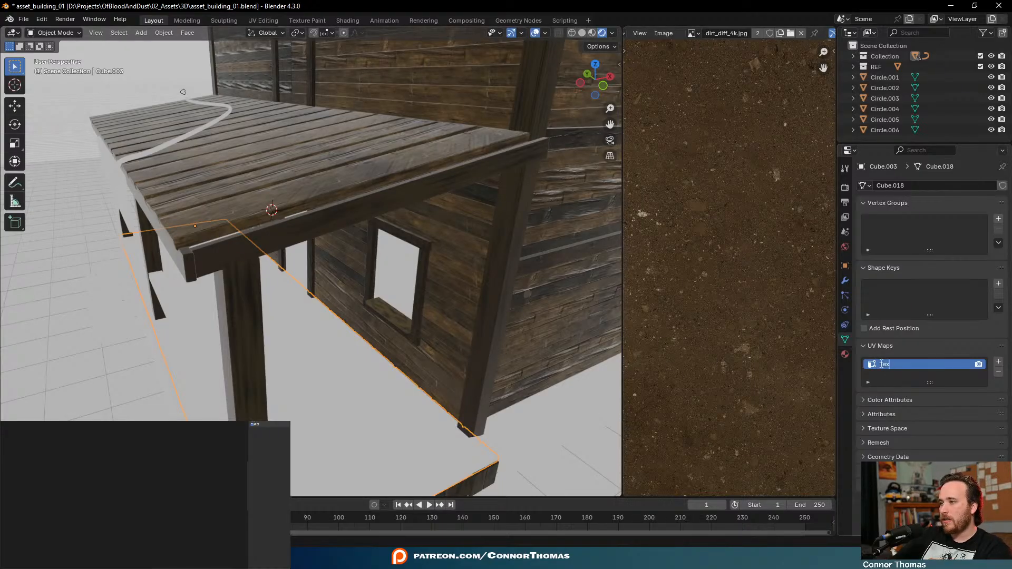
{"action": "type", "text": "Texture"}
{"action": "key", "text": "Return"}
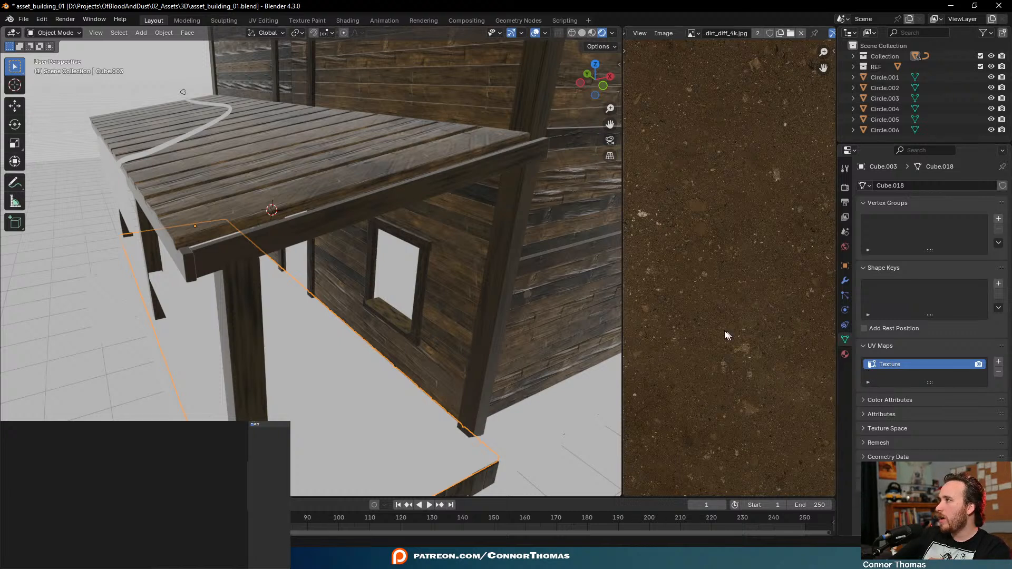
Examine the porch deck boards from several angles in solid and rendered shading
{"action": "scroll", "coordinate": [537, 229], "scroll_direction": "down", "scroll_amount": 2}
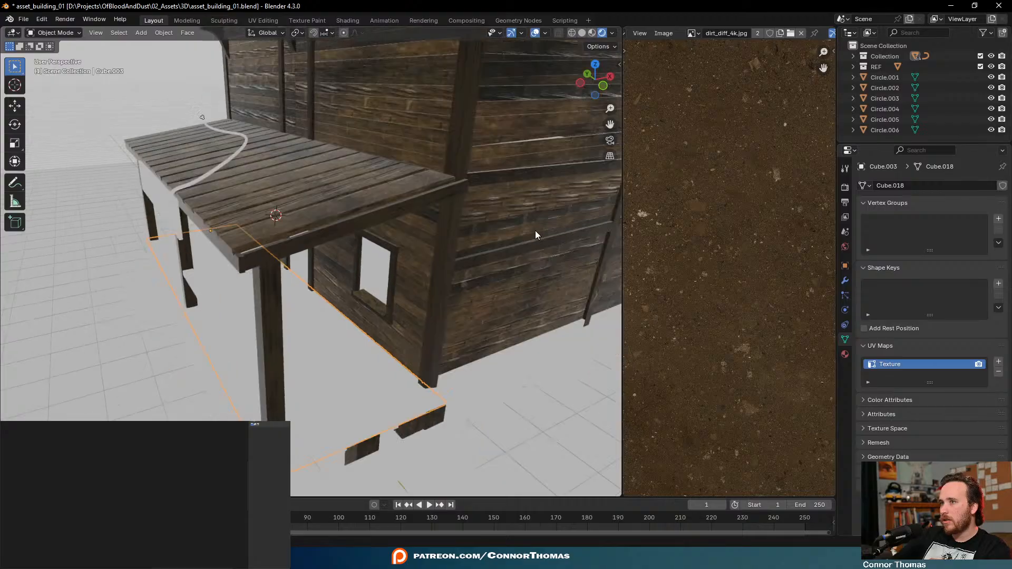
{"action": "mouse_move", "coordinate": [537, 228]}
{"action": "middle_mouse_down"}
{"action": "mouse_move", "coordinate": [552, 263]}
{"action": "mouse_move", "coordinate": [520, 222]}
{"action": "mouse_move", "coordinate": [531, 208]}
{"action": "mouse_move", "coordinate": [513, 194]}
{"action": "mouse_move", "coordinate": [483, 200]}
{"action": "middle_mouse_up"}
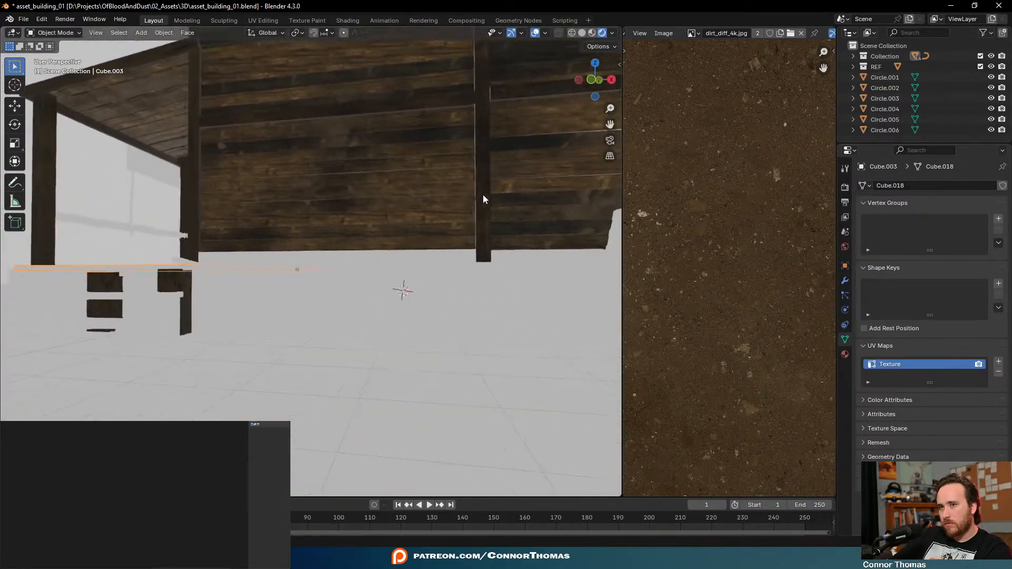
{"action": "key", "text": "z"}
{"action": "mouse_move", "coordinate": [378, 196]}
{"action": "middle_mouse_down"}
{"action": "mouse_move", "coordinate": [463, 223]}
{"action": "mouse_move", "coordinate": [579, 219]}
{"action": "mouse_move", "coordinate": [511, 229]}
{"action": "middle_mouse_up"}
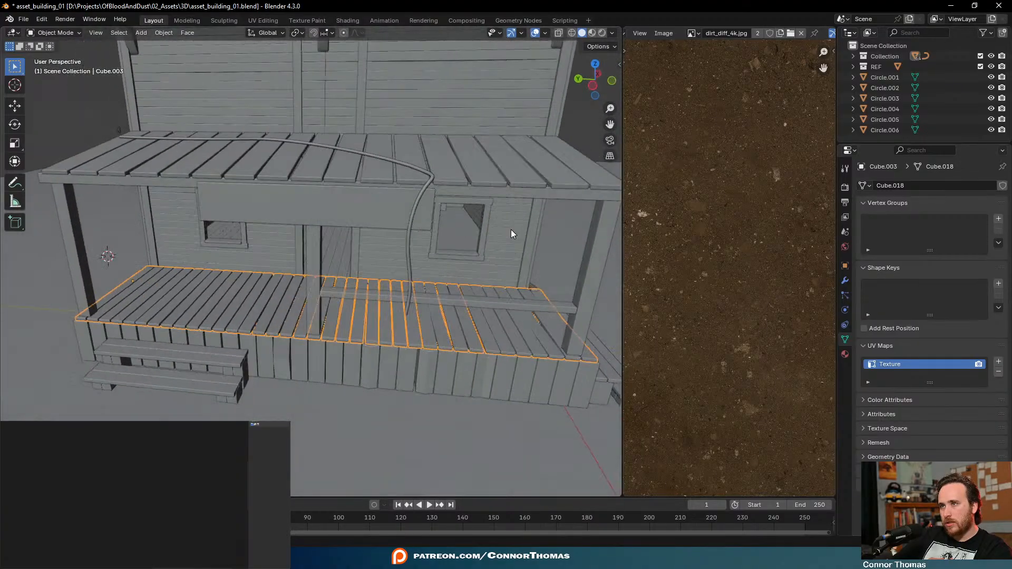
{"action": "key", "text": "z"}
{"action": "left_click", "coordinate": [509, 199]}
{"action": "mouse_move", "coordinate": [520, 178]}
{"action": "middle_mouse_down"}
{"action": "mouse_move", "coordinate": [429, 169]}
{"action": "mouse_move", "coordinate": [460, 159]}
{"action": "mouse_move", "coordinate": [569, 190]}
{"action": "mouse_move", "coordinate": [511, 187]}
{"action": "middle_mouse_up"}
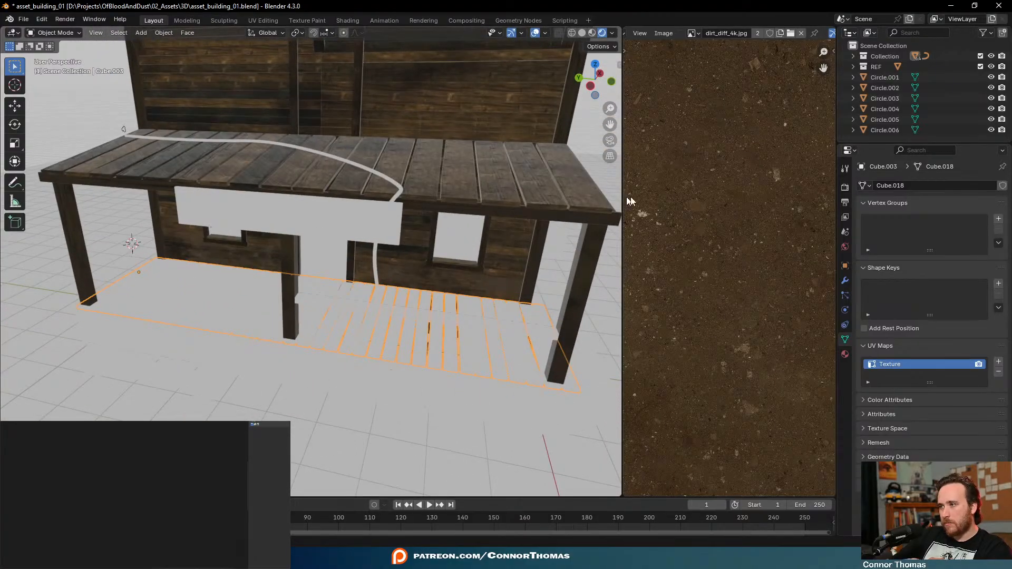
Add a second UV map named Random to the porch deck boards and make the Texture map active again
{"action": "left_click", "coordinate": [998, 361]}
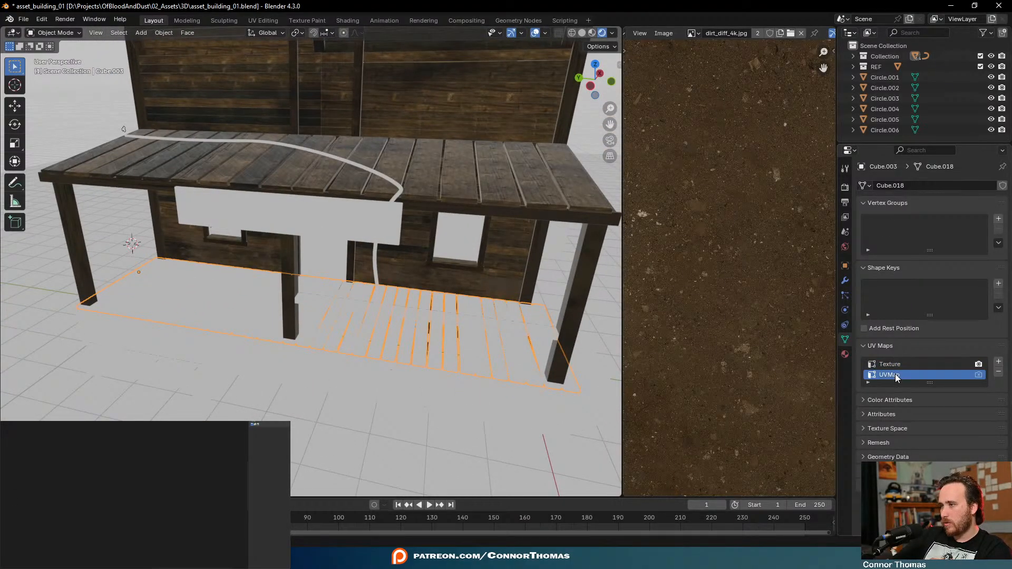
{"action": "double_click", "coordinate": [895, 374]}
{"action": "type", "text": "Random"}
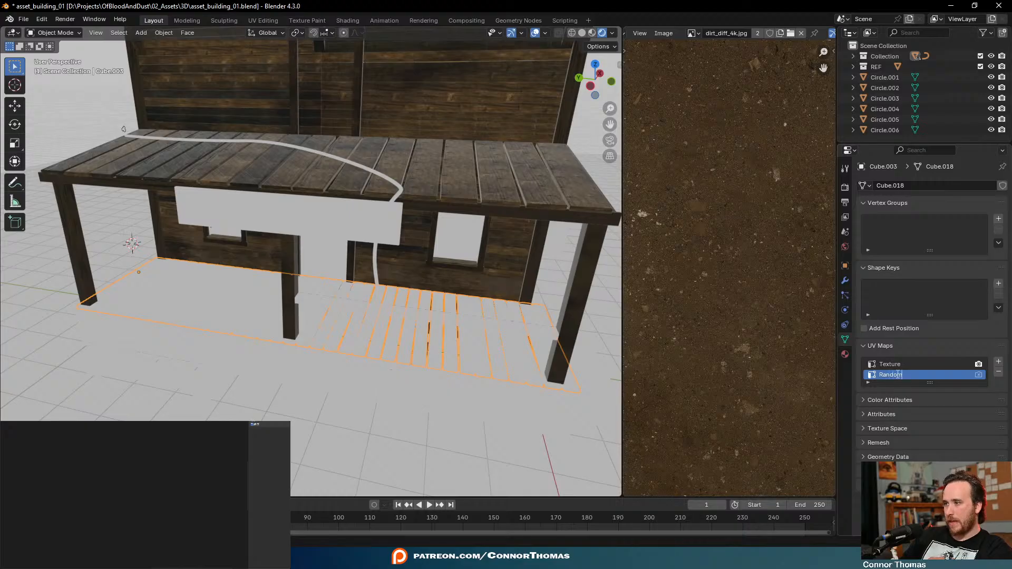
{"action": "left_click", "coordinate": [912, 366]}
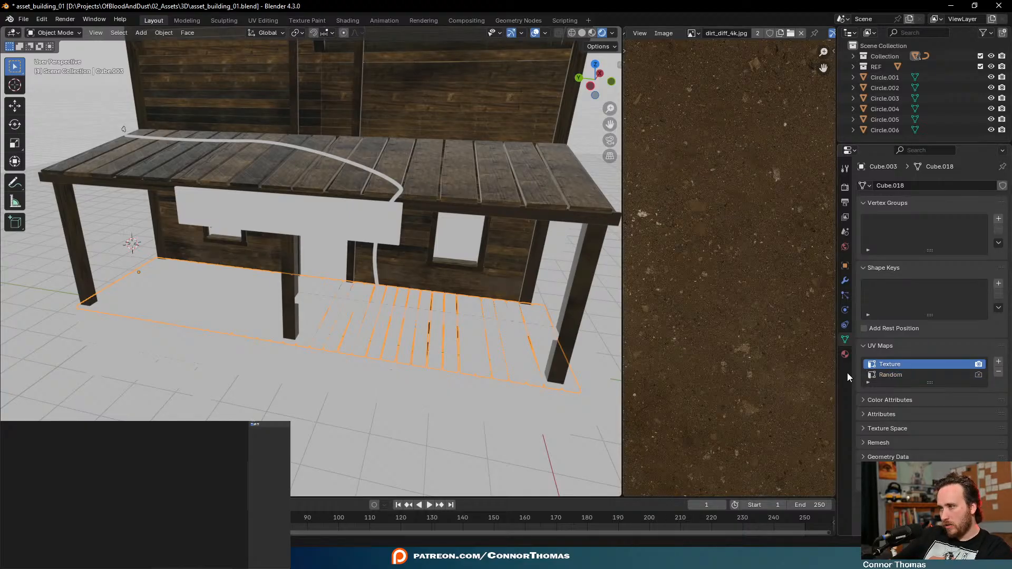
Assign the existing Wood Panels material to the porch deck boards
{"action": "middle_click_drag", "start_coordinate": [521, 316], "coordinate": [504, 312]}
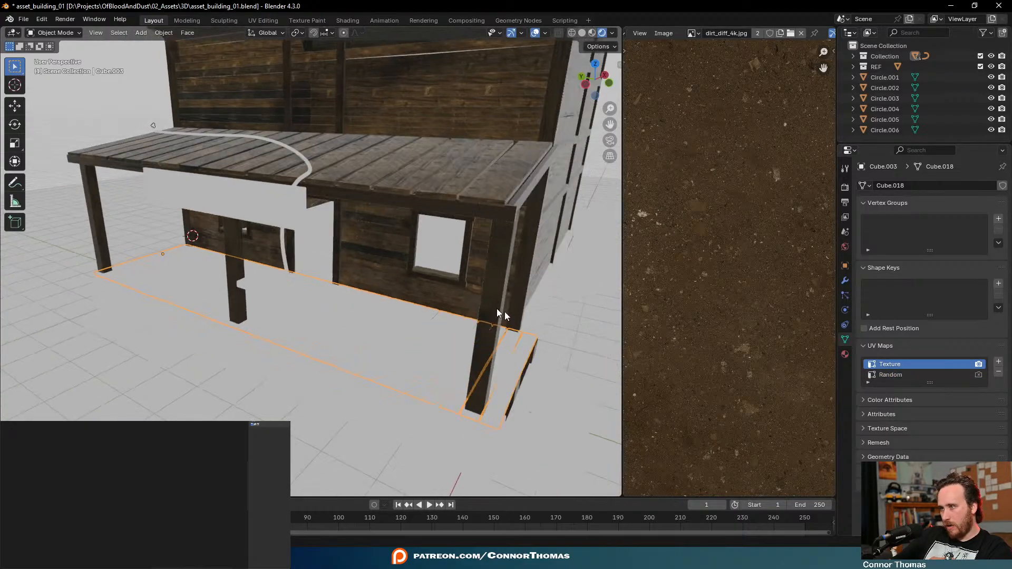
{"action": "left_click", "coordinate": [845, 355]}
{"action": "left_click", "coordinate": [863, 230]}
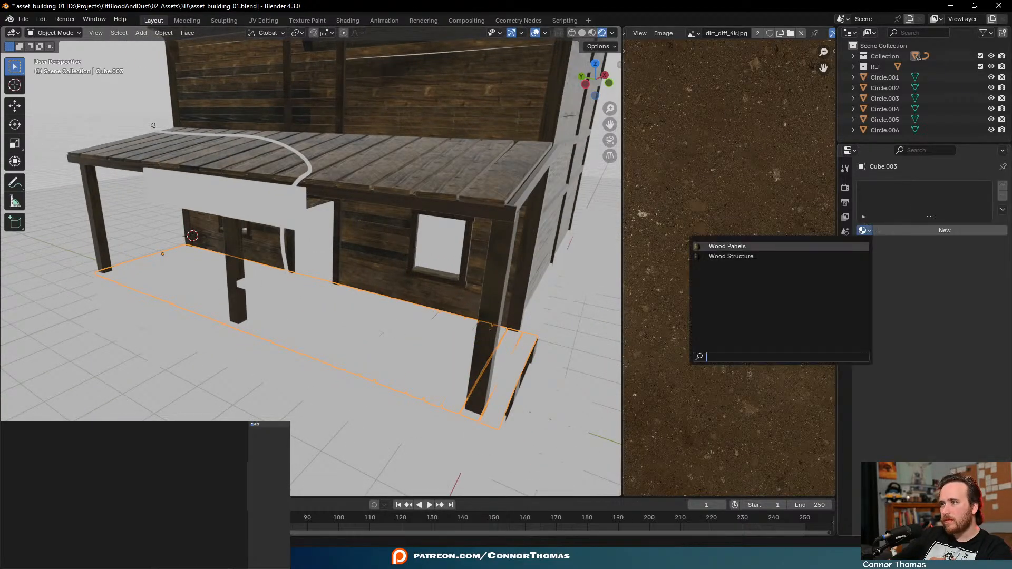
{"action": "left_click", "coordinate": [738, 247]}
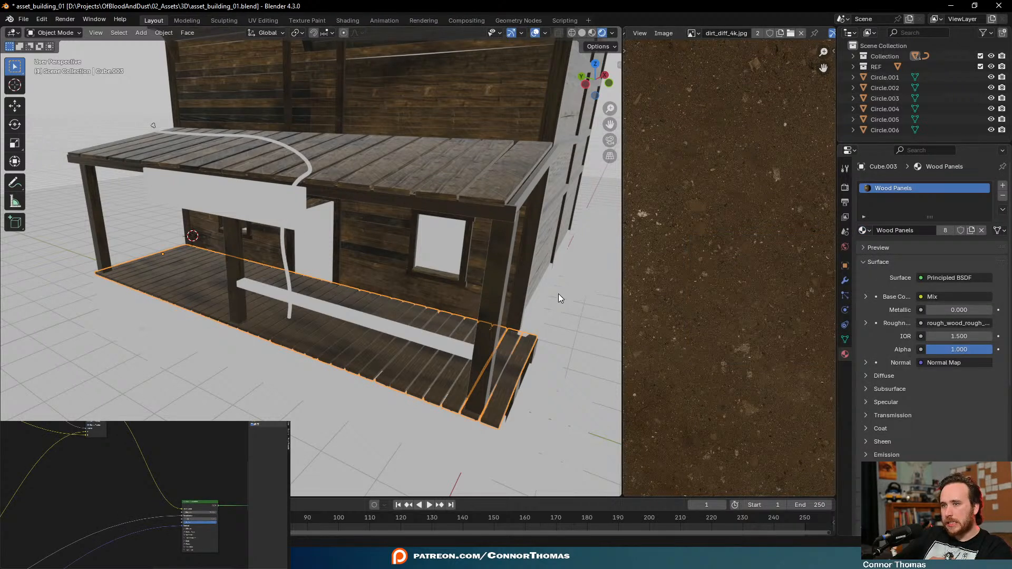
Unwrap the porch deck boards in the Texture UV map with Smart UV Project and check the wood grain on the boards
{"action": "key", "text": "Tab"}
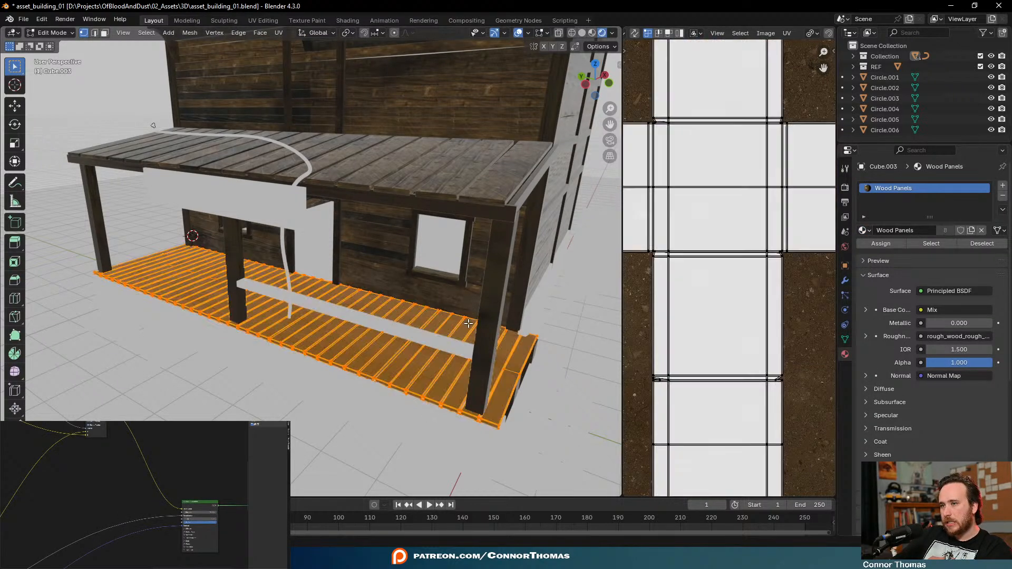
{"action": "key", "text": "u"}
{"action": "mouse_move", "coordinate": [471, 303]}
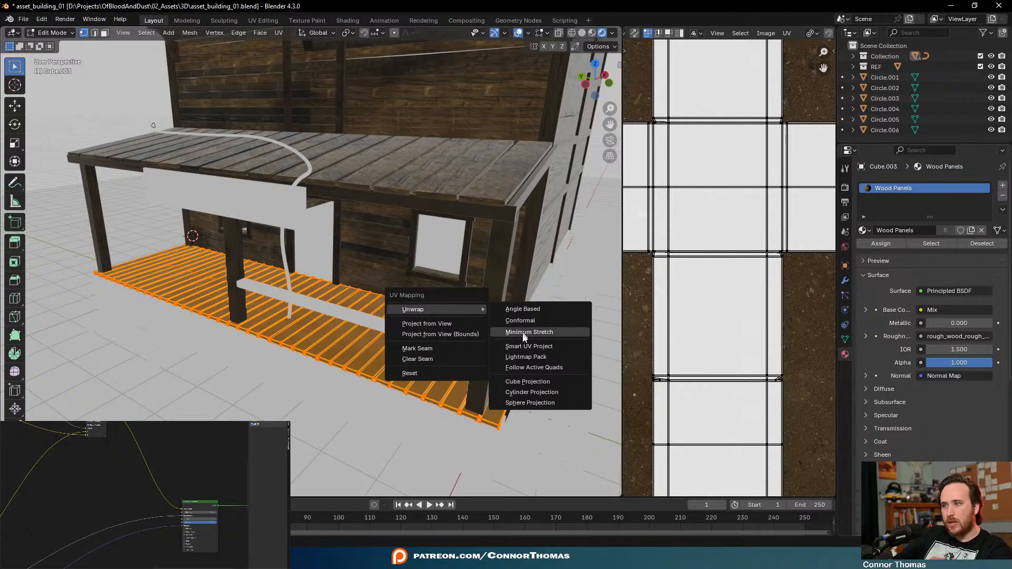
{"action": "left_click", "coordinate": [530, 346]}
{"action": "left_click", "coordinate": [492, 443]}
{"action": "key", "text": "Tab"}
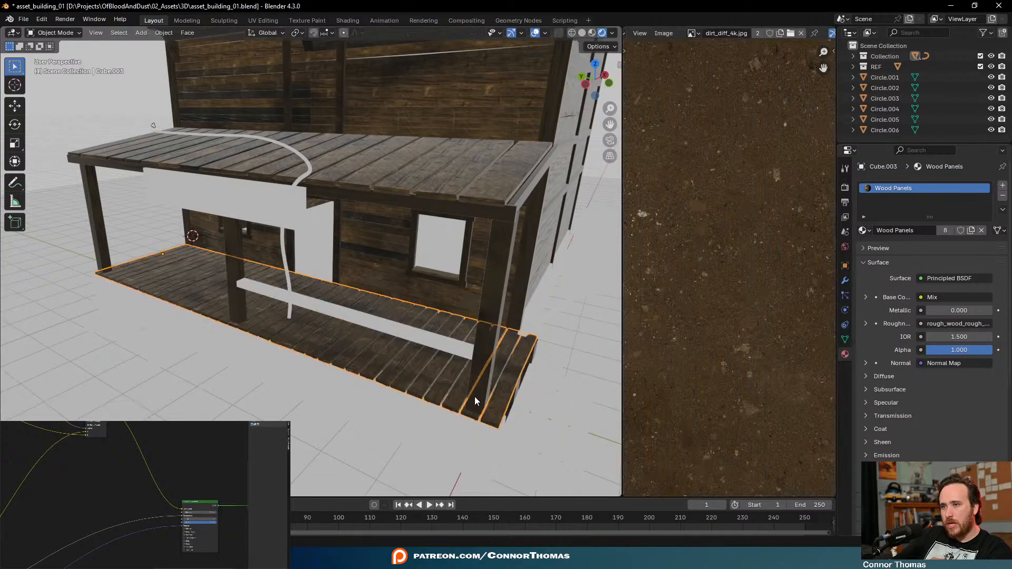
{"action": "mouse_move", "coordinate": [503, 411]}
{"action": "middle_mouse_down"}
{"action": "mouse_move", "coordinate": [543, 413]}
{"action": "mouse_move", "coordinate": [508, 417]}
{"action": "middle_mouse_up"}
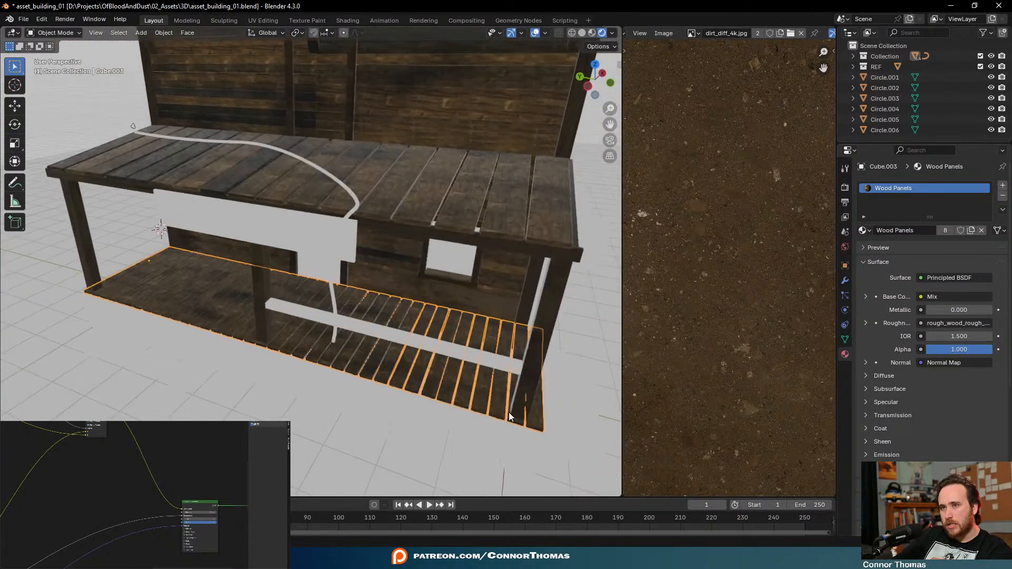
{"action": "middle_click_drag", "start_coordinate": [438, 375], "coordinate": [538, 384]}
{"action": "middle_click_drag", "start_coordinate": [470, 354], "coordinate": [416, 362]}
Project the porch deck boards from the top view into the Random UV map
{"action": "left_click", "coordinate": [845, 339]}
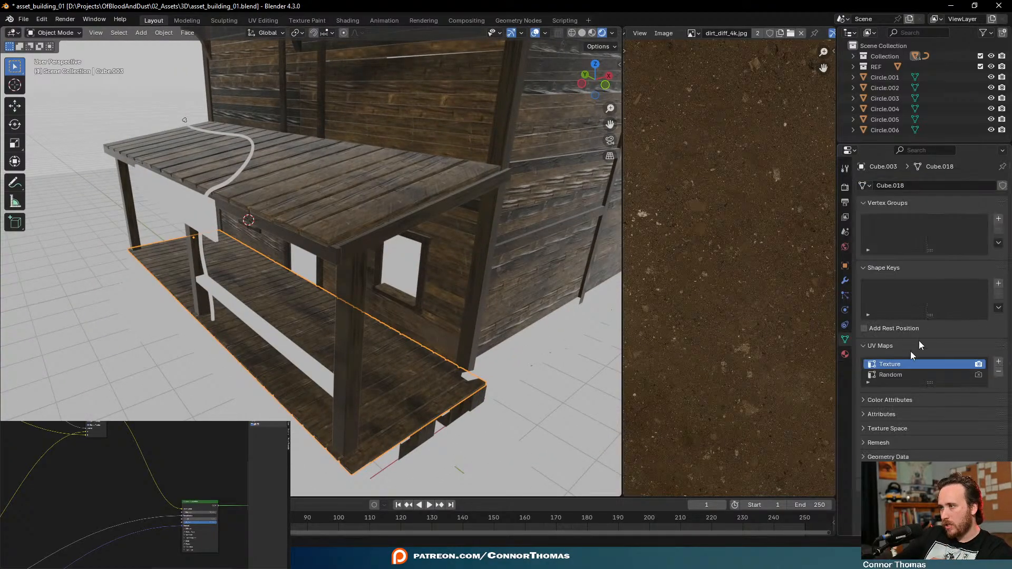
{"action": "left_click", "coordinate": [896, 375]}
{"action": "key", "text": "Tab"}
{"action": "key", "text": "KP_7"}
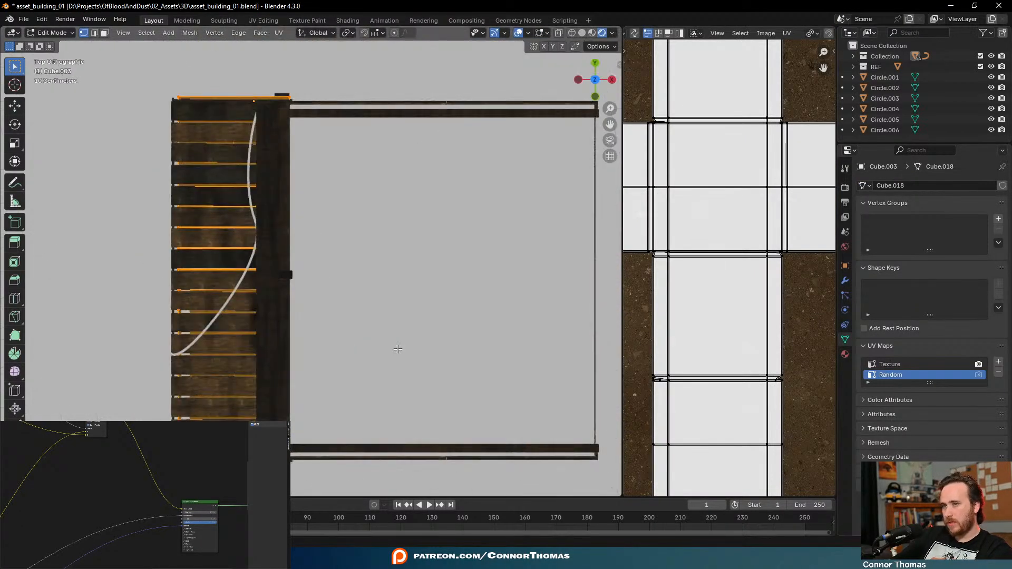
{"action": "key", "text": "u"}
{"action": "mouse_move", "coordinate": [398, 349]}
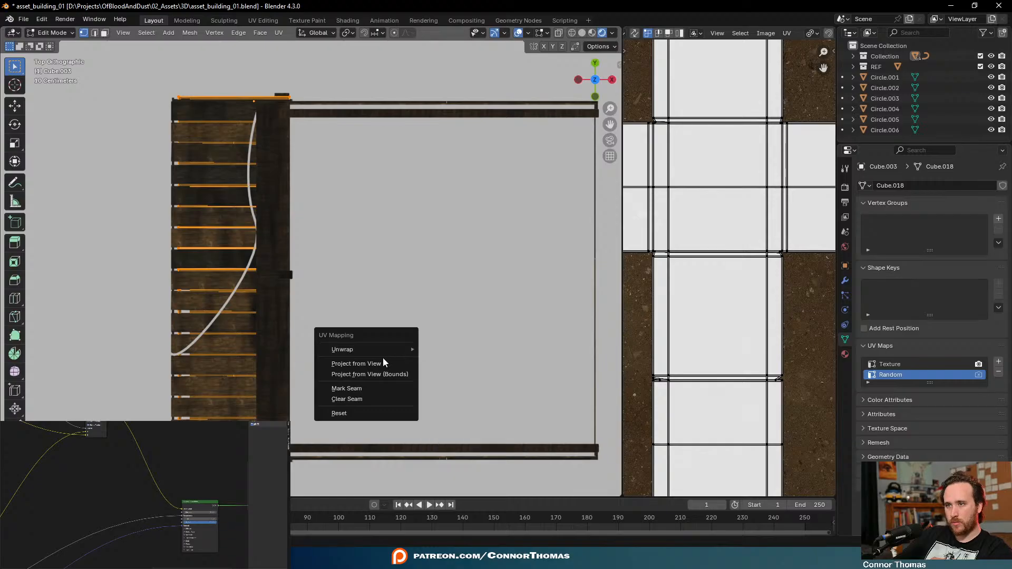
{"action": "left_click", "coordinate": [369, 364]}
Scale all of the deck boards' Random UVs to 0 along X so they collapse into a single vertical line
{"action": "scroll", "coordinate": [741, 321], "scroll_direction": "down", "scroll_amount": 6}
{"action": "key", "text": "a"}
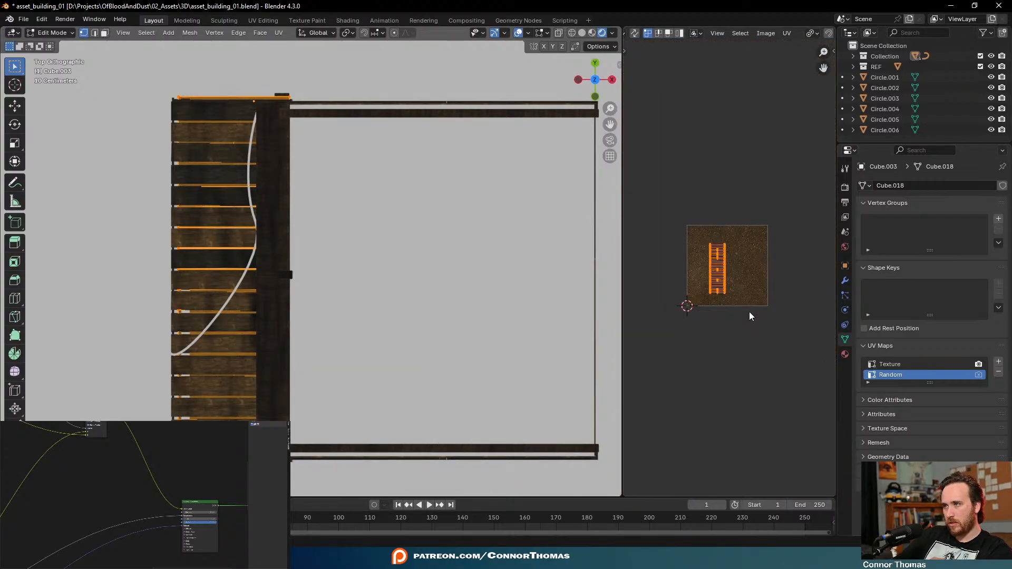
{"action": "key", "text": "s"}
{"action": "key", "text": "x"}
{"action": "key", "text": "0"}
{"action": "key", "text": "Return"}
{"action": "scroll", "coordinate": [560, 313], "scroll_direction": "up", "scroll_amount": 1}
{"action": "scroll", "coordinate": [560, 313], "scroll_direction": "up", "scroll_amount": 2}
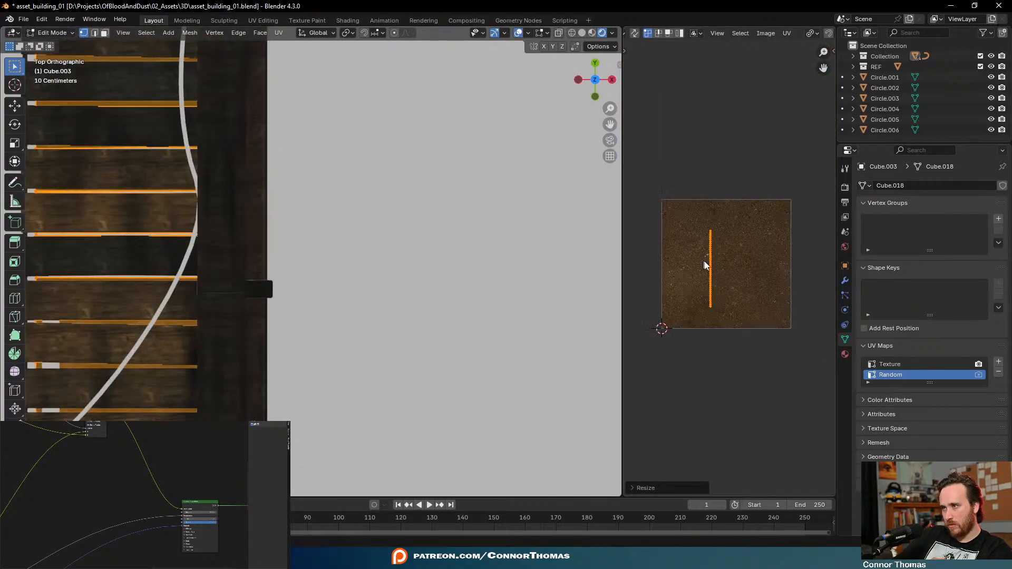
{"action": "scroll", "coordinate": [710, 268], "scroll_direction": "up", "scroll_amount": 6}
{"action": "scroll", "coordinate": [751, 291], "scroll_direction": "down", "scroll_amount": 4}
{"action": "scroll", "coordinate": [288, 360], "scroll_direction": "down", "scroll_amount": 4}
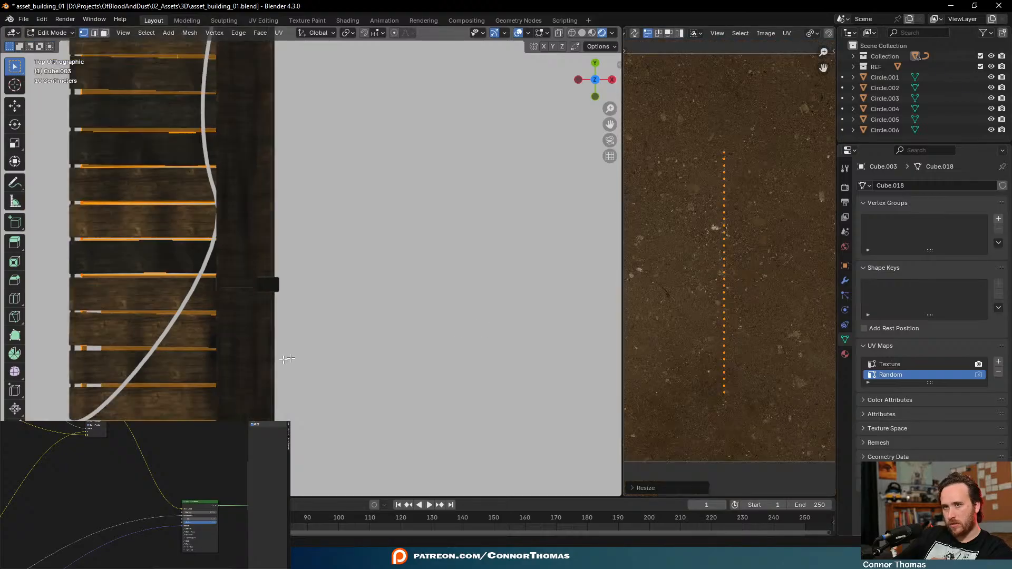
Return to Object Mode, check the colour variation across the deck boards and save the file
{"action": "middle_click_drag", "start_coordinate": [246, 377], "coordinate": [355, 306]}
{"action": "key", "text": "Tab"}
{"action": "scroll", "coordinate": [399, 335], "scroll_direction": "down", "scroll_amount": 3}
{"action": "scroll", "coordinate": [560, 312], "scroll_direction": "up", "scroll_amount": 4}
{"action": "scroll", "coordinate": [559, 308], "scroll_direction": "down", "scroll_amount": 4}
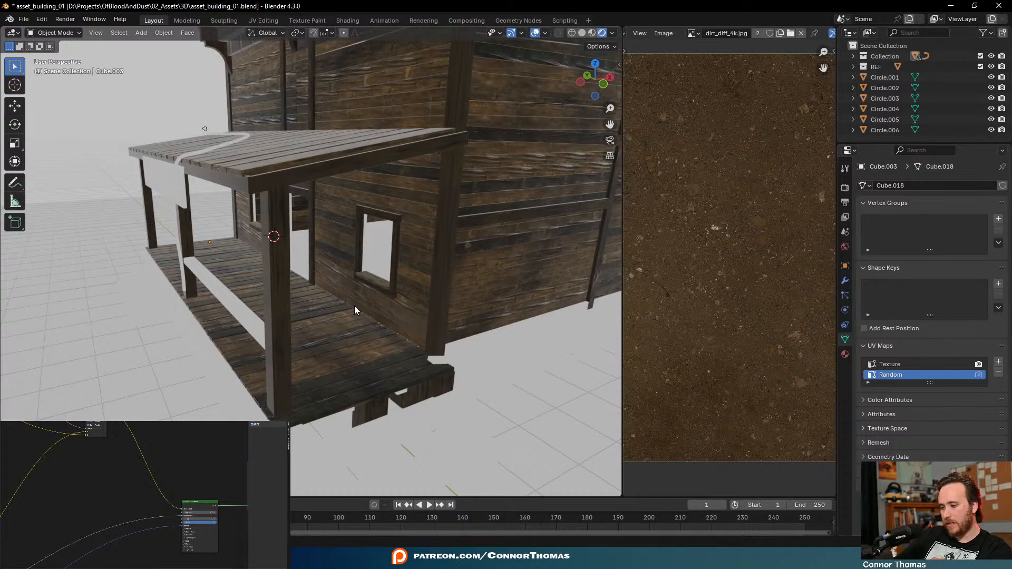
{"action": "key", "text": "ctrl+s"}
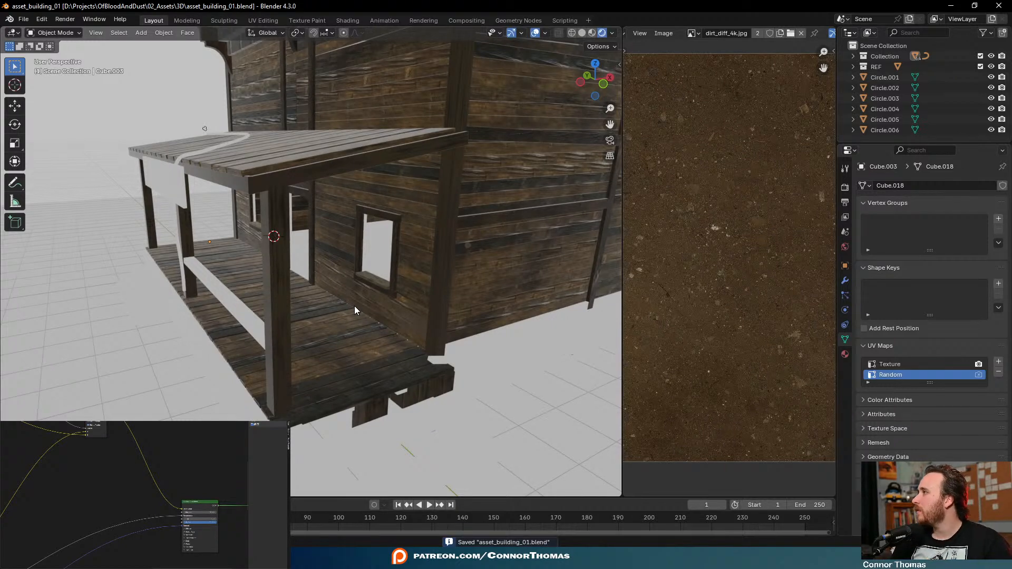
Examine where the cornice side piece meets the top of the side wall and clear the selection
{"action": "scroll", "coordinate": [355, 310], "scroll_direction": "down", "scroll_amount": 2}
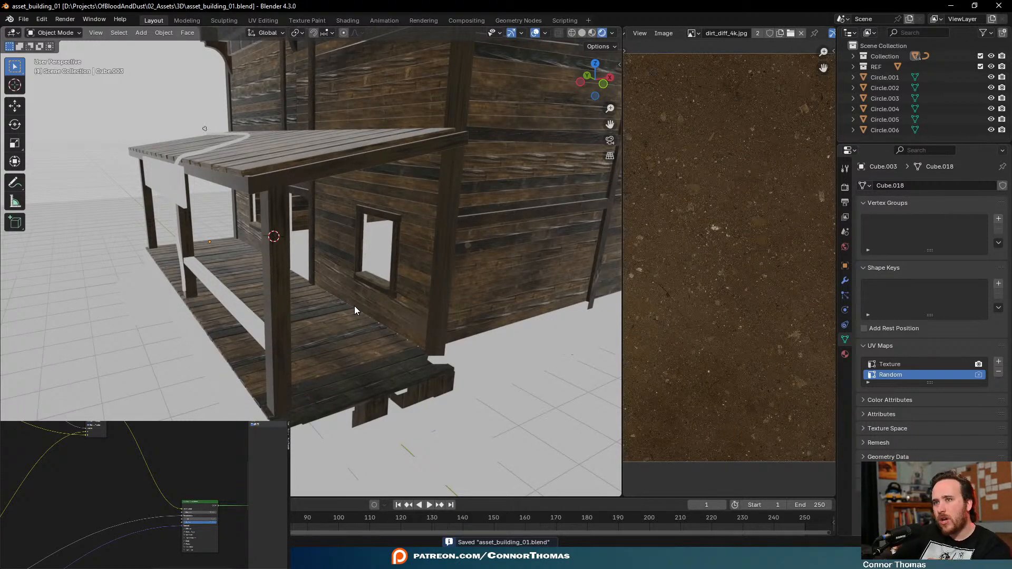
{"action": "middle_click_drag", "start_coordinate": [380, 180], "coordinate": [415, 197]}
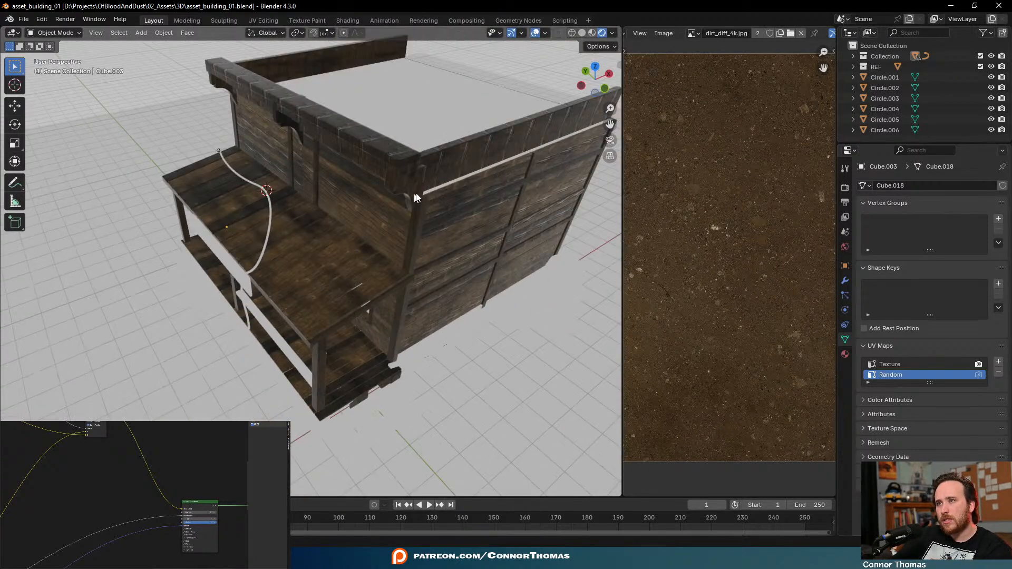
{"action": "left_click", "coordinate": [451, 189]}
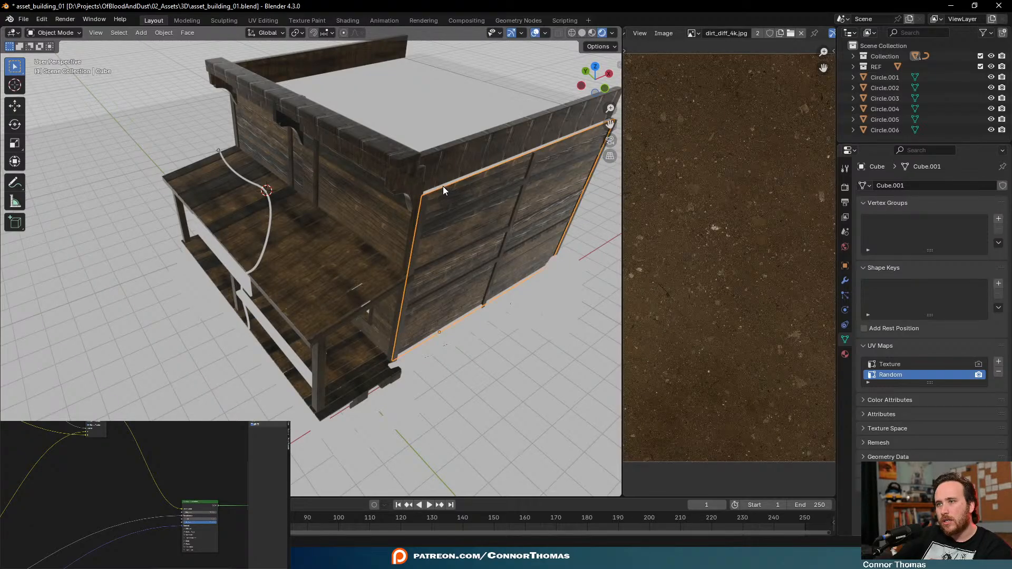
{"action": "left_click", "coordinate": [436, 188]}
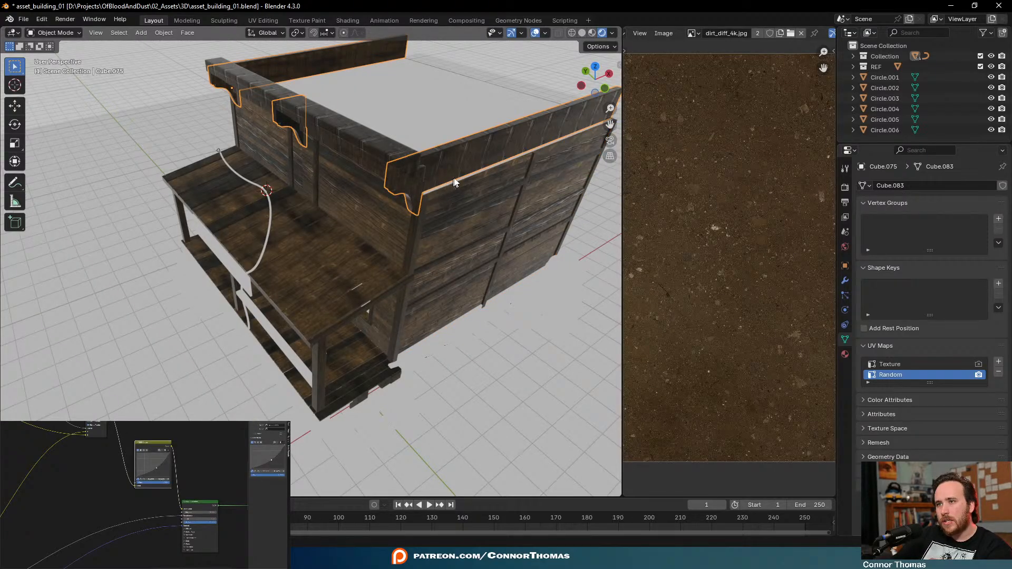
{"action": "middle_click_drag", "start_coordinate": [435, 189], "coordinate": [341, 199]}
{"action": "scroll", "coordinate": [381, 230], "scroll_direction": "up", "scroll_amount": 3}
{"action": "key", "text": "a"}
{"action": "key", "text": "a"}
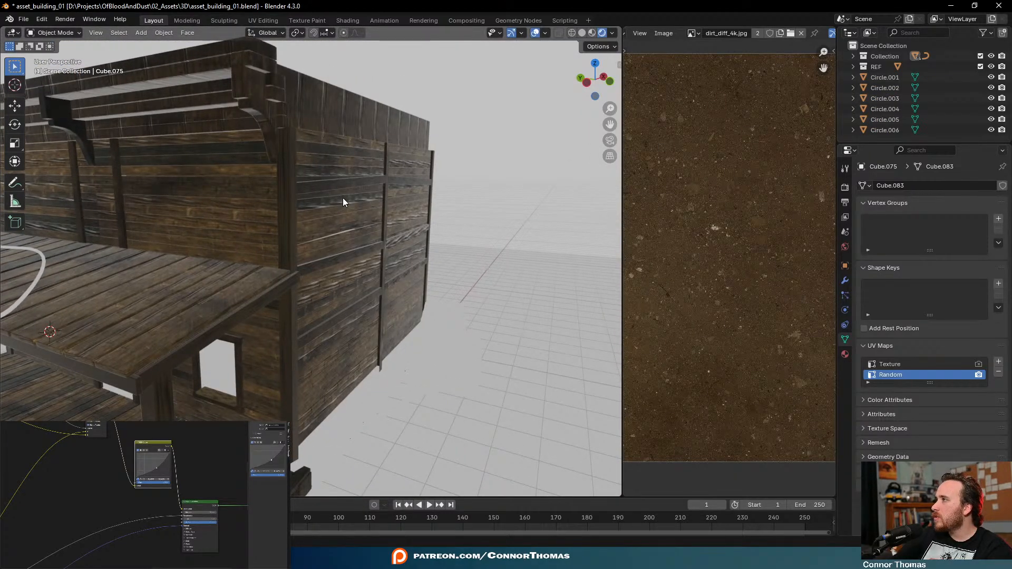
Move the cornice bracket and side board object about -0.2 m along Y to line up with the corner post, and deselect everything
{"action": "middle_click_drag", "start_coordinate": [318, 199], "coordinate": [302, 134]}
{"action": "left_click", "coordinate": [255, 134]}
{"action": "scroll", "coordinate": [375, 132], "scroll_direction": "up", "scroll_amount": 1}
{"action": "middle_click_drag", "start_coordinate": [375, 131], "coordinate": [372, 192], "text": "shift"}
{"action": "left_click", "coordinate": [379, 185]}
{"action": "scroll", "coordinate": [380, 187], "scroll_direction": "down", "scroll_amount": 3}
{"action": "scroll", "coordinate": [383, 184], "scroll_direction": "up", "scroll_amount": 3}
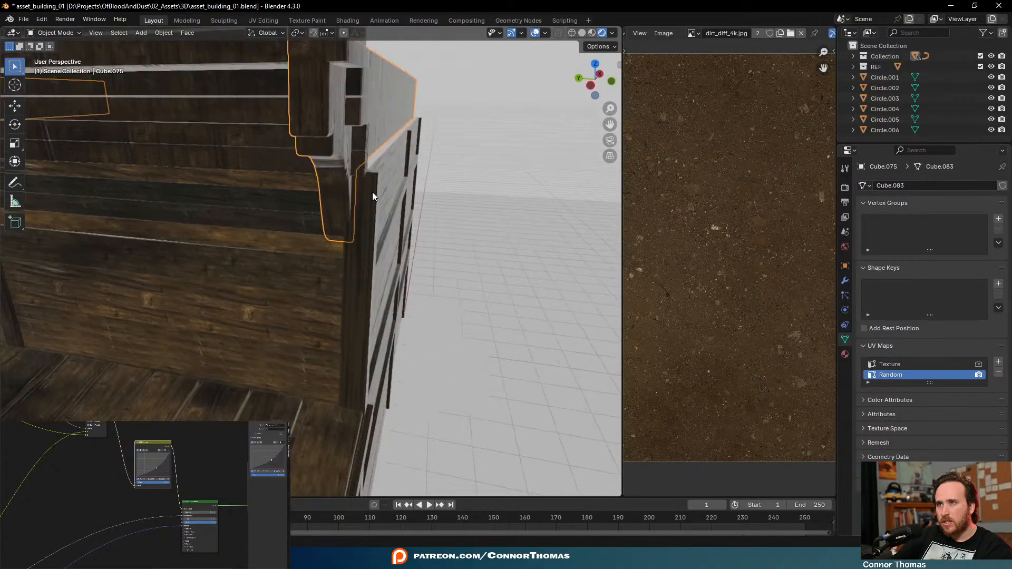
{"action": "key", "text": "g"}
{"action": "key", "text": "y"}
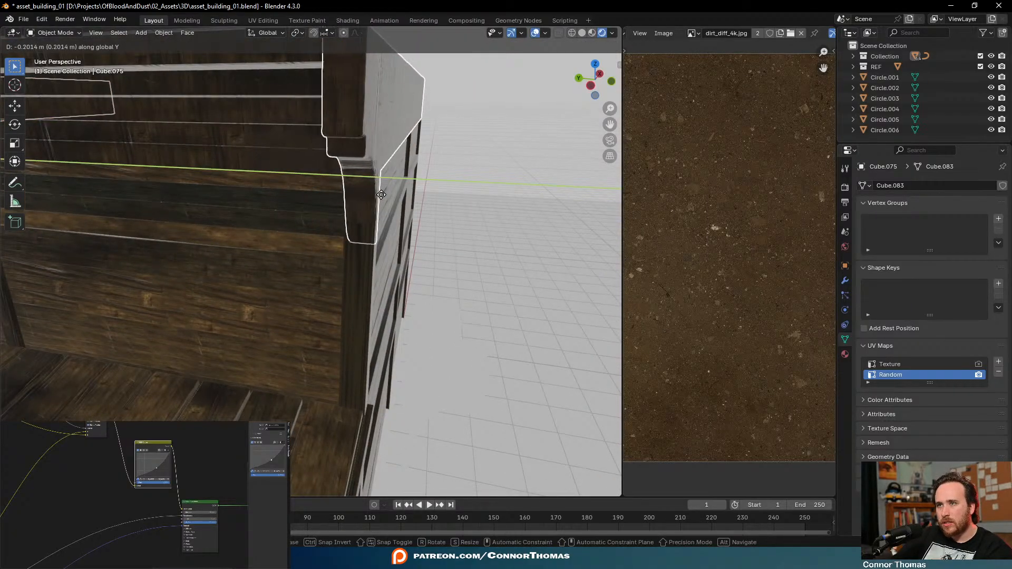
{"action": "left_click", "coordinate": [381, 195]}
{"action": "key", "text": "a"}
{"action": "key", "text": "a"}
Move only the linked bracket and side board piece at the opposite corner about 0.4 m along Y, and clear the selection
{"action": "middle_click_drag", "start_coordinate": [450, 194], "coordinate": [379, 250]}
{"action": "scroll", "coordinate": [339, 235], "scroll_direction": "up", "scroll_amount": 4}
{"action": "left_click", "coordinate": [299, 201]}
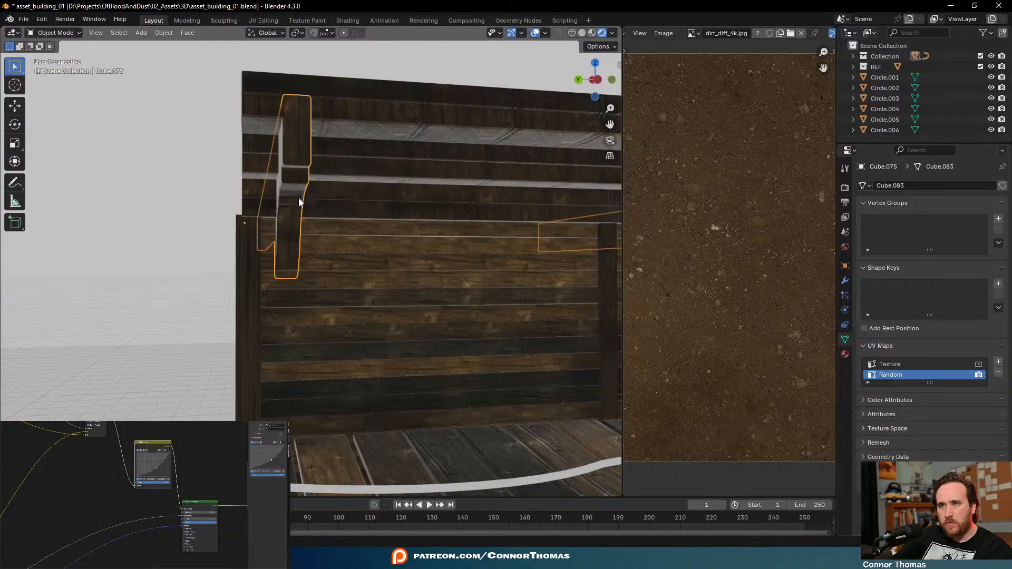
{"action": "middle_click_drag", "start_coordinate": [298, 197], "coordinate": [343, 252]}
{"action": "key", "text": "Tab"}
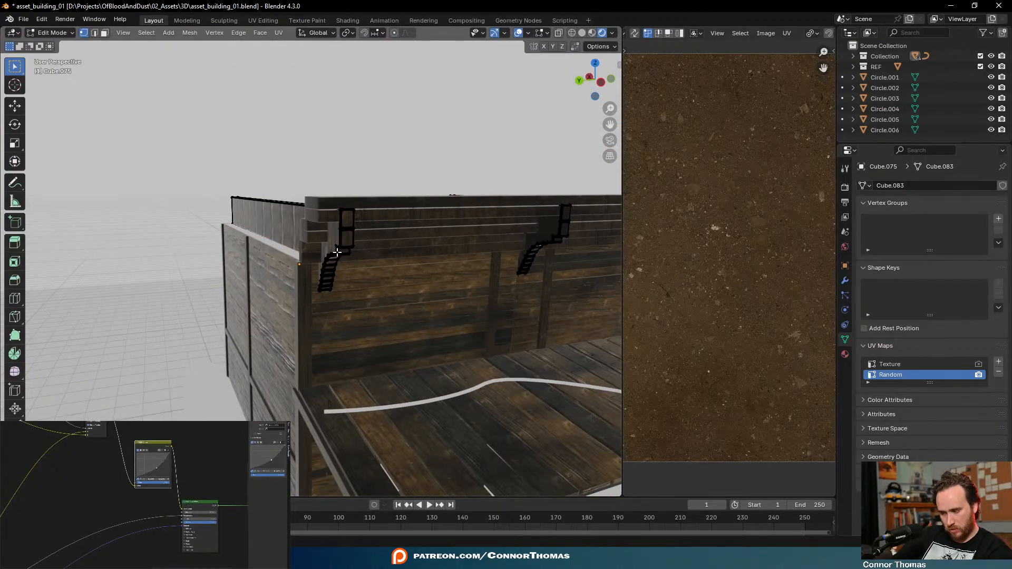
{"action": "key", "text": "l"}
{"action": "scroll", "coordinate": [391, 267], "scroll_direction": "up", "scroll_amount": 5}
{"action": "key", "text": "g"}
{"action": "key", "text": "x"}
{"action": "key", "text": "y"}
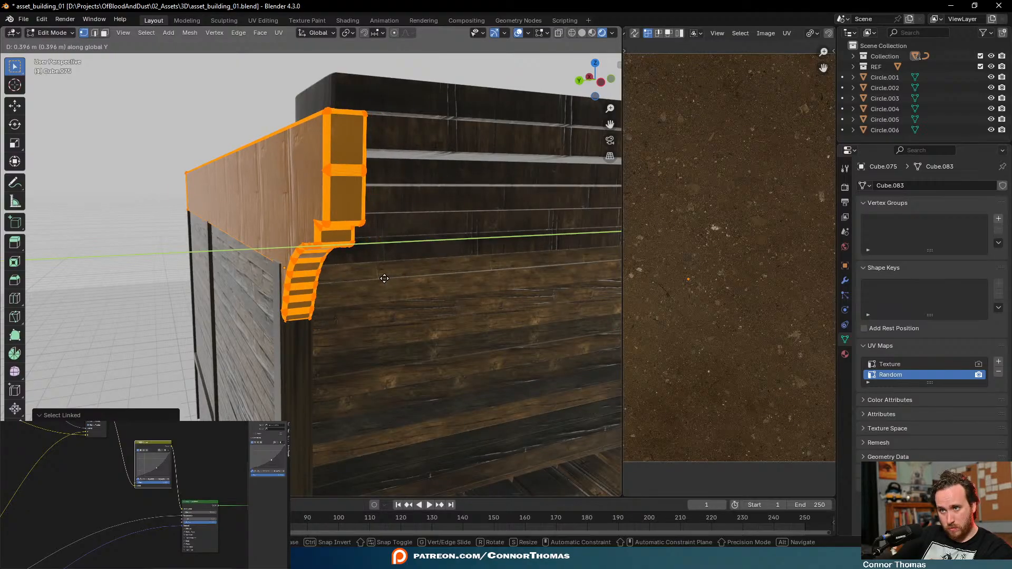
{"action": "left_click", "coordinate": [382, 279]}
{"action": "key", "text": "Tab"}
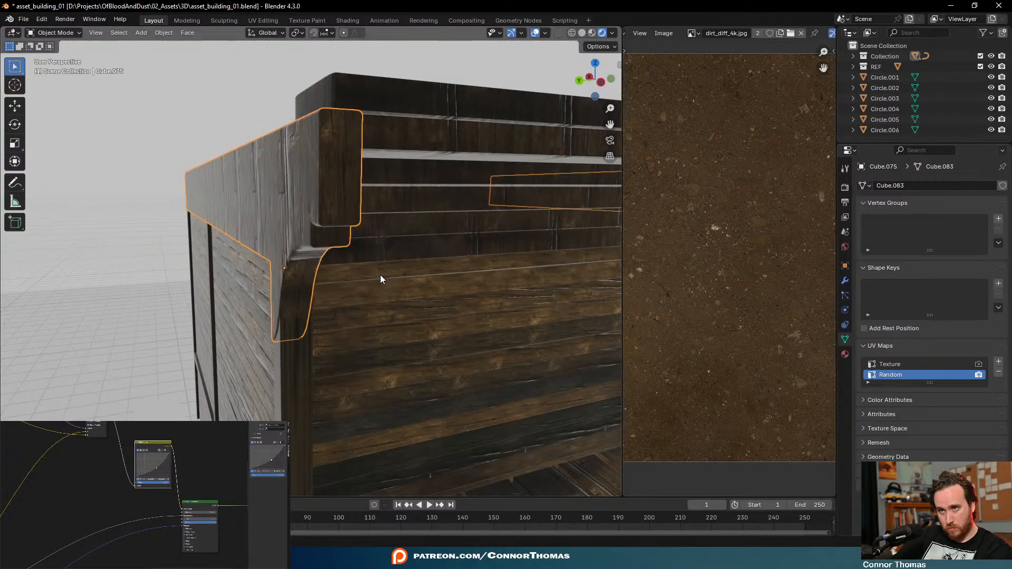
{"action": "key", "text": "alt+a"}
Inspect the textured front, side walls and porch from several angles and save the file
{"action": "middle_click_drag", "start_coordinate": [381, 275], "coordinate": [434, 280]}
{"action": "scroll", "coordinate": [372, 286], "scroll_direction": "down", "scroll_amount": 6}
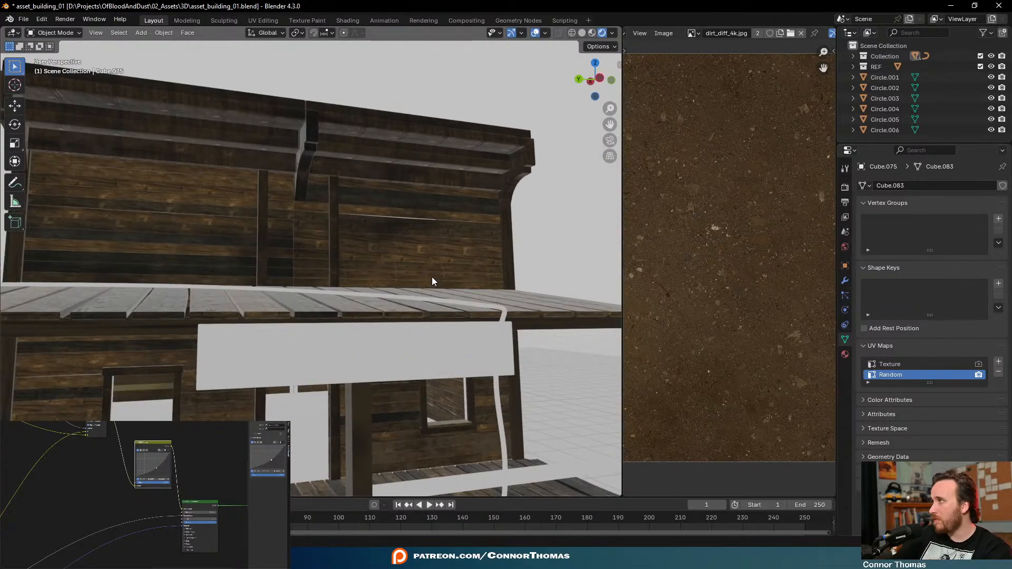
{"action": "middle_click_drag", "start_coordinate": [350, 236], "coordinate": [283, 210]}
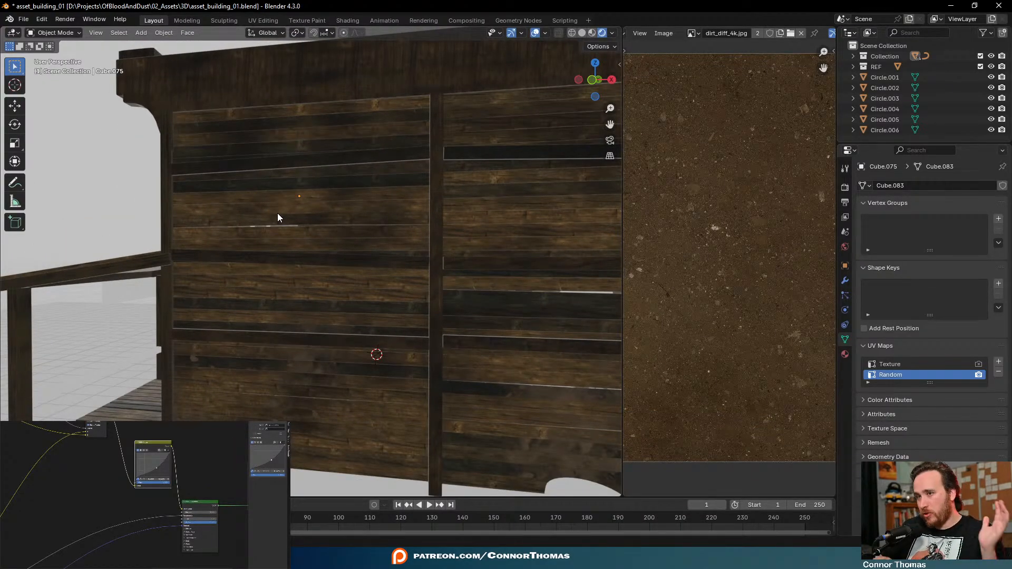
{"action": "scroll", "coordinate": [278, 213], "scroll_direction": "down", "scroll_amount": 5}
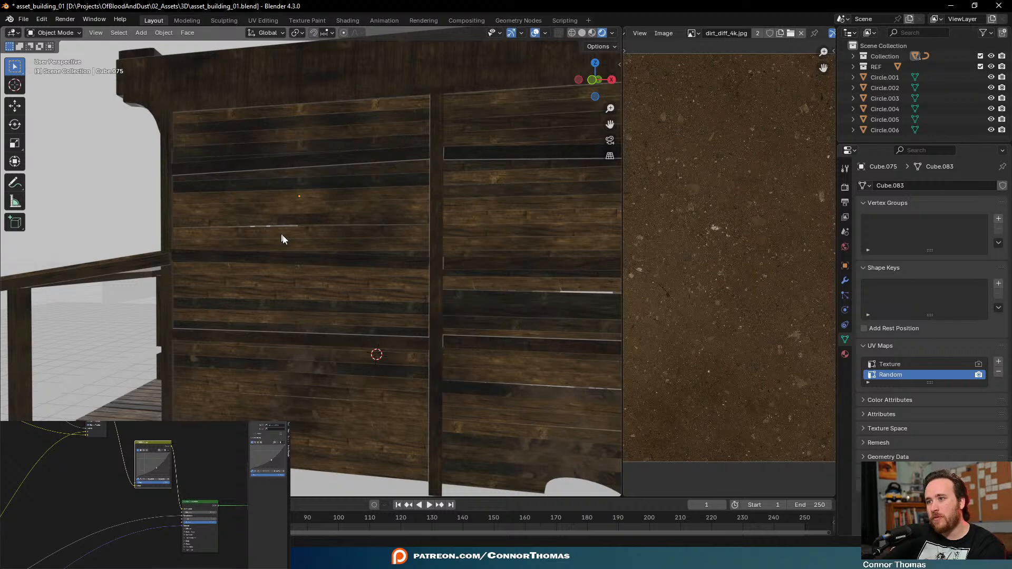
{"action": "middle_click_drag", "start_coordinate": [283, 237], "coordinate": [433, 359]}
{"action": "scroll", "coordinate": [363, 316], "scroll_direction": "up", "scroll_amount": 5}
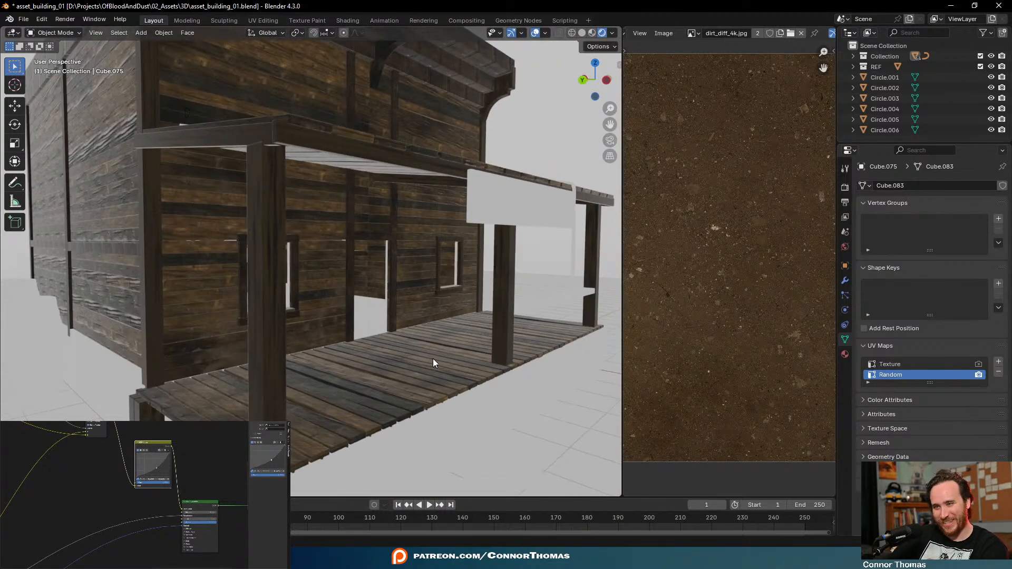
{"action": "key", "text": "ctrl+s"}
Rename the interior floor's UV map to Texture and add a second UV map named Random
{"action": "middle_click_drag", "start_coordinate": [432, 321], "coordinate": [372, 340]}
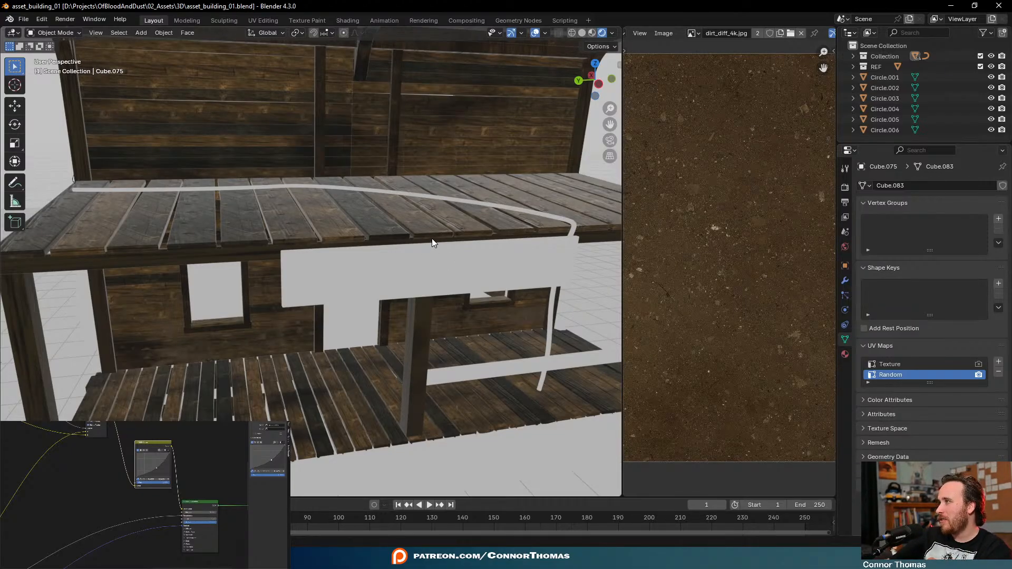
{"action": "left_click", "coordinate": [347, 333]}
{"action": "key", "text": "KP_Decimal"}
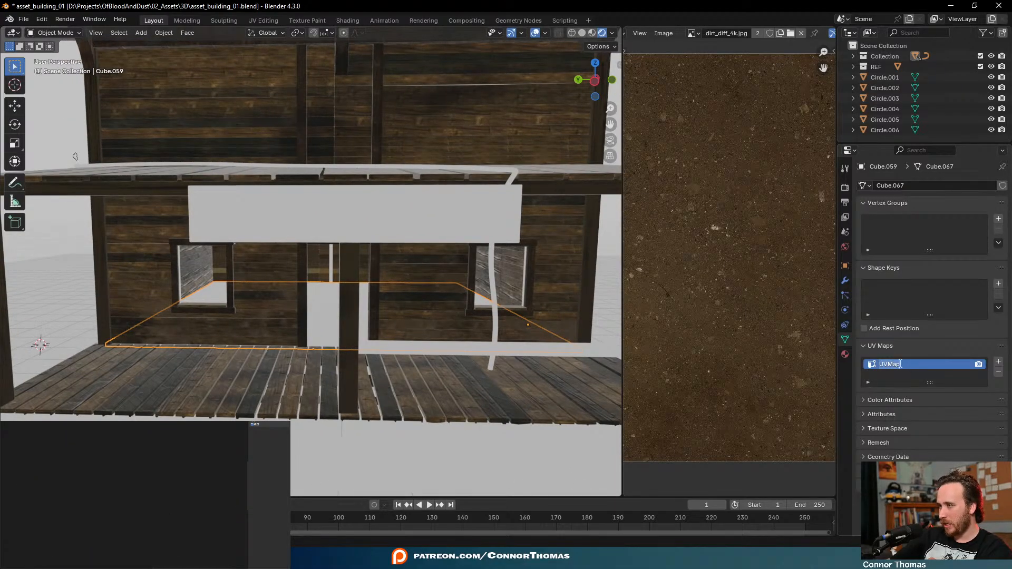
{"action": "double_click", "coordinate": [898, 364]}
{"action": "type", "text": "Texture"}
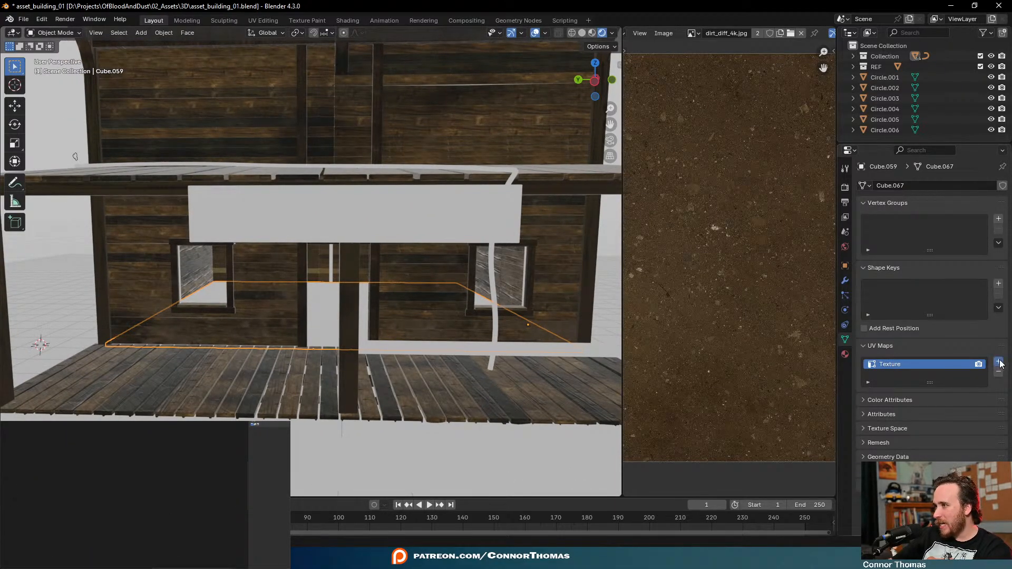
{"action": "left_click", "coordinate": [999, 362]}
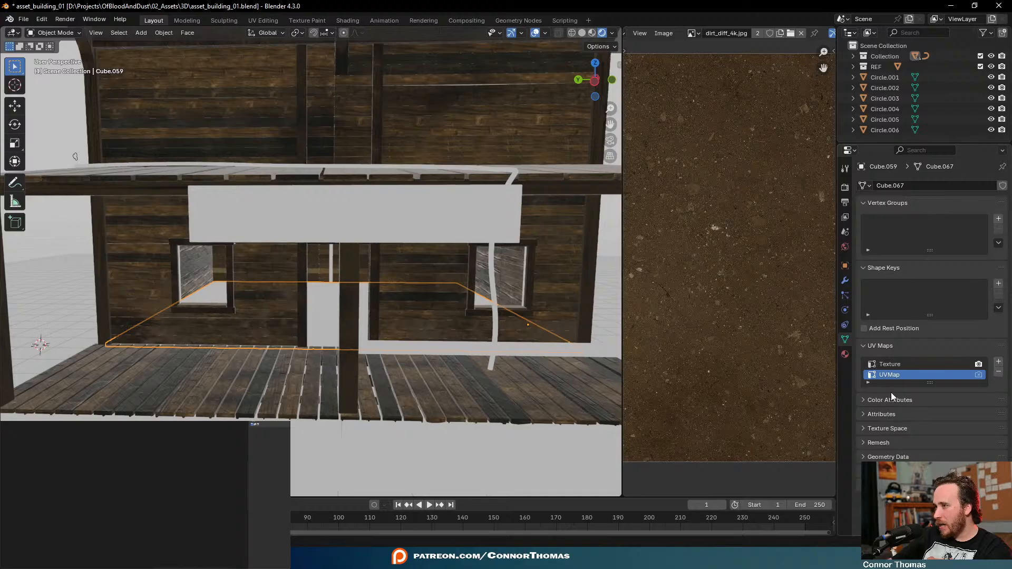
{"action": "double_click", "coordinate": [894, 376]}
{"action": "type", "text": "Random"}
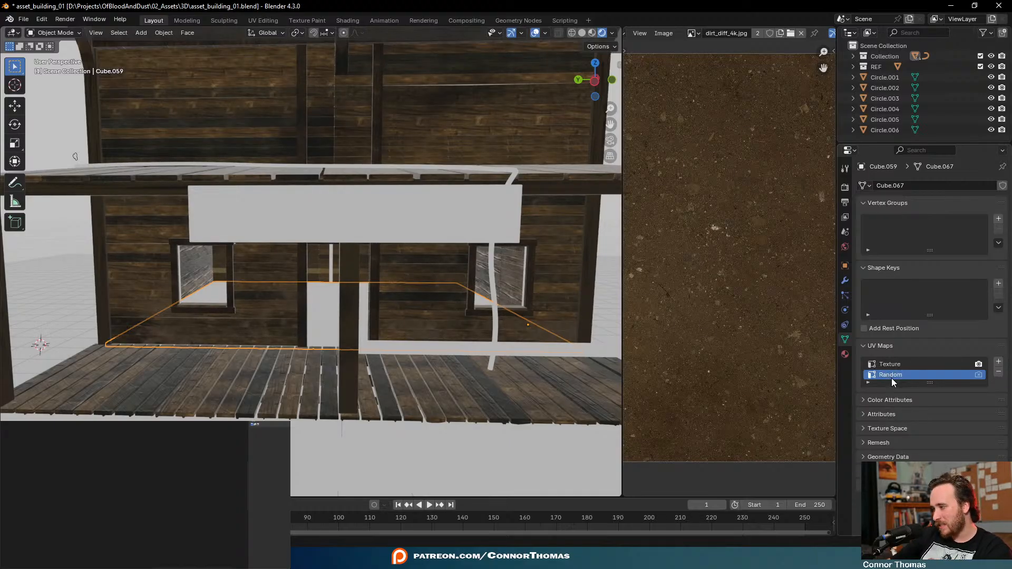
{"action": "key", "text": "Return"}
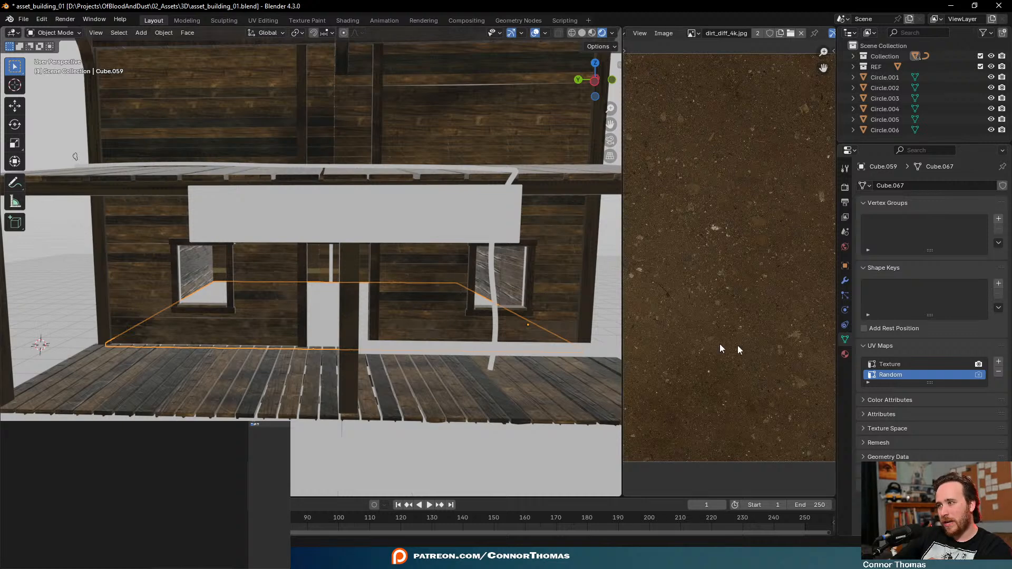
Assign the existing Wood Panels material to the interior floor
{"action": "left_click", "coordinate": [845, 354]}
{"action": "left_click", "coordinate": [865, 230]}
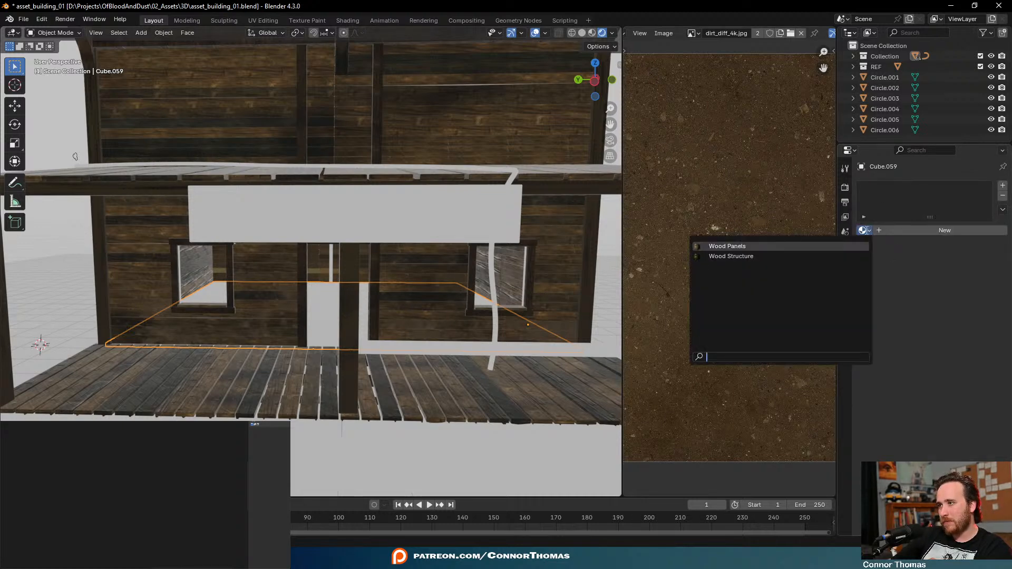
{"action": "left_click", "coordinate": [717, 246]}
Unwrap all of the interior floor's boards with Smart UV Project on the Random UV map
{"action": "scroll", "coordinate": [430, 322], "scroll_direction": "up", "scroll_amount": 10}
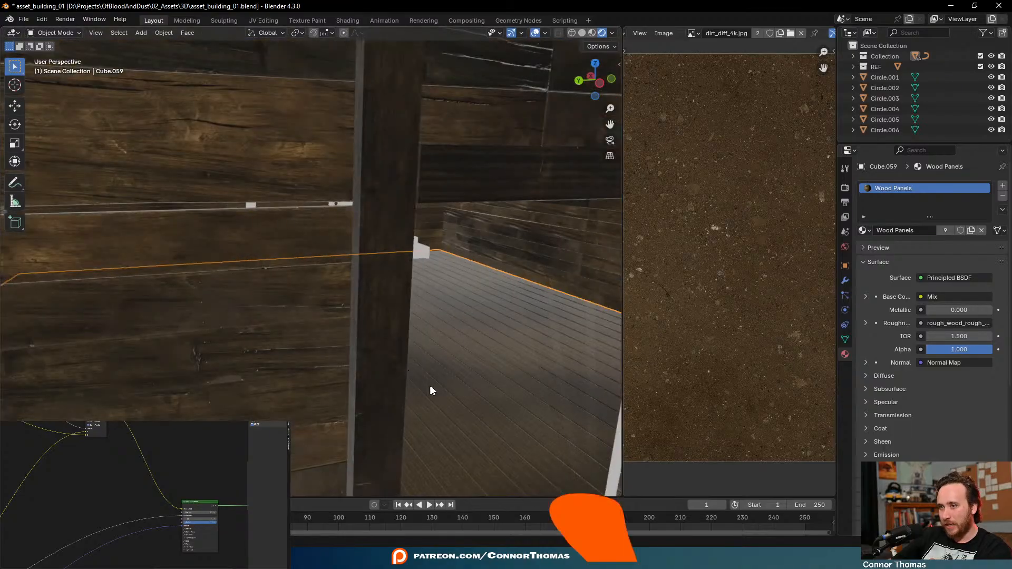
{"action": "middle_click_drag", "start_coordinate": [431, 390], "coordinate": [343, 66]}
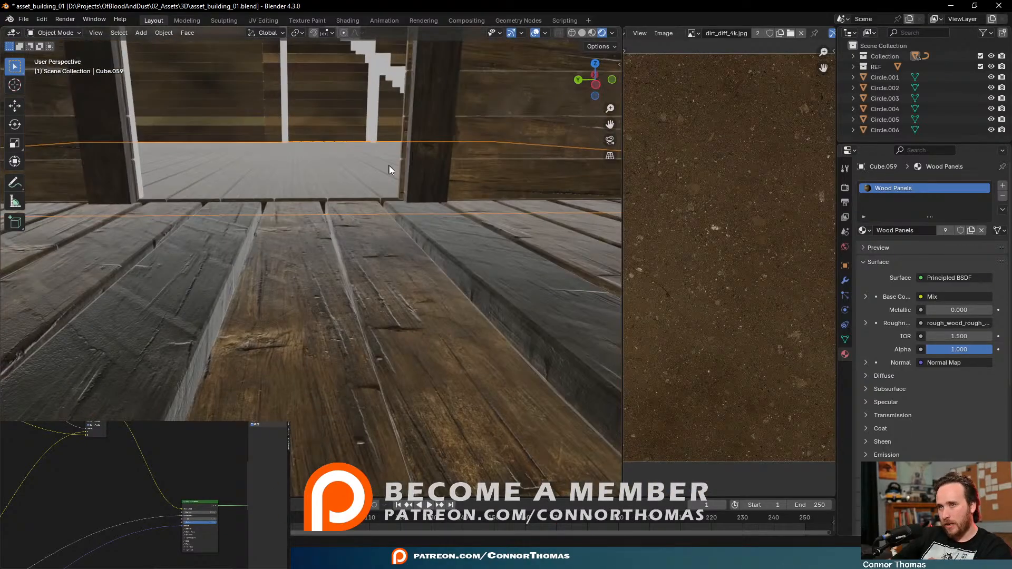
{"action": "middle_click_drag", "start_coordinate": [389, 167], "coordinate": [411, 224]}
{"action": "key", "text": "Tab"}
{"action": "middle_click_drag", "start_coordinate": [339, 158], "coordinate": [386, 235], "text": "shift"}
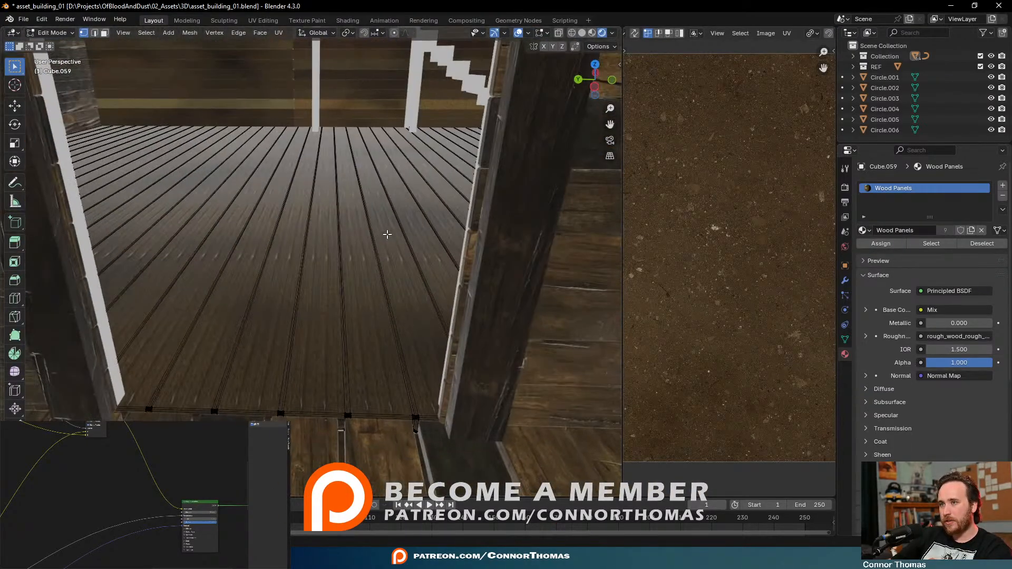
{"action": "key", "text": "a"}
{"action": "key", "text": "u"}
{"action": "mouse_move", "coordinate": [364, 220]}
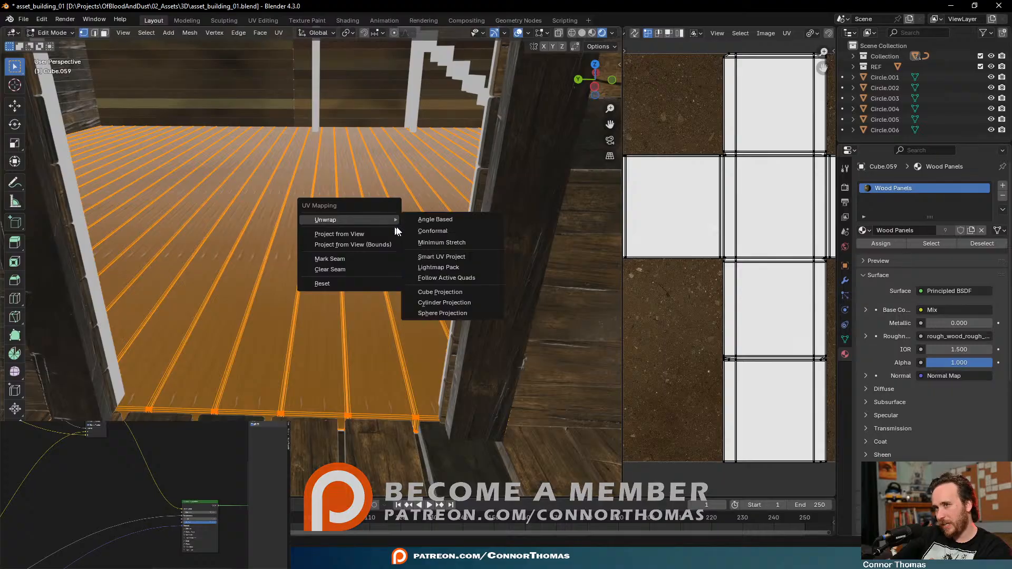
{"action": "left_click", "coordinate": [442, 257]}
{"action": "left_click", "coordinate": [399, 360]}
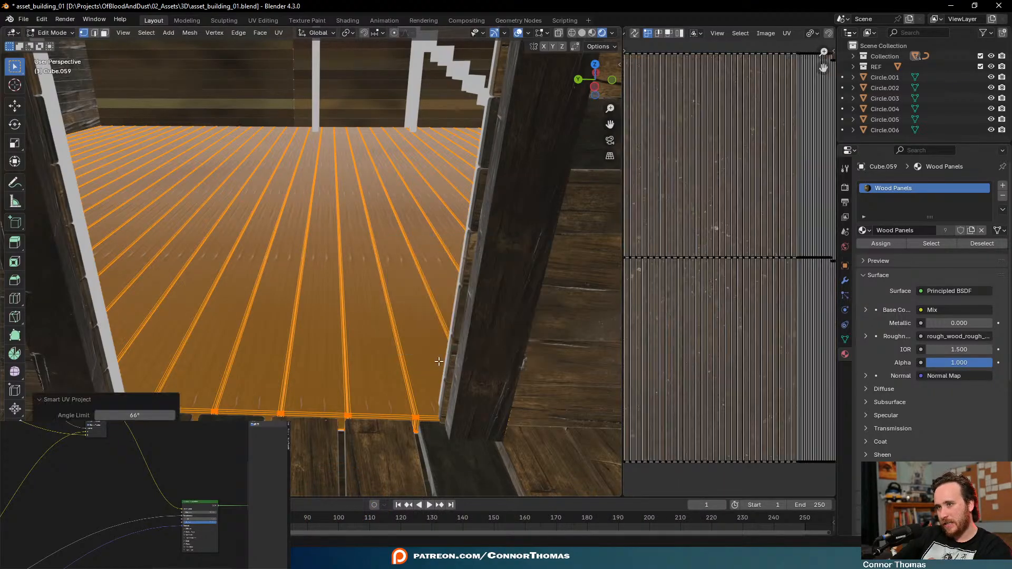
{"action": "scroll", "coordinate": [378, 286], "scroll_direction": "down", "scroll_amount": 4}
{"action": "scroll", "coordinate": [377, 287], "scroll_direction": "up", "scroll_amount": 5}
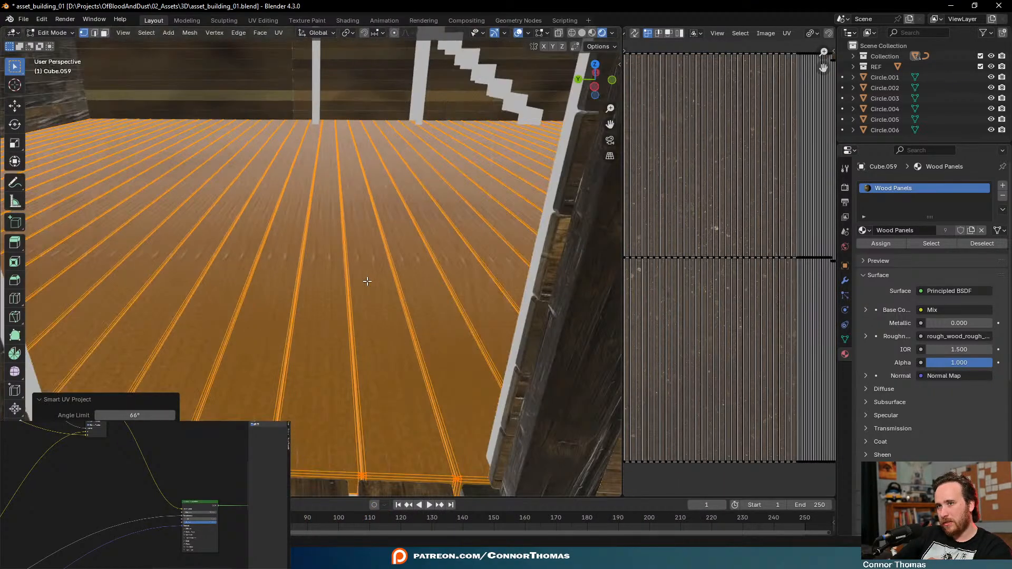
{"action": "key", "text": "Tab"}
{"action": "key", "text": "Tab"}
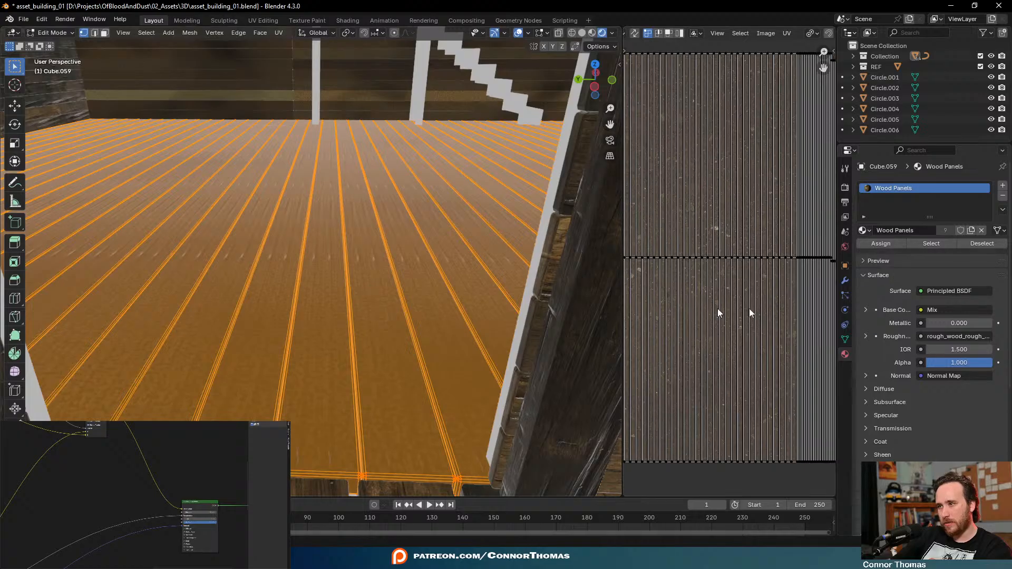
Scale the floor boards' UV islands on the Random map to about 0.34 around their individual origins
{"action": "scroll", "coordinate": [770, 319], "scroll_direction": "down", "scroll_amount": 4}
{"action": "key", "text": "a"}
{"action": "key", "text": "s"}
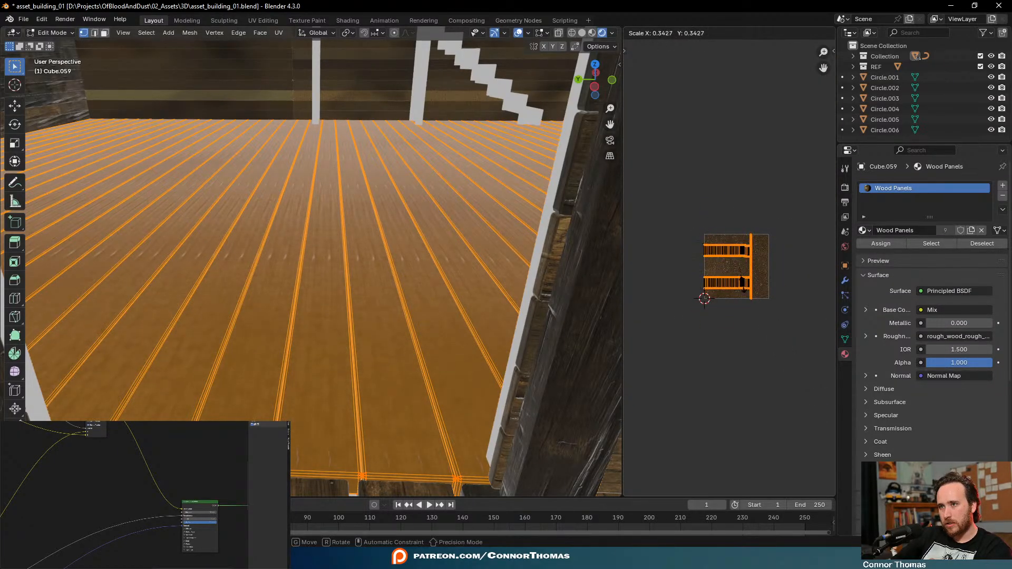
{"action": "left_click", "coordinate": [739, 284]}
{"action": "key", "text": "Tab"}
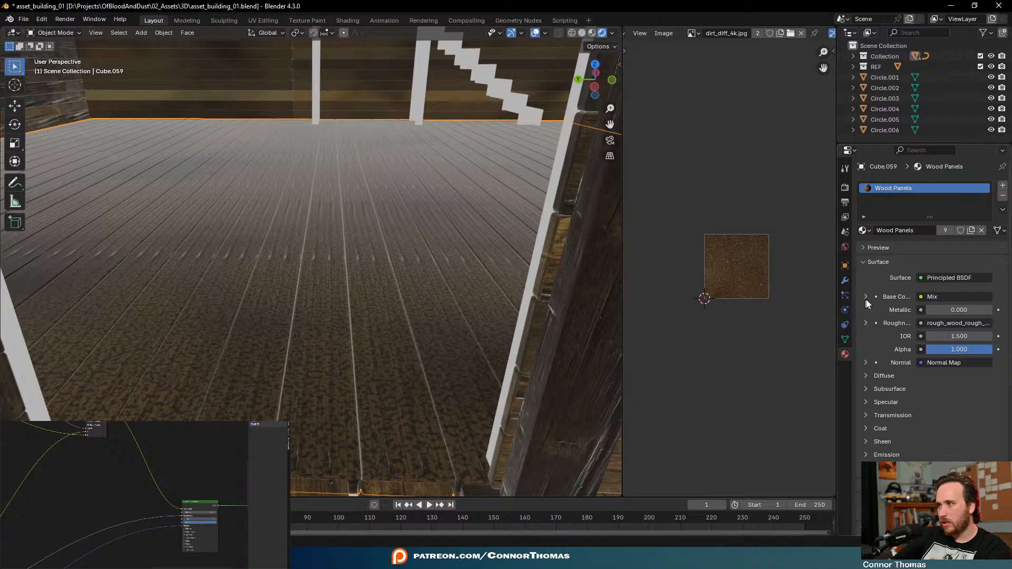
Switch to the floor's Texture UV map and unwrap all boards with Smart UV Project
{"action": "left_click", "coordinate": [846, 339]}
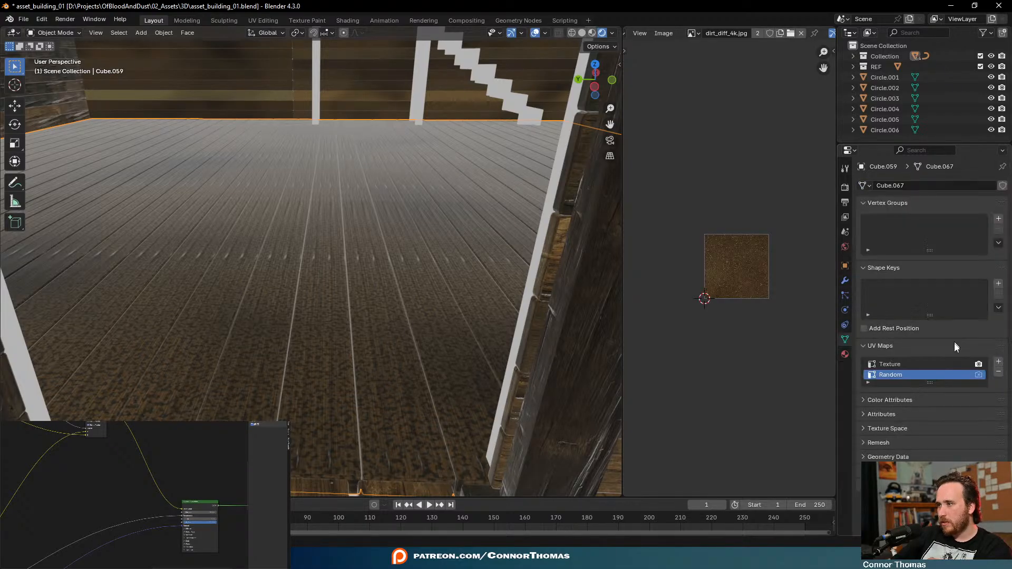
{"action": "left_click", "coordinate": [899, 366]}
{"action": "key", "text": "Tab"}
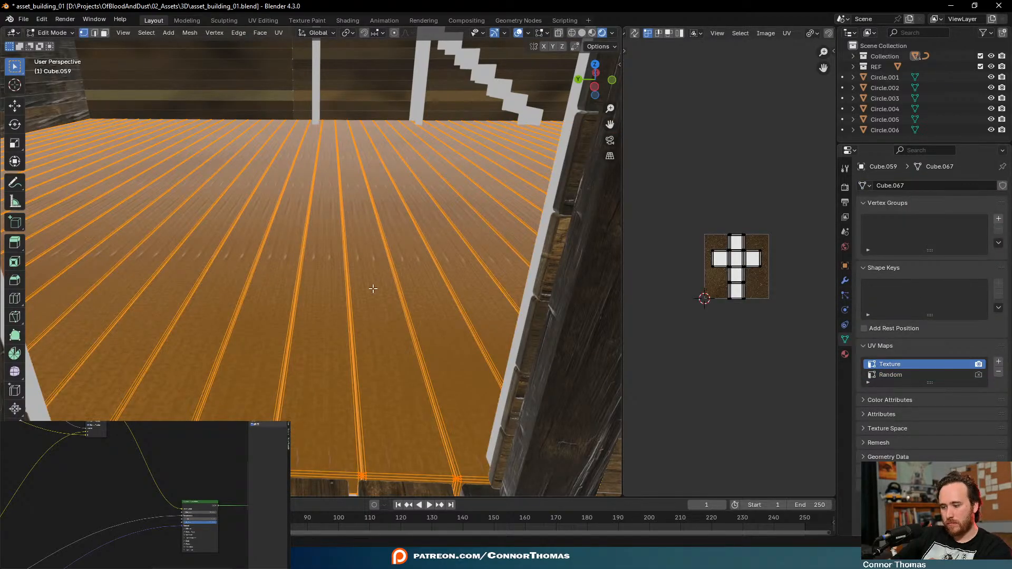
{"action": "key", "text": "u"}
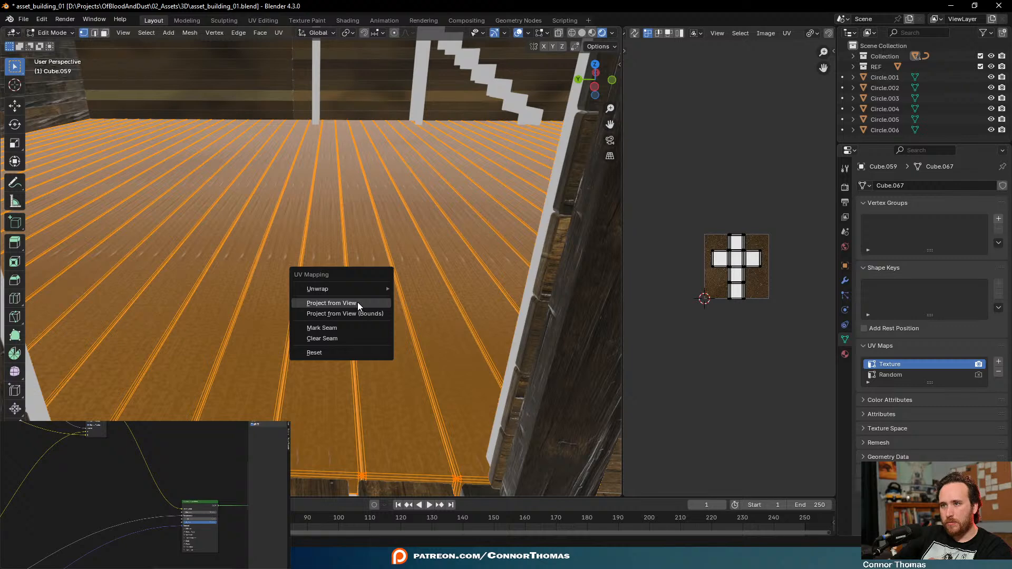
{"action": "left_click", "coordinate": [358, 302]}
{"action": "key", "text": "u"}
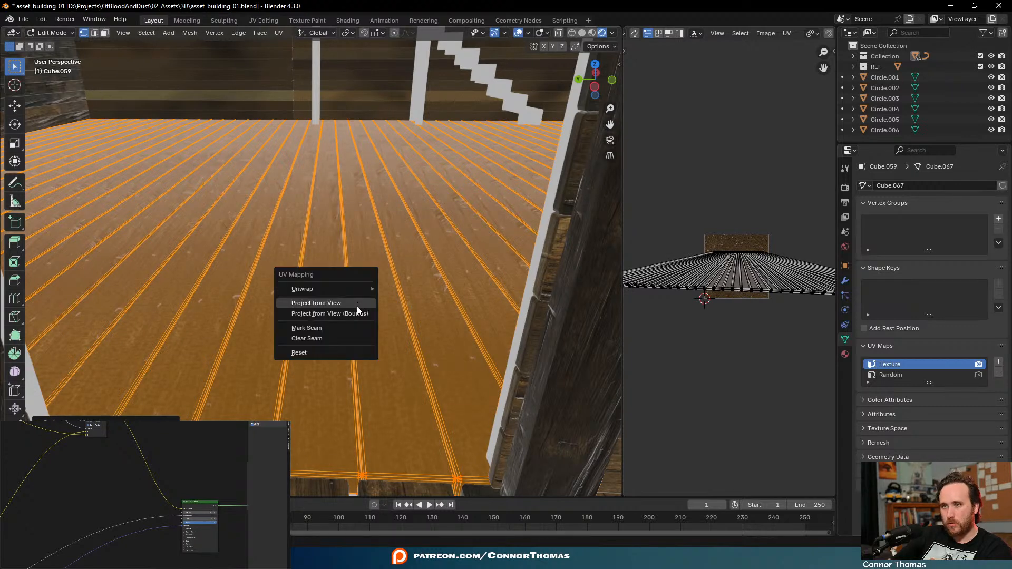
{"action": "mouse_move", "coordinate": [345, 288]}
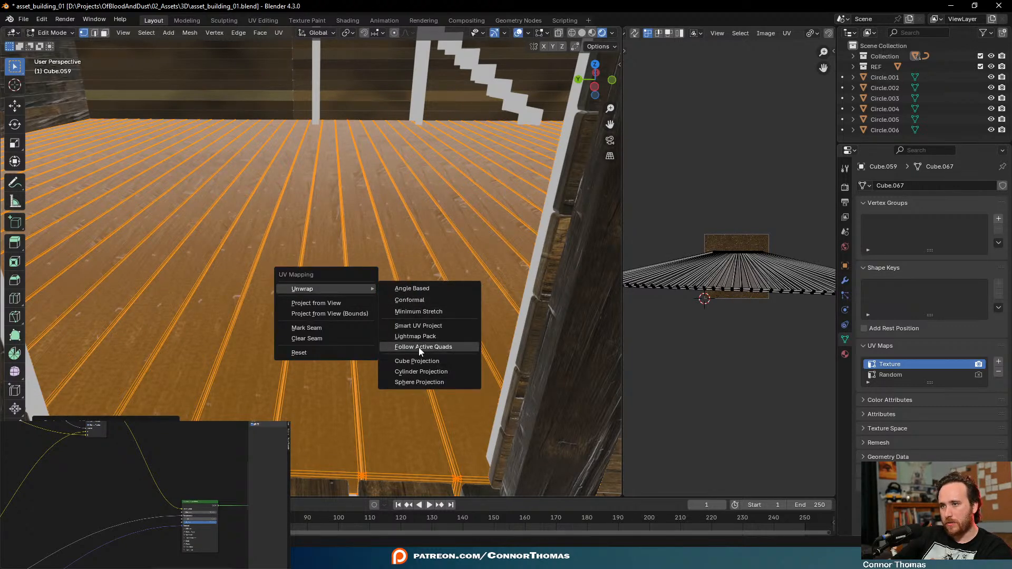
{"action": "left_click", "coordinate": [421, 326]}
{"action": "left_click", "coordinate": [402, 428]}
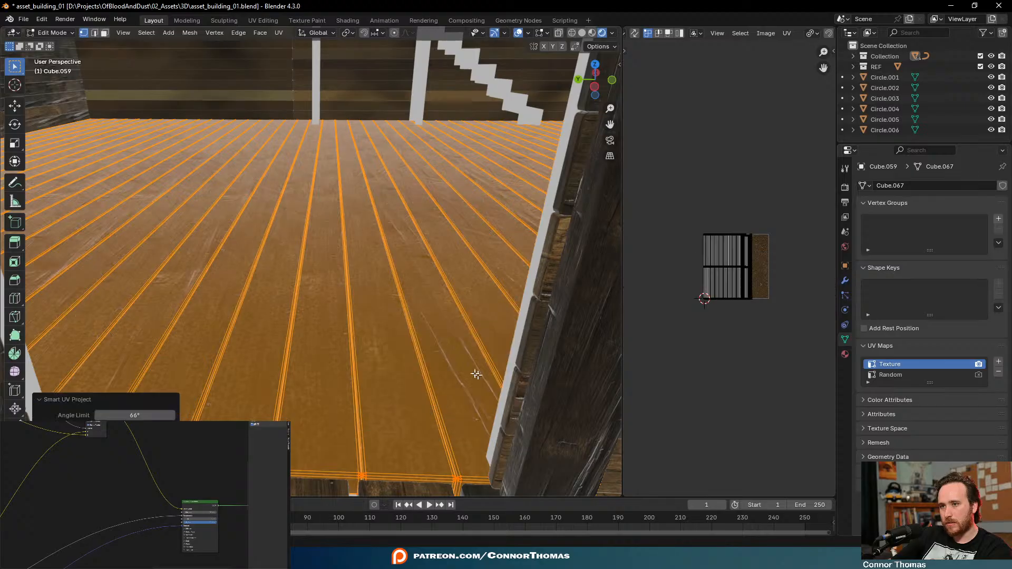
{"action": "key", "text": "Tab"}
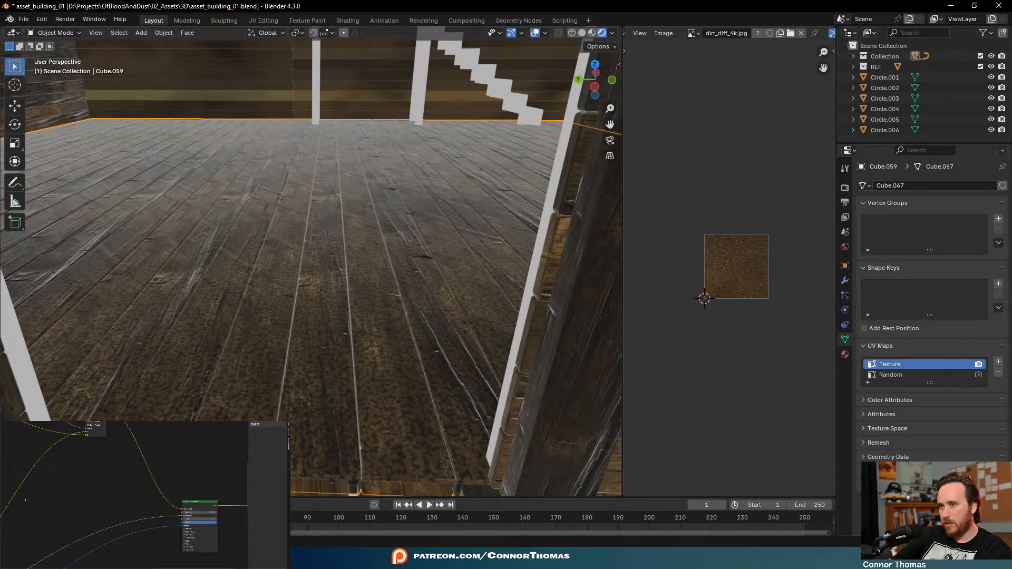
Make Random the floor's active and render UV map, and project all boards' UVs from the top orthographic view
{"action": "left_click", "coordinate": [928, 375]}
{"action": "left_click", "coordinate": [979, 375]}
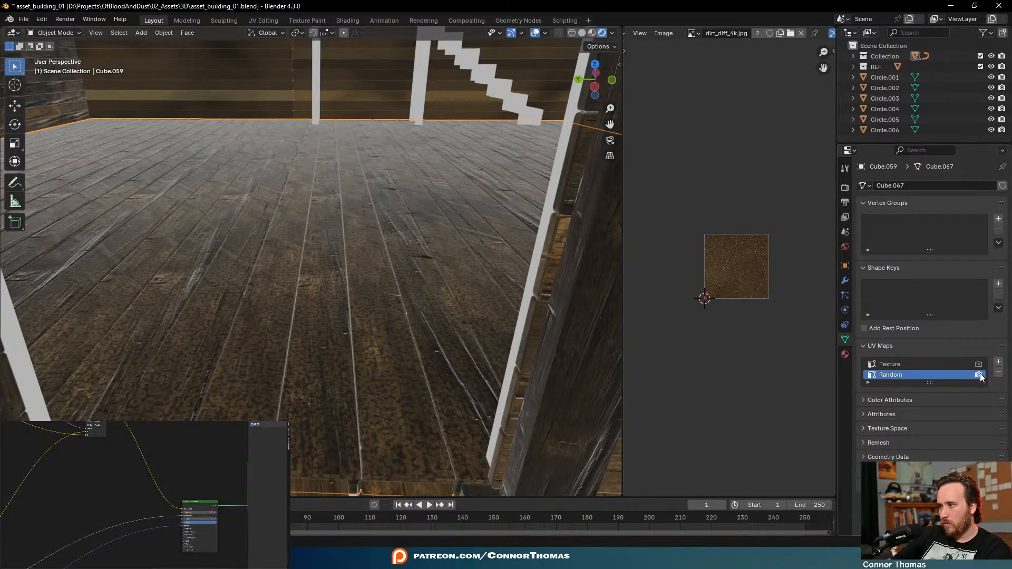
{"action": "key", "text": "Tab"}
{"action": "key", "text": "KP_7"}
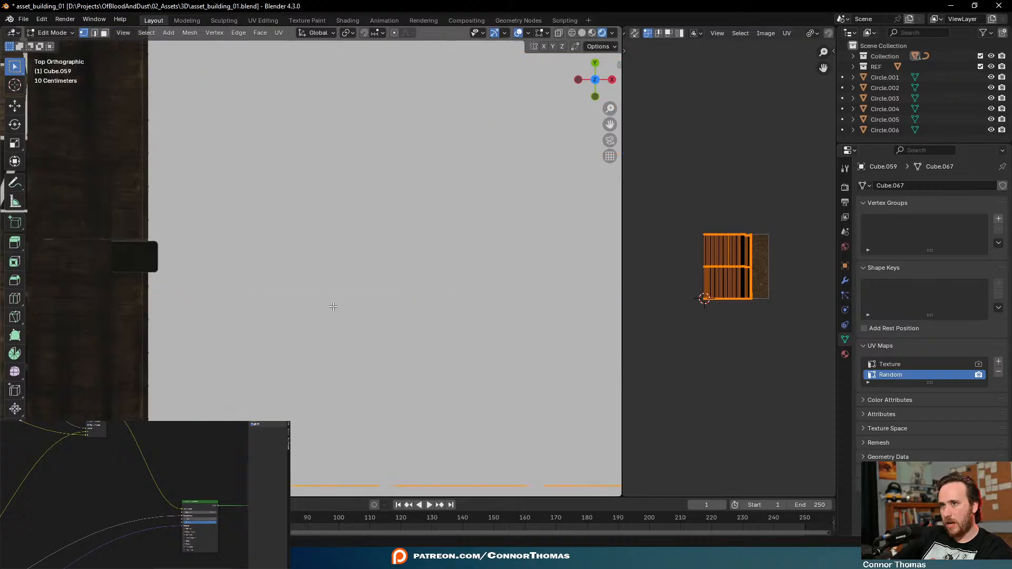
{"action": "scroll", "coordinate": [336, 309], "scroll_direction": "down", "scroll_amount": 12}
{"action": "scroll", "coordinate": [469, 277], "scroll_direction": "up", "scroll_amount": 2}
{"action": "scroll", "coordinate": [469, 276], "scroll_direction": "up", "scroll_amount": 1}
{"action": "middle_click_drag", "start_coordinate": [469, 277], "coordinate": [407, 274], "text": "shift"}
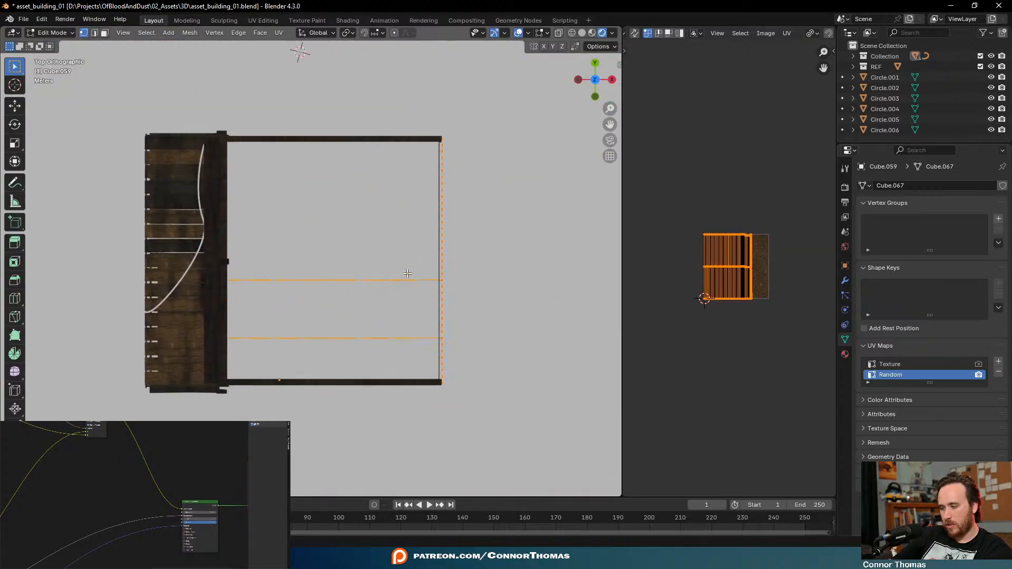
{"action": "key", "text": "u"}
{"action": "mouse_move", "coordinate": [423, 275]}
{"action": "left_click", "coordinate": [369, 287]}
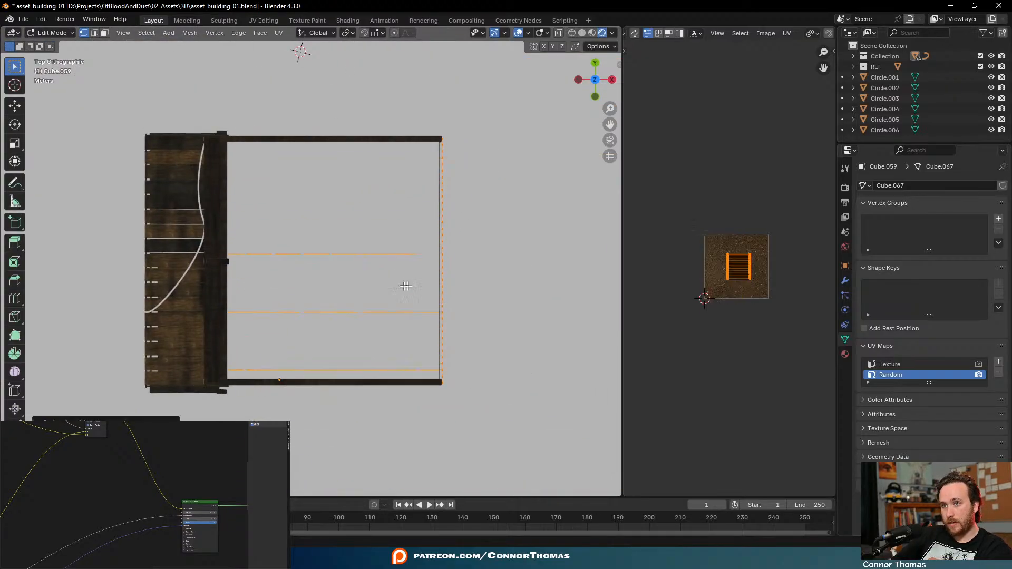
Scale the floor boards' UV islands to 0 around their individual origins so each board collapses to a point
{"action": "scroll", "coordinate": [767, 268], "scroll_direction": "up", "scroll_amount": 2}
{"action": "scroll", "coordinate": [783, 329], "scroll_direction": "down", "scroll_amount": 3}
{"action": "key", "text": "s"}
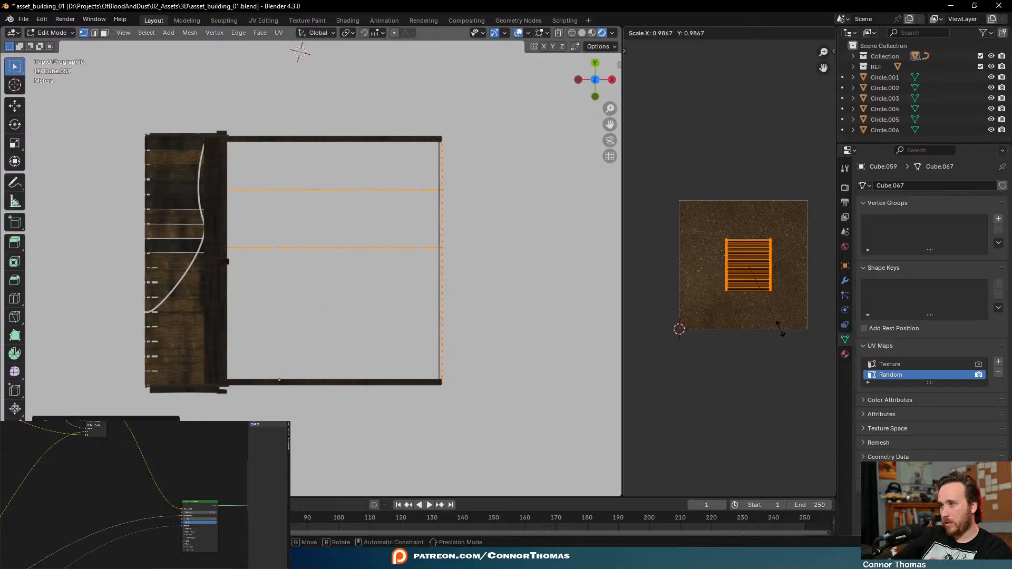
{"action": "key", "text": "x"}
{"action": "key", "text": "0"}
{"action": "key", "text": "Return"}
{"action": "scroll", "coordinate": [780, 329], "scroll_direction": "up", "scroll_amount": 5}
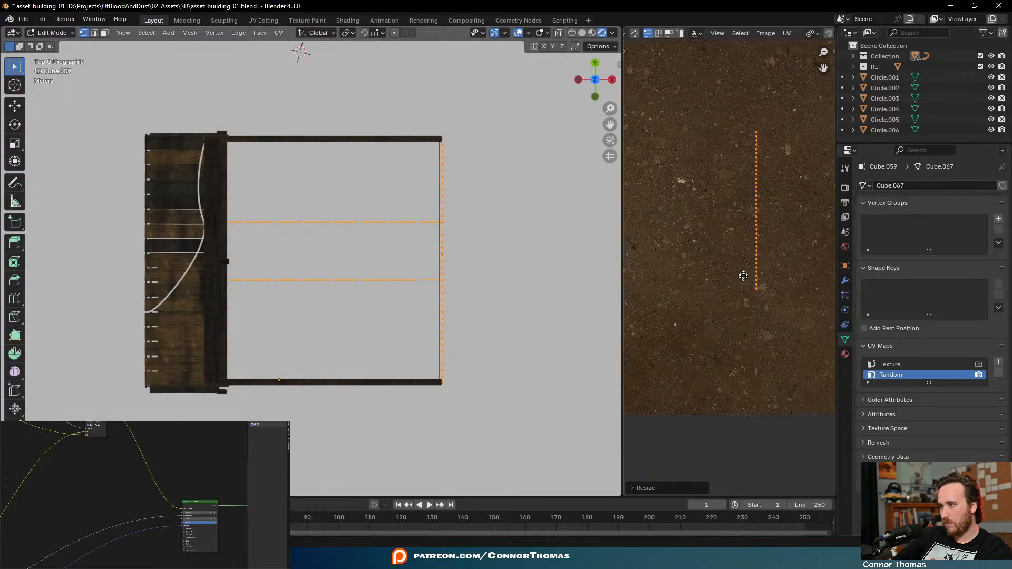
Set the UV pivot to Median Point, scale the column of board points to nearly the full image height, and leave mesh editing
{"action": "key", "text": "Home"}
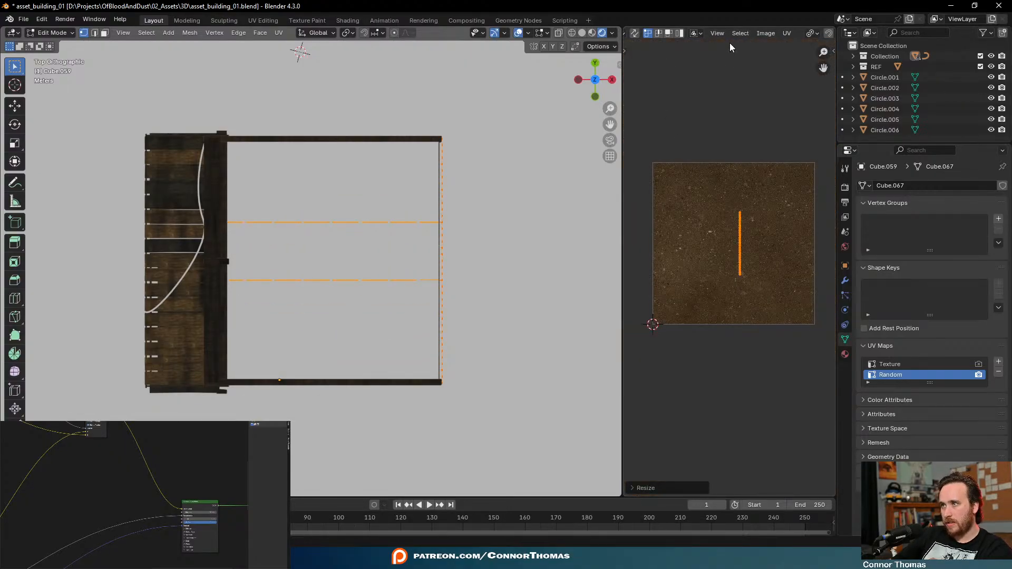
{"action": "left_click", "coordinate": [812, 34]}
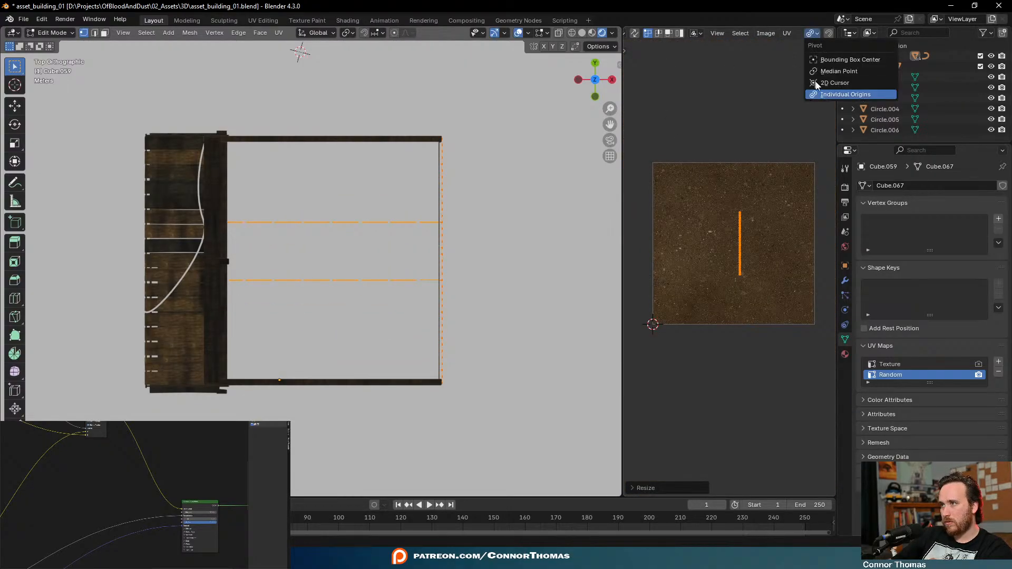
{"action": "left_click", "coordinate": [844, 74]}
{"action": "key", "text": "s"}
{"action": "left_click", "coordinate": [627, 361]}
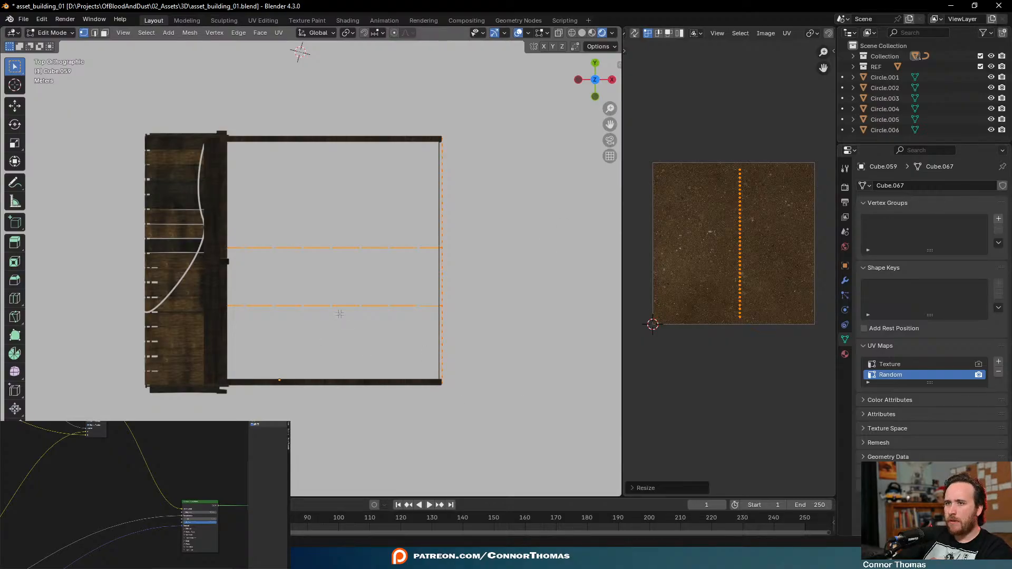
{"action": "middle_click_drag", "start_coordinate": [340, 314], "coordinate": [398, 256]}
{"action": "key", "text": "Tab"}
Inspect the textured interior floor through the doorway along with the porch front, and save the file
{"action": "middle_click_drag", "start_coordinate": [340, 282], "coordinate": [373, 264]}
{"action": "scroll", "coordinate": [374, 260], "scroll_direction": "up", "scroll_amount": 9}
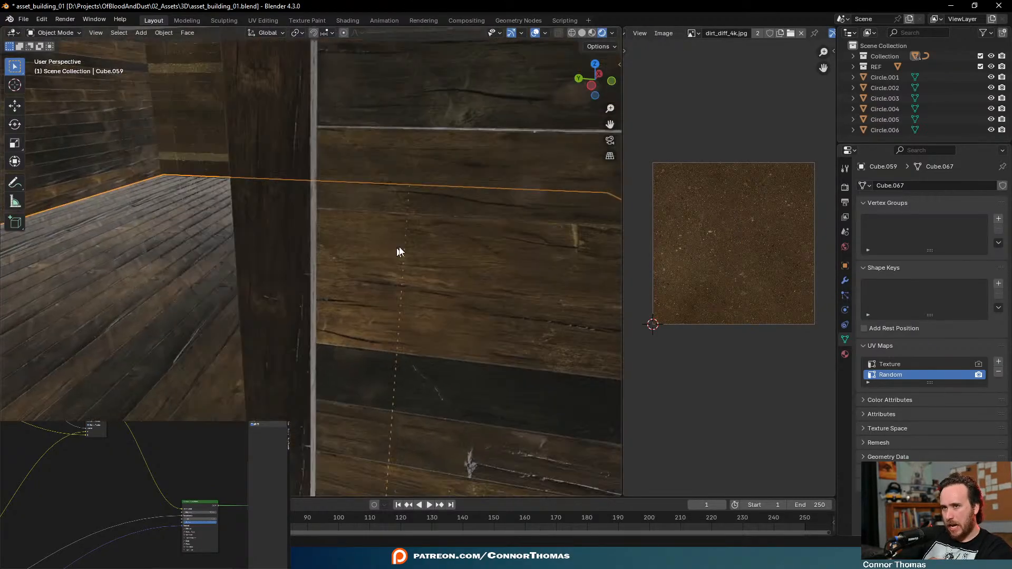
{"action": "scroll", "coordinate": [399, 258], "scroll_direction": "down", "scroll_amount": 10}
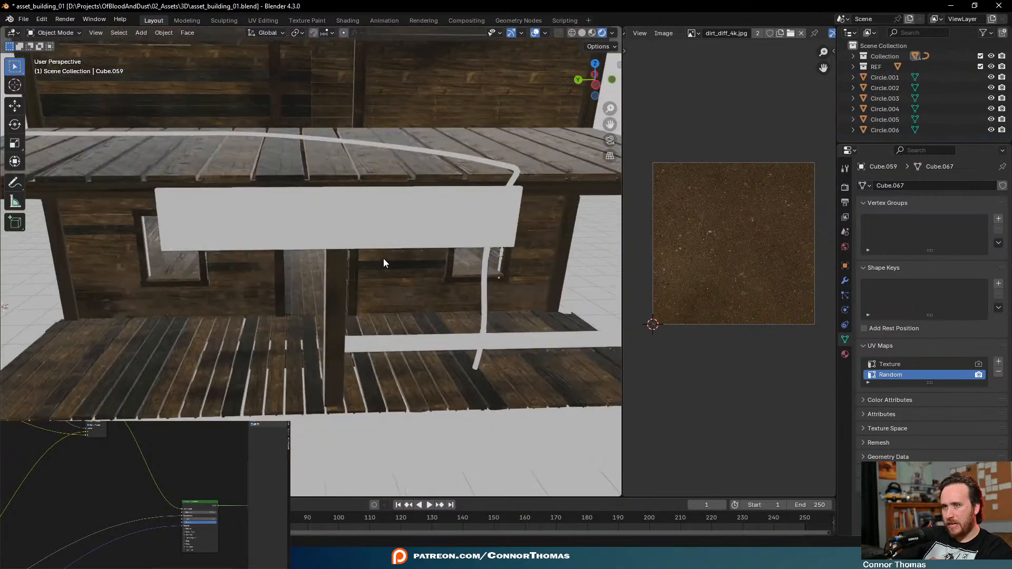
{"action": "middle_click_drag", "start_coordinate": [384, 259], "coordinate": [415, 255]}
{"action": "key", "text": "ctrl+s"}
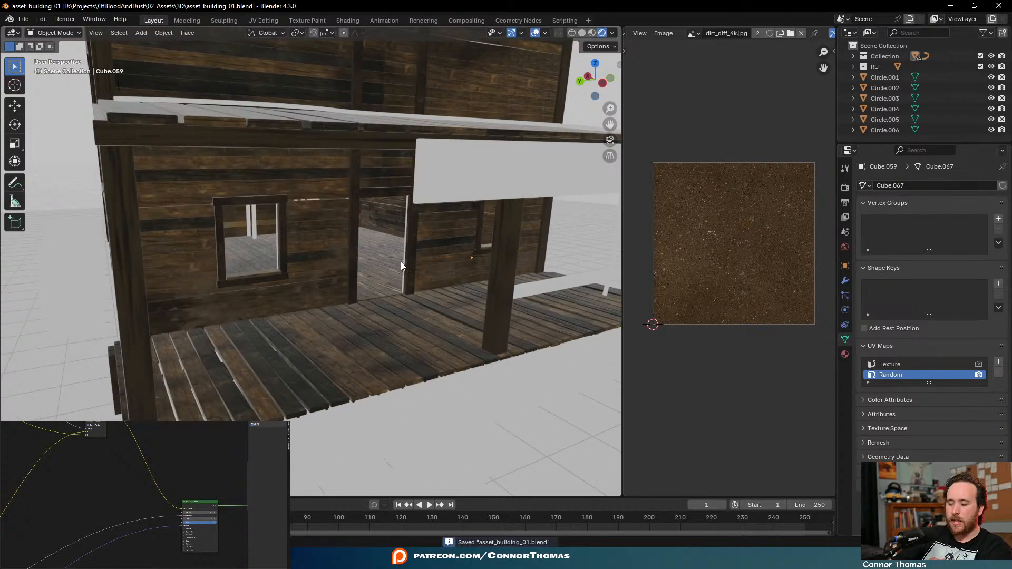
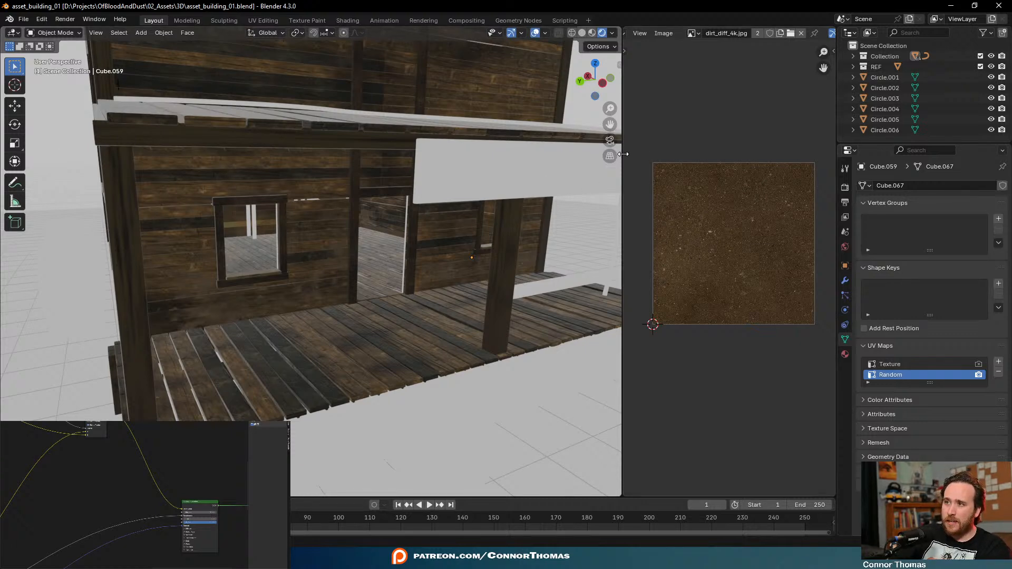
Enlarge the 3D viewport, select the boards of the building's flat upper roof, and save the file
{"action": "left_click_drag", "start_coordinate": [624, 159], "coordinate": [742, 159]}
{"action": "scroll", "coordinate": [449, 211], "scroll_direction": "down", "scroll_amount": 5}
{"action": "middle_click_drag", "start_coordinate": [450, 211], "coordinate": [403, 164]}
{"action": "left_click", "coordinate": [457, 193]}
{"action": "mouse_move", "coordinate": [458, 192]}
{"action": "middle_mouse_down"}
{"action": "mouse_move", "coordinate": [480, 163]}
{"action": "mouse_move", "coordinate": [457, 179]}
{"action": "middle_mouse_up"}
{"action": "scroll", "coordinate": [479, 164], "scroll_direction": "up", "scroll_amount": 3}
{"action": "key", "text": "ctrl+s"}
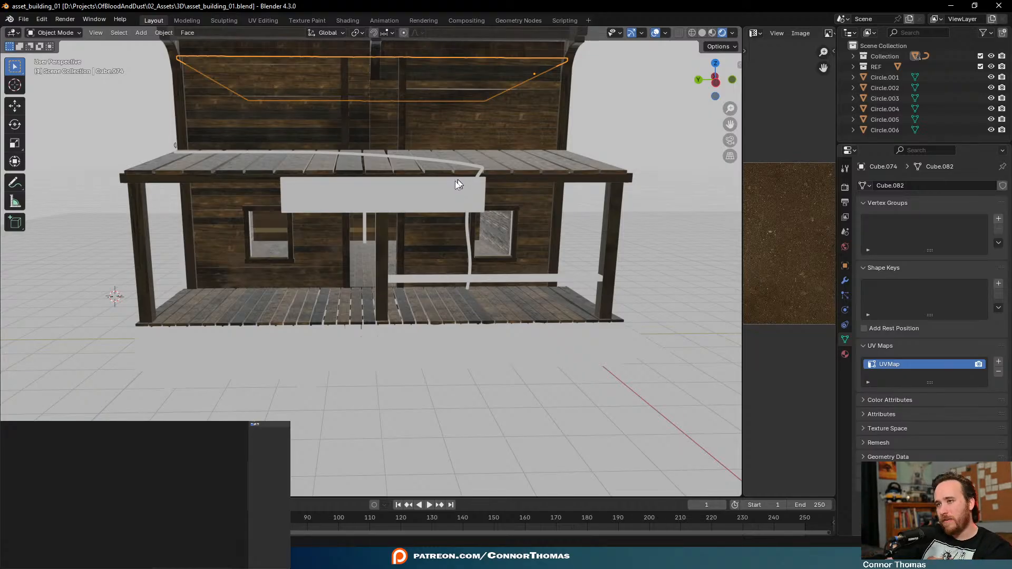
Rename the upper roof boards' UV map to Texture and add a second UV map named Random
{"action": "middle_click_drag", "start_coordinate": [402, 215], "coordinate": [456, 227]}
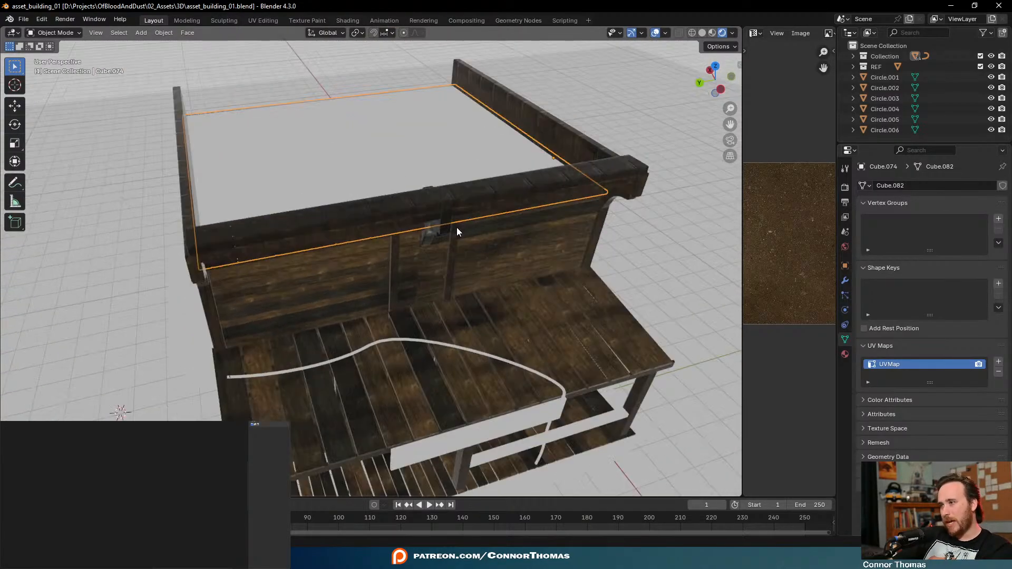
{"action": "double_click", "coordinate": [902, 362]}
{"action": "type", "text": "Text"}
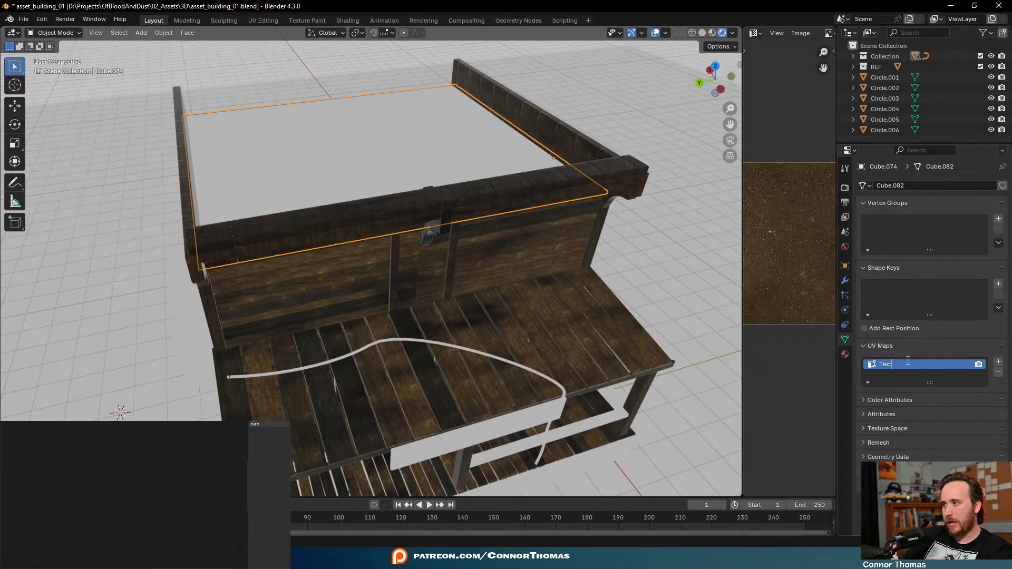
{"action": "type", "text": "ure"}
{"action": "key", "text": "Return"}
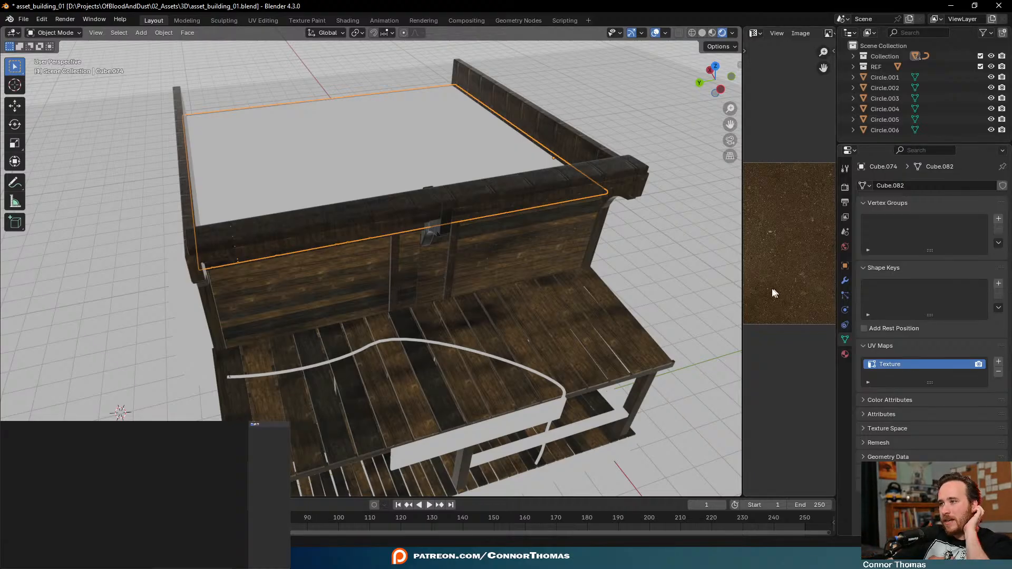
{"action": "left_click_drag", "start_coordinate": [743, 279], "coordinate": [803, 279]}
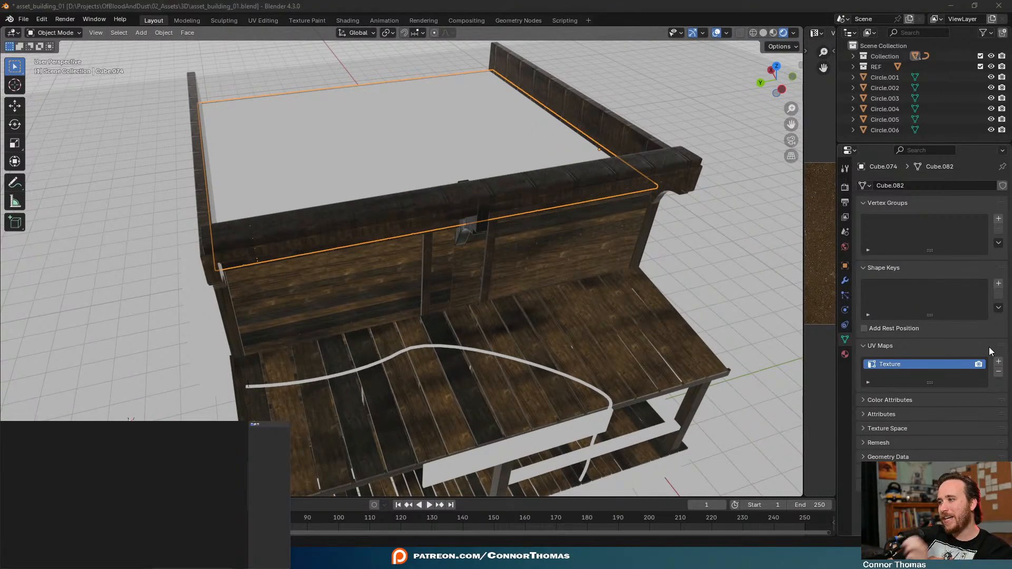
{"action": "left_click", "coordinate": [999, 363]}
{"action": "double_click", "coordinate": [892, 375]}
{"action": "type", "text": "Ra"}
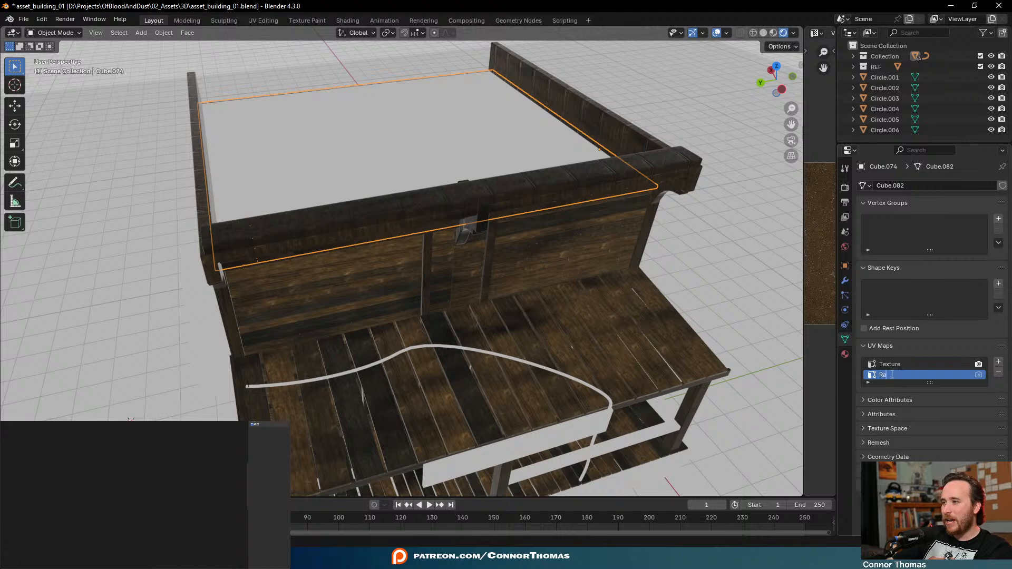
{"action": "type", "text": "ndom"}
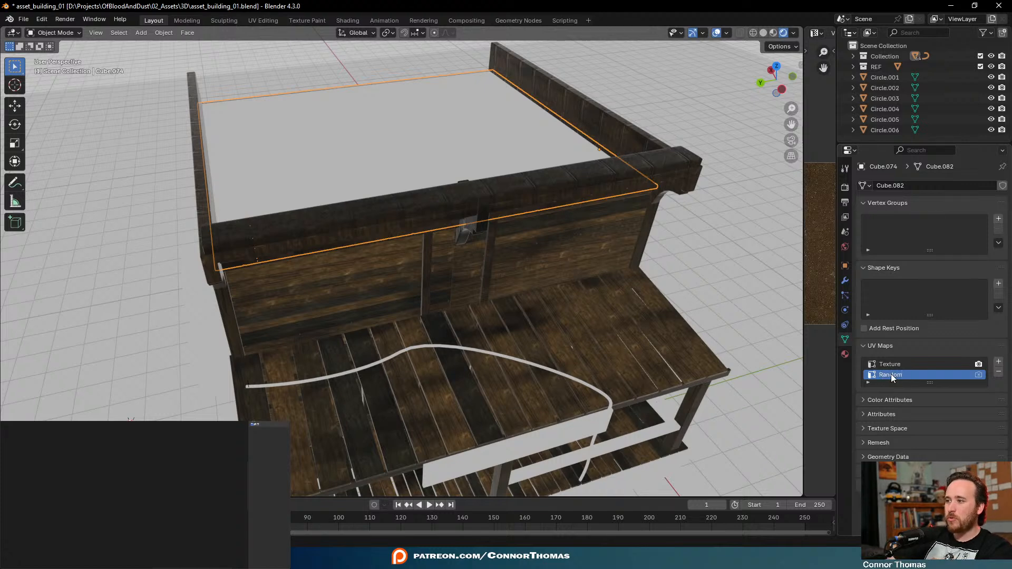
{"action": "key", "text": "Return"}
Edit the upper roof mesh with all boards selected and give it the existing Wood Panels material
{"action": "key", "text": "KP_Decimal"}
{"action": "key", "text": "Tab"}
{"action": "key", "text": "a"}
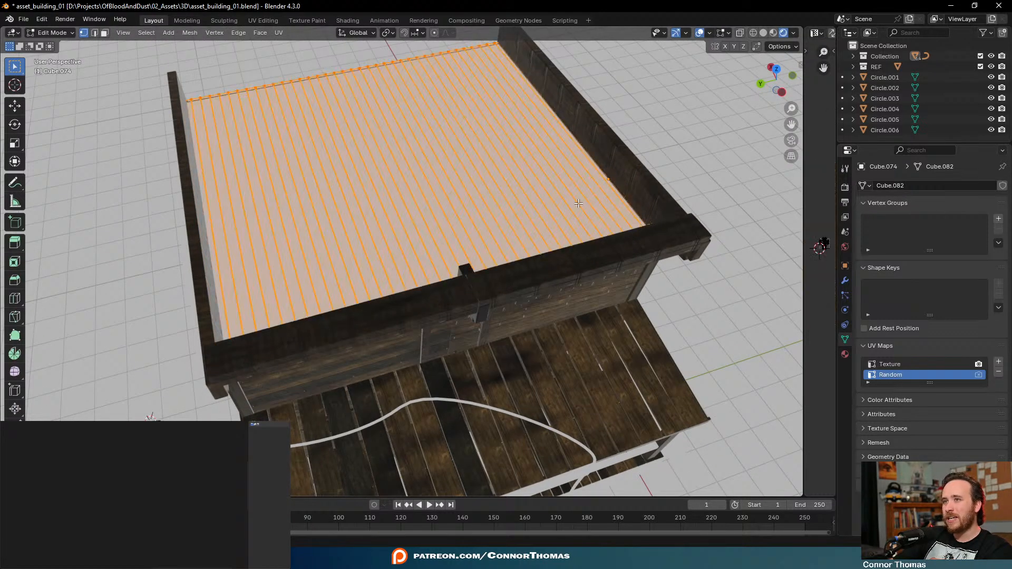
{"action": "left_click", "coordinate": [845, 355]}
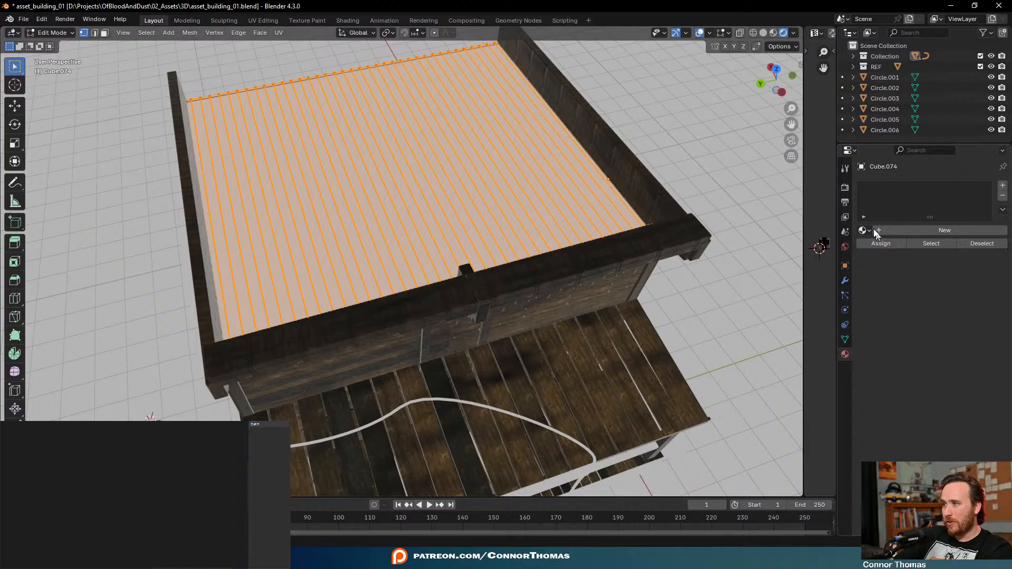
{"action": "left_click", "coordinate": [865, 230]}
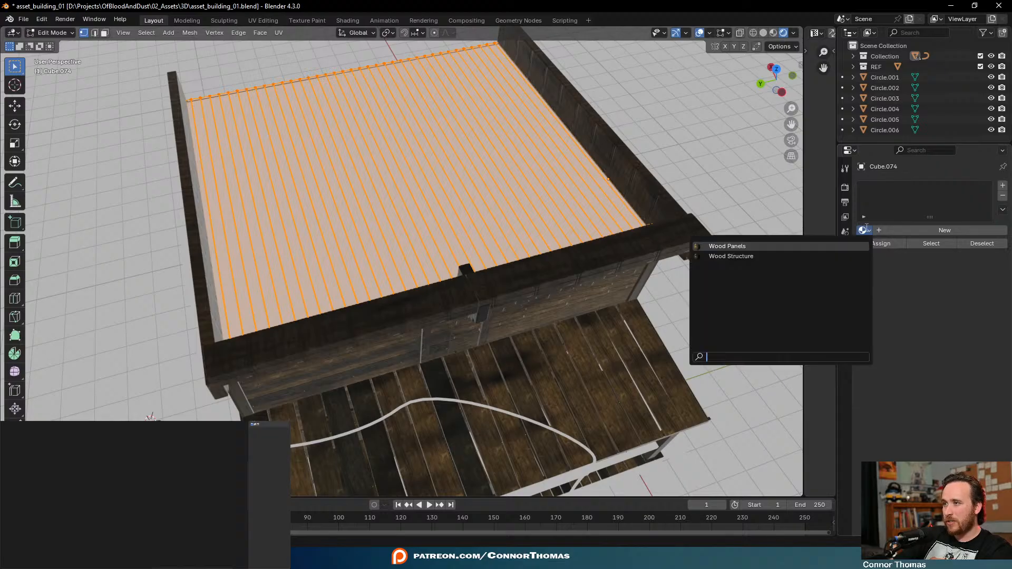
{"action": "left_click", "coordinate": [742, 246]}
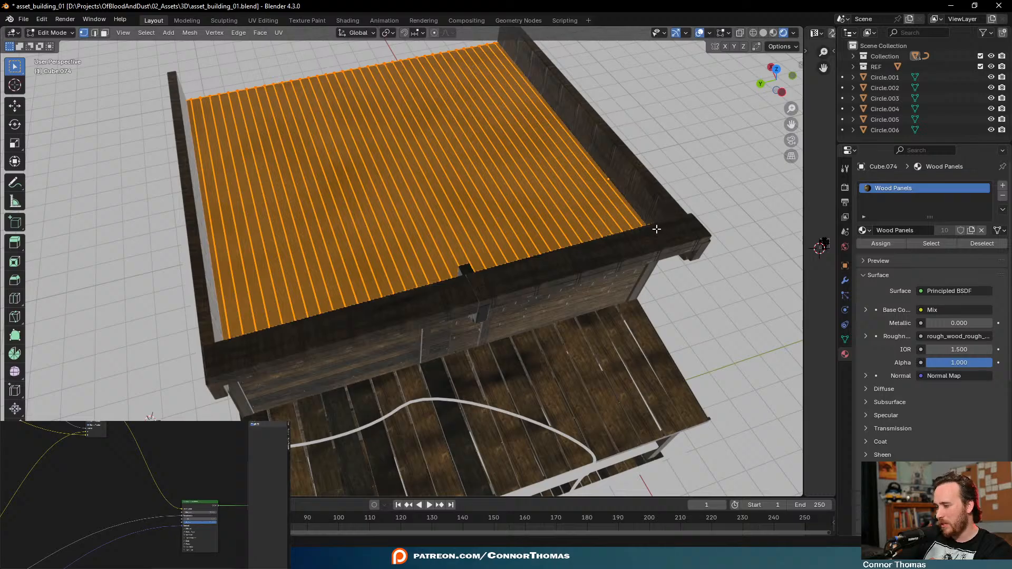
Unwrap all upper roof boards on the Texture UV map with Smart UV Project, and leave mesh editing
{"action": "left_click", "coordinate": [845, 340]}
{"action": "left_click", "coordinate": [895, 365]}
{"action": "key", "text": "u"}
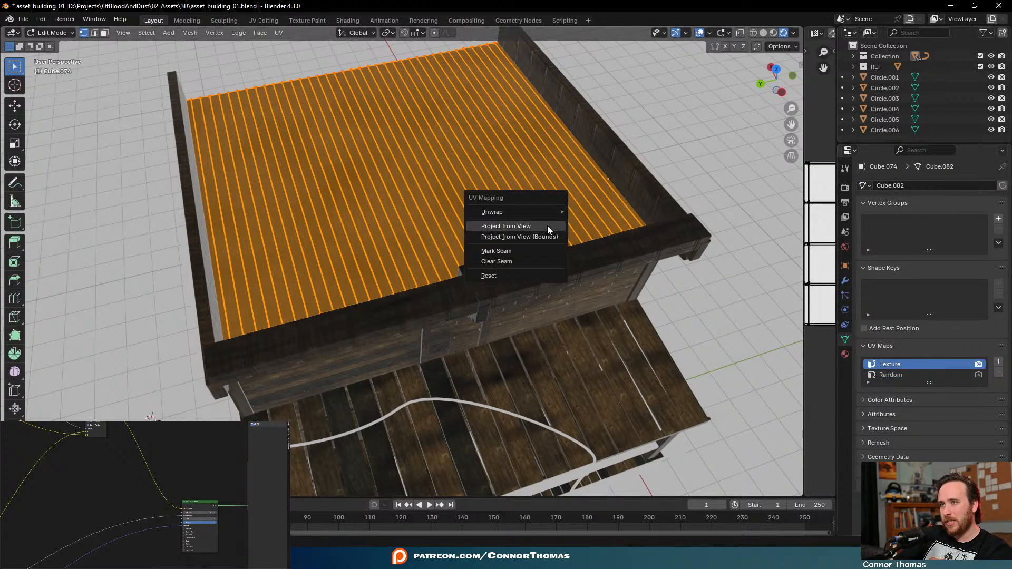
{"action": "mouse_move", "coordinate": [538, 213]}
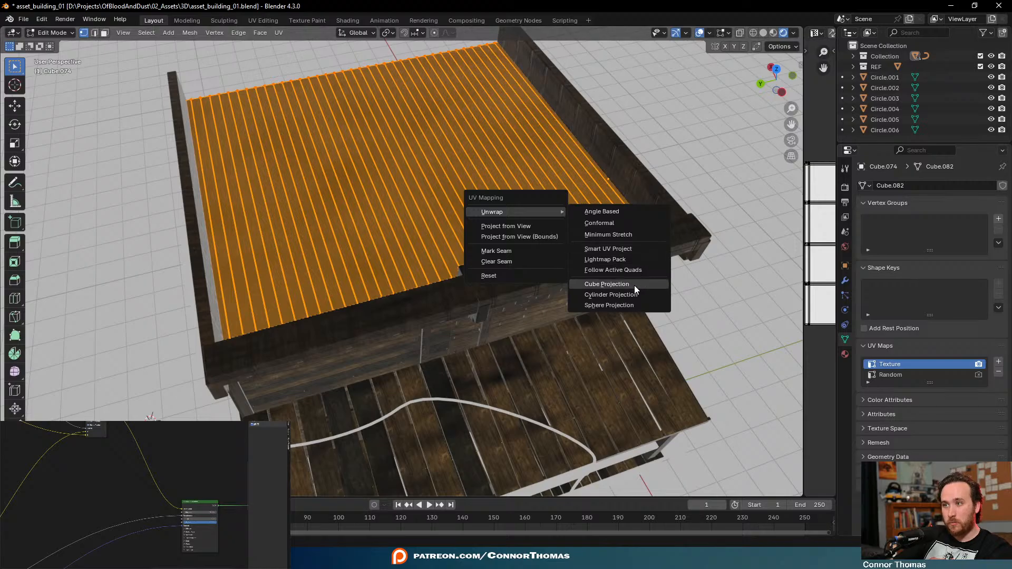
{"action": "left_click", "coordinate": [626, 249]}
{"action": "left_click", "coordinate": [602, 346]}
{"action": "key", "text": "Tab"}
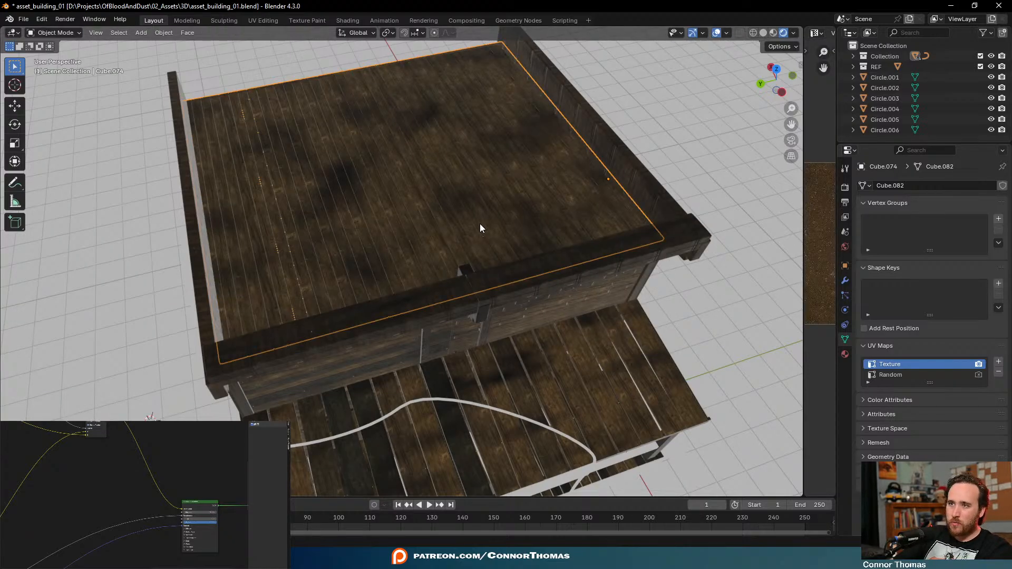
{"action": "middle_click_drag", "start_coordinate": [479, 223], "coordinate": [494, 183]}
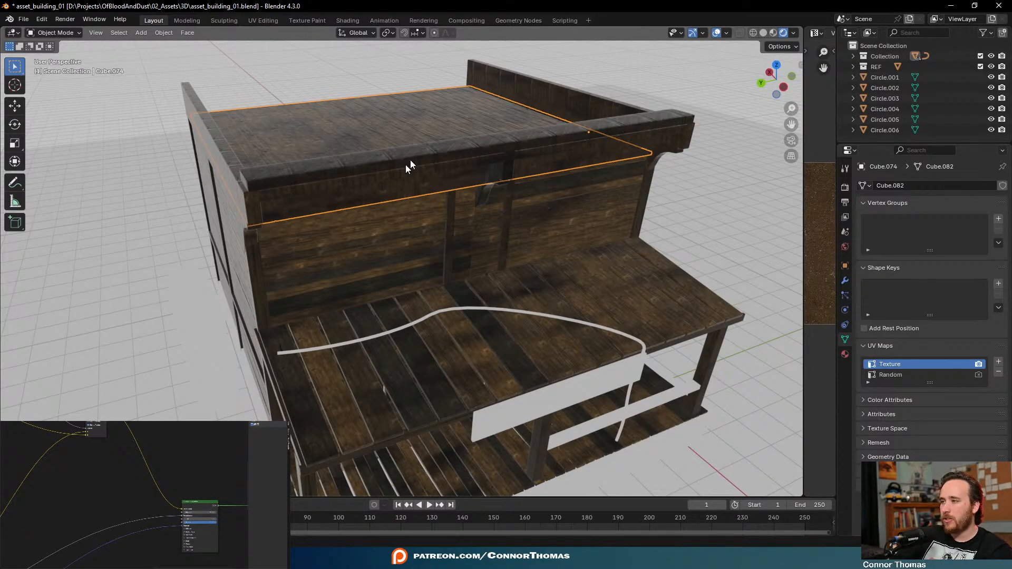
Make Random the upper roof's active and render UV map, and project all boards' UVs from the top orthographic view
{"action": "left_click", "coordinate": [893, 375]}
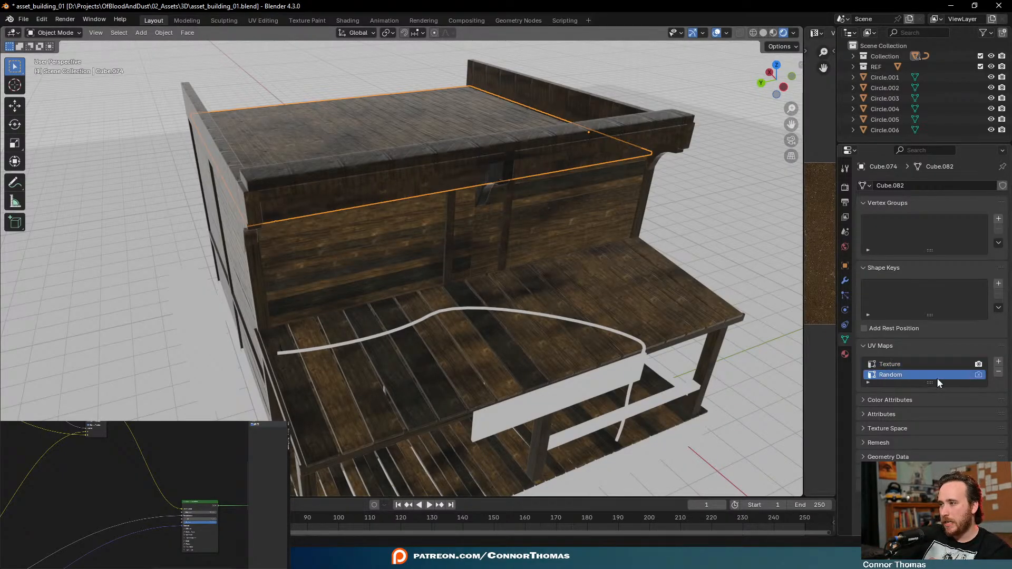
{"action": "left_click", "coordinate": [978, 374]}
{"action": "middle_click_drag", "start_coordinate": [519, 182], "coordinate": [573, 231]}
{"action": "key", "text": "Tab"}
{"action": "key", "text": "KP_7"}
{"action": "scroll", "coordinate": [497, 222], "scroll_direction": "up", "scroll_amount": 1}
{"action": "key", "text": "u"}
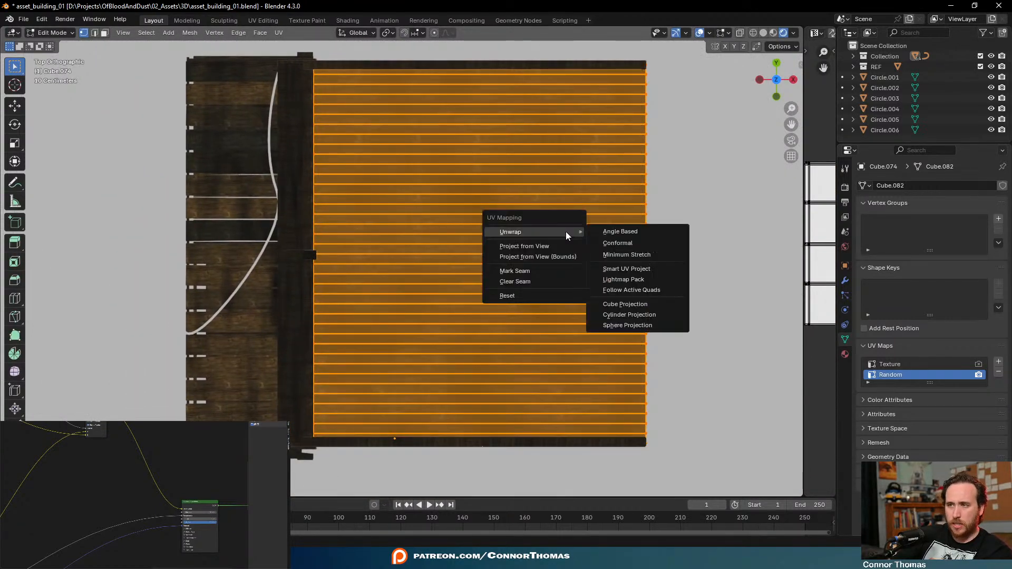
{"action": "left_click", "coordinate": [549, 248]}
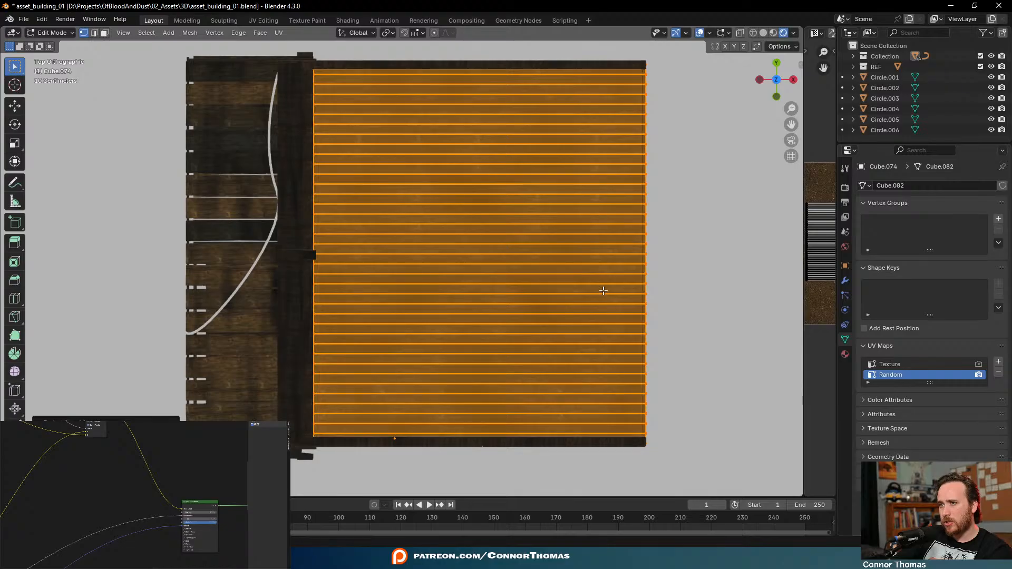
Enlarge the UV editor, then scale and move the roof boards' UV islands to fill nearly the full image height
{"action": "left_click_drag", "start_coordinate": [802, 252], "coordinate": [496, 252]}
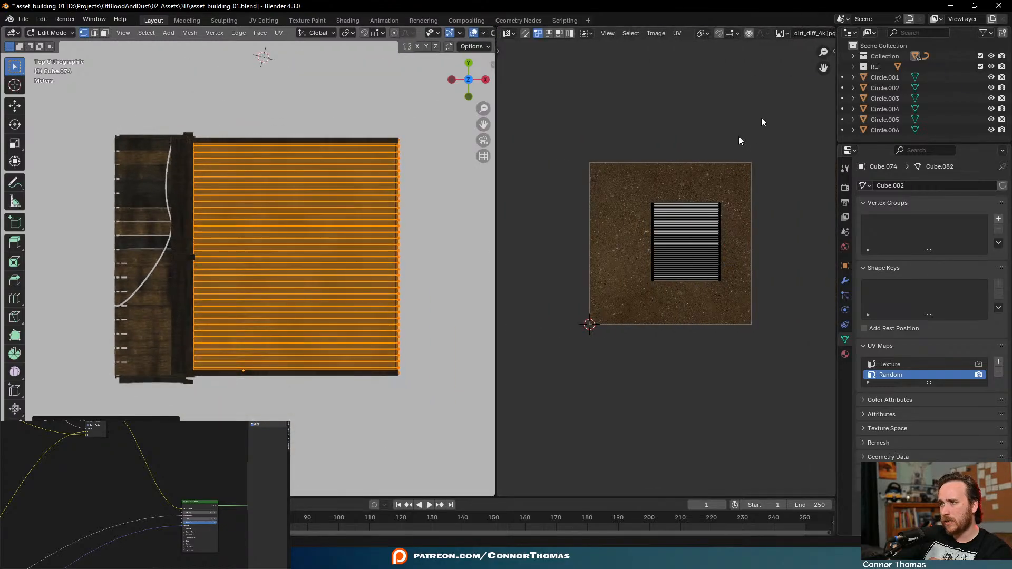
{"action": "key", "text": "a"}
{"action": "key", "text": "s"}
{"action": "left_click", "coordinate": [525, 283]}
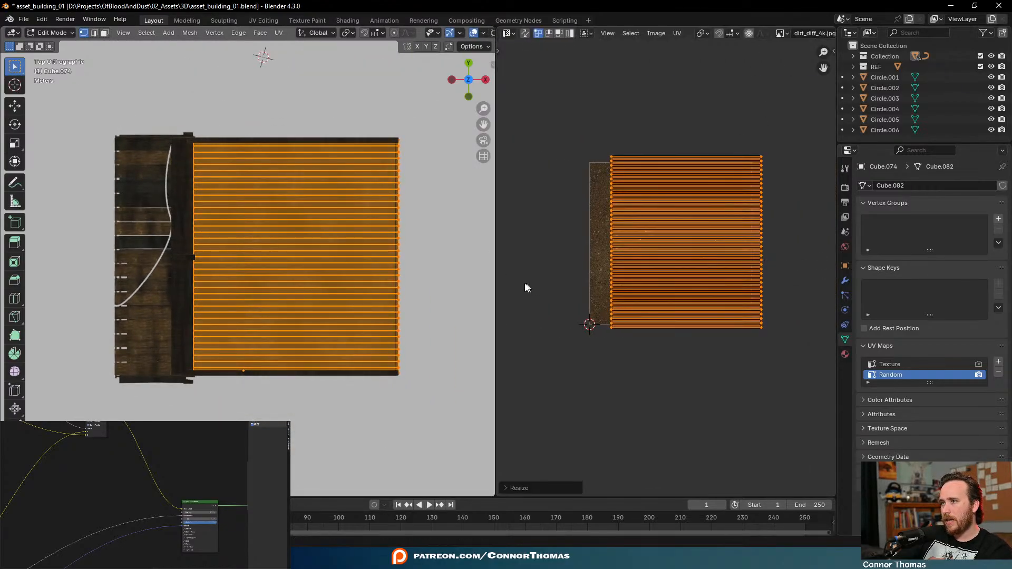
{"action": "key", "text": "g"}
{"action": "left_click", "coordinate": [509, 286]}
{"action": "key", "text": "s"}
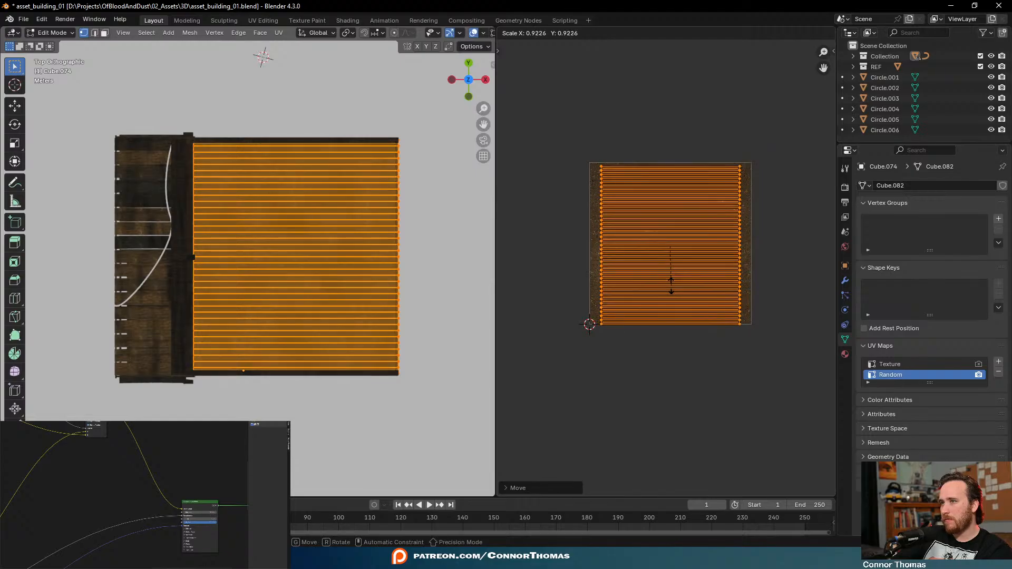
{"action": "left_click", "coordinate": [675, 286]}
{"action": "key", "text": "g"}
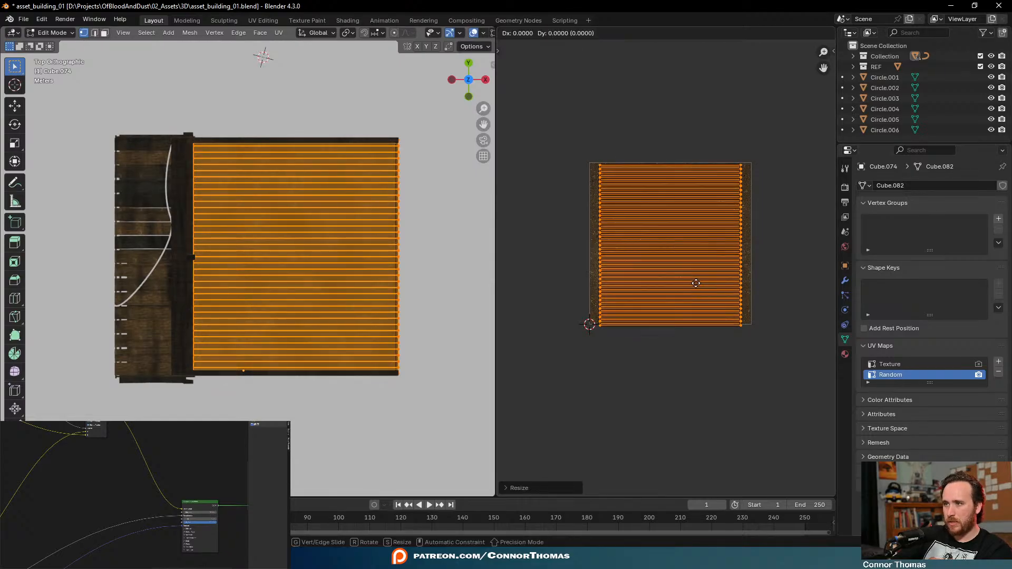
{"action": "left_click", "coordinate": [696, 281]}
{"action": "key", "text": "s"}
{"action": "left_click", "coordinate": [729, 284]}
{"action": "key", "text": "g"}
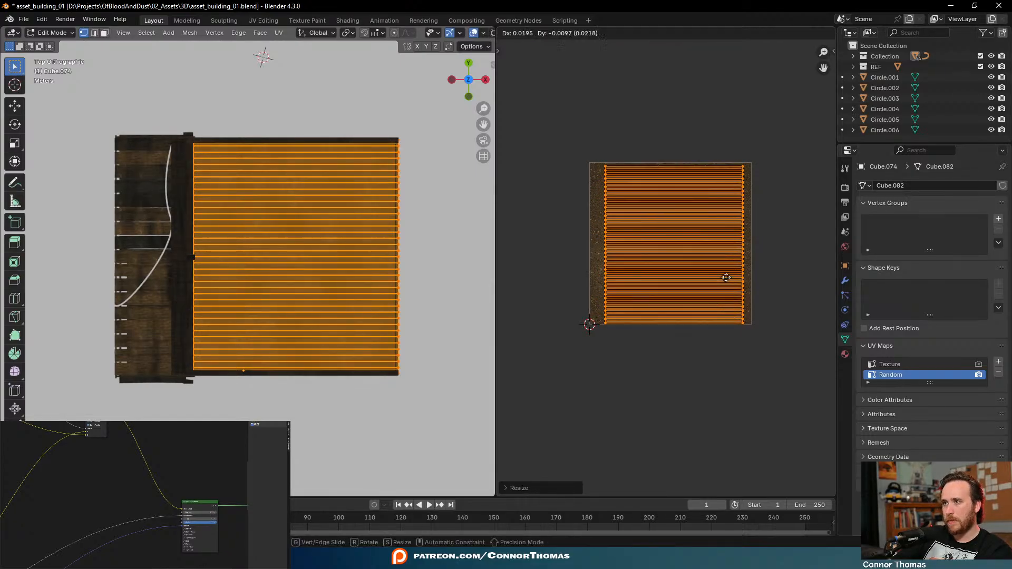
{"action": "left_click", "coordinate": [752, 231]}
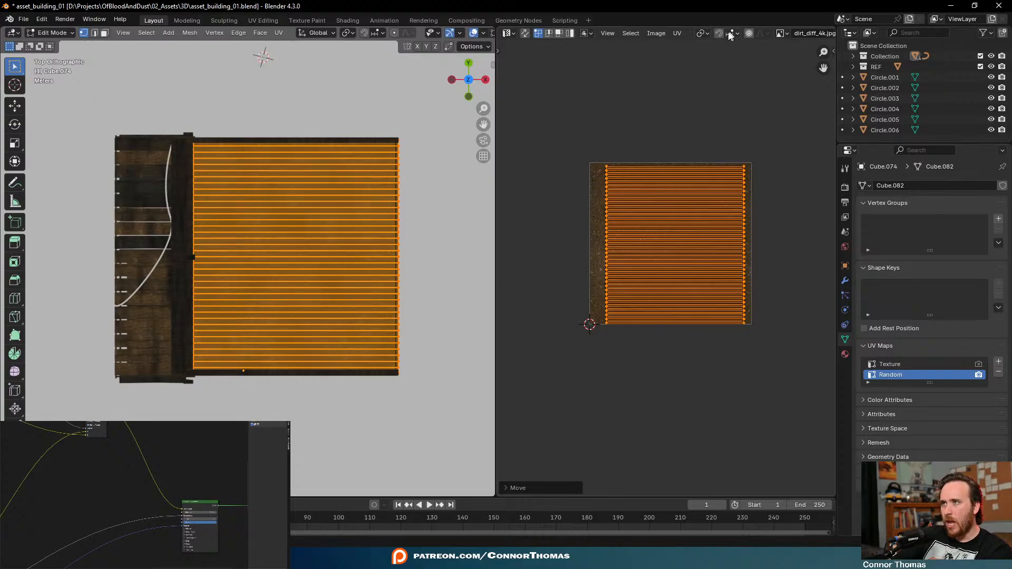
Set the UV pivot to Individual Origins, scale the roof boards' islands to 0, and leave mesh editing
{"action": "left_click", "coordinate": [706, 33]}
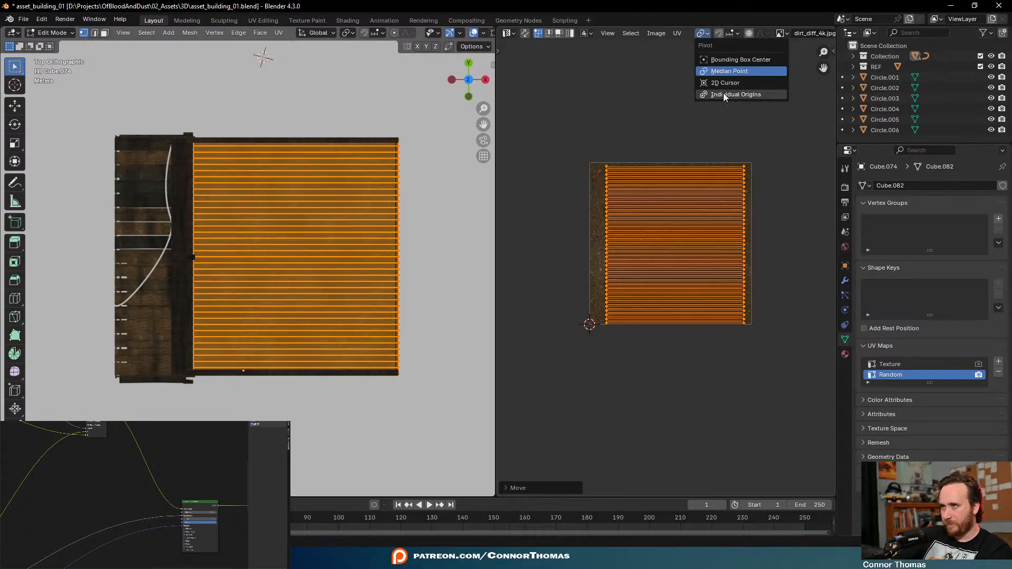
{"action": "left_click", "coordinate": [737, 94]}
{"action": "key", "text": "s"}
{"action": "key", "text": "0"}
{"action": "key", "text": "Return"}
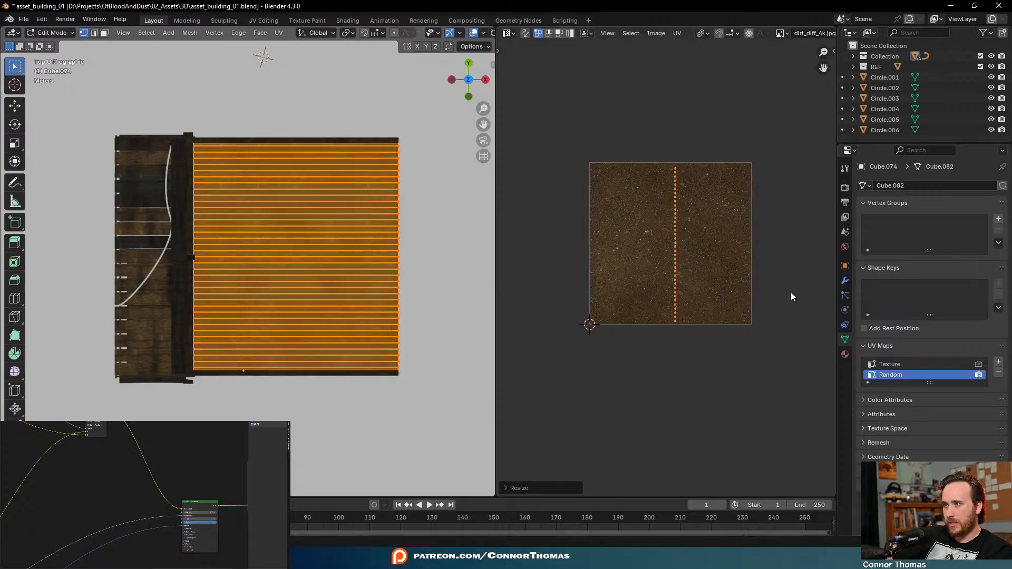
{"action": "key", "text": "Tab"}
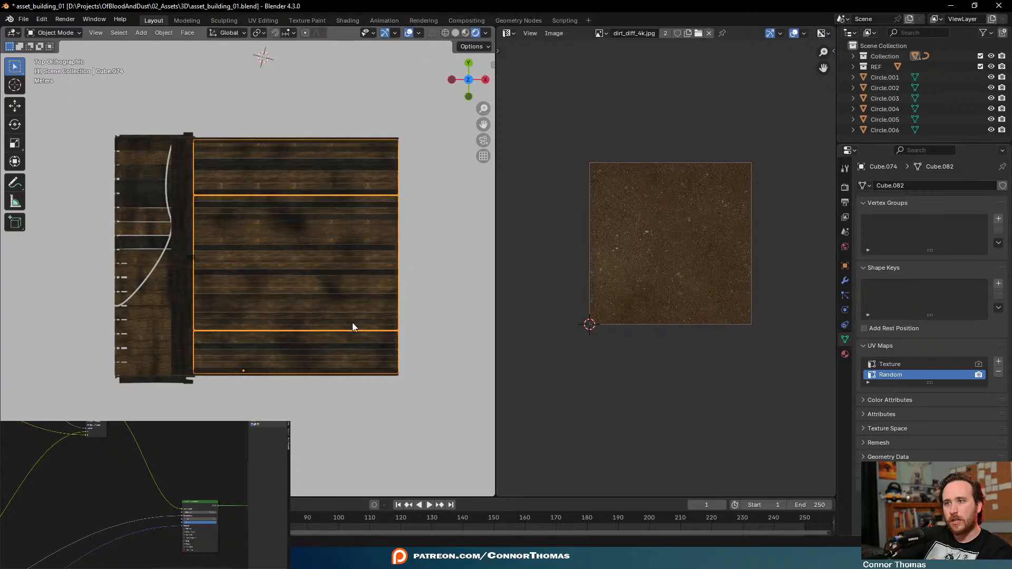
Inspect the textured building from the side and front, save the file, and widen the 3D viewport
{"action": "middle_click_drag", "start_coordinate": [330, 359], "coordinate": [320, 230]}
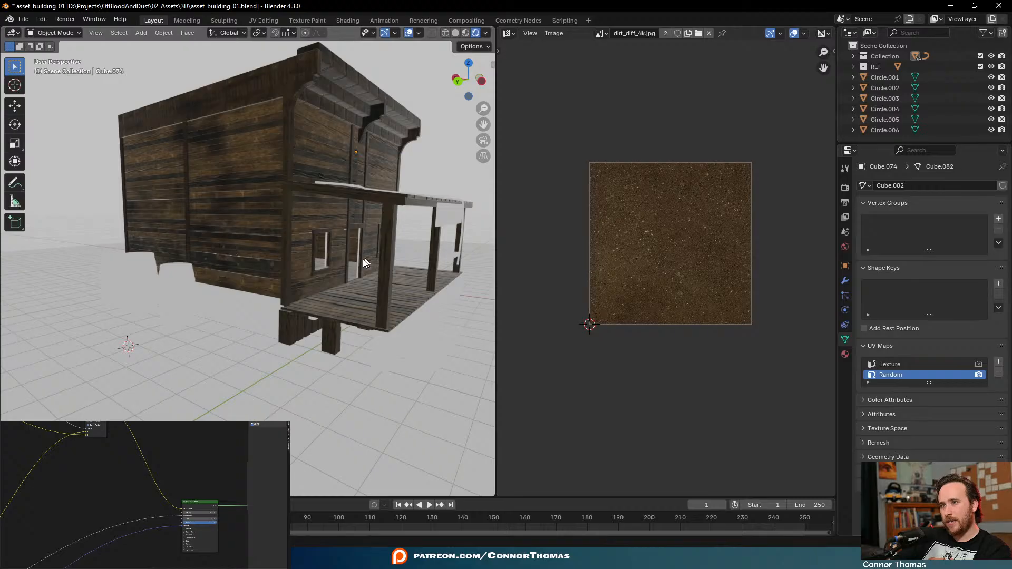
{"action": "middle_click_drag", "start_coordinate": [365, 262], "coordinate": [362, 287]}
{"action": "key", "text": "ctrl+s"}
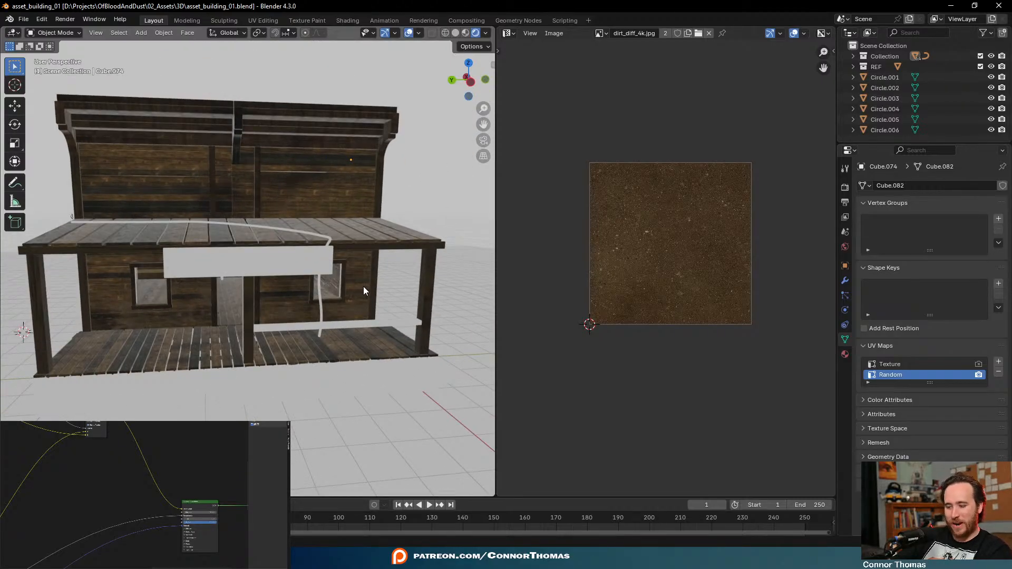
{"action": "left_click_drag", "start_coordinate": [495, 243], "coordinate": [663, 243]}
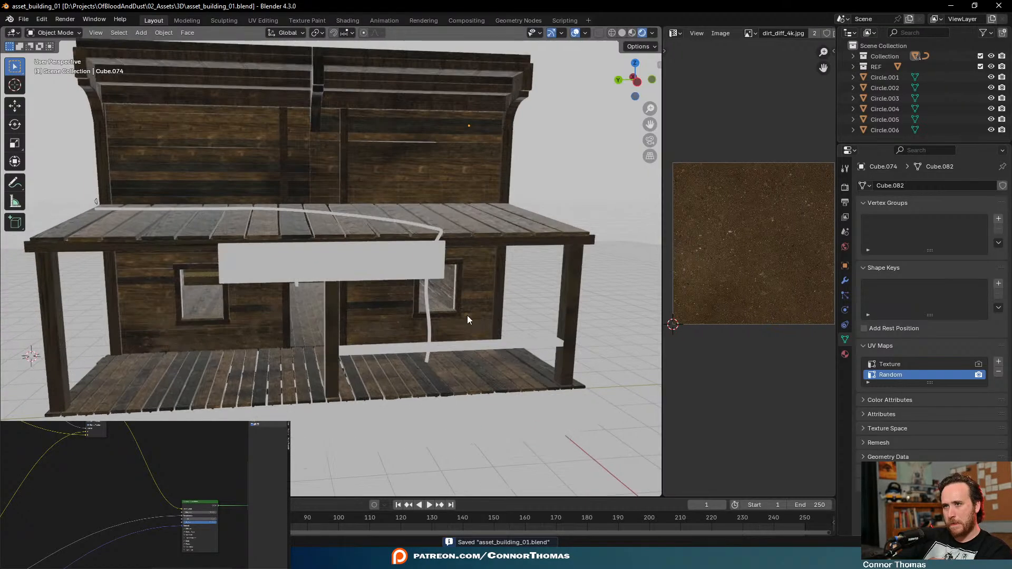
{"action": "scroll", "coordinate": [467, 315], "scroll_direction": "up", "scroll_amount": 3}
{"action": "scroll", "coordinate": [435, 317], "scroll_direction": "down", "scroll_amount": 3}
Link the porch post's material to the white railing board between the front posts, and clear the selection
{"action": "left_click", "coordinate": [520, 282]}
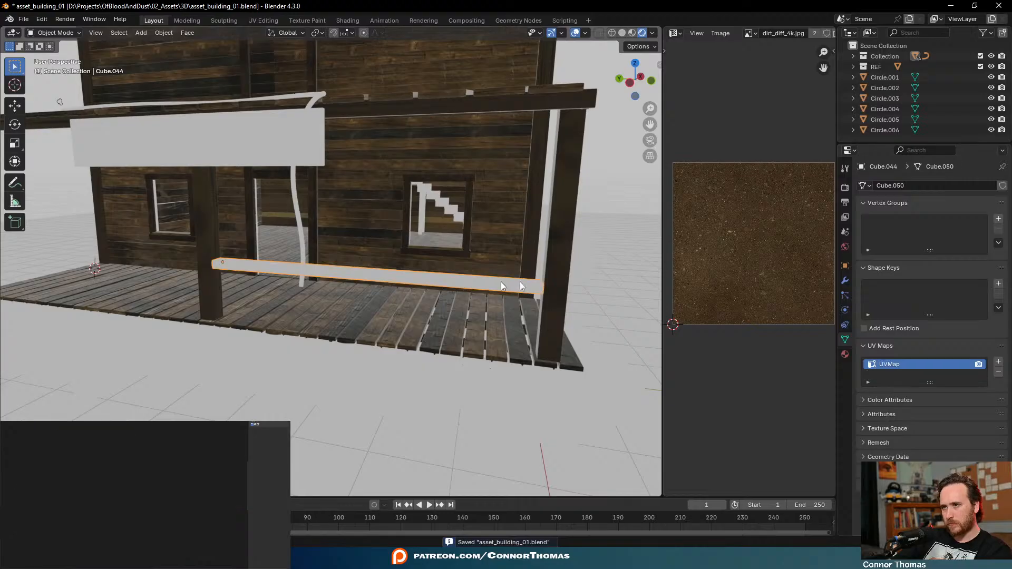
{"action": "left_click", "coordinate": [568, 255], "text": "shift"}
{"action": "key", "text": "ctrl+l"}
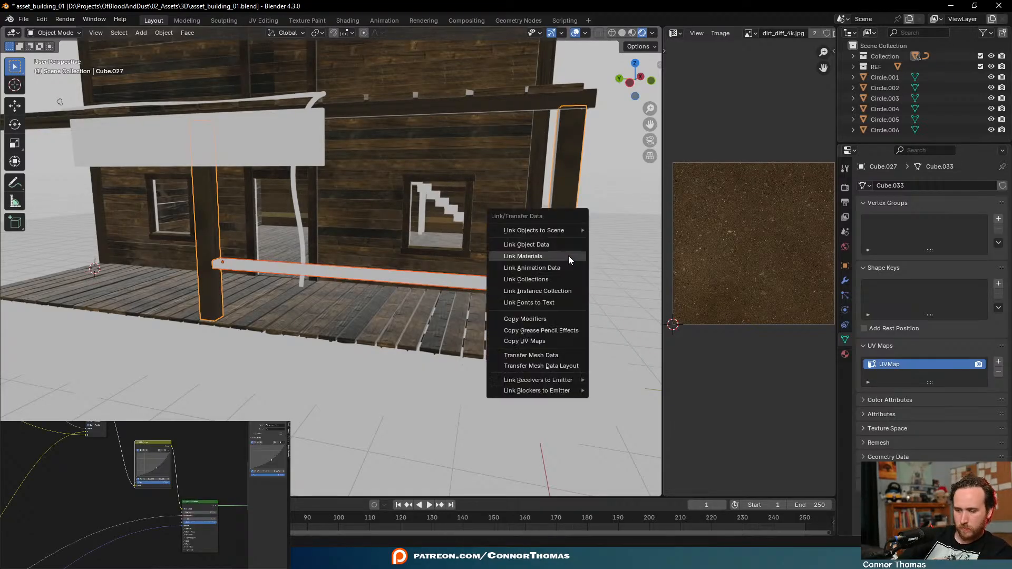
{"action": "left_click", "coordinate": [568, 255]}
{"action": "key", "text": "alt+a"}
{"action": "middle_click_drag", "start_coordinate": [569, 255], "coordinate": [645, 279]}
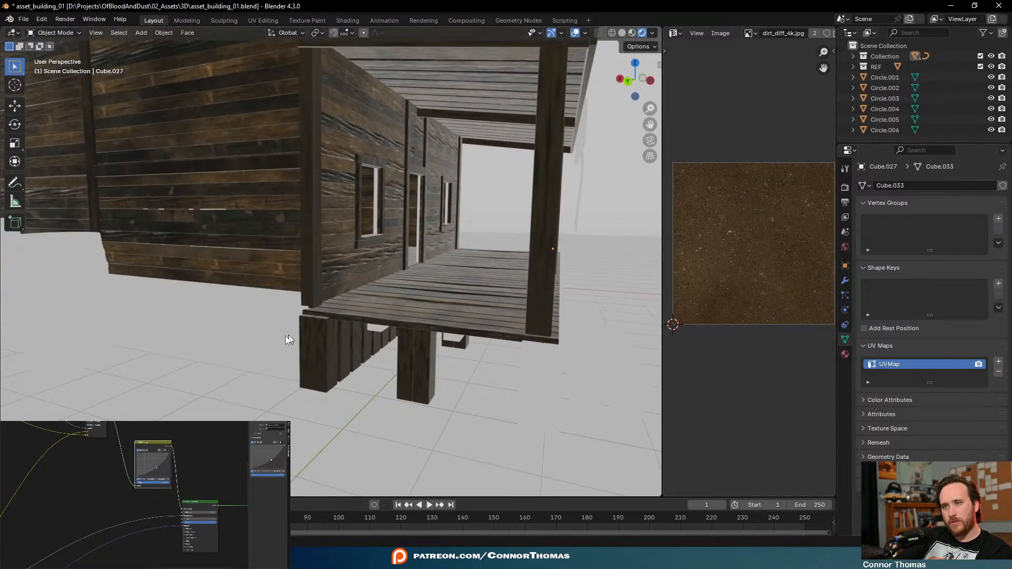
Link the side wall boards' material to the skirting boards below that wall, clear the selection, and return to rendered shading
{"action": "left_click", "coordinate": [268, 332]}
{"action": "middle_click_drag", "start_coordinate": [268, 327], "coordinate": [327, 336]}
{"action": "key", "text": "z"}
{"action": "mouse_move", "coordinate": [486, 360]}
{"action": "middle_mouse_down"}
{"action": "mouse_move", "coordinate": [499, 318]}
{"action": "mouse_move", "coordinate": [446, 275]}
{"action": "mouse_move", "coordinate": [457, 285]}
{"action": "mouse_move", "coordinate": [356, 323]}
{"action": "middle_mouse_up"}
{"action": "left_click", "coordinate": [435, 268], "text": "shift"}
{"action": "middle_click_drag", "start_coordinate": [469, 315], "coordinate": [452, 298]}
{"action": "scroll", "coordinate": [360, 307], "scroll_direction": "up", "scroll_amount": 3}
{"action": "middle_click_drag", "start_coordinate": [360, 308], "coordinate": [409, 316]}
{"action": "left_click", "coordinate": [441, 328]}
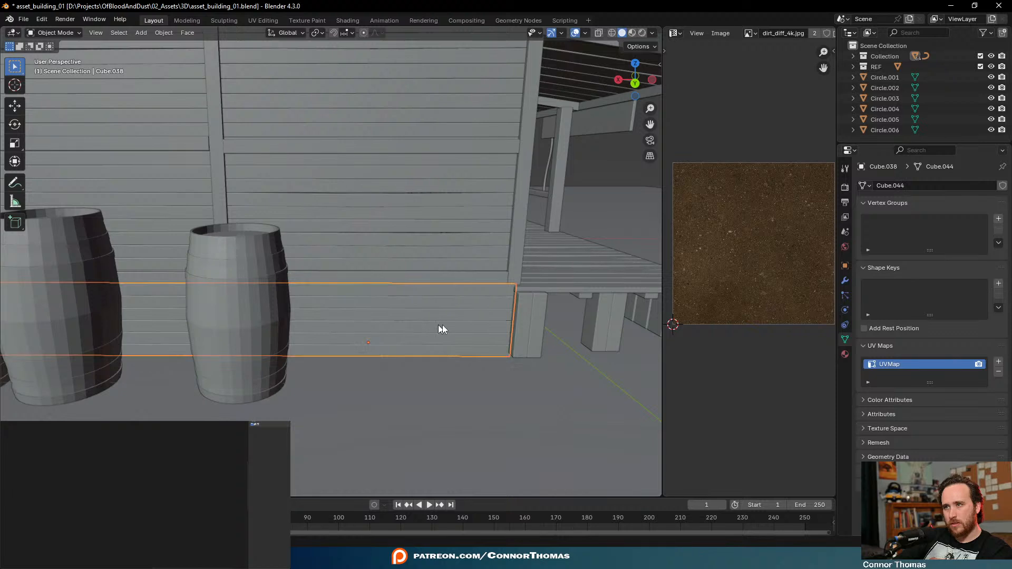
{"action": "left_click", "coordinate": [445, 210], "text": "shift"}
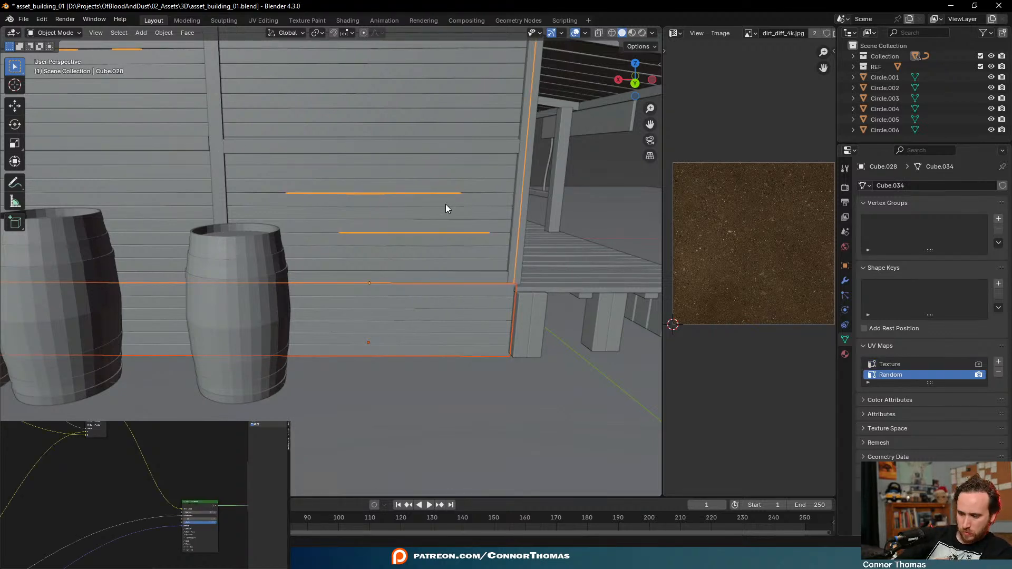
{"action": "key", "text": "ctrl+l"}
{"action": "left_click", "coordinate": [446, 206]}
{"action": "key", "text": "alt+a"}
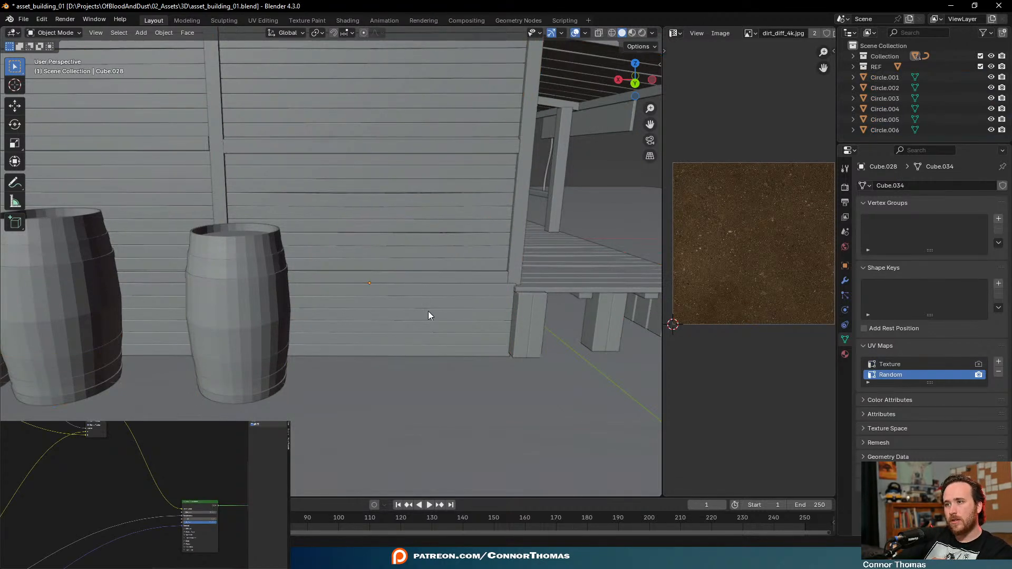
{"action": "key", "text": "z"}
{"action": "left_click", "coordinate": [442, 198]}
Apply both Array modifiers on the skirting boards below the side wall
{"action": "left_click", "coordinate": [453, 322]}
{"action": "key", "text": "Tab"}
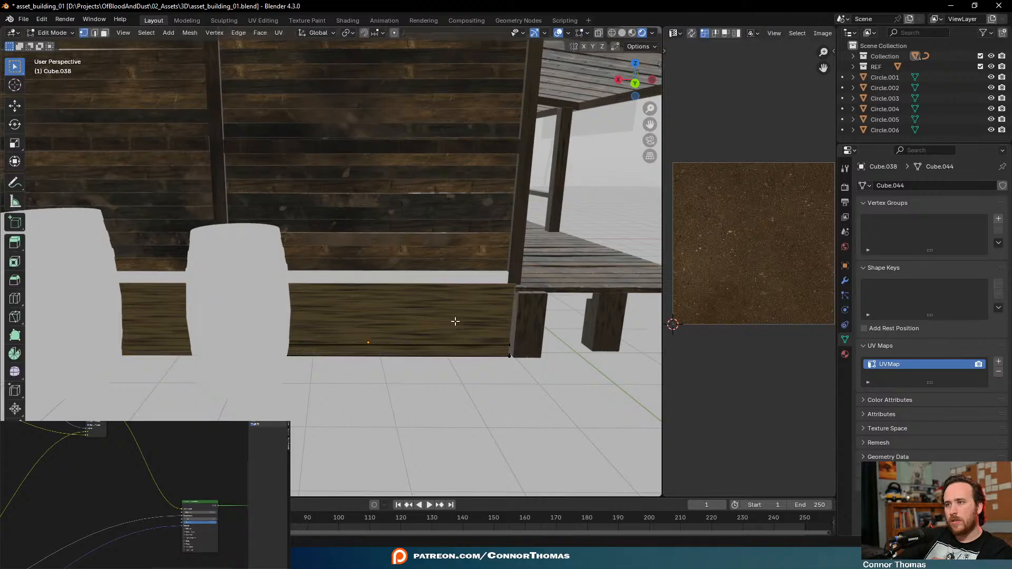
{"action": "key", "text": "Tab"}
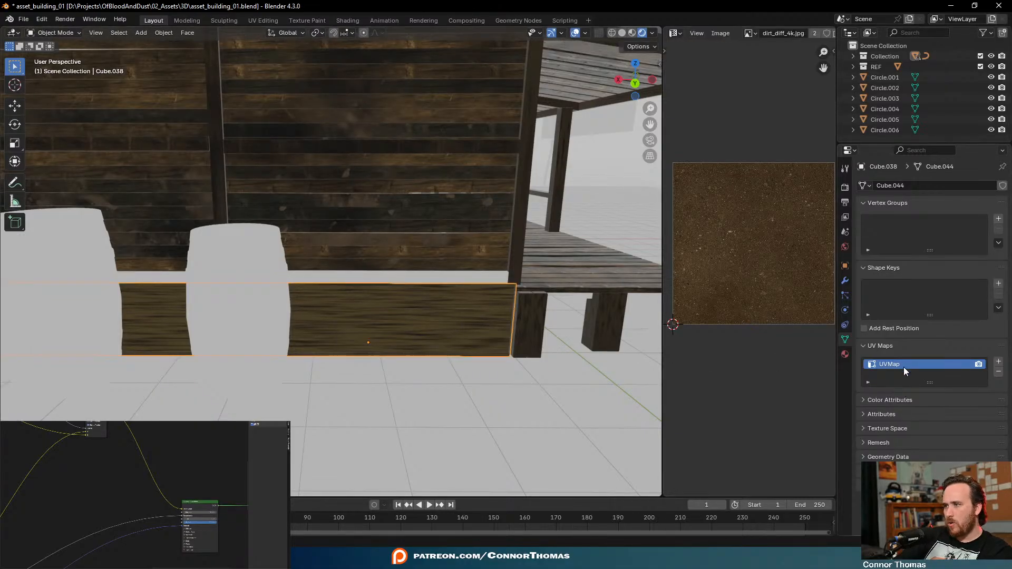
{"action": "left_click", "coordinate": [845, 281]}
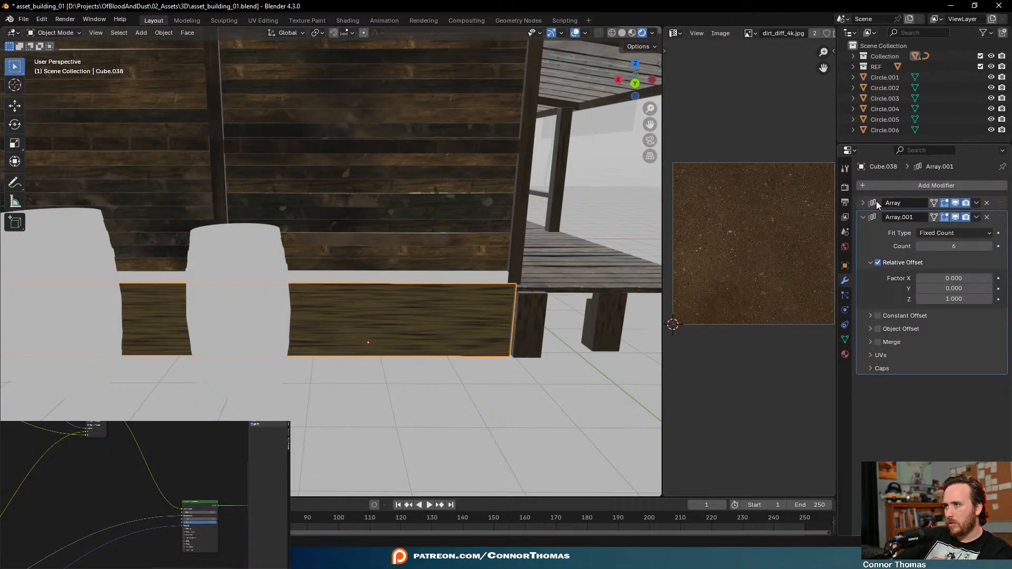
{"action": "key", "text": "ctrl+a"}
{"action": "key", "text": "ctrl+a"}
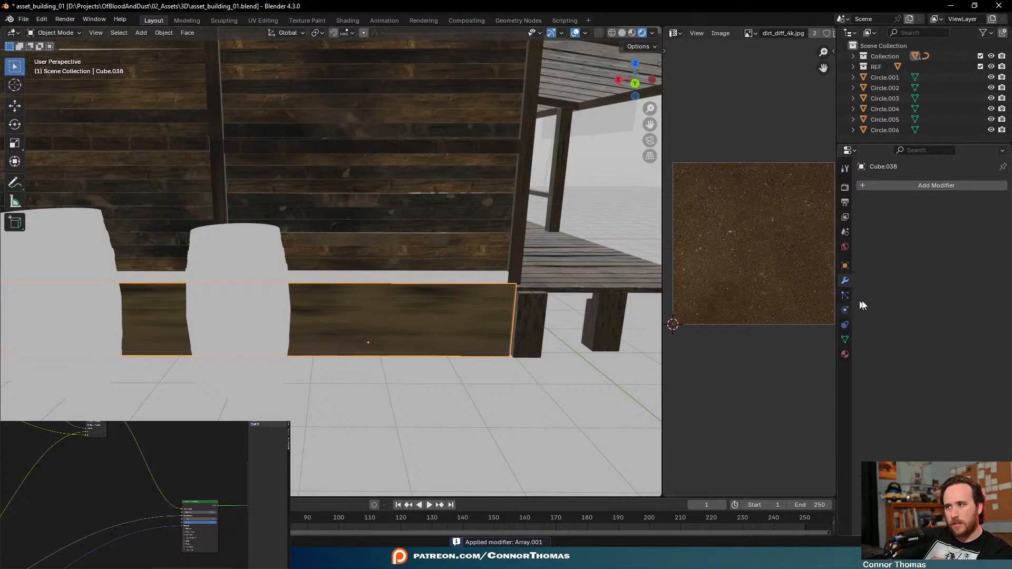
Rename the skirting's UV map as Texture and add a second UV map named Random
{"action": "left_click", "coordinate": [845, 339]}
{"action": "double_click", "coordinate": [888, 364]}
{"action": "type", "text": "T"}
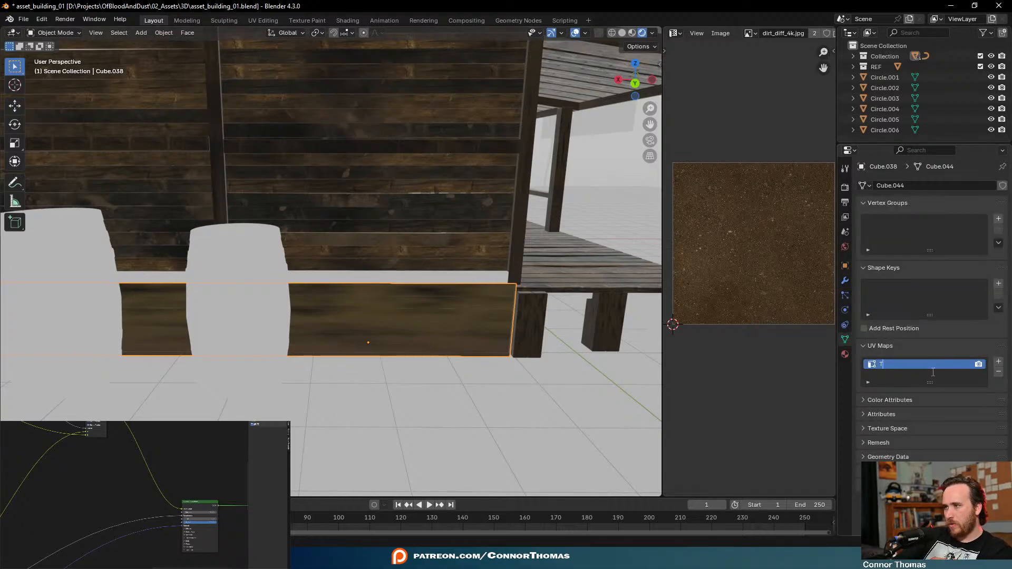
{"action": "type", "text": "exture"}
{"action": "key", "text": "Return"}
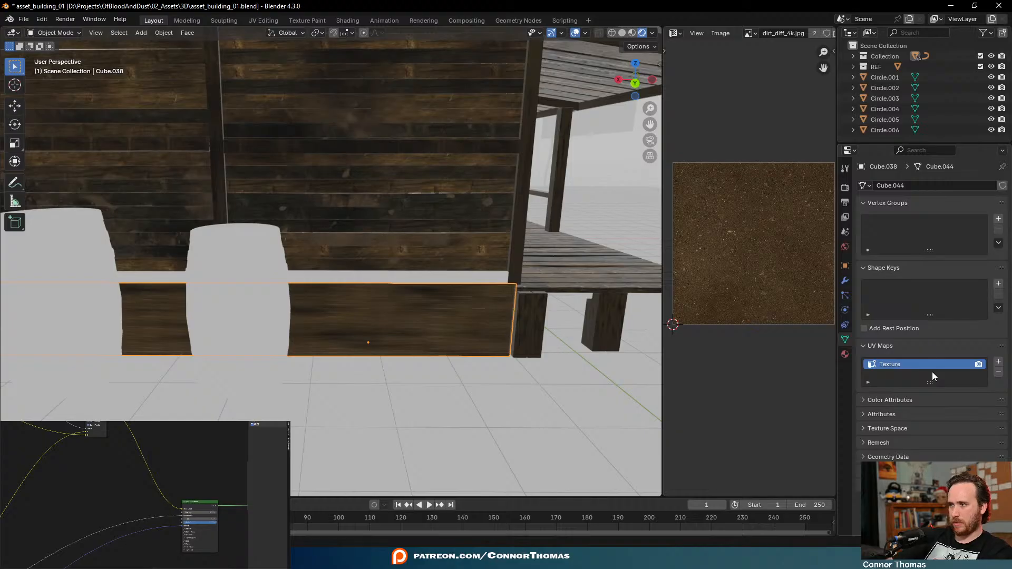
{"action": "left_click", "coordinate": [998, 362]}
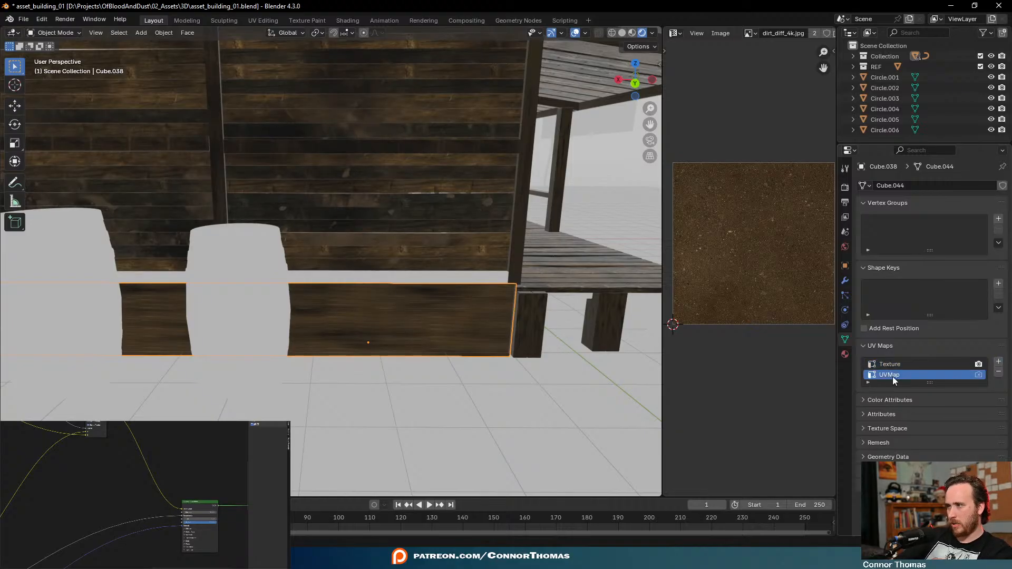
{"action": "type", "text": "Random"}
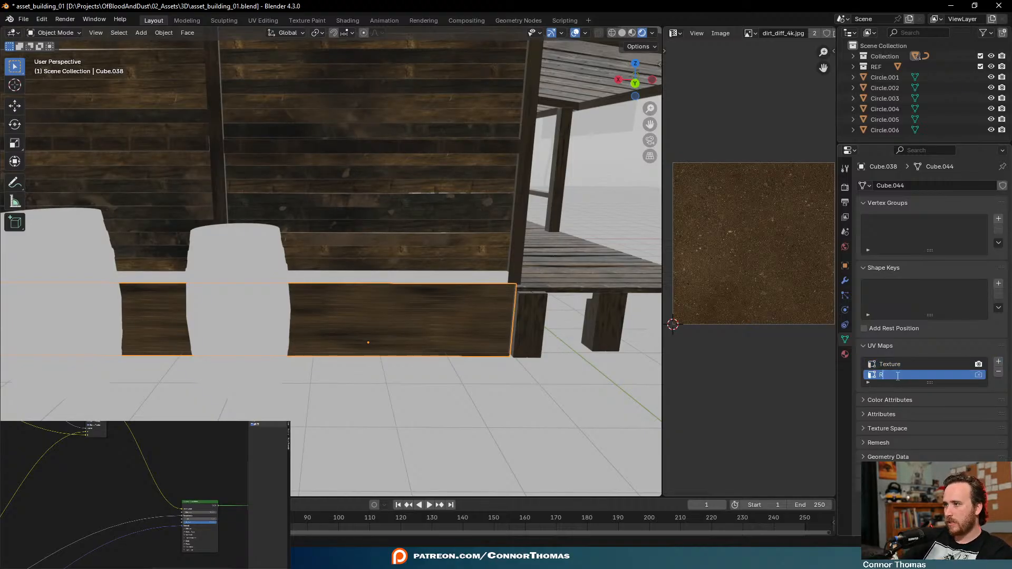
{"action": "key", "text": "Return"}
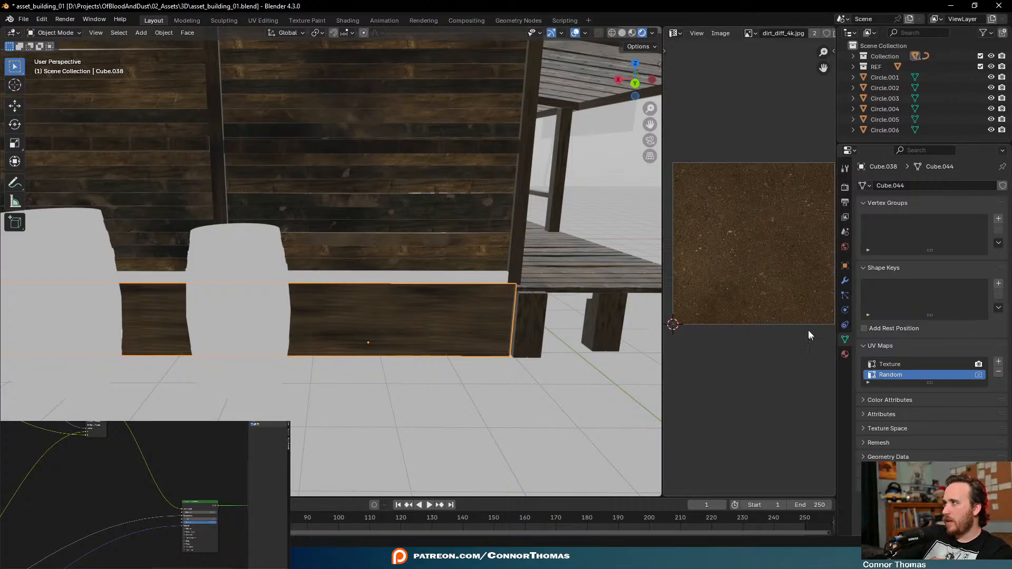
With the Texture UV map active, unwrap all the skirting boards using Smart UV Project, then check the wood grain up close
{"action": "left_click", "coordinate": [903, 364]}
{"action": "key", "text": "Tab"}
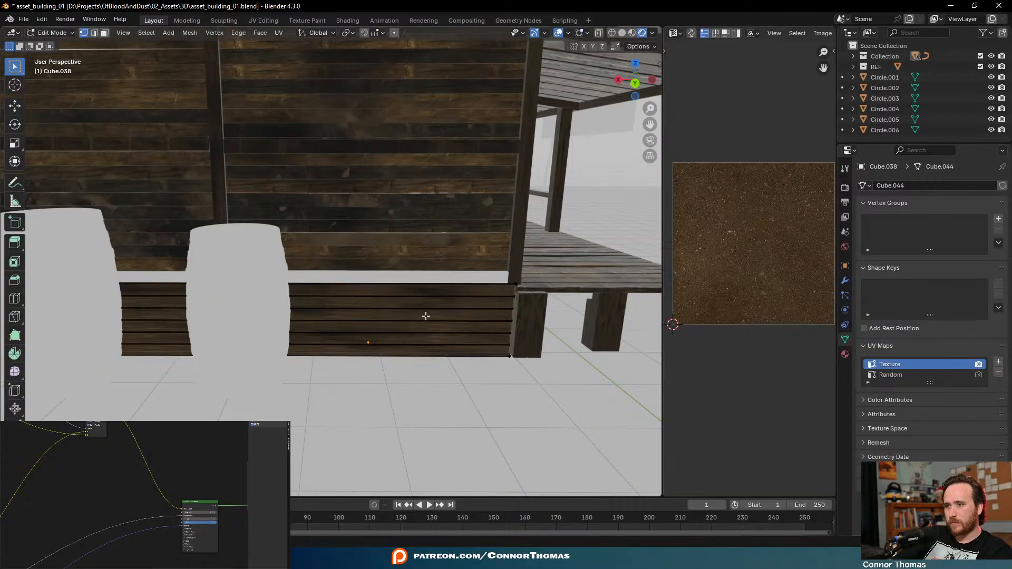
{"action": "key", "text": "a"}
{"action": "key", "text": "u"}
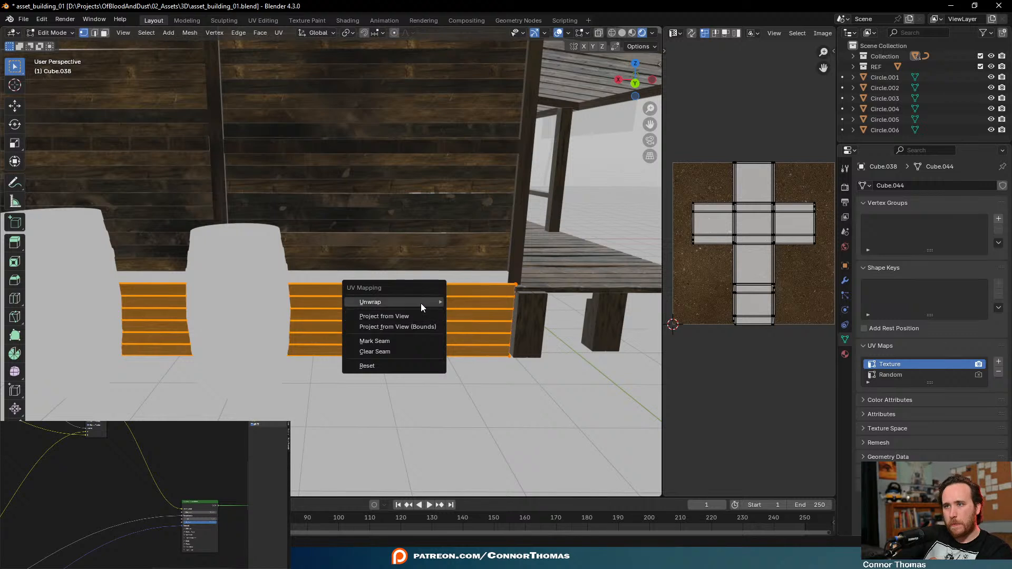
{"action": "mouse_move", "coordinate": [421, 303]}
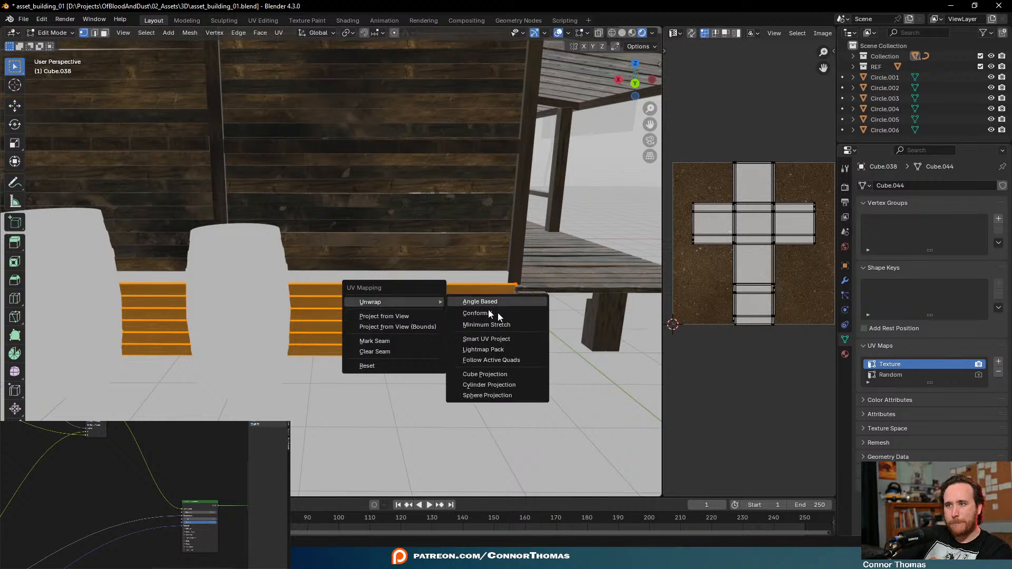
{"action": "left_click", "coordinate": [503, 340]}
{"action": "left_click", "coordinate": [483, 437]}
{"action": "key", "text": "Tab"}
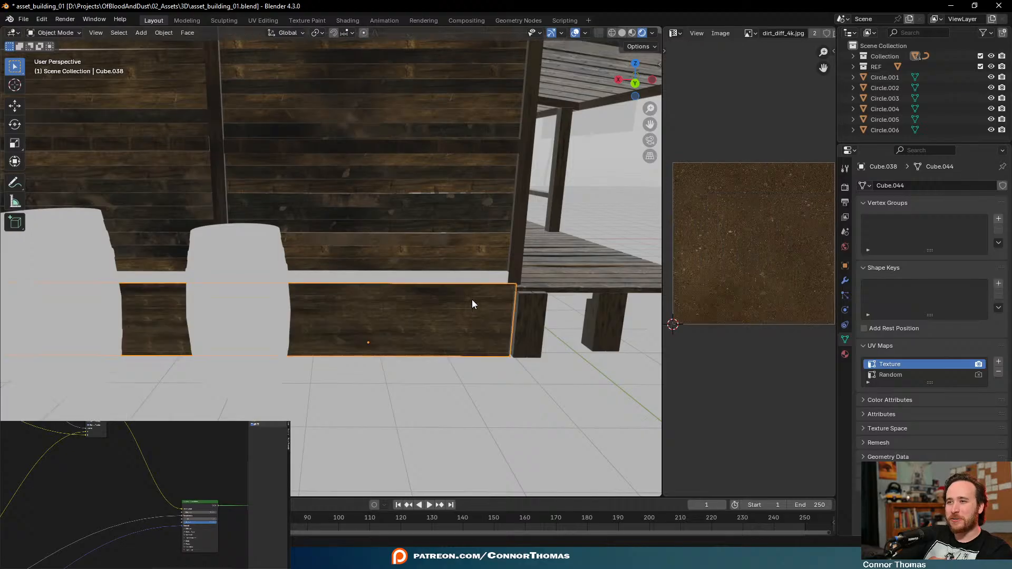
{"action": "scroll", "coordinate": [469, 298], "scroll_direction": "up", "scroll_amount": 8}
{"action": "scroll", "coordinate": [462, 292], "scroll_direction": "down", "scroll_amount": 8}
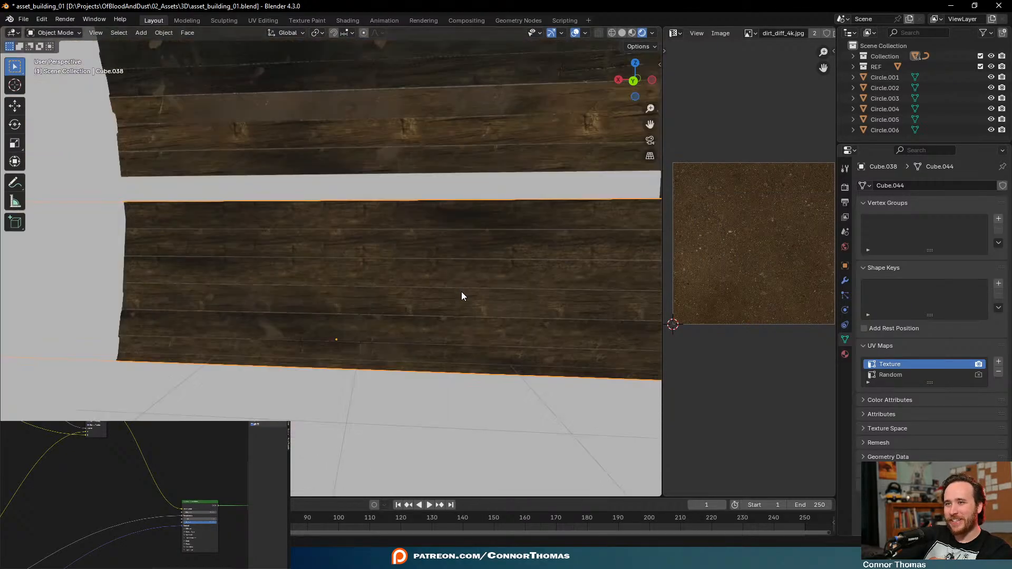
Make Random the active UV map, also for rendering, and unwrap the skirting boards with Project from View
{"action": "left_click", "coordinate": [898, 372]}
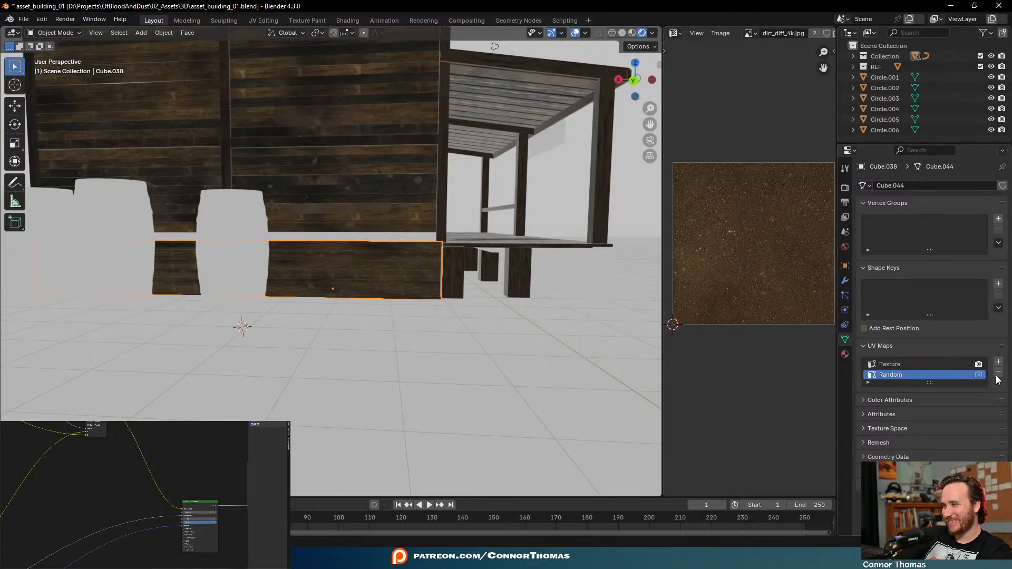
{"action": "key", "text": "Tab"}
{"action": "scroll", "coordinate": [309, 270], "scroll_direction": "down", "scroll_amount": 3}
{"action": "middle_click_drag", "start_coordinate": [309, 270], "coordinate": [361, 264]}
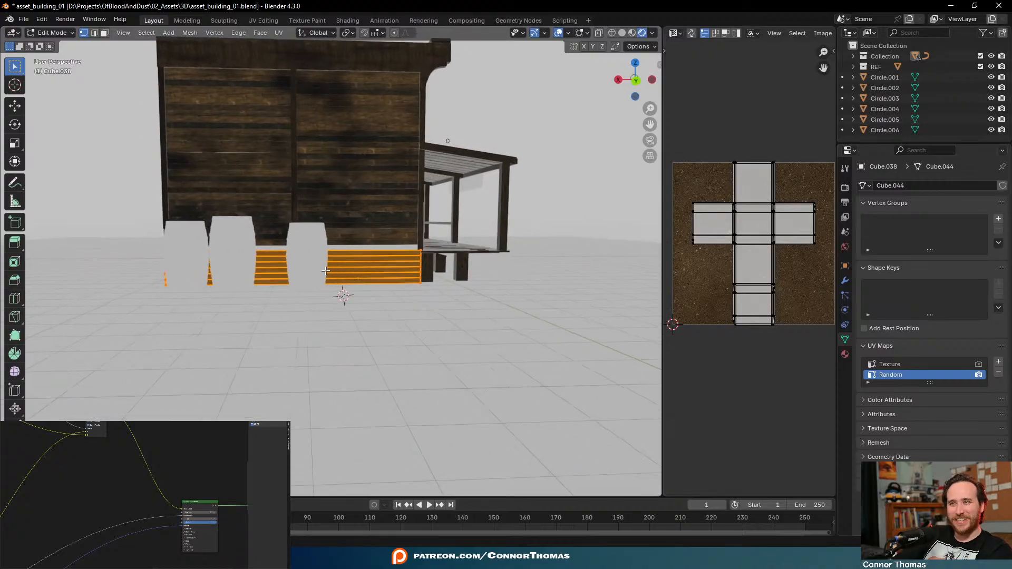
{"action": "key", "text": "u"}
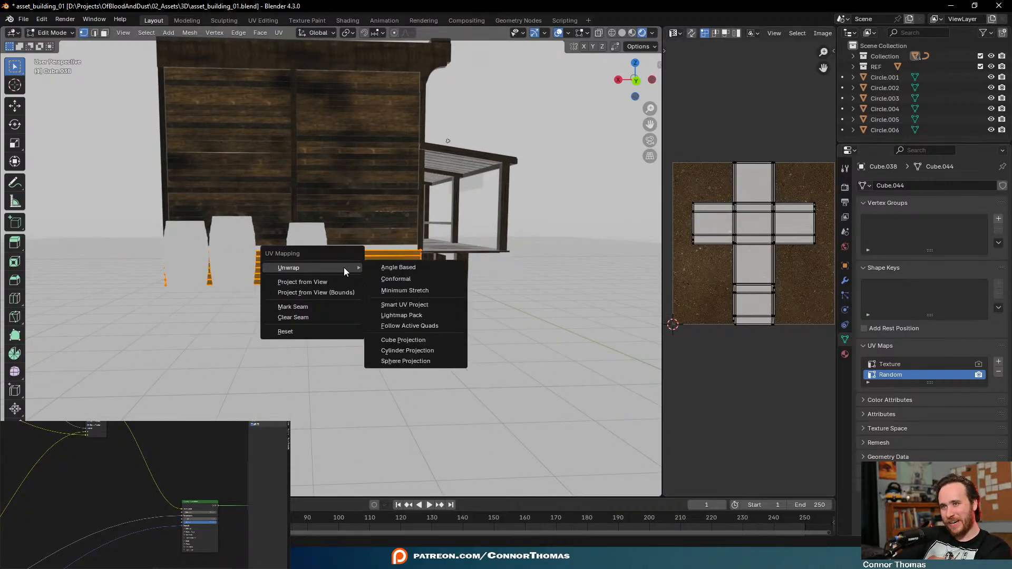
{"action": "left_click", "coordinate": [327, 281]}
Scale all the skirting boards' UV islands to 0 in the Random map and leave mesh editing
{"action": "key", "text": "a"}
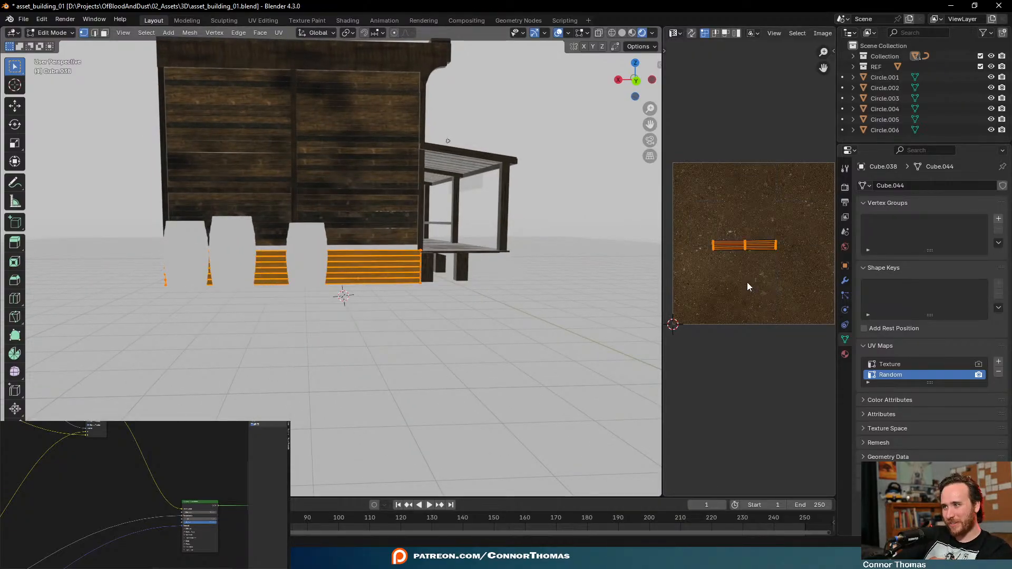
{"action": "scroll", "coordinate": [795, 282], "scroll_direction": "down", "scroll_amount": 4}
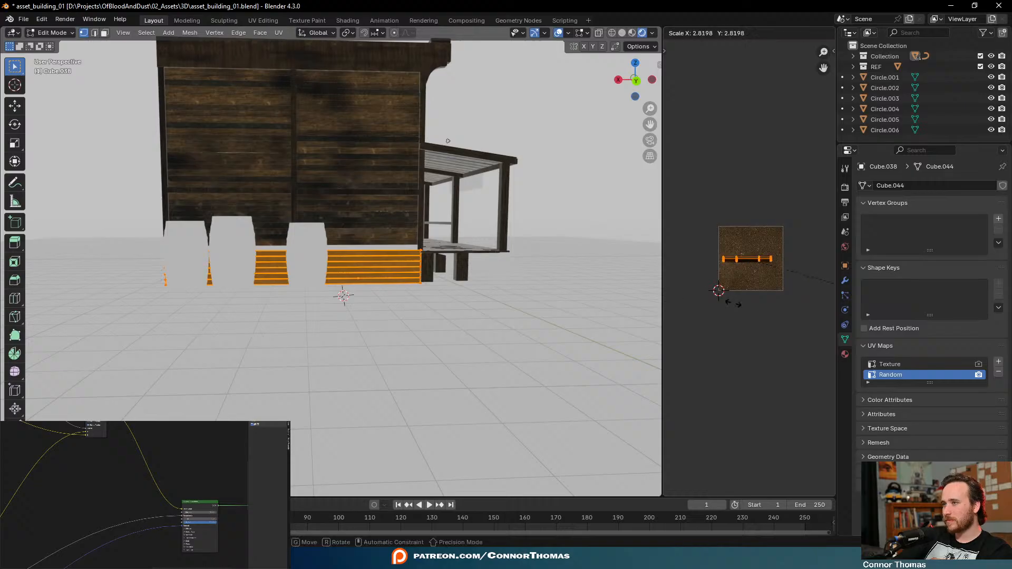
{"action": "key", "text": "s"}
{"action": "key", "text": "0"}
{"action": "key", "text": "Return"}
{"action": "scroll", "coordinate": [653, 343], "scroll_direction": "up", "scroll_amount": 13}
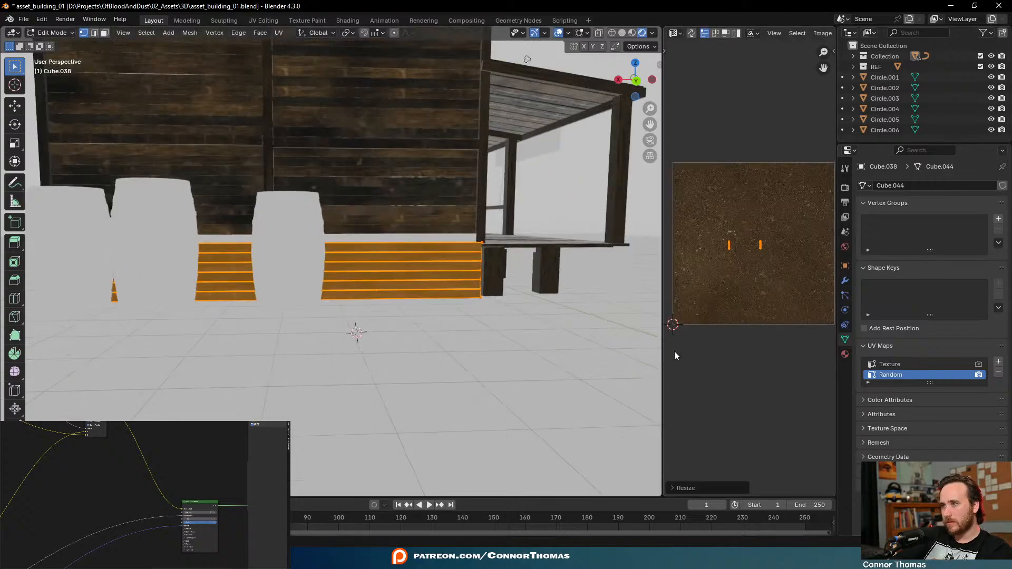
{"action": "scroll", "coordinate": [683, 202], "scroll_direction": "up", "scroll_amount": 3}
{"action": "middle_click_drag", "start_coordinate": [684, 201], "coordinate": [786, 285]}
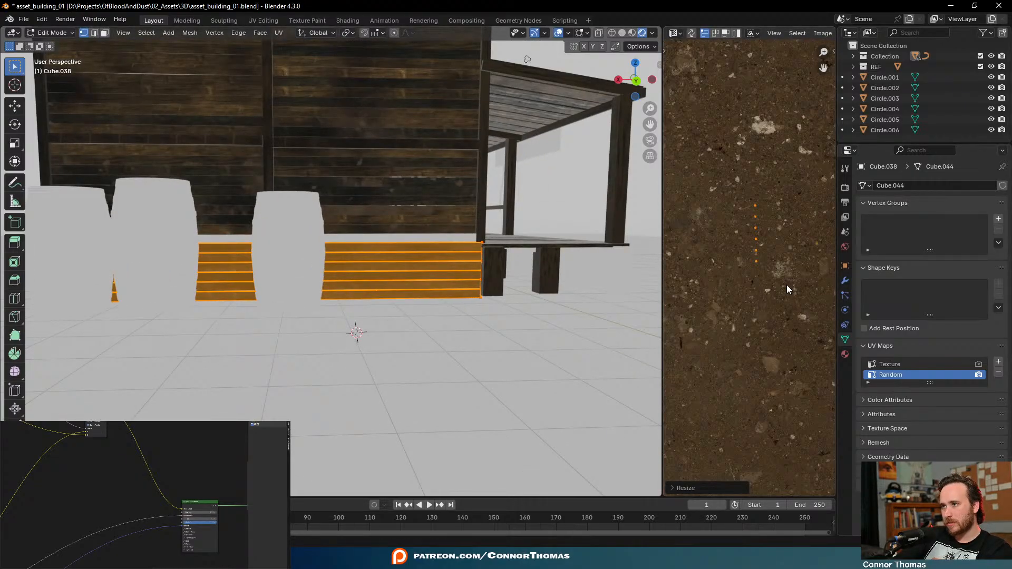
{"action": "key", "text": "Tab"}
Select the untextured skirting on the opposite side of the building and rename its UV map as Texture
{"action": "middle_click_drag", "start_coordinate": [475, 289], "coordinate": [414, 283]}
{"action": "scroll", "coordinate": [410, 292], "scroll_direction": "down", "scroll_amount": 2}
{"action": "key", "text": "a"}
{"action": "key", "text": "a"}
{"action": "left_click", "coordinate": [413, 284]}
{"action": "middle_click_drag", "start_coordinate": [402, 324], "coordinate": [366, 229]}
{"action": "left_click", "coordinate": [372, 277]}
{"action": "scroll", "coordinate": [476, 288], "scroll_direction": "up", "scroll_amount": 3}
{"action": "middle_click_drag", "start_coordinate": [476, 288], "coordinate": [449, 291]}
{"action": "double_click", "coordinate": [889, 363]}
{"action": "type", "text": "T"}
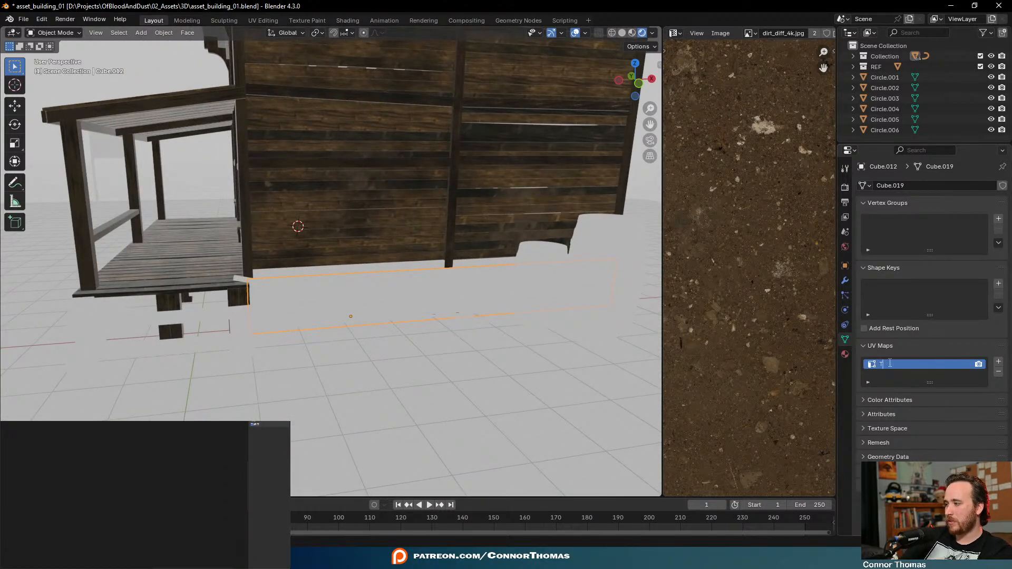
{"action": "type", "text": "exture"}
{"action": "key", "text": "Return"}
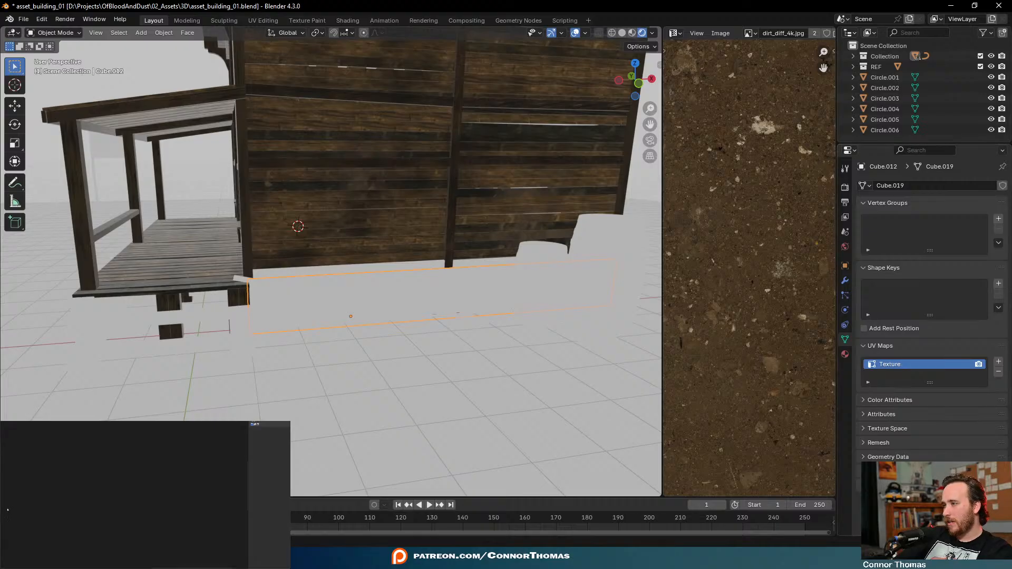
Add a second UV map named Random to the opposite skirting, then make the Texture map active
{"action": "left_click", "coordinate": [999, 362]}
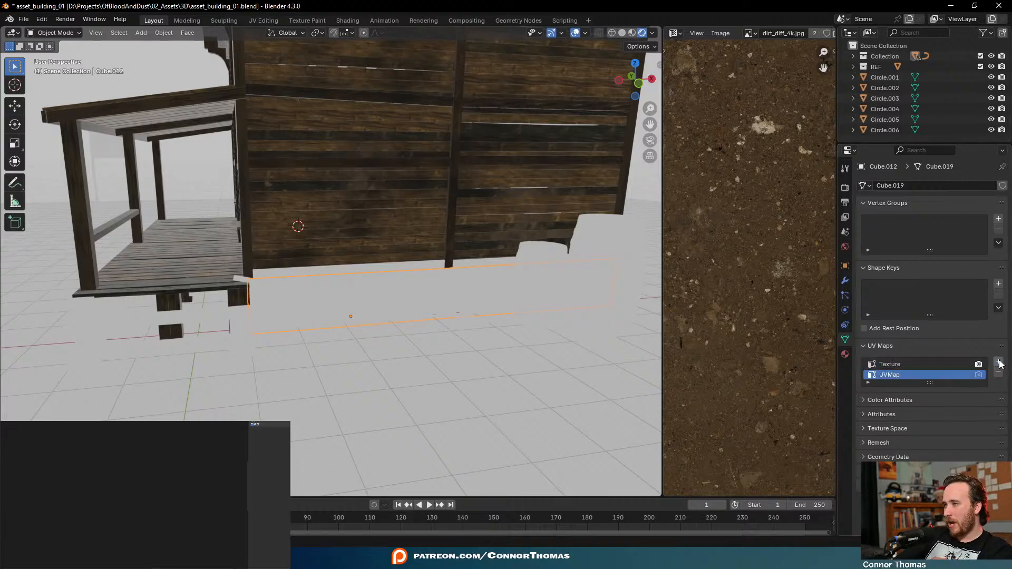
{"action": "double_click", "coordinate": [894, 375]}
{"action": "type", "text": "Ran"}
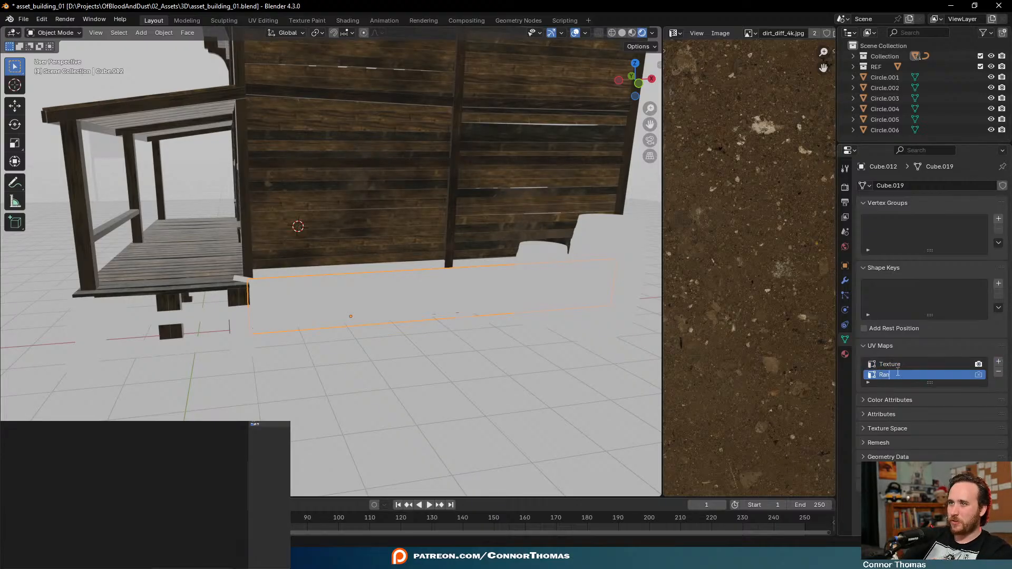
{"action": "type", "text": "dom"}
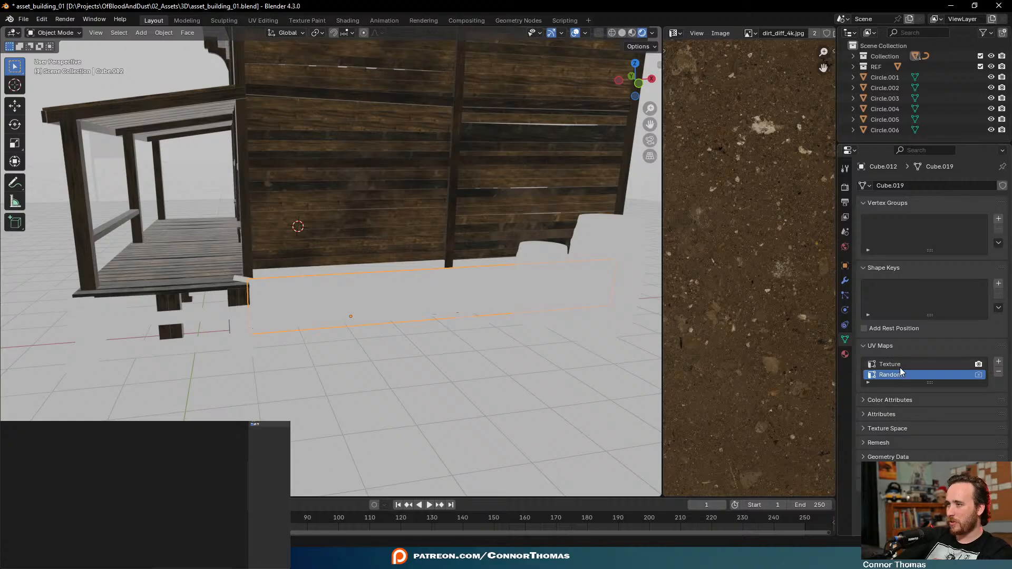
{"action": "left_click", "coordinate": [900, 366]}
Assign the existing Wood Panels material to the opposite side's skirting
{"action": "mouse_move", "coordinate": [384, 261]}
{"action": "middle_mouse_down"}
{"action": "mouse_move", "coordinate": [429, 286]}
{"action": "mouse_move", "coordinate": [436, 255]}
{"action": "mouse_move", "coordinate": [399, 271]}
{"action": "middle_mouse_up"}
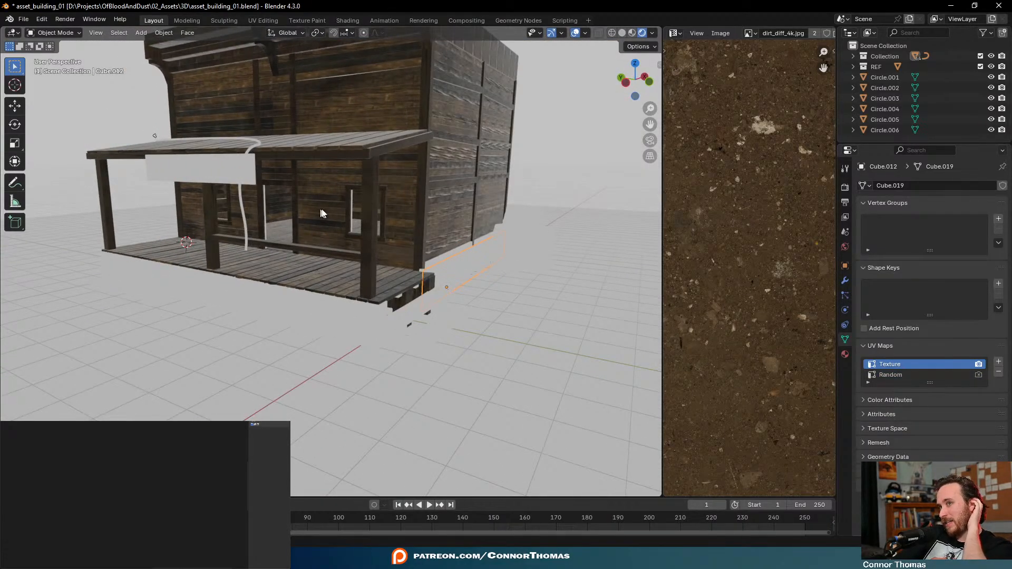
{"action": "middle_click_drag", "start_coordinate": [485, 193], "coordinate": [659, 312]}
{"action": "left_click", "coordinate": [845, 354]}
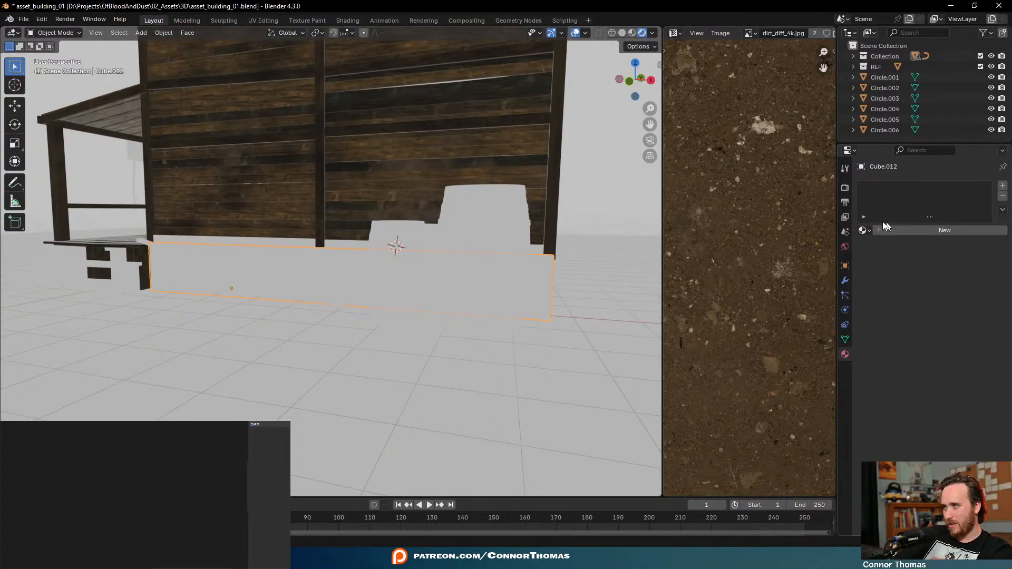
{"action": "left_click", "coordinate": [865, 230]}
{"action": "left_click", "coordinate": [749, 246]}
{"action": "middle_click_drag", "start_coordinate": [574, 238], "coordinate": [425, 293]}
{"action": "key", "text": "Tab"}
{"action": "key", "text": "Tab"}
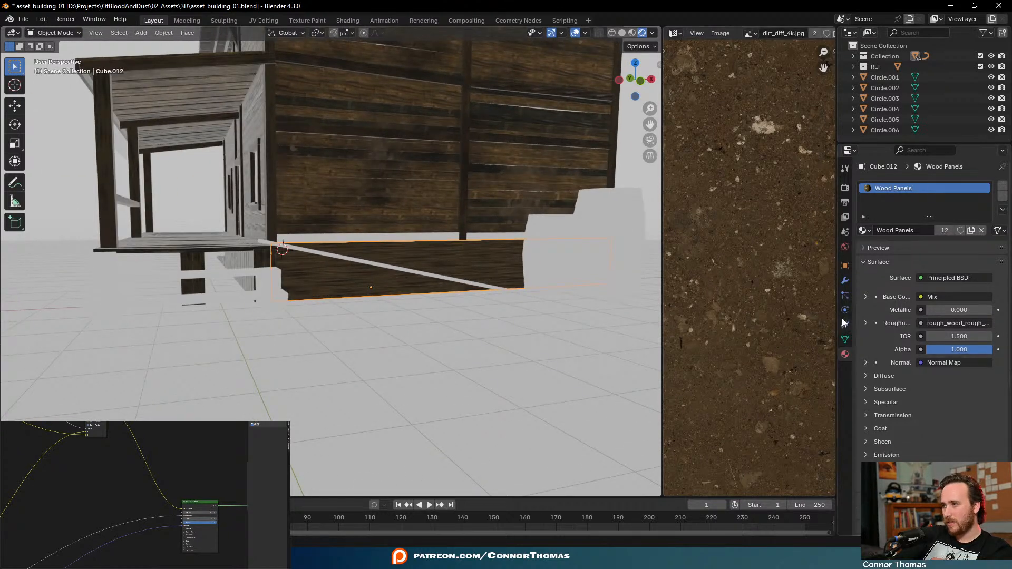
Apply both Array modifiers on the opposite side's skirting
{"action": "left_click", "coordinate": [845, 281]}
{"action": "key", "text": "ctrl+a"}
{"action": "key", "text": "ctrl+a"}
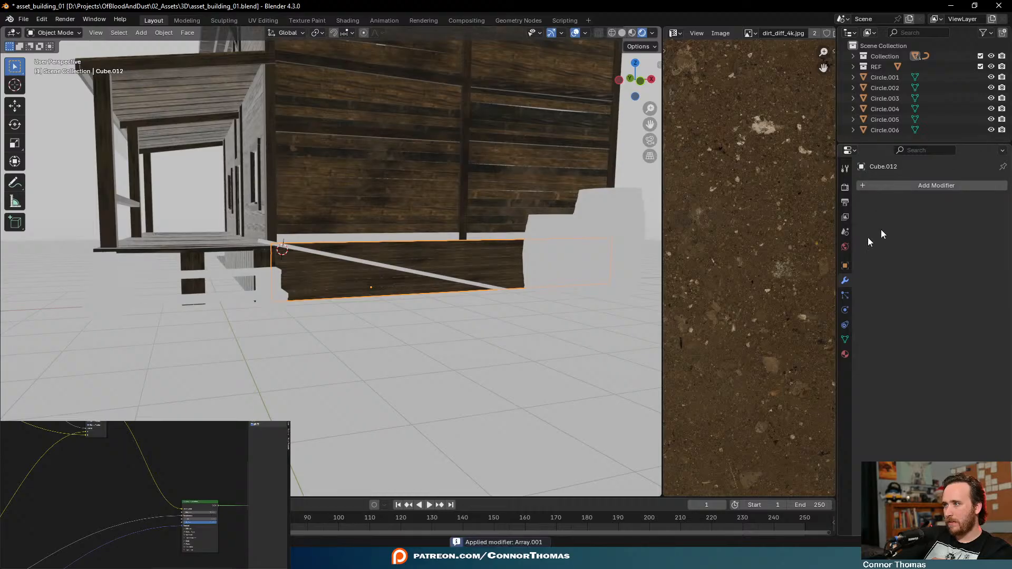
Make the Texture UV map active on the opposite side's skirting
{"action": "middle_click_drag", "start_coordinate": [407, 265], "coordinate": [460, 280]}
{"action": "key", "text": "Tab"}
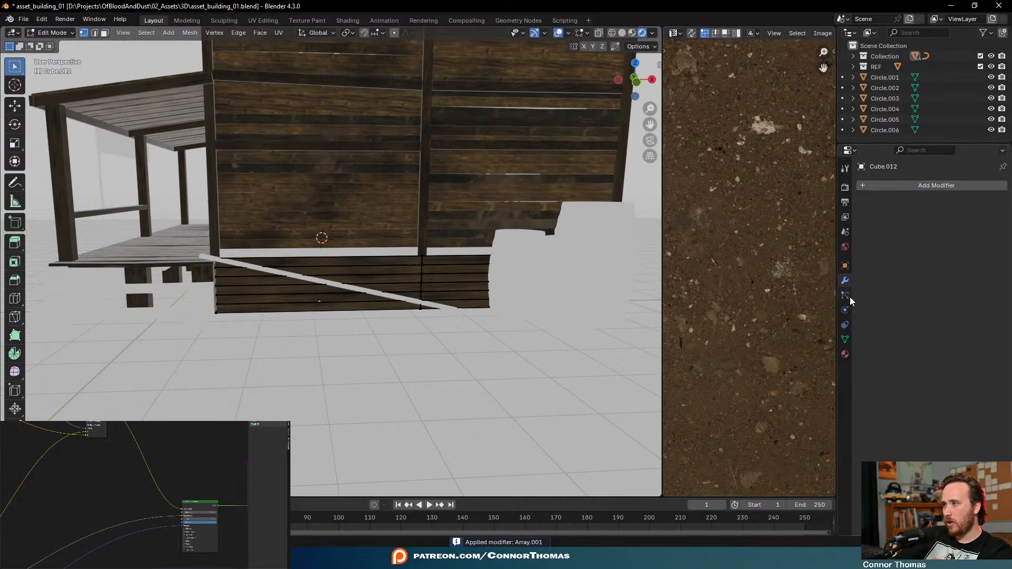
{"action": "left_click", "coordinate": [845, 340]}
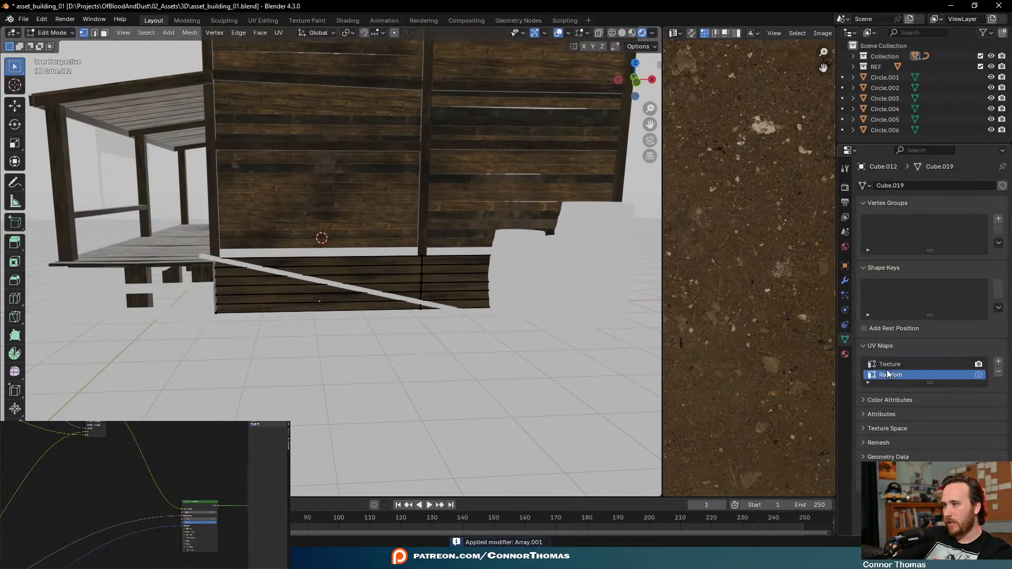
{"action": "key", "text": "Tab"}
{"action": "key", "text": "a"}
{"action": "key", "text": "a"}
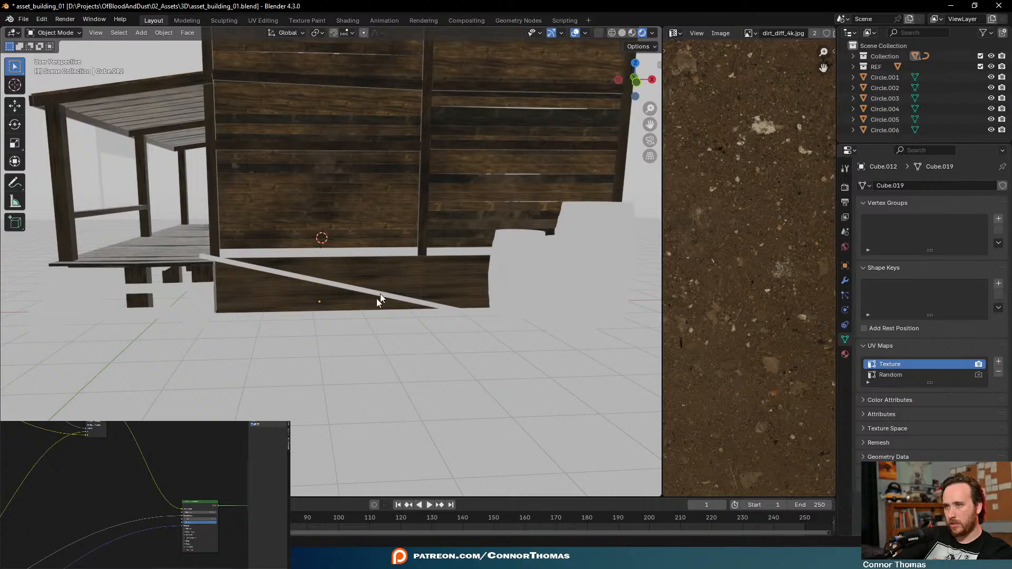
Unwrap all faces of the opposite side's skirting with Smart UV Project on the Texture UV map
{"action": "left_click", "coordinate": [324, 304]}
{"action": "key", "text": "Tab"}
{"action": "key", "text": "a"}
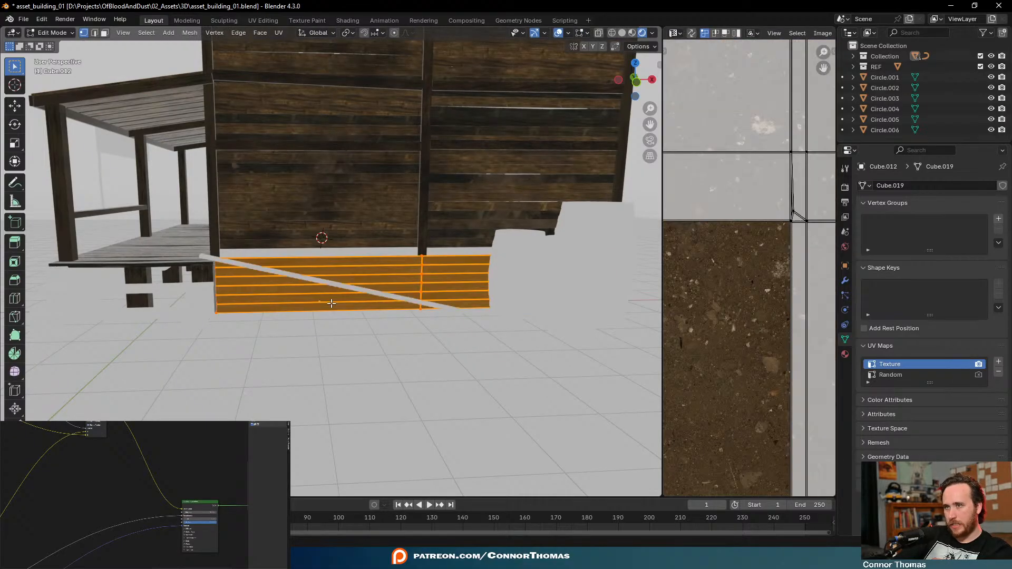
{"action": "key", "text": "u"}
{"action": "mouse_move", "coordinate": [328, 288]}
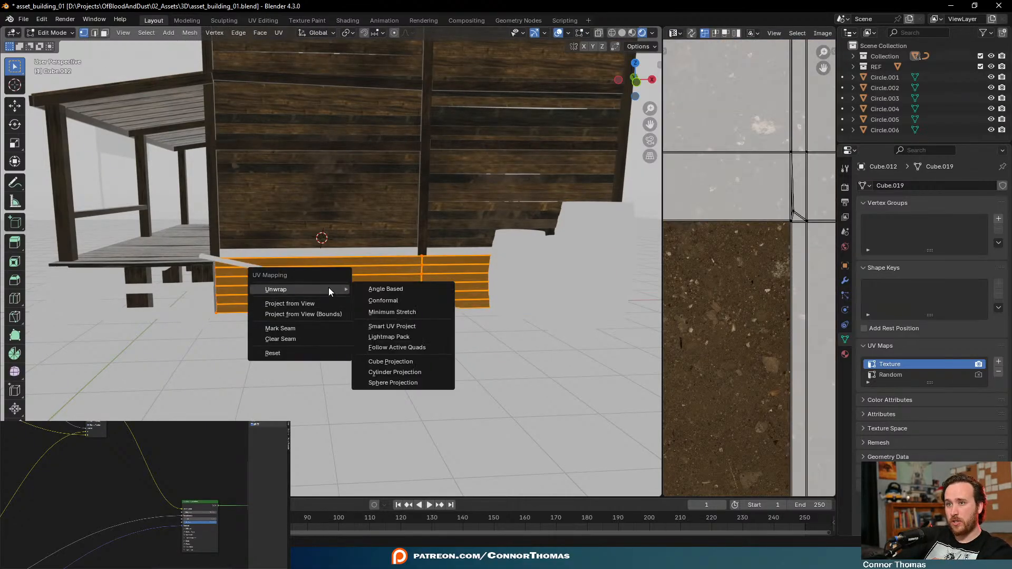
{"action": "left_click", "coordinate": [387, 326]}
{"action": "left_click", "coordinate": [364, 423]}
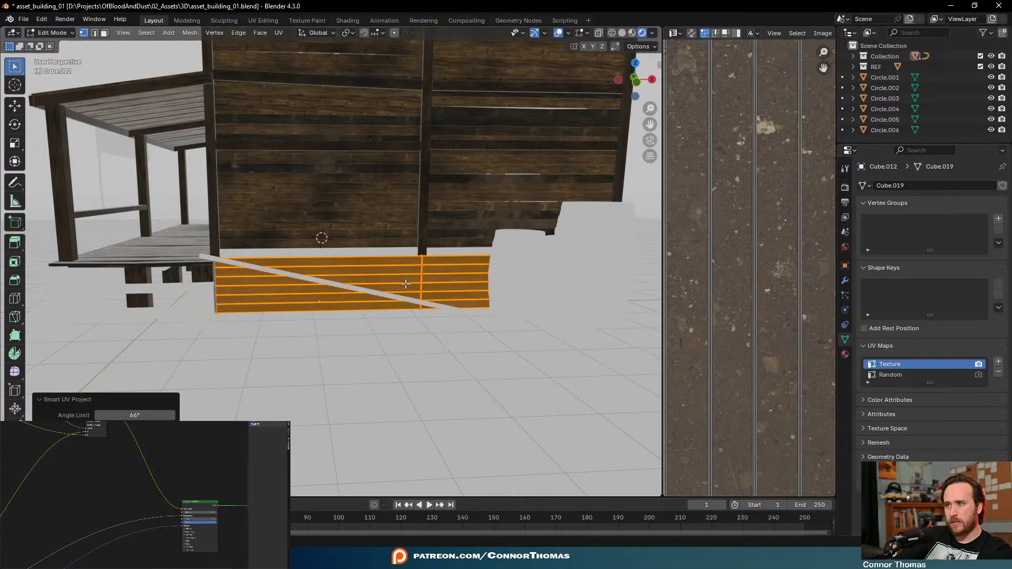
{"action": "key", "text": "Home"}
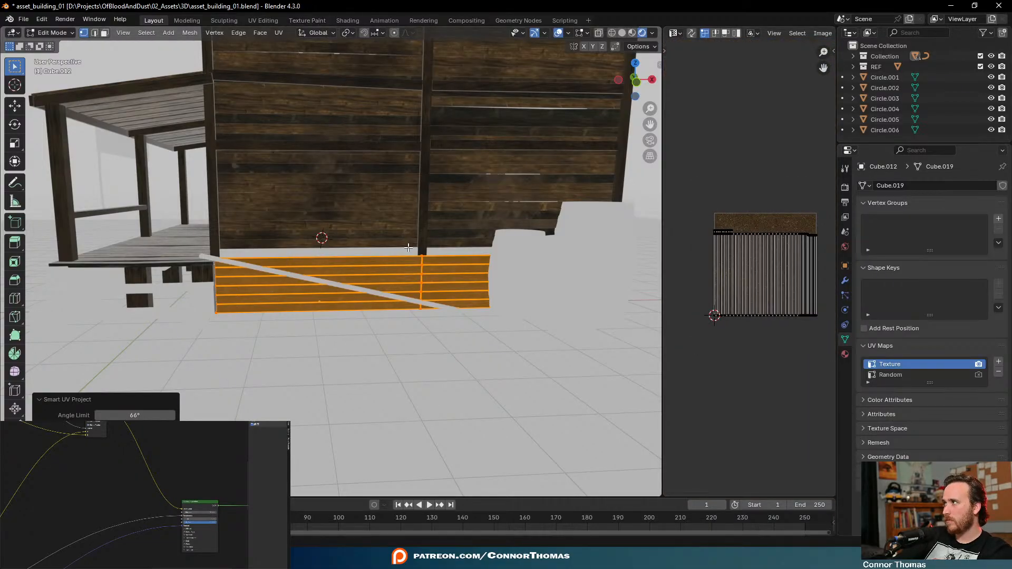
Check the skirting's unwrapped boards up close, then make the Random UV map active in Edit Mode
{"action": "key", "text": "Tab"}
{"action": "scroll", "coordinate": [399, 270], "scroll_direction": "up", "scroll_amount": 4}
{"action": "key", "text": "Tab"}
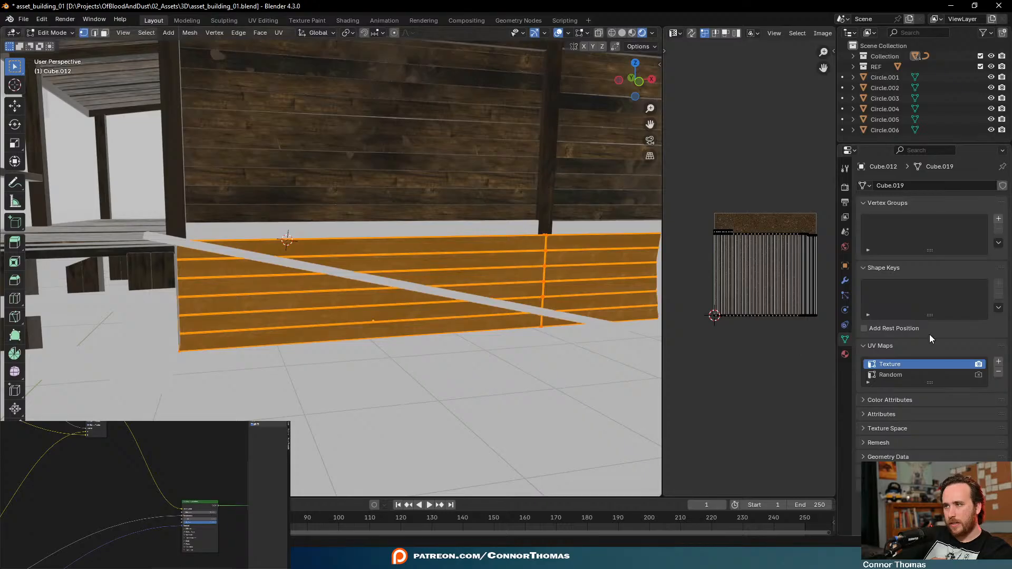
{"action": "left_click", "coordinate": [900, 375]}
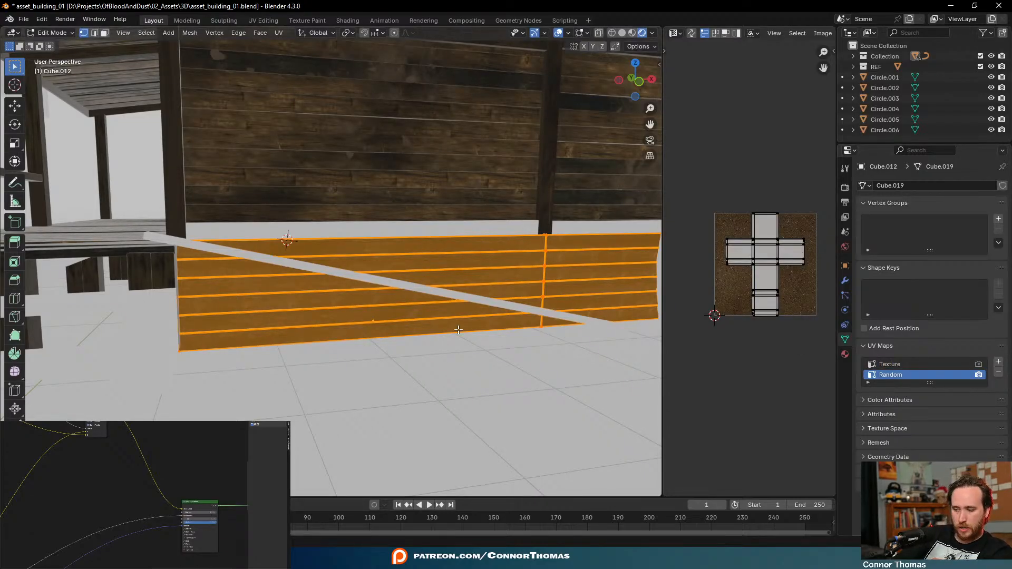
Try projecting the skirting's Random UVs from the current perspective view, and undo the projection
{"action": "scroll", "coordinate": [459, 330], "scroll_direction": "down", "scroll_amount": 2}
{"action": "key", "text": "u"}
{"action": "left_click", "coordinate": [497, 337]}
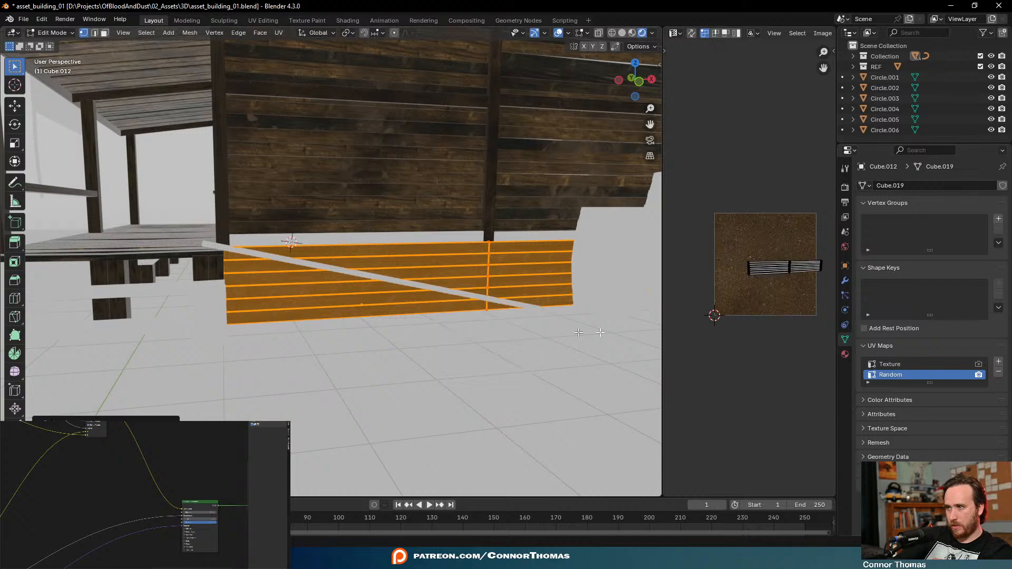
{"action": "key", "text": "ctrl+z"}
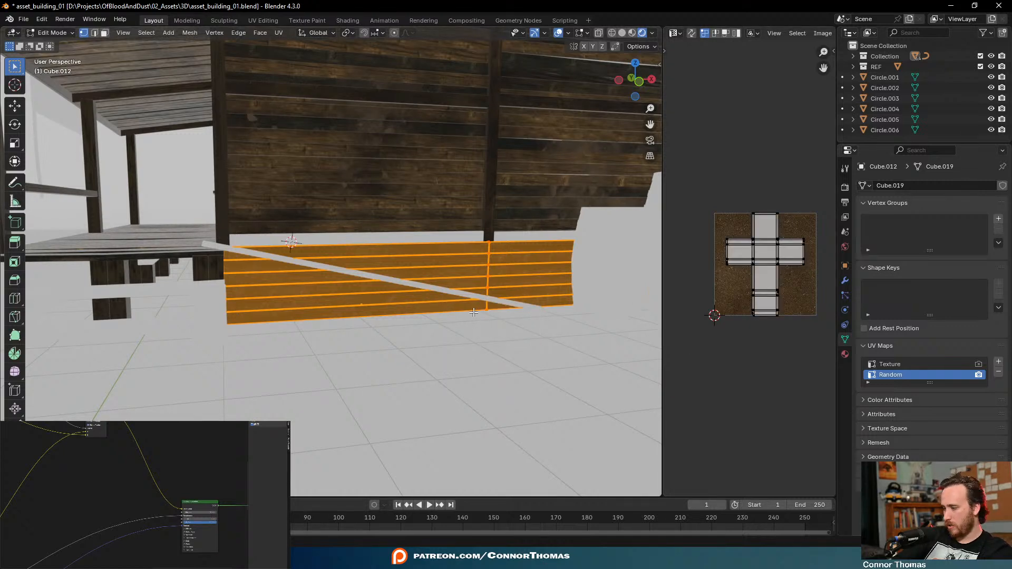
Project the skirting's Random UVs from the front orthographic view, scale all of them to 0, and return to Object Mode
{"action": "key", "text": "KP_1"}
{"action": "key", "text": "u"}
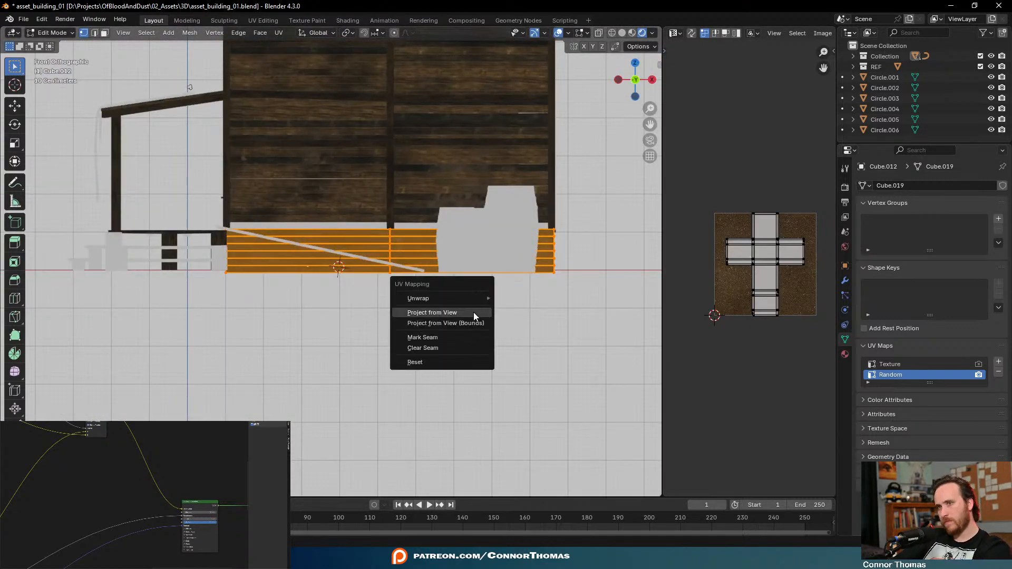
{"action": "left_click", "coordinate": [474, 314]}
{"action": "key", "text": "a"}
{"action": "key", "text": "s"}
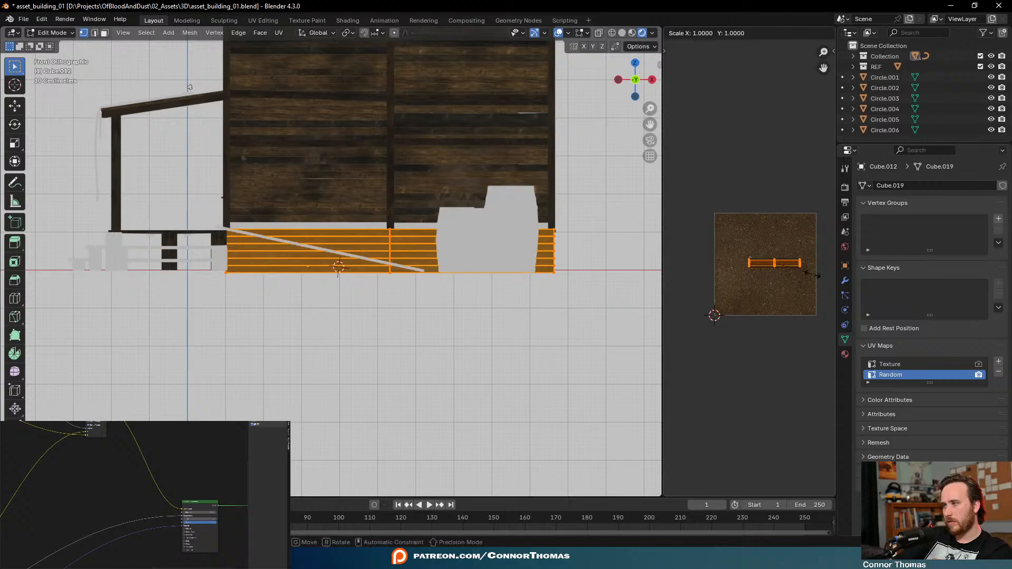
{"action": "key", "text": "0"}
{"action": "key", "text": "Return"}
{"action": "key", "text": "Tab"}
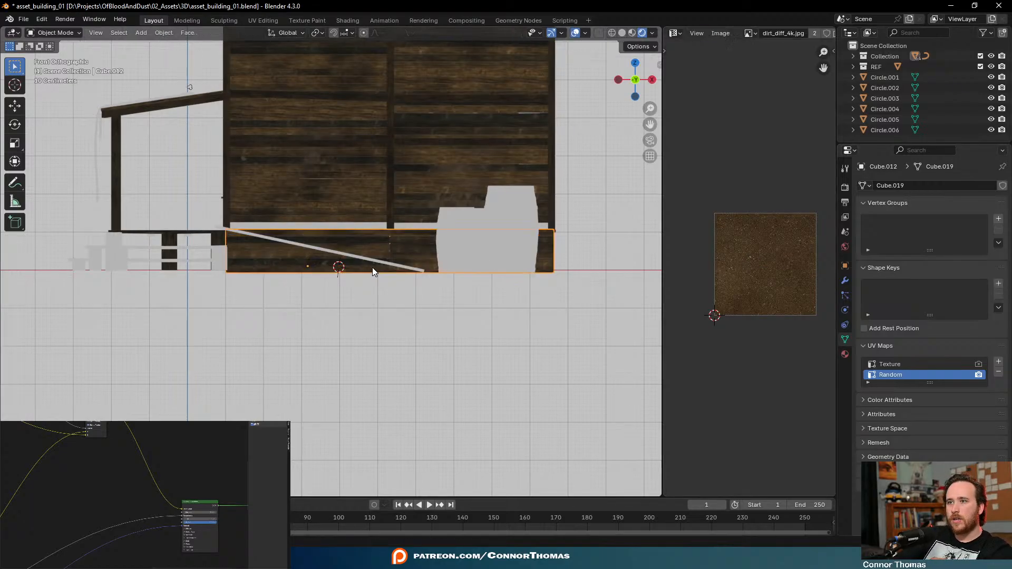
{"action": "middle_click_drag", "start_coordinate": [372, 267], "coordinate": [465, 295]}
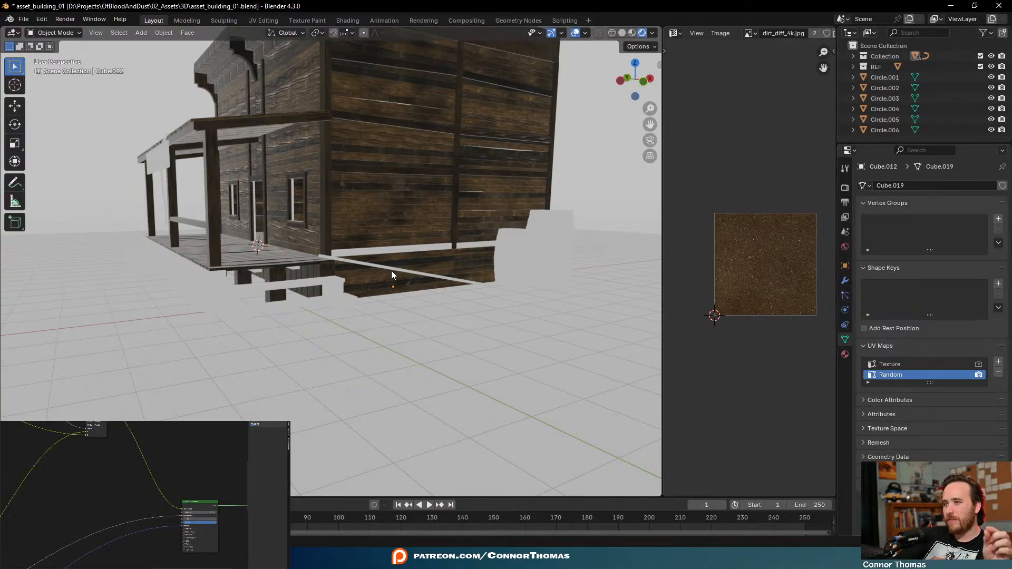
Link the dark wood material from the textured vertical side beam to the untextured horizontal trim boards along the building's base
{"action": "left_click", "coordinate": [400, 246]}
{"action": "middle_click_drag", "start_coordinate": [400, 246], "coordinate": [359, 330]}
{"action": "left_click", "coordinate": [407, 287]}
{"action": "left_click", "coordinate": [292, 292]}
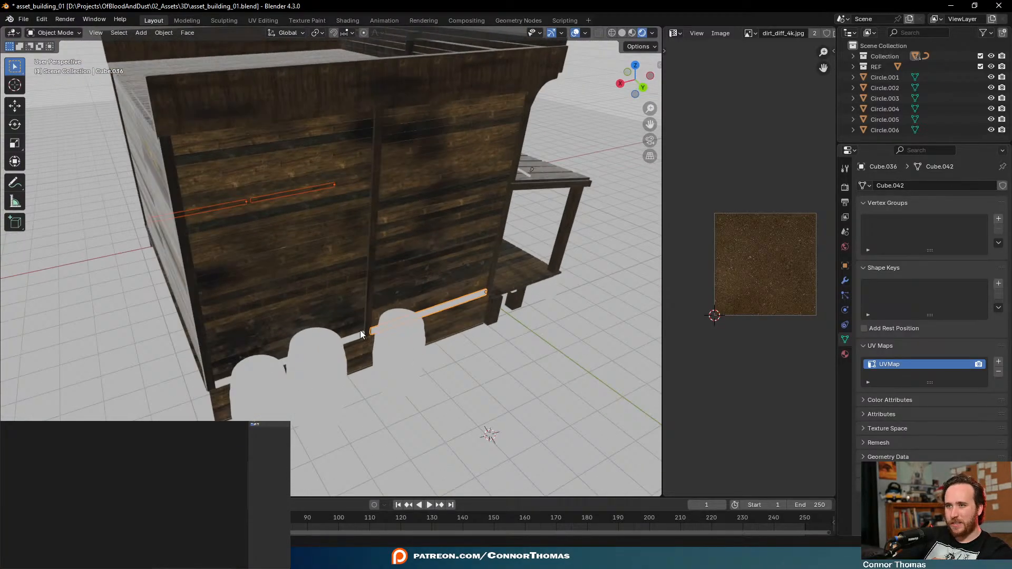
{"action": "left_click", "coordinate": [358, 334], "text": "shift"}
{"action": "left_click", "coordinate": [369, 310], "text": "shift"}
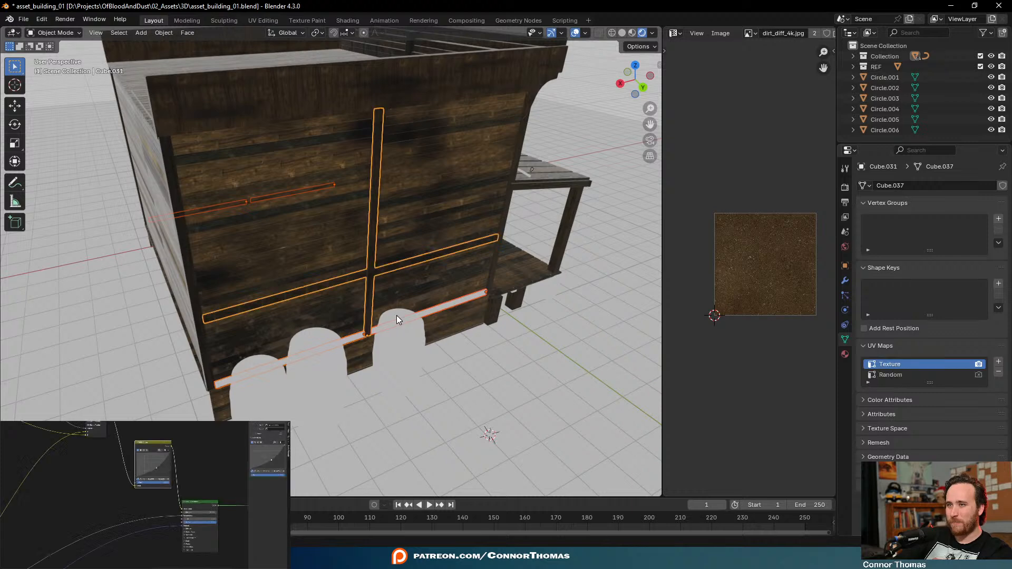
{"action": "key", "text": "ctrl+l"}
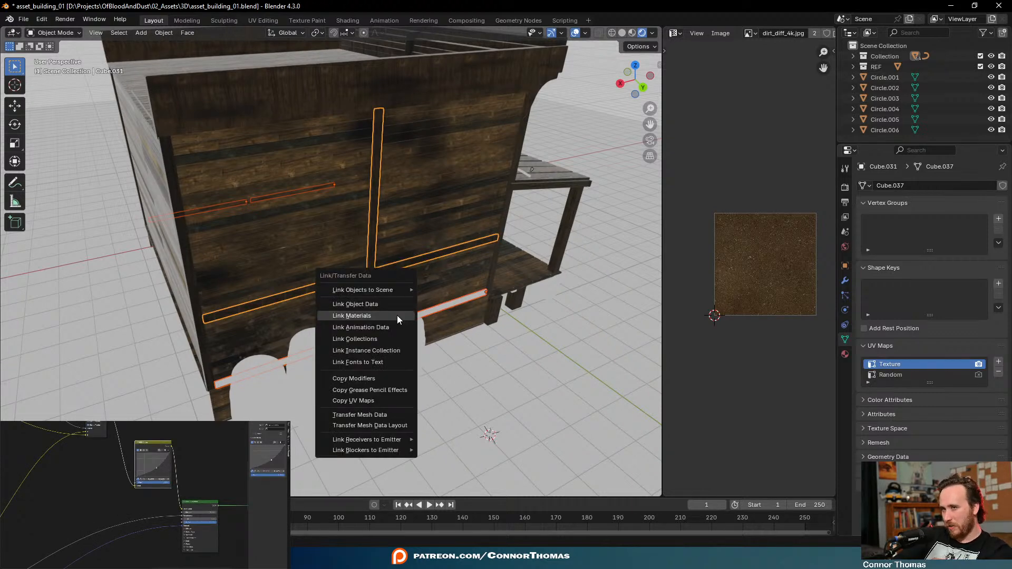
{"action": "left_click", "coordinate": [397, 316]}
{"action": "key", "text": "alt+a"}
Assign the existing Wood Structure material to the support posts under the interior staircase
{"action": "middle_click_drag", "start_coordinate": [496, 321], "coordinate": [406, 376]}
{"action": "scroll", "coordinate": [350, 271], "scroll_direction": "up", "scroll_amount": 5}
{"action": "scroll", "coordinate": [312, 266], "scroll_direction": "down", "scroll_amount": 6}
{"action": "scroll", "coordinate": [424, 294], "scroll_direction": "down", "scroll_amount": 4}
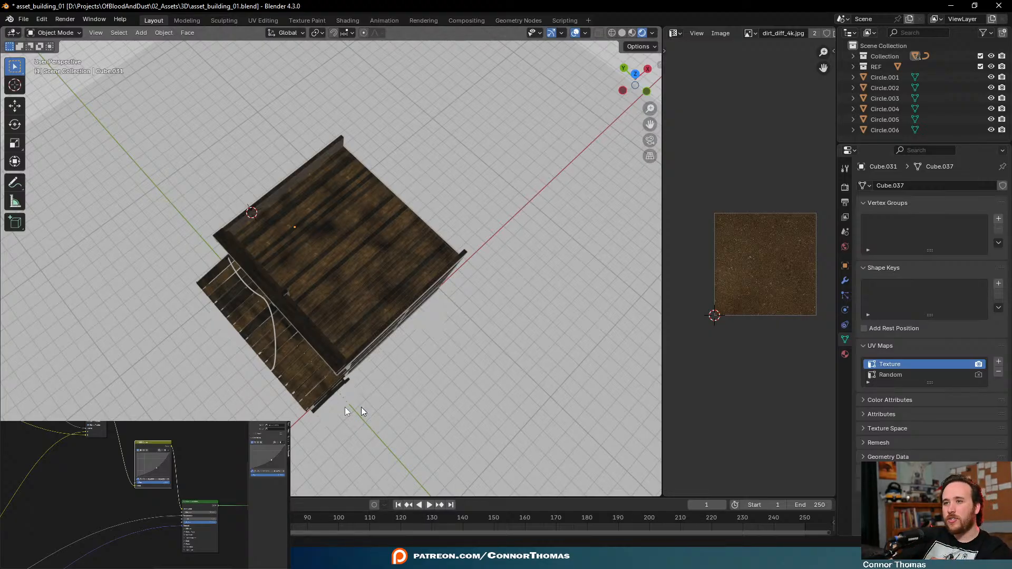
{"action": "middle_click_drag", "start_coordinate": [374, 312], "coordinate": [403, 302]}
{"action": "scroll", "coordinate": [412, 283], "scroll_direction": "up", "scroll_amount": 5}
{"action": "scroll", "coordinate": [477, 281], "scroll_direction": "up", "scroll_amount": 7}
{"action": "left_click", "coordinate": [484, 276]}
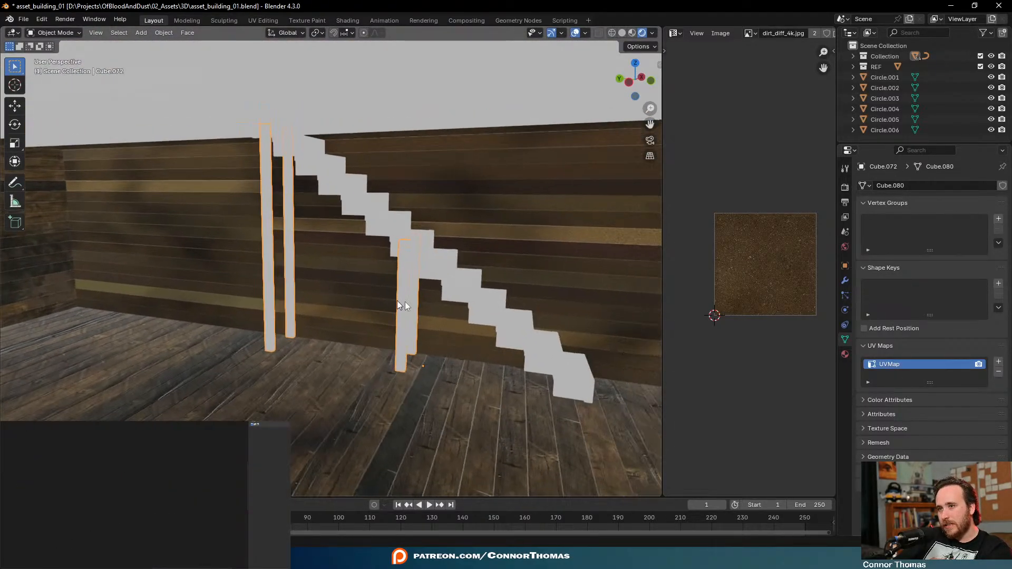
{"action": "left_click", "coordinate": [846, 355]}
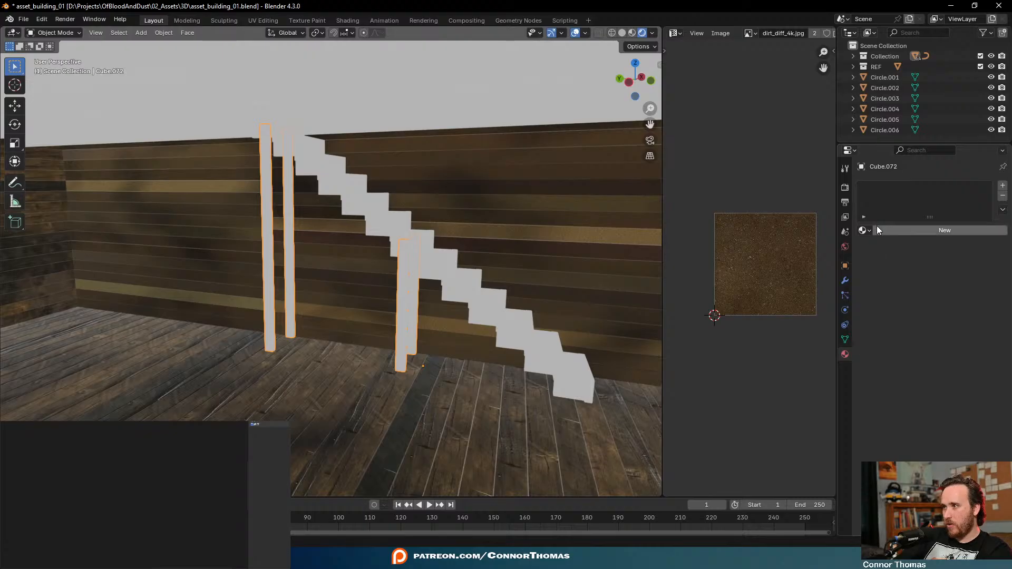
{"action": "left_click", "coordinate": [863, 231]}
{"action": "left_click", "coordinate": [731, 256]}
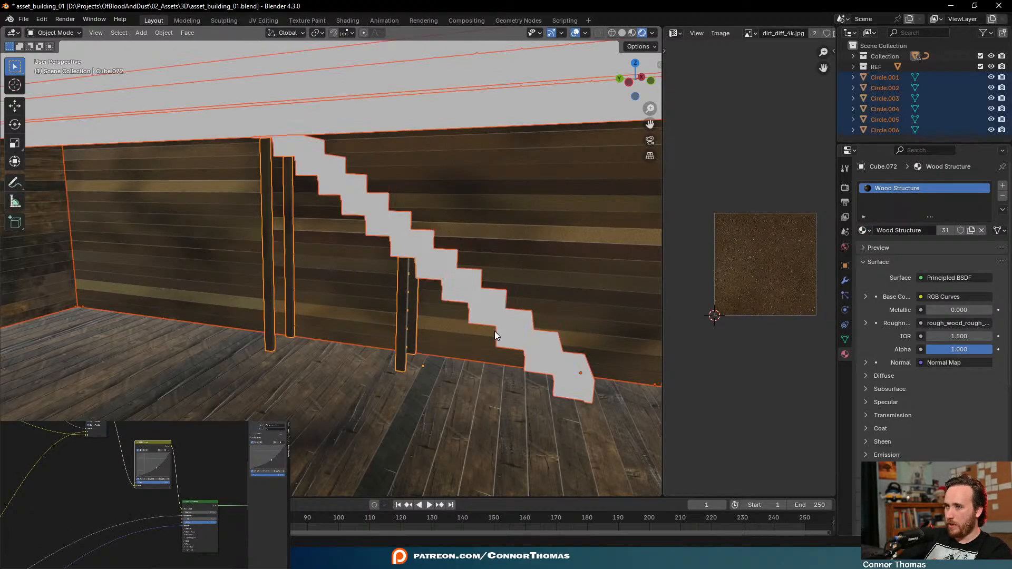
Hide the roof planks to expose the building's interior from above
{"action": "middle_click_drag", "start_coordinate": [495, 331], "coordinate": [442, 331]}
{"action": "scroll", "coordinate": [558, 327], "scroll_direction": "up", "scroll_amount": 4}
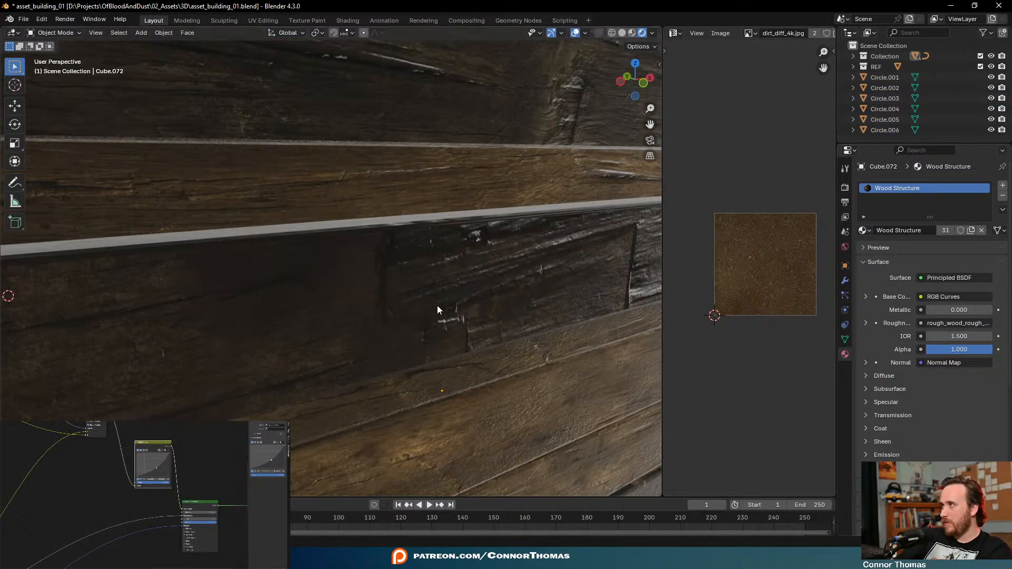
{"action": "scroll", "coordinate": [439, 311], "scroll_direction": "down", "scroll_amount": 5}
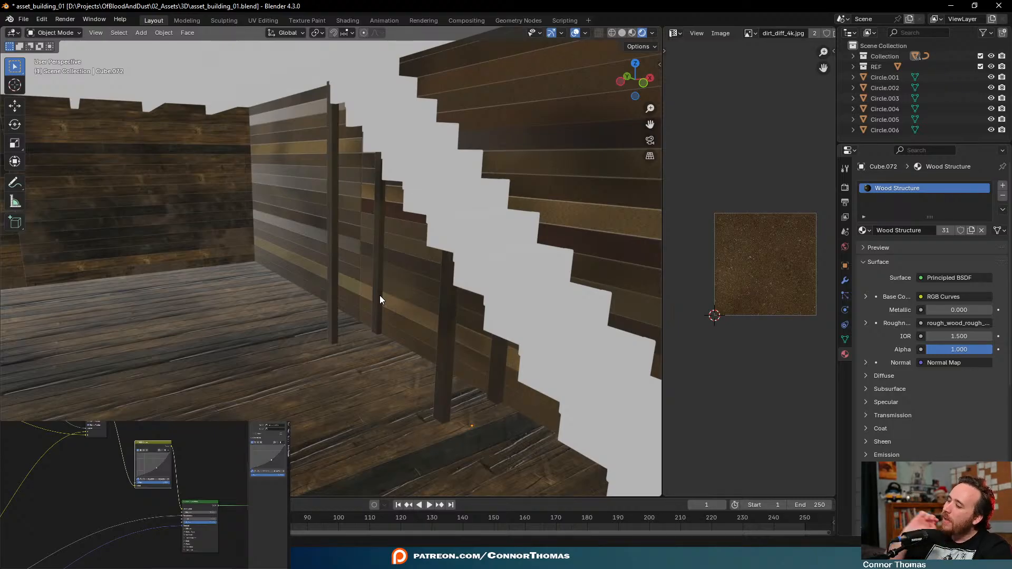
{"action": "left_click", "coordinate": [460, 204]}
{"action": "middle_click_drag", "start_coordinate": [419, 189], "coordinate": [317, 241]}
{"action": "middle_click_drag", "start_coordinate": [309, 249], "coordinate": [308, 273]}
{"action": "left_click", "coordinate": [319, 297]}
{"action": "middle_click_drag", "start_coordinate": [429, 445], "coordinate": [436, 357], "text": "shift"}
{"action": "scroll", "coordinate": [419, 342], "scroll_direction": "down", "scroll_amount": 8}
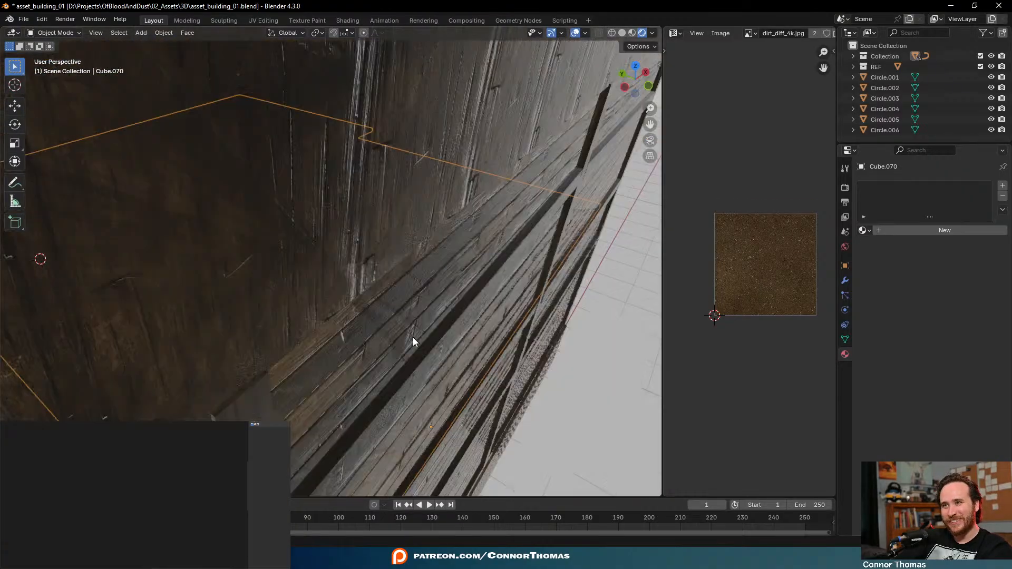
{"action": "scroll", "coordinate": [391, 315], "scroll_direction": "up", "scroll_amount": 3}
{"action": "middle_click_drag", "start_coordinate": [394, 315], "coordinate": [335, 264]}
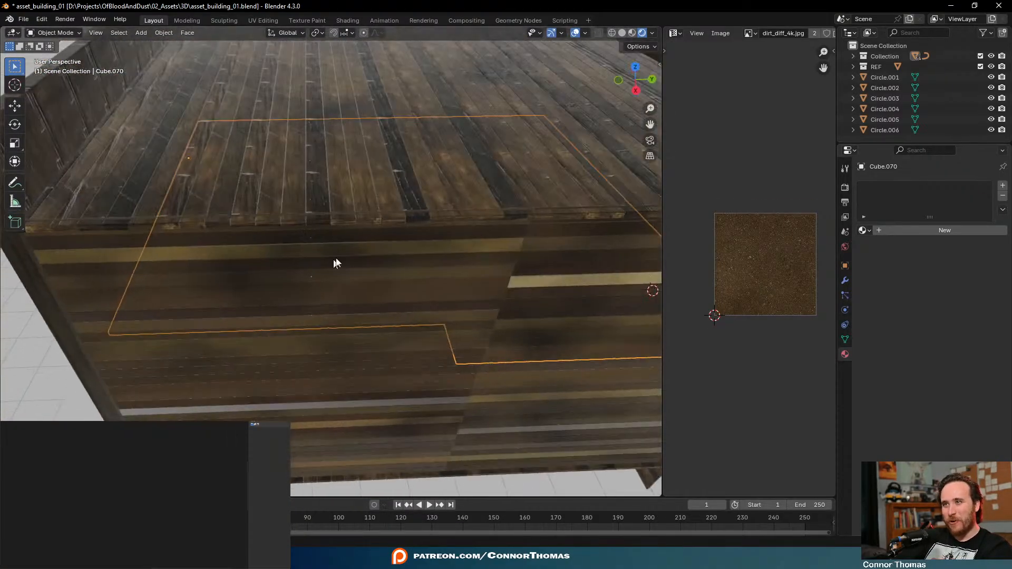
{"action": "left_click", "coordinate": [388, 167]}
{"action": "key", "text": "h"}
Apply the Array modifier on the roof support beams
{"action": "middle_click_drag", "start_coordinate": [388, 166], "coordinate": [215, 134]}
{"action": "scroll", "coordinate": [376, 220], "scroll_direction": "down", "scroll_amount": 4}
{"action": "left_click", "coordinate": [331, 155]}
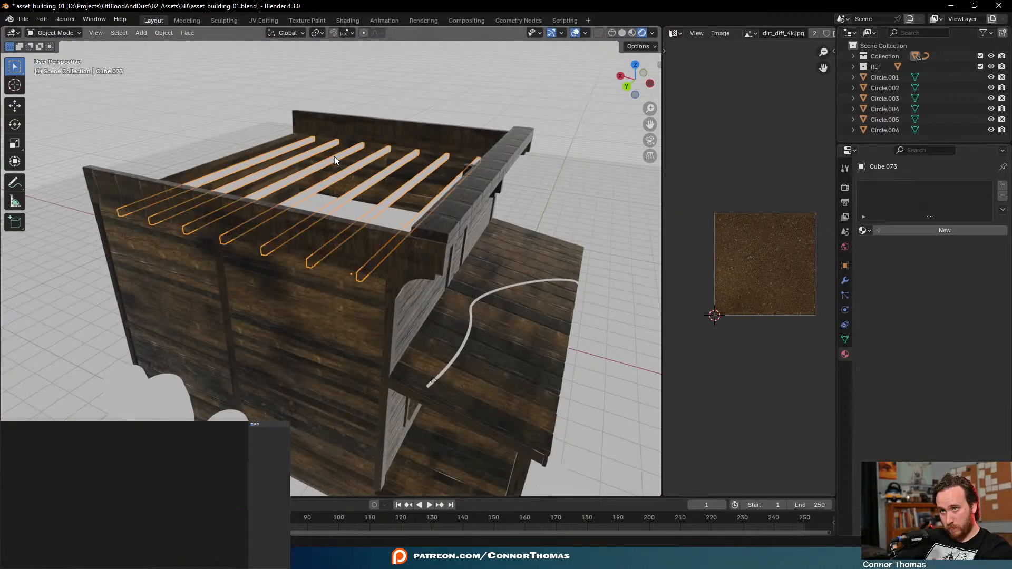
{"action": "middle_click_drag", "start_coordinate": [331, 155], "coordinate": [412, 154]}
{"action": "left_click", "coordinate": [846, 281]}
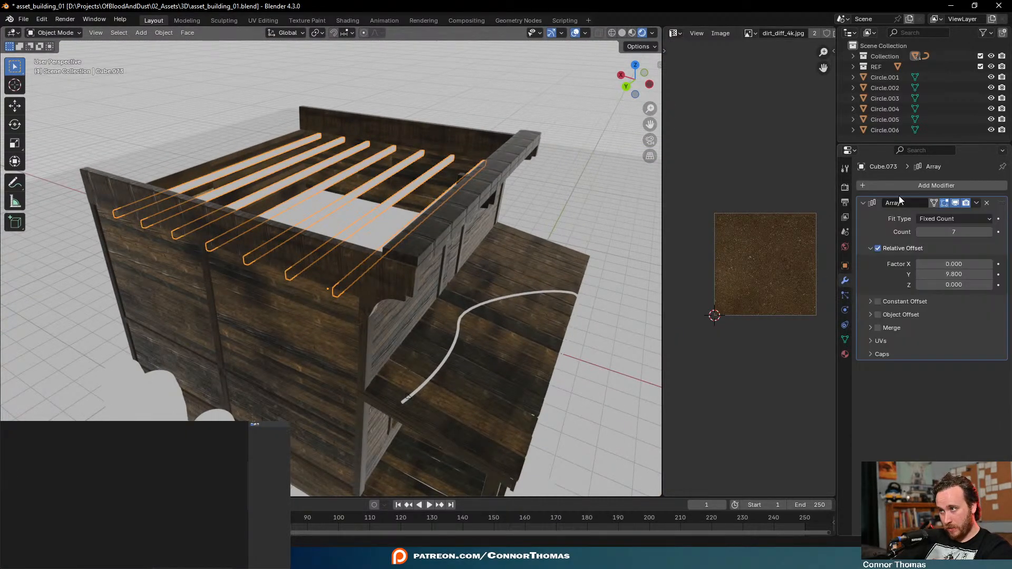
{"action": "key", "text": "ctrl+a"}
Assign the Wood Structure material to the roof support beams
{"action": "left_click", "coordinate": [845, 354]}
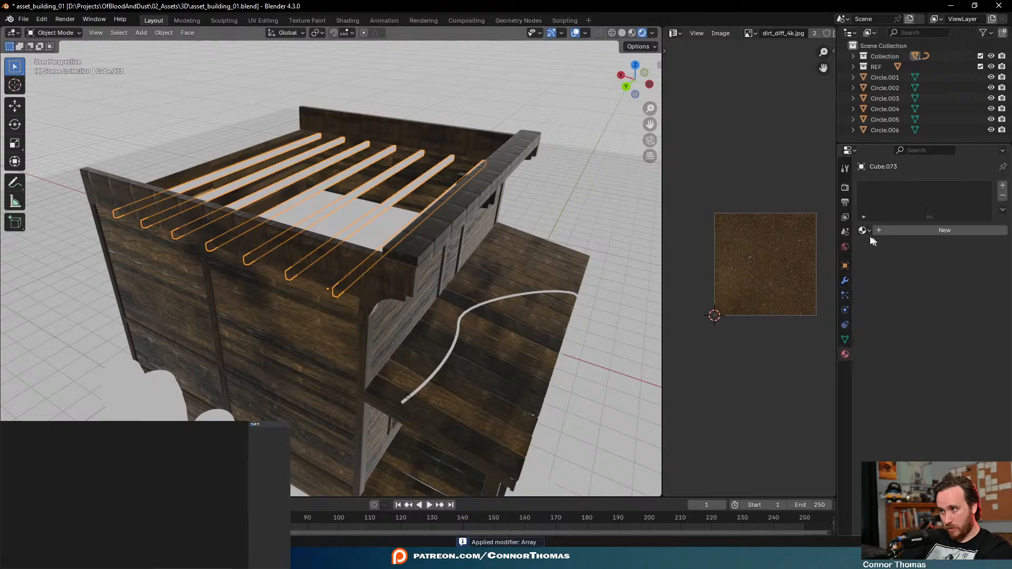
{"action": "left_click", "coordinate": [863, 231]}
{"action": "left_click", "coordinate": [754, 256]}
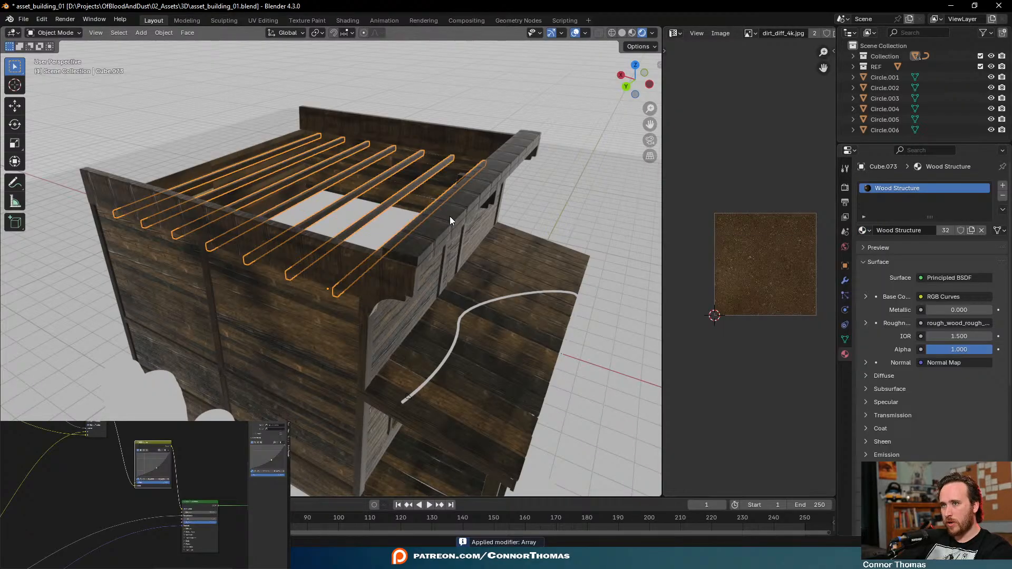
Unwrap all faces of the roof beams with Smart UV Project, using a 66° angle limit and zero island margin
{"action": "scroll", "coordinate": [451, 216], "scroll_direction": "up", "scroll_amount": 5}
{"action": "middle_click_drag", "start_coordinate": [450, 217], "coordinate": [495, 259]}
{"action": "scroll", "coordinate": [494, 260], "scroll_direction": "down", "scroll_amount": 3}
{"action": "key", "text": "Tab"}
{"action": "key", "text": "a"}
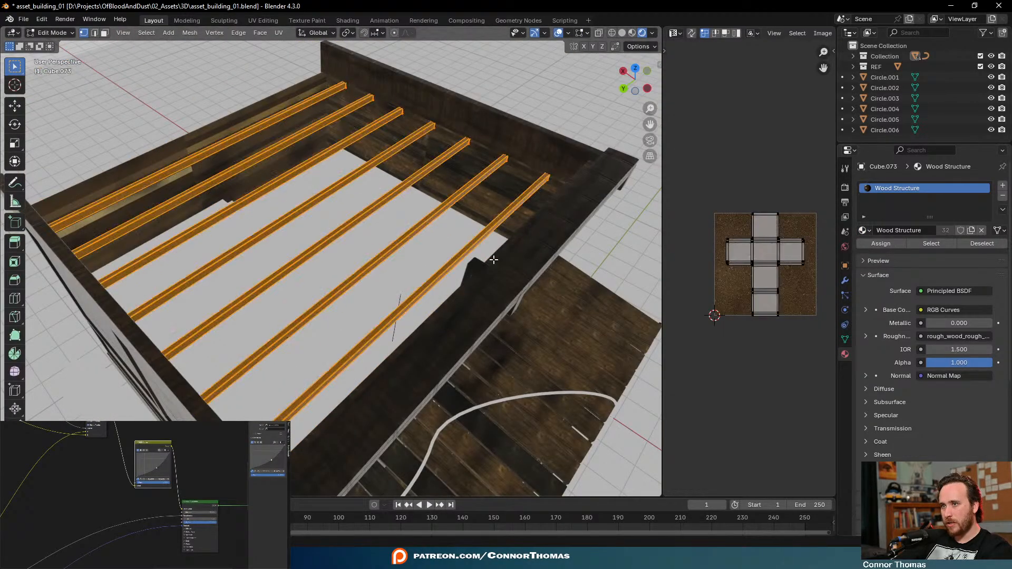
{"action": "key", "text": "u"}
{"action": "mouse_move", "coordinate": [498, 248]}
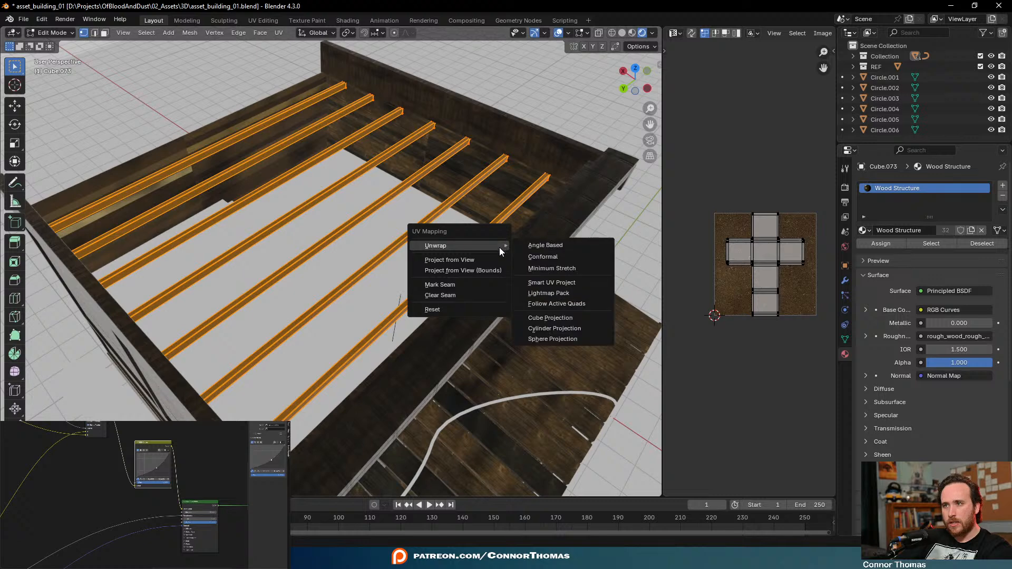
{"action": "left_click", "coordinate": [577, 283]}
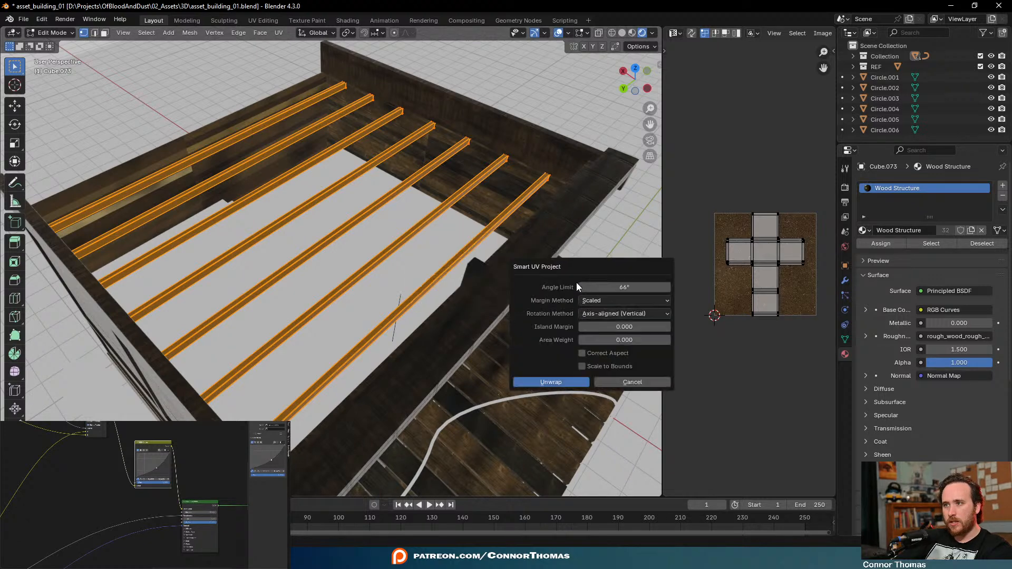
{"action": "left_click", "coordinate": [572, 383]}
{"action": "scroll", "coordinate": [428, 346], "scroll_direction": "up", "scroll_amount": 3}
{"action": "key", "text": "Tab"}
Rename the roof beams' UV map to Texture
{"action": "mouse_move", "coordinate": [422, 325]}
{"action": "middle_mouse_down"}
{"action": "mouse_move", "coordinate": [396, 276]}
{"action": "mouse_move", "coordinate": [427, 260]}
{"action": "mouse_move", "coordinate": [387, 262]}
{"action": "mouse_move", "coordinate": [436, 312]}
{"action": "middle_mouse_up"}
{"action": "scroll", "coordinate": [397, 275], "scroll_direction": "up", "scroll_amount": 3}
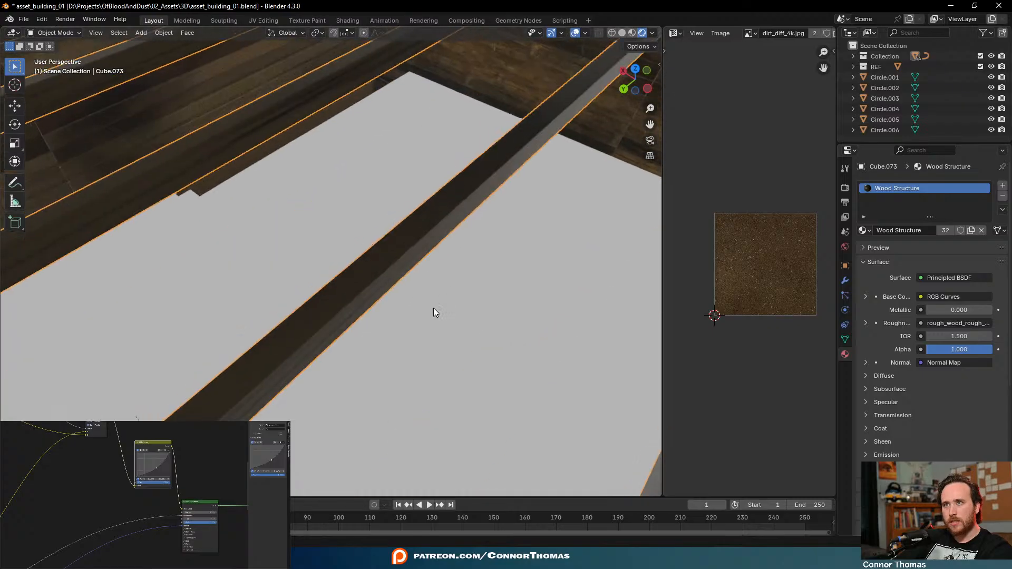
{"action": "left_click", "coordinate": [845, 339]}
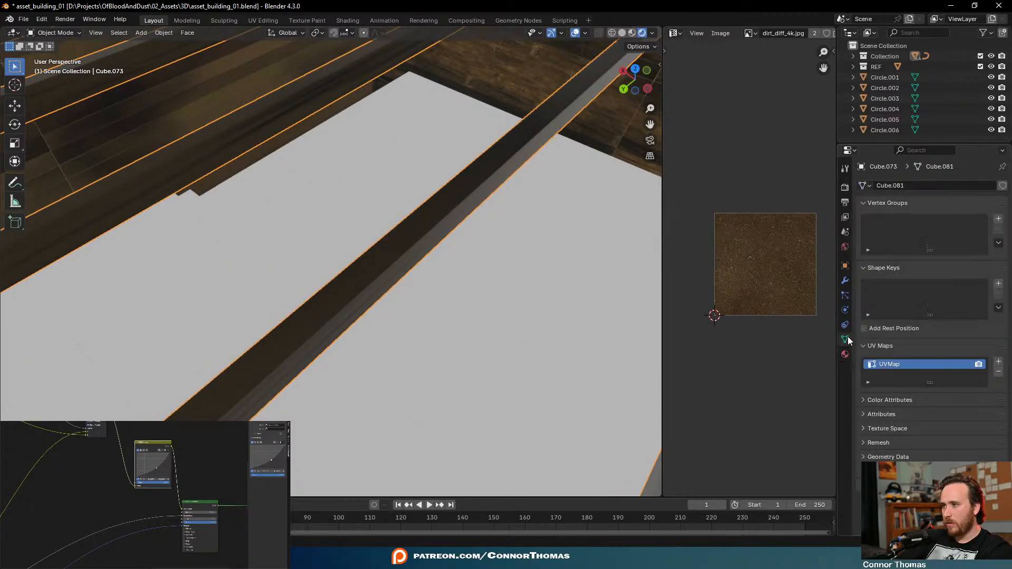
{"action": "double_click", "coordinate": [893, 365]}
{"action": "type", "text": "Texture"}
{"action": "key", "text": "Return"}
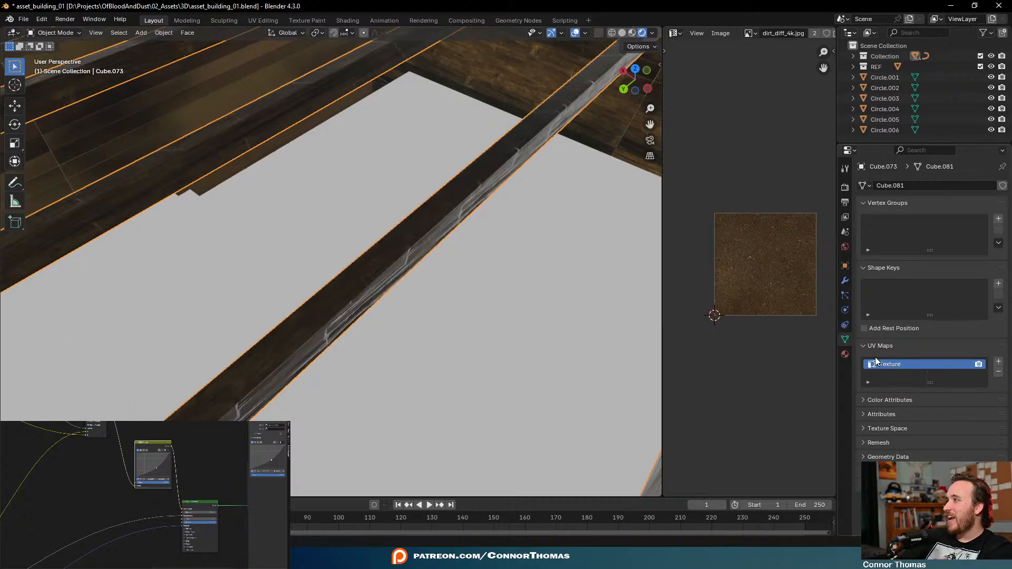
Add a second UV map named Random to the roof beams and make it the active render map
{"action": "scroll", "coordinate": [448, 301], "scroll_direction": "down", "scroll_amount": 6}
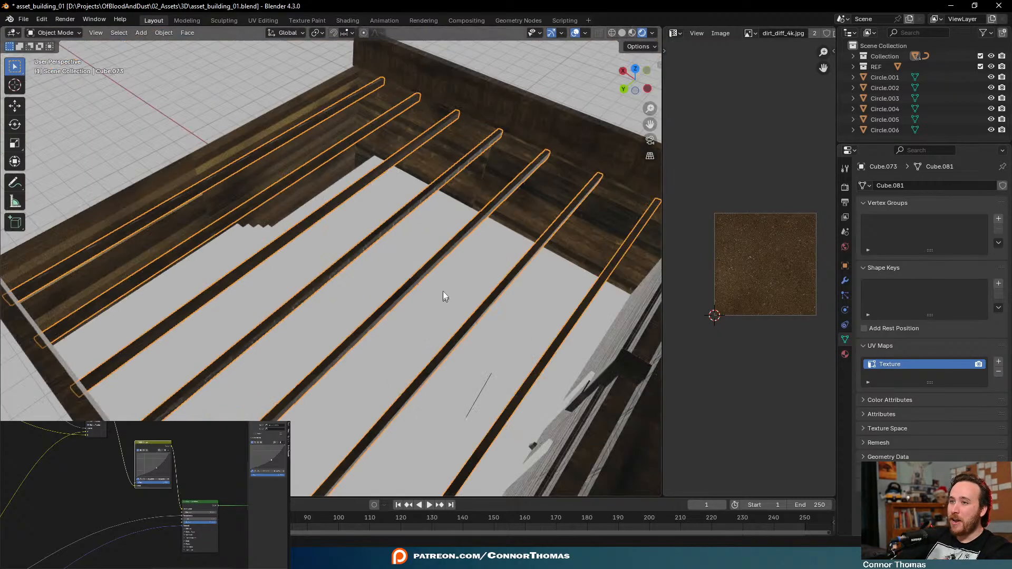
{"action": "middle_click_drag", "start_coordinate": [445, 294], "coordinate": [476, 243]}
{"action": "scroll", "coordinate": [400, 240], "scroll_direction": "up", "scroll_amount": 4}
{"action": "key", "text": "a"}
{"action": "key", "text": "alt+a"}
{"action": "scroll", "coordinate": [446, 237], "scroll_direction": "up", "scroll_amount": 7}
{"action": "scroll", "coordinate": [443, 238], "scroll_direction": "down", "scroll_amount": 7}
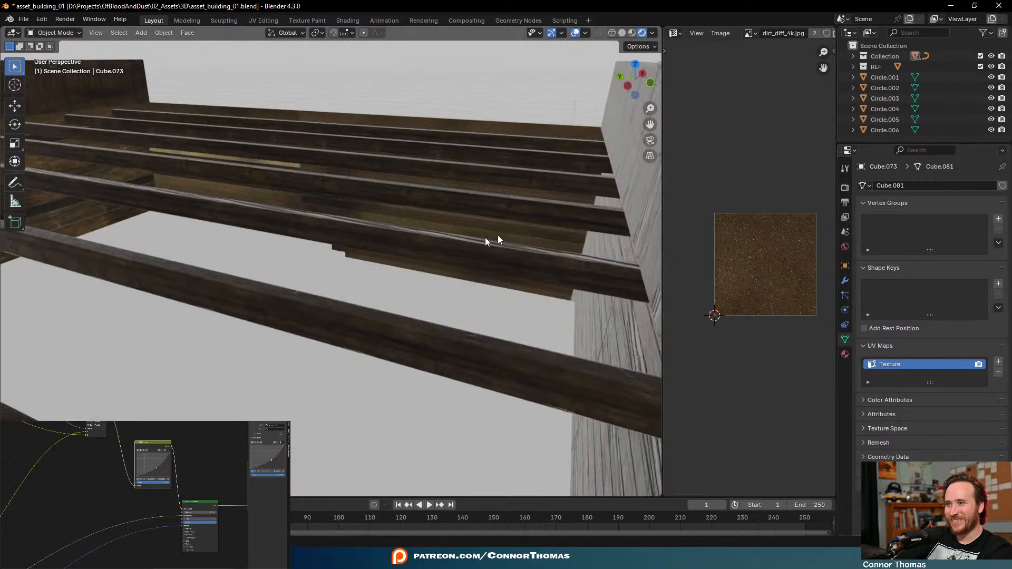
{"action": "left_click", "coordinate": [535, 210]}
{"action": "left_click", "coordinate": [998, 363]}
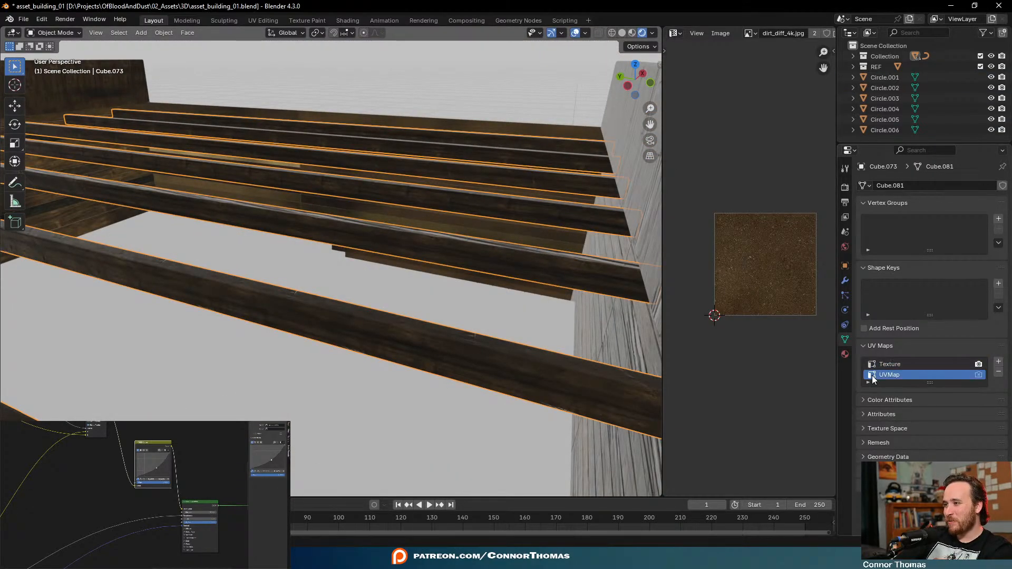
{"action": "double_click", "coordinate": [889, 376]}
{"action": "type", "text": "Random"}
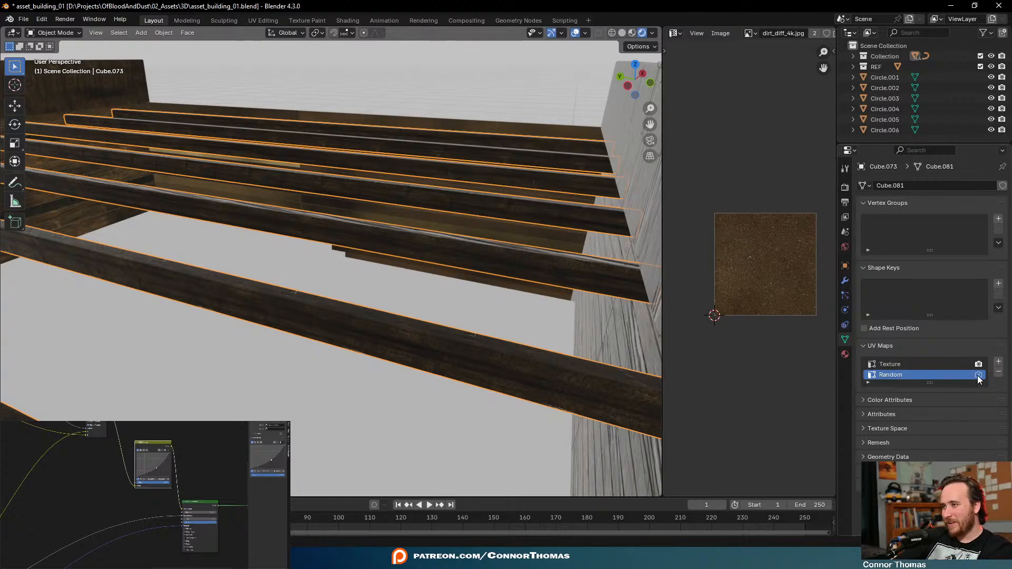
Unwrap the roof beams onto the Random UV map with Project from View, looking down from above
{"action": "scroll", "coordinate": [241, 356], "scroll_direction": "down", "scroll_amount": 4}
{"action": "middle_click_drag", "start_coordinate": [408, 317], "coordinate": [492, 344]}
{"action": "key", "text": "Tab"}
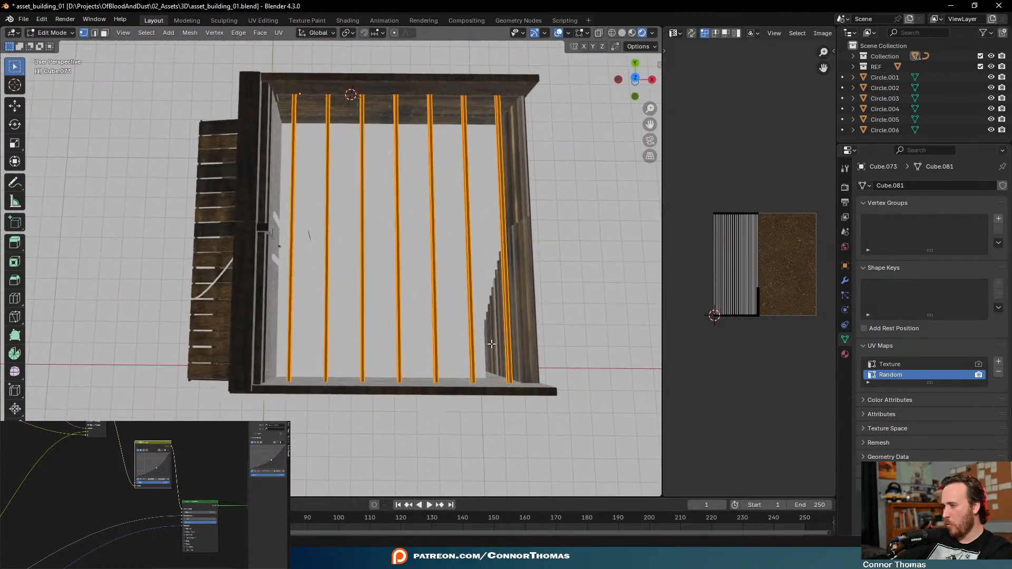
{"action": "key", "text": "u"}
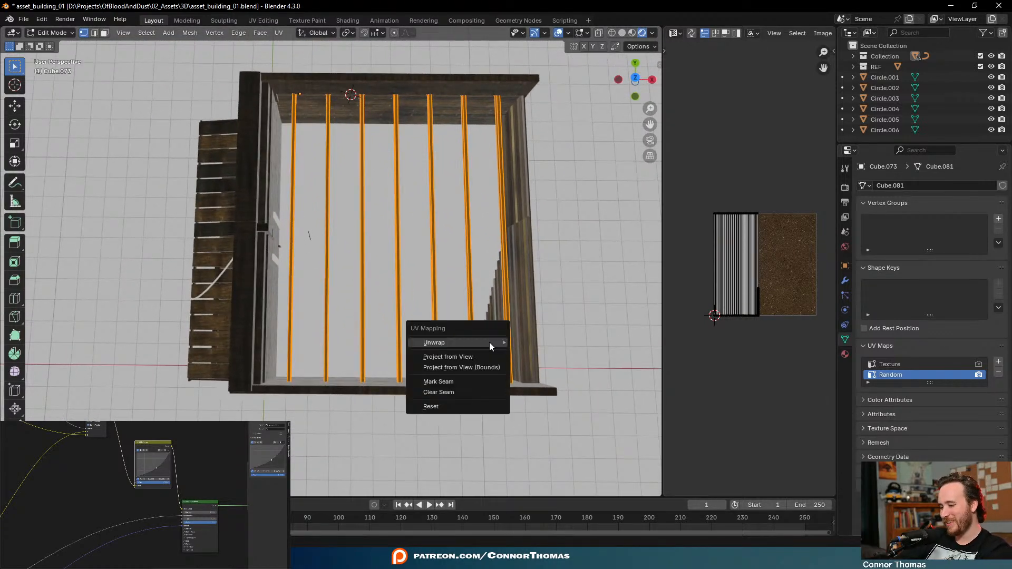
{"action": "mouse_move", "coordinate": [489, 344]}
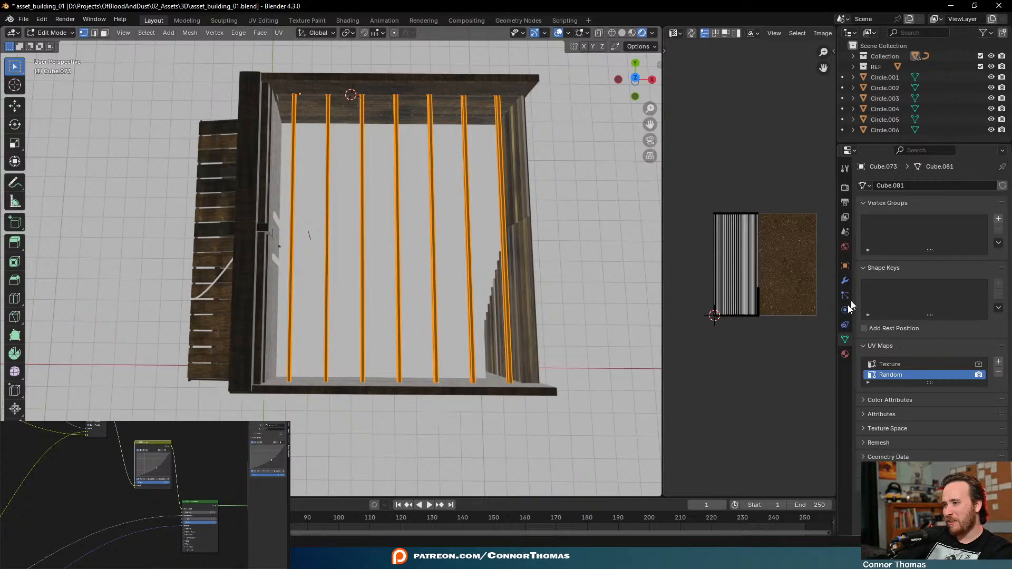
{"action": "key", "text": "u"}
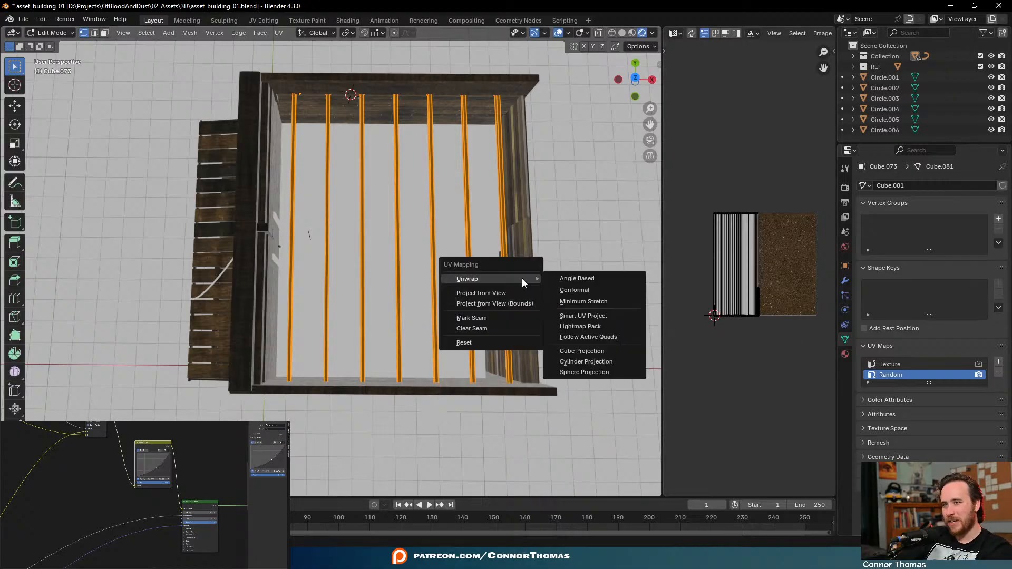
{"action": "left_click", "coordinate": [513, 294]}
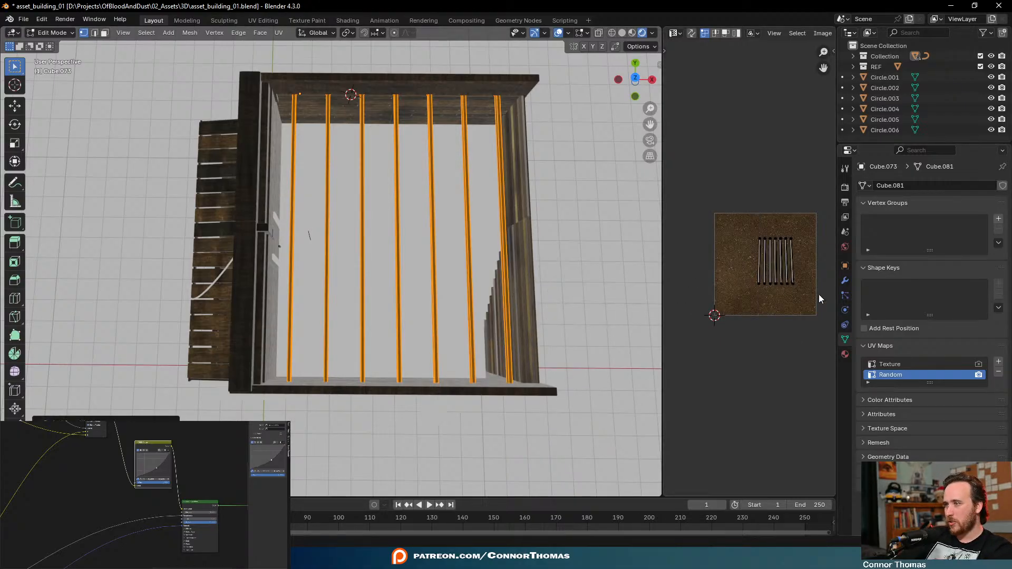
Scale the beams' projected UVs to 0 along Y so each beam collapses to its own point, and leave Edit Mode
{"action": "key", "text": "s"}
{"action": "key", "text": "y"}
{"action": "key", "text": "0"}
{"action": "key", "text": "Return"}
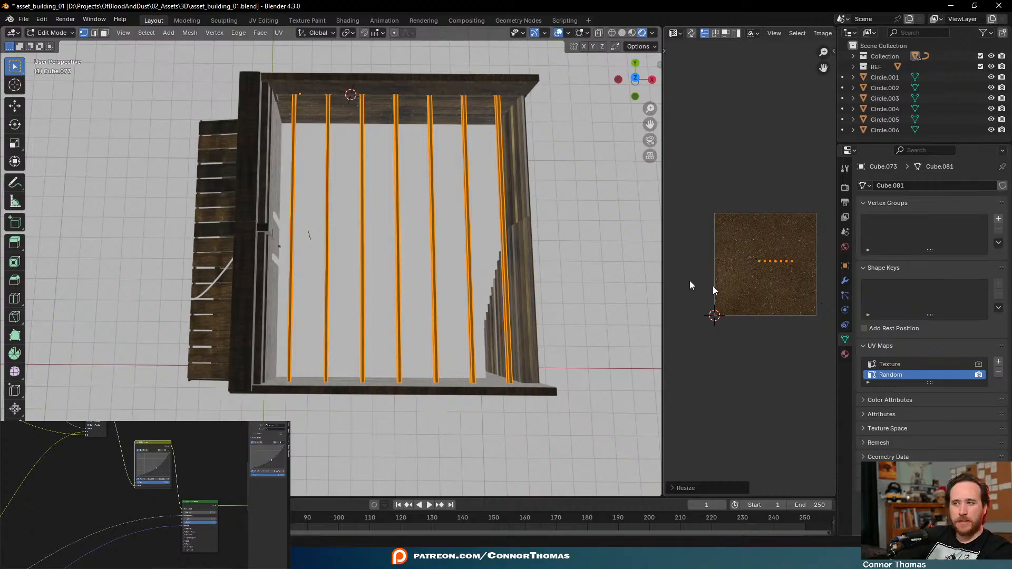
{"action": "key", "text": "Tab"}
Select the plank floor object beneath the roof beams and bring up its material settings
{"action": "middle_click_drag", "start_coordinate": [500, 325], "coordinate": [333, 364]}
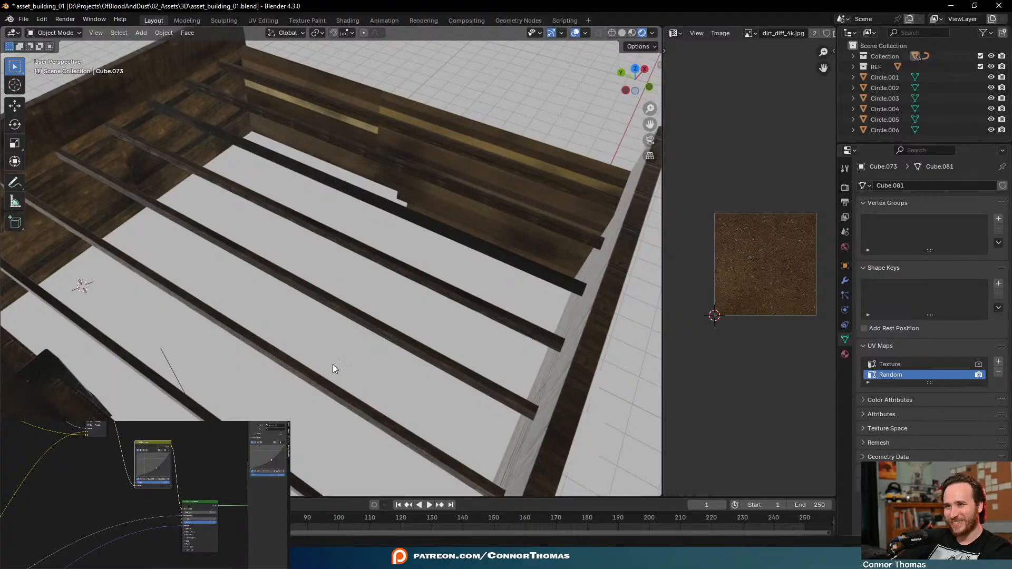
{"action": "left_click", "coordinate": [349, 366]}
{"action": "scroll", "coordinate": [369, 367], "scroll_direction": "up", "scroll_amount": 10}
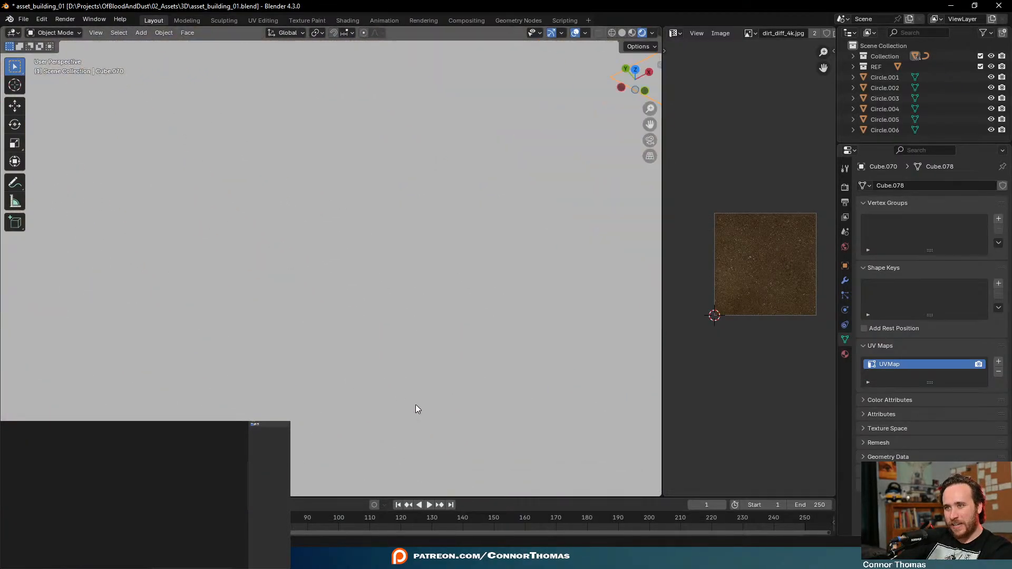
{"action": "scroll", "coordinate": [416, 409], "scroll_direction": "down", "scroll_amount": 10}
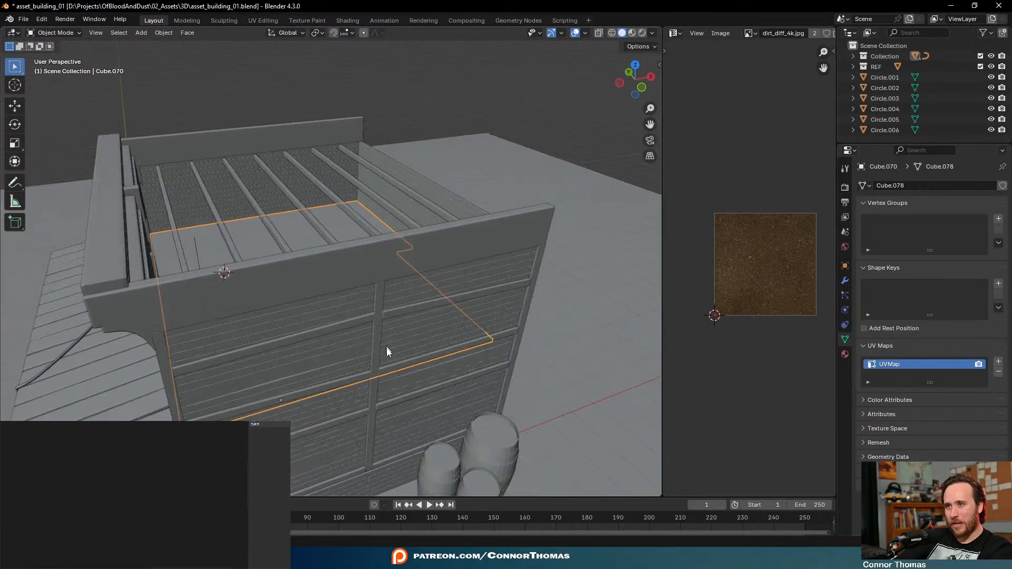
{"action": "middle_click_drag", "start_coordinate": [386, 347], "coordinate": [434, 349]}
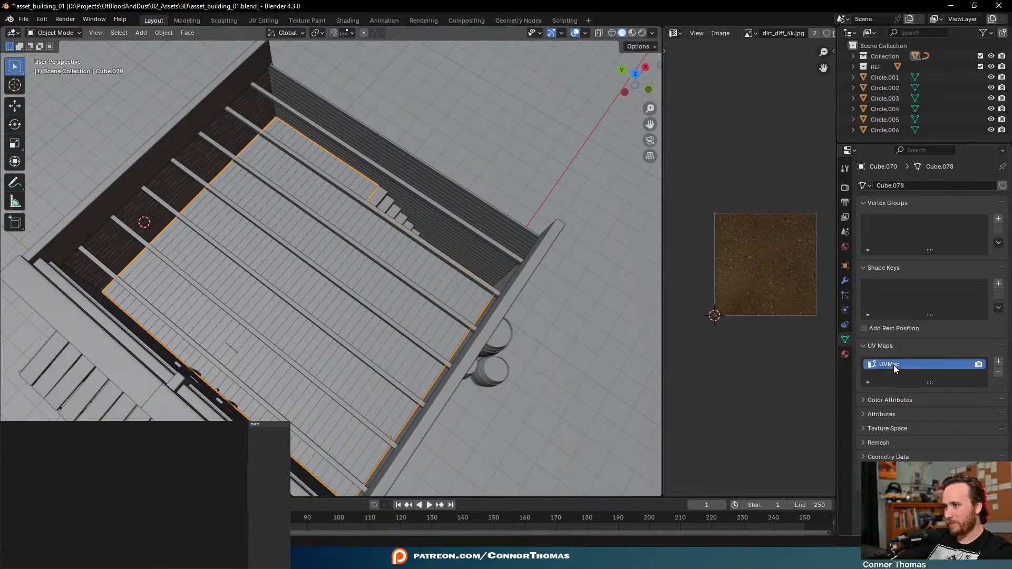
{"action": "left_click", "coordinate": [845, 354]}
{"action": "left_click", "coordinate": [863, 230]}
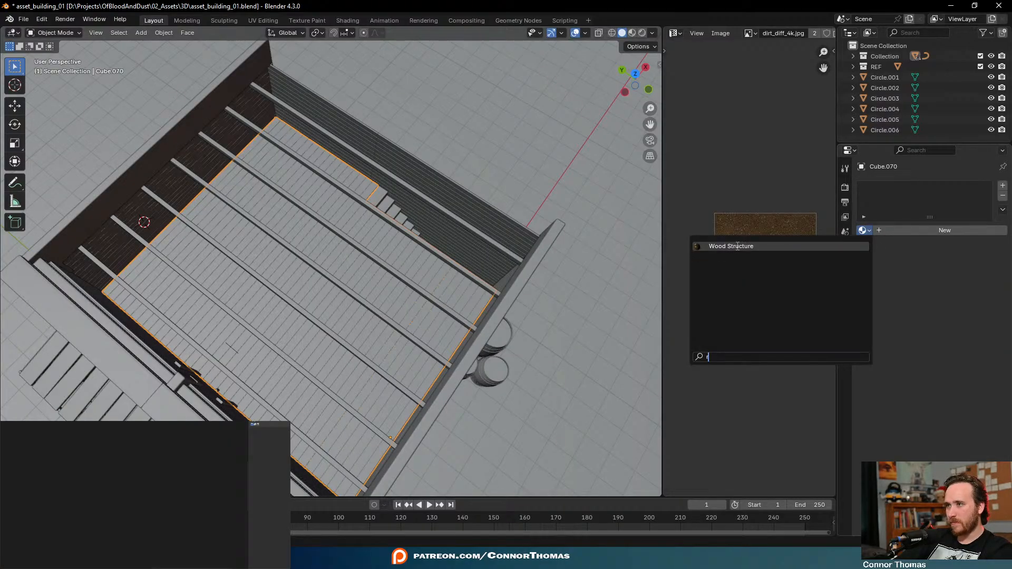
{"action": "left_click", "coordinate": [732, 256]}
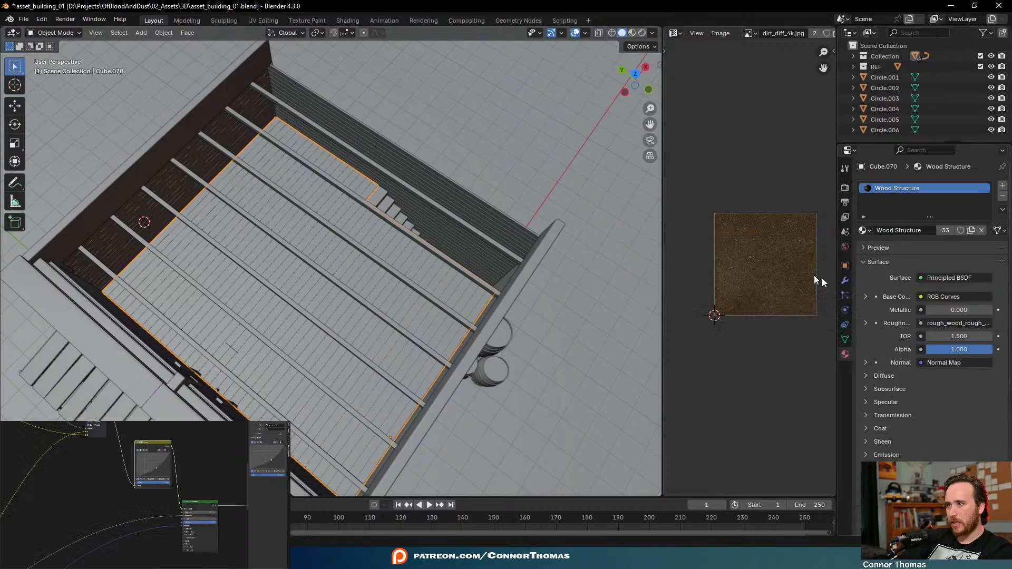
{"action": "left_click", "coordinate": [982, 231]}
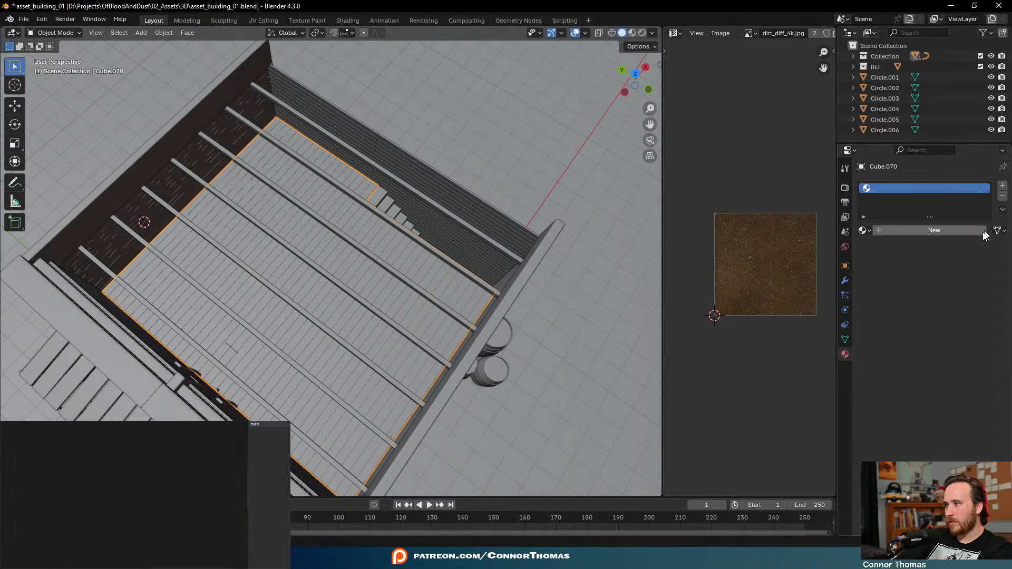
Assign the existing Wood Panels material to the plank floor
{"action": "left_click", "coordinate": [866, 230]}
{"action": "left_click", "coordinate": [736, 249]}
{"action": "scroll", "coordinate": [362, 316], "scroll_direction": "up", "scroll_amount": 4}
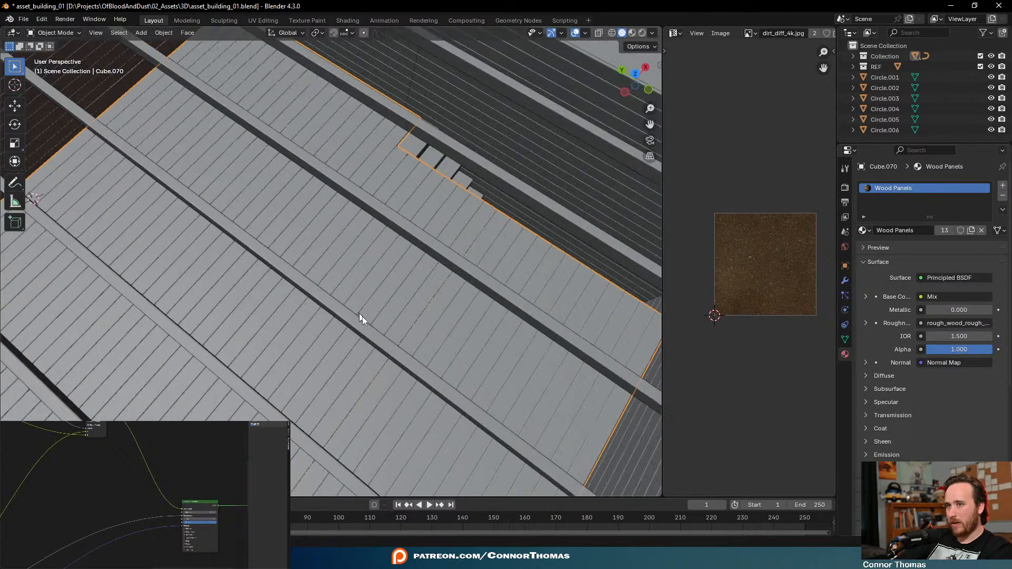
{"action": "middle_click_drag", "start_coordinate": [362, 316], "coordinate": [430, 301]}
Unwrap all of the floor planks with Smart UV Project at a 66° angle limit, and leave Edit Mode
{"action": "key", "text": "Tab"}
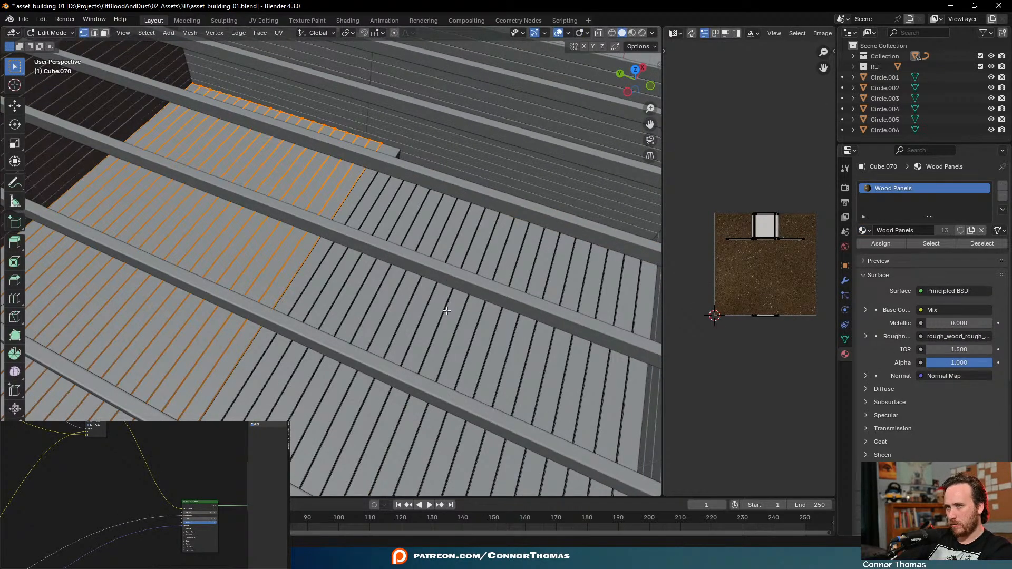
{"action": "left_click", "coordinate": [845, 281]}
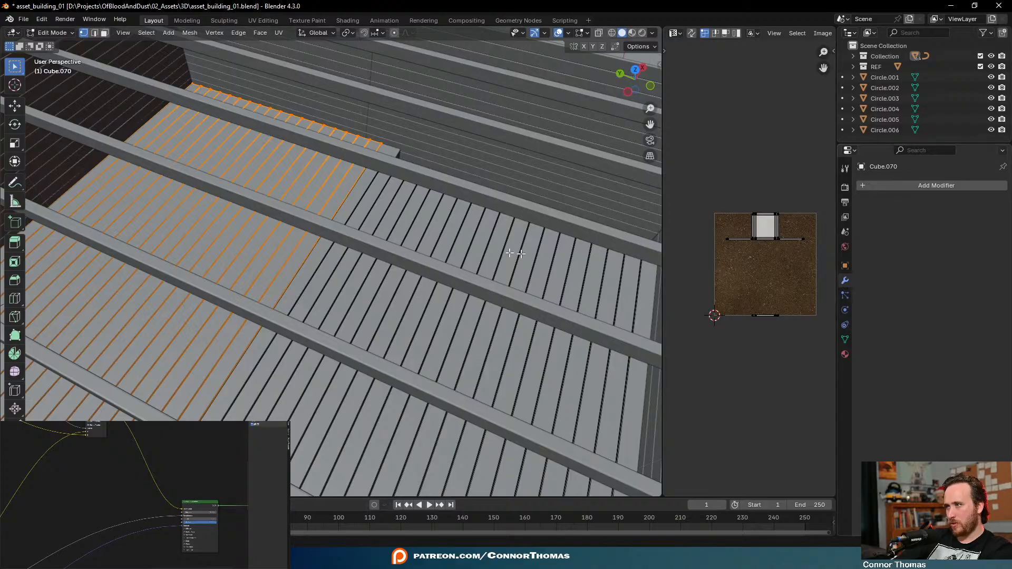
{"action": "key", "text": "Tab"}
{"action": "key", "text": "Tab"}
{"action": "key", "text": "a"}
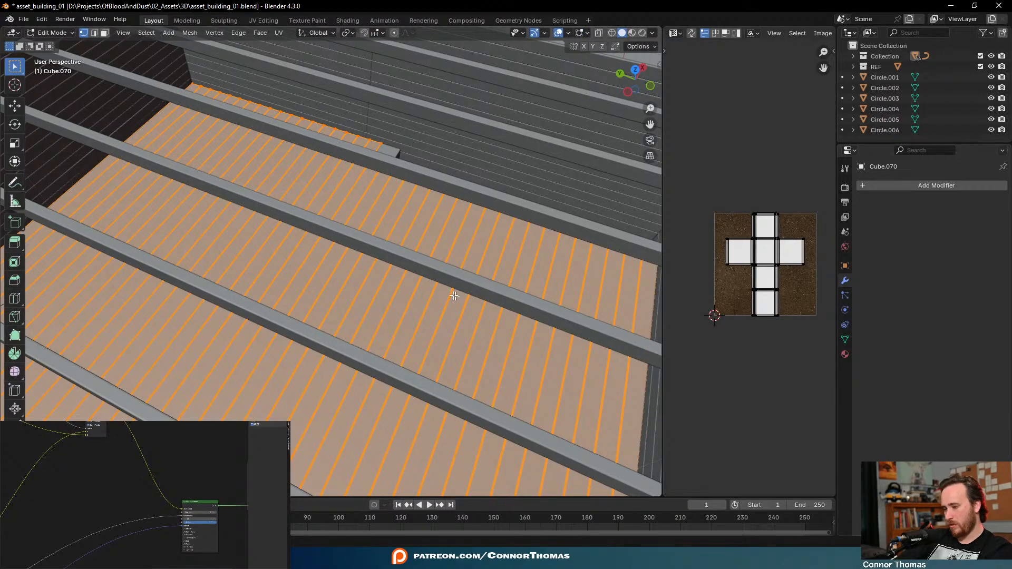
{"action": "key", "text": "u"}
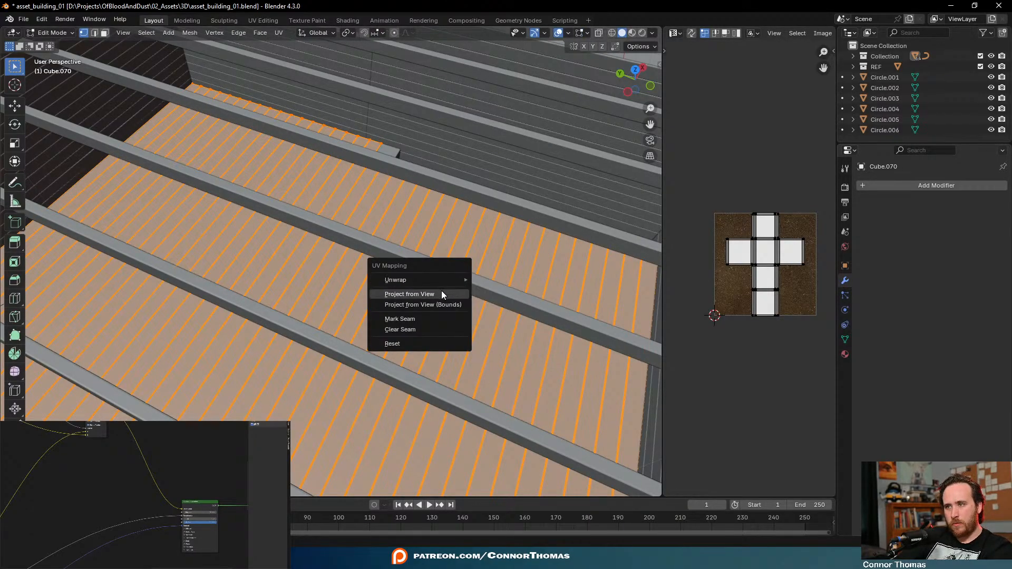
{"action": "mouse_move", "coordinate": [453, 284]}
{"action": "left_click", "coordinate": [538, 317]}
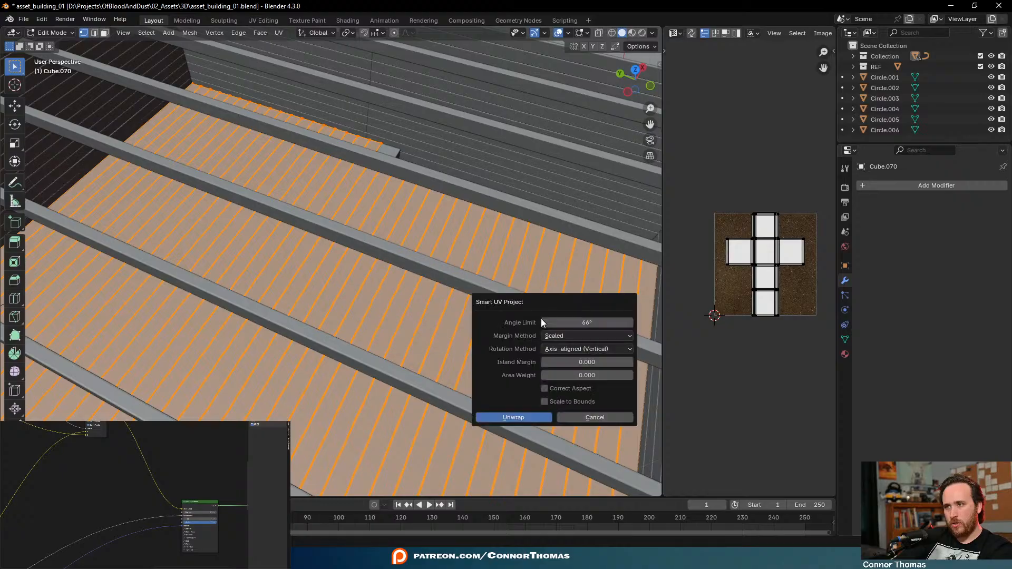
{"action": "left_click", "coordinate": [530, 416]}
{"action": "middle_click_drag", "start_coordinate": [466, 342], "coordinate": [483, 353]}
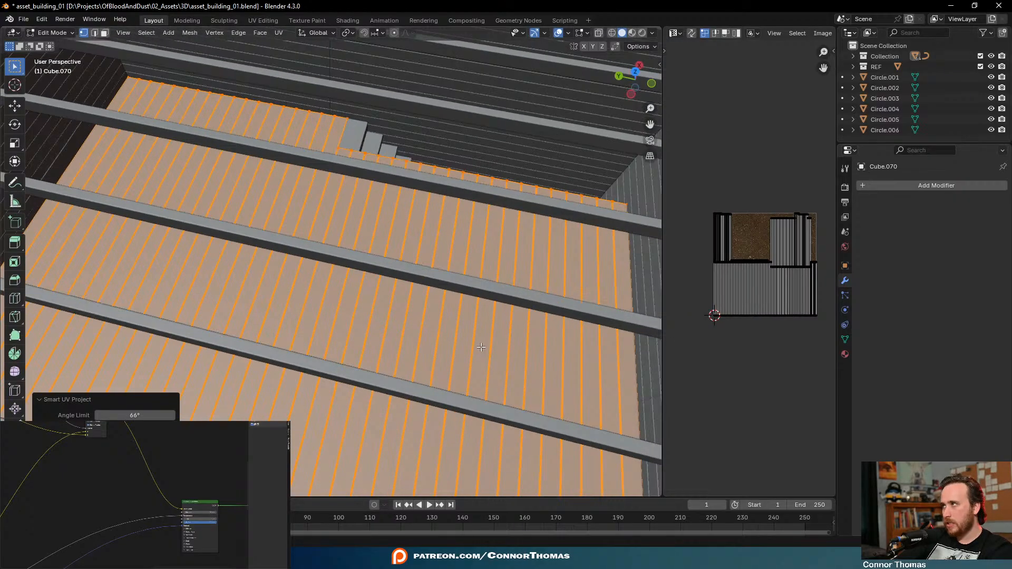
{"action": "scroll", "coordinate": [486, 298], "scroll_direction": "down", "scroll_amount": 5}
{"action": "mouse_move", "coordinate": [482, 301]}
{"action": "middle_mouse_down"}
{"action": "mouse_move", "coordinate": [464, 264]}
{"action": "mouse_move", "coordinate": [432, 253]}
{"action": "mouse_move", "coordinate": [495, 291]}
{"action": "middle_mouse_up"}
{"action": "scroll", "coordinate": [449, 244], "scroll_direction": "up", "scroll_amount": 5}
{"action": "key", "text": "Tab"}
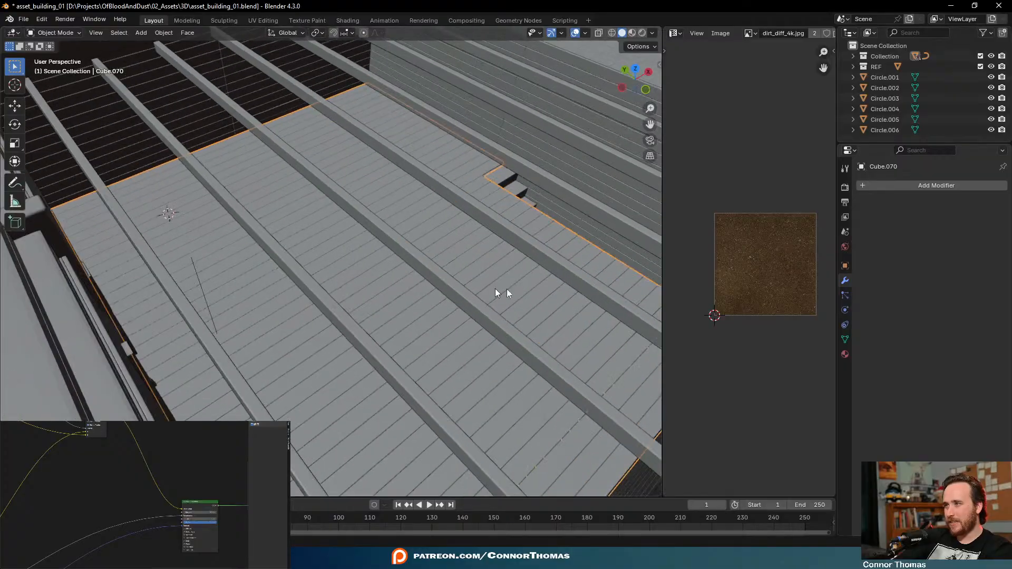
Rename the plank floor's UV map to Texture
{"action": "left_click", "coordinate": [845, 340]}
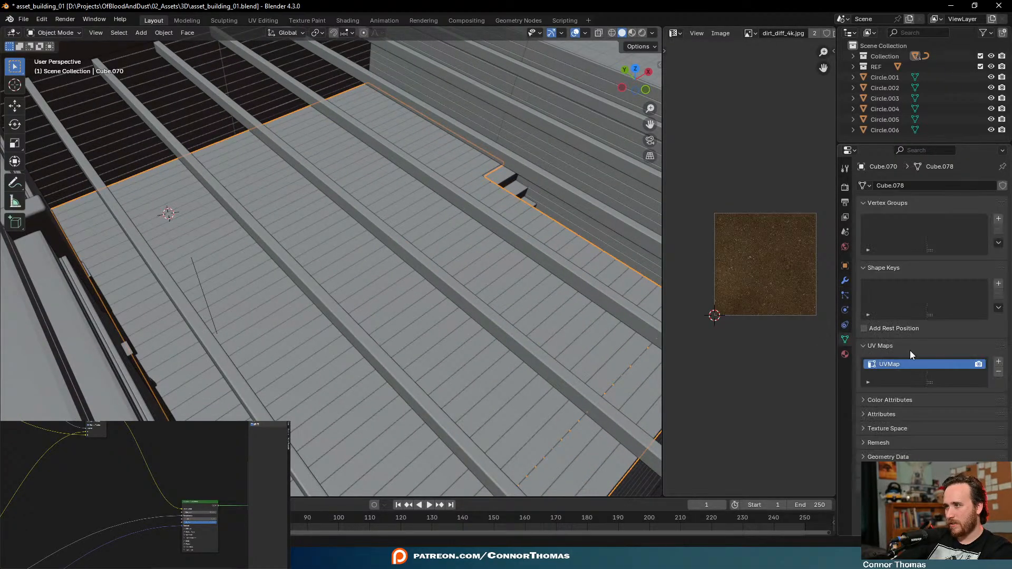
{"action": "double_click", "coordinate": [896, 364]}
{"action": "type", "text": "Texture"}
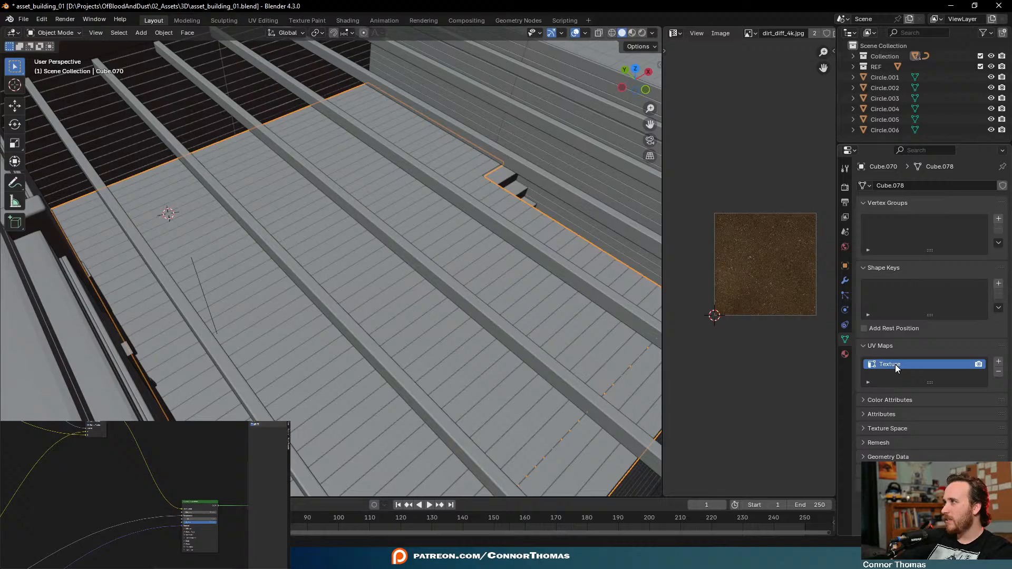
Add a second UV map named Random to the plank floor and make it the active render map
{"action": "left_click", "coordinate": [999, 362]}
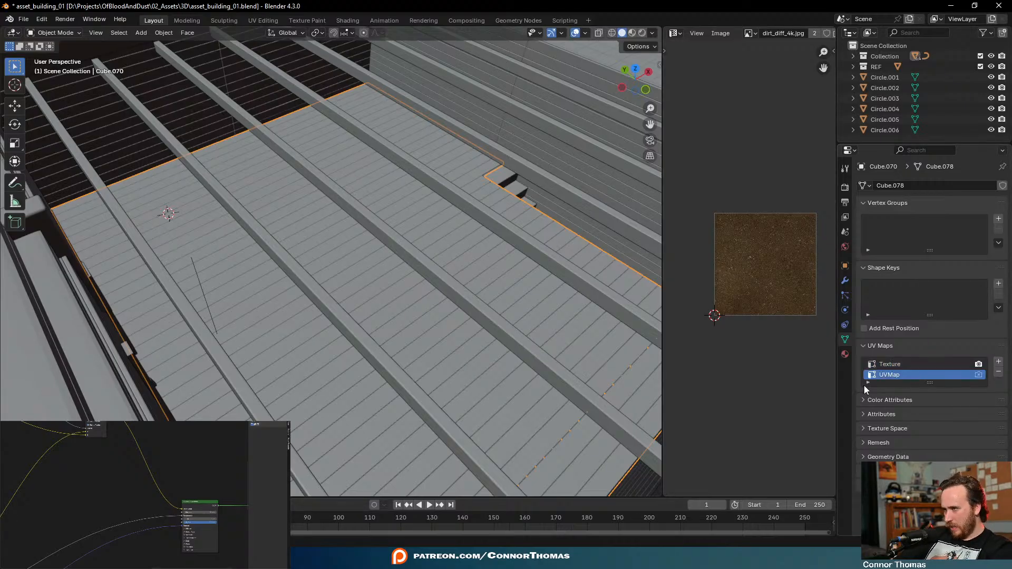
{"action": "double_click", "coordinate": [891, 374]}
{"action": "type", "text": "Random"}
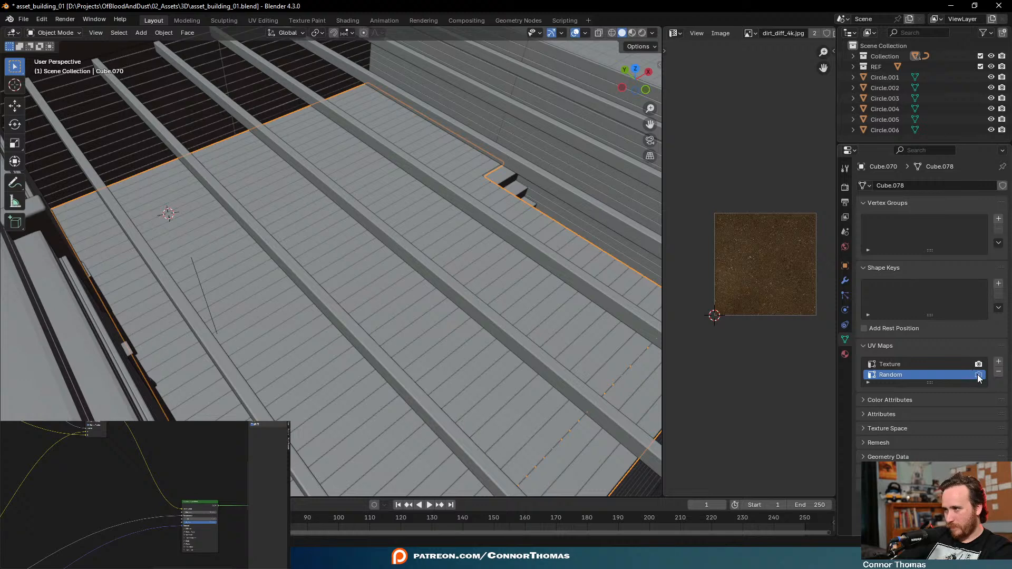
Unwrap the floor planks onto the Random UV map with Project from View in the top orthographic view
{"action": "scroll", "coordinate": [409, 294], "scroll_direction": "down", "scroll_amount": 5}
{"action": "middle_click_drag", "start_coordinate": [409, 294], "coordinate": [395, 325]}
{"action": "key", "text": "Tab"}
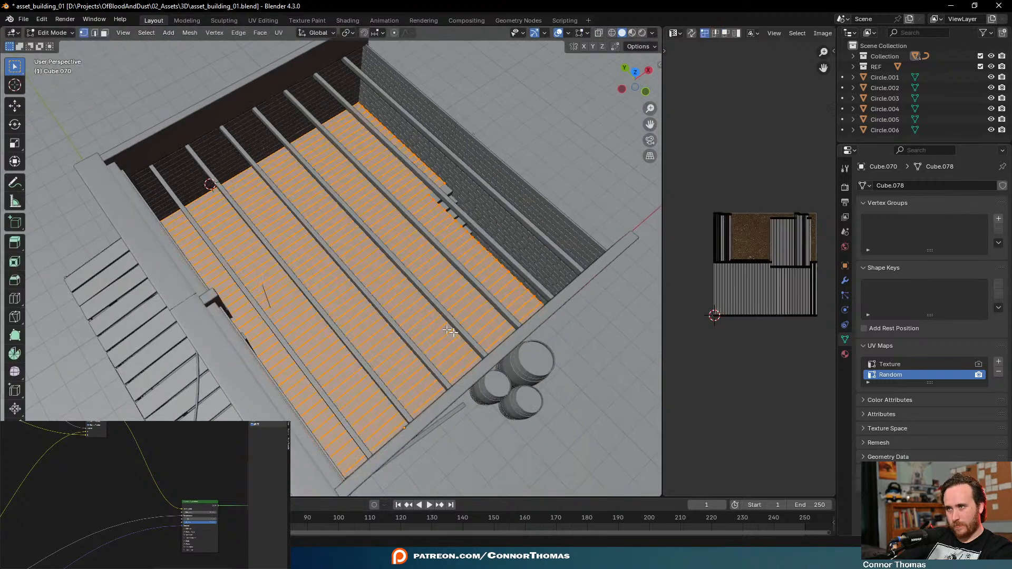
{"action": "middle_click_drag", "start_coordinate": [443, 302], "coordinate": [417, 283]}
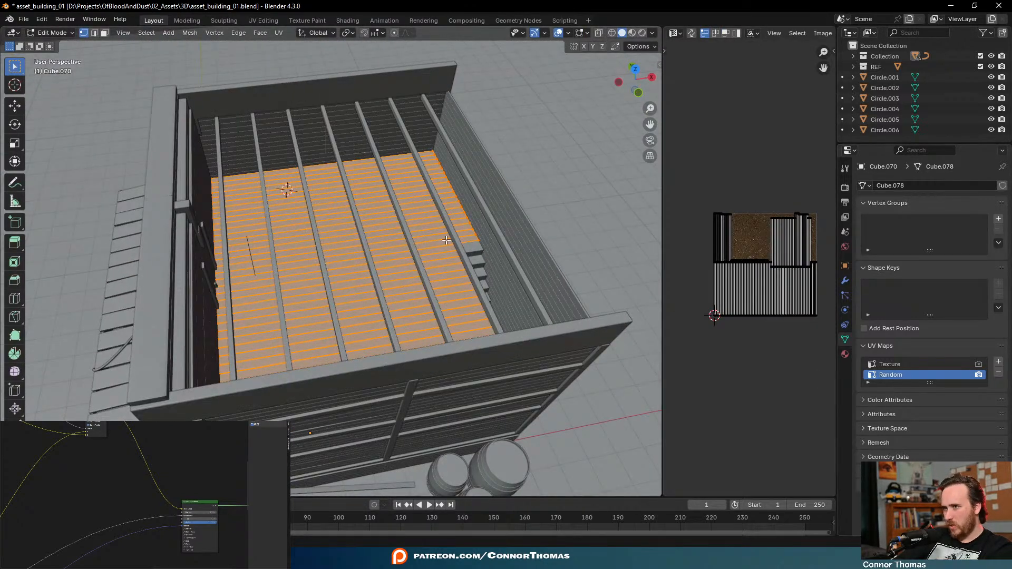
{"action": "key", "text": "KP_7"}
{"action": "key", "text": "u"}
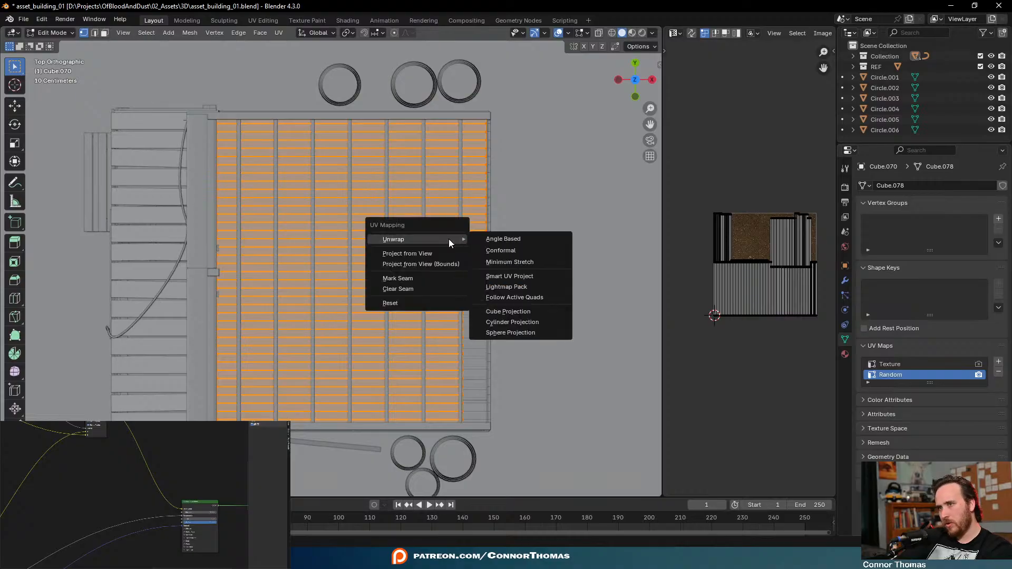
{"action": "left_click", "coordinate": [441, 250]}
Scale the planks' projected UVs to 0 along X so each plank collapses to its own point
{"action": "key", "text": "a"}
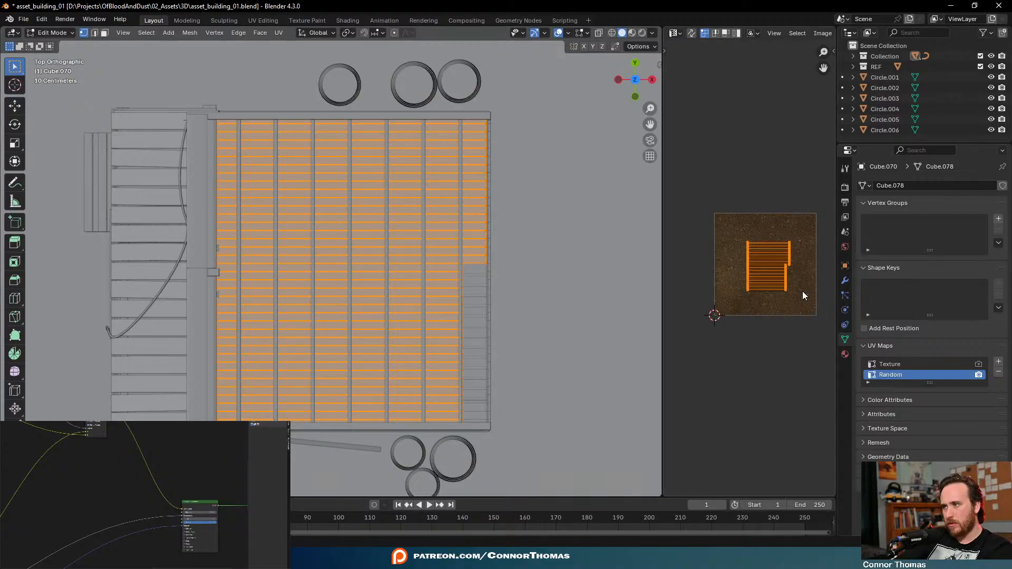
{"action": "key", "text": "s"}
{"action": "key", "text": "x"}
{"action": "key", "text": "0"}
{"action": "key", "text": "Return"}
{"action": "scroll", "coordinate": [800, 291], "scroll_direction": "up", "scroll_amount": 5}
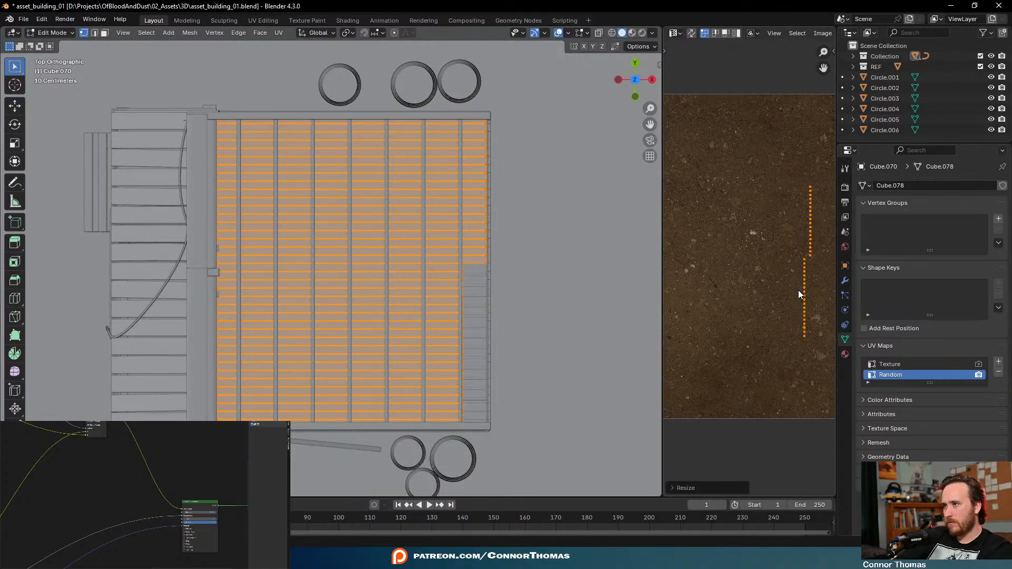
{"action": "scroll", "coordinate": [797, 291], "scroll_direction": "down", "scroll_amount": 6}
{"action": "scroll", "coordinate": [780, 34], "scroll_direction": "down", "scroll_amount": 3}
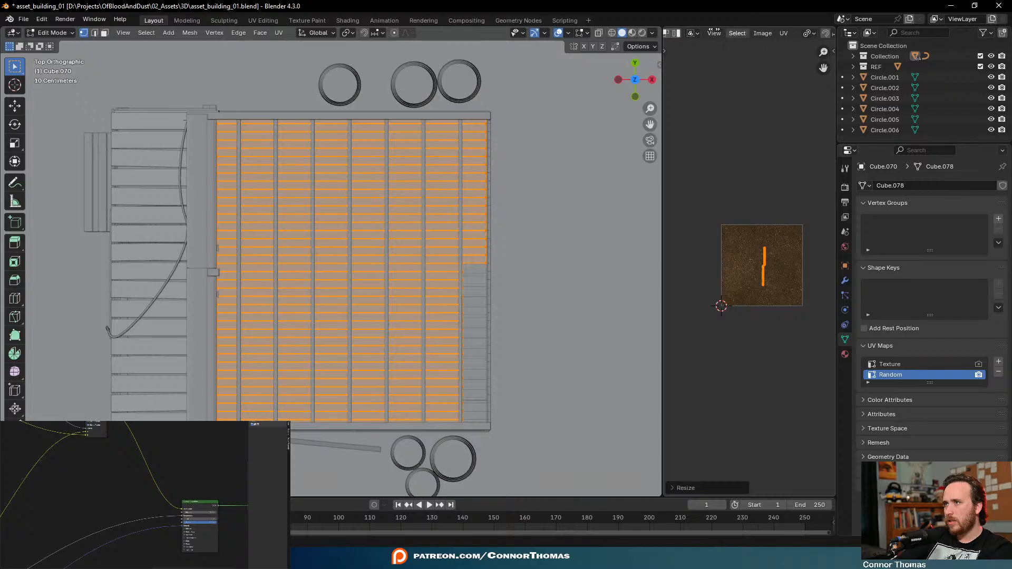
Scale the plank UV points around the Median Point to span the tile's height, shift them toward its left side, and leave Edit Mode
{"action": "left_click", "coordinate": [794, 33]}
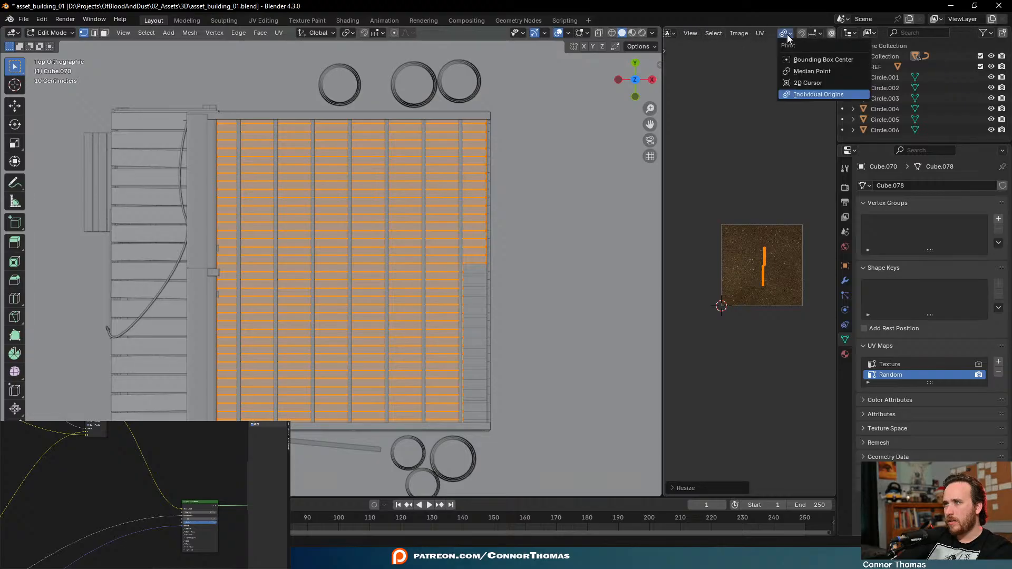
{"action": "left_click", "coordinate": [809, 70]}
{"action": "key", "text": "s"}
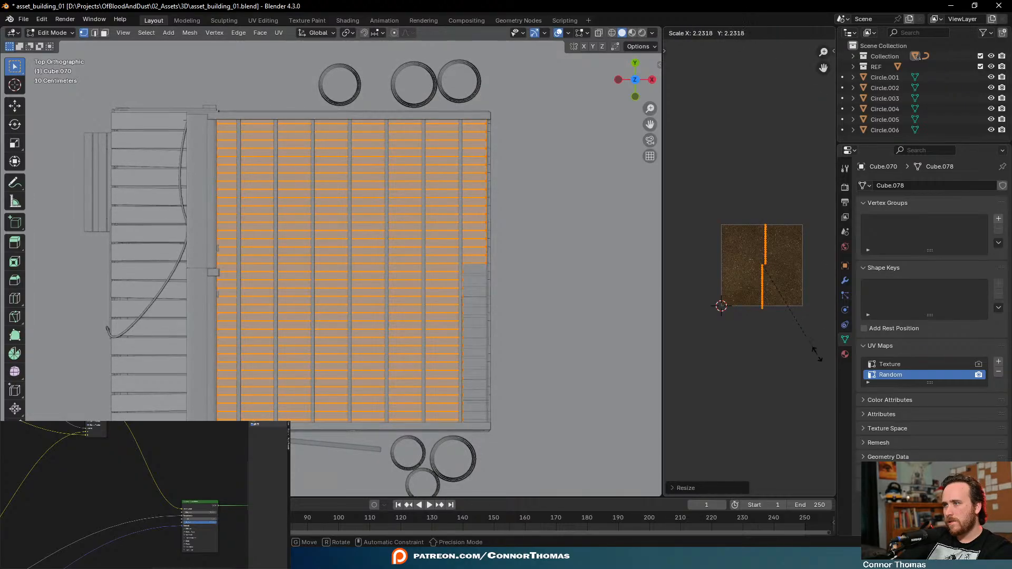
{"action": "left_click", "coordinate": [812, 348]}
{"action": "key", "text": "g"}
{"action": "left_click", "coordinate": [789, 349]}
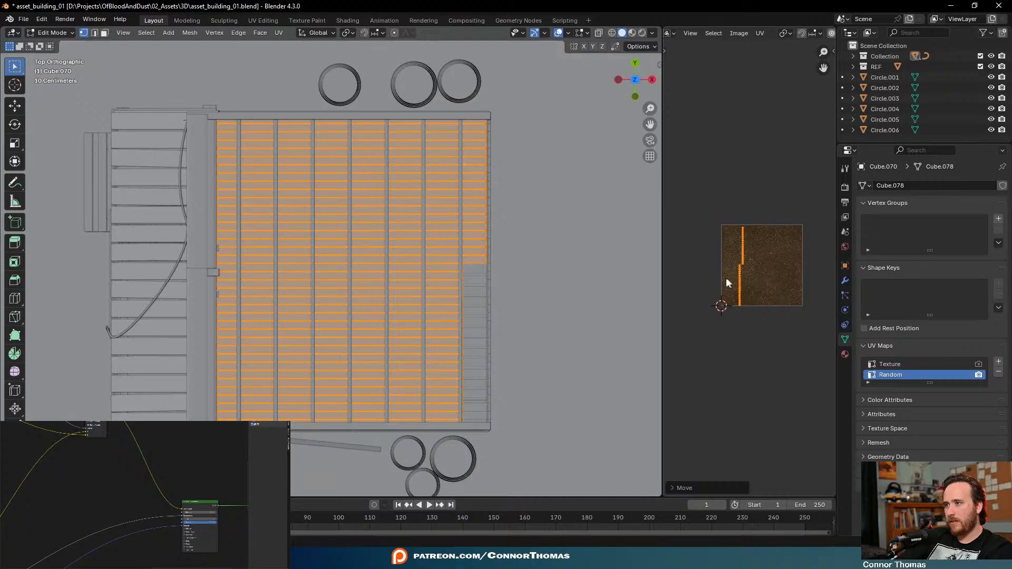
{"action": "scroll", "coordinate": [727, 281], "scroll_direction": "up", "scroll_amount": 5}
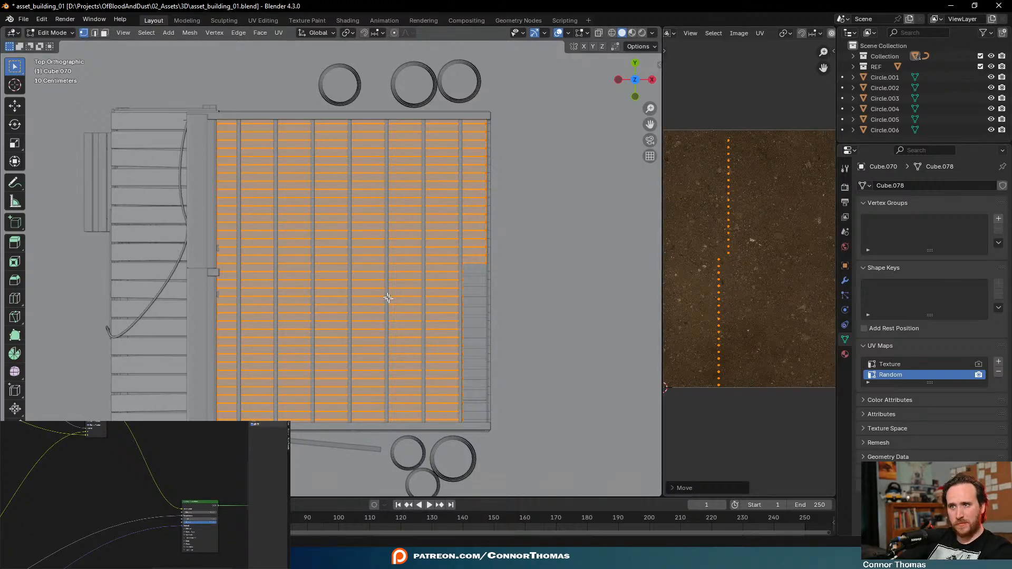
{"action": "key", "text": "Tab"}
Switch to rendered shading and link the window frames' material to the two untextured door posts on the front wall
{"action": "middle_click_drag", "start_coordinate": [391, 311], "coordinate": [476, 213]}
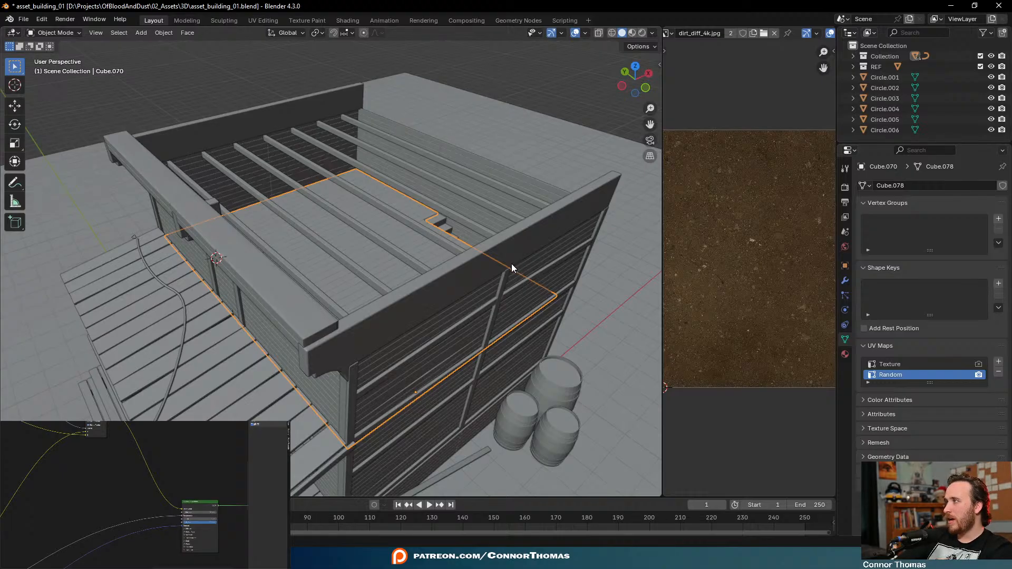
{"action": "key", "text": "z"}
{"action": "mouse_move", "coordinate": [445, 198]}
{"action": "middle_mouse_down"}
{"action": "mouse_move", "coordinate": [443, 258]}
{"action": "mouse_move", "coordinate": [462, 269]}
{"action": "mouse_move", "coordinate": [399, 271]}
{"action": "mouse_move", "coordinate": [428, 257]}
{"action": "mouse_move", "coordinate": [336, 251]}
{"action": "middle_mouse_up"}
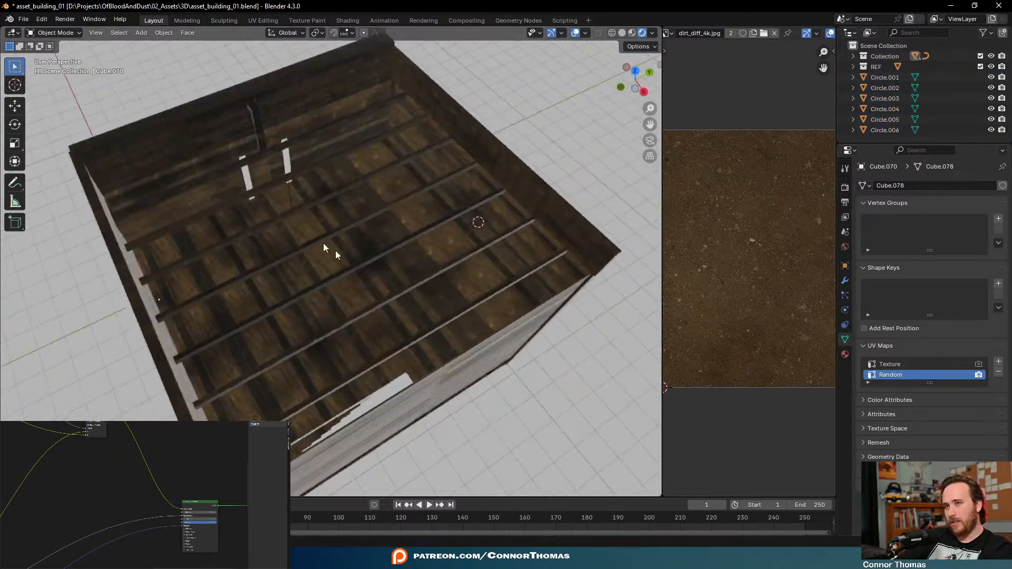
{"action": "scroll", "coordinate": [274, 190], "scroll_direction": "up", "scroll_amount": 6}
{"action": "left_click", "coordinate": [281, 274]}
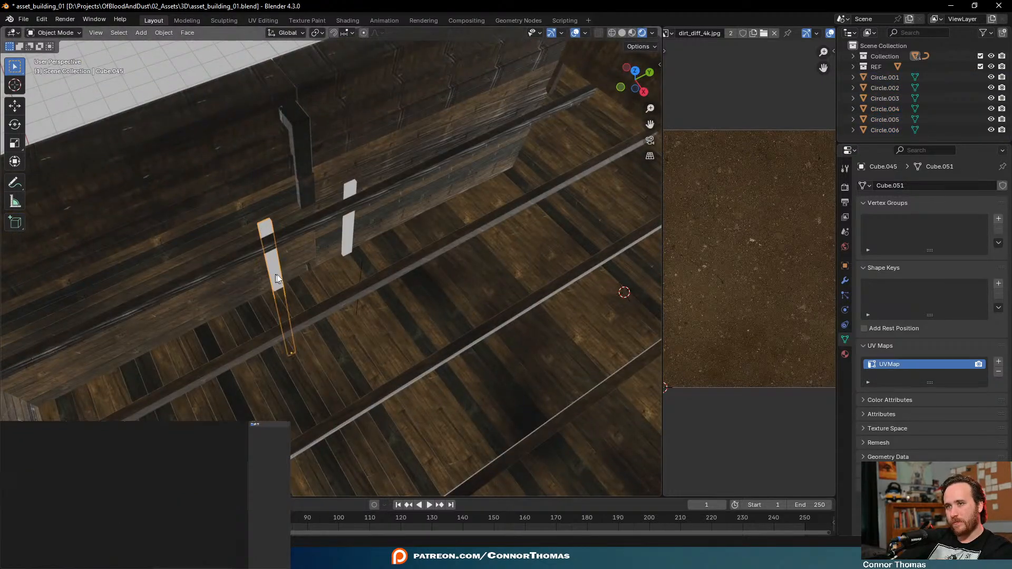
{"action": "left_click", "coordinate": [348, 232], "text": "shift"}
{"action": "middle_click_drag", "start_coordinate": [348, 232], "coordinate": [335, 250]}
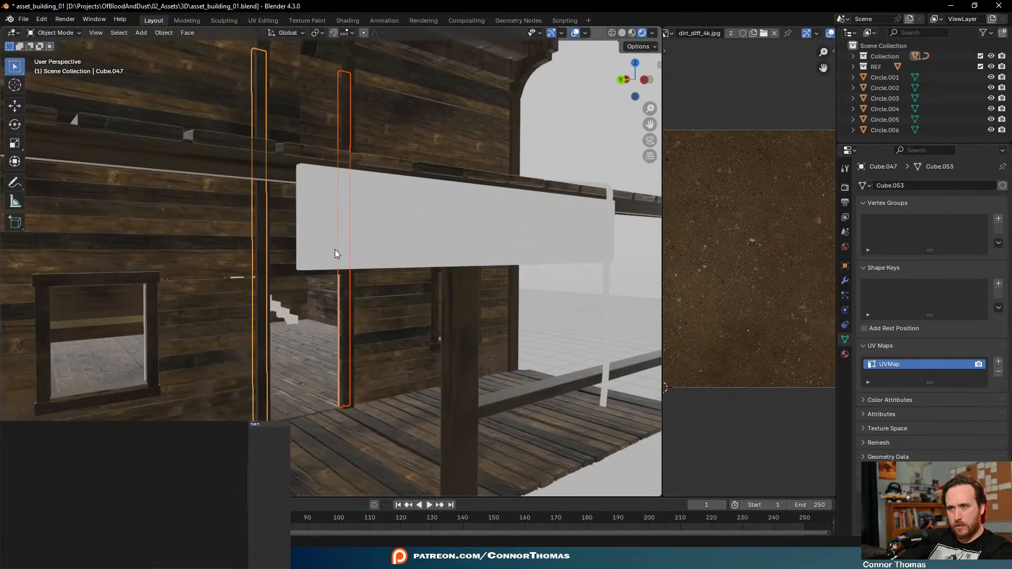
{"action": "left_click", "coordinate": [262, 233], "text": "shift"}
{"action": "key", "text": "ctrl+l"}
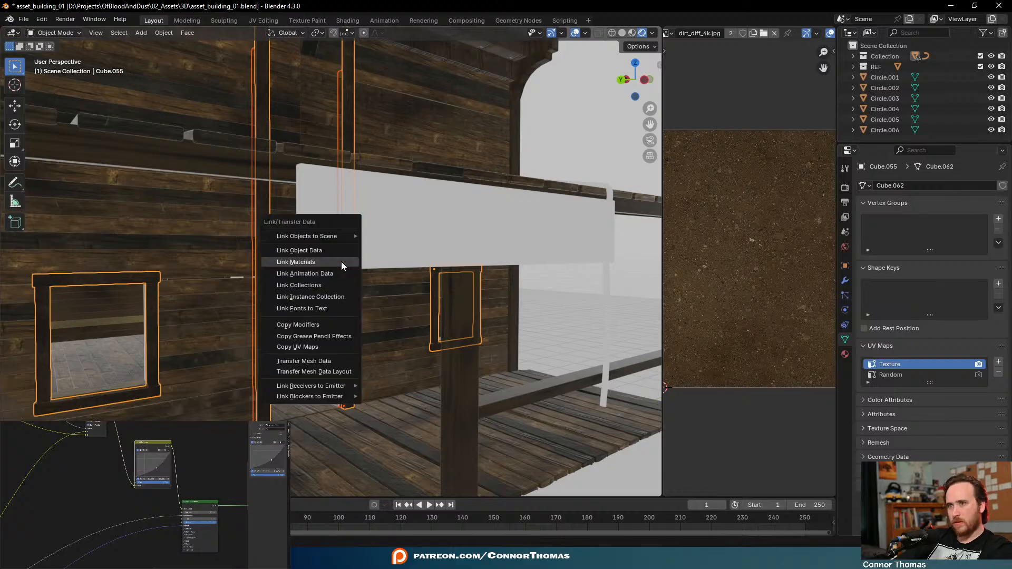
{"action": "left_click", "coordinate": [341, 261]}
{"action": "middle_click_drag", "start_coordinate": [389, 262], "coordinate": [227, 207]}
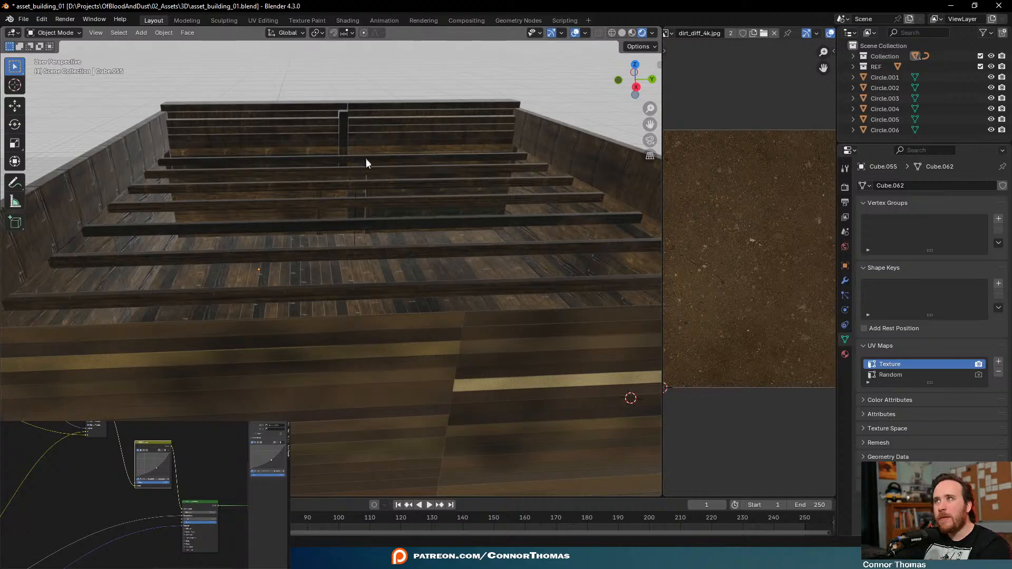
Link the side wall planks' material to the untextured diagonal board at the base of the wall
{"action": "scroll", "coordinate": [385, 200], "scroll_direction": "down", "scroll_amount": 5}
{"action": "middle_click_drag", "start_coordinate": [397, 230], "coordinate": [388, 322]}
{"action": "left_click", "coordinate": [347, 419]}
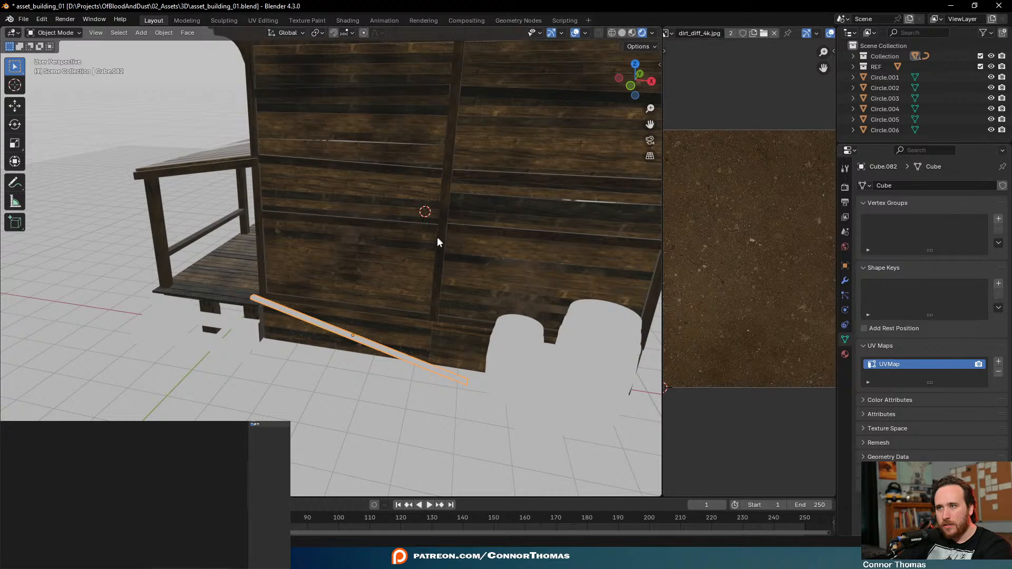
{"action": "left_click", "coordinate": [384, 261], "text": "shift"}
{"action": "key", "text": "ctrl+l"}
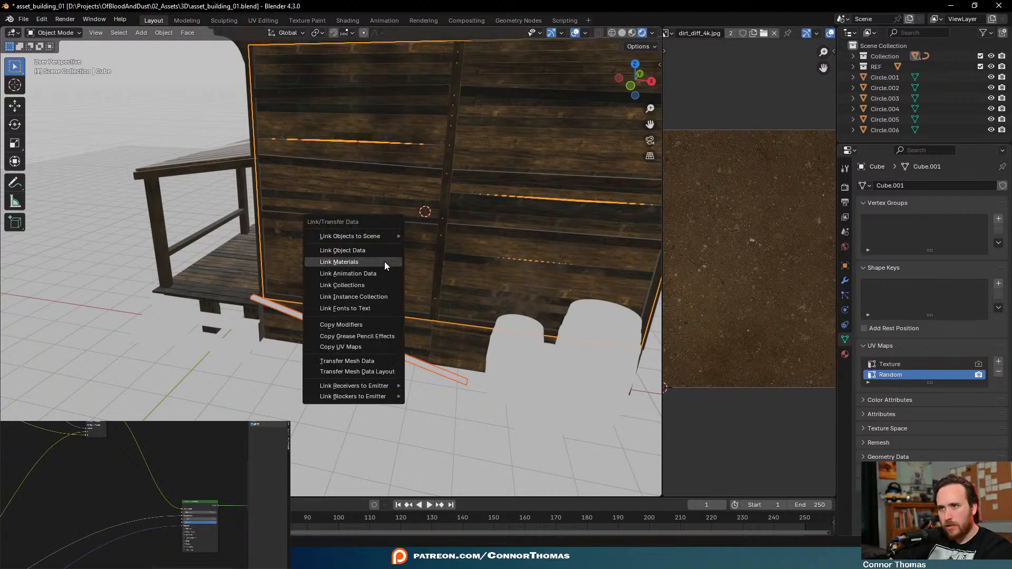
{"action": "left_click", "coordinate": [384, 262]}
{"action": "key", "text": "a"}
{"action": "key", "text": "a"}
Rename the diagonal board's UV map to Texture
{"action": "middle_click_drag", "start_coordinate": [395, 266], "coordinate": [404, 347]}
{"action": "scroll", "coordinate": [395, 364], "scroll_direction": "up", "scroll_amount": 3}
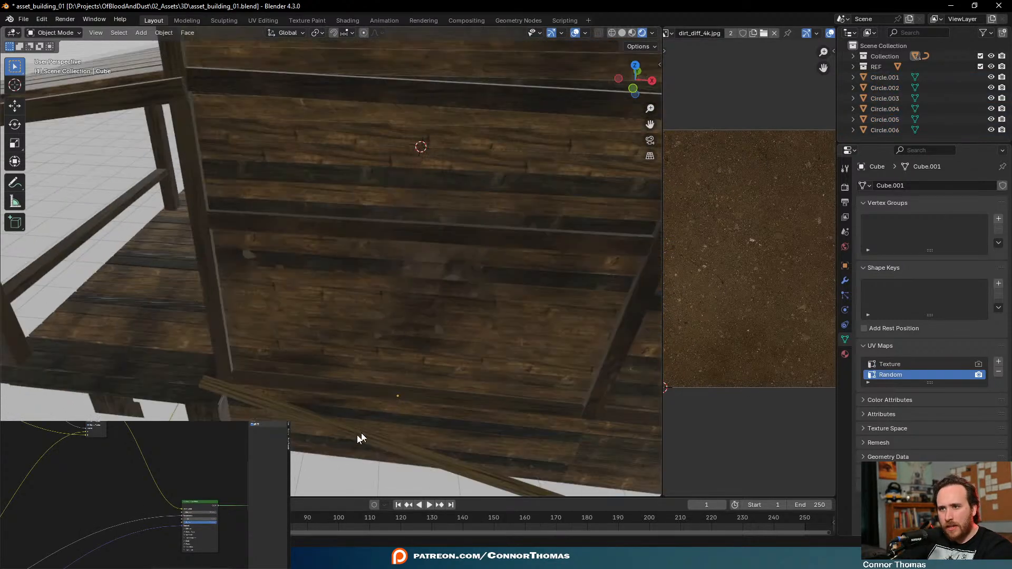
{"action": "left_click", "coordinate": [351, 435]}
{"action": "left_click", "coordinate": [352, 436]}
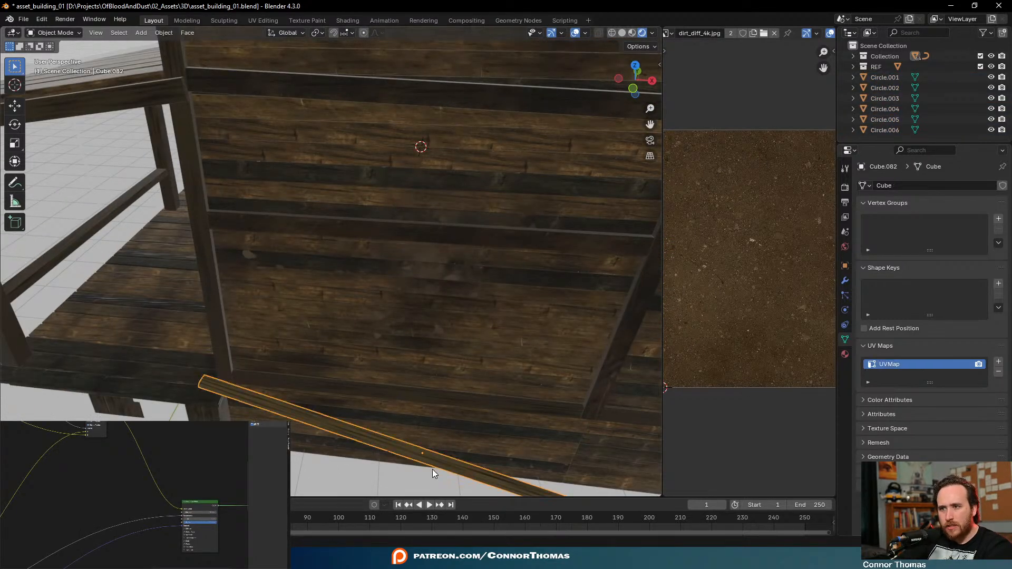
{"action": "double_click", "coordinate": [888, 367]}
{"action": "type", "text": "Texture"}
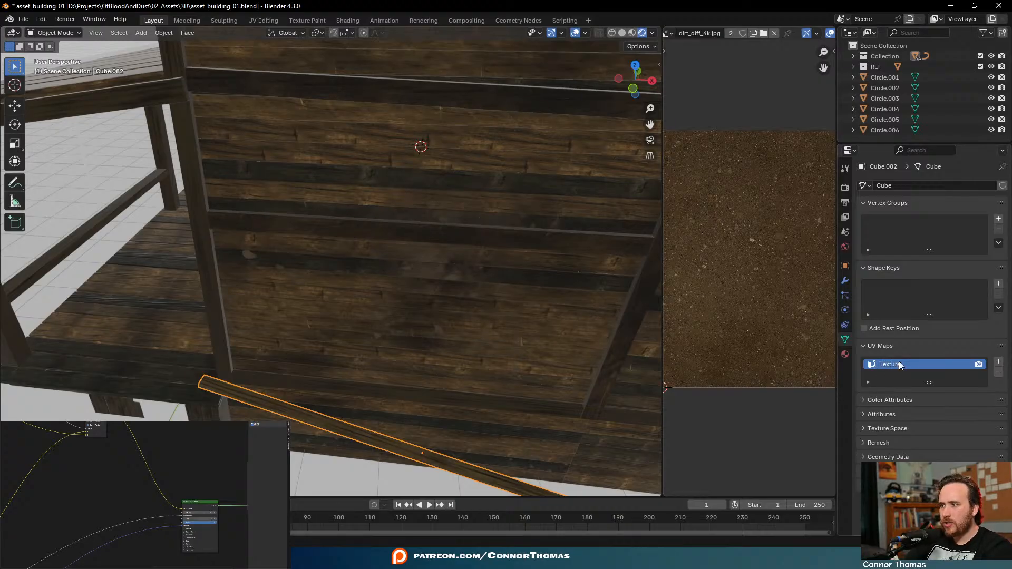
Unwrap all of the diagonal board's faces with Smart UV Project and return to Object Mode
{"action": "scroll", "coordinate": [447, 375], "scroll_direction": "down", "scroll_amount": 3}
{"action": "key", "text": "Tab"}
{"action": "key", "text": "a"}
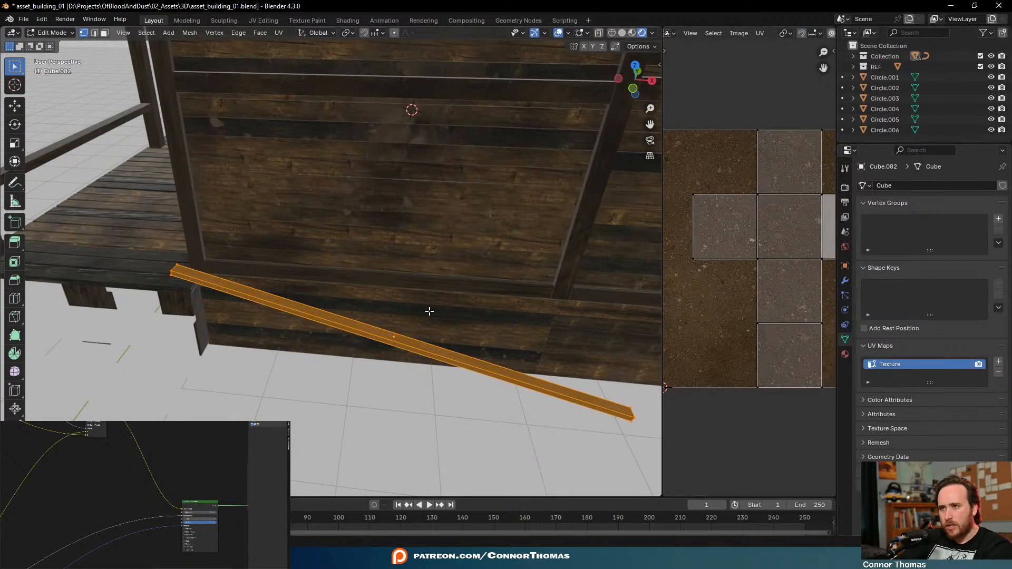
{"action": "key", "text": "u"}
{"action": "mouse_move", "coordinate": [428, 297]}
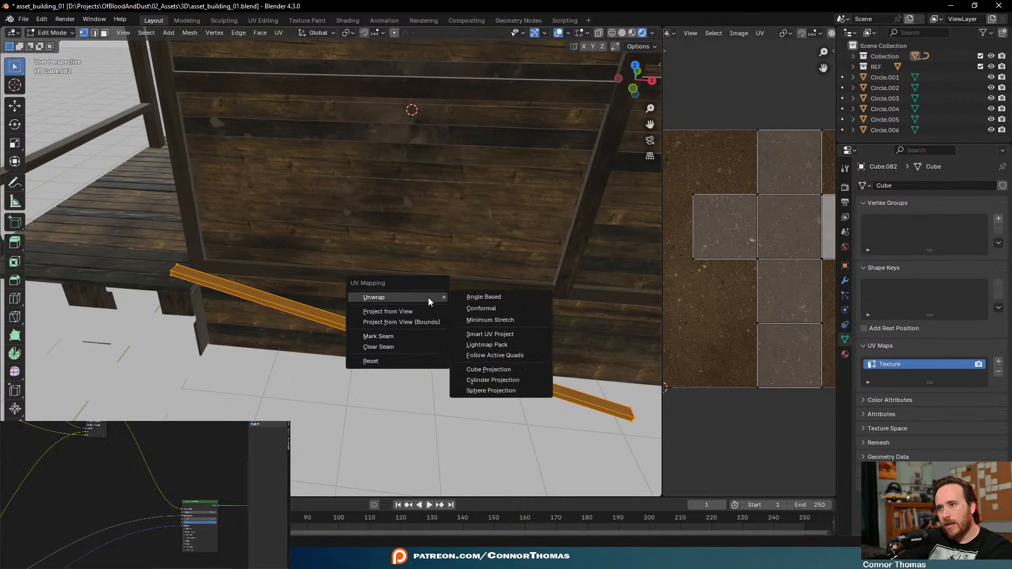
{"action": "left_click", "coordinate": [485, 335]}
{"action": "left_click", "coordinate": [480, 433]}
{"action": "key", "text": "Tab"}
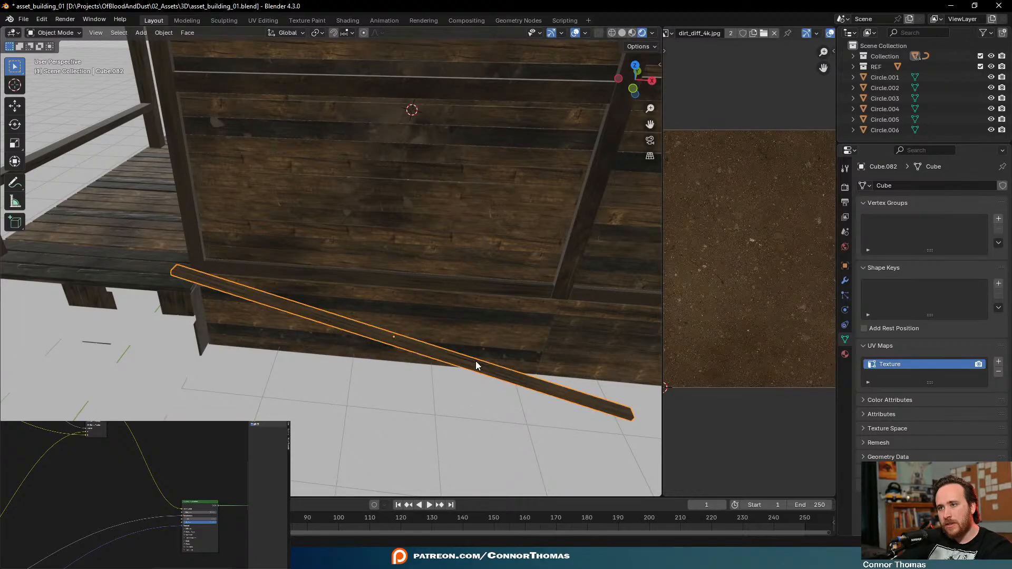
Repeat the Smart UV Project unwrap on the diagonal board and check its wood grain in Object Mode
{"action": "key", "text": "alt+a"}
{"action": "scroll", "coordinate": [348, 332], "scroll_direction": "up", "scroll_amount": 4}
{"action": "middle_click_drag", "start_coordinate": [373, 326], "coordinate": [294, 379]}
{"action": "key", "text": "Tab"}
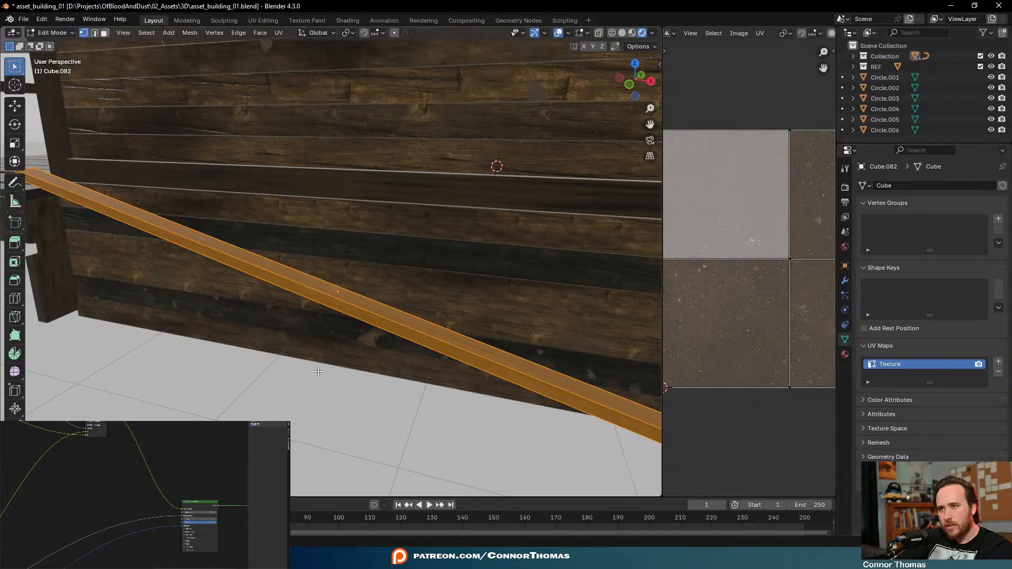
{"action": "key", "text": "u"}
{"action": "mouse_move", "coordinate": [305, 368]}
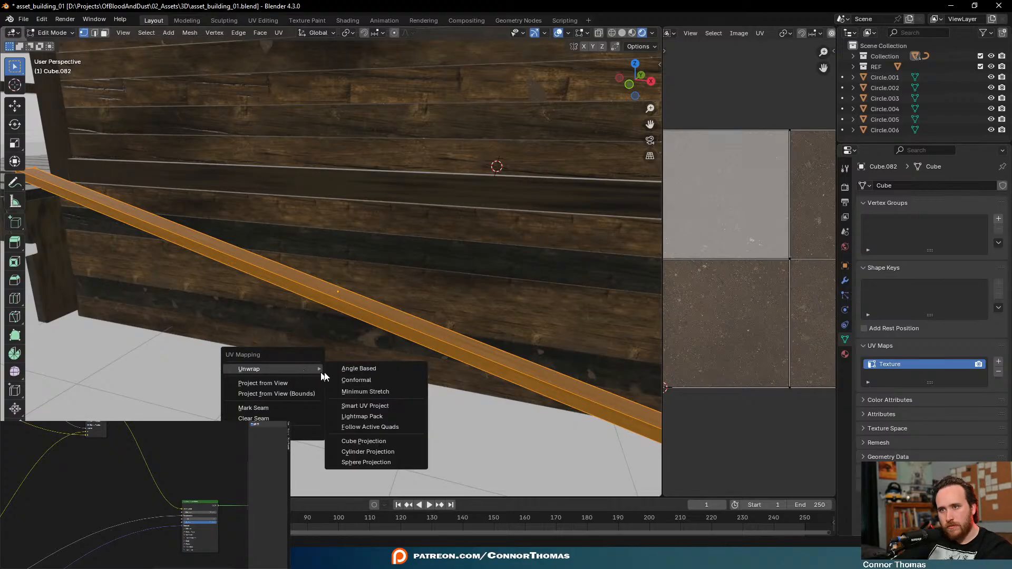
{"action": "left_click", "coordinate": [370, 409]}
{"action": "left_click", "coordinate": [345, 507]}
{"action": "key", "text": "Tab"}
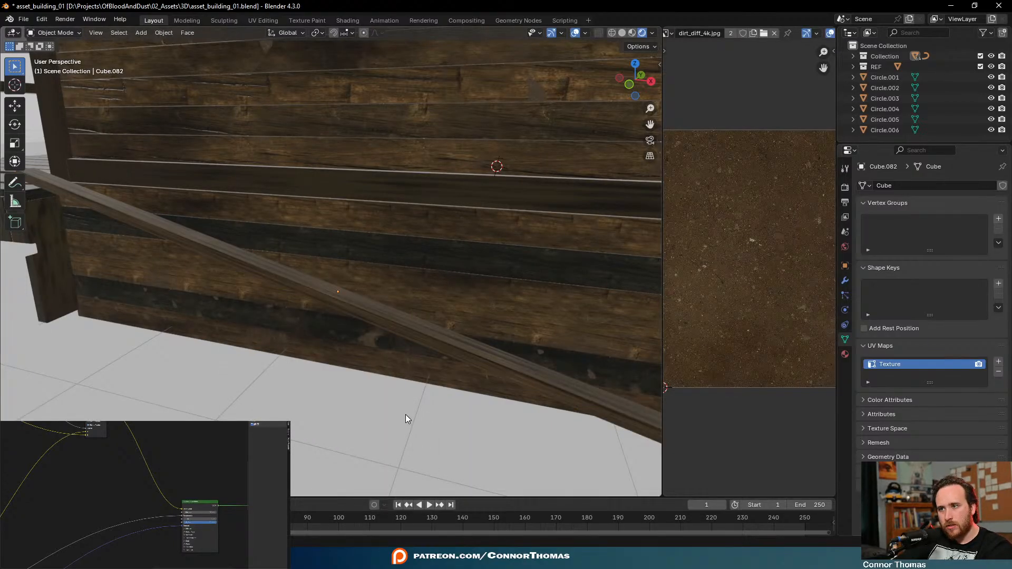
Try Cube Projection on the diagonal board and inspect the wood grain in Object Mode
{"action": "middle_click_drag", "start_coordinate": [406, 414], "coordinate": [372, 407]}
{"action": "scroll", "coordinate": [372, 406], "scroll_direction": "down", "scroll_amount": 2}
{"action": "key", "text": "Tab"}
{"action": "key", "text": "u"}
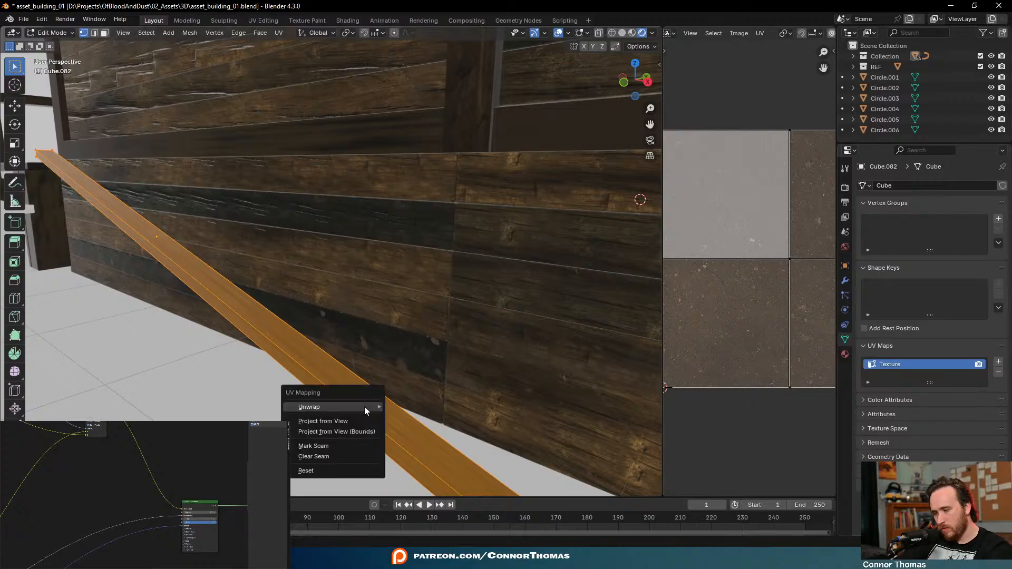
{"action": "mouse_move", "coordinate": [338, 407]}
{"action": "left_click", "coordinate": [430, 481]}
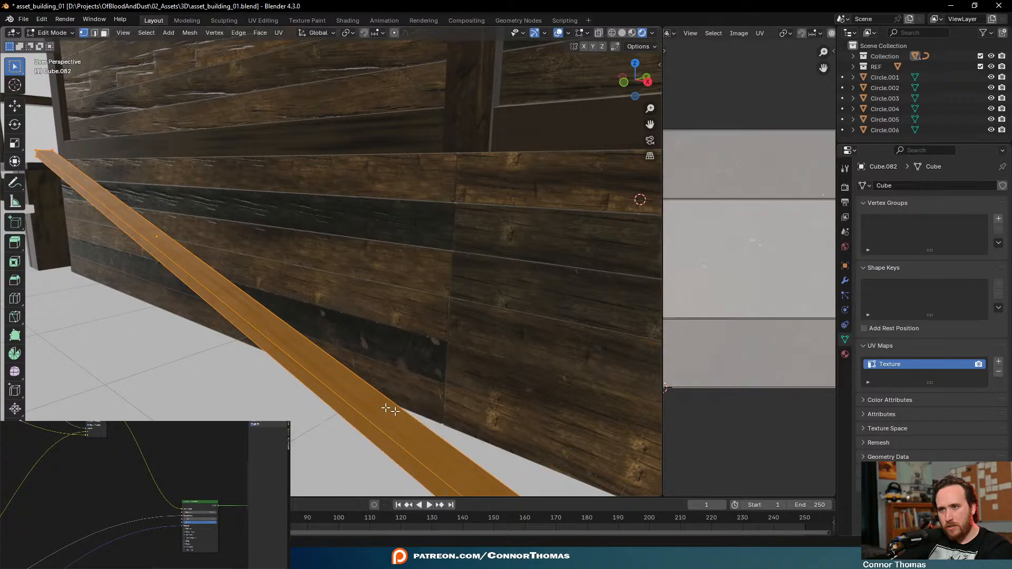
{"action": "key", "text": "Tab"}
{"action": "middle_click_drag", "start_coordinate": [292, 419], "coordinate": [371, 427]}
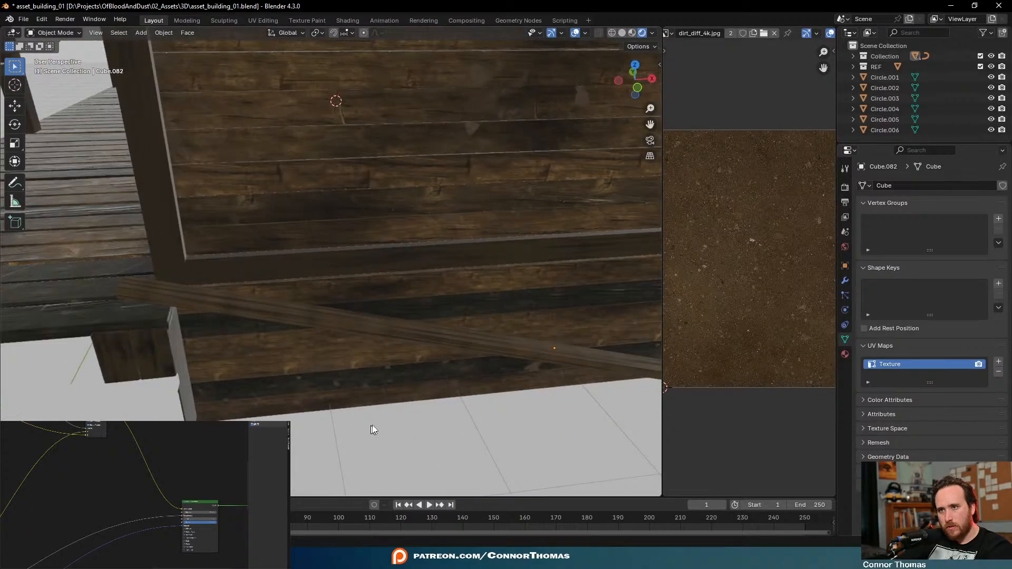
Try a Lightmap Pack unwrap on the diagonal board and inspect its texture
{"action": "key", "text": "Tab"}
{"action": "key", "text": "u"}
{"action": "mouse_move", "coordinate": [406, 377]}
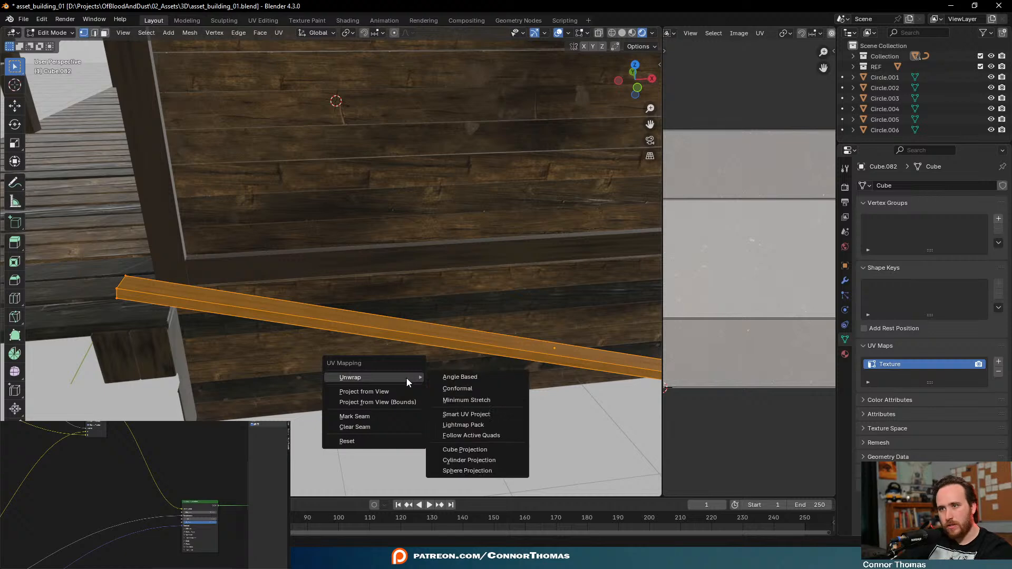
{"action": "left_click", "coordinate": [473, 425]}
{"action": "left_click", "coordinate": [453, 496]}
{"action": "middle_click_drag", "start_coordinate": [520, 442], "coordinate": [357, 366]}
{"action": "key", "text": "Tab"}
{"action": "key", "text": "Tab"}
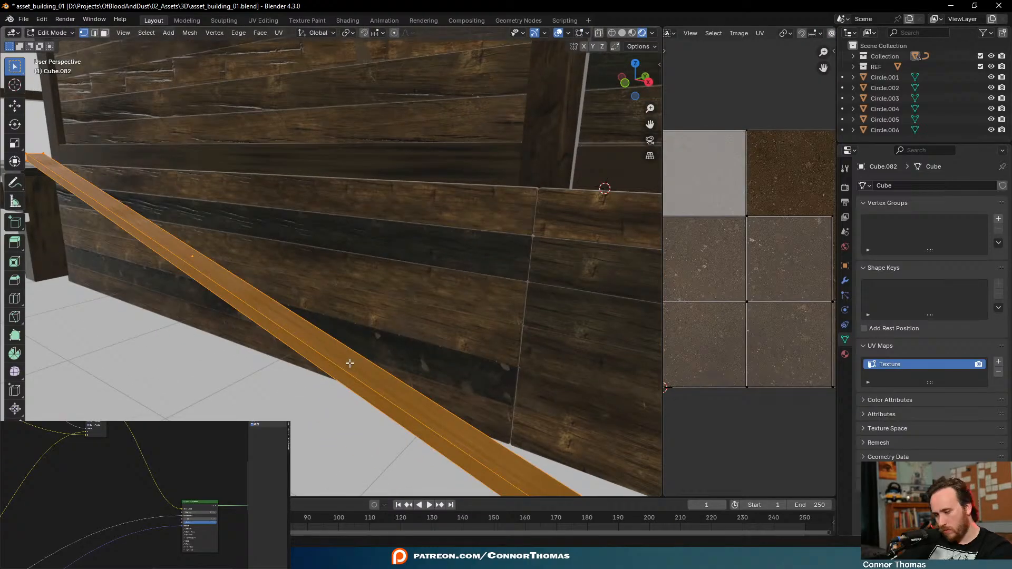
Unwrap the diagonal board with Smart UV Project using the Axis-aligned (Vertical) rotation method
{"action": "key", "text": "u"}
{"action": "mouse_move", "coordinate": [345, 362]}
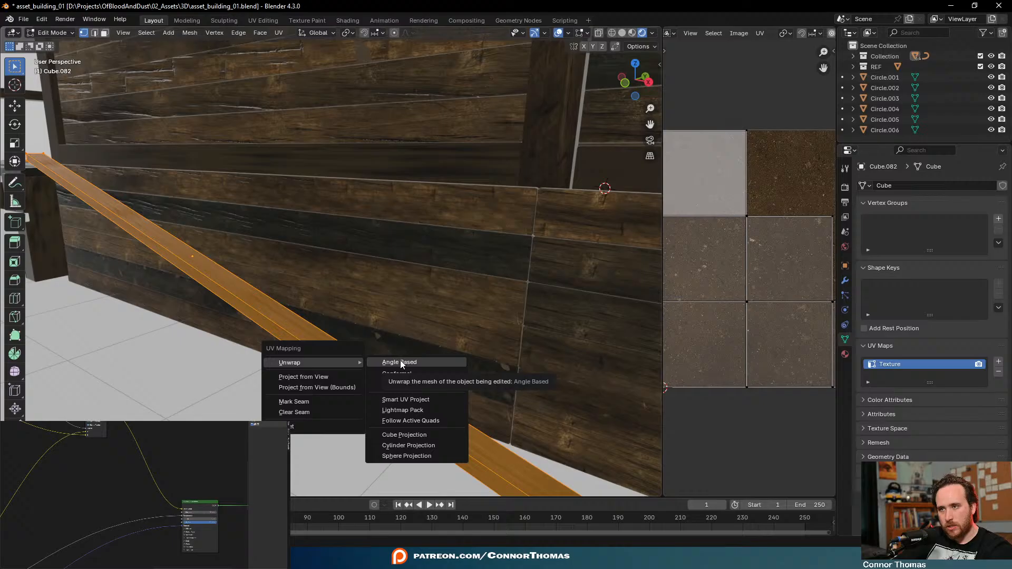
{"action": "left_click", "coordinate": [413, 400]}
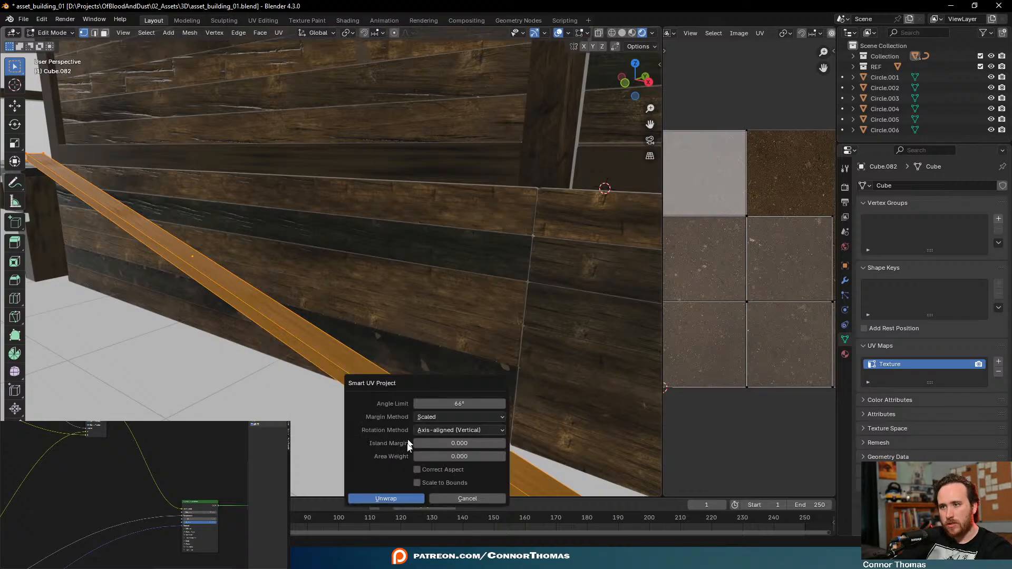
{"action": "left_click", "coordinate": [394, 498]}
{"action": "scroll", "coordinate": [784, 327], "scroll_direction": "down", "scroll_amount": 5}
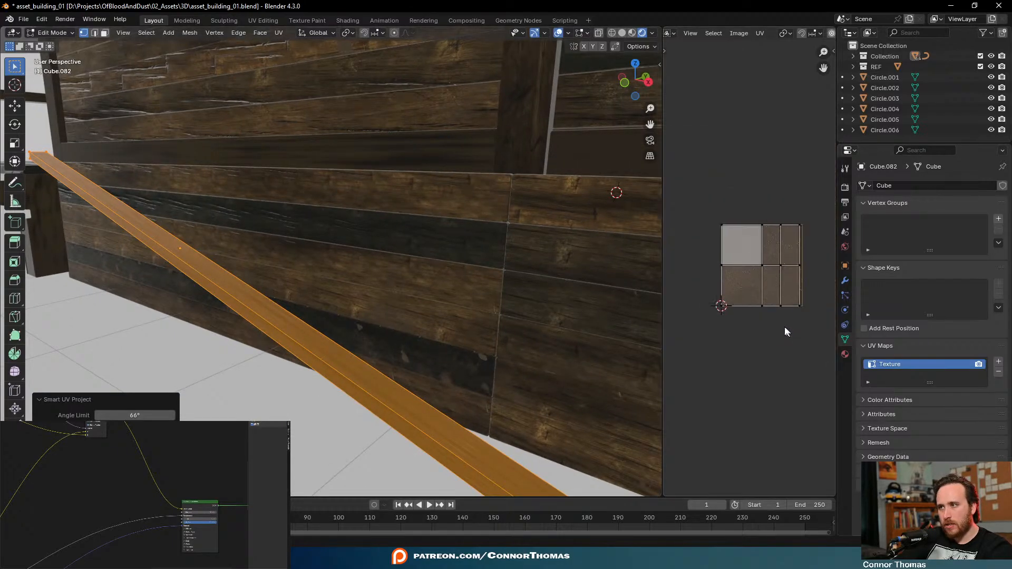
{"action": "key", "text": "a"}
{"action": "key", "text": "s"}
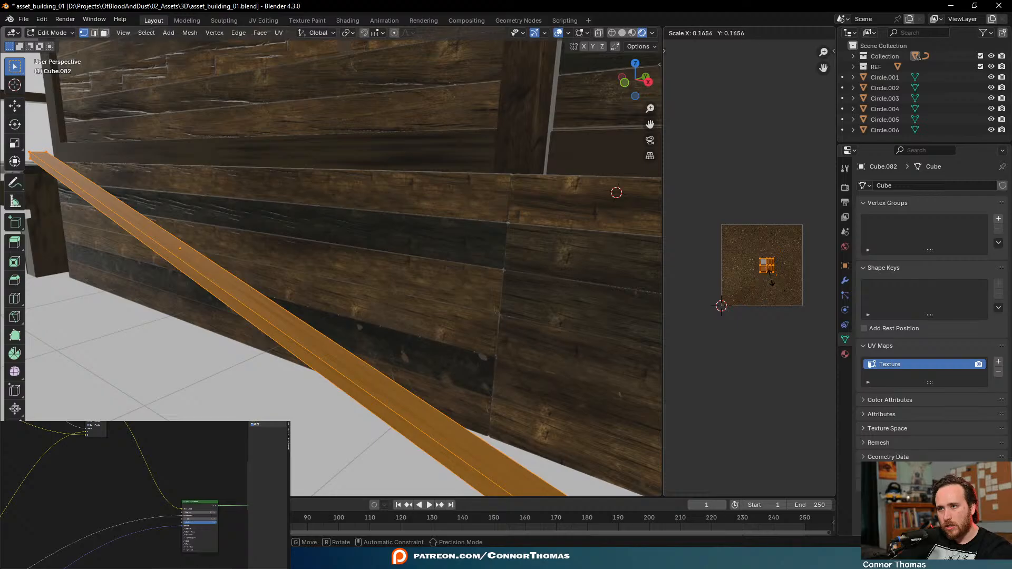
{"action": "key", "text": "Escape"}
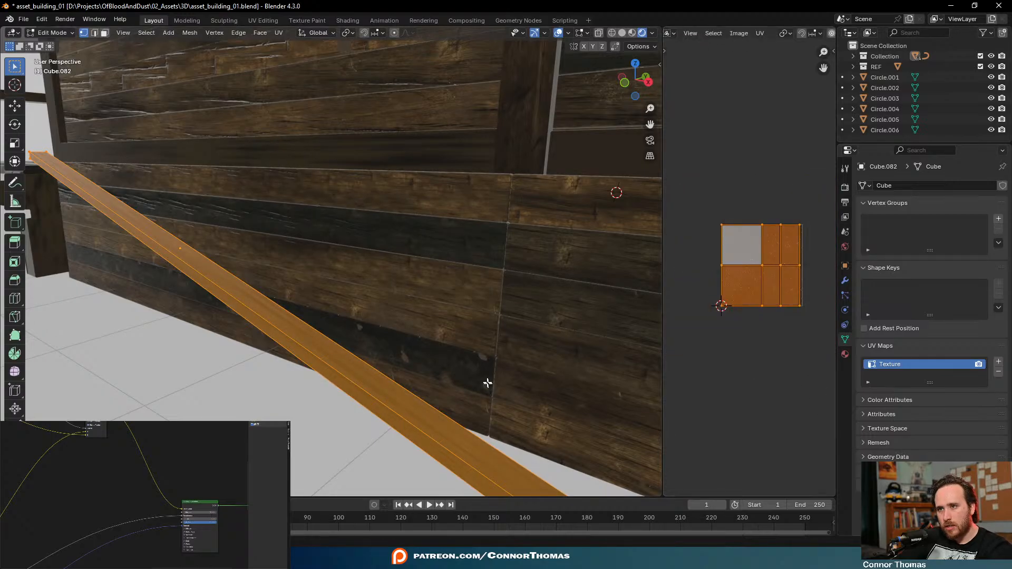
Hide the viewport overlays and examine the diagonal board's wood texture against the wall planks
{"action": "middle_click_drag", "start_coordinate": [488, 384], "coordinate": [470, 373]}
{"action": "key", "text": "Tab"}
{"action": "key", "text": "Tab"}
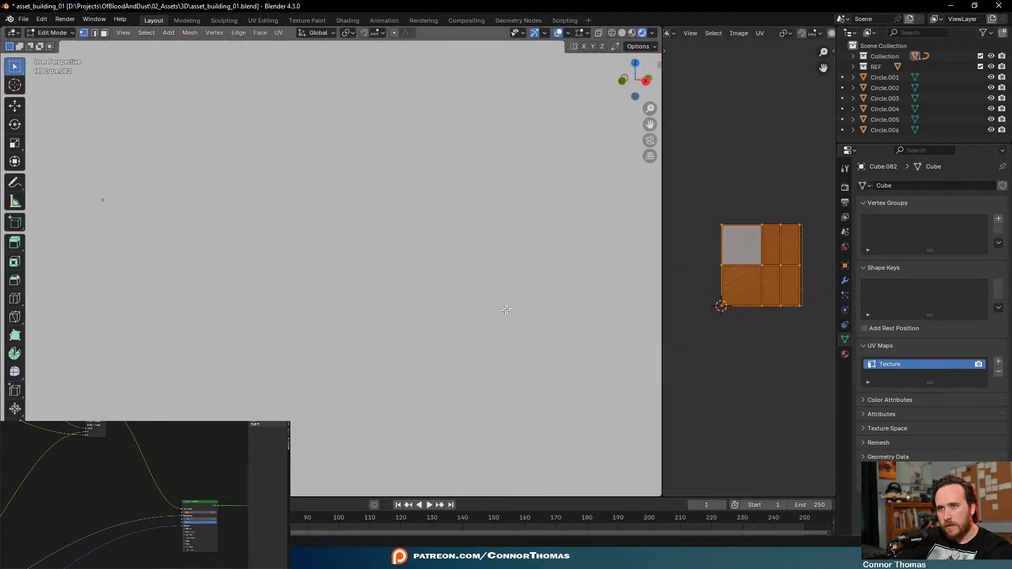
{"action": "left_click", "coordinate": [560, 33]}
{"action": "middle_click_drag", "start_coordinate": [380, 224], "coordinate": [387, 235]}
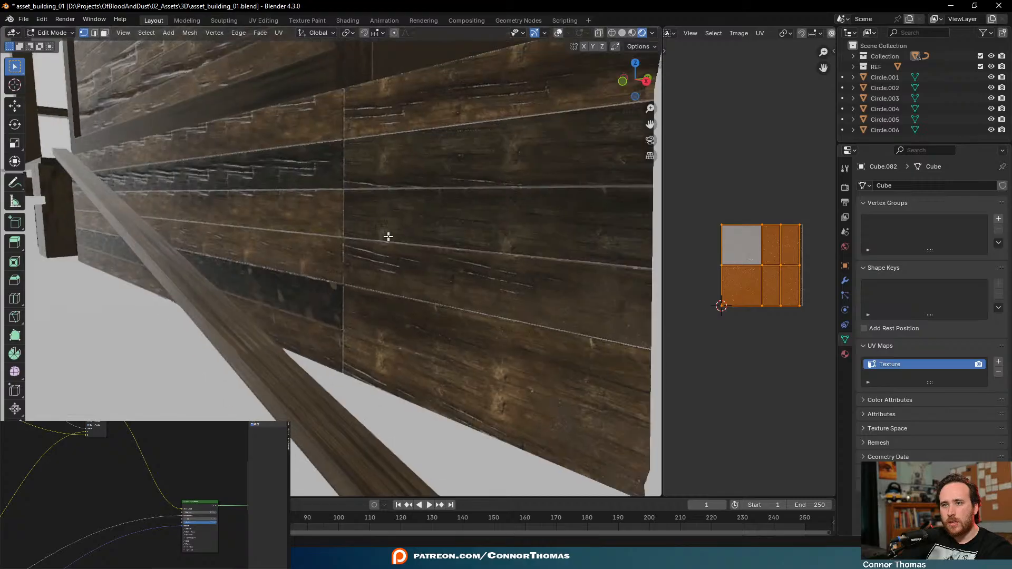
{"action": "scroll", "coordinate": [379, 244], "scroll_direction": "up", "scroll_amount": 4}
{"action": "scroll", "coordinate": [389, 253], "scroll_direction": "down", "scroll_amount": 3}
{"action": "scroll", "coordinate": [379, 260], "scroll_direction": "down", "scroll_amount": 5}
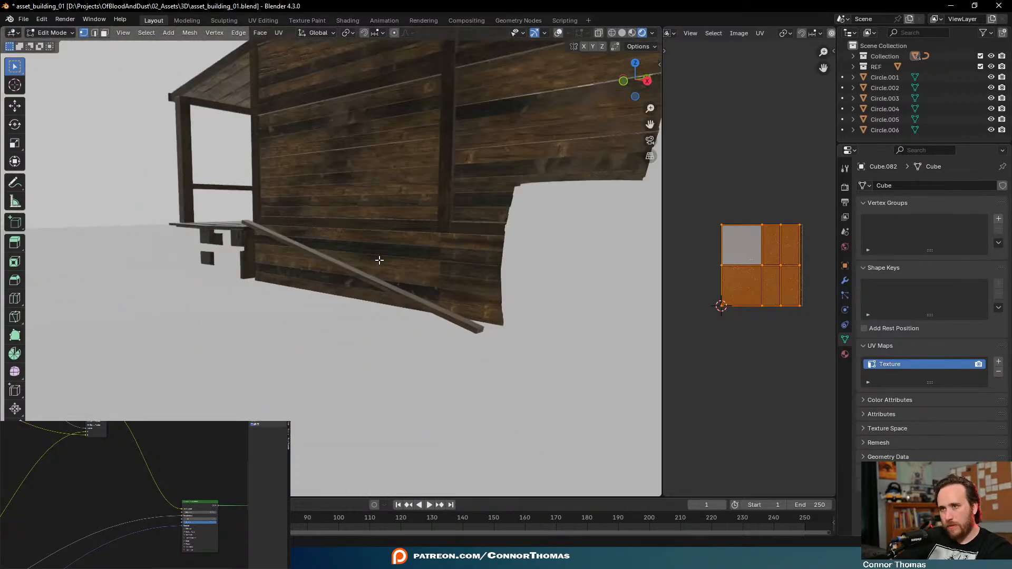
{"action": "middle_click_drag", "start_coordinate": [396, 294], "coordinate": [298, 316]}
{"action": "scroll", "coordinate": [348, 348], "scroll_direction": "up", "scroll_amount": 3}
{"action": "middle_click_drag", "start_coordinate": [366, 364], "coordinate": [367, 200], "text": "shift"}
Try enlarging the board's UV layout along Y and along X to adjust the wood grain
{"action": "key", "text": "s"}
{"action": "key", "text": "y"}
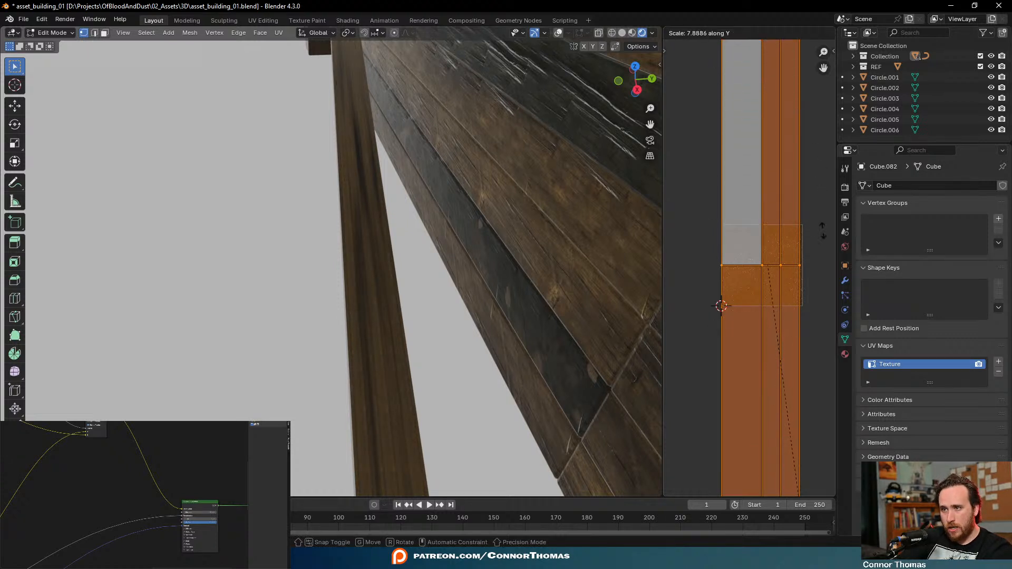
{"action": "left_click", "coordinate": [824, 363]}
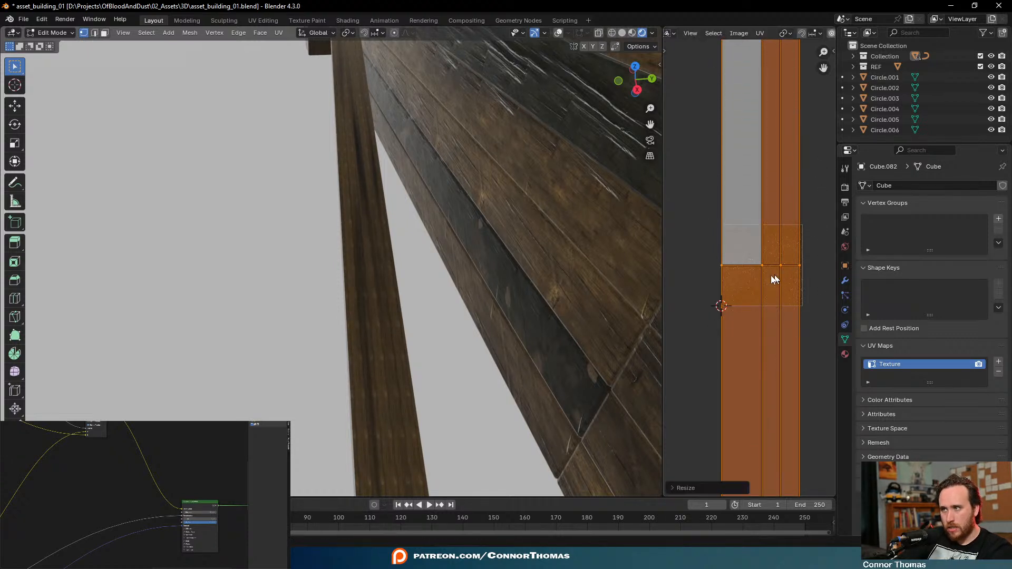
{"action": "key", "text": "s"}
{"action": "key", "text": "x"}
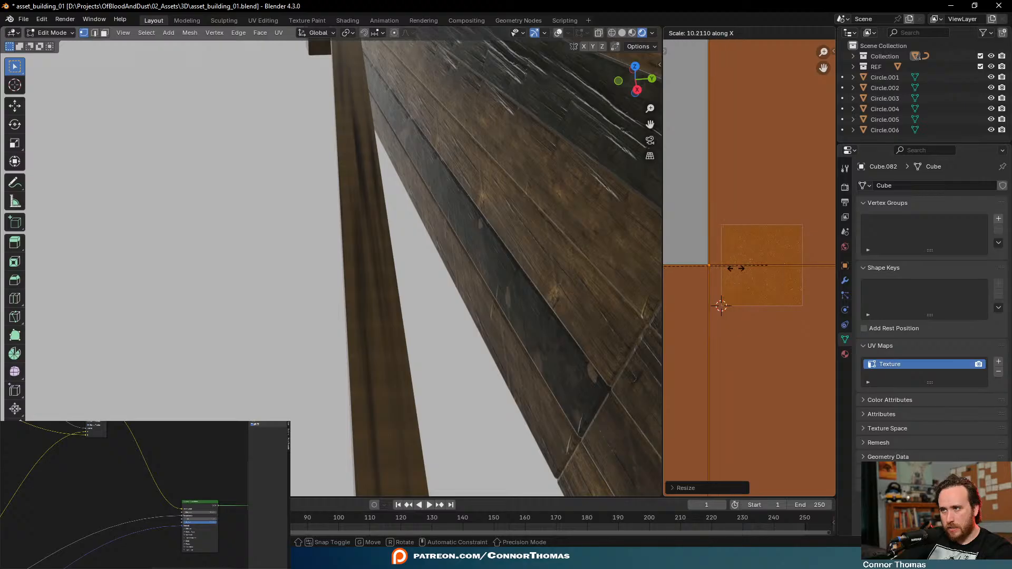
{"action": "left_click", "coordinate": [739, 303]}
Shrink the board's UV layout, narrow it to about 0.3 along X, and stretch it by about 3.8 along Y
{"action": "key", "text": "s"}
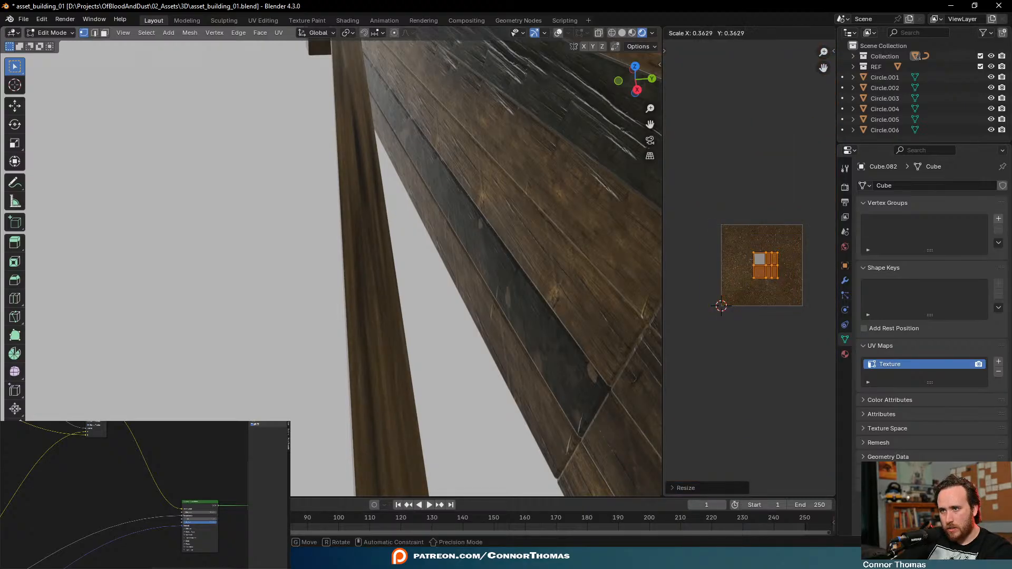
{"action": "key", "text": "x"}
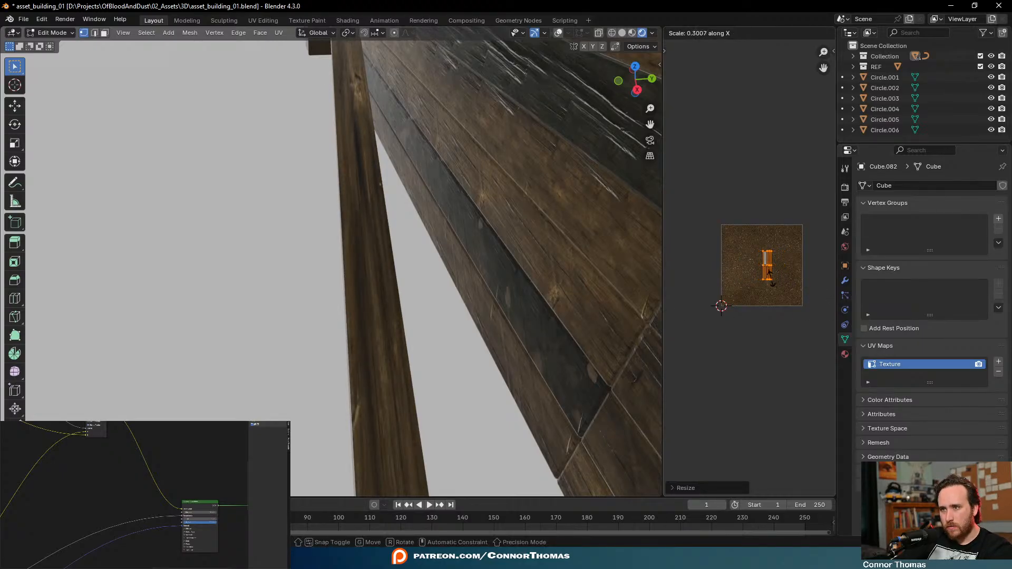
{"action": "left_click", "coordinate": [768, 283]}
{"action": "key", "text": "s"}
{"action": "key", "text": "y"}
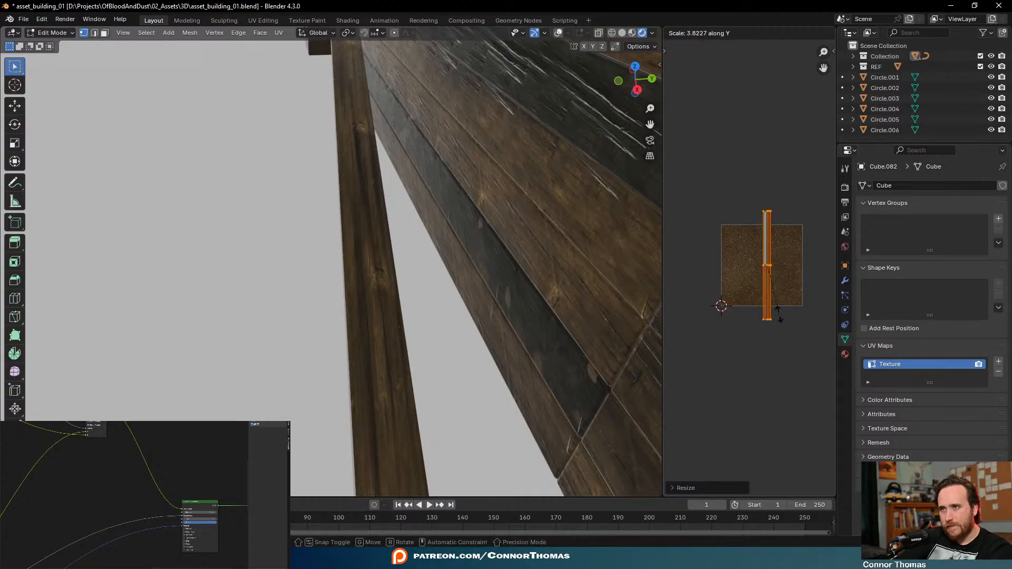
{"action": "left_click", "coordinate": [778, 312]}
Leave Edit Mode and save the Blender file
{"action": "key", "text": "Tab"}
{"action": "middle_click_drag", "start_coordinate": [423, 242], "coordinate": [353, 205]}
{"action": "key", "text": "ctrl+s"}
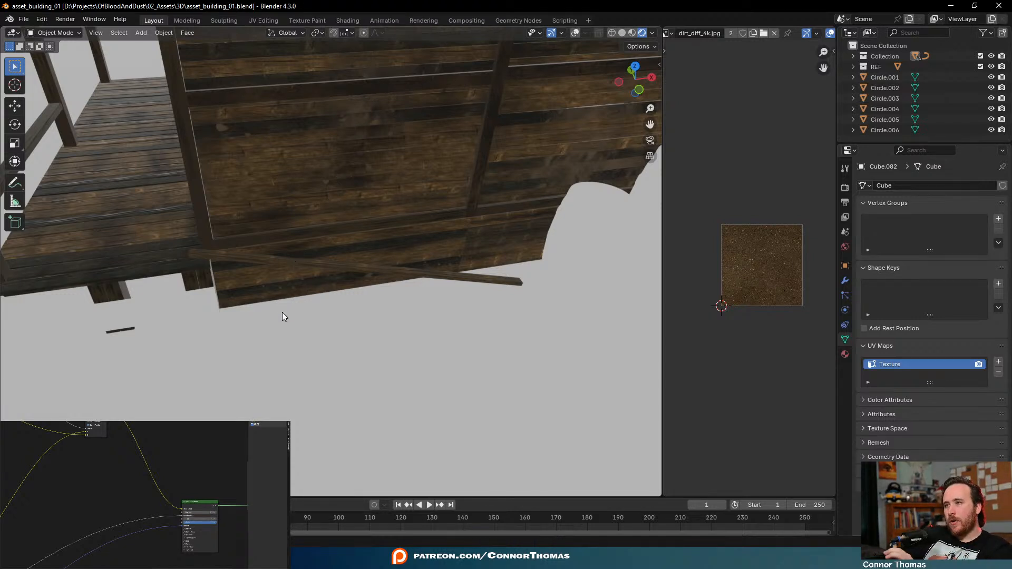
Select the vertical skirting planks along the porch front and switch to solid shading with the overlays shown
{"action": "mouse_move", "coordinate": [286, 248]}
{"action": "middle_mouse_down"}
{"action": "mouse_move", "coordinate": [261, 261]}
{"action": "mouse_move", "coordinate": [317, 223]}
{"action": "mouse_move", "coordinate": [340, 264]}
{"action": "middle_mouse_up"}
{"action": "left_click", "coordinate": [310, 239]}
{"action": "key", "text": "z"}
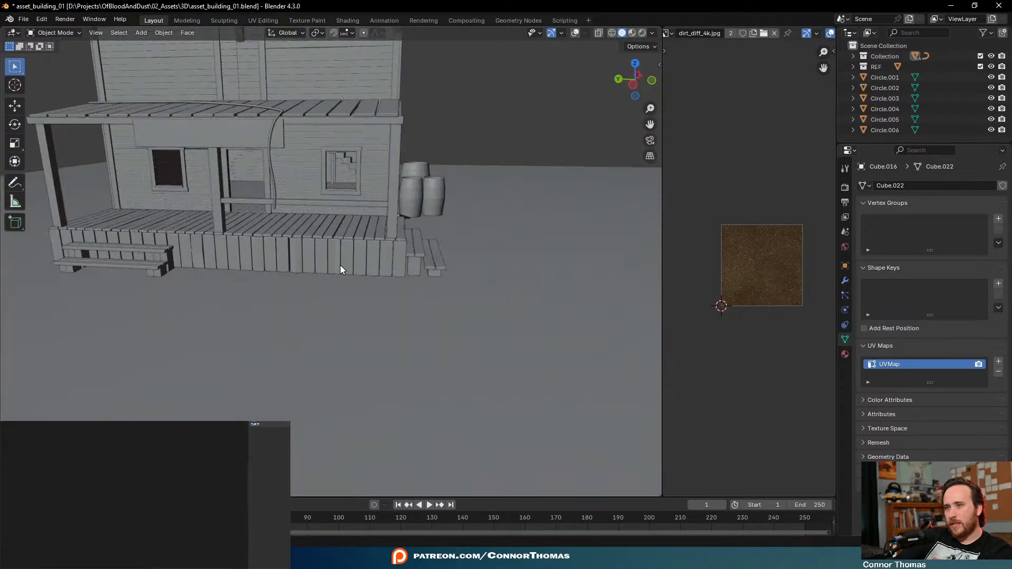
{"action": "left_click", "coordinate": [576, 34]}
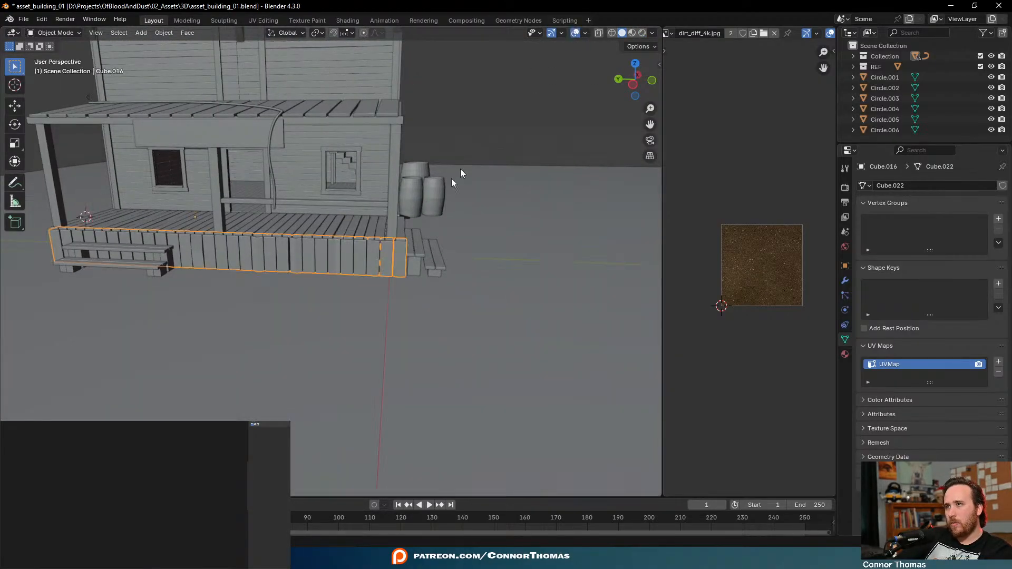
Rename the porch skirting planks' UV map to Texture
{"action": "middle_click_drag", "start_coordinate": [459, 174], "coordinate": [177, 182]}
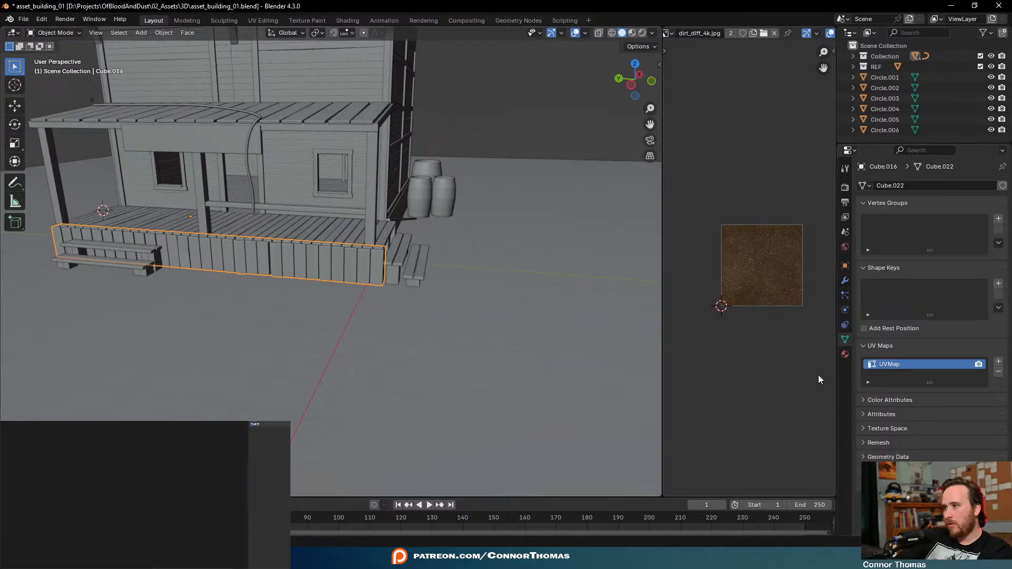
{"action": "double_click", "coordinate": [896, 364]}
{"action": "type", "text": "Texture"}
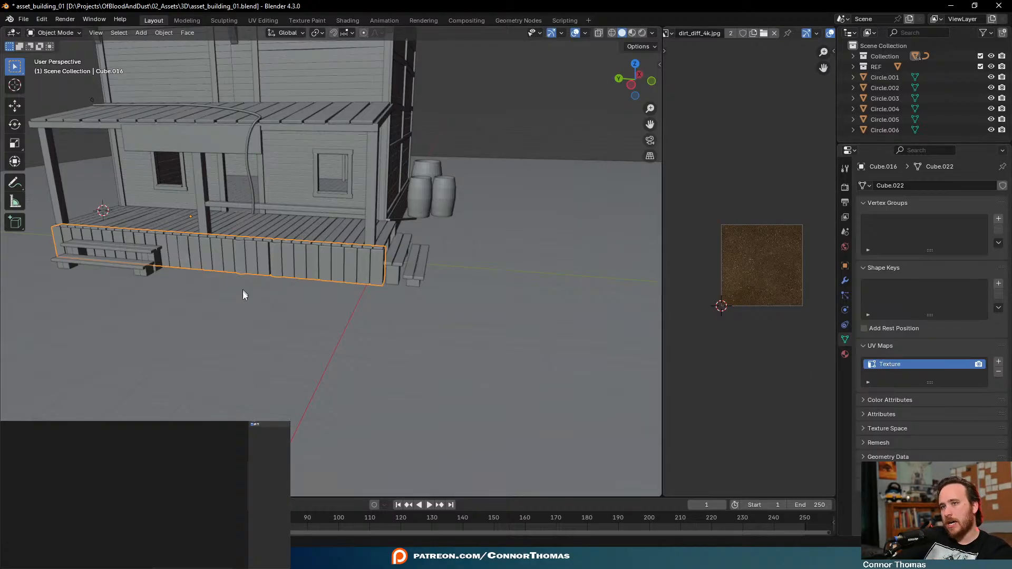
Select all the skirting planks' geometry, add a second UV map named Random, and make the Texture map active again
{"action": "key", "text": "Tab"}
{"action": "key", "text": "a"}
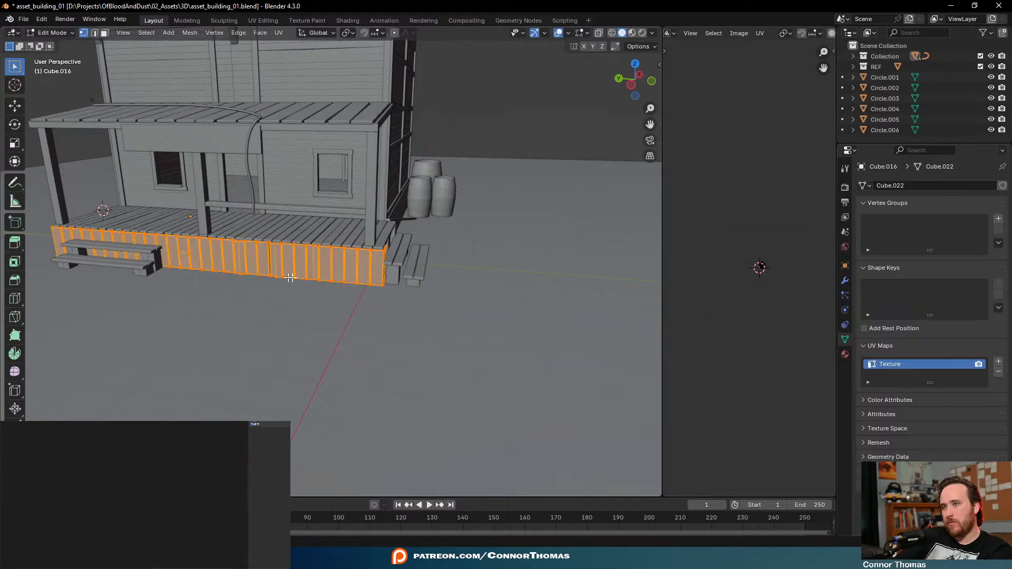
{"action": "left_click", "coordinate": [845, 281]}
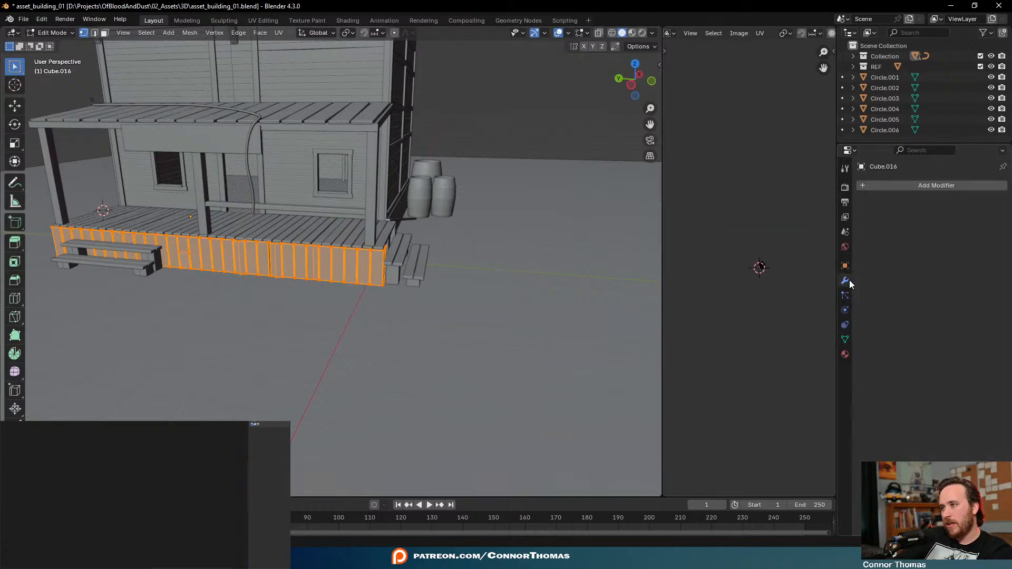
{"action": "left_click", "coordinate": [845, 340]}
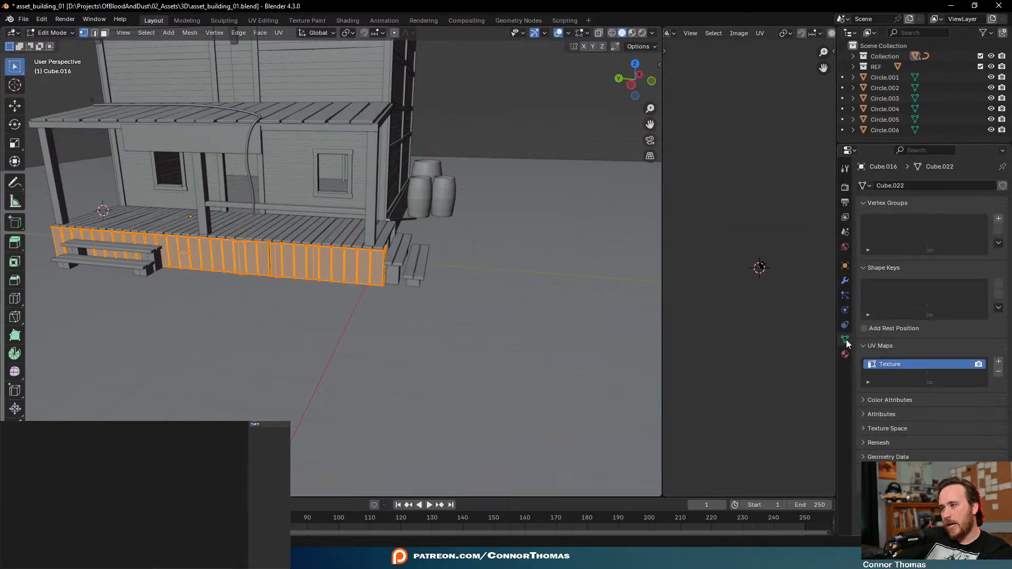
{"action": "left_click", "coordinate": [998, 362]}
{"action": "double_click", "coordinate": [893, 375]}
{"action": "type", "text": "Rando"}
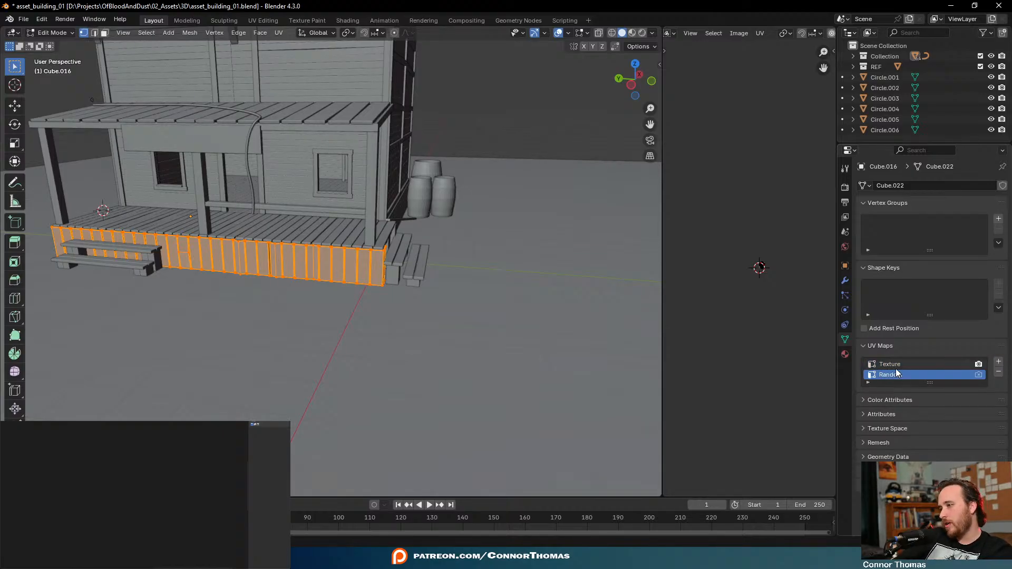
{"action": "left_click", "coordinate": [895, 368]}
Link the existing Wood Panels material to the porch skirting planks
{"action": "middle_click_drag", "start_coordinate": [286, 304], "coordinate": [584, 330]}
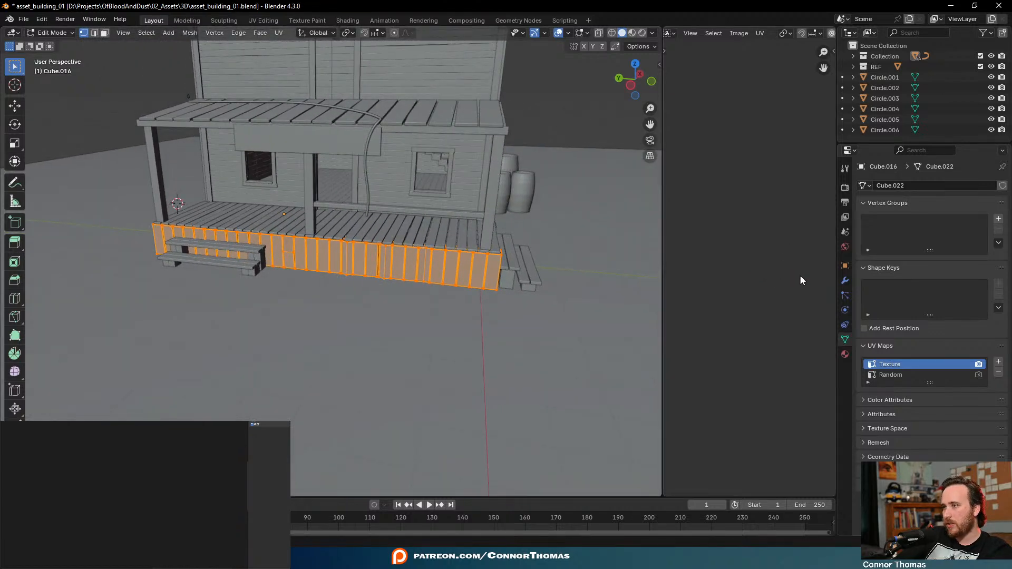
{"action": "middle_click_drag", "start_coordinate": [702, 279], "coordinate": [880, 307]}
{"action": "middle_click_drag", "start_coordinate": [817, 308], "coordinate": [739, 303]}
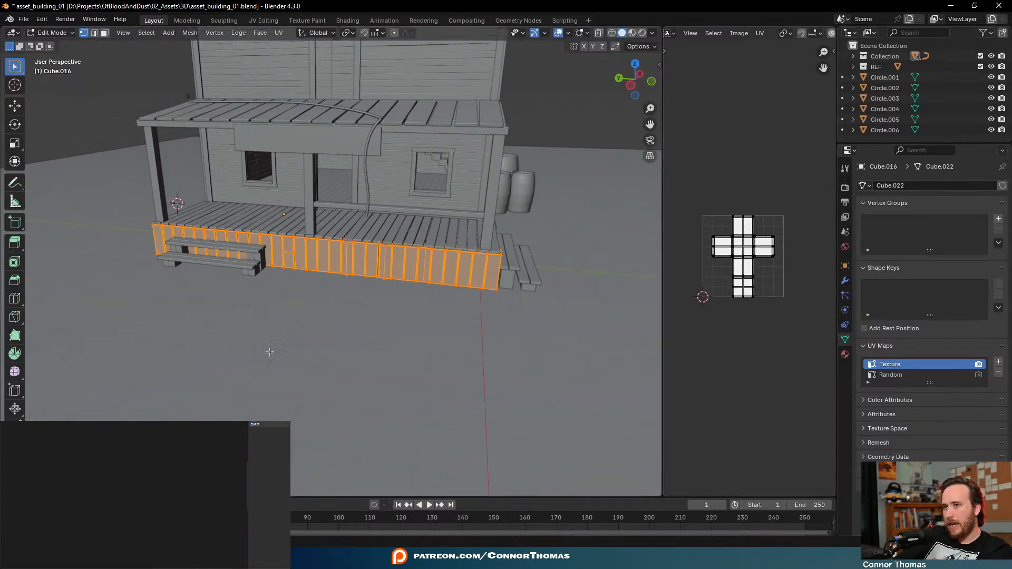
{"action": "key", "text": "u"}
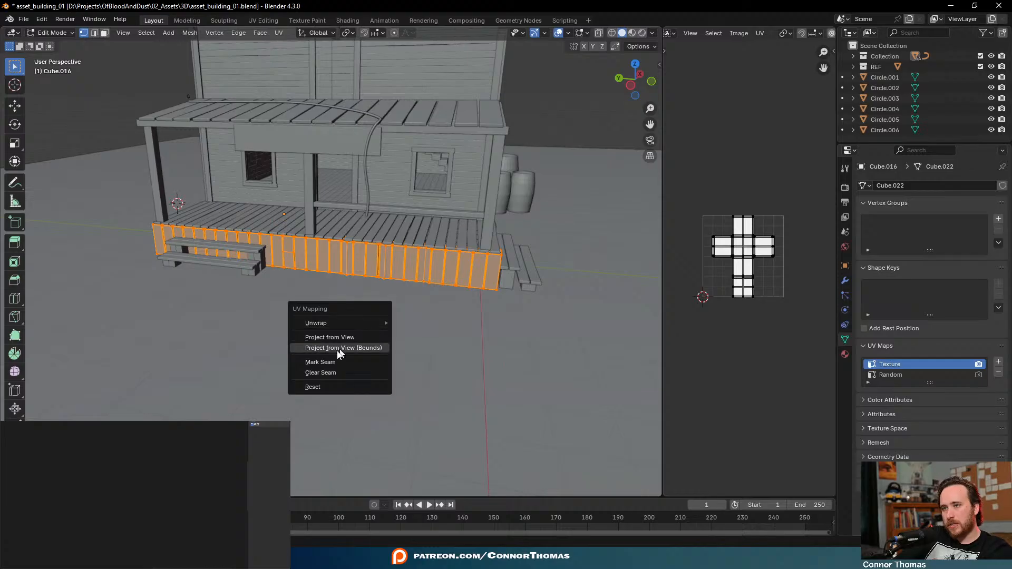
{"action": "left_click", "coordinate": [845, 355]}
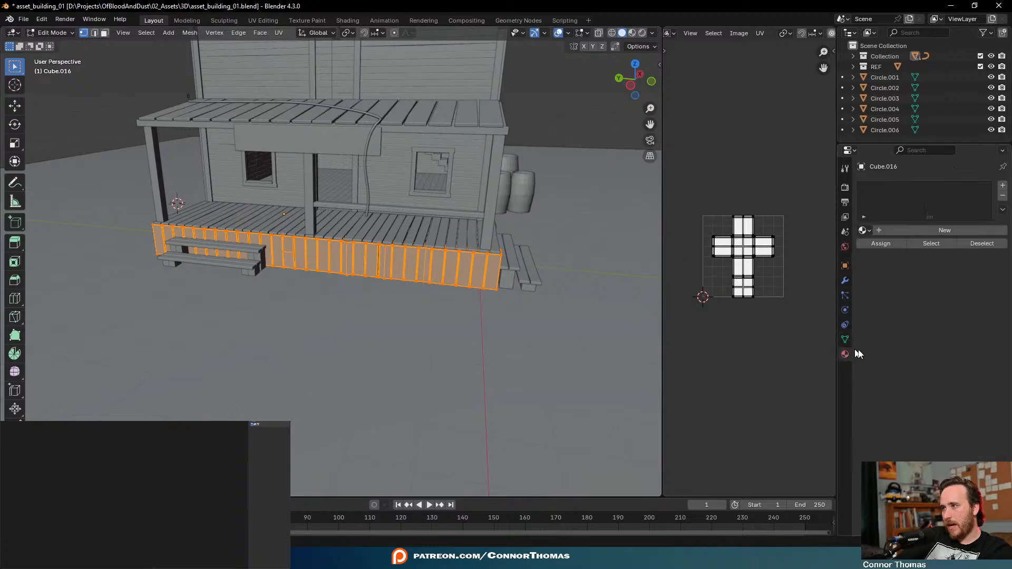
{"action": "left_click", "coordinate": [865, 230]}
{"action": "left_click", "coordinate": [735, 247]}
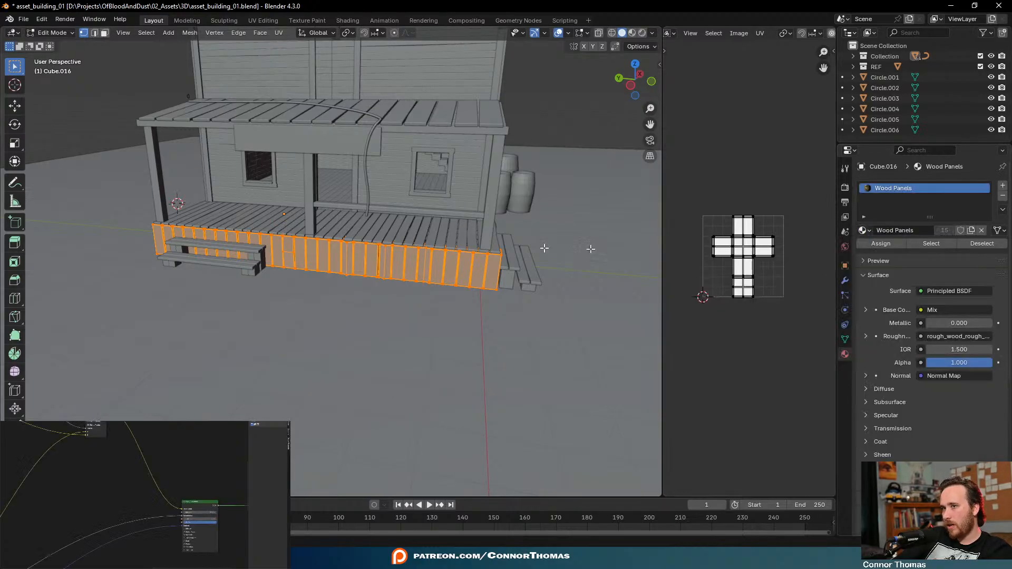
Unwrap the skirting planks with Smart UV Project at a 66° angle limit and axis-aligned vertical rotation, and leave Edit Mode
{"action": "middle_click_drag", "start_coordinate": [544, 248], "coordinate": [408, 263]}
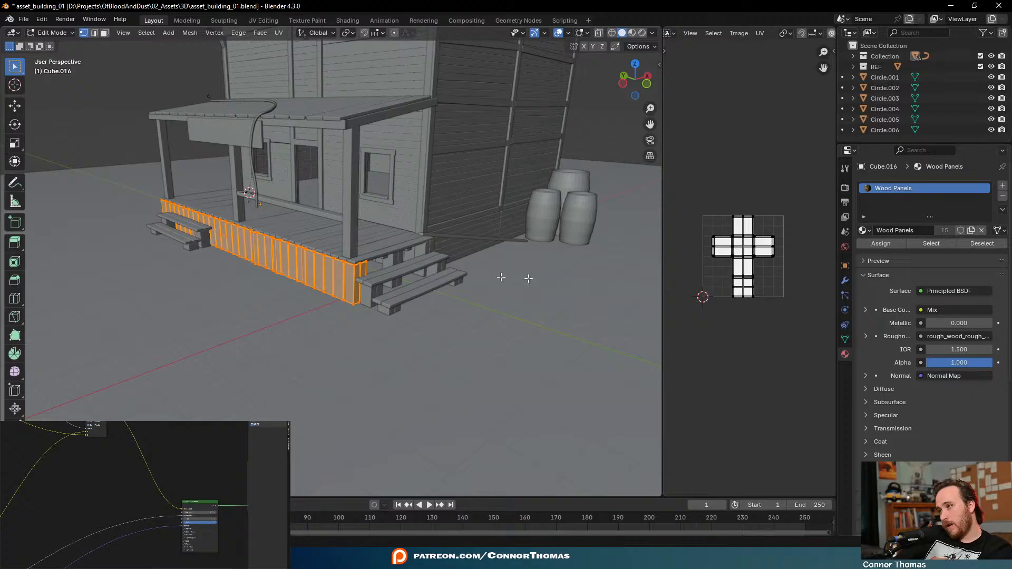
{"action": "scroll", "coordinate": [790, 284], "scroll_direction": "down", "scroll_amount": 8}
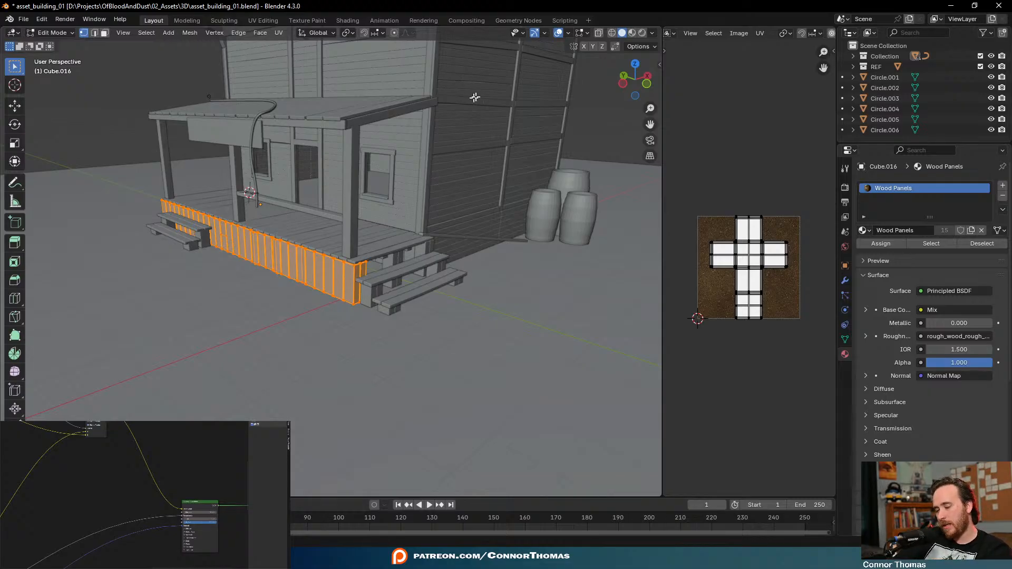
{"action": "key", "text": "u"}
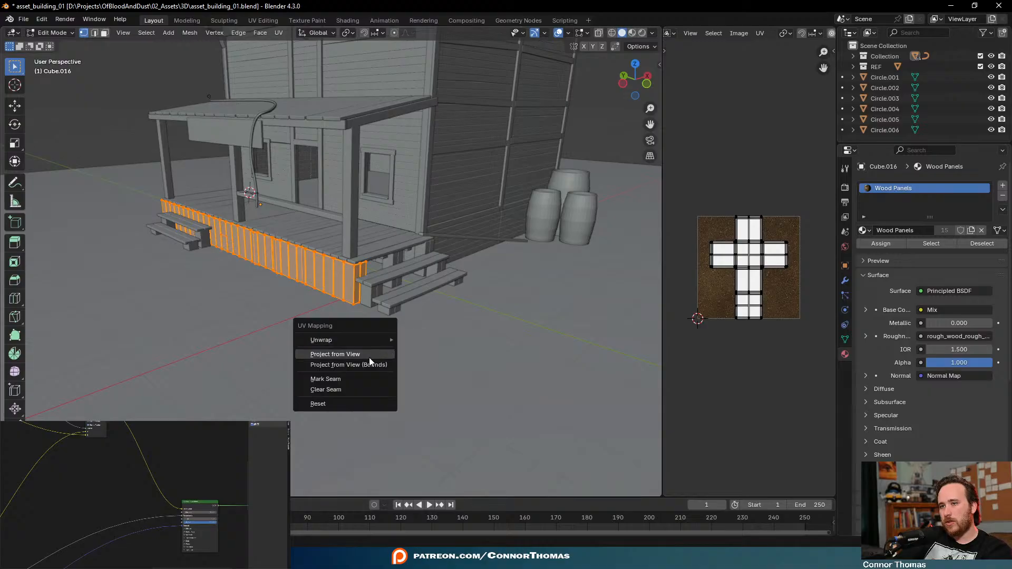
{"action": "mouse_move", "coordinate": [371, 340]}
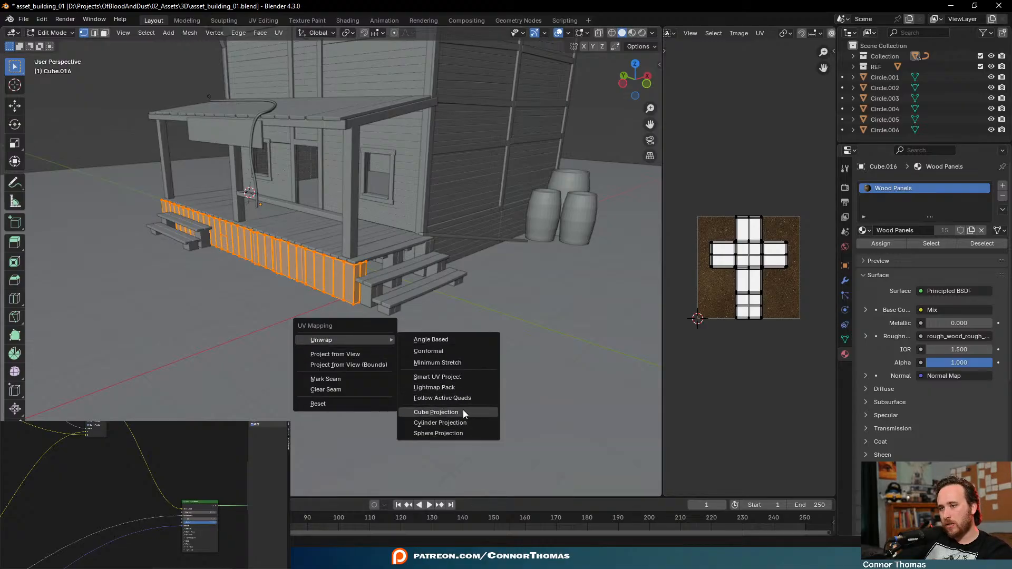
{"action": "left_click", "coordinate": [438, 377]}
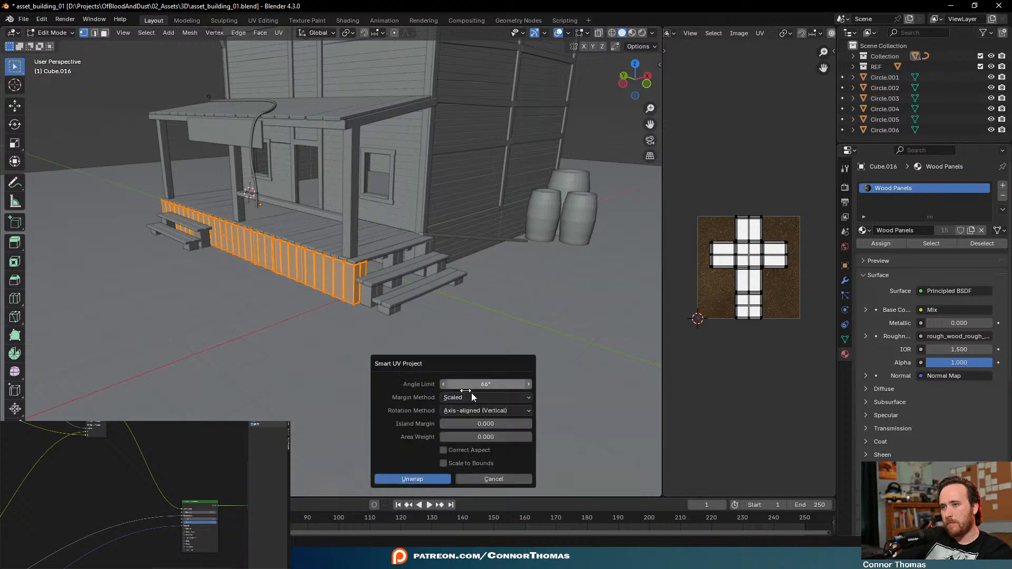
{"action": "left_click", "coordinate": [422, 482]}
{"action": "key", "text": "Tab"}
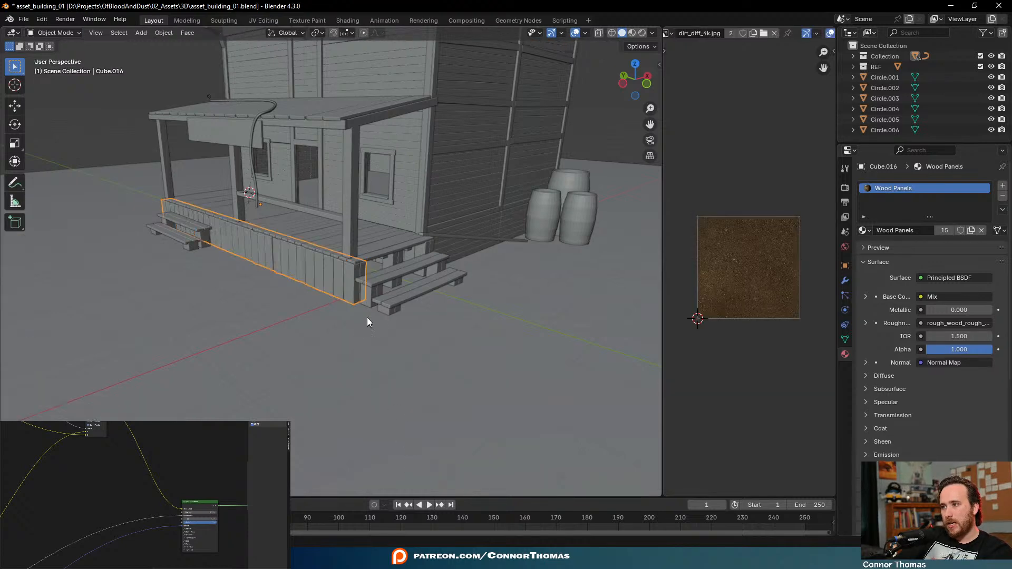
Switch the viewport to rendered shading and check the wood grain on the porch skirting planks up close
{"action": "scroll", "coordinate": [367, 317], "scroll_direction": "up", "scroll_amount": 5}
{"action": "key", "text": "z"}
{"action": "key", "text": "a"}
{"action": "key", "text": "a"}
{"action": "middle_click_drag", "start_coordinate": [341, 342], "coordinate": [483, 277]}
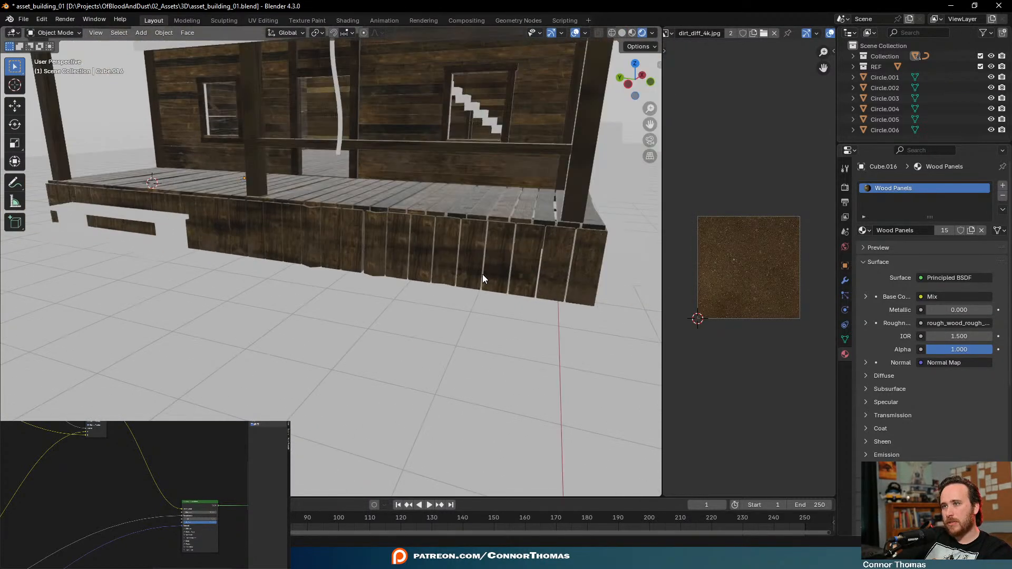
Reopen the skirting planks in Edit Mode, view them from above, and make the Random UV map active
{"action": "left_click", "coordinate": [515, 277]}
{"action": "key", "text": "Tab"}
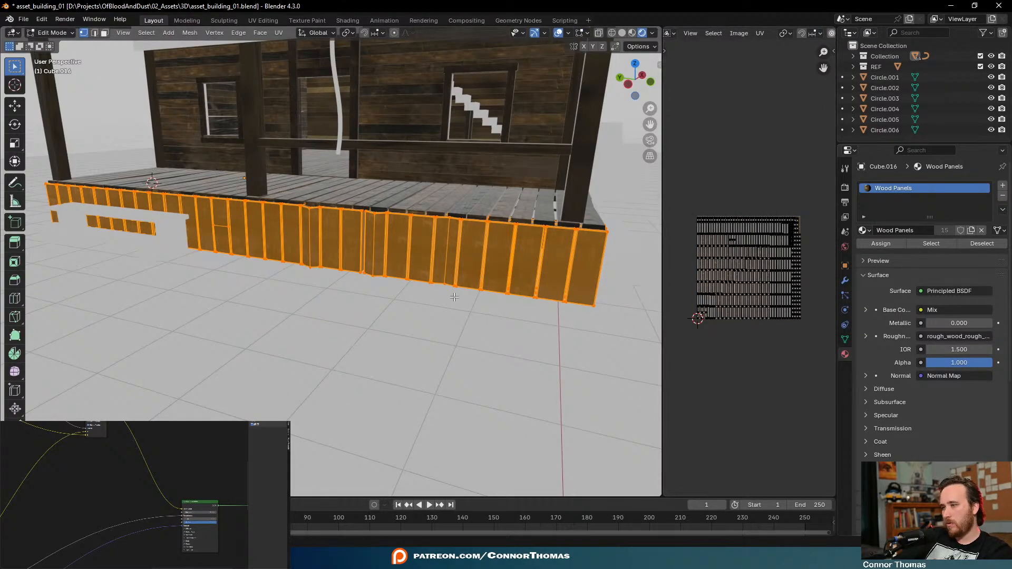
{"action": "key", "text": "KP_1"}
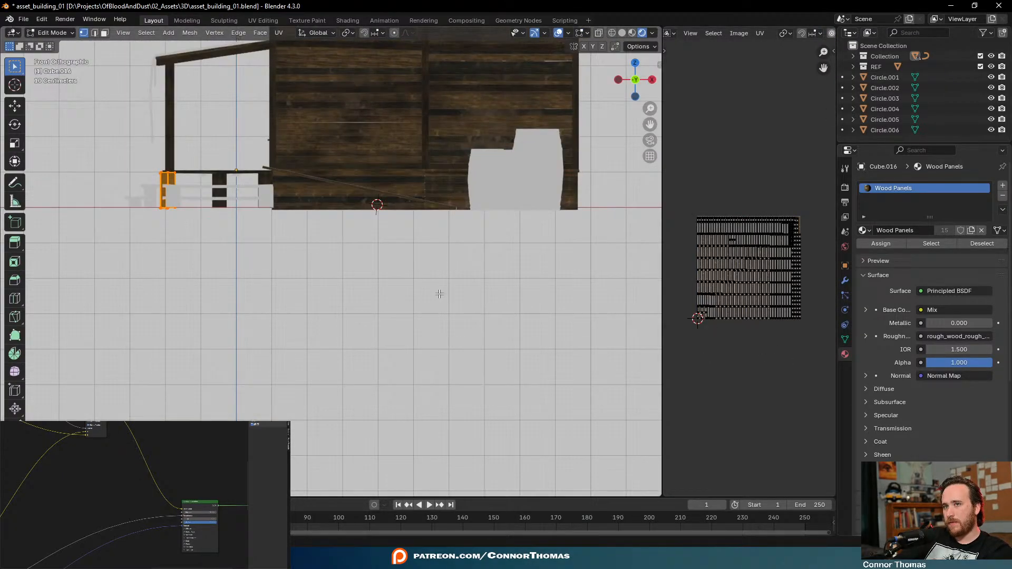
{"action": "key", "text": "KP_7"}
{"action": "middle_click_drag", "start_coordinate": [378, 283], "coordinate": [532, 278], "text": "shift"}
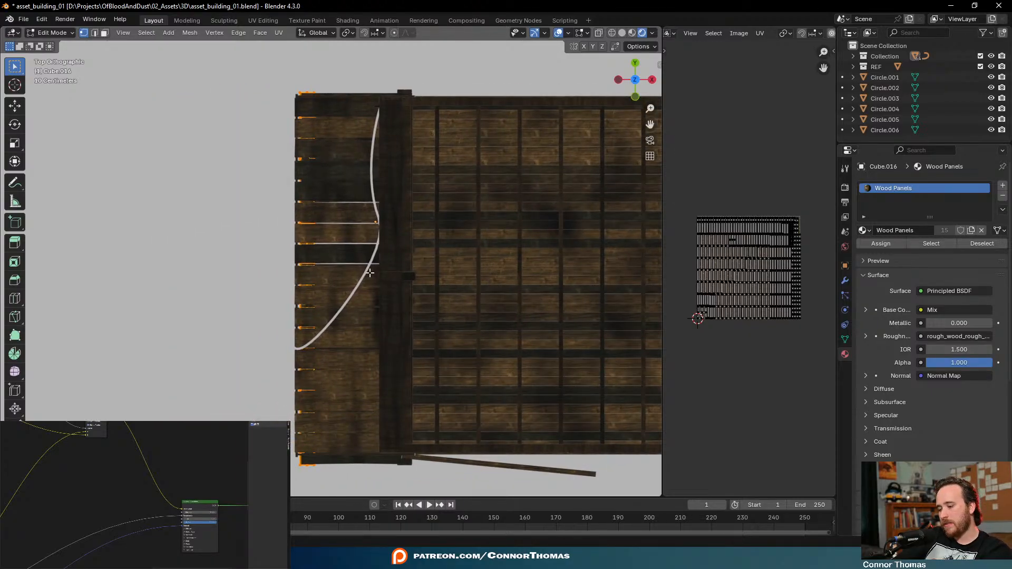
{"action": "left_click", "coordinate": [846, 340]}
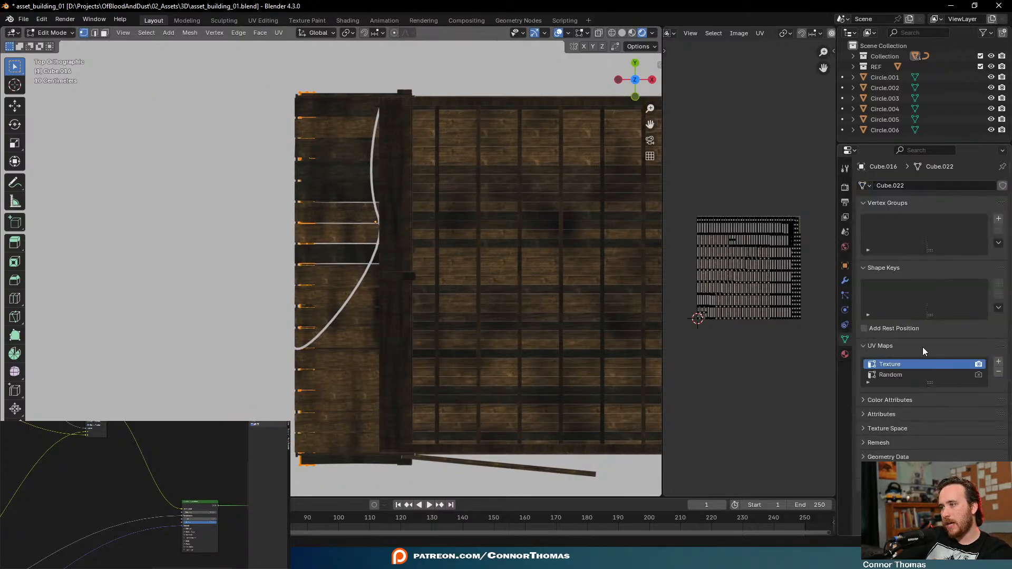
{"action": "left_click", "coordinate": [897, 375]}
{"action": "key", "text": "u"}
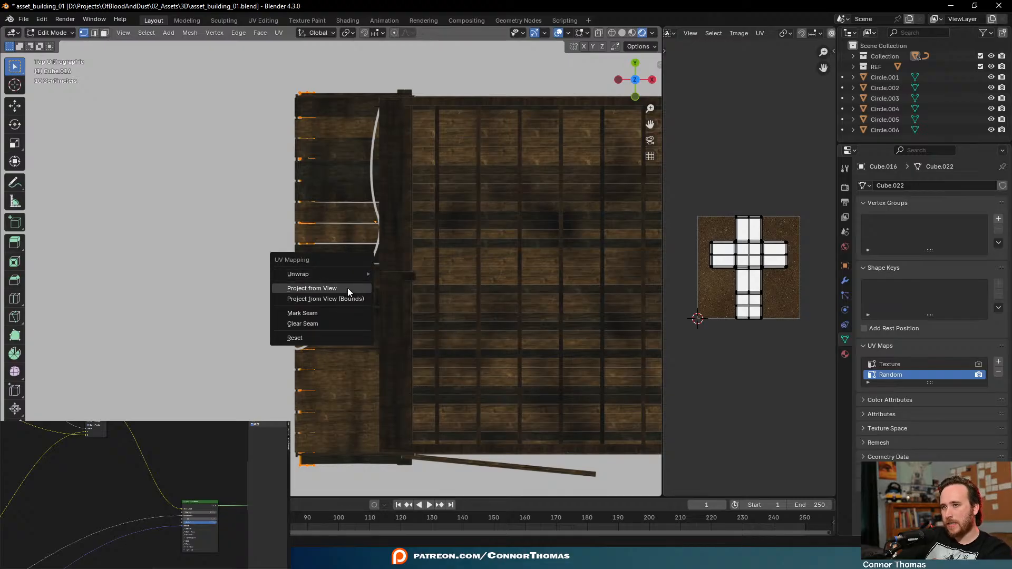
{"action": "mouse_move", "coordinate": [356, 273]}
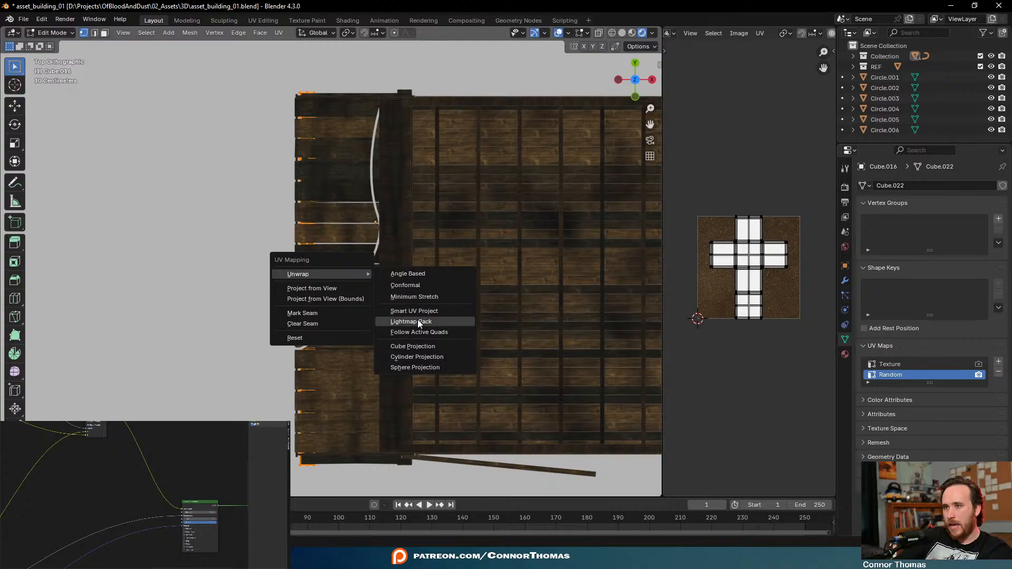
{"action": "left_click", "coordinate": [420, 333]}
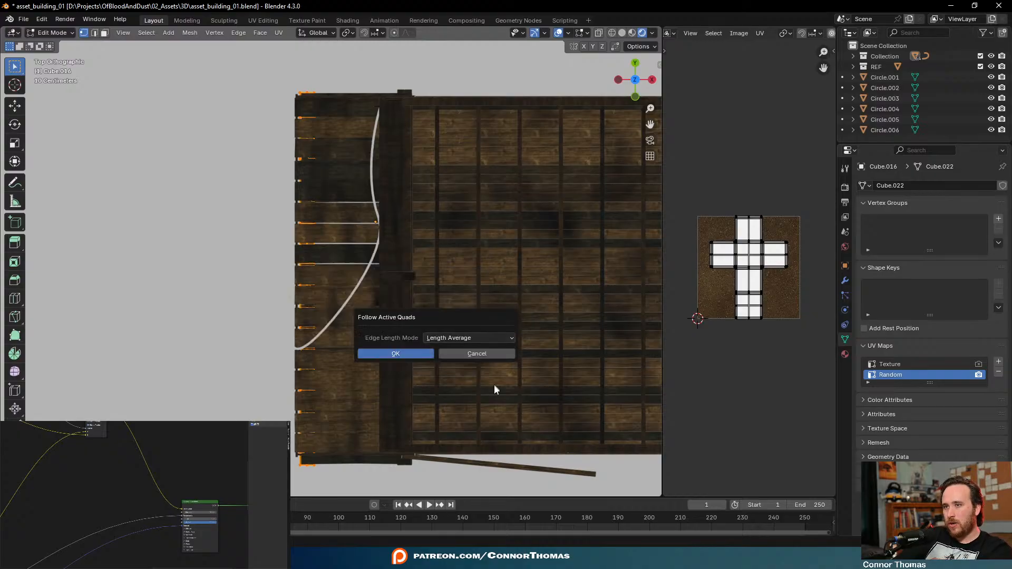
{"action": "left_click", "coordinate": [472, 357]}
Project the skirting planks' UVs from the top view into the Random map and select the whole layout
{"action": "key", "text": "u"}
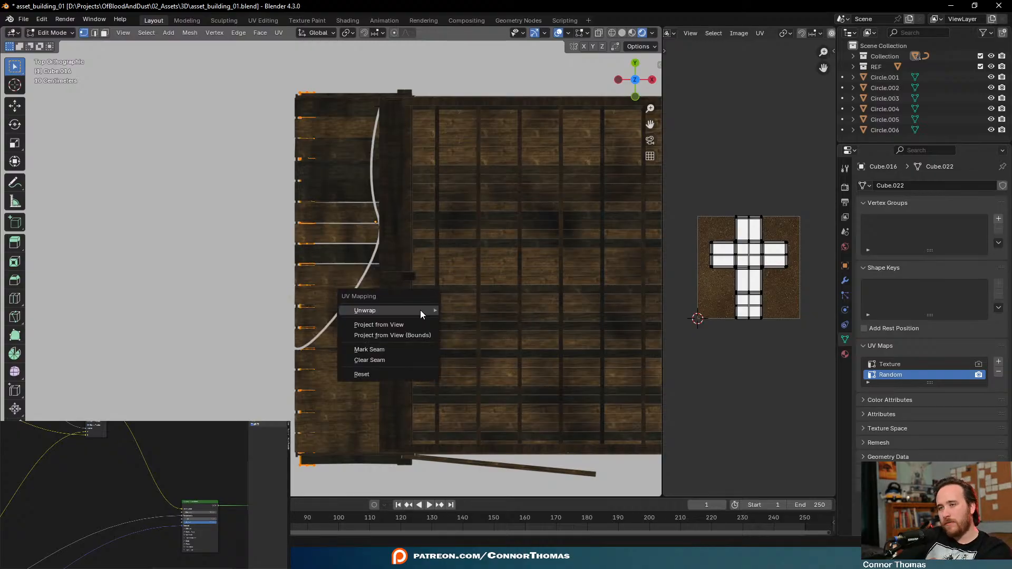
{"action": "left_click", "coordinate": [407, 326]}
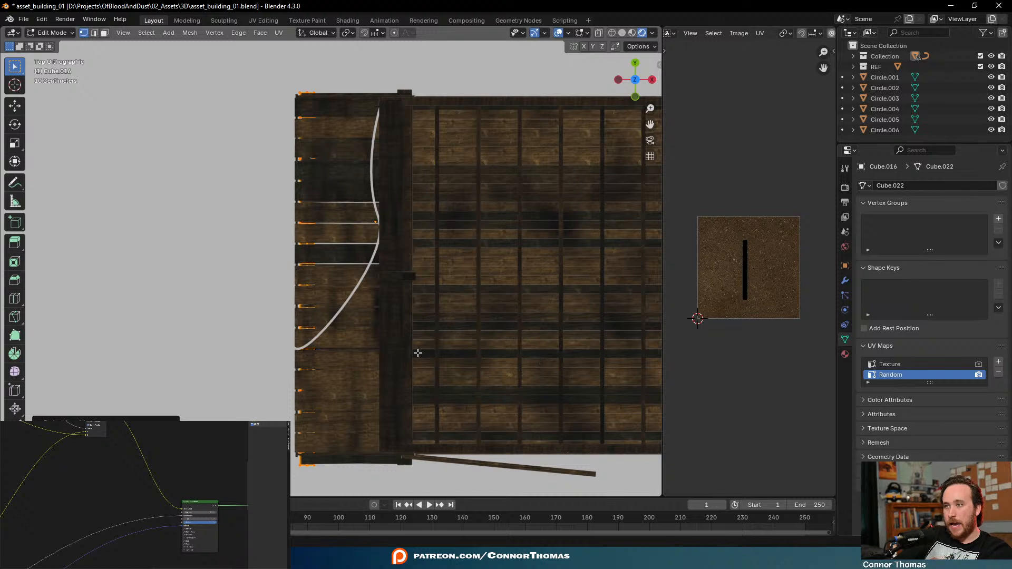
{"action": "key", "text": "a"}
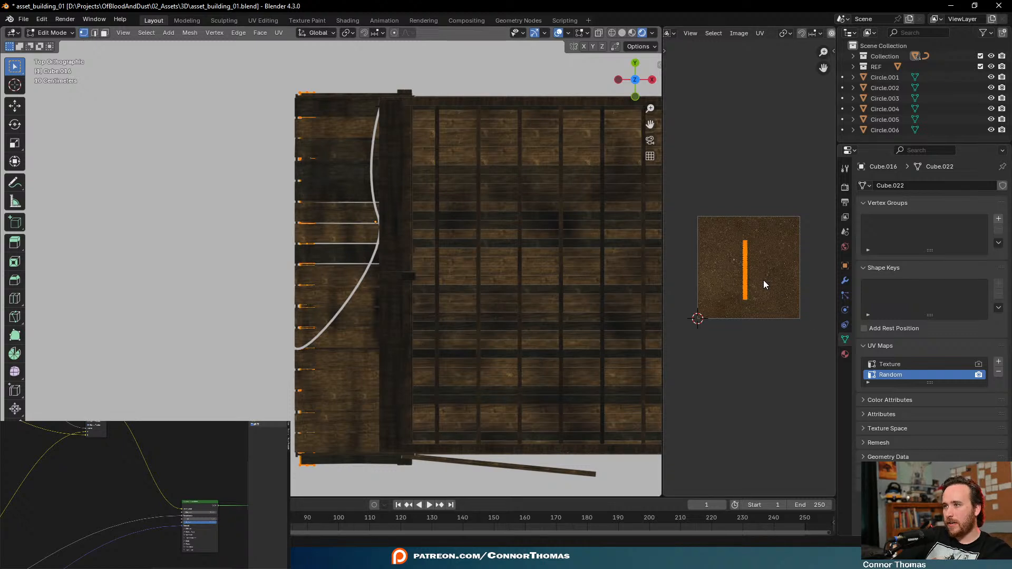
{"action": "key", "text": "s"}
{"action": "key", "text": "0"}
{"action": "key", "text": "Return"}
{"action": "scroll", "coordinate": [764, 279], "scroll_direction": "up", "scroll_amount": 4}
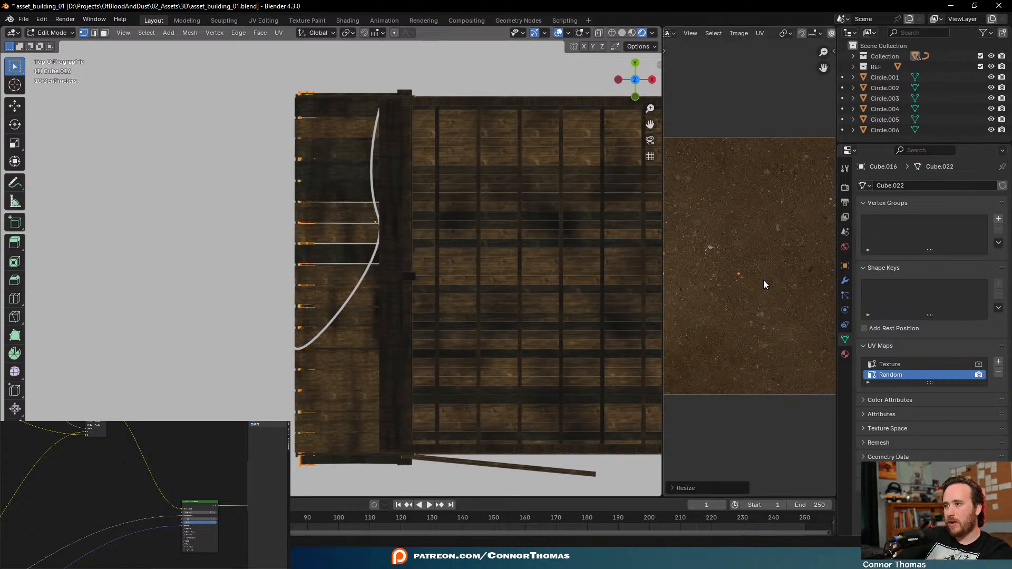
{"action": "key", "text": "ctrl+z"}
{"action": "scroll", "coordinate": [750, 253], "scroll_direction": "down", "scroll_amount": 4}
Enlarge the projected UV strip by about 1.9 and adjust it to fit the height of the image square
{"action": "key", "text": "s"}
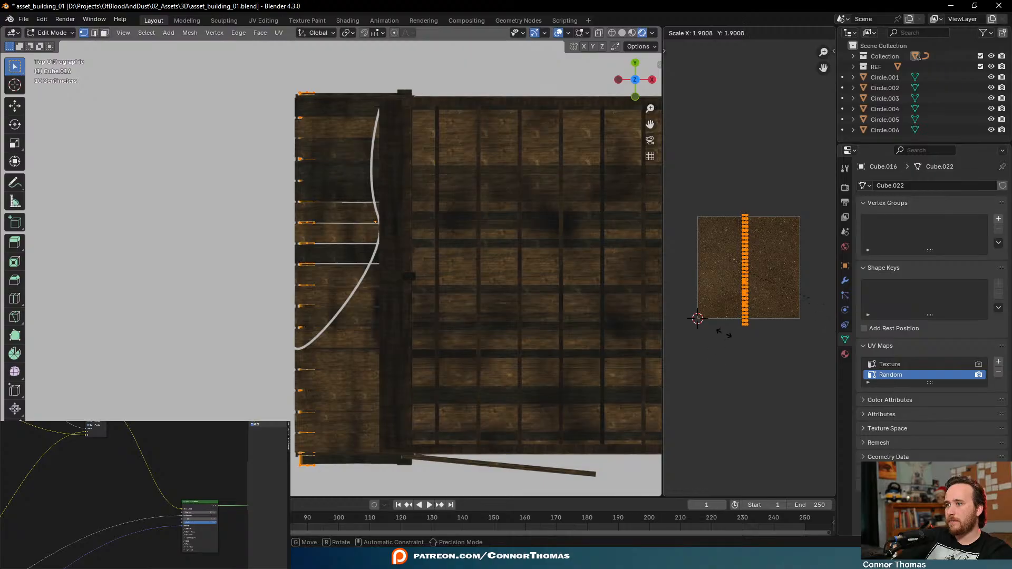
{"action": "left_click", "coordinate": [724, 332]}
{"action": "key", "text": "g"}
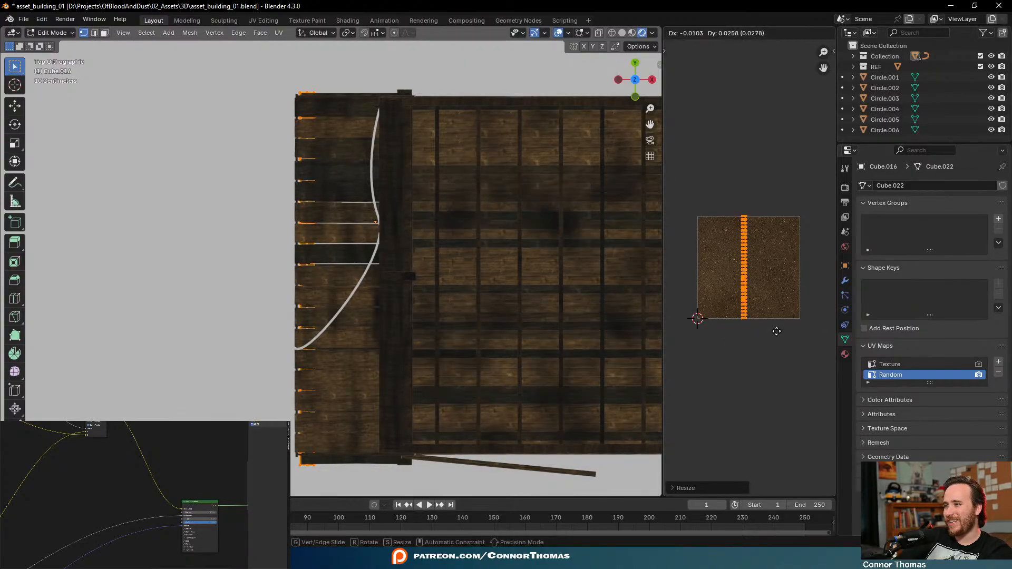
{"action": "left_click", "coordinate": [777, 332]}
{"action": "key", "text": "s"}
{"action": "left_click", "coordinate": [780, 331]}
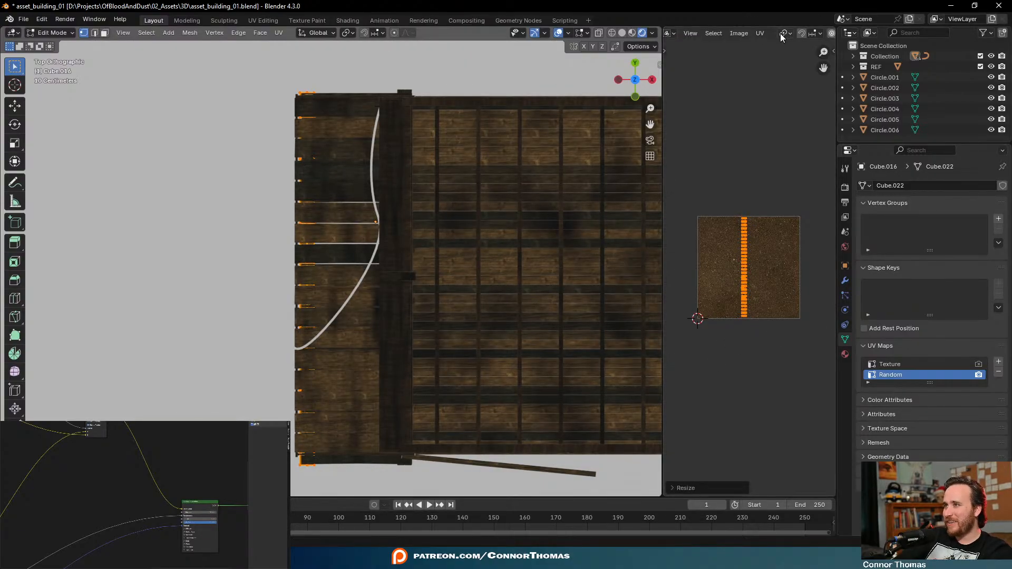
Set the UV pivot to Individual Origins, shrink each plank's island in place, and leave Edit Mode
{"action": "left_click", "coordinate": [786, 33]}
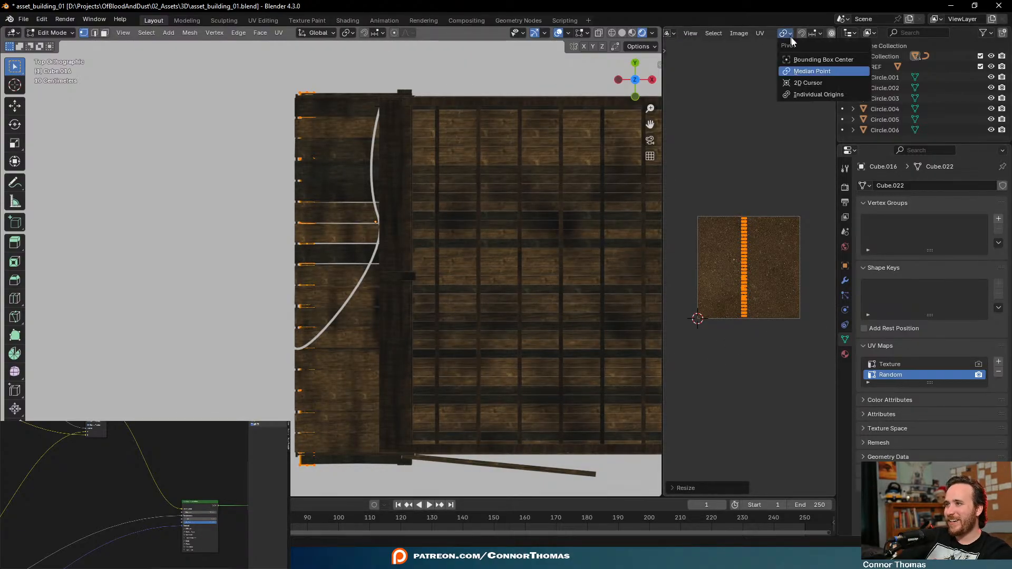
{"action": "left_click", "coordinate": [816, 94]}
{"action": "key", "text": "s"}
{"action": "left_click", "coordinate": [792, 315]}
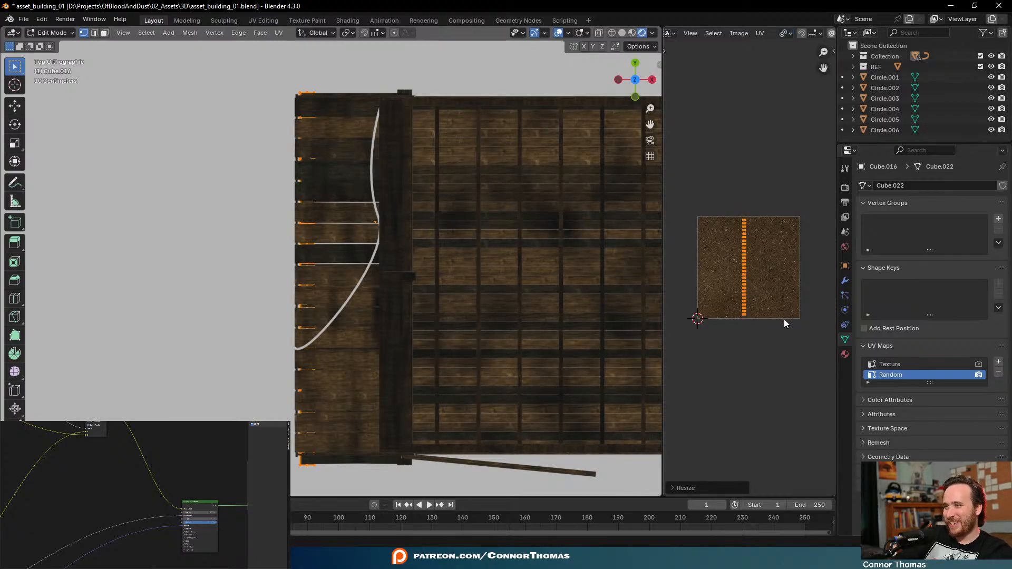
{"action": "scroll", "coordinate": [782, 318], "scroll_direction": "up", "scroll_amount": 4}
{"action": "key", "text": "Tab"}
Examine the skirting planks' material variation from the porch corner and select the porch floor boards
{"action": "scroll", "coordinate": [761, 315], "scroll_direction": "down", "scroll_amount": 2}
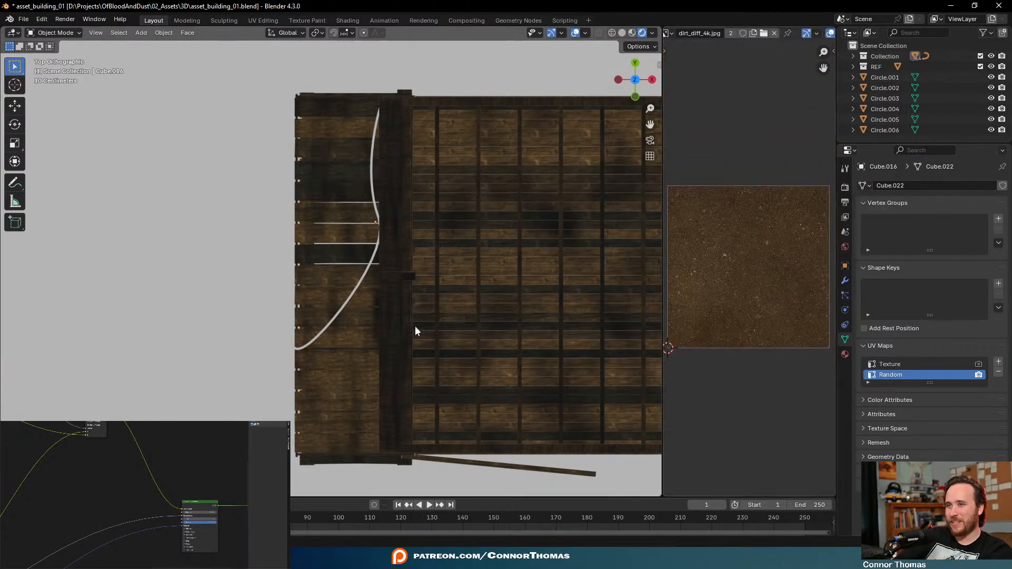
{"action": "middle_click_drag", "start_coordinate": [415, 327], "coordinate": [461, 244]}
{"action": "scroll", "coordinate": [459, 221], "scroll_direction": "up", "scroll_amount": 4}
{"action": "key", "text": "a"}
{"action": "key", "text": "alt+a"}
{"action": "scroll", "coordinate": [373, 261], "scroll_direction": "down", "scroll_amount": 5}
{"action": "left_click", "coordinate": [479, 247]}
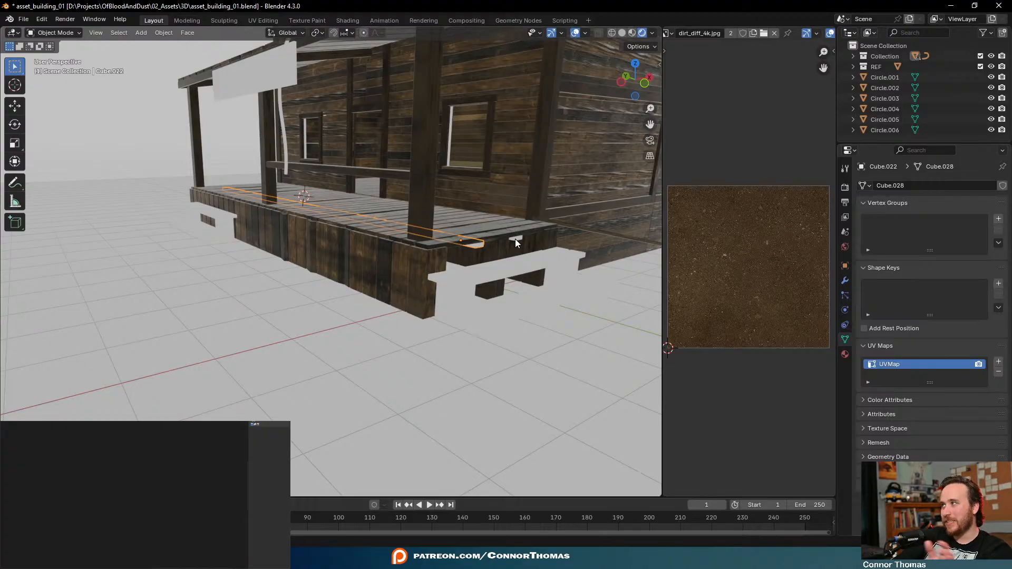
{"action": "left_click", "coordinate": [514, 239]}
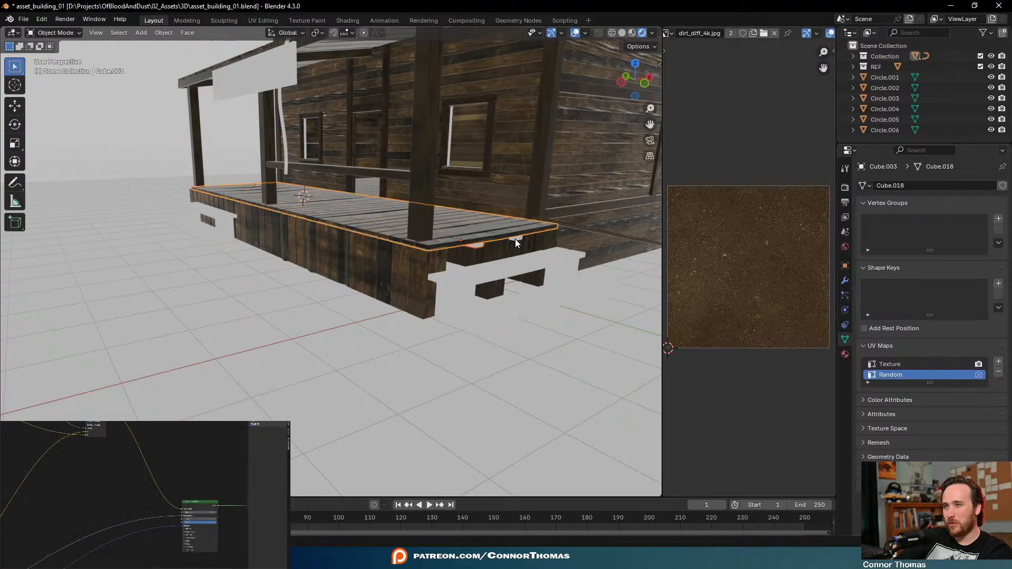
Link the porch posts' material to the two long beams under the porch floor and save the file
{"action": "left_click", "coordinate": [477, 248]}
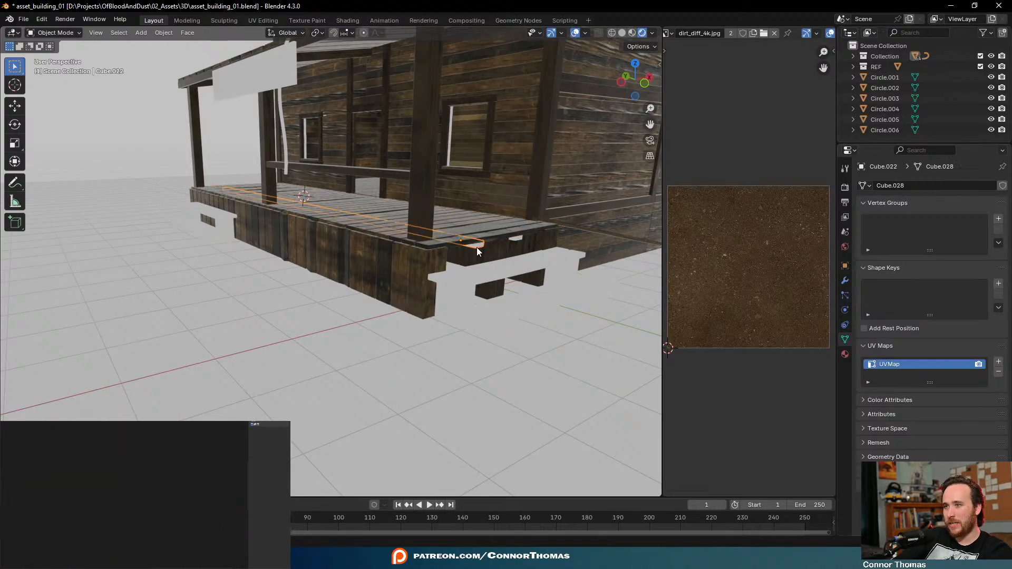
{"action": "left_click", "coordinate": [517, 241], "text": "shift"}
{"action": "left_click", "coordinate": [429, 188], "text": "shift"}
{"action": "key", "text": "ctrl+l"}
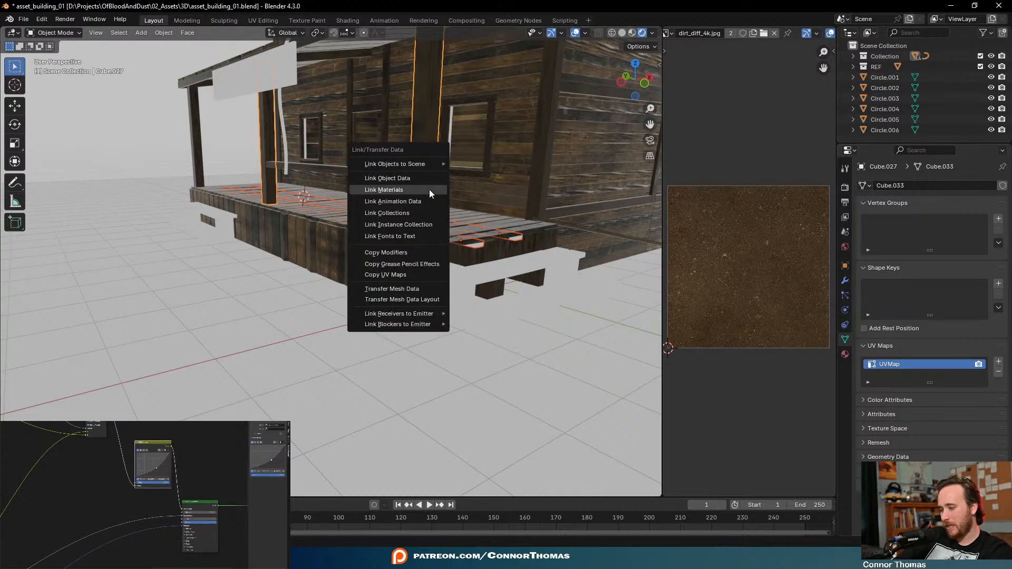
{"action": "left_click", "coordinate": [429, 190]}
{"action": "key", "text": "alt+a"}
{"action": "middle_click_drag", "start_coordinate": [430, 189], "coordinate": [407, 210]}
{"action": "scroll", "coordinate": [287, 162], "scroll_direction": "down", "scroll_amount": 3}
{"action": "key", "text": "ctrl+s"}
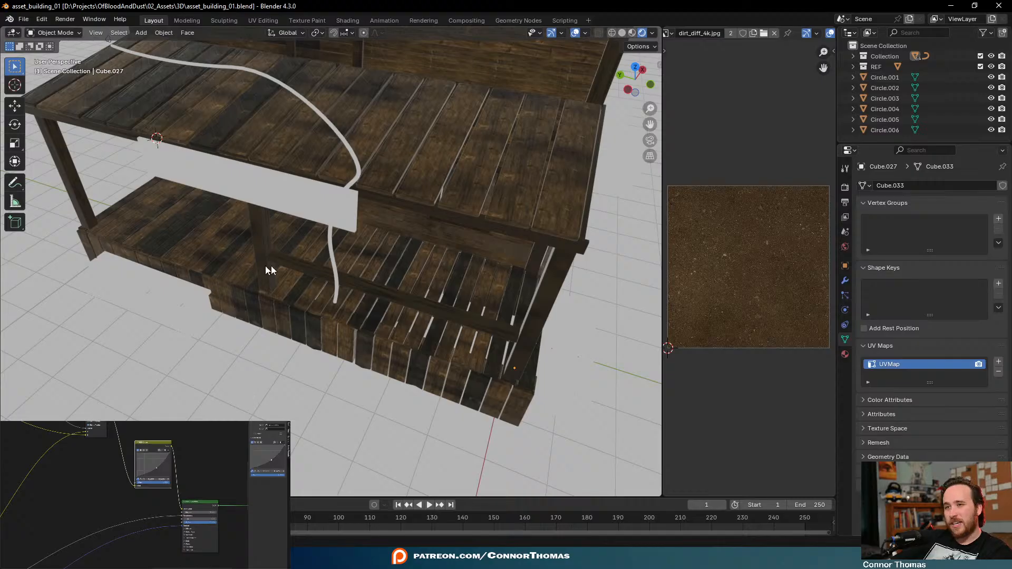
Join the upper and lower treads of the side steps at the porch end into one object
{"action": "middle_click_drag", "start_coordinate": [340, 261], "coordinate": [317, 214]}
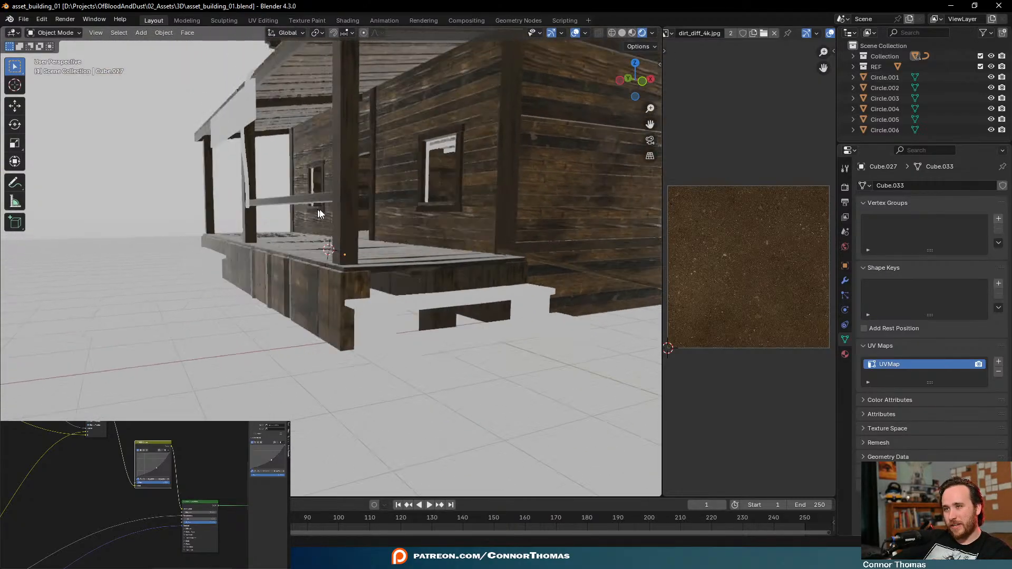
{"action": "left_click", "coordinate": [413, 318]}
{"action": "middle_click_drag", "start_coordinate": [413, 317], "coordinate": [464, 332]}
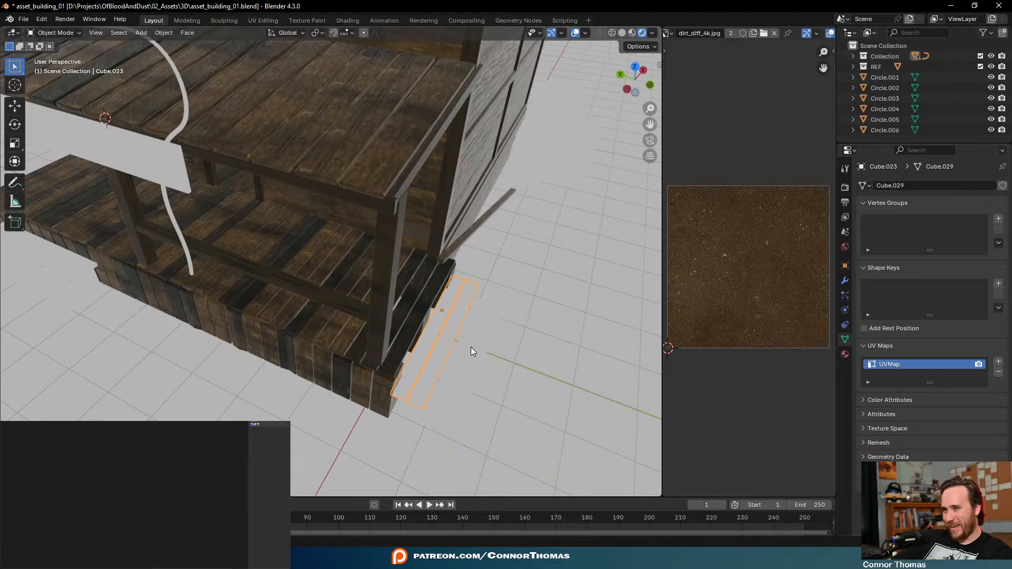
{"action": "left_click", "coordinate": [470, 347], "text": "shift"}
{"action": "middle_click_drag", "start_coordinate": [522, 351], "coordinate": [447, 302]}
{"action": "key", "text": "ctrl+j"}
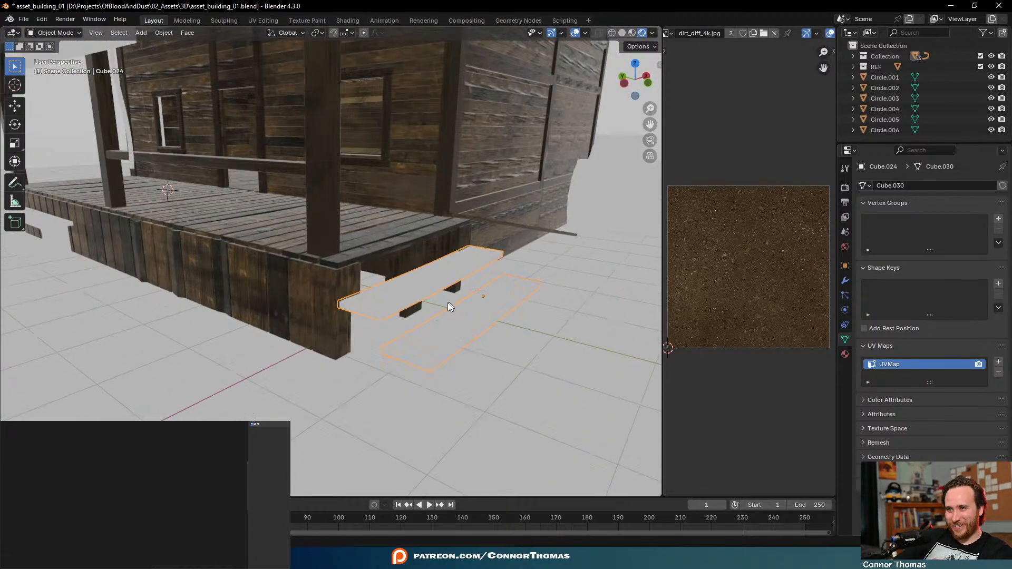
Assign the existing Wood Panels material to the joined side-step treads
{"action": "left_click", "coordinate": [394, 331]}
{"action": "middle_click_drag", "start_coordinate": [394, 331], "coordinate": [403, 307]}
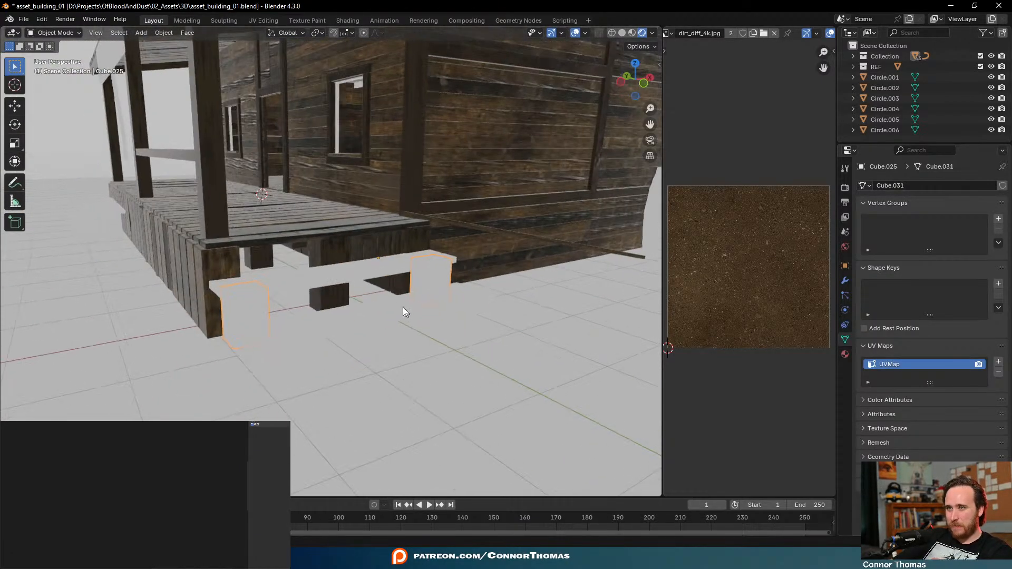
{"action": "left_click", "coordinate": [378, 271]}
{"action": "left_click", "coordinate": [845, 355]}
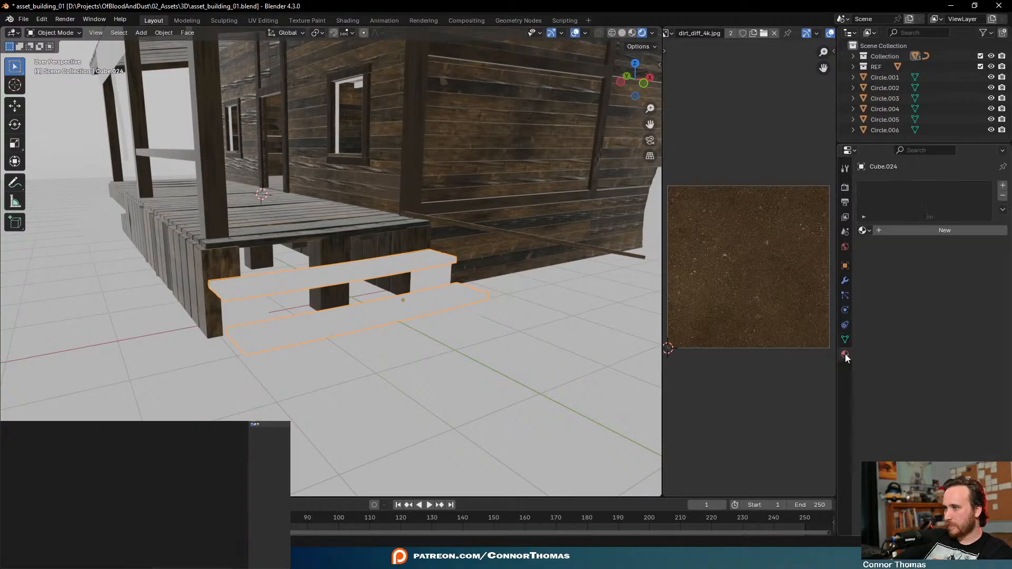
{"action": "left_click", "coordinate": [865, 231]}
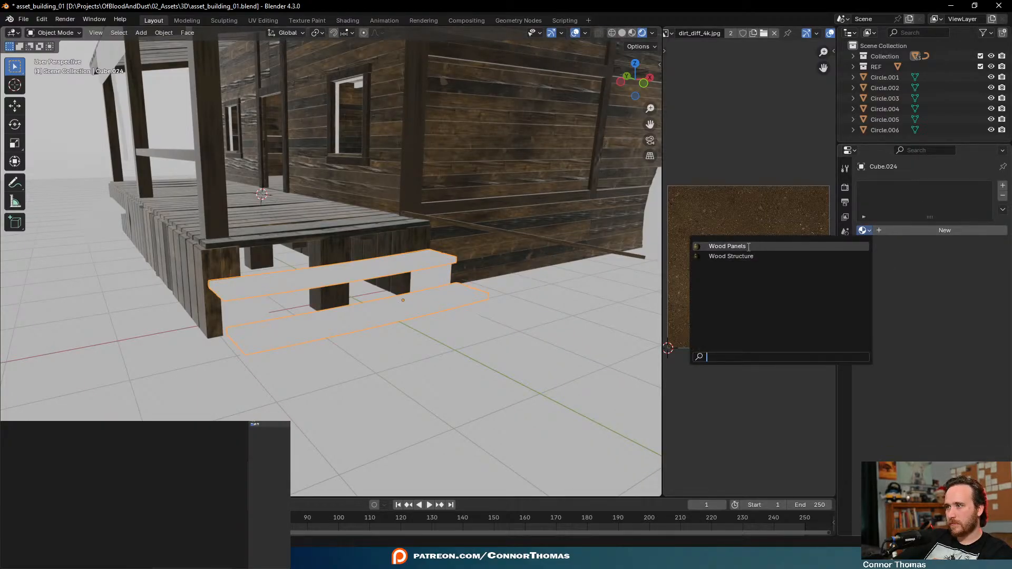
{"action": "left_click", "coordinate": [727, 246]}
{"action": "middle_click_drag", "start_coordinate": [371, 290], "coordinate": [464, 350]}
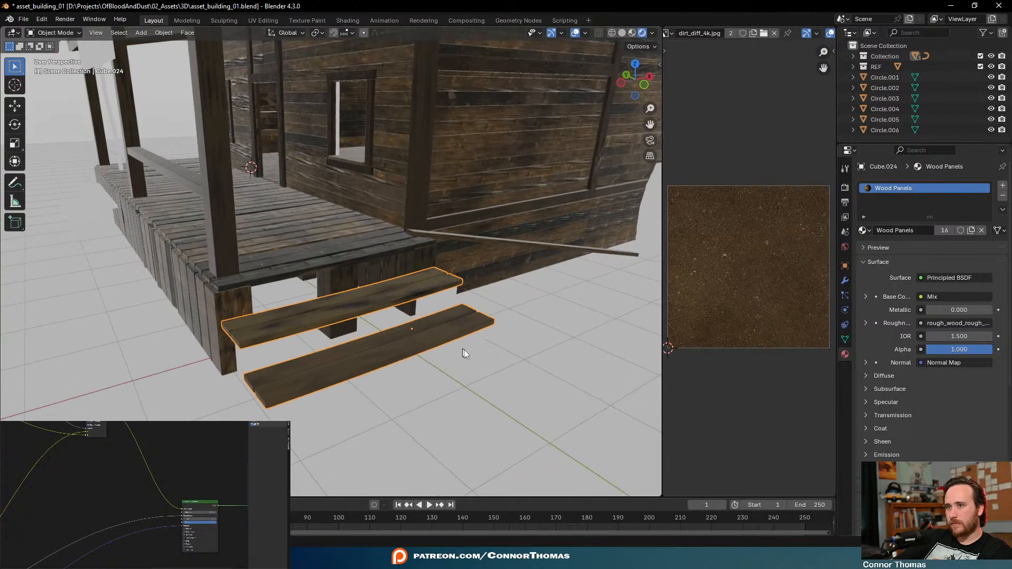
Rename the treads' UV map to Texture and add a second UV map named Random
{"action": "left_click", "coordinate": [845, 340]}
{"action": "double_click", "coordinate": [887, 365]}
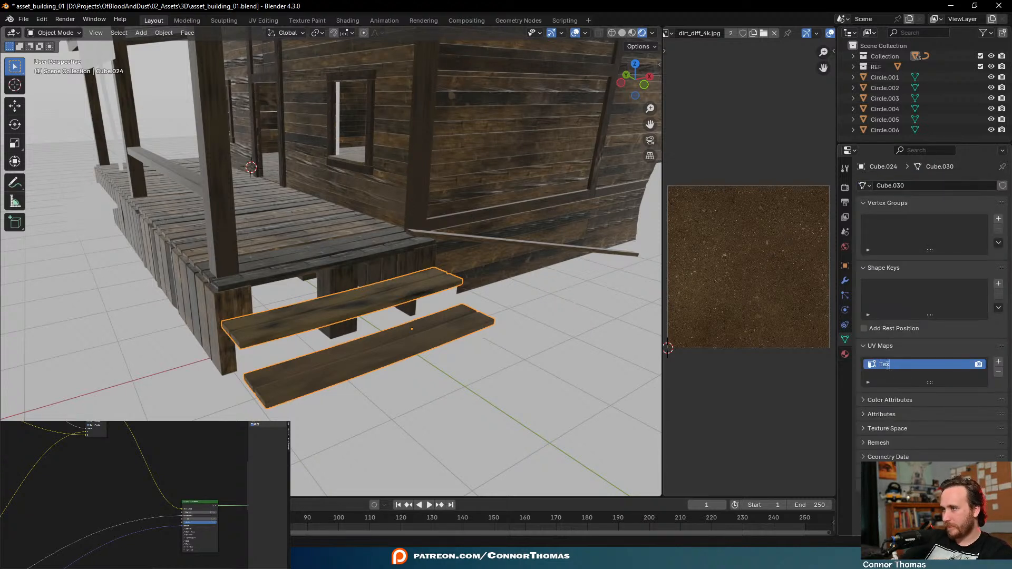
{"action": "type", "text": "Texture"}
{"action": "key", "text": "Return"}
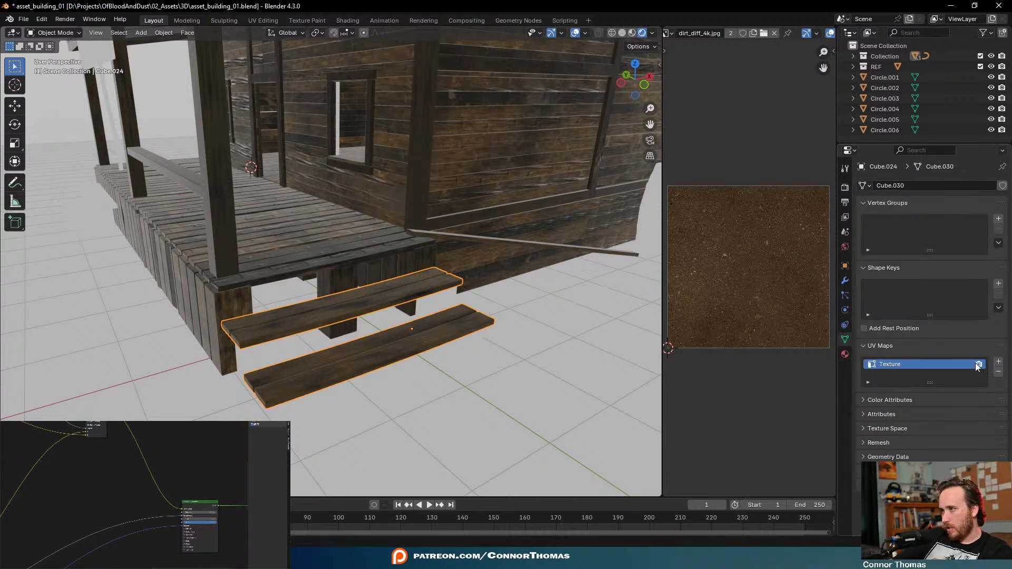
{"action": "left_click", "coordinate": [999, 362]}
{"action": "double_click", "coordinate": [919, 376]}
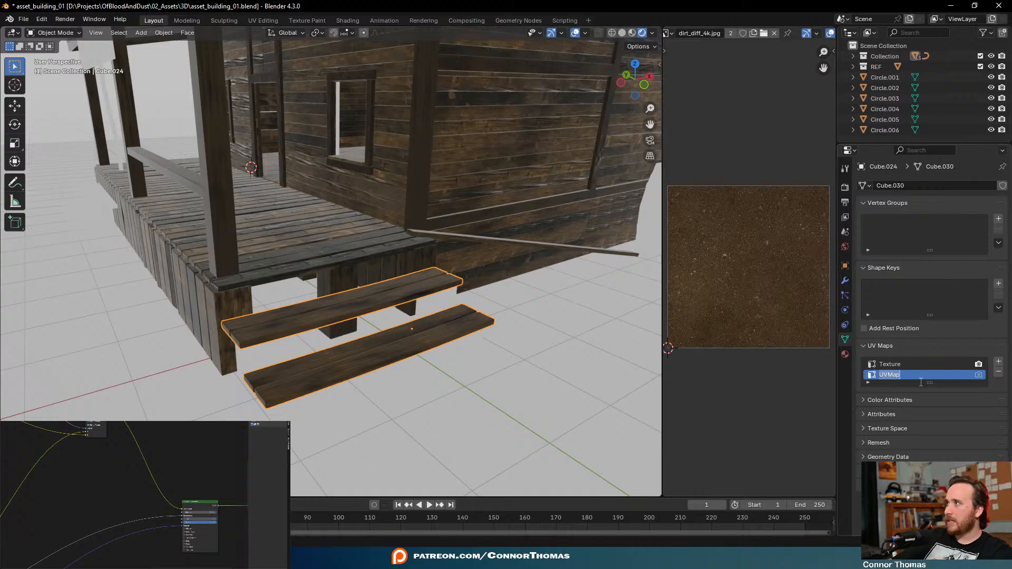
{"action": "type", "text": "Random"}
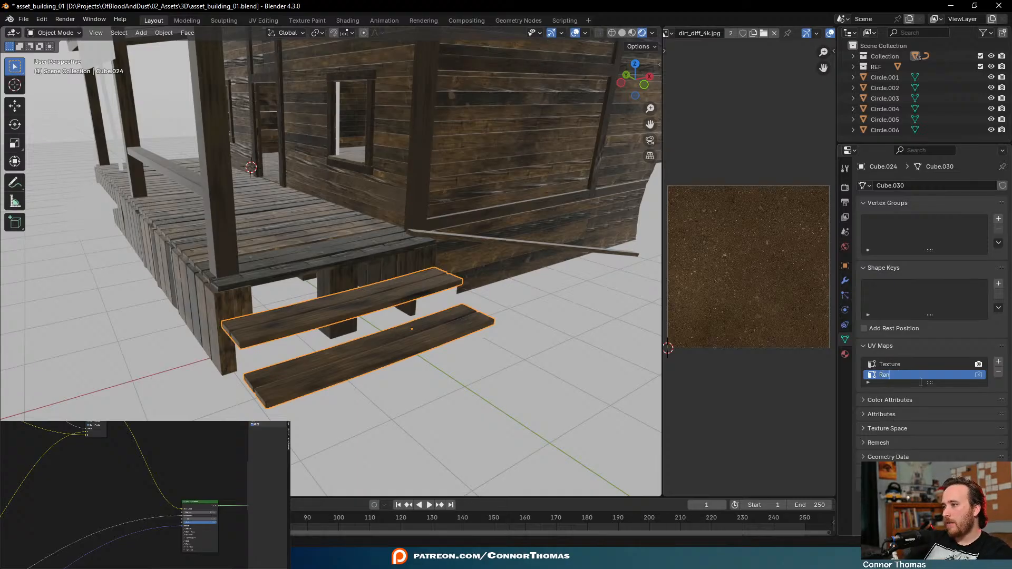
Unwrap the treads into the Texture map with Smart UV Project at a 66° angle limit and inspect the wood grain
{"action": "left_click", "coordinate": [894, 364]}
{"action": "key", "text": "Tab"}
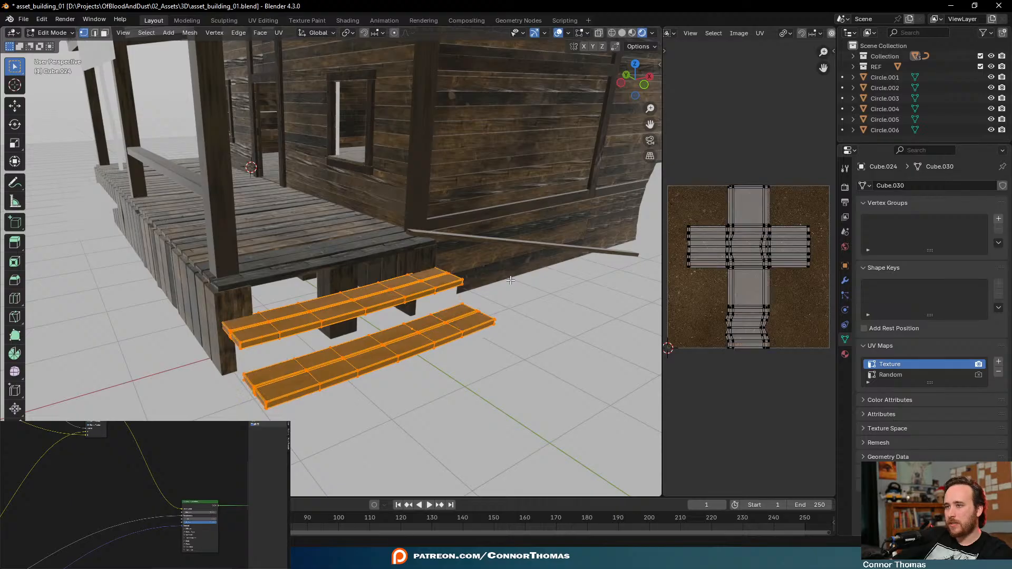
{"action": "key", "text": "u"}
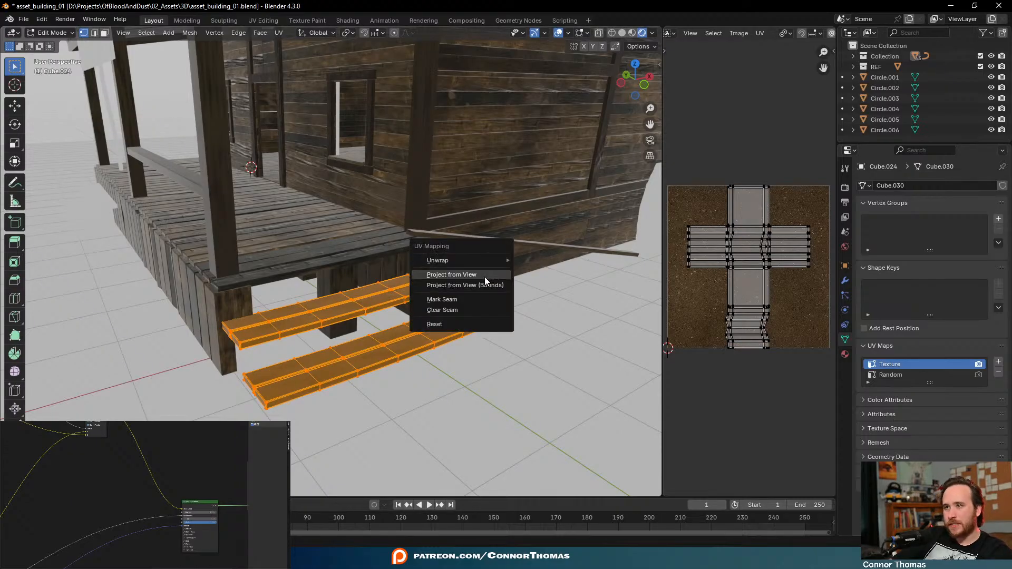
{"action": "mouse_move", "coordinate": [496, 261]}
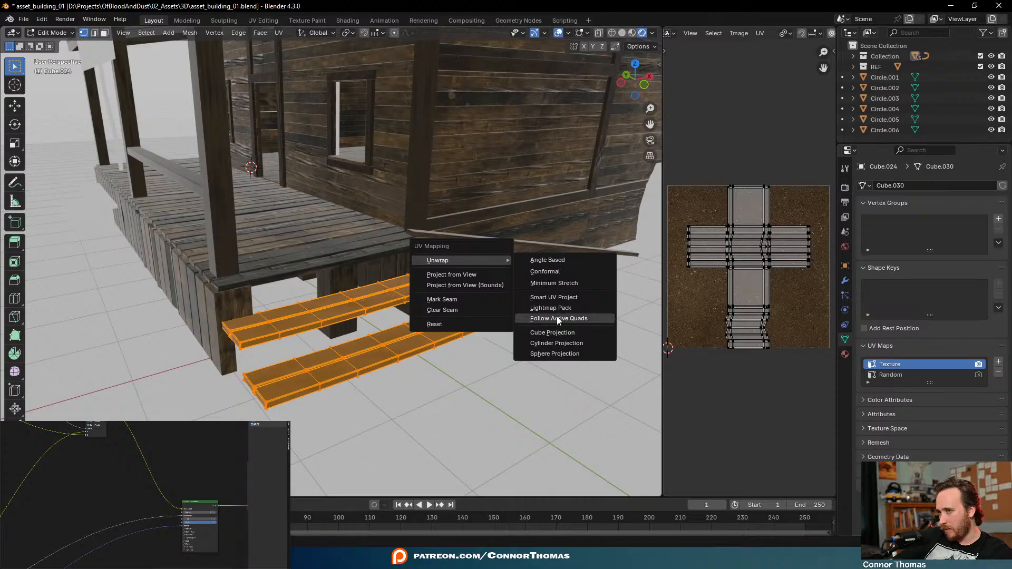
{"action": "left_click", "coordinate": [555, 298]}
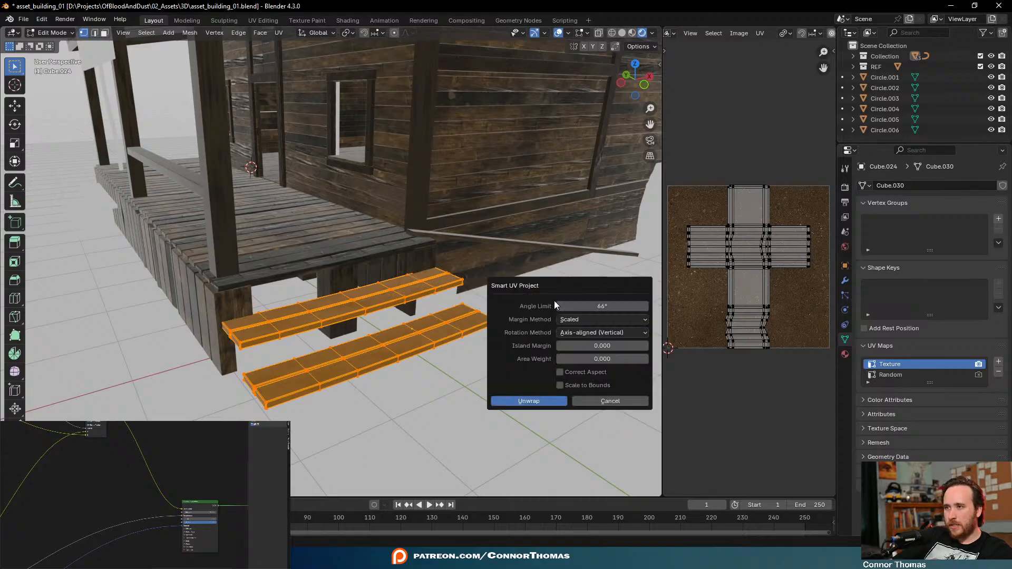
{"action": "left_click", "coordinate": [538, 401]}
{"action": "key", "text": "Tab"}
{"action": "scroll", "coordinate": [408, 376], "scroll_direction": "up", "scroll_amount": 10}
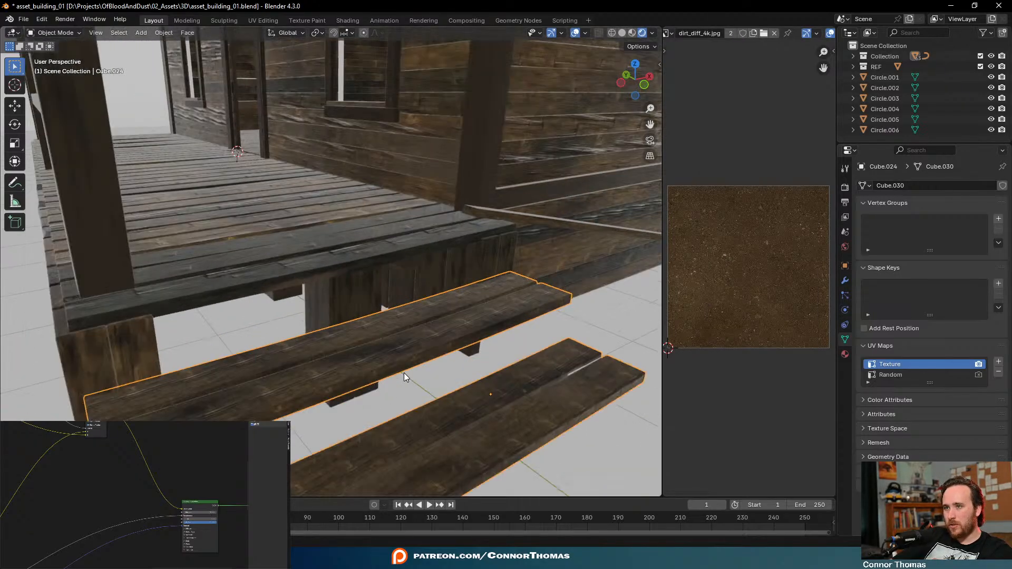
{"action": "scroll", "coordinate": [457, 349], "scroll_direction": "down", "scroll_amount": 8}
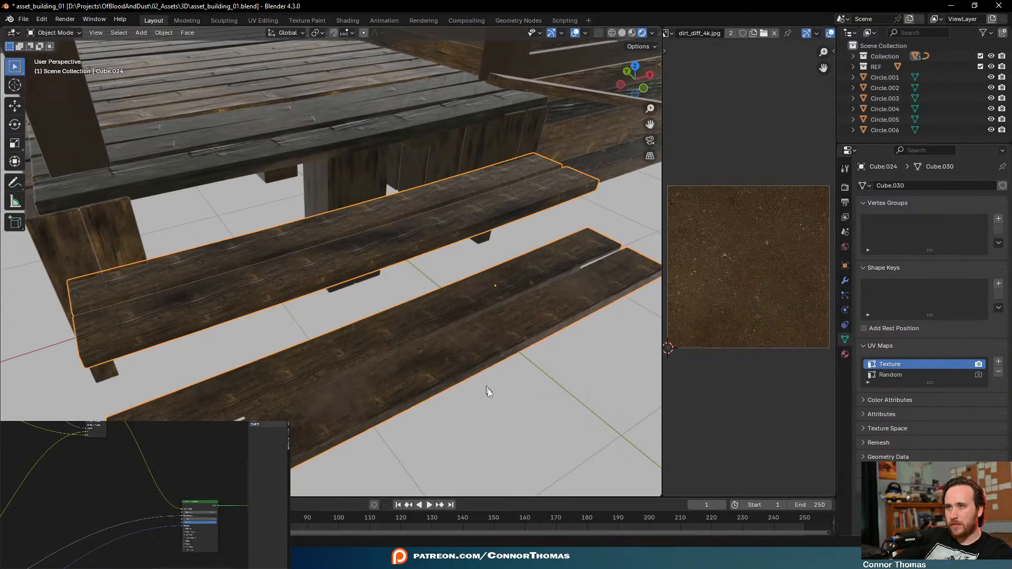
Enlarge all of the treads' UV islands in place and check the grain in Object Mode
{"action": "key", "text": "Tab"}
{"action": "key", "text": "a"}
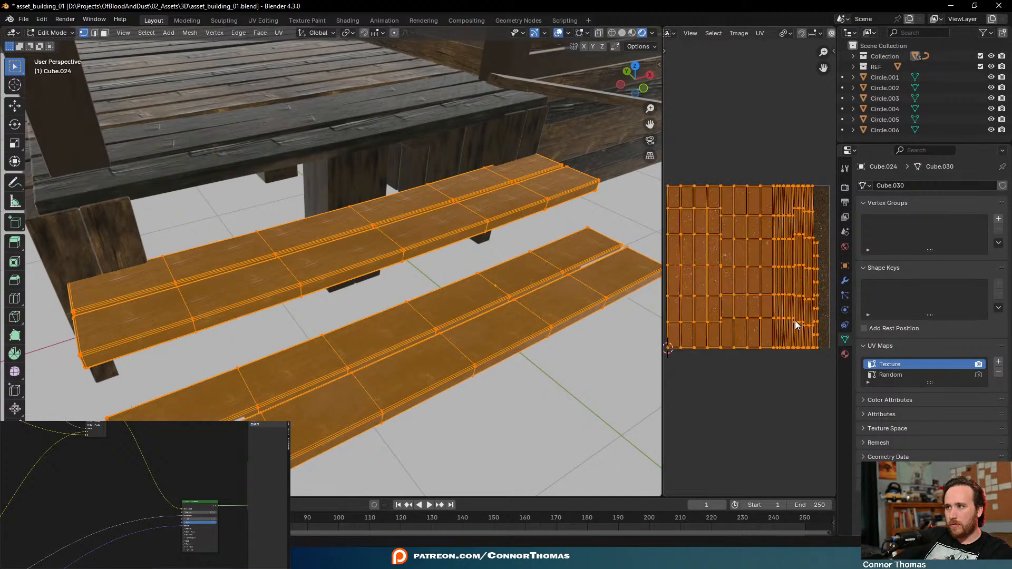
{"action": "key", "text": "s"}
{"action": "left_click", "coordinate": [808, 371]}
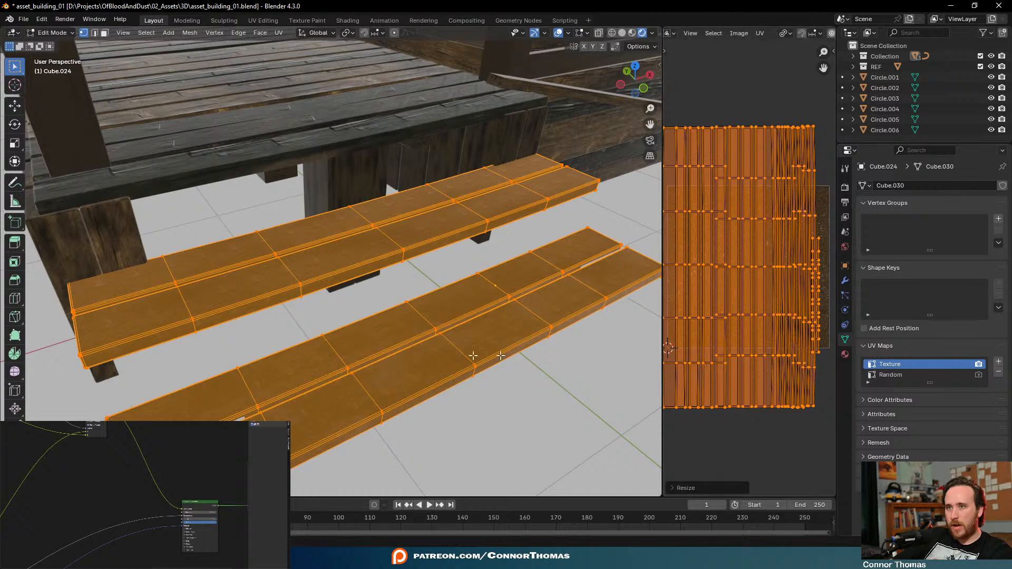
{"action": "key", "text": "Tab"}
Shrink the treads' UV islands in place by a factor of about 0.42 and reduce them slightly more for finer grain
{"action": "key", "text": "Tab"}
{"action": "key", "text": "s"}
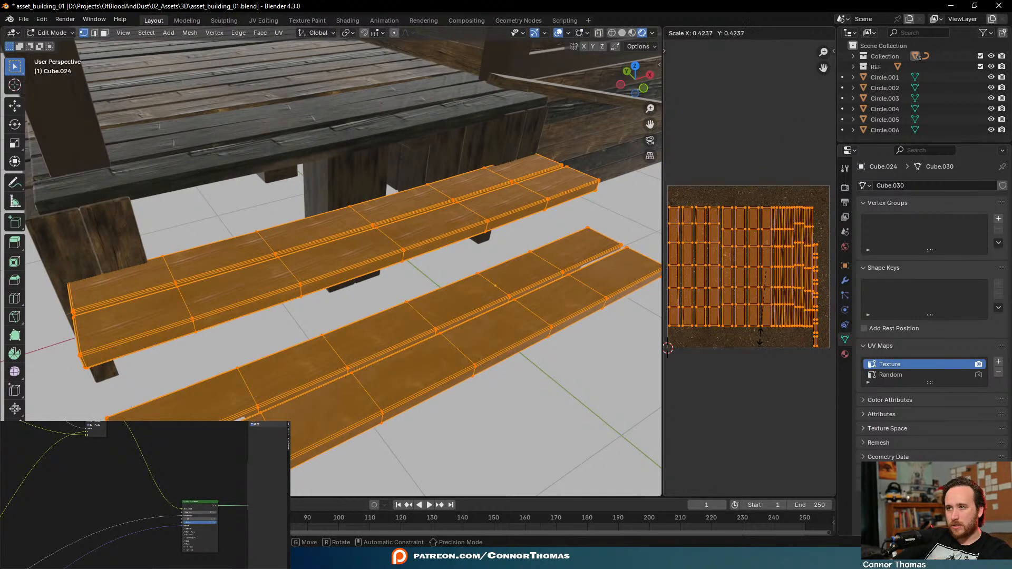
{"action": "left_click", "coordinate": [759, 340]}
{"action": "key", "text": "Tab"}
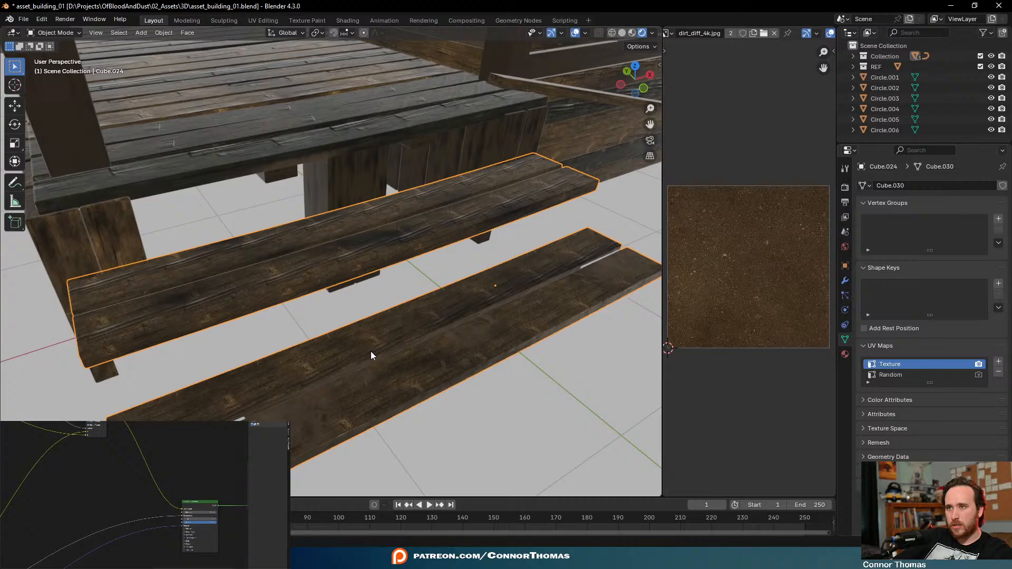
{"action": "key", "text": "Tab"}
{"action": "key", "text": "s"}
{"action": "left_click", "coordinate": [793, 386]}
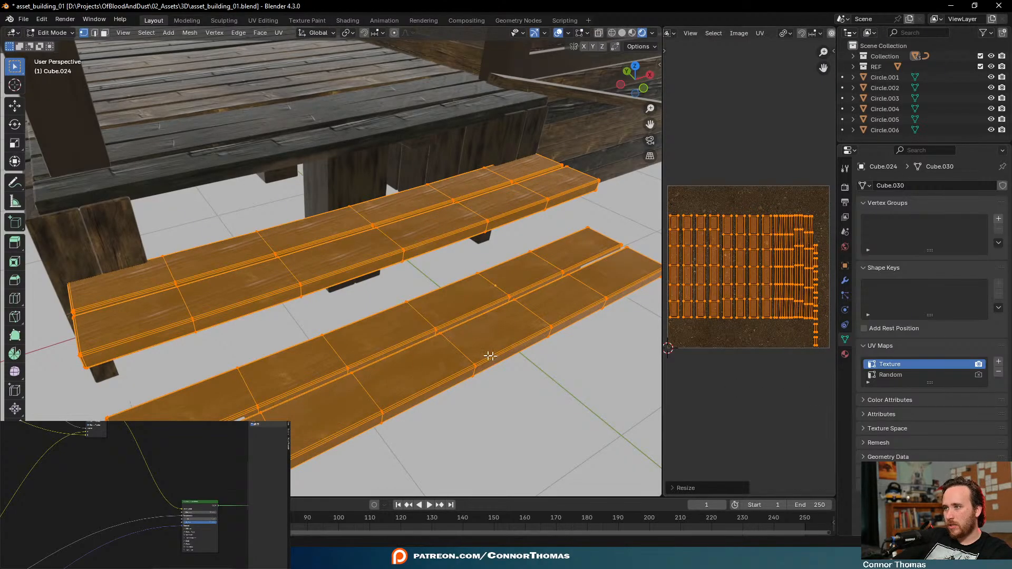
{"action": "key", "text": "Tab"}
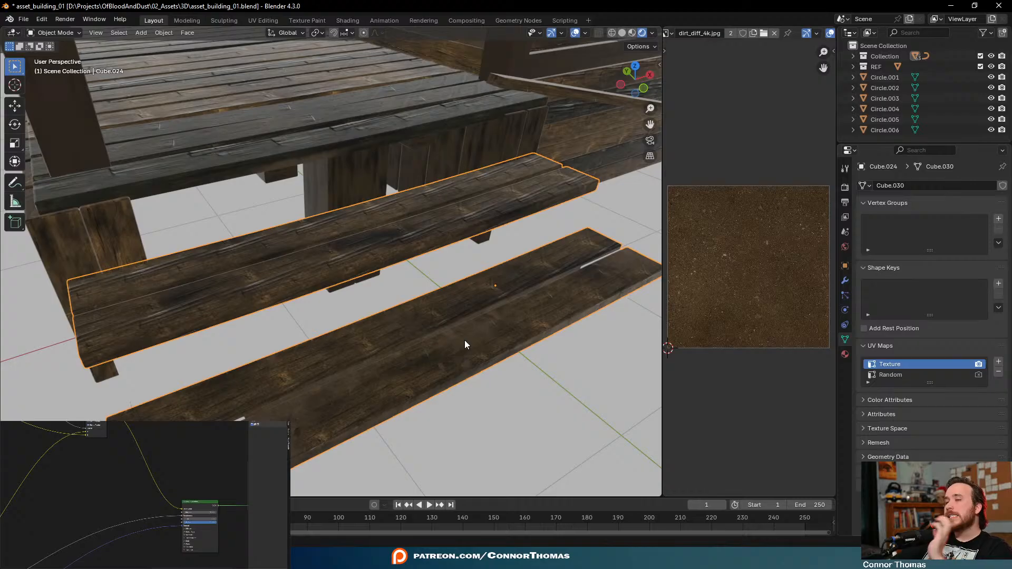
Make Random the active and render UV map and project the treads' UVs into it from the top view
{"action": "left_click", "coordinate": [896, 375]}
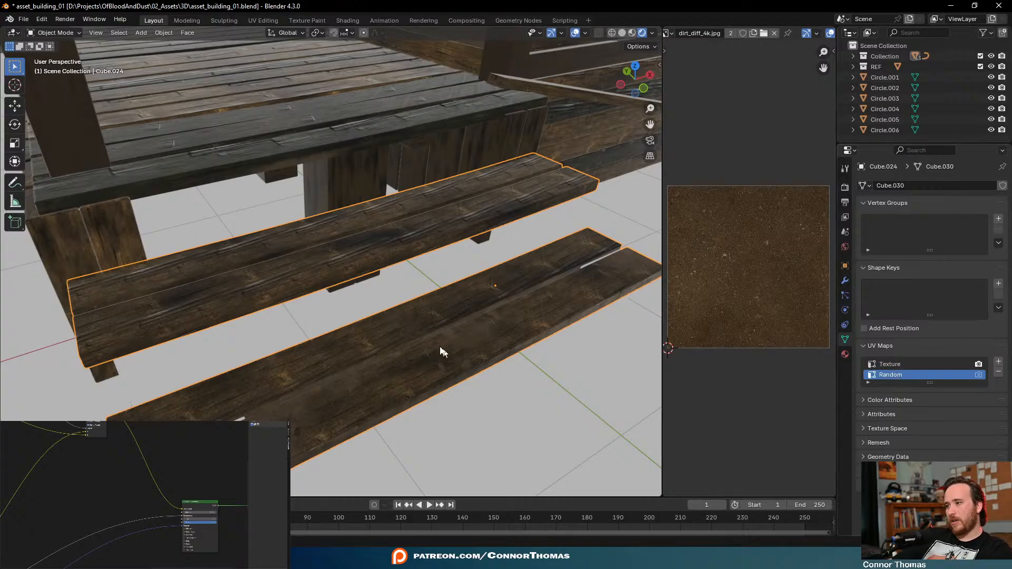
{"action": "left_click", "coordinate": [978, 375]}
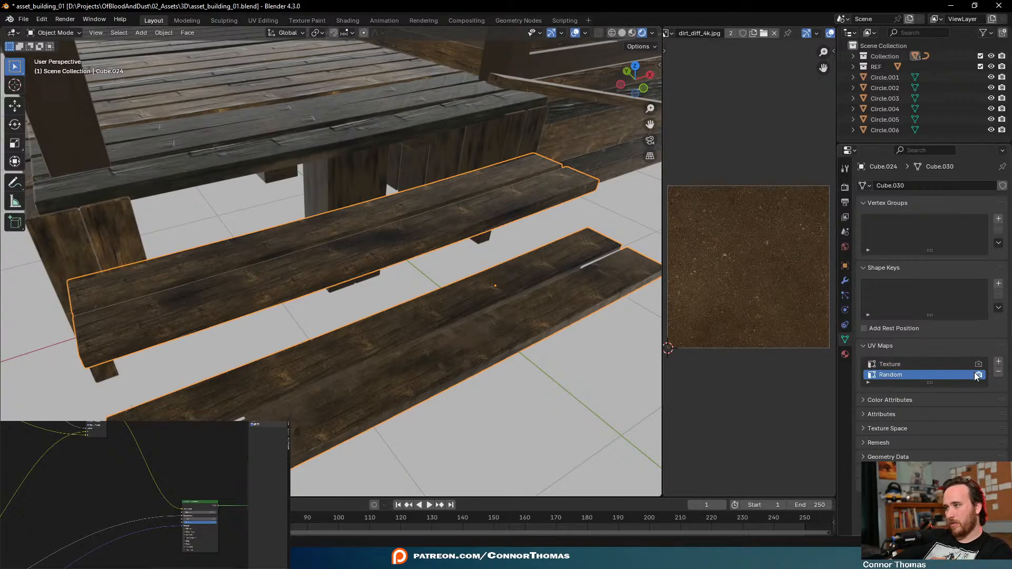
{"action": "key", "text": "KP_7"}
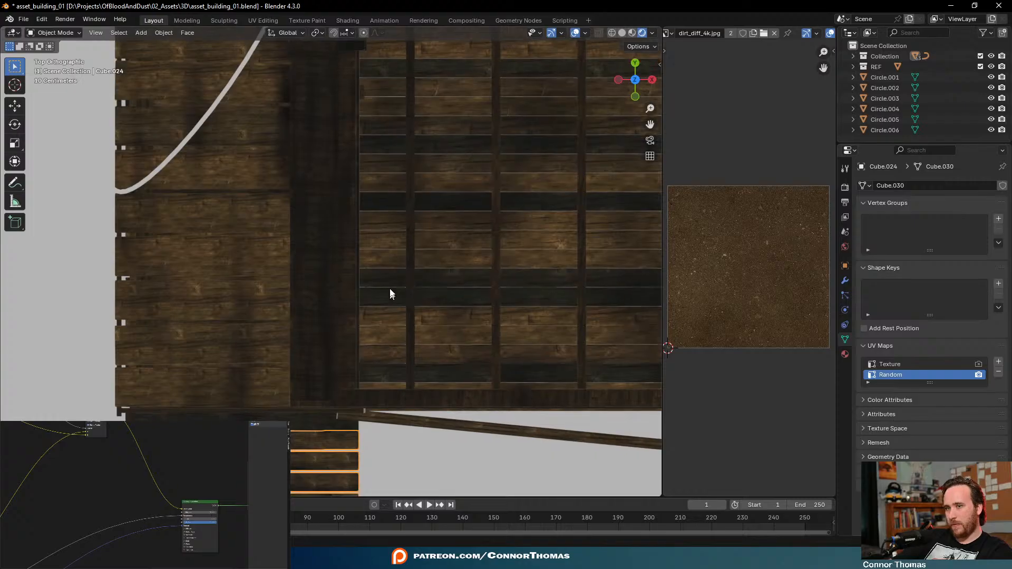
{"action": "key", "text": "Tab"}
{"action": "key", "text": "u"}
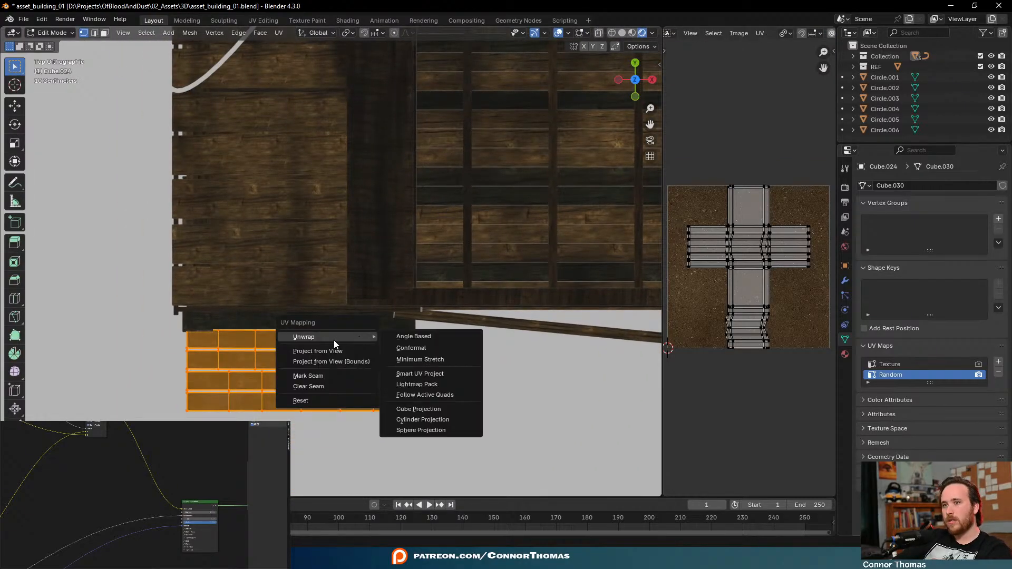
{"action": "left_click", "coordinate": [339, 350]}
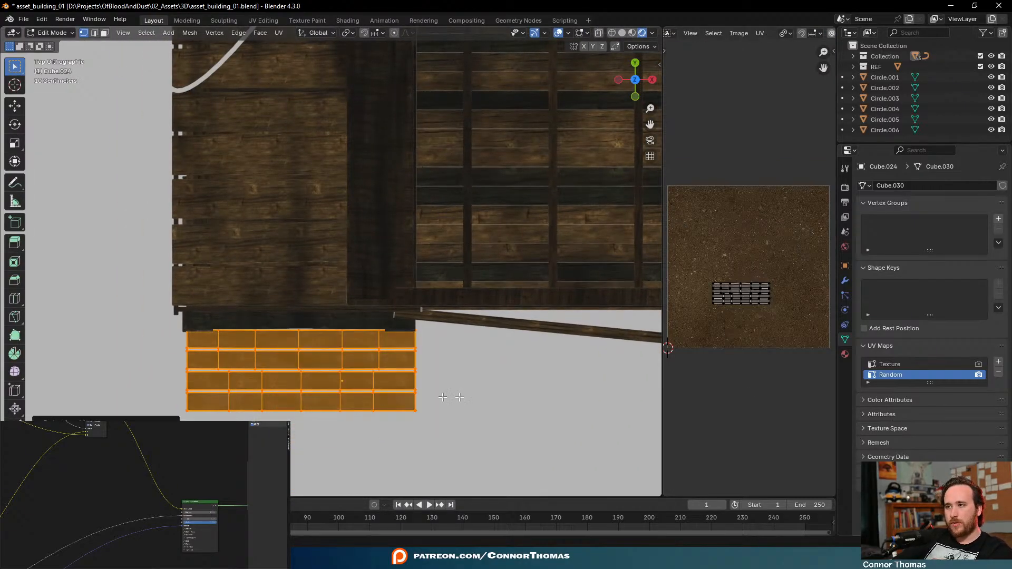
Collapse the projected tread UVs by scaling them to 0 along X, and leave Edit Mode
{"action": "key", "text": "s"}
{"action": "key", "text": "x"}
{"action": "key", "text": "0"}
{"action": "key", "text": "Return"}
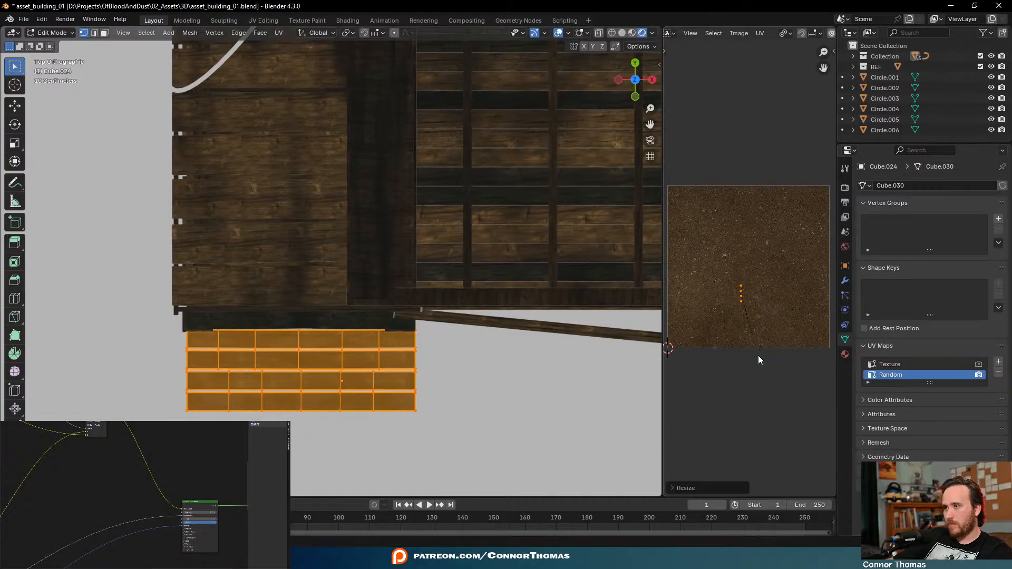
{"action": "key", "text": "Tab"}
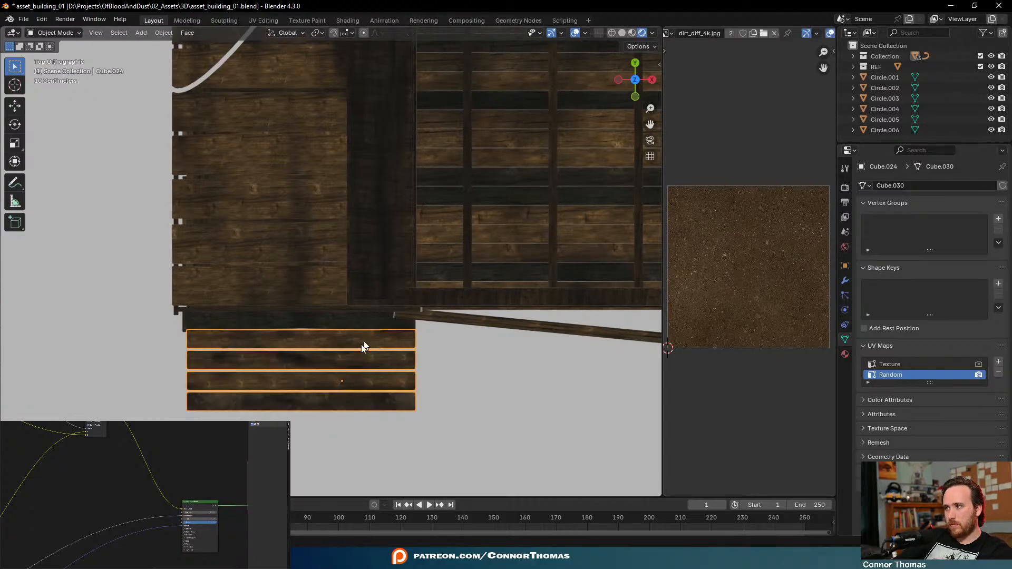
Deselect the treads and examine the side steps and the building's front porch
{"action": "middle_click_drag", "start_coordinate": [387, 318], "coordinate": [410, 250]}
{"action": "key", "text": "a"}
{"action": "key", "text": "a"}
{"action": "scroll", "coordinate": [305, 142], "scroll_direction": "down", "scroll_amount": 4}
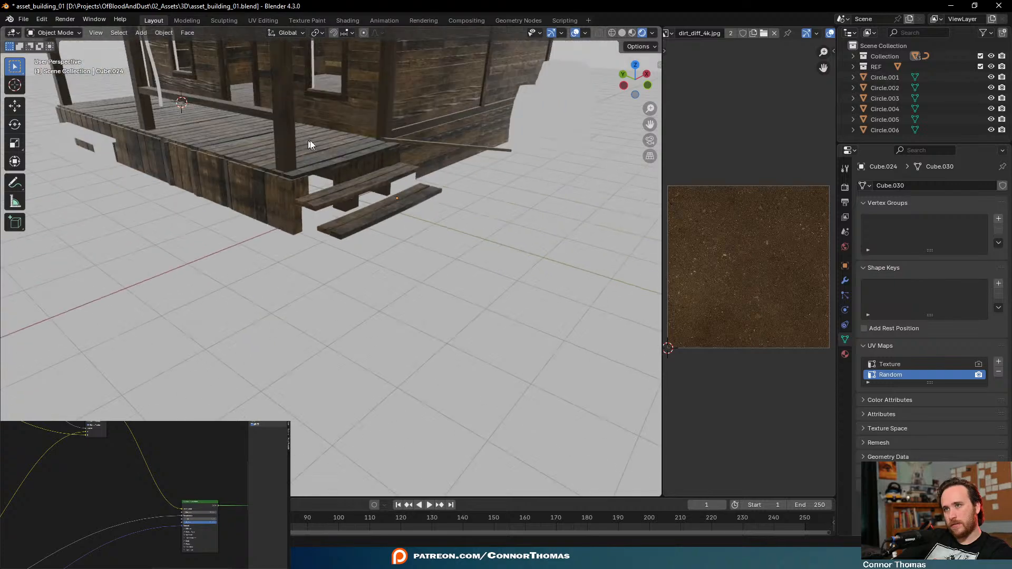
{"action": "middle_click_drag", "start_coordinate": [309, 144], "coordinate": [552, 222]}
{"action": "scroll", "coordinate": [343, 164], "scroll_direction": "down", "scroll_amount": 3}
{"action": "scroll", "coordinate": [549, 225], "scroll_direction": "up", "scroll_amount": 2}
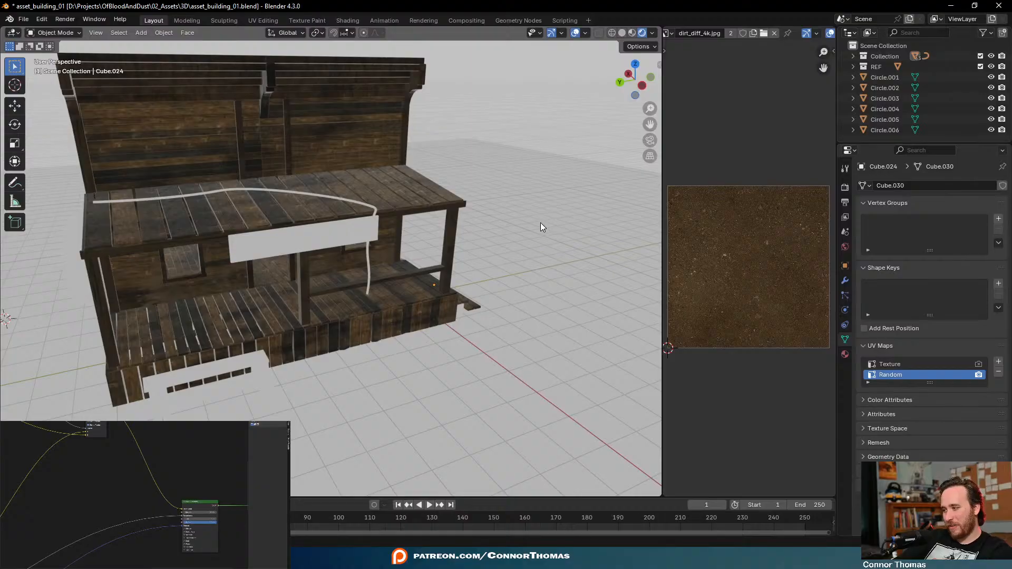
Save the file and apply the Array modifiers on the upper and lower treads of the front steps
{"action": "key", "text": "ctrl+s"}
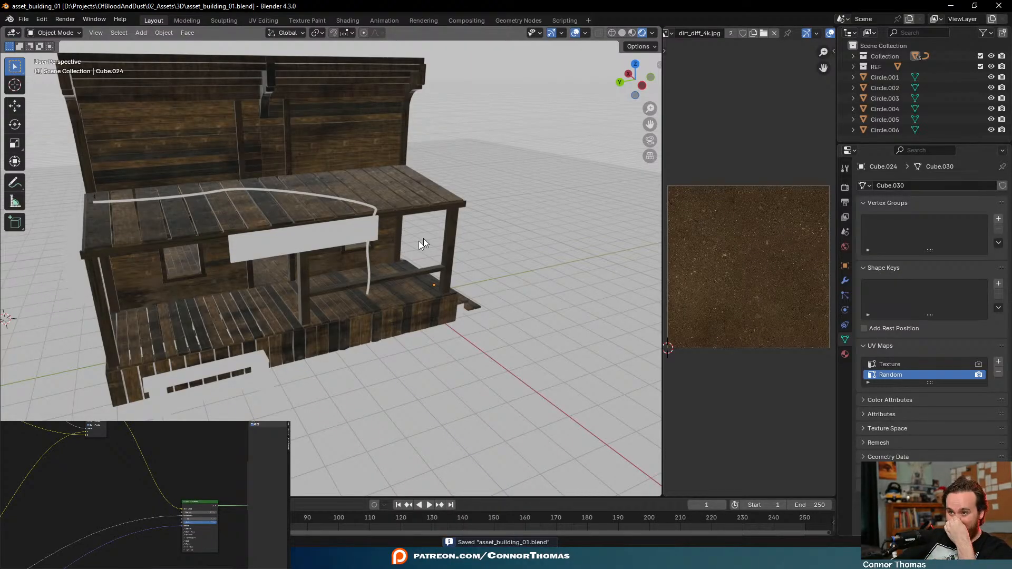
{"action": "left_click", "coordinate": [261, 359]}
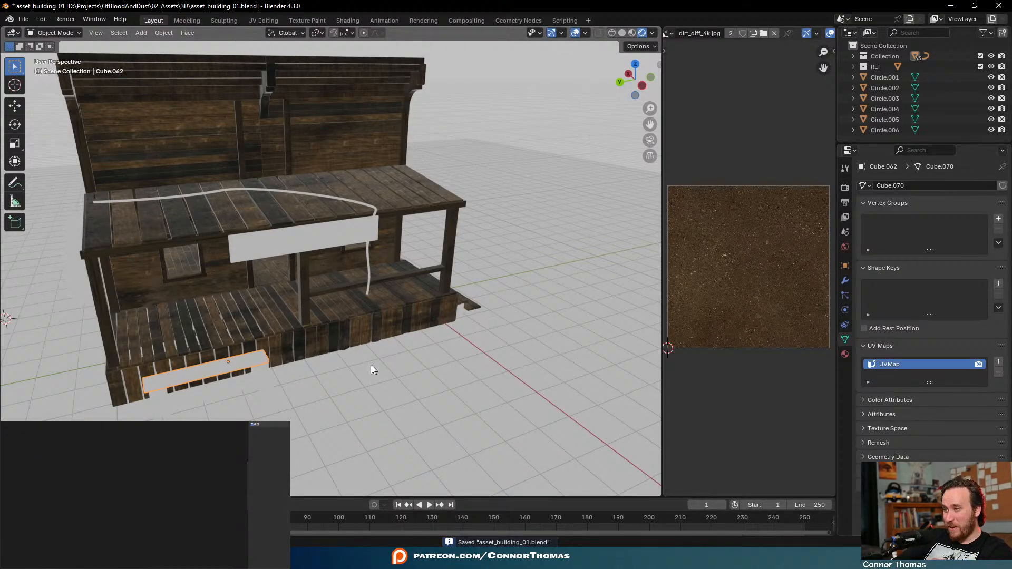
{"action": "middle_click_drag", "start_coordinate": [329, 375], "coordinate": [449, 302], "text": "shift"}
{"action": "scroll", "coordinate": [447, 305], "scroll_direction": "up", "scroll_amount": 4}
{"action": "left_click", "coordinate": [464, 337], "text": "shift"}
{"action": "middle_click_drag", "start_coordinate": [489, 354], "coordinate": [476, 344]}
{"action": "middle_click_drag", "start_coordinate": [358, 305], "coordinate": [323, 289]}
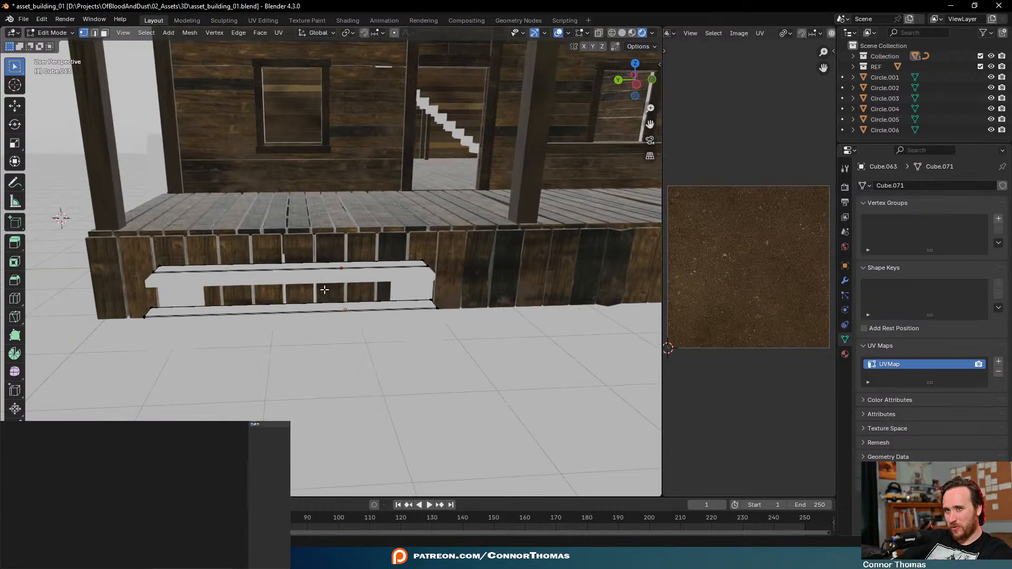
{"action": "left_click", "coordinate": [845, 281]}
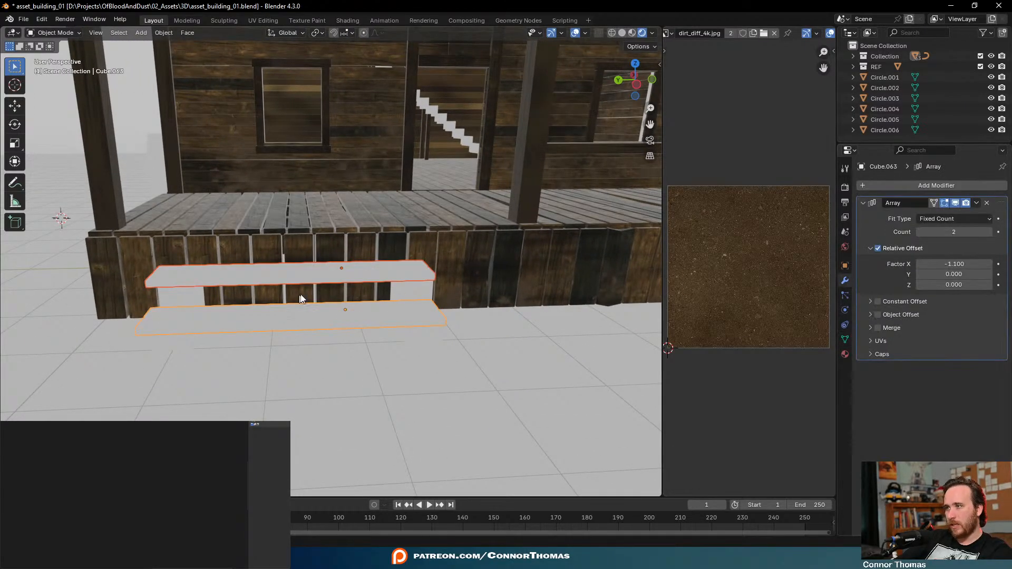
{"action": "left_click", "coordinate": [292, 274]}
{"action": "key", "text": "ctrl+a"}
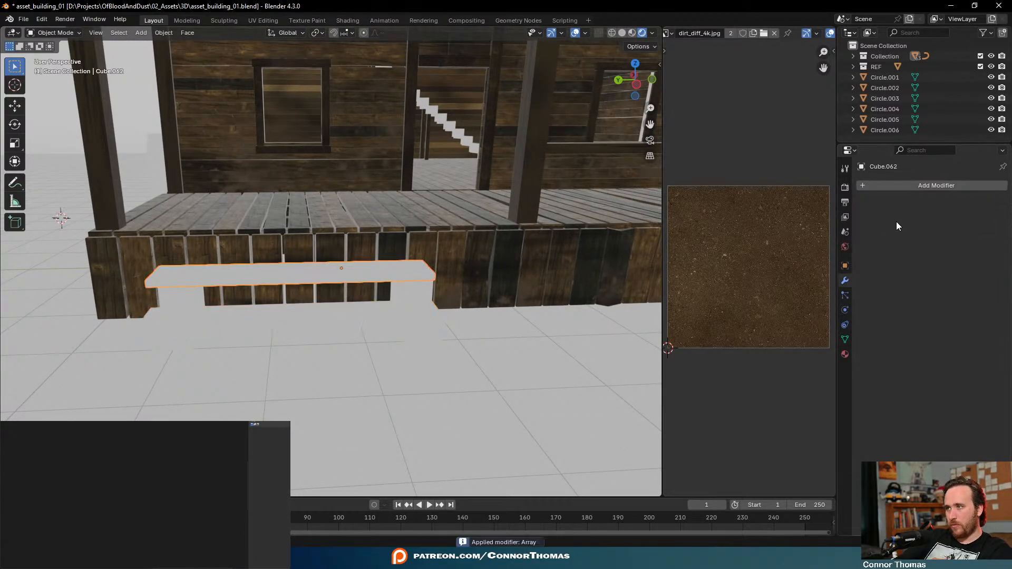
{"action": "left_click", "coordinate": [335, 312]}
{"action": "key", "text": "ctrl+a"}
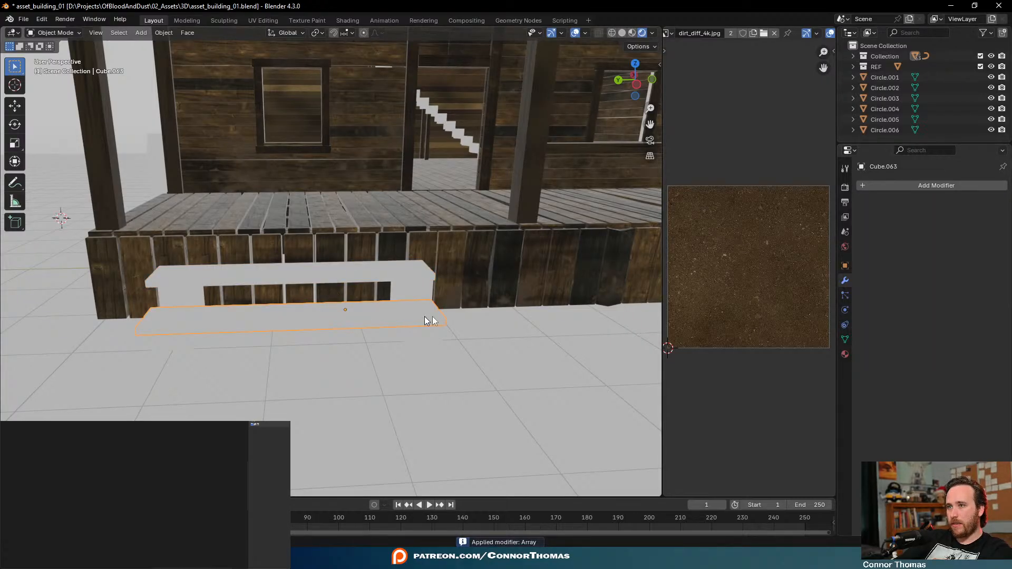
Join the upper and lower front step treads into one object and frame it
{"action": "left_click", "coordinate": [363, 273], "text": "shift"}
{"action": "left_click", "coordinate": [360, 317], "text": "shift"}
{"action": "key", "text": "ctrl+j"}
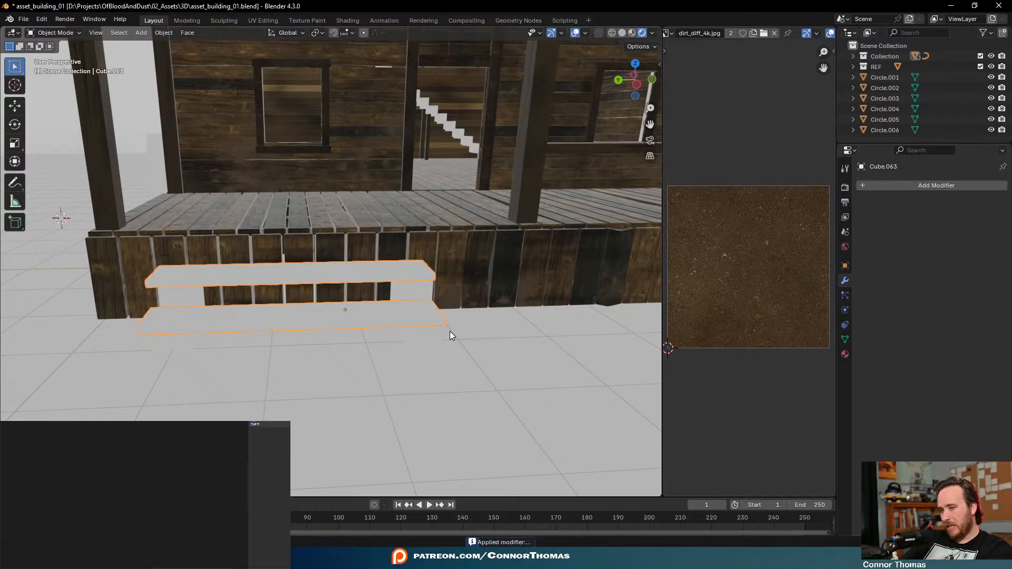
{"action": "middle_click_drag", "start_coordinate": [425, 309], "coordinate": [439, 352]}
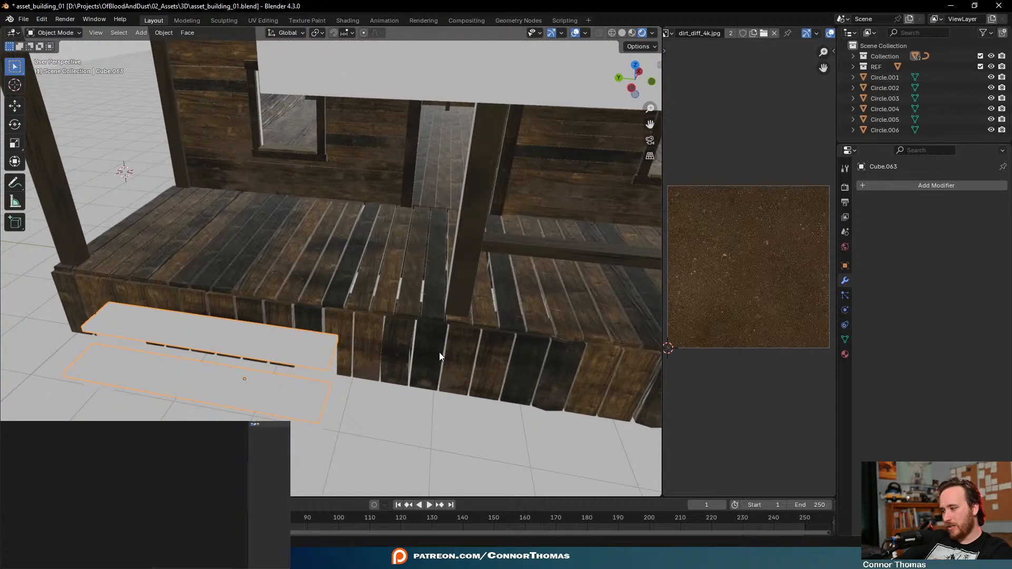
{"action": "key", "text": "KP_Decimal"}
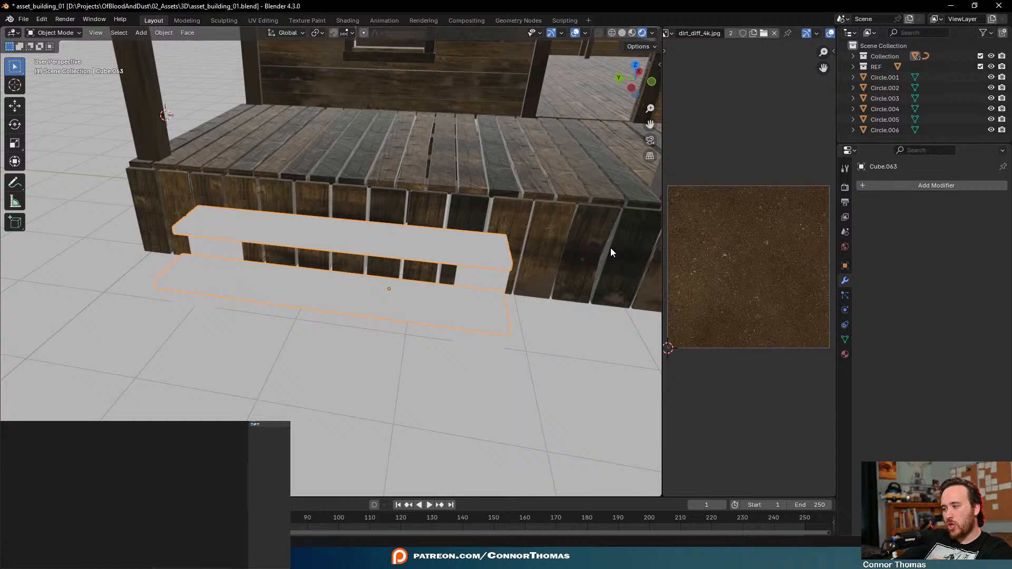
{"action": "middle_click_drag", "start_coordinate": [546, 249], "coordinate": [567, 249]}
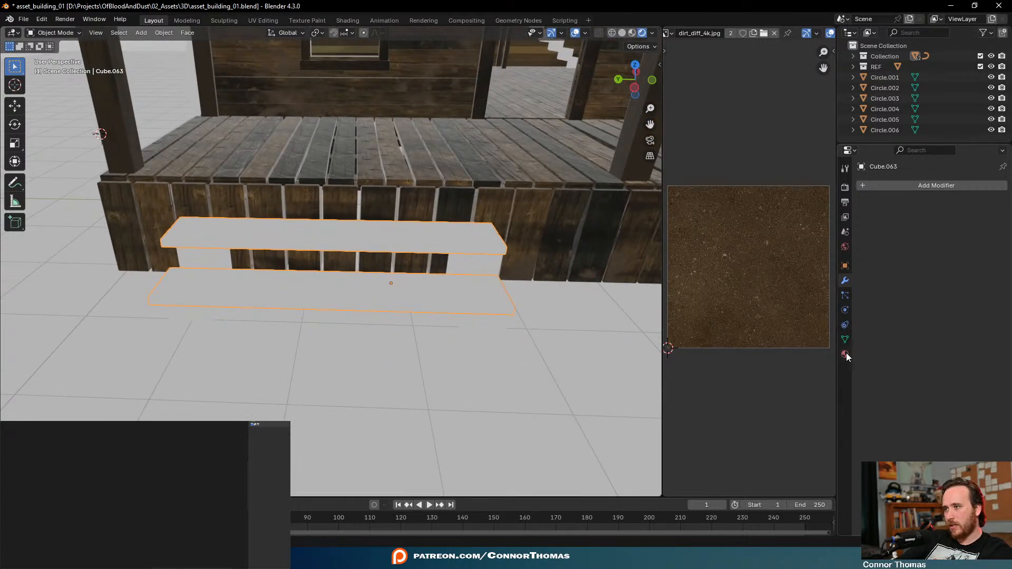
Add a single loop cut across the middle of each of the four tread boards, sliding the rear boards' cuts slightly off-centre
{"action": "key", "text": "Tab"}
{"action": "key", "text": "ctrl+r"}
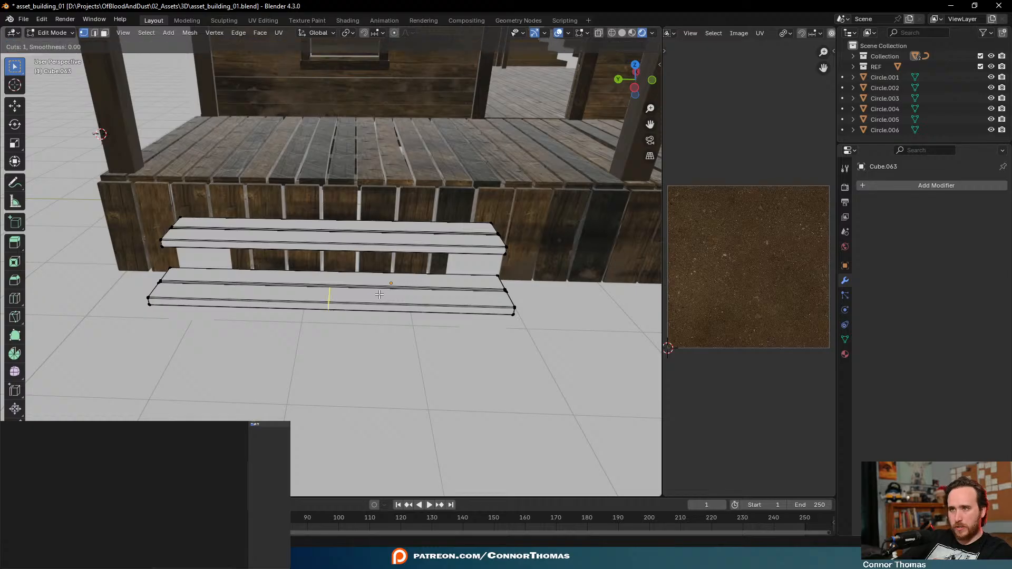
{"action": "left_click", "coordinate": [379, 294]}
{"action": "right_click", "coordinate": [378, 294]}
{"action": "key", "text": "ctrl+r"}
{"action": "left_click", "coordinate": [374, 283]}
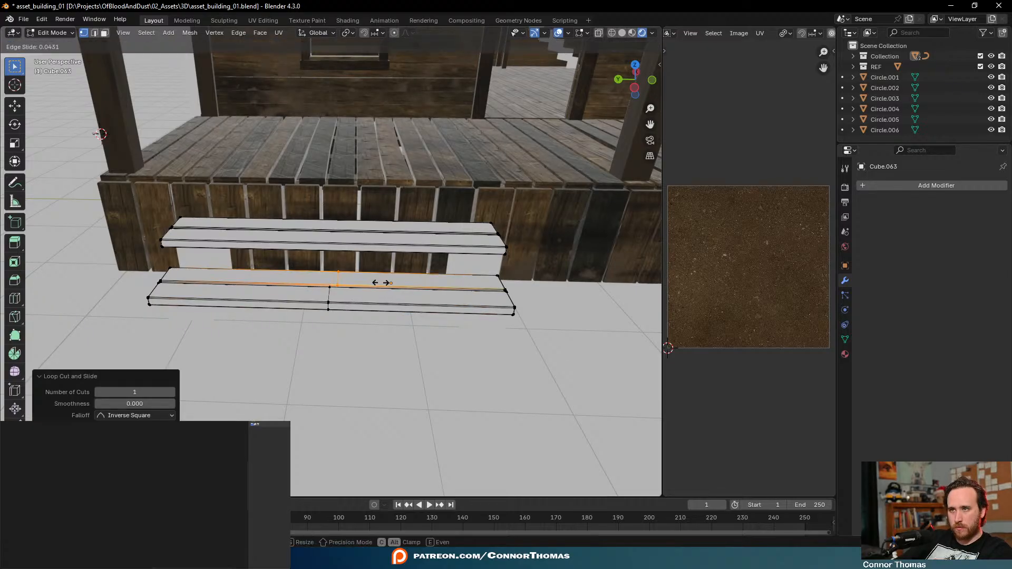
{"action": "left_click", "coordinate": [380, 283]}
{"action": "key", "text": "ctrl+r"}
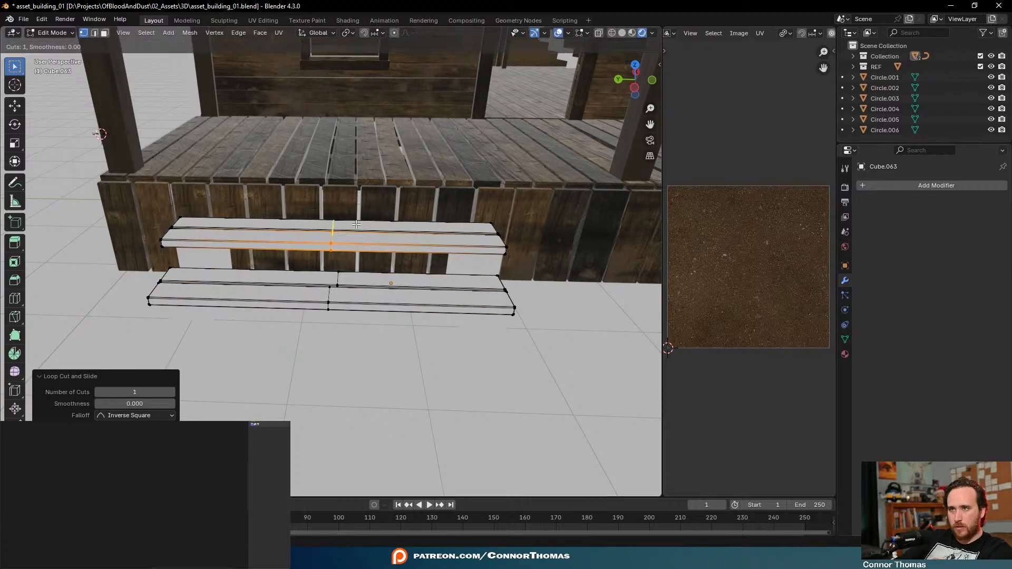
{"action": "left_click", "coordinate": [357, 225]}
{"action": "left_click", "coordinate": [353, 224]}
Lower only the boards' loop-cut vertices about 0.02 m along Z to make the treads sag, and check the shape in solid shading
{"action": "key", "text": "z"}
{"action": "left_click", "coordinate": [273, 290]}
{"action": "key", "text": "a"}
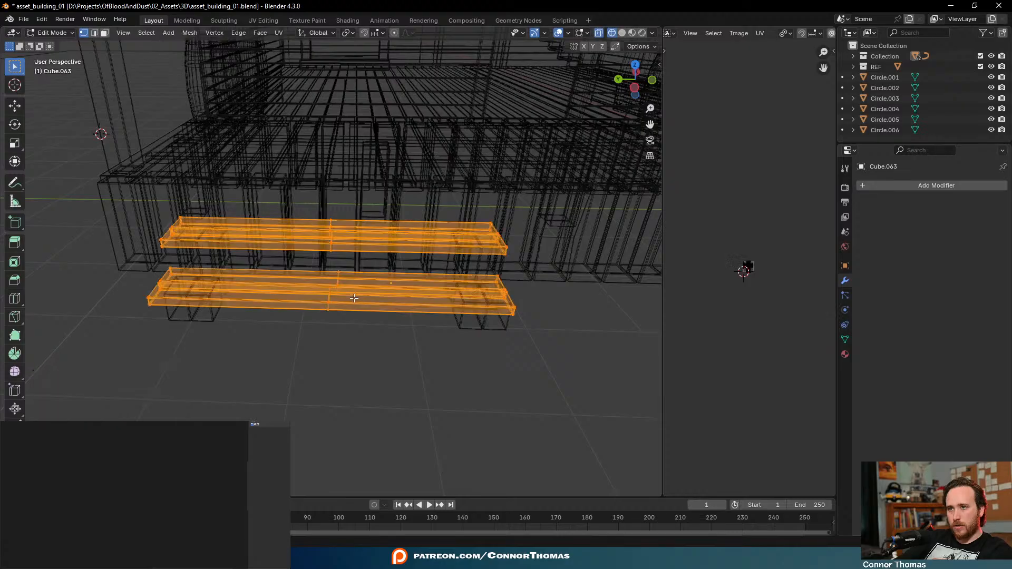
{"action": "key", "text": "alt+a"}
{"action": "key", "text": "c"}
{"action": "left_click_drag", "start_coordinate": [338, 307], "coordinate": [330, 240]}
{"action": "right_click", "coordinate": [330, 224]}
{"action": "key", "text": "g"}
{"action": "key", "text": "z"}
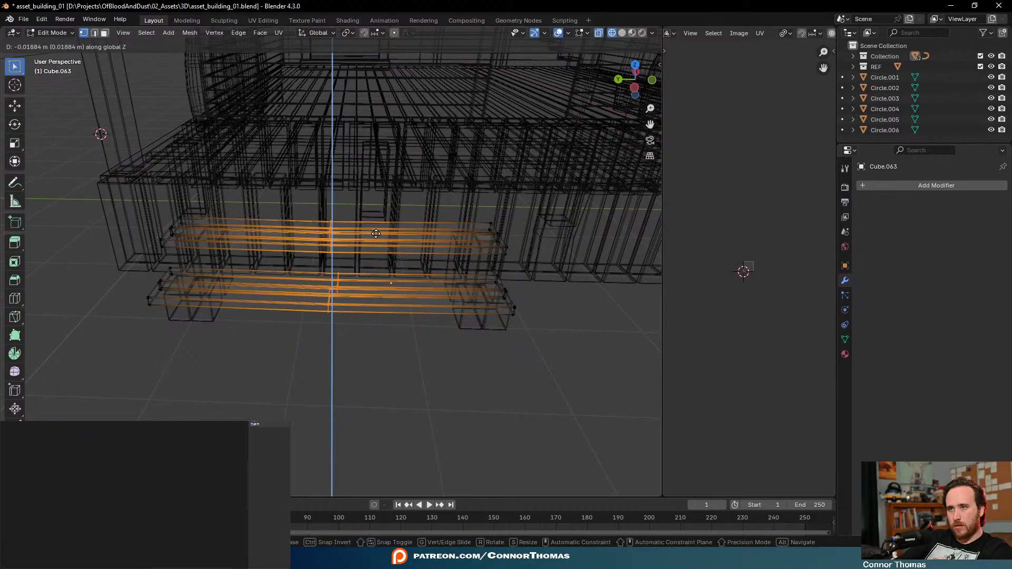
{"action": "left_click", "coordinate": [380, 235]}
{"action": "key", "text": "Tab"}
{"action": "key", "text": "z"}
{"action": "left_click", "coordinate": [662, 250]}
{"action": "mouse_move", "coordinate": [515, 245]}
{"action": "middle_mouse_down"}
{"action": "mouse_move", "coordinate": [518, 202]}
{"action": "mouse_move", "coordinate": [415, 235]}
{"action": "mouse_move", "coordinate": [443, 258]}
{"action": "middle_mouse_up"}
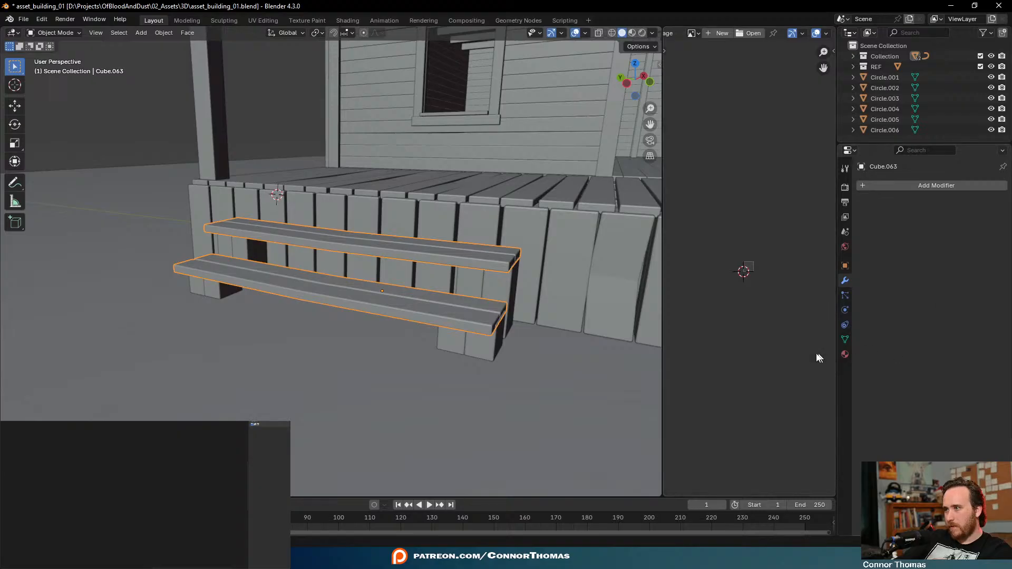
Return to rendered shading and assign the Wood Panels material to the front step treads
{"action": "key", "text": "z"}
{"action": "left_click", "coordinate": [552, 176]}
{"action": "left_click", "coordinate": [845, 354]}
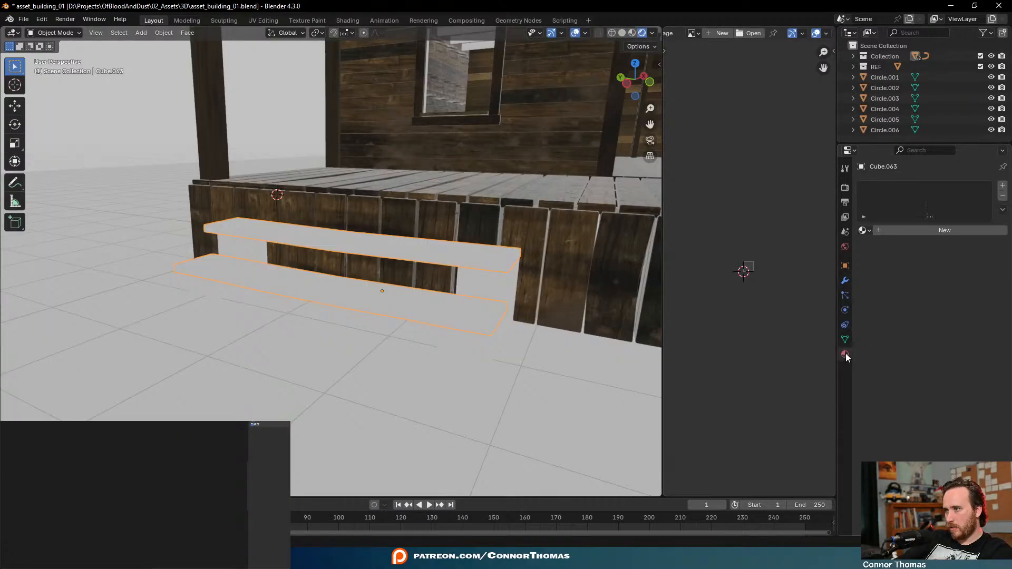
{"action": "left_click", "coordinate": [863, 231]}
{"action": "left_click", "coordinate": [785, 247]}
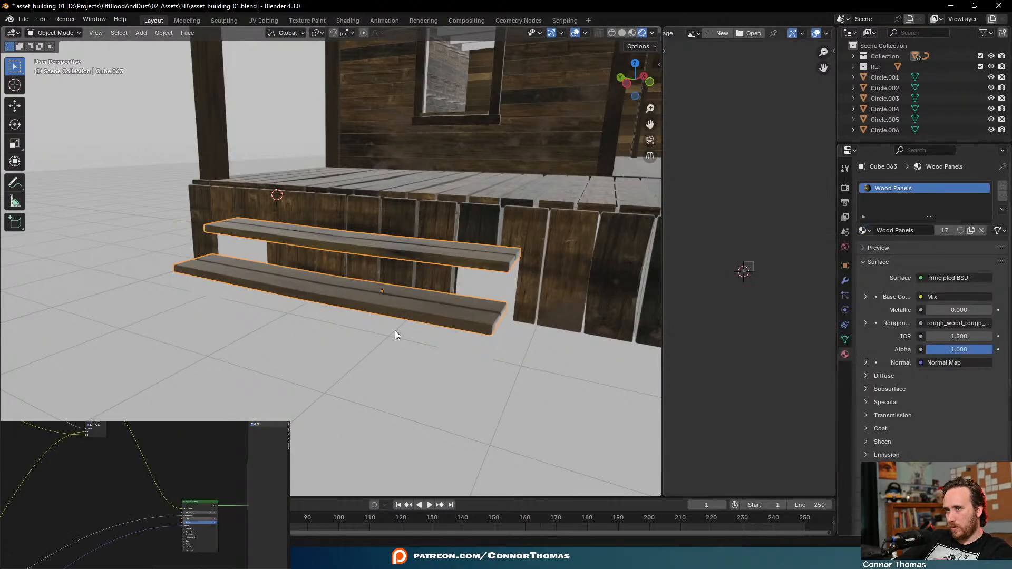
{"action": "middle_click_drag", "start_coordinate": [396, 332], "coordinate": [452, 353]}
Rename the treads' UV map as Texture and add a second UV map named Random
{"action": "left_click", "coordinate": [845, 339]}
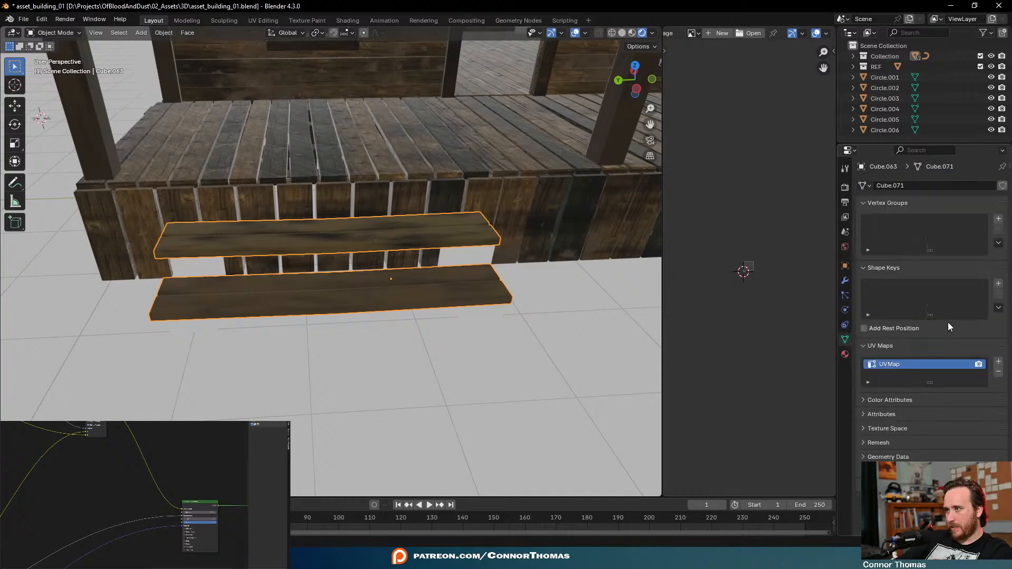
{"action": "double_click", "coordinate": [893, 366]}
{"action": "type", "text": "Te"}
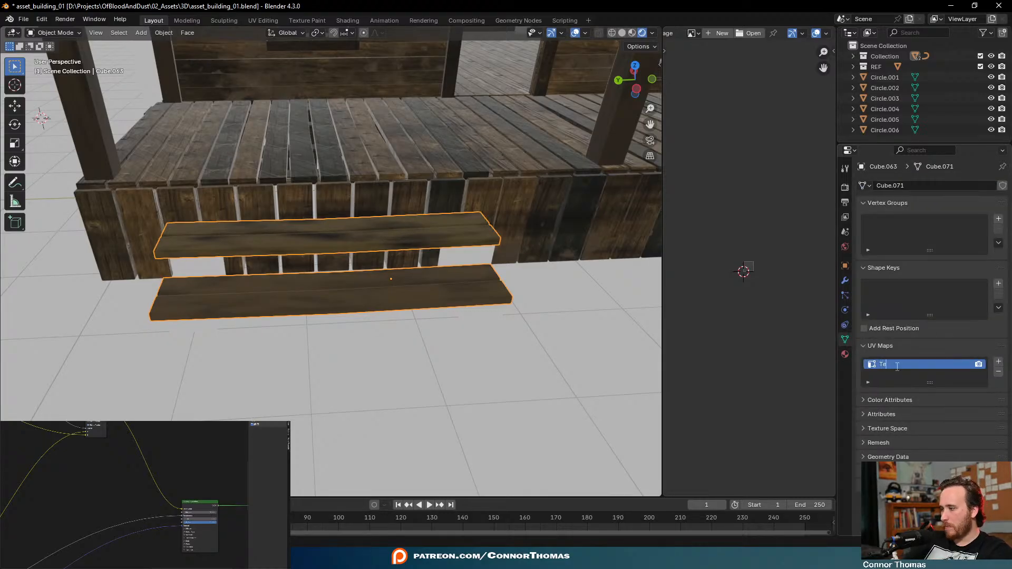
{"action": "type", "text": "xture"}
{"action": "key", "text": "Return"}
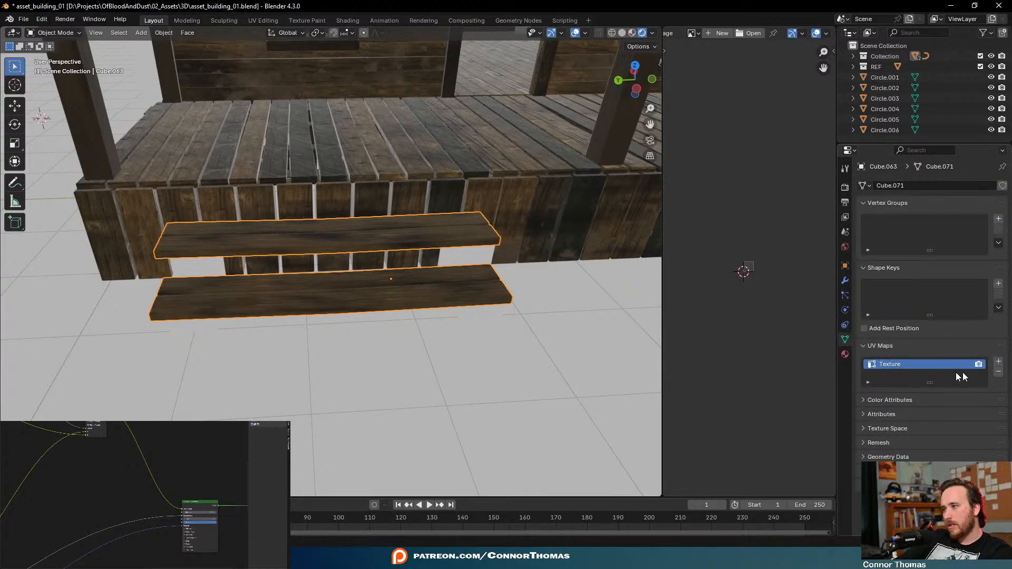
{"action": "left_click", "coordinate": [998, 362]}
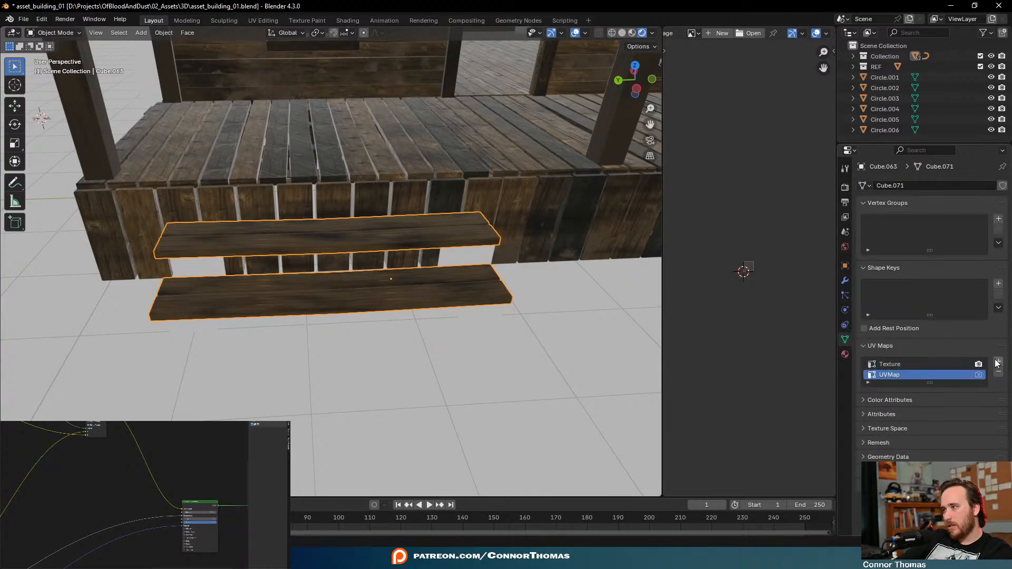
{"action": "double_click", "coordinate": [894, 375]}
{"action": "type", "text": "Ra"}
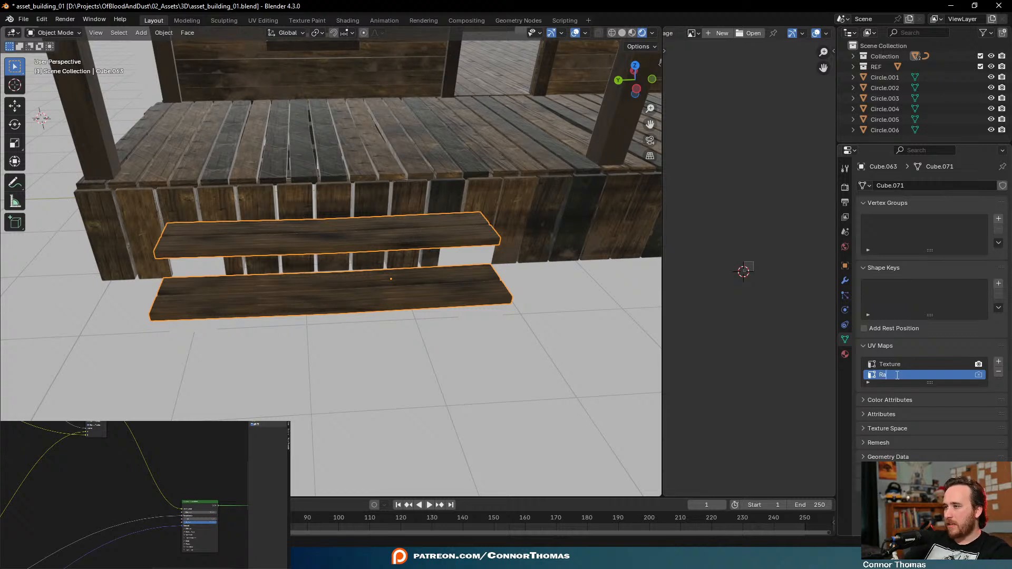
{"action": "type", "text": "ndom"}
{"action": "key", "text": "Return"}
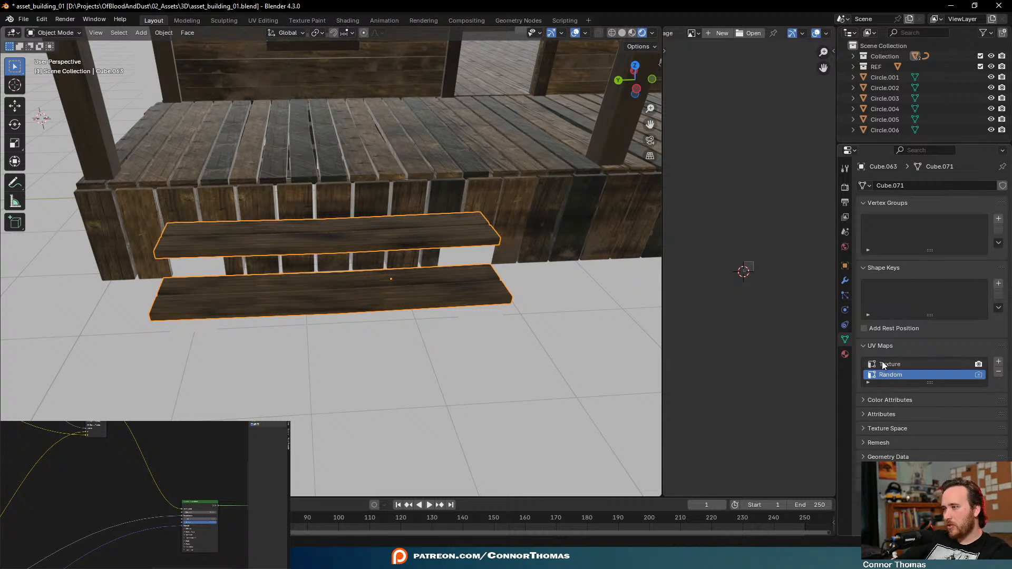
Make Texture the active UV map and unwrap all tread faces into it with Smart UV Project
{"action": "left_click", "coordinate": [884, 365]}
{"action": "key", "text": "Tab"}
{"action": "key", "text": "a"}
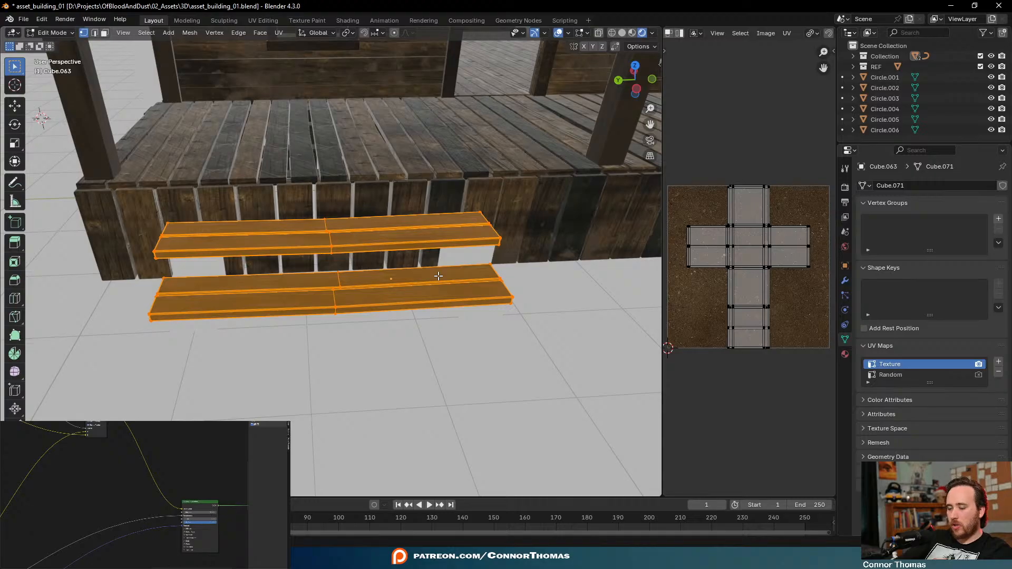
{"action": "key", "text": "u"}
{"action": "mouse_move", "coordinate": [417, 263]}
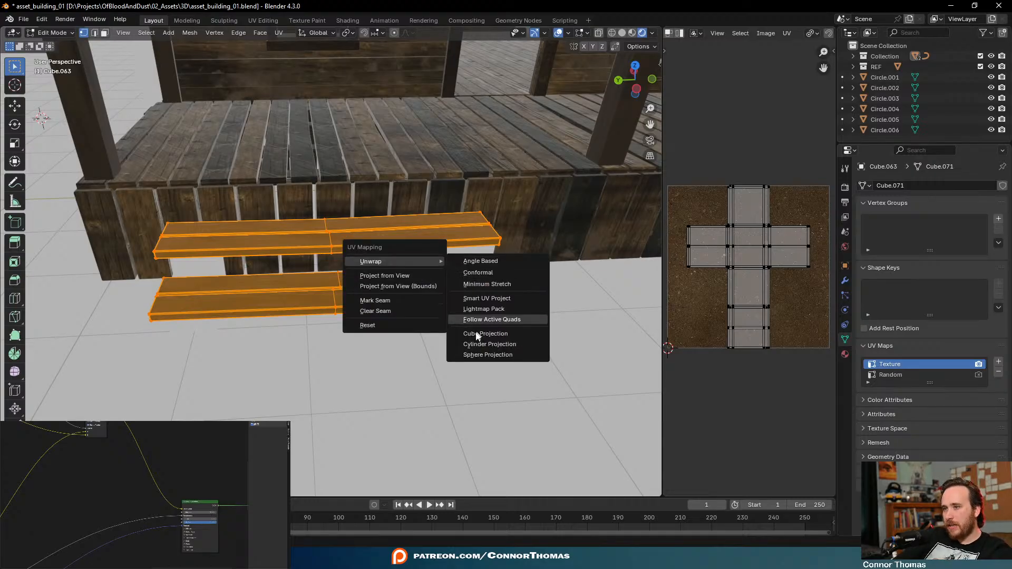
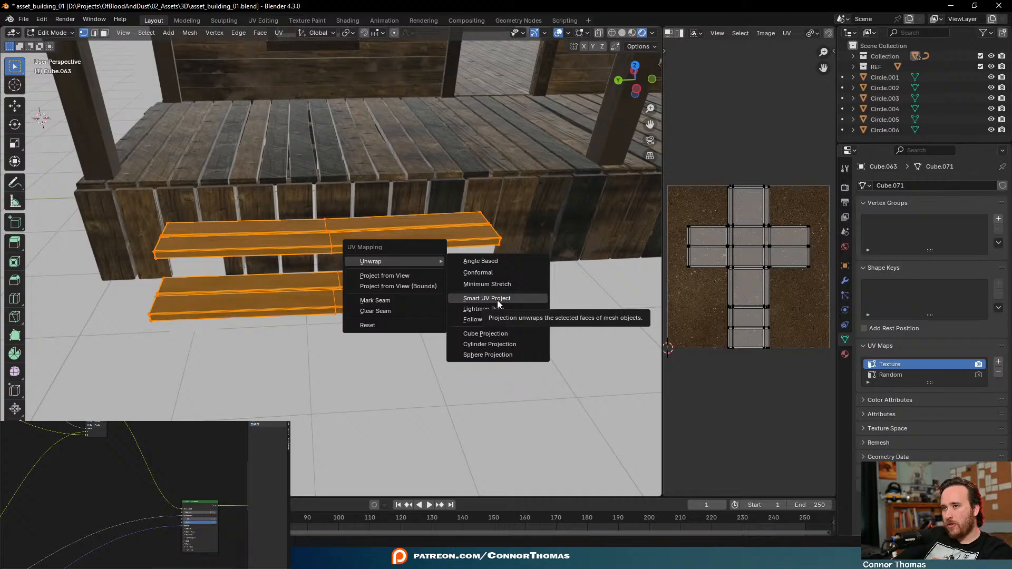
{"action": "left_click", "coordinate": [498, 299]}
{"action": "left_click", "coordinate": [483, 401]}
{"action": "middle_click_drag", "start_coordinate": [467, 274], "coordinate": [455, 278]}
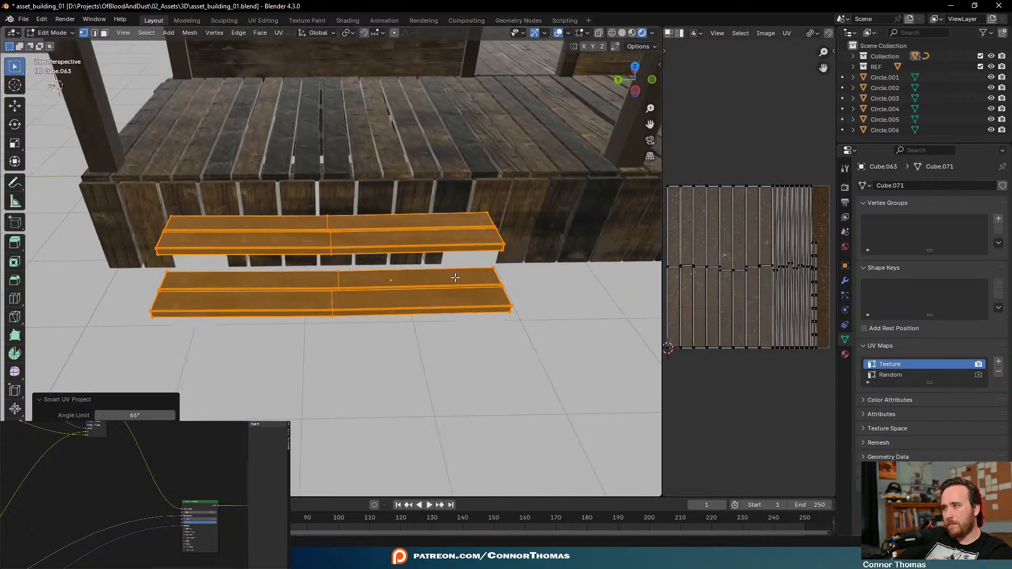
Scale down all of the treads' UV islands in place in two passes, comparing the wood grain in Object Mode
{"action": "key", "text": "Tab"}
{"action": "middle_click_drag", "start_coordinate": [441, 324], "coordinate": [442, 363]}
{"action": "scroll", "coordinate": [442, 363], "scroll_direction": "up", "scroll_amount": 3}
{"action": "key", "text": "Tab"}
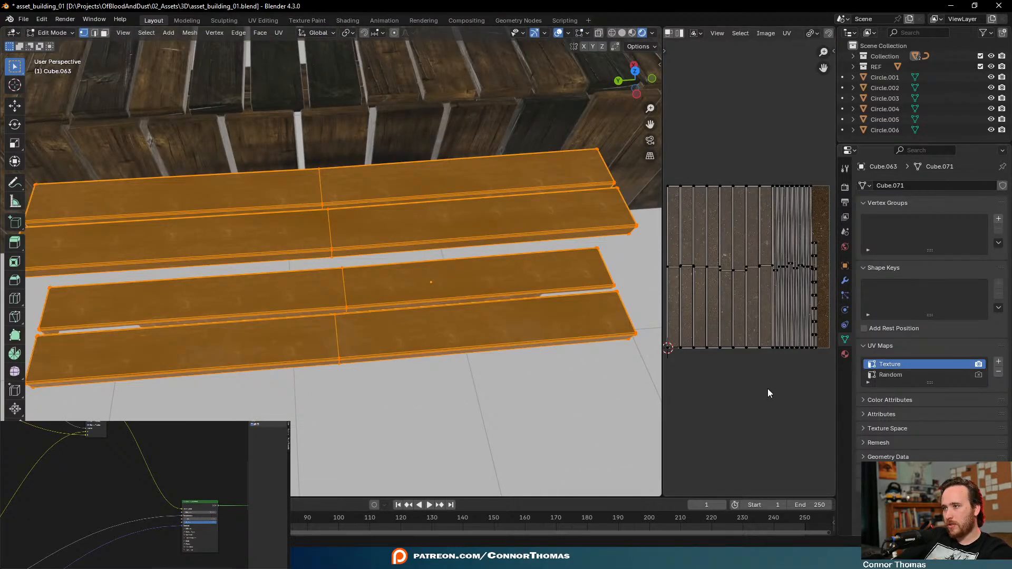
{"action": "key", "text": "a"}
{"action": "key", "text": "s"}
{"action": "left_click", "coordinate": [786, 395]}
{"action": "key", "text": "Tab"}
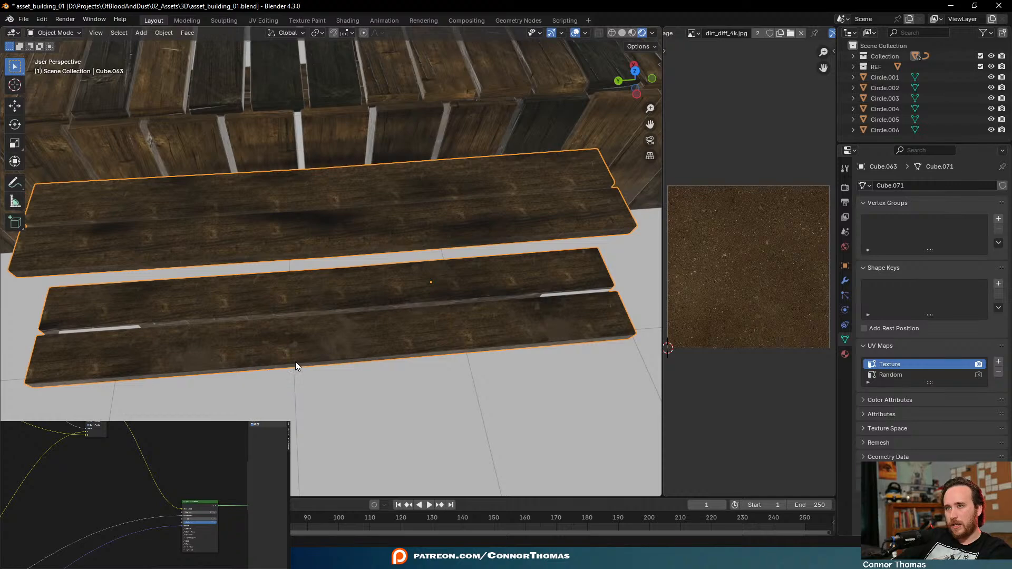
{"action": "key", "text": "Tab"}
{"action": "key", "text": "s"}
{"action": "left_click", "coordinate": [747, 362]}
{"action": "key", "text": "Tab"}
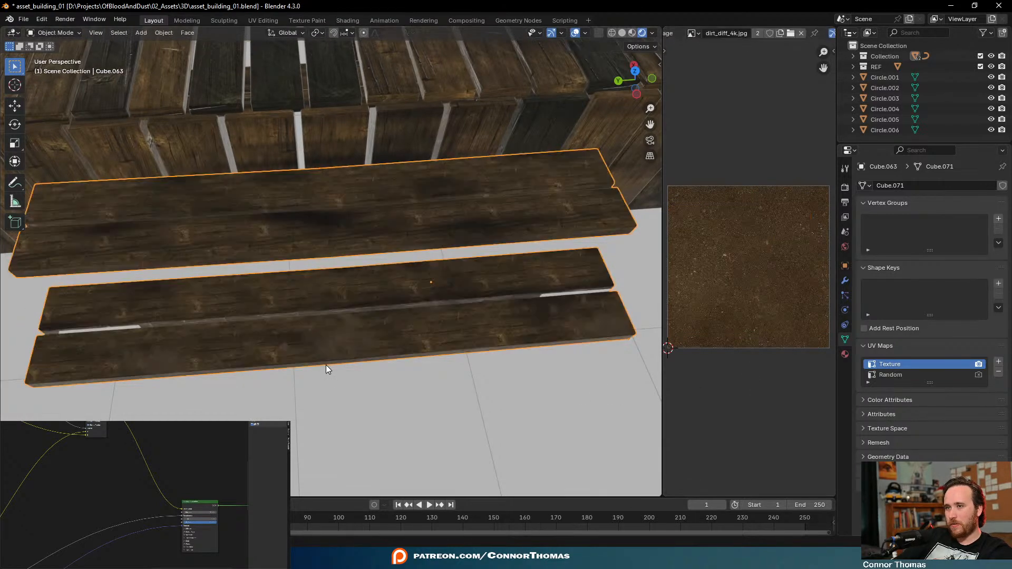
Project all tread faces from the top view into the Random UV map and scale each plank's UV island down to a point
{"action": "middle_click_drag", "start_coordinate": [397, 365], "coordinate": [406, 296]}
{"action": "scroll", "coordinate": [412, 305], "scroll_direction": "down", "scroll_amount": 3}
{"action": "scroll", "coordinate": [429, 323], "scroll_direction": "down", "scroll_amount": 6}
{"action": "scroll", "coordinate": [328, 299], "scroll_direction": "up", "scroll_amount": 6}
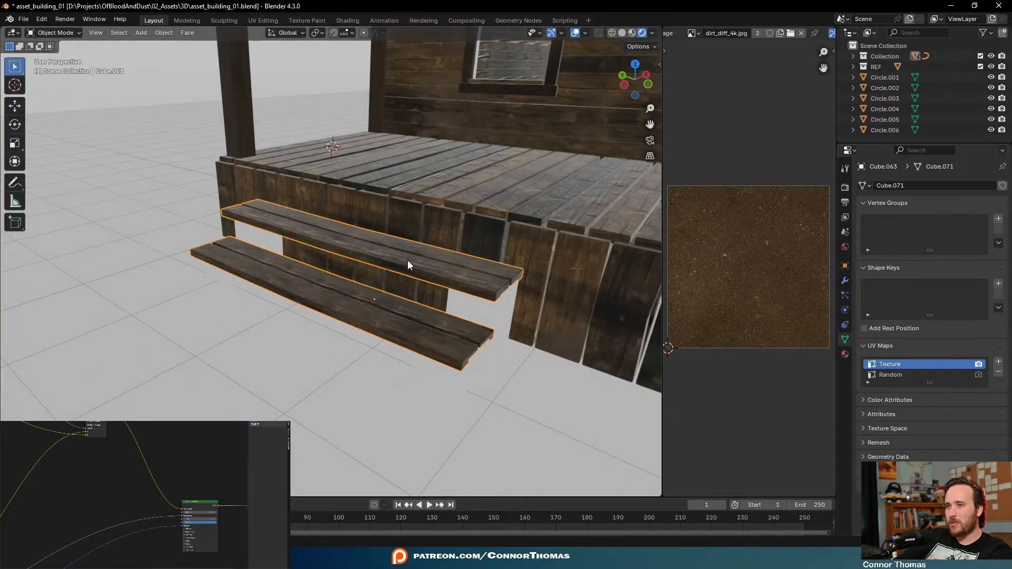
{"action": "key", "text": "Tab"}
{"action": "middle_click_drag", "start_coordinate": [407, 260], "coordinate": [398, 334]}
{"action": "key", "text": "KP_7"}
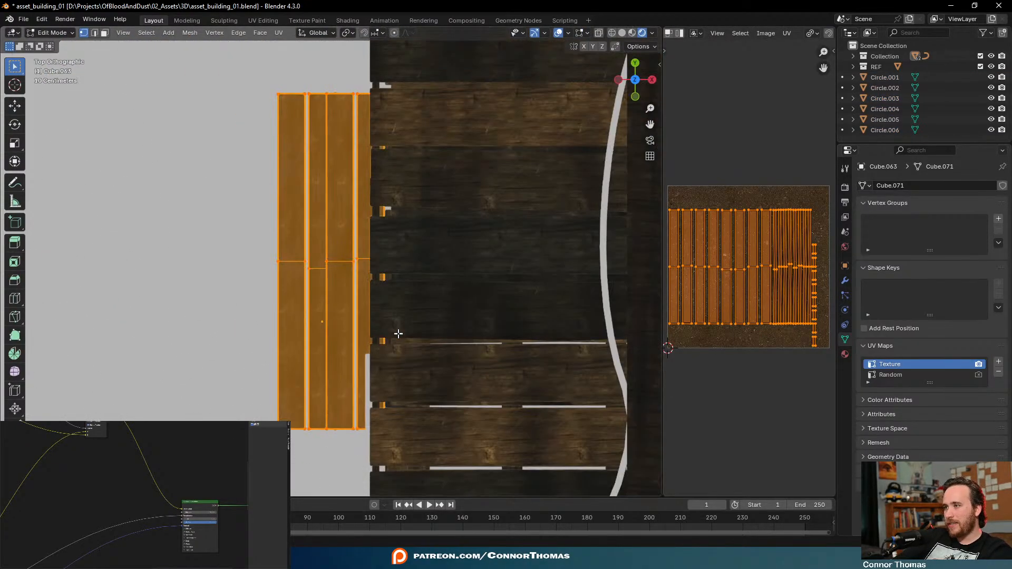
{"action": "left_click", "coordinate": [910, 376]}
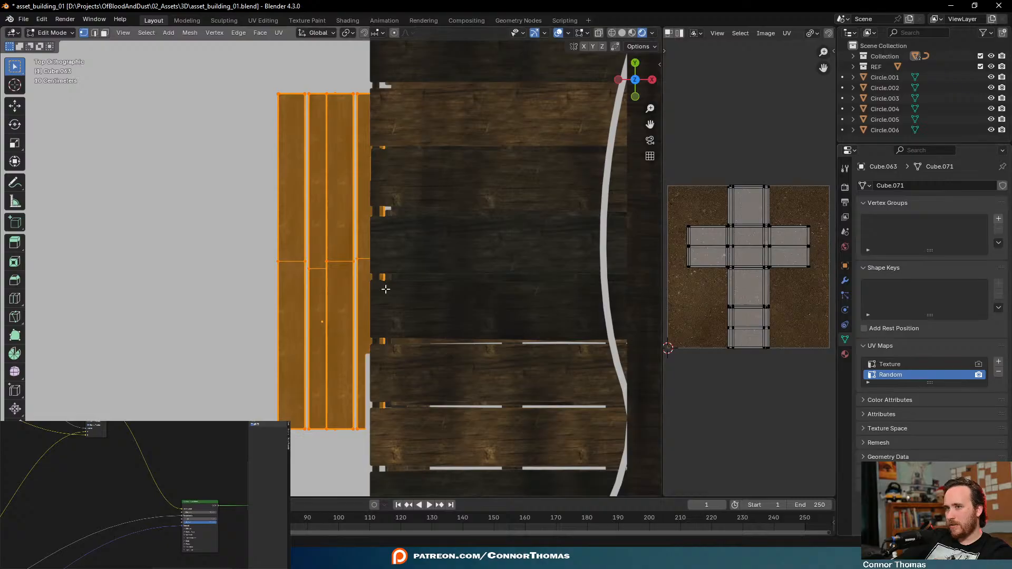
{"action": "key", "text": "u"}
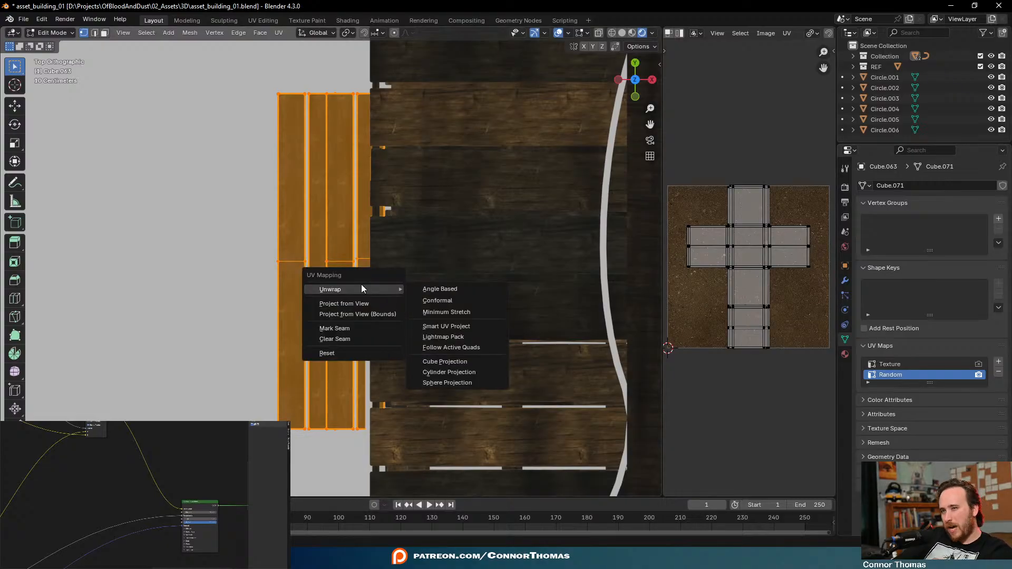
{"action": "left_click", "coordinate": [359, 304]}
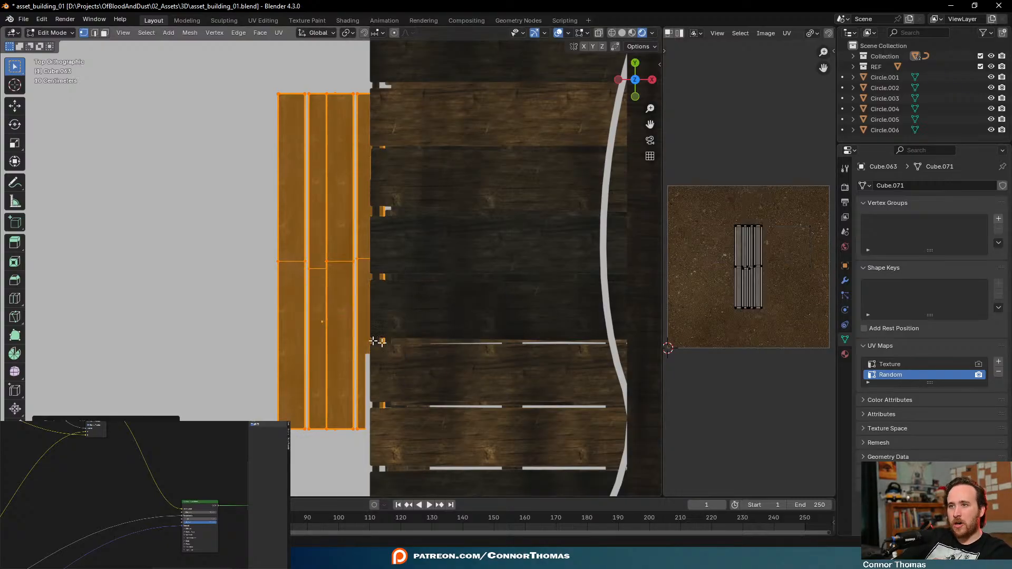
{"action": "key", "text": "Tab"}
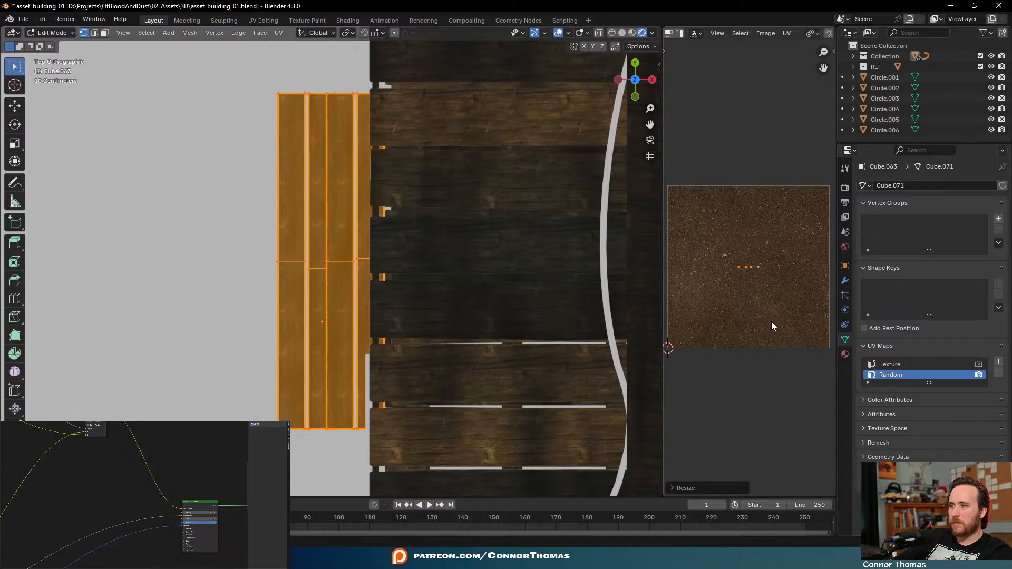
{"action": "middle_click_drag", "start_coordinate": [252, 406], "coordinate": [373, 288]}
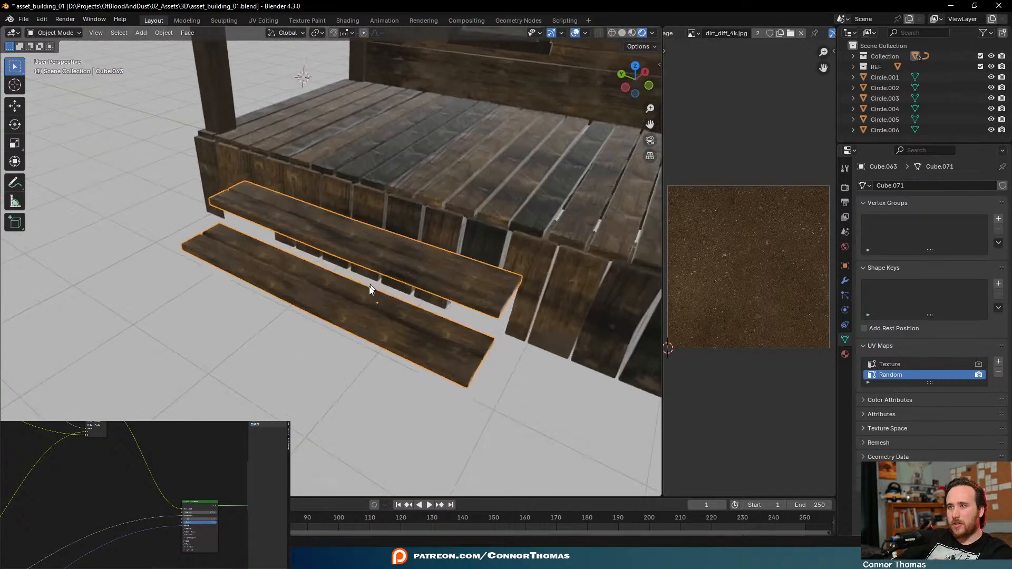
Change the UV pivot point and scale up the collapsed Random UVs to spread the planks' points apart across the texture
{"action": "key", "text": "Tab"}
{"action": "scroll", "coordinate": [815, 30], "scroll_direction": "right", "scroll_amount": 5}
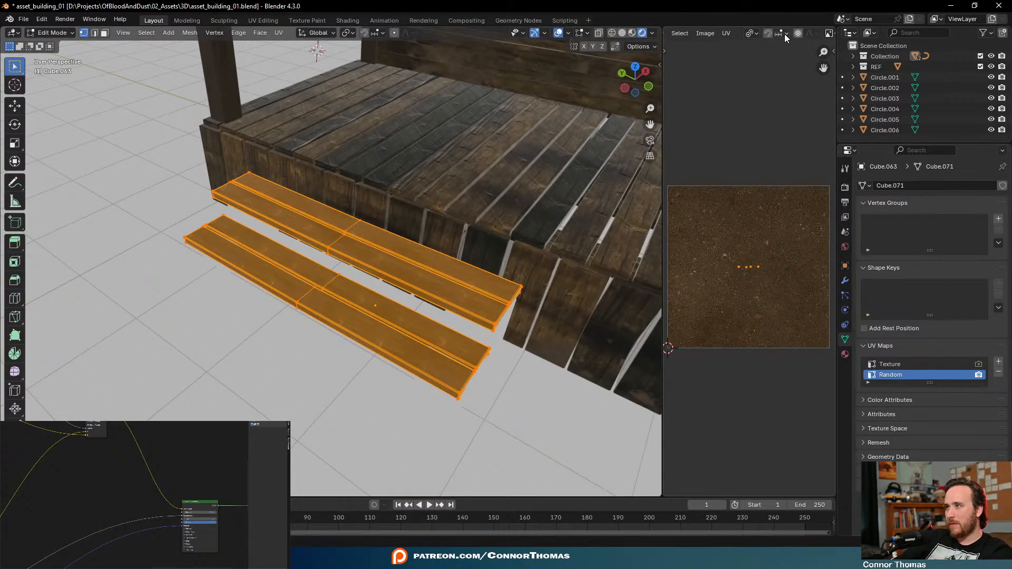
{"action": "scroll", "coordinate": [736, 34], "scroll_direction": "left", "scroll_amount": 2}
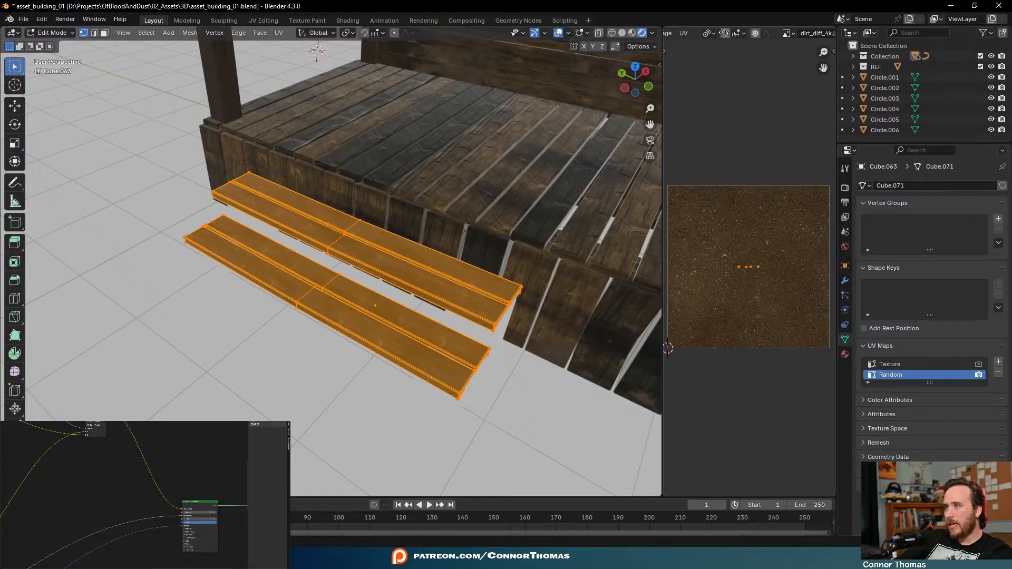
{"action": "left_click", "coordinate": [733, 33]}
{"action": "left_click", "coordinate": [748, 71]}
{"action": "key", "text": "s"}
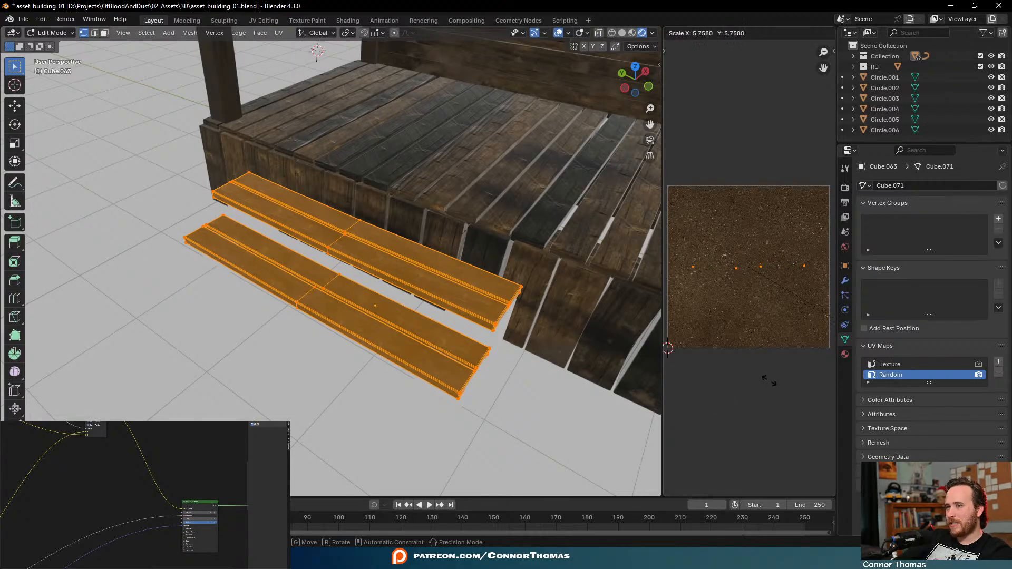
{"action": "left_click", "coordinate": [804, 384]}
{"action": "key", "text": "Tab"}
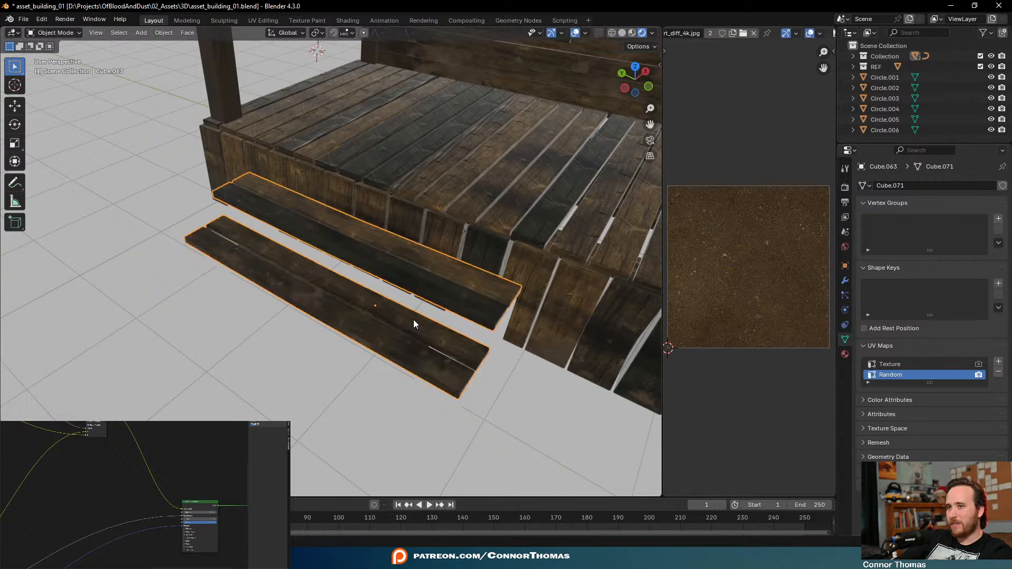
{"action": "middle_click_drag", "start_coordinate": [413, 319], "coordinate": [479, 358]}
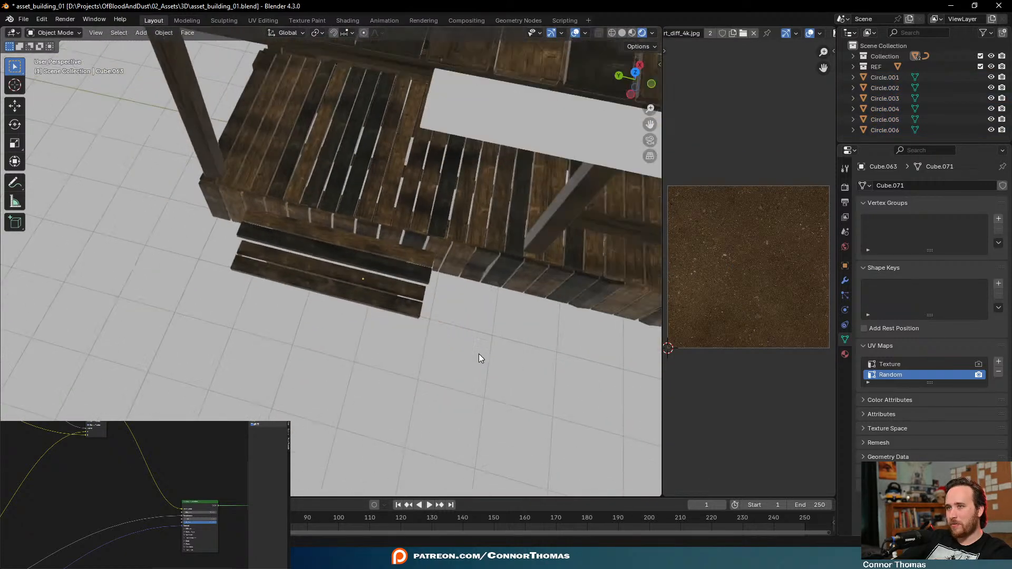
Rotate the treads' Random UV points so they lie diagonally across the texture, and check the planks' color variation in Object Mode
{"action": "key", "text": "Tab"}
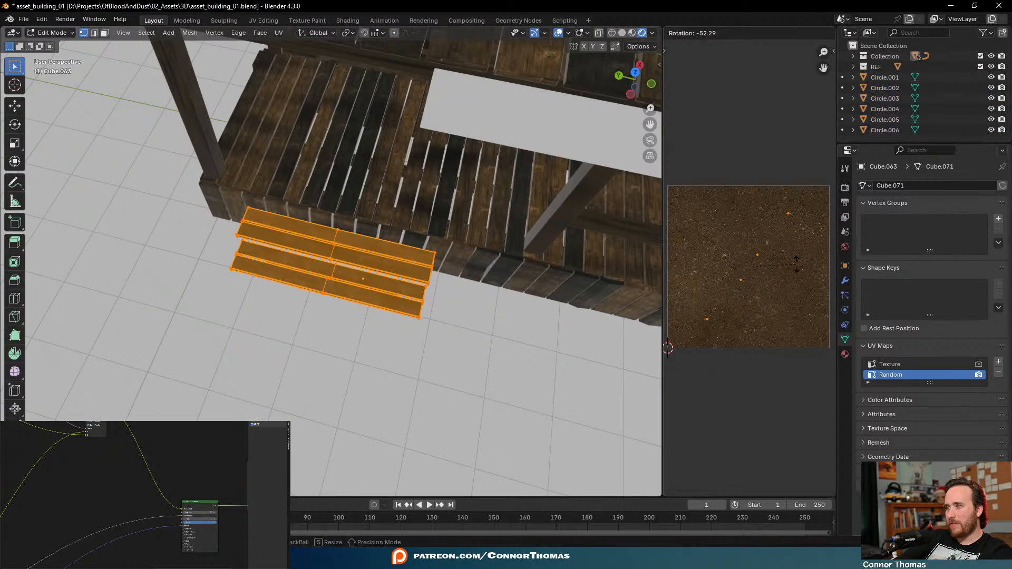
{"action": "key", "text": "Tab"}
{"action": "middle_click_drag", "start_coordinate": [401, 274], "coordinate": [397, 262]}
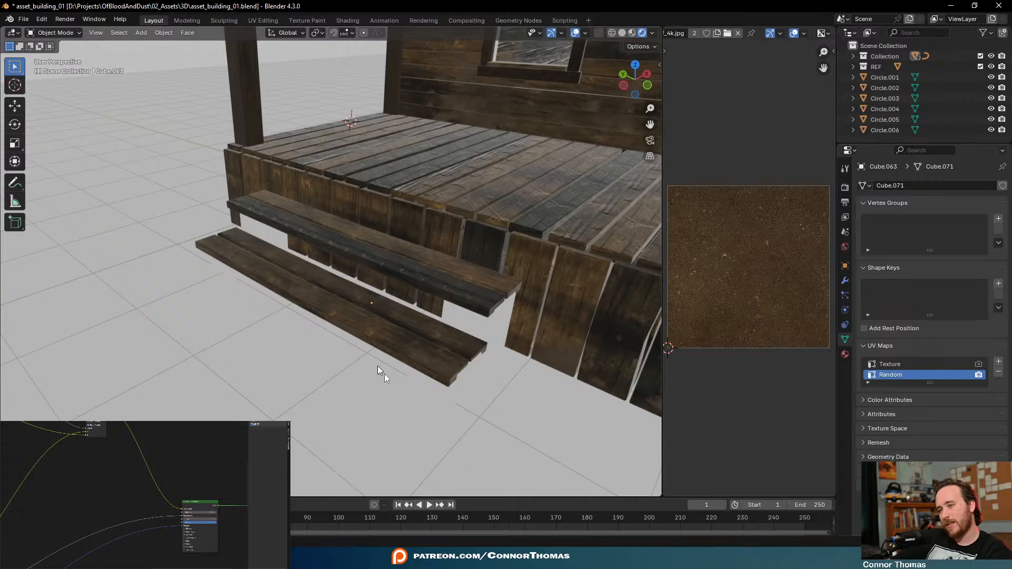
Apply all three Array modifiers on the upper support blocks of the front steps
{"action": "middle_click_drag", "start_coordinate": [537, 294], "coordinate": [444, 255]}
{"action": "left_click", "coordinate": [378, 307]}
{"action": "middle_click_drag", "start_coordinate": [378, 307], "coordinate": [464, 303]}
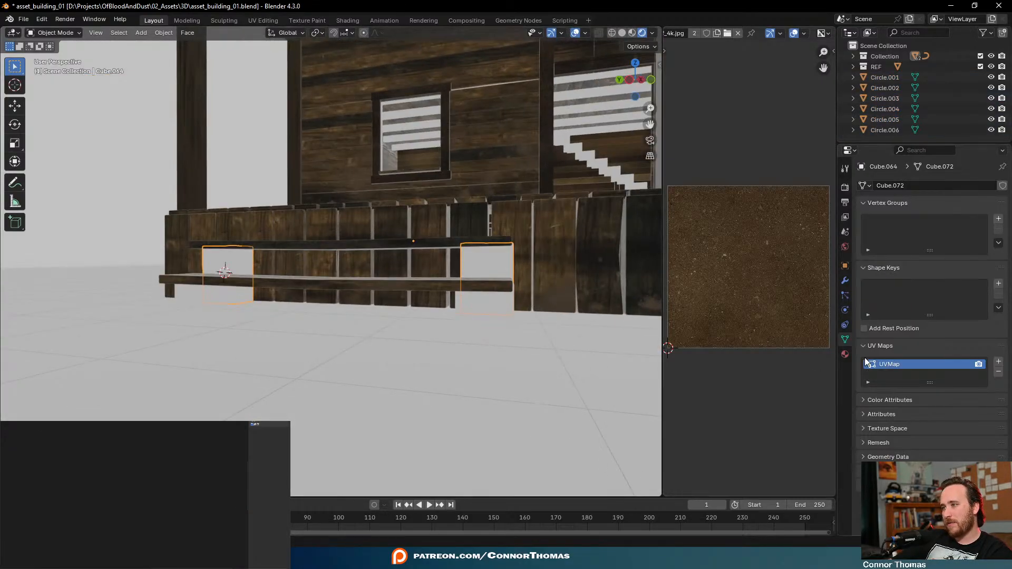
{"action": "left_click", "coordinate": [845, 280]}
{"action": "key", "text": "ctrl+a"}
{"action": "key", "text": "ctrl+a"}
{"action": "key", "text": "ctrl+a"}
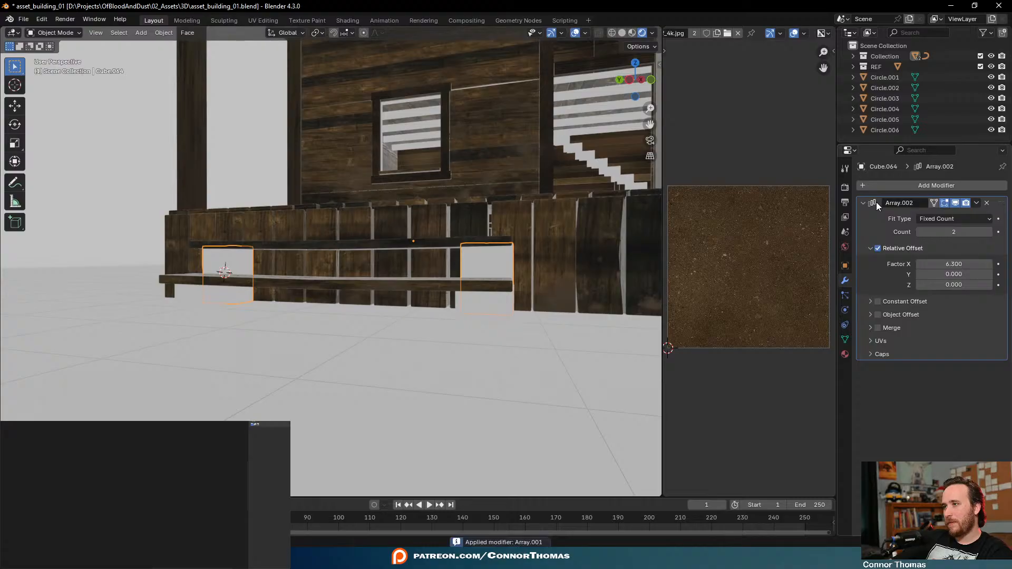
{"action": "middle_click_drag", "start_coordinate": [481, 319], "coordinate": [415, 354]}
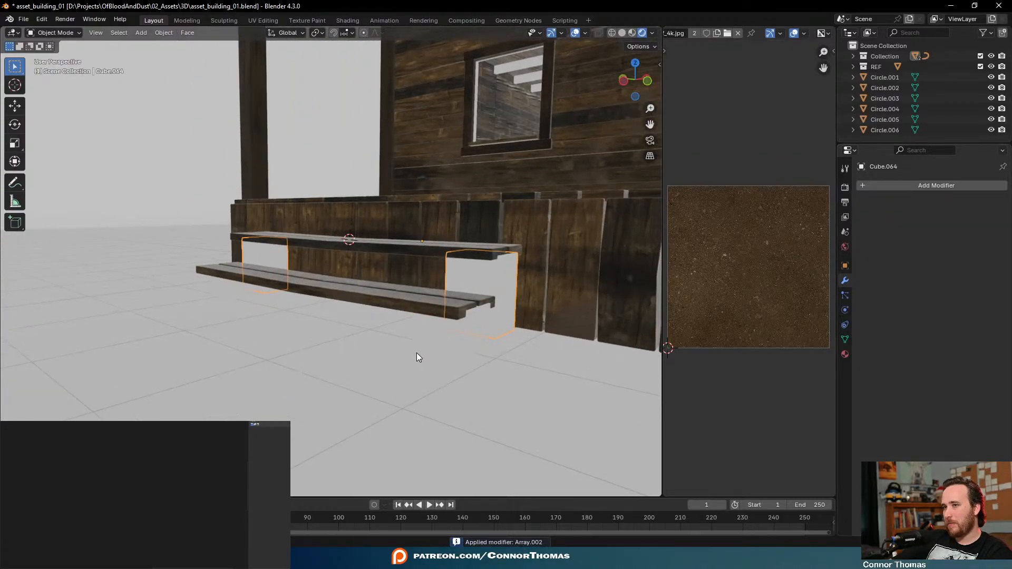
Apply all three Array modifiers on the lower support blocks of the front steps
{"action": "left_click", "coordinate": [448, 340]}
{"action": "middle_click_drag", "start_coordinate": [506, 354], "coordinate": [478, 358]}
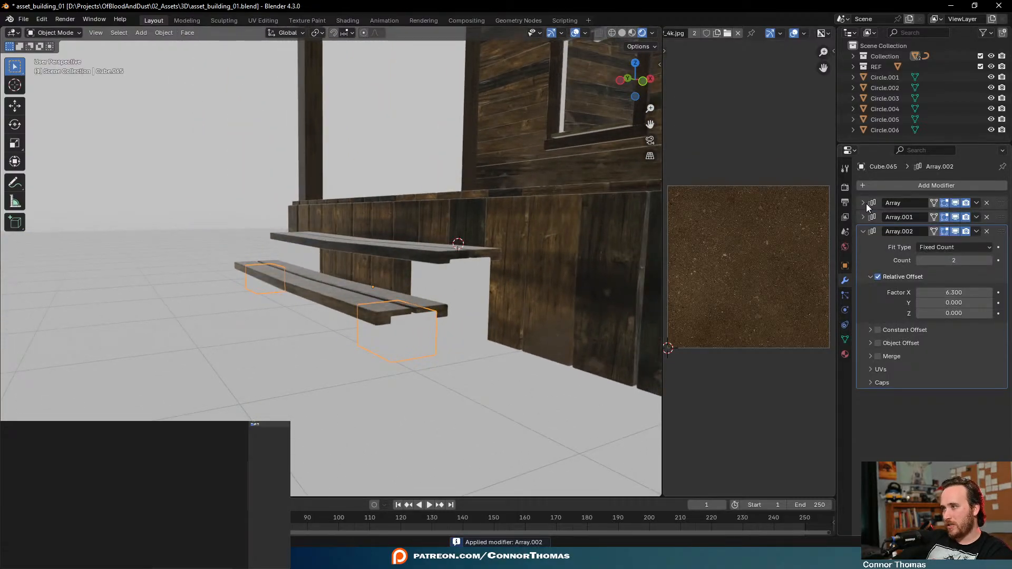
{"action": "key", "text": "ctrl+a"}
{"action": "key", "text": "ctrl+a"}
{"action": "key", "text": "ctrl+a"}
{"action": "middle_click_drag", "start_coordinate": [634, 235], "coordinate": [579, 252]}
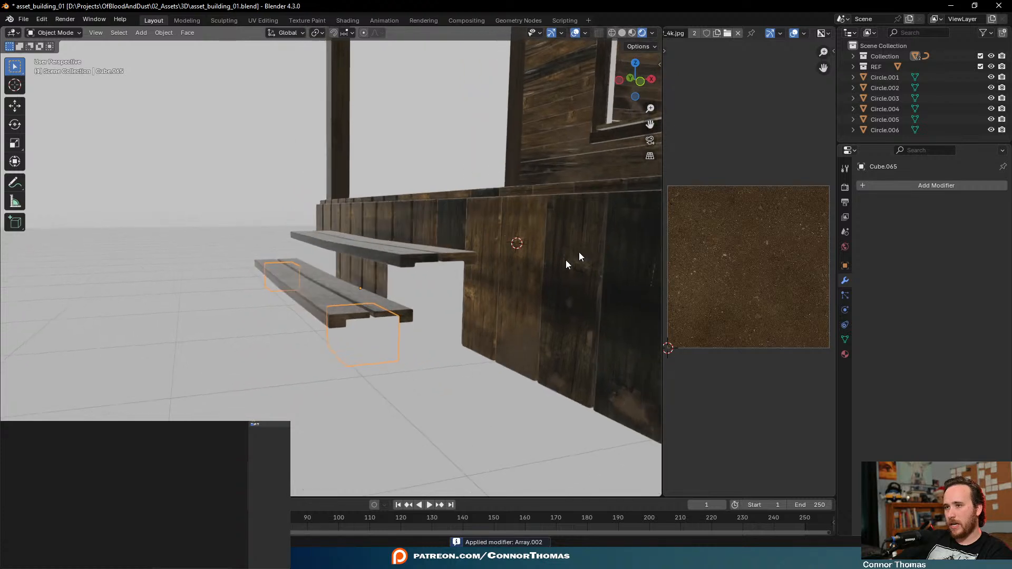
Join the lower and upper support blocks of the front steps into one object
{"action": "left_click", "coordinate": [427, 324], "text": "shift"}
{"action": "middle_click_drag", "start_coordinate": [428, 324], "coordinate": [437, 268]}
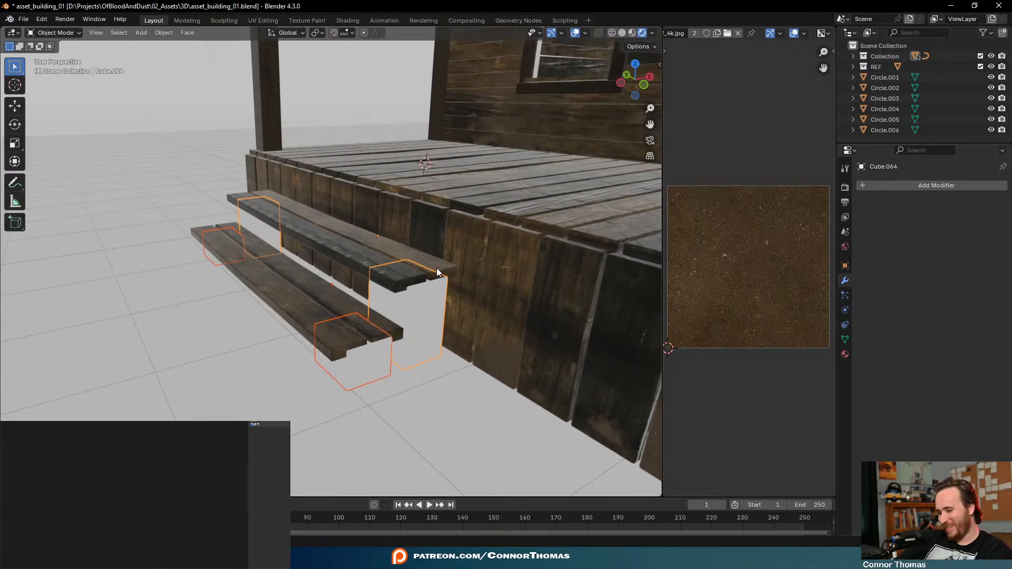
{"action": "key", "text": "ctrl+j"}
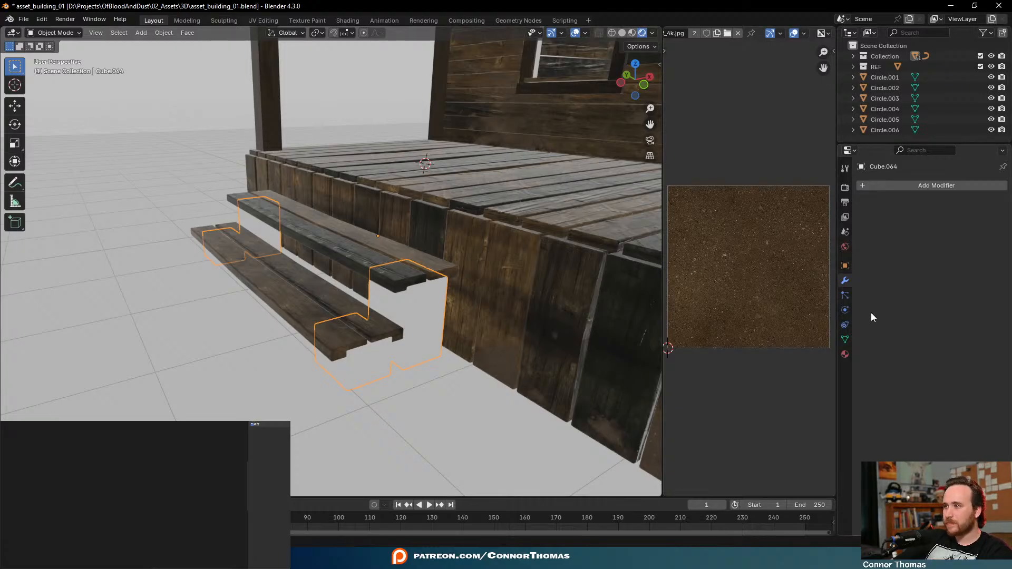
Assign the Wood Structure material to the joined front step supports
{"action": "left_click", "coordinate": [845, 354]}
{"action": "left_click", "coordinate": [863, 230]}
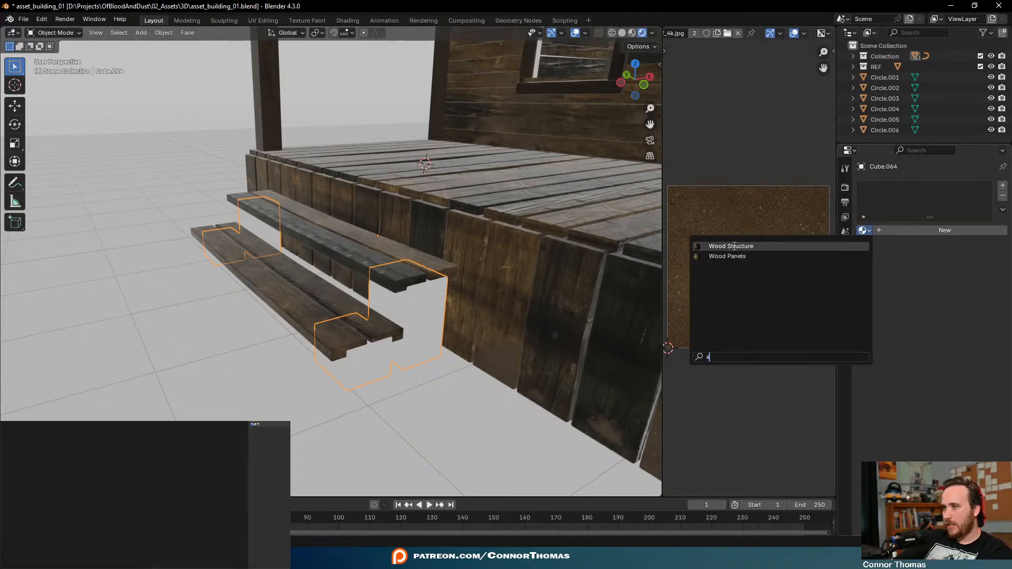
{"action": "left_click", "coordinate": [717, 244]}
{"action": "middle_click_drag", "start_coordinate": [454, 316], "coordinate": [459, 309]}
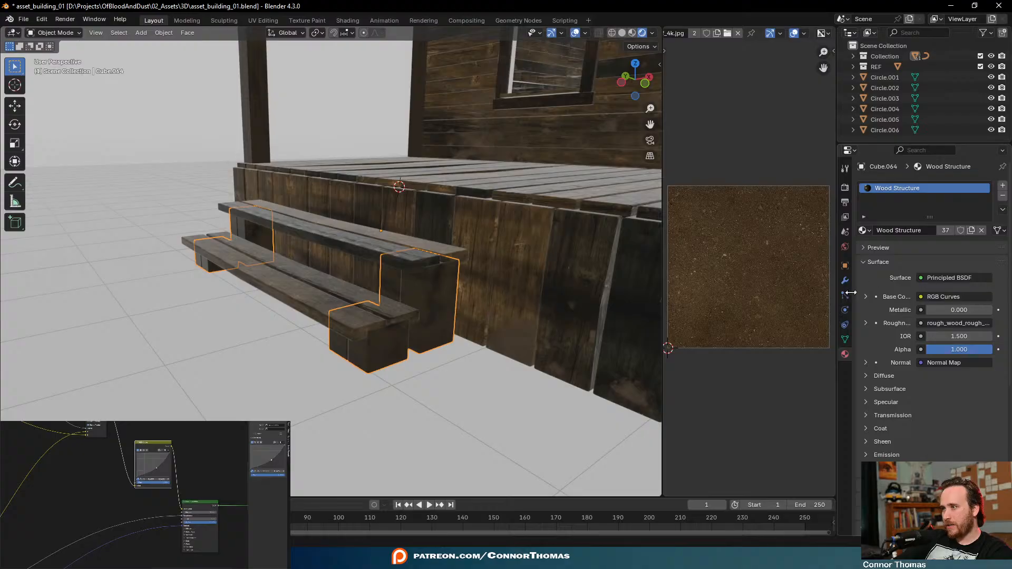
Rename the front step supports' UV map as Texture
{"action": "left_click", "coordinate": [844, 340]}
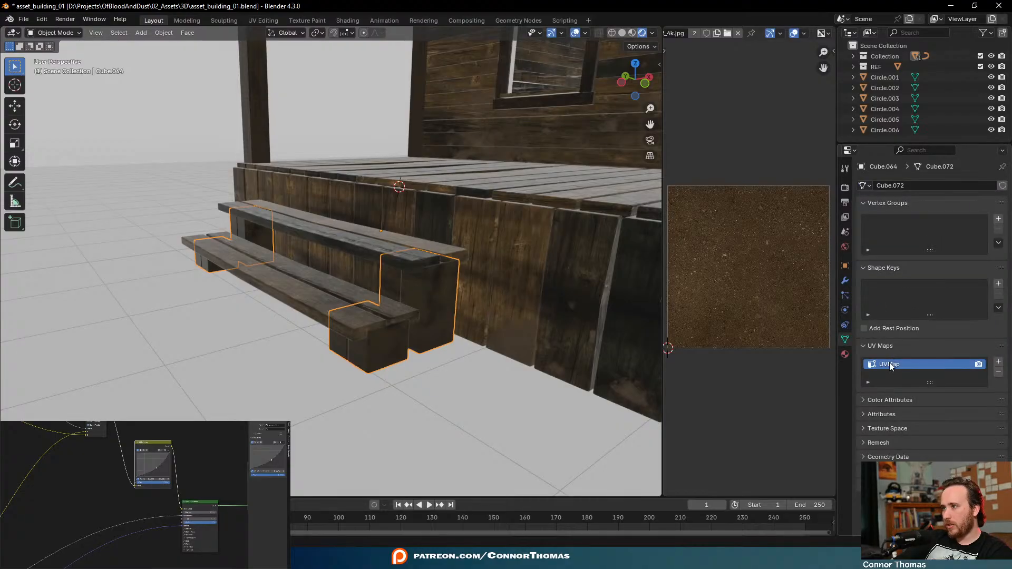
{"action": "type", "text": "Texture"}
{"action": "key", "text": "Return"}
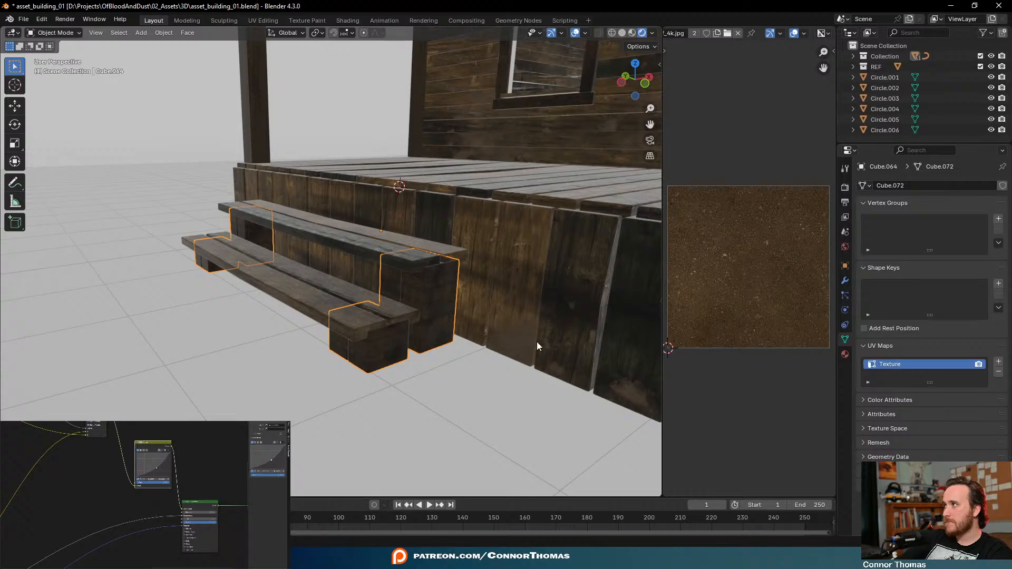
Unwrap all faces of the front step supports with Smart UV Project and return to Object Mode
{"action": "key", "text": "Tab"}
{"action": "key", "text": "u"}
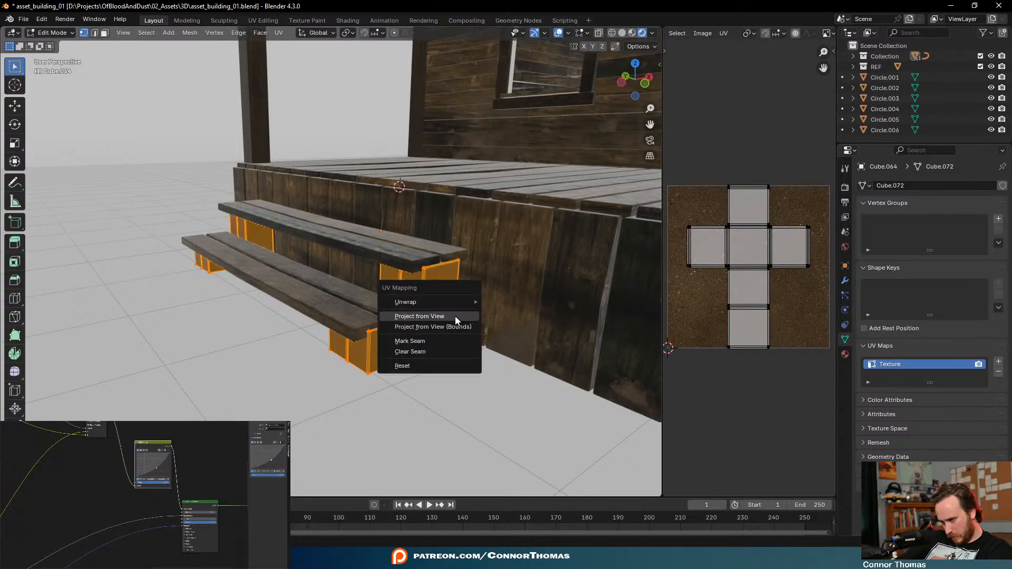
{"action": "mouse_move", "coordinate": [453, 303]}
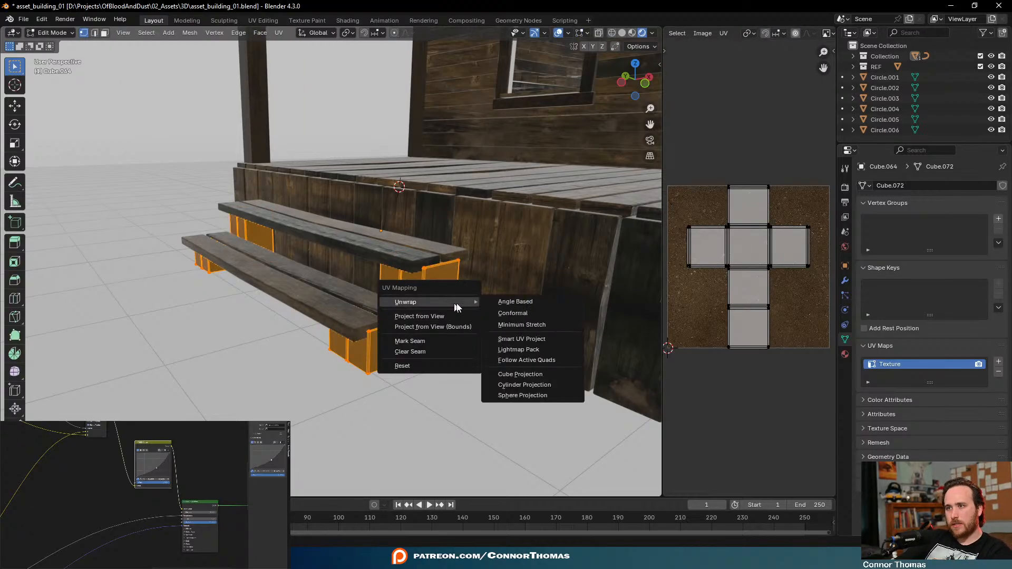
{"action": "left_click", "coordinate": [521, 339]}
{"action": "key", "text": "Return"}
{"action": "key", "text": "Tab"}
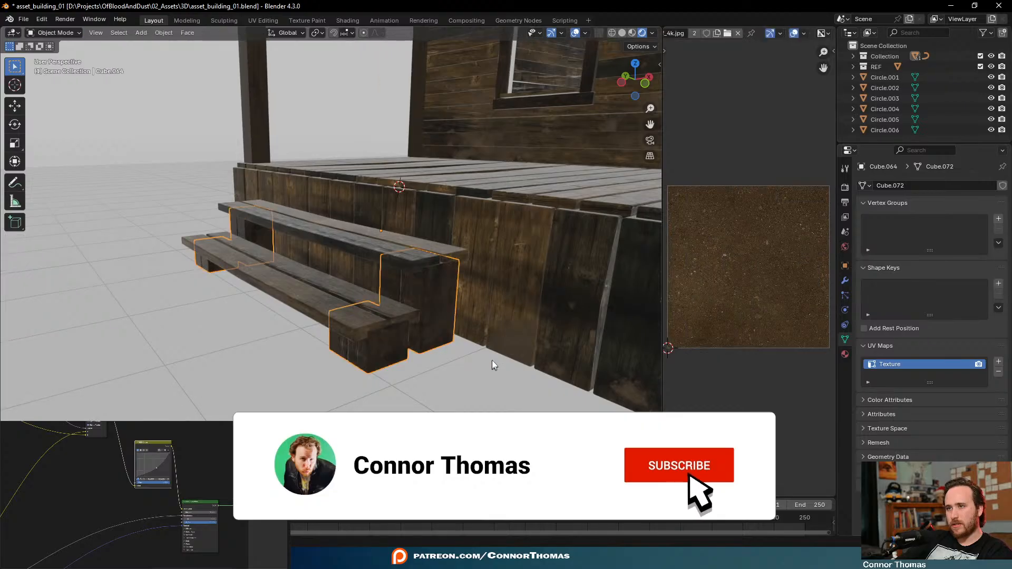
Apply all three Array modifiers on the upper support blocks of the second set of steps, at the porch's other end
{"action": "key", "text": "KP_Decimal"}
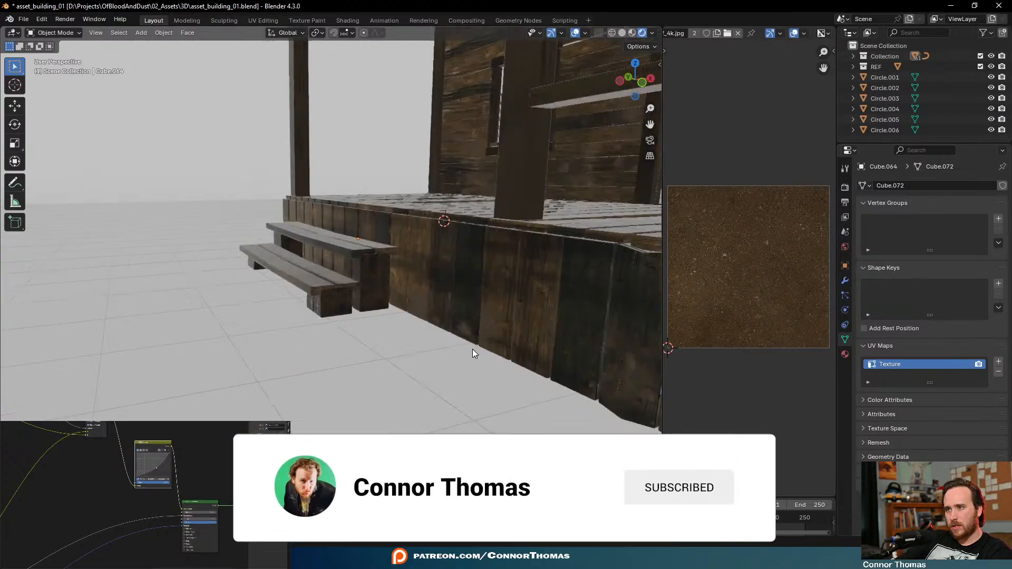
{"action": "middle_click_drag", "start_coordinate": [473, 349], "coordinate": [232, 323]}
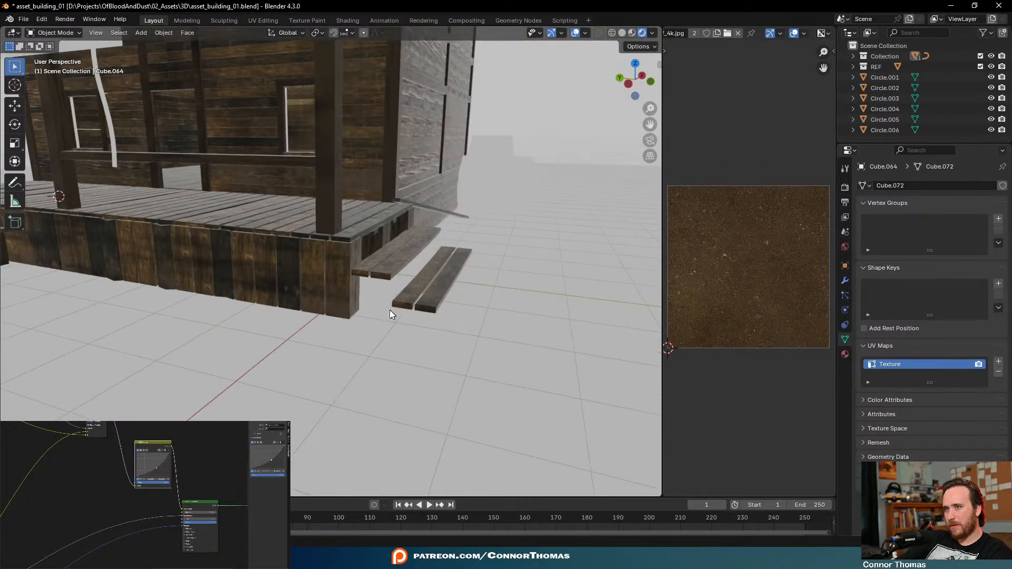
{"action": "left_click", "coordinate": [392, 282]}
{"action": "middle_click_drag", "start_coordinate": [439, 294], "coordinate": [406, 283]}
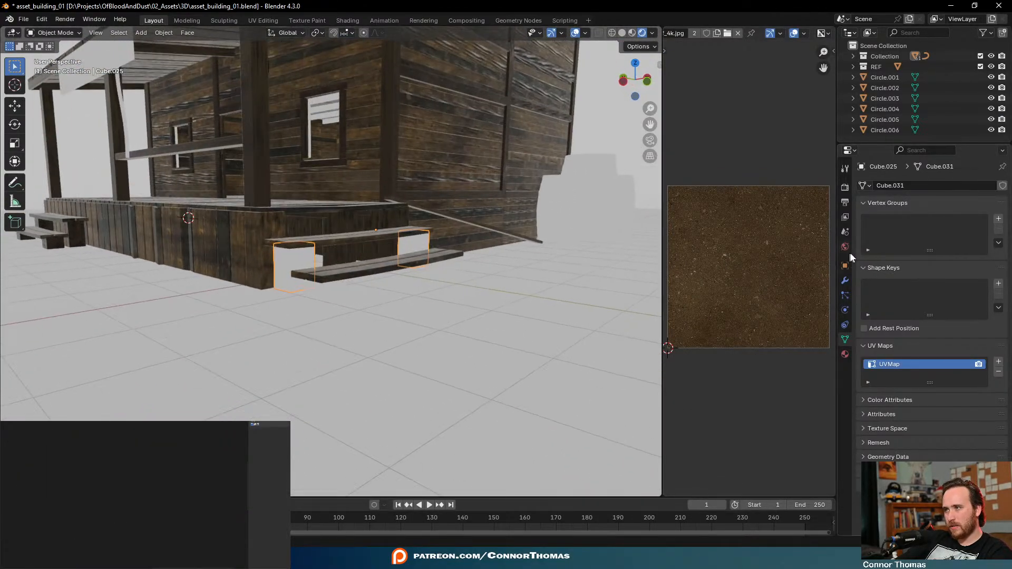
{"action": "left_click", "coordinate": [845, 282]}
{"action": "key", "text": "ctrl+a"}
{"action": "key", "text": "ctrl+a"}
{"action": "key", "text": "ctrl+a"}
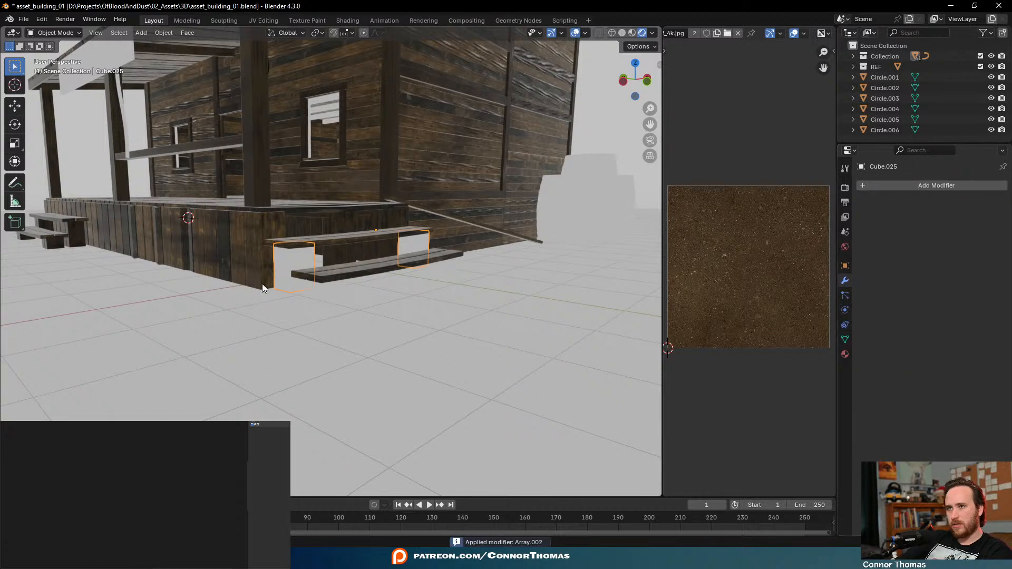
Apply the three Array modifiers on the second steps' lower support blocks and join them with the upper blocks
{"action": "left_click", "coordinate": [335, 296]}
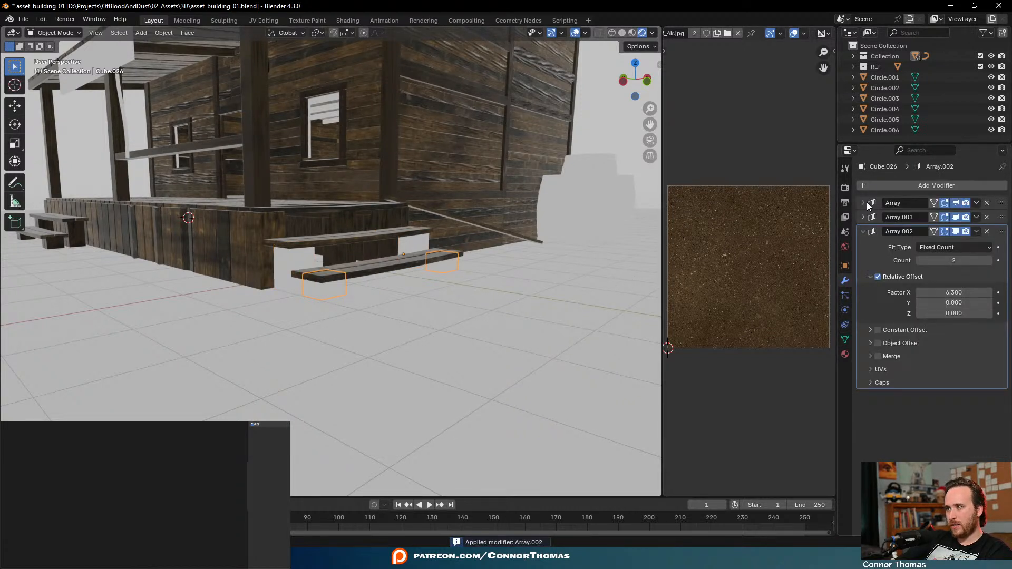
{"action": "key", "text": "ctrl+a"}
{"action": "key", "text": "ctrl+a"}
{"action": "key", "text": "ctrl+a"}
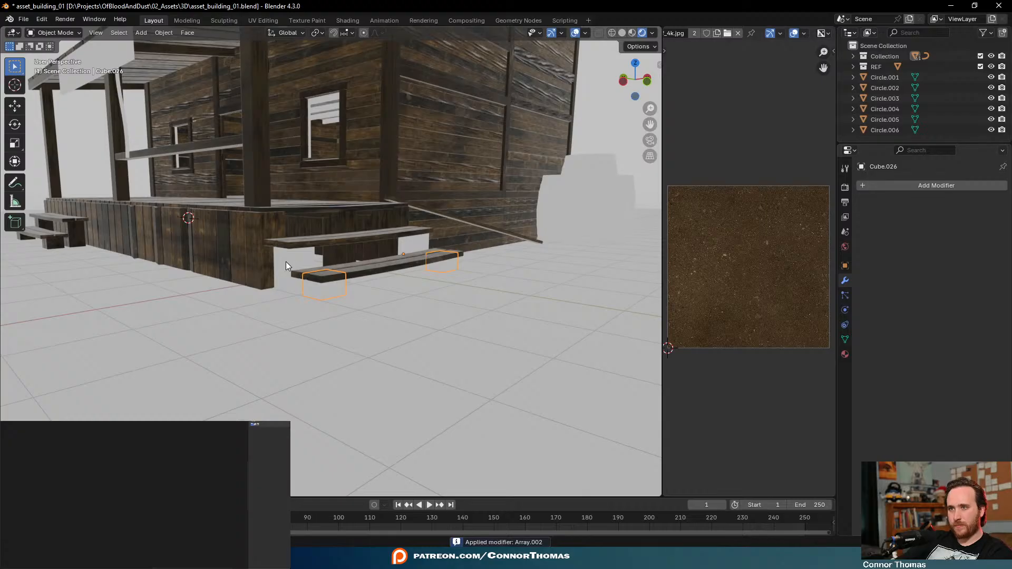
{"action": "left_click", "coordinate": [292, 260], "text": "shift"}
{"action": "key", "text": "ctrl+j"}
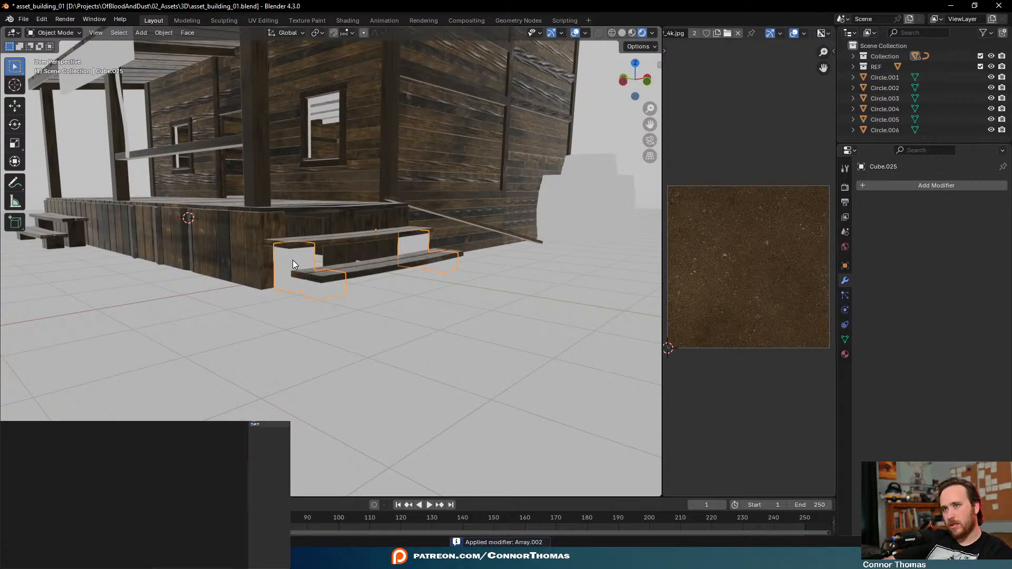
Rename the UV map of the second steps' support blocks as Texture and assign them the Wood Structure material
{"action": "left_click", "coordinate": [845, 339]}
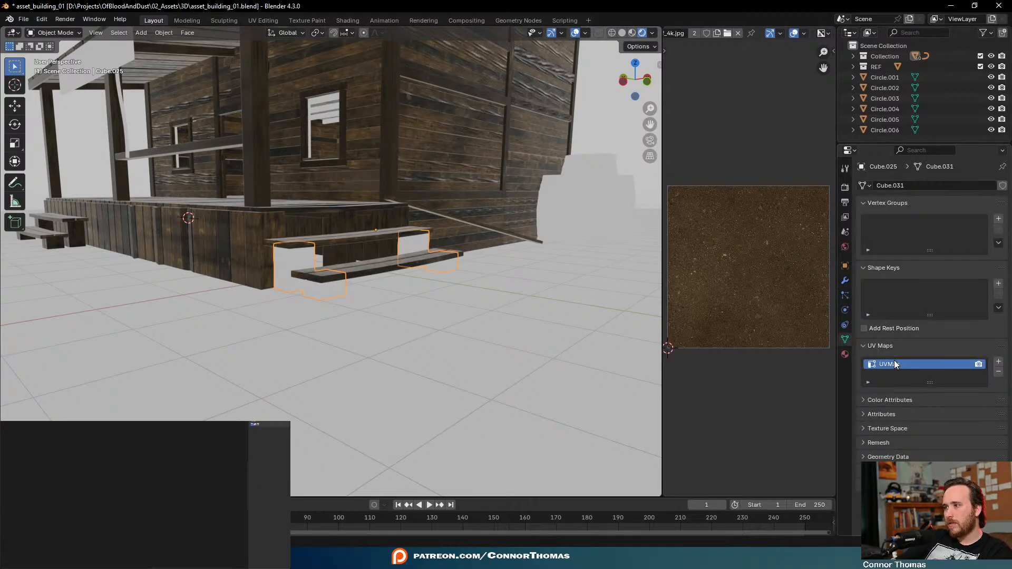
{"action": "double_click", "coordinate": [928, 364]}
{"action": "type", "text": "Texture"}
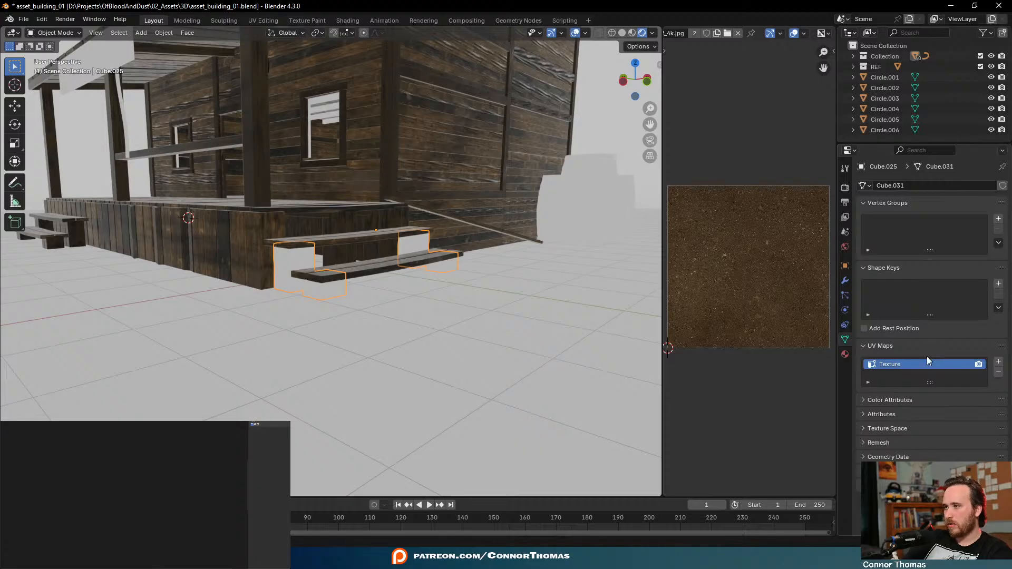
{"action": "scroll", "coordinate": [407, 290], "scroll_direction": "up", "scroll_amount": 4}
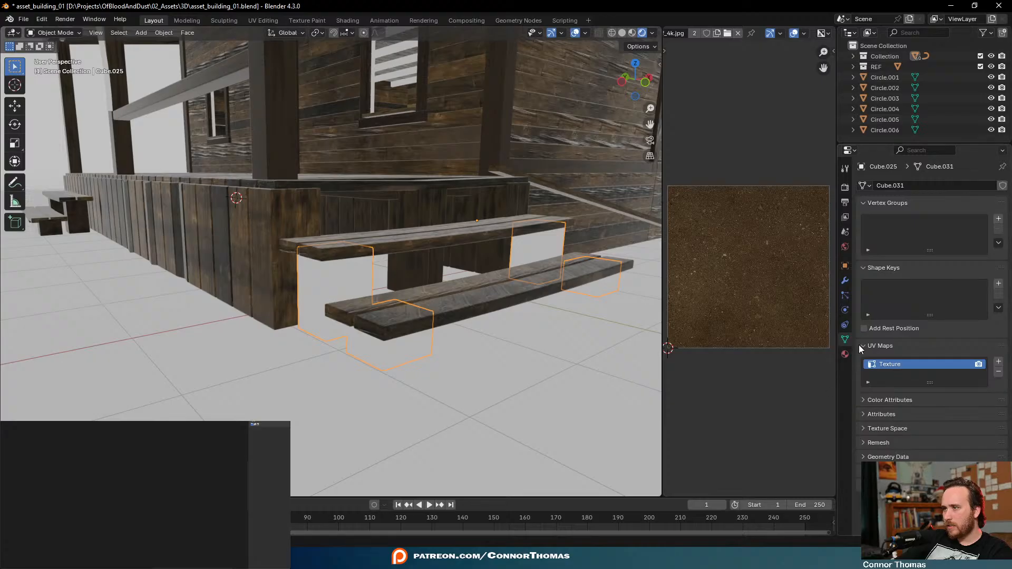
{"action": "left_click", "coordinate": [845, 354]}
{"action": "left_click", "coordinate": [863, 231]}
{"action": "left_click", "coordinate": [727, 257]}
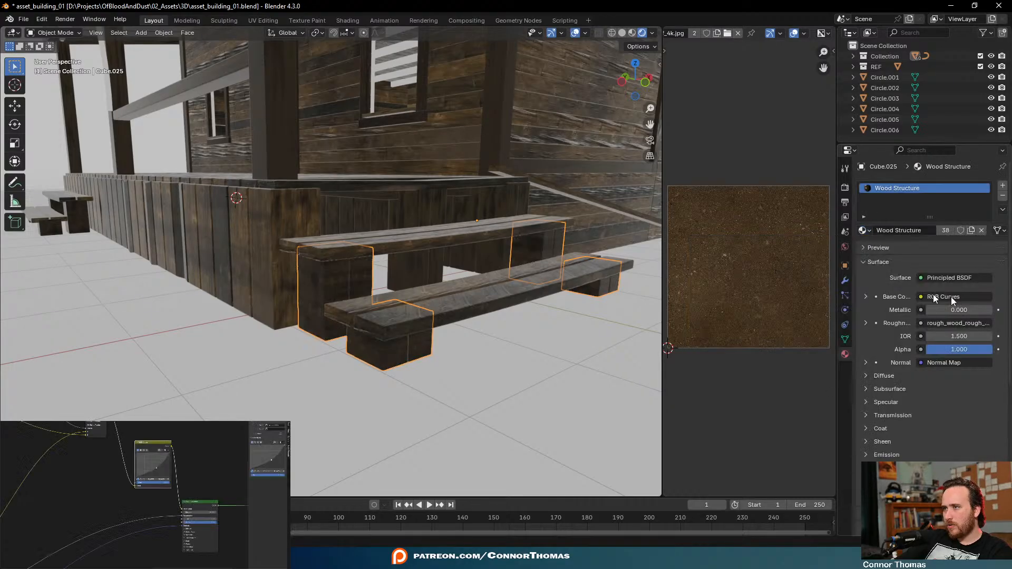
Unwrap all faces of the second steps' support blocks with Smart UV Project, return to Object Mode and deselect everything
{"action": "key", "text": "Tab"}
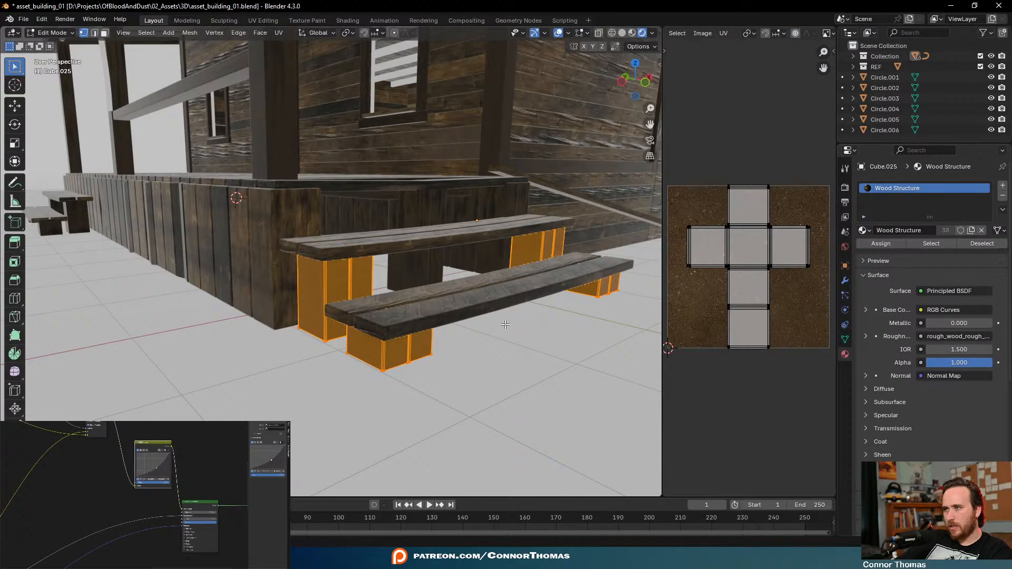
{"action": "left_click", "coordinate": [845, 340]}
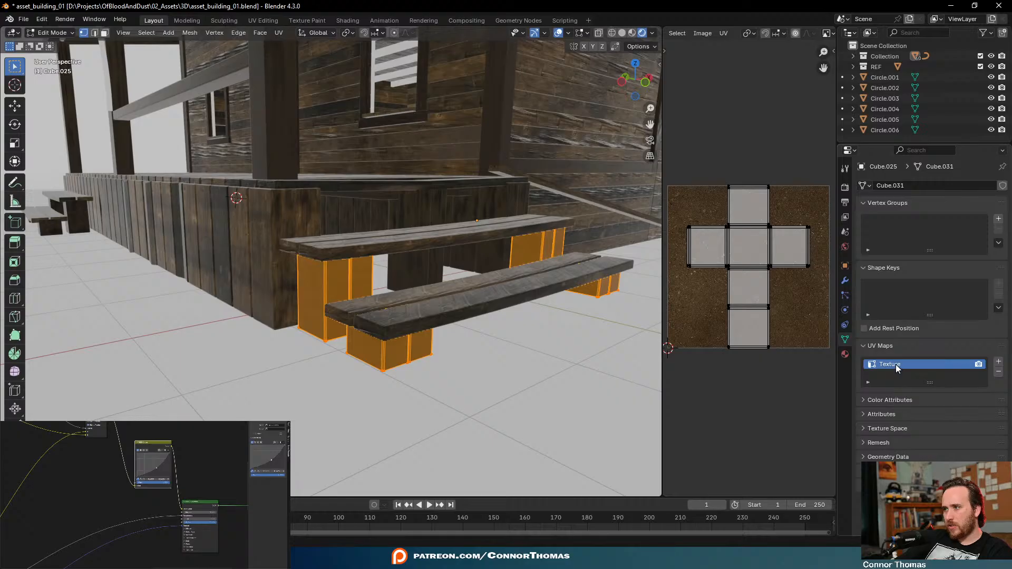
{"action": "key", "text": "u"}
{"action": "mouse_move", "coordinate": [470, 322]}
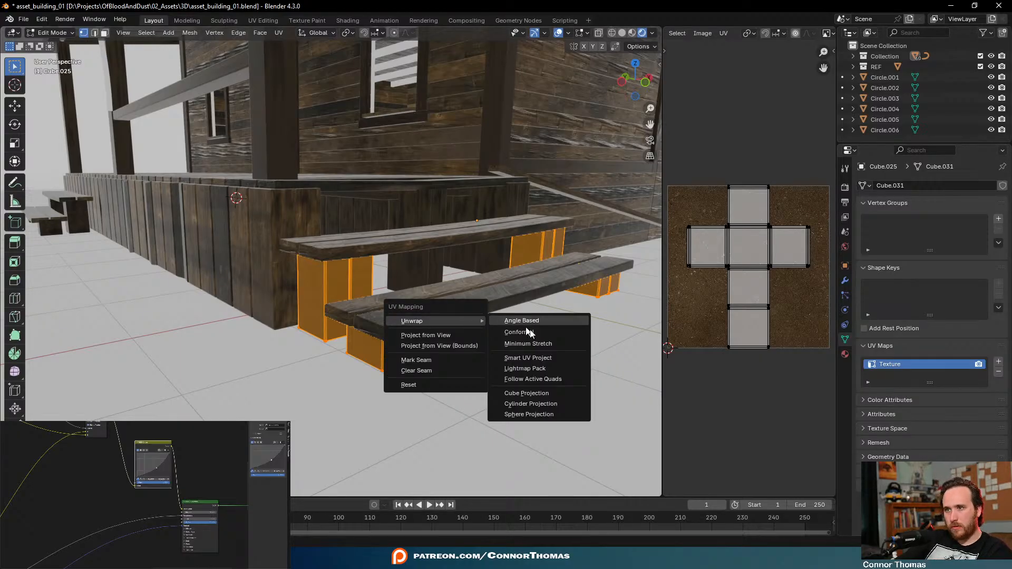
{"action": "left_click", "coordinate": [539, 358]}
{"action": "left_click", "coordinate": [504, 459]}
{"action": "key", "text": "Tab"}
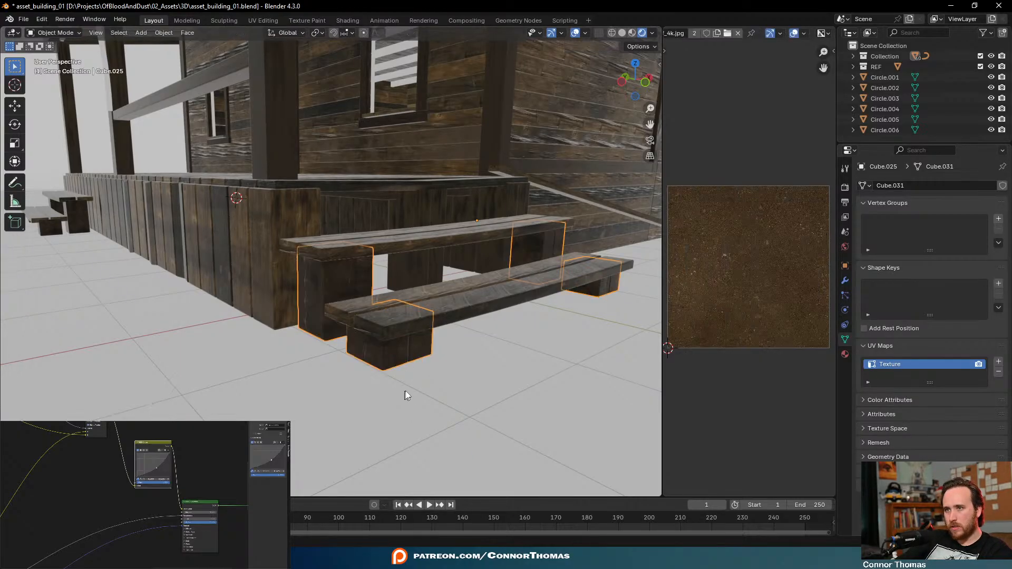
{"action": "key", "text": "a"}
{"action": "key", "text": "a"}
Apply the Array modifier on the ceiling beams inside the building
{"action": "middle_click_drag", "start_coordinate": [491, 374], "coordinate": [599, 369]}
{"action": "scroll", "coordinate": [435, 349], "scroll_direction": "down", "scroll_amount": 9}
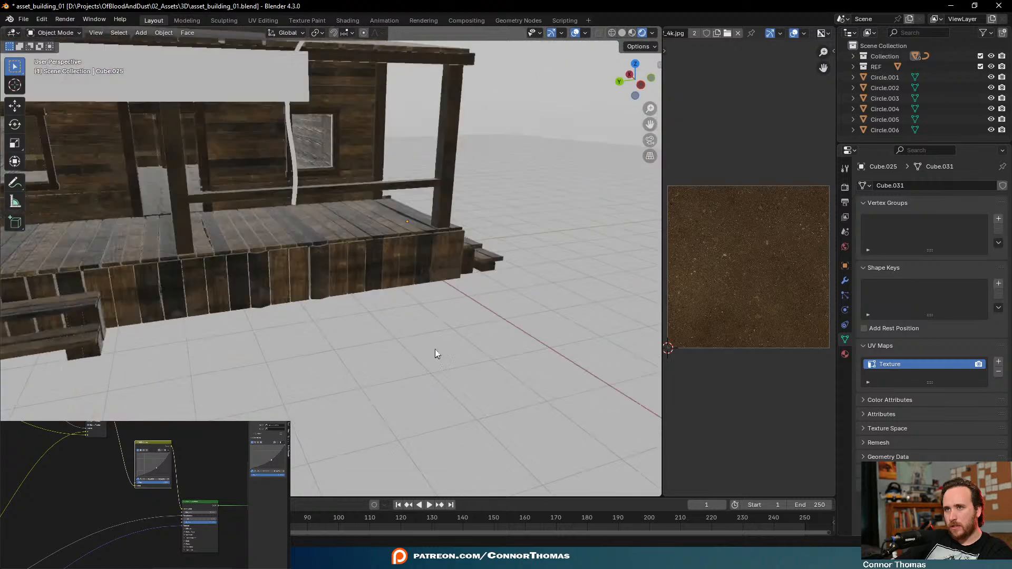
{"action": "mouse_move", "coordinate": [413, 286]}
{"action": "middle_mouse_down"}
{"action": "mouse_move", "coordinate": [426, 305]}
{"action": "mouse_move", "coordinate": [410, 280]}
{"action": "mouse_move", "coordinate": [344, 284]}
{"action": "mouse_move", "coordinate": [409, 287]}
{"action": "middle_mouse_up"}
{"action": "scroll", "coordinate": [513, 306], "scroll_direction": "up", "scroll_amount": 6}
{"action": "middle_click_drag", "start_coordinate": [518, 309], "coordinate": [464, 277]}
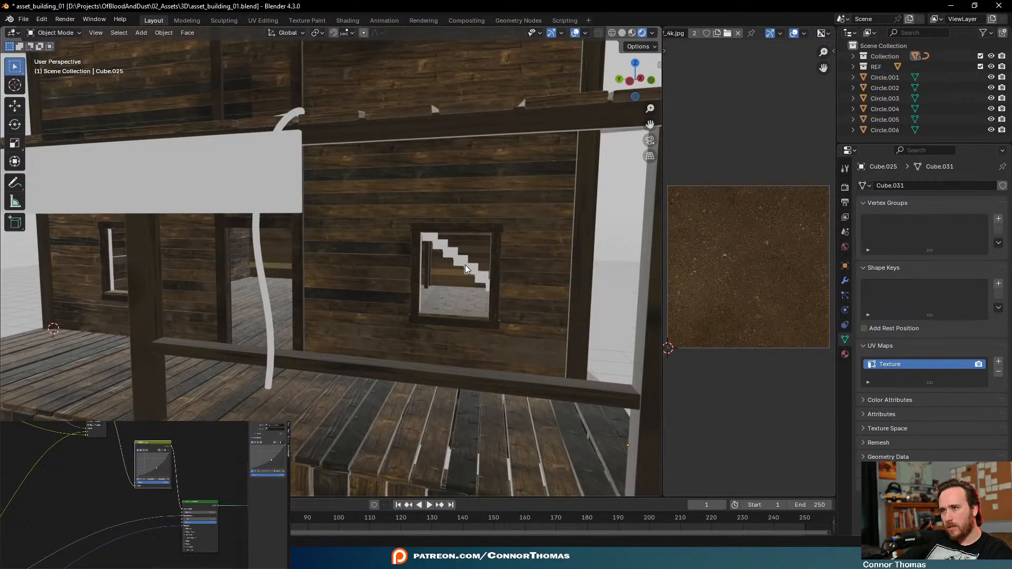
{"action": "left_click", "coordinate": [467, 280]}
{"action": "scroll", "coordinate": [467, 280], "scroll_direction": "up", "scroll_amount": 3}
{"action": "scroll", "coordinate": [467, 279], "scroll_direction": "up", "scroll_amount": 4}
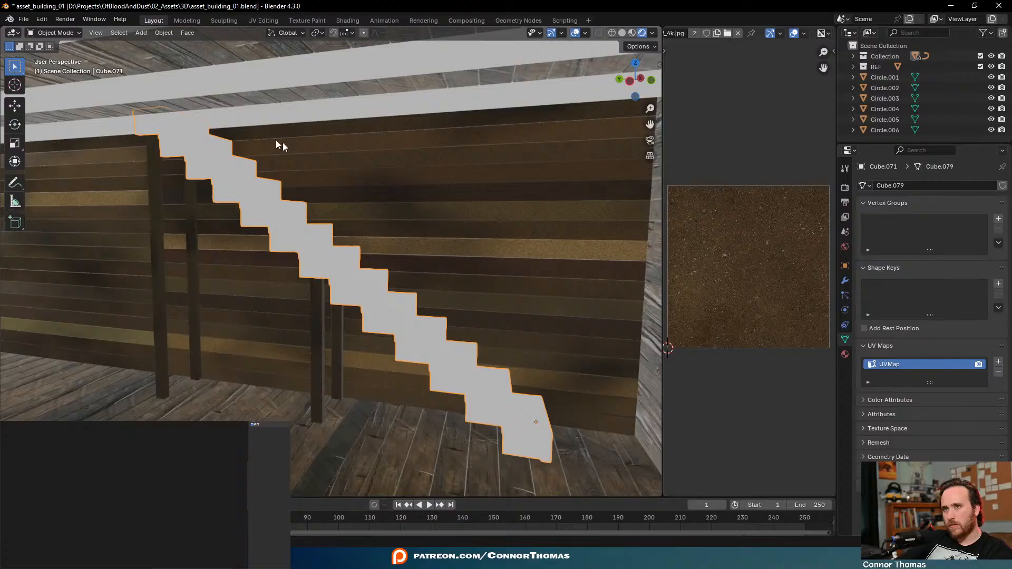
{"action": "left_click", "coordinate": [224, 76]}
{"action": "middle_click_drag", "start_coordinate": [224, 77], "coordinate": [253, 150], "text": "shift"}
{"action": "scroll", "coordinate": [356, 127], "scroll_direction": "down", "scroll_amount": 2}
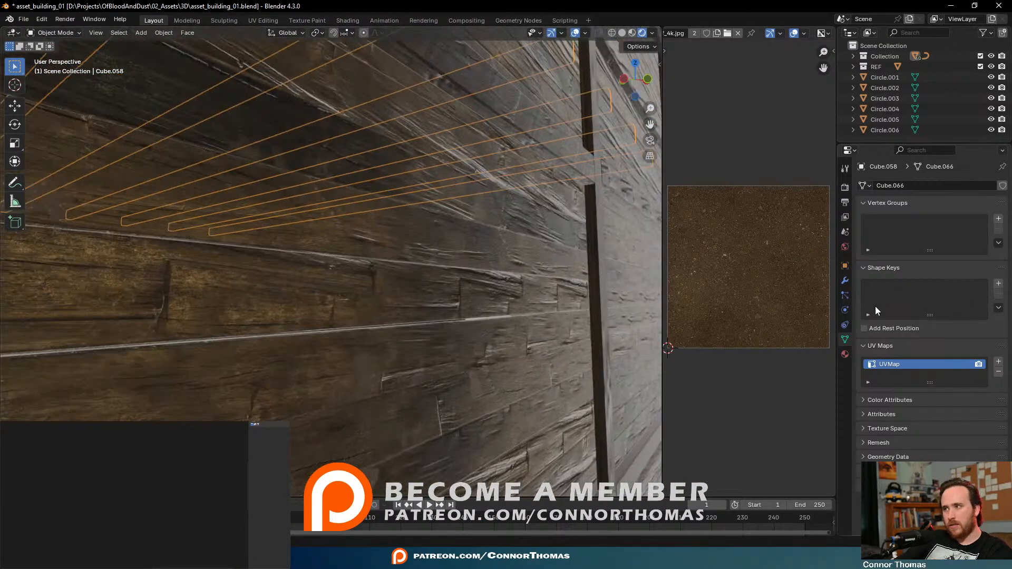
{"action": "left_click", "coordinate": [845, 280]}
{"action": "key", "text": "ctrl+a"}
Rename the ceiling beams' UV map as Texture and assign the Wood Structure material to the beams
{"action": "scroll", "coordinate": [408, 212], "scroll_direction": "up", "scroll_amount": 3}
{"action": "middle_click_drag", "start_coordinate": [309, 246], "coordinate": [483, 258], "text": "shift"}
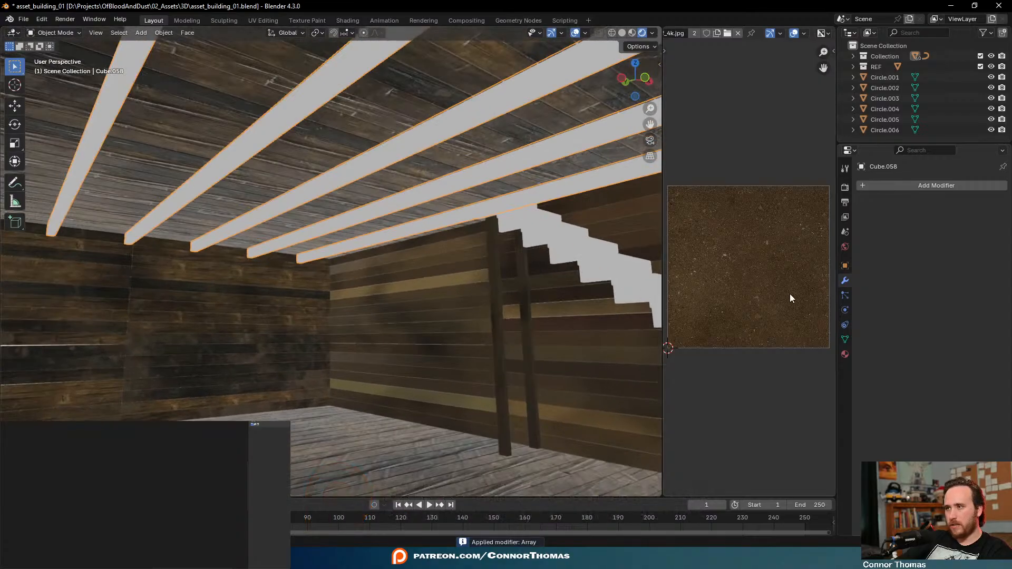
{"action": "left_click", "coordinate": [845, 339]}
{"action": "type", "text": "Texture"}
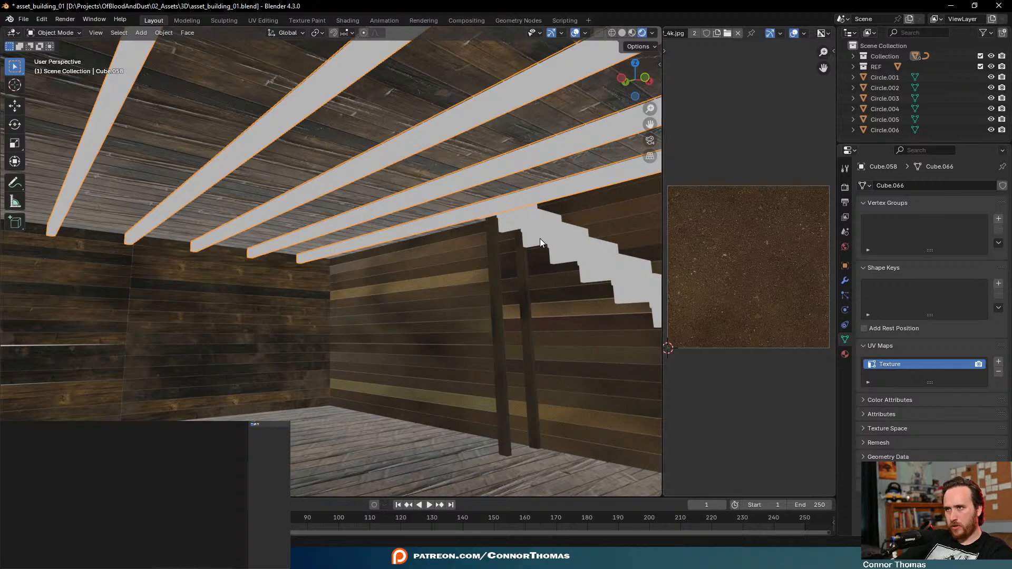
{"action": "key", "text": "Tab"}
{"action": "key", "text": "a"}
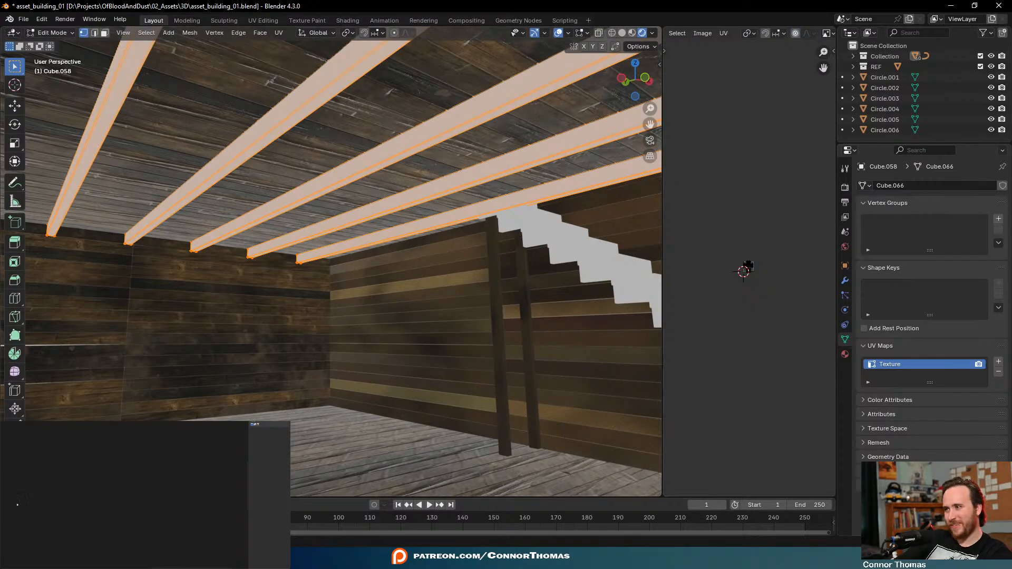
{"action": "left_click", "coordinate": [845, 355]}
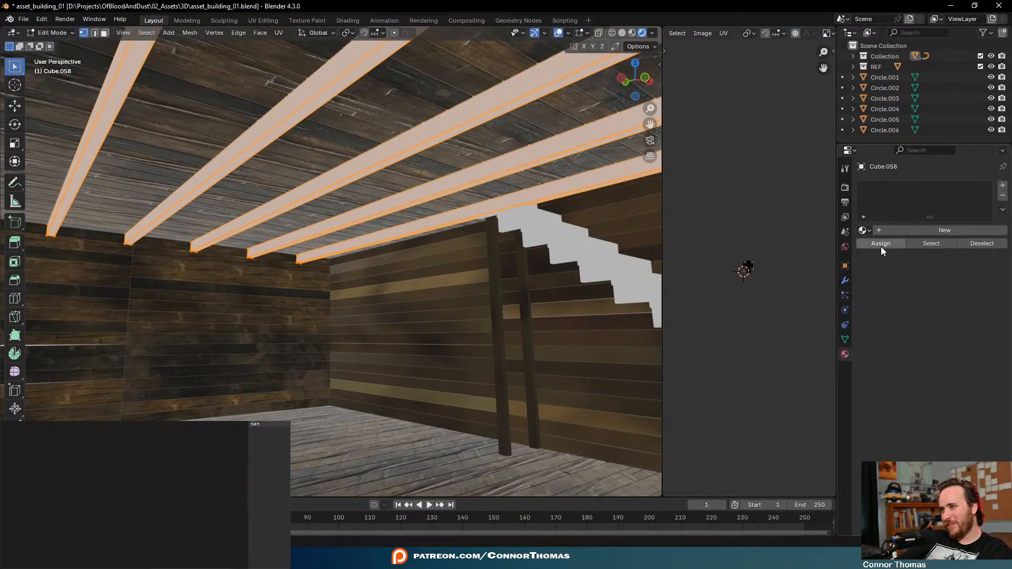
{"action": "left_click", "coordinate": [865, 230]}
{"action": "left_click", "coordinate": [727, 254]}
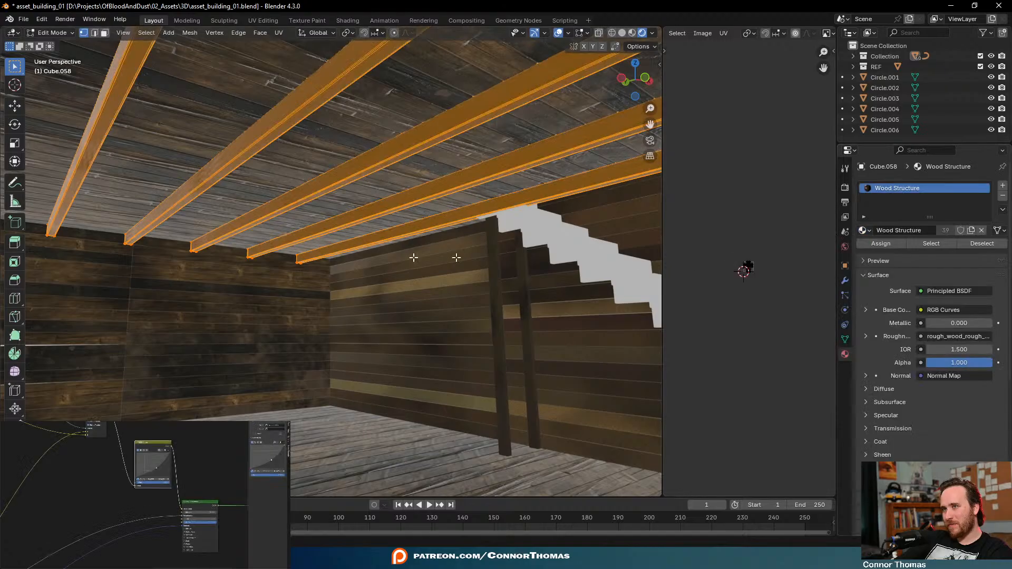
Unwrap all faces of the ceiling beams with Smart UV Project, return to Object Mode and deselect everything
{"action": "key", "text": "Tab"}
{"action": "middle_click_drag", "start_coordinate": [385, 233], "coordinate": [416, 238]}
{"action": "key", "text": "Tab"}
{"action": "key", "text": "u"}
{"action": "mouse_move", "coordinate": [404, 233]}
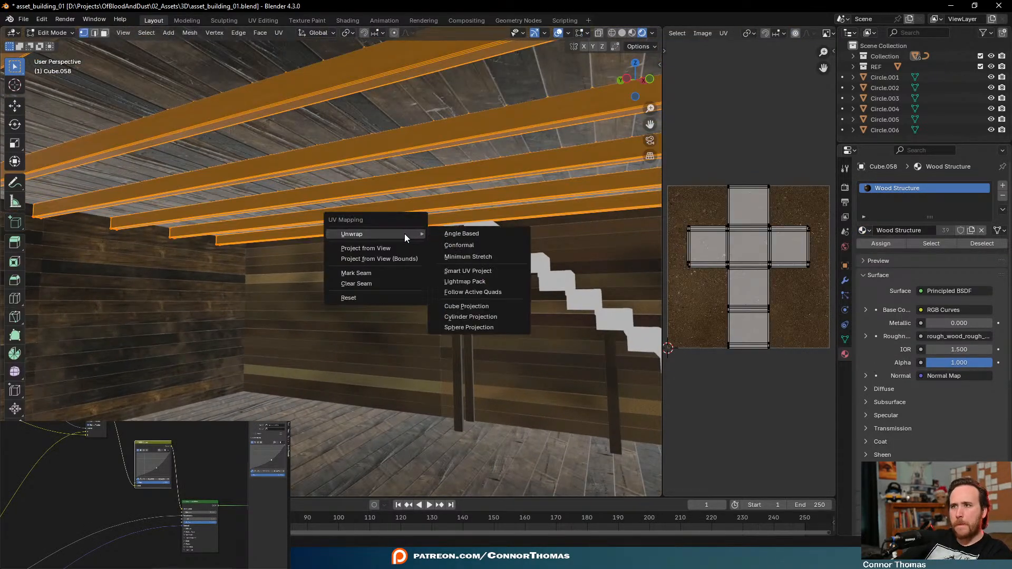
{"action": "left_click", "coordinate": [492, 273]}
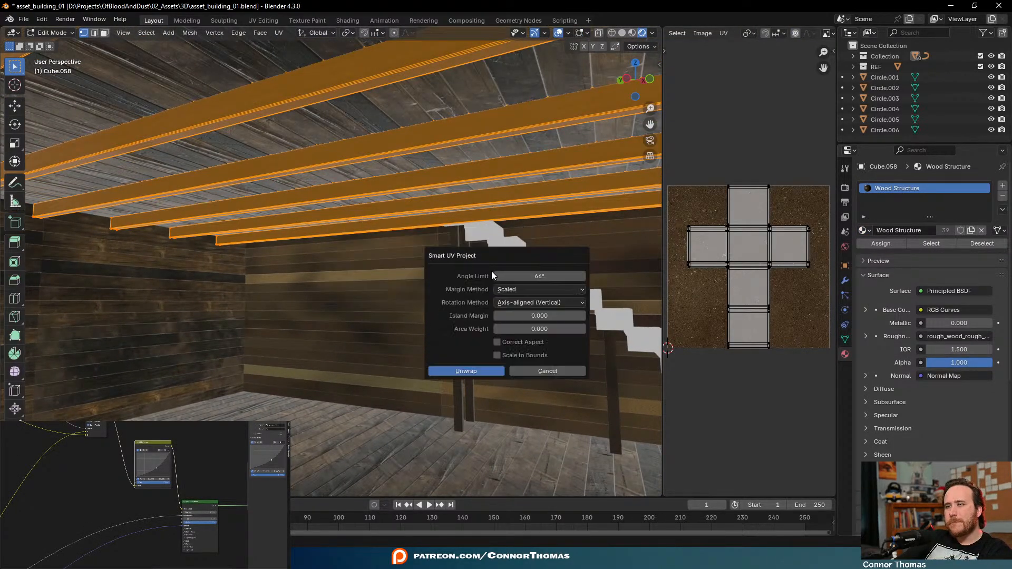
{"action": "left_click", "coordinate": [467, 371]}
{"action": "key", "text": "Tab"}
{"action": "middle_click_drag", "start_coordinate": [436, 260], "coordinate": [388, 283]}
{"action": "key", "text": "a"}
{"action": "key", "text": "a"}
Unwrap the plank wall behind the interior staircase with Smart UV Project on its Texture UV map
{"action": "middle_click_drag", "start_coordinate": [420, 363], "coordinate": [511, 351], "text": "shift"}
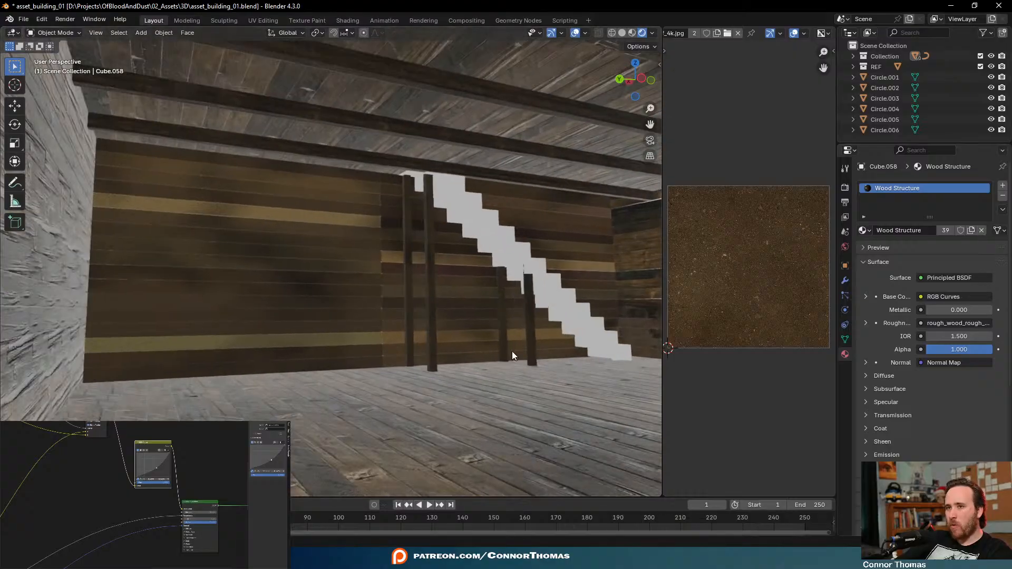
{"action": "scroll", "coordinate": [261, 283], "scroll_direction": "up", "scroll_amount": 4}
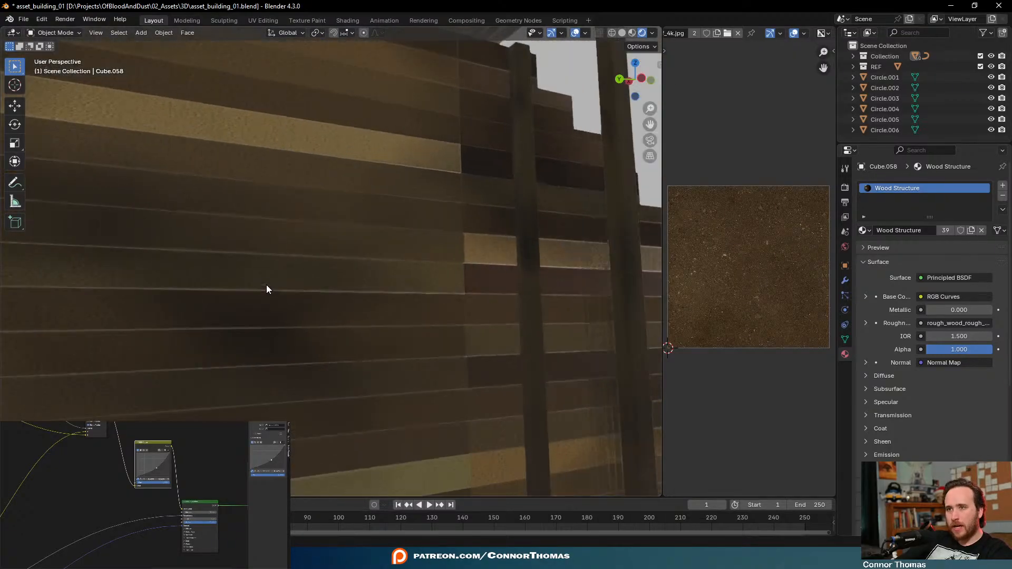
{"action": "left_click", "coordinate": [290, 236]}
{"action": "key", "text": "Tab"}
{"action": "left_click", "coordinate": [845, 339]}
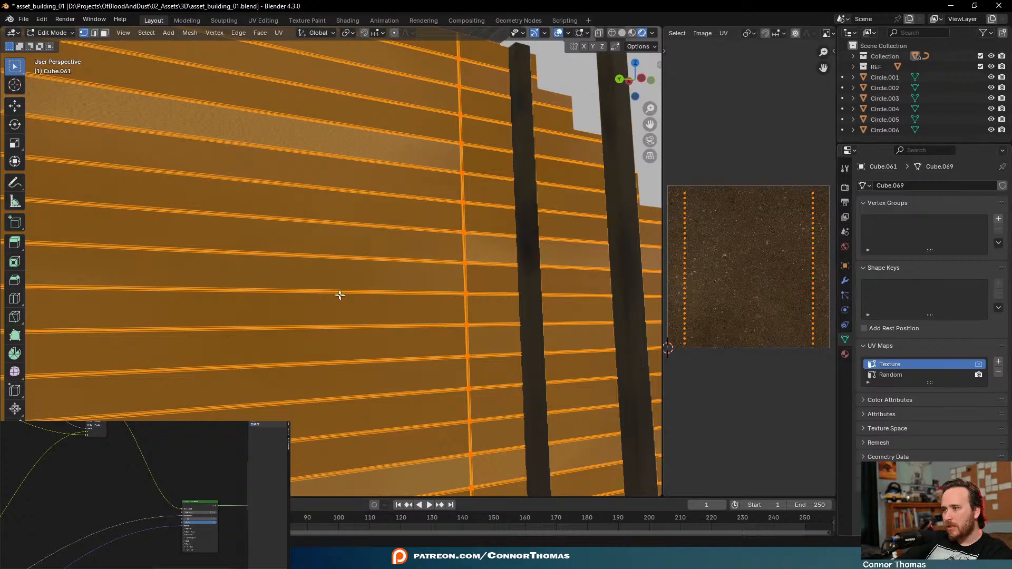
{"action": "left_click", "coordinate": [926, 374]}
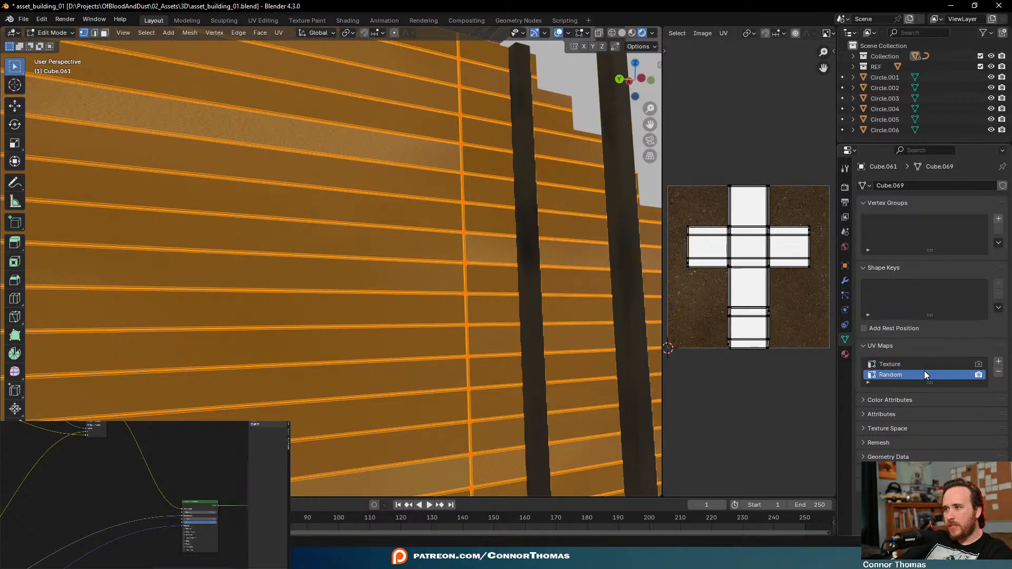
{"action": "left_click", "coordinate": [926, 364]}
{"action": "scroll", "coordinate": [421, 348], "scroll_direction": "down", "scroll_amount": 5}
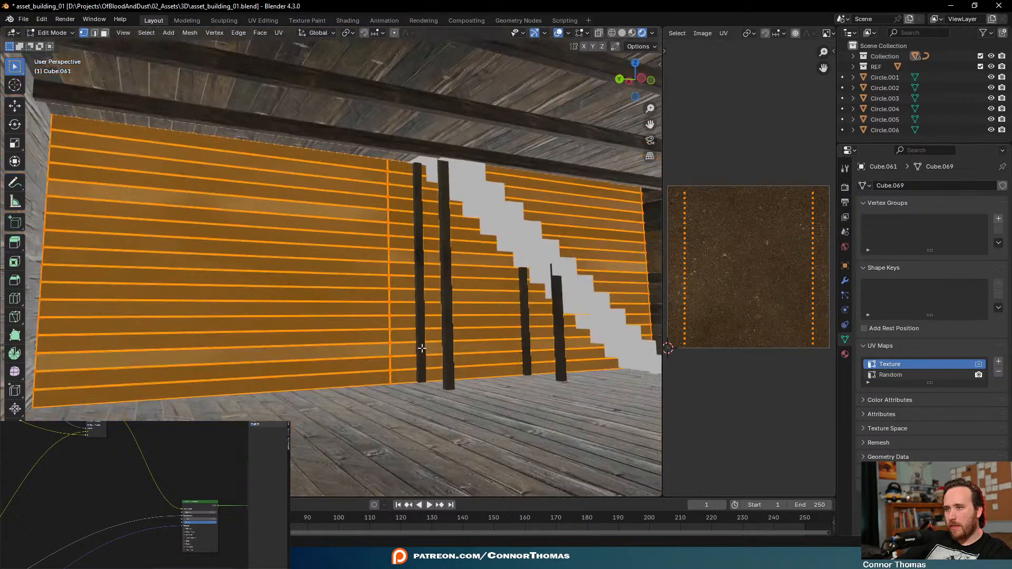
{"action": "key", "text": "u"}
{"action": "mouse_move", "coordinate": [415, 351]}
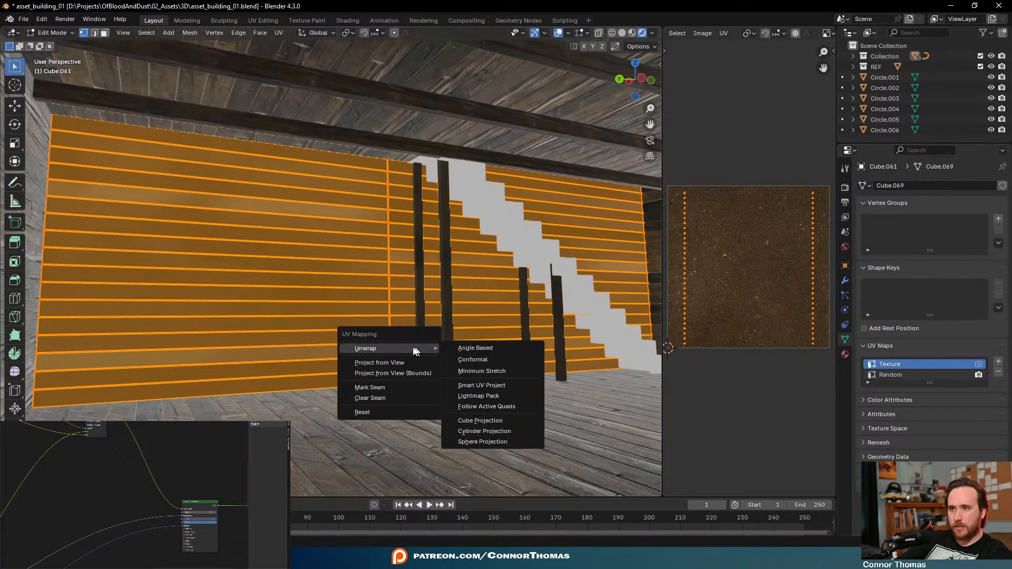
{"action": "left_click", "coordinate": [492, 383]}
{"action": "left_click", "coordinate": [482, 485]}
{"action": "scroll", "coordinate": [435, 394], "scroll_direction": "up", "scroll_amount": 2}
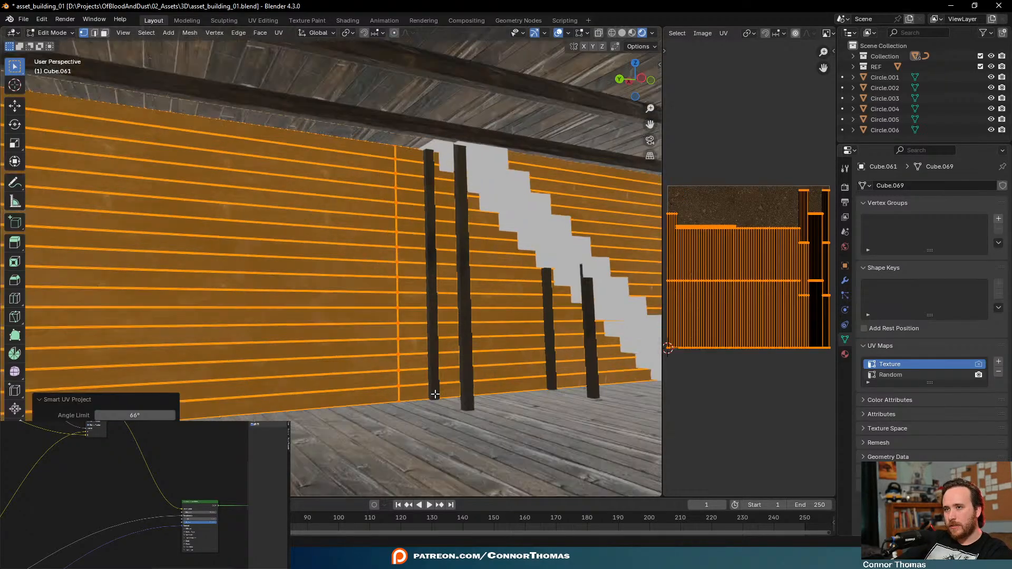
{"action": "key", "text": "Tab"}
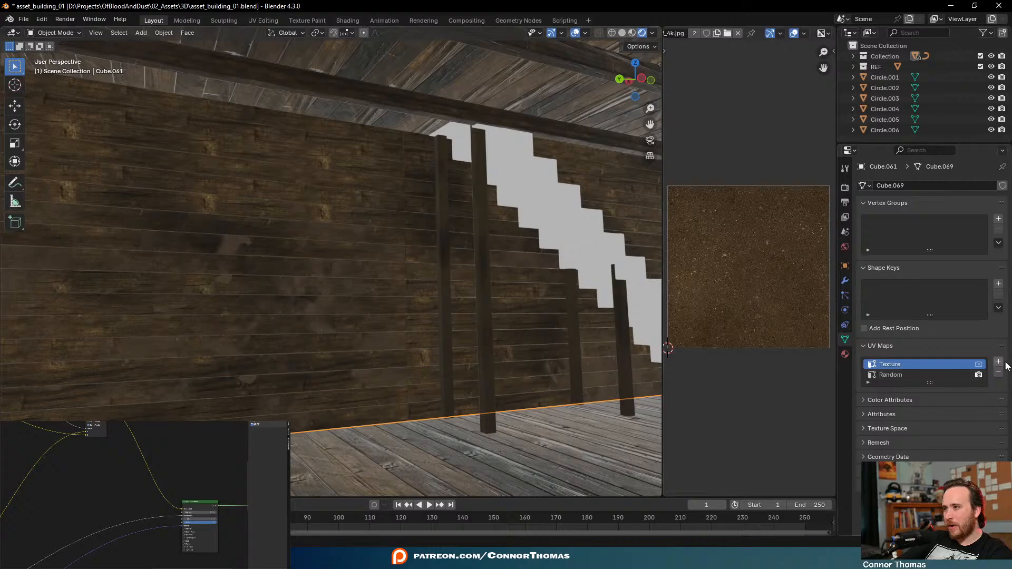
Project the interior wall planks from the right orthographic view onto their Random UV map
{"action": "left_click", "coordinate": [925, 374]}
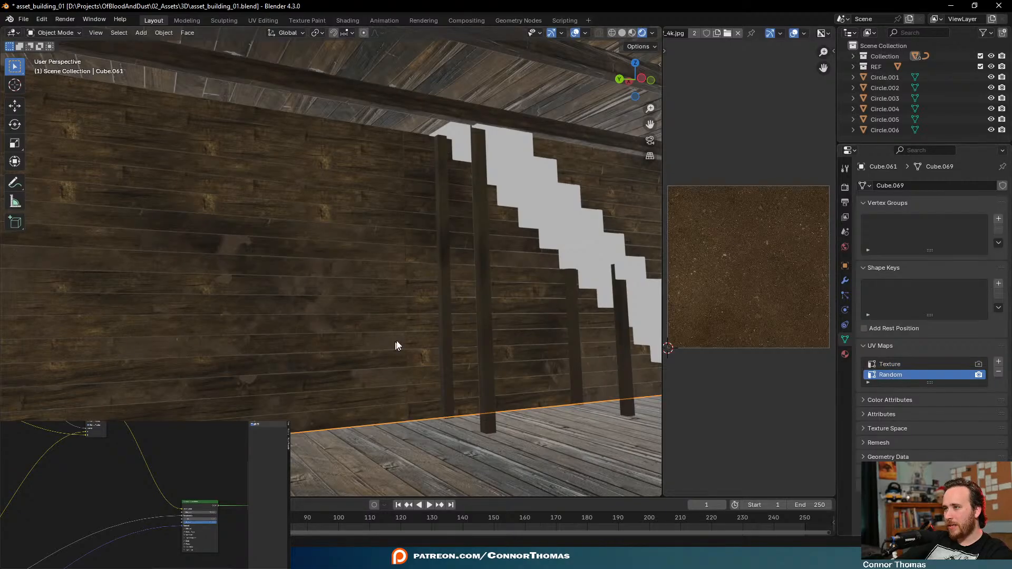
{"action": "scroll", "coordinate": [380, 328], "scroll_direction": "down", "scroll_amount": 4}
{"action": "key", "text": "Tab"}
{"action": "scroll", "coordinate": [437, 319], "scroll_direction": "down", "scroll_amount": 4}
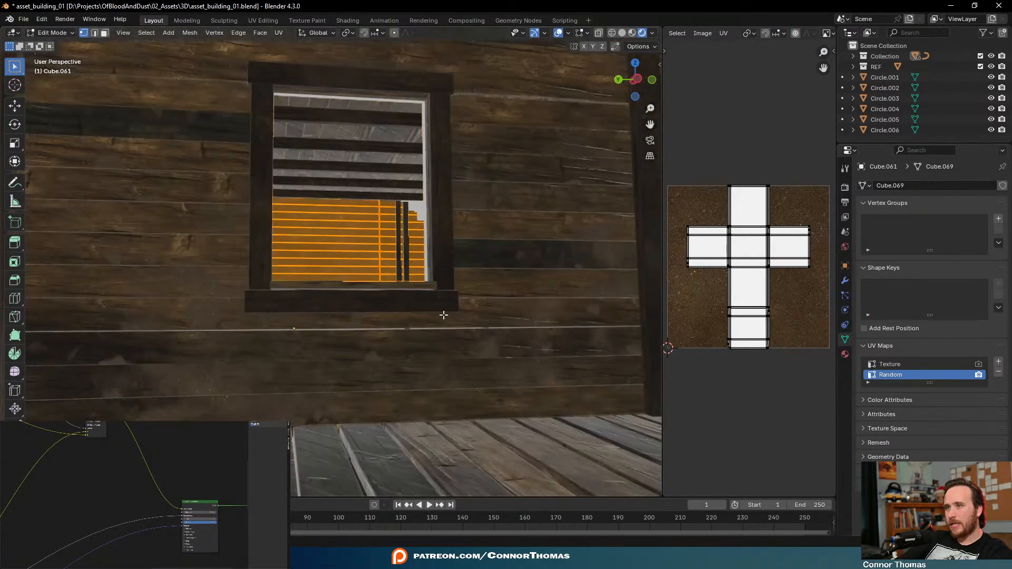
{"action": "key", "text": "KP_3"}
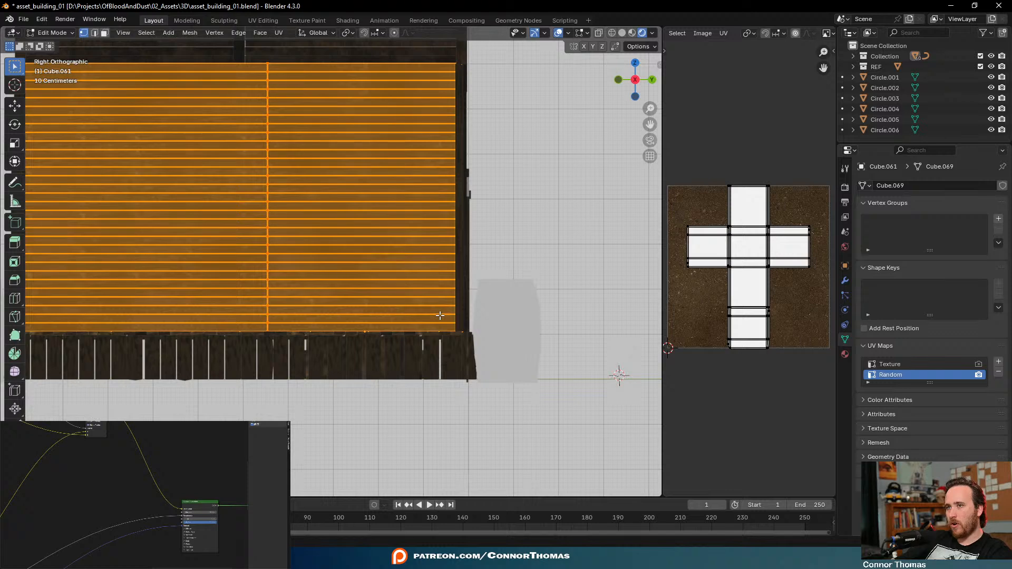
{"action": "scroll", "coordinate": [441, 315], "scroll_direction": "down", "scroll_amount": 4}
{"action": "key", "text": "u"}
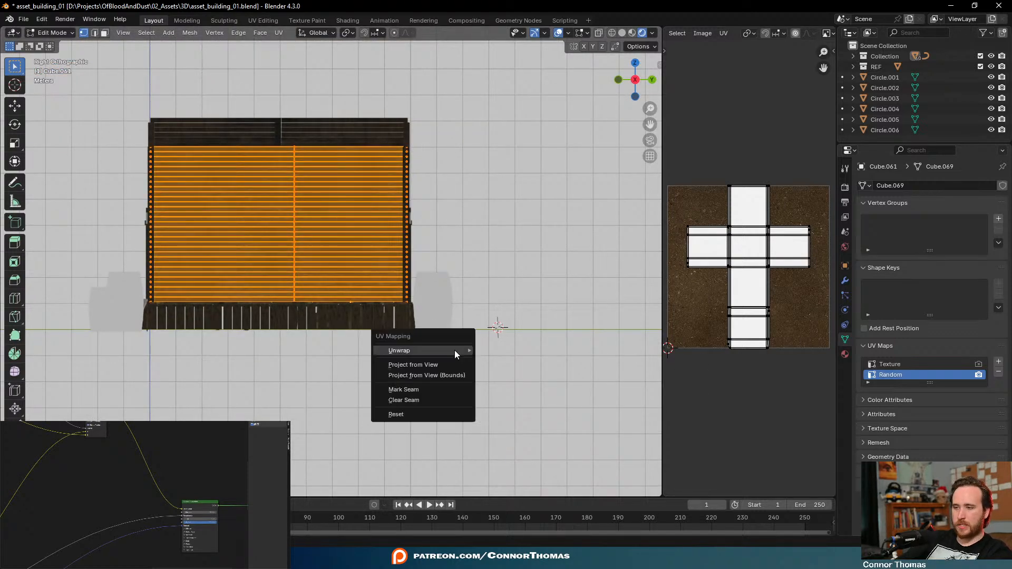
{"action": "left_click", "coordinate": [451, 365]}
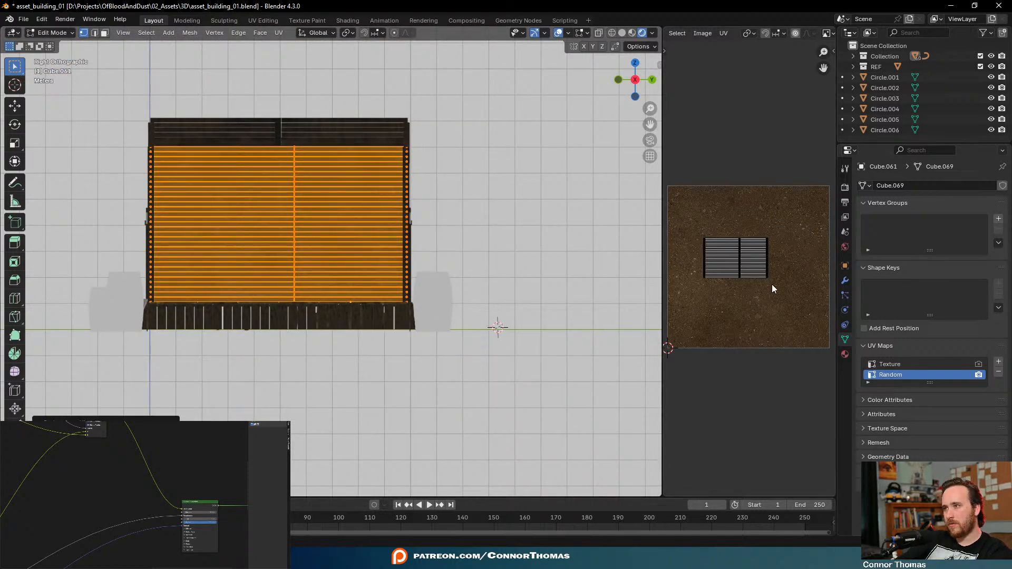
Enlarge the wall planks' projected UVs to slightly wider than the image and centre them over it
{"action": "key", "text": "a"}
{"action": "key", "text": "s"}
{"action": "left_click", "coordinate": [714, 348]}
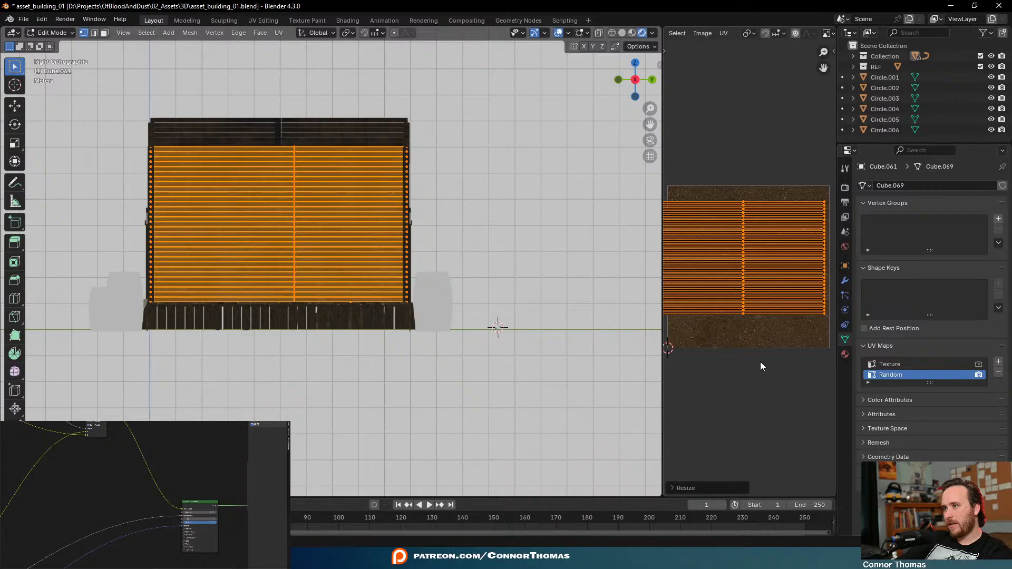
{"action": "scroll", "coordinate": [760, 361], "scroll_direction": "down", "scroll_amount": 2}
{"action": "key", "text": "g"}
{"action": "left_click", "coordinate": [754, 355]}
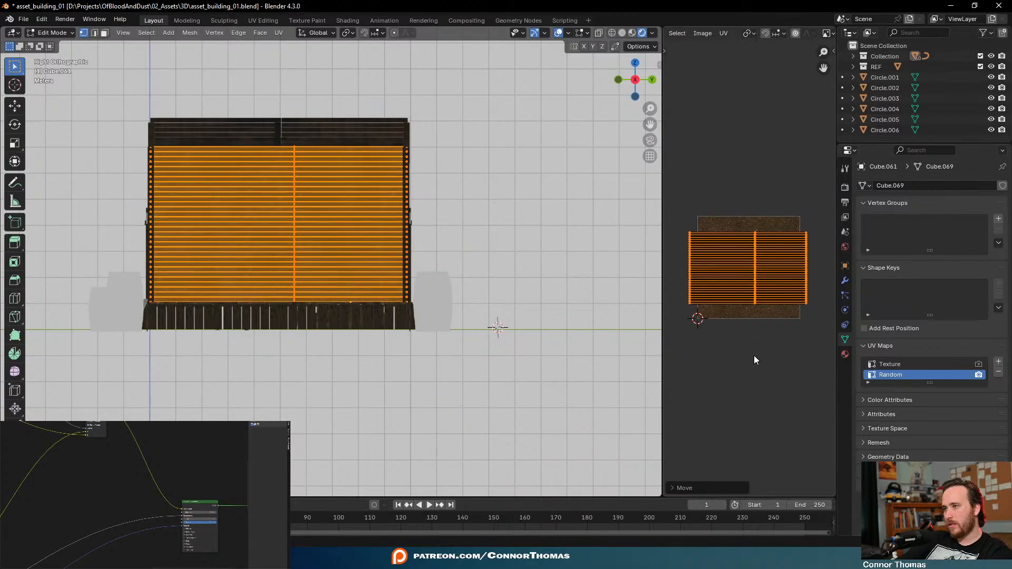
Try to collapse the wall planks' UVs by scaling them to 0, and undo the scaling
{"action": "key", "text": "s"}
{"action": "key", "text": "0"}
{"action": "key", "text": "Return"}
{"action": "key", "text": "ctrl+z"}
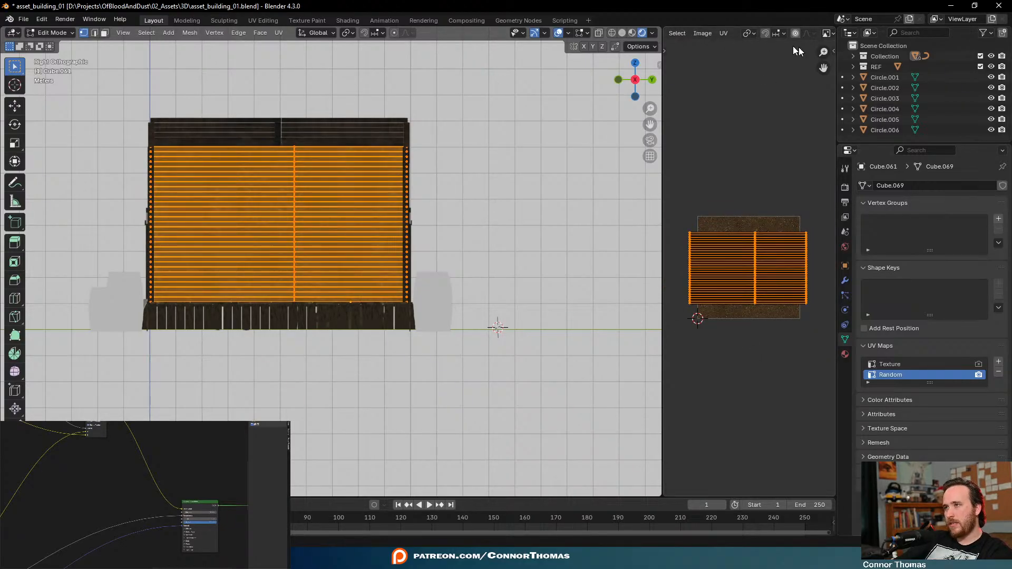
Set the UV pivot to Individual Origins and collapse each wall plank's UVs by scaling them to 0
{"action": "left_click", "coordinate": [777, 33]}
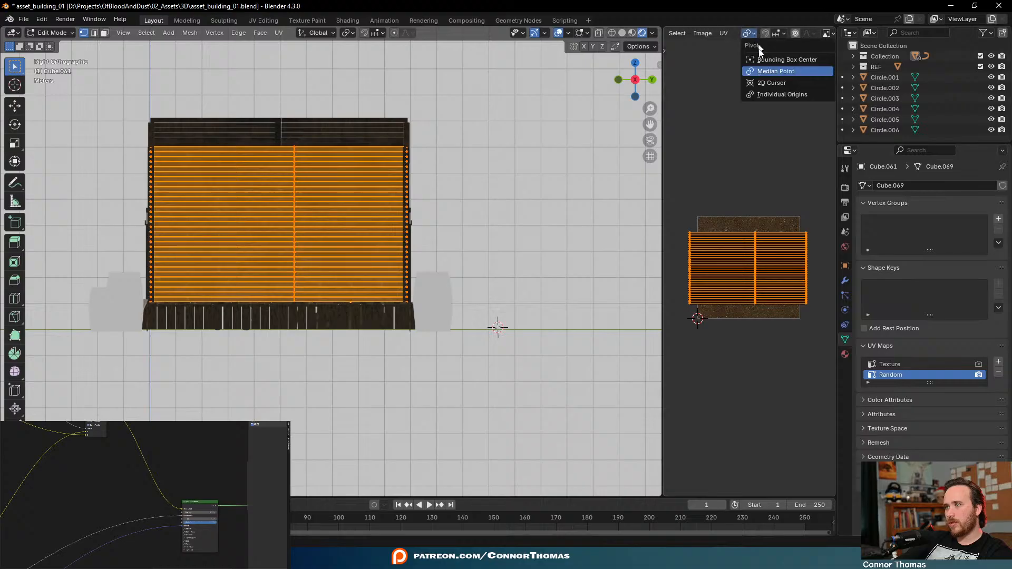
{"action": "left_click", "coordinate": [776, 90]}
{"action": "key", "text": "s"}
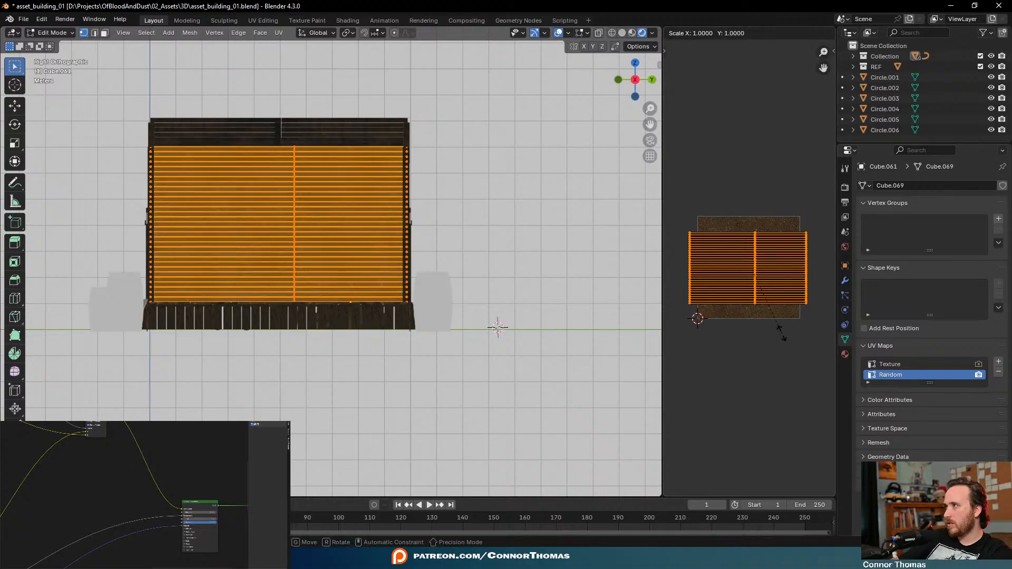
{"action": "key", "text": "0"}
{"action": "key", "text": "Return"}
{"action": "key", "text": "Tab"}
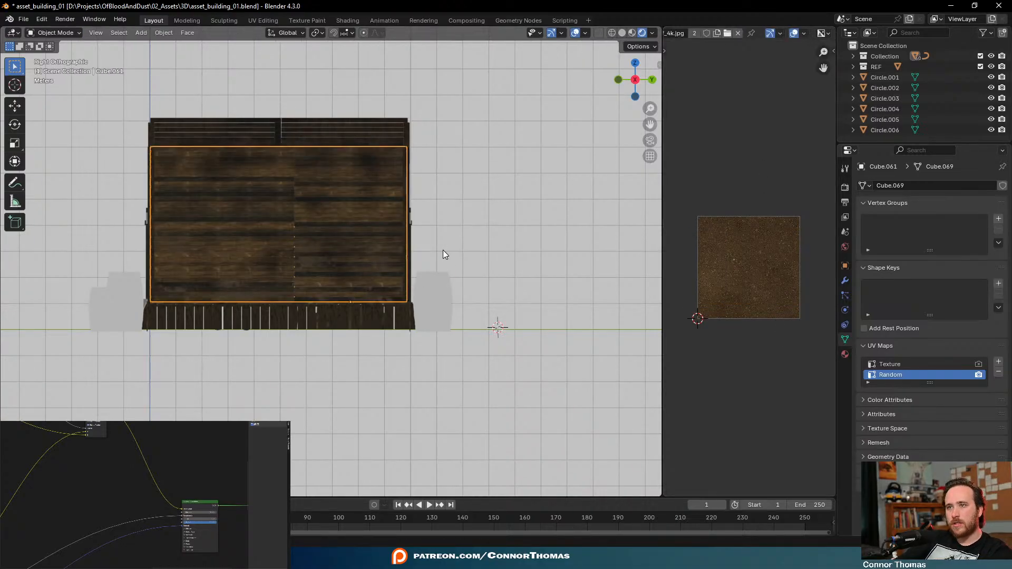
{"action": "middle_click_drag", "start_coordinate": [443, 250], "coordinate": [414, 287]}
{"action": "scroll", "coordinate": [460, 285], "scroll_direction": "up", "scroll_amount": 6}
{"action": "middle_click_drag", "start_coordinate": [543, 298], "coordinate": [391, 309], "text": "shift"}
{"action": "scroll", "coordinate": [392, 309], "scroll_direction": "up", "scroll_amount": 3}
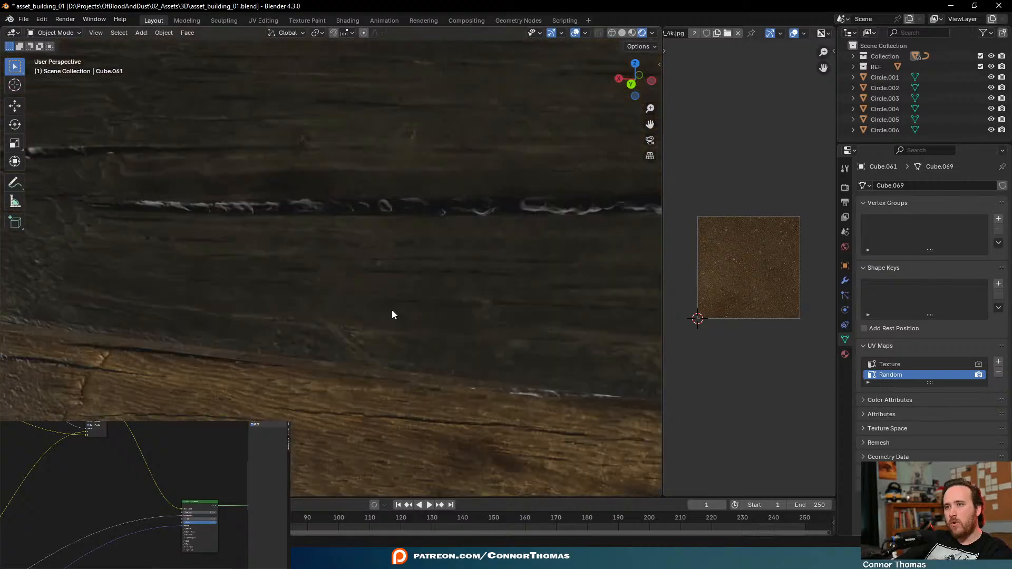
{"action": "scroll", "coordinate": [391, 315], "scroll_direction": "down", "scroll_amount": 6}
Select the interior staircase and rename its UV map to Texture
{"action": "left_click", "coordinate": [530, 280]}
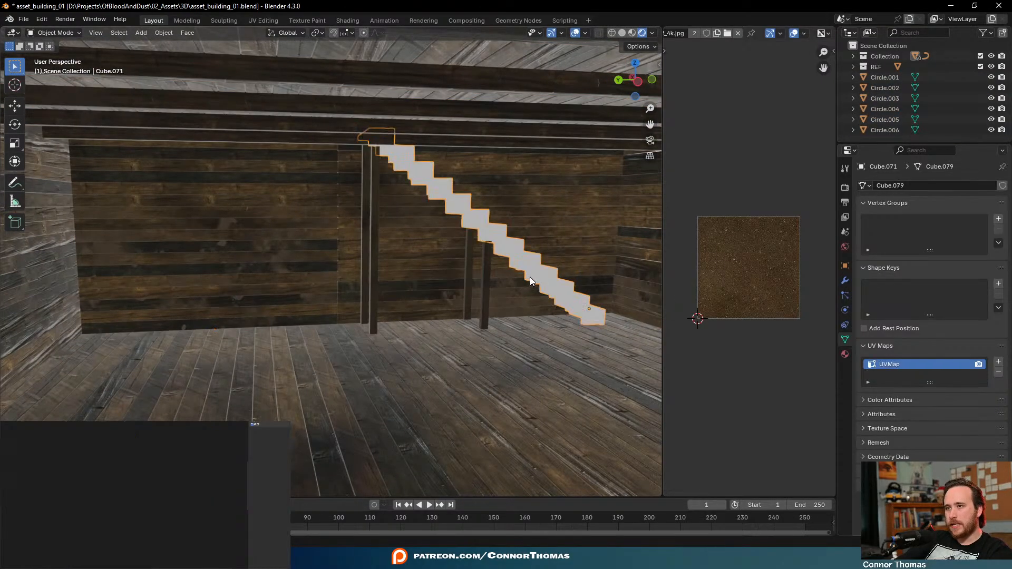
{"action": "type", "text": "Texture"}
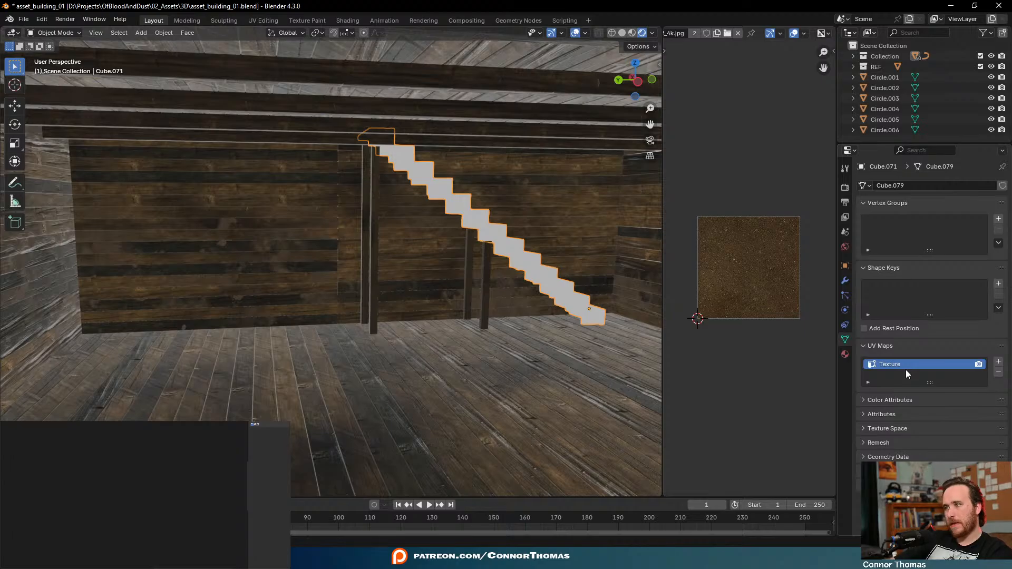
{"action": "middle_click_drag", "start_coordinate": [557, 273], "coordinate": [507, 267], "text": "shift"}
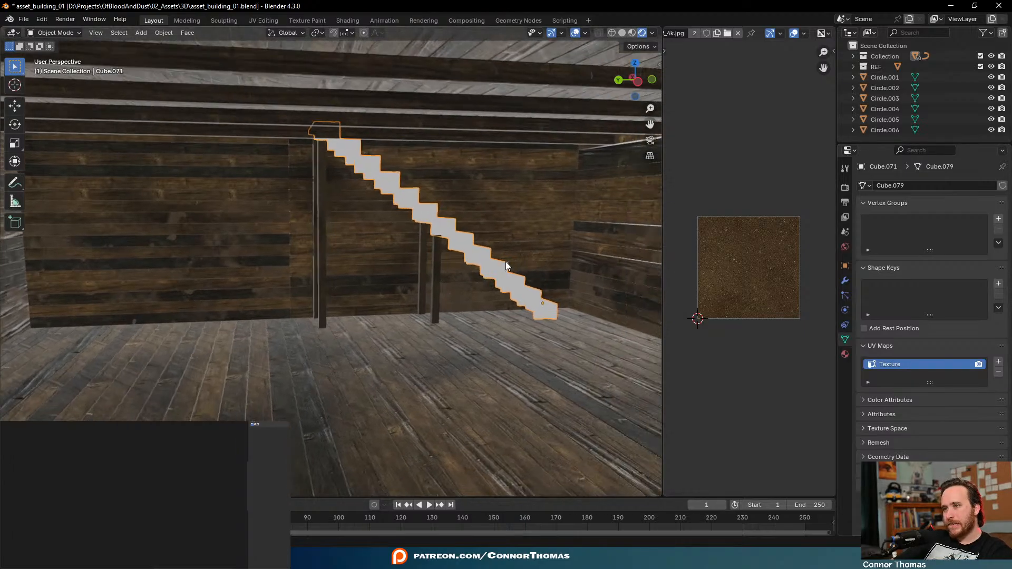
Assign the existing Wood Panels material to the interior staircase
{"action": "left_click", "coordinate": [846, 353]}
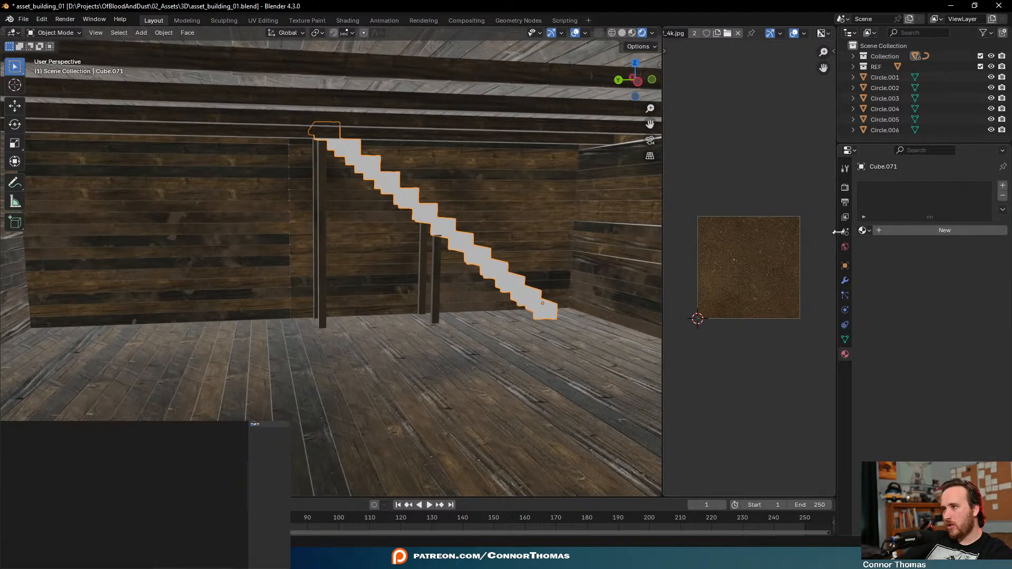
{"action": "left_click", "coordinate": [863, 230]}
{"action": "left_click", "coordinate": [709, 256]}
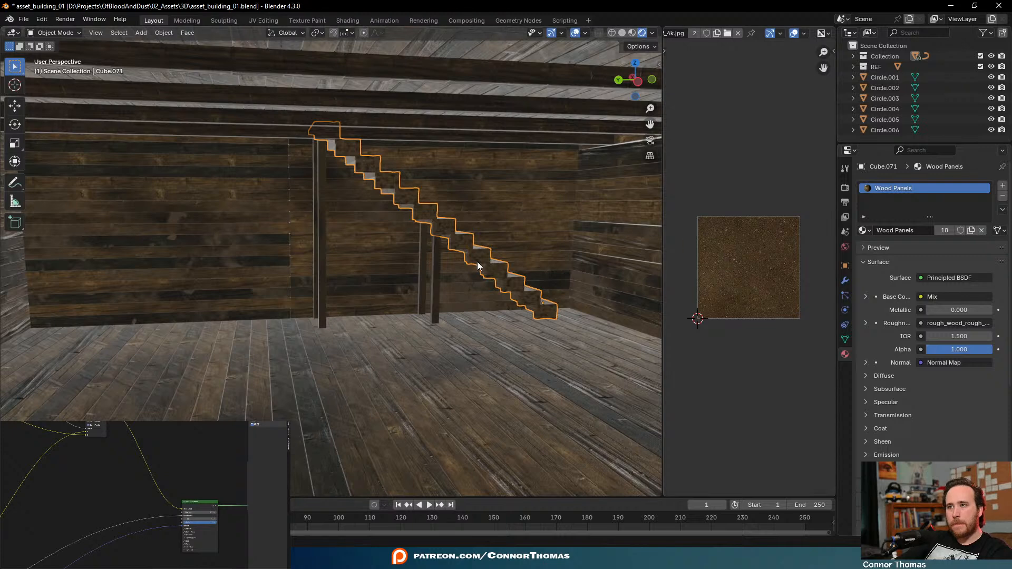
{"action": "middle_click_drag", "start_coordinate": [477, 261], "coordinate": [441, 238]}
{"action": "left_click", "coordinate": [483, 237]}
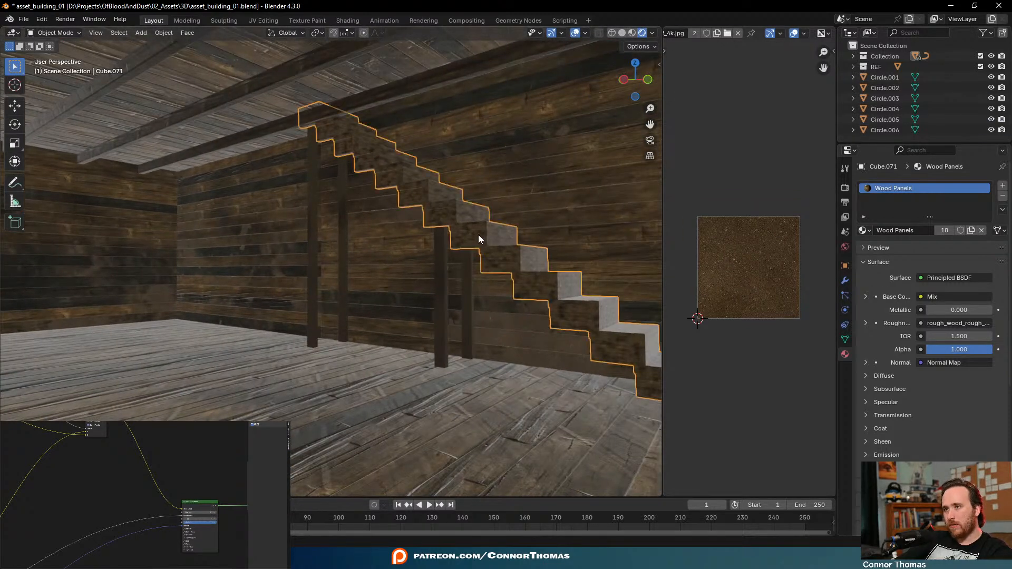
{"action": "middle_click_drag", "start_coordinate": [604, 338], "coordinate": [398, 295], "text": "shift"}
{"action": "scroll", "coordinate": [398, 296], "scroll_direction": "up", "scroll_amount": 2}
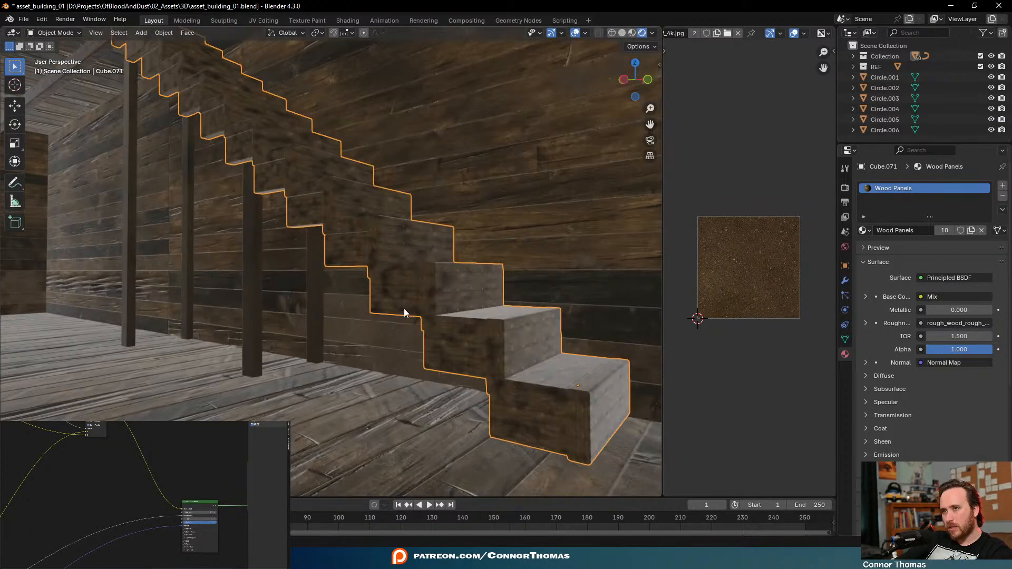
Apply the staircase's Array modifier
{"action": "key", "text": "Tab"}
{"action": "key", "text": "Tab"}
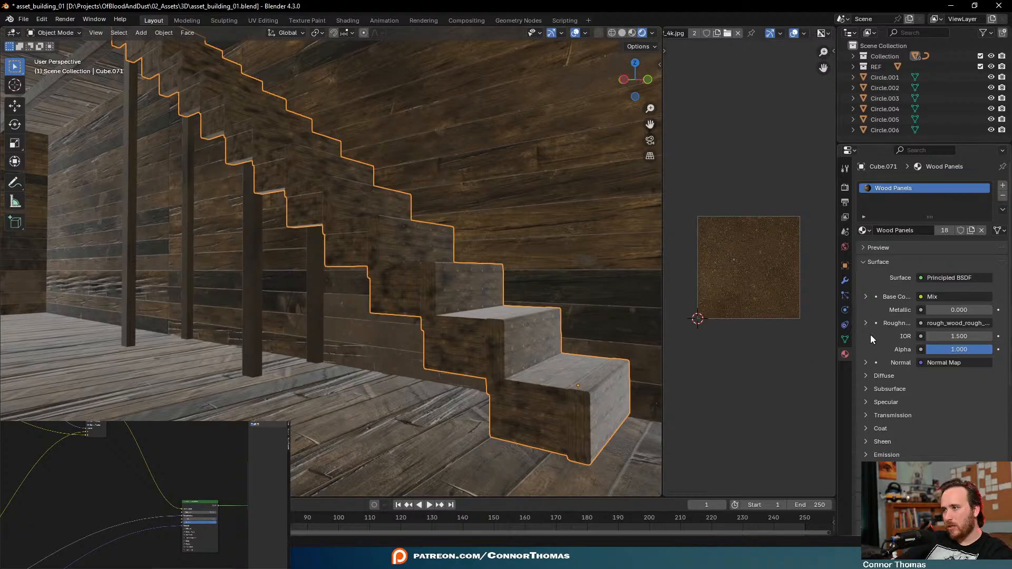
{"action": "left_click", "coordinate": [845, 281]}
{"action": "key", "text": "ctrl+a"}
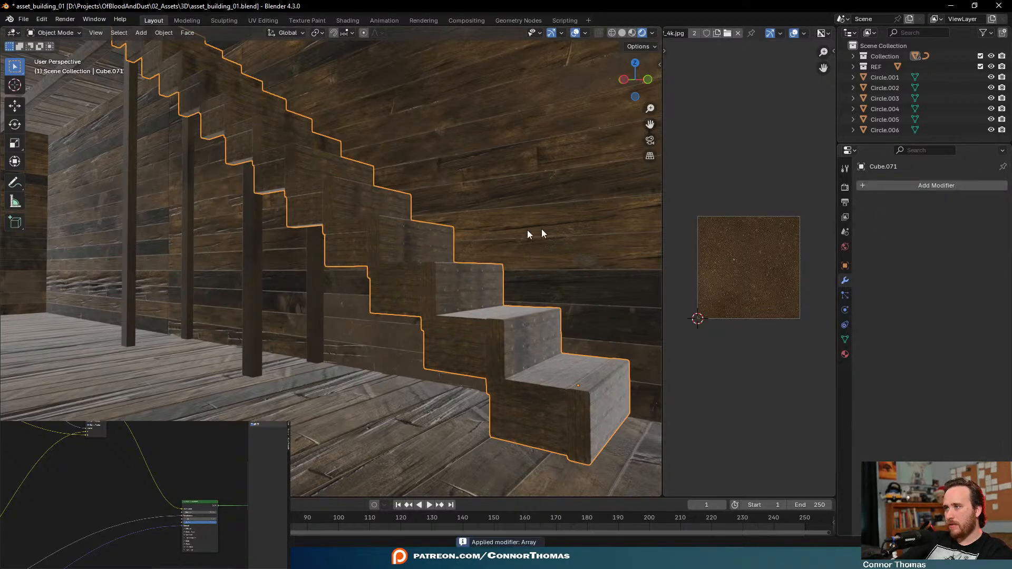
{"action": "middle_click_drag", "start_coordinate": [542, 229], "coordinate": [364, 279]}
Select the whole staircase mesh and add a second UV map named Random
{"action": "key", "text": "Tab"}
{"action": "scroll", "coordinate": [364, 279], "scroll_direction": "down", "scroll_amount": 5}
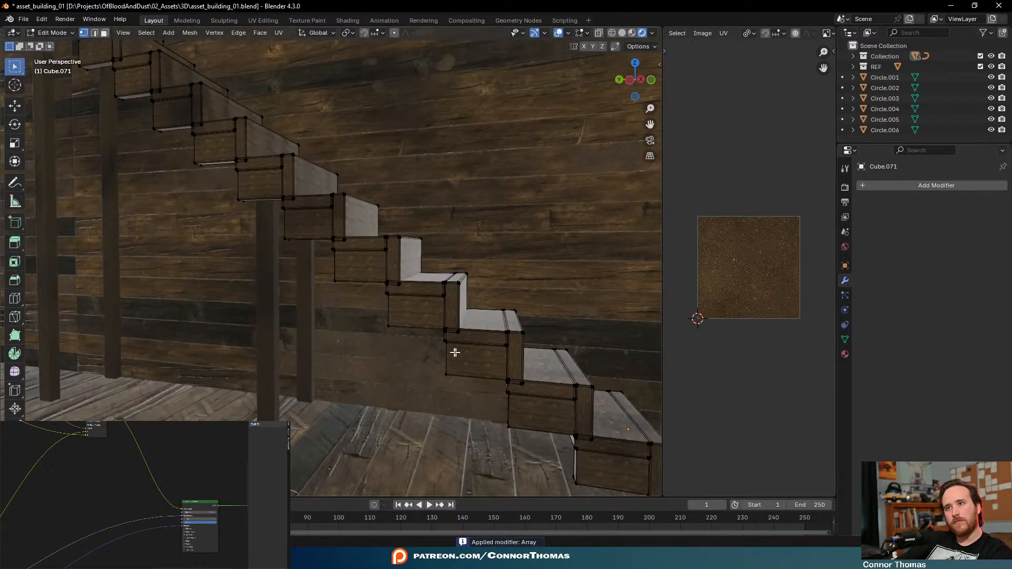
{"action": "key", "text": "a"}
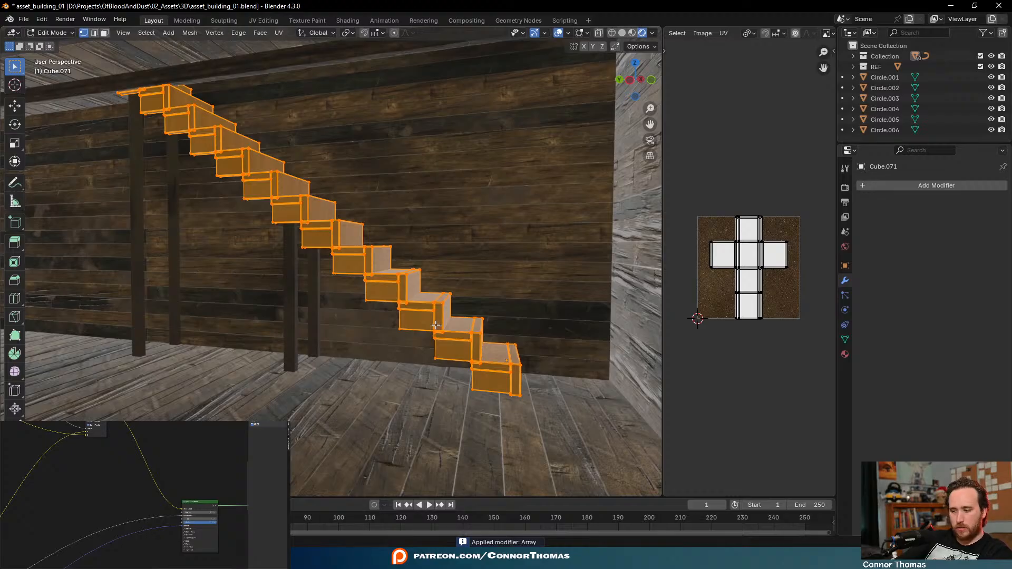
{"action": "left_click", "coordinate": [845, 339]}
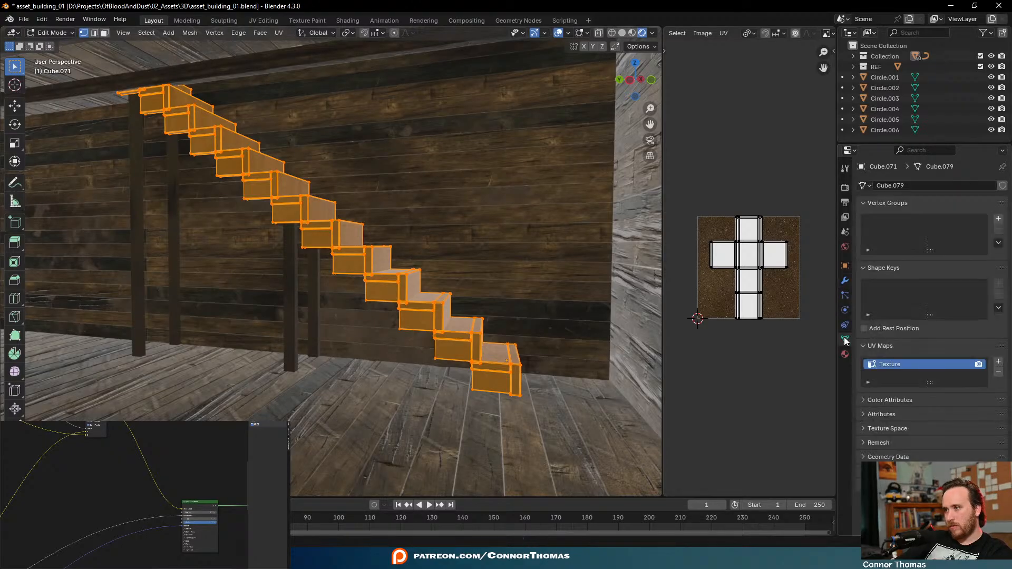
{"action": "left_click", "coordinate": [998, 361]}
{"action": "double_click", "coordinate": [896, 375]}
{"action": "type", "text": "Random"}
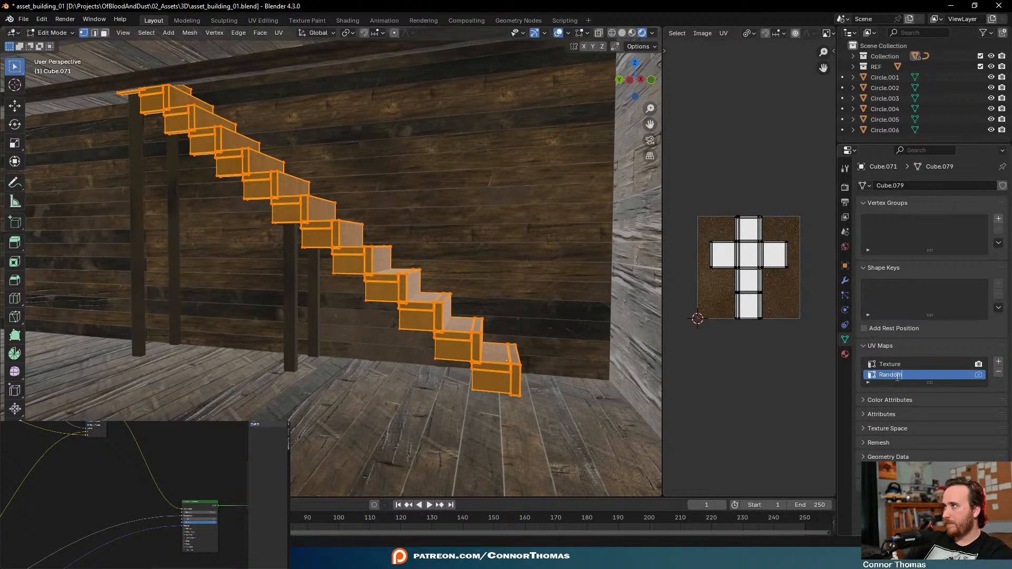
{"action": "key", "text": "Return"}
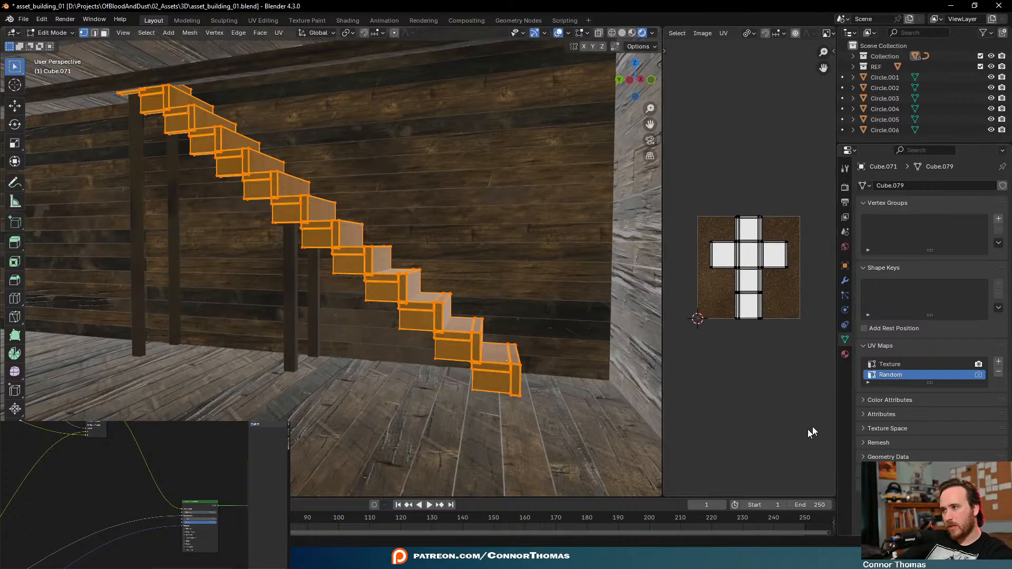
Unwrap the staircase with Smart UV Project on its Texture UV map
{"action": "left_click", "coordinate": [891, 366]}
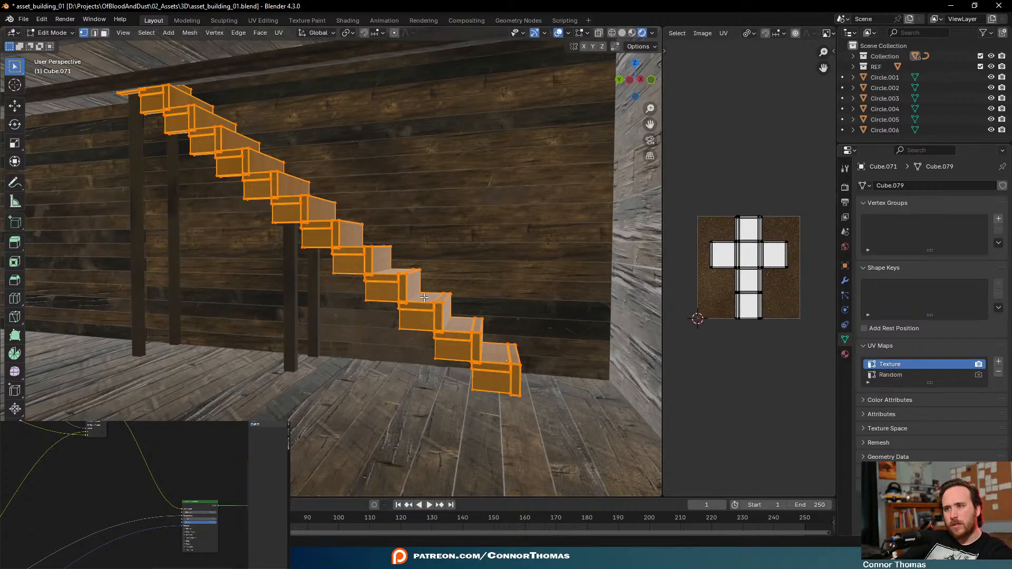
{"action": "key", "text": "u"}
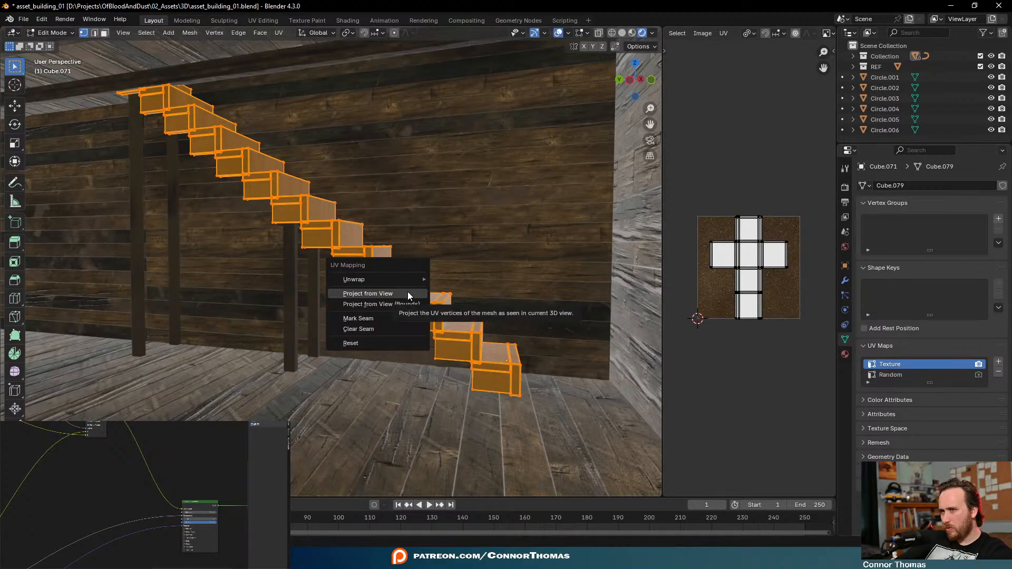
{"action": "mouse_move", "coordinate": [404, 280]}
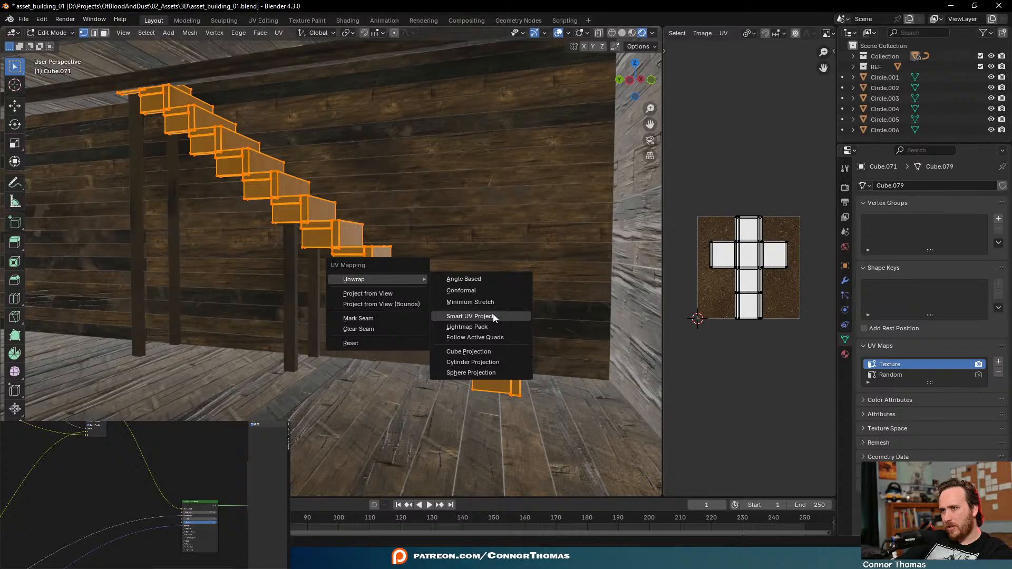
{"action": "left_click", "coordinate": [475, 316]}
{"action": "left_click", "coordinate": [479, 412]}
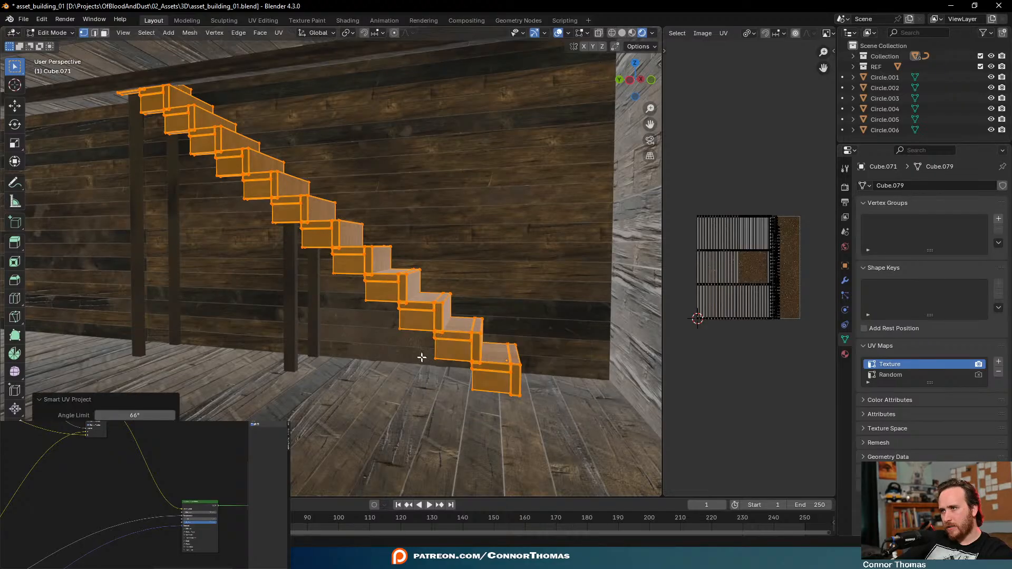
{"action": "key", "text": "Tab"}
{"action": "scroll", "coordinate": [492, 327], "scroll_direction": "up", "scroll_amount": 5}
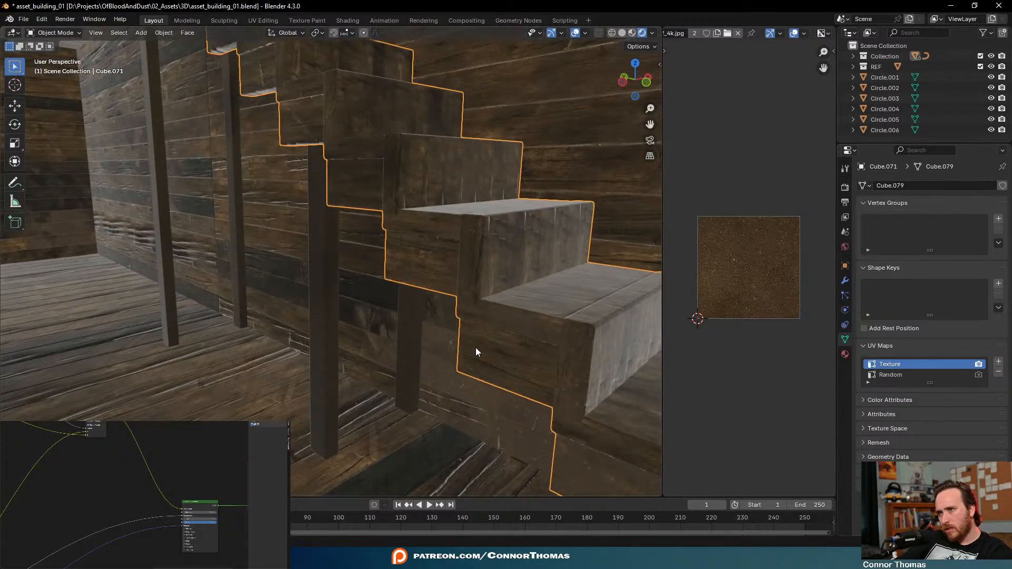
{"action": "scroll", "coordinate": [475, 352], "scroll_direction": "down", "scroll_amount": 8}
Project the staircase from the right orthographic view onto its Random UV map
{"action": "key", "text": "Tab"}
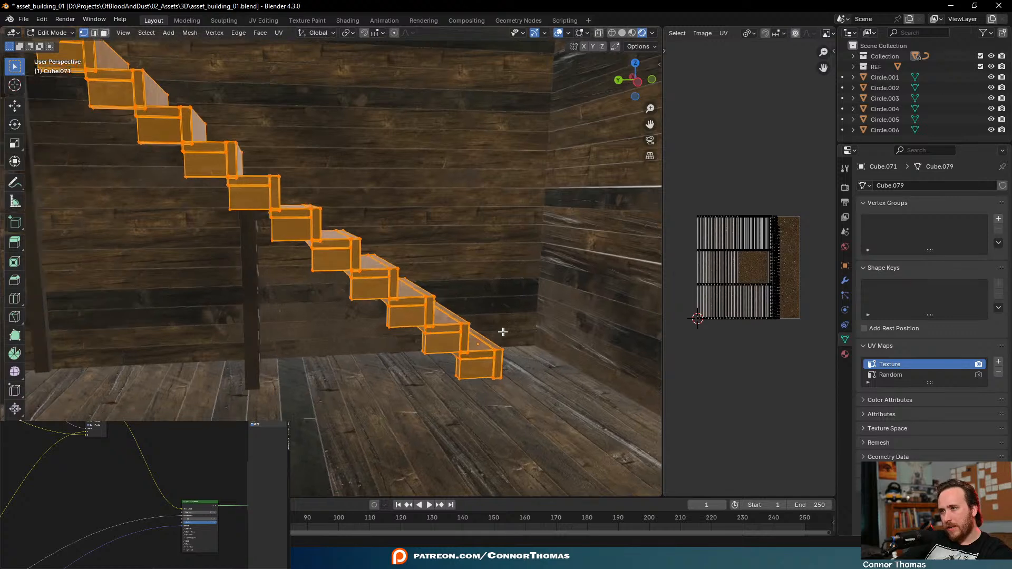
{"action": "middle_click_drag", "start_coordinate": [503, 332], "coordinate": [507, 327]}
{"action": "scroll", "coordinate": [376, 293], "scroll_direction": "down", "scroll_amount": 3}
{"action": "middle_click_drag", "start_coordinate": [377, 292], "coordinate": [450, 282], "text": "shift"}
{"action": "key", "text": "KP_1"}
{"action": "key", "text": "KP_3"}
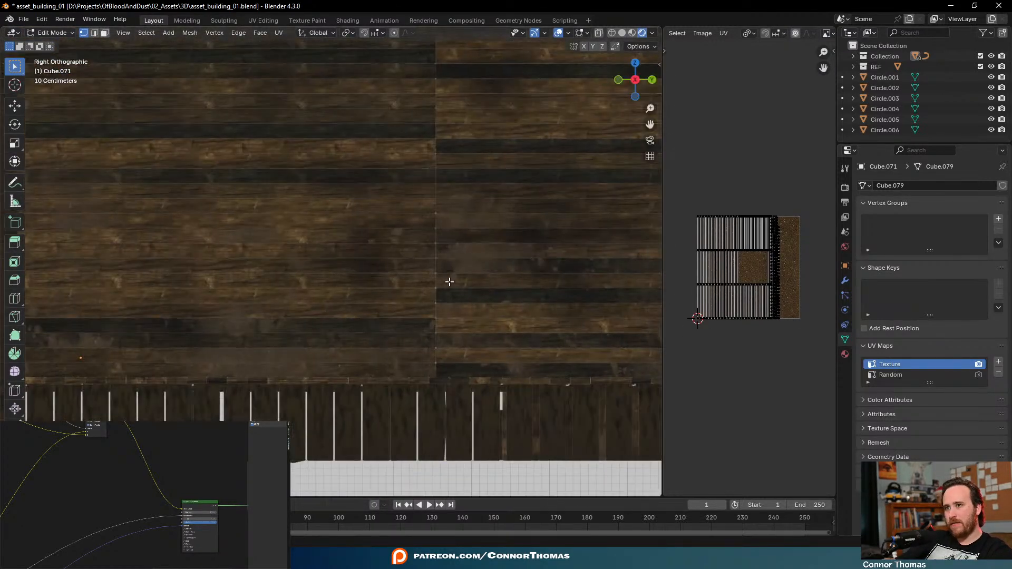
{"action": "scroll", "coordinate": [449, 282], "scroll_direction": "down", "scroll_amount": 5}
{"action": "scroll", "coordinate": [420, 255], "scroll_direction": "up", "scroll_amount": 4}
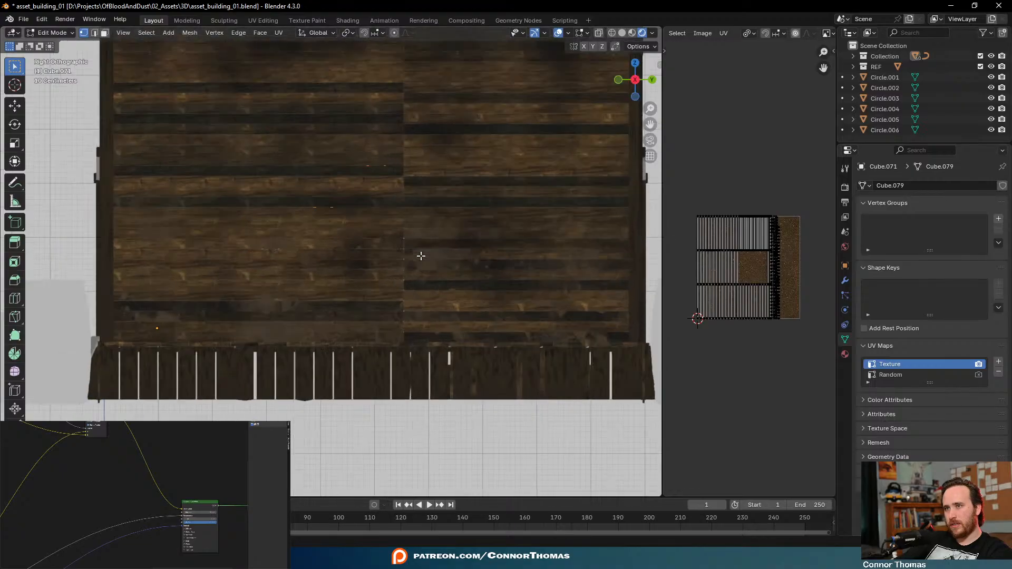
{"action": "left_click", "coordinate": [889, 374]}
{"action": "key", "text": "u"}
{"action": "left_click", "coordinate": [400, 275]}
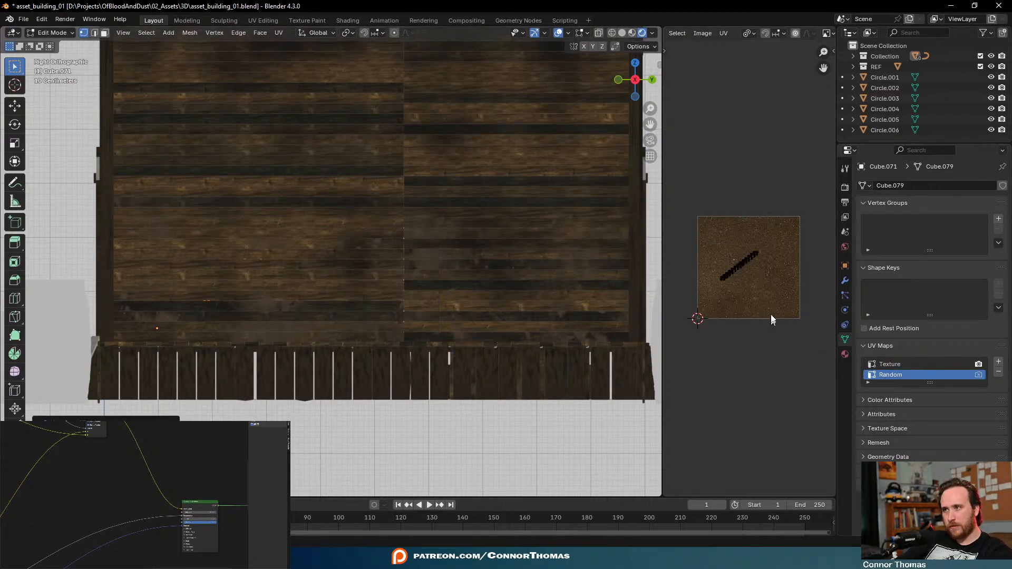
Scale the staircase's projected UVs down so each step's island collapses around its own origin
{"action": "scroll", "coordinate": [742, 283], "scroll_direction": "up", "scroll_amount": 2}
{"action": "key", "text": "a"}
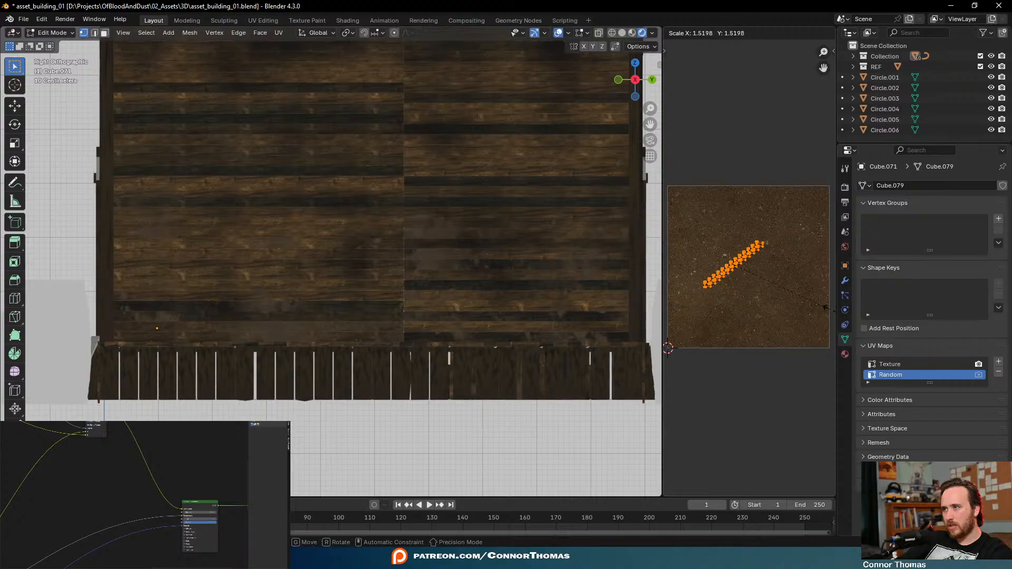
{"action": "key", "text": "s"}
{"action": "left_click", "coordinate": [830, 295]}
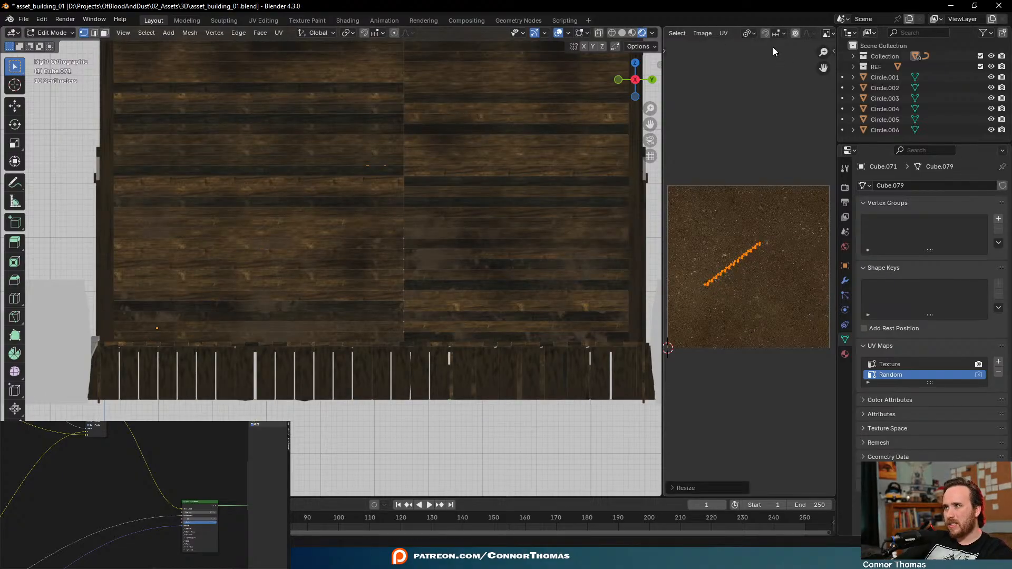
Set the UV pivot to Median Point, then enlarge and reposition the collapsed stair UVs to span most of the image diagonally
{"action": "left_click", "coordinate": [748, 33]}
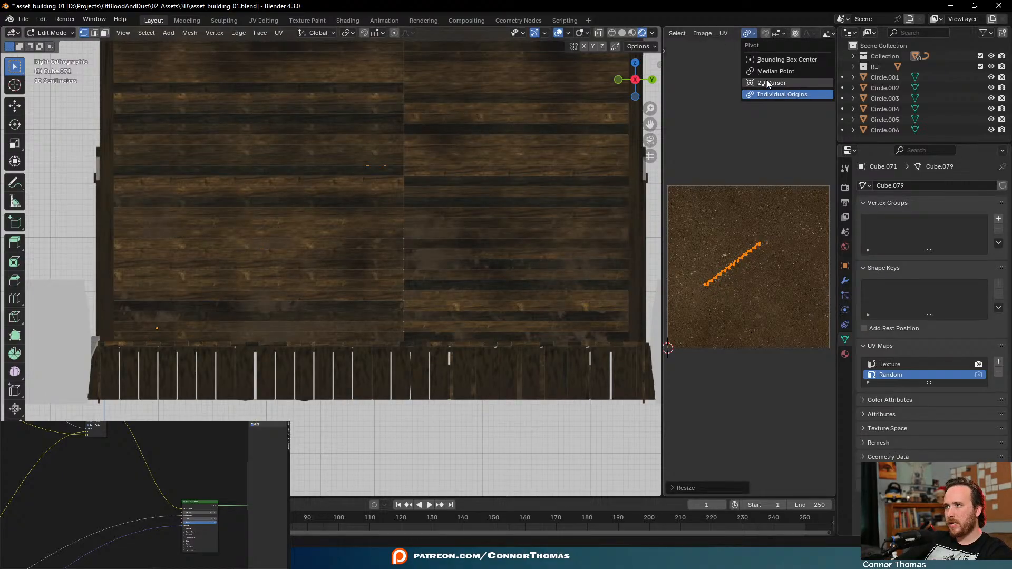
{"action": "left_click", "coordinate": [776, 69]}
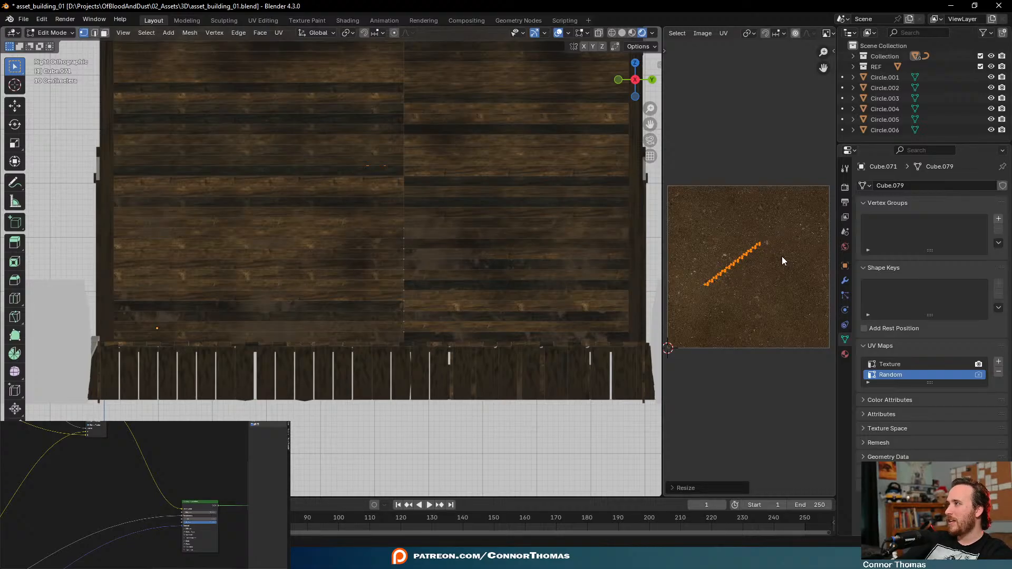
{"action": "scroll", "coordinate": [780, 256], "scroll_direction": "down", "scroll_amount": 4}
{"action": "key", "text": "s"}
{"action": "left_click", "coordinate": [802, 310]}
{"action": "key", "text": "g"}
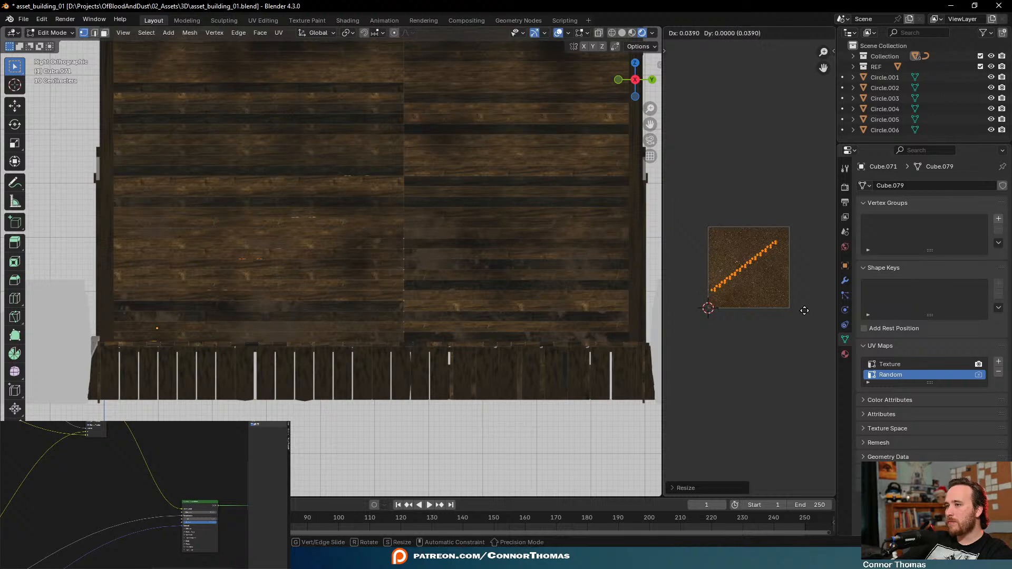
{"action": "left_click", "coordinate": [814, 309]}
{"action": "key", "text": "s"}
{"action": "left_click", "coordinate": [815, 313]}
{"action": "key", "text": "g"}
{"action": "left_click", "coordinate": [809, 317]}
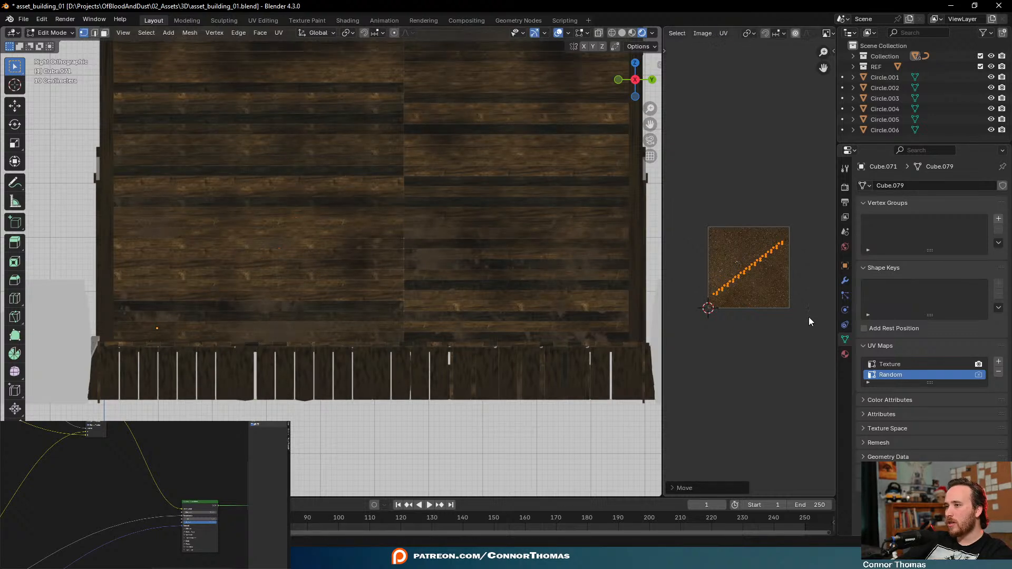
{"action": "scroll", "coordinate": [801, 308], "scroll_direction": "up", "scroll_amount": 6}
{"action": "scroll", "coordinate": [796, 303], "scroll_direction": "down", "scroll_amount": 3}
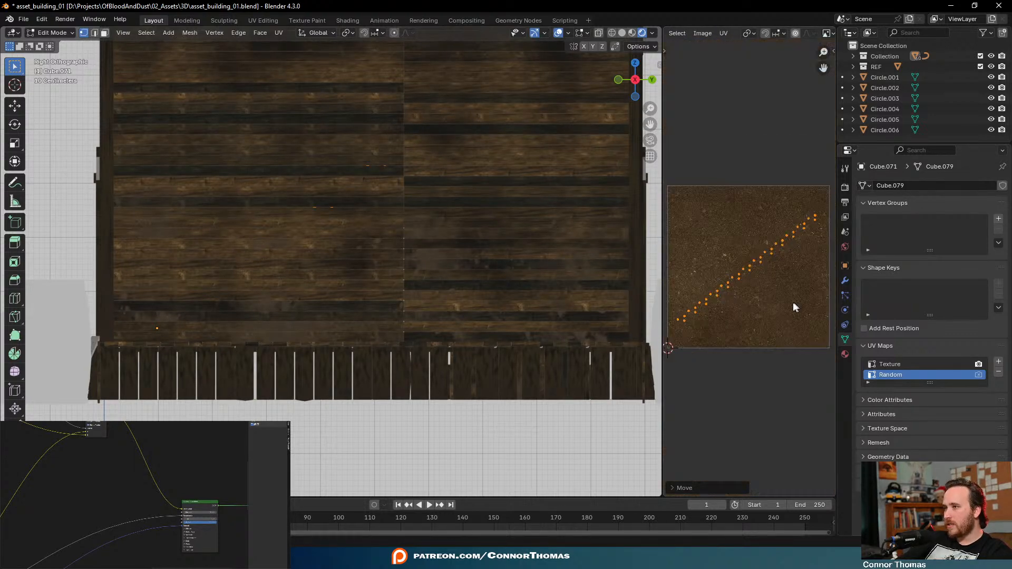
Return to Object Mode, deselect everything and save asset_building_01.blend
{"action": "key", "text": "Tab"}
{"action": "middle_click_drag", "start_coordinate": [258, 280], "coordinate": [406, 296]}
{"action": "scroll", "coordinate": [298, 314], "scroll_direction": "up", "scroll_amount": 5}
{"action": "scroll", "coordinate": [312, 328], "scroll_direction": "down", "scroll_amount": 3}
{"action": "key", "text": "a"}
{"action": "key", "text": "alt+a"}
{"action": "scroll", "coordinate": [406, 287], "scroll_direction": "down", "scroll_amount": 4}
{"action": "key", "text": "ctrl+s"}
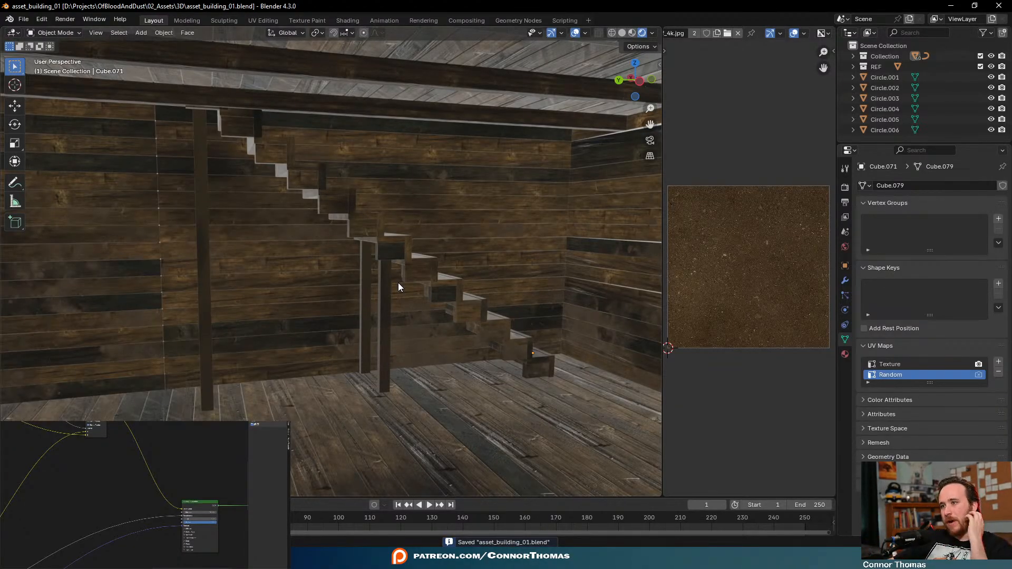
Examine the textured staircase and the building's exterior for parts that still lack a material
{"action": "left_click", "coordinate": [403, 279]}
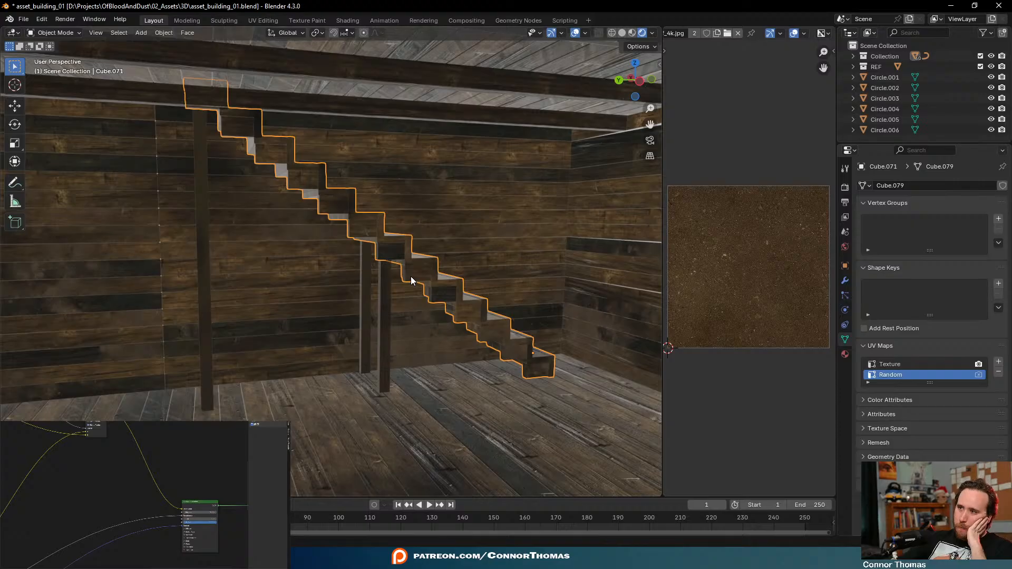
{"action": "scroll", "coordinate": [415, 267], "scroll_direction": "down", "scroll_amount": 5}
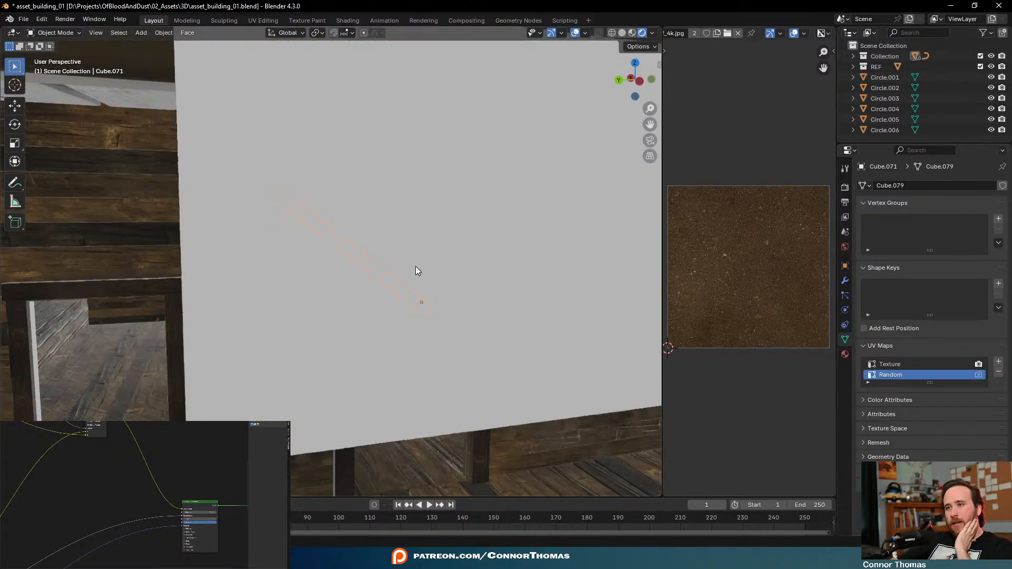
{"action": "scroll", "coordinate": [415, 267], "scroll_direction": "down", "scroll_amount": 8}
{"action": "middle_click_drag", "start_coordinate": [415, 269], "coordinate": [409, 306]}
{"action": "scroll", "coordinate": [372, 338], "scroll_direction": "up", "scroll_amount": 6}
{"action": "middle_click_drag", "start_coordinate": [373, 339], "coordinate": [470, 307], "text": "shift"}
{"action": "scroll", "coordinate": [520, 316], "scroll_direction": "down", "scroll_amount": 4}
{"action": "scroll", "coordinate": [464, 288], "scroll_direction": "up", "scroll_amount": 4}
{"action": "scroll", "coordinate": [447, 301], "scroll_direction": "down", "scroll_amount": 2}
{"action": "scroll", "coordinate": [447, 305], "scroll_direction": "down", "scroll_amount": 3}
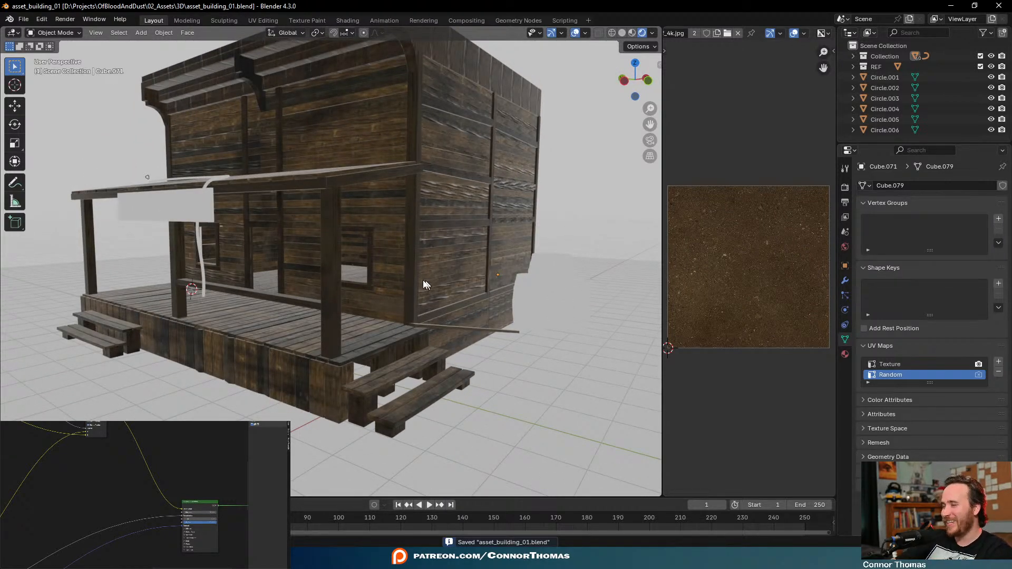
Assign the existing Wood Panels material to the blank sign board at the front of the porch roof
{"action": "middle_click_drag", "start_coordinate": [302, 265], "coordinate": [297, 282]}
{"action": "left_click", "coordinate": [298, 283]}
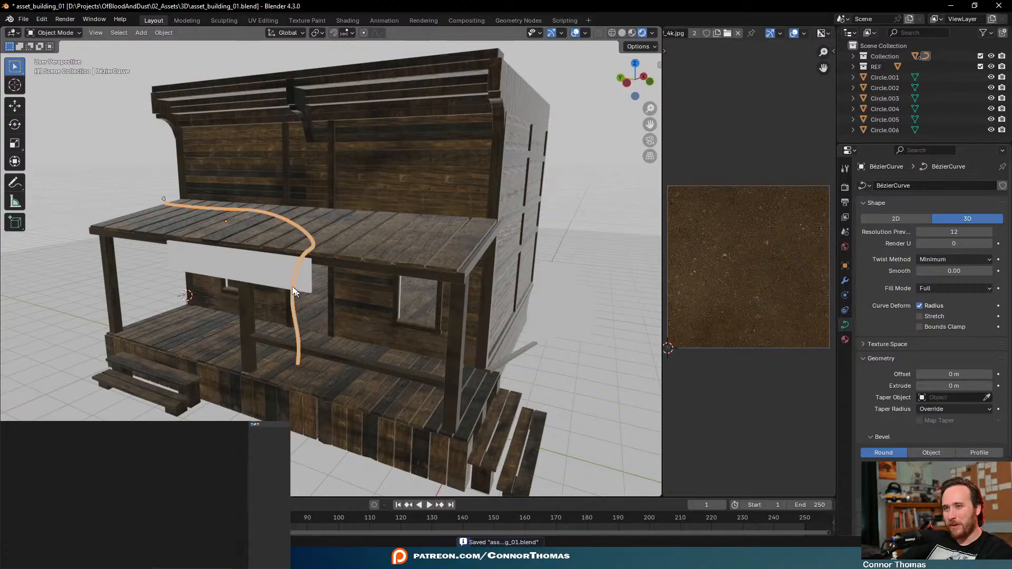
{"action": "left_click", "coordinate": [845, 354]}
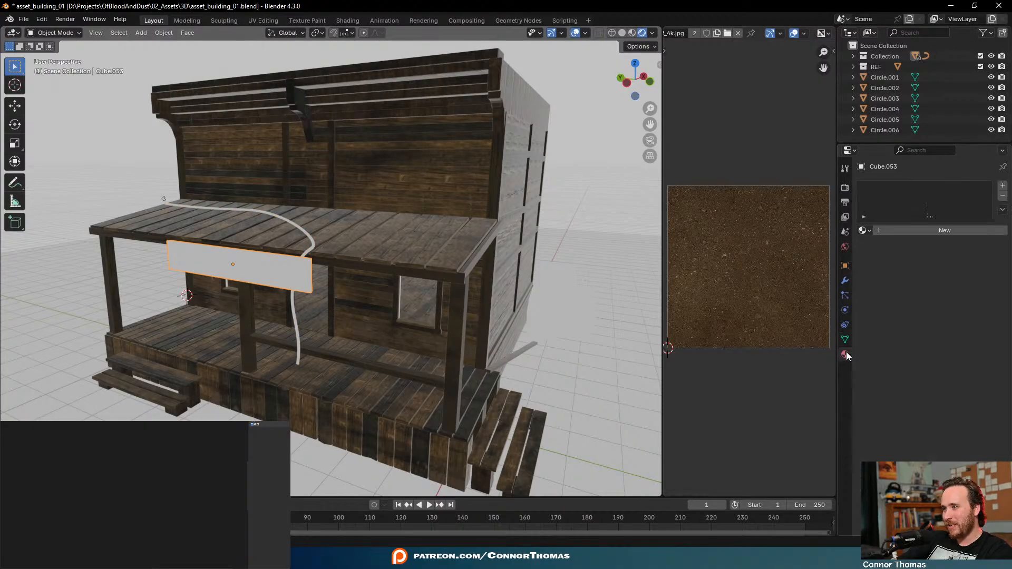
{"action": "left_click", "coordinate": [865, 230]}
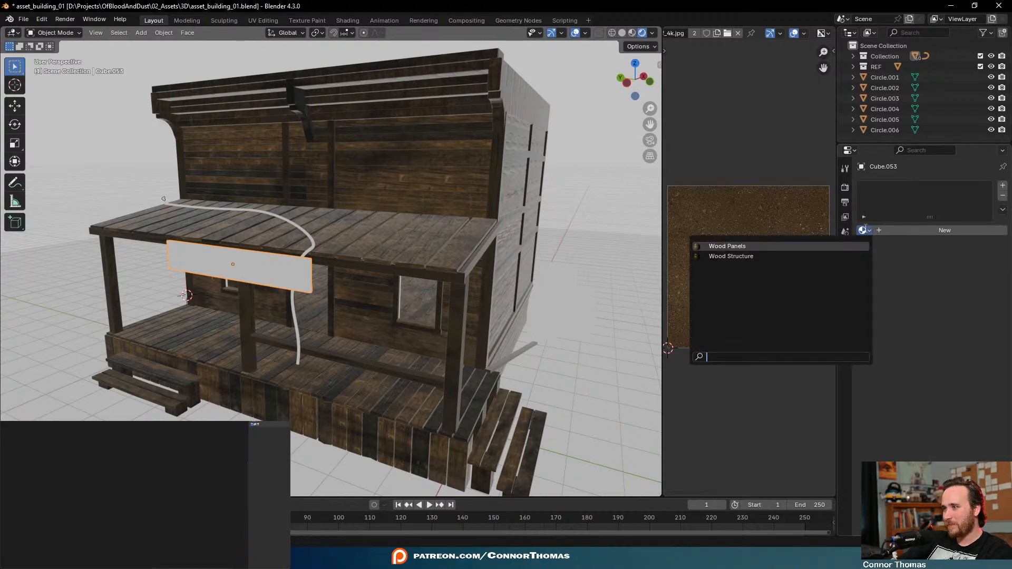
{"action": "left_click", "coordinate": [723, 246]}
{"action": "middle_click_drag", "start_coordinate": [321, 281], "coordinate": [381, 257]}
{"action": "scroll", "coordinate": [399, 273], "scroll_direction": "up", "scroll_amount": 5}
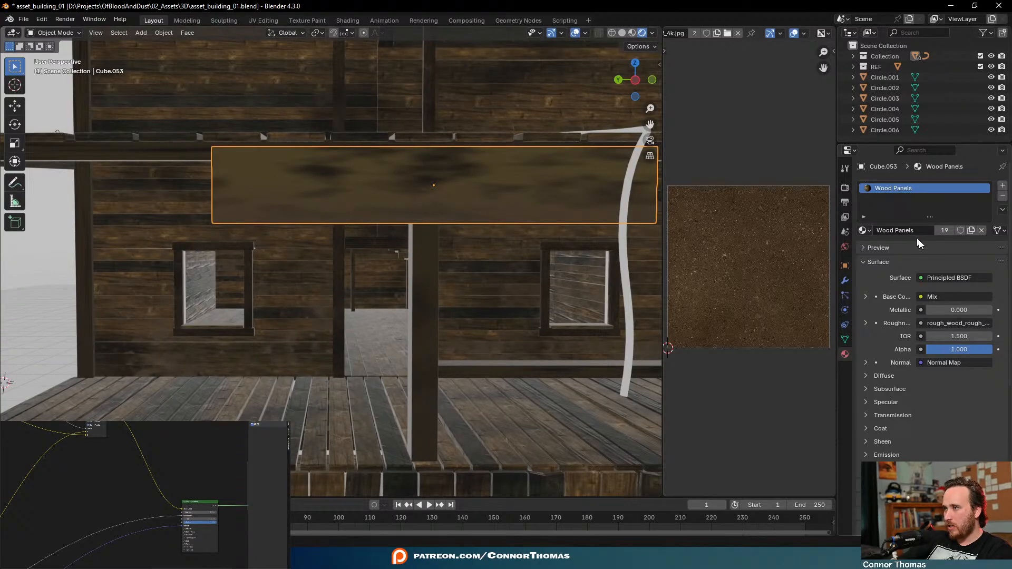
Rename the sign board's UV map as Texture
{"action": "left_click", "coordinate": [845, 339]}
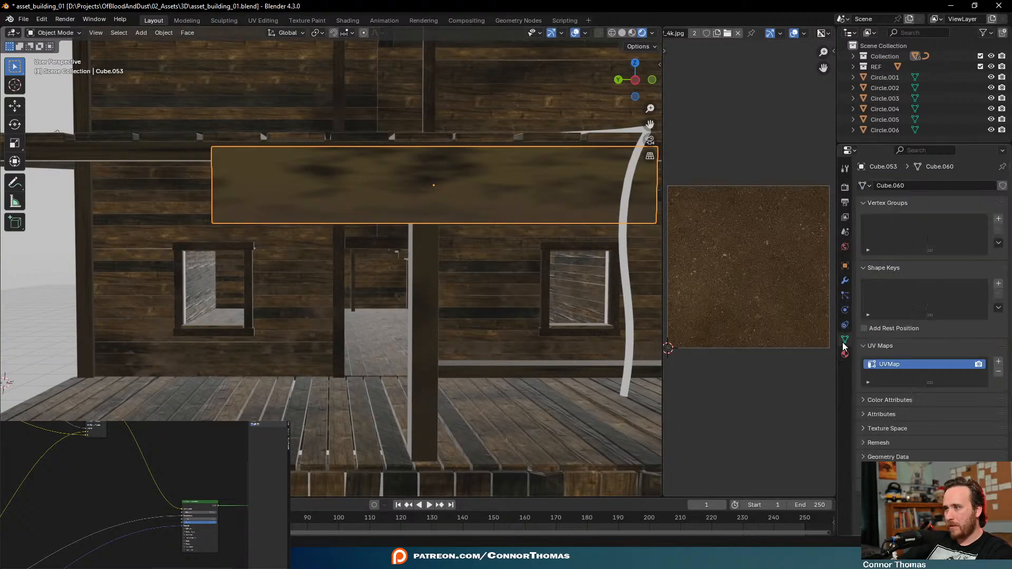
{"action": "double_click", "coordinate": [901, 364]}
{"action": "type", "text": "Textur"}
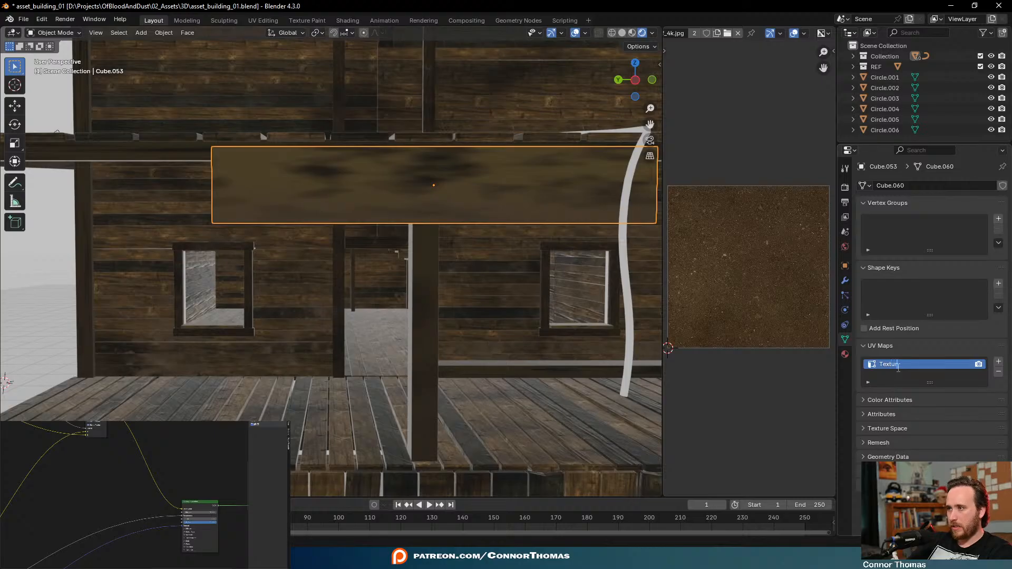
{"action": "type", "text": "e"}
{"action": "key", "text": "Return"}
{"action": "middle_click_drag", "start_coordinate": [485, 254], "coordinate": [437, 264], "text": "shift"}
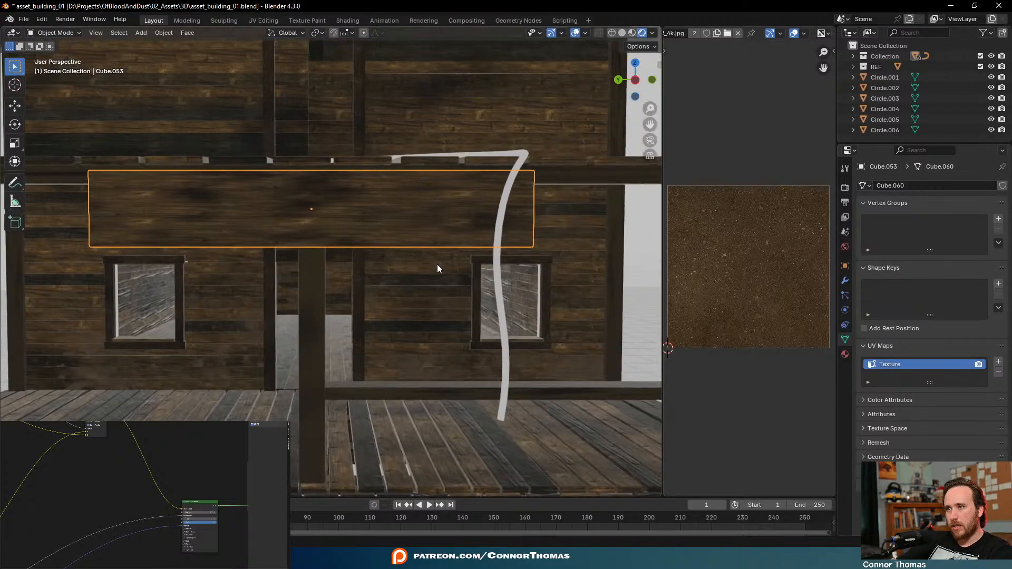
Unwrap all of the sign board's faces with Cube Projection
{"action": "scroll", "coordinate": [437, 264], "scroll_direction": "up", "scroll_amount": 2}
{"action": "scroll", "coordinate": [438, 264], "scroll_direction": "down", "scroll_amount": 2}
{"action": "key", "text": "Tab"}
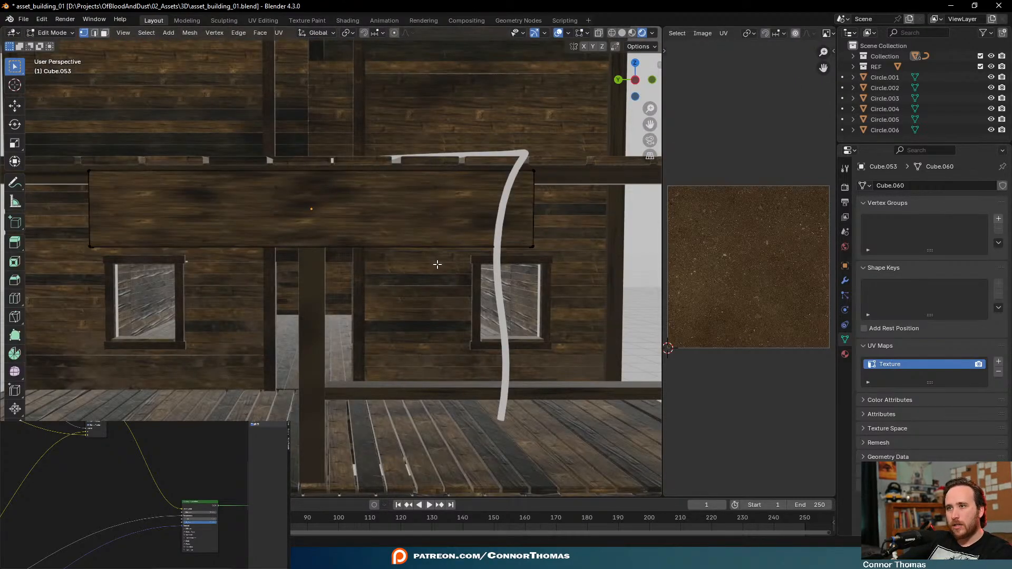
{"action": "key", "text": "a"}
{"action": "key", "text": "alt+a"}
{"action": "key", "text": "a"}
{"action": "key", "text": "u"}
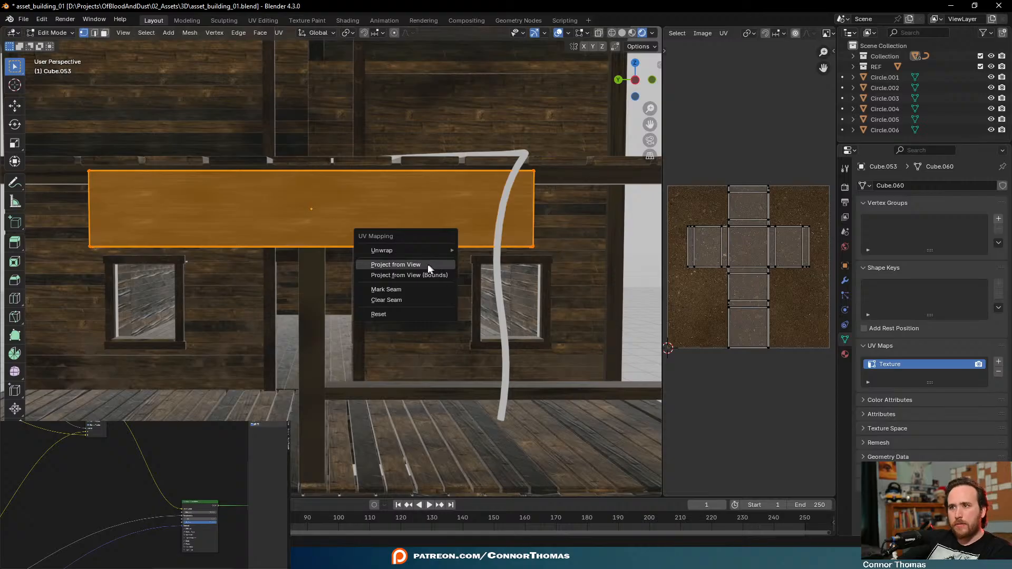
{"action": "mouse_move", "coordinate": [426, 251]}
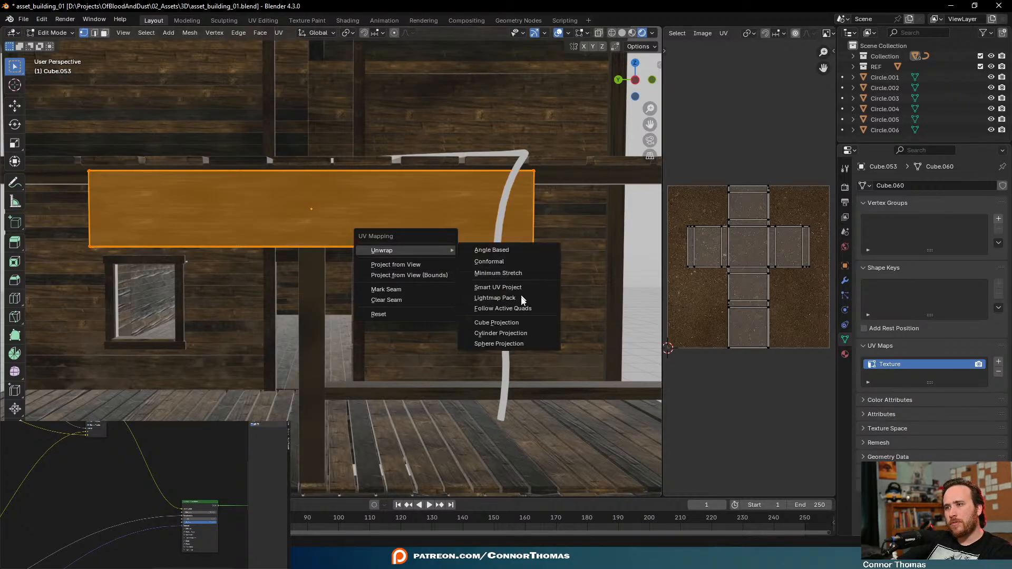
{"action": "left_click", "coordinate": [497, 322]}
{"action": "key", "text": "Tab"}
{"action": "scroll", "coordinate": [472, 274], "scroll_direction": "up", "scroll_amount": 4}
{"action": "key", "text": "Tab"}
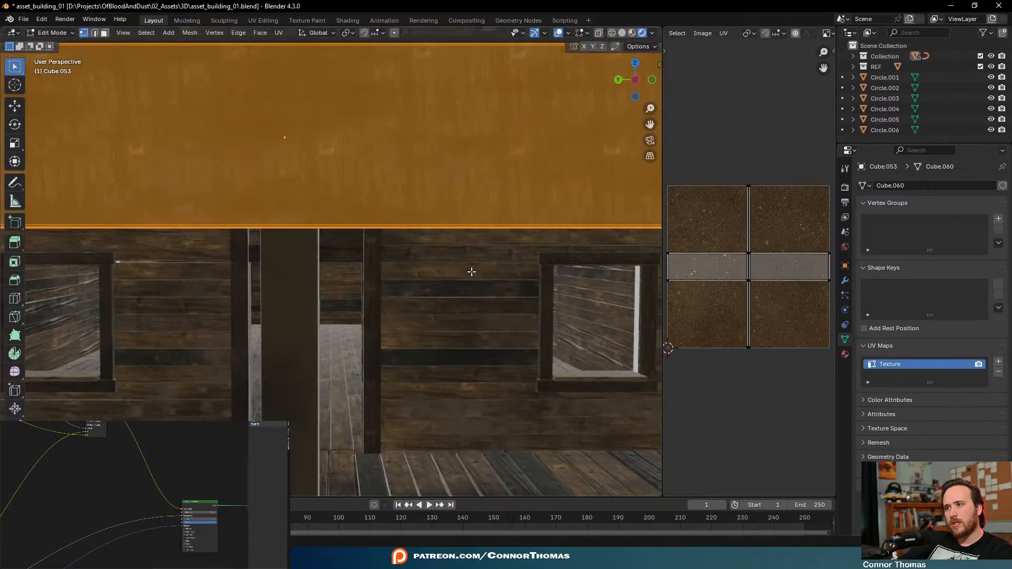
Hide the viewport overlays and scale the sign board's UVs along X to about 0.45
{"action": "scroll", "coordinate": [751, 323], "scroll_direction": "down", "scroll_amount": 2}
{"action": "key", "text": "a"}
{"action": "scroll", "coordinate": [453, 247], "scroll_direction": "down", "scroll_amount": 4}
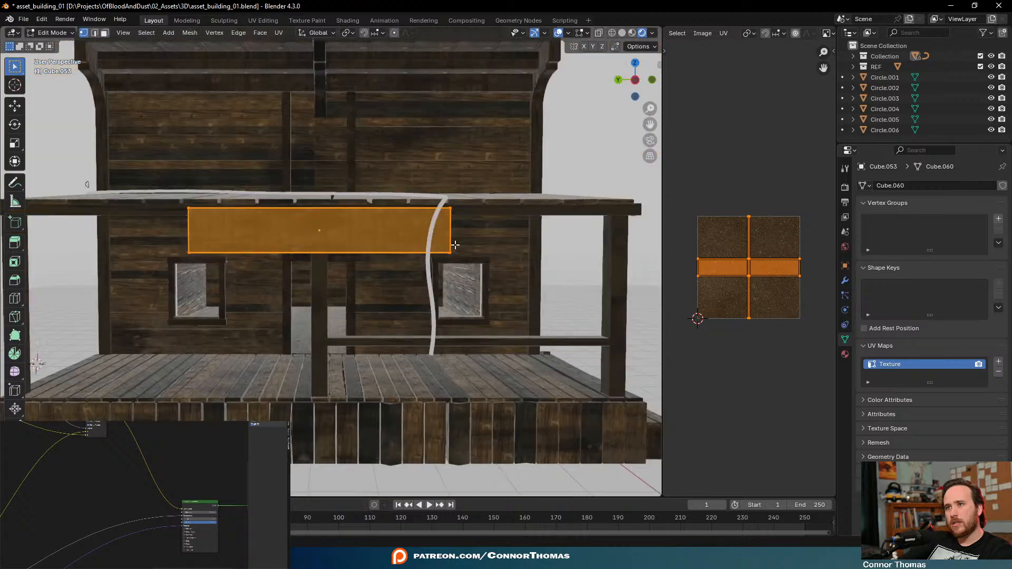
{"action": "left_click", "coordinate": [558, 33]}
{"action": "scroll", "coordinate": [433, 232], "scroll_direction": "up", "scroll_amount": 3}
{"action": "key", "text": "s"}
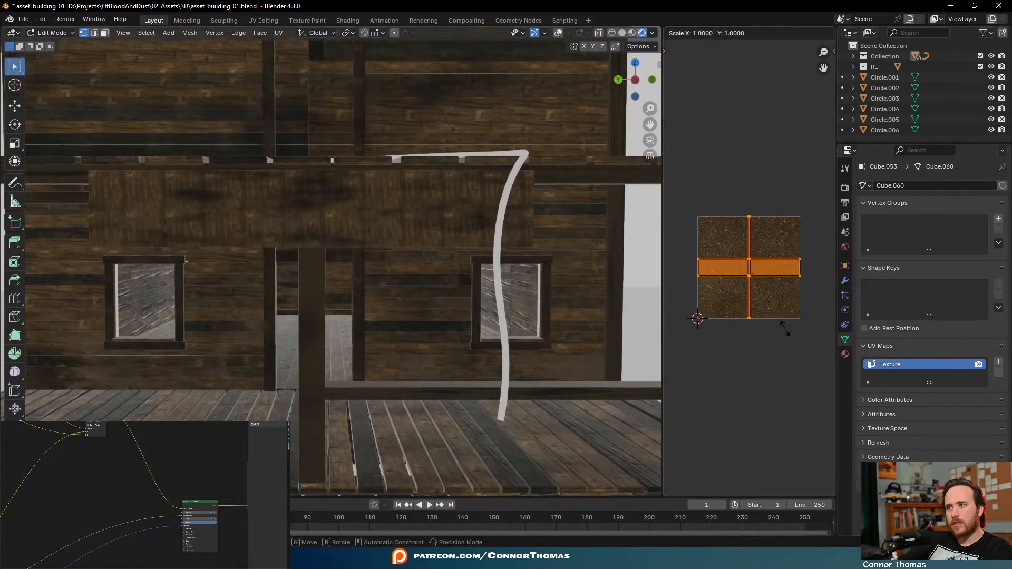
{"action": "key", "text": "y"}
{"action": "right_click", "coordinate": [712, 329]}
{"action": "key", "text": "s"}
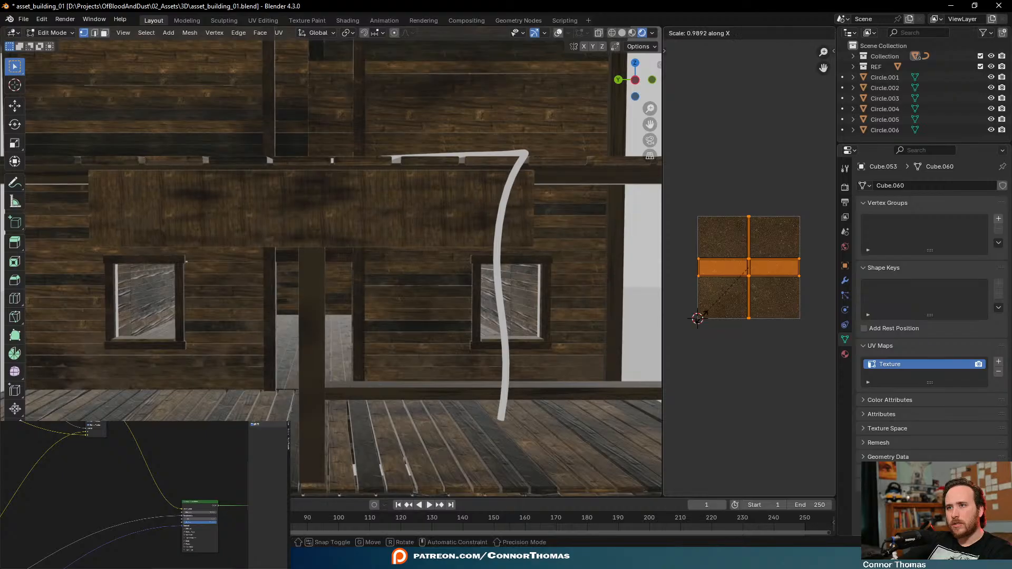
{"action": "key", "text": "x"}
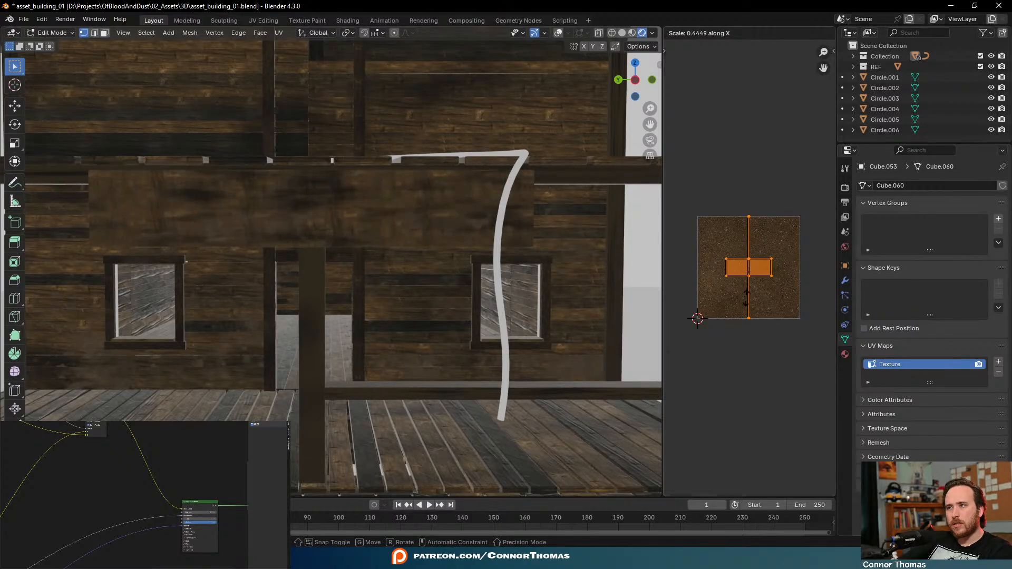
{"action": "left_click", "coordinate": [765, 308]}
Shrink the sign board's UVs along Y, and reduce them further along X to balance the wood grain
{"action": "key", "text": "s"}
{"action": "key", "text": "y"}
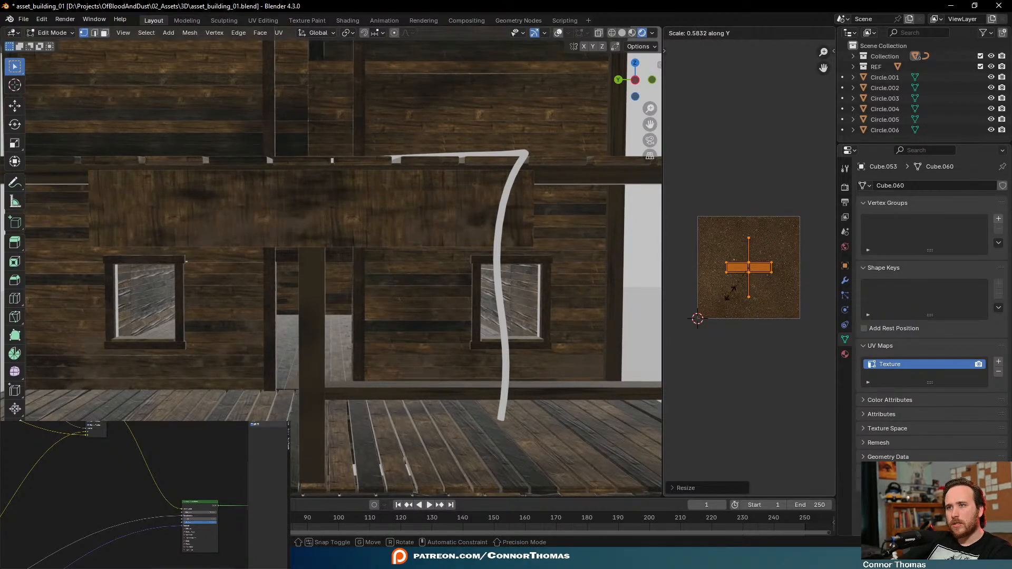
{"action": "left_click", "coordinate": [749, 295]}
{"action": "key", "text": "s"}
{"action": "key", "text": "x"}
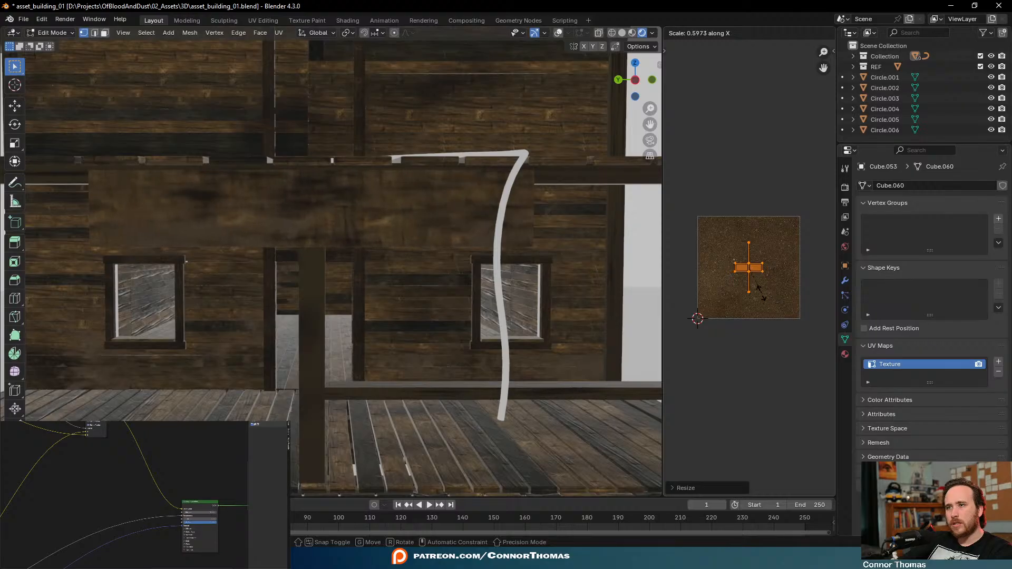
{"action": "left_click", "coordinate": [744, 291]}
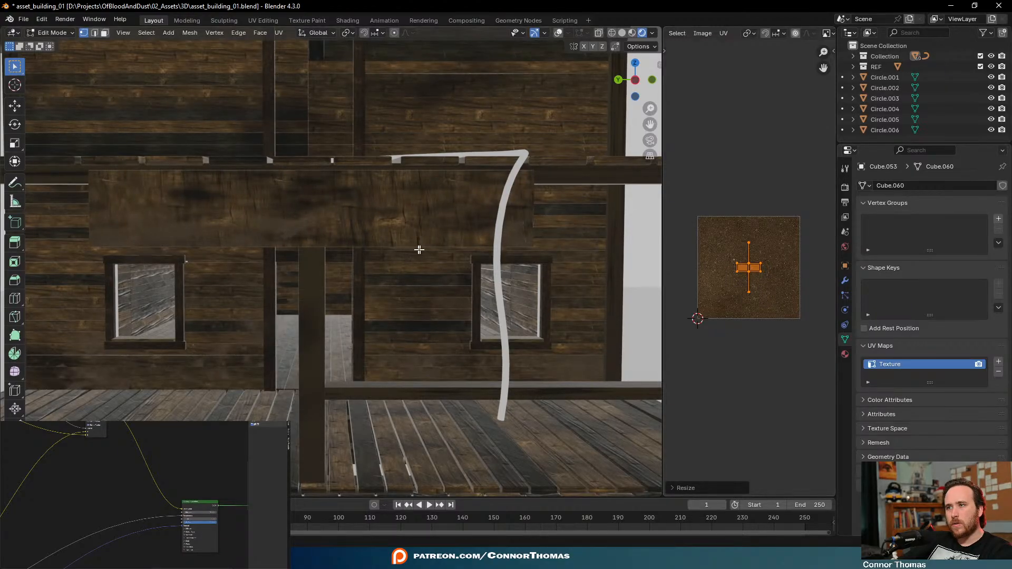
Return to Object Mode and examine the sign board's wood texture against the porch from several distances
{"action": "key", "text": "Tab"}
{"action": "mouse_move", "coordinate": [391, 253]}
{"action": "middle_mouse_down"}
{"action": "mouse_move", "coordinate": [466, 270]}
{"action": "mouse_move", "coordinate": [432, 254]}
{"action": "mouse_move", "coordinate": [425, 264]}
{"action": "mouse_move", "coordinate": [327, 267]}
{"action": "mouse_move", "coordinate": [316, 280]}
{"action": "mouse_move", "coordinate": [418, 283]}
{"action": "mouse_move", "coordinate": [450, 268]}
{"action": "mouse_move", "coordinate": [388, 248]}
{"action": "mouse_move", "coordinate": [529, 293]}
{"action": "mouse_move", "coordinate": [543, 265]}
{"action": "mouse_move", "coordinate": [376, 255]}
{"action": "middle_mouse_up"}
{"action": "scroll", "coordinate": [431, 254], "scroll_direction": "down", "scroll_amount": 6}
{"action": "key", "text": "Tab"}
{"action": "key", "text": "Tab"}
{"action": "scroll", "coordinate": [389, 249], "scroll_direction": "down", "scroll_amount": 5}
{"action": "scroll", "coordinate": [292, 302], "scroll_direction": "up", "scroll_amount": 8}
{"action": "middle_click_drag", "start_coordinate": [330, 333], "coordinate": [401, 315]}
{"action": "scroll", "coordinate": [365, 313], "scroll_direction": "down", "scroll_amount": 5}
{"action": "scroll", "coordinate": [369, 306], "scroll_direction": "up", "scroll_amount": 5}
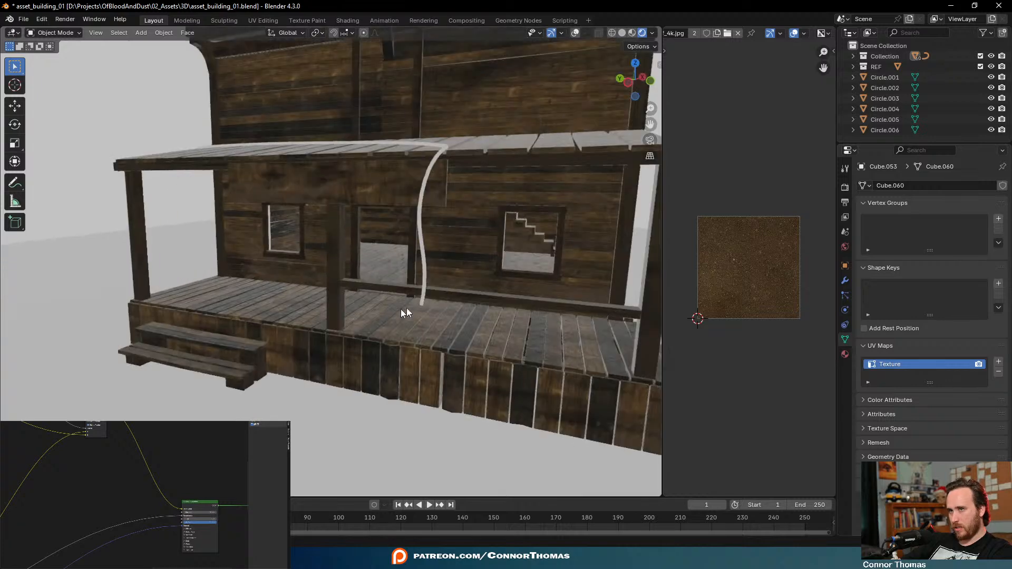
Turn the viewport overlays back on, deselect everything and save asset_building_01.blend
{"action": "left_click", "coordinate": [422, 251]}
{"action": "middle_click_drag", "start_coordinate": [422, 251], "coordinate": [412, 290]}
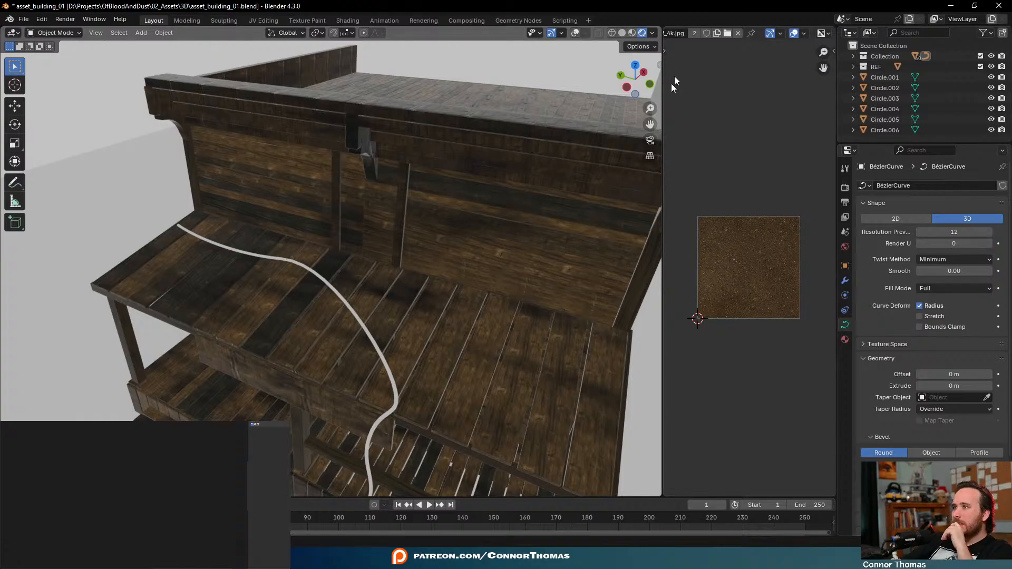
{"action": "left_click", "coordinate": [576, 32]}
{"action": "scroll", "coordinate": [369, 340], "scroll_direction": "down", "scroll_amount": 6}
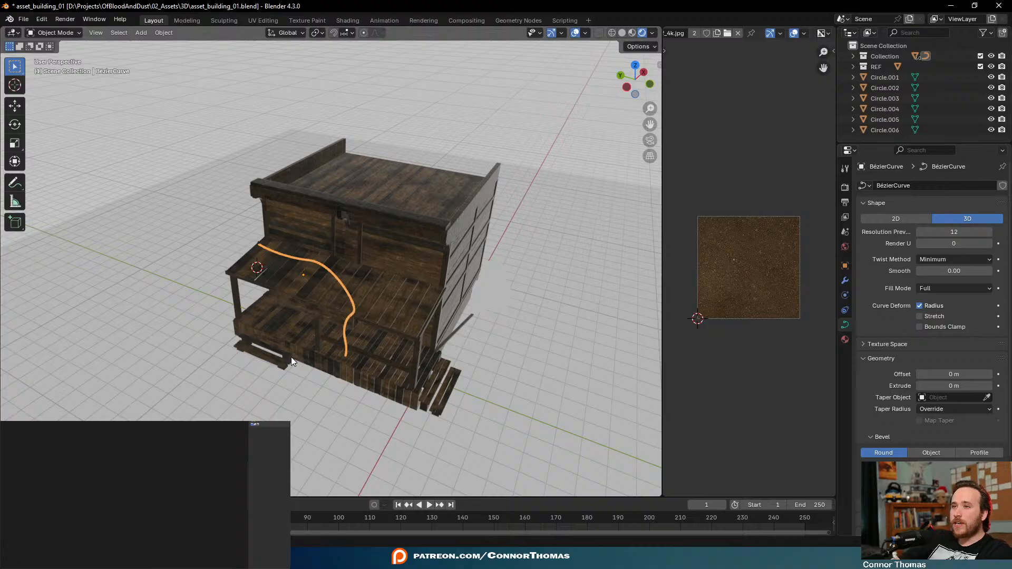
{"action": "key", "text": "alt+a"}
{"action": "scroll", "coordinate": [433, 309], "scroll_direction": "up", "scroll_amount": 3}
{"action": "key", "text": "ctrl+s"}
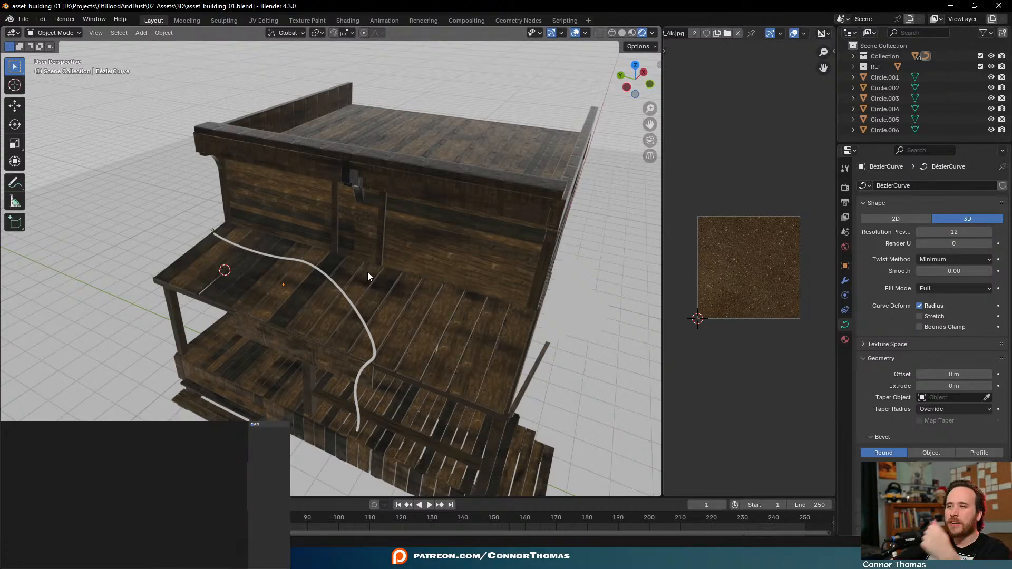
Link the material of the interior doorway post to the untextured interior window frames on the front wall
{"action": "middle_click_drag", "start_coordinate": [420, 275], "coordinate": [497, 277]}
{"action": "scroll", "coordinate": [453, 255], "scroll_direction": "up", "scroll_amount": 3}
{"action": "scroll", "coordinate": [425, 282], "scroll_direction": "up", "scroll_amount": 2}
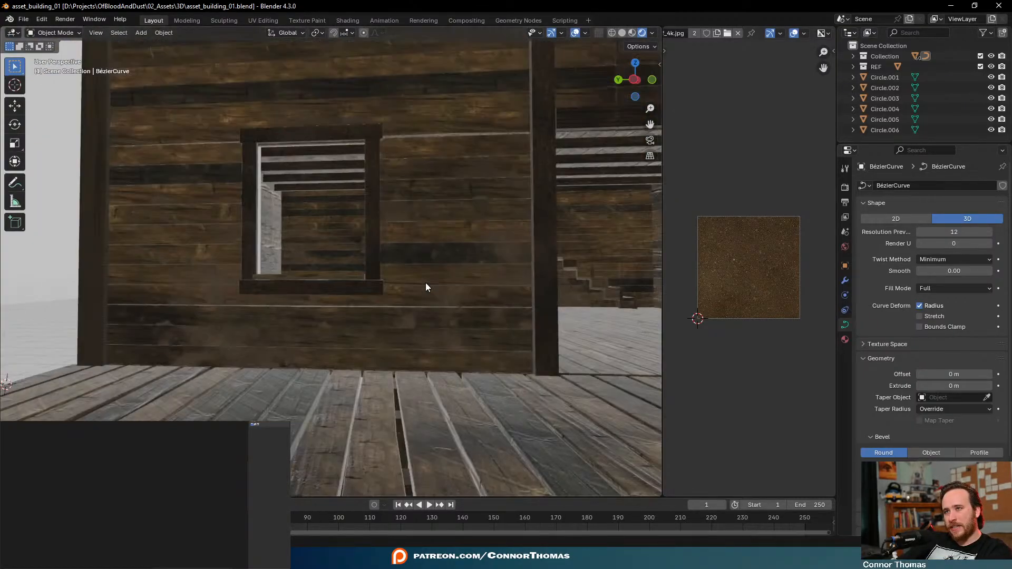
{"action": "middle_click_drag", "start_coordinate": [426, 283], "coordinate": [416, 289]}
{"action": "left_click", "coordinate": [180, 257]}
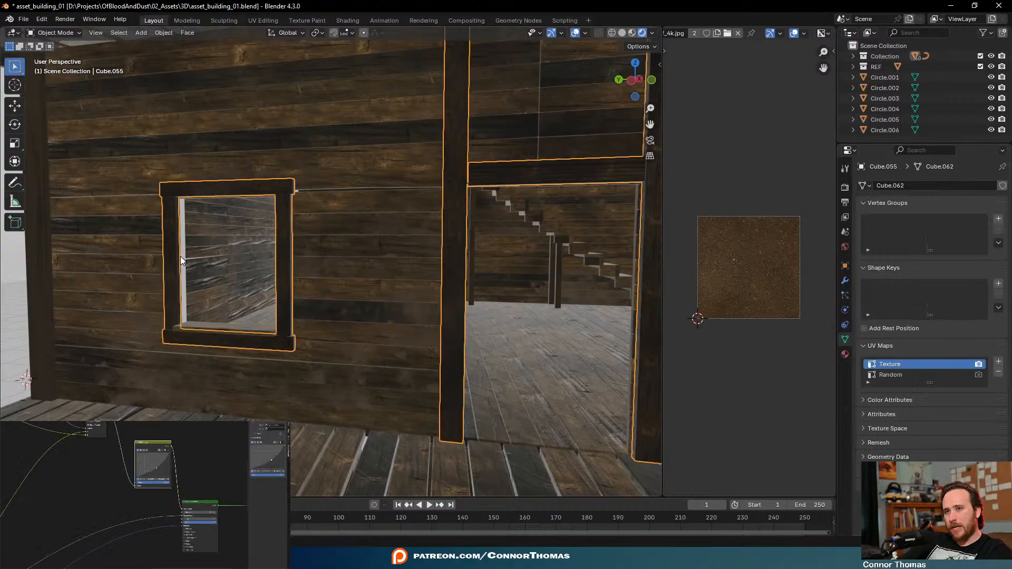
{"action": "left_click", "coordinate": [180, 256]}
{"action": "left_click", "coordinate": [184, 260]}
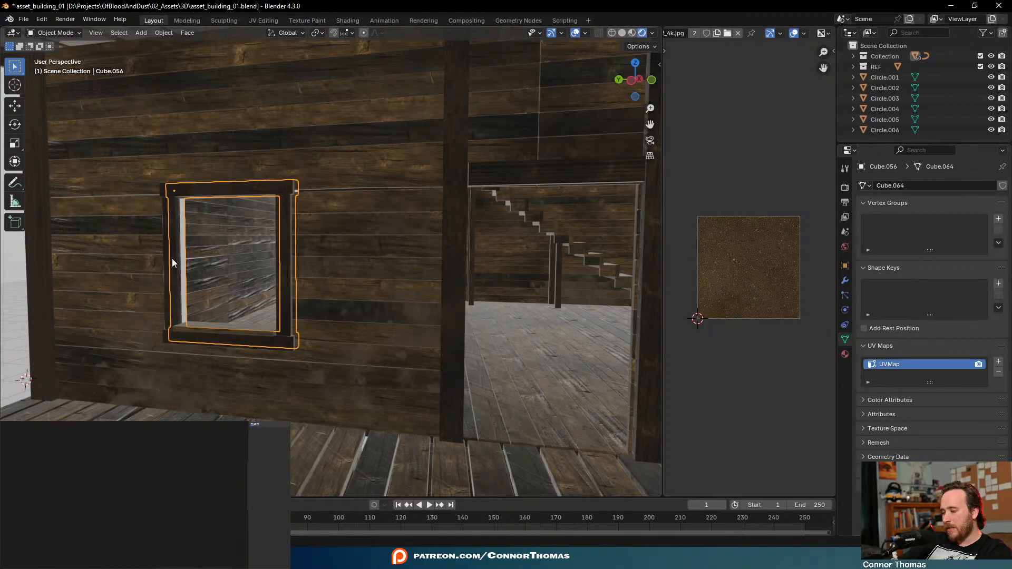
{"action": "key", "text": "KP_Decimal"}
{"action": "middle_click_drag", "start_coordinate": [172, 259], "coordinate": [350, 330]}
{"action": "middle_click_drag", "start_coordinate": [256, 326], "coordinate": [562, 292]}
{"action": "scroll", "coordinate": [179, 337], "scroll_direction": "down", "scroll_amount": 5}
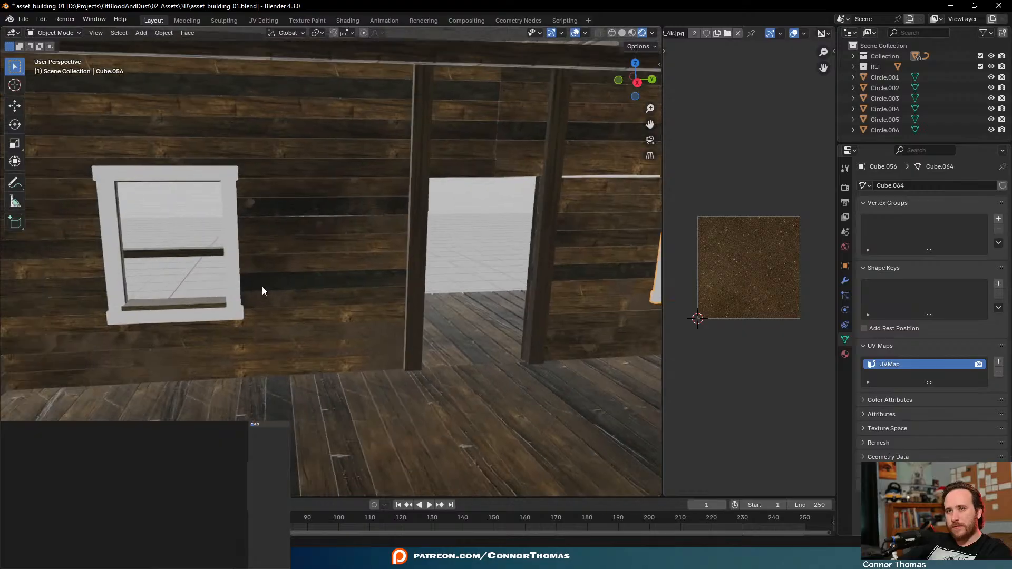
{"action": "left_click", "coordinate": [229, 172], "text": "shift"}
{"action": "left_click", "coordinate": [419, 192], "text": "shift"}
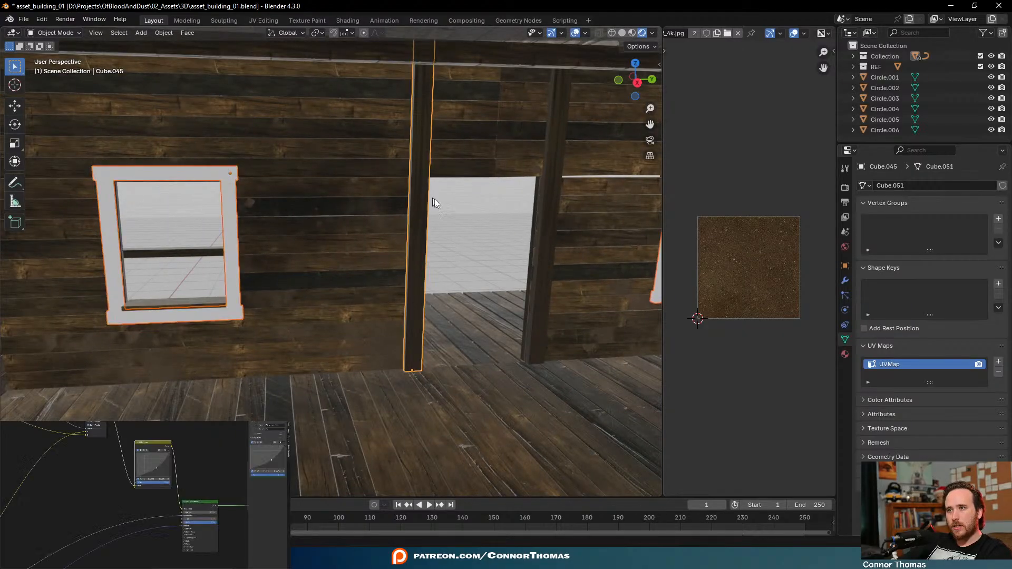
{"action": "key", "text": "ctrl+l"}
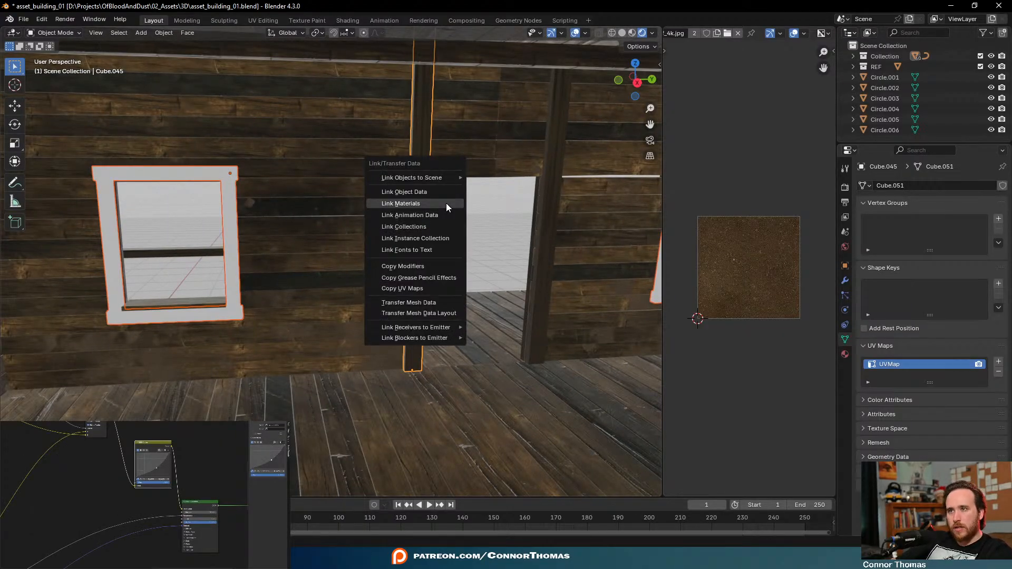
{"action": "left_click", "coordinate": [446, 203]}
Deselect everything and save asset_building_01.blend with the textured interior window frames
{"action": "middle_click_drag", "start_coordinate": [583, 294], "coordinate": [513, 317]}
{"action": "scroll", "coordinate": [522, 316], "scroll_direction": "down", "scroll_amount": 5}
{"action": "scroll", "coordinate": [523, 319], "scroll_direction": "down", "scroll_amount": 6}
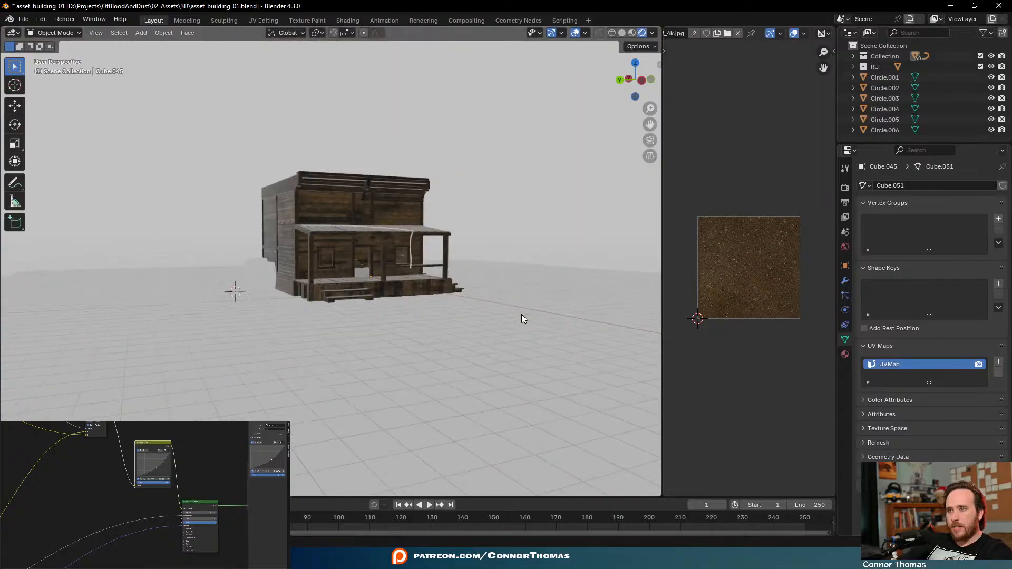
{"action": "key", "text": "ctrl+s"}
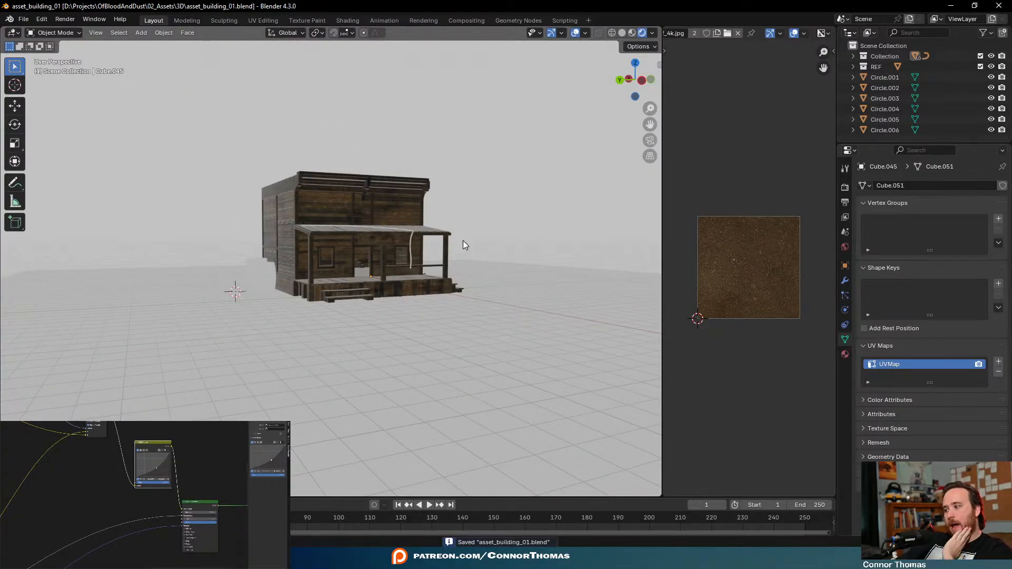
Switch the viewport to solid shading and delete the two smaller barrels standing in front of the building's side wall
{"action": "middle_click_drag", "start_coordinate": [435, 219], "coordinate": [509, 253]}
{"action": "scroll", "coordinate": [514, 239], "scroll_direction": "up", "scroll_amount": 6}
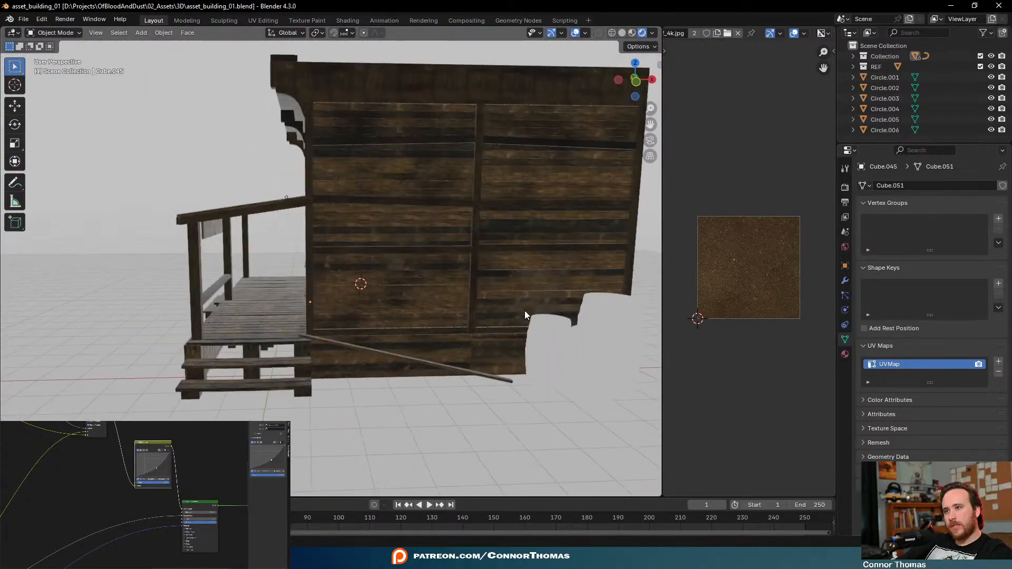
{"action": "middle_click_drag", "start_coordinate": [524, 311], "coordinate": [394, 266], "text": "shift"}
{"action": "key", "text": "z"}
{"action": "left_click", "coordinate": [346, 261]}
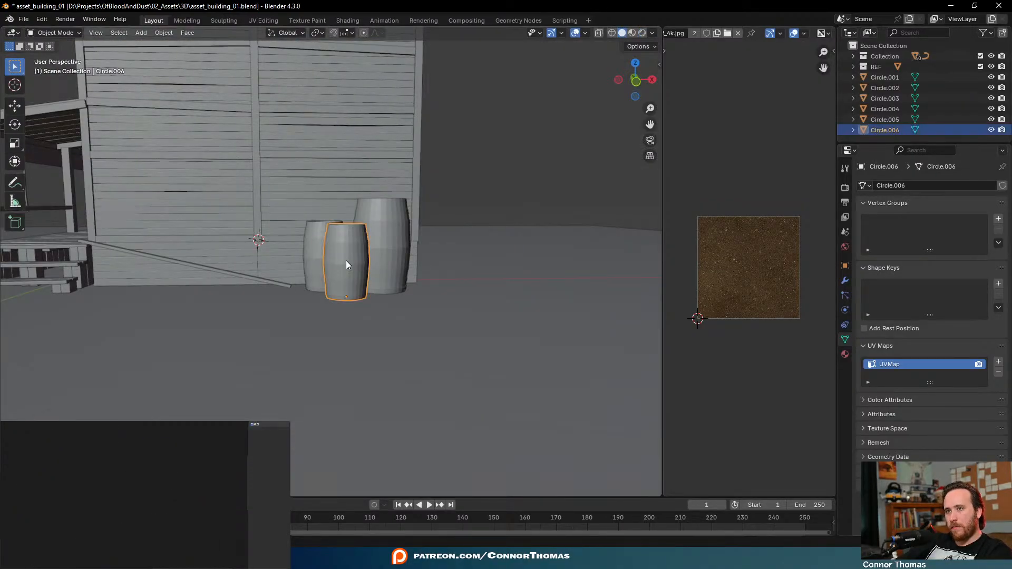
{"action": "key", "text": "x"}
{"action": "left_click", "coordinate": [345, 261]}
{"action": "left_click", "coordinate": [333, 258]}
{"action": "key", "text": "x"}
{"action": "left_click", "coordinate": [333, 258]}
Delete the three other duplicate barrels around the building, keeping only the large barrel beside the side wall
{"action": "scroll", "coordinate": [251, 280], "scroll_direction": "down", "scroll_amount": 6}
{"action": "middle_click_drag", "start_coordinate": [251, 280], "coordinate": [399, 259]}
{"action": "left_click", "coordinate": [325, 251]}
{"action": "key", "text": "x"}
{"action": "left_click", "coordinate": [325, 252]}
{"action": "left_click", "coordinate": [298, 252]}
{"action": "key", "text": "x"}
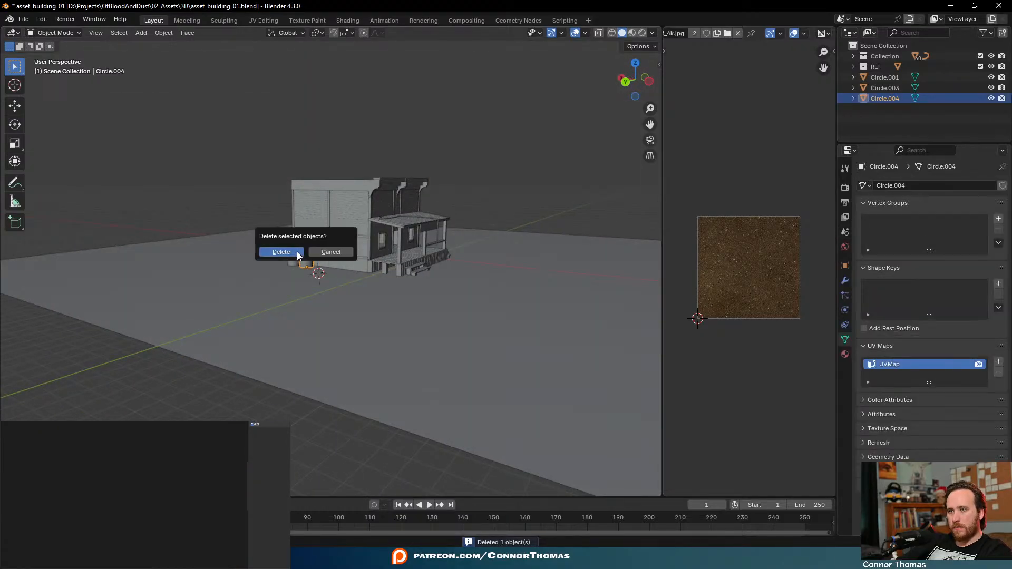
{"action": "left_click", "coordinate": [297, 252]}
{"action": "left_click", "coordinate": [293, 253]}
{"action": "key", "text": "x"}
{"action": "left_click", "coordinate": [293, 252]}
Select the remaining barrel and examine the wooden barrels image results in the browser as reference for its staves and hoops
{"action": "middle_click_drag", "start_coordinate": [445, 259], "coordinate": [280, 276]}
{"action": "scroll", "coordinate": [280, 275], "scroll_direction": "up", "scroll_amount": 6}
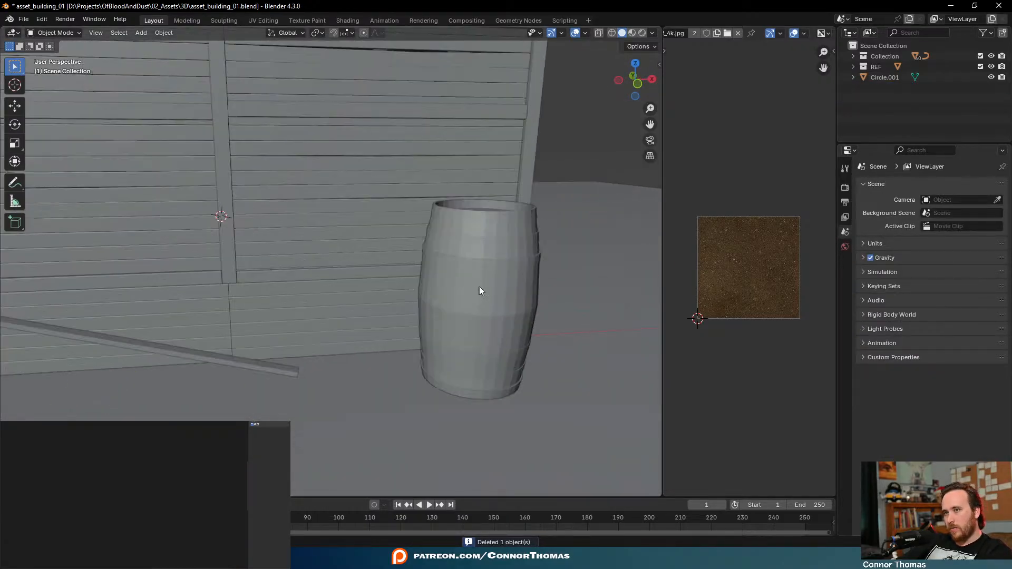
{"action": "left_click", "coordinate": [479, 290]}
{"action": "middle_click_drag", "start_coordinate": [479, 290], "coordinate": [419, 309], "text": "shift"}
{"action": "scroll", "coordinate": [399, 285], "scroll_direction": "up", "scroll_amount": 5}
{"action": "scroll", "coordinate": [399, 285], "scroll_direction": "down", "scroll_amount": 5}
{"action": "key", "text": "alt+Tab"}
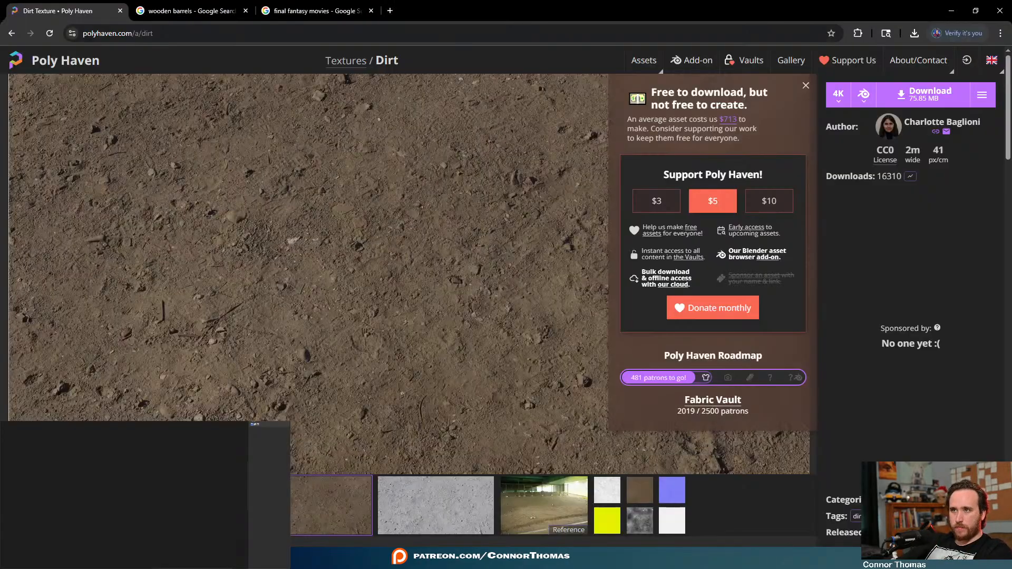
{"action": "left_click", "coordinate": [193, 11]}
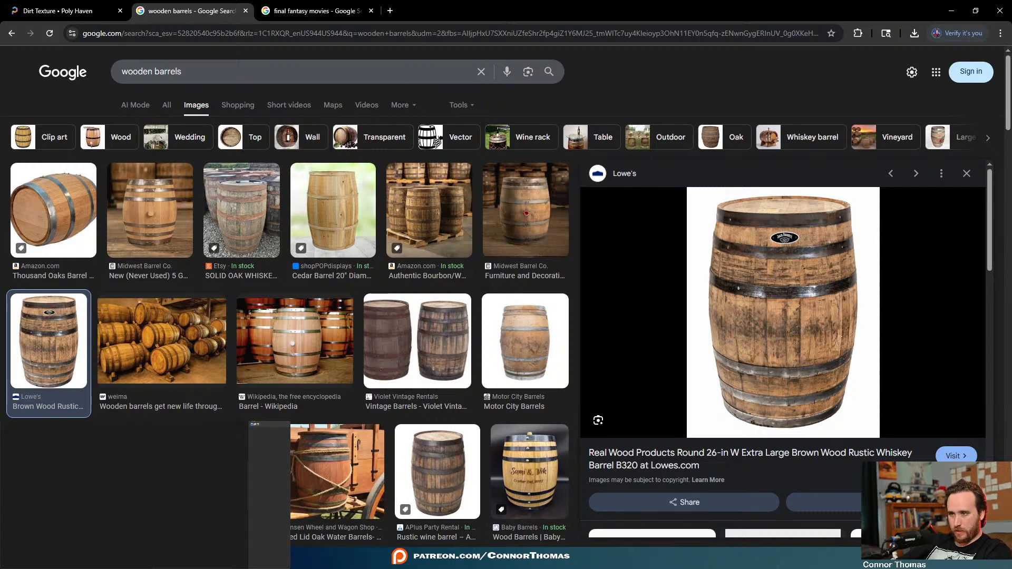
{"action": "key", "text": "alt+Tab"}
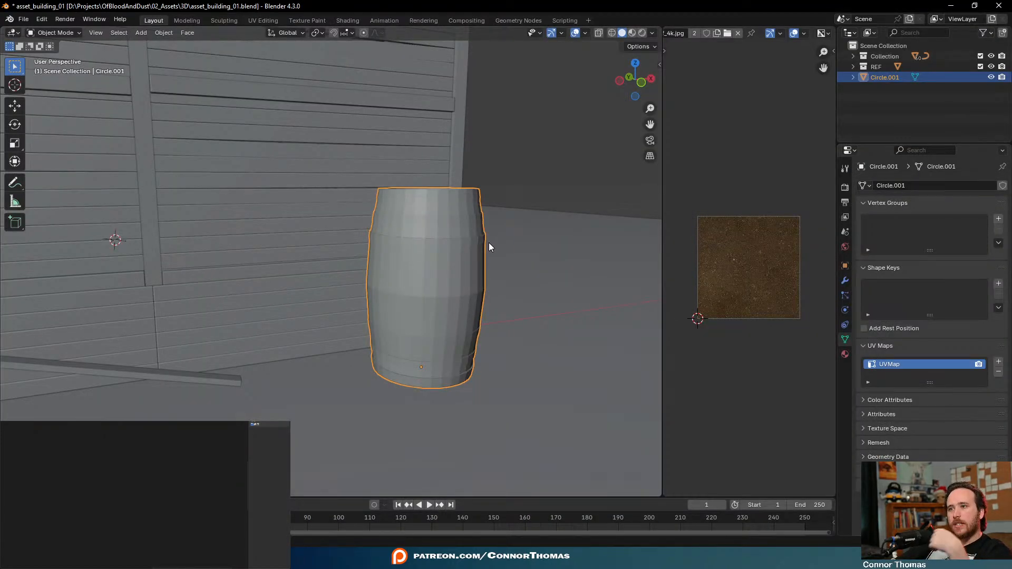
In Edit Mode with face selection, split one full-height vertical strip of barrel faces off as a stave and select another strip nearby
{"action": "key", "text": "Tab"}
{"action": "middle_click_drag", "start_coordinate": [446, 245], "coordinate": [304, 276]}
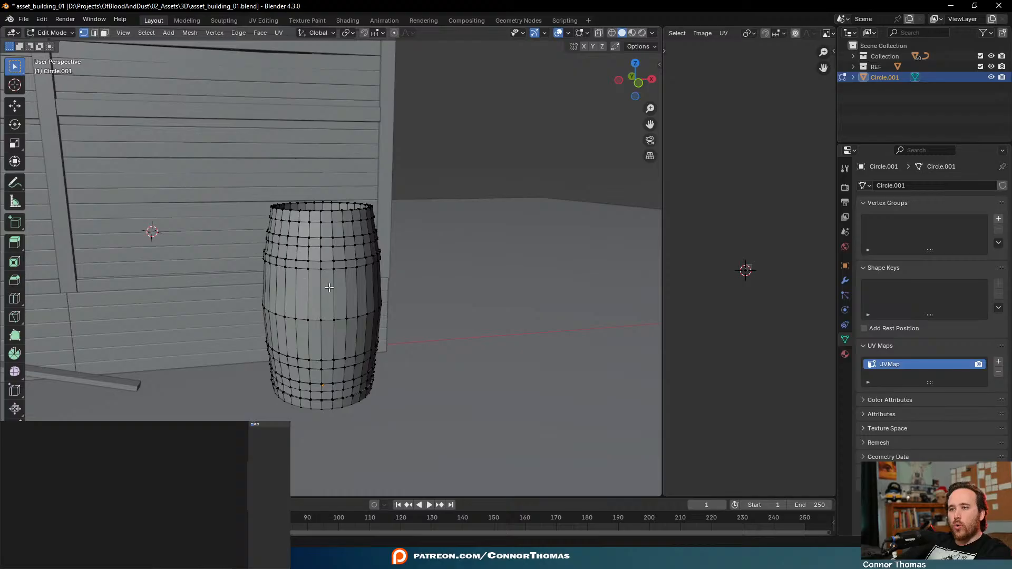
{"action": "key", "text": "3"}
{"action": "scroll", "coordinate": [326, 289], "scroll_direction": "up", "scroll_amount": 3}
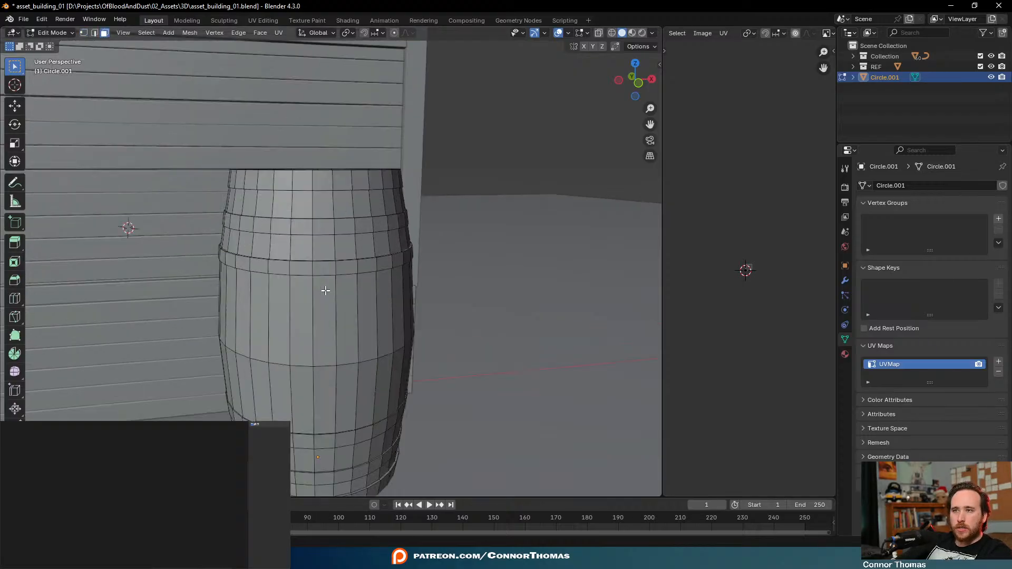
{"action": "scroll", "coordinate": [332, 308], "scroll_direction": "down", "scroll_amount": 2}
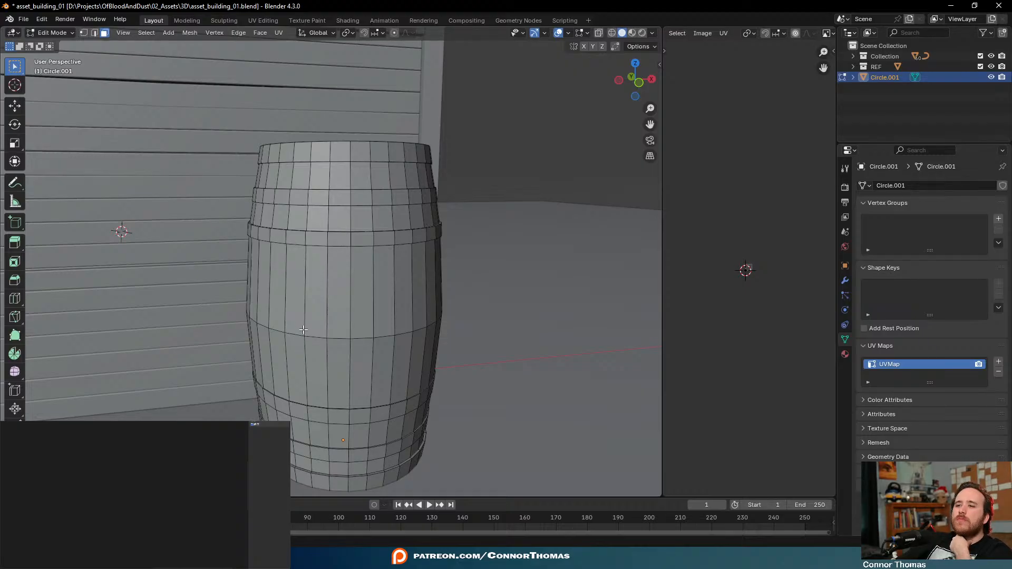
{"action": "left_click", "coordinate": [364, 310], "text": "alt"}
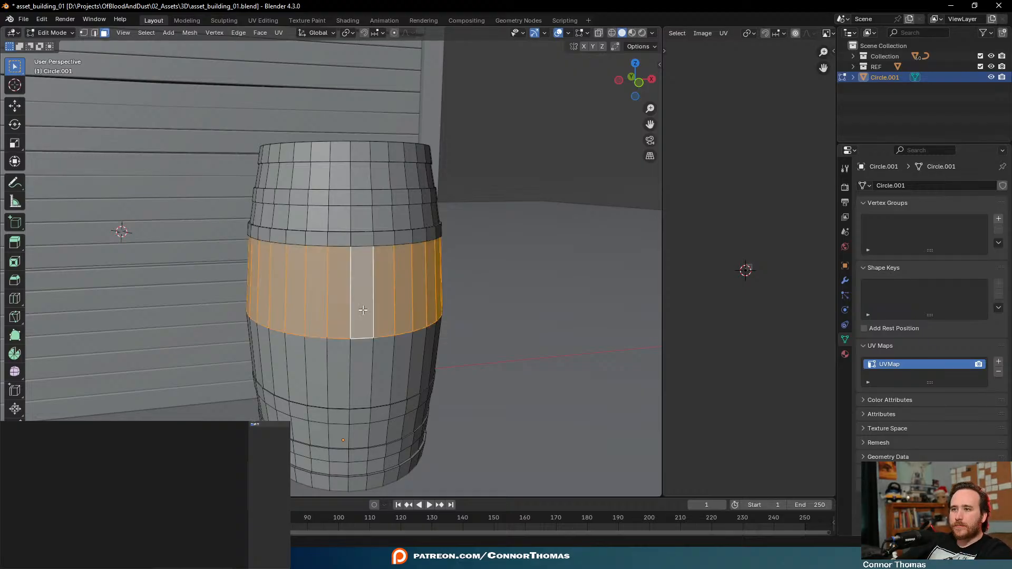
{"action": "left_click", "coordinate": [362, 339], "text": "alt"}
{"action": "mouse_move", "coordinate": [363, 331]}
{"action": "middle_mouse_down"}
{"action": "mouse_move", "coordinate": [378, 352]}
{"action": "mouse_move", "coordinate": [372, 326]}
{"action": "middle_mouse_up"}
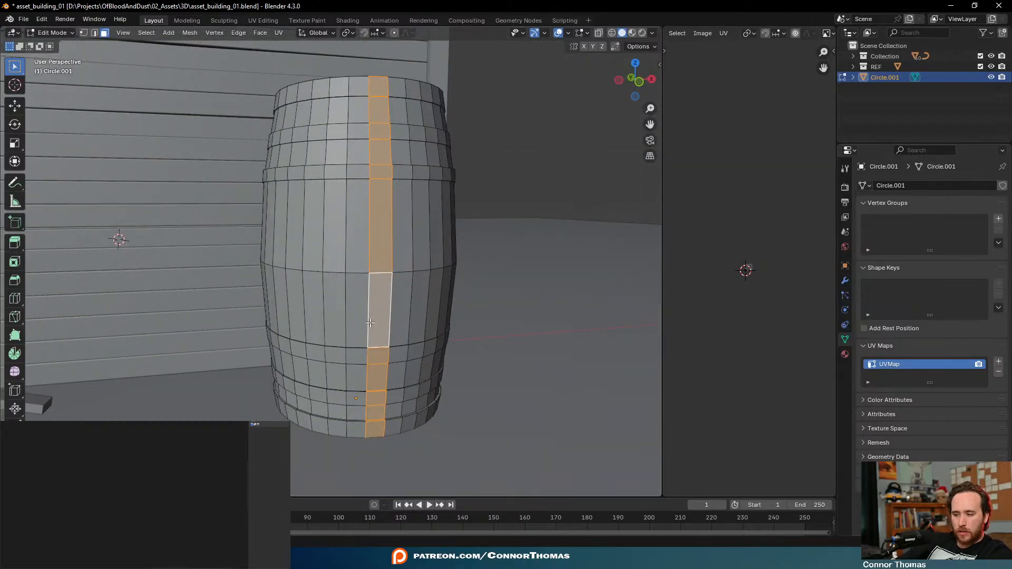
{"action": "key", "text": "y"}
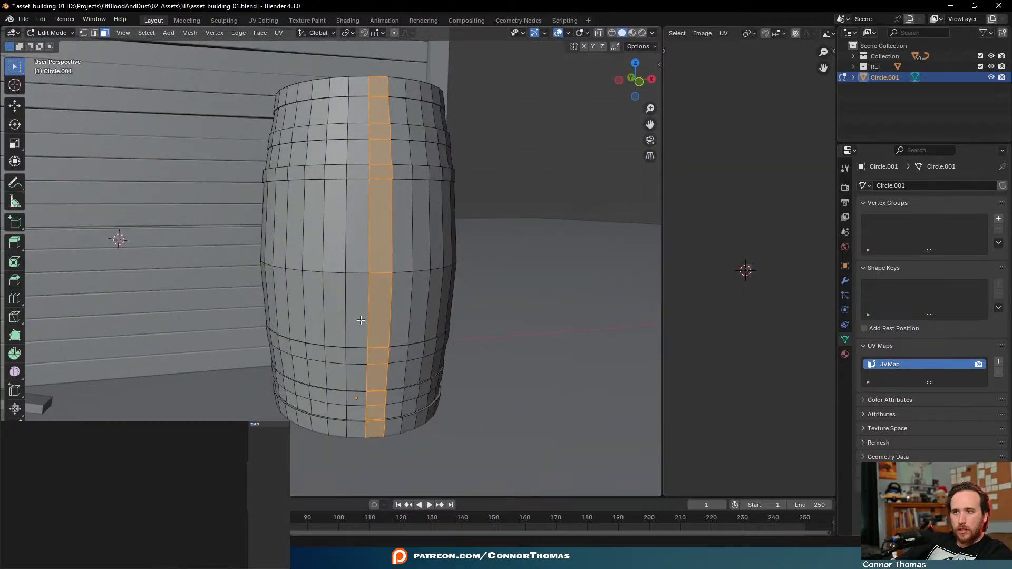
{"action": "left_click", "coordinate": [340, 344], "text": "alt"}
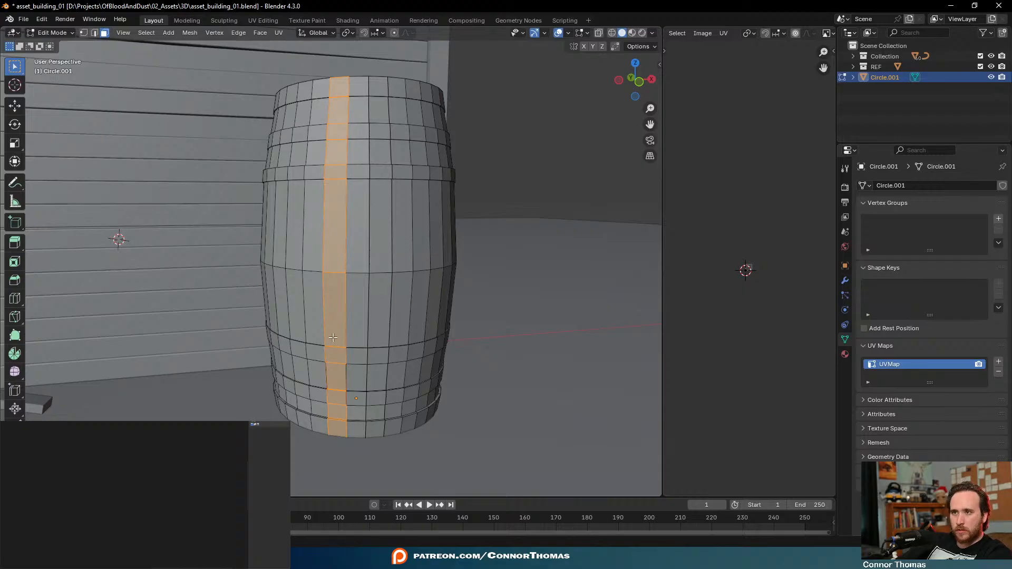
Split two alternate vertical face strips off the barrel's side as separate staves, skipping one strip between them
{"action": "middle_click_drag", "start_coordinate": [300, 337], "coordinate": [242, 345]}
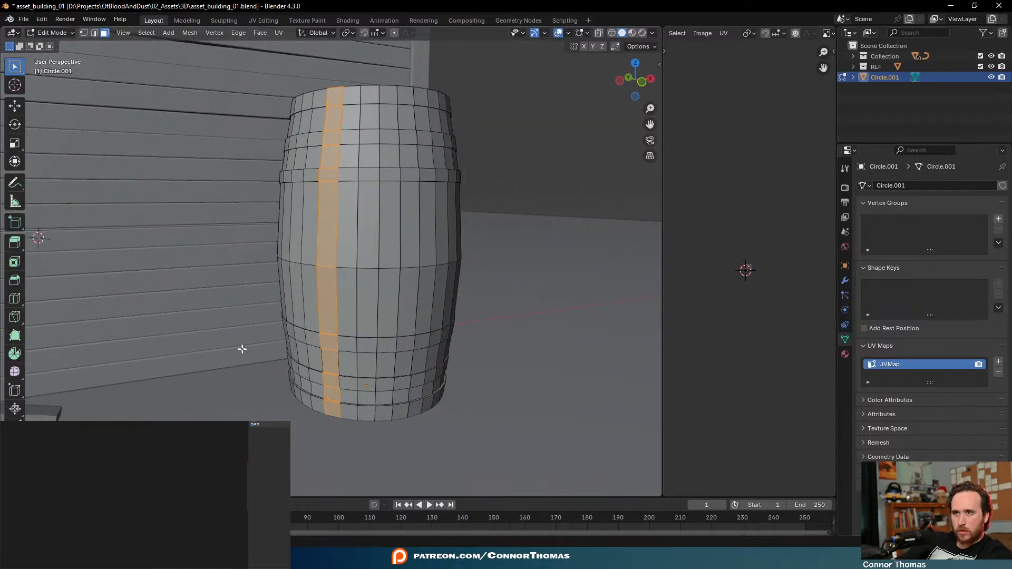
{"action": "middle_click_drag", "start_coordinate": [307, 365], "coordinate": [324, 334]}
{"action": "left_click", "coordinate": [294, 332], "text": "alt"}
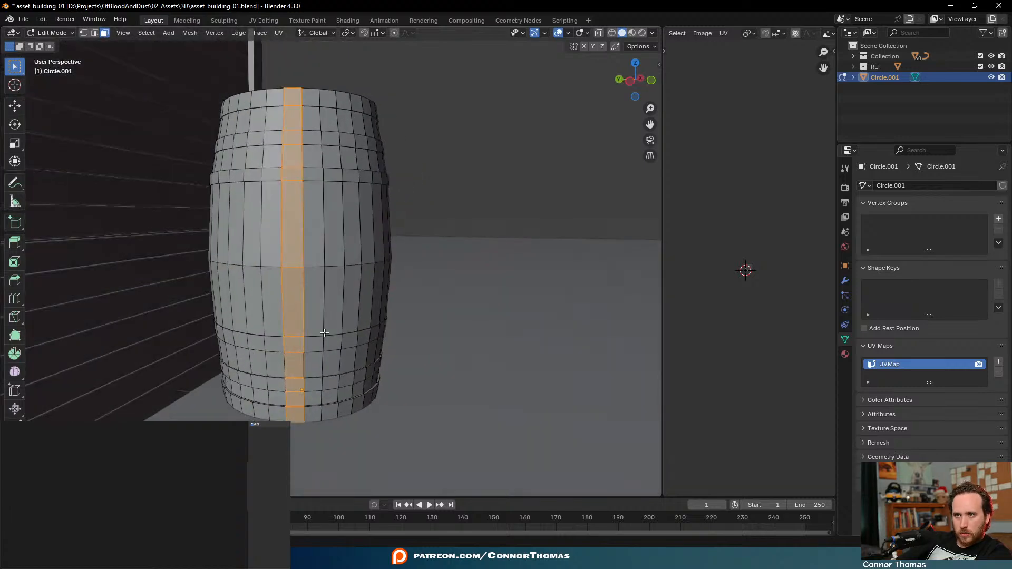
{"action": "left_click", "coordinate": [254, 333], "text": "alt"}
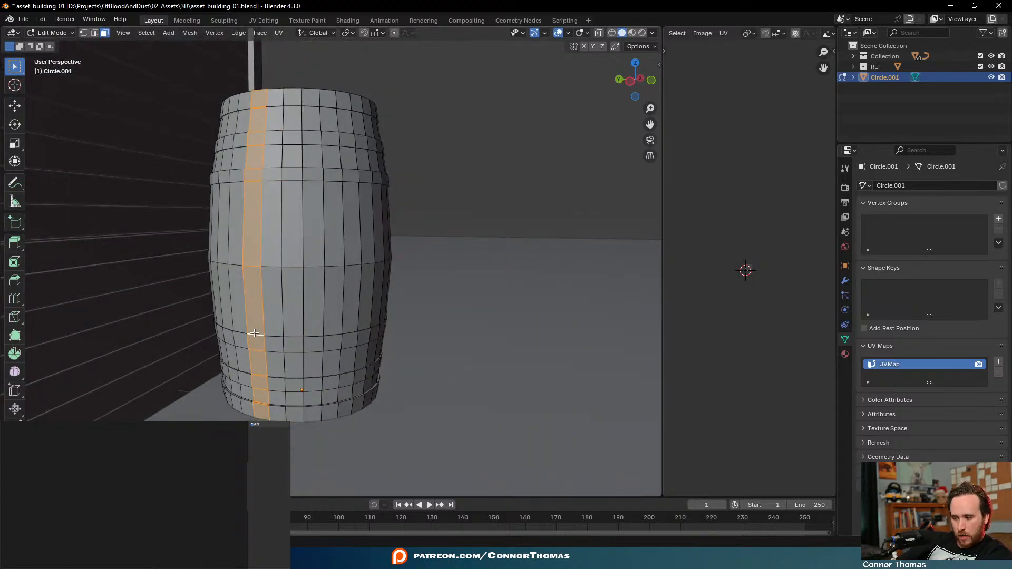
{"action": "middle_click_drag", "start_coordinate": [254, 333], "coordinate": [308, 339]}
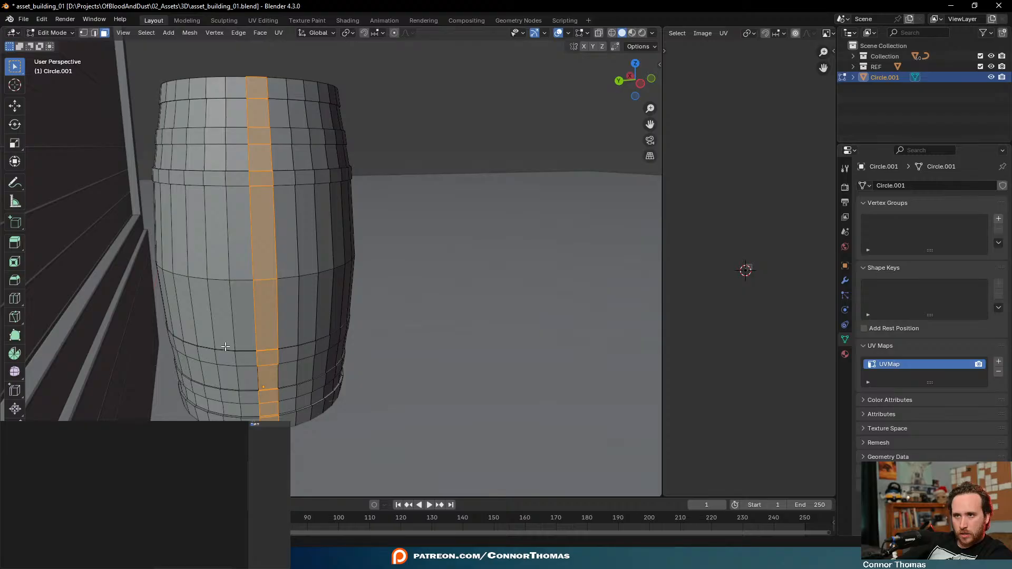
Continue around the barrel towards the wall, splitting off the next two alternate vertical face strips
{"action": "left_click", "coordinate": [225, 346], "text": "alt"}
{"action": "scroll", "coordinate": [218, 347], "scroll_direction": "up", "scroll_amount": 6}
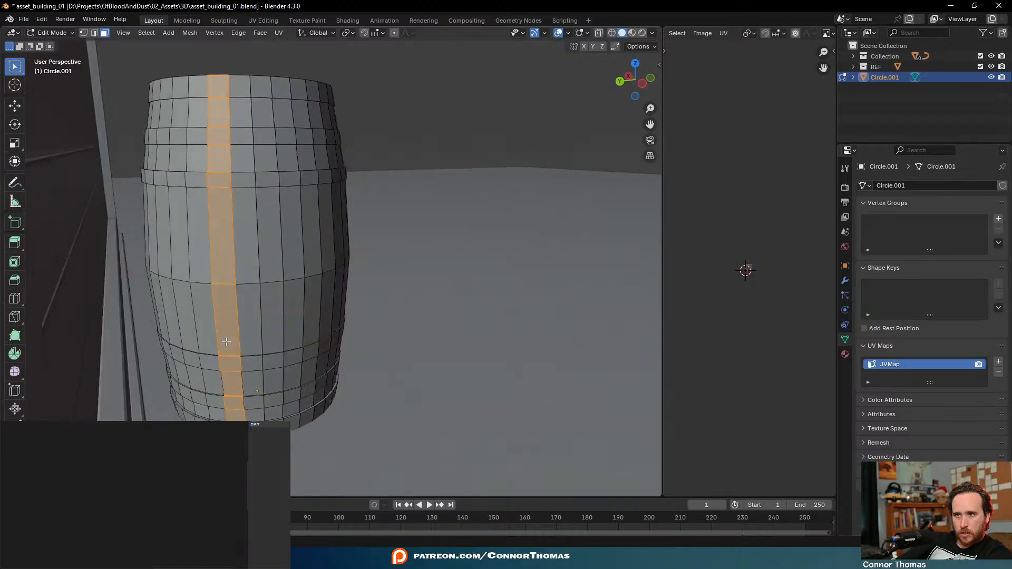
{"action": "scroll", "coordinate": [219, 346], "scroll_direction": "down", "scroll_amount": 3}
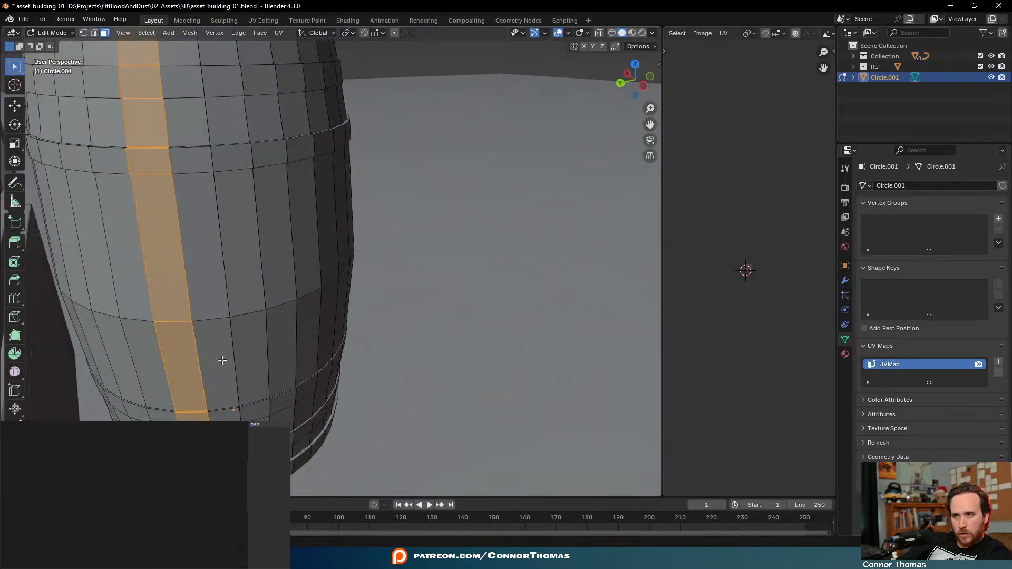
{"action": "left_click", "coordinate": [136, 402], "text": "alt"}
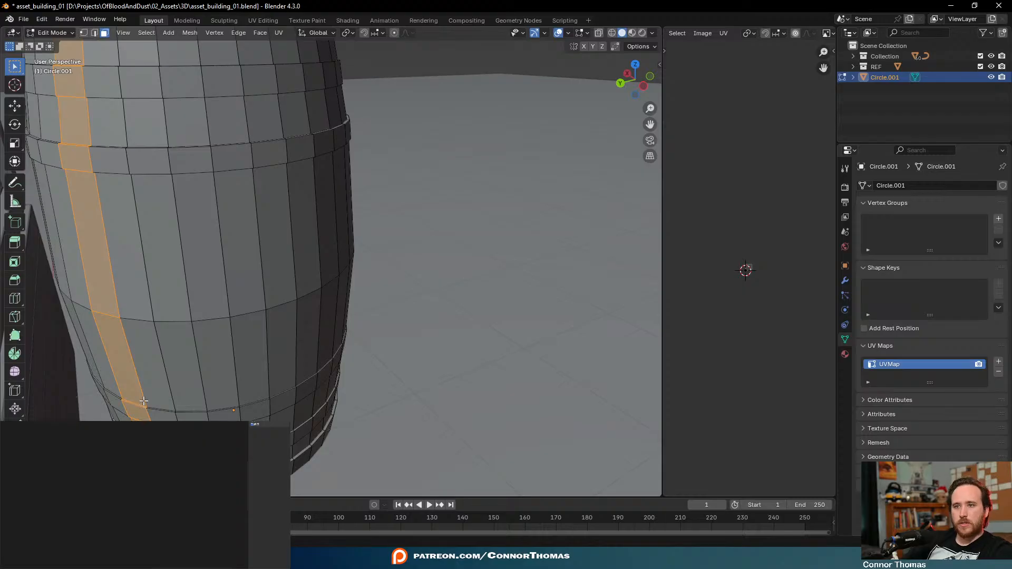
{"action": "key", "text": "KP_Decimal"}
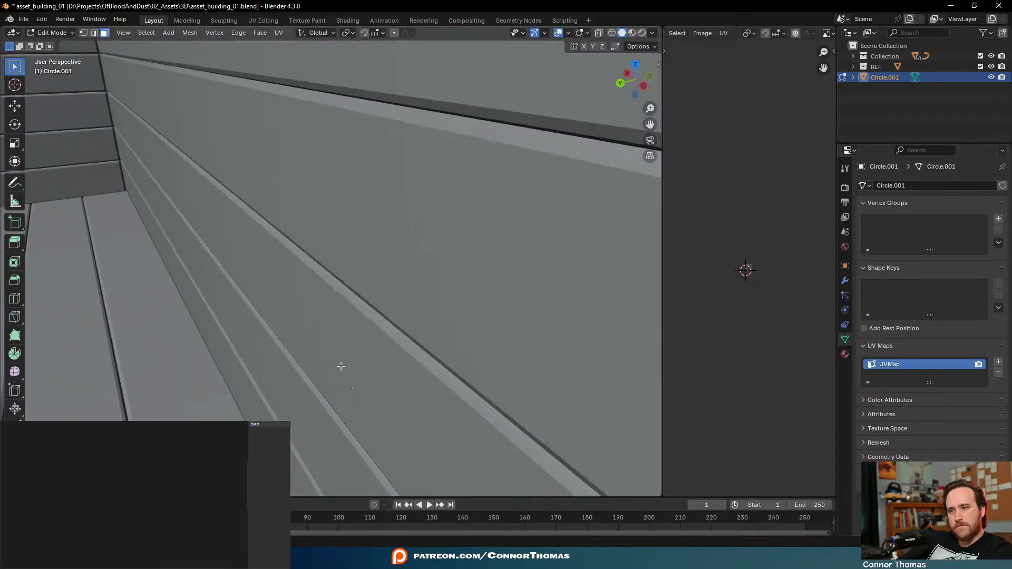
Split off the next alternate full-height face strips on the barrel side facing the building wall
{"action": "middle_click_drag", "start_coordinate": [341, 366], "coordinate": [363, 425]}
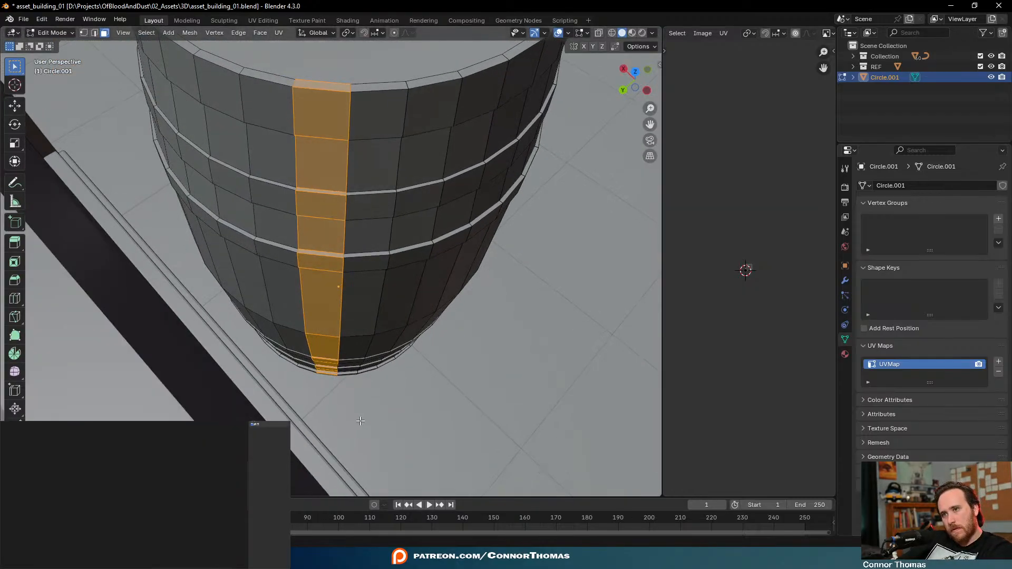
{"action": "left_click", "coordinate": [259, 312], "text": "alt"}
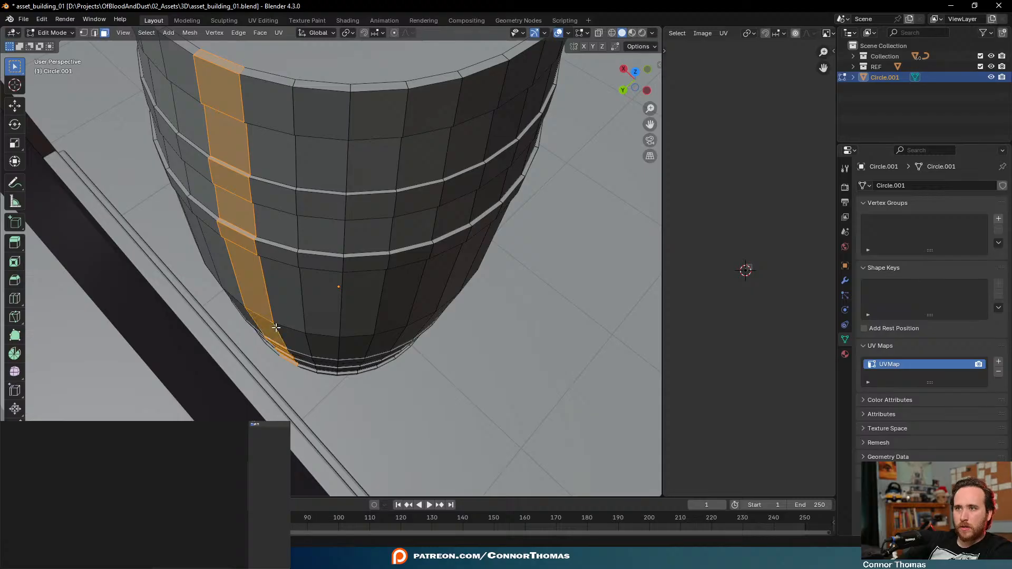
{"action": "key", "text": "KP_Decimal"}
{"action": "middle_click_drag", "start_coordinate": [309, 314], "coordinate": [358, 345]}
{"action": "left_click", "coordinate": [349, 340], "text": "alt"}
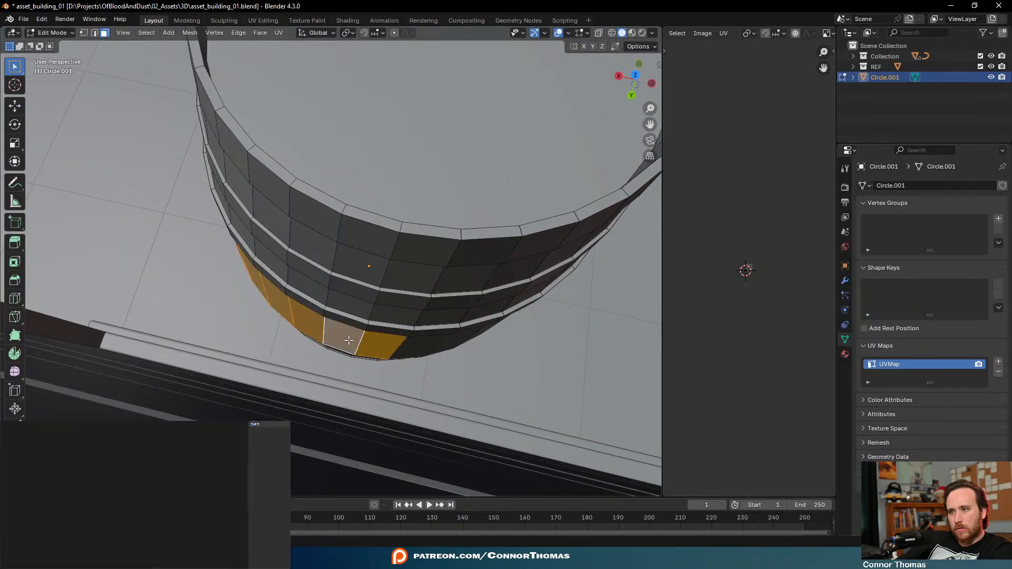
{"action": "left_click", "coordinate": [348, 323], "text": "alt"}
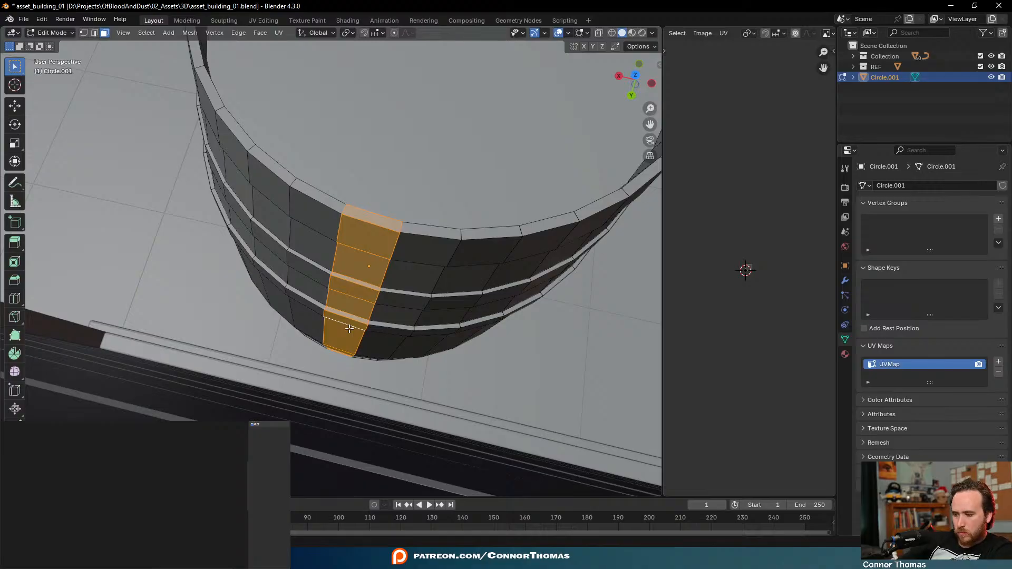
Split off the next alternate vertical face strip where the barrel curves away from the building wall
{"action": "middle_click_drag", "start_coordinate": [349, 328], "coordinate": [454, 274]}
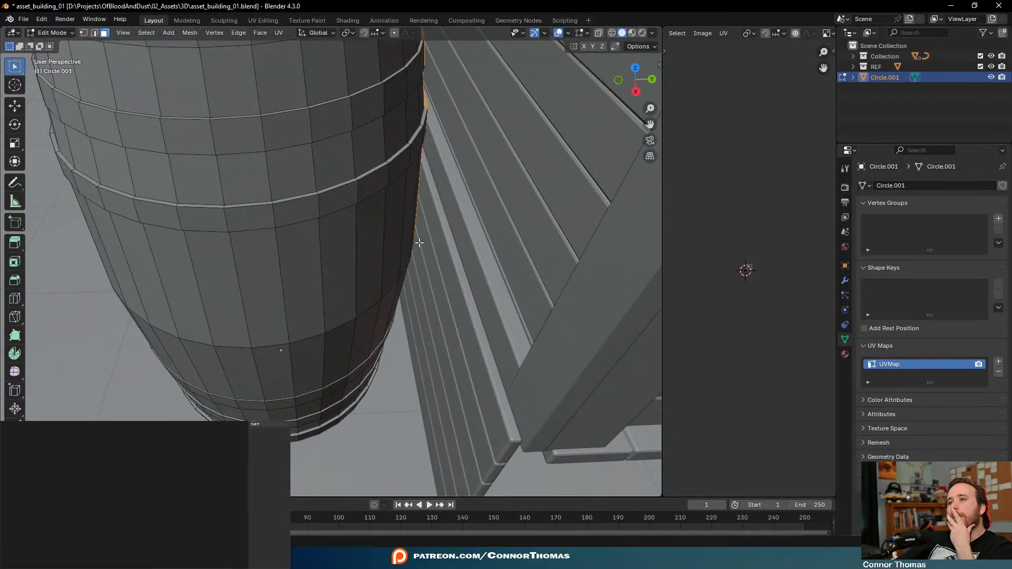
{"action": "scroll", "coordinate": [416, 254], "scroll_direction": "down", "scroll_amount": 5}
{"action": "mouse_move", "coordinate": [396, 255]}
{"action": "middle_mouse_down"}
{"action": "mouse_move", "coordinate": [362, 214]}
{"action": "mouse_move", "coordinate": [393, 269]}
{"action": "middle_mouse_up"}
{"action": "scroll", "coordinate": [387, 265], "scroll_direction": "up", "scroll_amount": 5}
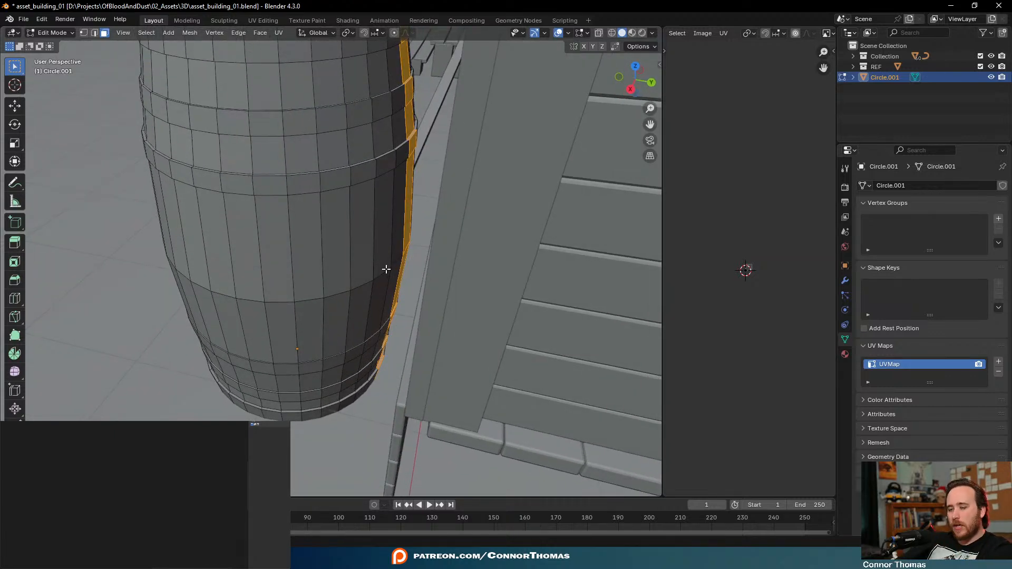
{"action": "left_click", "coordinate": [385, 269], "text": "alt"}
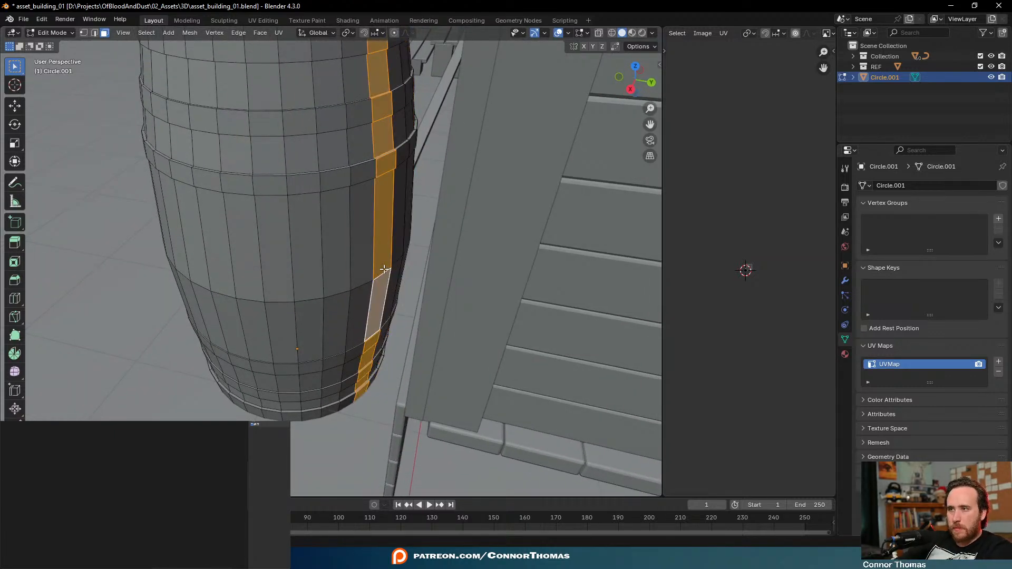
{"action": "key", "text": "y"}
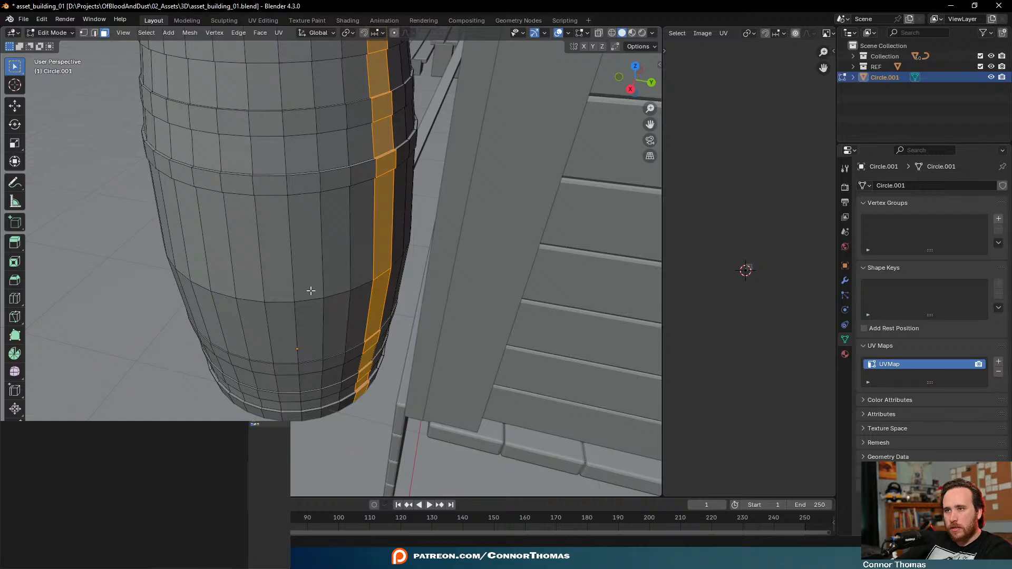
Split off three more vertical face strips one by one, skipping one strip between each
{"action": "left_click", "coordinate": [329, 290], "text": "alt"}
{"action": "key", "text": "y"}
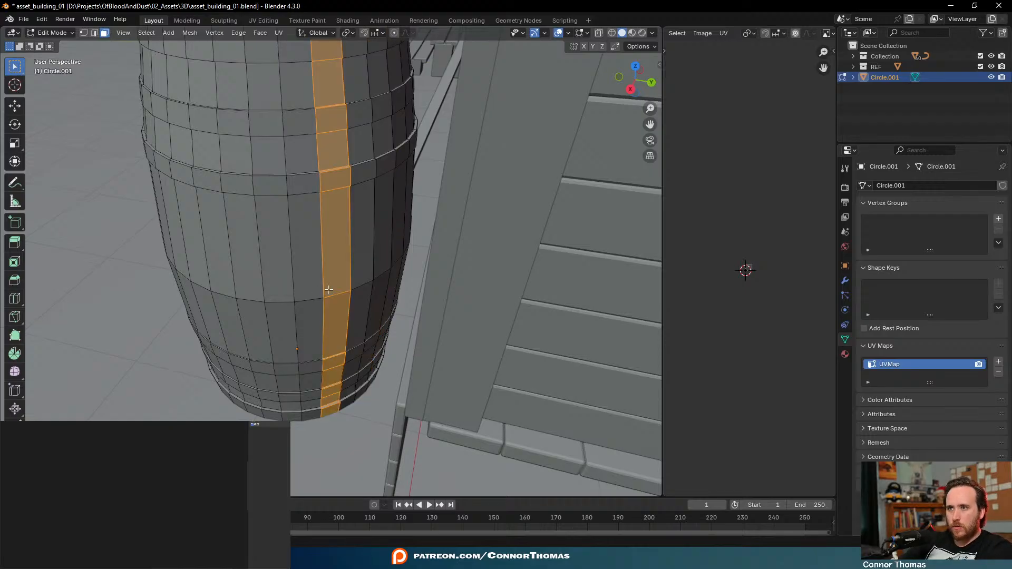
{"action": "left_click", "coordinate": [282, 299], "text": "alt"}
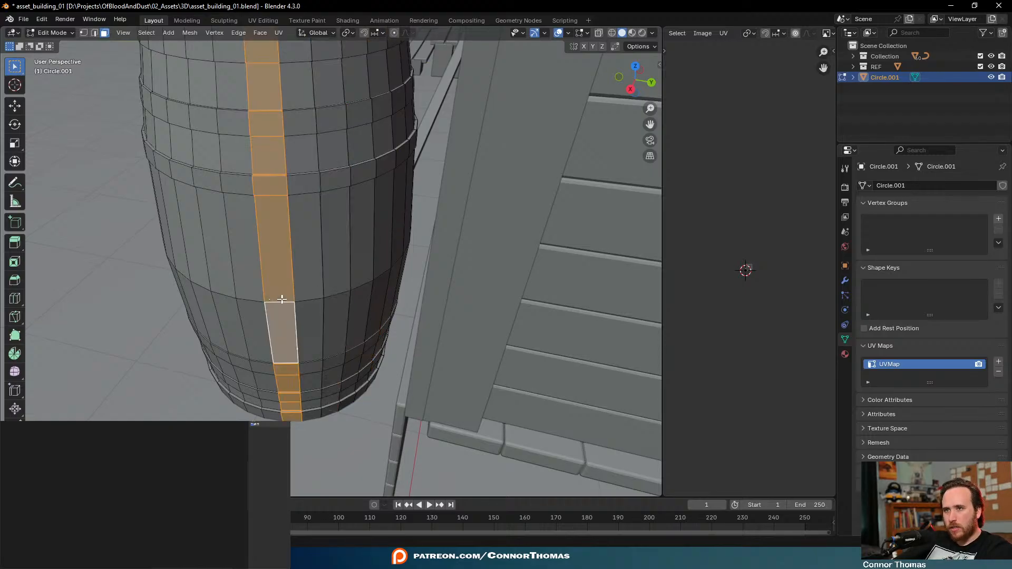
{"action": "key", "text": "y"}
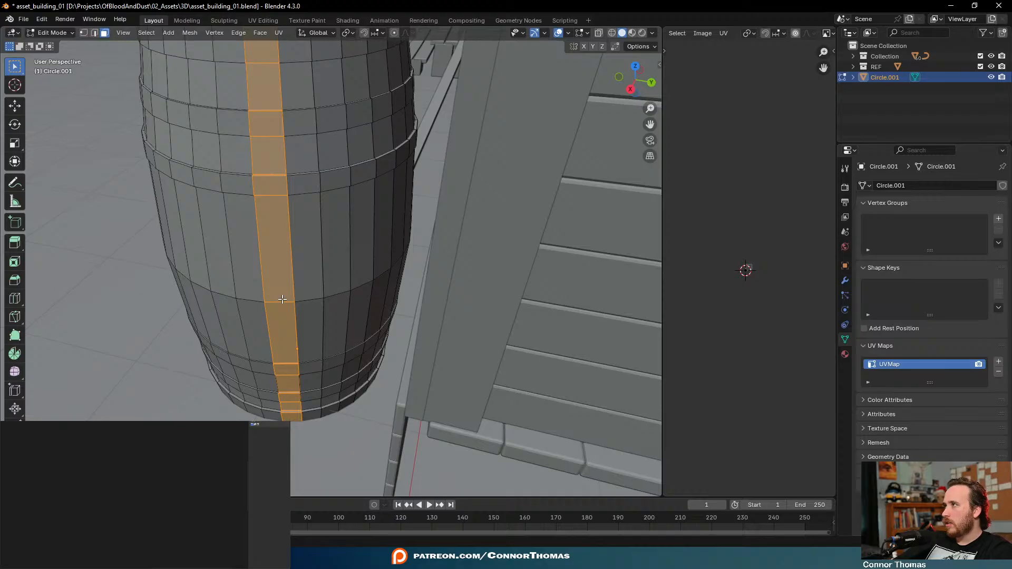
{"action": "middle_click_drag", "start_coordinate": [250, 316], "coordinate": [318, 318]}
{"action": "left_click", "coordinate": [316, 314], "text": "alt"}
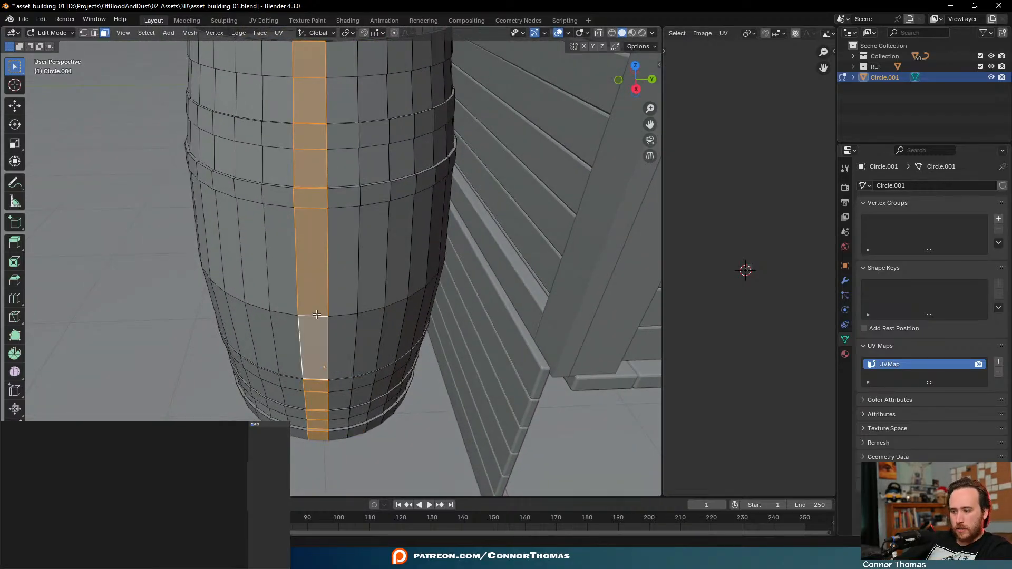
{"action": "key", "text": "y"}
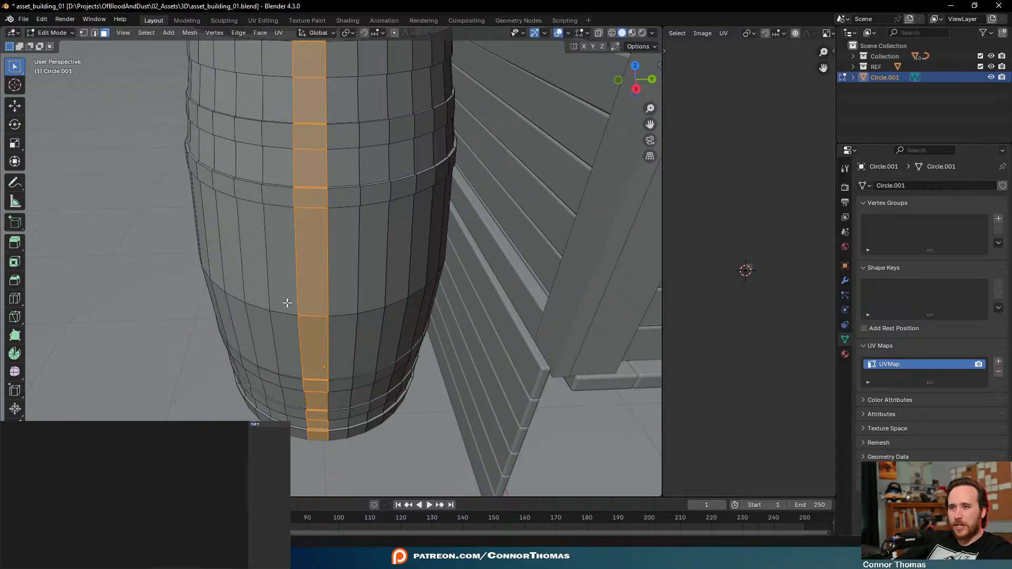
Split off the following two alternate vertical face strips on the barrel's open side
{"action": "left_click", "coordinate": [260, 305], "text": "alt"}
{"action": "middle_click_drag", "start_coordinate": [260, 306], "coordinate": [347, 315]}
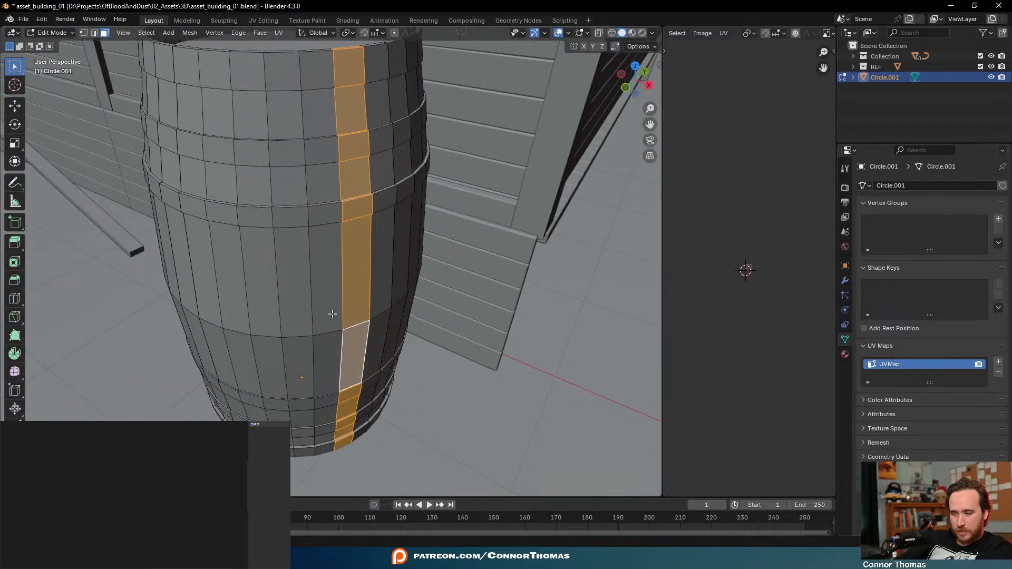
{"action": "key", "text": "y"}
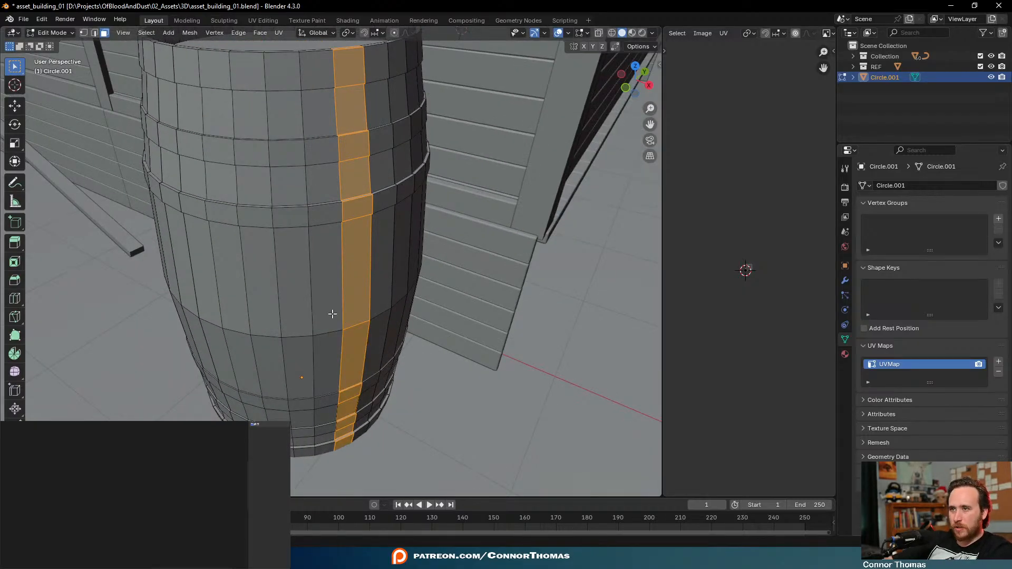
{"action": "left_click", "coordinate": [299, 331], "text": "alt"}
{"action": "key", "text": "y"}
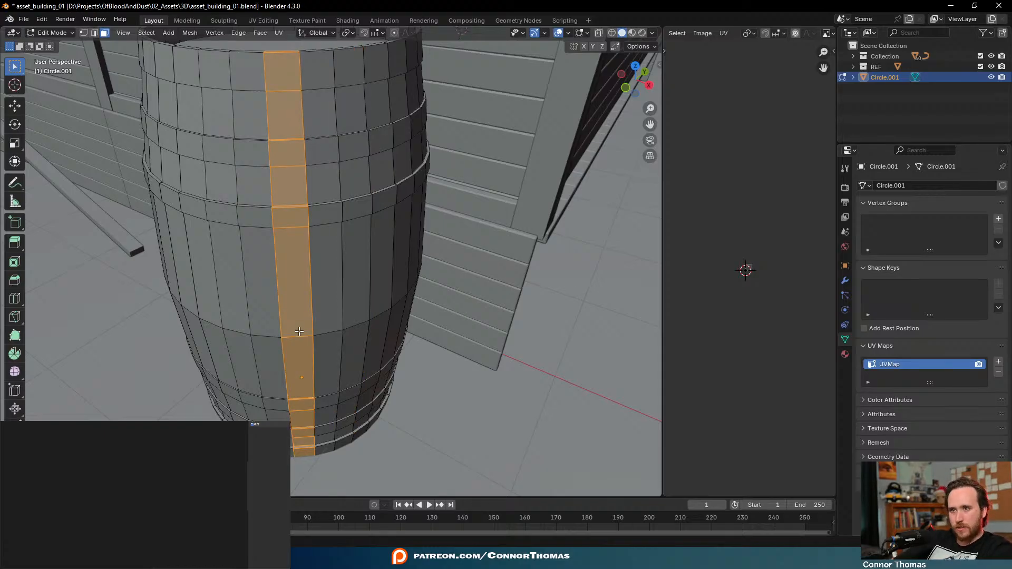
Split off the last attached alternate strip, using cancelled test moves on it and the next alternate strip to check their separation
{"action": "middle_click_drag", "start_coordinate": [299, 331], "coordinate": [313, 350]}
{"action": "left_click", "coordinate": [292, 360], "text": "alt"}
{"action": "middle_click_drag", "start_coordinate": [333, 386], "coordinate": [361, 371]}
{"action": "key", "text": "g"}
{"action": "right_click", "coordinate": [405, 328]}
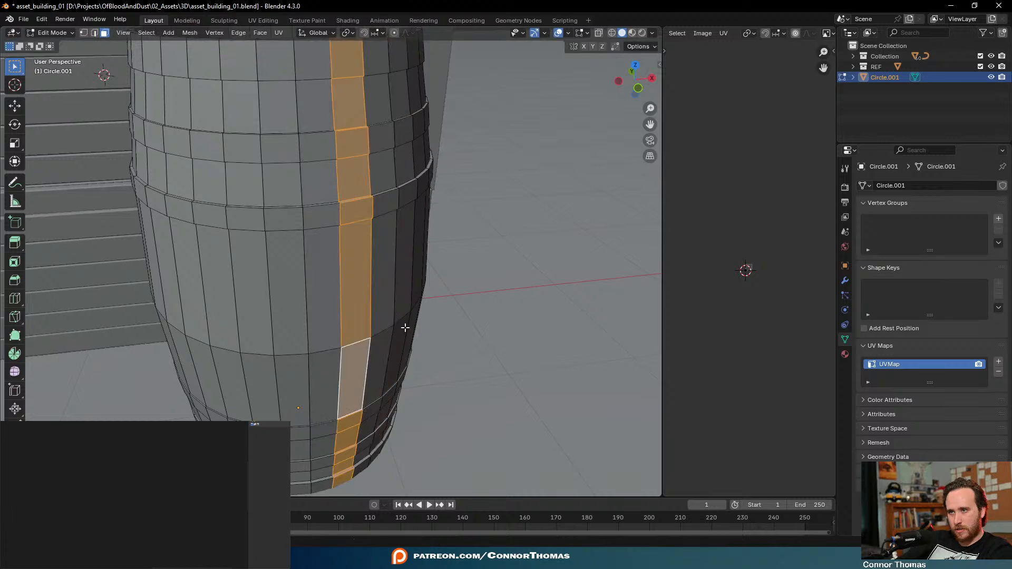
{"action": "key", "text": "y"}
{"action": "left_click", "coordinate": [293, 351], "text": "alt"}
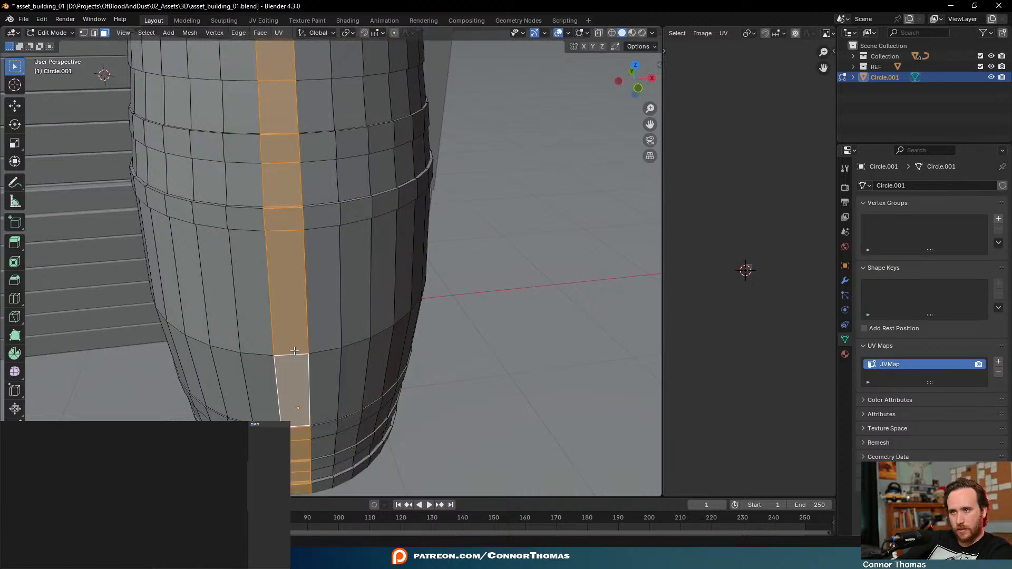
{"action": "key", "text": "g"}
{"action": "right_click", "coordinate": [553, 355]}
Select all of the barrel's faces and set the transform pivot point to Individual Origins
{"action": "scroll", "coordinate": [529, 319], "scroll_direction": "down", "scroll_amount": 5}
{"action": "middle_click_drag", "start_coordinate": [505, 294], "coordinate": [398, 257]}
{"action": "key", "text": "Tab"}
{"action": "scroll", "coordinate": [466, 280], "scroll_direction": "up", "scroll_amount": 5}
{"action": "key", "text": "Tab"}
{"action": "key", "text": "a"}
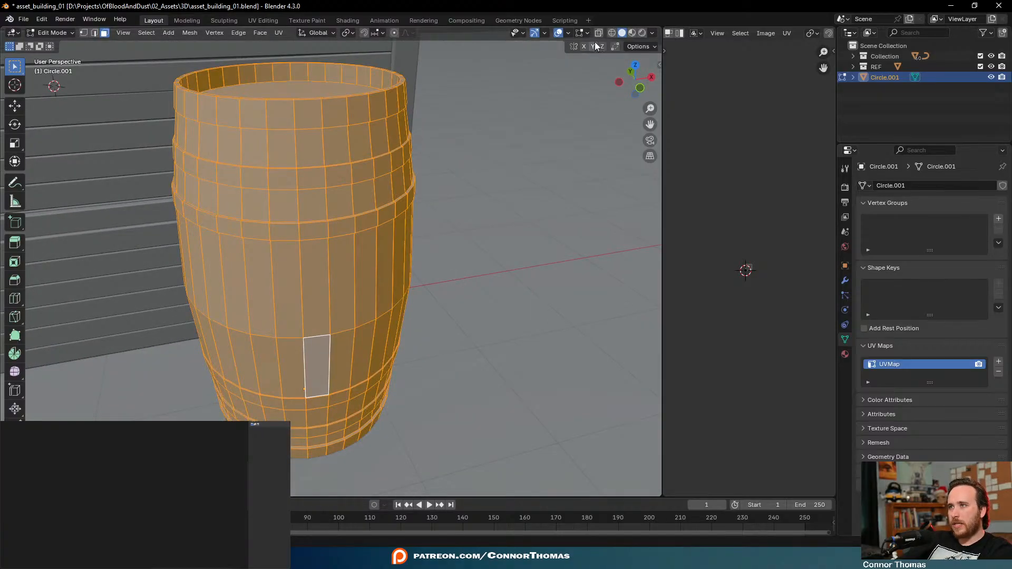
{"action": "left_click", "coordinate": [353, 31]}
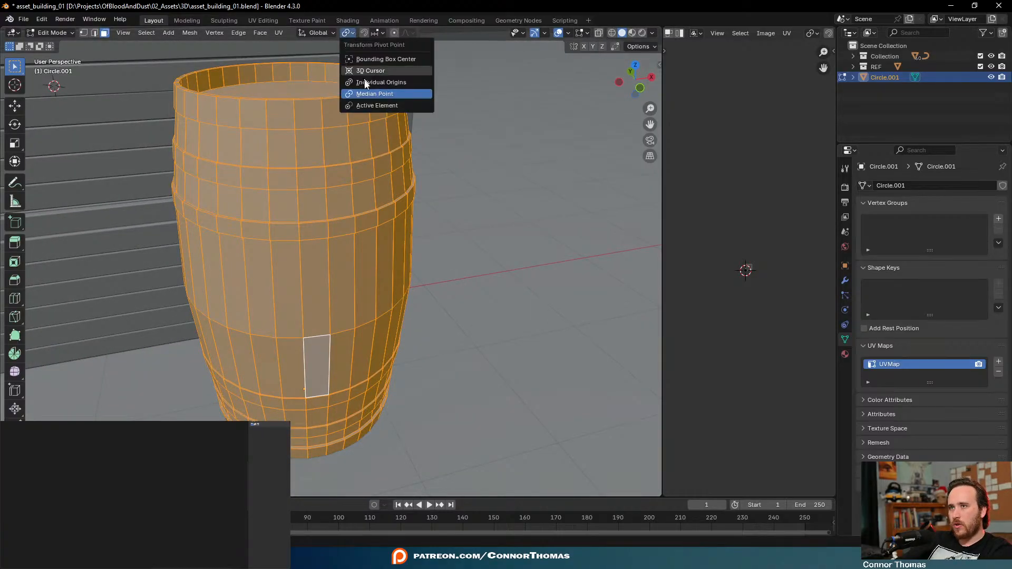
{"action": "left_click", "coordinate": [374, 82]}
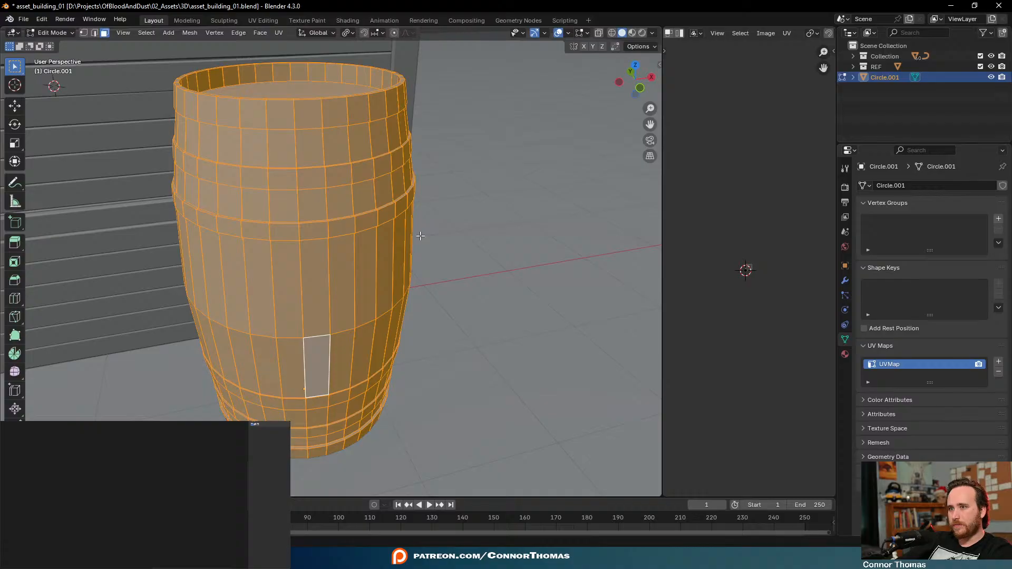
Extrude all the selected stave faces about 0.01 m along their normals to give them thickness
{"action": "middle_click_drag", "start_coordinate": [412, 235], "coordinate": [439, 198]}
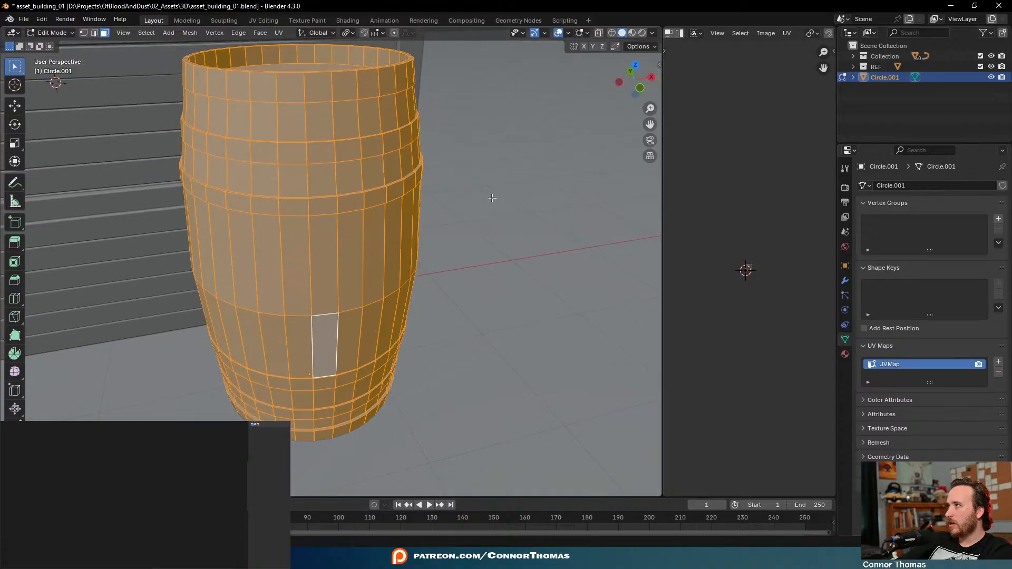
{"action": "key", "text": "e"}
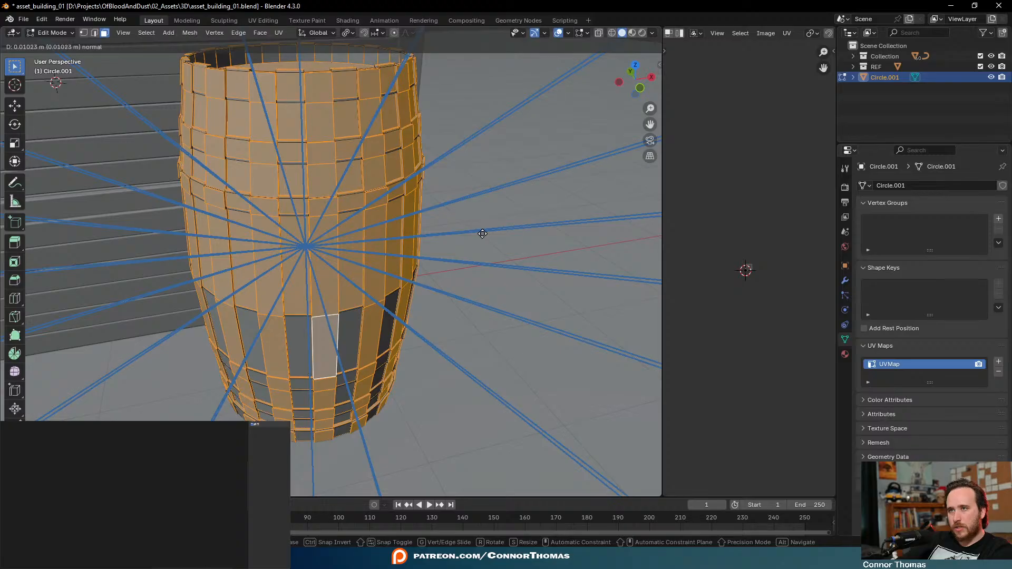
{"action": "left_click", "coordinate": [483, 234]}
Scale the extruded stave faces to about 0.995 around their individual origins and return to Object Mode
{"action": "key", "text": "s"}
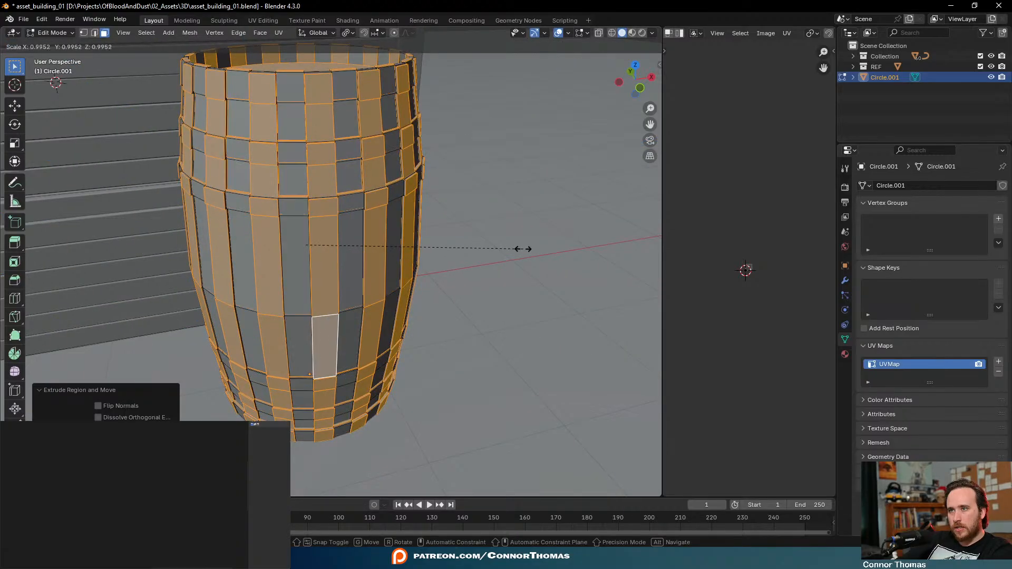
{"action": "left_click", "coordinate": [524, 248]}
{"action": "key", "text": "Tab"}
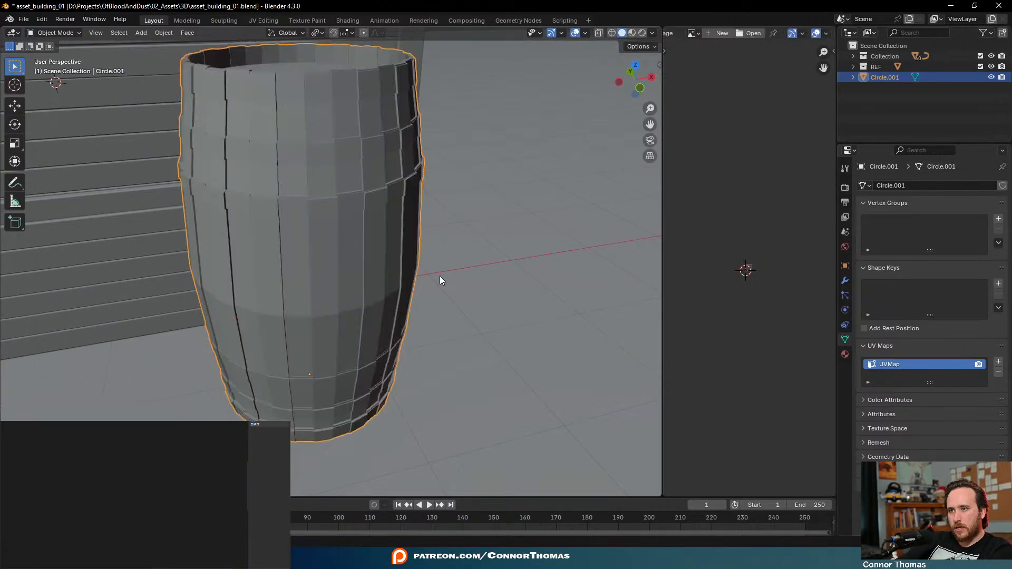
Deselect the barrel and examine the seams between its staves from several angles
{"action": "left_click", "coordinate": [434, 284]}
{"action": "mouse_move", "coordinate": [434, 284]}
{"action": "middle_mouse_down"}
{"action": "mouse_move", "coordinate": [451, 290]}
{"action": "mouse_move", "coordinate": [497, 269]}
{"action": "mouse_move", "coordinate": [421, 284]}
{"action": "middle_mouse_up"}
{"action": "scroll", "coordinate": [363, 294], "scroll_direction": "down", "scroll_amount": 4}
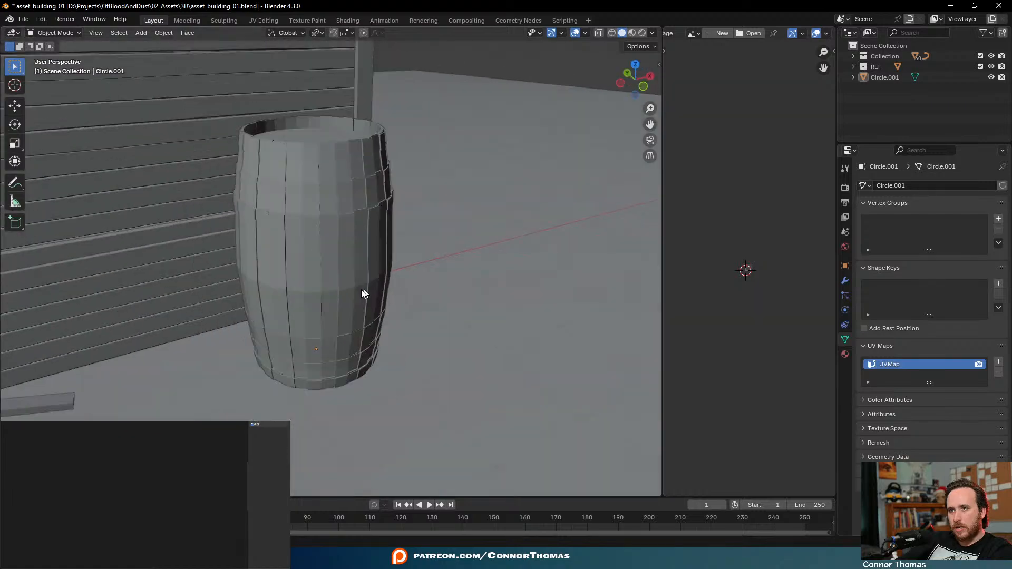
{"action": "middle_click_drag", "start_coordinate": [343, 274], "coordinate": [407, 242]}
{"action": "scroll", "coordinate": [361, 253], "scroll_direction": "up", "scroll_amount": 3}
{"action": "scroll", "coordinate": [336, 242], "scroll_direction": "up", "scroll_amount": 3}
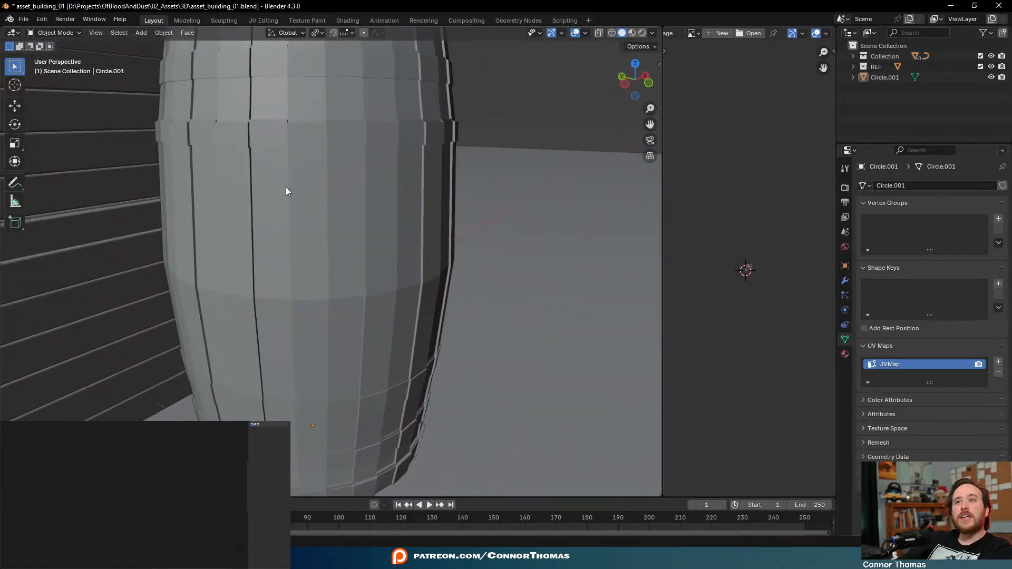
Snap the 3D cursor to the centre of the barrel's selected faces and return to Object Mode
{"action": "key", "text": "Tab"}
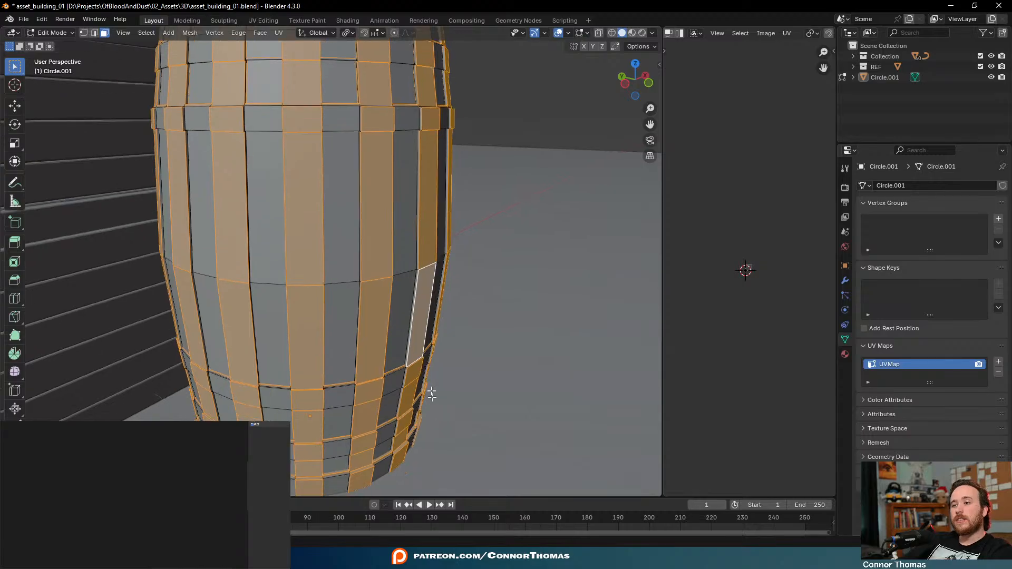
{"action": "middle_click_drag", "start_coordinate": [429, 396], "coordinate": [384, 276]}
{"action": "scroll", "coordinate": [387, 253], "scroll_direction": "up", "scroll_amount": 2}
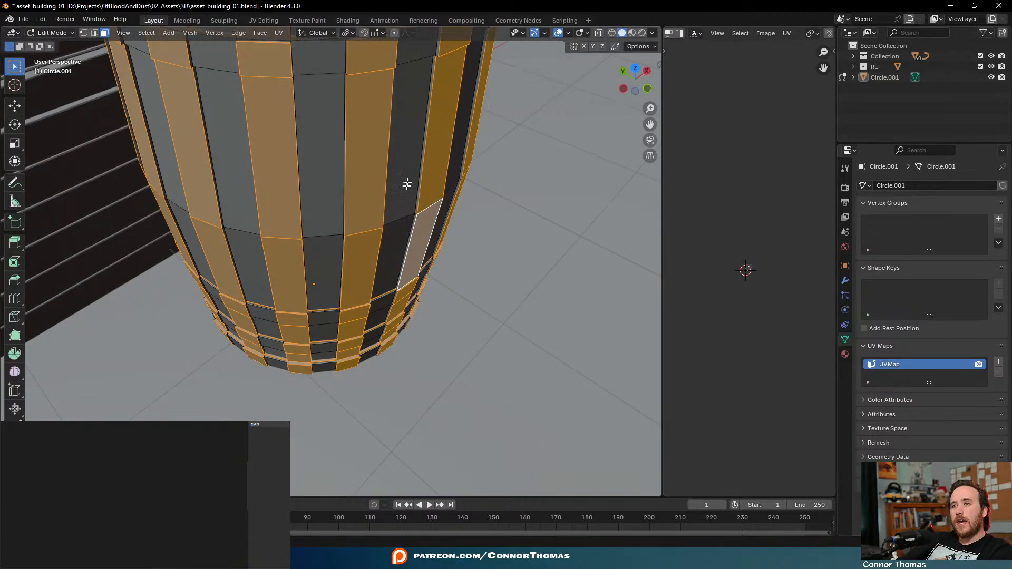
{"action": "middle_click_drag", "start_coordinate": [407, 185], "coordinate": [381, 221]}
{"action": "scroll", "coordinate": [380, 221], "scroll_direction": "down", "scroll_amount": 4}
{"action": "middle_click_drag", "start_coordinate": [339, 140], "coordinate": [341, 162]}
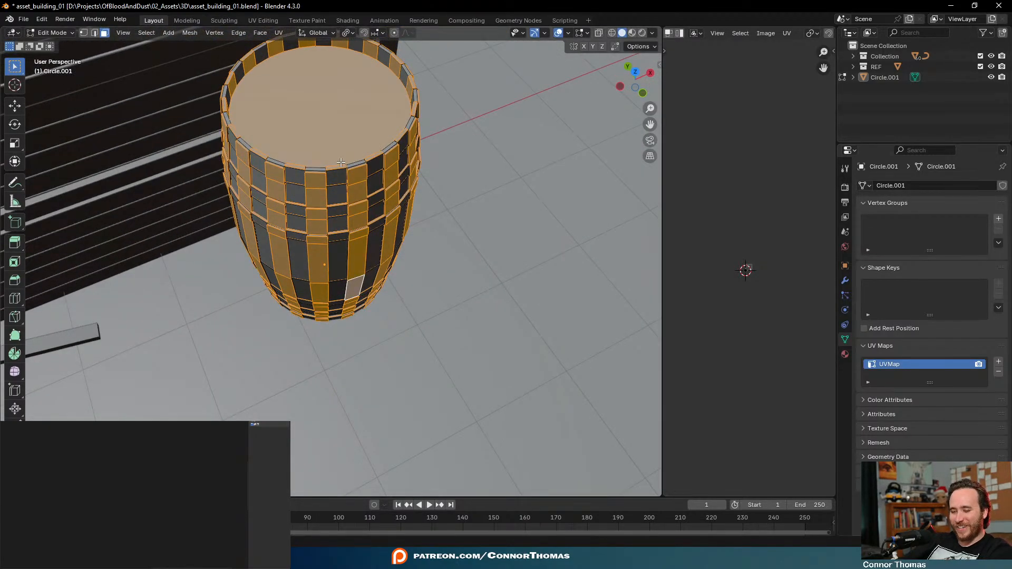
{"action": "key", "text": "shift+s"}
{"action": "left_click", "coordinate": [324, 213]}
{"action": "middle_click_drag", "start_coordinate": [427, 217], "coordinate": [405, 144]}
{"action": "key", "text": "Tab"}
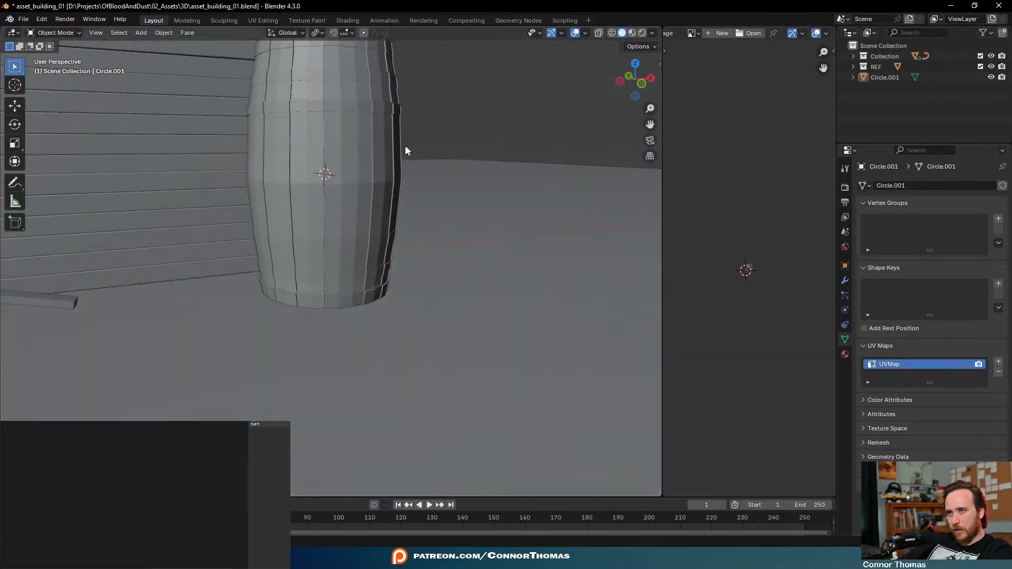
Add a 32-vertex mesh circle with a 1 m radius at the 3D cursor and lower it along Z to the barrel's base
{"action": "key", "text": "shift+a"}
{"action": "mouse_move", "coordinate": [397, 160]}
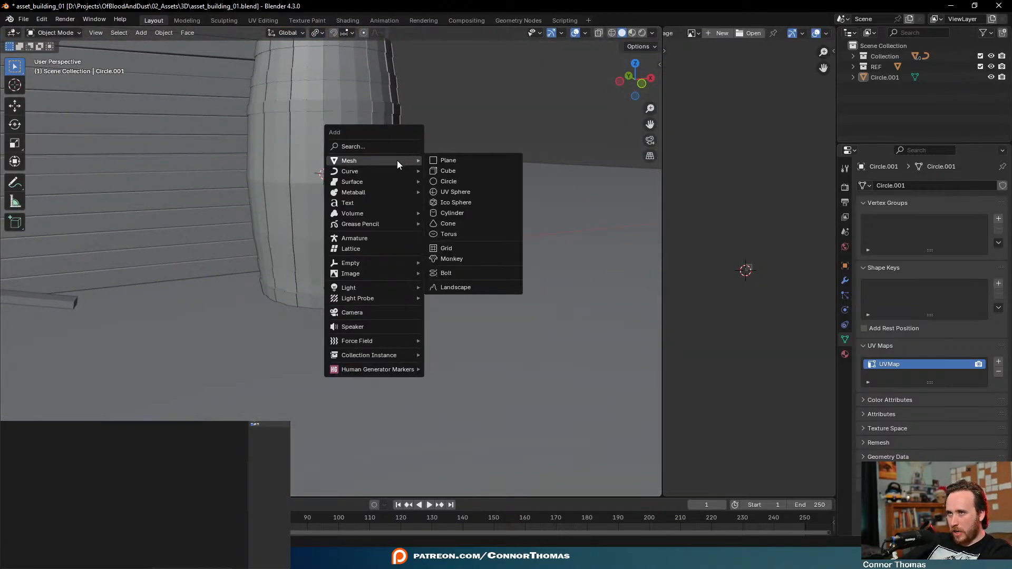
{"action": "left_click", "coordinate": [449, 181]}
{"action": "key", "text": "g"}
{"action": "key", "text": "z"}
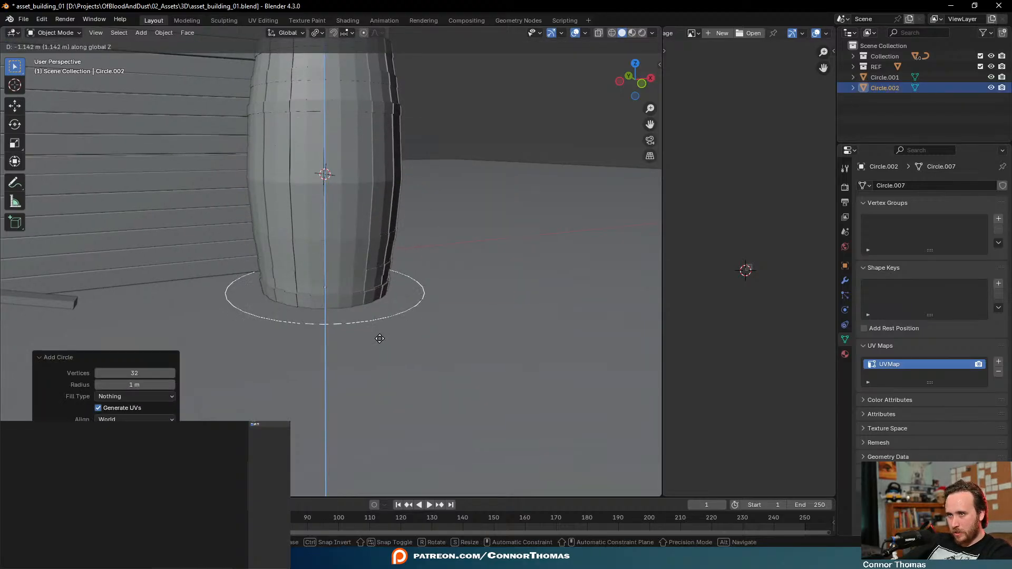
{"action": "left_click", "coordinate": [443, 356]}
Scale the circle to about 0.66 so it fits around the barrel's bottom edge
{"action": "key", "text": "s"}
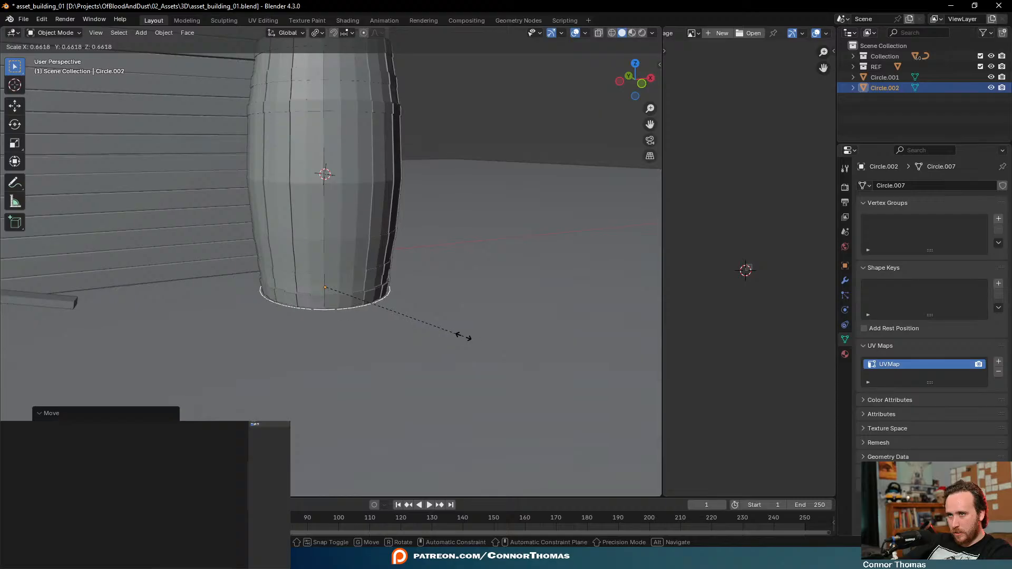
{"action": "left_click", "coordinate": [464, 337]}
{"action": "scroll", "coordinate": [431, 330], "scroll_direction": "up", "scroll_amount": 3}
In vertex Edit Mode, extrude the circle in place and scale the new loop inward to about 0.98
{"action": "key", "text": "Tab"}
{"action": "key", "text": "1"}
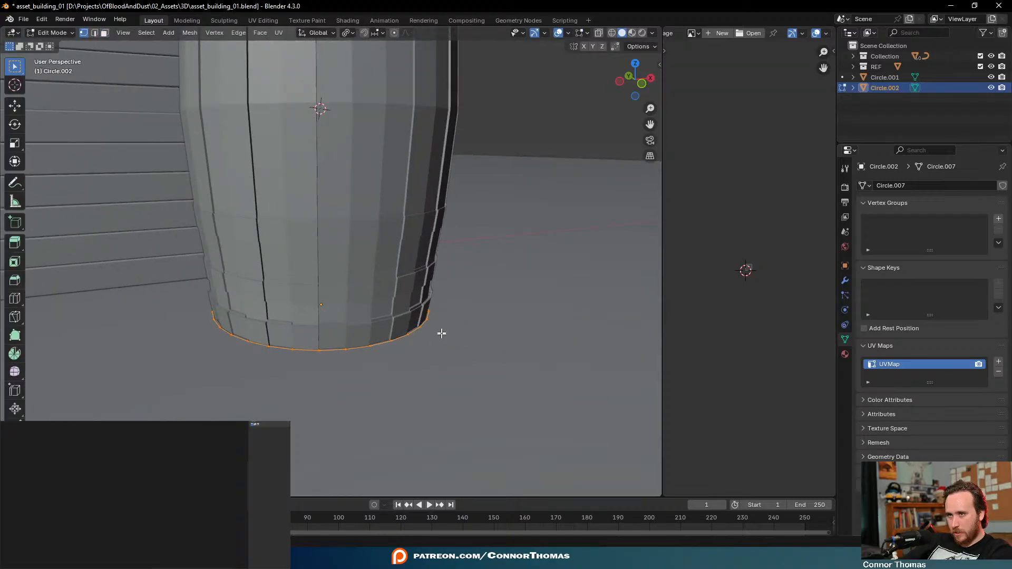
{"action": "key", "text": "e"}
{"action": "right_click", "coordinate": [454, 336]}
{"action": "key", "text": "s"}
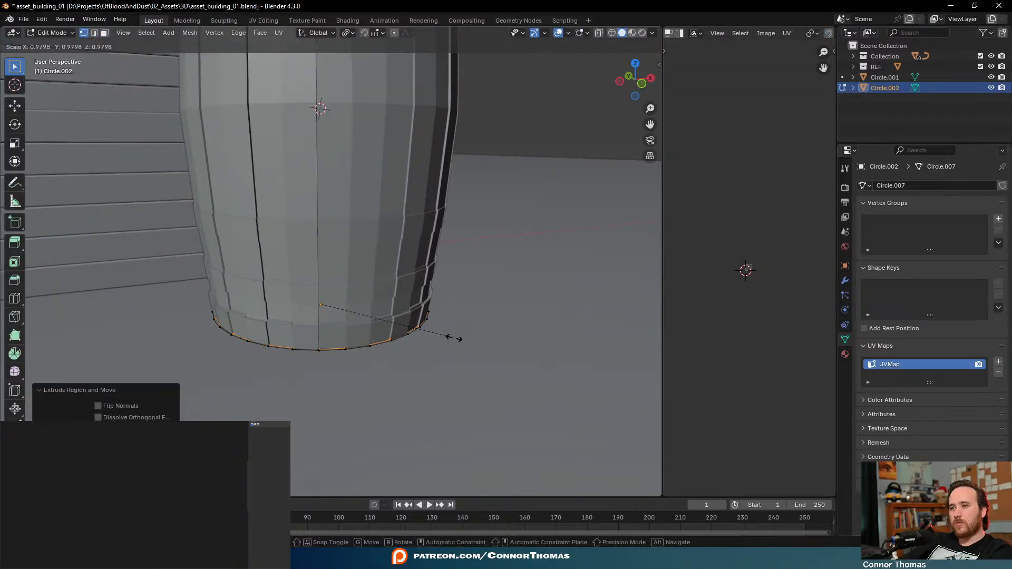
{"action": "left_click", "coordinate": [446, 337]}
Extrude the circle's outer loop upward along Z into a hoop band and scale its upper edge out around the staves
{"action": "left_click", "coordinate": [417, 334], "text": "alt"}
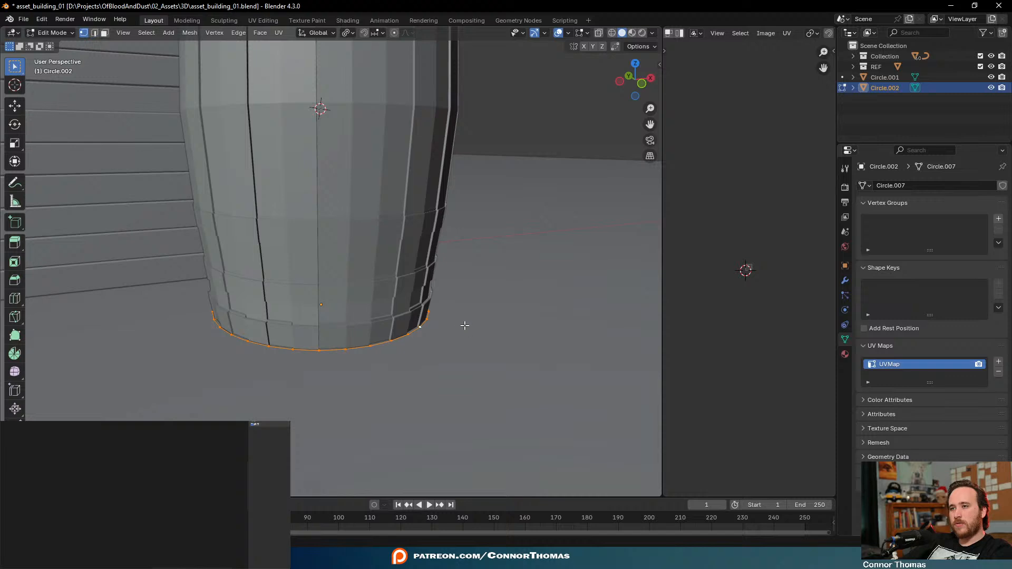
{"action": "key", "text": "e"}
{"action": "key", "text": "z"}
{"action": "left_click", "coordinate": [474, 305]}
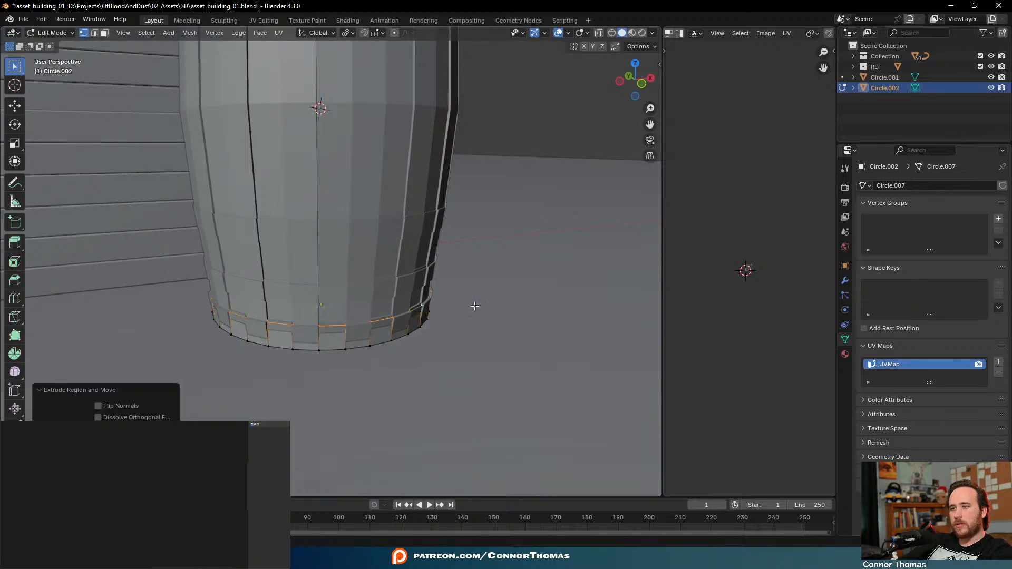
{"action": "key", "text": "s"}
{"action": "left_click", "coordinate": [482, 305]}
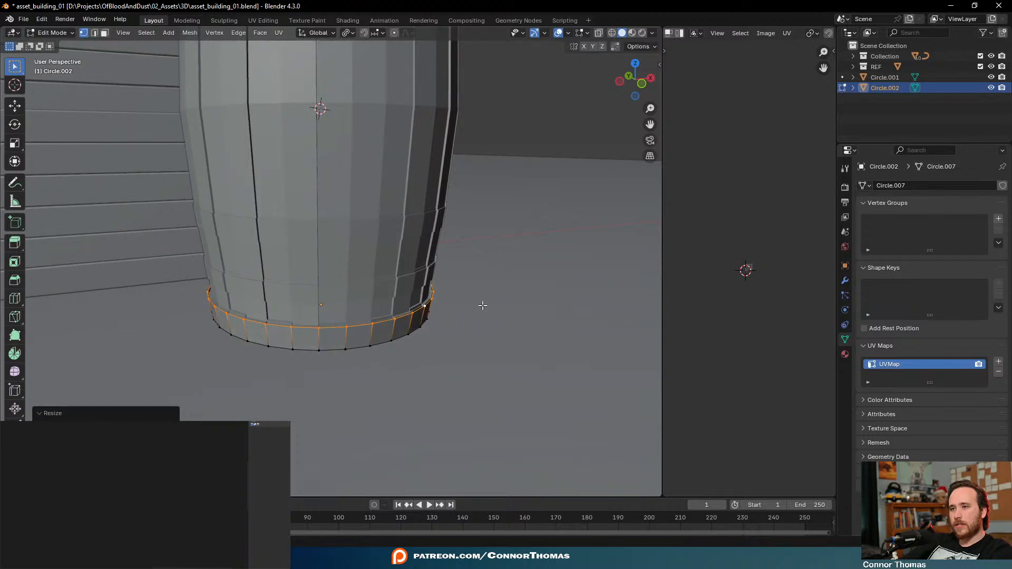
Lower the hoop's upper loop slightly along Z, extrude it inward to form a rim, and return to Object Mode
{"action": "key", "text": "g"}
{"action": "key", "text": "z"}
{"action": "left_click", "coordinate": [484, 306]}
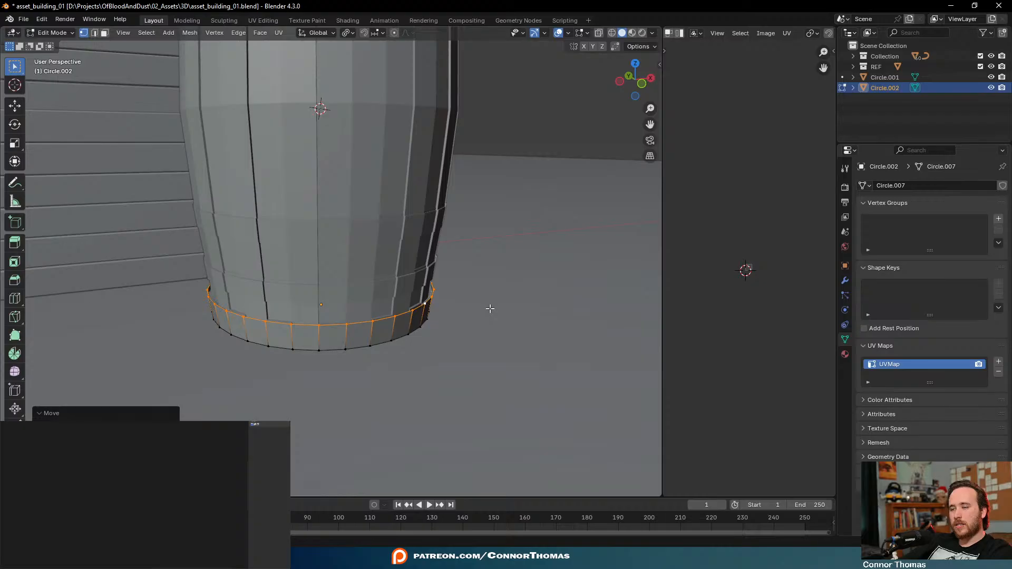
{"action": "key", "text": "s"}
{"action": "left_click", "coordinate": [472, 309]}
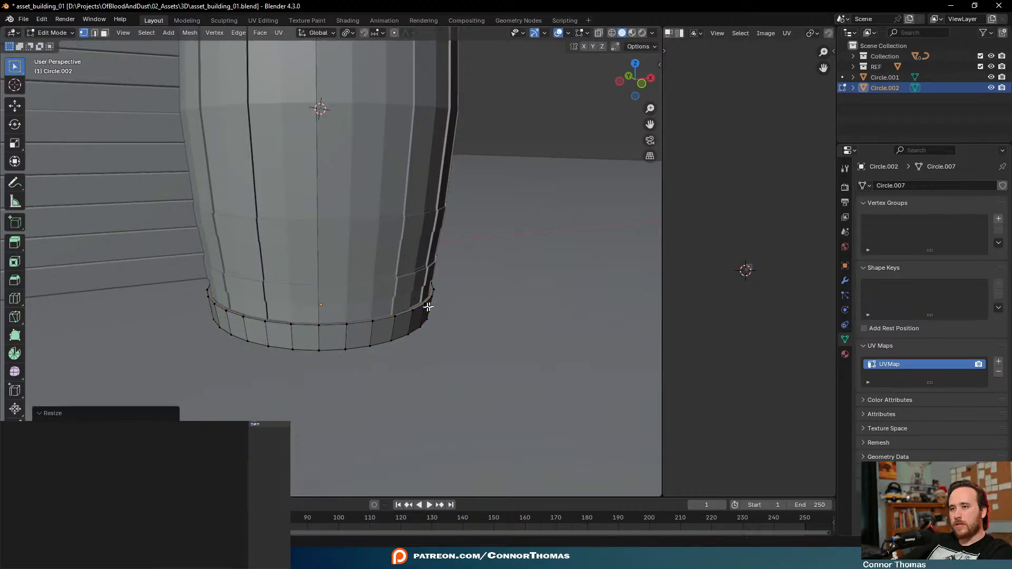
{"action": "key", "text": "Tab"}
Duplicate the bottom hoop a short distance up along Z and scale the copy to about 1.02 to enclose the staves
{"action": "middle_click_drag", "start_coordinate": [400, 323], "coordinate": [480, 316]}
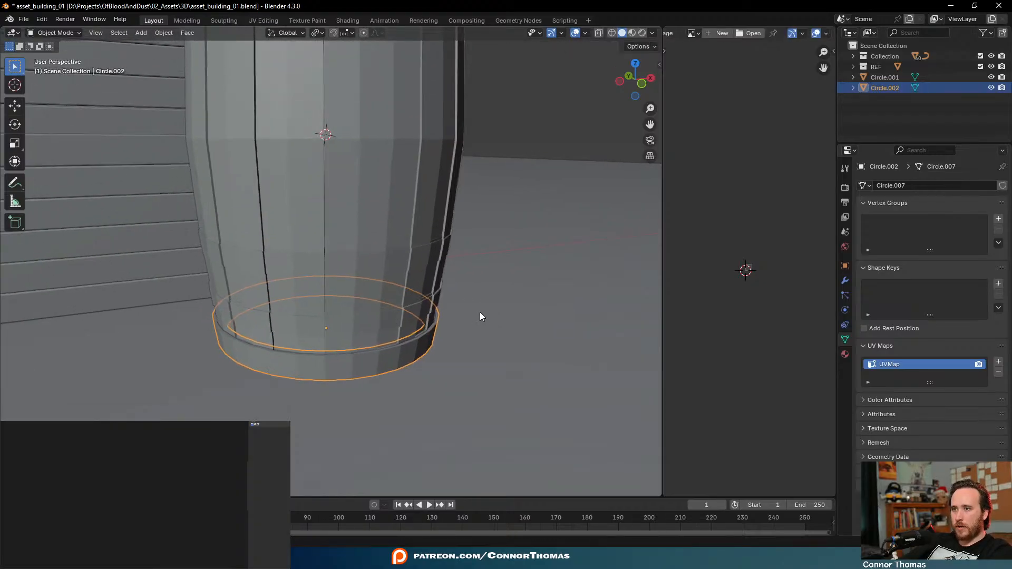
{"action": "key", "text": "shift+d"}
{"action": "key", "text": "z"}
{"action": "left_click", "coordinate": [488, 280]}
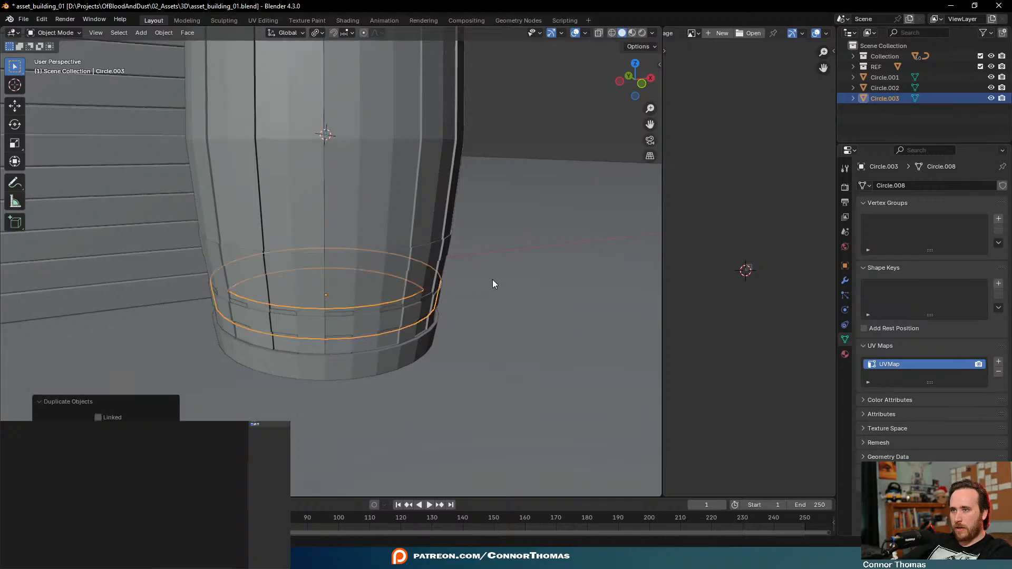
{"action": "middle_click_drag", "start_coordinate": [493, 280], "coordinate": [356, 254]}
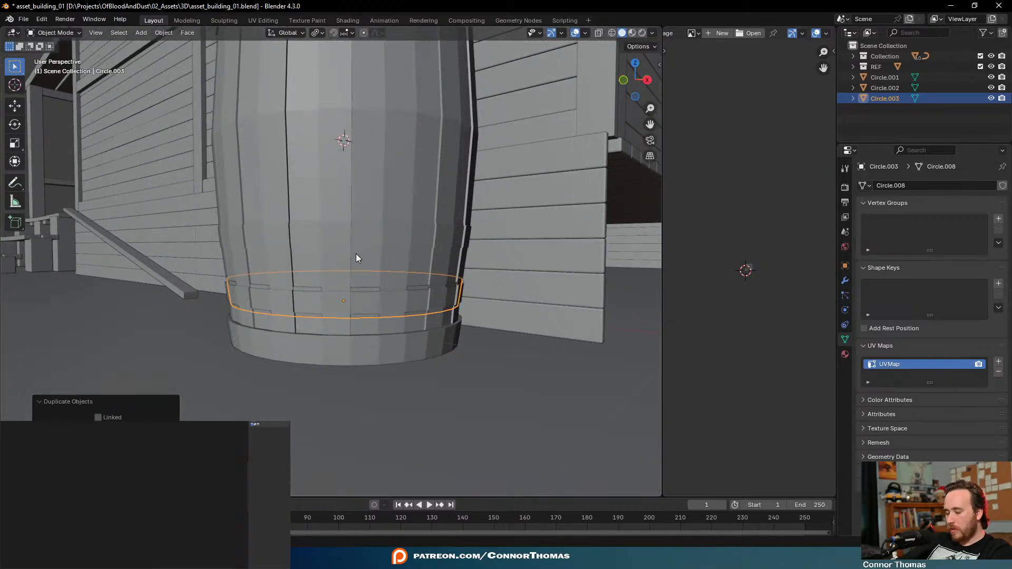
{"action": "key", "text": "s"}
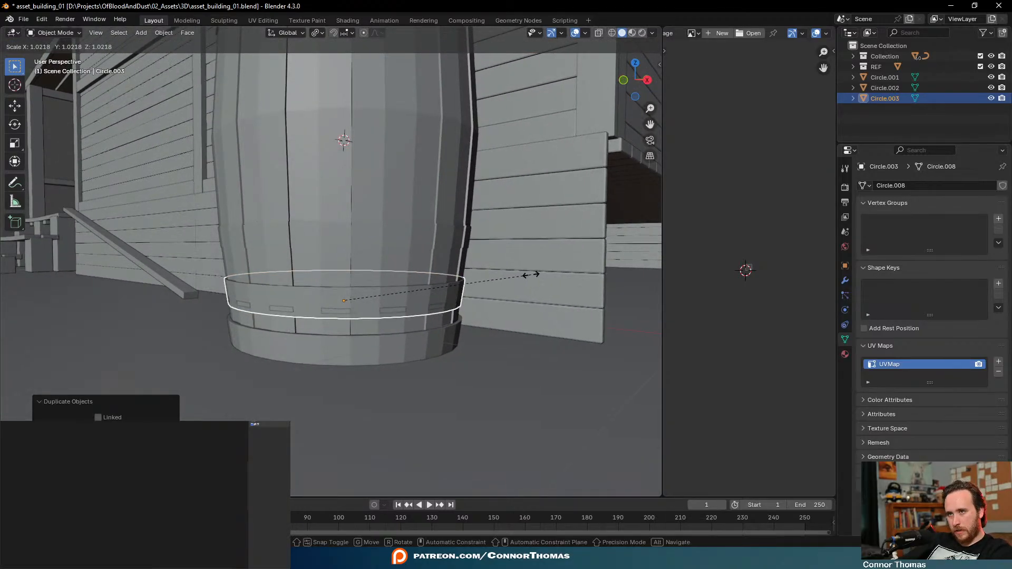
{"action": "left_click", "coordinate": [529, 273]}
Duplicate the second hoop farther up along Z and scale the copy outward to fit the wider part of the barrel
{"action": "middle_click_drag", "start_coordinate": [425, 285], "coordinate": [462, 271]}
{"action": "key", "text": "shift+d"}
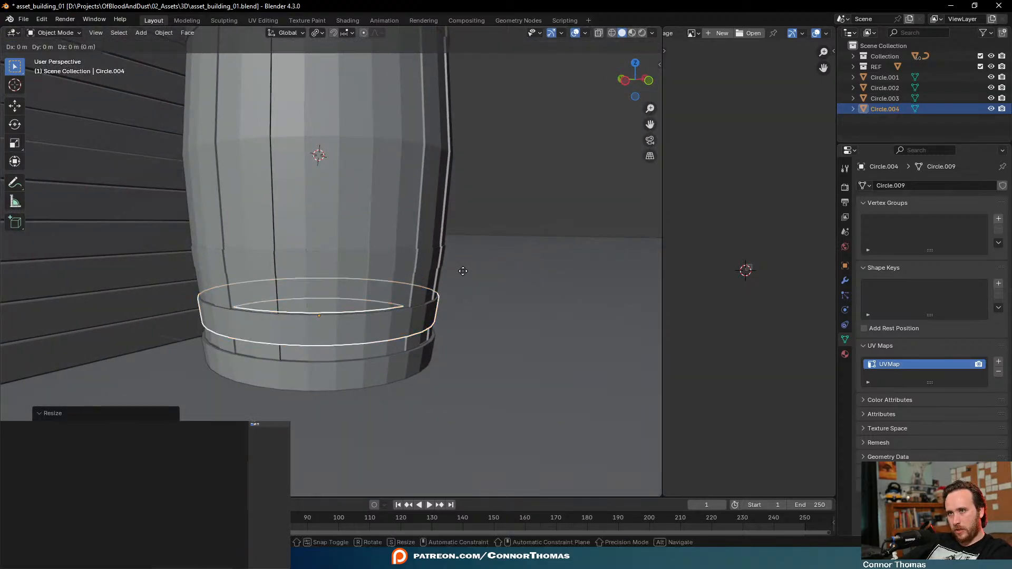
{"action": "key", "text": "z"}
{"action": "left_click", "coordinate": [466, 223]}
{"action": "middle_click_drag", "start_coordinate": [466, 224], "coordinate": [423, 261]}
{"action": "key", "text": "s"}
{"action": "left_click", "coordinate": [530, 221]}
{"action": "left_click", "coordinate": [508, 219]}
Select all three lower hoops and duplicate them about 1.3 m up along Z toward the barrel's upper end
{"action": "left_click", "coordinate": [452, 292]}
{"action": "left_click", "coordinate": [399, 372], "text": "shift"}
{"action": "left_click", "coordinate": [394, 409], "text": "shift"}
{"action": "key", "text": "shift+d"}
{"action": "key", "text": "z"}
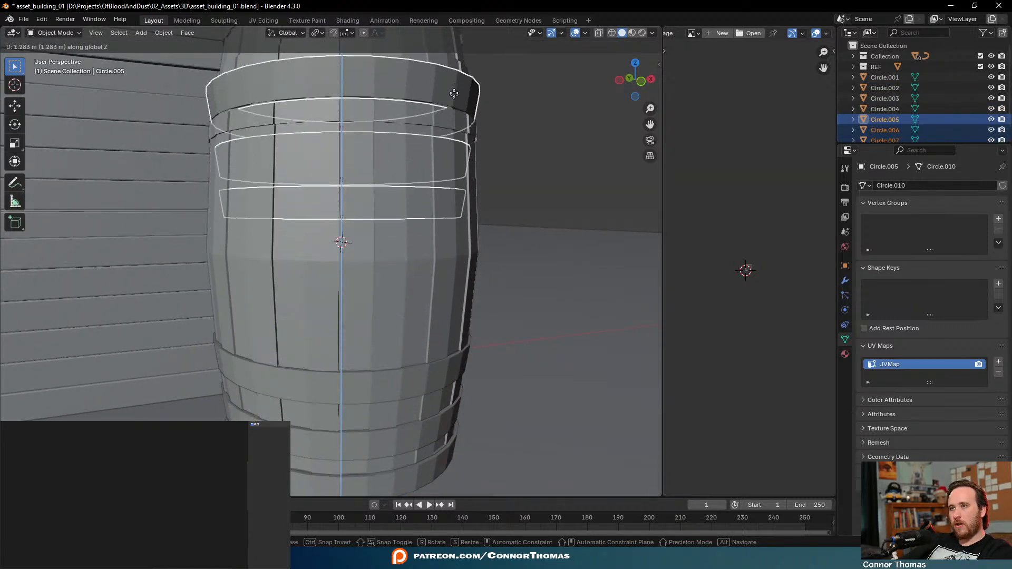
{"action": "left_click", "coordinate": [453, 87]}
{"action": "middle_click_drag", "start_coordinate": [453, 87], "coordinate": [457, 203]}
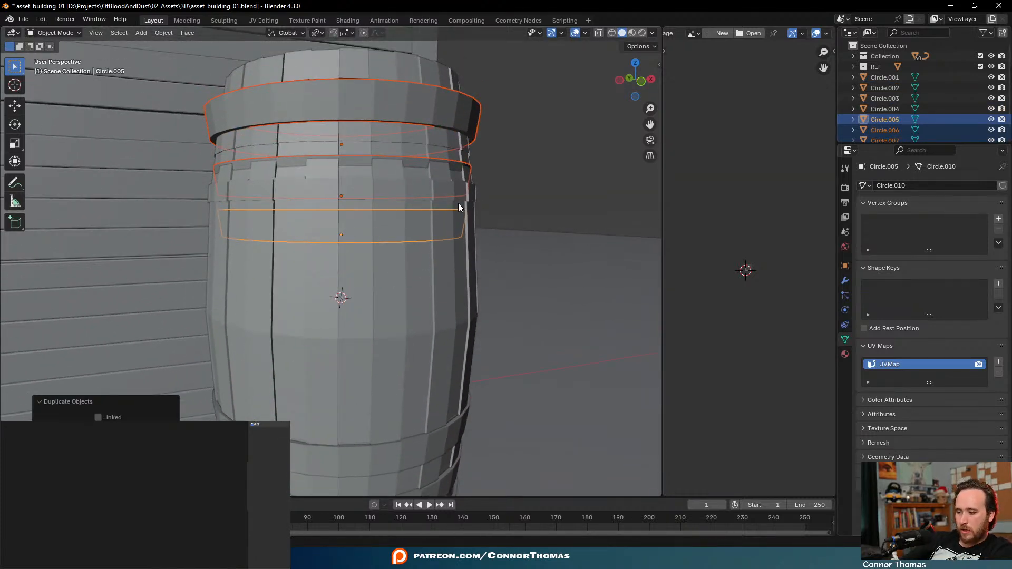
{"action": "key", "text": "ctrl+m"}
{"action": "key", "text": "z"}
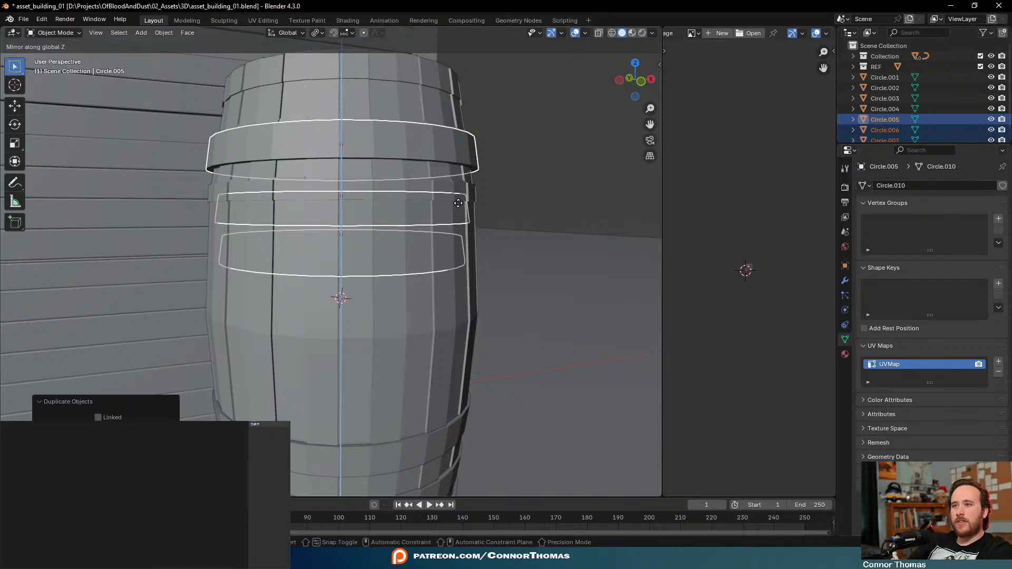
{"action": "left_click", "coordinate": [458, 203]}
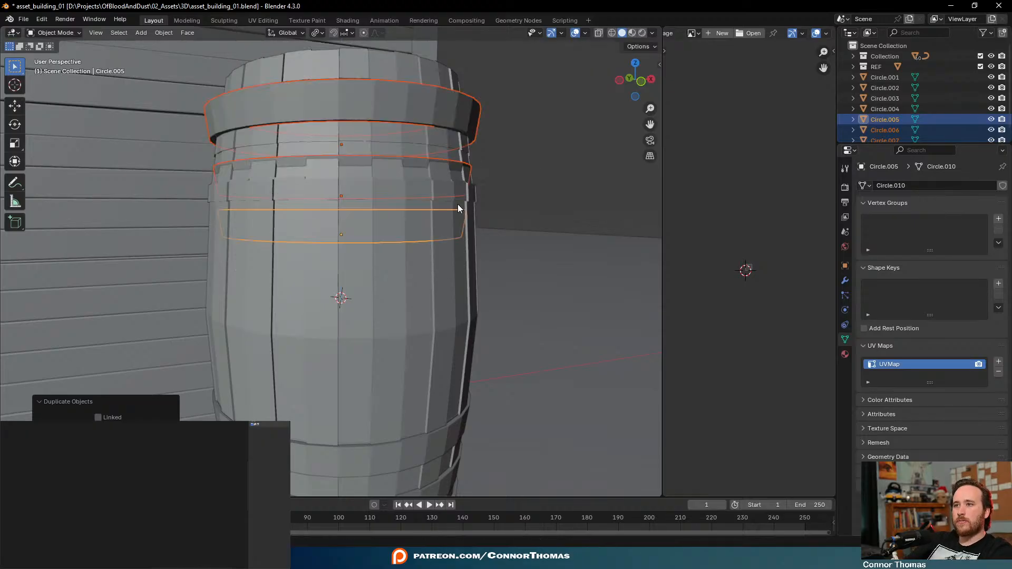
Set the transform pivot point to Median Point and mirror the three copied hoops along global Z
{"action": "left_click", "coordinate": [316, 34]}
{"action": "left_click", "coordinate": [344, 94]}
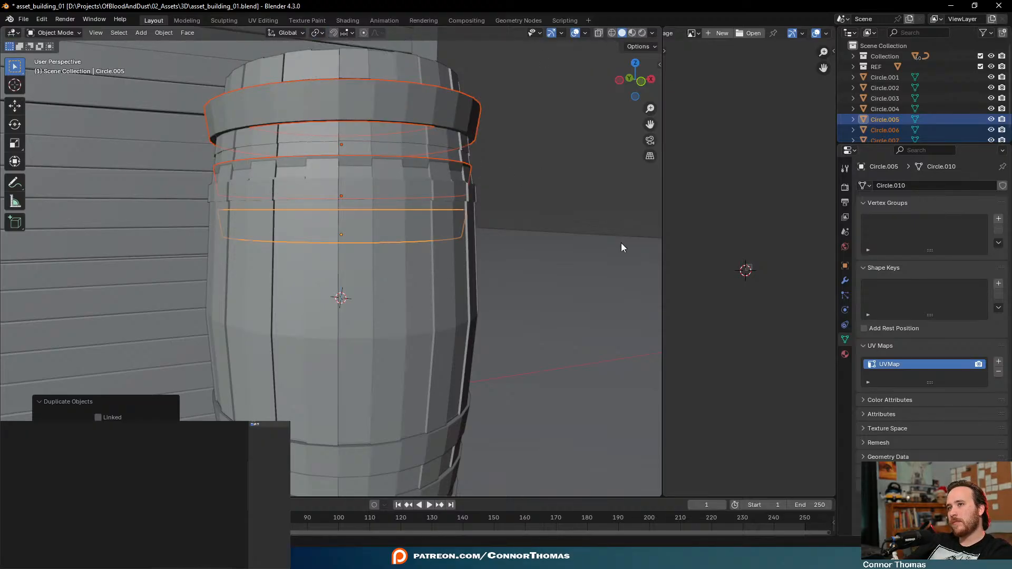
{"action": "key", "text": "ctrl+m"}
{"action": "key", "text": "z"}
{"action": "left_click", "coordinate": [623, 262]}
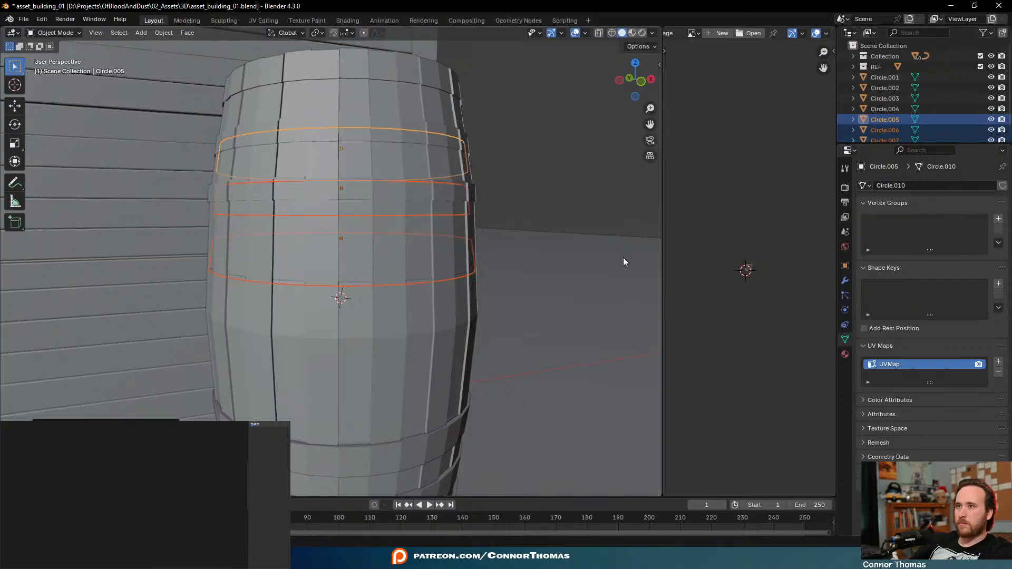
Move the three mirrored hoops up along Z by about 0.3 m to the barrel's upper end
{"action": "middle_click_drag", "start_coordinate": [493, 270], "coordinate": [468, 271]}
{"action": "key", "text": "g"}
{"action": "key", "text": "z"}
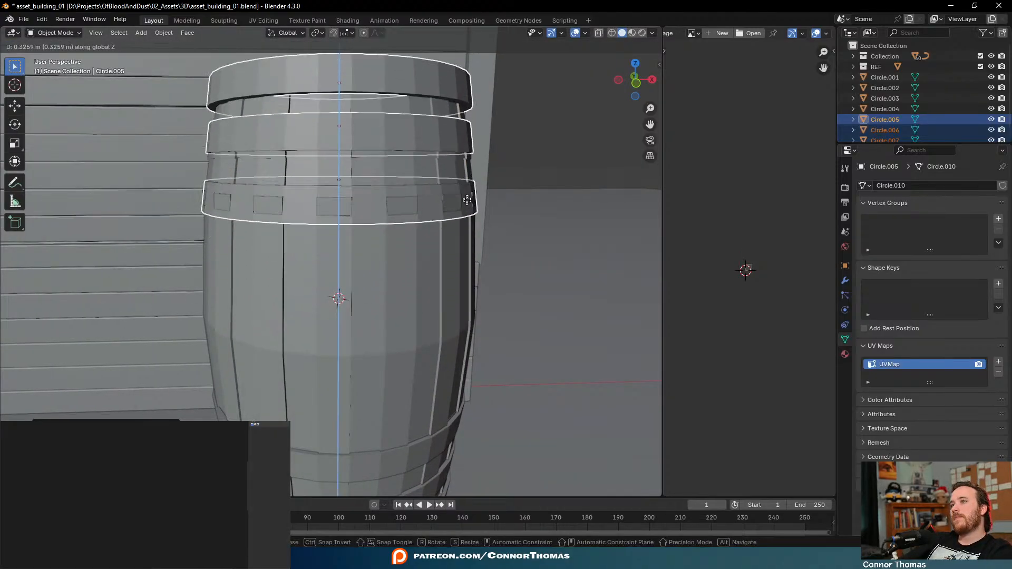
{"action": "left_click", "coordinate": [459, 206]}
Scale the three upper hoops down together to about 0.96 so they fit the barrel's upper end
{"action": "middle_click_drag", "start_coordinate": [458, 204], "coordinate": [452, 224]}
{"action": "key", "text": "s"}
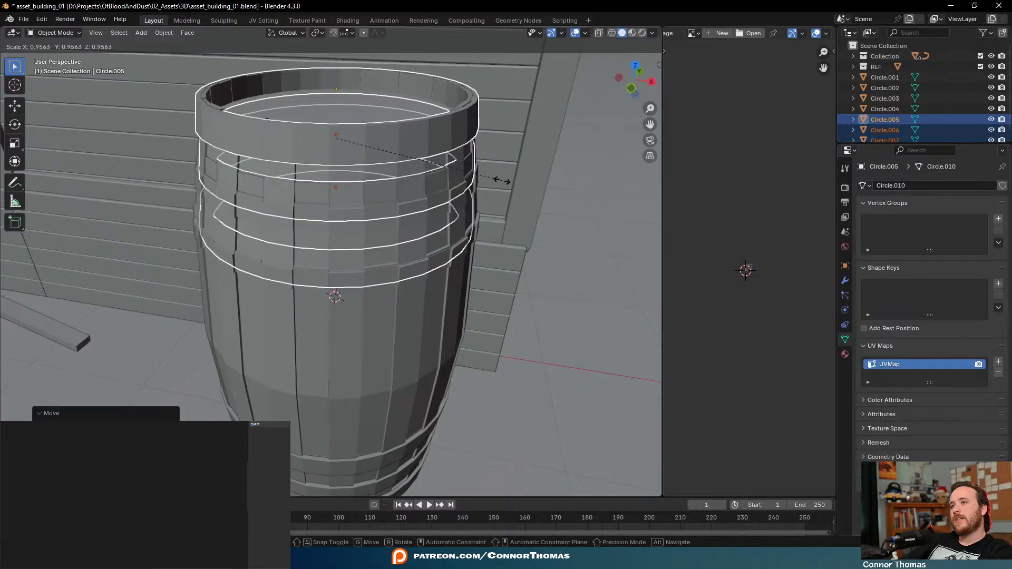
{"action": "left_click", "coordinate": [502, 185]}
{"action": "key", "text": "s"}
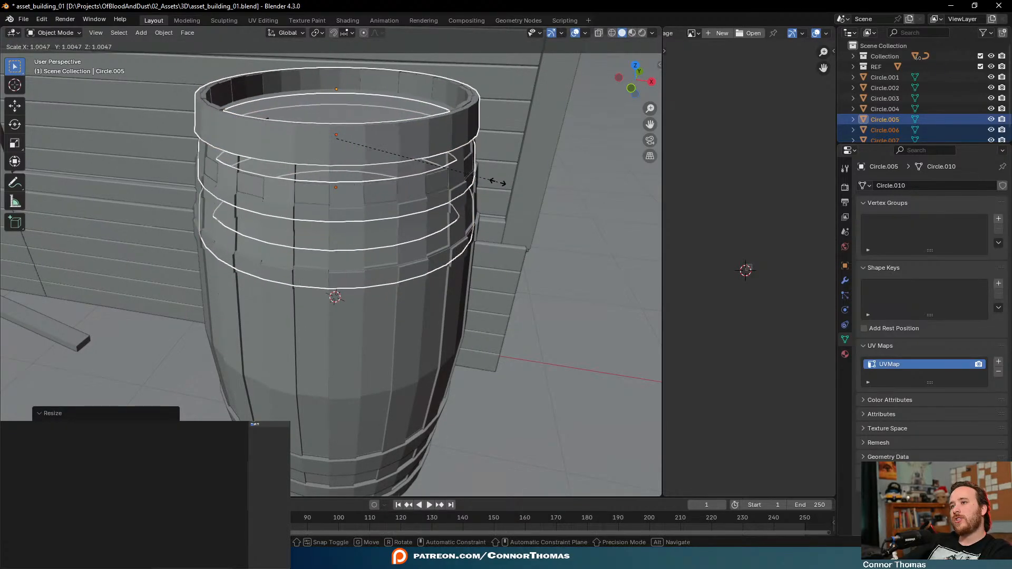
{"action": "left_click", "coordinate": [496, 183]}
{"action": "left_click", "coordinate": [495, 182]}
Select the middle upper hoop through the wireframe display and lower it slightly along Z
{"action": "middle_click_drag", "start_coordinate": [495, 170], "coordinate": [402, 149]}
{"action": "left_click", "coordinate": [358, 147]}
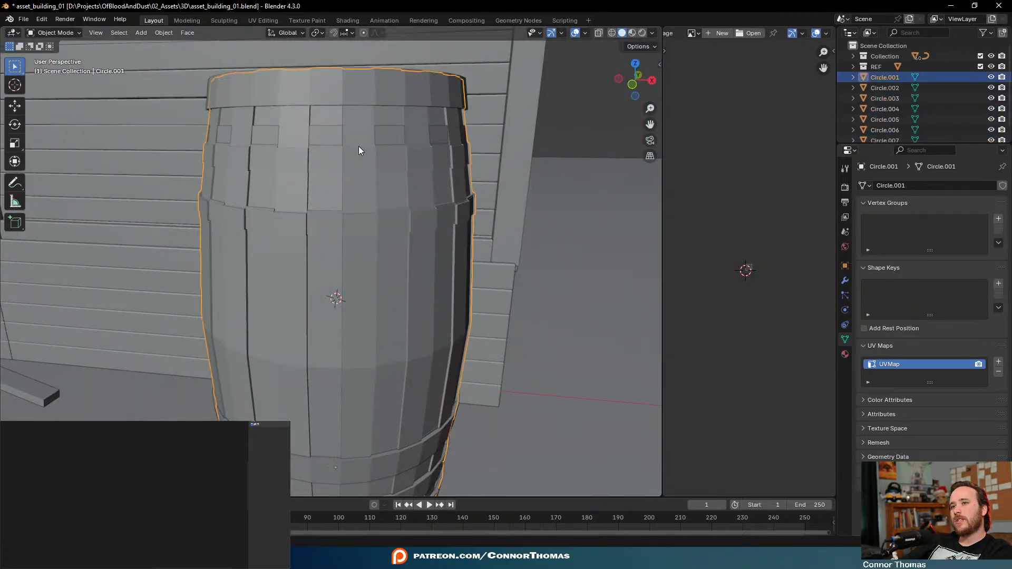
{"action": "key", "text": "shift+z"}
{"action": "left_click", "coordinate": [241, 168]}
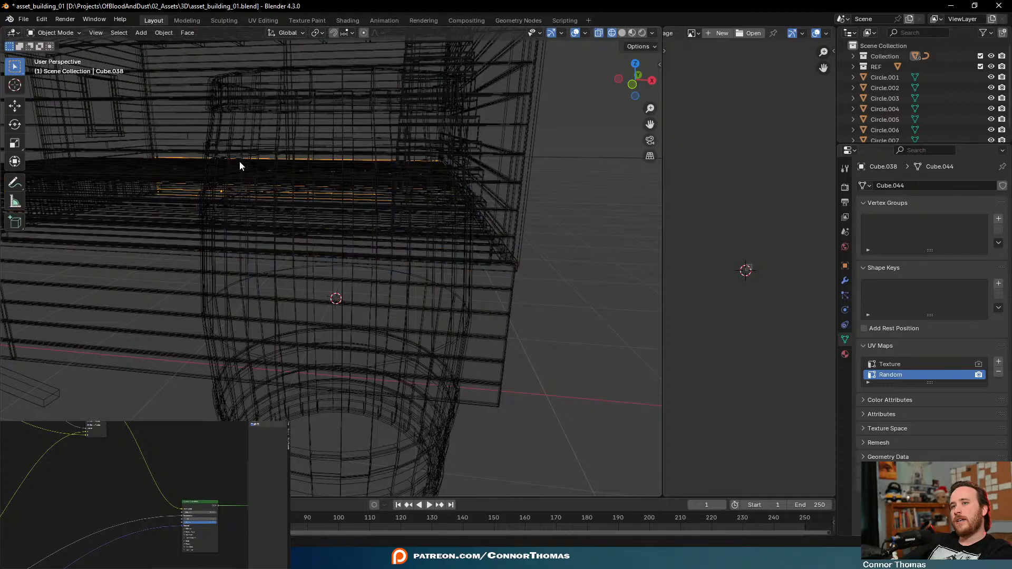
{"action": "left_click", "coordinate": [242, 156]}
{"action": "key", "text": "shift+z"}
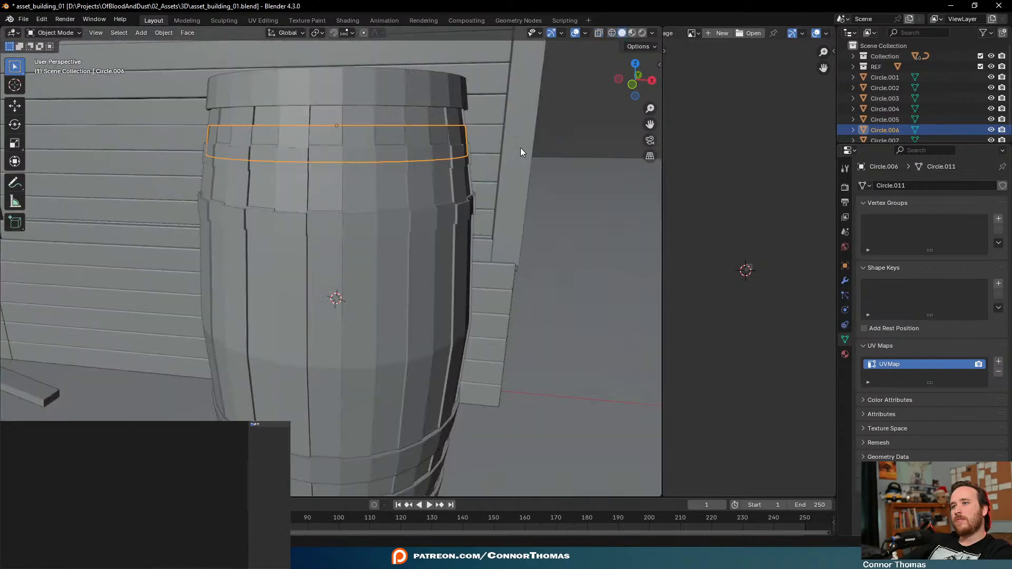
{"action": "key", "text": "g"}
{"action": "key", "text": "z"}
{"action": "left_click", "coordinate": [457, 131]}
Scale the middle upper hoop to about 1.03 so it encloses the staves, and deselect it
{"action": "key", "text": "s"}
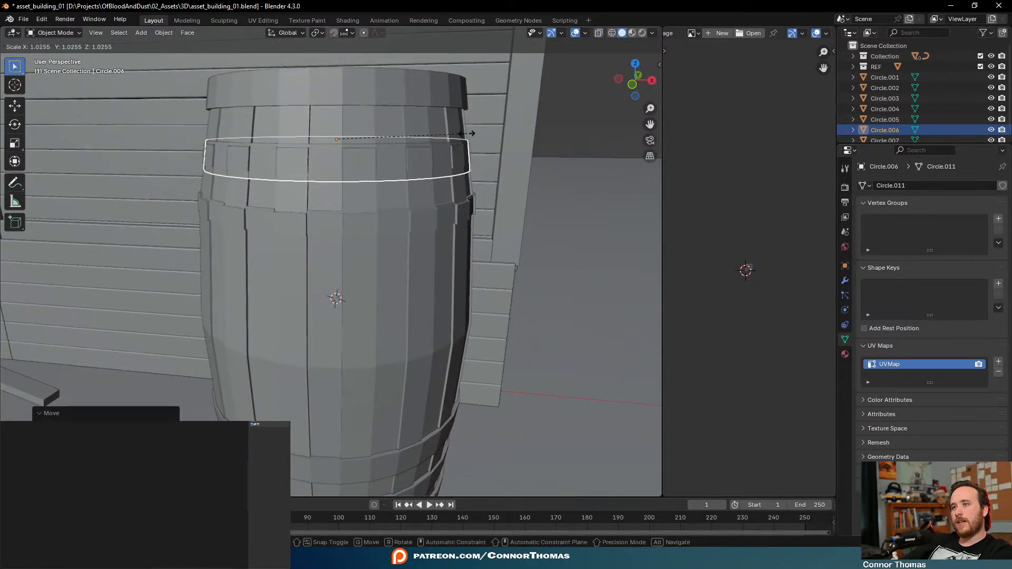
{"action": "left_click", "coordinate": [445, 163]}
{"action": "key", "text": "alt+a"}
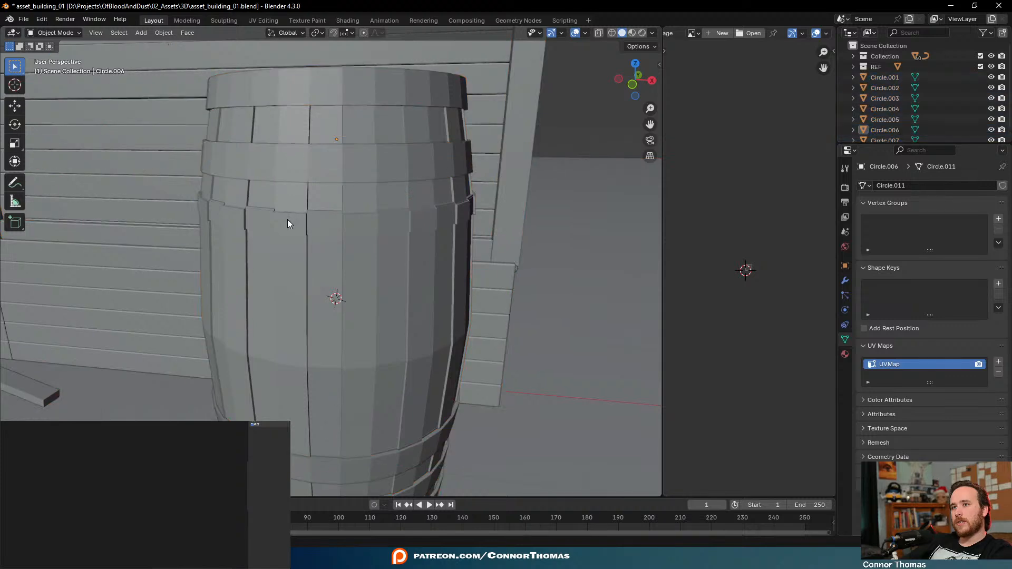
Select the lowest of the three upper hoops through the wireframe display and scale it up slightly so it encloses the staves
{"action": "key", "text": "z"}
{"action": "left_click", "coordinate": [142, 220]}
{"action": "left_click", "coordinate": [334, 219]}
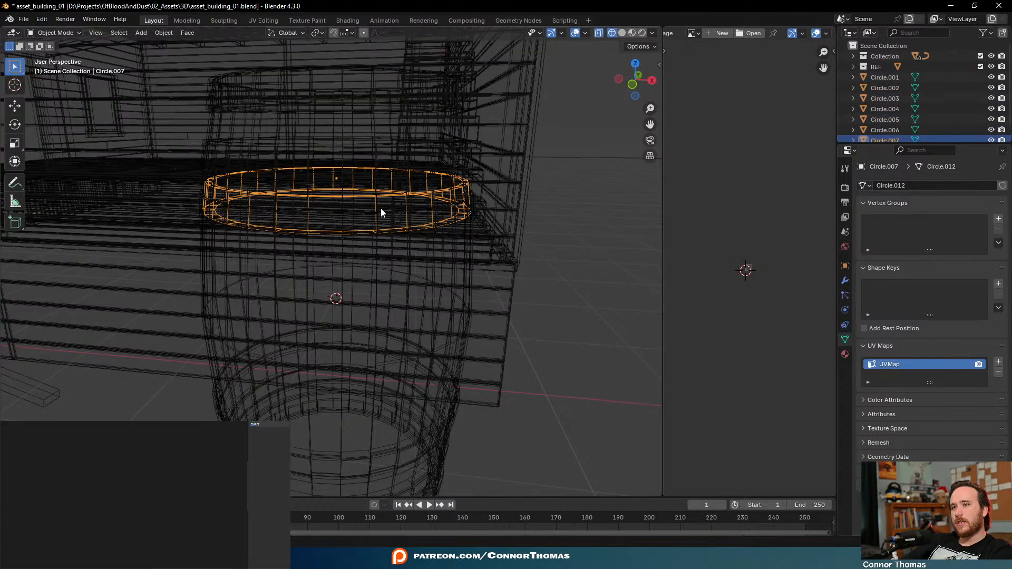
{"action": "key", "text": "z"}
{"action": "left_click", "coordinate": [479, 215]}
{"action": "key", "text": "s"}
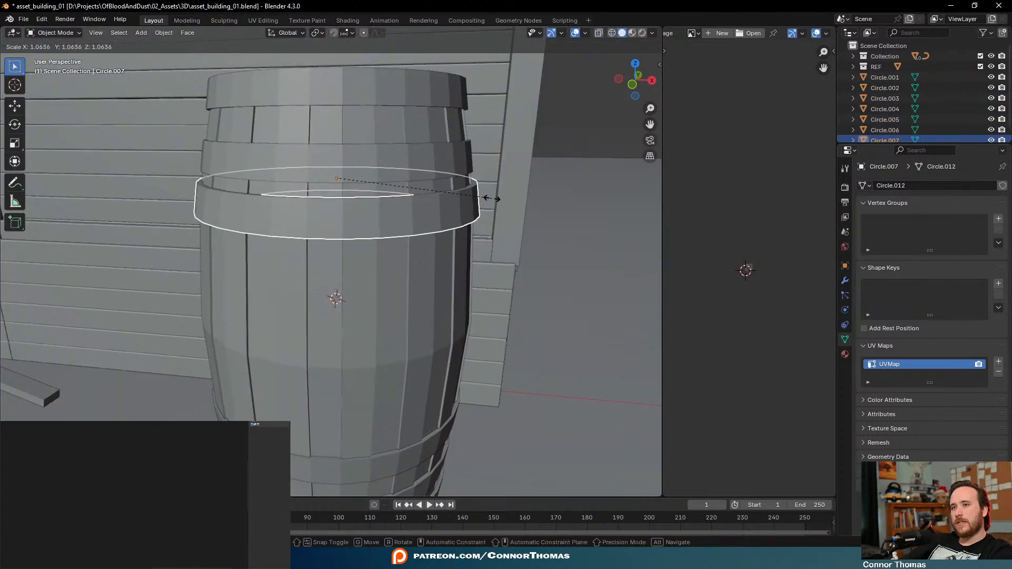
{"action": "left_click", "coordinate": [498, 196]}
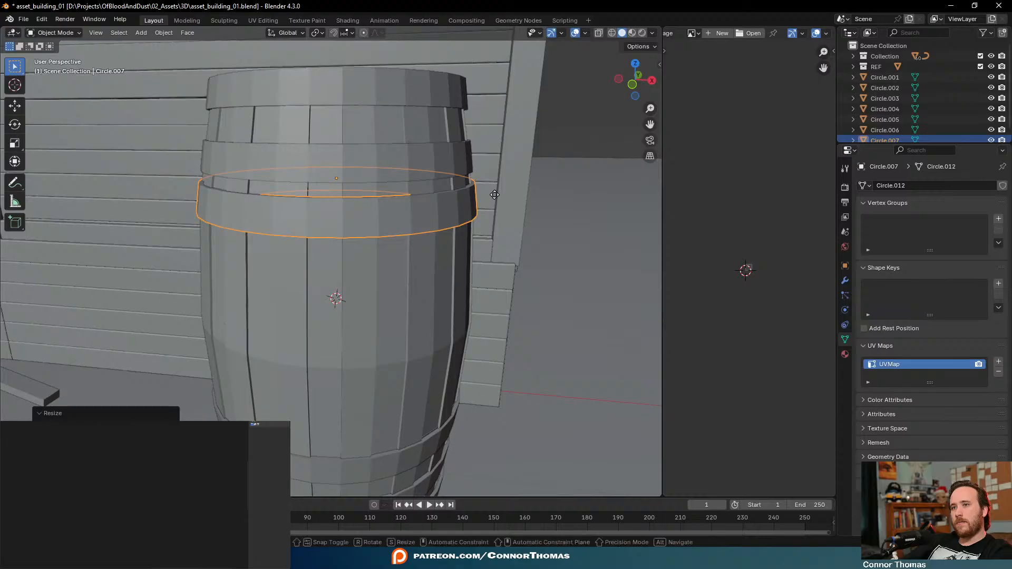
Lower the selected hoop slightly along Z, fine-tune its scale around the staves, and deselect it
{"action": "key", "text": "g"}
{"action": "key", "text": "z"}
{"action": "left_click", "coordinate": [492, 205]}
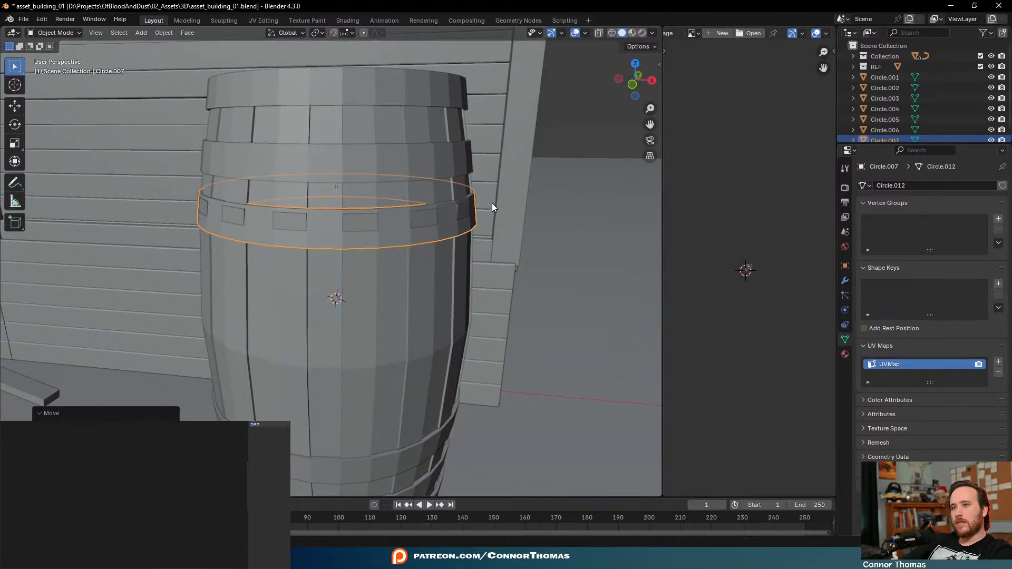
{"action": "key", "text": "s"}
{"action": "left_click", "coordinate": [498, 203]}
{"action": "scroll", "coordinate": [463, 210], "scroll_direction": "down", "scroll_amount": 3}
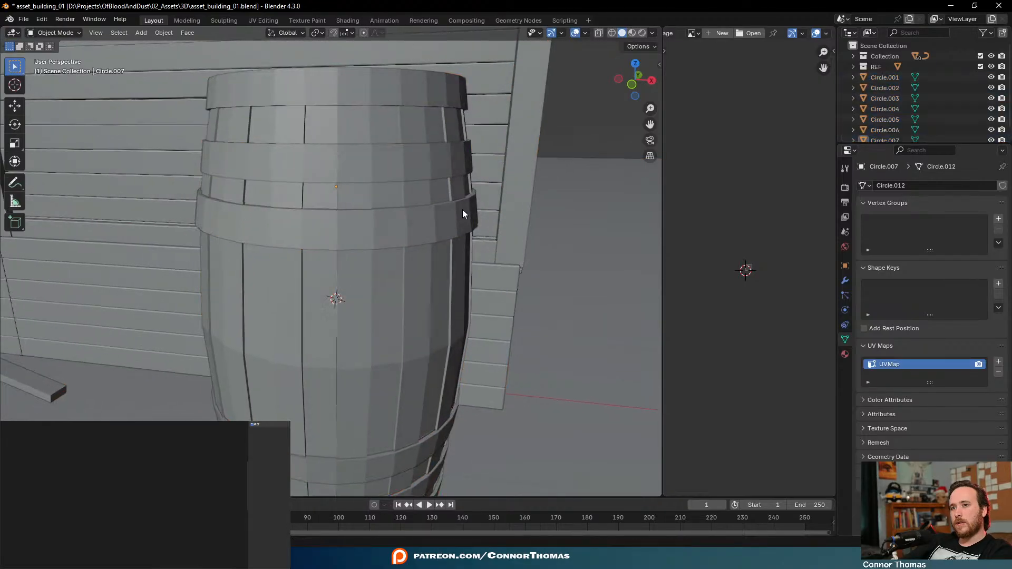
Select the three lower and three upper hoops and join all six into one object
{"action": "middle_click_drag", "start_coordinate": [384, 214], "coordinate": [492, 228]}
{"action": "scroll", "coordinate": [500, 253], "scroll_direction": "down", "scroll_amount": 3}
{"action": "middle_click_drag", "start_coordinate": [507, 279], "coordinate": [443, 309]}
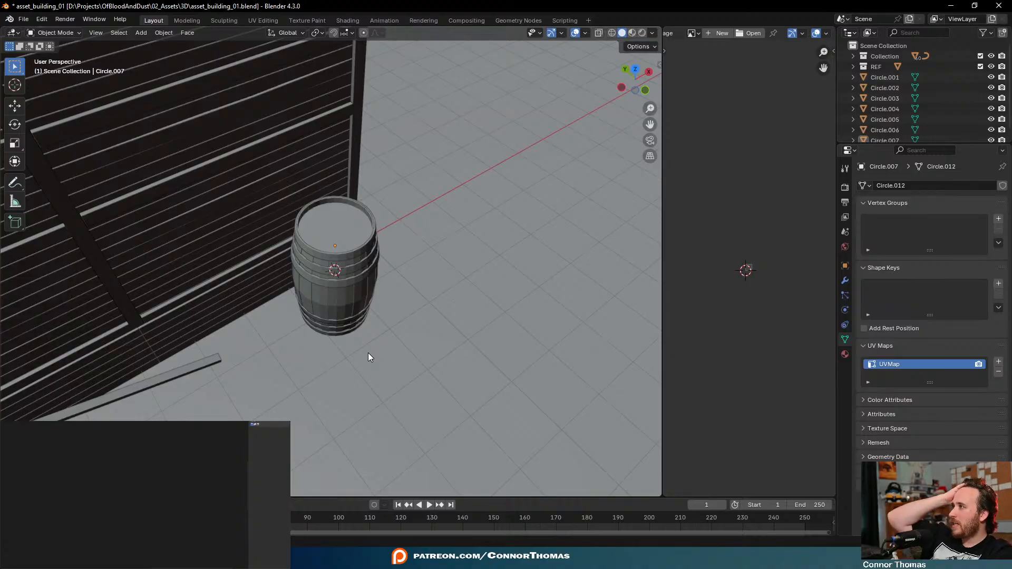
{"action": "scroll", "coordinate": [327, 317], "scroll_direction": "down", "scroll_amount": 5}
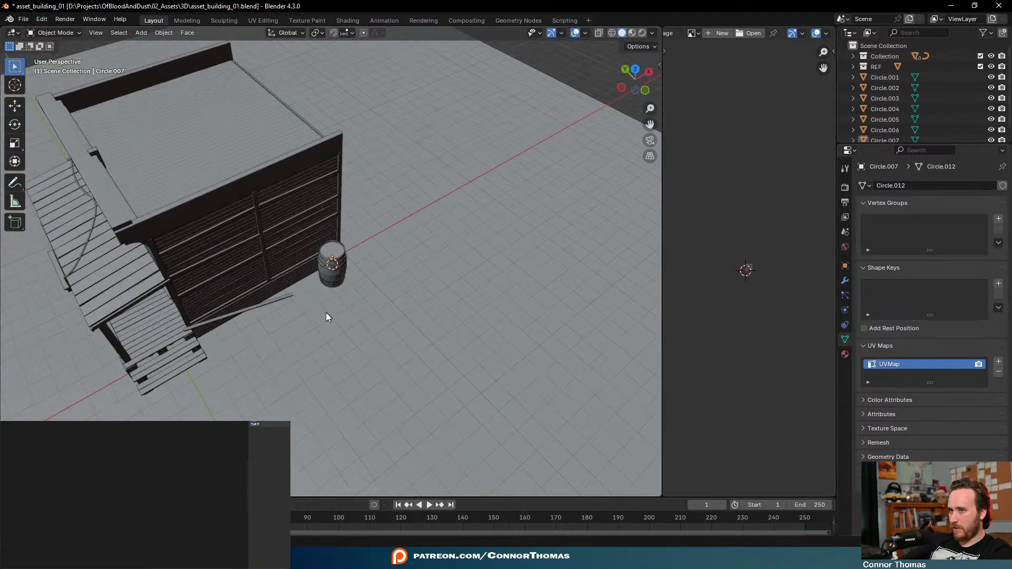
{"action": "scroll", "coordinate": [322, 300], "scroll_direction": "down", "scroll_amount": 2}
{"action": "scroll", "coordinate": [353, 282], "scroll_direction": "up", "scroll_amount": 10}
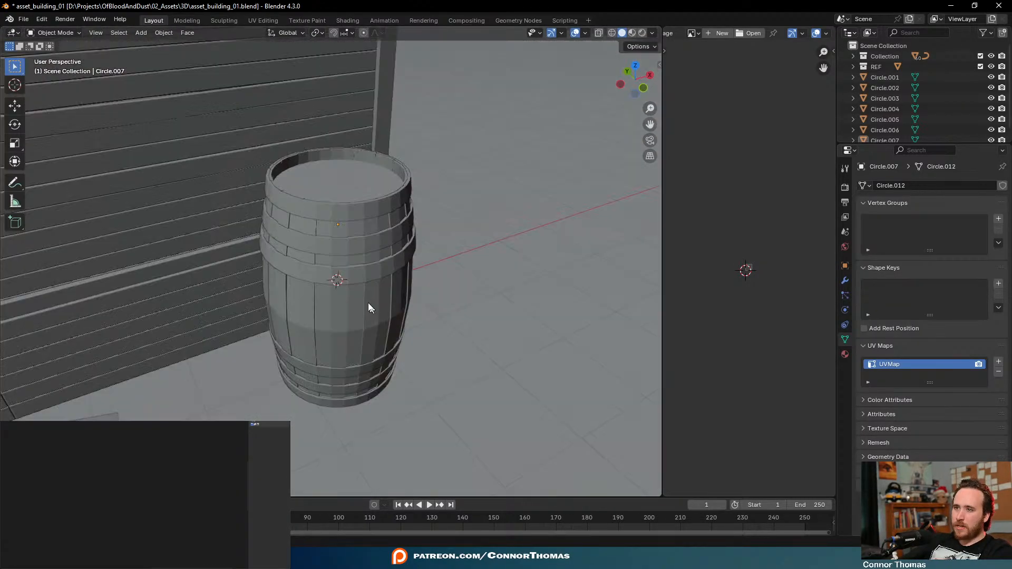
{"action": "middle_click_drag", "start_coordinate": [368, 304], "coordinate": [360, 421]}
{"action": "left_click", "coordinate": [362, 412]}
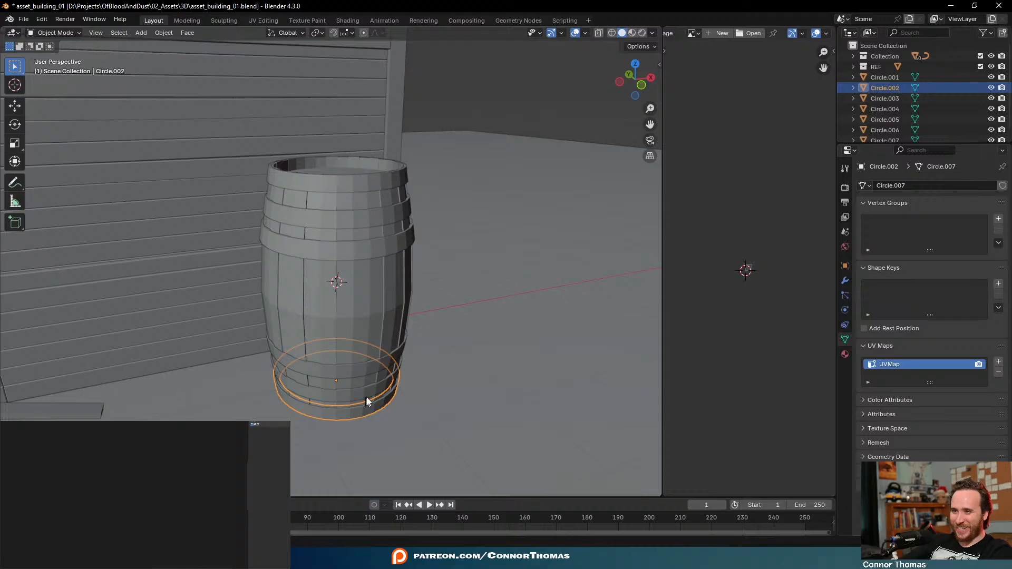
{"action": "left_click", "coordinate": [369, 390], "text": "shift"}
{"action": "left_click", "coordinate": [374, 369], "text": "shift"}
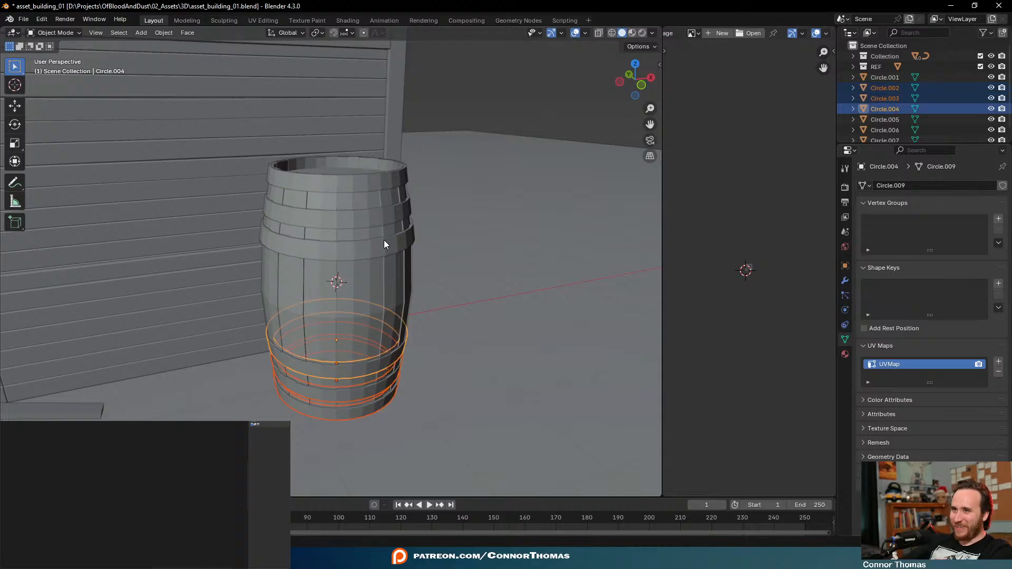
{"action": "left_click", "coordinate": [382, 237], "text": "shift"}
{"action": "left_click", "coordinate": [380, 213], "text": "shift"}
{"action": "left_click", "coordinate": [392, 178], "text": "shift"}
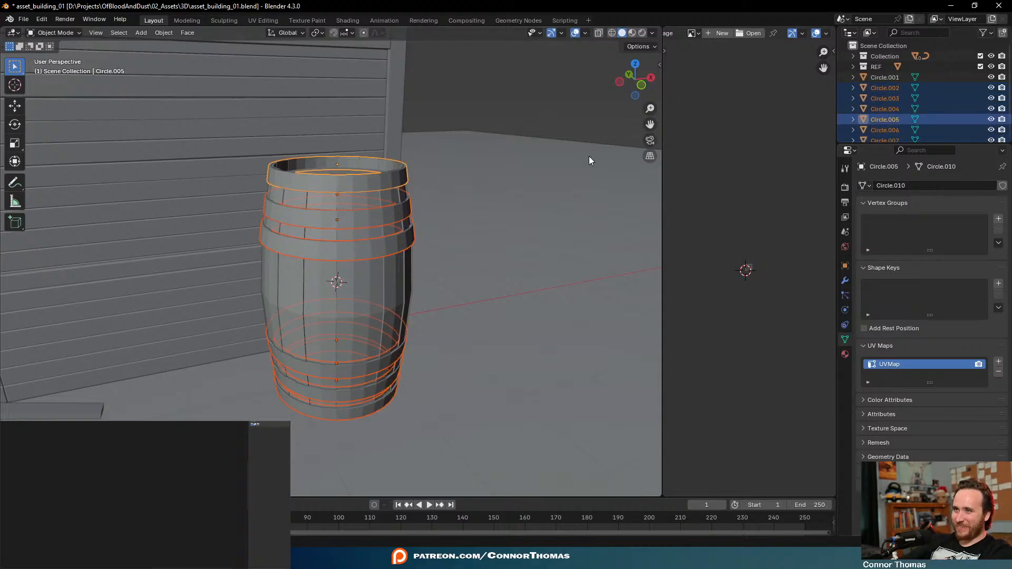
{"action": "key", "text": "ctrl+j"}
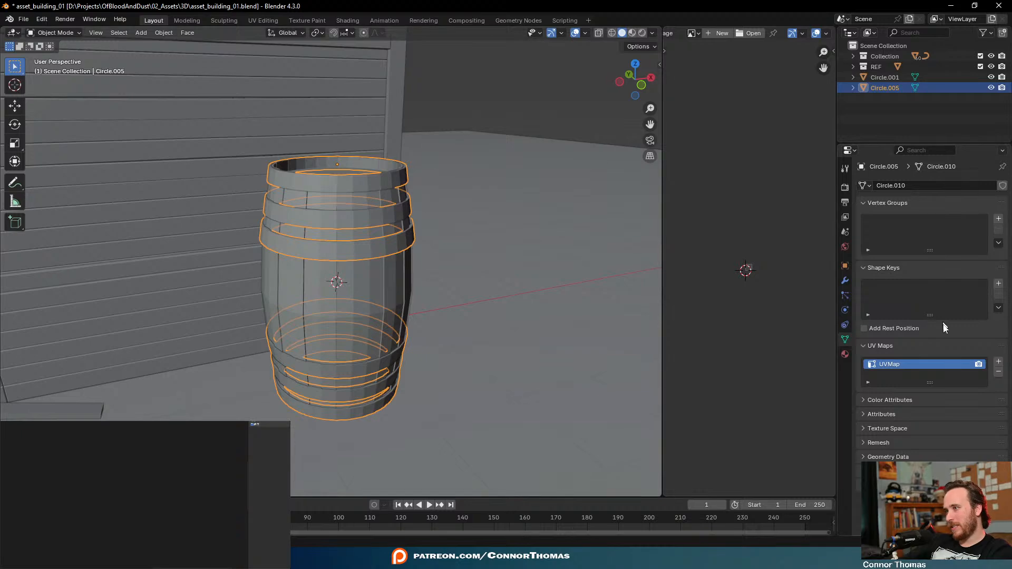
Select the barrel's stave object and rename its UV map to Texture
{"action": "left_click", "coordinate": [845, 354]}
{"action": "left_click", "coordinate": [334, 301]}
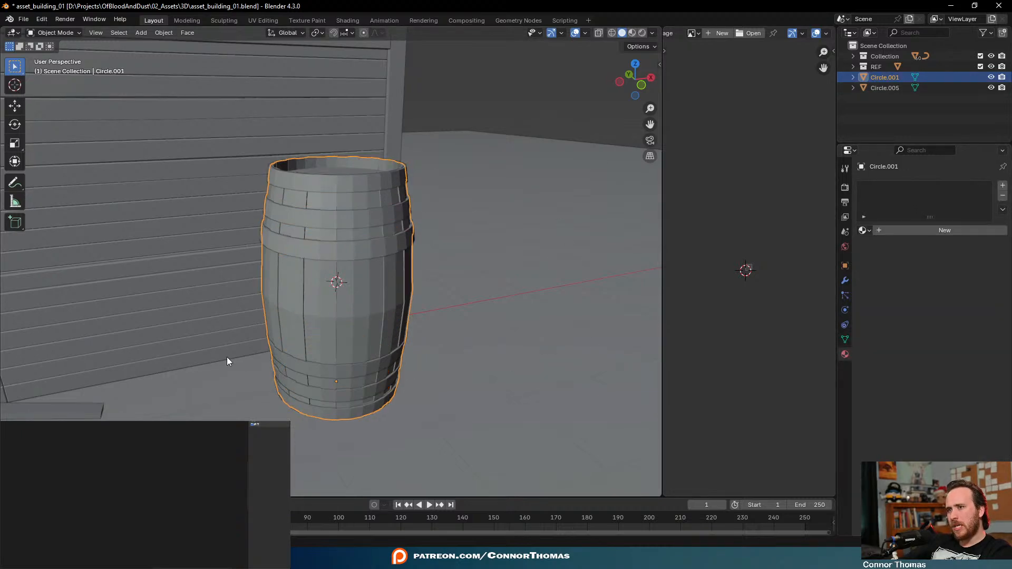
{"action": "middle_click_drag", "start_coordinate": [501, 257], "coordinate": [463, 282]}
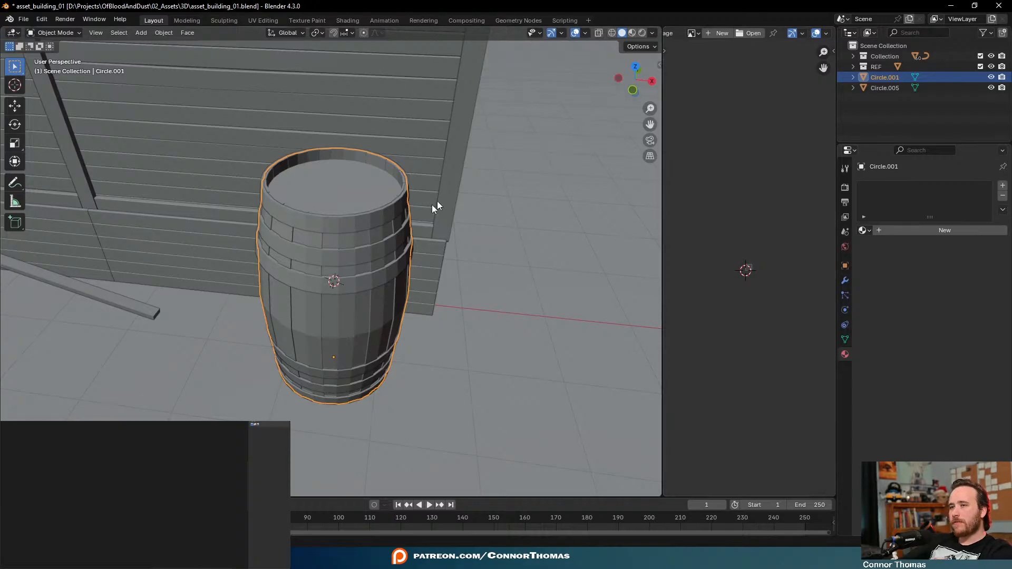
{"action": "left_click", "coordinate": [846, 340]}
{"action": "type", "text": "Texture"}
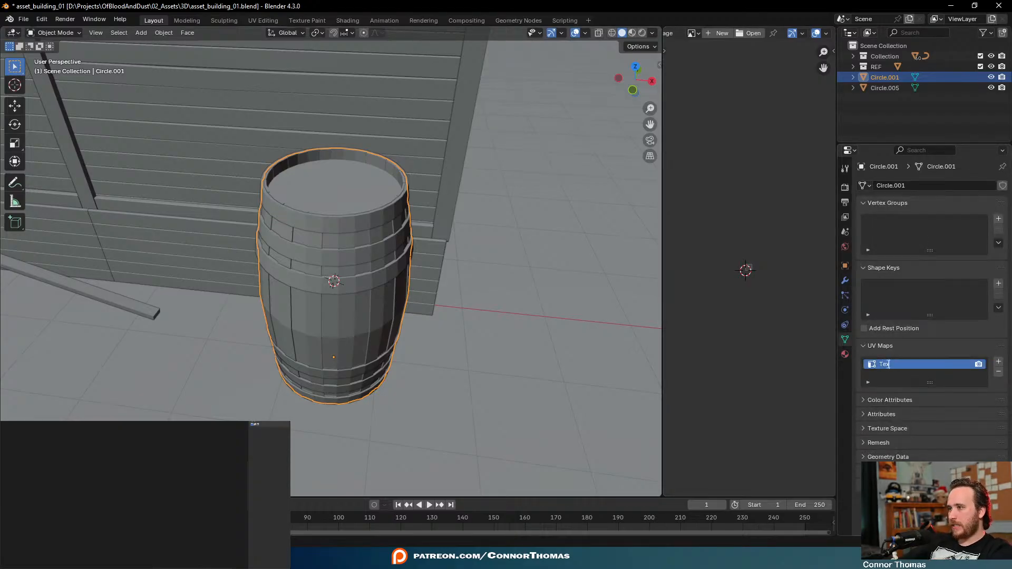
{"action": "key", "text": "Return"}
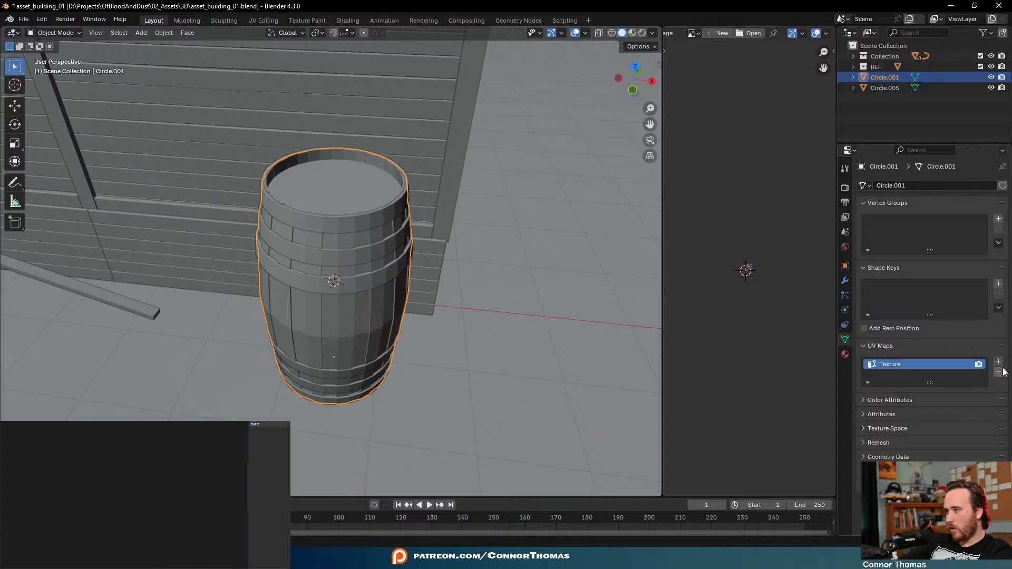
Add a second UV map to the stave object and name it Random
{"action": "left_click", "coordinate": [999, 362]}
{"action": "double_click", "coordinate": [896, 375]}
{"action": "type", "text": "Ra"}
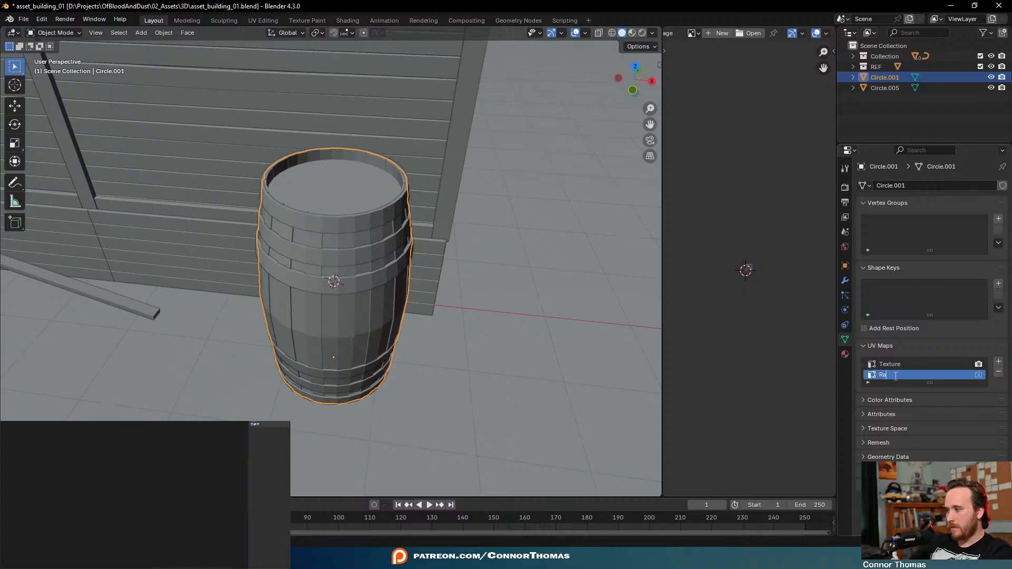
{"action": "type", "text": "ndom"}
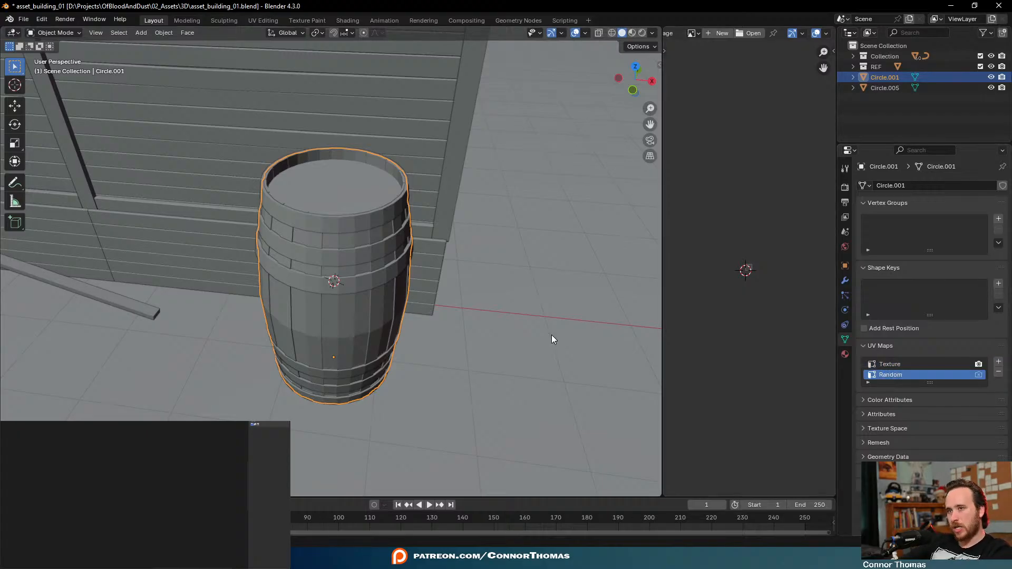
Assign the existing Wood Panels material to the stave object and save the file
{"action": "left_click", "coordinate": [846, 355]}
{"action": "left_click", "coordinate": [863, 230]}
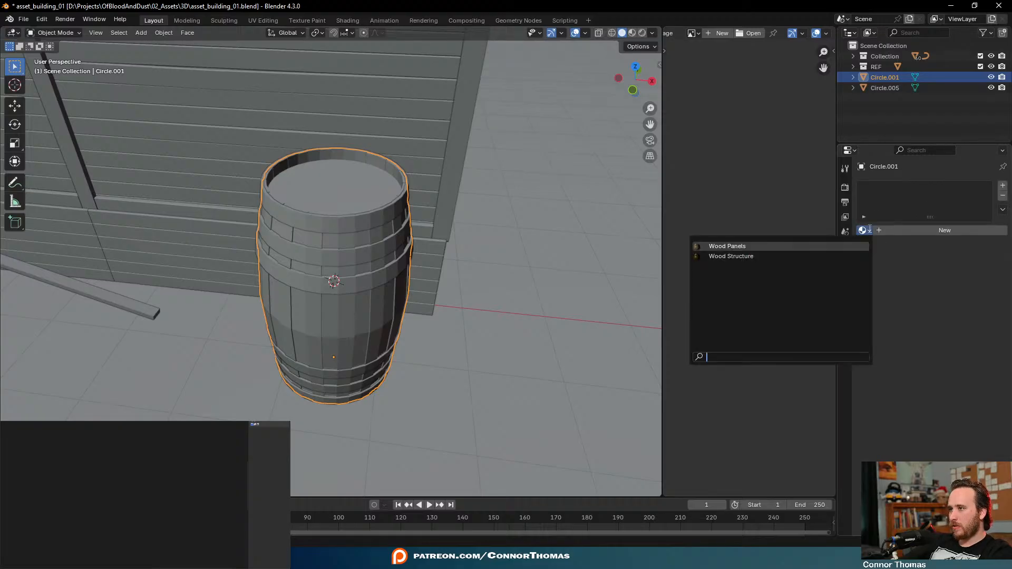
{"action": "left_click", "coordinate": [752, 250]}
{"action": "middle_click_drag", "start_coordinate": [401, 322], "coordinate": [417, 298]}
{"action": "scroll", "coordinate": [416, 297], "scroll_direction": "up", "scroll_amount": 1}
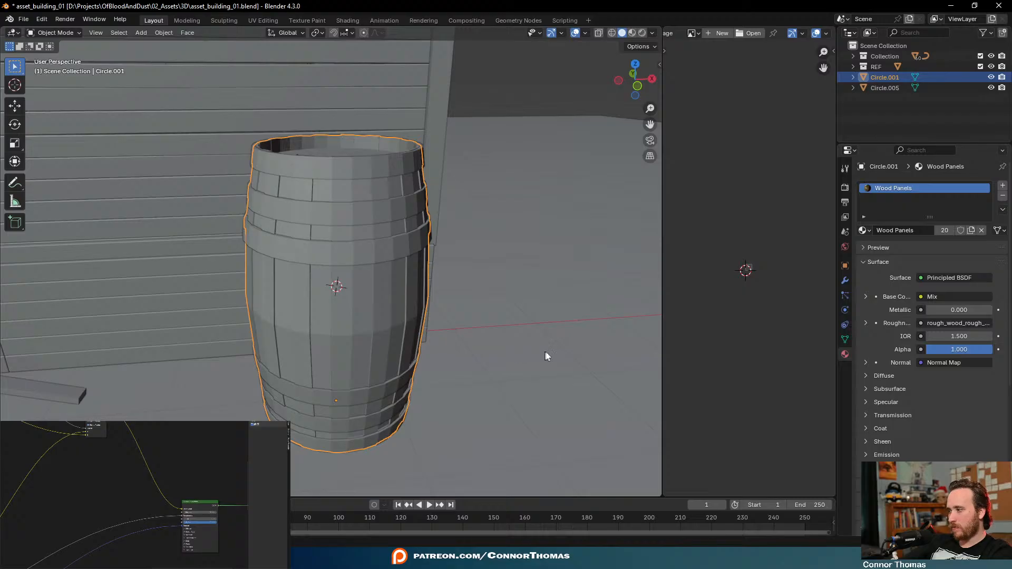
{"action": "key", "text": "ctrl+s"}
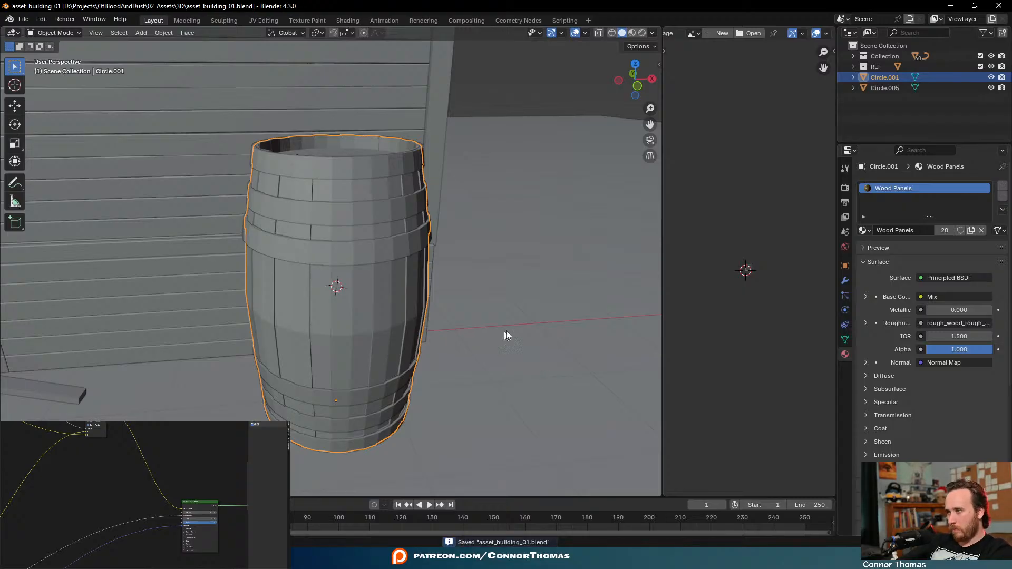
Unwrap all the stave geometry into the Texture UV map with Smart UV Project, and inspect the wood in rendered shading
{"action": "key", "text": "Tab"}
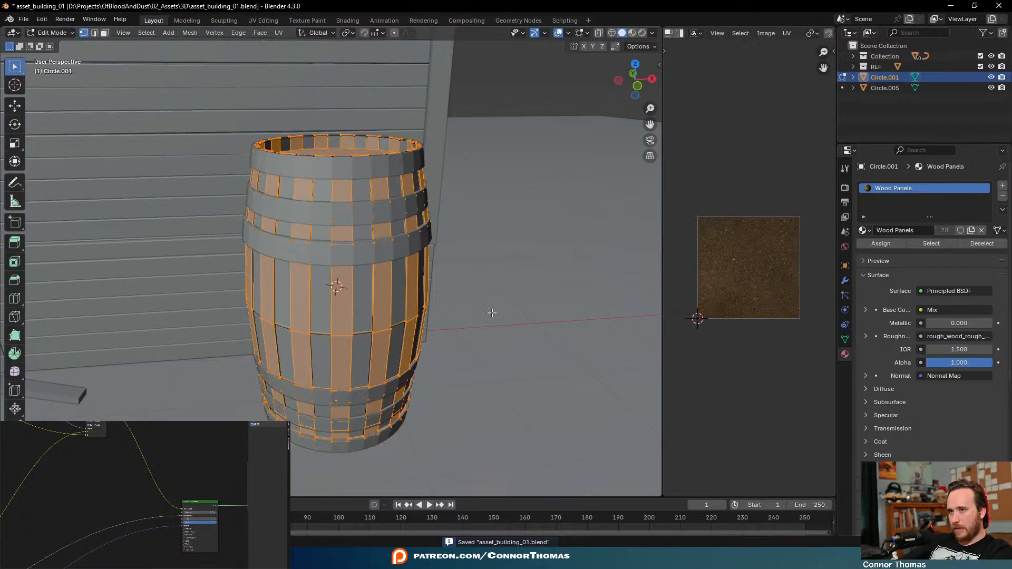
{"action": "left_click", "coordinate": [845, 339]}
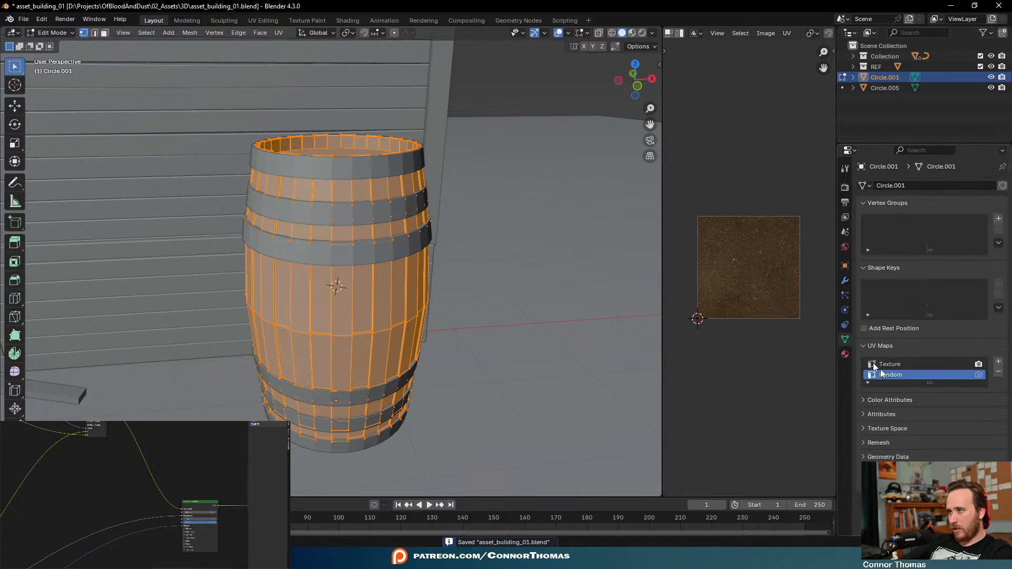
{"action": "key", "text": "u"}
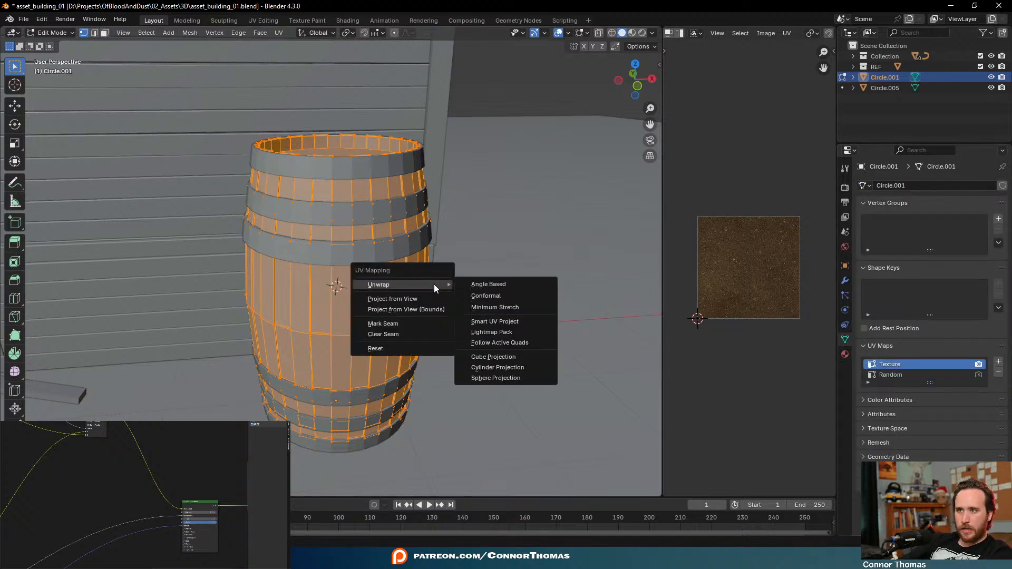
{"action": "mouse_move", "coordinate": [437, 285]}
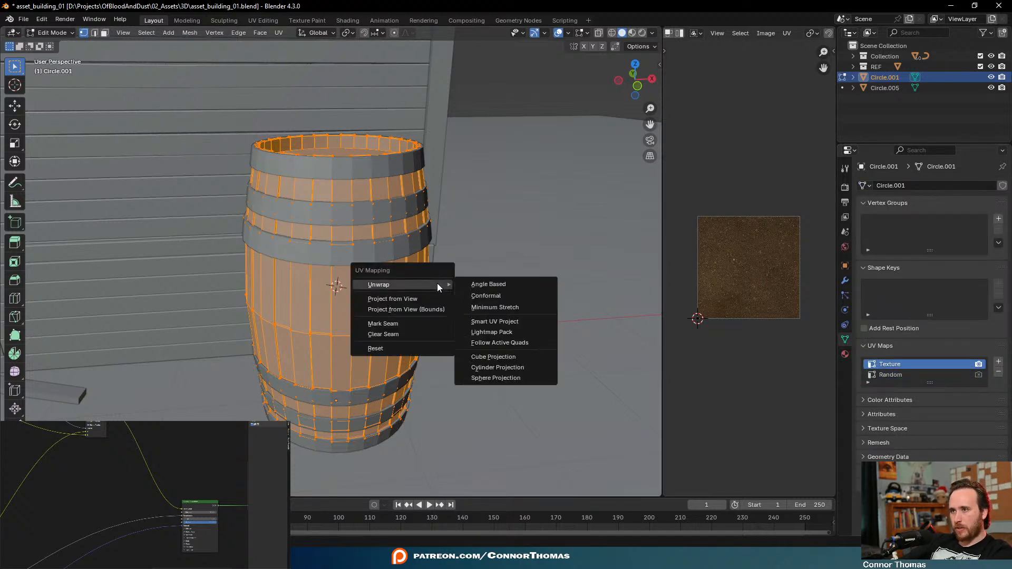
{"action": "left_click", "coordinate": [511, 323]}
{"action": "left_click", "coordinate": [496, 420]}
{"action": "key", "text": "z"}
{"action": "left_click", "coordinate": [470, 326]}
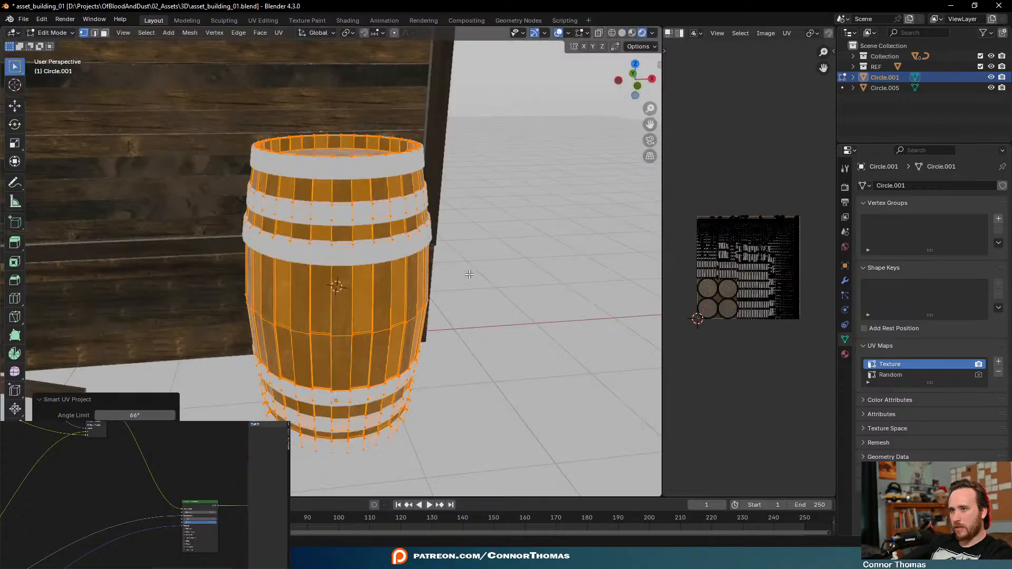
{"action": "key", "text": "Tab"}
{"action": "mouse_move", "coordinate": [470, 274]}
{"action": "middle_mouse_down"}
{"action": "mouse_move", "coordinate": [452, 242]}
{"action": "mouse_move", "coordinate": [373, 240]}
{"action": "mouse_move", "coordinate": [317, 249]}
{"action": "mouse_move", "coordinate": [281, 289]}
{"action": "mouse_move", "coordinate": [466, 289]}
{"action": "mouse_move", "coordinate": [457, 298]}
{"action": "middle_mouse_up"}
{"action": "middle_click_drag", "start_coordinate": [183, 273], "coordinate": [406, 271]}
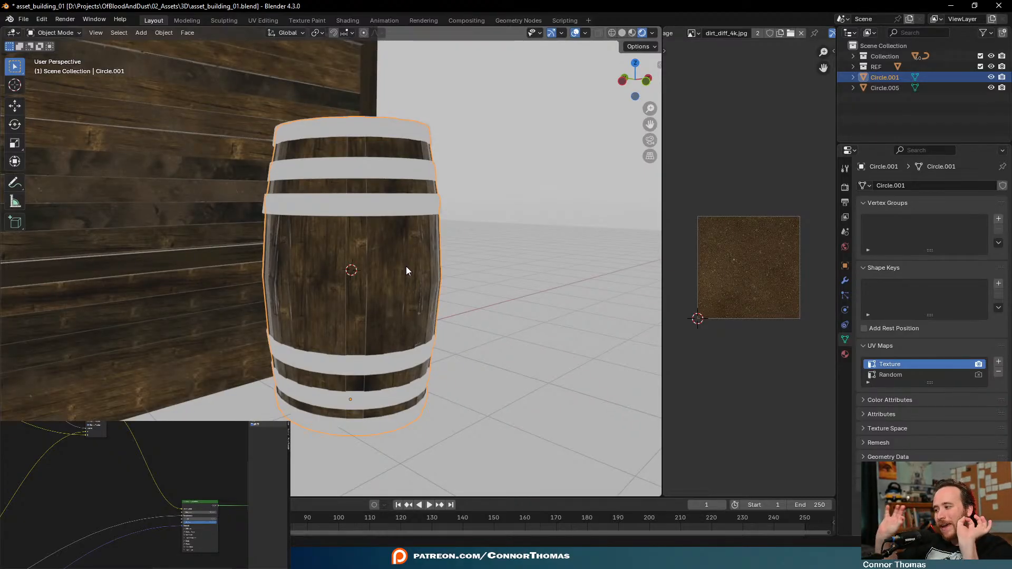
Make Random the active and render UV map, and project all the stave geometry into it from the top view
{"action": "key", "text": "Tab"}
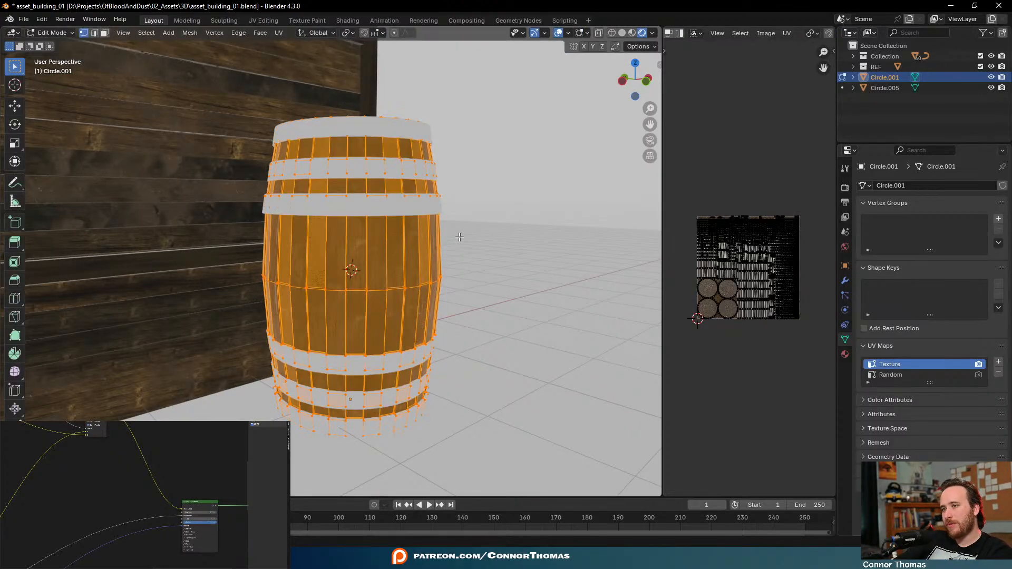
{"action": "key", "text": "KP_7"}
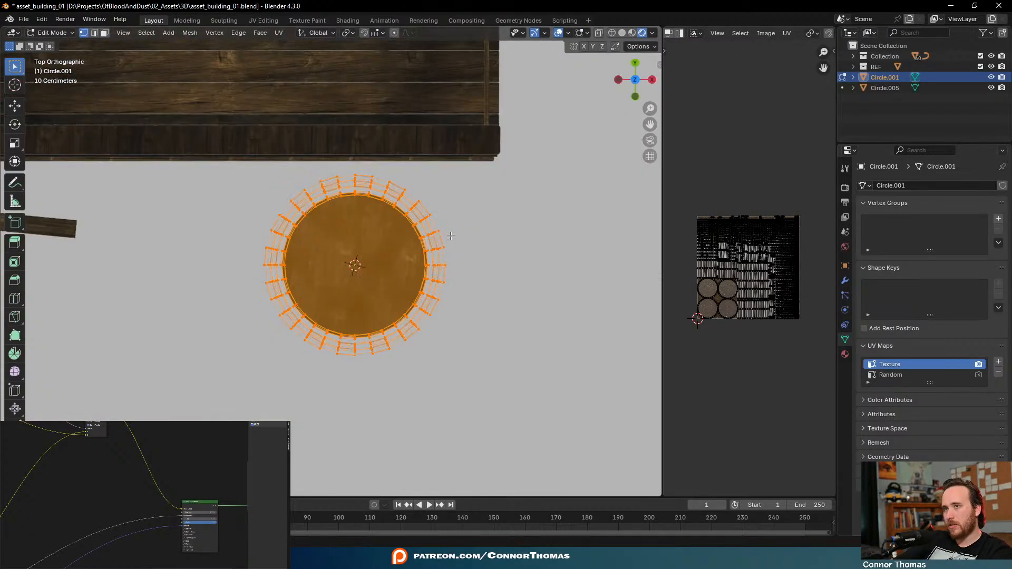
{"action": "left_click", "coordinate": [903, 375]}
{"action": "left_click", "coordinate": [979, 375]}
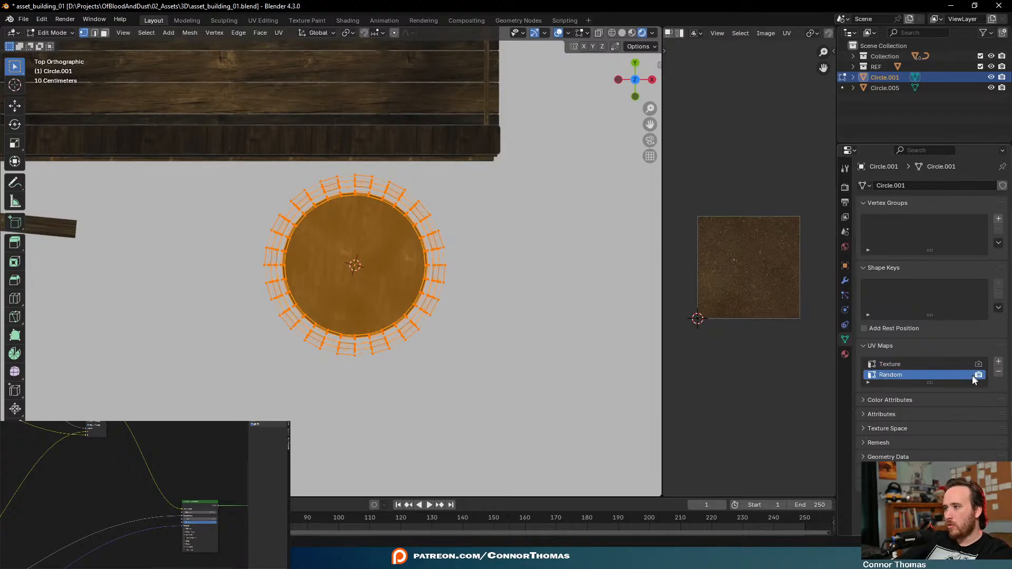
{"action": "key", "text": "u"}
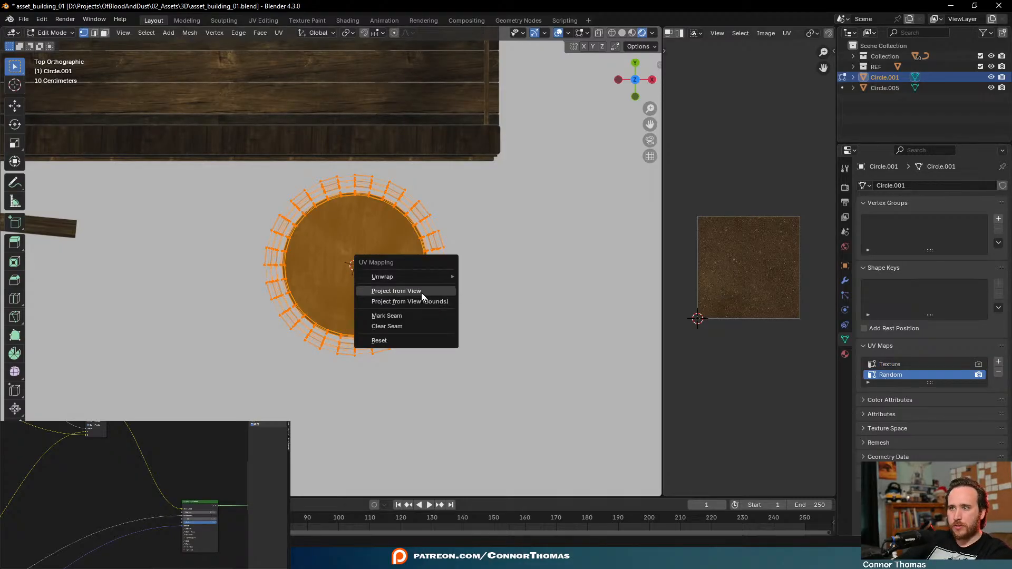
{"action": "left_click", "coordinate": [422, 293]}
Scale up all the projected UVs in the Random map and move them to fill the texture square
{"action": "key", "text": "a"}
{"action": "key", "text": "s"}
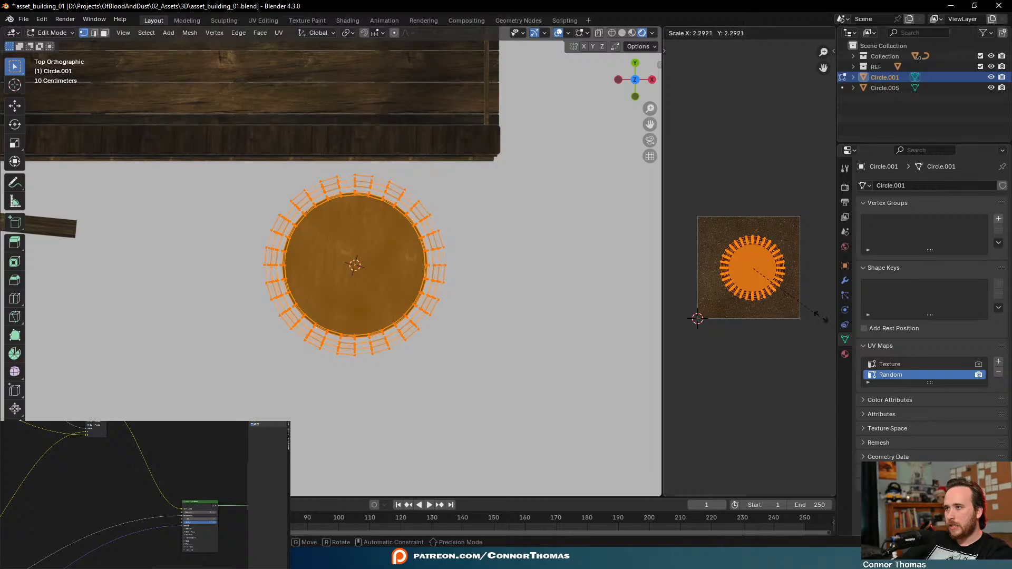
{"action": "left_click", "coordinate": [680, 344]}
{"action": "key", "text": "g"}
{"action": "left_click", "coordinate": [710, 340]}
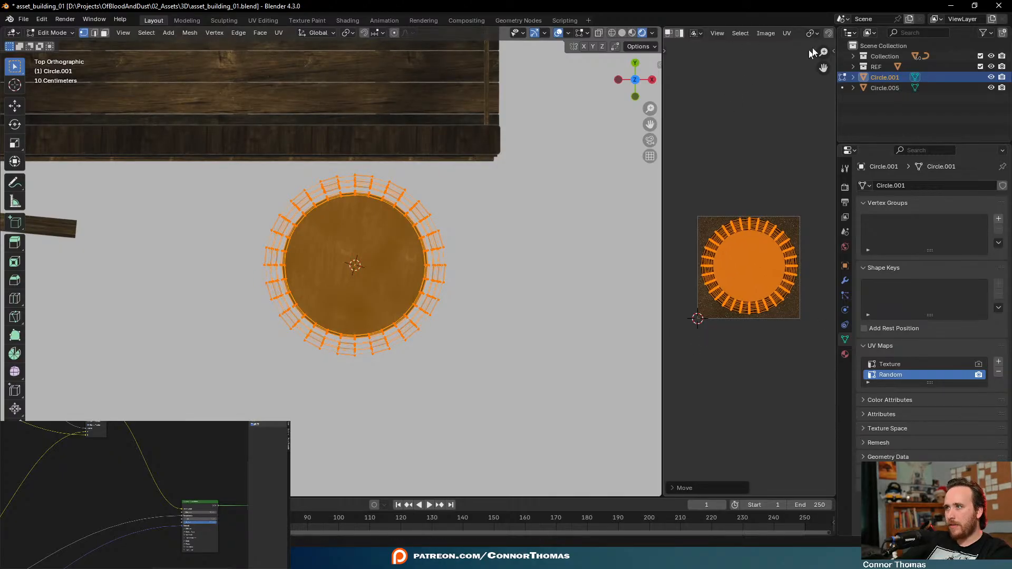
Set the UV pivot to individual origins and scale all the Random map's islands to 0, collapsing each to a point
{"action": "left_click", "coordinate": [812, 33]}
{"action": "left_click", "coordinate": [826, 92]}
{"action": "key", "text": "s"}
{"action": "key", "text": "0"}
{"action": "key", "text": "Return"}
{"action": "key", "text": "Tab"}
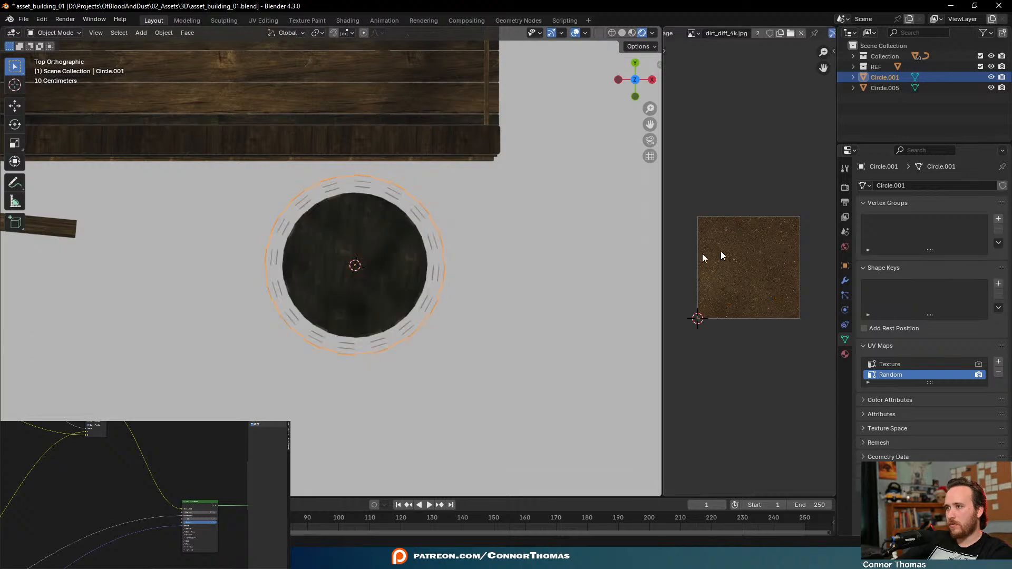
{"action": "middle_click_drag", "start_coordinate": [374, 299], "coordinate": [414, 183]}
{"action": "key", "text": "z"}
{"action": "key", "text": "z"}
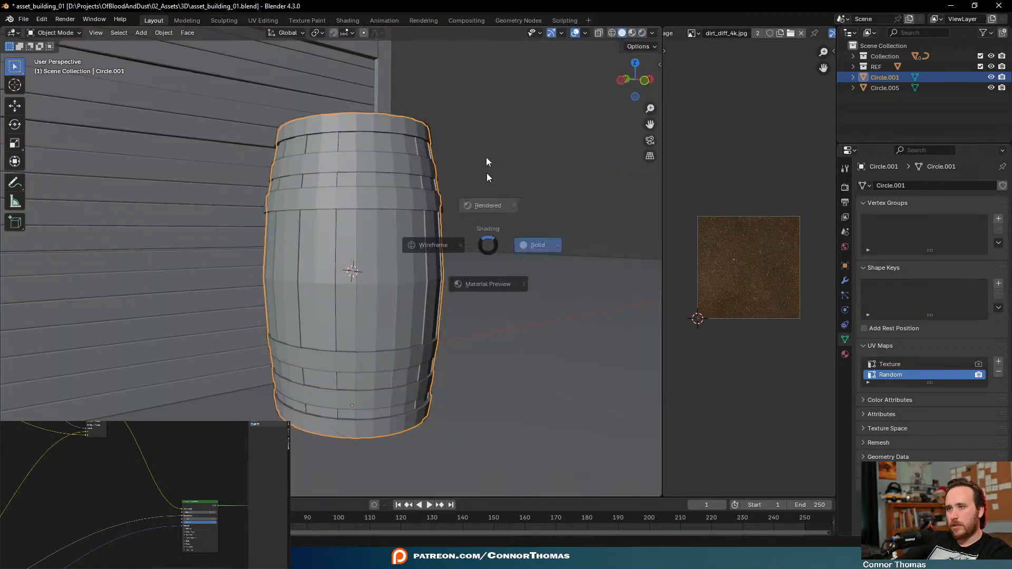
Switch the viewport to rendered shading and inspect the barrel's wood staves against the building
{"action": "left_click", "coordinate": [486, 173]}
{"action": "mouse_move", "coordinate": [497, 255]}
{"action": "middle_mouse_down"}
{"action": "mouse_move", "coordinate": [404, 248]}
{"action": "mouse_move", "coordinate": [352, 259]}
{"action": "mouse_move", "coordinate": [483, 263]}
{"action": "mouse_move", "coordinate": [452, 278]}
{"action": "mouse_move", "coordinate": [464, 292]}
{"action": "mouse_move", "coordinate": [361, 282]}
{"action": "middle_mouse_up"}
{"action": "scroll", "coordinate": [483, 264], "scroll_direction": "down", "scroll_amount": 4}
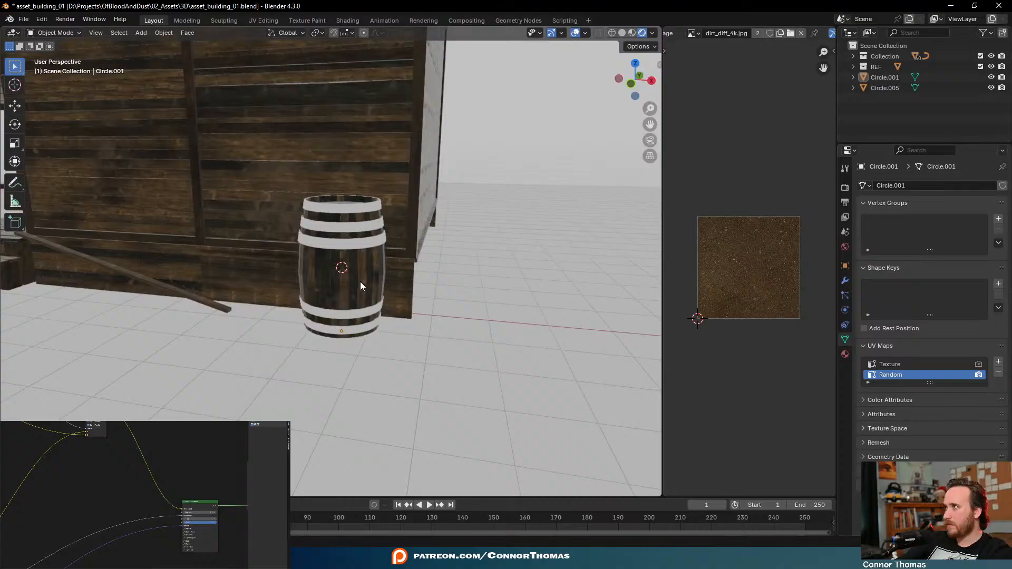
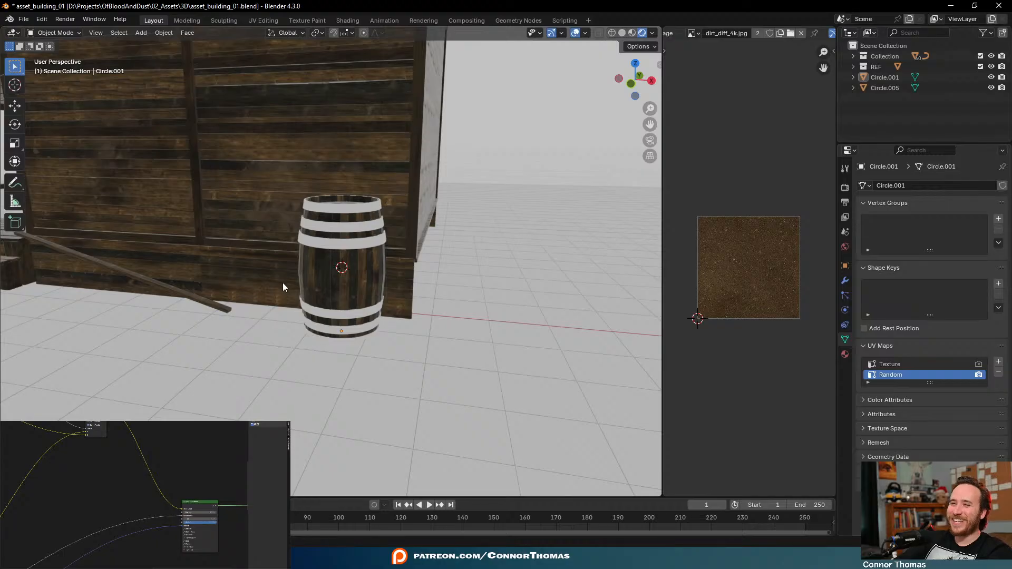
Give the barrel's hoops a new material named Barrel_Metal
{"action": "scroll", "coordinate": [394, 244], "scroll_direction": "up", "scroll_amount": 5}
{"action": "left_click", "coordinate": [397, 210]}
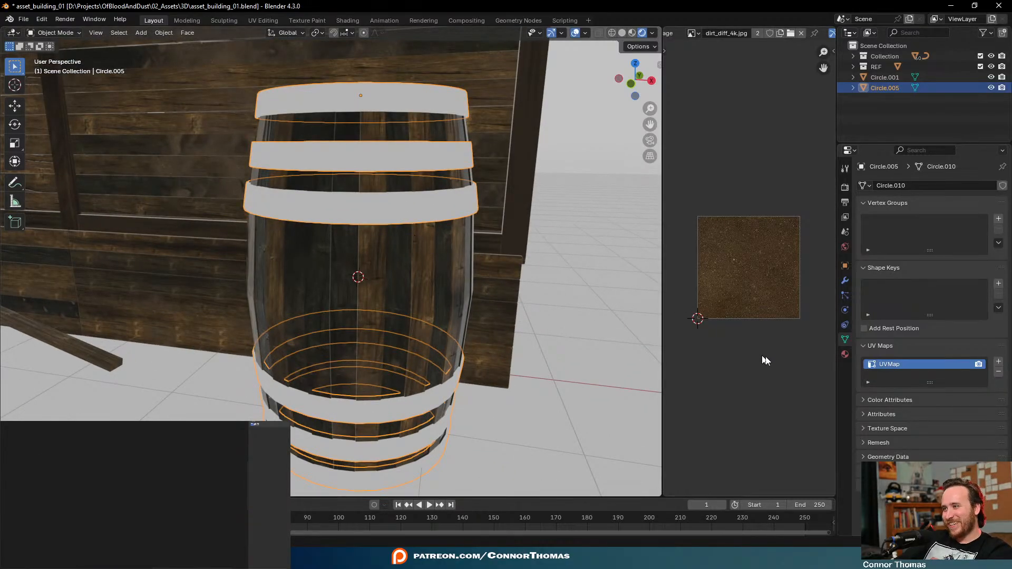
{"action": "left_click", "coordinate": [845, 355]}
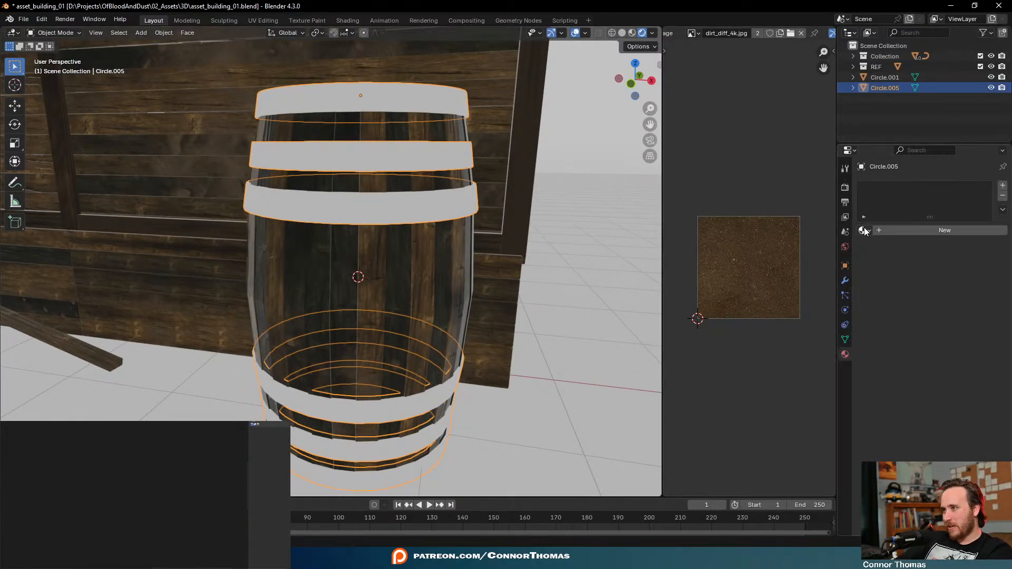
{"action": "left_click", "coordinate": [916, 231]}
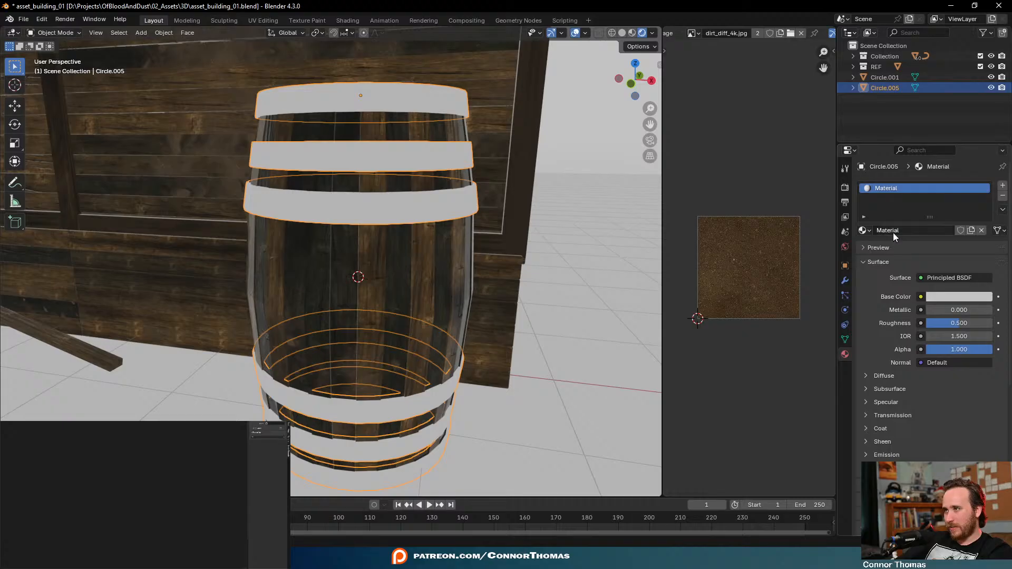
{"action": "left_click", "coordinate": [893, 231]}
{"action": "type", "text": "Bar"}
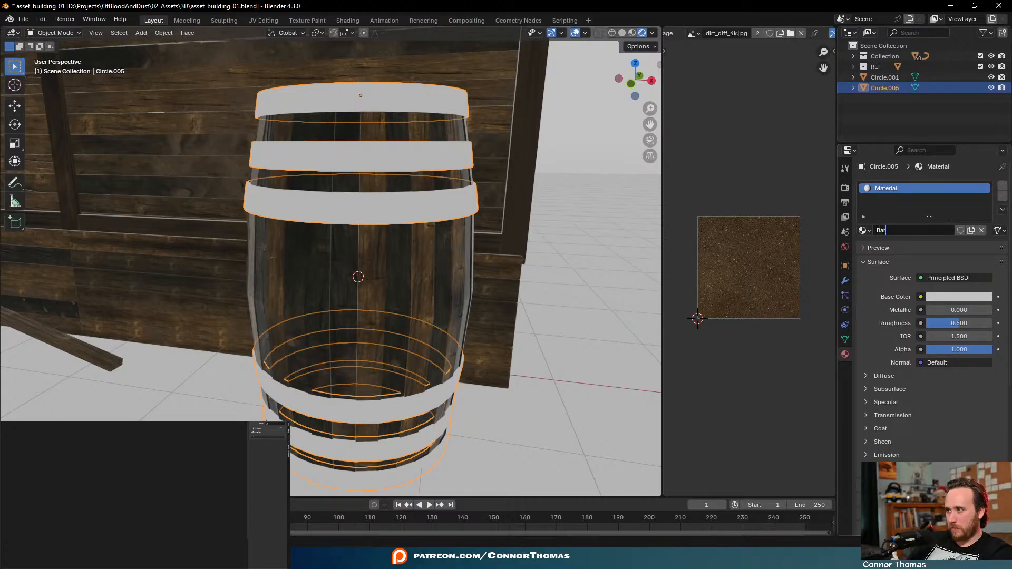
{"action": "type", "text": "rel_Me"}
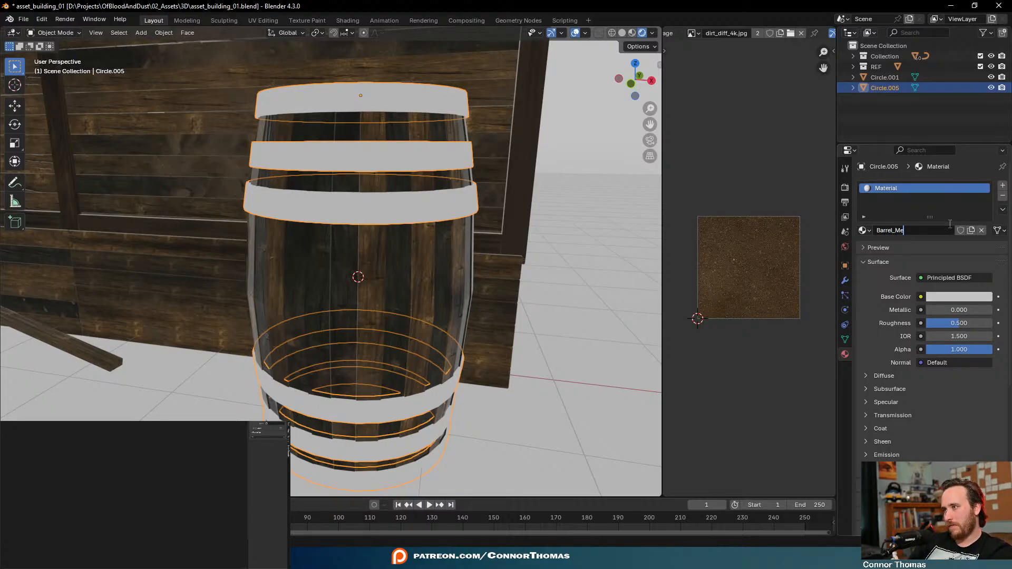
{"action": "type", "text": "tal"}
{"action": "key", "text": "Return"}
Rename the hoops' material as Barrel Metal, replacing the underscore with a space
{"action": "left_click", "coordinate": [432, 300]}
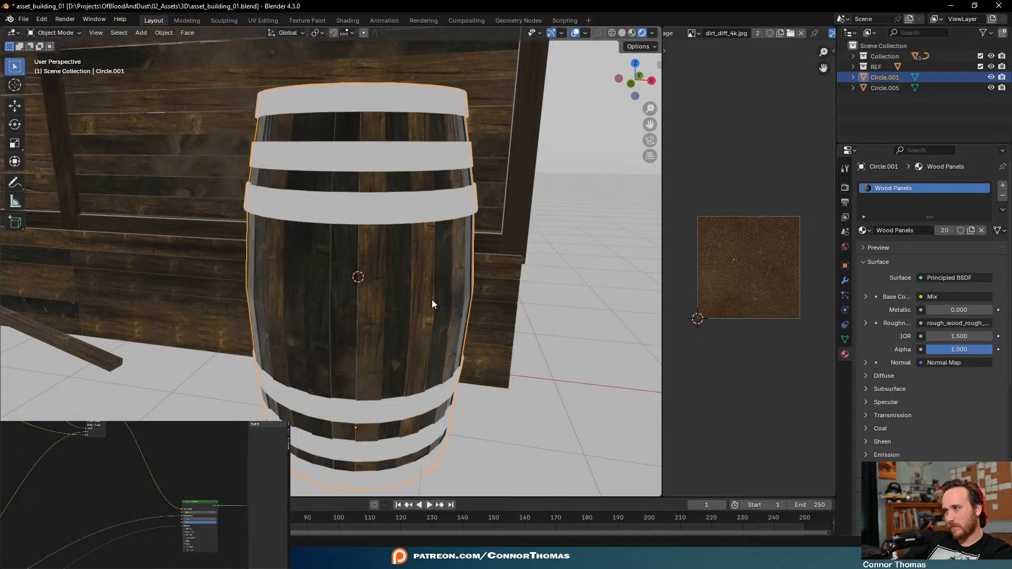
{"action": "left_click", "coordinate": [409, 201]}
{"action": "left_click", "coordinate": [899, 232]}
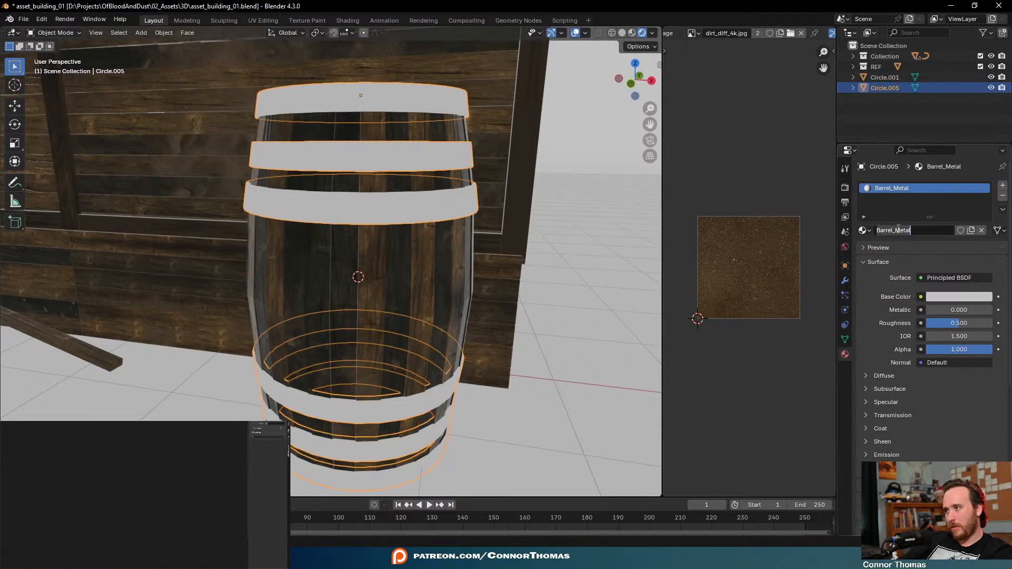
{"action": "left_click", "coordinate": [898, 233]}
{"action": "key", "text": "BackSpace"}
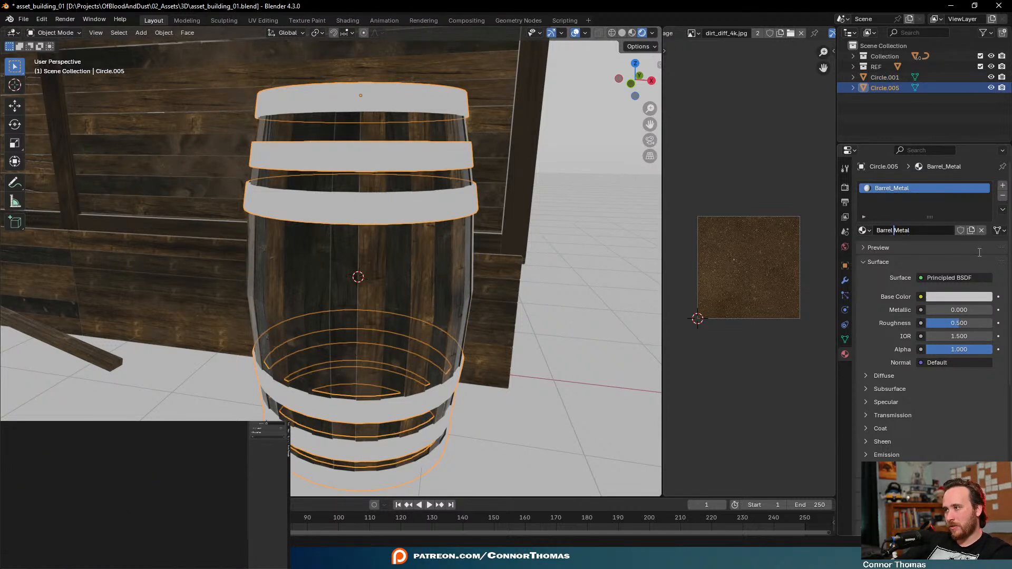
{"action": "key", "text": "Return"}
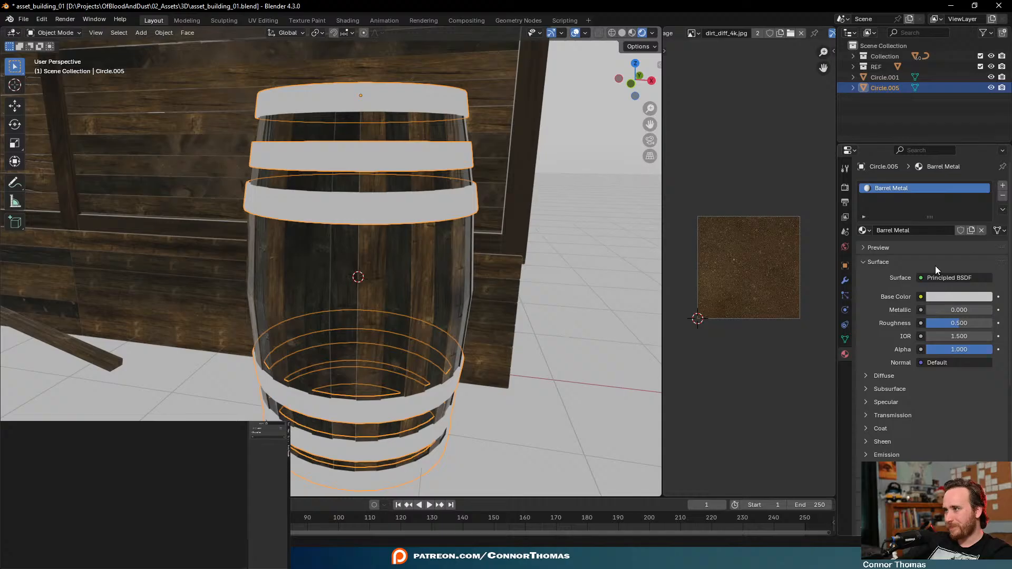
Frame the Barrel Metal nodes and set the Principled BSDF's Metallic to 0.850
{"action": "left_click", "coordinate": [937, 278]}
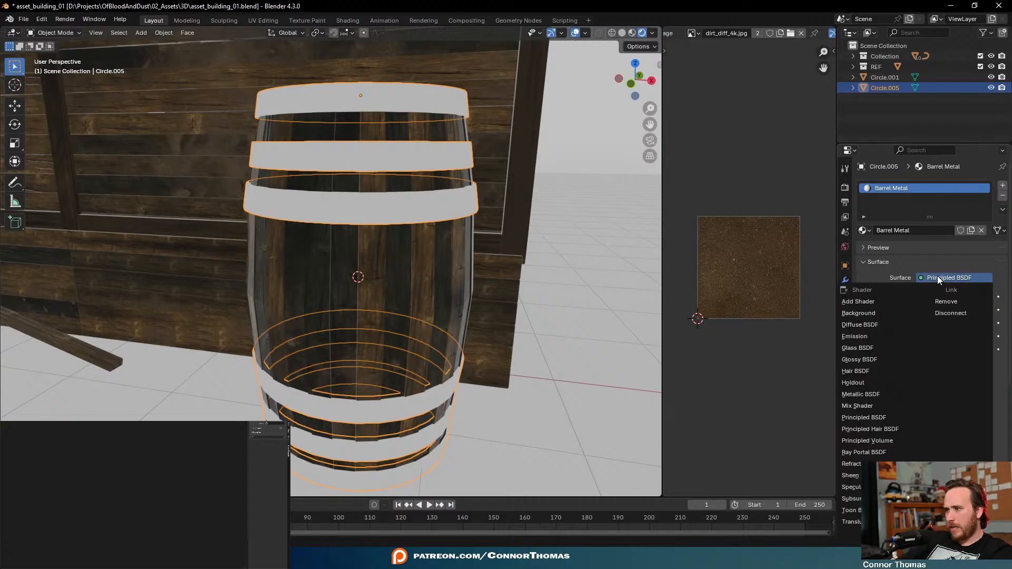
{"action": "left_click", "coordinate": [126, 480]}
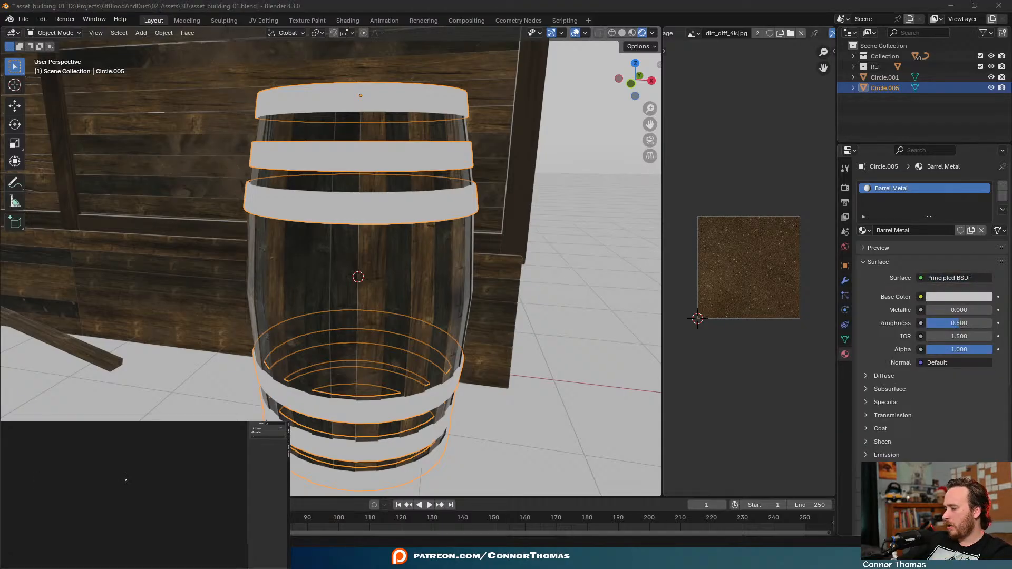
{"action": "key", "text": "Home"}
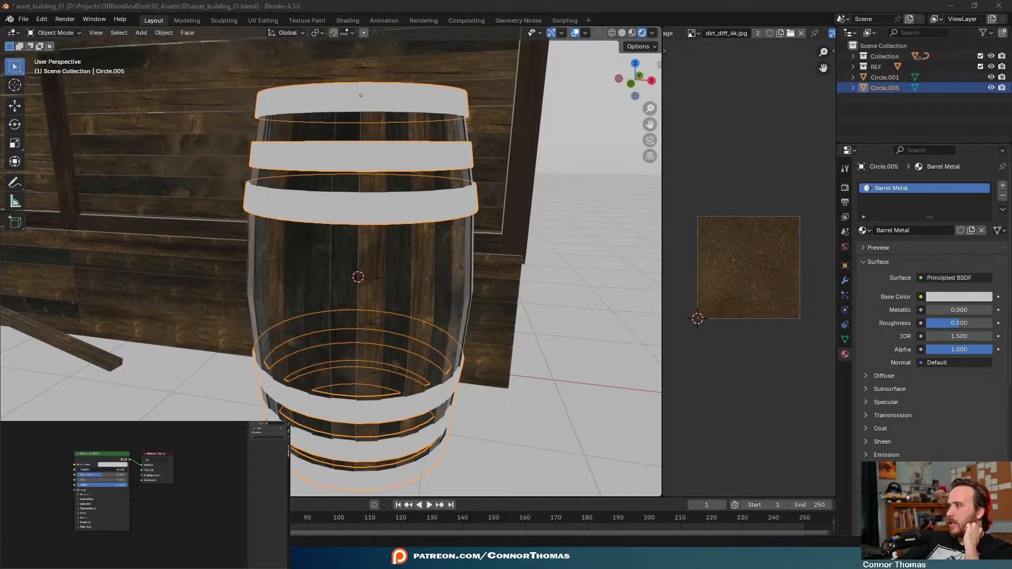
{"action": "left_click_drag", "start_coordinate": [92, 469], "coordinate": [125, 469]}
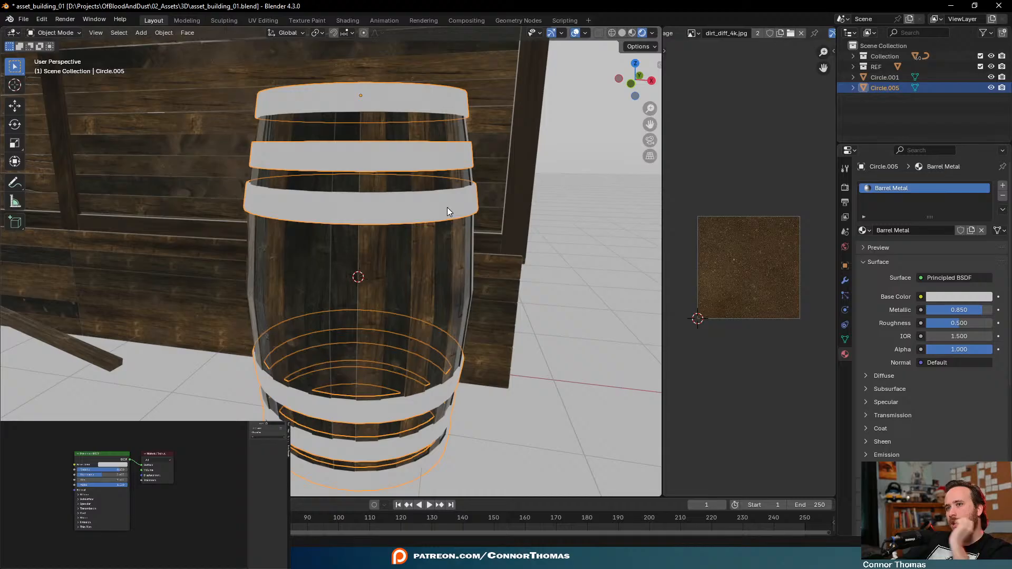
Unwrap all the hoop geometry with Smart UV Project
{"action": "key", "text": "Tab"}
{"action": "key", "text": "a"}
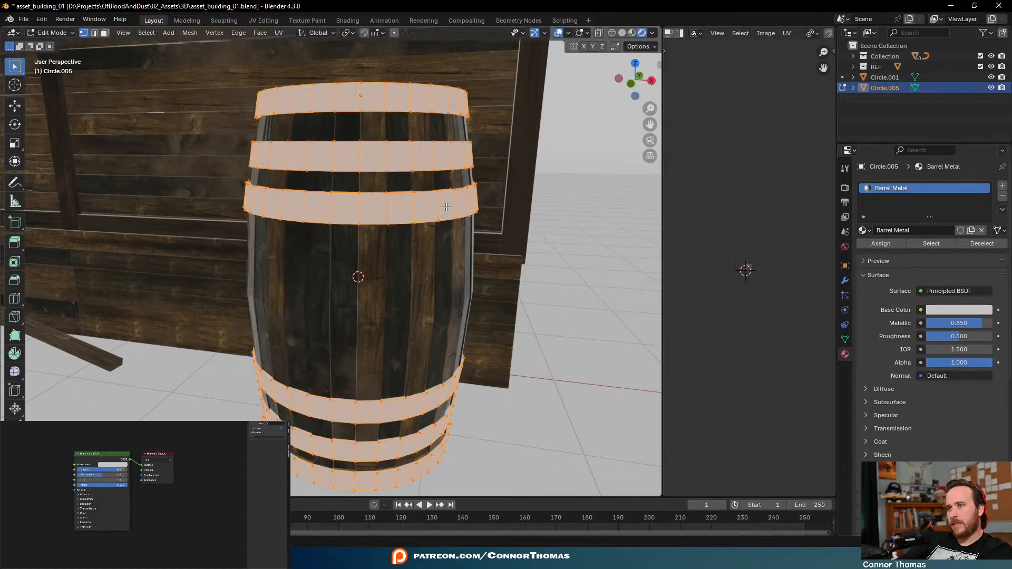
{"action": "key", "text": "u"}
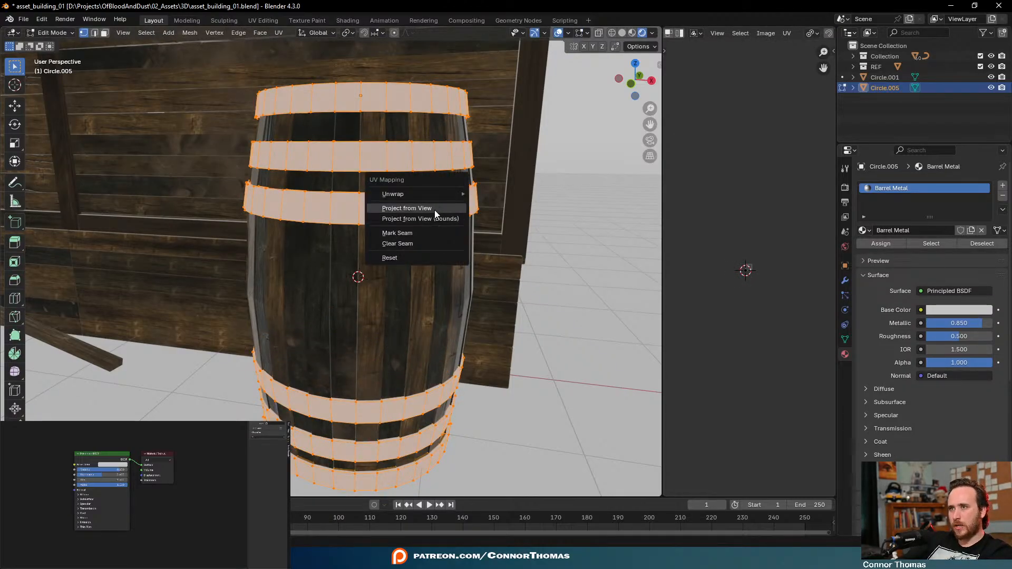
{"action": "mouse_move", "coordinate": [433, 195]}
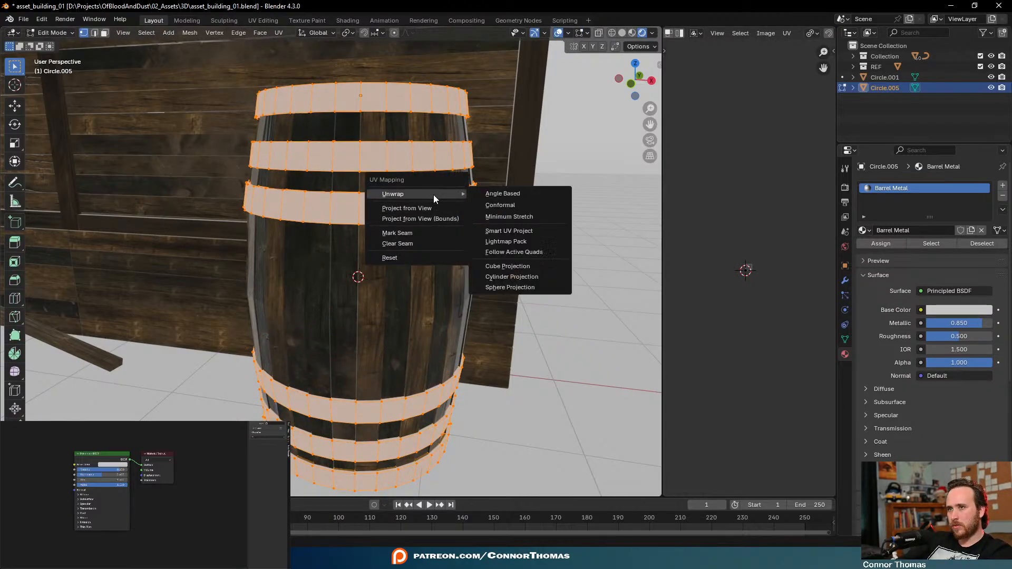
{"action": "left_click", "coordinate": [519, 231]}
{"action": "left_click", "coordinate": [492, 330]}
{"action": "key", "text": "Tab"}
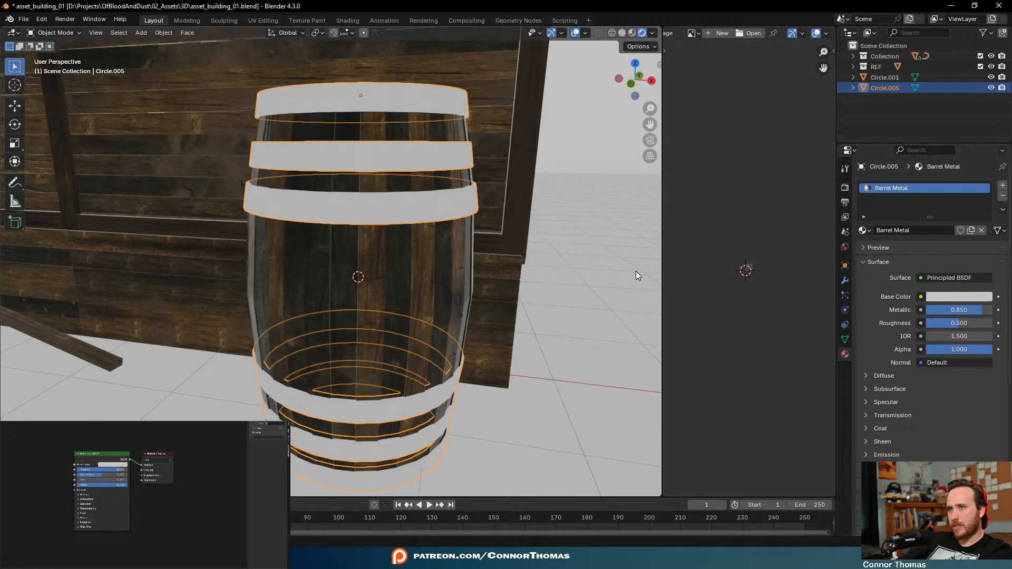
Darken Barrel Metal's base color to near black and set its Roughness to 0.082
{"action": "middle_click_drag", "start_coordinate": [74, 476], "coordinate": [85, 474]}
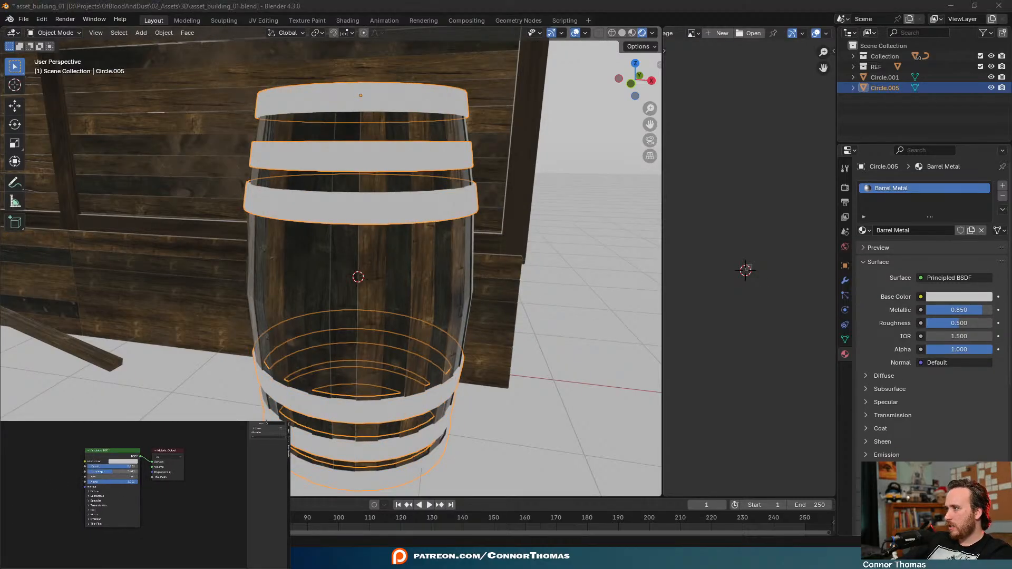
{"action": "left_click", "coordinate": [124, 461]}
{"action": "left_click_drag", "start_coordinate": [150, 485], "coordinate": [151, 494]}
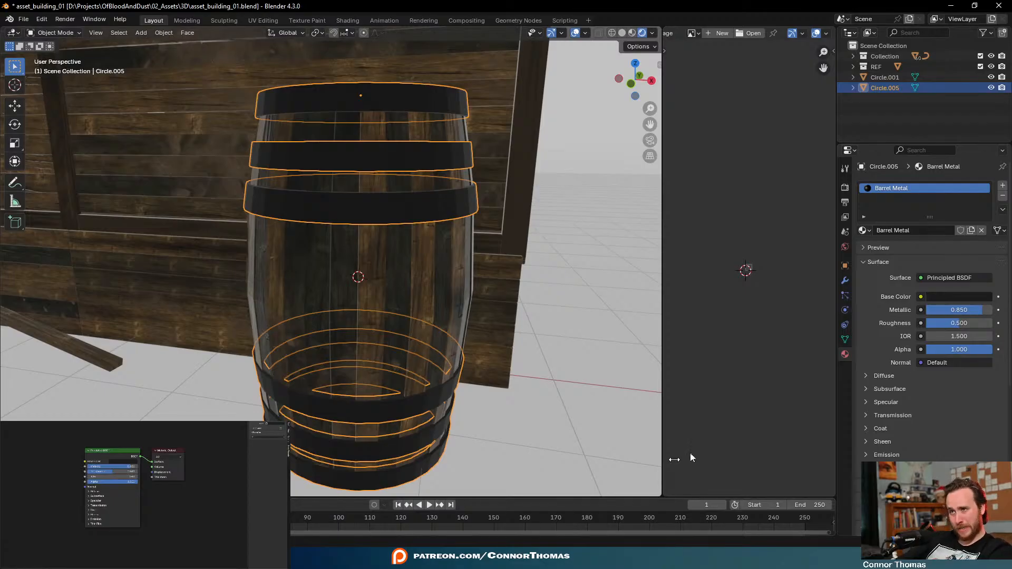
{"action": "middle_click_drag", "start_coordinate": [76, 476], "coordinate": [88, 473]}
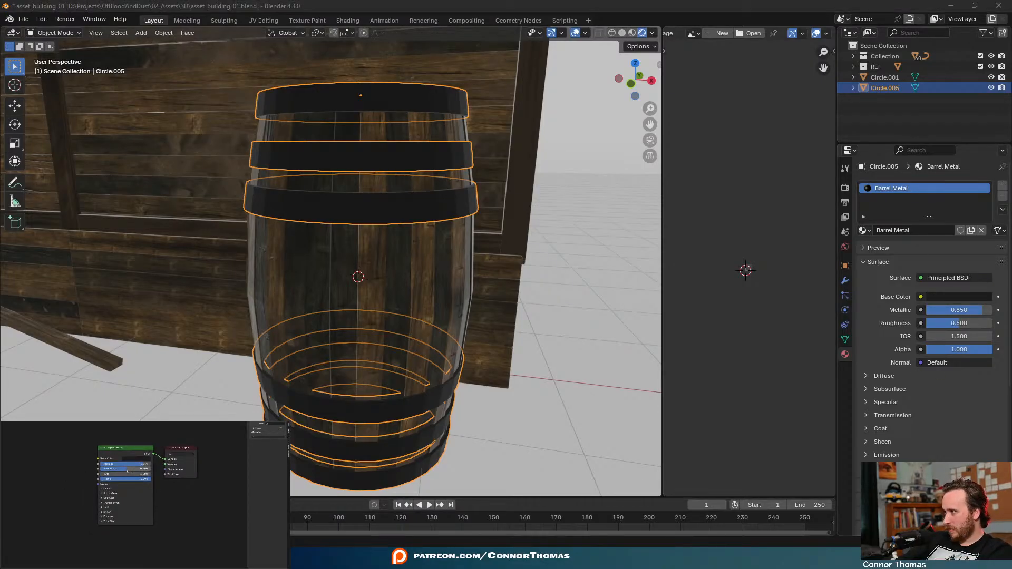
{"action": "left_click_drag", "start_coordinate": [126, 469], "coordinate": [105, 469]}
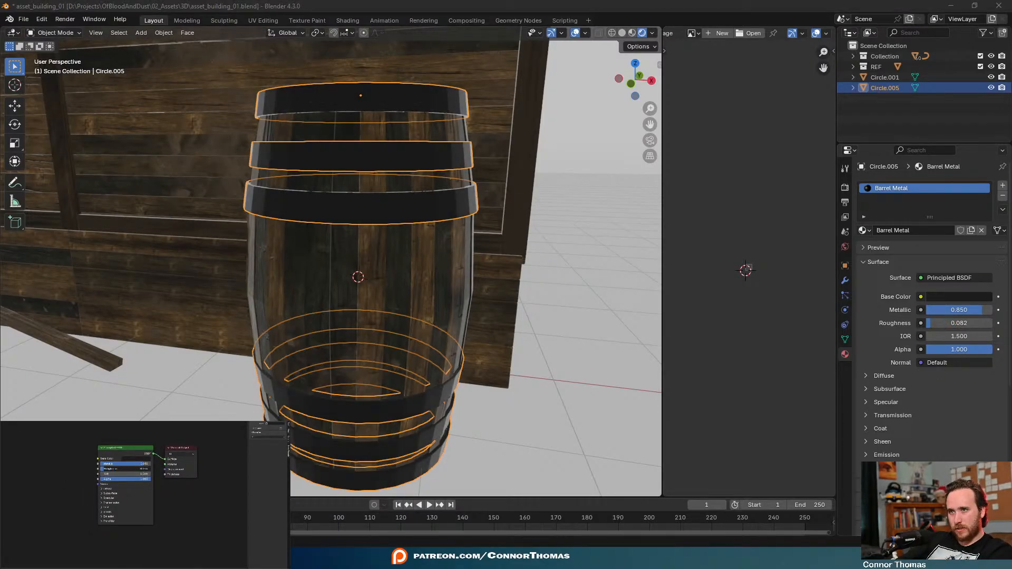
Apply Shade Auto Smooth to the hoops, and deselect everything to inspect the barrel
{"action": "right_click", "coordinate": [375, 211]}
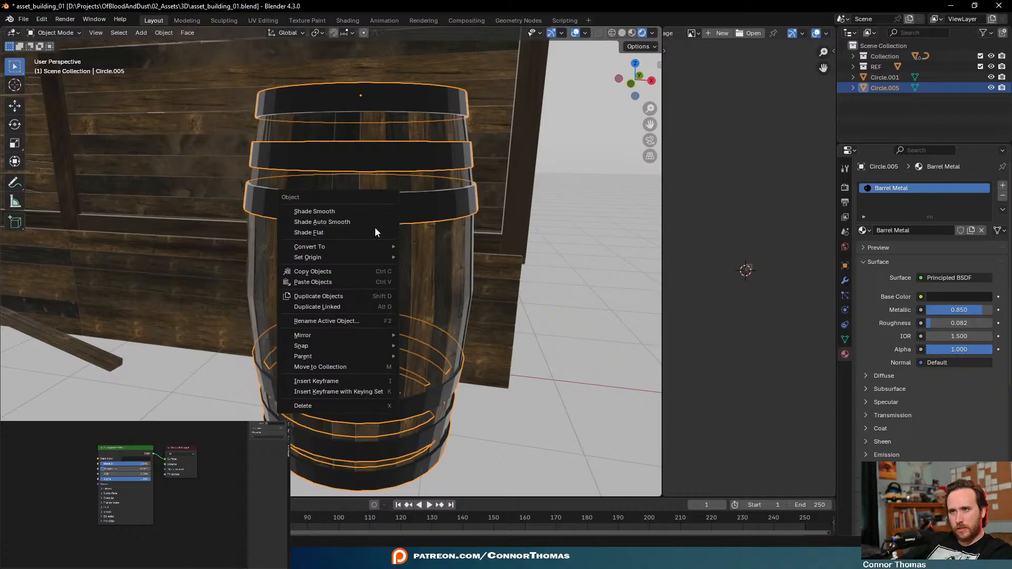
{"action": "left_click", "coordinate": [378, 222]}
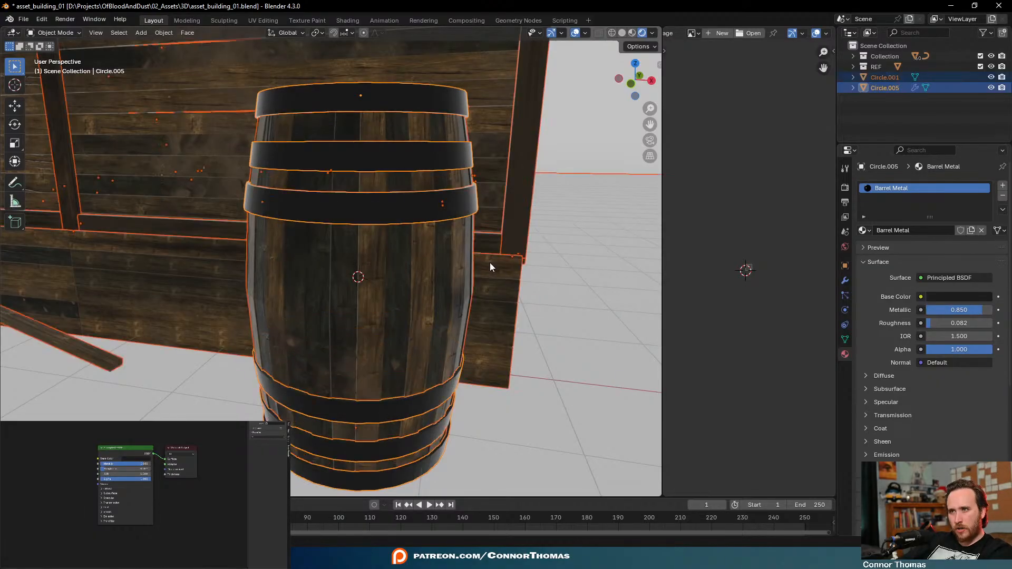
{"action": "key", "text": "alt+a"}
{"action": "middle_click_drag", "start_coordinate": [493, 262], "coordinate": [607, 265]}
{"action": "scroll", "coordinate": [607, 267], "scroll_direction": "down", "scroll_amount": 1}
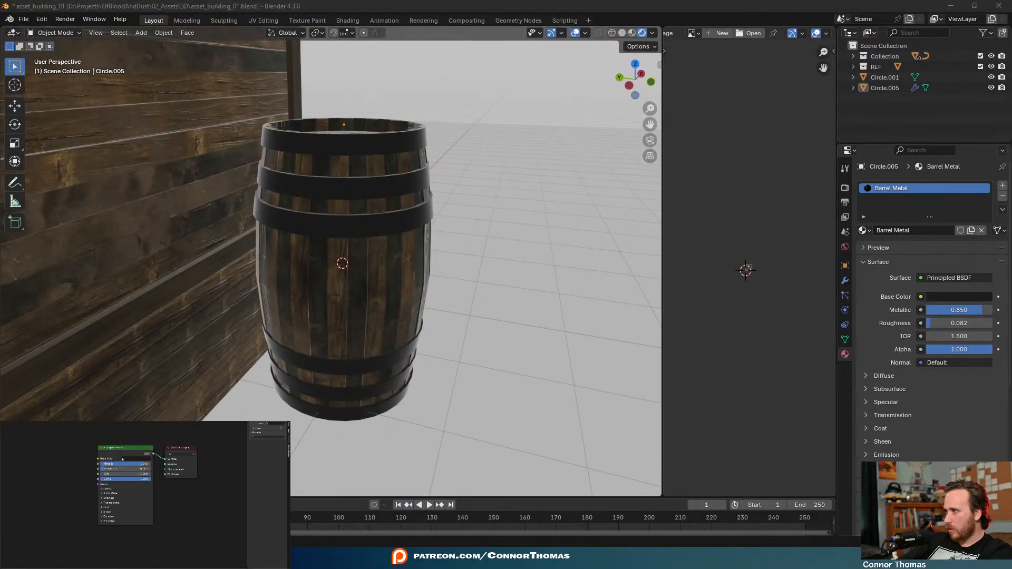
Adjust Barrel Metal's base color to a very dark gray and set Metallic to 1.000
{"action": "left_click", "coordinate": [140, 462]}
{"action": "left_click_drag", "start_coordinate": [163, 491], "coordinate": [164, 488]}
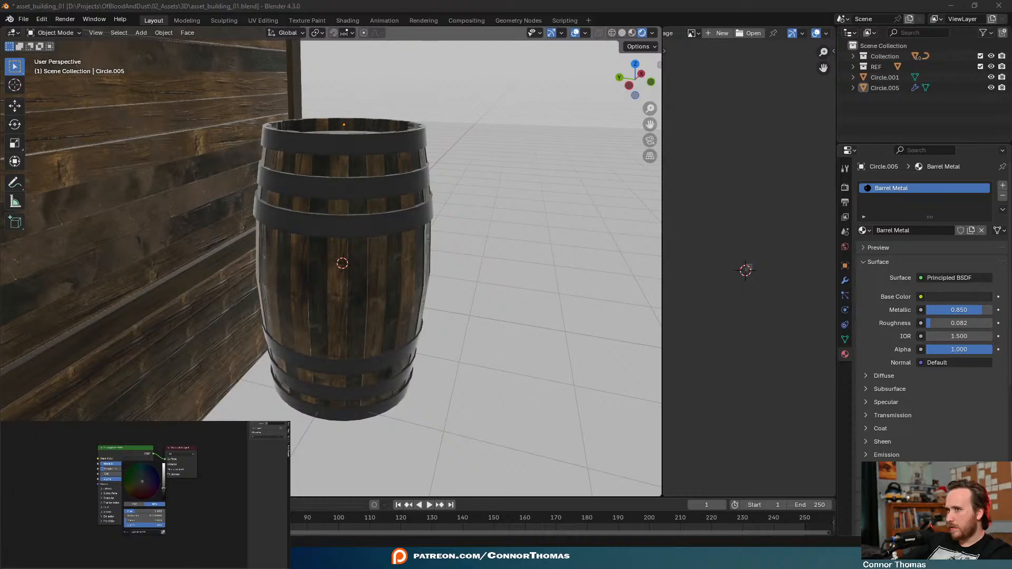
{"action": "middle_click_drag", "start_coordinate": [393, 291], "coordinate": [381, 269]}
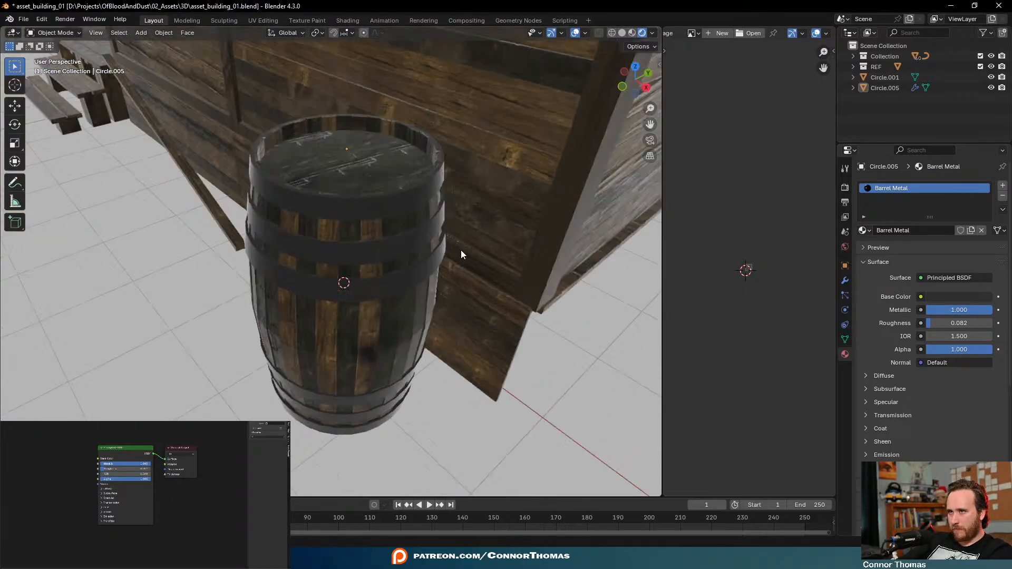
Set Barrel Metal's Roughness to 0.255 while viewing the hoops up close
{"action": "scroll", "coordinate": [448, 247], "scroll_direction": "up", "scroll_amount": 5}
{"action": "middle_click_drag", "start_coordinate": [435, 244], "coordinate": [448, 232]}
{"action": "mouse_move", "coordinate": [127, 468]}
{"action": "left_mouse_down"}
{"action": "mouse_move", "coordinate": [118, 469]}
{"action": "mouse_move", "coordinate": [149, 468]}
{"action": "mouse_move", "coordinate": [116, 469]}
{"action": "left_mouse_up"}
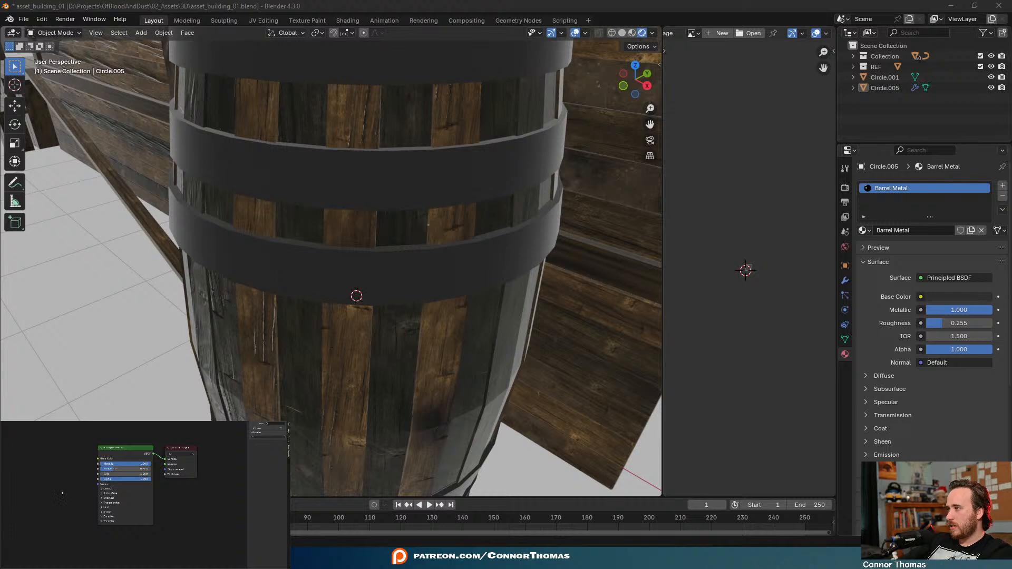
{"action": "scroll", "coordinate": [856, 416], "scroll_direction": "down", "scroll_amount": 5}
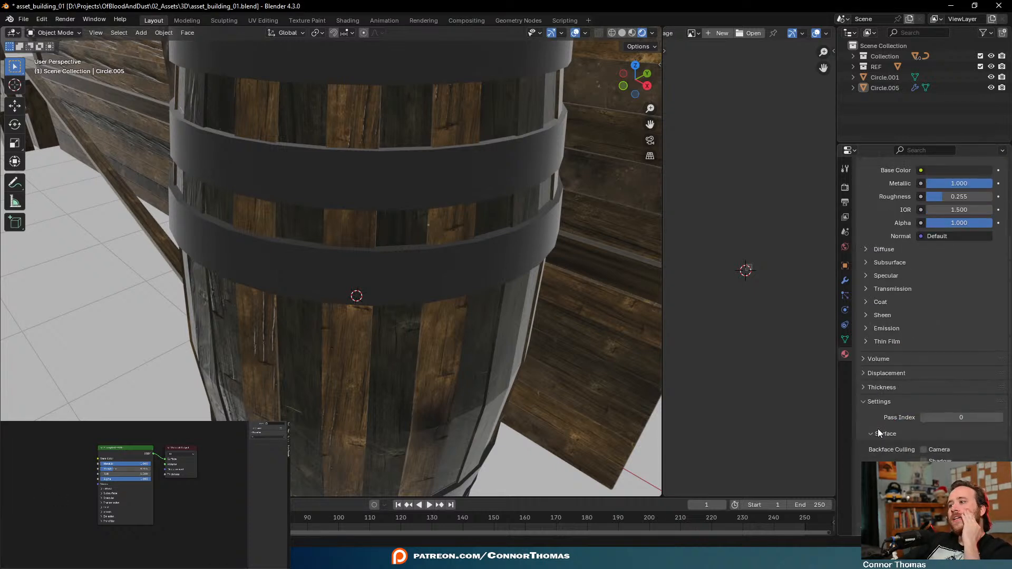
{"action": "scroll", "coordinate": [894, 440], "scroll_direction": "down", "scroll_amount": 4}
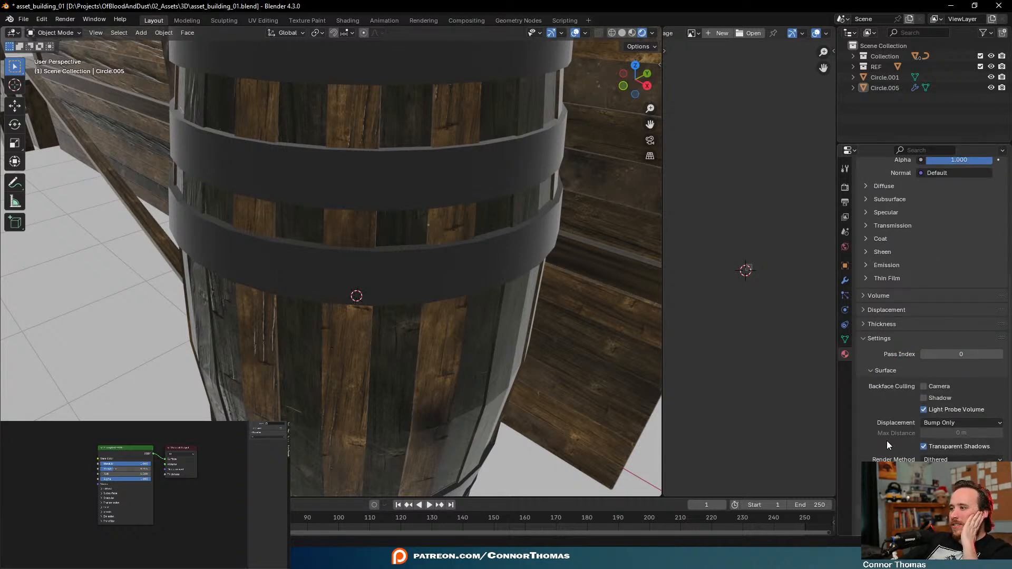
{"action": "scroll", "coordinate": [886, 447], "scroll_direction": "down", "scroll_amount": 2}
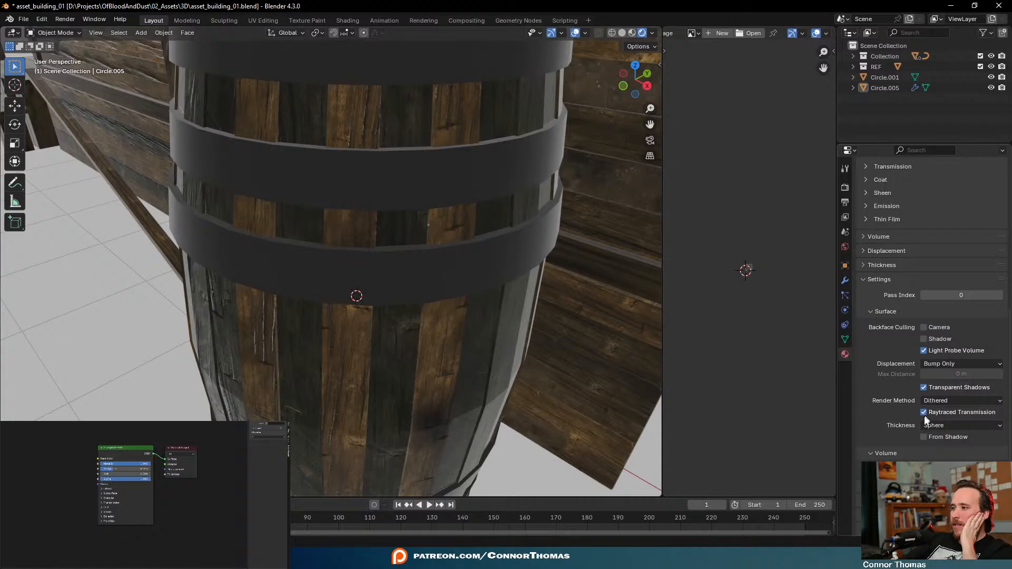
Switch to Chrome and bring up the Poly Haven Dirt texture page
{"action": "middle_click_drag", "start_coordinate": [653, 471], "coordinate": [452, 295]}
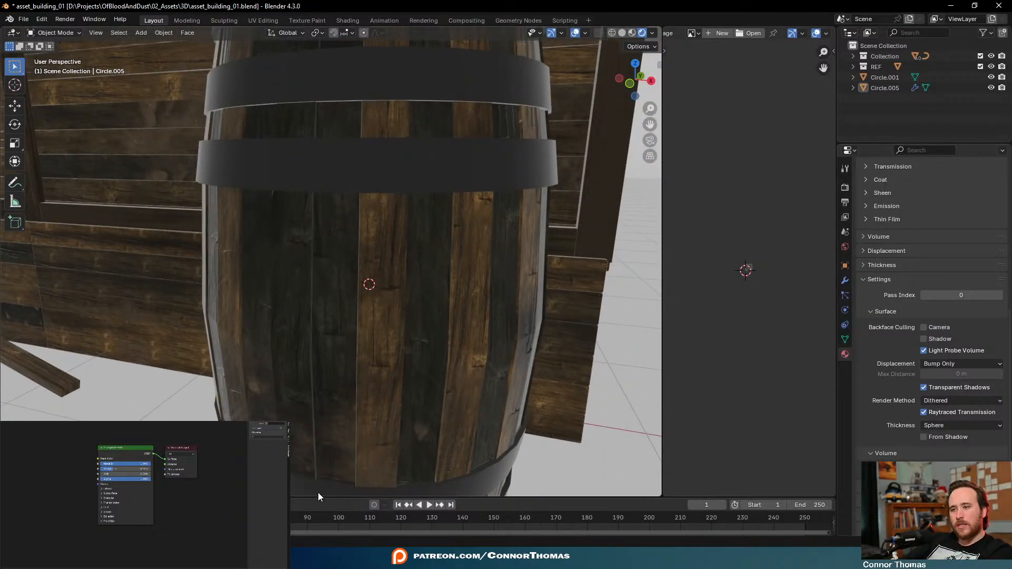
{"action": "mouse_move", "coordinate": [454, 558]}
{"action": "left_click", "coordinate": [453, 514]}
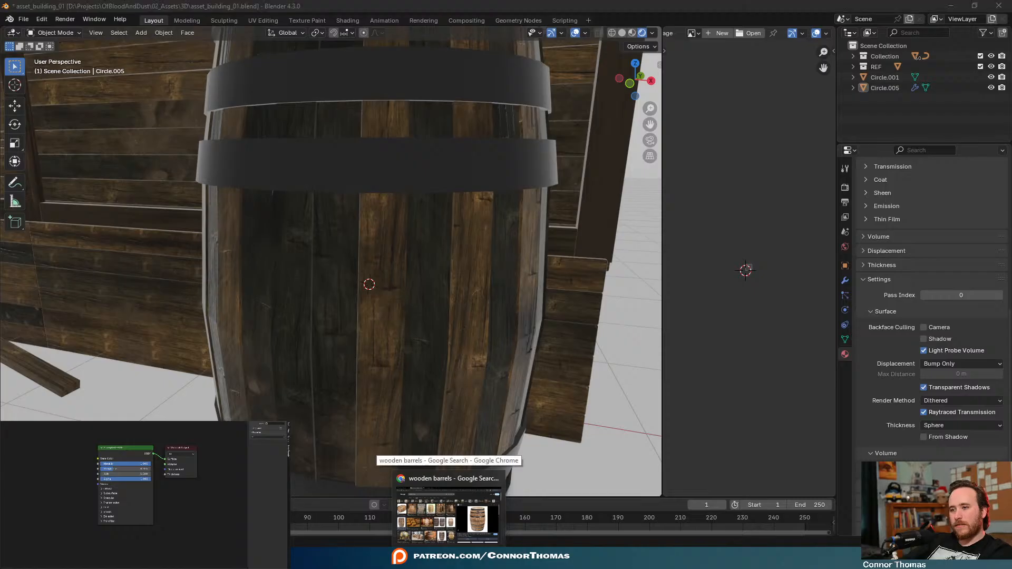
{"action": "left_click", "coordinate": [58, 10]}
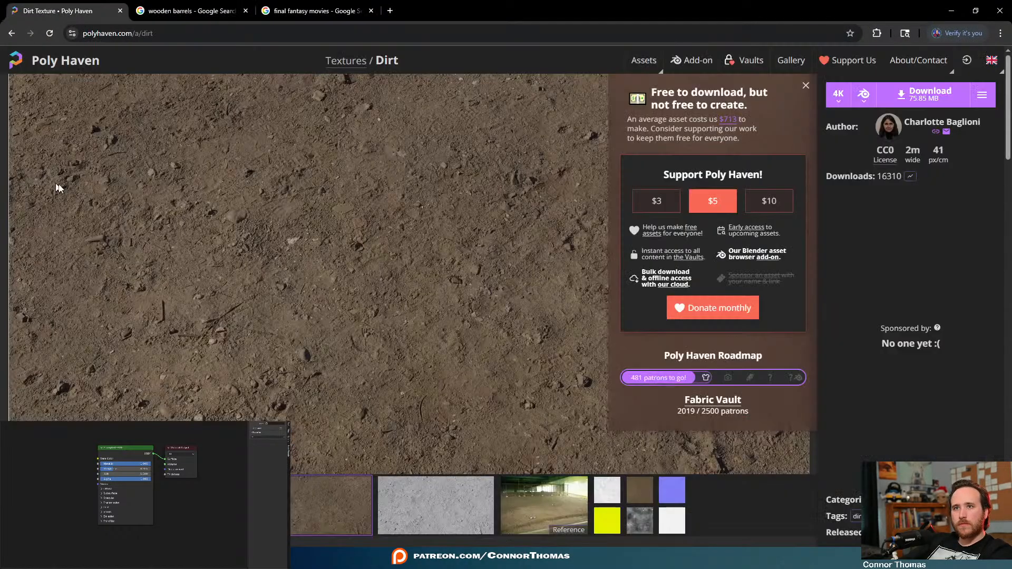
Browse Poly Haven's Metal textures and open the Rusty Metal 04 page
{"action": "left_click", "coordinate": [11, 33]}
{"action": "left_click", "coordinate": [35, 285]}
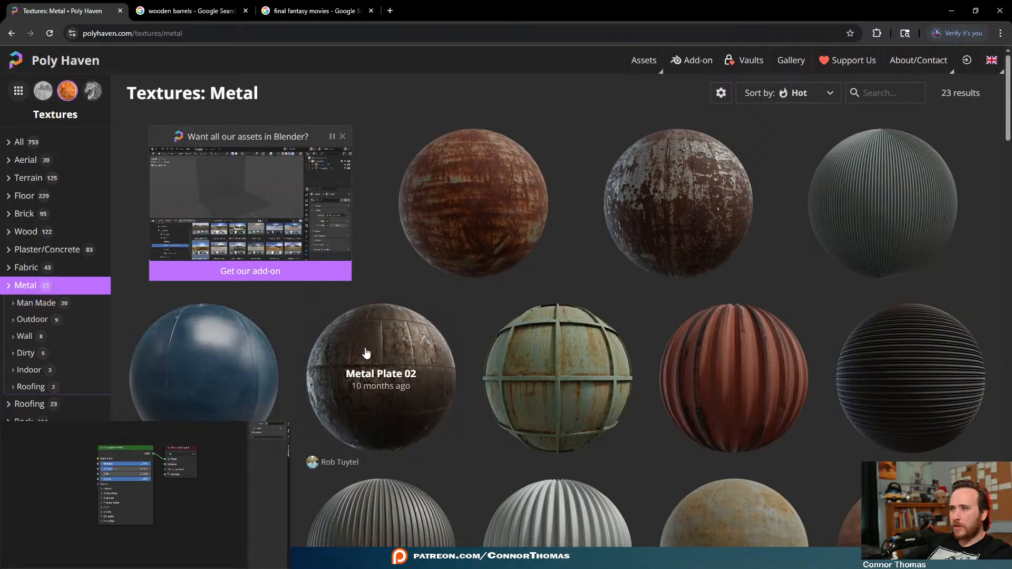
{"action": "scroll", "coordinate": [633, 295], "scroll_direction": "down", "scroll_amount": 4}
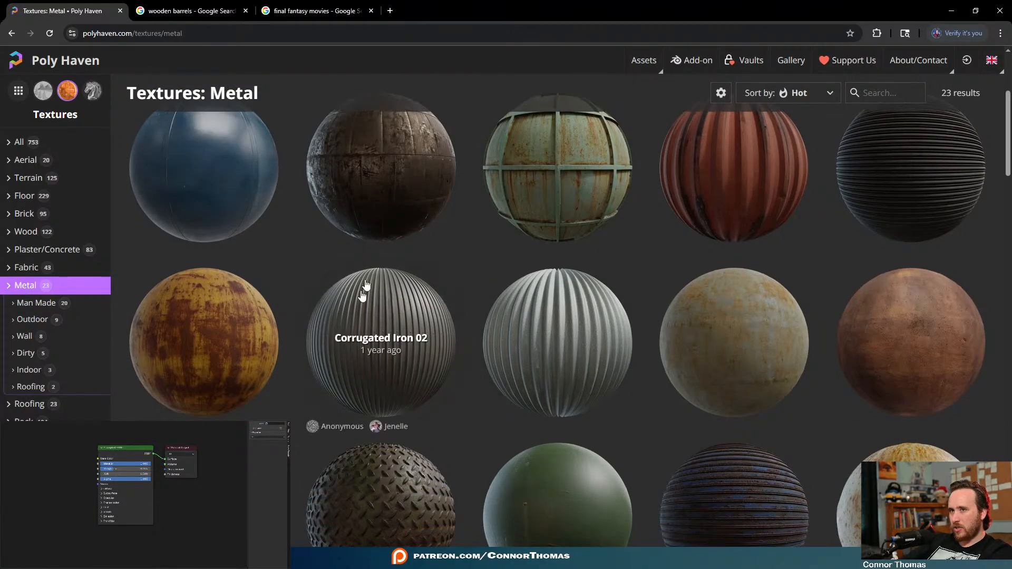
{"action": "scroll", "coordinate": [419, 354], "scroll_direction": "down", "scroll_amount": 7}
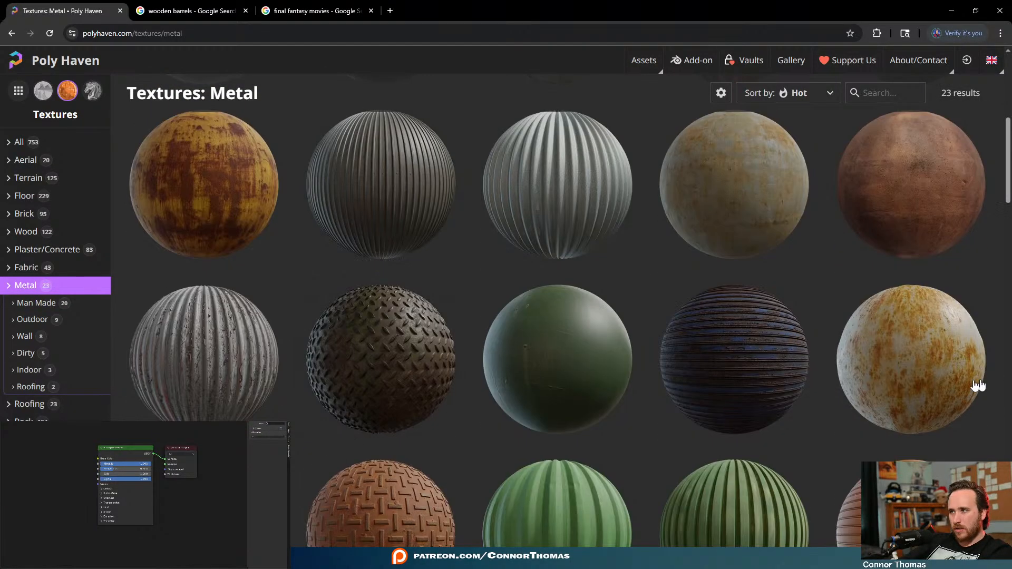
{"action": "scroll", "coordinate": [844, 343], "scroll_direction": "up", "scroll_amount": 10}
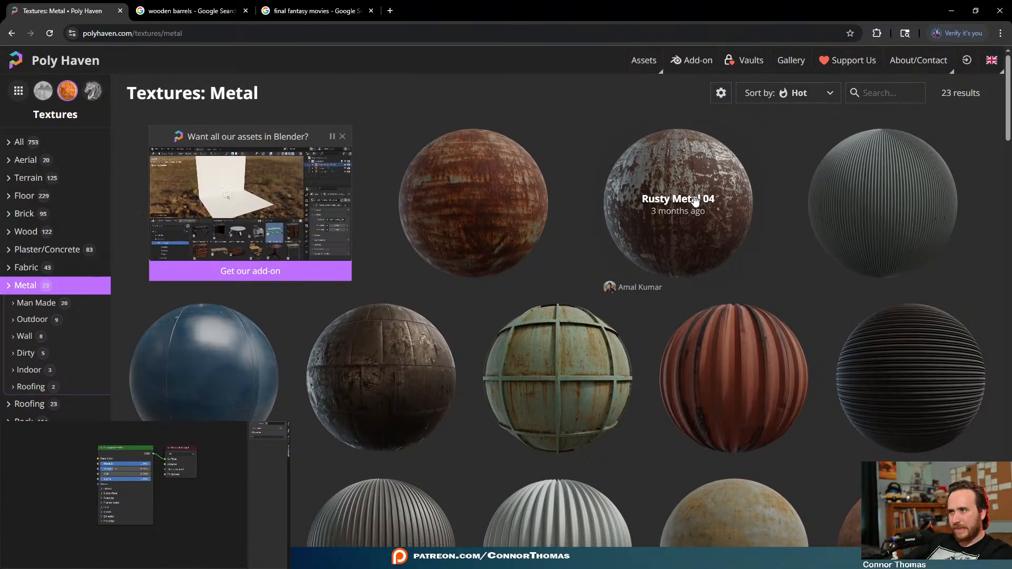
{"action": "left_click", "coordinate": [696, 203]}
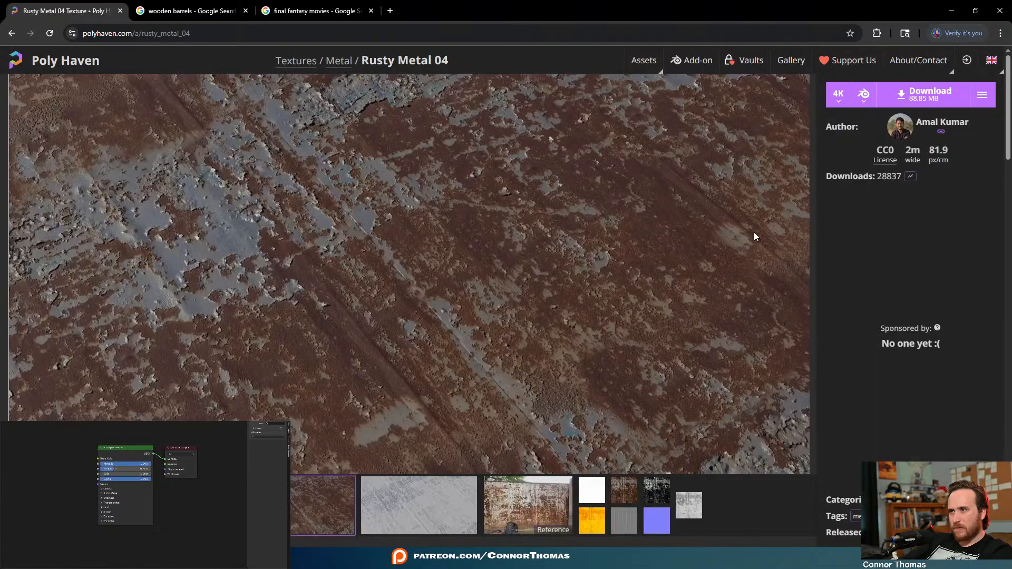
Download the 4K Blender zip of Rusty Metal 04 into the project's textures folder and extract it there
{"action": "left_click", "coordinate": [928, 93]}
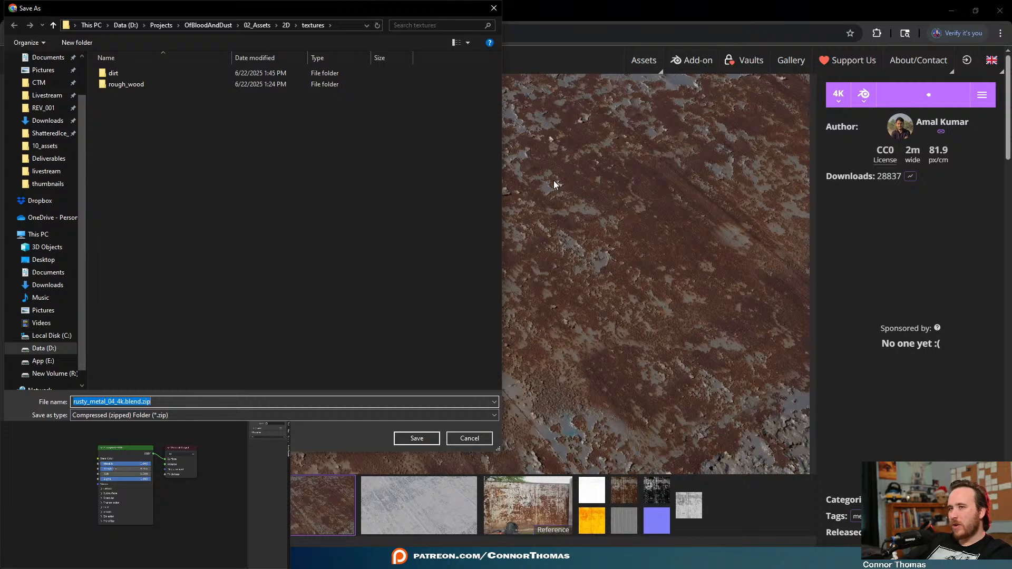
{"action": "left_click", "coordinate": [417, 438]}
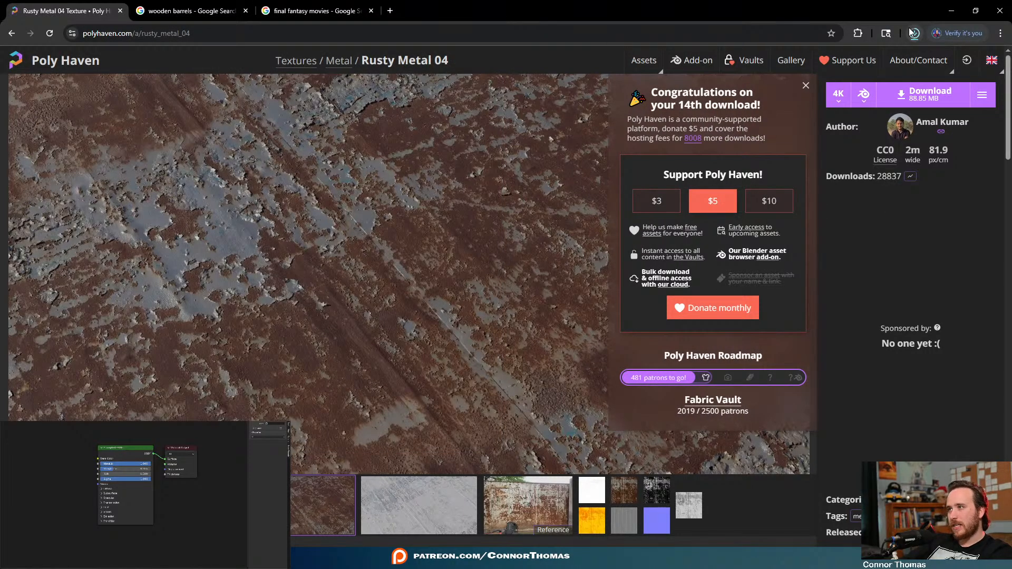
{"action": "left_click", "coordinate": [915, 34]}
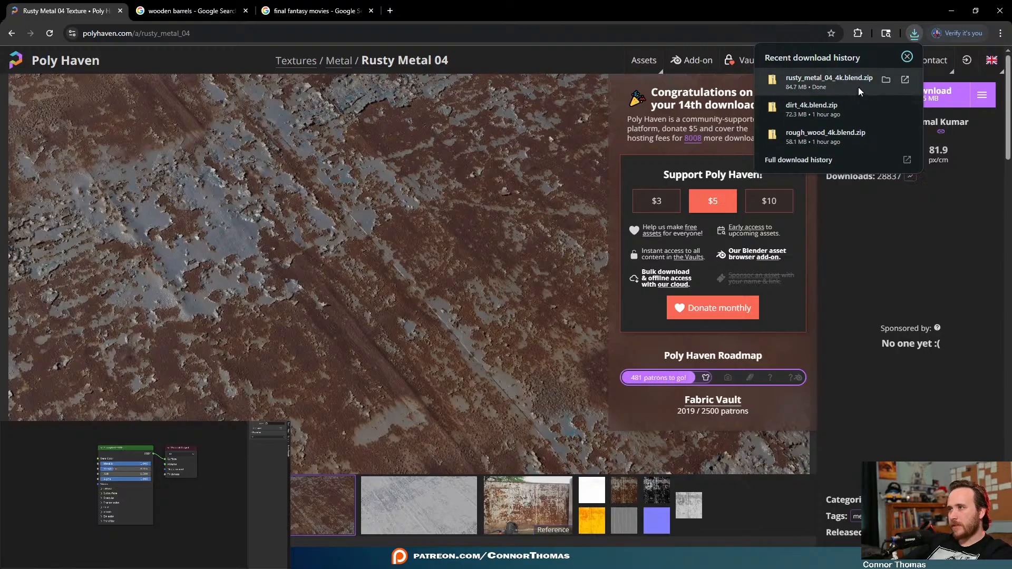
{"action": "left_click", "coordinate": [887, 80]}
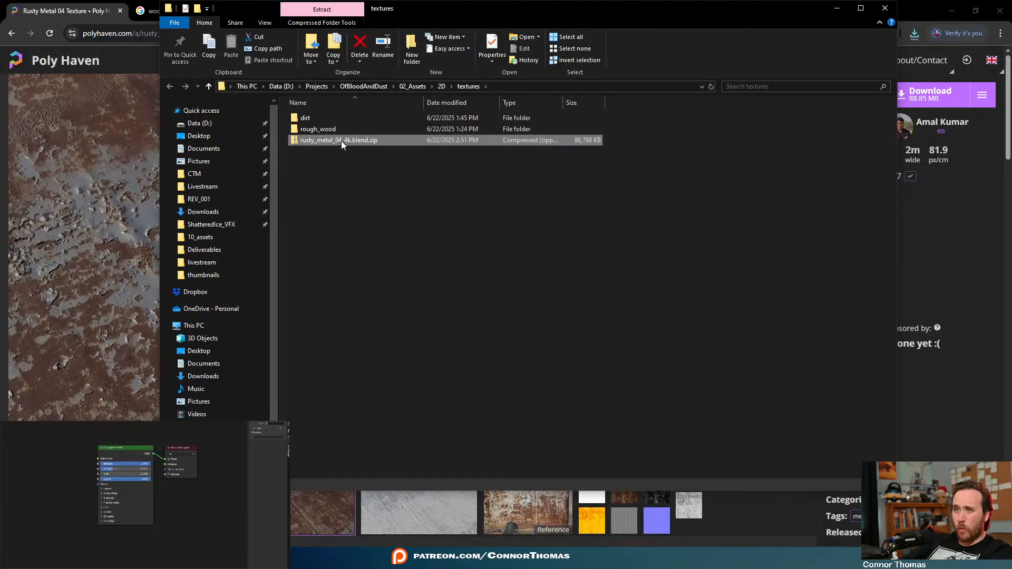
{"action": "right_click", "coordinate": [342, 139]}
{"action": "mouse_move", "coordinate": [463, 196]}
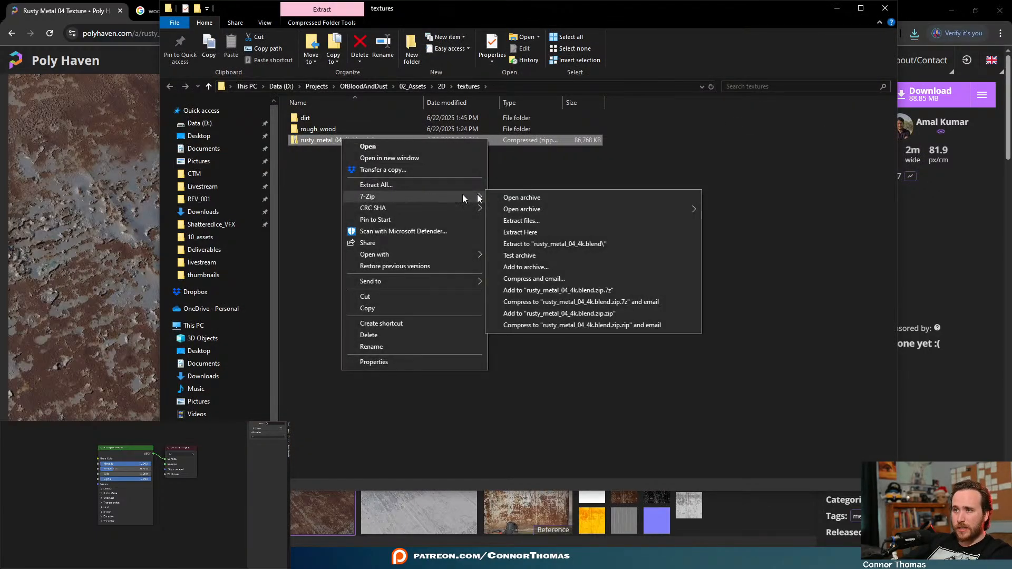
{"action": "left_click", "coordinate": [601, 233]}
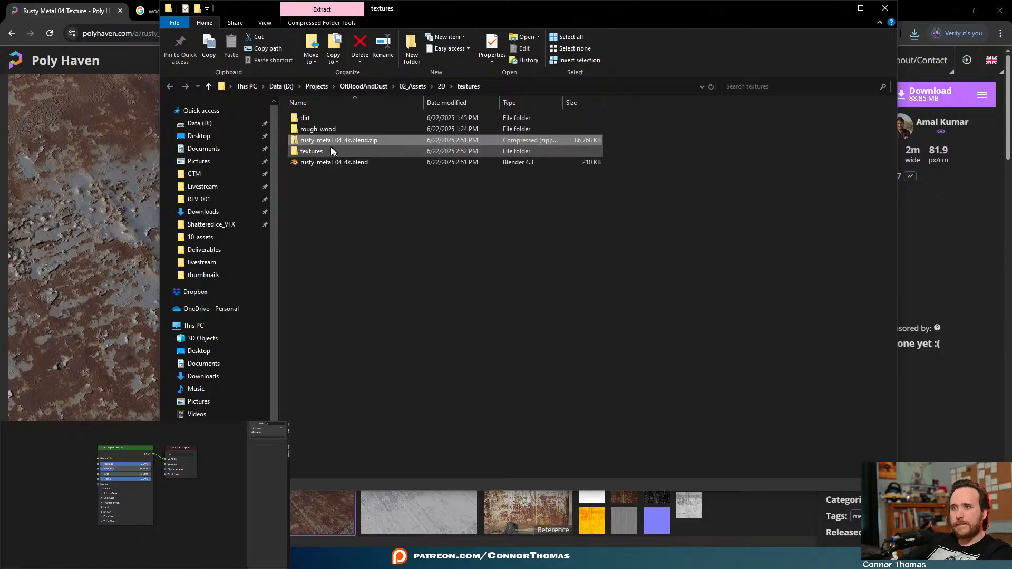
Rename the extracted textures subfolder as rusty_metal
{"action": "left_click", "coordinate": [315, 140]}
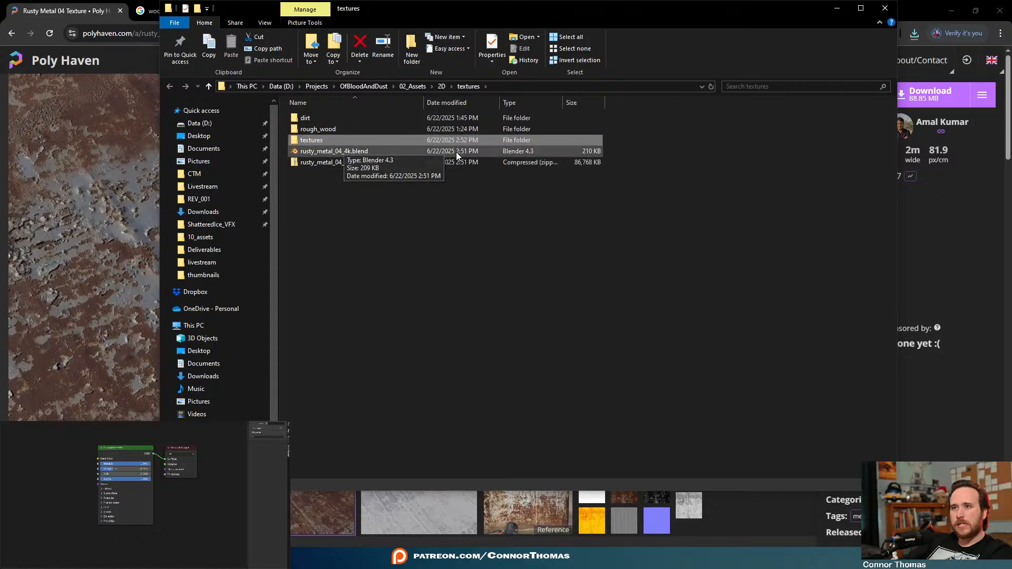
{"action": "key", "text": "F2"}
{"action": "type", "text": "rusty"}
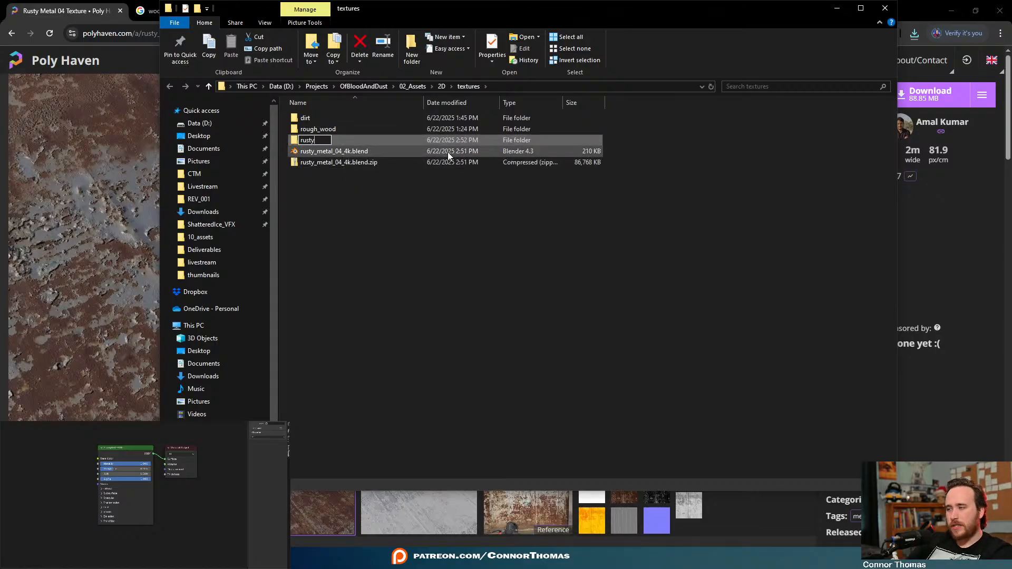
{"action": "type", "text": "_metal"}
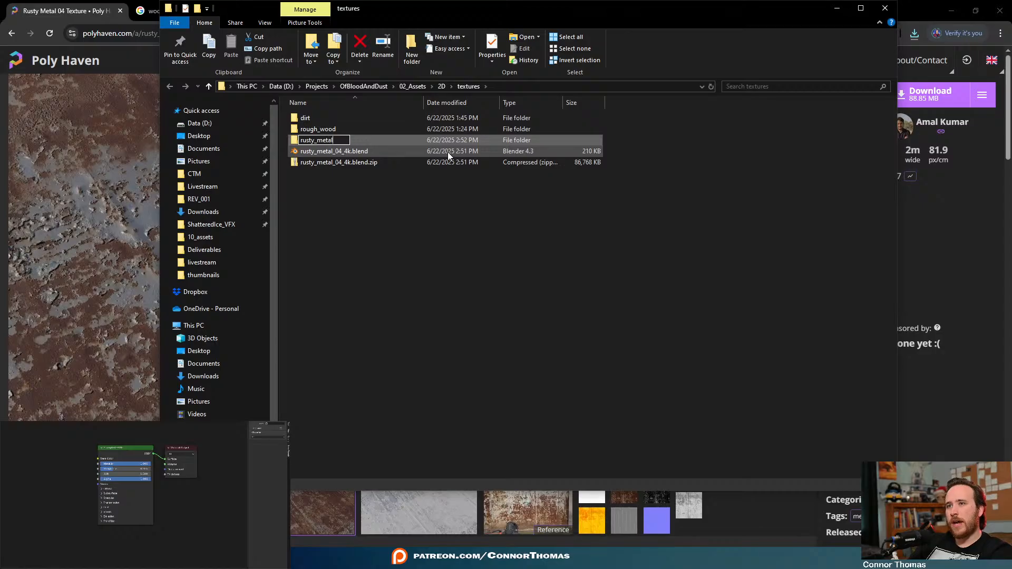
{"action": "key", "text": "Return"}
Delete the leftover rusty_metal_04_4k.blend file and its zip archive from the textures folder
{"action": "left_click_drag", "start_coordinate": [342, 182], "coordinate": [324, 153]}
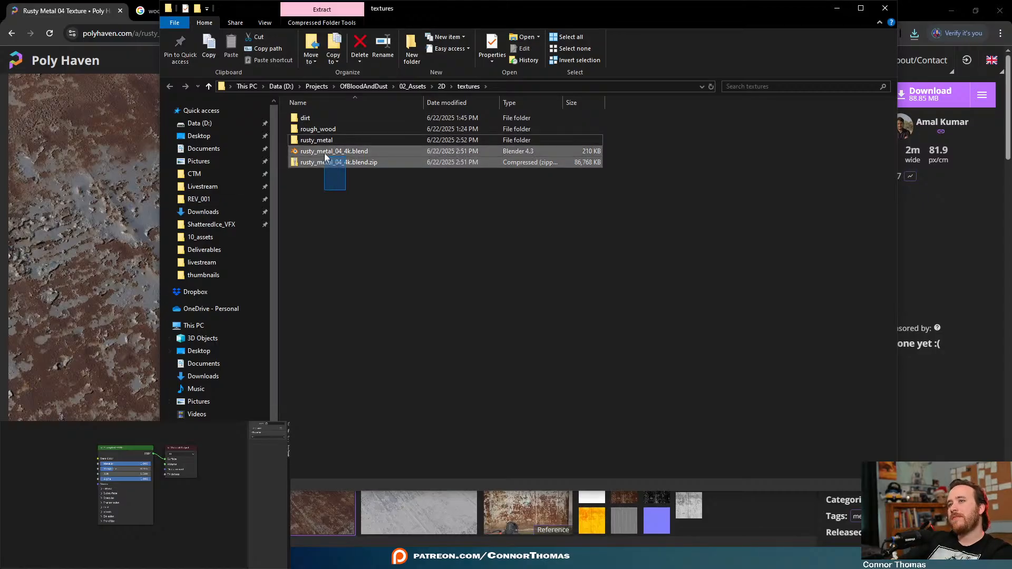
{"action": "right_click", "coordinate": [327, 154]}
{"action": "left_click", "coordinate": [368, 293]}
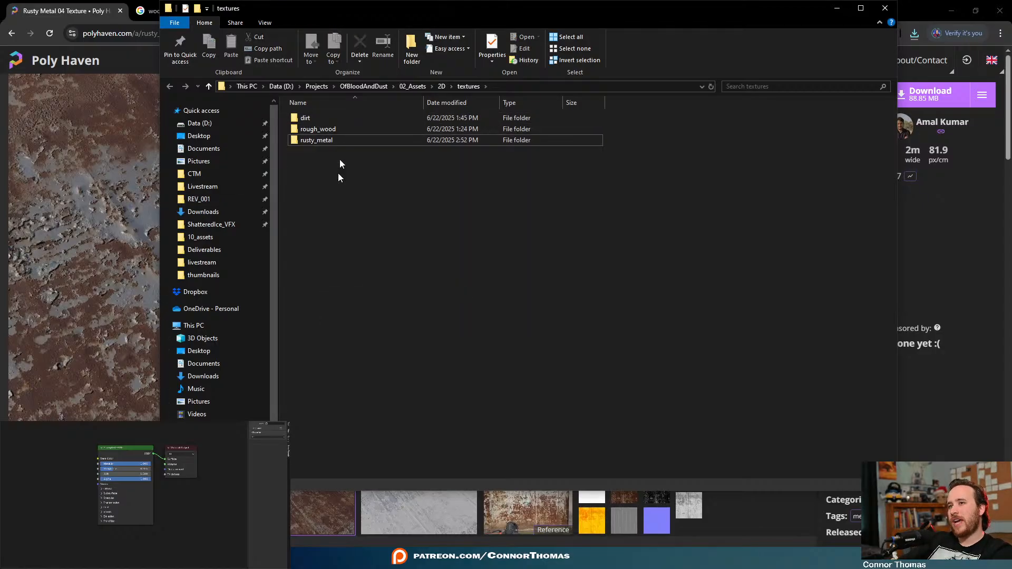
Minimize Chrome to get back to Blender, and add rusty_metal_04_diff_4k.jpg from the rusty_metal folder to Barrel Metal's node tree
{"action": "left_click", "coordinate": [969, 20]}
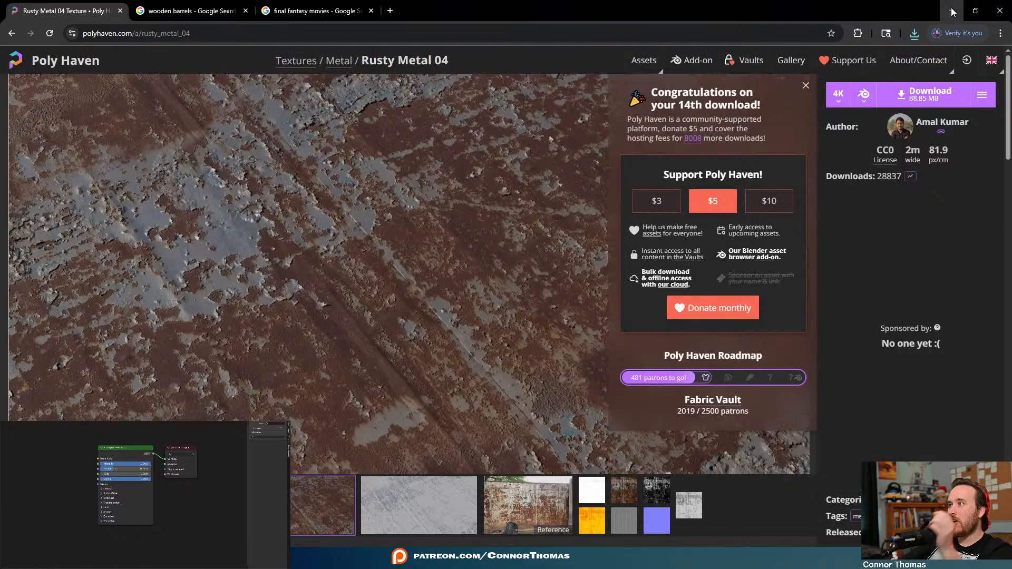
{"action": "left_click", "coordinate": [951, 7]}
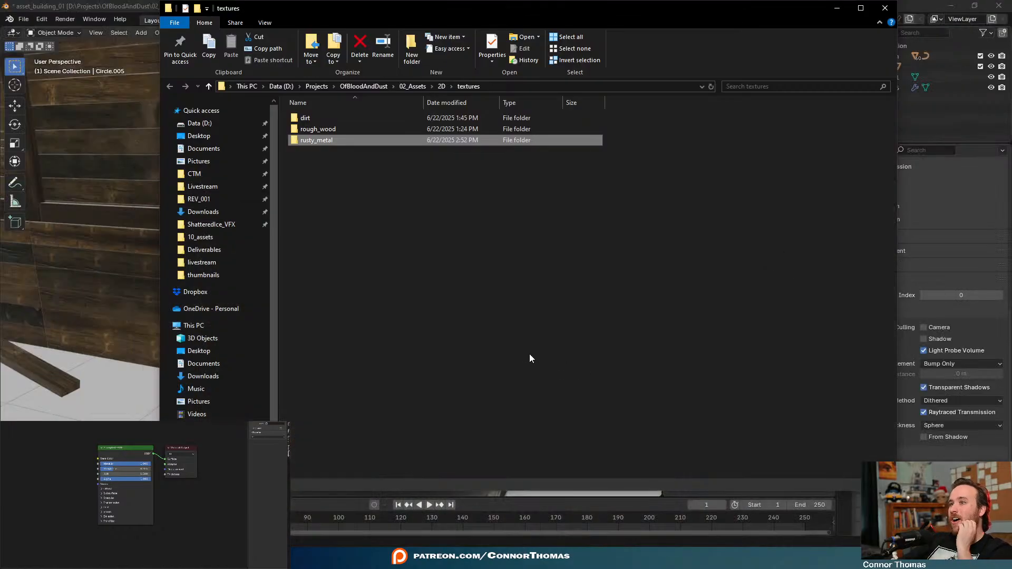
{"action": "double_click", "coordinate": [331, 142]}
{"action": "left_click_drag", "start_coordinate": [315, 130], "coordinate": [957, 202]}
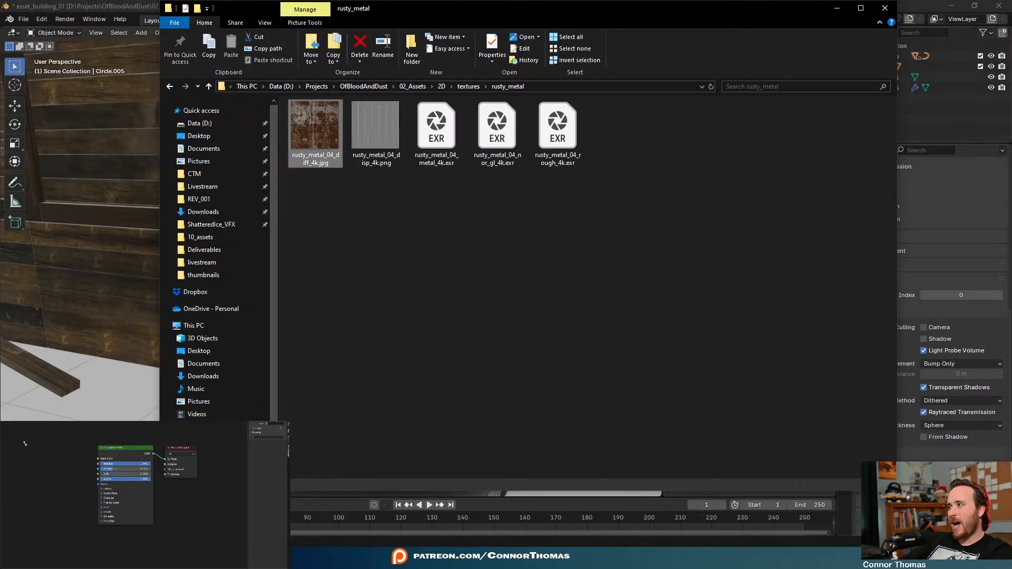
{"action": "left_click_drag", "start_coordinate": [24, 444], "coordinate": [24, 443]}
{"action": "left_click", "coordinate": [378, 144]}
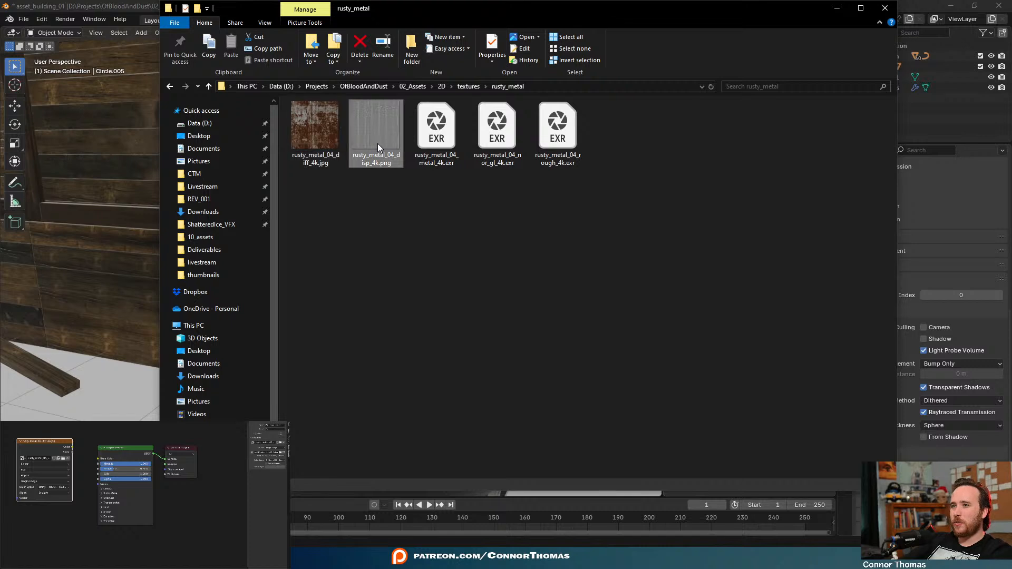
Add the Rusty Metal 04 metal, nor_gl and rough EXR maps to Barrel Metal's nodes and spread the overlapping nodes apart
{"action": "left_click_drag", "start_coordinate": [437, 134], "coordinate": [44, 528]}
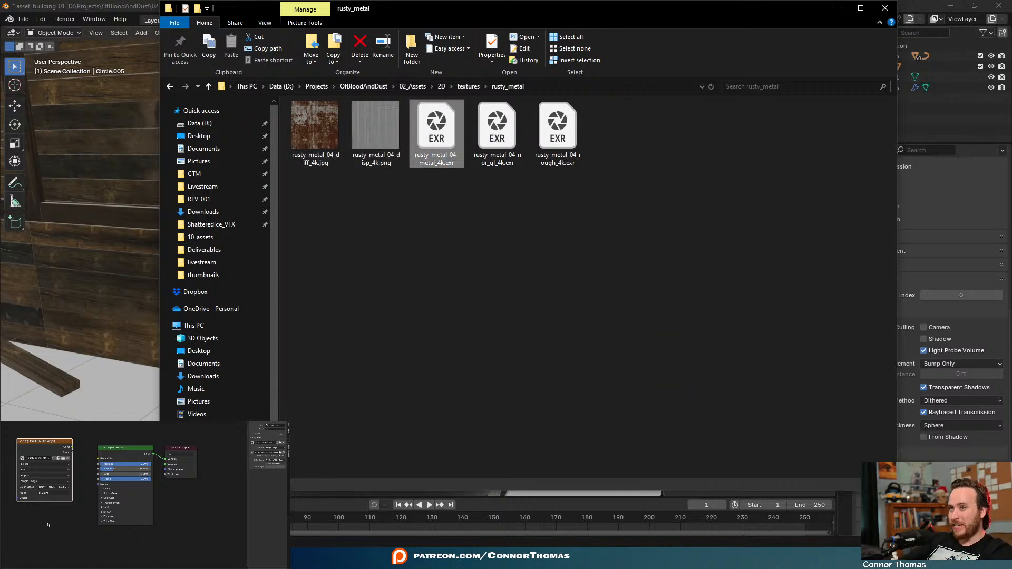
{"action": "left_click_drag", "start_coordinate": [30, 517], "coordinate": [30, 518]}
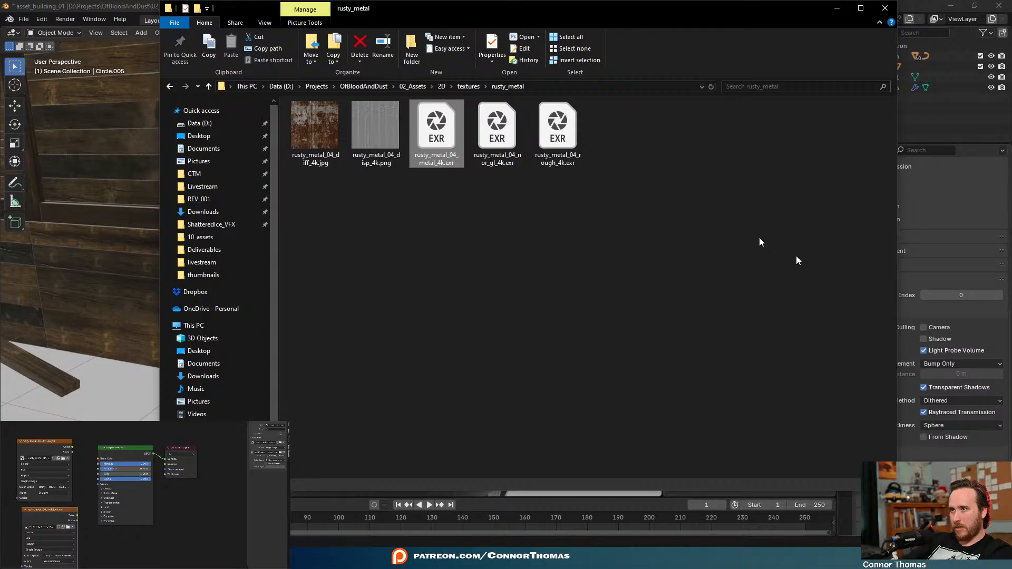
{"action": "left_click_drag", "start_coordinate": [496, 143], "coordinate": [97, 560]}
{"action": "left_click_drag", "start_coordinate": [558, 132], "coordinate": [105, 543]}
{"action": "scroll", "coordinate": [158, 557], "scroll_direction": "down", "scroll_amount": 5}
{"action": "middle_click_drag", "start_coordinate": [161, 560], "coordinate": [163, 490]}
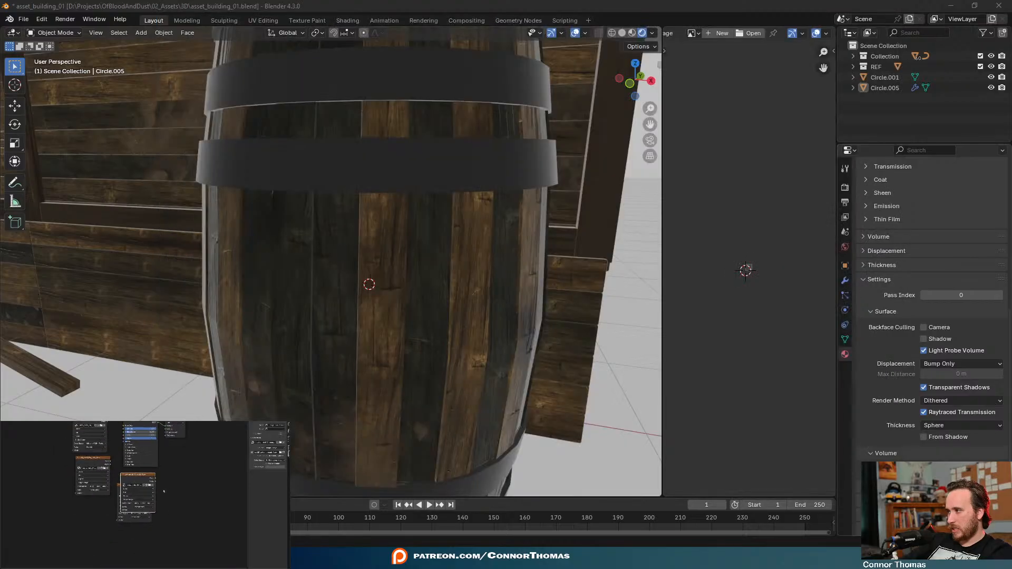
{"action": "left_click_drag", "start_coordinate": [143, 475], "coordinate": [88, 503]}
{"action": "middle_click_drag", "start_coordinate": [101, 482], "coordinate": [94, 512]}
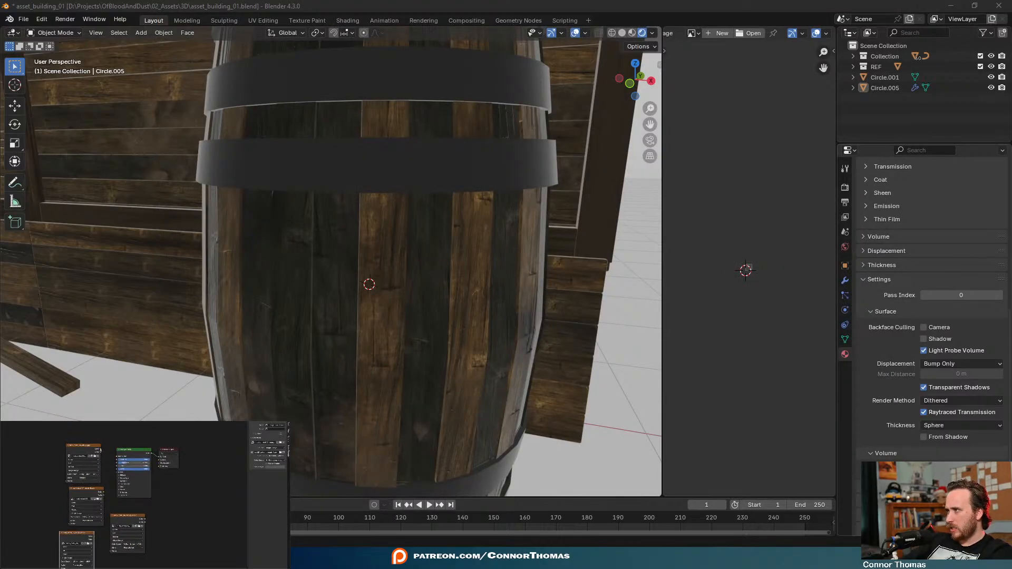
Connect the diffuse image to Barrel Metal's Base Color and the metal map to Metallic, aligning both image nodes beside the shader
{"action": "left_click_drag", "start_coordinate": [100, 449], "coordinate": [118, 458]}
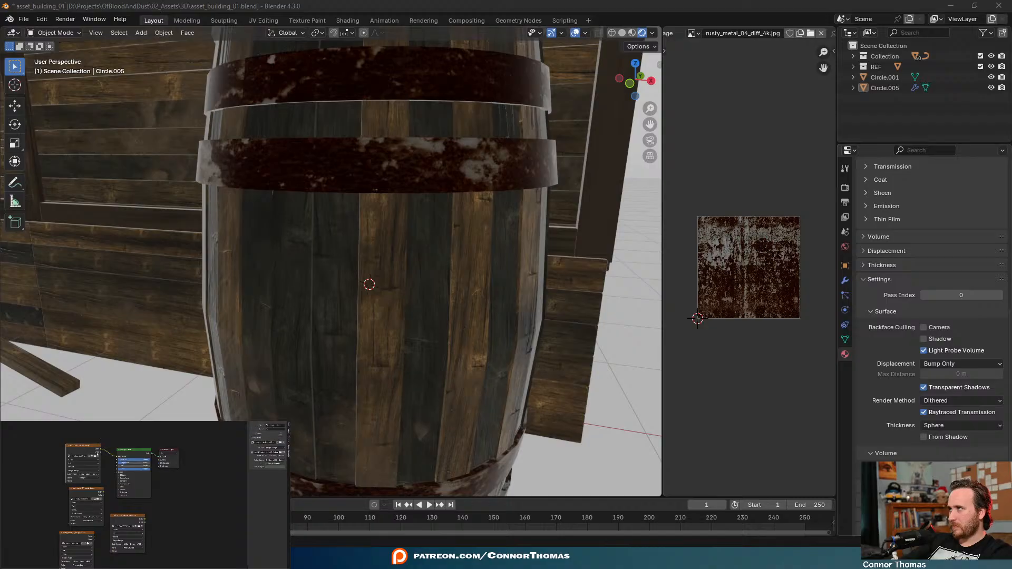
{"action": "left_click_drag", "start_coordinate": [77, 446], "coordinate": [51, 436]}
{"action": "middle_click_drag", "start_coordinate": [95, 463], "coordinate": [107, 442]}
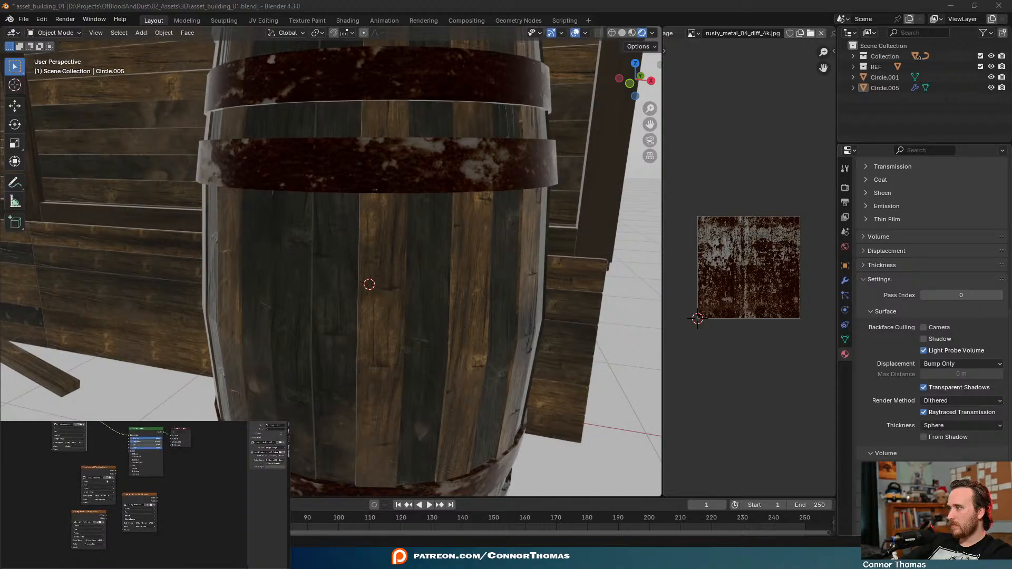
{"action": "left_click_drag", "start_coordinate": [103, 472], "coordinate": [71, 463]}
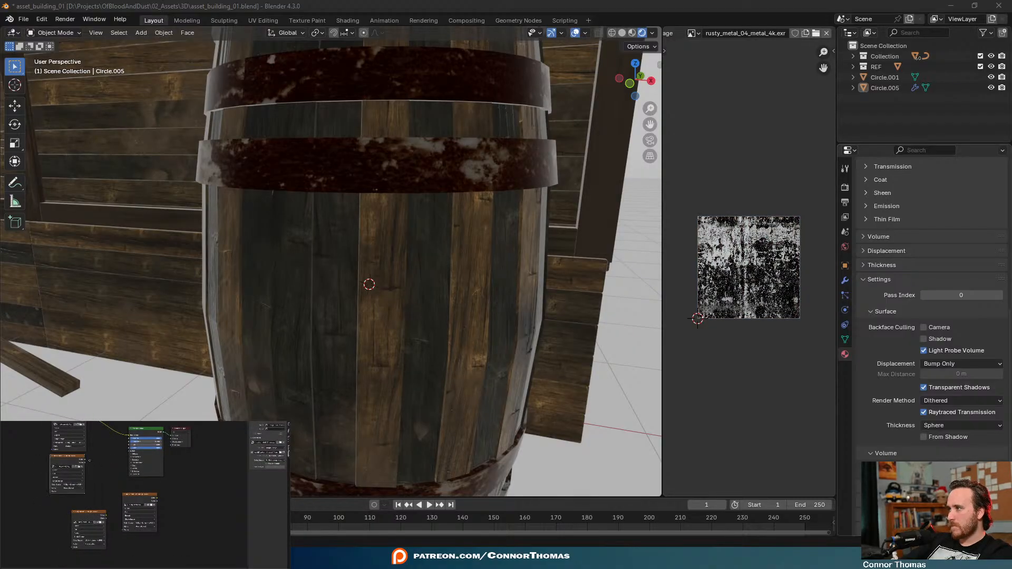
{"action": "left_click", "coordinate": [91, 460]}
{"action": "middle_click_drag", "start_coordinate": [104, 456], "coordinate": [104, 463]}
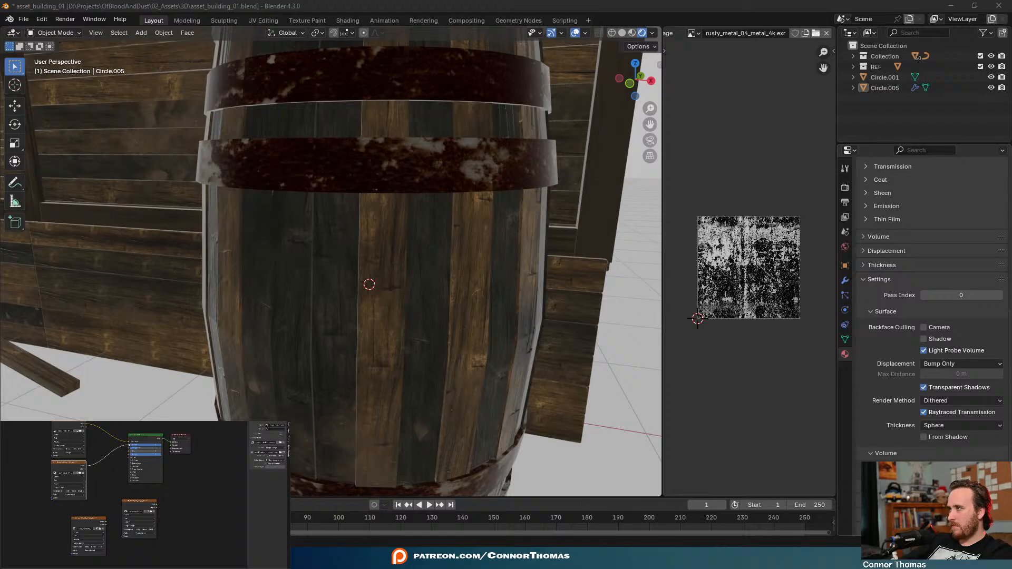
Connect the rough map to Roughness and the nor_gl map to Normal, and move the shader and output nodes farther away
{"action": "middle_click_drag", "start_coordinate": [99, 472], "coordinate": [100, 463]}
{"action": "left_click_drag", "start_coordinate": [96, 510], "coordinate": [131, 446]}
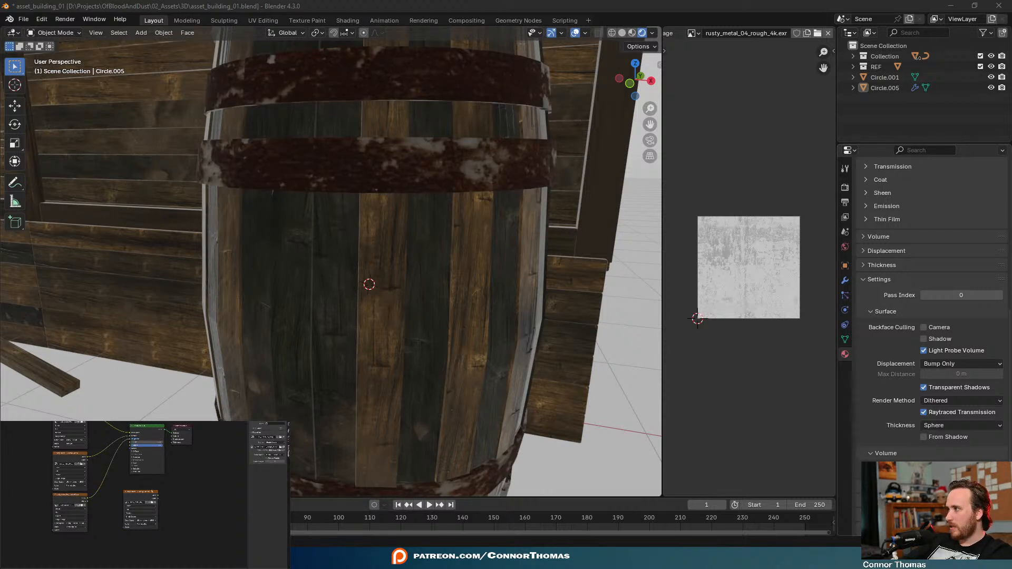
{"action": "left_click_drag", "start_coordinate": [159, 494], "coordinate": [130, 449]}
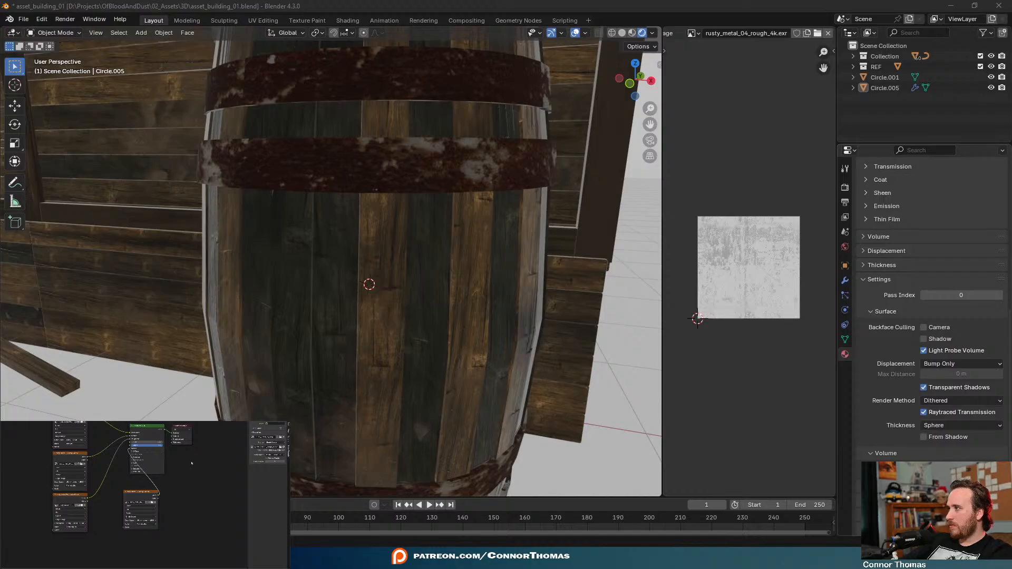
{"action": "middle_click_drag", "start_coordinate": [191, 464], "coordinate": [168, 485]}
{"action": "scroll", "coordinate": [137, 492], "scroll_direction": "down", "scroll_amount": 3}
{"action": "left_click_drag", "start_coordinate": [101, 497], "coordinate": [164, 469]}
{"action": "key", "text": "g"}
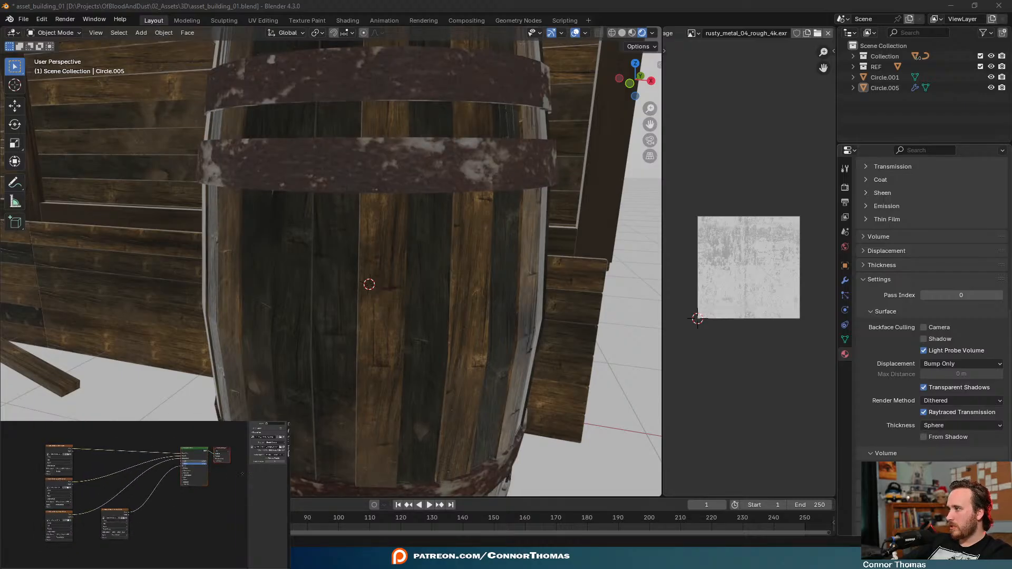
Insert a Normal Map node between the nor_gl image texture and the shader's Normal input
{"action": "left_click", "coordinate": [242, 474]}
{"action": "key", "text": "shift+a"}
{"action": "left_click", "coordinate": [164, 519]}
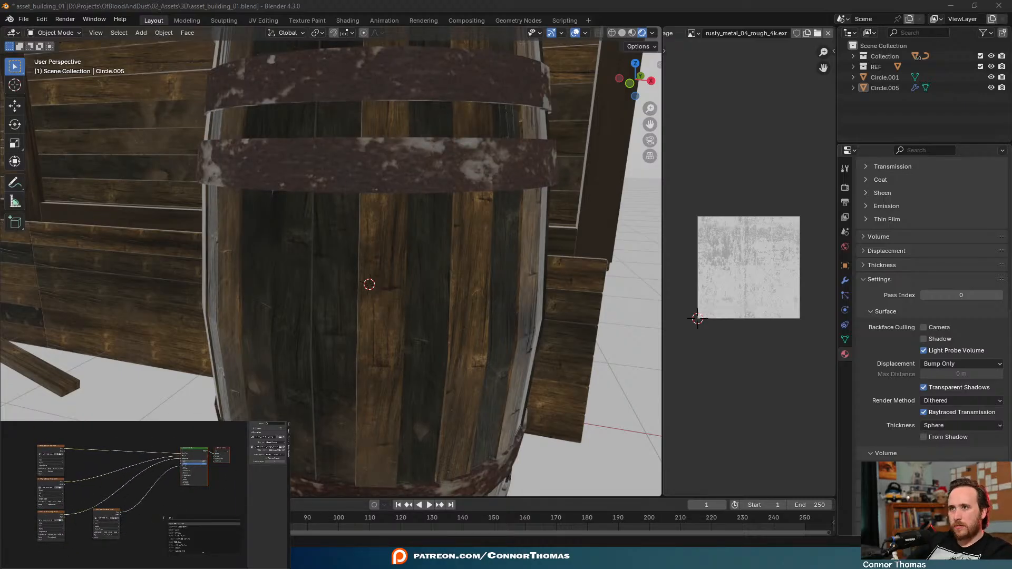
{"action": "type", "text": "normal"}
{"action": "left_click", "coordinate": [177, 528]}
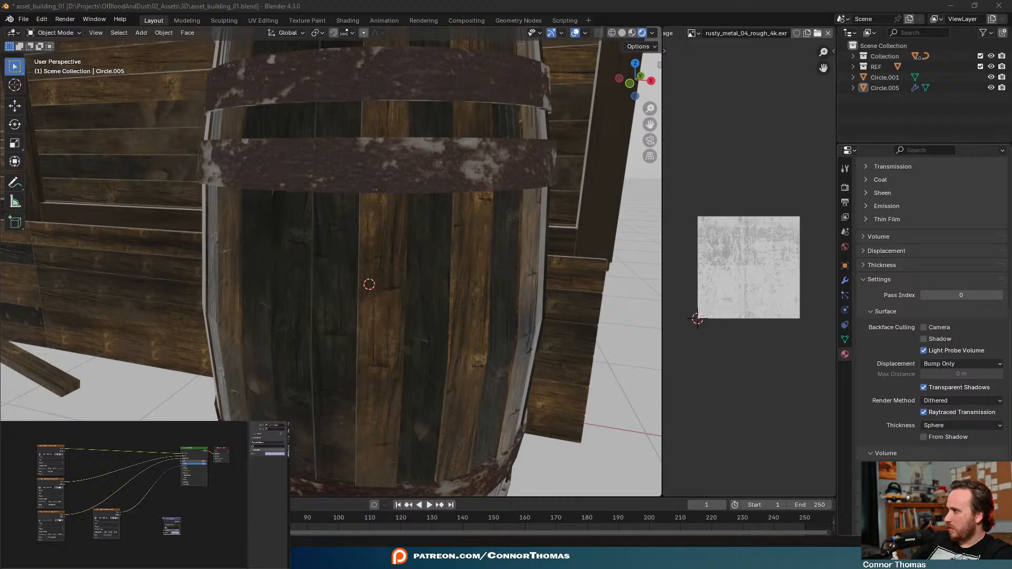
{"action": "left_click", "coordinate": [154, 501]}
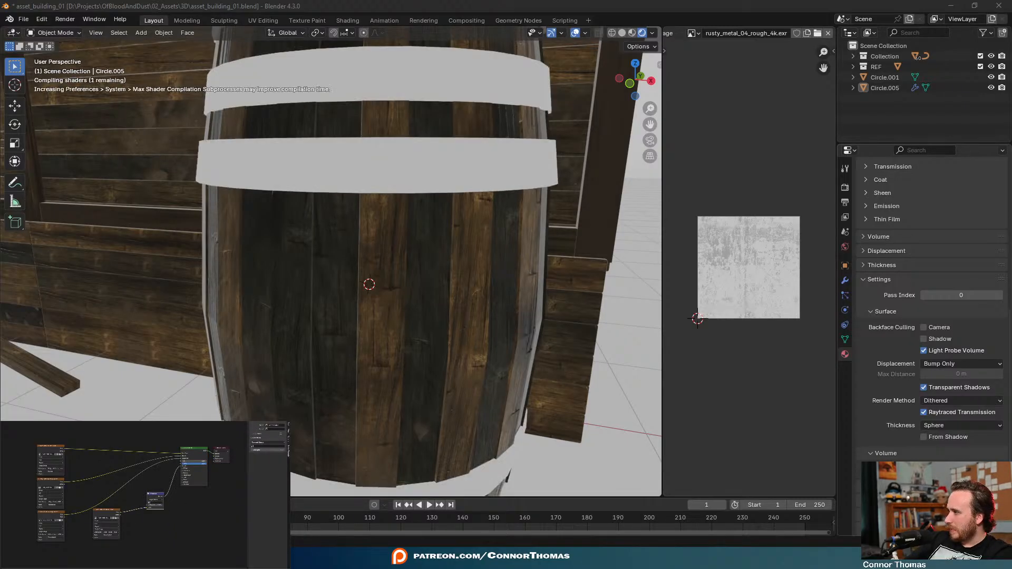
{"action": "scroll", "coordinate": [340, 261], "scroll_direction": "down", "scroll_amount": 4}
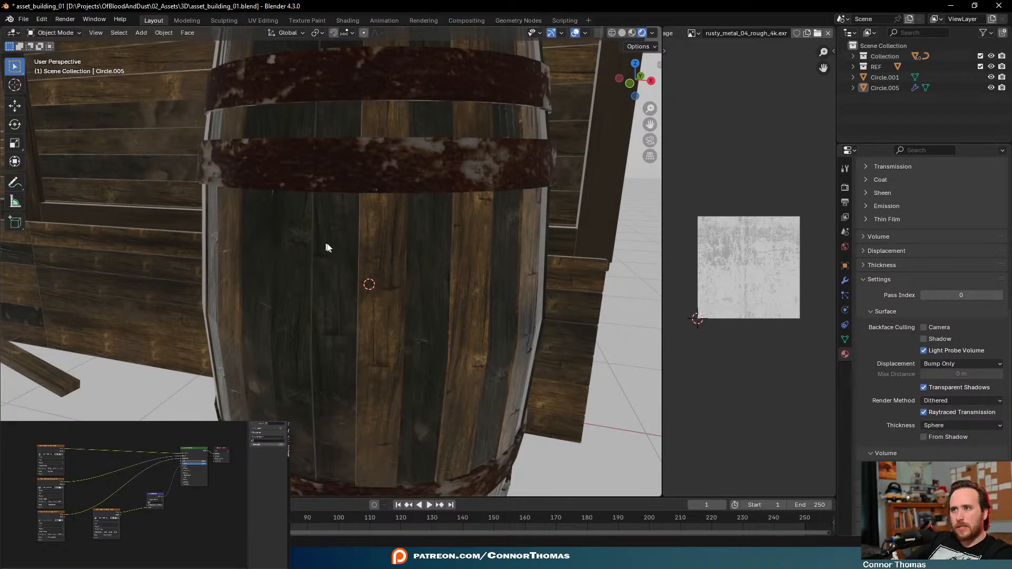
Disconnect the diffuse image from Barrel Metal's Base Color and darken the plain color to black, checking the wooden barrels image results
{"action": "middle_click_drag", "start_coordinate": [327, 244], "coordinate": [334, 204]}
{"action": "scroll", "coordinate": [197, 498], "scroll_direction": "up", "scroll_amount": 1}
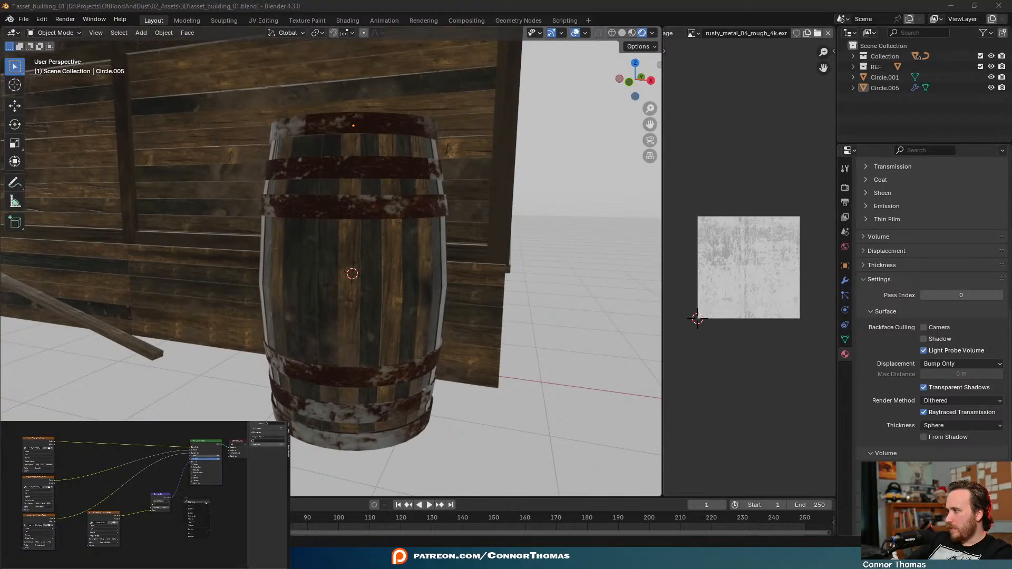
{"action": "left_click", "coordinate": [207, 503]}
{"action": "key", "text": "Escape"}
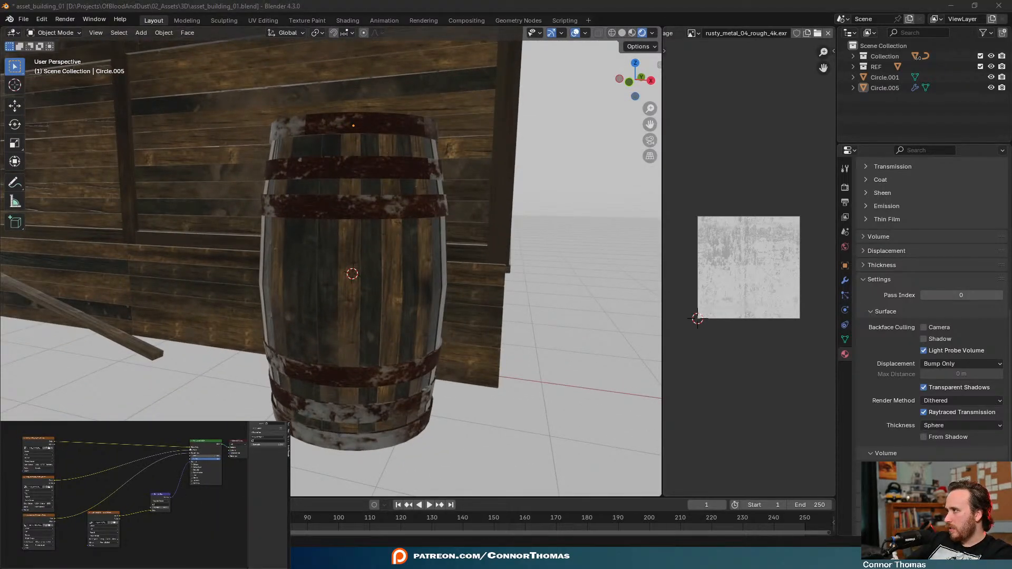
{"action": "left_click_drag", "start_coordinate": [190, 448], "coordinate": [168, 435]}
{"action": "middle_click_drag", "start_coordinate": [382, 225], "coordinate": [411, 224]}
{"action": "scroll", "coordinate": [431, 253], "scroll_direction": "up", "scroll_amount": 2}
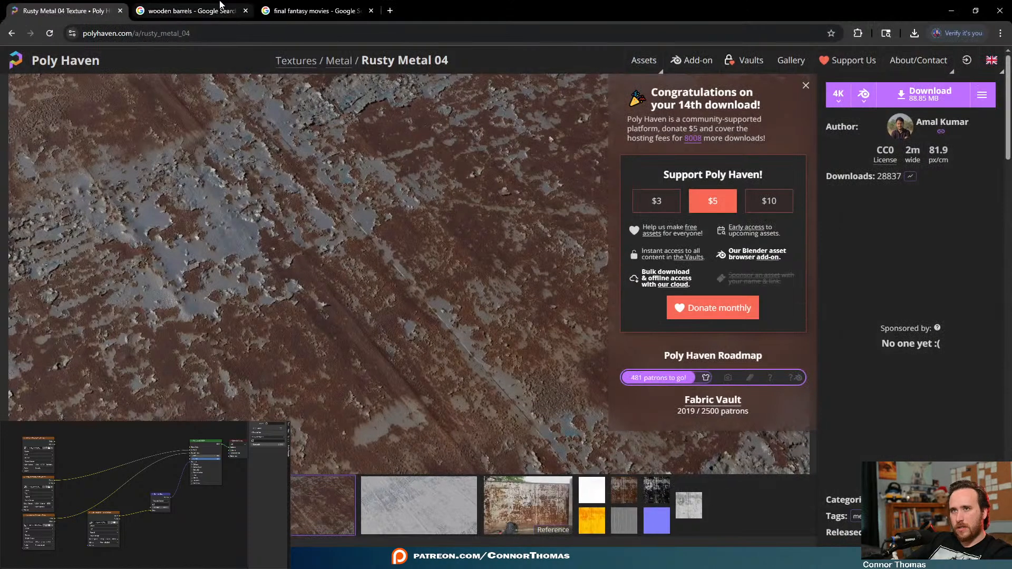
{"action": "left_click", "coordinate": [218, 6]}
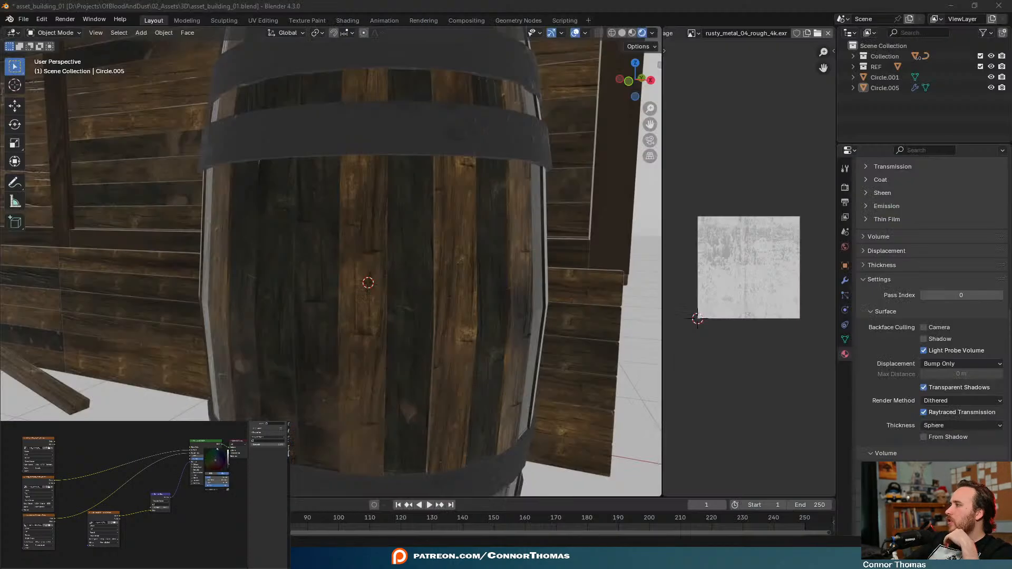
{"action": "left_click_drag", "start_coordinate": [229, 465], "coordinate": [228, 467]}
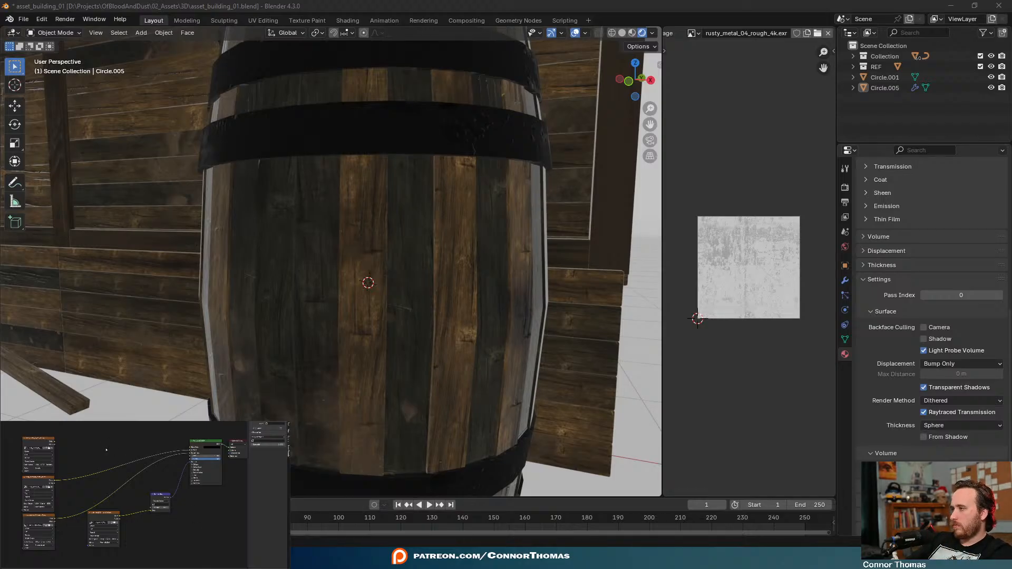
Insert a Color Ramp between the metal map and Barrel Metal's Metallic input and shift its stops toward white
{"action": "key", "text": "shift+a"}
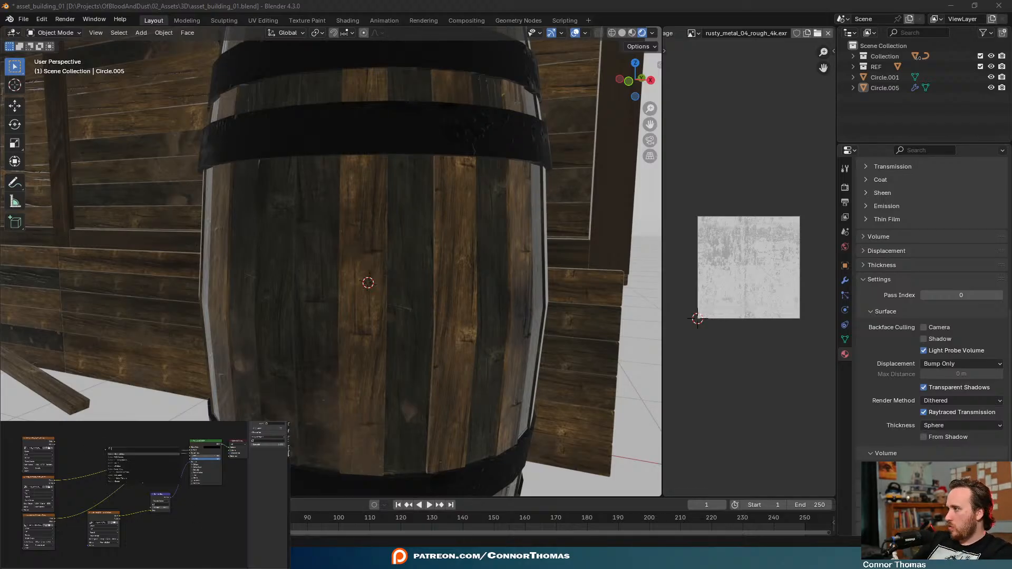
{"action": "key", "text": "Down"}
{"action": "key", "text": "Down"}
{"action": "key", "text": "Return"}
{"action": "left_click", "coordinate": [106, 450]}
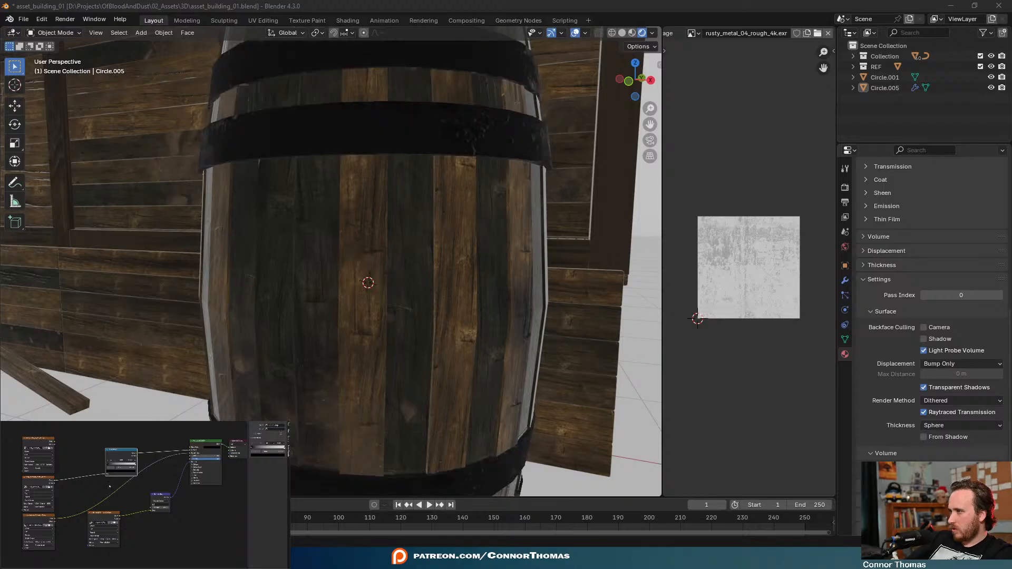
{"action": "left_click_drag", "start_coordinate": [108, 466], "coordinate": [67, 463]}
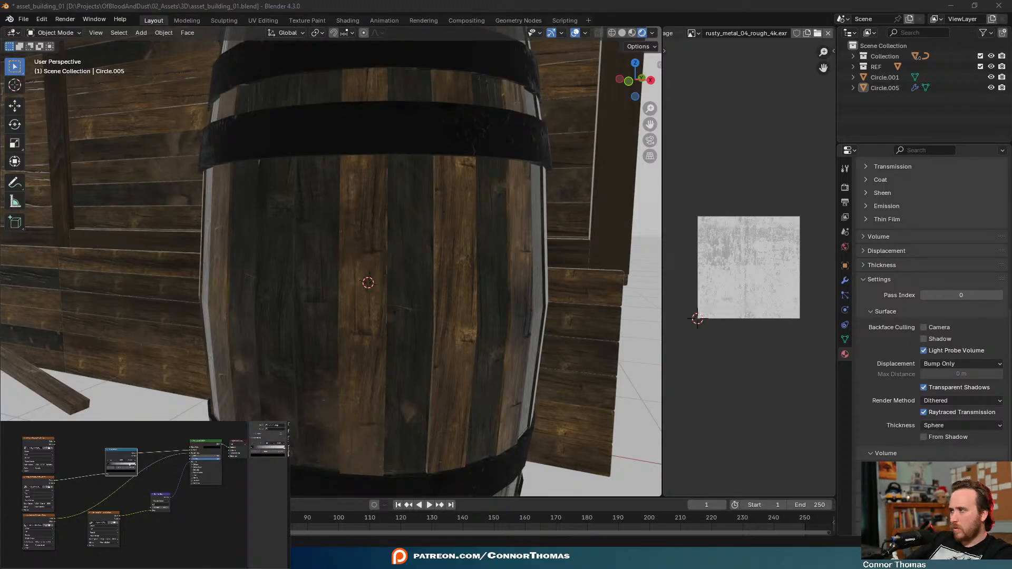
{"action": "left_click_drag", "start_coordinate": [134, 465], "coordinate": [106, 464]}
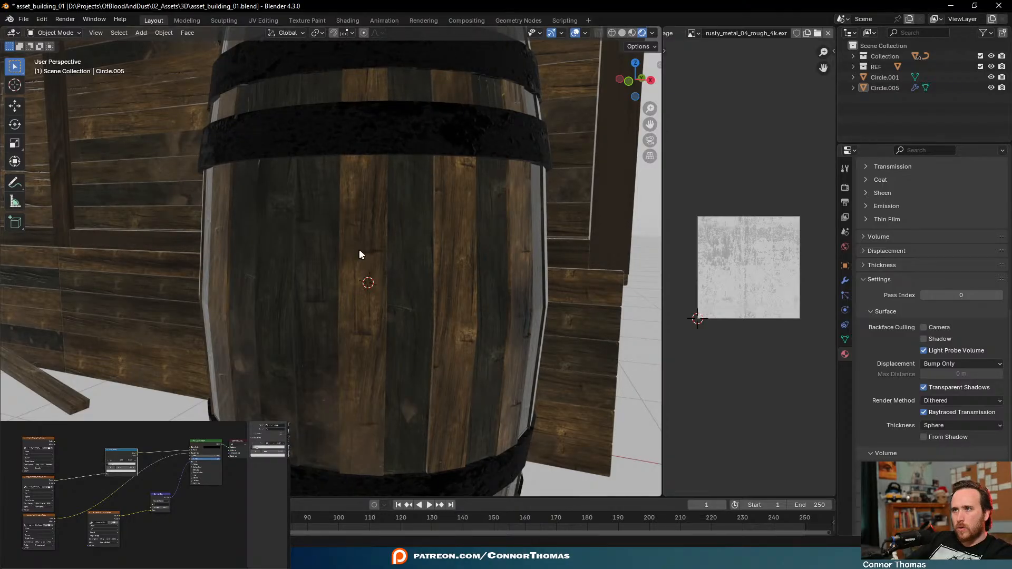
Fine-tune Barrel Metal's black Base Color and move the Metallic Color Ramp closer to its image texture
{"action": "scroll", "coordinate": [360, 254], "scroll_direction": "down", "scroll_amount": 4}
{"action": "middle_click_drag", "start_coordinate": [362, 255], "coordinate": [284, 256]}
{"action": "scroll", "coordinate": [402, 288], "scroll_direction": "down", "scroll_amount": 5}
{"action": "scroll", "coordinate": [388, 276], "scroll_direction": "up", "scroll_amount": 8}
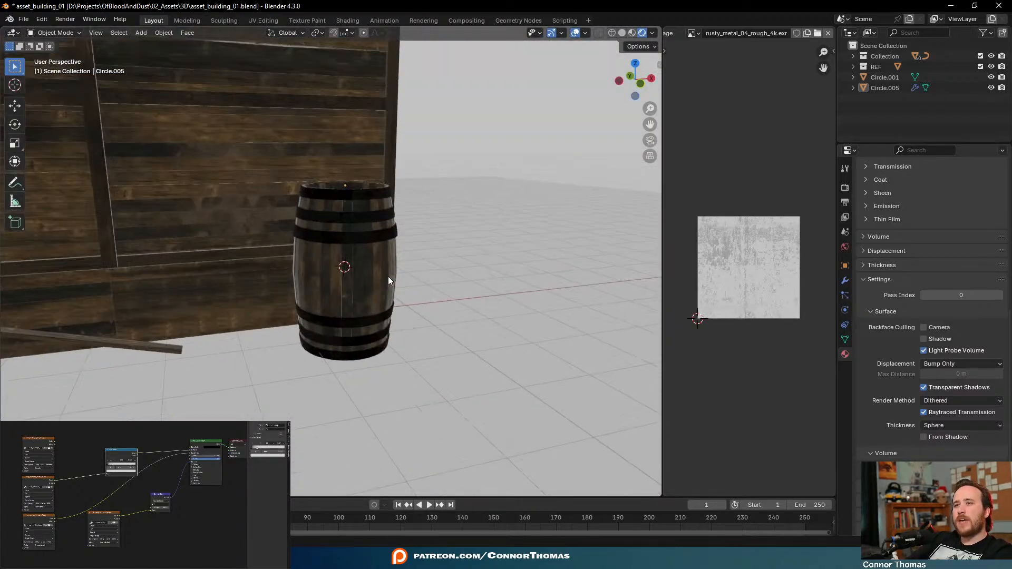
{"action": "middle_click_drag", "start_coordinate": [445, 176], "coordinate": [343, 161]}
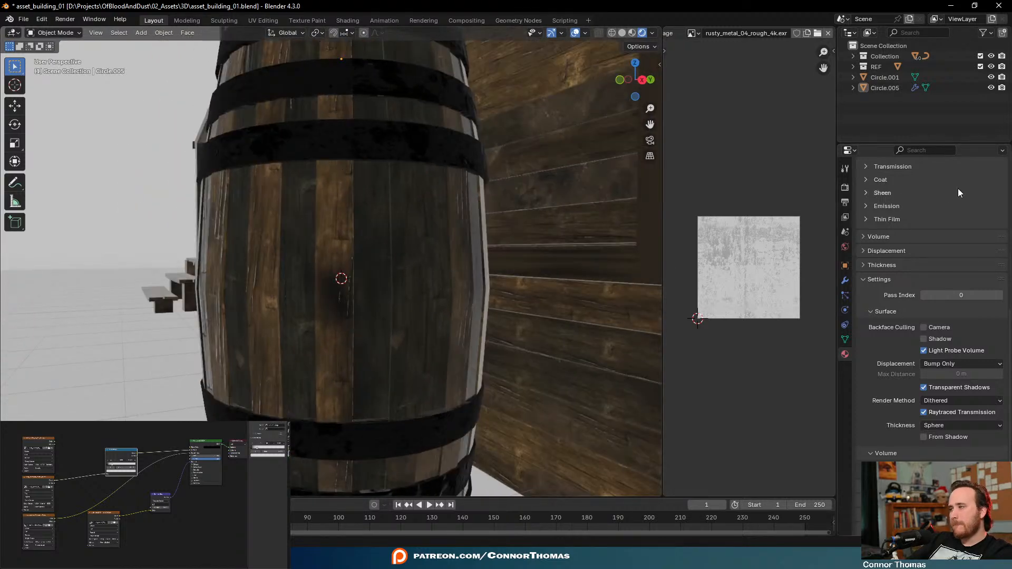
{"action": "left_click", "coordinate": [218, 449]}
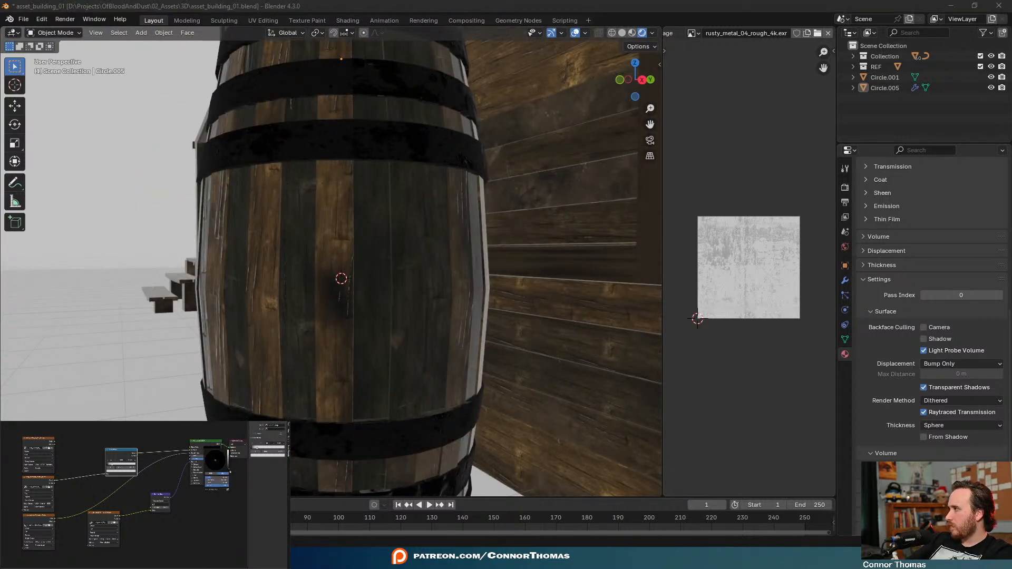
{"action": "left_click_drag", "start_coordinate": [228, 469], "coordinate": [228, 466]}
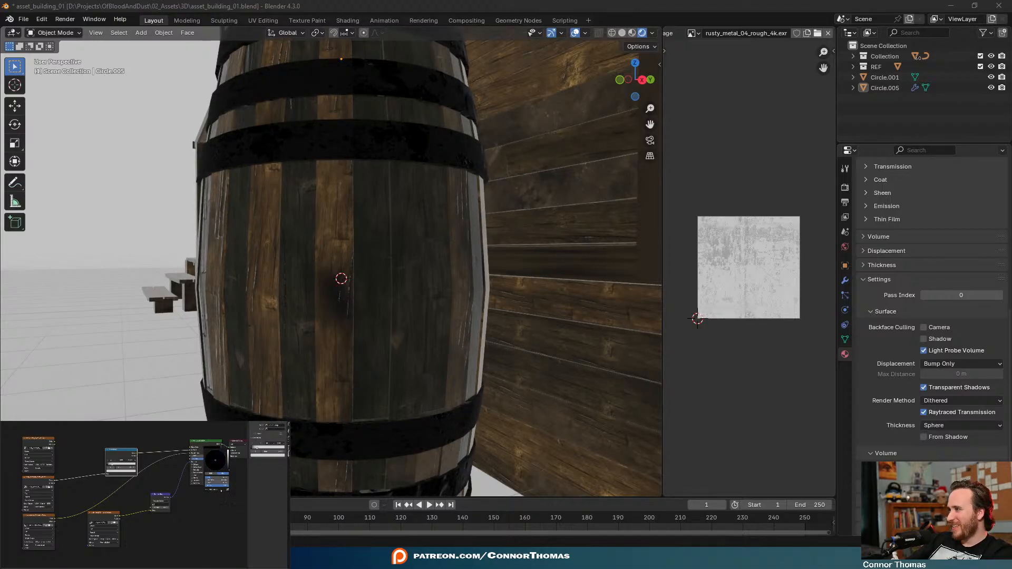
{"action": "left_click_drag", "start_coordinate": [116, 453], "coordinate": [87, 448]}
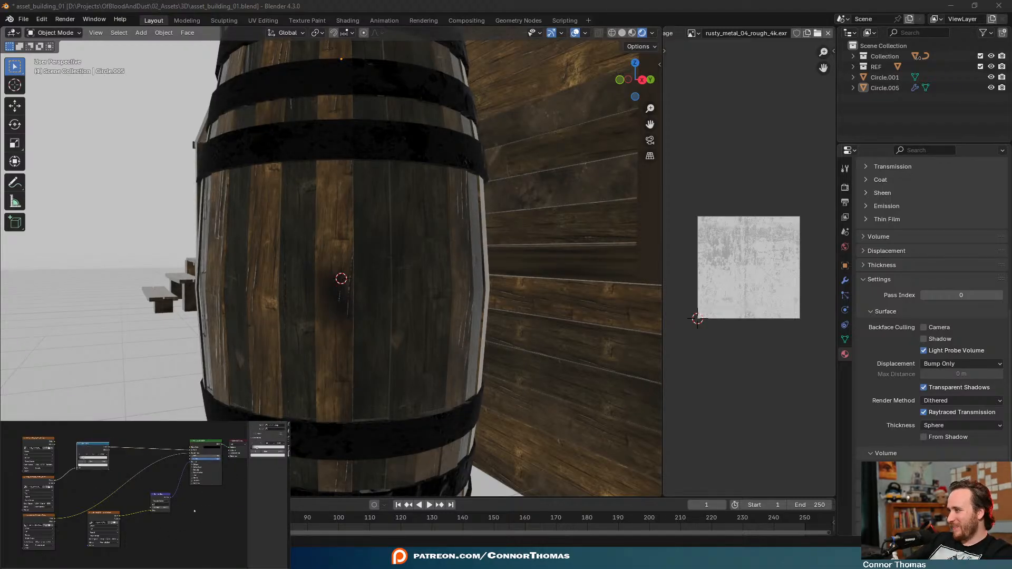
Insert a Color Ramp between the rough map and Barrel Metal's Roughness input and shift its black stop inward
{"action": "middle_click_drag", "start_coordinate": [200, 523], "coordinate": [194, 510]}
{"action": "key", "text": "shift+a"}
{"action": "type", "text": "c"}
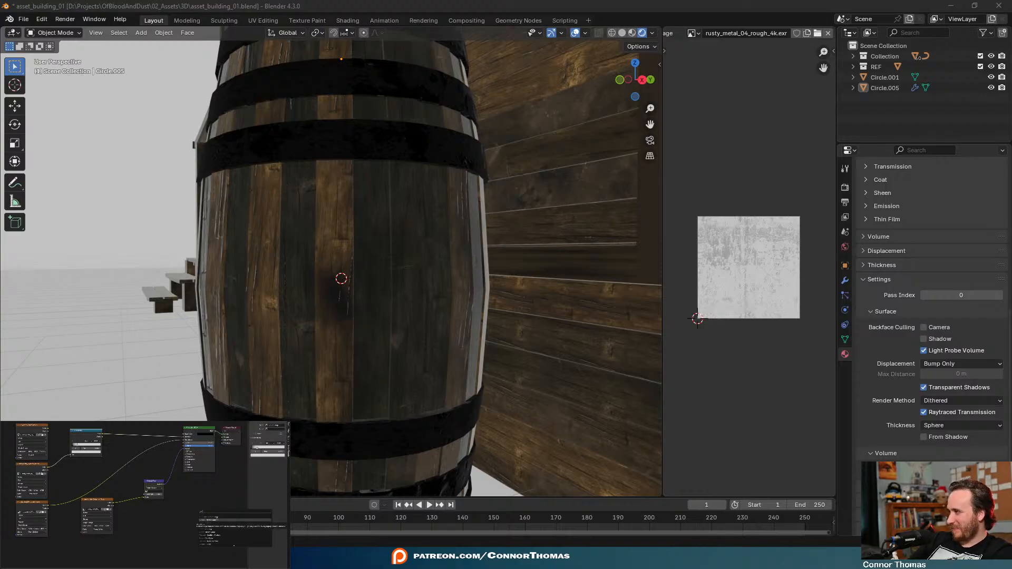
{"action": "type", "text": "olor"}
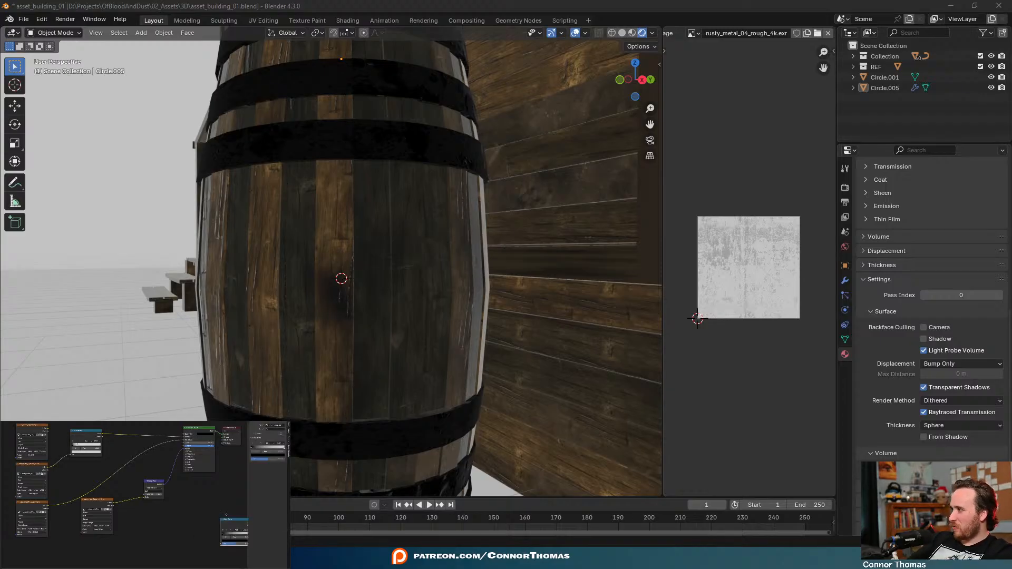
{"action": "key", "text": "Return"}
{"action": "left_click", "coordinate": [115, 455]}
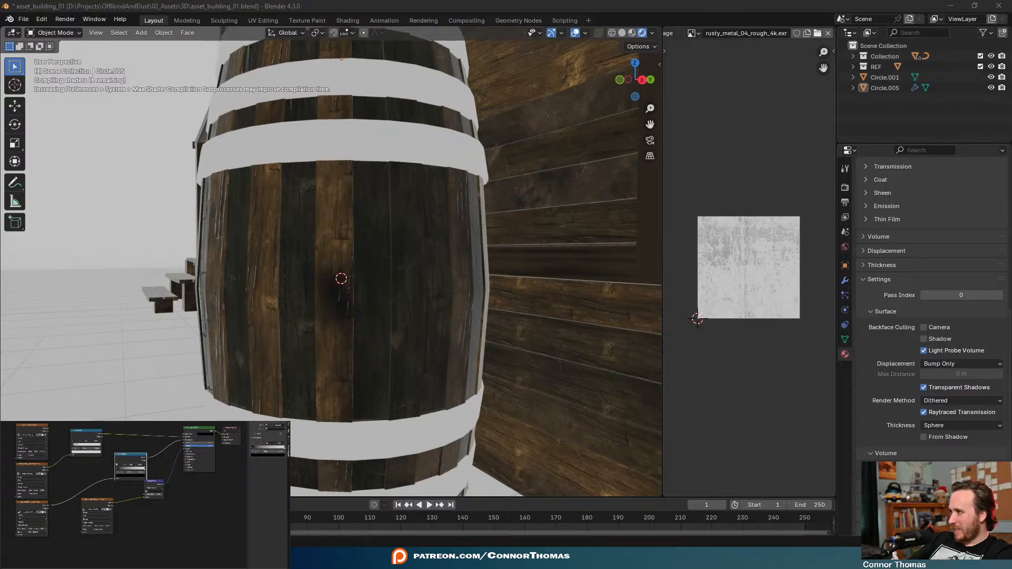
{"action": "left_click_drag", "start_coordinate": [117, 469], "coordinate": [125, 470]}
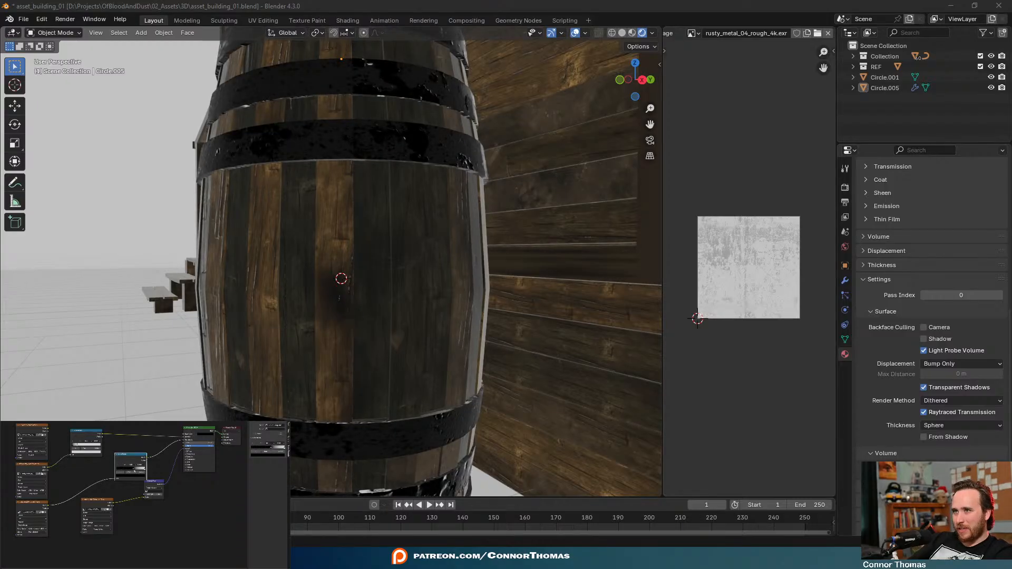
Inspect the barrel from several sides beside the building and review the hoops' Barrel Metal surface settings
{"action": "middle_click_drag", "start_coordinate": [233, 165], "coordinate": [429, 172]}
{"action": "scroll", "coordinate": [316, 187], "scroll_direction": "down", "scroll_amount": 5}
{"action": "scroll", "coordinate": [417, 221], "scroll_direction": "down", "scroll_amount": 3}
{"action": "middle_click_drag", "start_coordinate": [411, 239], "coordinate": [273, 246]}
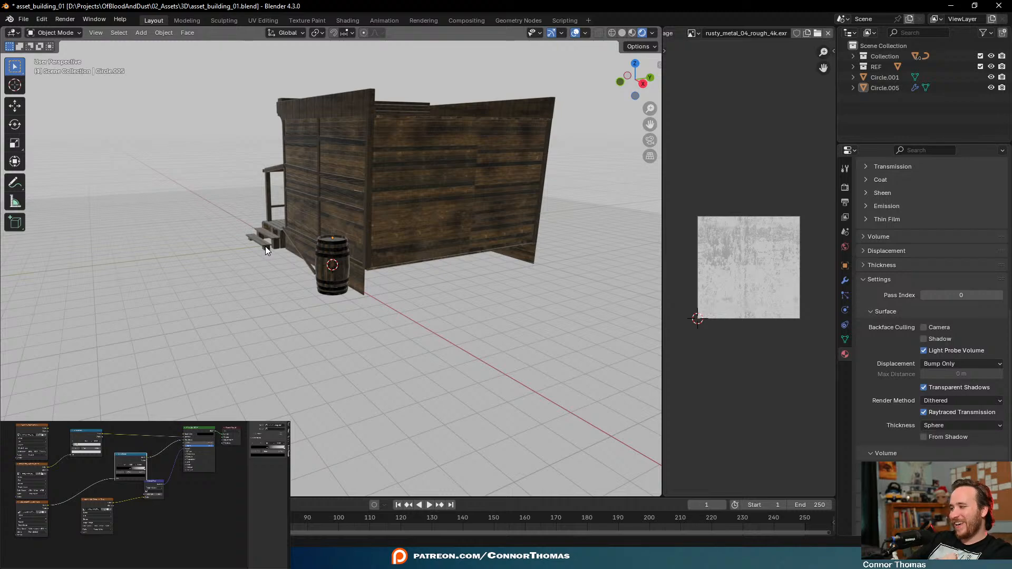
{"action": "middle_click_drag", "start_coordinate": [263, 238], "coordinate": [223, 248]}
{"action": "left_click", "coordinate": [501, 251]}
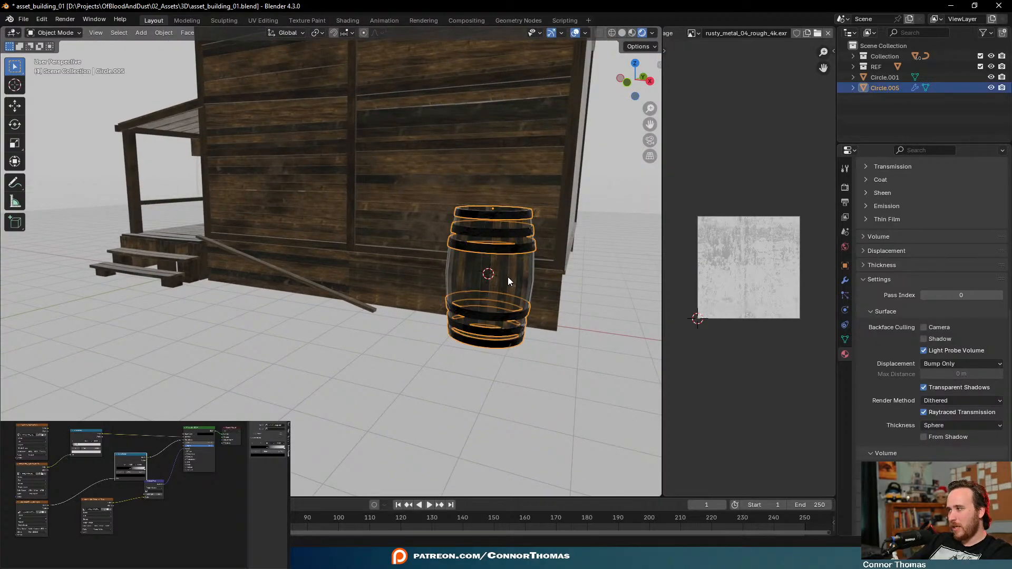
{"action": "scroll", "coordinate": [886, 301], "scroll_direction": "up", "scroll_amount": 10}
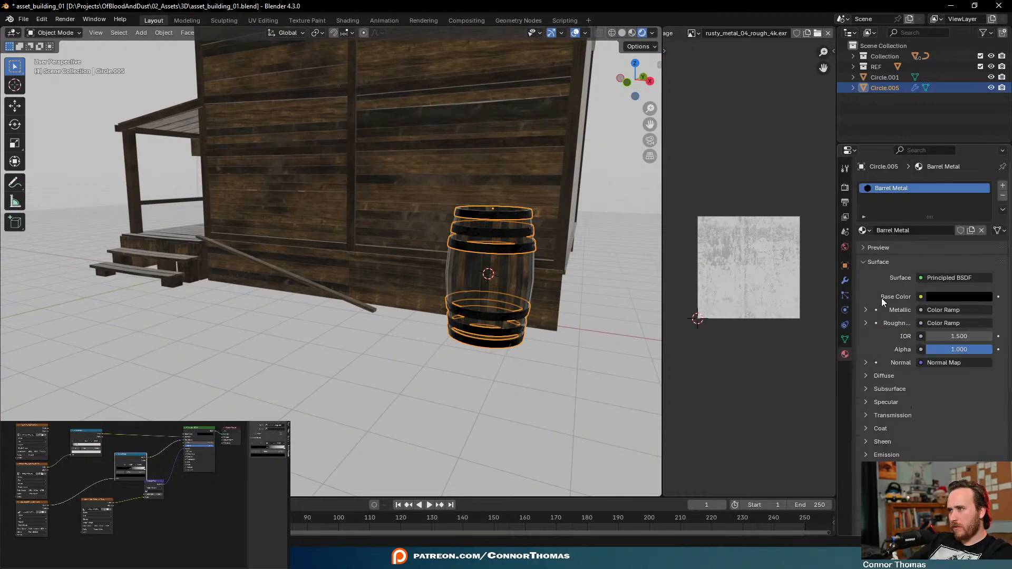
Try joining the barrel's wooden staves and metal hoops into one object, inspect the hoops, and undo the join
{"action": "left_click", "coordinate": [470, 278]}
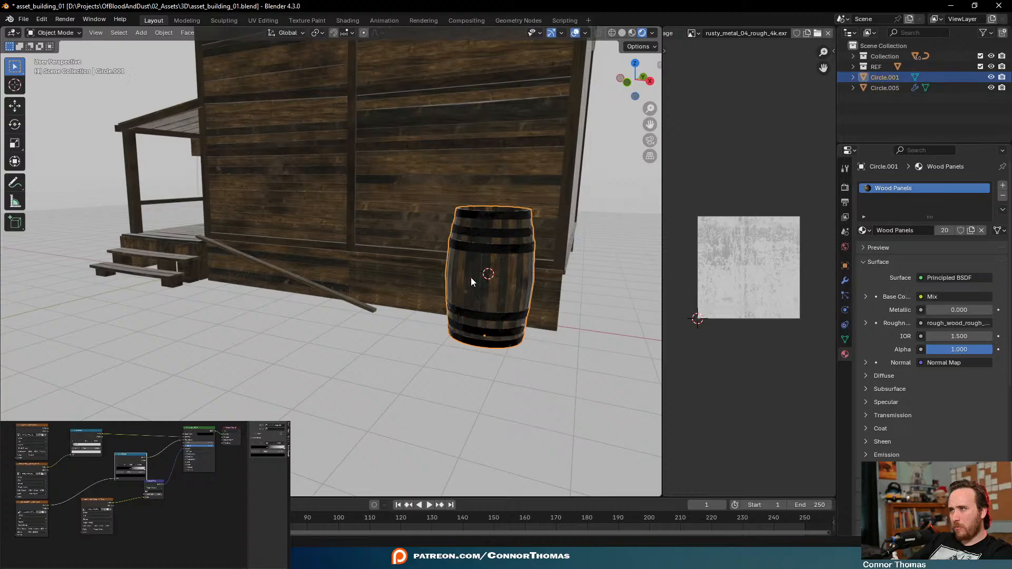
{"action": "left_click", "coordinate": [492, 248], "text": "shift"}
{"action": "key", "text": "ctrl+j"}
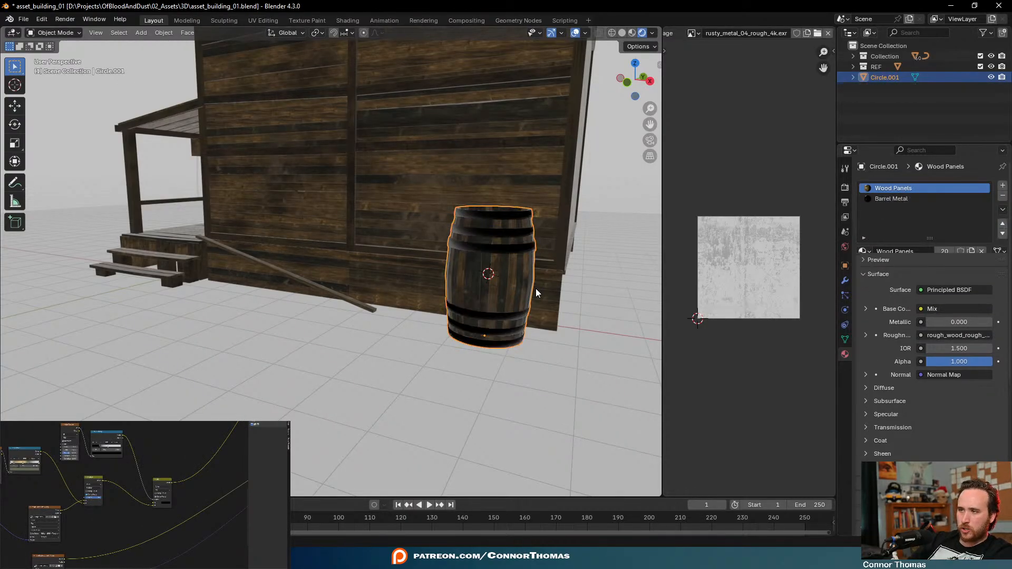
{"action": "key", "text": "alt+a"}
{"action": "middle_click_drag", "start_coordinate": [509, 267], "coordinate": [504, 311]}
{"action": "scroll", "coordinate": [569, 314], "scroll_direction": "up", "scroll_amount": 3}
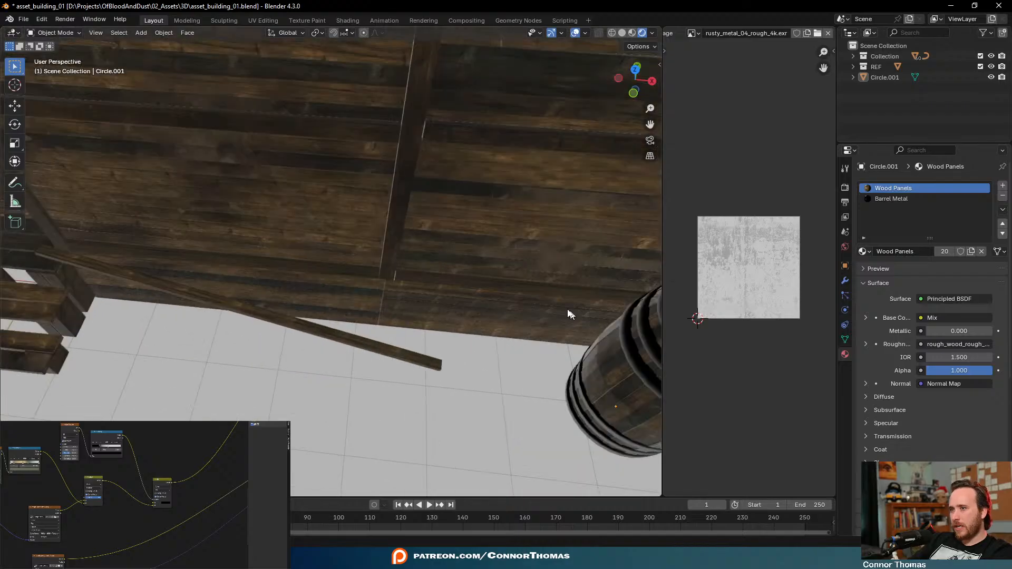
{"action": "middle_click_drag", "start_coordinate": [569, 314], "coordinate": [413, 246], "text": "shift"}
{"action": "scroll", "coordinate": [403, 260], "scroll_direction": "up", "scroll_amount": 4}
{"action": "key", "text": "ctrl+z"}
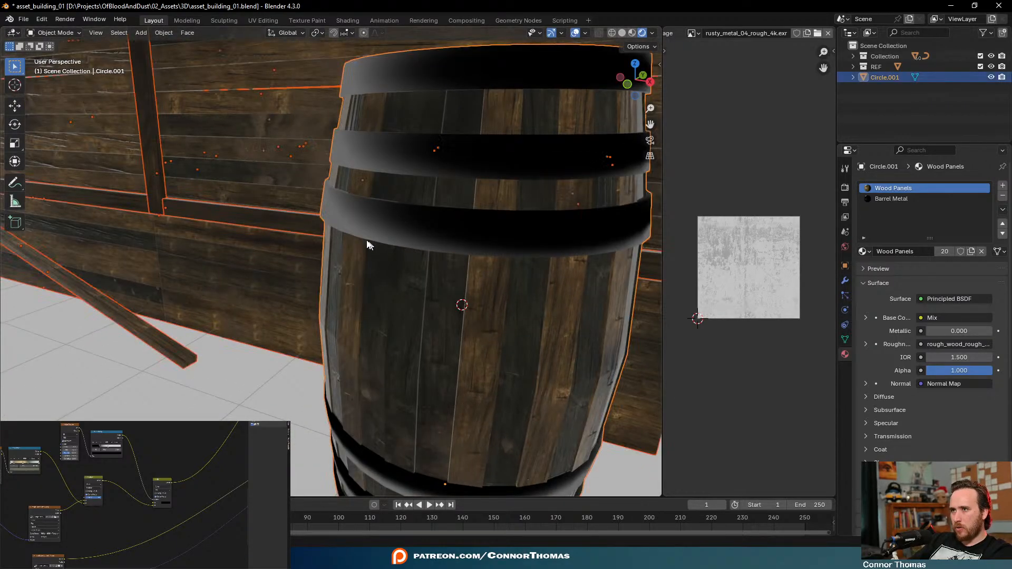
{"action": "key", "text": "ctrl+z"}
Compare the UV maps of the hoops with those of the staves and examine the Wood Panels node setup
{"action": "middle_click_drag", "start_coordinate": [351, 236], "coordinate": [362, 246]}
{"action": "scroll", "coordinate": [362, 251], "scroll_direction": "down", "scroll_amount": 4}
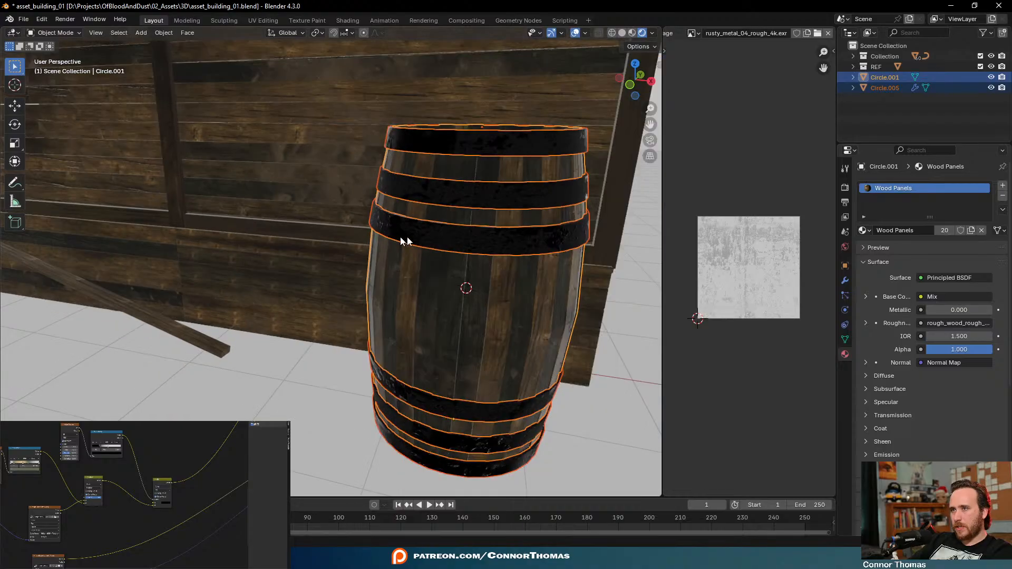
{"action": "left_click", "coordinate": [454, 235]}
{"action": "left_click", "coordinate": [844, 339]}
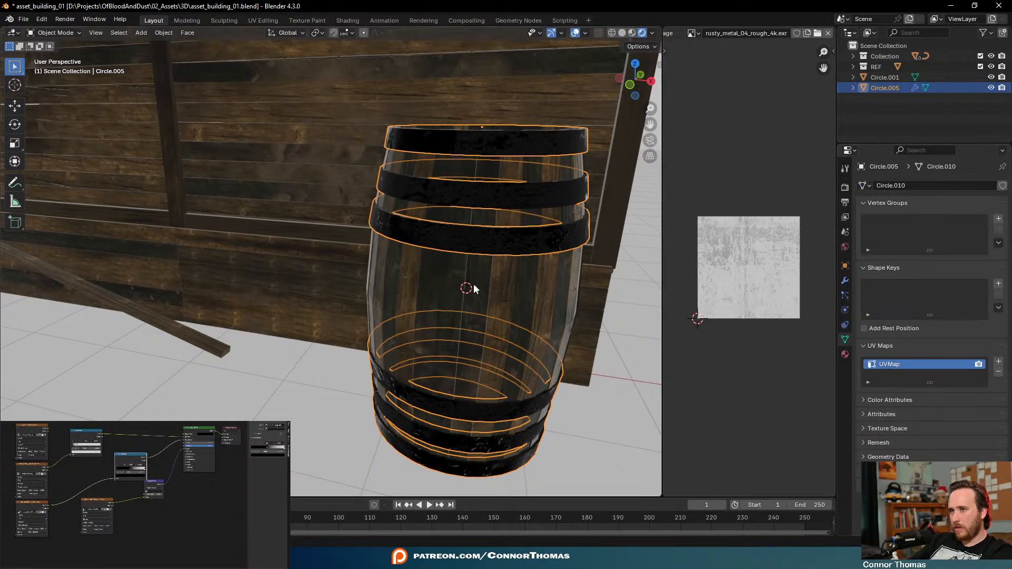
{"action": "left_click", "coordinate": [443, 289]}
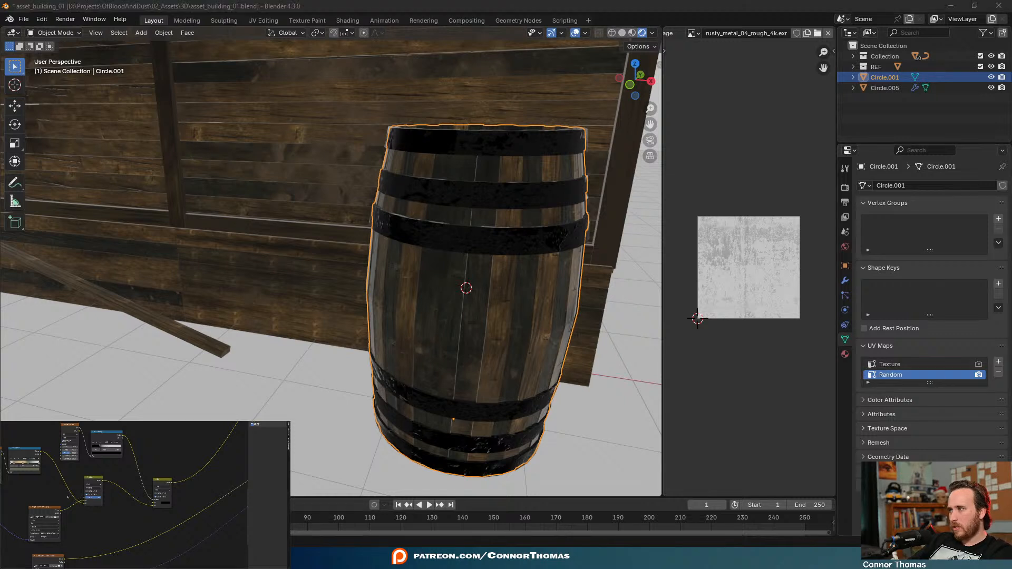
{"action": "scroll", "coordinate": [67, 497], "scroll_direction": "down", "scroll_amount": 3}
{"action": "middle_click_drag", "start_coordinate": [68, 498], "coordinate": [135, 489]}
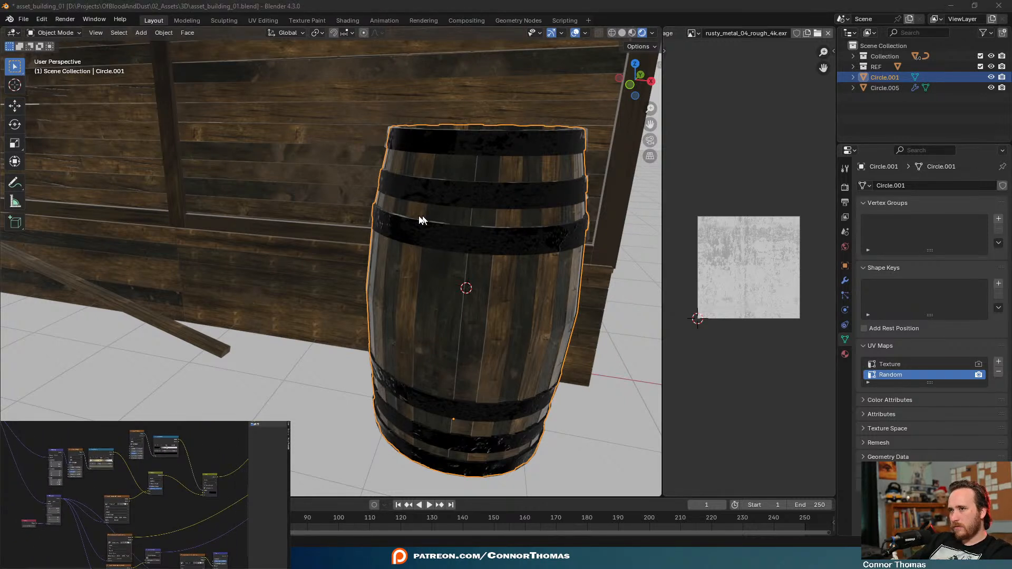
Add a UV Map node beside the image textures in the hoops' Barrel Metal material and set it to UVMap
{"action": "left_click", "coordinate": [420, 234]}
{"action": "left_click", "coordinate": [64, 457]}
{"action": "key", "text": "shift+a"}
{"action": "left_click", "coordinate": [65, 455]}
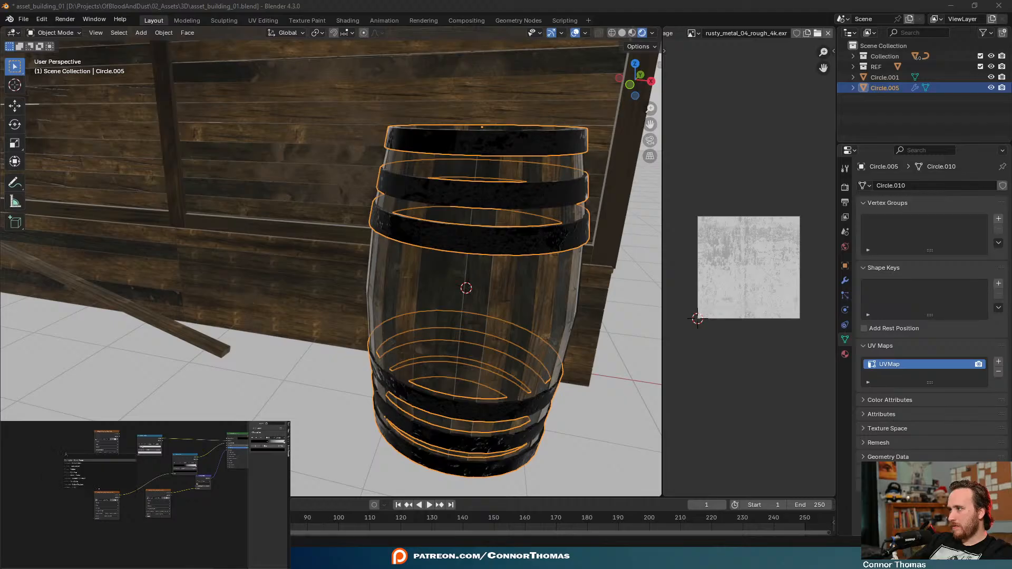
{"action": "type", "text": "uv"}
{"action": "key", "text": "Return"}
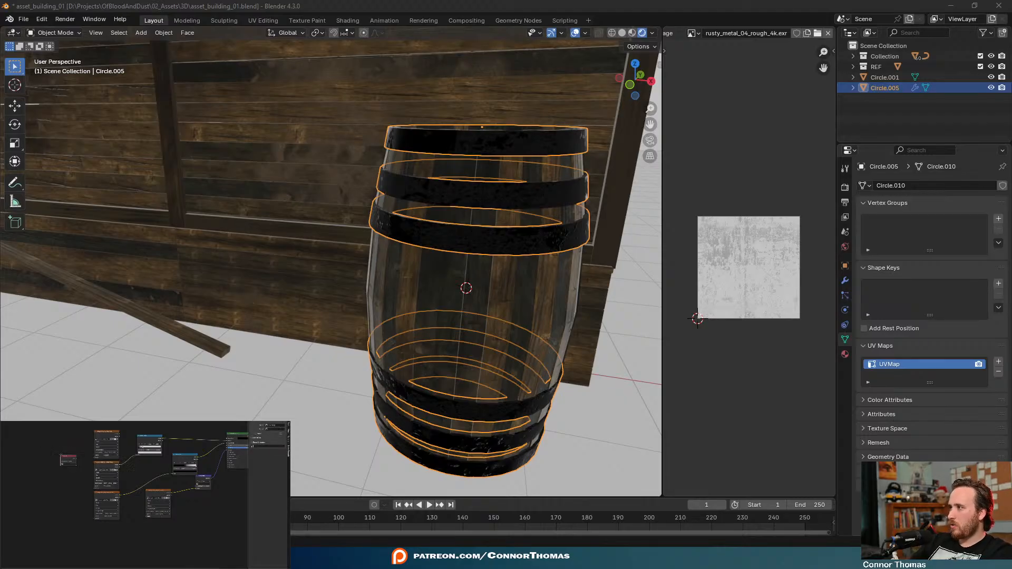
{"action": "scroll", "coordinate": [74, 466], "scroll_direction": "up", "scroll_amount": 2}
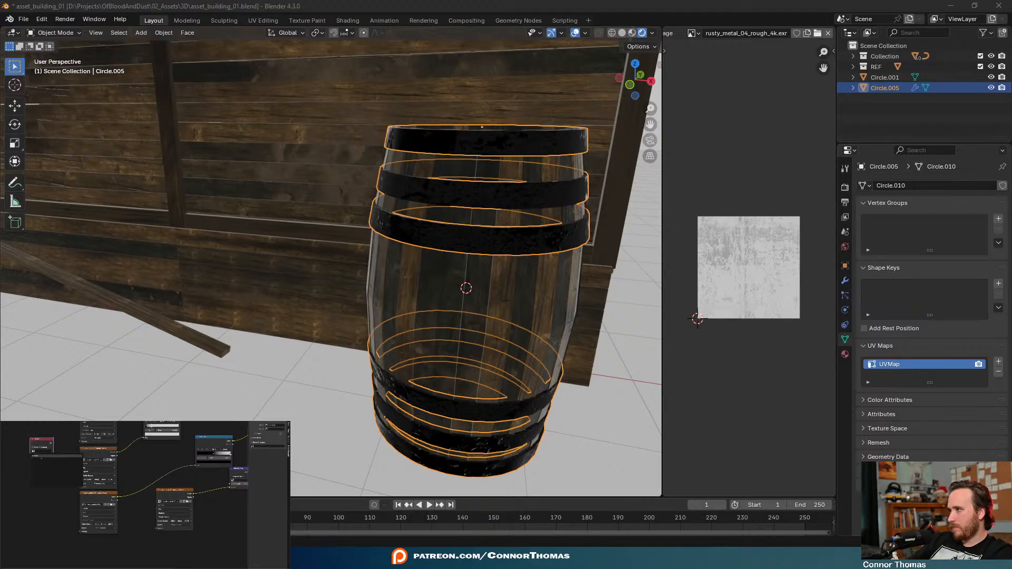
Connect the UV Map node to the Vector inputs of all four Rusty Metal 04 image textures
{"action": "mouse_move", "coordinate": [54, 443]}
{"action": "left_mouse_down"}
{"action": "mouse_move", "coordinate": [77, 442]}
{"action": "mouse_move", "coordinate": [67, 469]}
{"action": "mouse_move", "coordinate": [80, 487]}
{"action": "left_mouse_up"}
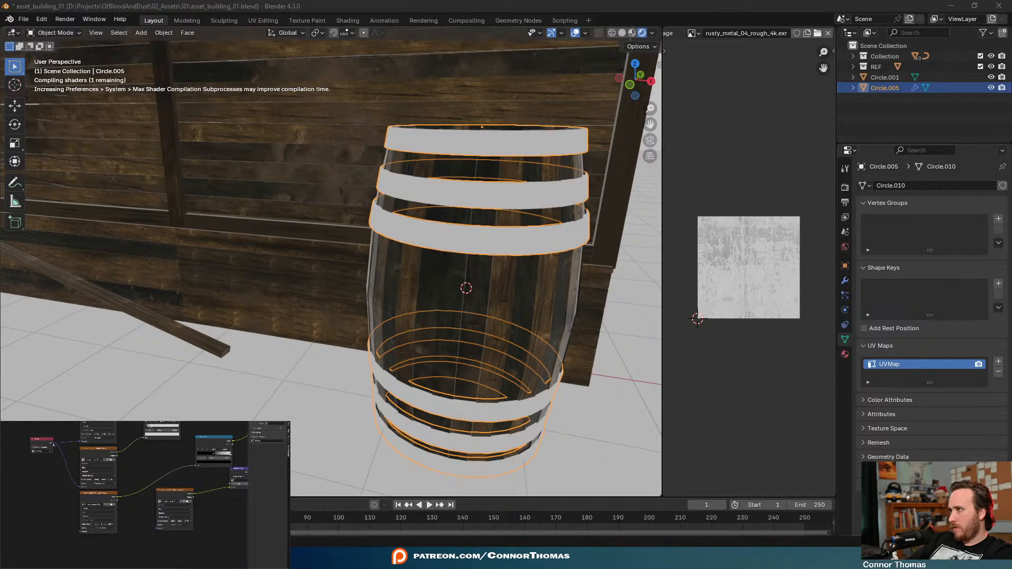
{"action": "scroll", "coordinate": [42, 479], "scroll_direction": "down", "scroll_amount": 3}
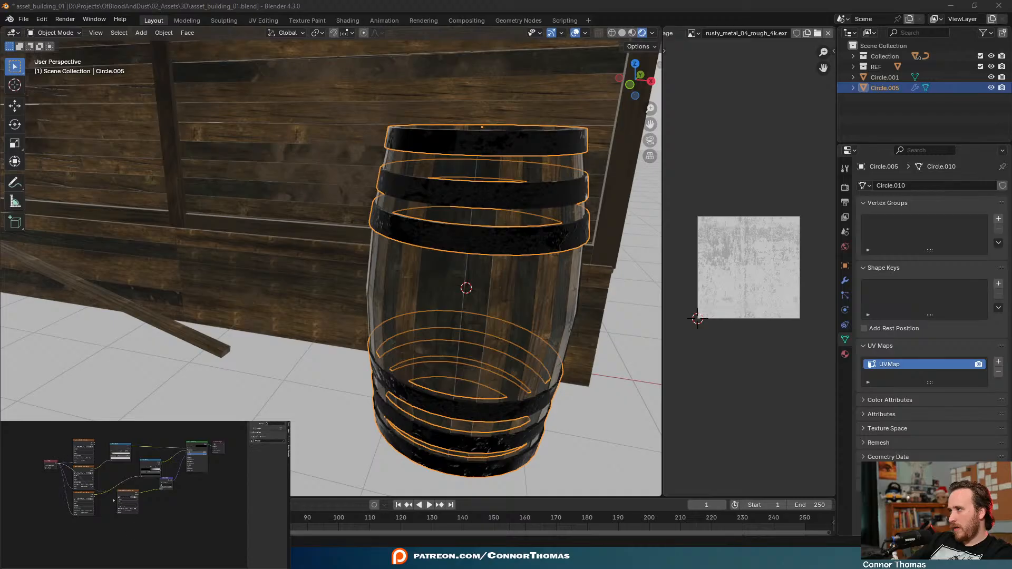
{"action": "left_click_drag", "start_coordinate": [58, 465], "coordinate": [118, 513]}
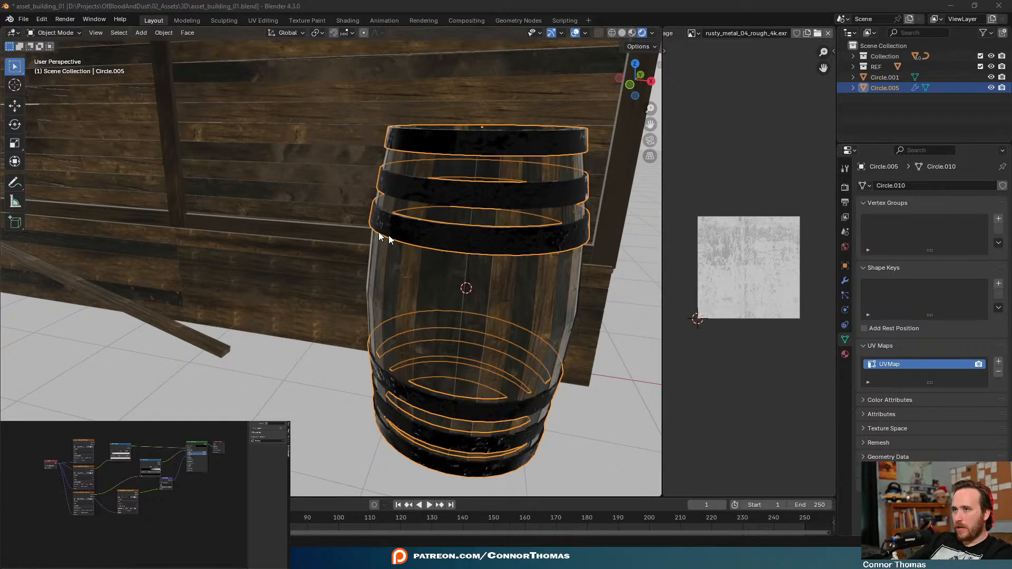
Join the metal hoops and wooden staves into one barrel object and inspect its materials
{"action": "left_click", "coordinate": [442, 305], "text": "shift"}
{"action": "key", "text": "ctrl+j"}
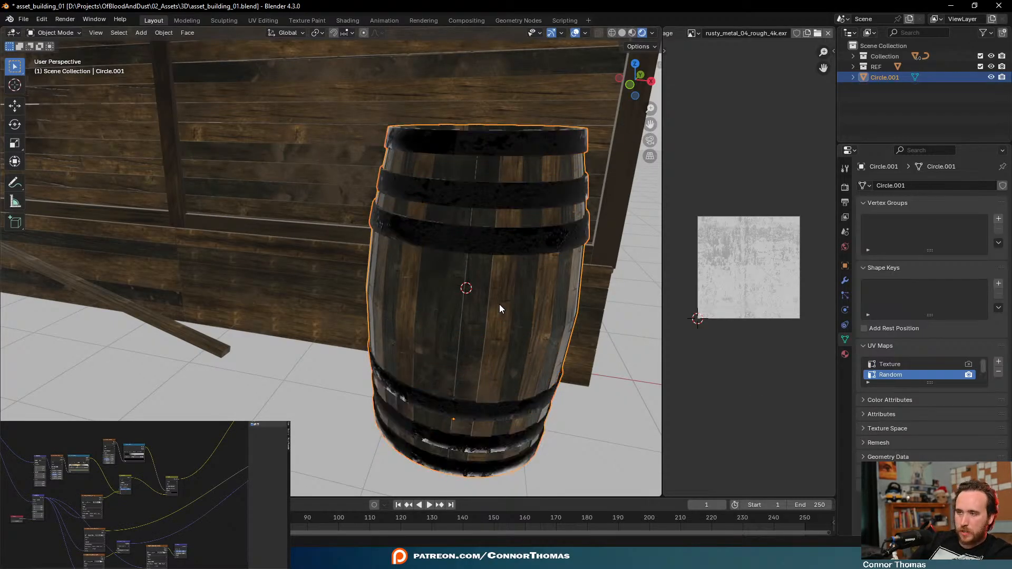
{"action": "key", "text": "alt+a"}
{"action": "middle_click_drag", "start_coordinate": [457, 283], "coordinate": [440, 253]}
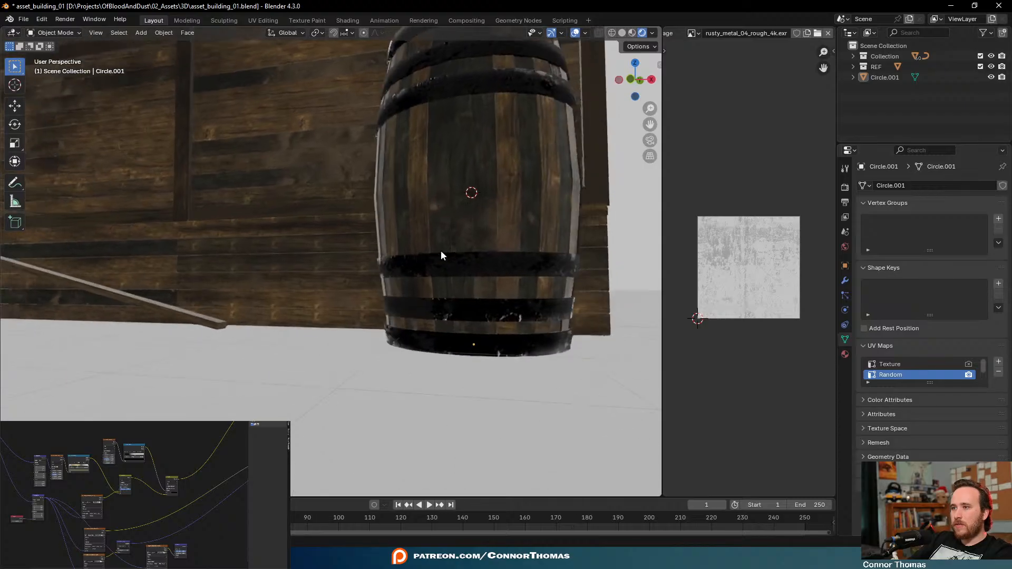
{"action": "scroll", "coordinate": [440, 254], "scroll_direction": "down", "scroll_amount": 4}
{"action": "middle_click_drag", "start_coordinate": [373, 251], "coordinate": [428, 257]}
{"action": "scroll", "coordinate": [428, 257], "scroll_direction": "down", "scroll_amount": 2}
Duplicate the finished barrel in the top view and place the copy beside it along the building's wall
{"action": "left_click", "coordinate": [429, 254]}
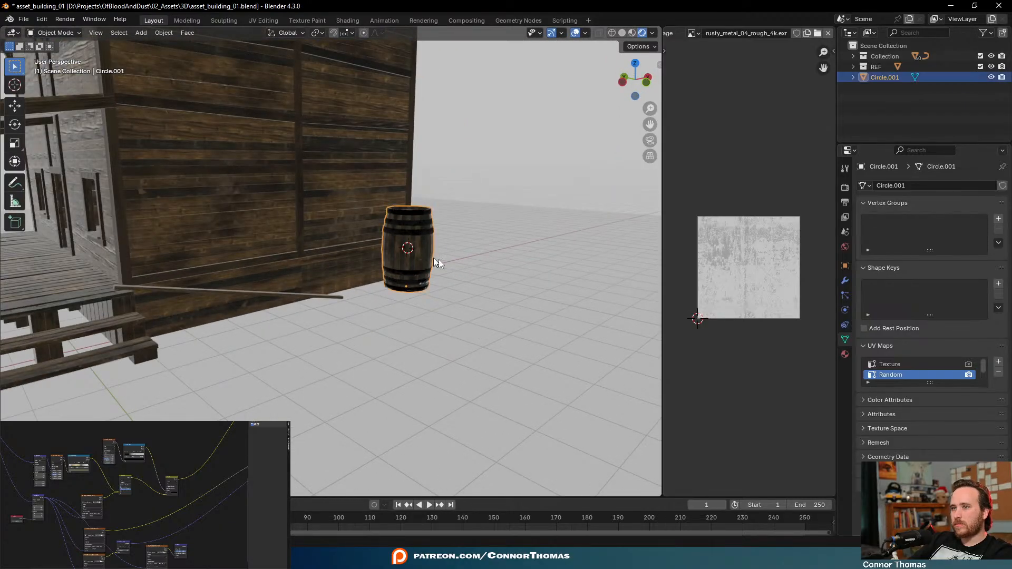
{"action": "key", "text": "g"}
{"action": "right_click", "coordinate": [564, 205]}
{"action": "middle_click_drag", "start_coordinate": [500, 213], "coordinate": [487, 263]}
{"action": "key", "text": "KP_7"}
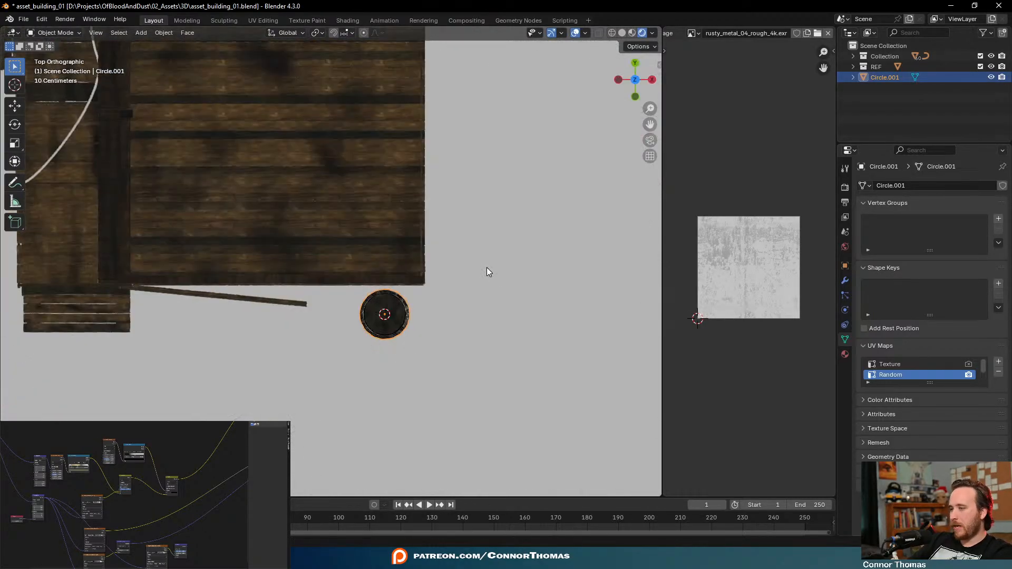
{"action": "key", "text": "shift+d"}
{"action": "left_click", "coordinate": [401, 335]}
Scale the duplicated barrel down slightly and reposition it close to the original barrel
{"action": "key", "text": "s"}
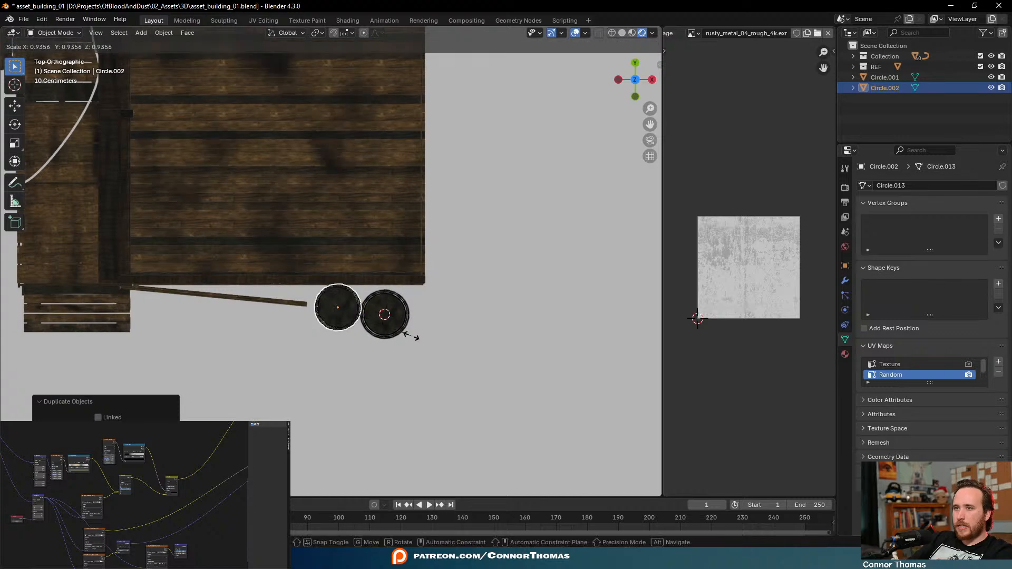
{"action": "left_click", "coordinate": [402, 335]}
{"action": "key", "text": "g"}
{"action": "left_click", "coordinate": [400, 334]}
{"action": "middle_click_drag", "start_coordinate": [376, 398], "coordinate": [473, 348]}
{"action": "scroll", "coordinate": [418, 271], "scroll_direction": "up", "scroll_amount": 4}
{"action": "scroll", "coordinate": [419, 271], "scroll_direction": "down", "scroll_amount": 2}
Duplicate the smaller barrel and place the copy by the corner on the opposite side of the building
{"action": "key", "text": "KP_7"}
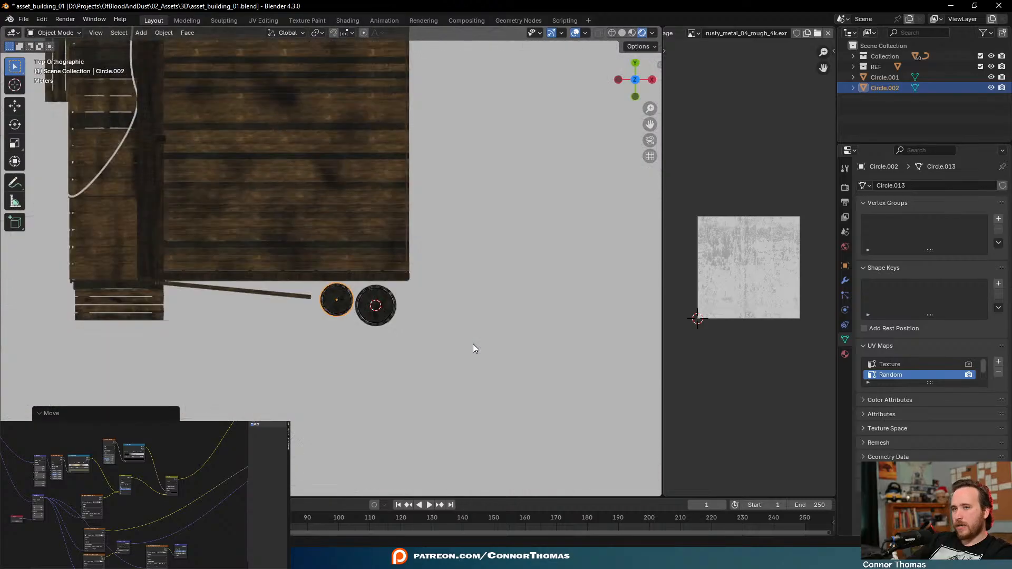
{"action": "middle_click_drag", "start_coordinate": [349, 152], "coordinate": [363, 343], "text": "shift"}
{"action": "key", "text": "shift+d"}
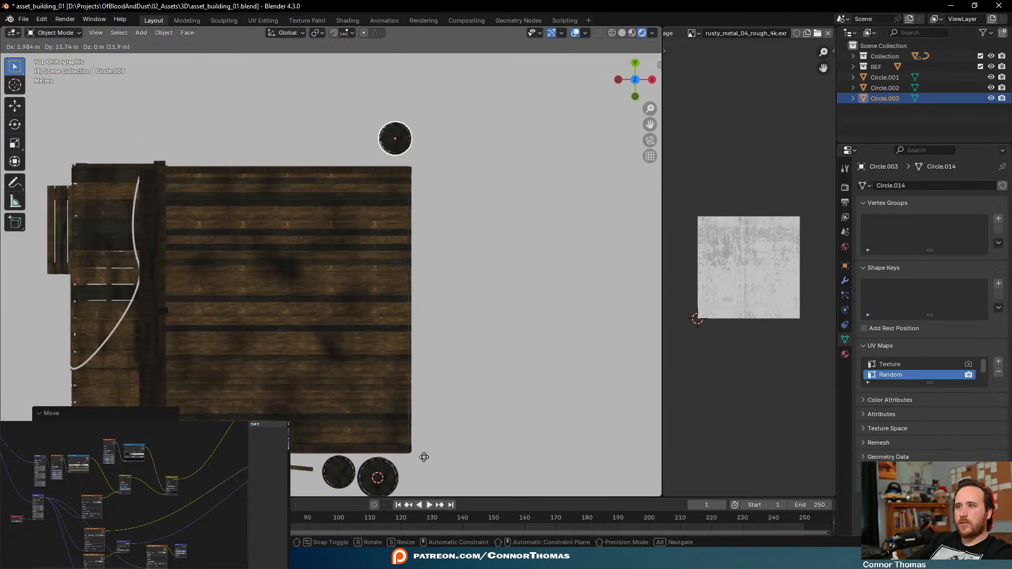
{"action": "left_click", "coordinate": [414, 467]}
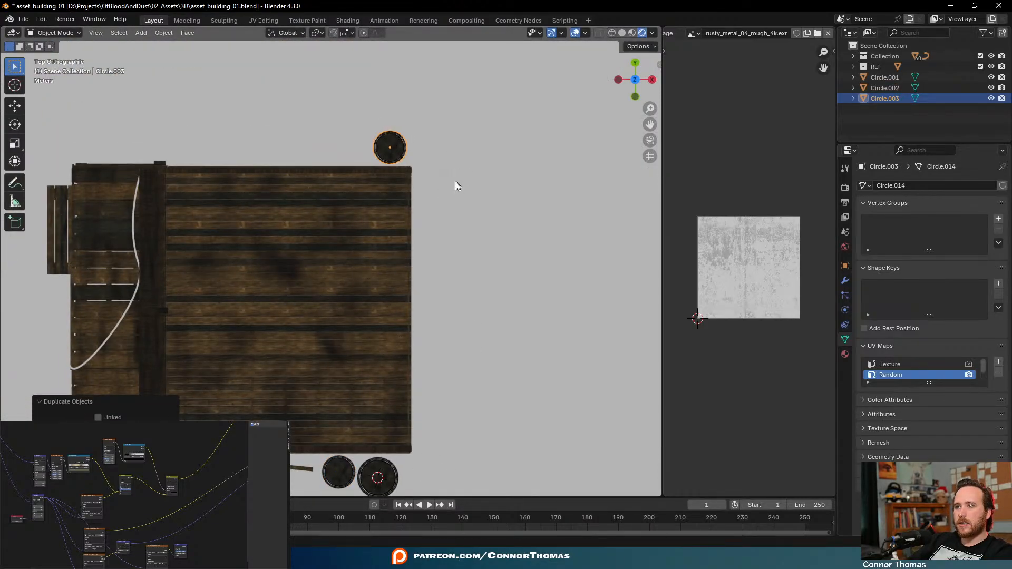
Duplicate that barrel, lay the copy on its side parallel to the building's wall, and position it beside the upright one
{"action": "key", "text": "shift+d"}
{"action": "key", "text": "r"}
{"action": "key", "text": "x"}
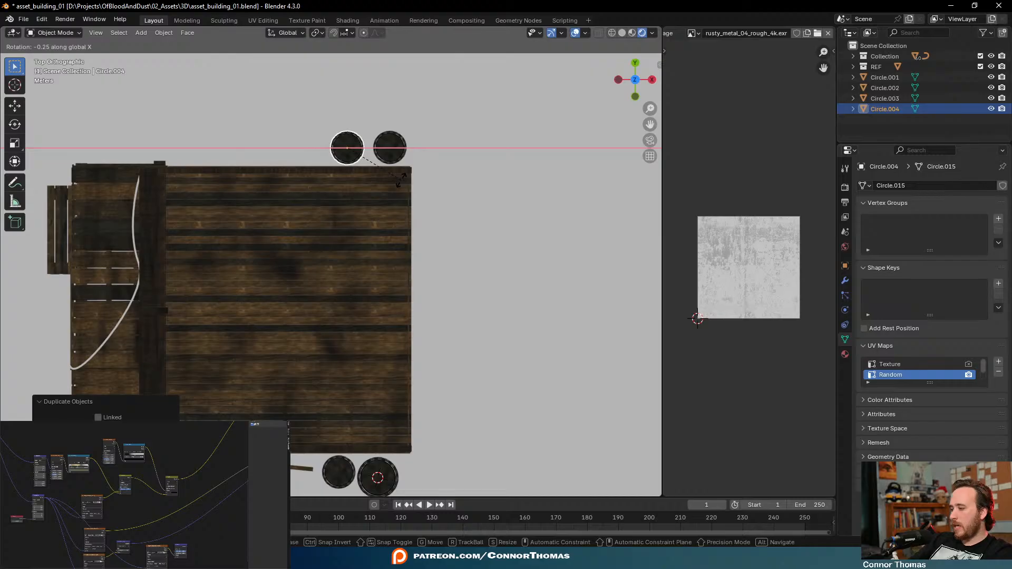
{"action": "left_click", "coordinate": [402, 183]}
{"action": "key", "text": "r"}
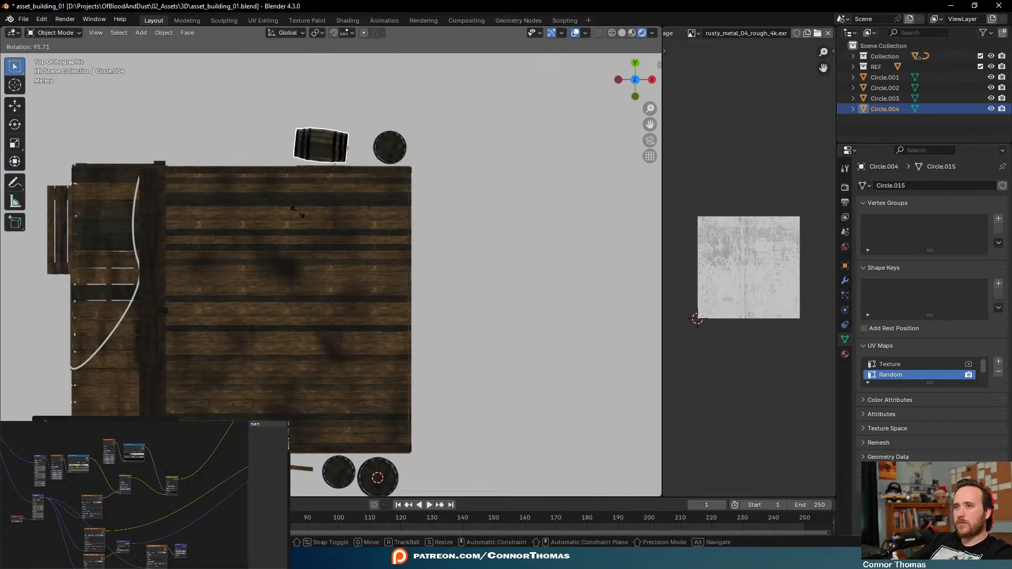
{"action": "left_click", "coordinate": [412, 148]}
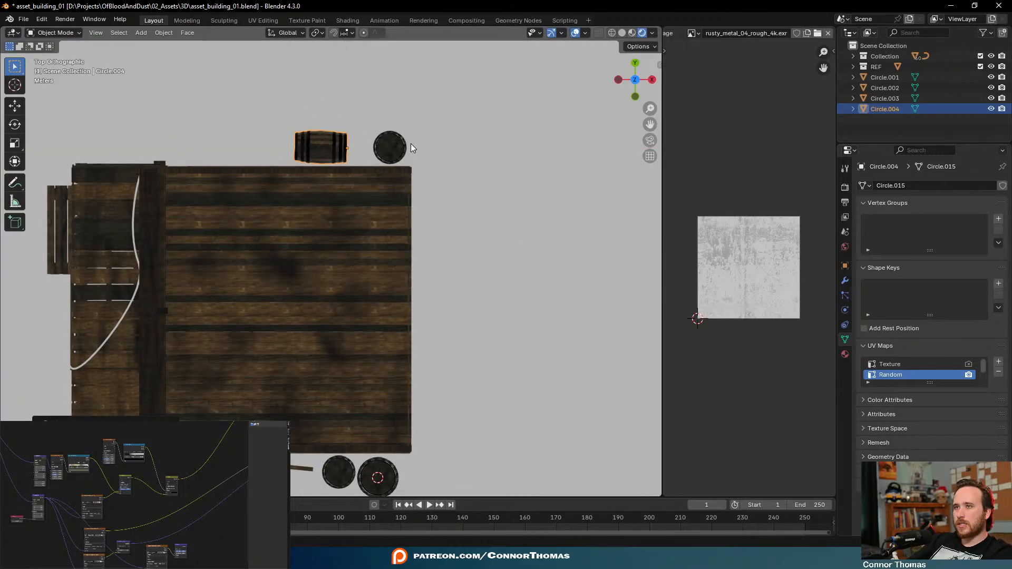
{"action": "key", "text": "g"}
{"action": "left_click", "coordinate": [429, 141]}
Raise the lying barrel 1 m along Z and lower it again along Z until it rests on the ground
{"action": "key", "text": "KP_Decimal"}
{"action": "scroll", "coordinate": [685, 295], "scroll_direction": "down", "scroll_amount": 3}
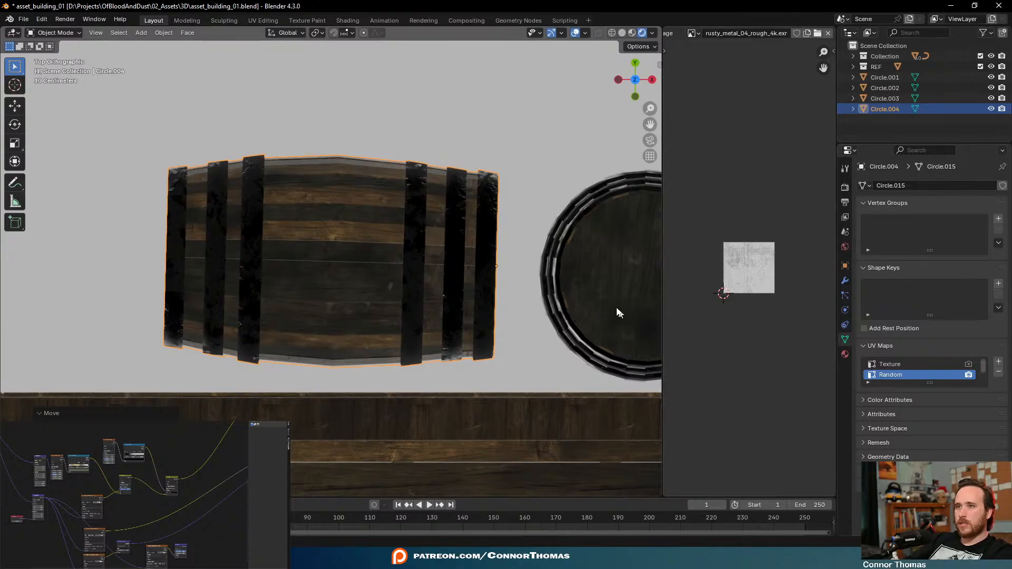
{"action": "scroll", "coordinate": [440, 276], "scroll_direction": "down", "scroll_amount": 2}
{"action": "middle_click_drag", "start_coordinate": [441, 275], "coordinate": [203, 166]}
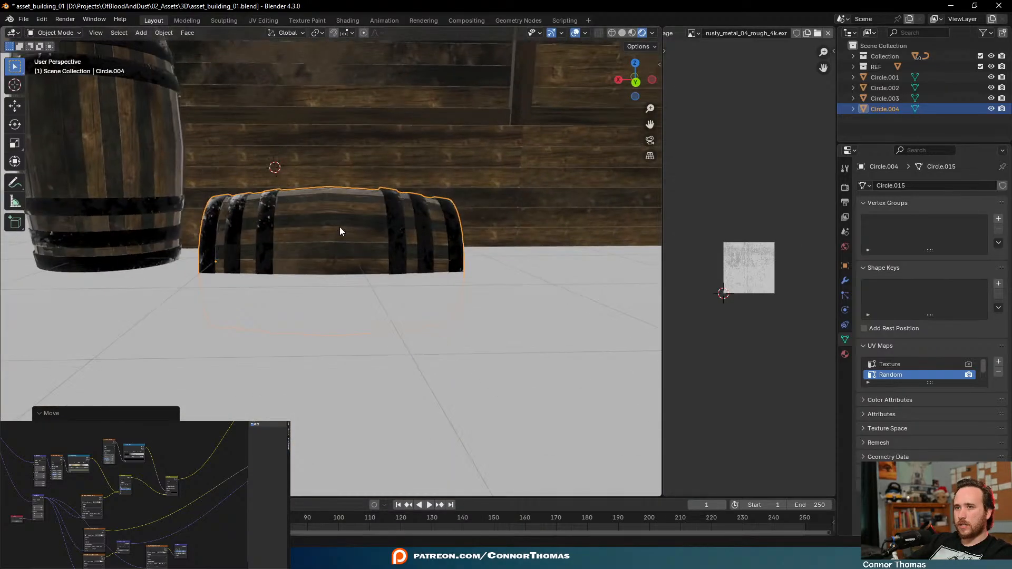
{"action": "key", "text": "g"}
{"action": "key", "text": "z"}
{"action": "key", "text": "1"}
{"action": "key", "text": "Return"}
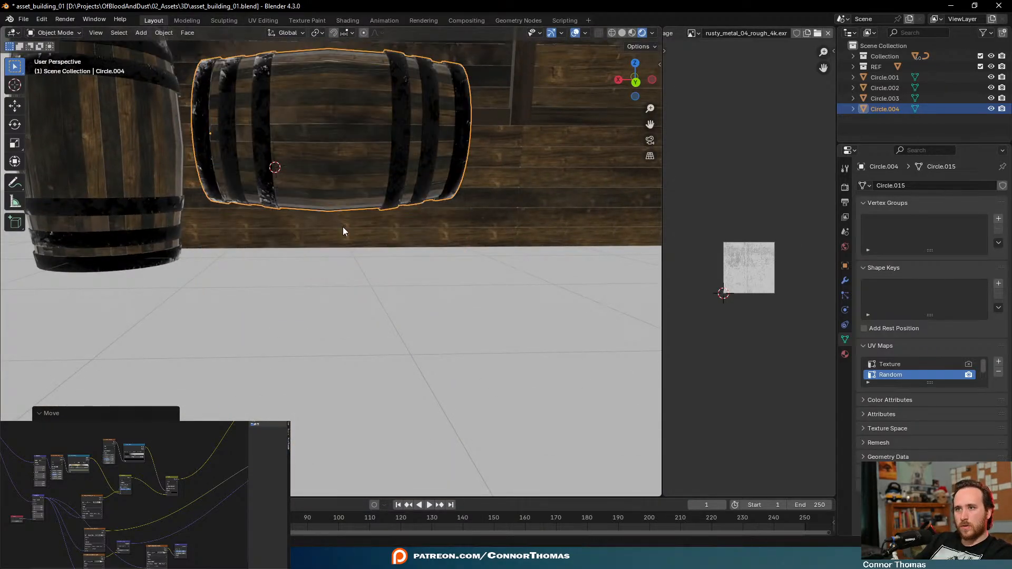
{"action": "key", "text": "g"}
{"action": "key", "text": "z"}
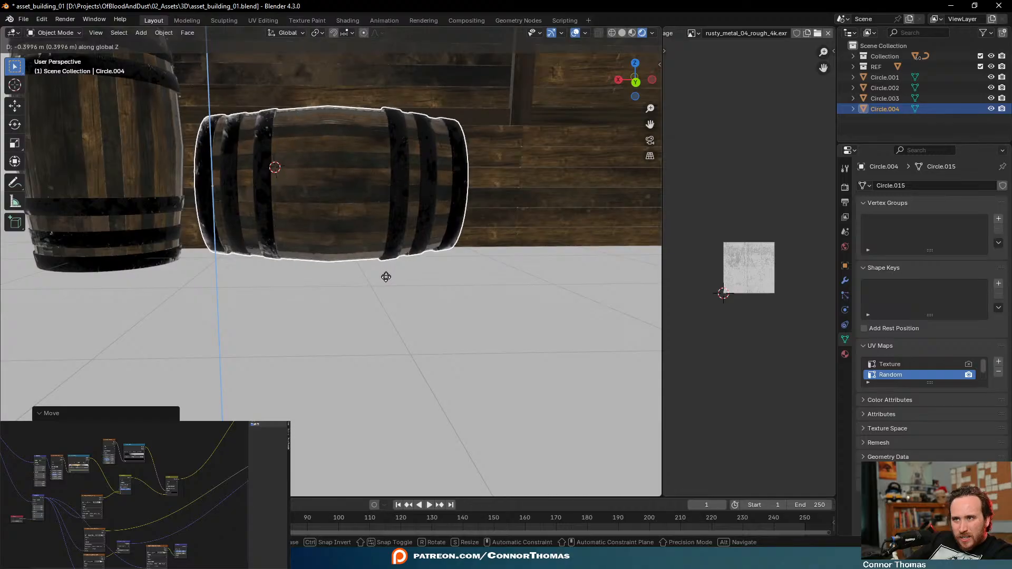
{"action": "left_click", "coordinate": [381, 278]}
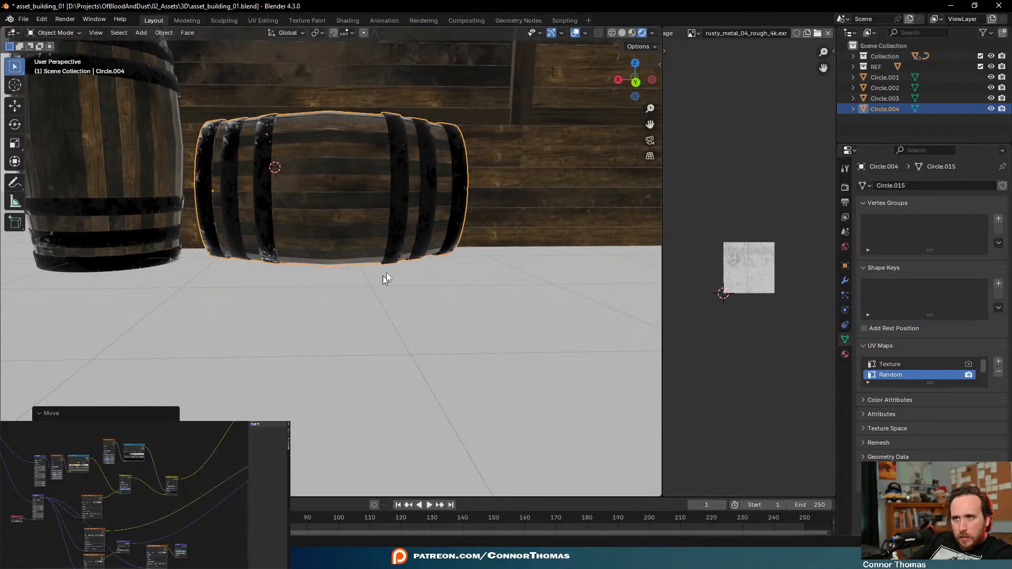
{"action": "left_click", "coordinate": [388, 272]}
Examine the building and the placed barrels from several angles in a maximized viewport
{"action": "scroll", "coordinate": [492, 174], "scroll_direction": "down", "scroll_amount": 7}
{"action": "middle_click_drag", "start_coordinate": [495, 159], "coordinate": [344, 187]}
{"action": "scroll", "coordinate": [413, 184], "scroll_direction": "down", "scroll_amount": 3}
{"action": "key", "text": "ctrl+space"}
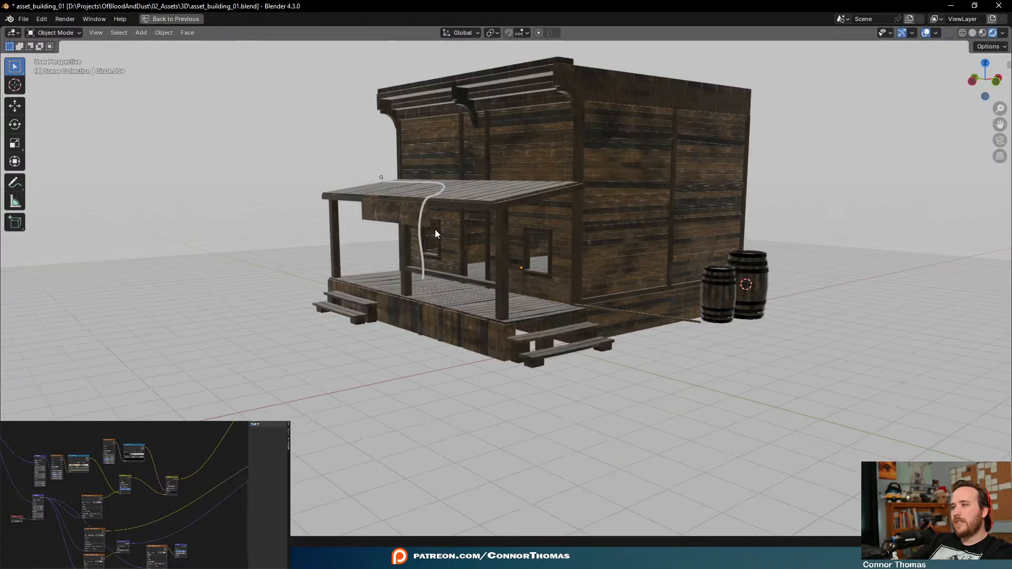
{"action": "middle_click_drag", "start_coordinate": [599, 302], "coordinate": [575, 306]}
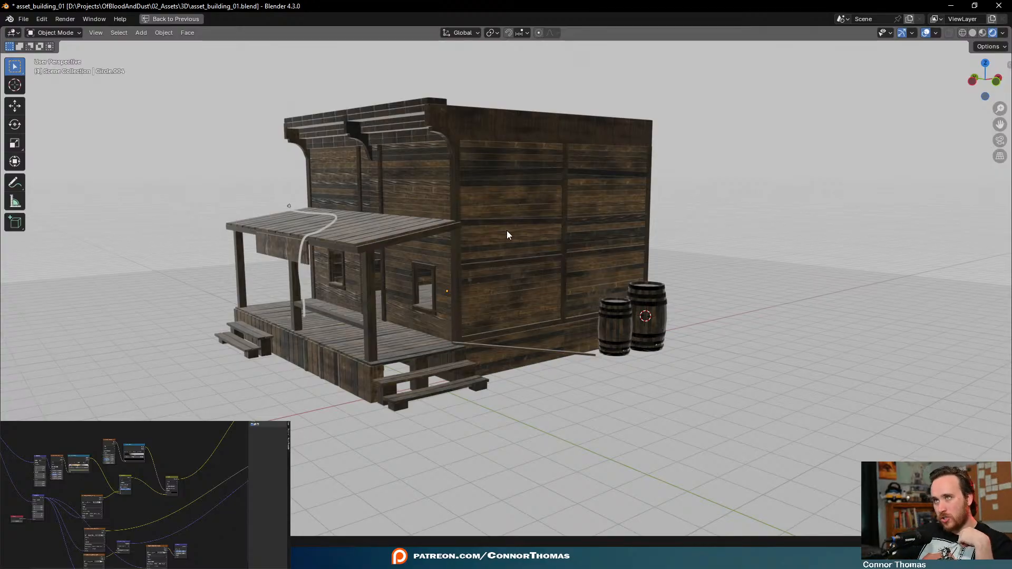
{"action": "middle_click_drag", "start_coordinate": [507, 230], "coordinate": [518, 210]}
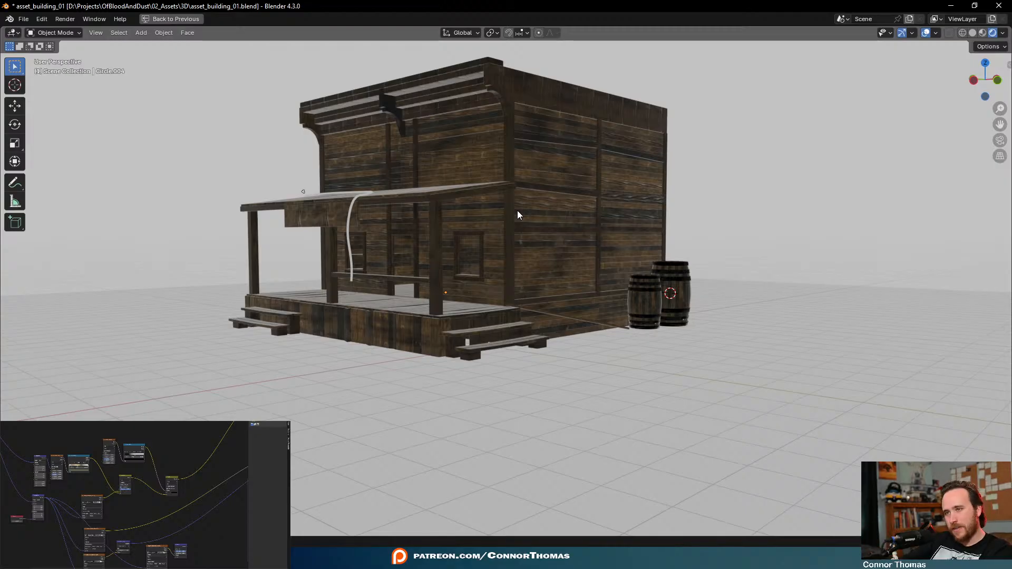
{"action": "scroll", "coordinate": [435, 202], "scroll_direction": "up", "scroll_amount": 4}
{"action": "middle_click_drag", "start_coordinate": [414, 218], "coordinate": [341, 228]}
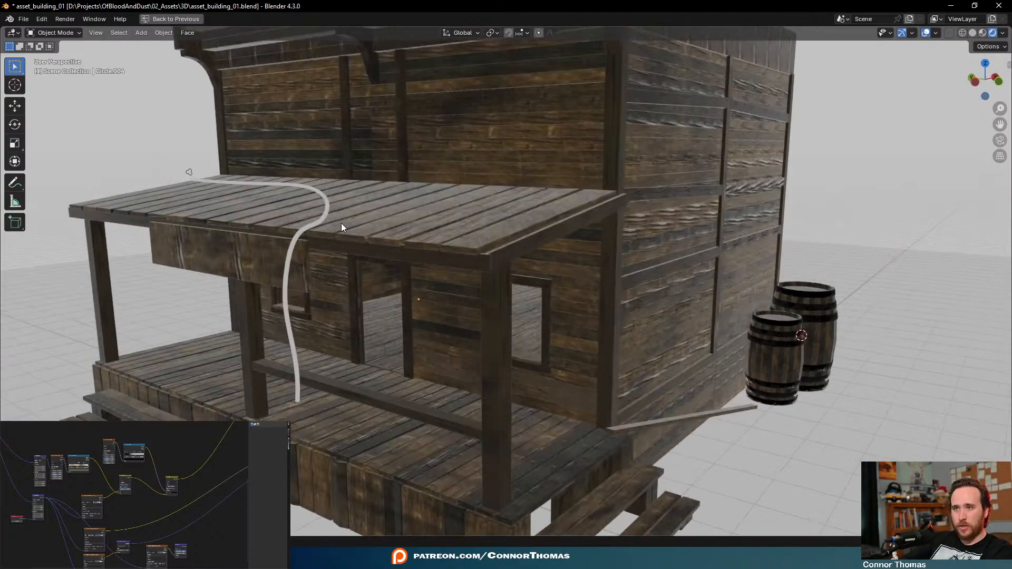
Create a new material named Rope on the Bézier curve hanging over the porch roof
{"action": "left_click", "coordinate": [315, 224]}
{"action": "key", "text": "ctrl+space"}
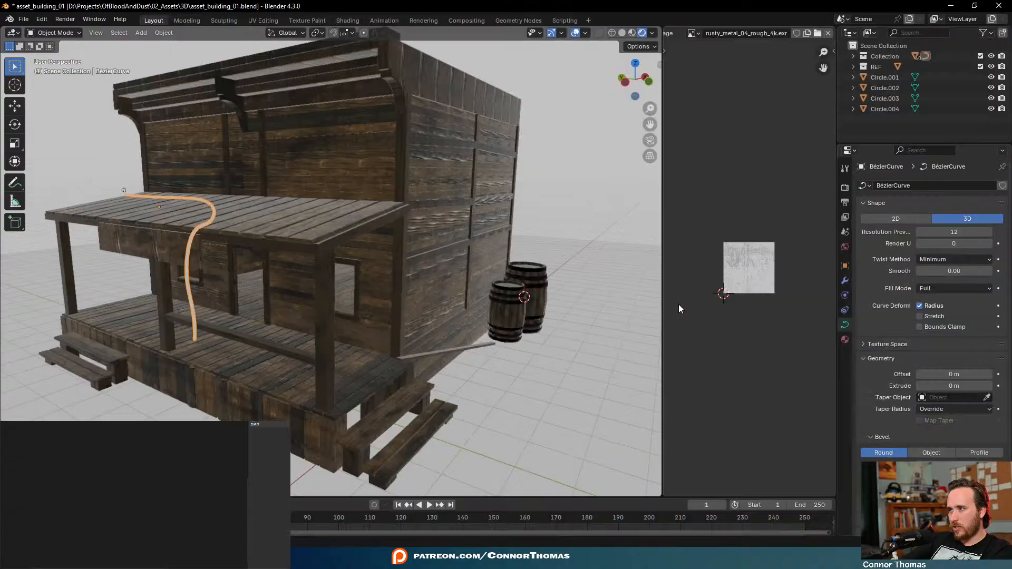
{"action": "left_click", "coordinate": [845, 339]}
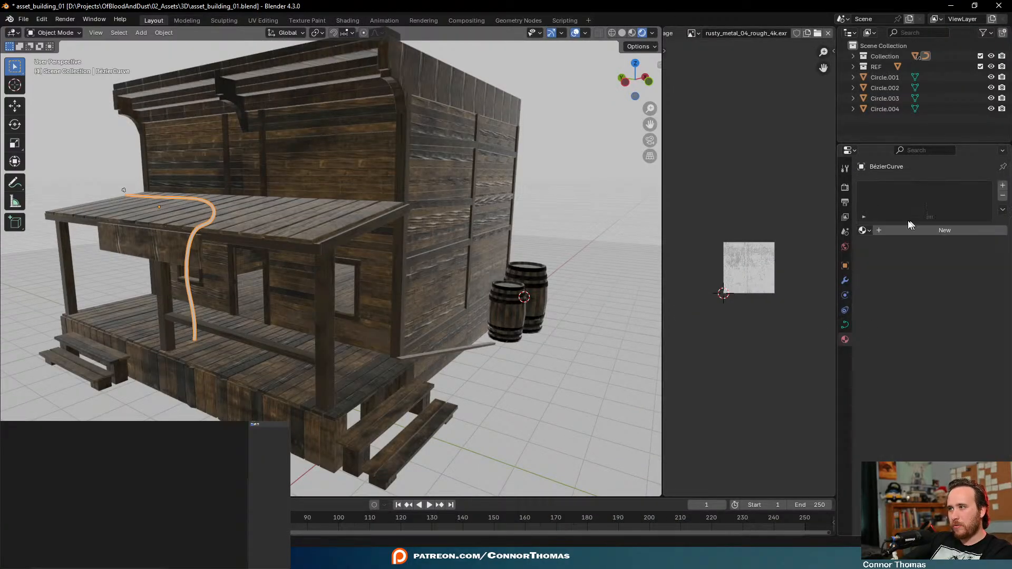
{"action": "left_click", "coordinate": [891, 230]}
{"action": "left_click", "coordinate": [896, 230]}
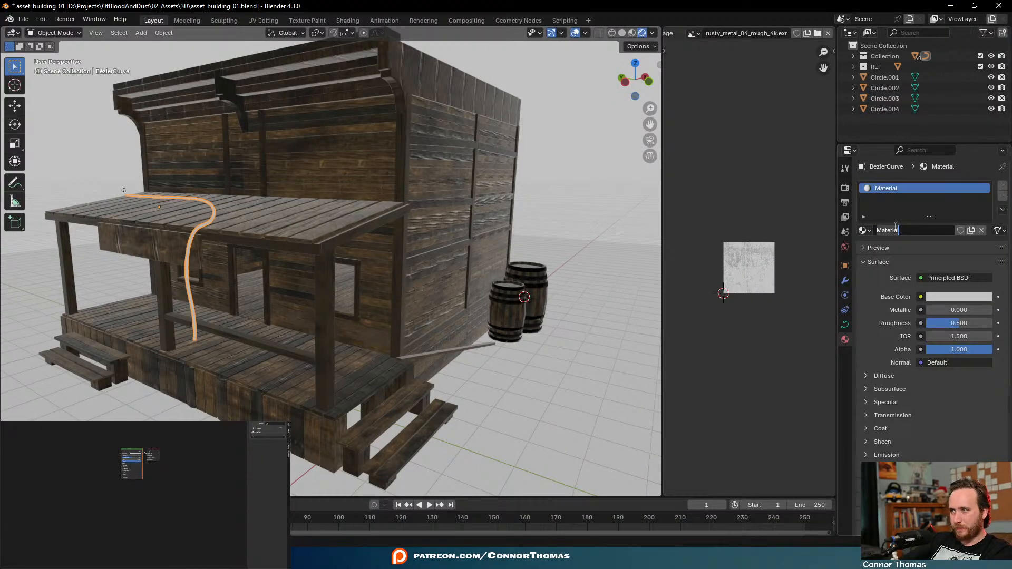
{"action": "type", "text": "Rope"}
{"action": "key", "text": "Return"}
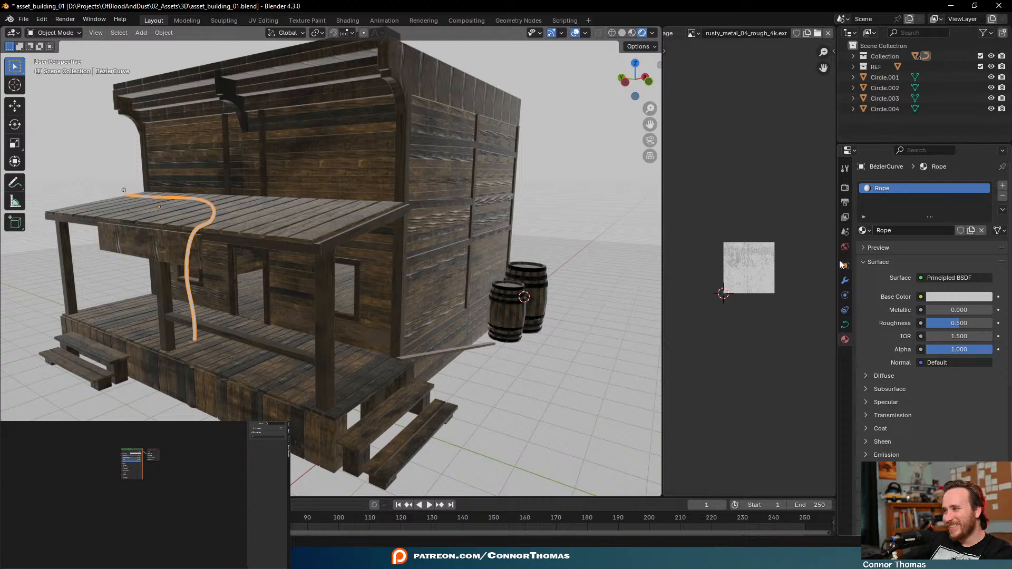
{"action": "scroll", "coordinate": [99, 464], "scroll_direction": "up", "scroll_amount": 10}
{"action": "middle_click_drag", "start_coordinate": [105, 457], "coordinate": [74, 497]}
{"action": "scroll", "coordinate": [87, 519], "scroll_direction": "up", "scroll_amount": 3}
{"action": "scroll", "coordinate": [73, 497], "scroll_direction": "down", "scroll_amount": 5}
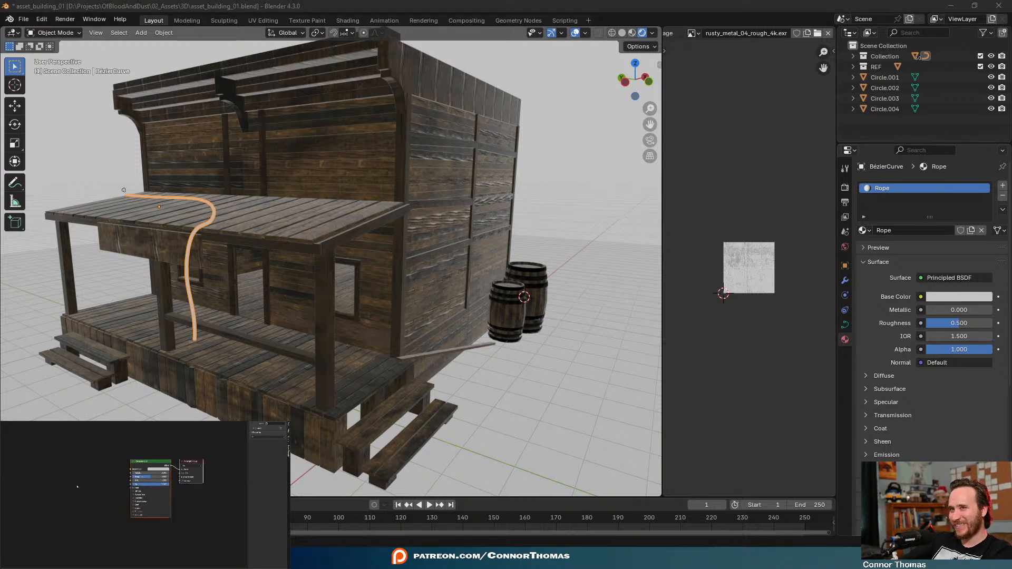
{"action": "key", "text": "shift+a"}
{"action": "type", "text": "va"}
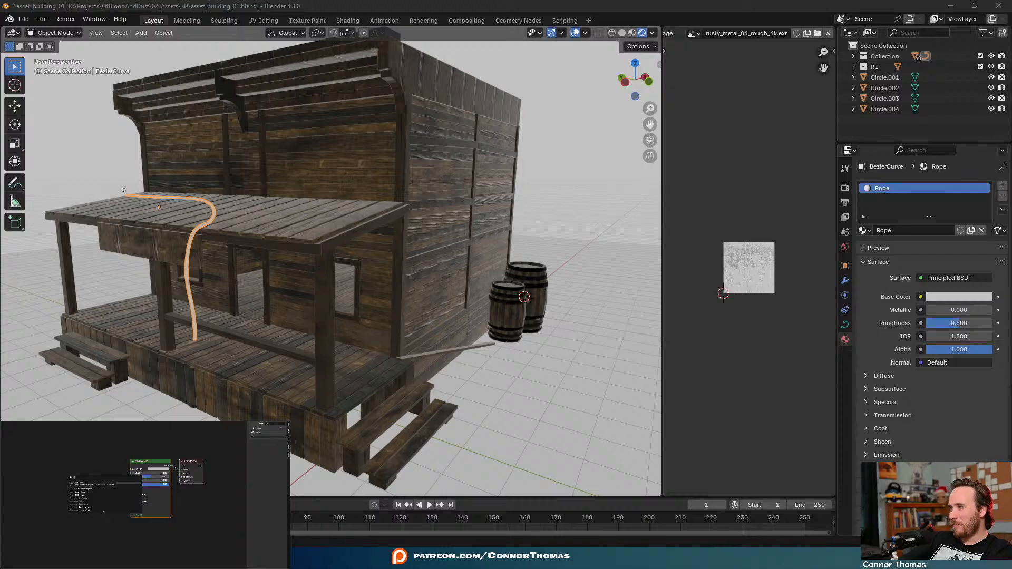
{"action": "key", "text": "BackSpace"}
{"action": "key", "text": "BackSpace"}
{"action": "key", "text": "BackSpace"}
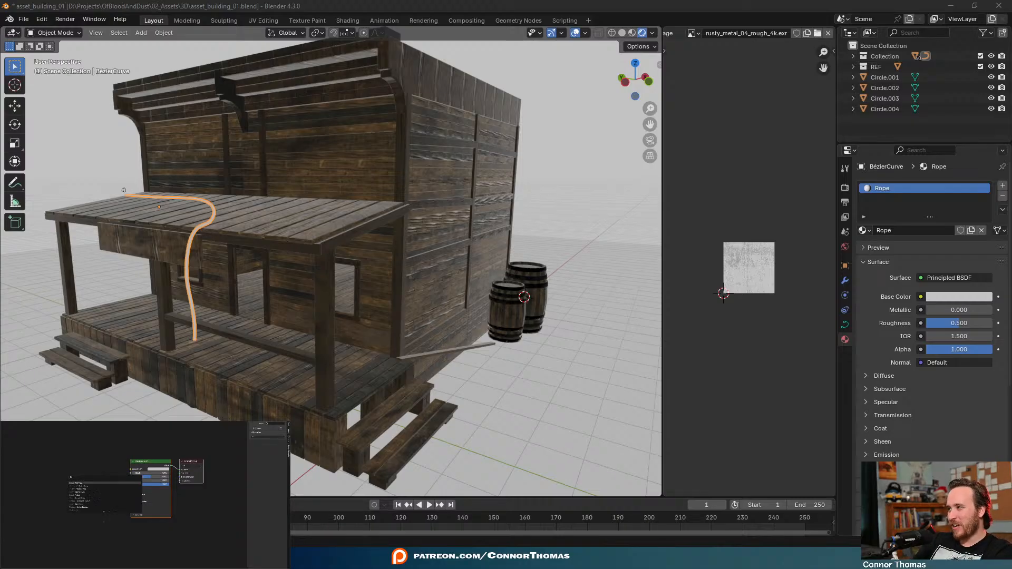
{"action": "type", "text": "wave"}
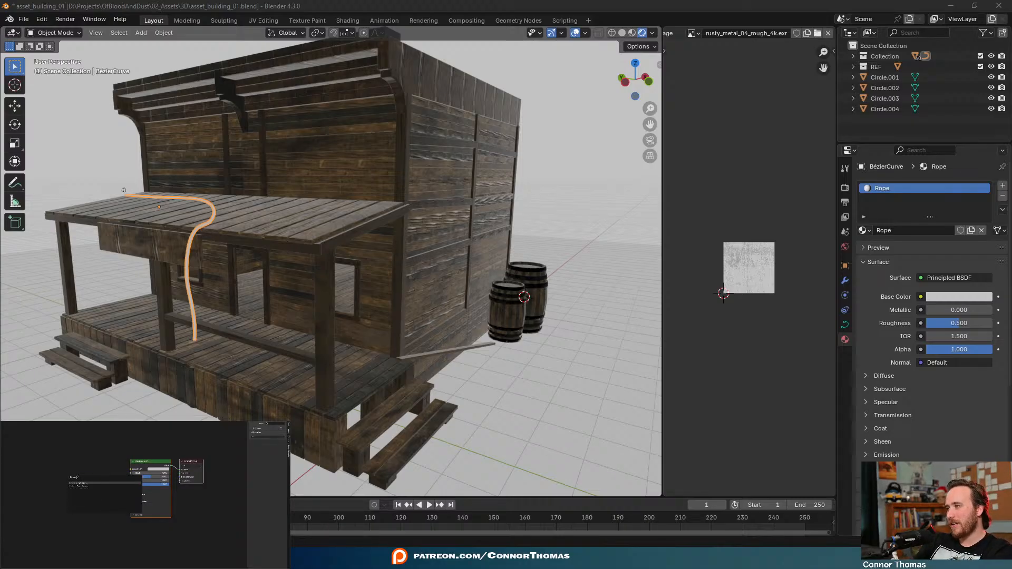
{"action": "key", "text": "Return"}
{"action": "key", "text": "x"}
Add a Wave Texture node to the Rope material and preview it directly on the curve's surface
{"action": "key", "text": "shift+a"}
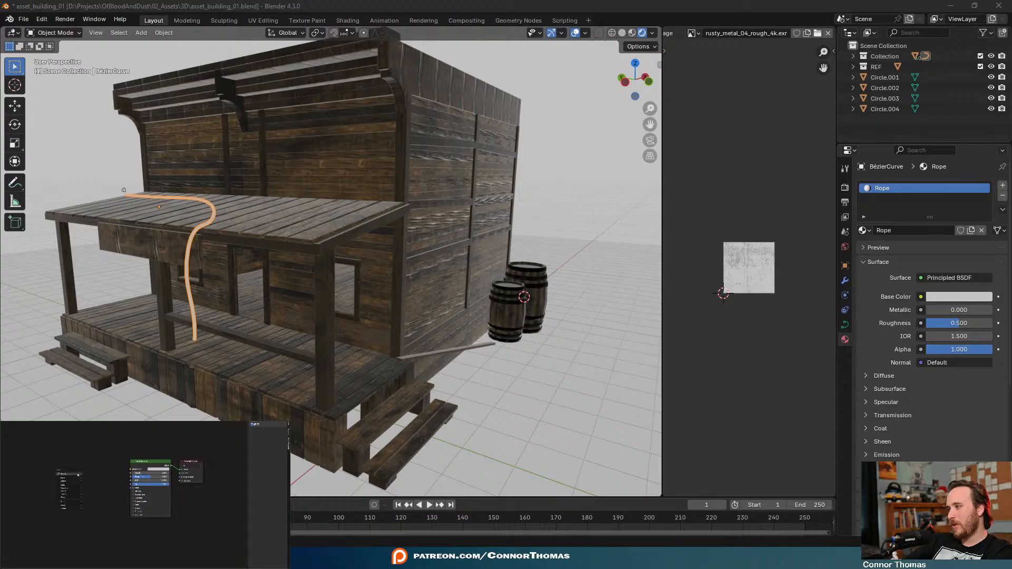
{"action": "type", "text": "te"}
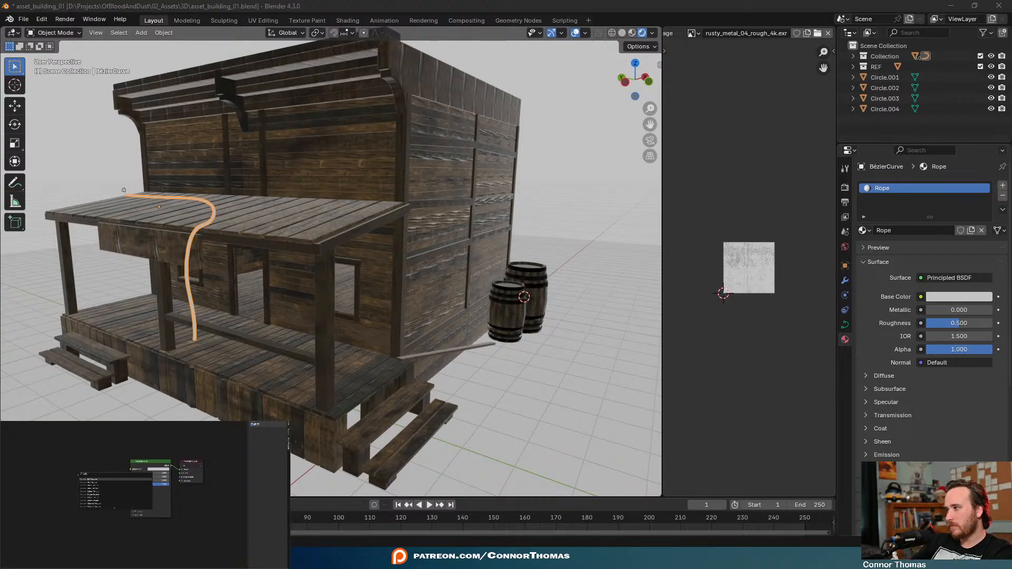
{"action": "type", "text": "wa"}
{"action": "key", "text": "Down"}
{"action": "key", "text": "Return"}
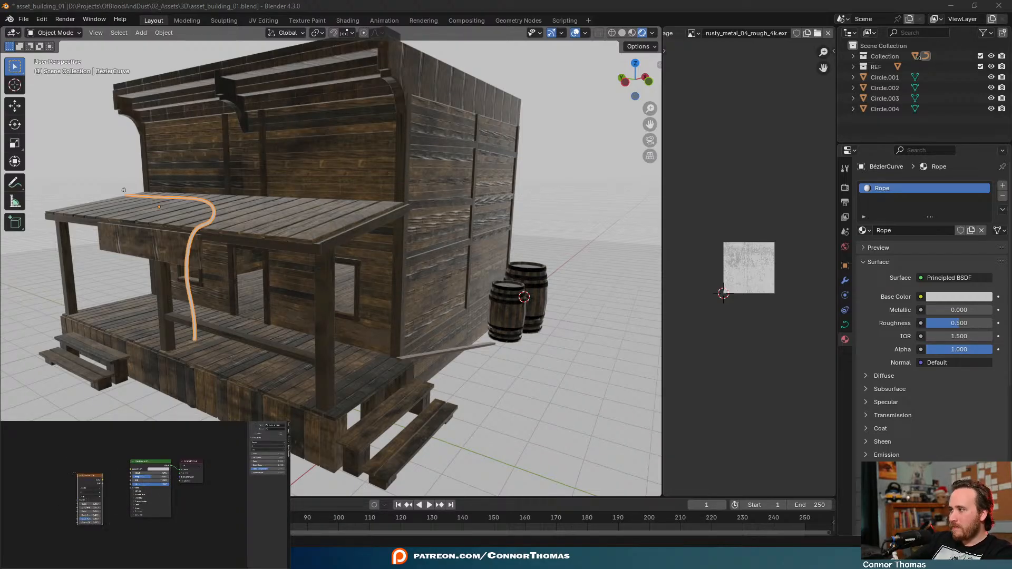
{"action": "left_click", "coordinate": [73, 460]}
{"action": "left_click", "coordinate": [87, 459], "text": "ctrl+shift"}
{"action": "scroll", "coordinate": [201, 269], "scroll_direction": "up", "scroll_amount": 5}
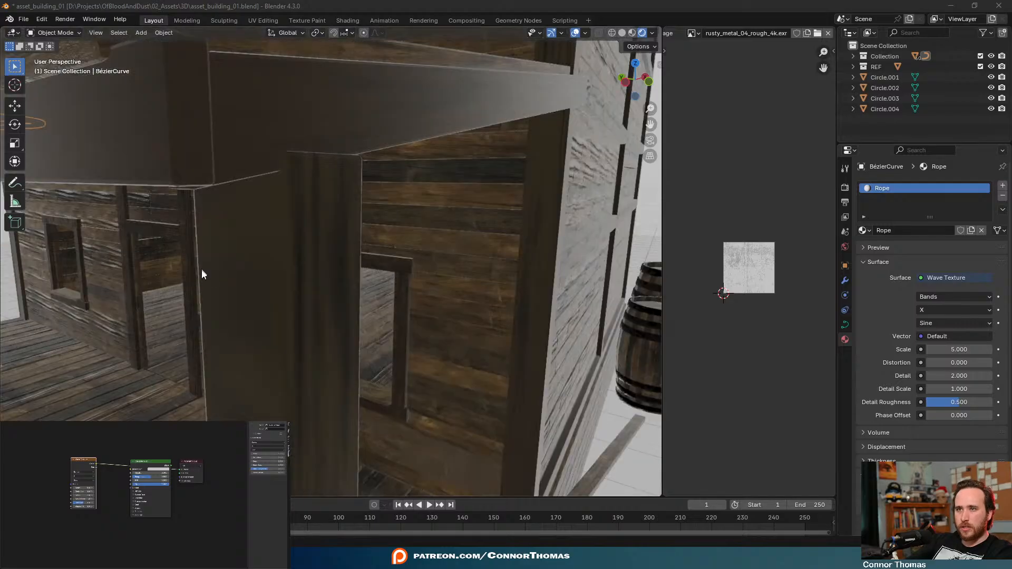
{"action": "middle_click_drag", "start_coordinate": [201, 269], "coordinate": [373, 308], "text": "shift"}
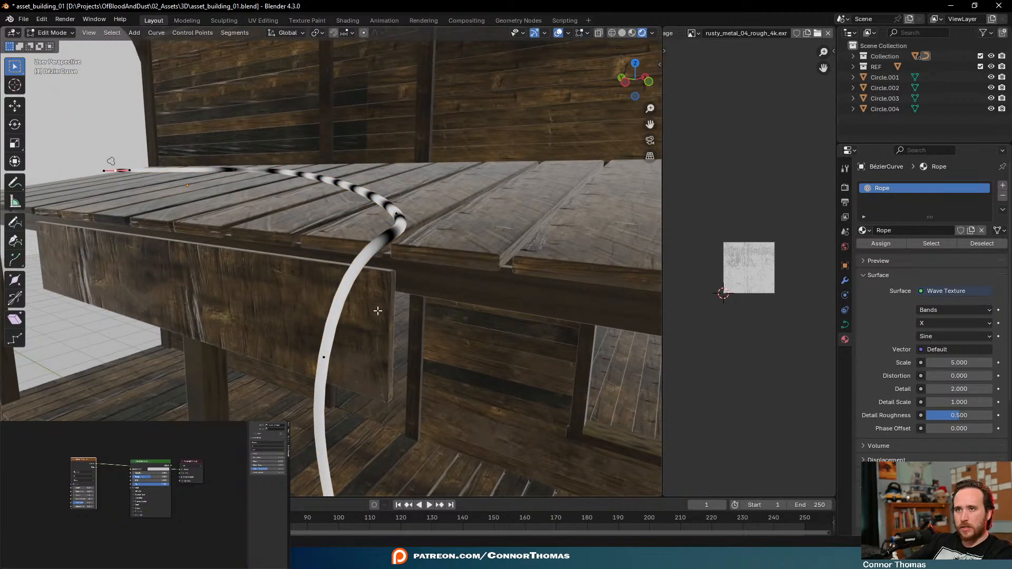
{"action": "left_click", "coordinate": [164, 33]}
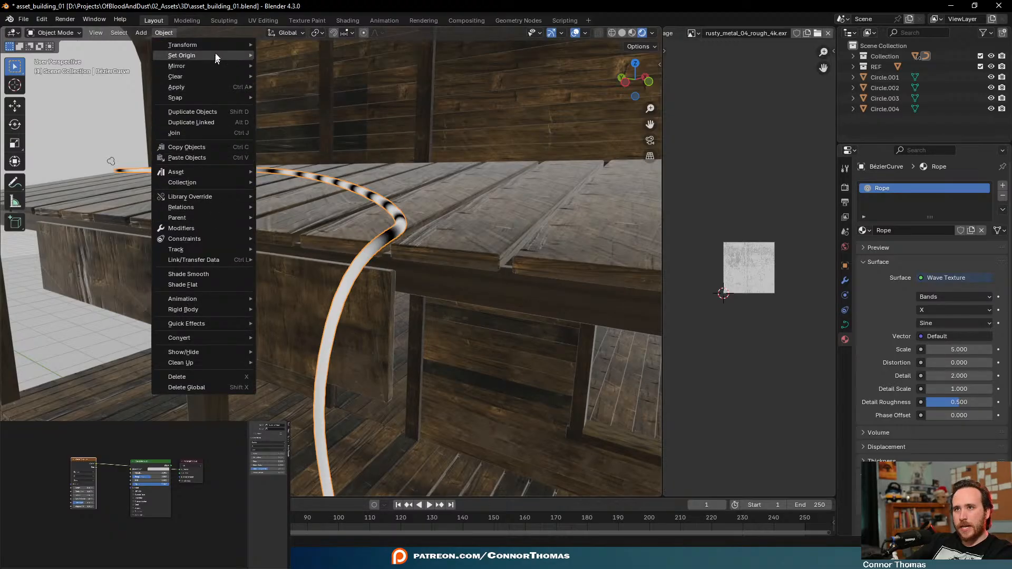
{"action": "mouse_move", "coordinate": [215, 54]}
{"action": "scroll", "coordinate": [337, 307], "scroll_direction": "down", "scroll_amount": 5}
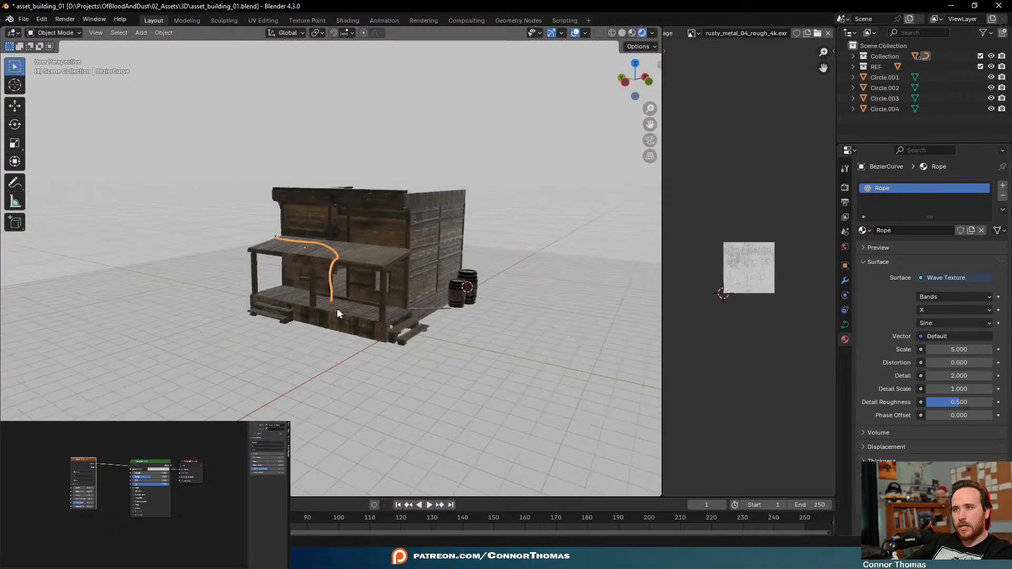
Delete the rope curve hanging over the porch roof and save the building file
{"action": "scroll", "coordinate": [338, 302], "scroll_direction": "up", "scroll_amount": 4}
{"action": "mouse_move", "coordinate": [402, 280]}
{"action": "middle_mouse_down"}
{"action": "mouse_move", "coordinate": [364, 262]}
{"action": "mouse_move", "coordinate": [416, 276]}
{"action": "mouse_move", "coordinate": [365, 271]}
{"action": "mouse_move", "coordinate": [401, 280]}
{"action": "middle_mouse_up"}
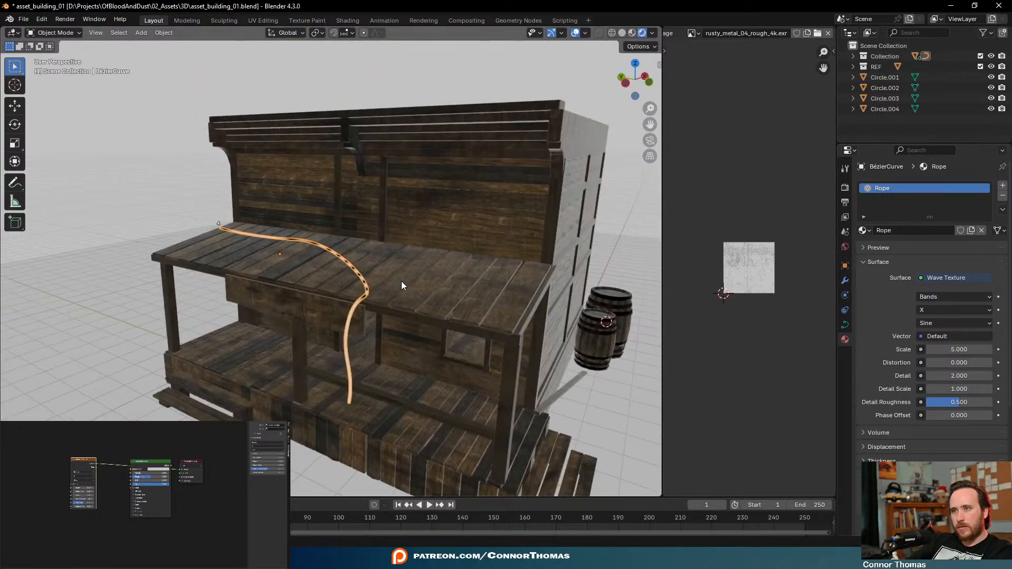
{"action": "key", "text": "Delete"}
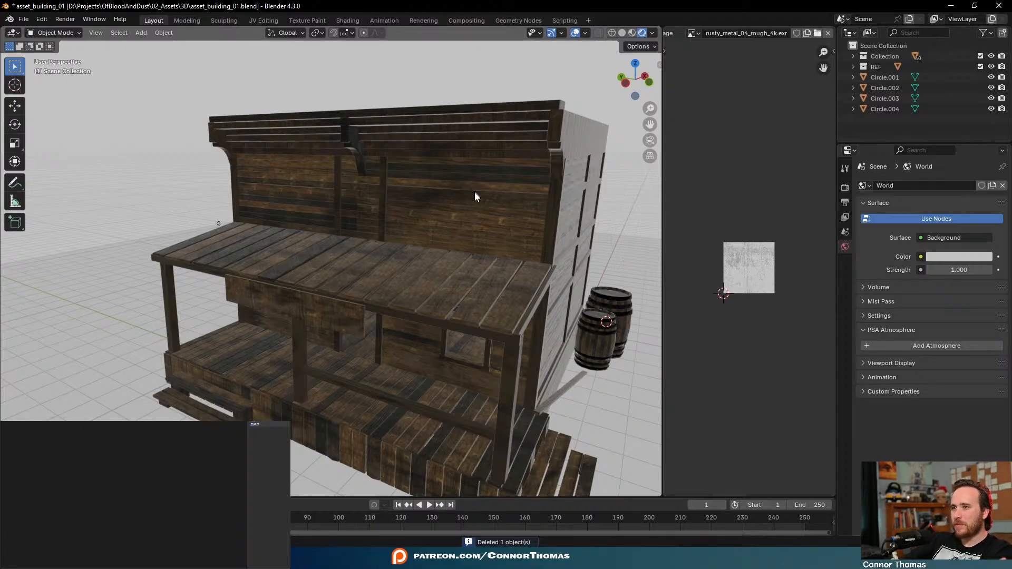
{"action": "middle_click_drag", "start_coordinate": [475, 197], "coordinate": [370, 232]}
{"action": "scroll", "coordinate": [469, 180], "scroll_direction": "down", "scroll_amount": 3}
{"action": "scroll", "coordinate": [451, 181], "scroll_direction": "down", "scroll_amount": 4}
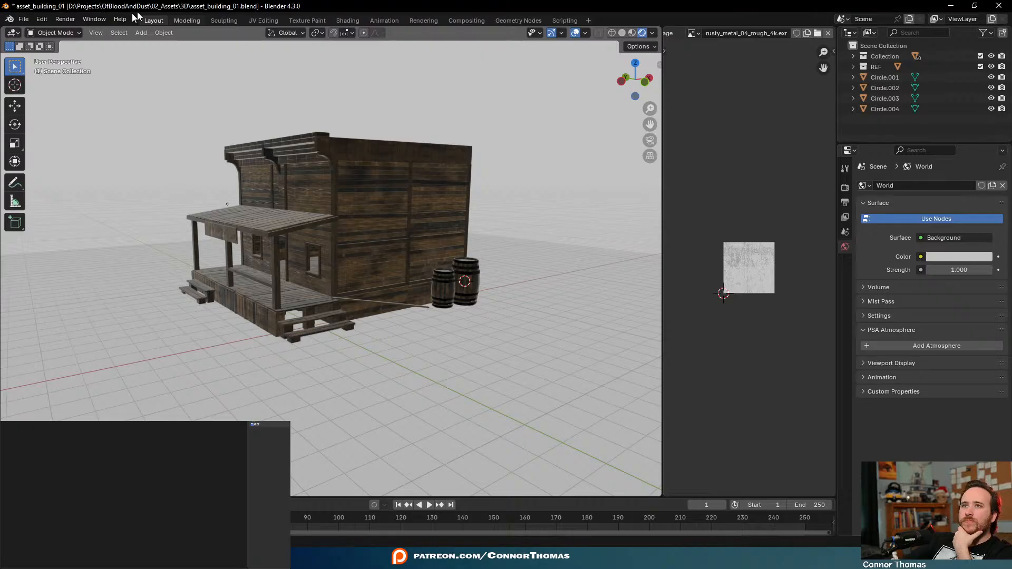
{"action": "key", "text": "ctrl+s"}
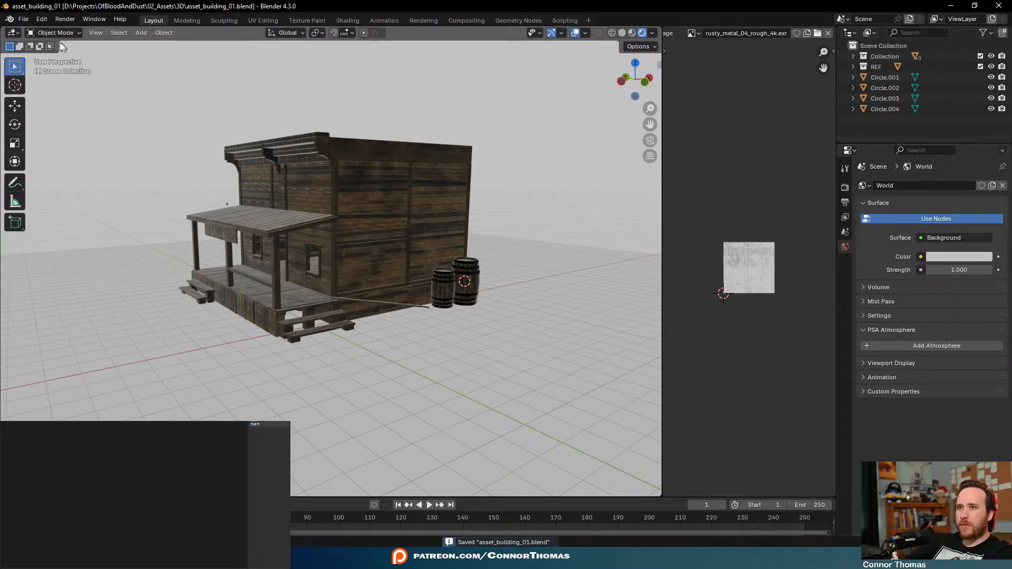
Move the four barrel objects, Circle.001 to Circle.004, into the collection named Collection
{"action": "left_click", "coordinate": [23, 19]}
{"action": "mouse_move", "coordinate": [99, 179]}
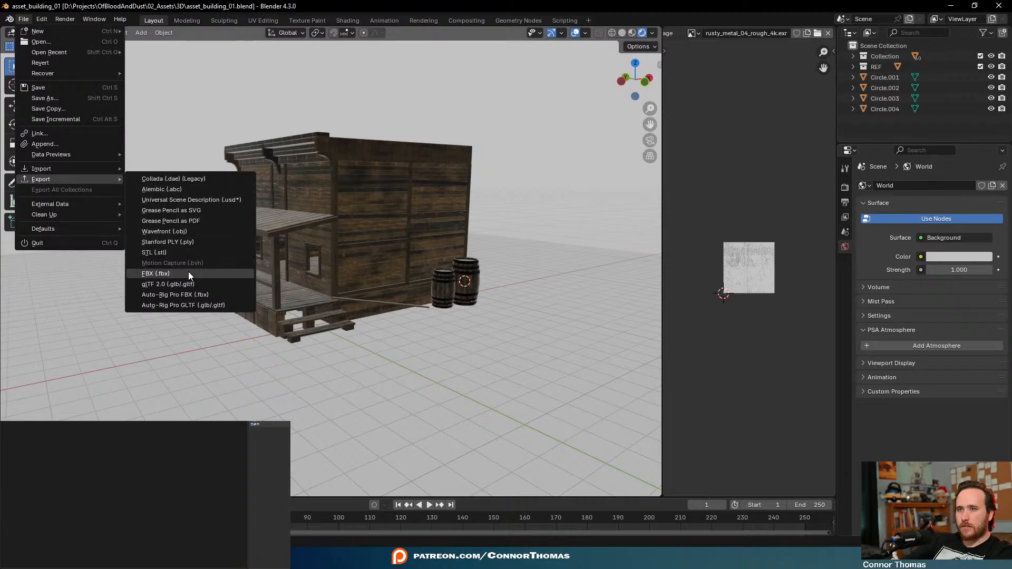
{"action": "left_click_drag", "start_coordinate": [872, 144], "coordinate": [871, 203]}
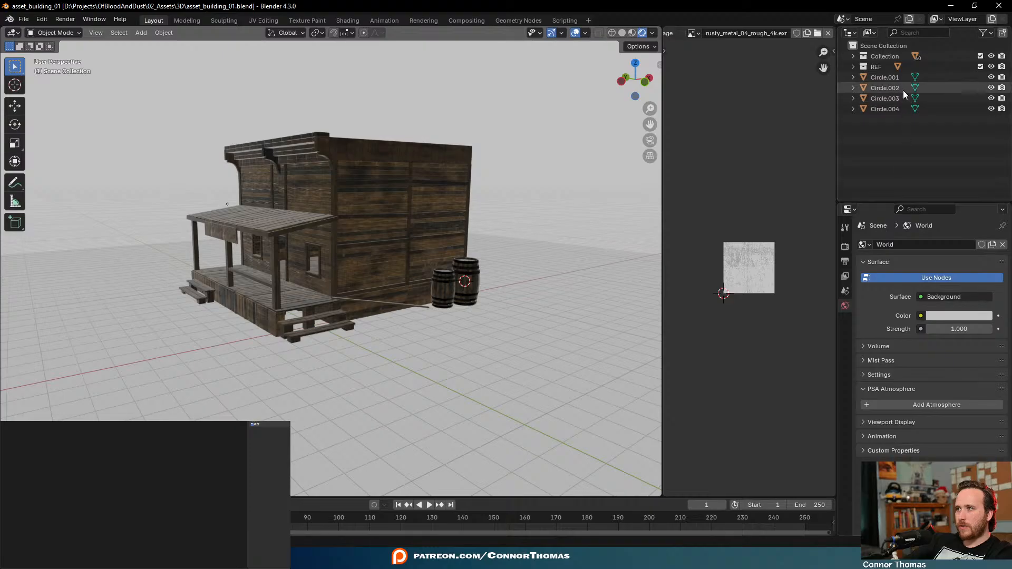
{"action": "left_click", "coordinate": [888, 78]}
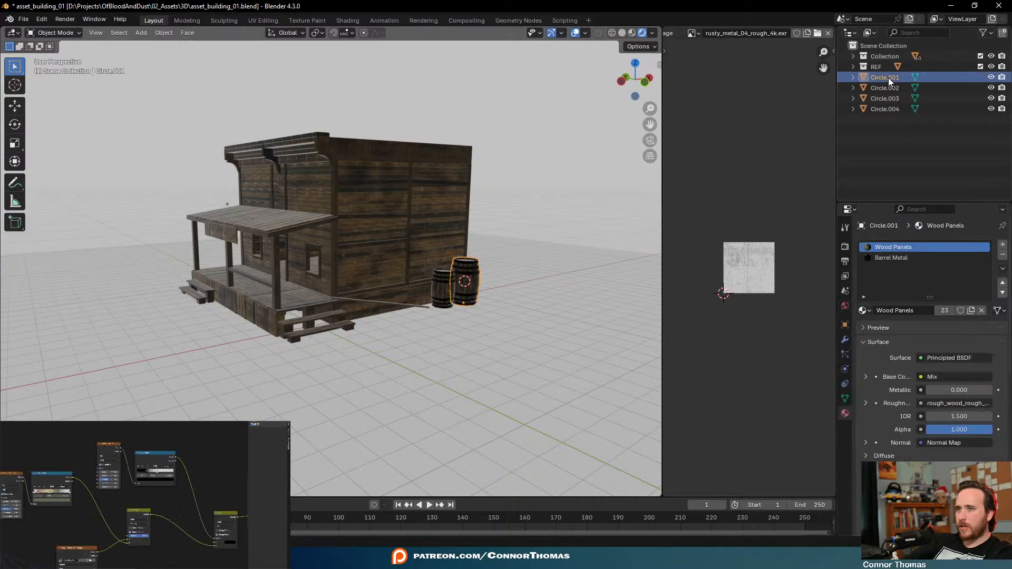
{"action": "left_click", "coordinate": [879, 109], "text": "shift"}
{"action": "left_click_drag", "start_coordinate": [880, 108], "coordinate": [883, 56]}
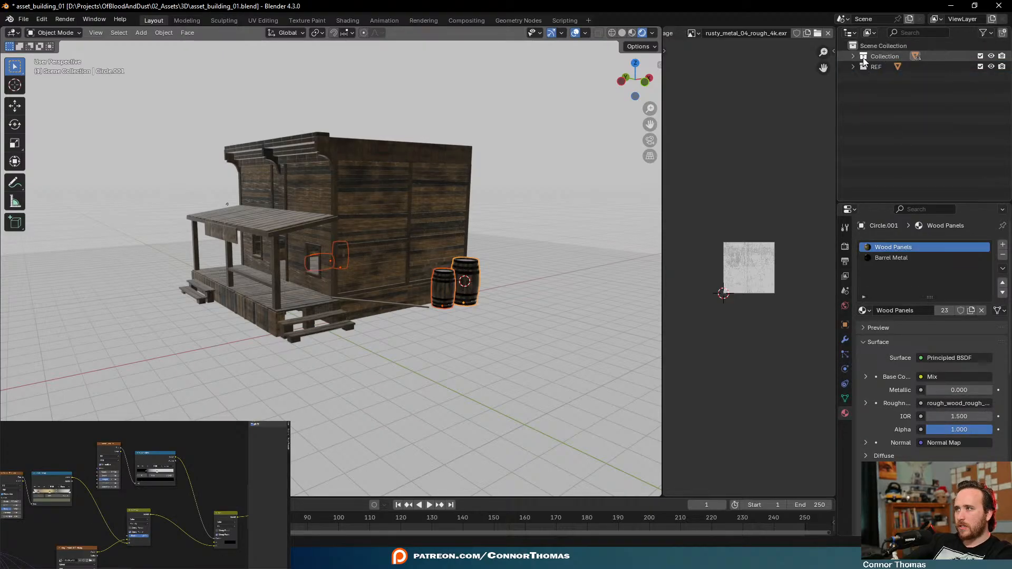
Exclude the REF collection from the view layer and save the file
{"action": "left_click", "coordinate": [981, 66]}
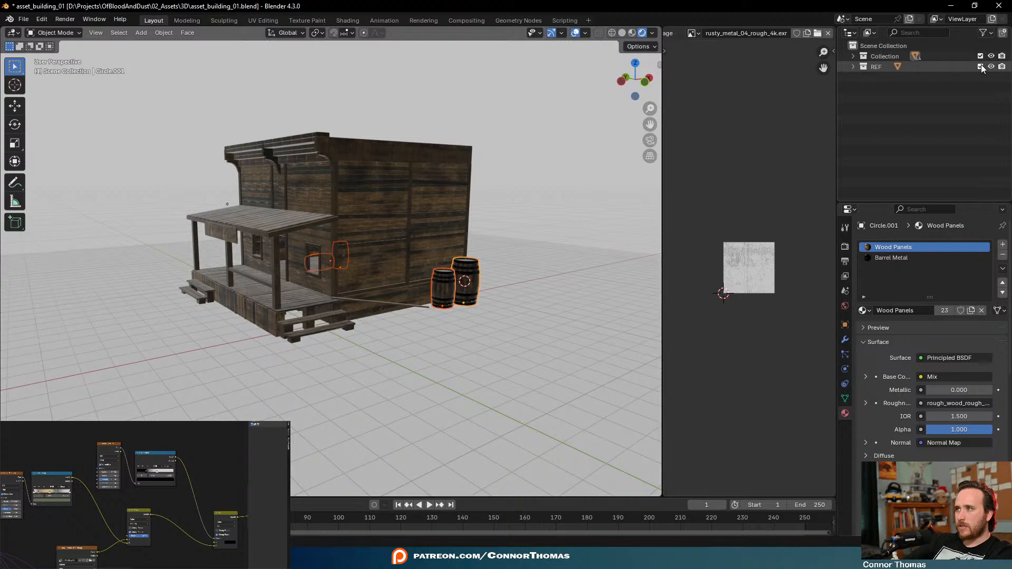
{"action": "middle_click_drag", "start_coordinate": [405, 292], "coordinate": [429, 280]}
{"action": "key", "text": "ctrl+s"}
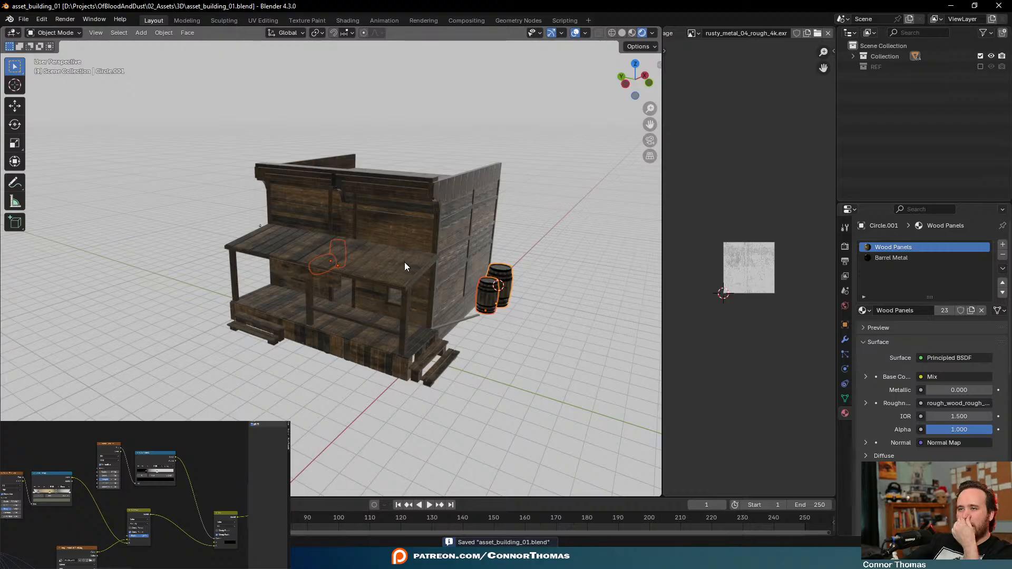
Export only the visible objects as an FBX file named asset_building_03.fbx in the project's 02_Assets\3D folder
{"action": "left_click", "coordinate": [23, 20]}
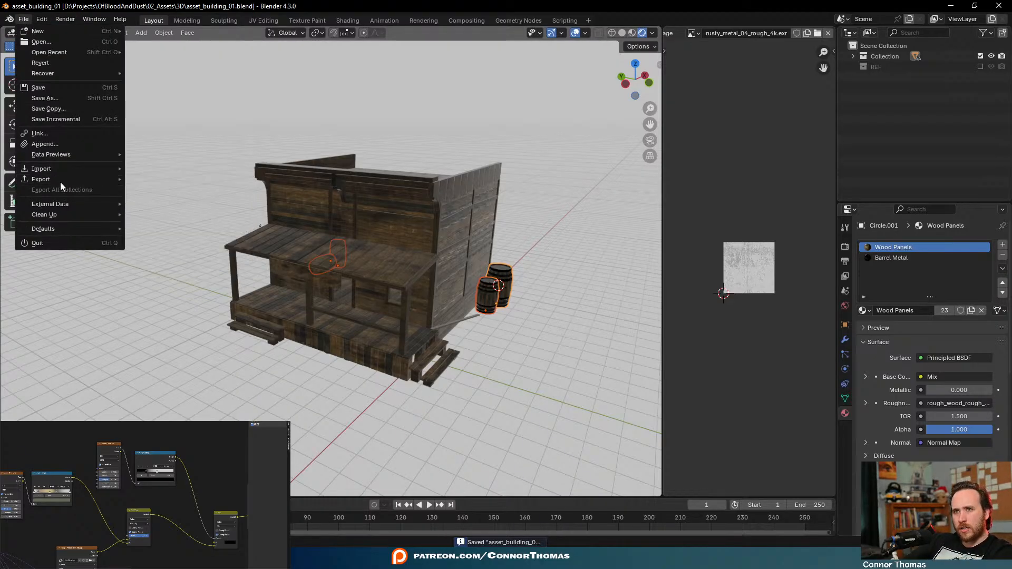
{"action": "mouse_move", "coordinate": [58, 180]}
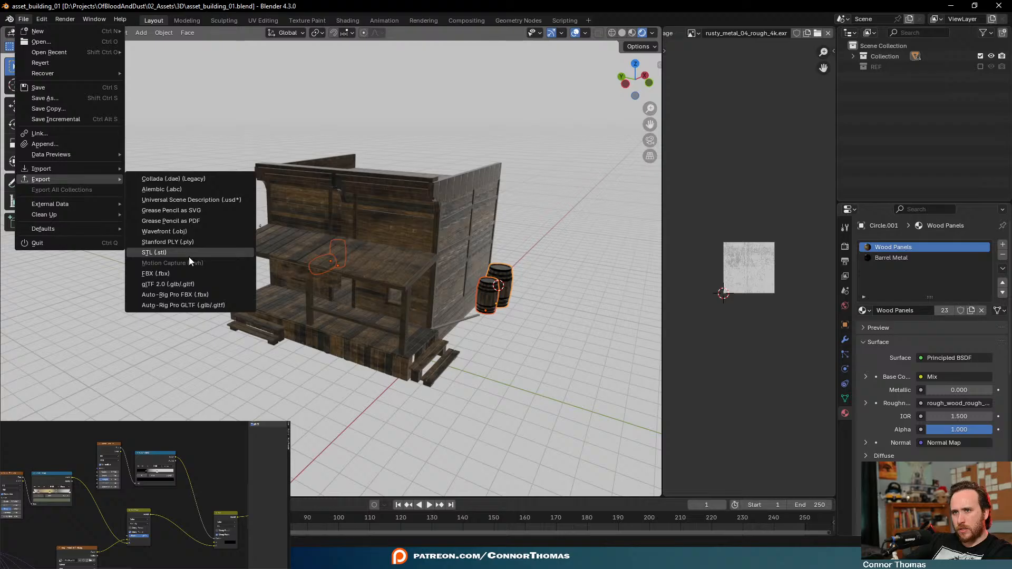
{"action": "left_click", "coordinate": [186, 274]}
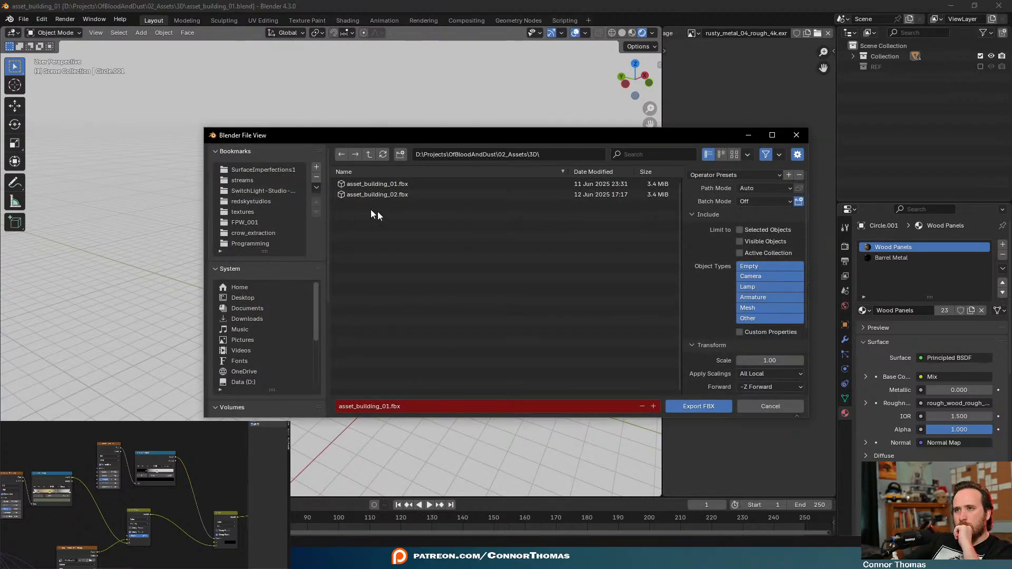
{"action": "left_click", "coordinate": [390, 194]}
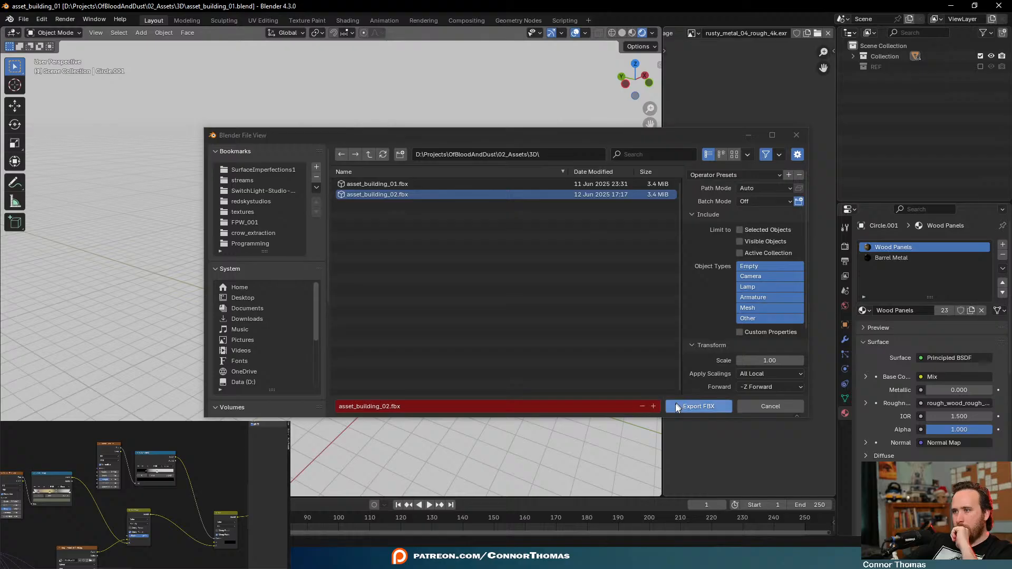
{"action": "left_click", "coordinate": [653, 406]}
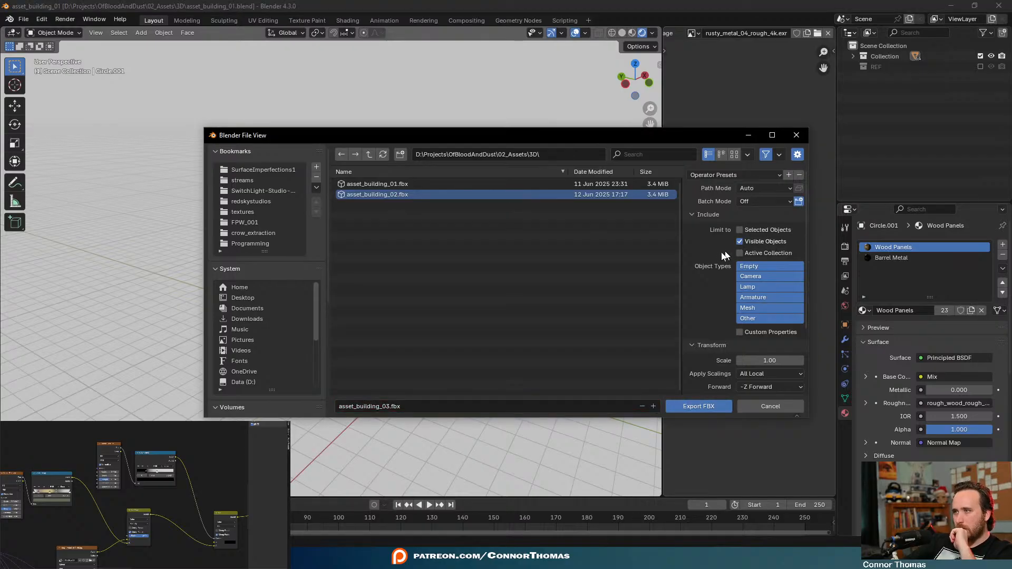
{"action": "scroll", "coordinate": [718, 255], "scroll_direction": "down", "scroll_amount": 4}
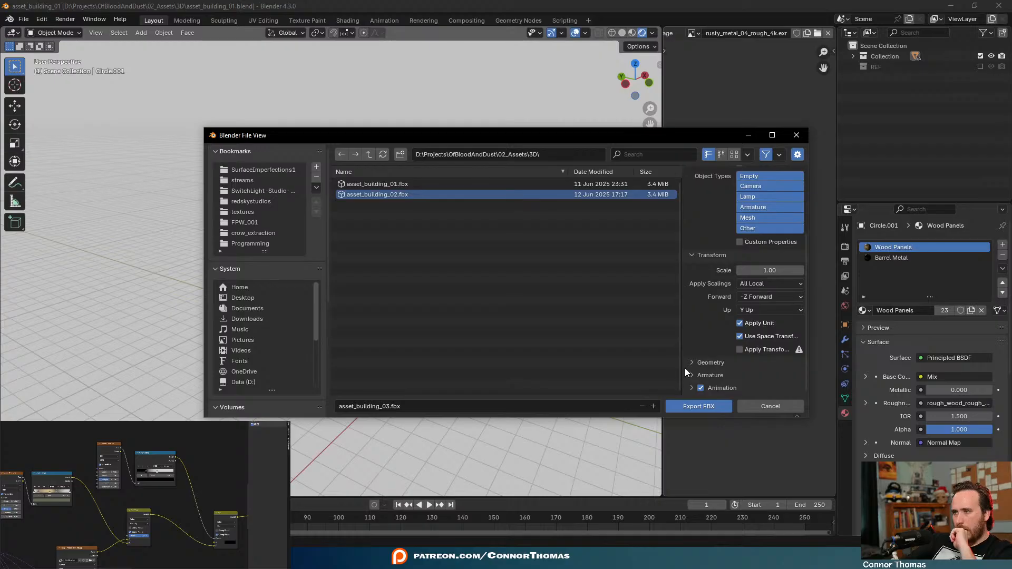
{"action": "scroll", "coordinate": [703, 351], "scroll_direction": "up", "scroll_amount": 3}
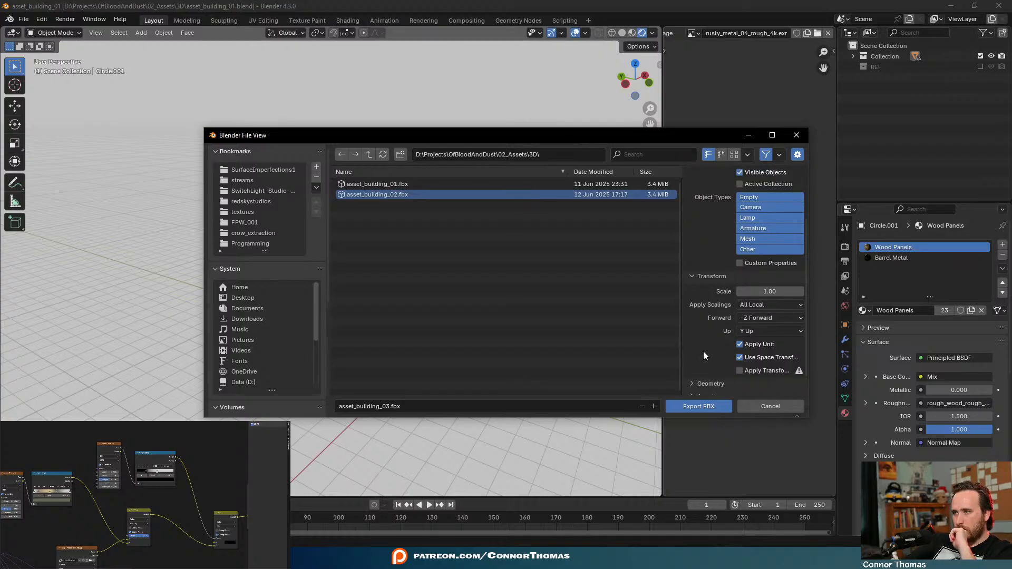
{"action": "scroll", "coordinate": [702, 355], "scroll_direction": "up", "scroll_amount": 1}
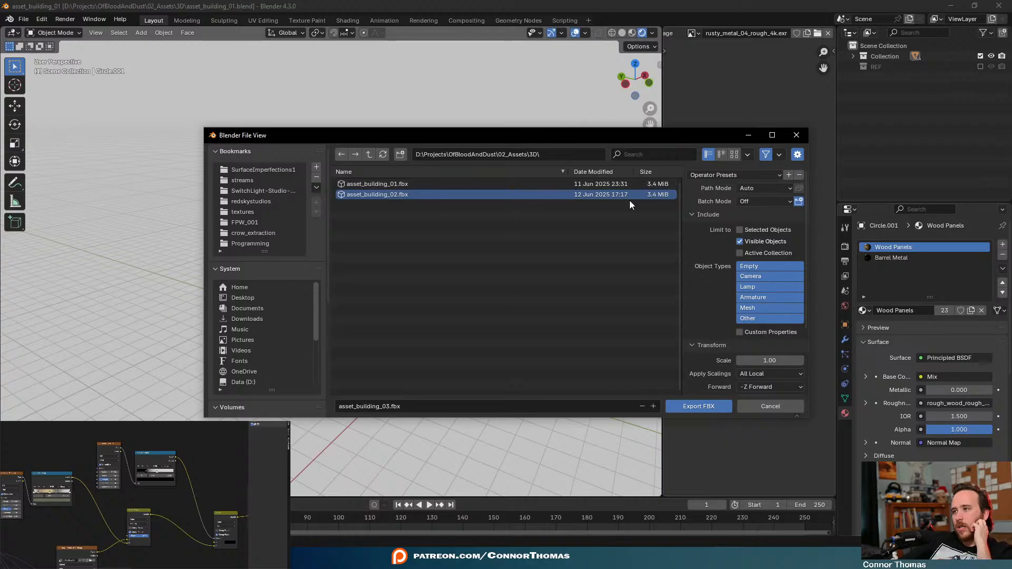
{"action": "scroll", "coordinate": [727, 300], "scroll_direction": "down", "scroll_amount": 4}
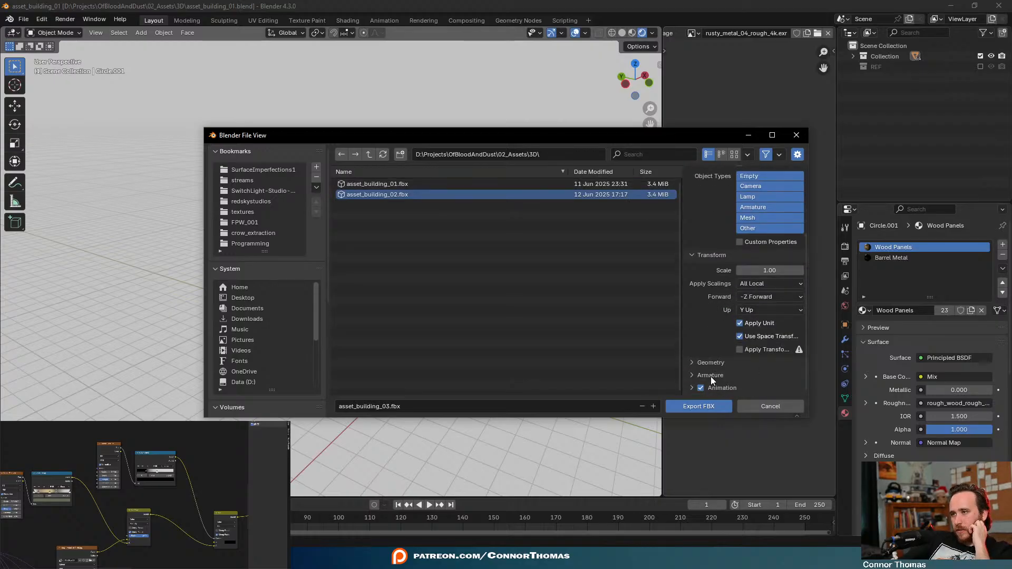
{"action": "scroll", "coordinate": [700, 360], "scroll_direction": "up", "scroll_amount": 4}
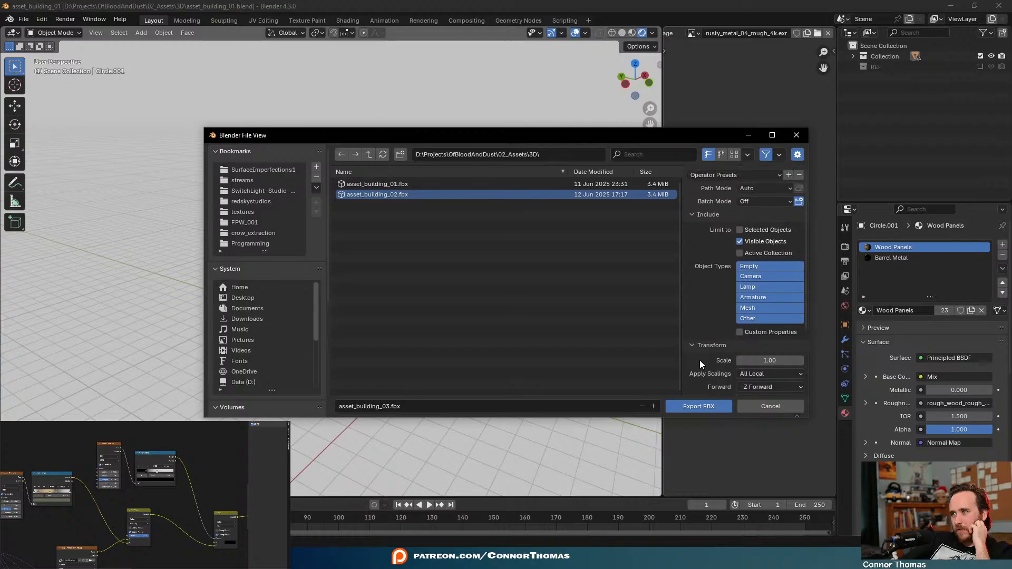
{"action": "left_click", "coordinate": [704, 408]}
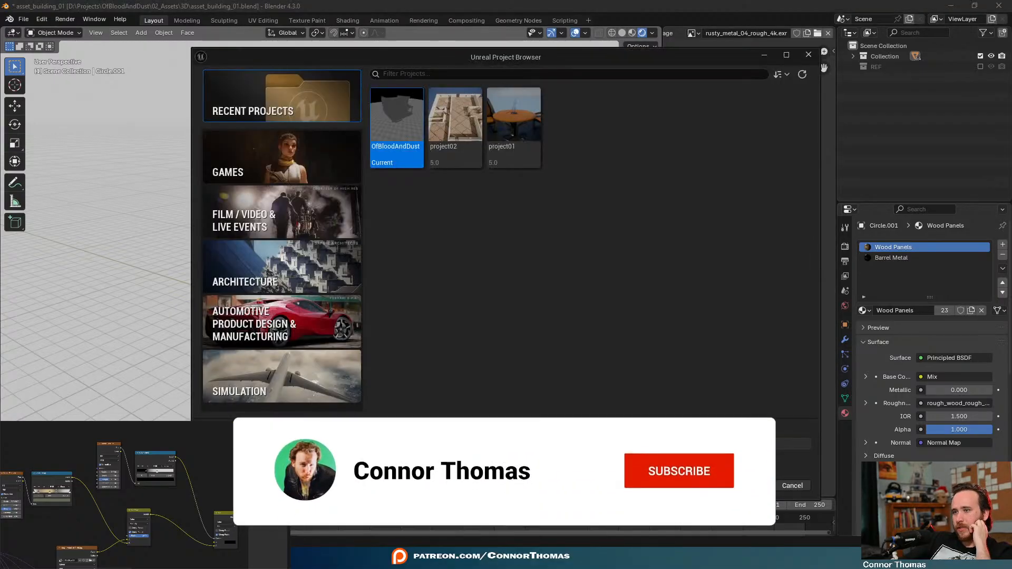
Open the OfBloodAndDust project in Unreal Editor, minimize Blender and close the texture folder windows while it loads
{"action": "double_click", "coordinate": [389, 103]}
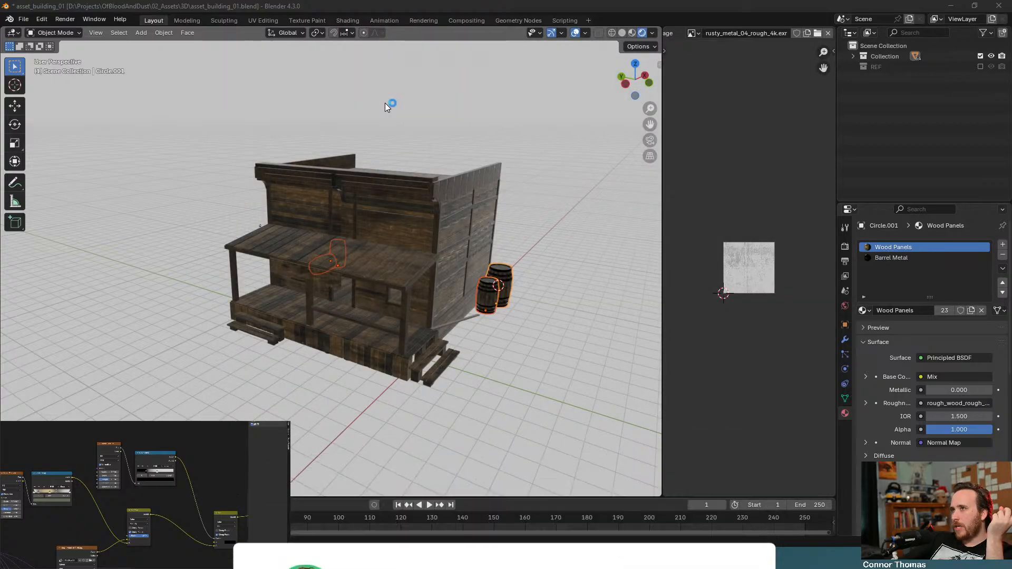
{"action": "left_click", "coordinate": [948, 6]}
{"action": "left_click", "coordinate": [946, 6]}
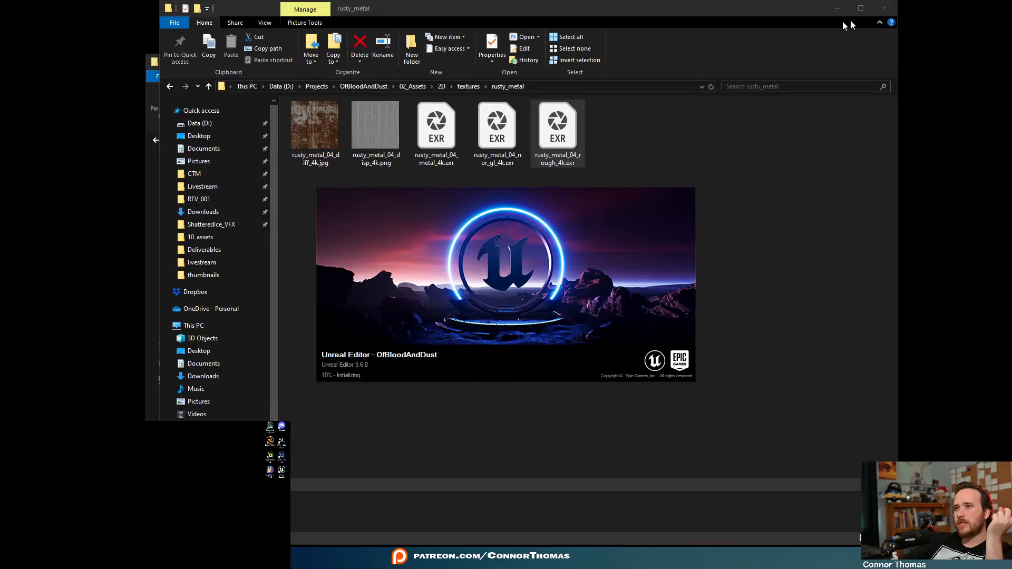
{"action": "left_click", "coordinate": [885, 8]}
{"action": "left_click", "coordinate": [873, 62]}
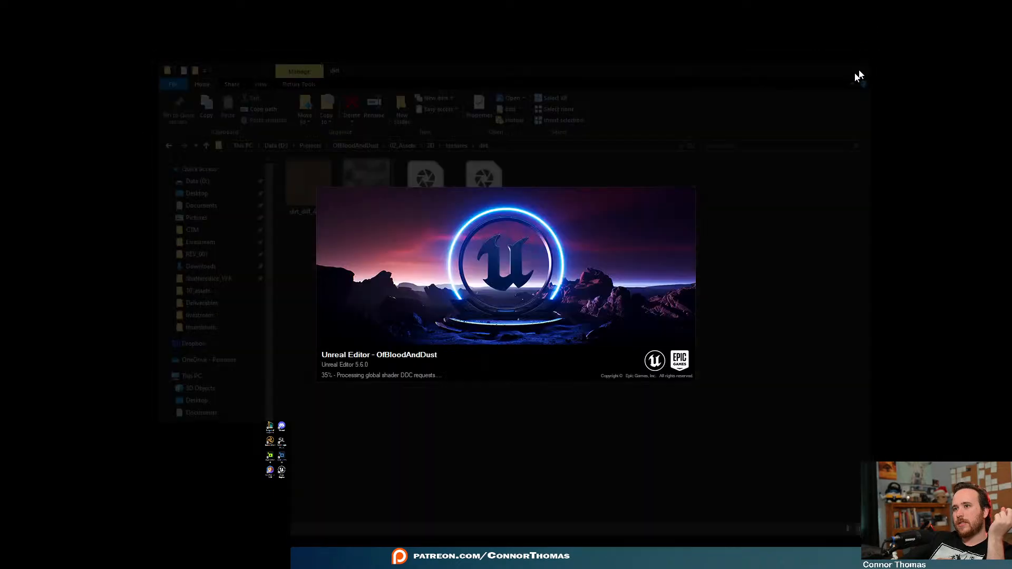
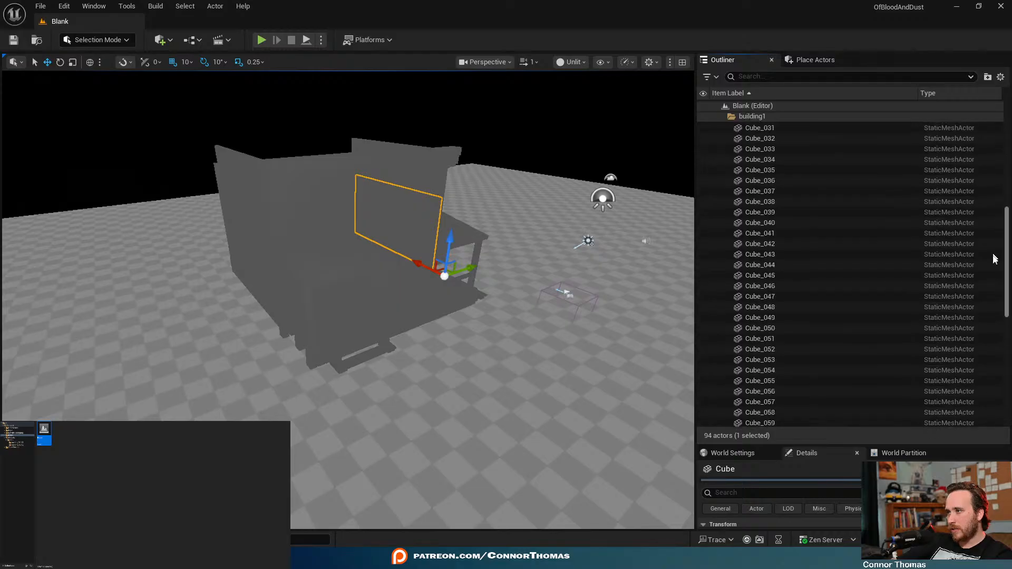
Delete all the old building's static mesh actors inside the building1 folder of the level
{"action": "left_click", "coordinate": [757, 323], "text": "shift"}
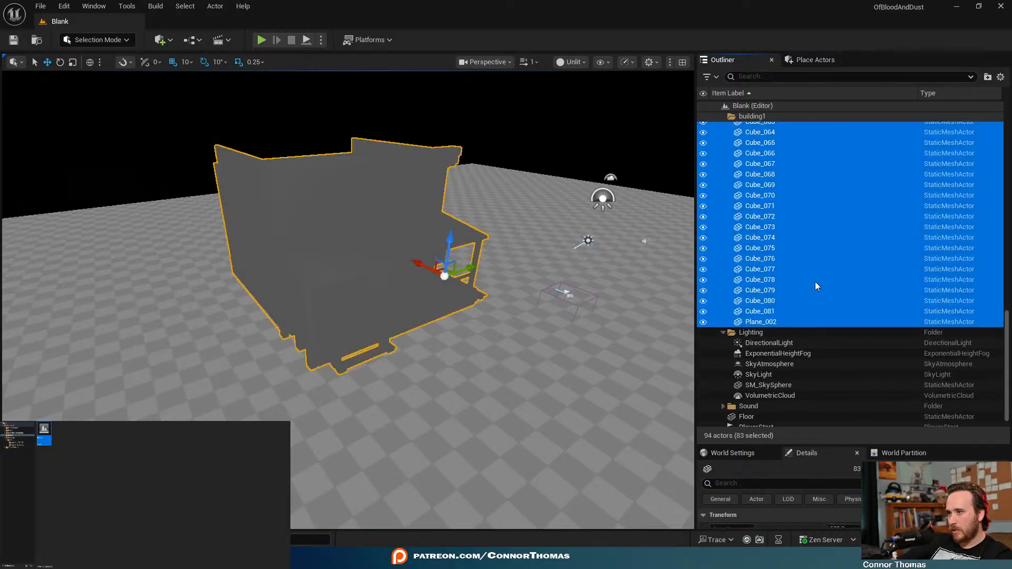
{"action": "key", "text": "Delete"}
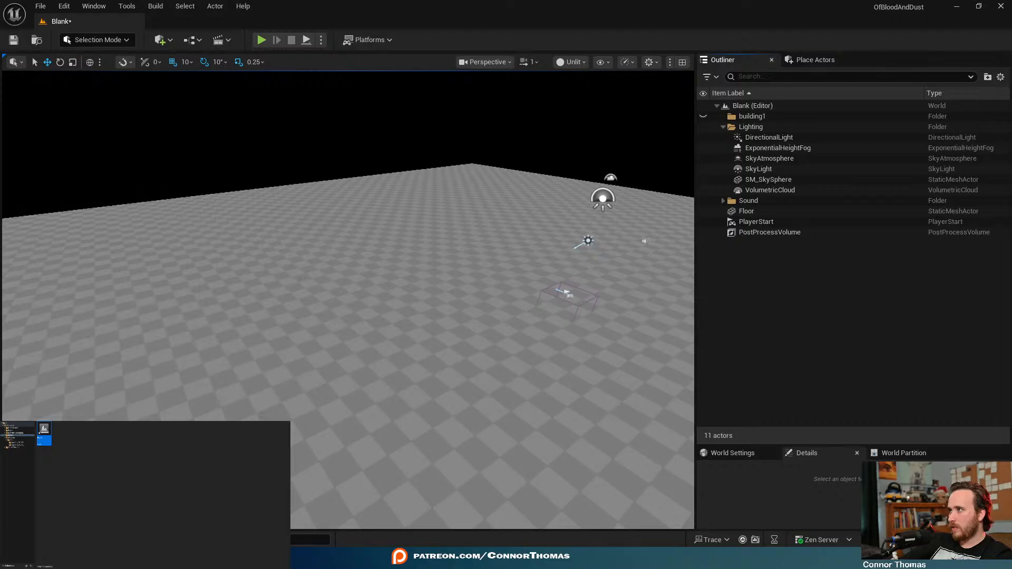
Create a new folder beside the two existing asset folders in the project's content and open it
{"action": "left_click", "coordinate": [13, 438]}
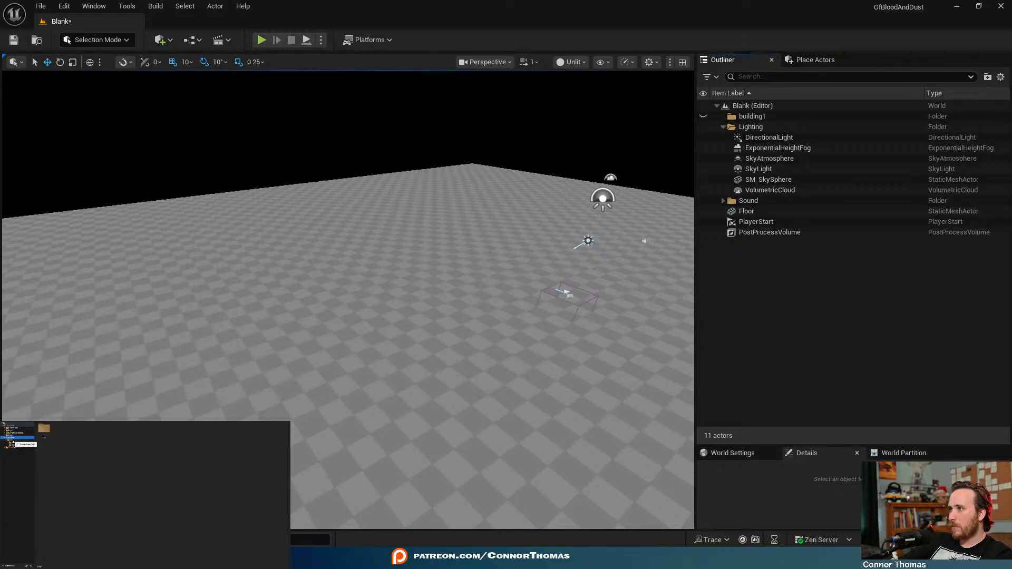
{"action": "left_click", "coordinate": [14, 440]}
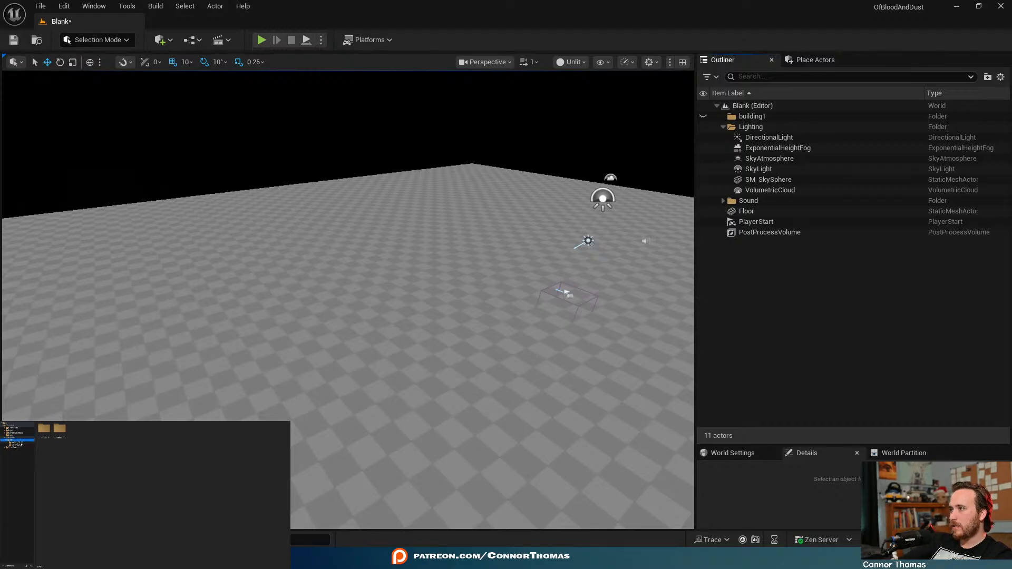
{"action": "right_click", "coordinate": [68, 446]}
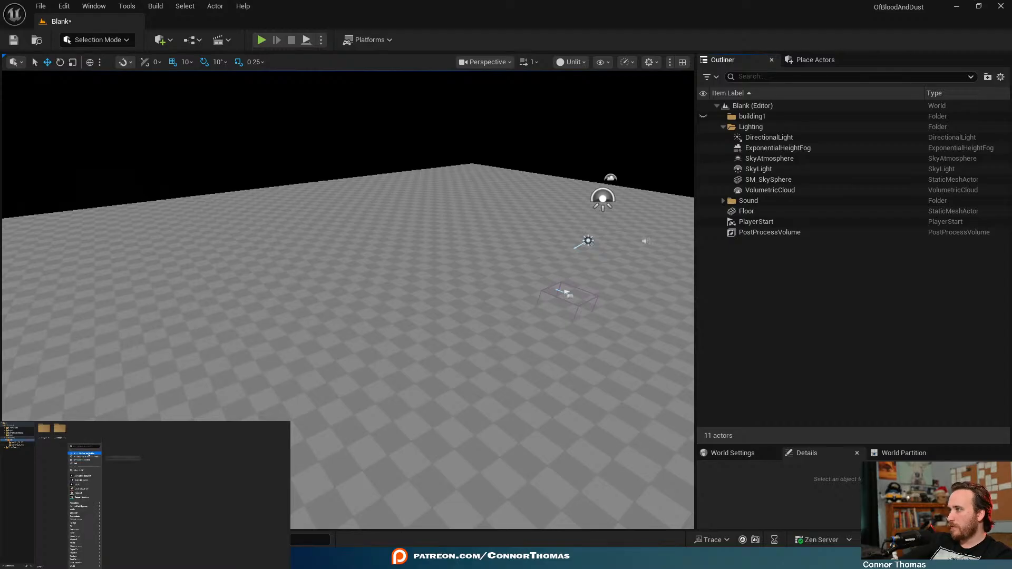
{"action": "left_click", "coordinate": [85, 453]}
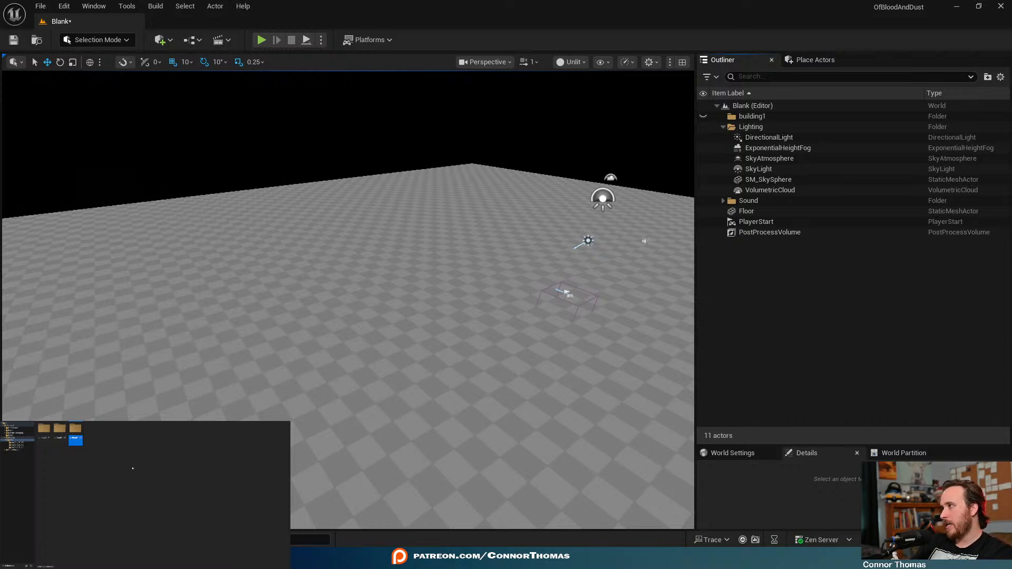
{"action": "double_click", "coordinate": [81, 437]}
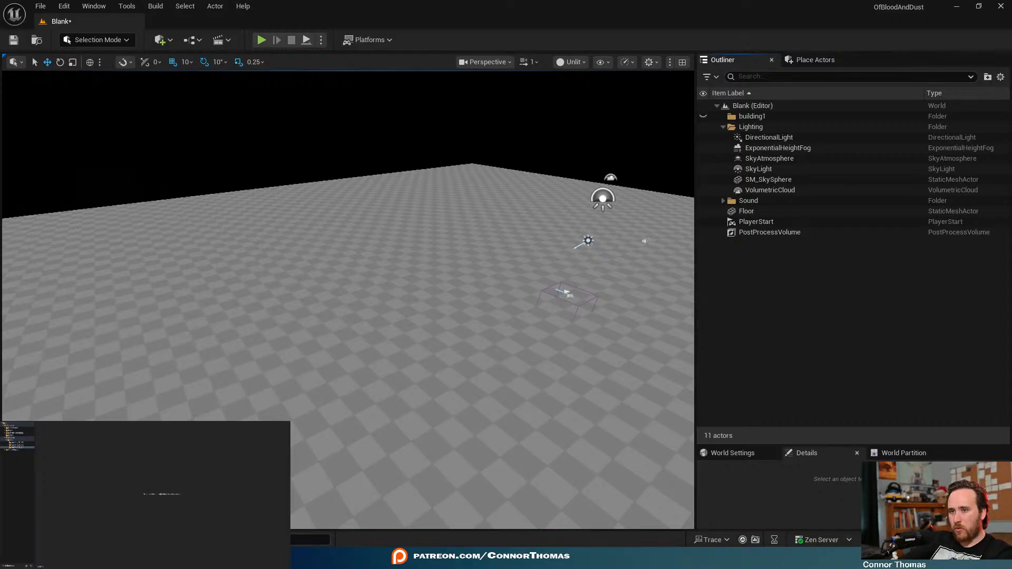
Open File Explorer and browse to the OfBloodAndDust project's 02_Assets\3D folder
{"action": "key", "text": "super+e"}
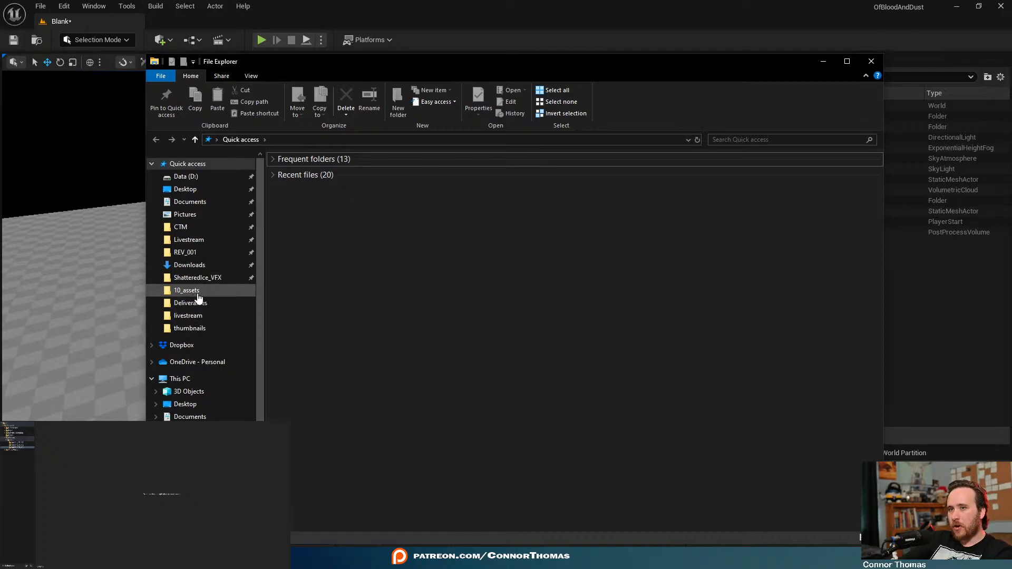
{"action": "left_click", "coordinate": [189, 240]}
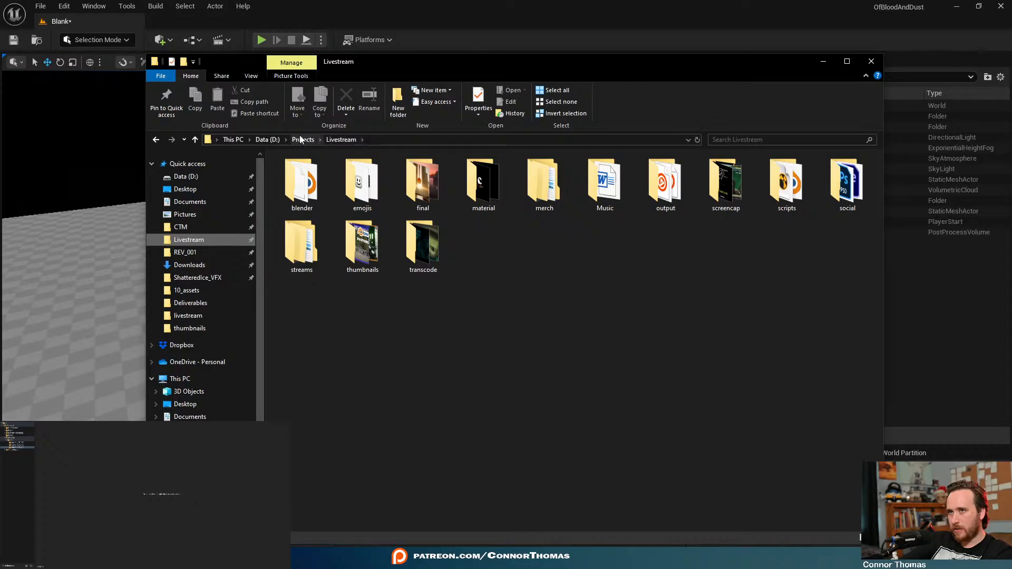
{"action": "left_click", "coordinate": [304, 139]}
{"action": "double_click", "coordinate": [317, 240]}
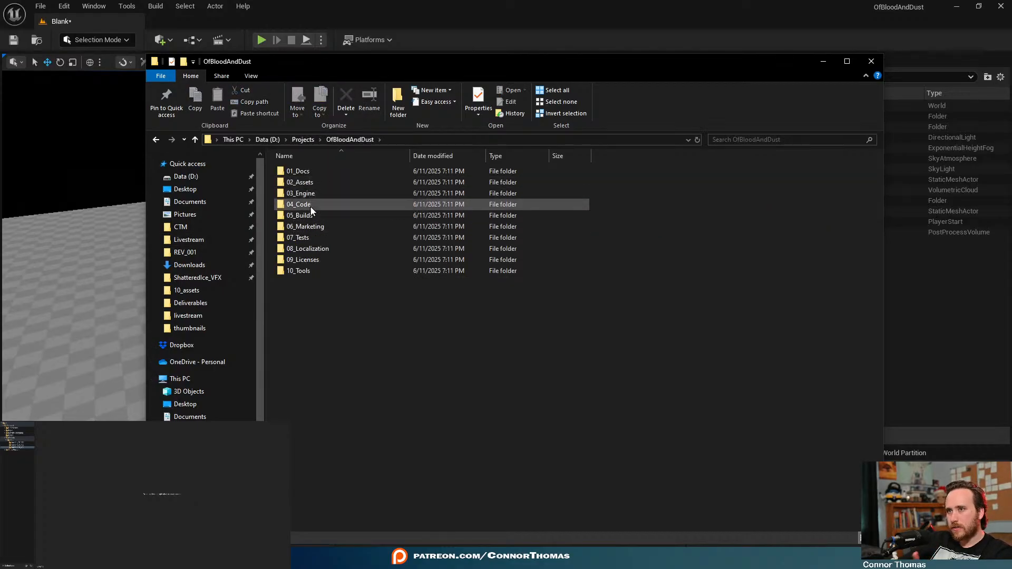
{"action": "double_click", "coordinate": [306, 181]}
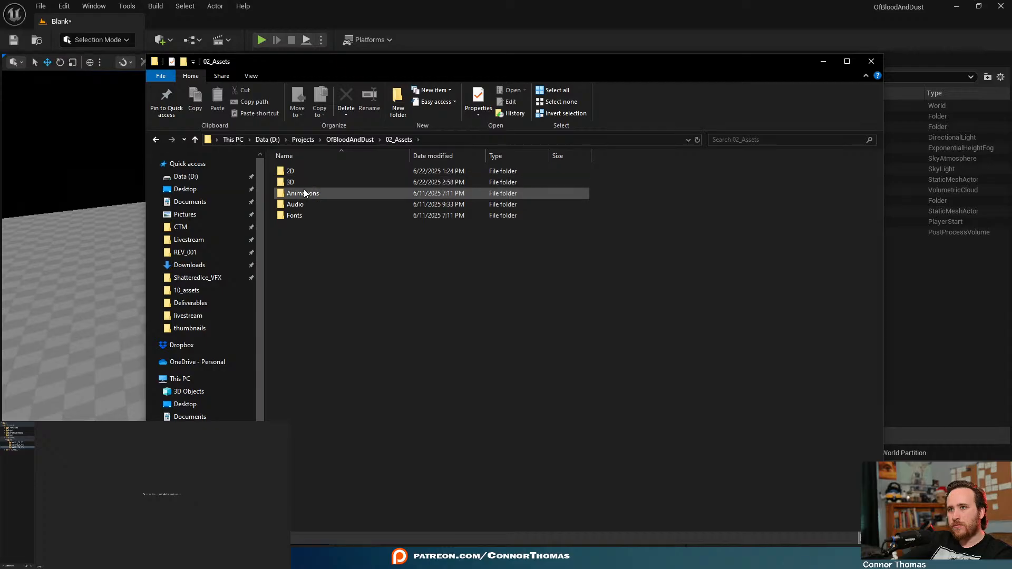
{"action": "double_click", "coordinate": [305, 181]}
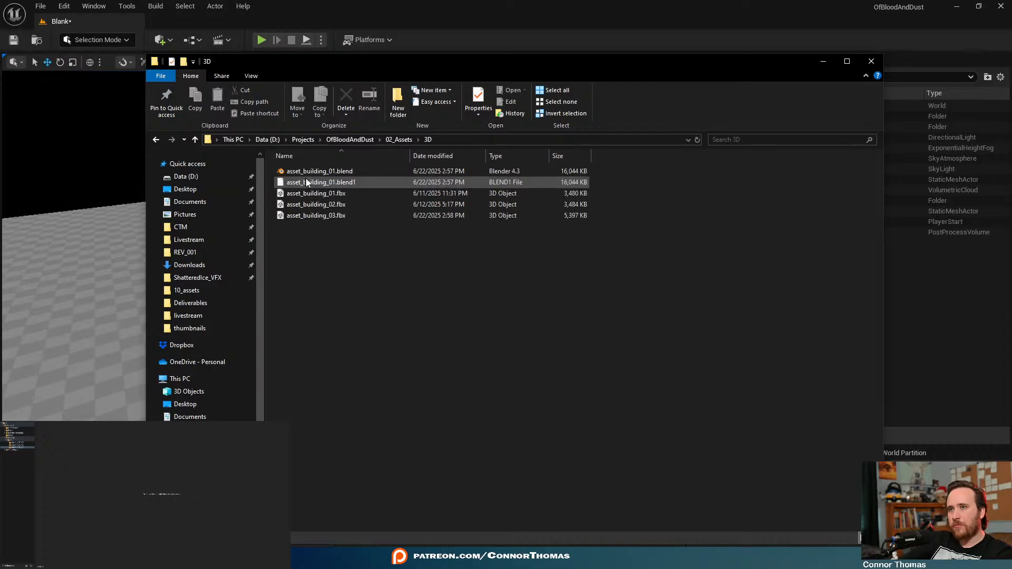
Import asset_building_03.fbx into the building01_V3 content folder and place all the imported assets in the level
{"action": "left_click", "coordinate": [326, 217]}
{"action": "left_click_drag", "start_coordinate": [321, 216], "coordinate": [111, 460]}
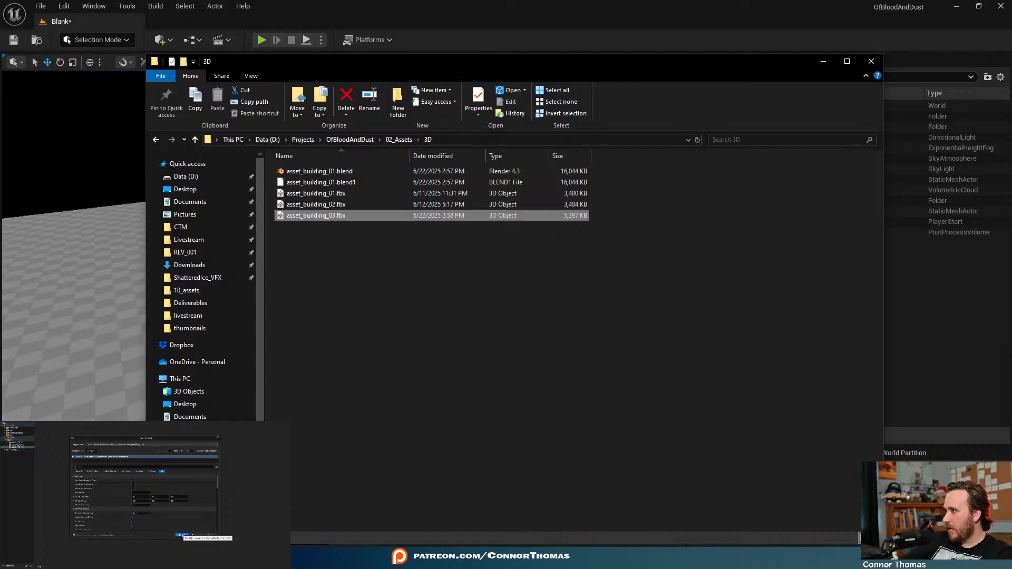
{"action": "left_click", "coordinate": [151, 472]}
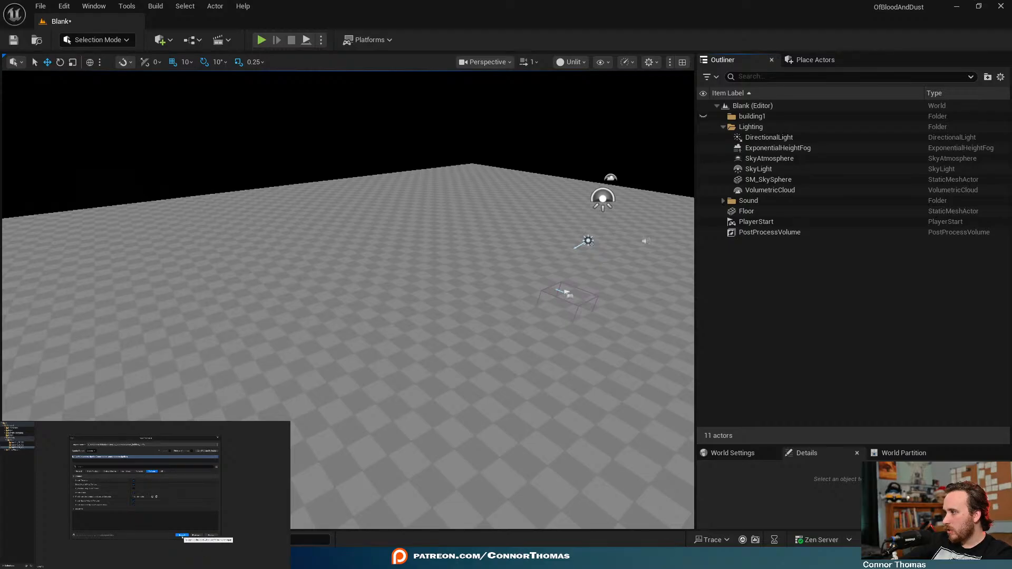
{"action": "left_click", "coordinate": [182, 535]}
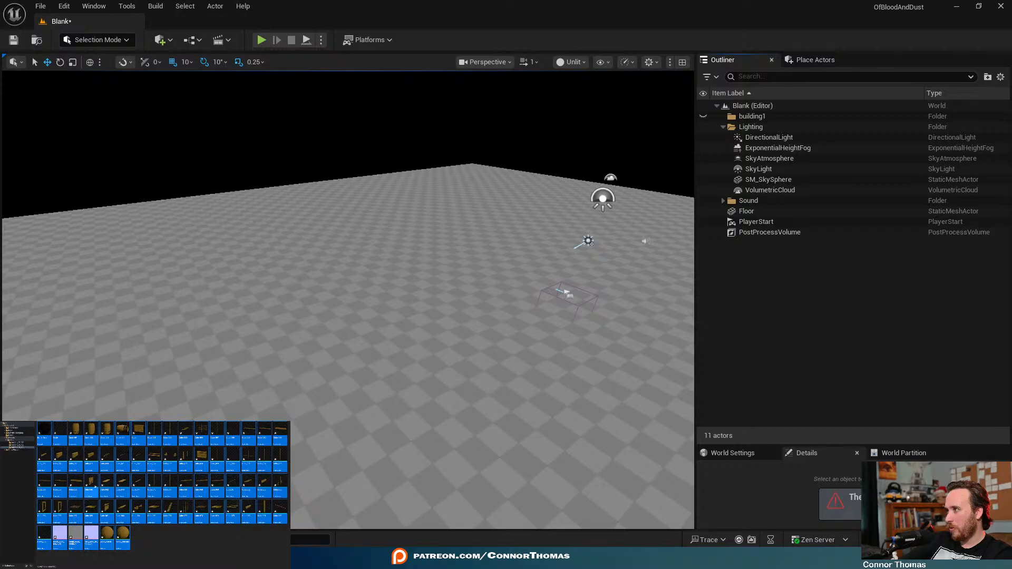
{"action": "left_click_drag", "start_coordinate": [52, 488], "coordinate": [355, 293]}
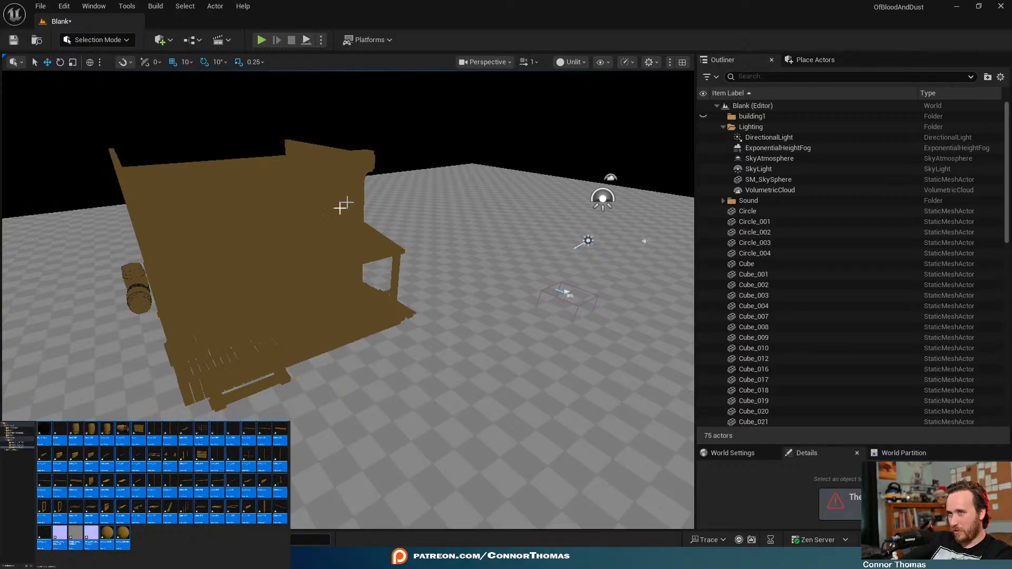
Examine the placed building, its porch and the barrels from several angles in the level
{"action": "right_click_drag", "start_coordinate": [263, 260], "coordinate": [216, 273]}
{"action": "right_click_drag", "start_coordinate": [324, 312], "coordinate": [314, 312]}
{"action": "right_click_drag", "start_coordinate": [371, 299], "coordinate": [370, 246]}
{"action": "mouse_move", "coordinate": [353, 359]}
{"action": "right_mouse_down"}
{"action": "mouse_move", "coordinate": [354, 332]}
{"action": "mouse_move", "coordinate": [353, 359]}
{"action": "right_mouse_up"}
{"action": "scroll", "coordinate": [354, 362], "scroll_direction": "up", "scroll_amount": 3}
{"action": "right_click_drag", "start_coordinate": [542, 346], "coordinate": [500, 364]}
{"action": "scroll", "coordinate": [468, 348], "scroll_direction": "down", "scroll_amount": 4}
{"action": "scroll", "coordinate": [468, 348], "scroll_direction": "up", "scroll_amount": 2}
{"action": "right_click_drag", "start_coordinate": [670, 292], "coordinate": [606, 308]}
{"action": "mouse_move", "coordinate": [551, 272]}
{"action": "right_mouse_down"}
{"action": "mouse_move", "coordinate": [527, 273]}
{"action": "mouse_move", "coordinate": [551, 273]}
{"action": "right_mouse_up"}
{"action": "mouse_move", "coordinate": [557, 212]}
{"action": "right_mouse_down"}
{"action": "mouse_move", "coordinate": [543, 187]}
{"action": "mouse_move", "coordinate": [585, 187]}
{"action": "mouse_move", "coordinate": [532, 206]}
{"action": "mouse_move", "coordinate": [585, 224]}
{"action": "mouse_move", "coordinate": [622, 200]}
{"action": "mouse_move", "coordinate": [543, 198]}
{"action": "right_mouse_up"}
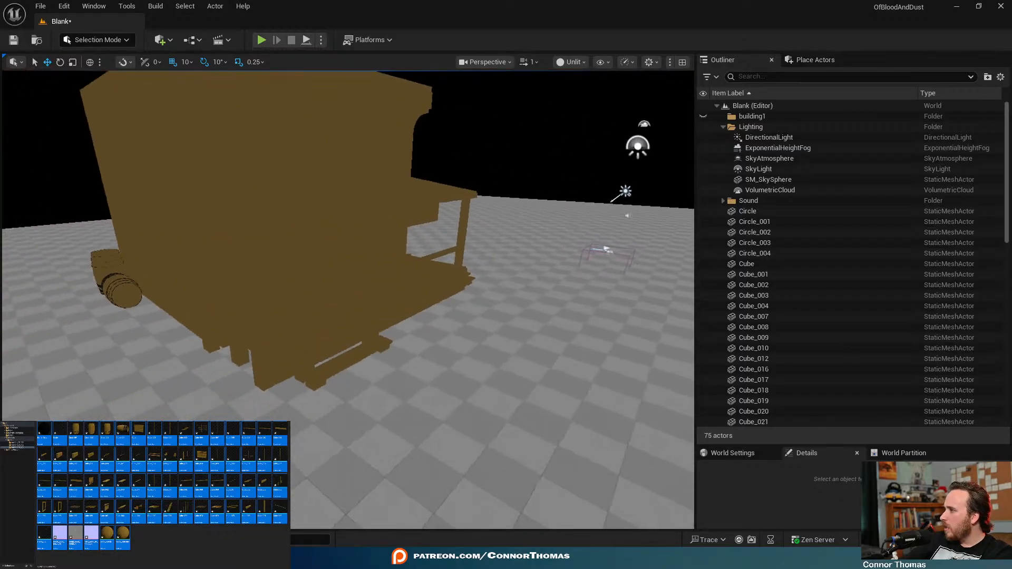
Open the imported Wood_Panels material in a maximized material editor and look over its node graph
{"action": "left_click", "coordinate": [142, 540]}
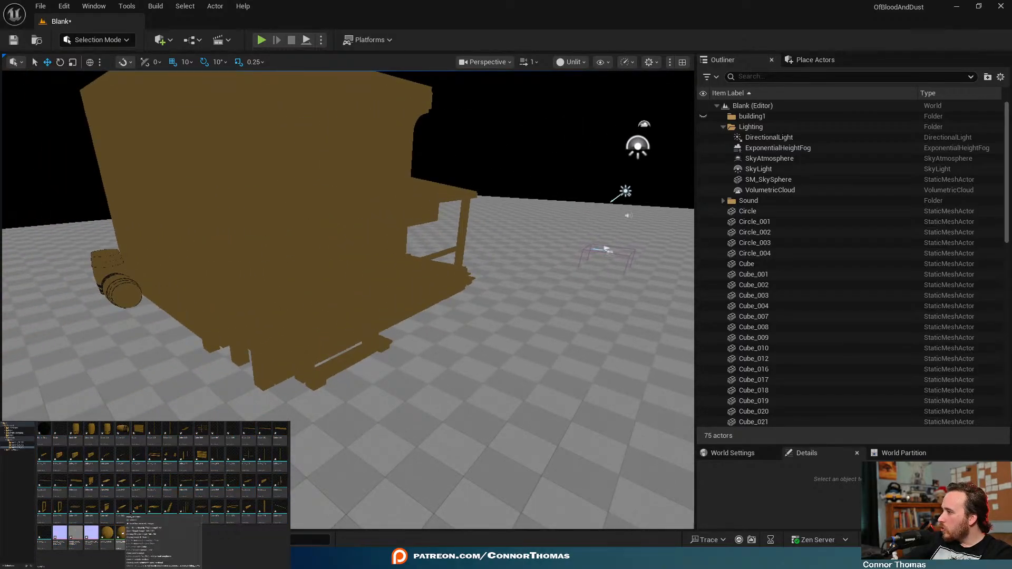
{"action": "double_click", "coordinate": [107, 536]}
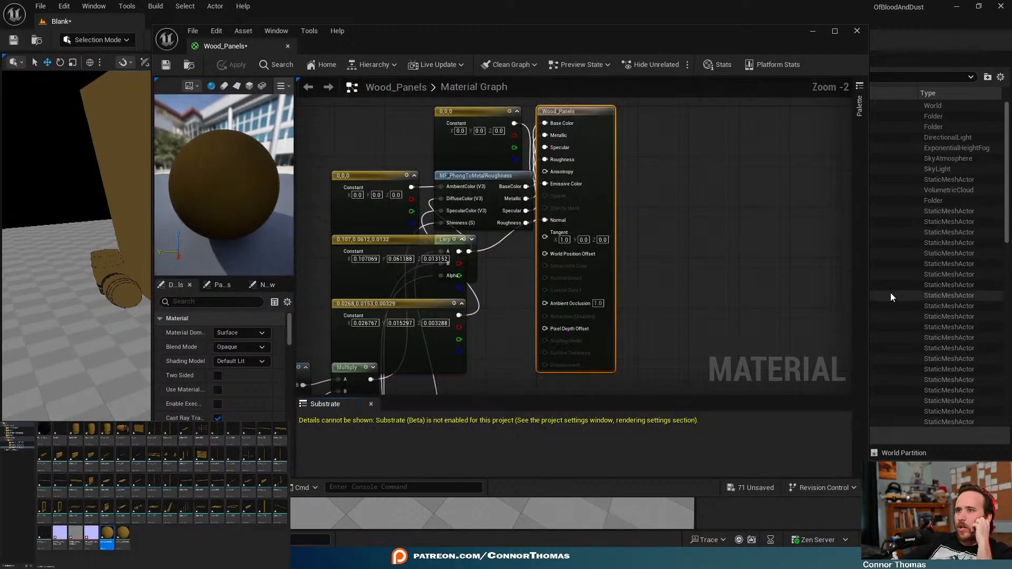
{"action": "scroll", "coordinate": [200, 165], "scroll_direction": "up", "scroll_amount": 4}
{"action": "scroll", "coordinate": [218, 181], "scroll_direction": "down", "scroll_amount": 7}
{"action": "scroll", "coordinate": [235, 195], "scroll_direction": "up", "scroll_amount": 3}
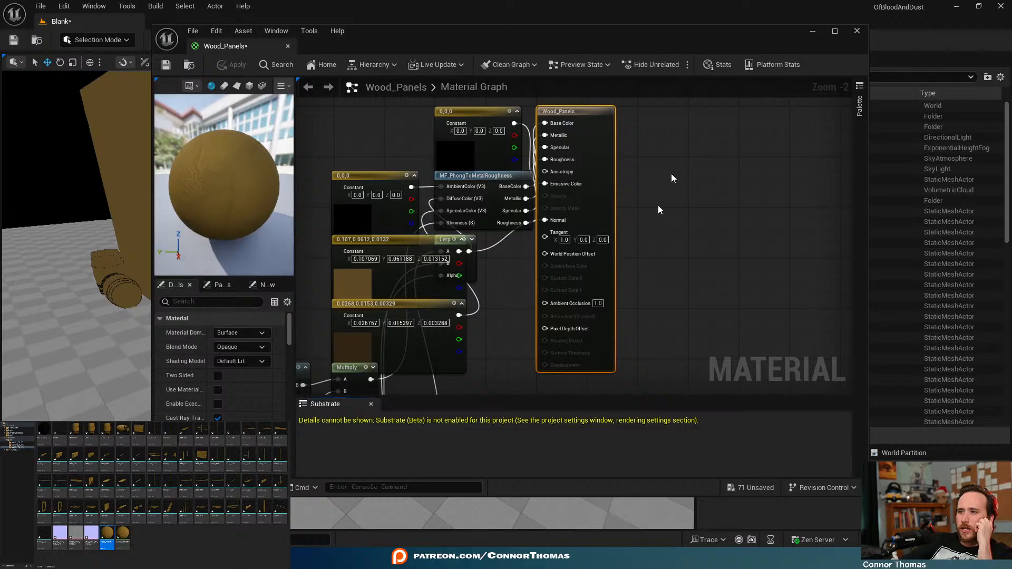
{"action": "double_click", "coordinate": [811, 45]}
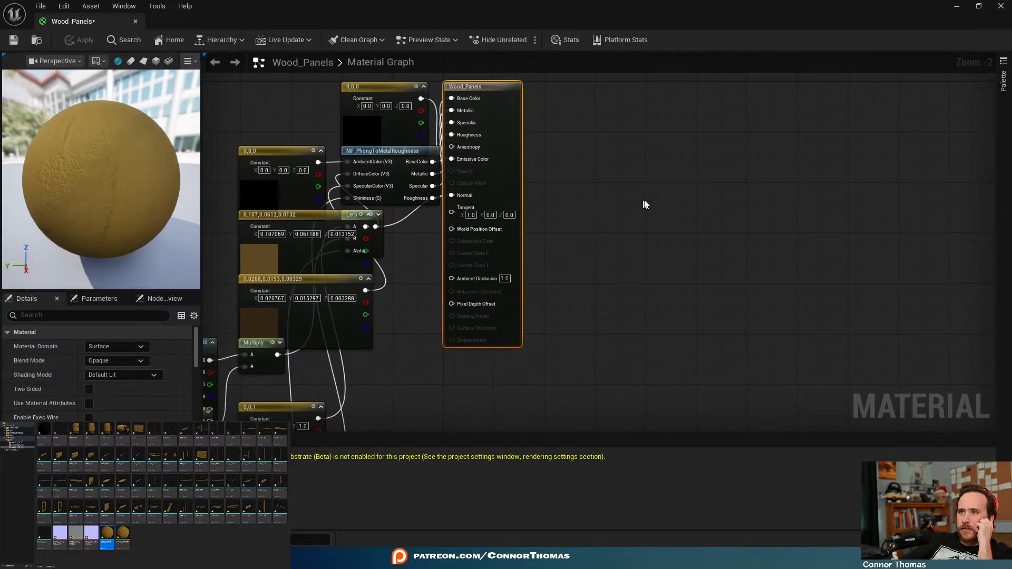
Spread out the Wood_Panels output, MF_PhongToMetalRoughness and upper constant nodes so their connections can be read
{"action": "left_click_drag", "start_coordinate": [478, 91], "coordinate": [813, 116]}
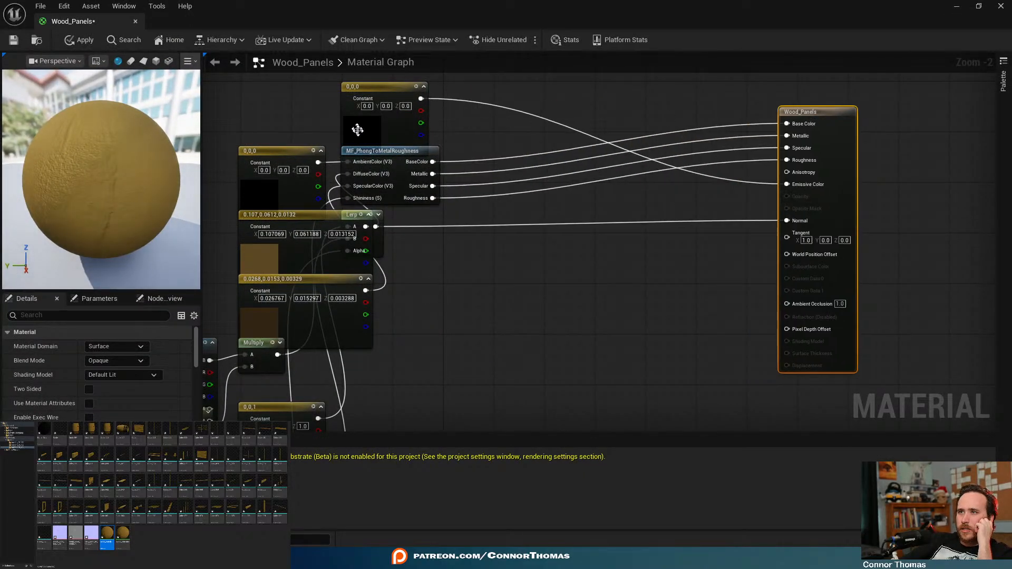
{"action": "left_click_drag", "start_coordinate": [377, 155], "coordinate": [569, 150]}
{"action": "left_click_drag", "start_coordinate": [302, 207], "coordinate": [255, 156]}
{"action": "left_click_drag", "start_coordinate": [311, 224], "coordinate": [326, 169]}
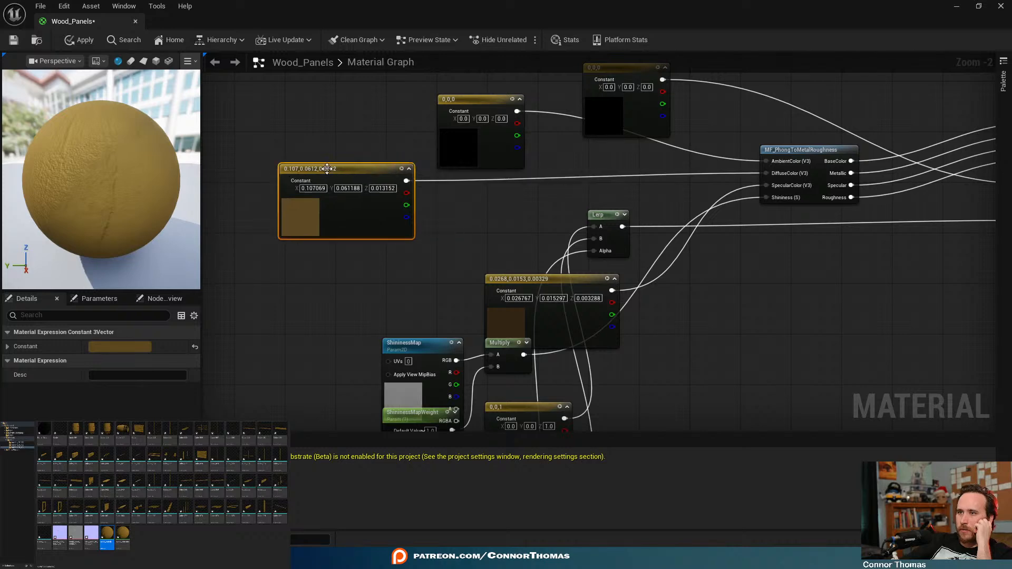
{"action": "right_click", "coordinate": [454, 302]}
{"action": "scroll", "coordinate": [407, 311], "scroll_direction": "down", "scroll_amount": 3}
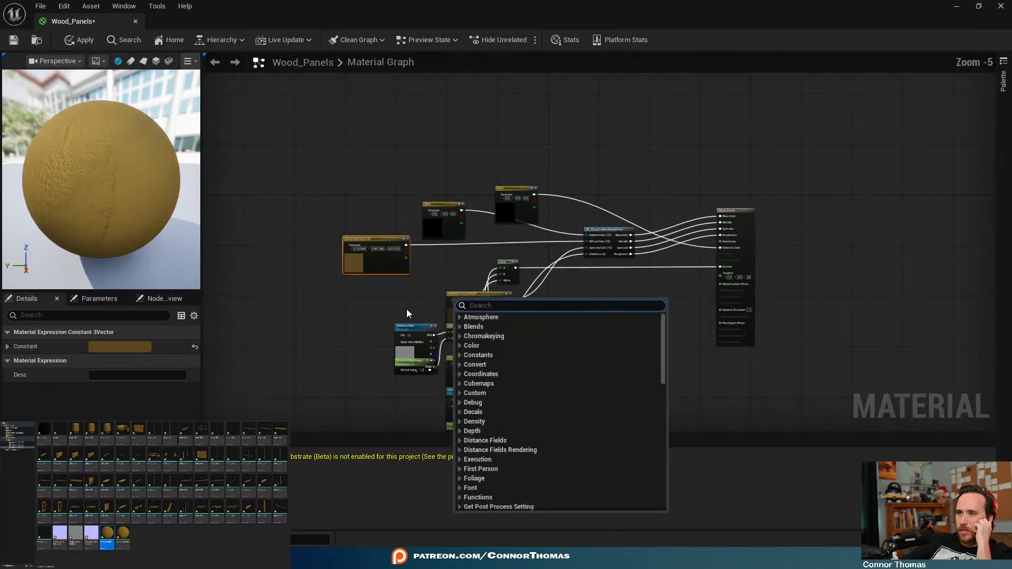
{"action": "left_click", "coordinate": [633, 150]}
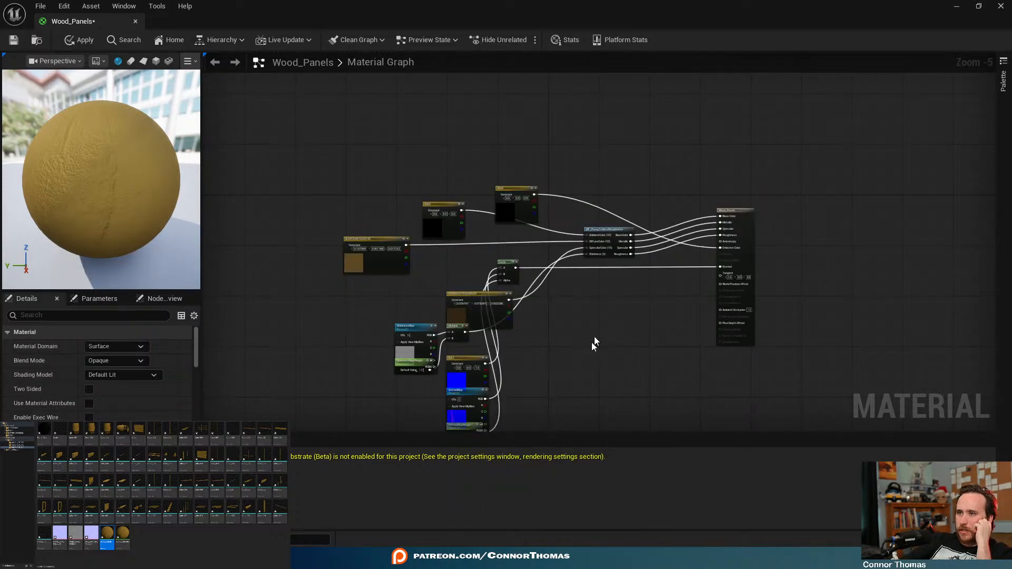
Separate the overlapping NormalMapWeight, NormalMap, blue 0,0,1 constant and dark brown constant nodes in the lower graph
{"action": "scroll", "coordinate": [601, 351], "scroll_direction": "up", "scroll_amount": 4}
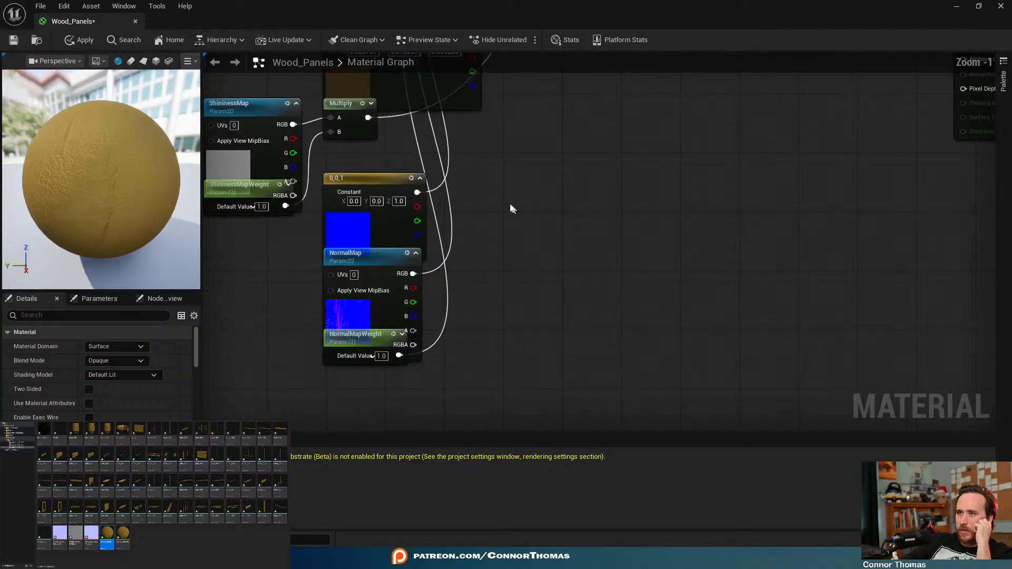
{"action": "scroll", "coordinate": [472, 203], "scroll_direction": "down", "scroll_amount": 4}
{"action": "right_click_drag", "start_coordinate": [506, 174], "coordinate": [587, 172]}
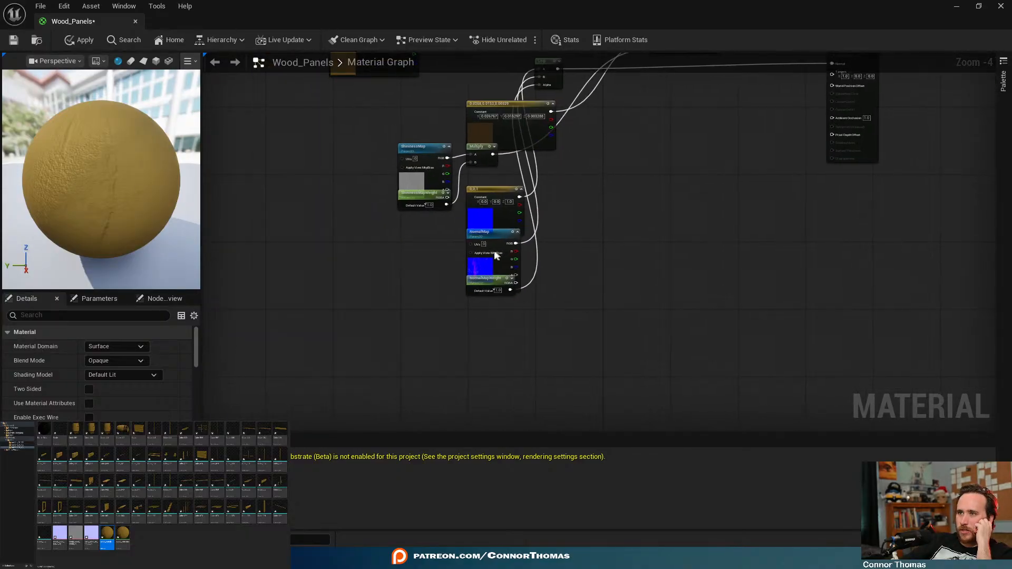
{"action": "scroll", "coordinate": [485, 249], "scroll_direction": "up", "scroll_amount": 2}
{"action": "left_click_drag", "start_coordinate": [484, 291], "coordinate": [378, 355]}
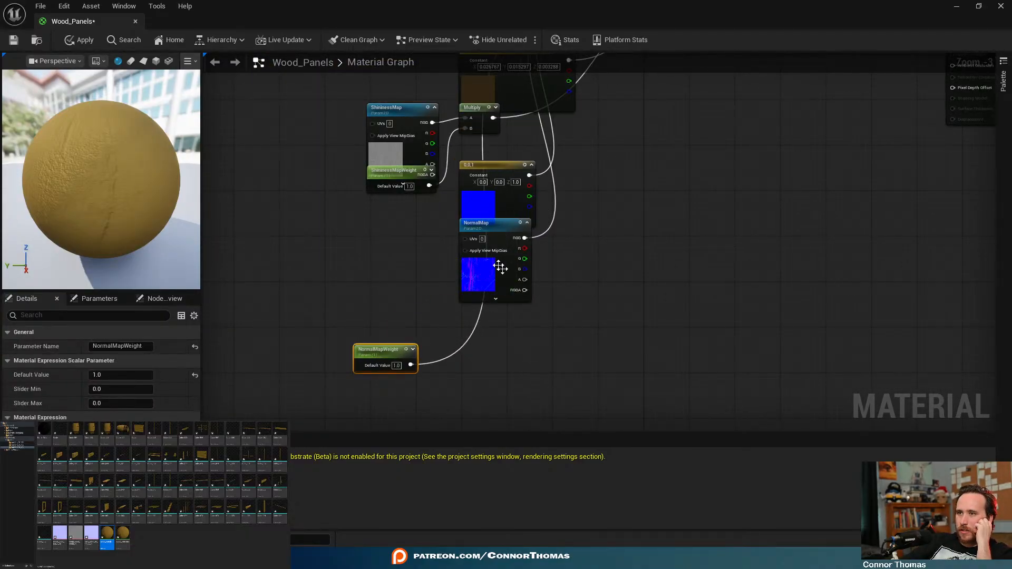
{"action": "right_click_drag", "start_coordinate": [491, 226], "coordinate": [604, 252]}
{"action": "left_click_drag", "start_coordinate": [605, 254], "coordinate": [339, 266]}
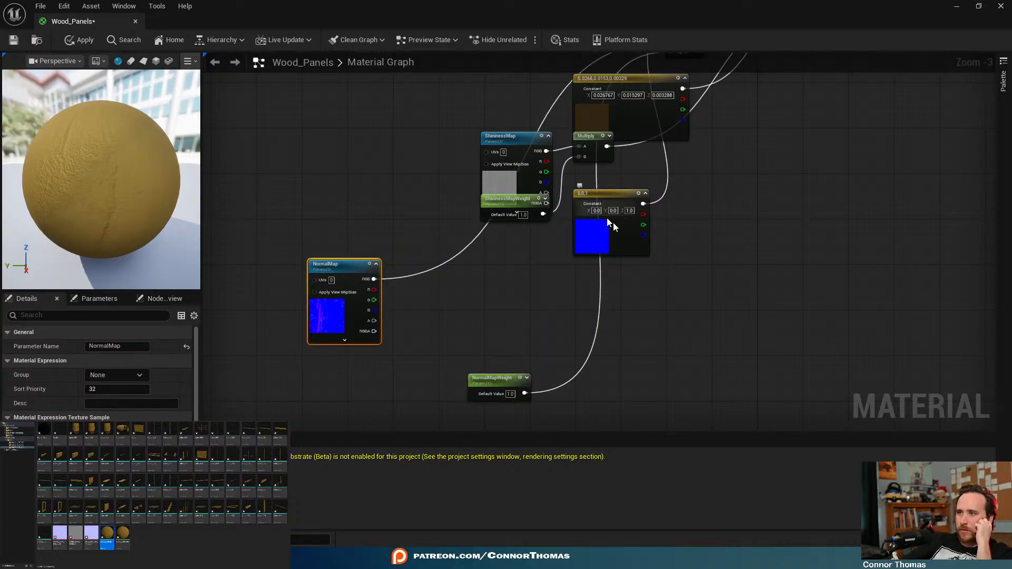
{"action": "left_click_drag", "start_coordinate": [618, 198], "coordinate": [767, 210]}
{"action": "left_click_drag", "start_coordinate": [623, 78], "coordinate": [277, 82]}
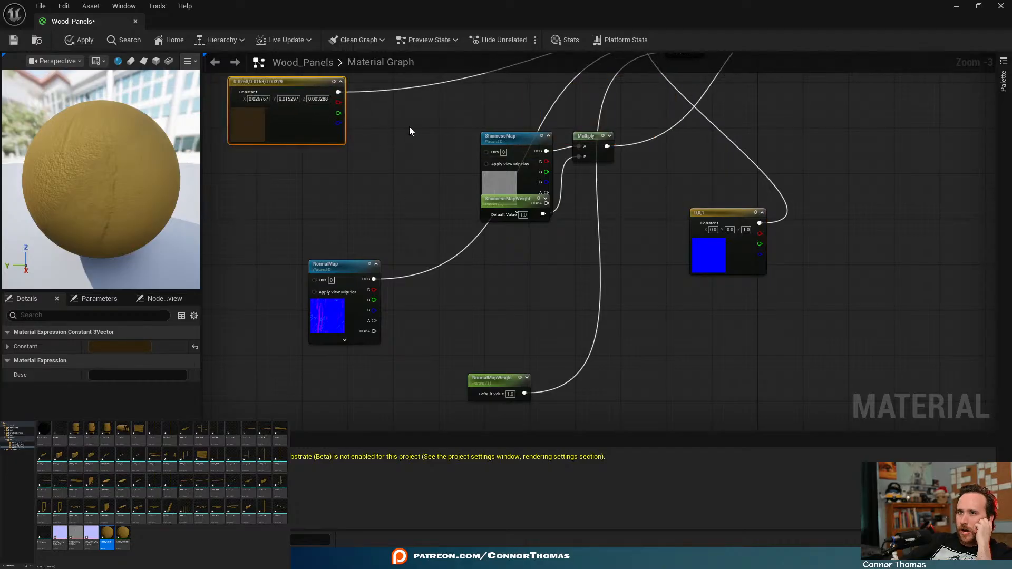
Move the ShininessMap, Multiply and ShininessMapWeight nodes apart, and close the Wood_Panels material without applying the changes
{"action": "left_click", "coordinate": [423, 124]}
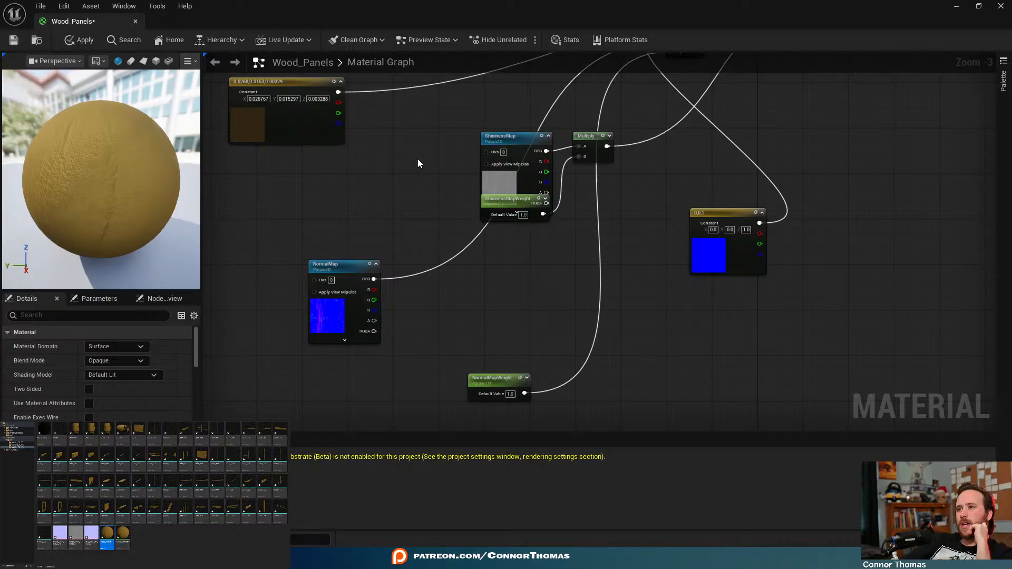
{"action": "left_click_drag", "start_coordinate": [515, 136], "coordinate": [297, 178]}
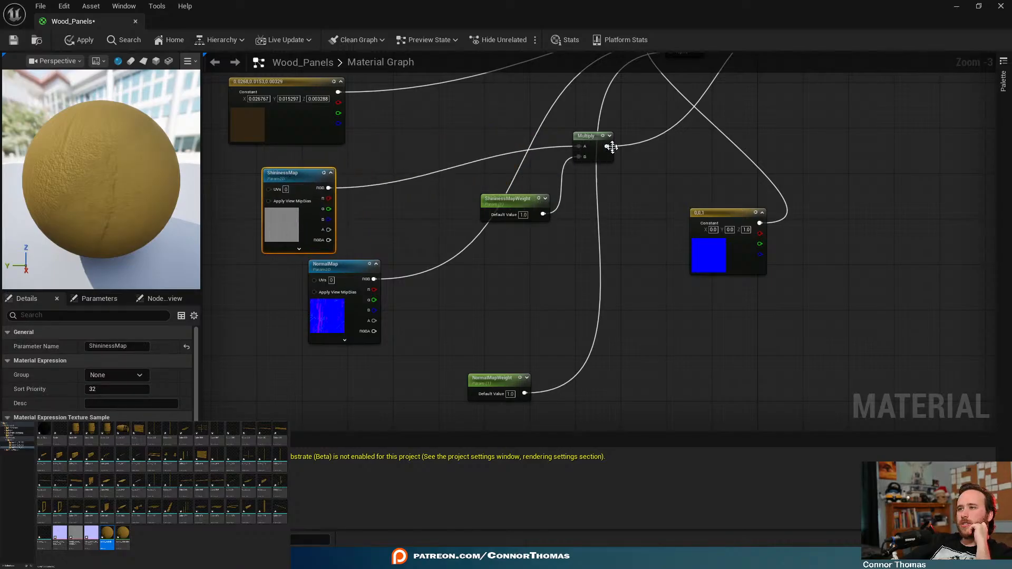
{"action": "left_click_drag", "start_coordinate": [600, 137], "coordinate": [611, 122]}
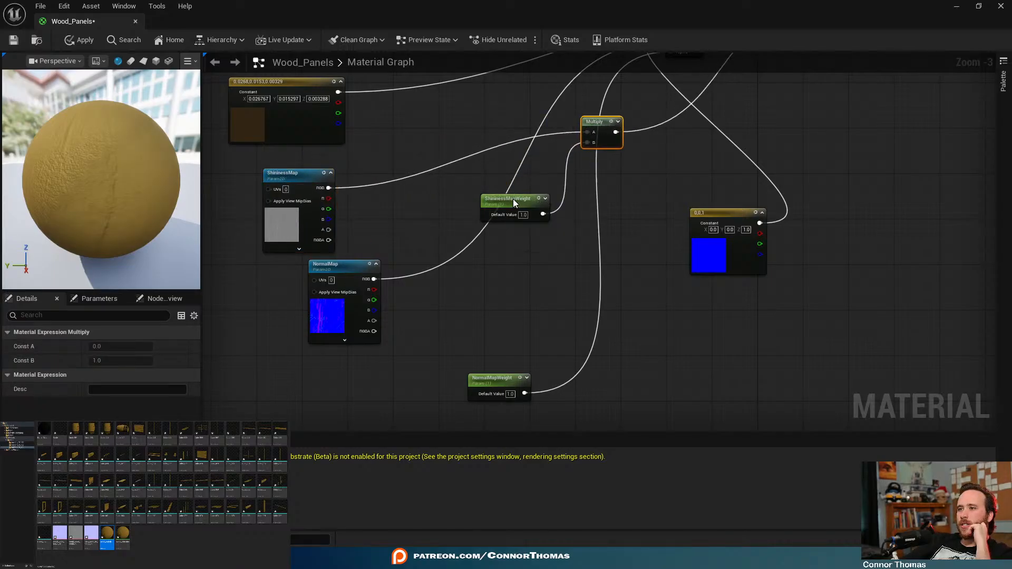
{"action": "left_click_drag", "start_coordinate": [512, 199], "coordinate": [390, 212]}
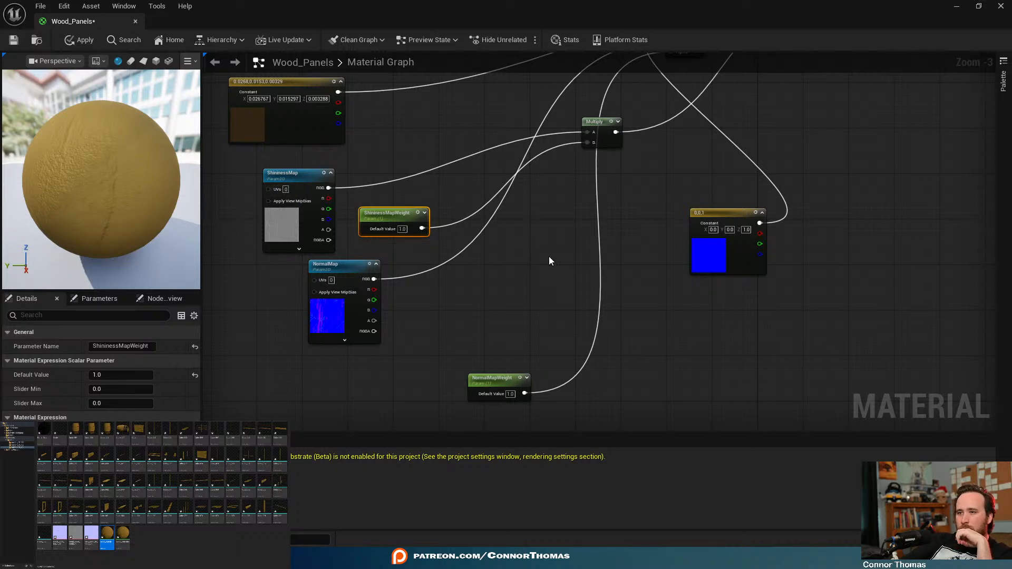
{"action": "left_click", "coordinate": [1001, 5]}
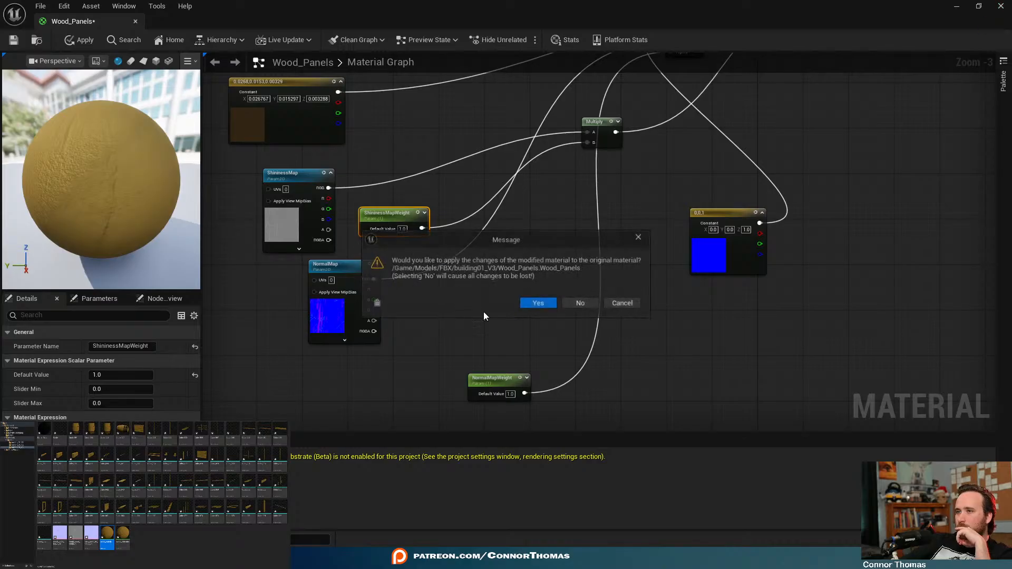
{"action": "left_click", "coordinate": [581, 303]}
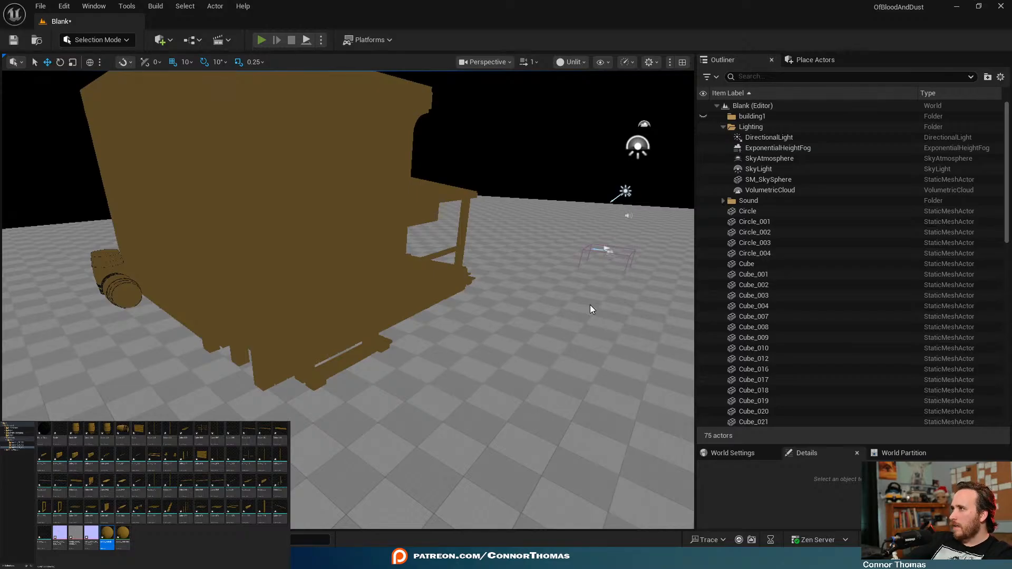
Play-test the level briefly, stop it and inspect the building and barrels from the other side
{"action": "key", "text": "alt+p"}
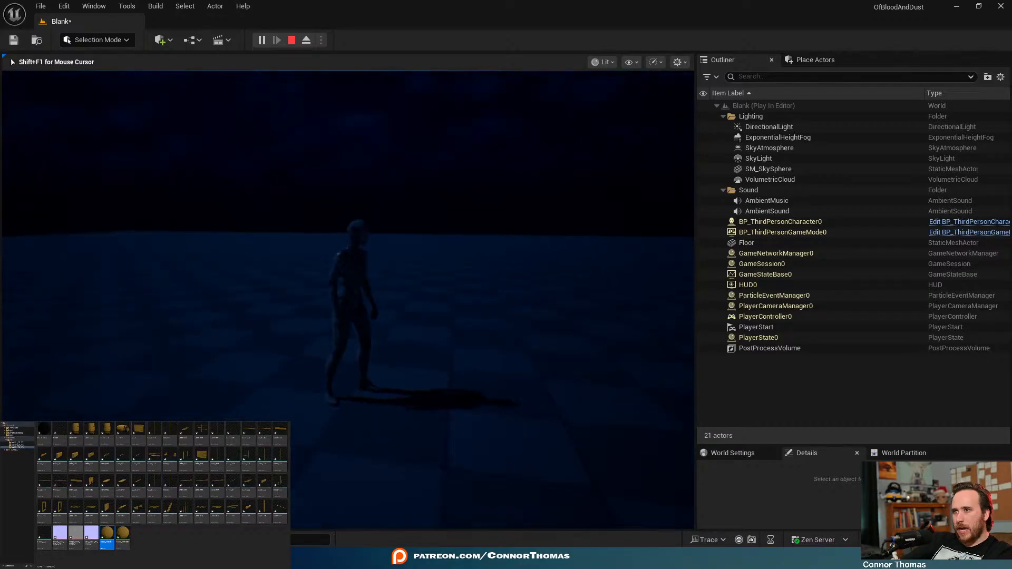
{"action": "key", "text": "Escape"}
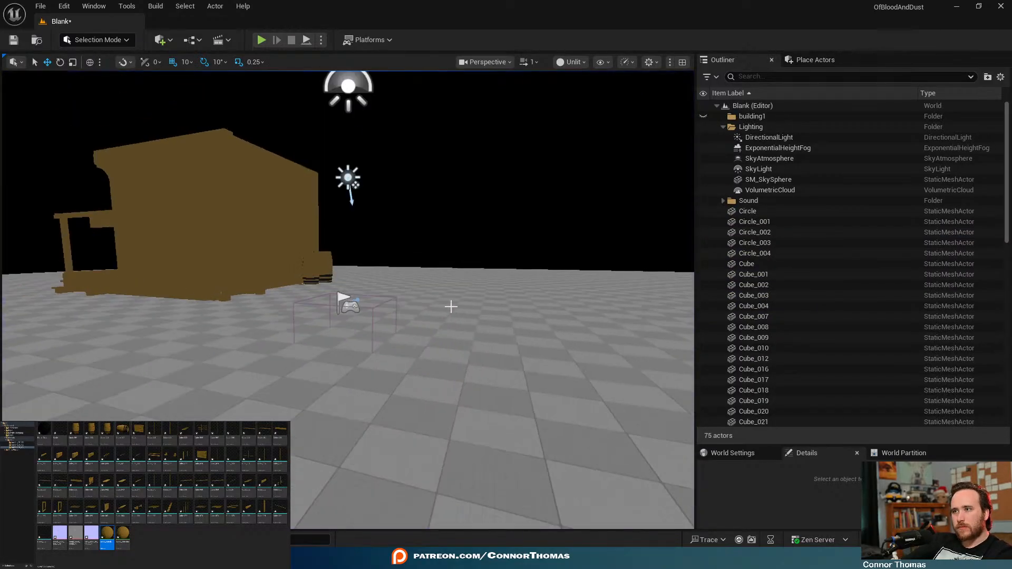
{"action": "right_click_drag", "start_coordinate": [348, 299], "coordinate": [212, 353]}
{"action": "right_click_drag", "start_coordinate": [511, 189], "coordinate": [385, 240]}
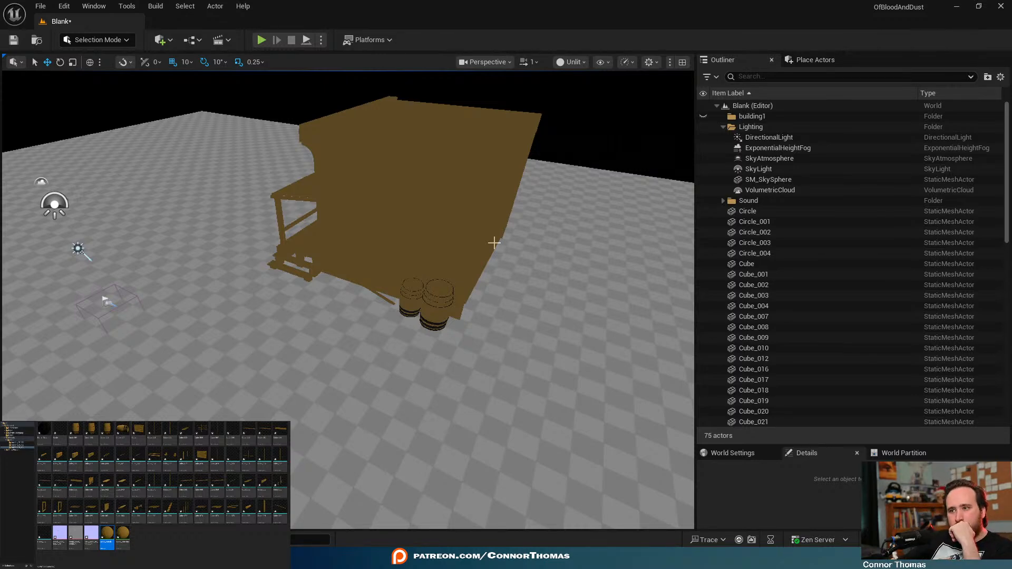
Switch to the browser, search Google for "import eevee textures from blender to unreal" in a new tab and expand the AI overview
{"action": "key", "text": "alt+Tab"}
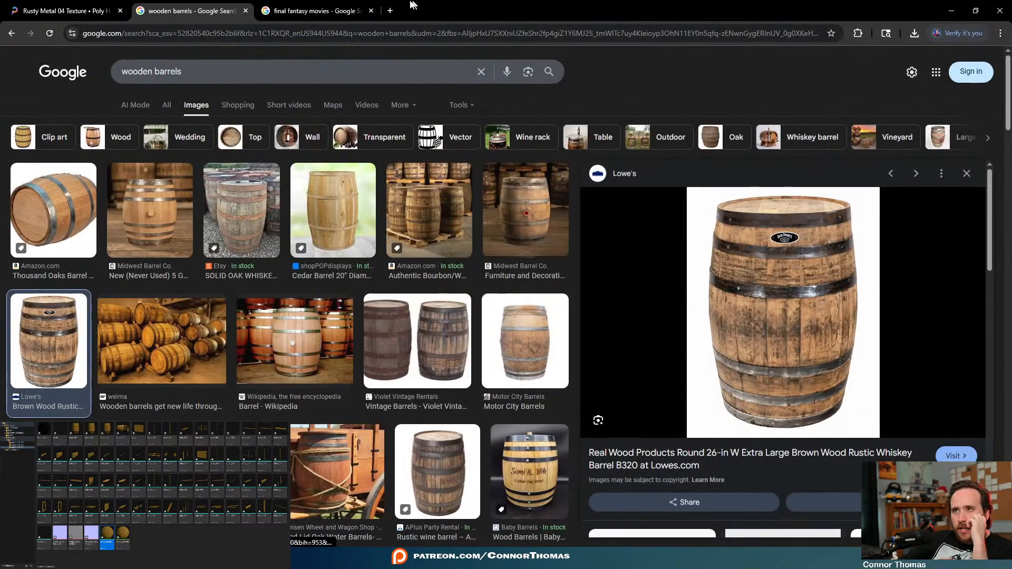
{"action": "left_click", "coordinate": [390, 10]}
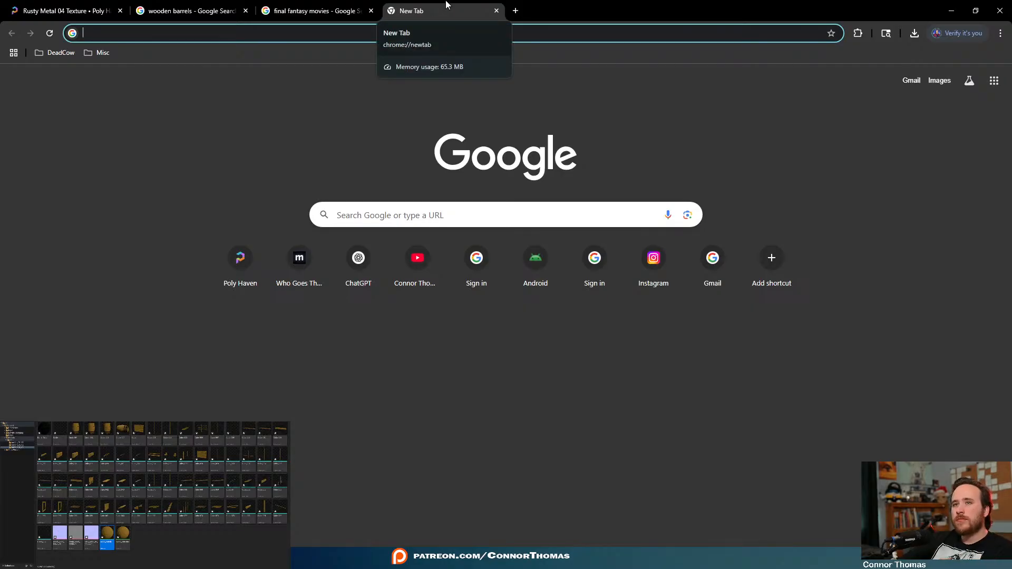
{"action": "type", "text": "import ee"}
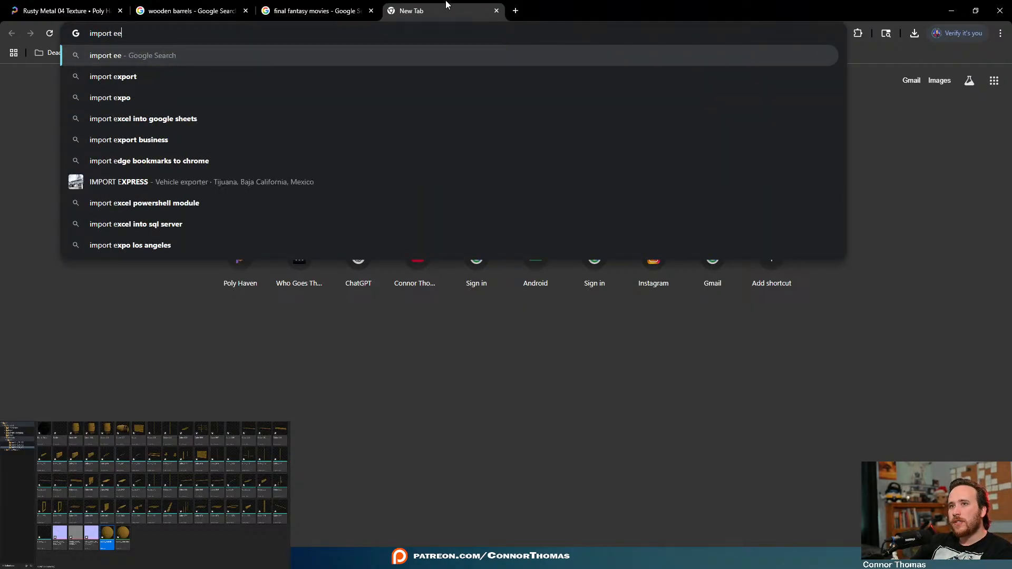
{"action": "type", "text": "vee textur"}
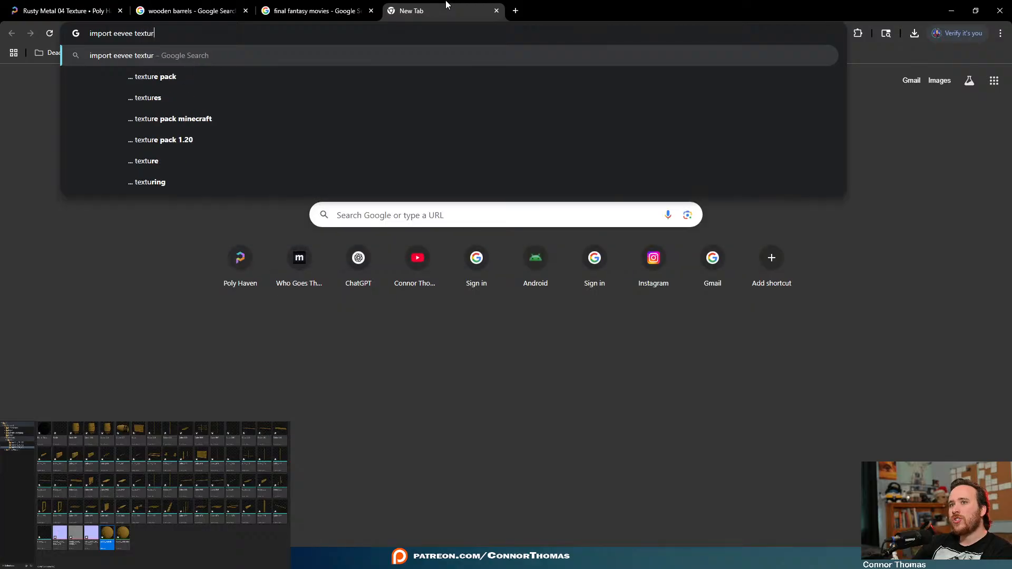
{"action": "type", "text": "es from blen"}
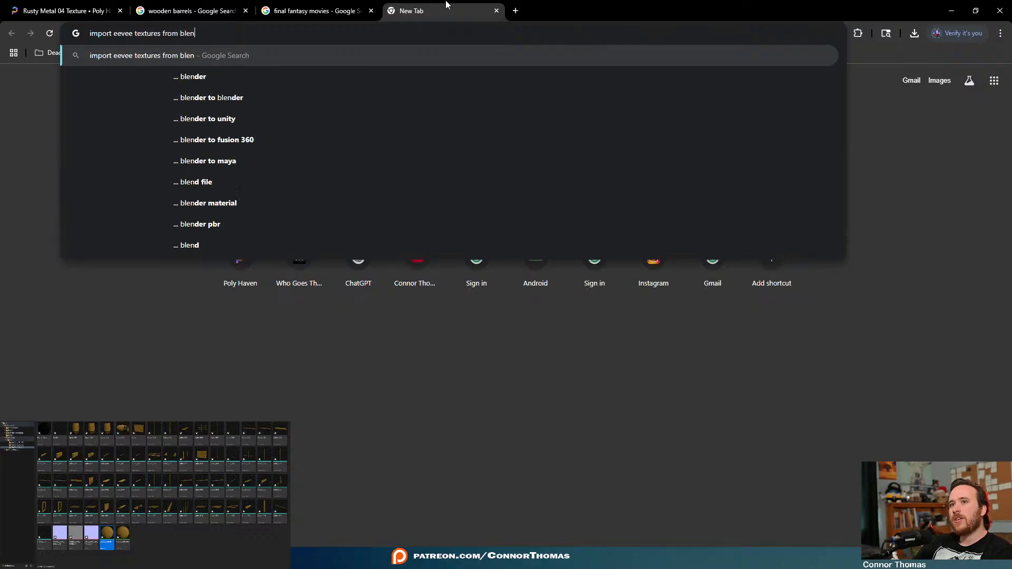
{"action": "type", "text": "der to unreal"}
{"action": "key", "text": "Return"}
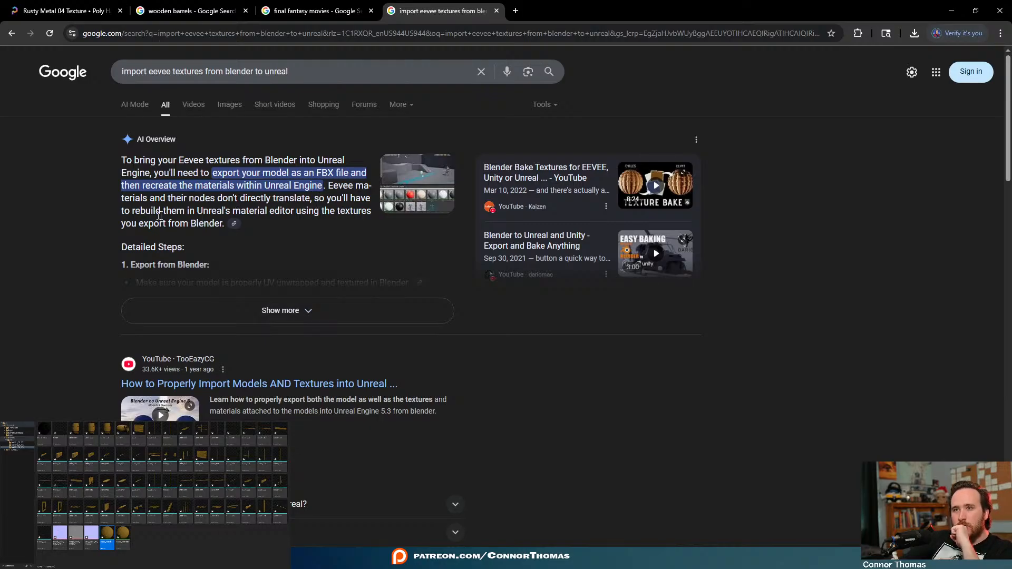
{"action": "left_click", "coordinate": [277, 311]}
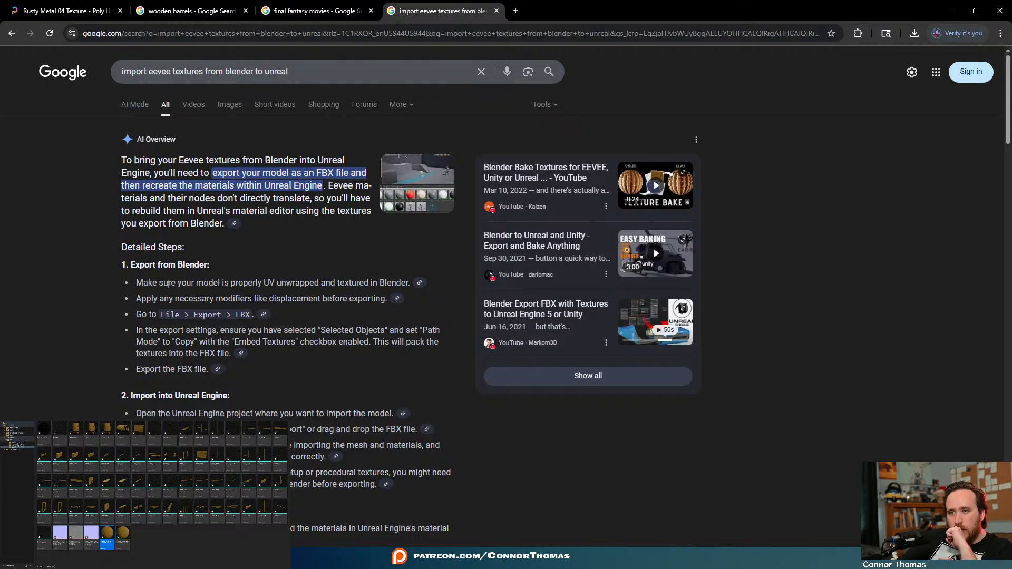
Search for "what is the most automated bake way of importing blender to eevee"
{"action": "left_click", "coordinate": [479, 71]}
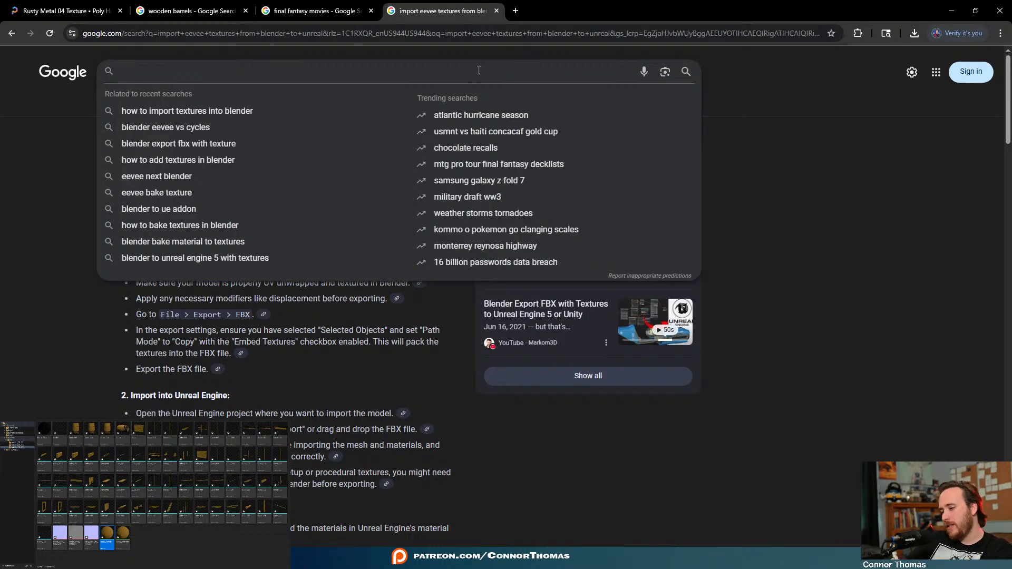
{"action": "type", "text": "what is the most automated bake"}
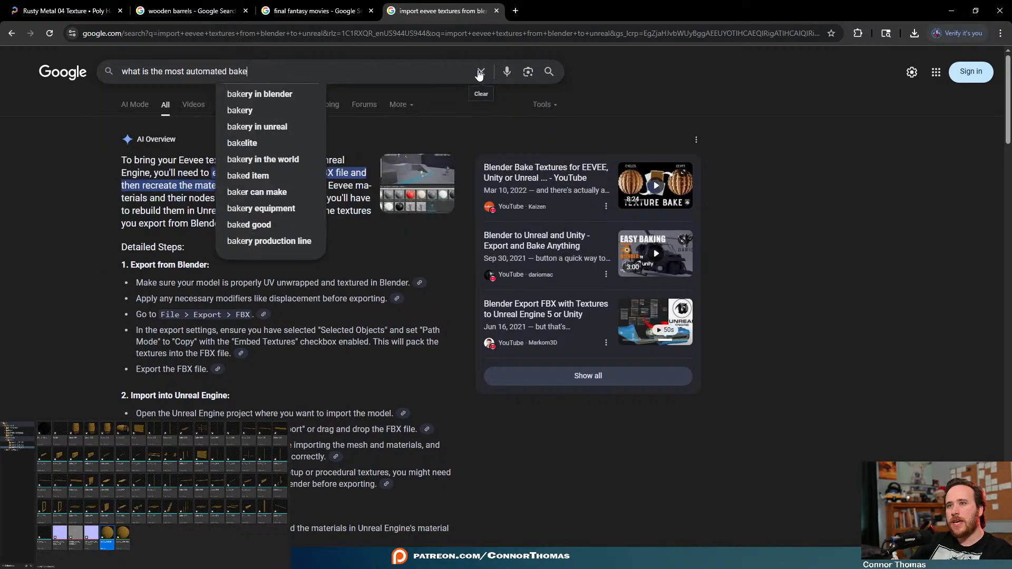
{"action": "type", "text": " way of "}
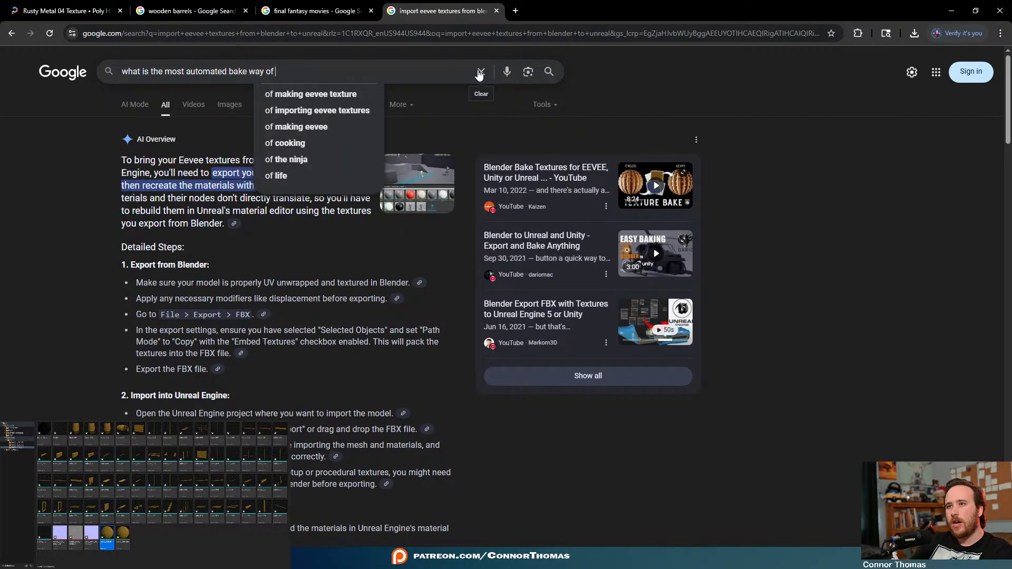
{"action": "type", "text": "importi"}
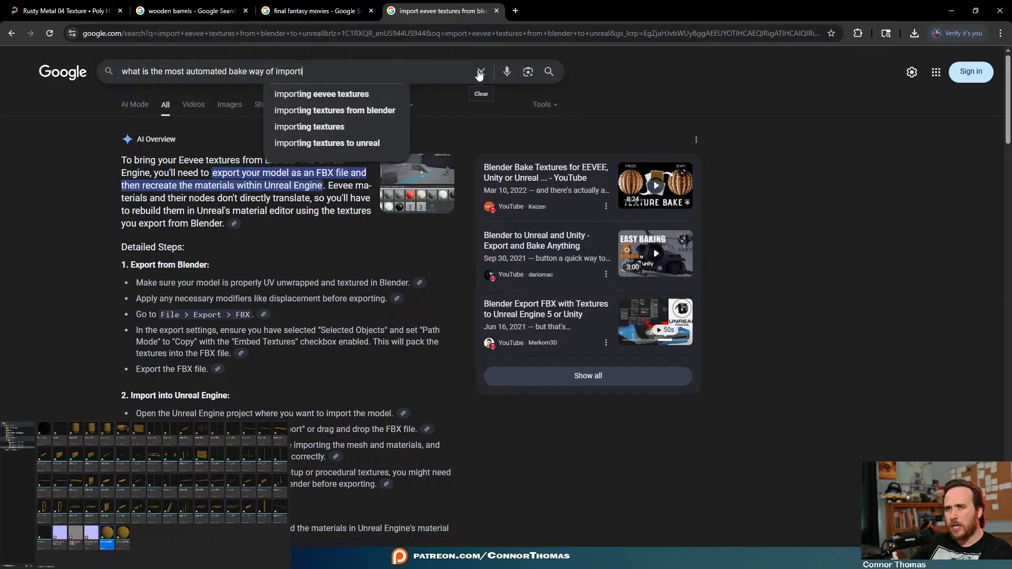
{"action": "type", "text": "ng blender "}
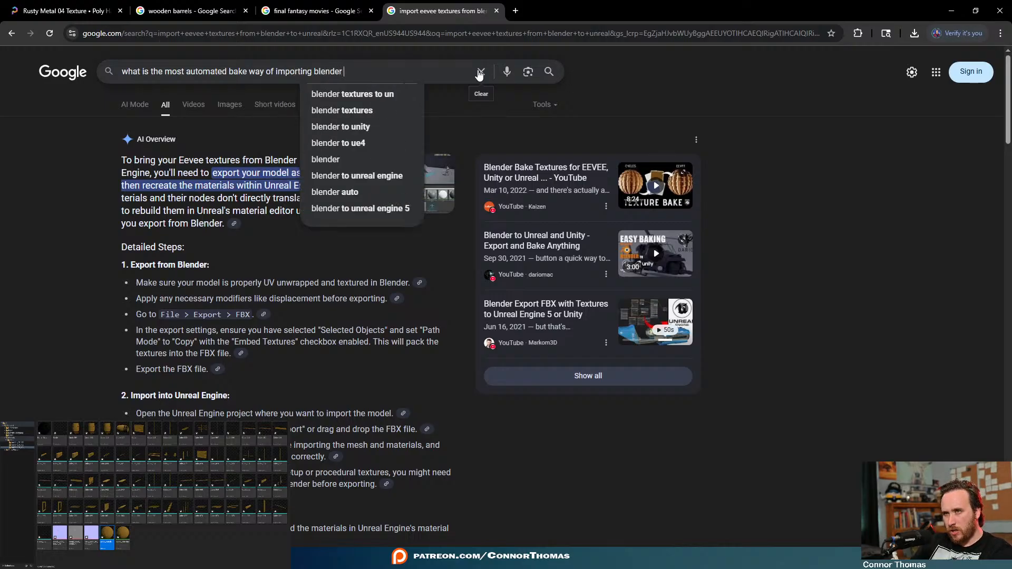
{"action": "type", "text": "to eevee"}
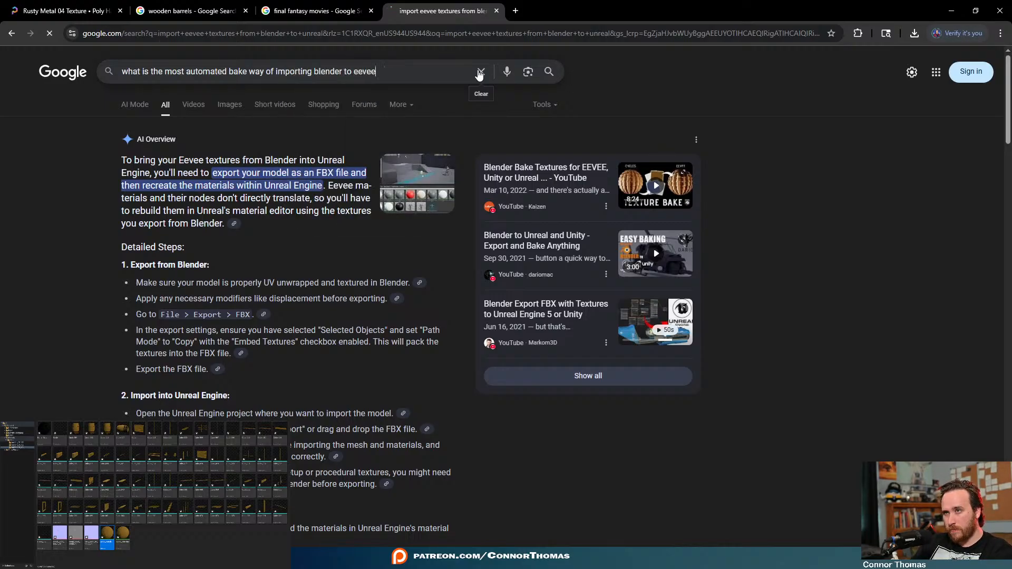
{"action": "key", "text": "Return"}
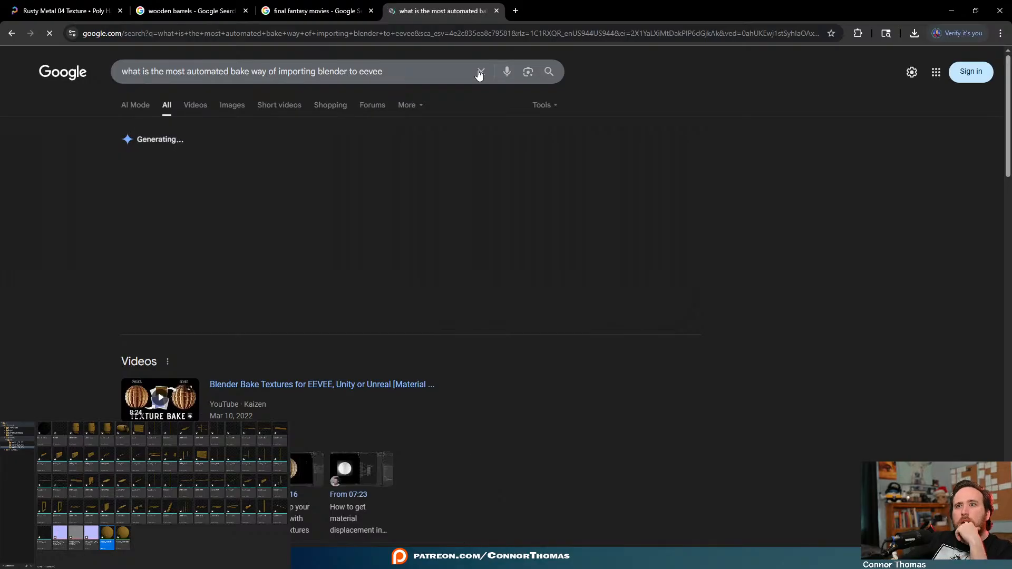
Replace "eevee" with "unreal engine" in the search query and read the full AI overview's Blender add-on suggestions
{"action": "left_click_drag", "start_coordinate": [407, 79], "coordinate": [358, 82]}
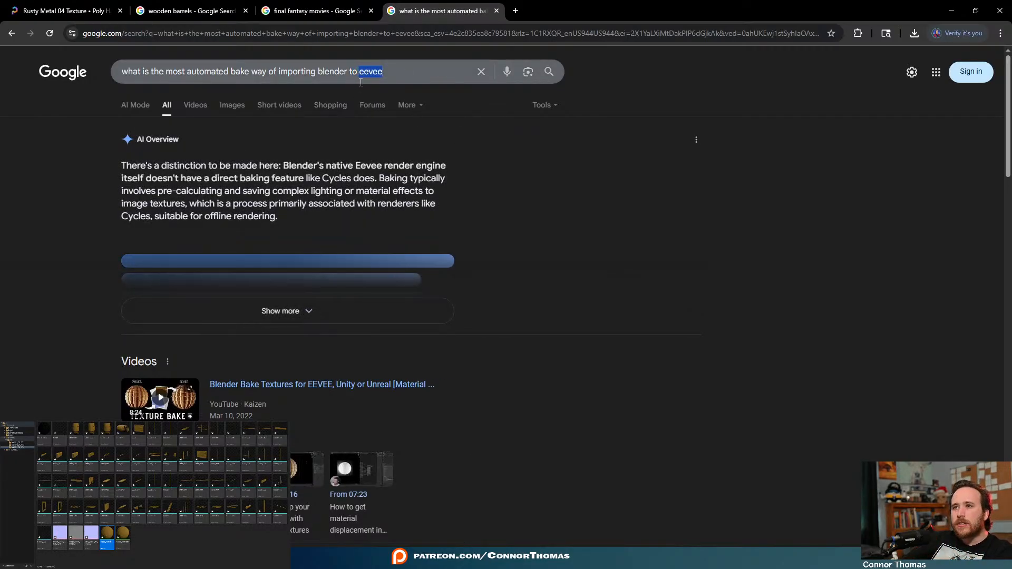
{"action": "type", "text": "unr"}
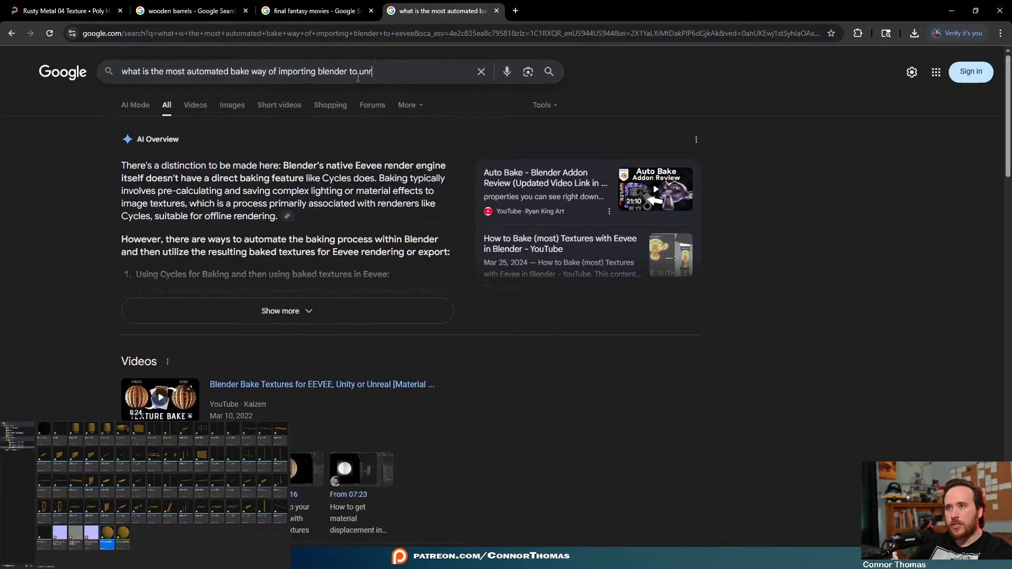
{"action": "key", "text": "BackSpace"}
{"action": "key", "text": "BackSpace"}
{"action": "key", "text": "BackSpace"}
{"action": "type", "text": "eal en"}
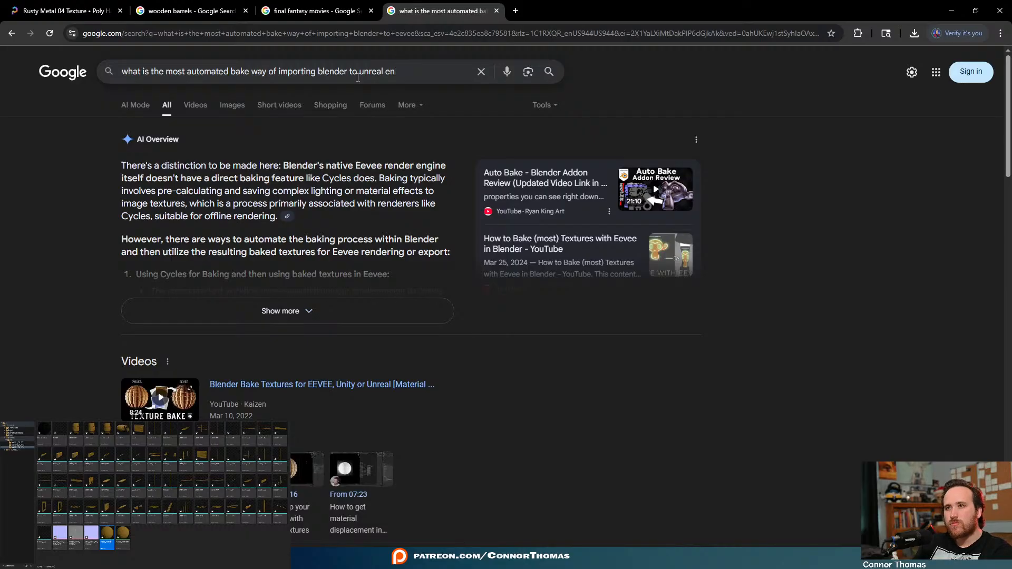
{"action": "type", "text": "bie"}
{"action": "key", "text": "Return"}
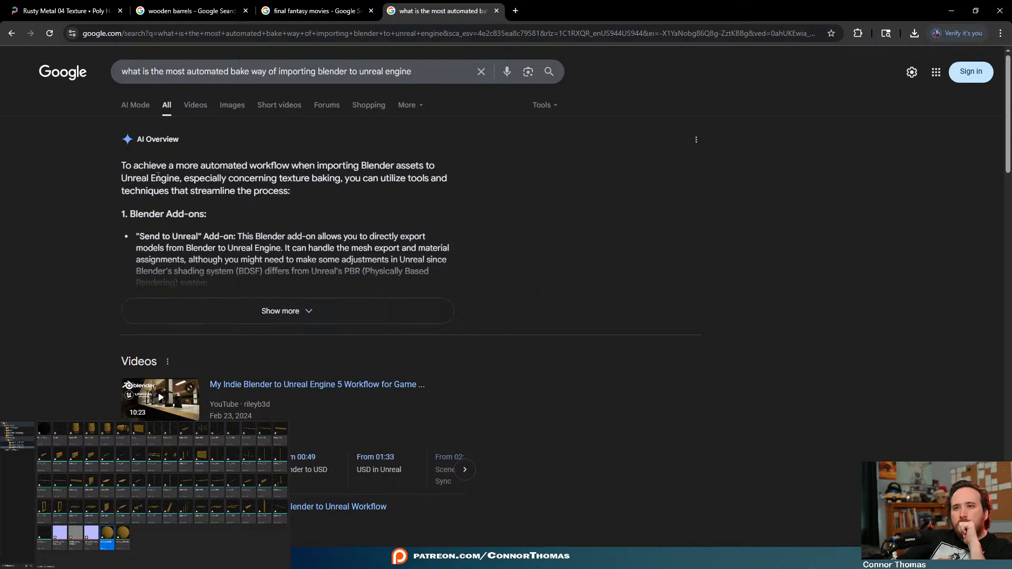
{"action": "left_click", "coordinate": [317, 311]}
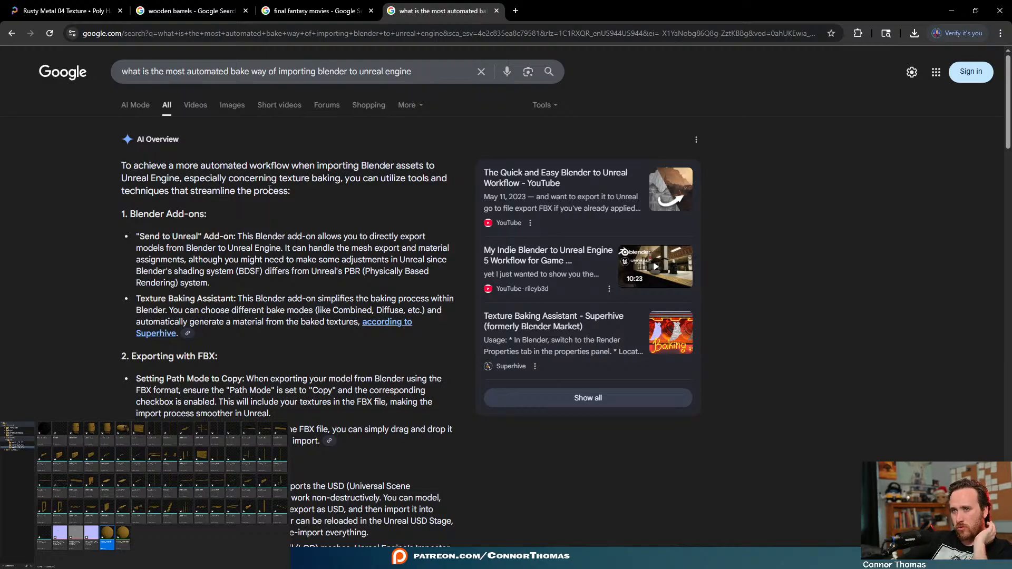
{"action": "left_click_drag", "start_coordinate": [141, 213], "coordinate": [212, 220]}
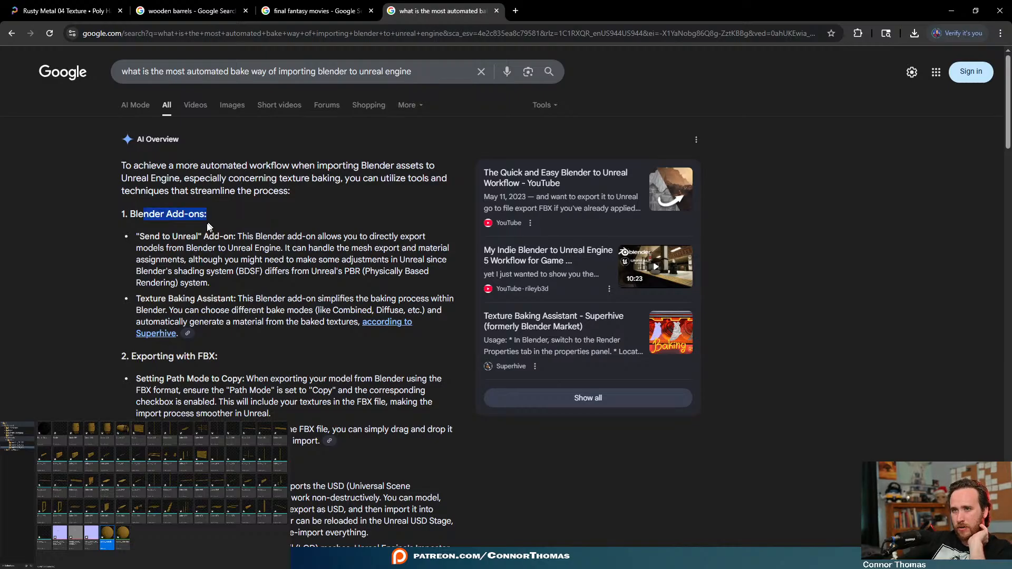
{"action": "double_click", "coordinate": [153, 236]}
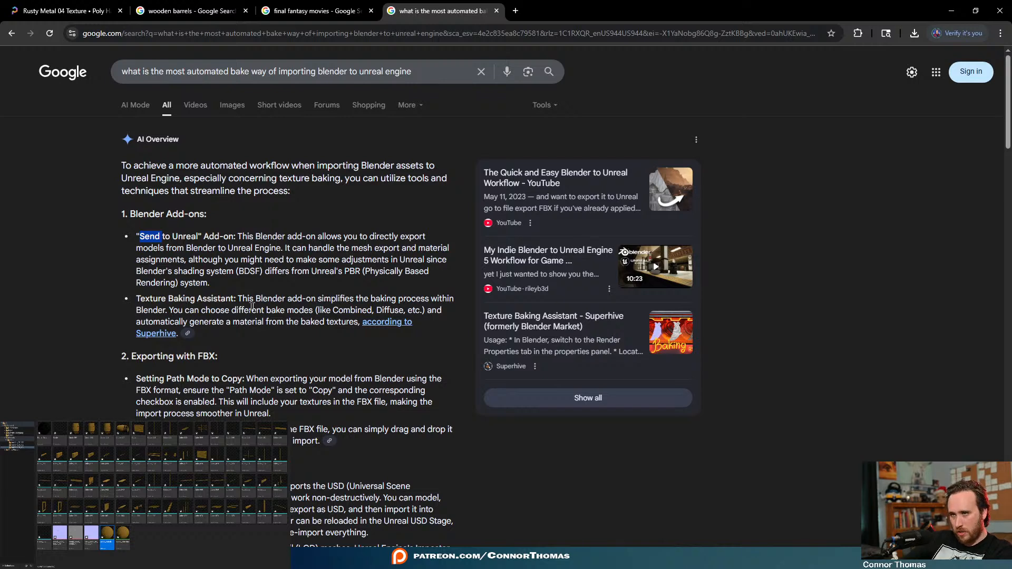
Open the Superhive page for Texture Baking Assistant, allow all cookies, and read through its description and release notes
{"action": "left_click", "coordinate": [157, 334]}
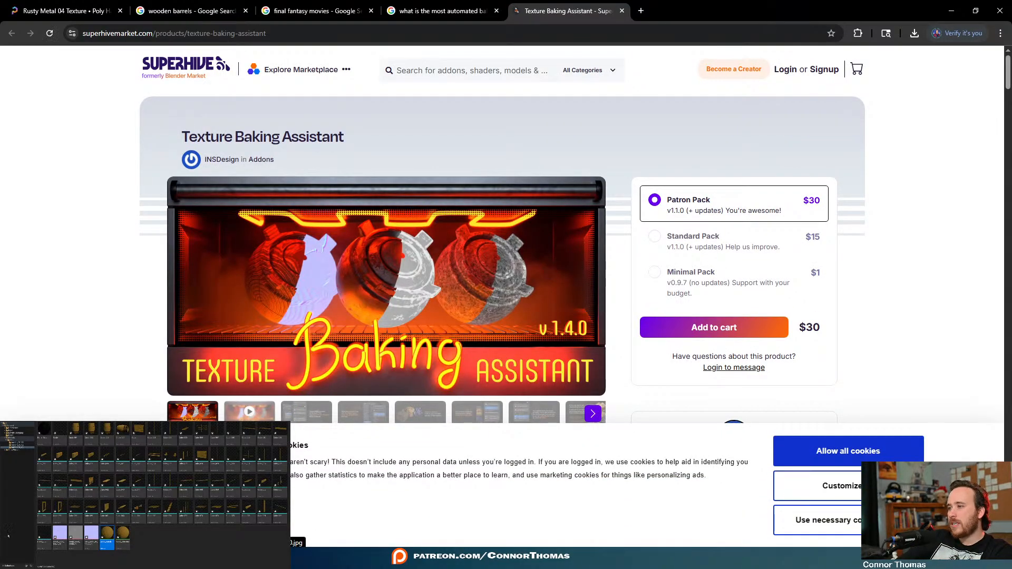
{"action": "left_click", "coordinate": [858, 448]}
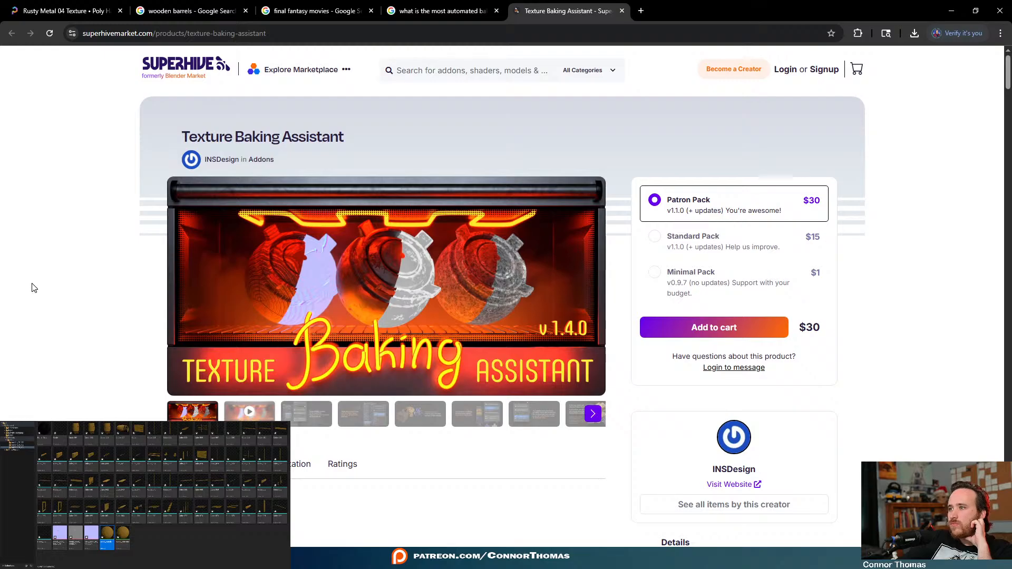
{"action": "scroll", "coordinate": [32, 288], "scroll_direction": "down", "scroll_amount": 2}
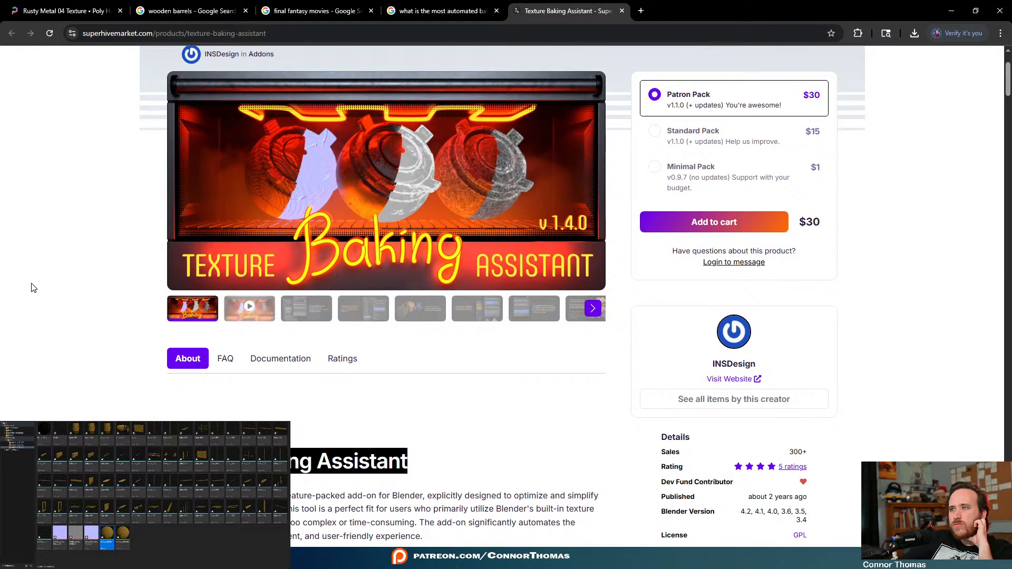
{"action": "scroll", "coordinate": [33, 287], "scroll_direction": "down", "scroll_amount": 5}
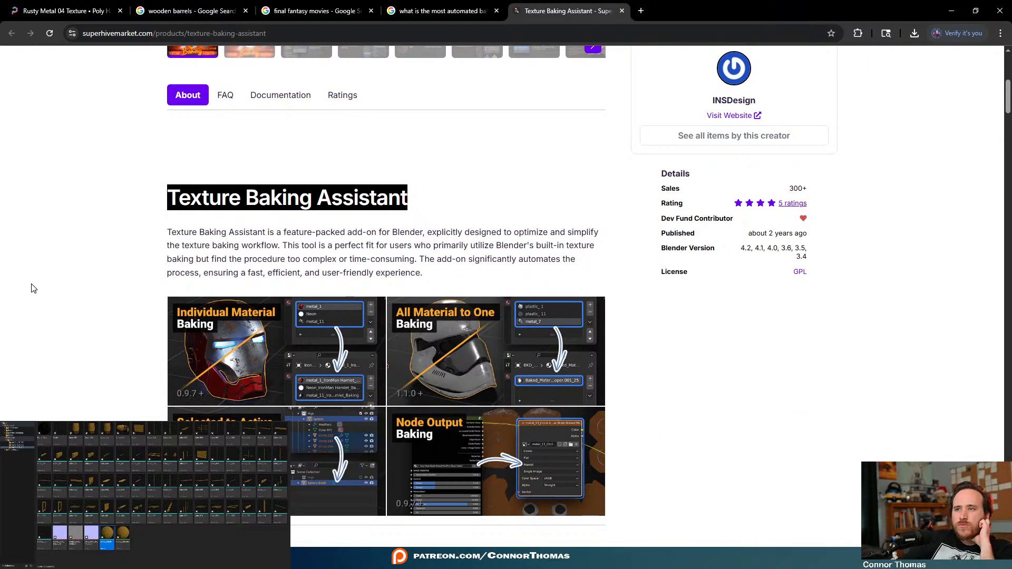
{"action": "scroll", "coordinate": [33, 288], "scroll_direction": "down", "scroll_amount": 9}
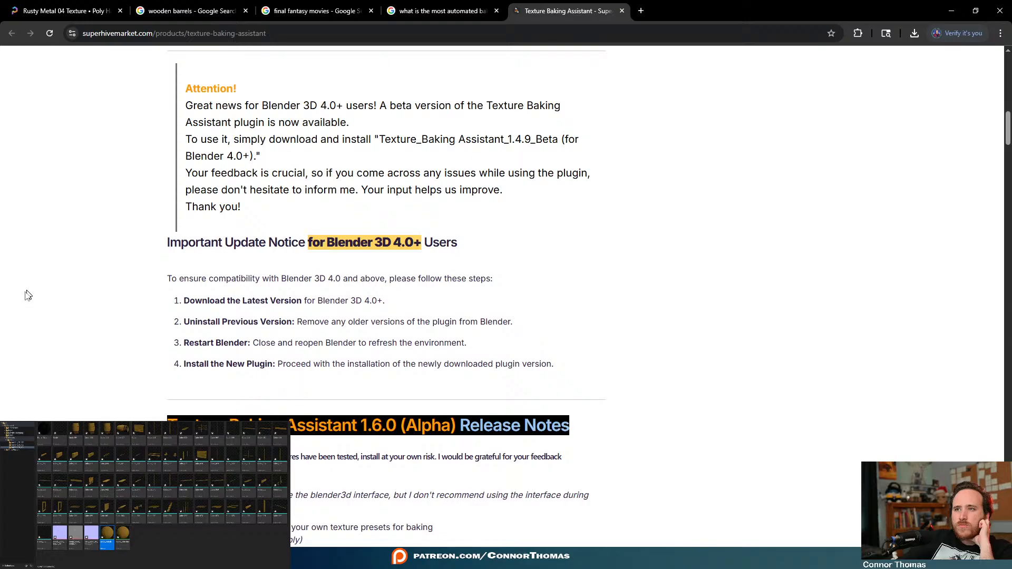
{"action": "scroll", "coordinate": [26, 297], "scroll_direction": "down", "scroll_amount": 4}
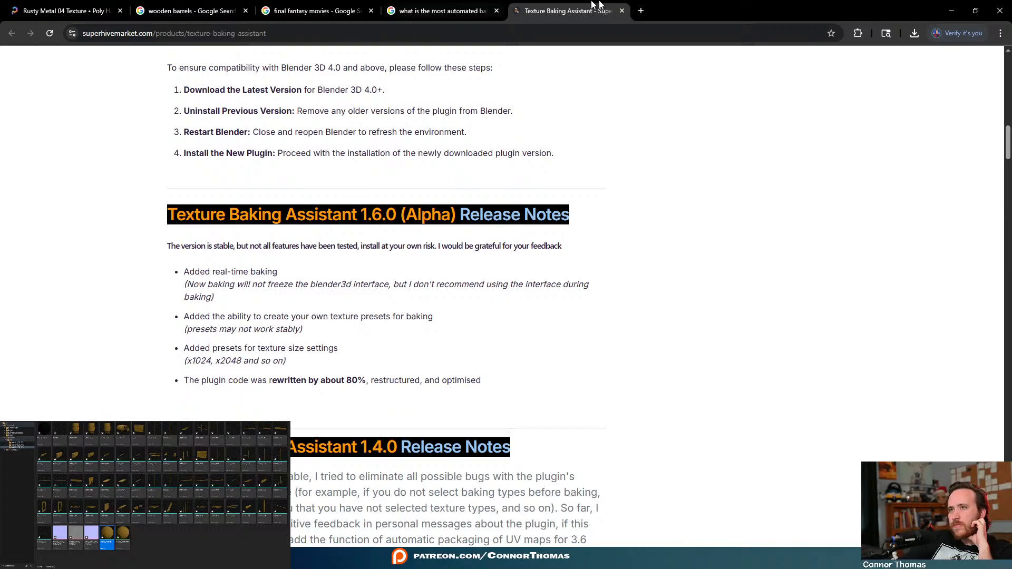
Search Google for "hydrastorm" in a new tab
{"action": "left_click", "coordinate": [640, 9]}
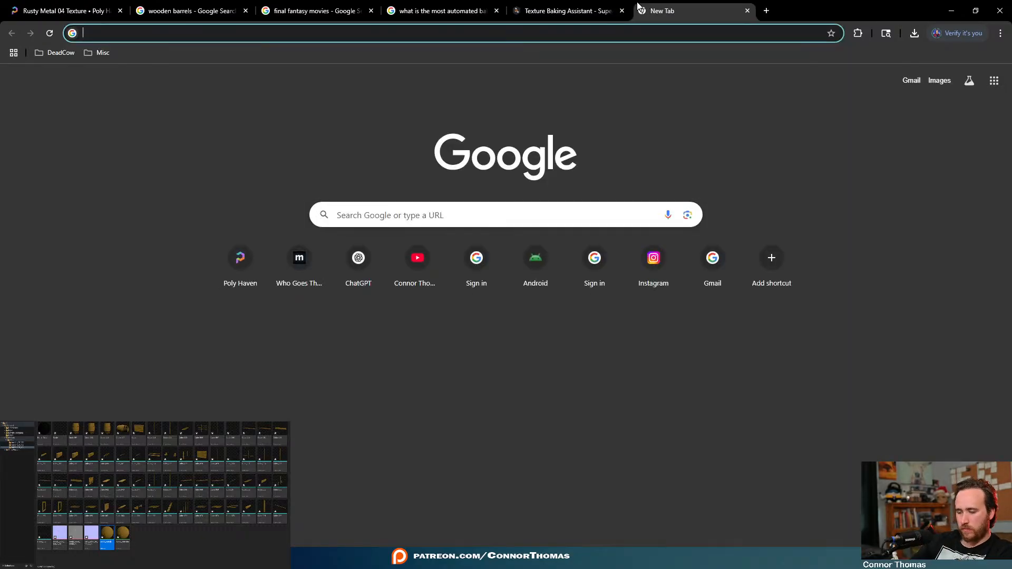
{"action": "type", "text": "hd"}
{"action": "key", "text": "BackSpace"}
{"action": "key", "text": "BackSpace"}
{"action": "type", "text": "hyd"}
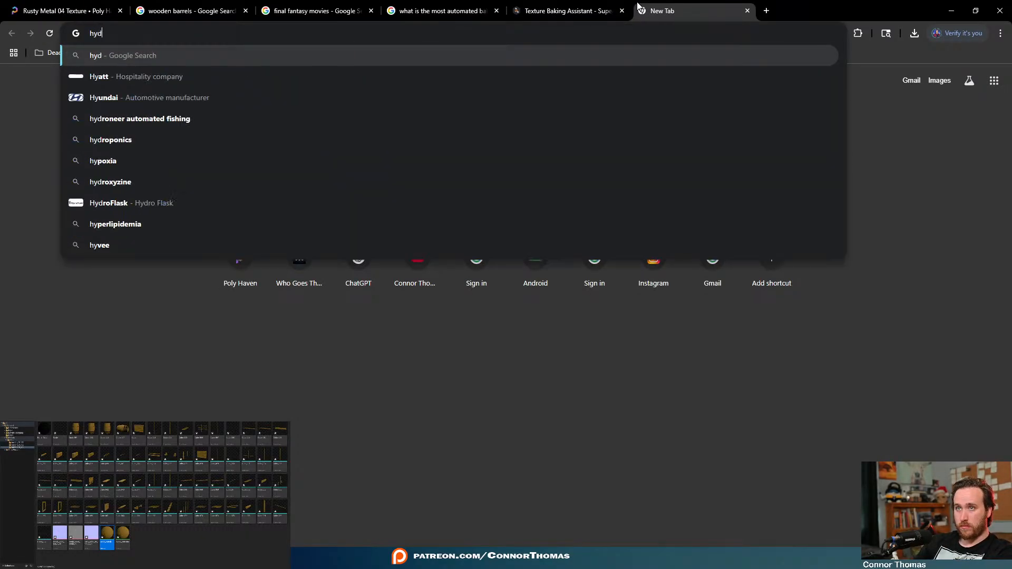
{"action": "type", "text": "rastorm"}
{"action": "key", "text": "Return"}
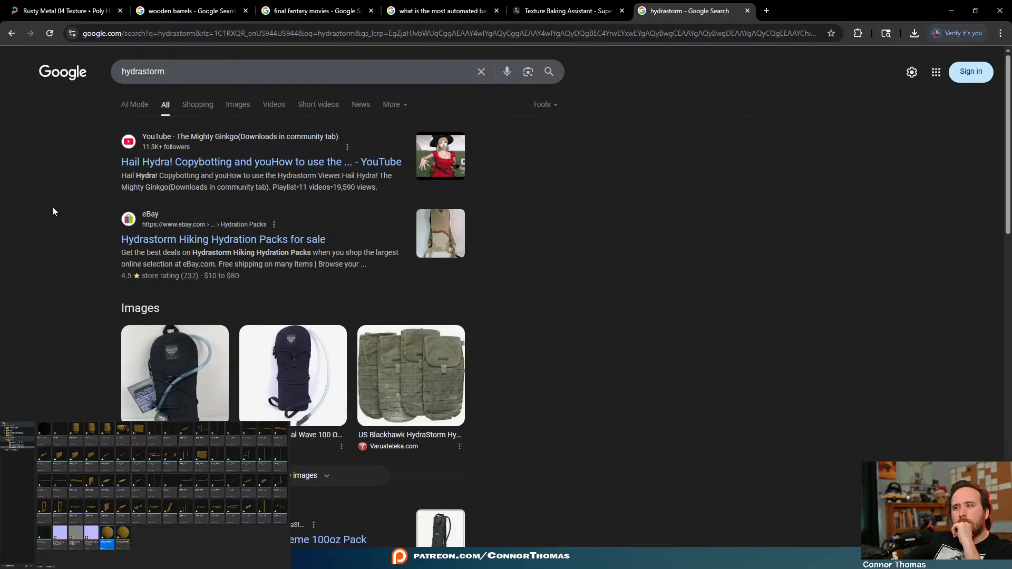
Extend the search to "hydrastorm 3d model blender to unreal" and accept the suggested spelling "hydra storm"
{"action": "left_click", "coordinate": [214, 70]}
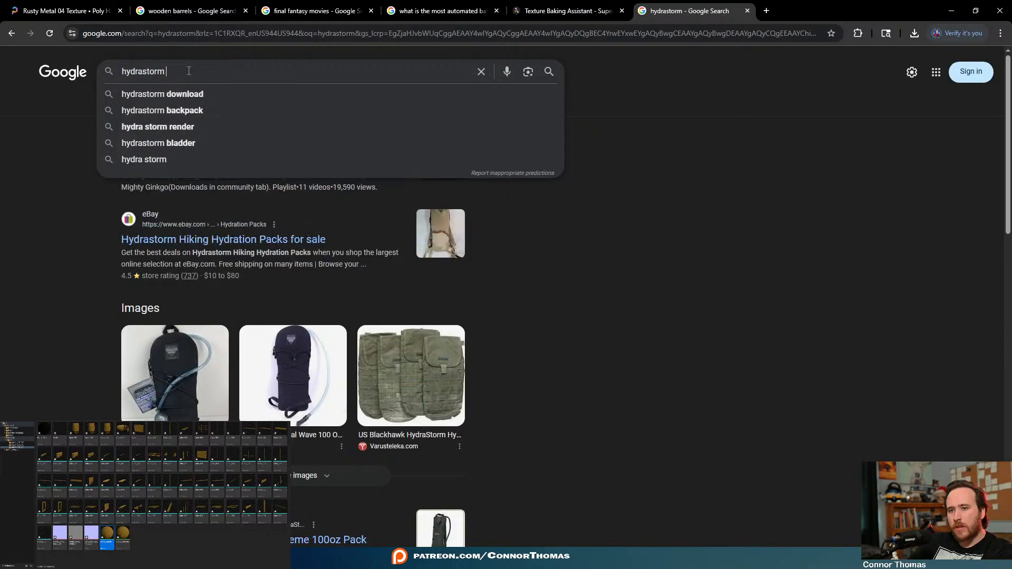
{"action": "type", "text": "3d model mbl"}
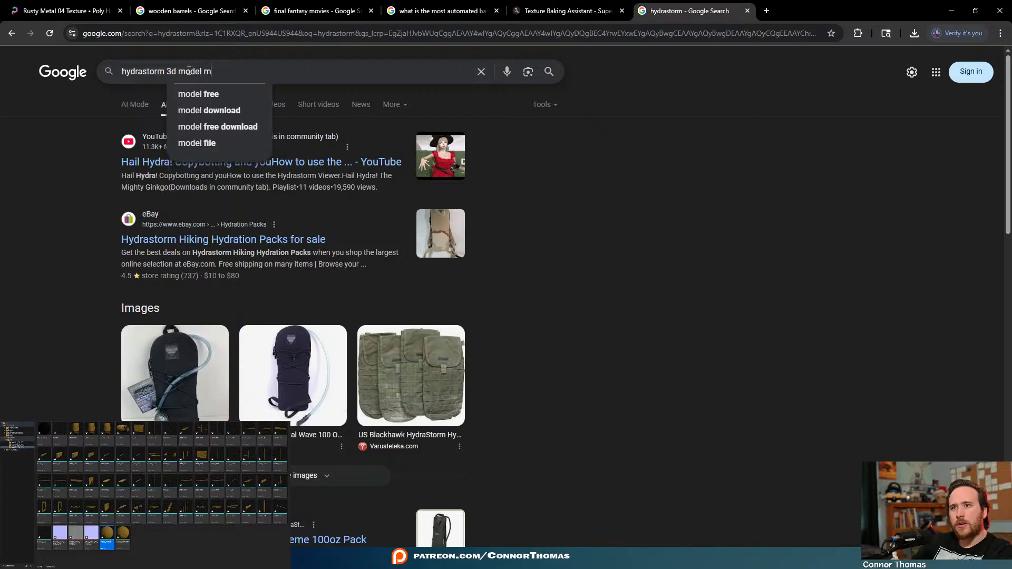
{"action": "key", "text": "BackSpace"}
{"action": "key", "text": "BackSpace"}
{"action": "key", "text": "BackSpace"}
{"action": "type", "text": "blender to "}
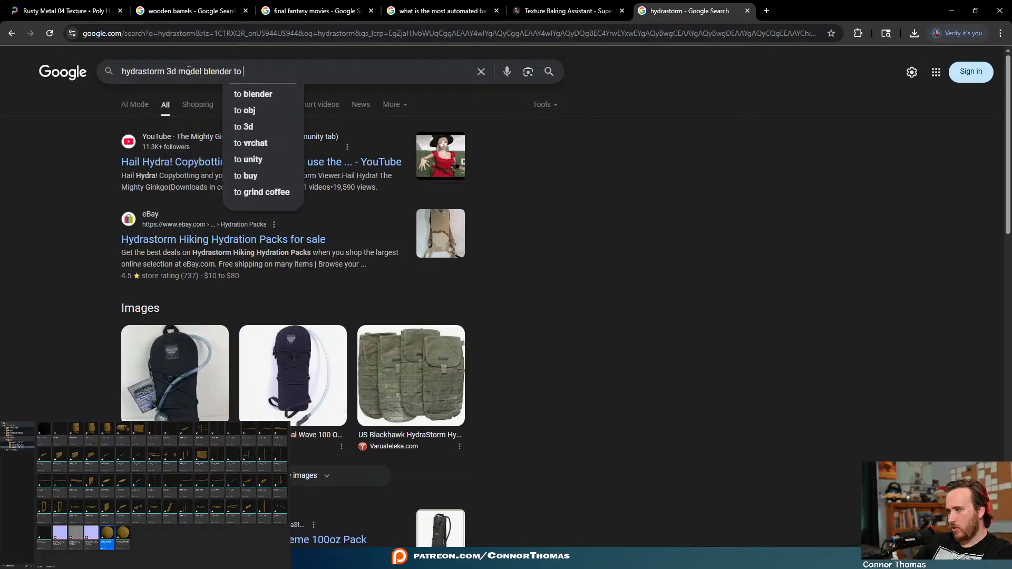
{"action": "type", "text": "unreal"}
{"action": "key", "text": "Return"}
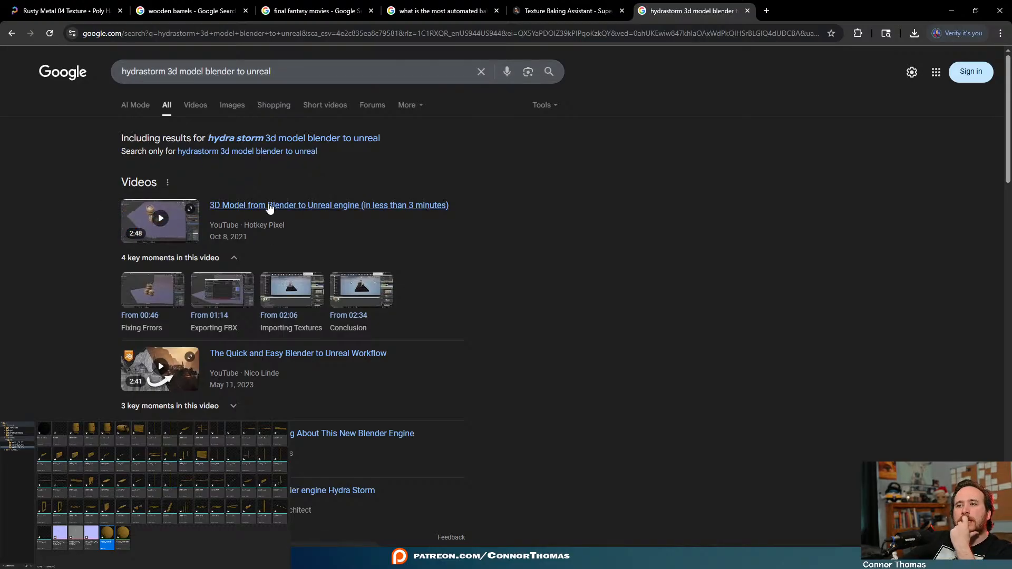
{"action": "left_click", "coordinate": [268, 139]}
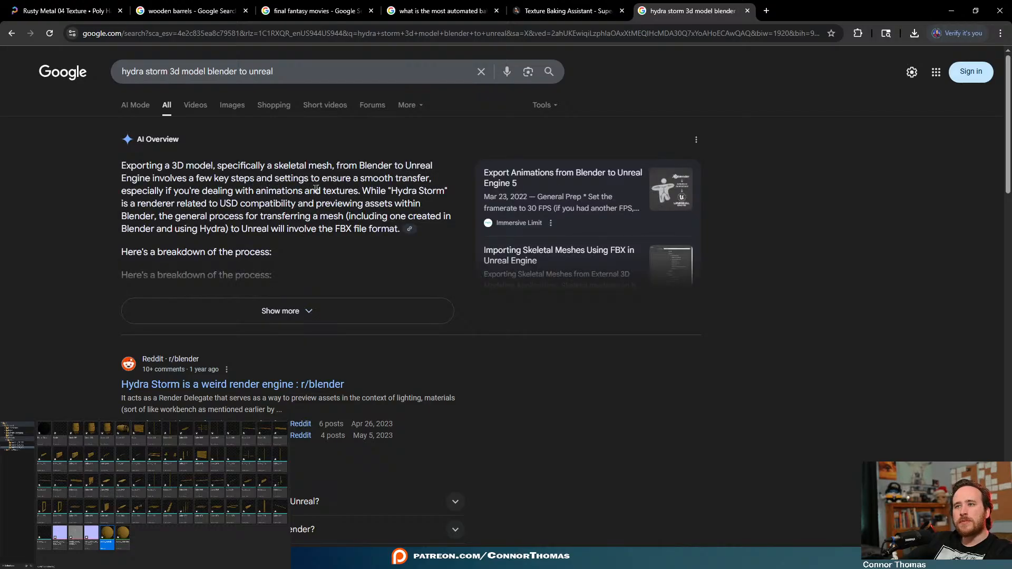
Skim the Hydra Storm search results and switch back to the asset_building_01 file in Blender
{"action": "left_click_drag", "start_coordinate": [207, 191], "coordinate": [277, 192]}
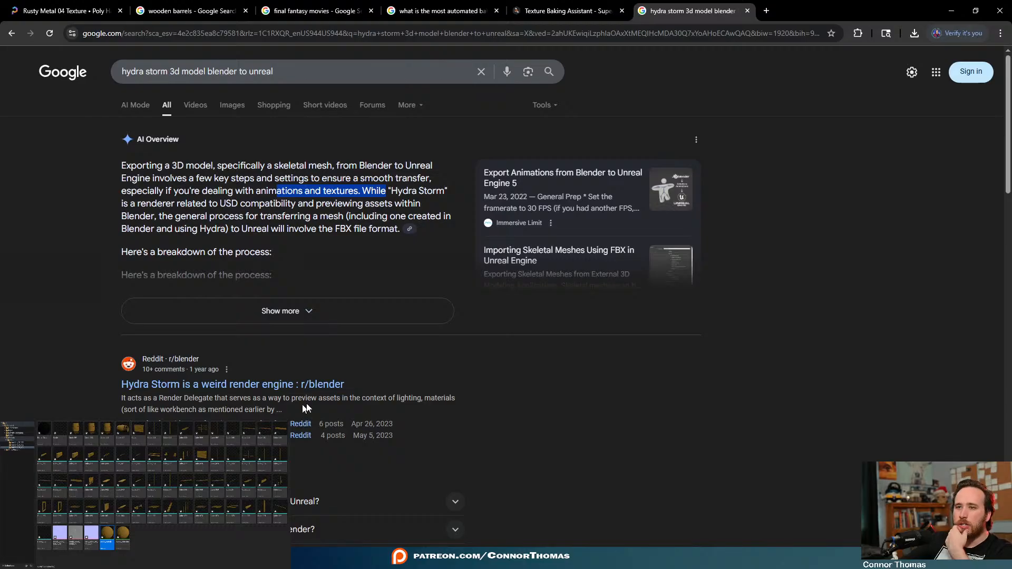
{"action": "scroll", "coordinate": [399, 388], "scroll_direction": "down", "scroll_amount": 4}
{"action": "left_click", "coordinate": [432, 559]}
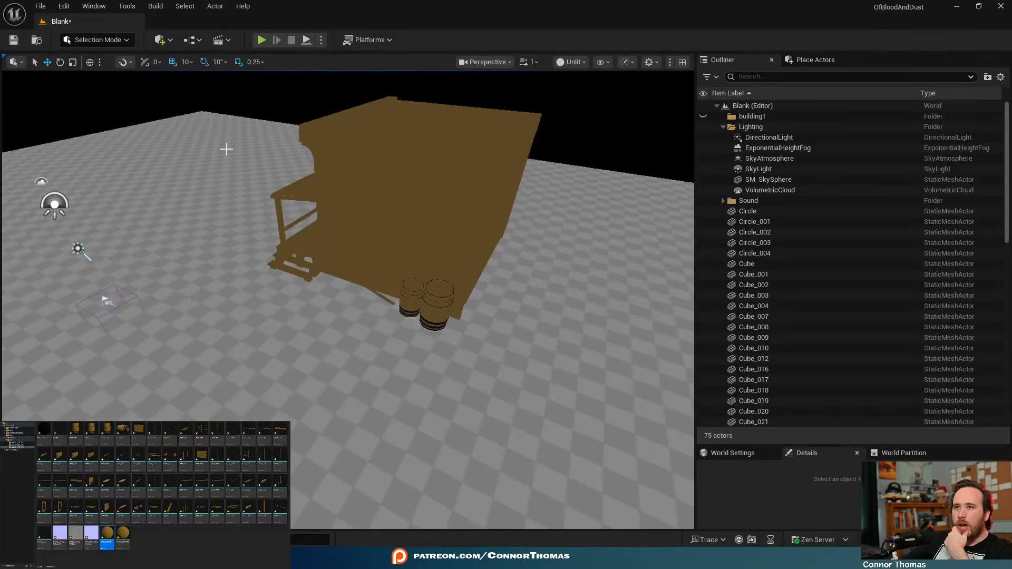
{"action": "left_click", "coordinate": [435, 559]}
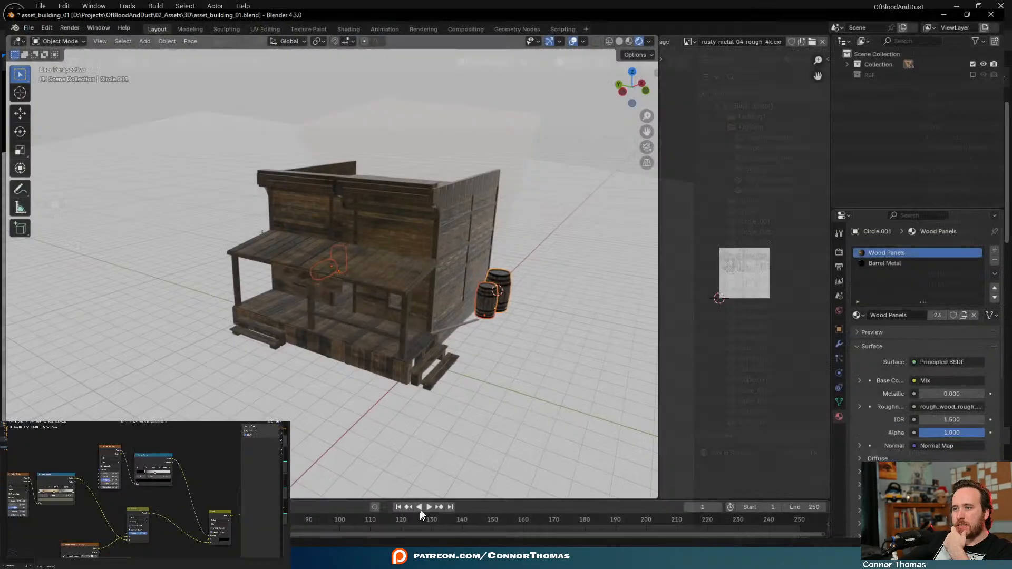
{"action": "middle_click_drag", "start_coordinate": [374, 244], "coordinate": [299, 206]}
{"action": "scroll", "coordinate": [300, 205], "scroll_direction": "up", "scroll_amount": 1}
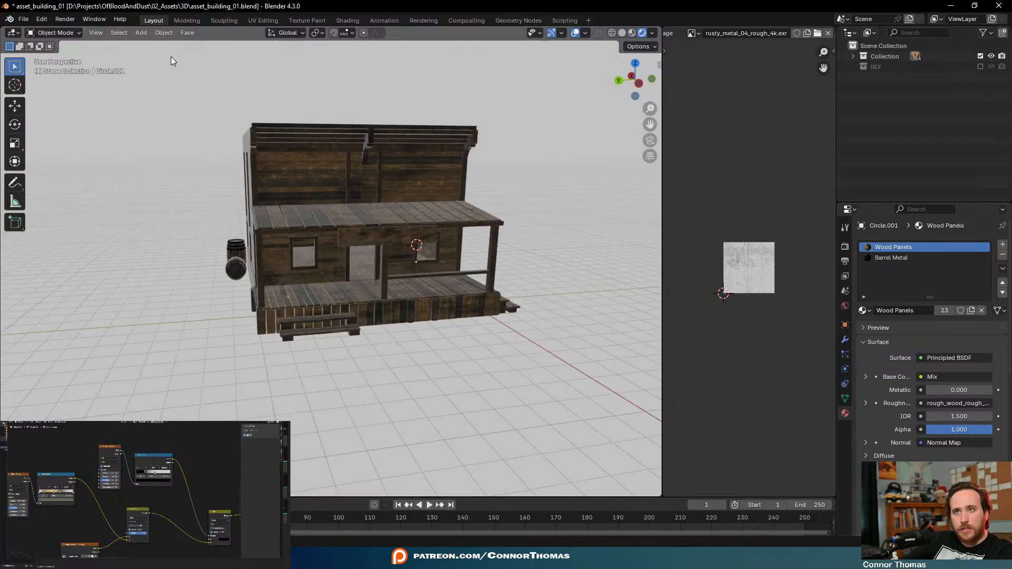
Enlarge the properties area and enable Raytracing in the scene's EEVEE render settings
{"action": "left_click", "coordinate": [27, 21]}
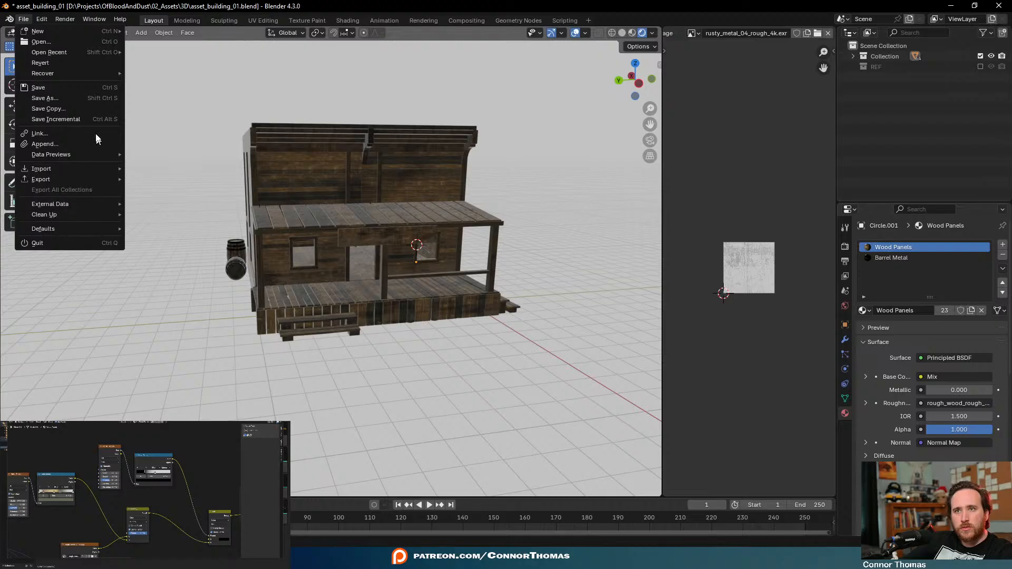
{"action": "left_click", "coordinate": [845, 246]}
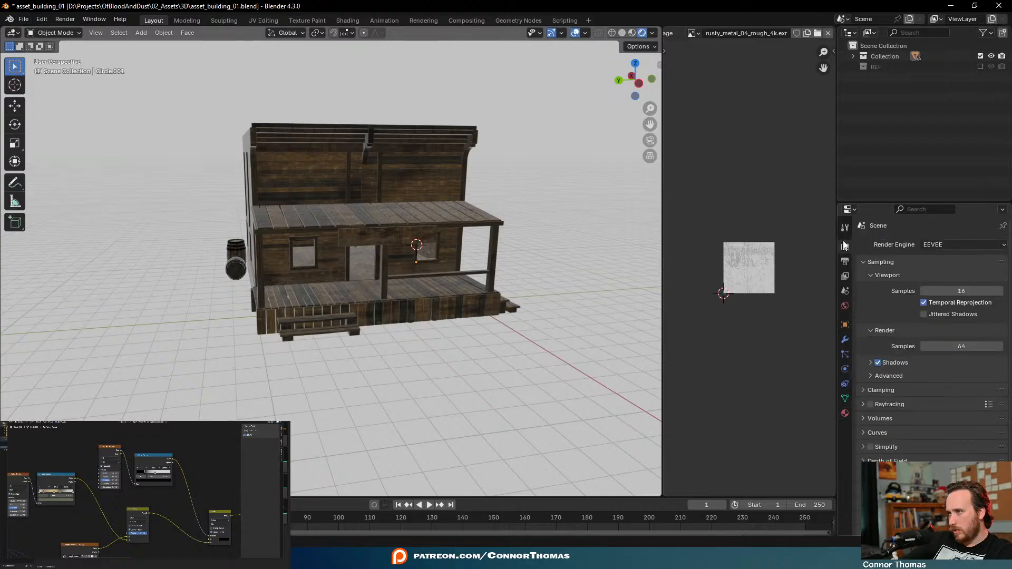
{"action": "left_click_drag", "start_coordinate": [850, 203], "coordinate": [852, 83]}
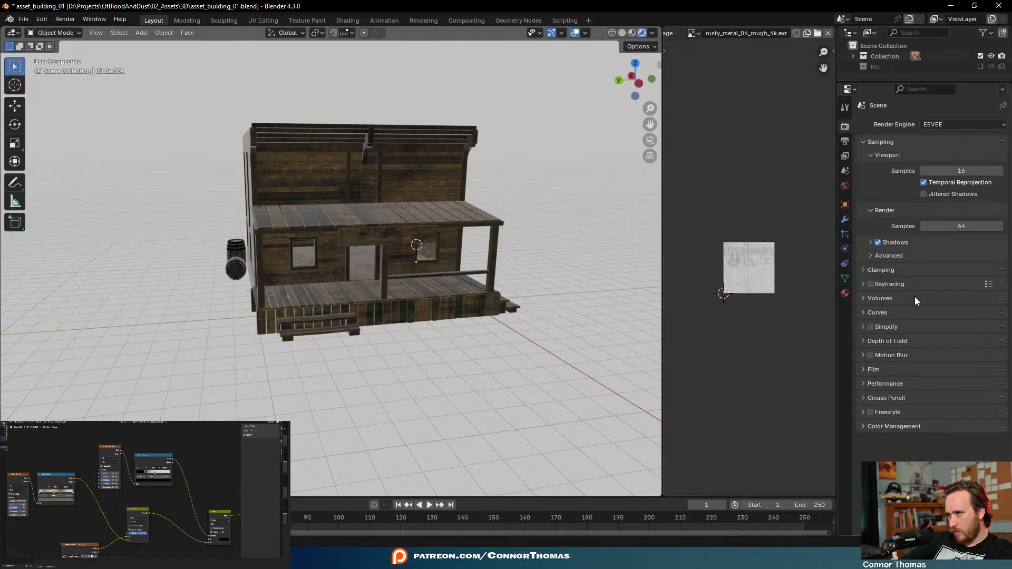
{"action": "left_click", "coordinate": [884, 287]}
{"action": "left_click", "coordinate": [874, 285]}
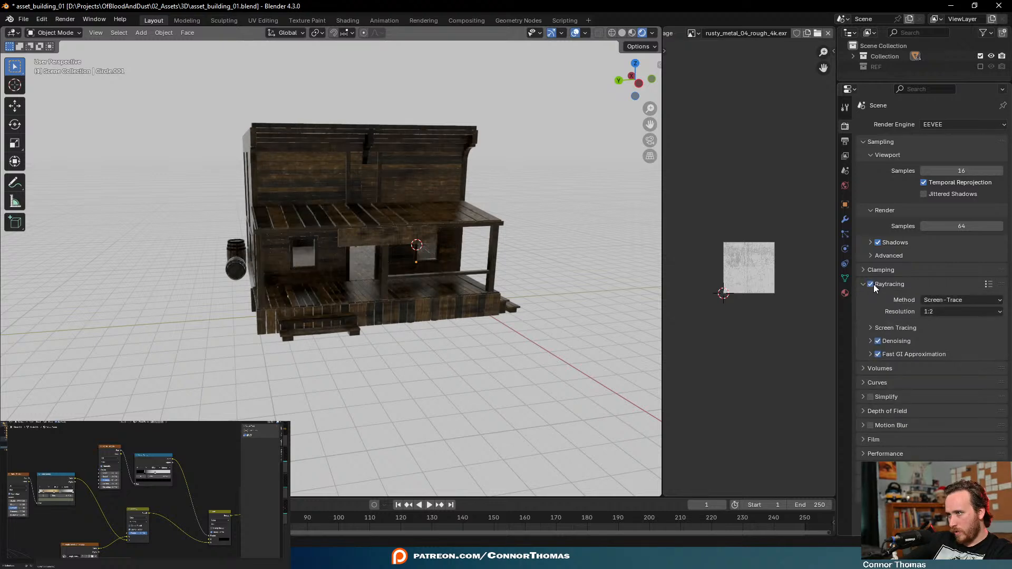
Clear the selection and hide the viewport overlays to inspect the raytraced building and barrels
{"action": "scroll", "coordinate": [531, 294], "scroll_direction": "up", "scroll_amount": 4}
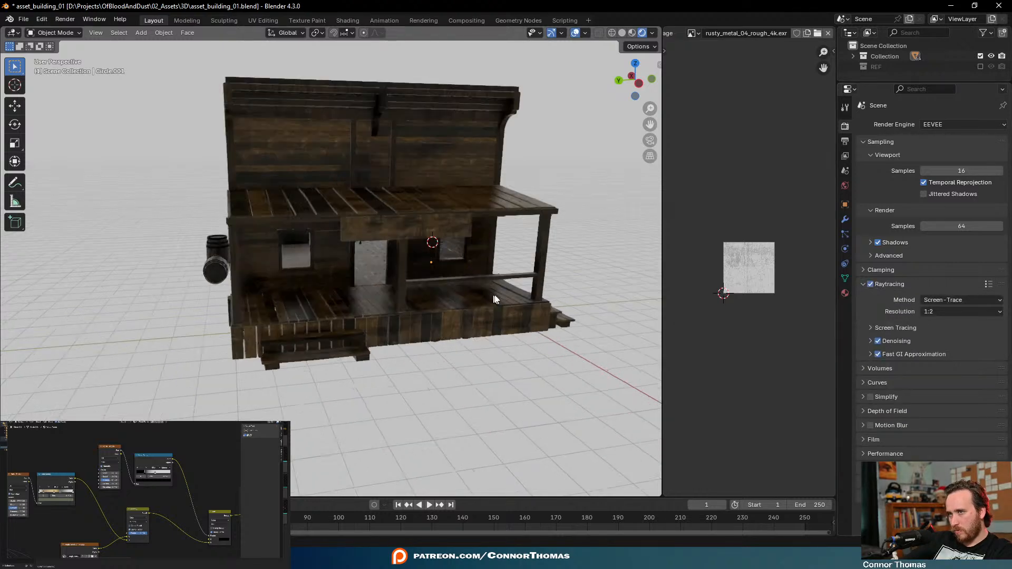
{"action": "middle_click_drag", "start_coordinate": [530, 294], "coordinate": [500, 293]}
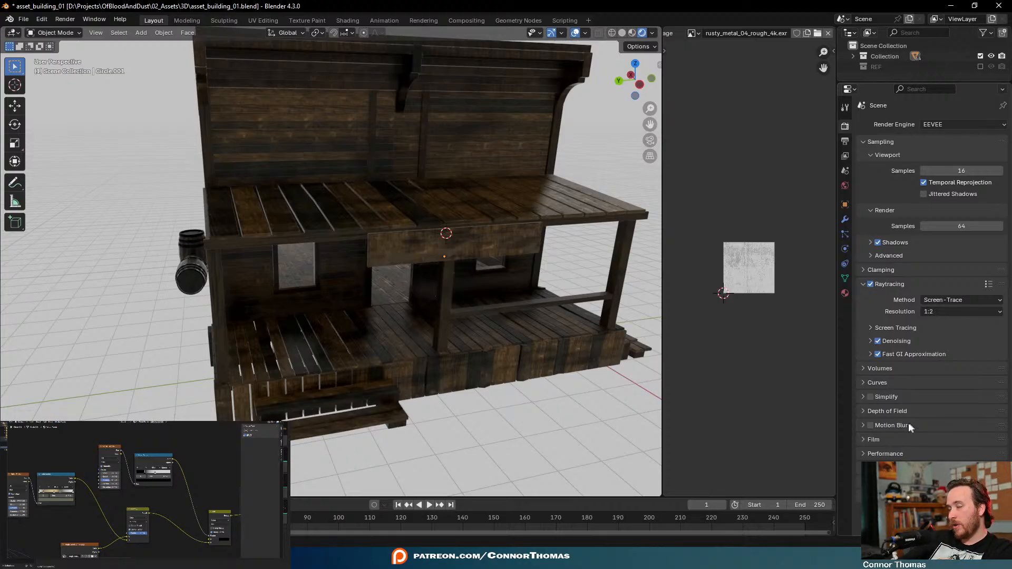
{"action": "scroll", "coordinate": [389, 333], "scroll_direction": "down", "scroll_amount": 2}
{"action": "middle_click_drag", "start_coordinate": [515, 299], "coordinate": [470, 264]}
{"action": "key", "text": "a"}
{"action": "key", "text": "a"}
{"action": "left_click", "coordinate": [573, 33]}
{"action": "middle_click_drag", "start_coordinate": [498, 217], "coordinate": [491, 249]}
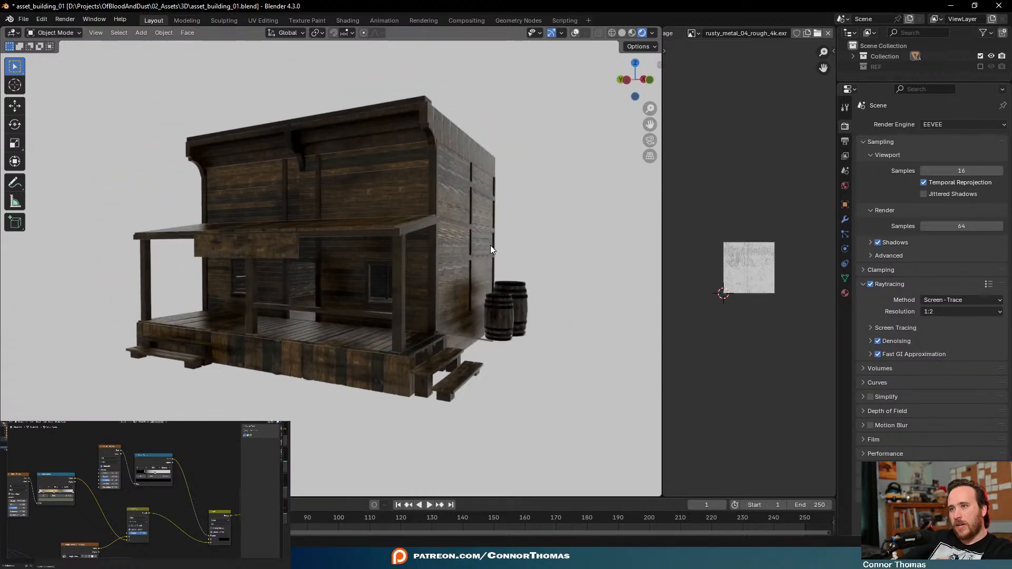